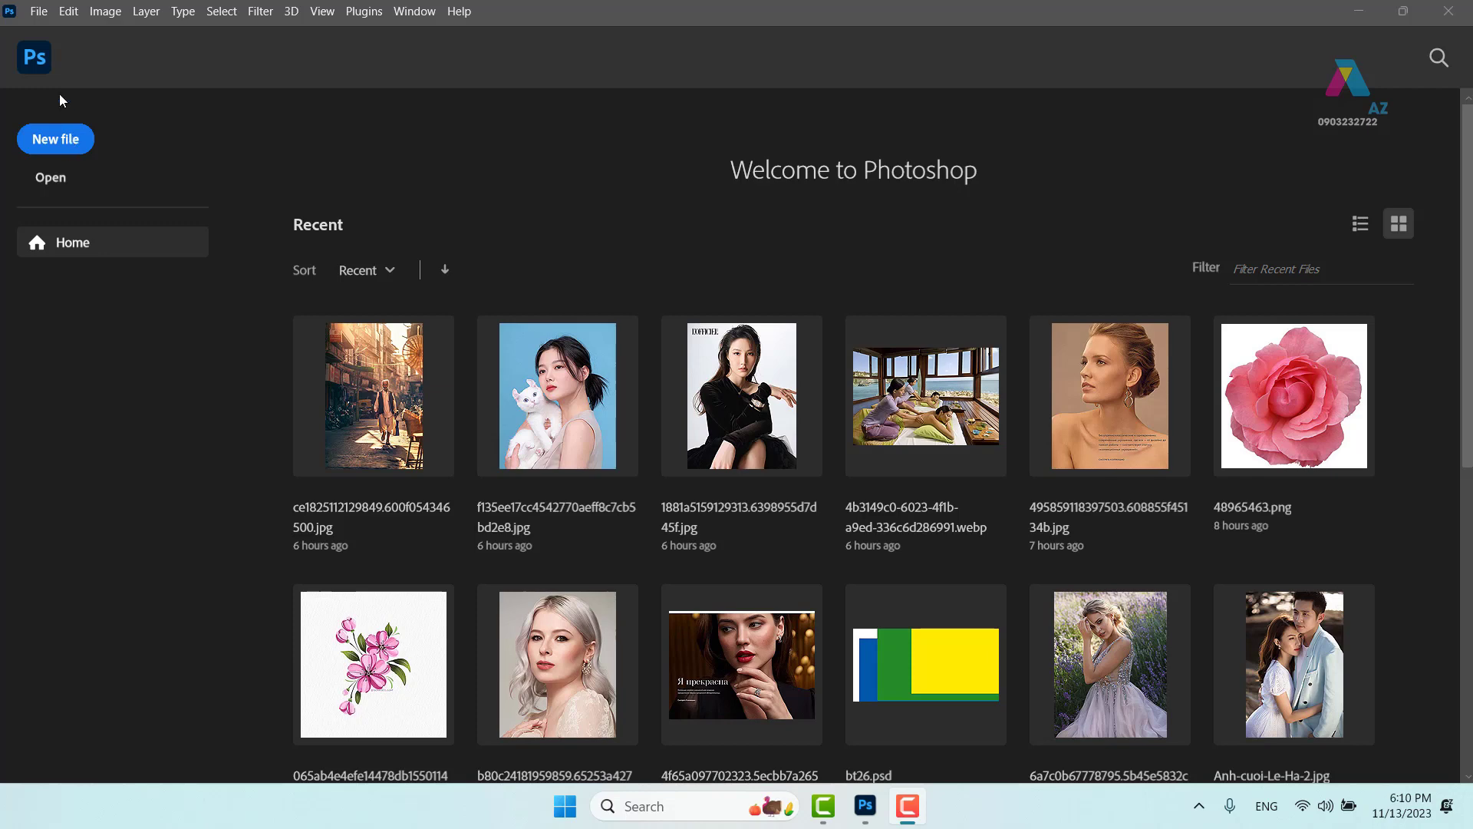
Open File > New to bring up the New Document dialog.
{"action": "left_click", "coordinate": [38, 12]}
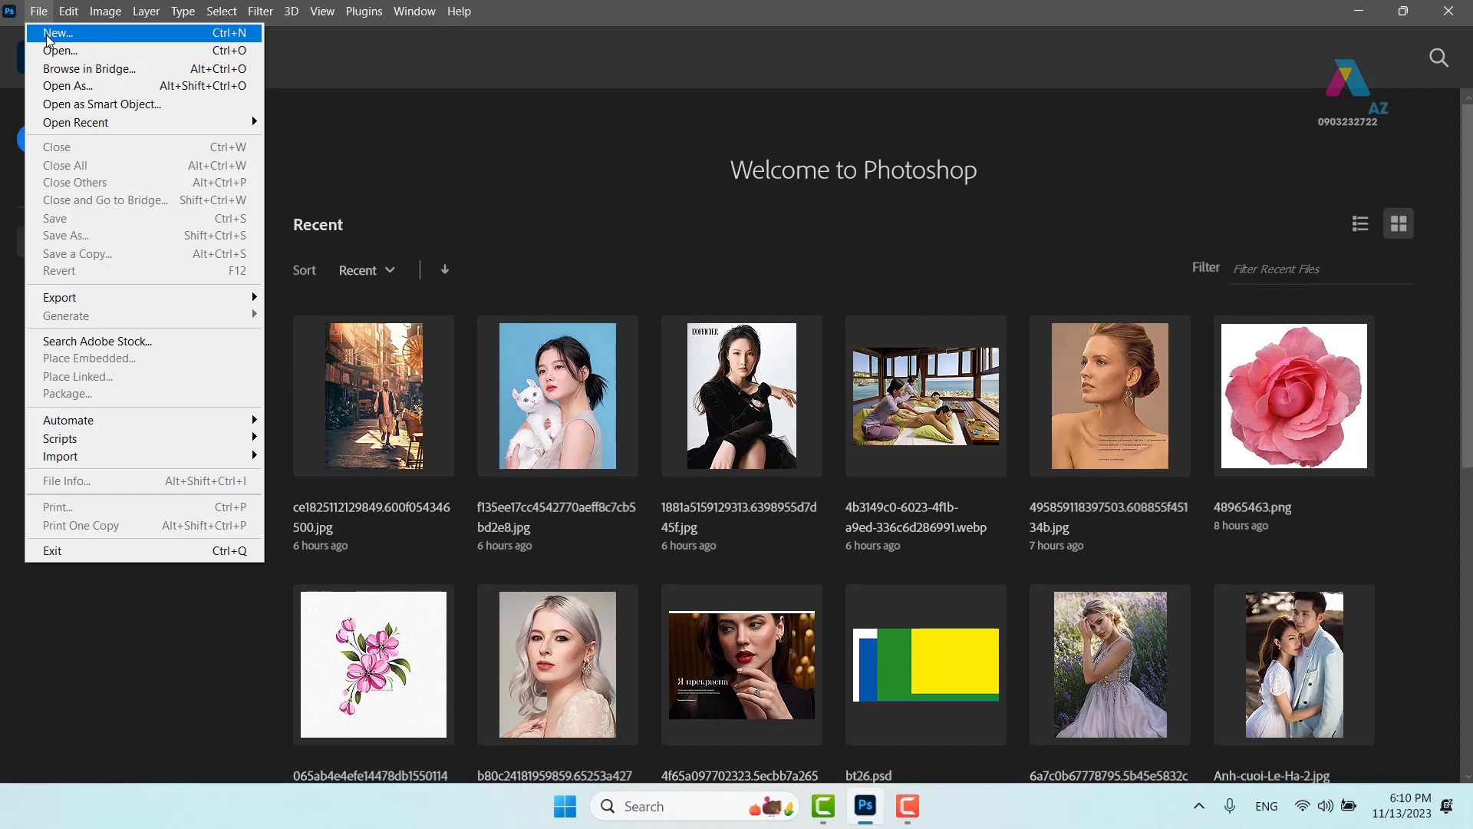
{"action": "left_click", "coordinate": [46, 35]}
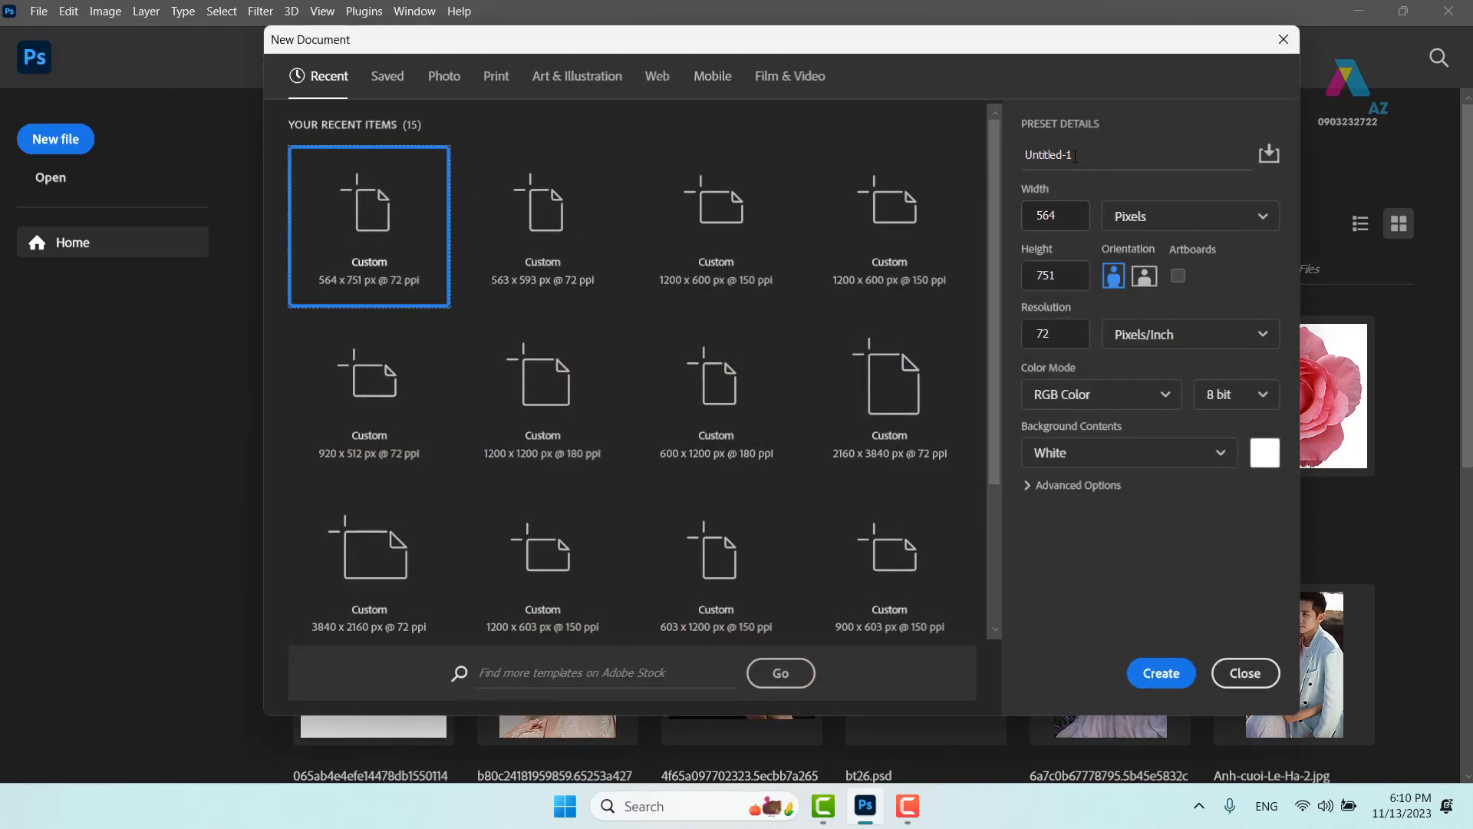
{"action": "left_click_drag", "start_coordinate": [1074, 154], "coordinate": [1032, 154]}
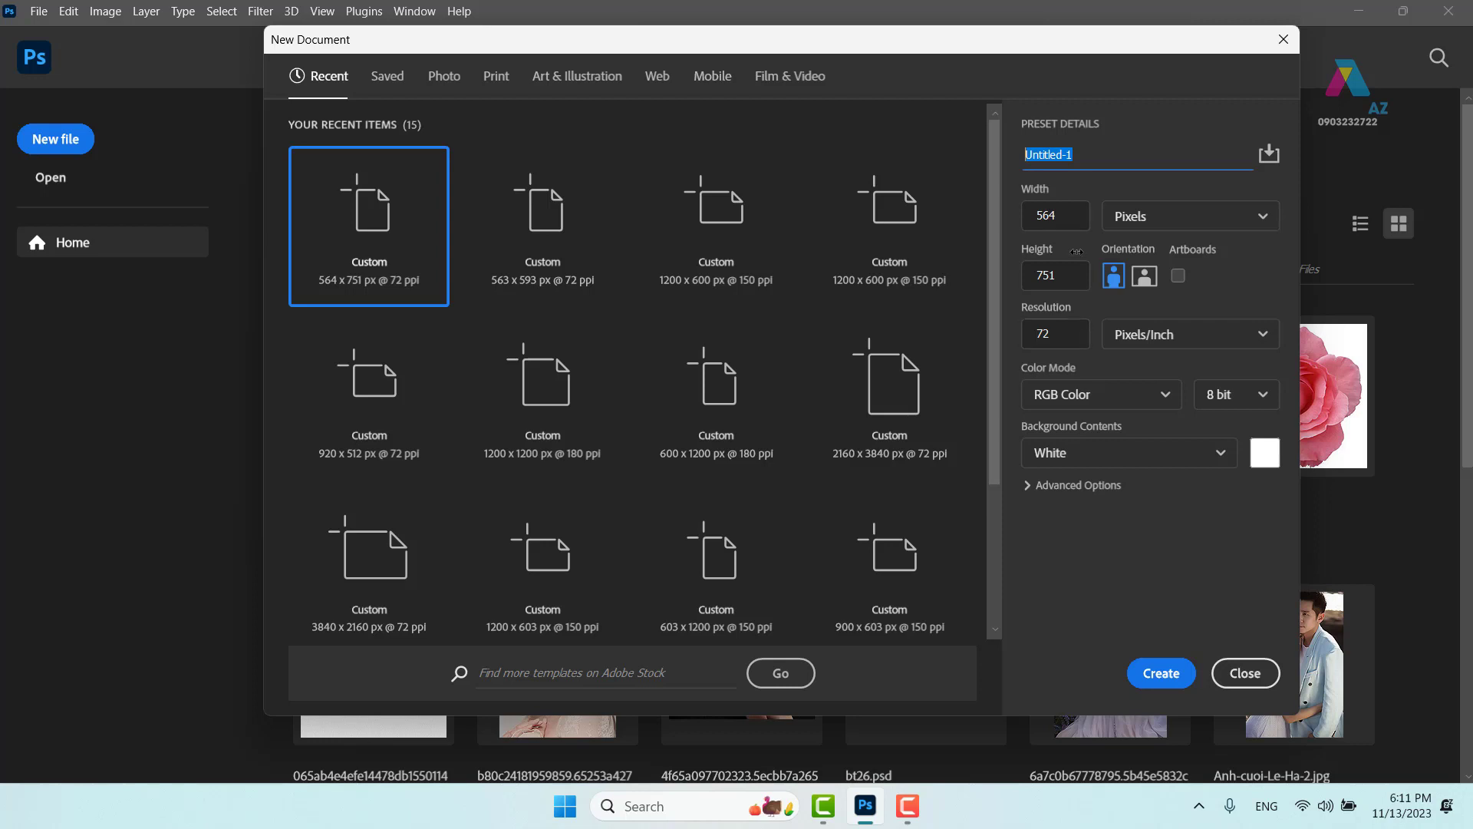
{"action": "left_click", "coordinate": [1068, 214]}
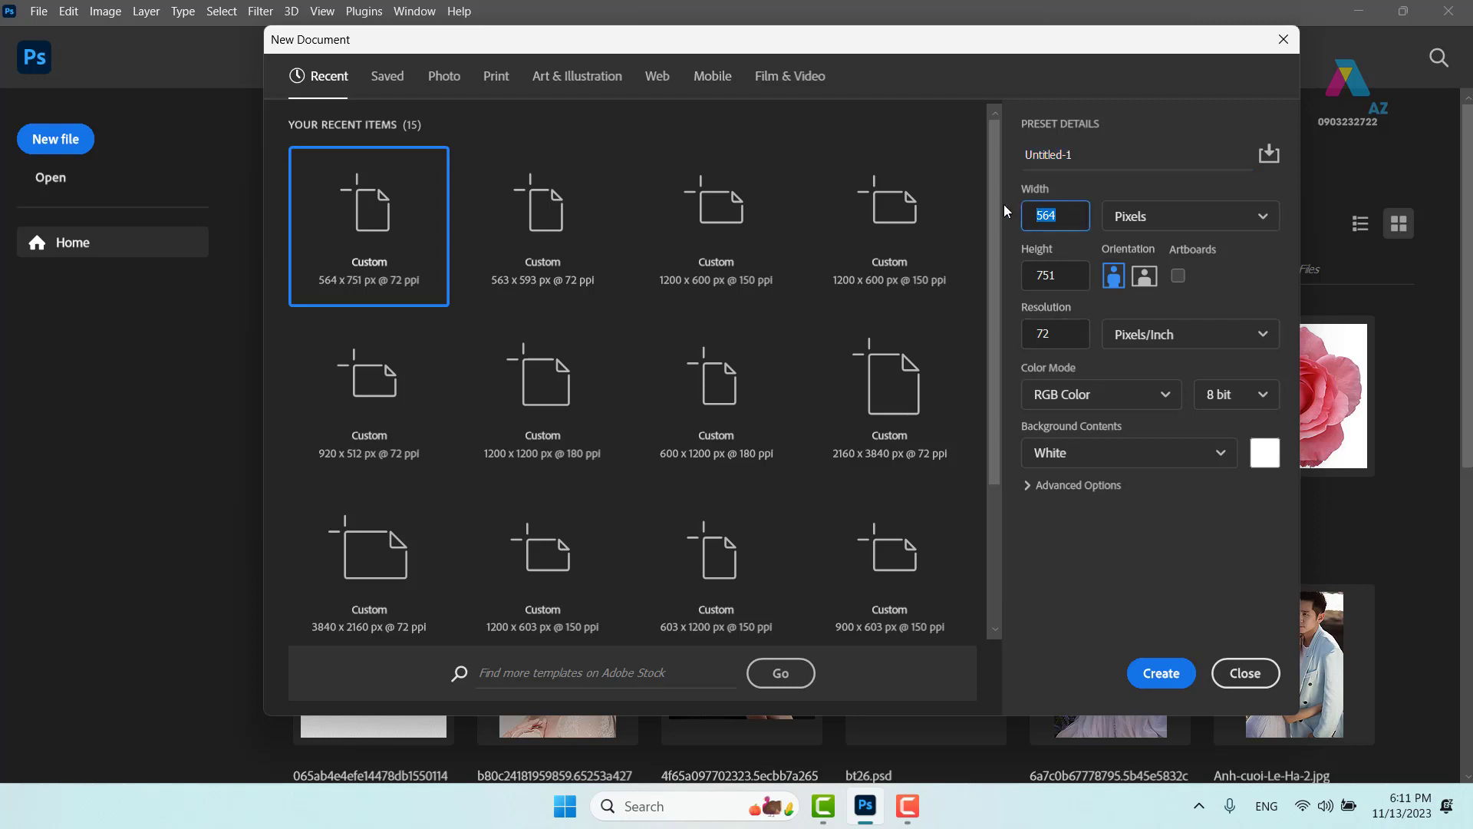
{"action": "left_click", "coordinate": [1192, 223]}
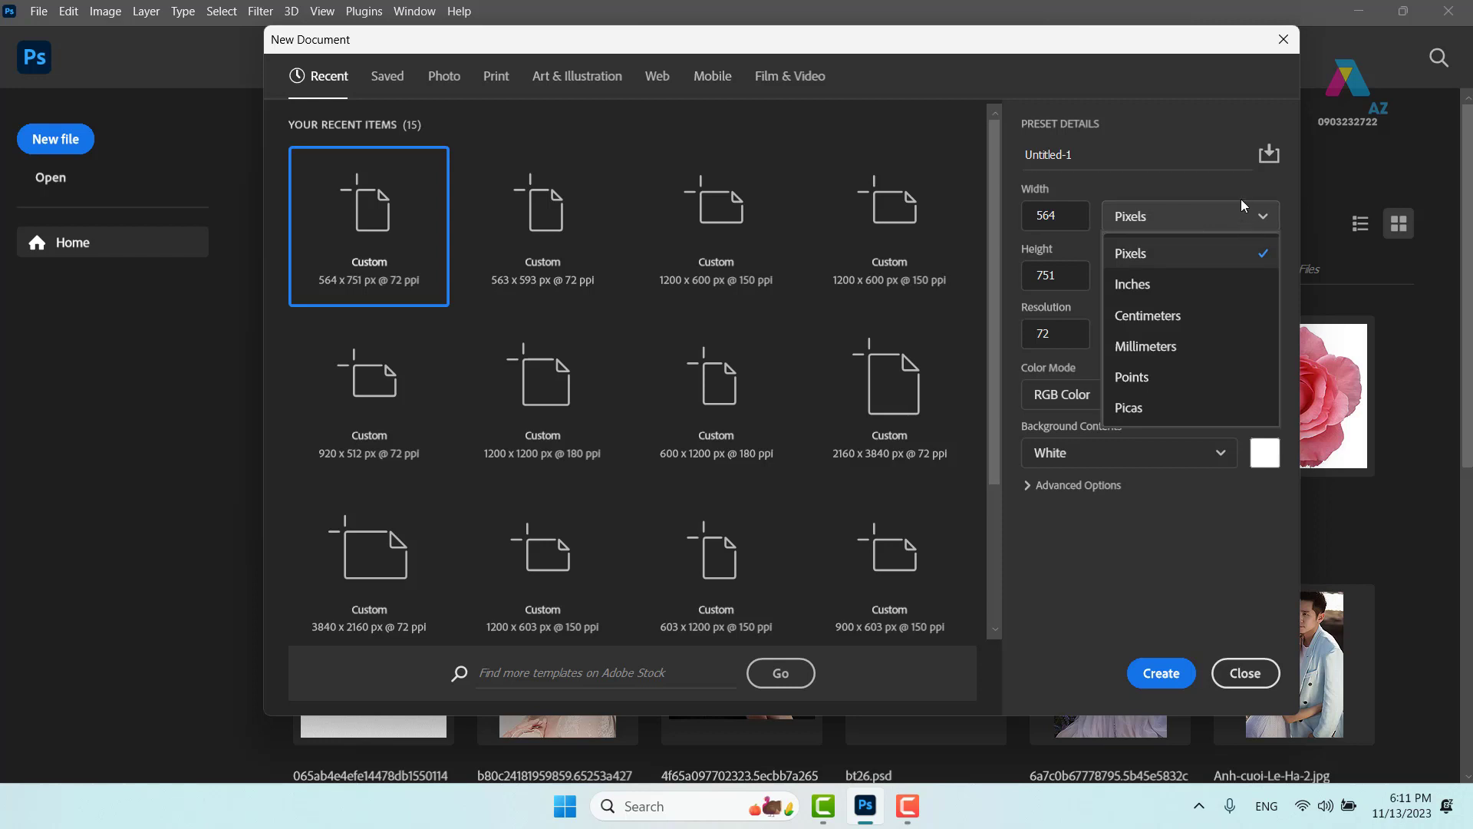
{"action": "left_click", "coordinate": [1224, 217]}
{"action": "left_click", "coordinate": [1205, 222]}
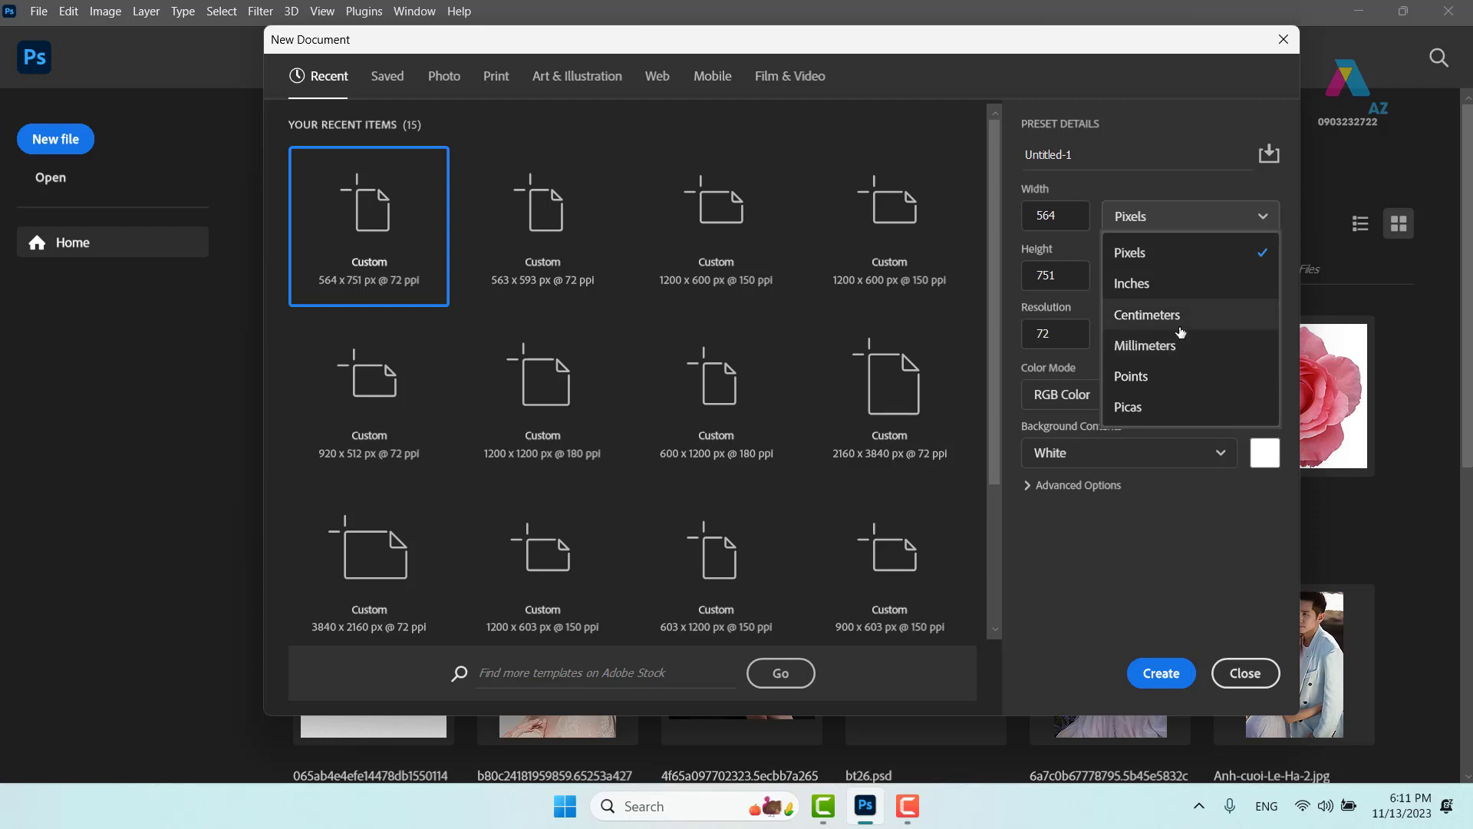
{"action": "left_click", "coordinate": [1000, 309]}
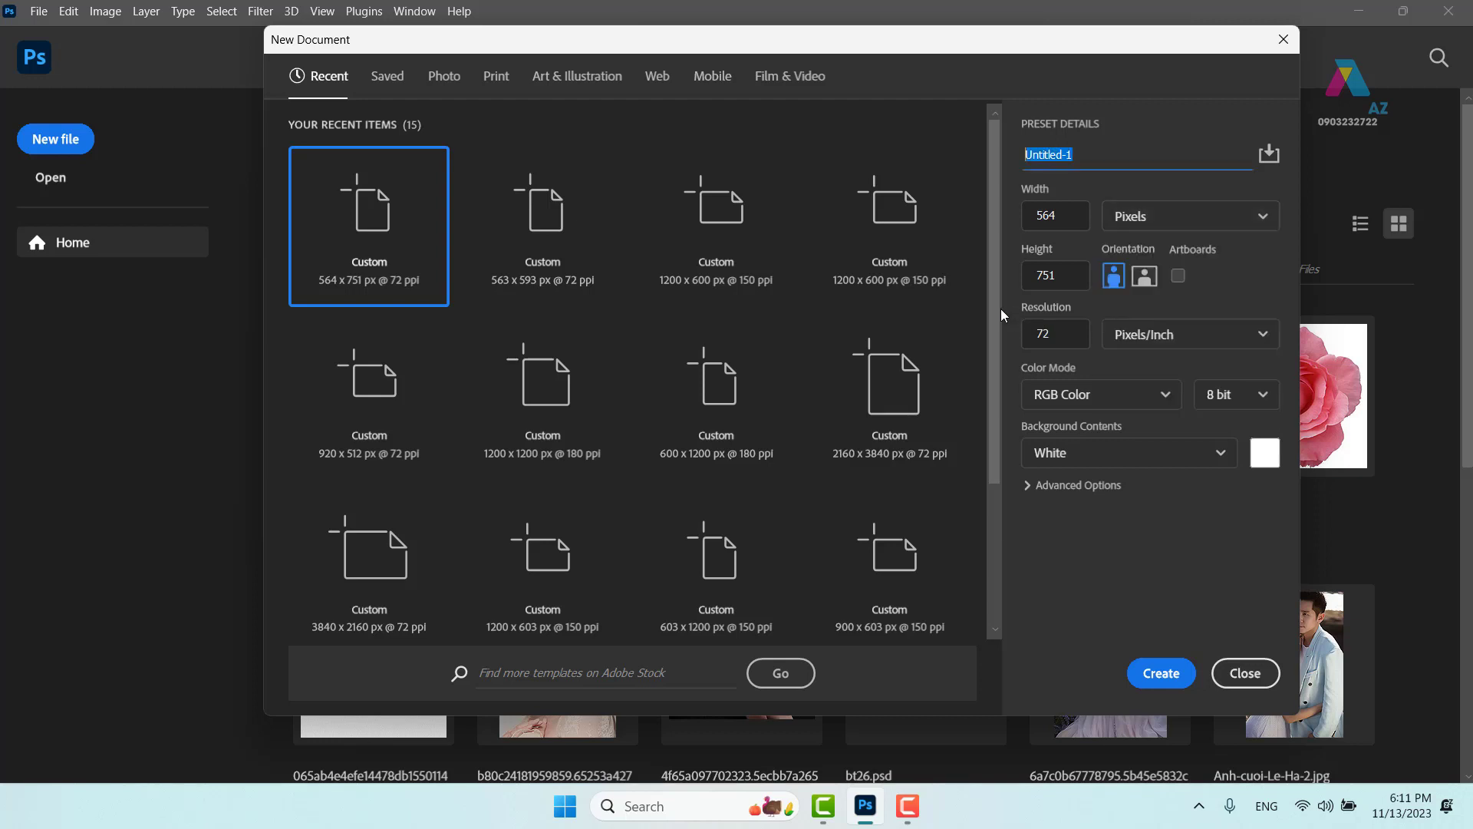
{"action": "left_click_drag", "start_coordinate": [1082, 329], "coordinate": [1029, 346]}
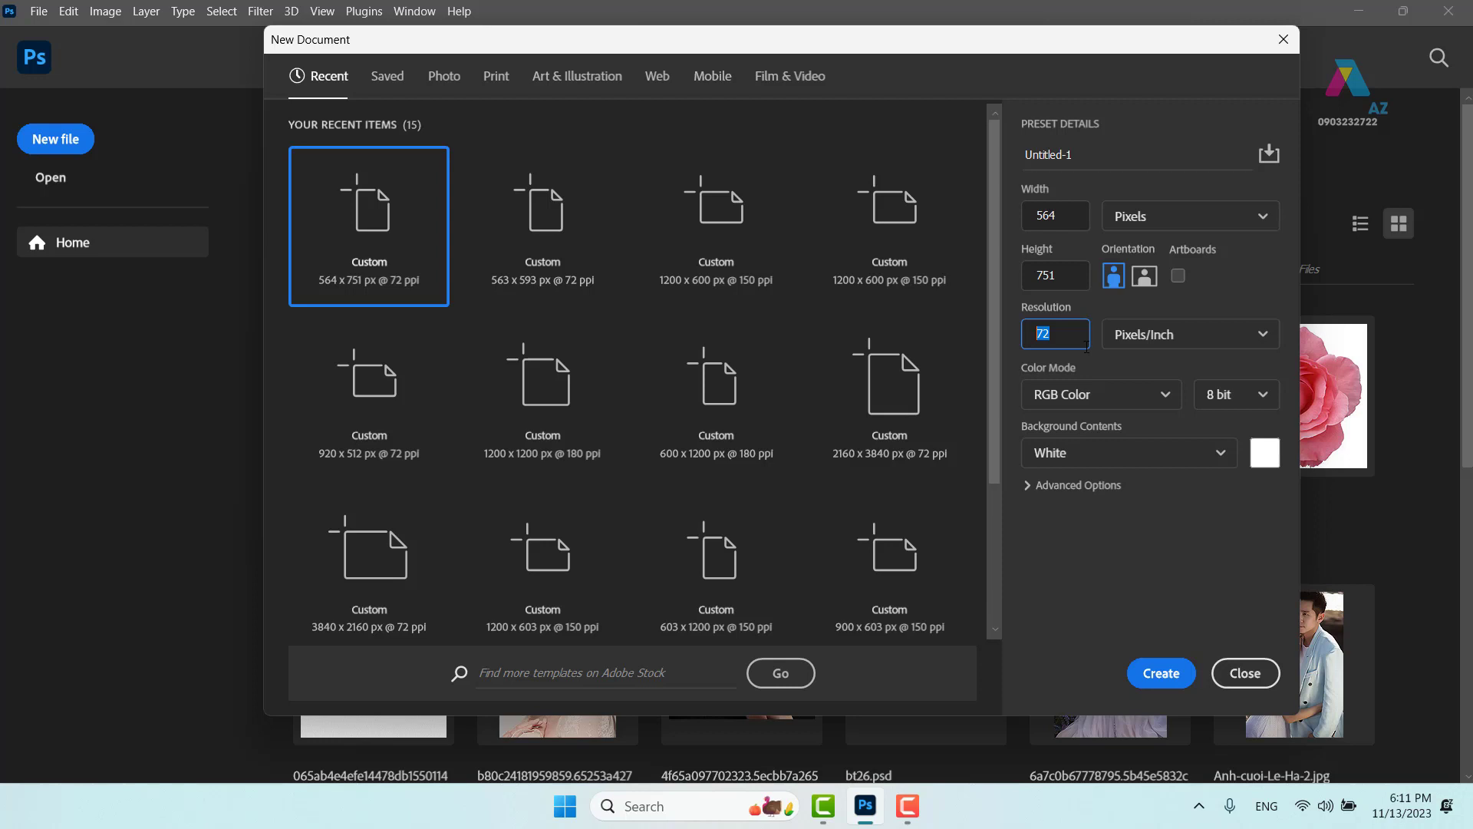
{"action": "left_click", "coordinate": [1101, 396]}
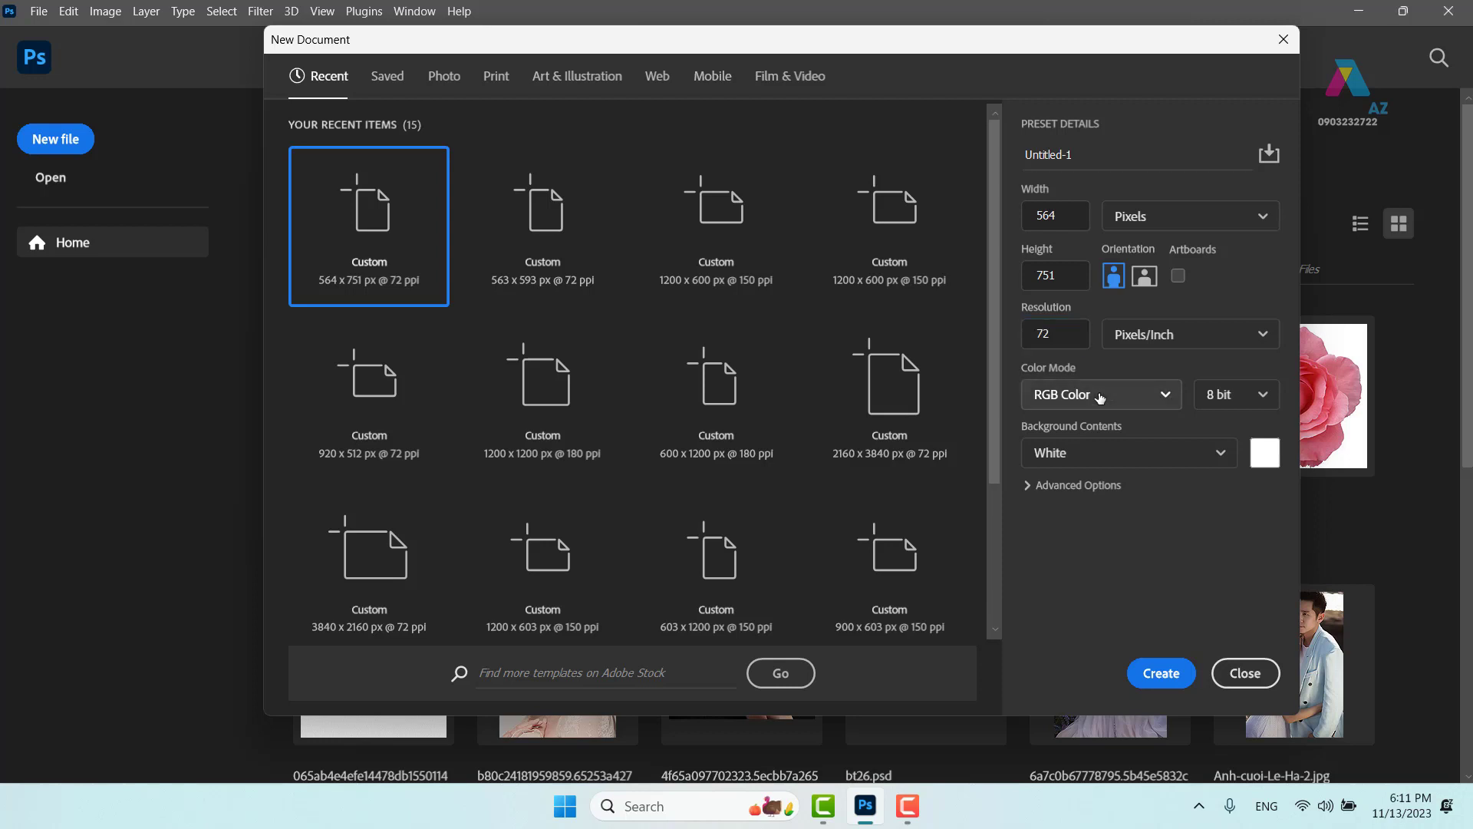
{"action": "left_click", "coordinate": [1100, 396]}
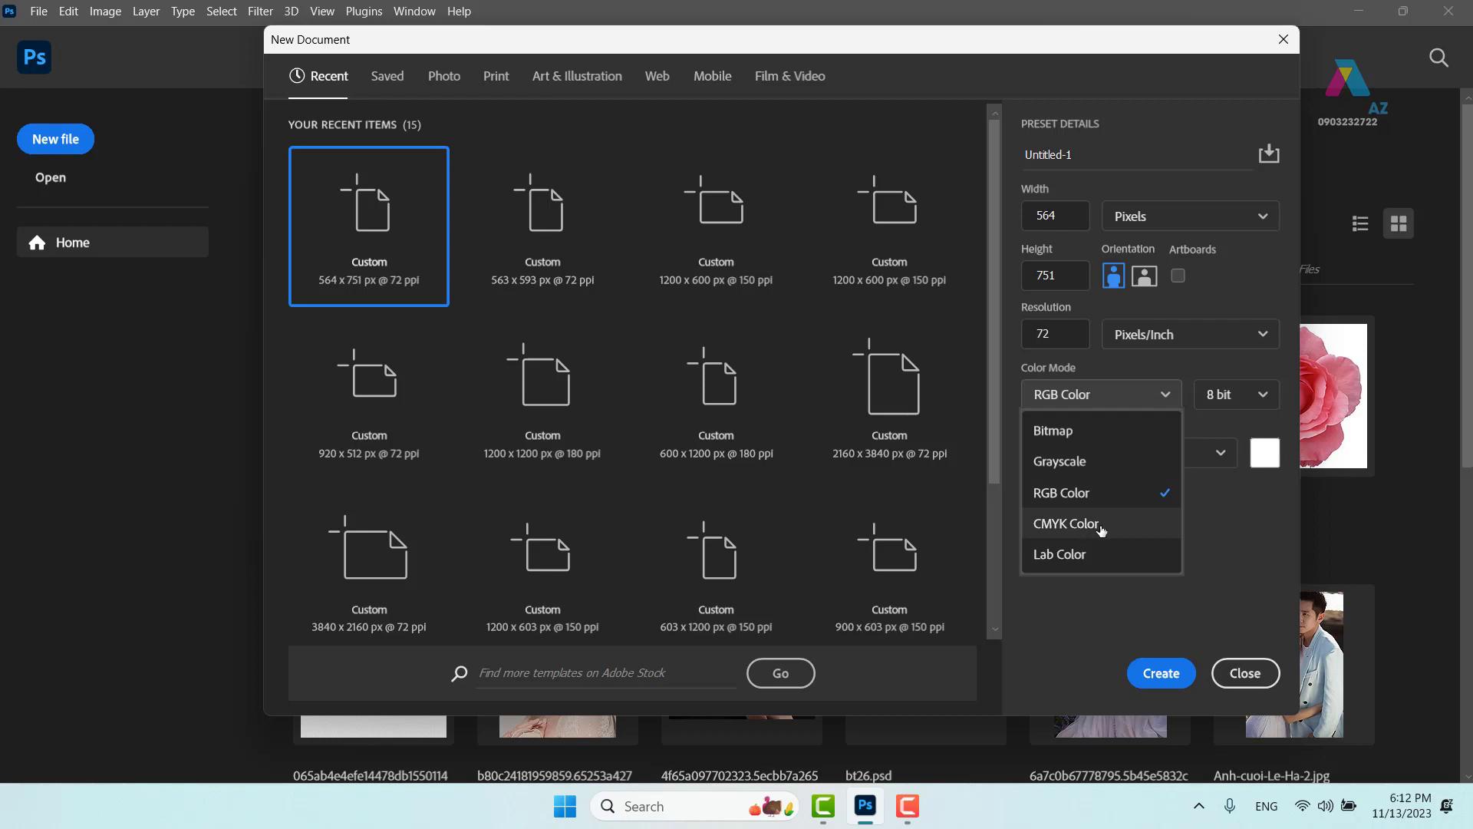
{"action": "left_click", "coordinate": [1247, 535]}
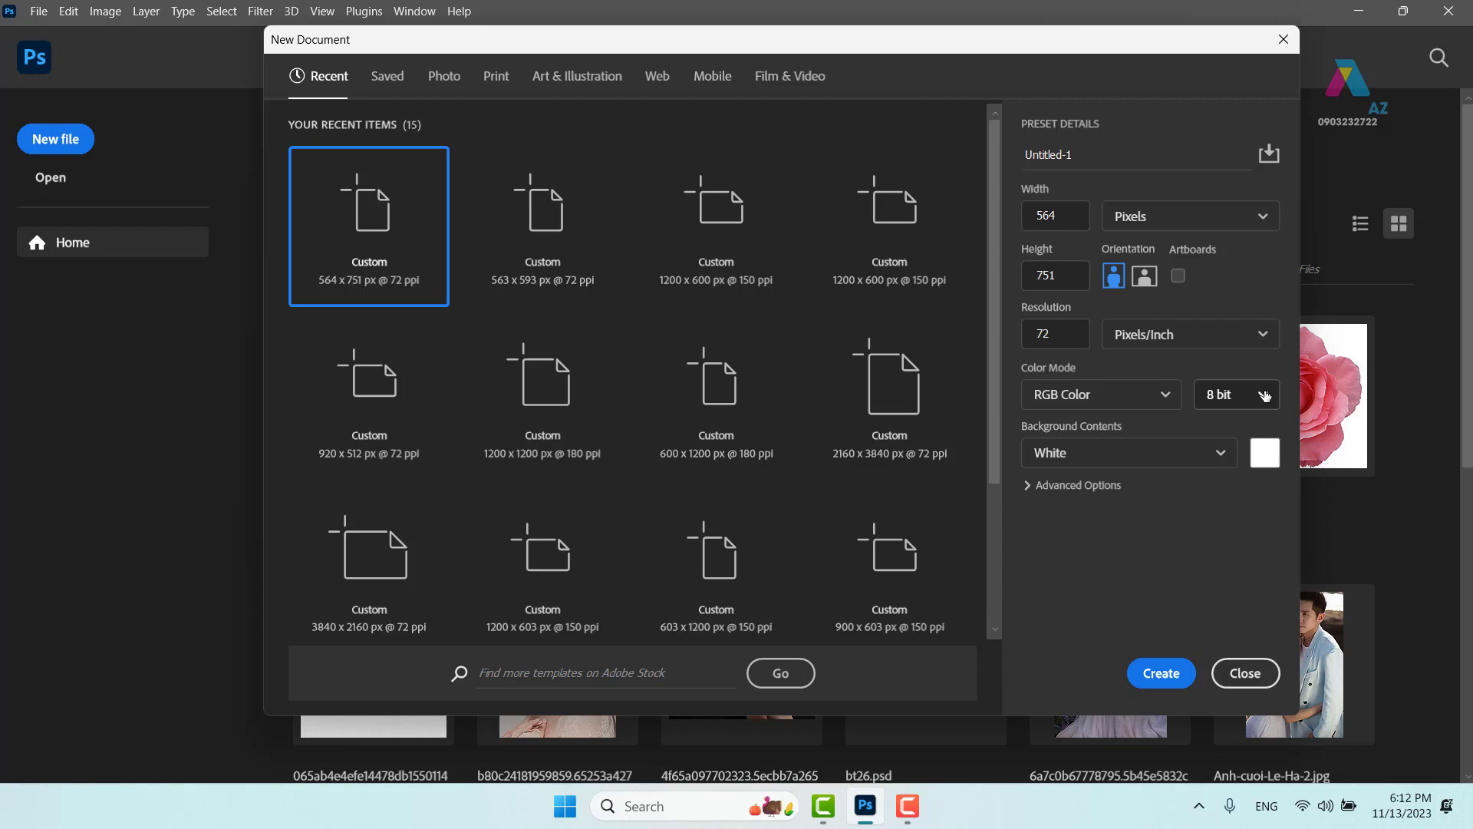
{"action": "left_click", "coordinate": [1114, 453]}
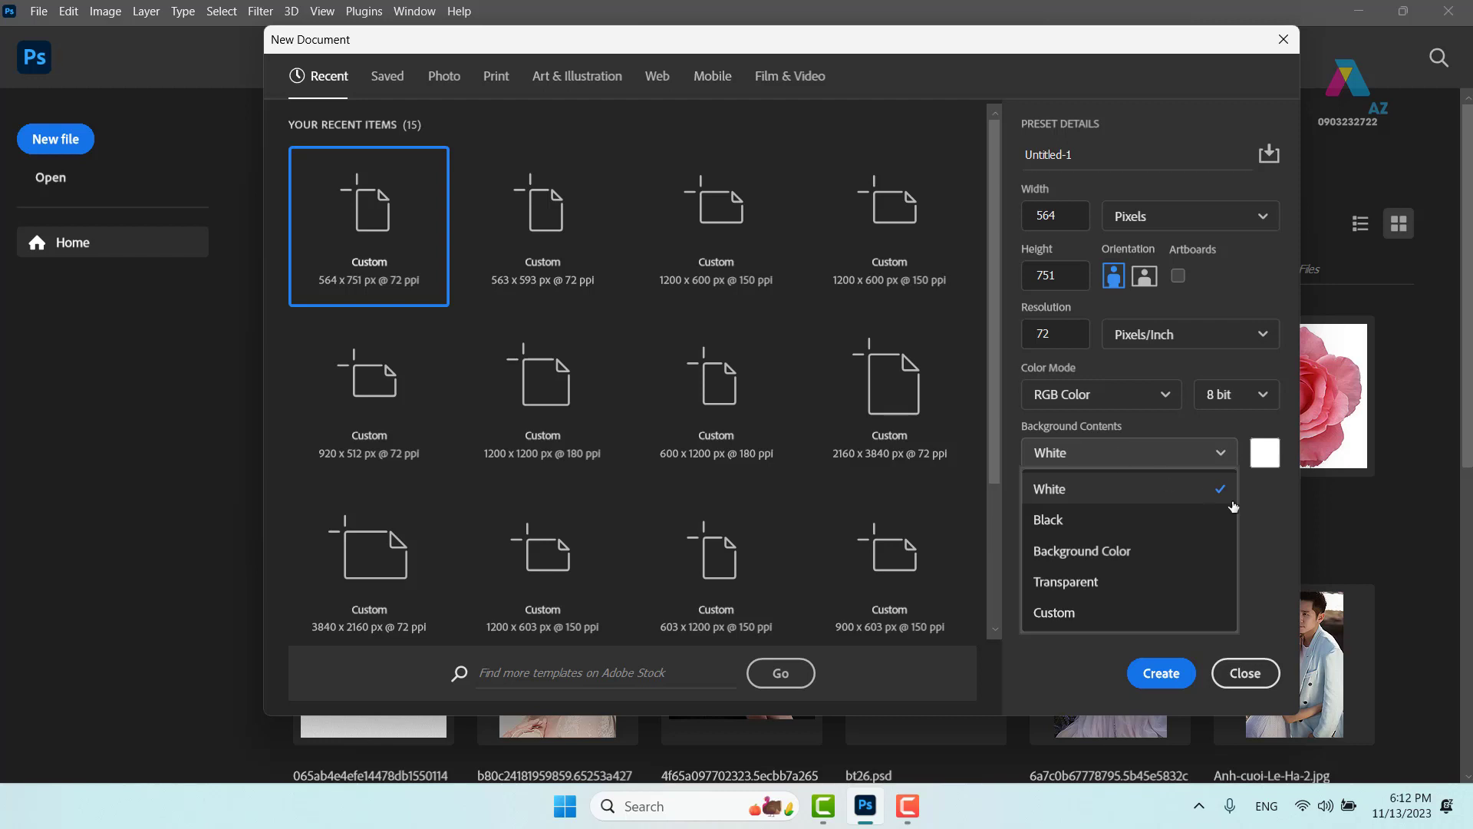
{"action": "left_click", "coordinate": [1256, 513]}
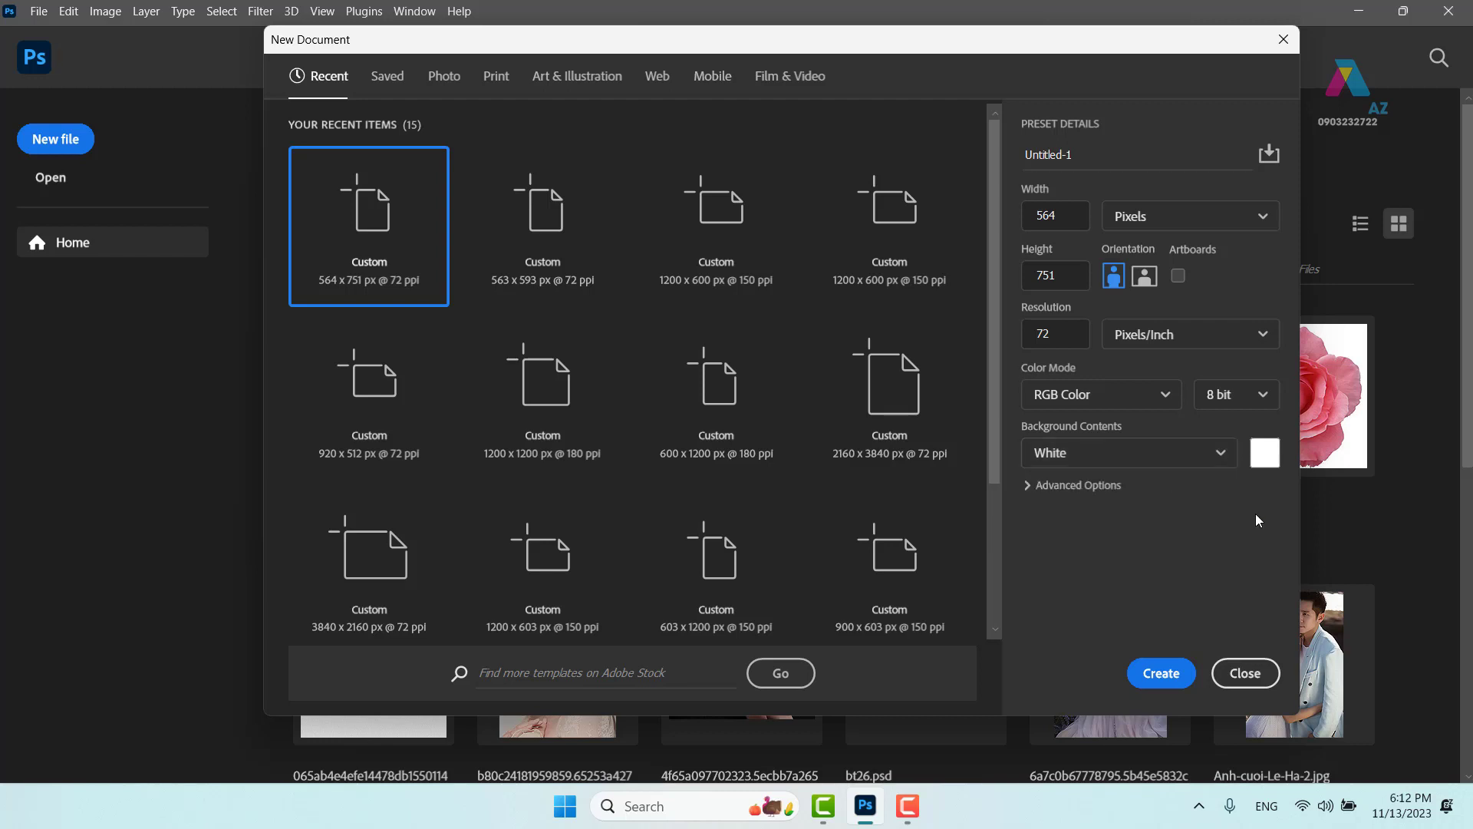
{"action": "double_click", "coordinate": [1046, 215]}
{"action": "type", "text": "600---"}
Set the new document to 1200 width and 600 height, keeping Pixels as the unit.
{"action": "key", "text": "BackSpace"}
{"action": "key", "text": "BackSpace"}
{"action": "key", "text": "BackSpace"}
{"action": "key", "text": "BackSpace"}
{"action": "key", "text": "BackSpace"}
{"action": "key", "text": "BackSpace"}
{"action": "type", "text": "1200"}
{"action": "key", "text": "Tab"}
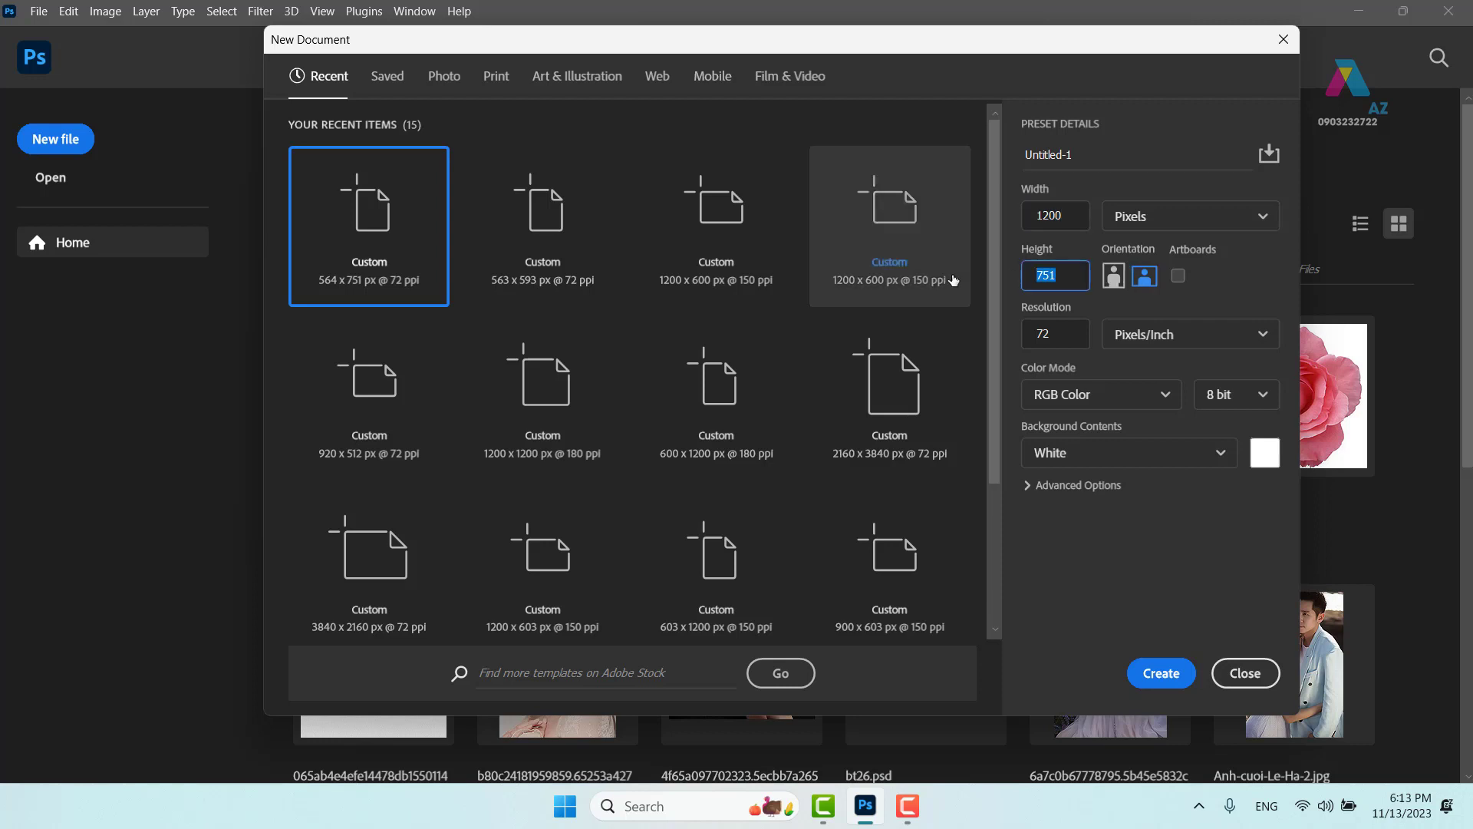
{"action": "type", "text": "600"}
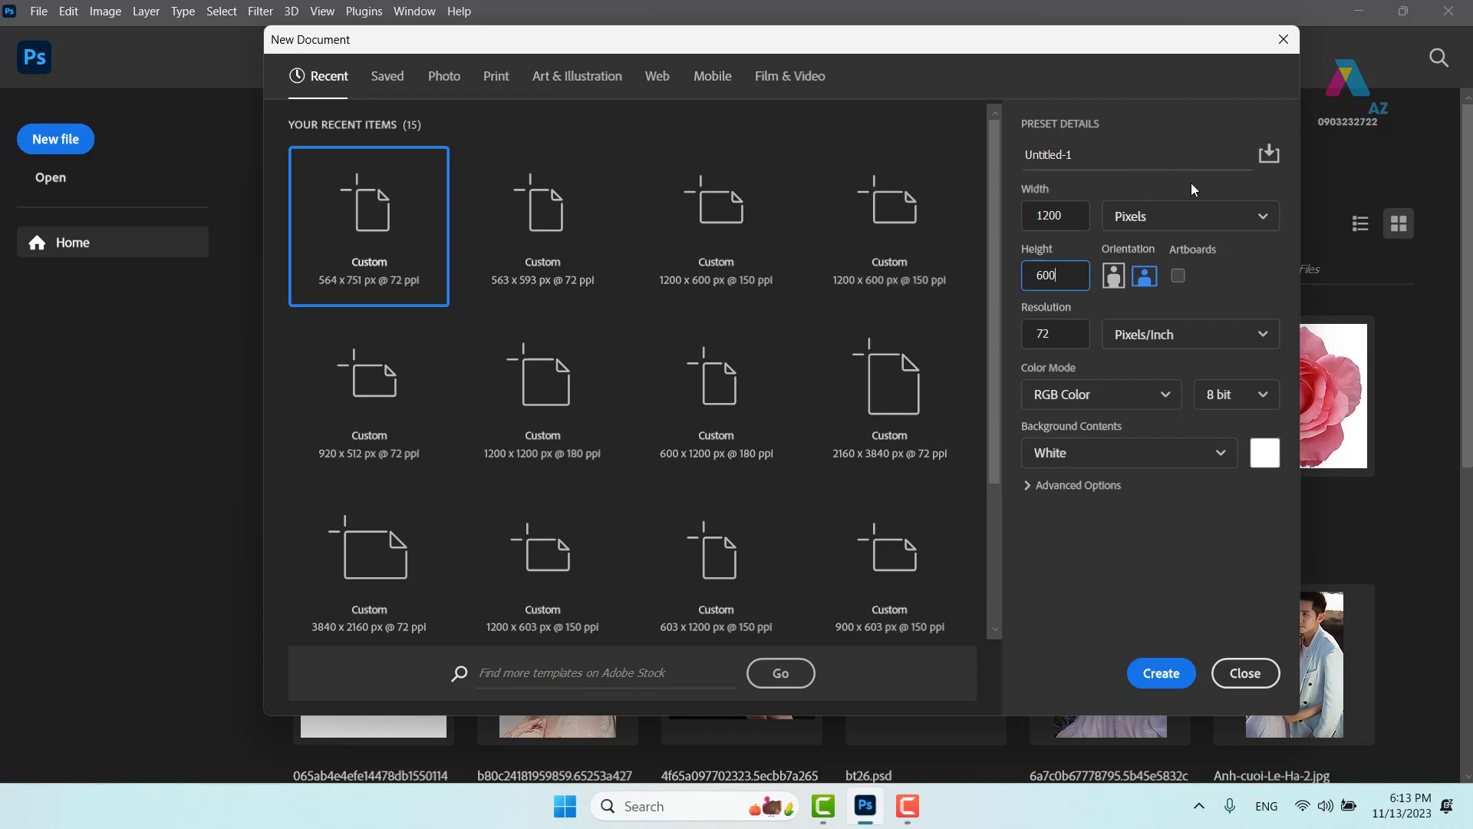
{"action": "left_click", "coordinate": [1200, 222]}
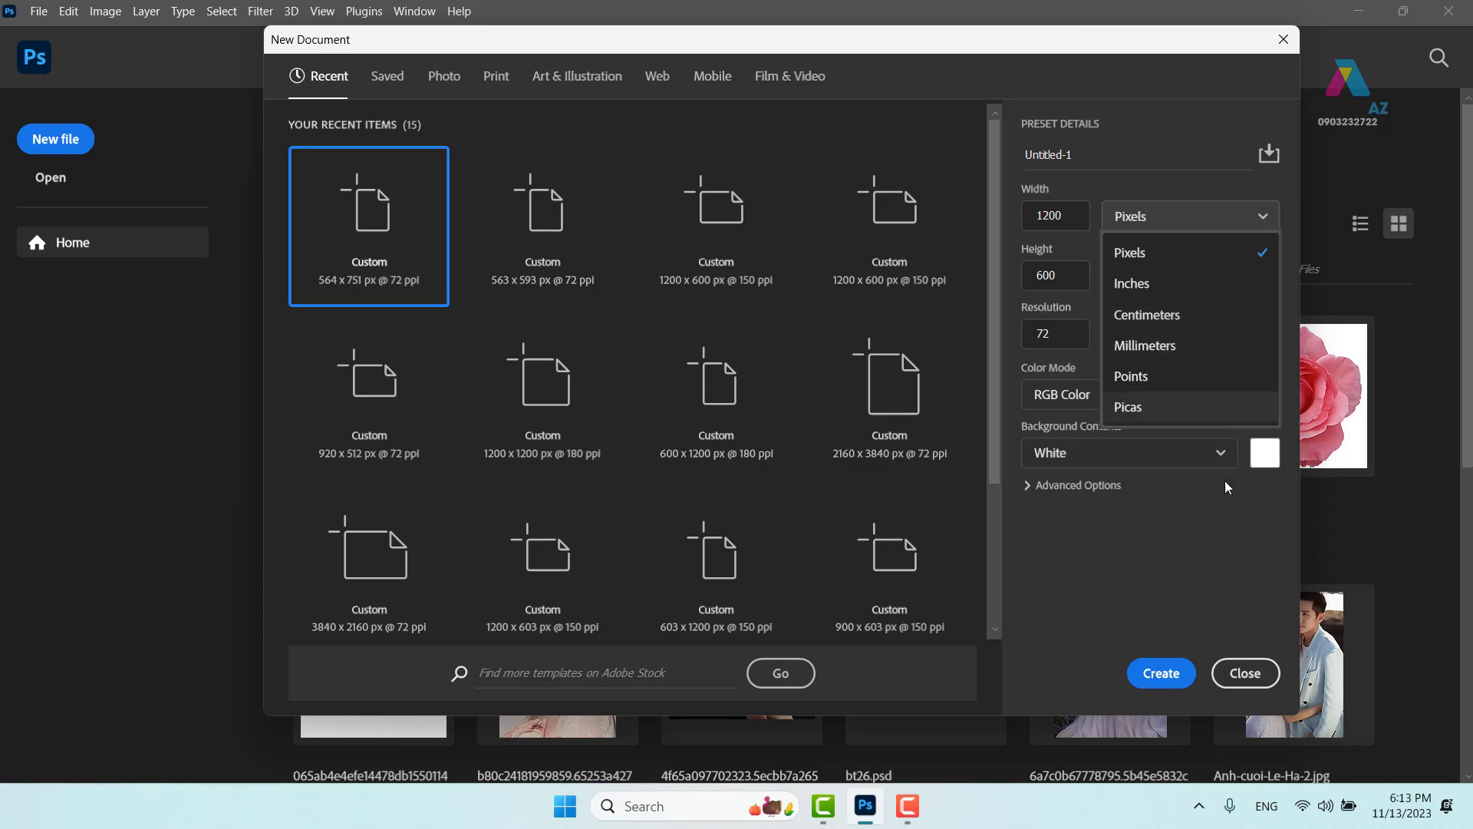
{"action": "left_click", "coordinate": [1259, 544]}
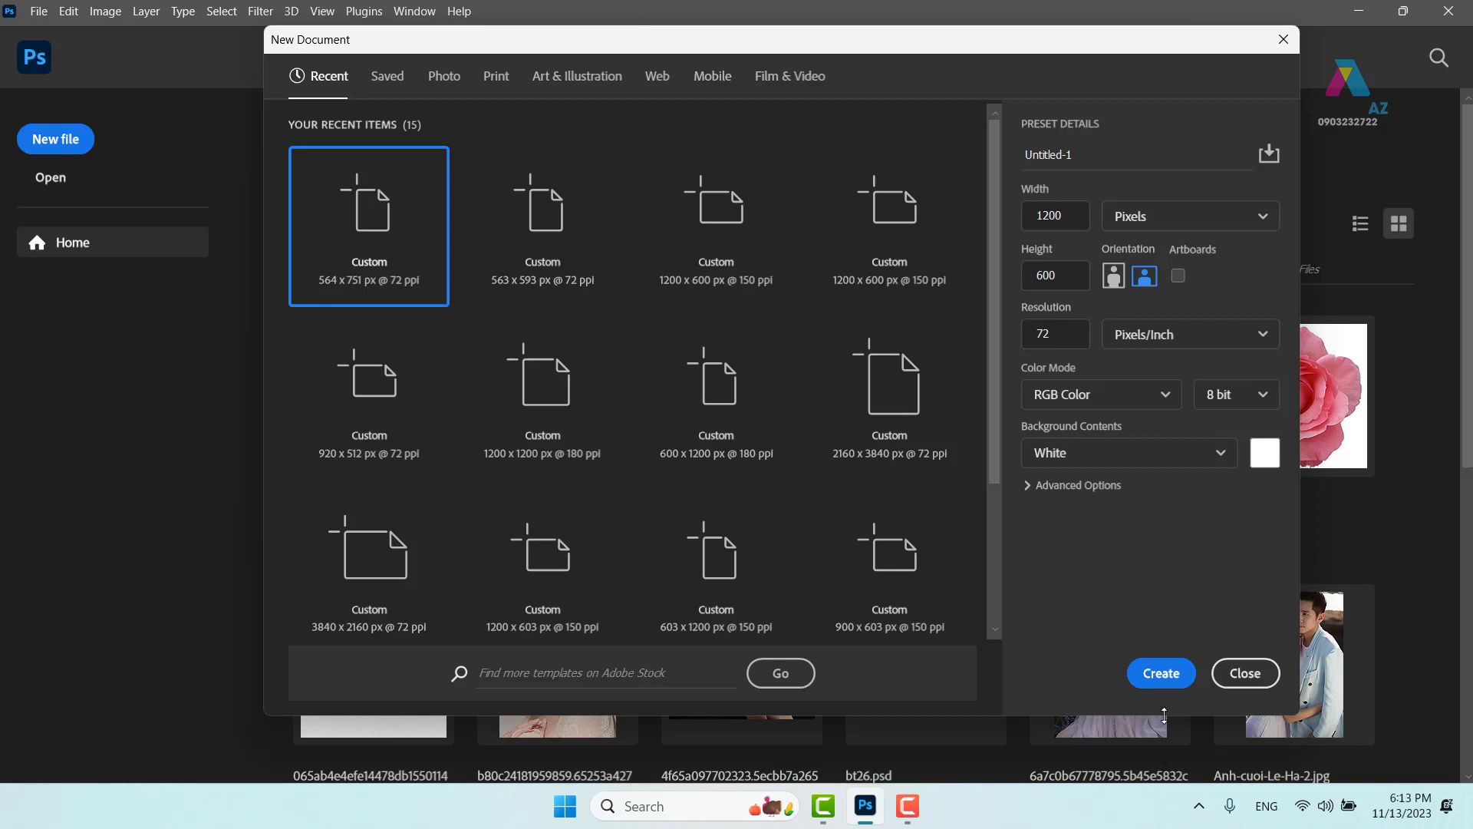
Create the blank 1200 × 600 Untitled-1 document and expand the marquee tools flyout.
{"action": "left_click", "coordinate": [1171, 680]}
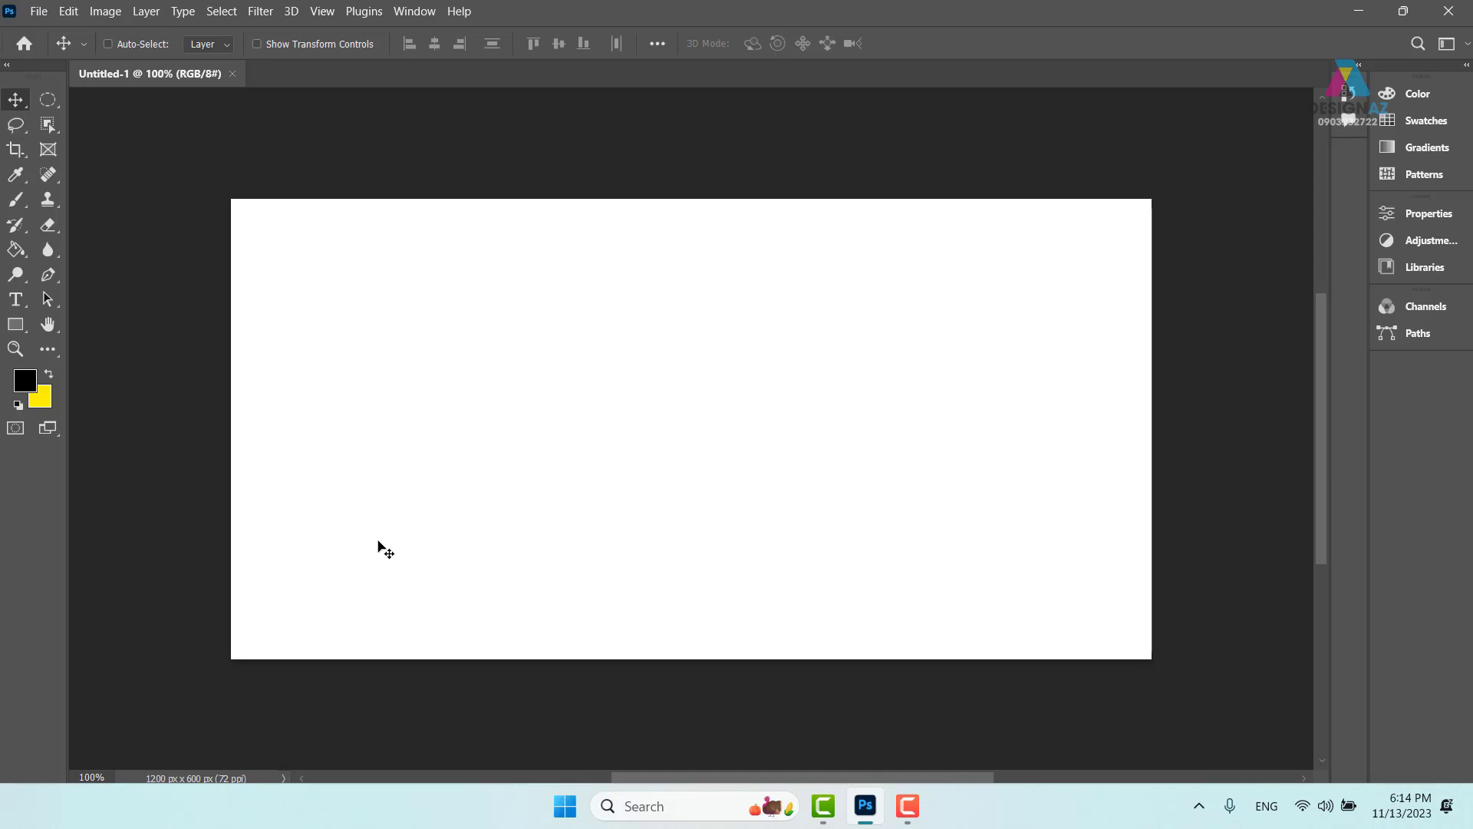
{"action": "left_click", "coordinate": [58, 107]}
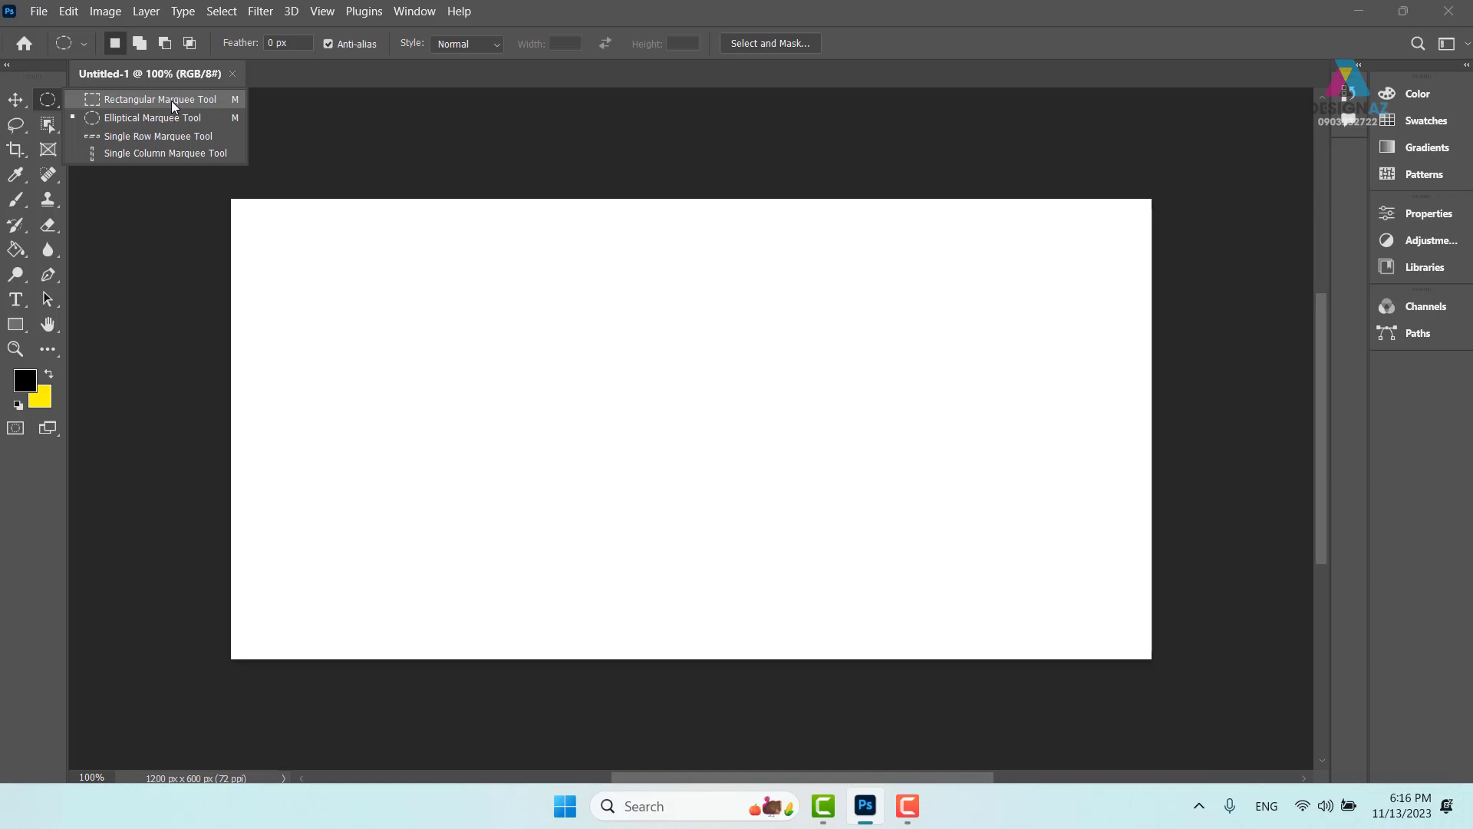
Draw a Rectangular Marquee selection over the canvas's left half, redrawing it until it fits.
{"action": "left_click", "coordinate": [169, 100]}
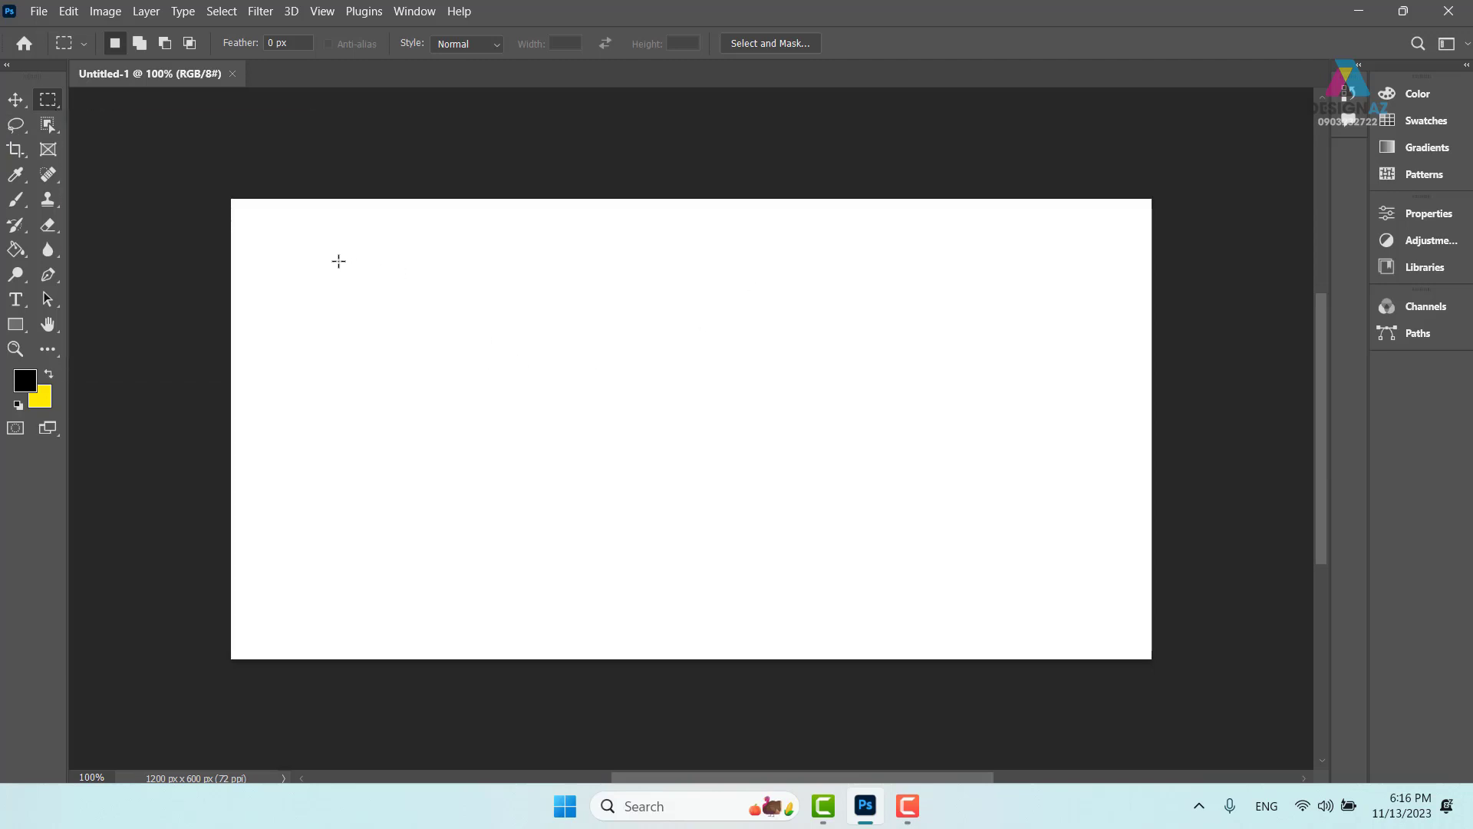
{"action": "left_click_drag", "start_coordinate": [338, 261], "coordinate": [844, 535]}
{"action": "left_click_drag", "start_coordinate": [358, 272], "coordinate": [839, 539]}
{"action": "key", "text": "ctrl+d"}
{"action": "left_click_drag", "start_coordinate": [309, 273], "coordinate": [966, 420]}
{"action": "left_click_drag", "start_coordinate": [332, 219], "coordinate": [437, 624]}
{"action": "left_click_drag", "start_coordinate": [197, 197], "coordinate": [836, 661]}
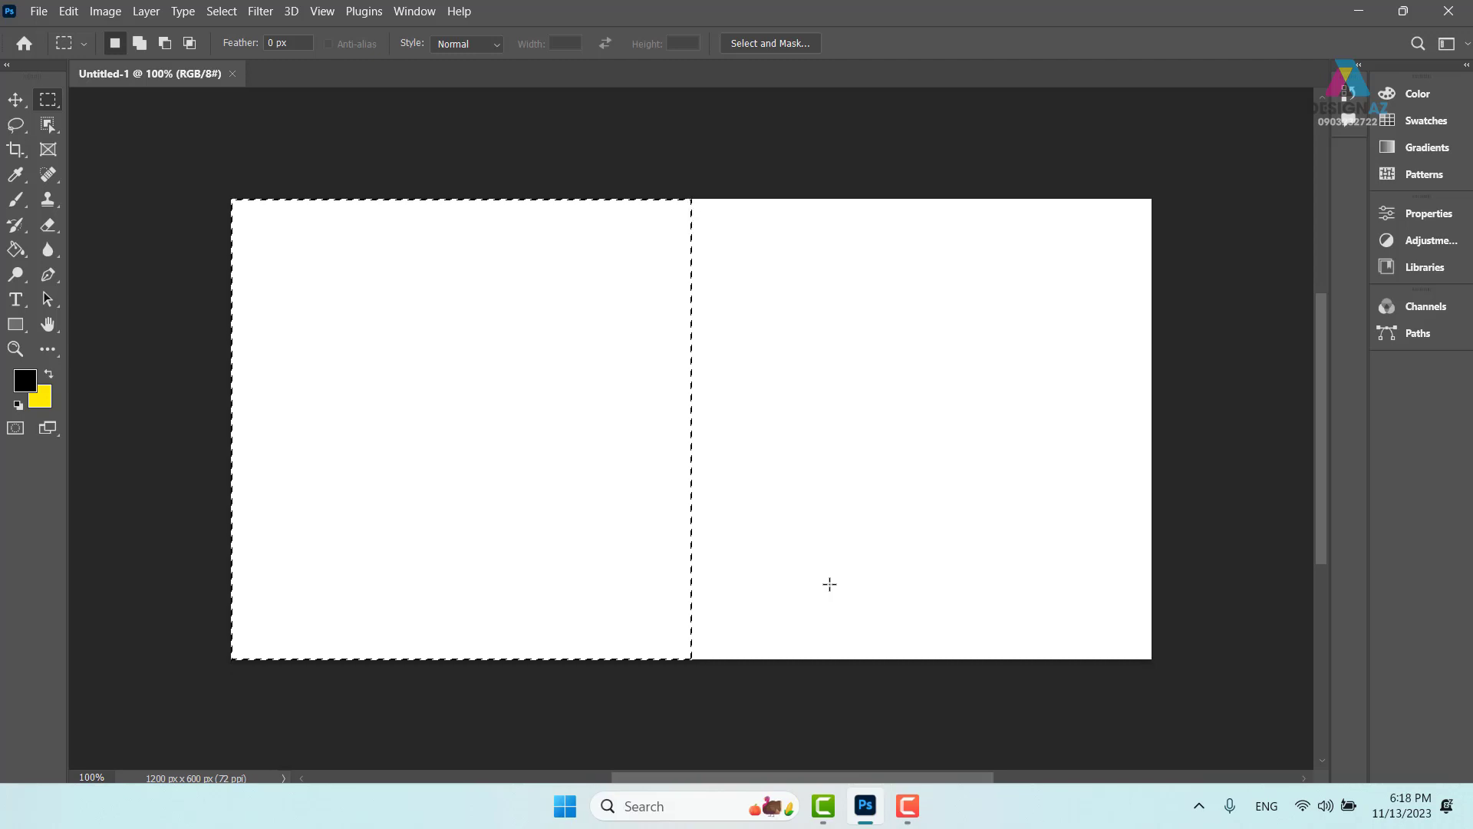
Show the Layers panel with F7 and add empty Layer 1 above Background.
{"action": "key", "text": "F7"}
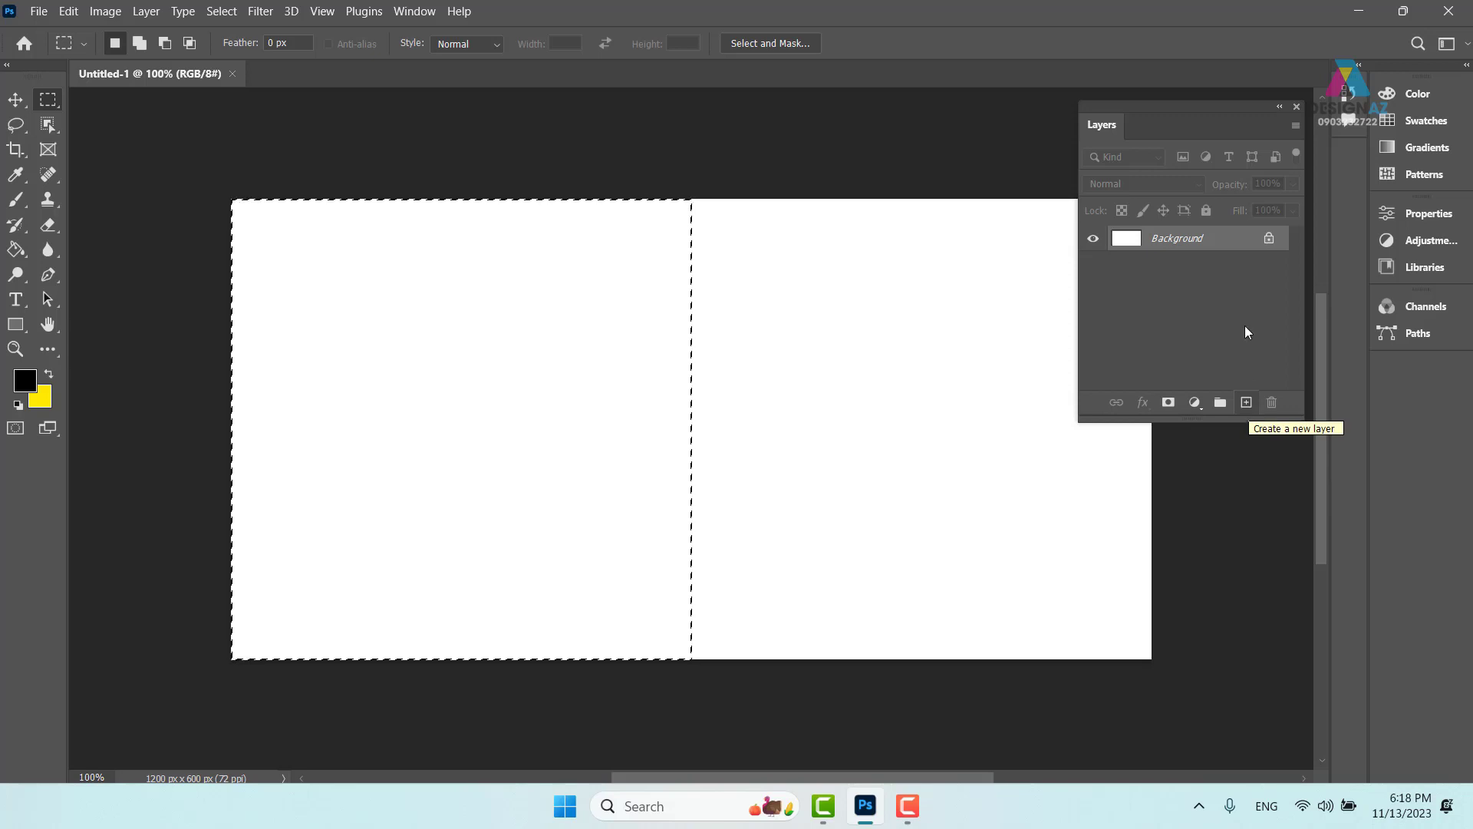
{"action": "left_click", "coordinate": [1246, 405]}
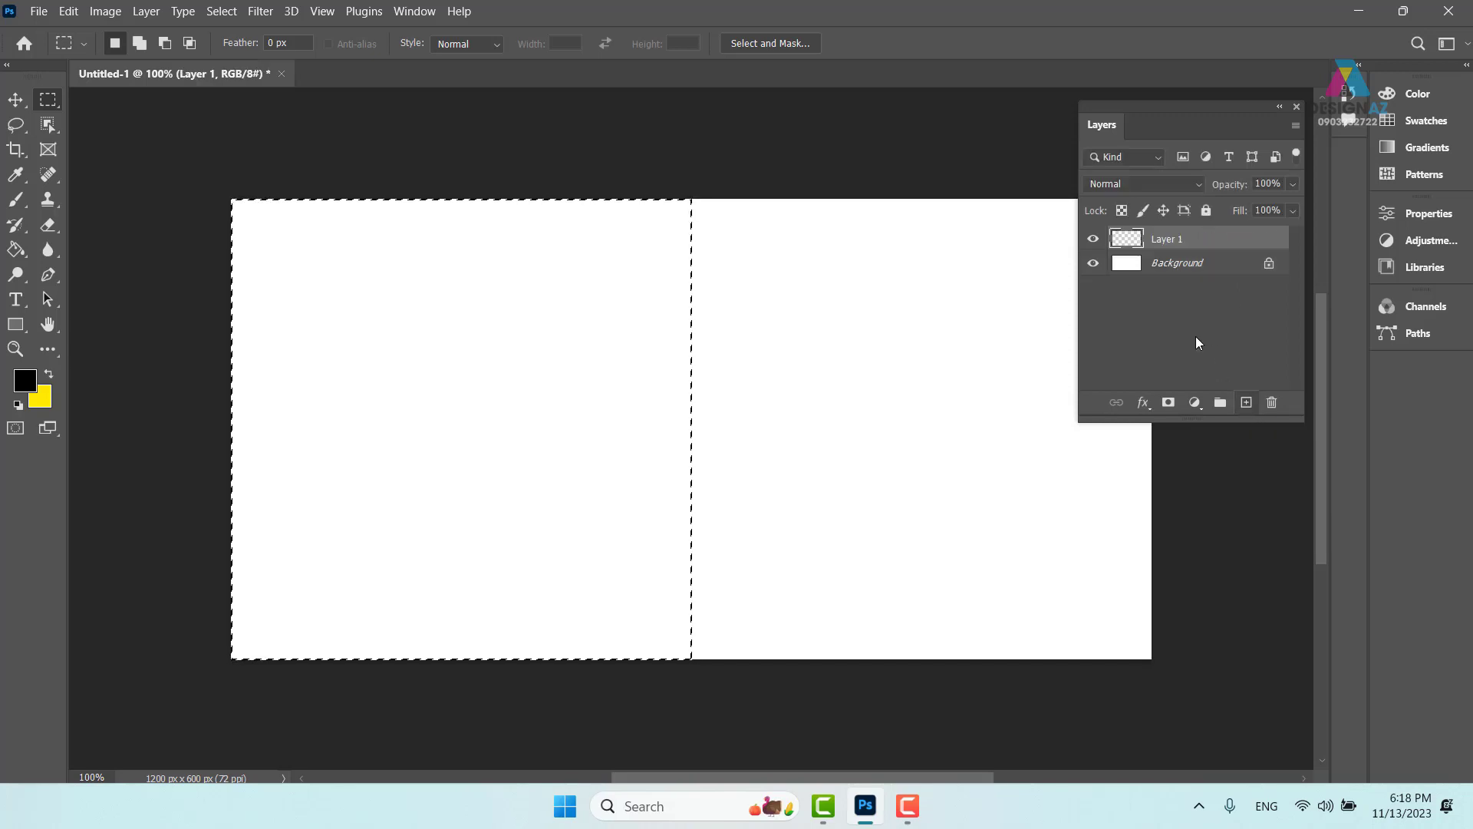
Set the foreground colour to navy hex 00325c in the Color Picker.
{"action": "left_click", "coordinate": [25, 380]}
{"action": "left_click", "coordinate": [659, 368]}
{"action": "type", "text": "00325c"}
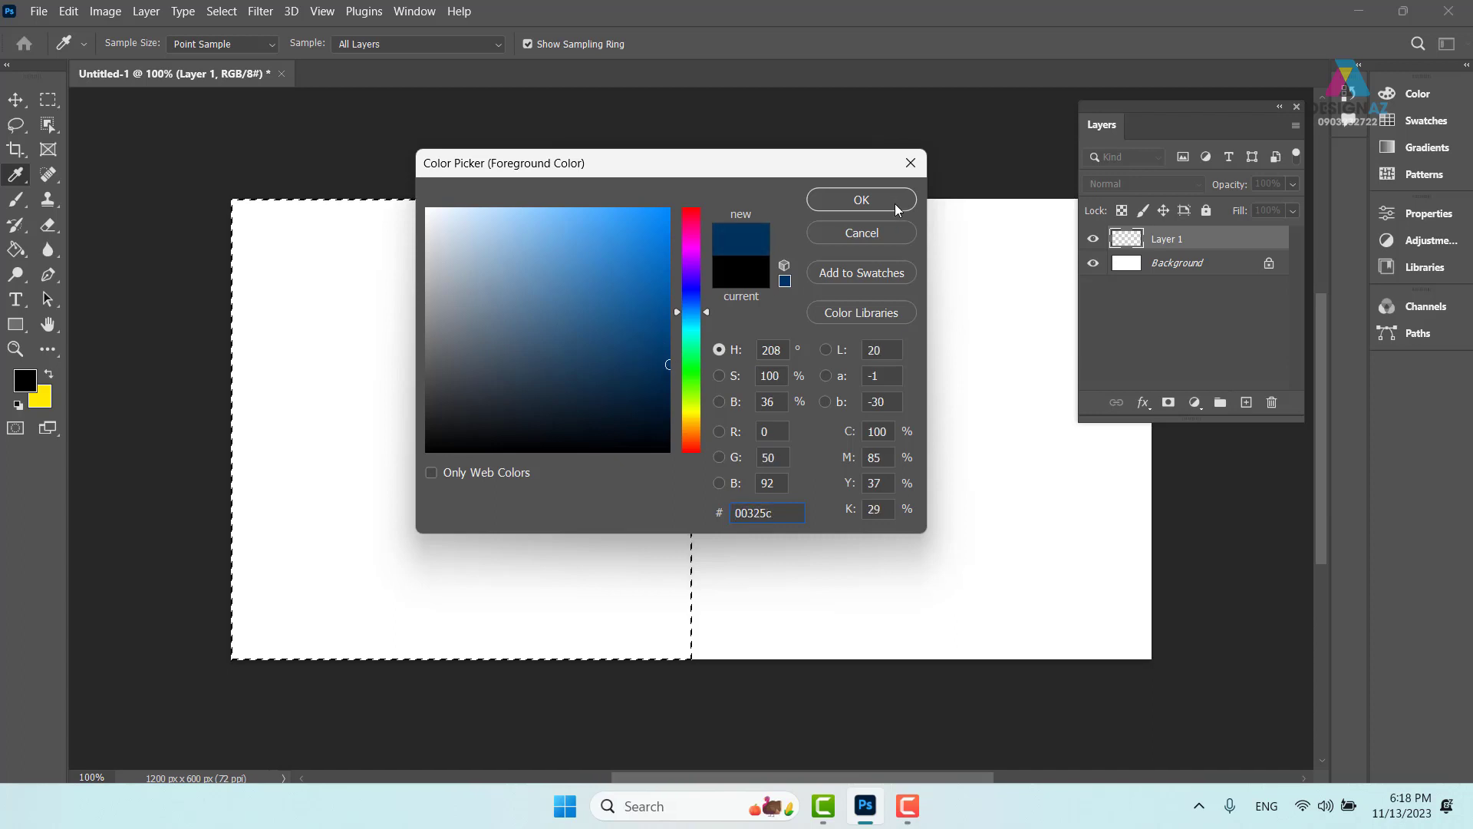
{"action": "left_click", "coordinate": [862, 199]}
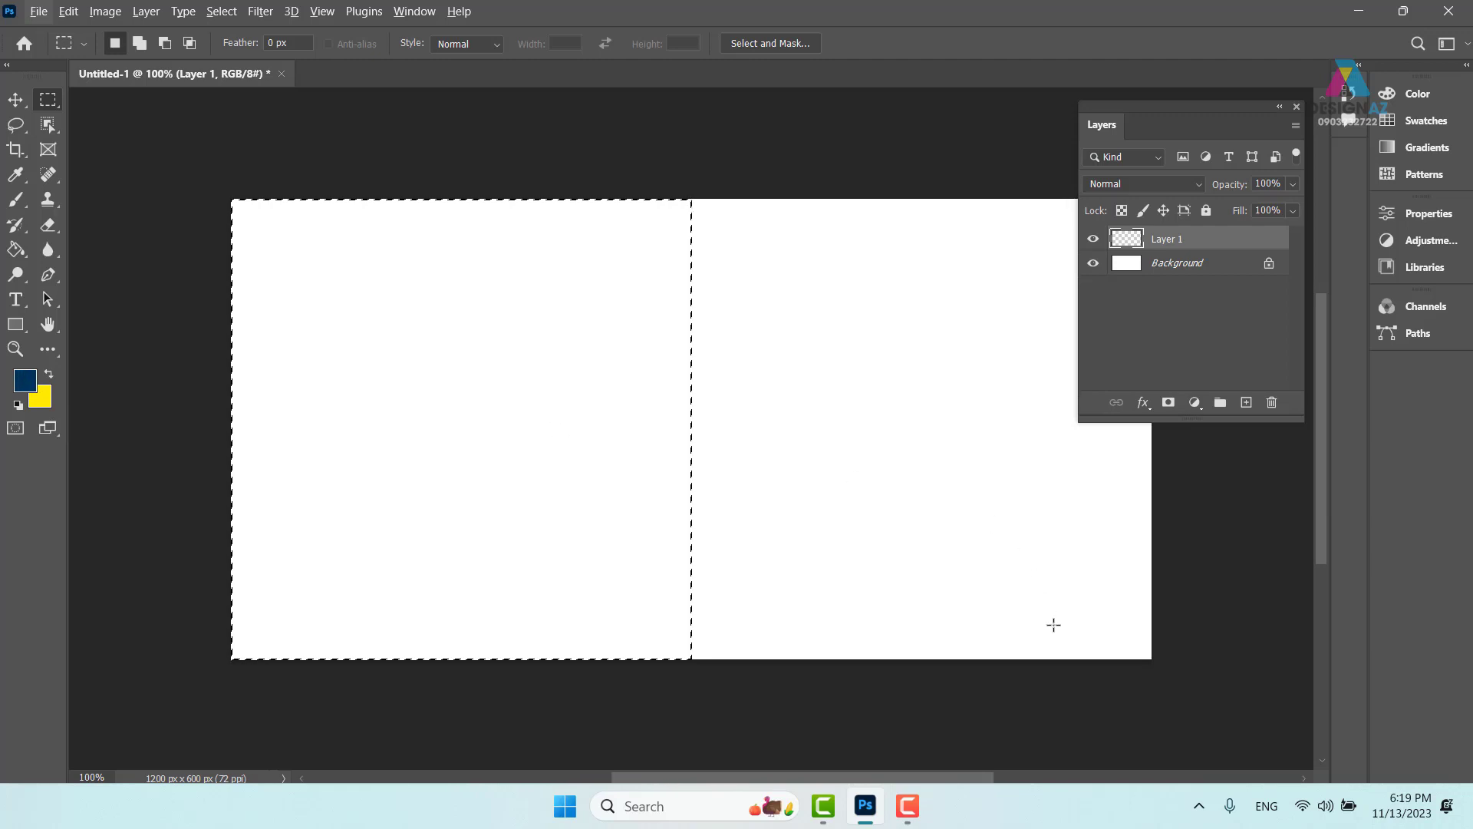
Paint the left-half selection on Layer 1 navy with the Paint Bucket, then deselect.
{"action": "key", "text": "alt+BackSpace"}
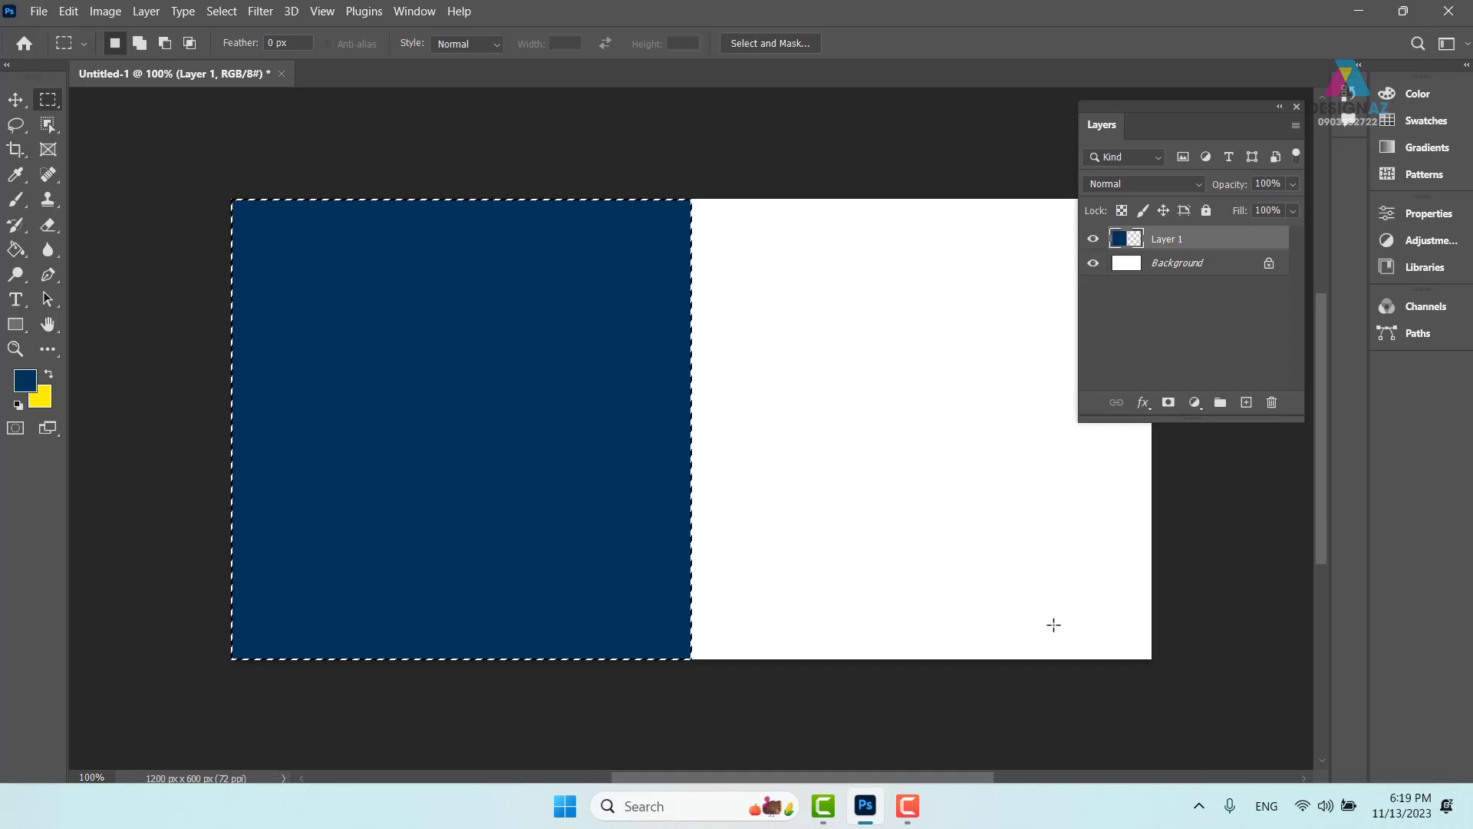
{"action": "key", "text": "Delete"}
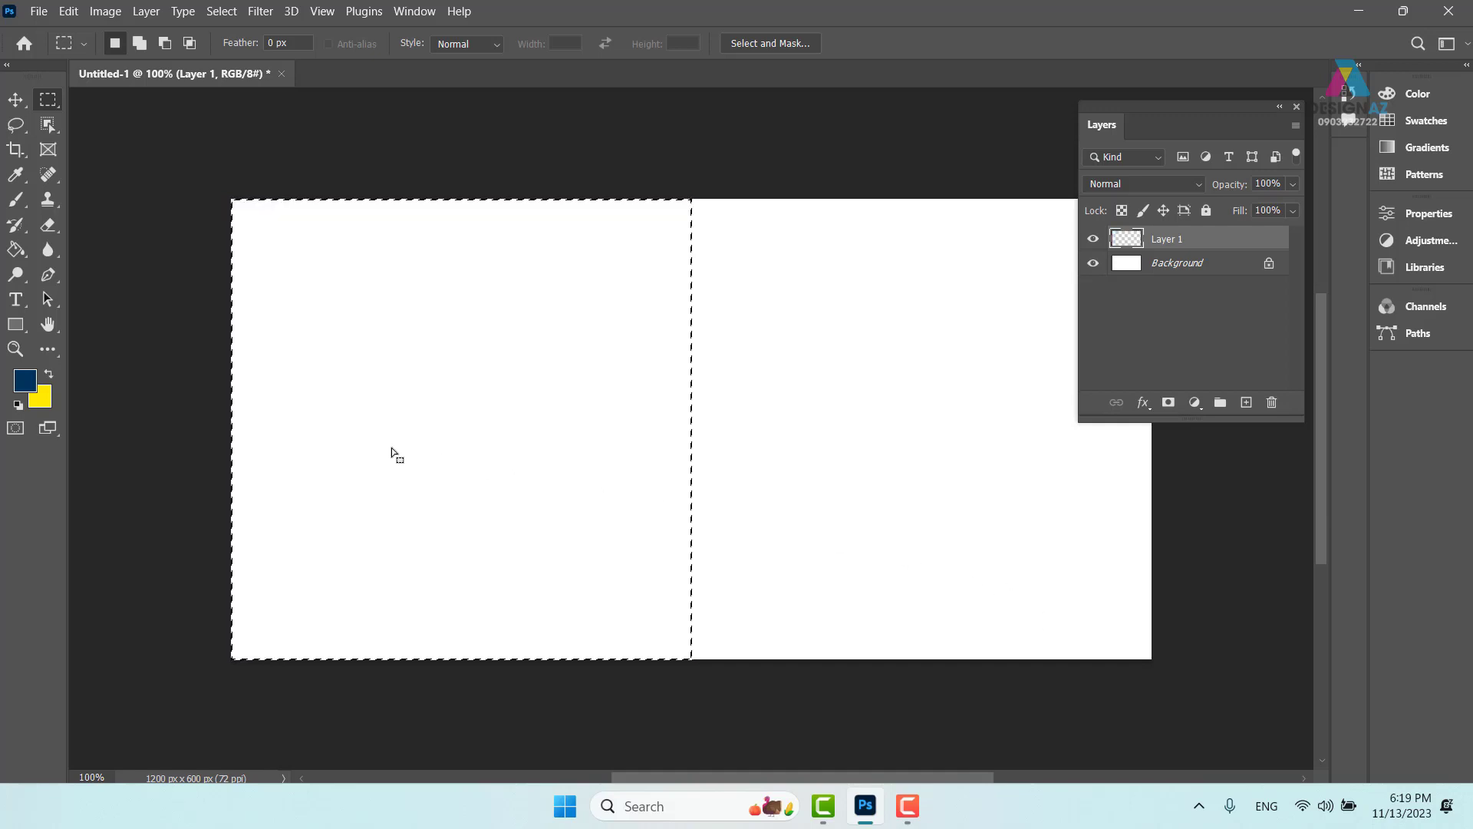
{"action": "left_click", "coordinate": [25, 259]}
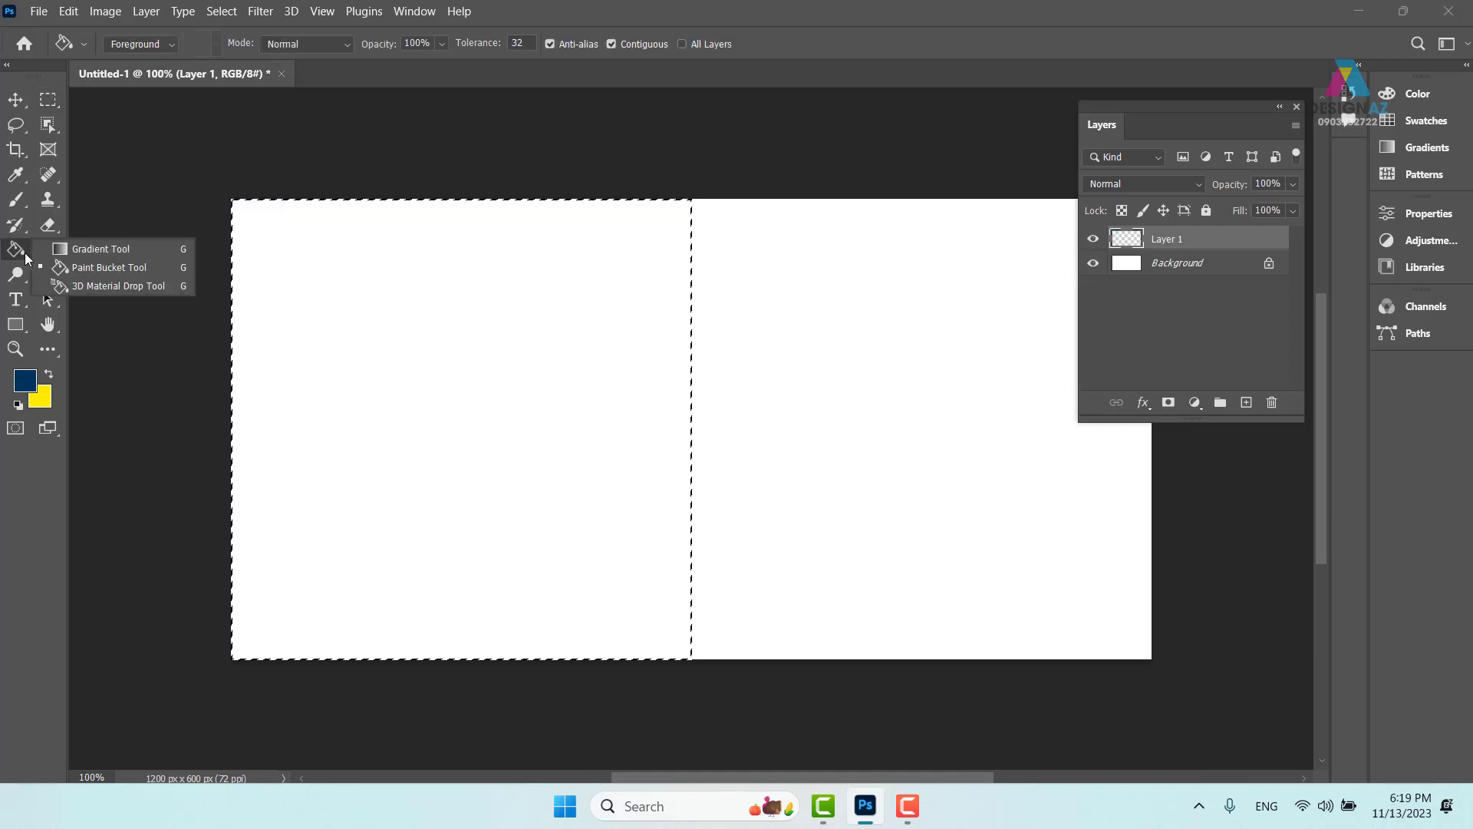
{"action": "left_click", "coordinate": [107, 268]}
{"action": "left_click", "coordinate": [423, 361]}
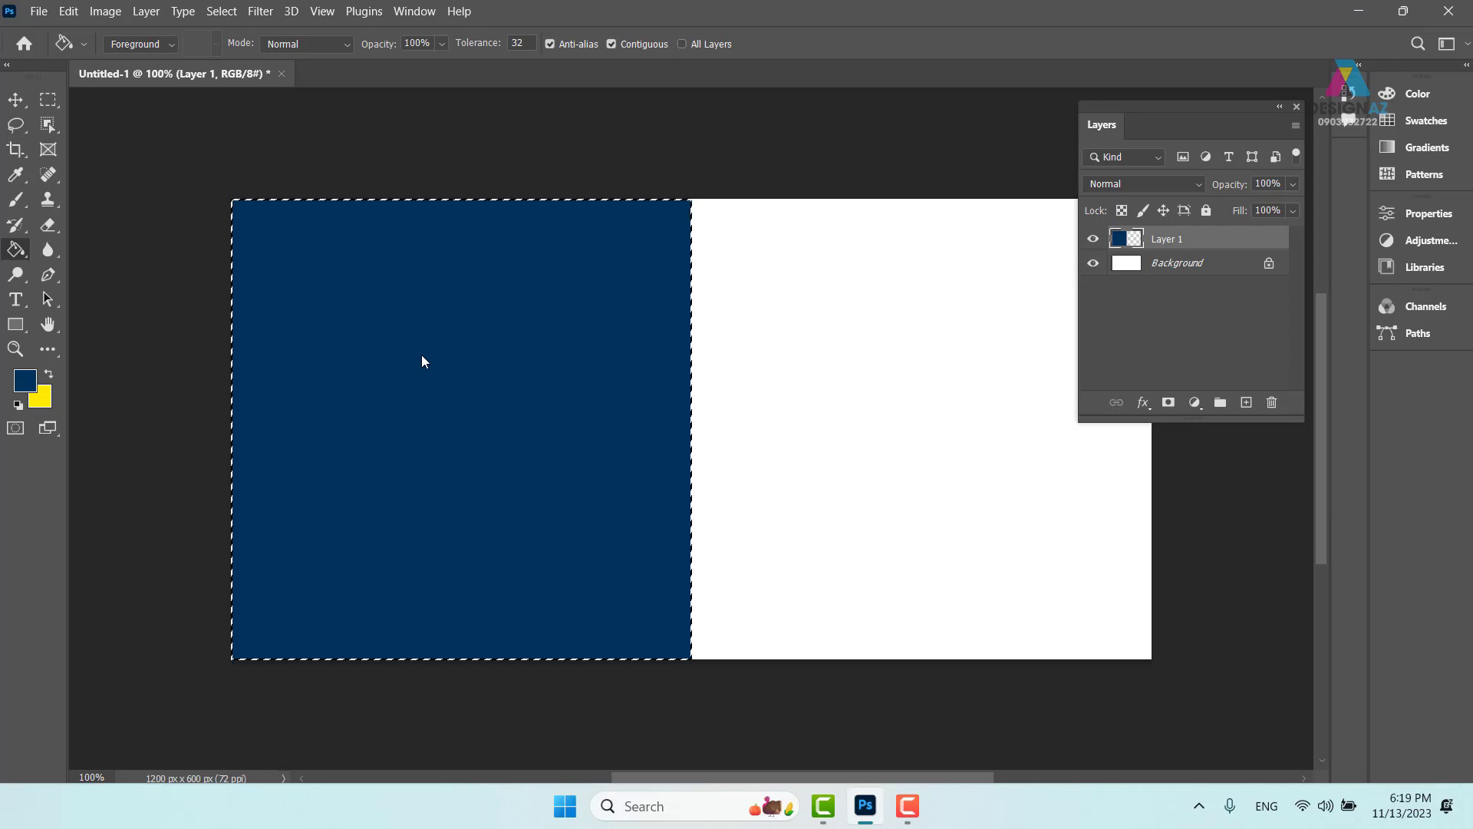
{"action": "key", "text": "ctrl+d"}
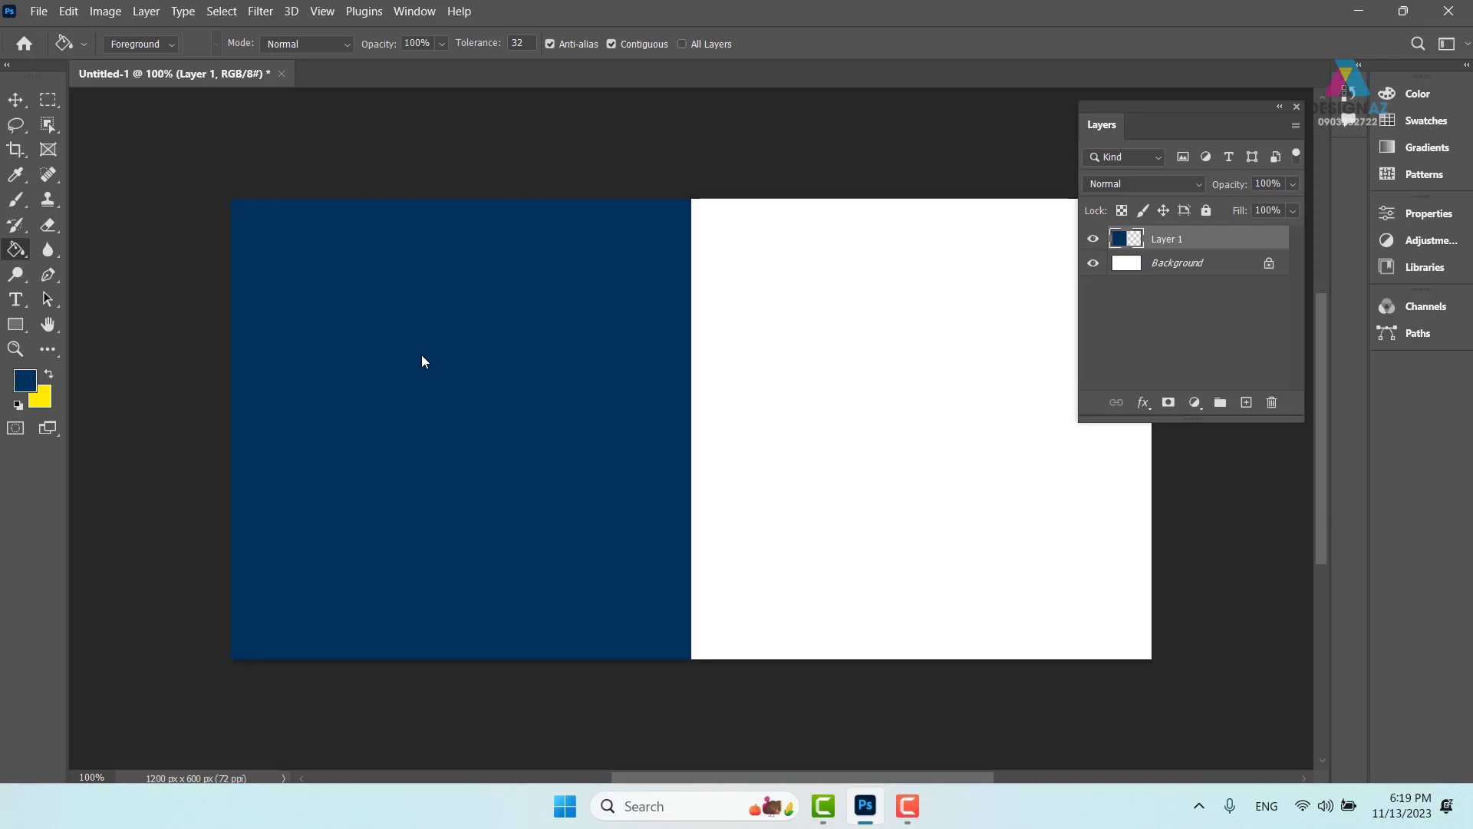
Trial-move Layer 1's navy block, undo the move, and load a selection around it.
{"action": "left_click", "coordinate": [15, 98]}
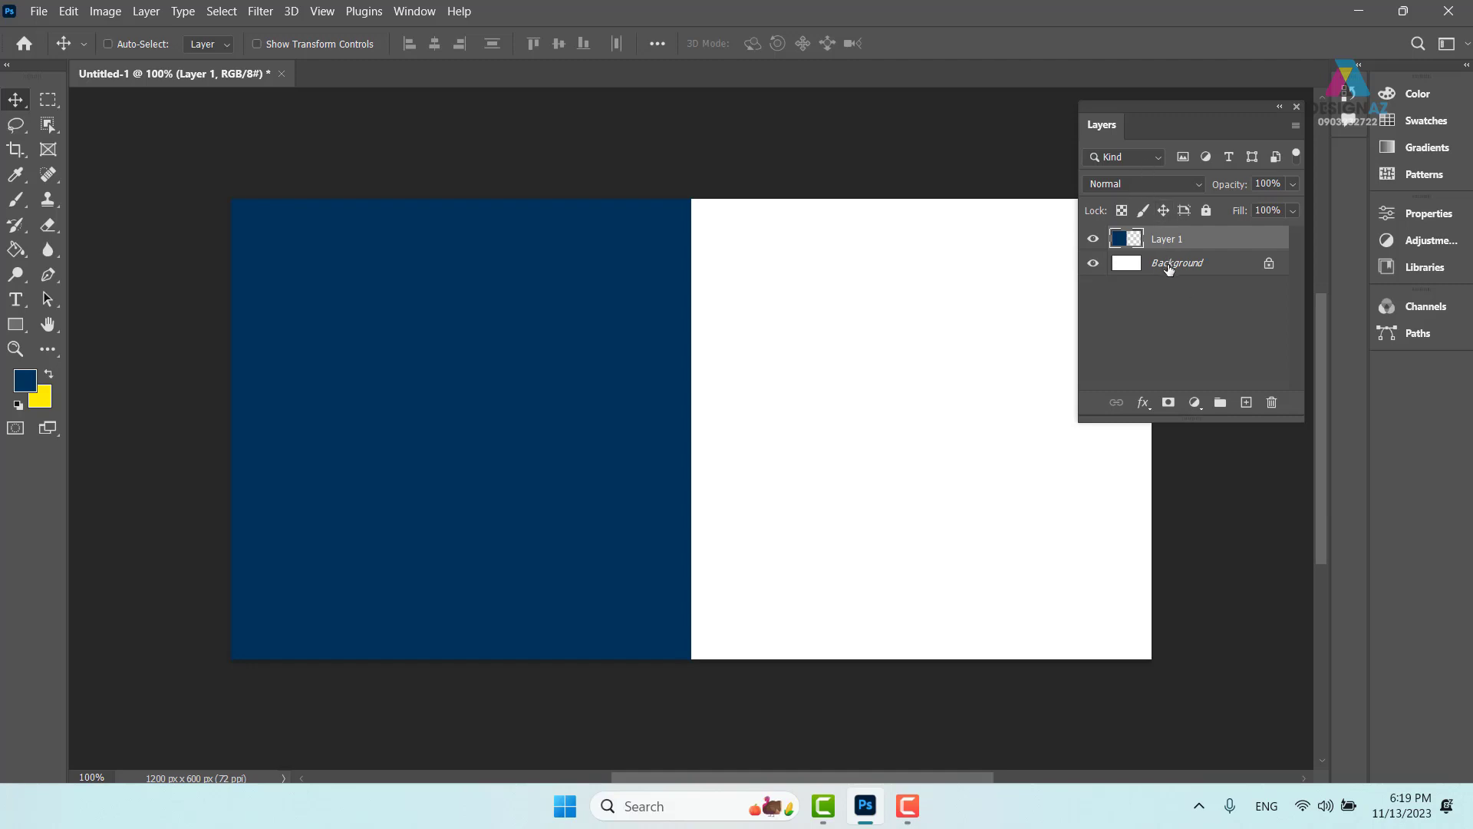
{"action": "left_click", "coordinate": [1204, 265]}
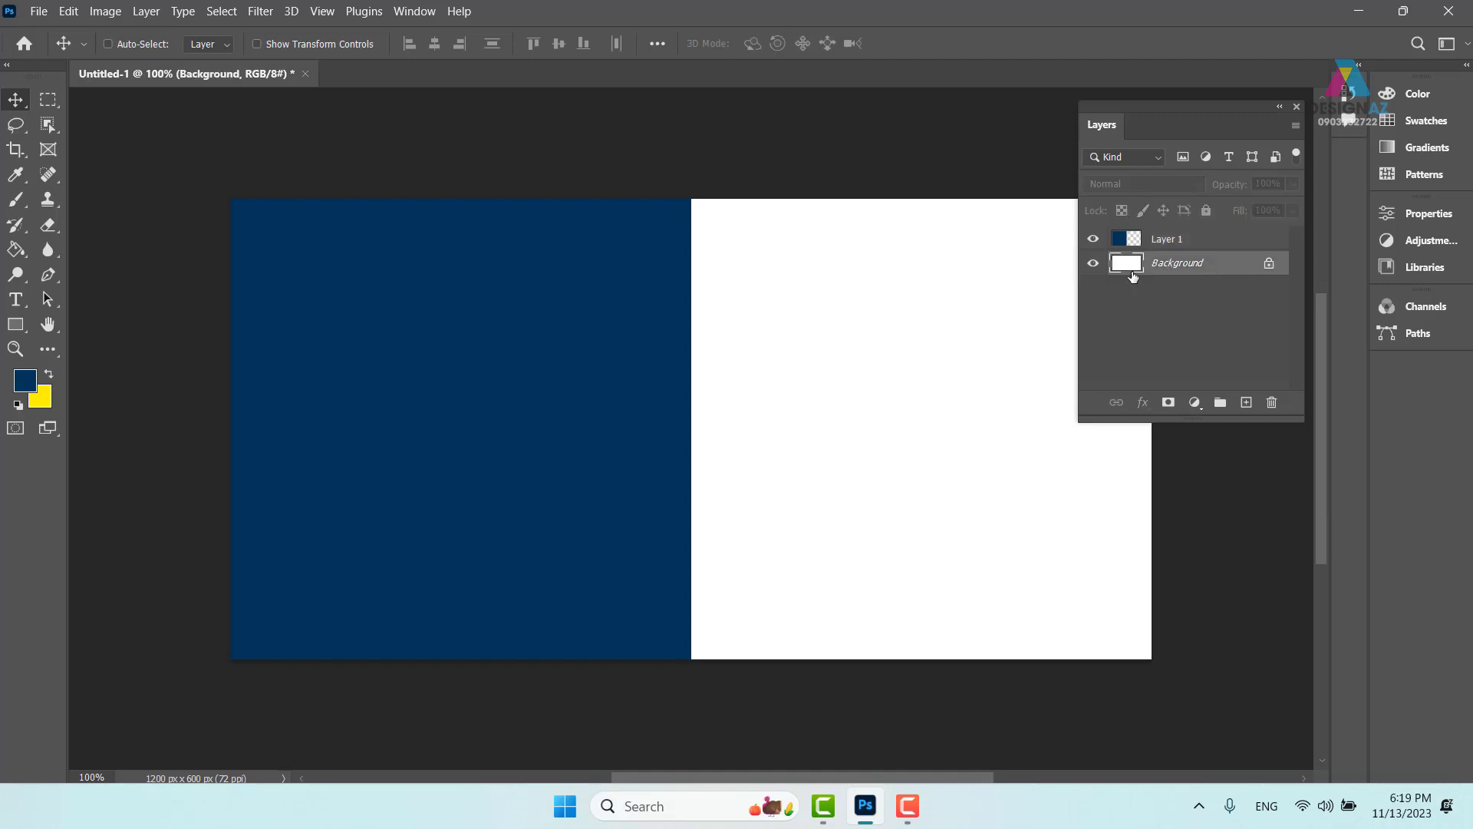
{"action": "left_click", "coordinate": [1170, 239]}
{"action": "left_click_drag", "start_coordinate": [603, 339], "coordinate": [769, 247]}
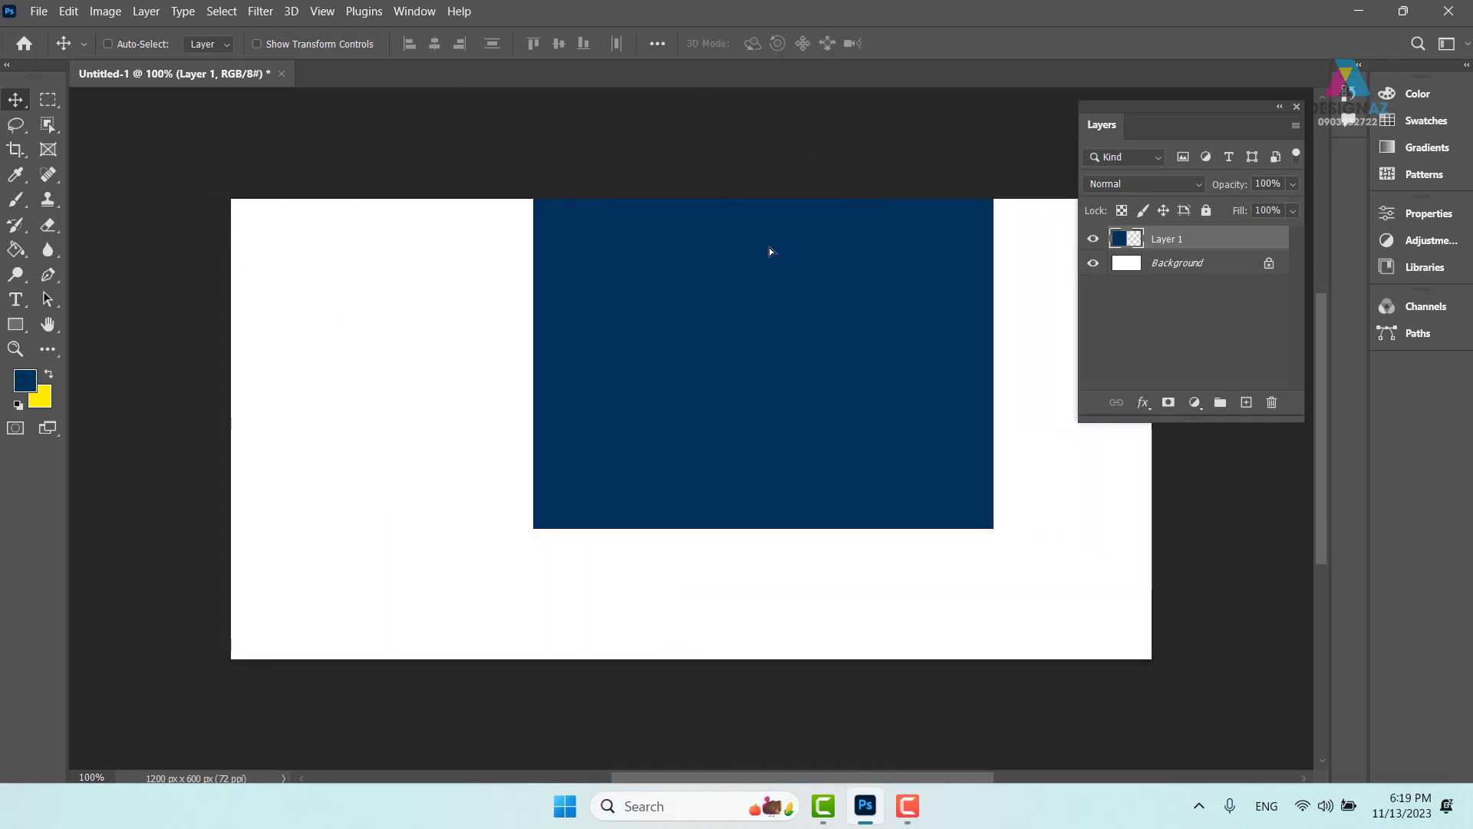
{"action": "key", "text": "ctrl"}
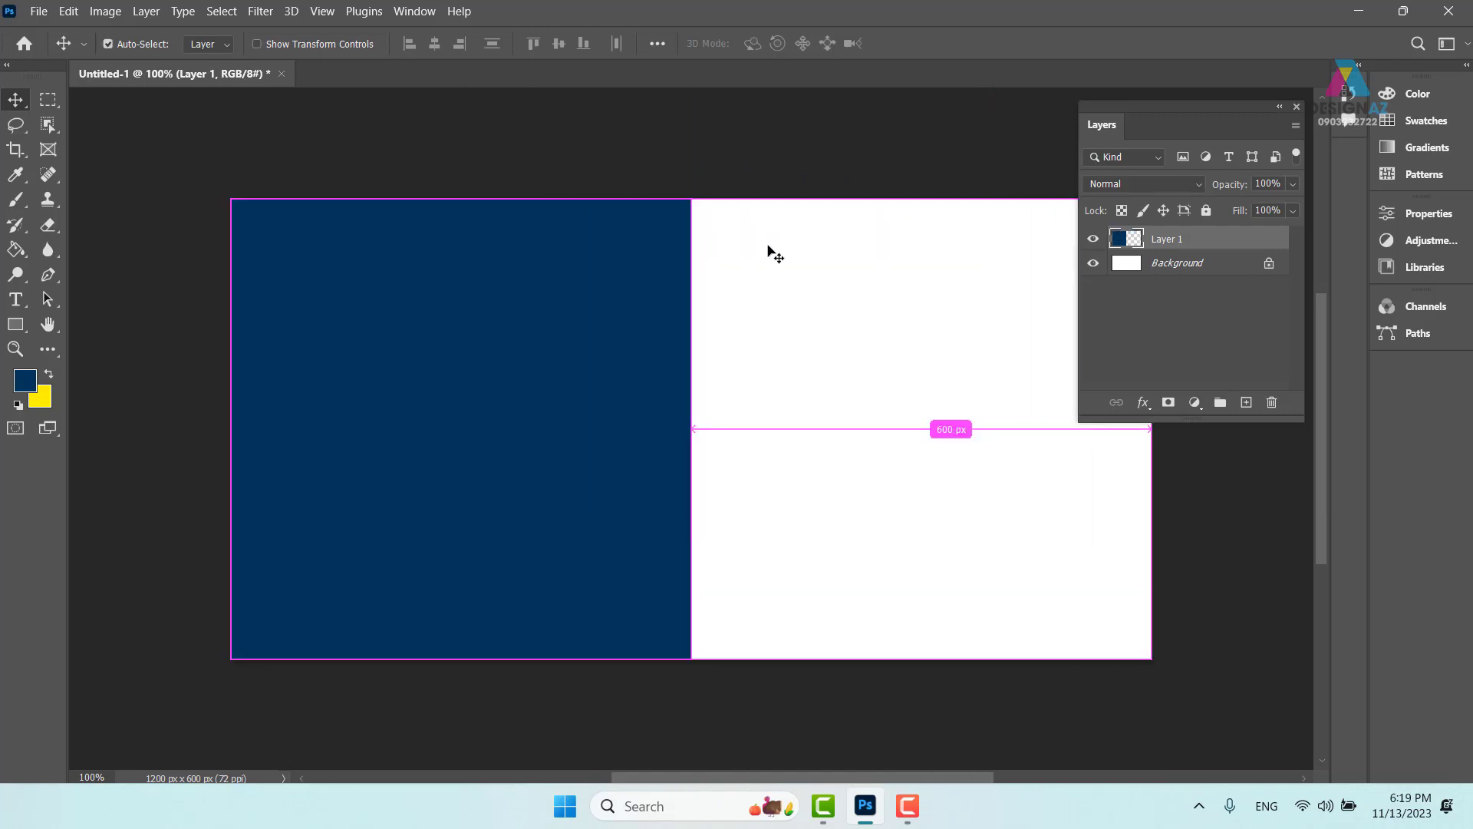
{"action": "key", "text": "ctrl+shift+d"}
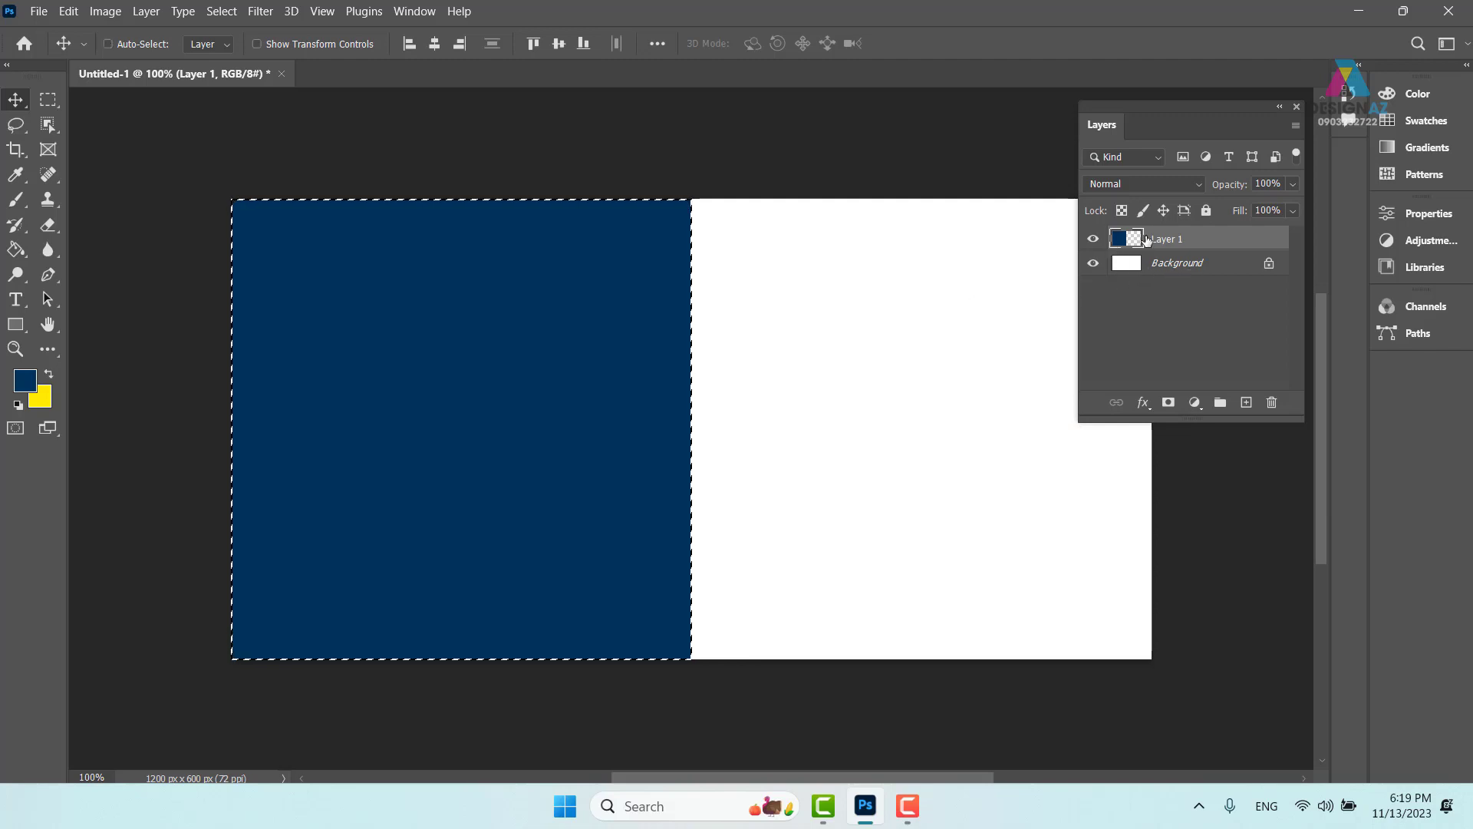
Delete Layer 1's navy pixels, try and undo a navy fill on Background, then deselect.
{"action": "key", "text": "Delete"}
{"action": "left_click", "coordinate": [1182, 264]}
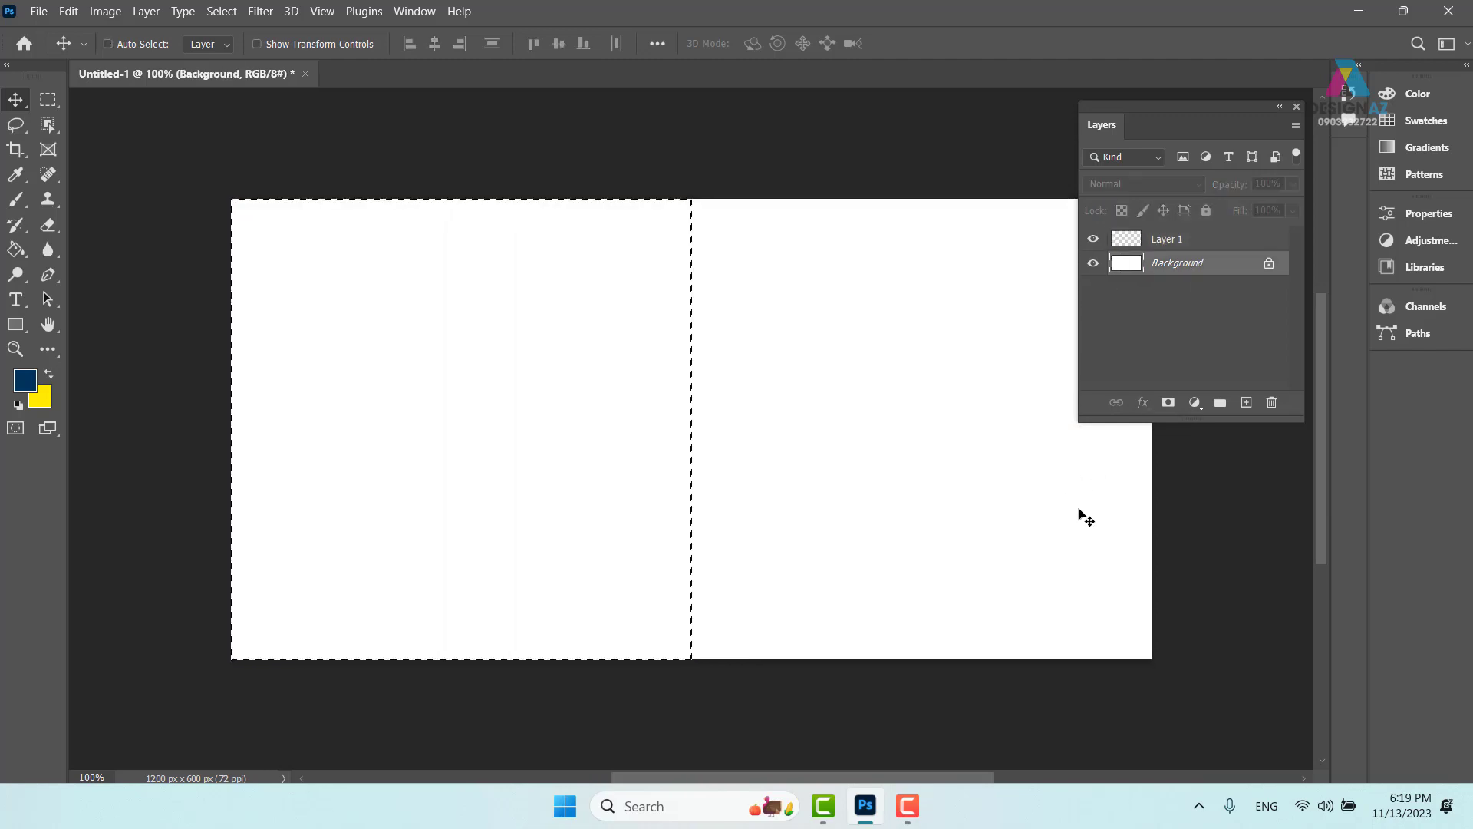
{"action": "key", "text": "alt+BackSpace"}
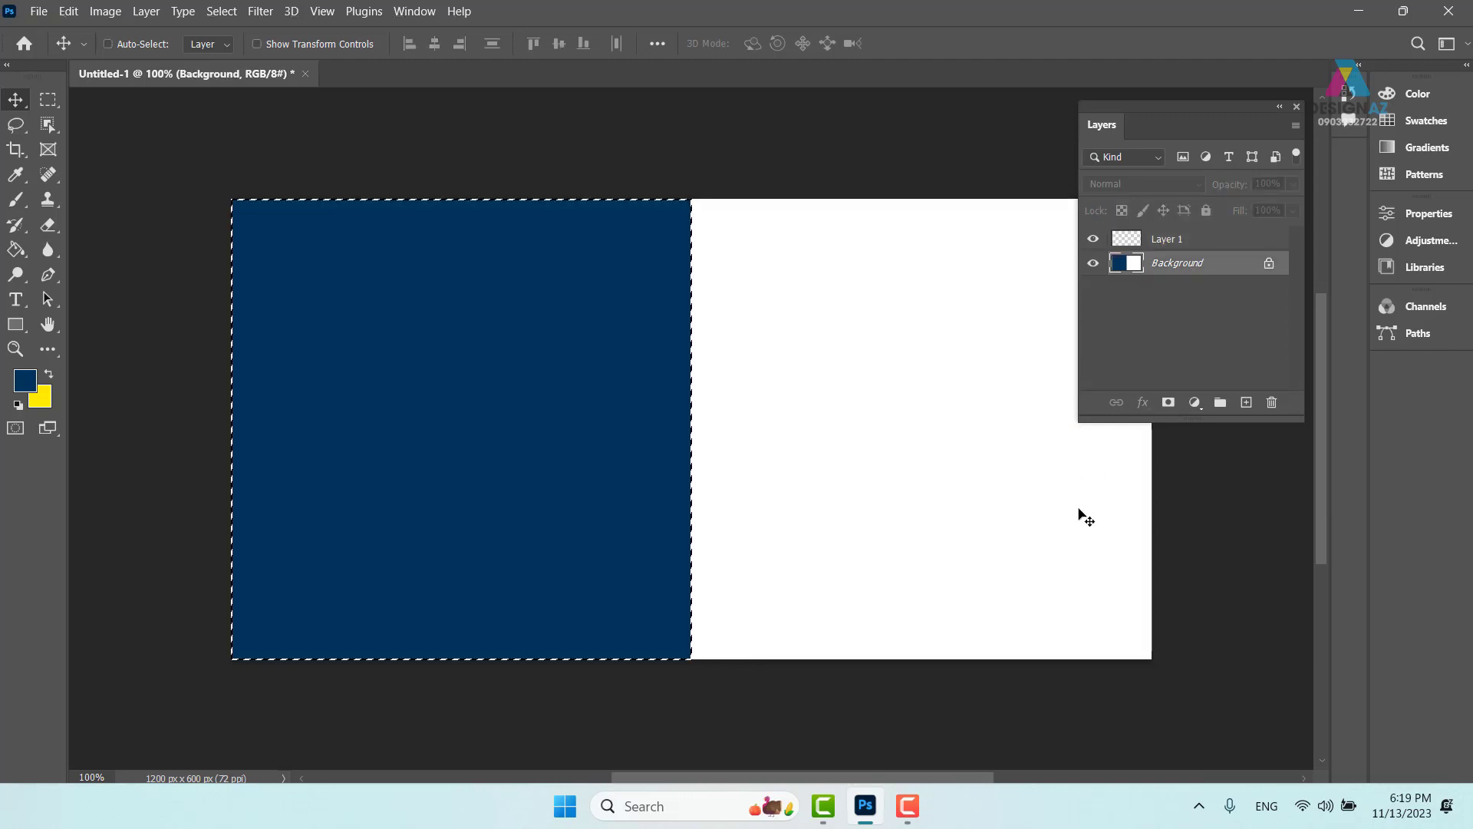
{"action": "key", "text": "ctrl+d"}
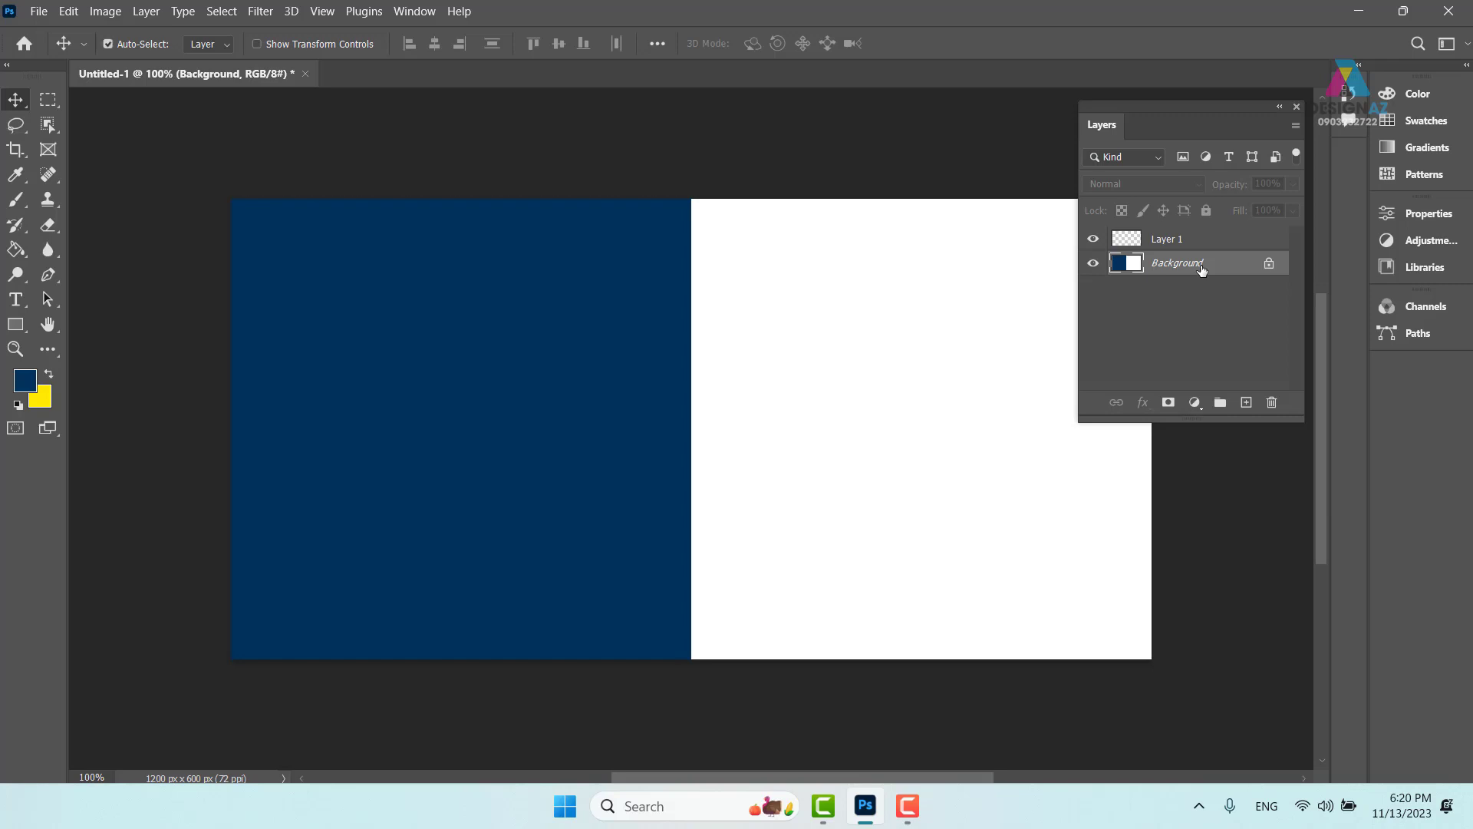
{"action": "key", "text": "ctrl+z"}
{"action": "key", "text": "ctrl+z"}
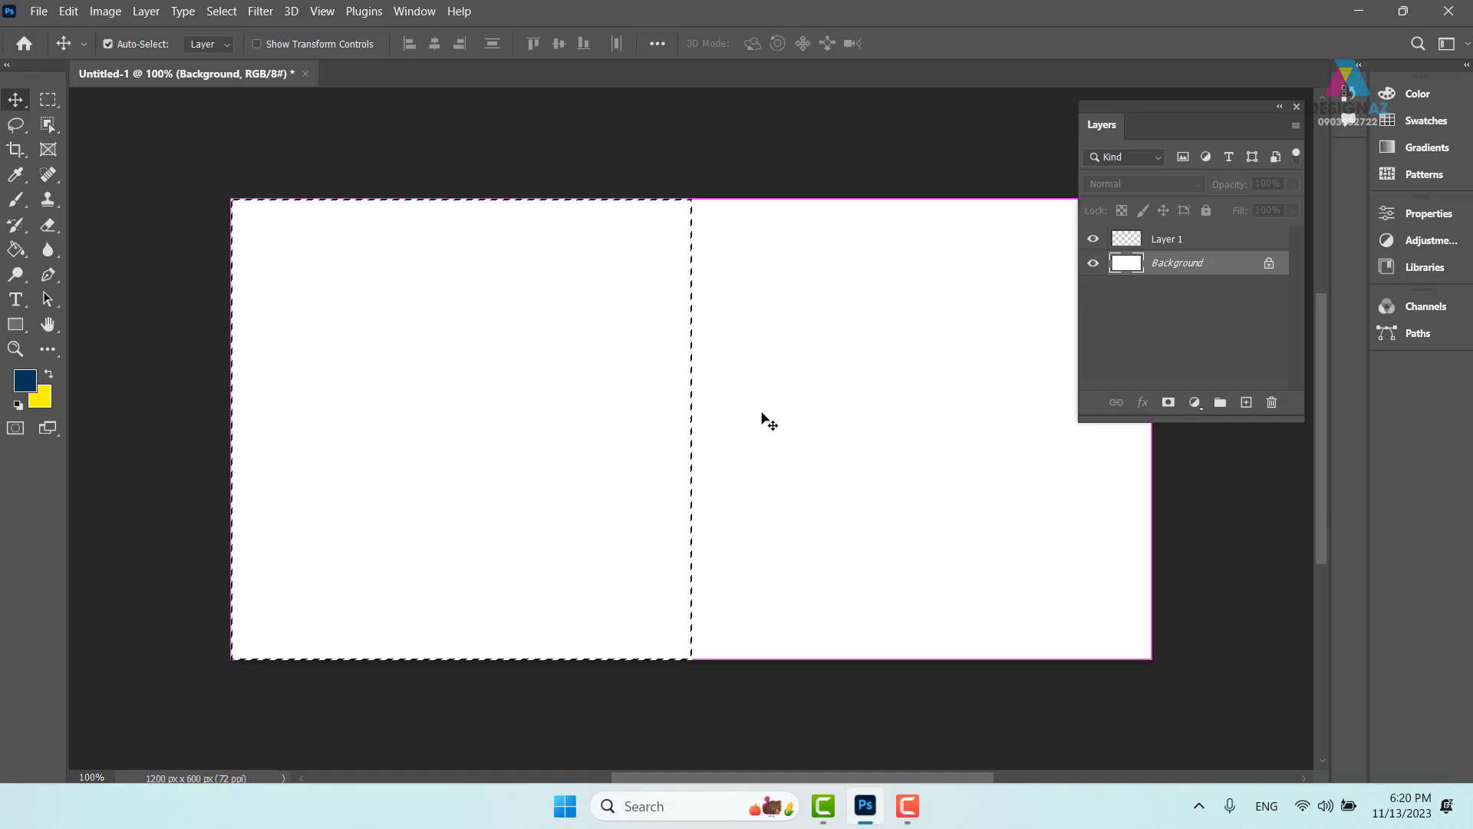
{"action": "key", "text": "ctrl+d"}
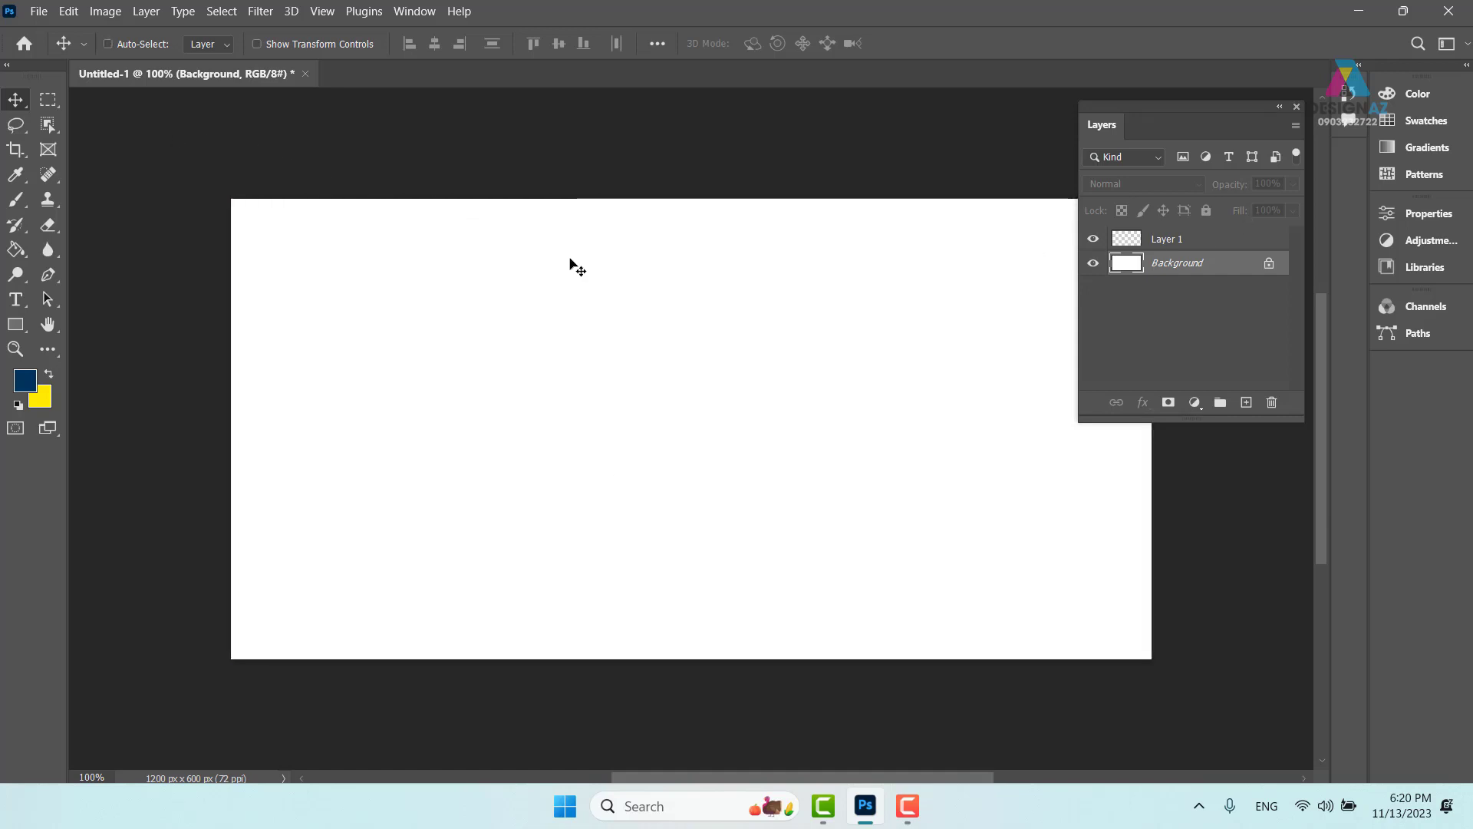
Fill a 600×600 top-left marquee on Layer 1 with navy, then deselect.
{"action": "left_click", "coordinate": [48, 99]}
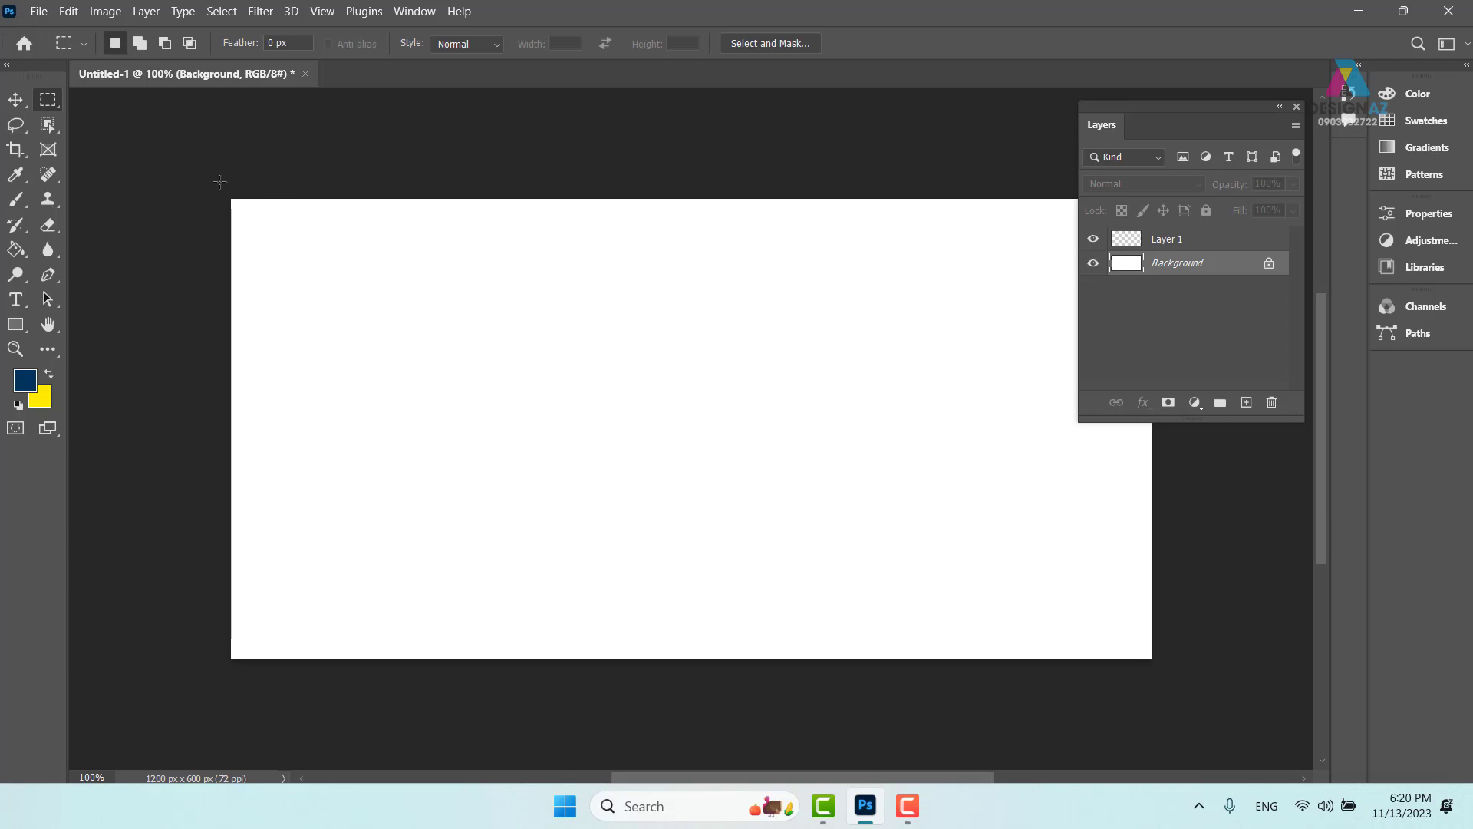
{"action": "left_click_drag", "start_coordinate": [220, 182], "coordinate": [730, 671]}
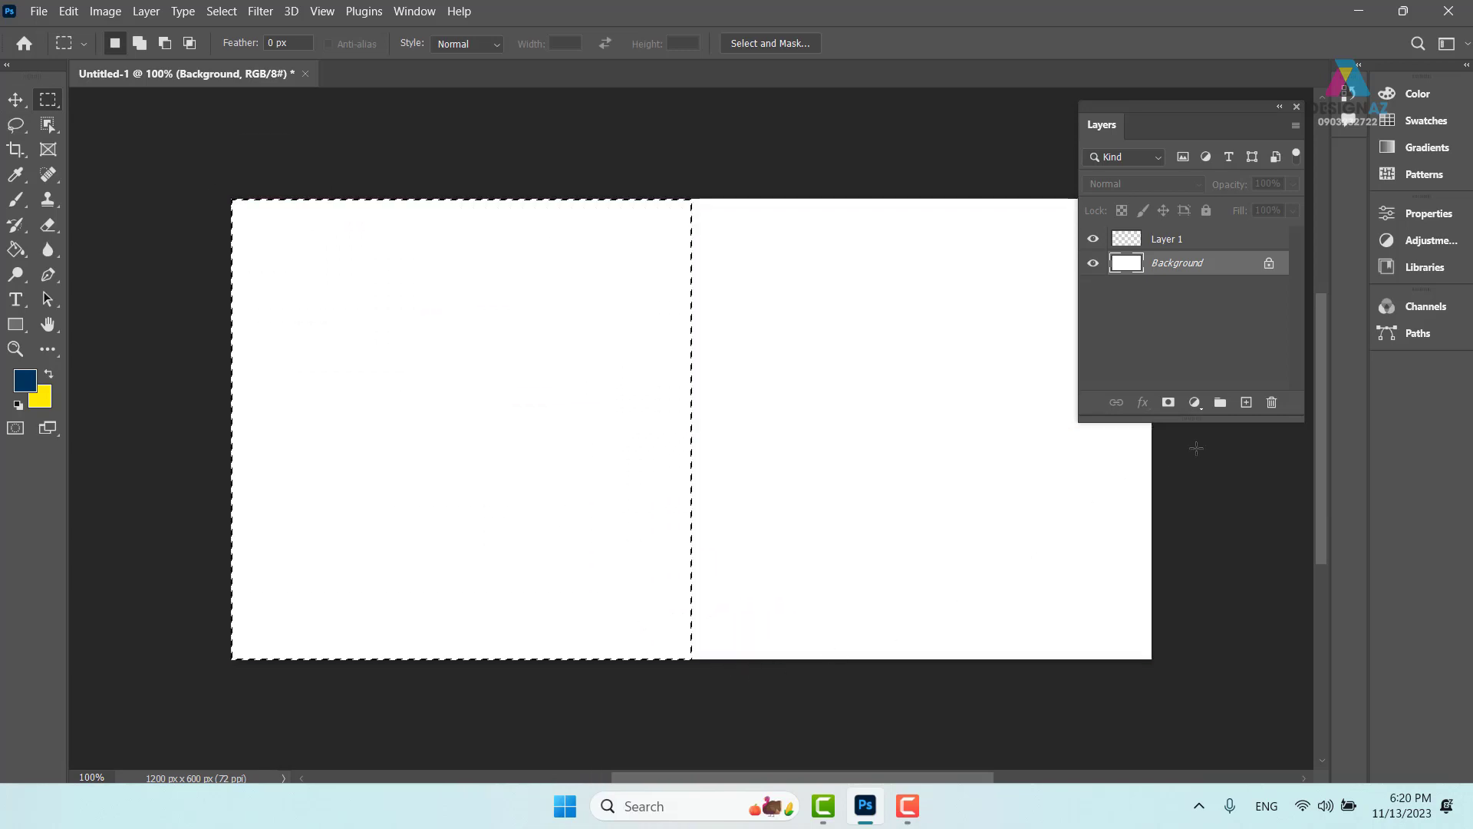
{"action": "left_click", "coordinate": [1236, 240]}
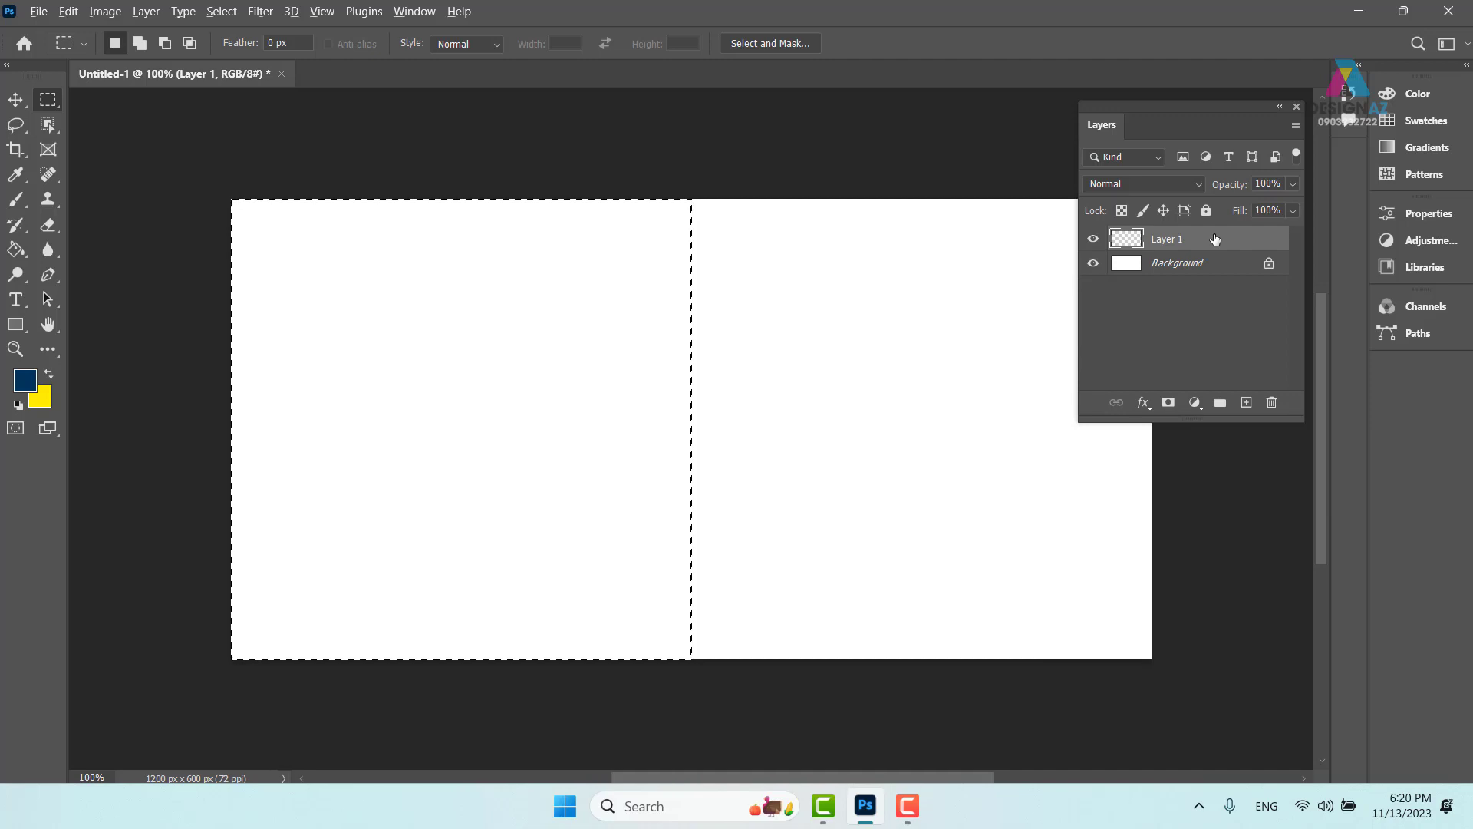
{"action": "key", "text": "alt+BackSpace"}
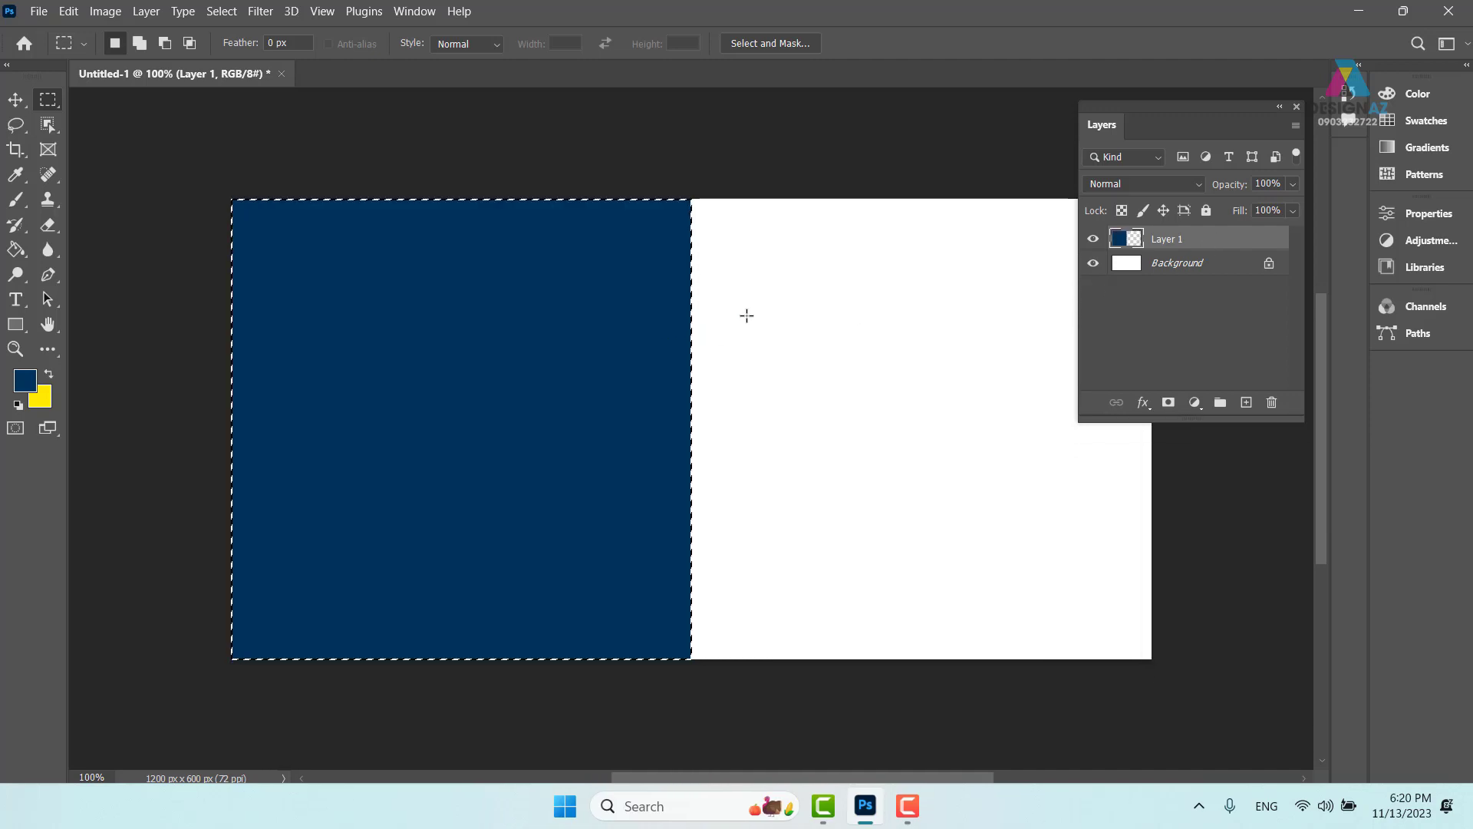
{"action": "key", "text": "ctrl+d"}
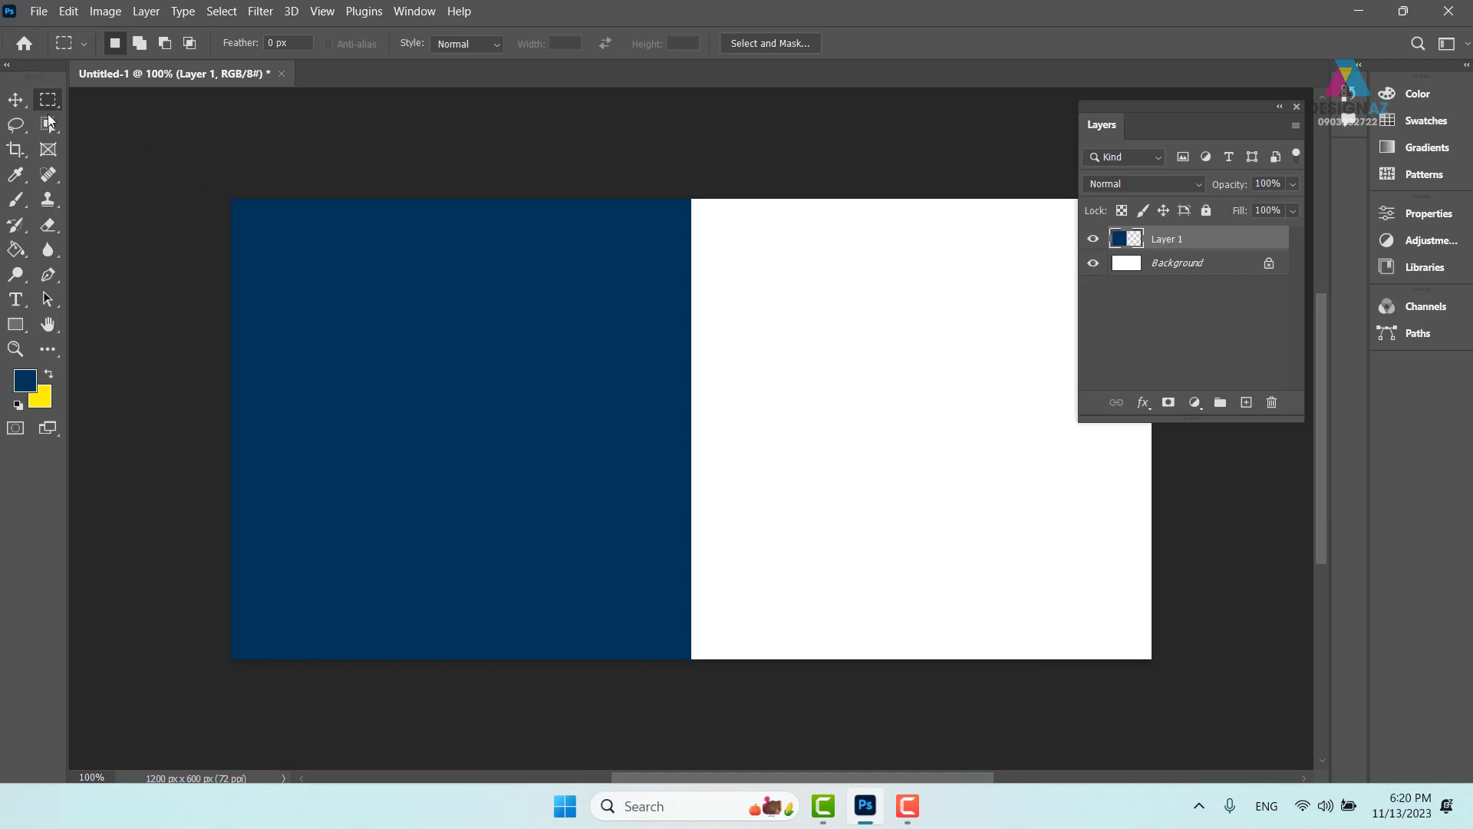
With the Move tool, put Layer 1's navy square into Free Transform at 100% size.
{"action": "left_click", "coordinate": [16, 99]}
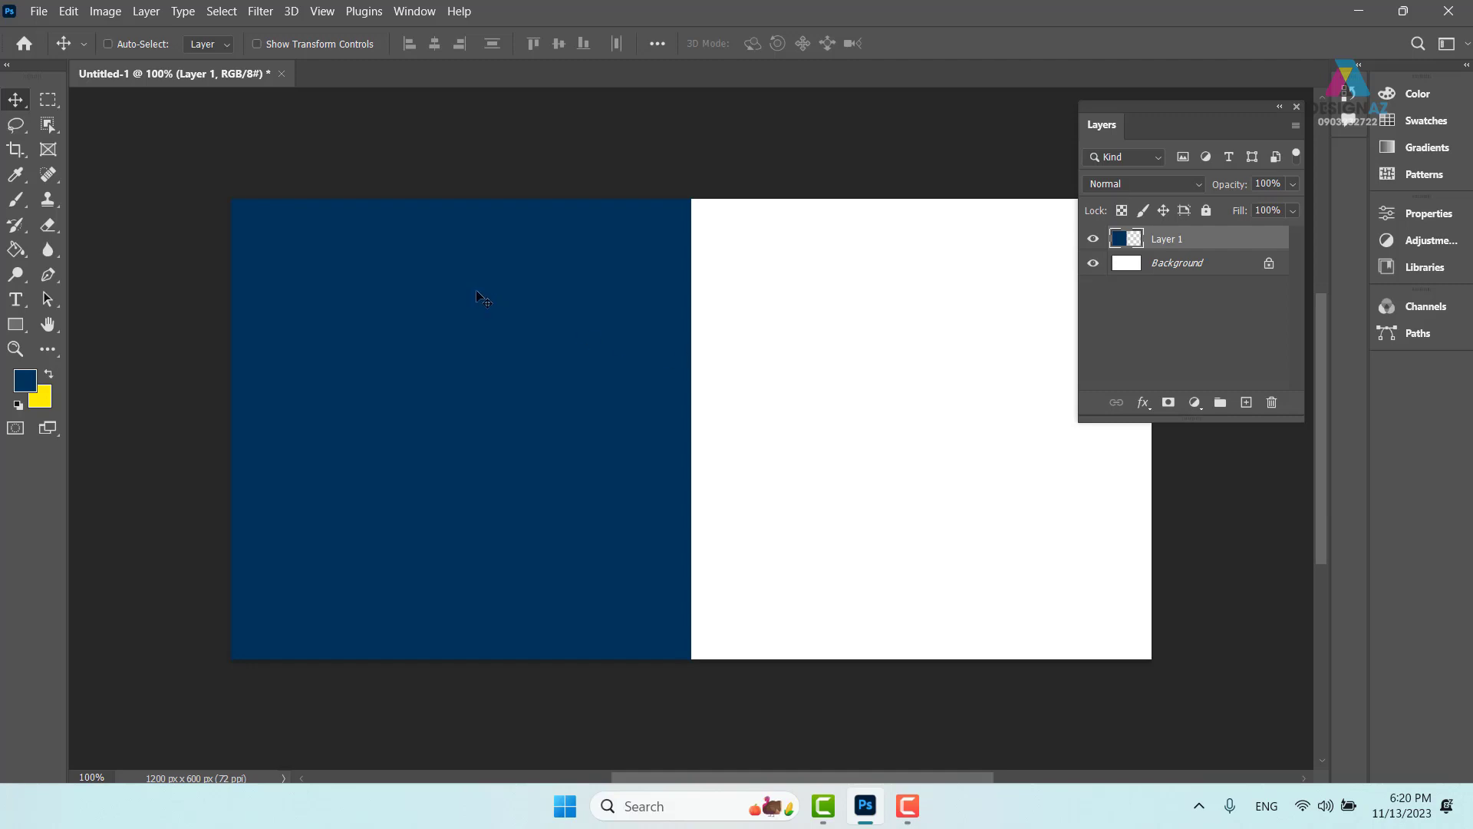
{"action": "left_click", "coordinate": [258, 44]}
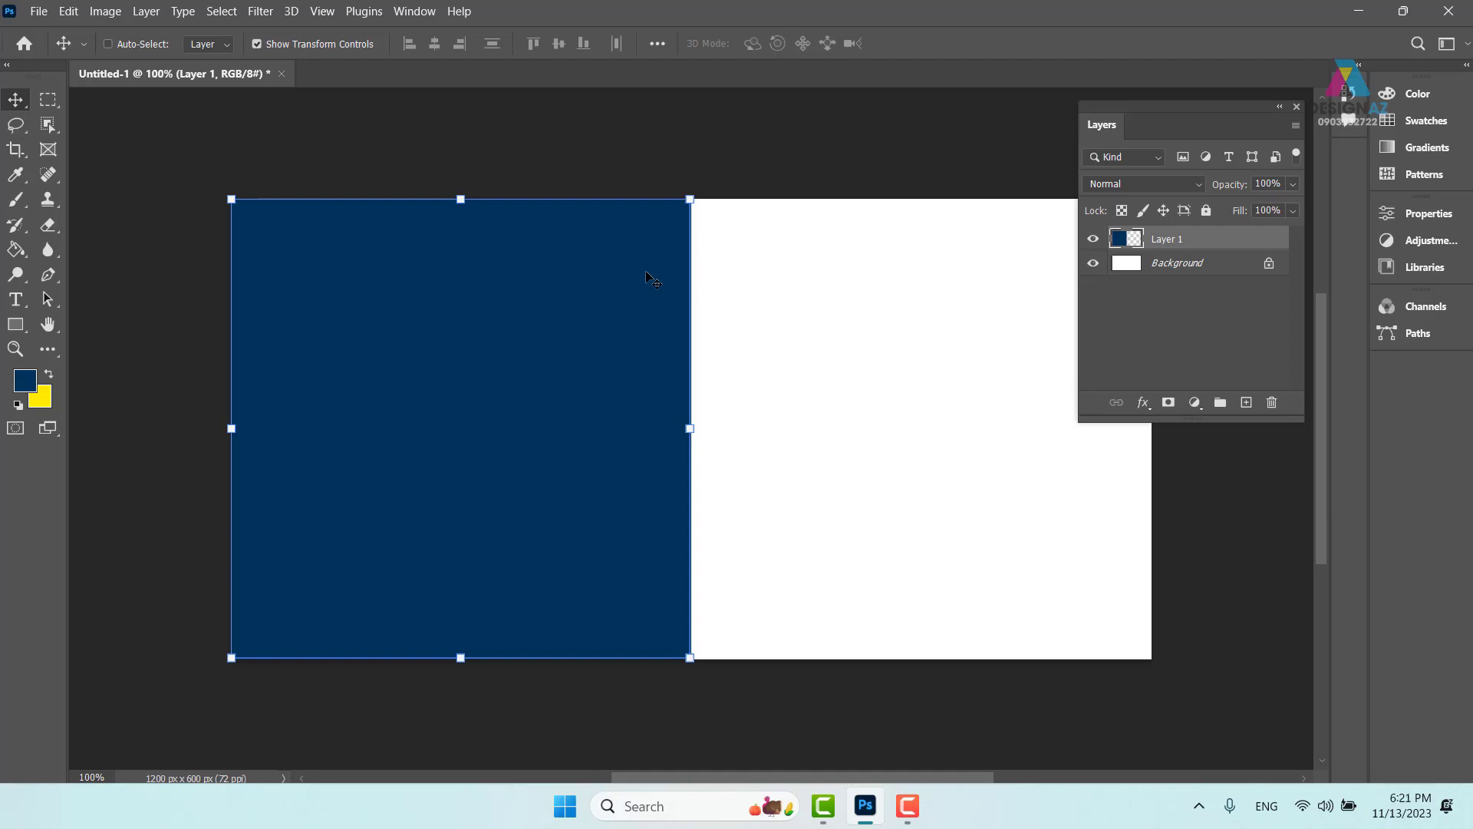
{"action": "left_click", "coordinate": [257, 44]}
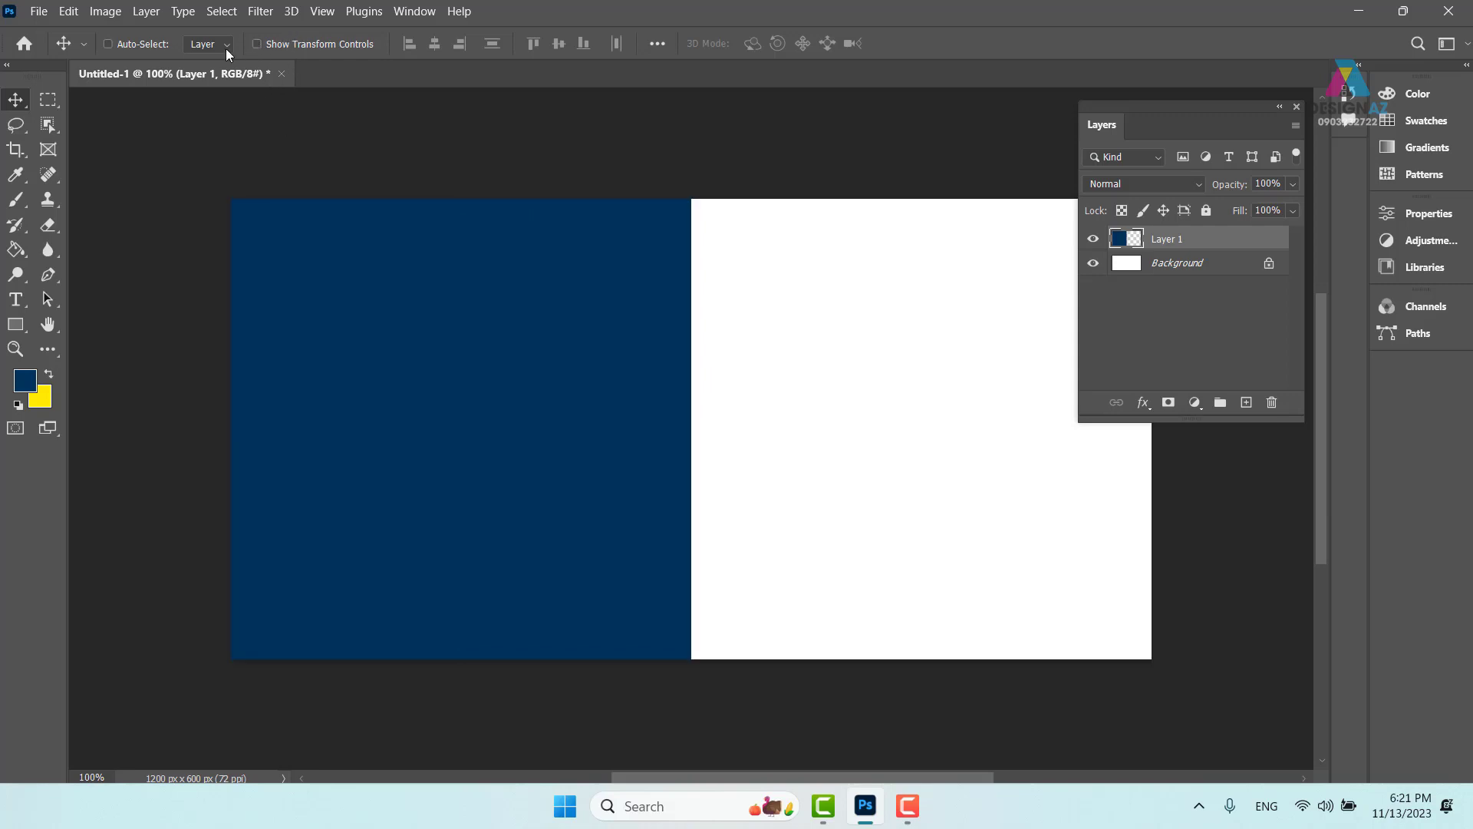
{"action": "key", "text": "ctrl+t"}
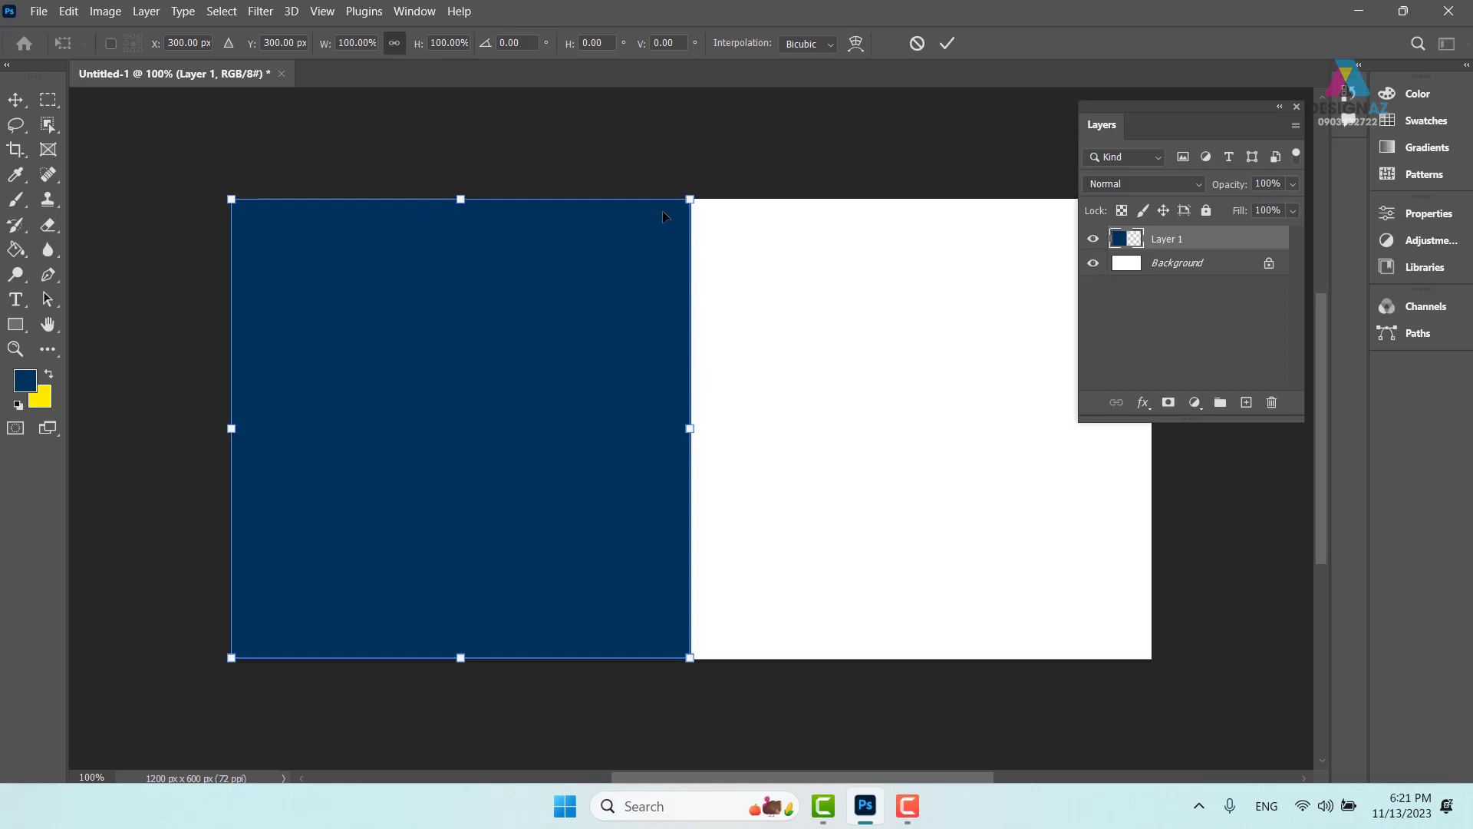
Try resizing the navy square from its top-right corner and its top, bottom and left edges.
{"action": "mouse_move", "coordinate": [690, 199]}
{"action": "left_mouse_down"}
{"action": "mouse_move", "coordinate": [426, 420]}
{"action": "mouse_move", "coordinate": [717, 219]}
{"action": "mouse_move", "coordinate": [528, 343]}
{"action": "mouse_move", "coordinate": [688, 189]}
{"action": "left_mouse_up"}
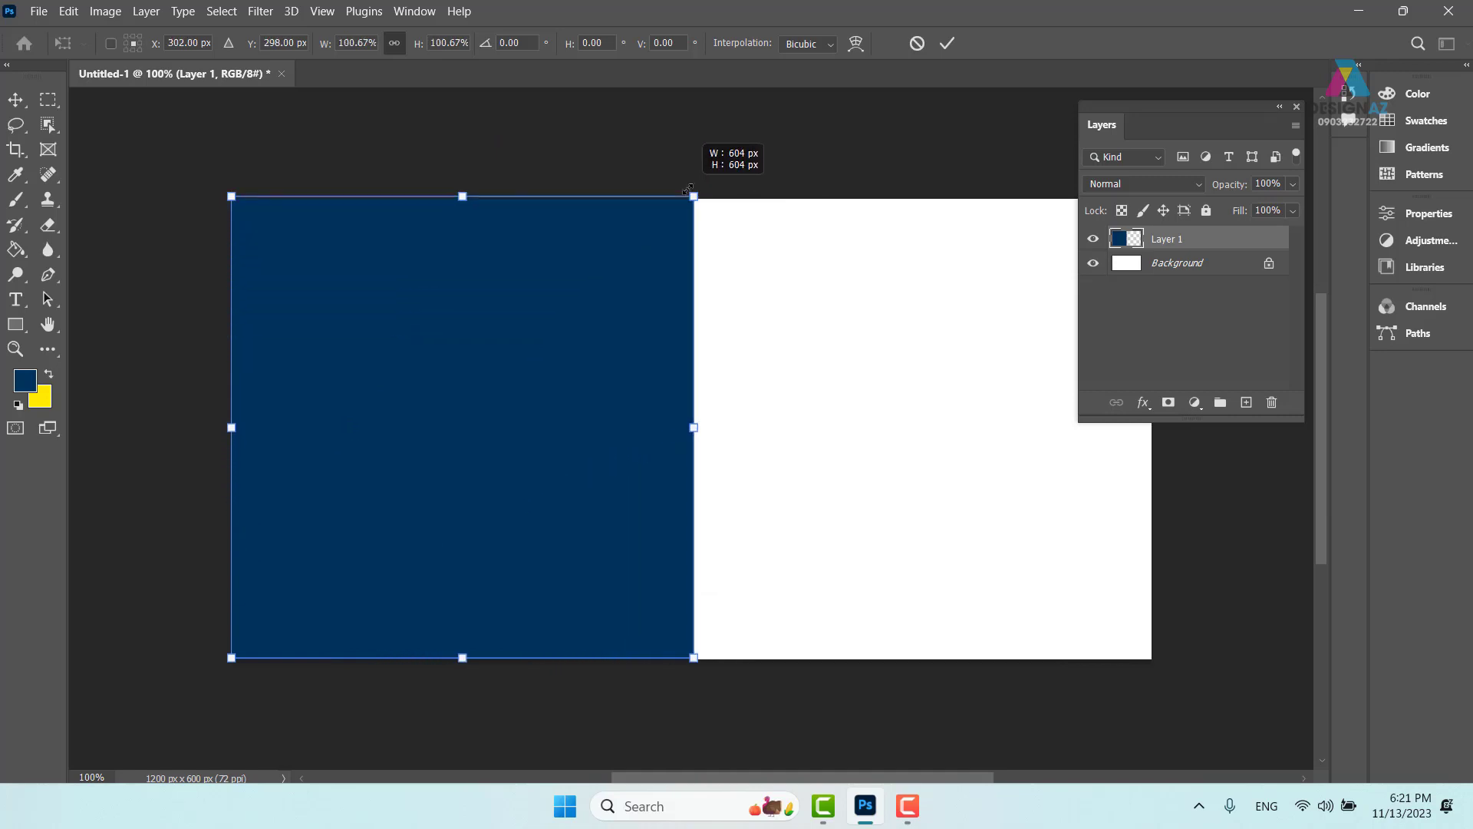
{"action": "left_click_drag", "start_coordinate": [688, 189], "coordinate": [689, 191]}
{"action": "mouse_move", "coordinate": [460, 198]}
{"action": "left_mouse_down"}
{"action": "mouse_move", "coordinate": [450, 378]}
{"action": "mouse_move", "coordinate": [458, 226]}
{"action": "mouse_move", "coordinate": [472, 200]}
{"action": "left_mouse_up"}
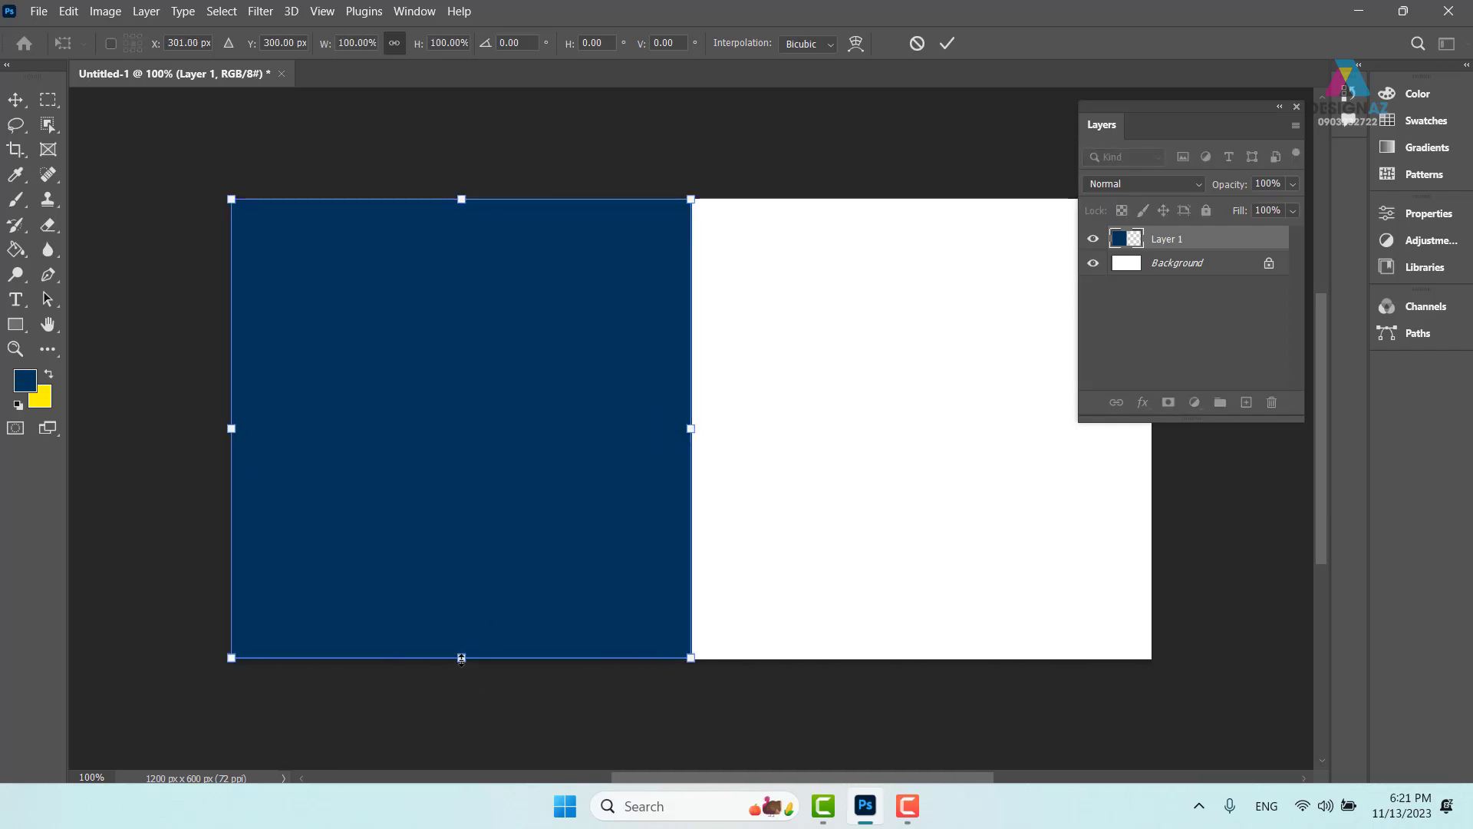
{"action": "mouse_move", "coordinate": [461, 658]}
{"action": "left_mouse_down"}
{"action": "mouse_move", "coordinate": [452, 533]}
{"action": "mouse_move", "coordinate": [457, 683]}
{"action": "mouse_move", "coordinate": [460, 660]}
{"action": "left_mouse_up"}
{"action": "mouse_move", "coordinate": [231, 428]}
{"action": "left_mouse_down"}
{"action": "mouse_move", "coordinate": [398, 430]}
{"action": "mouse_move", "coordinate": [230, 428]}
{"action": "left_mouse_up"}
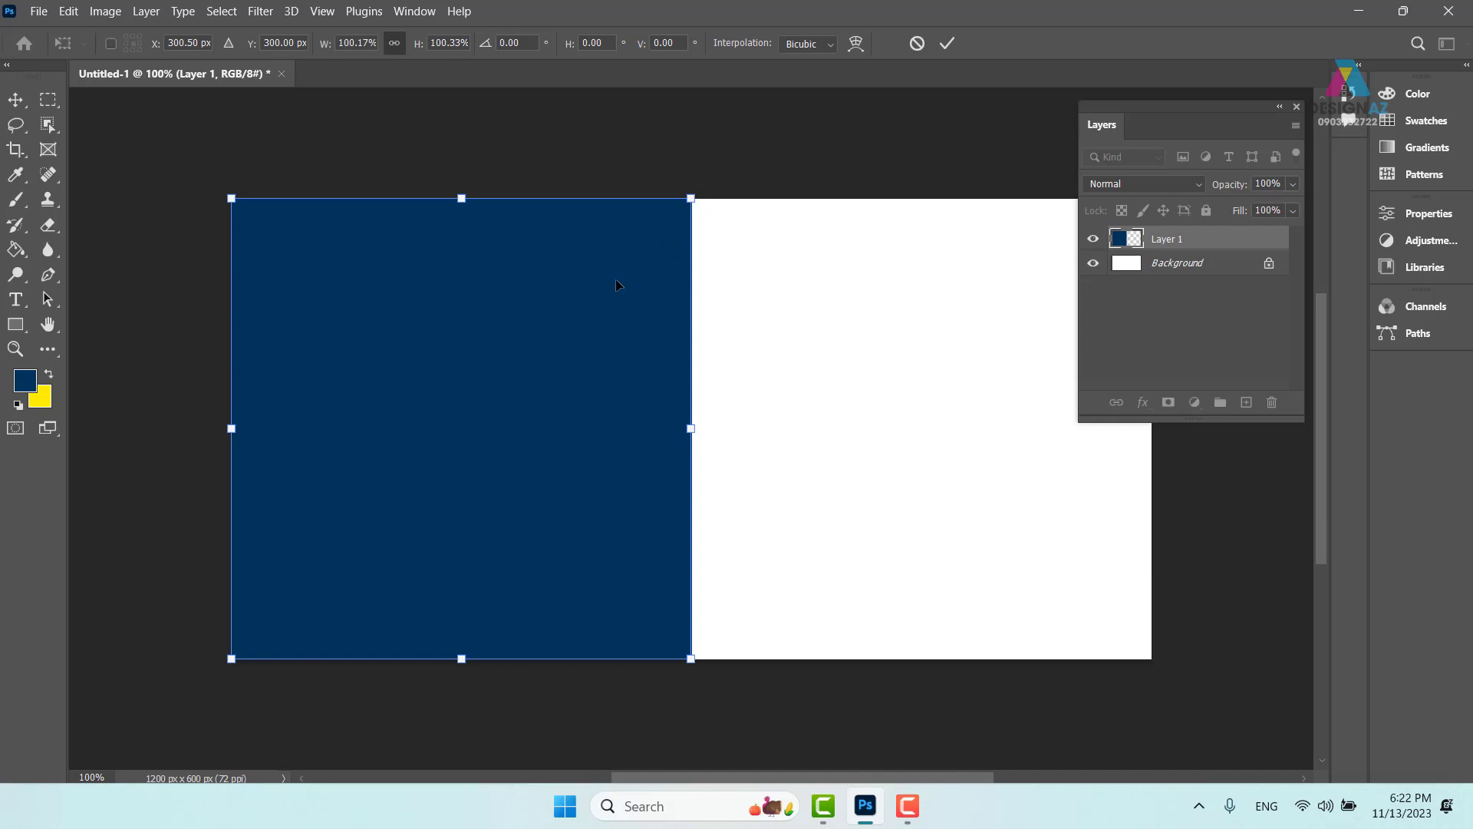
Narrow the navy block from its right edge to 96% width, undoing the stray height change.
{"action": "mouse_move", "coordinate": [693, 191]}
{"action": "left_mouse_down"}
{"action": "mouse_move", "coordinate": [533, 329]}
{"action": "mouse_move", "coordinate": [708, 203]}
{"action": "left_mouse_up"}
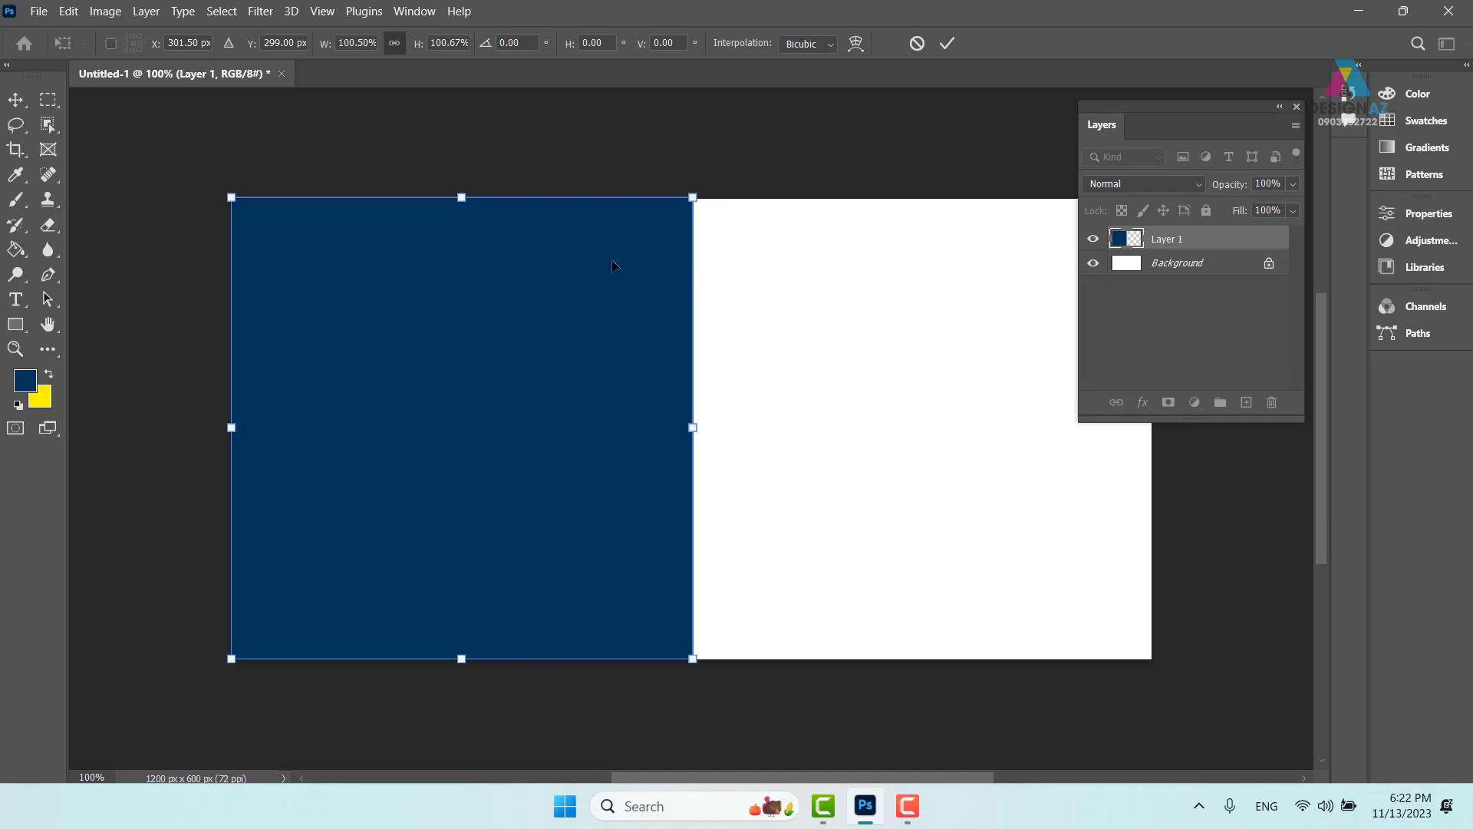
{"action": "mouse_move", "coordinate": [462, 197]}
{"action": "left_mouse_down"}
{"action": "mouse_move", "coordinate": [458, 467]}
{"action": "mouse_move", "coordinate": [460, 199]}
{"action": "left_mouse_up"}
{"action": "mouse_move", "coordinate": [693, 435]}
{"action": "left_mouse_down"}
{"action": "mouse_move", "coordinate": [401, 433]}
{"action": "mouse_move", "coordinate": [672, 434]}
{"action": "left_mouse_up"}
{"action": "mouse_move", "coordinate": [232, 429]}
{"action": "left_mouse_down"}
{"action": "mouse_move", "coordinate": [352, 429]}
{"action": "mouse_move", "coordinate": [232, 429]}
{"action": "left_mouse_up"}
{"action": "mouse_move", "coordinate": [448, 661]}
{"action": "left_mouse_down"}
{"action": "mouse_move", "coordinate": [452, 483]}
{"action": "mouse_move", "coordinate": [452, 658]}
{"action": "left_mouse_up"}
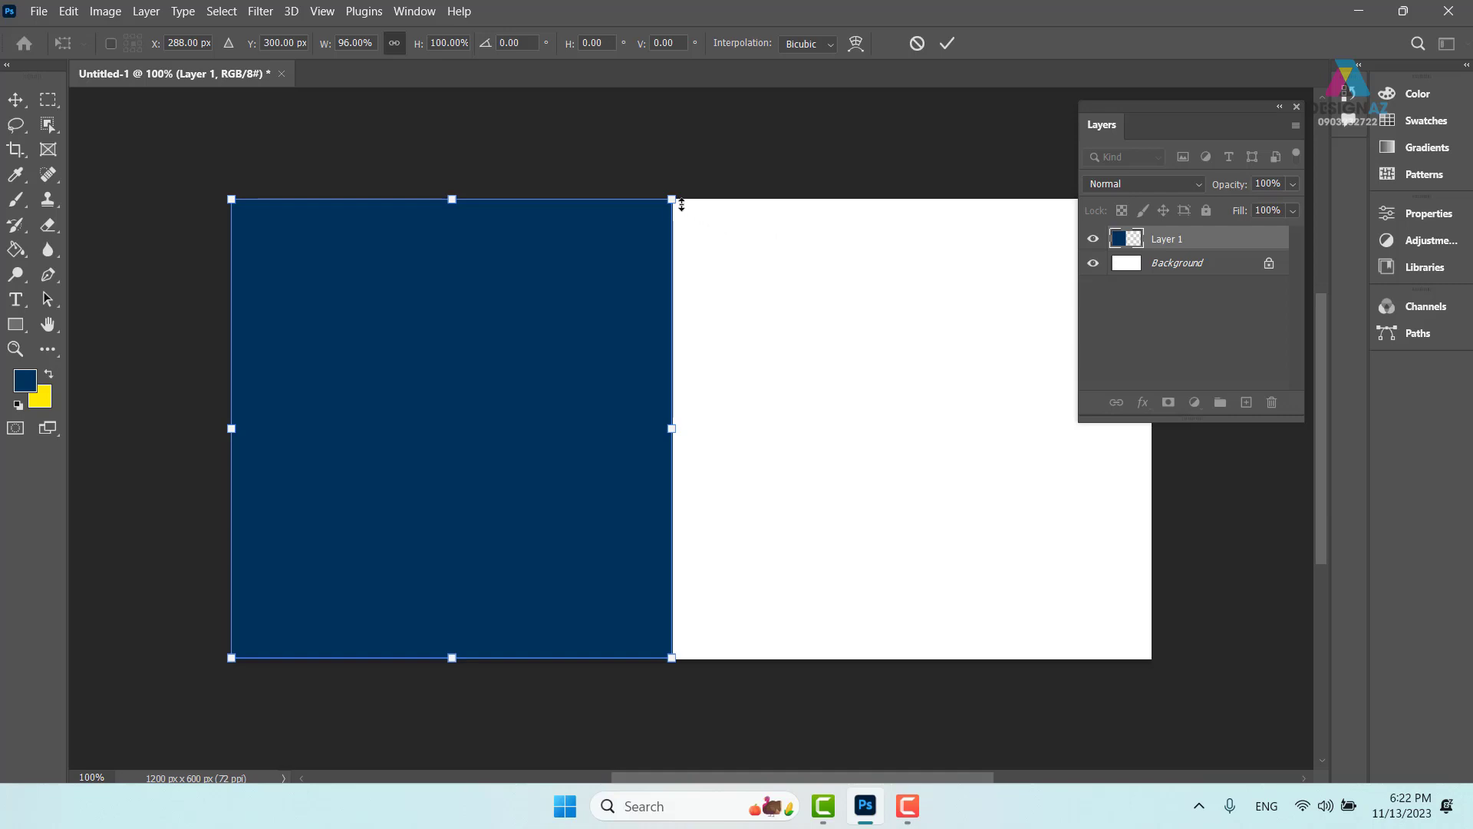
{"action": "left_click_drag", "start_coordinate": [672, 198], "coordinate": [737, 277]}
{"action": "key", "text": "ctrl+z"}
Discard a trial bottom skew and narrow the full-height navy block to about 75% width.
{"action": "left_click_drag", "start_coordinate": [676, 665], "coordinate": [495, 660]}
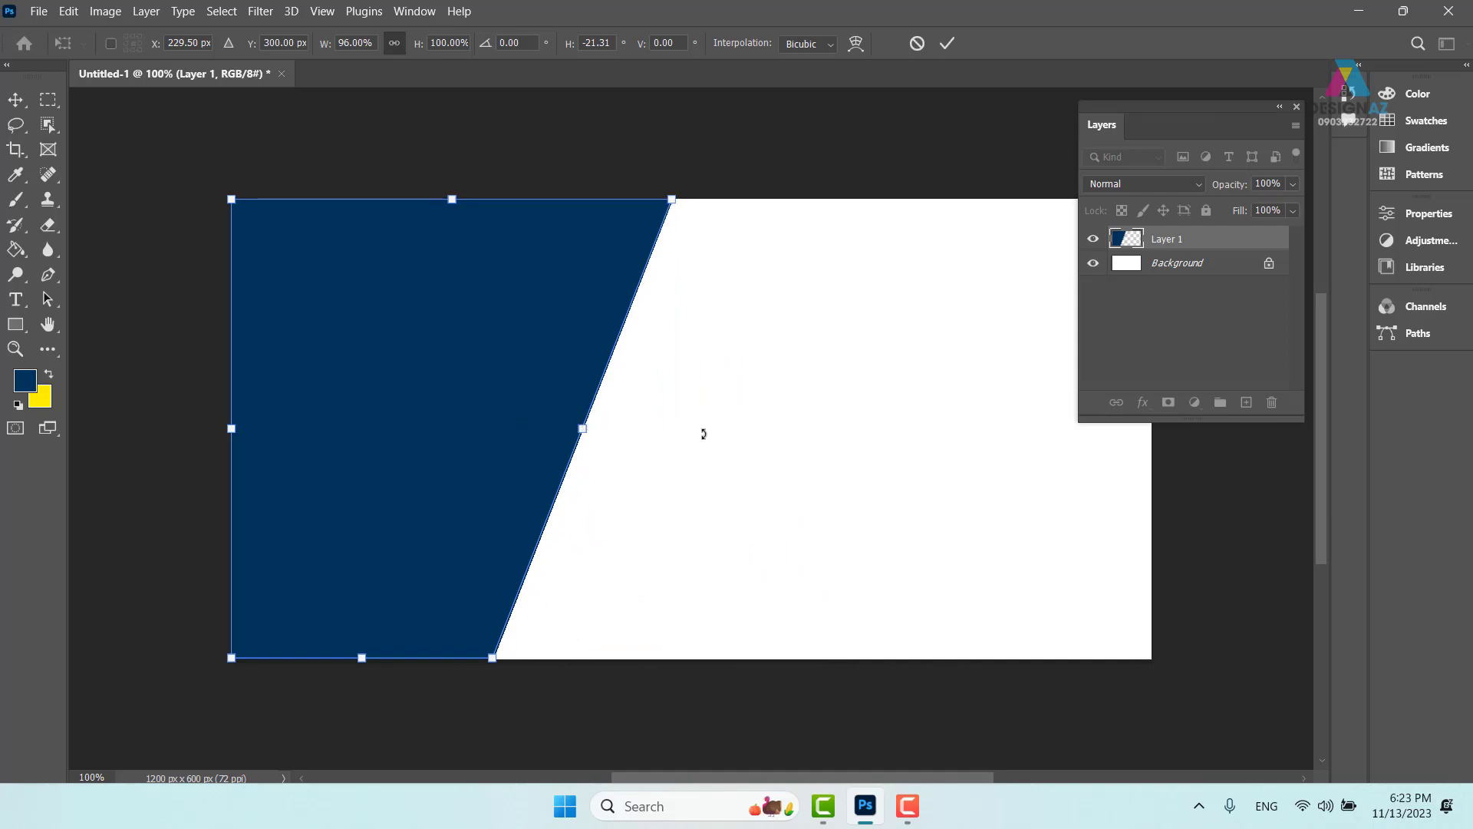
{"action": "key", "text": "ctrl+z"}
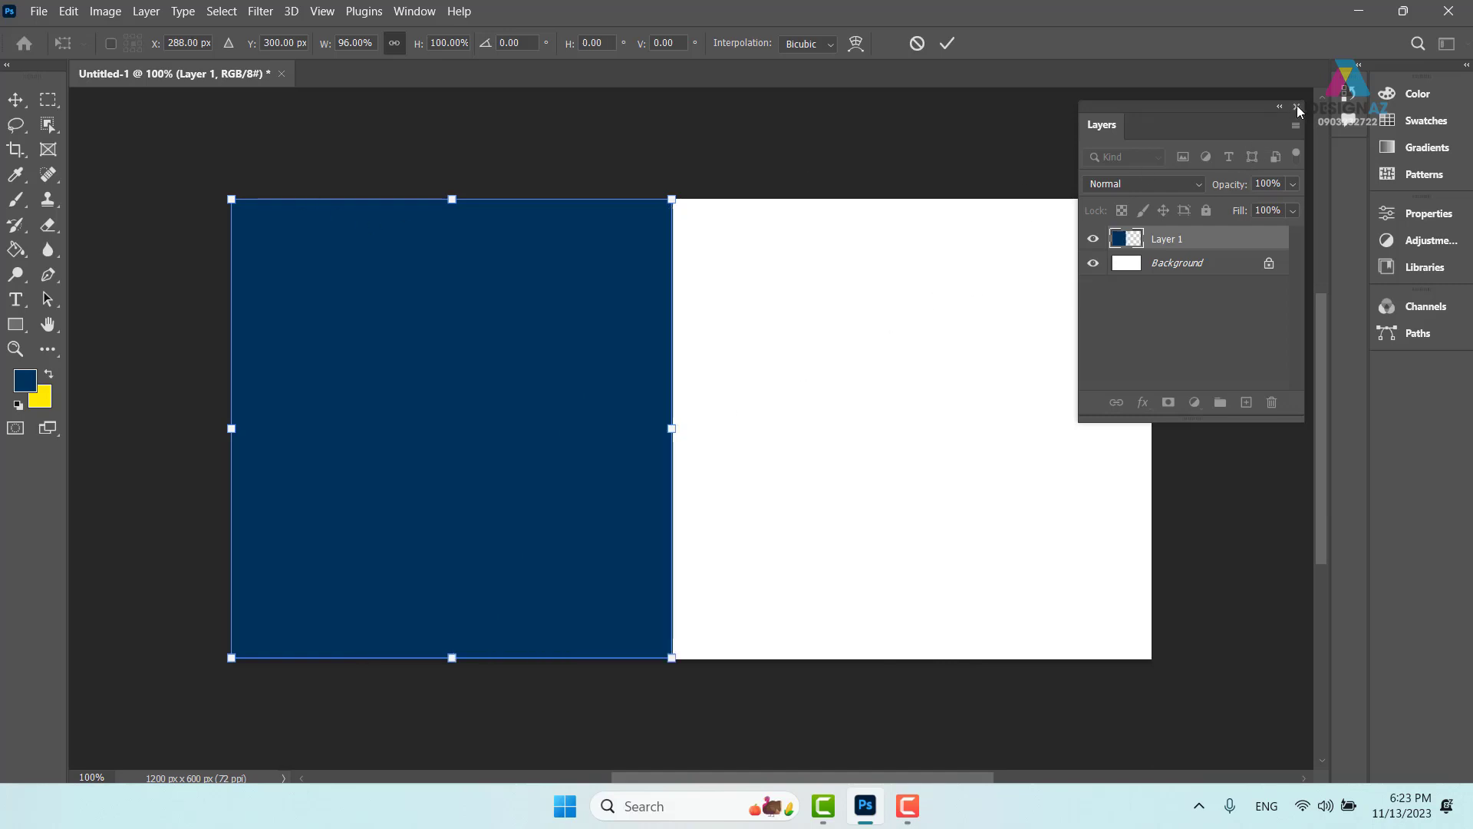
{"action": "left_click_drag", "start_coordinate": [1191, 119], "coordinate": [1192, 167]}
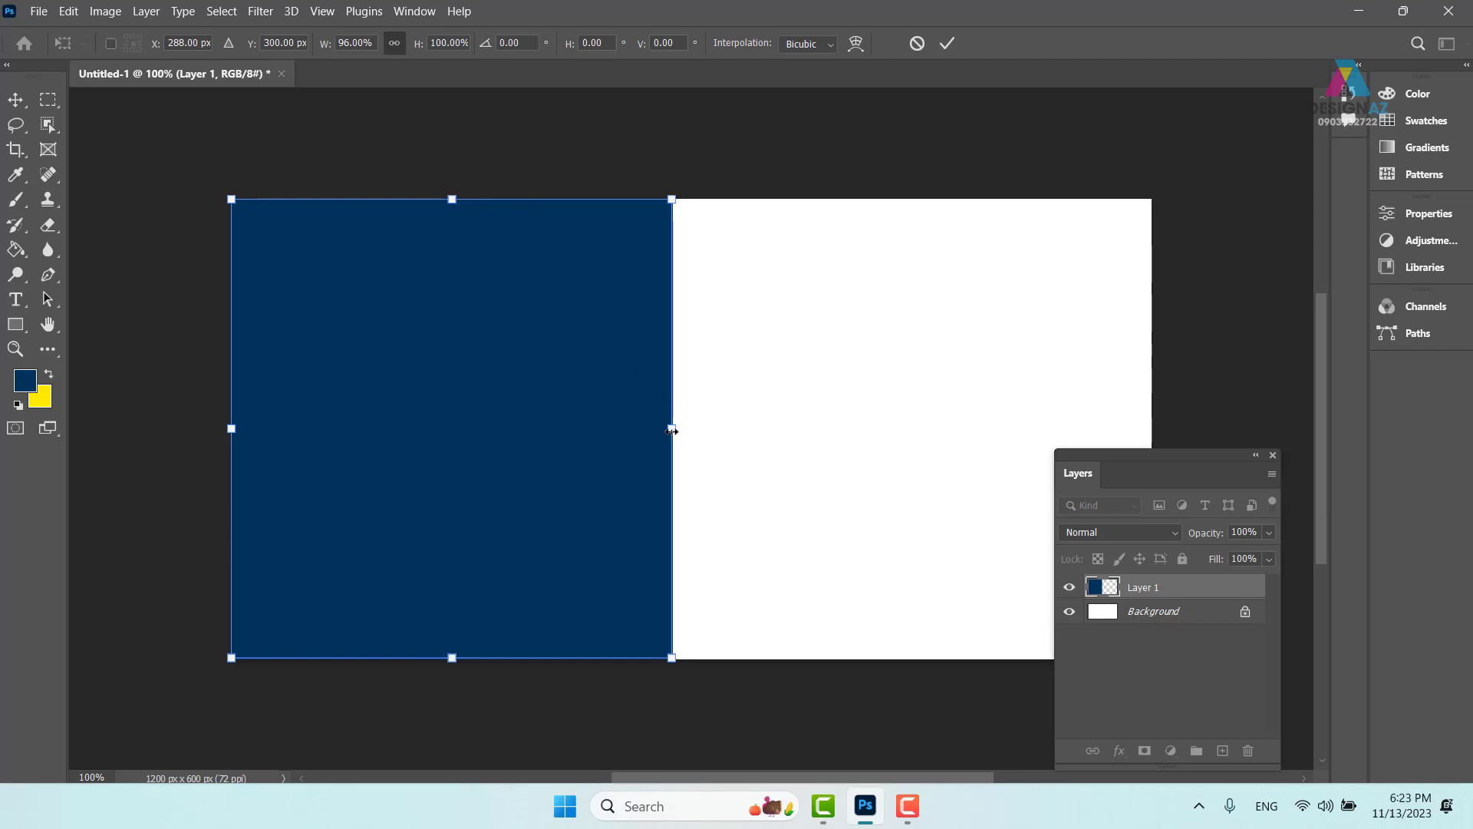
{"action": "left_click_drag", "start_coordinate": [671, 428], "coordinate": [576, 414]}
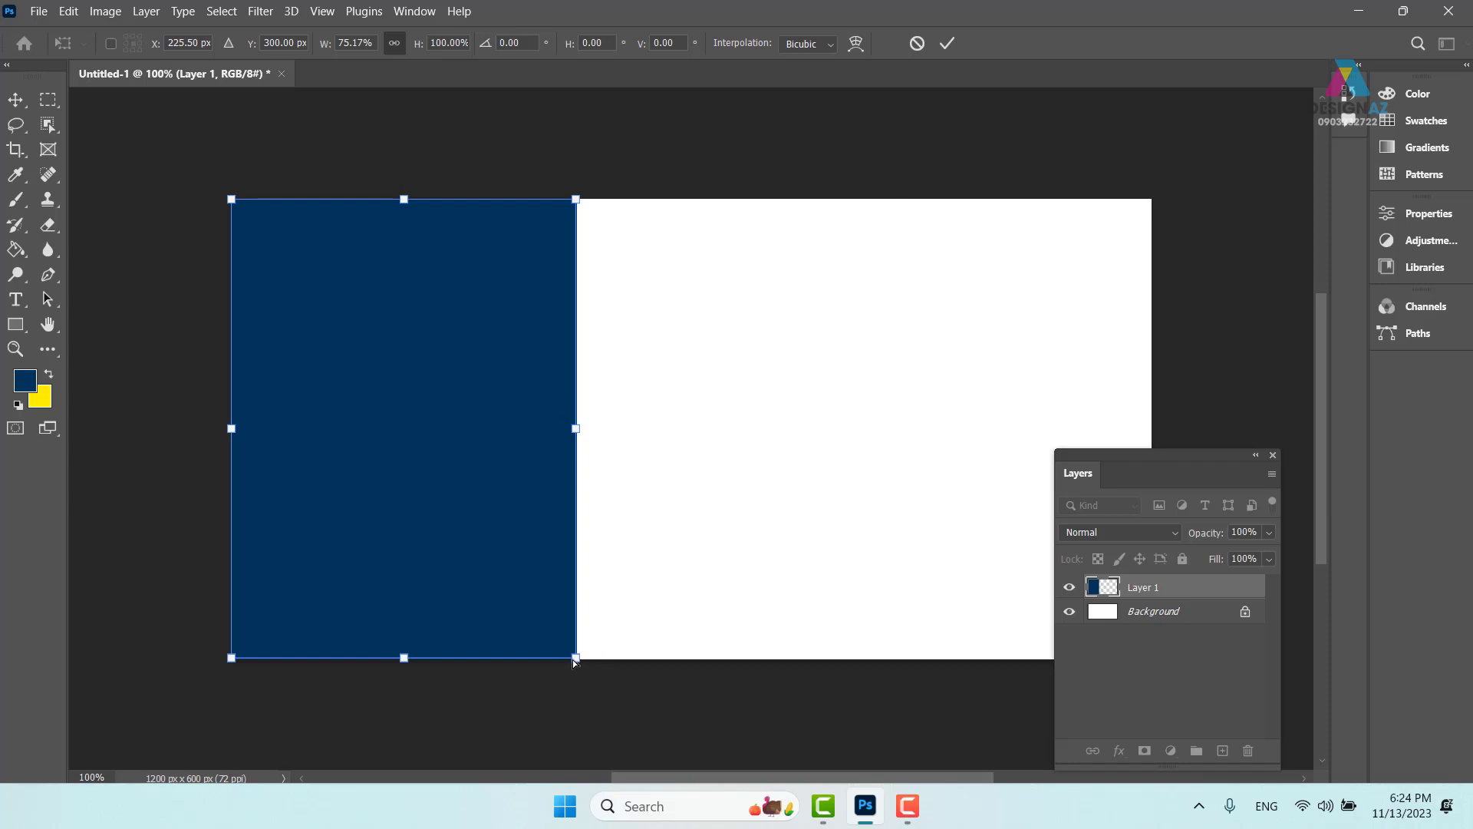
Skew the navy block's right edge to about -21.39° at 91.67% width and commit.
{"action": "left_click_drag", "start_coordinate": [576, 659], "coordinate": [441, 666]}
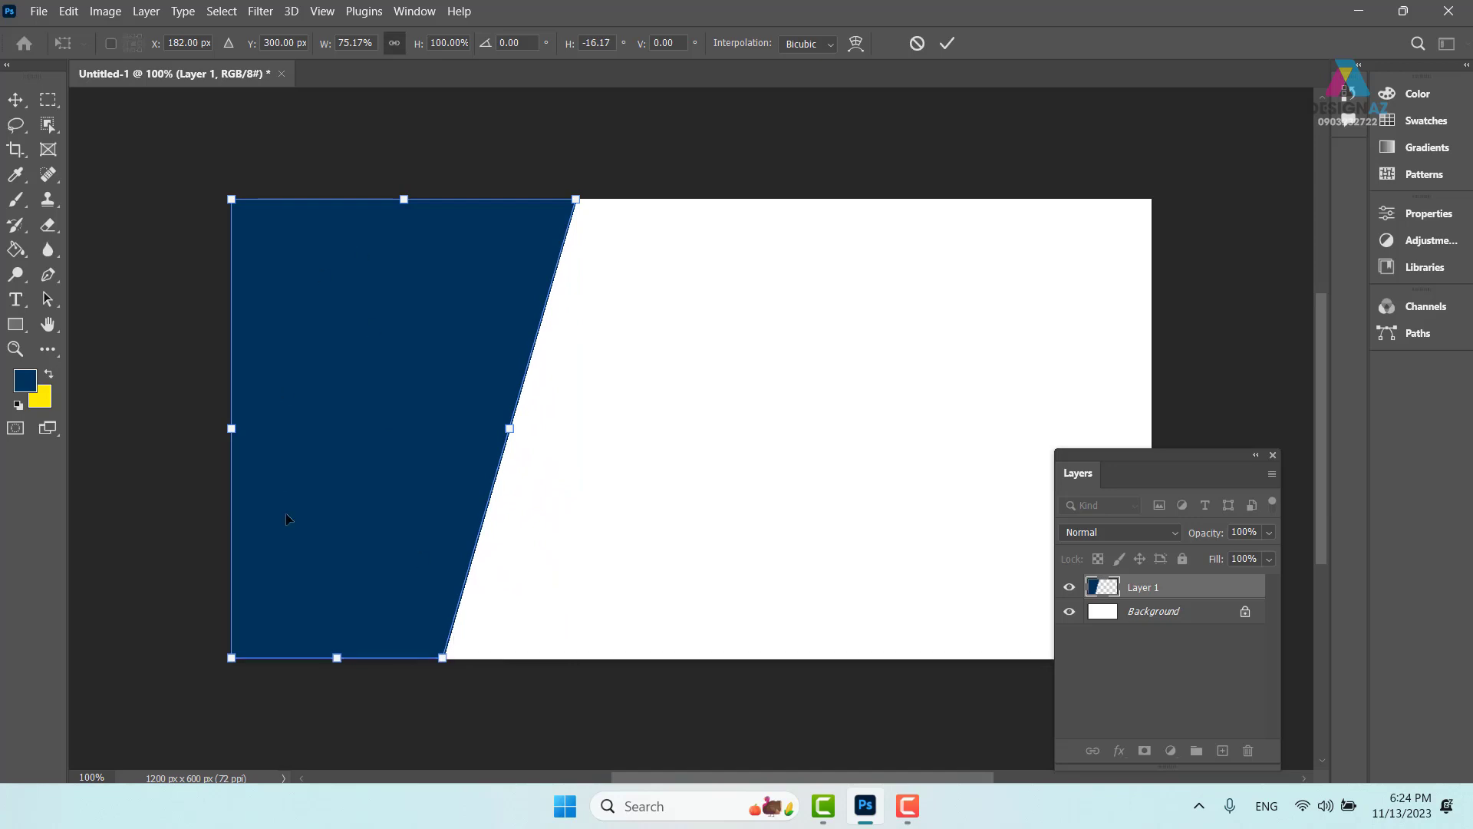
{"action": "left_click_drag", "start_coordinate": [576, 199], "coordinate": [603, 203]}
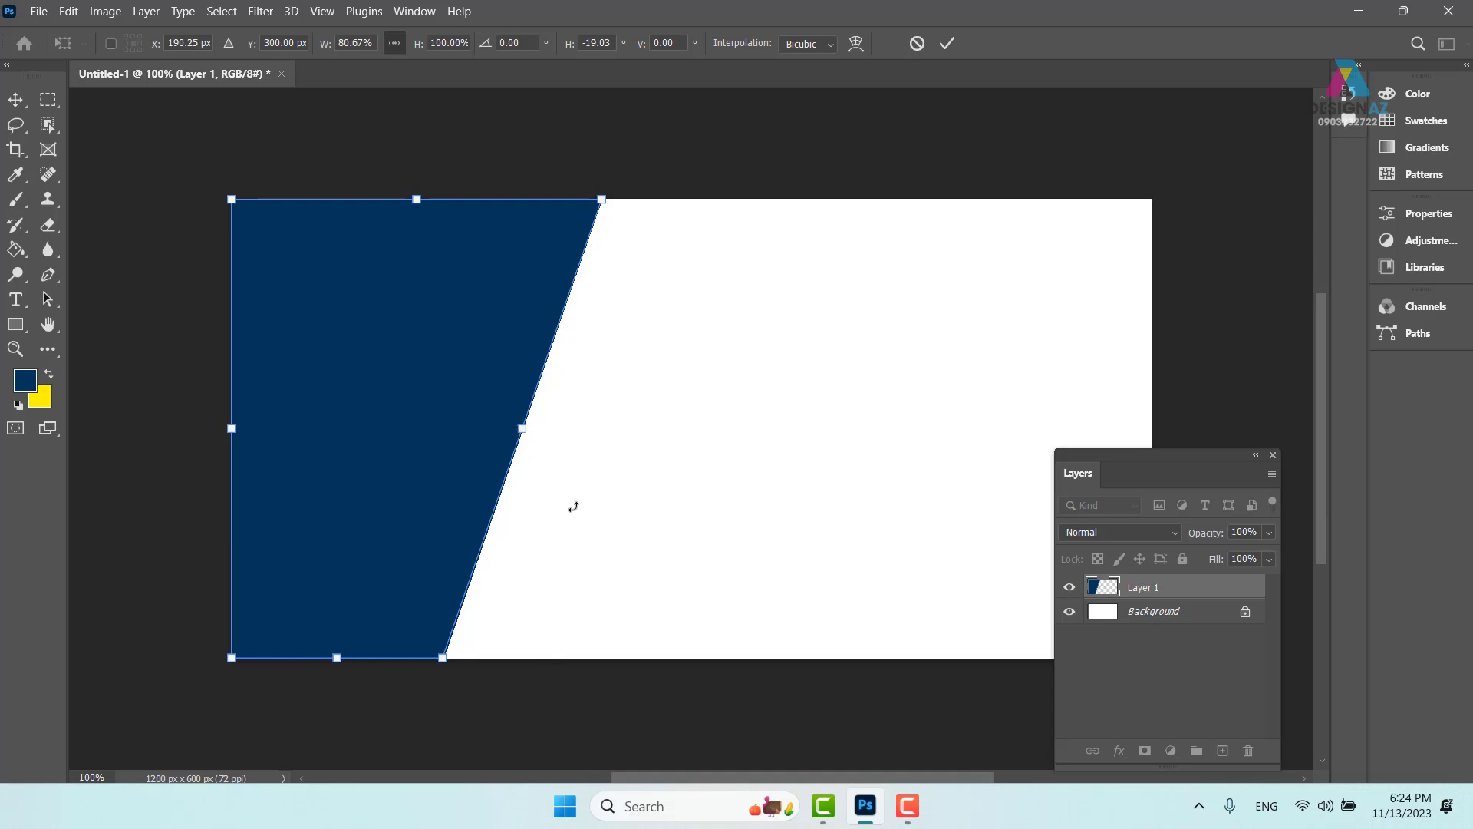
{"action": "left_click_drag", "start_coordinate": [525, 428], "coordinate": [562, 428]}
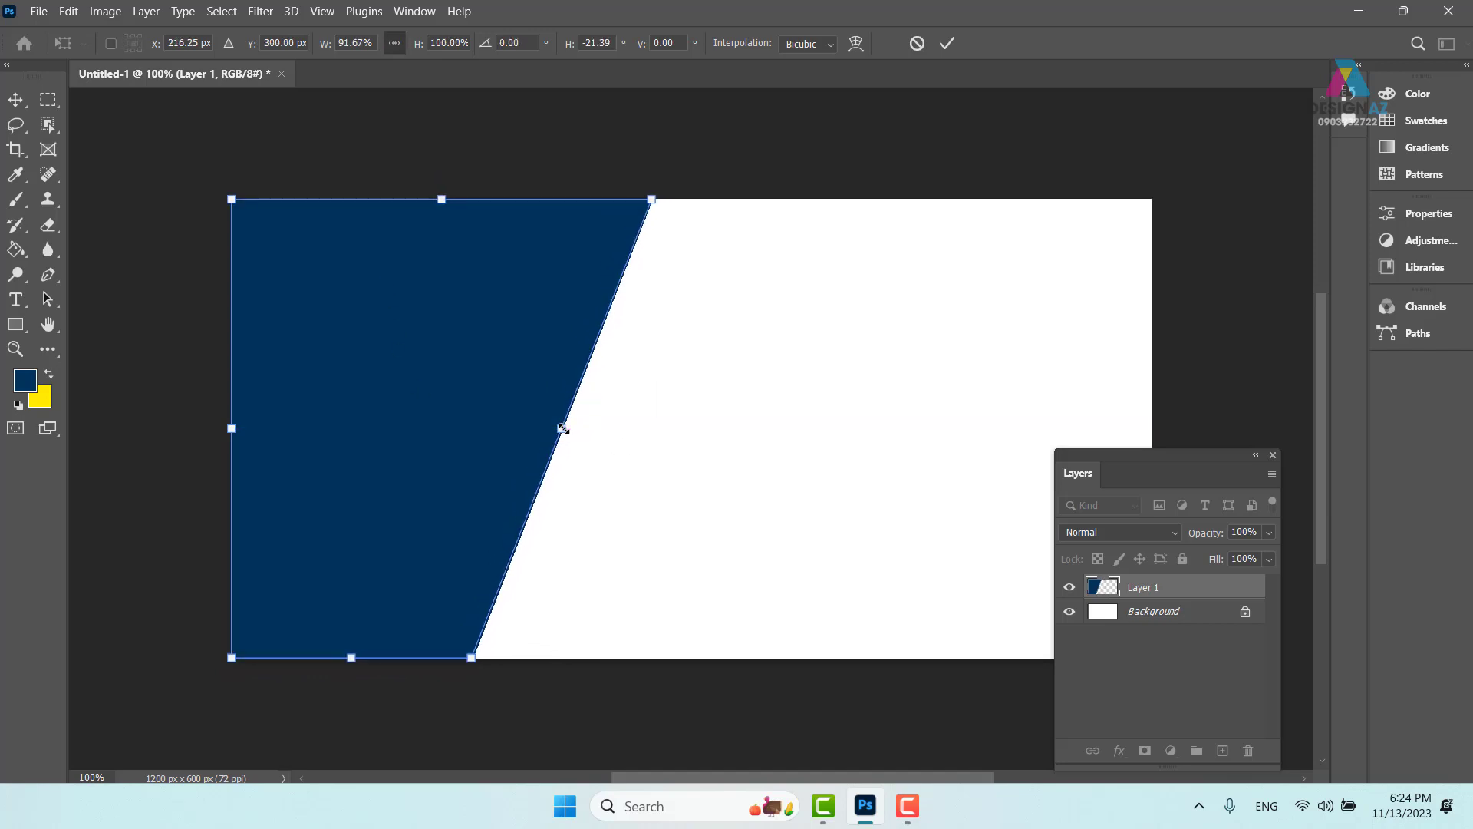
{"action": "key", "text": "Return"}
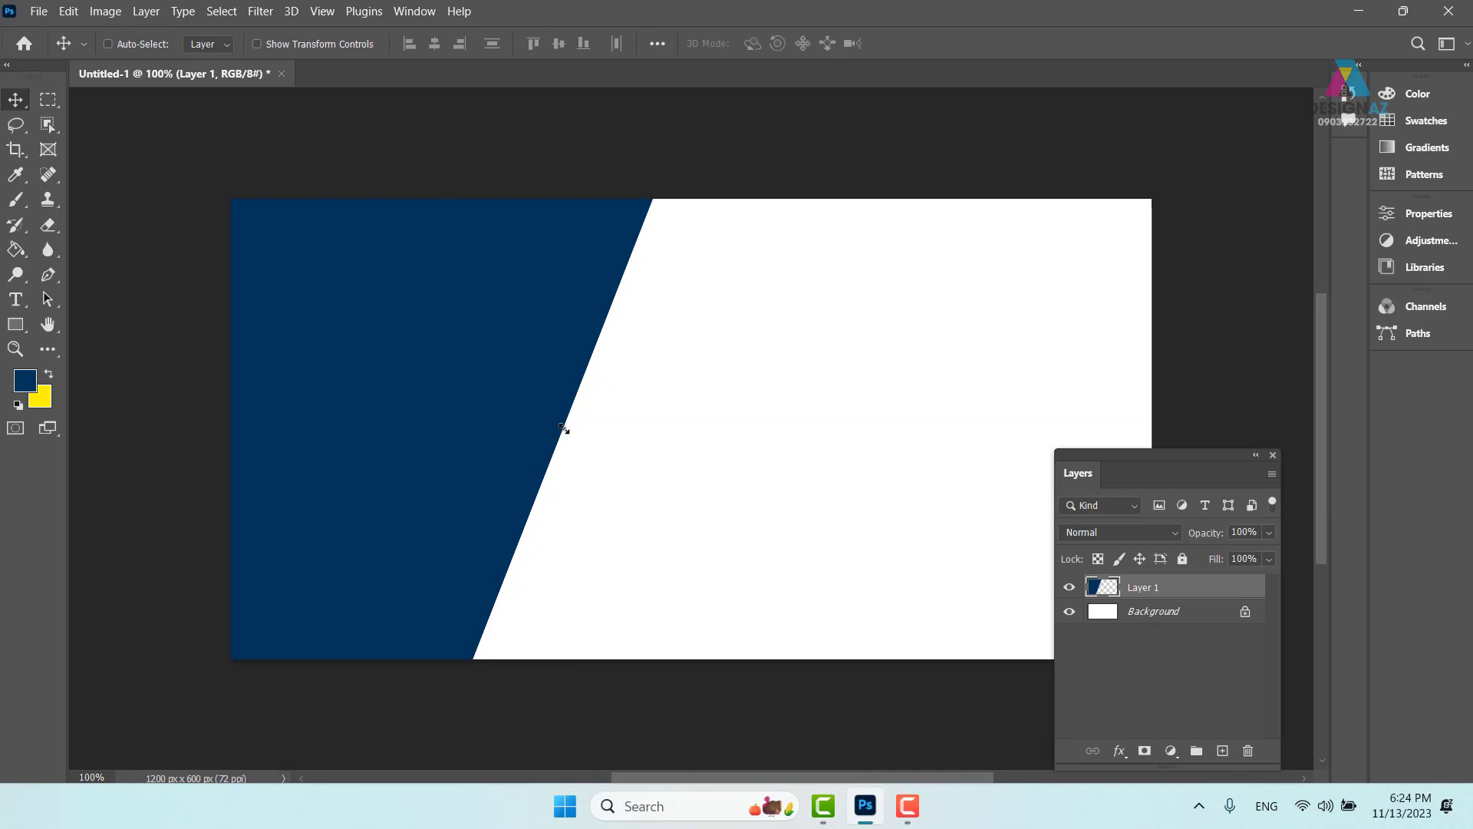
Remake the navy shape as a narrow parallelogram skewed about 22°, shifted 69 px right, and commit.
{"action": "key", "text": "ctrl+z"}
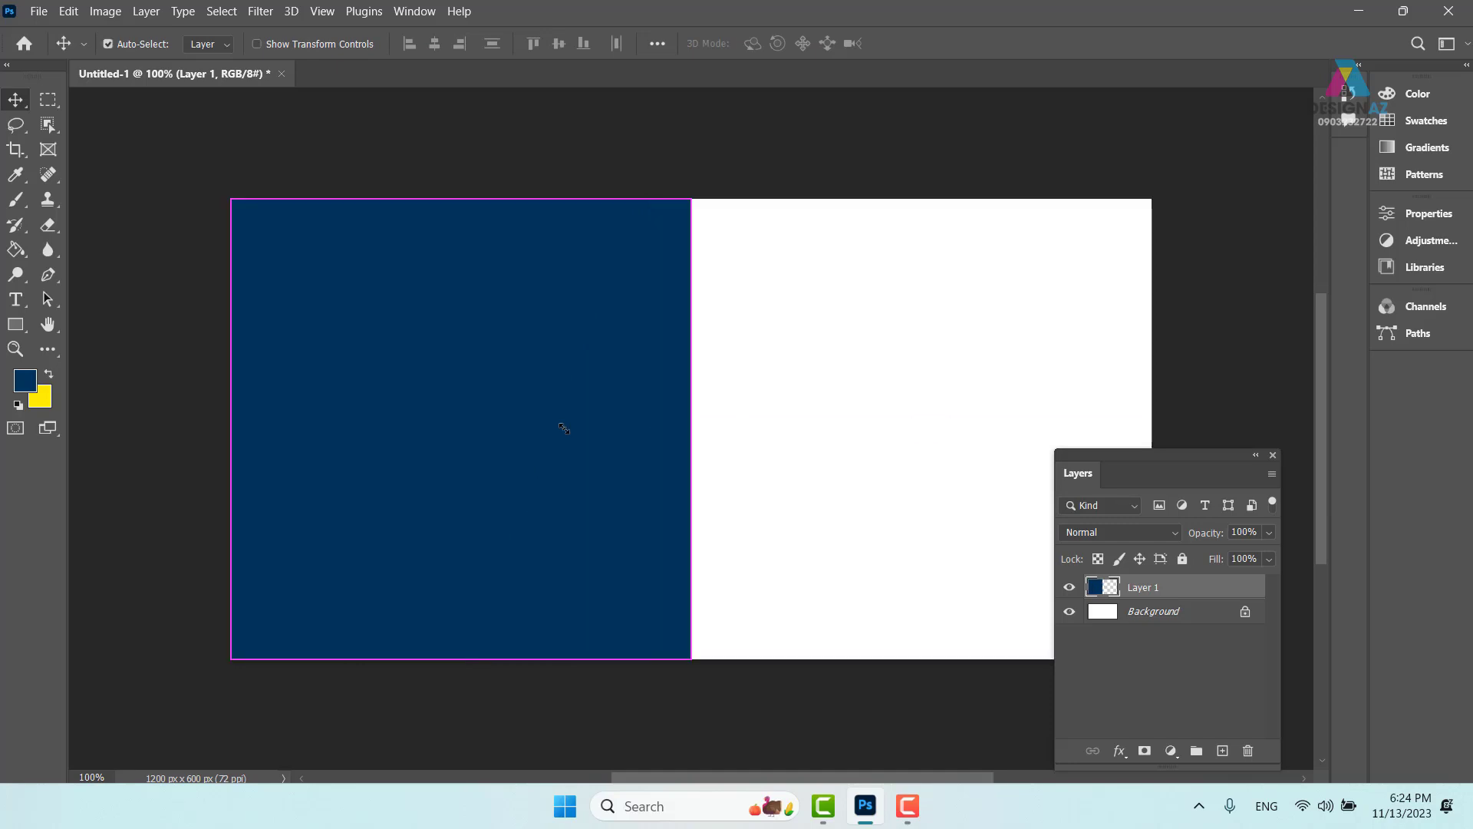
{"action": "key", "text": "ctrl+t"}
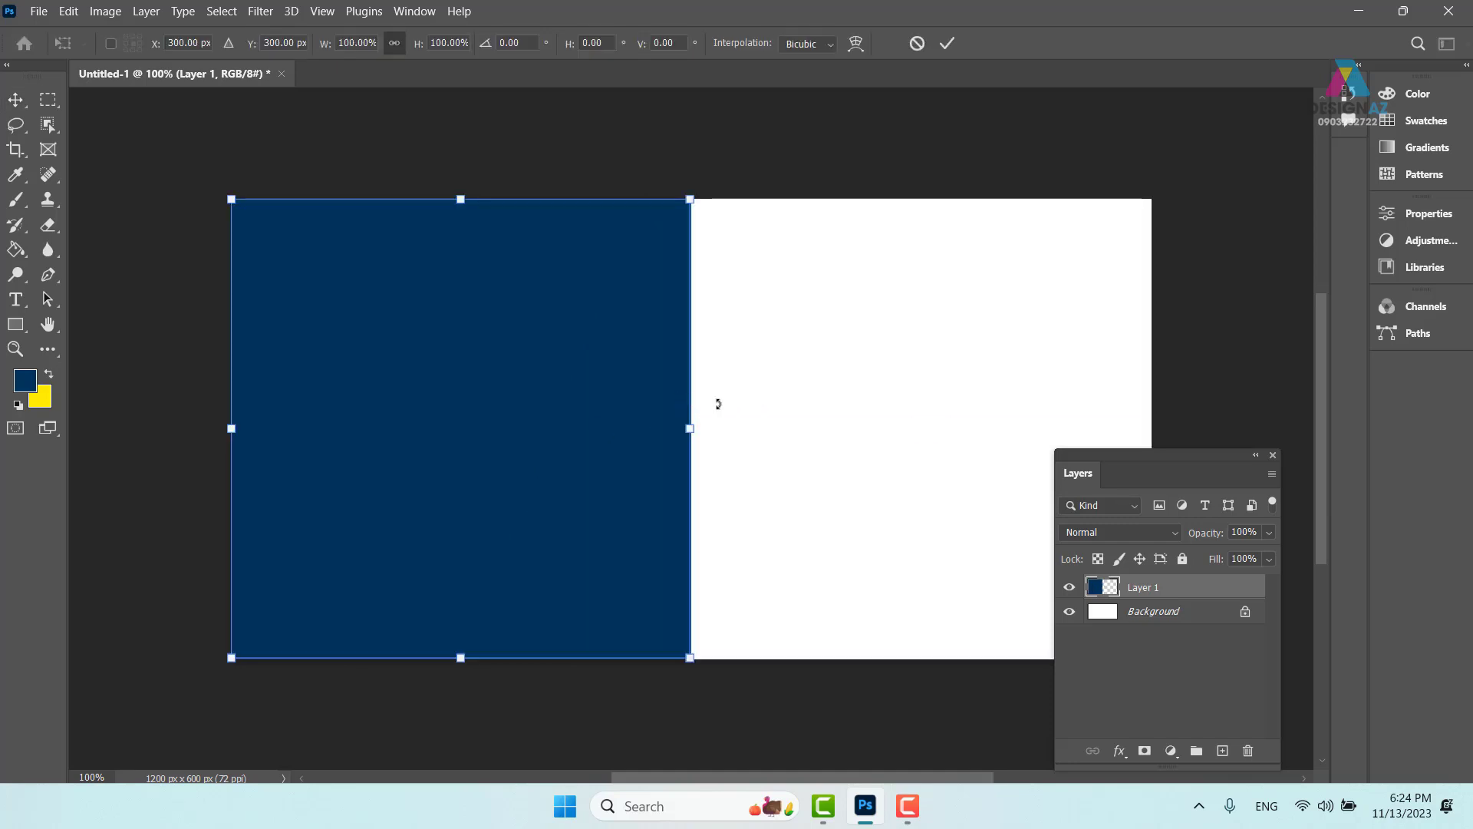
{"action": "left_click_drag", "start_coordinate": [695, 429], "coordinate": [515, 428]}
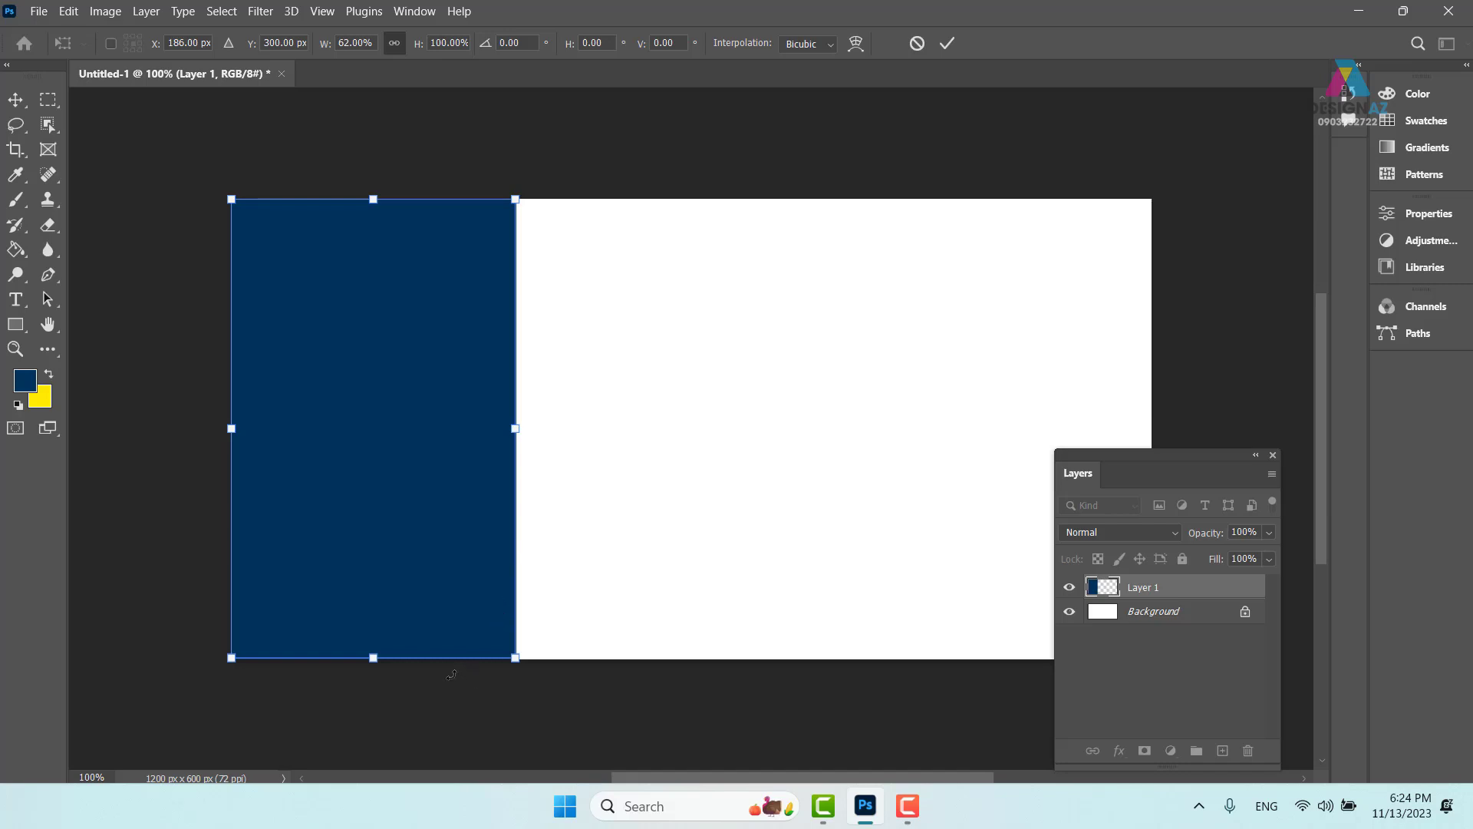
{"action": "left_click_drag", "start_coordinate": [371, 658], "coordinate": [560, 665]}
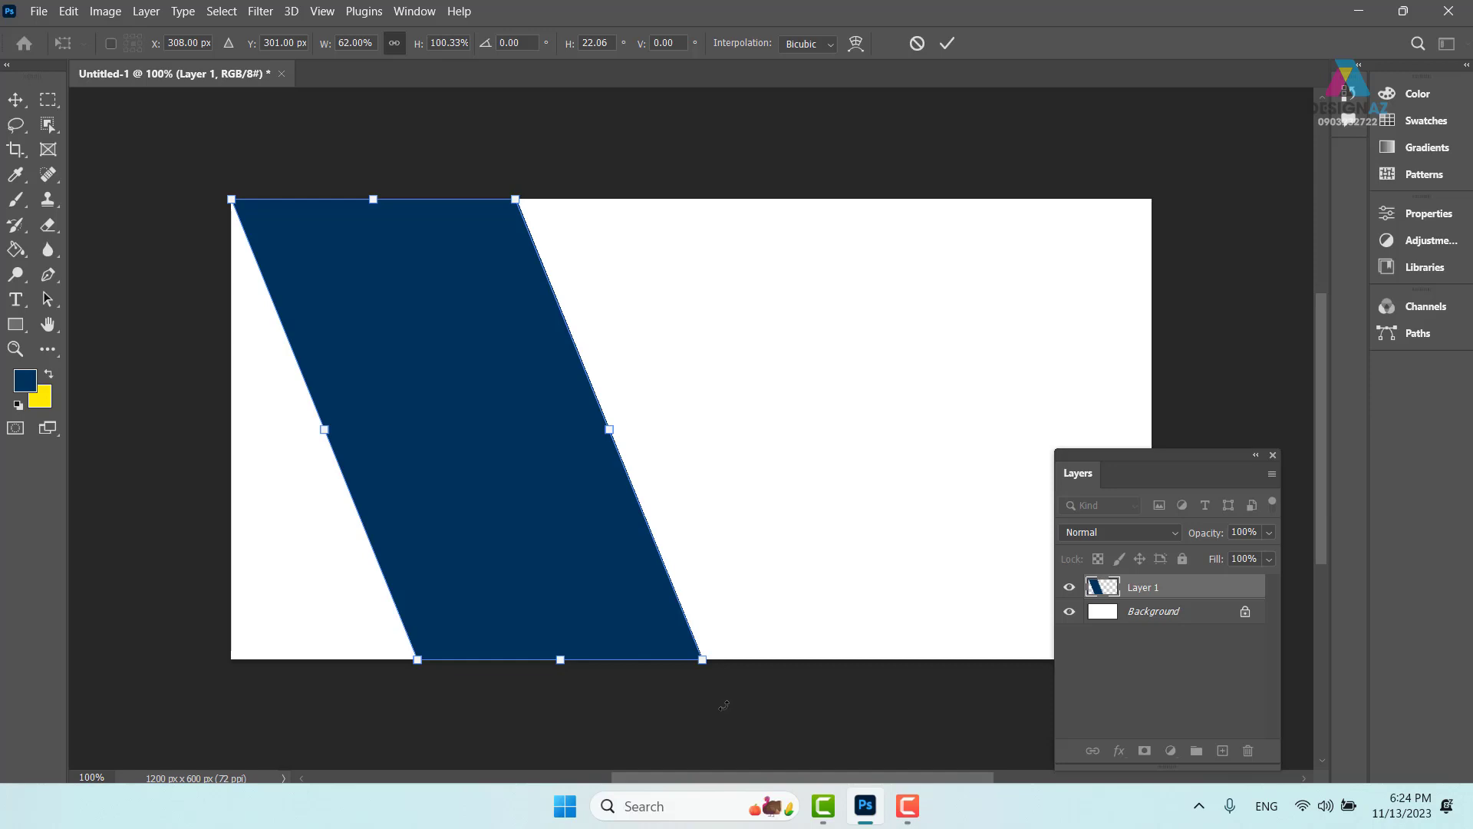
{"action": "left_click_drag", "start_coordinate": [498, 496], "coordinate": [551, 499]}
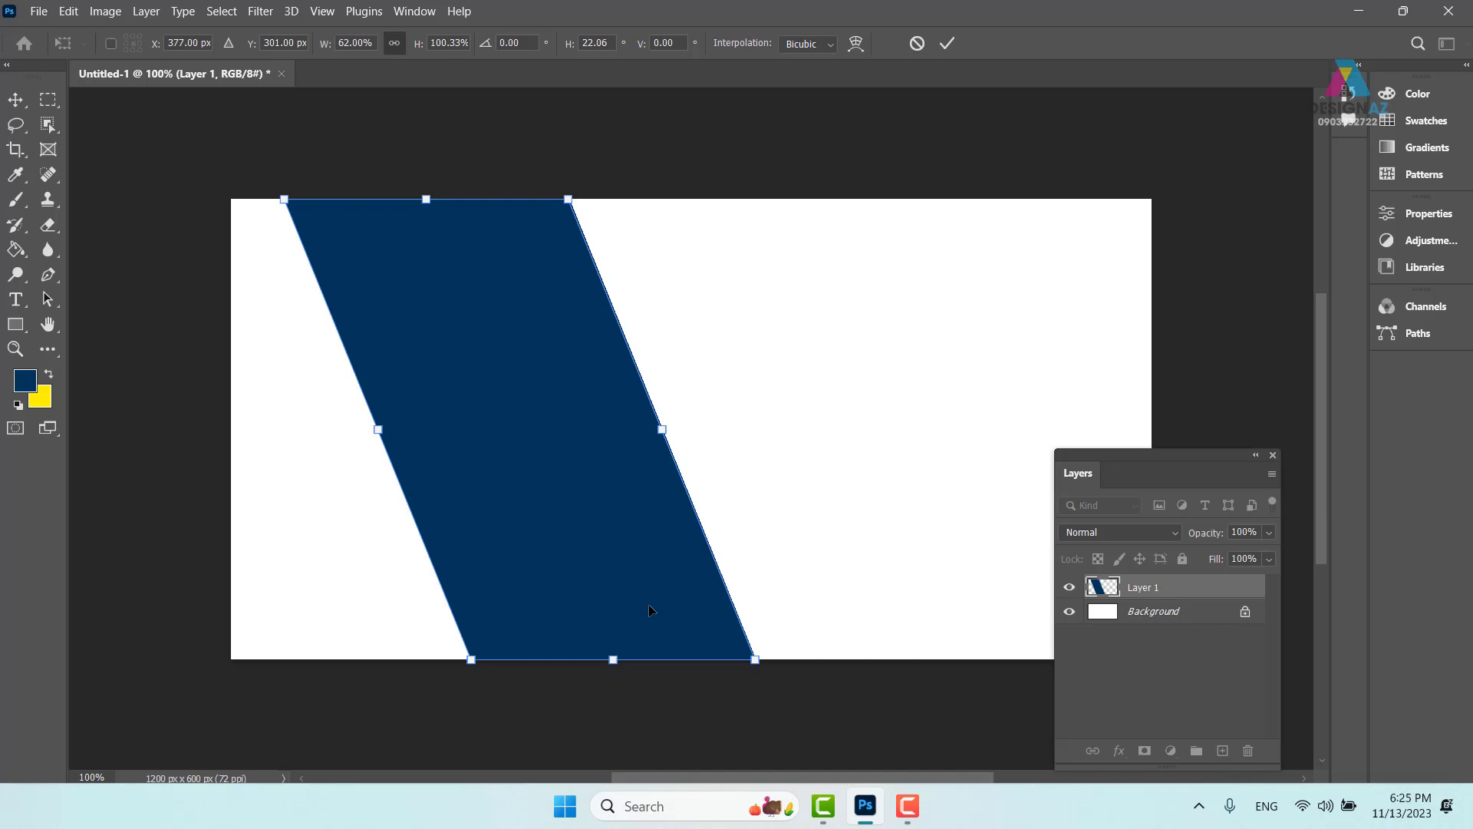
{"action": "key", "text": "Return"}
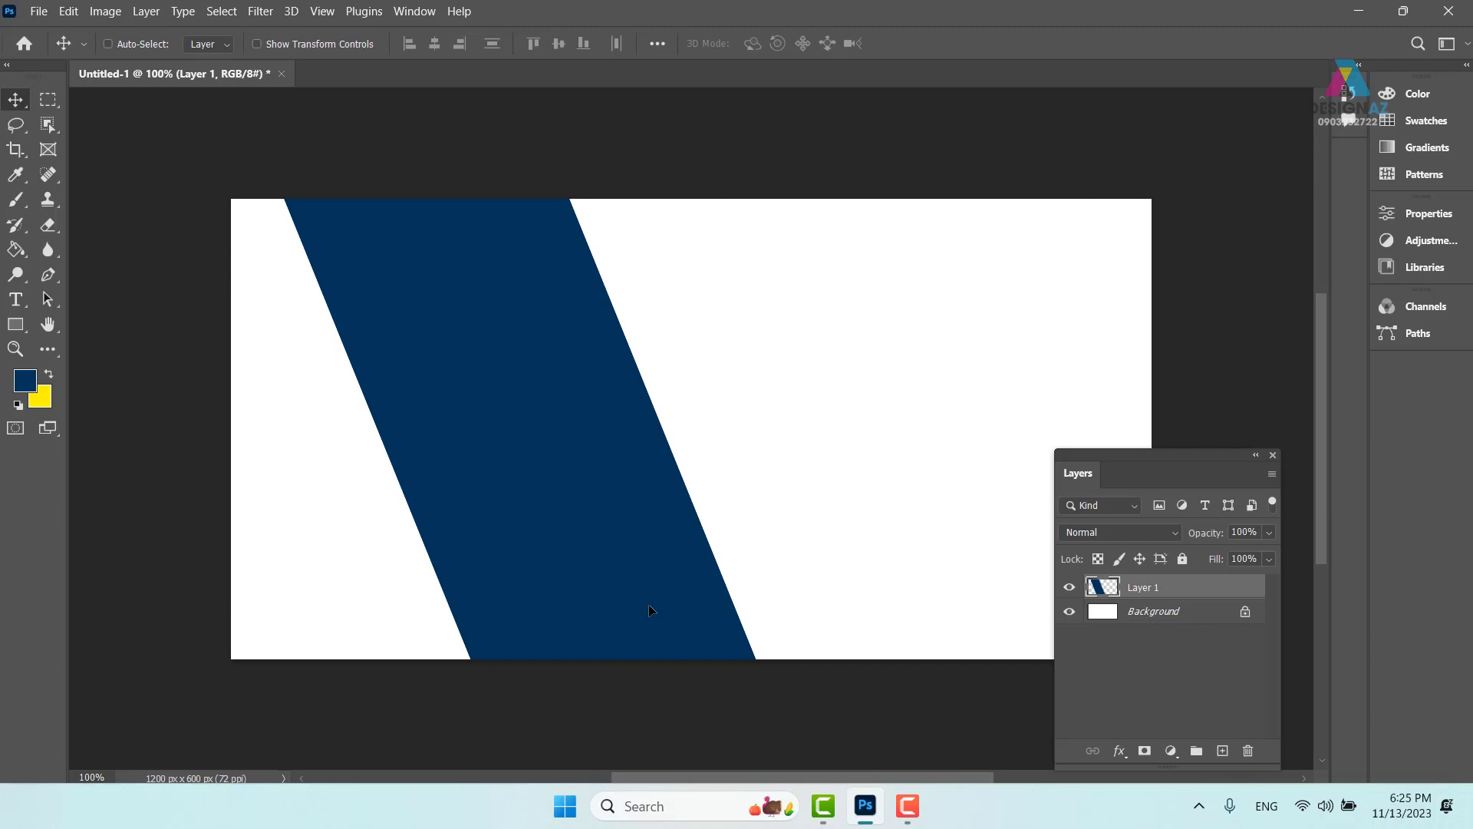
Open piaggio-vespa-primavera-01 (4).png from New Volume (E:) > thuvienanh > vespa.
{"action": "key", "text": "ctrl+o"}
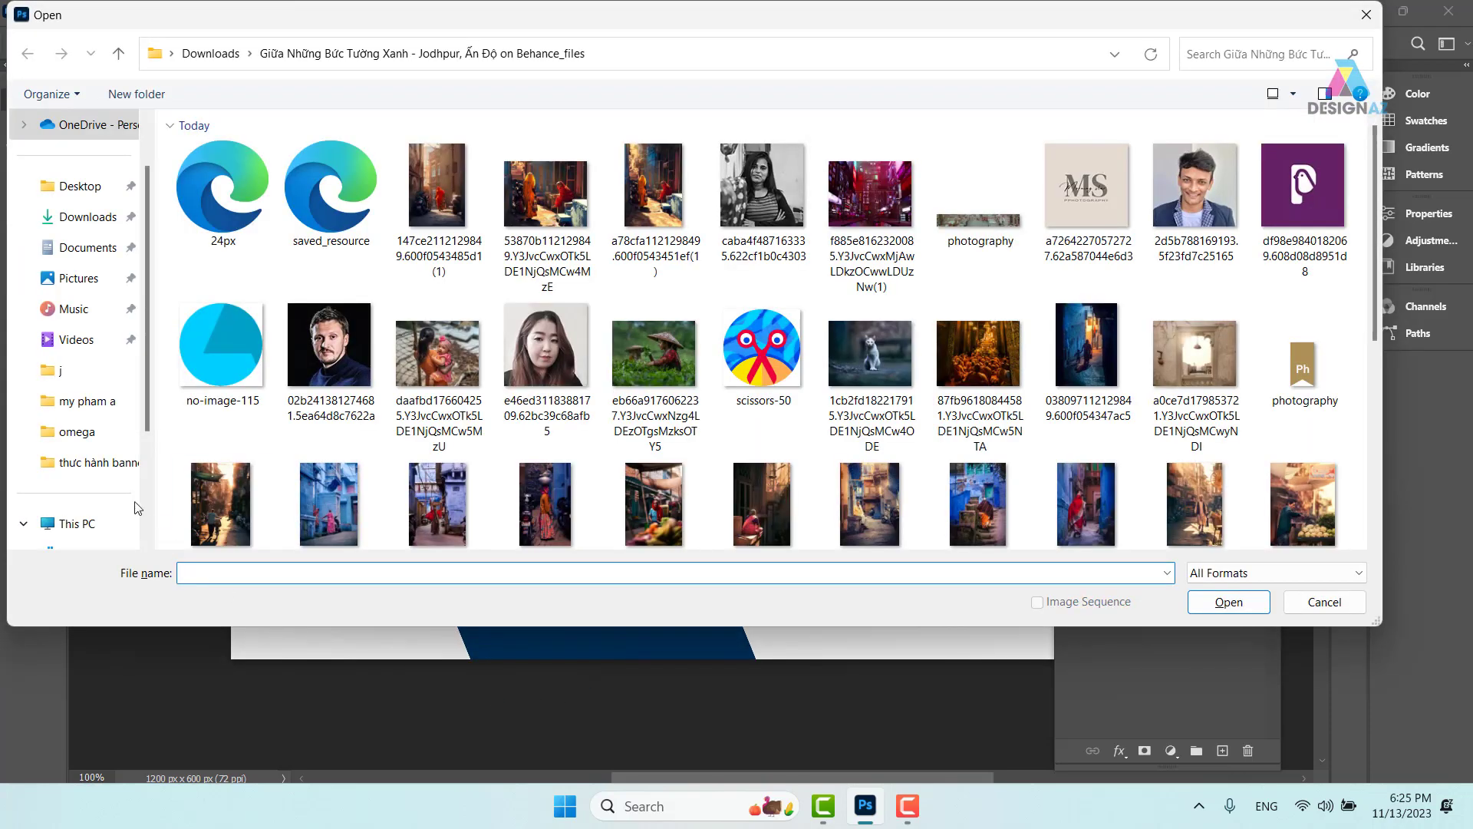
{"action": "scroll", "coordinate": [135, 508], "scroll_direction": "down", "scroll_amount": 2}
{"action": "left_click", "coordinate": [107, 462]}
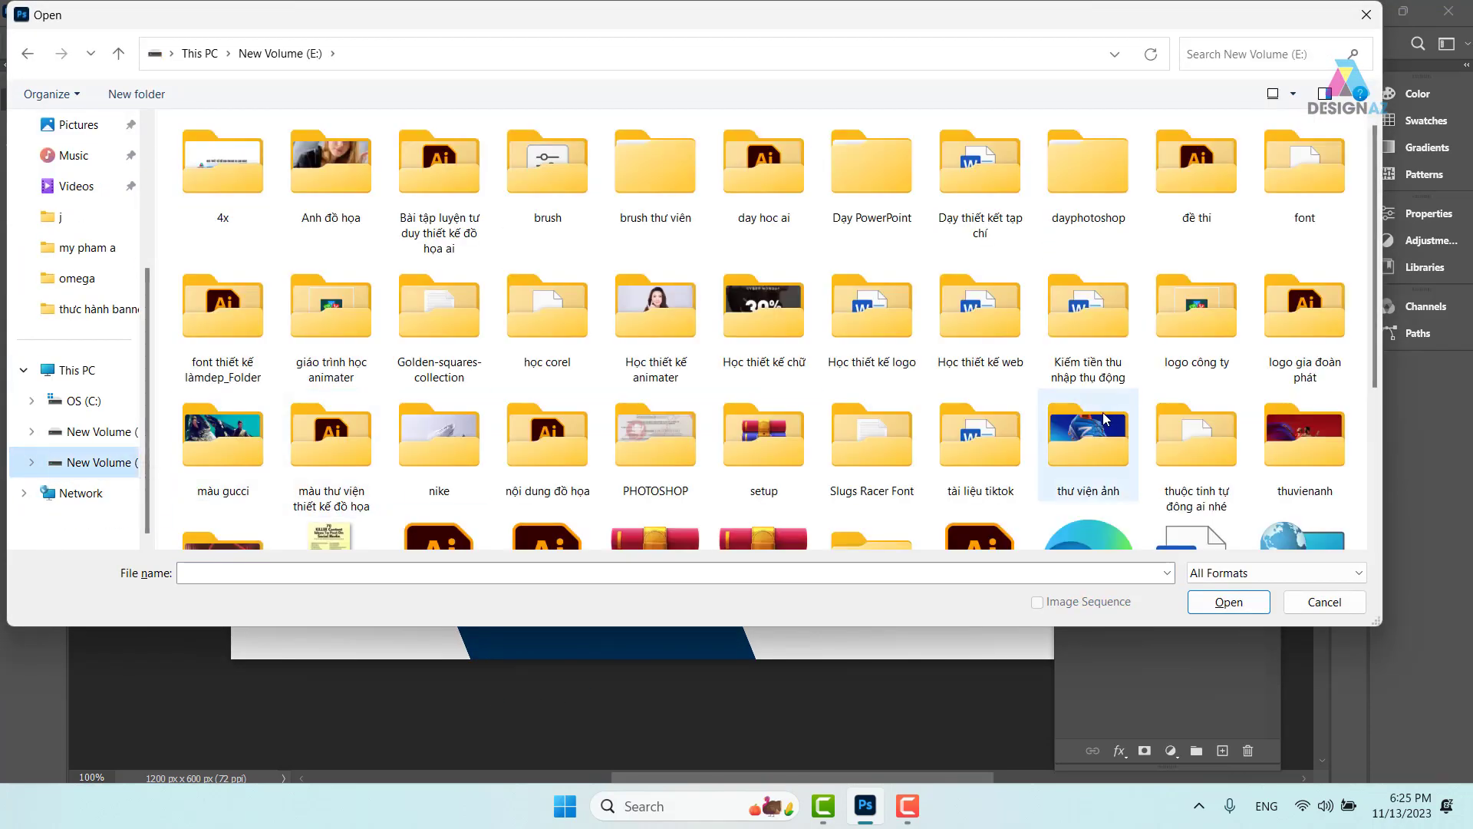
{"action": "double_click", "coordinate": [1304, 441]}
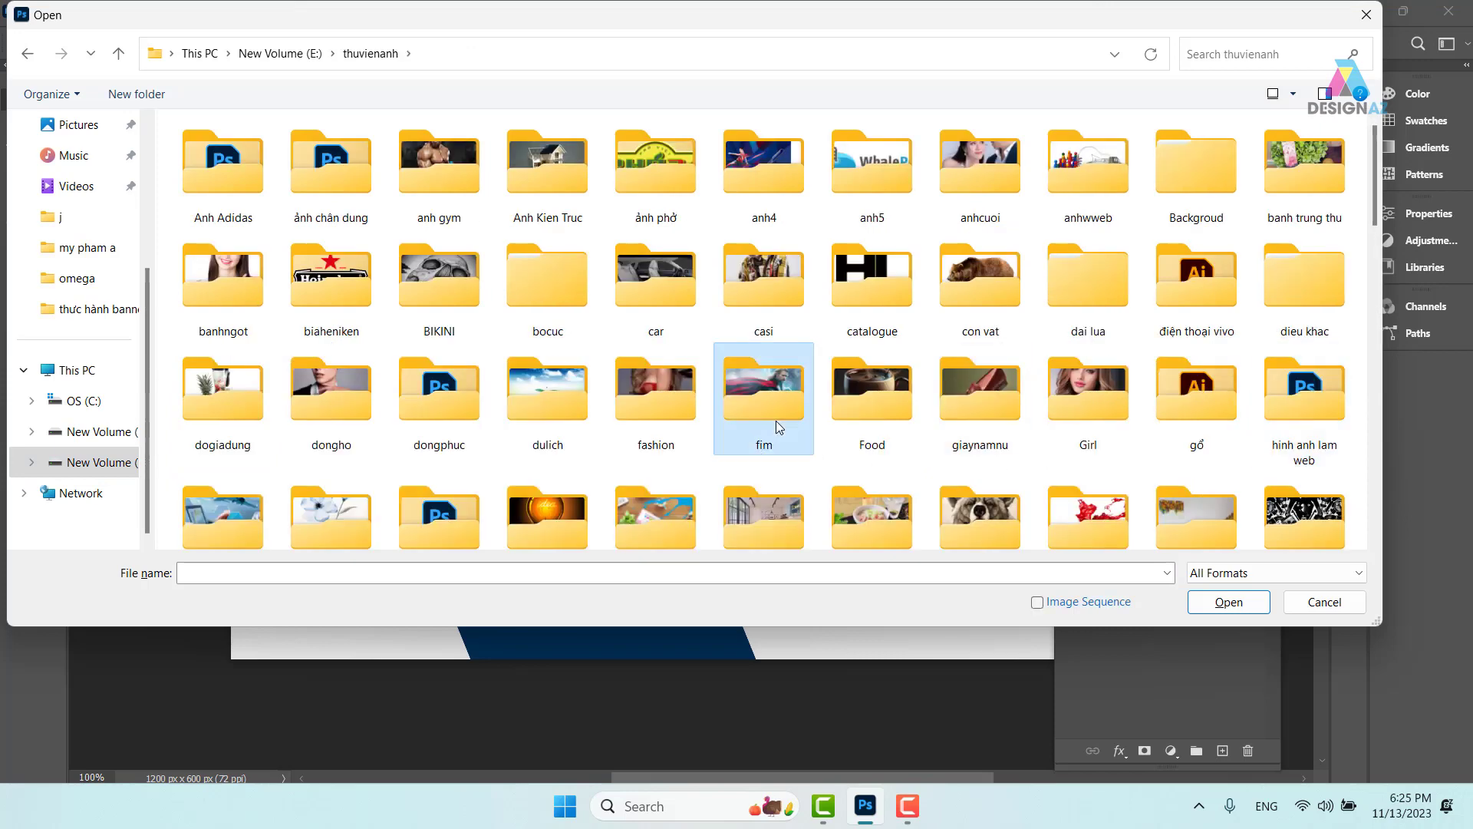
{"action": "scroll", "coordinate": [775, 420], "scroll_direction": "down", "scroll_amount": 8}
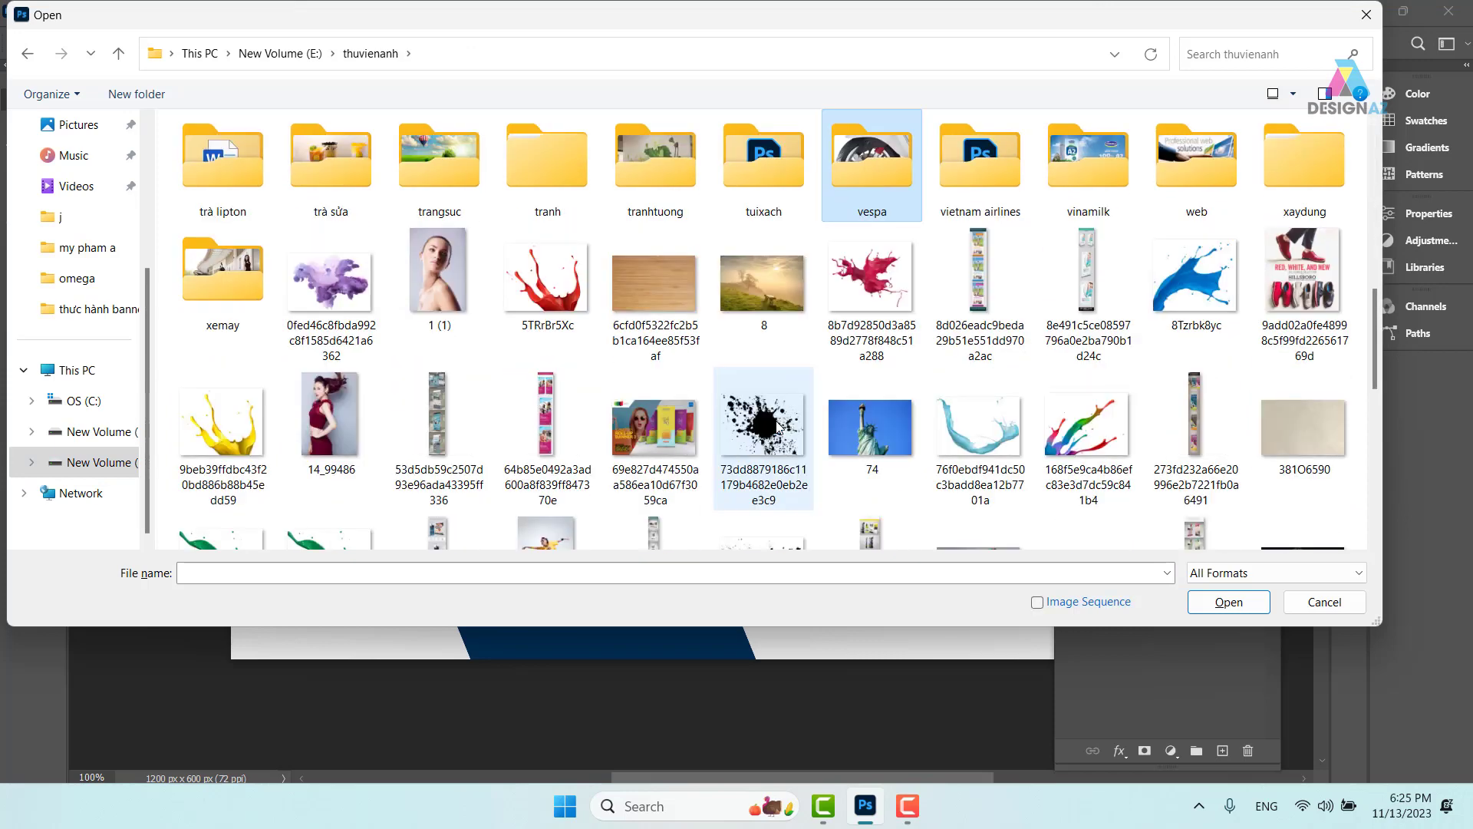
{"action": "double_click", "coordinate": [872, 159]}
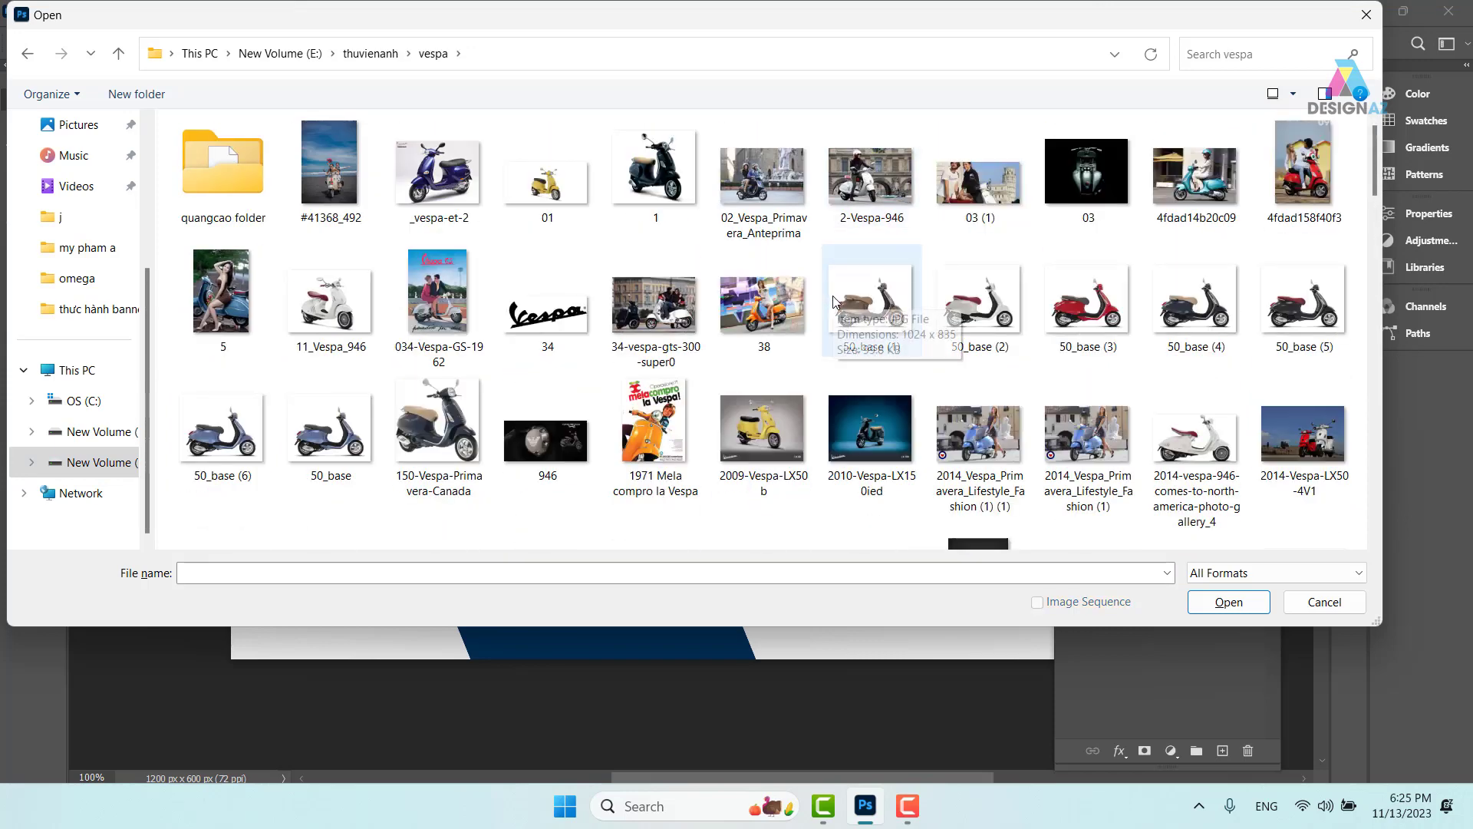
{"action": "scroll", "coordinate": [834, 301], "scroll_direction": "down", "scroll_amount": 3}
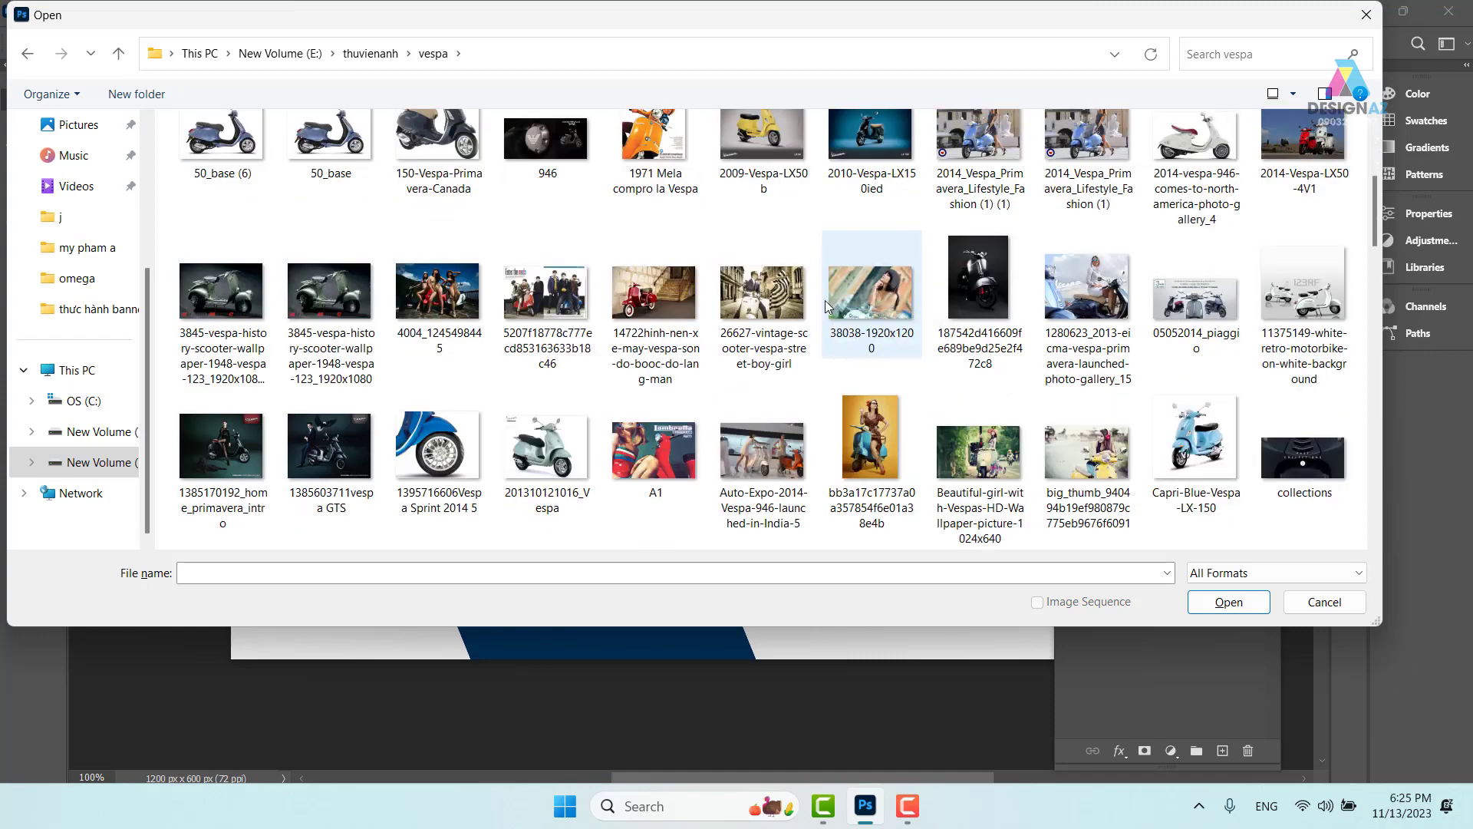
{"action": "scroll", "coordinate": [827, 306], "scroll_direction": "down", "scroll_amount": 2}
{"action": "scroll", "coordinate": [827, 305], "scroll_direction": "down", "scroll_amount": 2}
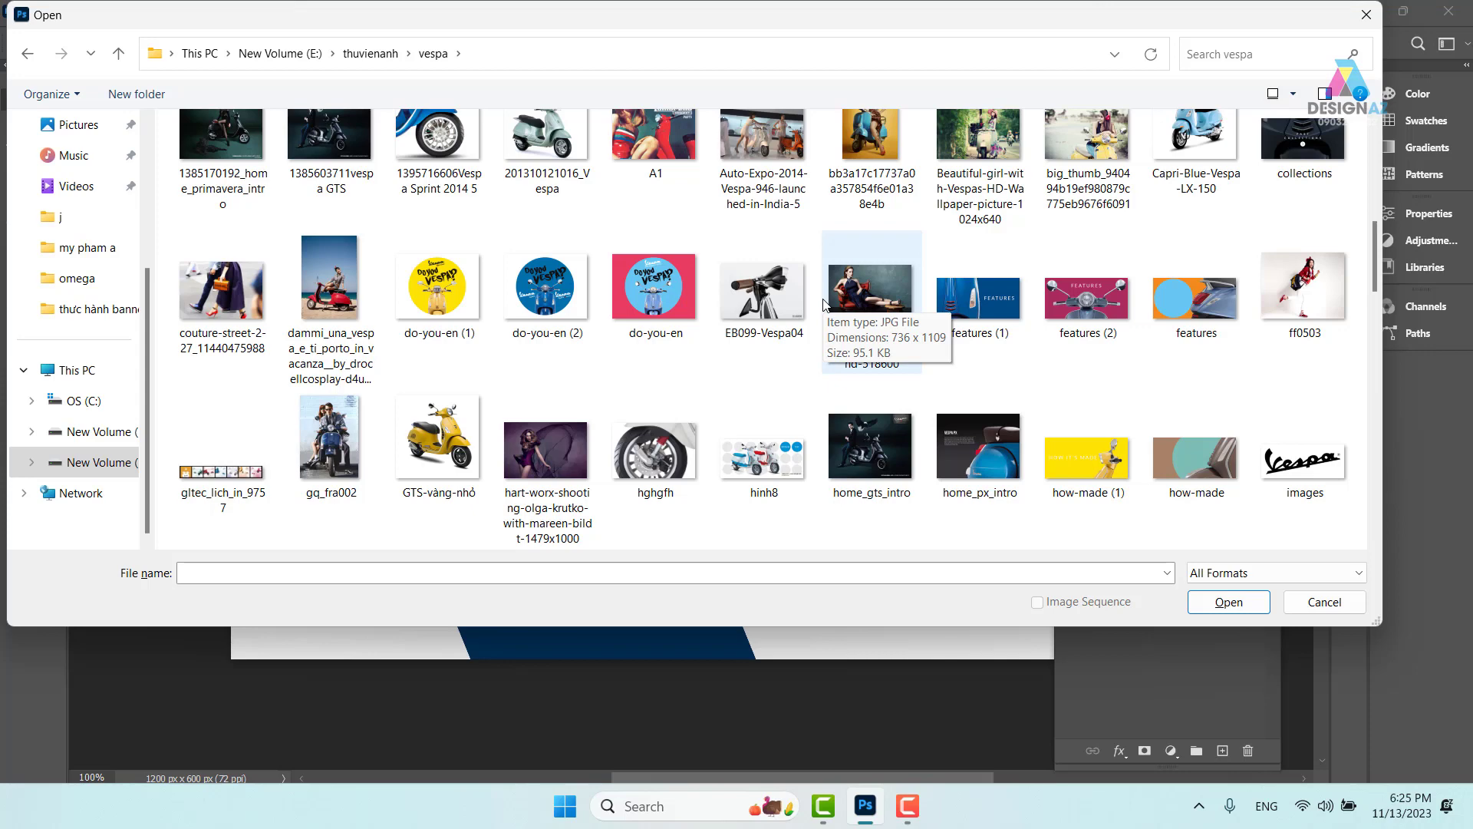
{"action": "scroll", "coordinate": [825, 304], "scroll_direction": "down", "scroll_amount": 5}
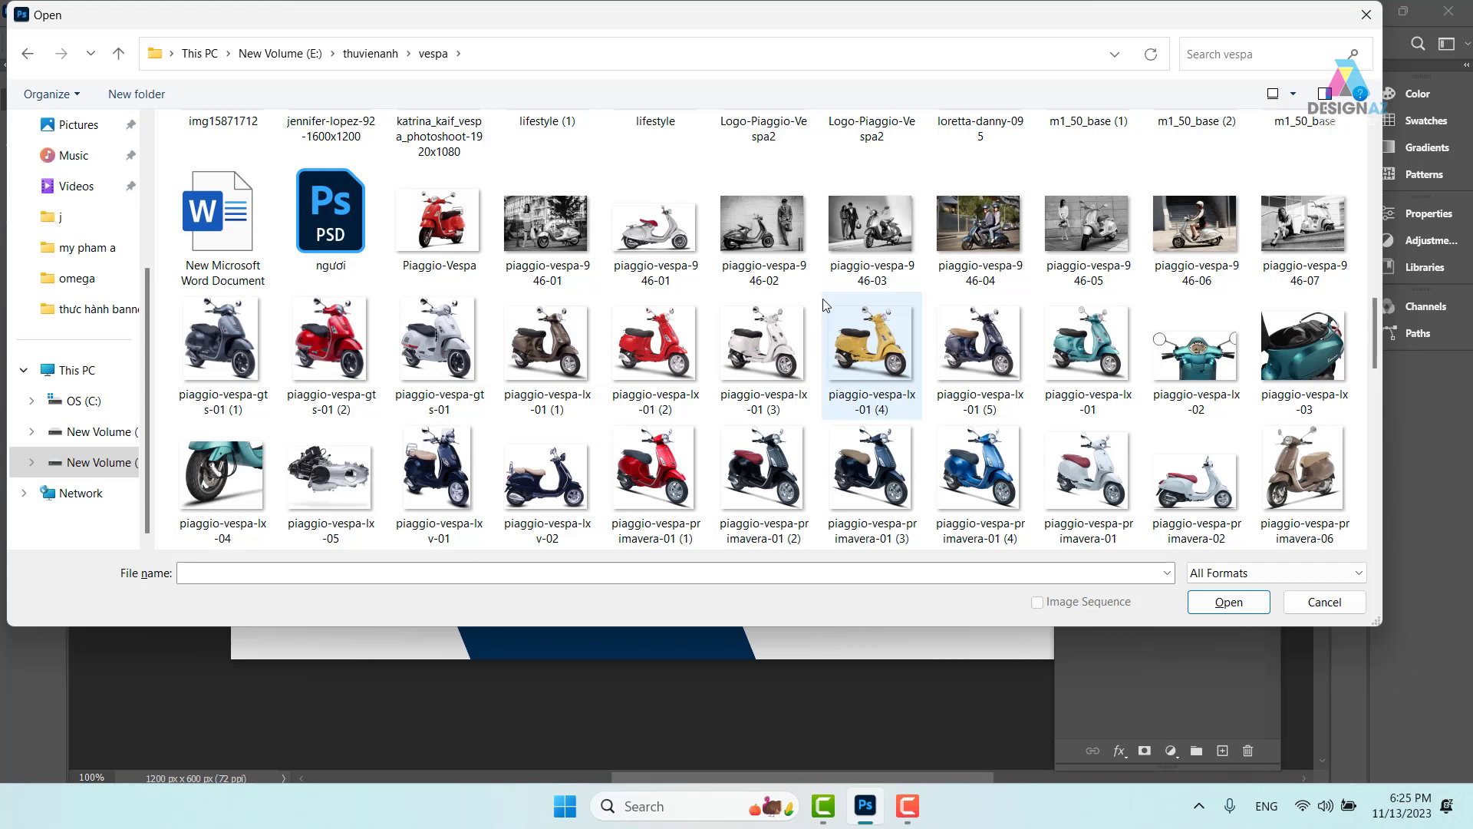
{"action": "left_click", "coordinate": [985, 485]}
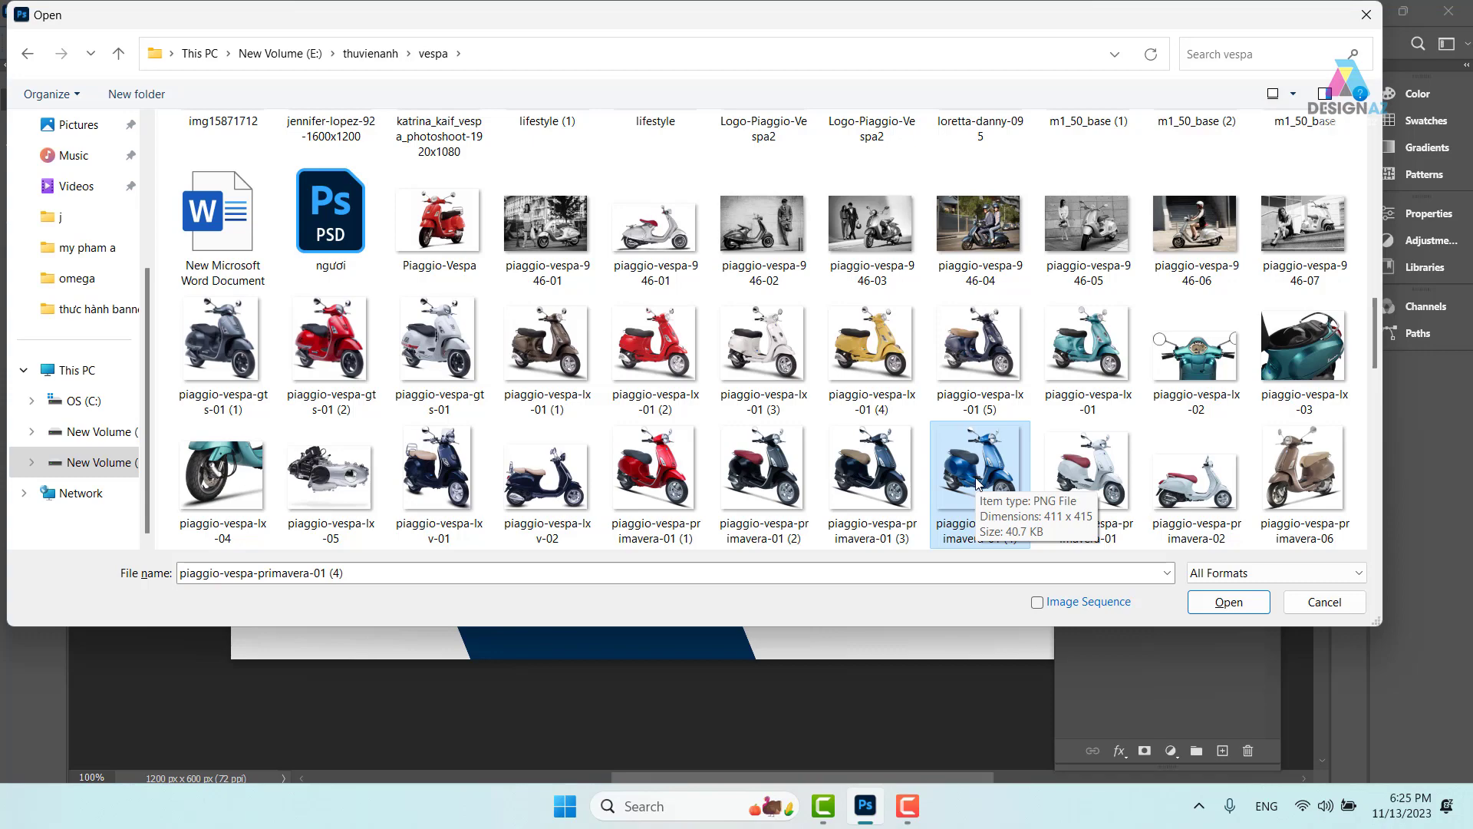
{"action": "left_click", "coordinate": [1228, 602]}
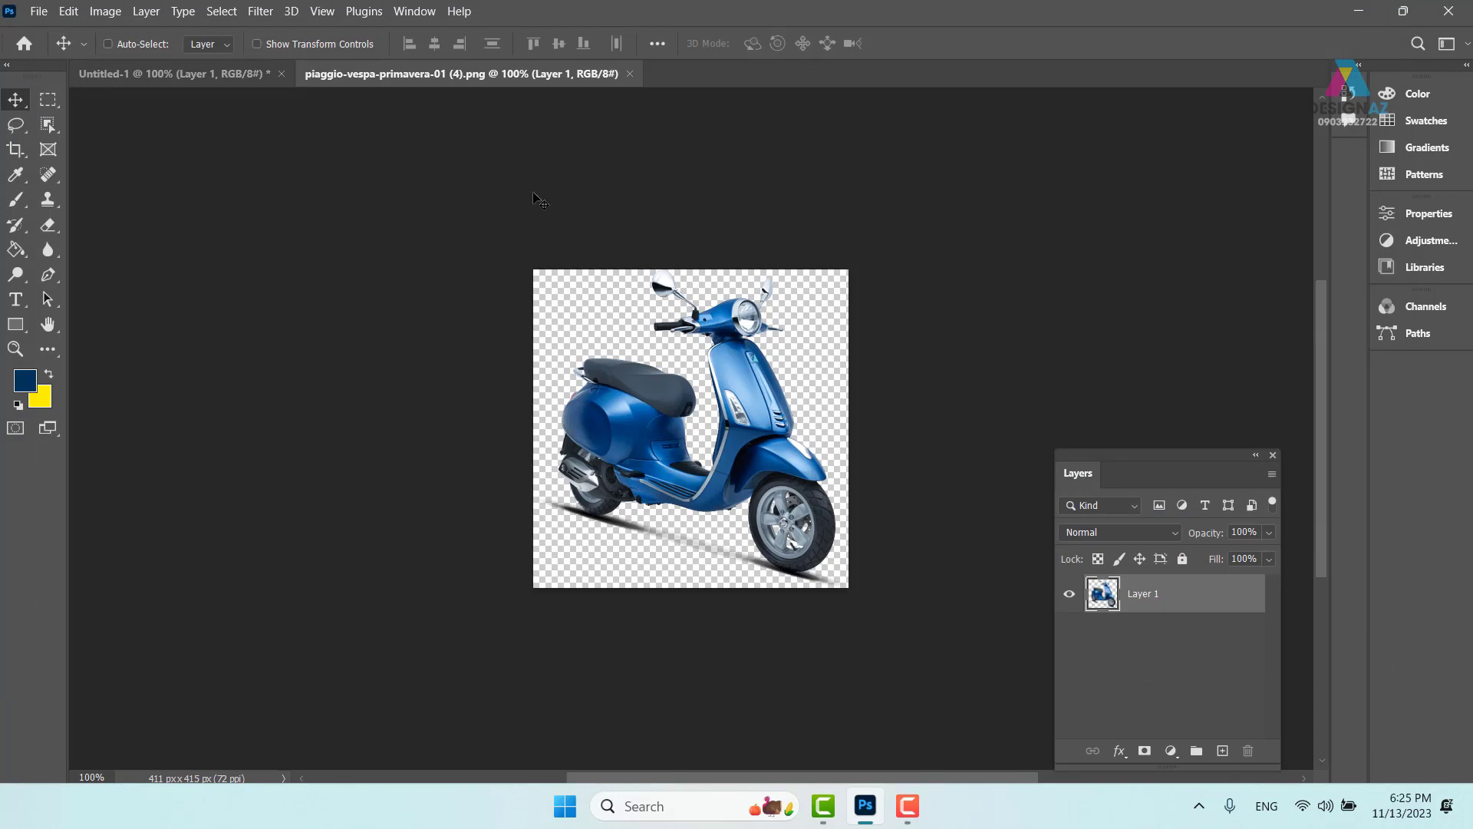
On the scooter document, select the whole 411 x 415 px canvas and copy it.
{"action": "left_click", "coordinate": [201, 72]}
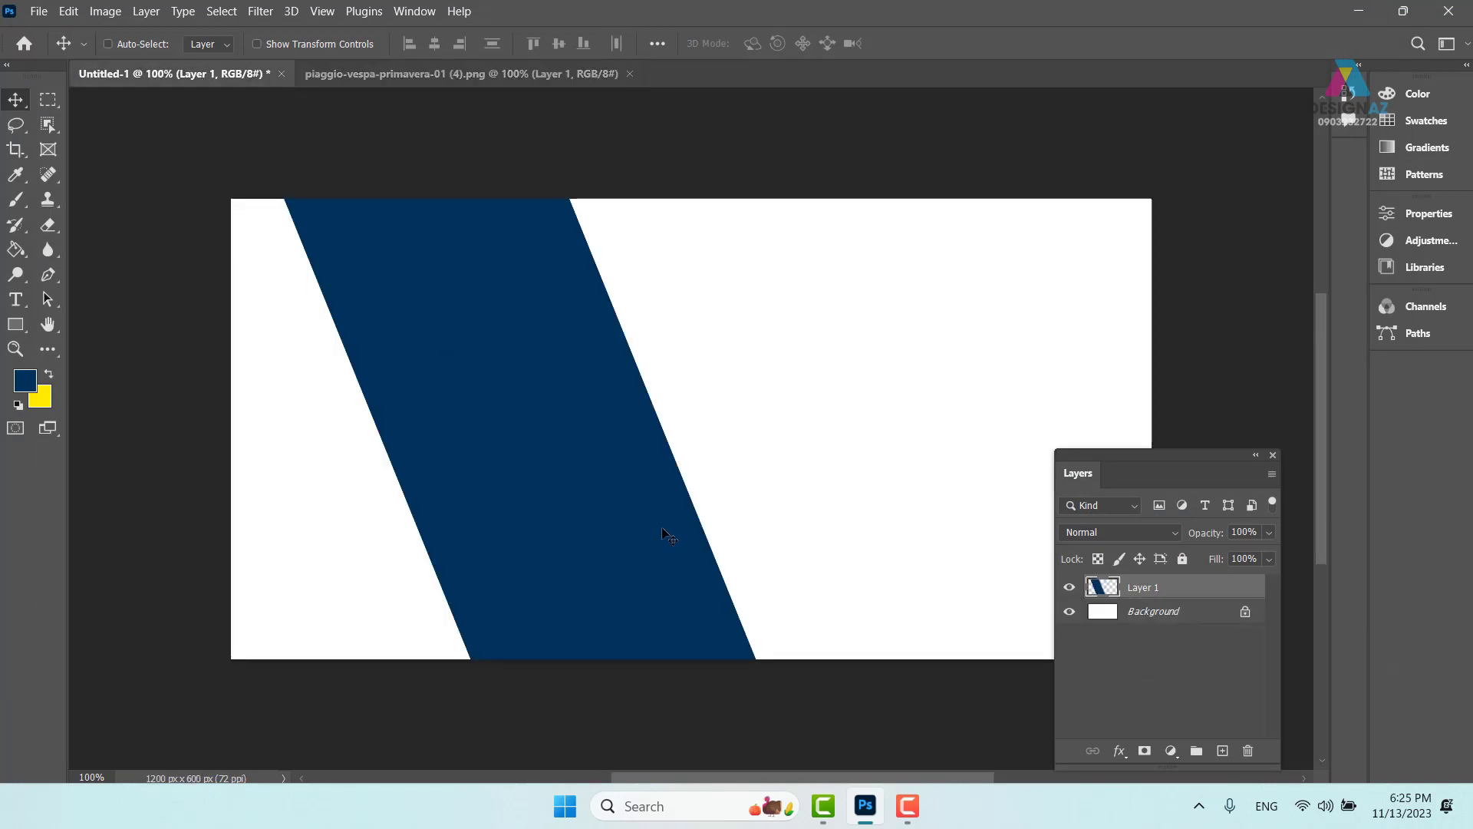
{"action": "left_click", "coordinate": [435, 77]}
{"action": "left_click", "coordinate": [175, 77]}
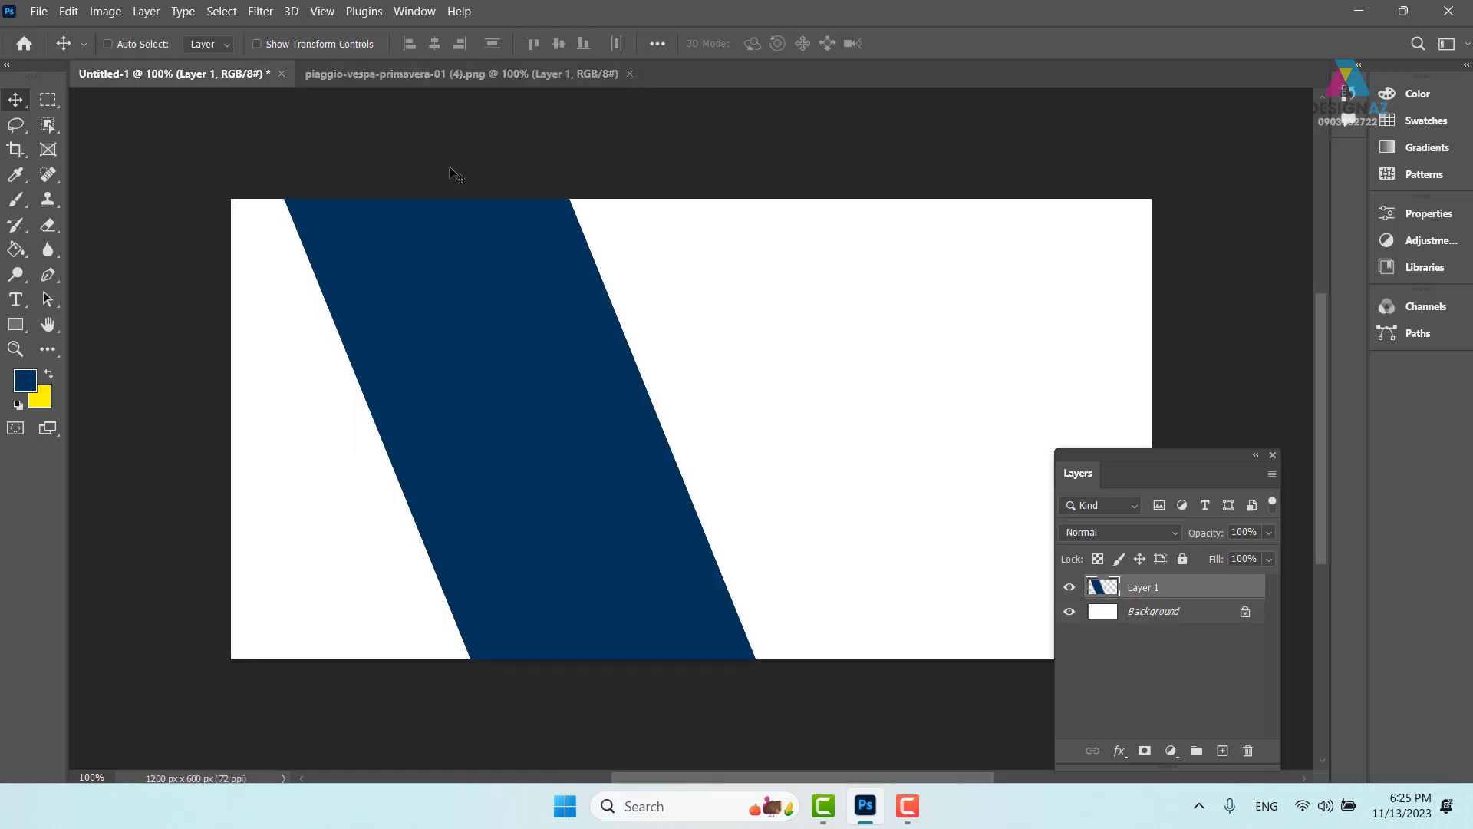
{"action": "left_click", "coordinate": [502, 77]}
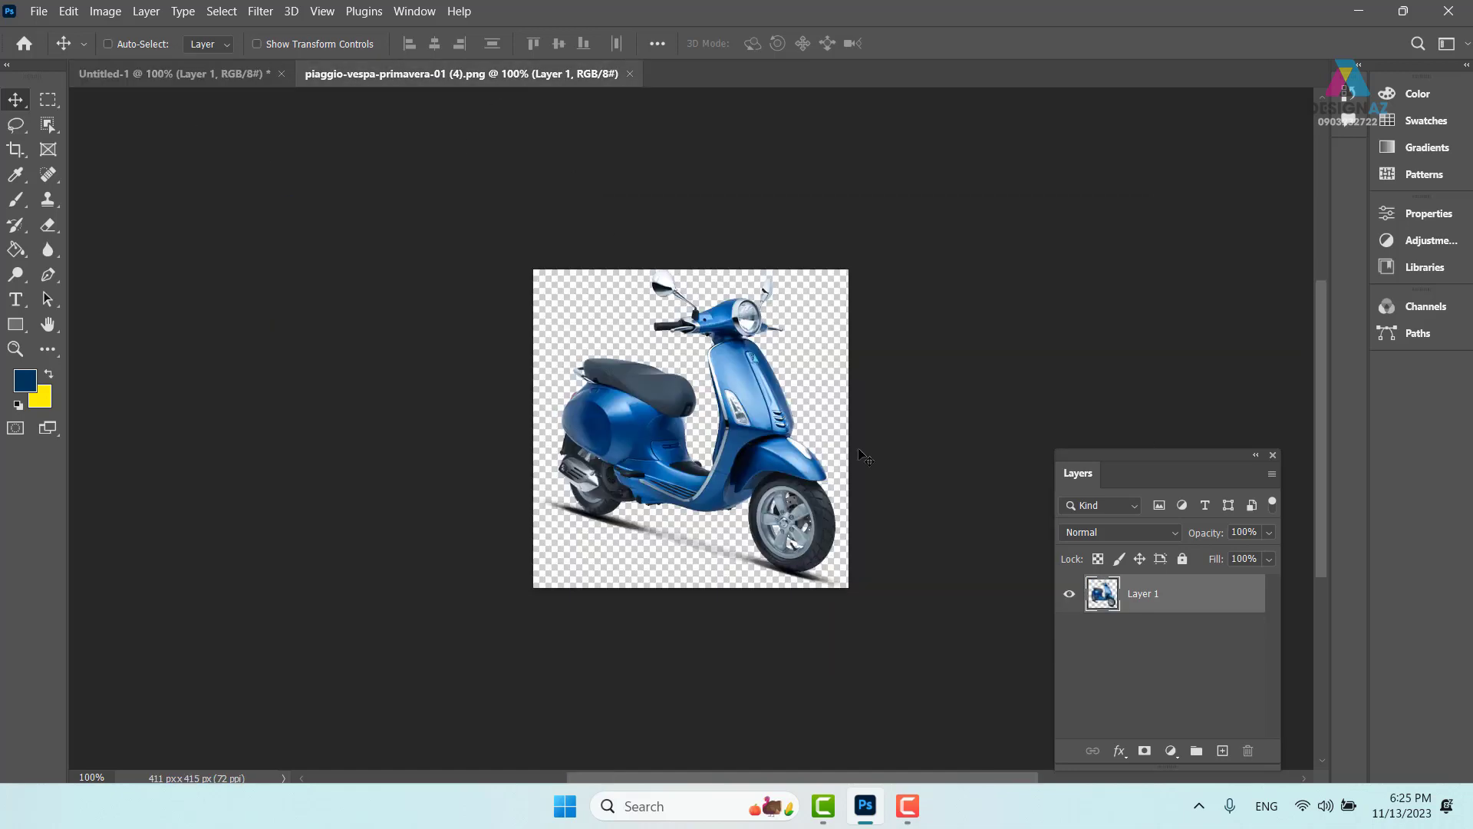
{"action": "key", "text": "ctrl+a"}
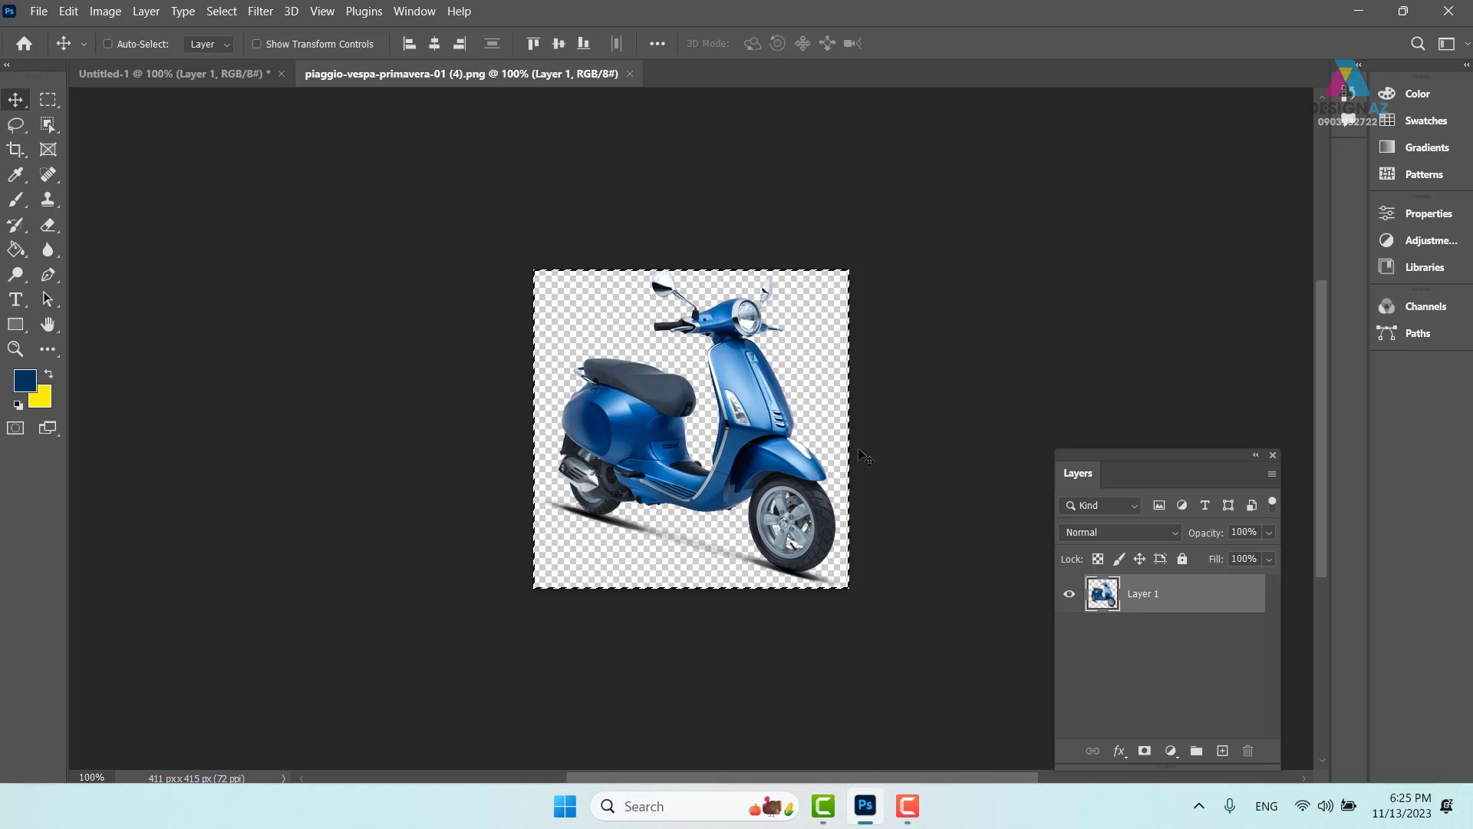
{"action": "key", "text": "ctrl"}
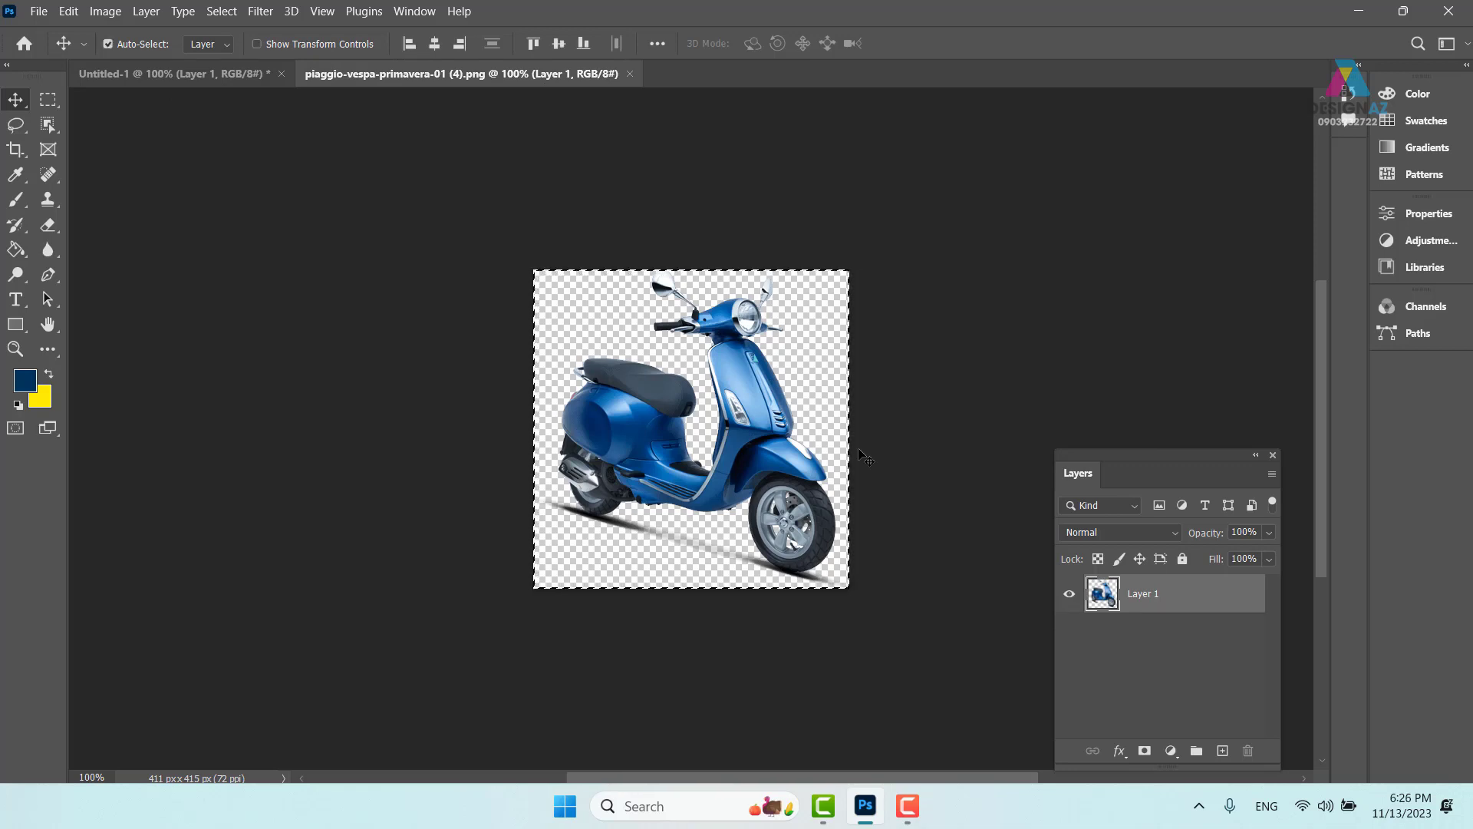
Paste the scooter into the Untitled-1 banner as Layer 2 and move it onto the navy stripe.
{"action": "left_click", "coordinate": [186, 75]}
{"action": "key", "text": "ctrl"}
{"action": "key", "text": "ctrl+v"}
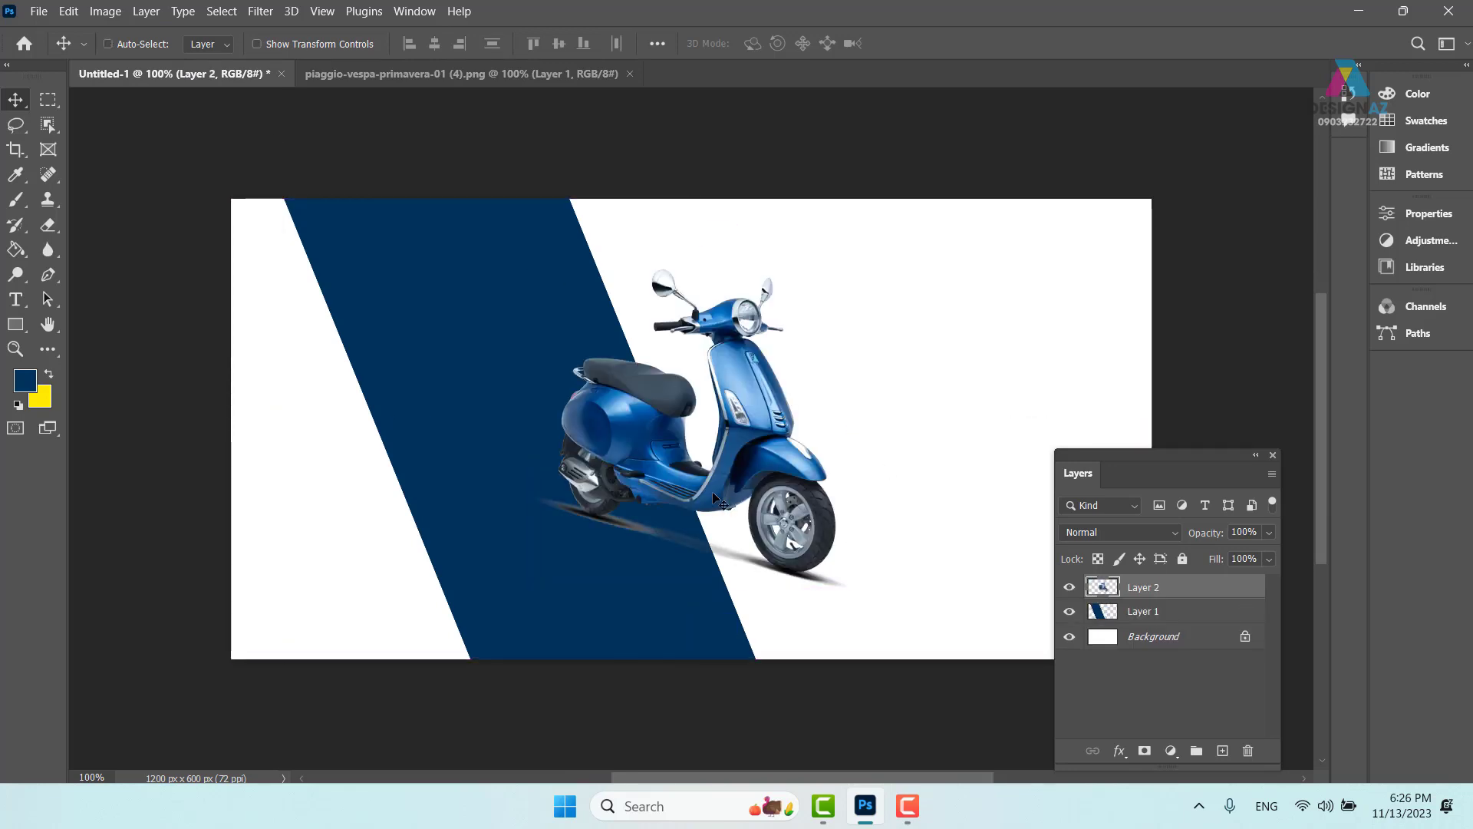
{"action": "left_click_drag", "start_coordinate": [730, 496], "coordinate": [572, 480]}
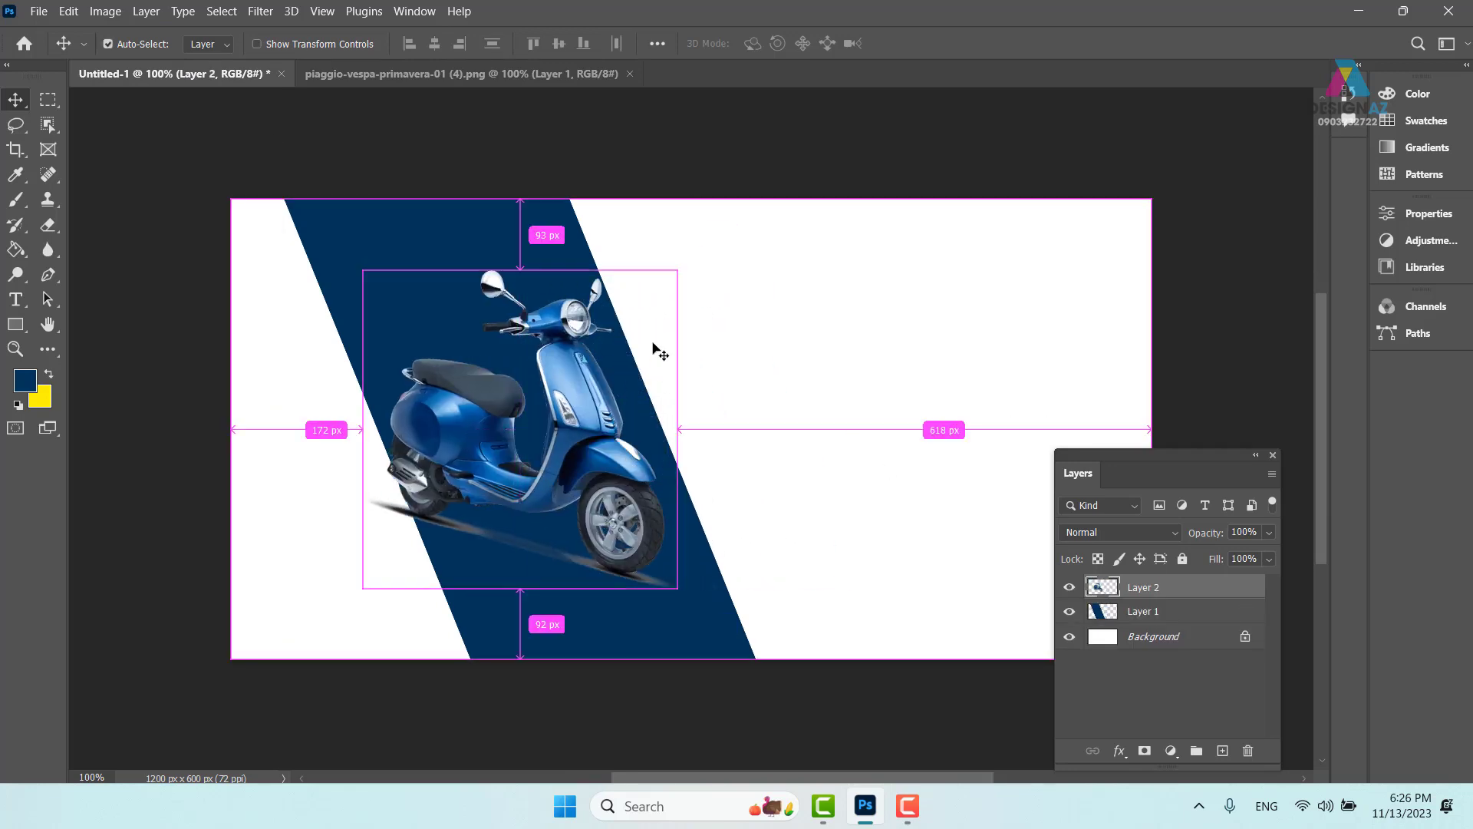
Enlarge the scooter to about 130%, commit, and nudge it slightly right over the band.
{"action": "key", "text": "ctrl+t"}
{"action": "left_click_drag", "start_coordinate": [684, 268], "coordinate": [802, 230]}
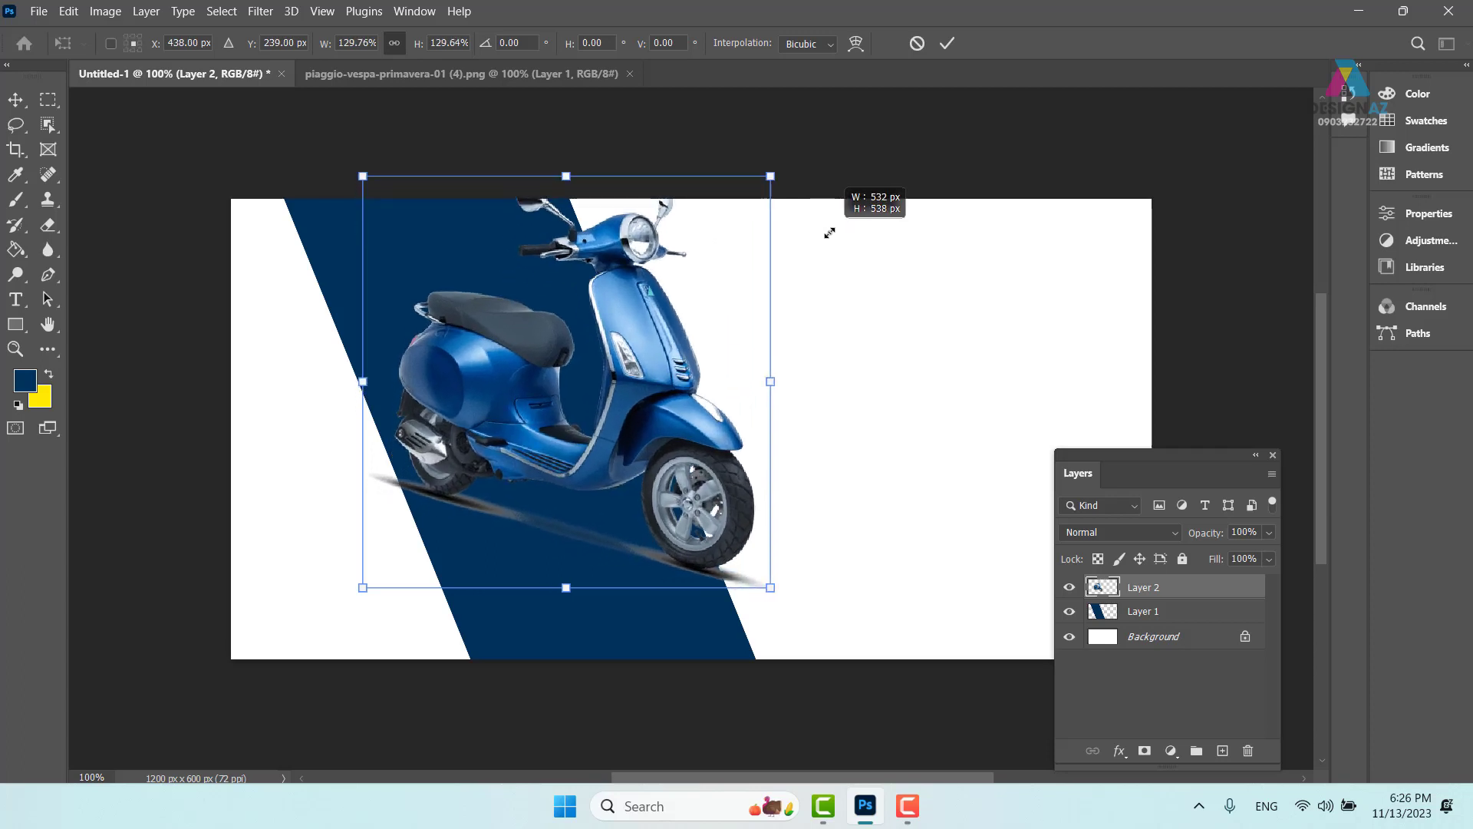
{"action": "left_click_drag", "start_coordinate": [687, 349], "coordinate": [668, 383]}
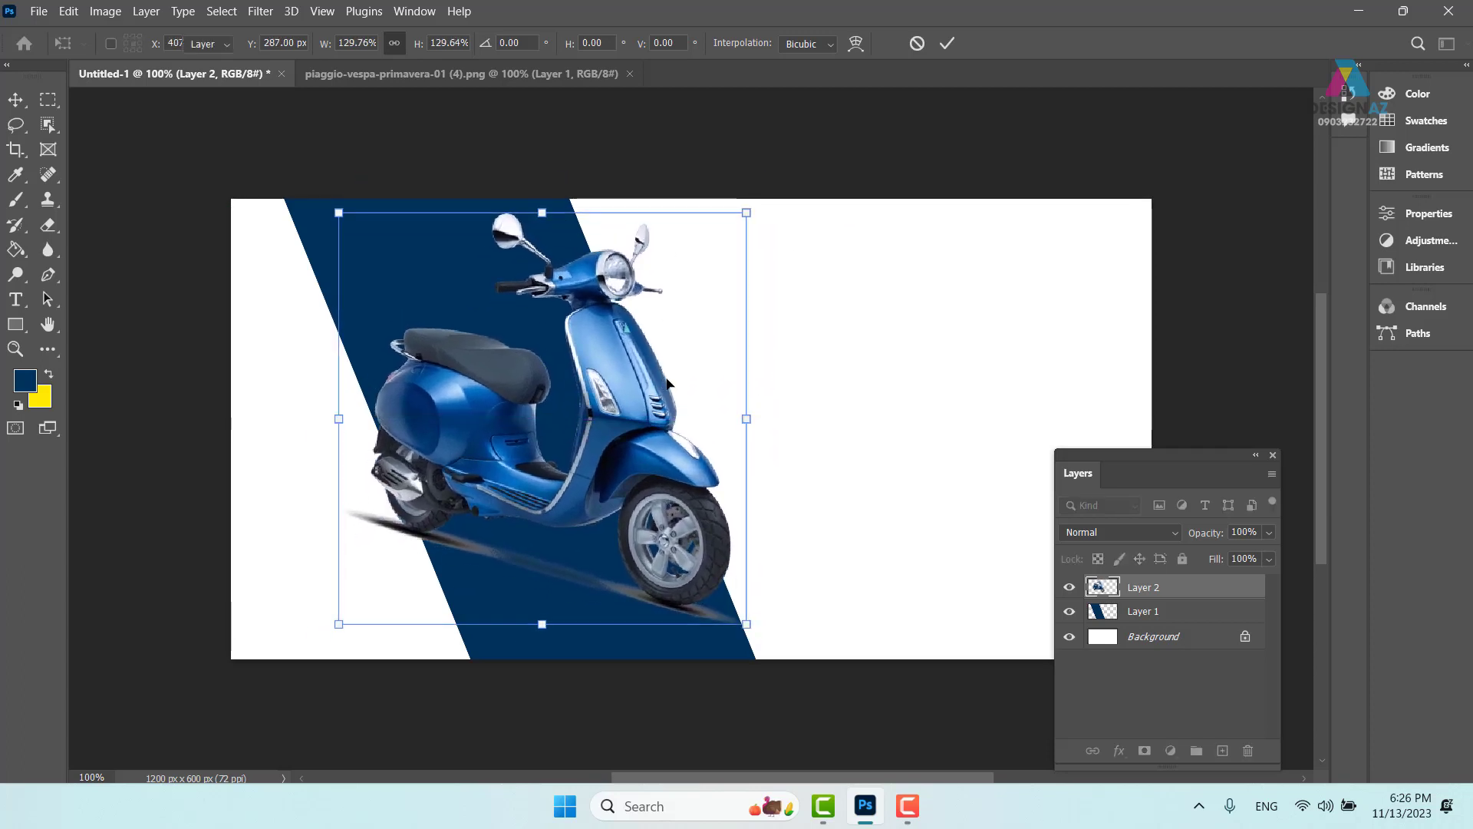
{"action": "key", "text": "Return"}
{"action": "mouse_move", "coordinate": [588, 414]}
{"action": "left_mouse_down"}
{"action": "mouse_move", "coordinate": [650, 416]}
{"action": "mouse_move", "coordinate": [579, 427]}
{"action": "left_mouse_up"}
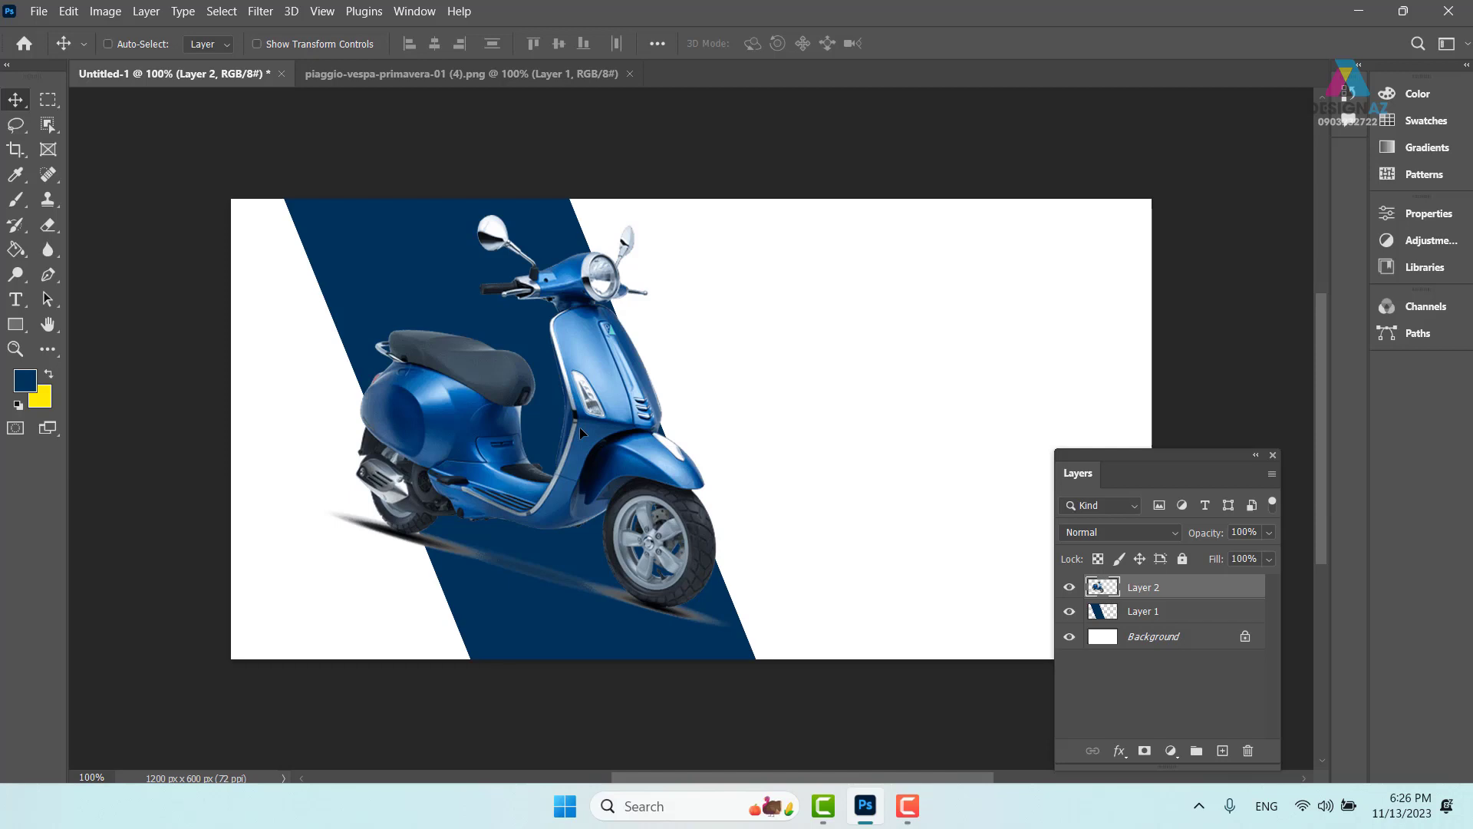
Remove the scooter photo layer from the banner, undoing a stray nudge of the navy band.
{"action": "right_click", "coordinate": [348, 248]}
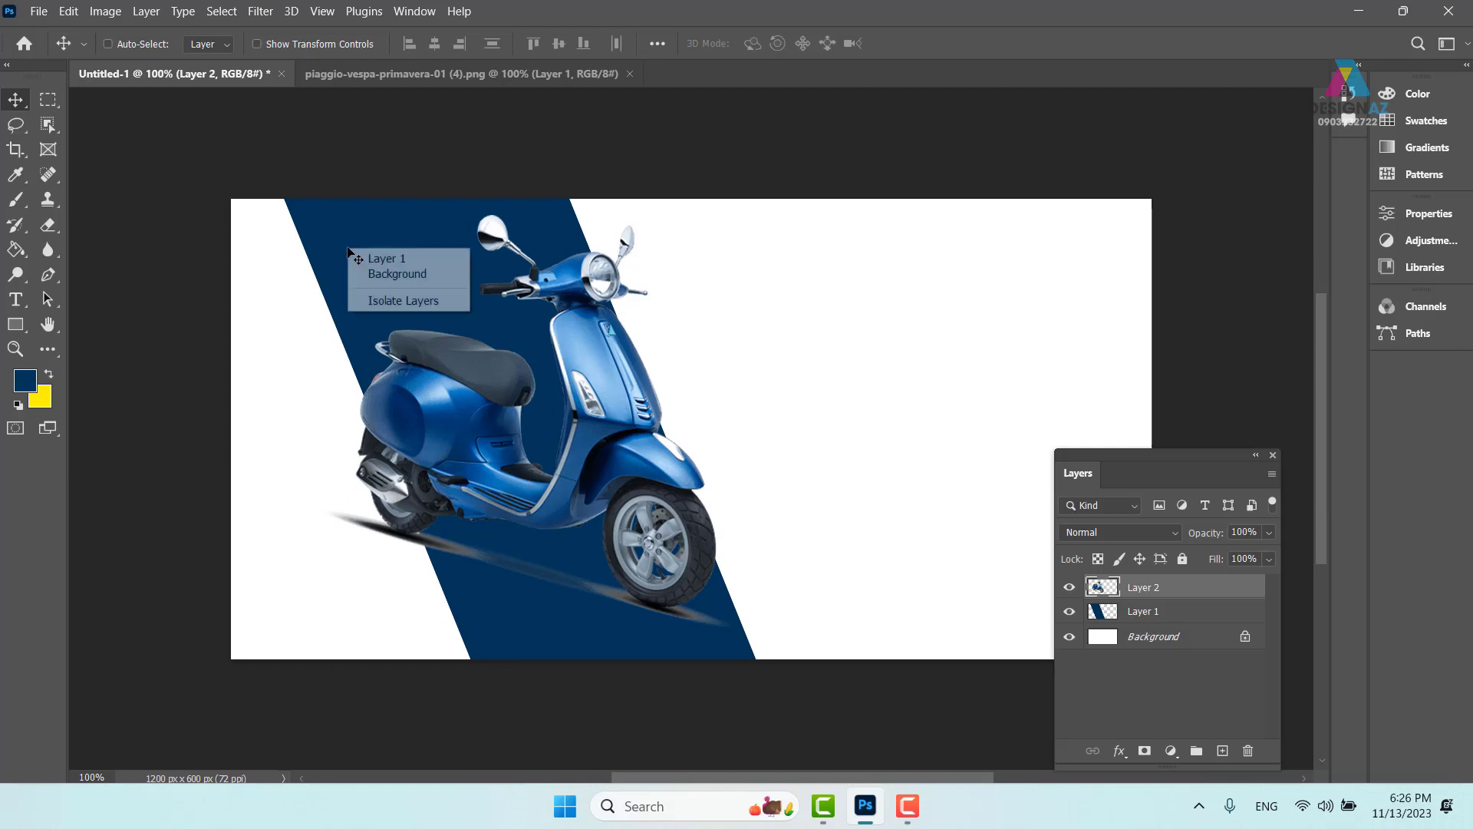
{"action": "left_click", "coordinate": [371, 259]}
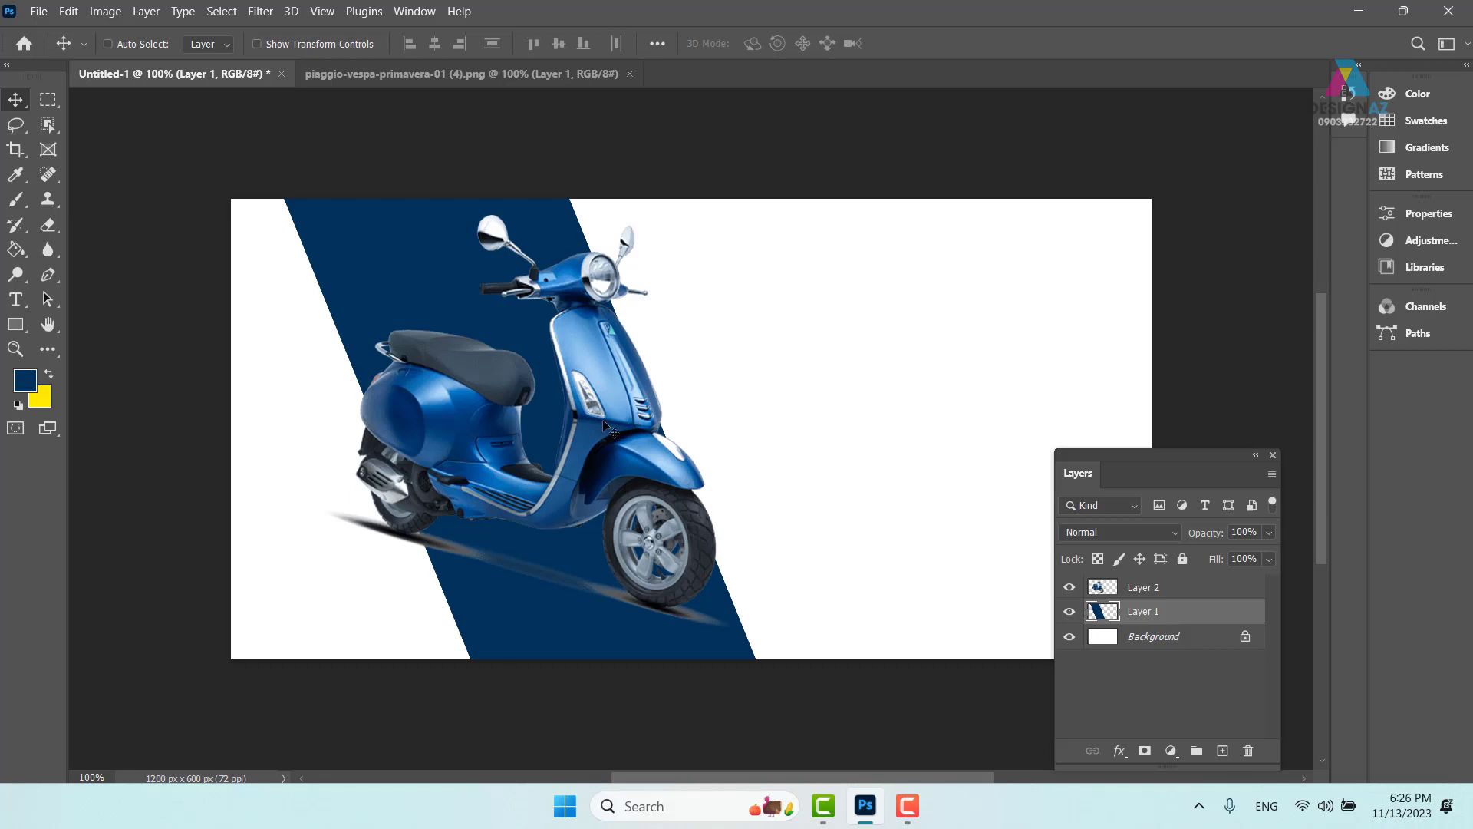
{"action": "left_click_drag", "start_coordinate": [602, 419], "coordinate": [627, 472]}
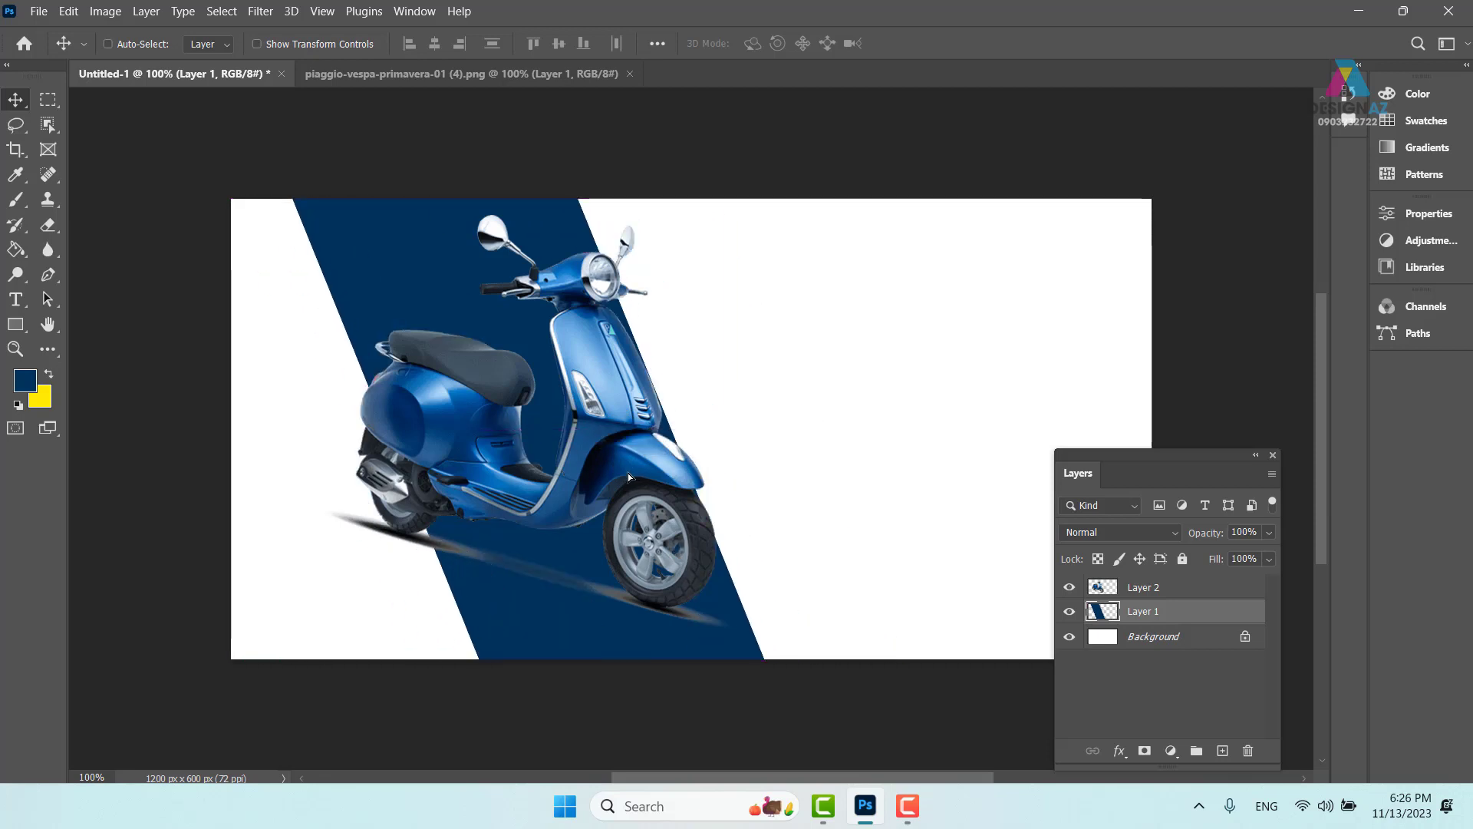
{"action": "key", "text": "ctrl+z"}
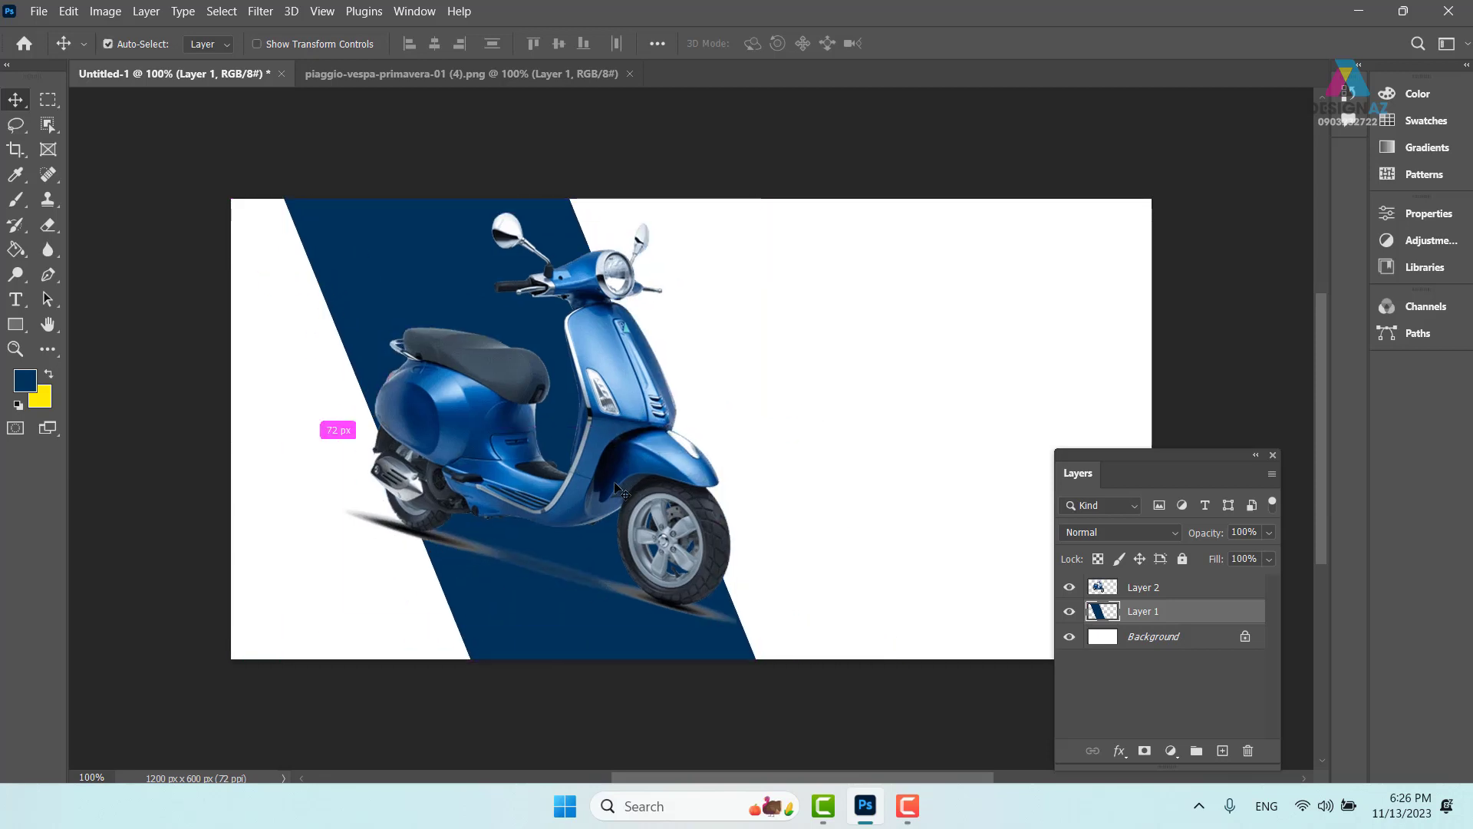
{"action": "key", "text": "ctrl+z"}
{"action": "key", "text": "ctrl+z"}
{"action": "key", "text": "ctrl+z"}
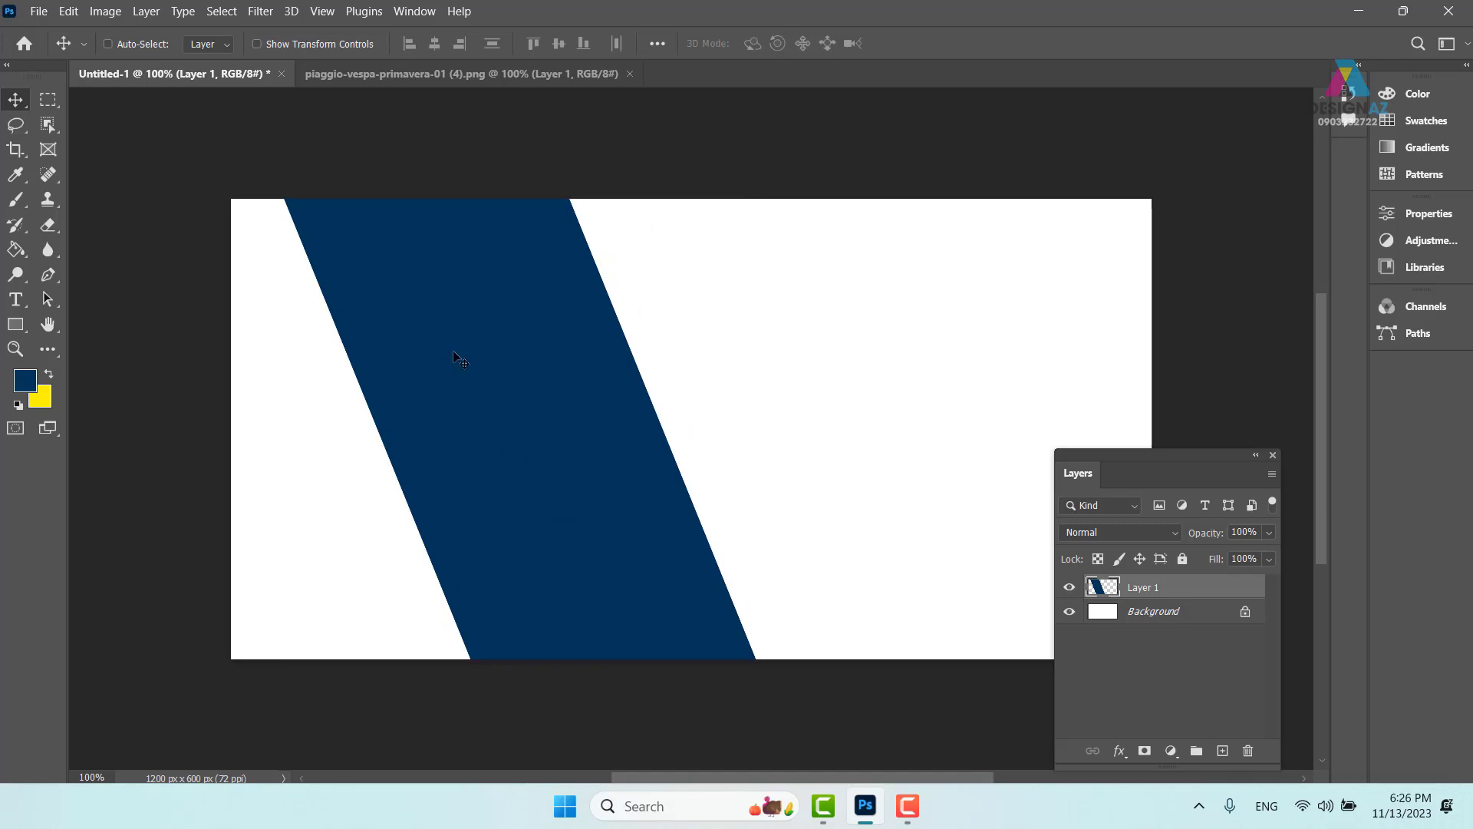
Delete the navy band layer, leaving only the white Background.
{"action": "right_click", "coordinate": [503, 347]}
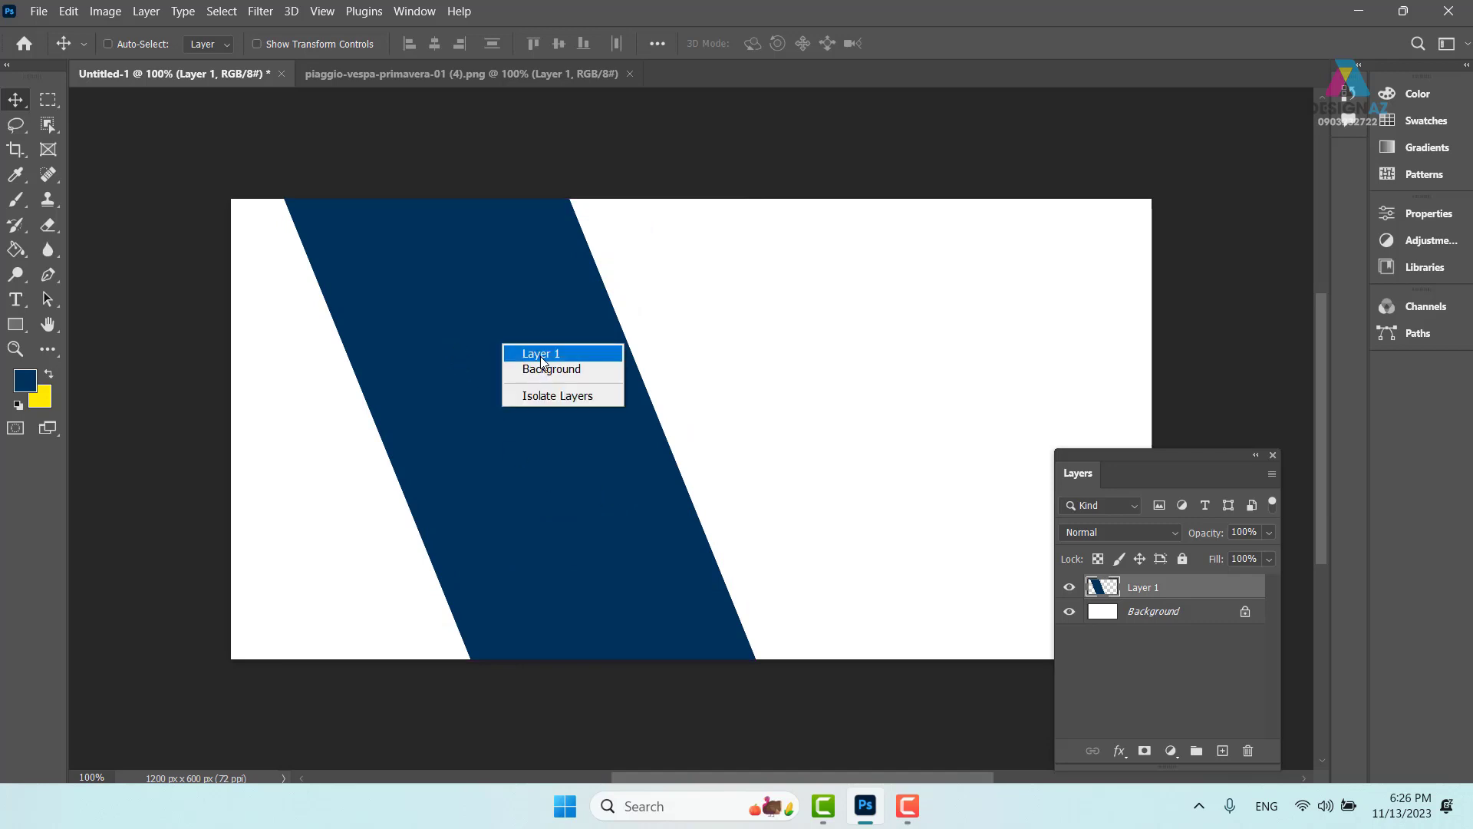
{"action": "left_click", "coordinate": [543, 395]}
{"action": "key", "text": "ctrl+z"}
{"action": "left_click", "coordinate": [51, 105]}
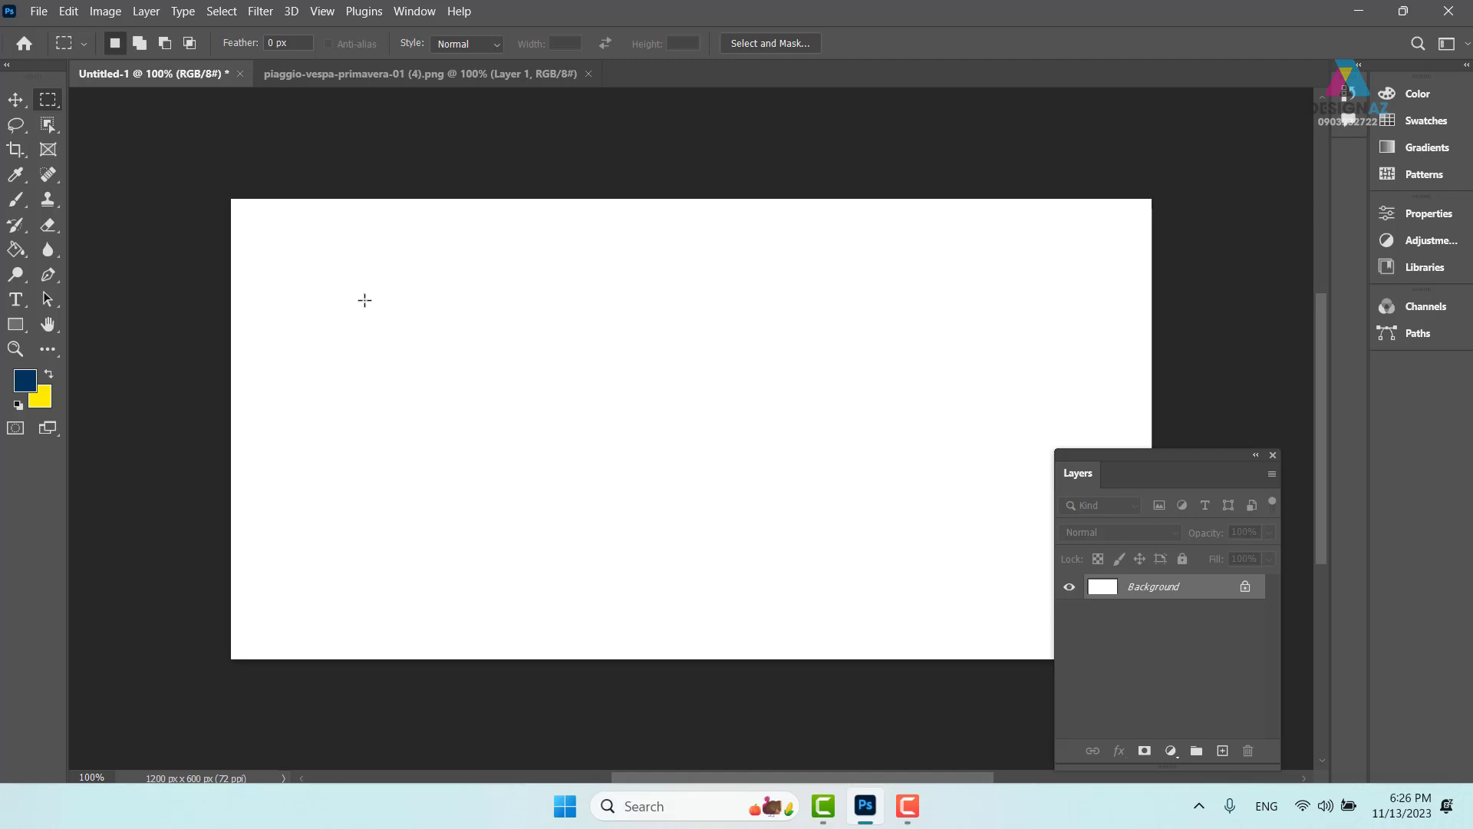
Fill a new layer with a navy 600×600 square over the banner's left half and deselect.
{"action": "left_click_drag", "start_coordinate": [204, 154], "coordinate": [821, 660]}
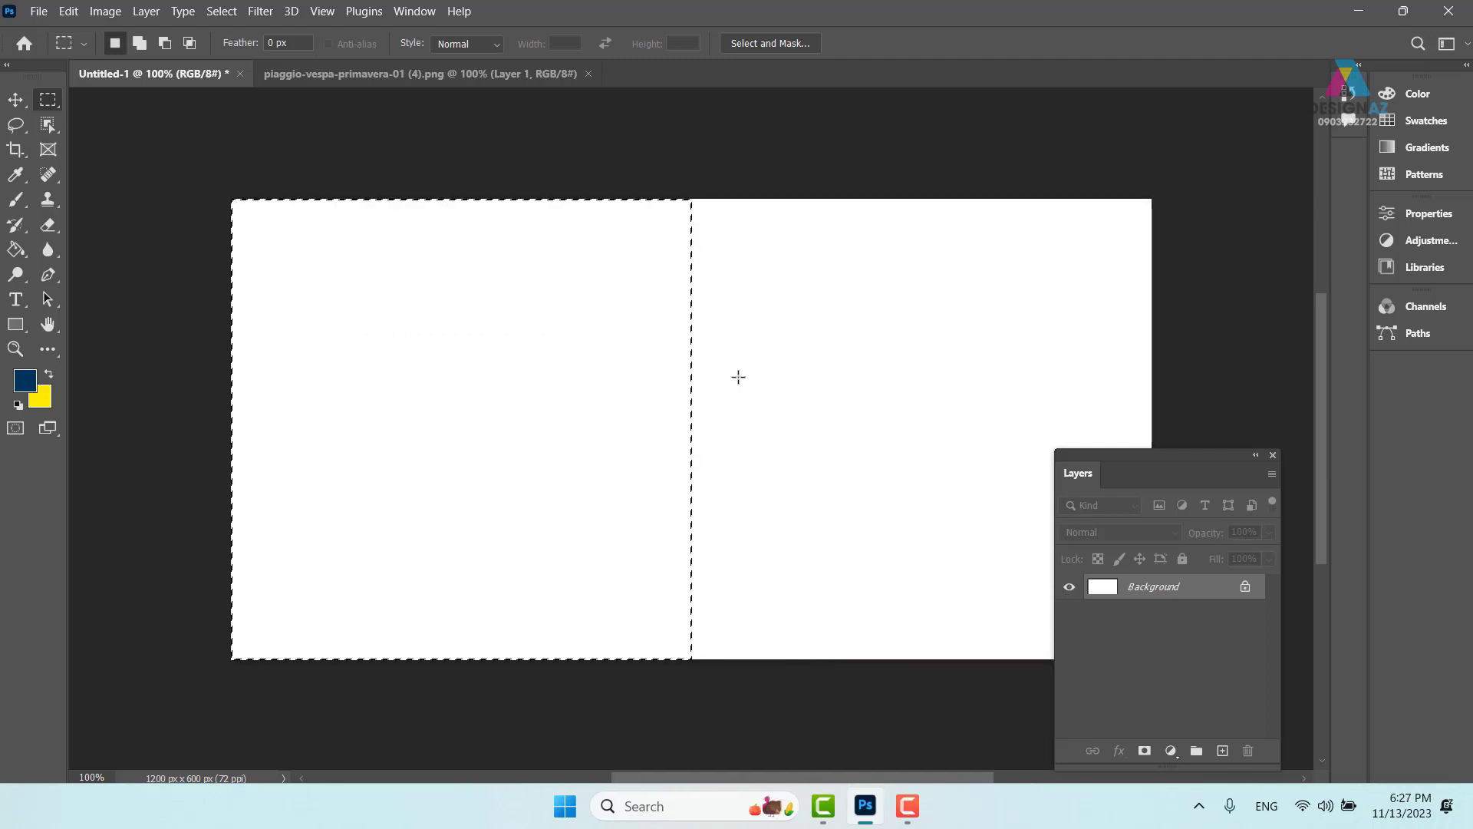
{"action": "left_click", "coordinate": [1223, 751]}
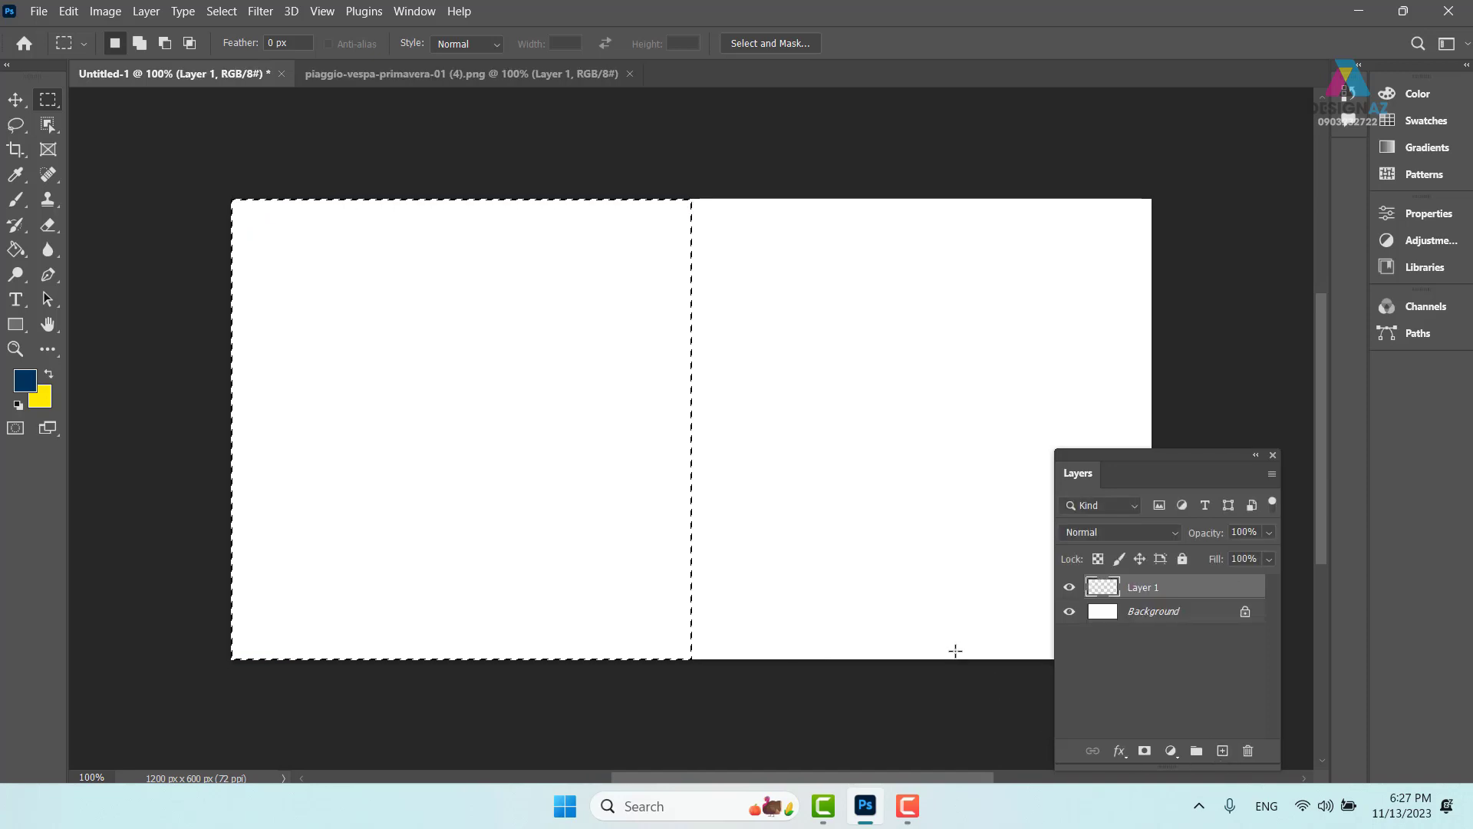
{"action": "key", "text": "alt"}
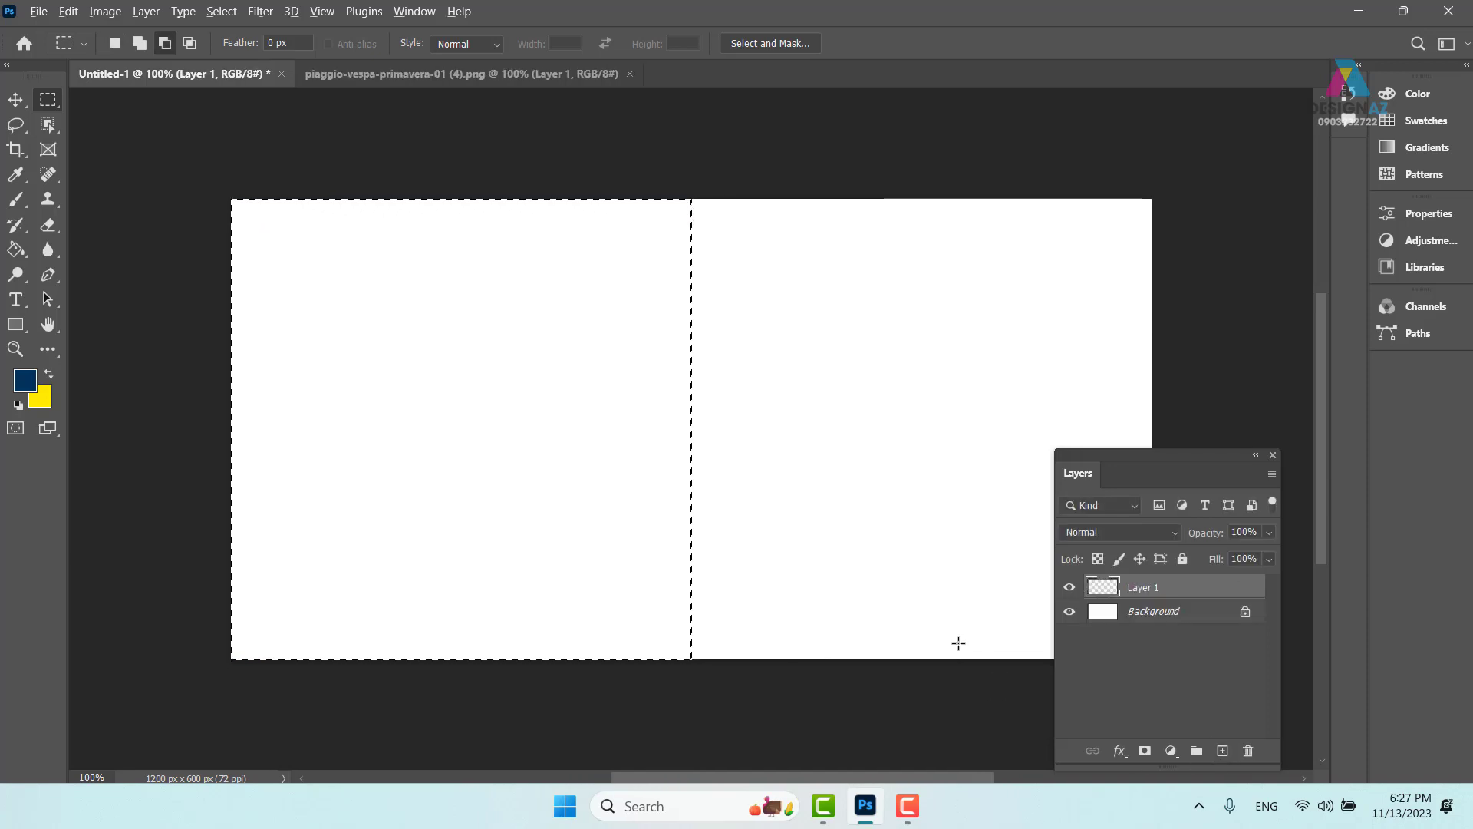
{"action": "key", "text": "alt+BackSpace"}
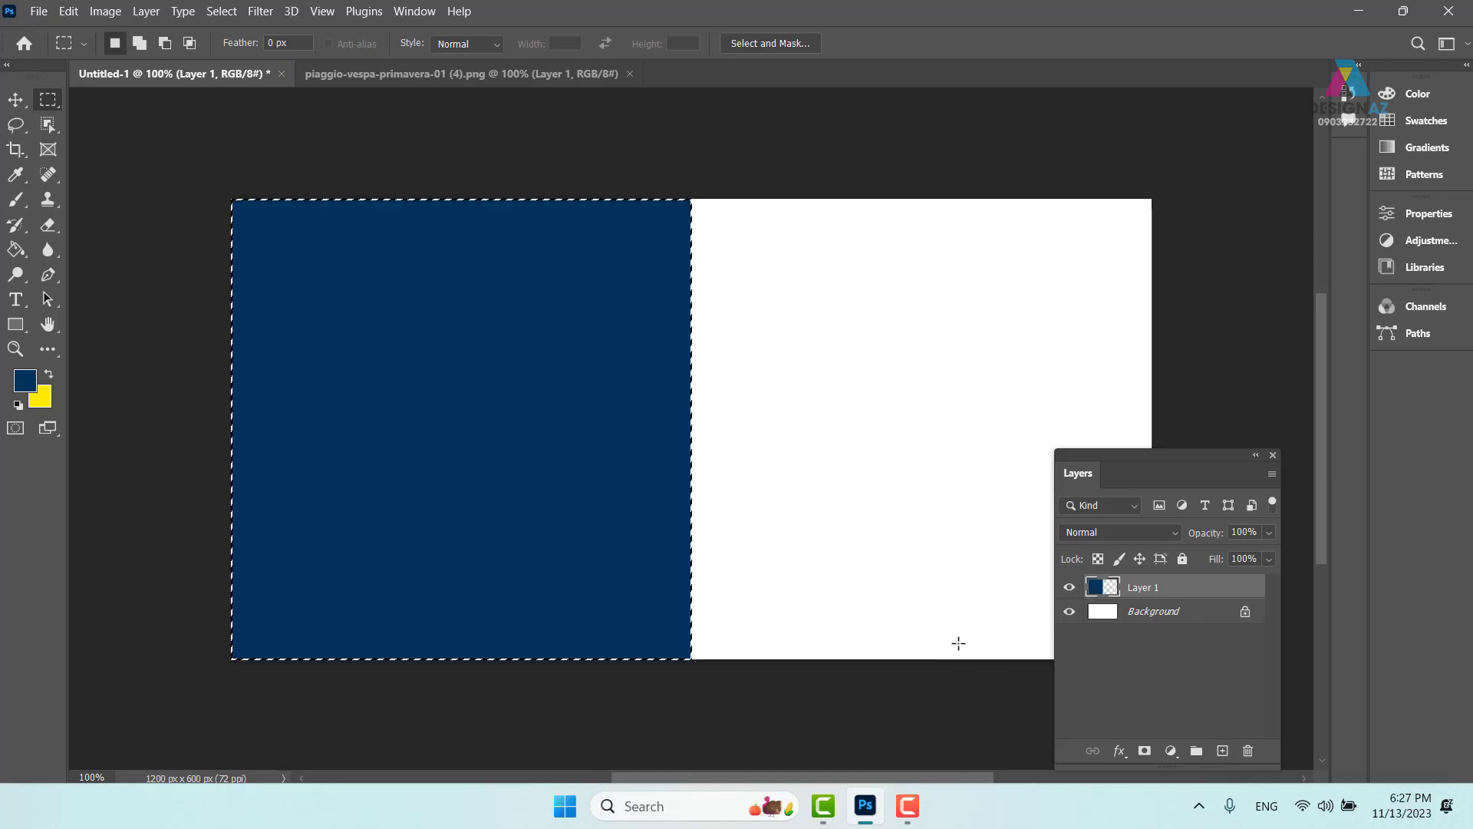
{"action": "key", "text": "ctrl+d"}
{"action": "key", "text": "v"}
{"action": "right_click", "coordinate": [513, 237]}
Narrow the navy square on Layer 1 into a vertical strip at the left.
{"action": "left_click", "coordinate": [542, 247]}
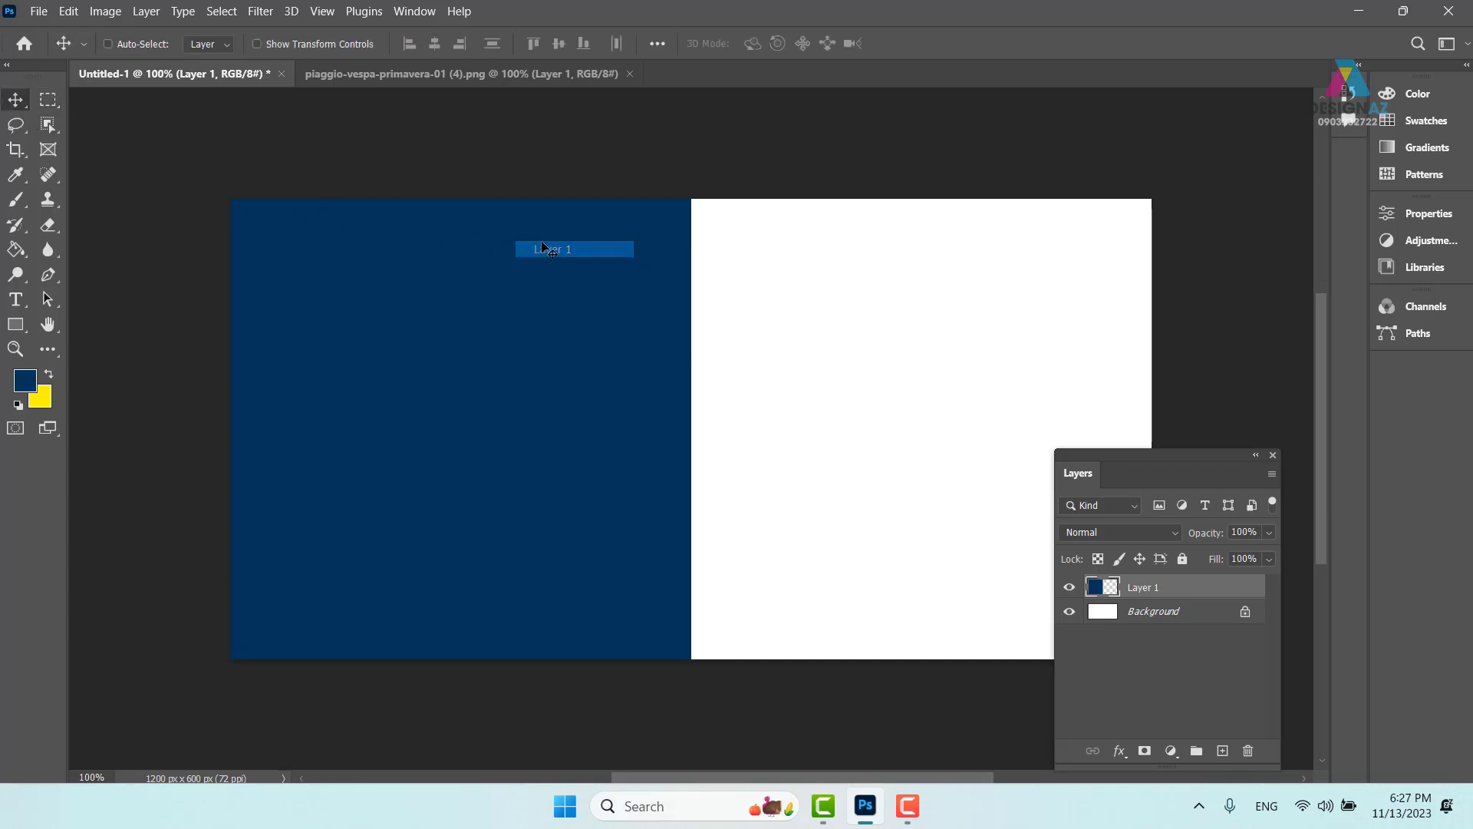
{"action": "key", "text": "ctrl+t"}
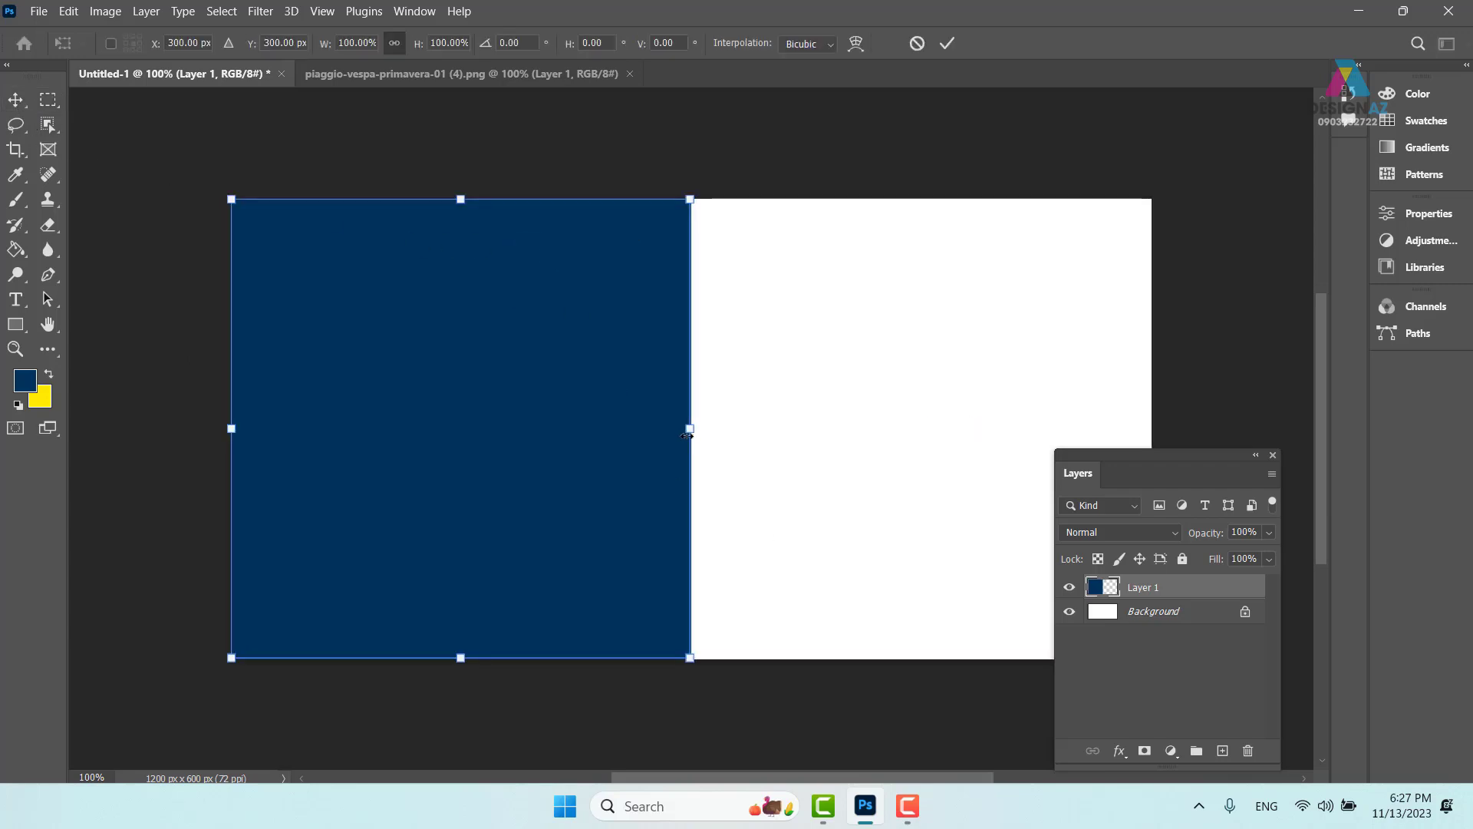
{"action": "left_click_drag", "start_coordinate": [690, 430], "coordinate": [373, 431]}
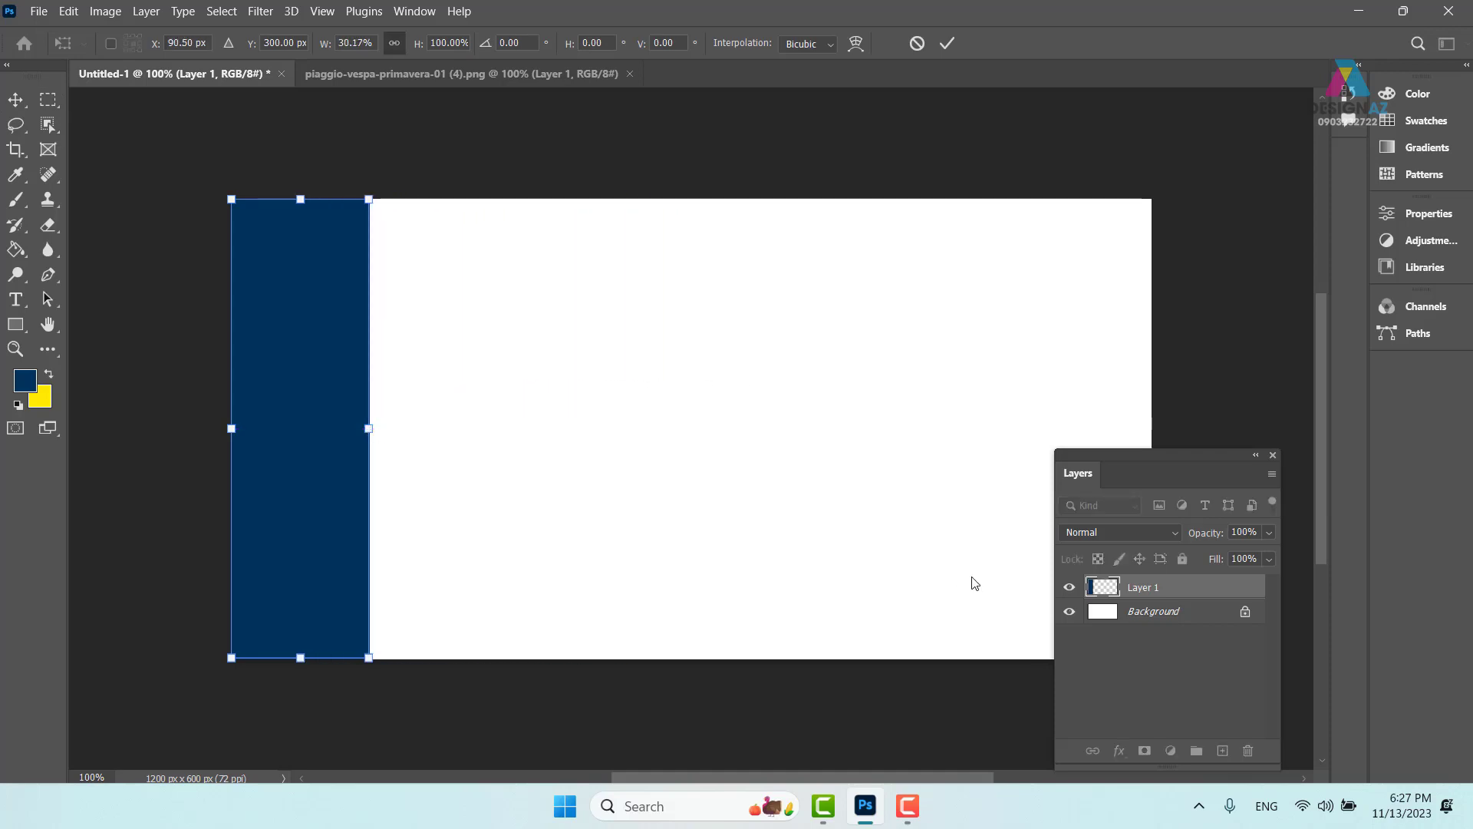
{"action": "key", "text": "Return"}
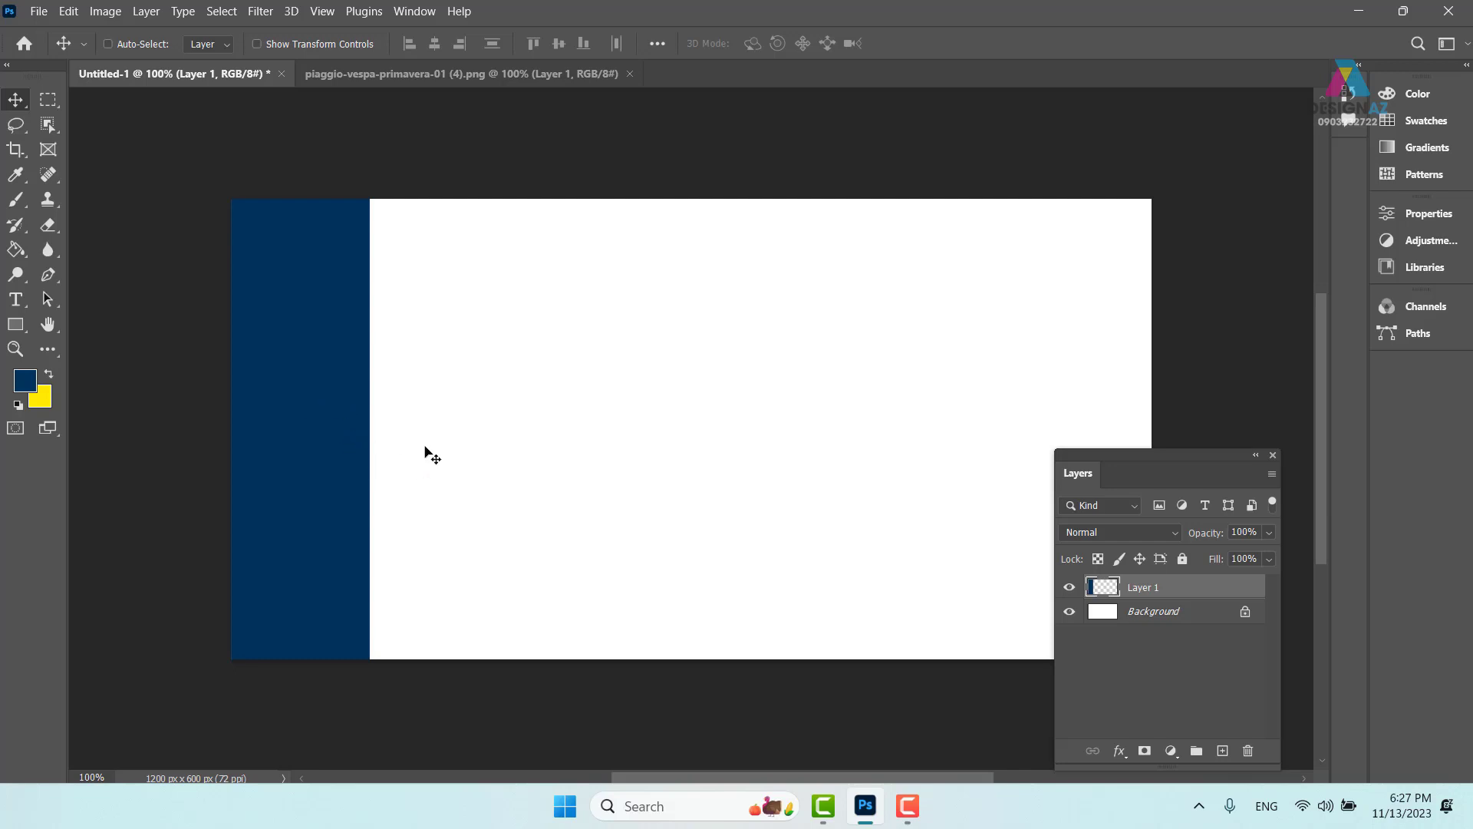
Duplicate the strip to its right, nudging it until a thin white line separates them.
{"action": "left_click_drag", "start_coordinate": [304, 457], "coordinate": [440, 453]}
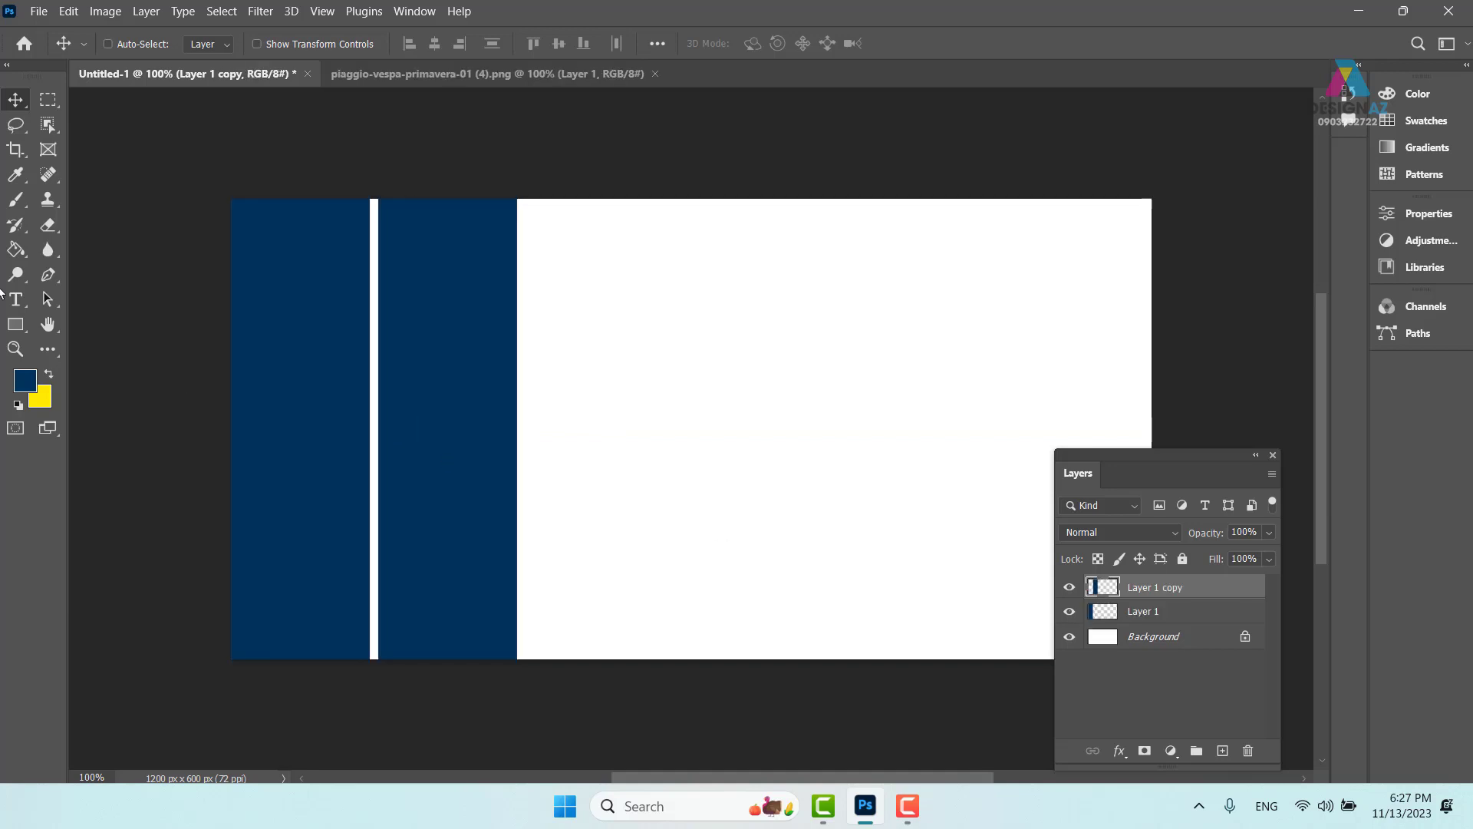
{"action": "mouse_move", "coordinate": [441, 444]}
{"action": "left_mouse_down"}
{"action": "mouse_move", "coordinate": [476, 443]}
{"action": "mouse_move", "coordinate": [447, 435]}
{"action": "left_mouse_up"}
{"action": "key", "text": "Left"}
{"action": "key", "text": "Left"}
{"action": "key", "text": "Left"}
{"action": "key", "text": "Left"}
{"action": "key", "text": "Left"}
{"action": "key", "text": "Left"}
{"action": "key", "text": "Left"}
{"action": "key", "text": "Left"}
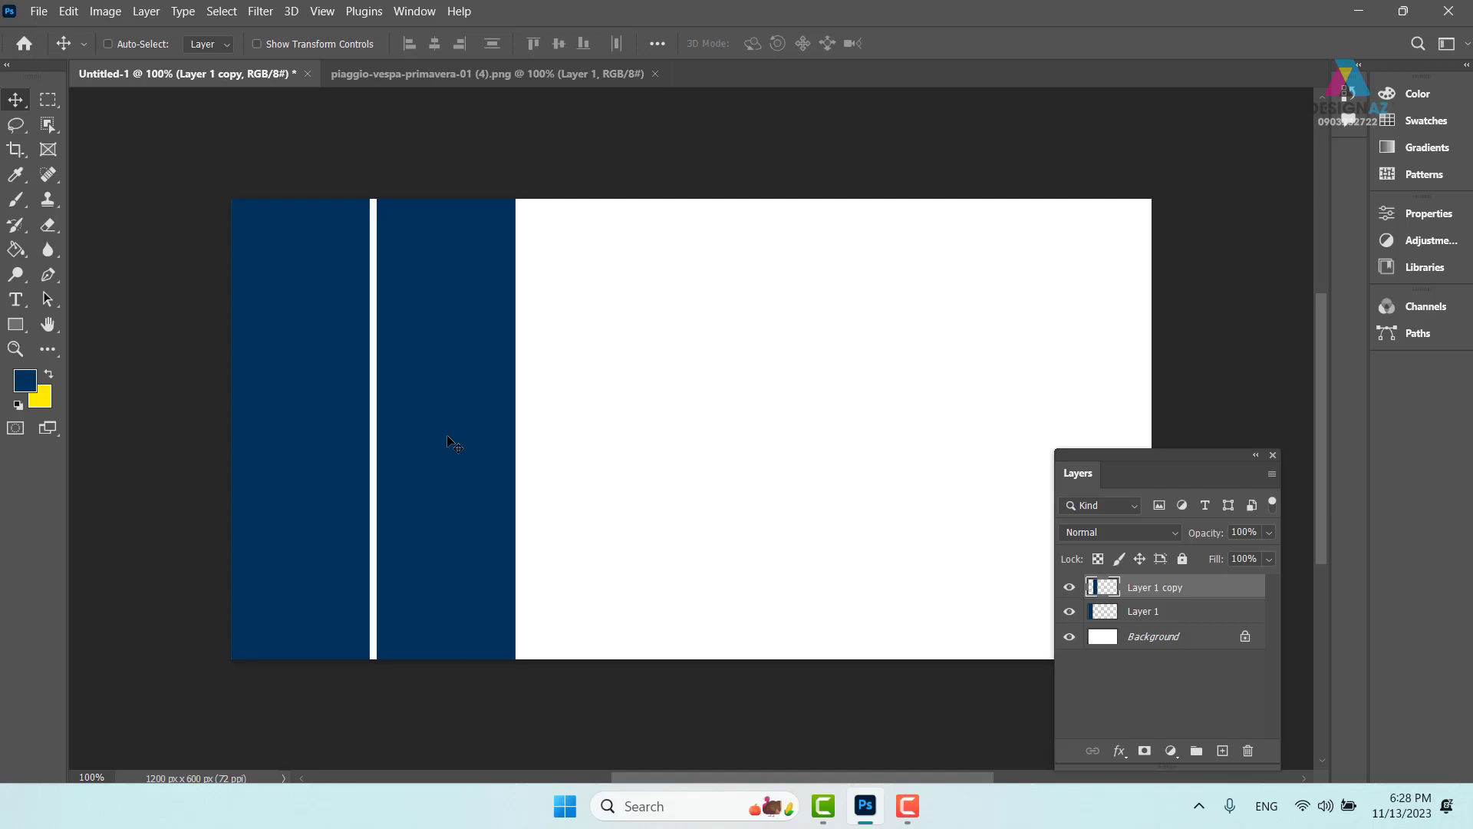
{"action": "key", "text": "Left"}
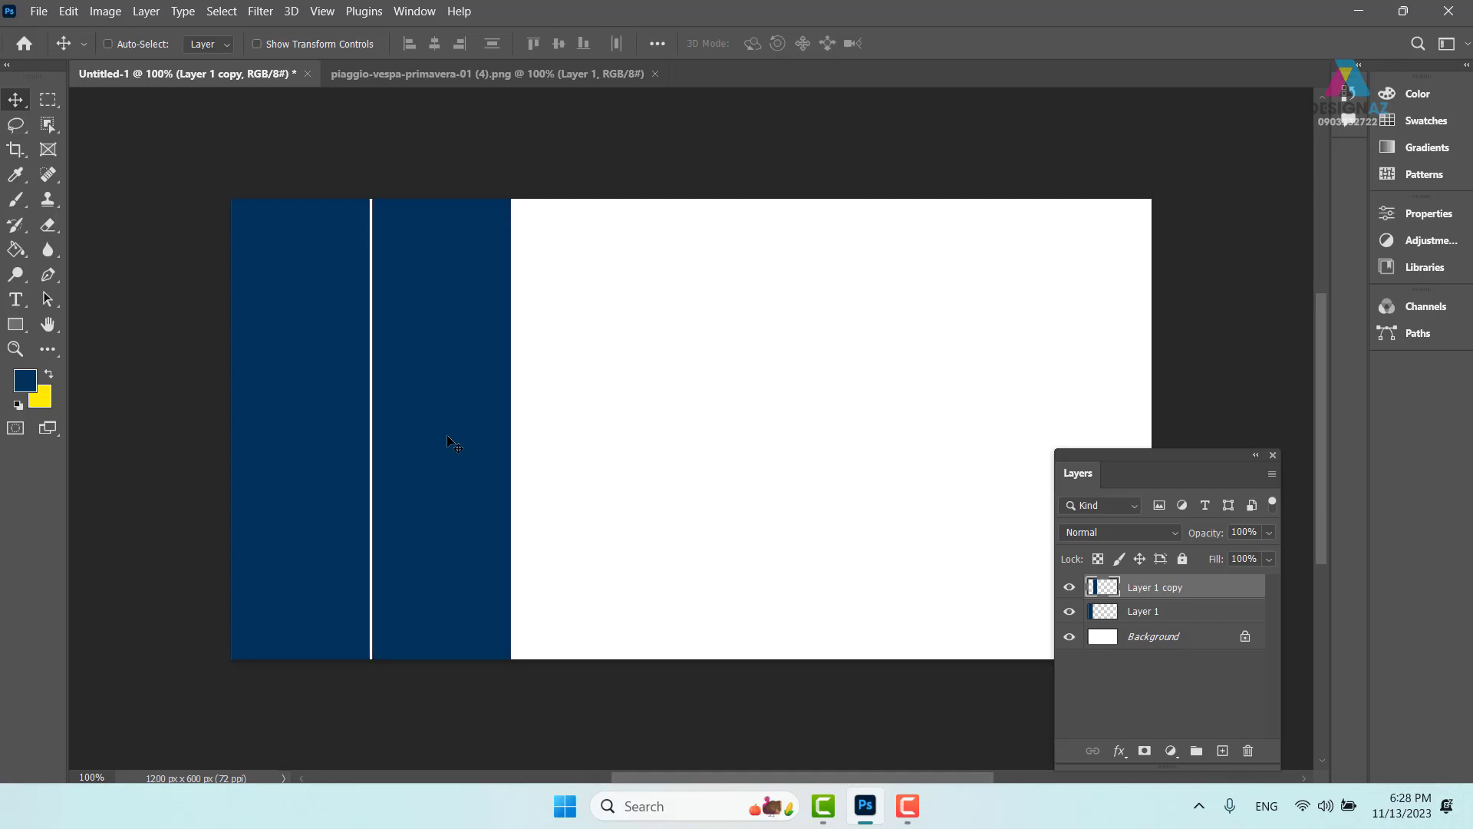
{"action": "key", "text": "Left"}
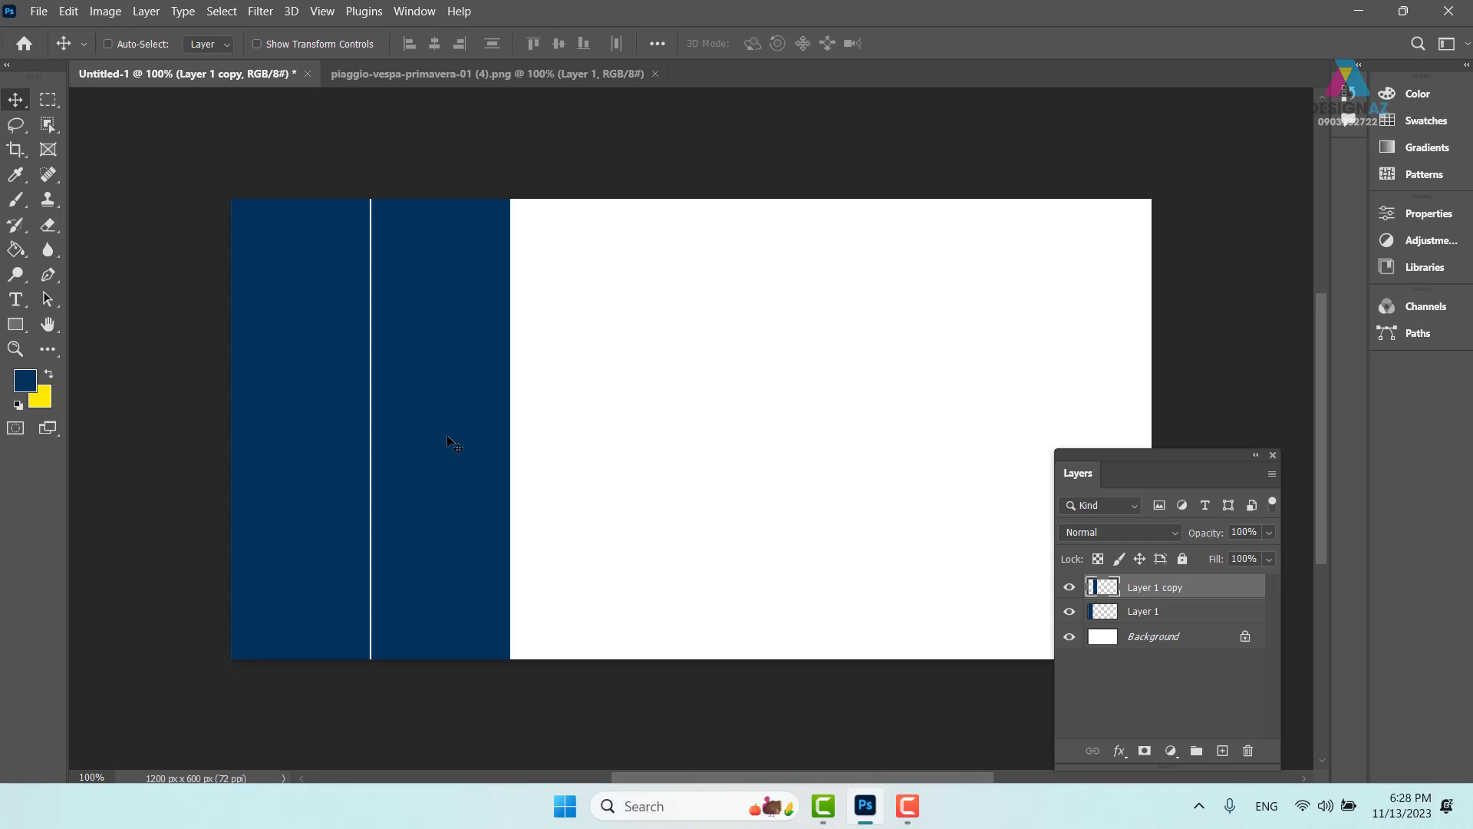
{"action": "key", "text": "Right"}
{"action": "key", "text": "Right"}
{"action": "key", "text": "Right"}
{"action": "key", "text": "Right"}
{"action": "key", "text": "Right"}
{"action": "key", "text": "Right"}
{"action": "key", "text": "Right"}
{"action": "key", "text": "Right"}
{"action": "key", "text": "Right"}
{"action": "key", "text": "Right"}
{"action": "key", "text": "Right"}
{"action": "key", "text": "Right"}
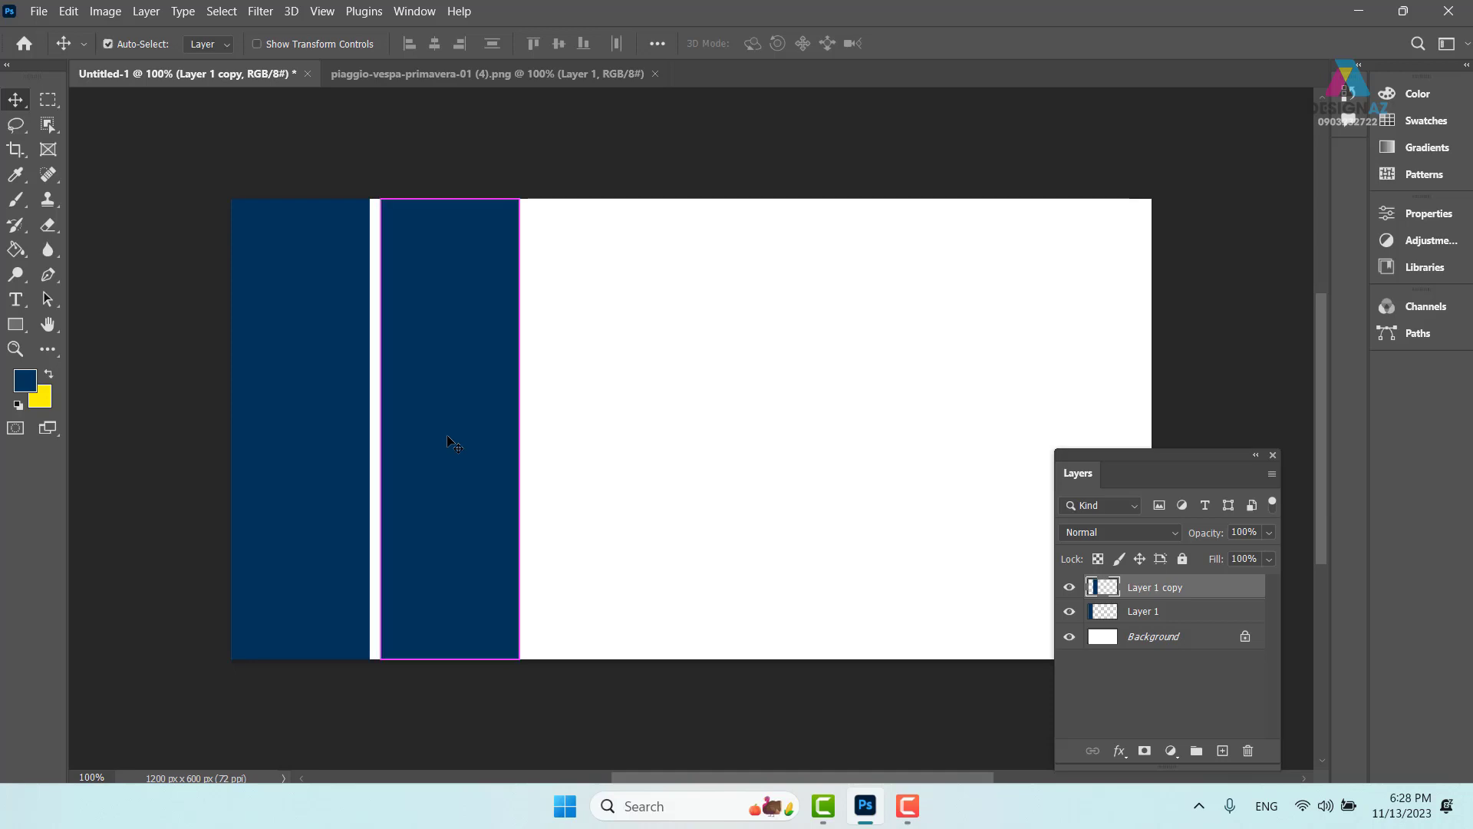
{"action": "key", "text": "Left"}
{"action": "key", "text": "Left"}
{"action": "key", "text": "Left"}
{"action": "key", "text": "Left"}
{"action": "key", "text": "Left"}
{"action": "key", "text": "Left"}
{"action": "key", "text": "Left"}
{"action": "key", "text": "Left"}
{"action": "key", "text": "Left"}
{"action": "key", "text": "Left"}
{"action": "key", "text": "Left"}
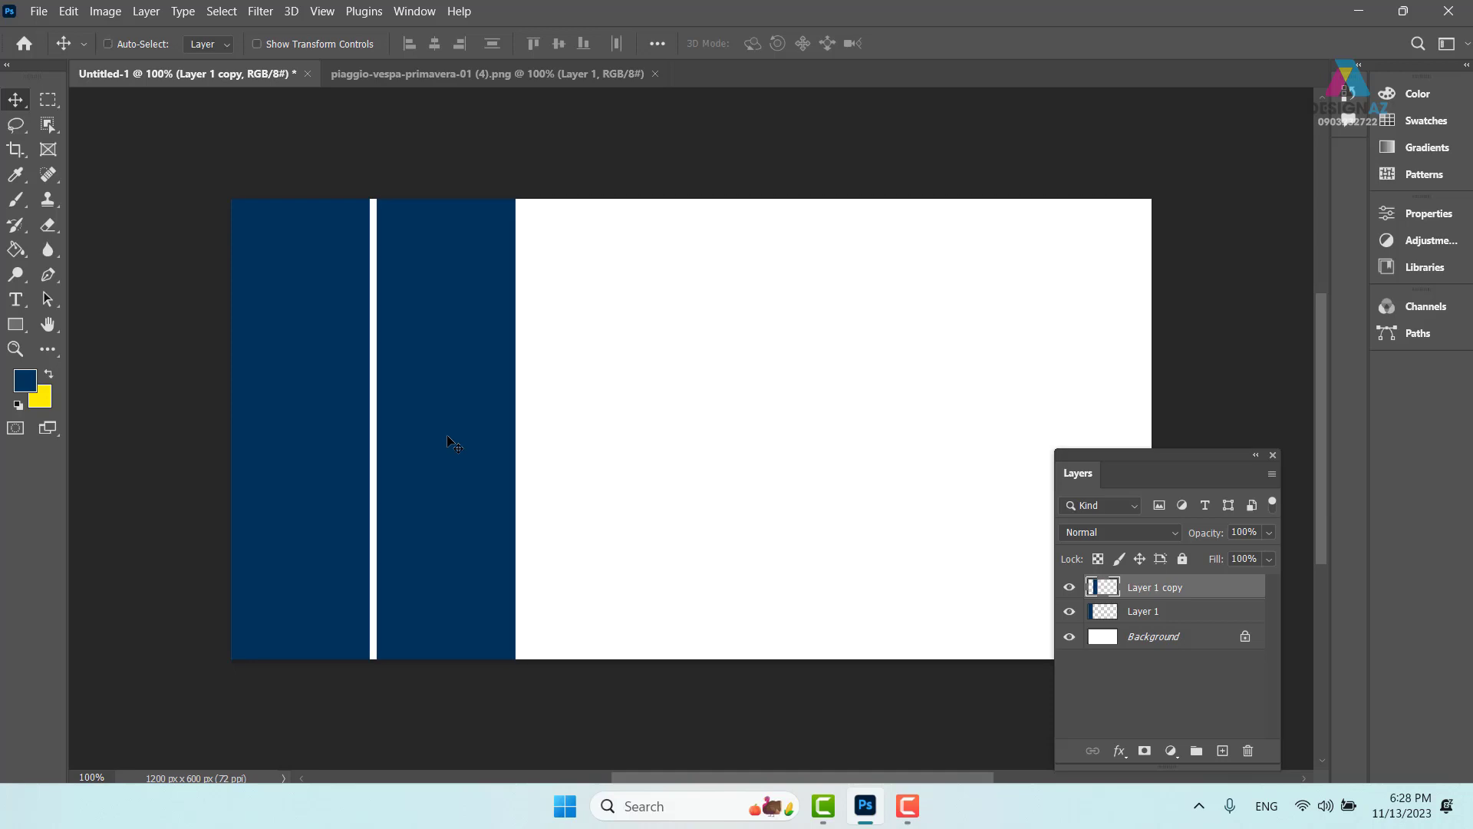
{"action": "key", "text": "Left"}
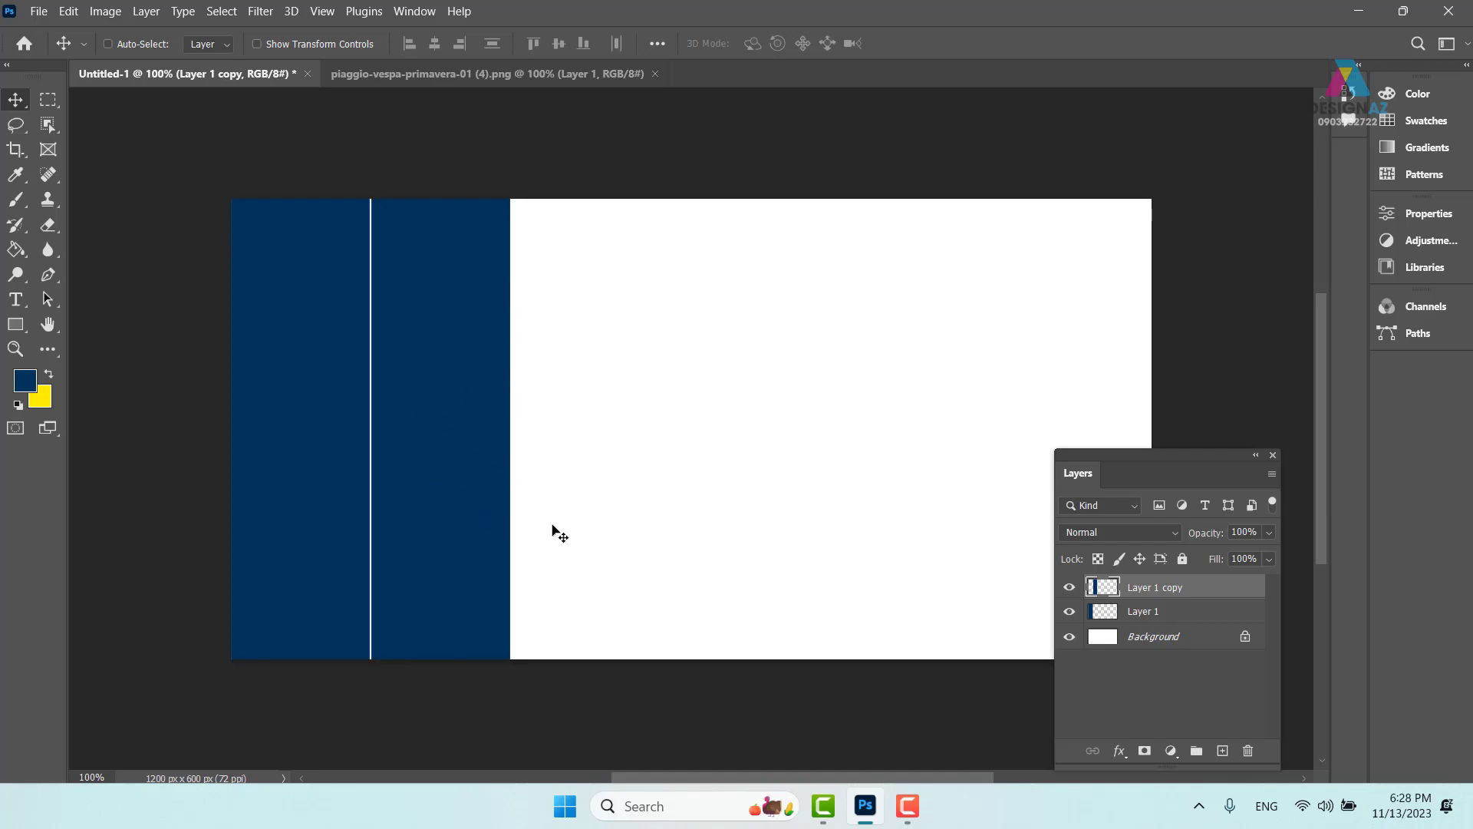
Narrow the second strip and duplicate it to the right as a third strip.
{"action": "key", "text": "ctrl+t"}
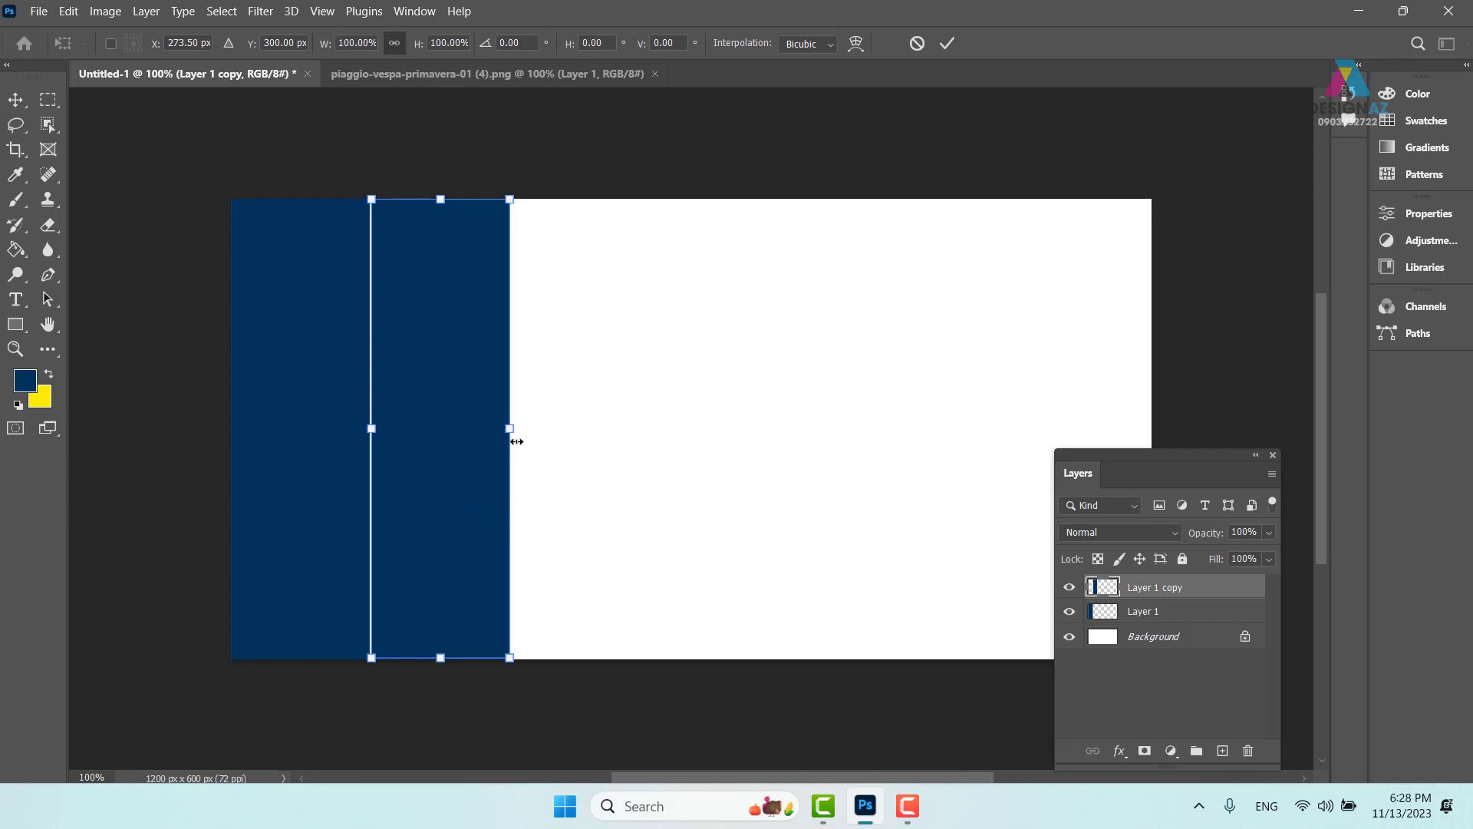
{"action": "left_click_drag", "start_coordinate": [510, 428], "coordinate": [477, 428]}
{"action": "key", "text": "Return"}
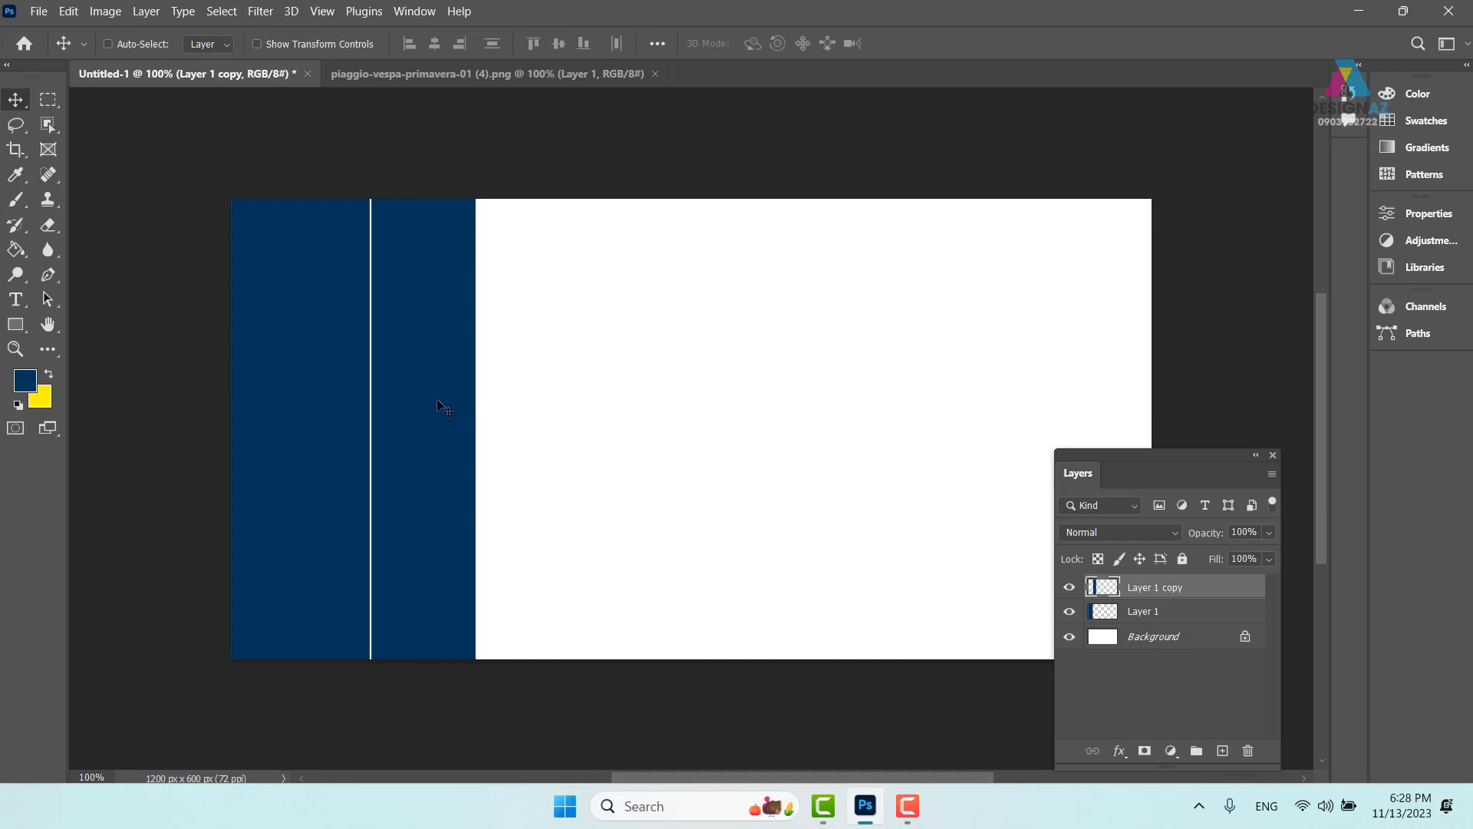
{"action": "left_click_drag", "start_coordinate": [426, 428], "coordinate": [536, 443]}
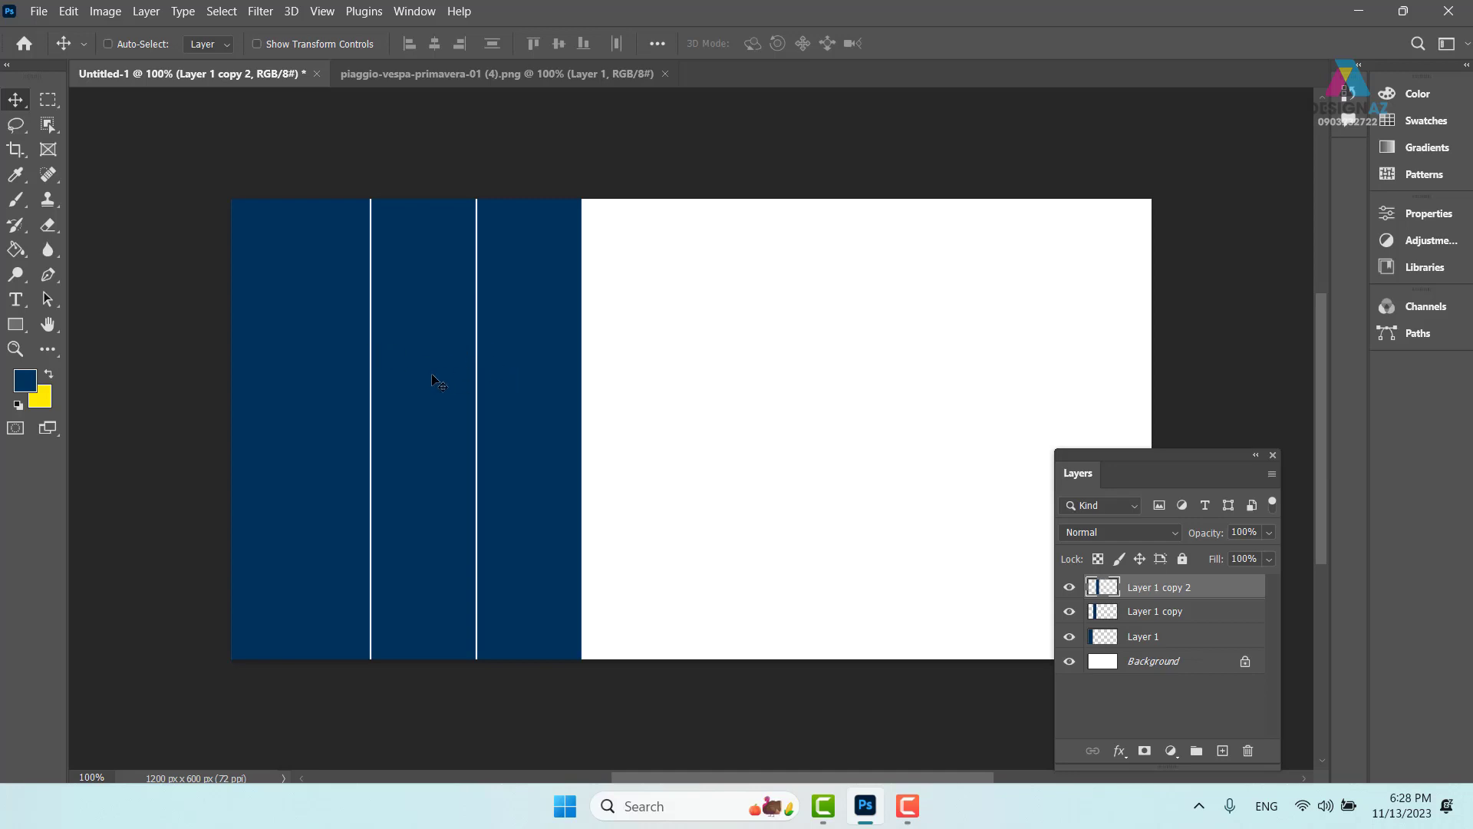
Narrow the third navy strip to match the others.
{"action": "key", "text": "ctrl+t"}
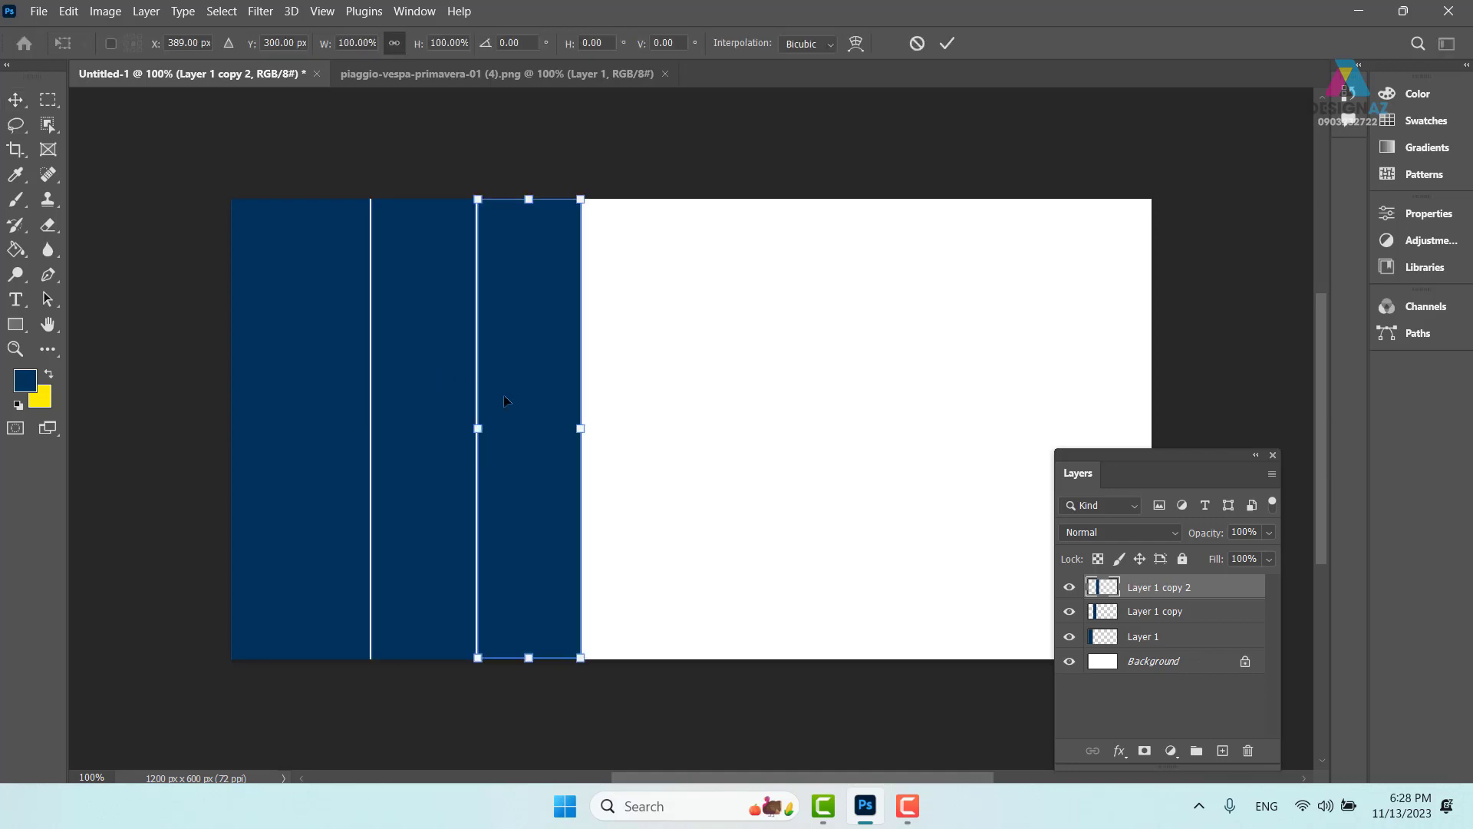
{"action": "left_click_drag", "start_coordinate": [588, 428], "coordinate": [550, 430]}
{"action": "key", "text": "Return"}
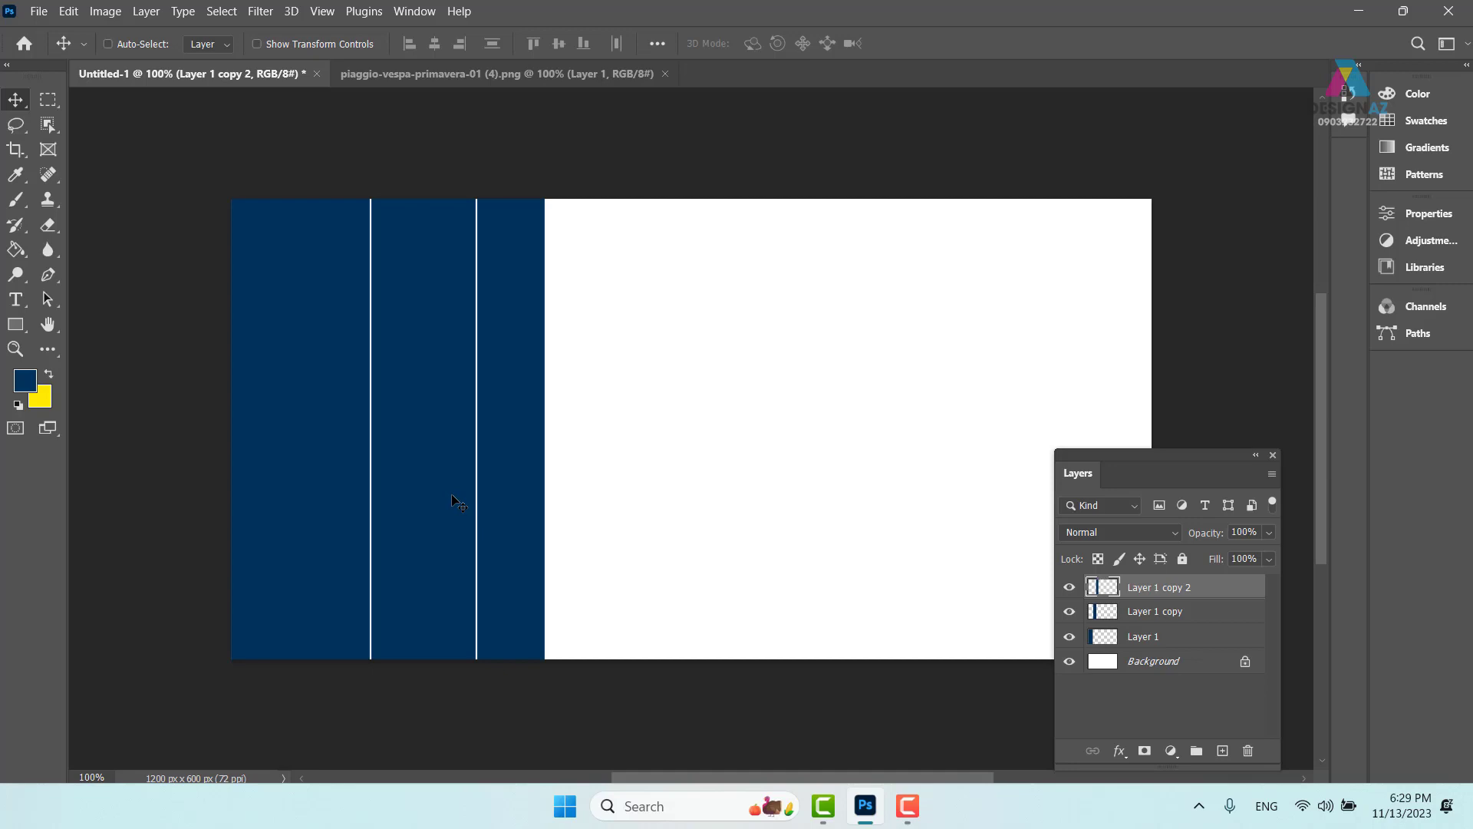
Check the three strip layers, then pick Layer 1 copy from the canvas layer menu.
{"action": "left_click", "coordinate": [1162, 639]}
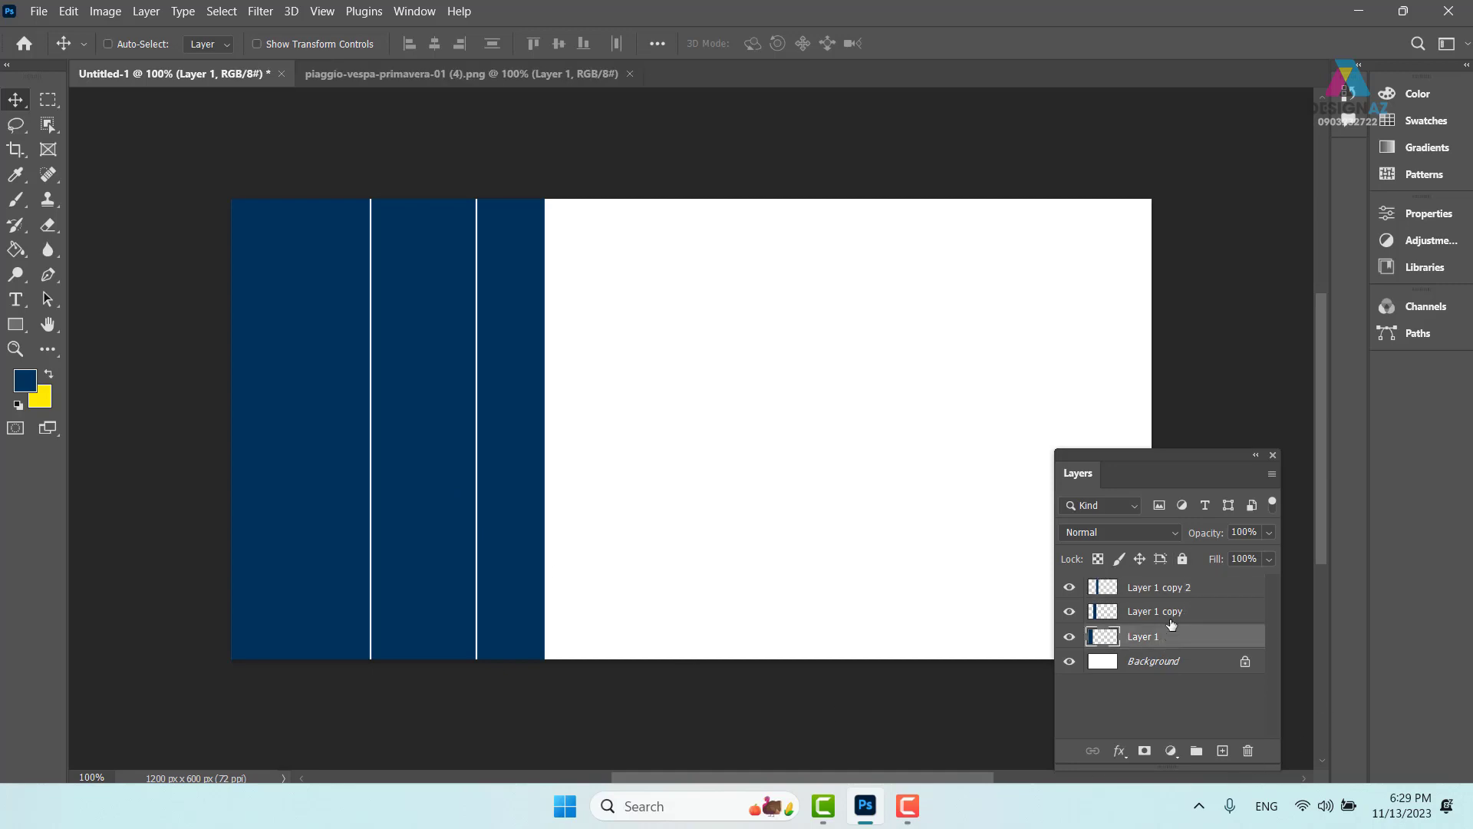
{"action": "left_click", "coordinate": [1174, 618]}
{"action": "left_click", "coordinate": [1182, 598]}
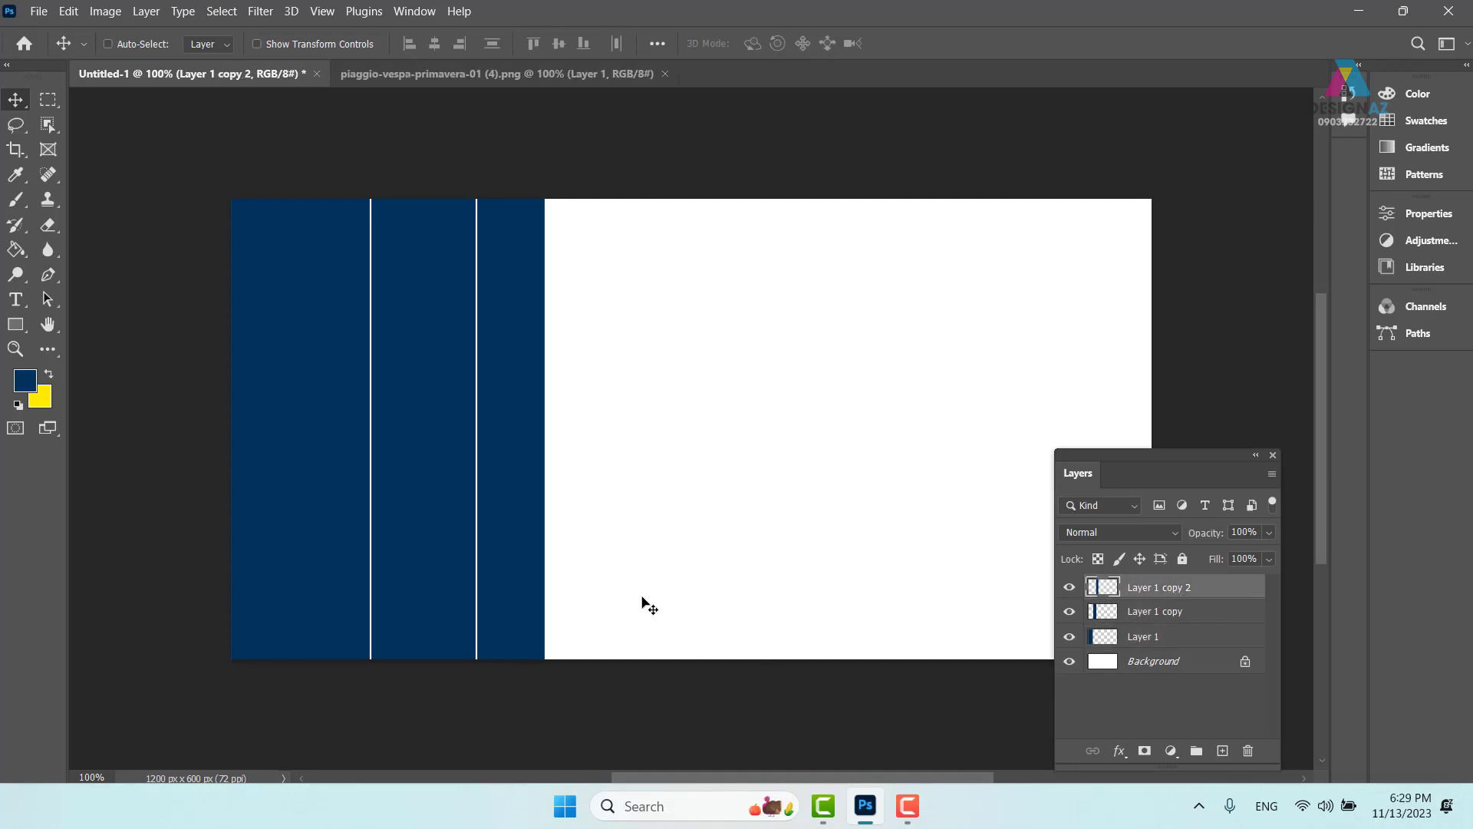
{"action": "right_click", "coordinate": [427, 499]}
{"action": "left_click", "coordinate": [459, 508]}
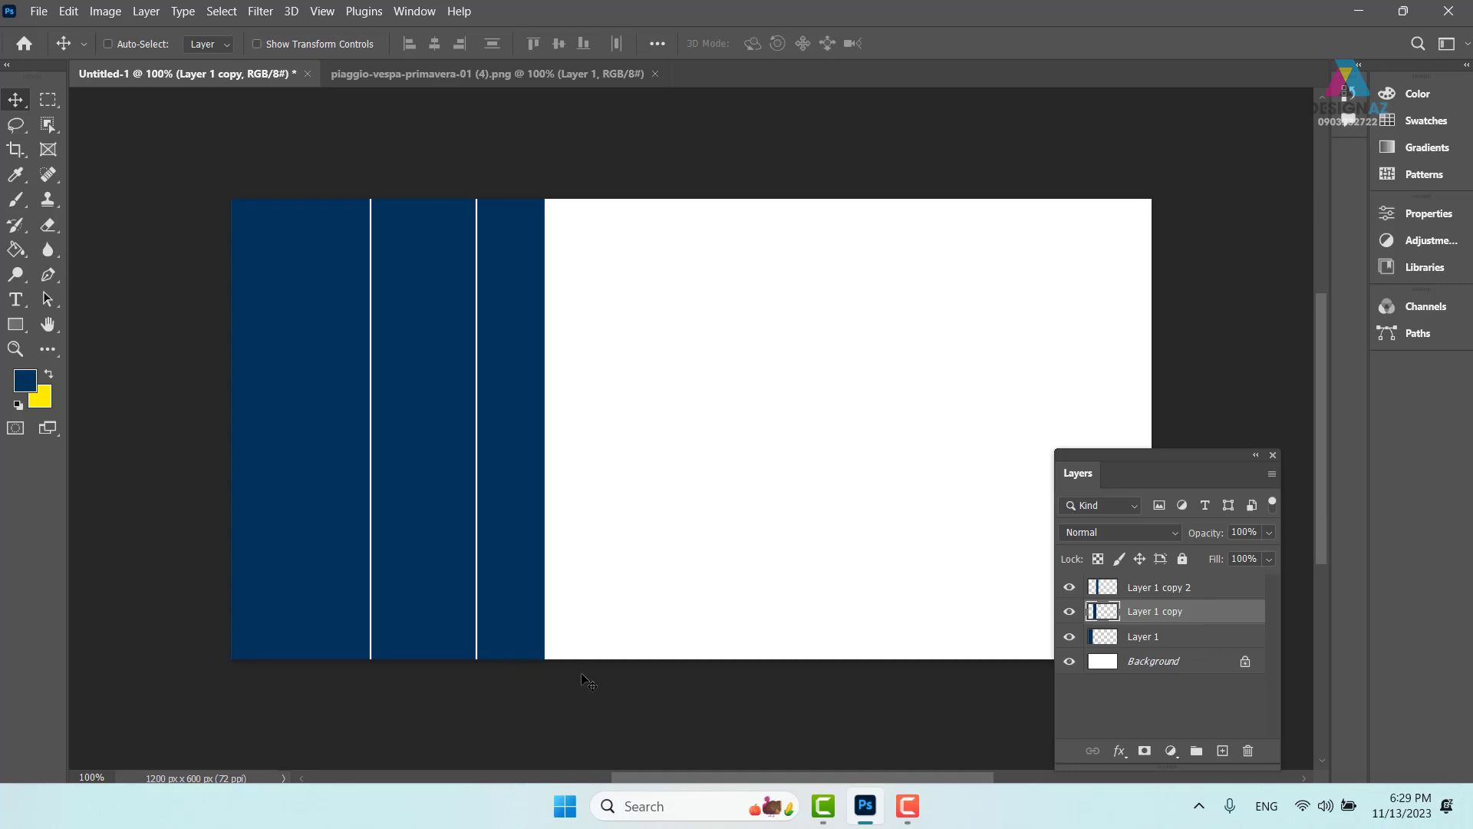
Raise the middle strip's bottom edge so it is about 496 px tall.
{"action": "right_click", "coordinate": [430, 415]}
{"action": "left_click", "coordinate": [445, 422]}
{"action": "key", "text": "ctrl+t"}
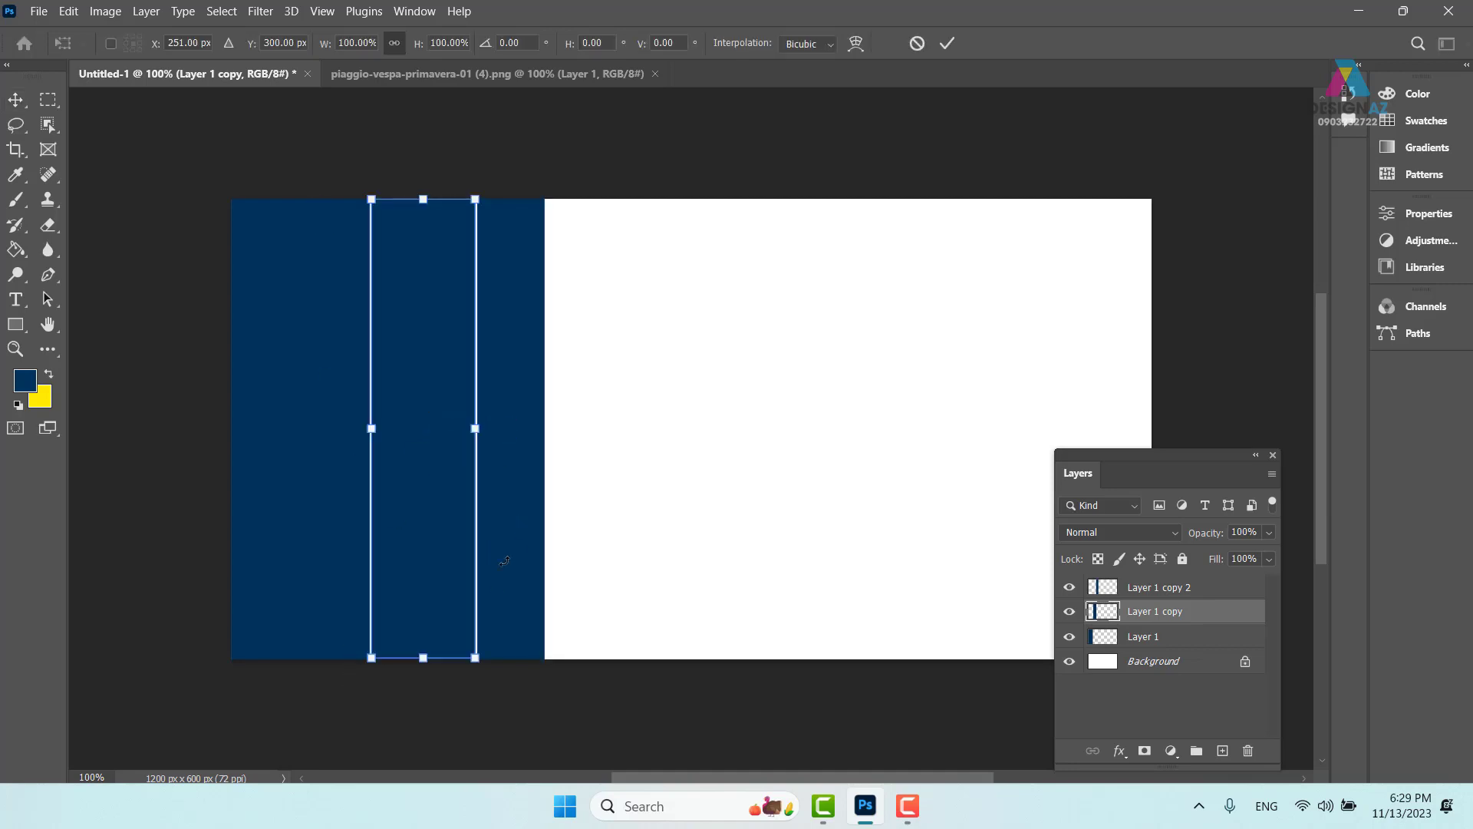
{"action": "left_click_drag", "start_coordinate": [423, 658], "coordinate": [421, 577]}
{"action": "key", "text": "Return"}
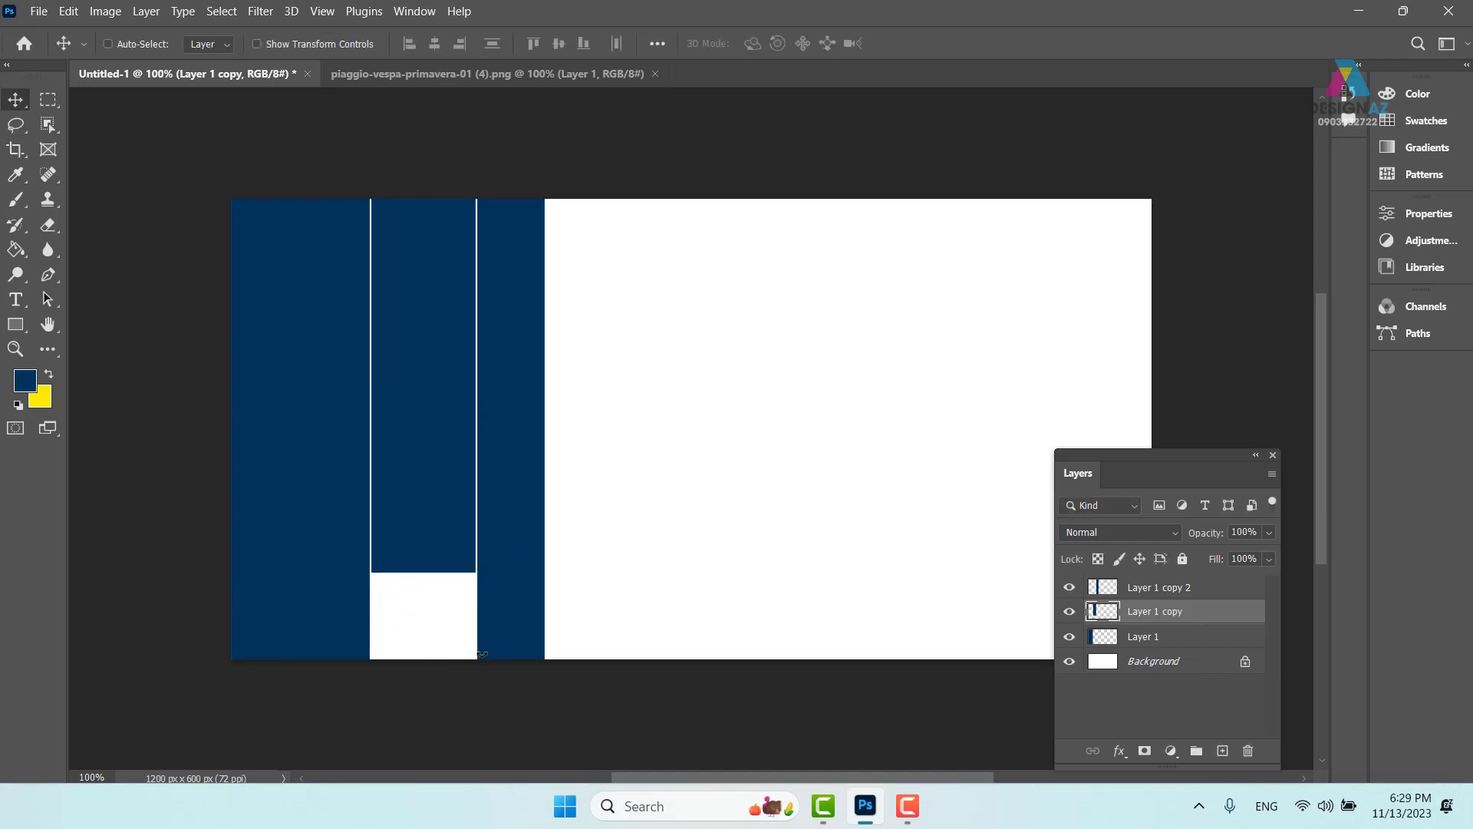
{"action": "key", "text": "ctrl+t"}
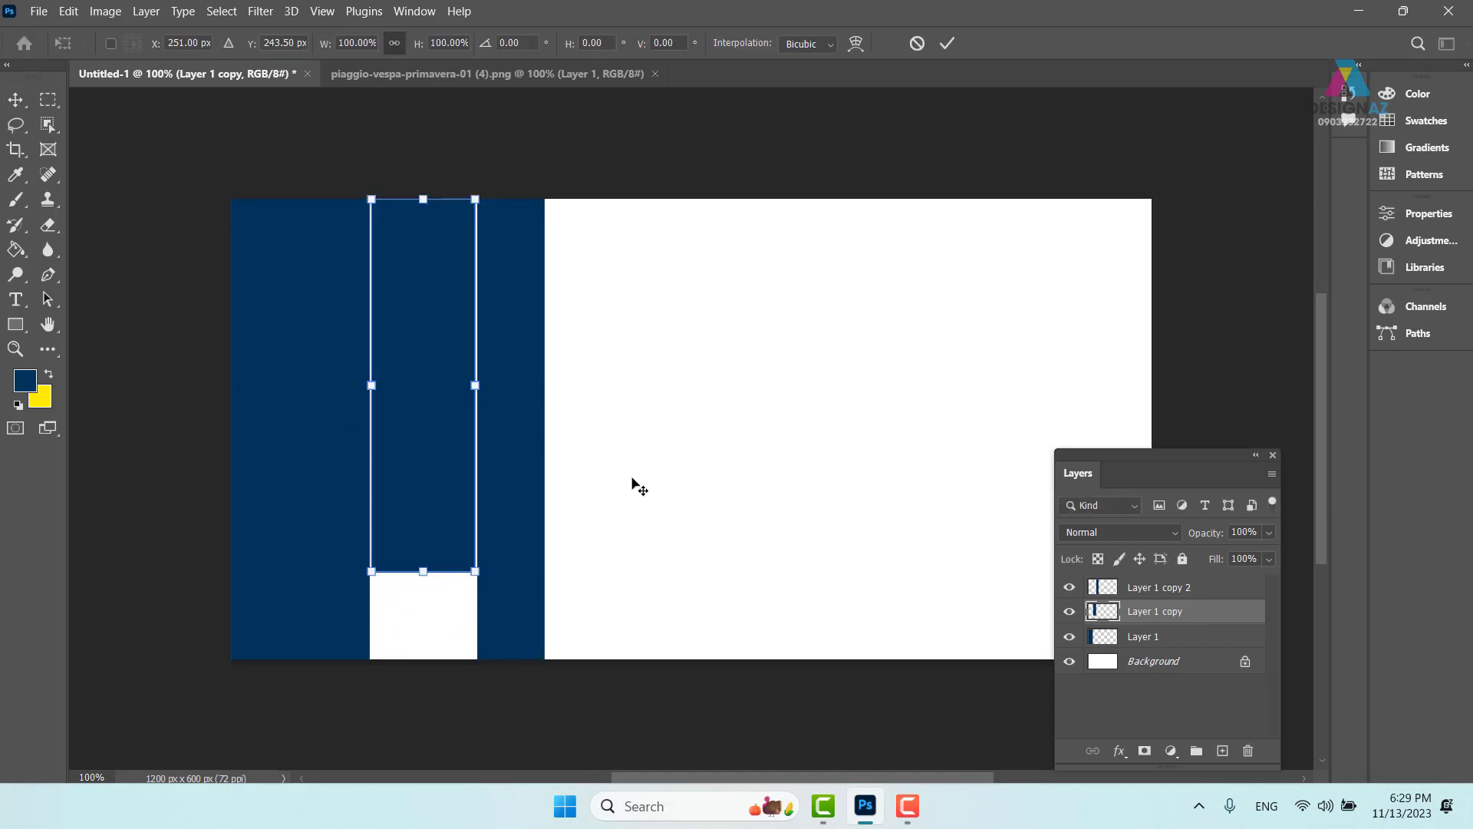
{"action": "key", "text": "Return"}
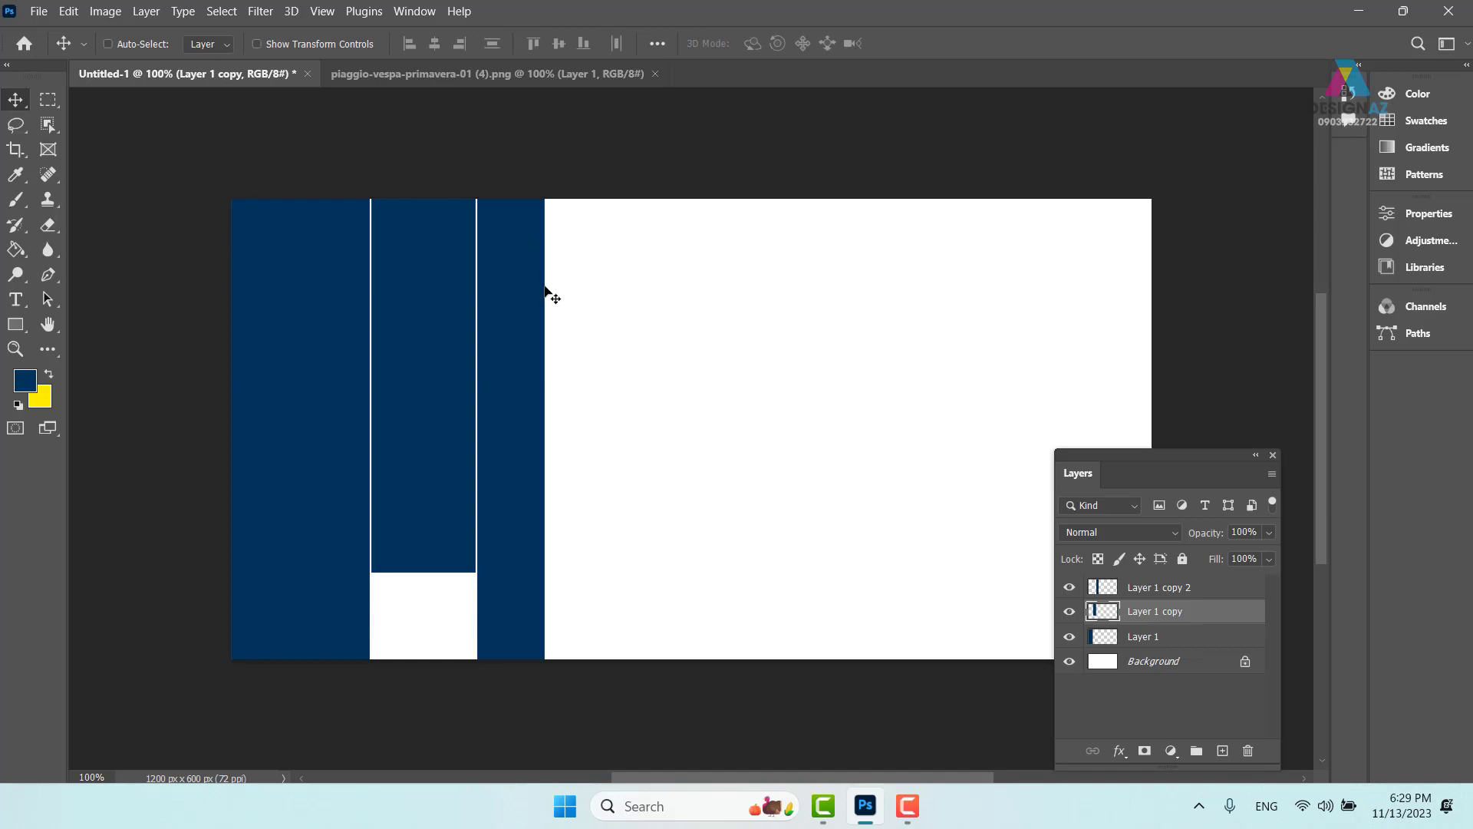
{"action": "right_click", "coordinate": [520, 274]}
{"action": "left_click", "coordinate": [506, 272]}
Pick Layer 1 copy 2 and drag the right strip's top edge down a third.
{"action": "right_click", "coordinate": [517, 264]}
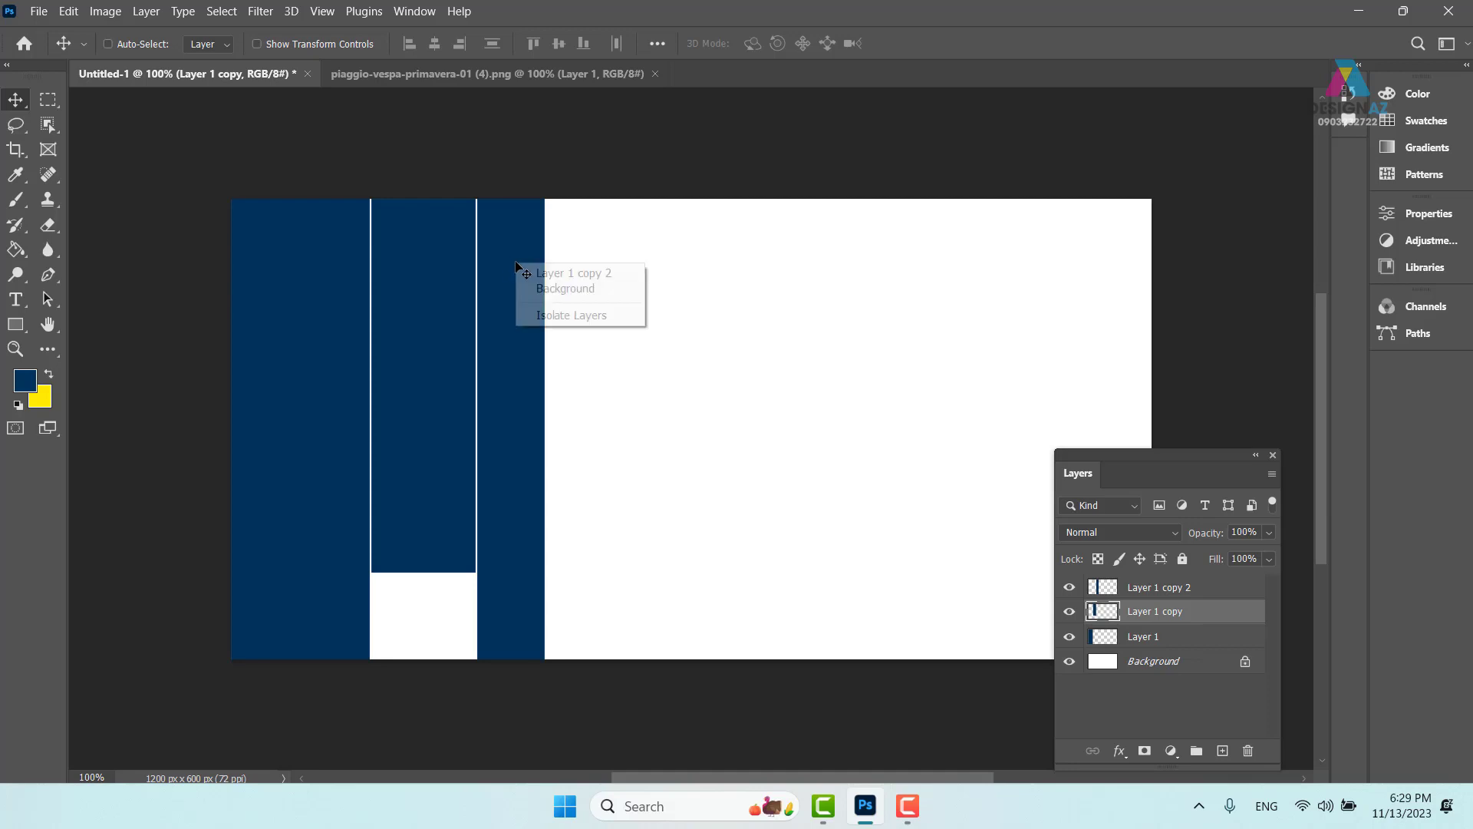
{"action": "left_click", "coordinate": [553, 278]}
{"action": "key", "text": "ctrl+t"}
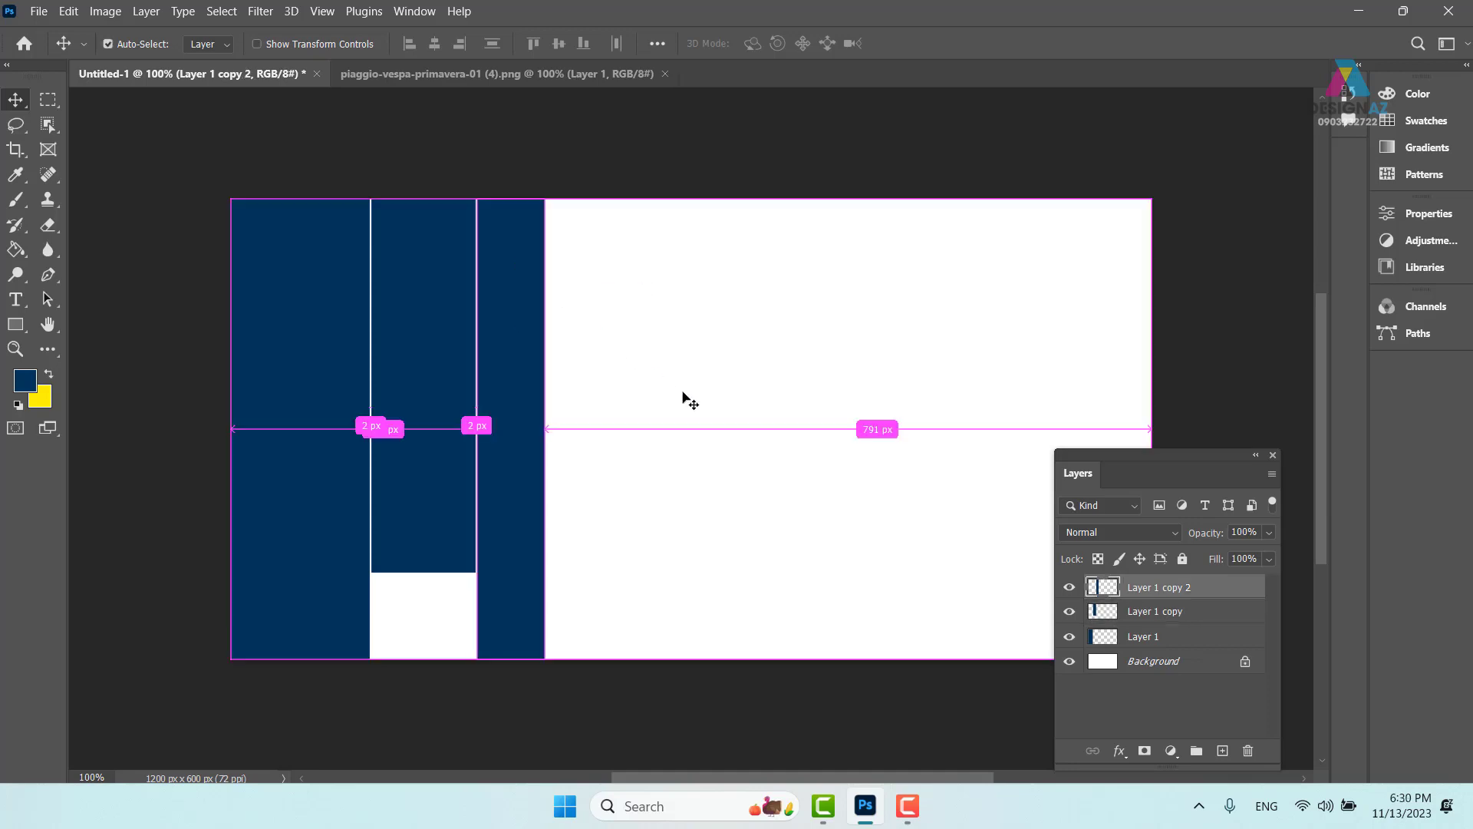
{"action": "left_click_drag", "start_coordinate": [511, 199], "coordinate": [523, 337]}
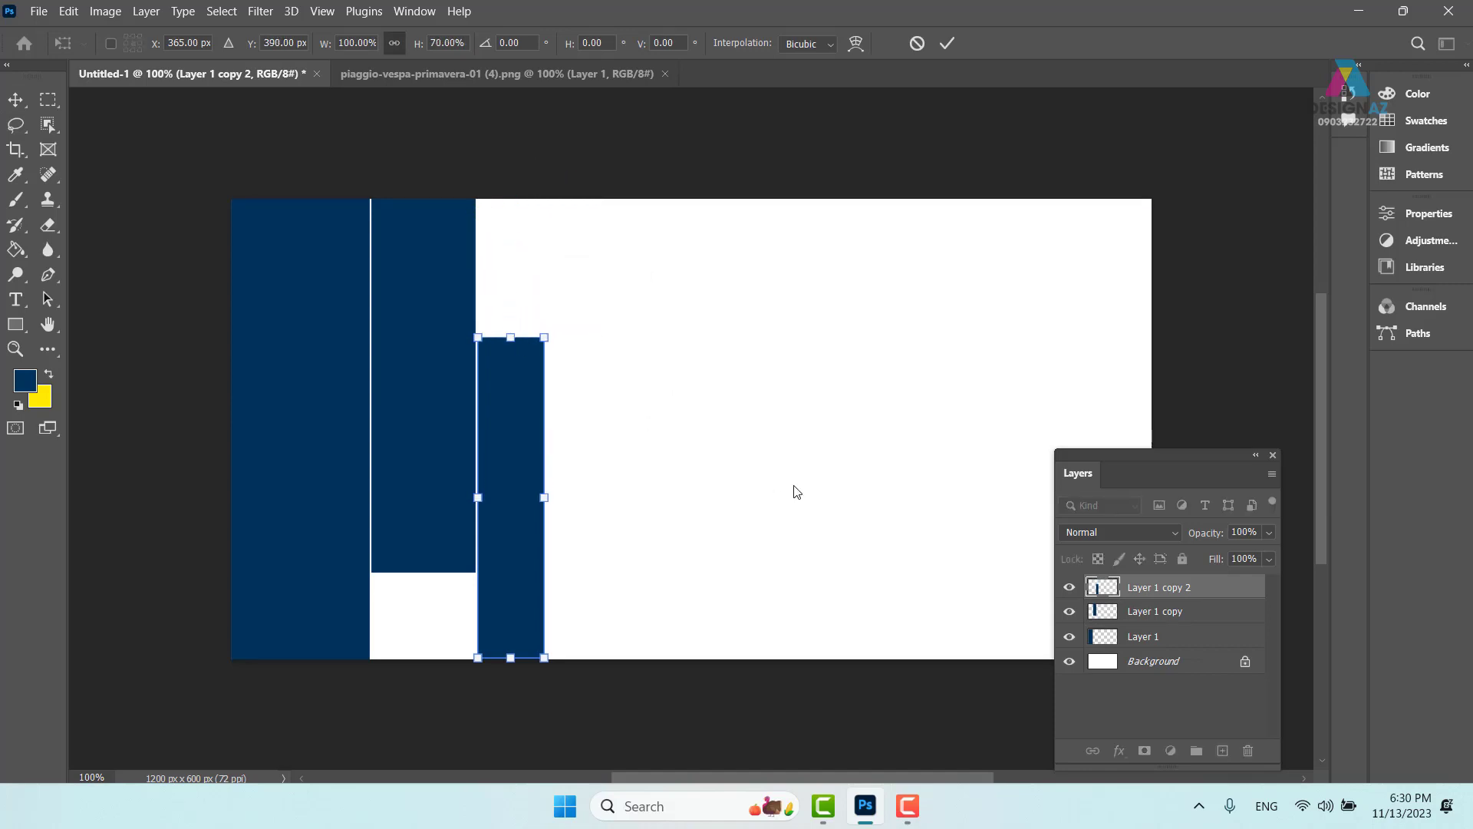
{"action": "key", "text": "Return"}
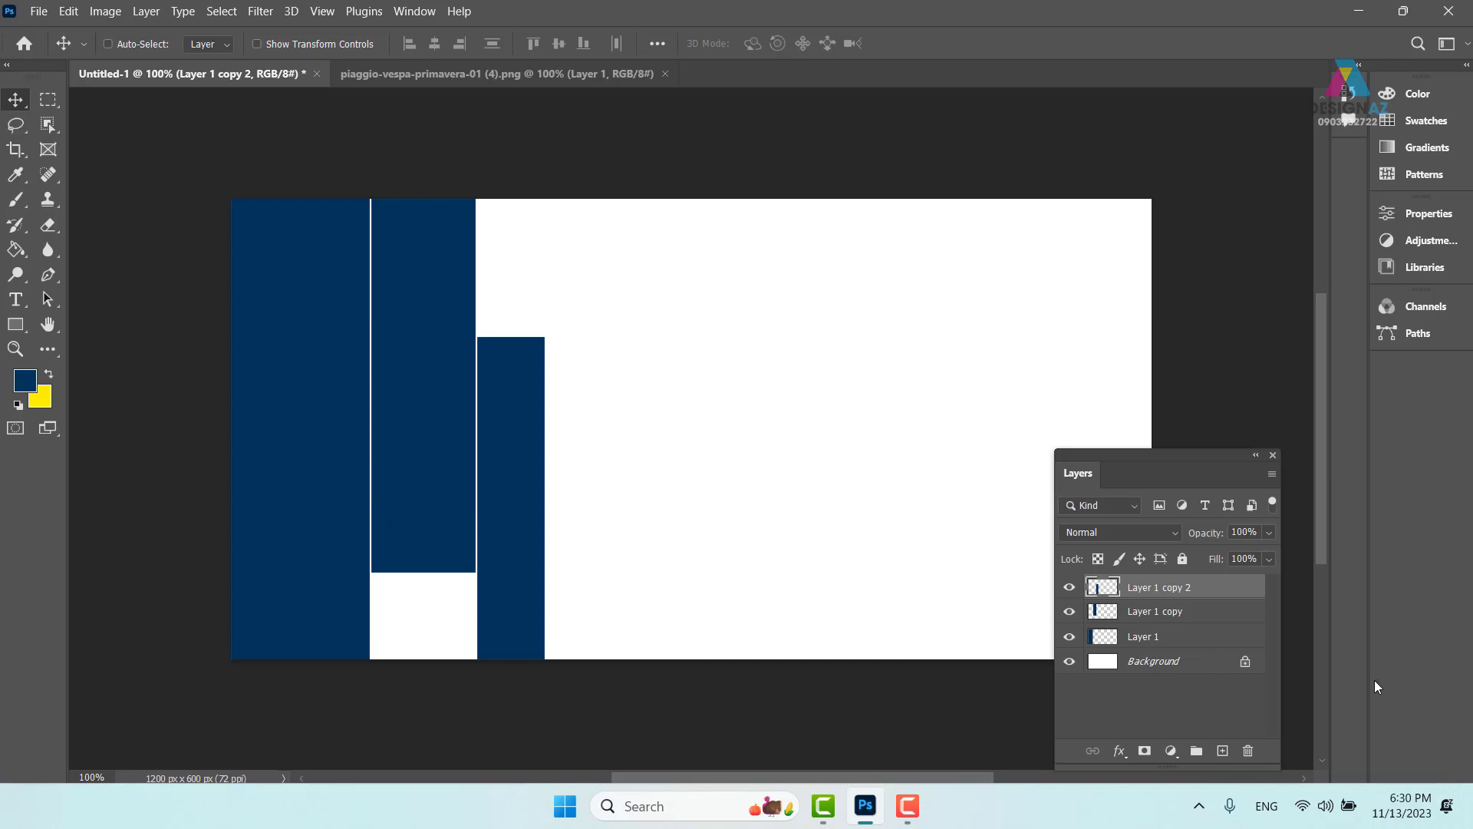
Add Layer 1 copy and Layer 1 to the selection alongside Layer 1 copy 2.
{"action": "left_click", "coordinate": [1189, 616], "text": "ctrl"}
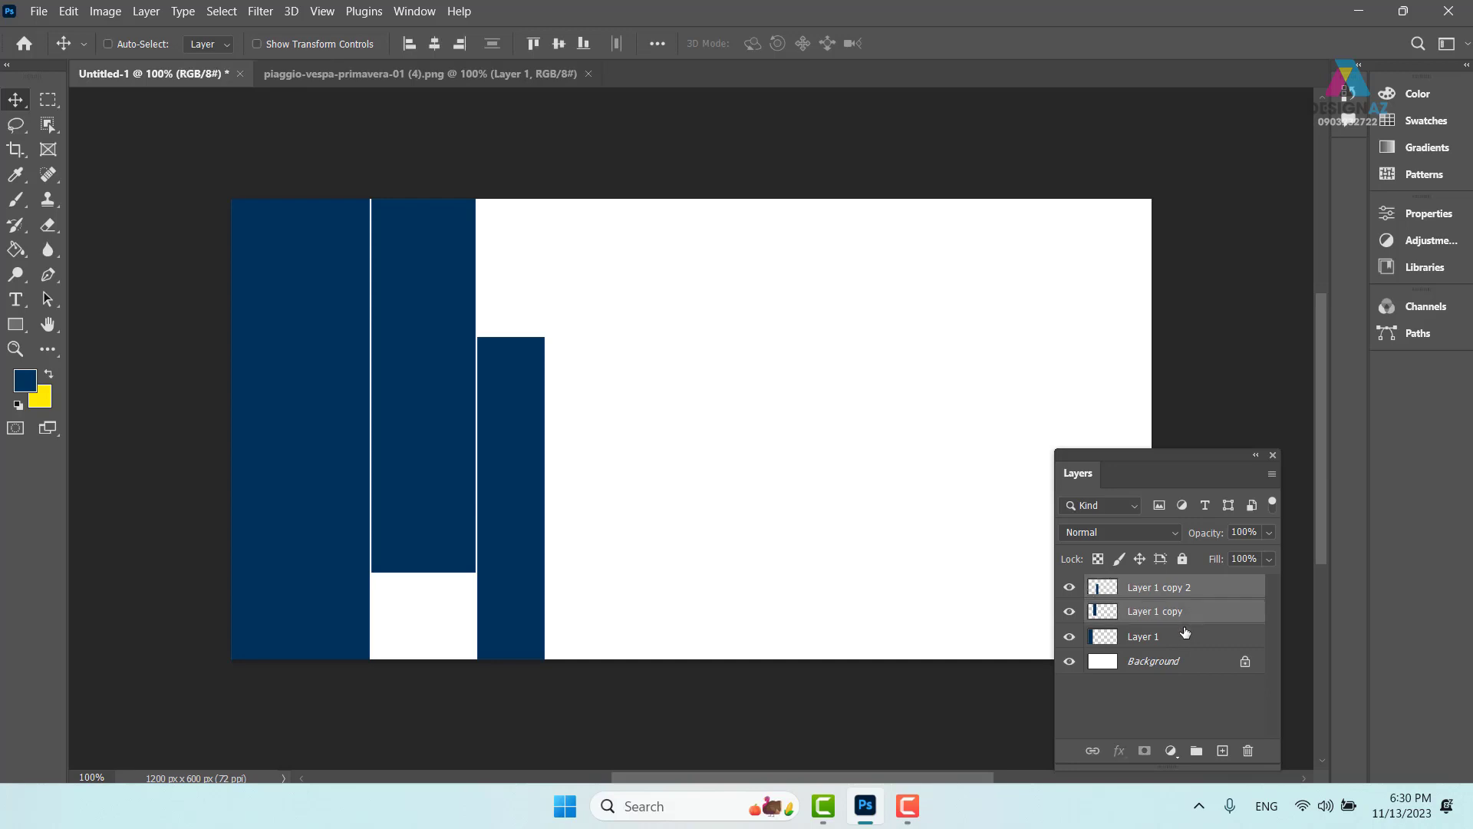
{"action": "left_click", "coordinate": [1193, 637], "text": "ctrl"}
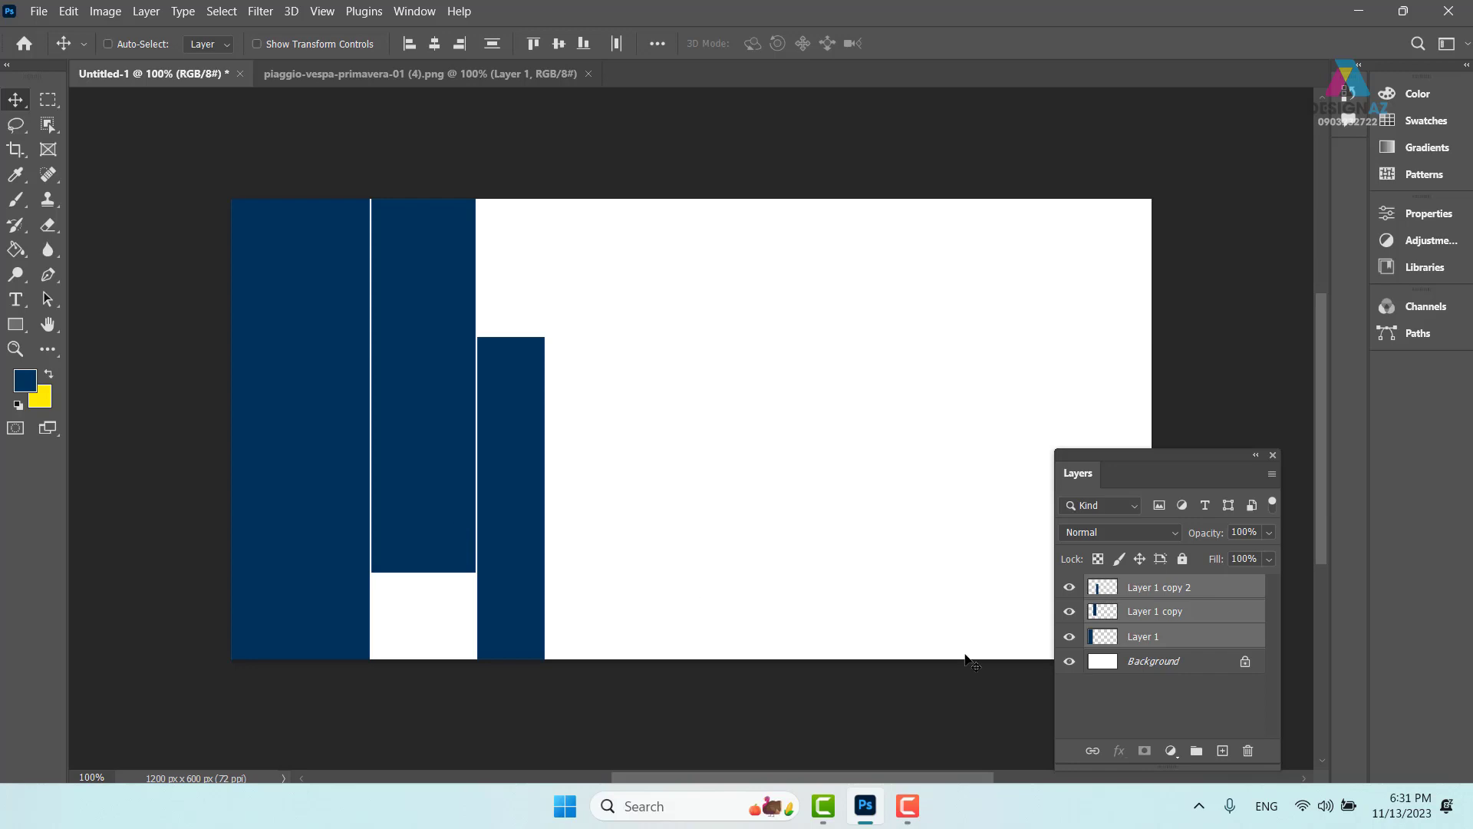
Select Layer 1, Layer 1 copy and Layer 1 copy 2 on the canvas and merge them with Ctrl+E.
{"action": "left_click", "coordinate": [1219, 589]}
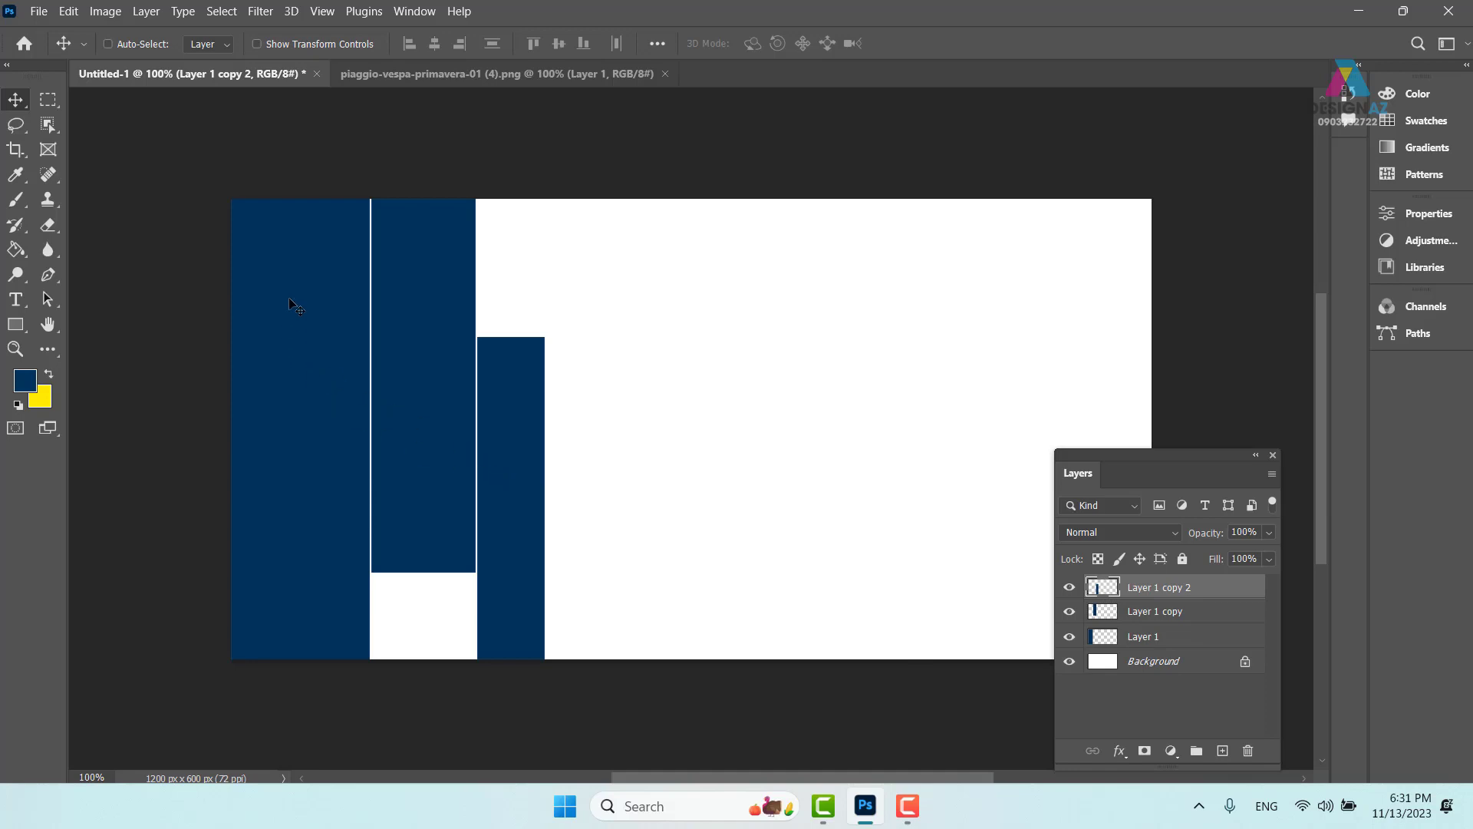
{"action": "right_click", "coordinate": [286, 258]}
{"action": "left_click", "coordinate": [307, 264]}
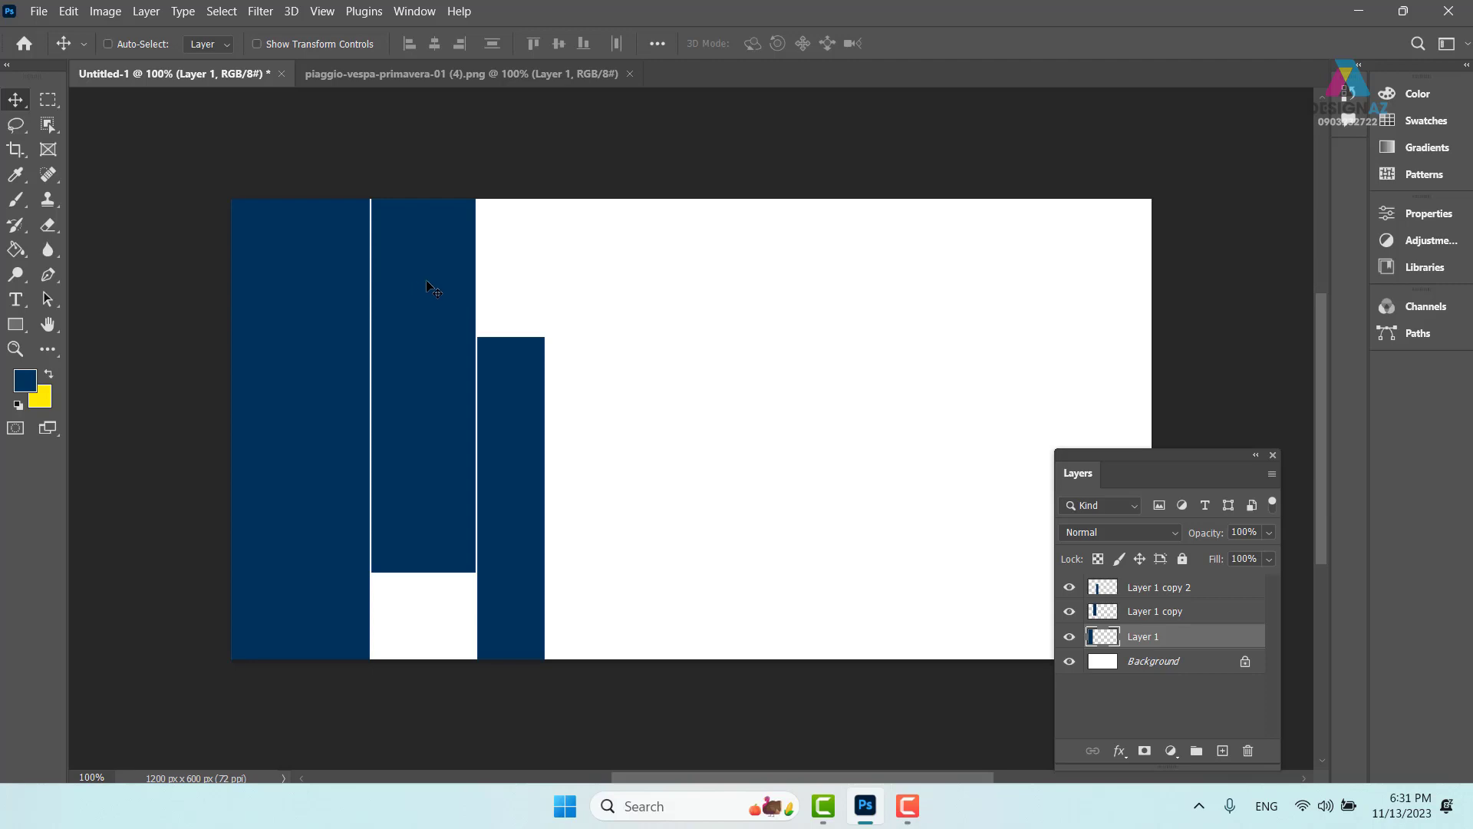
{"action": "right_click", "coordinate": [412, 239]}
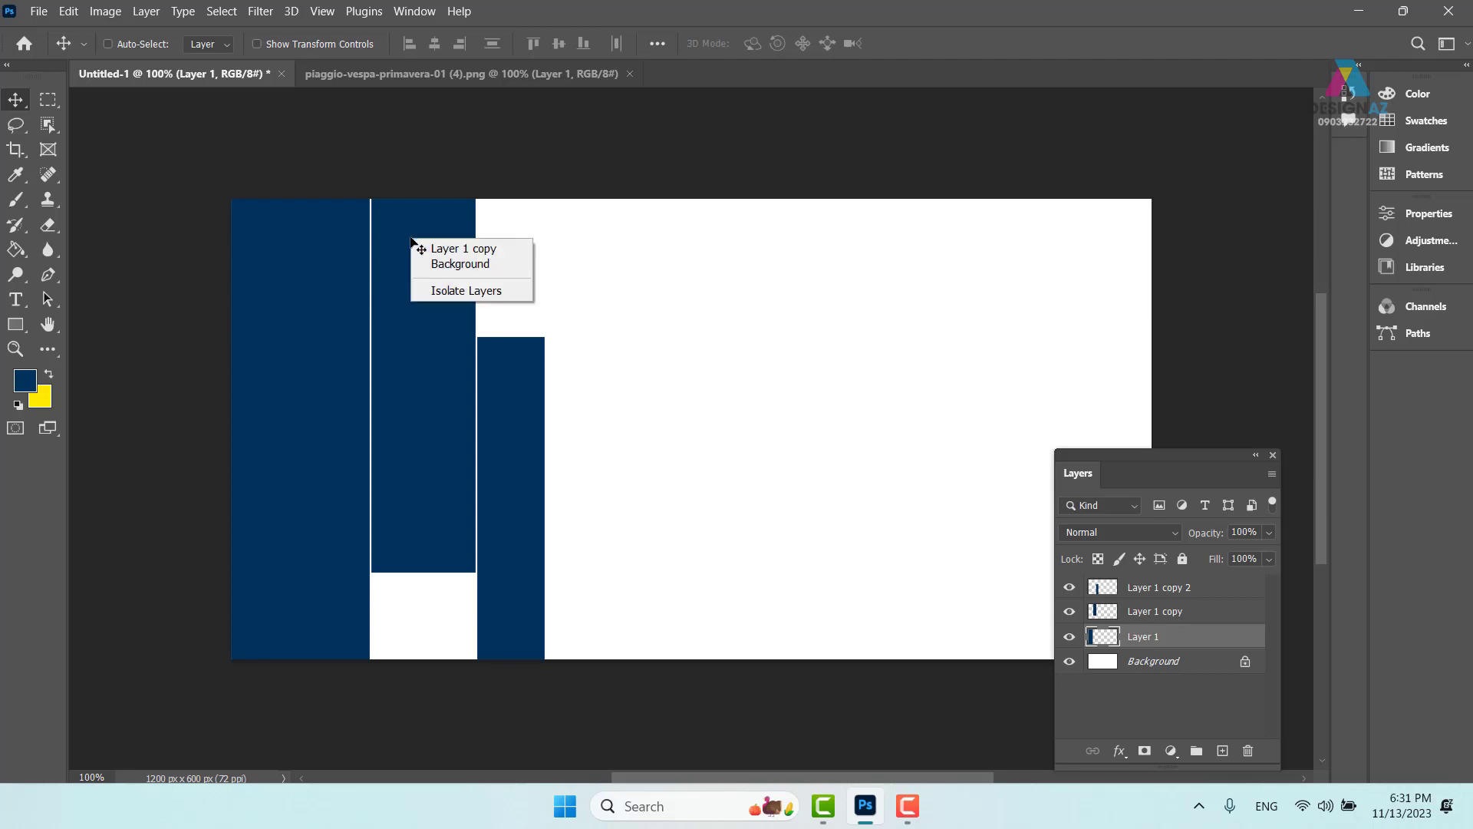
{"action": "left_click", "coordinate": [451, 249], "text": "shift"}
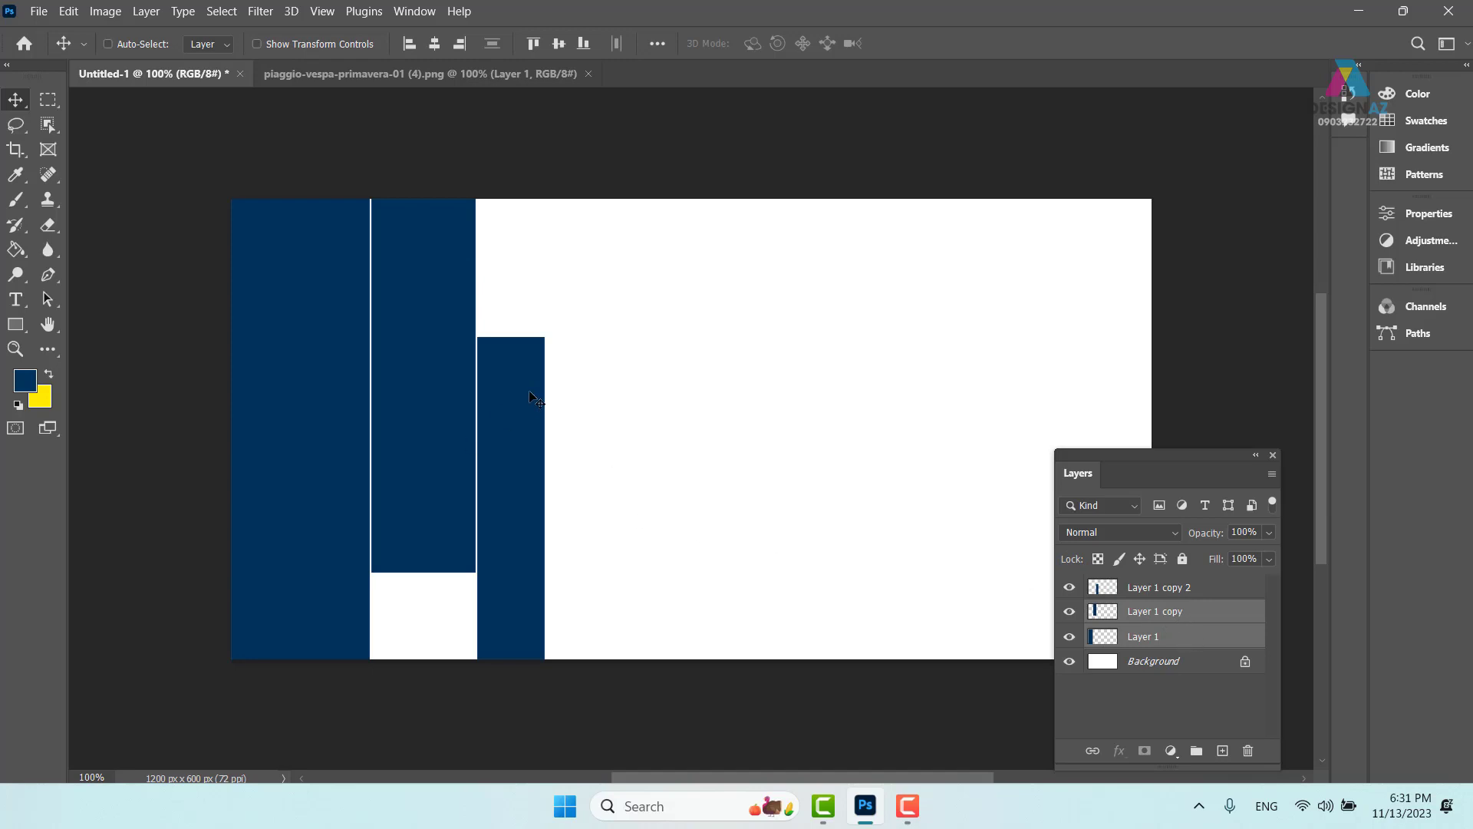
{"action": "right_click", "coordinate": [510, 373]}
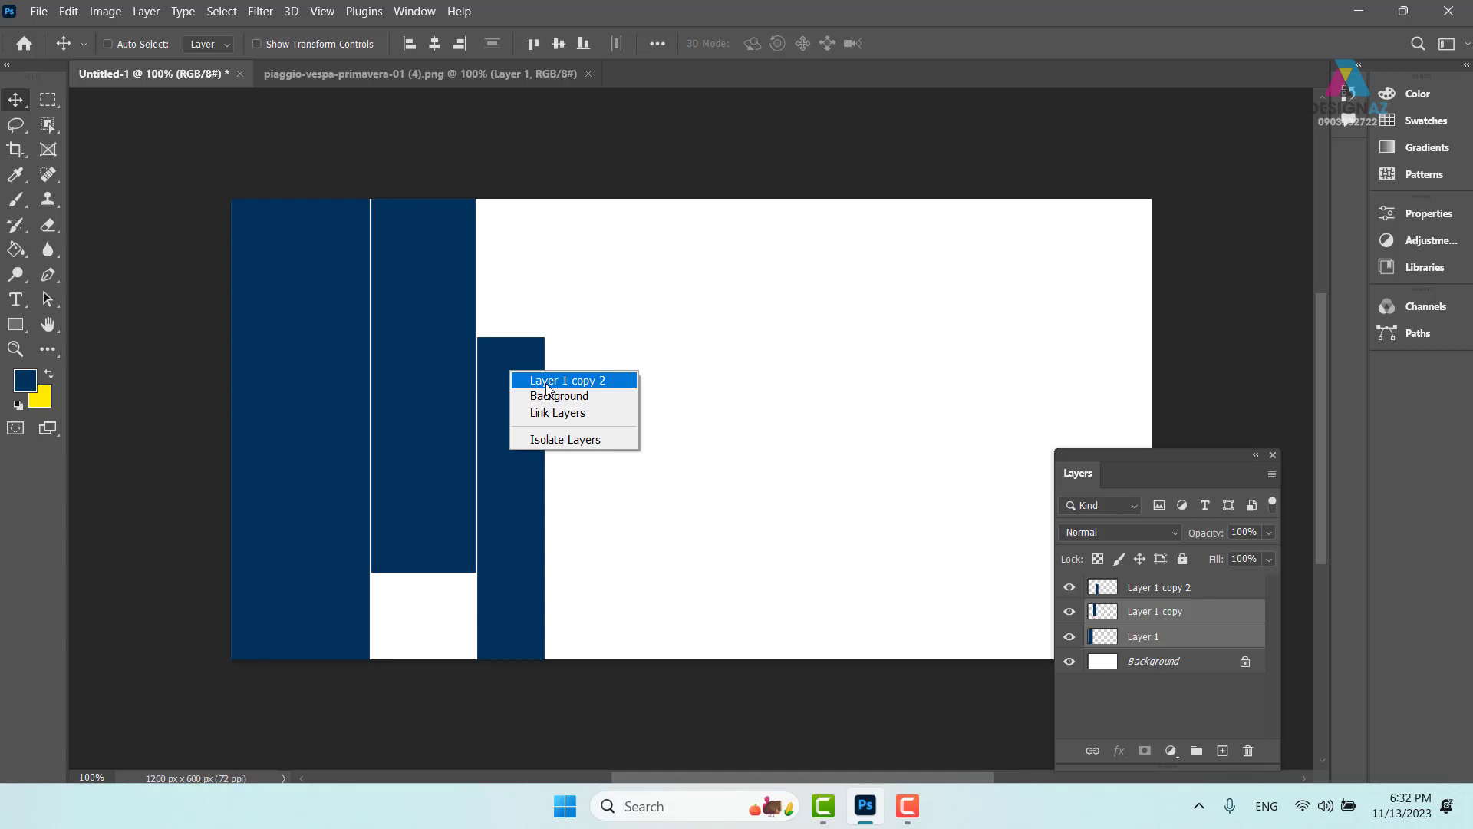
{"action": "left_click", "coordinate": [546, 383], "text": "shift"}
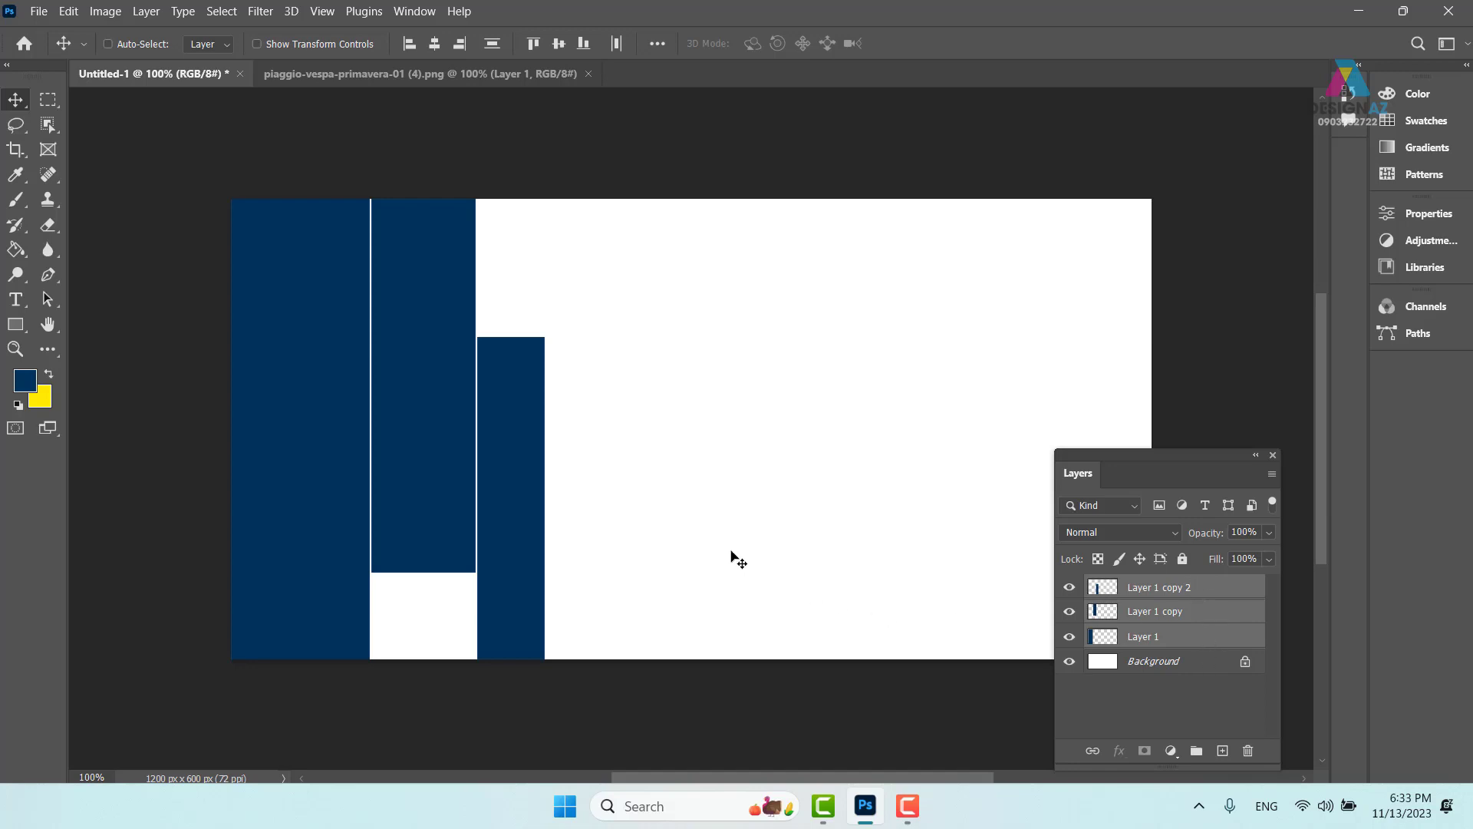
{"action": "key", "text": "ctrl"}
{"action": "key", "text": "ctrl+e"}
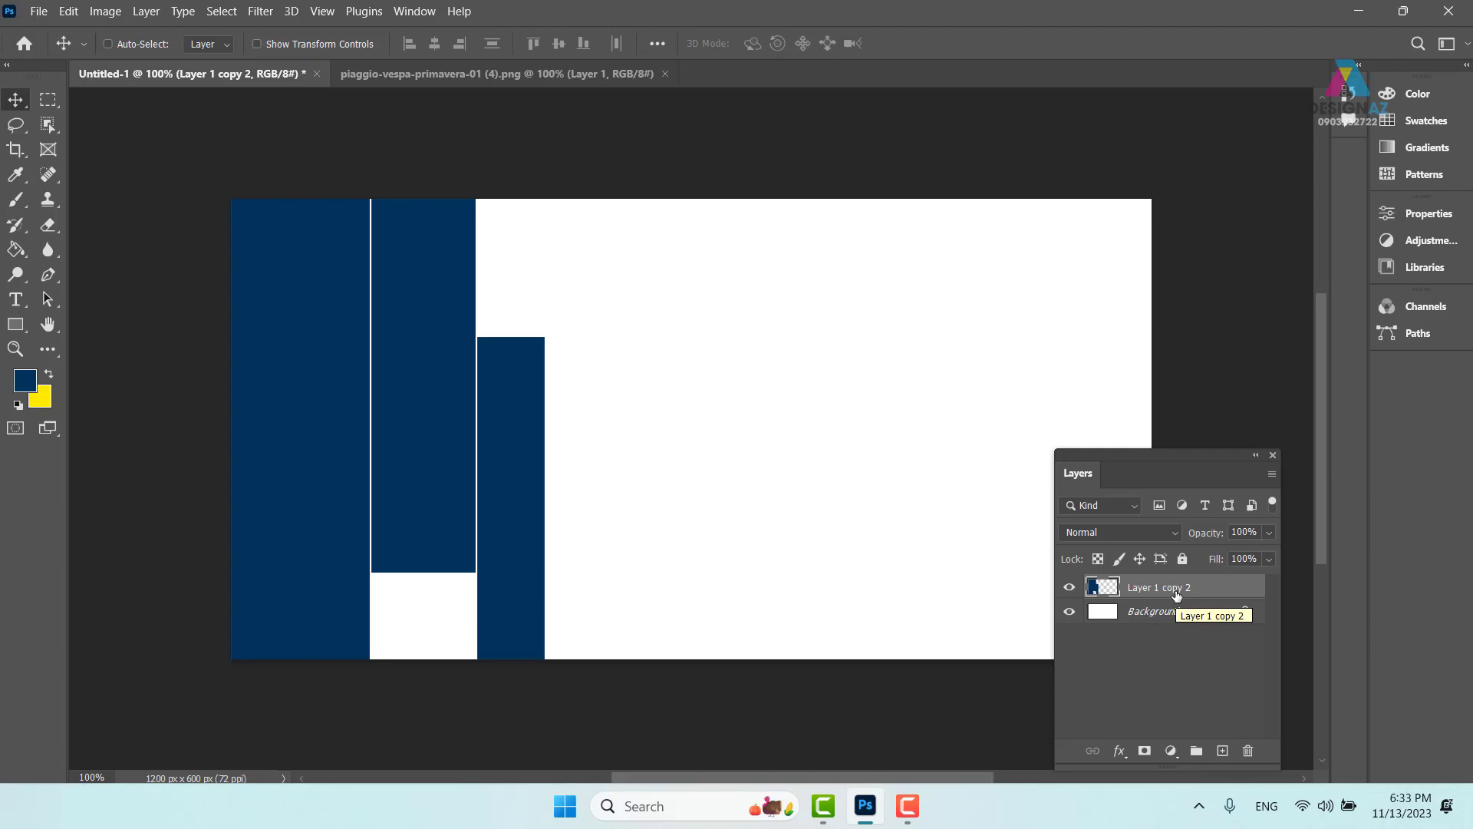
Open the 1280623_2013-eicma-vespa-primavera photo, then return to the Untitled-1 banner.
{"action": "key", "text": "ctrl+o"}
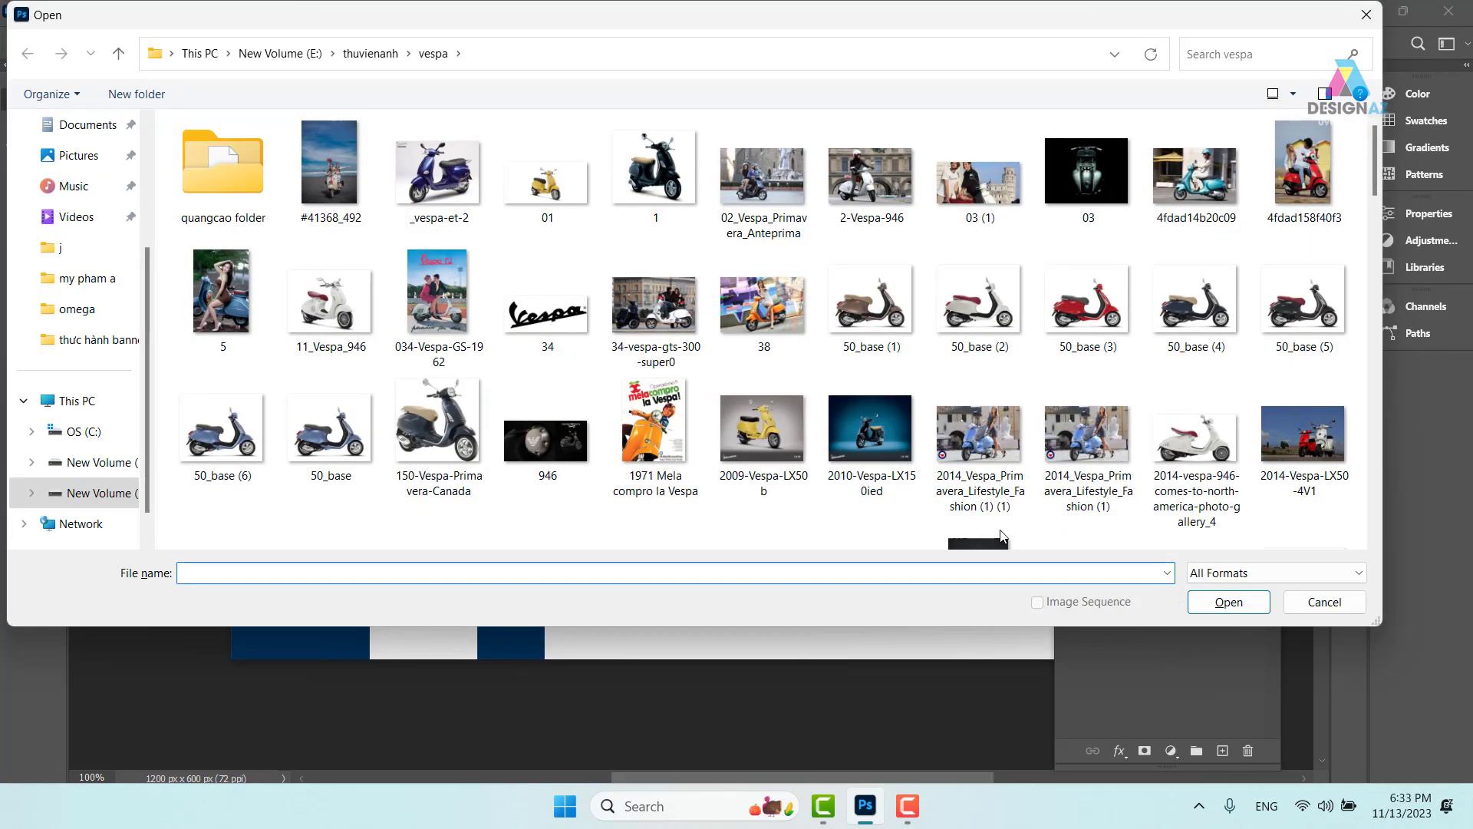
{"action": "scroll", "coordinate": [440, 419], "scroll_direction": "down", "scroll_amount": 5}
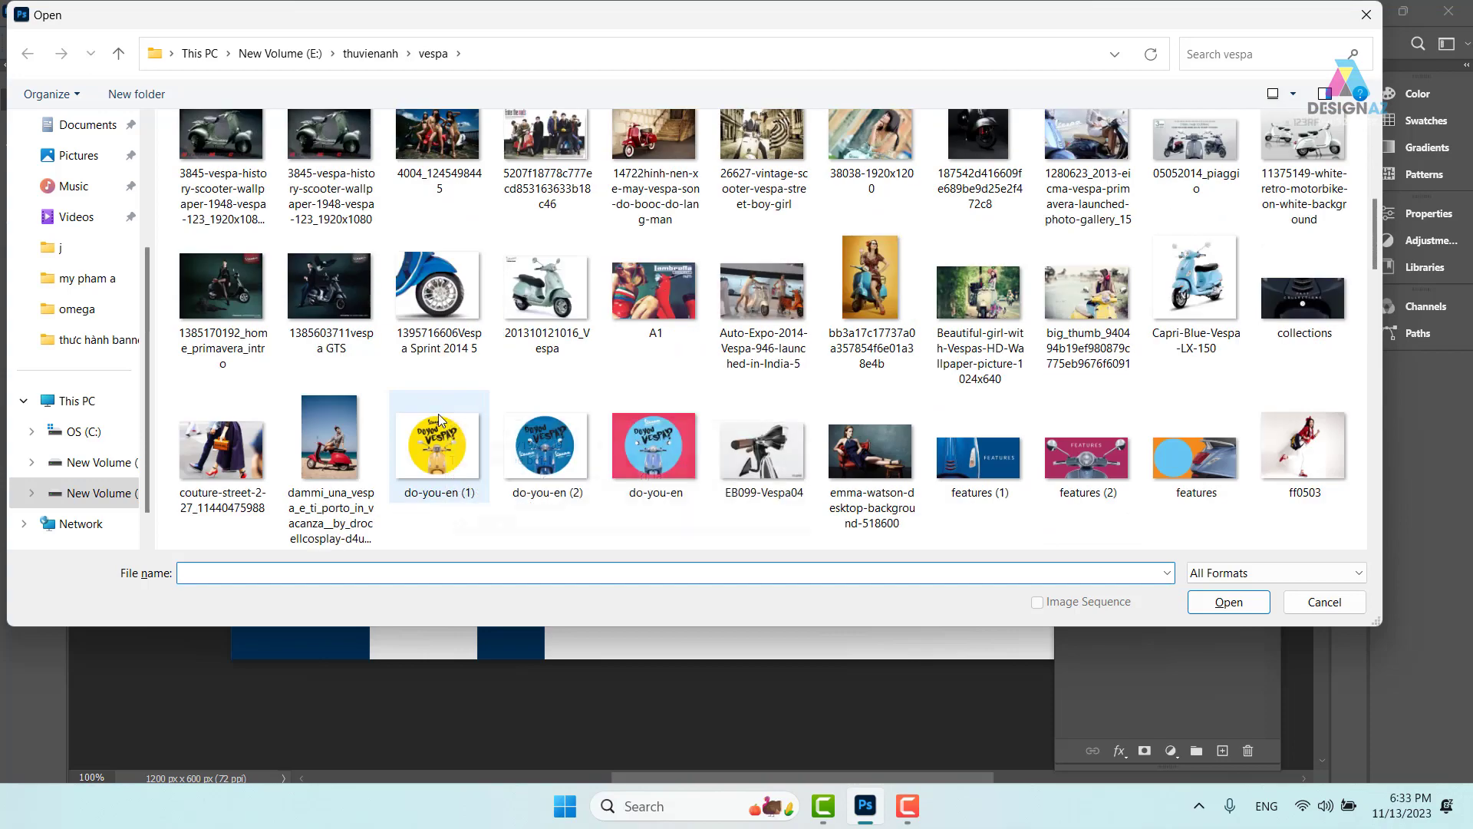
{"action": "scroll", "coordinate": [439, 418], "scroll_direction": "down", "scroll_amount": 5}
{"action": "scroll", "coordinate": [441, 422], "scroll_direction": "up", "scroll_amount": 4}
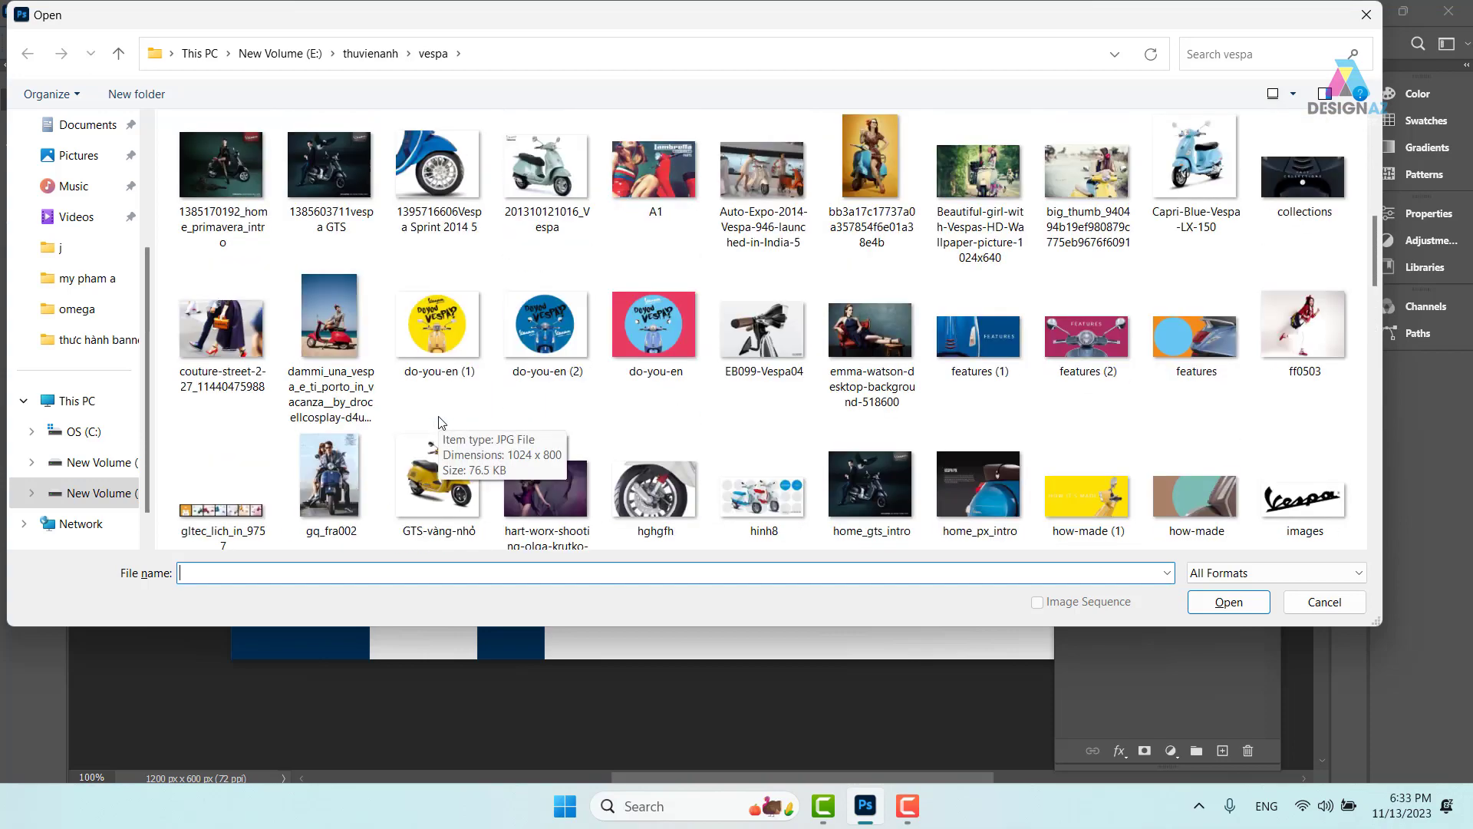
{"action": "scroll", "coordinate": [441, 422], "scroll_direction": "up", "scroll_amount": 2}
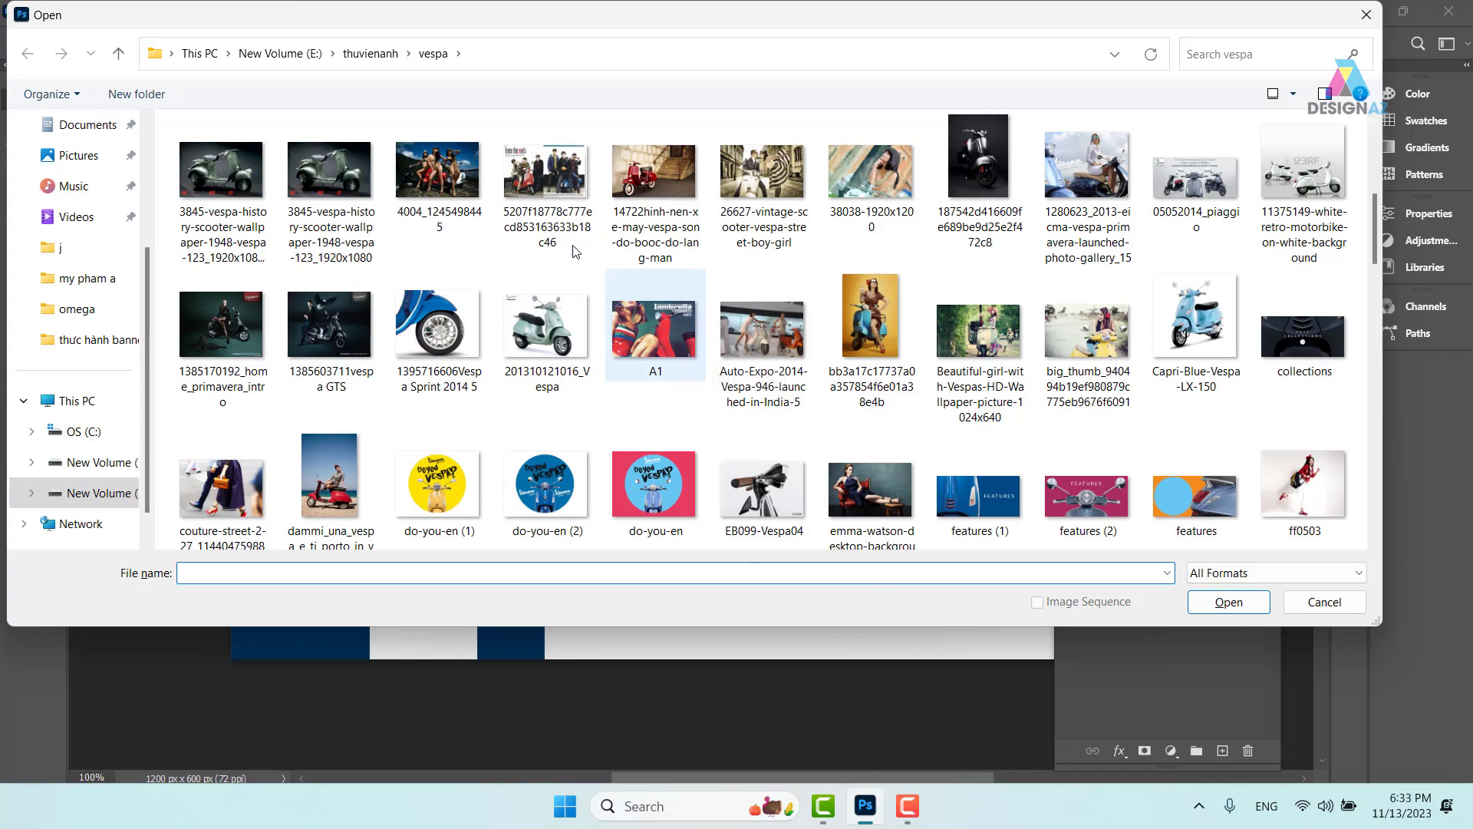
{"action": "left_click", "coordinate": [1102, 188]}
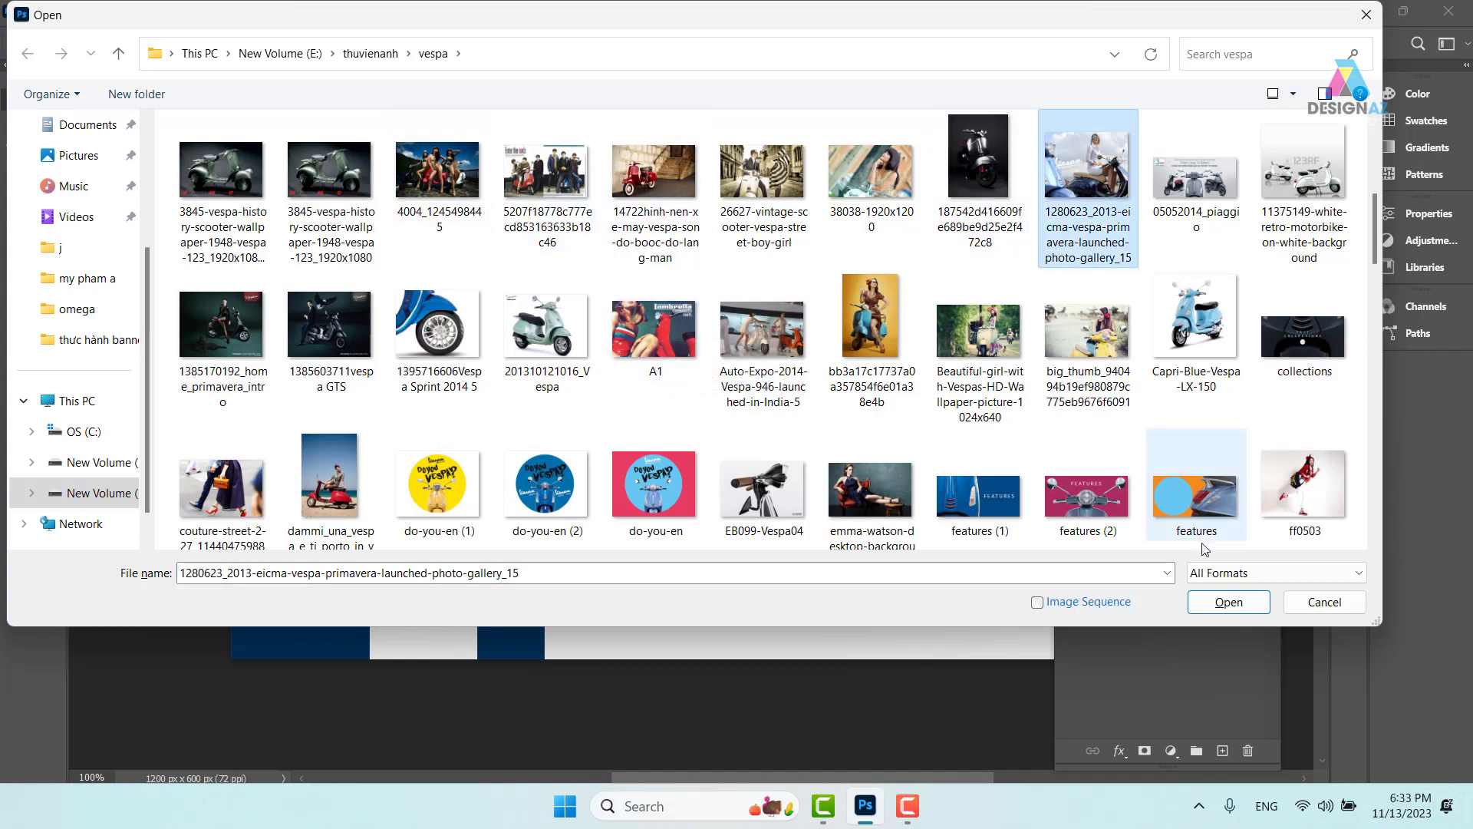
{"action": "left_click", "coordinate": [1228, 602]}
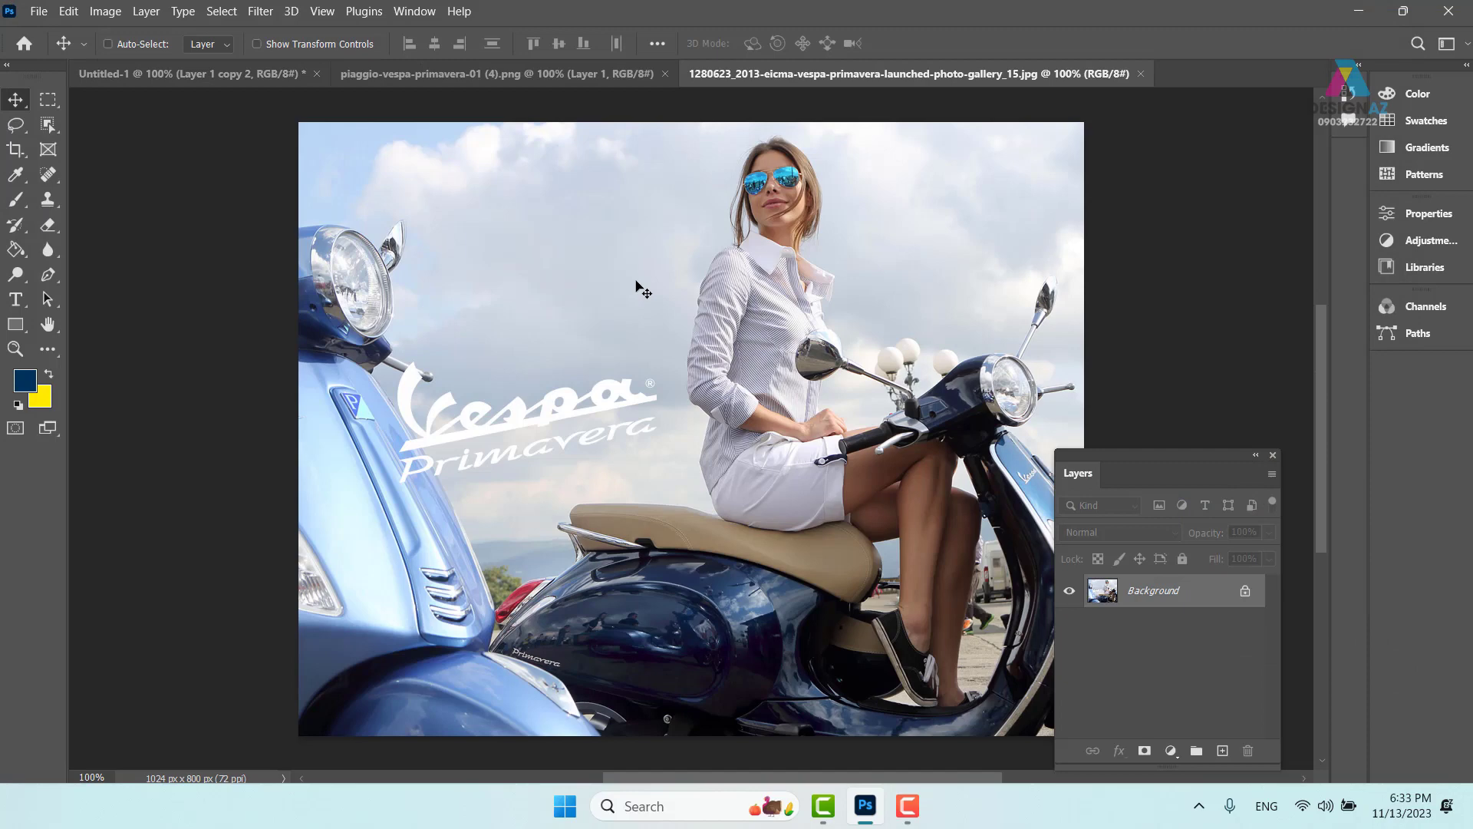
{"action": "left_click", "coordinate": [173, 74]}
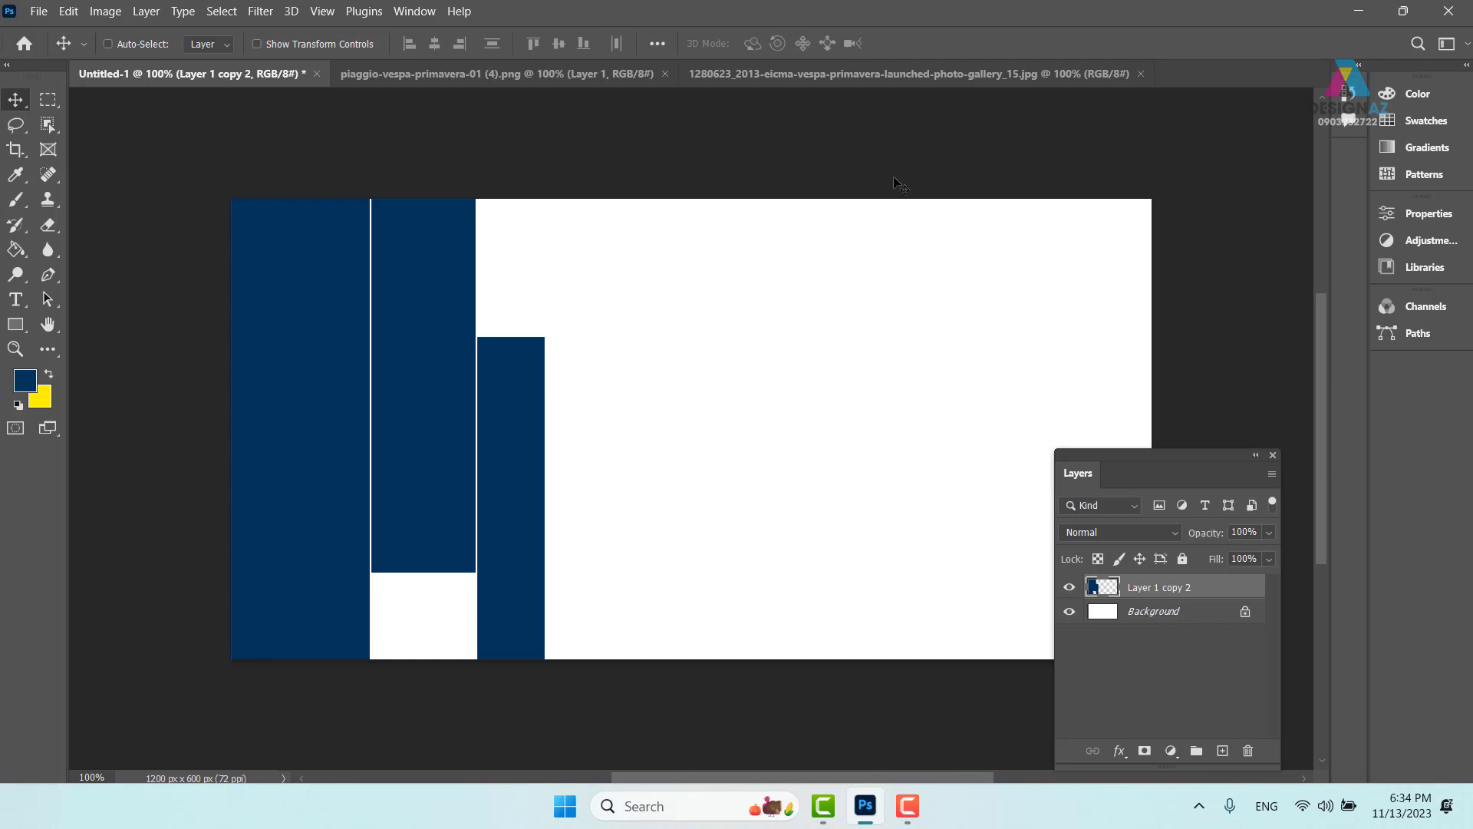
Select and copy the whole Vespa photo, then close its document.
{"action": "left_click", "coordinate": [882, 72]}
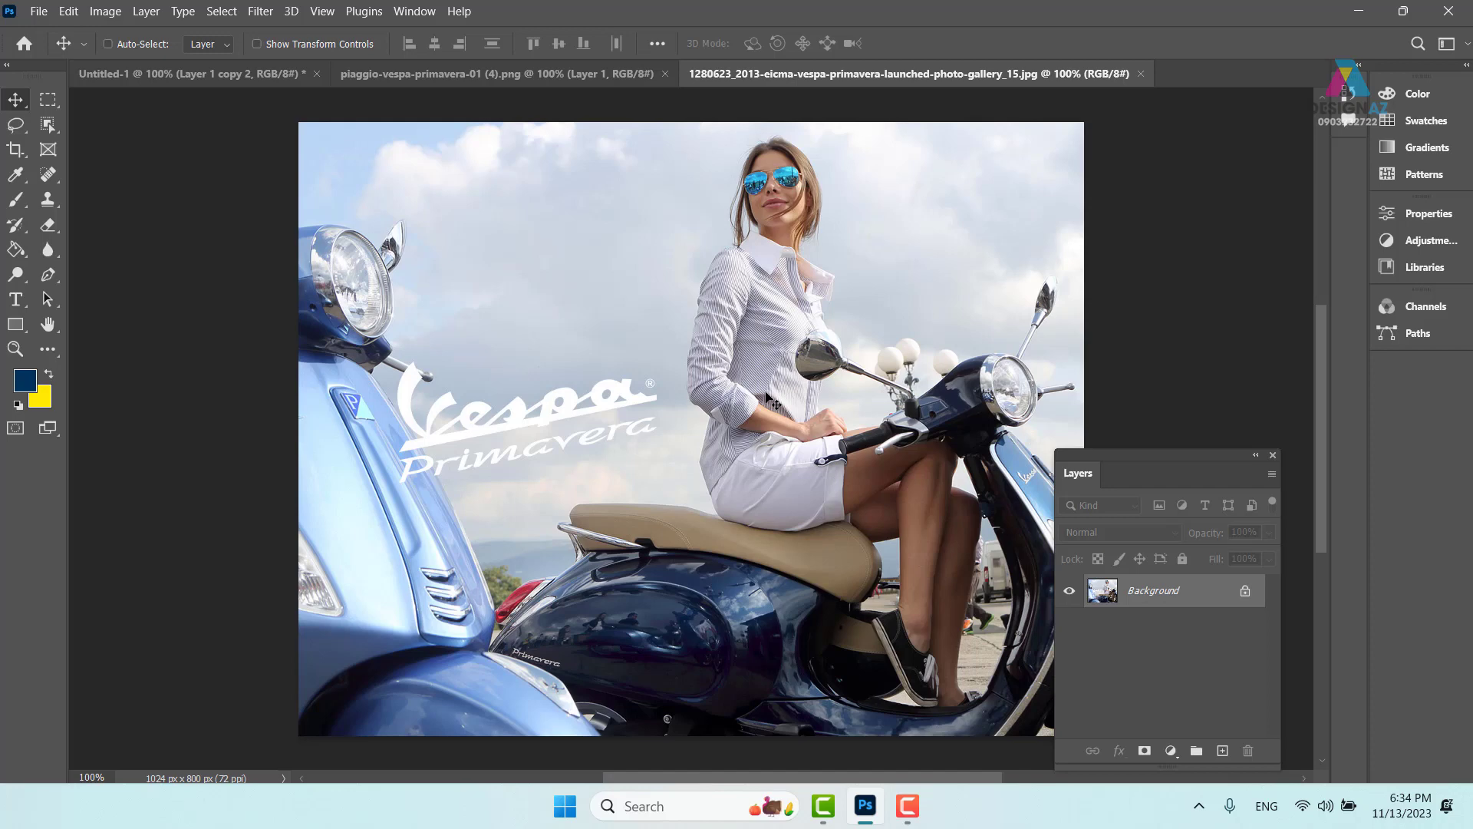
{"action": "key", "text": "ctrl+a"}
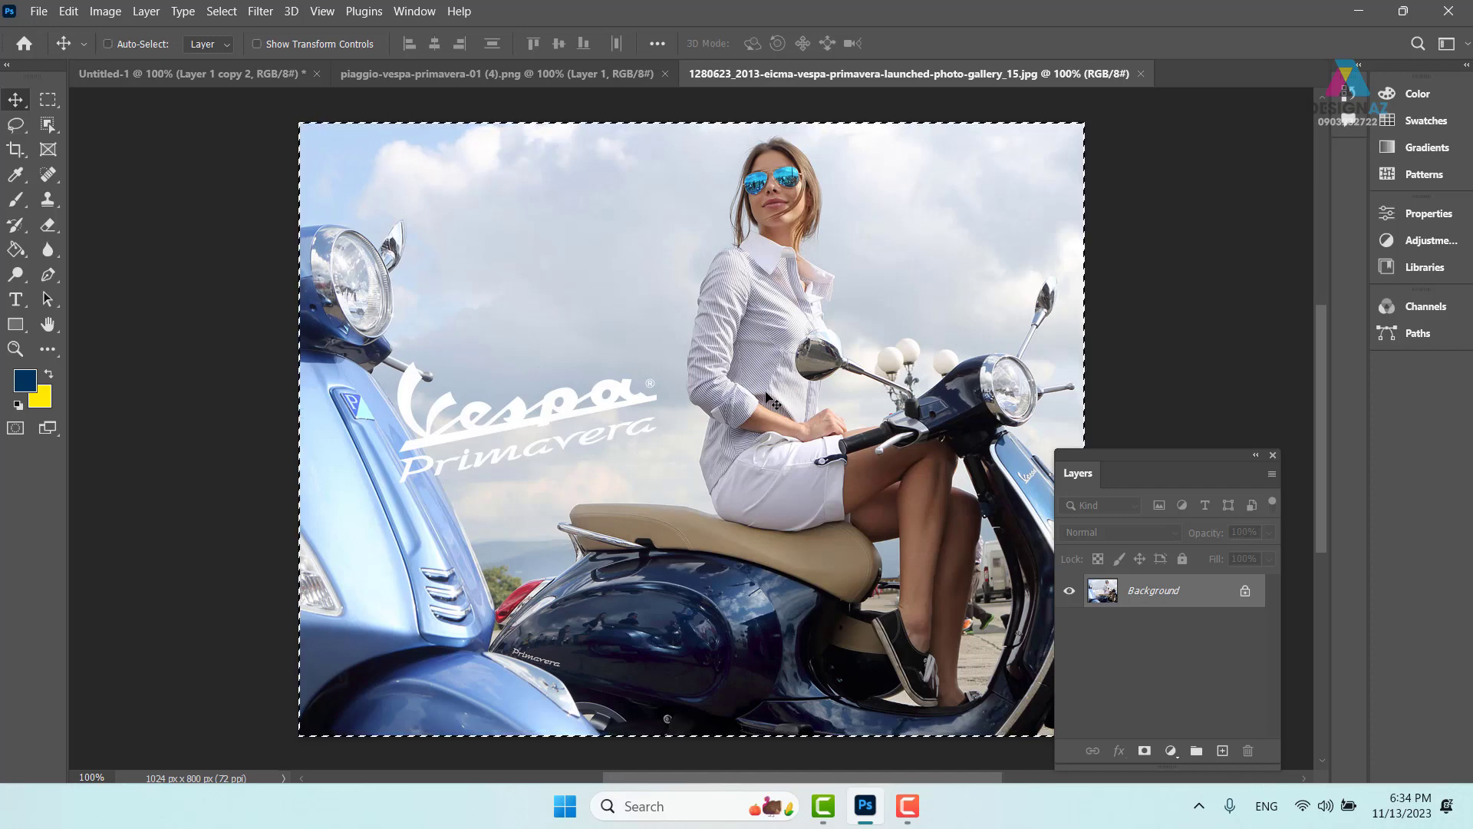
{"action": "key", "text": "ctrl"}
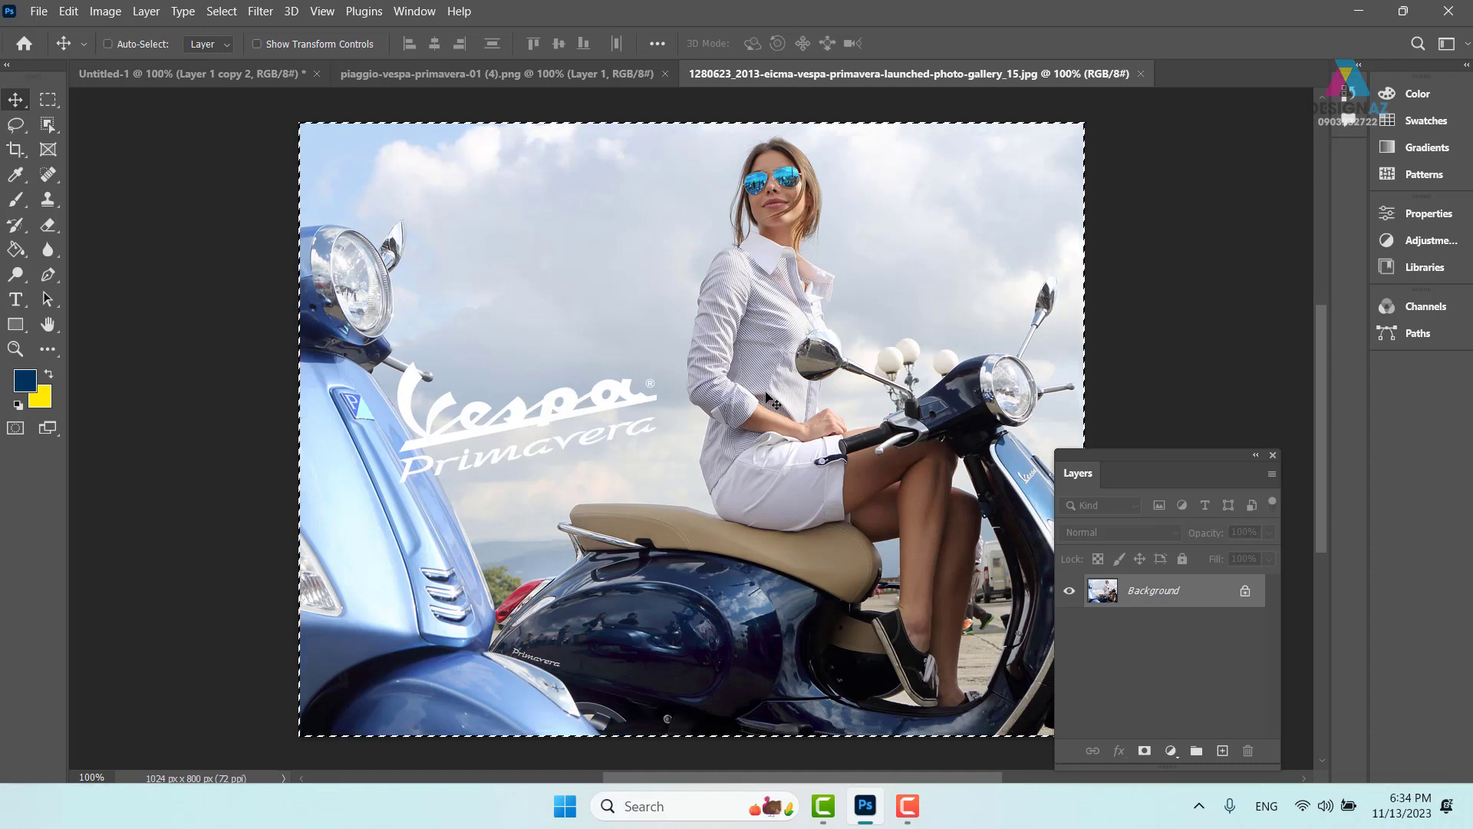
{"action": "left_click", "coordinate": [1141, 74]}
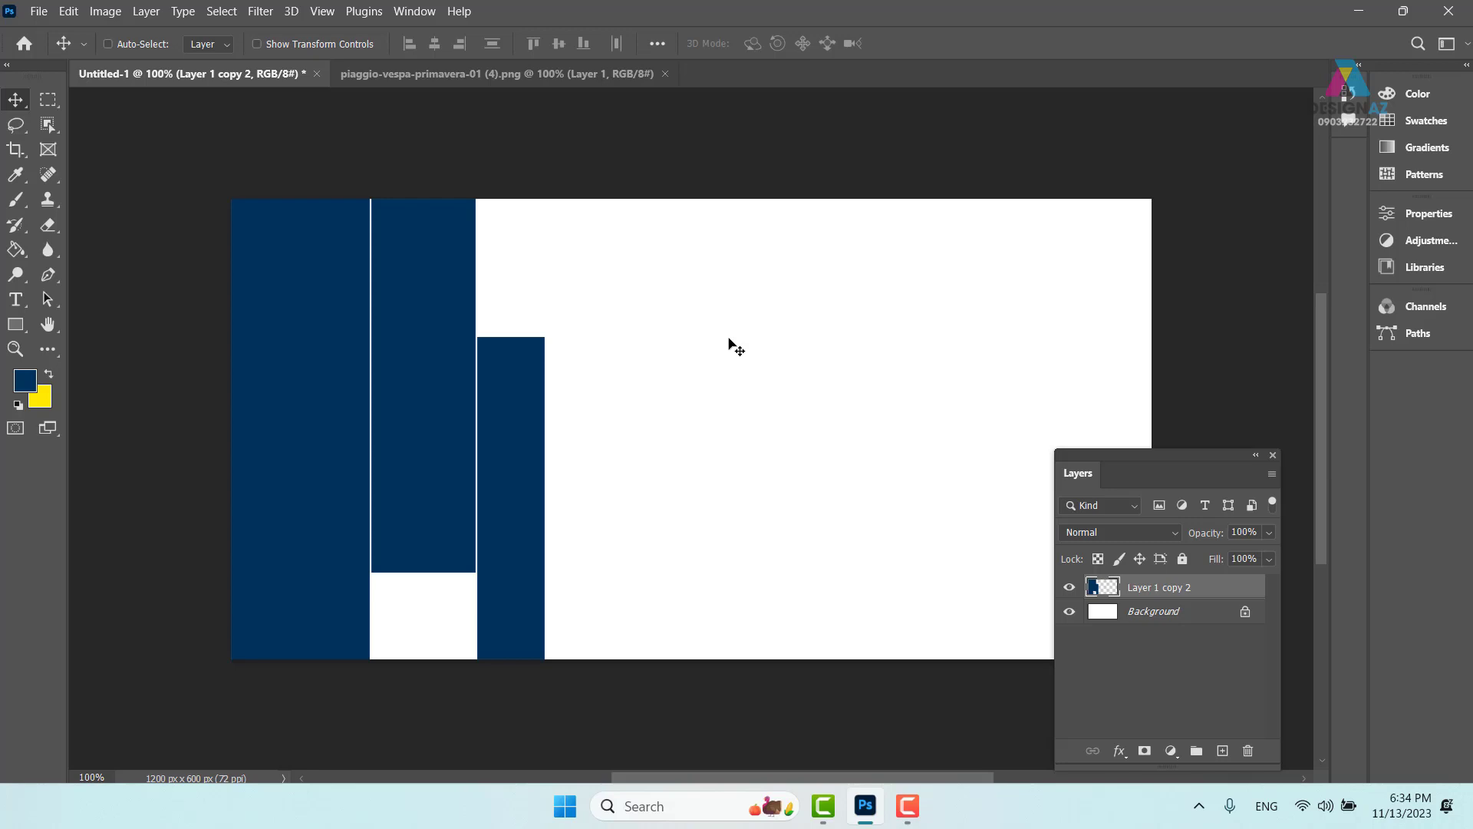
Make the strips layer, Layer 1 copy 2, active from the canvas layer menu.
{"action": "right_click", "coordinate": [420, 288]}
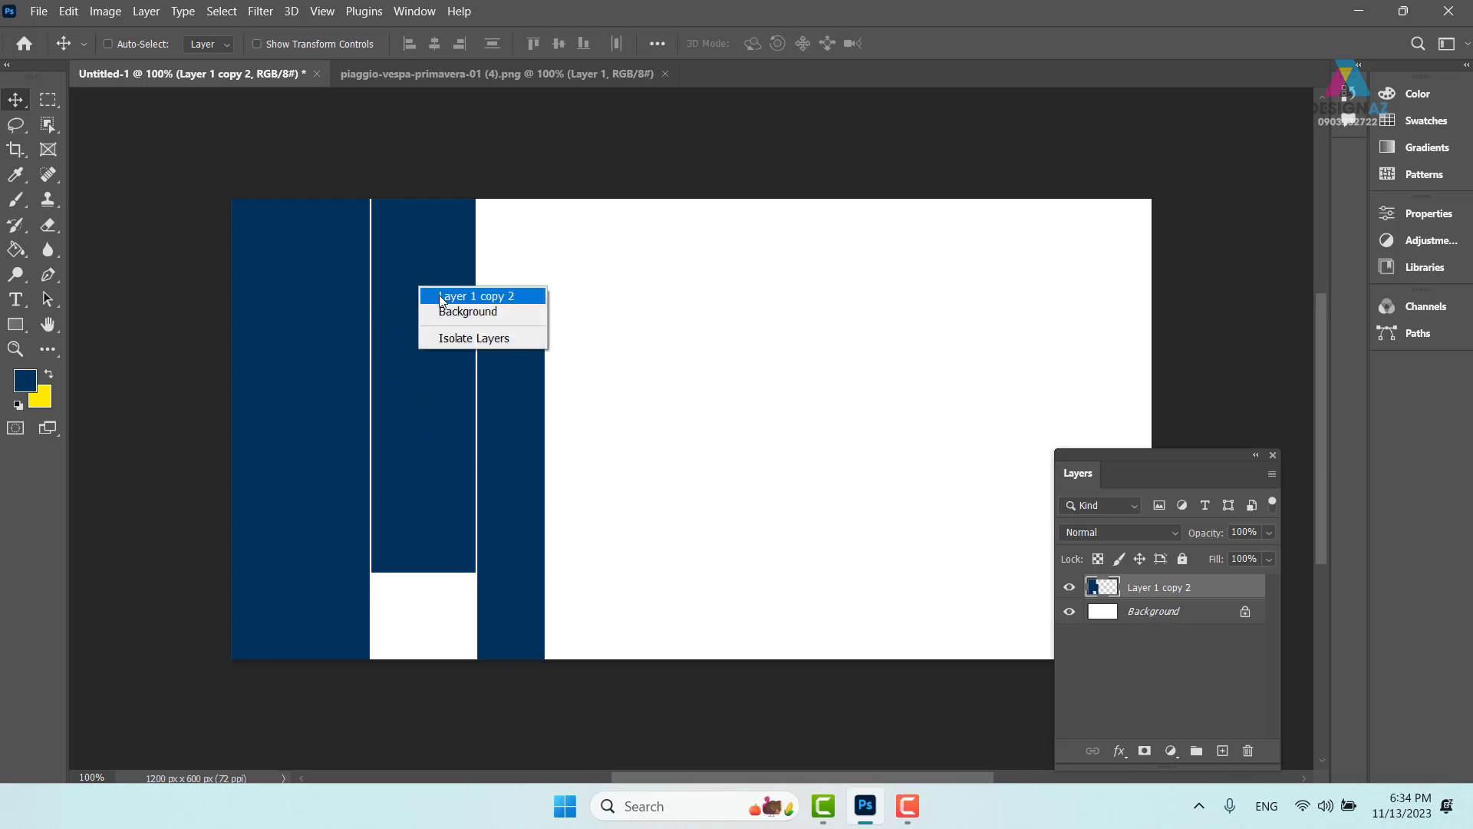
{"action": "left_click", "coordinate": [441, 297]}
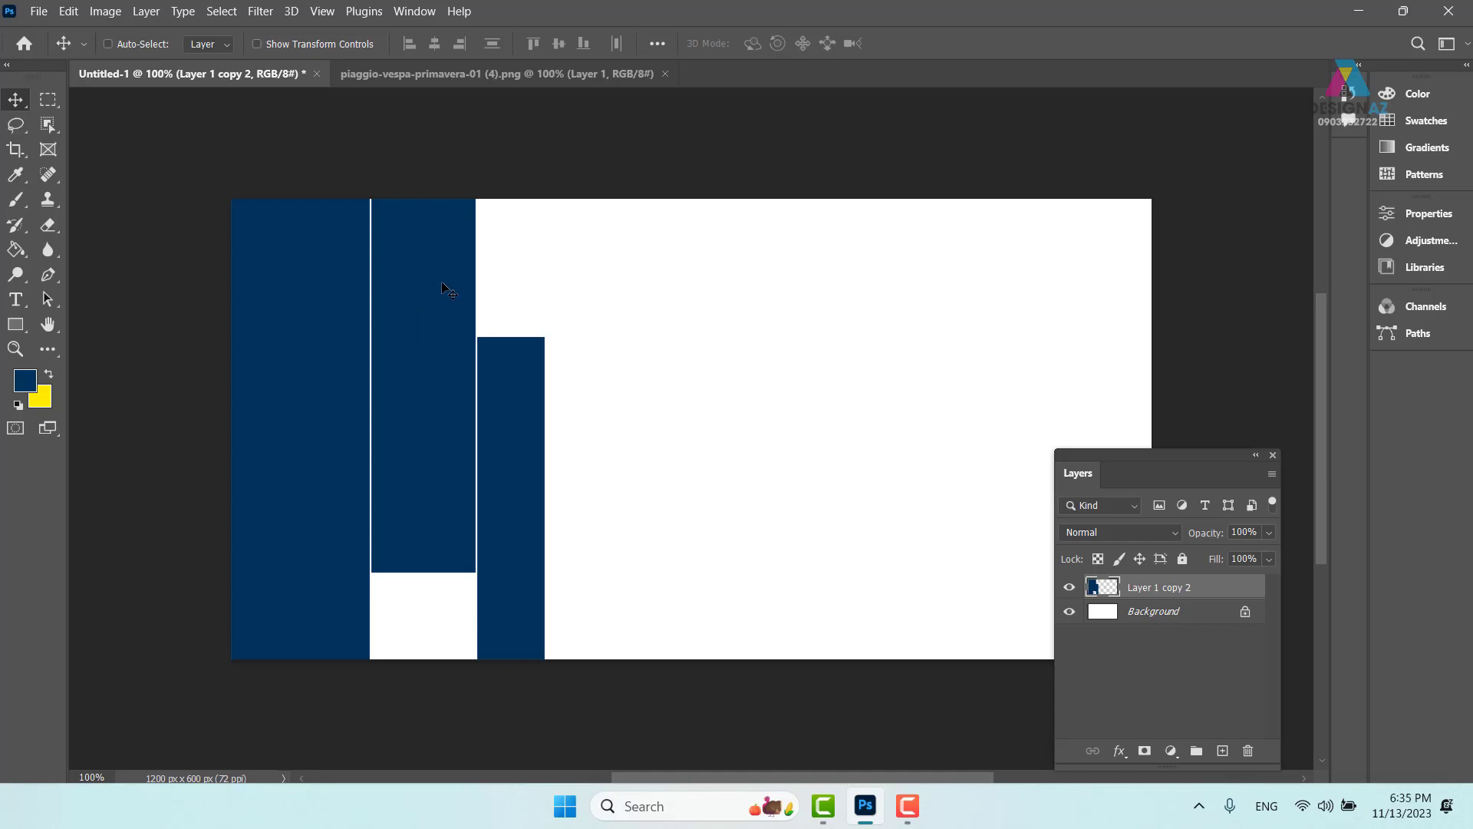
{"action": "right_click", "coordinate": [443, 288]}
{"action": "left_click", "coordinate": [457, 293]}
Paste the Vespa photo onto the banner's left side and clip it to the strips layer.
{"action": "key", "text": "ctrl+v"}
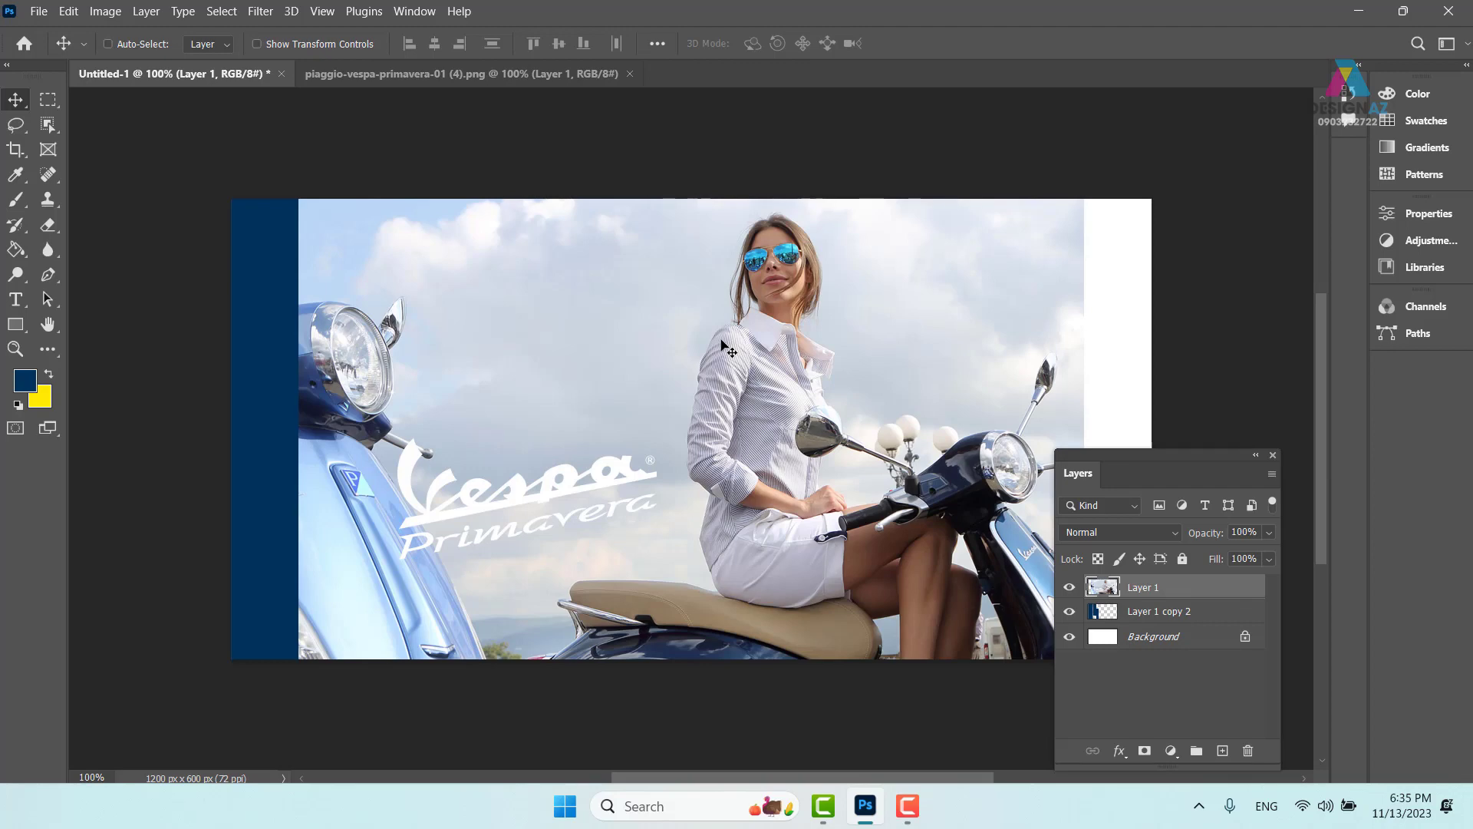
{"action": "left_click_drag", "start_coordinate": [812, 524], "coordinate": [412, 482]}
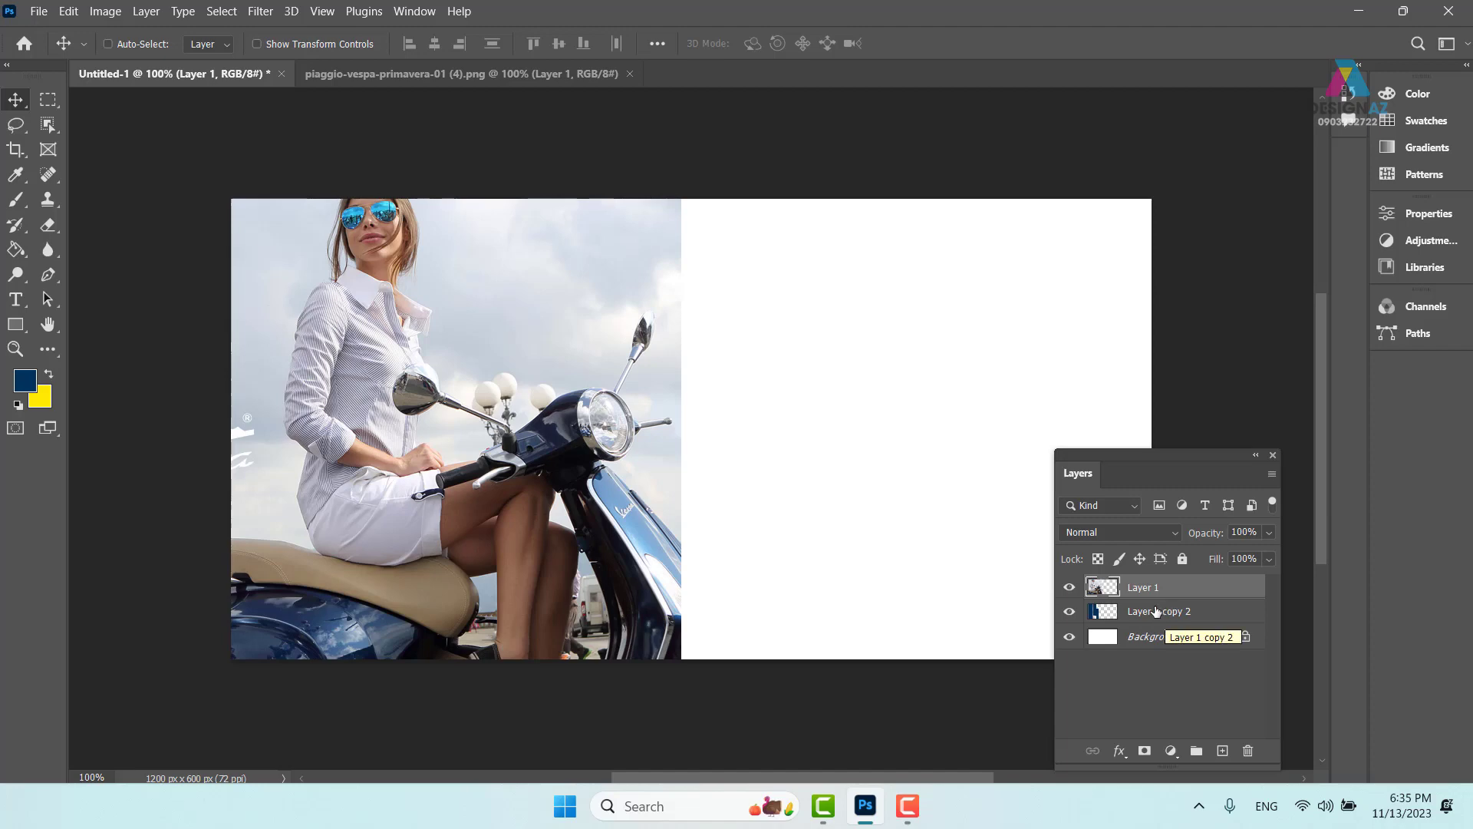
{"action": "left_click_drag", "start_coordinate": [1156, 610], "coordinate": [1111, 596]}
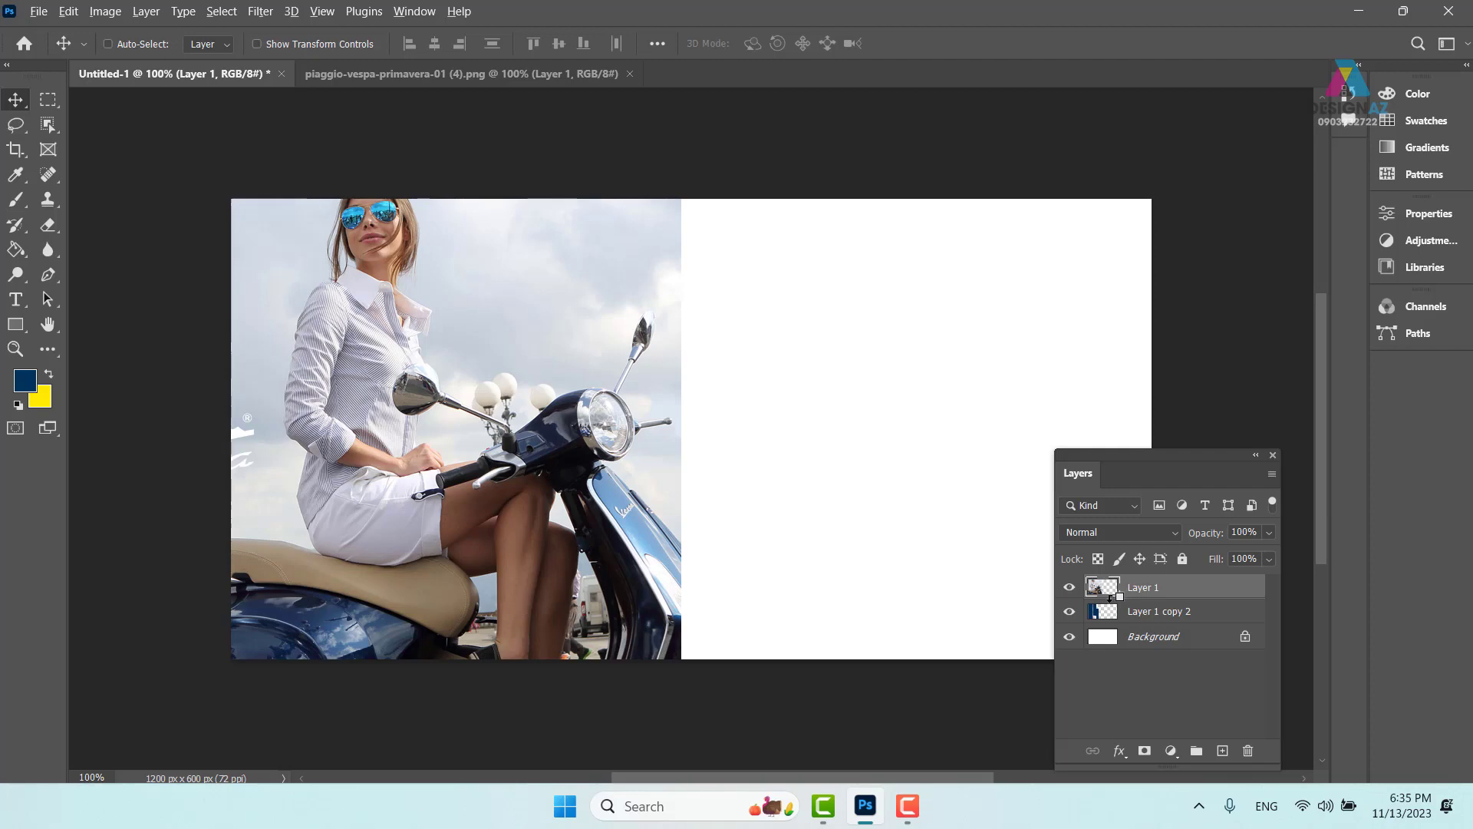
{"action": "left_click", "coordinate": [1110, 597], "text": "alt"}
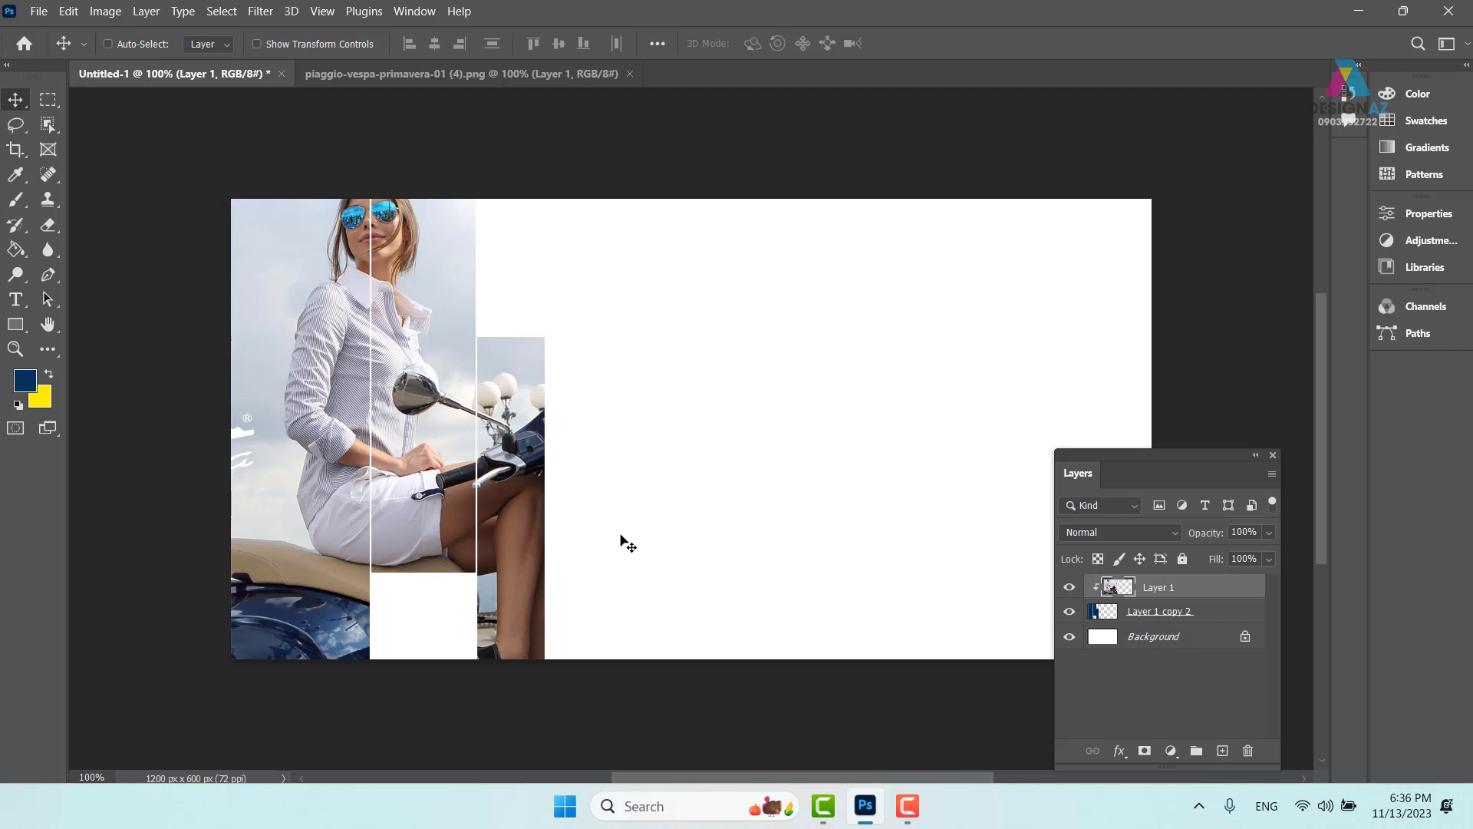
Delete the navy strips layer, Layer 1 copy 2.
{"action": "left_click", "coordinate": [1172, 593]}
{"action": "left_click", "coordinate": [1194, 612]}
{"action": "key", "text": "Delete"}
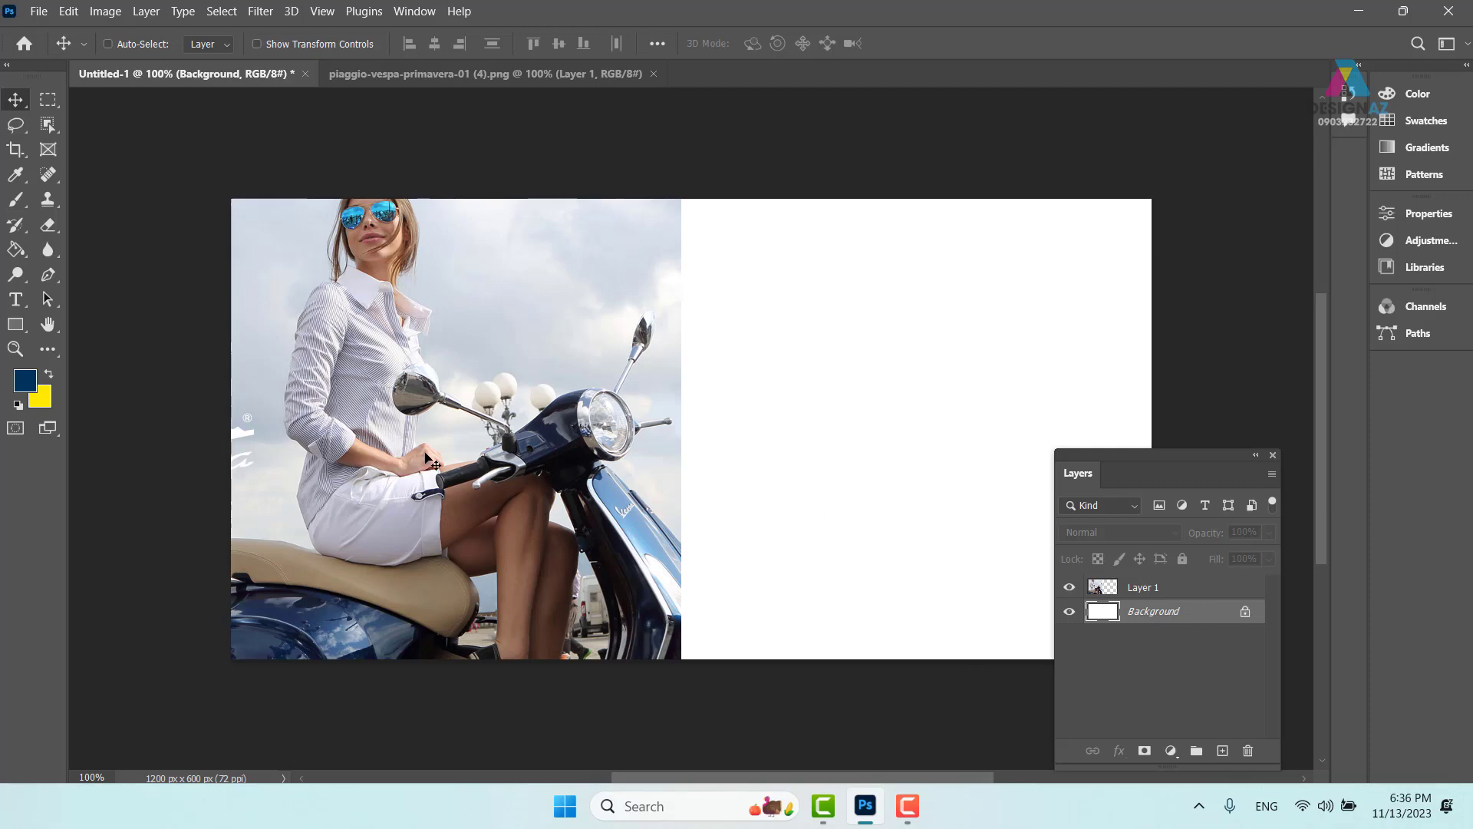
Fill a narrow navy strip at the banner's left edge on new Layer 2 above the photo.
{"action": "left_click", "coordinate": [50, 102]}
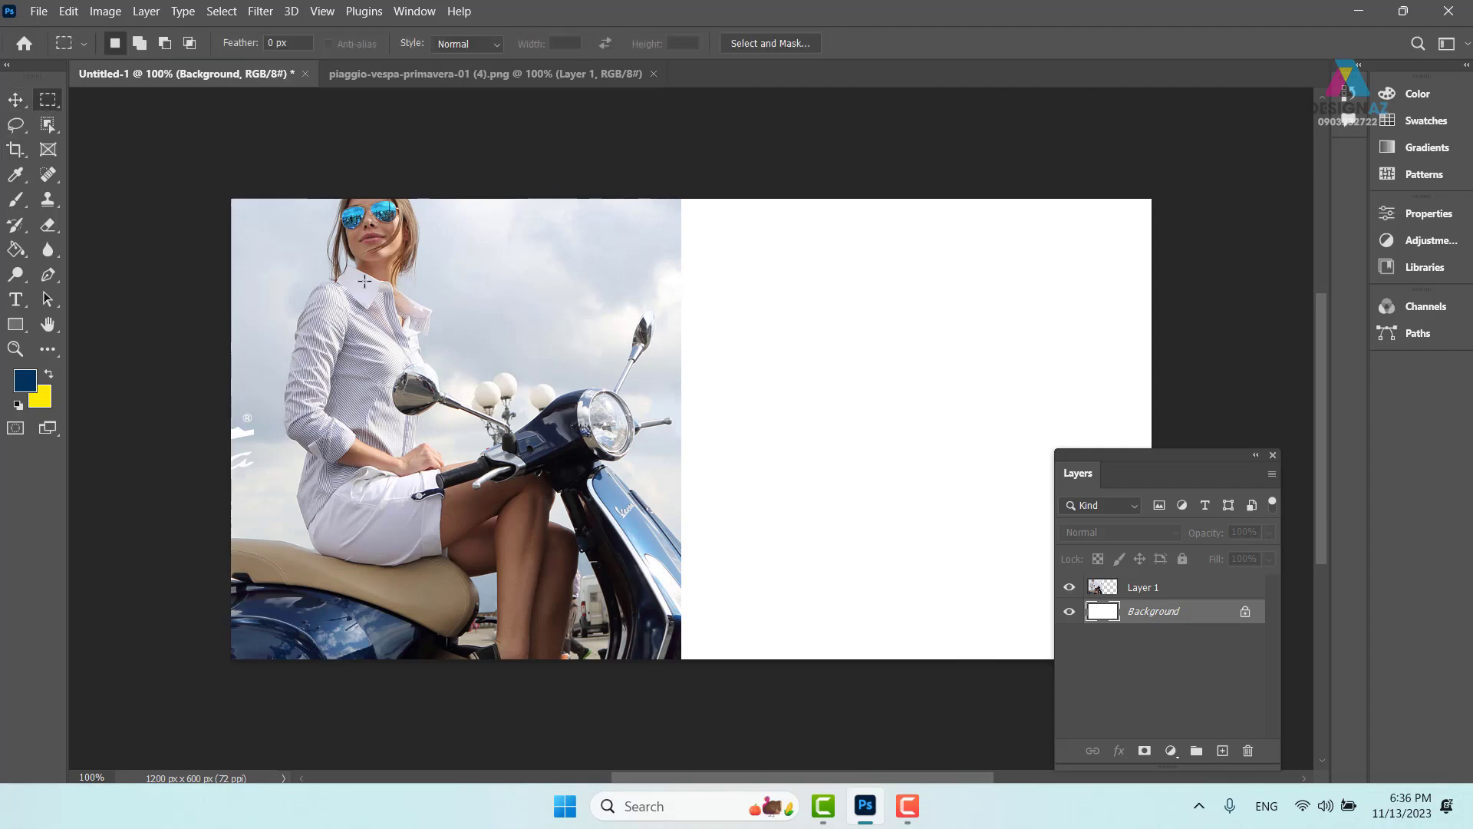
{"action": "left_click_drag", "start_coordinate": [232, 199], "coordinate": [318, 608]}
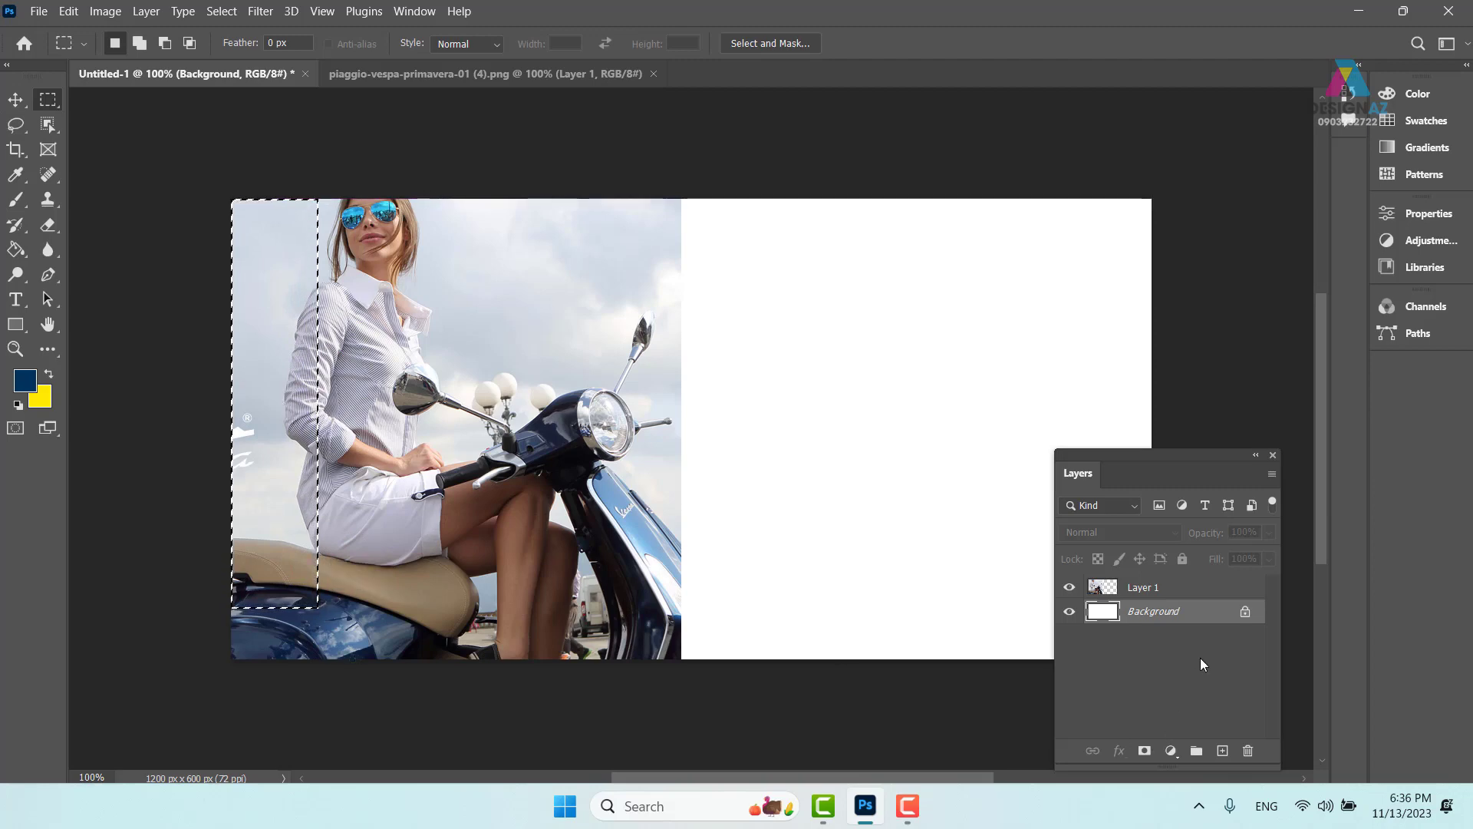
{"action": "left_click", "coordinate": [1222, 751]}
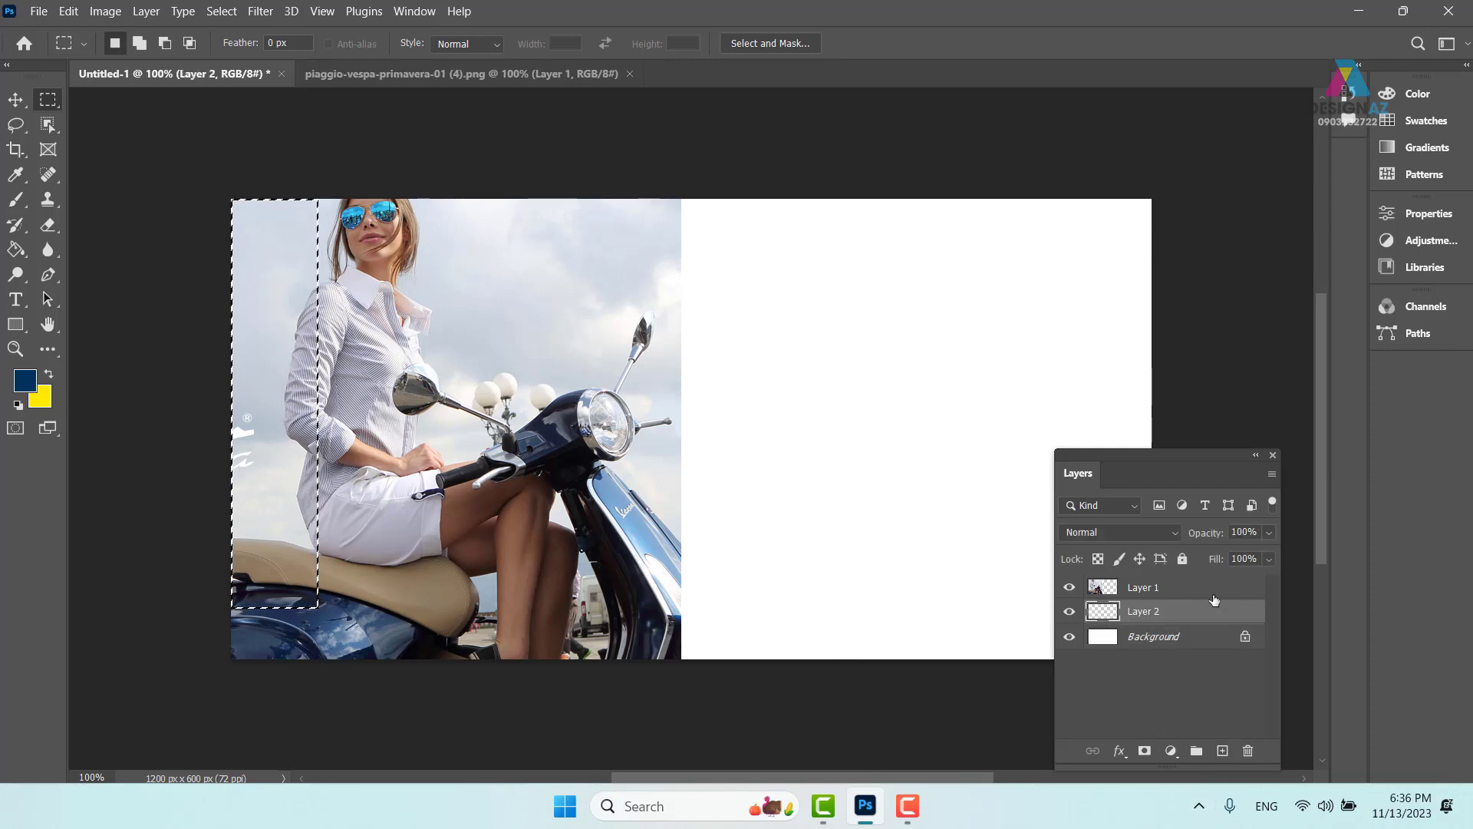
{"action": "left_click_drag", "start_coordinate": [1213, 612], "coordinate": [1203, 583]}
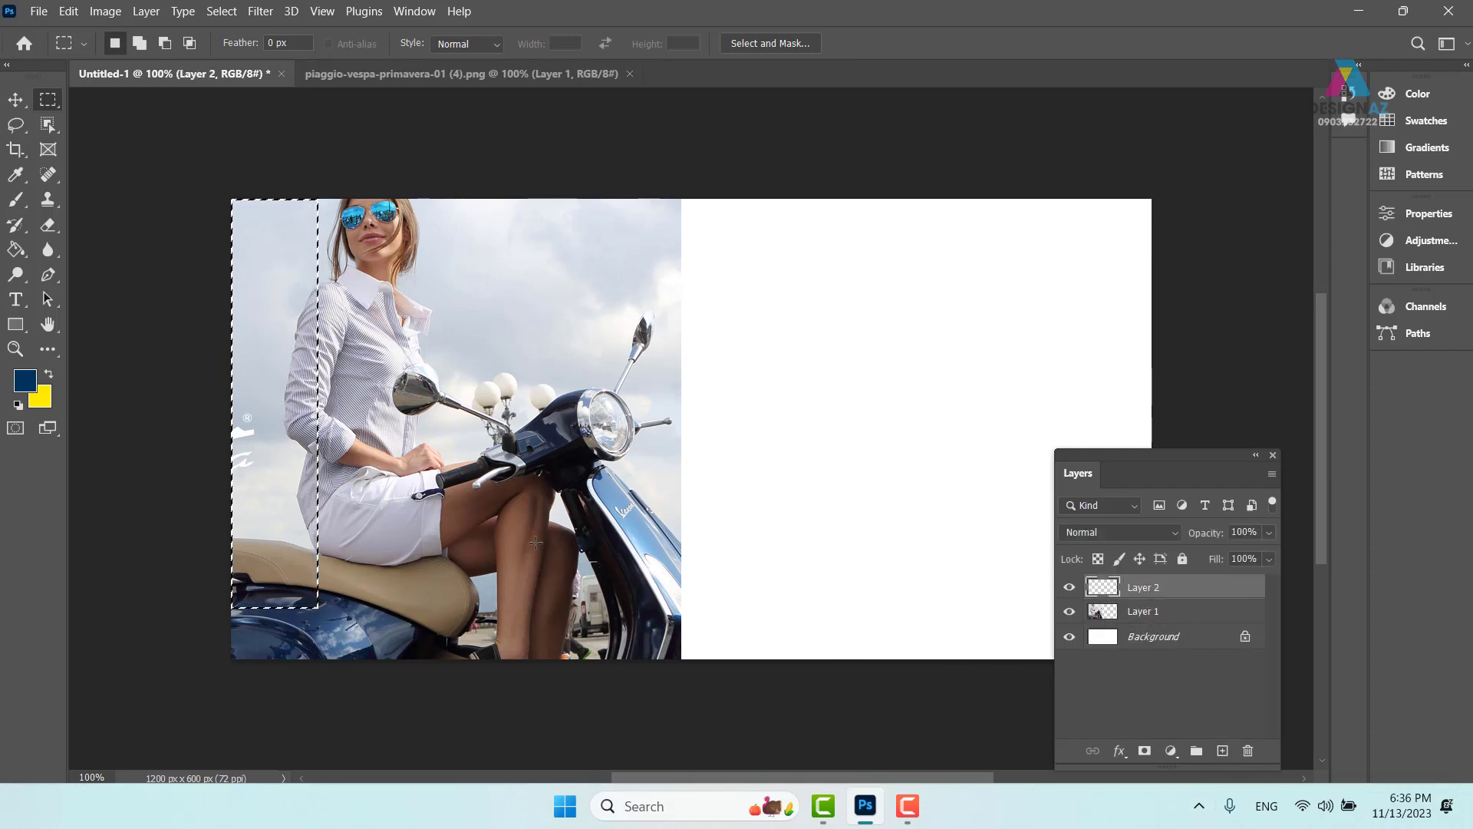
{"action": "key", "text": "alt+BackSpace"}
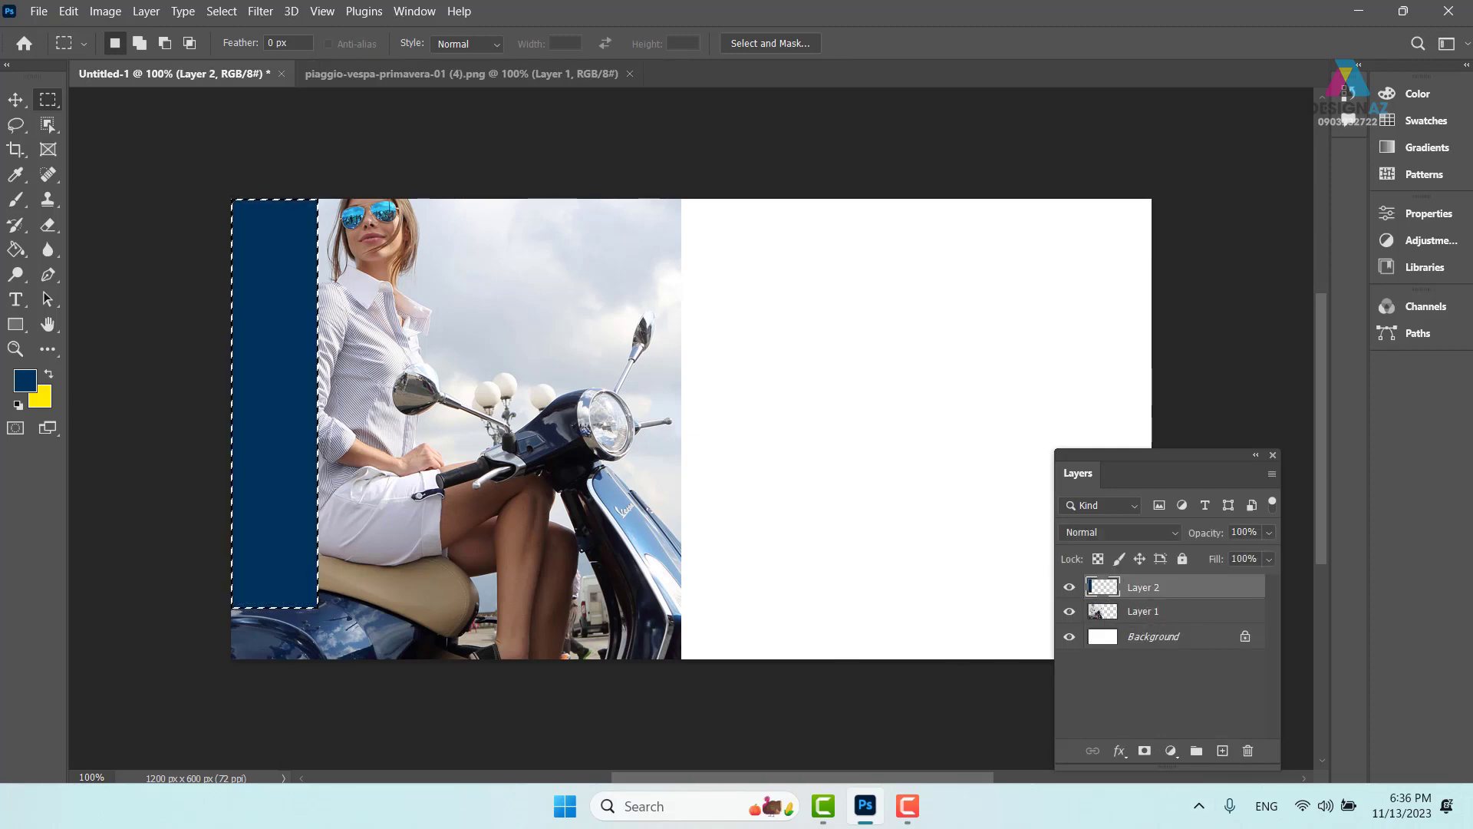
{"action": "key", "text": "v"}
{"action": "key", "text": "ctrl+d"}
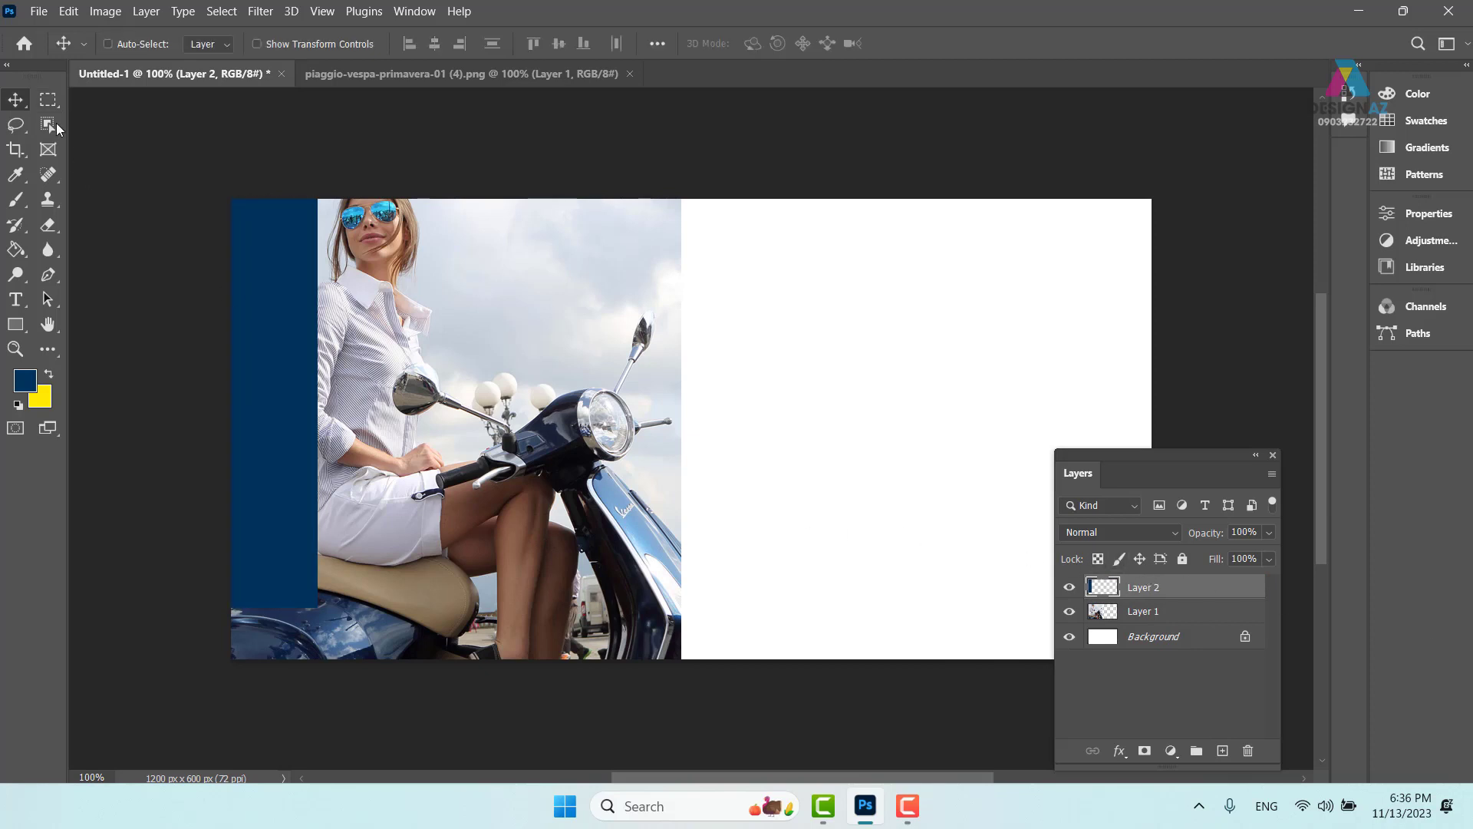
Fill a full-height navy strip over the woman on new Layer 3 and nudge it left.
{"action": "left_click", "coordinate": [47, 99]}
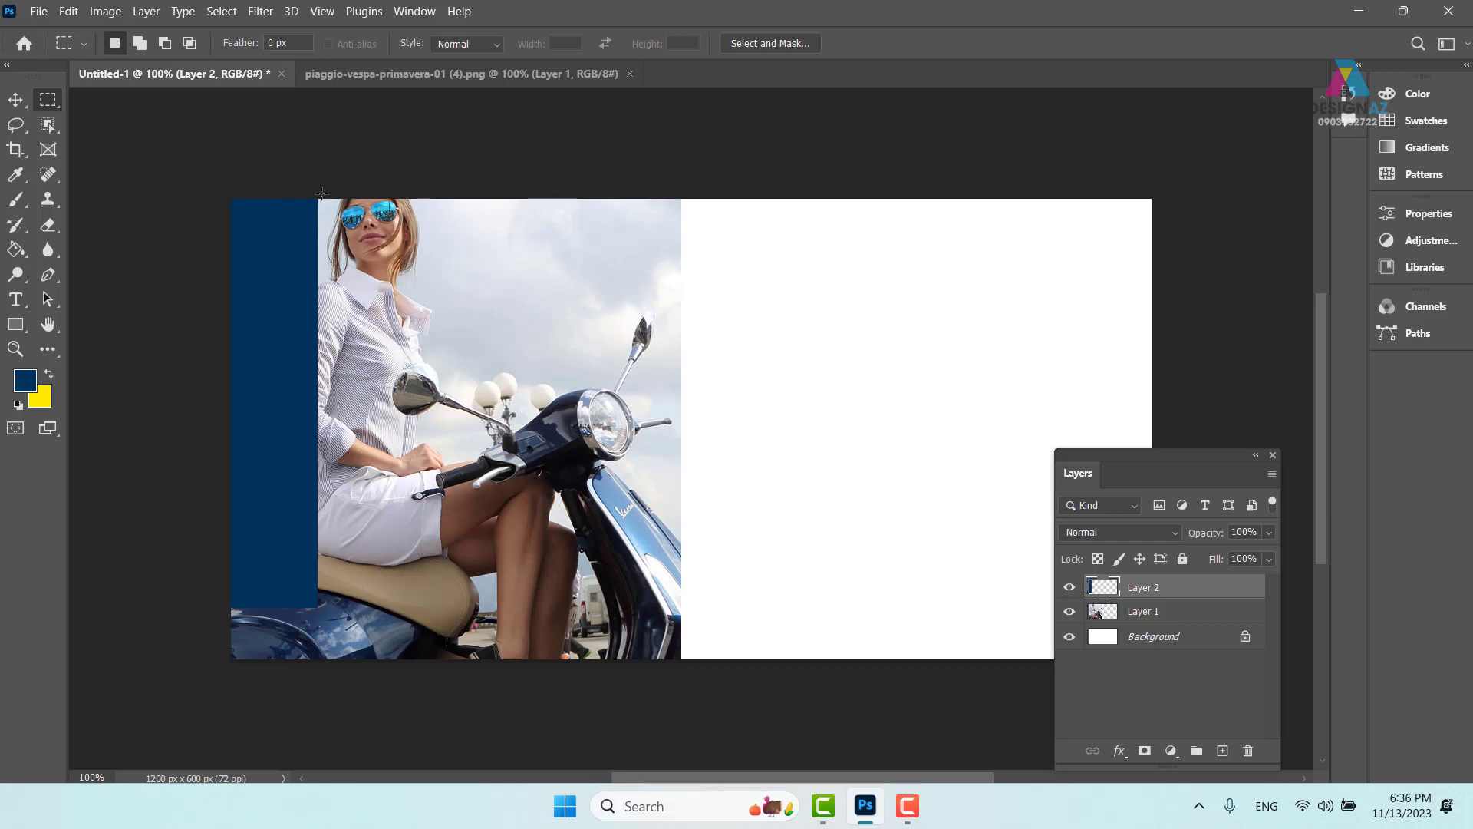
{"action": "left_click_drag", "start_coordinate": [323, 193], "coordinate": [443, 669]}
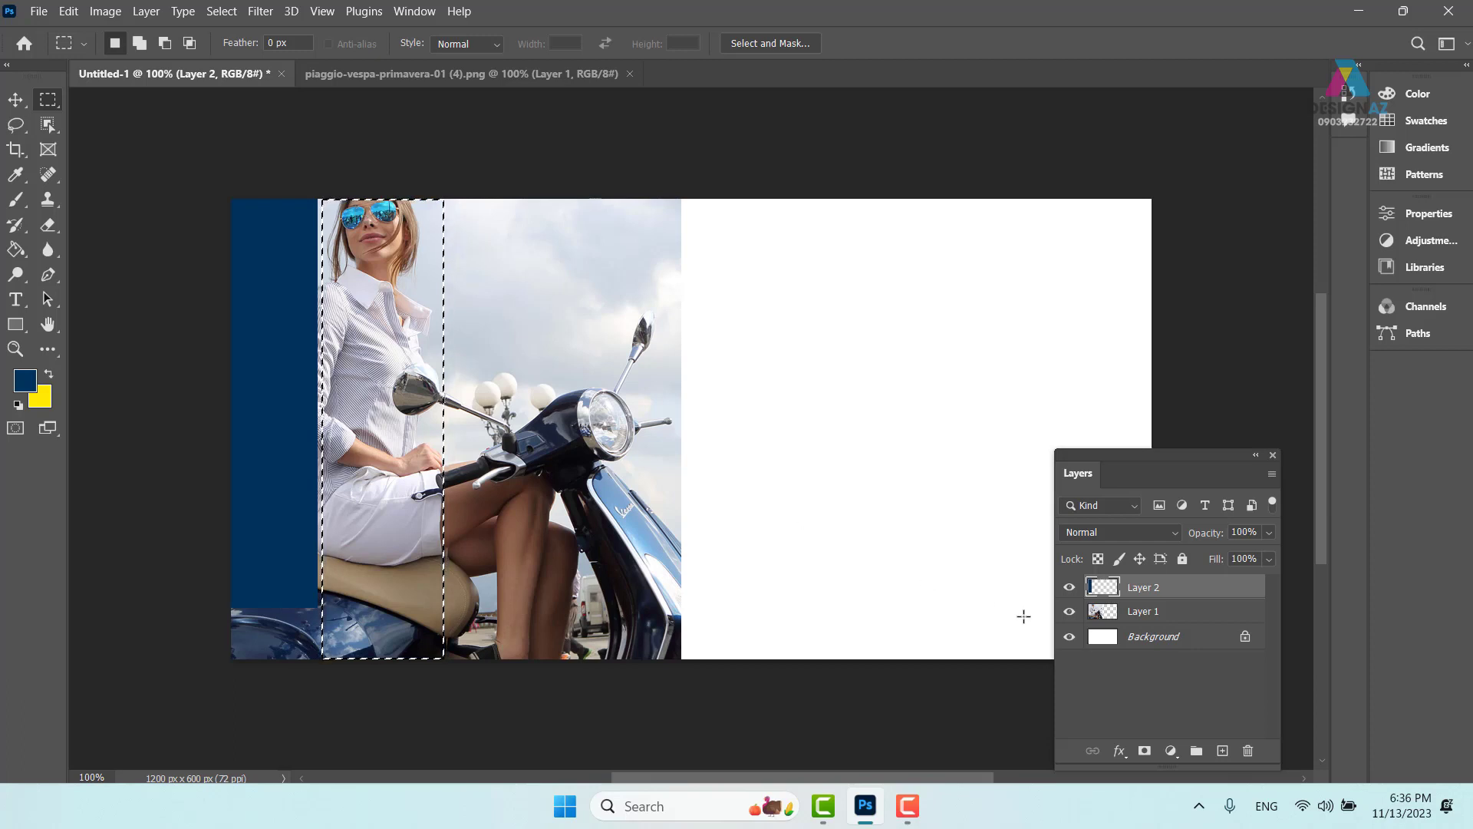
{"action": "left_click", "coordinate": [1224, 752]}
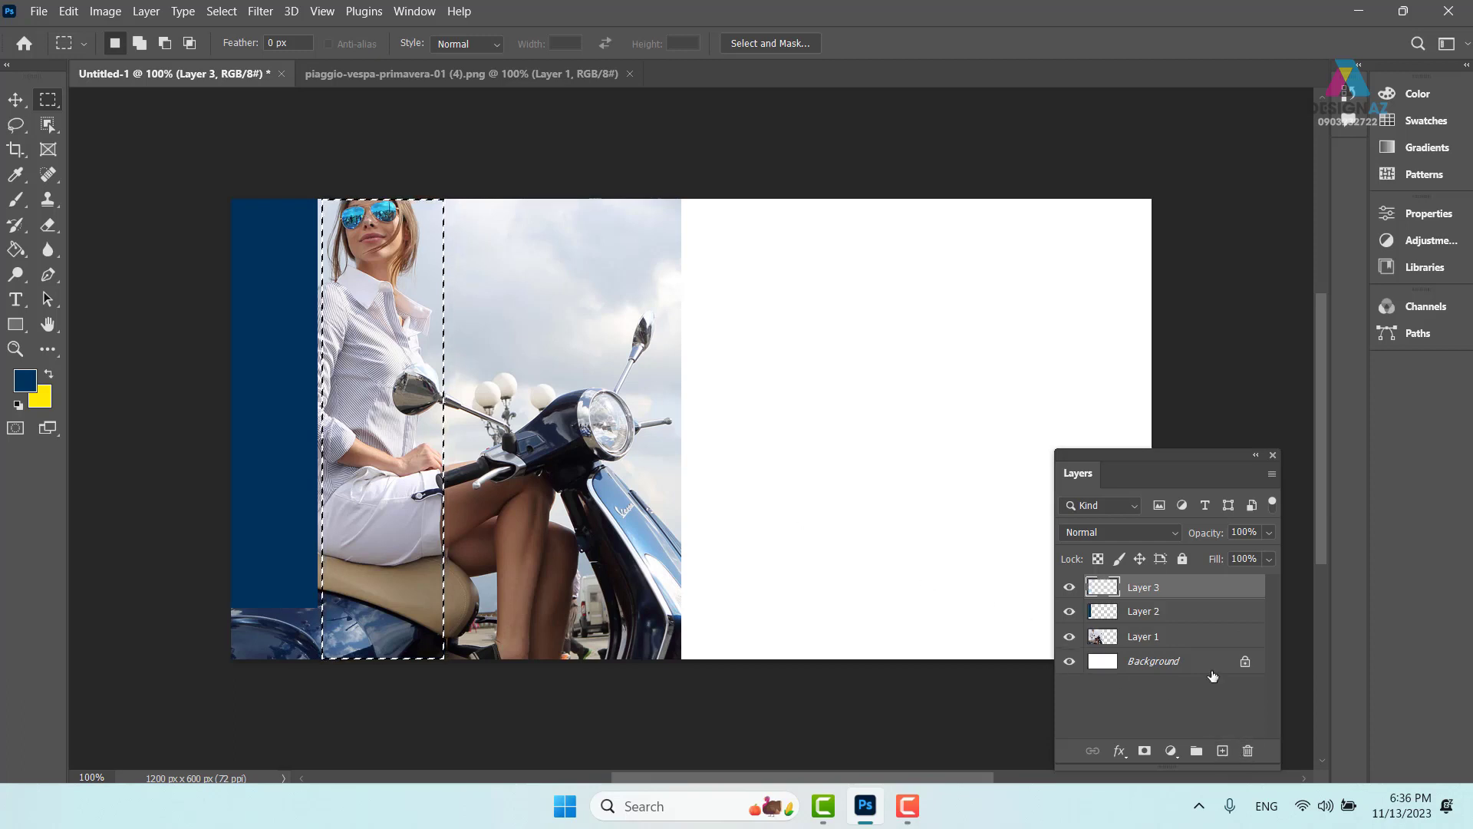
{"action": "key", "text": "alt+BackSpace"}
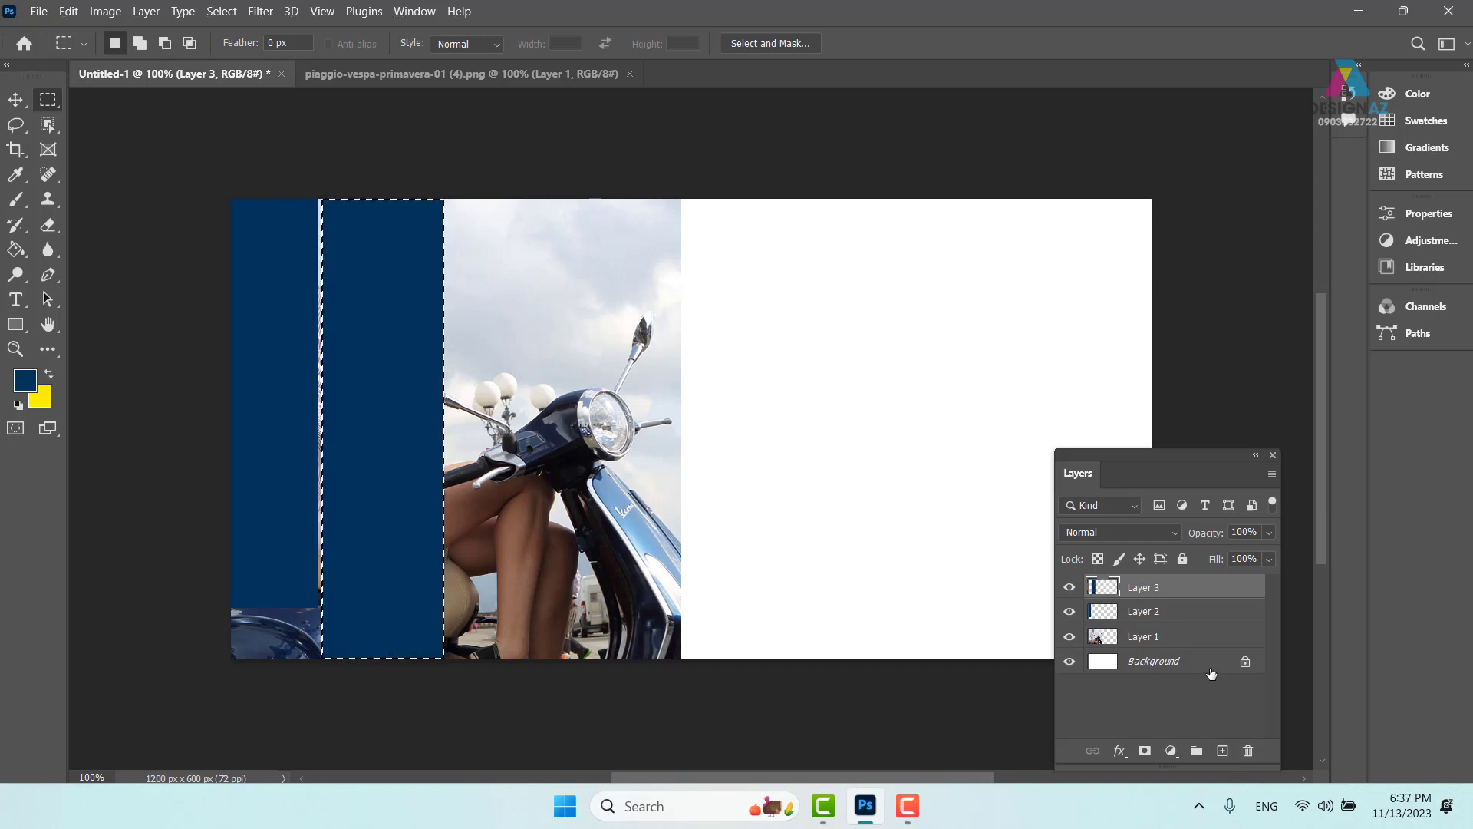
{"action": "key", "text": "ctrl+d"}
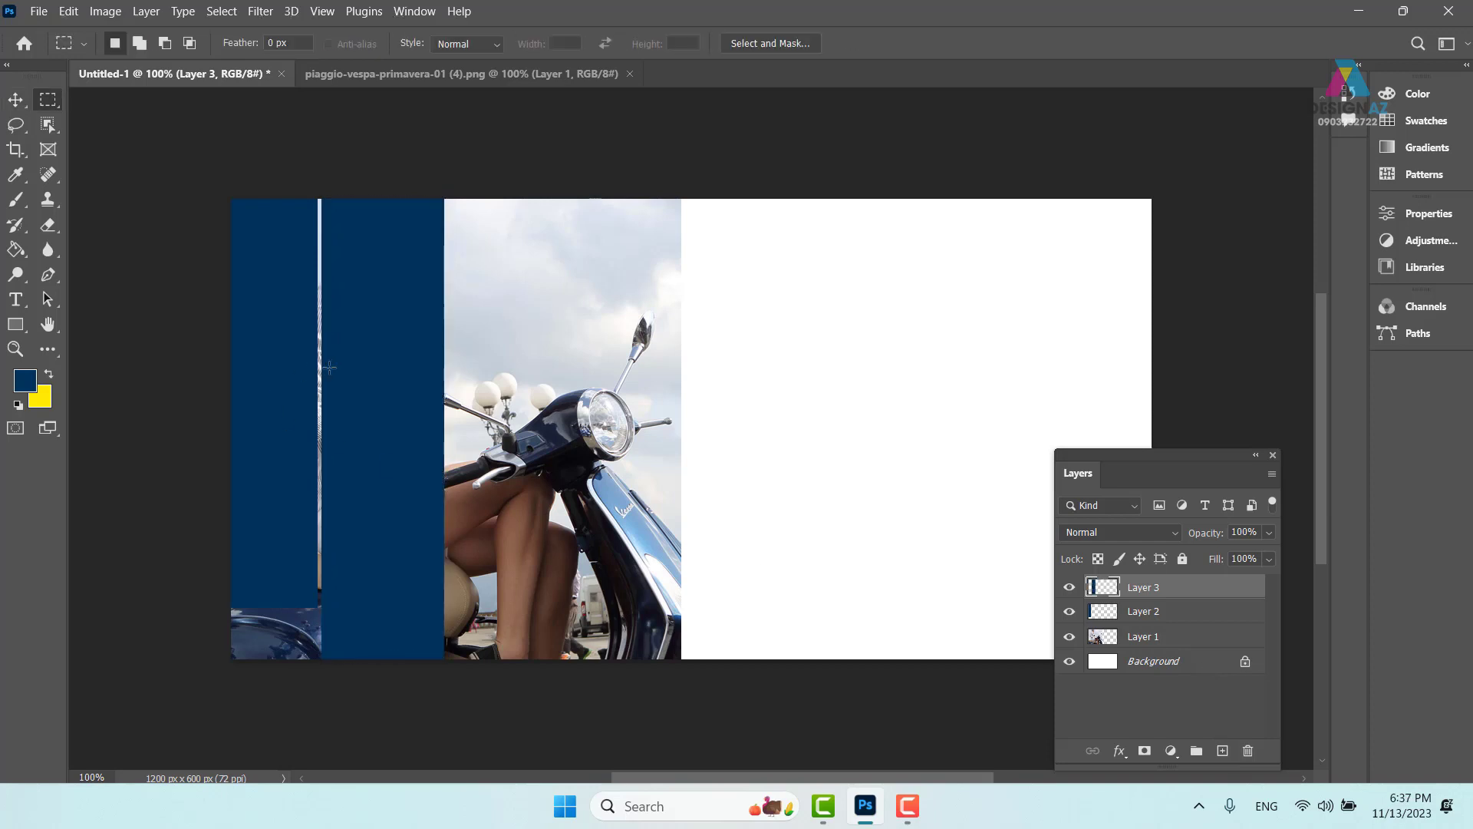
{"action": "key", "text": "v"}
{"action": "right_click", "coordinate": [364, 292]}
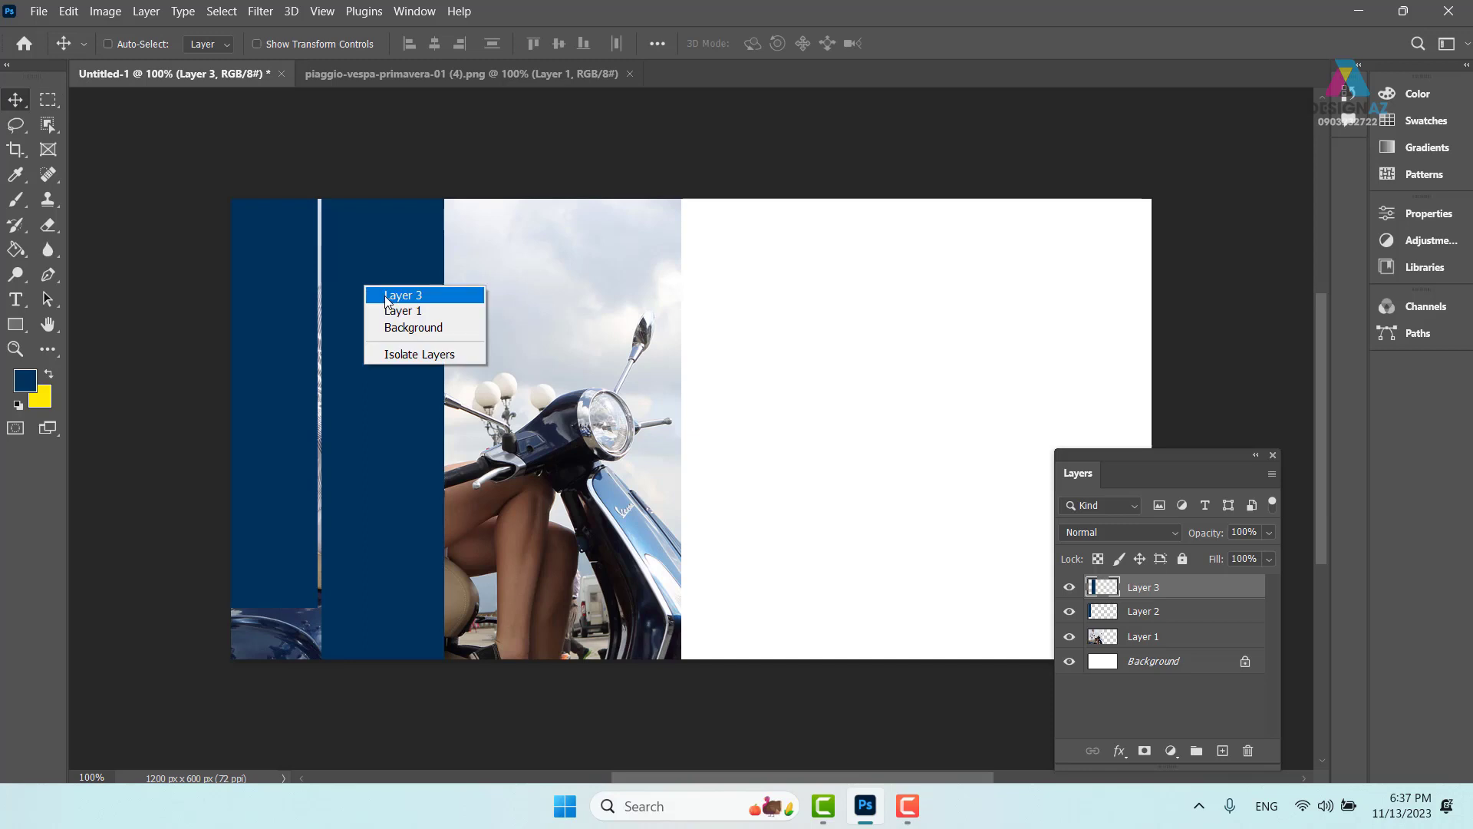
{"action": "left_click", "coordinate": [387, 293]}
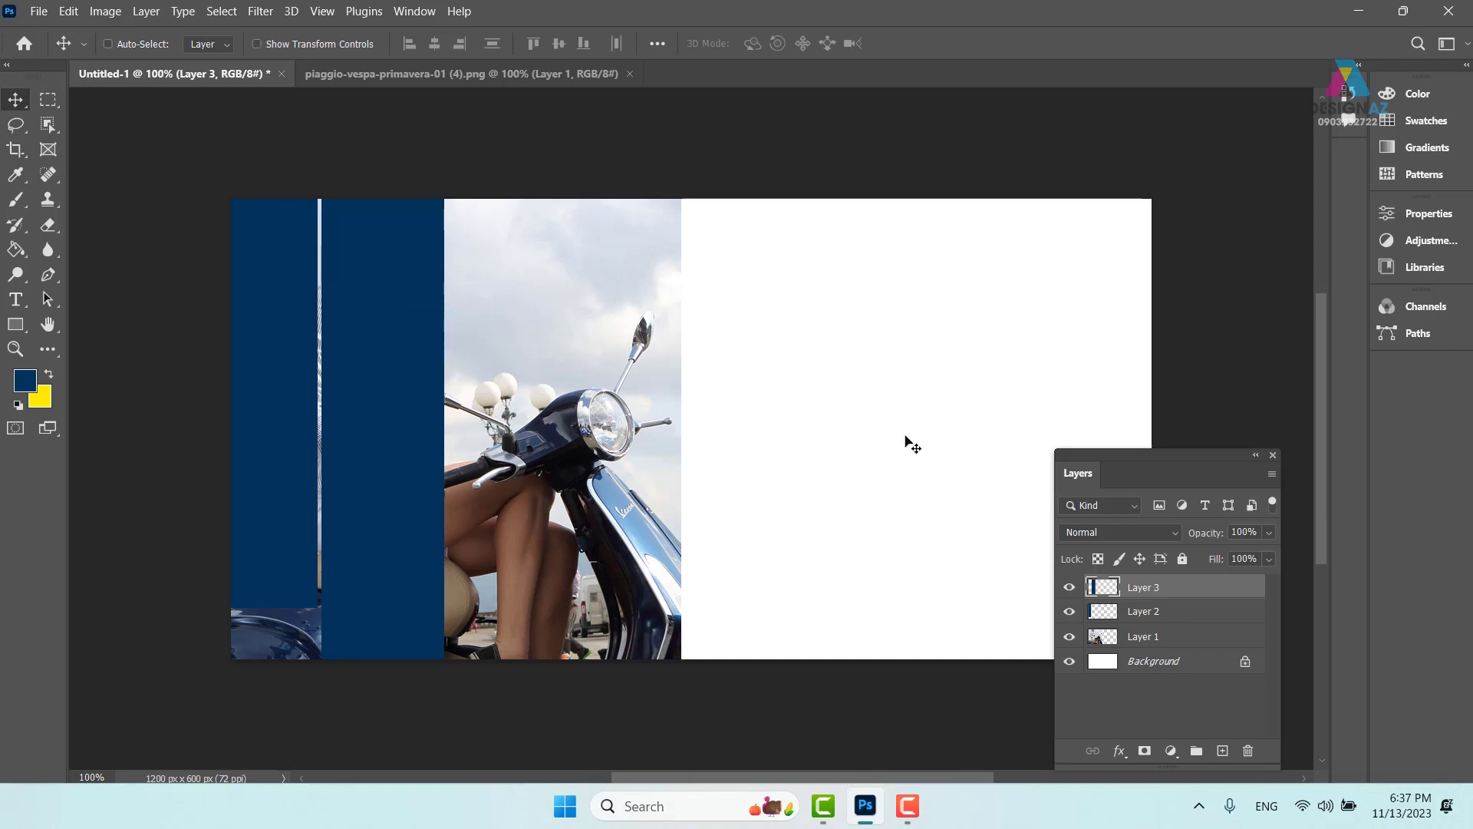
{"action": "key", "text": "Left"}
{"action": "key", "text": "Left"}
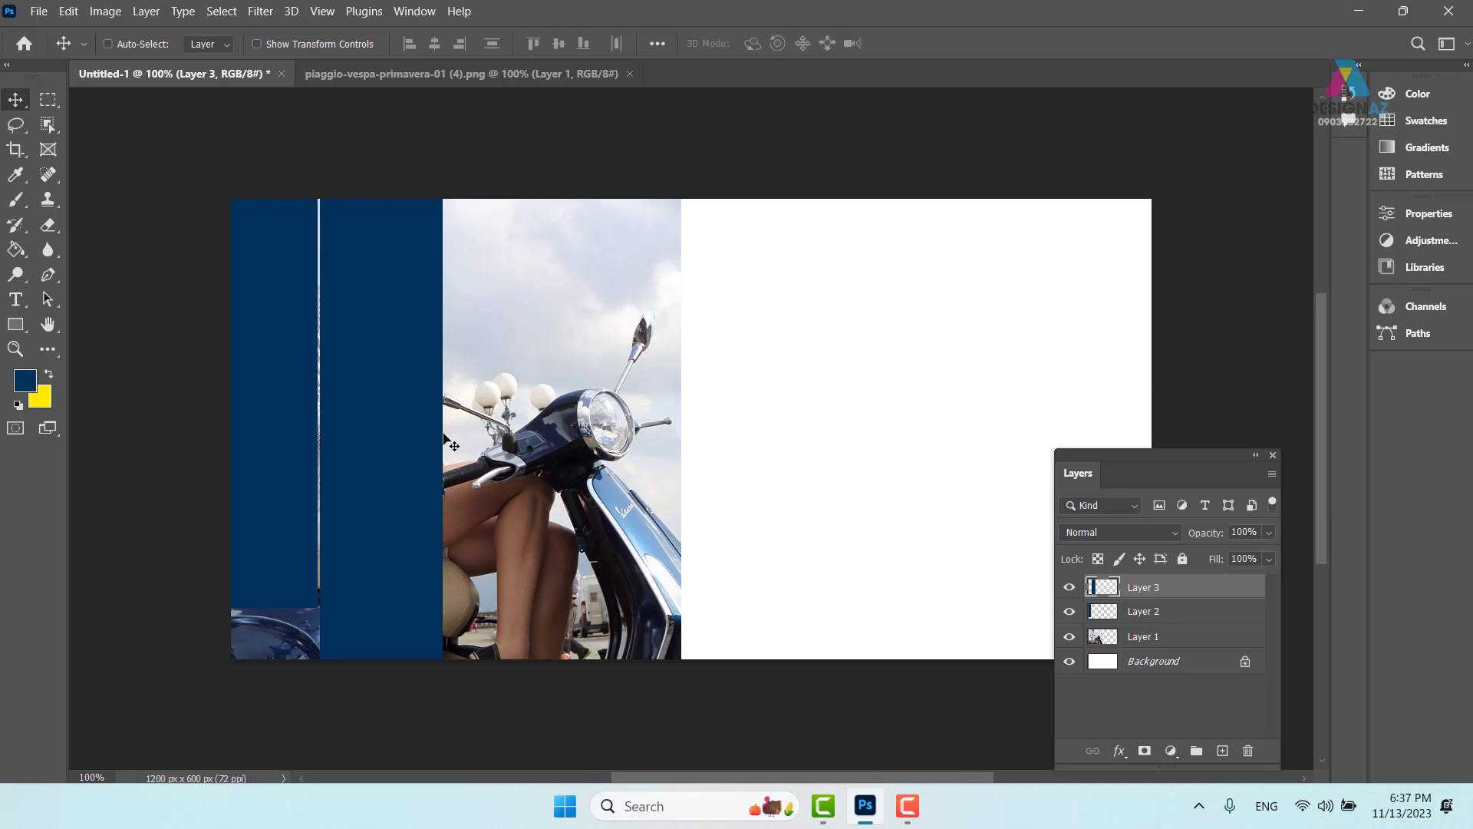
Fill a shorter, lower-starting navy strip on Layer 4, then marquee an area over the headlight.
{"action": "left_click", "coordinate": [47, 99]}
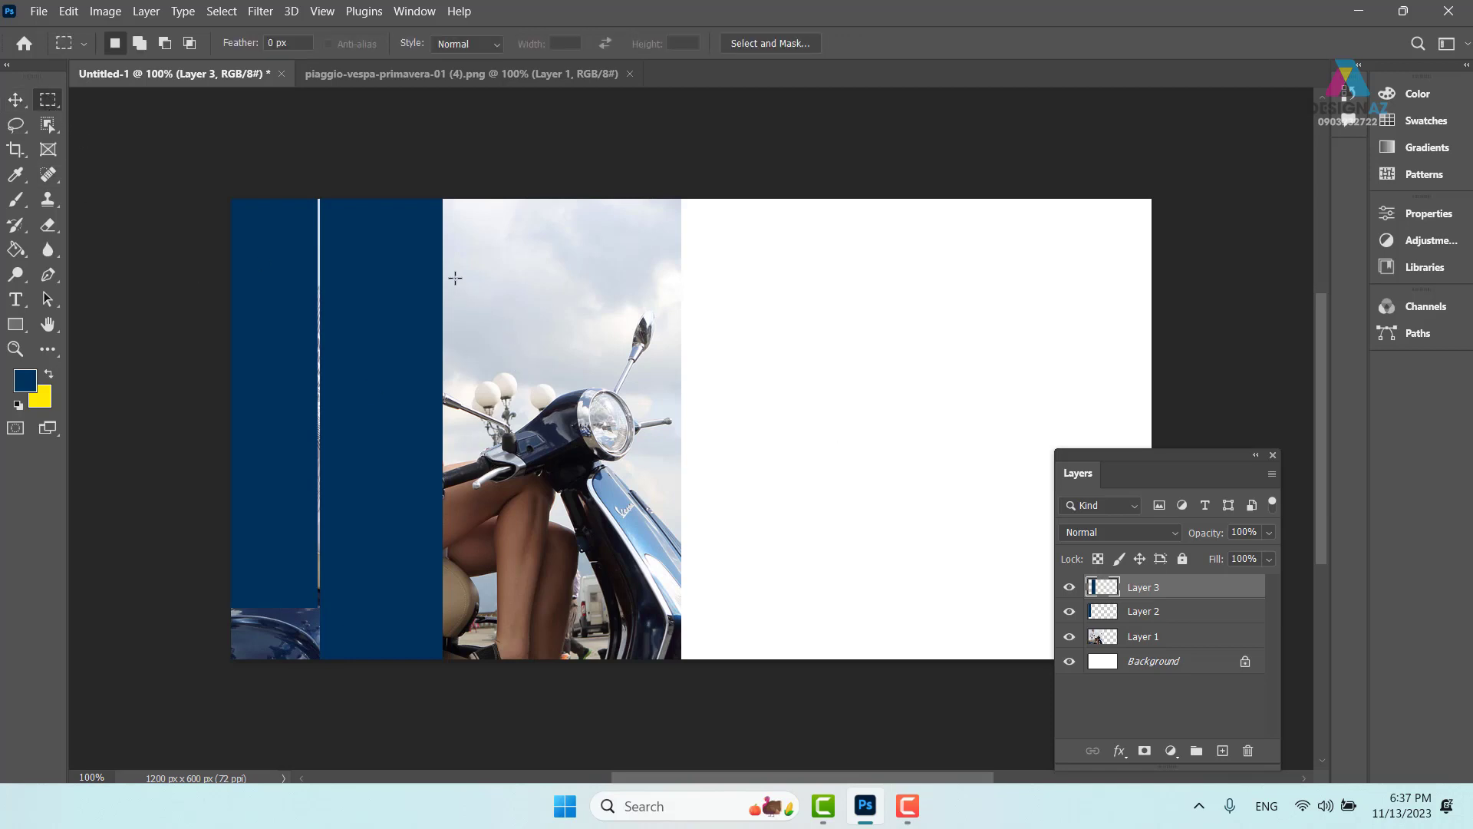
{"action": "left_click_drag", "start_coordinate": [445, 272], "coordinate": [537, 721]}
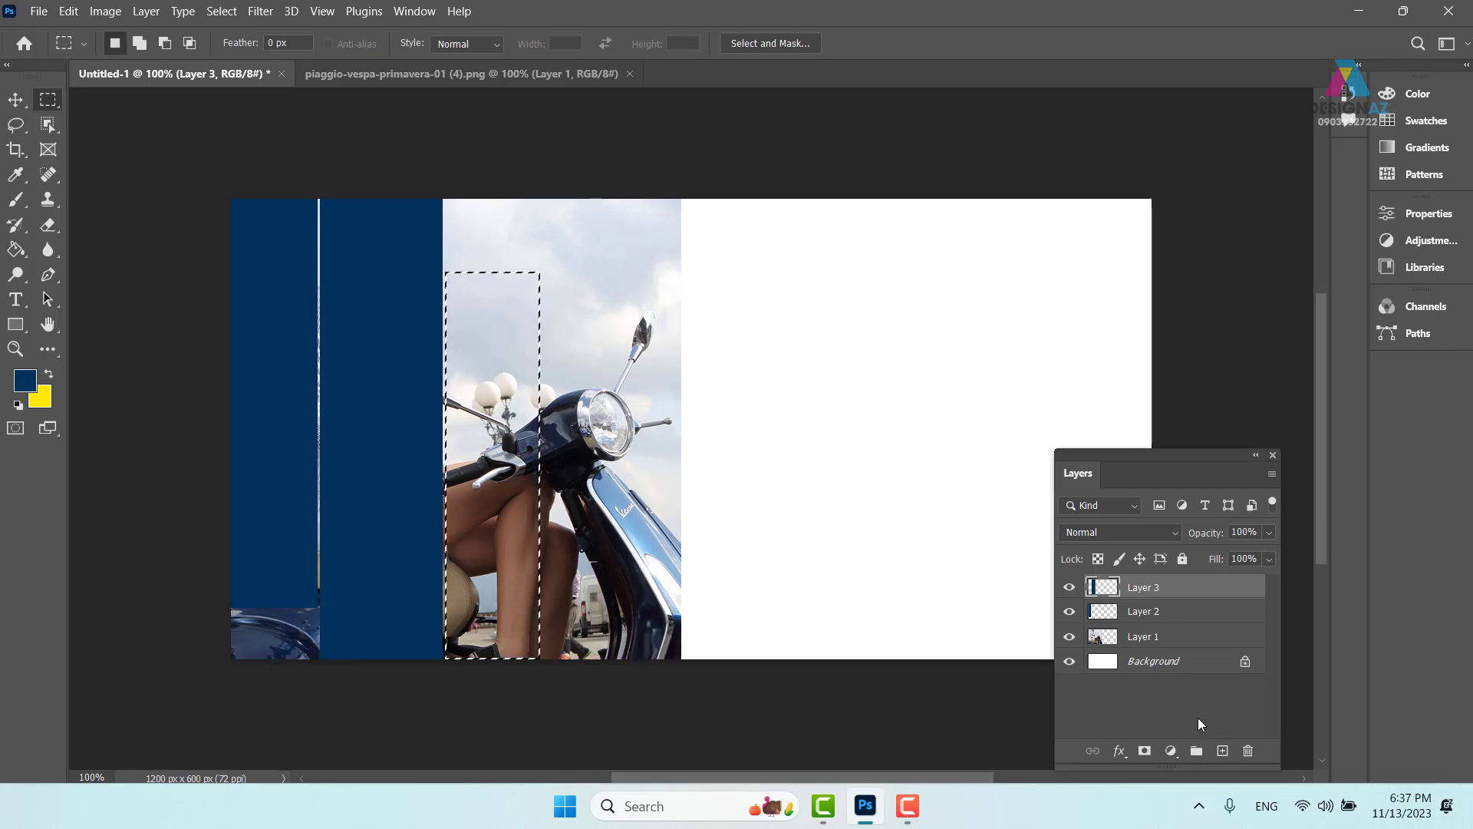
{"action": "left_click", "coordinate": [1222, 750]}
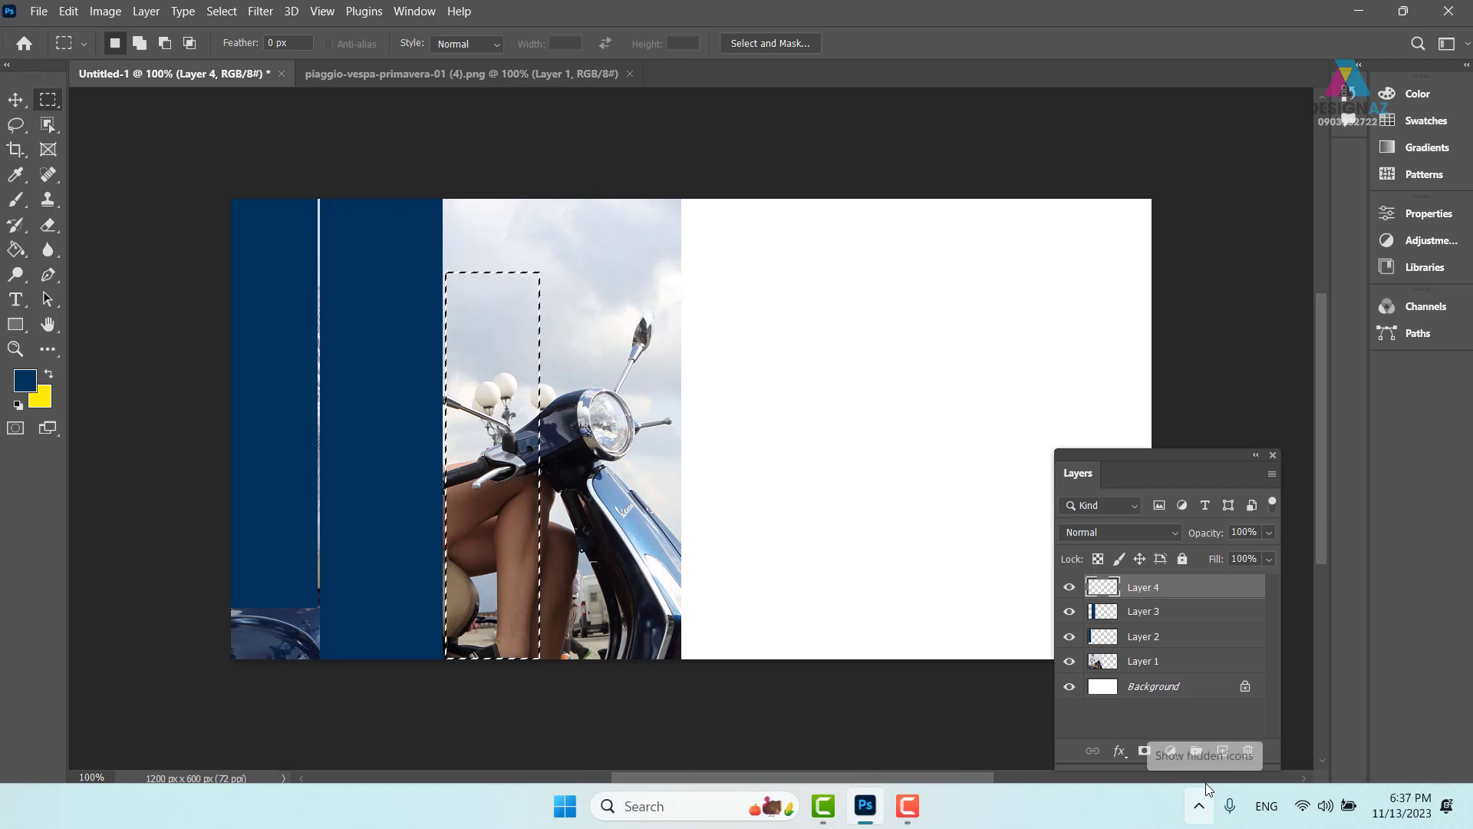
{"action": "key", "text": "alt+BackSpace"}
{"action": "key", "text": "ctrl+d"}
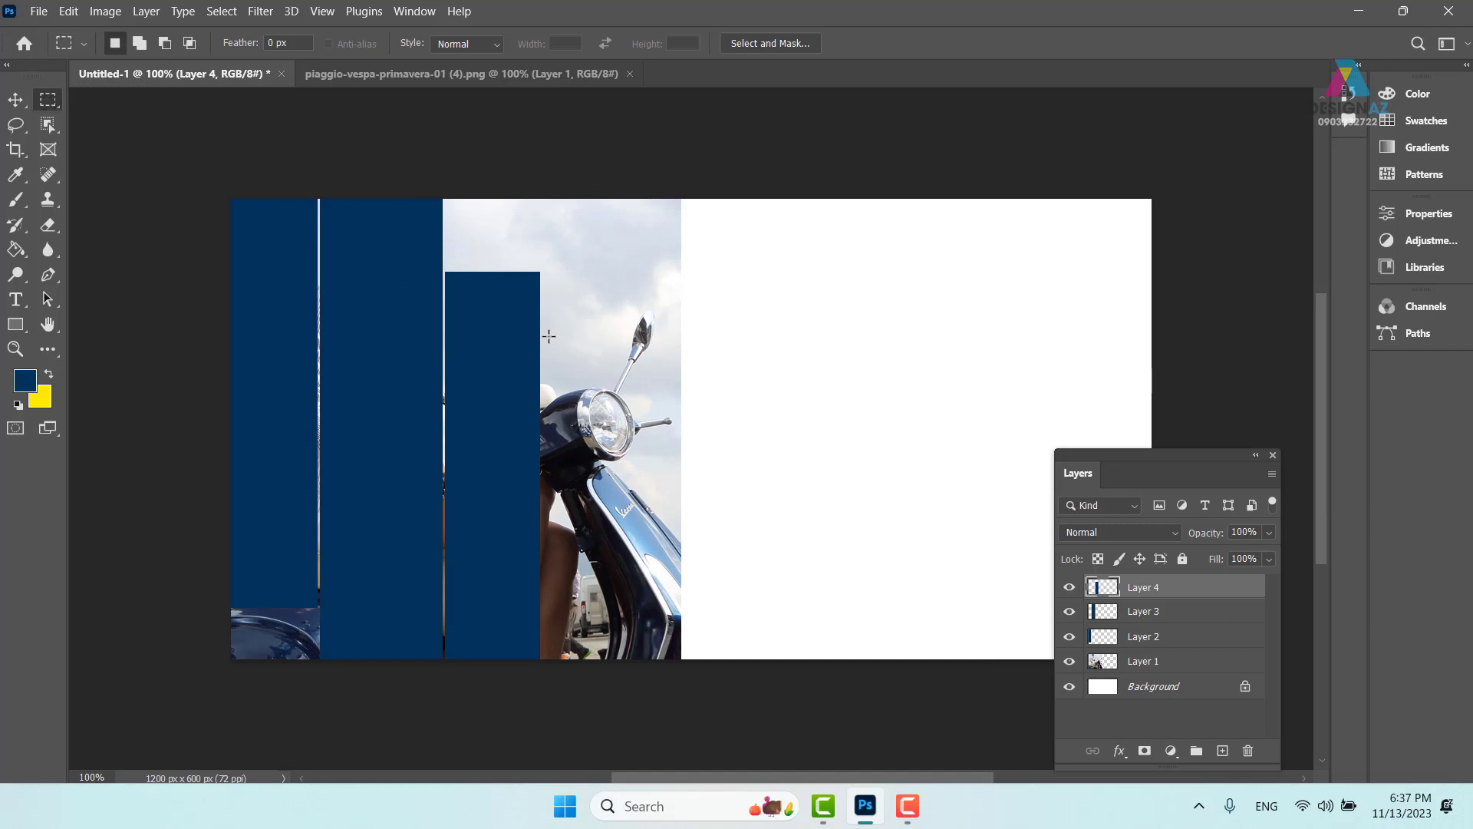
{"action": "left_click_drag", "start_coordinate": [543, 327], "coordinate": [678, 563]}
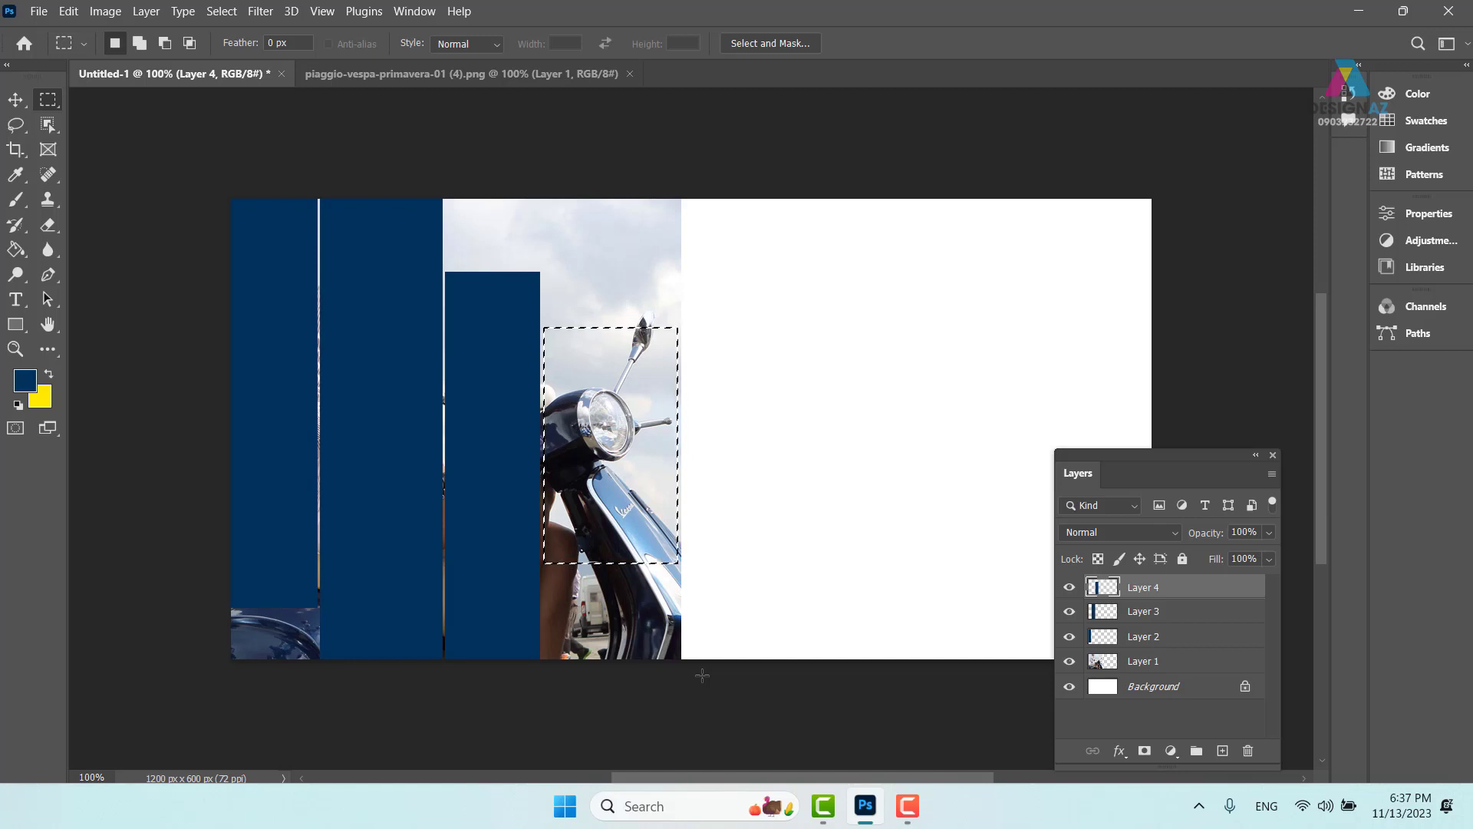
Fill a fourth navy rectangle on new Layer 5 over the scooter's front.
{"action": "key", "text": "b"}
{"action": "key", "text": "m"}
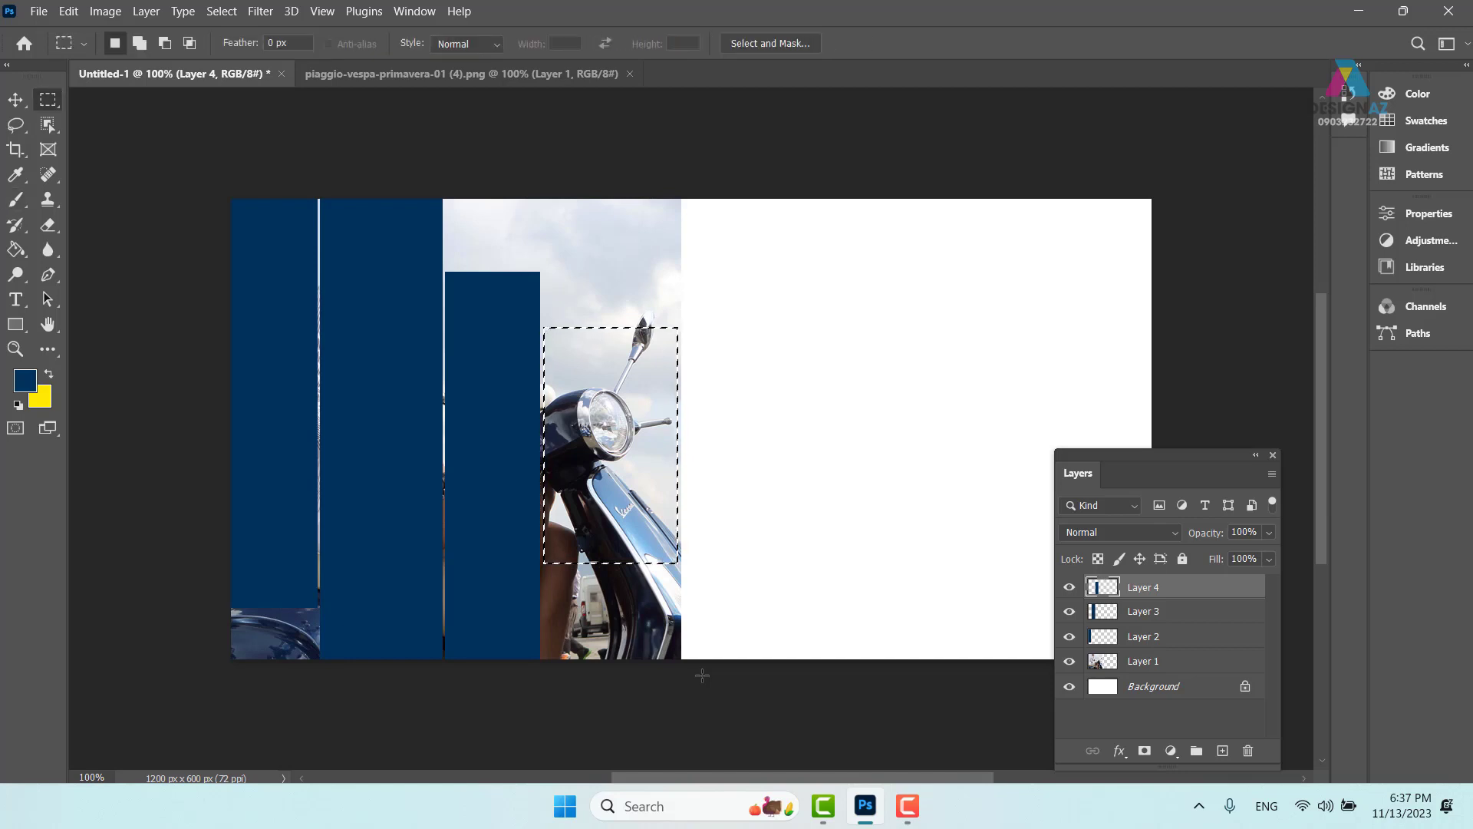
{"action": "left_click", "coordinate": [1221, 752]}
{"action": "key", "text": "alt+BackSpace"}
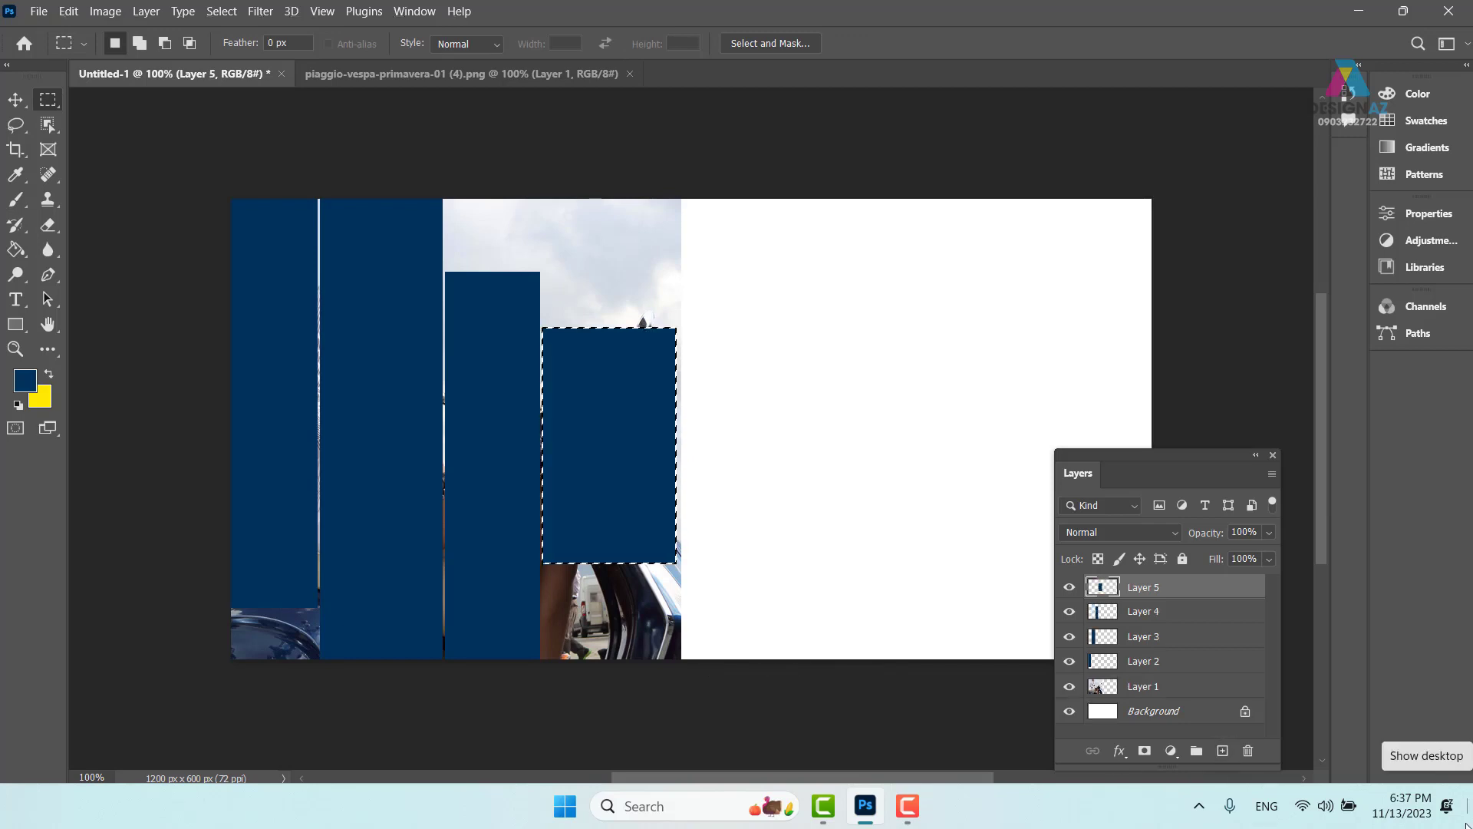
{"action": "key", "text": "ctrl+d"}
{"action": "left_click", "coordinate": [1465, 825]}
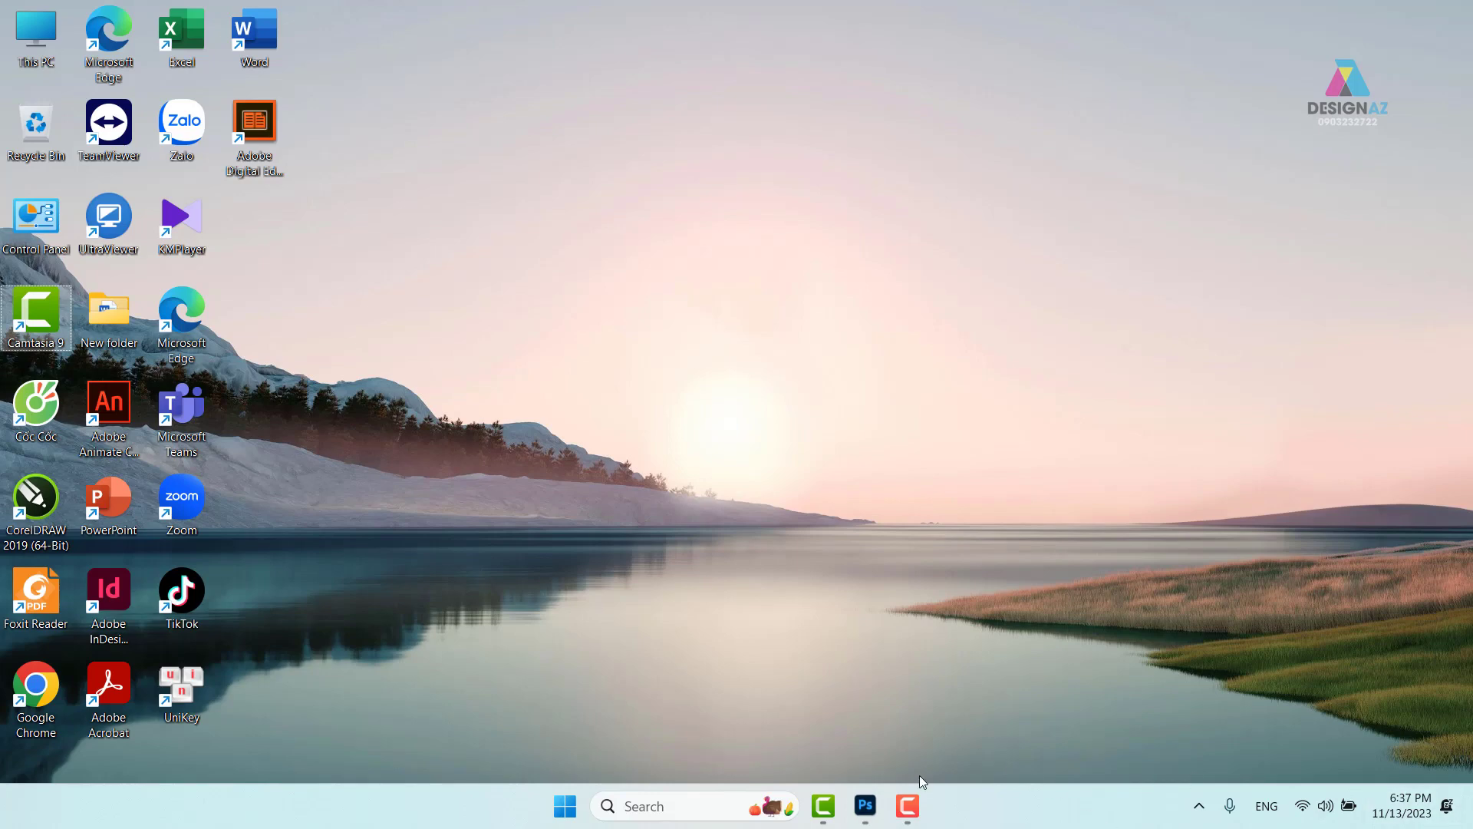
{"action": "left_click", "coordinate": [865, 806]}
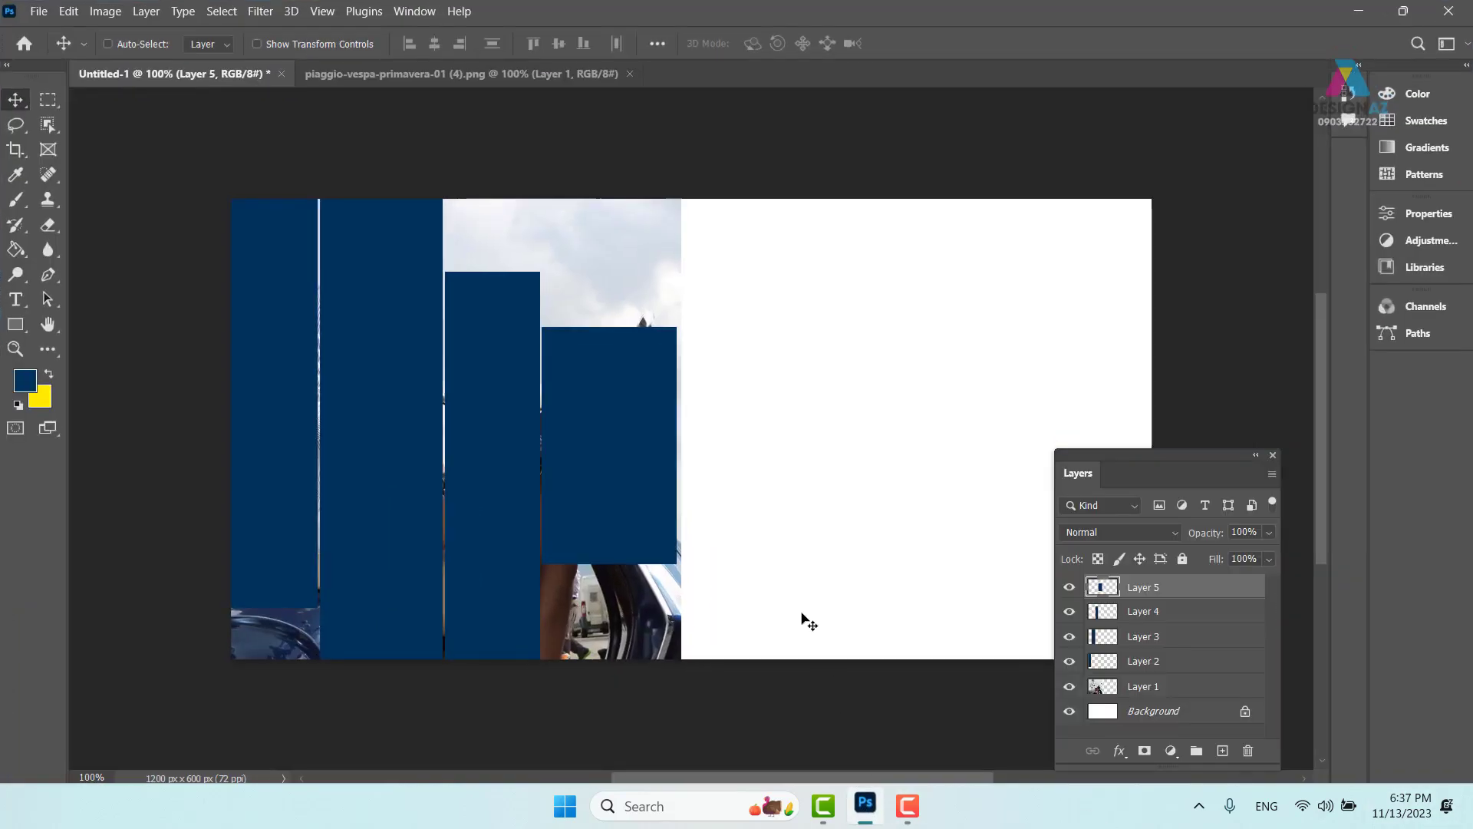
Switch to the Move tool and make Layer 2 active from the leftmost stripe.
{"action": "right_click", "coordinate": [644, 417]}
{"action": "left_click", "coordinate": [726, 501]}
{"action": "key", "text": "m"}
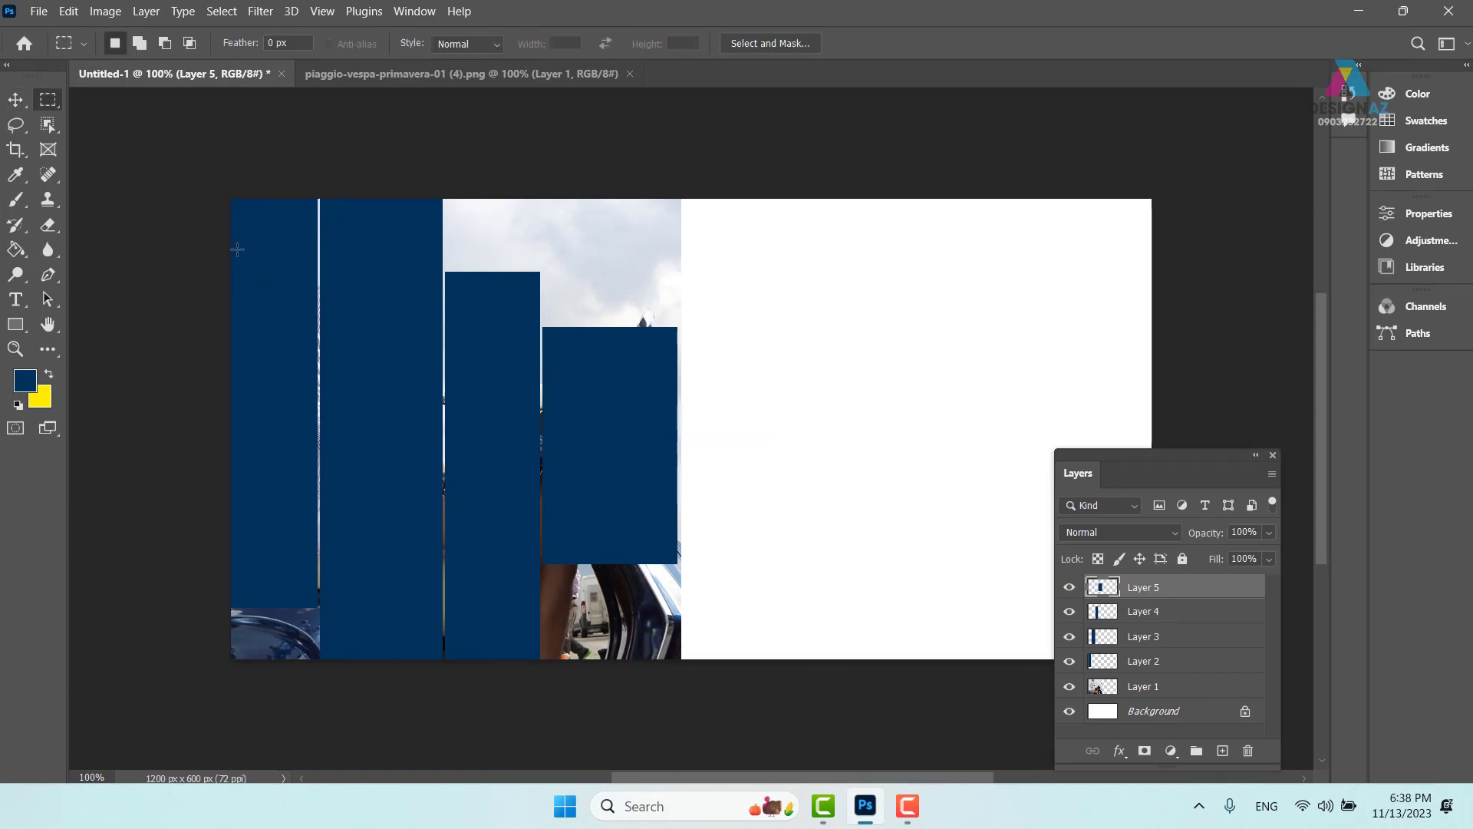
{"action": "left_click", "coordinate": [14, 100]}
{"action": "right_click", "coordinate": [283, 231]}
{"action": "left_click", "coordinate": [338, 241]}
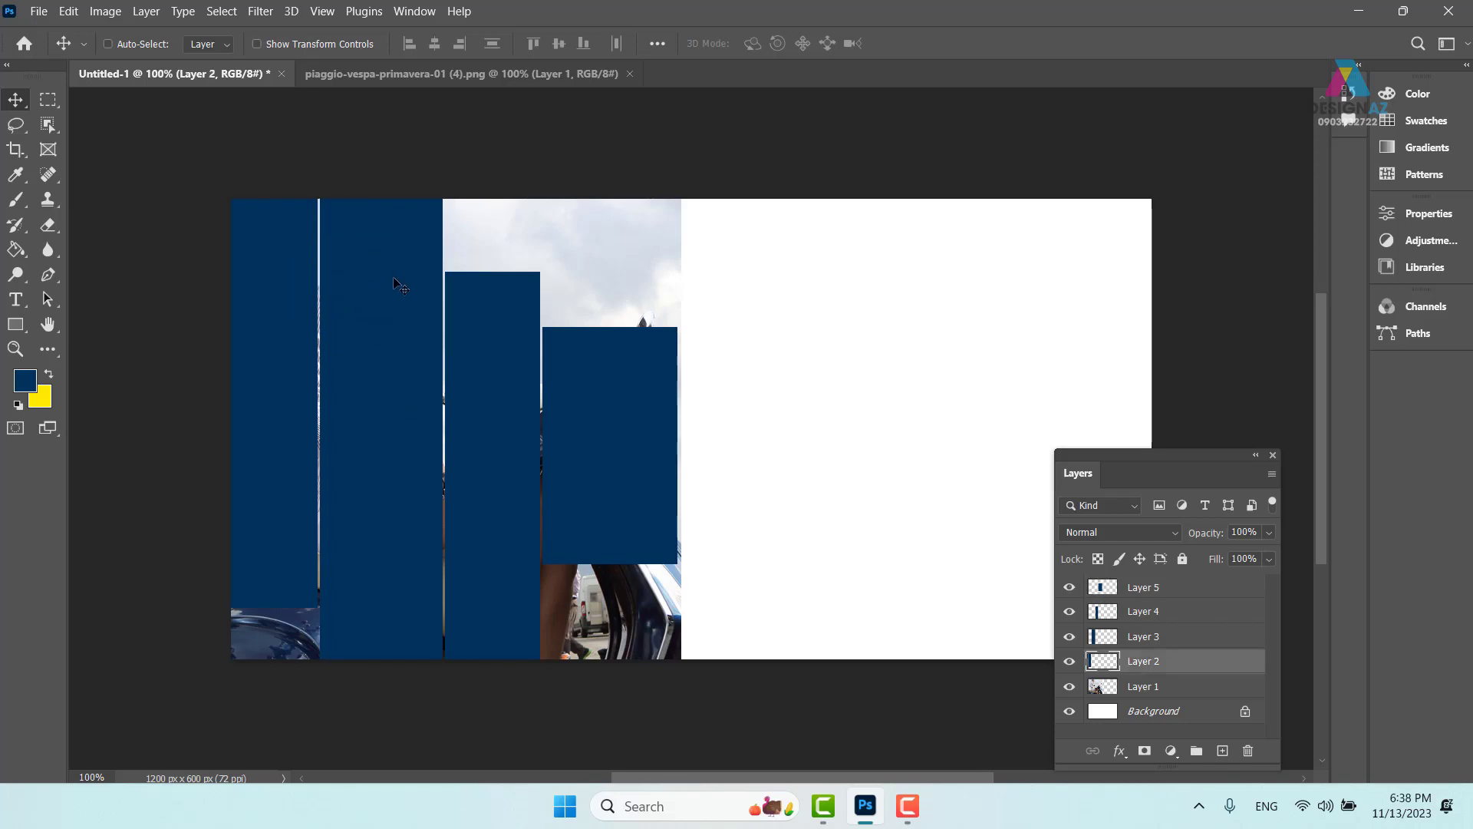
Add Layers 3, 4 and 5 to the selection through the canvas layer picker.
{"action": "right_click", "coordinate": [389, 244]}
{"action": "left_click", "coordinate": [425, 255], "text": "shift"}
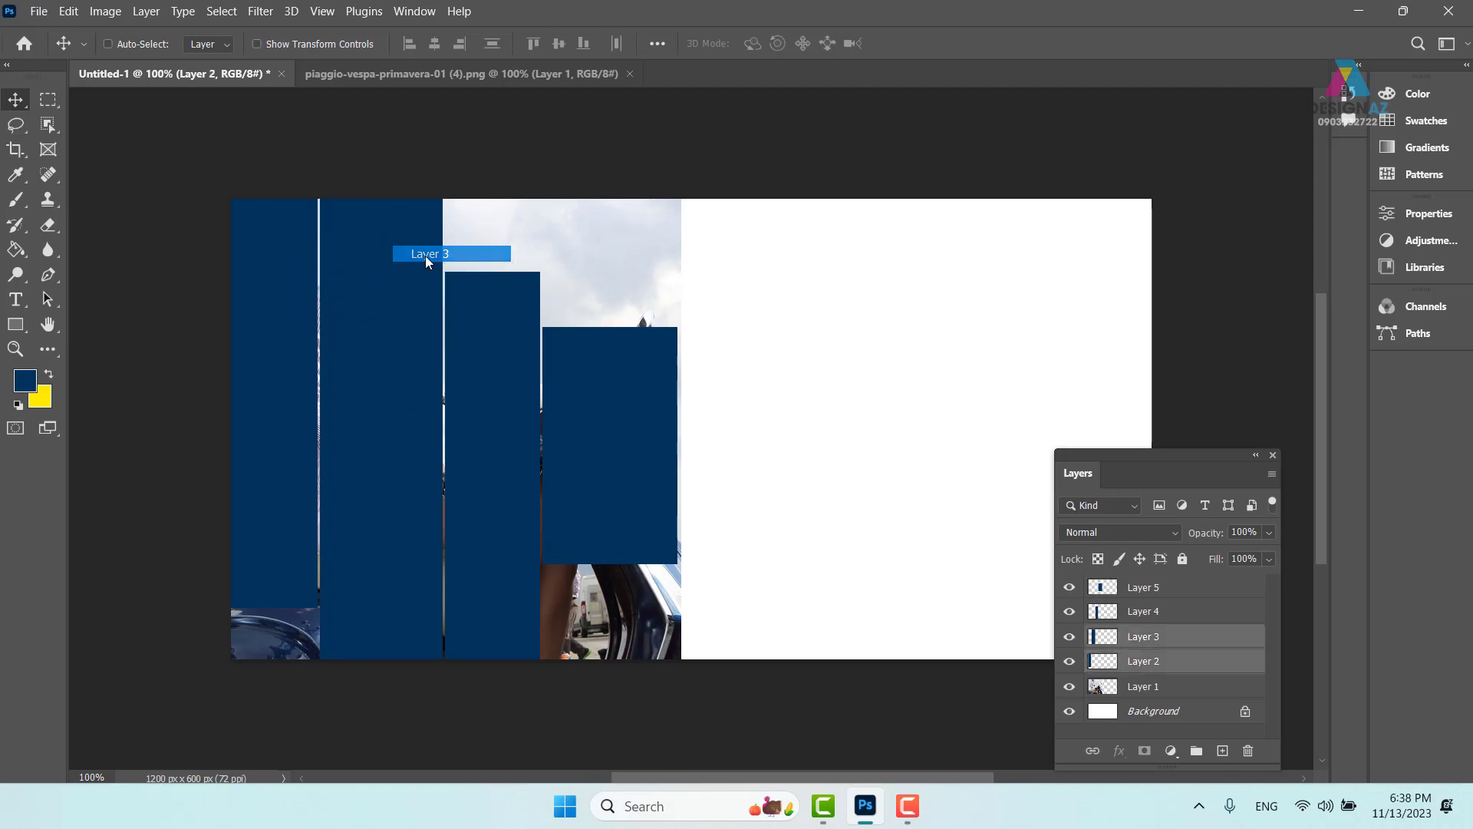
{"action": "right_click", "coordinate": [476, 310]}
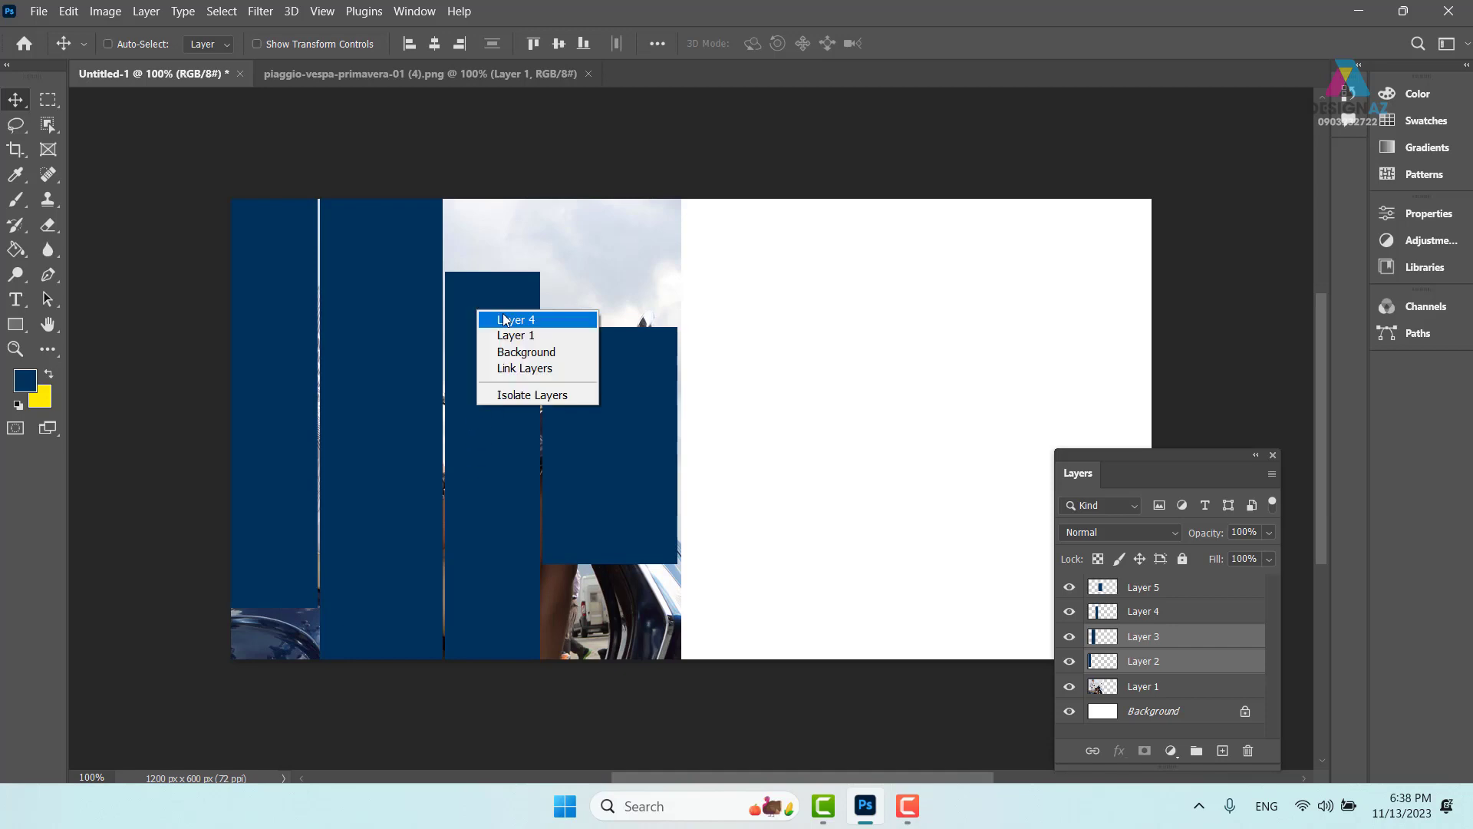
{"action": "left_click", "coordinate": [506, 319], "text": "shift"}
{"action": "right_click", "coordinate": [630, 344]}
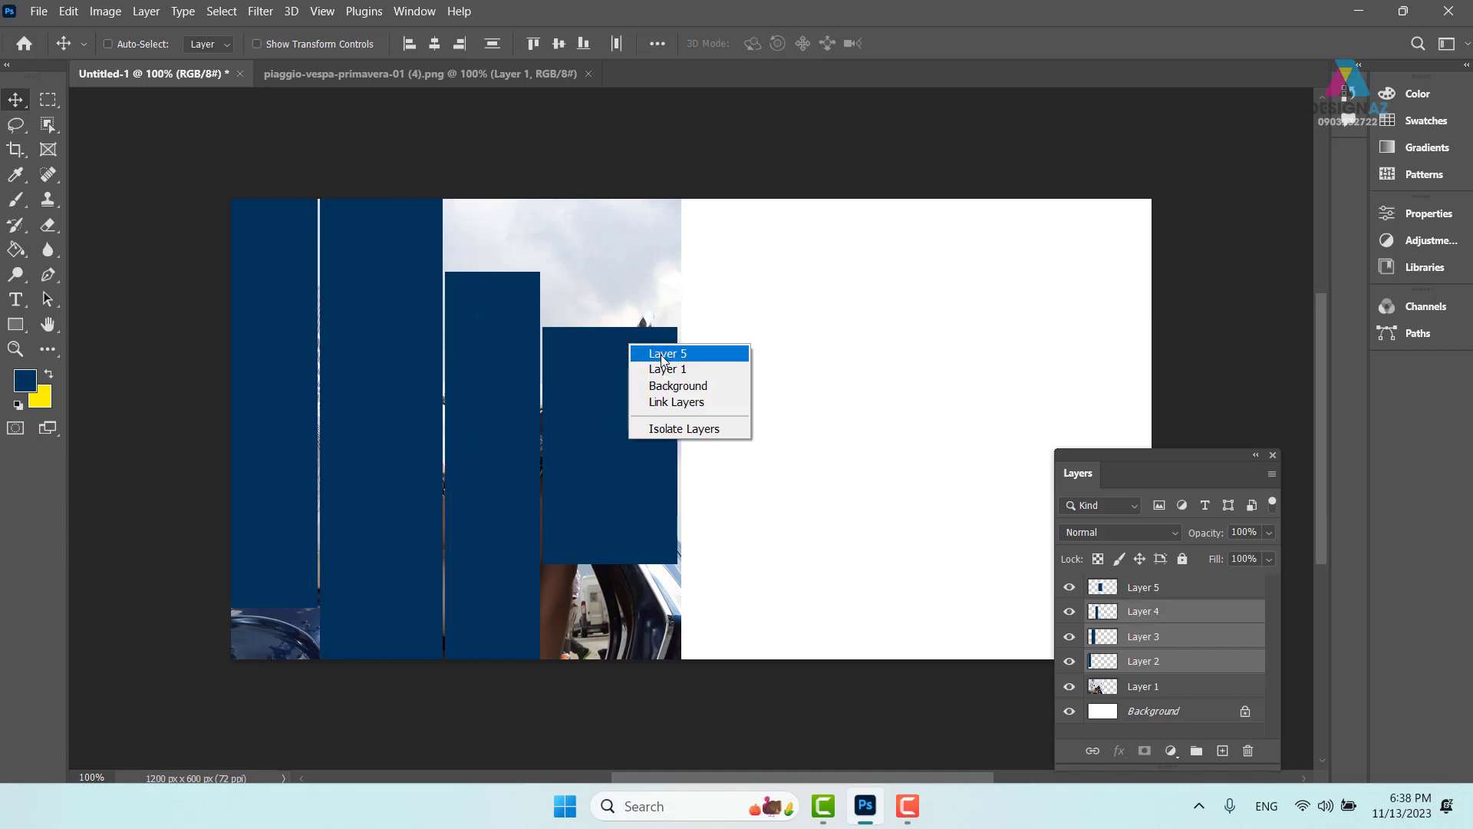
{"action": "left_click", "coordinate": [662, 354], "text": "shift"}
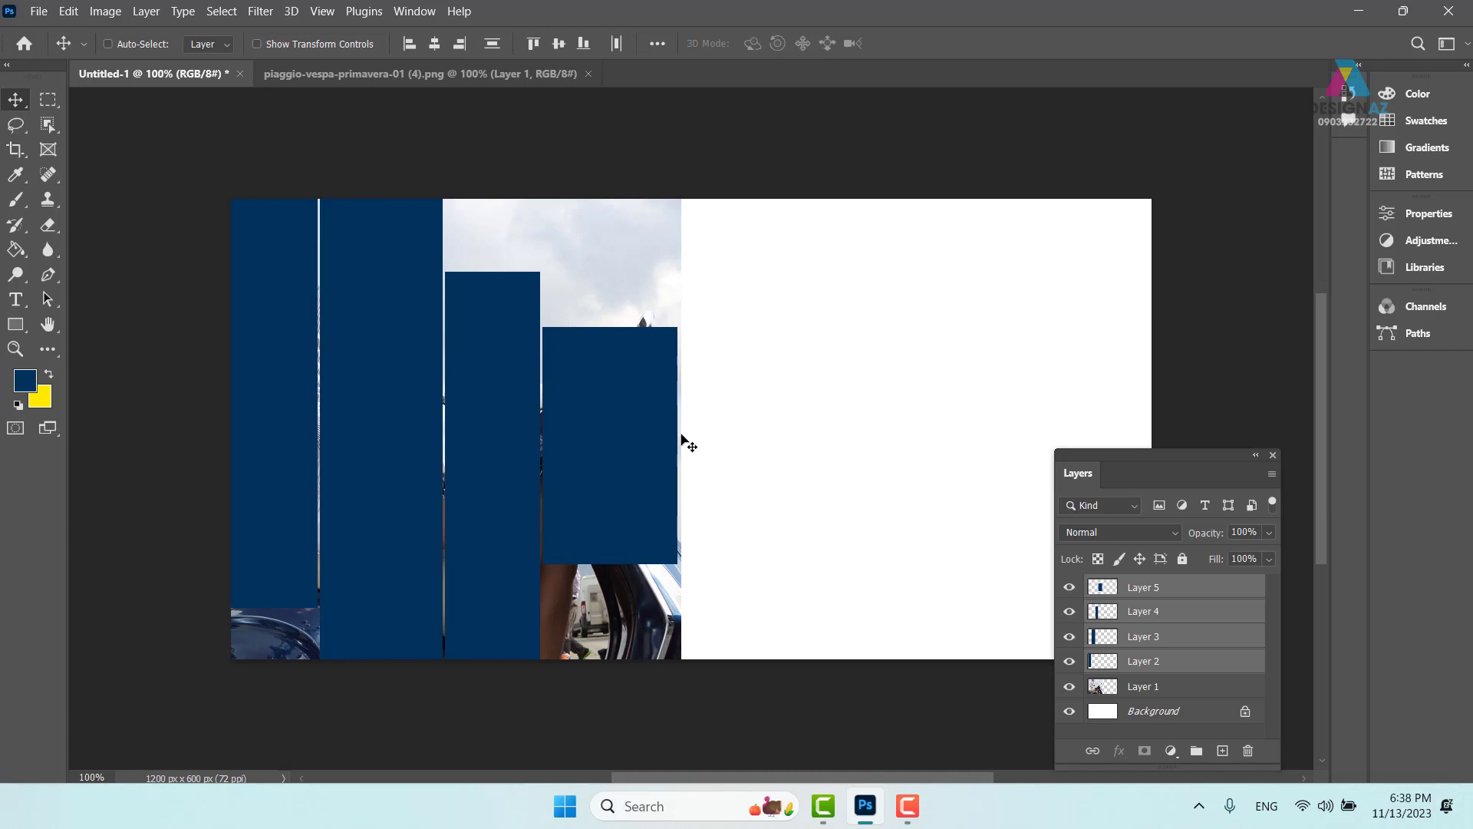
{"action": "key", "text": "ctrl+e"}
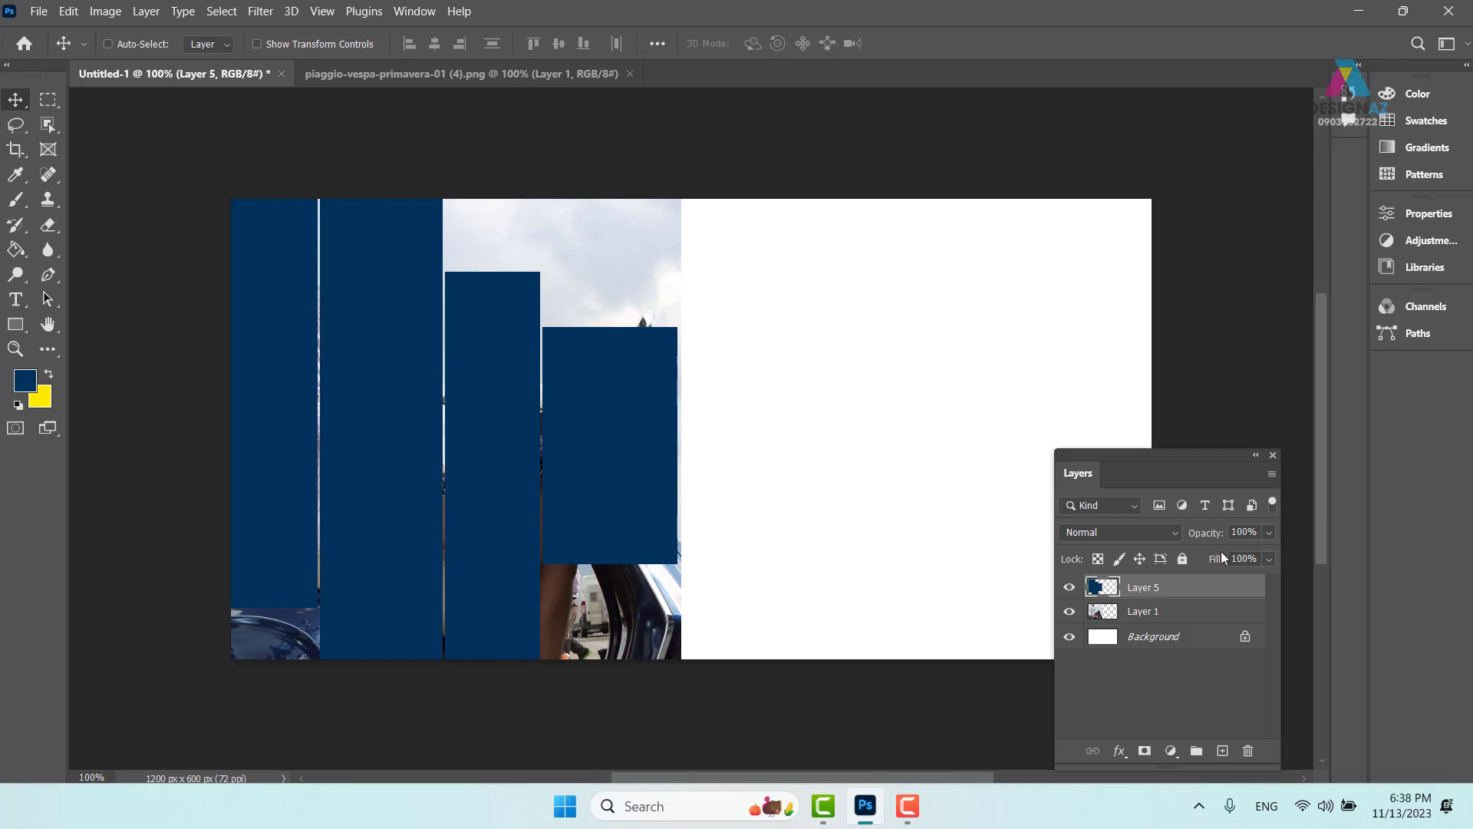
{"action": "left_click", "coordinate": [1196, 610]}
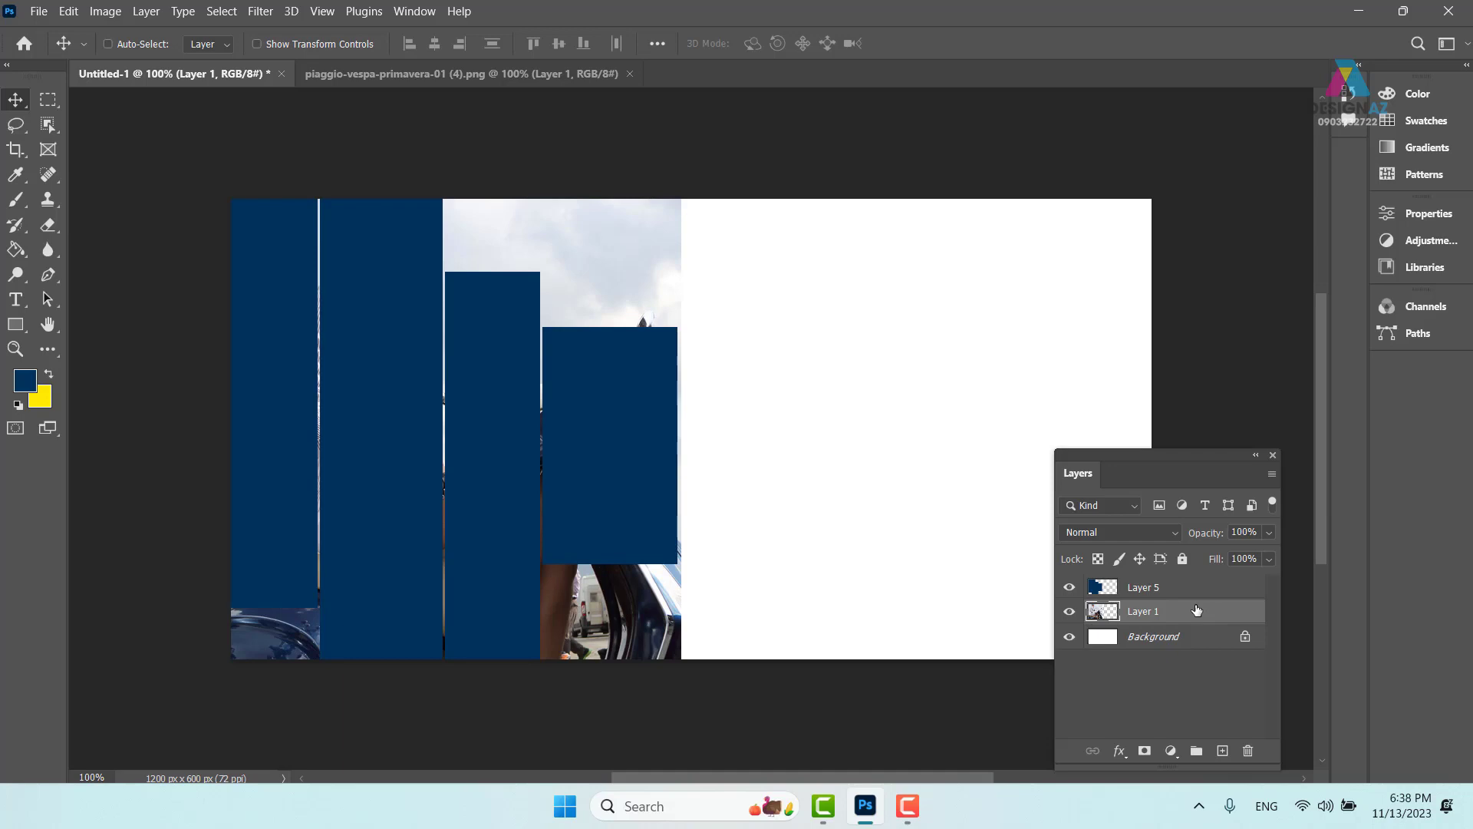
{"action": "key", "text": "ctrl"}
{"action": "key", "text": "ctrl+bracketright"}
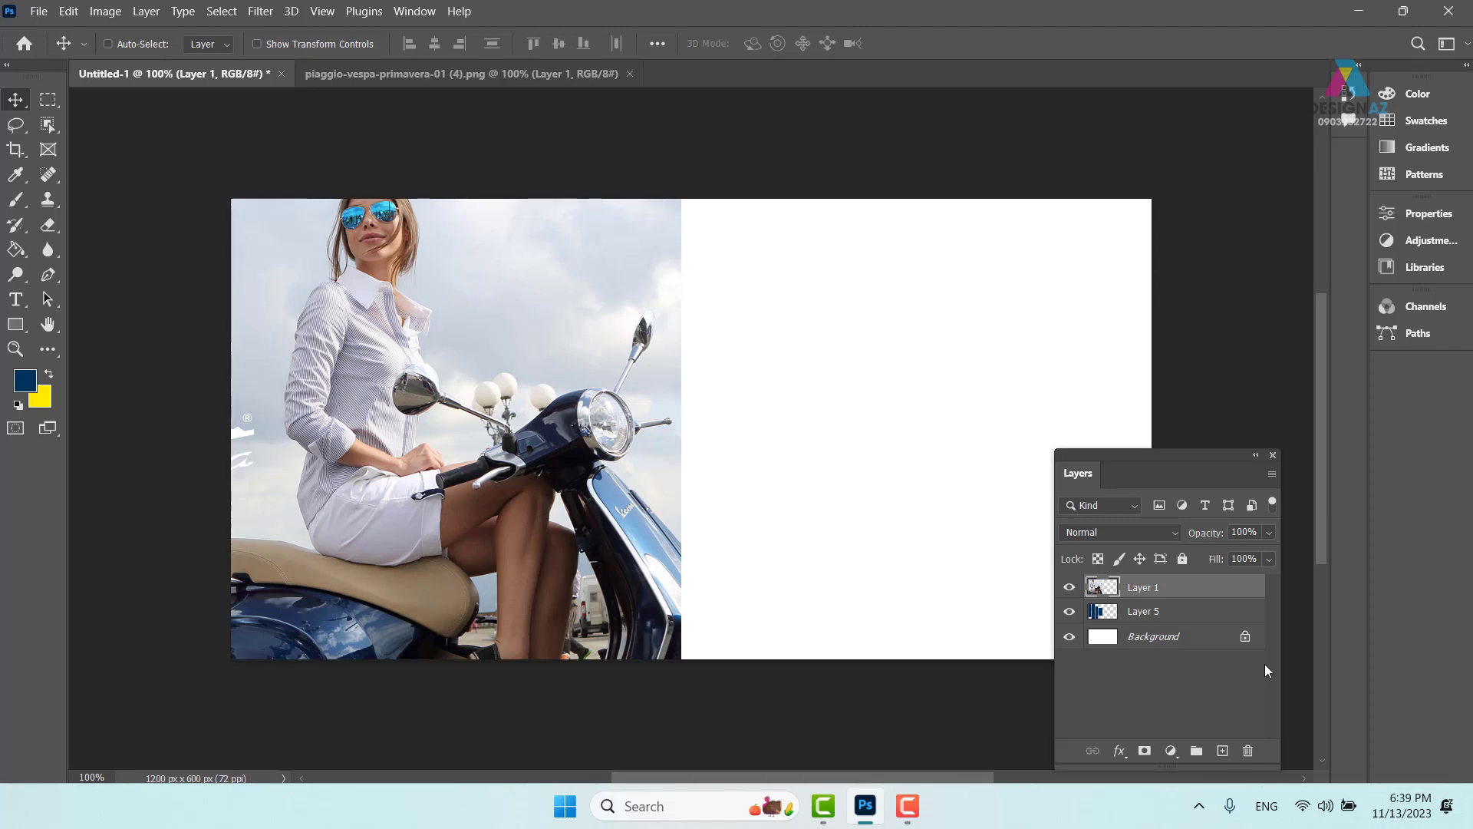
{"action": "key", "text": "ctrl+alt+g"}
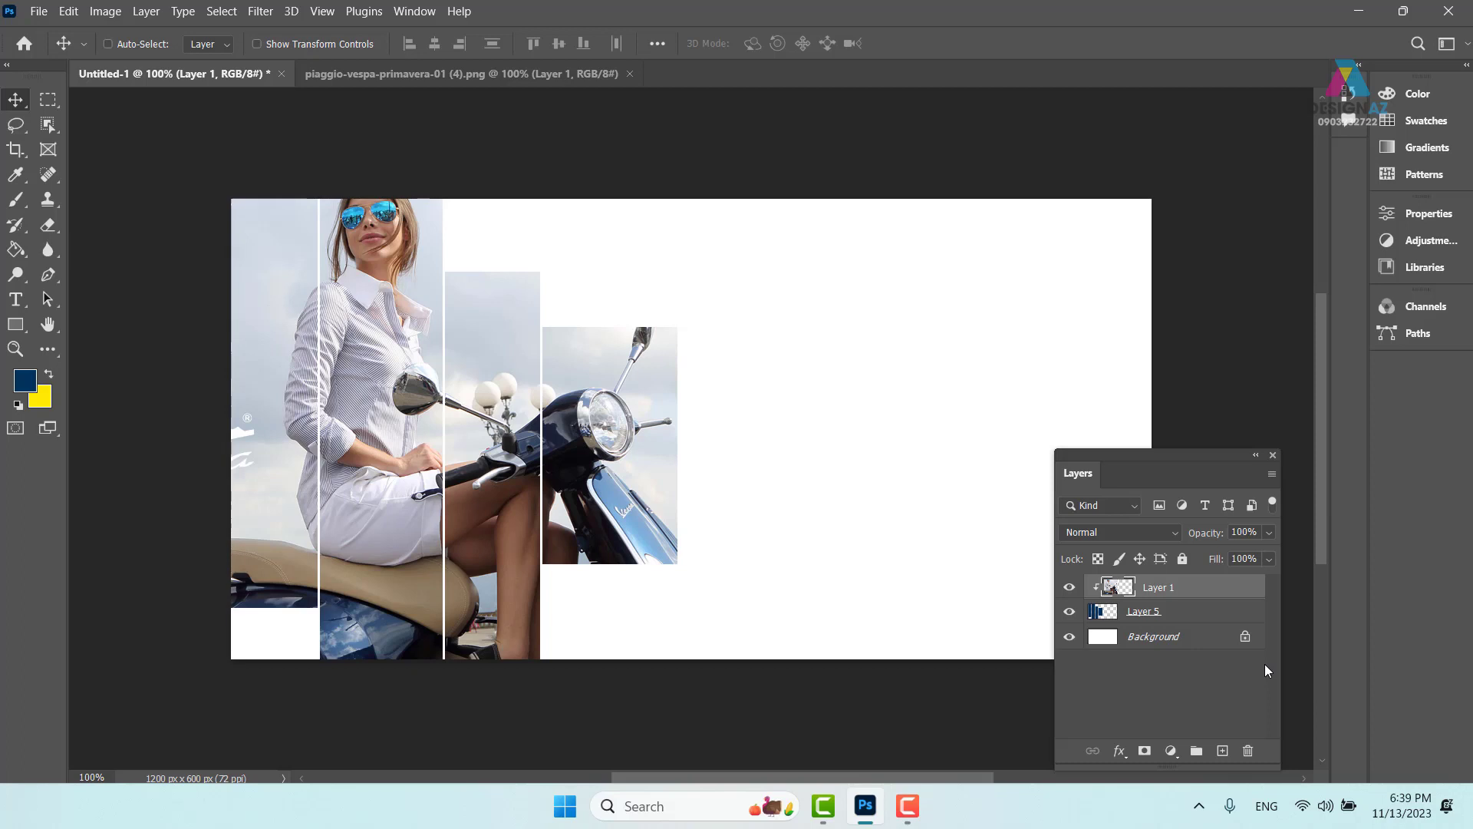
{"action": "key", "text": "ctrl+bracketleft"}
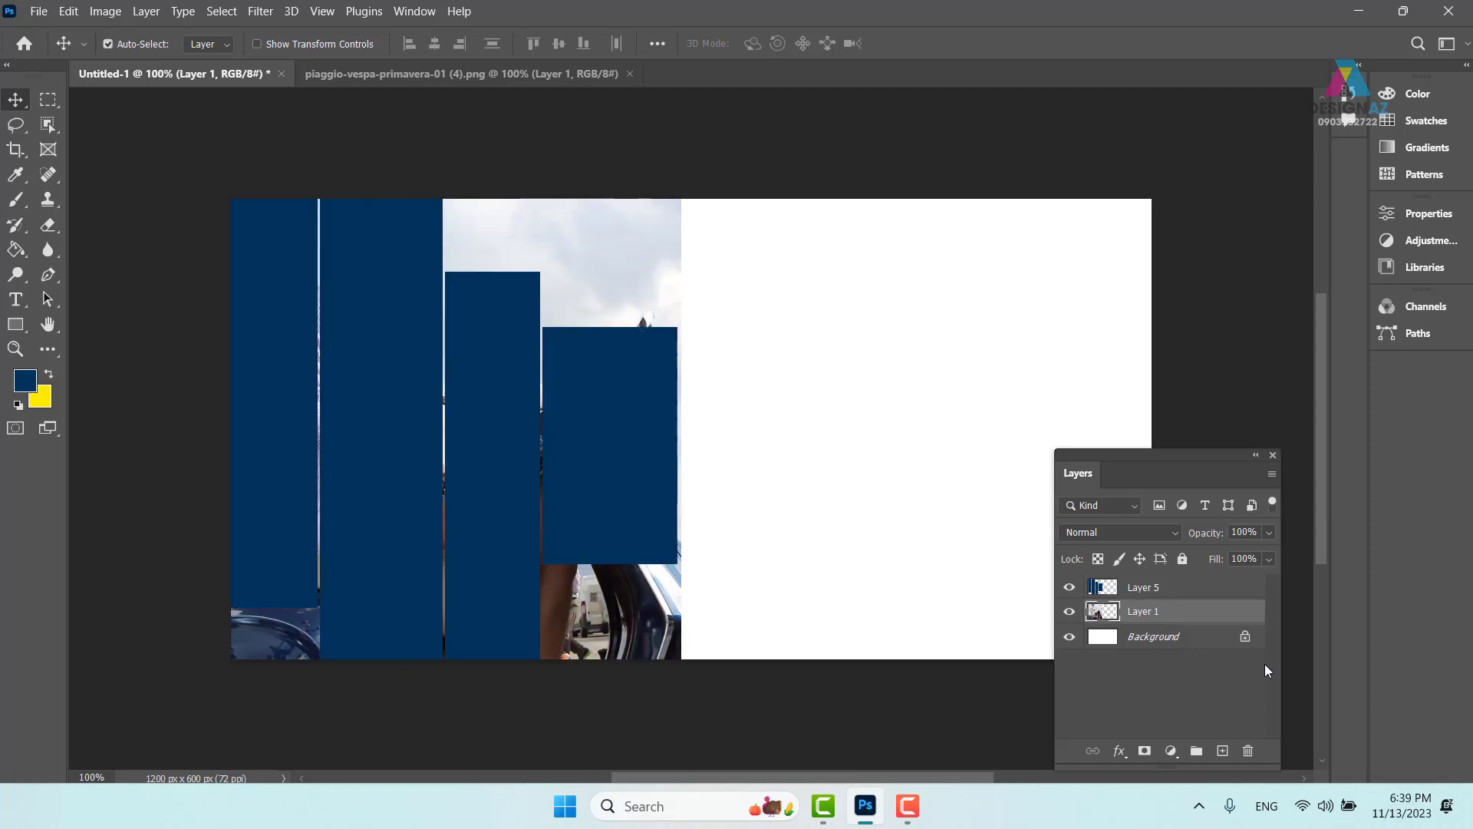
{"action": "key", "text": "ctrl+z"}
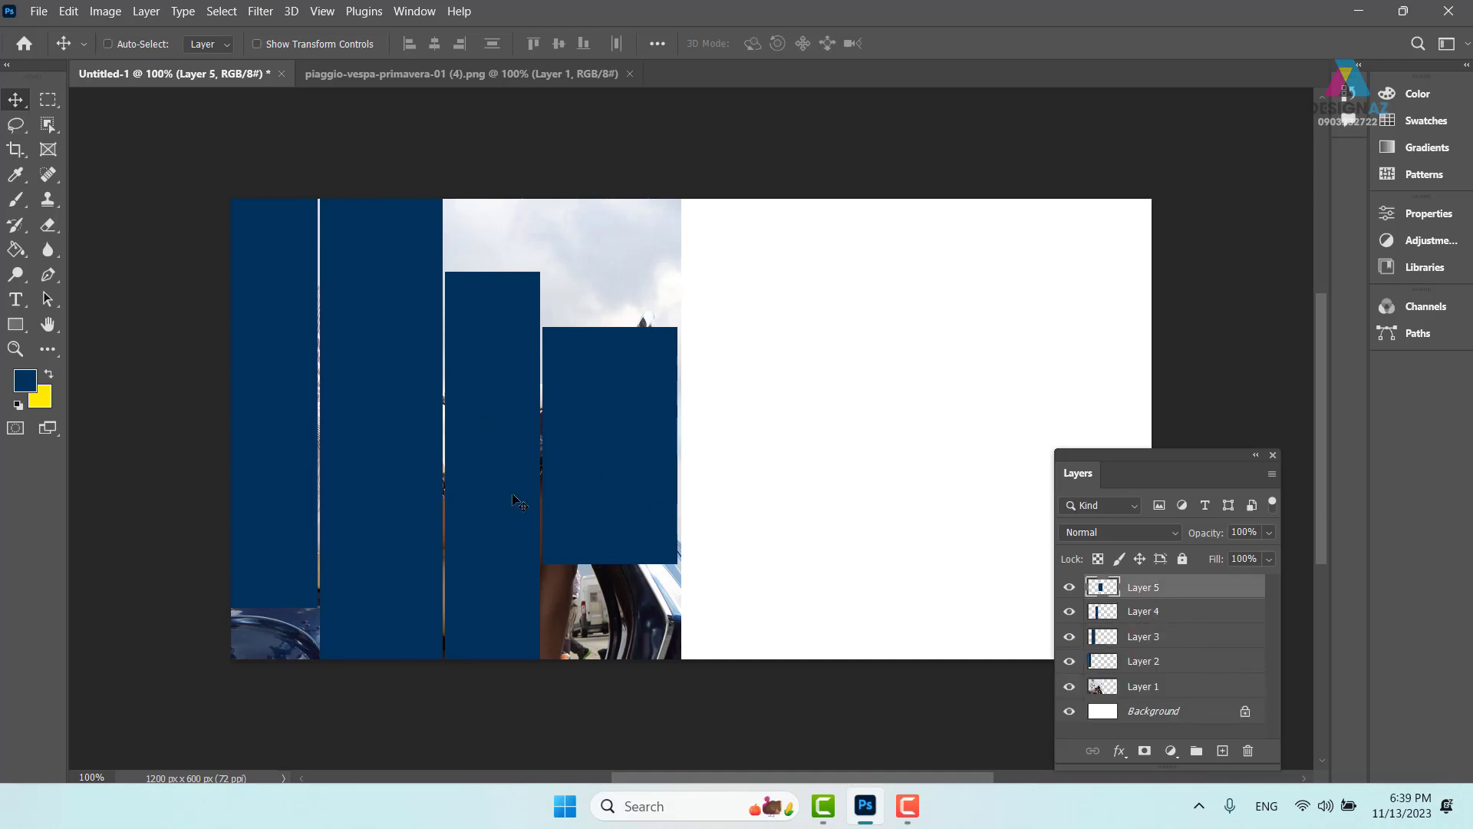
Make Layer 2 active via the canvas layer picker, testing and undoing a move.
{"action": "right_click", "coordinate": [623, 404]}
{"action": "mouse_move", "coordinate": [623, 405]}
{"action": "left_mouse_down"}
{"action": "mouse_move", "coordinate": [713, 404]}
{"action": "mouse_move", "coordinate": [623, 404]}
{"action": "left_mouse_up"}
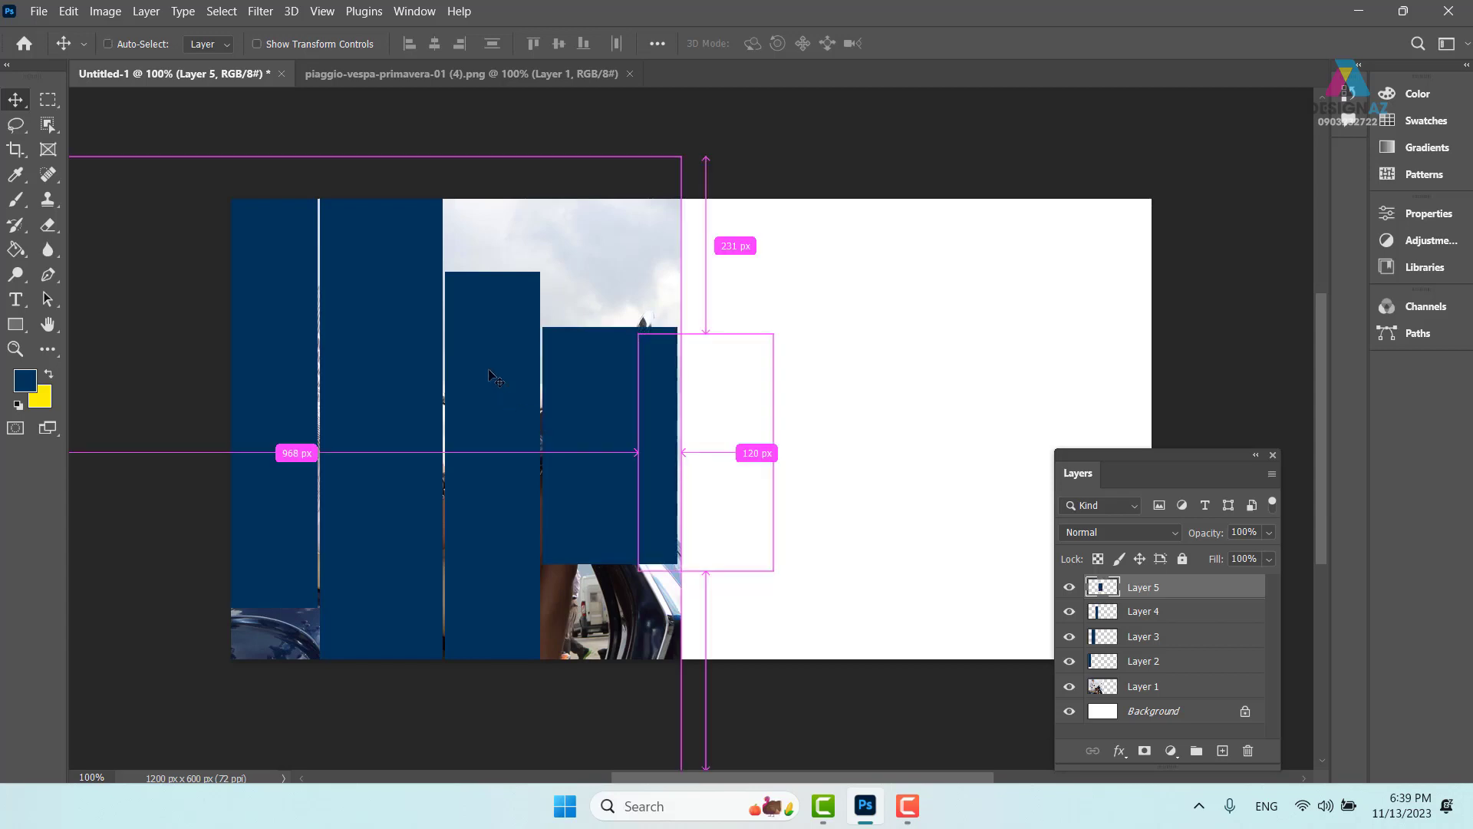
{"action": "right_click", "coordinate": [491, 372]}
{"action": "left_click", "coordinate": [551, 382]}
{"action": "right_click", "coordinate": [388, 308]}
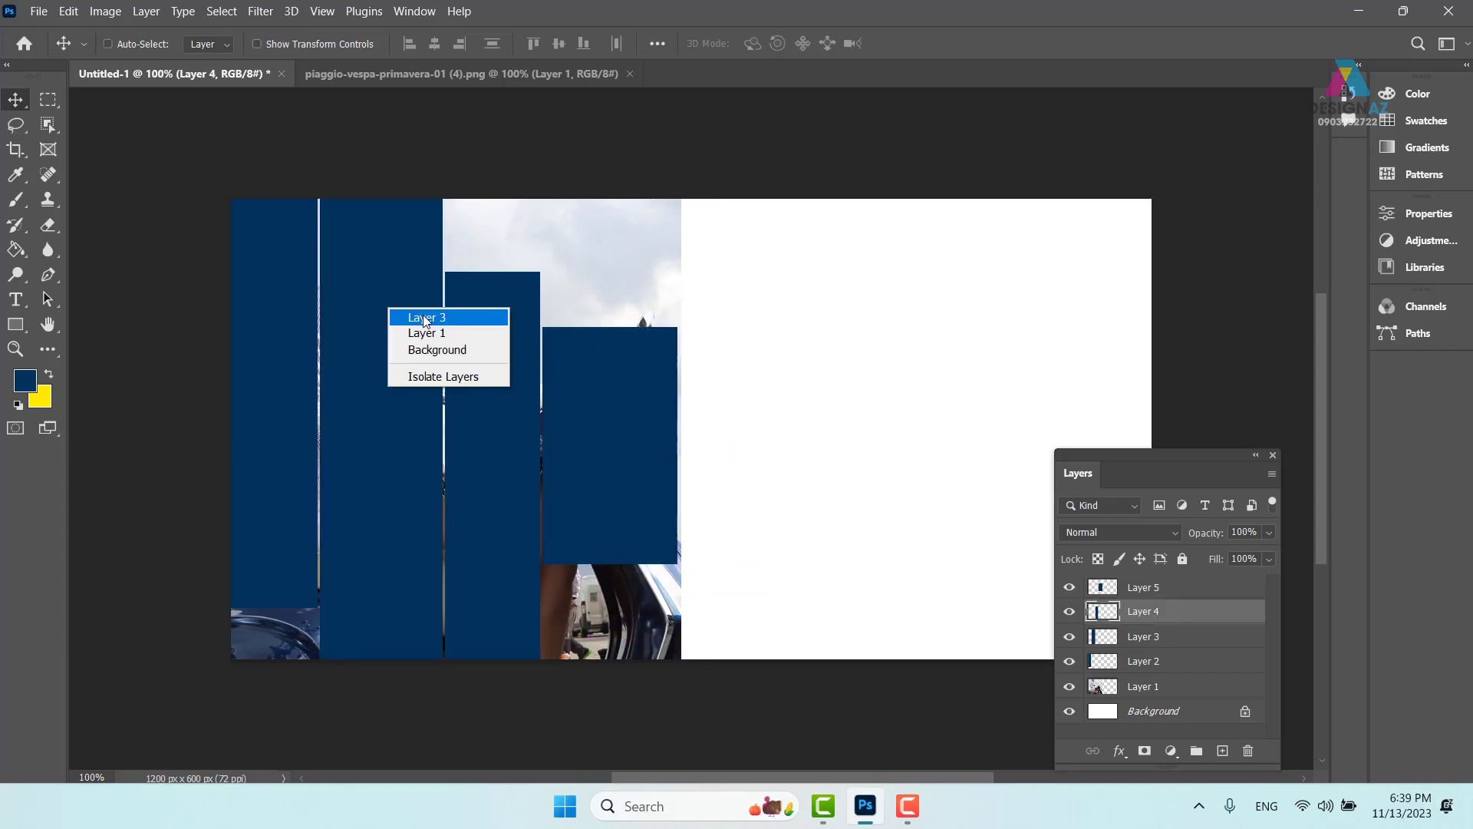
{"action": "left_click", "coordinate": [407, 318]}
{"action": "right_click", "coordinate": [263, 286]}
{"action": "left_click", "coordinate": [313, 294]}
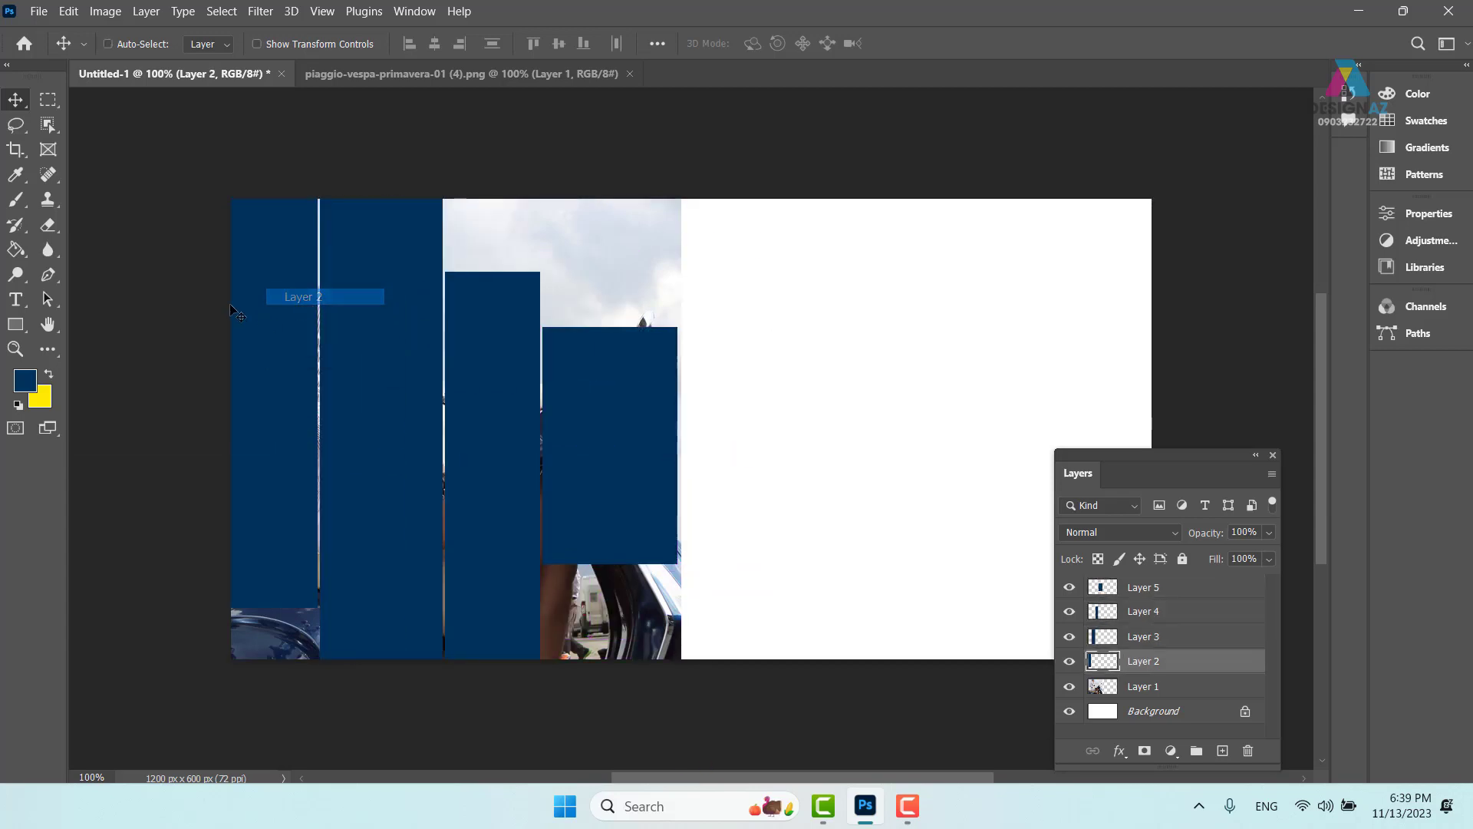
{"action": "left_click_drag", "start_coordinate": [230, 309], "coordinate": [320, 304]}
{"action": "key", "text": "ctrl+z"}
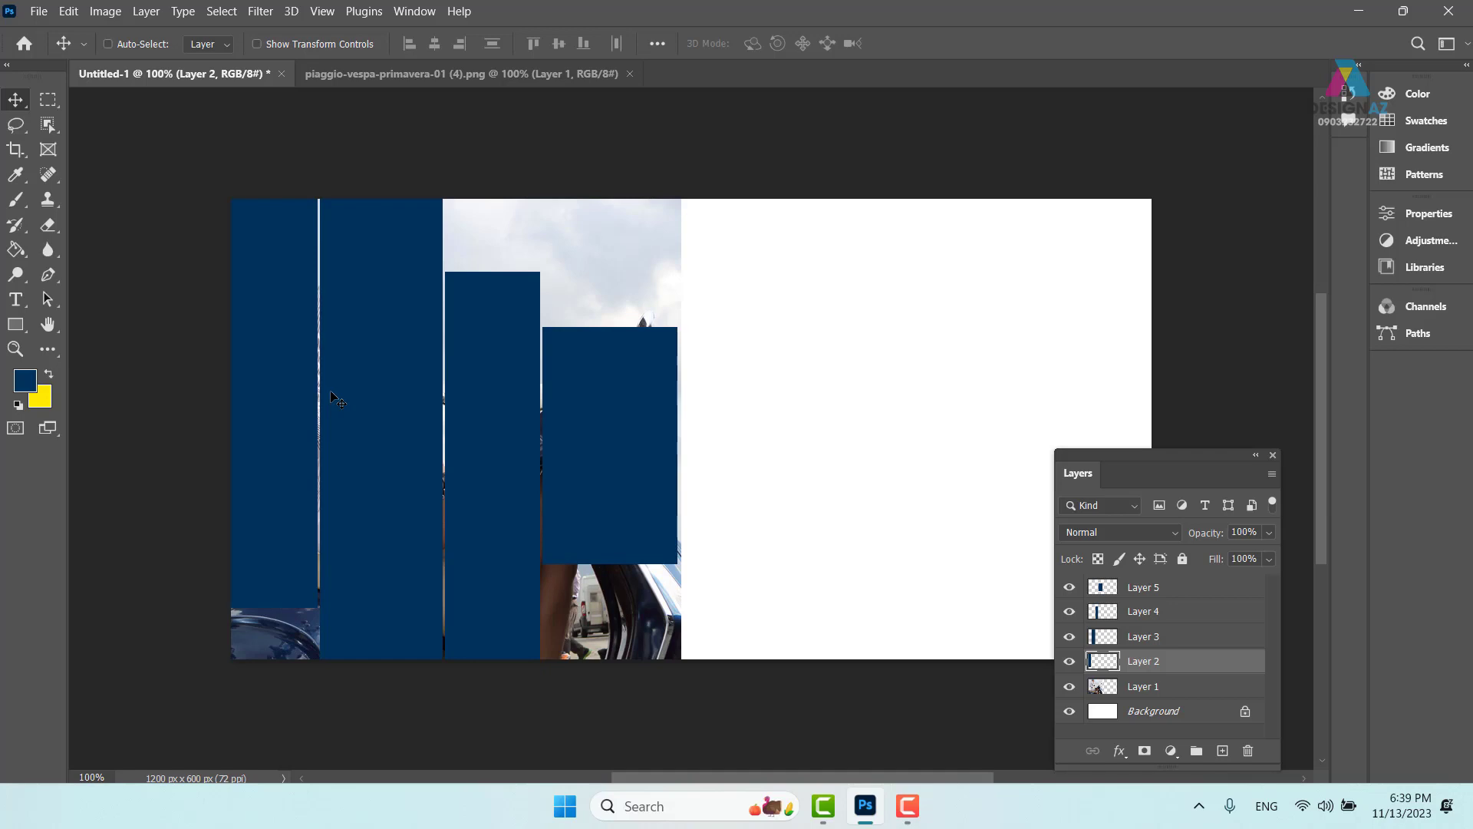
Set the leftmost stripe on Layer 2 to 50% opacity.
{"action": "right_click", "coordinate": [247, 311]}
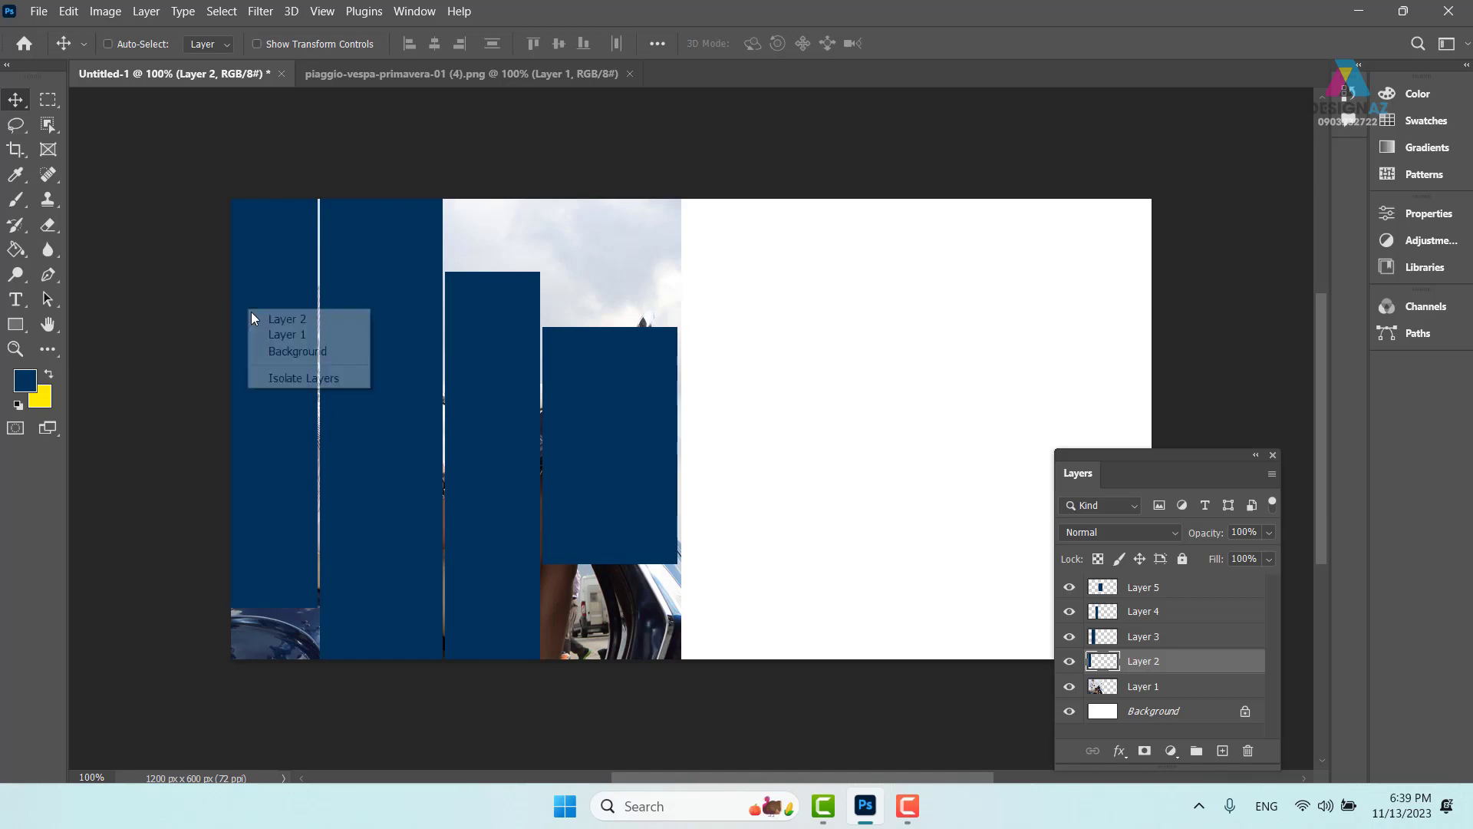
{"action": "left_click", "coordinate": [265, 316]}
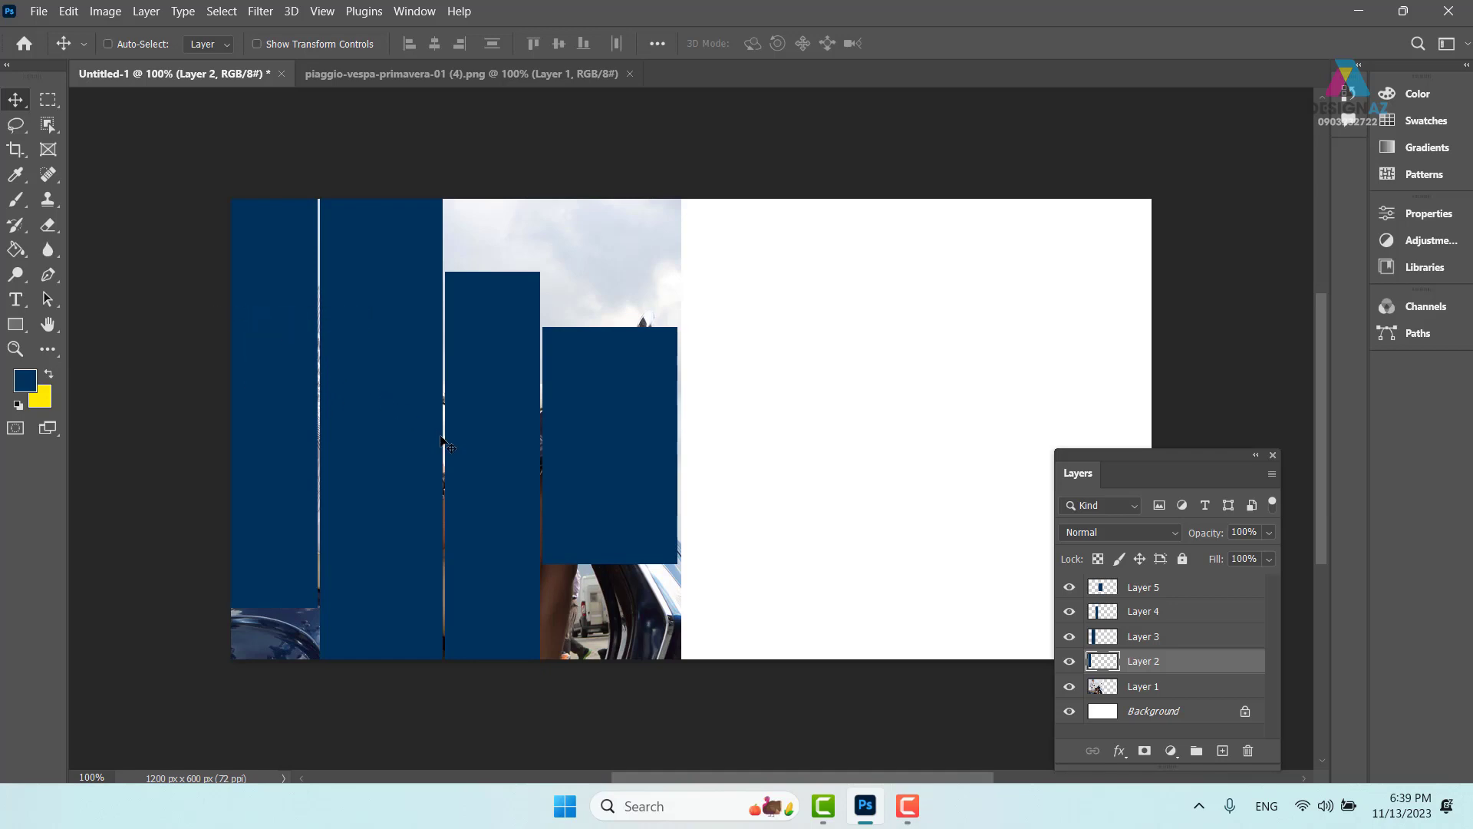
{"action": "key", "text": "5"}
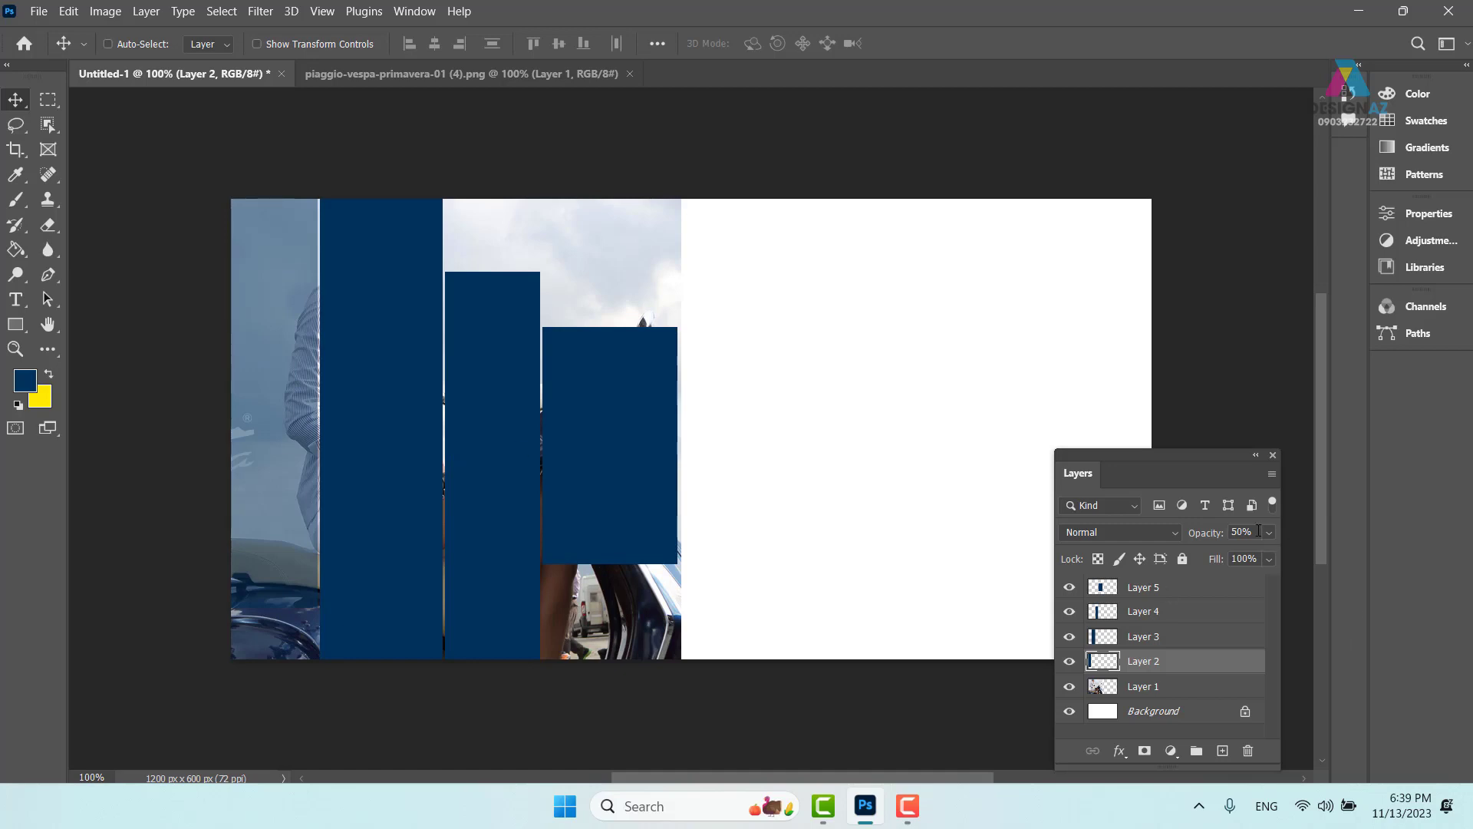
{"action": "right_click", "coordinate": [620, 418]}
{"action": "left_click", "coordinate": [648, 423]}
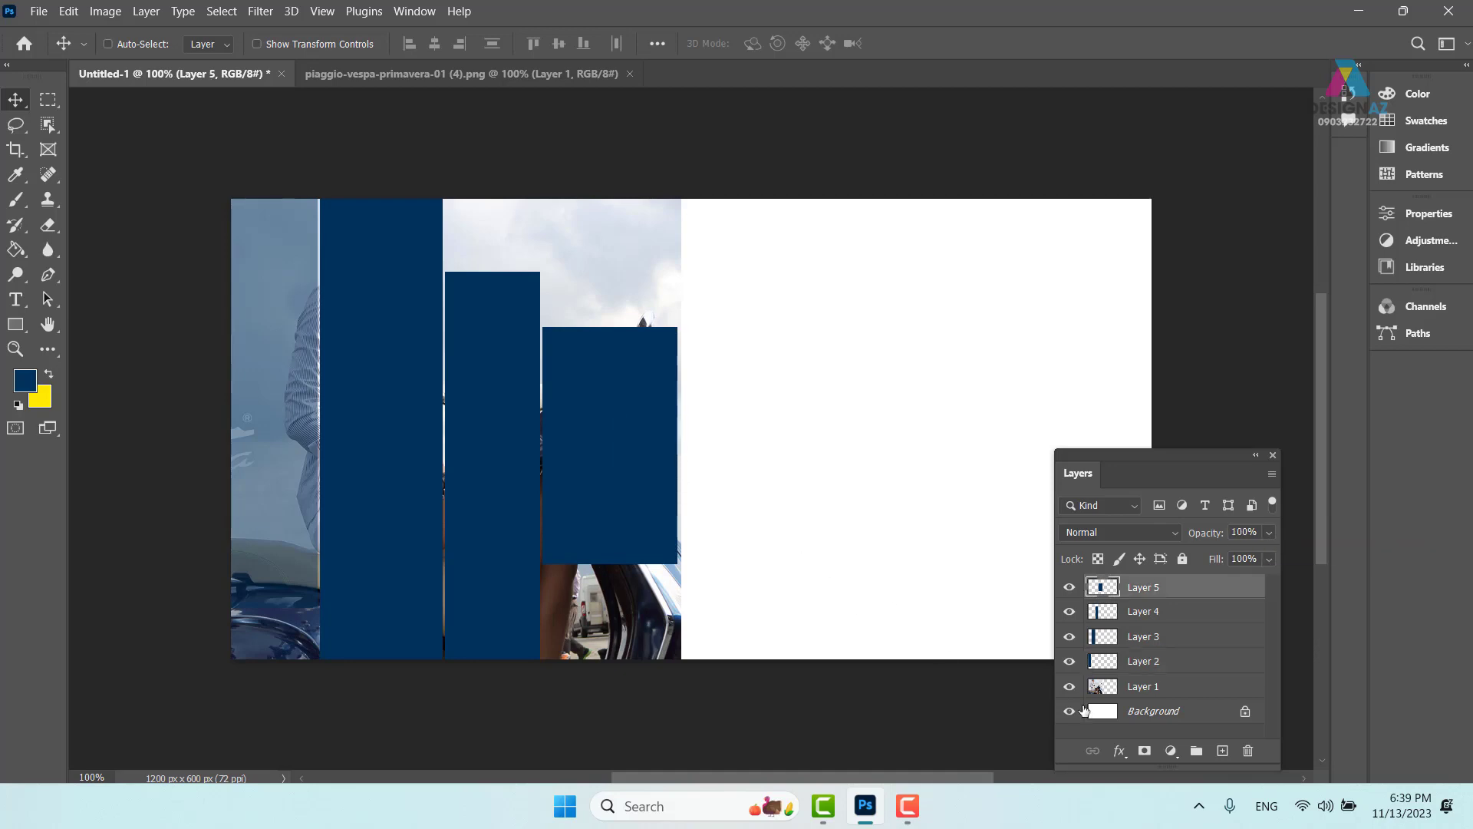
Set the fourth stripe to 70% opacity and the third stripe (Layer 4) to 80%.
{"action": "key", "text": "7"}
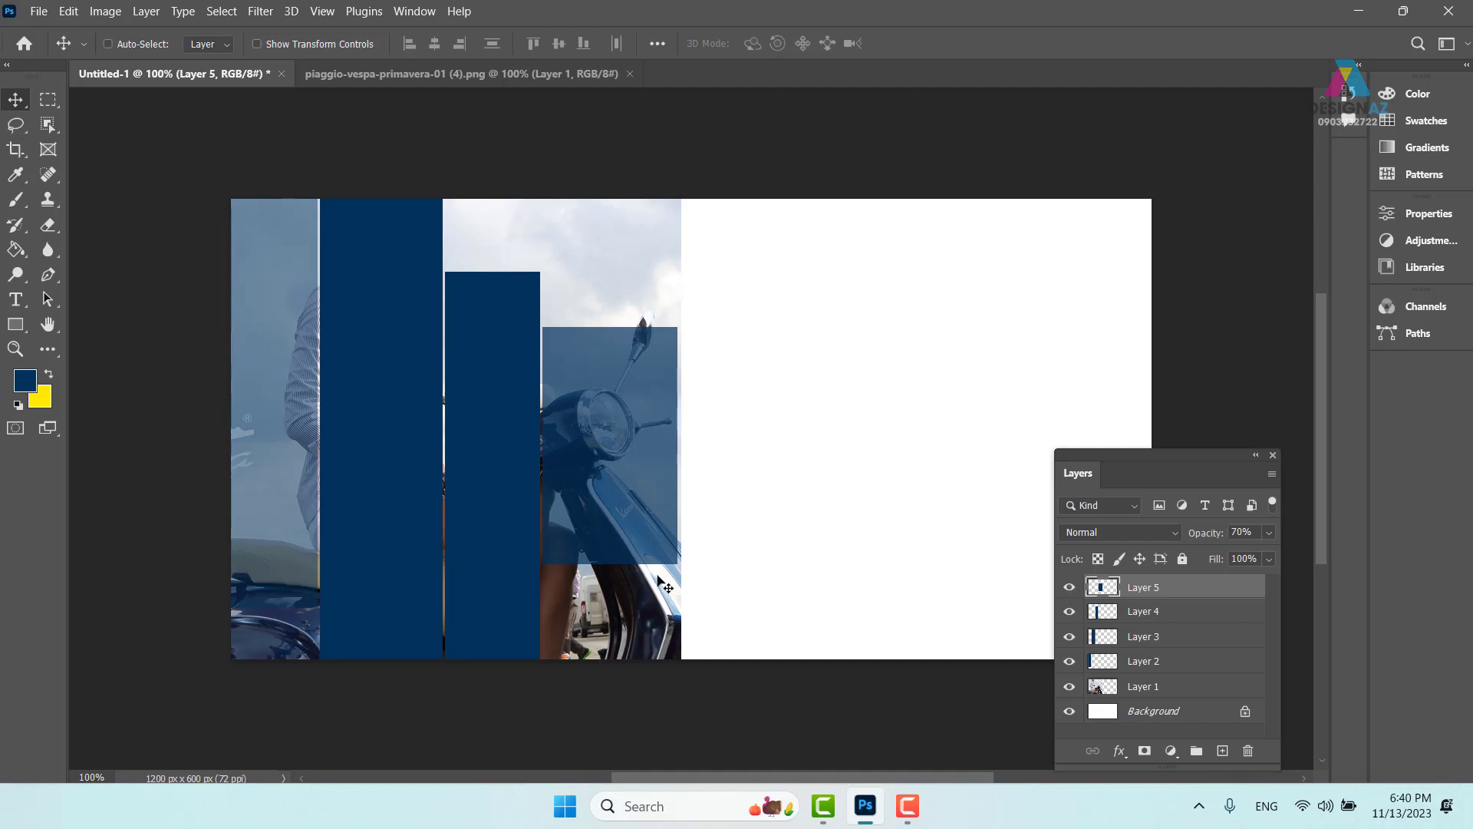
{"action": "right_click", "coordinate": [471, 442]}
{"action": "left_click", "coordinate": [495, 451]}
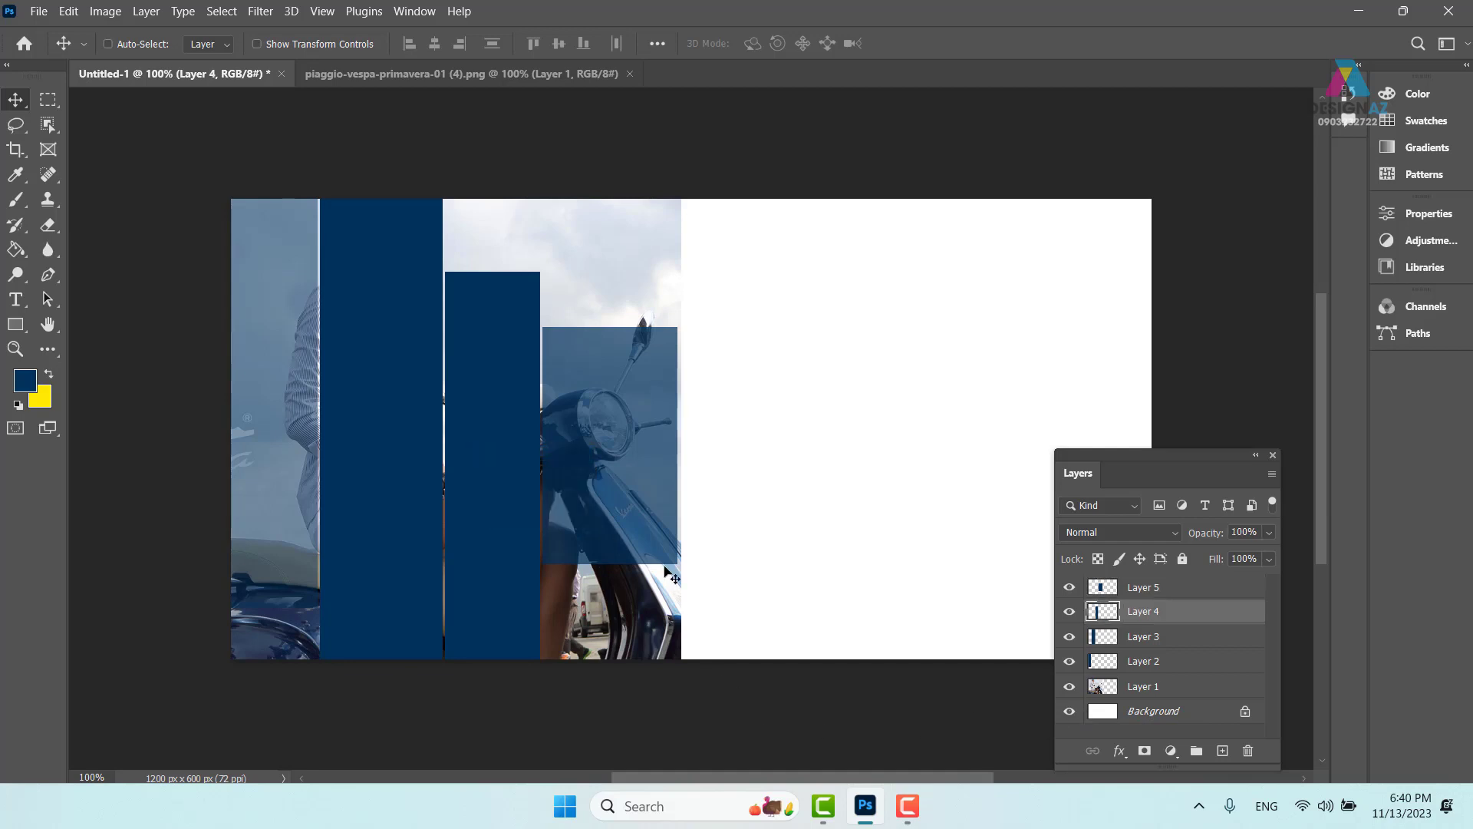
{"action": "key", "text": "8"}
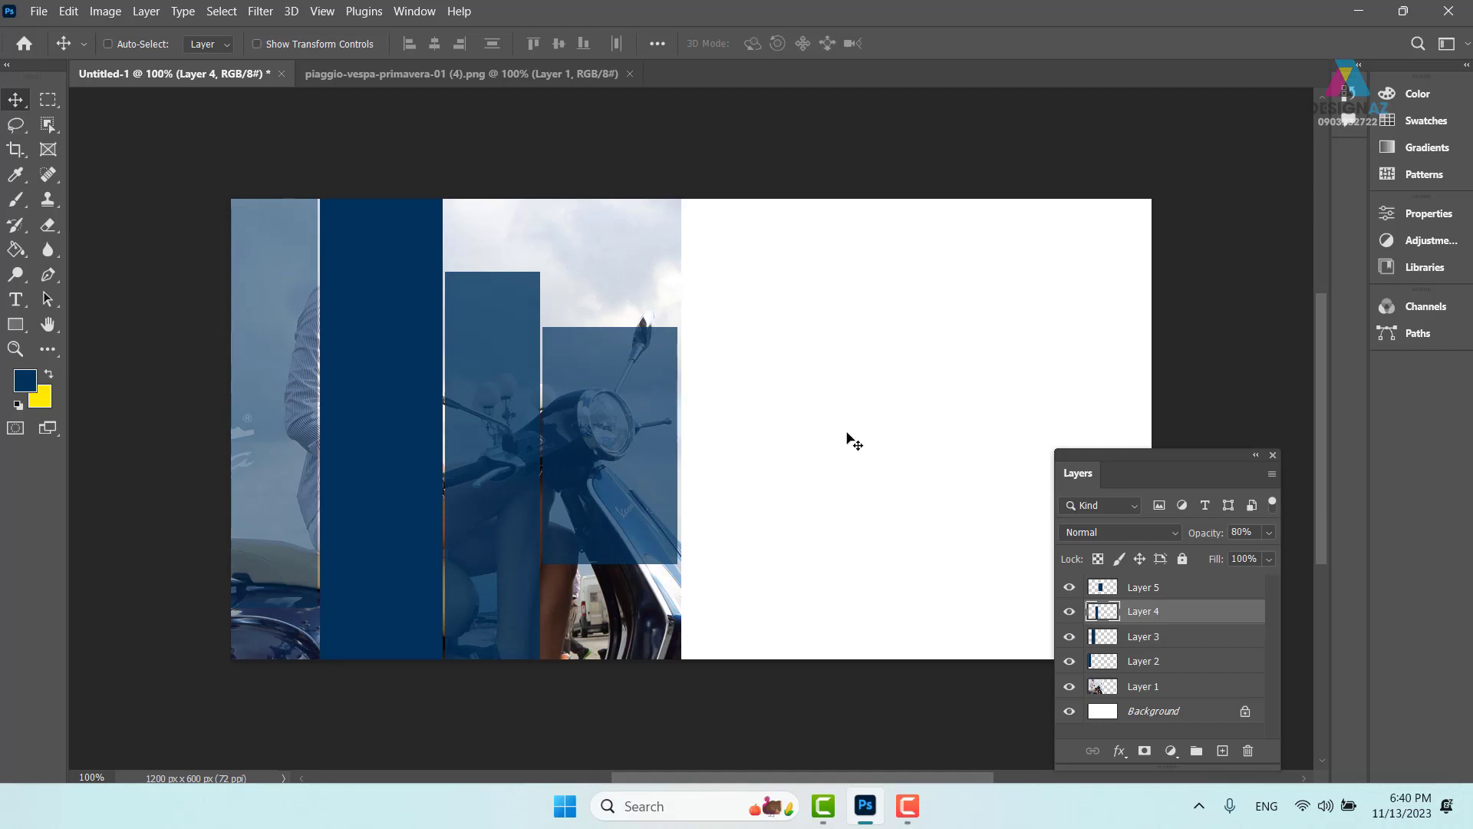
Select Layers 2–5, test-move and undo, then merge them into Layer 5.
{"action": "left_click", "coordinate": [1187, 588], "text": "ctrl"}
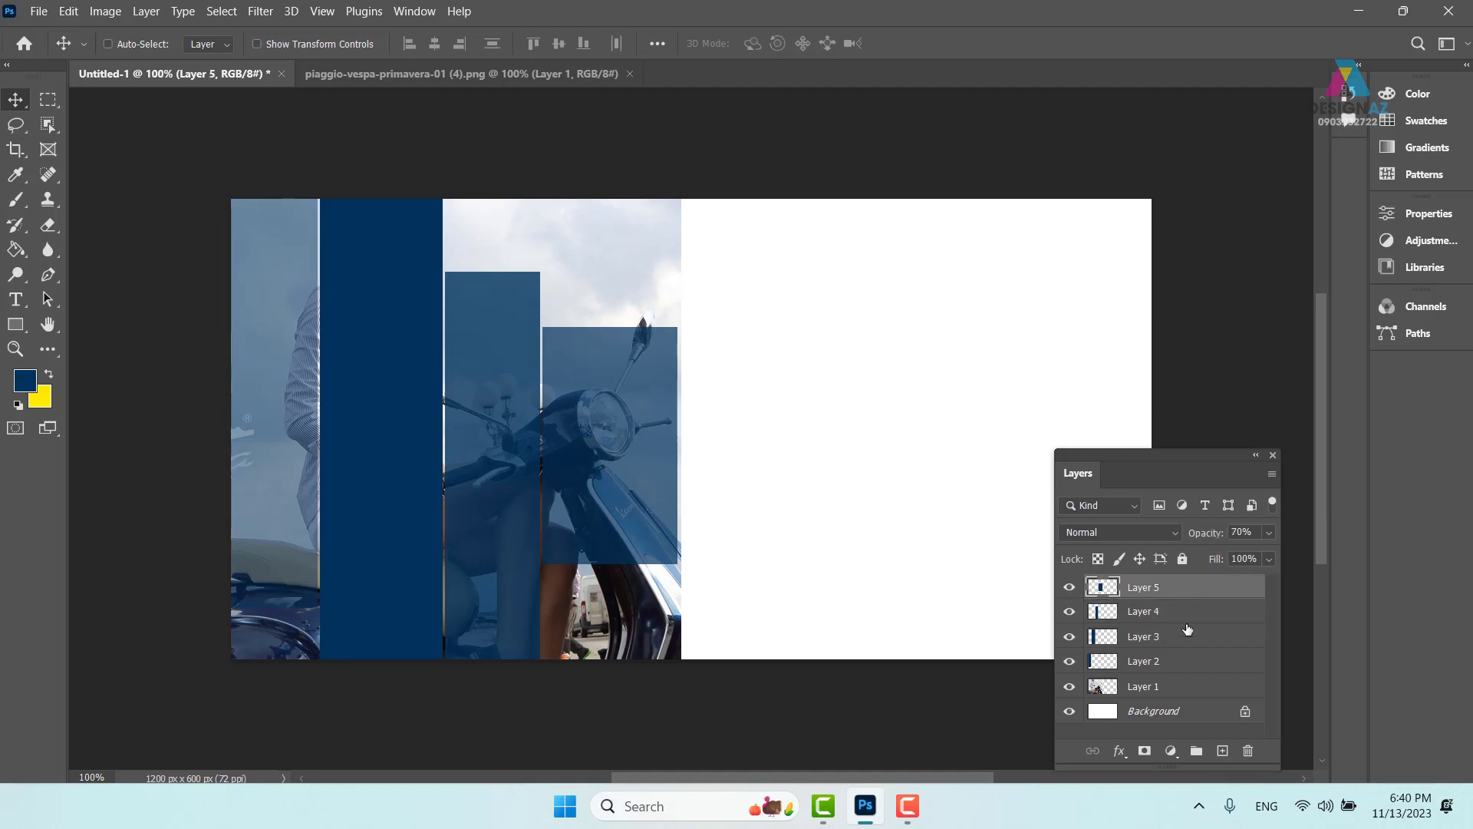
{"action": "left_click", "coordinate": [1191, 639], "text": "ctrl"}
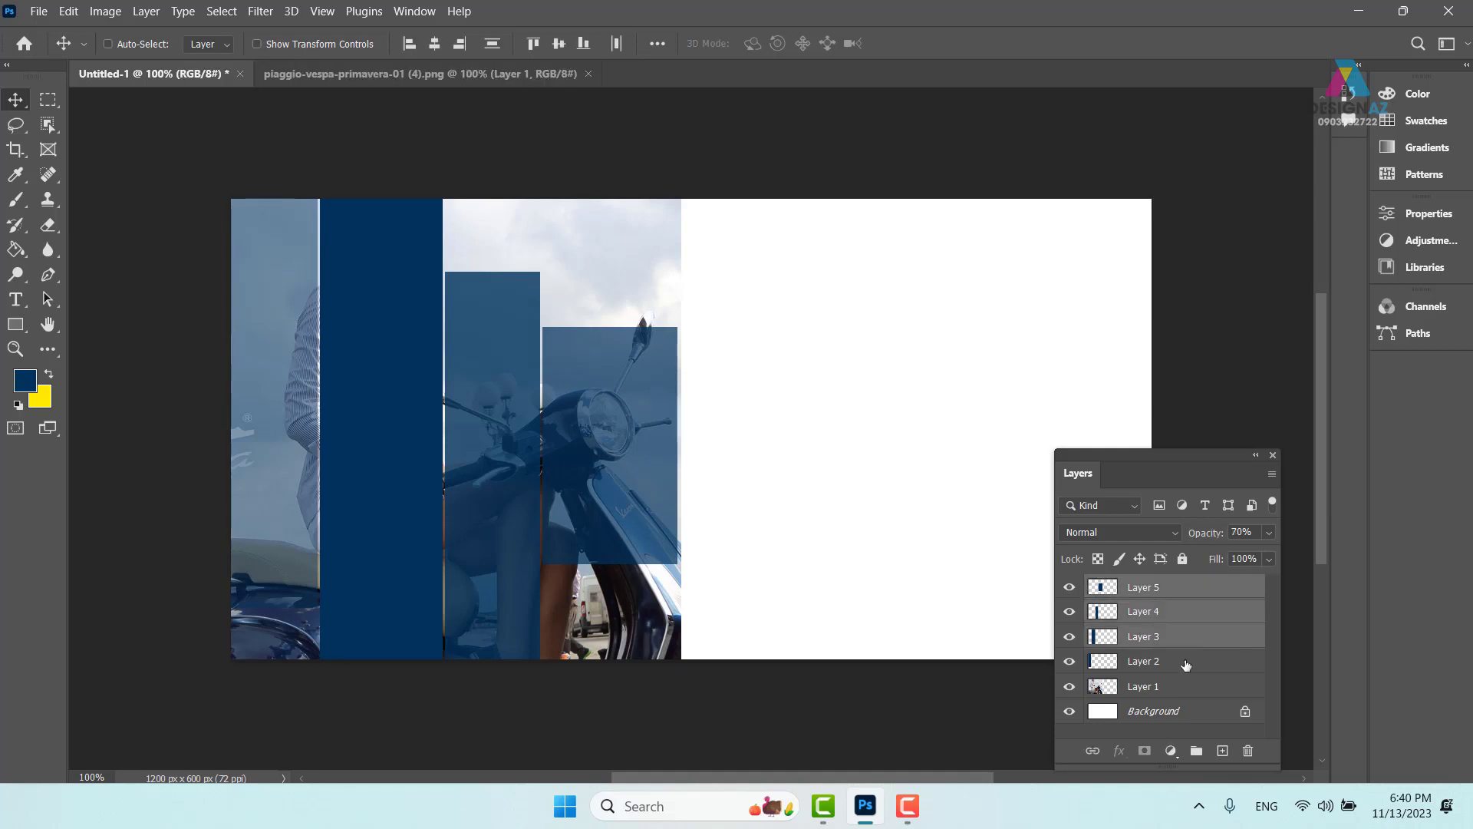
{"action": "left_click", "coordinate": [1184, 663], "text": "ctrl"}
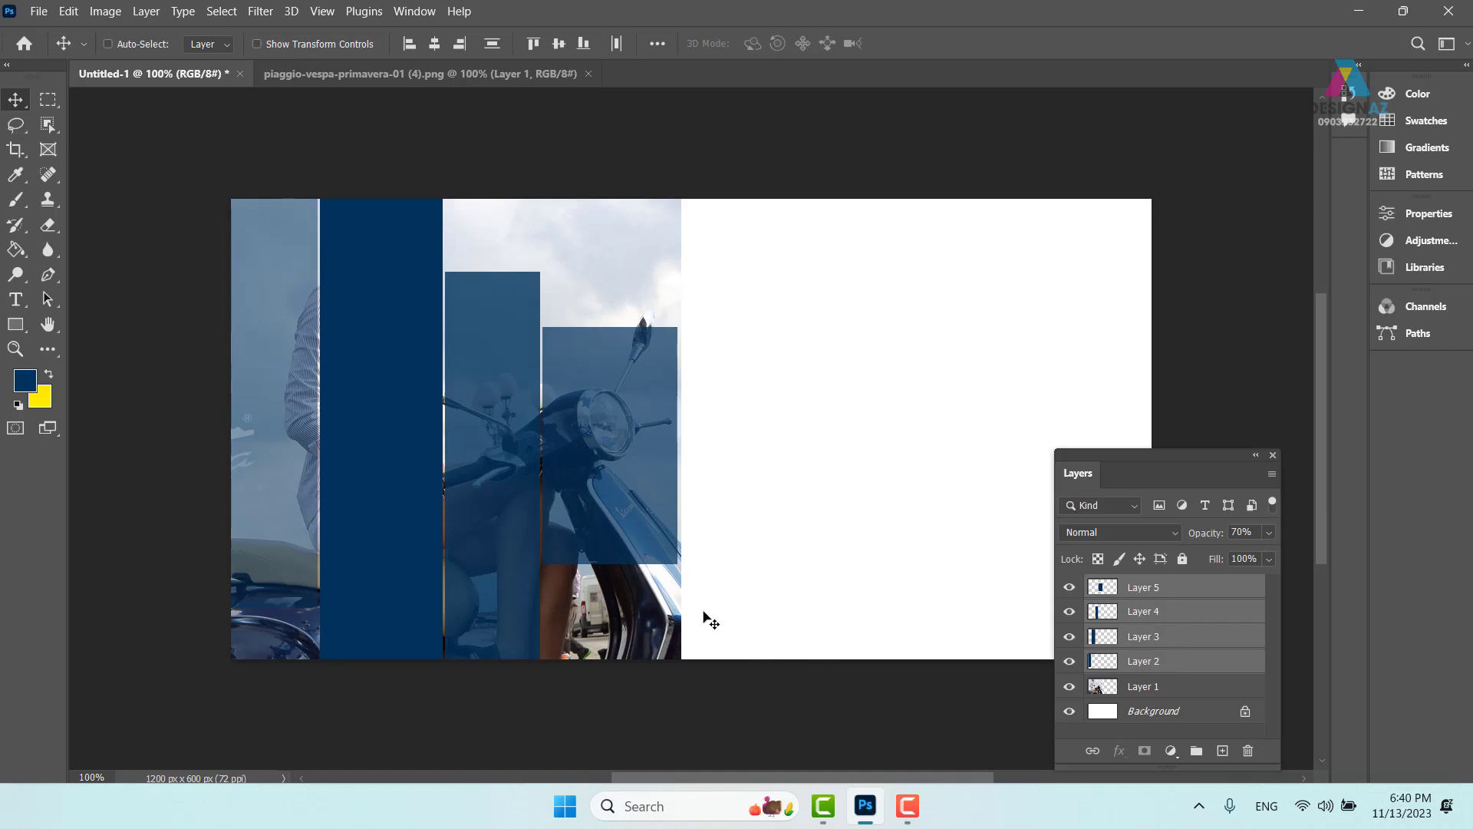
{"action": "left_click_drag", "start_coordinate": [394, 411], "coordinate": [762, 493]}
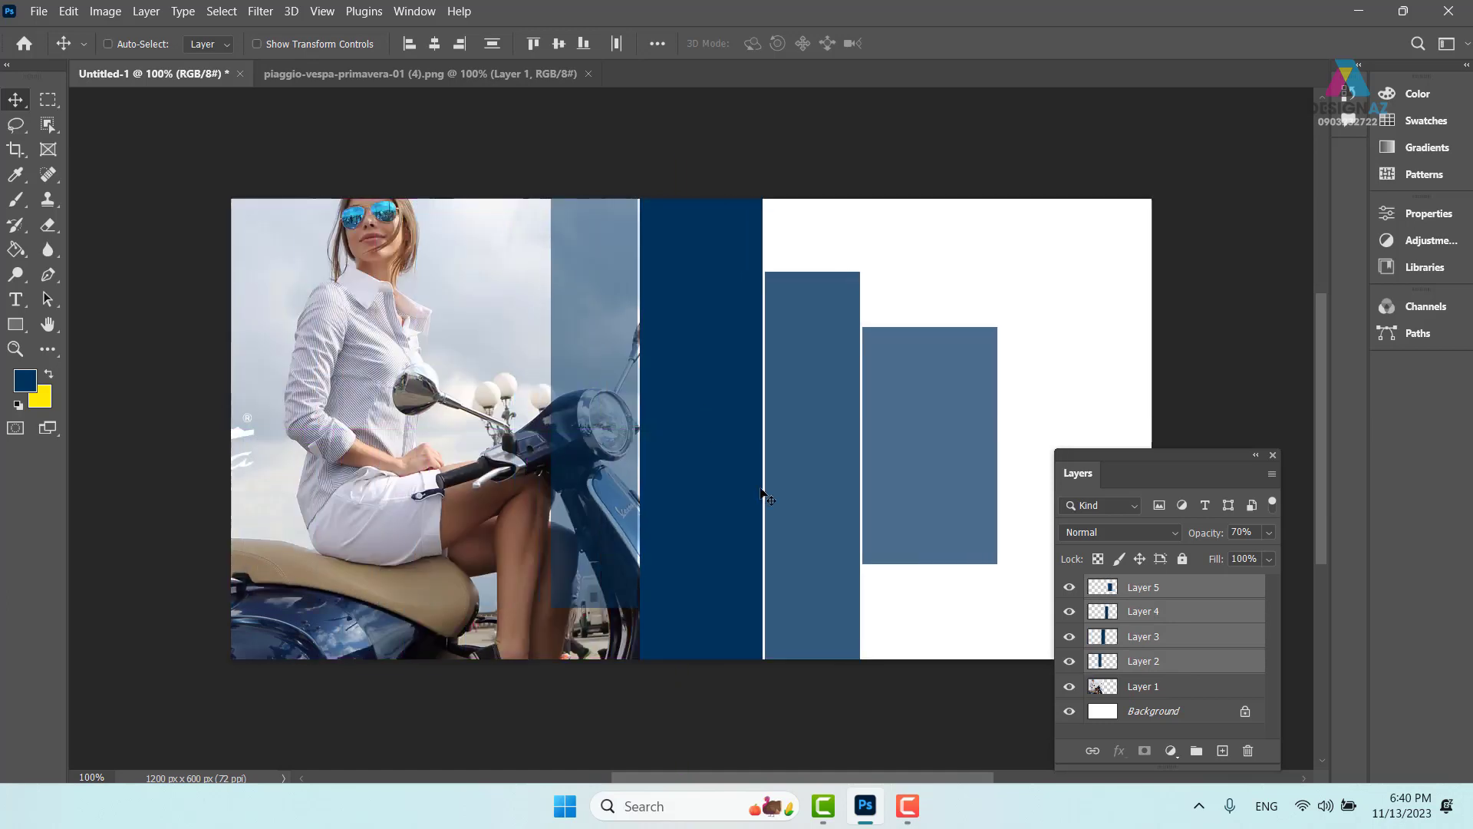
{"action": "key", "text": "ctrl+z"}
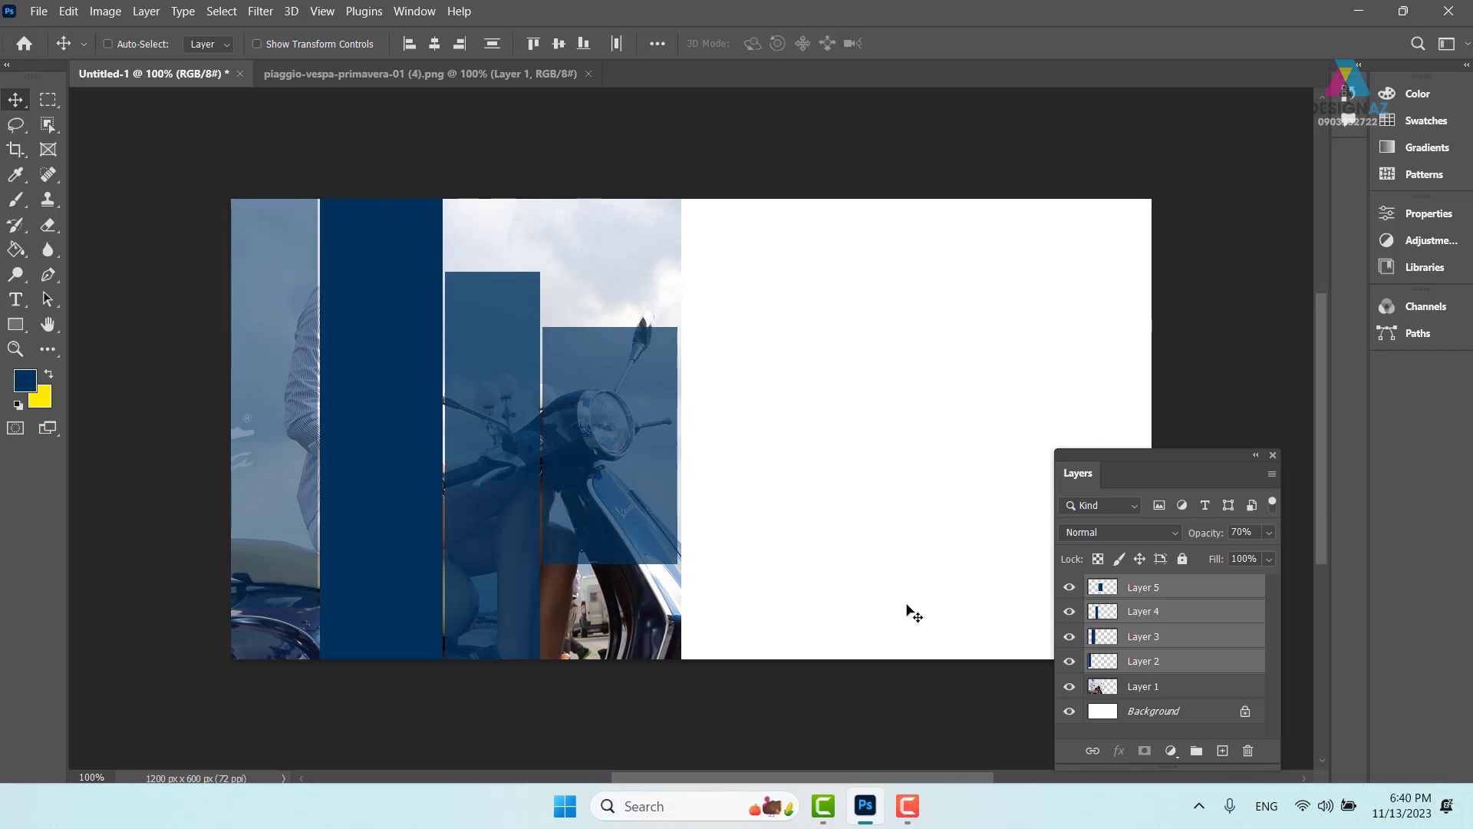
{"action": "key", "text": "ctrl+e"}
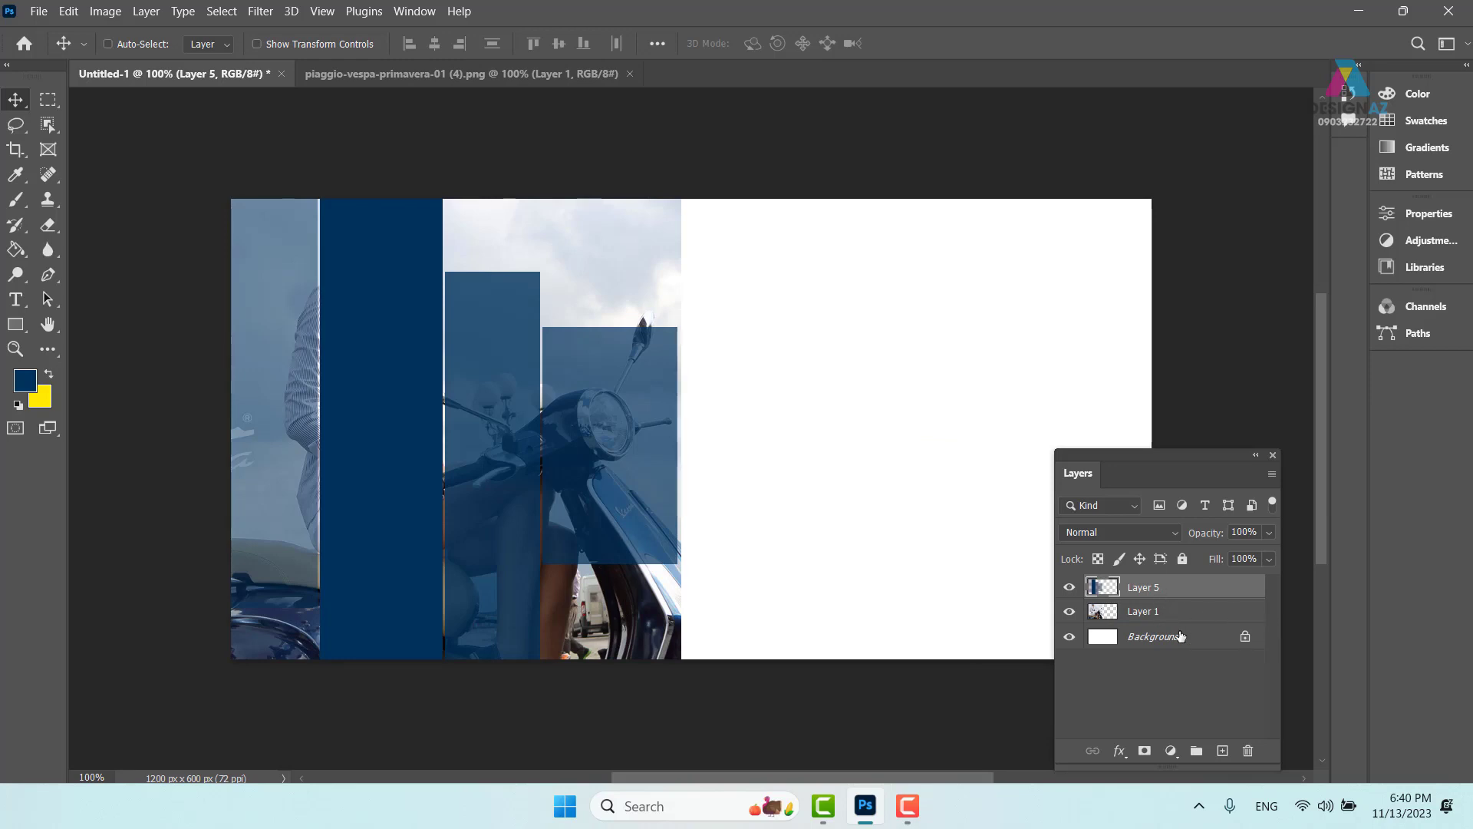
Move the merged stripes below the photo layer and clip the photo into them.
{"action": "key", "text": "ctrl"}
{"action": "key", "text": "ctrl+bracketleft"}
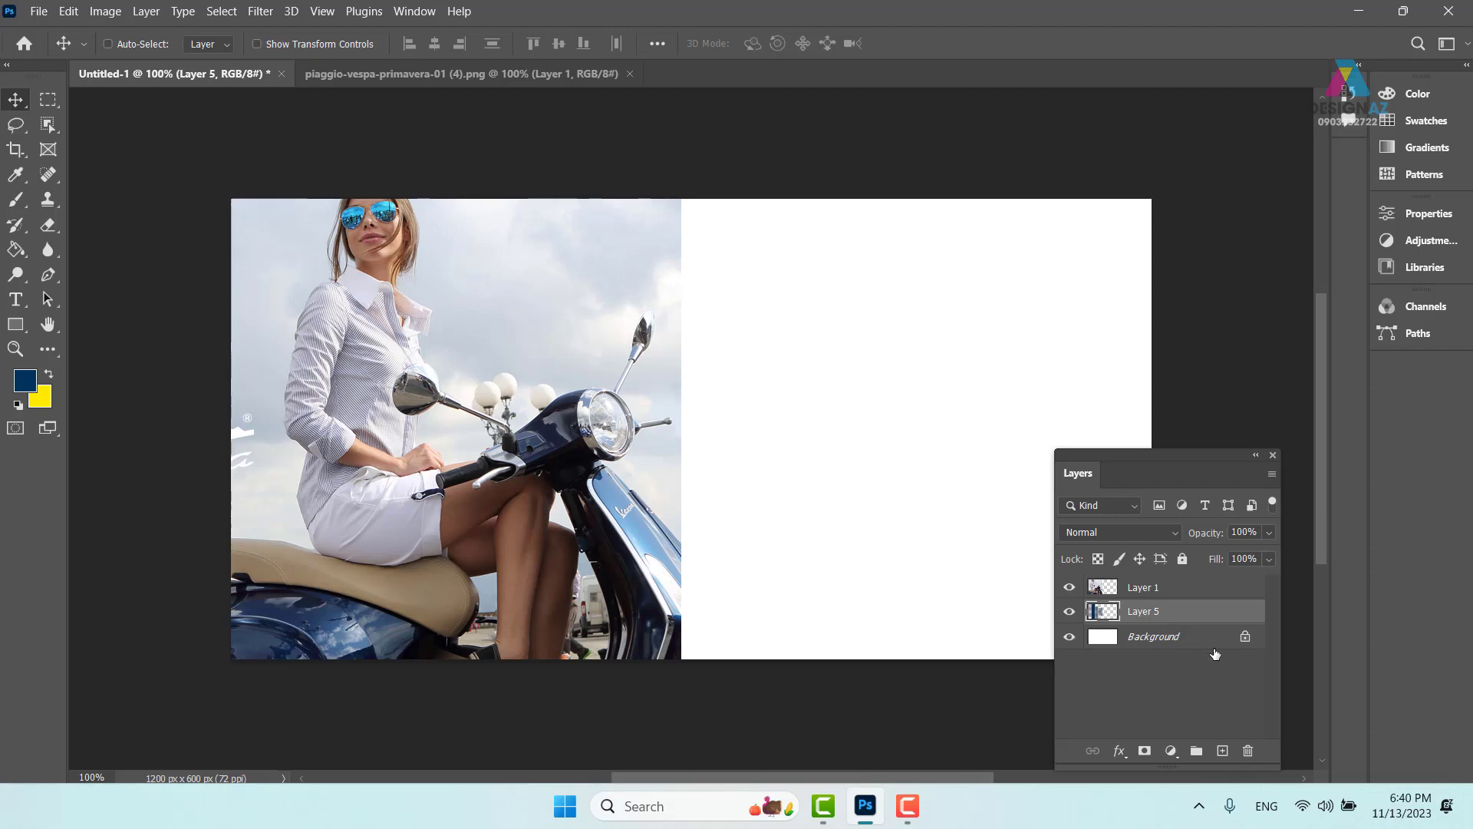
{"action": "left_click", "coordinate": [1202, 591]}
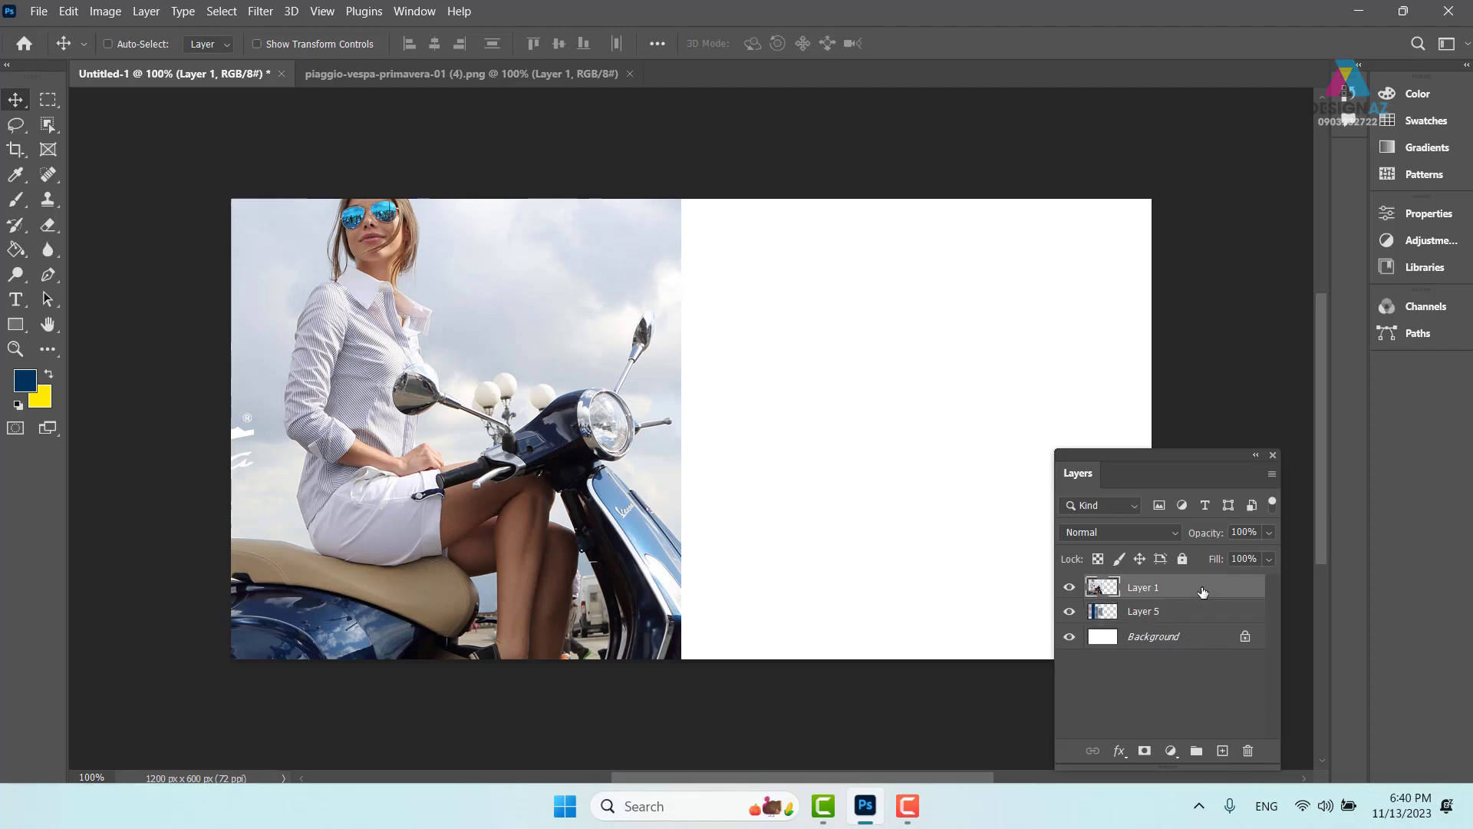
{"action": "key", "text": "ctrl"}
{"action": "key", "text": "ctrl+alt+g"}
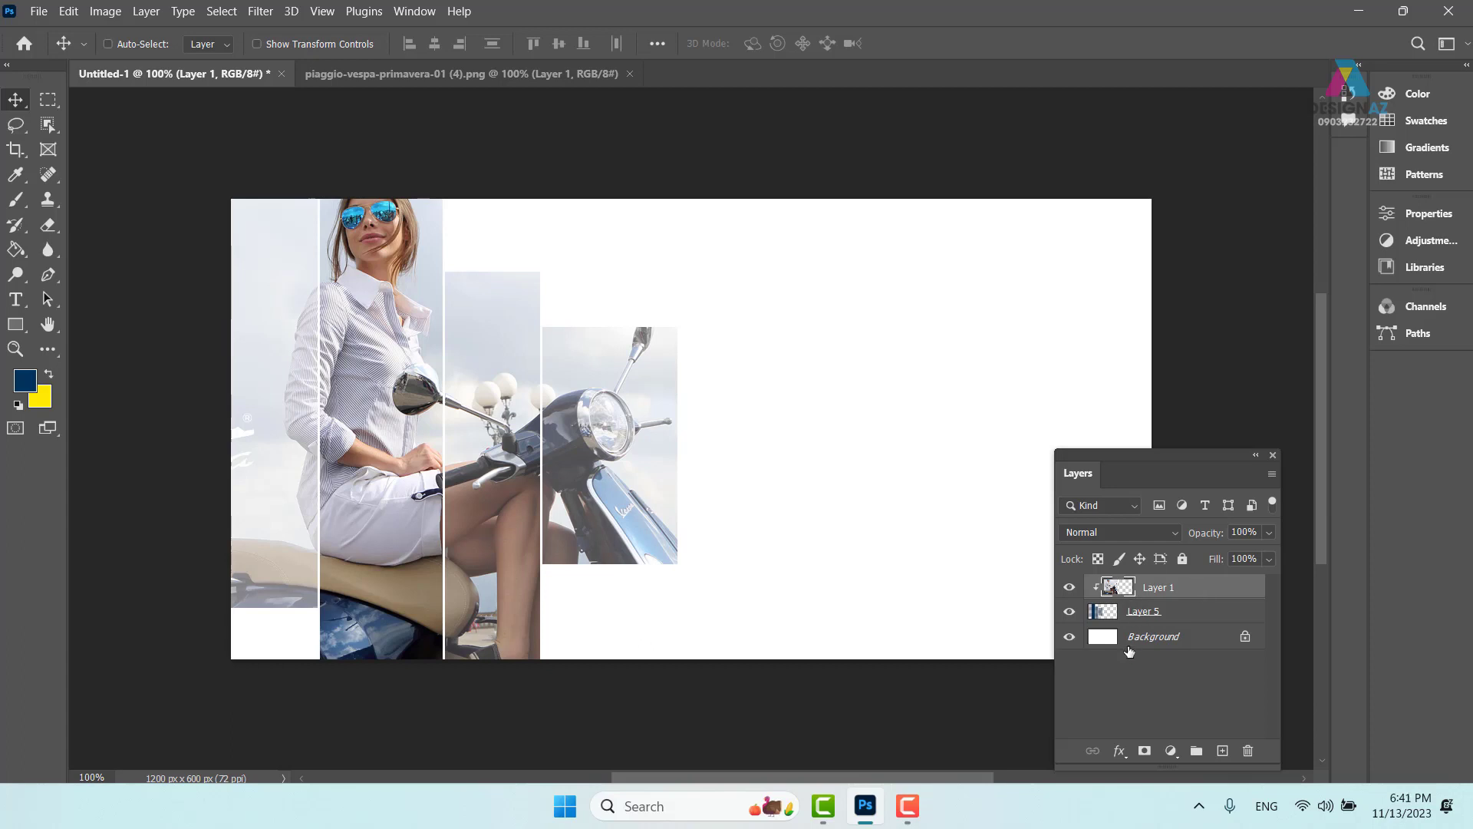
Delete both the clipped photo layer and the merged stripe layer.
{"action": "key", "text": "Delete"}
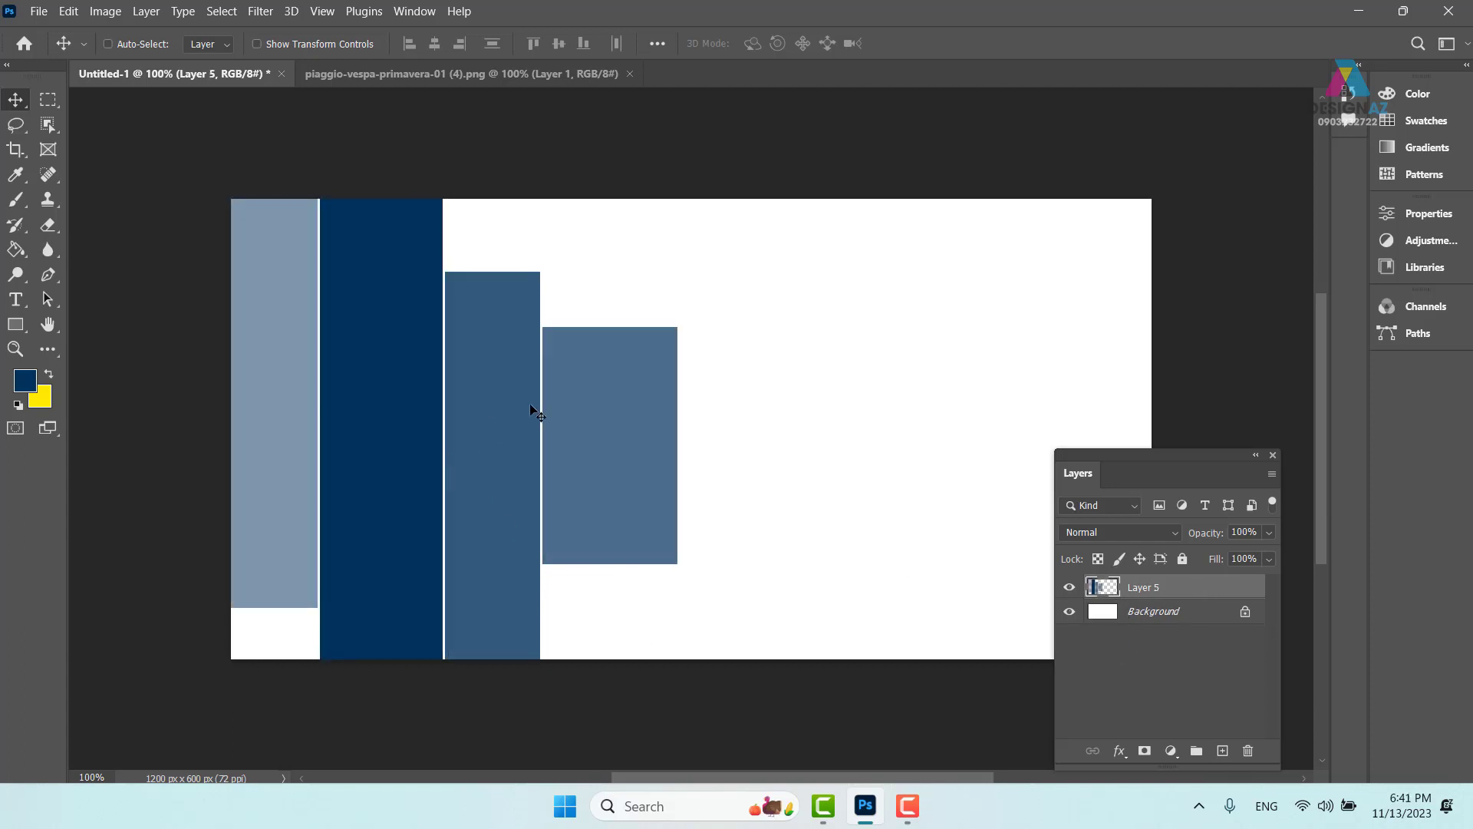
{"action": "right_click", "coordinate": [615, 384]}
{"action": "left_click", "coordinate": [658, 431]}
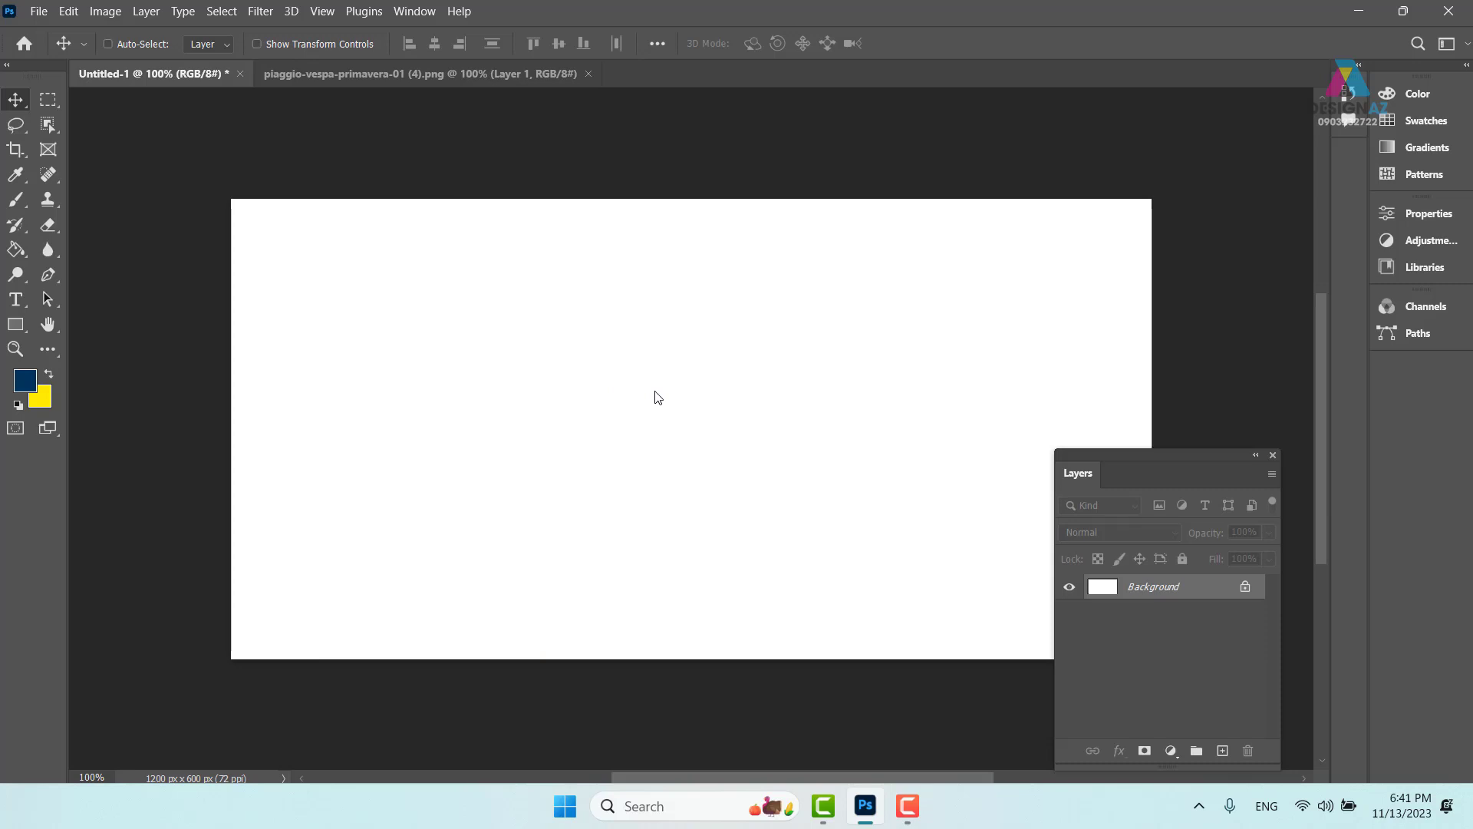
Select the canvas's left half and fill it with navy on a new Layer 1.
{"action": "left_click", "coordinate": [51, 107]}
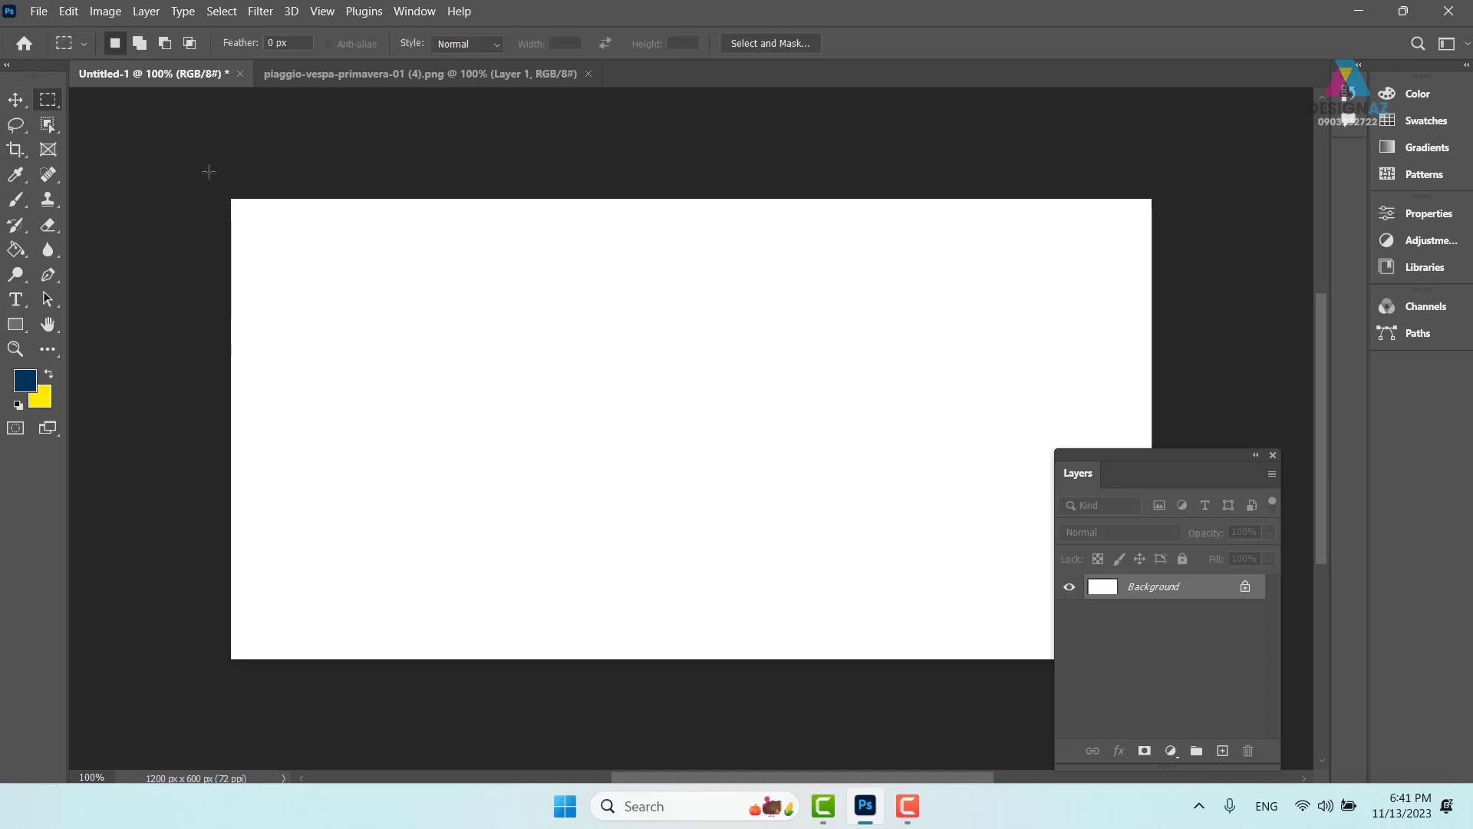
{"action": "left_click_drag", "start_coordinate": [232, 200], "coordinate": [703, 707]}
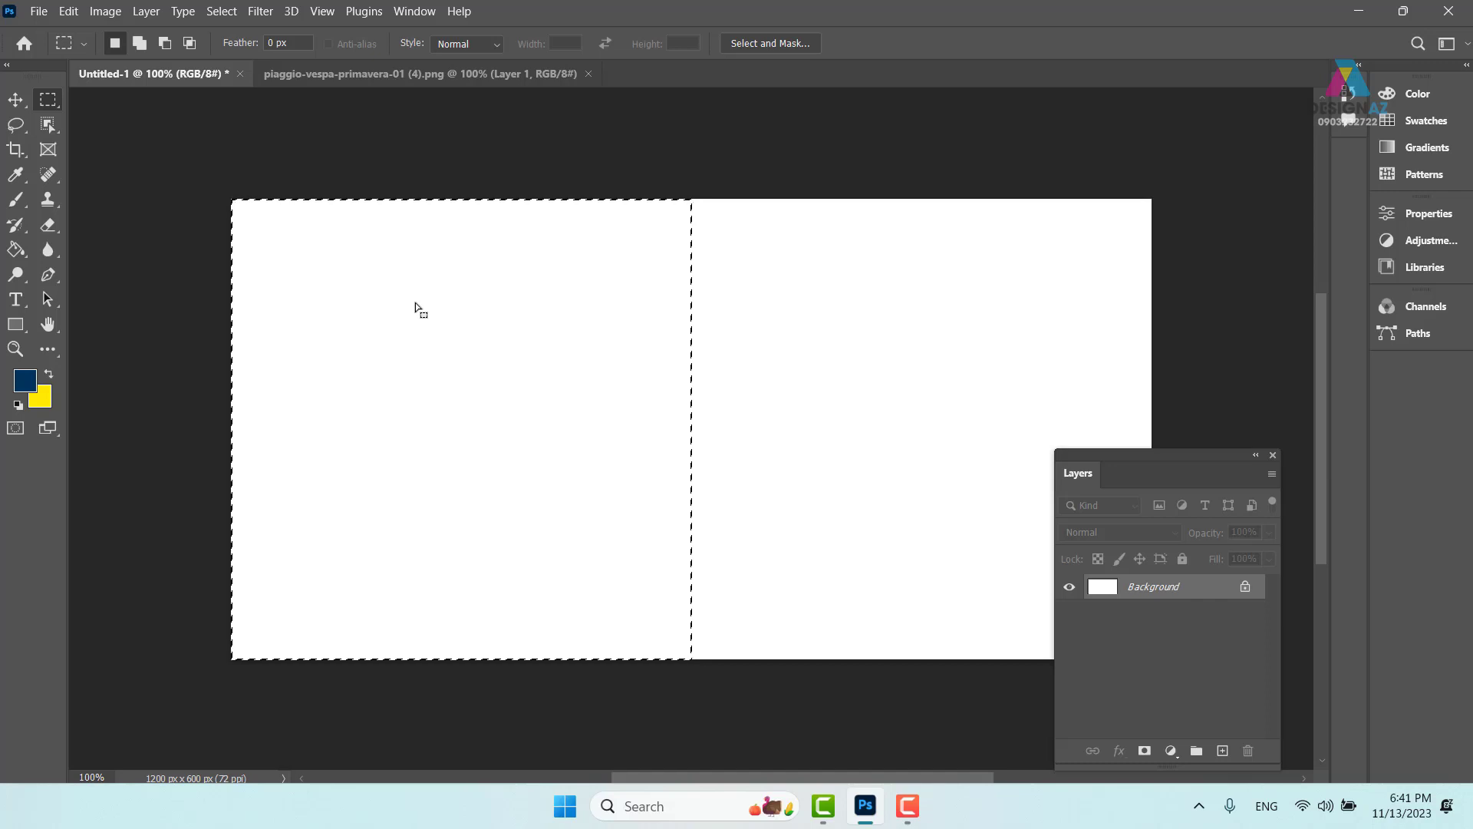
{"action": "left_click", "coordinate": [1223, 752]}
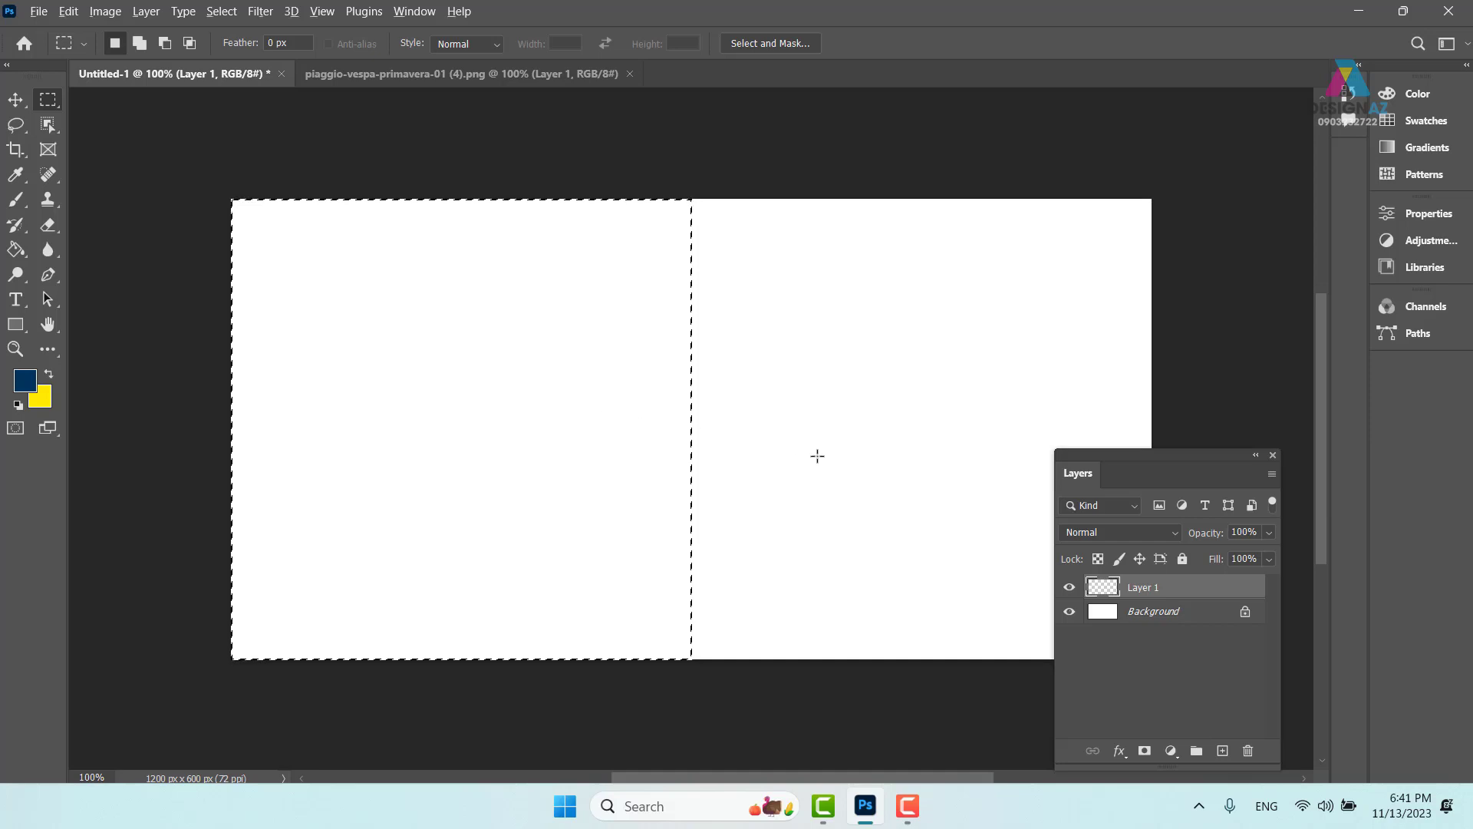
{"action": "key", "text": "alt+BackSpace"}
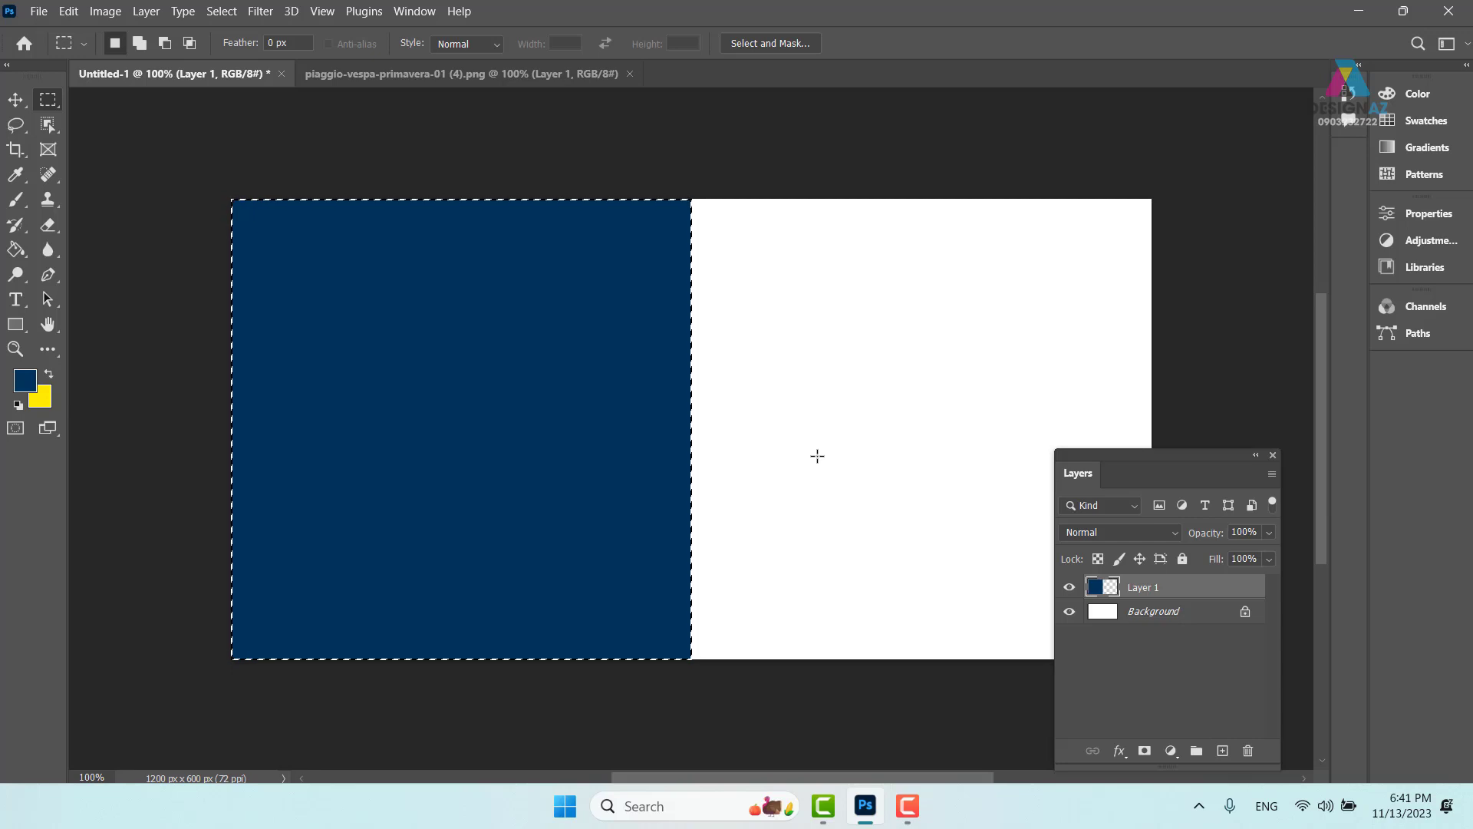
{"action": "key", "text": "ctrl+d"}
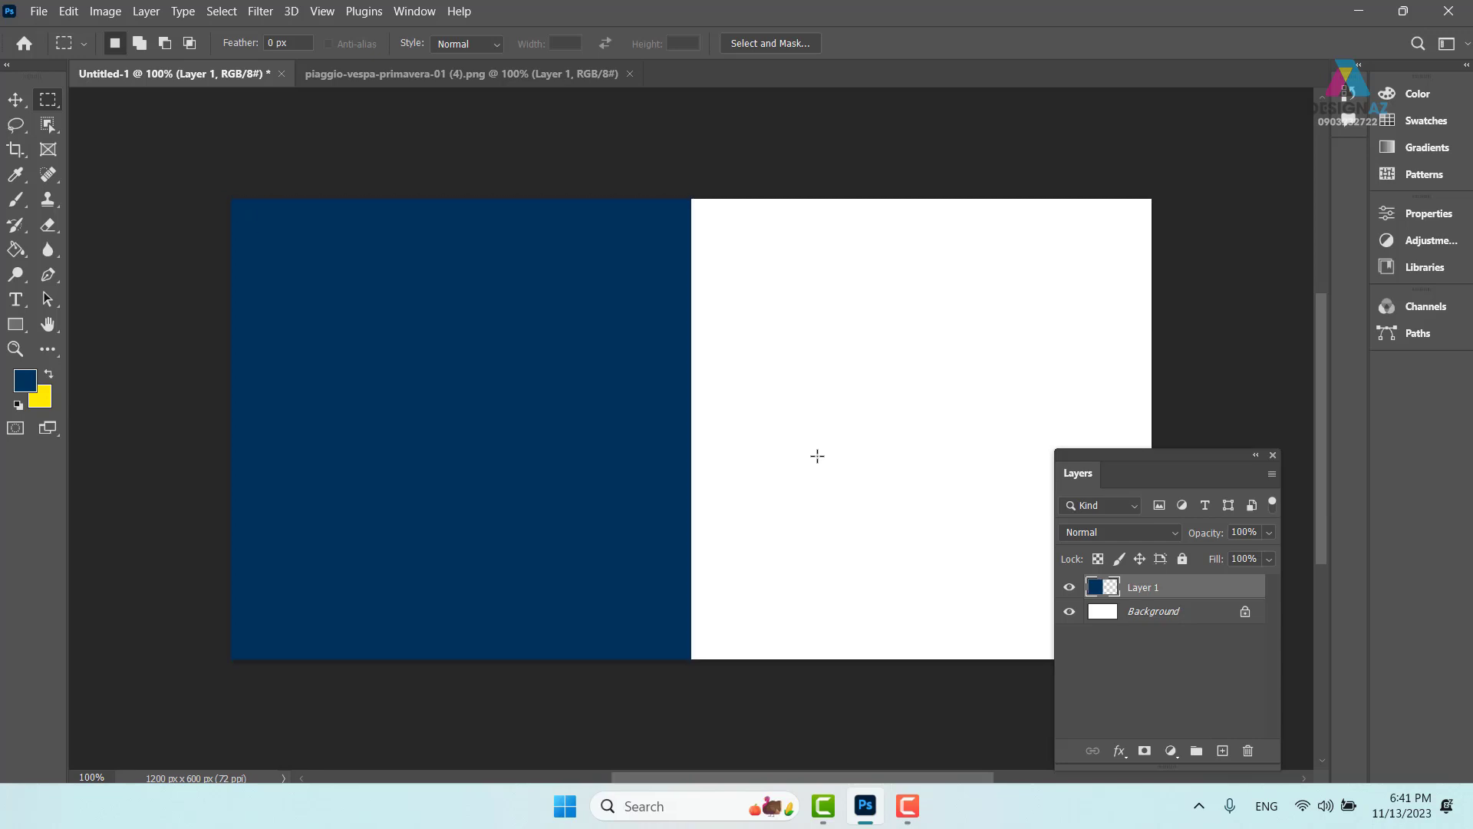
{"action": "left_click", "coordinate": [17, 99]}
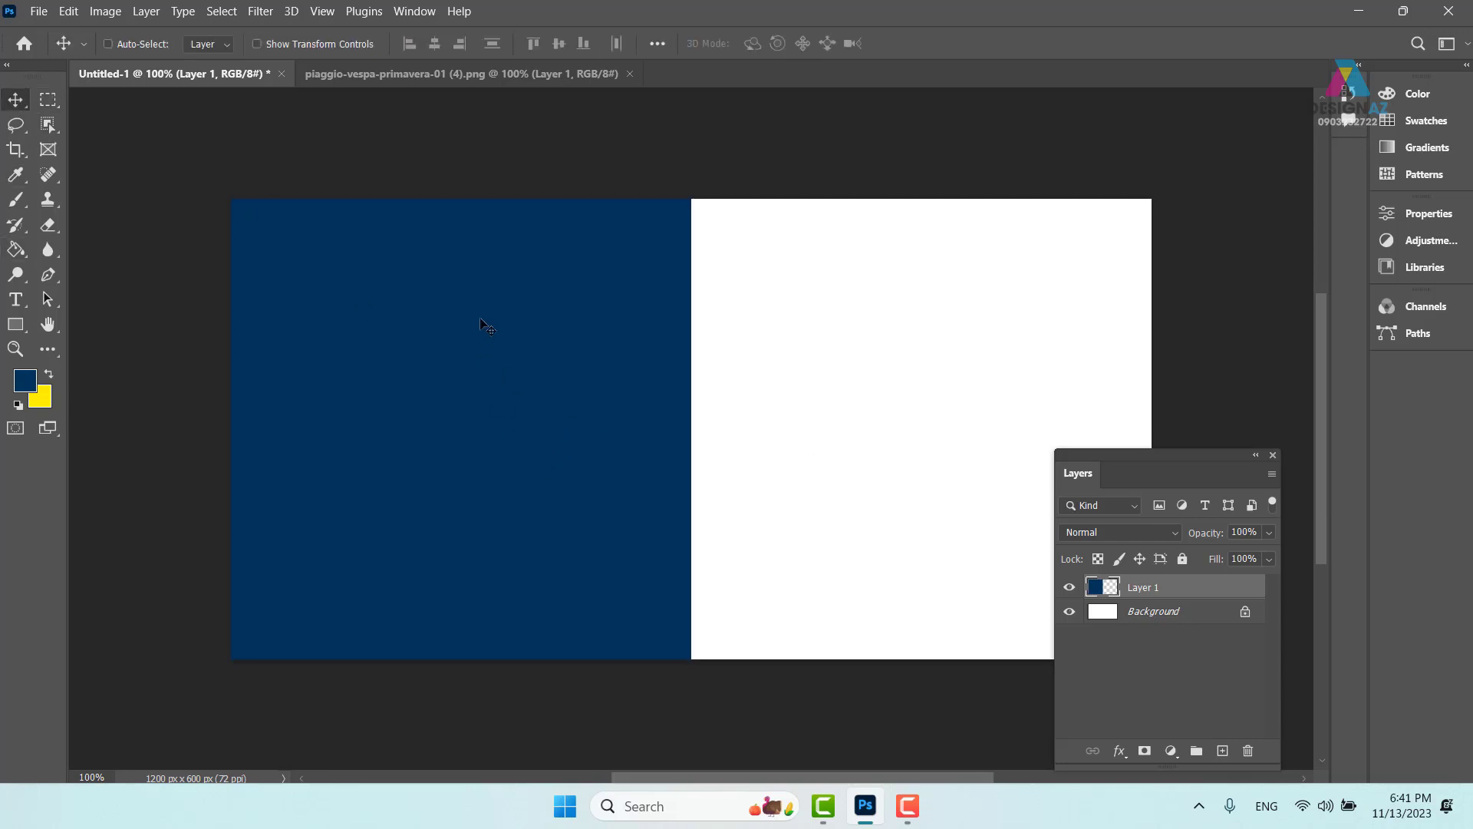
Rotate the navy block 45°, place it on the left edge, and stretch its tip right.
{"action": "key", "text": "ctrl+t"}
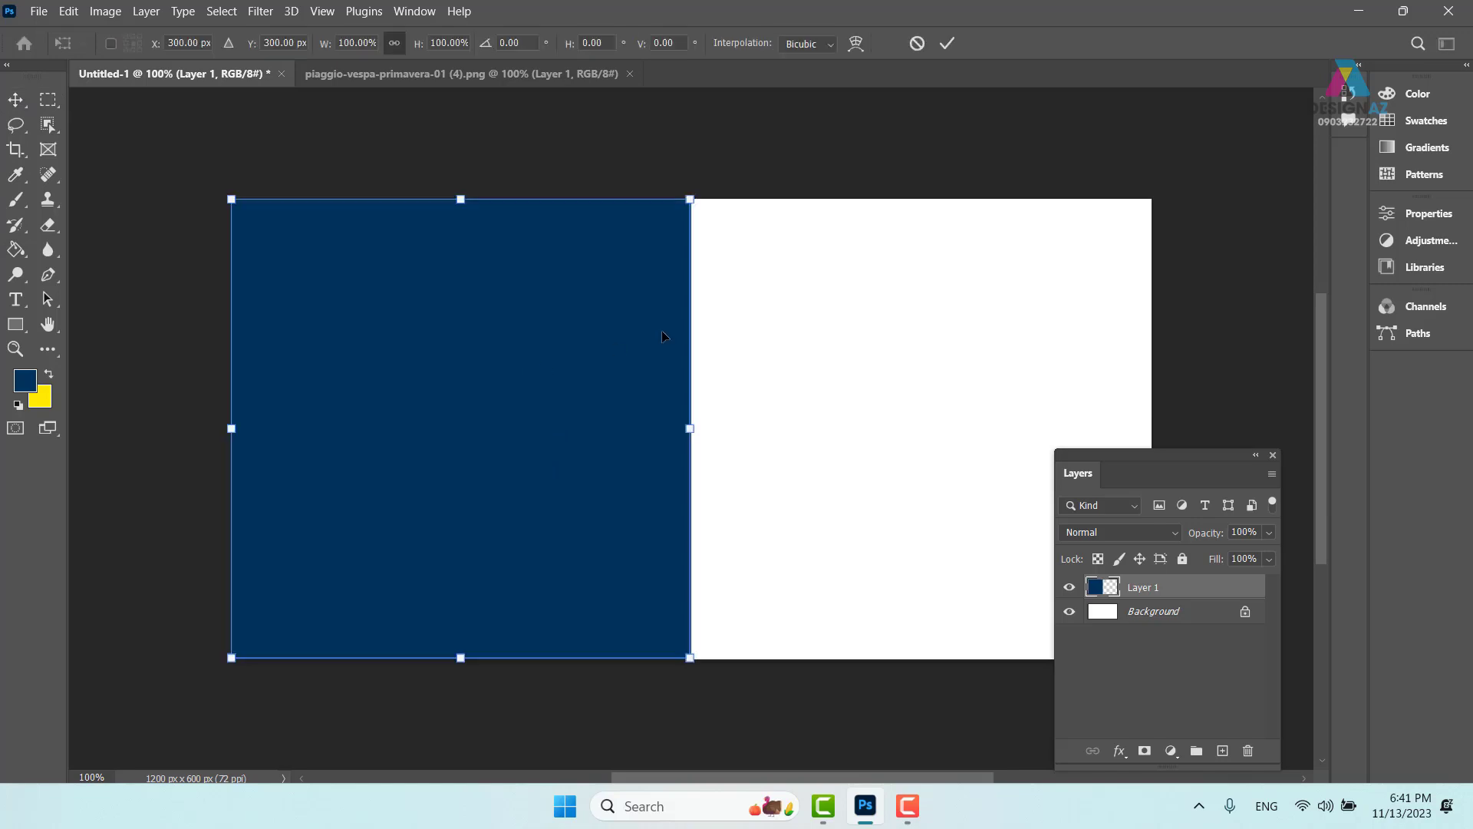
{"action": "left_click_drag", "start_coordinate": [768, 230], "coordinate": [803, 425]}
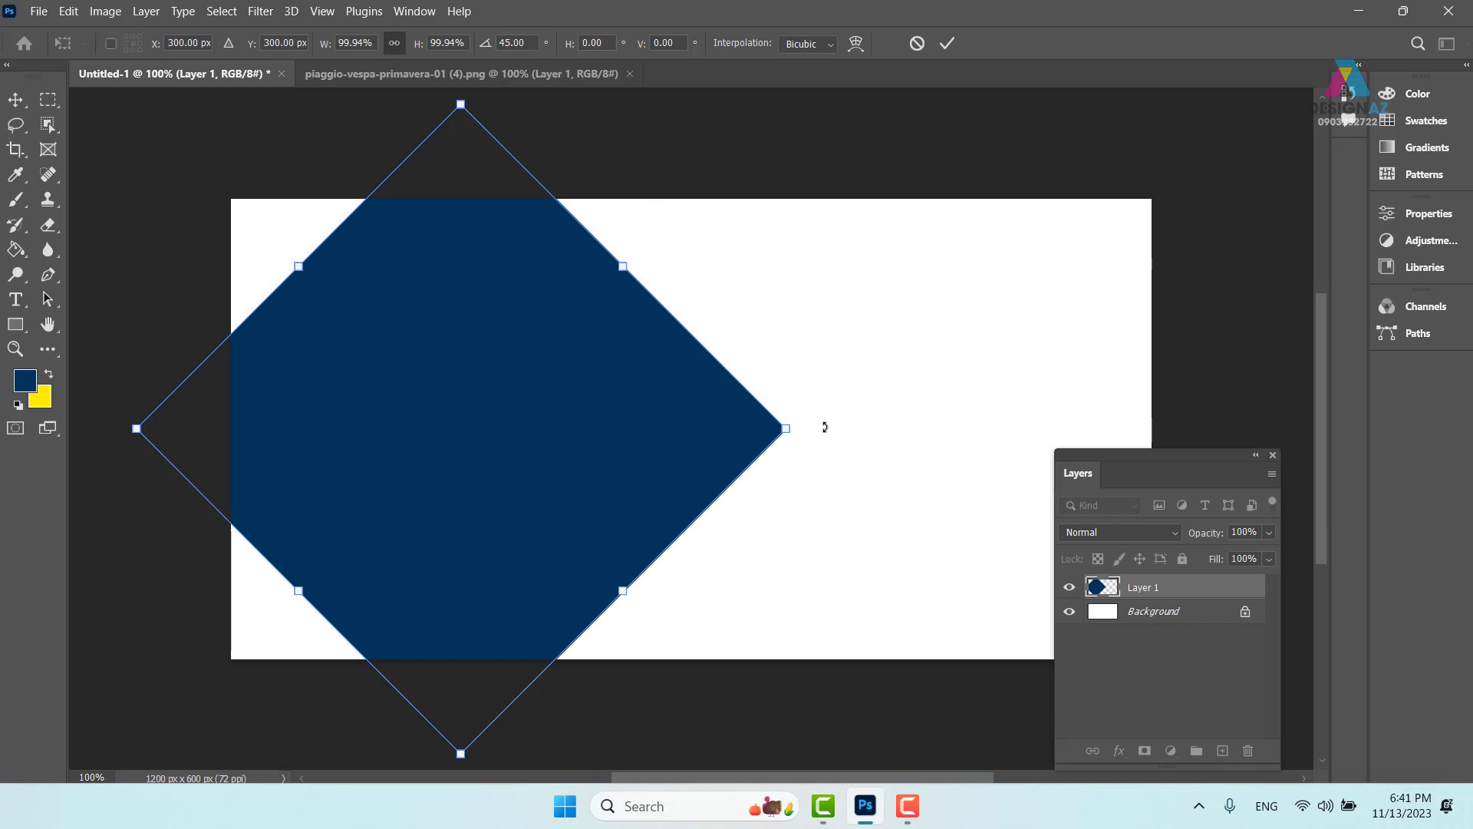
{"action": "left_click_drag", "start_coordinate": [637, 433], "coordinate": [541, 320]}
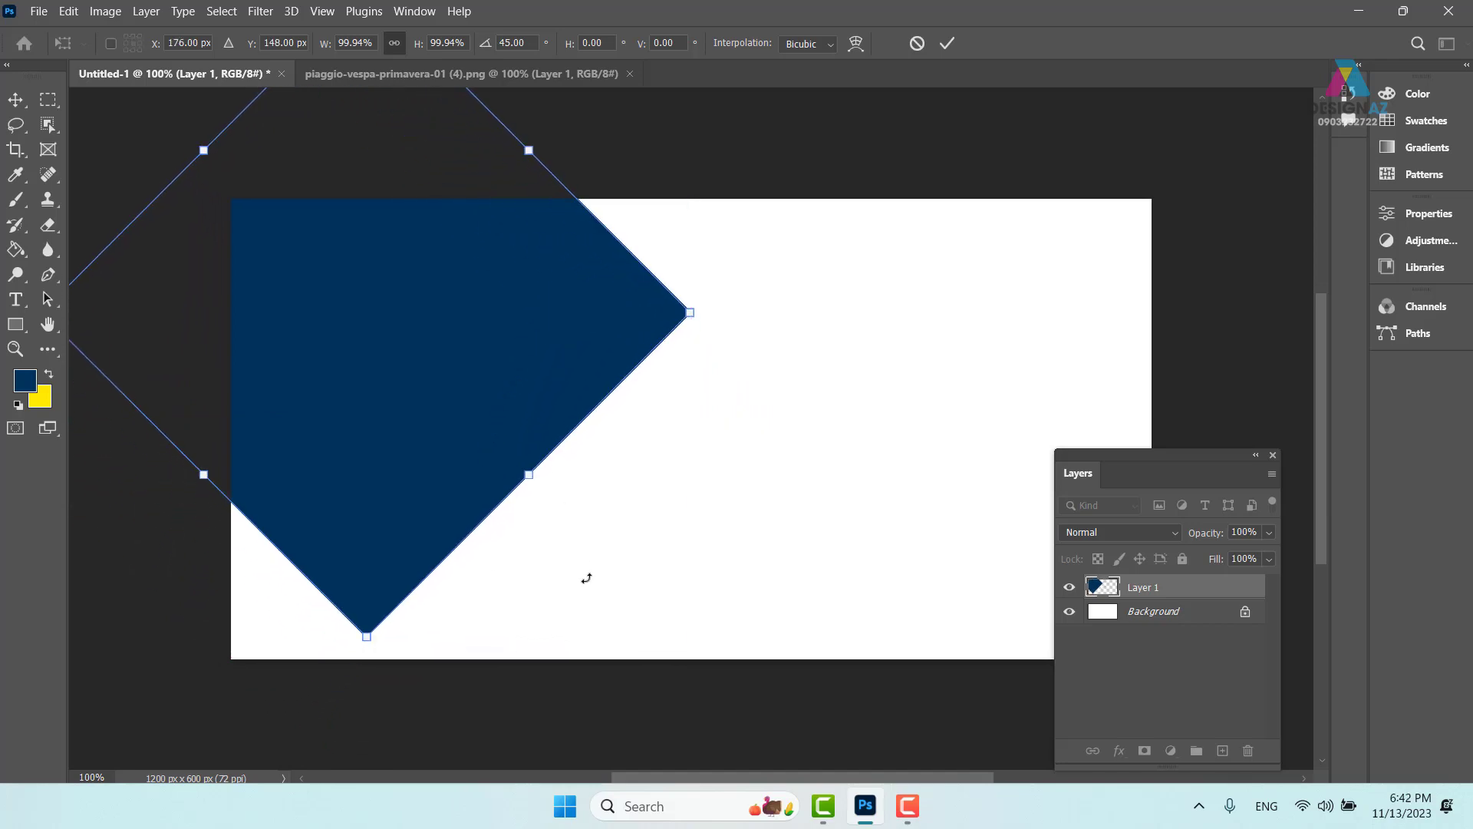
{"action": "left_click_drag", "start_coordinate": [459, 389], "coordinate": [425, 599]}
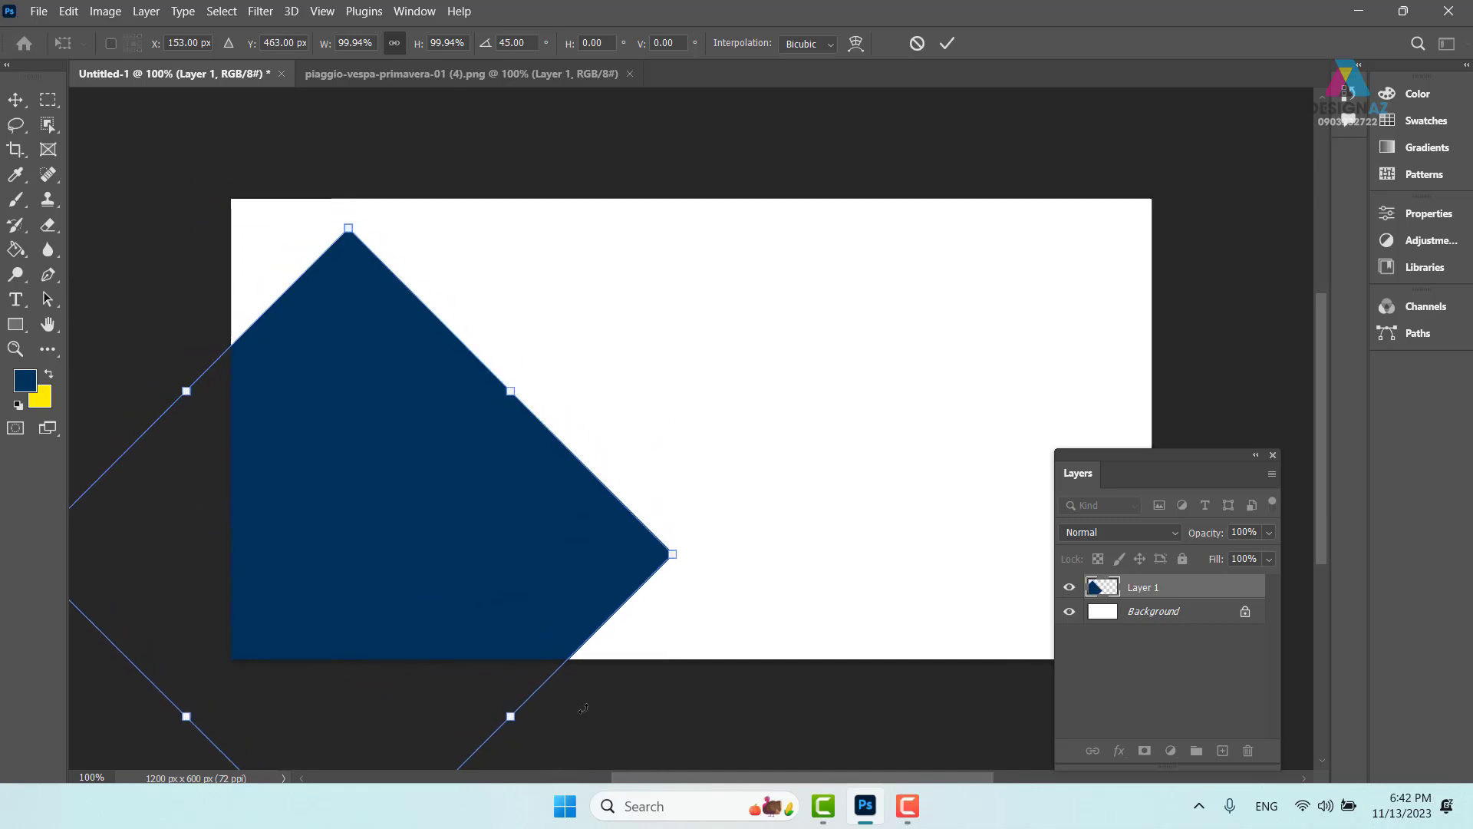
{"action": "left_click_drag", "start_coordinate": [474, 561], "coordinate": [497, 532]}
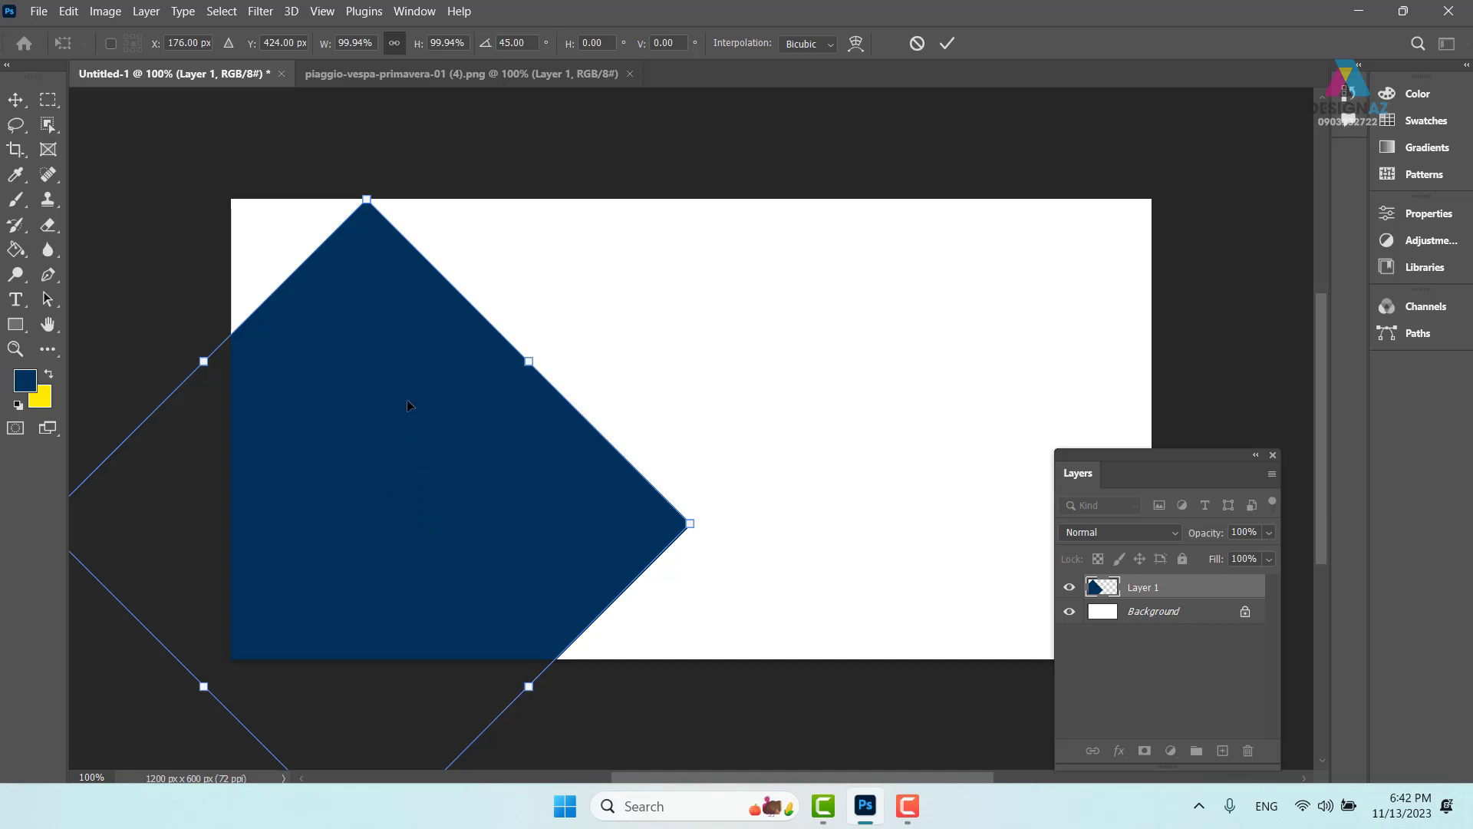
{"action": "left_click_drag", "start_coordinate": [434, 516], "coordinate": [387, 424]}
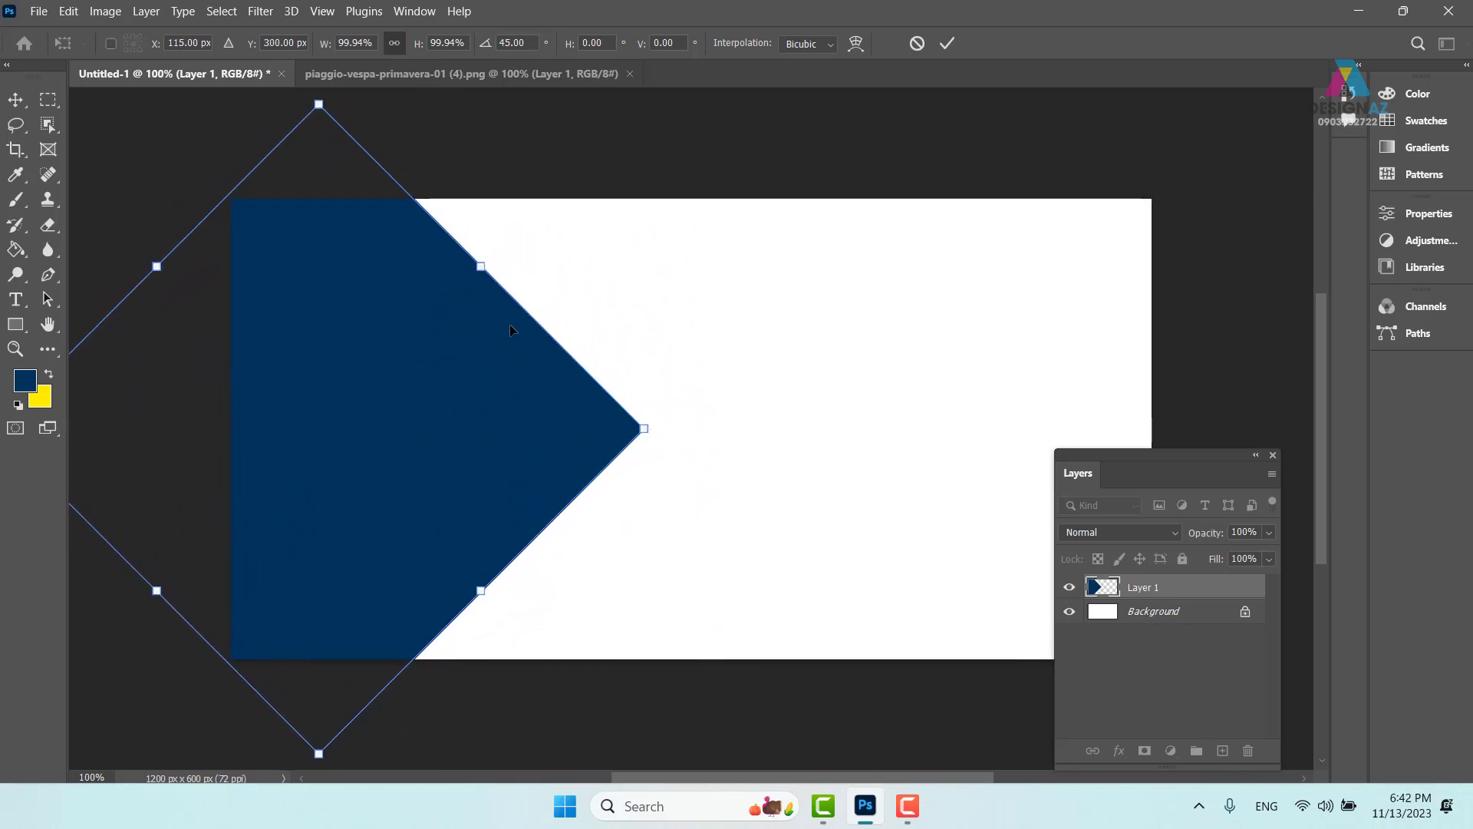
{"action": "left_click_drag", "start_coordinate": [646, 429], "coordinate": [695, 429]}
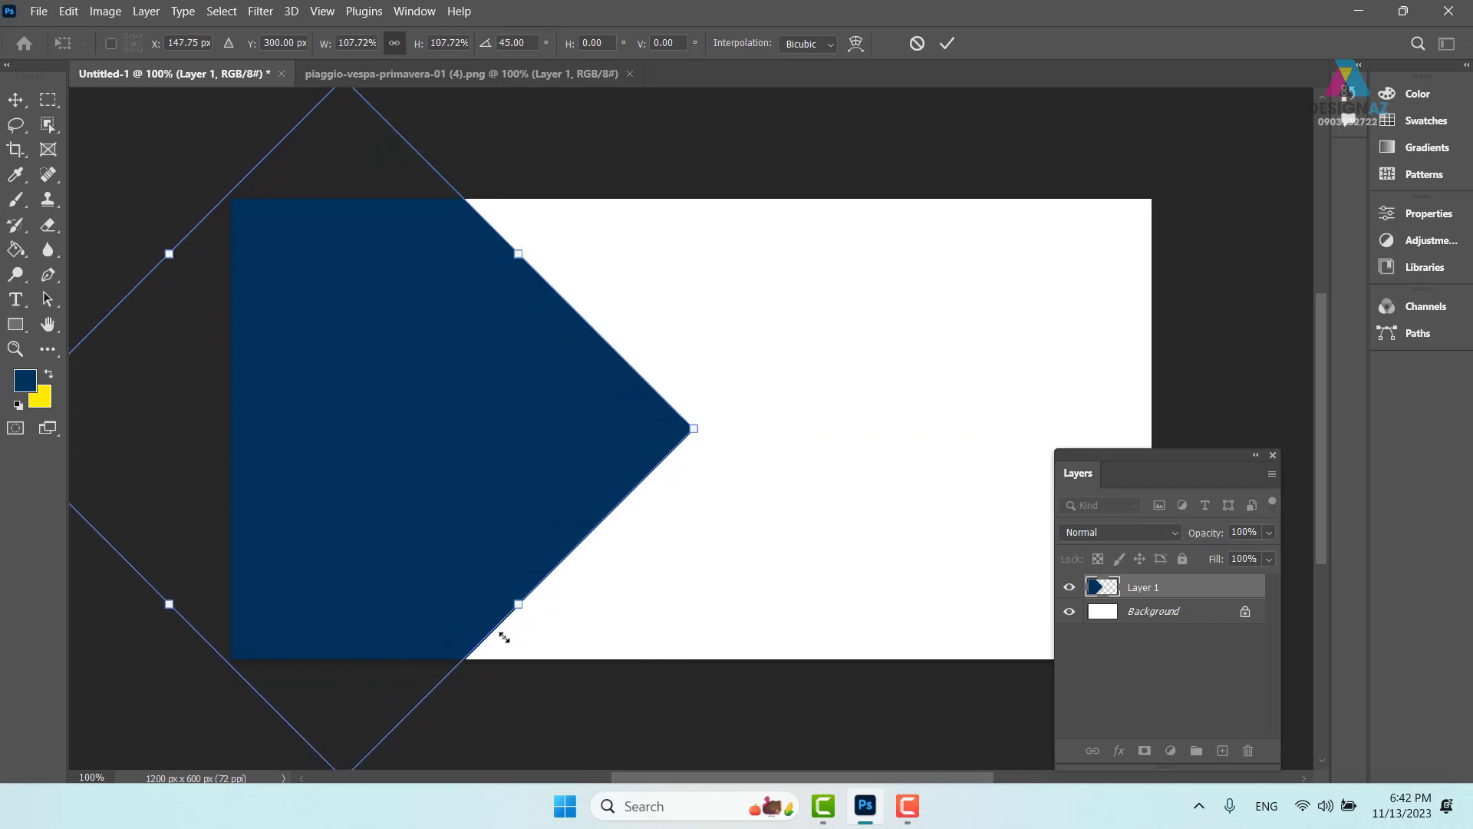
{"action": "key", "text": "Return"}
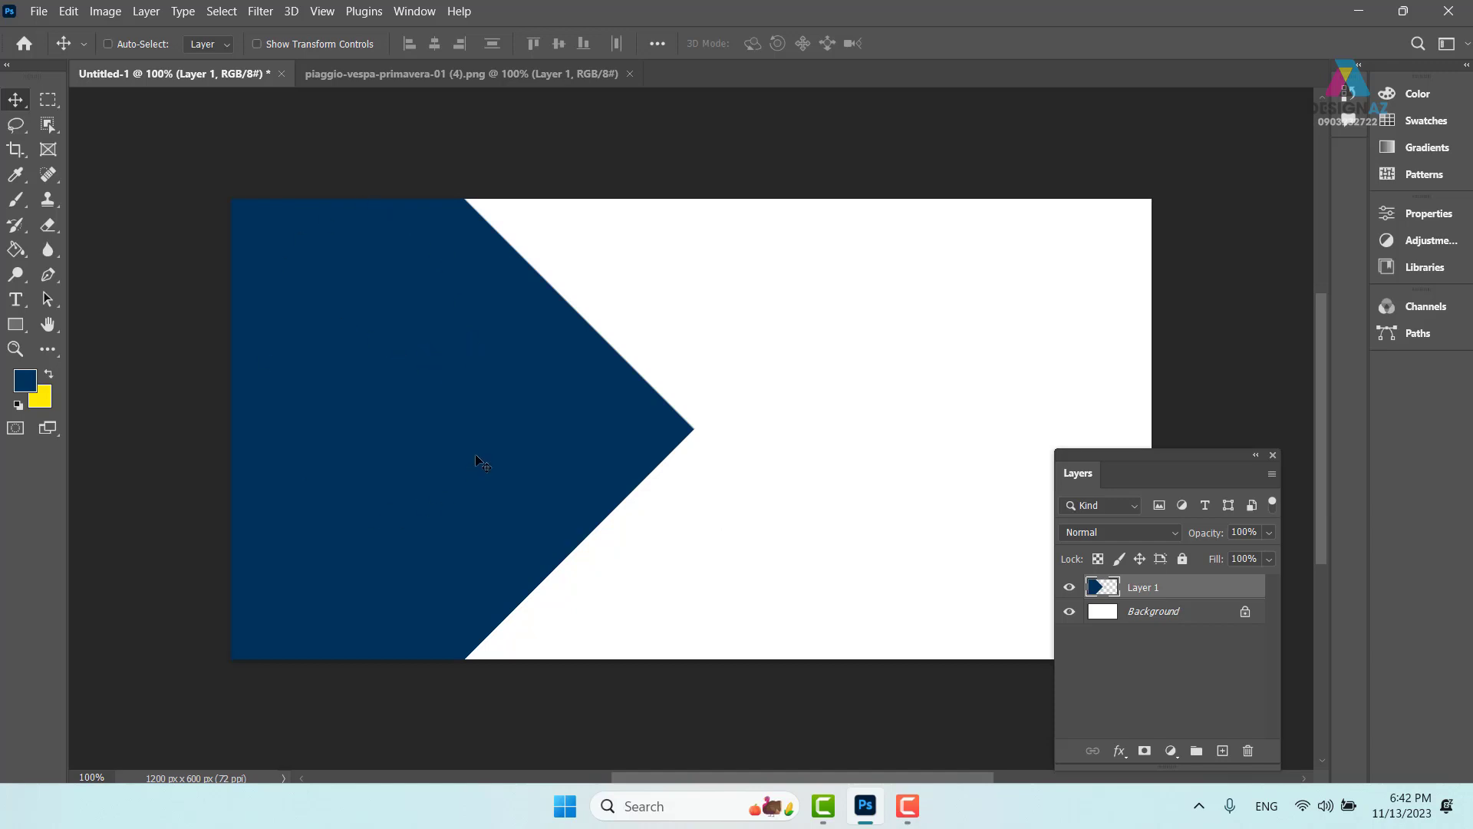
Duplicate Layer 1 and offset the copy about 105 px to the right.
{"action": "right_click", "coordinate": [585, 379]}
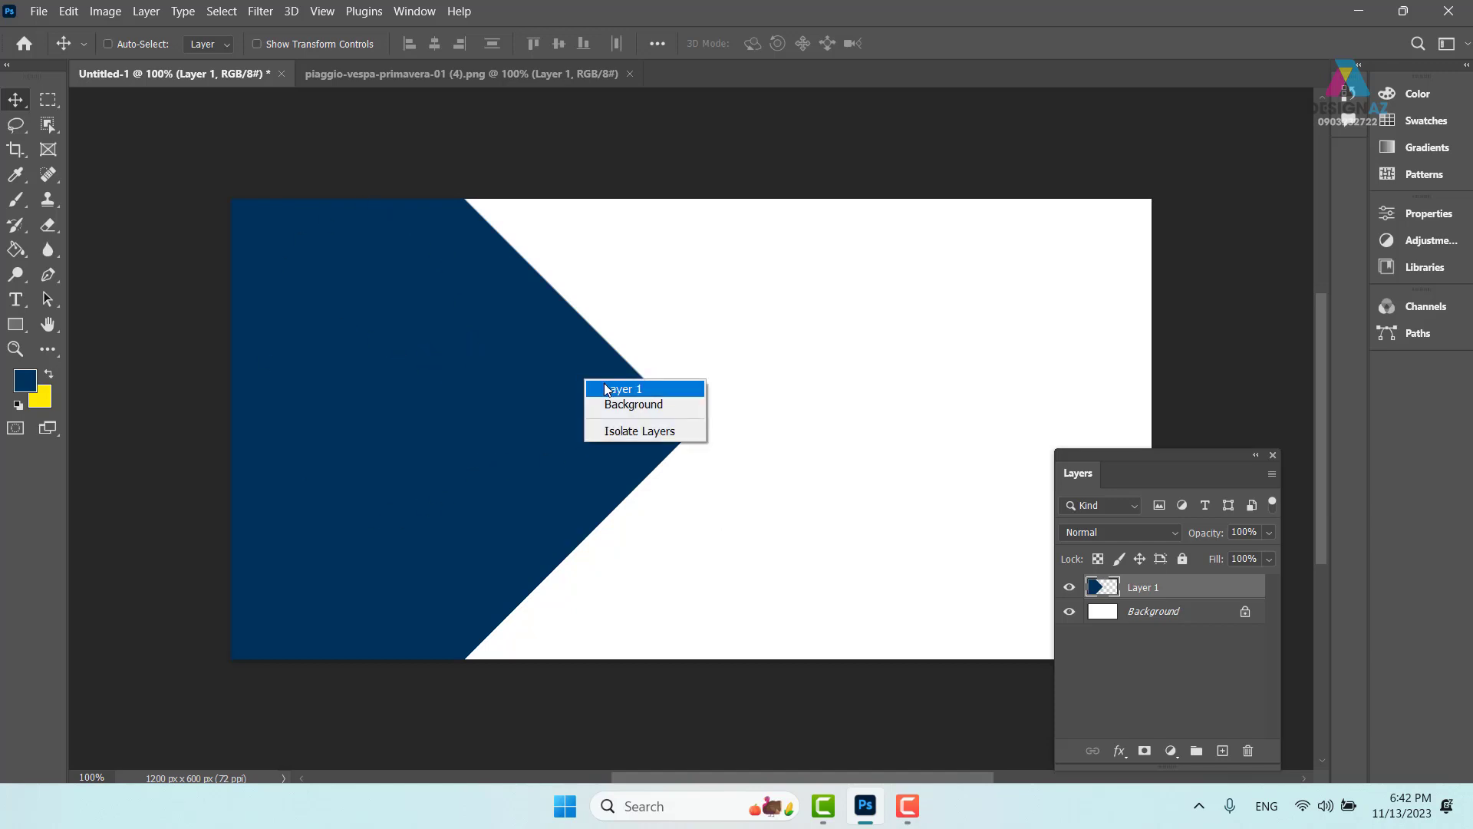
{"action": "left_click", "coordinate": [604, 391]}
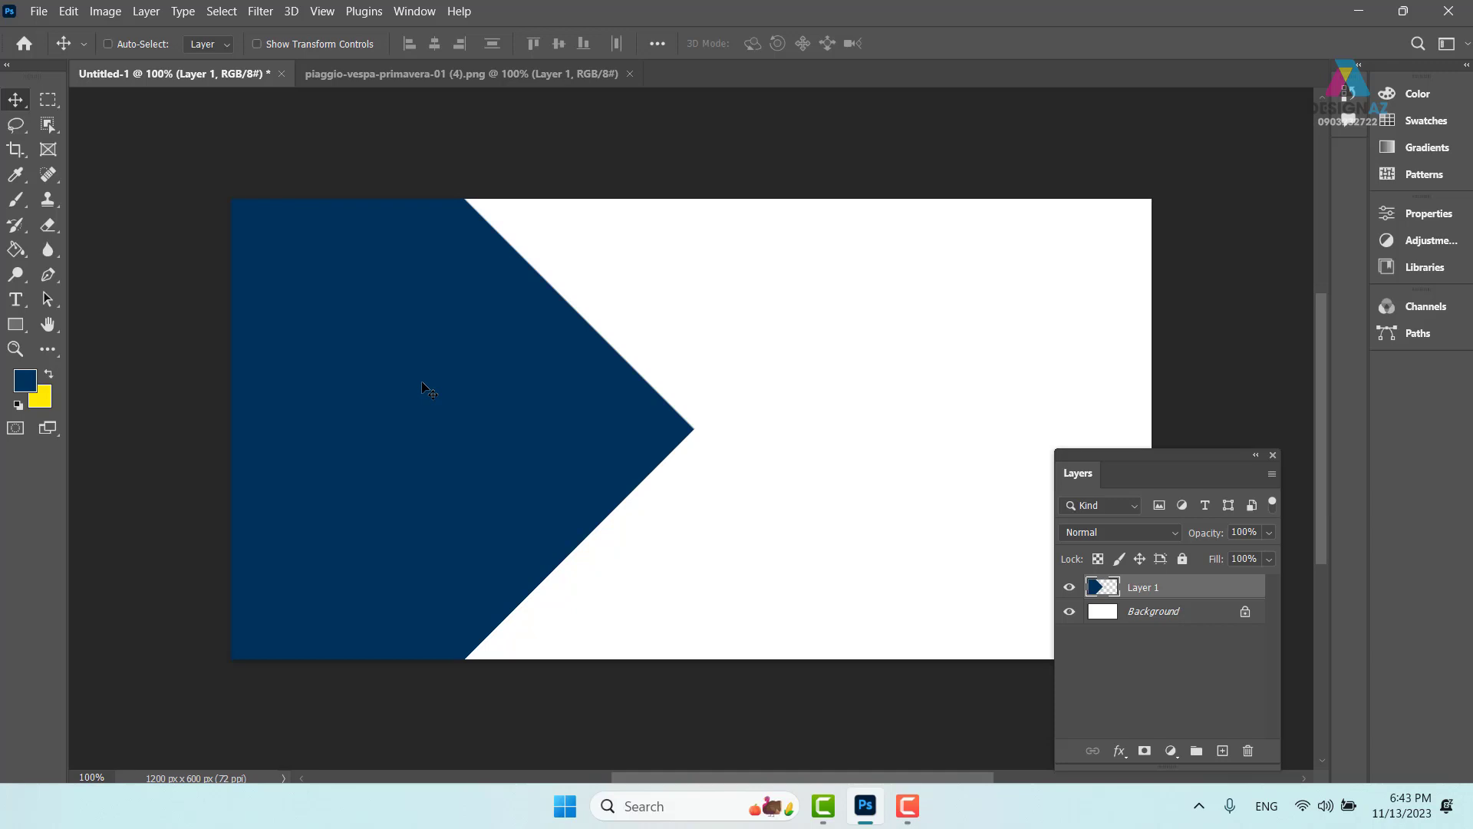
{"action": "right_click", "coordinate": [597, 369]}
{"action": "left_click", "coordinate": [621, 379]}
{"action": "key", "text": "ctrl+j"}
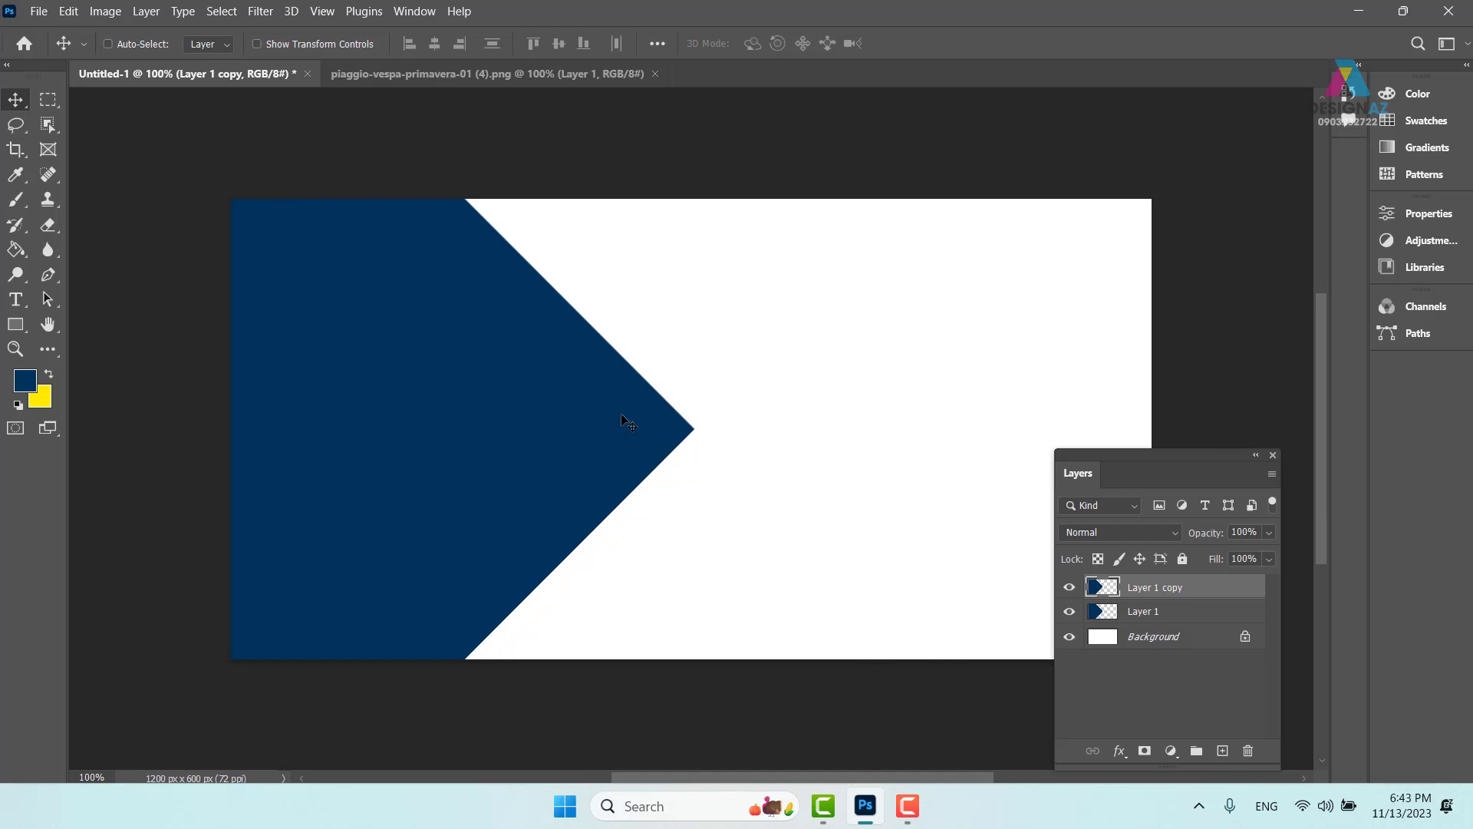
{"action": "left_click_drag", "start_coordinate": [622, 423], "coordinate": [702, 426]}
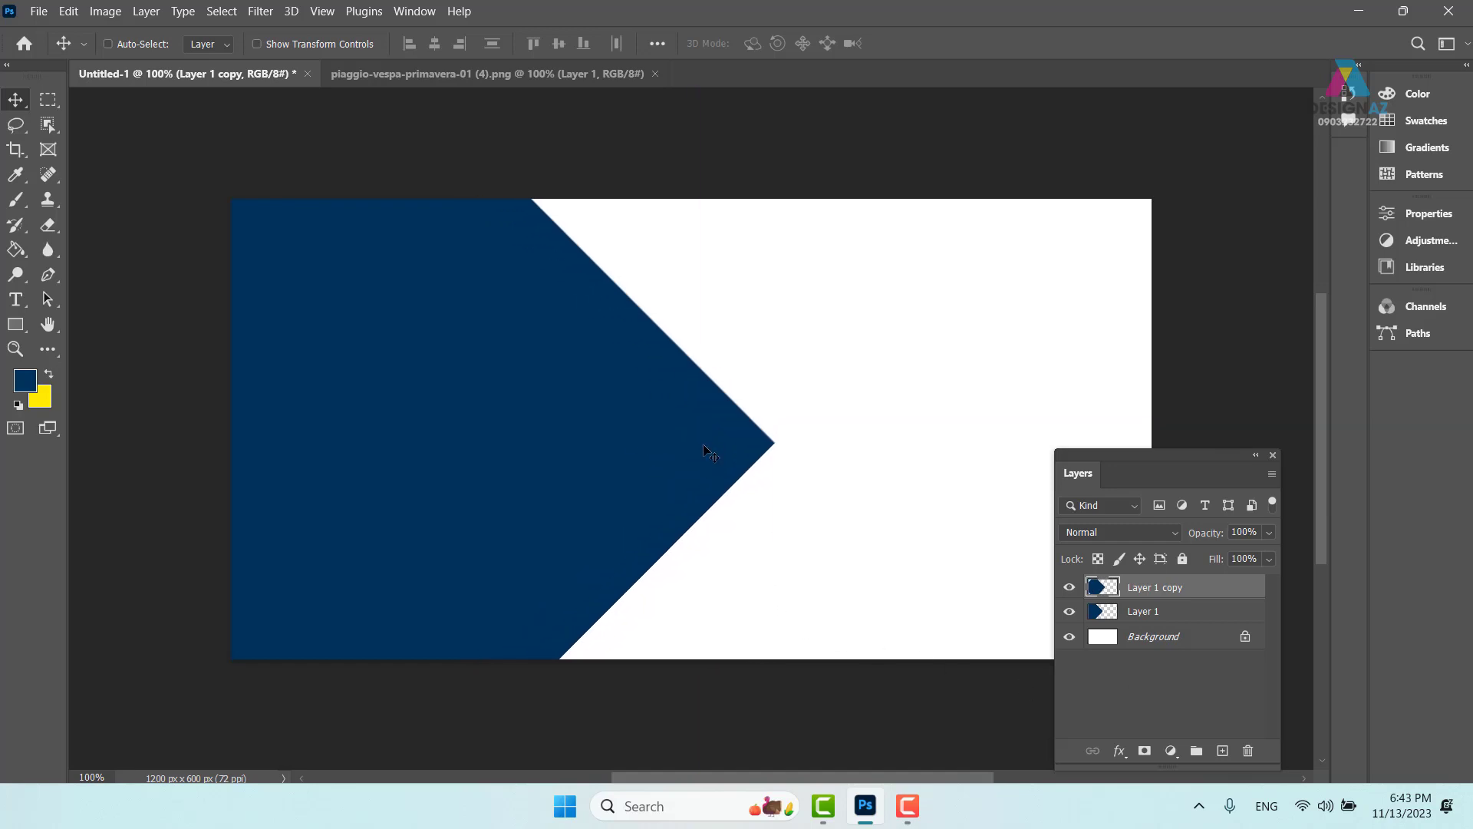
Set Layer 1 copy to 30% opacity and nudge the pale band up and left.
{"action": "key", "text": "5"}
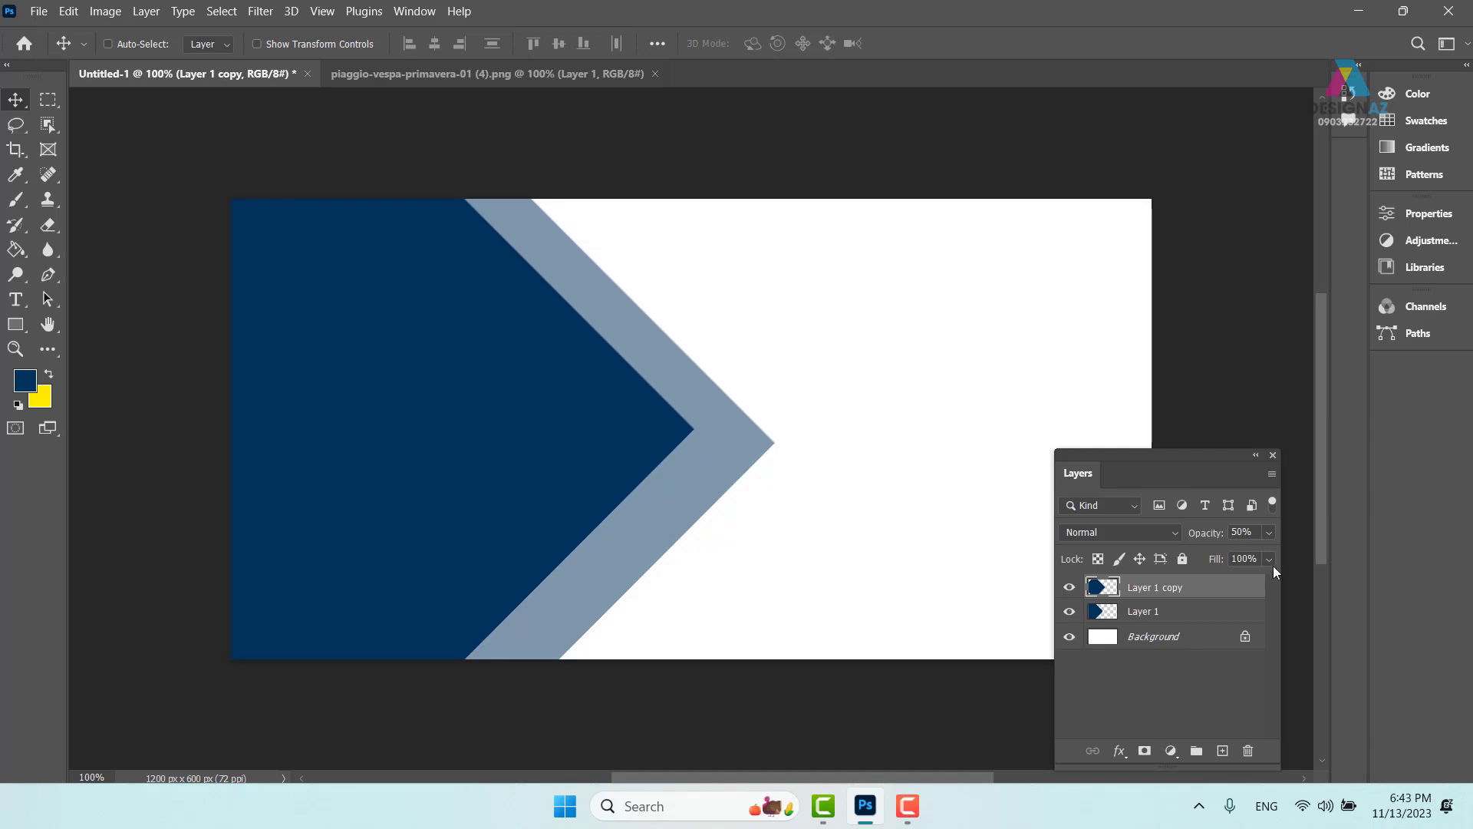
{"action": "left_click", "coordinate": [1270, 534]}
{"action": "left_click", "coordinate": [1242, 533]}
{"action": "type", "text": "50"}
{"action": "key", "text": "Return"}
{"action": "left_click", "coordinate": [1253, 534]}
{"action": "type", "text": "30"}
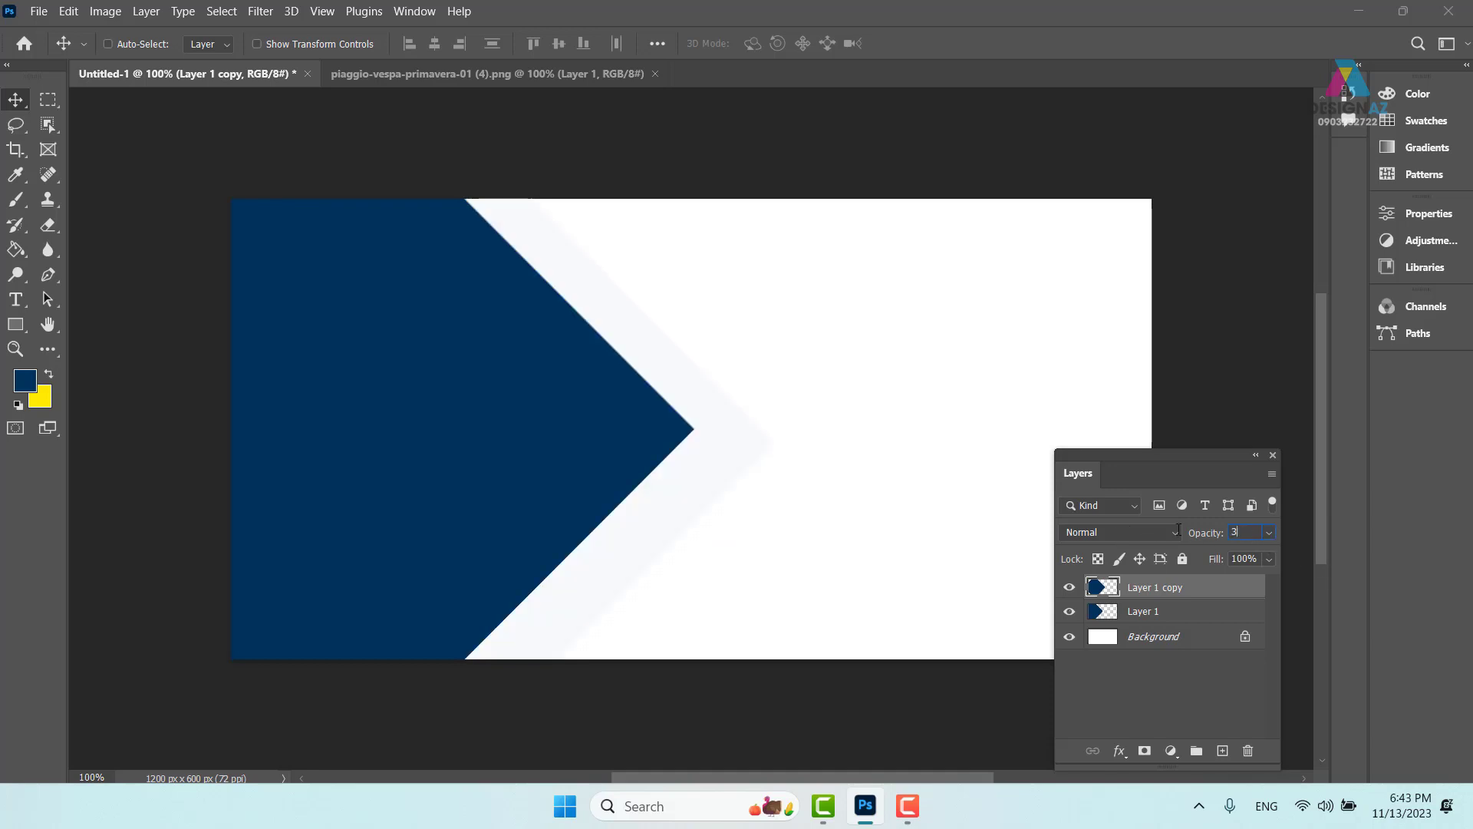
{"action": "key", "text": "Return"}
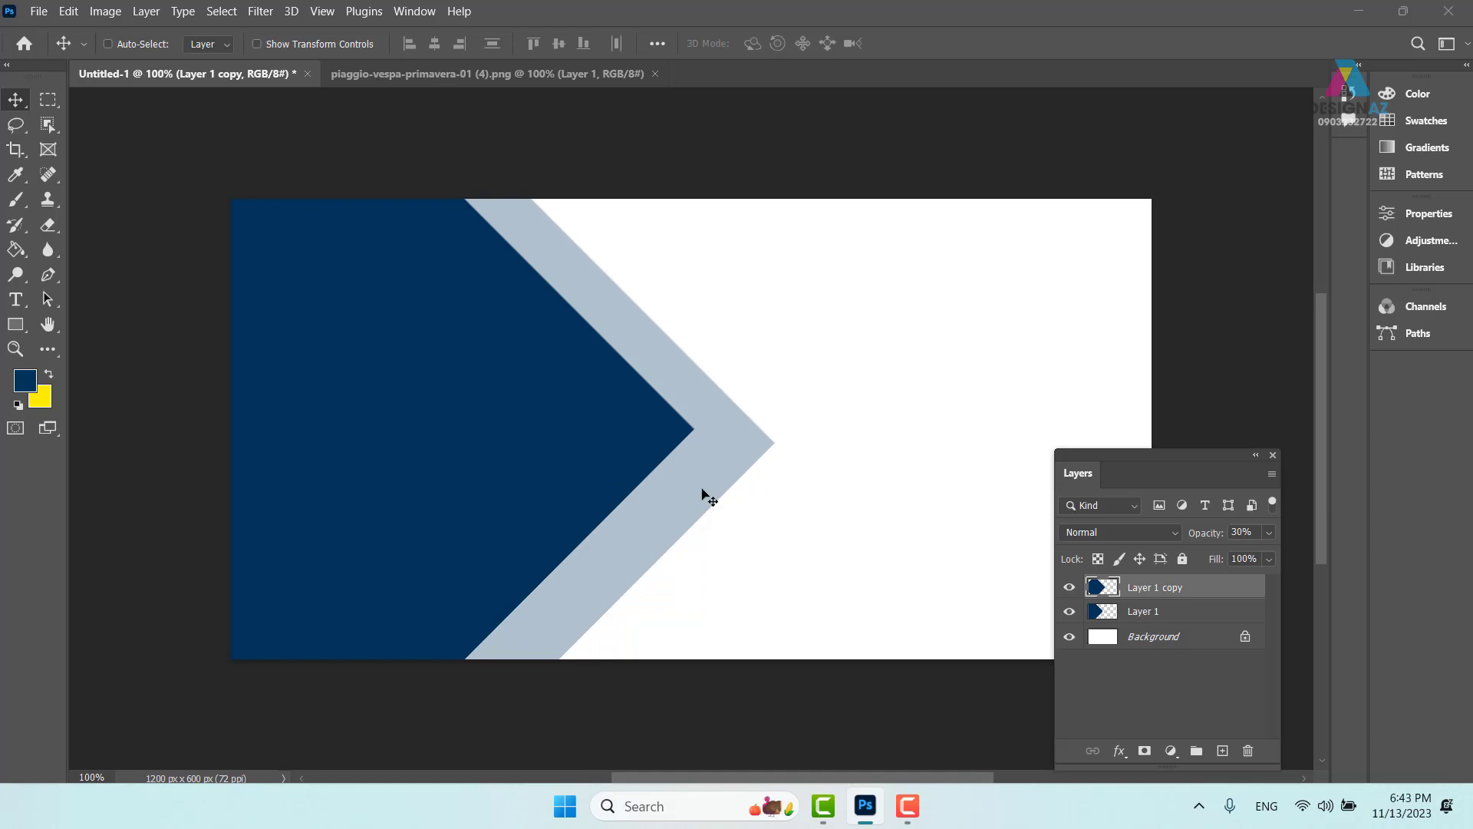
{"action": "left_click_drag", "start_coordinate": [700, 497], "coordinate": [669, 478]}
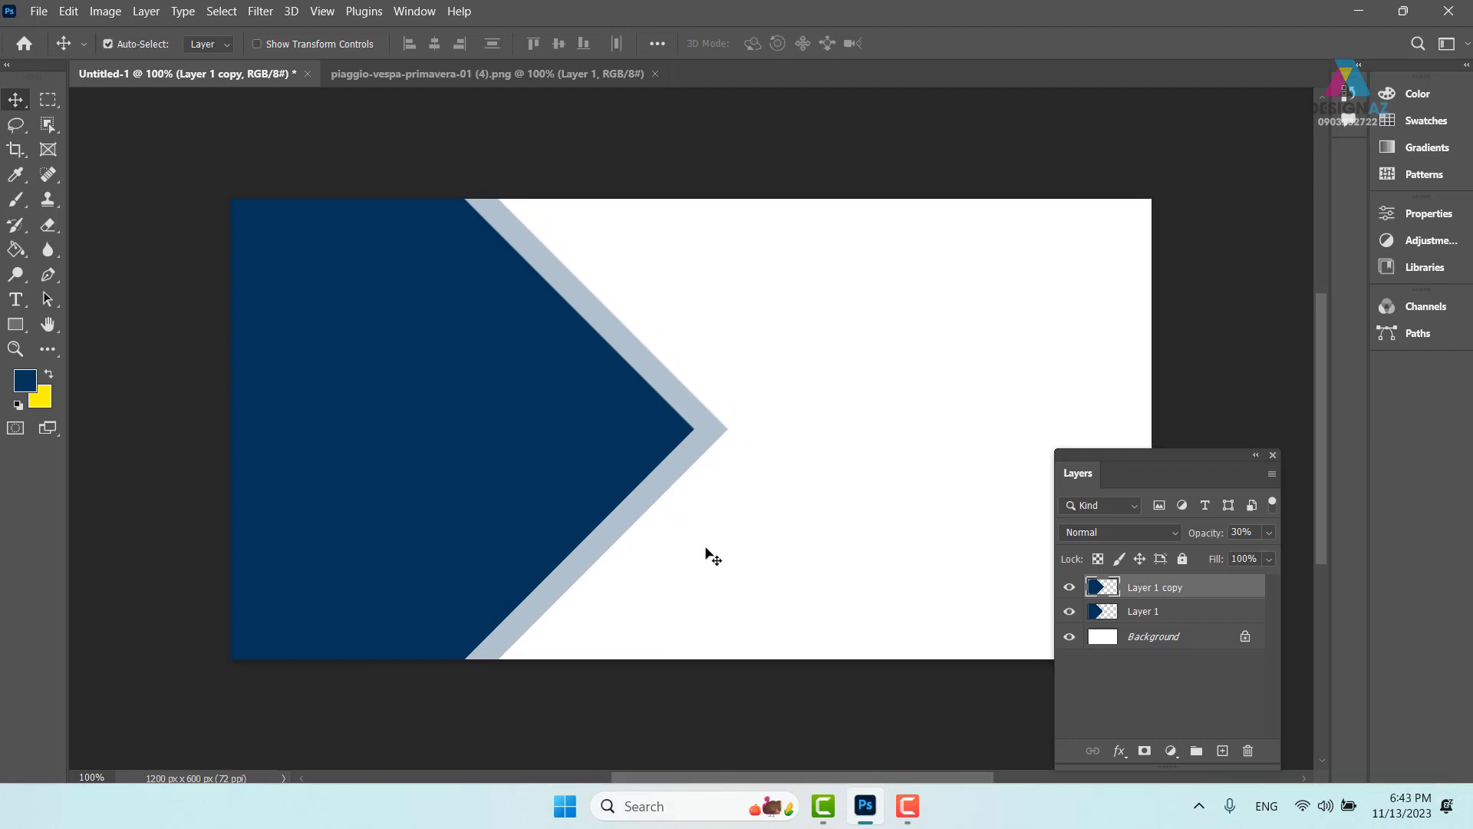
Open 5.jpg from the vespa folder and select the whole photo.
{"action": "key", "text": "ctrl+o"}
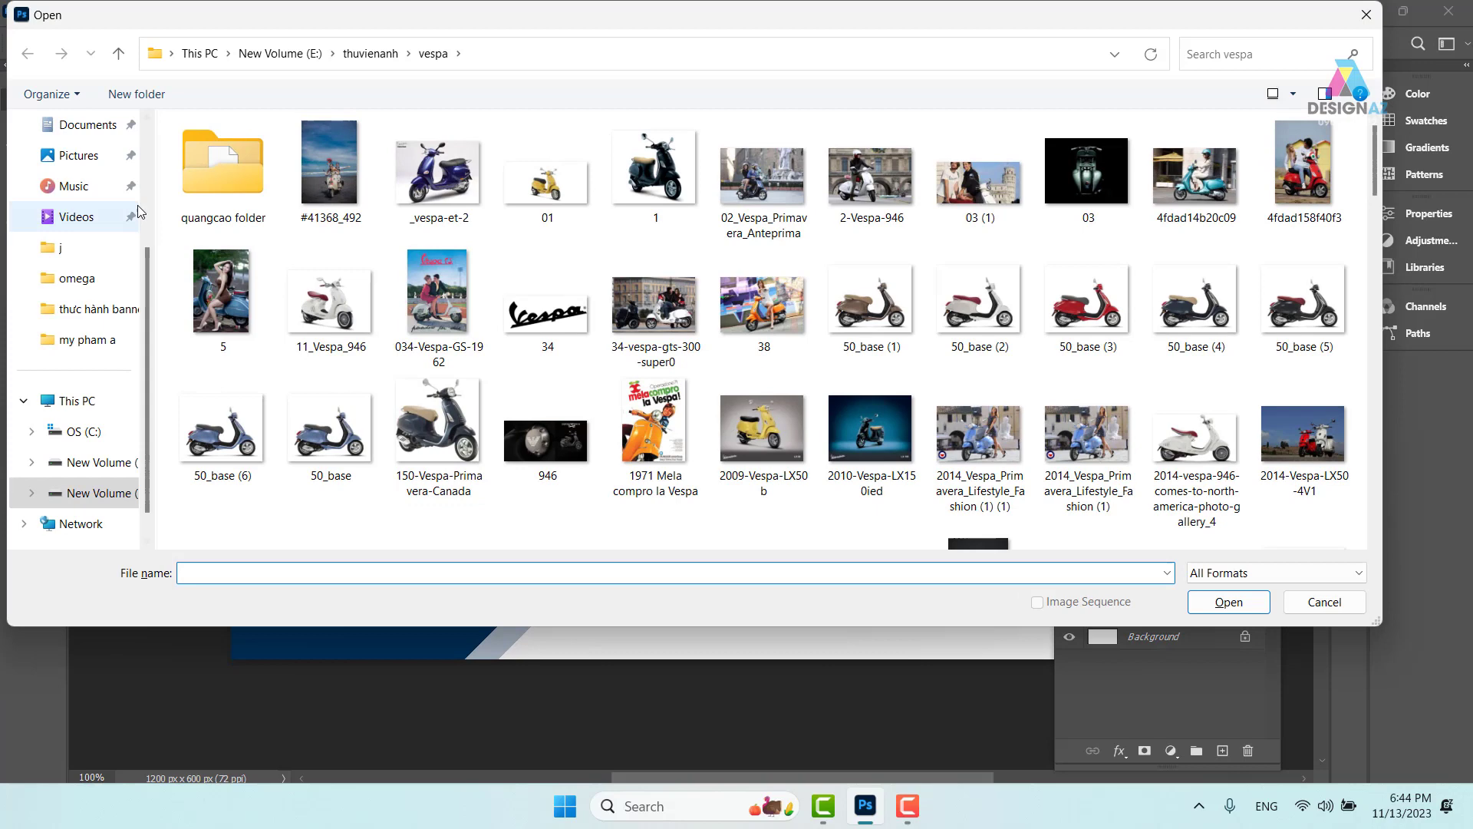
{"action": "left_click", "coordinate": [222, 297]}
{"action": "left_click", "coordinate": [1250, 613]}
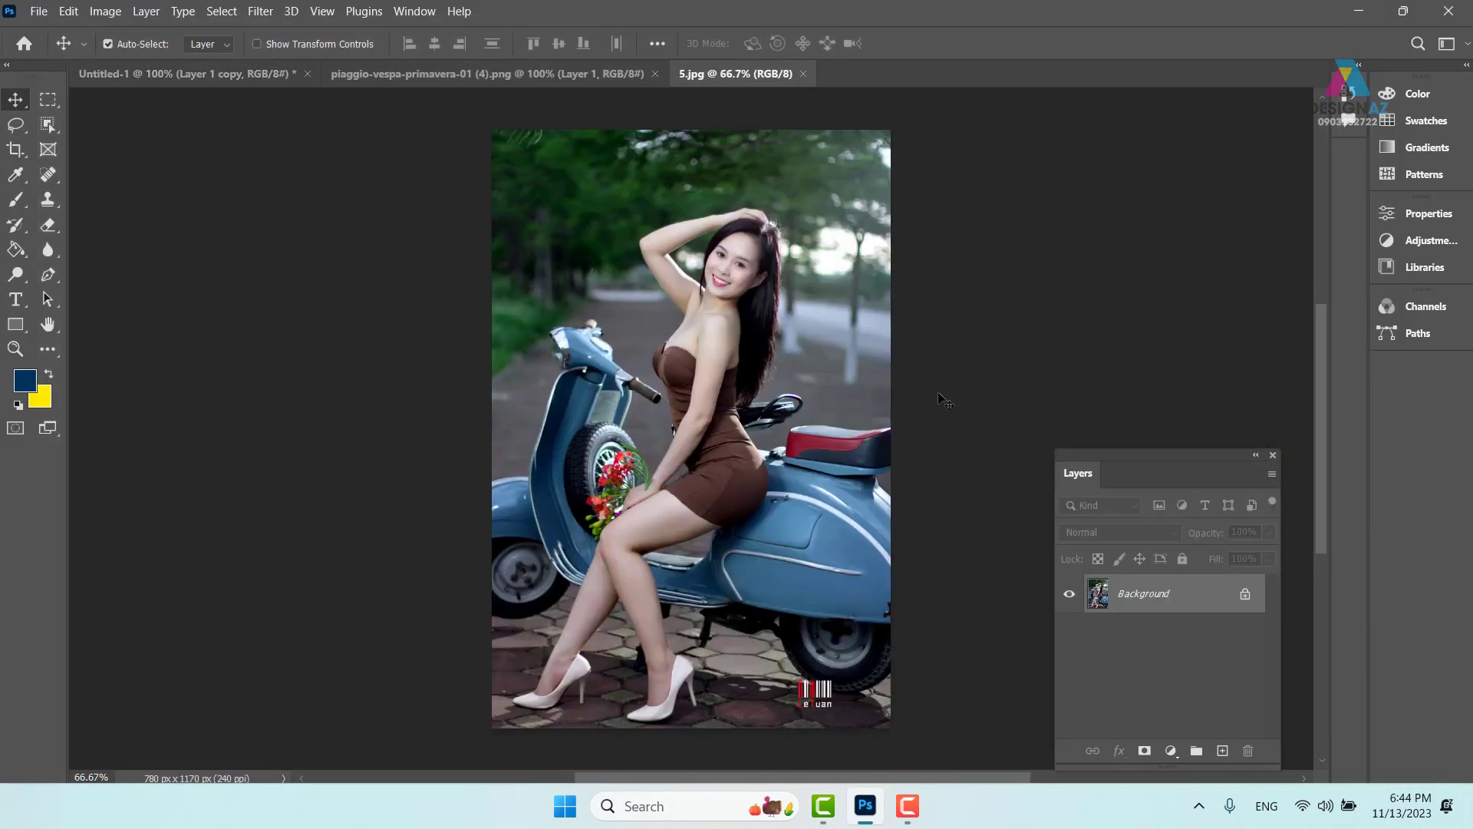
{"action": "key", "text": "ctrl+a"}
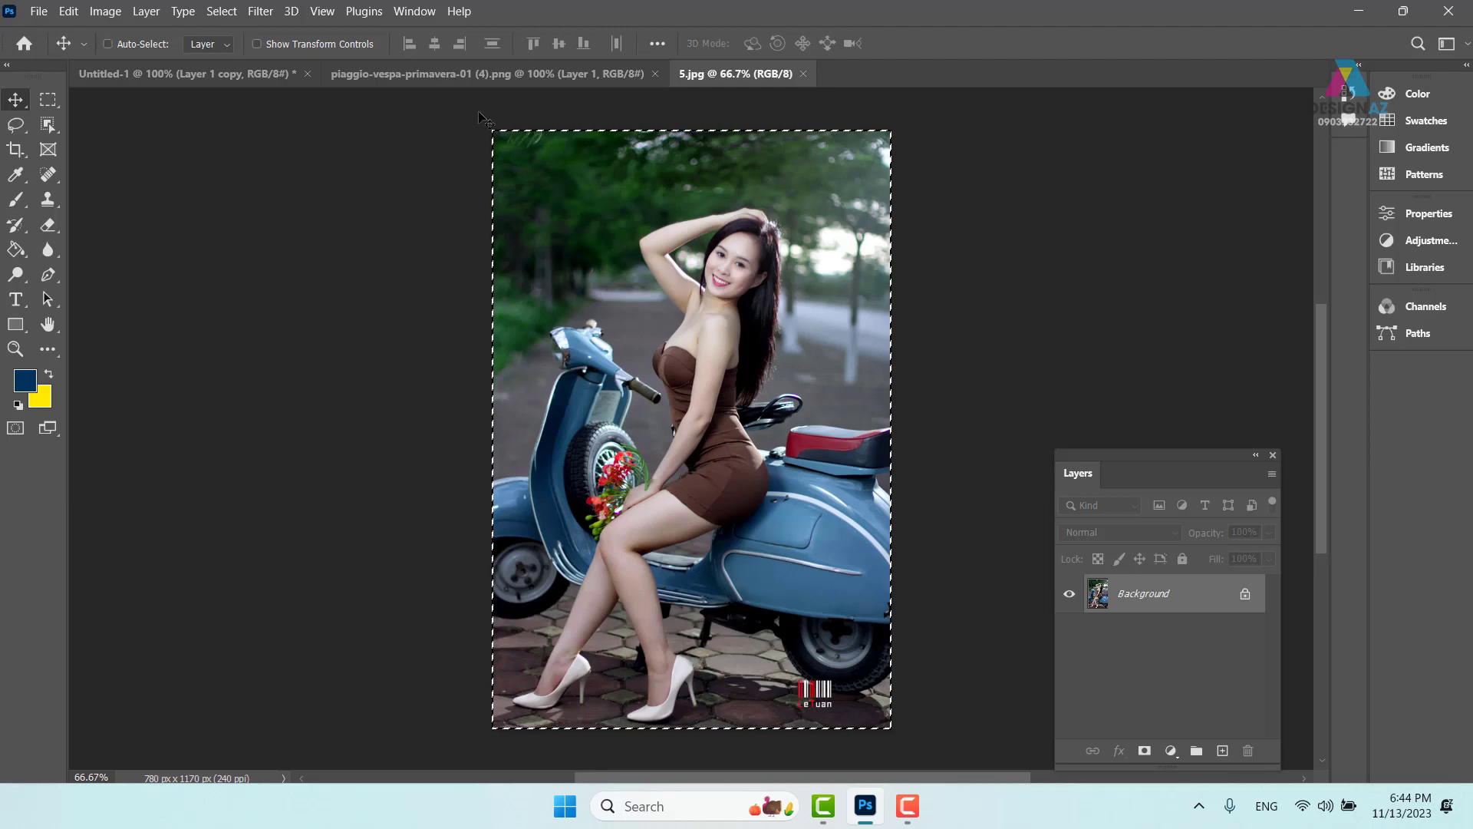
Paste the photo into the banner above Layer 1 copy and move it to the left edge.
{"action": "left_click", "coordinate": [165, 74]}
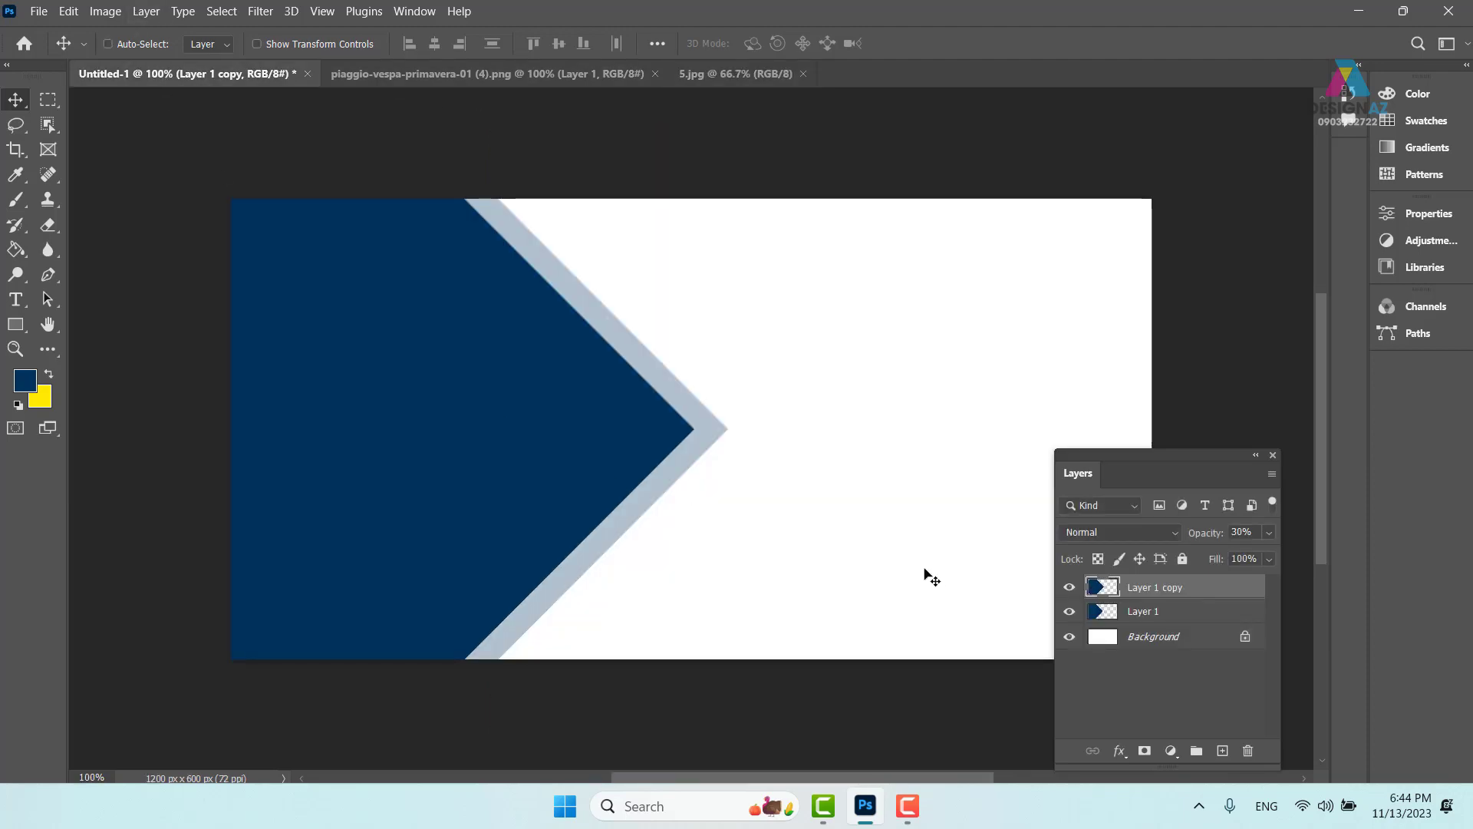
{"action": "right_click", "coordinate": [610, 429]}
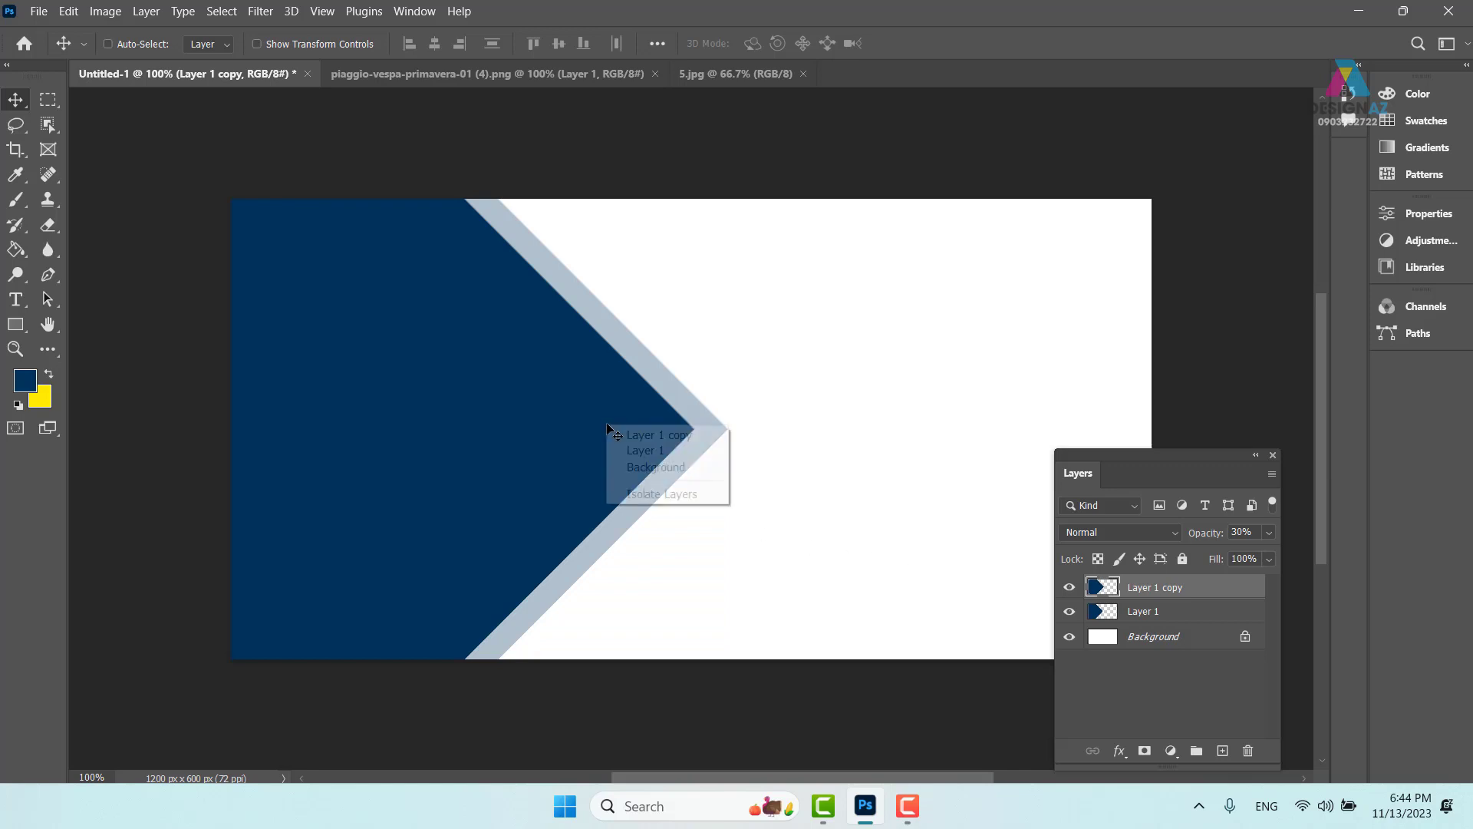
{"action": "left_click", "coordinate": [653, 435]}
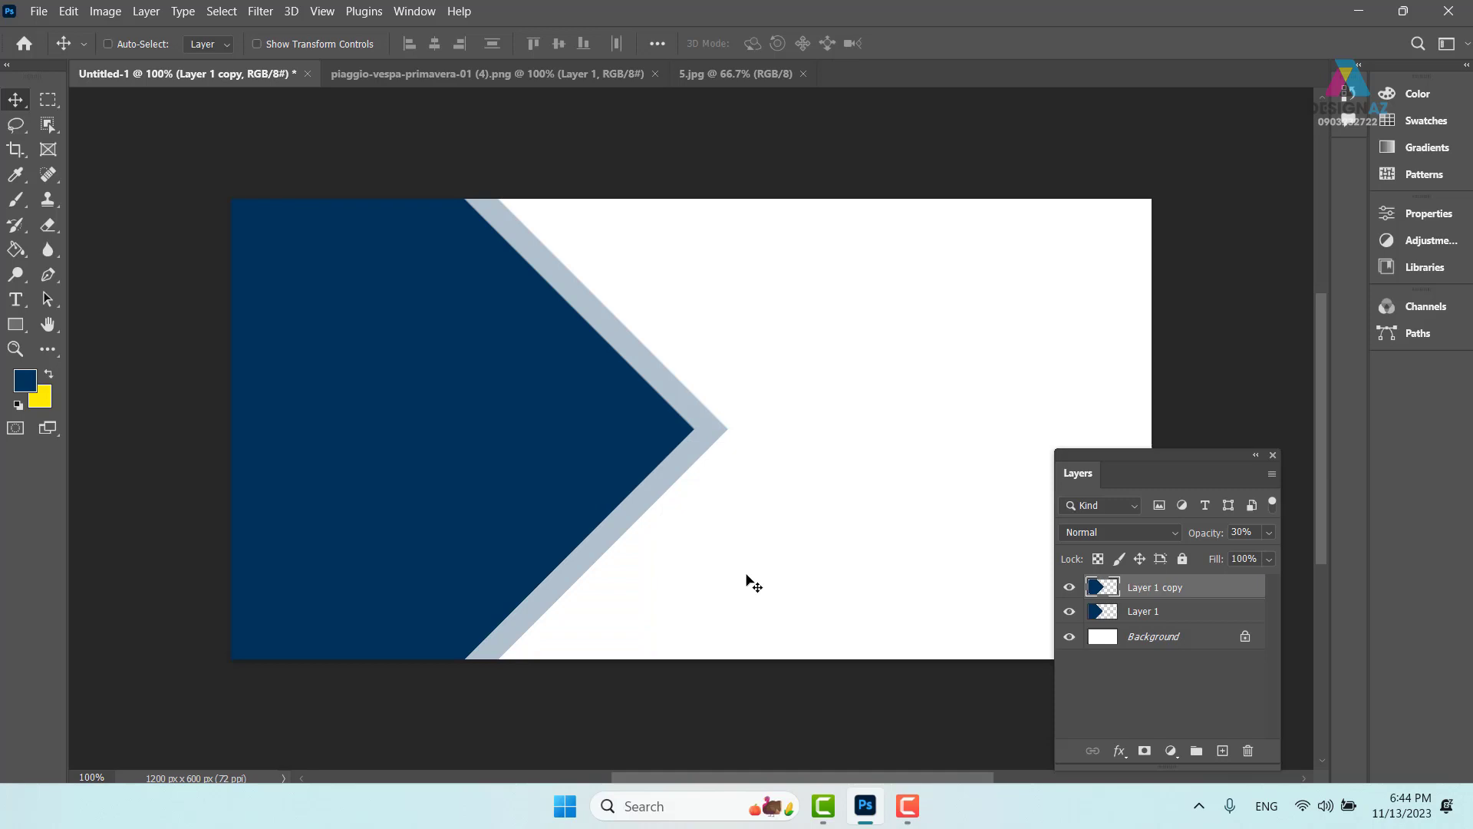
{"action": "key", "text": "ctrl"}
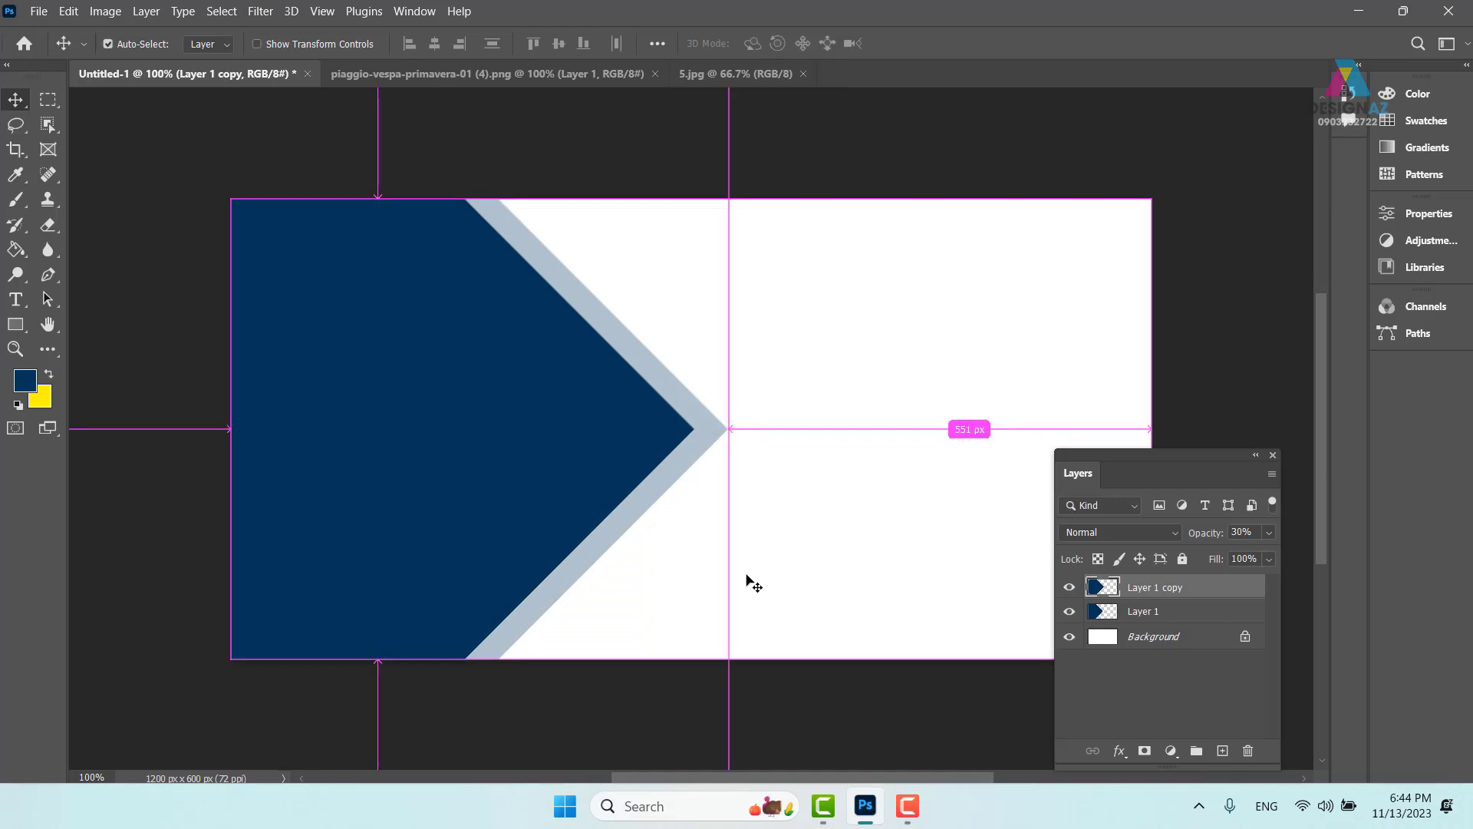
{"action": "key", "text": "ctrl+v"}
{"action": "left_click_drag", "start_coordinate": [881, 480], "coordinate": [650, 406]}
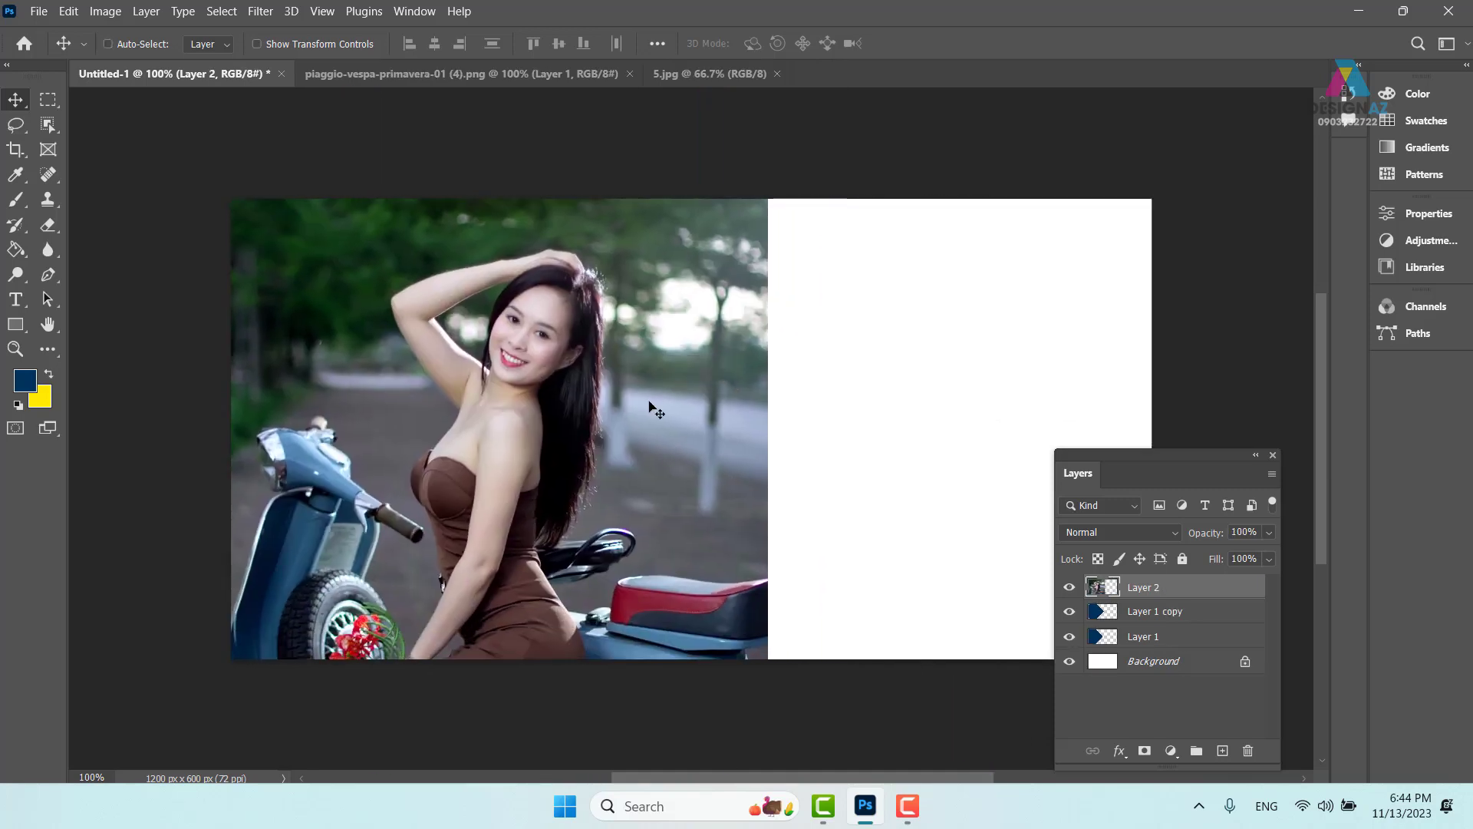
{"action": "key", "text": "ctrl"}
Clip the photo to Layer 1 copy, compare via undo/redo, then delete Layer 2.
{"action": "key", "text": "ctrl+alt+g"}
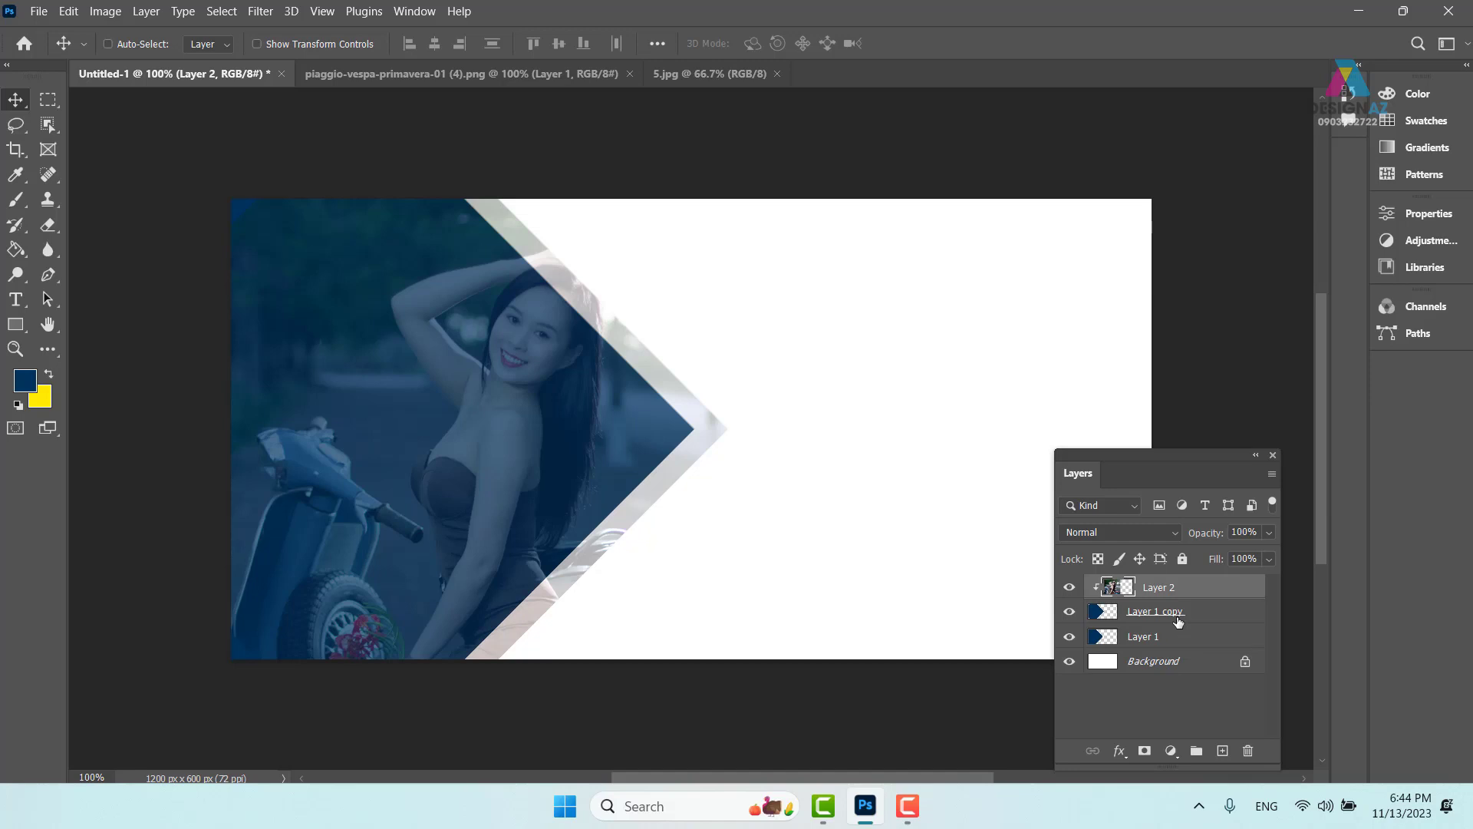
{"action": "left_click", "coordinate": [1208, 614]}
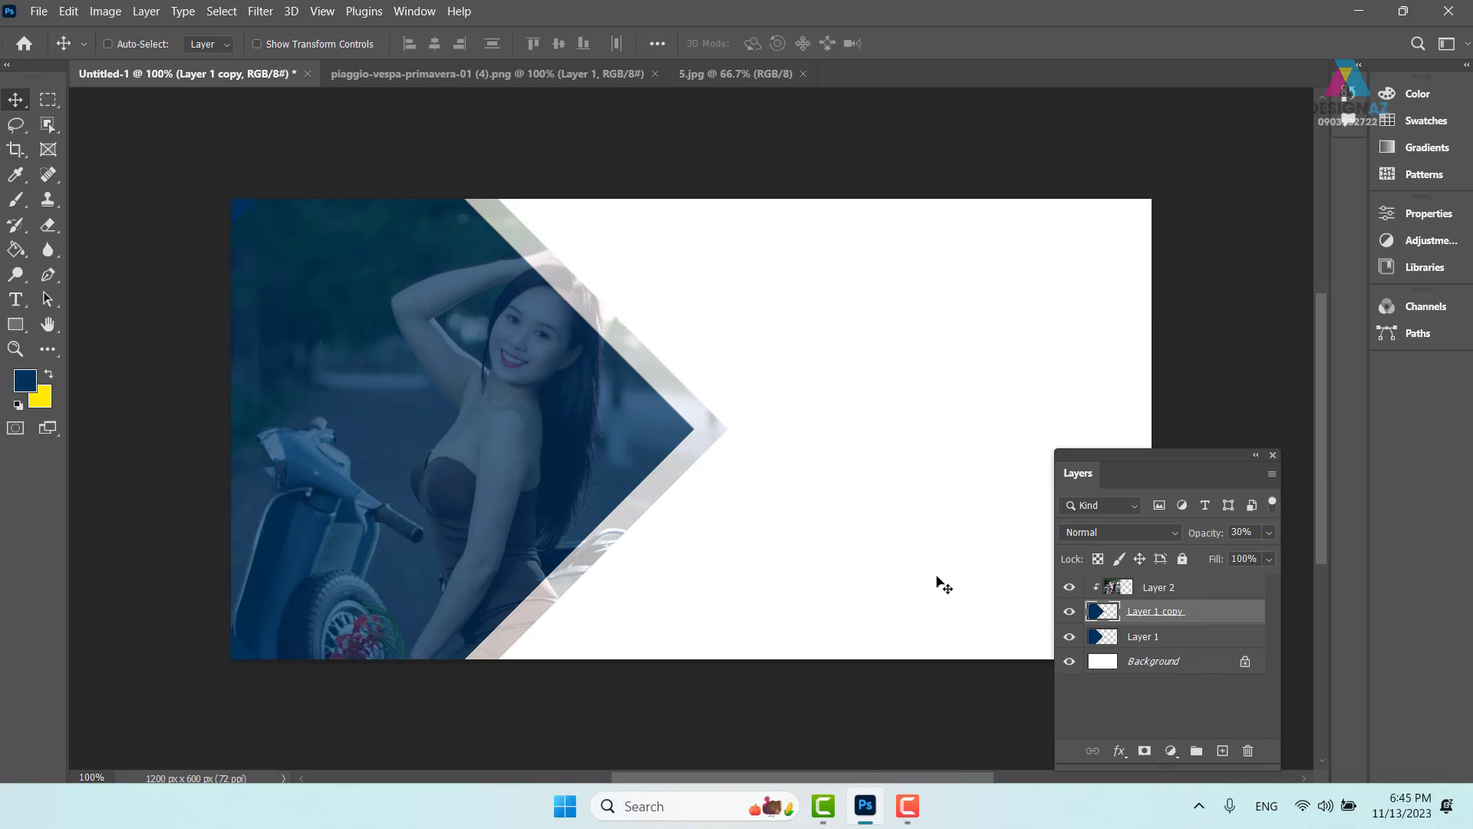
{"action": "key", "text": "ctrl+z"}
{"action": "key", "text": "ctrl+z"}
{"action": "key", "text": "ctrl+z"}
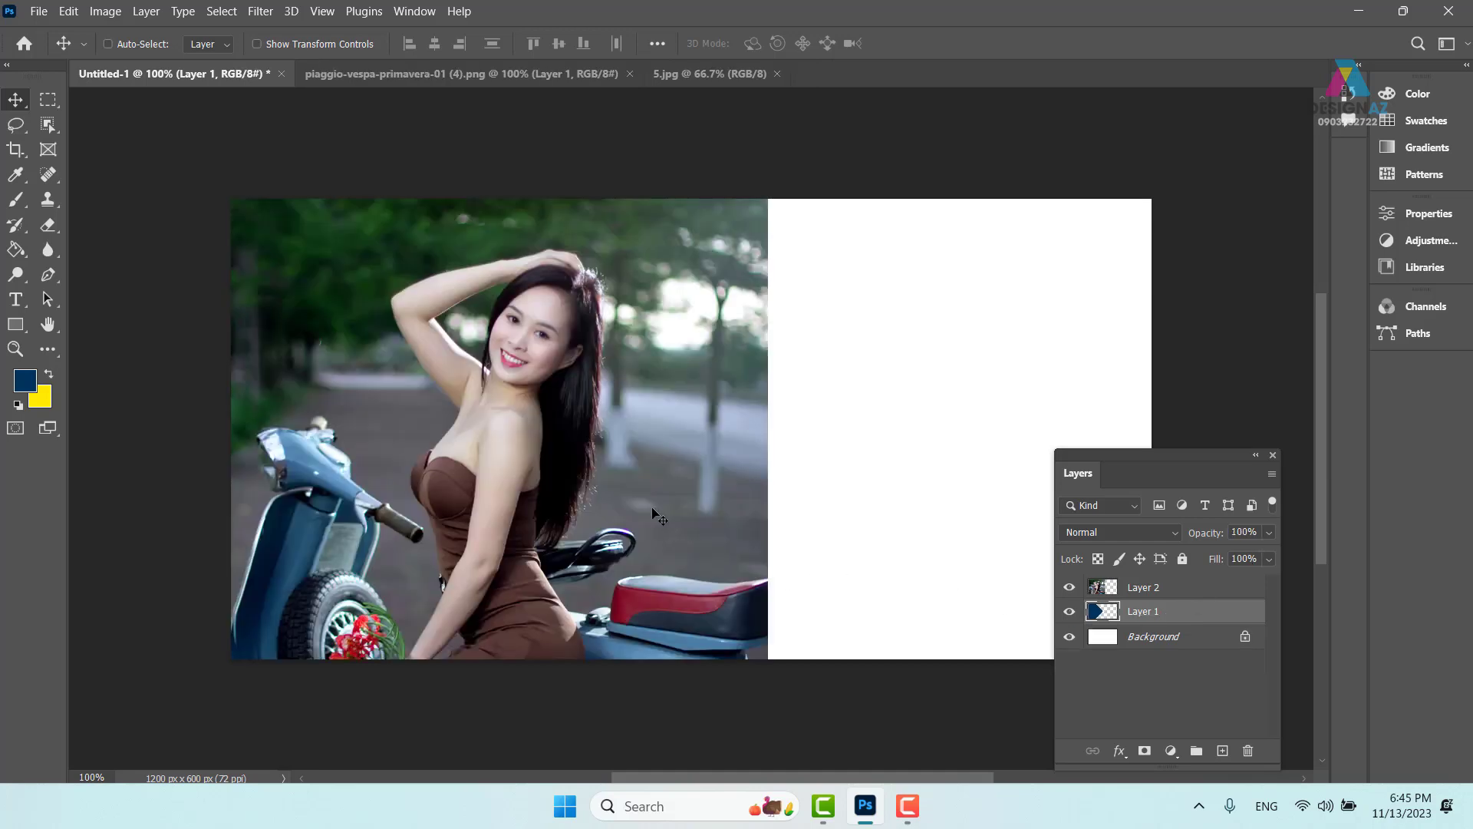
{"action": "key", "text": "ctrl+shift+z"}
{"action": "key", "text": "ctrl+shift+z"}
{"action": "key", "text": "ctrl+shift+z"}
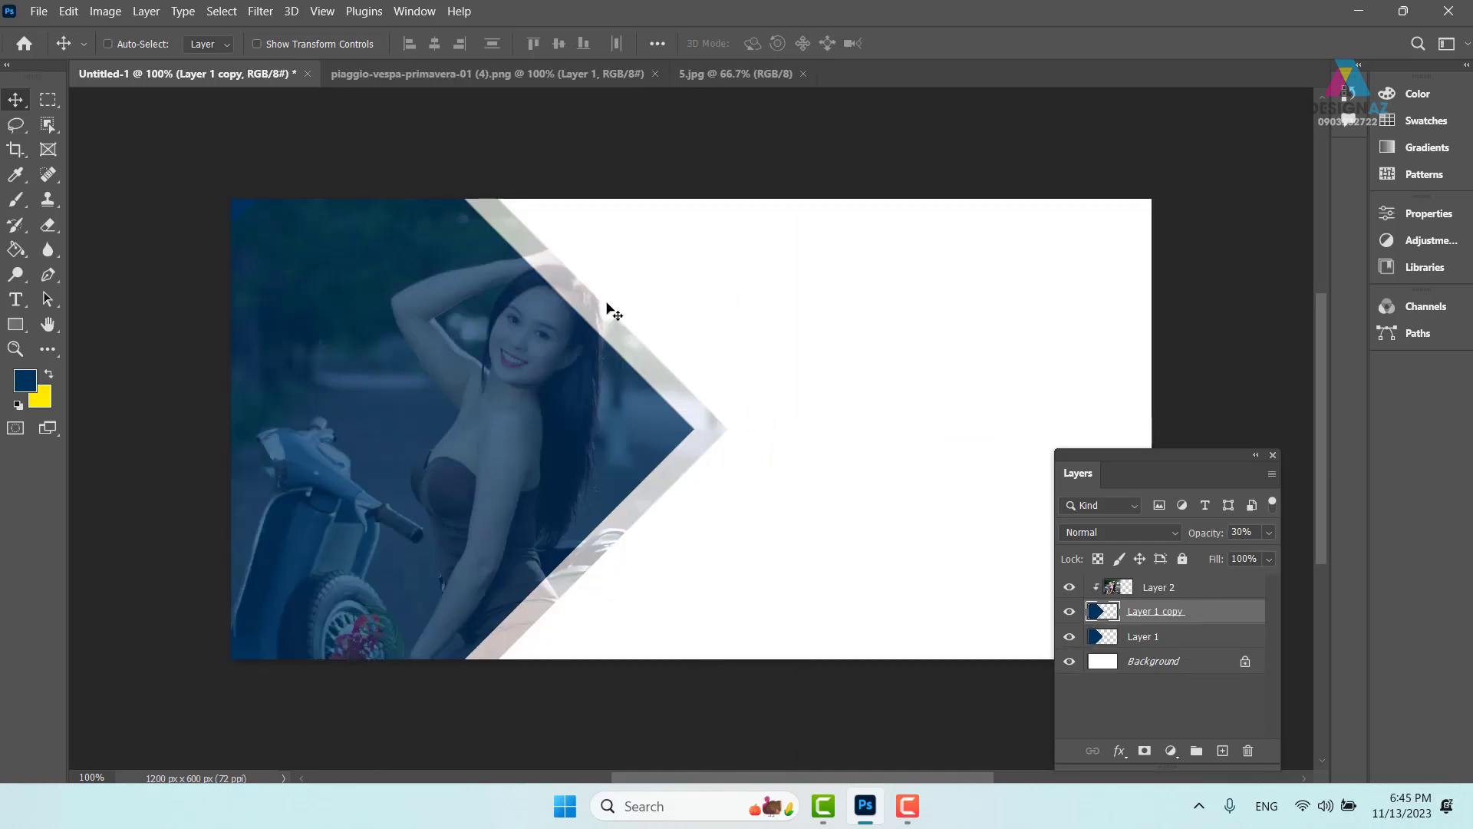
{"action": "left_click", "coordinate": [1182, 589]}
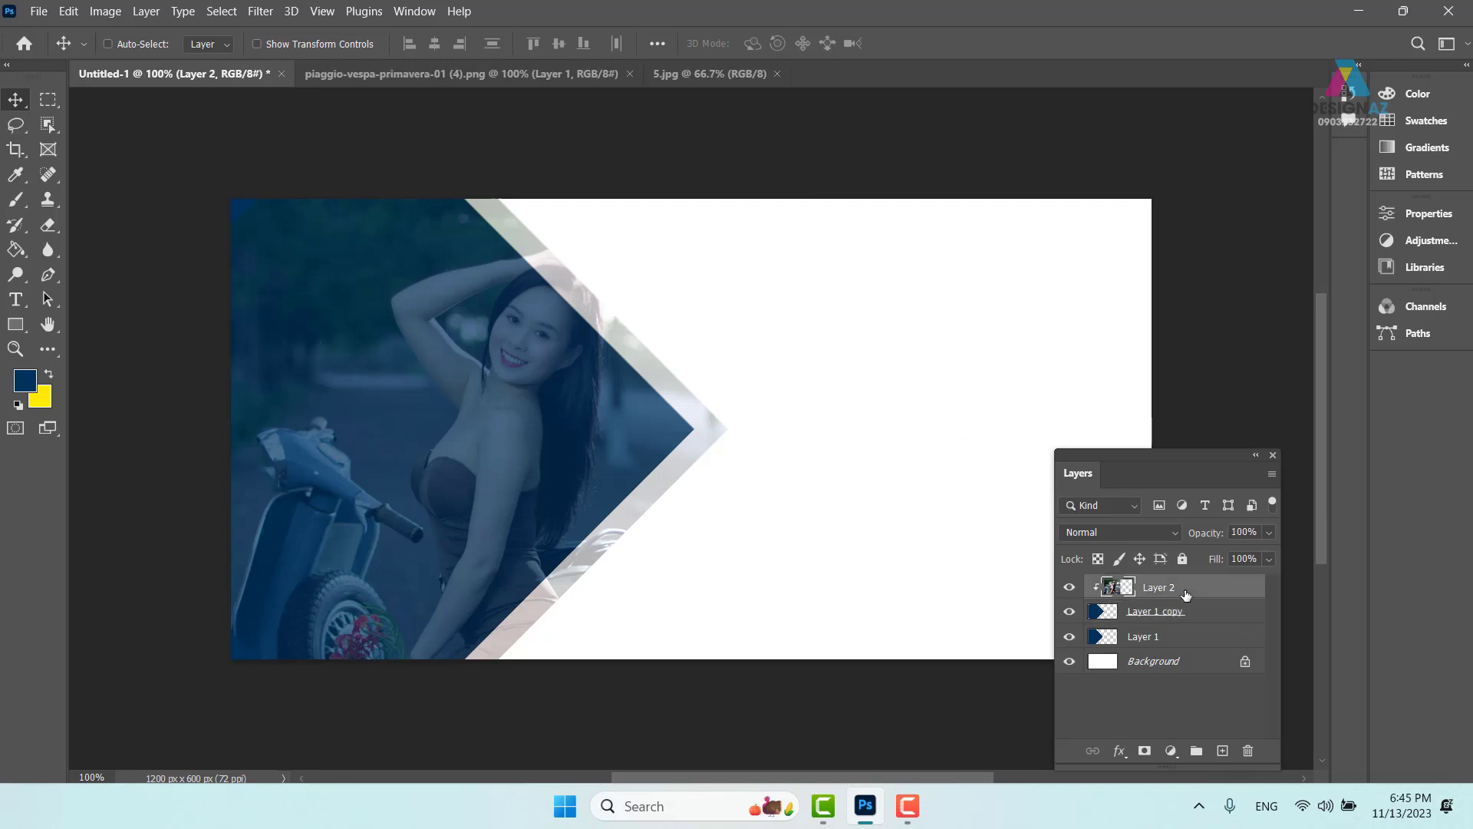
{"action": "key", "text": "Delete"}
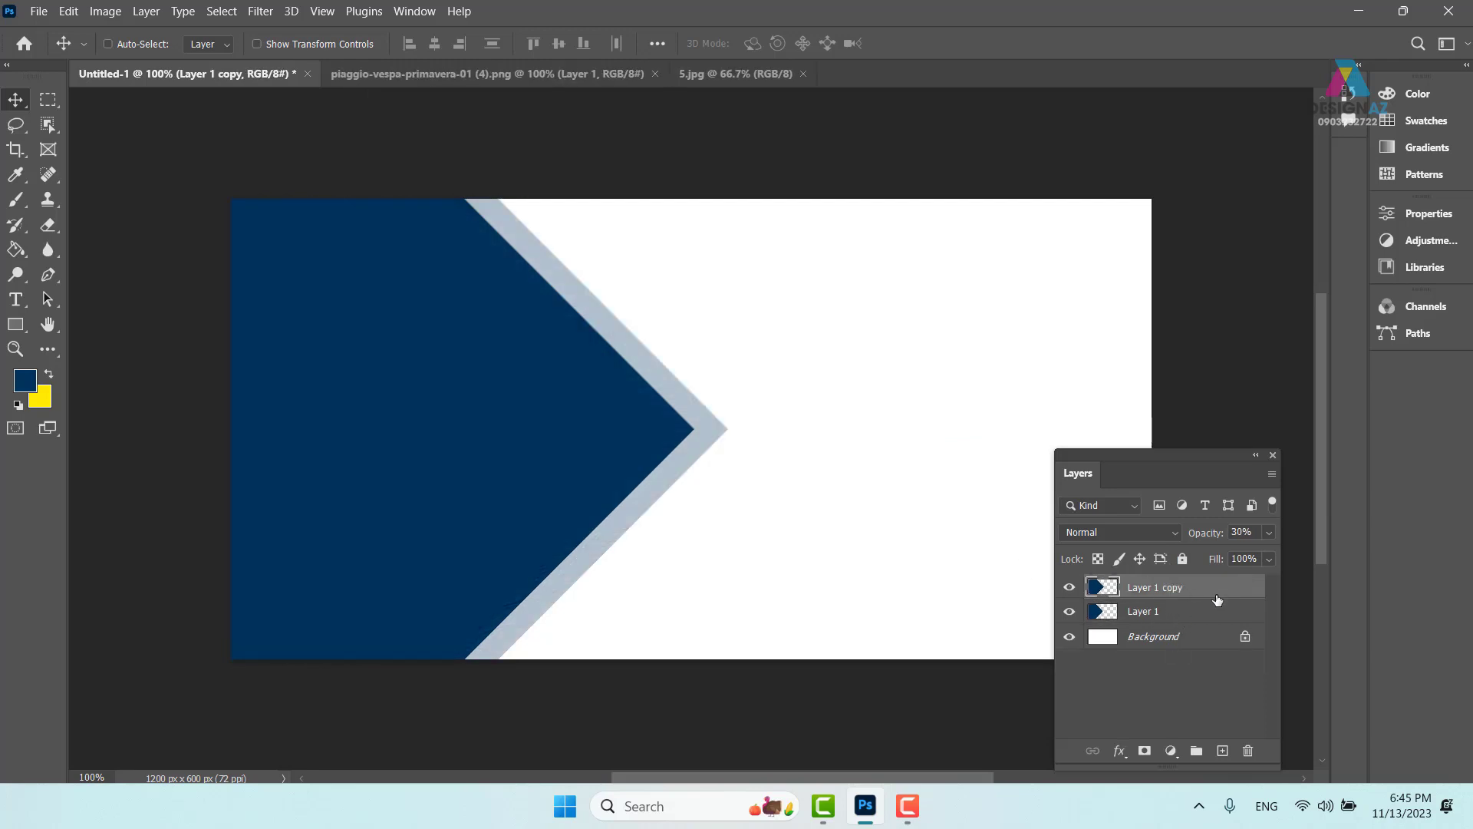
Stack the pale copy under Layer 1, add a 20%-opacity copy offset lower, and show 5.jpg.
{"action": "left_click_drag", "start_coordinate": [1195, 599], "coordinate": [1202, 625]}
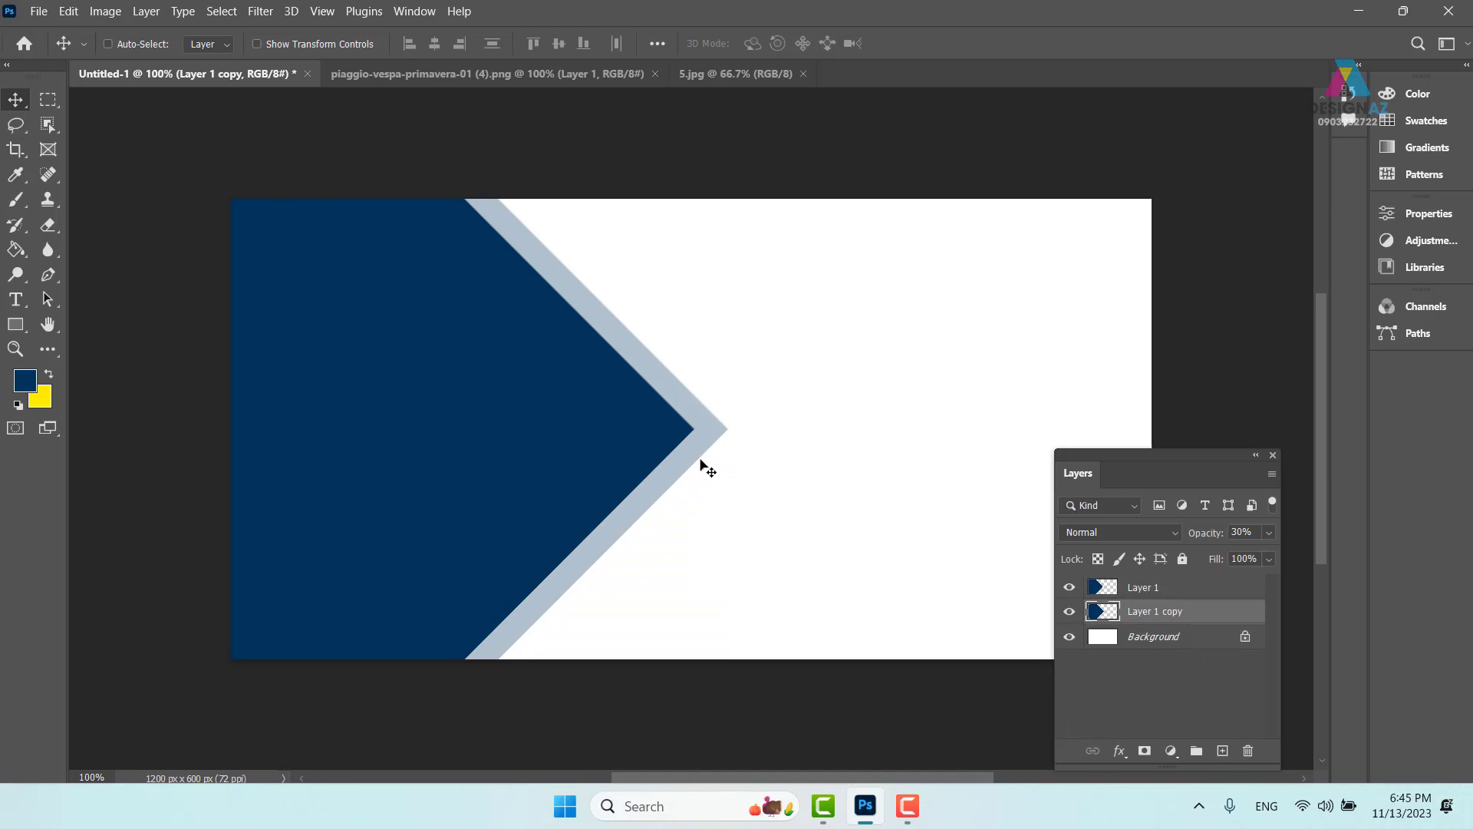
{"action": "left_click_drag", "start_coordinate": [701, 465], "coordinate": [640, 554]}
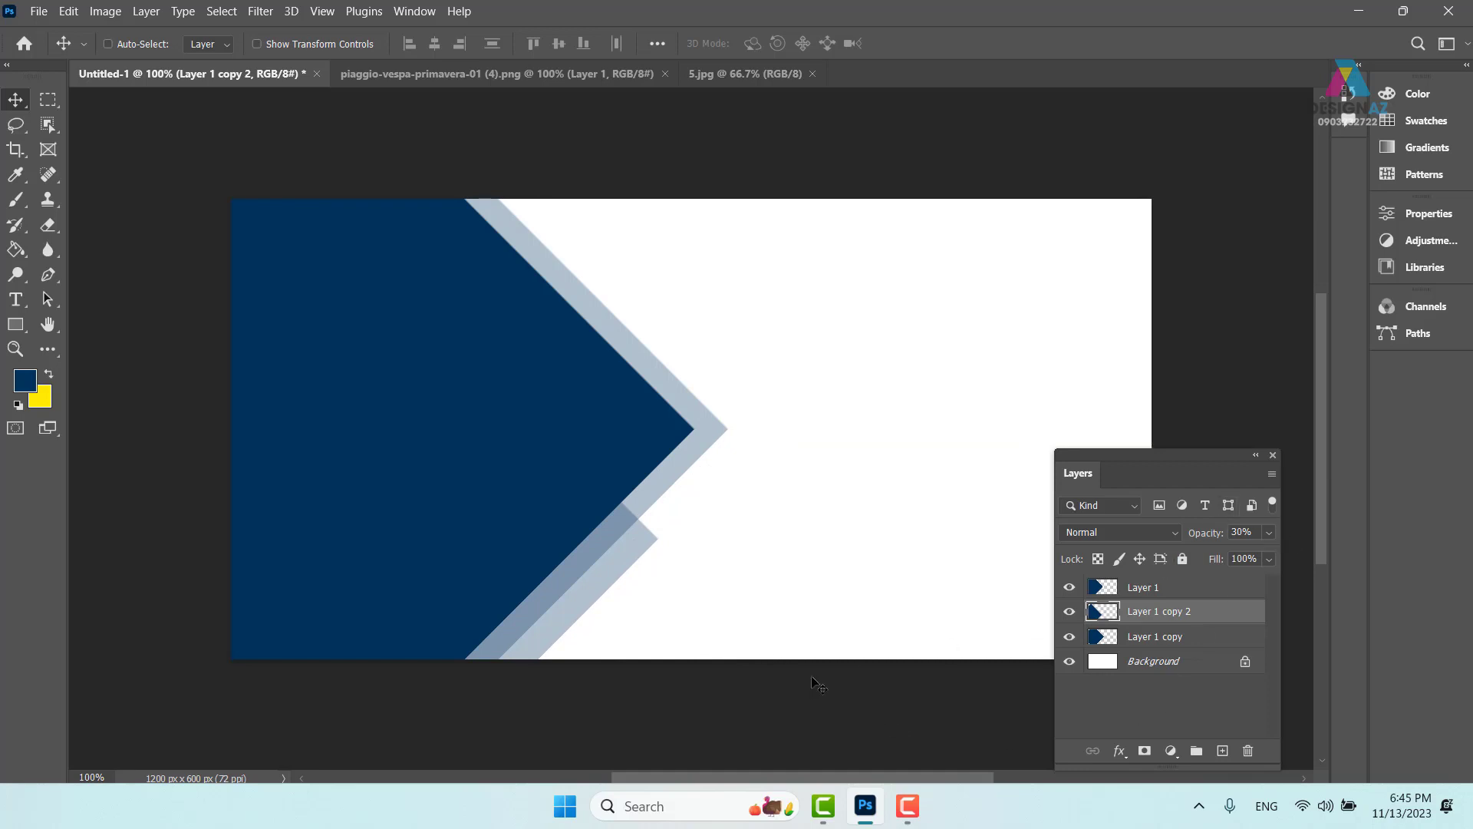
{"action": "key", "text": "2"}
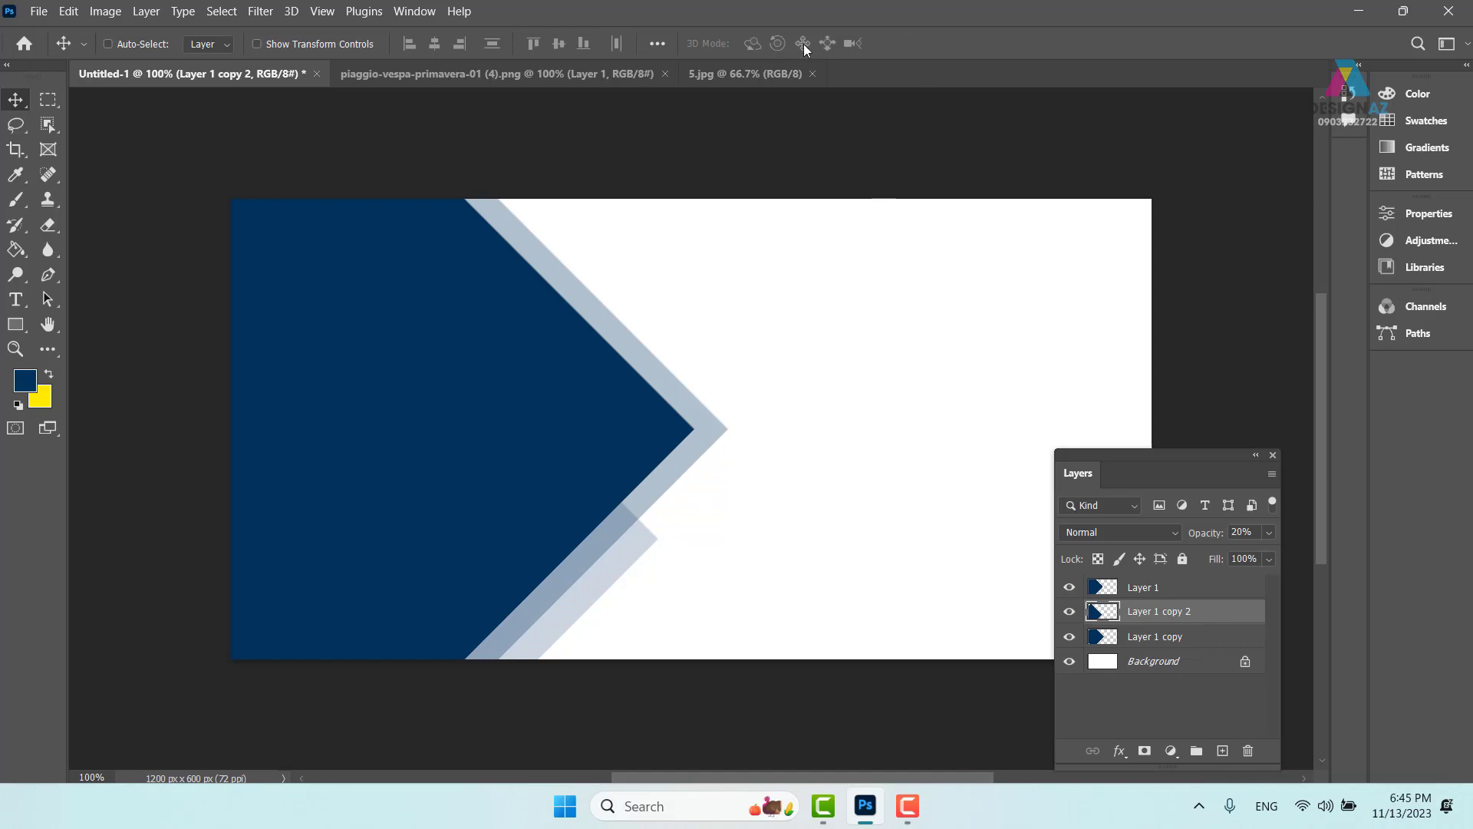
{"action": "left_click", "coordinate": [760, 73]}
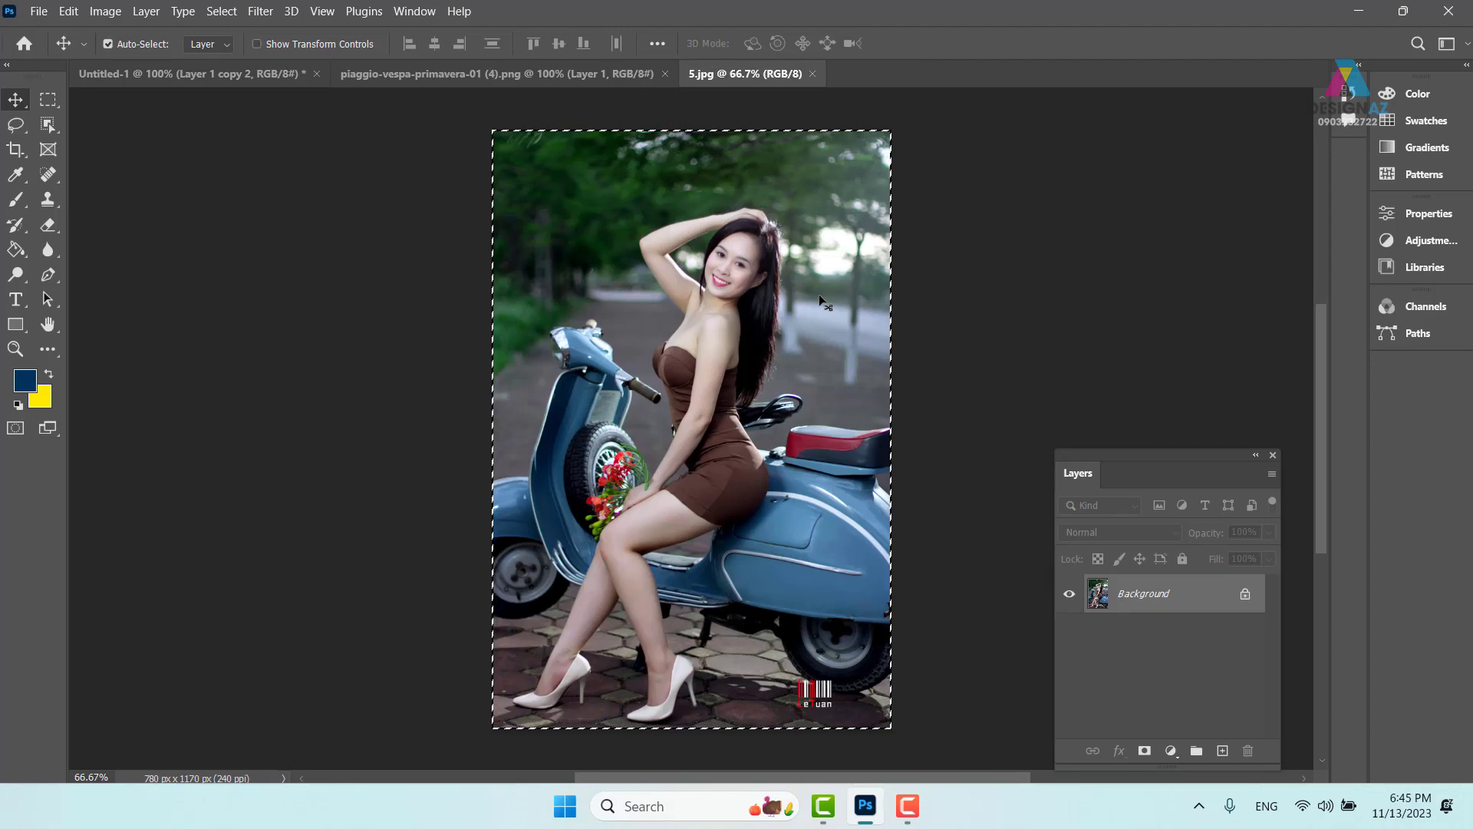
Copy the 5.jpg photo, return to Untitled-1, and select and nudge the navy chevron Layer 1.
{"action": "key", "text": "ctrl"}
{"action": "left_click", "coordinate": [121, 73]}
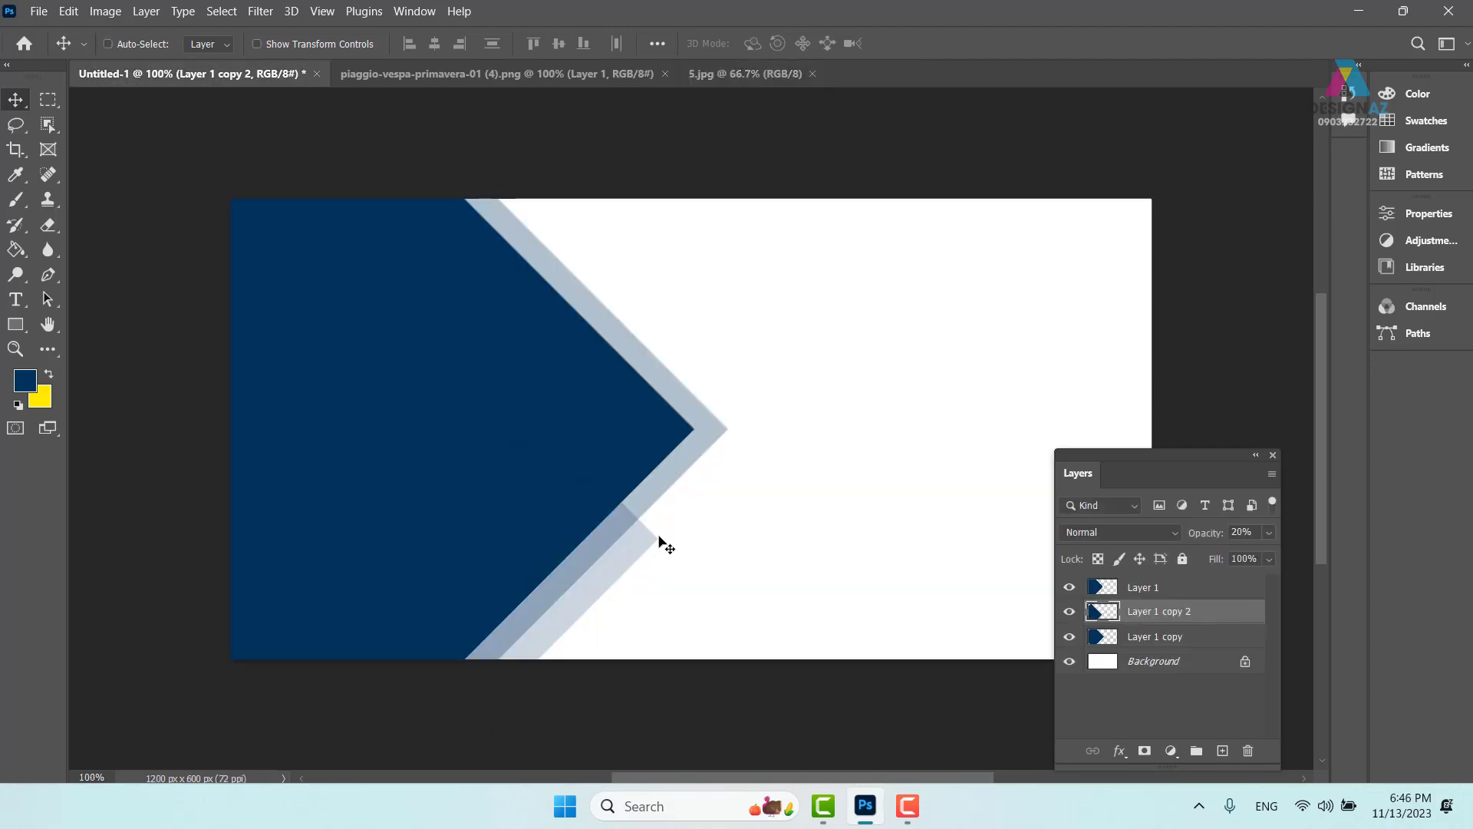
{"action": "right_click", "coordinate": [460, 300]}
{"action": "left_click", "coordinate": [494, 307]}
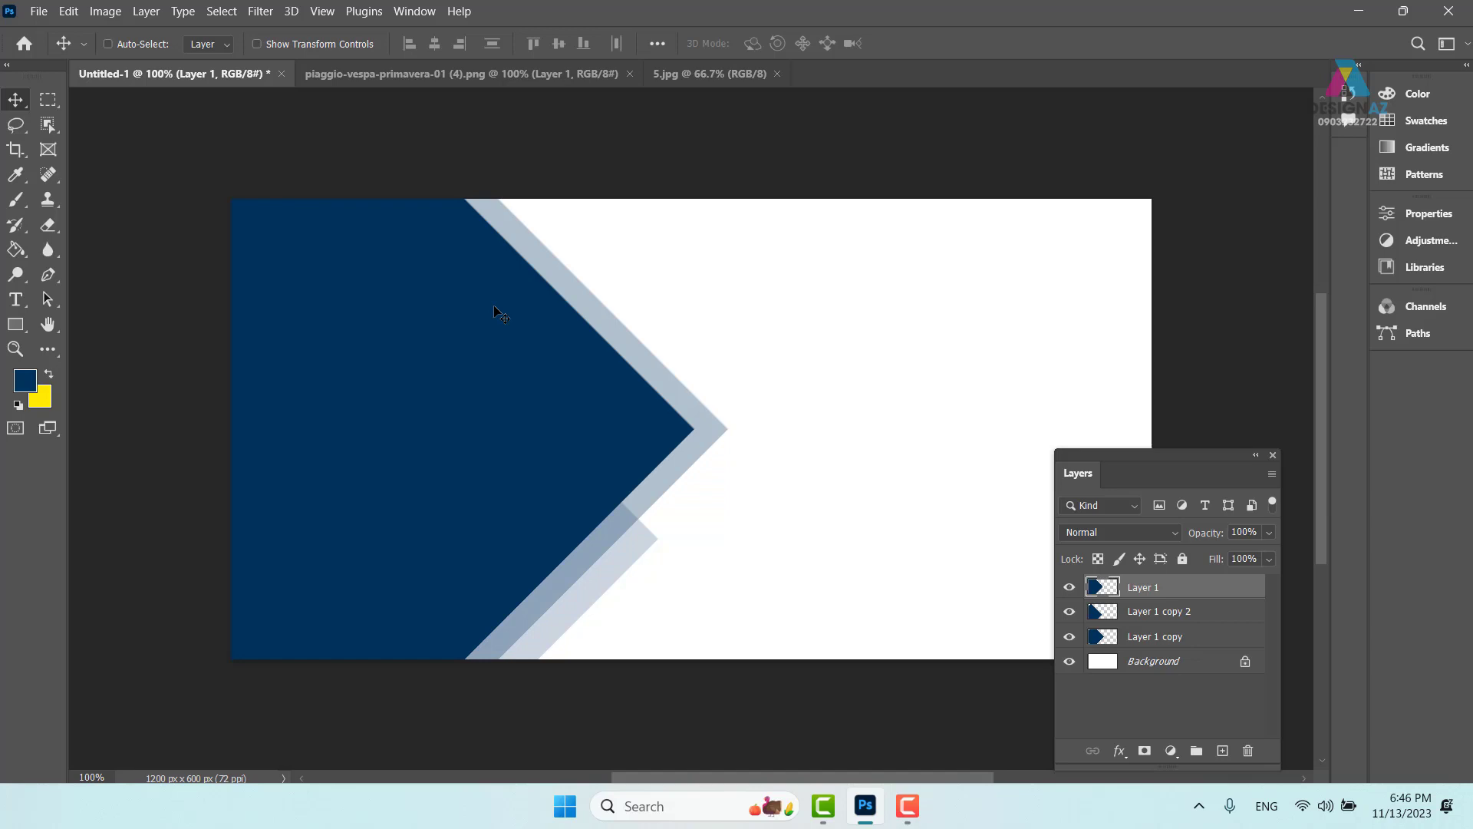
{"action": "right_click", "coordinate": [481, 328]}
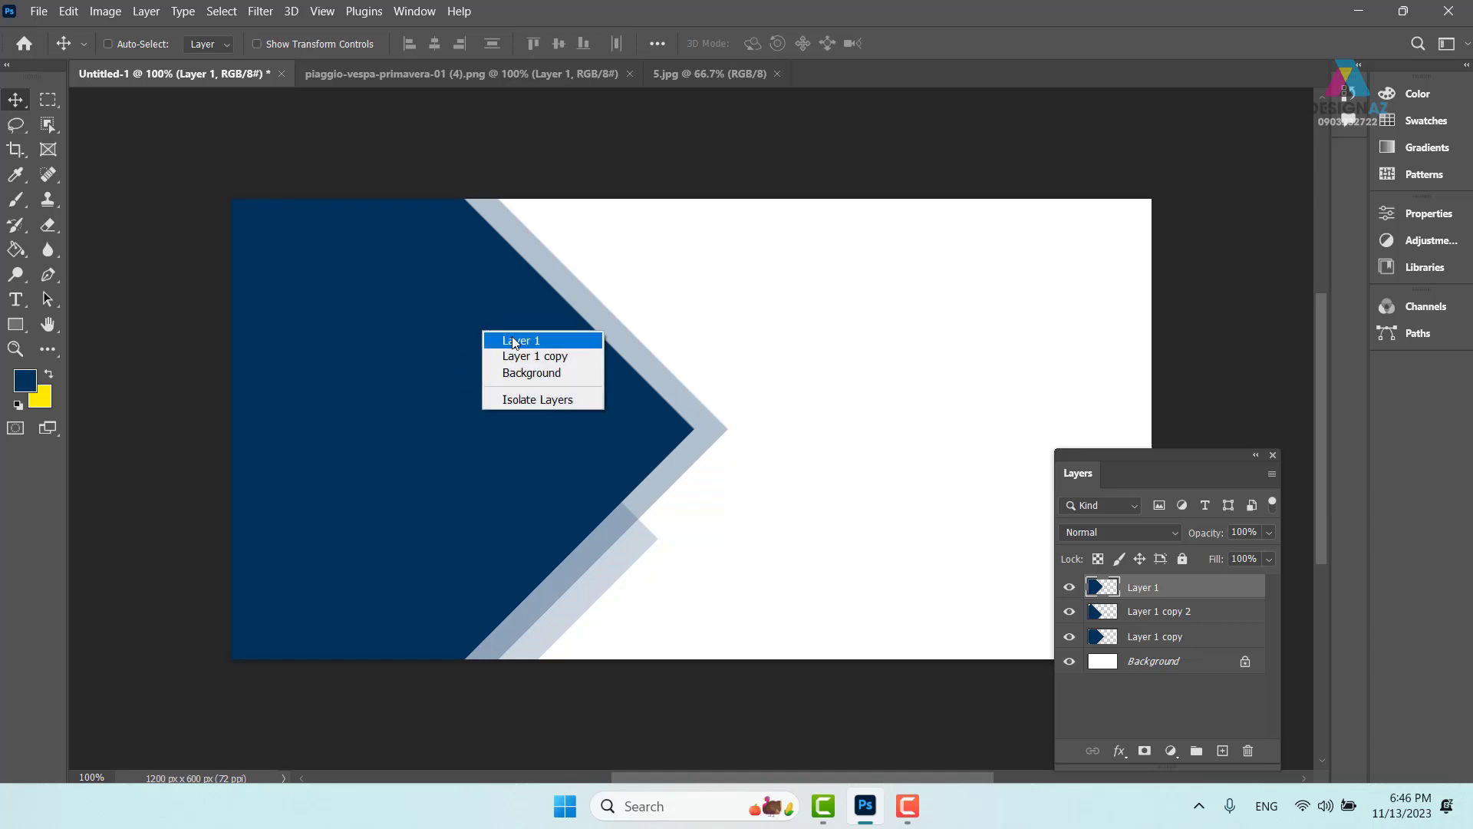
{"action": "left_click", "coordinate": [510, 342]}
{"action": "mouse_move", "coordinate": [511, 346]}
{"action": "left_mouse_down"}
{"action": "mouse_move", "coordinate": [490, 365]}
{"action": "mouse_move", "coordinate": [425, 319]}
{"action": "mouse_move", "coordinate": [571, 265]}
{"action": "mouse_move", "coordinate": [495, 329]}
{"action": "left_mouse_up"}
Paste the photo as Layer 2, move it left, and clip it into the navy chevron.
{"action": "key", "text": "ctrl+v"}
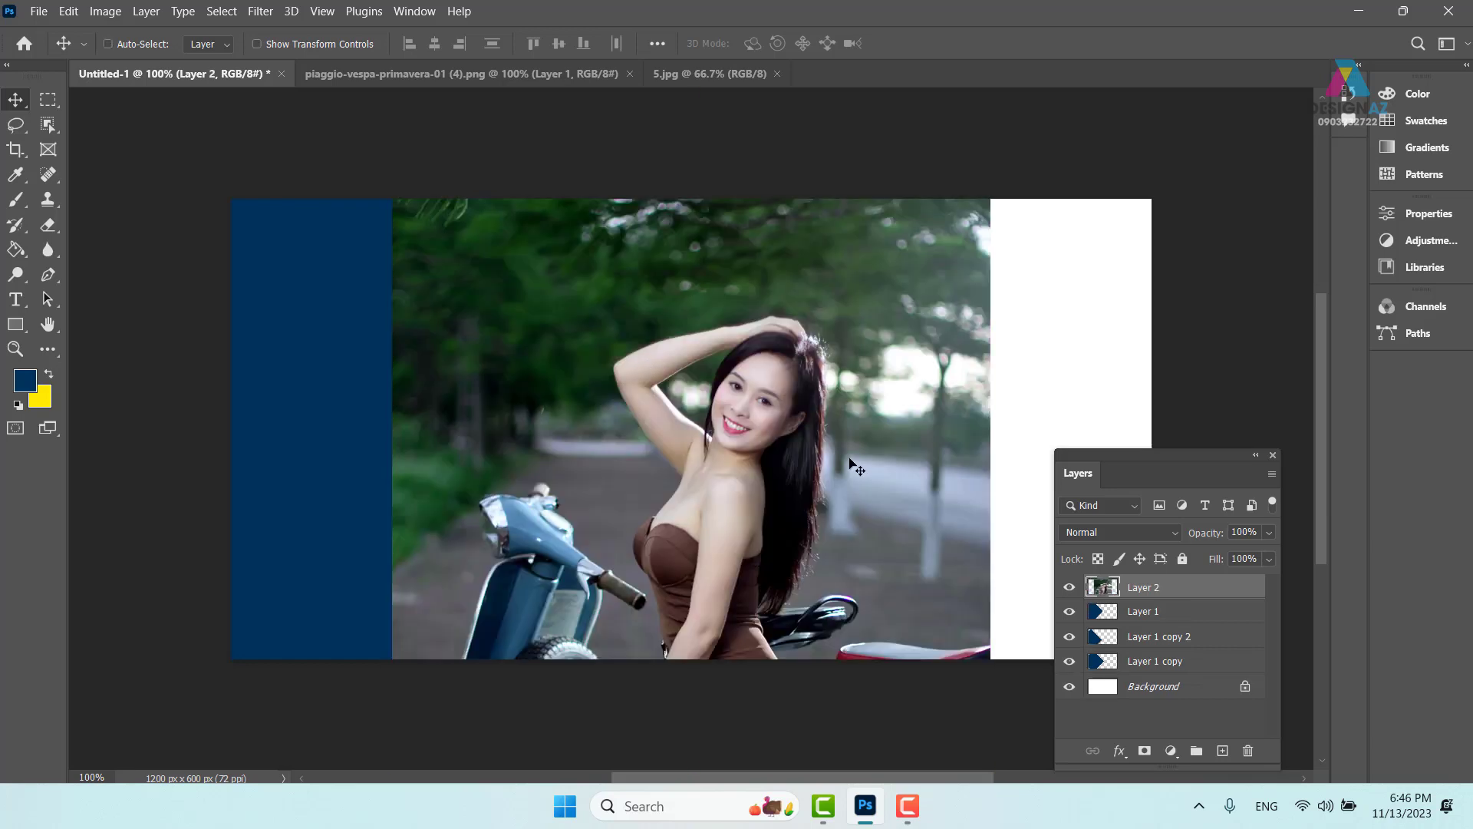
{"action": "left_click_drag", "start_coordinate": [856, 468], "coordinate": [649, 392]}
{"action": "key", "text": "ctrl"}
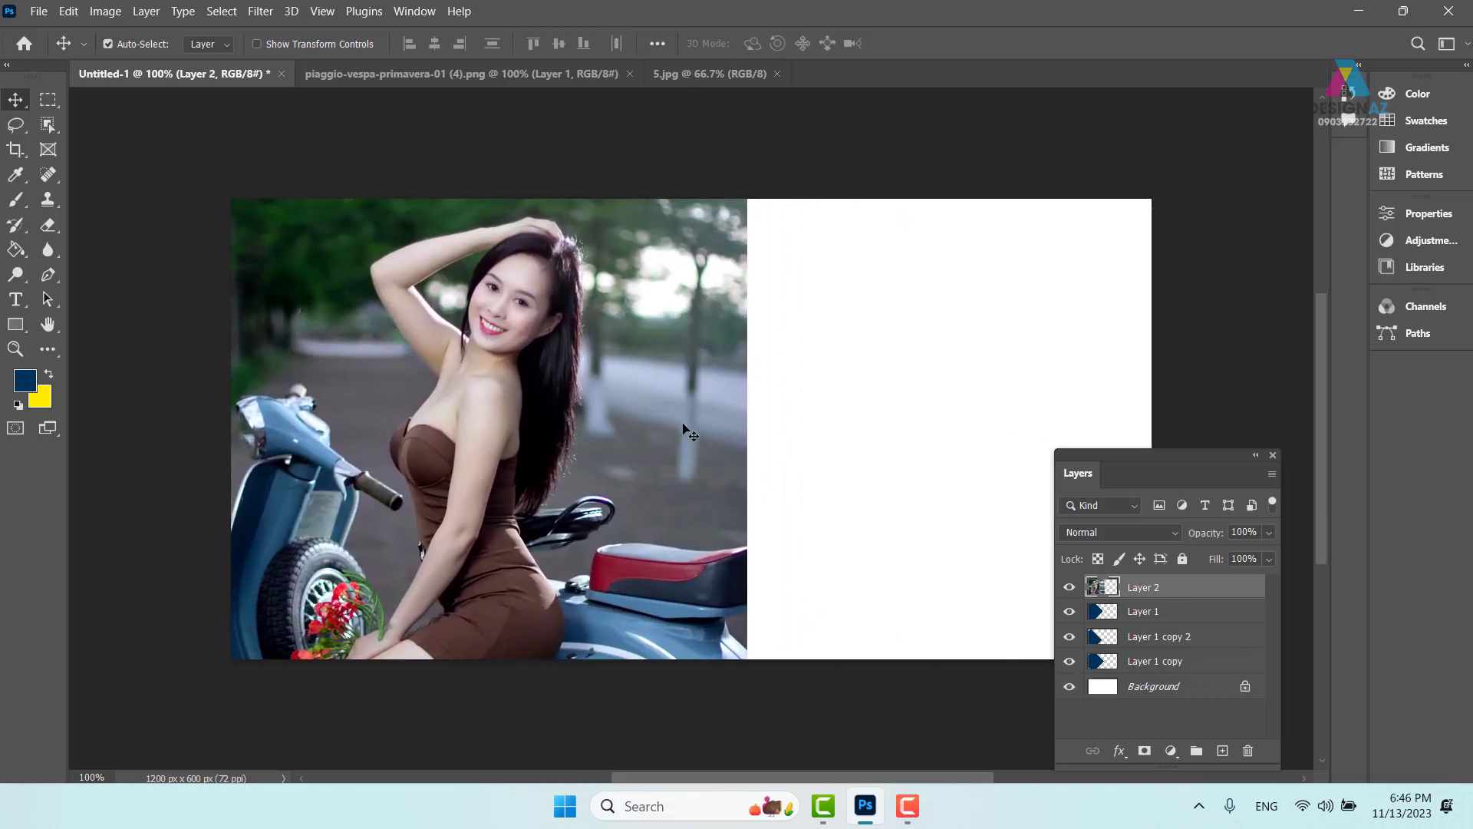
{"action": "key", "text": "ctrl+alt+g"}
{"action": "left_click_drag", "start_coordinate": [583, 466], "coordinate": [538, 486]}
Scale the clipped rider photo to about 70% and reposition it so the woman and scooter fit the chevron.
{"action": "key", "text": "ctrl+t"}
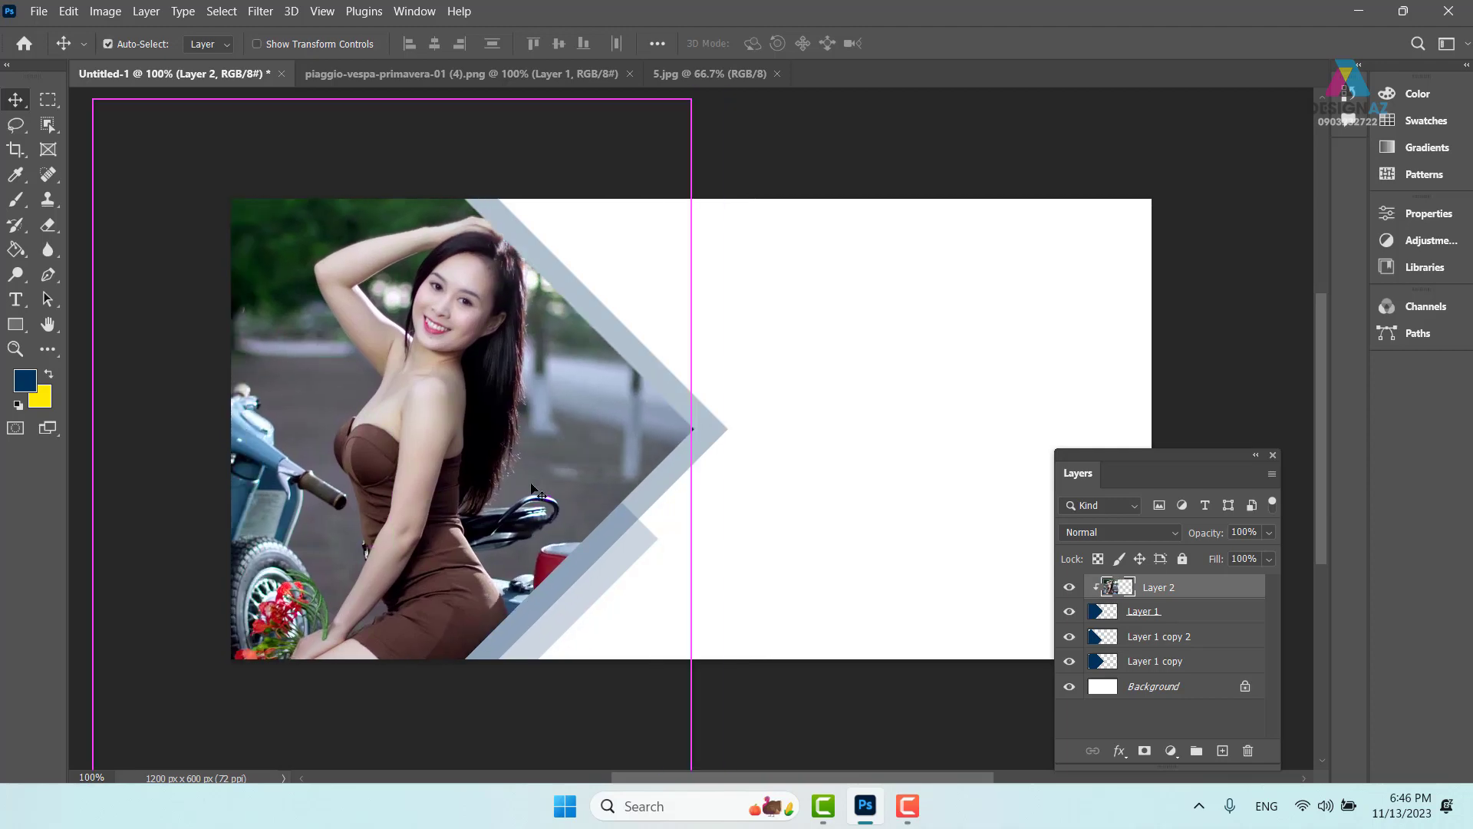
{"action": "left_click_drag", "start_coordinate": [689, 100], "coordinate": [555, 287]}
{"action": "left_click_drag", "start_coordinate": [402, 413], "coordinate": [507, 309]}
{"action": "left_click_drag", "start_coordinate": [556, 479], "coordinate": [579, 435]}
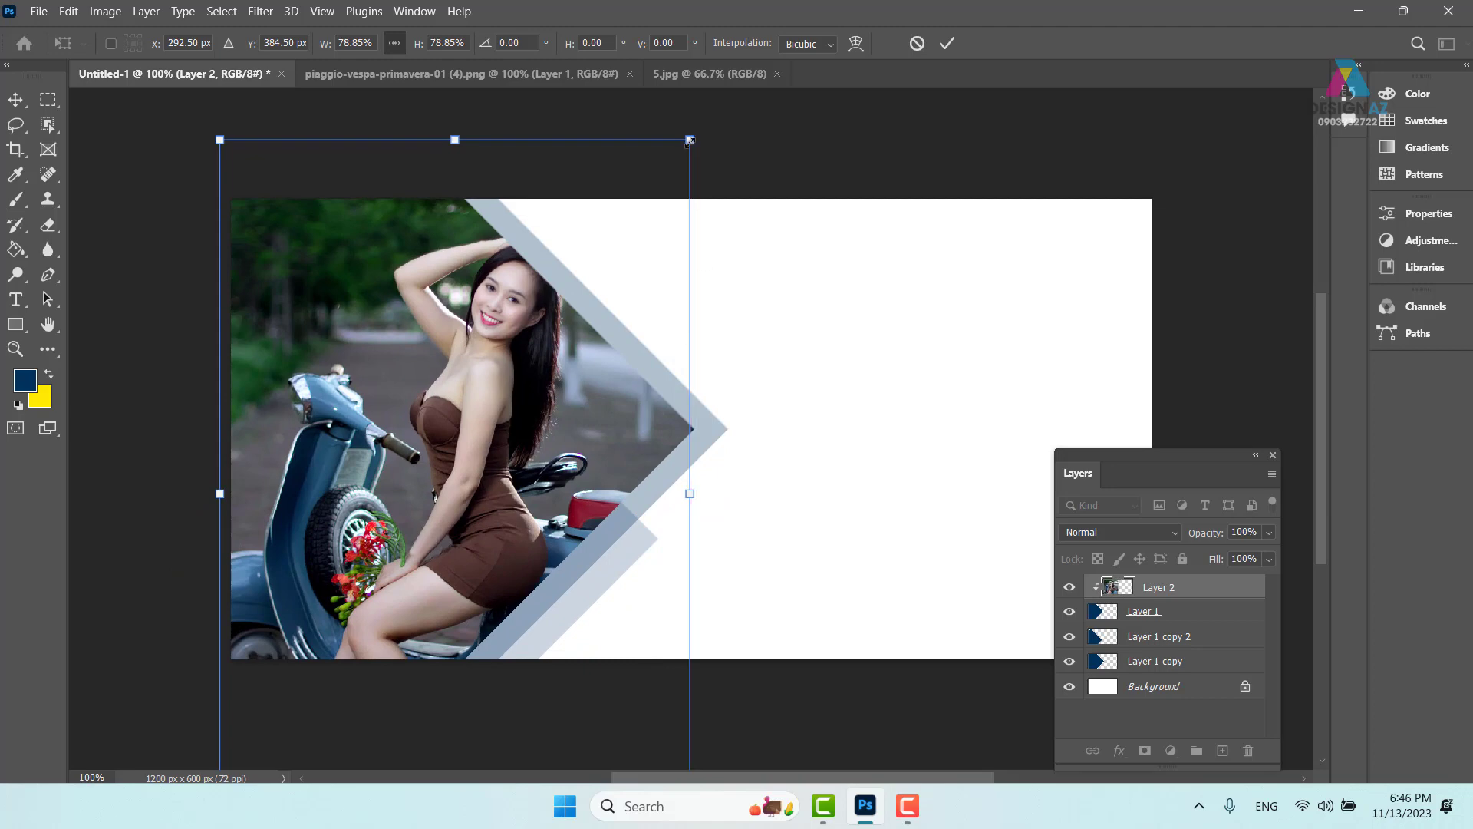
{"action": "left_click_drag", "start_coordinate": [690, 142], "coordinate": [577, 311]}
{"action": "left_click_drag", "start_coordinate": [510, 414], "coordinate": [521, 313]}
{"action": "left_click_drag", "start_coordinate": [598, 752], "coordinate": [565, 725]}
{"action": "mouse_move", "coordinate": [585, 752]}
{"action": "left_mouse_down"}
{"action": "mouse_move", "coordinate": [606, 787]}
{"action": "mouse_move", "coordinate": [581, 735]}
{"action": "mouse_move", "coordinate": [592, 755]}
{"action": "left_mouse_up"}
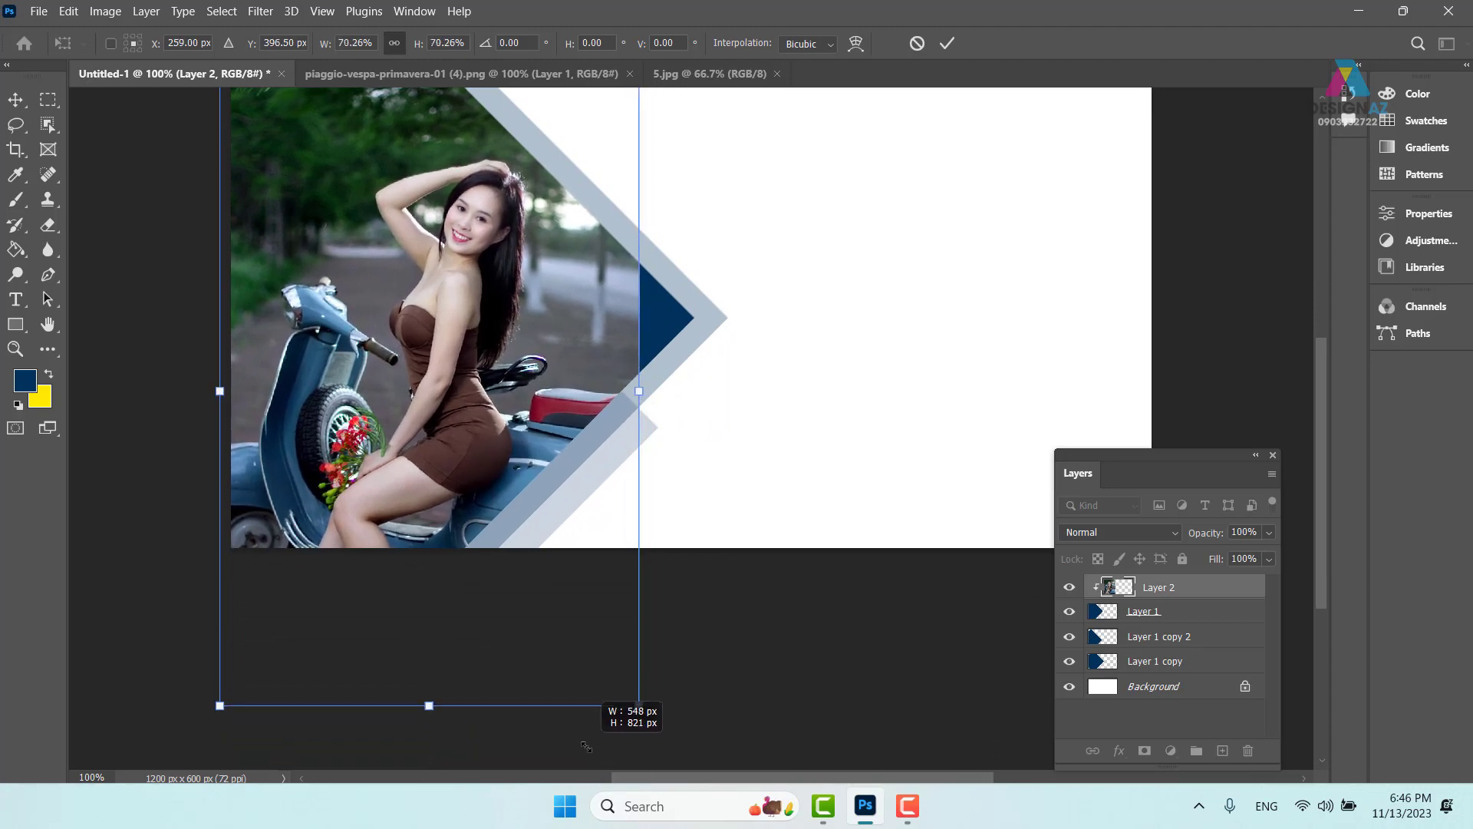
{"action": "left_click_drag", "start_coordinate": [425, 474], "coordinate": [425, 474]}
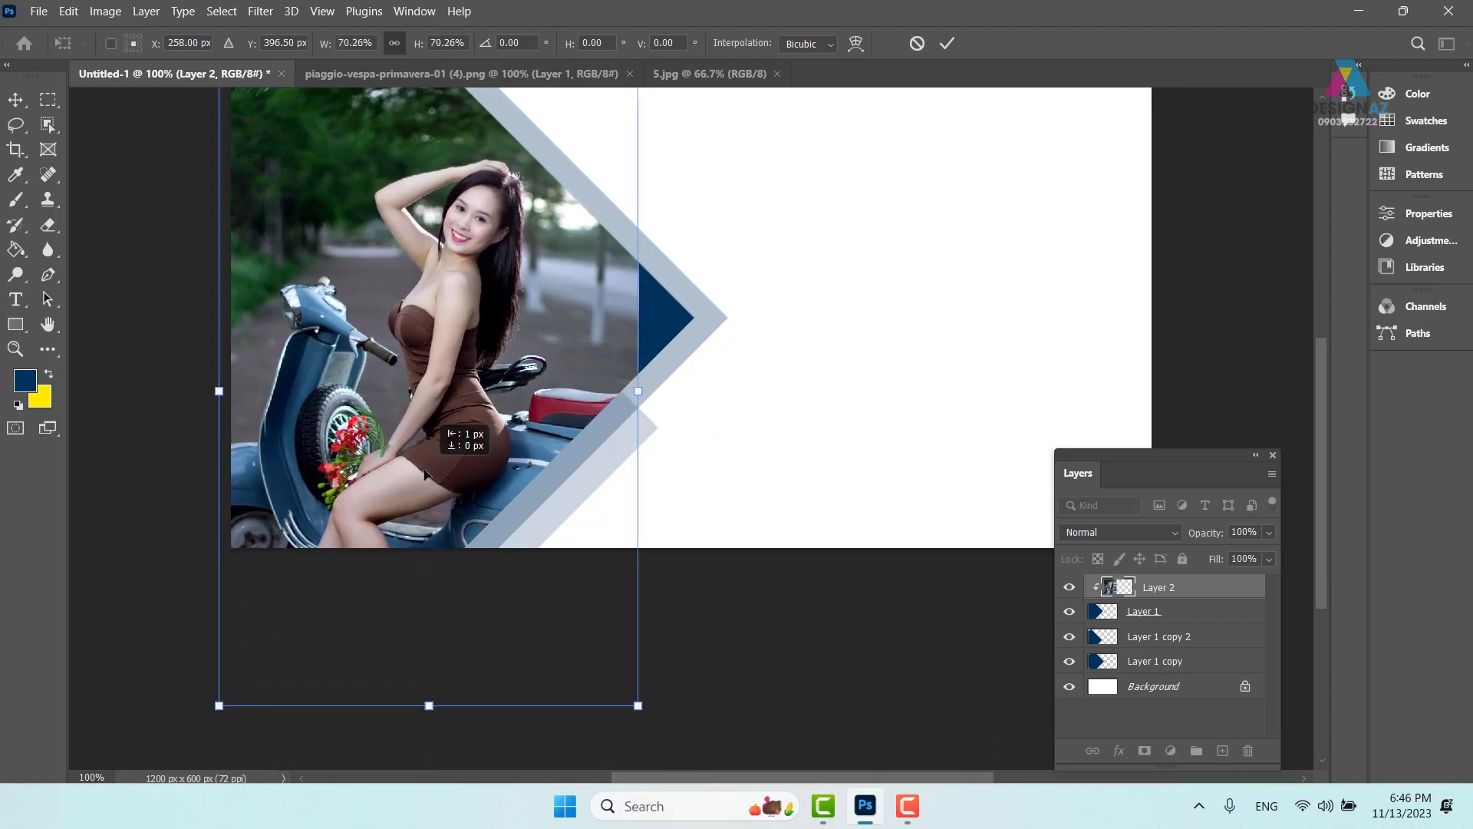
{"action": "left_click_drag", "start_coordinate": [782, 252], "coordinate": [760, 371]}
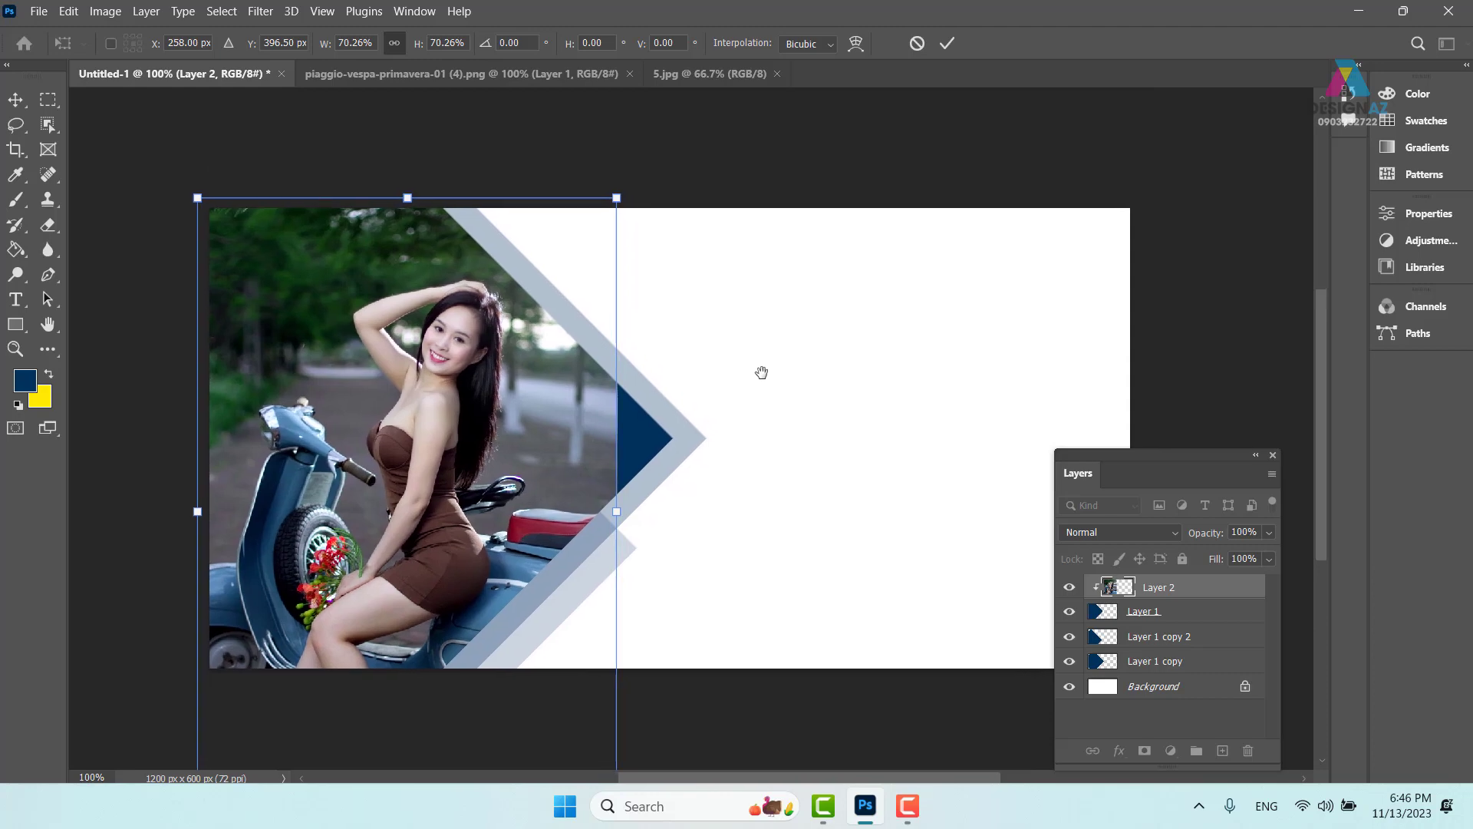
{"action": "key", "text": "Return"}
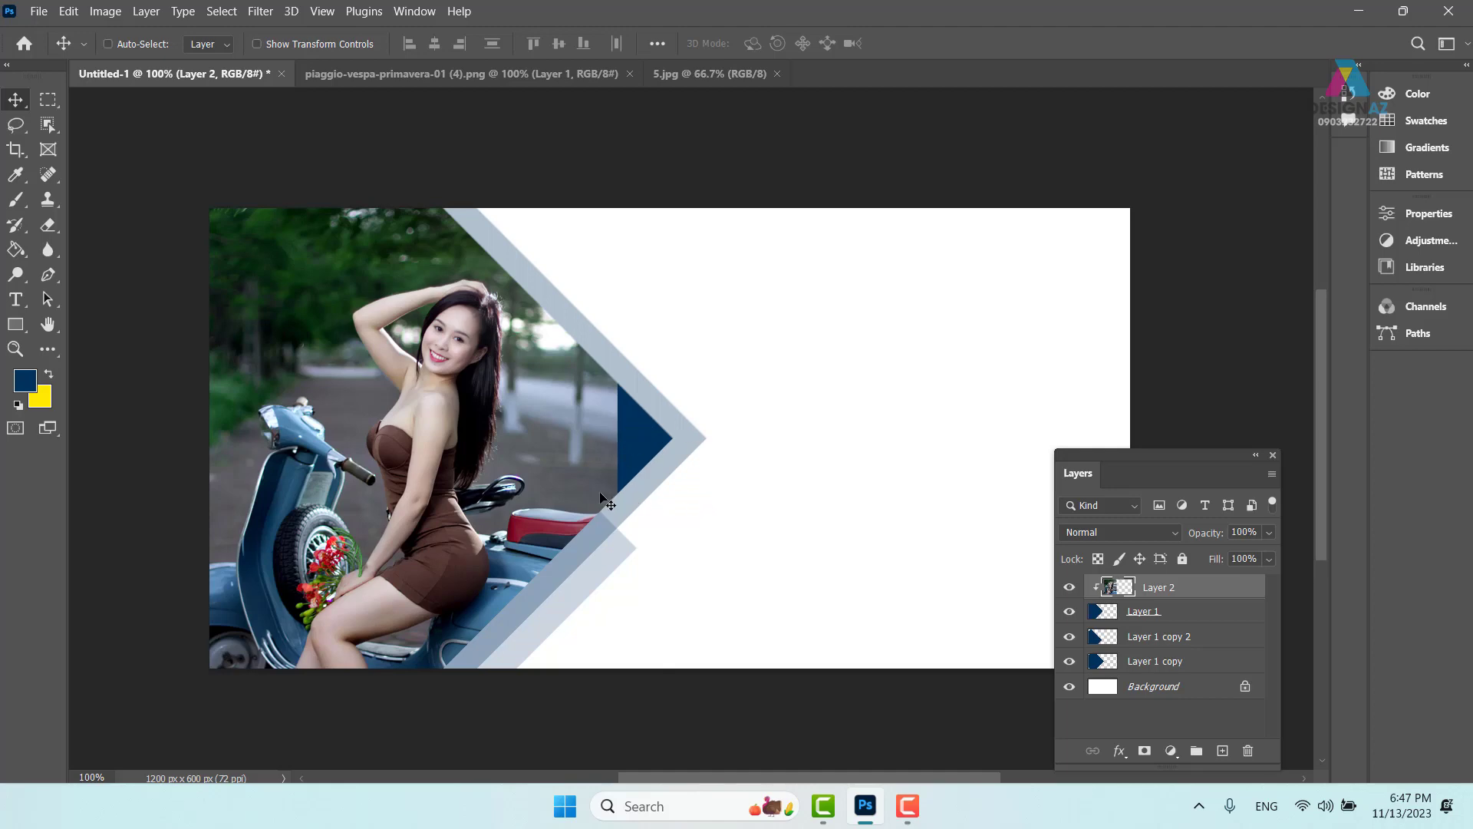
Select the photo layer, Layer 2, and shift the clipped photo further left.
{"action": "right_click", "coordinate": [591, 436]}
{"action": "left_click", "coordinate": [604, 432]}
{"action": "right_click", "coordinate": [597, 442]}
{"action": "left_click", "coordinate": [610, 453]}
{"action": "left_click_drag", "start_coordinate": [556, 457], "coordinate": [632, 444]}
Stretch a marquee strip of the photo right over the chevron's tip, then deselect.
{"action": "left_click", "coordinate": [47, 99]}
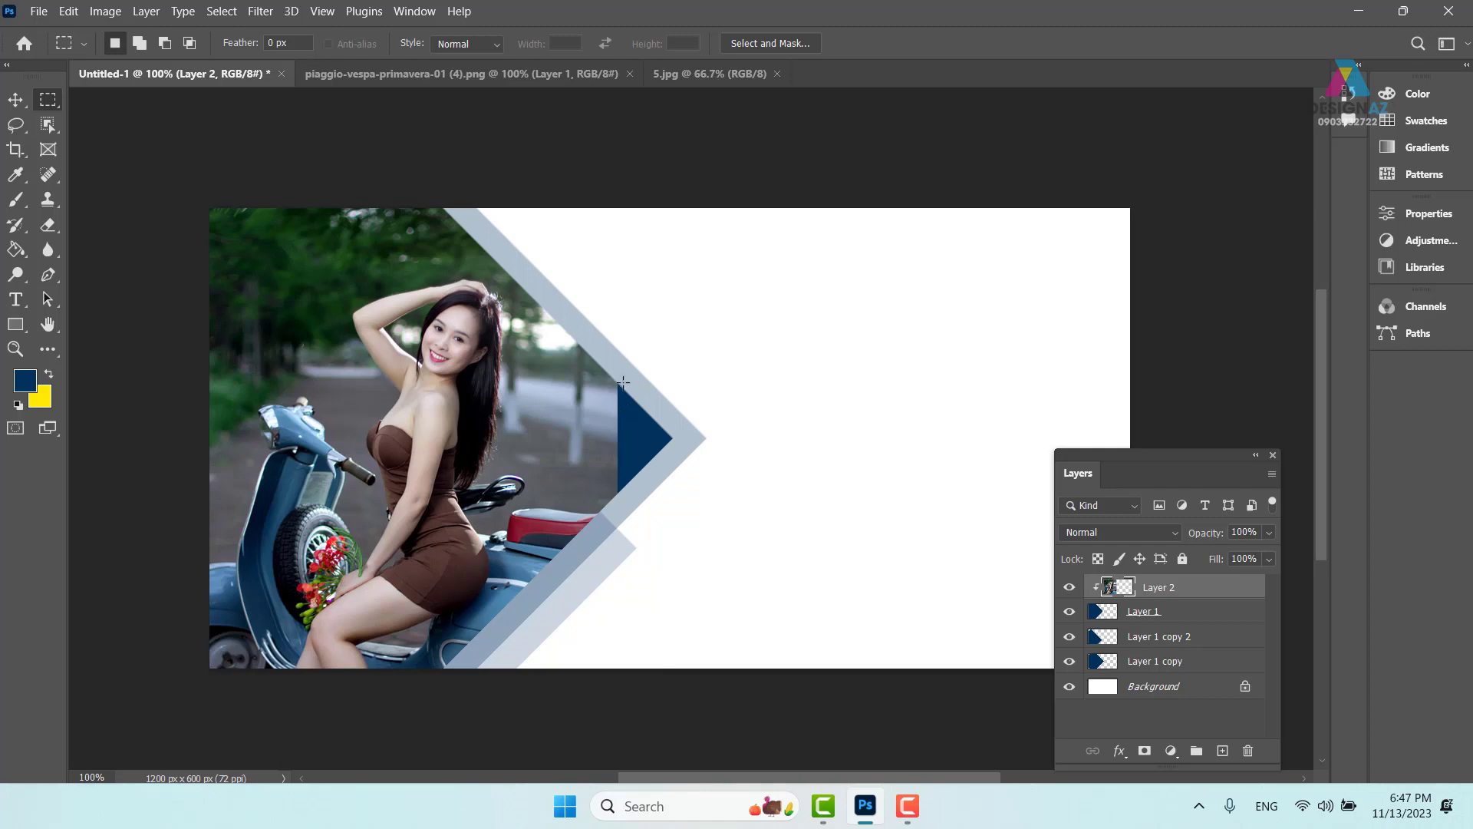
{"action": "left_click_drag", "start_coordinate": [602, 345], "coordinate": [629, 509]}
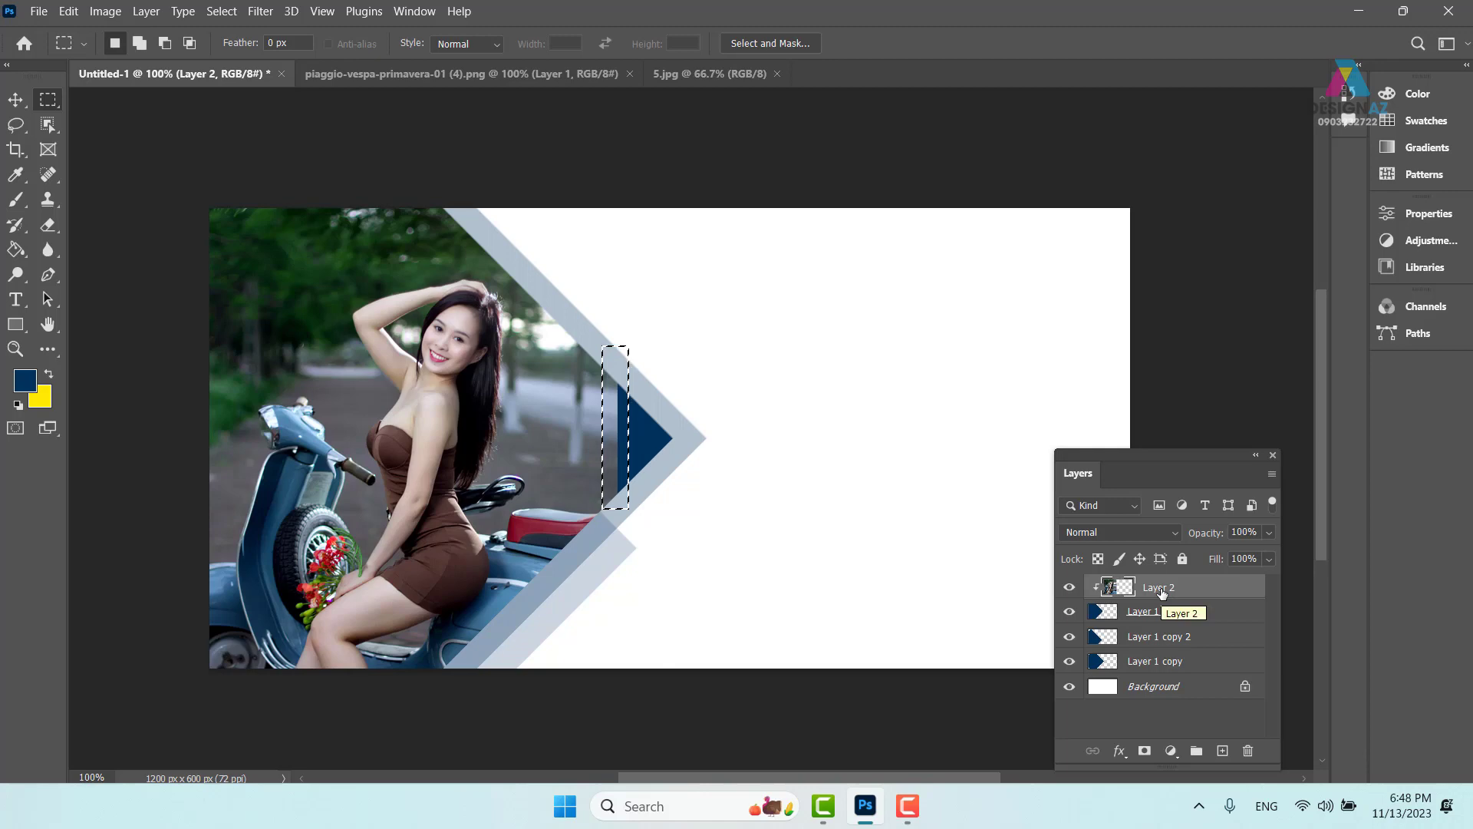
{"action": "key", "text": "ctrl+t"}
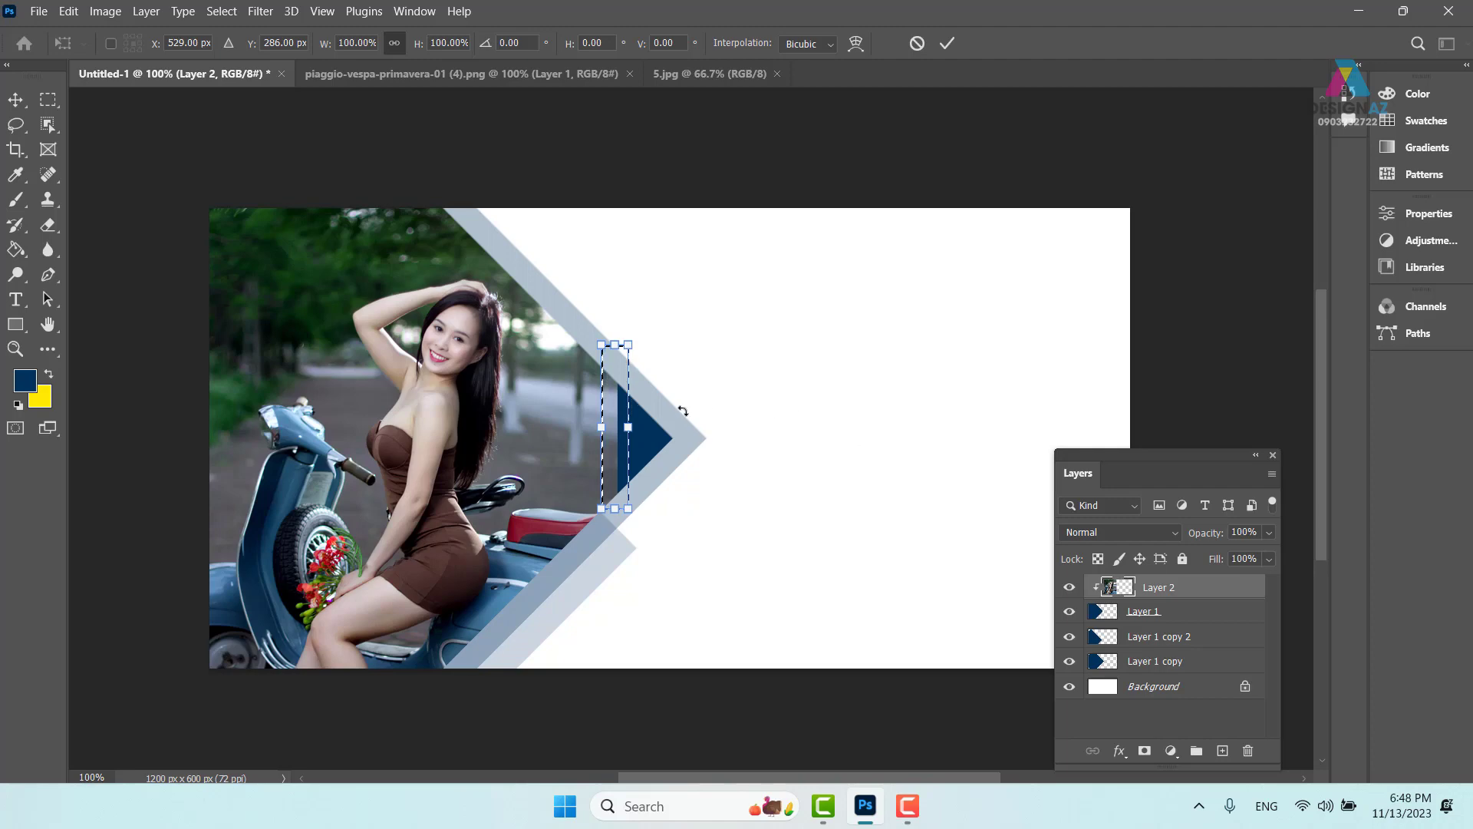
{"action": "left_click_drag", "start_coordinate": [630, 429], "coordinate": [758, 432]}
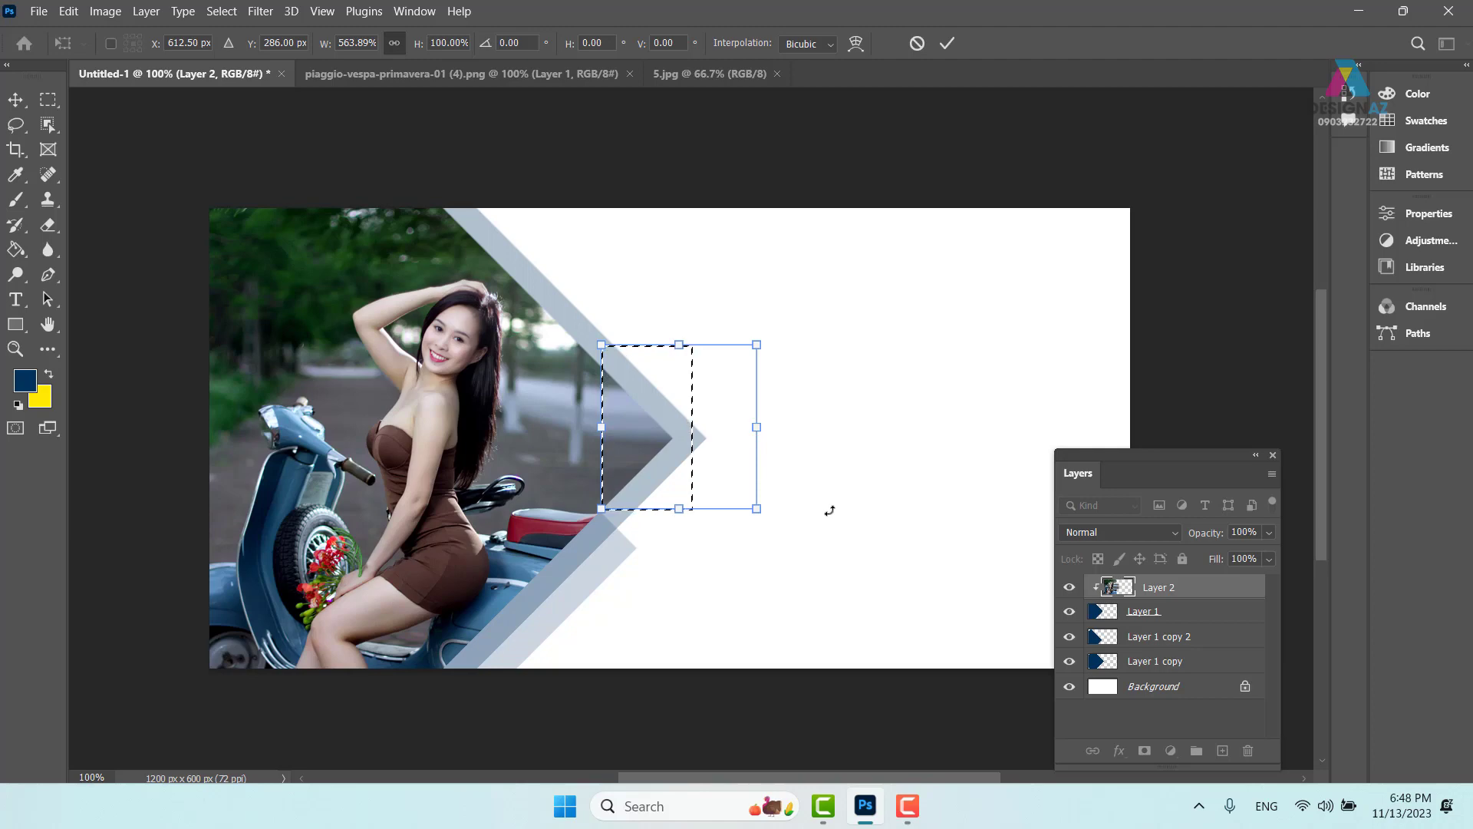
{"action": "key", "text": "Return"}
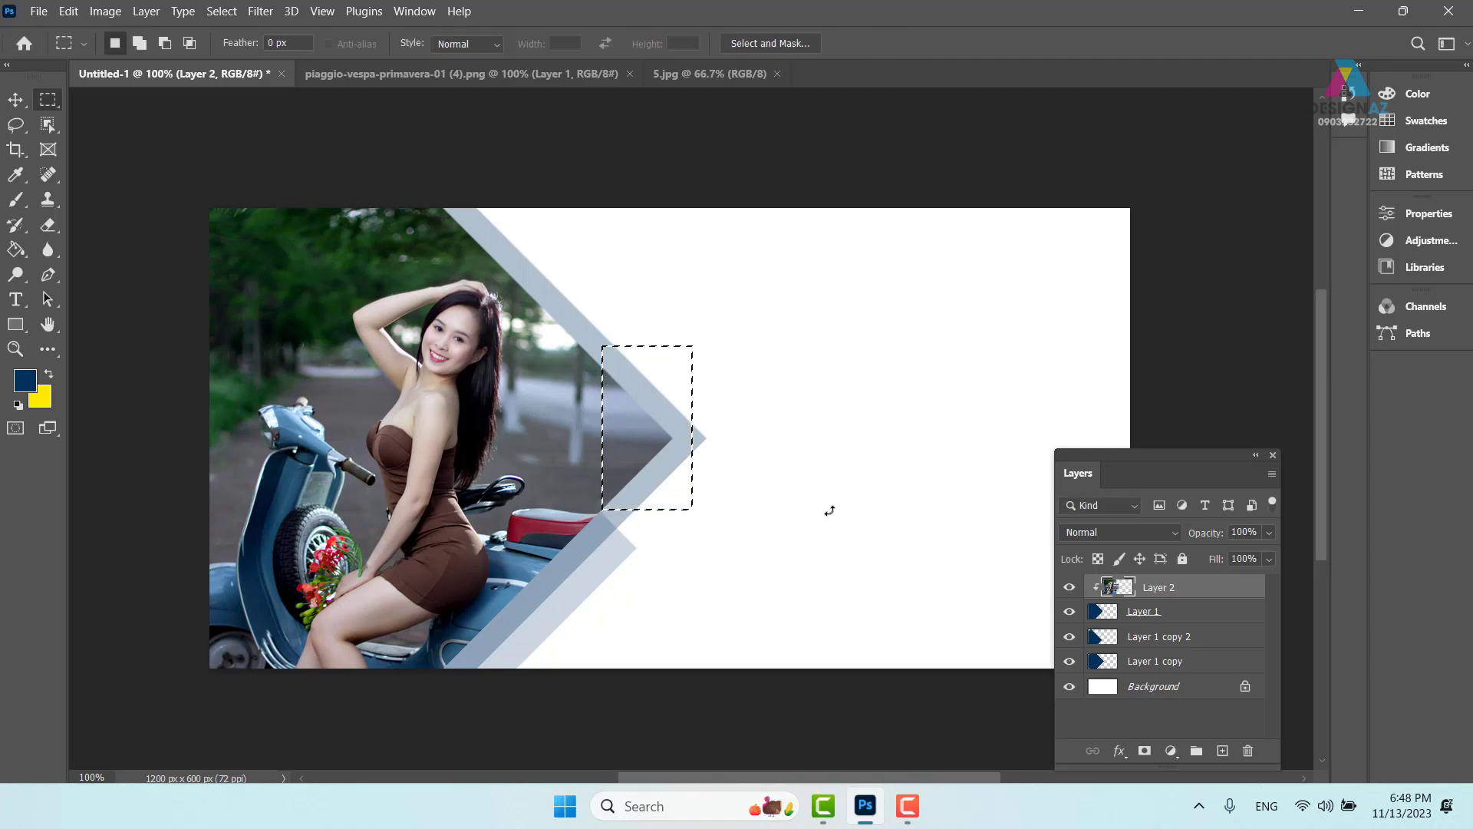
{"action": "key", "text": "ctrl+d"}
{"action": "key", "text": "v"}
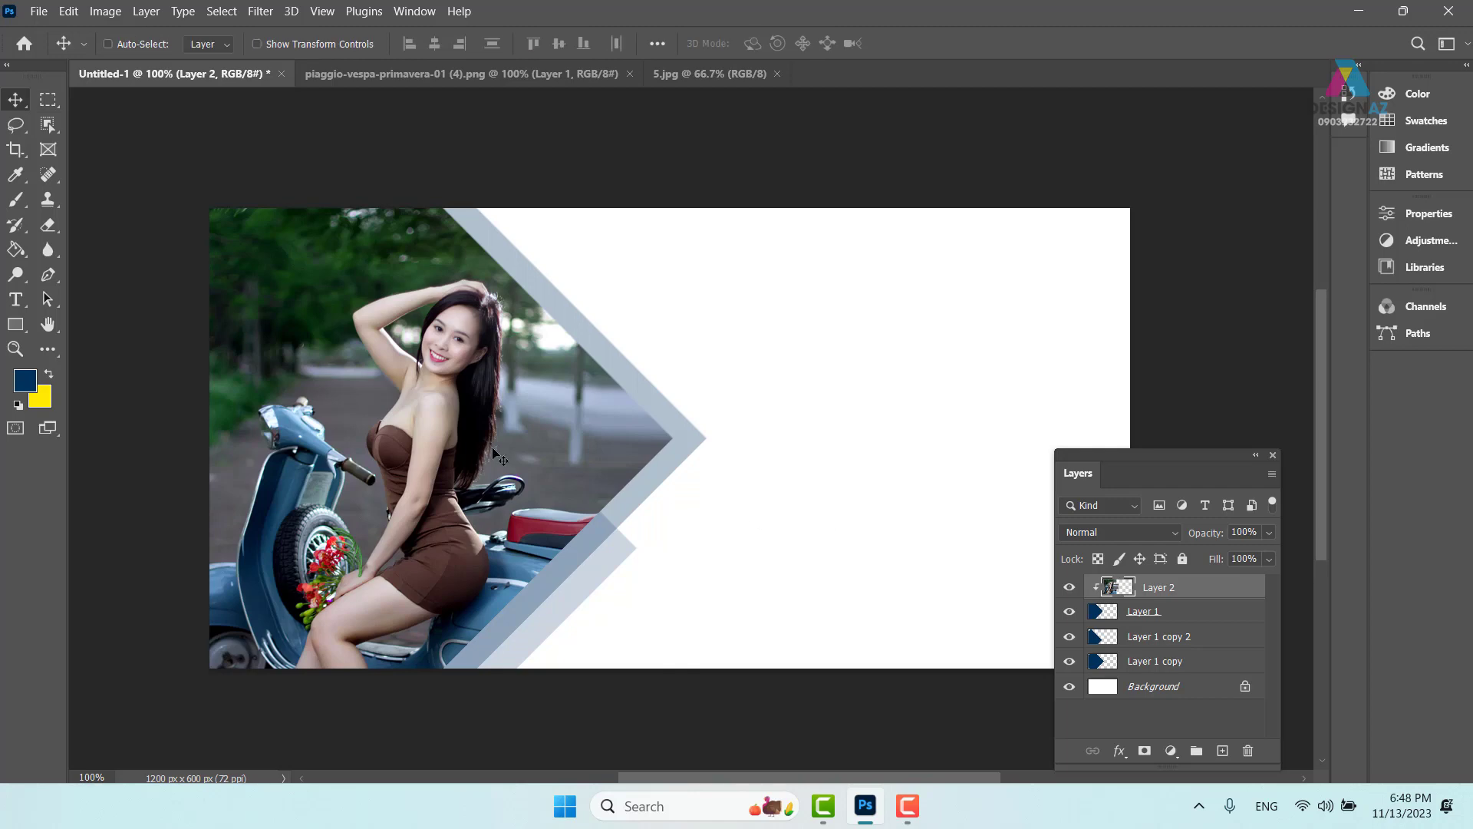
{"action": "left_click_drag", "start_coordinate": [536, 439], "coordinate": [375, 430]}
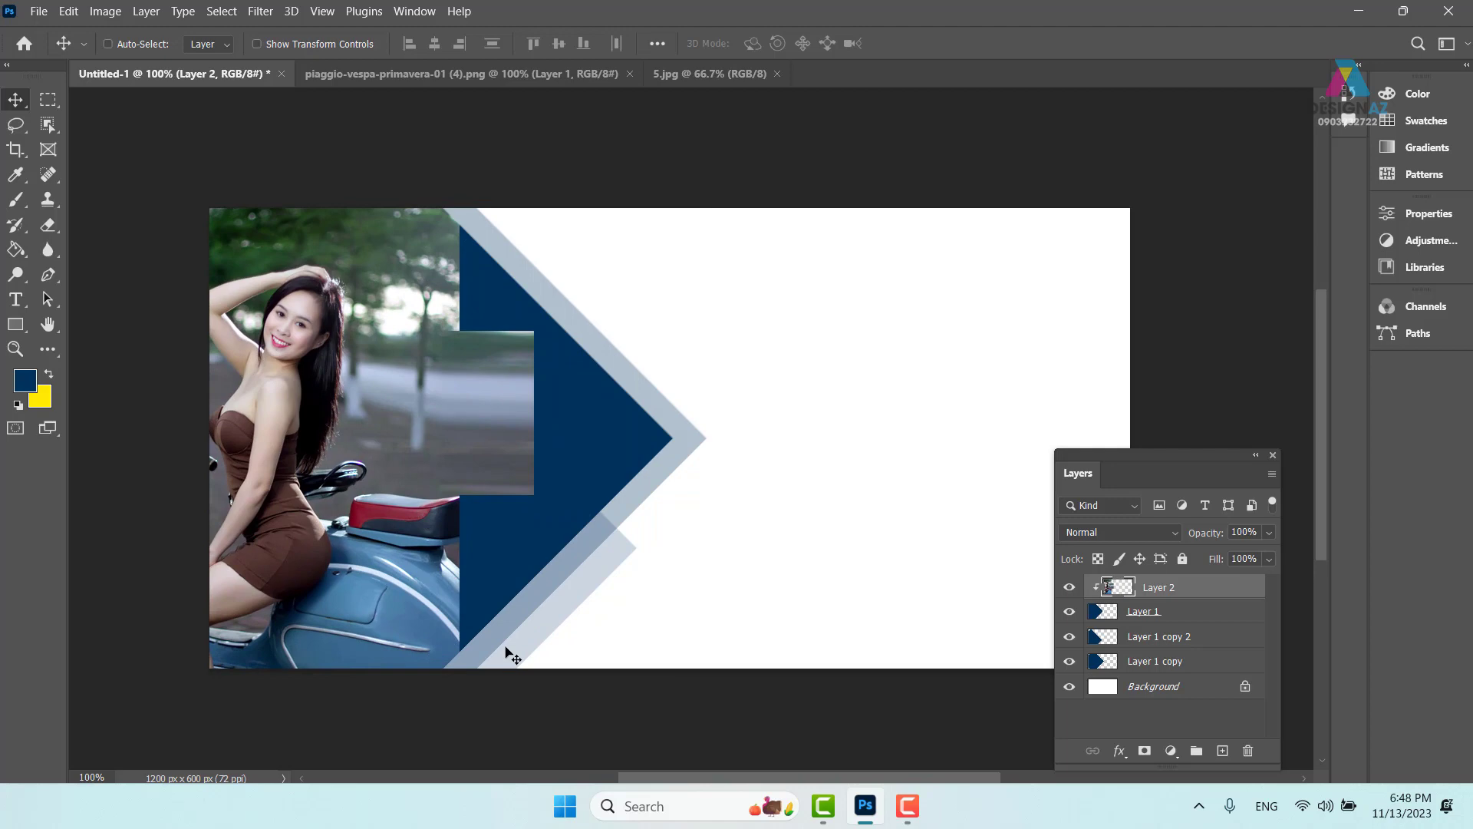
{"action": "key", "text": "ctrl+z"}
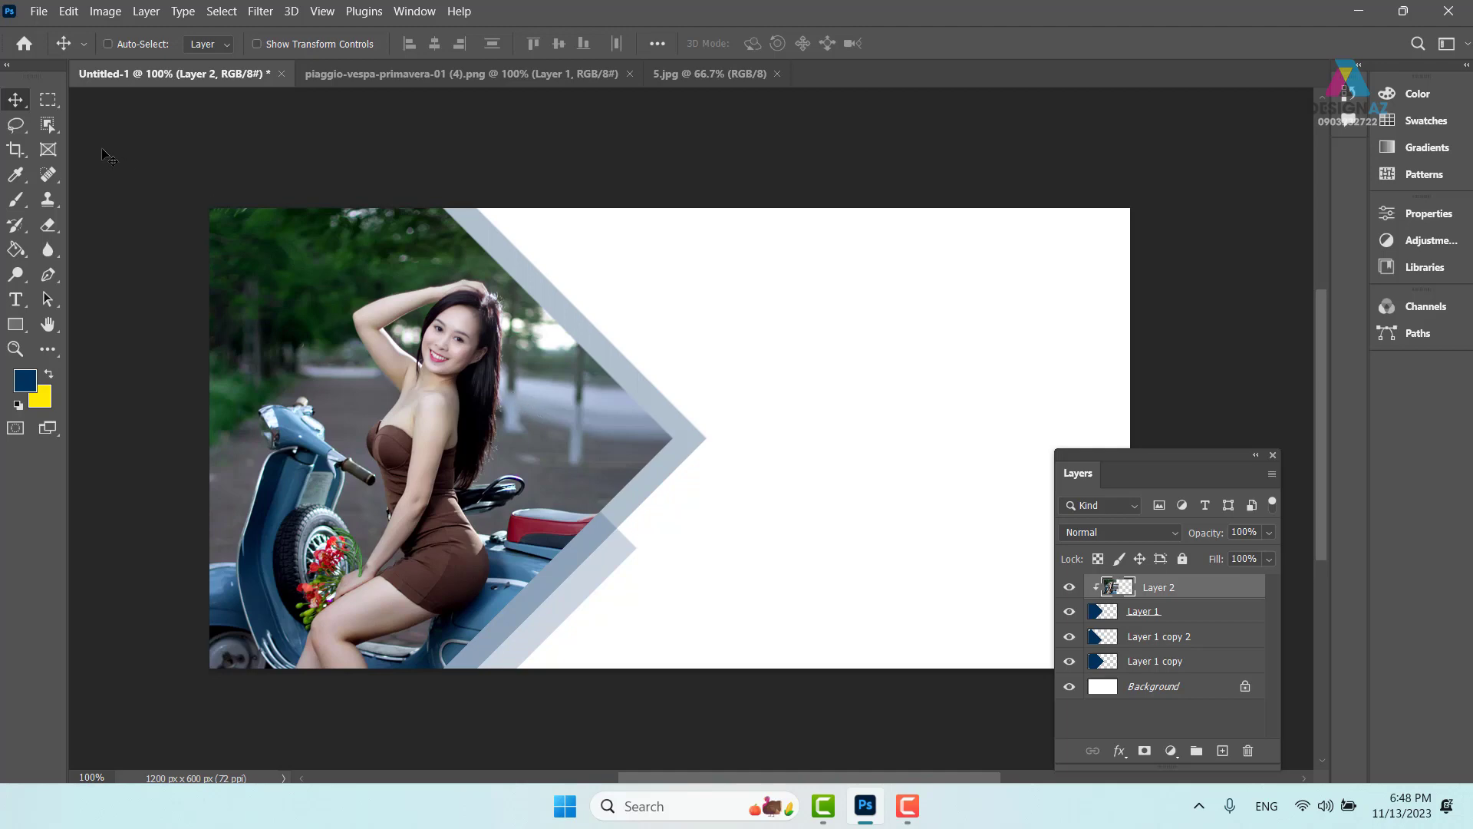
{"action": "left_click", "coordinate": [46, 102]}
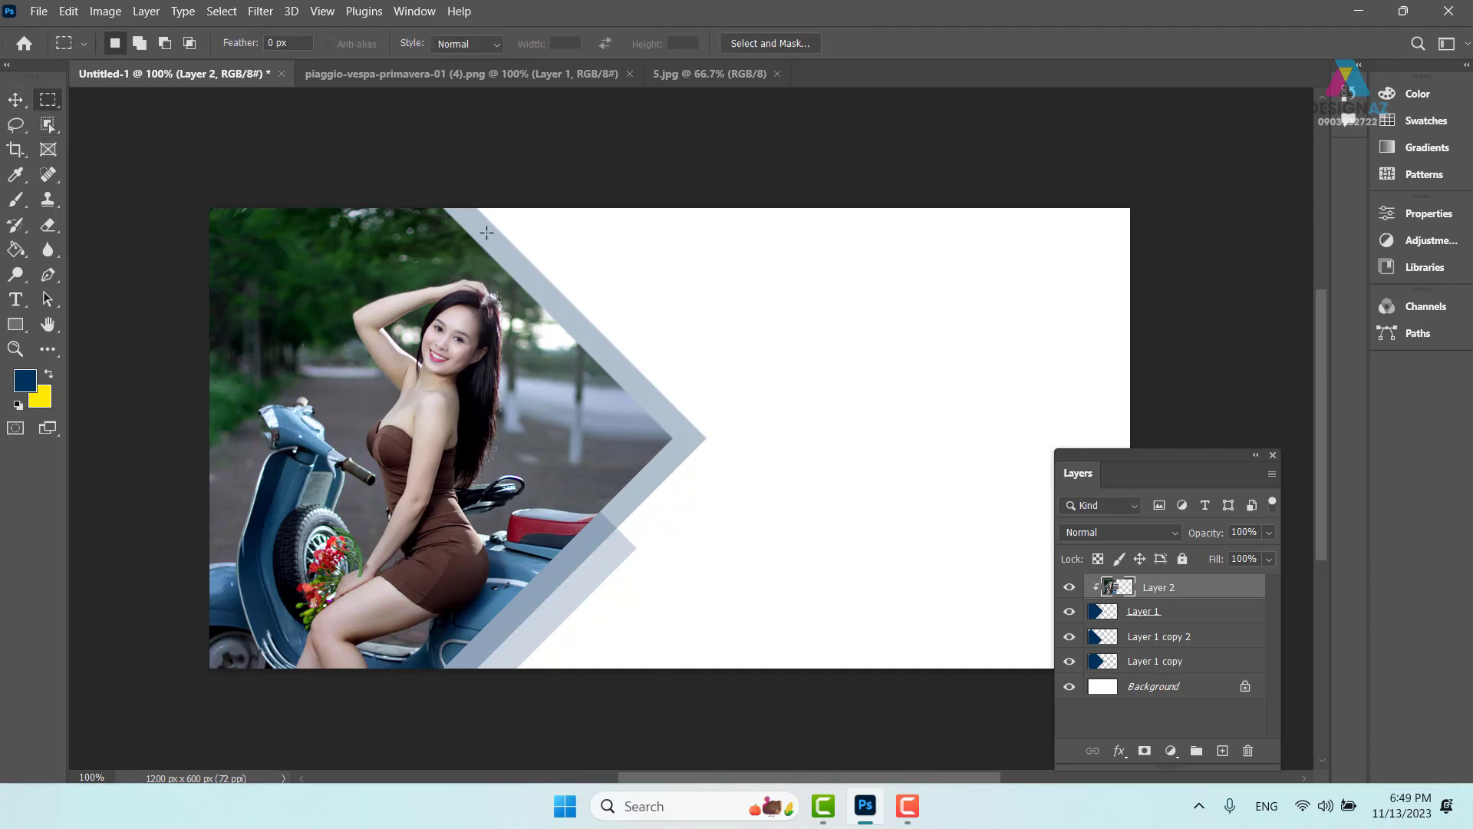
{"action": "left_click_drag", "start_coordinate": [478, 224], "coordinate": [699, 473]}
{"action": "key", "text": "ctrl+t"}
{"action": "left_click_drag", "start_coordinate": [699, 346], "coordinate": [1107, 347]}
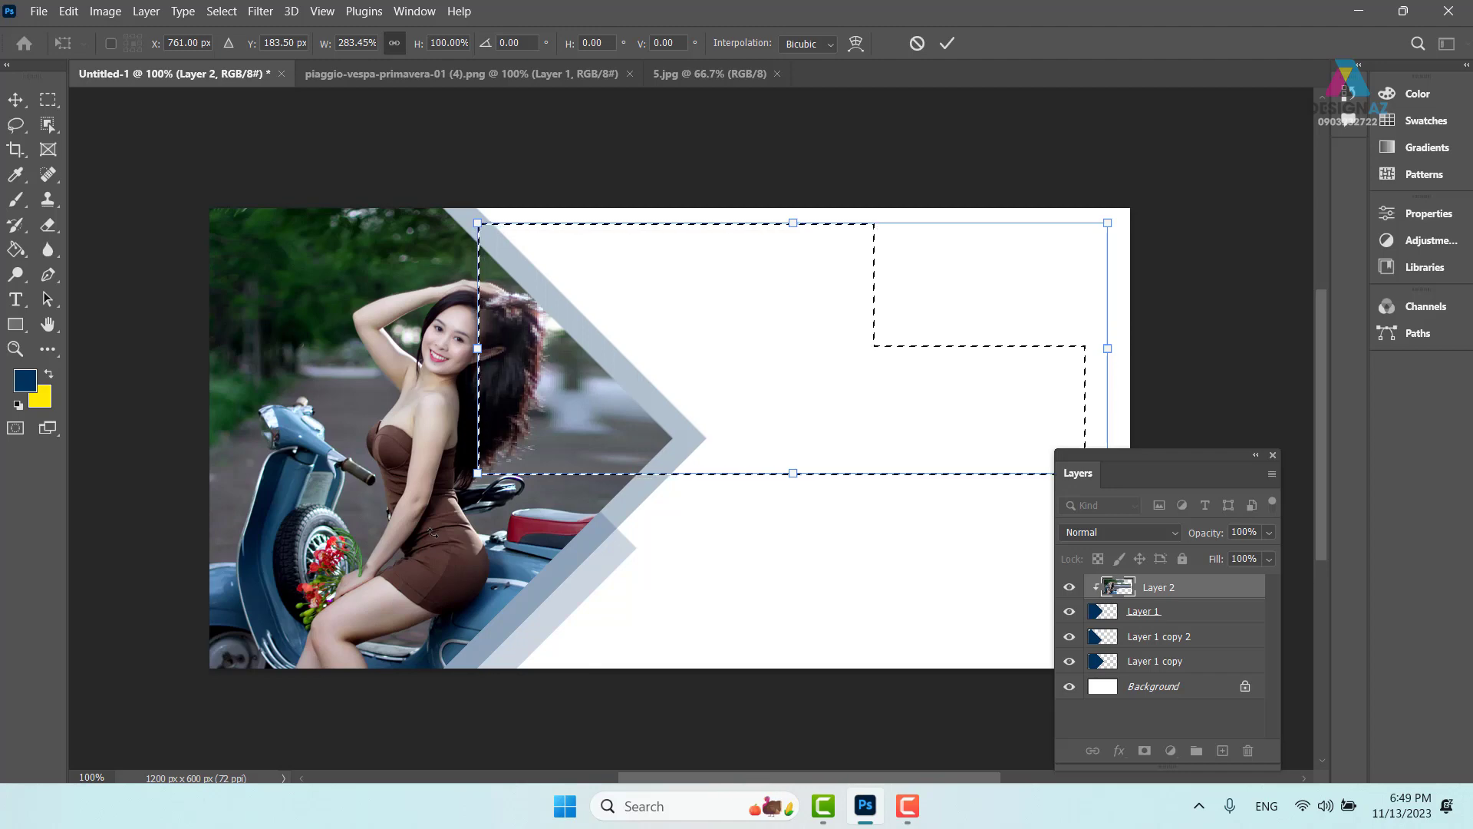
{"action": "key", "text": "ctrl+z"}
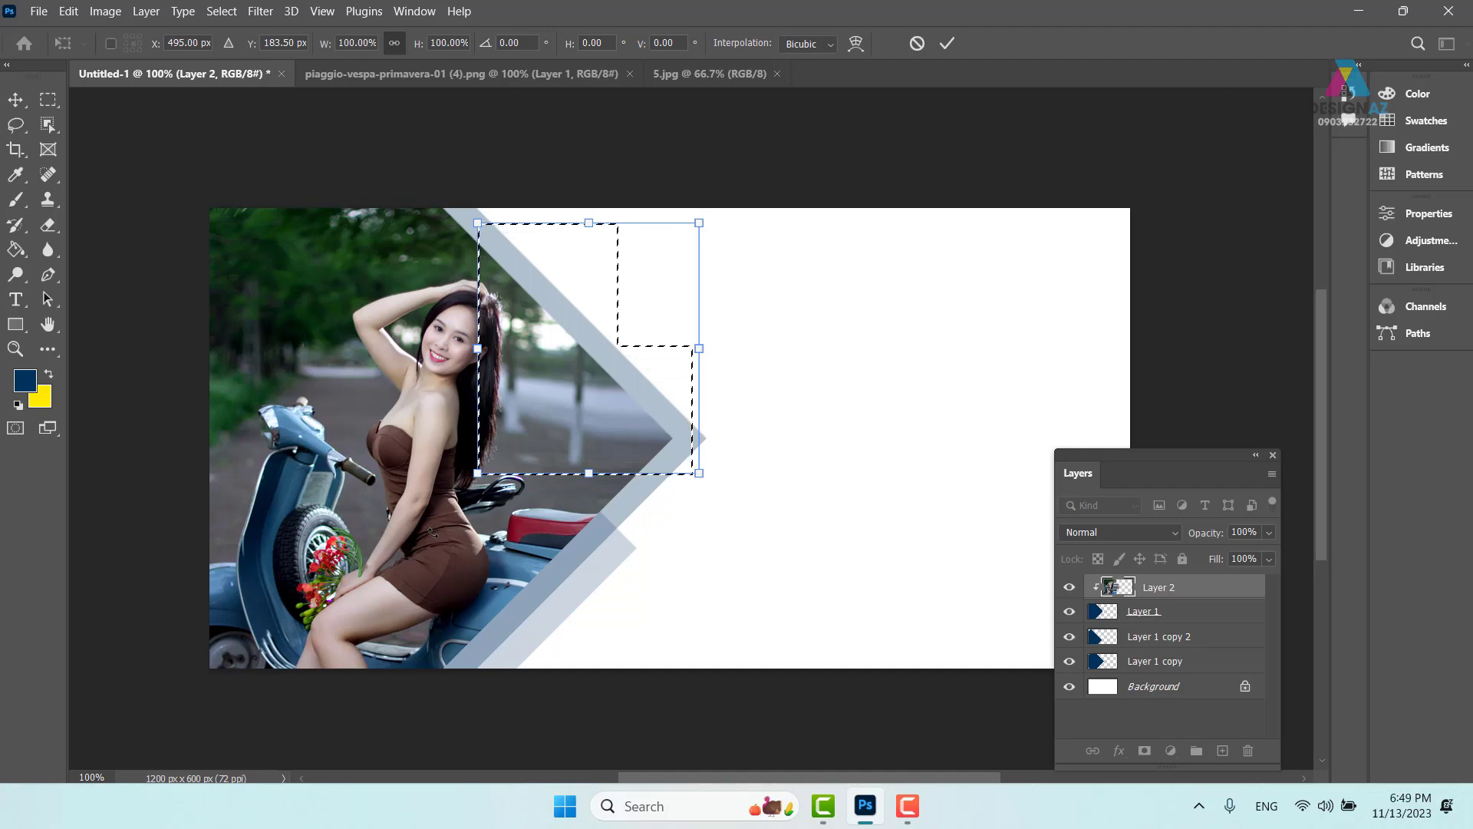
{"action": "key", "text": "Return"}
{"action": "key", "text": "ctrl+d"}
{"action": "left_click", "coordinate": [17, 101]}
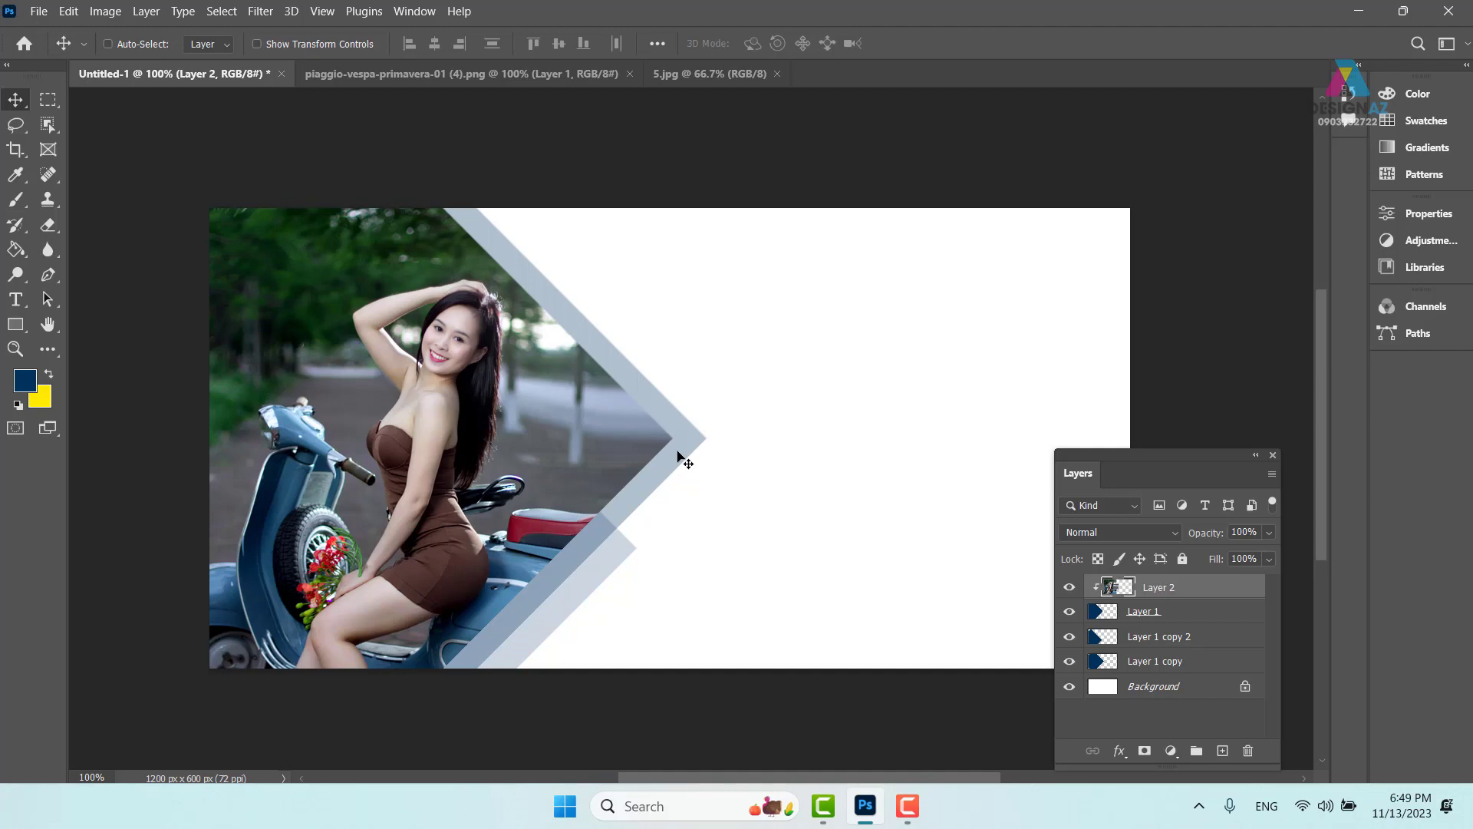
Delete Layer 2, Layer 1, Layer 1 copy and Layer 1 copy 2, leaving only Background.
{"action": "right_click", "coordinate": [597, 436]}
{"action": "left_click", "coordinate": [624, 444]}
{"action": "key", "text": "Delete"}
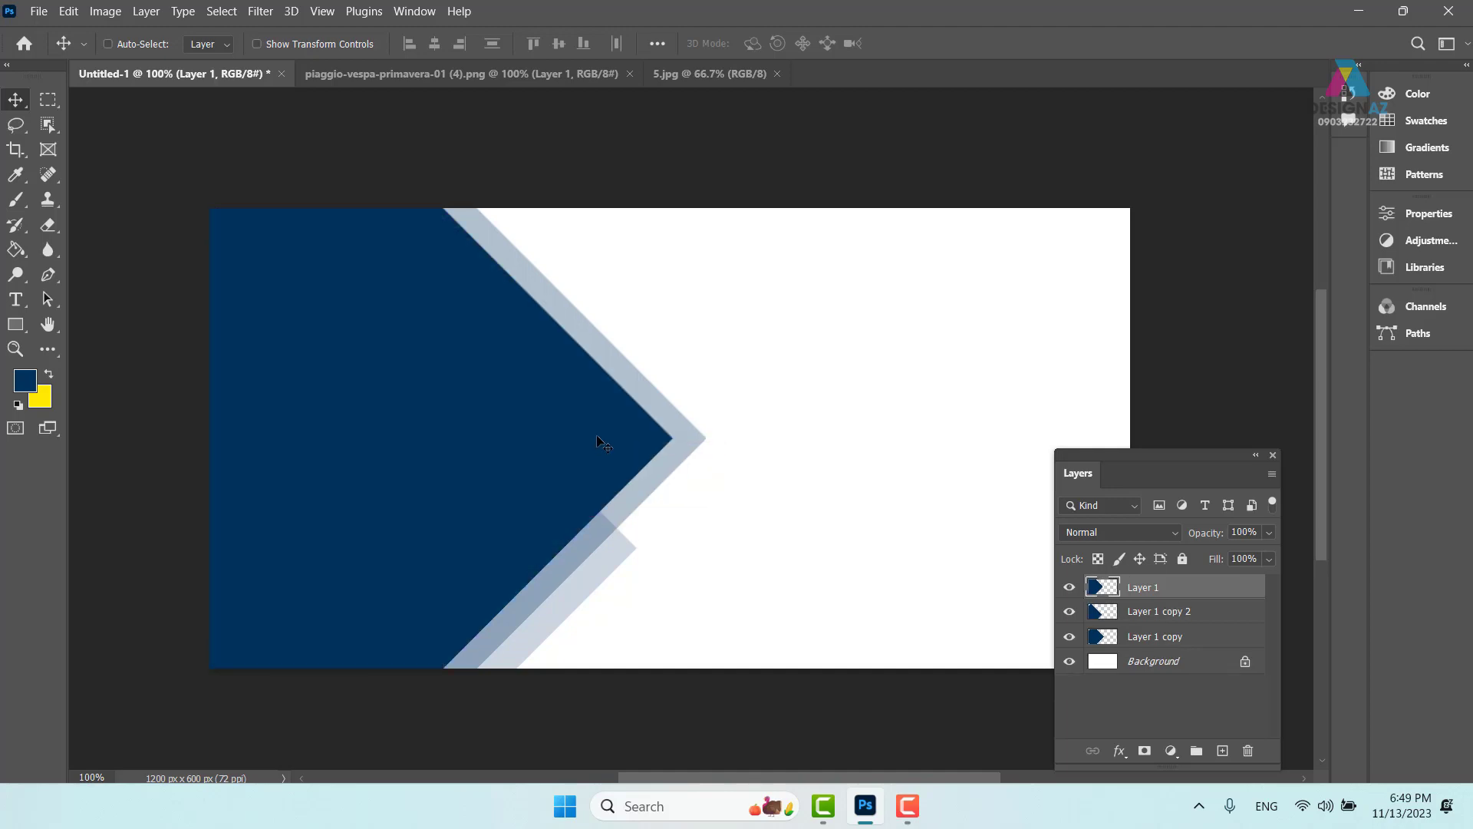
{"action": "right_click", "coordinate": [594, 406]}
{"action": "left_click", "coordinate": [625, 414]}
{"action": "key", "text": "Delete"}
{"action": "right_click", "coordinate": [621, 400]}
{"action": "left_click", "coordinate": [652, 408]}
{"action": "key", "text": "Delete"}
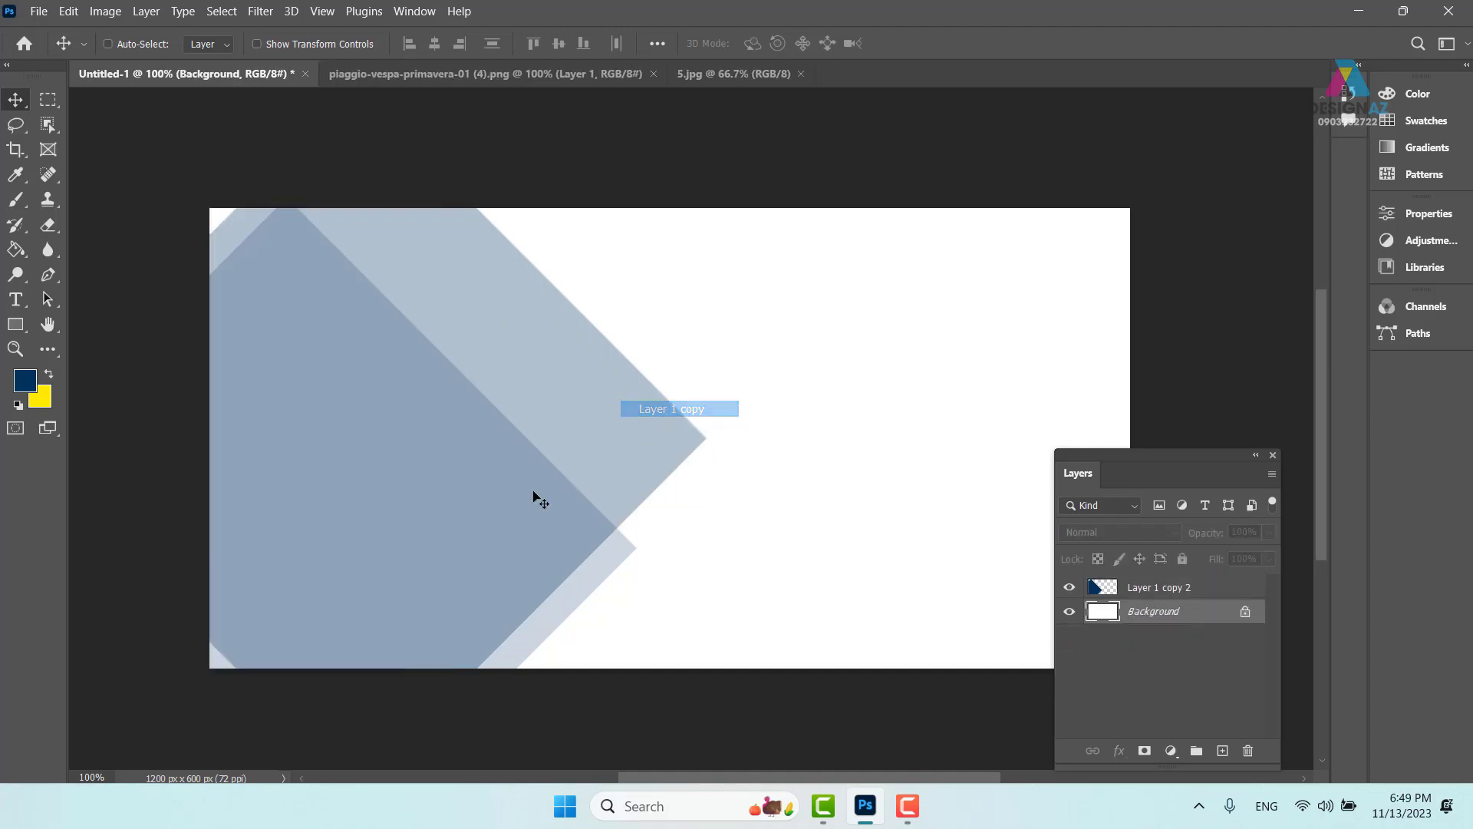
{"action": "right_click", "coordinate": [513, 471]}
{"action": "left_click", "coordinate": [524, 480]}
{"action": "key", "text": "Delete"}
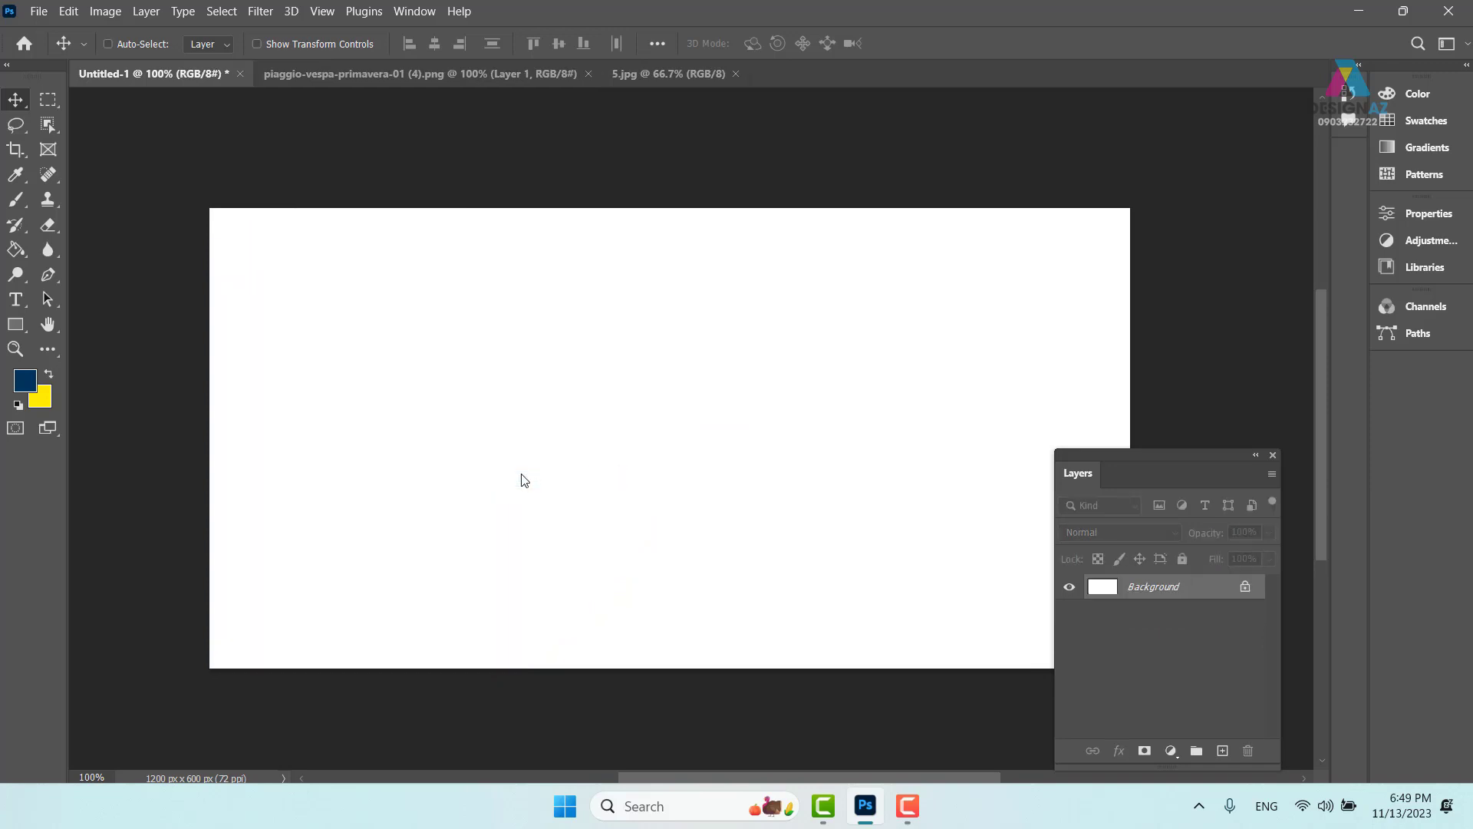
Fill a square selection at the canvas's top-left with navy on a new layer.
{"action": "left_click", "coordinate": [48, 100]}
{"action": "left_click_drag", "start_coordinate": [208, 198], "coordinate": [316, 296]}
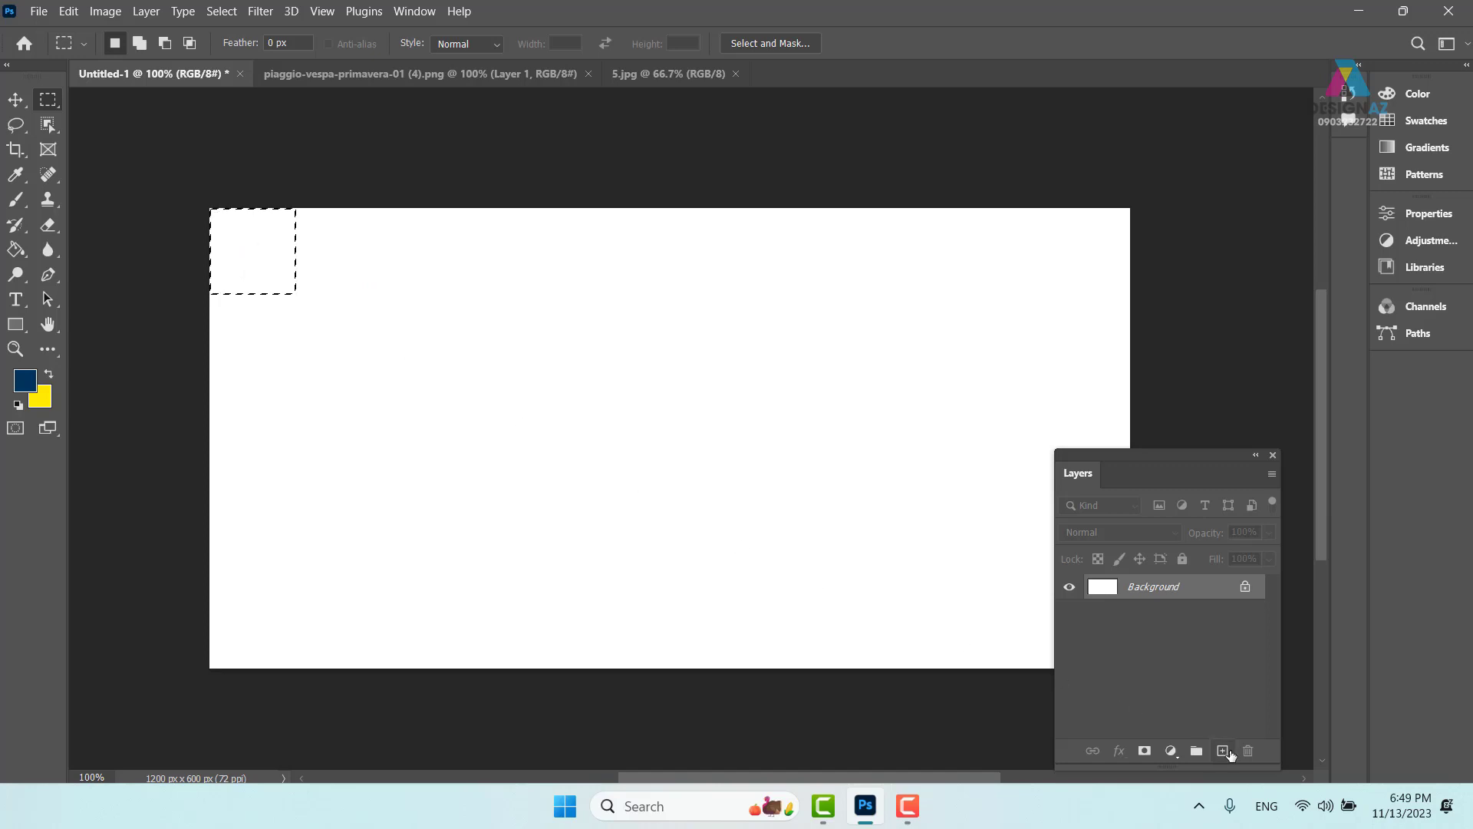
{"action": "left_click", "coordinate": [1223, 750]}
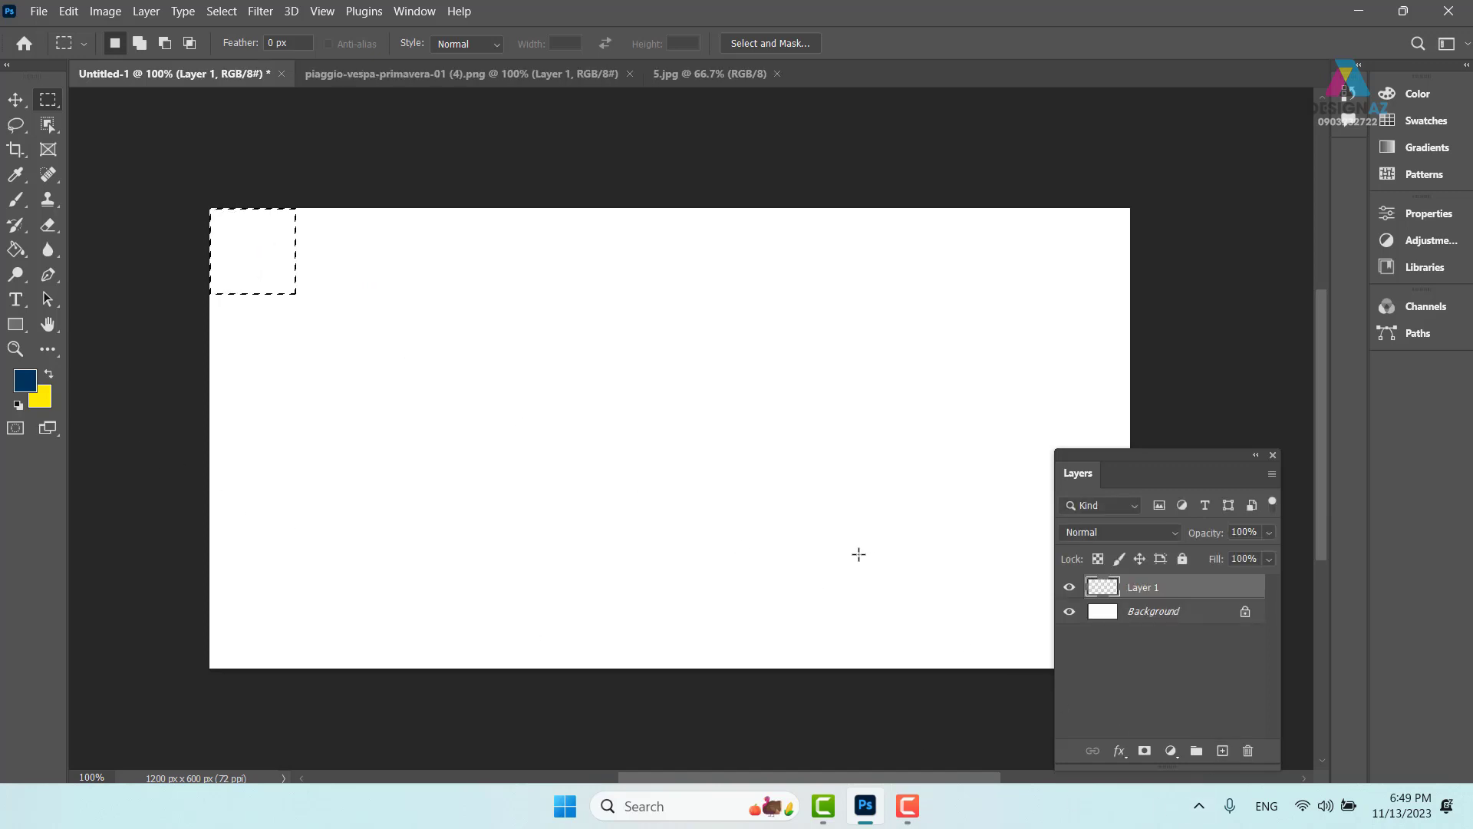
{"action": "key", "text": "alt+BackSpace"}
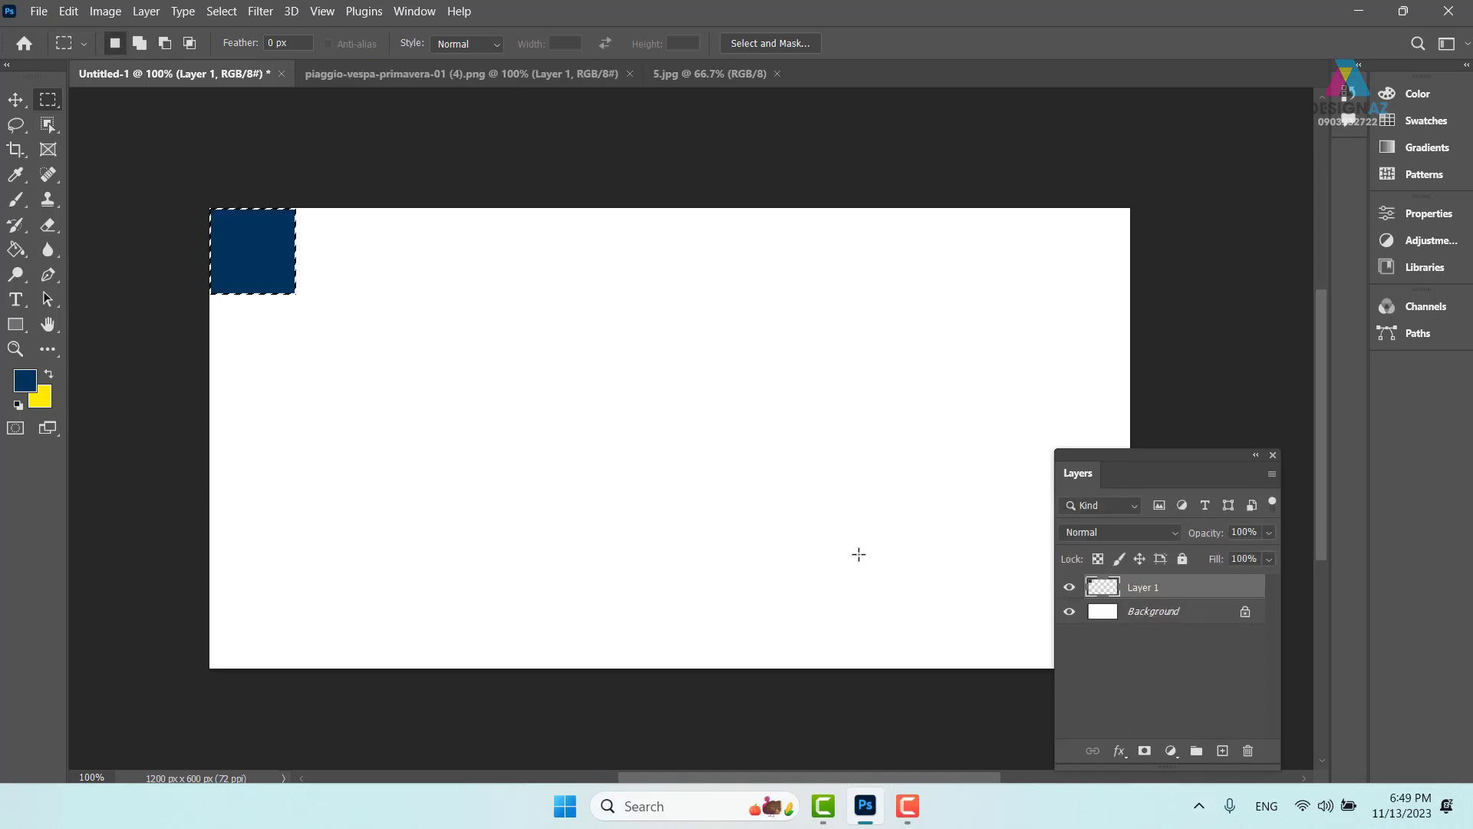
{"action": "key", "text": "ctrl+d"}
Duplicate the navy square to sit just right of the first.
{"action": "key", "text": "v"}
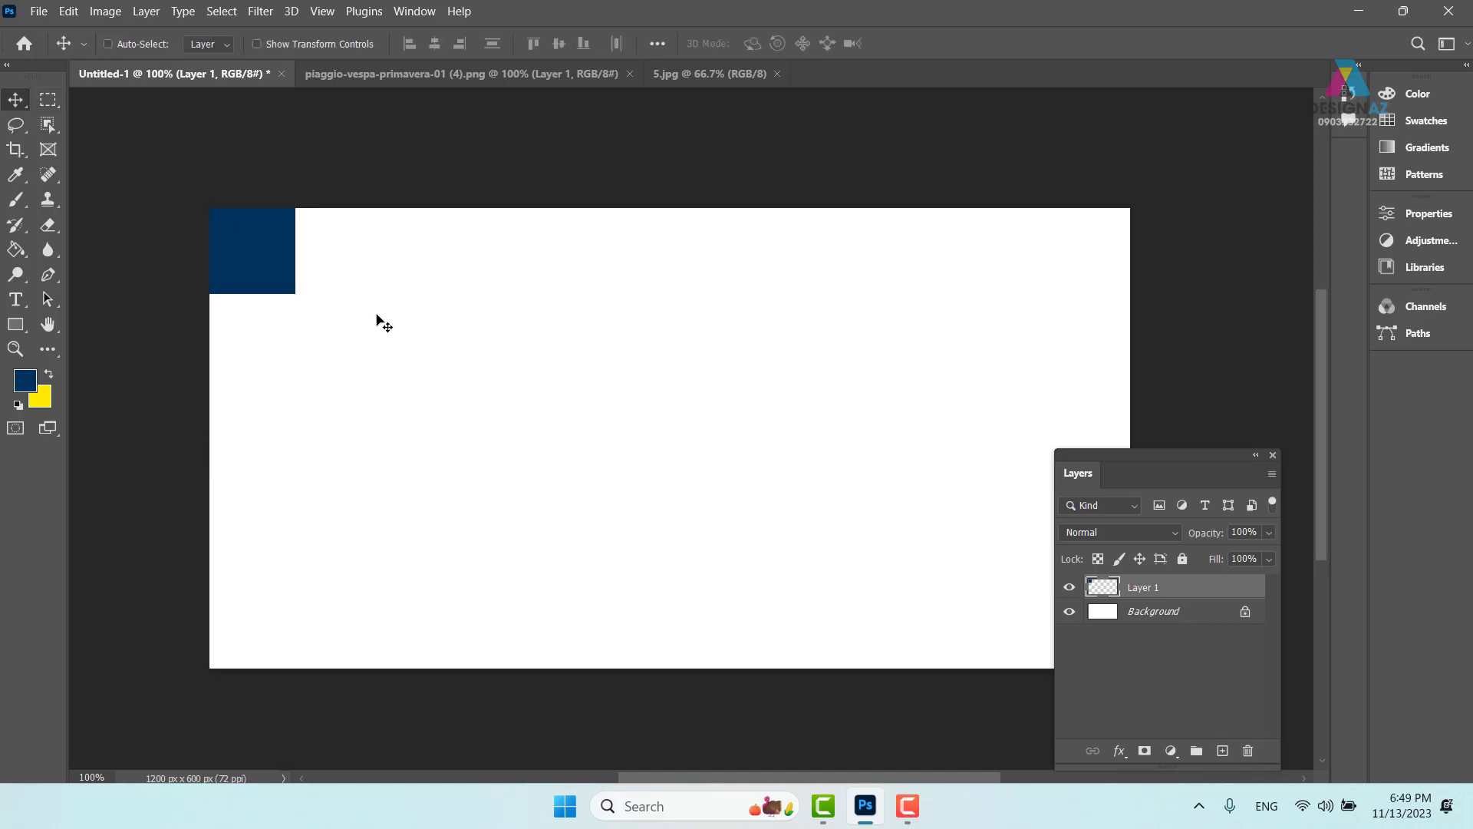
{"action": "left_click_drag", "start_coordinate": [260, 255], "coordinate": [344, 262]}
{"action": "key", "text": "alt+shift"}
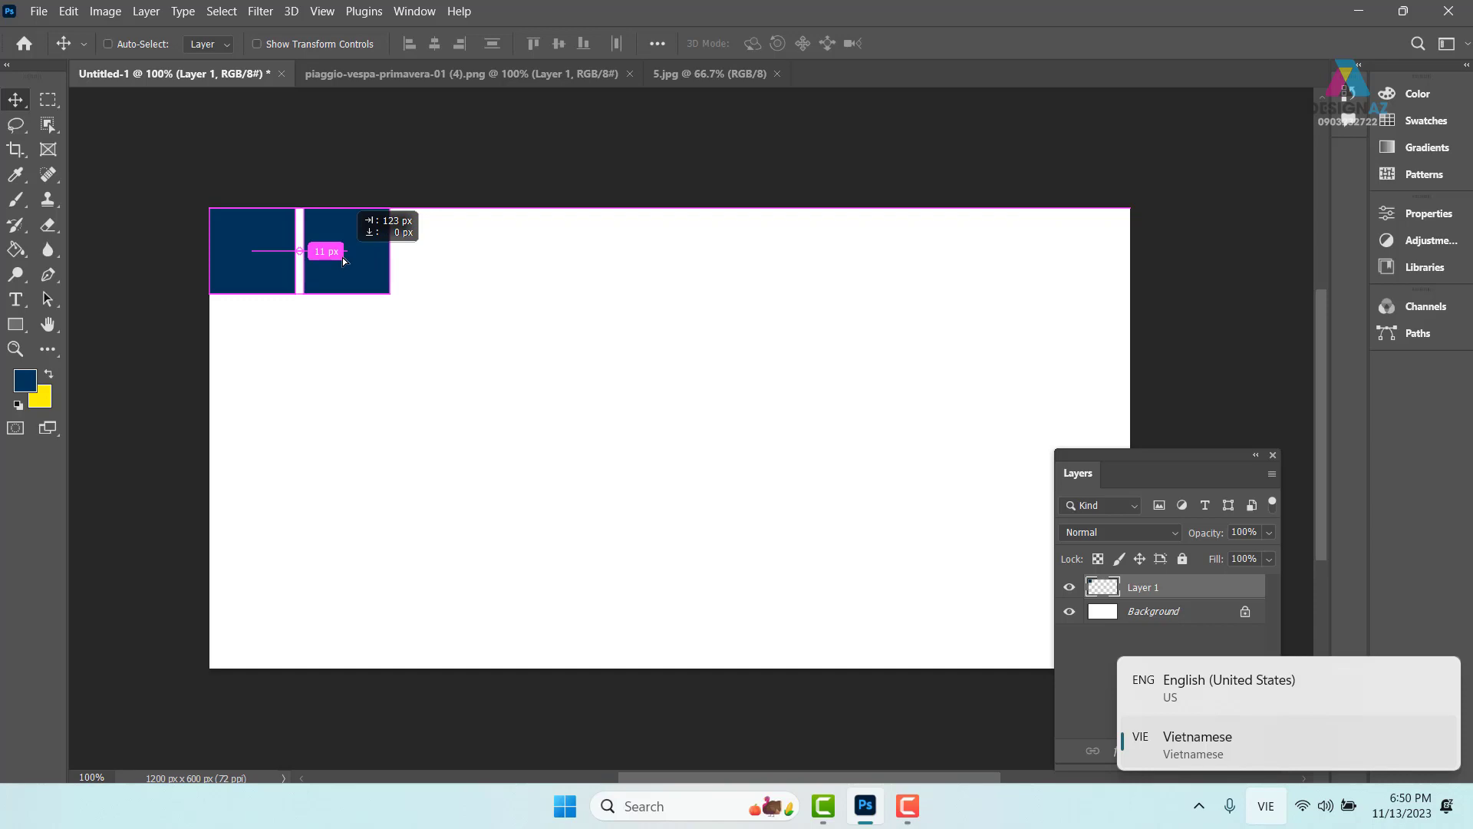
{"action": "left_click_drag", "start_coordinate": [343, 261], "coordinate": [343, 261]}
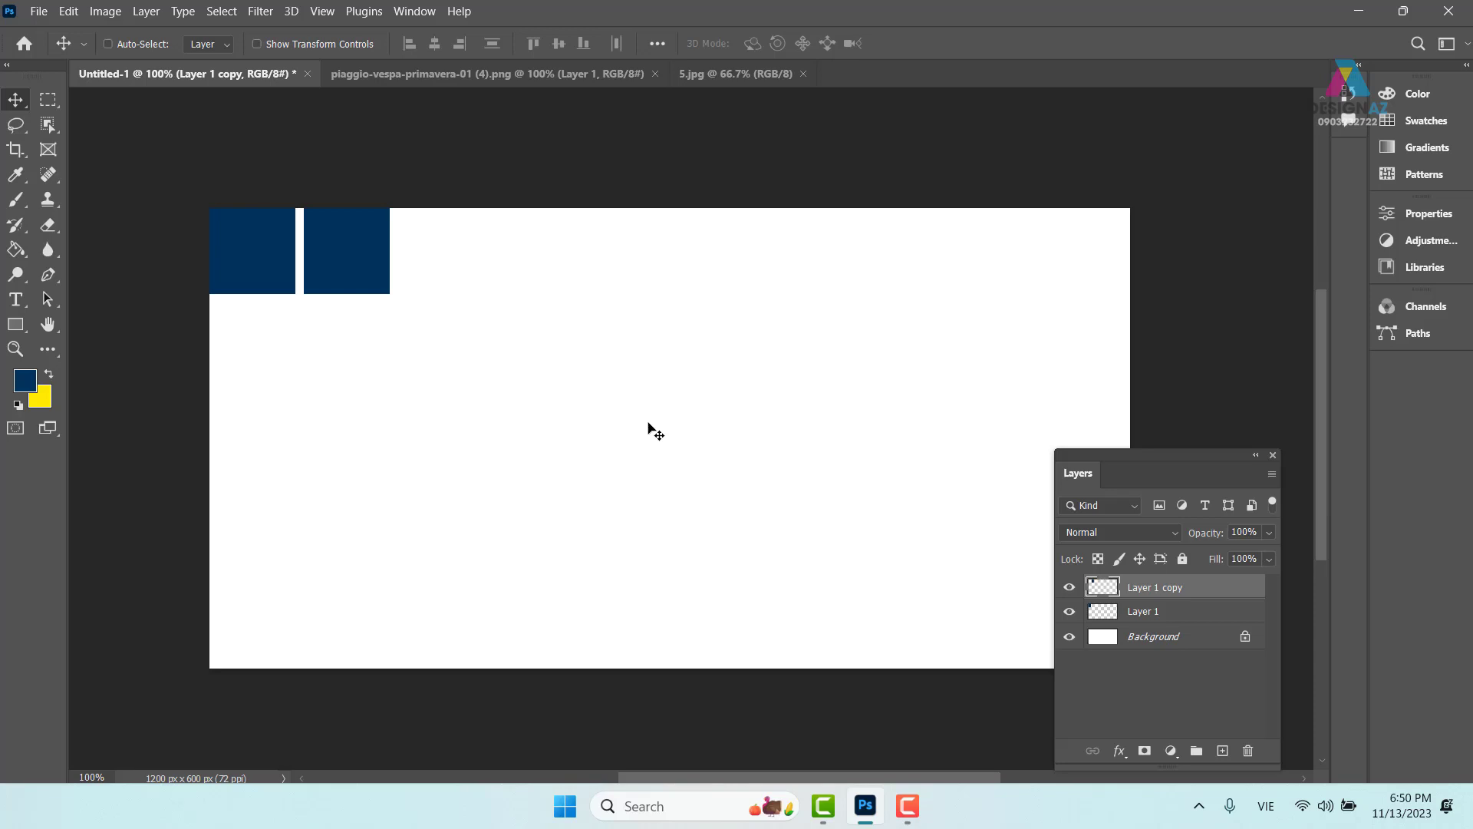
Narrow the gap and duplicate the square into a row of six navy squares.
{"action": "key", "text": "Left"}
{"action": "key", "text": "Left"}
{"action": "key", "text": "Left"}
{"action": "key", "text": "Left"}
{"action": "key", "text": "Left"}
{"action": "key", "text": "Left"}
{"action": "key", "text": "Left"}
{"action": "key", "text": "Left"}
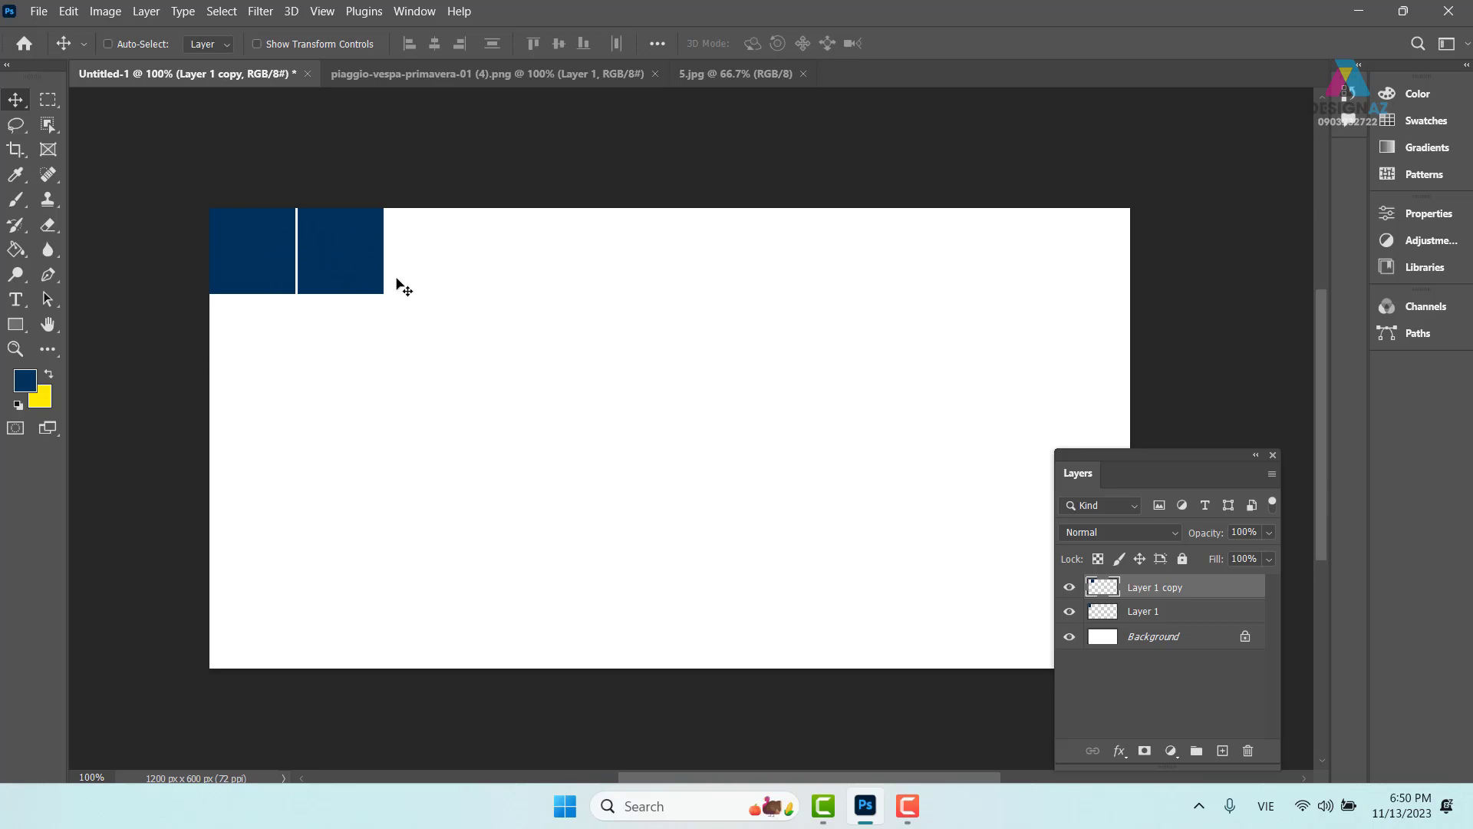
{"action": "left_click_drag", "start_coordinate": [353, 256], "coordinate": [407, 291]}
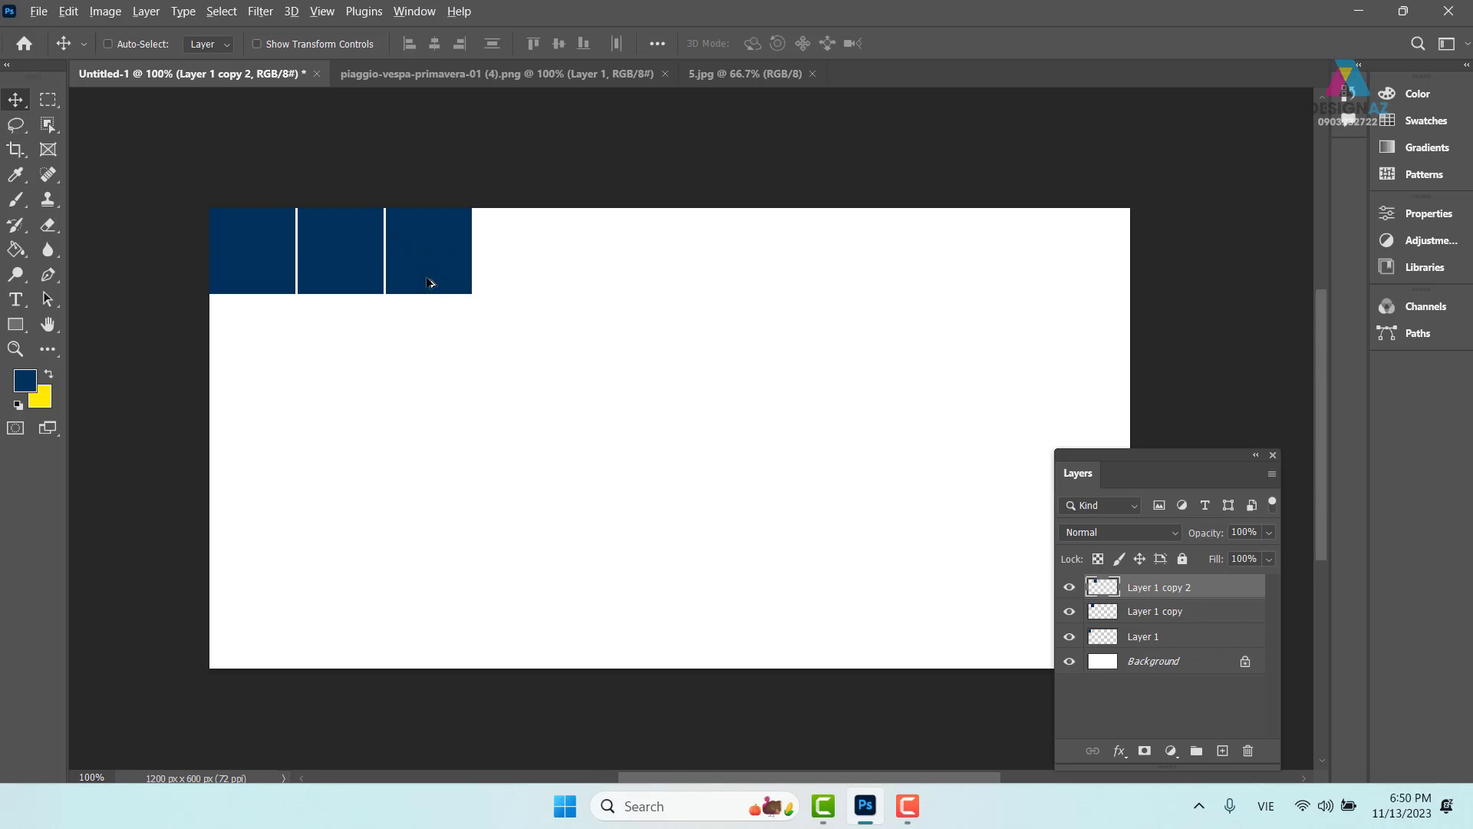
{"action": "left_click_drag", "start_coordinate": [426, 269], "coordinate": [666, 260]}
{"action": "left_click", "coordinate": [632, 266], "text": "alt"}
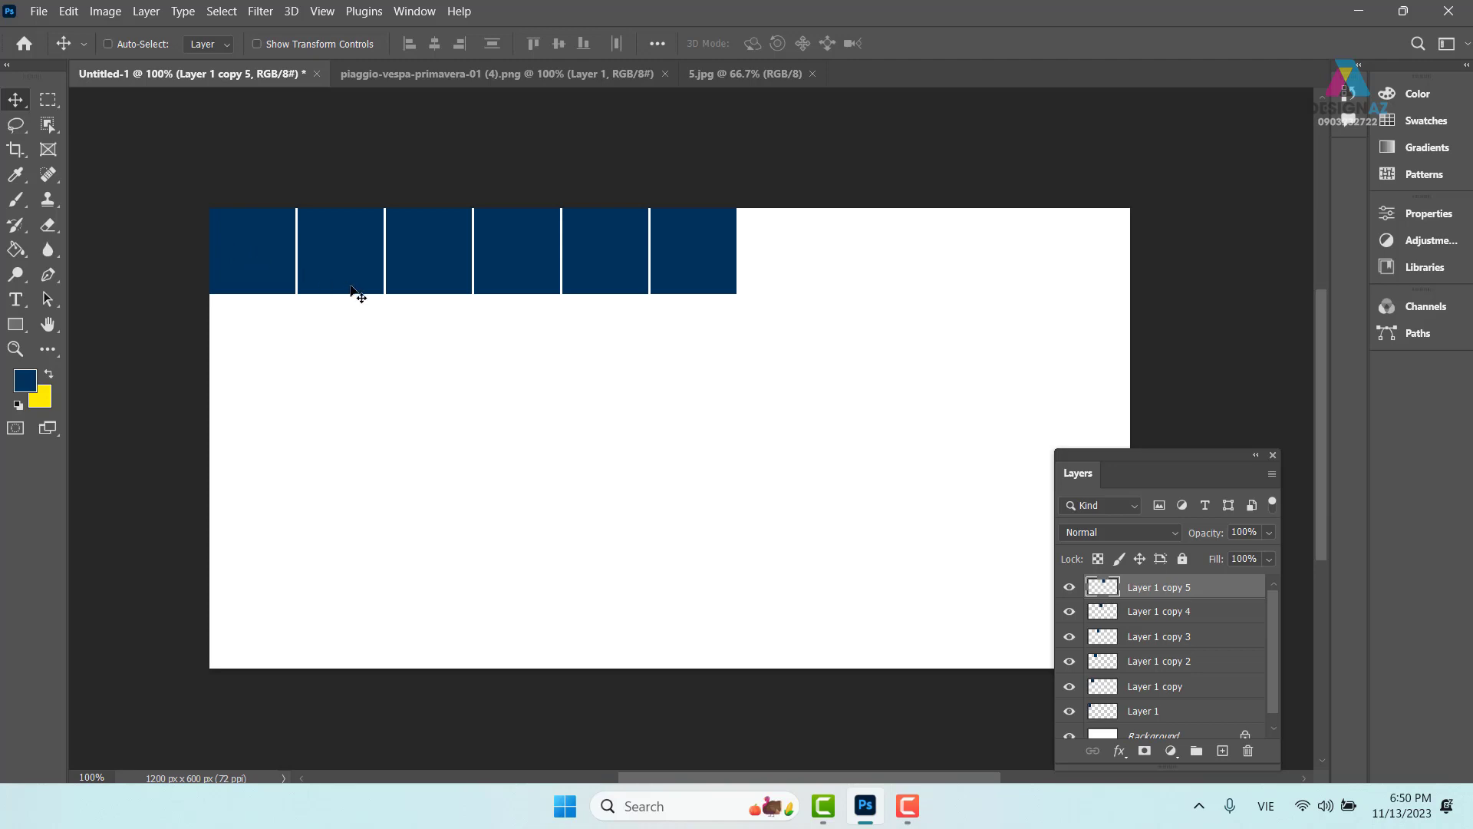
Select all six square layers, Layer 1 through Layer 1 copy 5.
{"action": "right_click", "coordinate": [685, 248]}
{"action": "left_click", "coordinate": [713, 259]}
{"action": "right_click", "coordinate": [591, 237]}
{"action": "left_click", "coordinate": [623, 246], "text": "shift"}
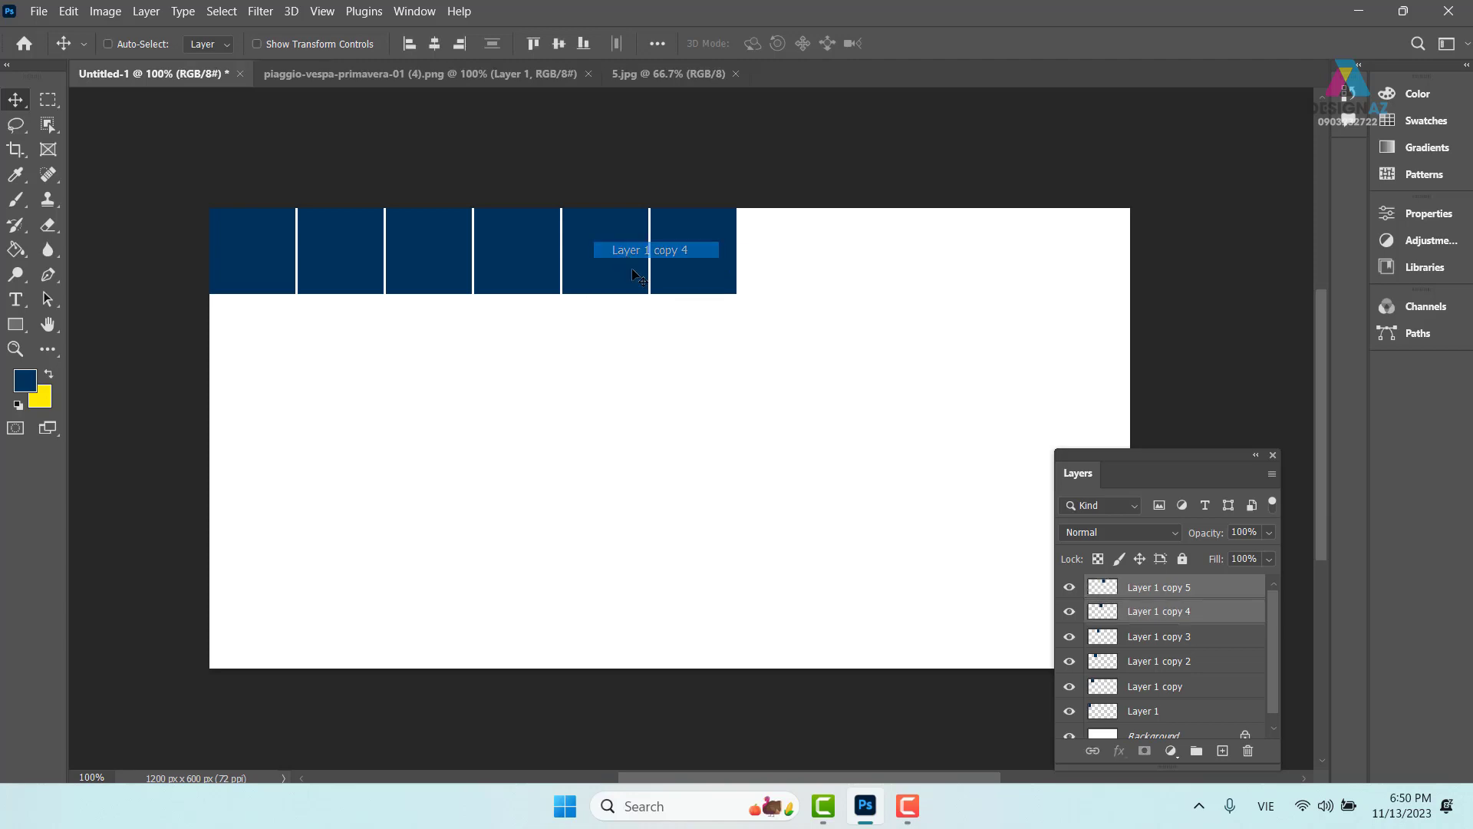
{"action": "right_click", "coordinate": [534, 253]}
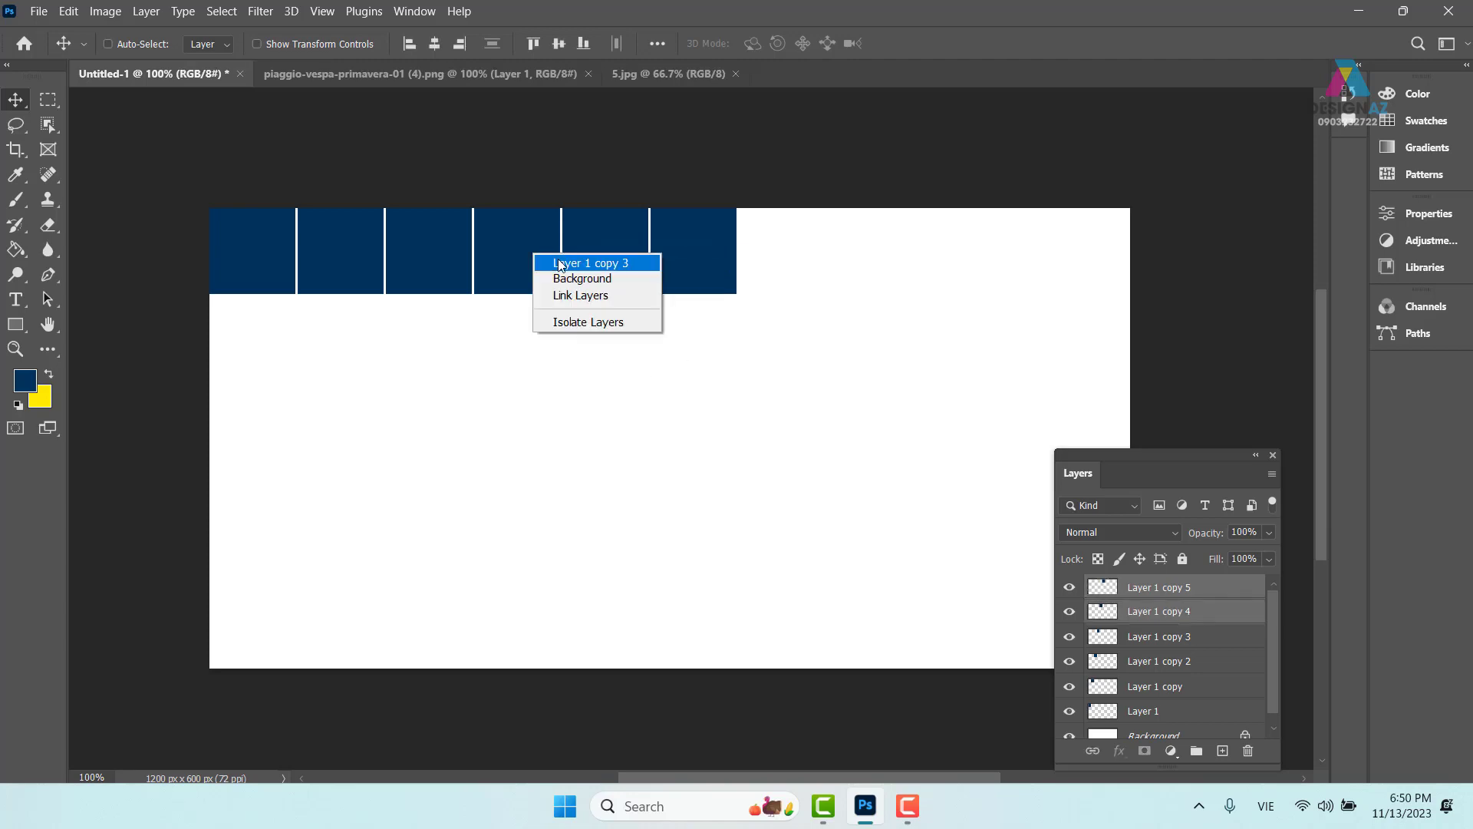
{"action": "left_click", "coordinate": [561, 263], "text": "shift"}
{"action": "right_click", "coordinate": [423, 249]}
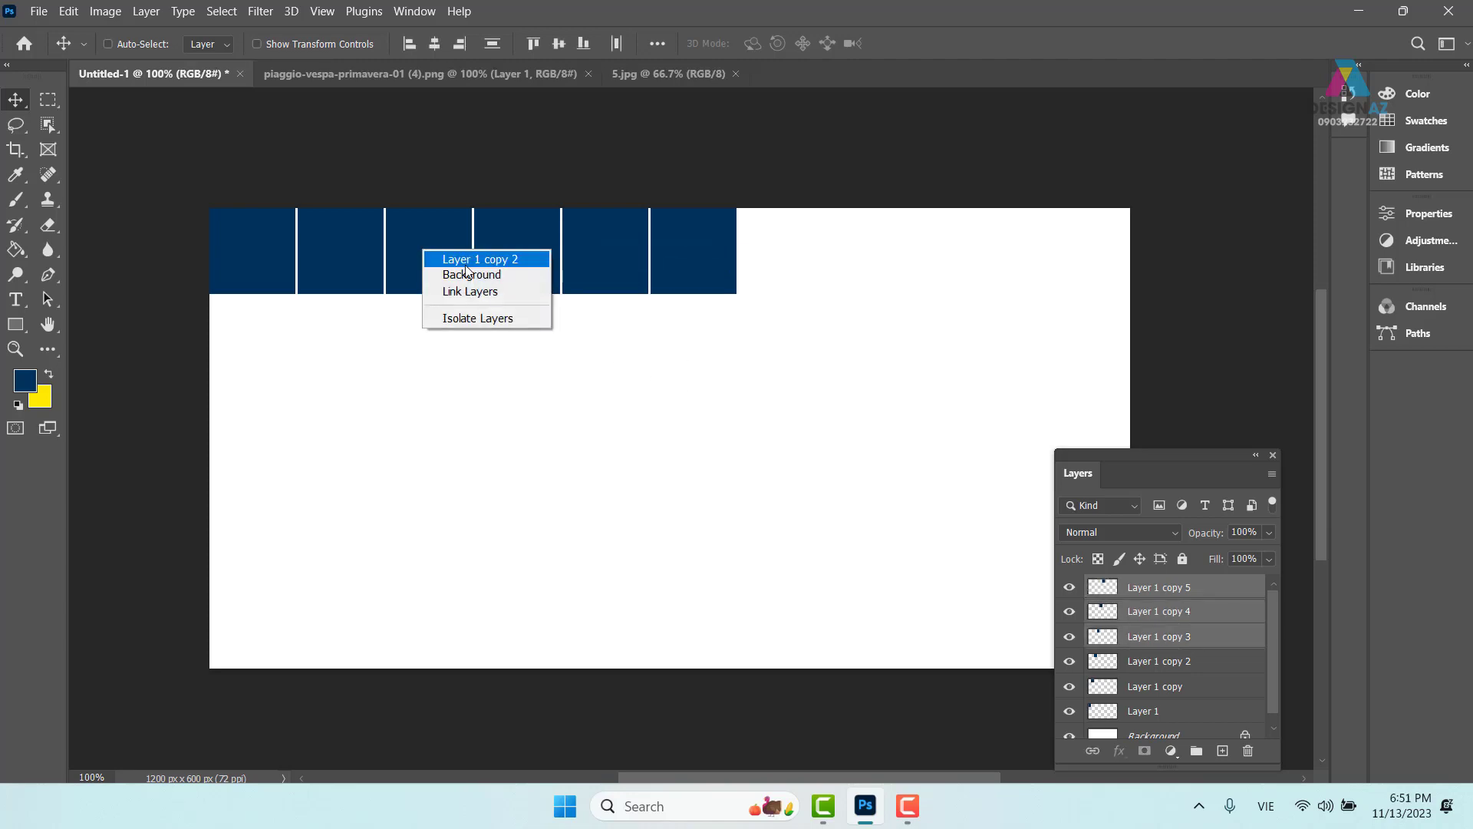
{"action": "left_click", "coordinate": [460, 257], "text": "shift"}
{"action": "right_click", "coordinate": [333, 237]}
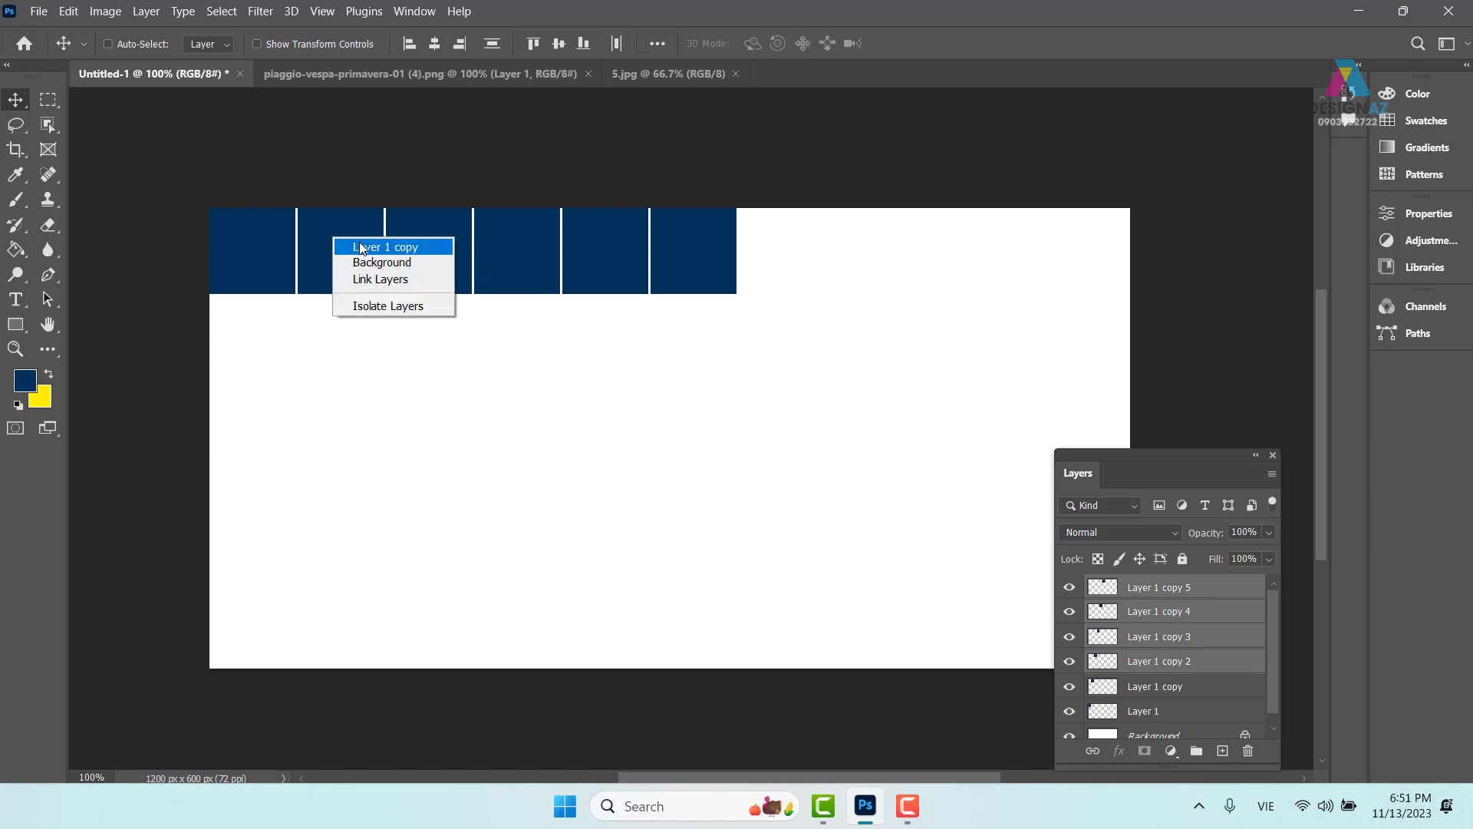
{"action": "left_click", "coordinate": [370, 247], "text": "shift"}
{"action": "right_click", "coordinate": [260, 236]}
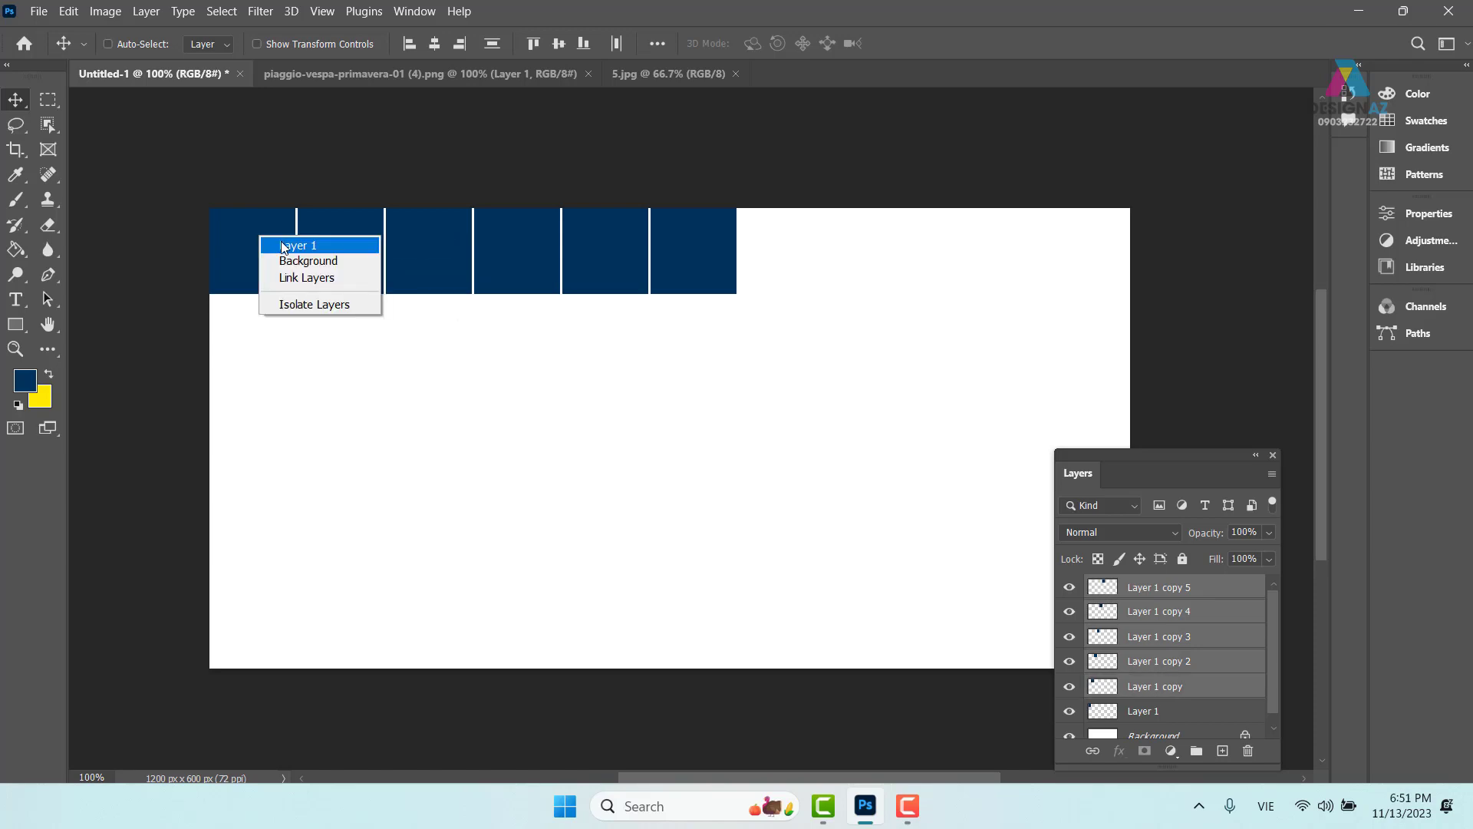
{"action": "left_click", "coordinate": [277, 245], "text": "shift"}
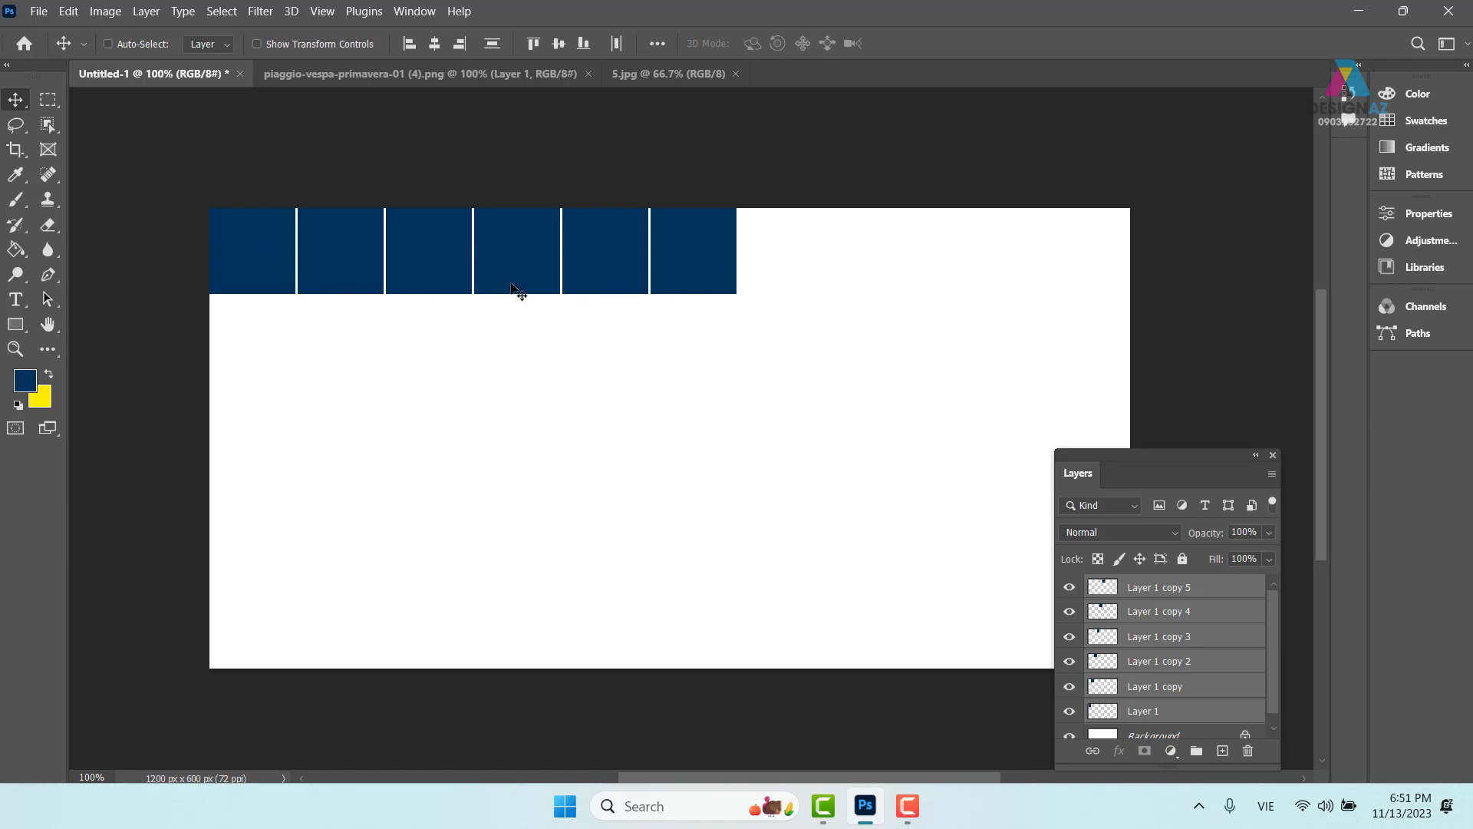
Duplicate the square row downward with thin gaps to build the six-by-five grid.
{"action": "left_click_drag", "start_coordinate": [512, 284], "coordinate": [537, 308]}
{"action": "key", "text": "ctrl+z"}
{"action": "left_click_drag", "start_coordinate": [457, 256], "coordinate": [445, 339]}
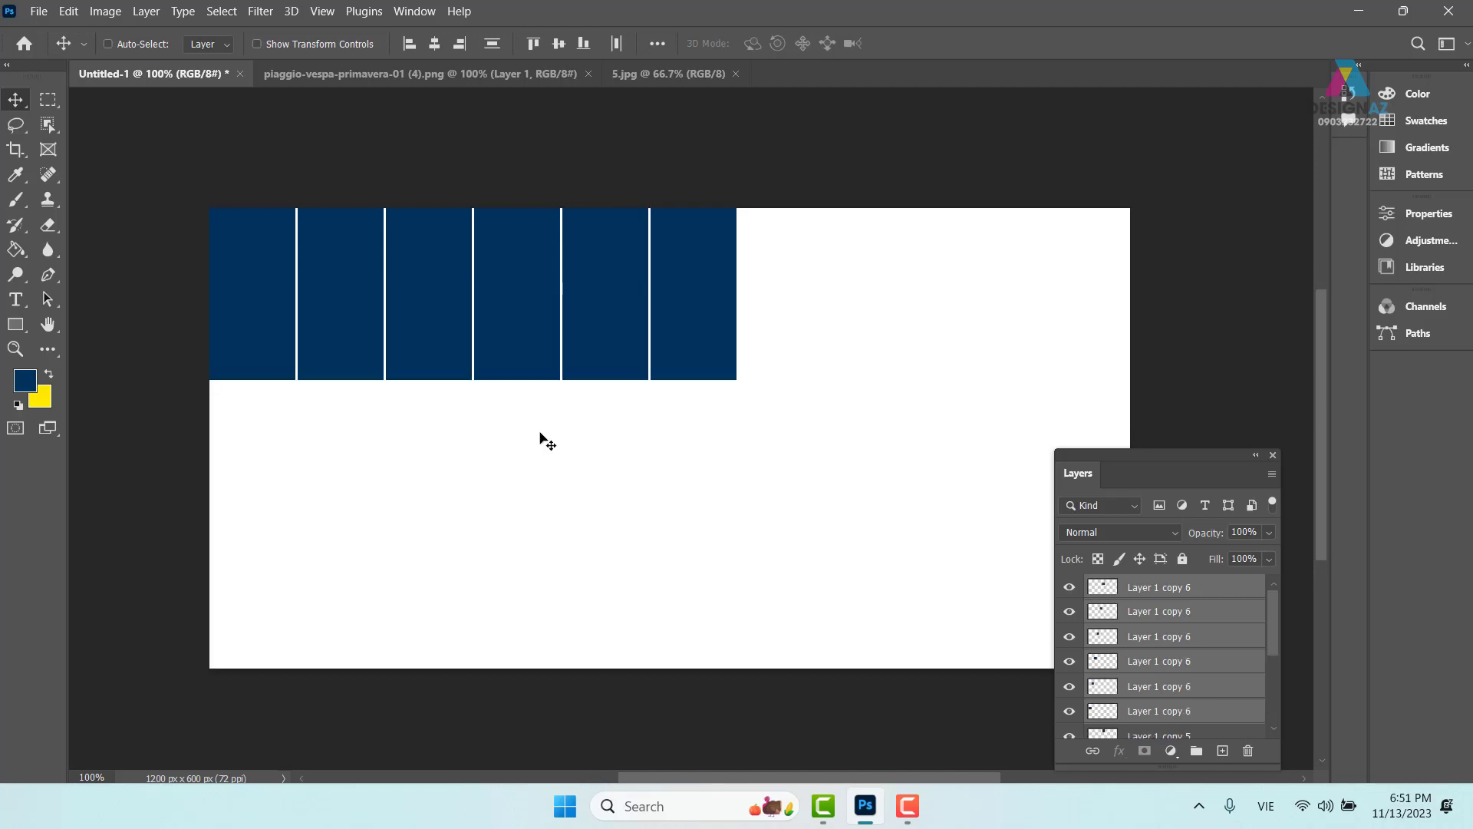
{"action": "key", "text": "Down"}
{"action": "key", "text": "Down"}
{"action": "key", "text": "Down"}
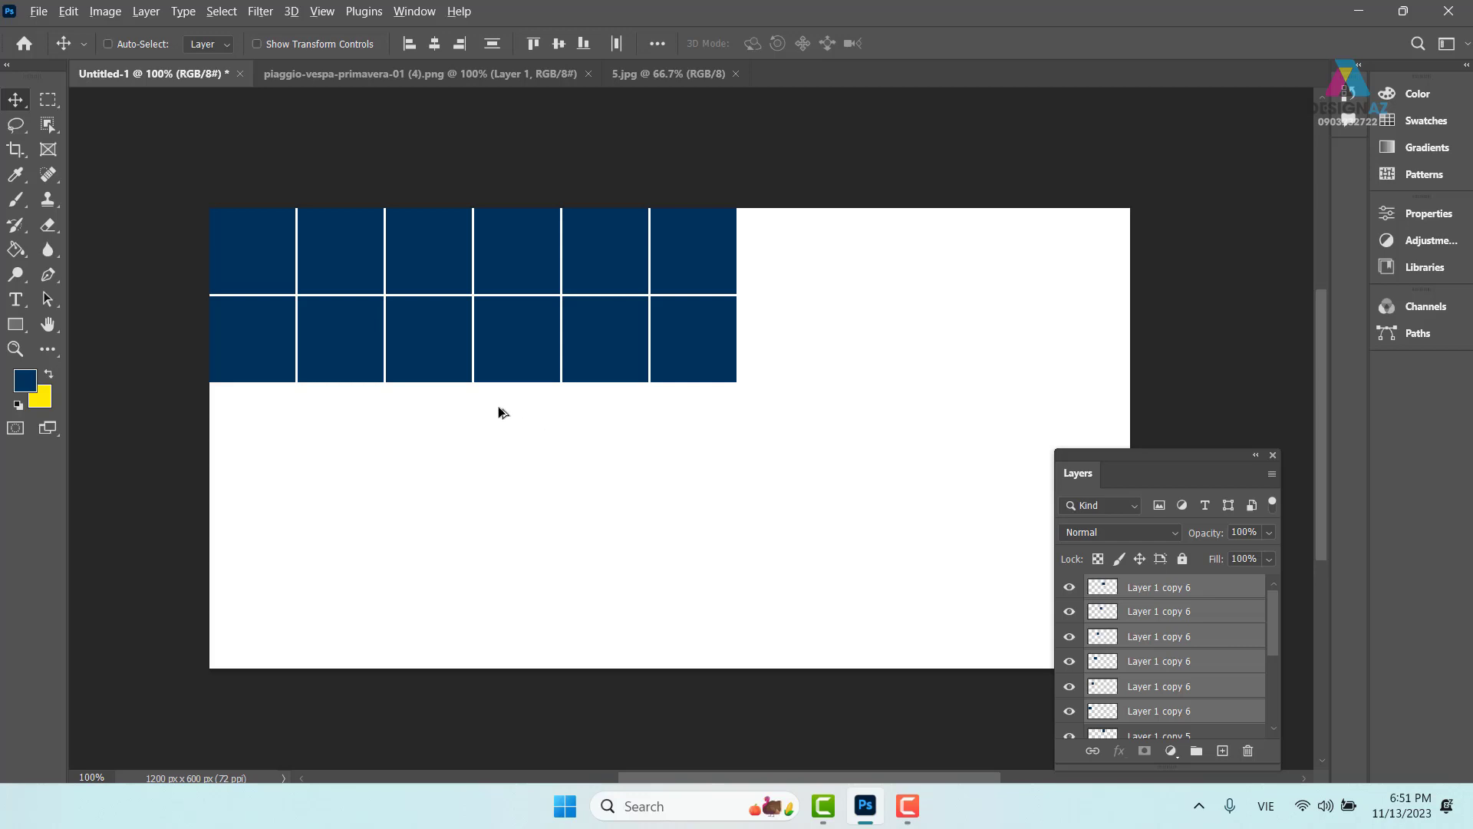
{"action": "left_click_drag", "start_coordinate": [438, 328], "coordinate": [422, 599]}
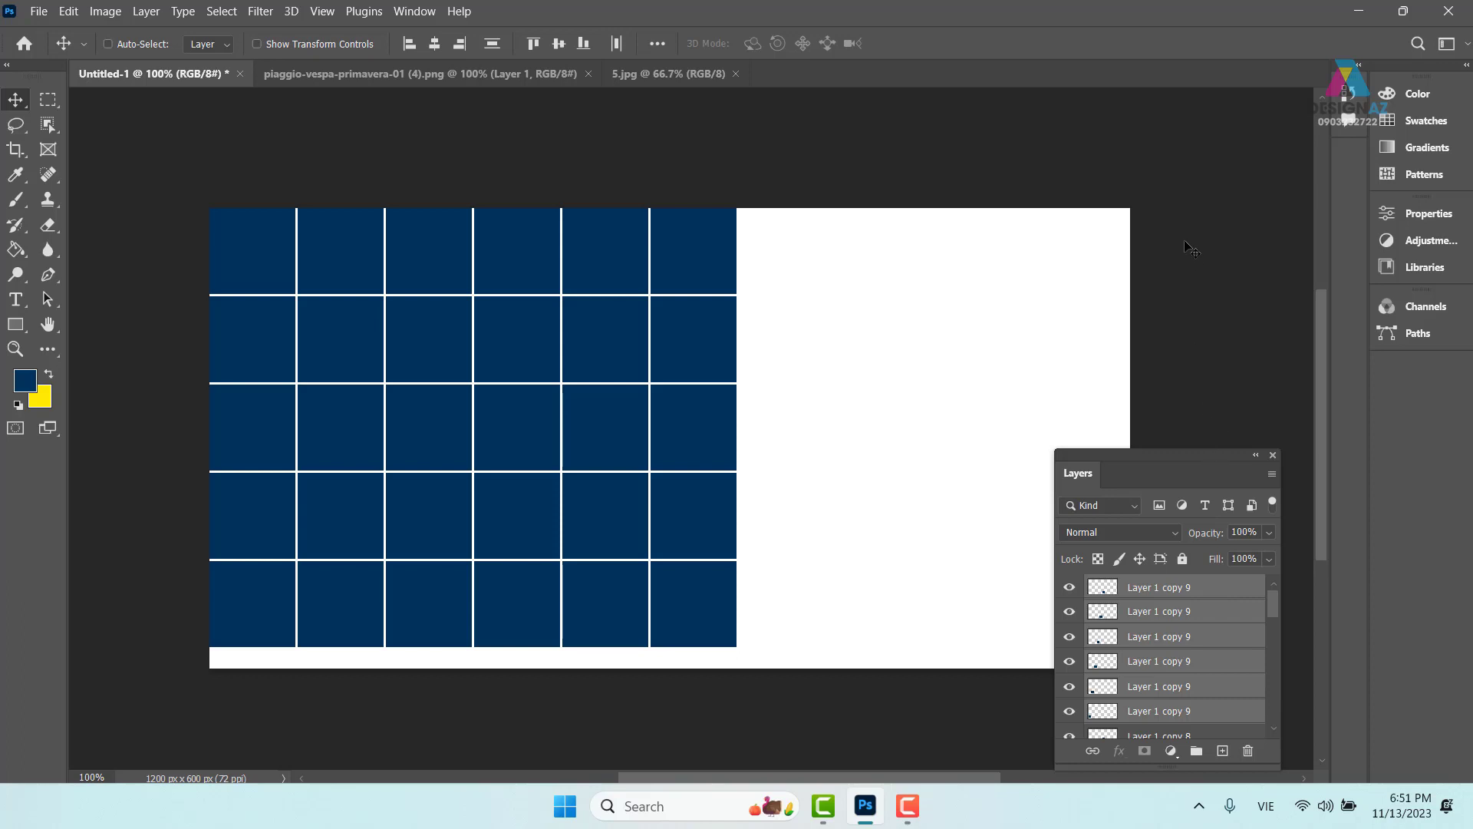
Move the Layers panel higher and enlarge it to show more layers.
{"action": "left_click_drag", "start_coordinate": [1199, 456], "coordinate": [1192, 168]}
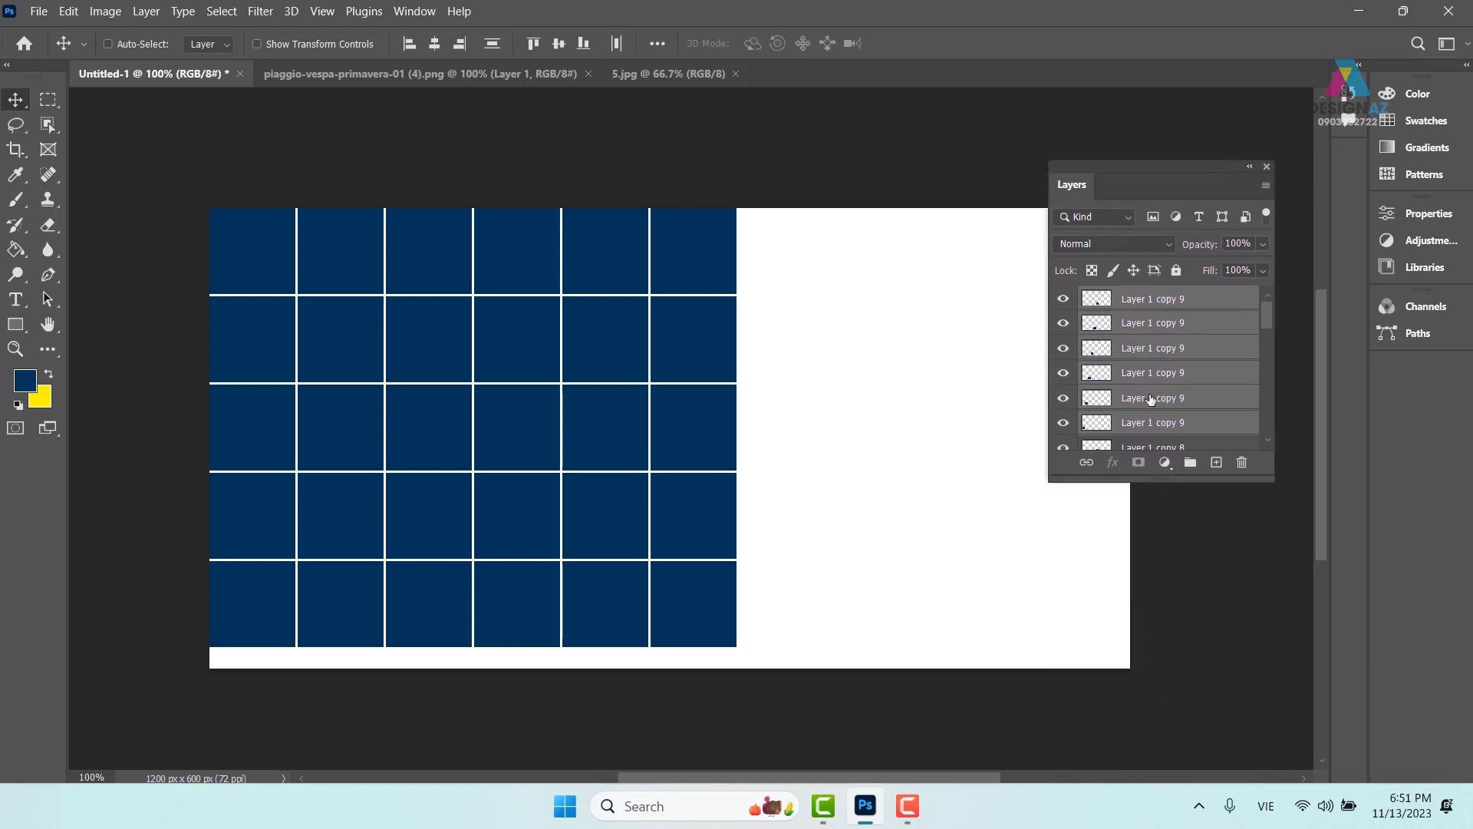
{"action": "left_click_drag", "start_coordinate": [1198, 482], "coordinate": [1201, 674]}
{"action": "left_click_drag", "start_coordinate": [1266, 418], "coordinate": [1274, 637]}
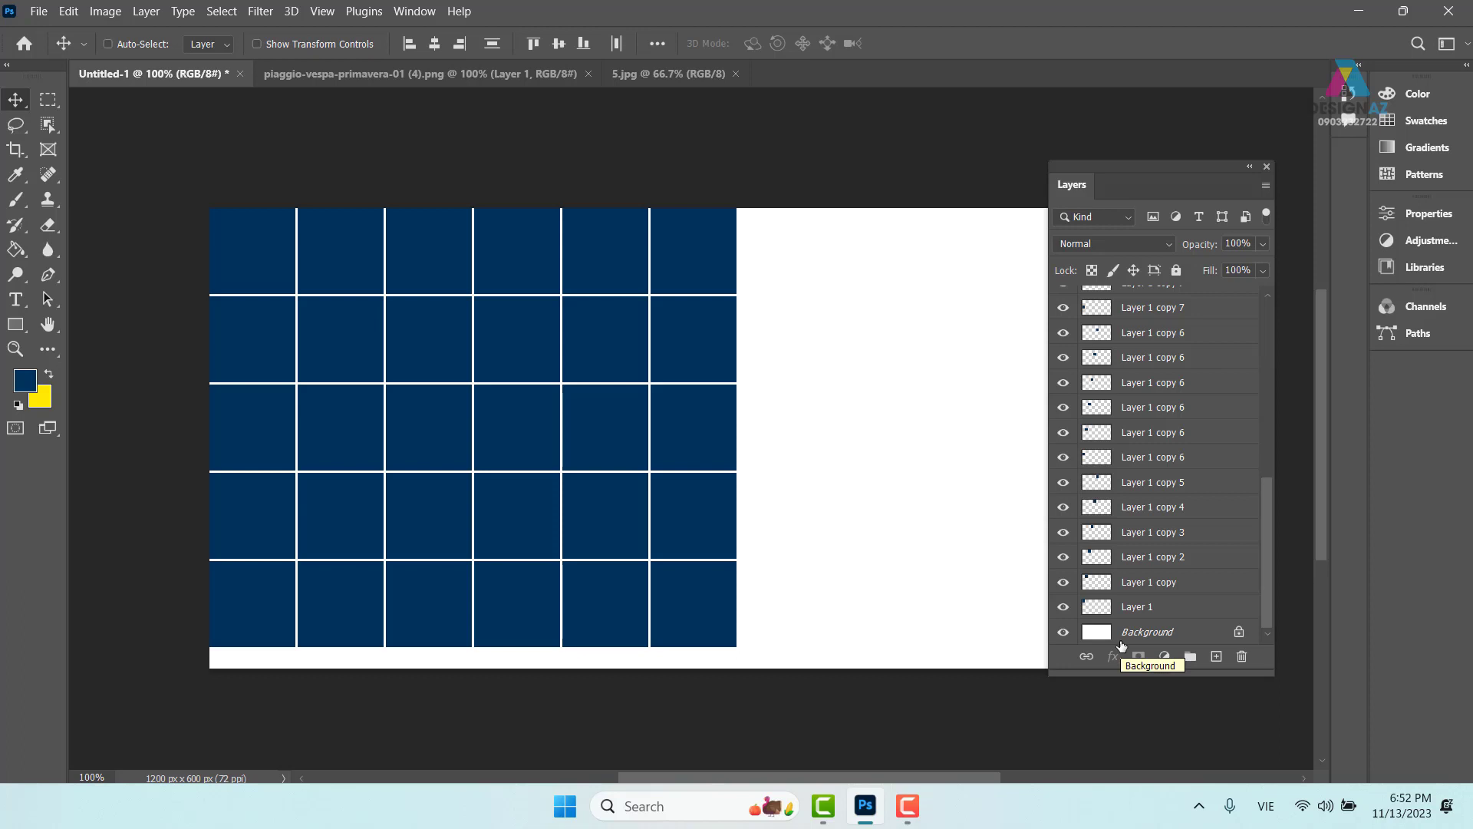
Select all the navy square layers, from Layer 1 up to the topmost copy.
{"action": "right_click", "coordinate": [439, 246]}
{"action": "left_click", "coordinate": [457, 246]}
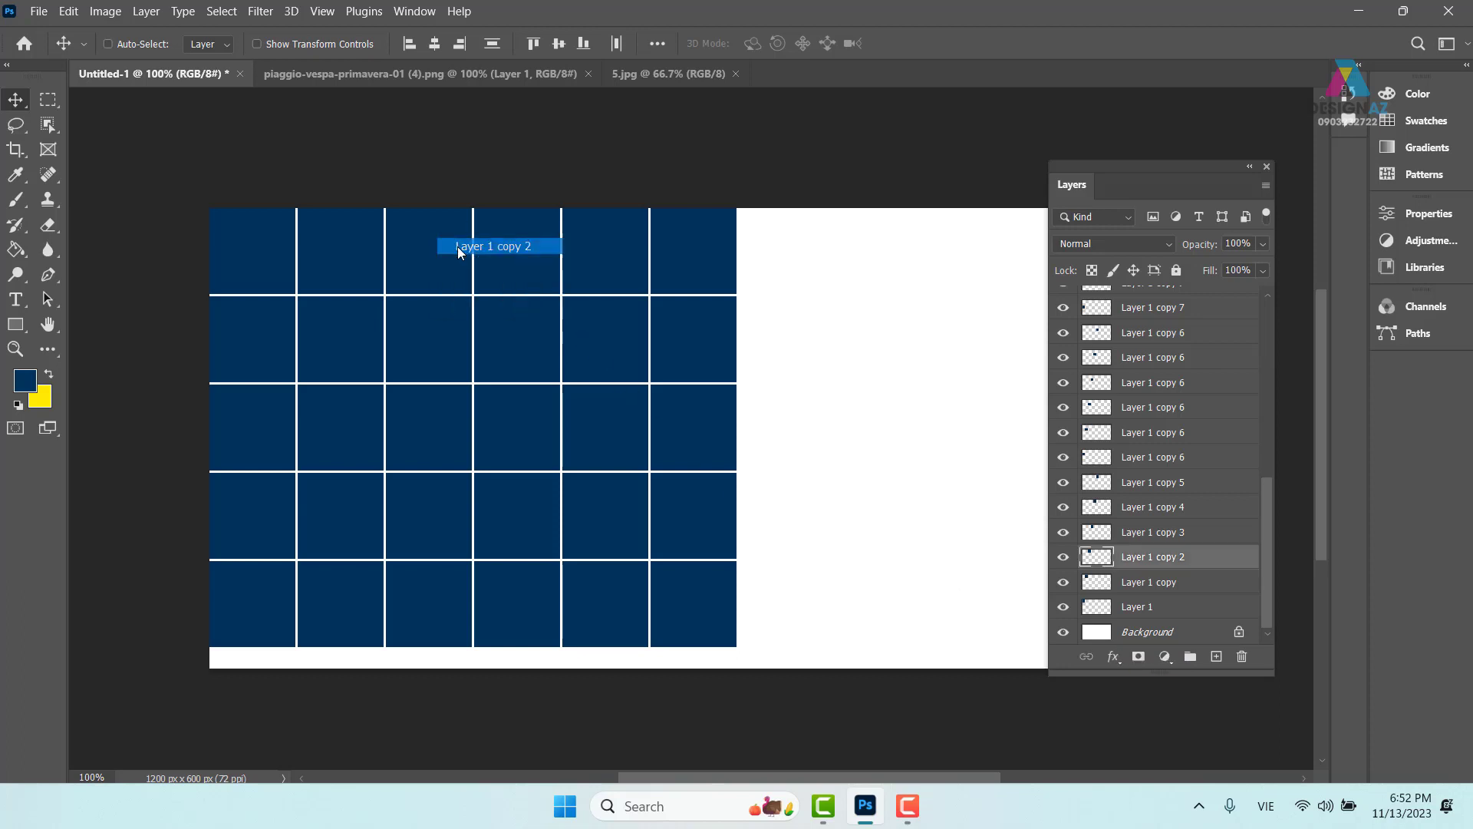
{"action": "right_click", "coordinate": [529, 255]}
{"action": "left_click", "coordinate": [537, 256], "text": "shift"}
{"action": "right_click", "coordinate": [612, 235]}
{"action": "left_click", "coordinate": [623, 242], "text": "shift"}
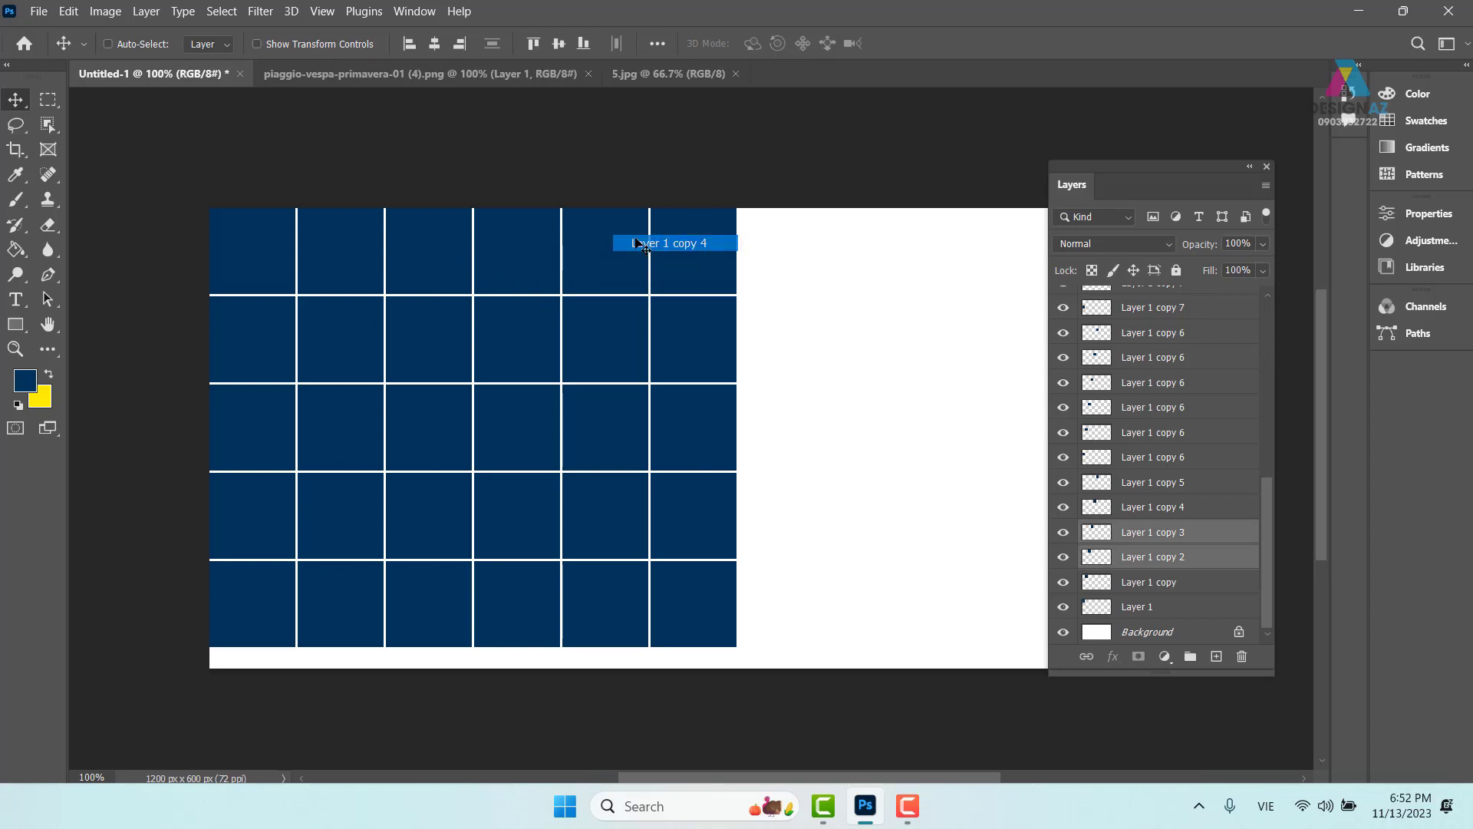
{"action": "right_click", "coordinate": [701, 244]}
{"action": "left_click", "coordinate": [717, 249], "text": "shift"}
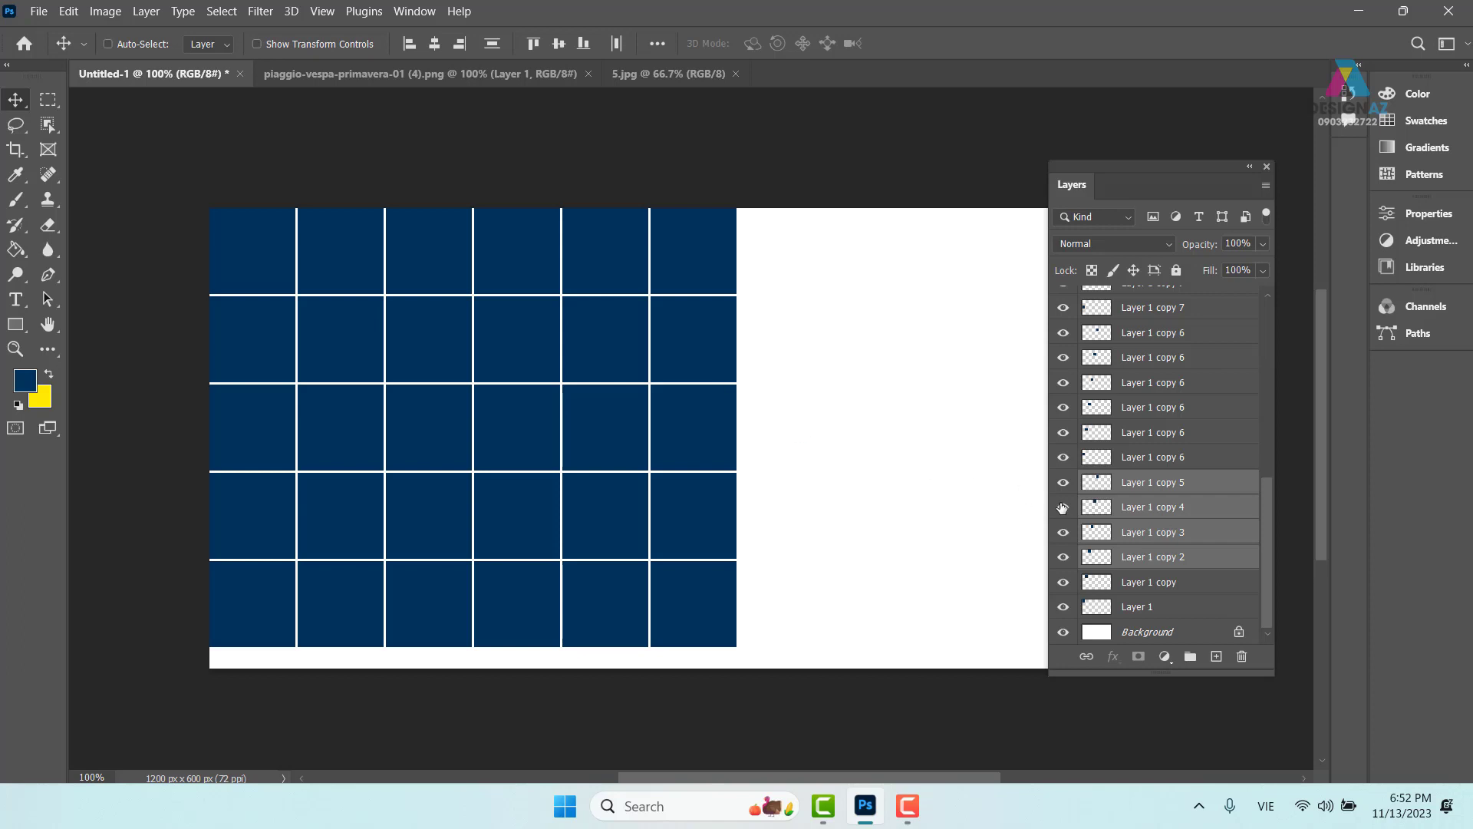
{"action": "left_click", "coordinate": [1182, 606]}
{"action": "left_click_drag", "start_coordinate": [1269, 601], "coordinate": [1269, 370]}
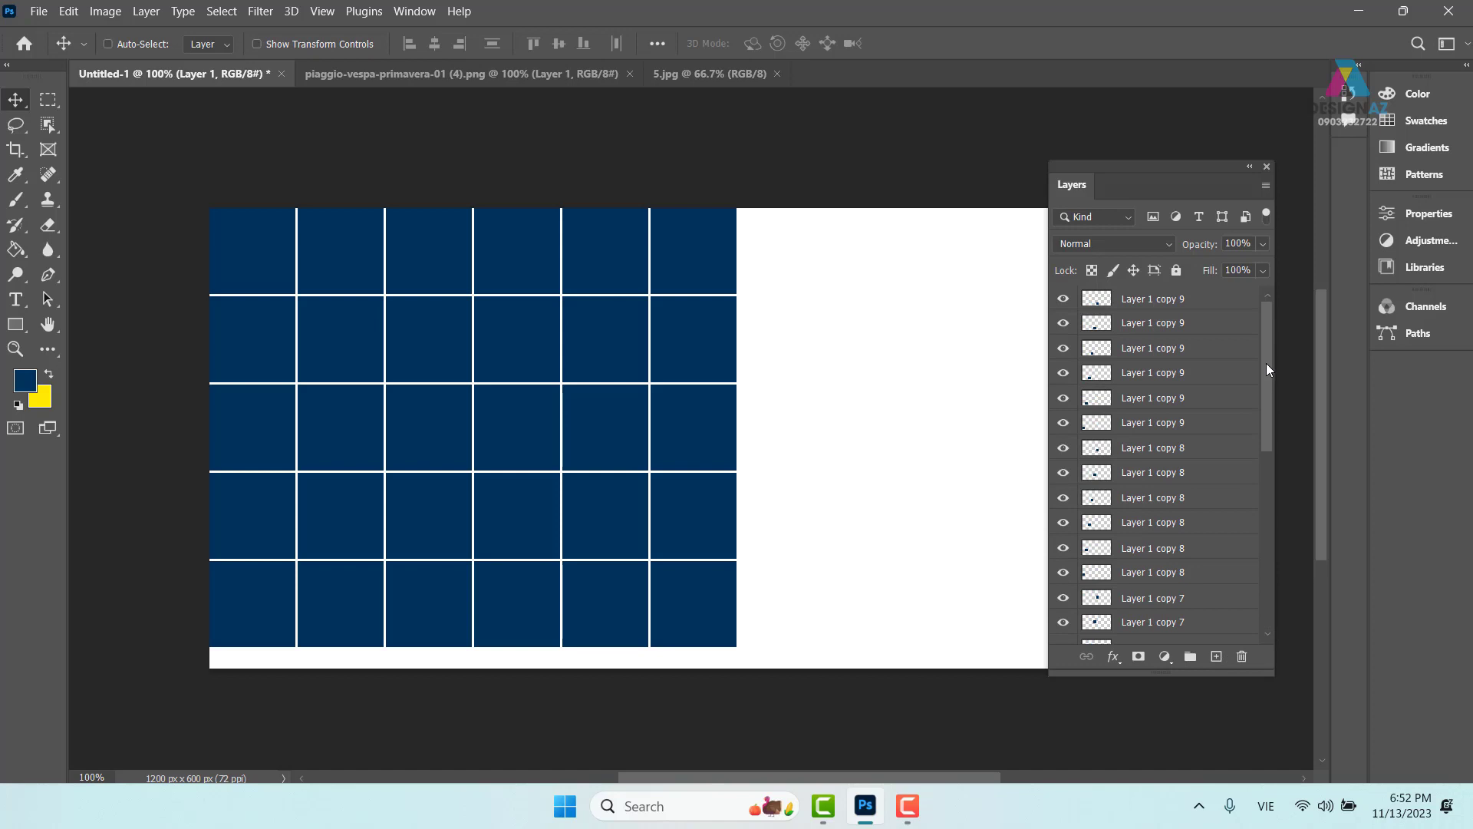
{"action": "left_click", "coordinate": [1230, 305], "text": "shift"}
Rotate the whole grid by 45 degrees and shift it up and left.
{"action": "left_click_drag", "start_coordinate": [550, 407], "coordinate": [784, 407]}
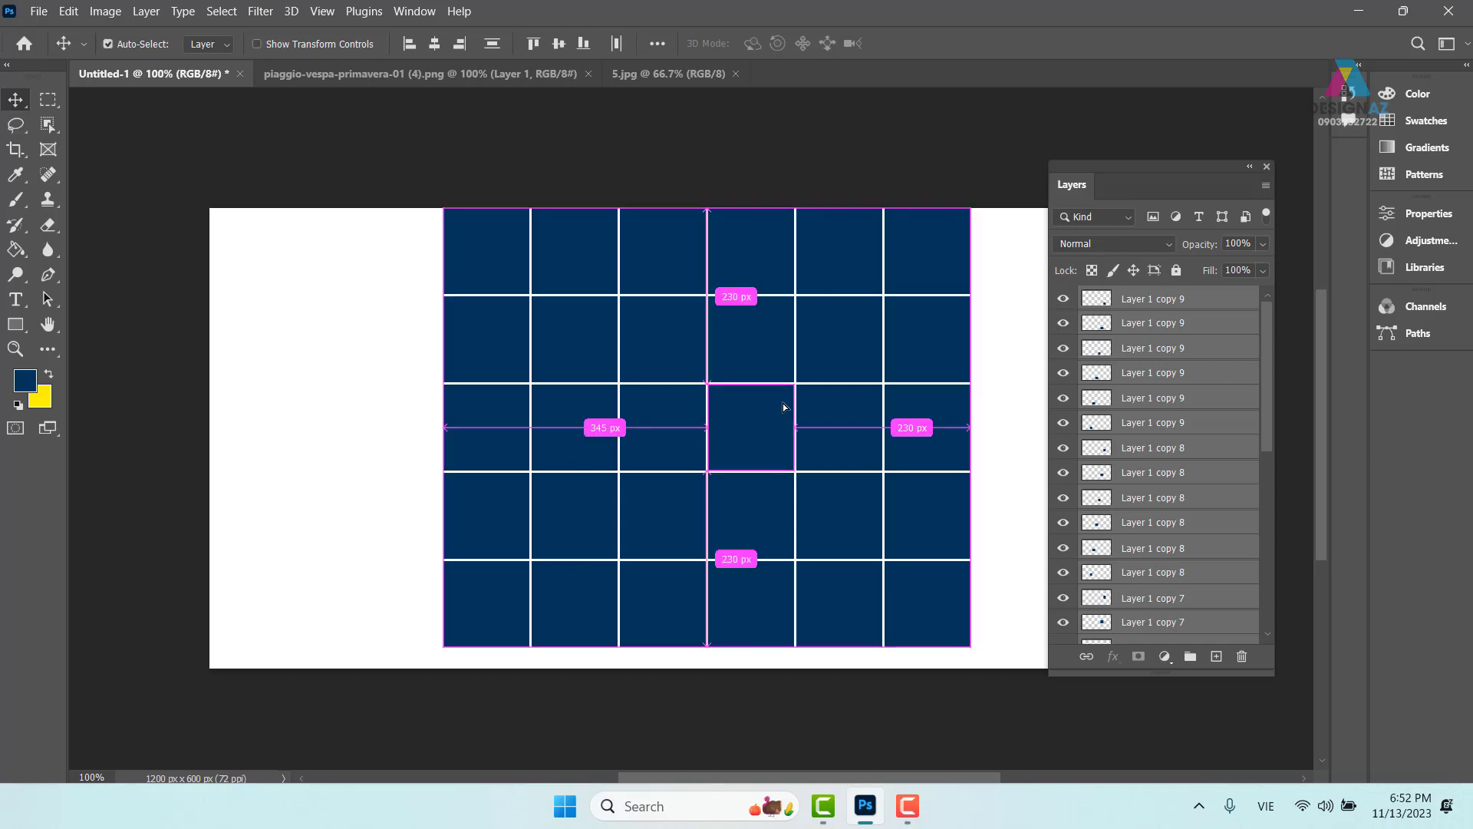
{"action": "key", "text": "ctrl+z"}
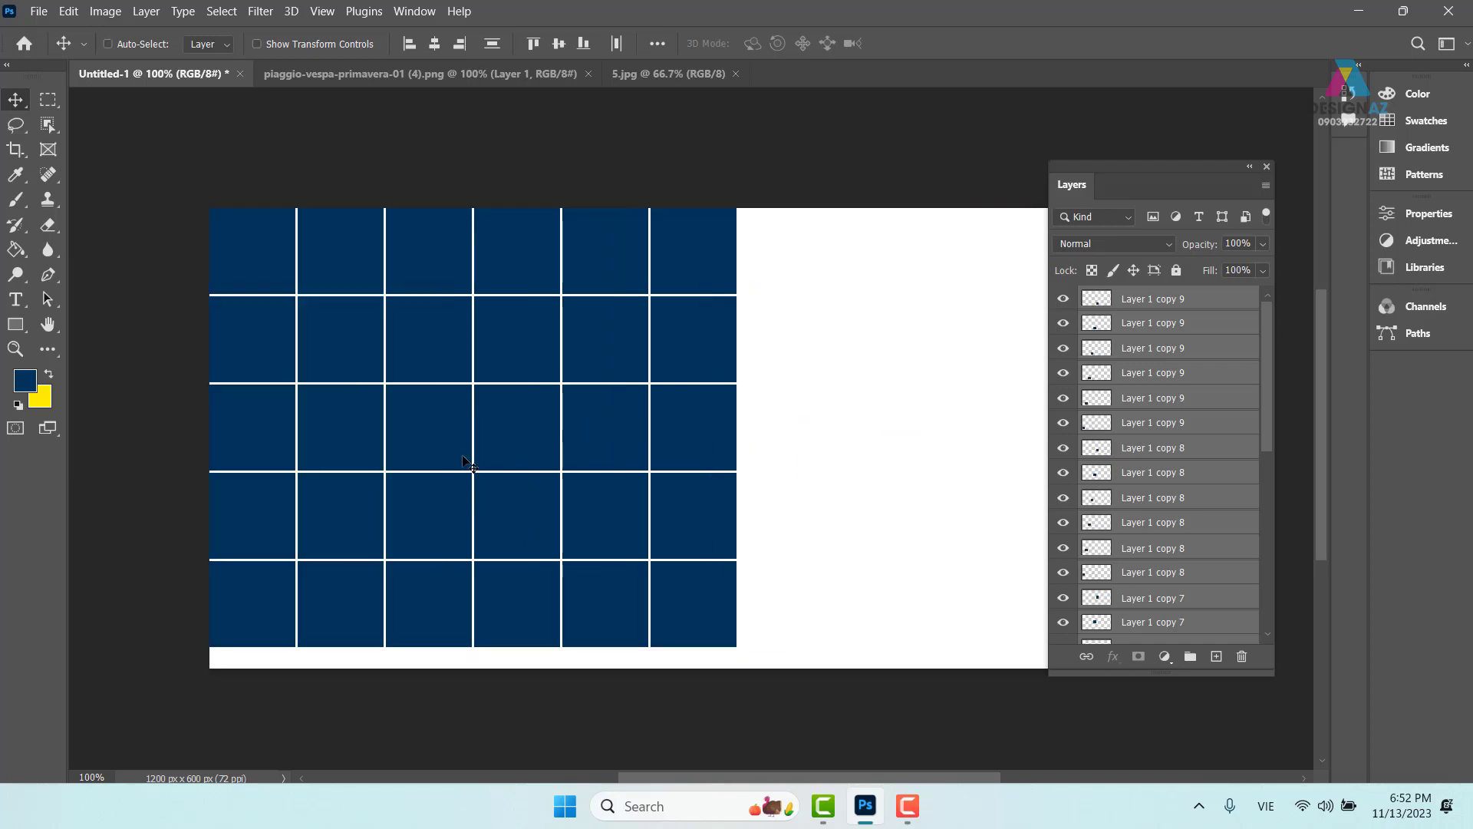
{"action": "key", "text": "ctrl+t"}
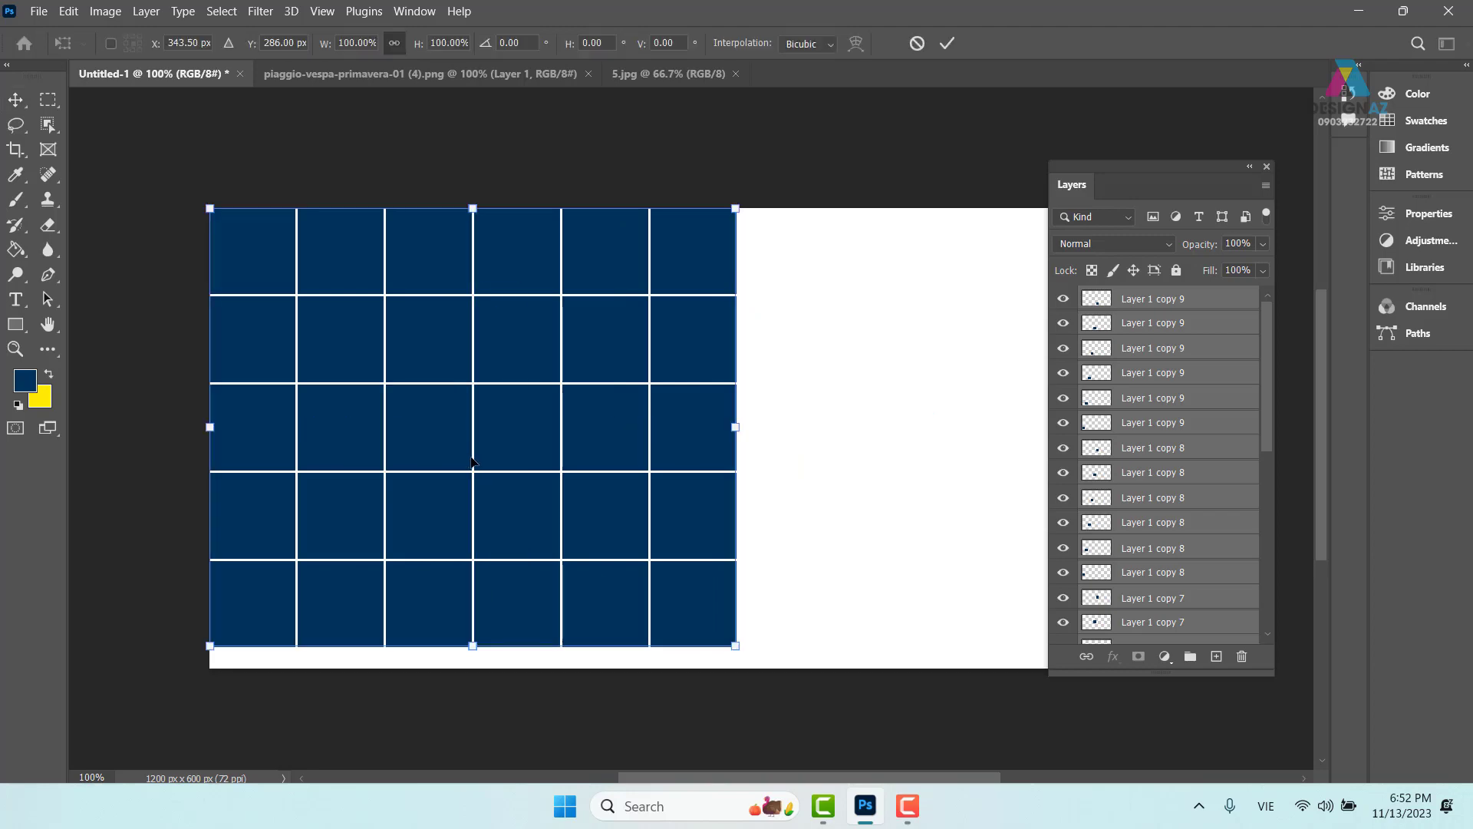
{"action": "left_click_drag", "start_coordinate": [716, 204], "coordinate": [531, 203]}
{"action": "left_click_drag", "start_coordinate": [579, 429], "coordinate": [544, 321]}
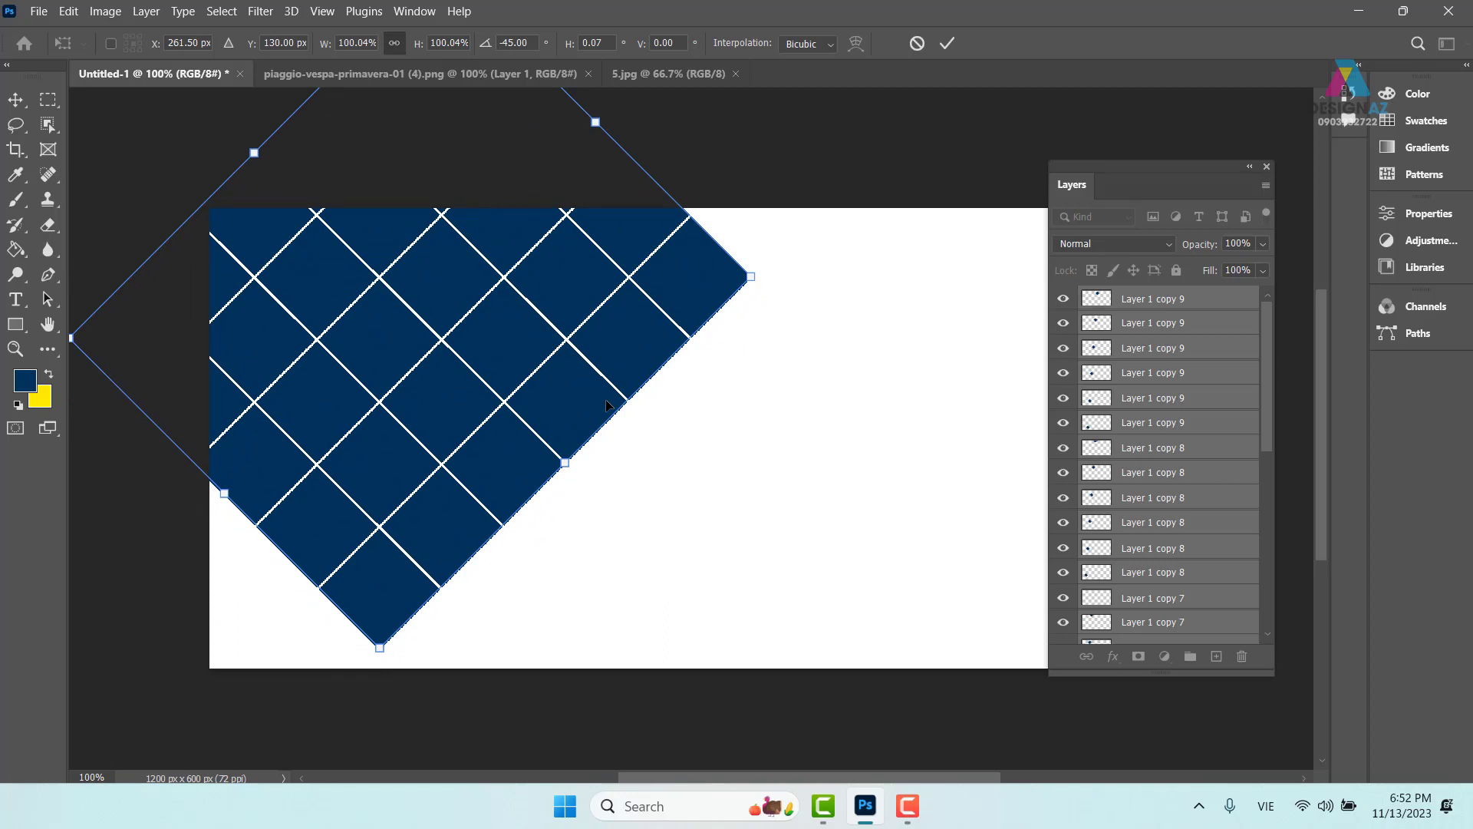
Commit the rotated, repositioned diamond grid.
{"action": "key", "text": "Return"}
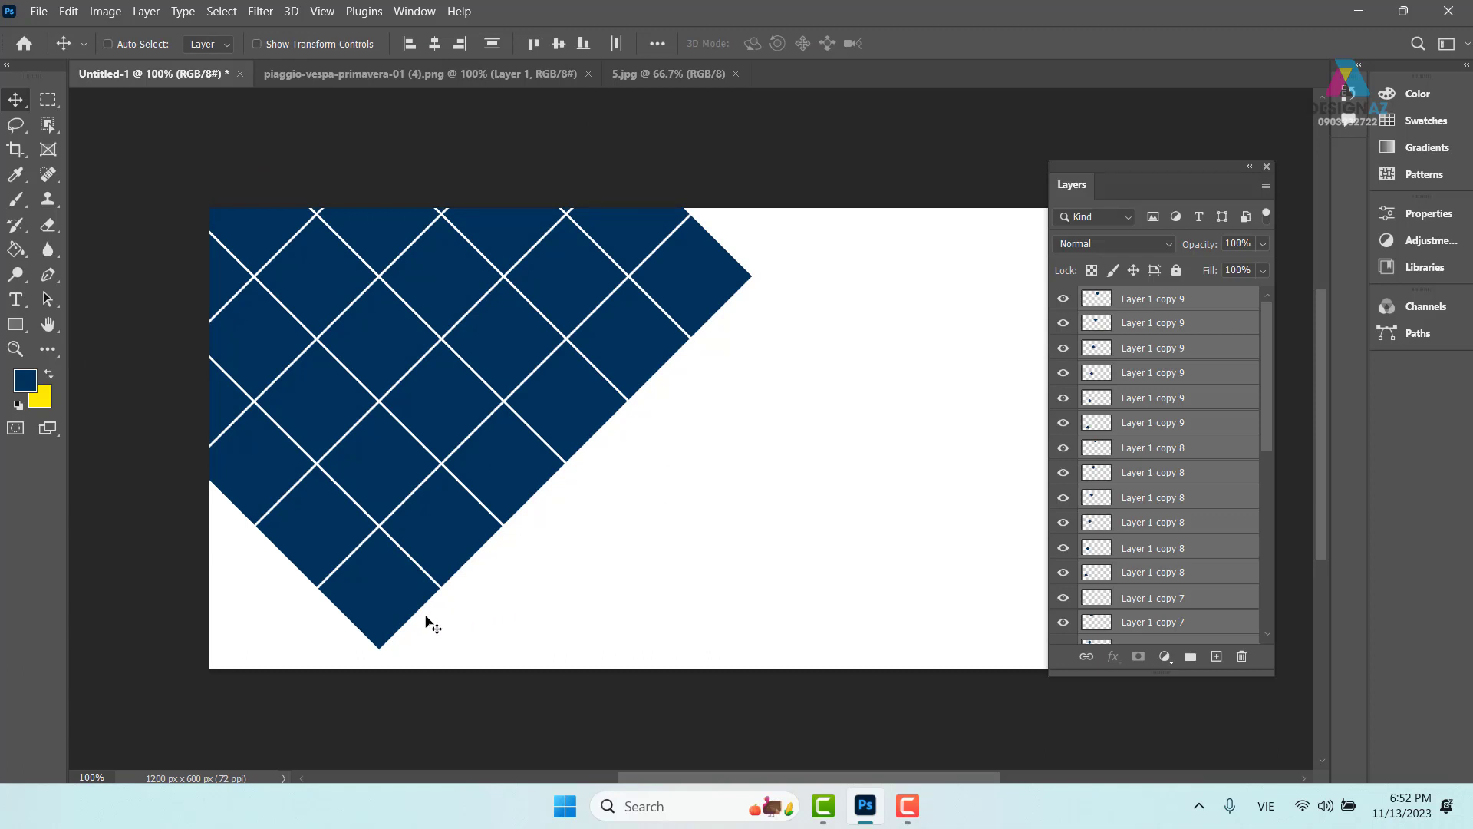
Fade four tiles: bottom tip 30%, lower-edge 50%, top-right 70%, left-edge Layer 1 copy 7 60%.
{"action": "right_click", "coordinate": [399, 579]}
{"action": "left_click", "coordinate": [430, 588]}
{"action": "key", "text": "3"}
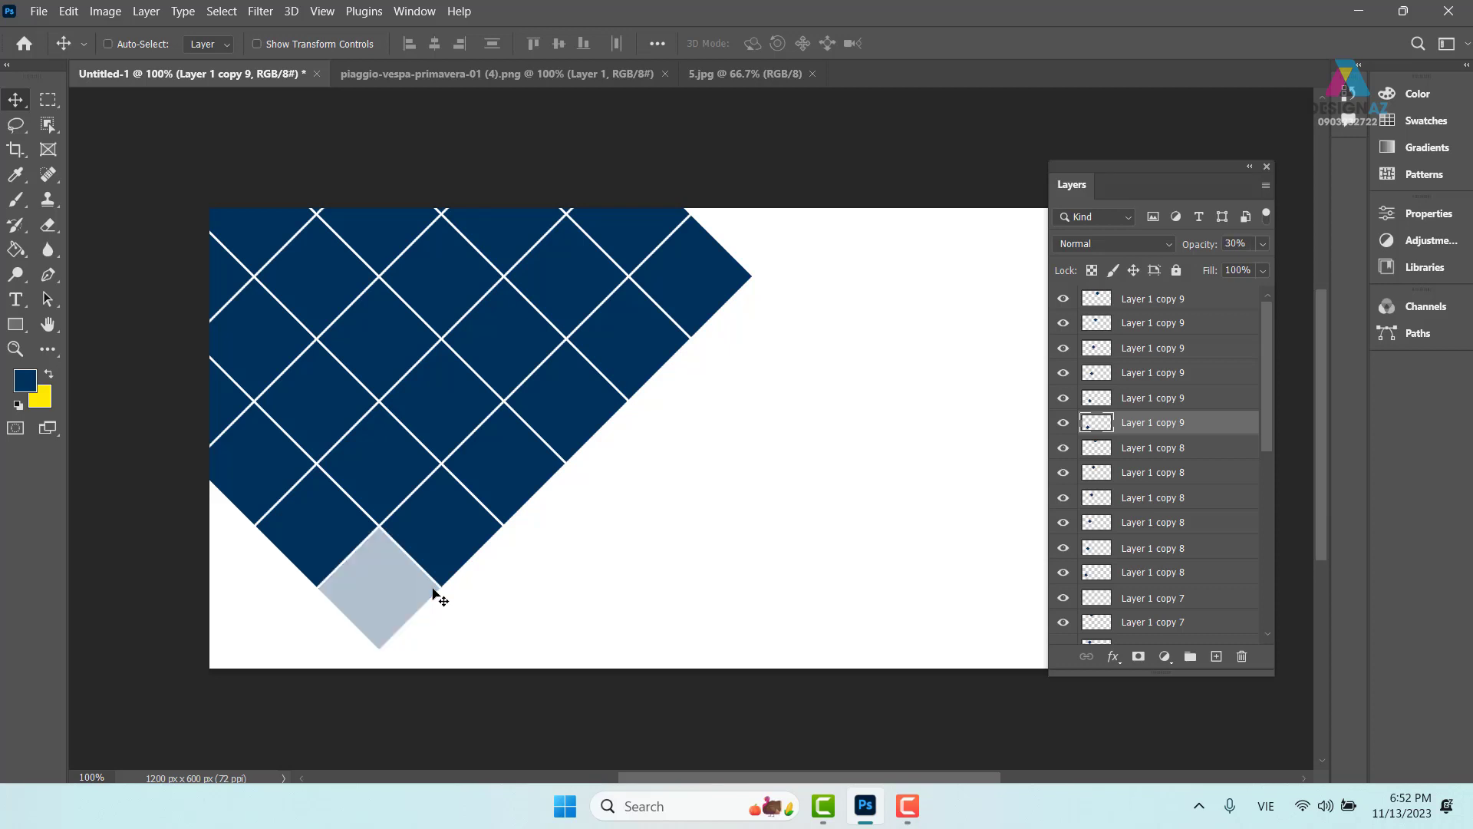
{"action": "right_click", "coordinate": [516, 465]}
{"action": "left_click", "coordinate": [531, 474]}
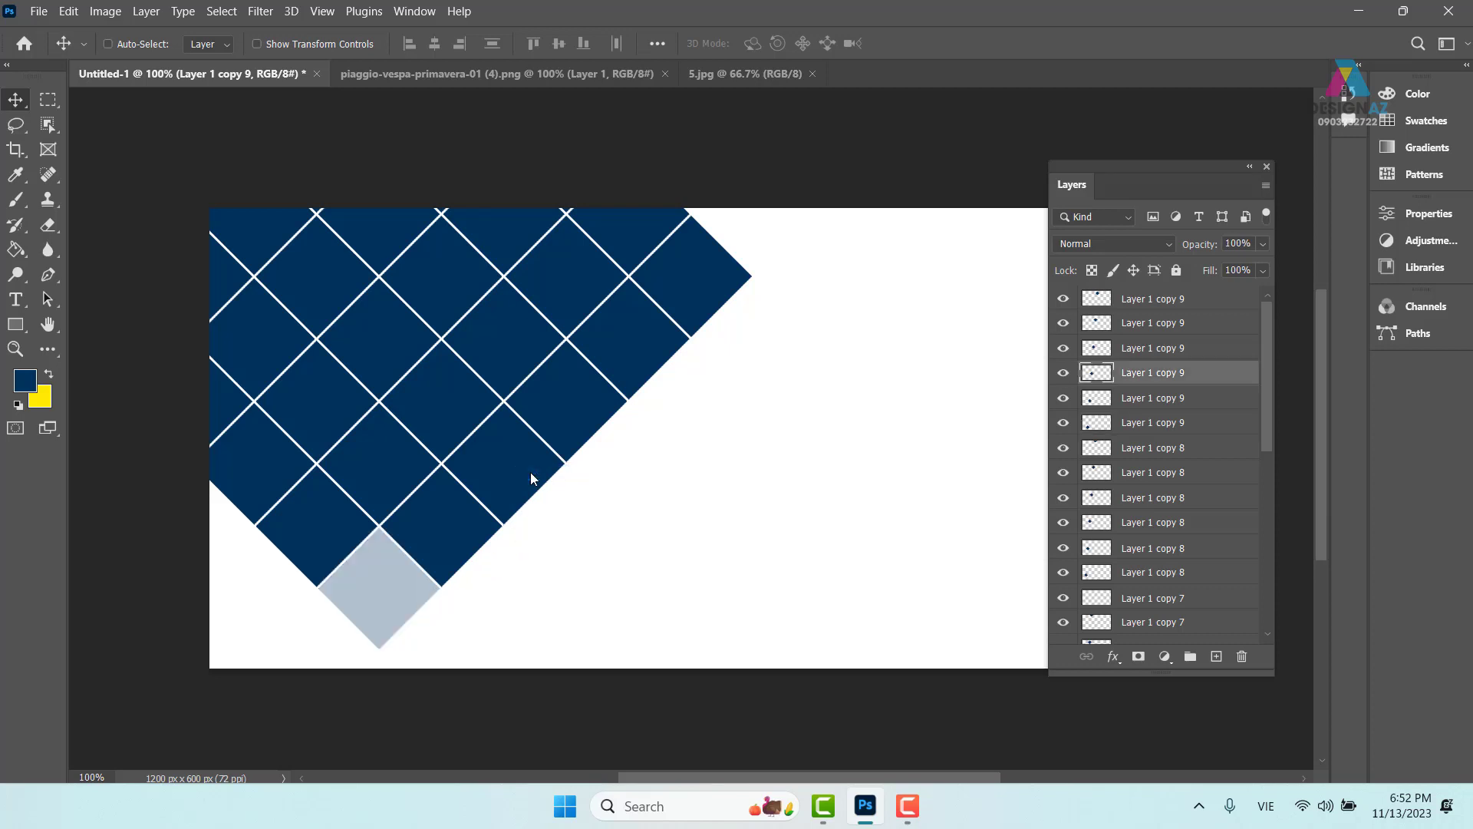
{"action": "key", "text": "5"}
{"action": "right_click", "coordinate": [704, 289]}
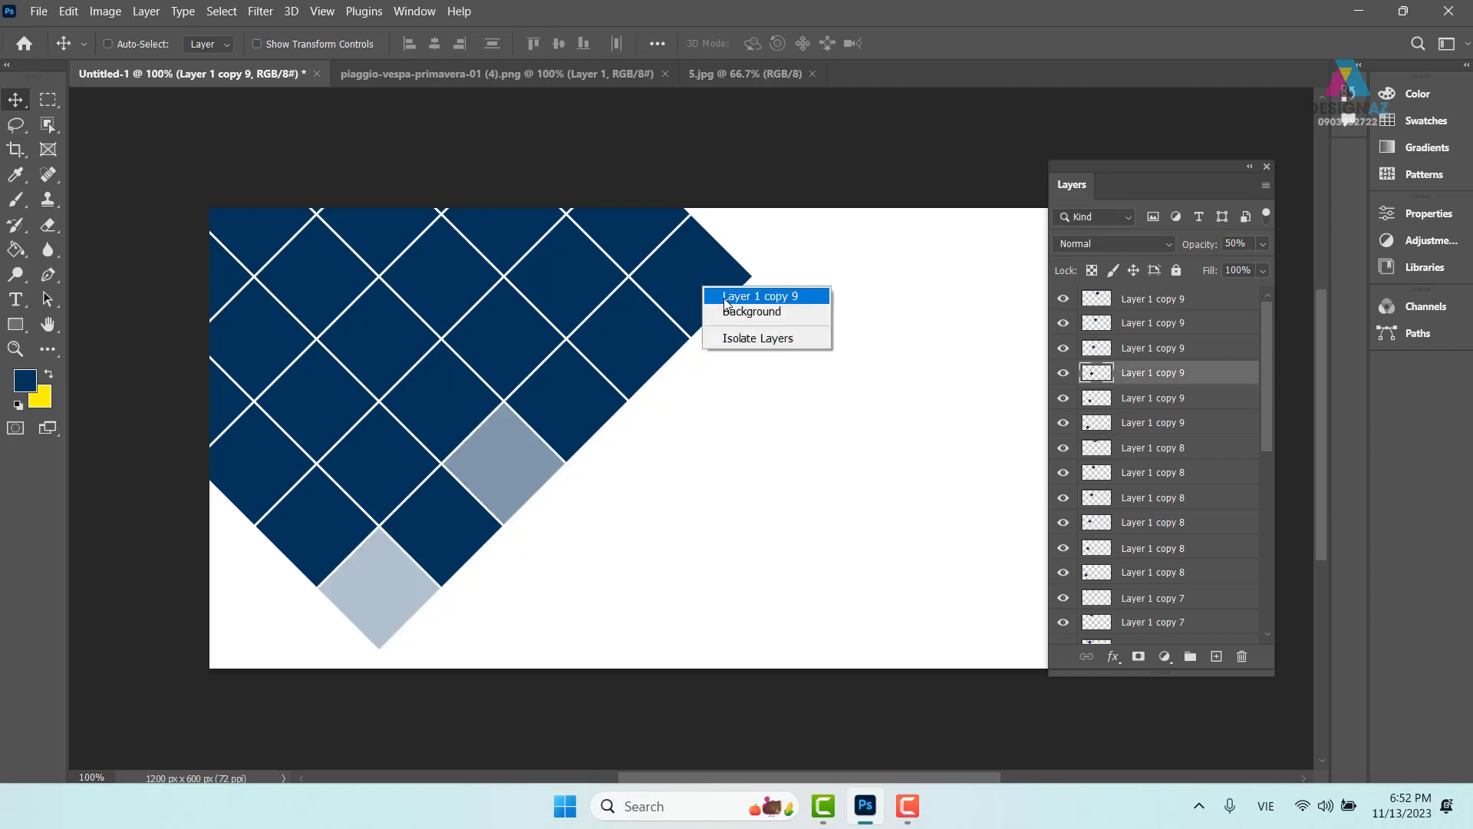
{"action": "left_click", "coordinate": [726, 299]}
{"action": "key", "text": "7"}
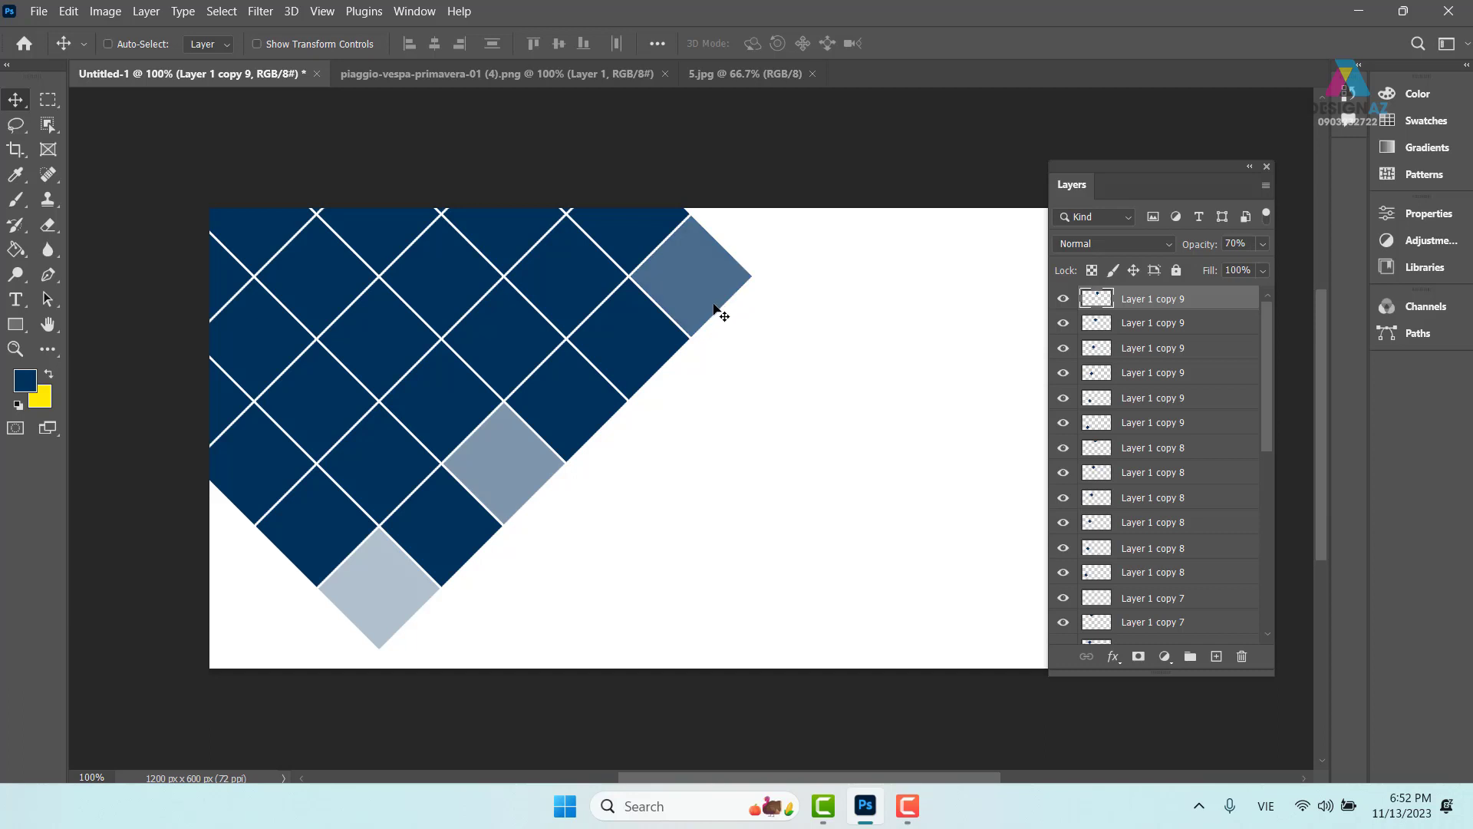
{"action": "right_click", "coordinate": [242, 466]}
{"action": "left_click", "coordinate": [265, 475]}
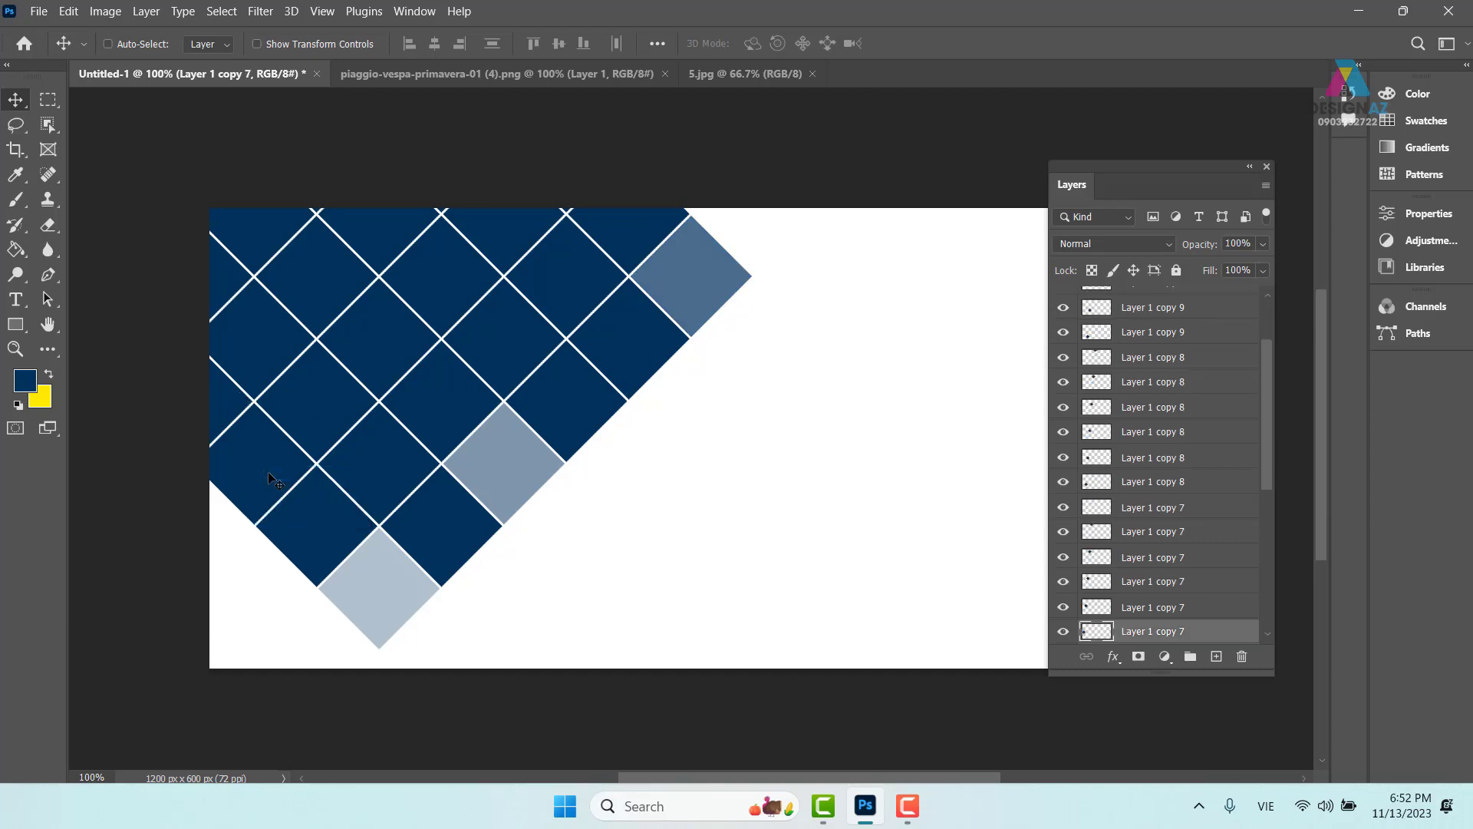
{"action": "key", "text": "6"}
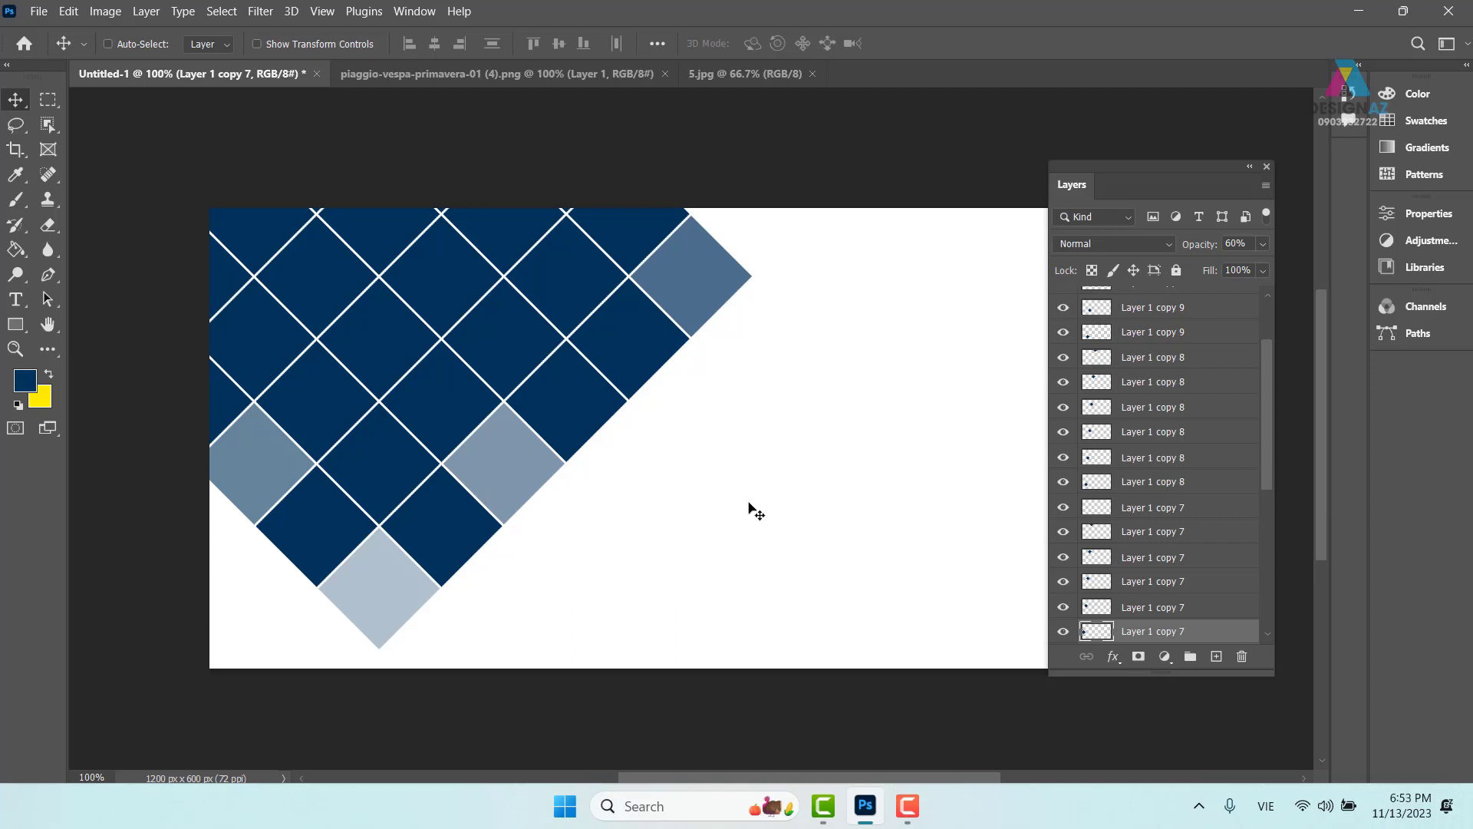
Scroll the Layers panel and select the topmost tile layer.
{"action": "scroll", "coordinate": [1266, 428], "scroll_direction": "up", "scroll_amount": 1}
{"action": "scroll", "coordinate": [1265, 400], "scroll_direction": "up", "scroll_amount": 1}
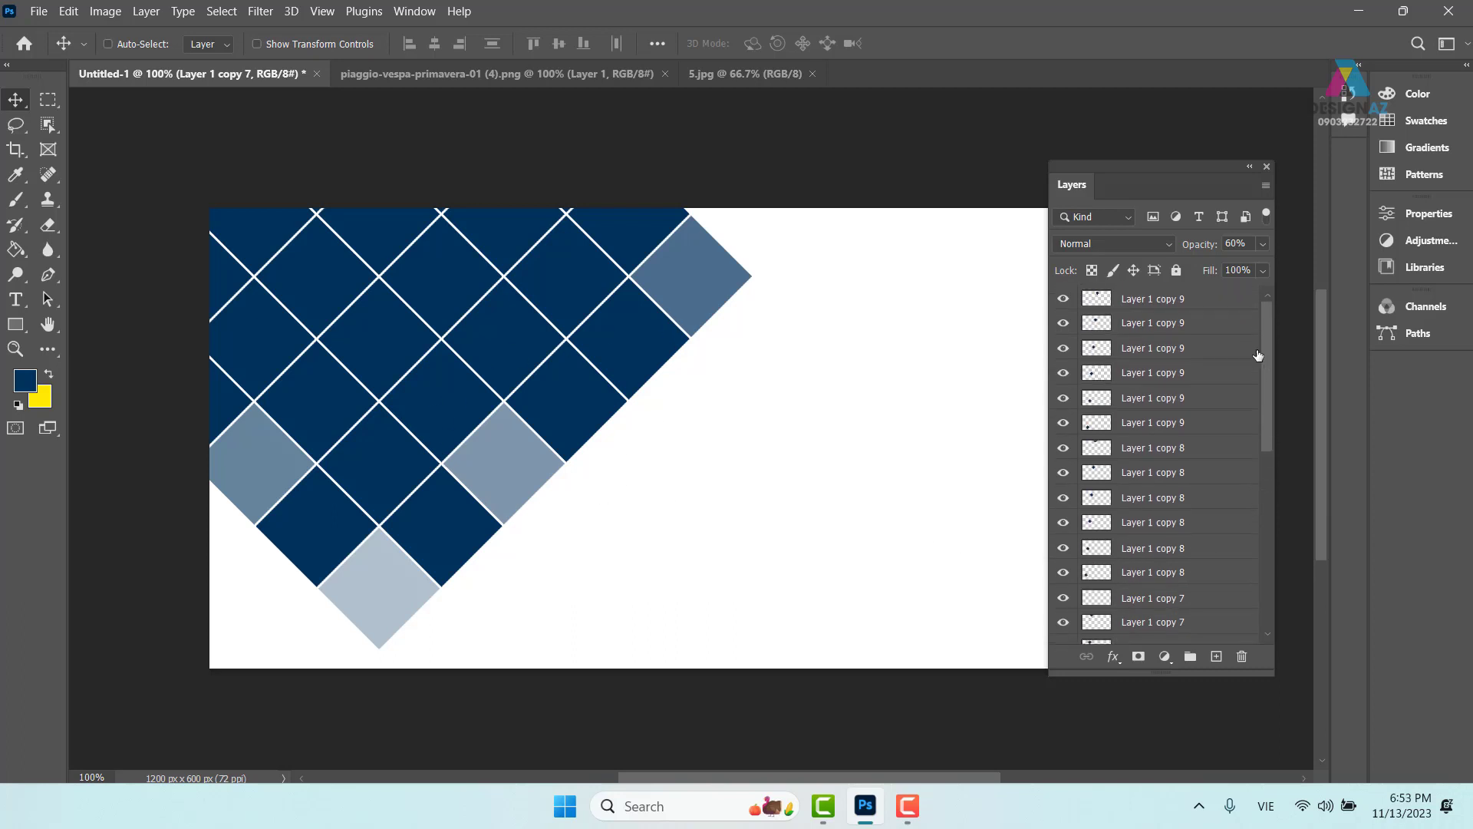
{"action": "left_click", "coordinate": [1206, 299]}
{"action": "left_click_drag", "start_coordinate": [1261, 327], "coordinate": [1287, 537]}
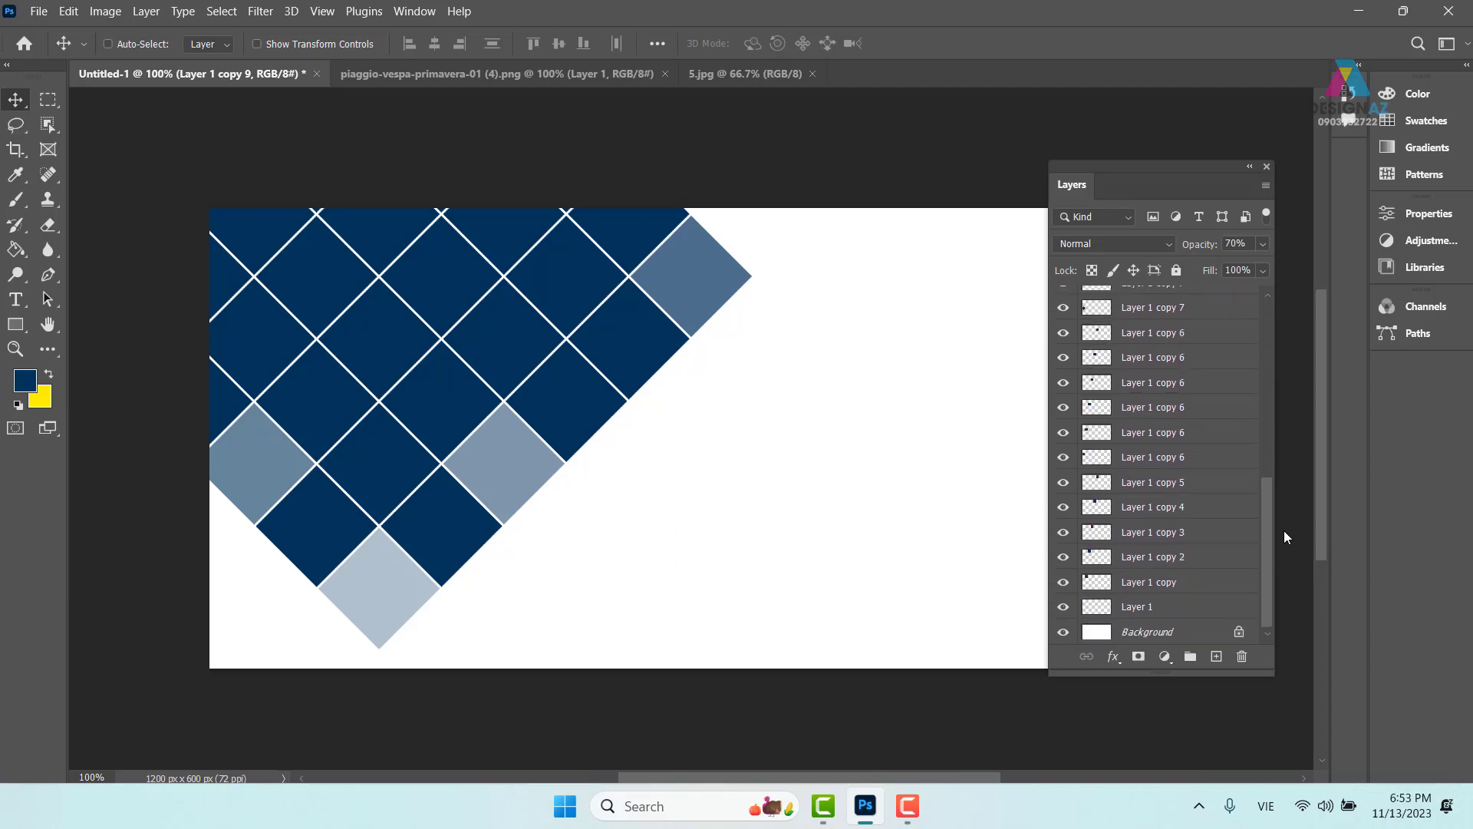
Select every tile layer down to Layer 1 and merge them into Layer 1 copy 9.
{"action": "left_click", "coordinate": [1232, 608], "text": "shift"}
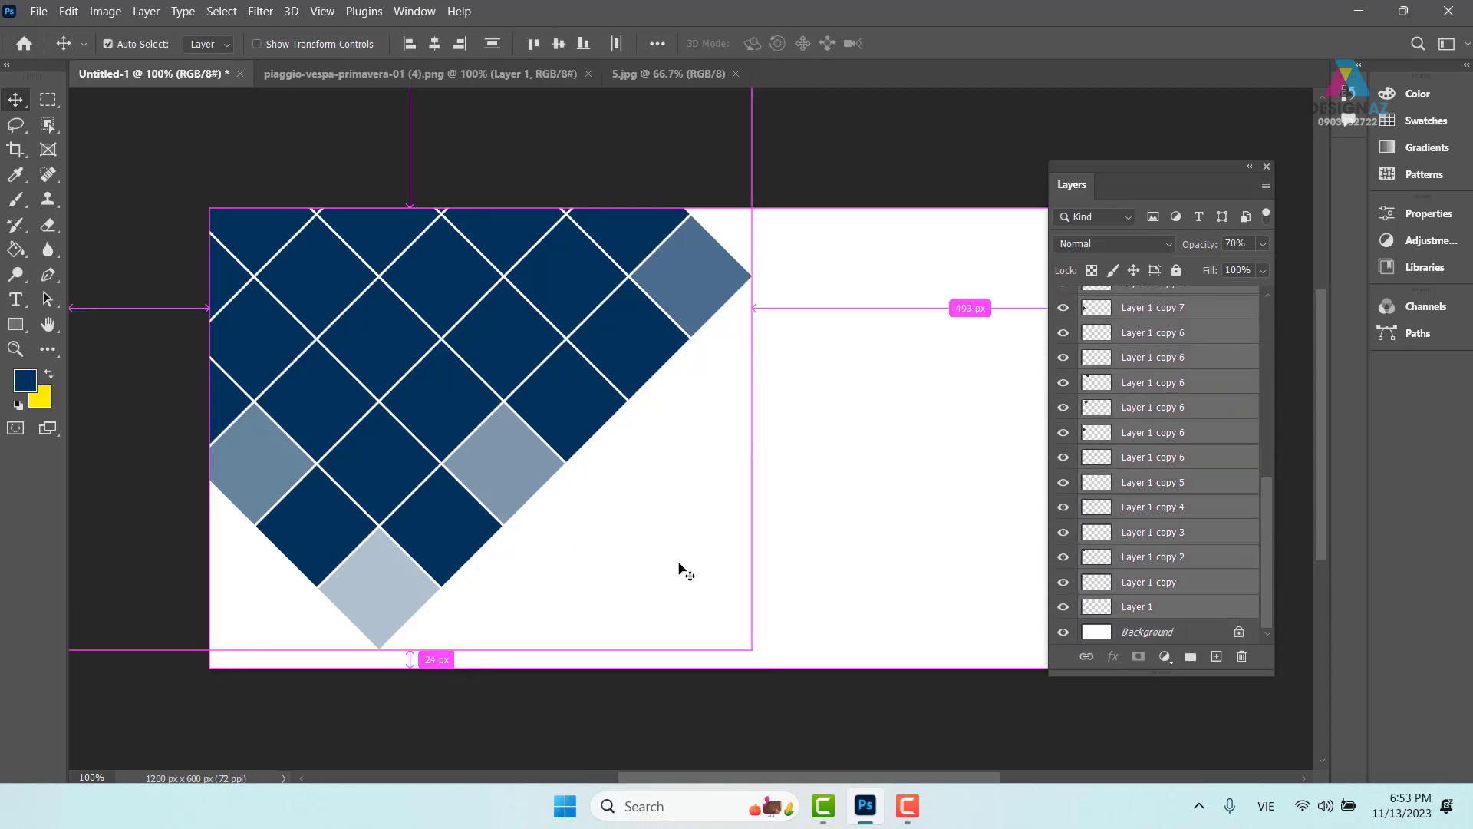
{"action": "key", "text": "ctrl+e"}
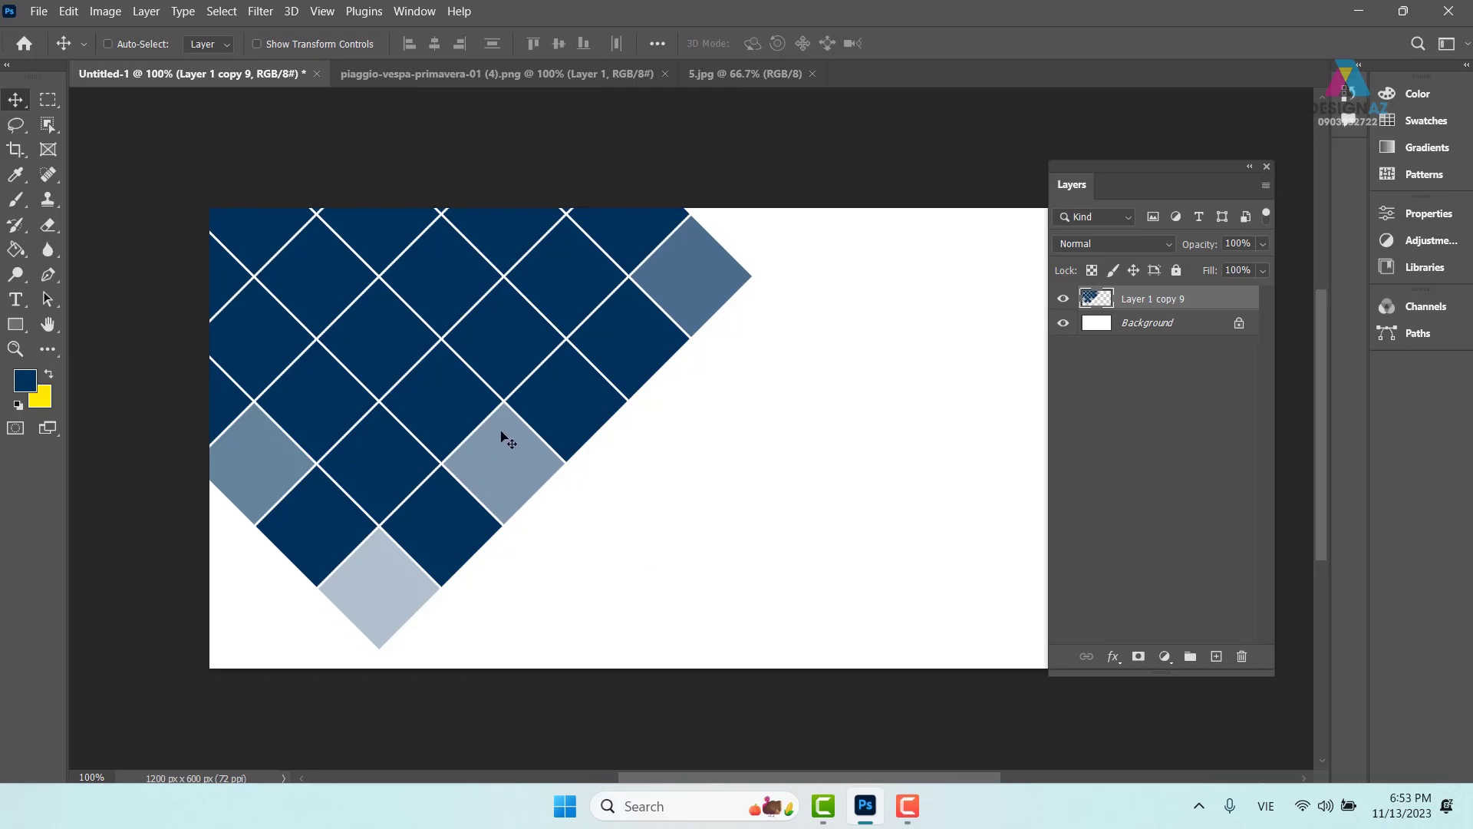
Start opening an image and browse Downloads into the Đồng hồ folder's subfolder 2.
{"action": "key", "text": "ctrl+o"}
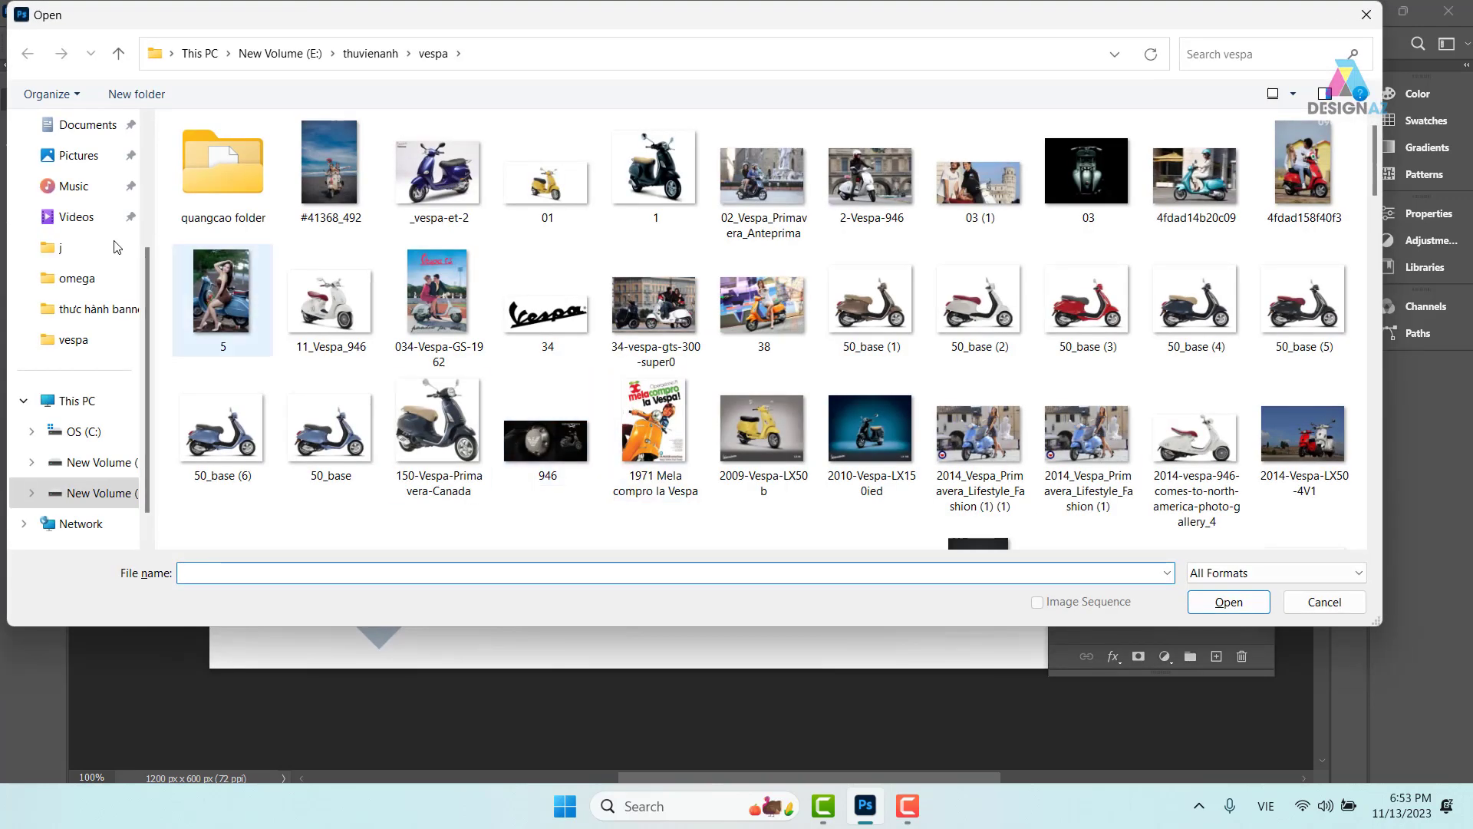
{"action": "scroll", "coordinate": [123, 238], "scroll_direction": "up", "scroll_amount": 2}
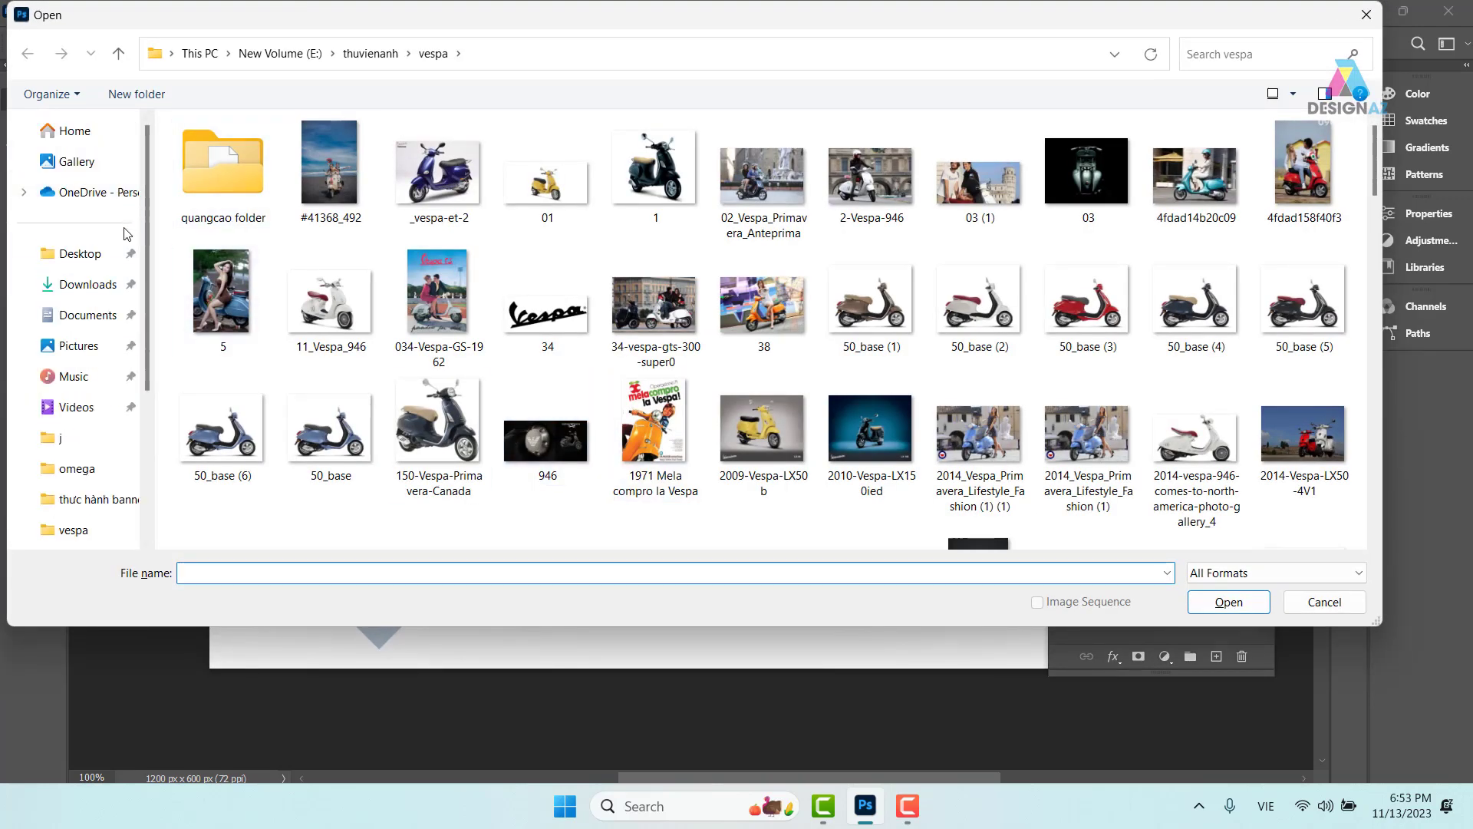
{"action": "left_click", "coordinate": [92, 287]}
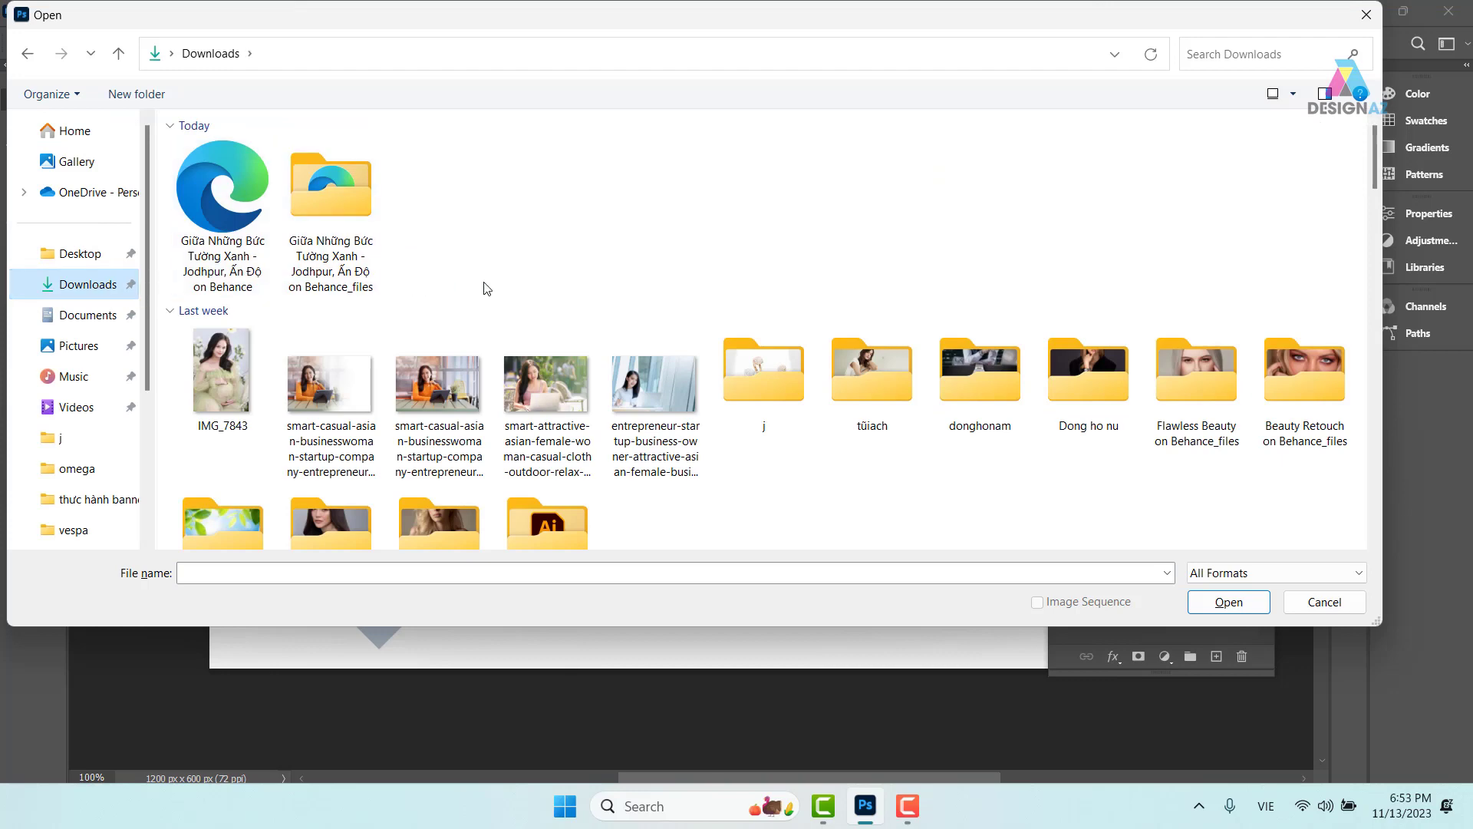
{"action": "scroll", "coordinate": [942, 458], "scroll_direction": "down", "scroll_amount": 5}
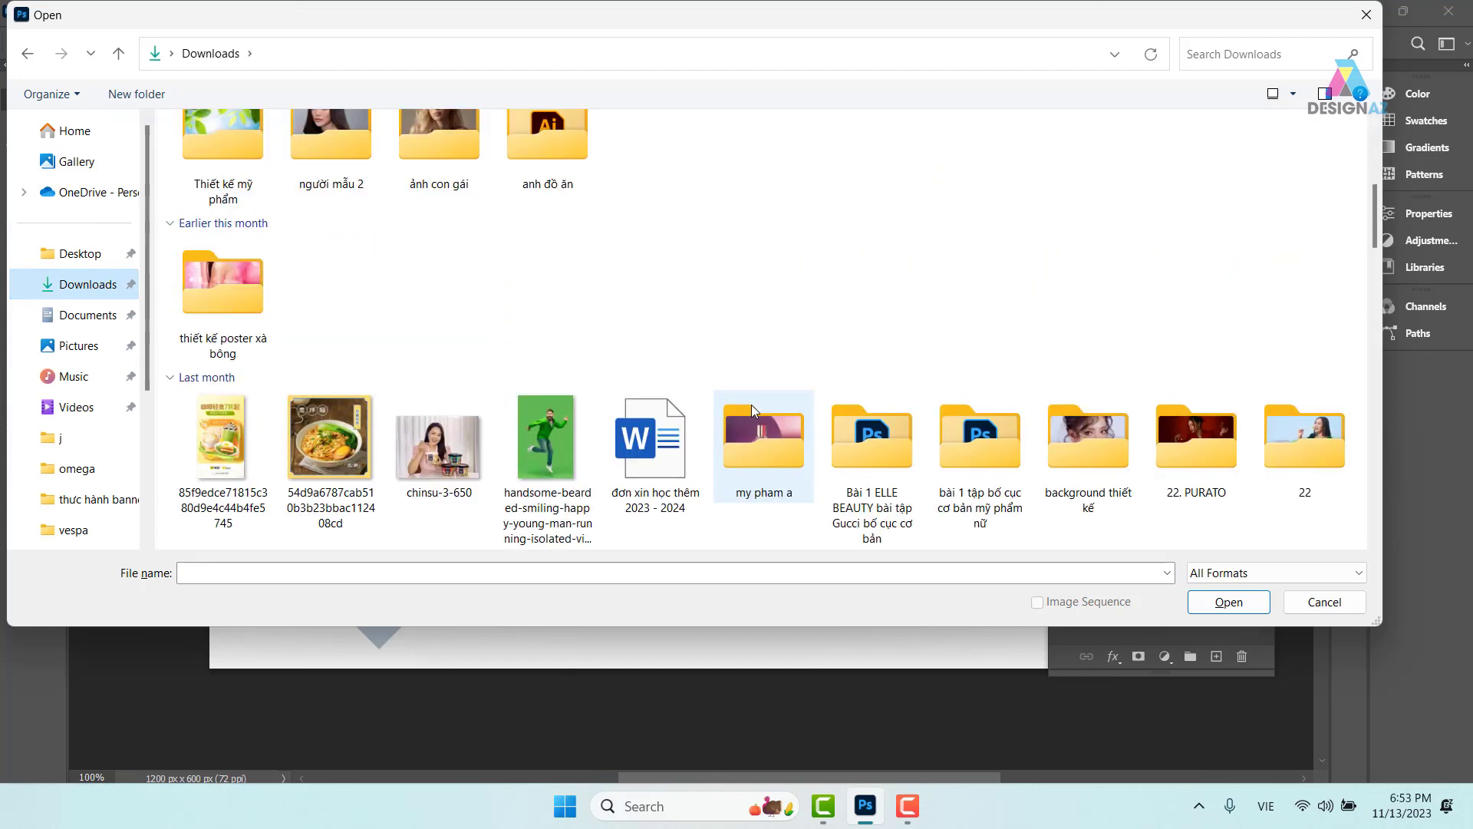
{"action": "scroll", "coordinate": [752, 403], "scroll_direction": "up", "scroll_amount": 2}
{"action": "scroll", "coordinate": [894, 305], "scroll_direction": "down", "scroll_amount": 2}
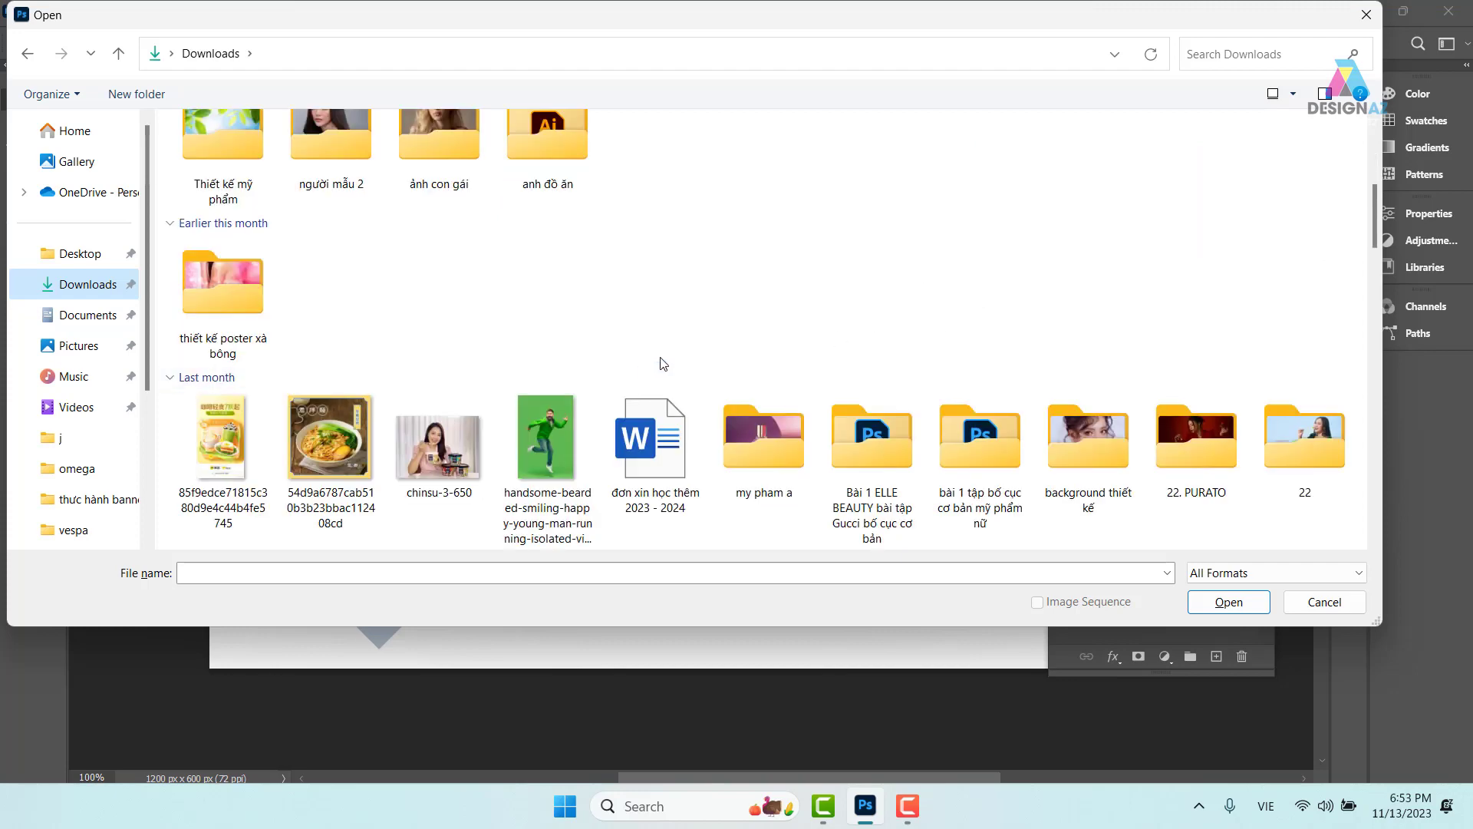
{"action": "scroll", "coordinate": [750, 373], "scroll_direction": "down", "scroll_amount": 2}
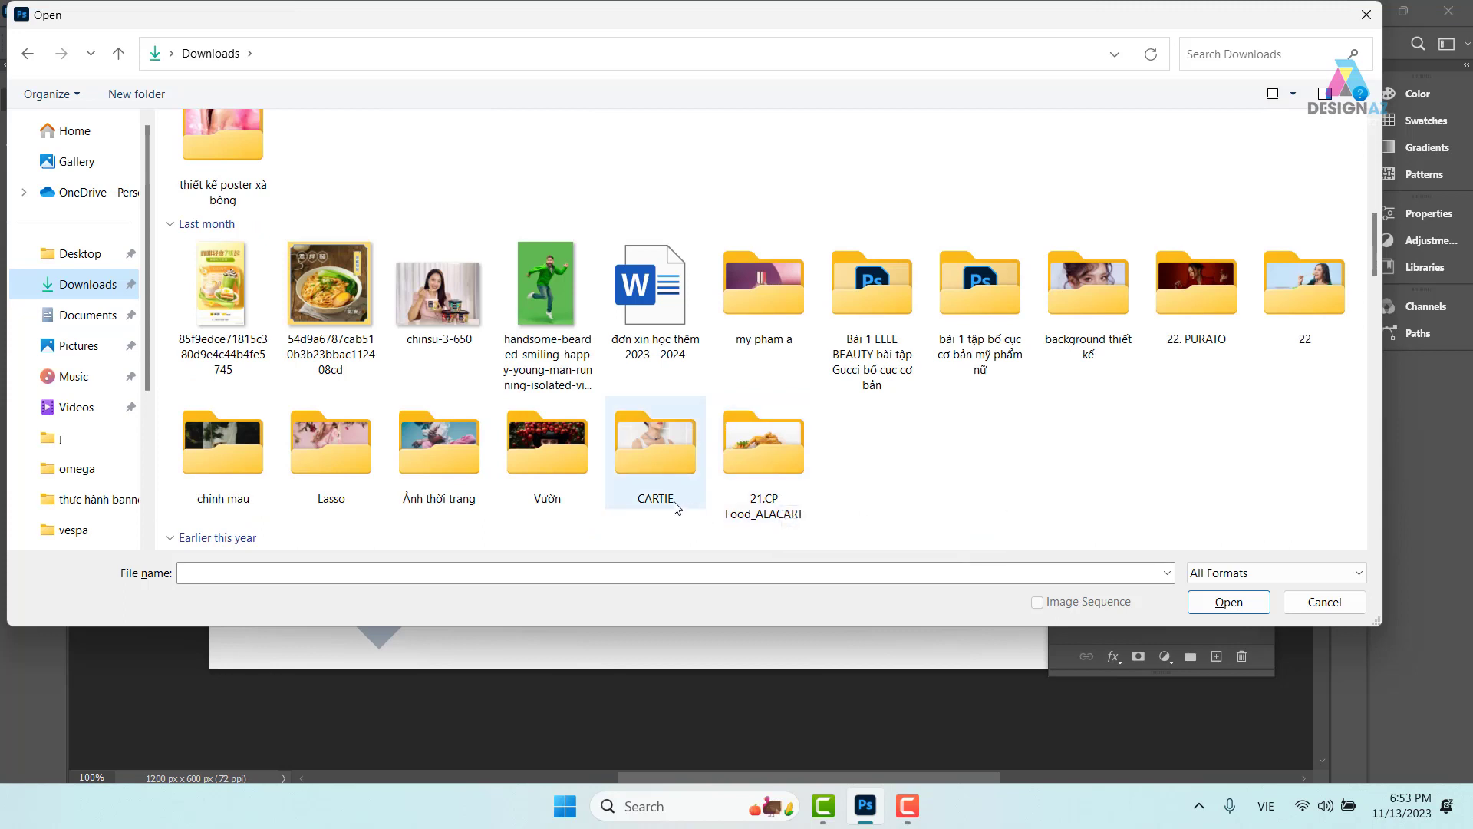
{"action": "left_click", "coordinate": [776, 282]}
{"action": "left_click", "coordinate": [974, 326]}
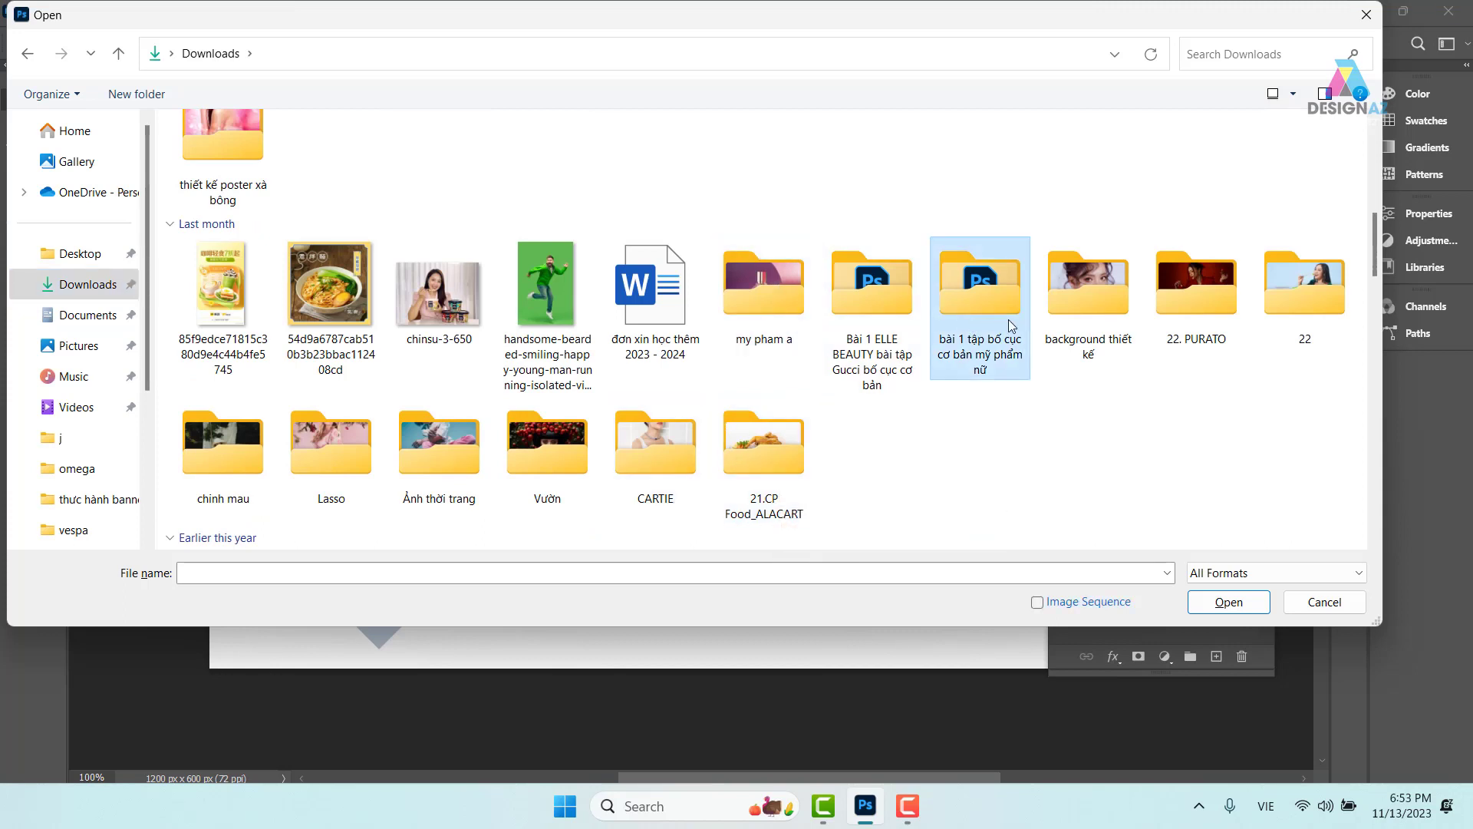
{"action": "scroll", "coordinate": [671, 387], "scroll_direction": "down", "scroll_amount": 10}
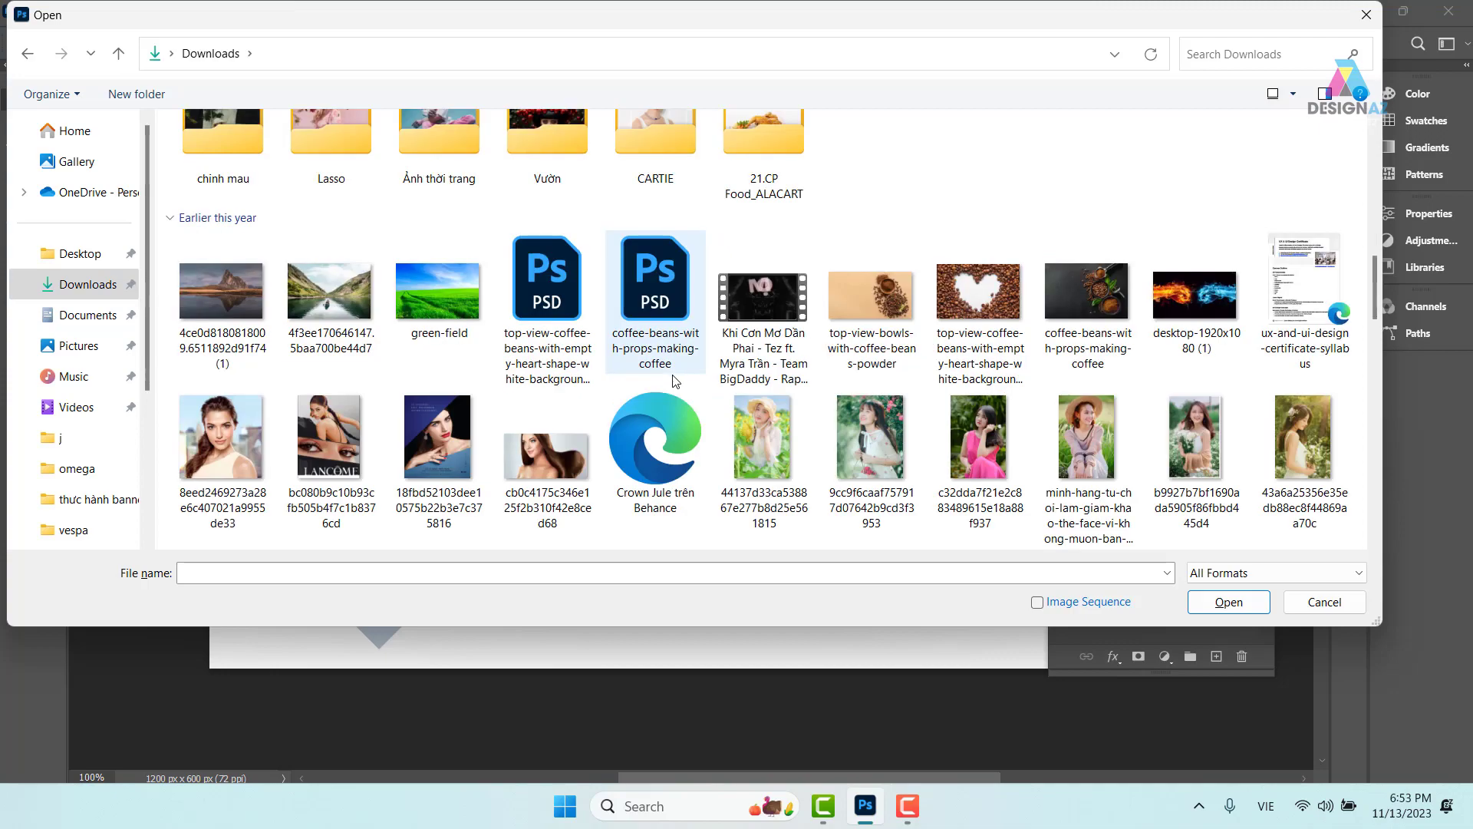
{"action": "scroll", "coordinate": [668, 402], "scroll_direction": "down", "scroll_amount": 12}
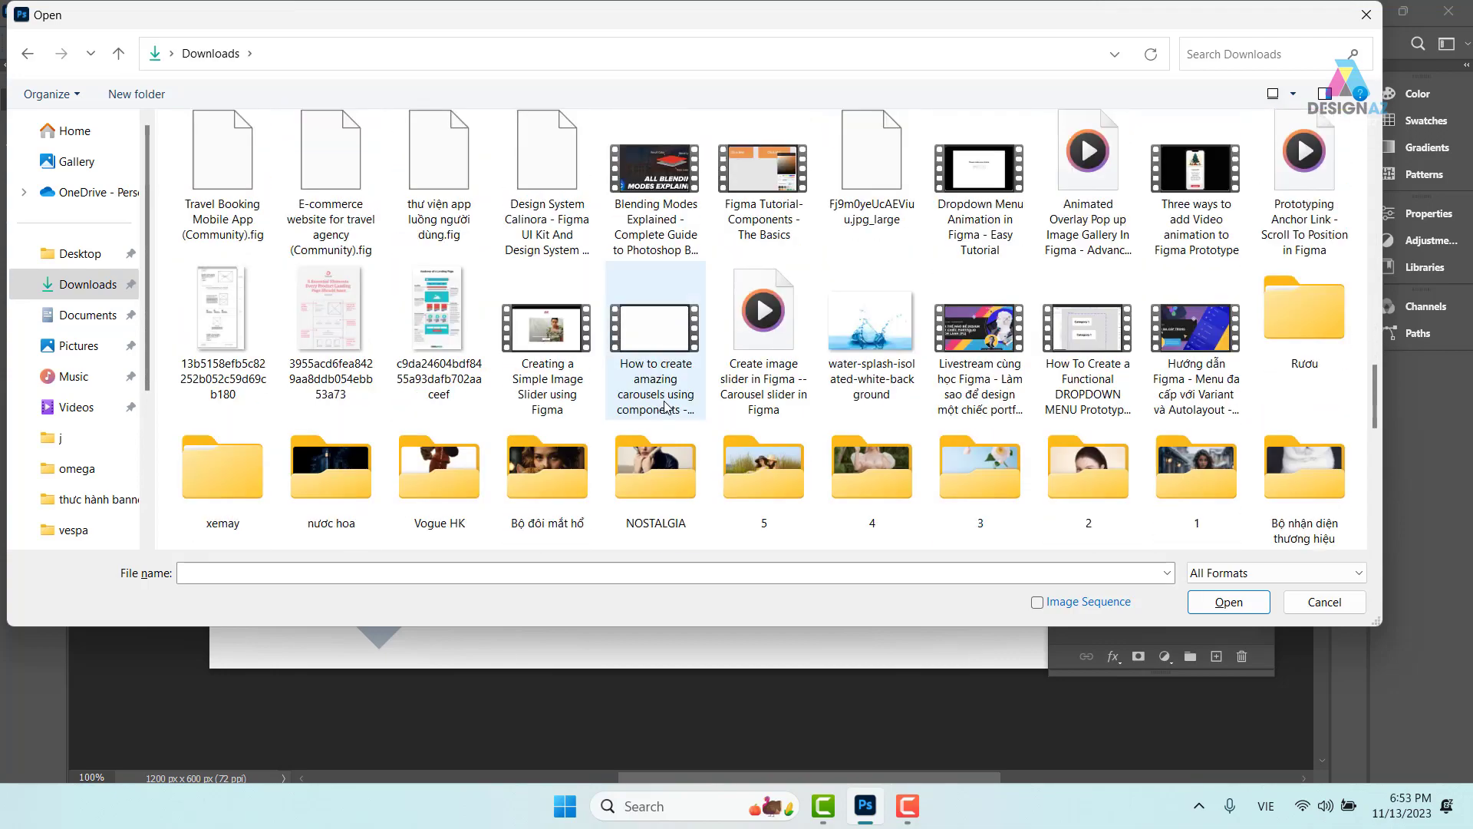
{"action": "scroll", "coordinate": [666, 407], "scroll_direction": "down", "scroll_amount": 3}
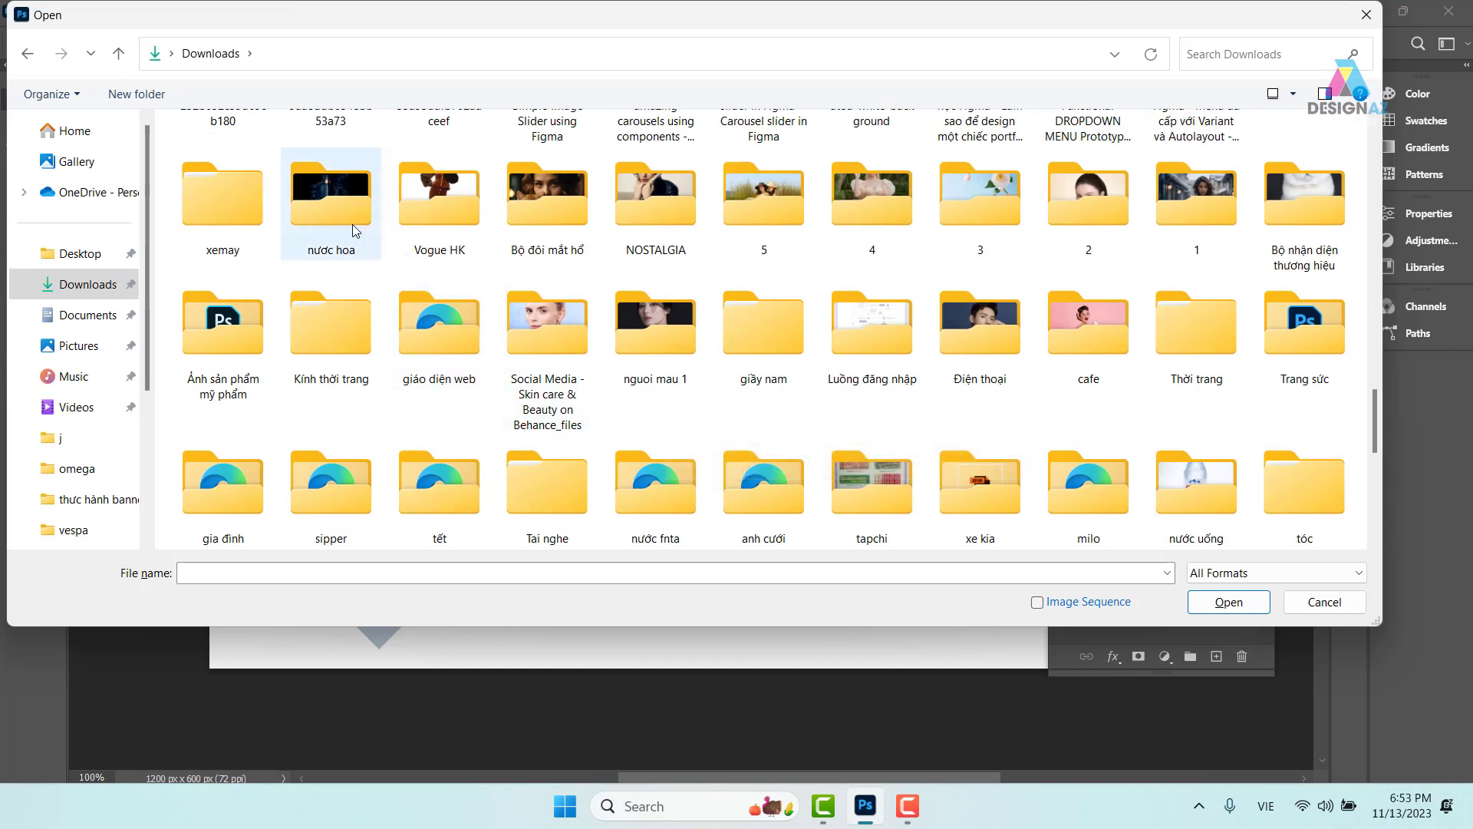
{"action": "scroll", "coordinate": [965, 489], "scroll_direction": "down", "scroll_amount": 3}
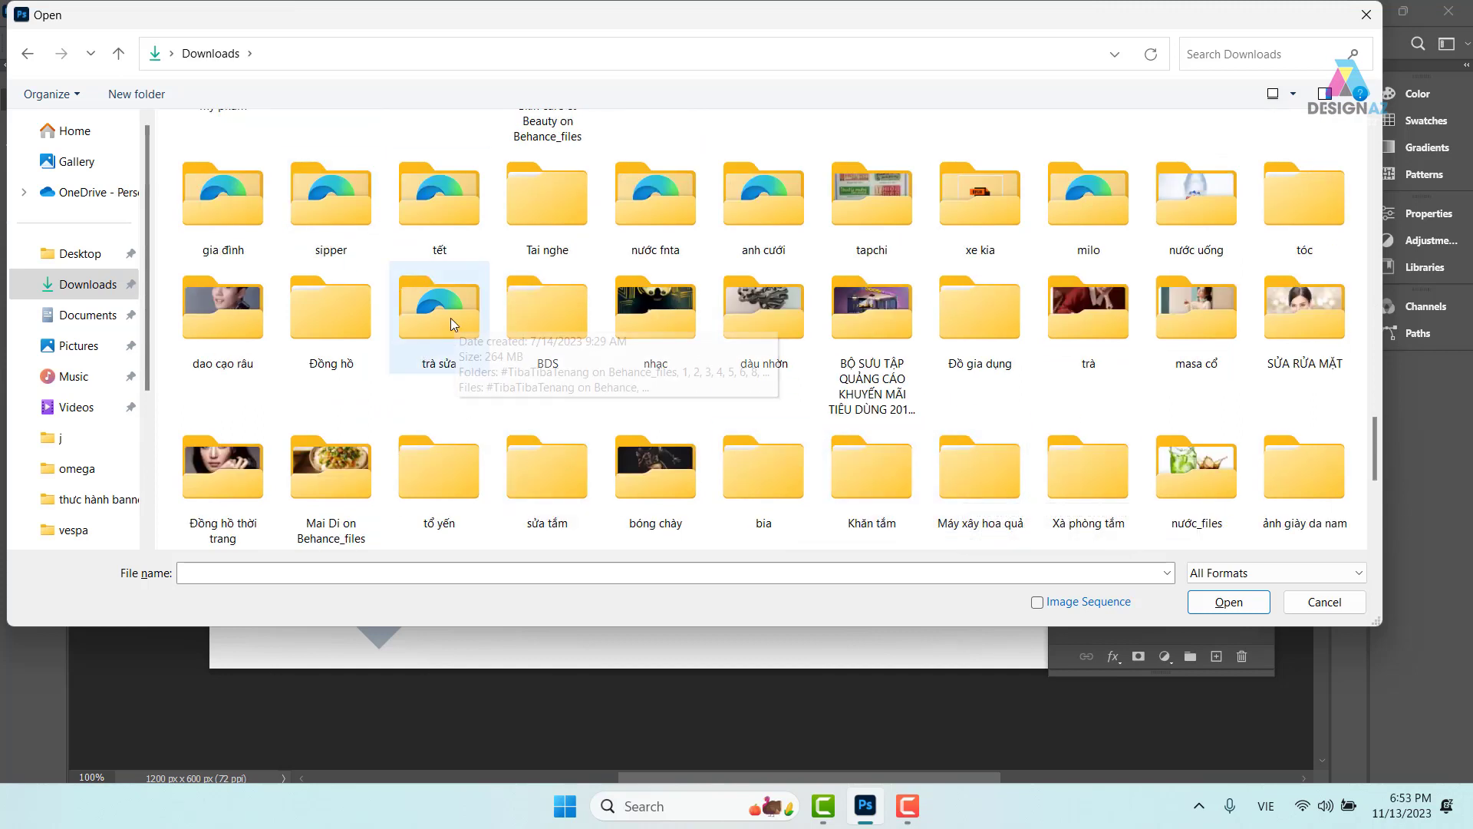
{"action": "left_click", "coordinate": [330, 315]}
{"action": "double_click", "coordinate": [330, 314]}
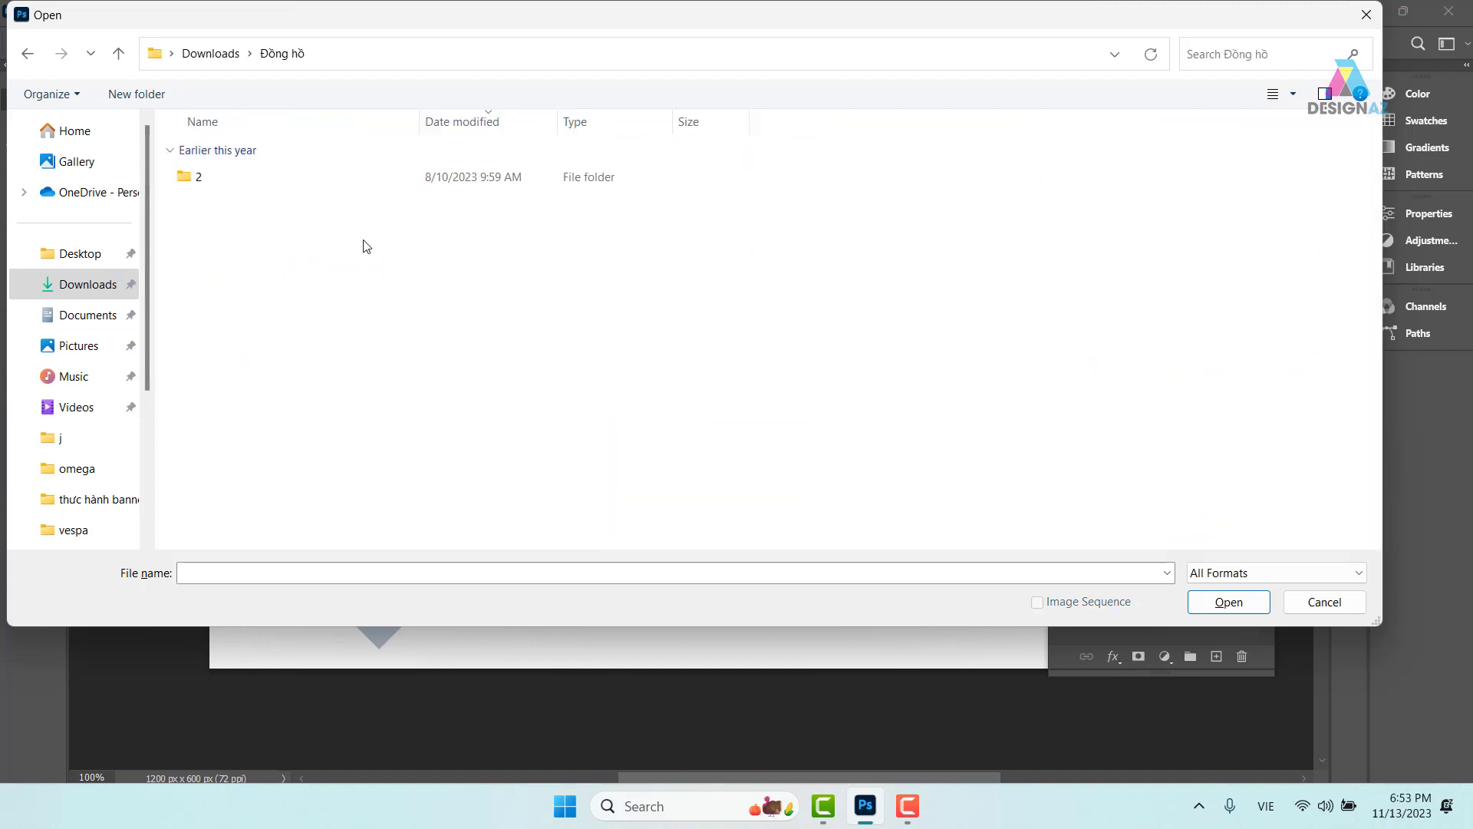
{"action": "double_click", "coordinate": [207, 180]}
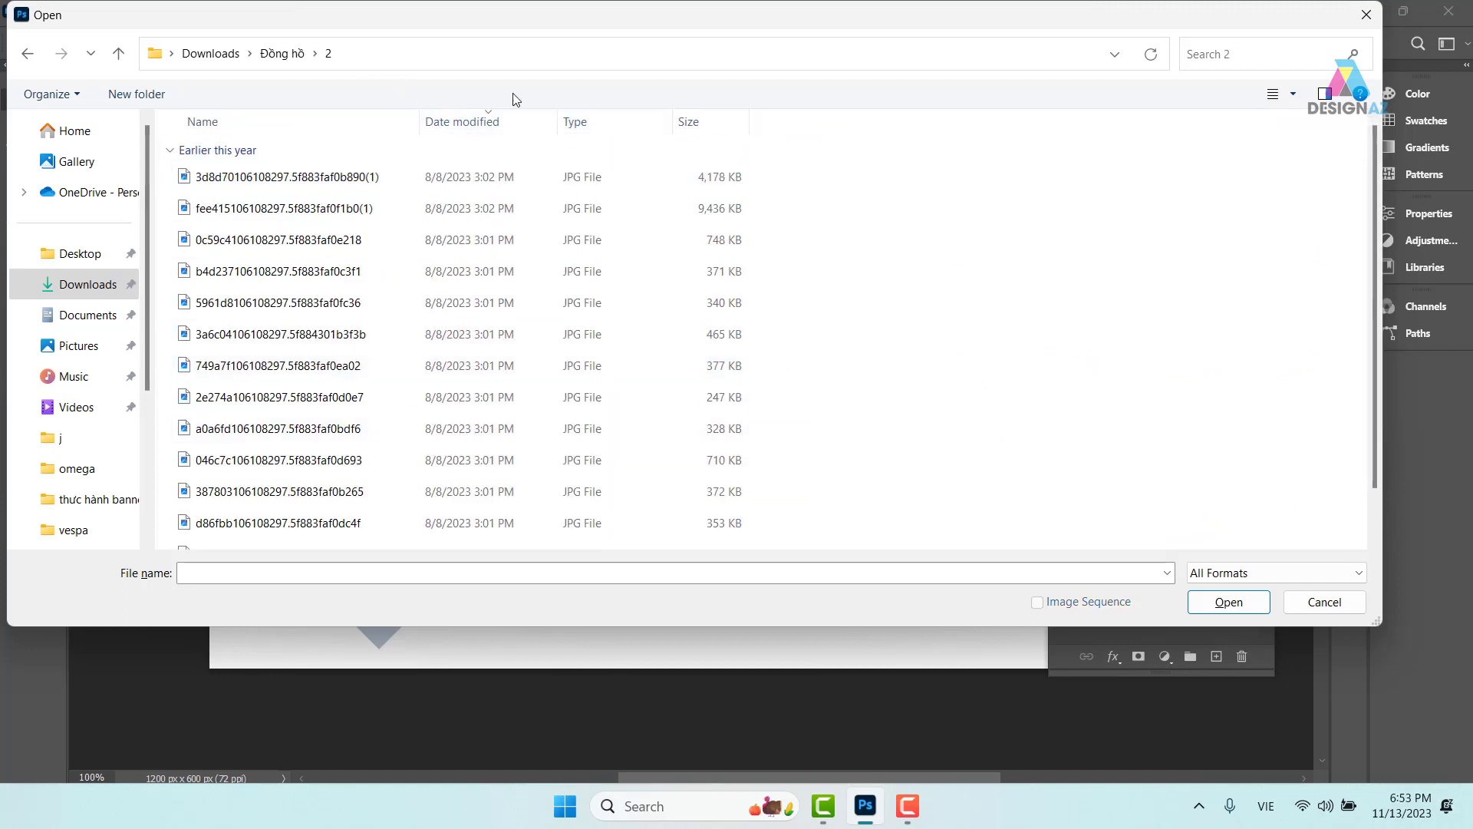
Show the files as large thumbnails, then go back up to Downloads.
{"action": "left_click", "coordinate": [1293, 94]}
{"action": "left_click", "coordinate": [1366, 56]}
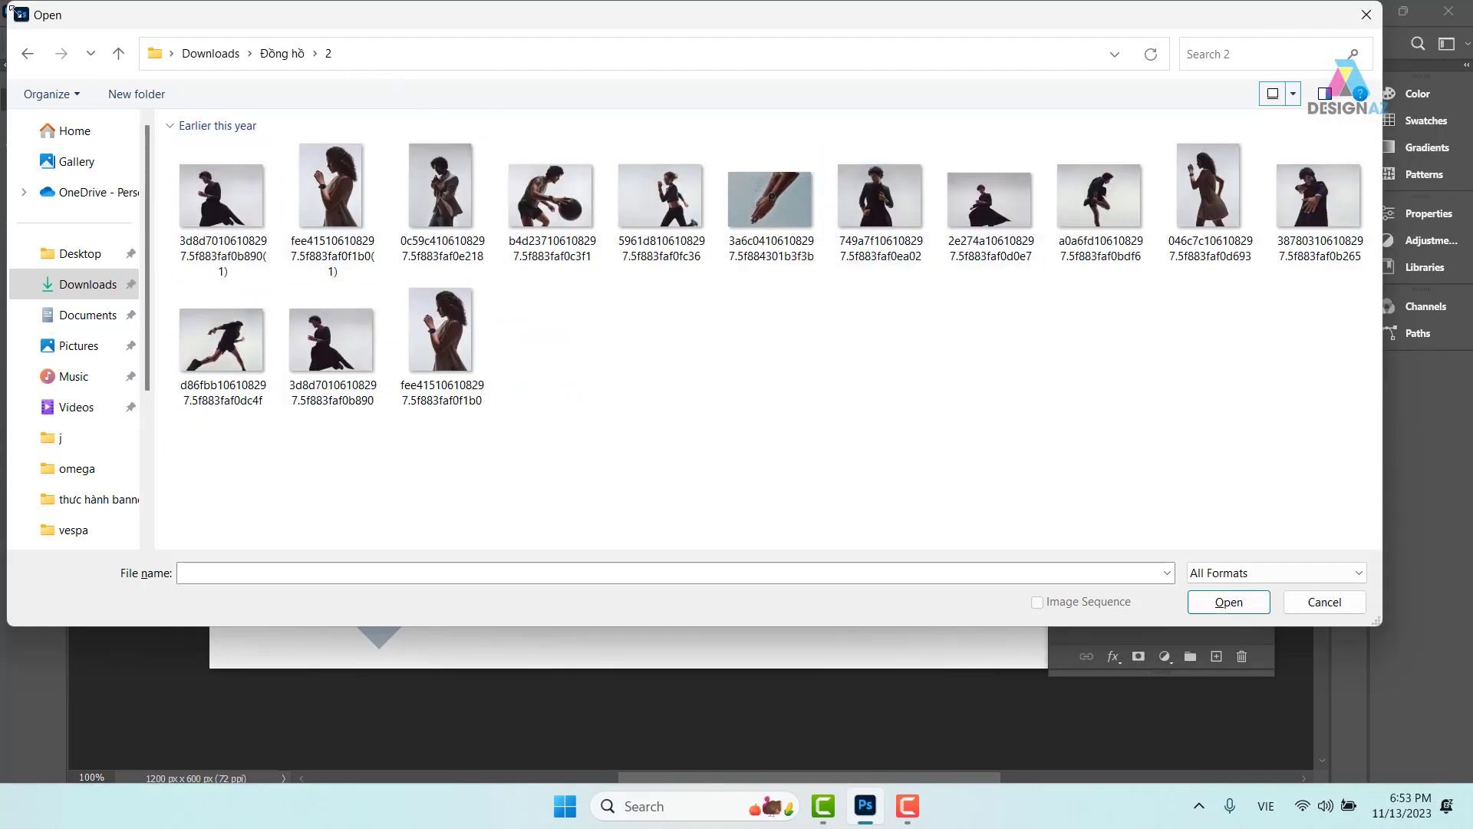
{"action": "left_click", "coordinate": [27, 53]}
{"action": "left_click", "coordinate": [27, 53]}
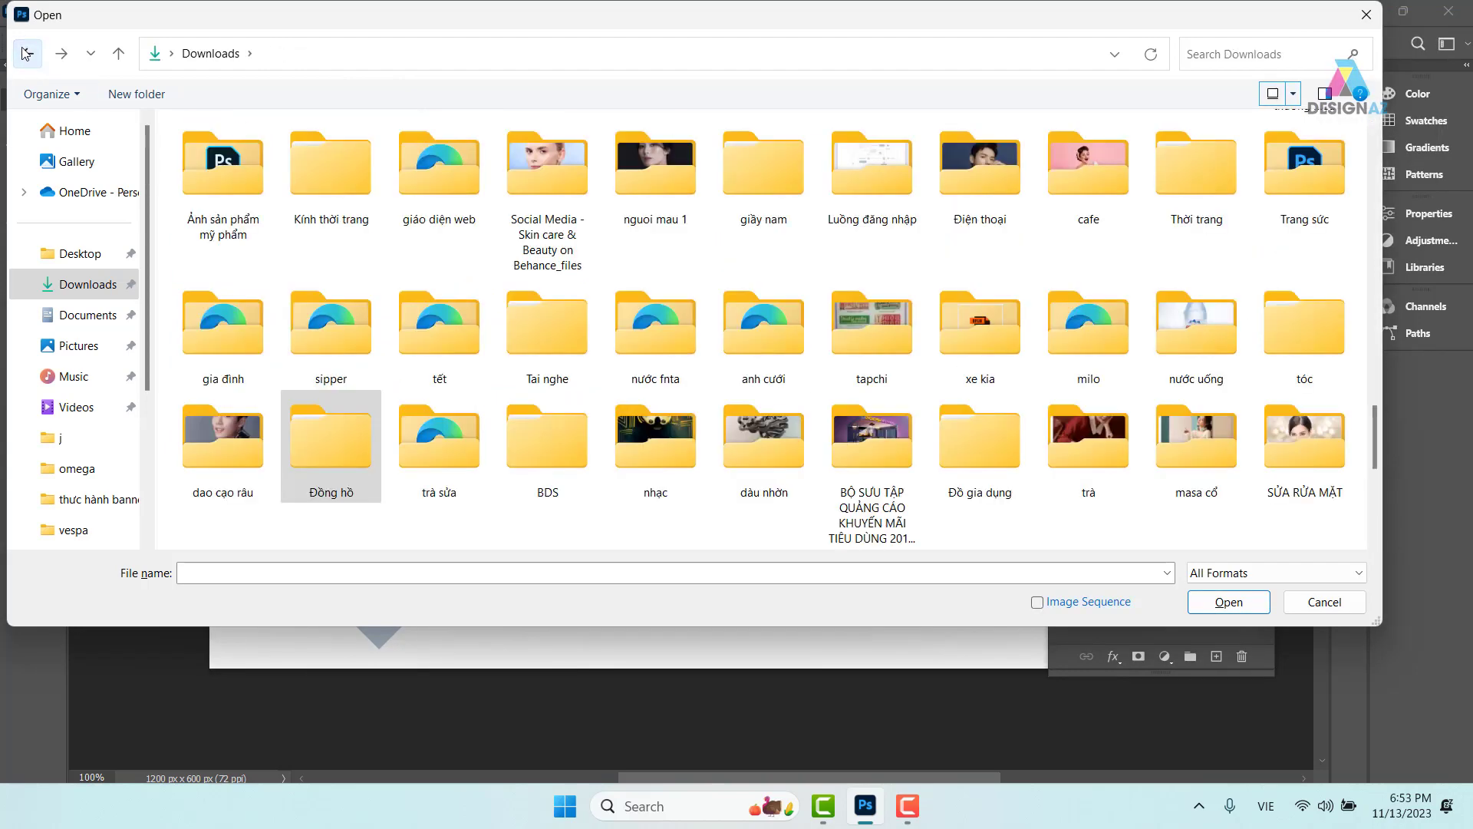
{"action": "scroll", "coordinate": [658, 357], "scroll_direction": "up", "scroll_amount": 10}
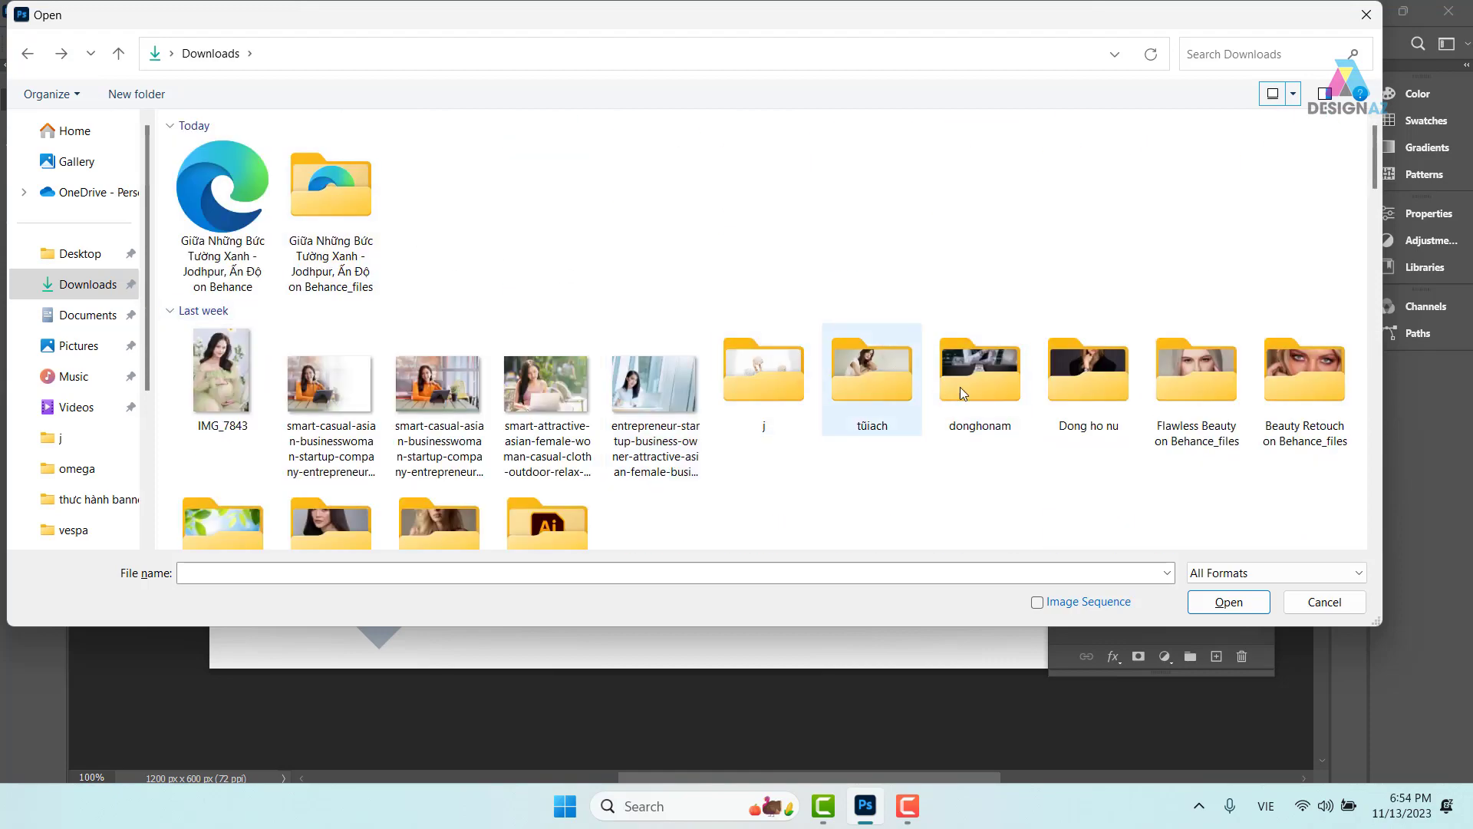
{"action": "scroll", "coordinate": [1045, 424], "scroll_direction": "down", "scroll_amount": 1}
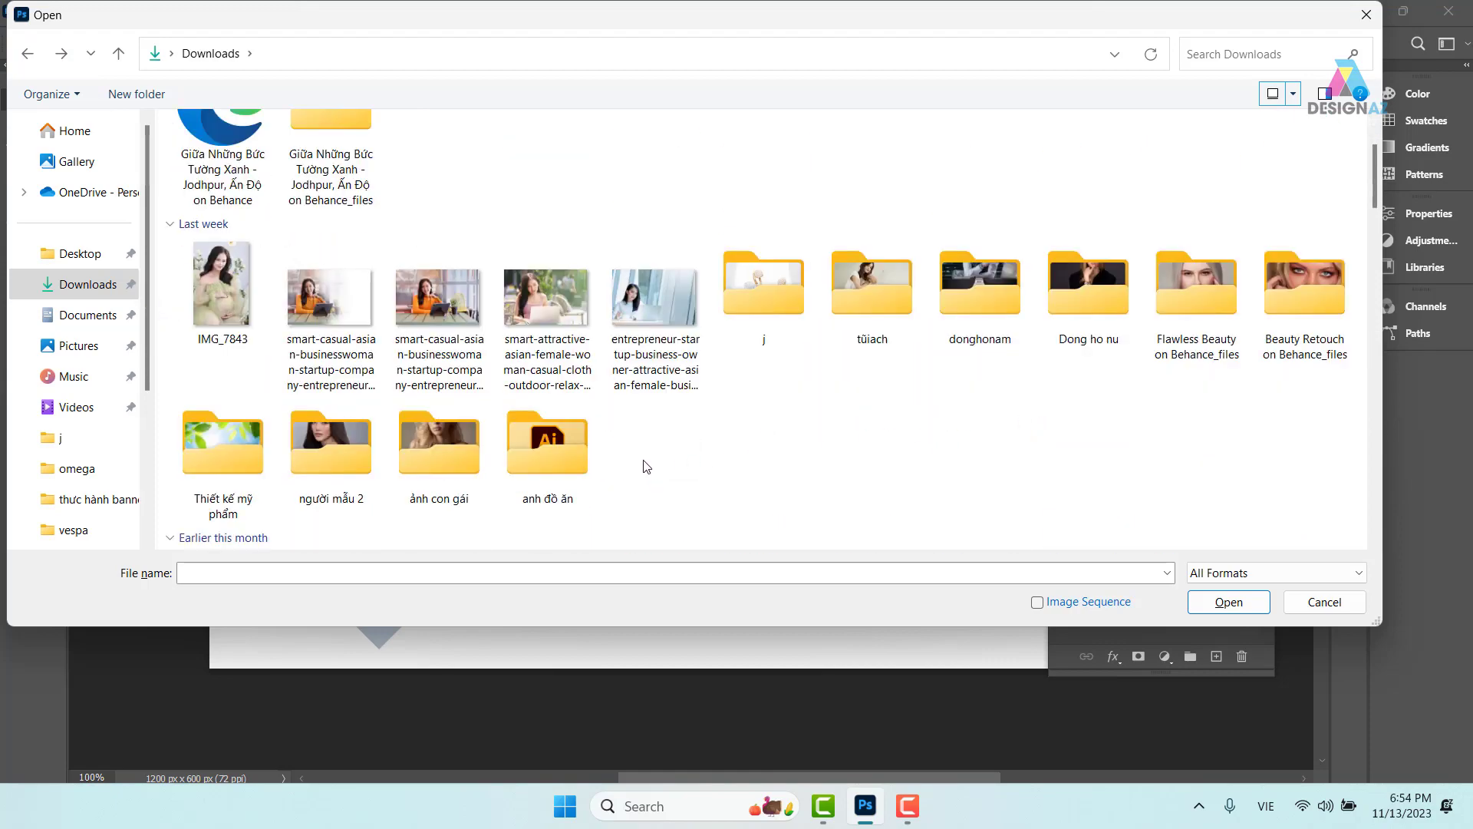
{"action": "scroll", "coordinate": [647, 467], "scroll_direction": "down", "scroll_amount": 5}
{"action": "scroll", "coordinate": [560, 223], "scroll_direction": "up", "scroll_amount": 1}
Open spicy-mixed-seafood-salad-with-thai-food-ingredients.jpg from the anh đồ ăn folder.
{"action": "double_click", "coordinate": [542, 161]}
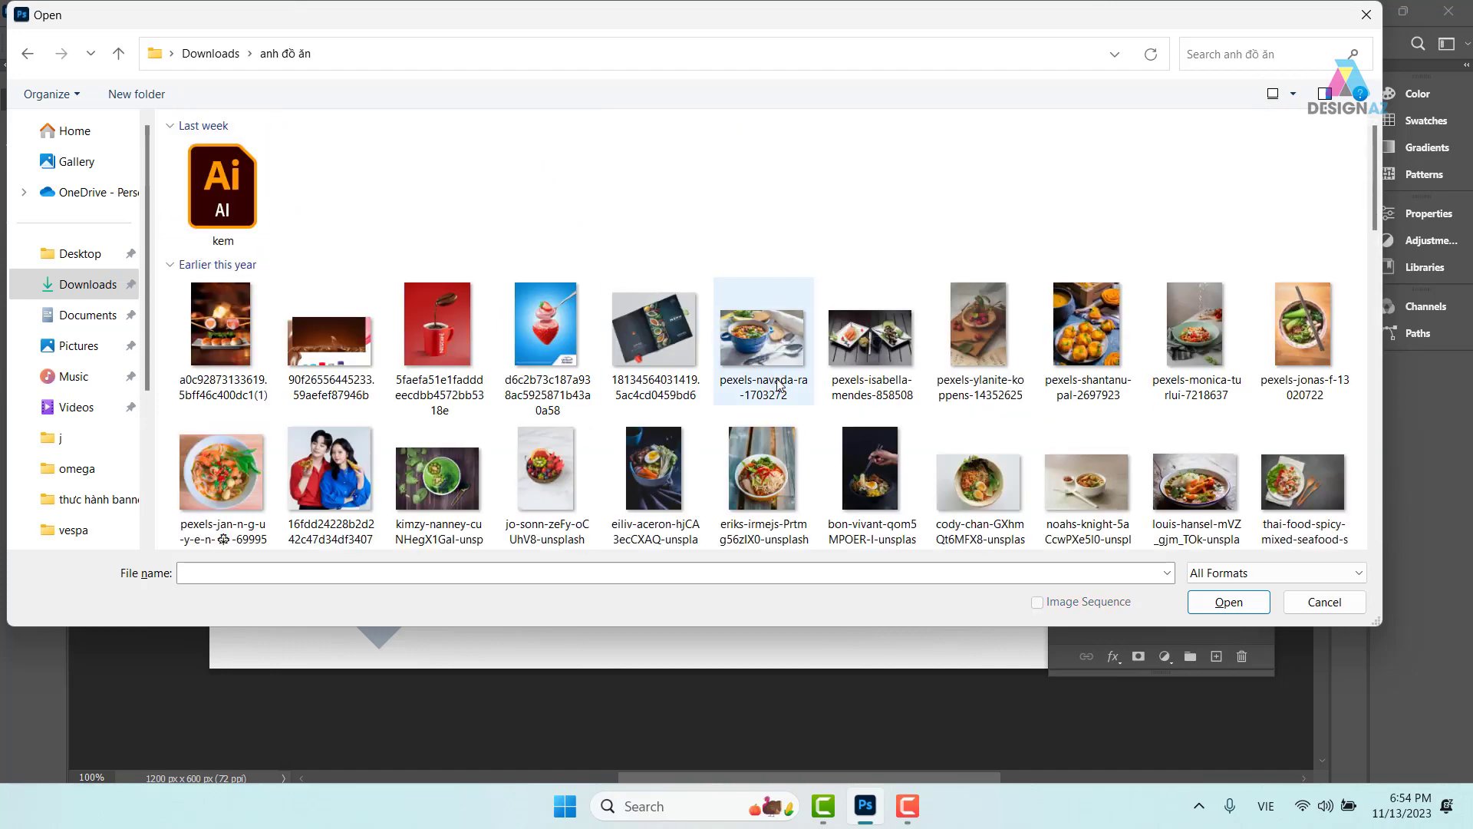
{"action": "scroll", "coordinate": [819, 396], "scroll_direction": "down", "scroll_amount": 1}
{"action": "scroll", "coordinate": [821, 399], "scroll_direction": "down", "scroll_amount": 2}
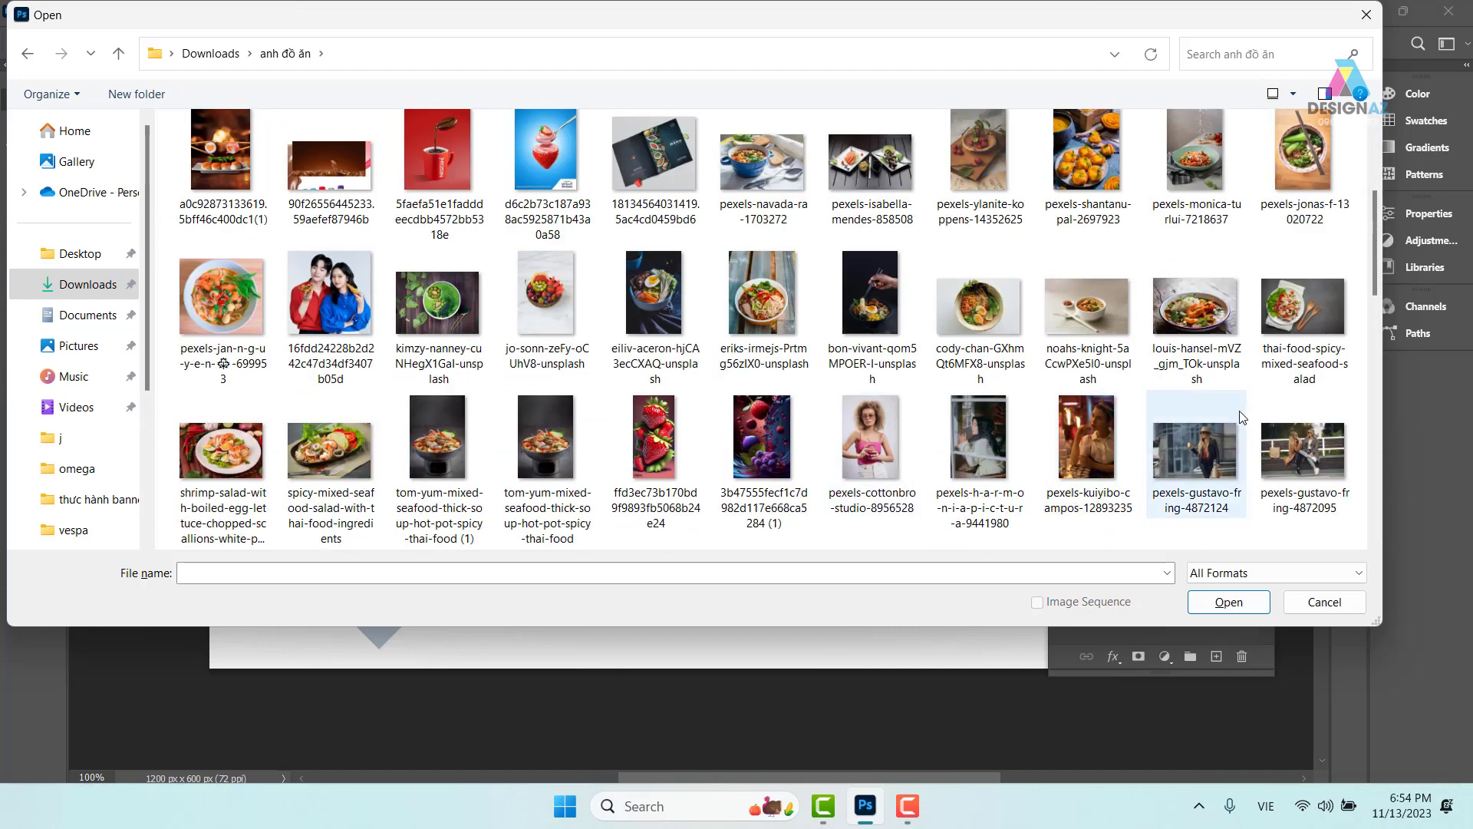
{"action": "scroll", "coordinate": [1027, 374], "scroll_direction": "down", "scroll_amount": 2}
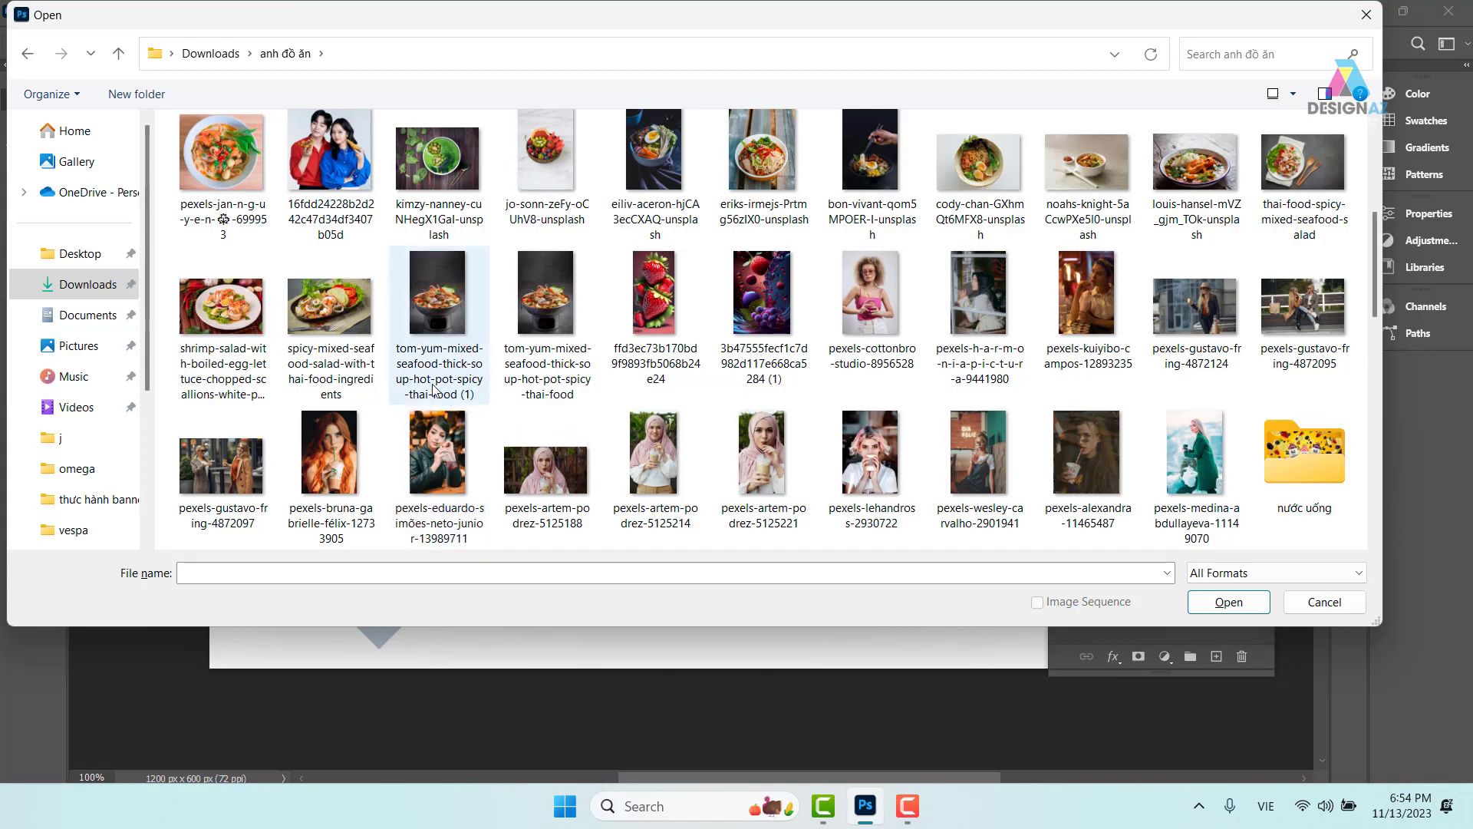
{"action": "left_click", "coordinate": [339, 299]}
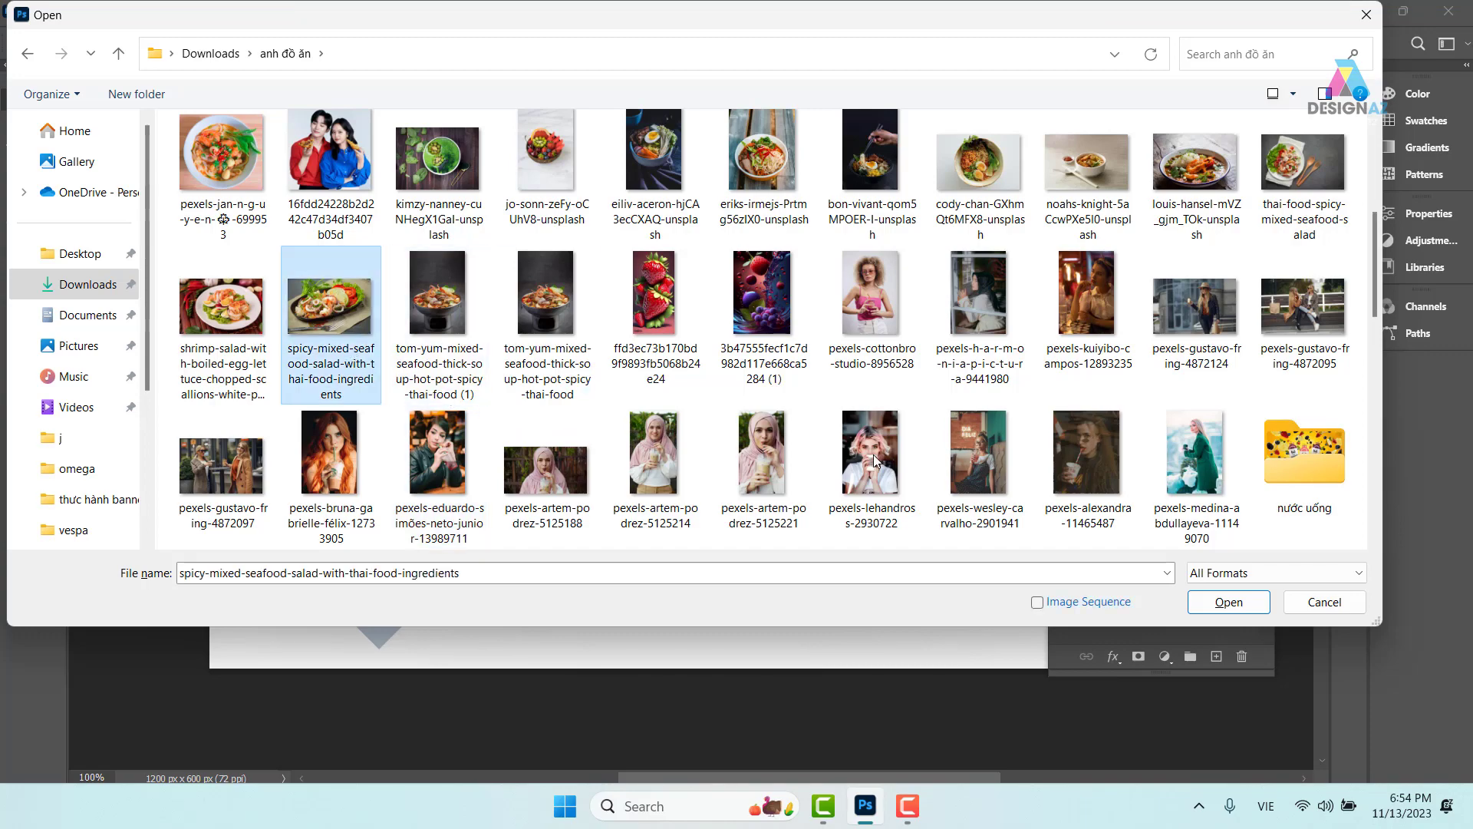
{"action": "left_click", "coordinate": [1229, 602]}
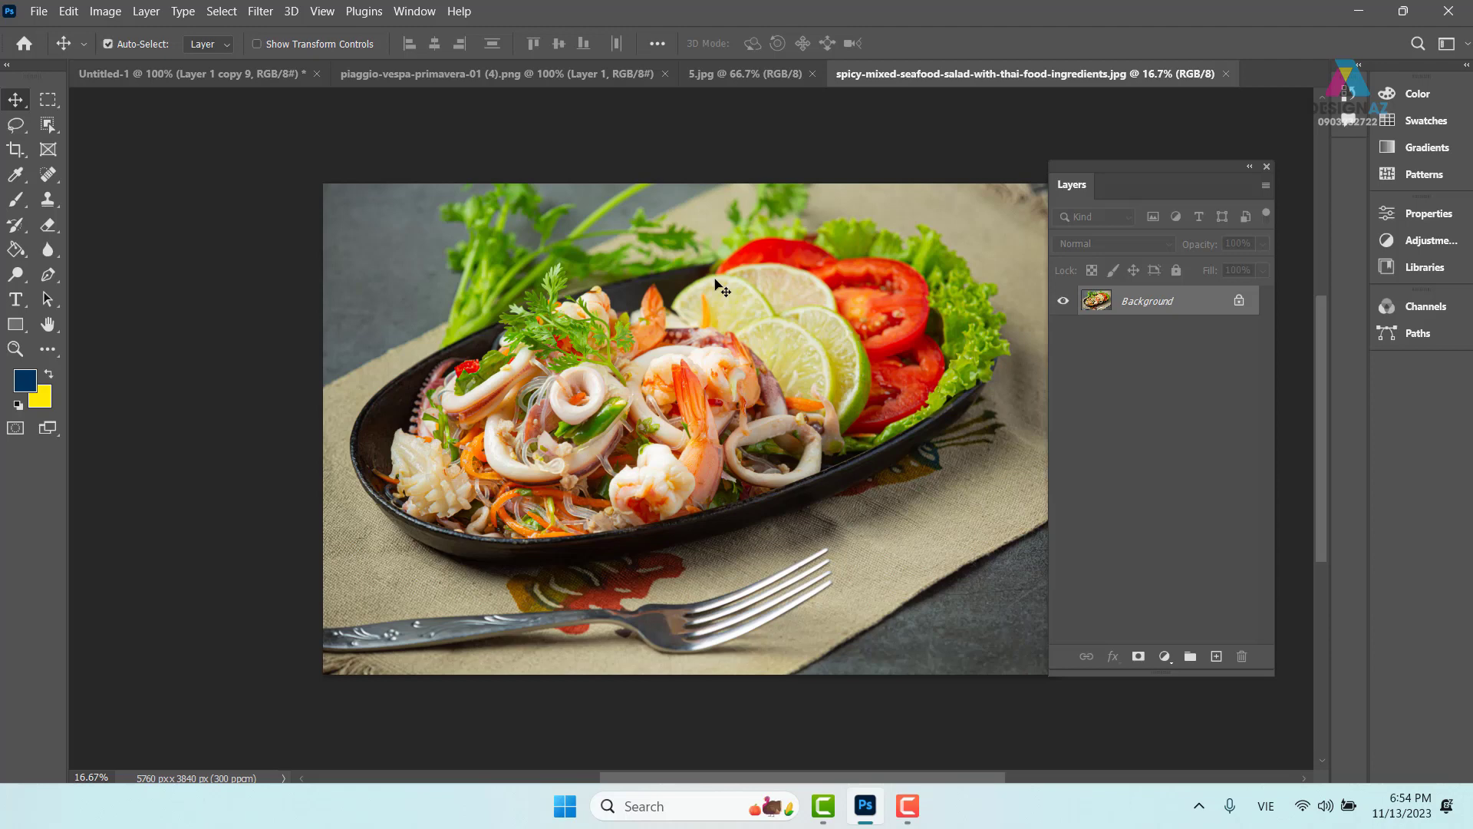
Select all of the seafood photo and paste it into Untitled-1 above Layer 1 copy 9.
{"action": "key", "text": "ctrl+a"}
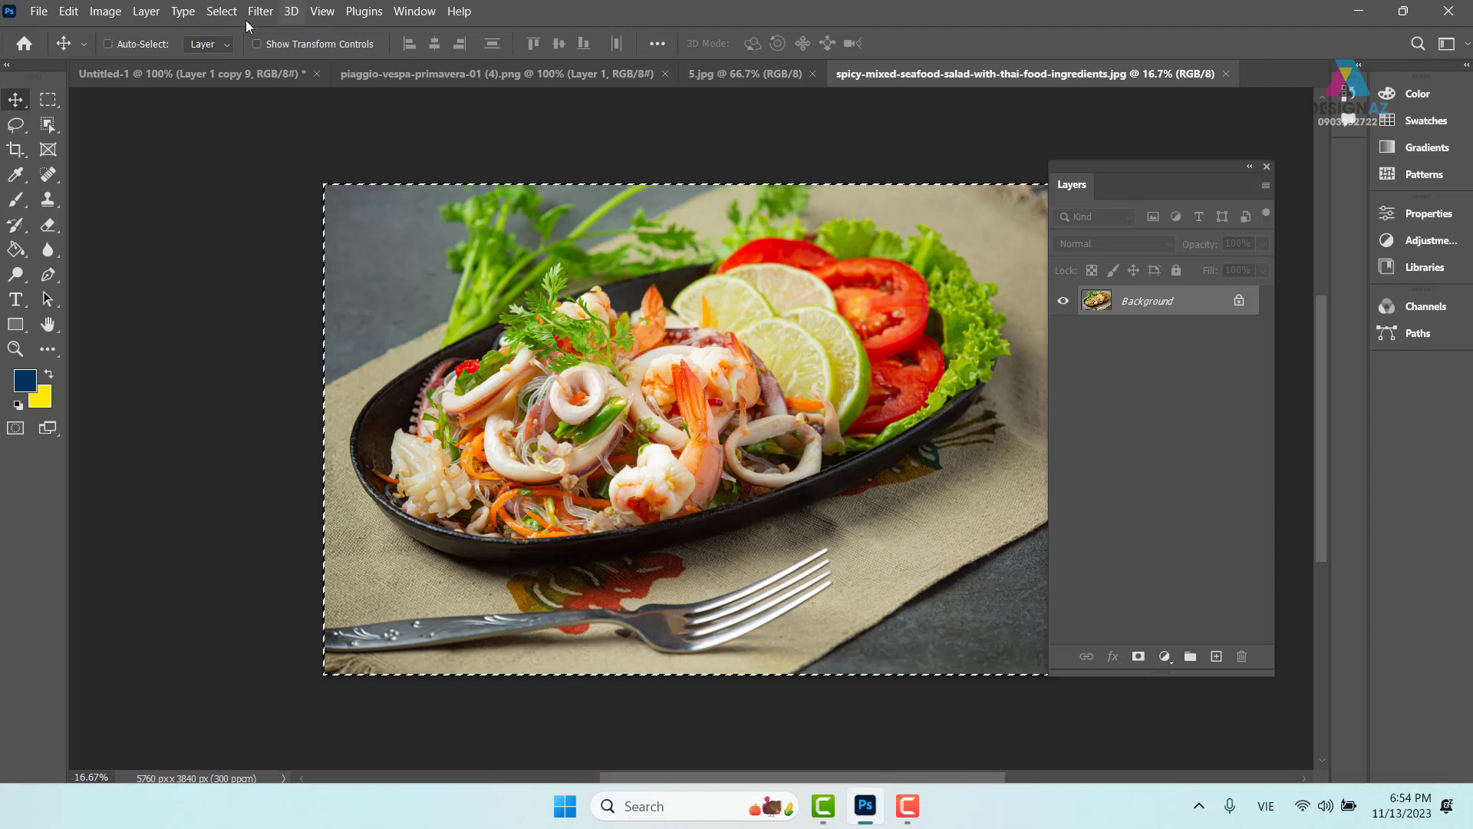
{"action": "left_click", "coordinate": [230, 73]}
{"action": "right_click", "coordinate": [378, 339]}
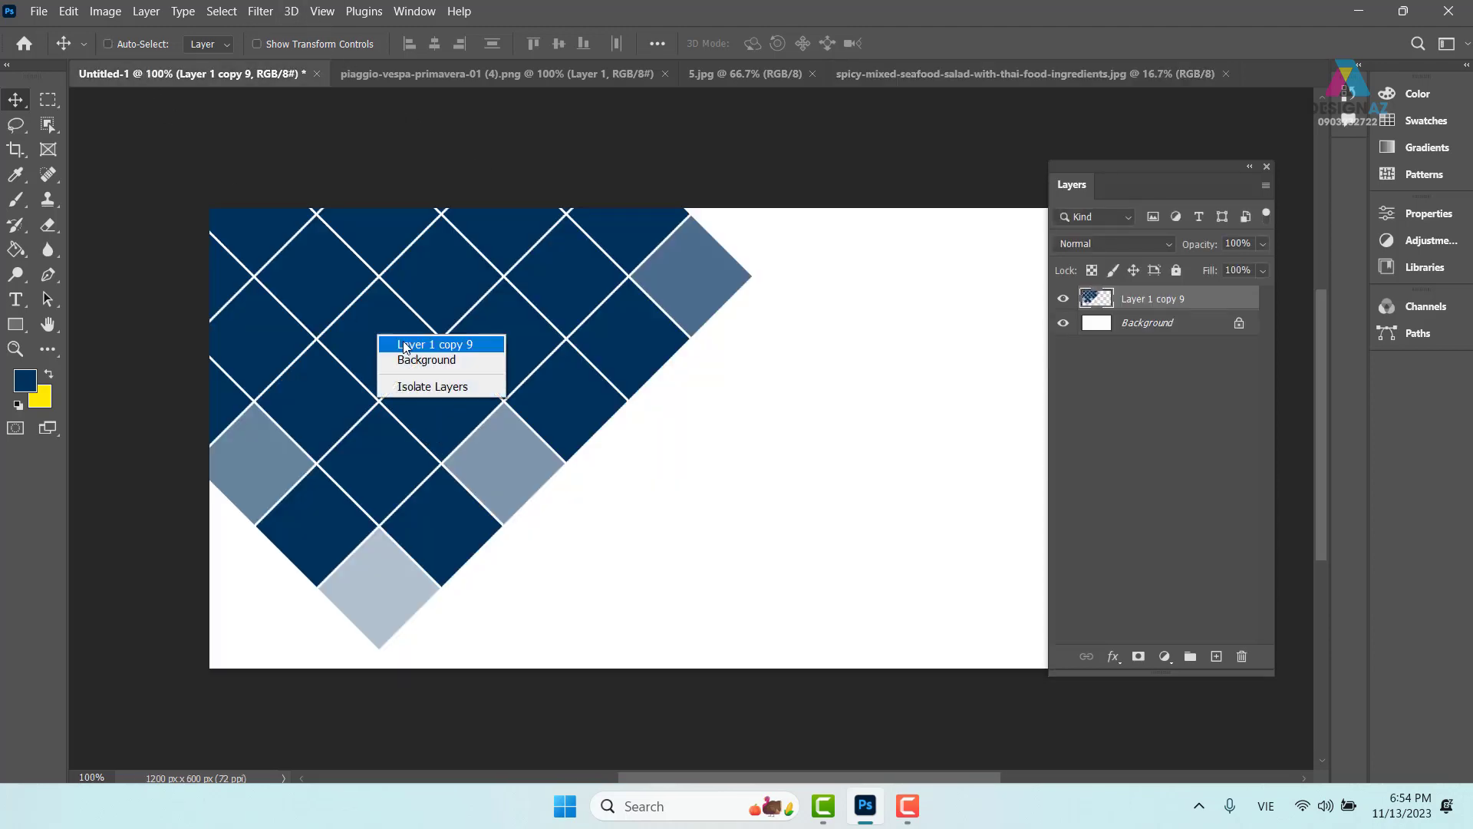
{"action": "left_click", "coordinate": [395, 344]}
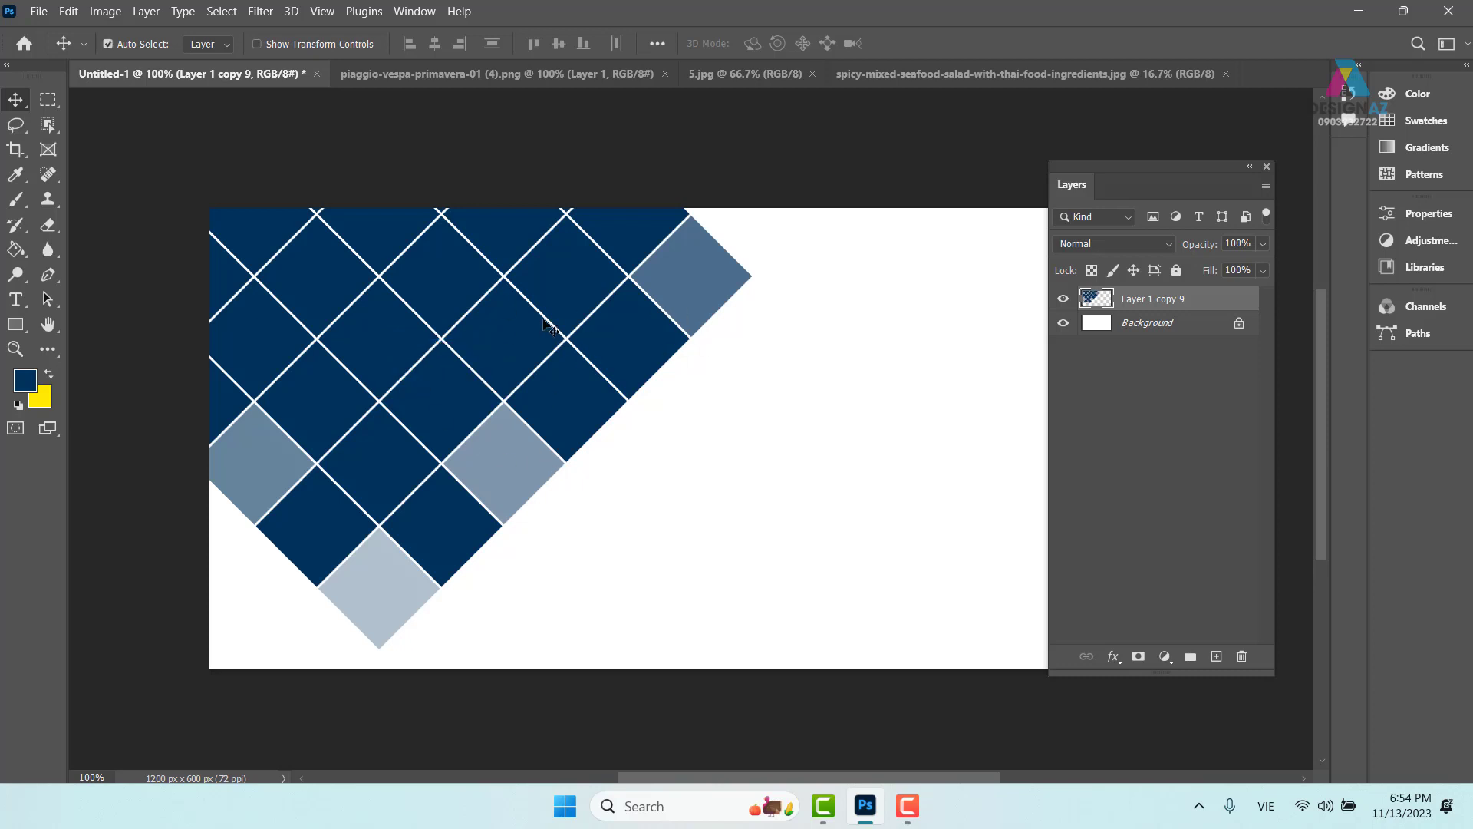
{"action": "key", "text": "ctrl+v"}
Free-transform the pasted seafood photo, shrinking it to about 44%.
{"action": "left_click_drag", "start_coordinate": [740, 461], "coordinate": [635, 435]}
{"action": "key", "text": "ctrl+t"}
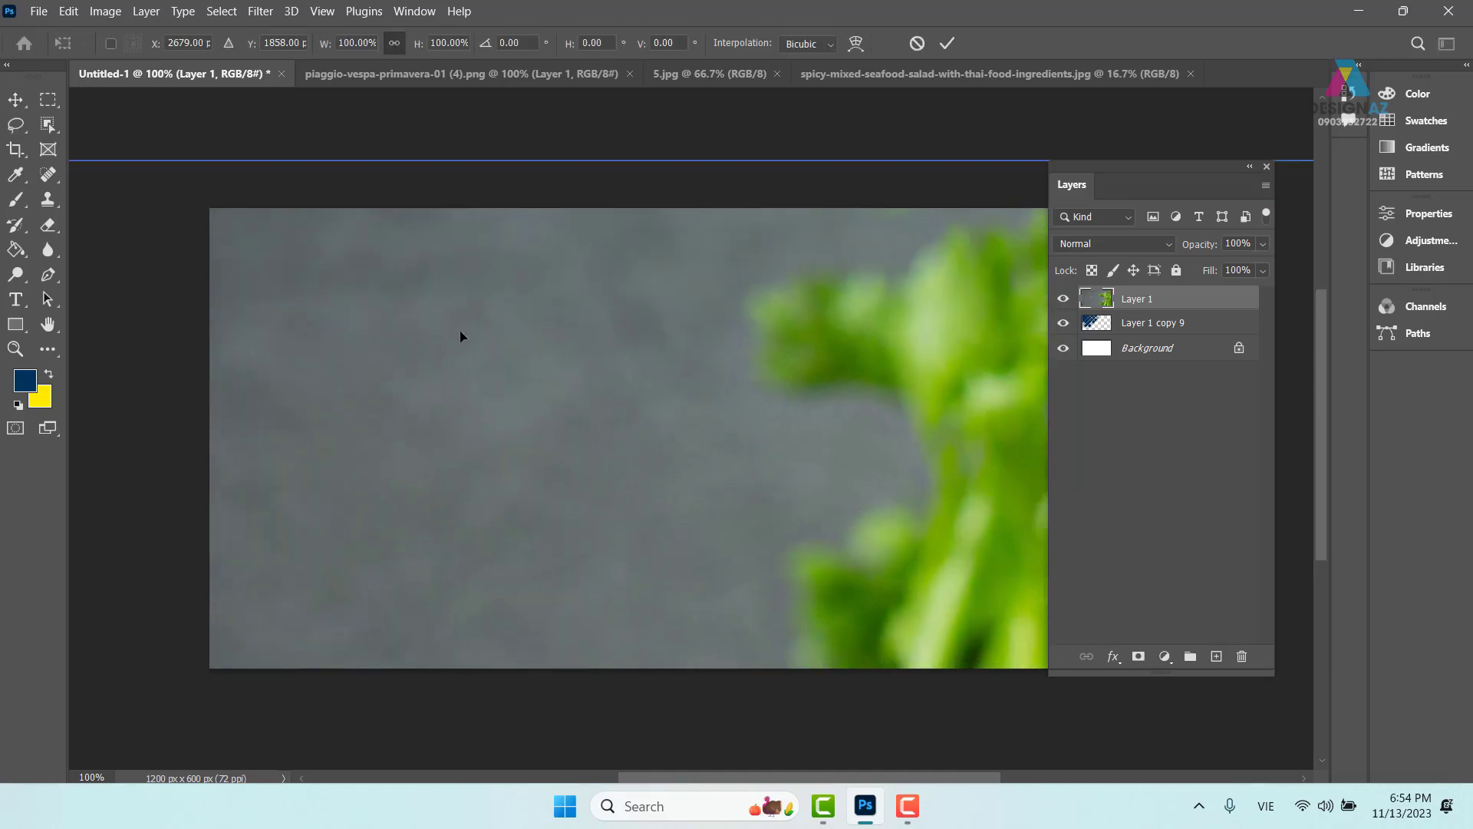
{"action": "key", "text": "ctrl+minus"}
{"action": "key", "text": "ctrl+minus"}
{"action": "left_click_drag", "start_coordinate": [373, 297], "coordinate": [407, 175]}
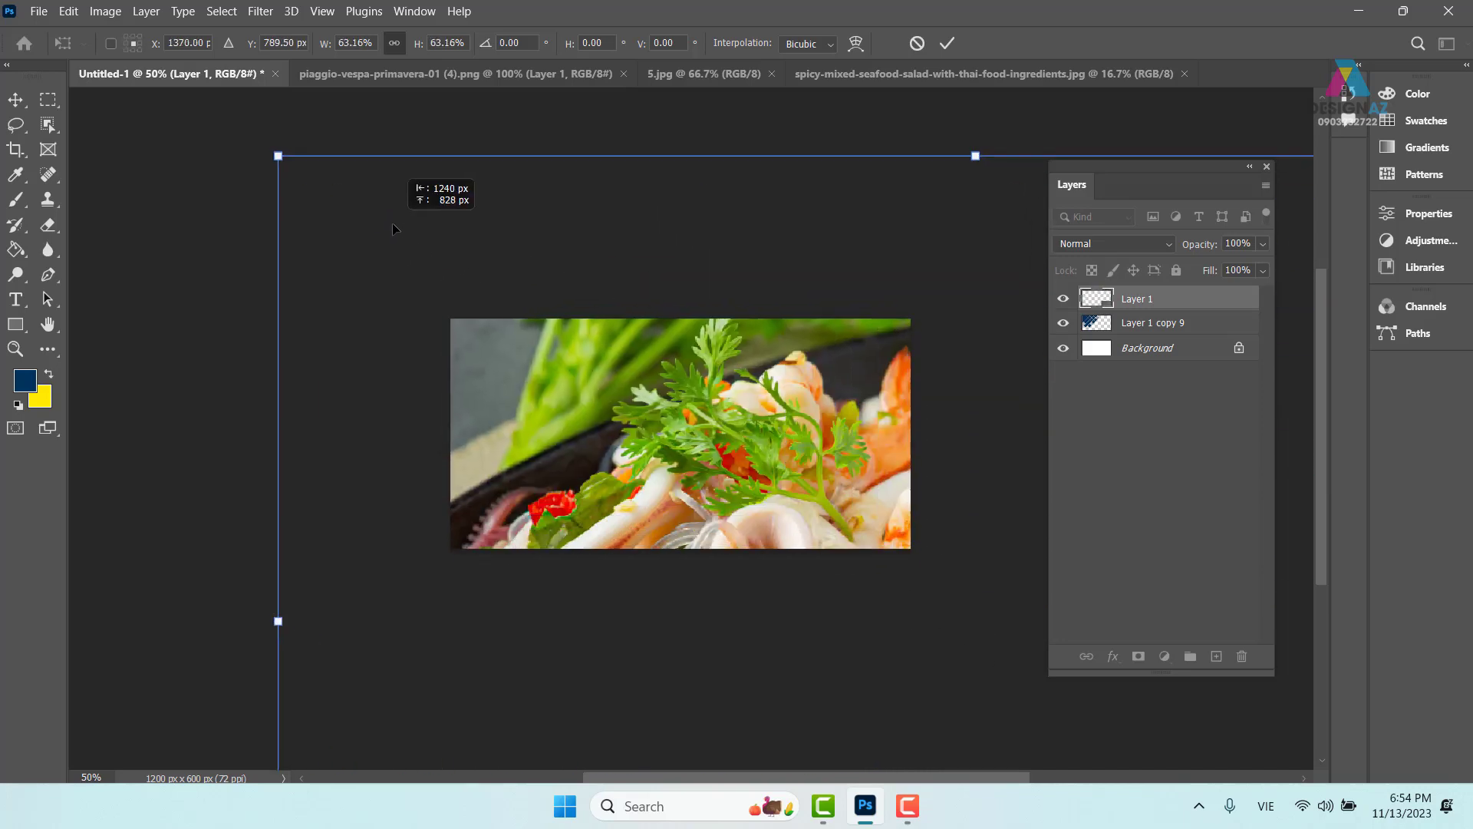
{"action": "left_click_drag", "start_coordinate": [278, 155], "coordinate": [443, 298]}
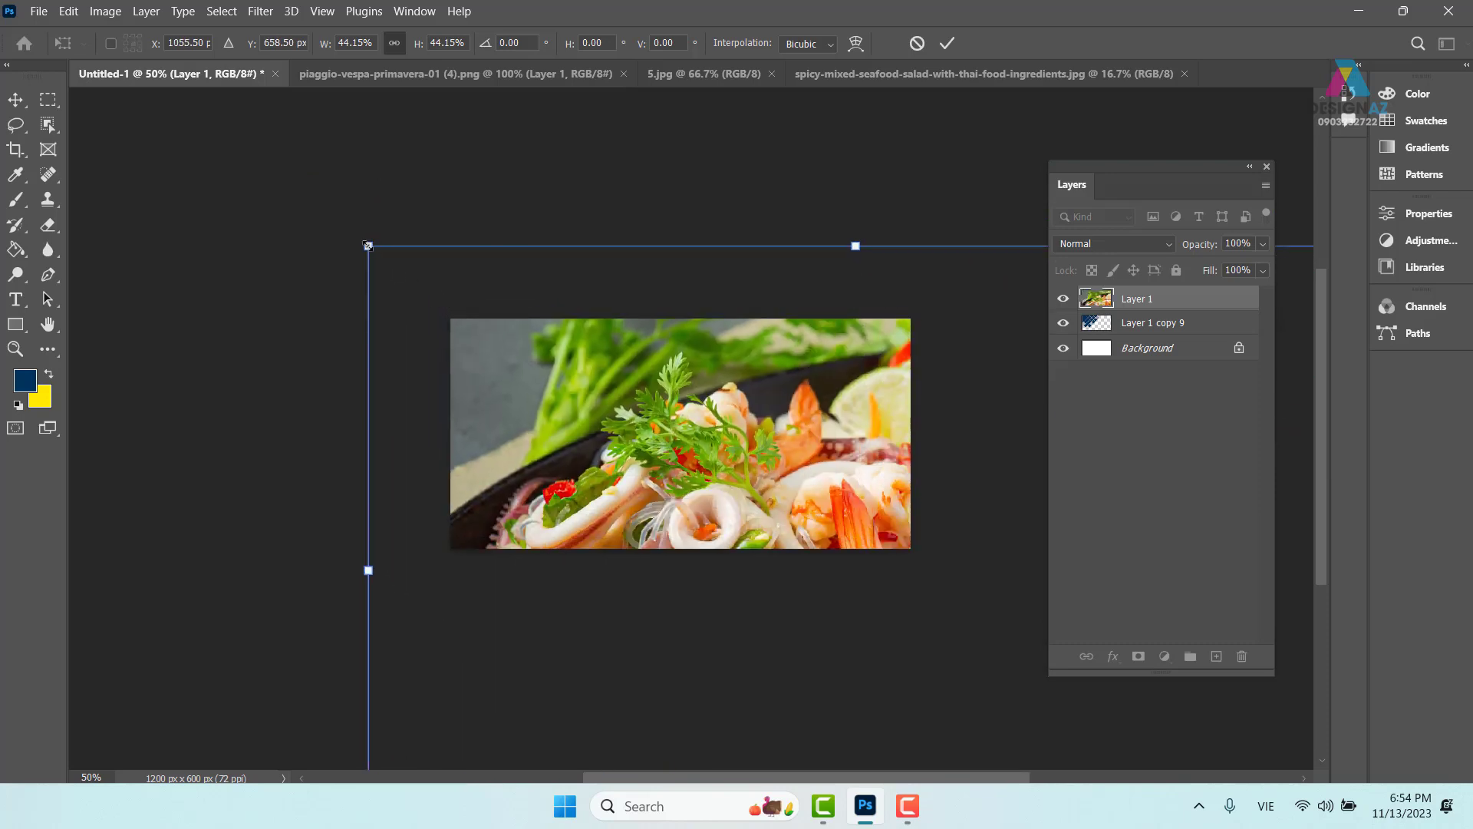
{"action": "left_click_drag", "start_coordinate": [368, 246], "coordinate": [443, 273]}
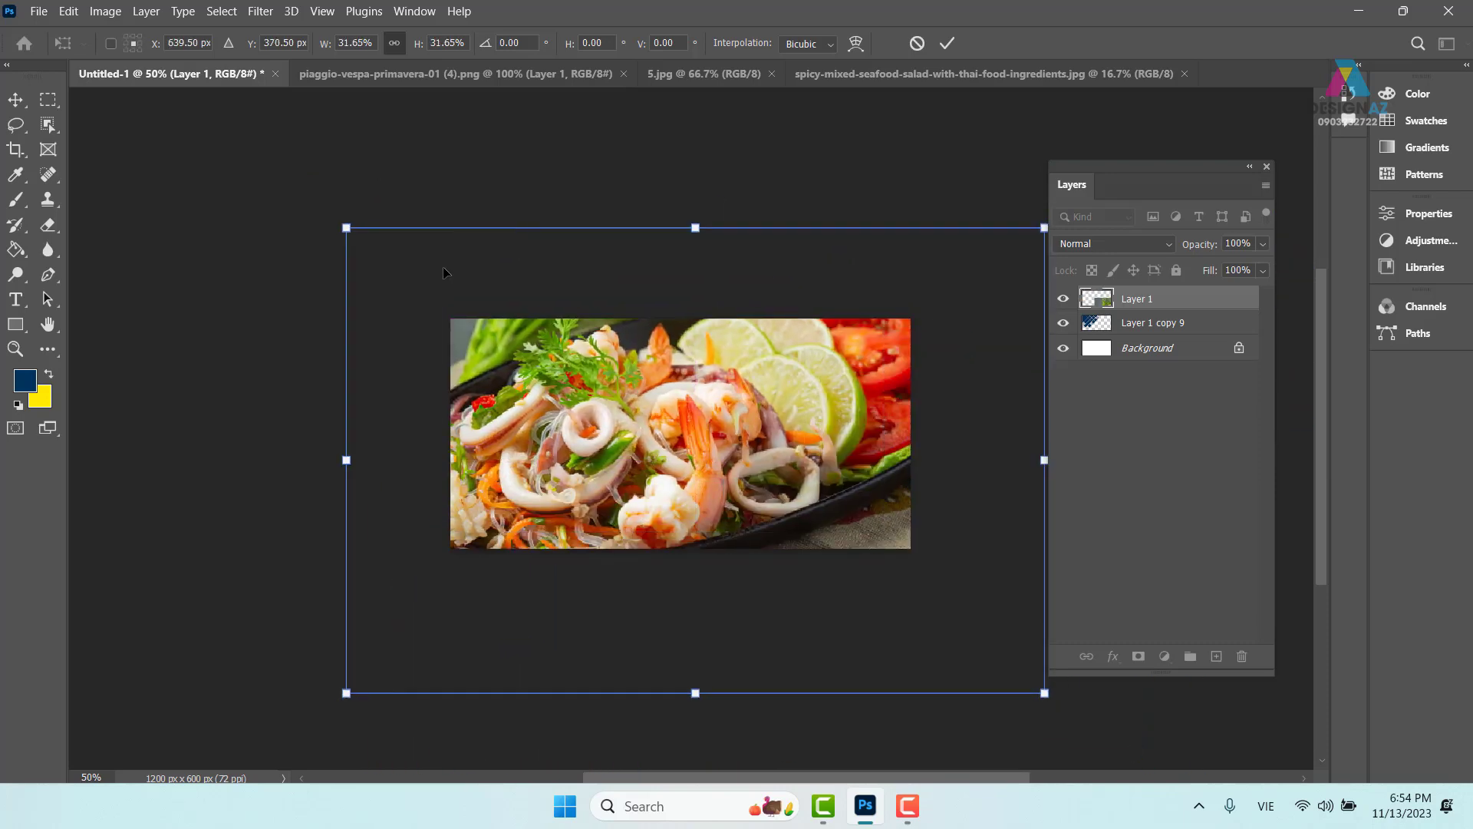
Scale the photo to about 16% at the banner's left edge, apply, and return to 100% view.
{"action": "left_click_drag", "start_coordinate": [1036, 694], "coordinate": [822, 550]}
{"action": "left_click_drag", "start_coordinate": [707, 391], "coordinate": [767, 419]}
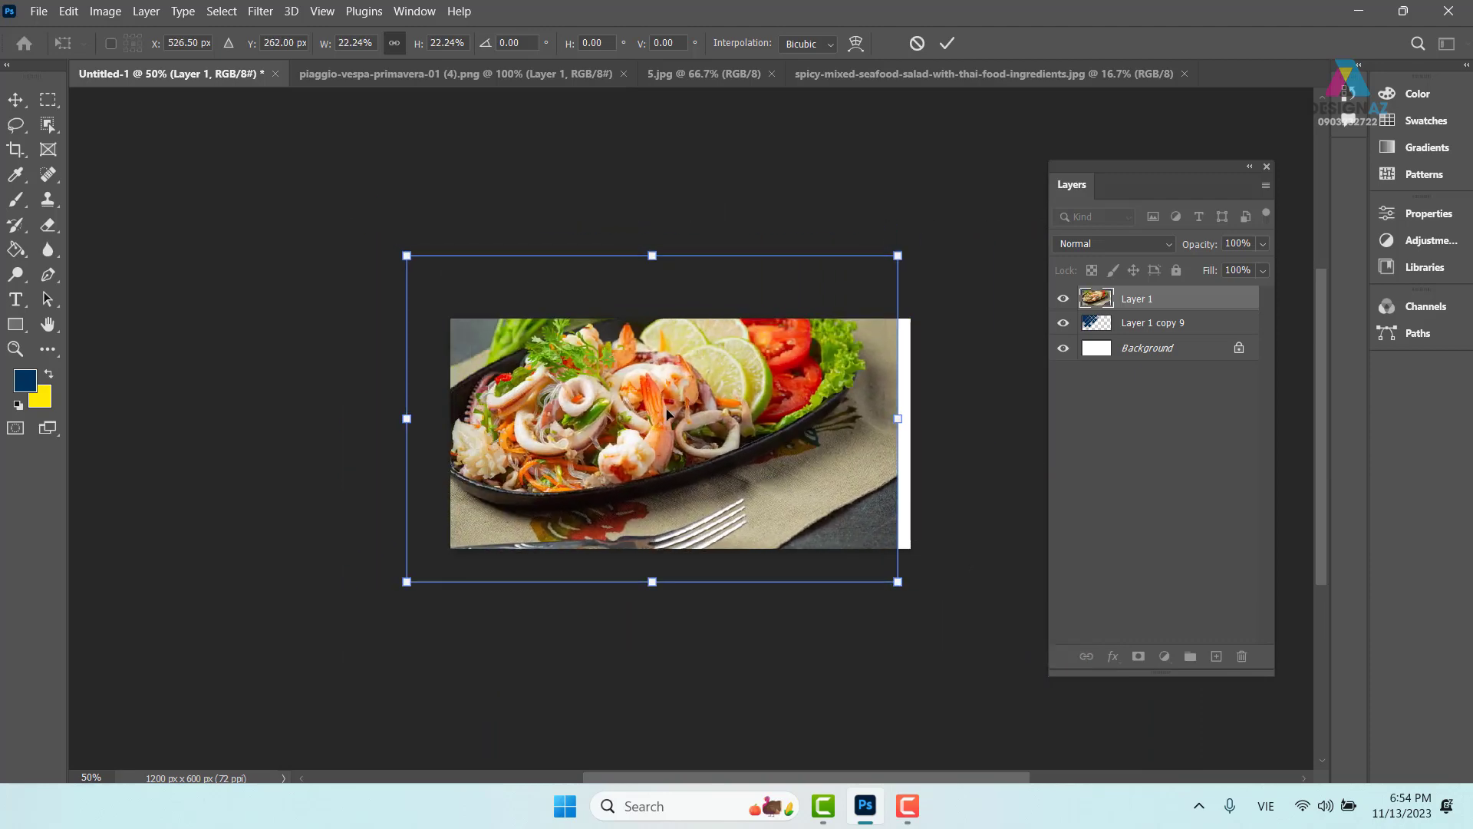
{"action": "left_click_drag", "start_coordinate": [407, 256], "coordinate": [448, 282]}
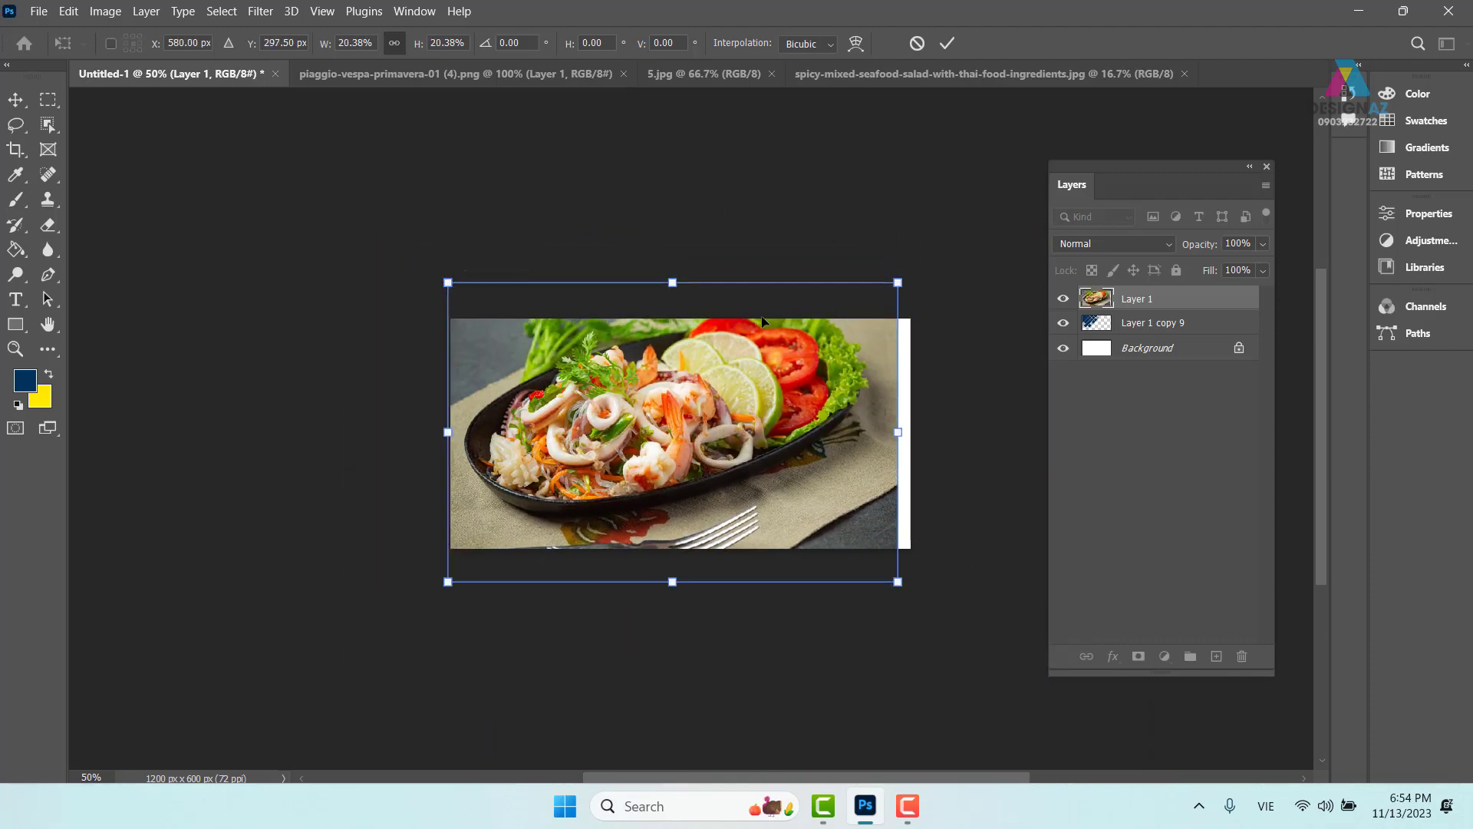
{"action": "left_click_drag", "start_coordinate": [892, 282], "coordinate": [734, 352]}
{"action": "left_click_drag", "start_coordinate": [714, 433], "coordinate": [700, 364]}
{"action": "left_click_drag", "start_coordinate": [743, 515], "coordinate": [786, 540]}
{"action": "key", "text": "Return"}
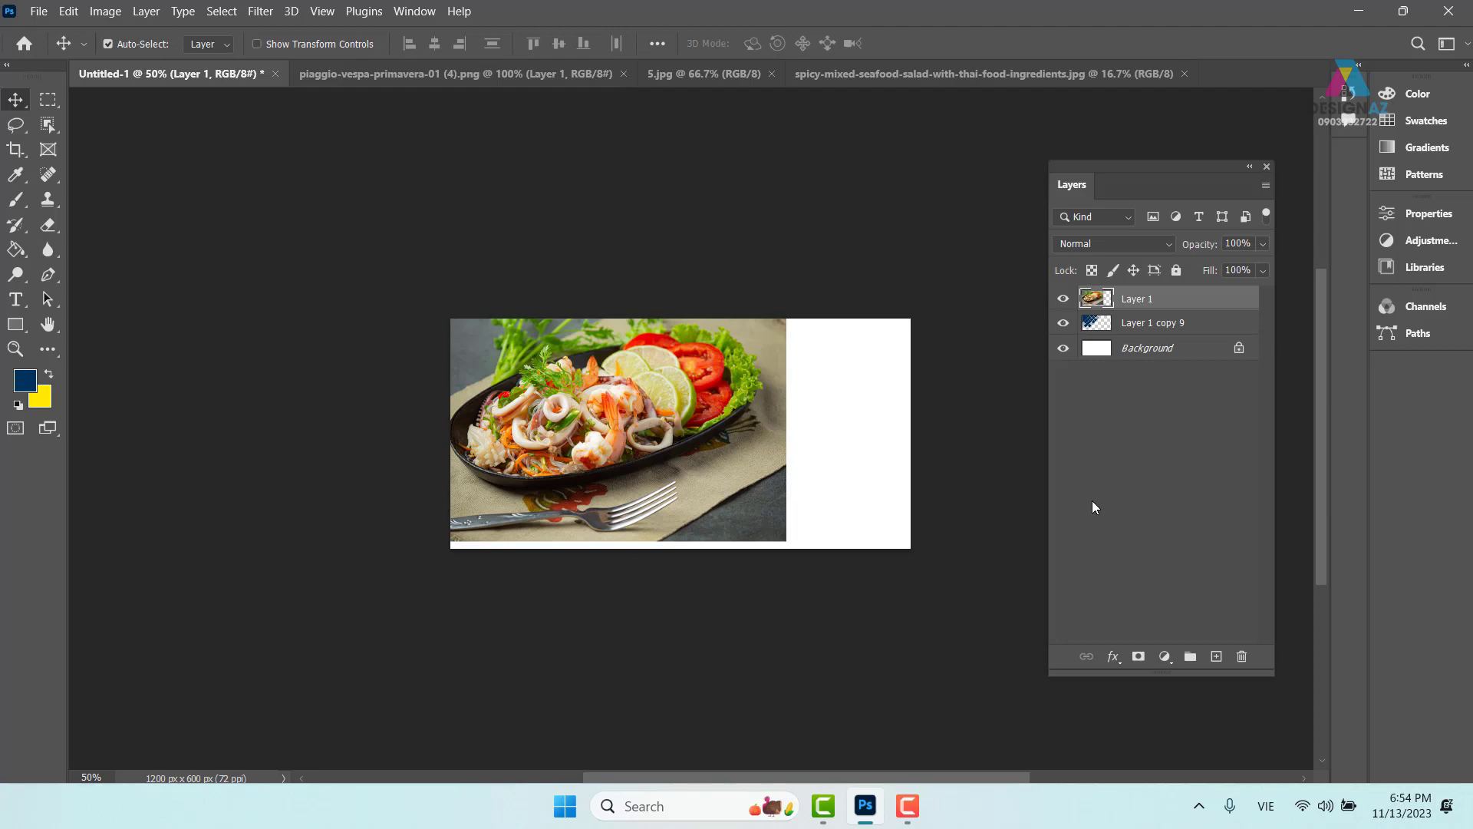
{"action": "key", "text": "ctrl+plus"}
{"action": "key", "text": "ctrl+plus"}
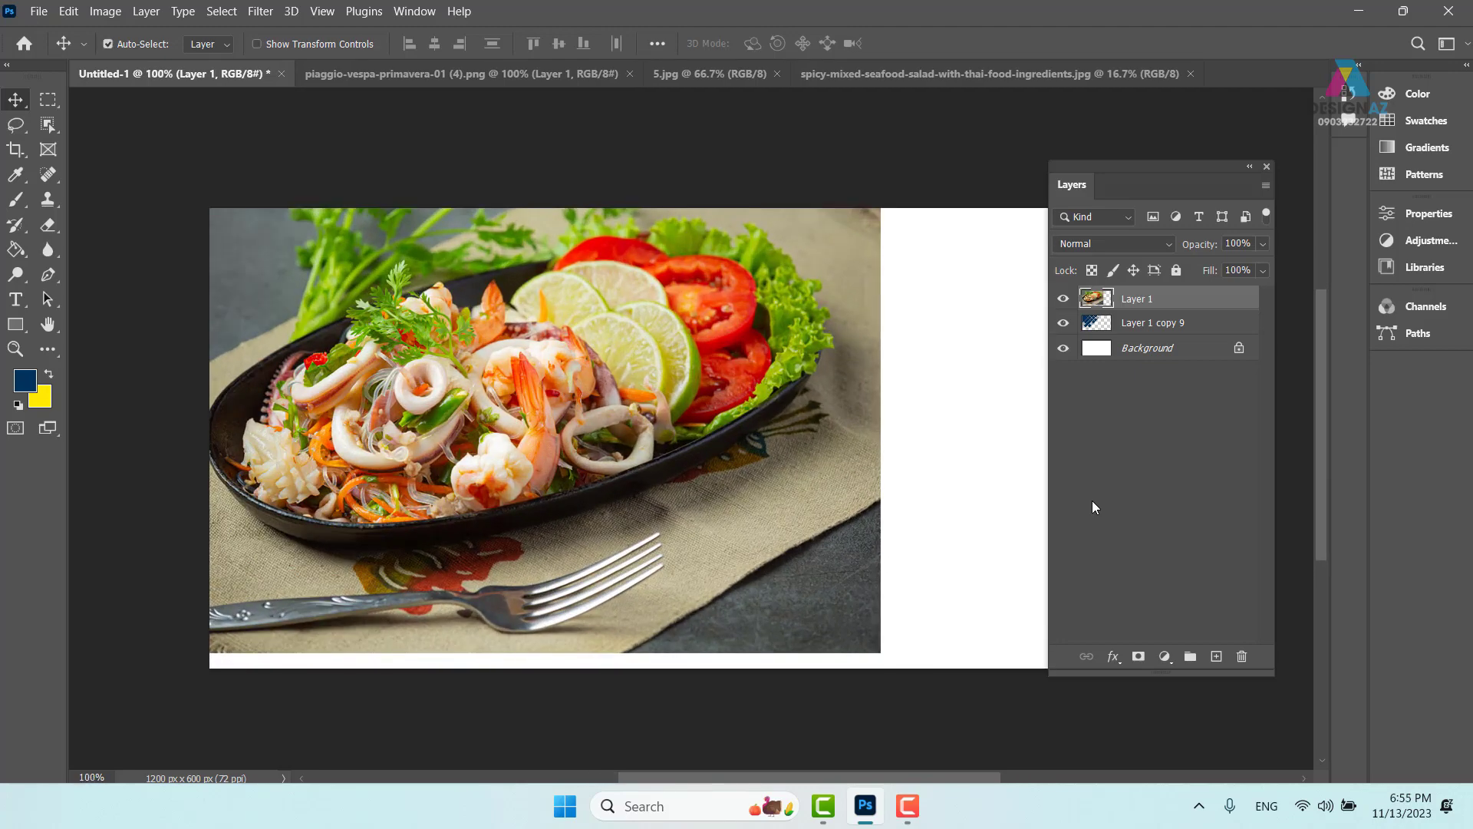
Try clipping the photo into the diamond grid, then undo back to the separate tile layers.
{"action": "key", "text": "ctrl+alt+g"}
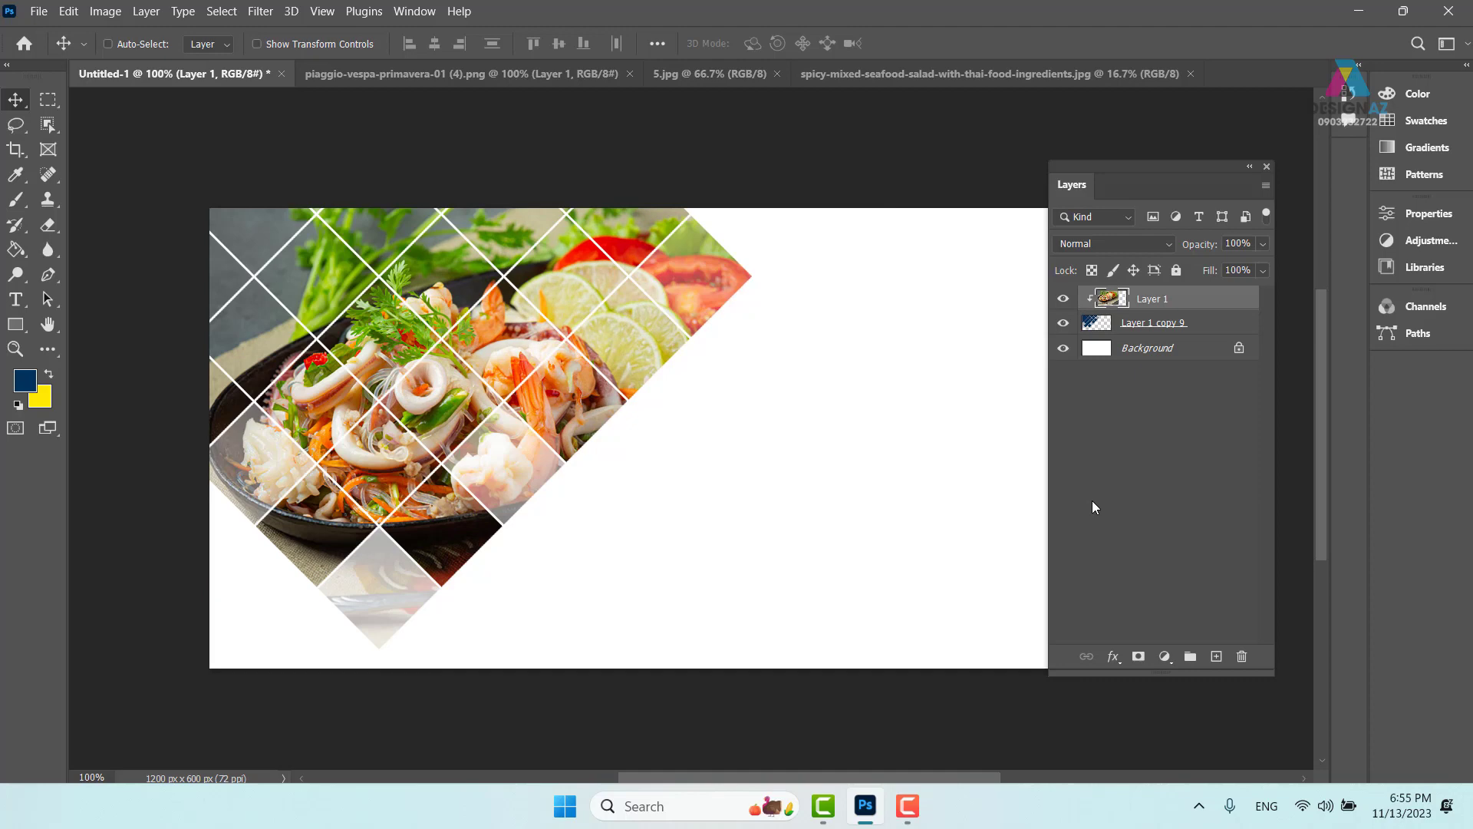
{"action": "left_click_drag", "start_coordinate": [663, 365], "coordinate": [589, 366]}
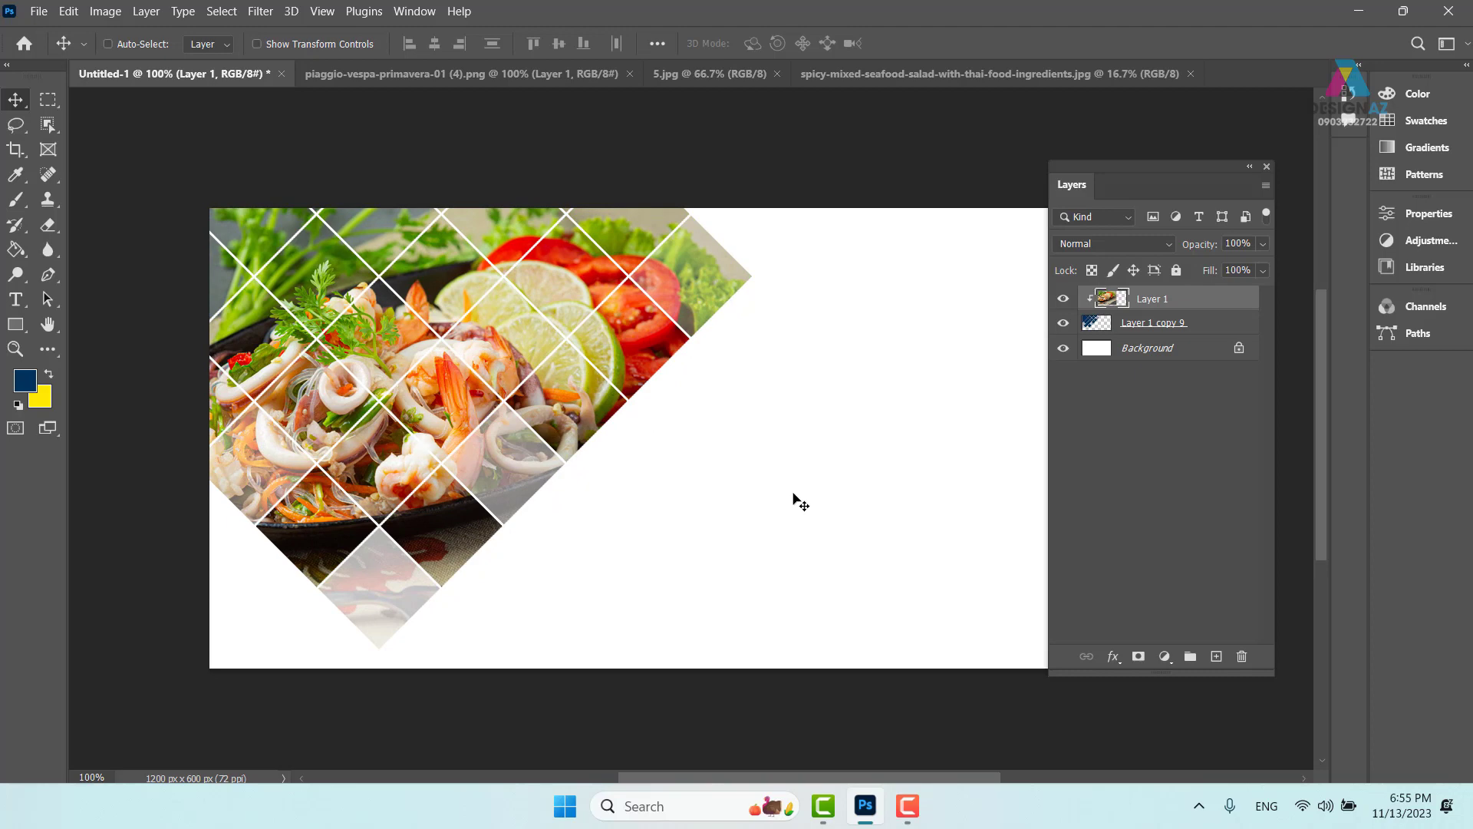
{"action": "key", "text": "ctrl+alt+g"}
{"action": "key", "text": "ctrl+z"}
{"action": "key", "text": "ctrl+z"}
{"action": "key", "text": "ctrl+z"}
{"action": "key", "text": "ctrl+z"}
{"action": "key", "text": "ctrl+z"}
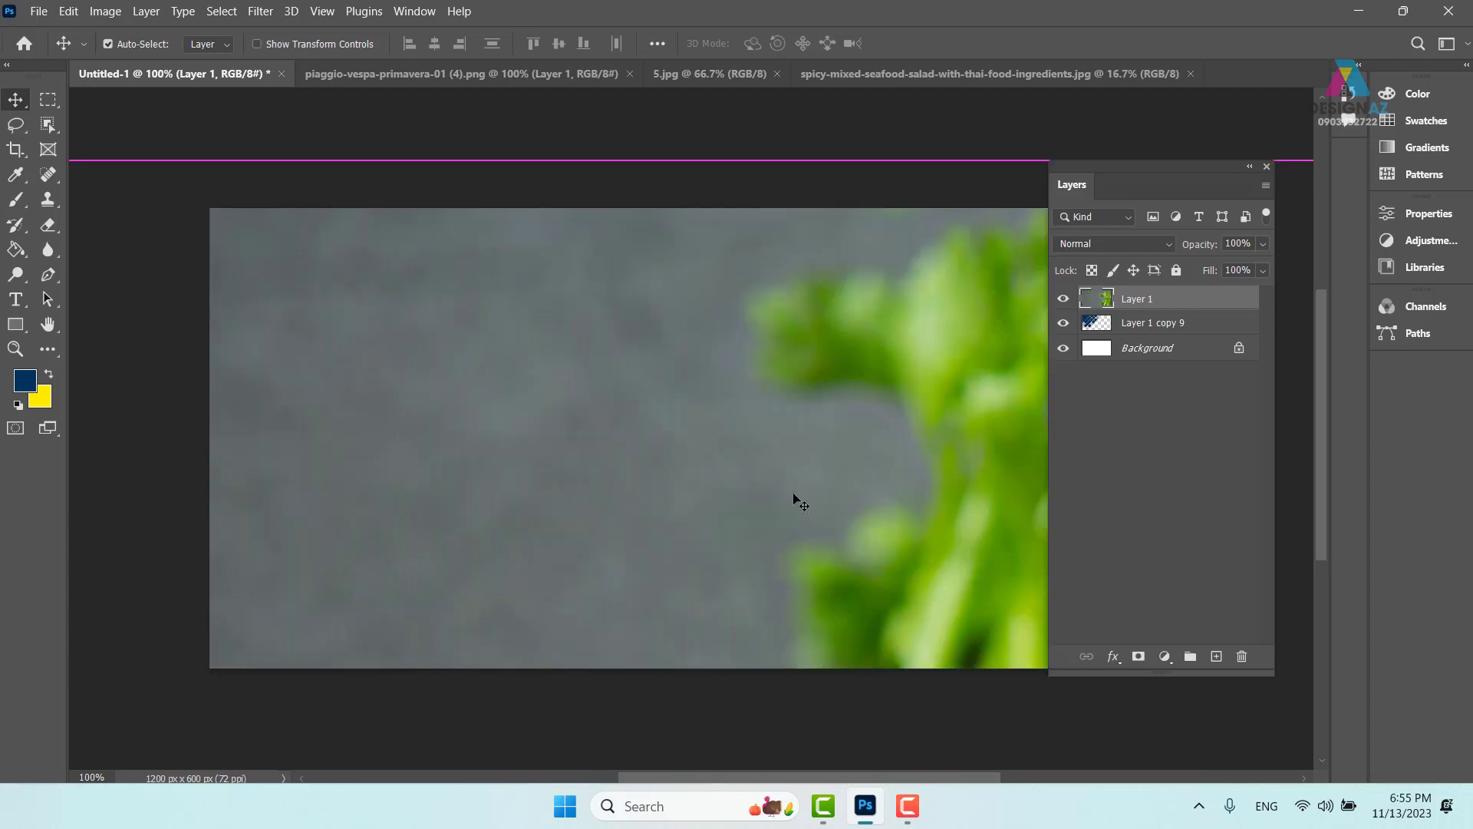
{"action": "key", "text": "ctrl+shift+z"}
{"action": "key", "text": "ctrl+shift+z"}
{"action": "key", "text": "ctrl+shift+z"}
{"action": "key", "text": "ctrl+shift+z"}
{"action": "key", "text": "ctrl+shift+z"}
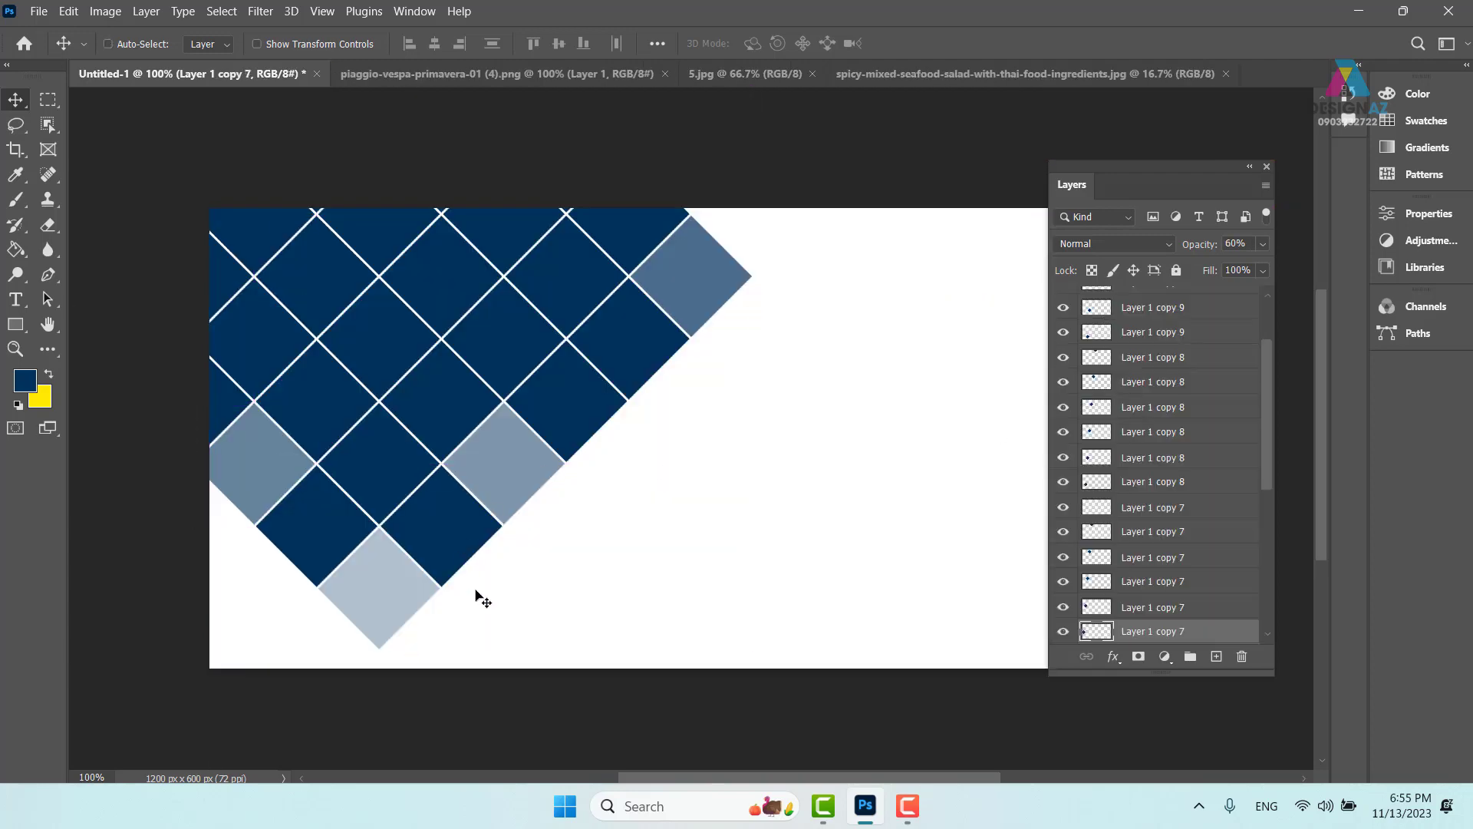
Delete the light grey, dark and top diamond tiles from the pattern.
{"action": "right_click", "coordinate": [514, 477]}
{"action": "left_click", "coordinate": [547, 488]}
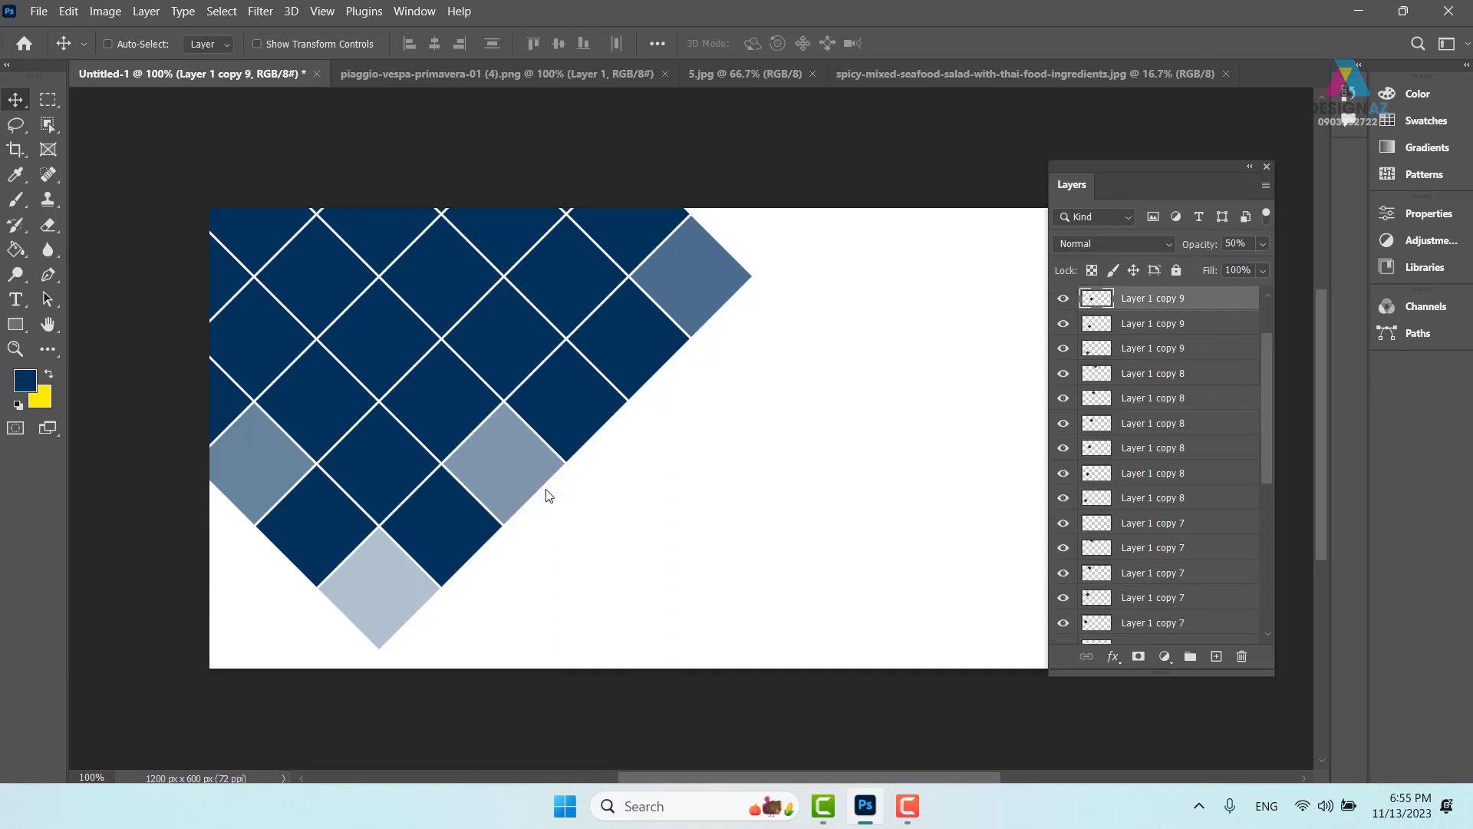
{"action": "key", "text": "Delete"}
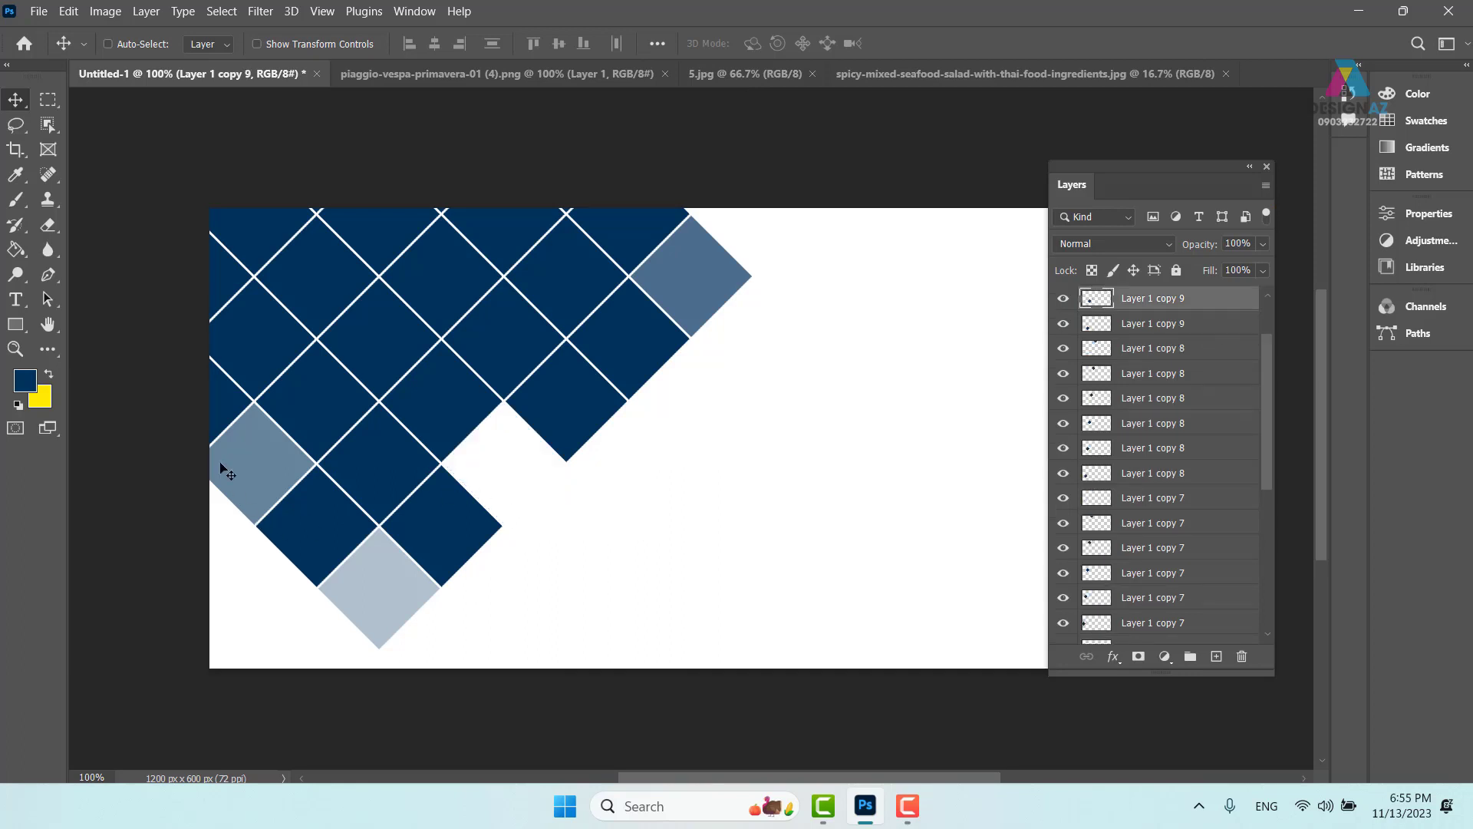
{"action": "right_click", "coordinate": [311, 527]}
{"action": "left_click", "coordinate": [333, 540]}
{"action": "key", "text": "Delete"}
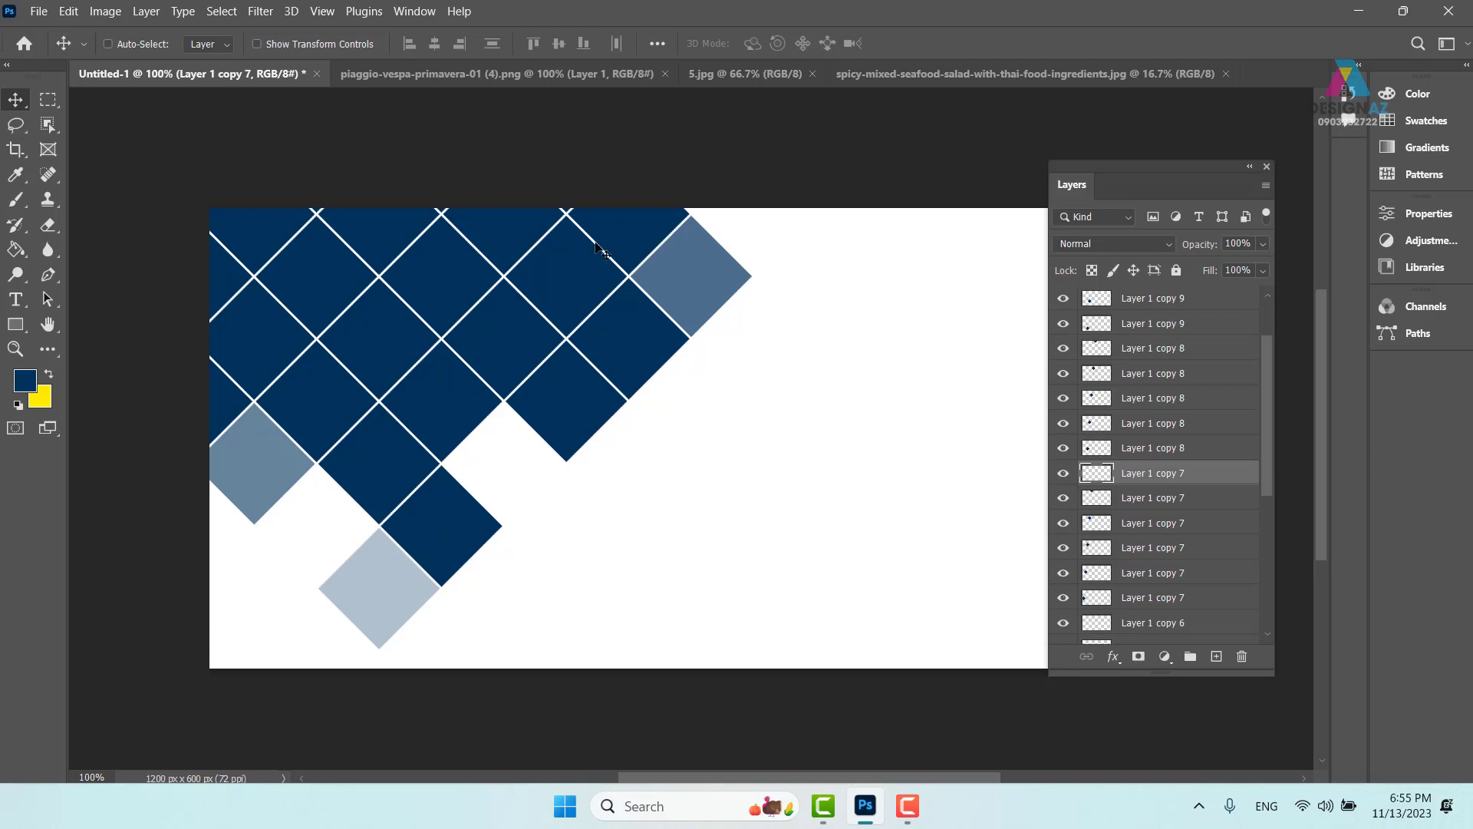
{"action": "right_click", "coordinate": [642, 203]}
{"action": "left_click", "coordinate": [664, 215]}
{"action": "right_click", "coordinate": [632, 229]}
{"action": "left_click", "coordinate": [654, 239]}
{"action": "key", "text": "Delete"}
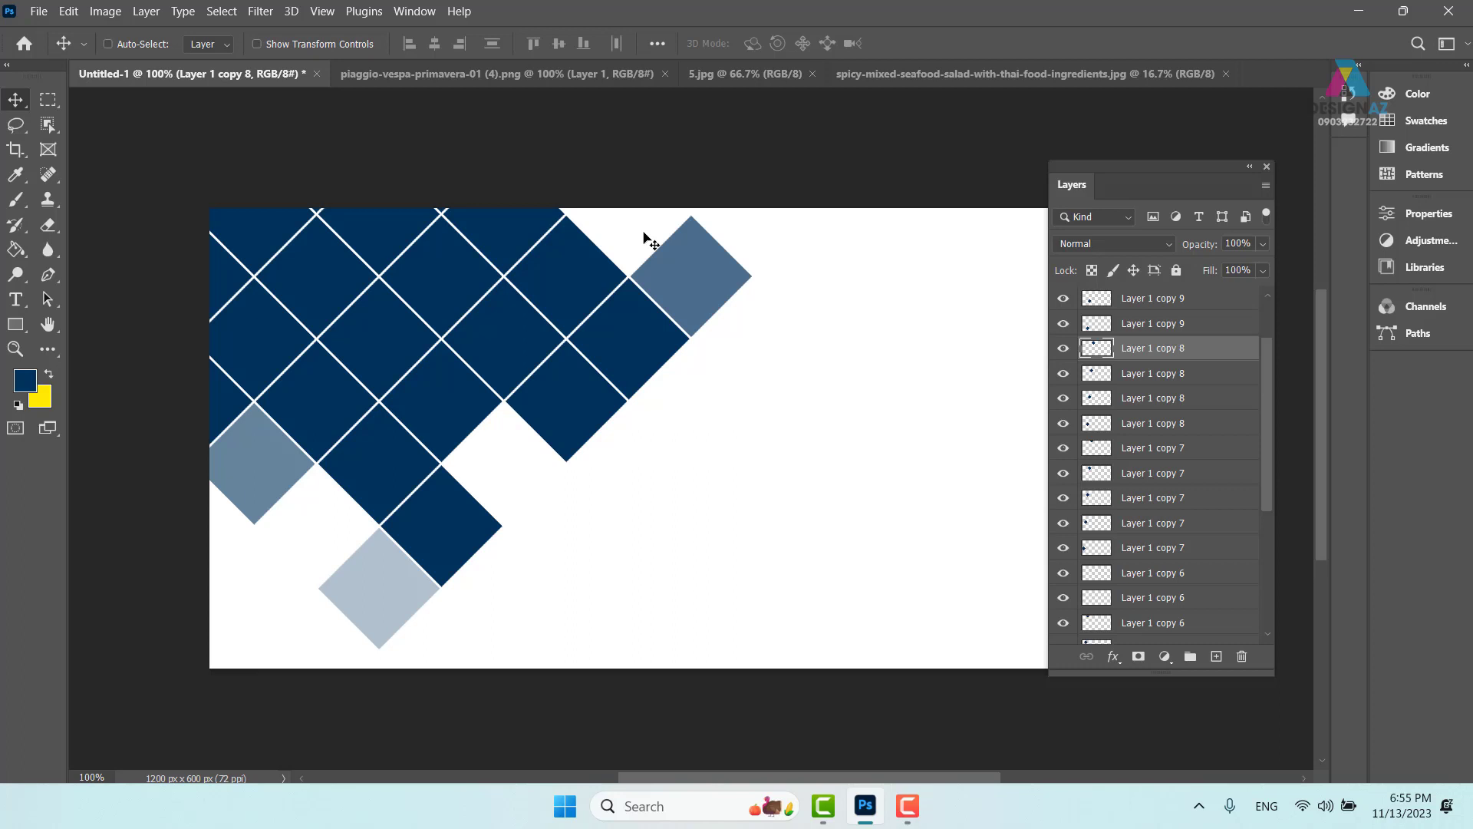
Select all remaining tile layers down to Layer 1 and merge them into Layer 1 copy 9.
{"action": "left_click_drag", "start_coordinate": [1270, 385], "coordinate": [1269, 296]}
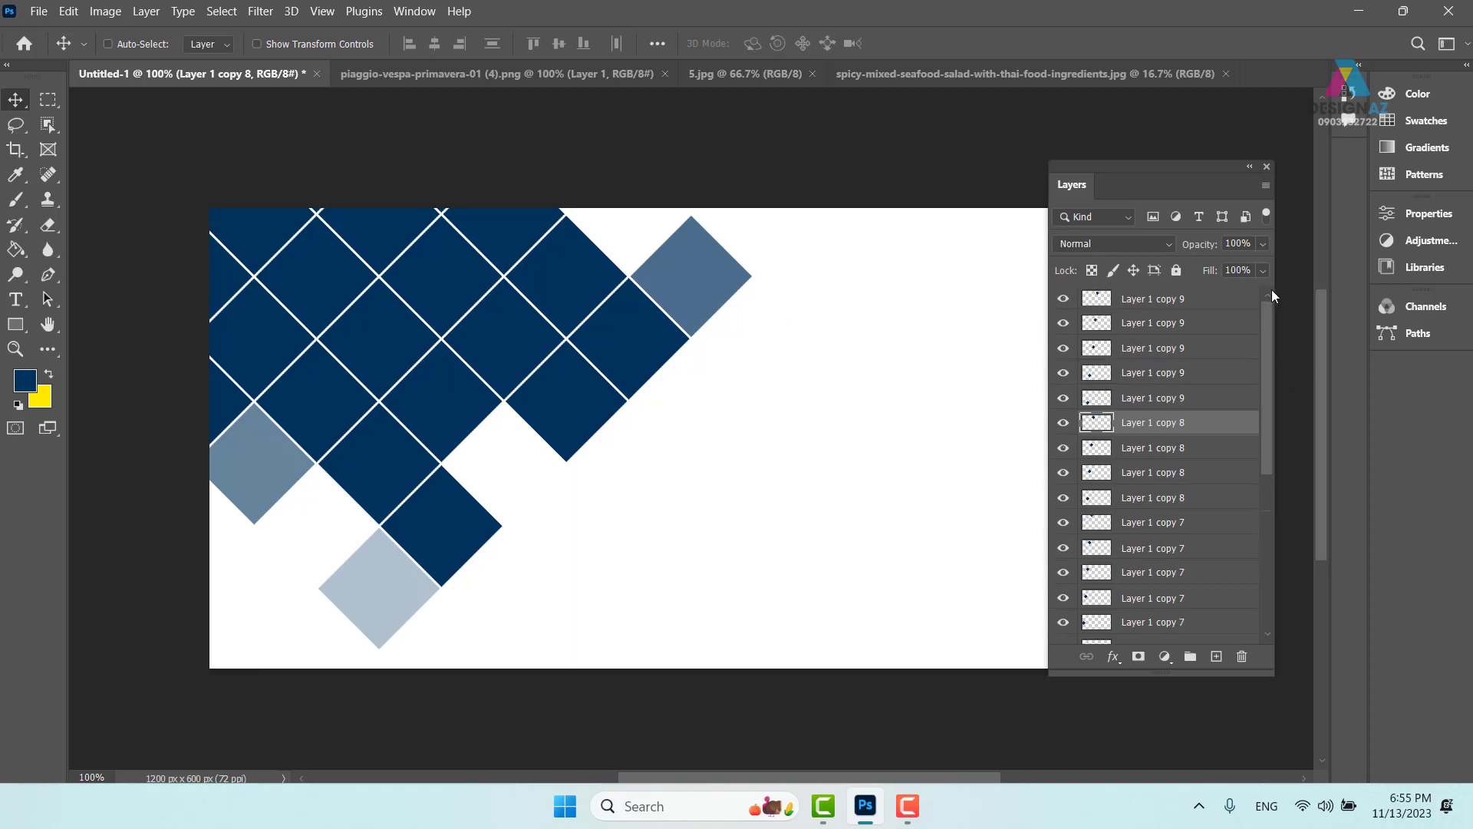
{"action": "left_click", "coordinate": [1223, 299]}
{"action": "left_click_drag", "start_coordinate": [1272, 357], "coordinate": [1300, 565]}
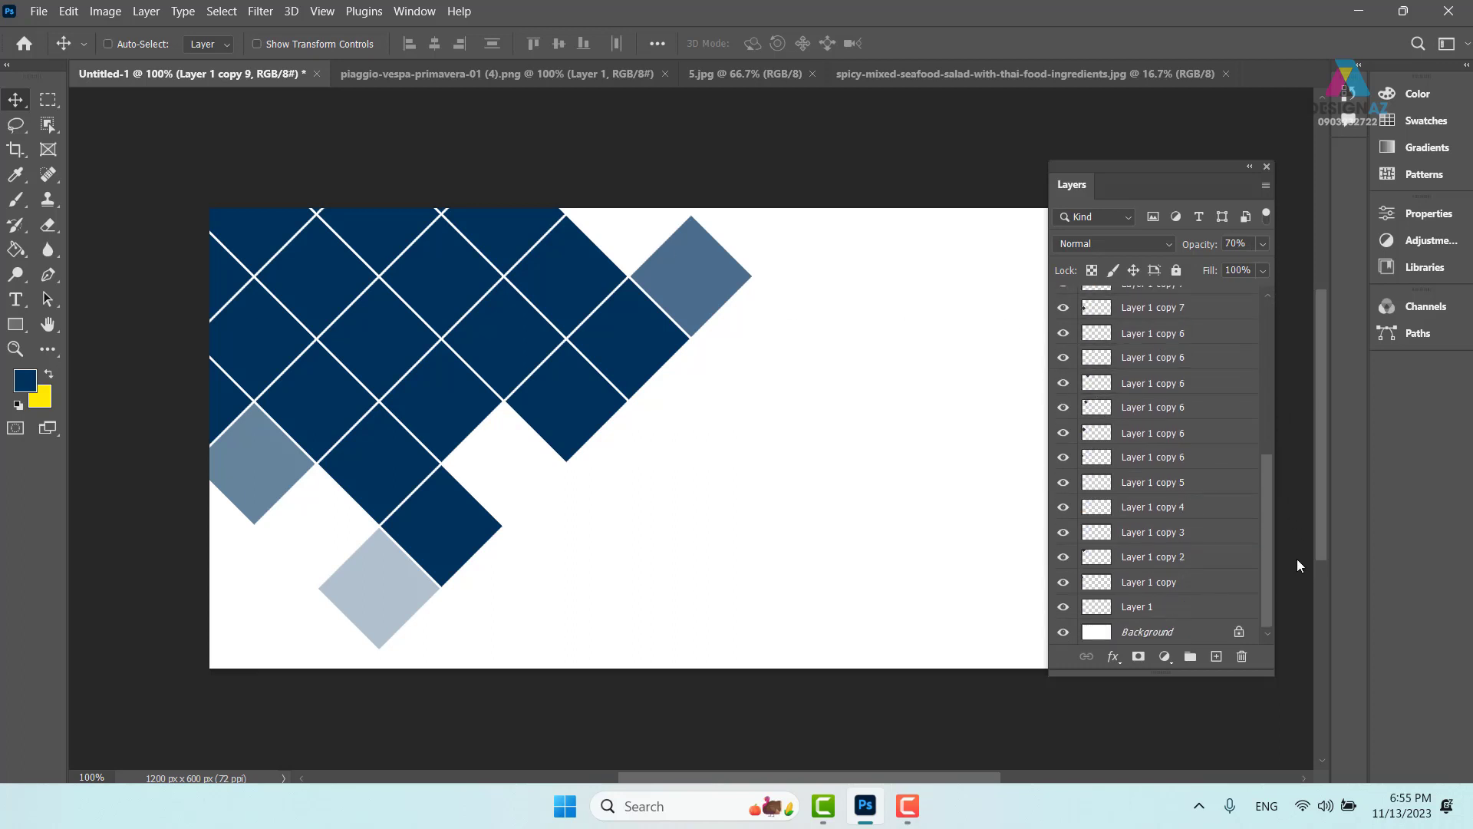
{"action": "left_click", "coordinate": [1227, 600], "text": "shift"}
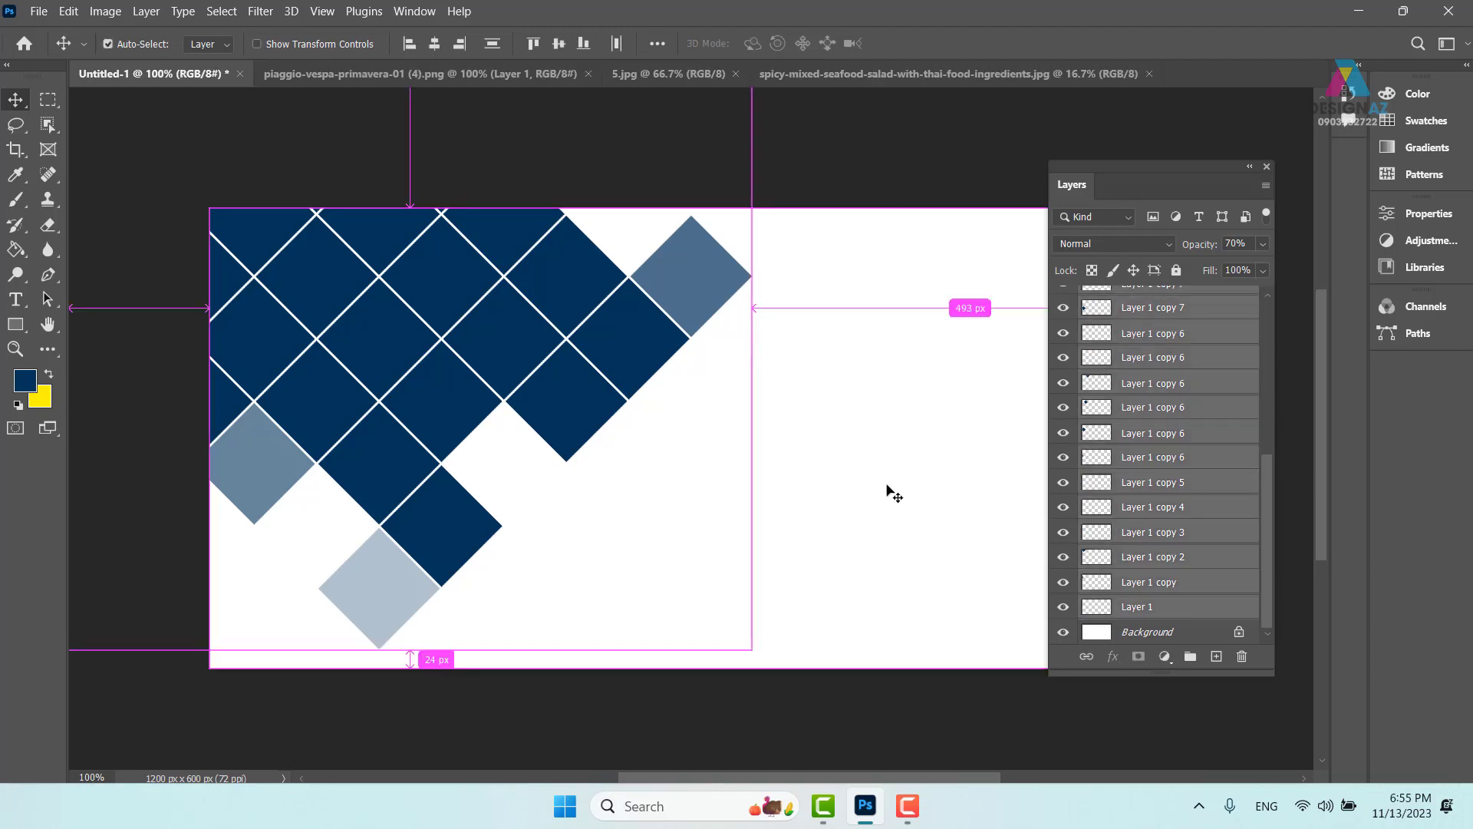
{"action": "key", "text": "ctrl+e"}
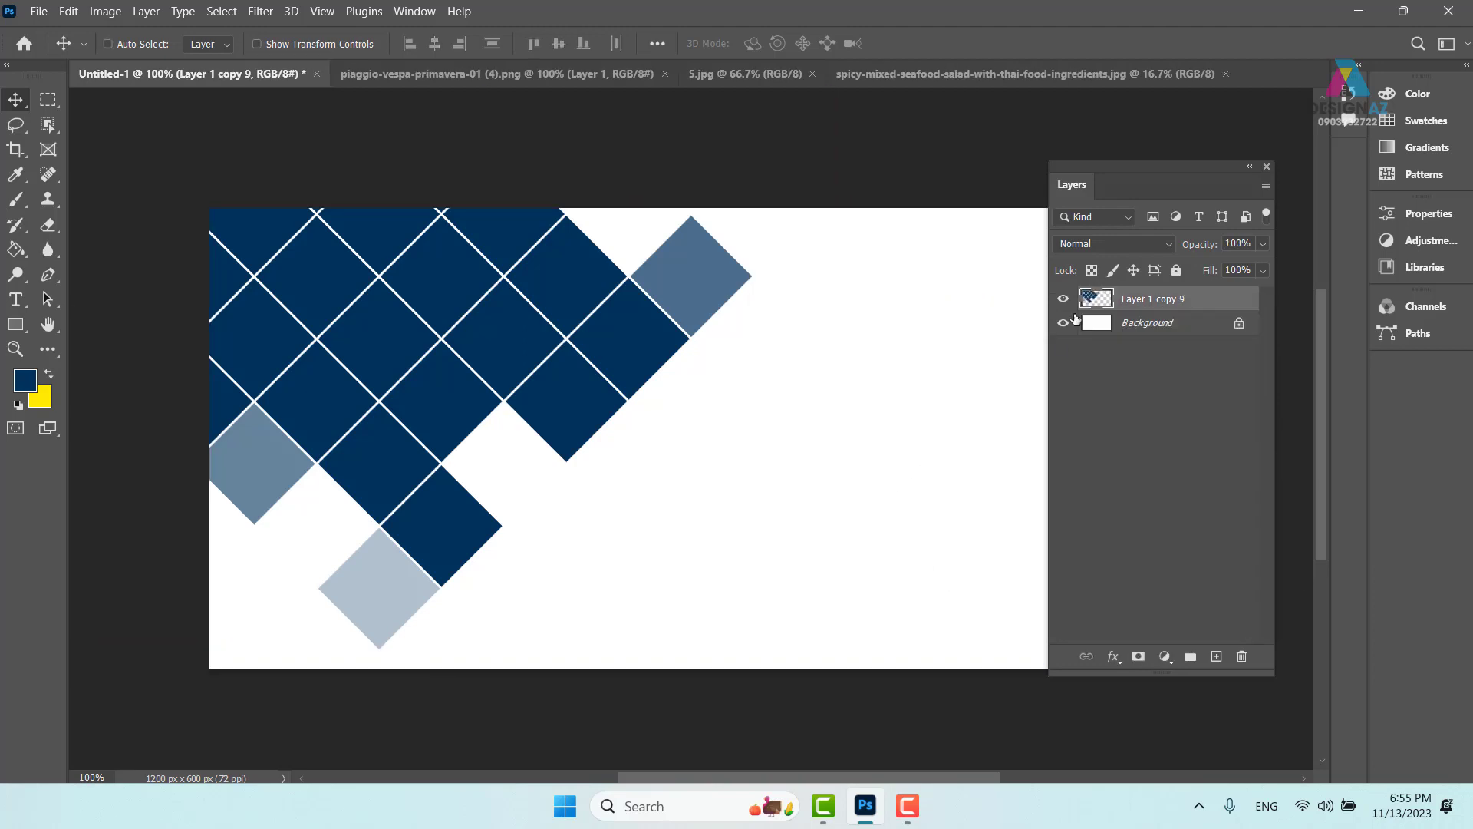
Drag the seafood salad photo into the banner and clip it to the diamond pattern.
{"action": "left_click", "coordinate": [989, 77]}
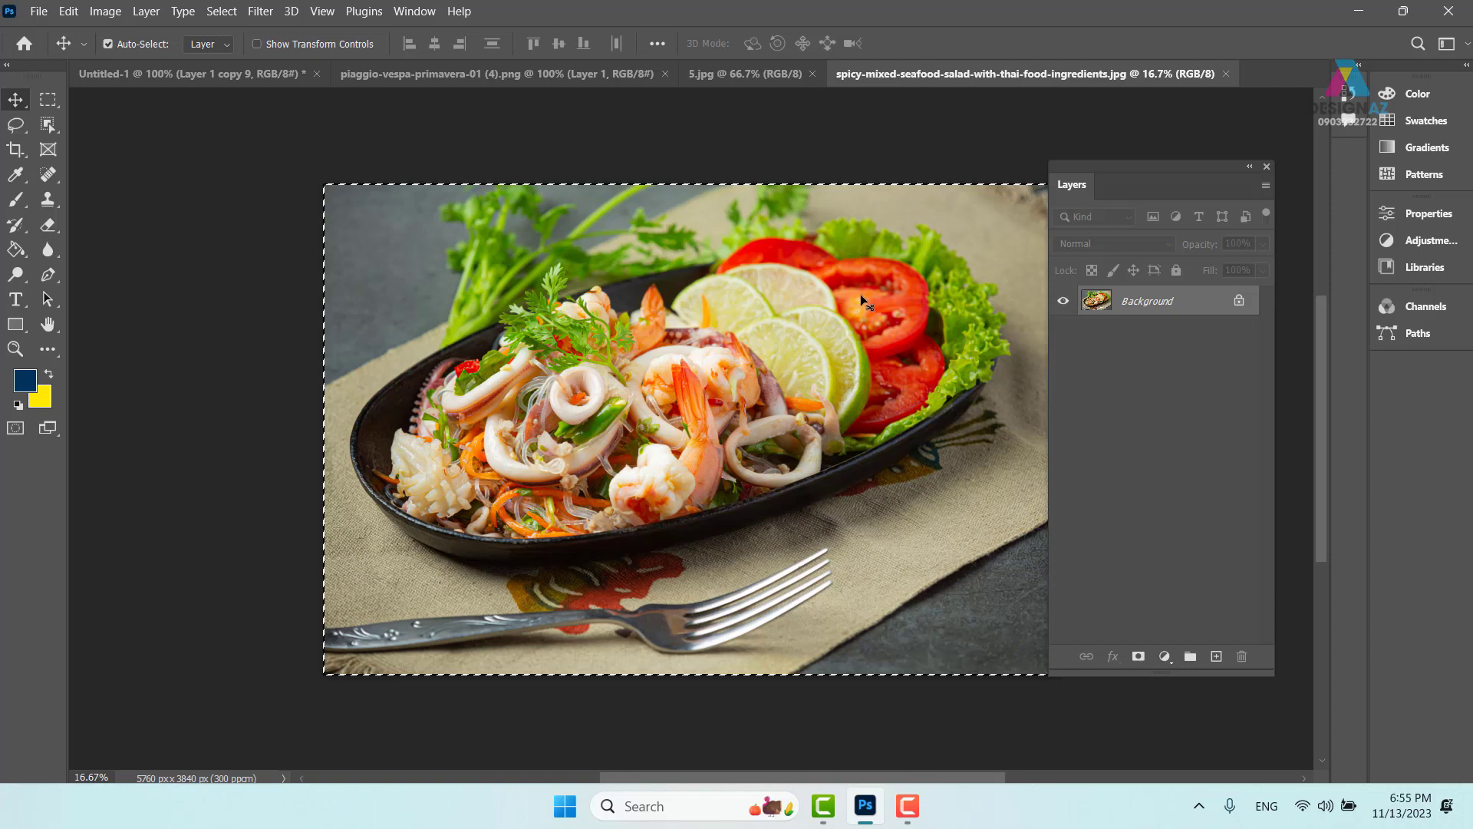
{"action": "key", "text": "ctrl"}
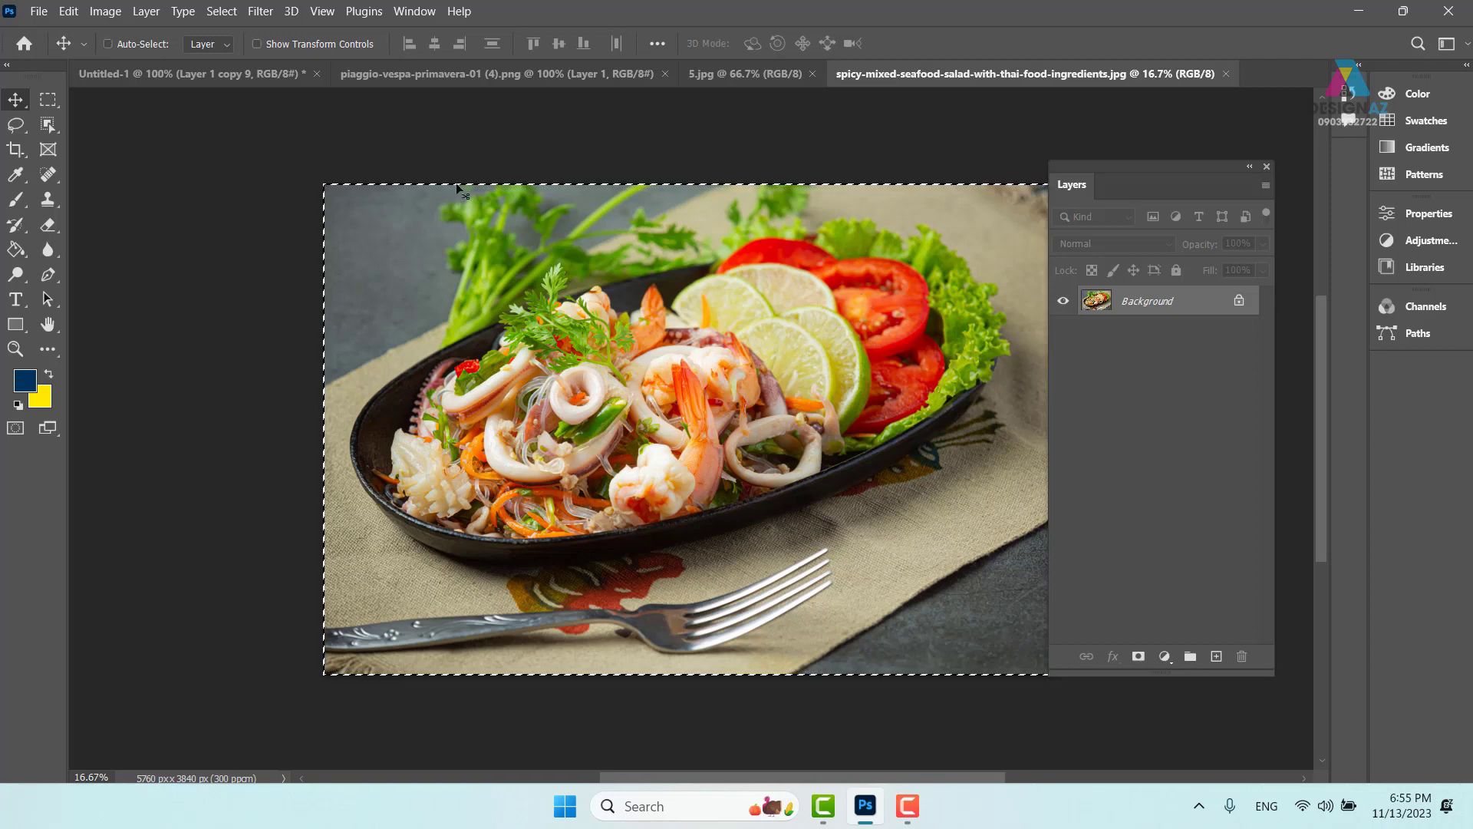
{"action": "left_click_drag", "start_coordinate": [457, 188], "coordinate": [178, 83]}
{"action": "left_click_drag", "start_coordinate": [544, 378], "coordinate": [734, 466]}
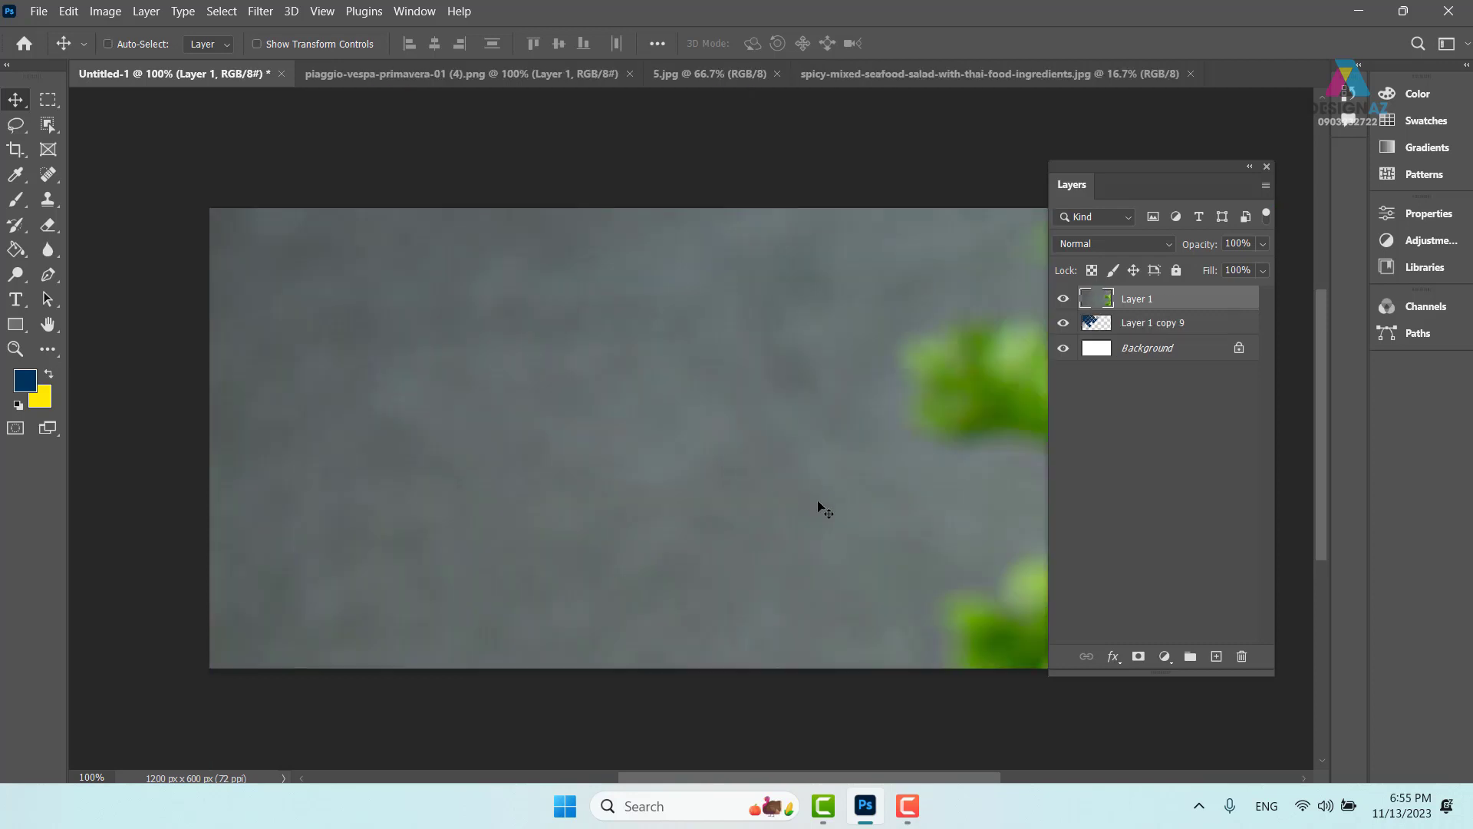
{"action": "left_click_drag", "start_coordinate": [819, 506], "coordinate": [550, 402]}
{"action": "key", "text": "ctrl+alt+g"}
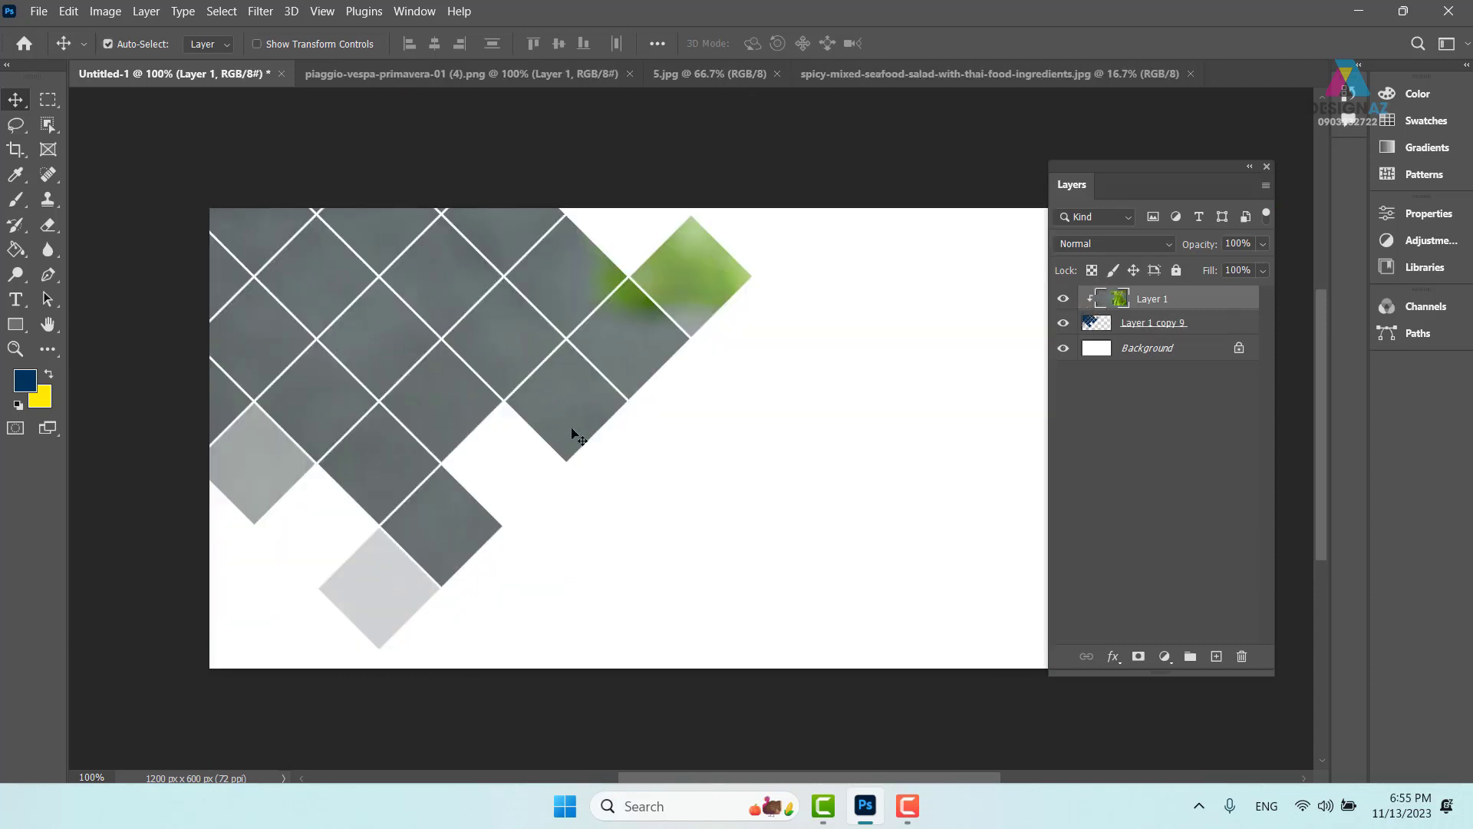
{"action": "left_click_drag", "start_coordinate": [717, 439], "coordinate": [520, 388]}
Scale the clipped photo to about 16% over the diamond tiles, apply, and return to 100% view.
{"action": "key", "text": "ctrl+t"}
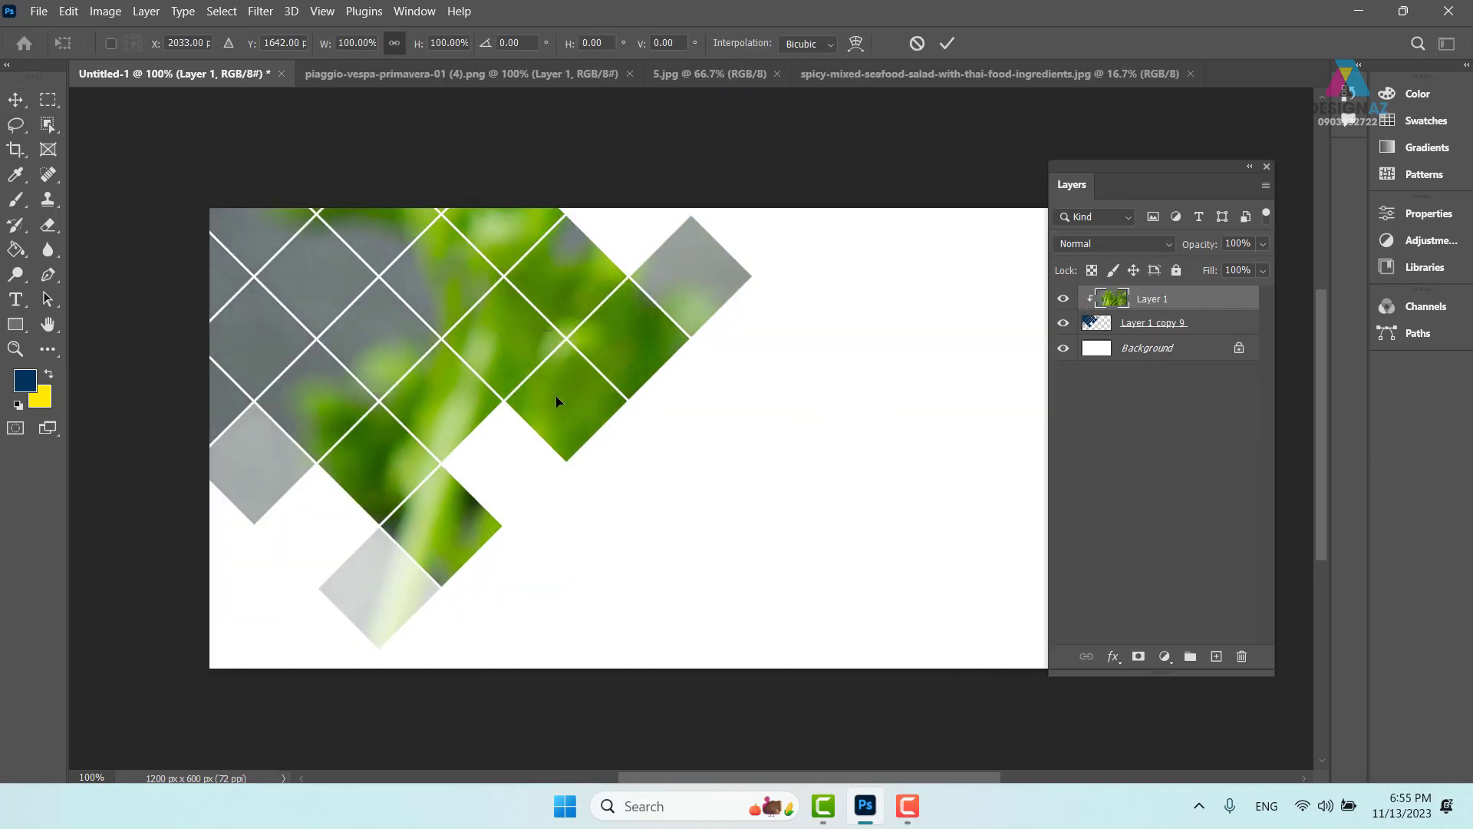
{"action": "key", "text": "ctrl+minus"}
{"action": "key", "text": "ctrl+minus"}
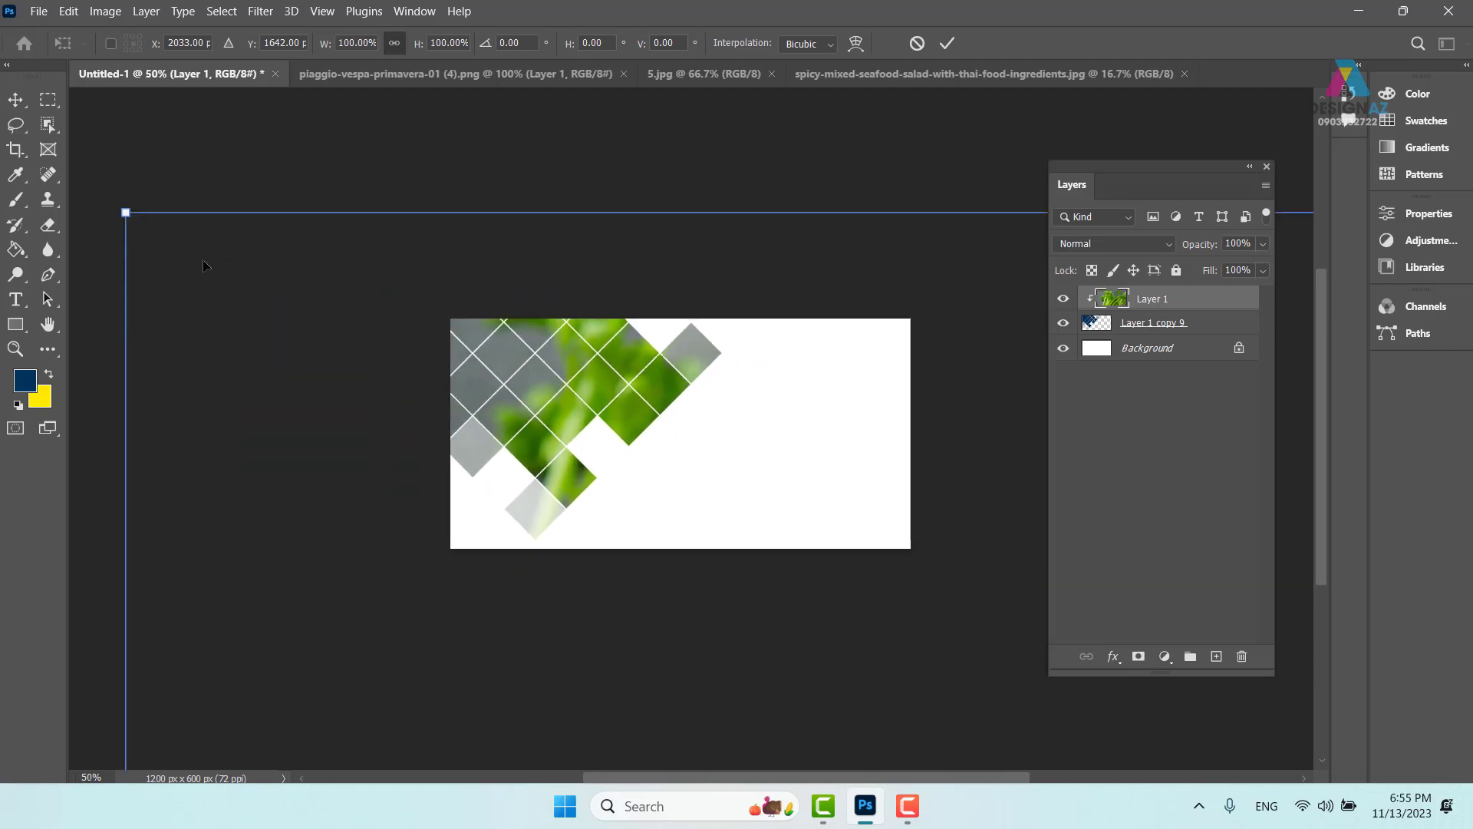
{"action": "left_click_drag", "start_coordinate": [126, 213], "coordinate": [709, 601]}
{"action": "left_click_drag", "start_coordinate": [908, 657], "coordinate": [579, 257]}
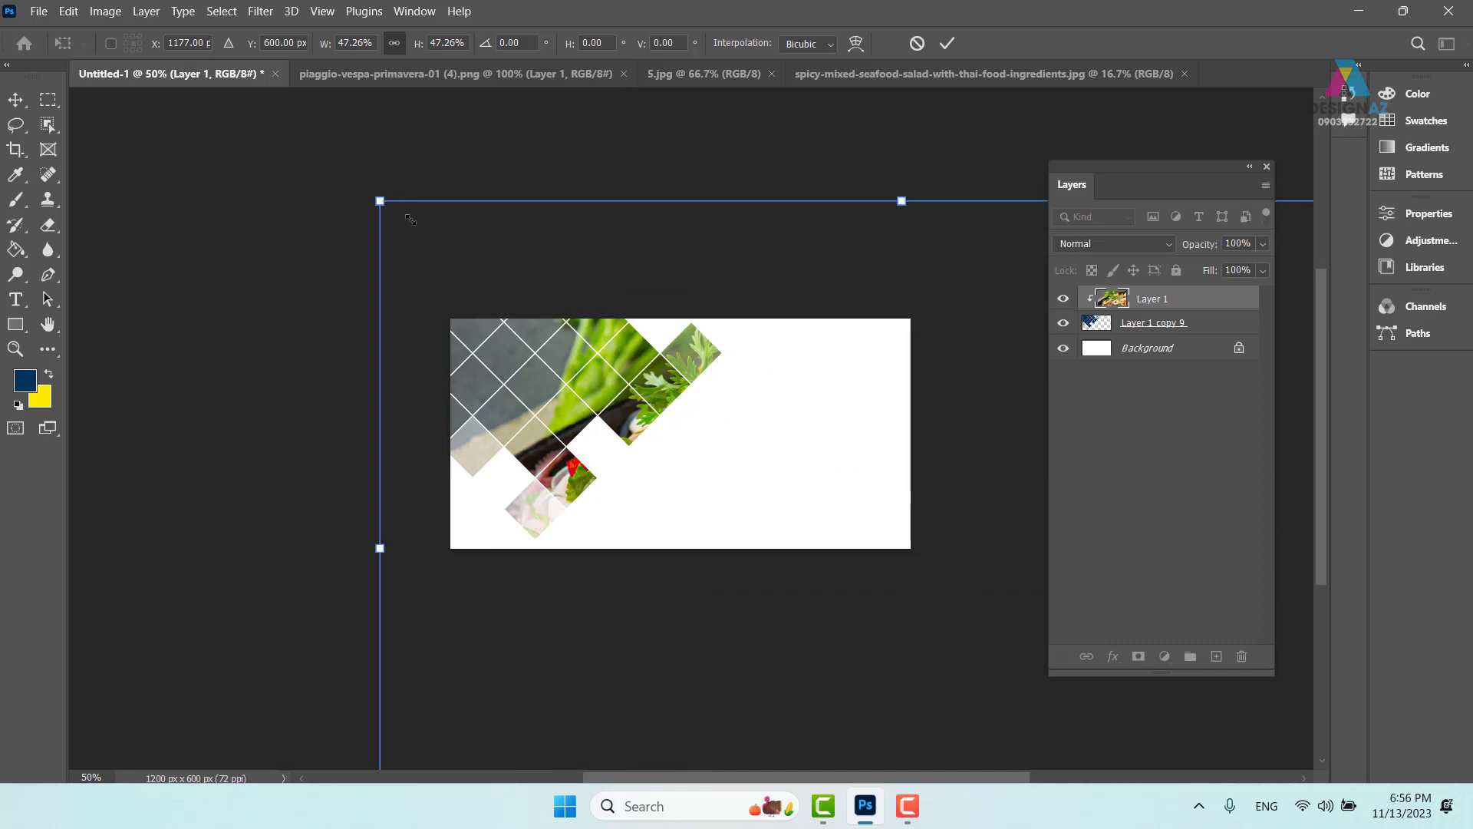
{"action": "left_click_drag", "start_coordinate": [411, 219], "coordinate": [743, 405]}
{"action": "left_click_drag", "start_coordinate": [905, 516], "coordinate": [574, 383]}
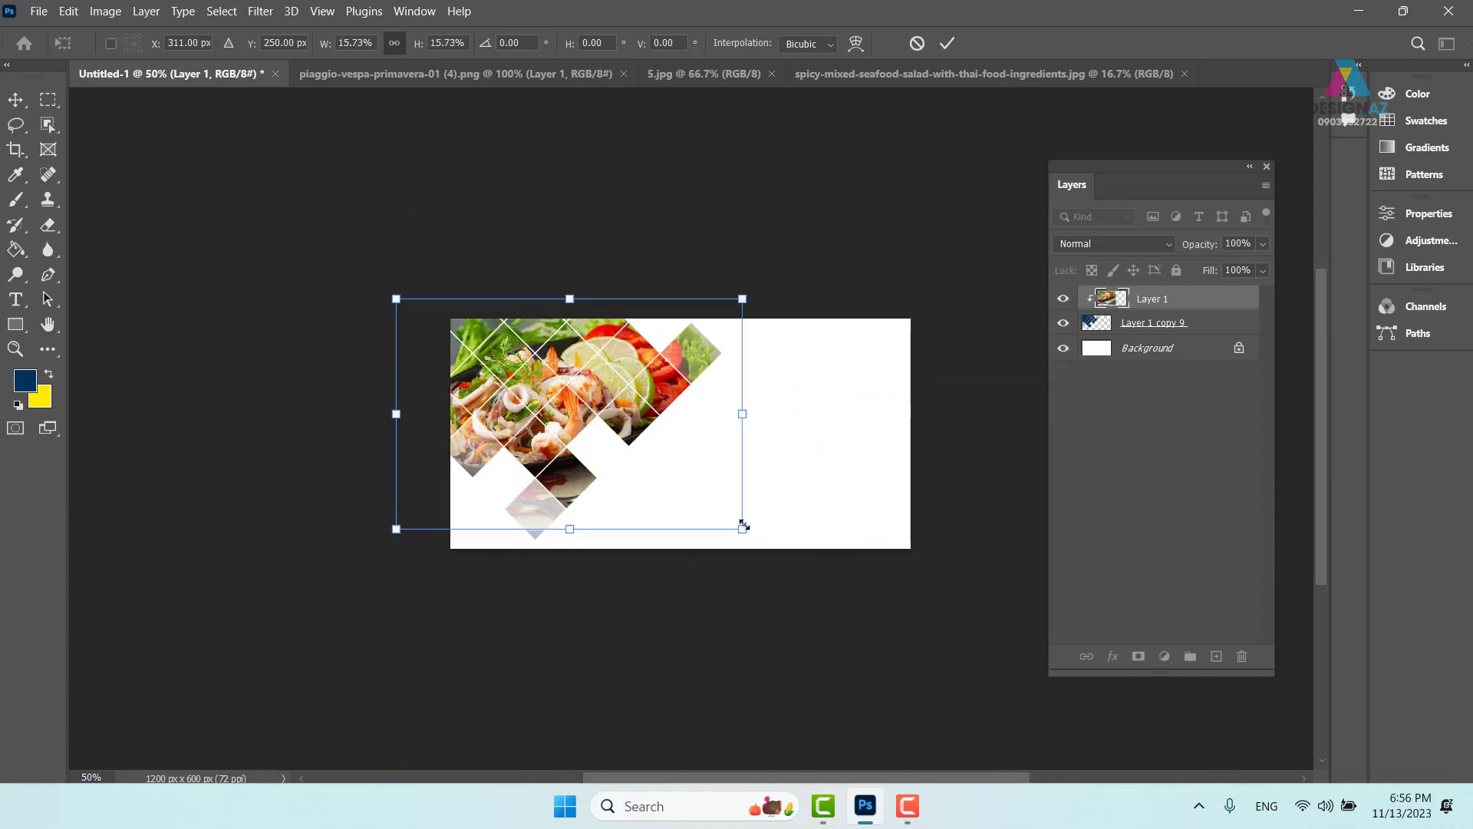
{"action": "left_click_drag", "start_coordinate": [743, 527], "coordinate": [754, 531]}
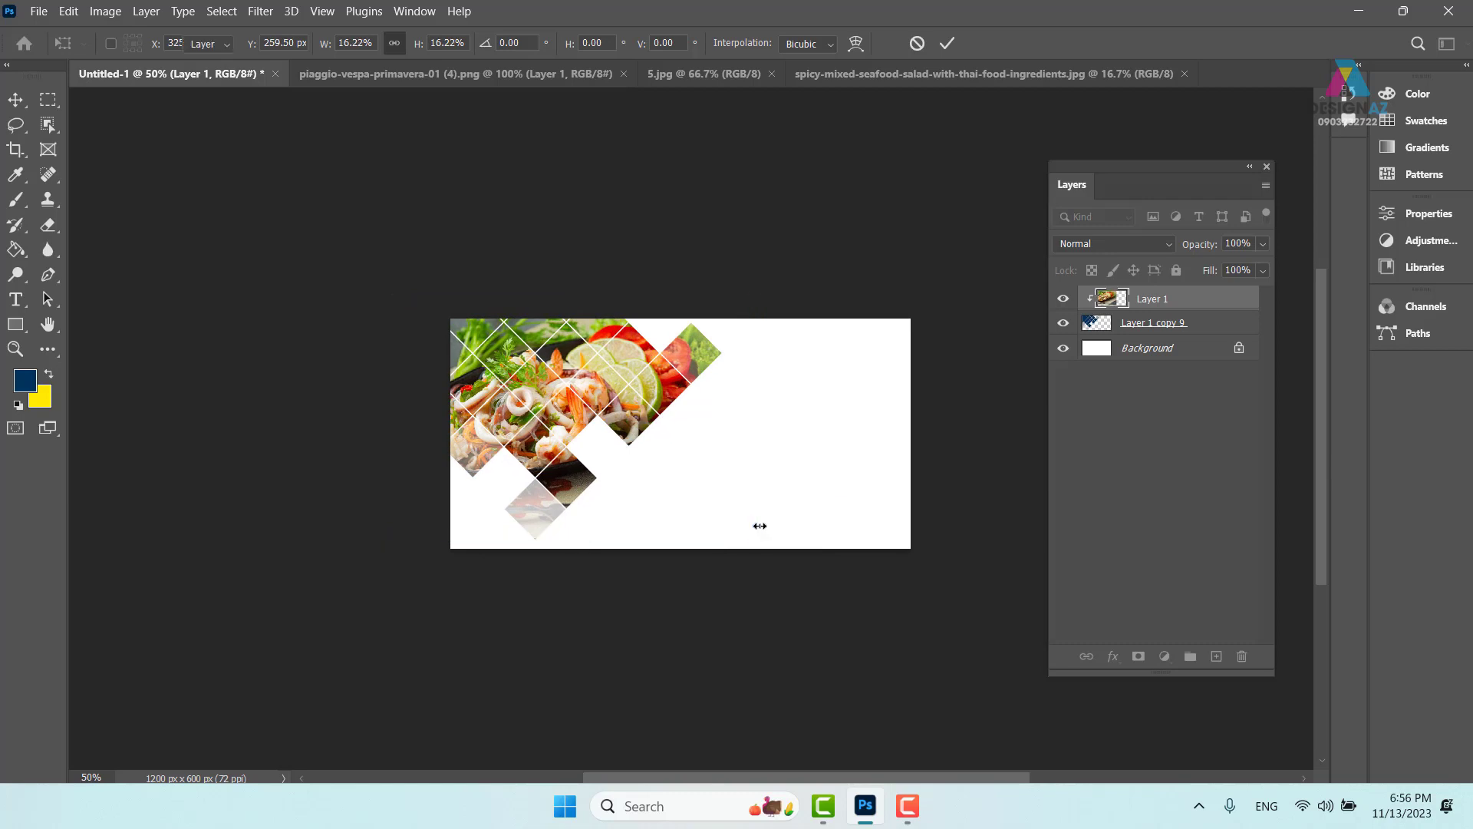
{"action": "key", "text": "Return"}
{"action": "key", "text": "ctrl+1"}
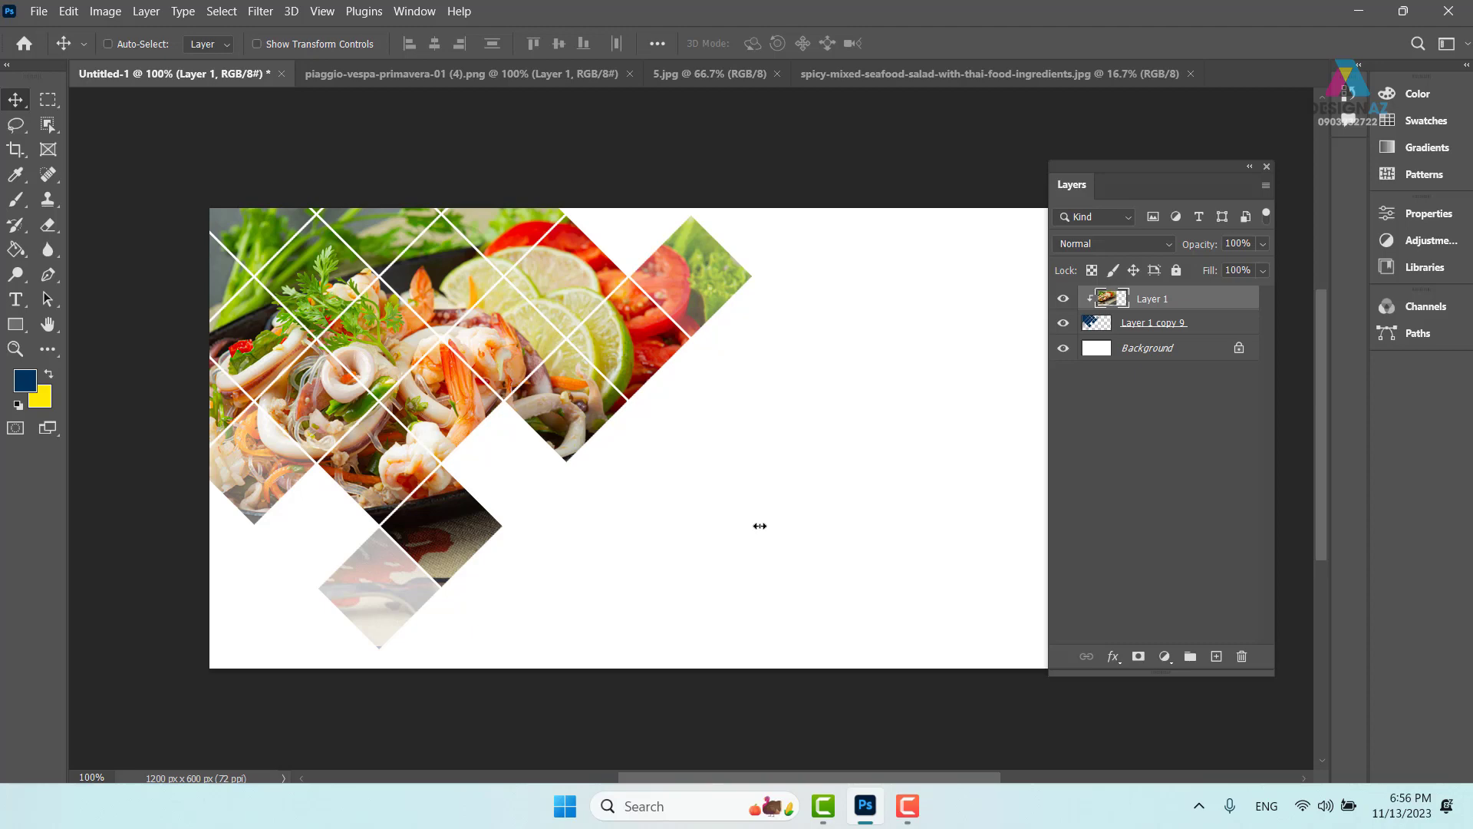
Delete the clipped food photo and the diamond pattern layer.
{"action": "key", "text": "Delete"}
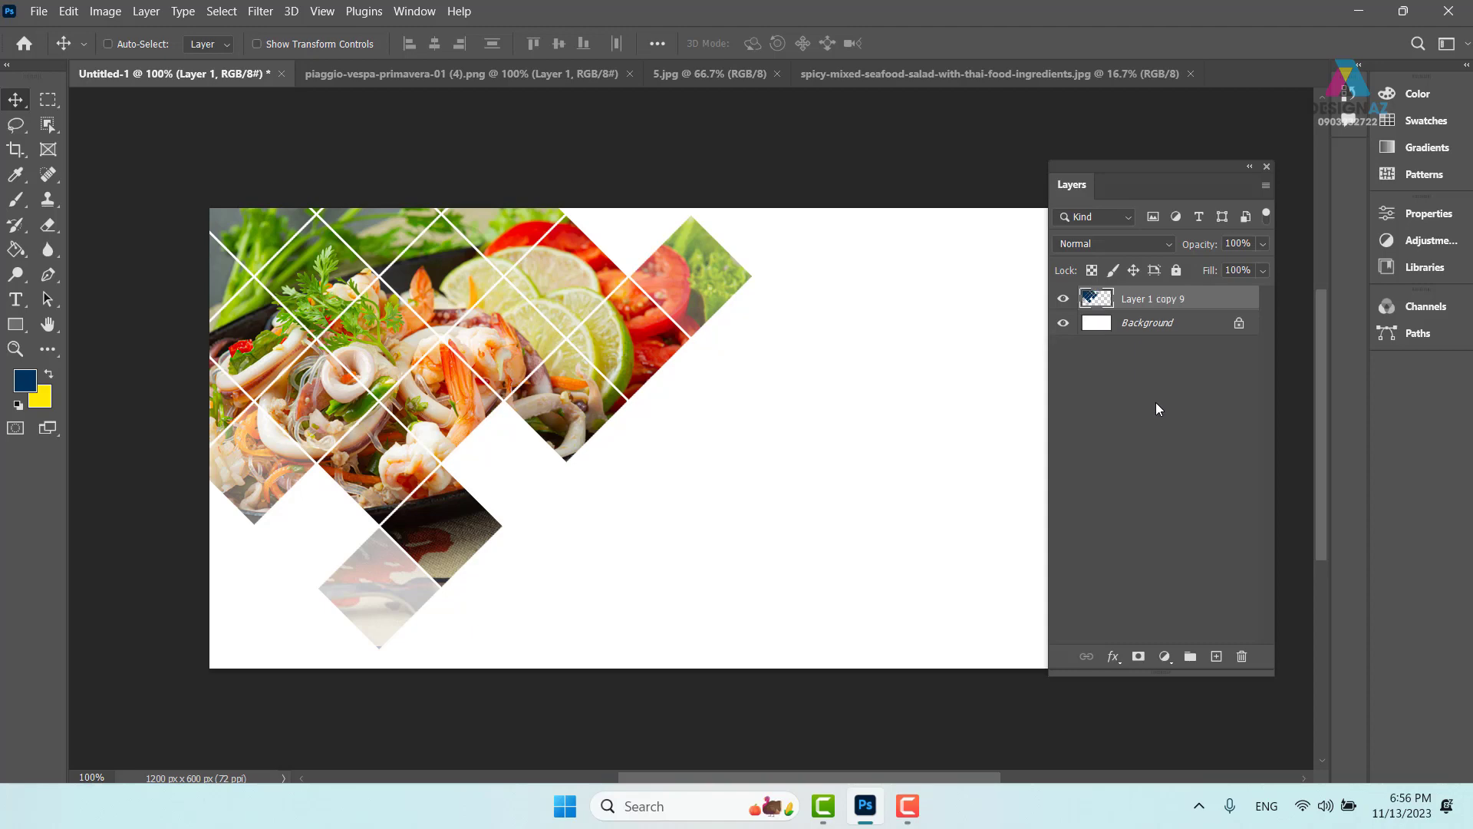
{"action": "right_click", "coordinate": [631, 339]}
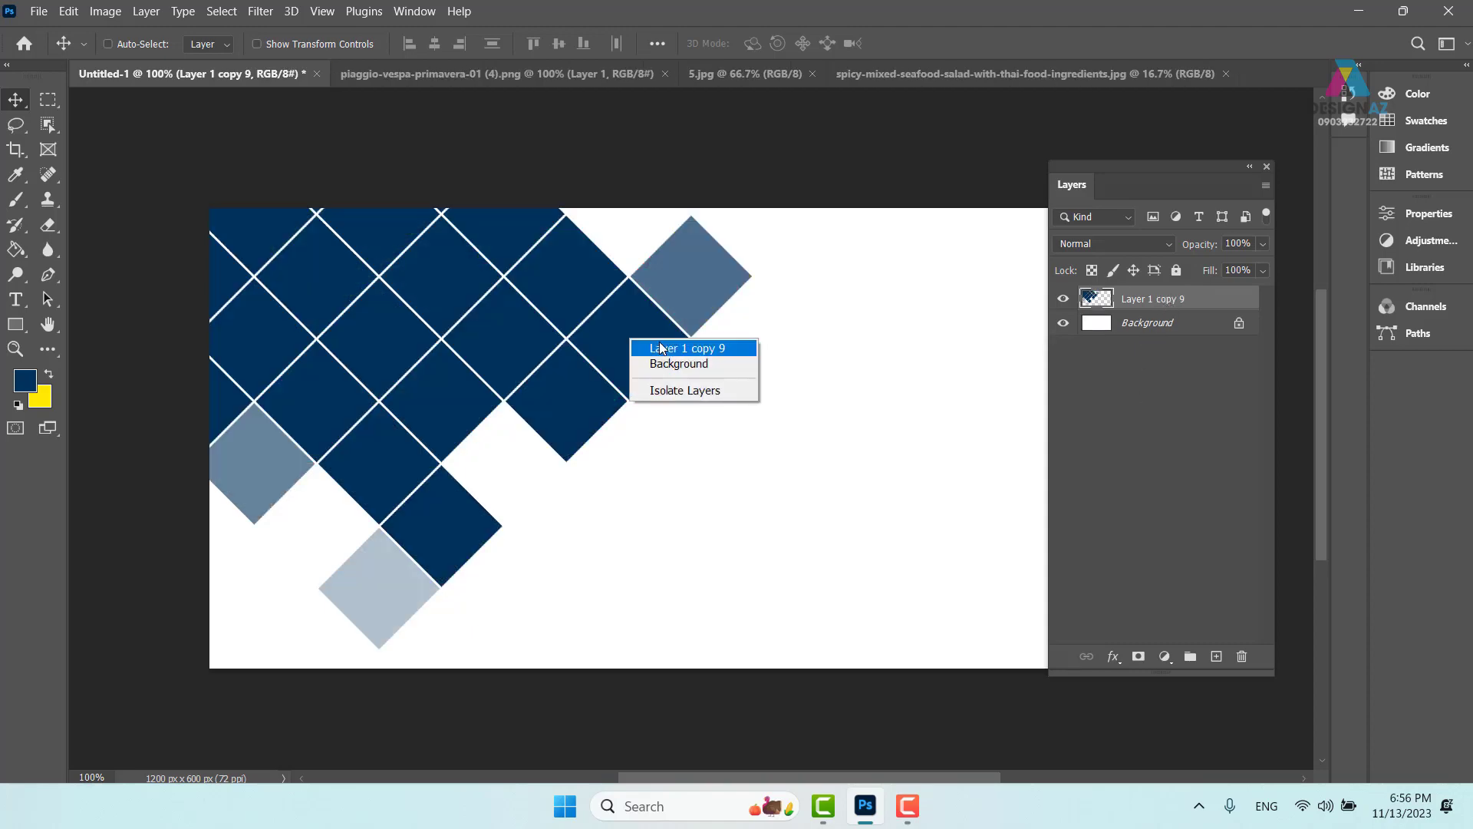
{"action": "left_click", "coordinate": [675, 345]}
{"action": "key", "text": "Delete"}
Fill a 100x600 left-edge strip with navy on a new layer and duplicate it to the right.
{"action": "left_click", "coordinate": [48, 99]}
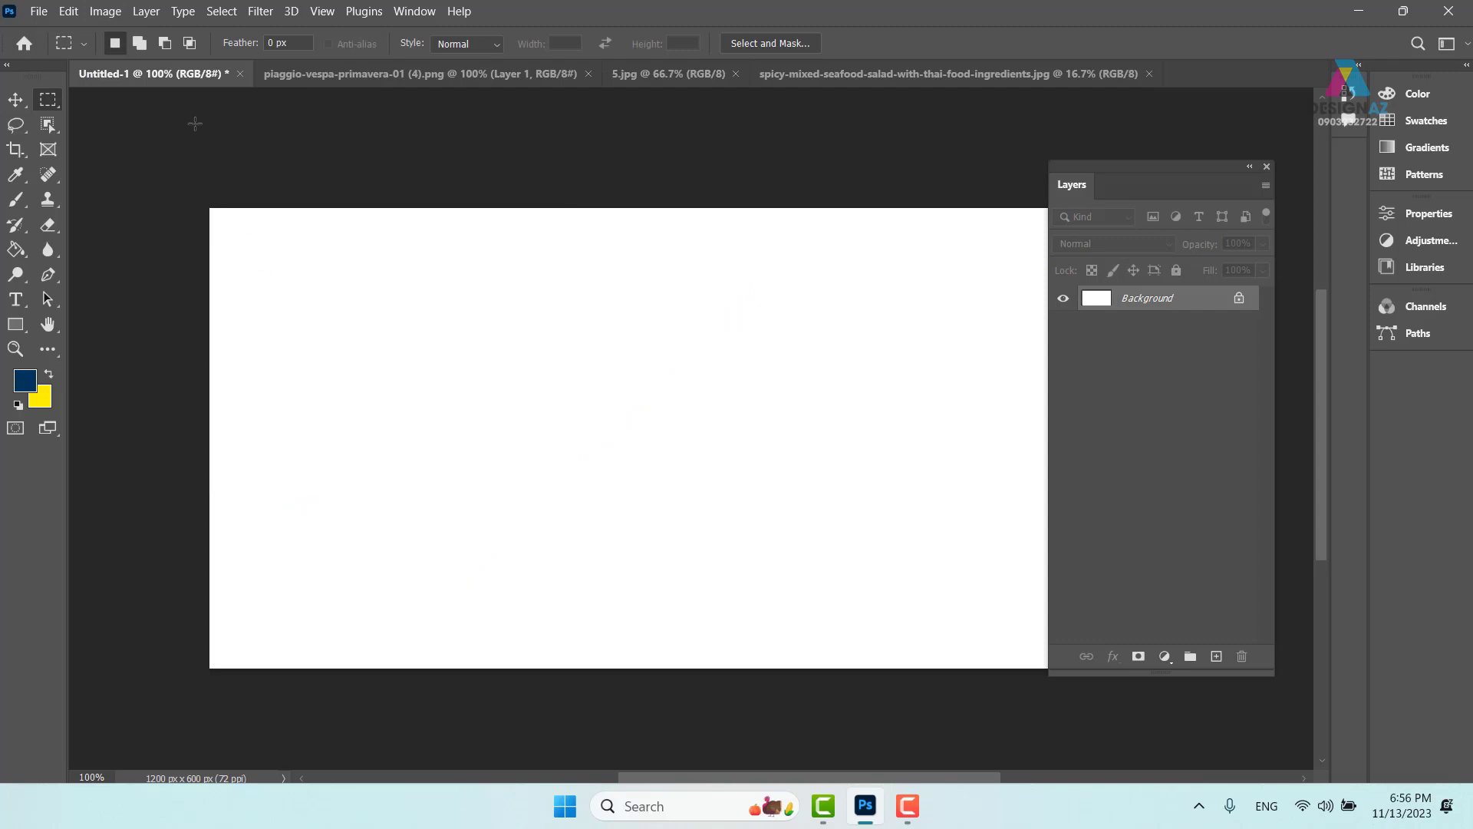
{"action": "left_click_drag", "start_coordinate": [194, 123], "coordinate": [288, 694]}
{"action": "left_click", "coordinate": [1217, 657]}
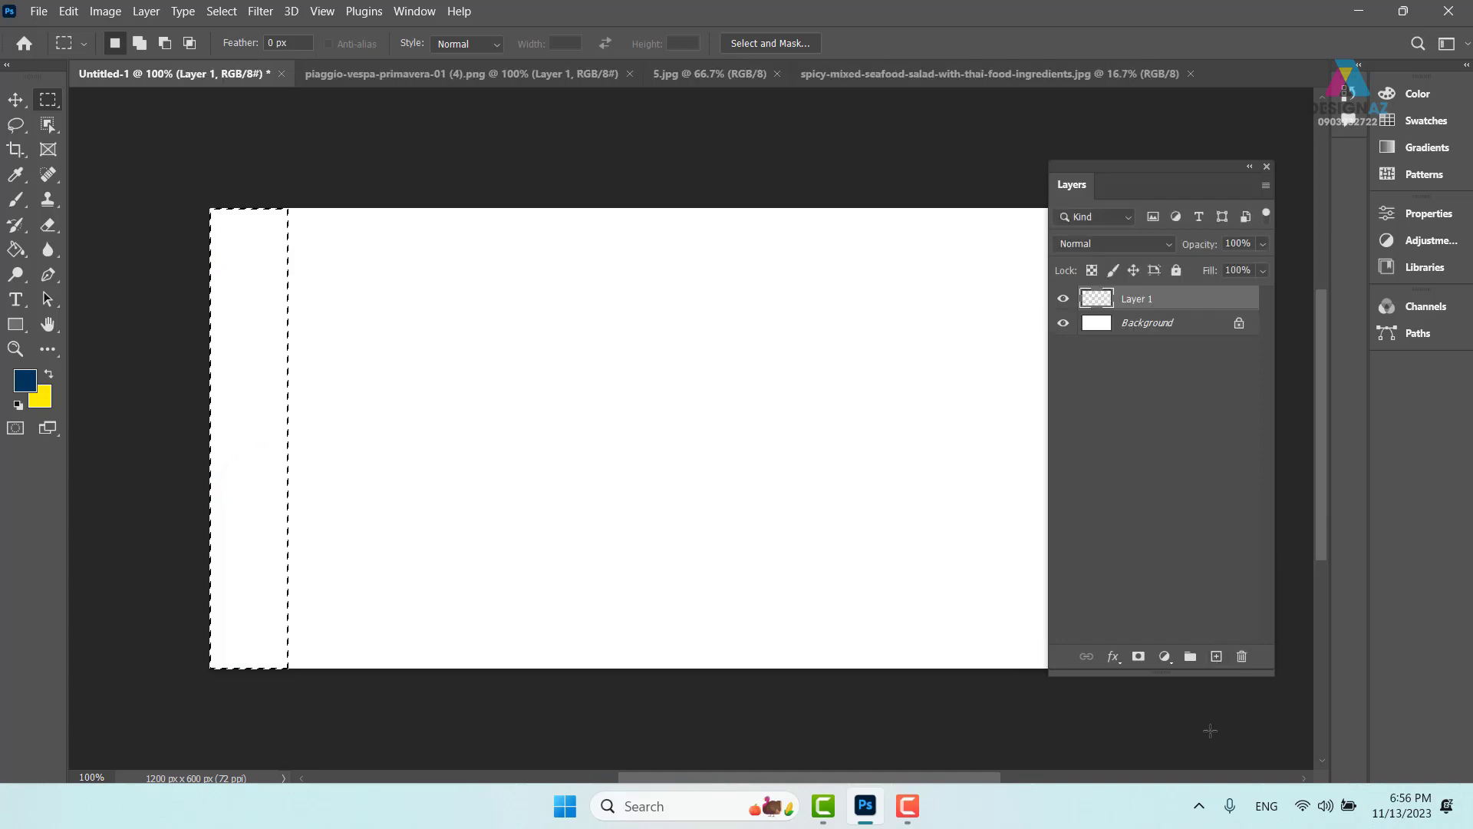
{"action": "key", "text": "alt+BackSpace"}
{"action": "key", "text": "v"}
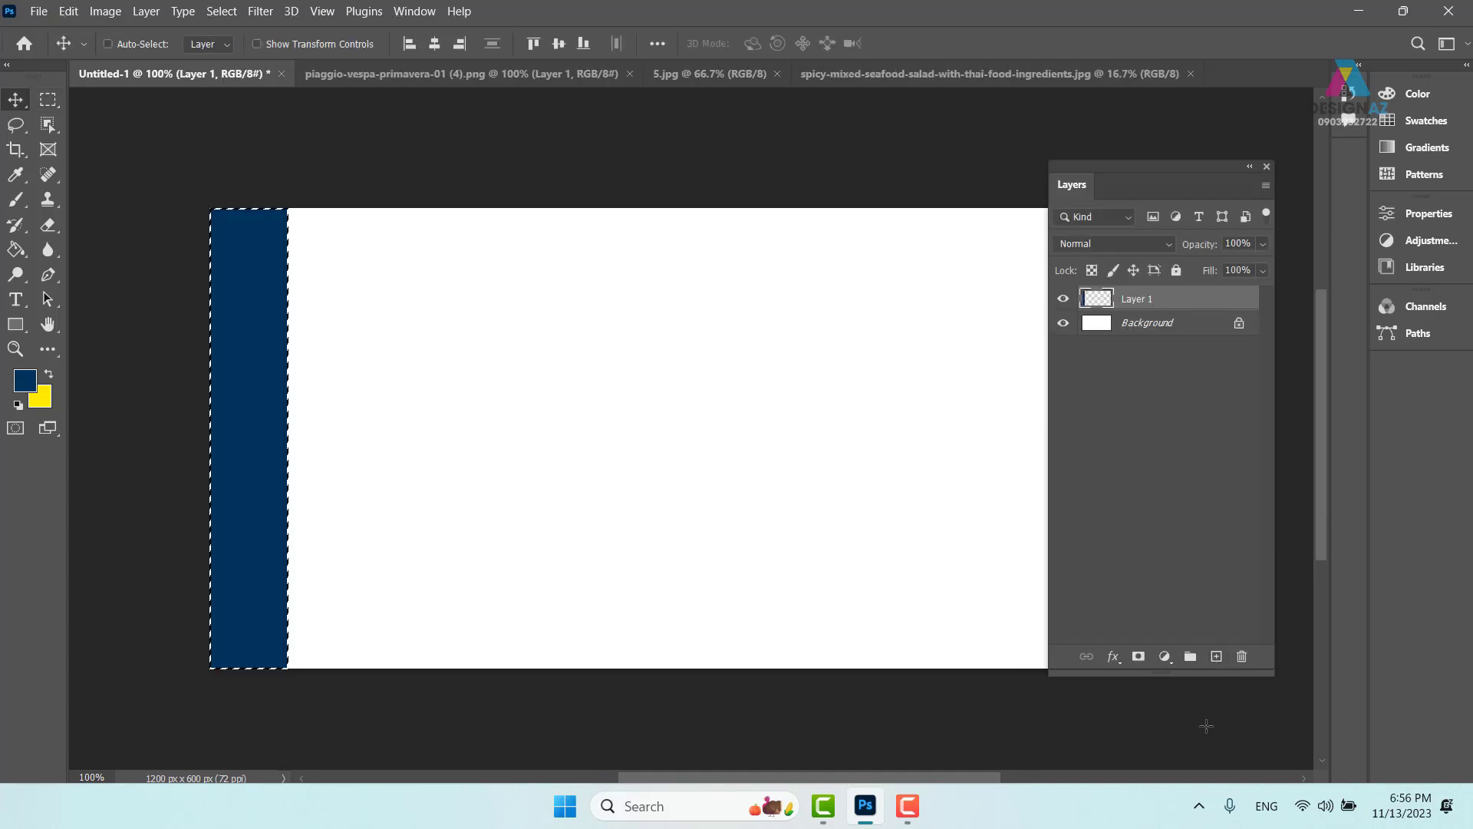
{"action": "key", "text": "ctrl+d"}
{"action": "key", "text": "m"}
{"action": "key", "text": "v"}
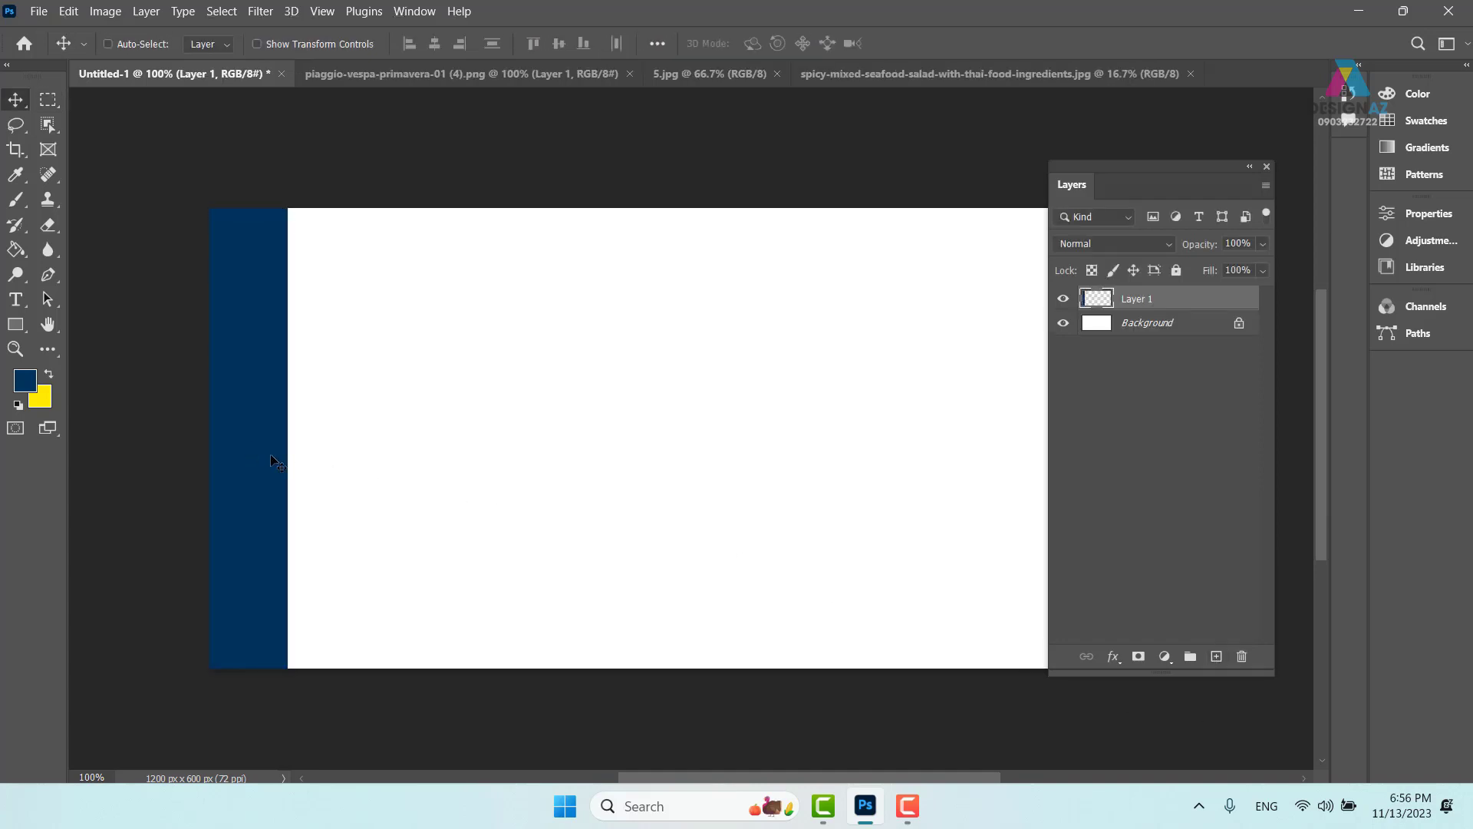
{"action": "left_click_drag", "start_coordinate": [263, 453], "coordinate": [341, 460]}
Widen and space the copied strip, then add more navy strip copies across to the right.
{"action": "key", "text": "Right"}
{"action": "key", "text": "Right"}
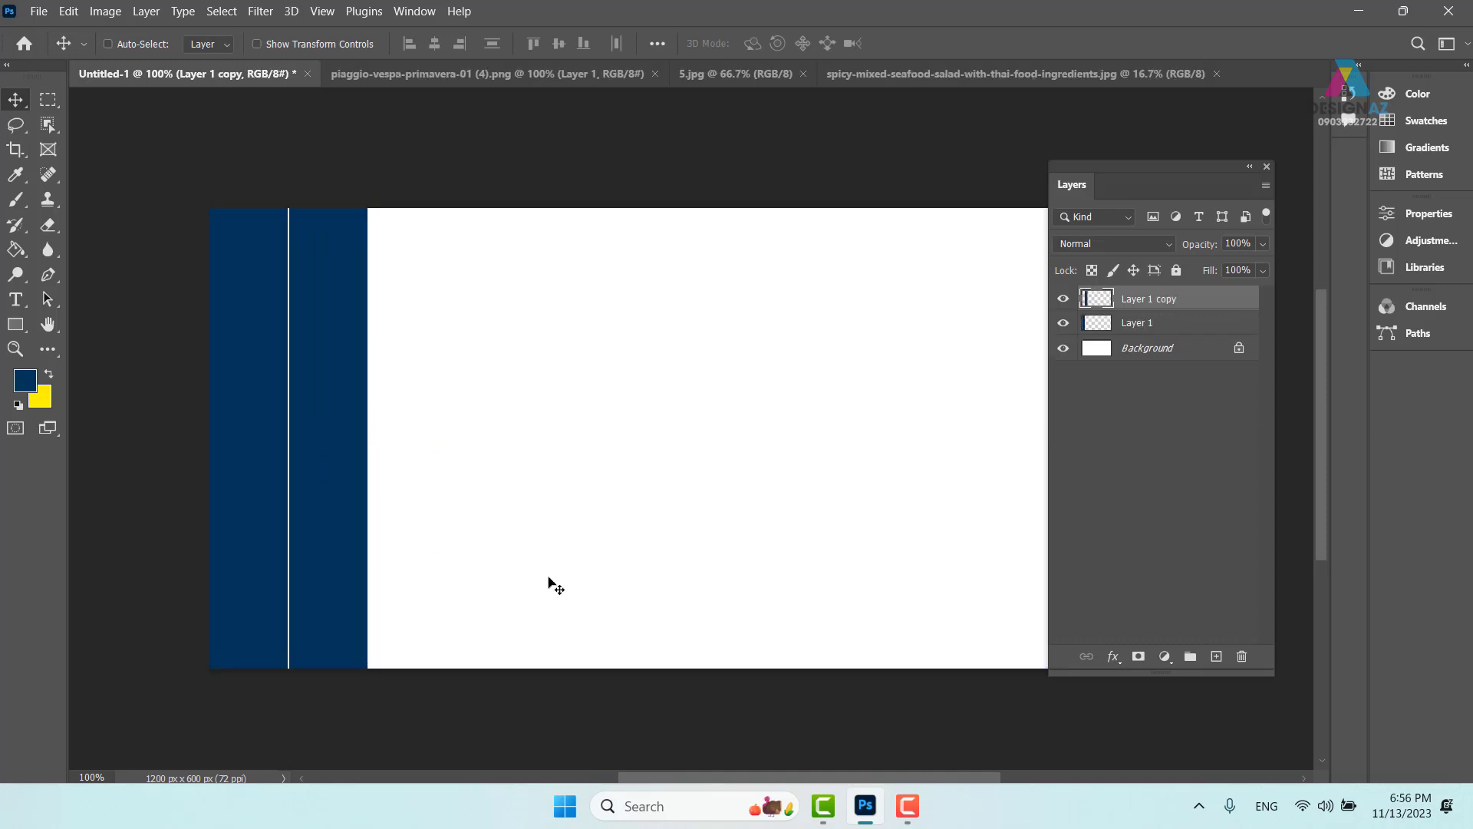
{"action": "key", "text": "ctrl+t"}
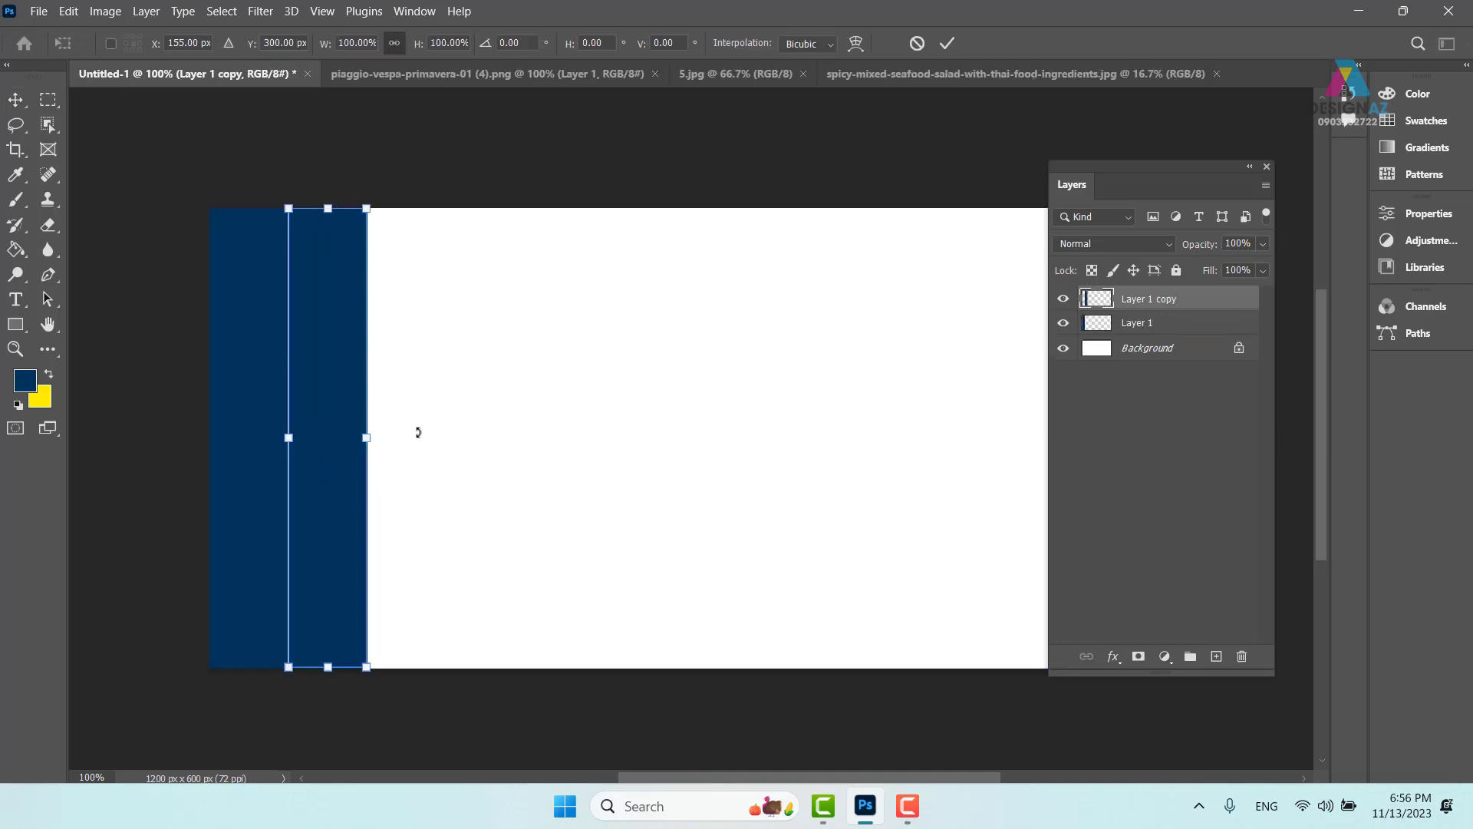
{"action": "left_click_drag", "start_coordinate": [367, 440], "coordinate": [394, 438]}
{"action": "key", "text": "Return"}
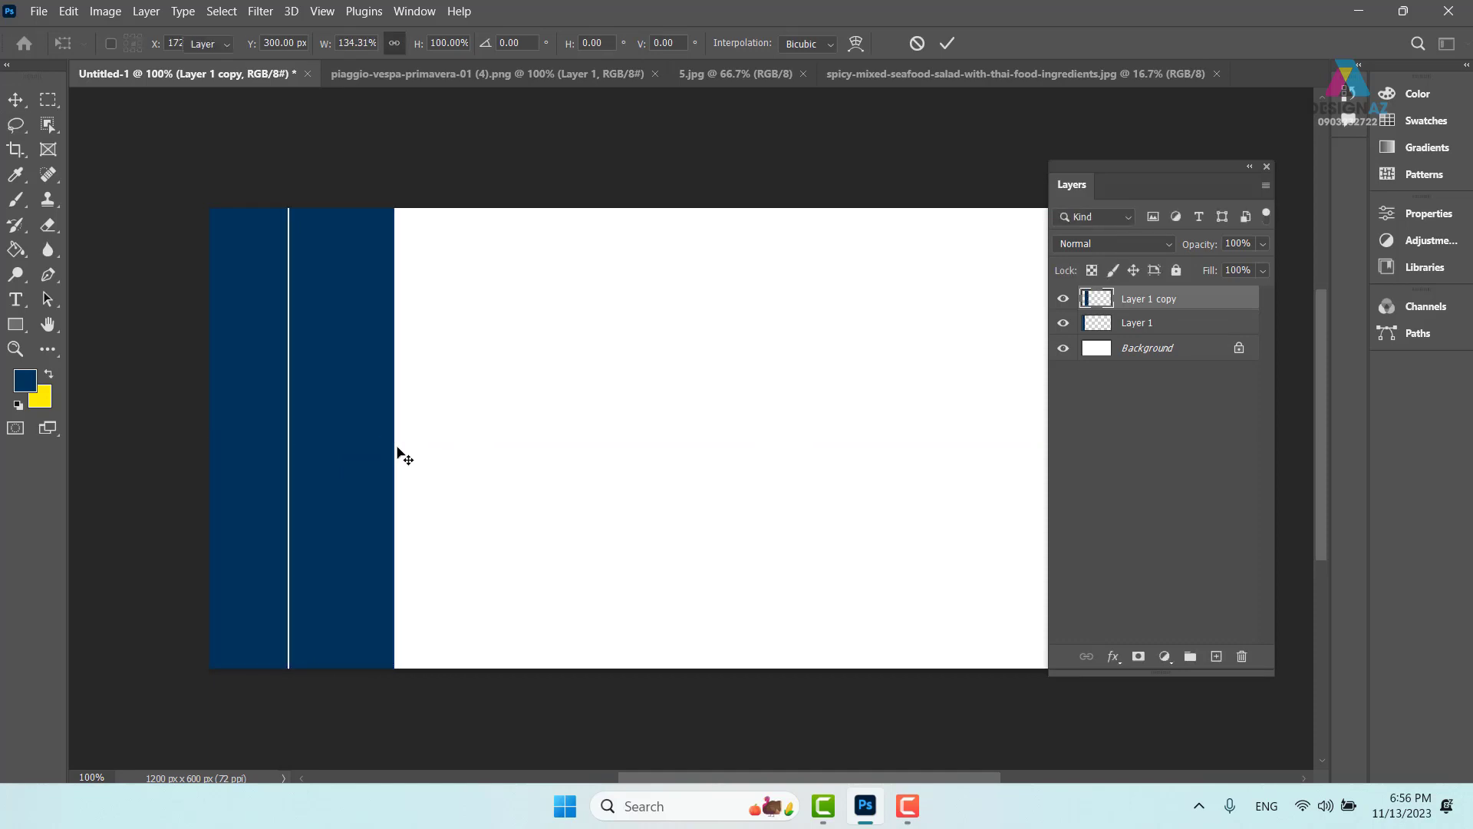
{"action": "right_click", "coordinate": [355, 383]}
{"action": "left_click", "coordinate": [361, 387]}
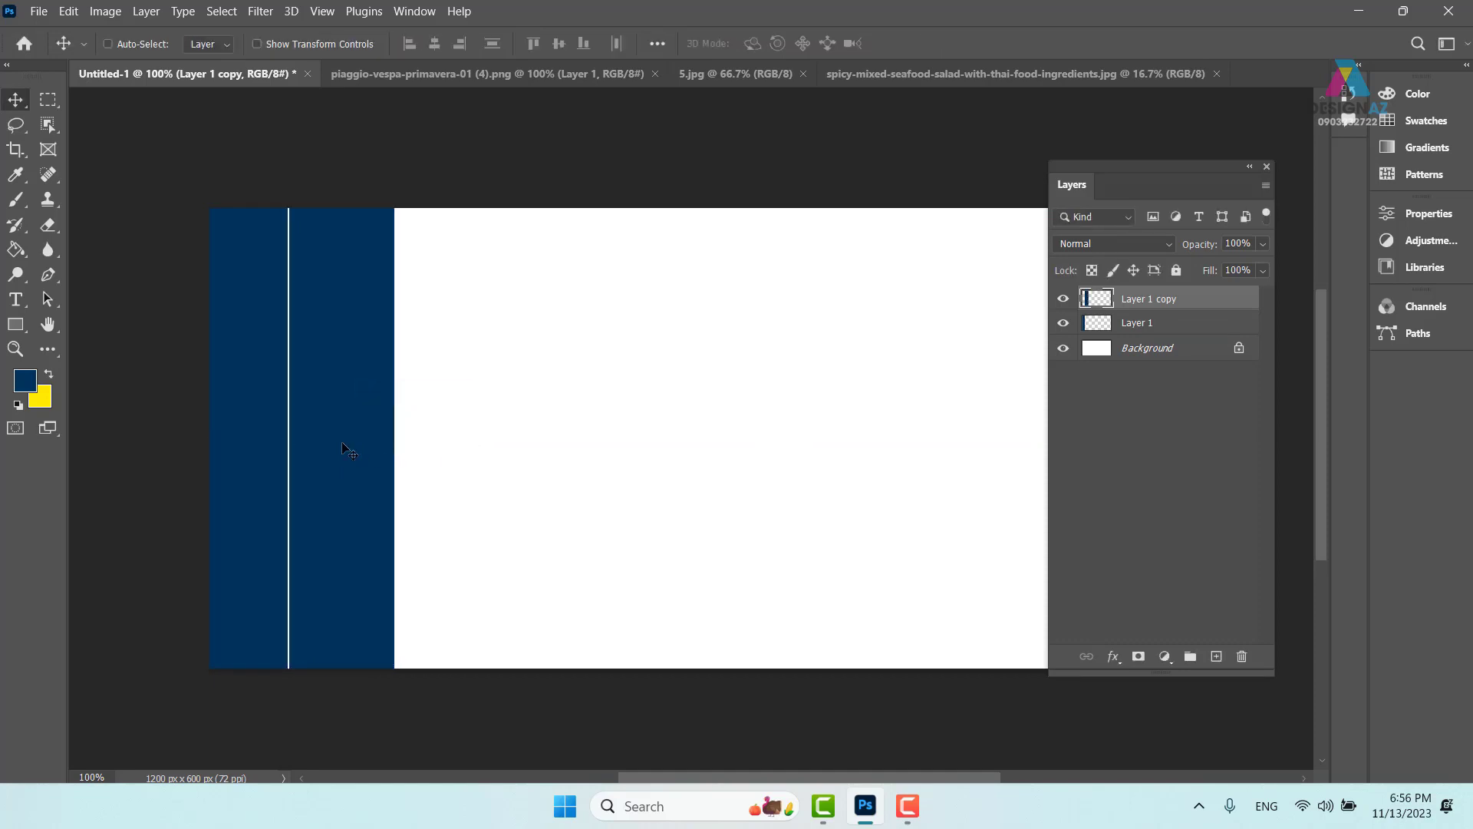
{"action": "left_click_drag", "start_coordinate": [348, 450], "coordinate": [461, 468]}
{"action": "key", "text": "ctrl+j"}
{"action": "left_click_drag", "start_coordinate": [456, 468], "coordinate": [669, 512]}
{"action": "key", "text": "ctrl+j"}
{"action": "key", "text": "ctrl+j"}
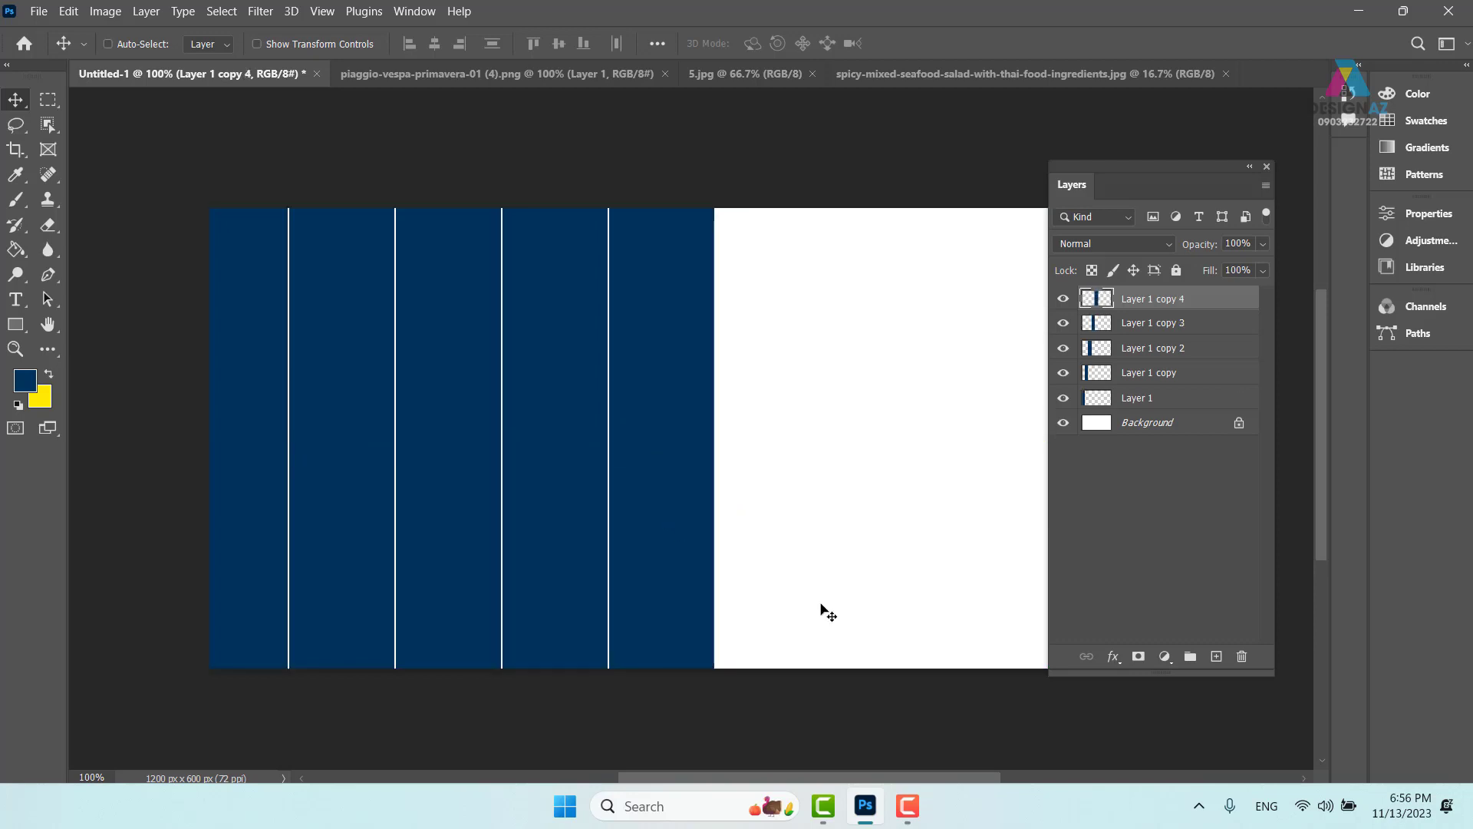
Select all five stripe layers and begin rotating them to −45°.
{"action": "left_click", "coordinate": [1185, 399], "text": "shift"}
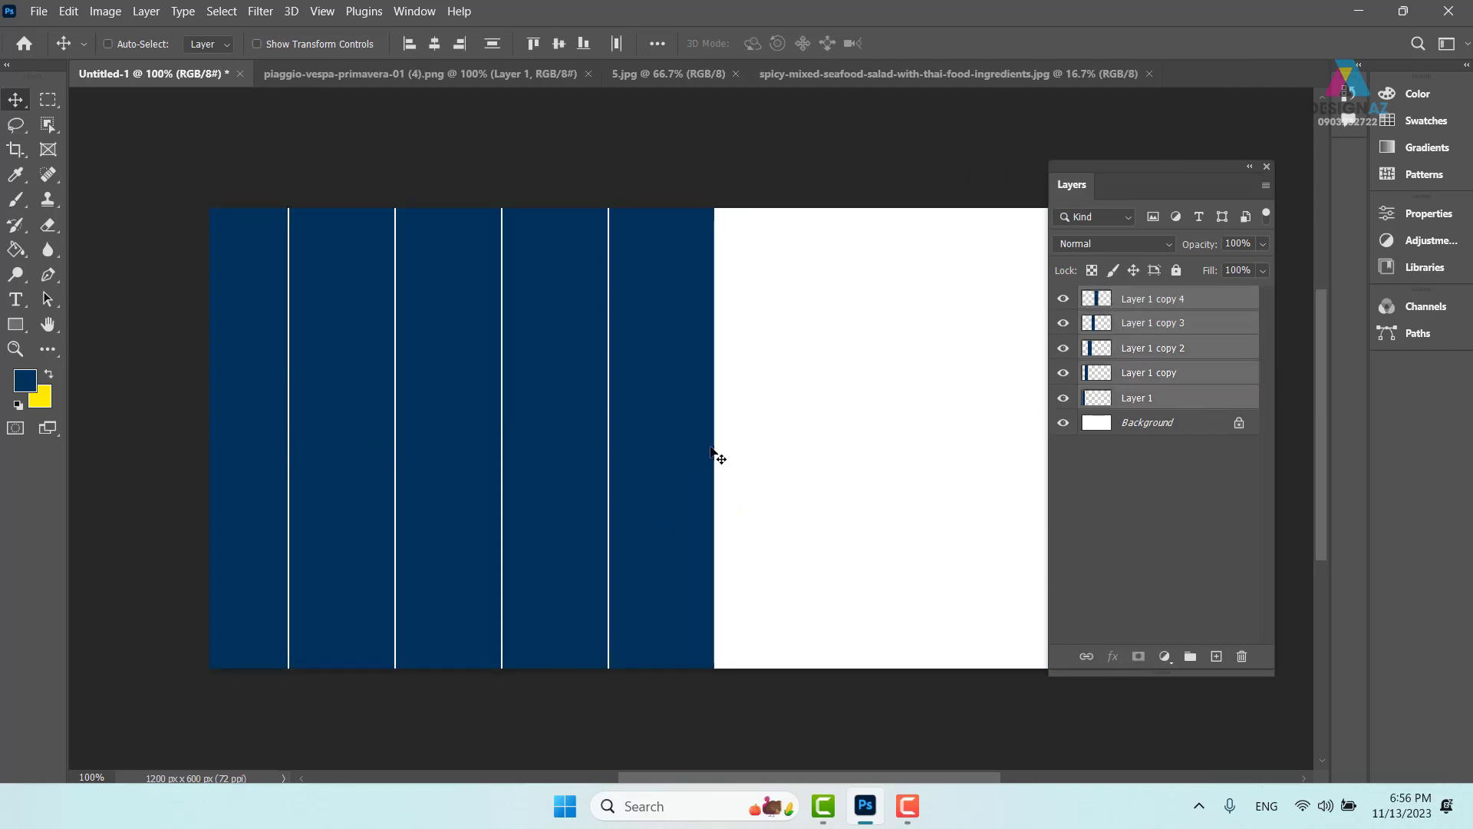
{"action": "key", "text": "ctrl"}
{"action": "key", "text": "ctrl+t"}
{"action": "left_click_drag", "start_coordinate": [770, 292], "coordinate": [524, 234]}
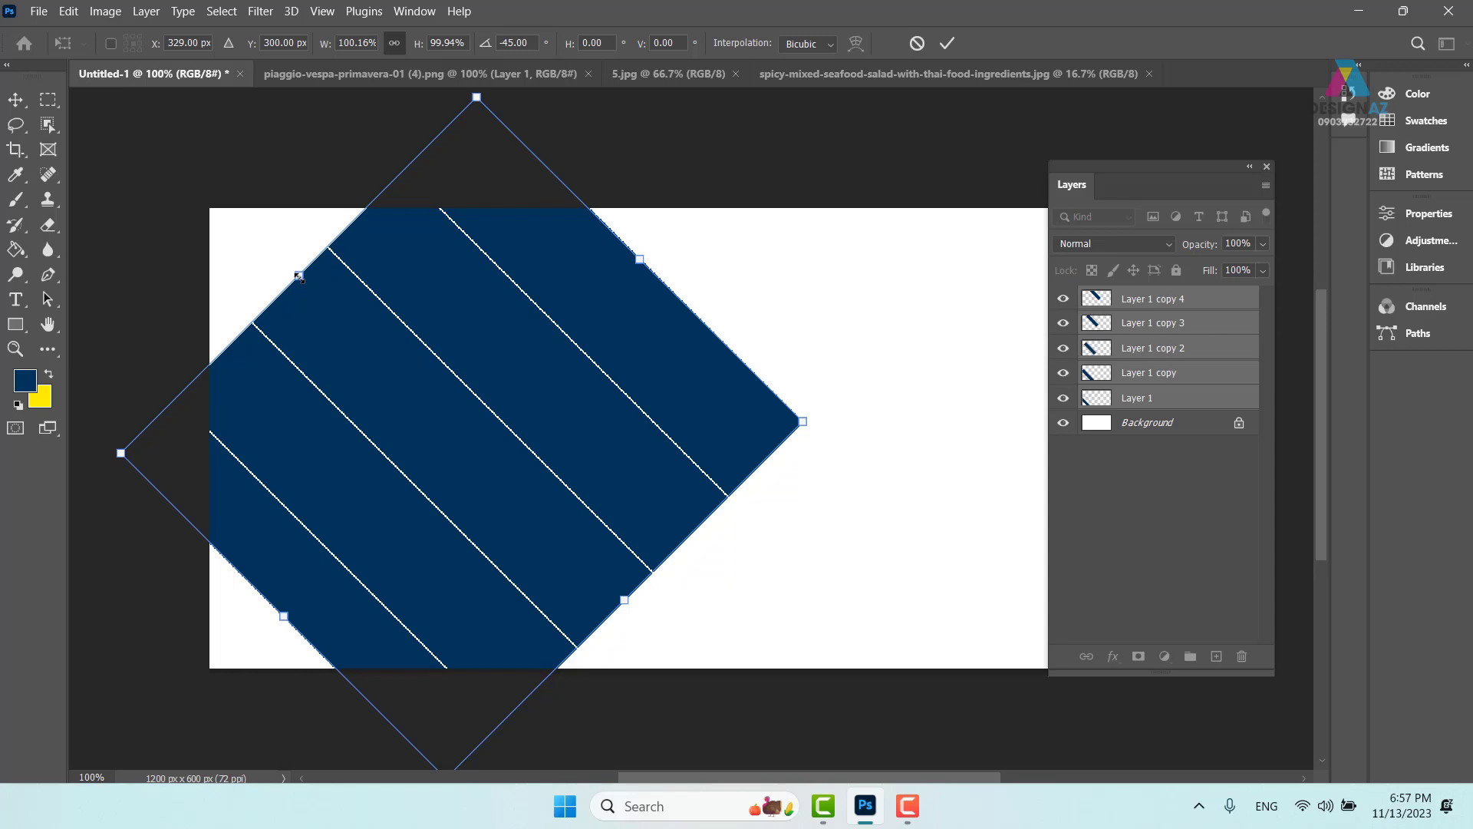
Stretch the diagonal stripes to about 148% height, move them up-right, and commit.
{"action": "left_click_drag", "start_coordinate": [300, 276], "coordinate": [140, 116]}
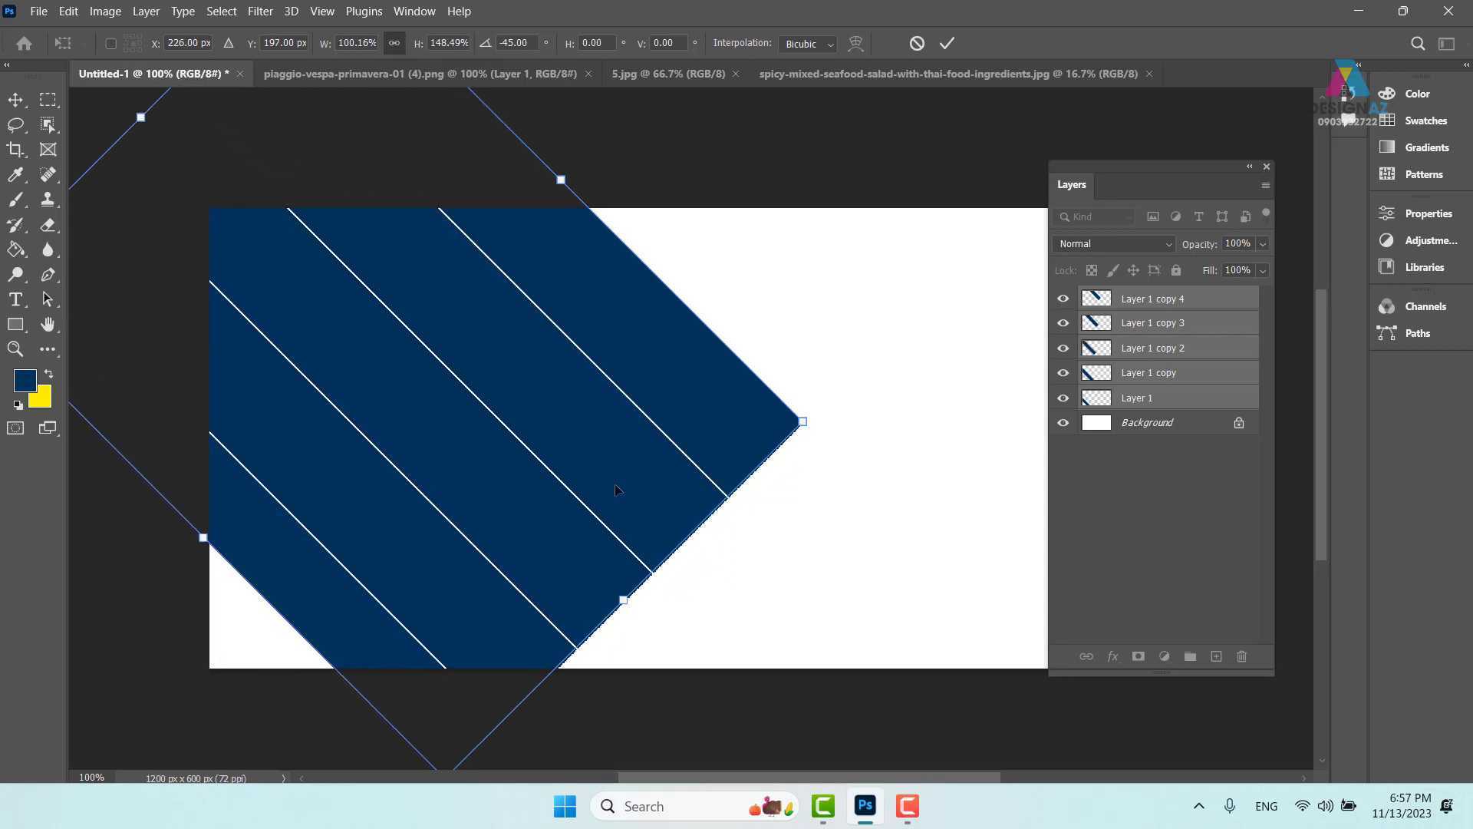
{"action": "left_click_drag", "start_coordinate": [527, 482], "coordinate": [577, 351]}
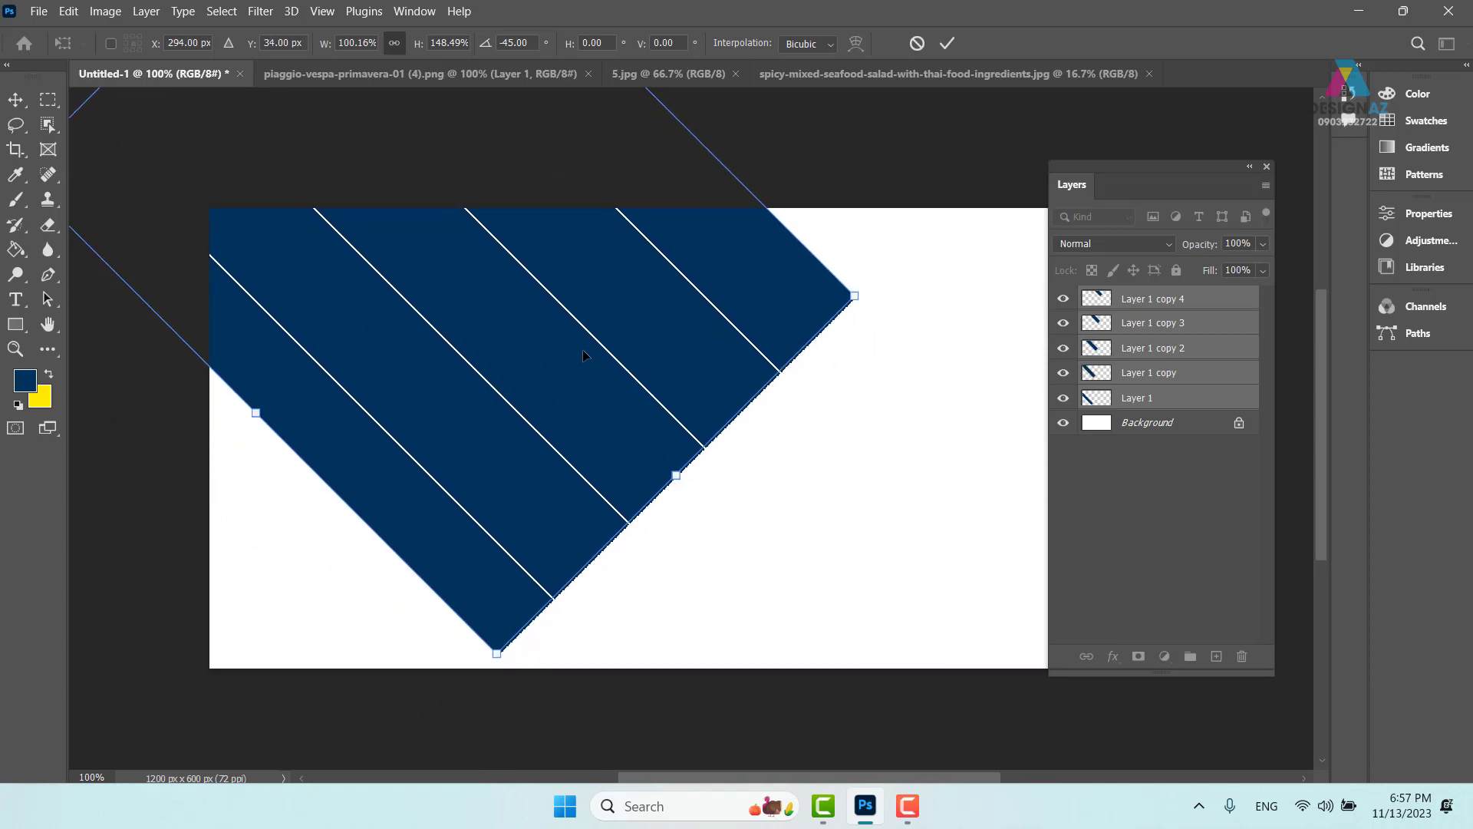
{"action": "key", "text": "Return"}
Stagger the stripe ends by moving Layer 1, Layer 1 copy 4 and Layer 1 copy 2 individually.
{"action": "right_click", "coordinate": [446, 539]}
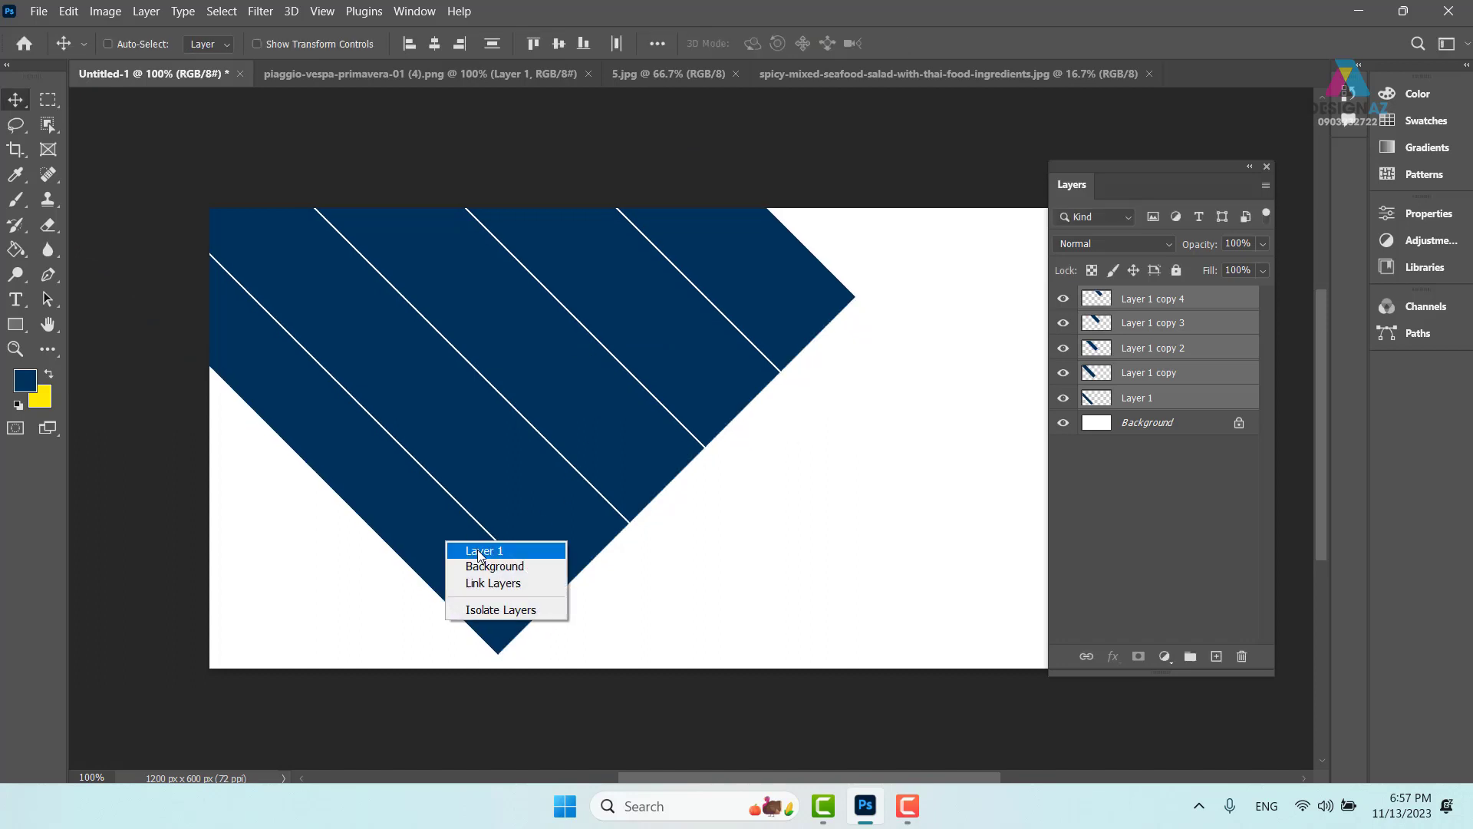
{"action": "left_click", "coordinate": [460, 546]}
{"action": "left_click_drag", "start_coordinate": [461, 563], "coordinate": [371, 470]}
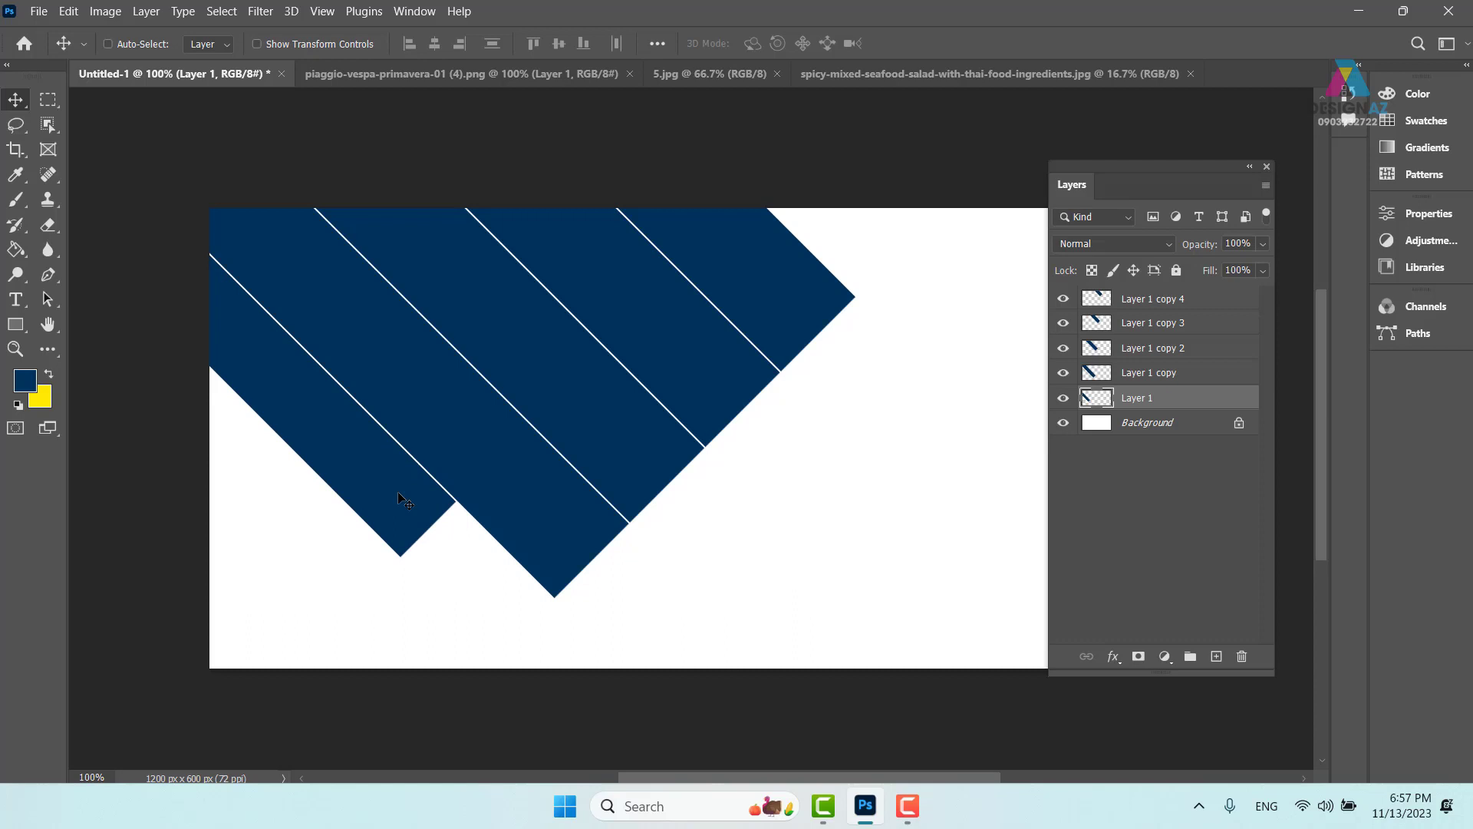
{"action": "right_click", "coordinate": [784, 271]}
{"action": "left_click", "coordinate": [809, 279]}
{"action": "left_click_drag", "start_coordinate": [790, 288], "coordinate": [715, 213]}
{"action": "right_click", "coordinate": [637, 468]}
{"action": "left_click", "coordinate": [660, 476]}
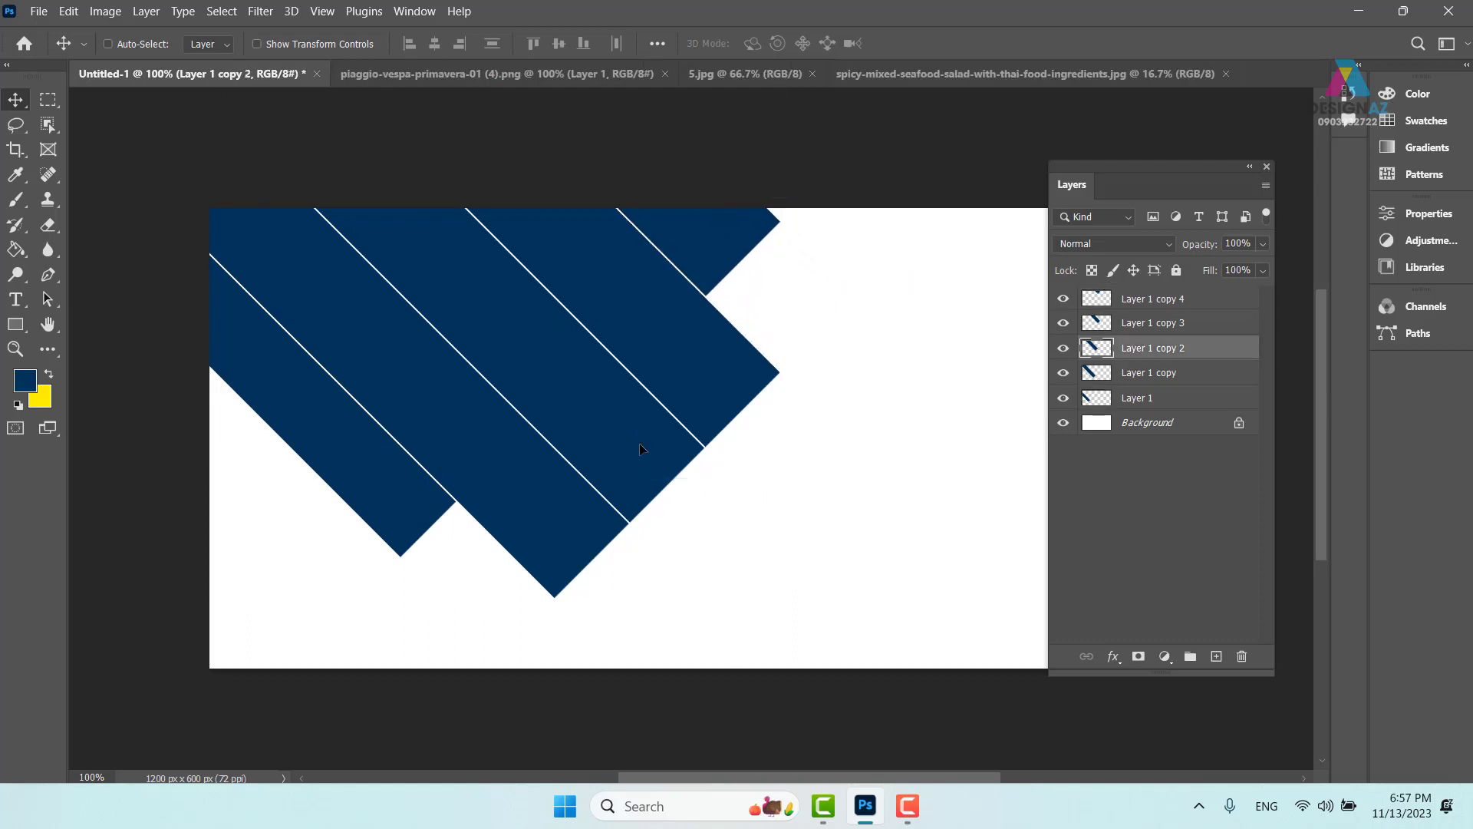
{"action": "left_click_drag", "start_coordinate": [624, 440], "coordinate": [678, 493]}
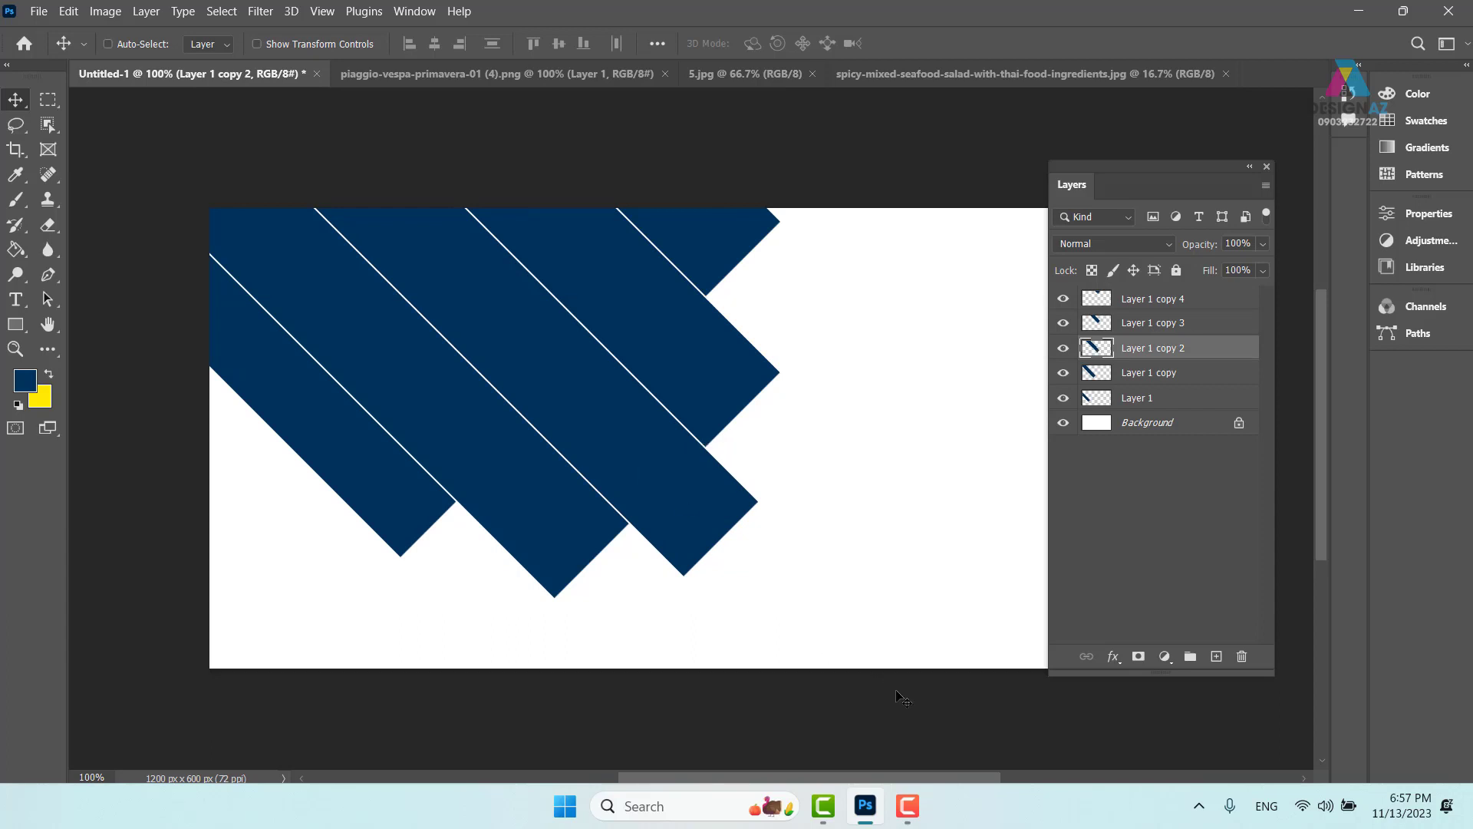
Merge the five stripe layers into Layer 1 copy 4 and bring up the Open dialog.
{"action": "left_click", "coordinate": [1201, 304]}
{"action": "left_click", "coordinate": [1191, 405], "text": "shift"}
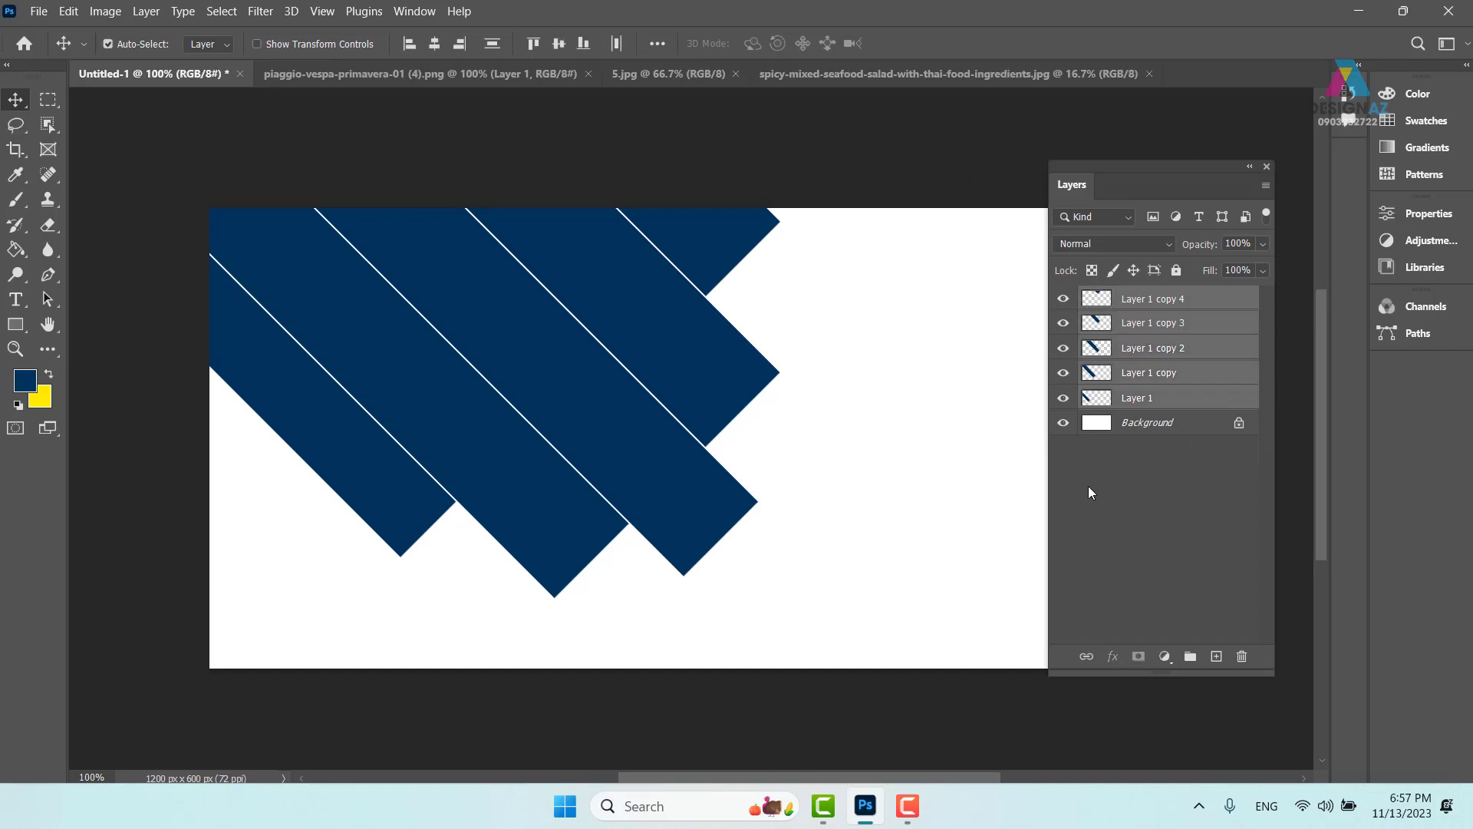
{"action": "key", "text": "ctrl+e"}
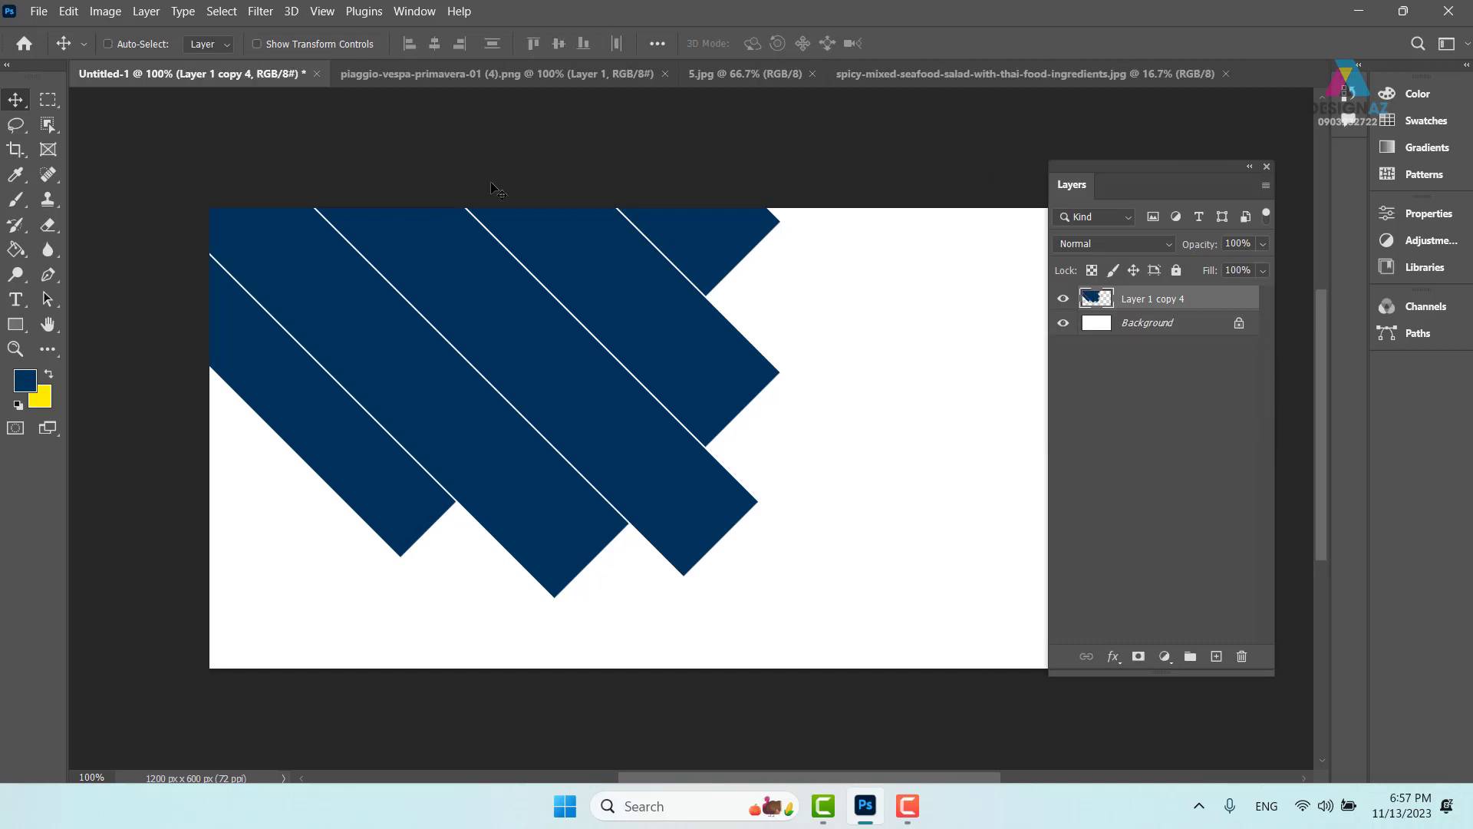
{"action": "left_click", "coordinate": [40, 11]}
{"action": "left_click", "coordinate": [62, 52]}
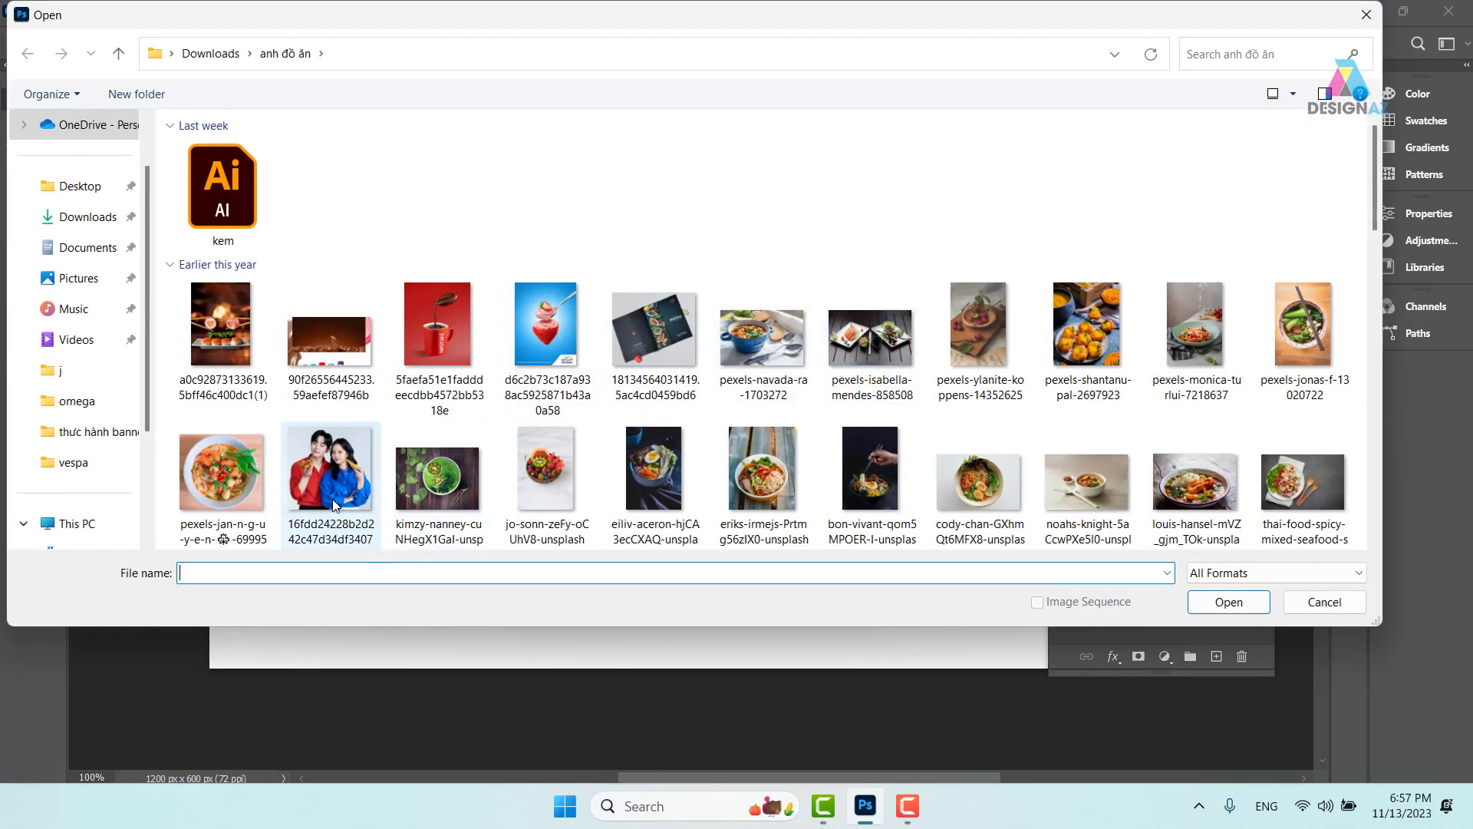
Open the couple-with-pizza photo, bring it into the banner and clip it to the stripes.
{"action": "left_click", "coordinate": [335, 505]}
{"action": "left_click", "coordinate": [1228, 602]}
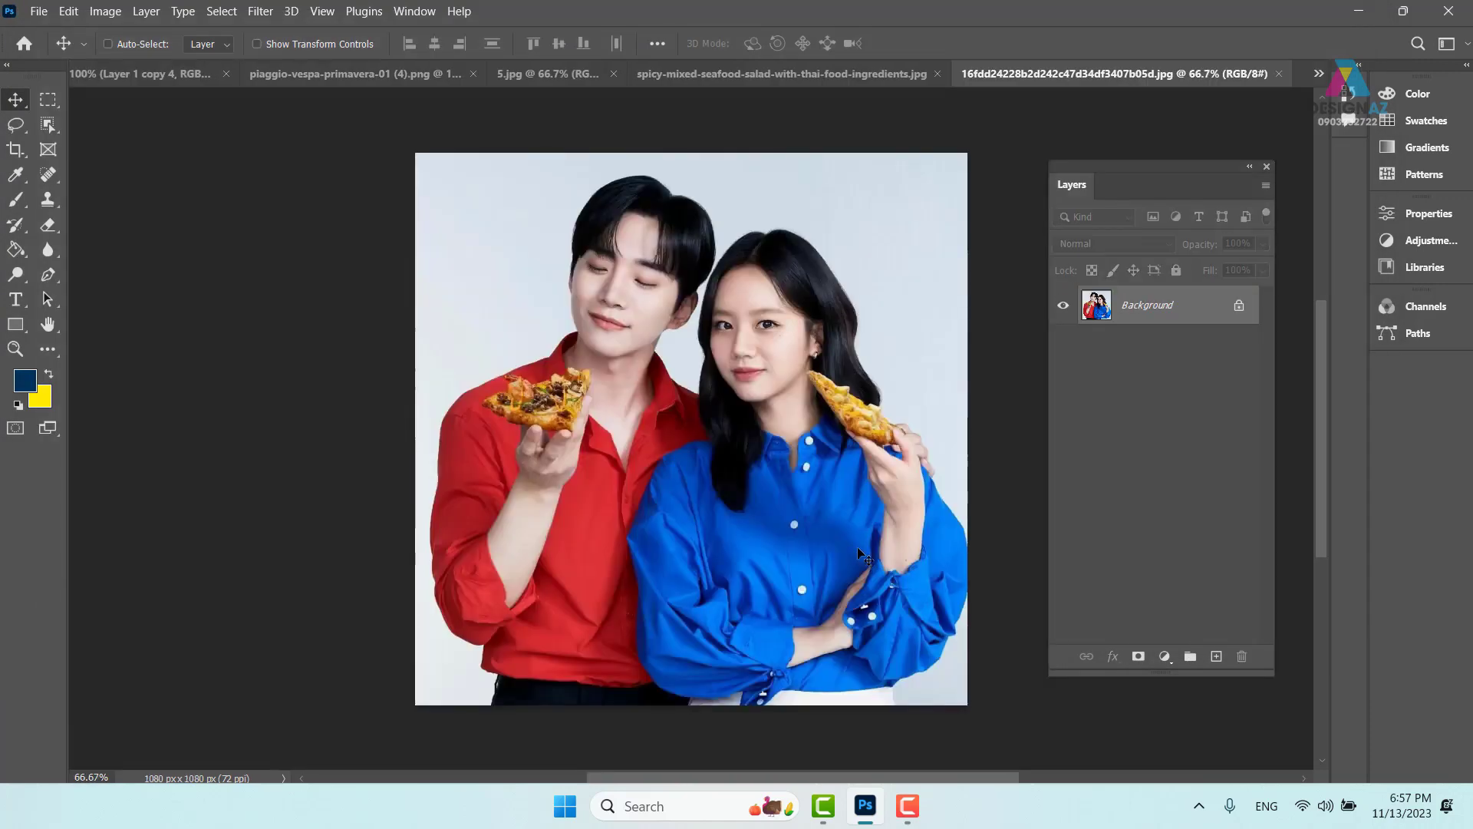
{"action": "key", "text": "ctrl+a"}
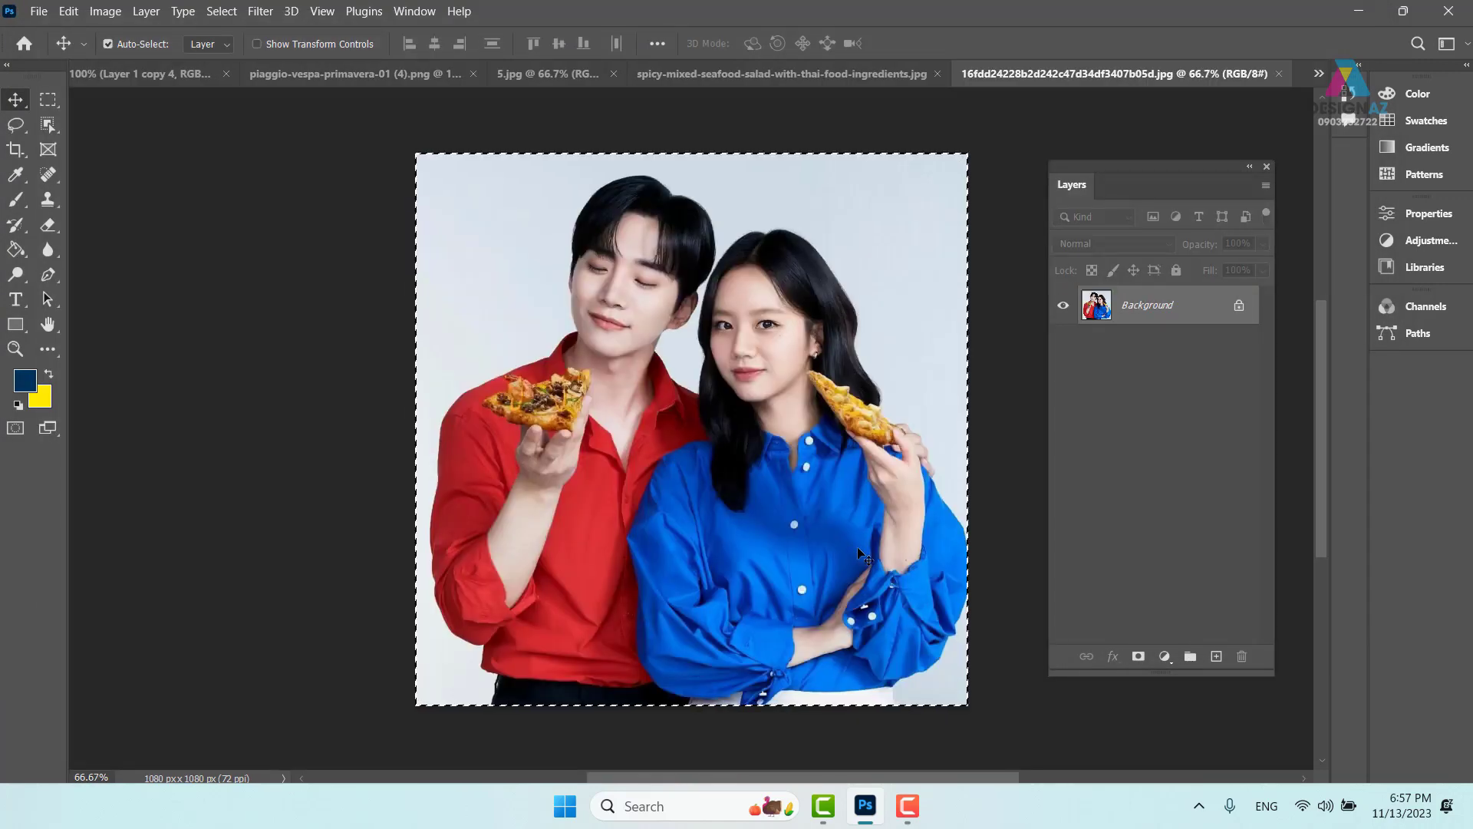
{"action": "left_click_drag", "start_coordinate": [857, 546], "coordinate": [826, 405]}
{"action": "left_click_drag", "start_coordinate": [725, 512], "coordinate": [596, 336]}
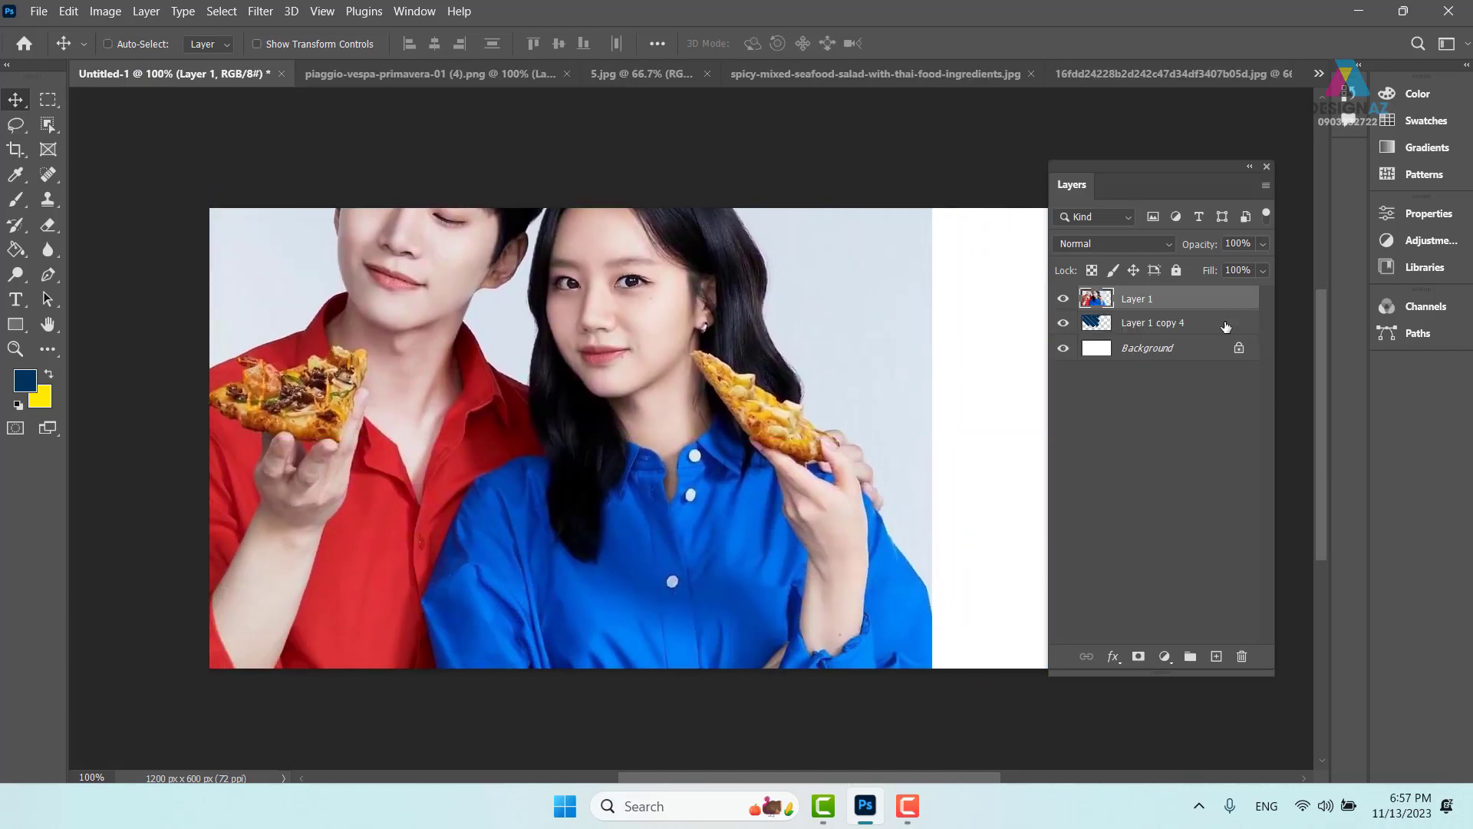
{"action": "key", "text": "ctrl+alt+g"}
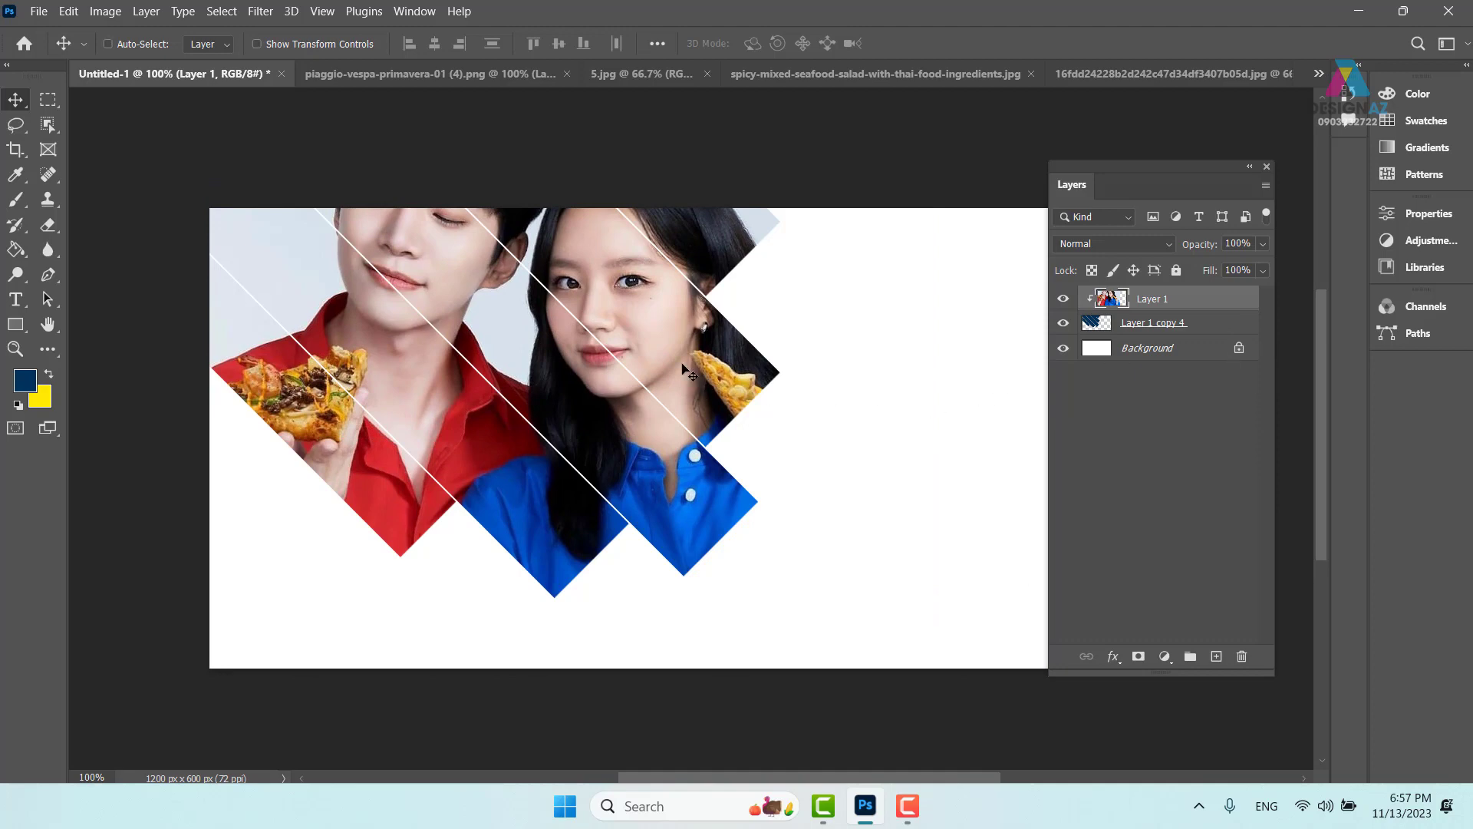
{"action": "left_click_drag", "start_coordinate": [715, 434], "coordinate": [699, 441]}
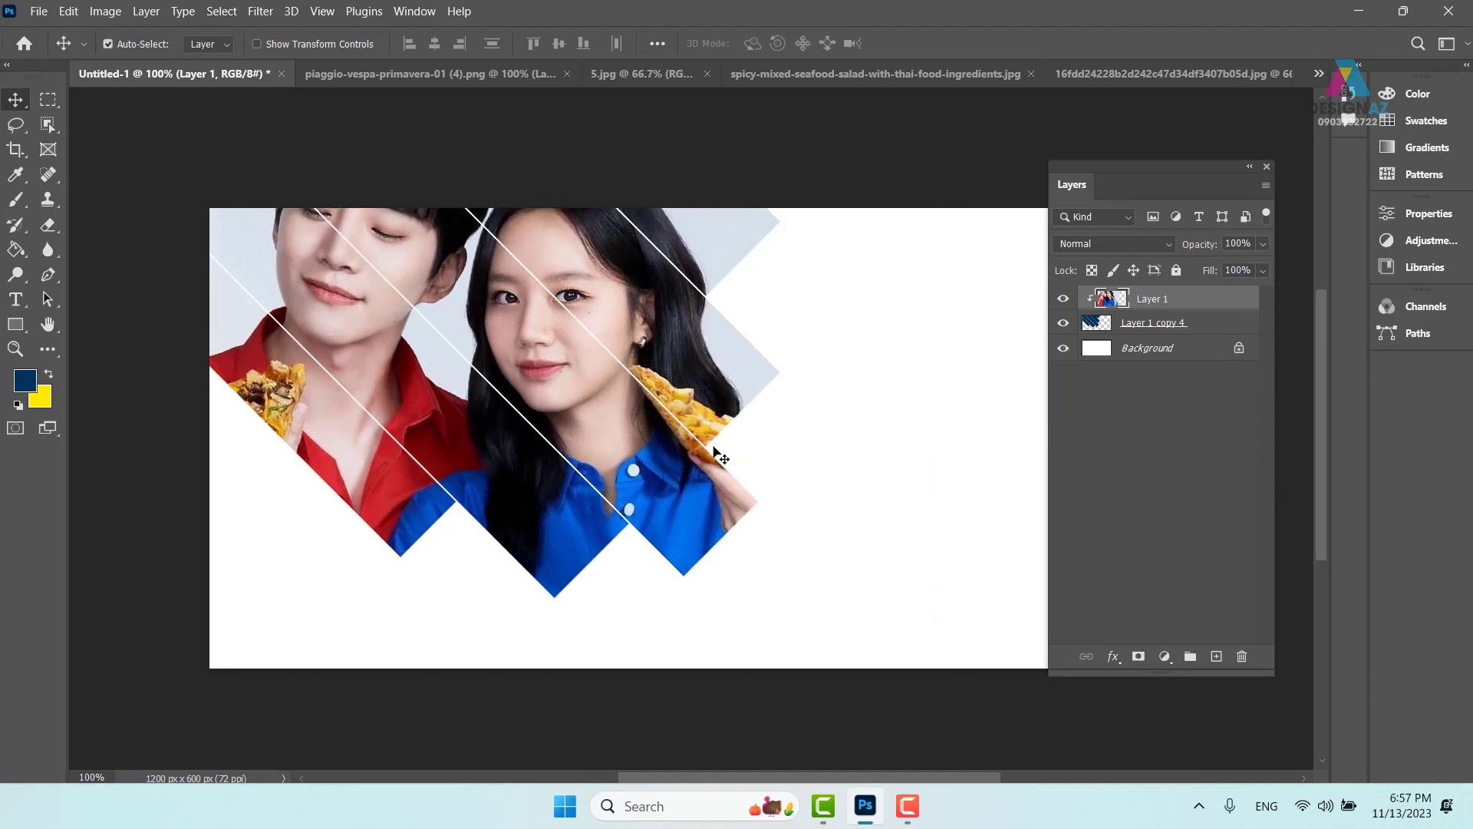
Scale the clipped photo down to 63% and position it within the stripes.
{"action": "key", "text": "ctrl+t"}
{"action": "left_click_drag", "start_coordinate": [870, 218], "coordinate": [714, 395]}
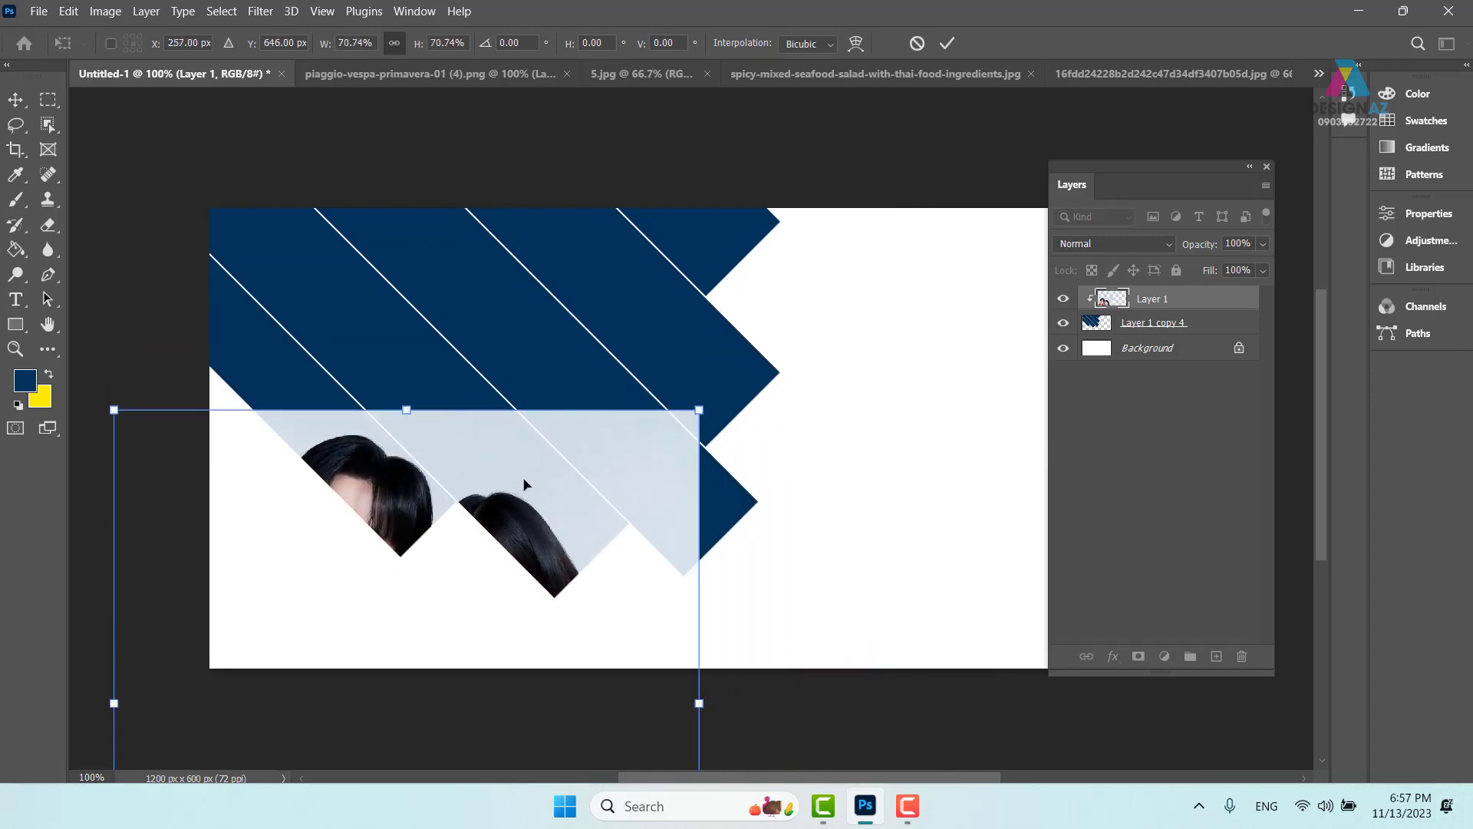
{"action": "left_click_drag", "start_coordinate": [526, 487], "coordinate": [613, 201]}
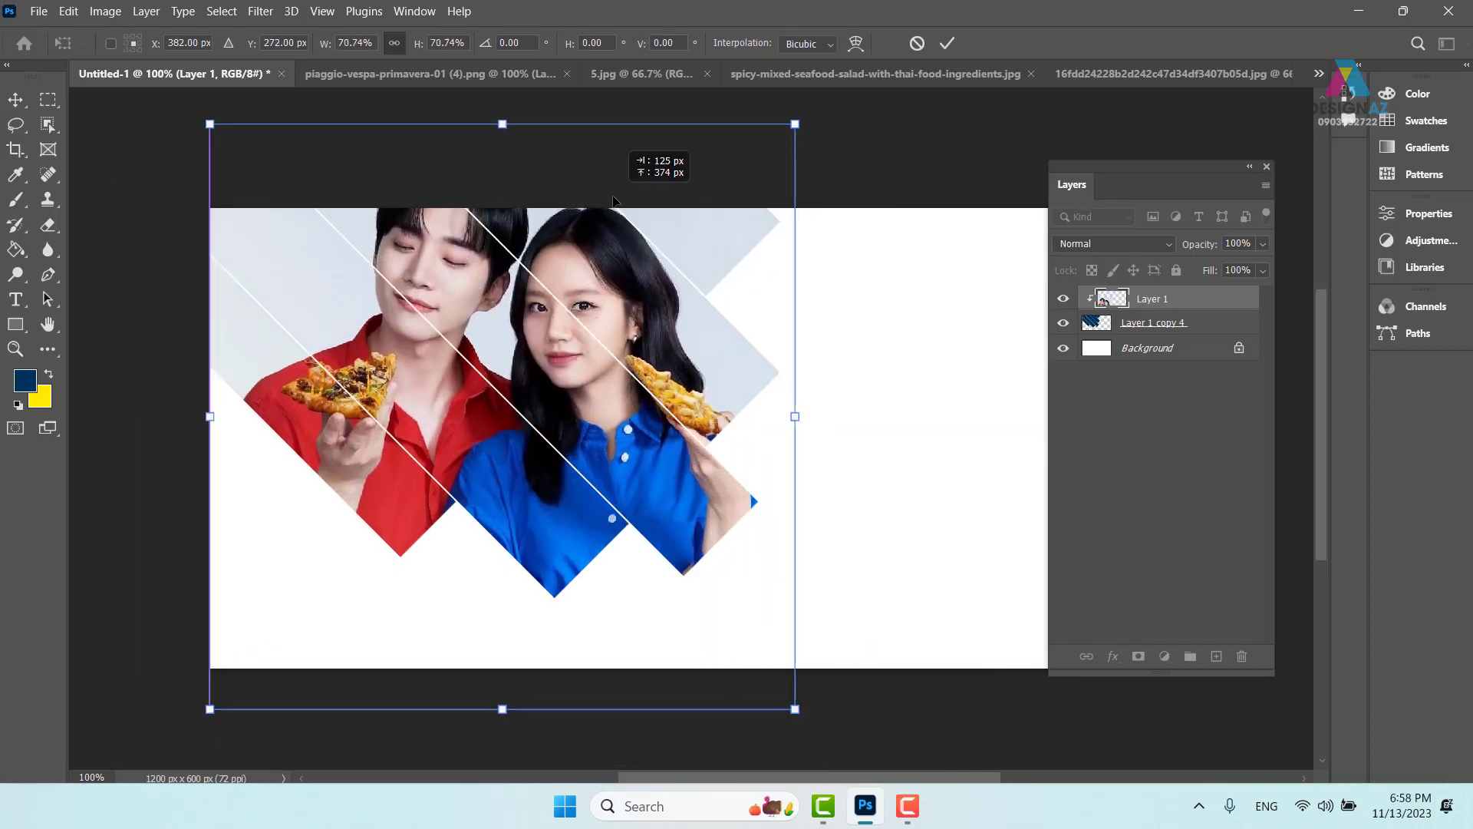
{"action": "left_click_drag", "start_coordinate": [795, 709], "coordinate": [736, 634]}
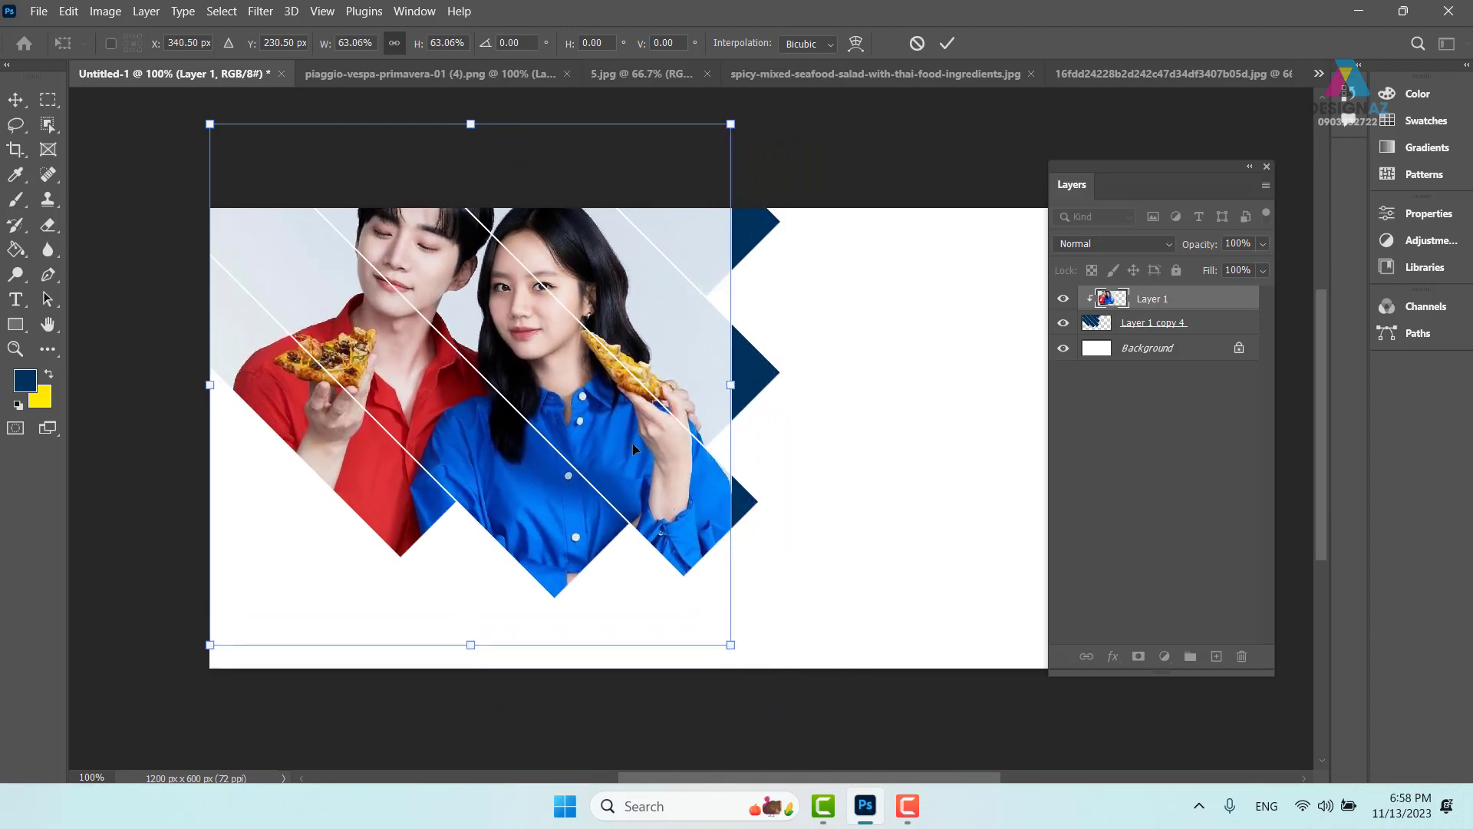
{"action": "left_click_drag", "start_coordinate": [632, 443], "coordinate": [633, 472]}
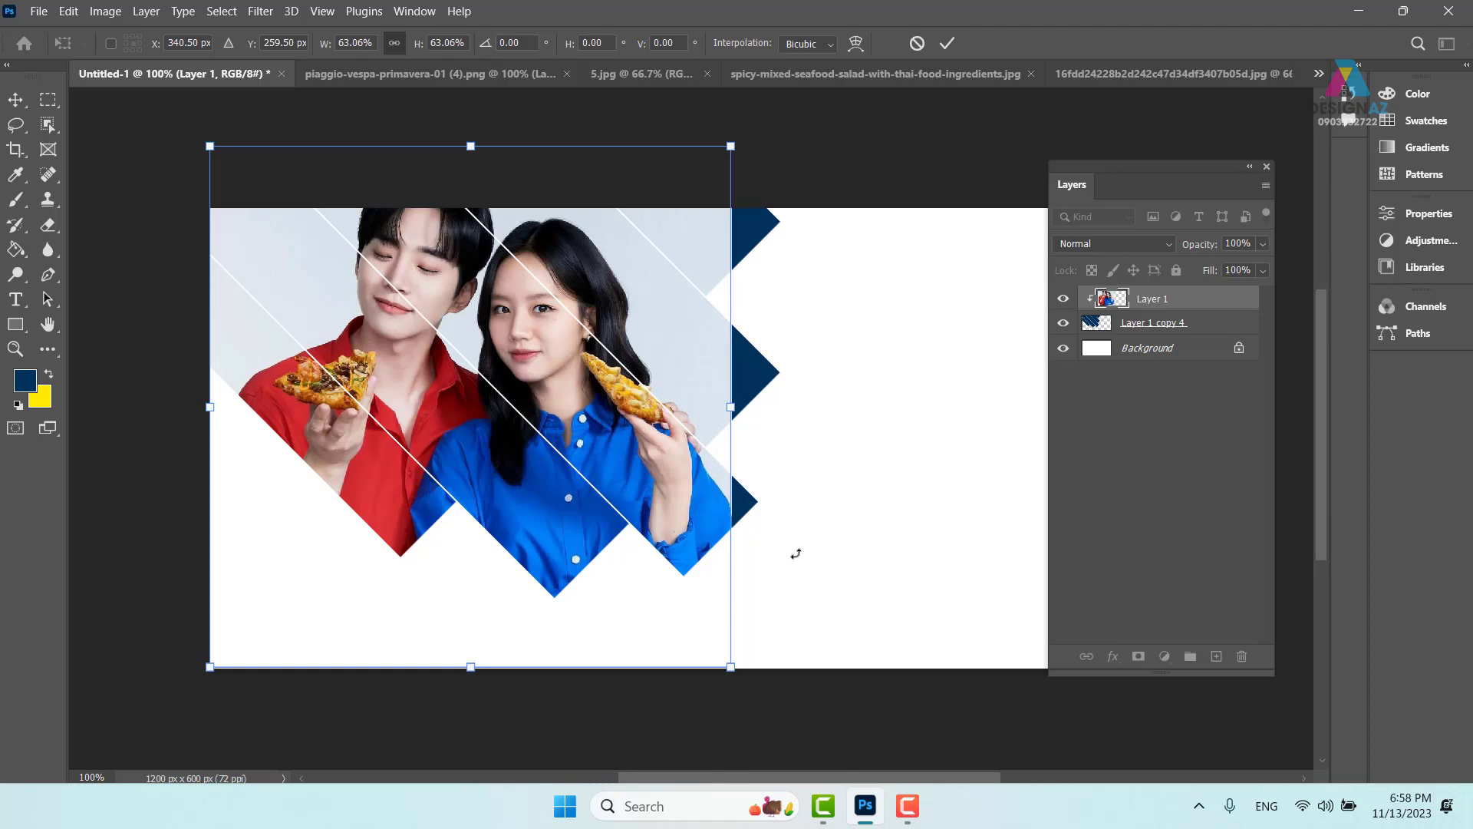
{"action": "key", "text": "Return"}
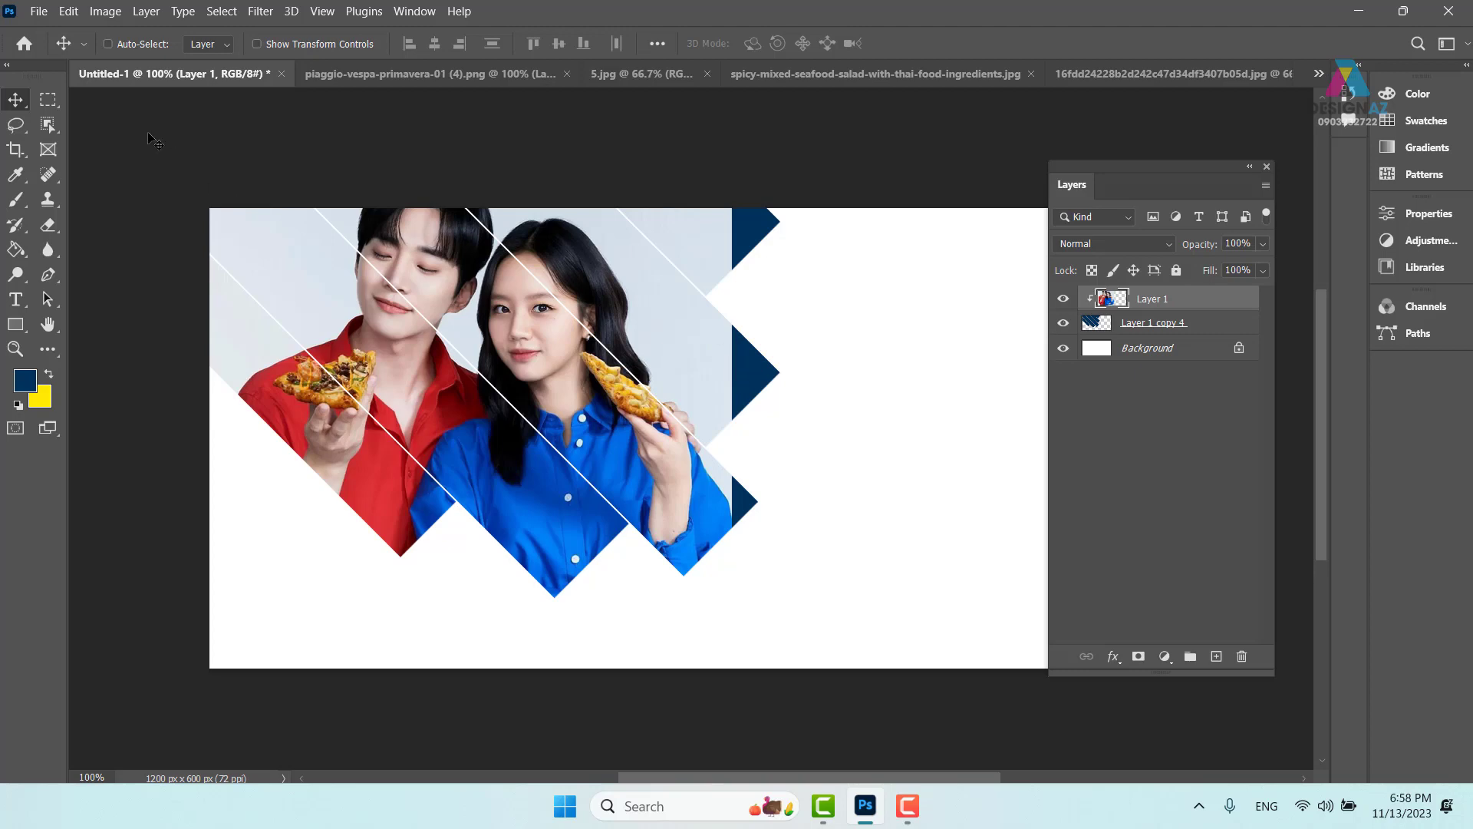
Stretch a selected right-hand strip of the photo outward to cover the navy stripe tips.
{"action": "left_click", "coordinate": [54, 102]}
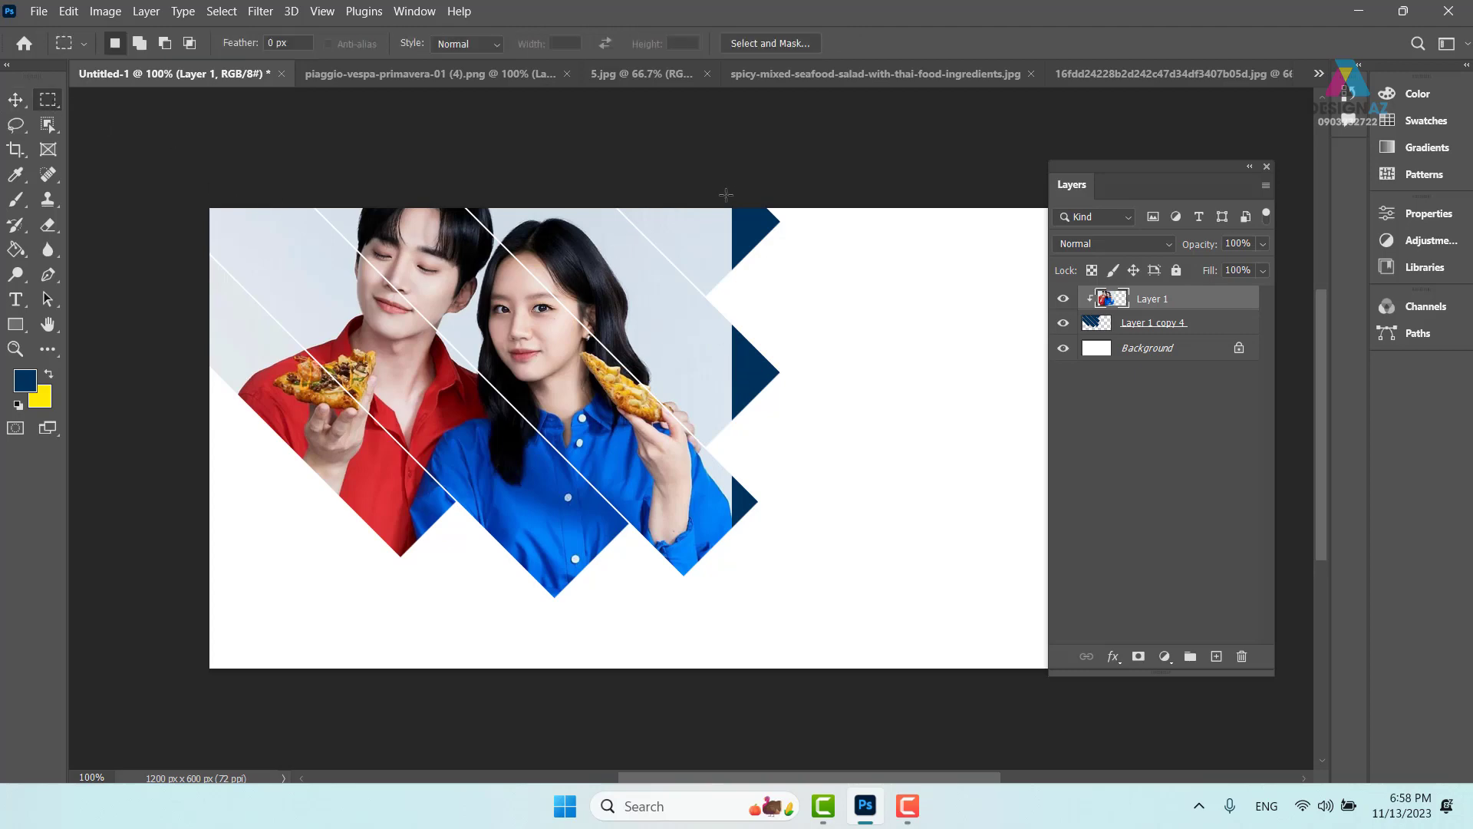
{"action": "left_click_drag", "start_coordinate": [727, 192], "coordinate": [818, 543]}
{"action": "key", "text": "ctrl+t"}
{"action": "left_click_drag", "start_coordinate": [818, 376], "coordinate": [1301, 369]}
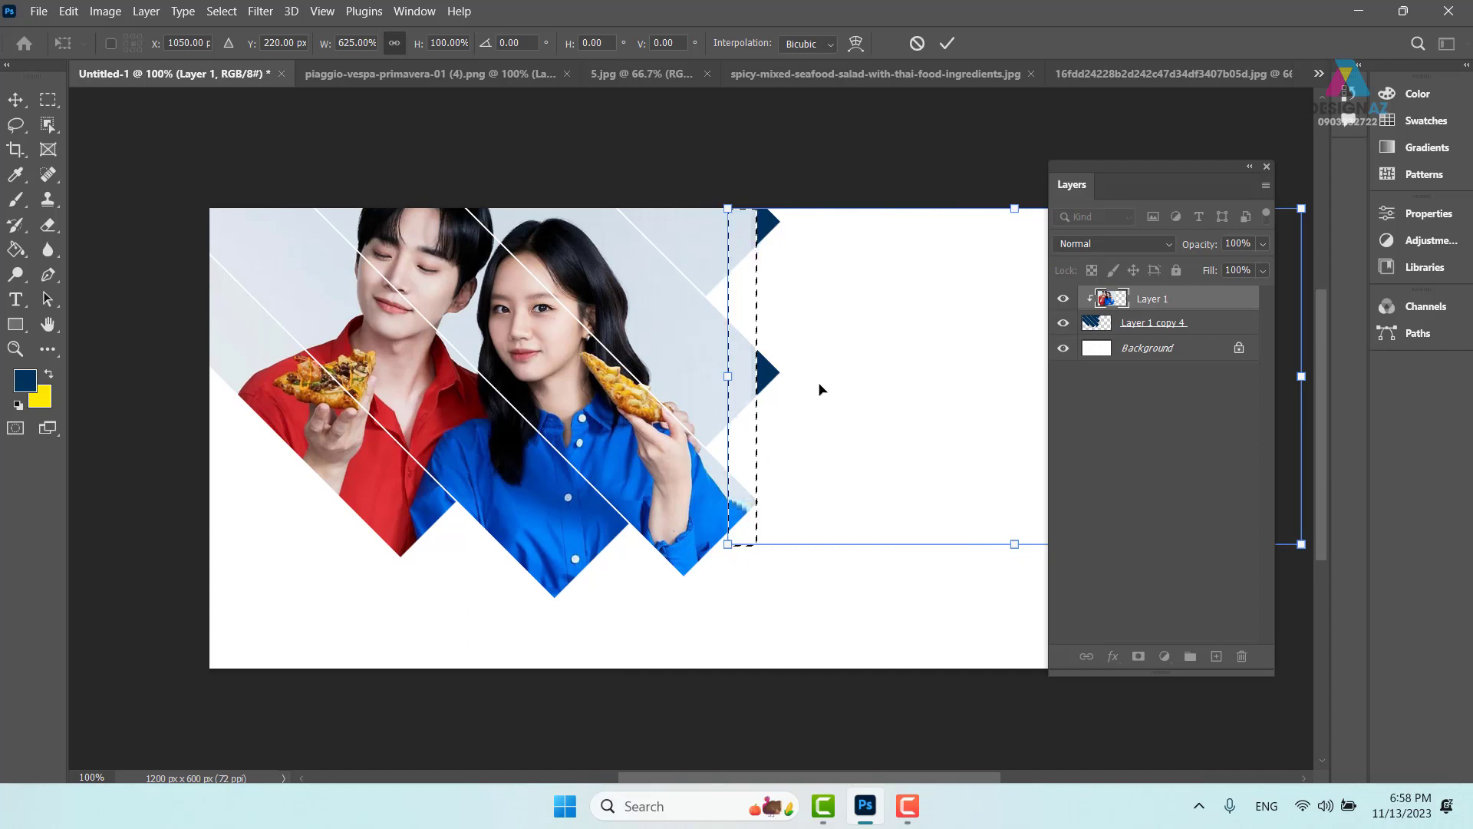
{"action": "key", "text": "Return"}
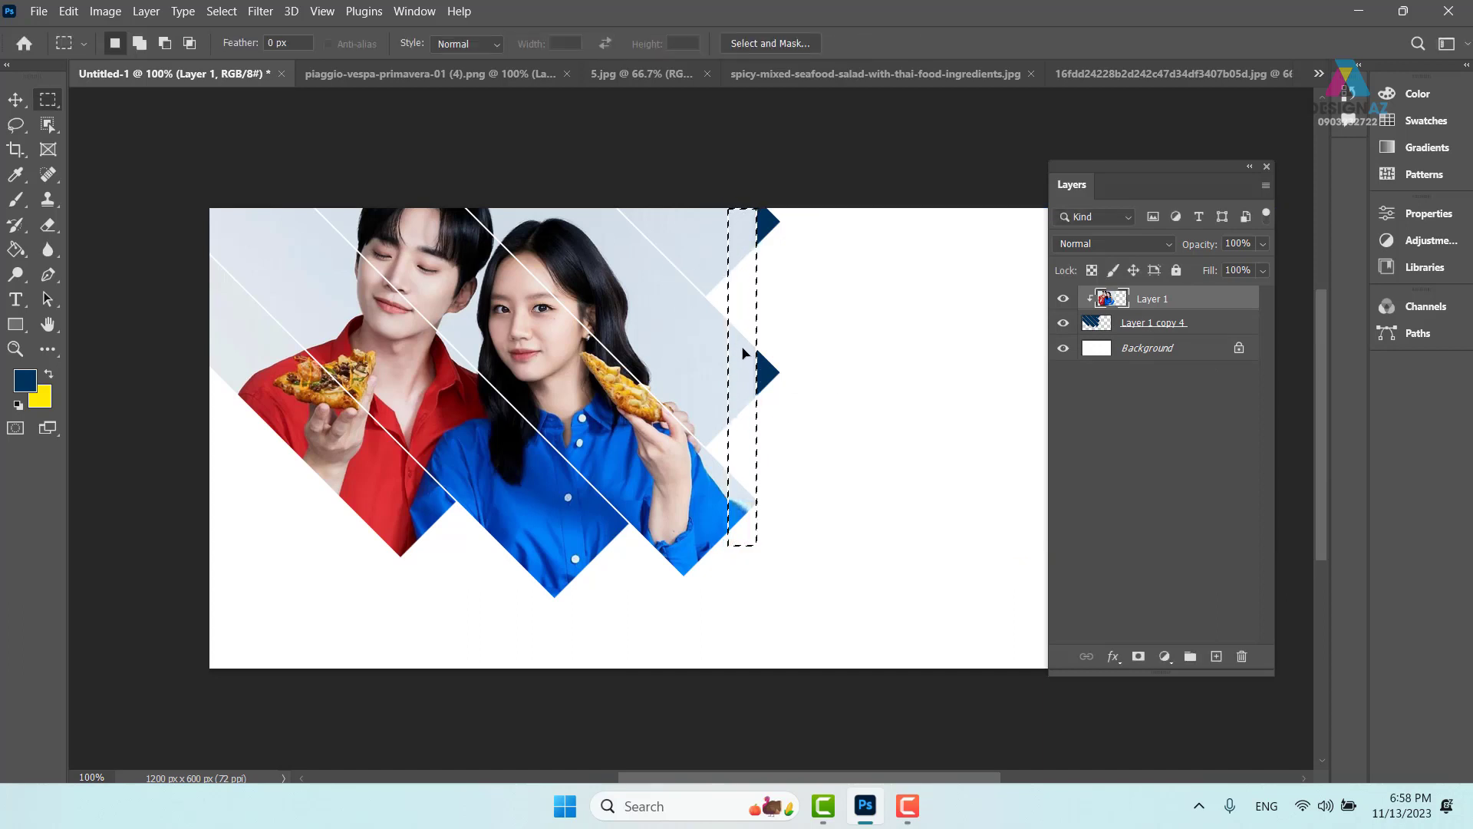
{"action": "key", "text": "ctrl+t"}
{"action": "left_click_drag", "start_coordinate": [755, 376], "coordinate": [860, 376]}
{"action": "key", "text": "Return"}
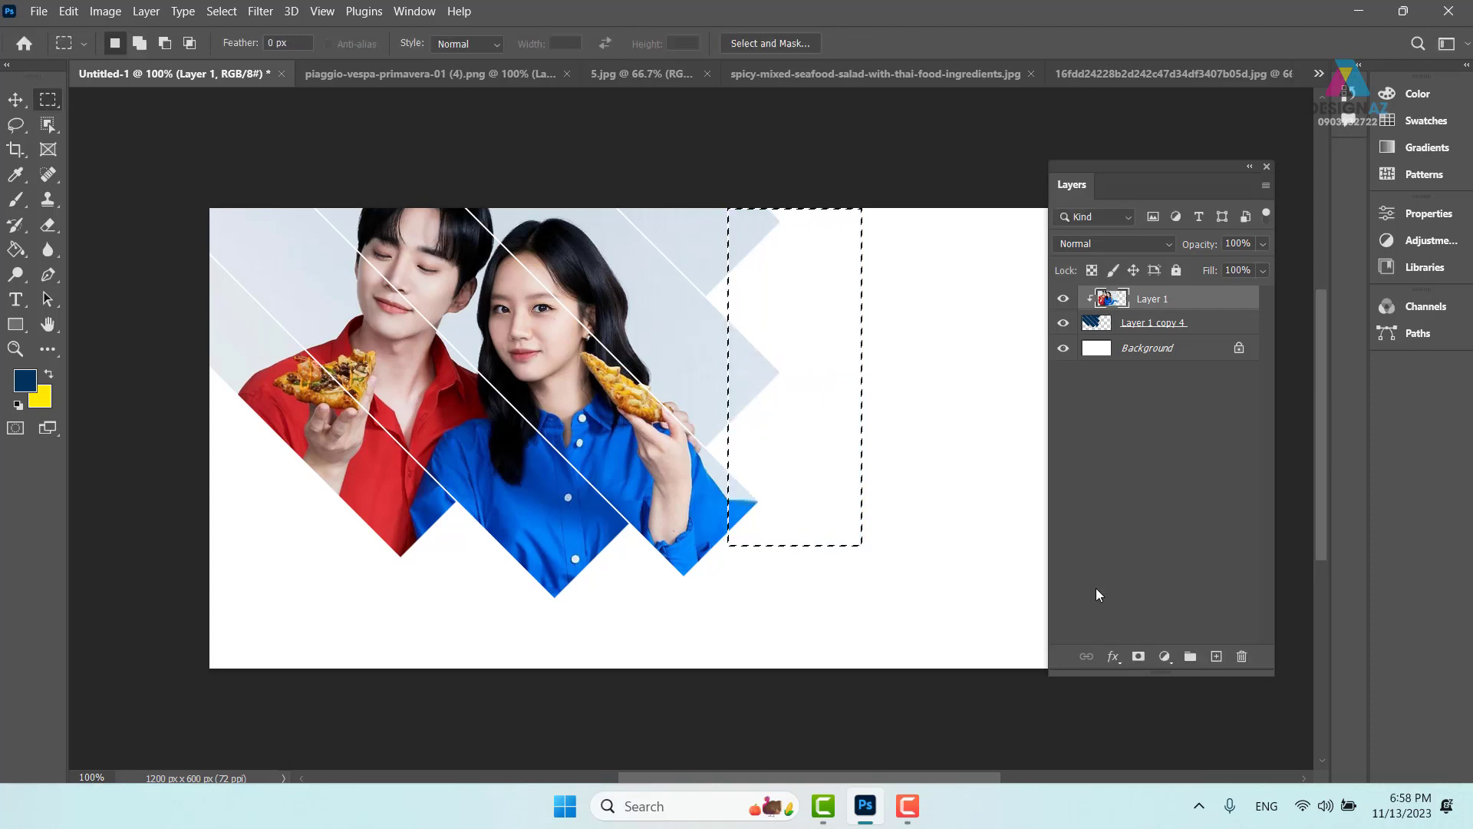
{"action": "key", "text": "ctrl+d"}
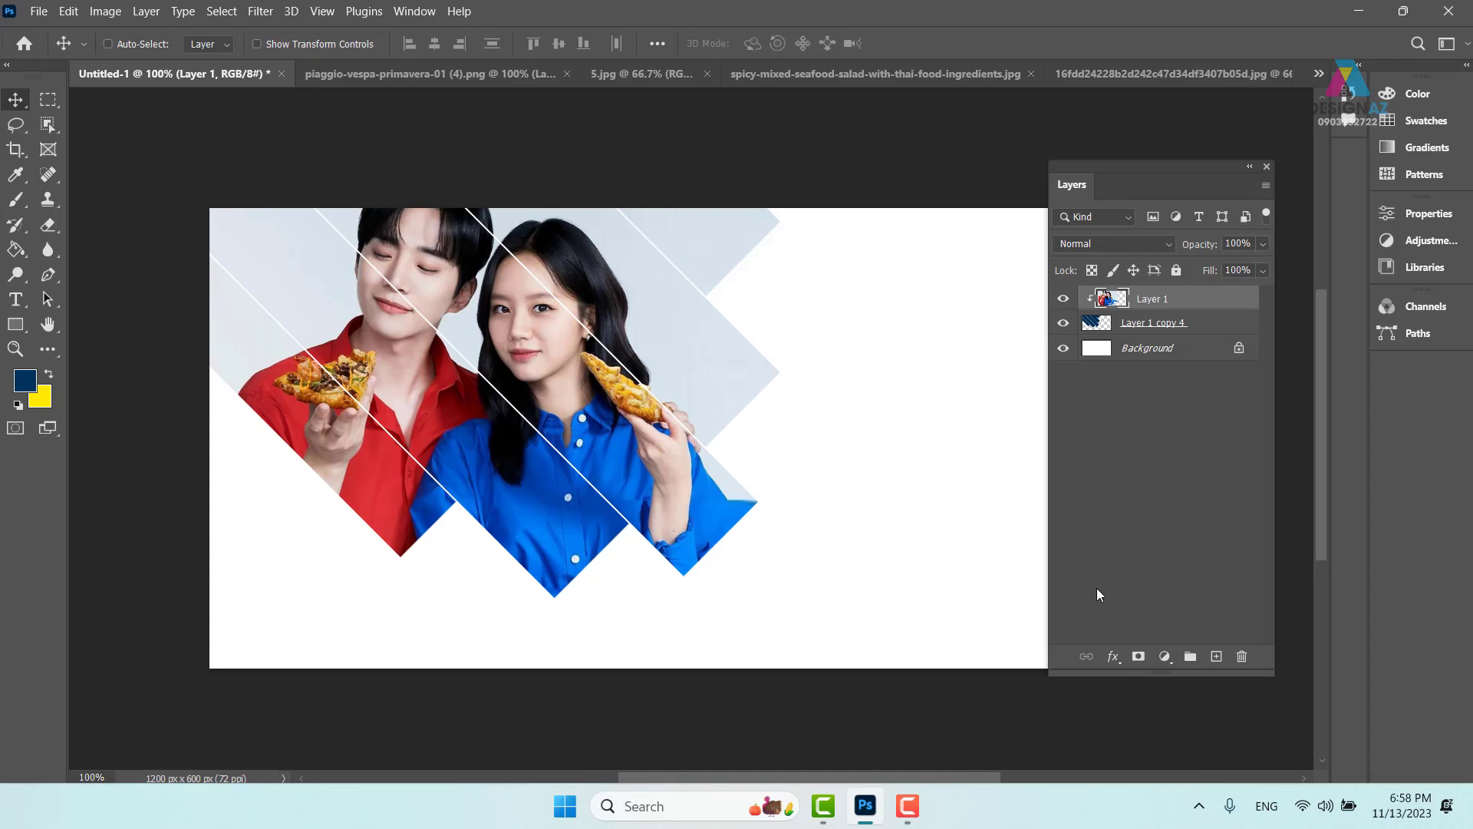
Delete the pizza photo layer and the merged stripe layer.
{"action": "key", "text": "Delete"}
{"action": "right_click", "coordinate": [648, 298]}
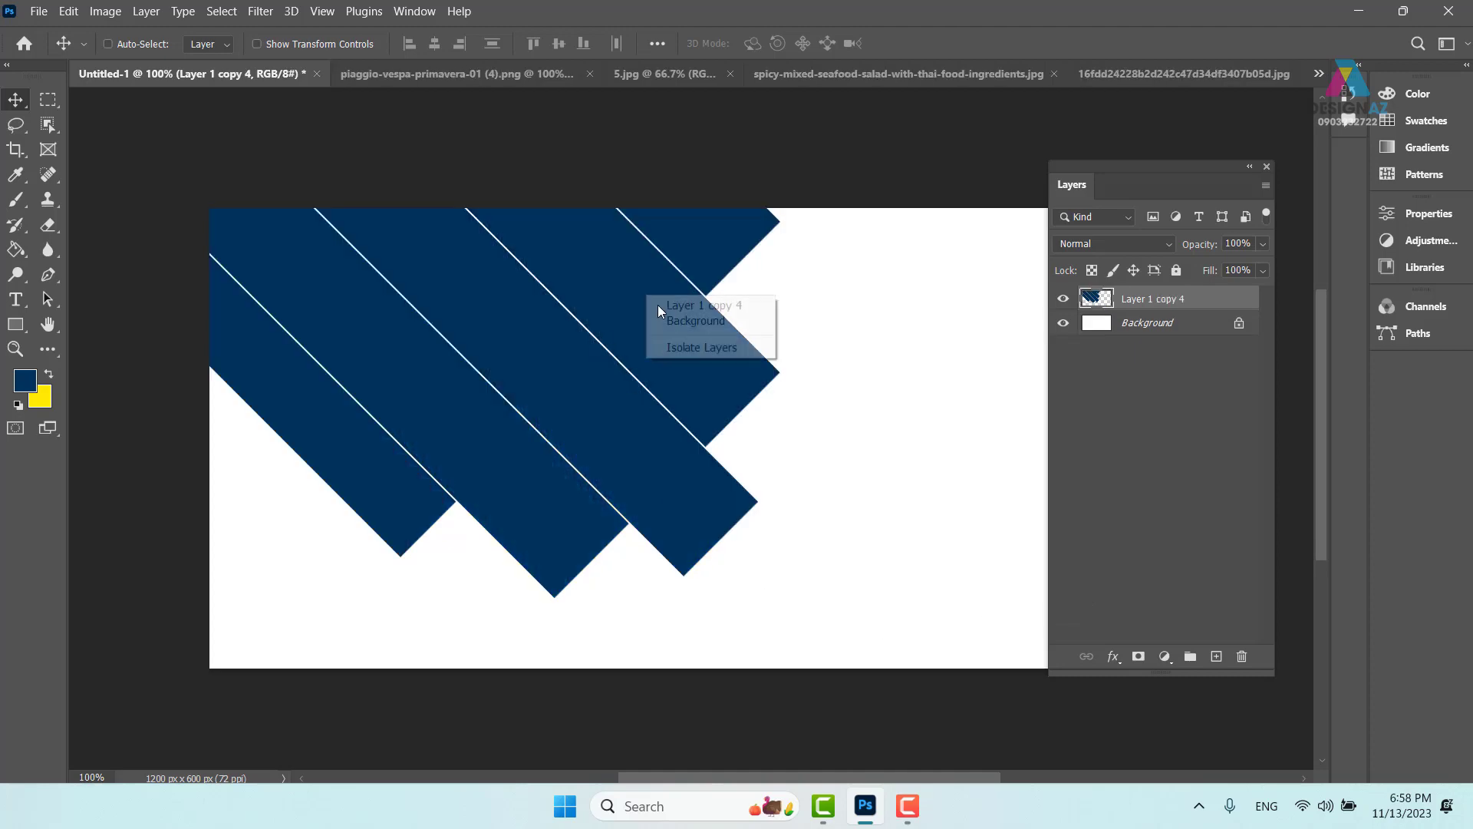
{"action": "left_click", "coordinate": [689, 306]}
{"action": "key", "text": "Delete"}
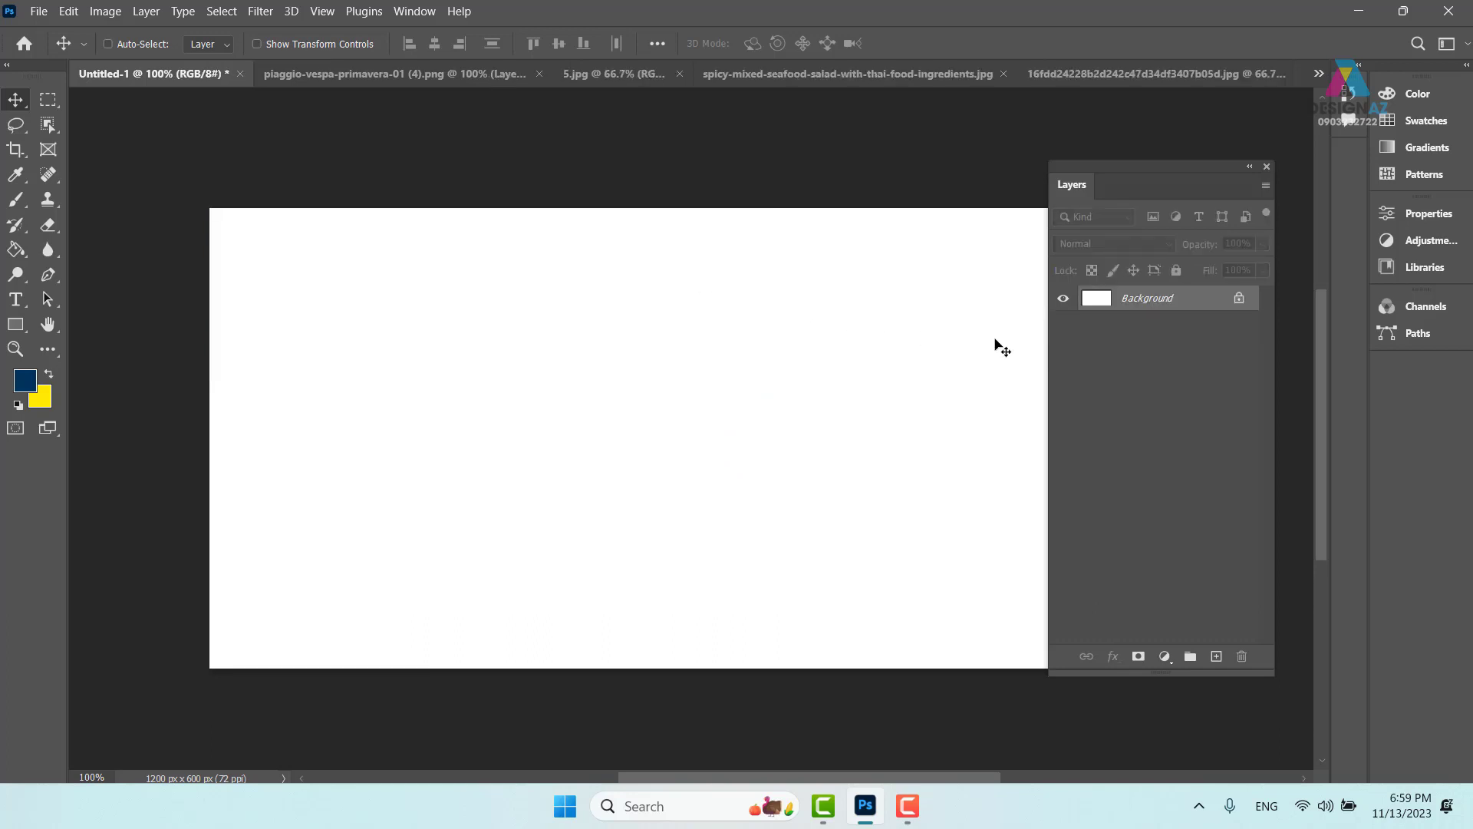
Add a new empty layer and select the left half of the canvas.
{"action": "left_click", "coordinate": [1216, 656]}
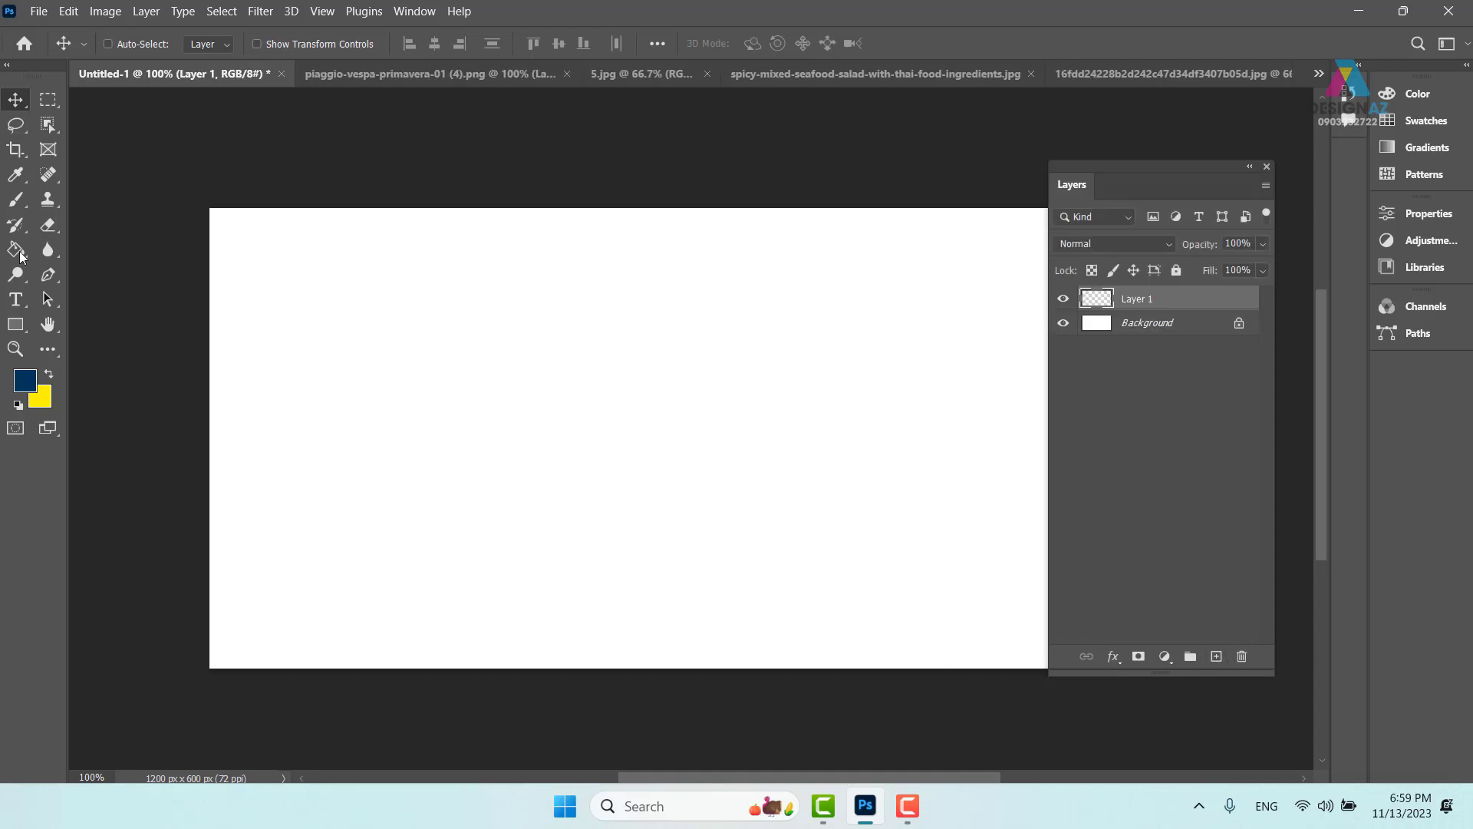
{"action": "left_click", "coordinate": [47, 100]}
{"action": "left_click_drag", "start_coordinate": [164, 171], "coordinate": [721, 626]}
{"action": "left_click_drag", "start_coordinate": [744, 353], "coordinate": [731, 637]}
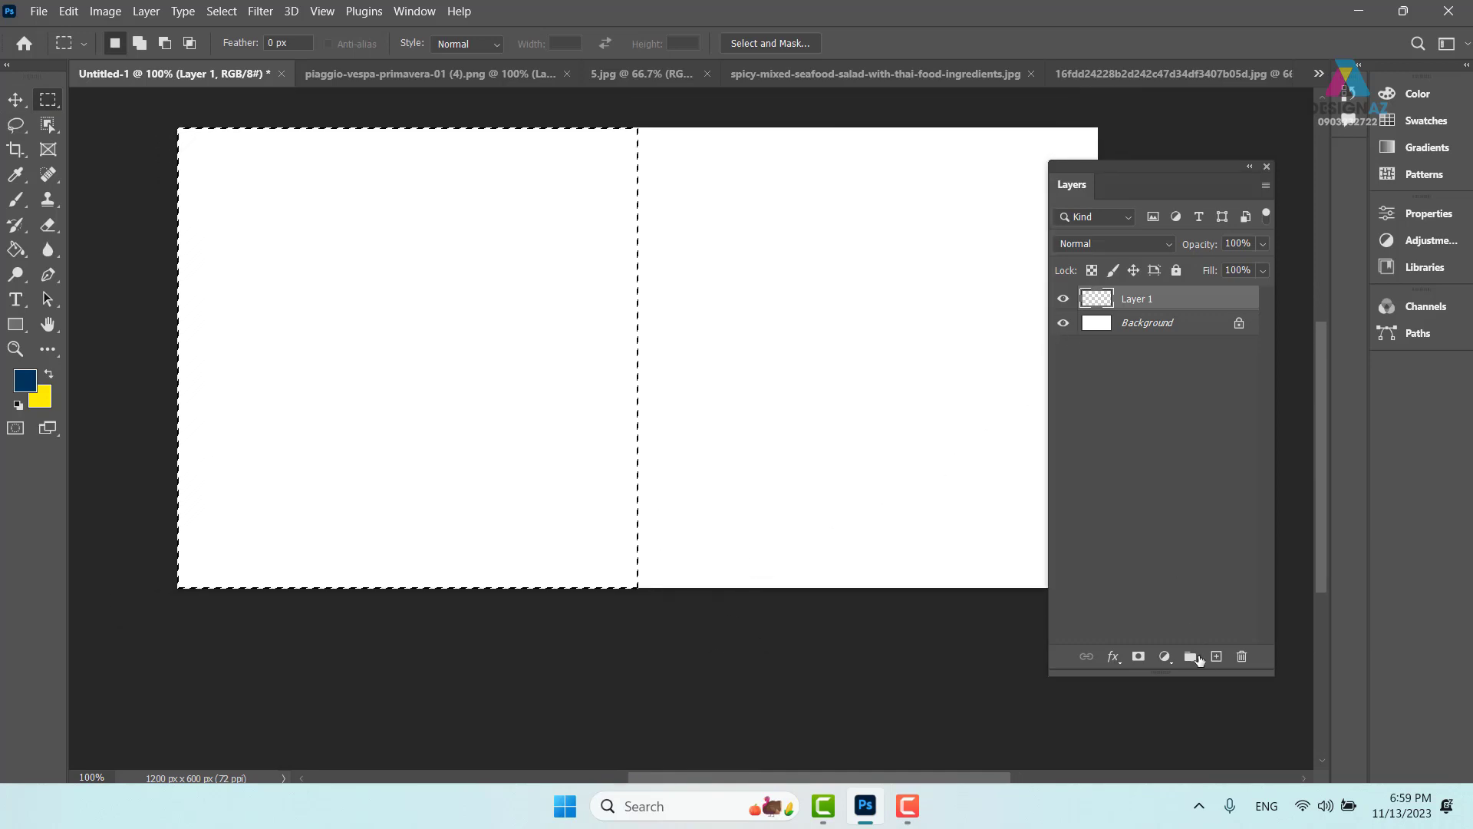
{"action": "left_click", "coordinate": [1216, 657]}
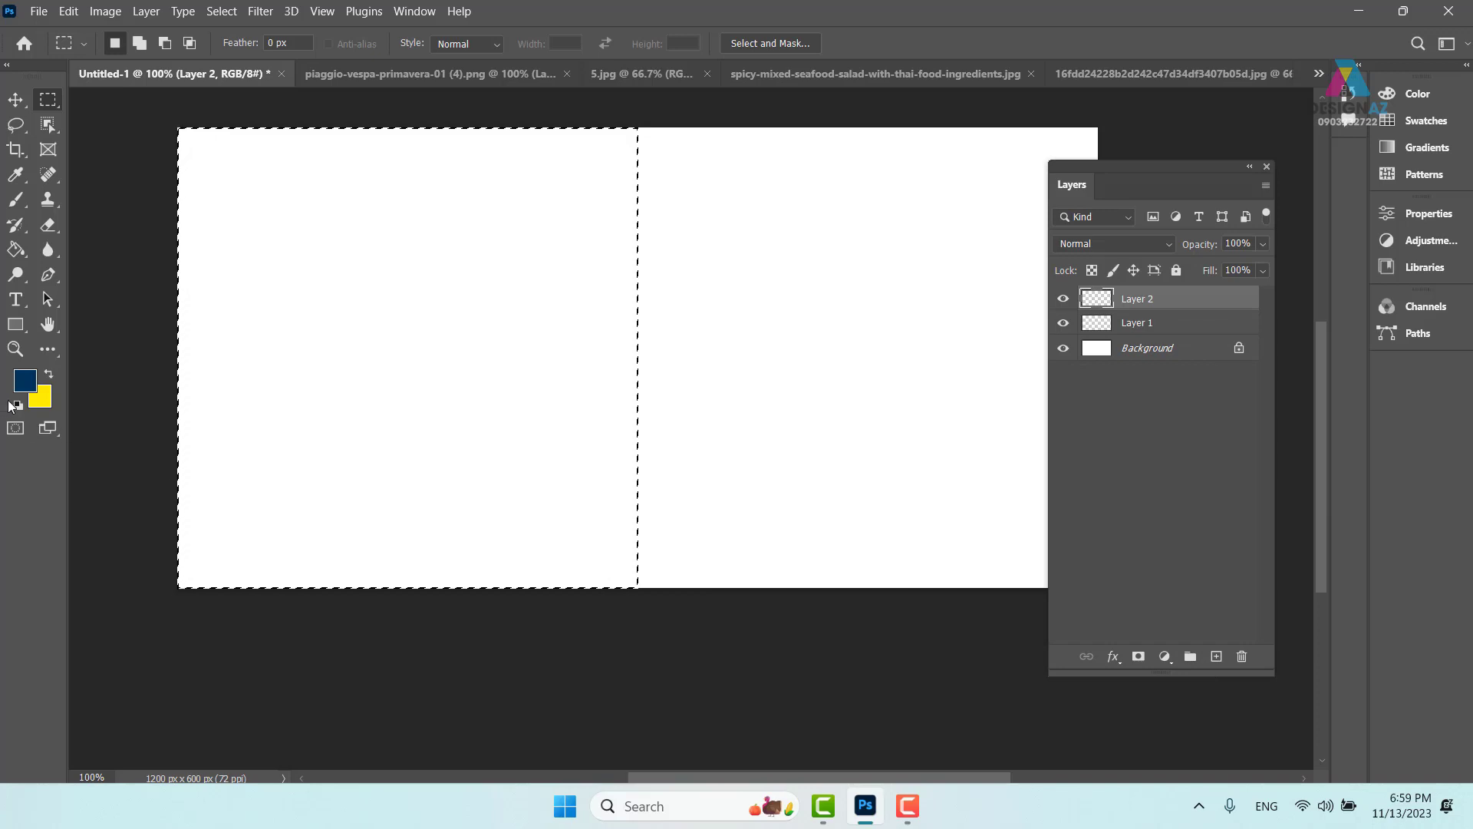
Fill the selection with bright orange #ff7800 and deselect.
{"action": "left_click", "coordinate": [29, 381]}
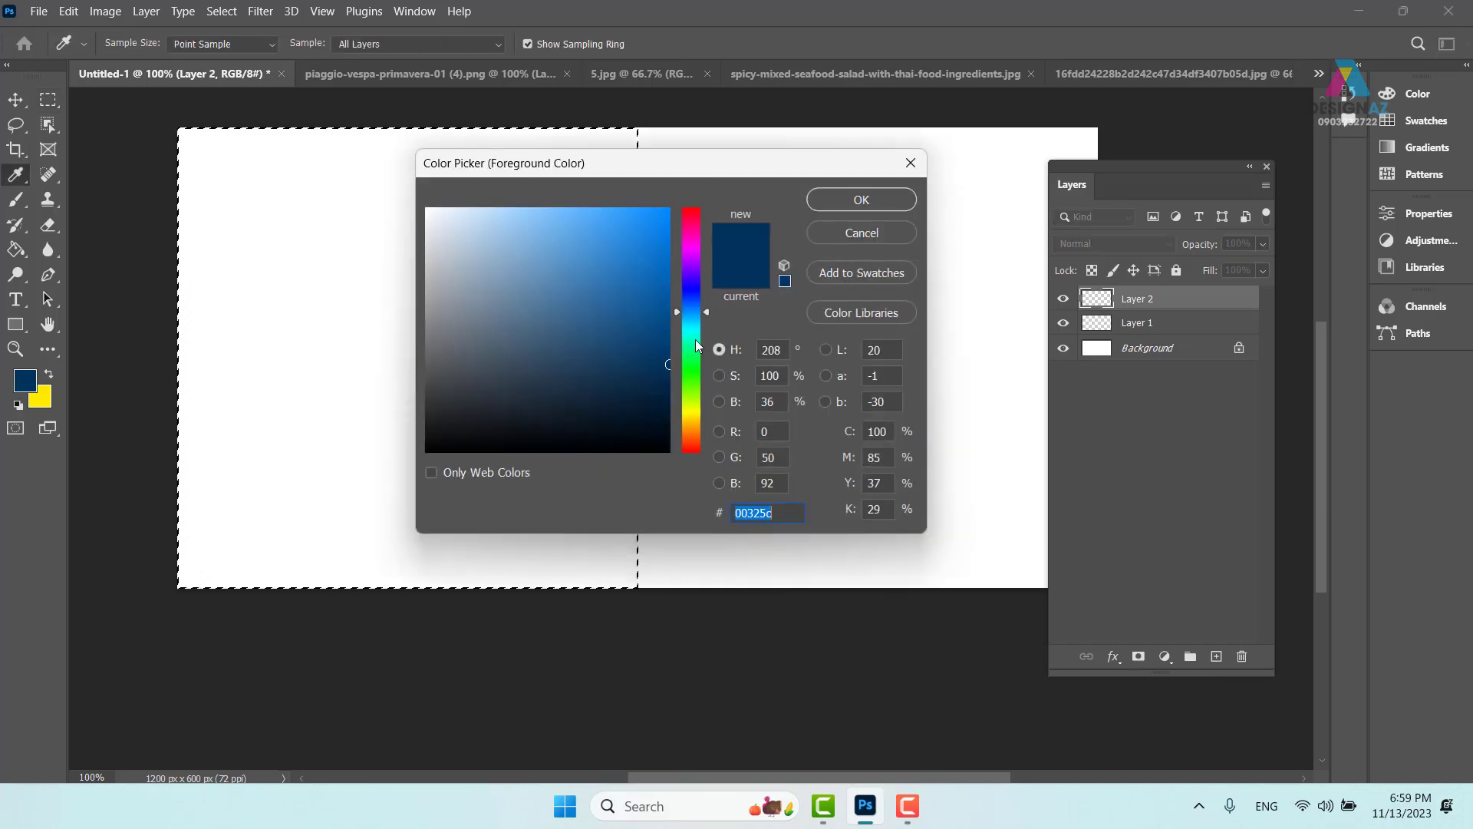
{"action": "left_click_drag", "start_coordinate": [697, 415], "coordinate": [695, 434]}
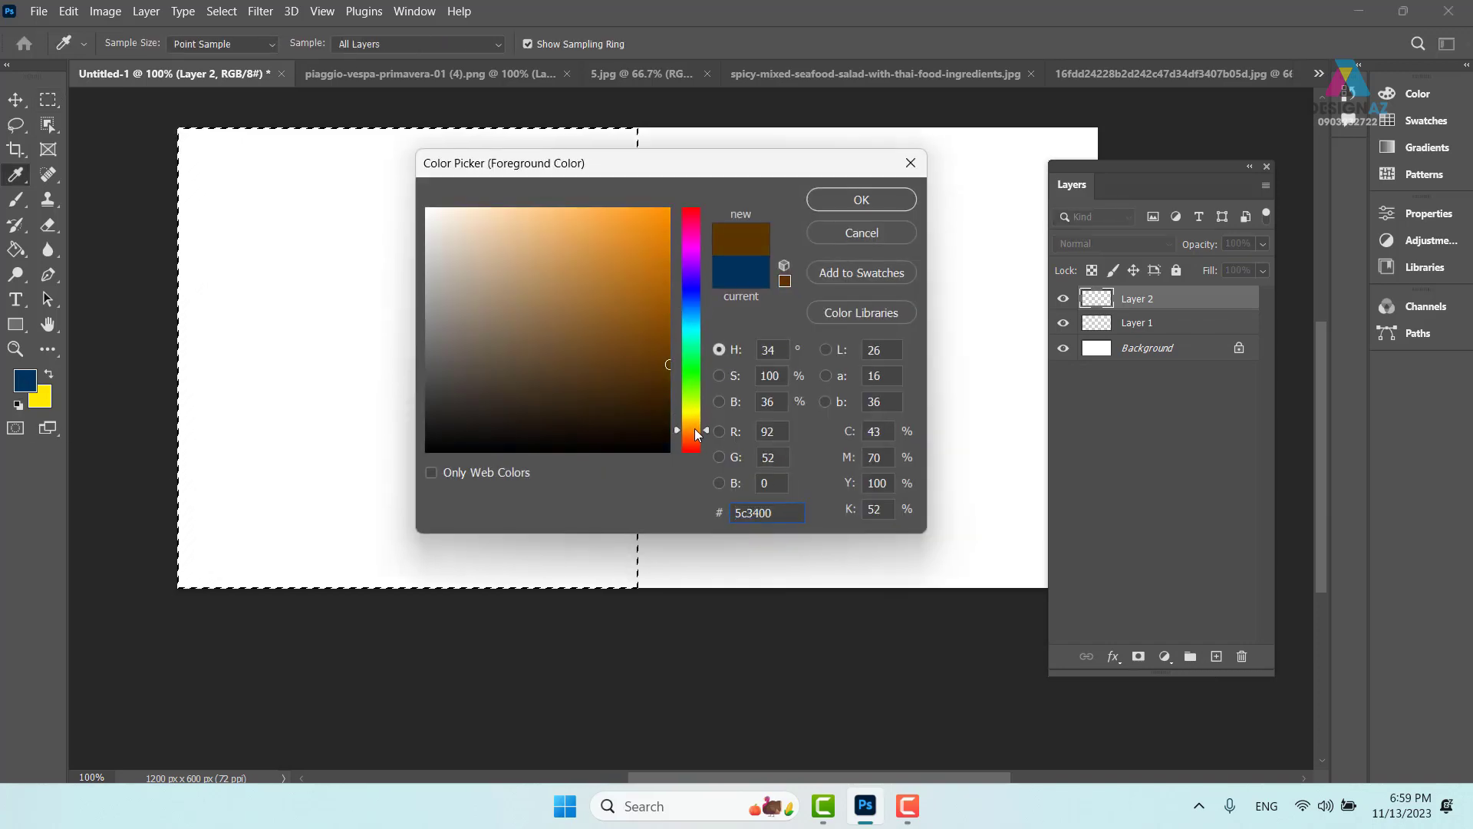
{"action": "left_click_drag", "start_coordinate": [609, 256], "coordinate": [772, 186]}
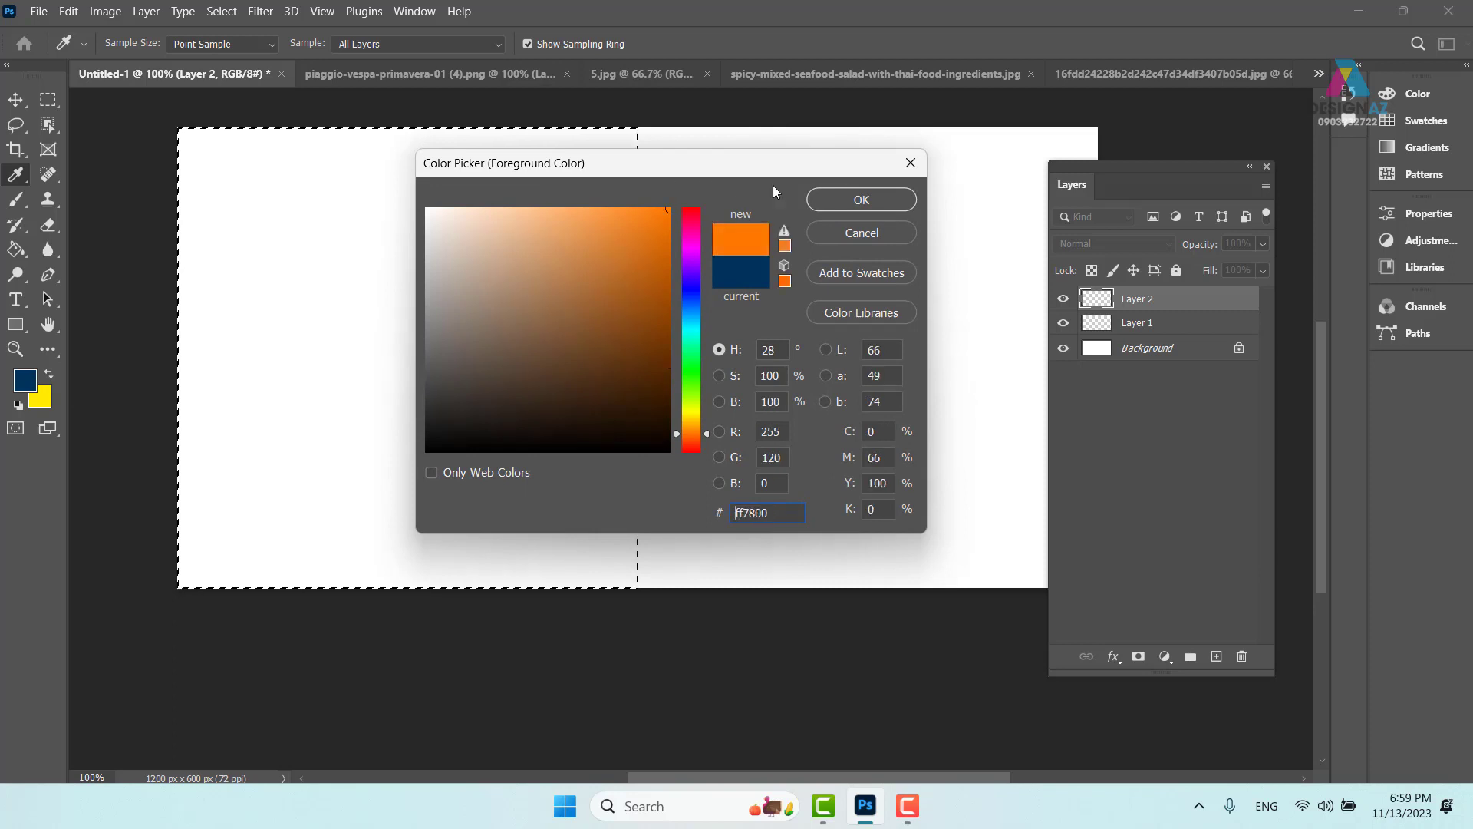
{"action": "left_click", "coordinate": [861, 200]}
{"action": "key", "text": "alt+BackSpace"}
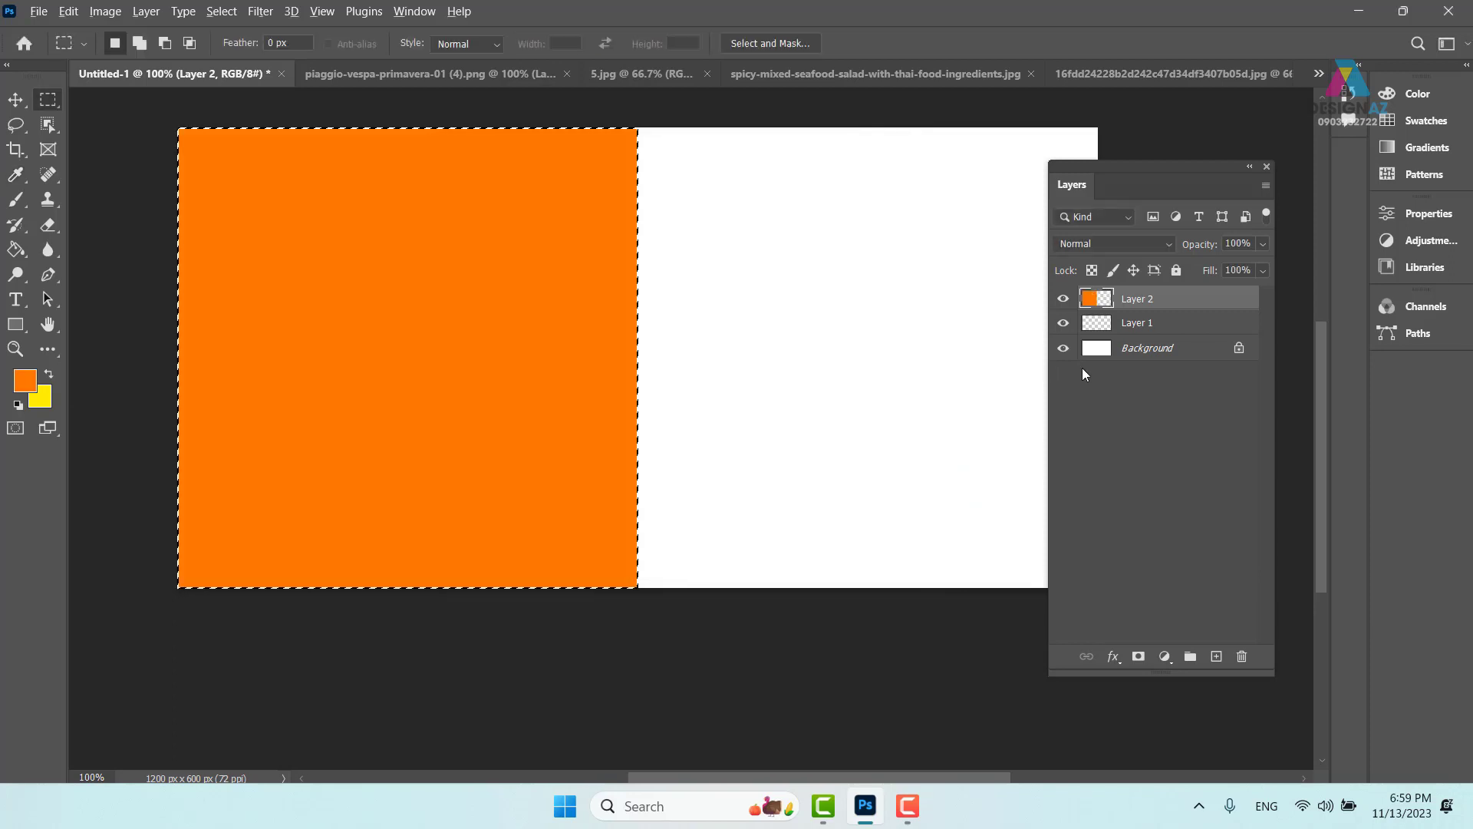
{"action": "key", "text": "ctrl+d"}
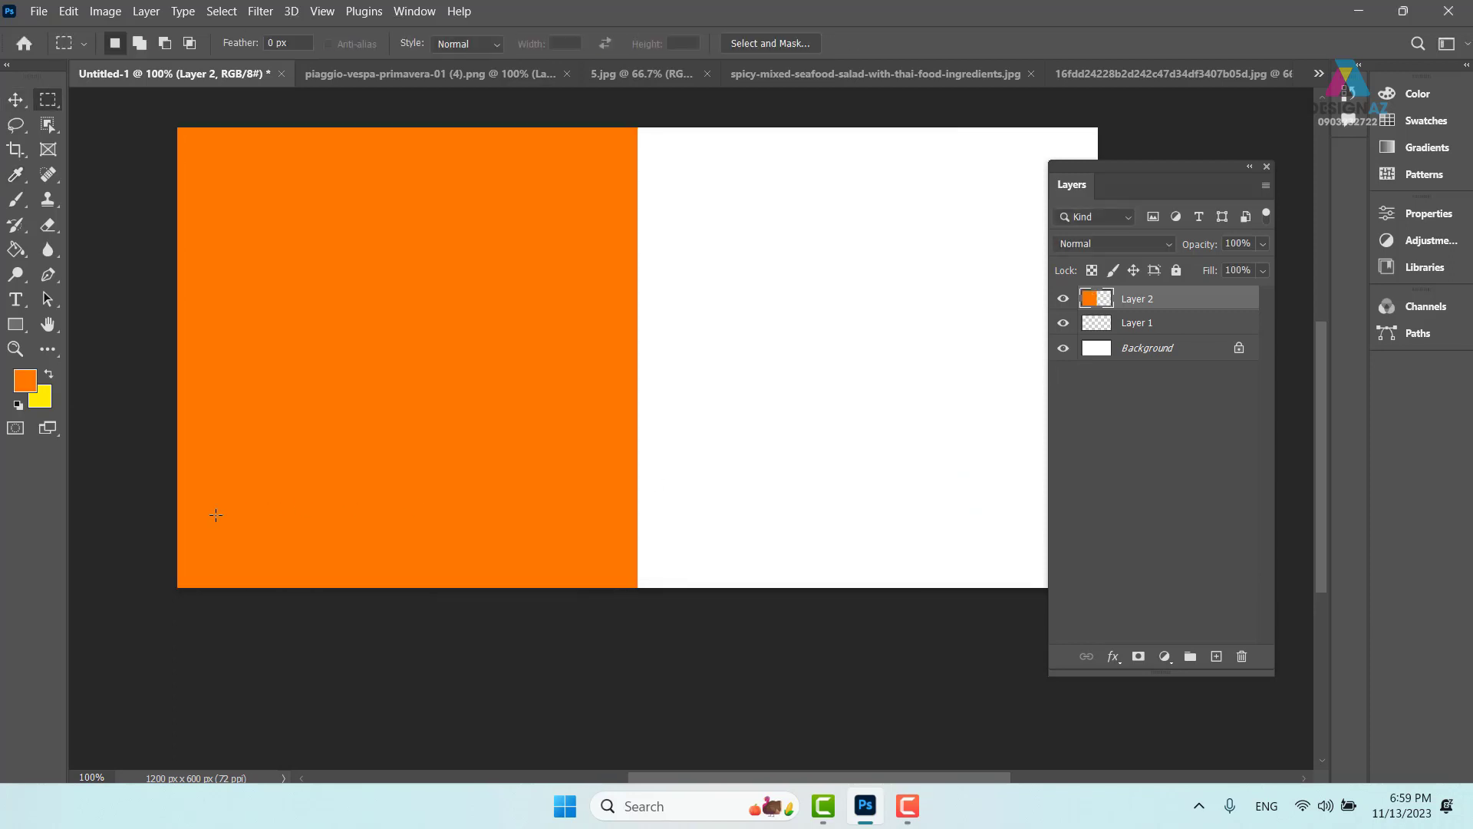
Narrow the orange rectangle to 80% width and skew it so its right edge slants.
{"action": "key", "text": "ctrl+t"}
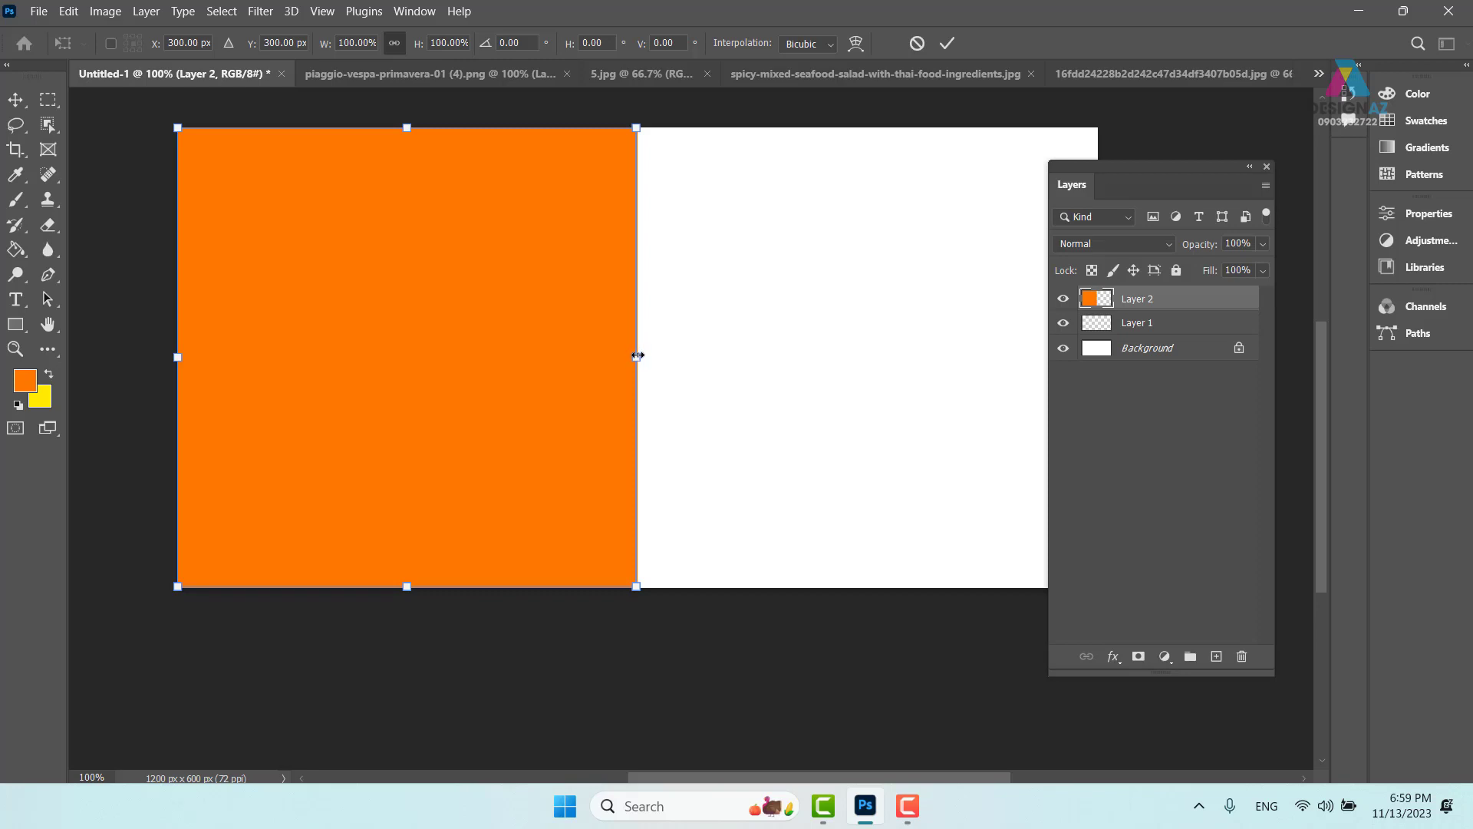
{"action": "left_click_drag", "start_coordinate": [636, 355], "coordinate": [544, 356]}
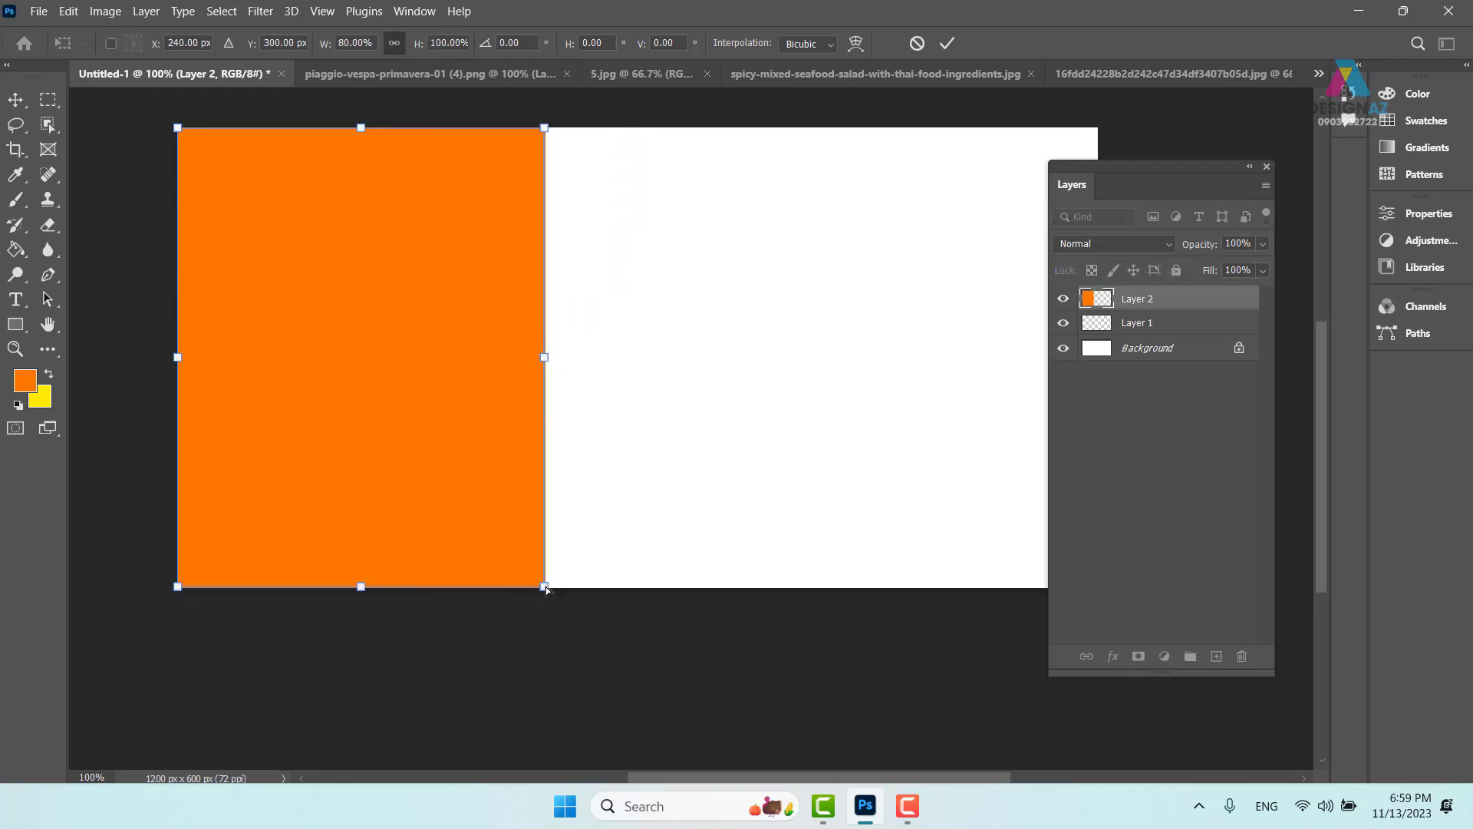
{"action": "left_click_drag", "start_coordinate": [548, 589], "coordinate": [433, 587]}
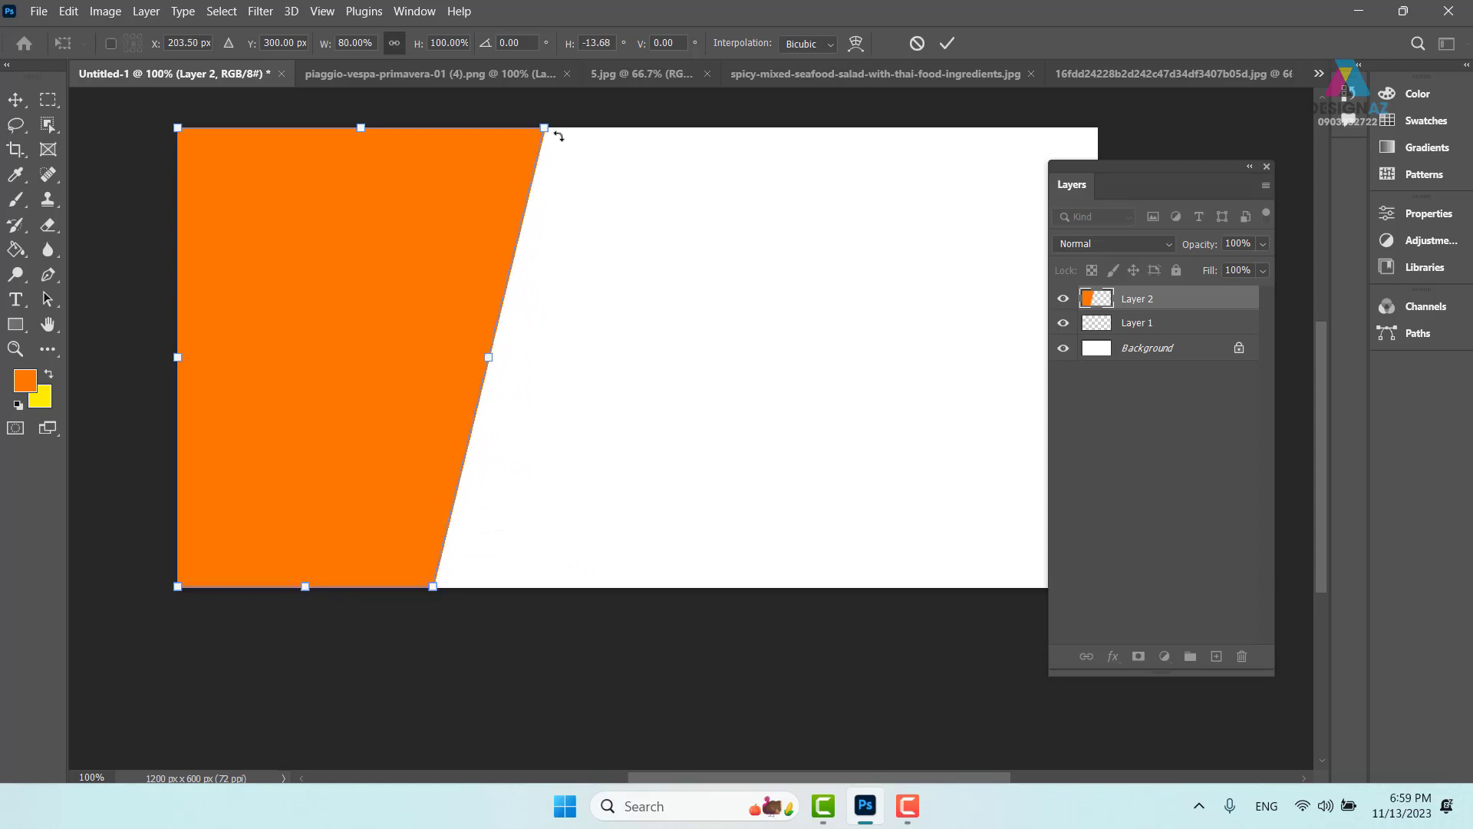
{"action": "left_click_drag", "start_coordinate": [547, 131], "coordinate": [564, 128]}
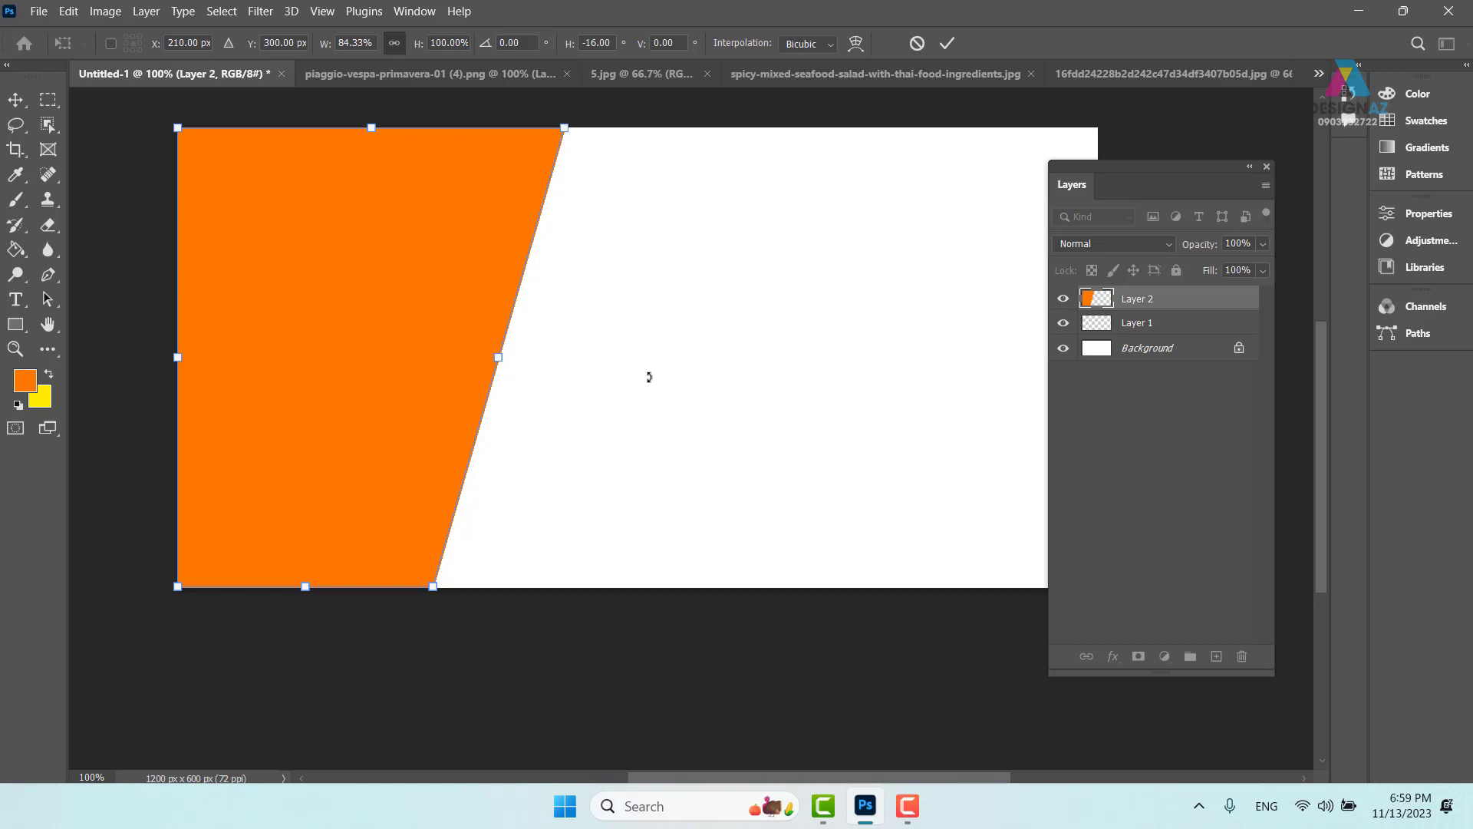
{"action": "key", "text": "Return"}
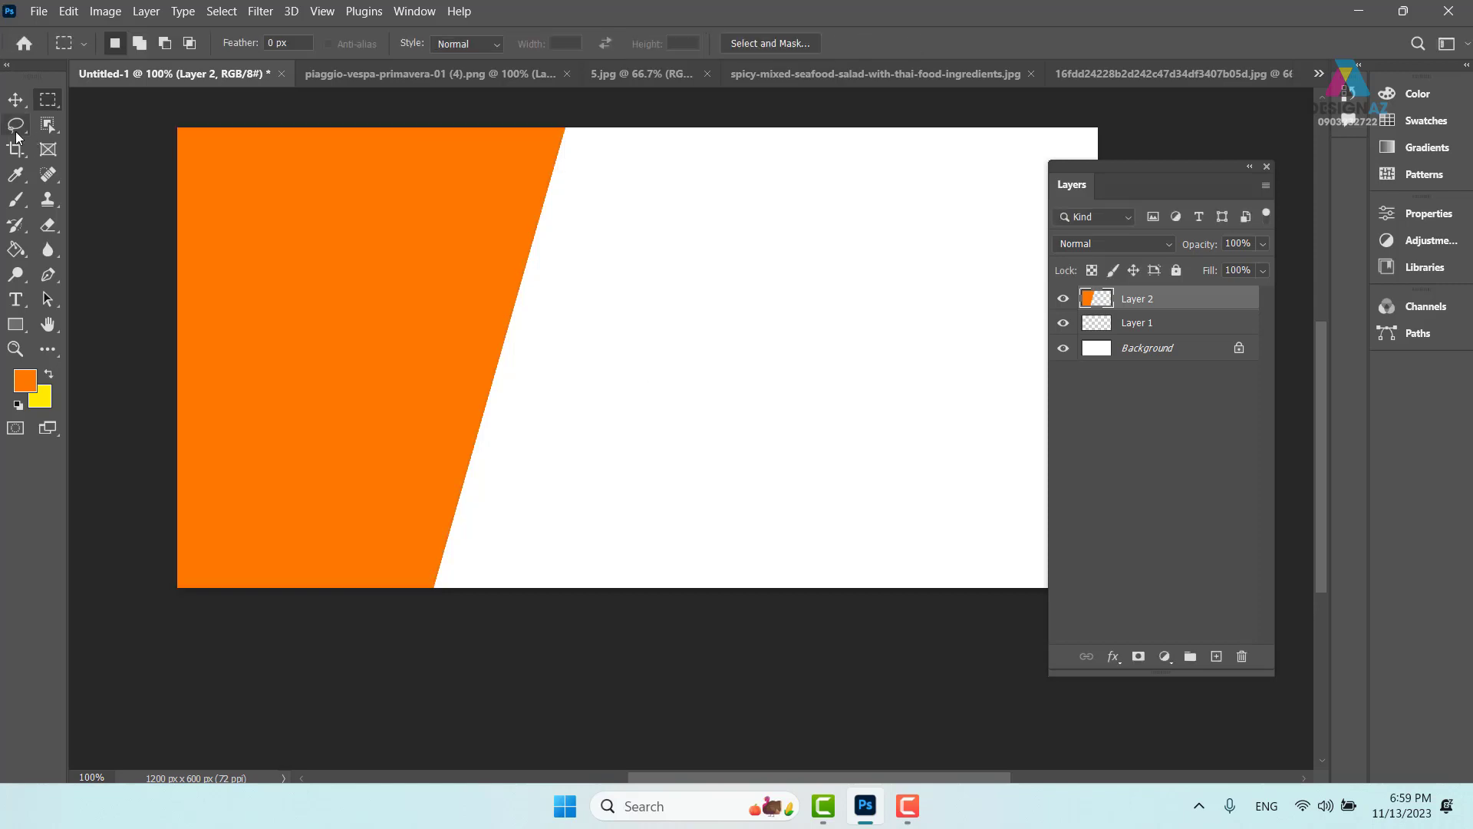
{"action": "left_click", "coordinate": [15, 100]}
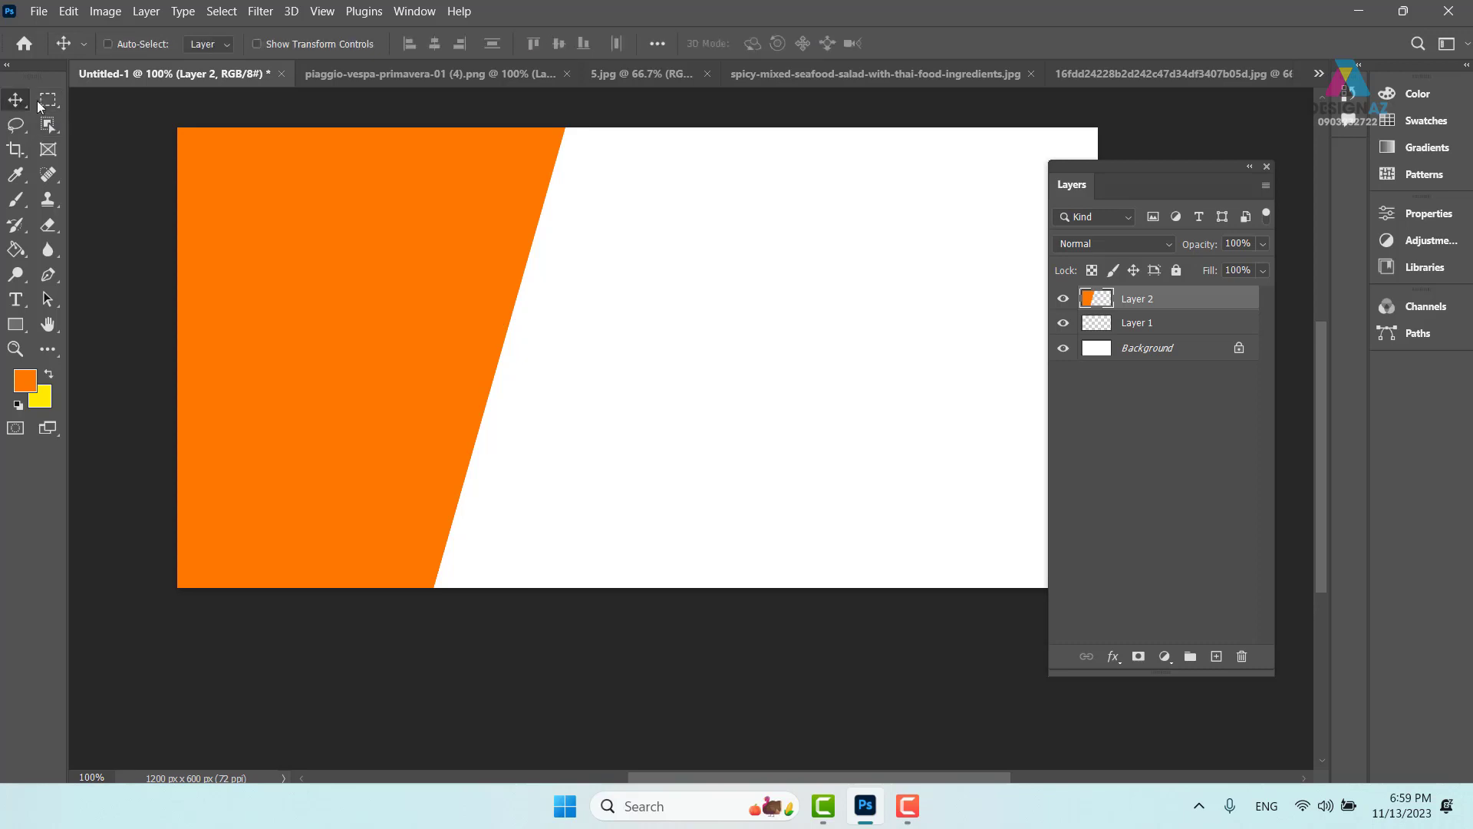
Duplicate the orange panel offset up-right at 50% opacity, placed beneath Layer 2.
{"action": "right_click", "coordinate": [433, 218]}
{"action": "left_click", "coordinate": [470, 223]}
{"action": "left_click_drag", "start_coordinate": [575, 319], "coordinate": [577, 321]}
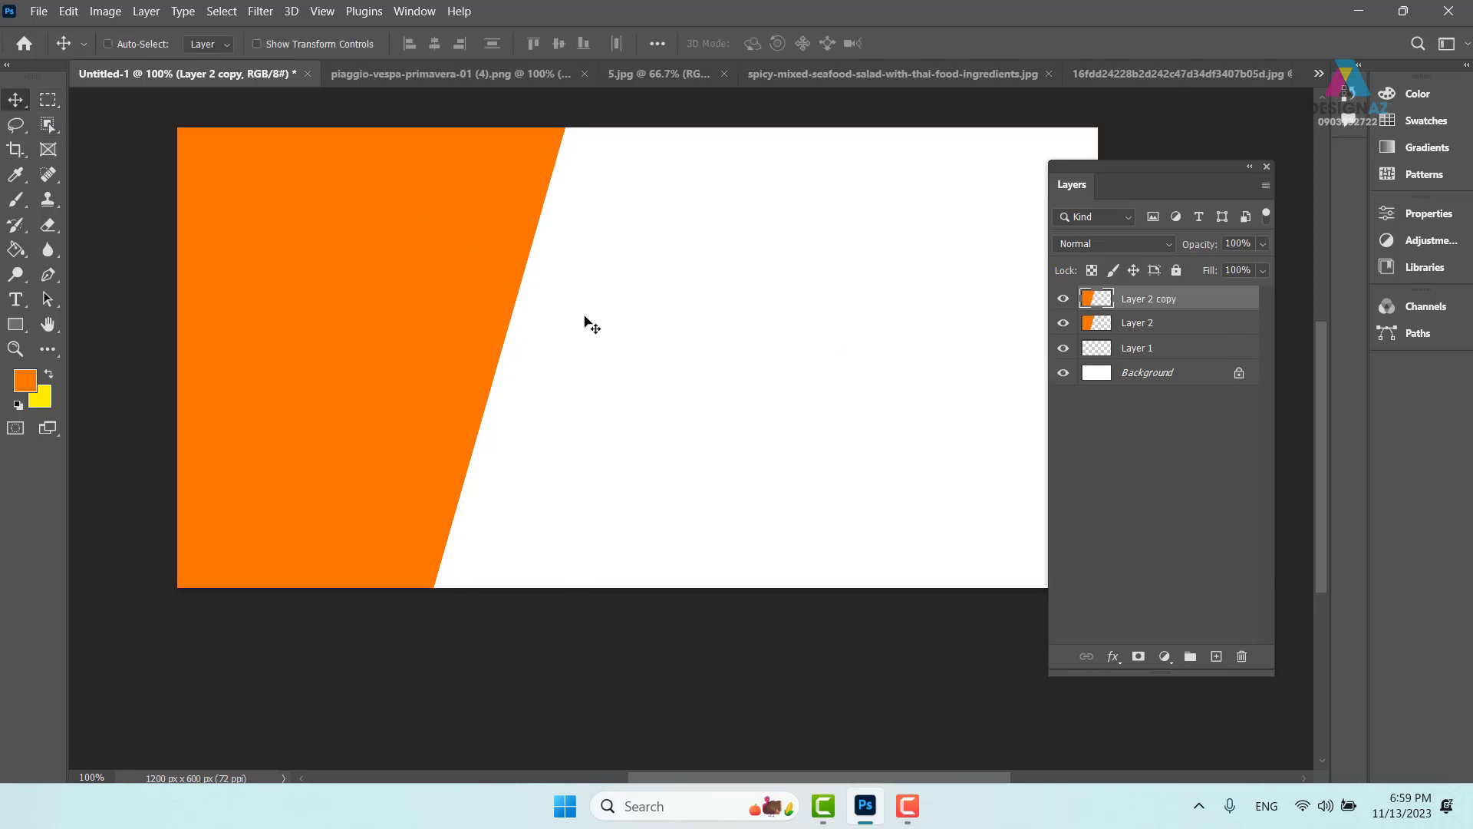
{"action": "left_click_drag", "start_coordinate": [482, 307], "coordinate": [534, 227]}
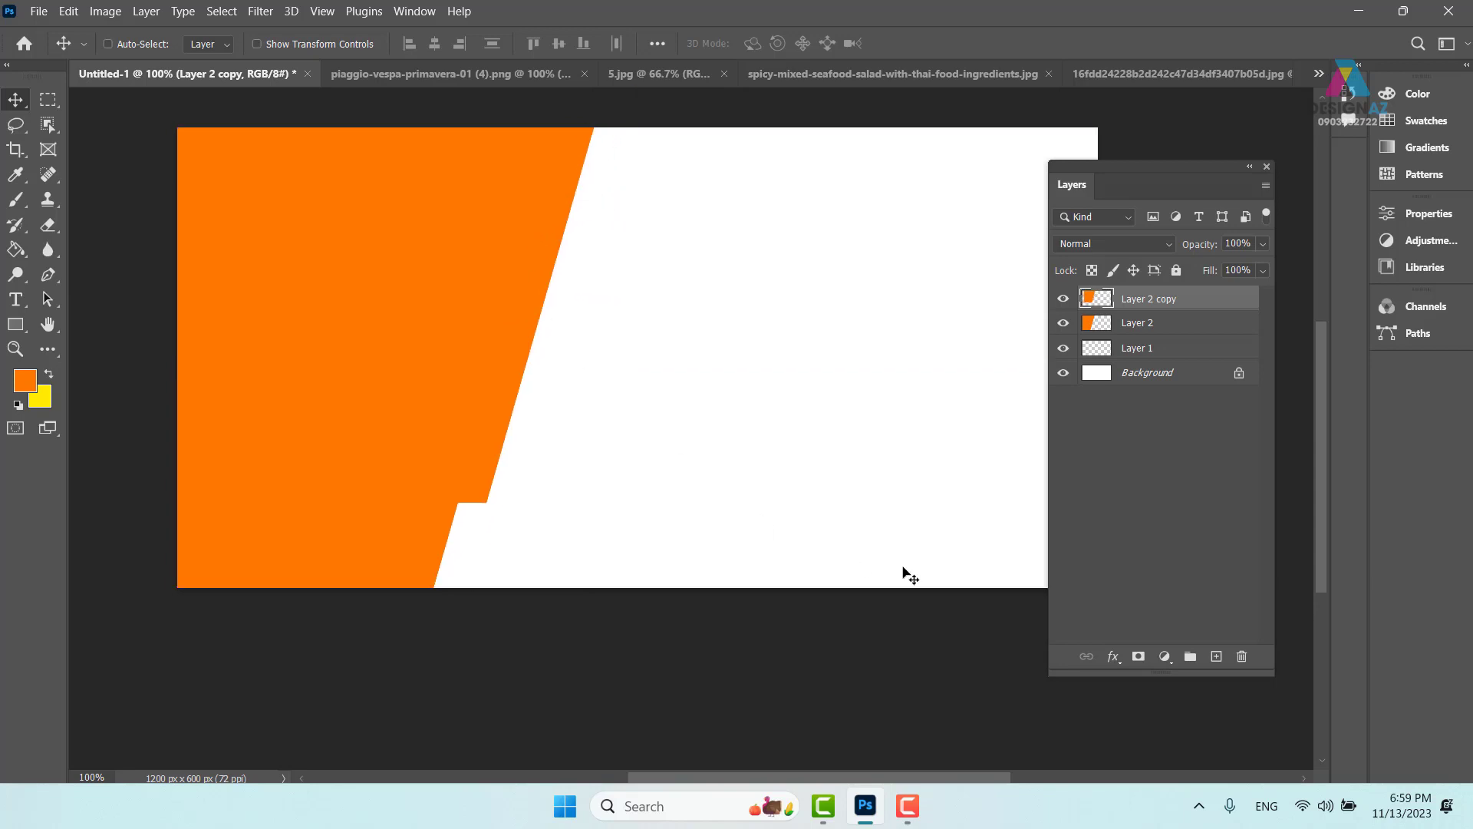
{"action": "key", "text": "5"}
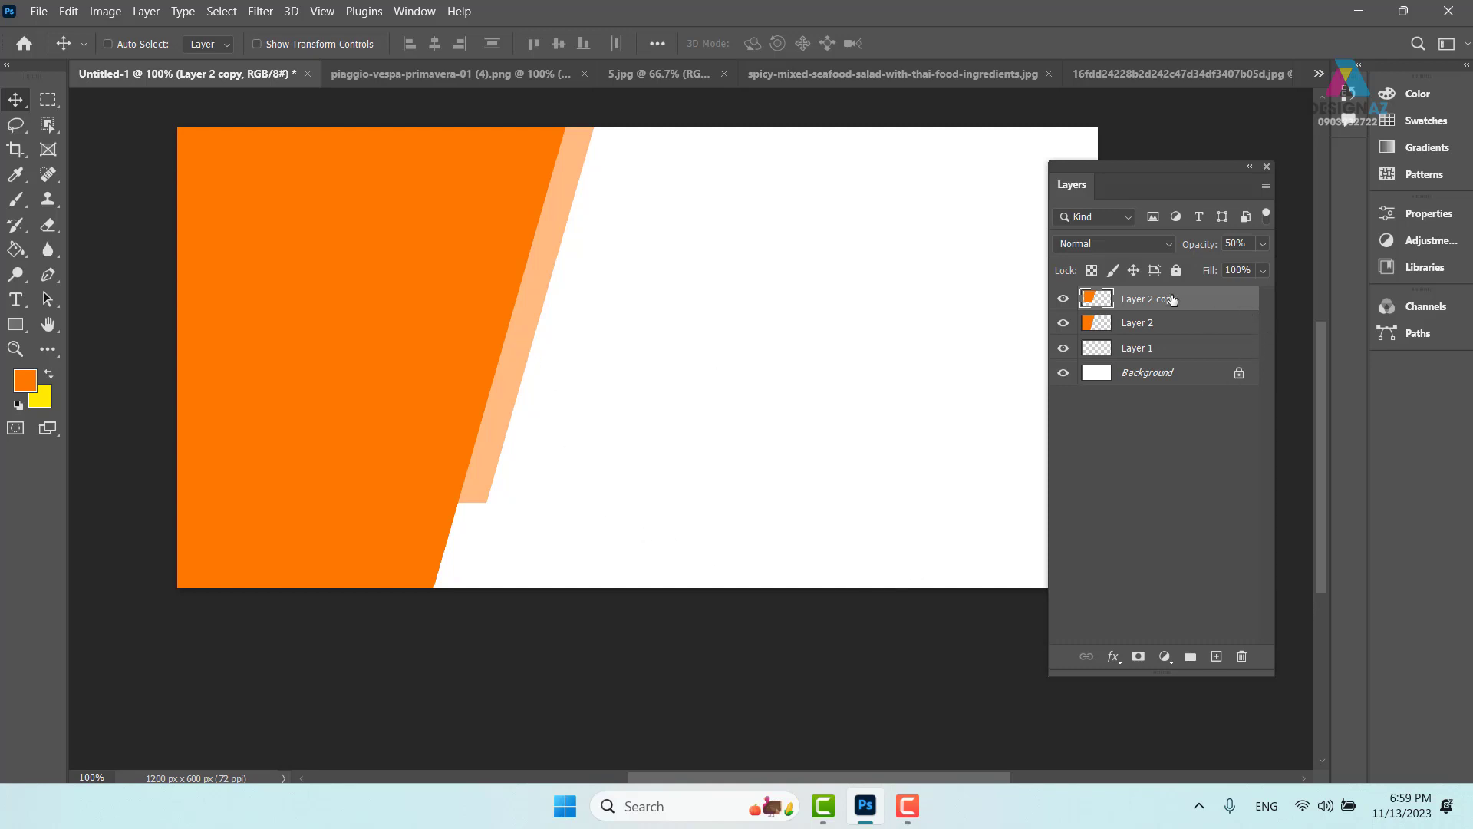
{"action": "left_click_drag", "start_coordinate": [1185, 303], "coordinate": [1181, 337]}
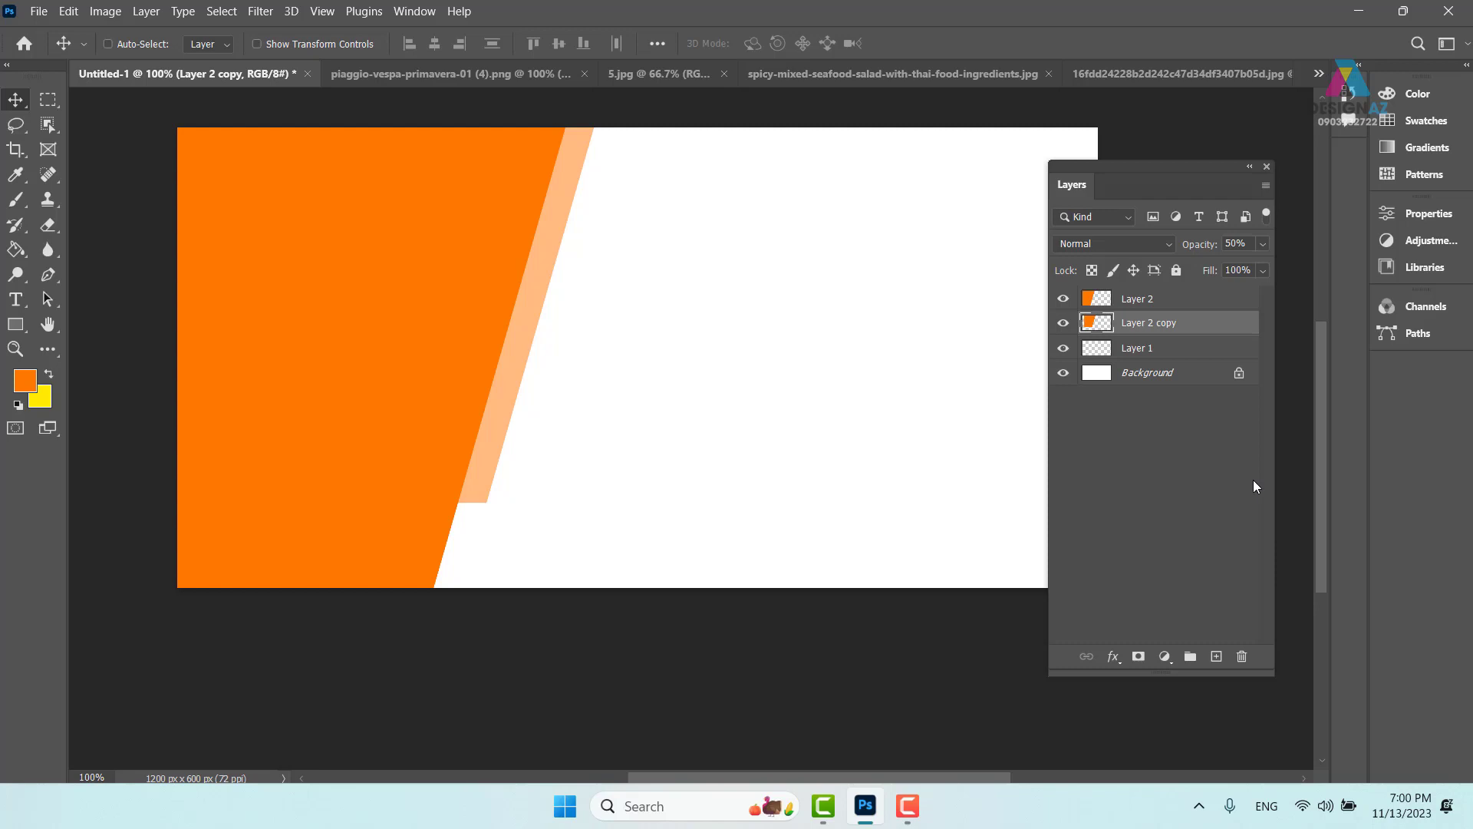
Add a second offset copy at 30% opacity, nudged slightly right.
{"action": "right_click", "coordinate": [535, 299]}
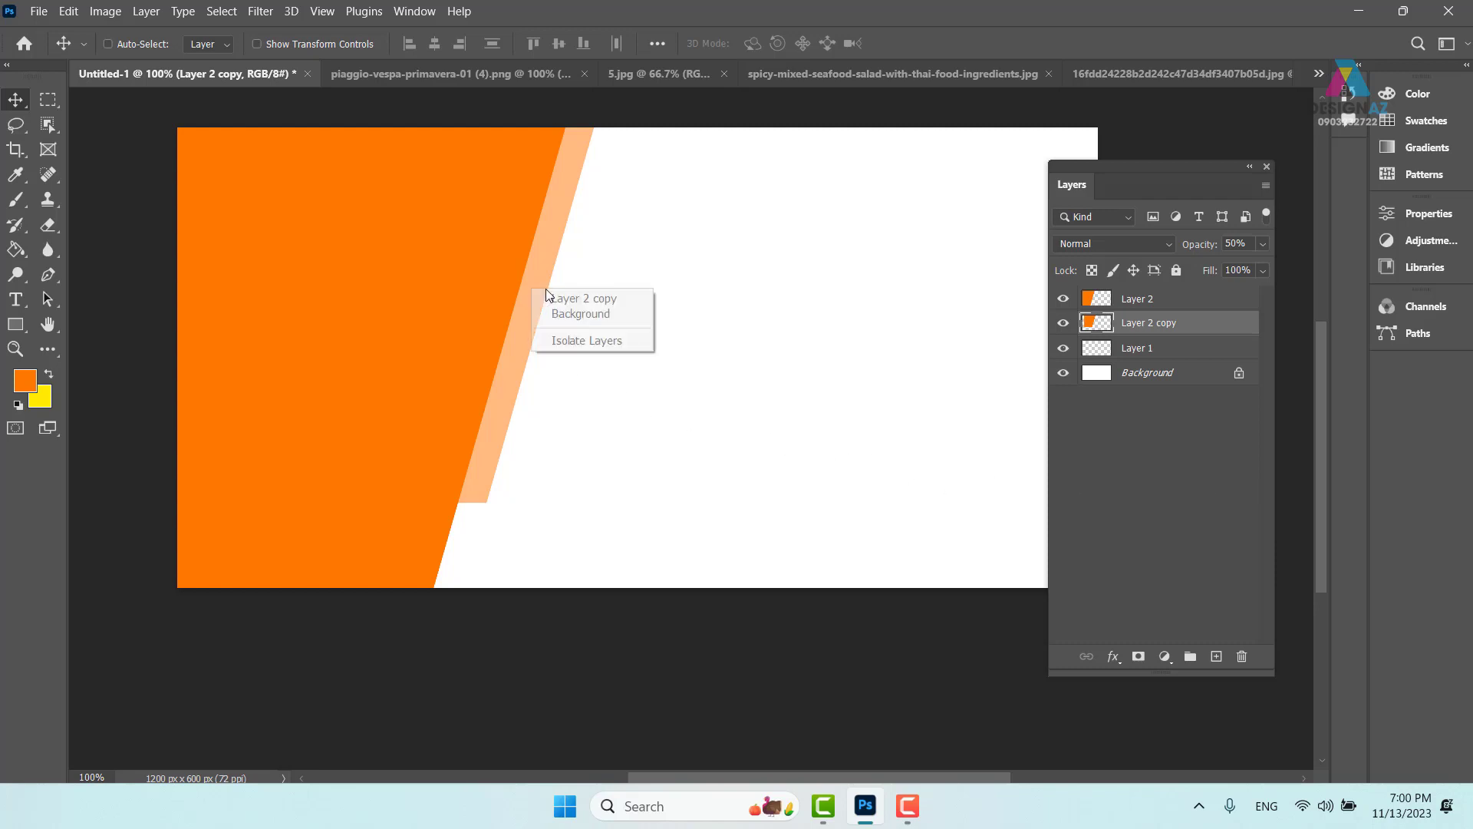
{"action": "left_click", "coordinate": [546, 299]}
{"action": "left_click_drag", "start_coordinate": [530, 314], "coordinate": [583, 220]}
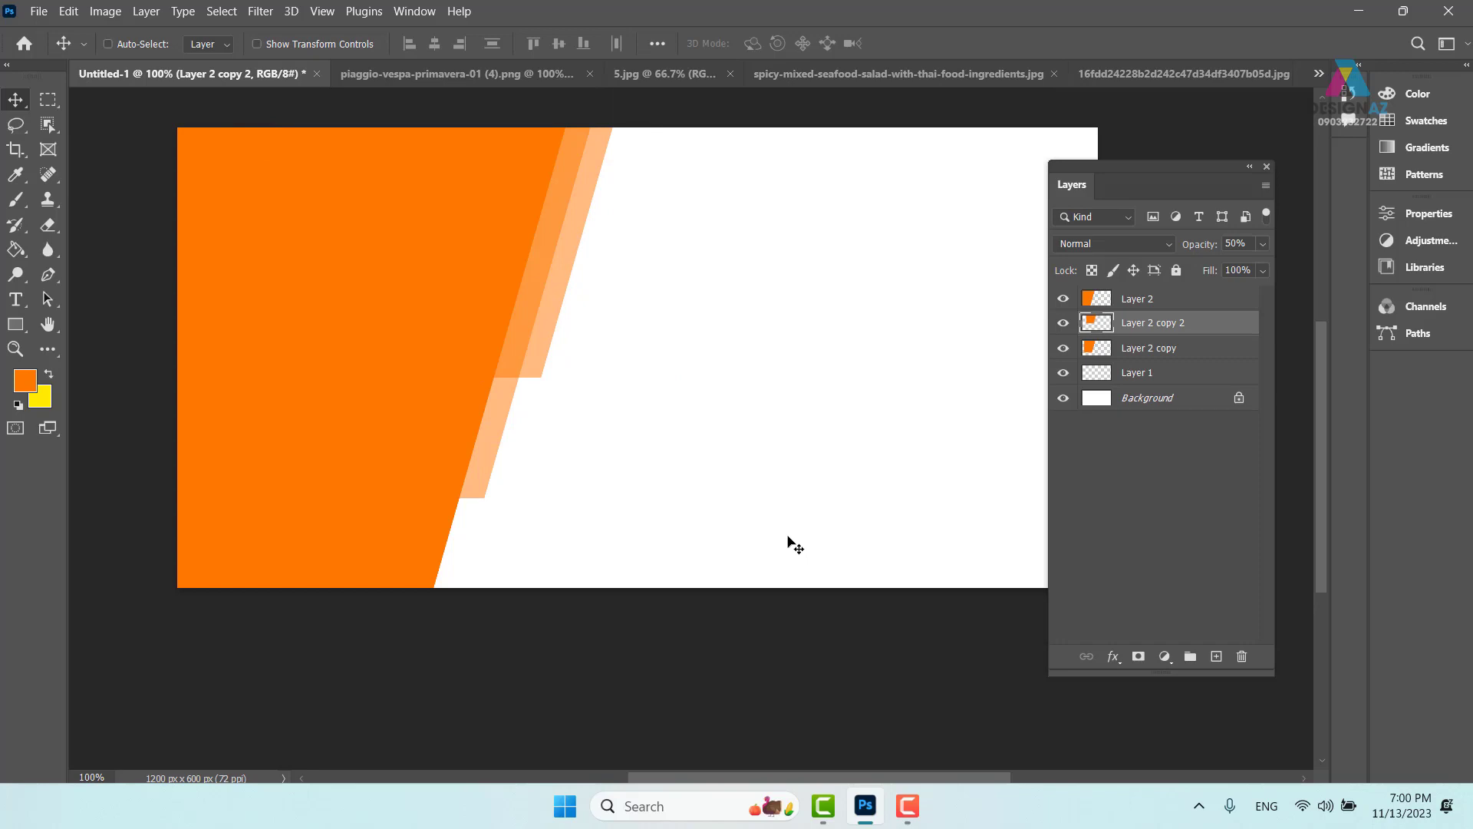
{"action": "key", "text": "3"}
{"action": "left_click_drag", "start_coordinate": [573, 264], "coordinate": [577, 270]}
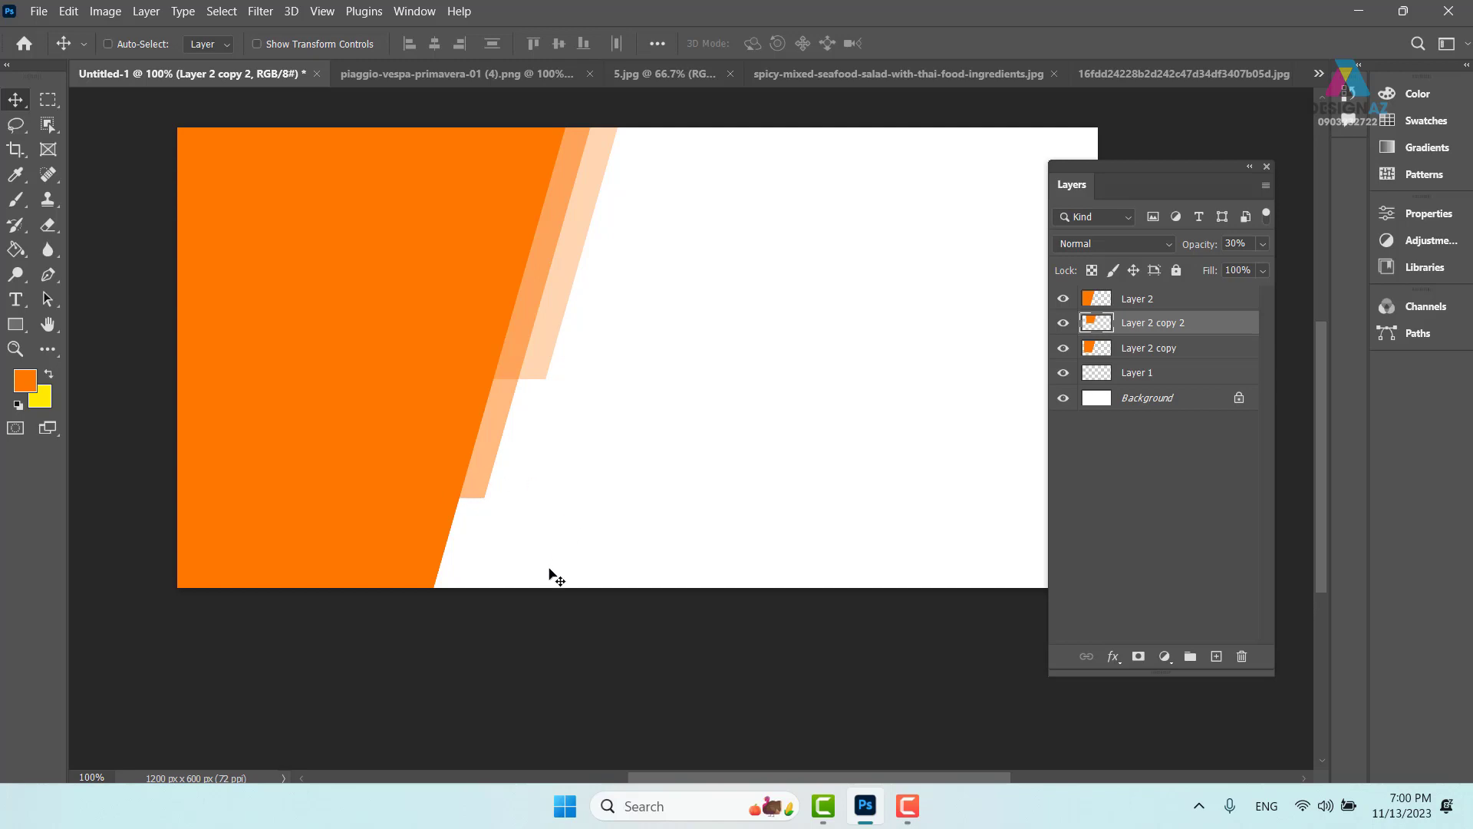
Copy the solid orange panel to the right side, aligned with the canvas top edge.
{"action": "right_click", "coordinate": [379, 542]}
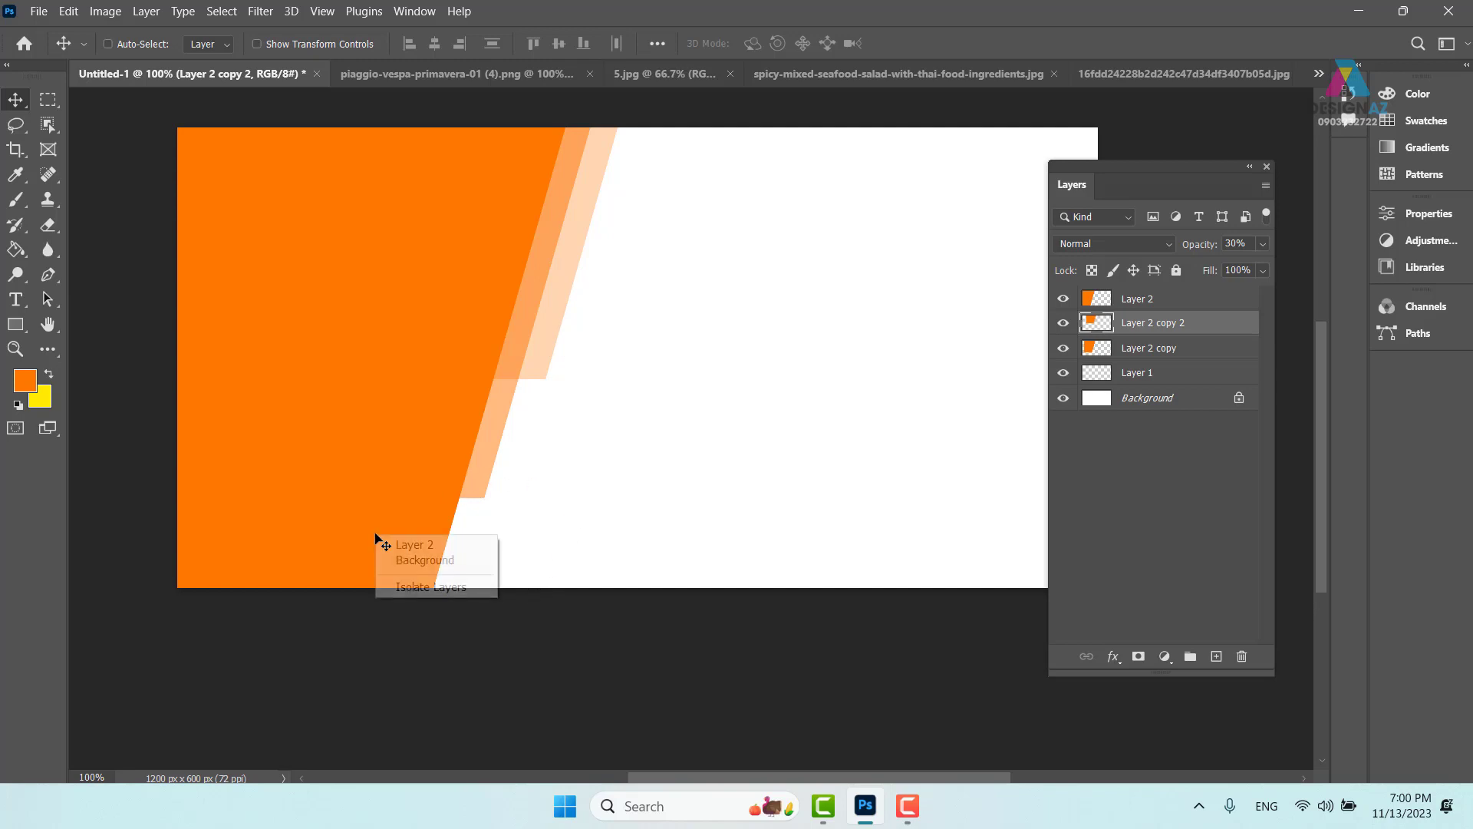
{"action": "left_click", "coordinate": [412, 545]}
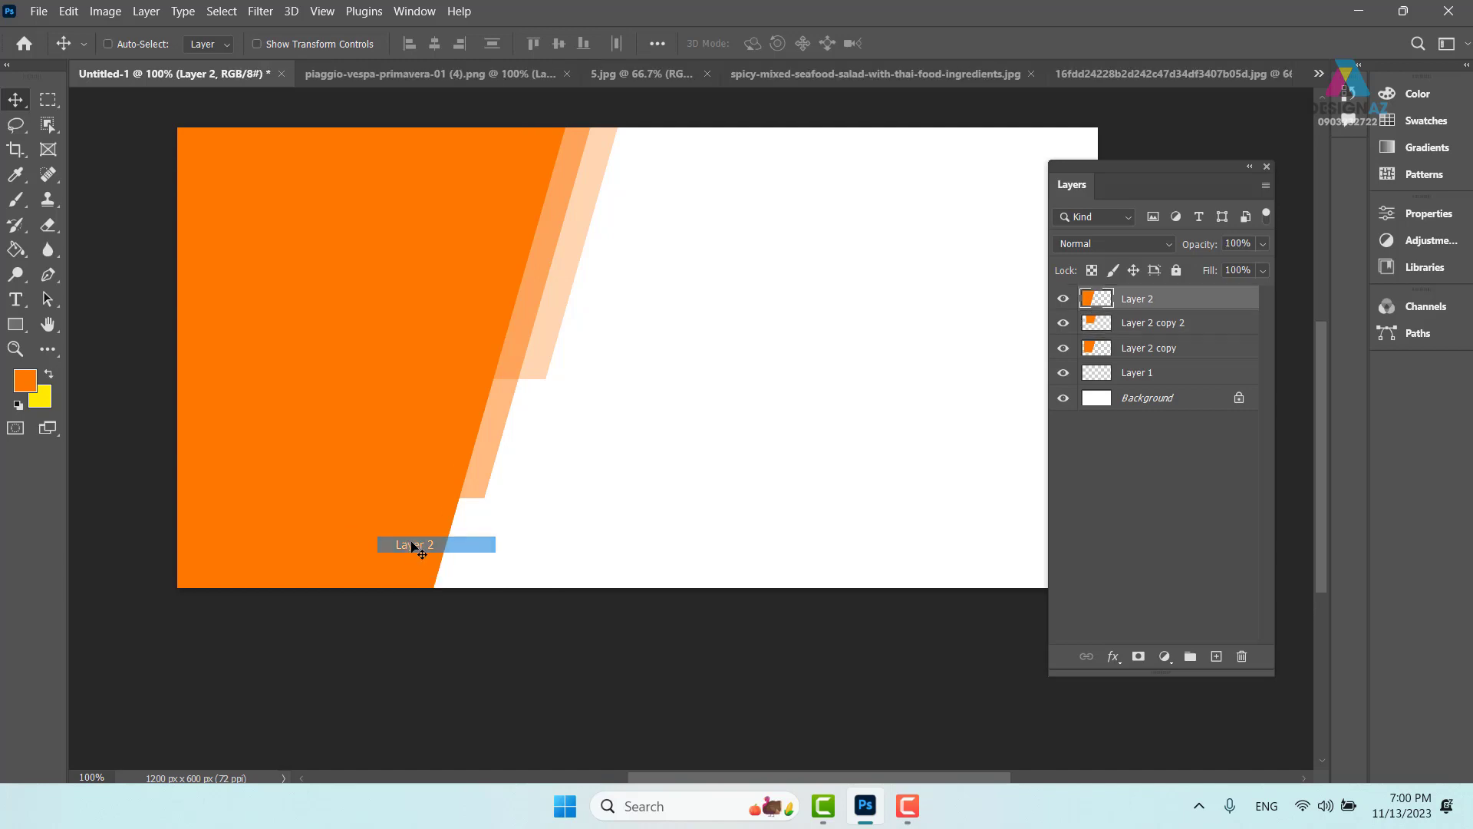
{"action": "left_click_drag", "start_coordinate": [408, 542], "coordinate": [433, 591]}
{"action": "left_click_drag", "start_coordinate": [369, 537], "coordinate": [818, 529]}
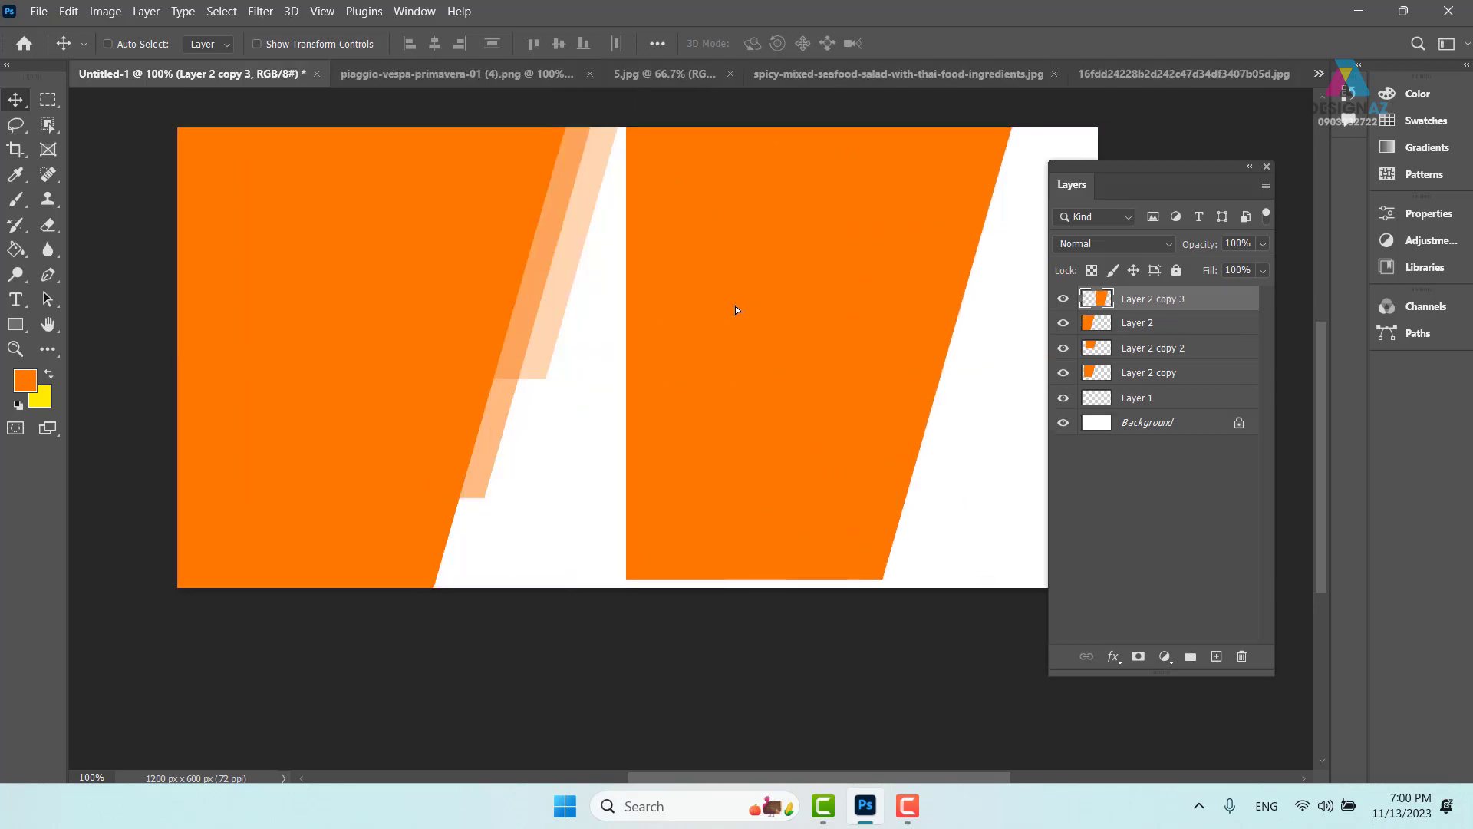
{"action": "left_click_drag", "start_coordinate": [735, 305], "coordinate": [734, 305]}
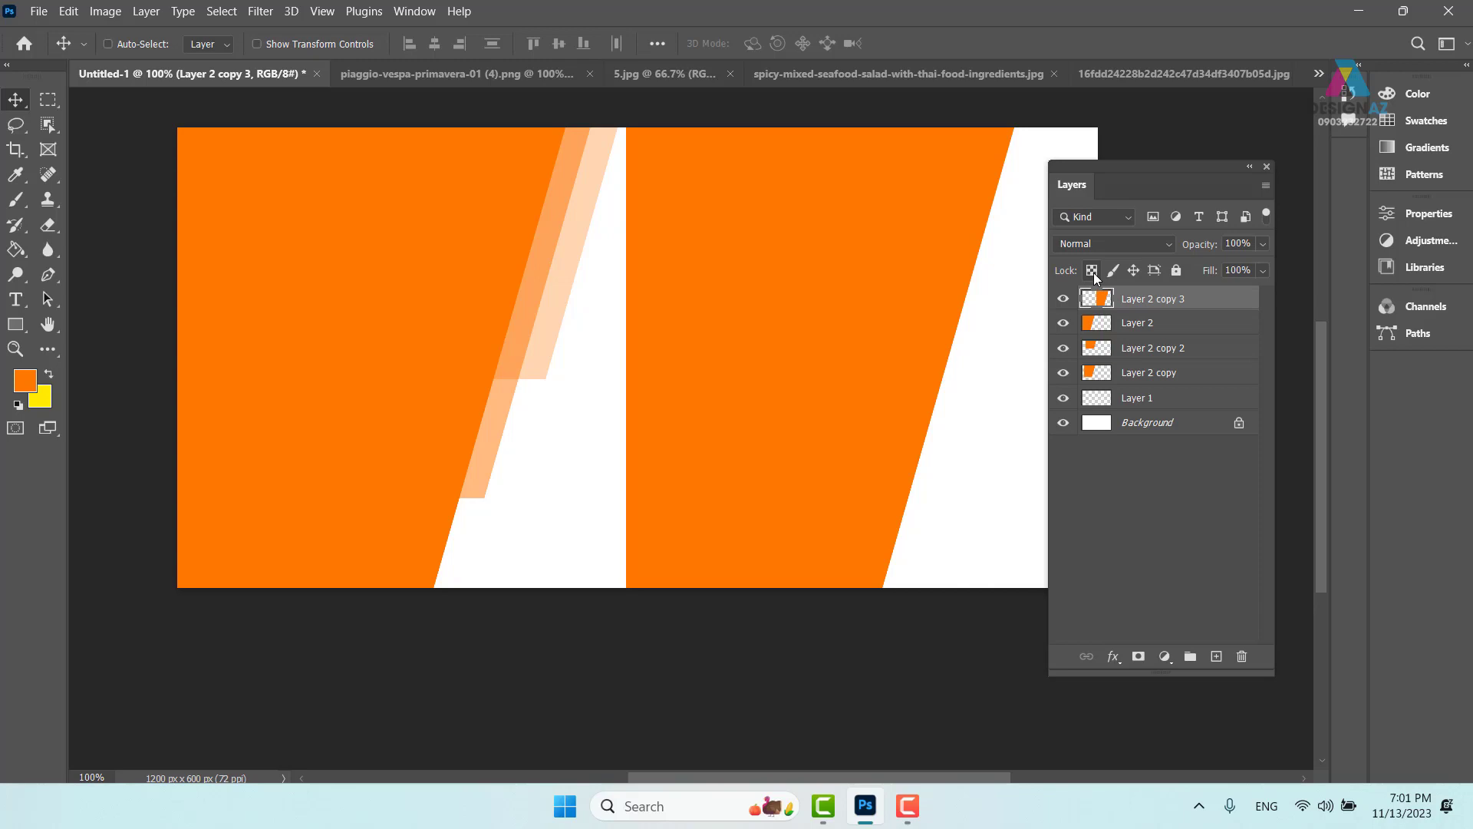
Fill the locked Layer 2 copy 3 shape with near-black #080808 and shift it left over the orange area.
{"action": "left_click", "coordinate": [1092, 271]}
{"action": "left_click", "coordinate": [25, 380]}
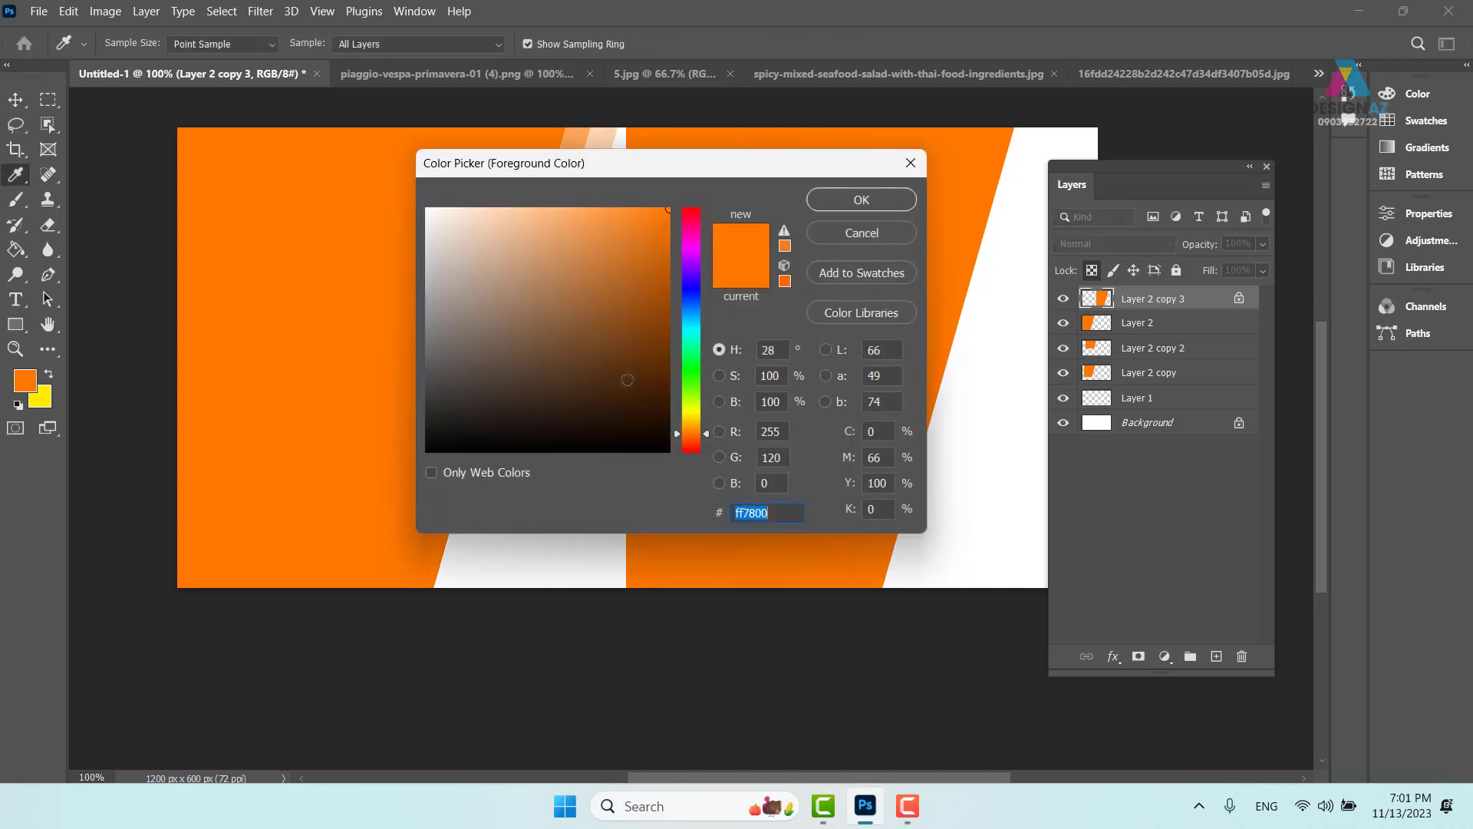
{"action": "type", "text": "080808"}
{"action": "left_click", "coordinate": [861, 201]}
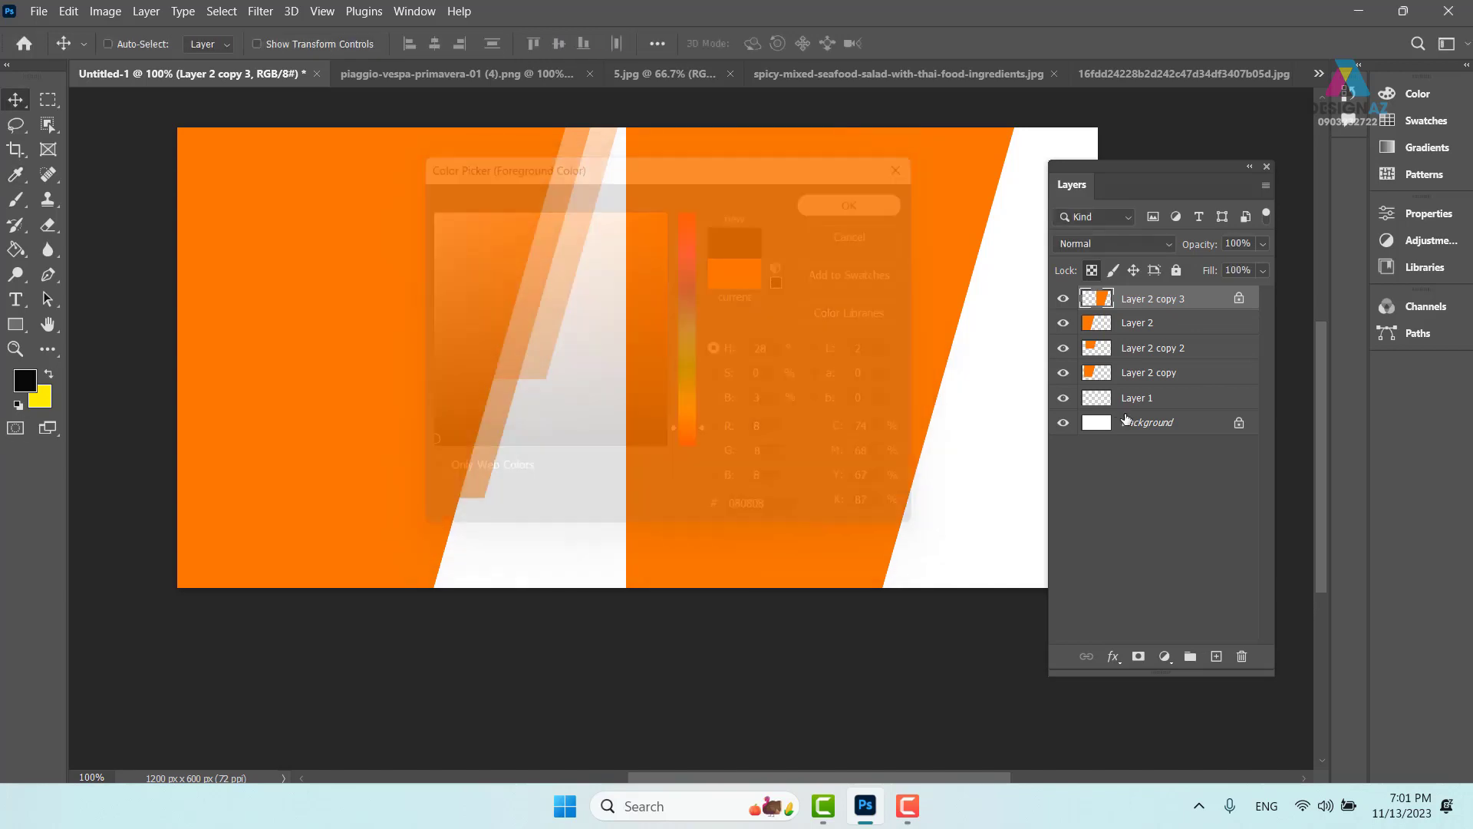
{"action": "key", "text": "alt+BackSpace"}
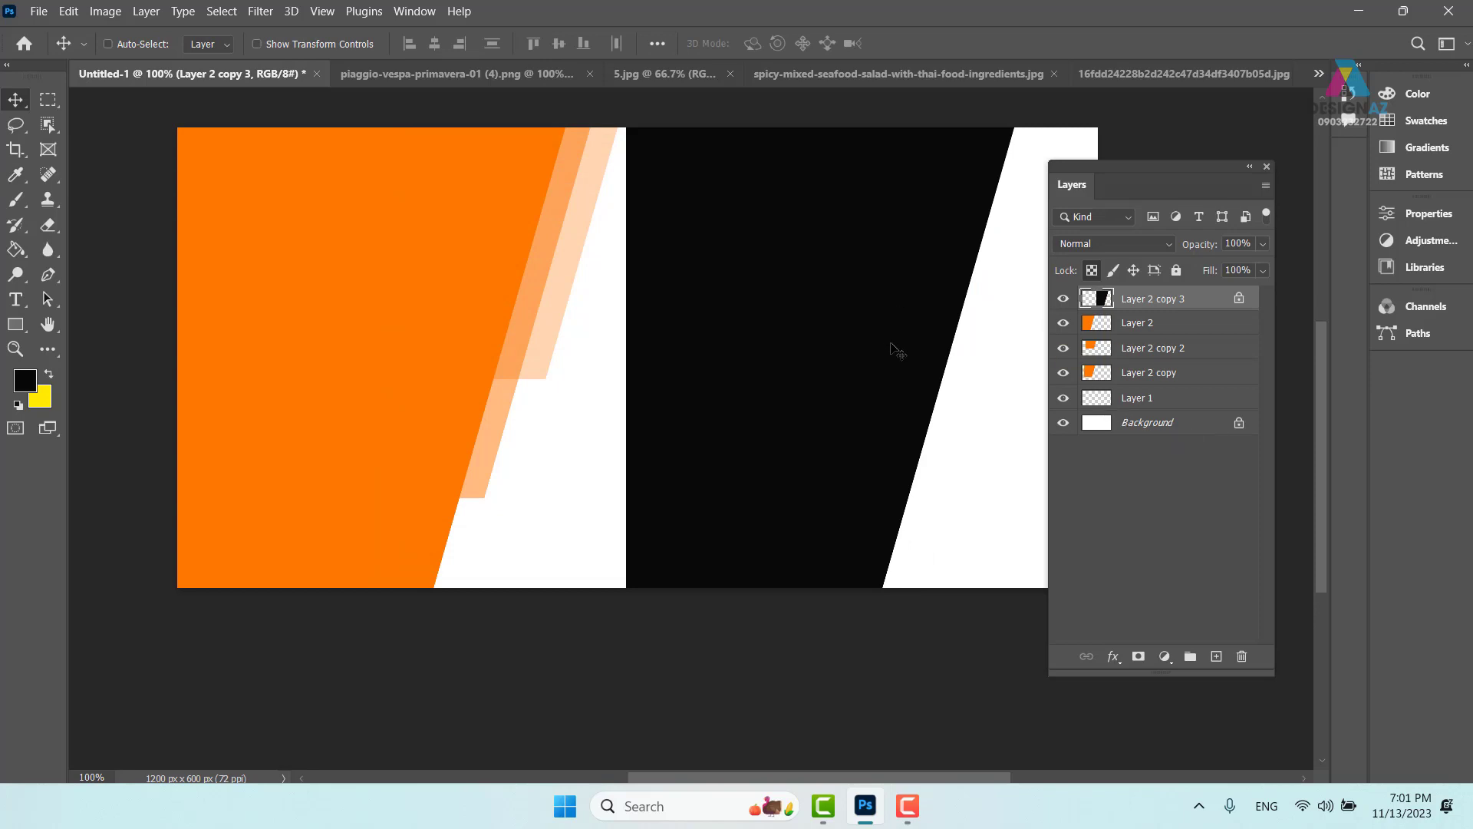
{"action": "left_click_drag", "start_coordinate": [854, 343], "coordinate": [426, 348]}
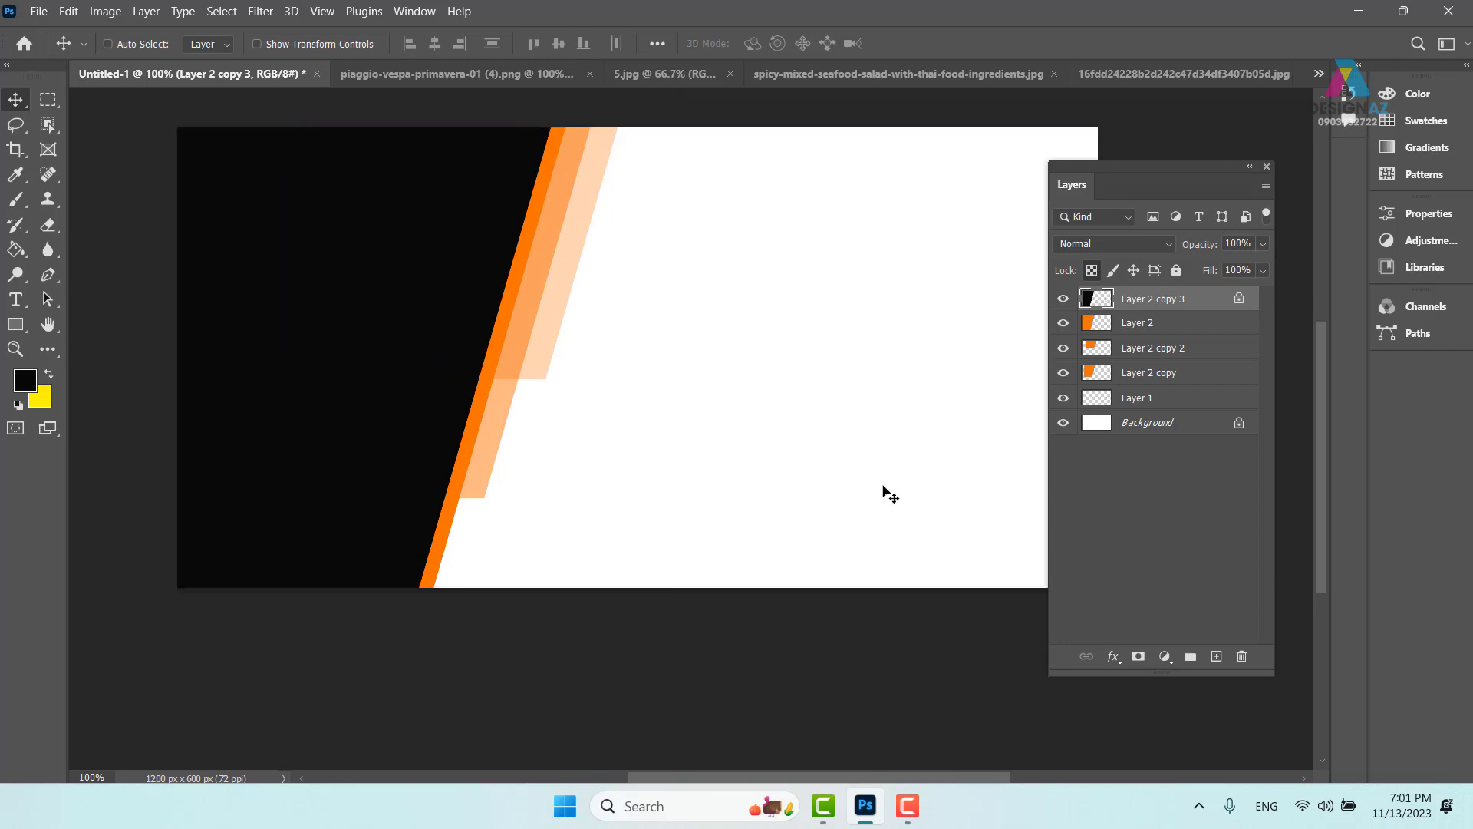
{"action": "key", "text": "Right"}
{"action": "key", "text": "Right"}
{"action": "key", "text": "Right"}
{"action": "key", "text": "Right"}
{"action": "key", "text": "Right"}
{"action": "key", "text": "Right"}
{"action": "key", "text": "Right"}
{"action": "key", "text": "Right"}
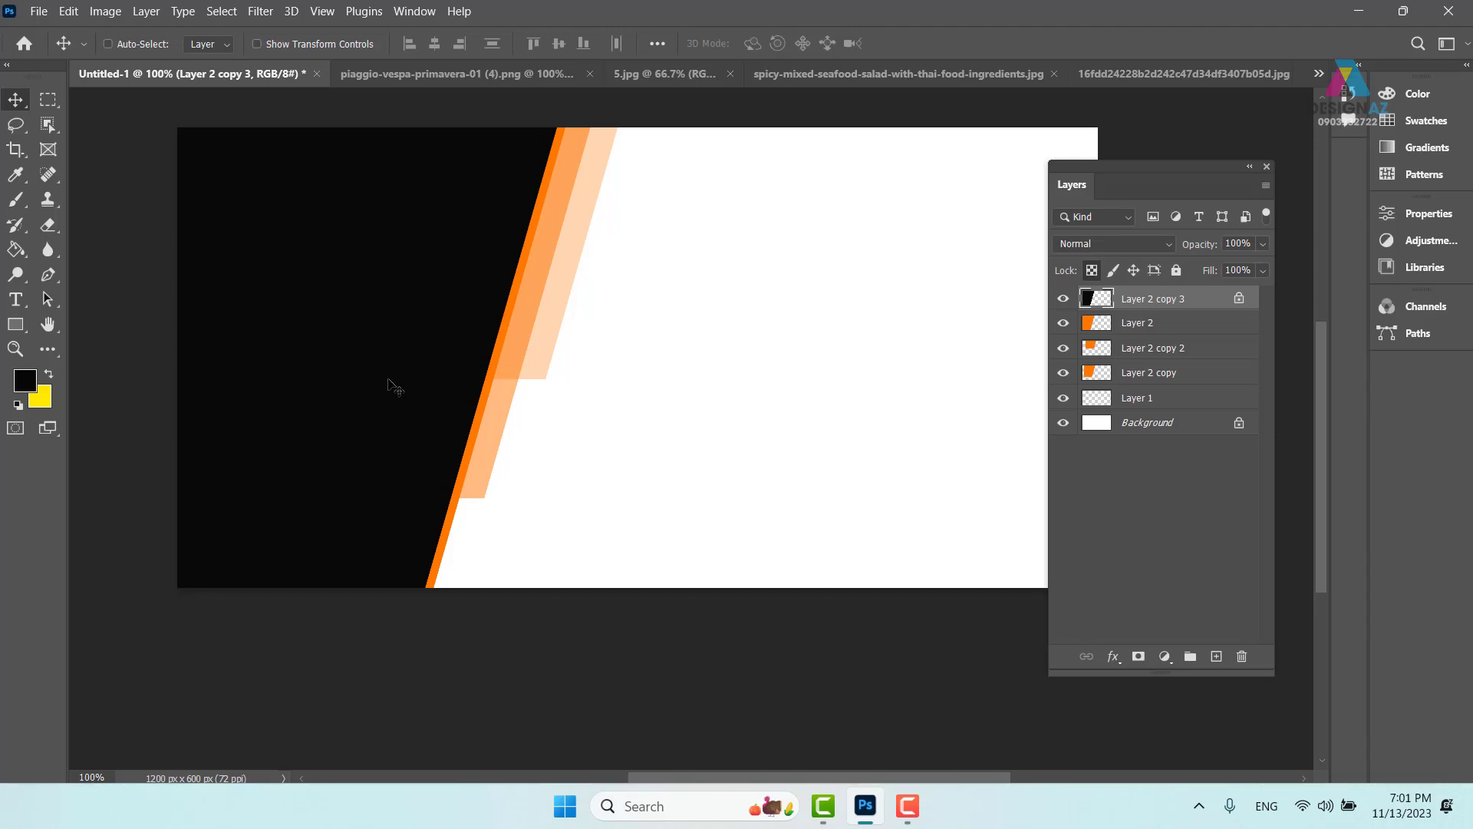
Browse the Open dialog to the E:\thuvienanh\THEHINH image folder.
{"action": "key", "text": "ctrl+o"}
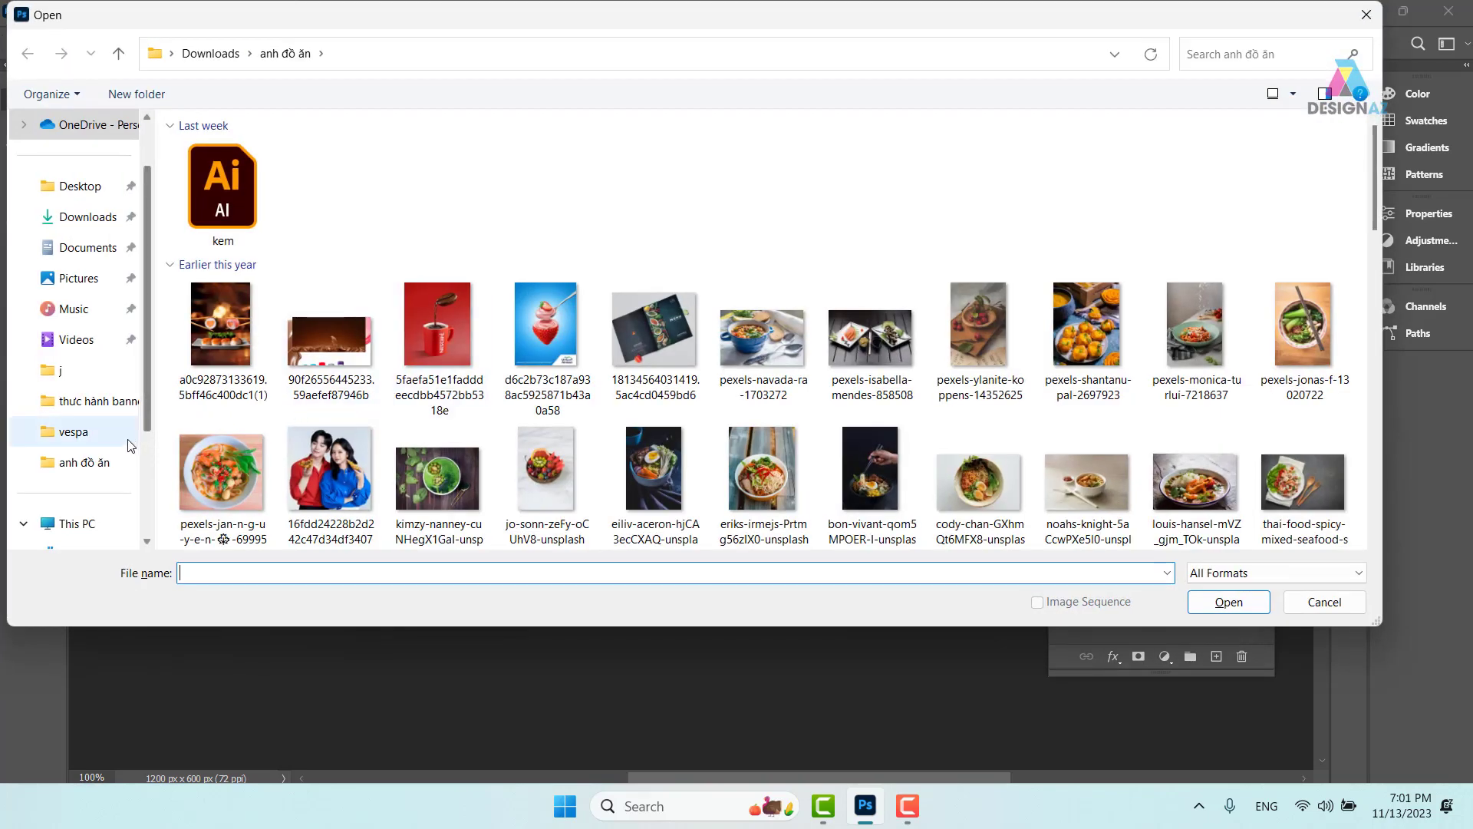
{"action": "scroll", "coordinate": [130, 445], "scroll_direction": "down", "scroll_amount": 2}
{"action": "left_click", "coordinate": [108, 462]}
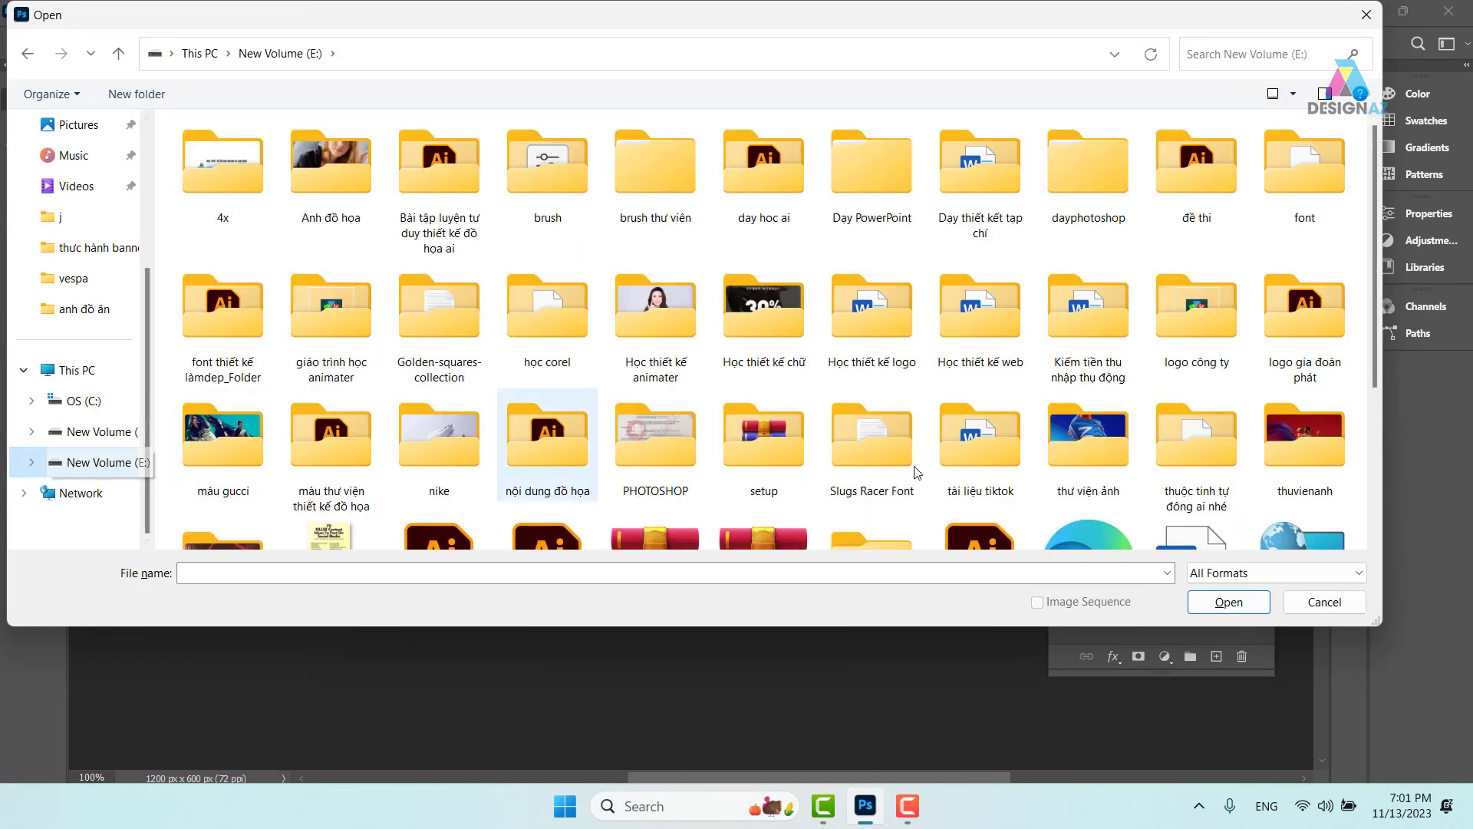
{"action": "double_click", "coordinate": [1297, 442]}
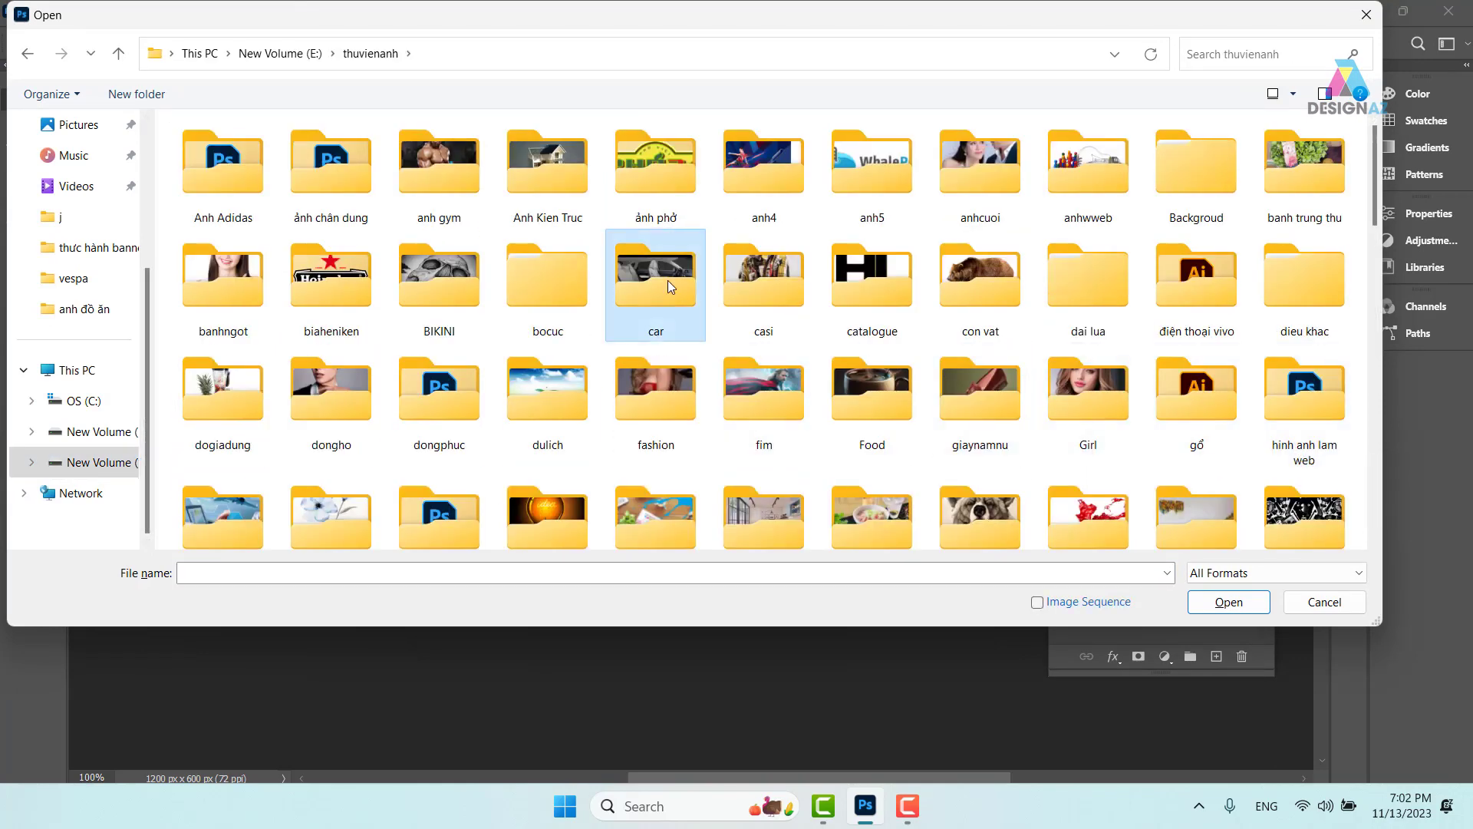
{"action": "scroll", "coordinate": [667, 279], "scroll_direction": "down", "scroll_amount": 5}
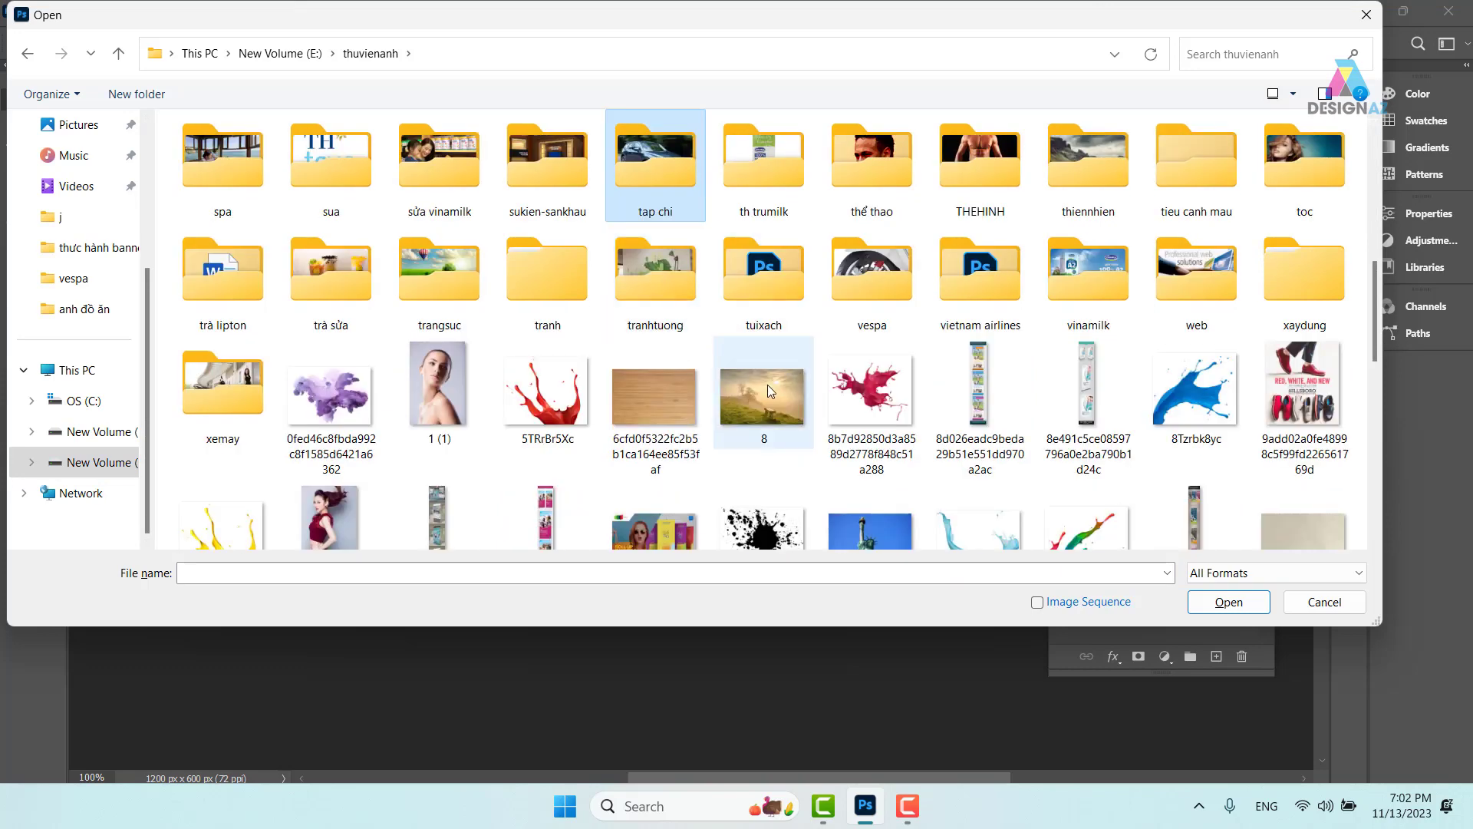
{"action": "left_click", "coordinate": [987, 163]}
{"action": "double_click", "coordinate": [987, 163]}
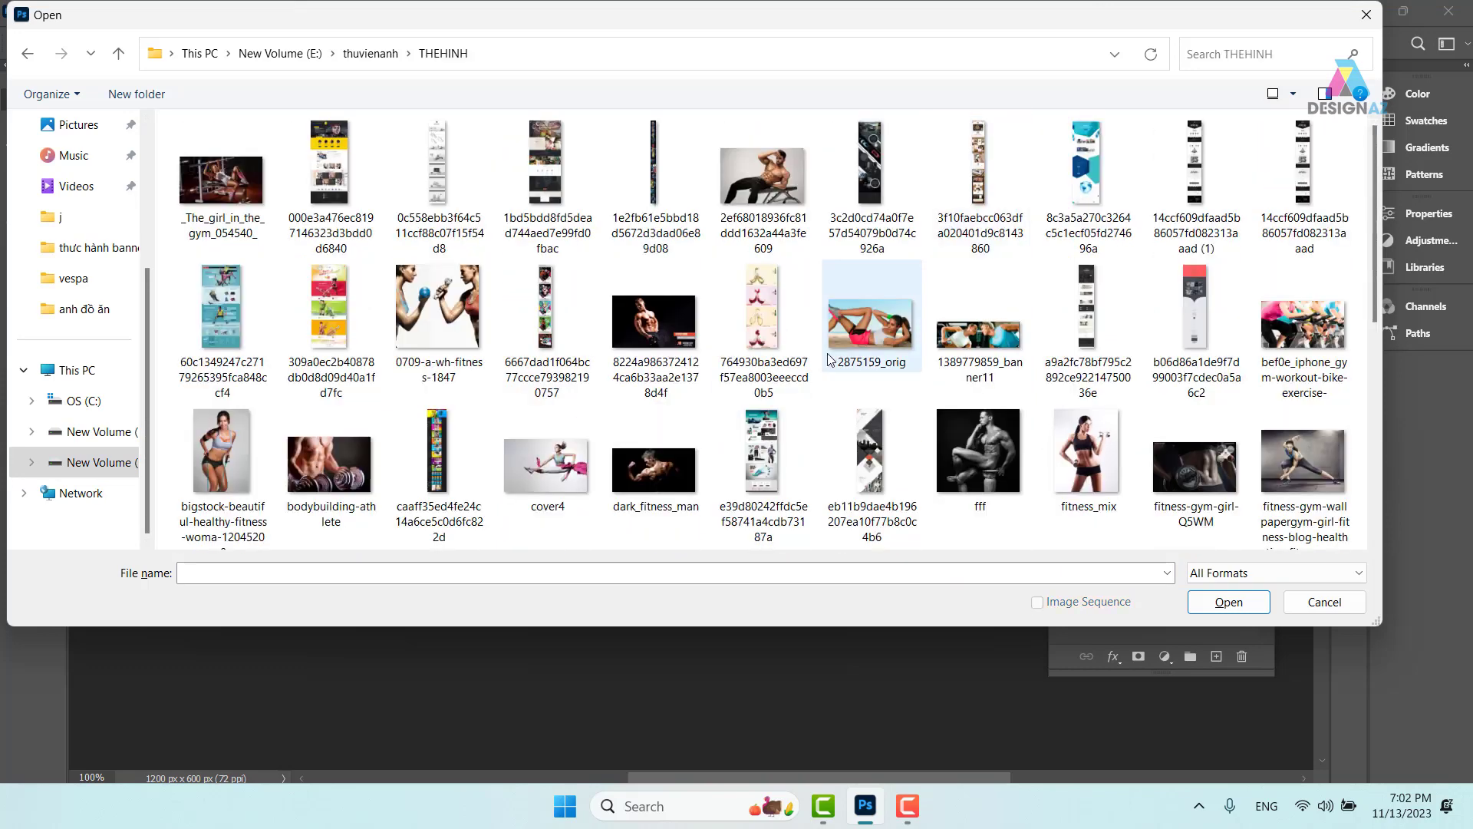
Open the Towel-Rental gym photo from the THEHINH folder.
{"action": "scroll", "coordinate": [819, 367], "scroll_direction": "down", "scroll_amount": 1}
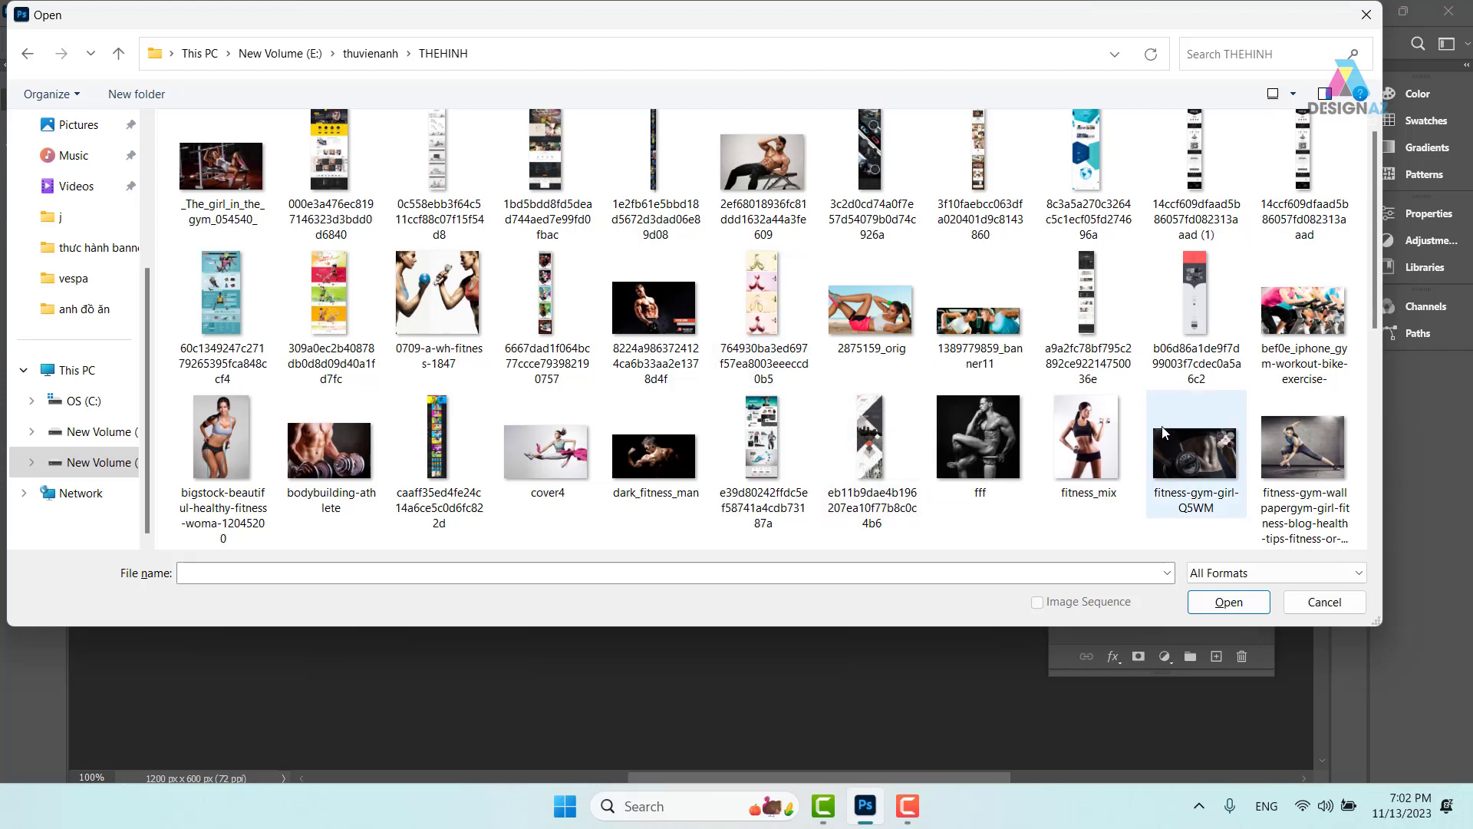
{"action": "scroll", "coordinate": [1131, 436], "scroll_direction": "down", "scroll_amount": 2}
{"action": "scroll", "coordinate": [1143, 427], "scroll_direction": "down", "scroll_amount": 2}
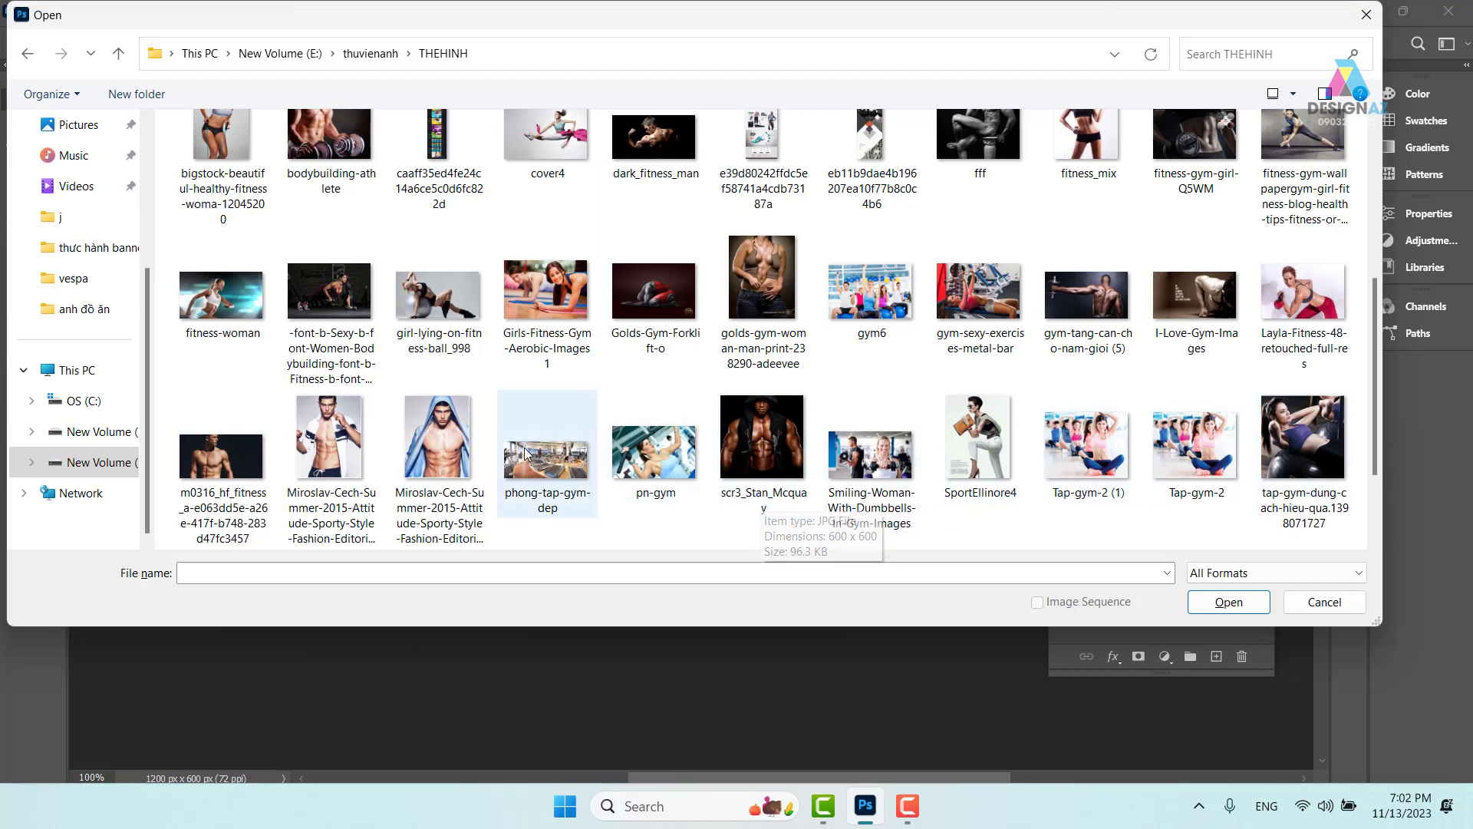
{"action": "scroll", "coordinate": [748, 518], "scroll_direction": "down", "scroll_amount": 2}
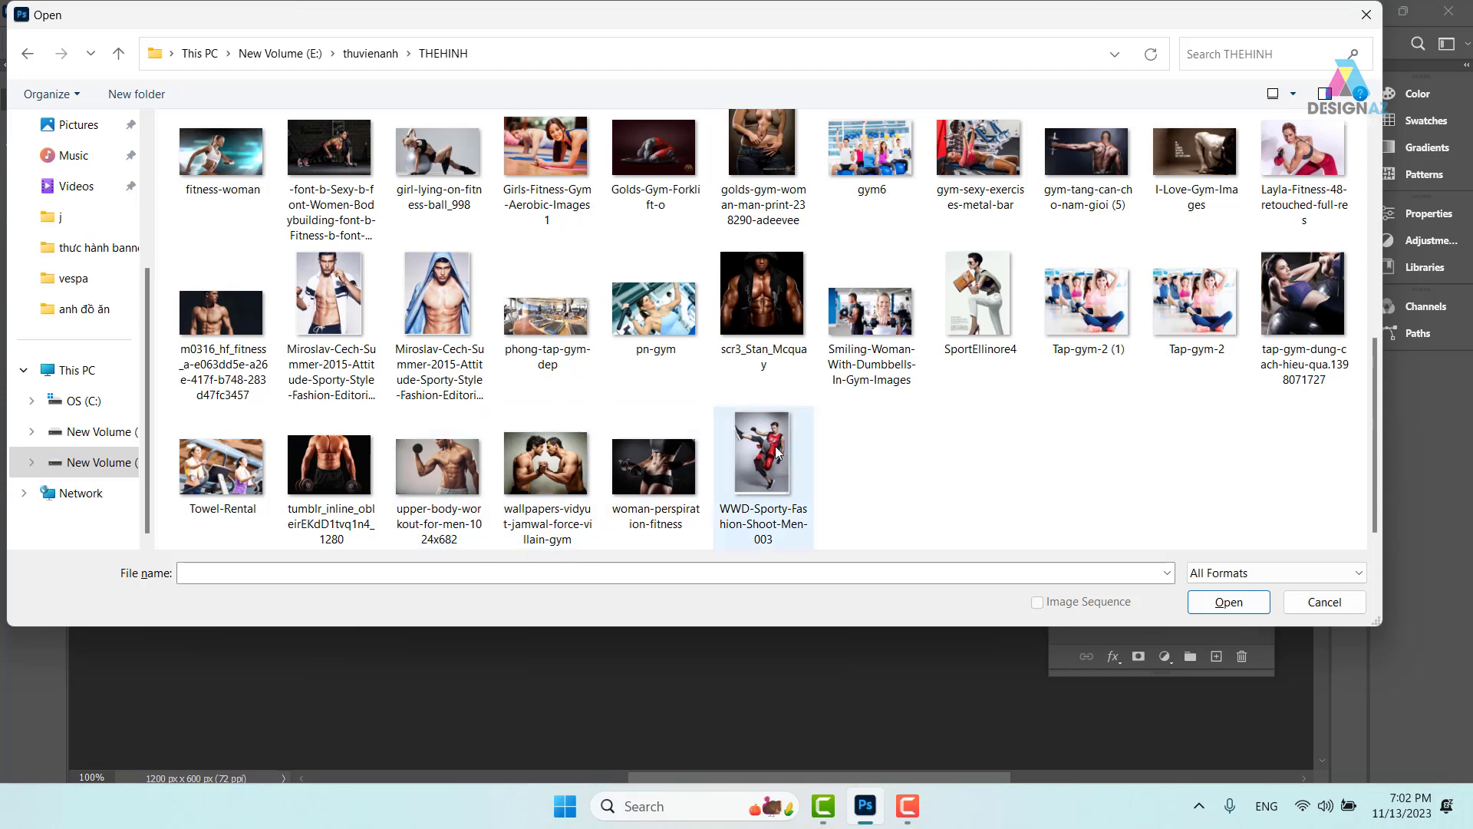
{"action": "scroll", "coordinate": [974, 426], "scroll_direction": "up", "scroll_amount": 1}
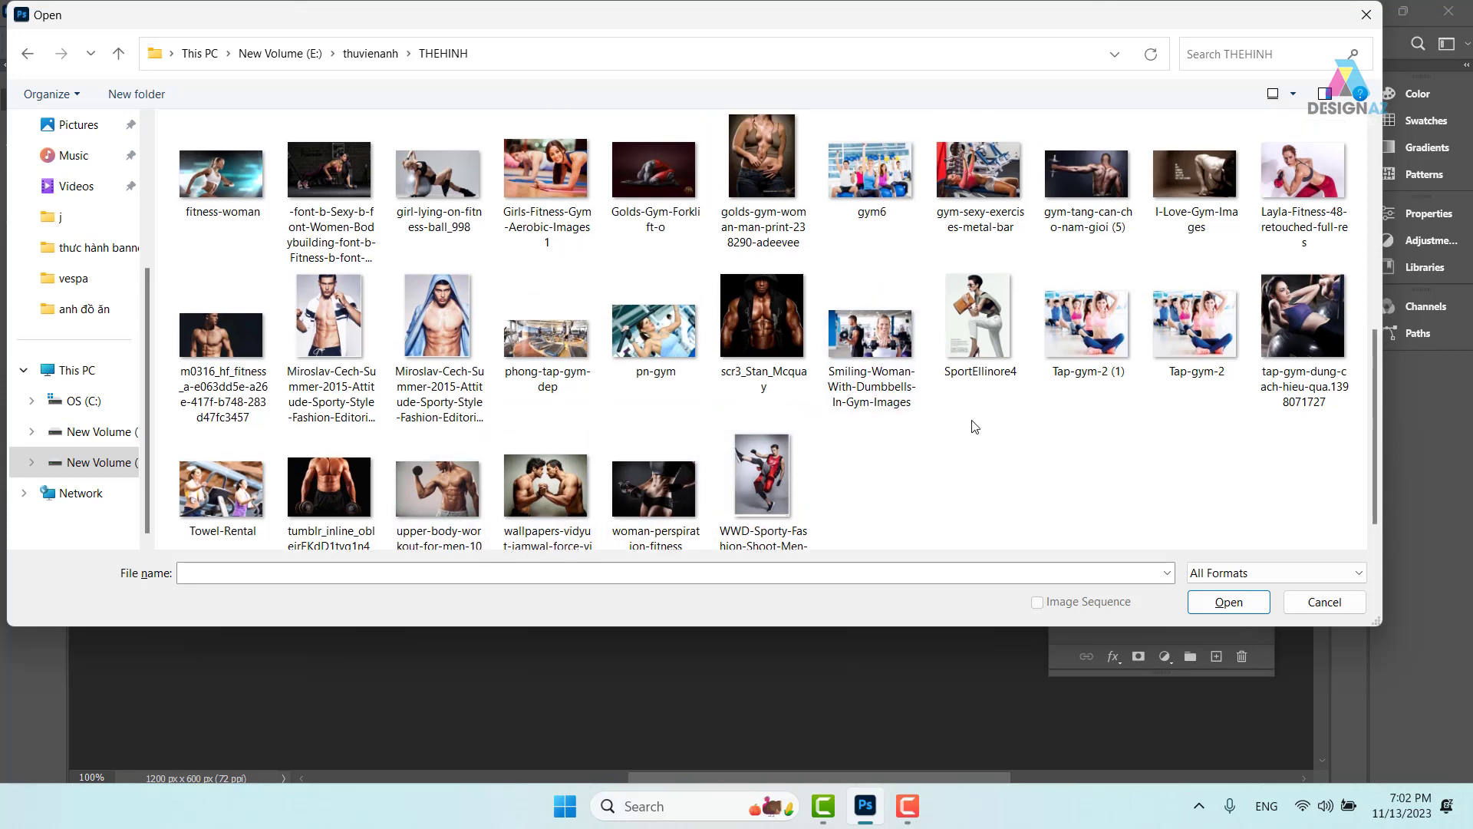
{"action": "scroll", "coordinate": [820, 434], "scroll_direction": "down", "scroll_amount": 1}
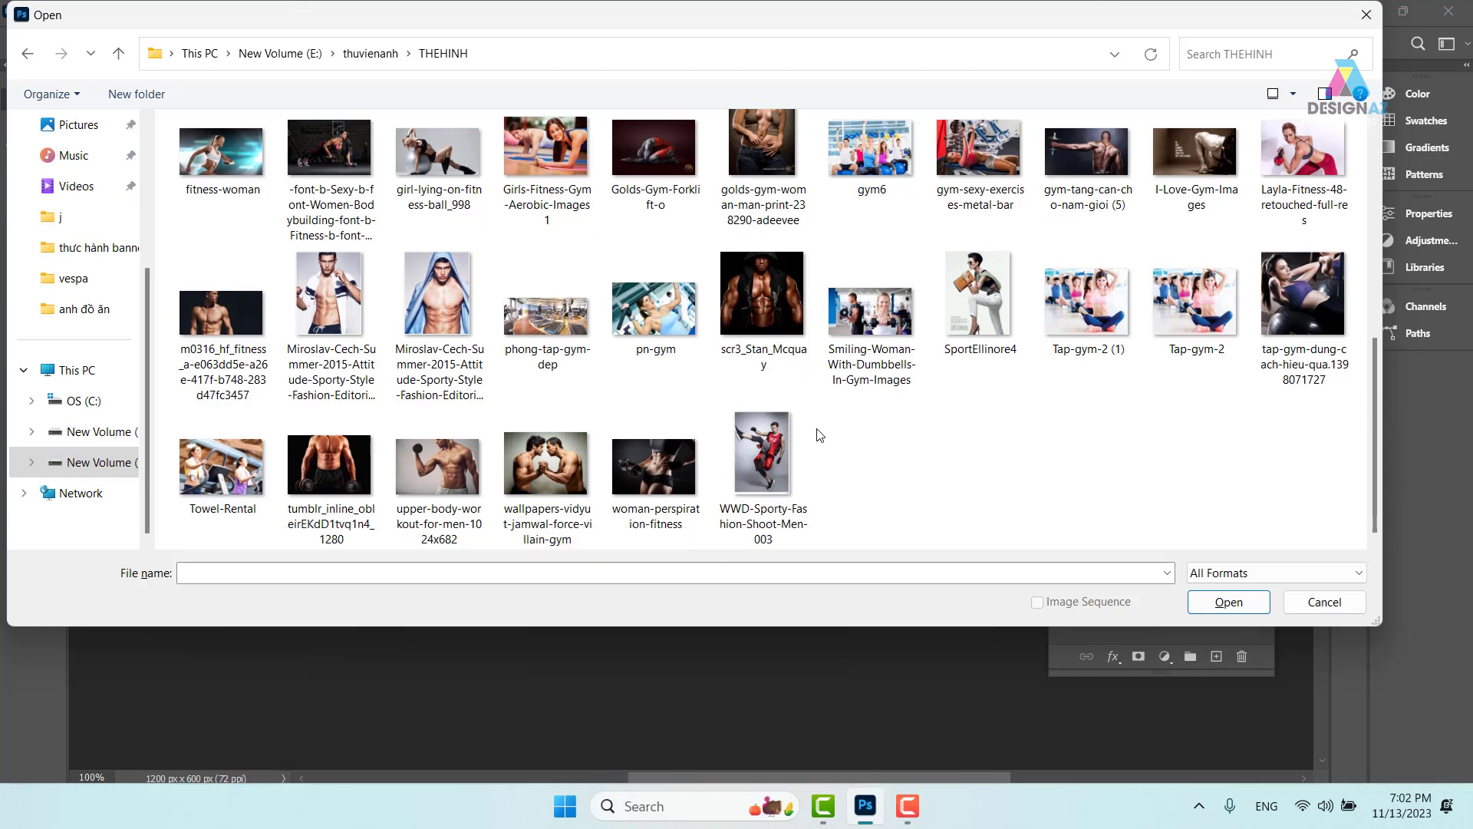
{"action": "left_click", "coordinate": [223, 485]}
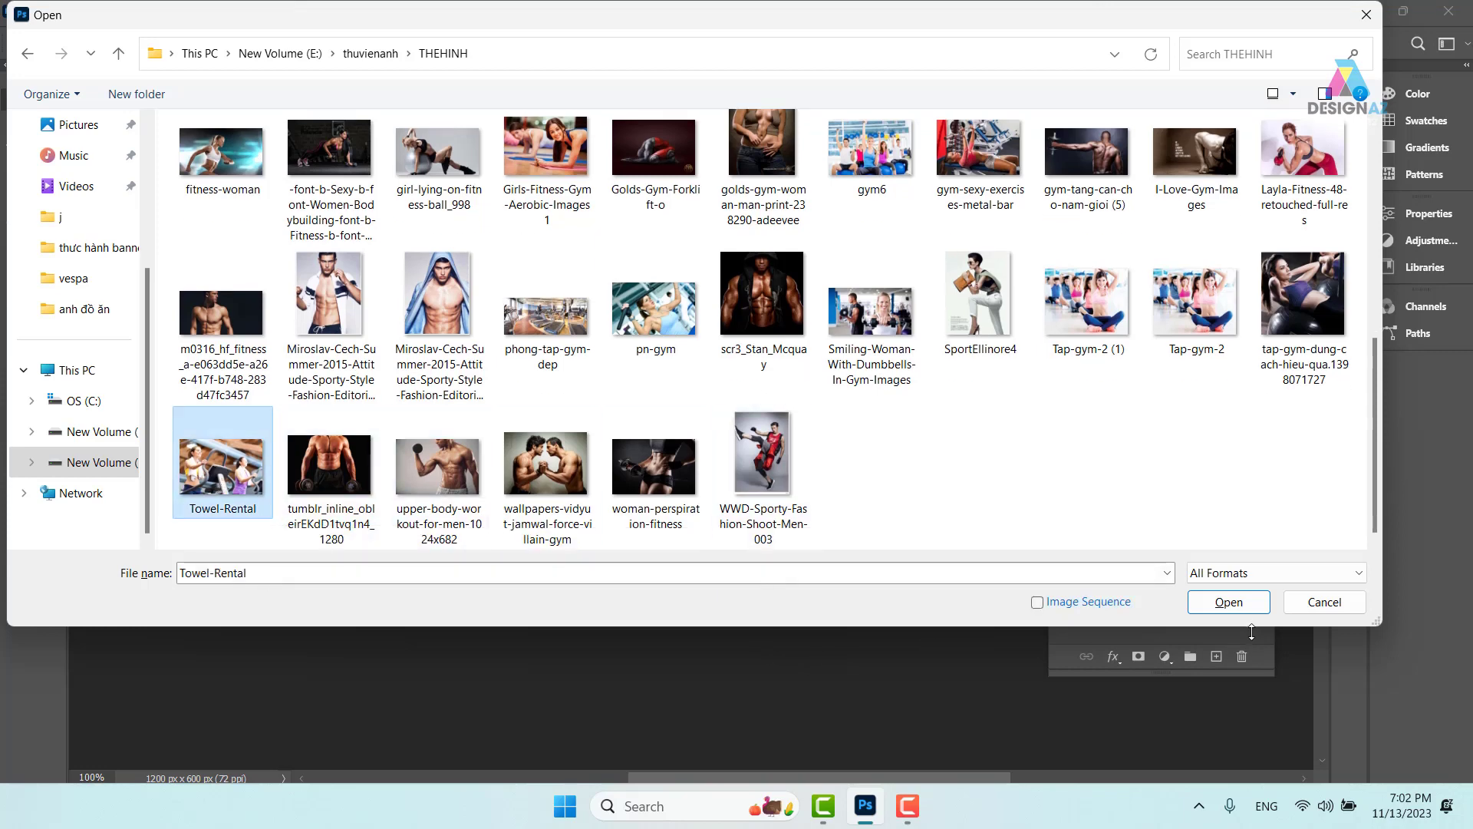
{"action": "left_click", "coordinate": [1237, 610]}
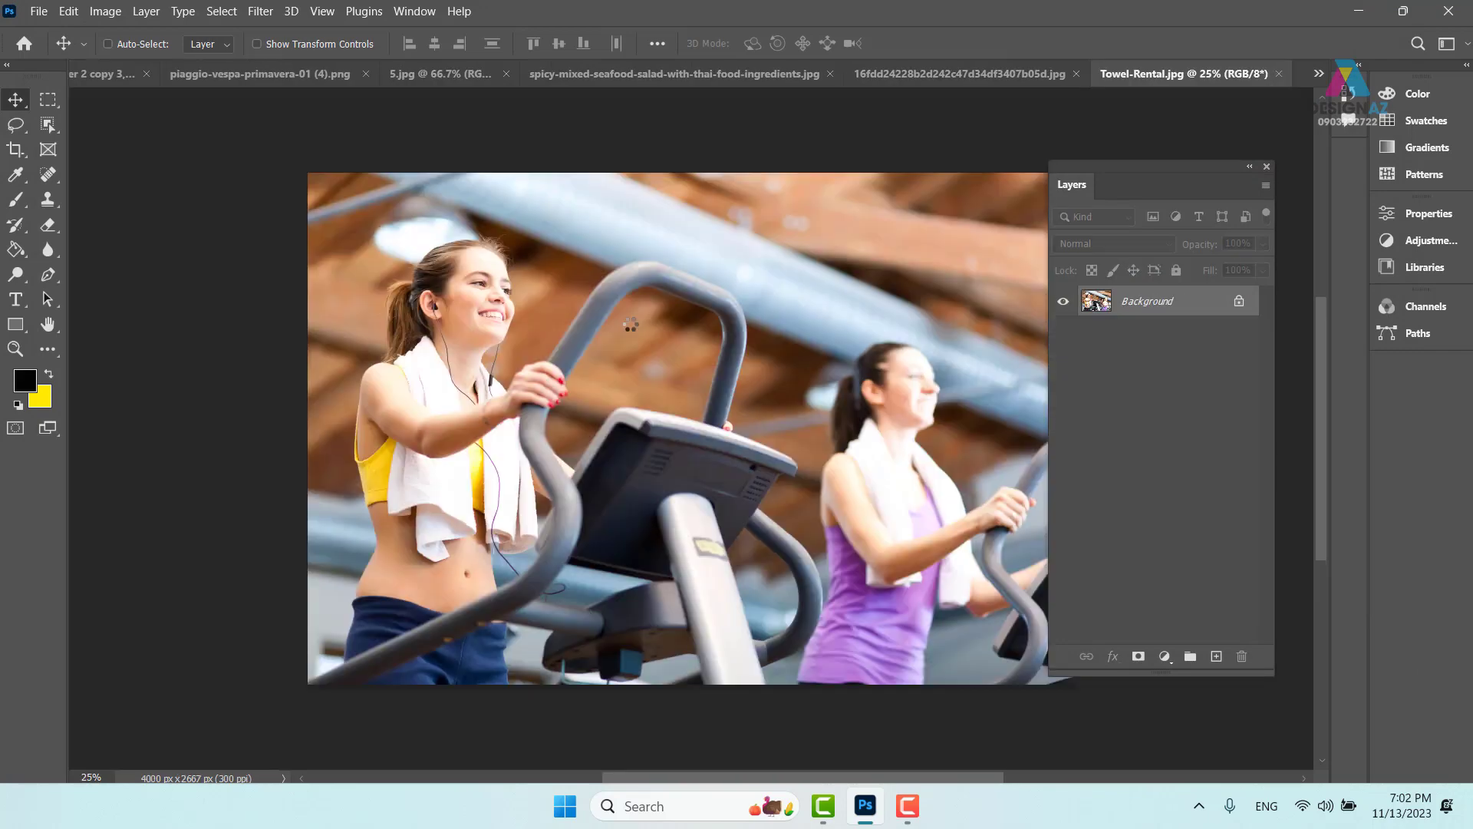
Open the woman-perspiration-fitness photo and select all of it.
{"action": "key", "text": "ctrl"}
{"action": "key", "text": "ctrl+o"}
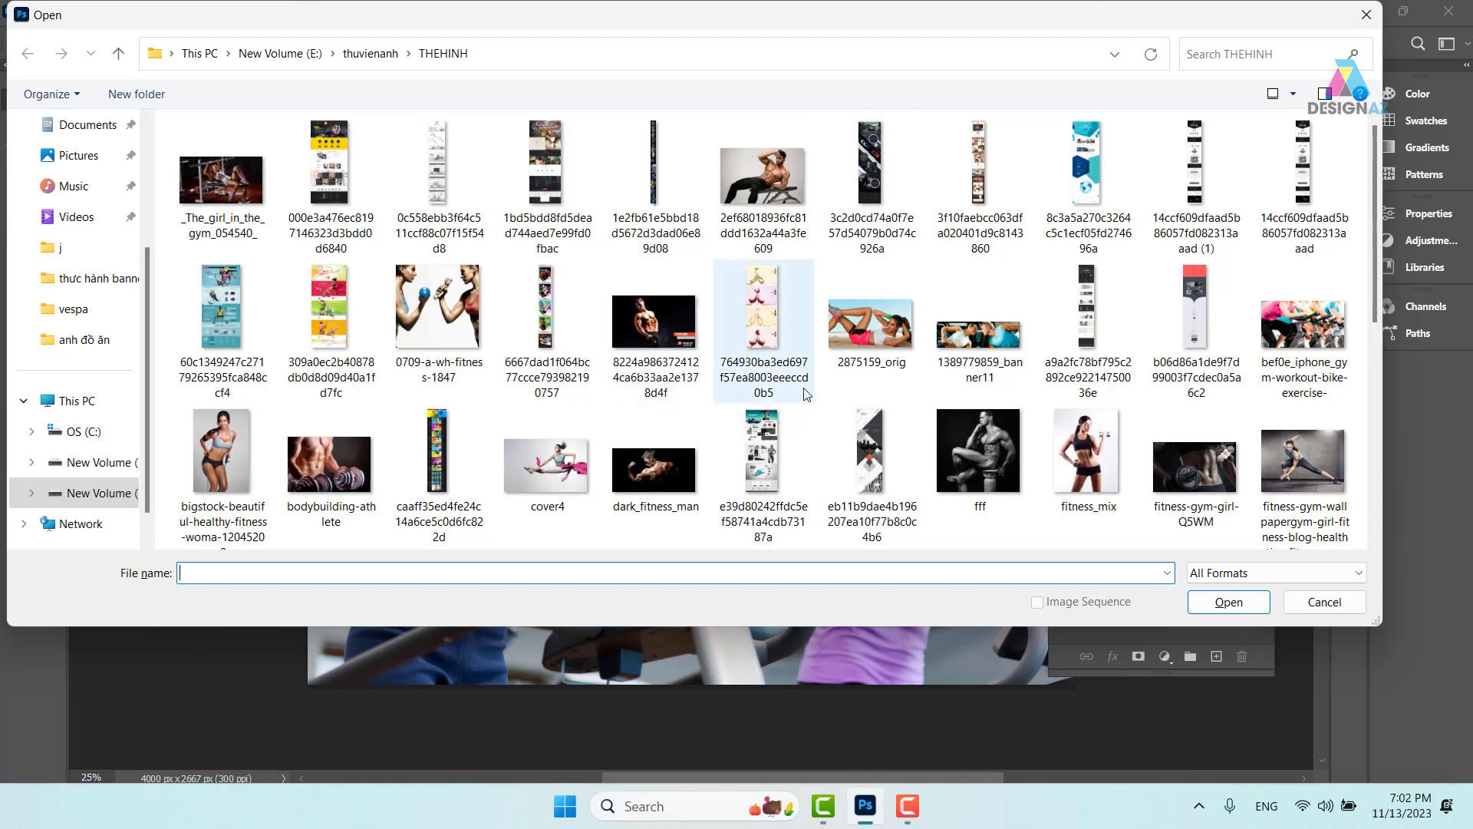
{"action": "scroll", "coordinate": [806, 394], "scroll_direction": "down", "scroll_amount": 2}
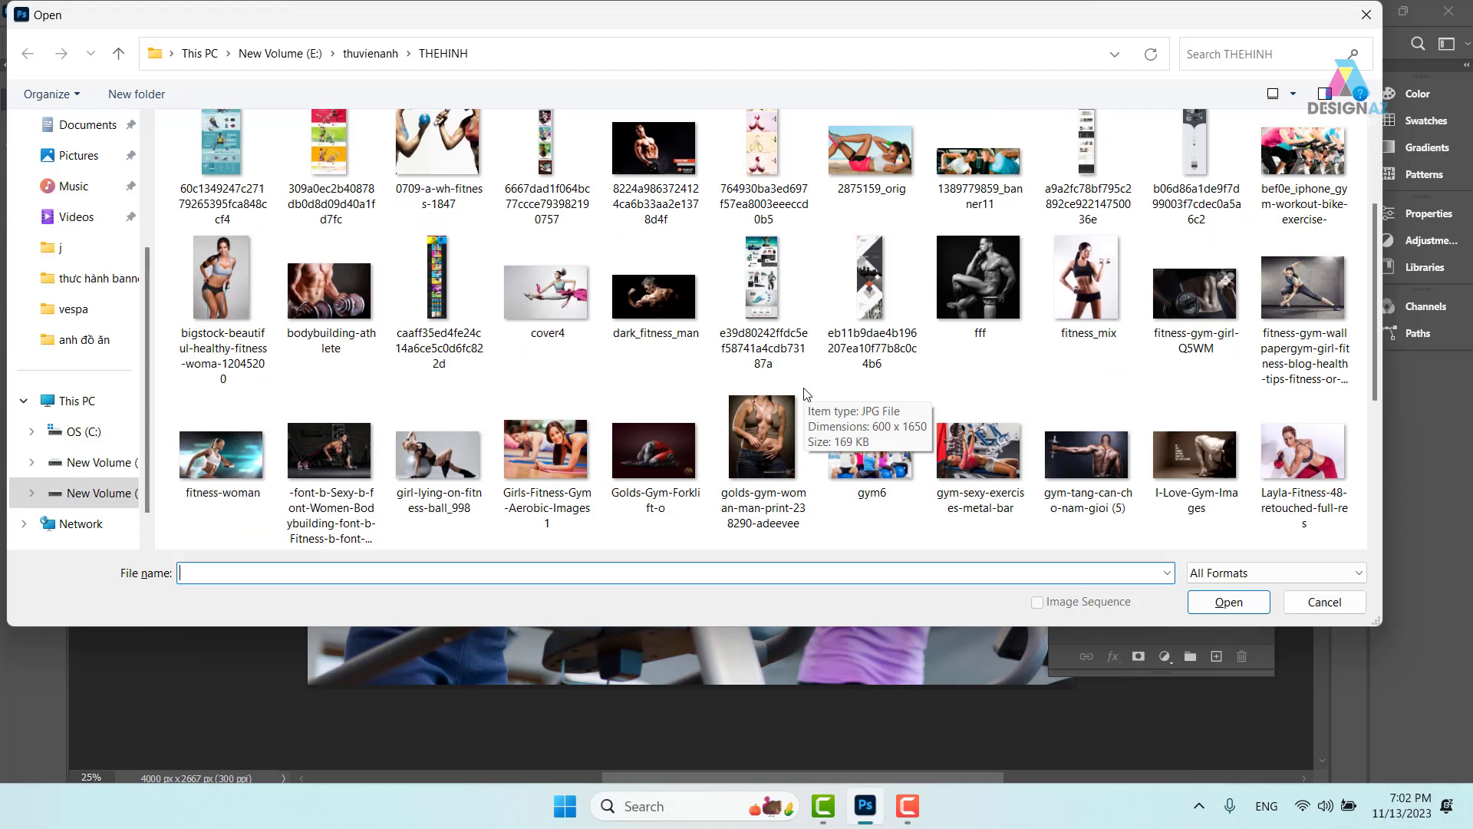
{"action": "scroll", "coordinate": [806, 393], "scroll_direction": "down", "scroll_amount": 2}
{"action": "scroll", "coordinate": [806, 394], "scroll_direction": "down", "scroll_amount": 2}
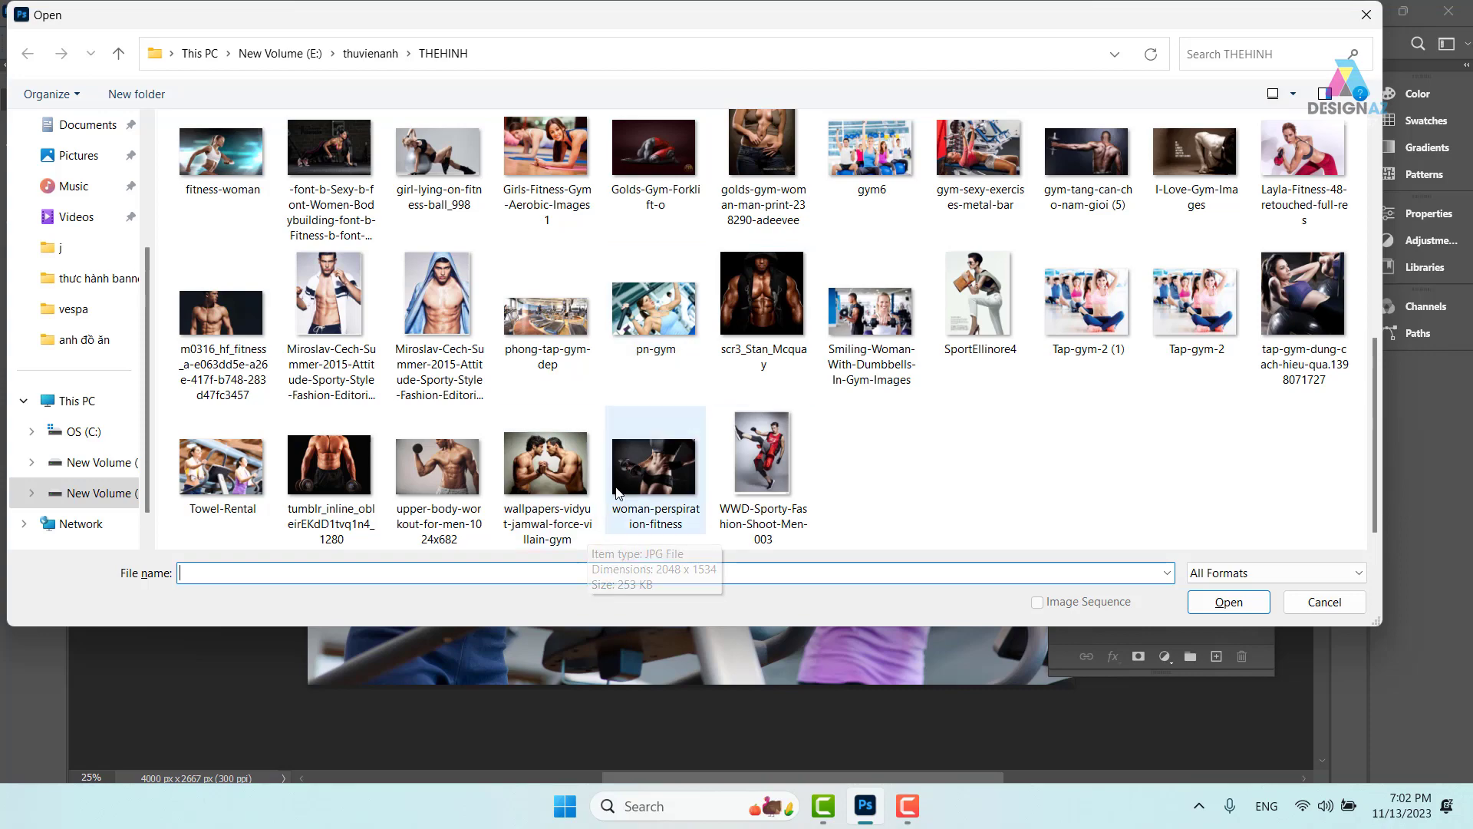
{"action": "left_click", "coordinate": [653, 468]}
{"action": "left_click", "coordinate": [1254, 601]}
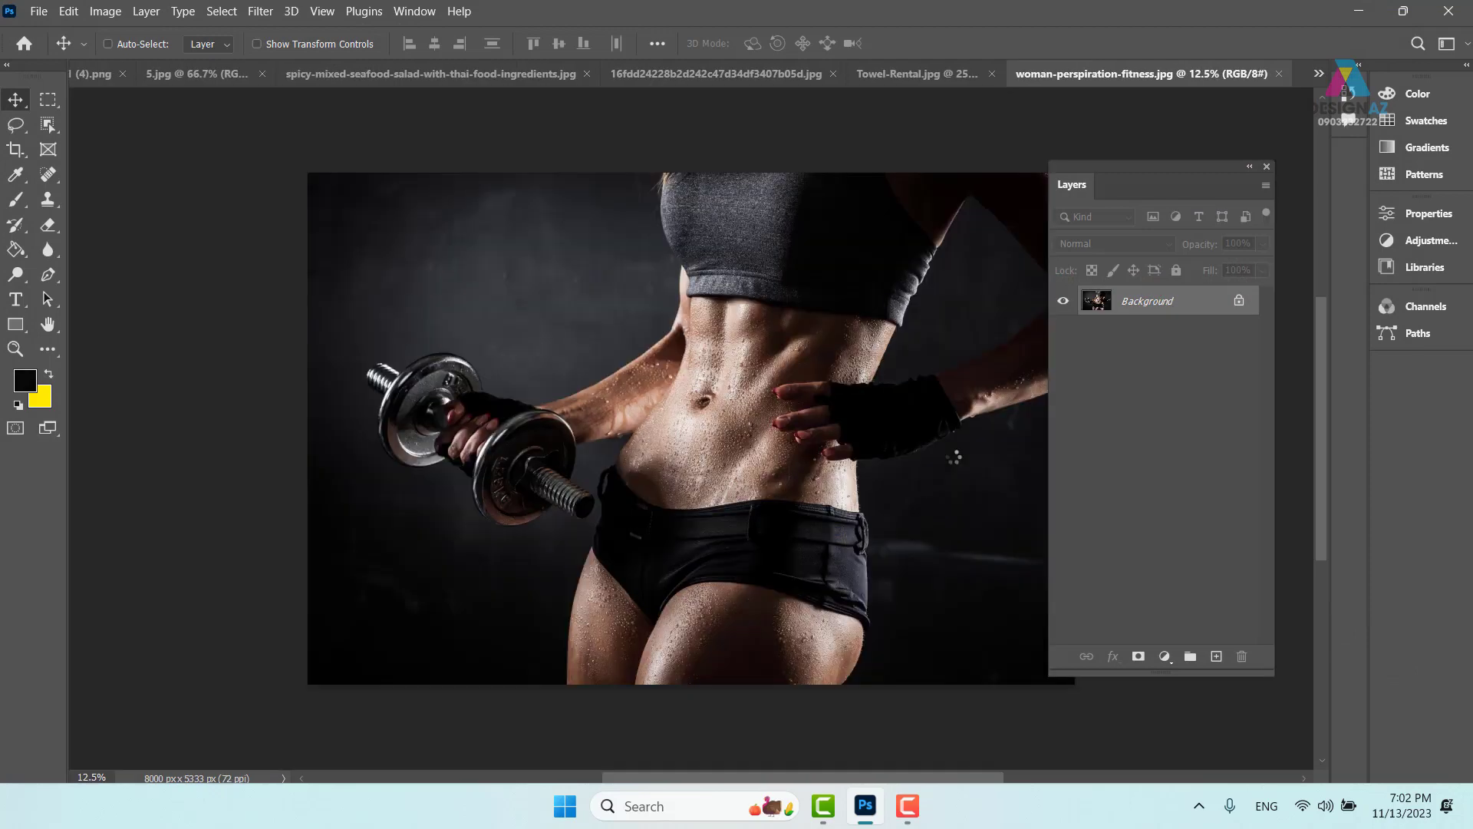
{"action": "key", "text": "ctrl+a"}
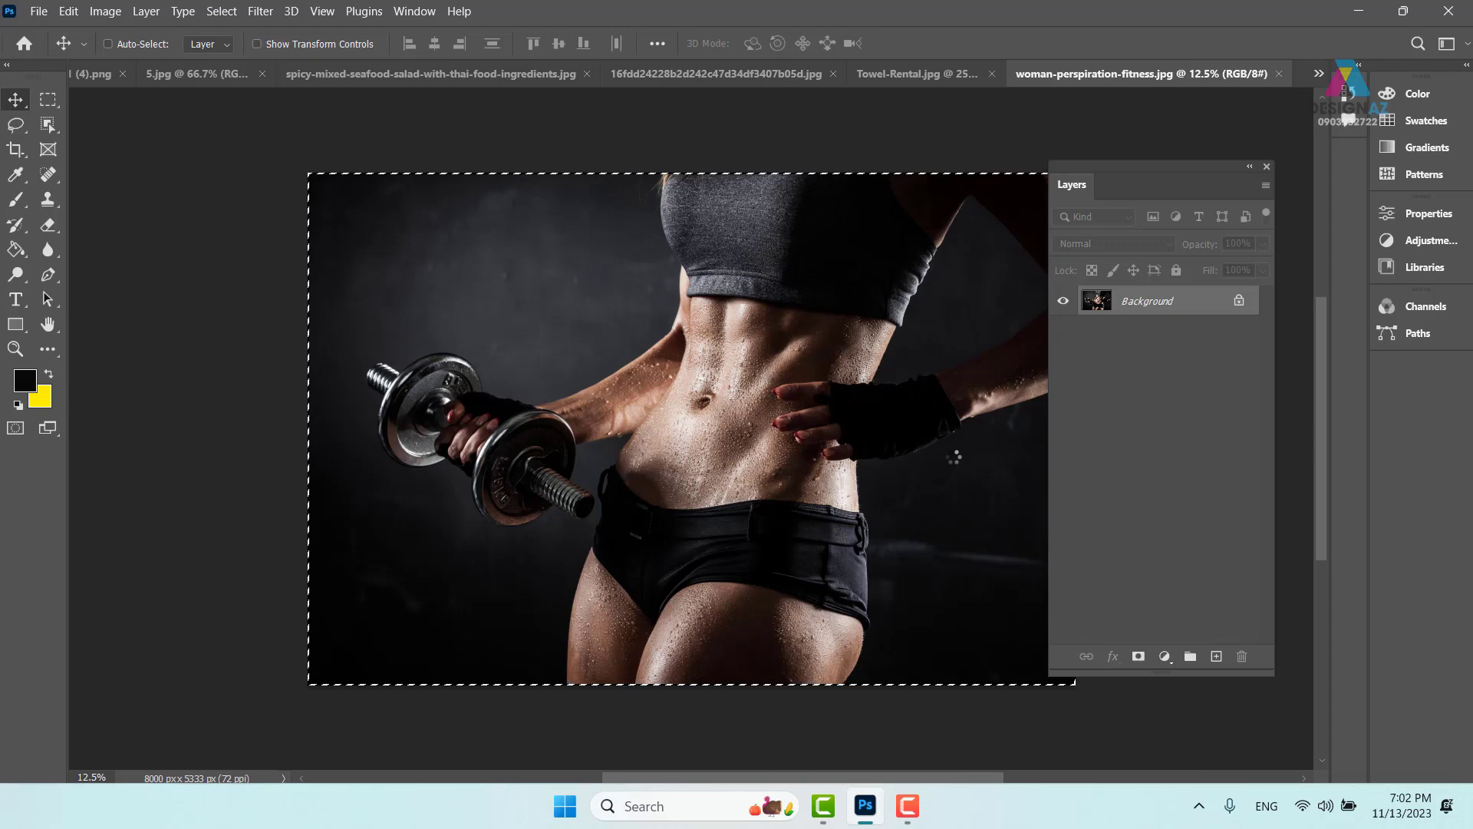
Close the fitness, Towel-Rental, couple, seafood salad, 5.jpg and blue scooter documents, leaving only the banner.
{"action": "left_click", "coordinate": [1280, 74]}
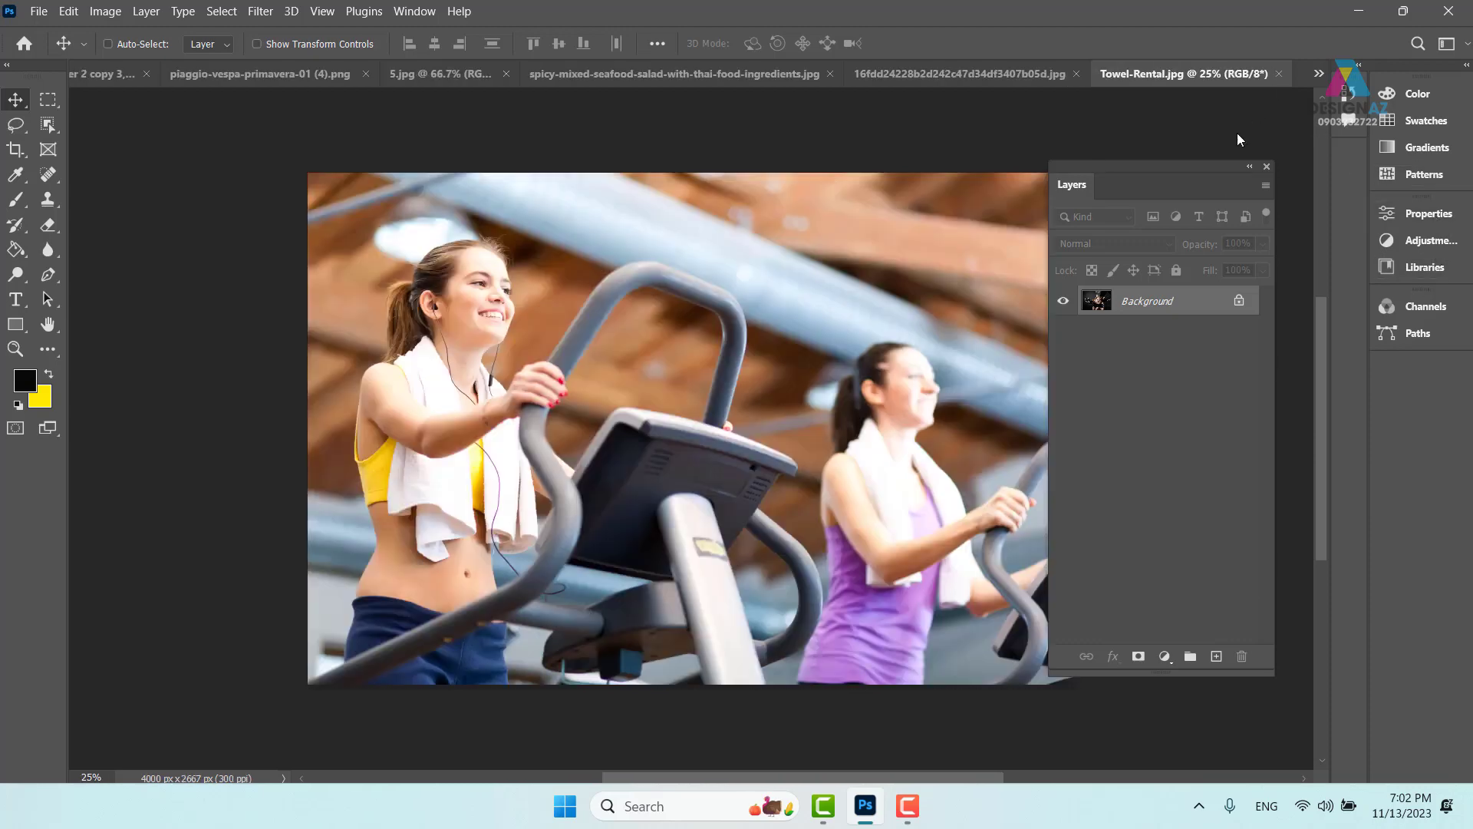
{"action": "left_click", "coordinate": [1280, 74]}
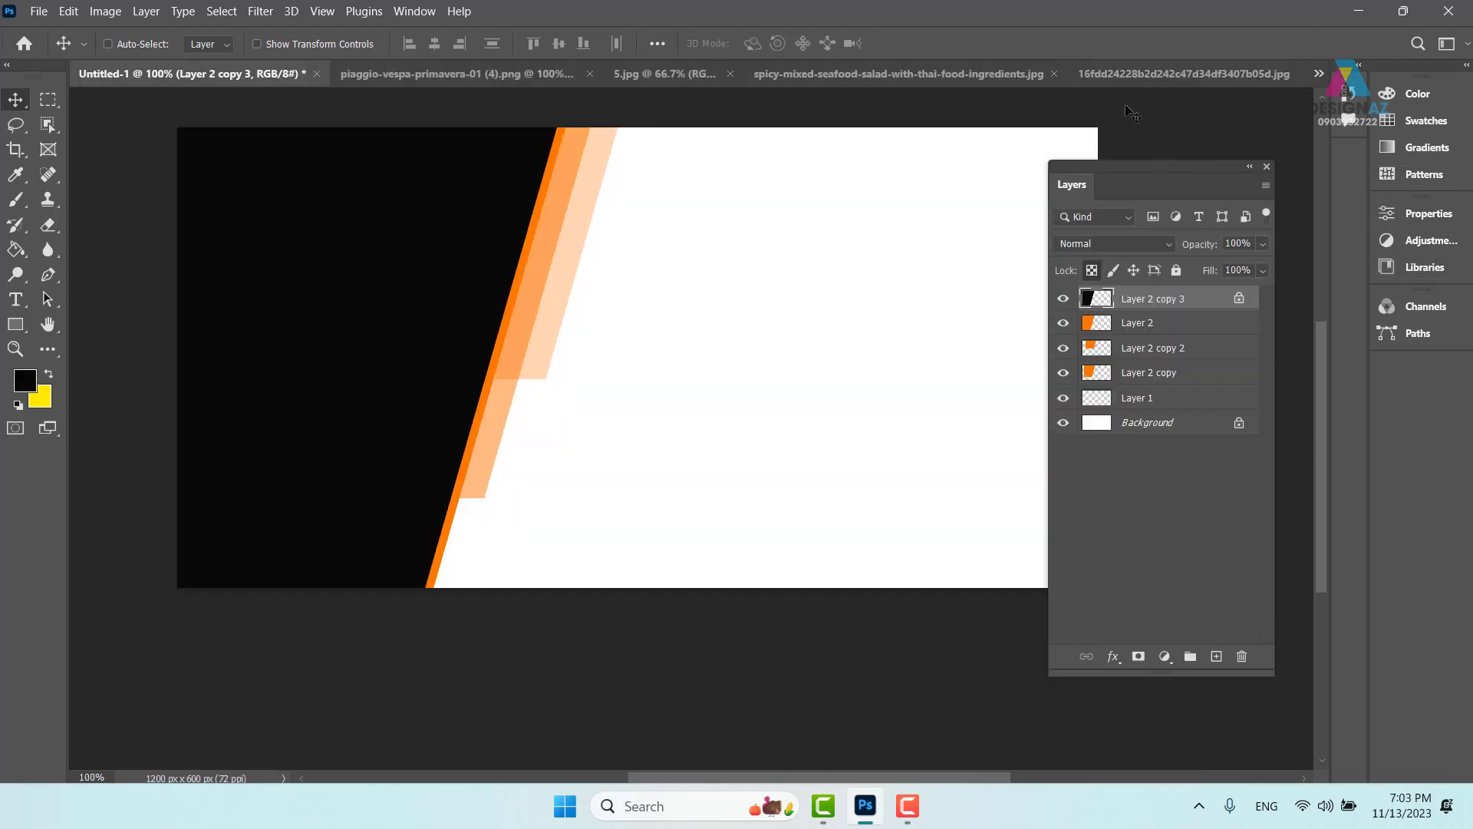
{"action": "left_click", "coordinate": [1159, 77]}
{"action": "left_click", "coordinate": [1278, 73]}
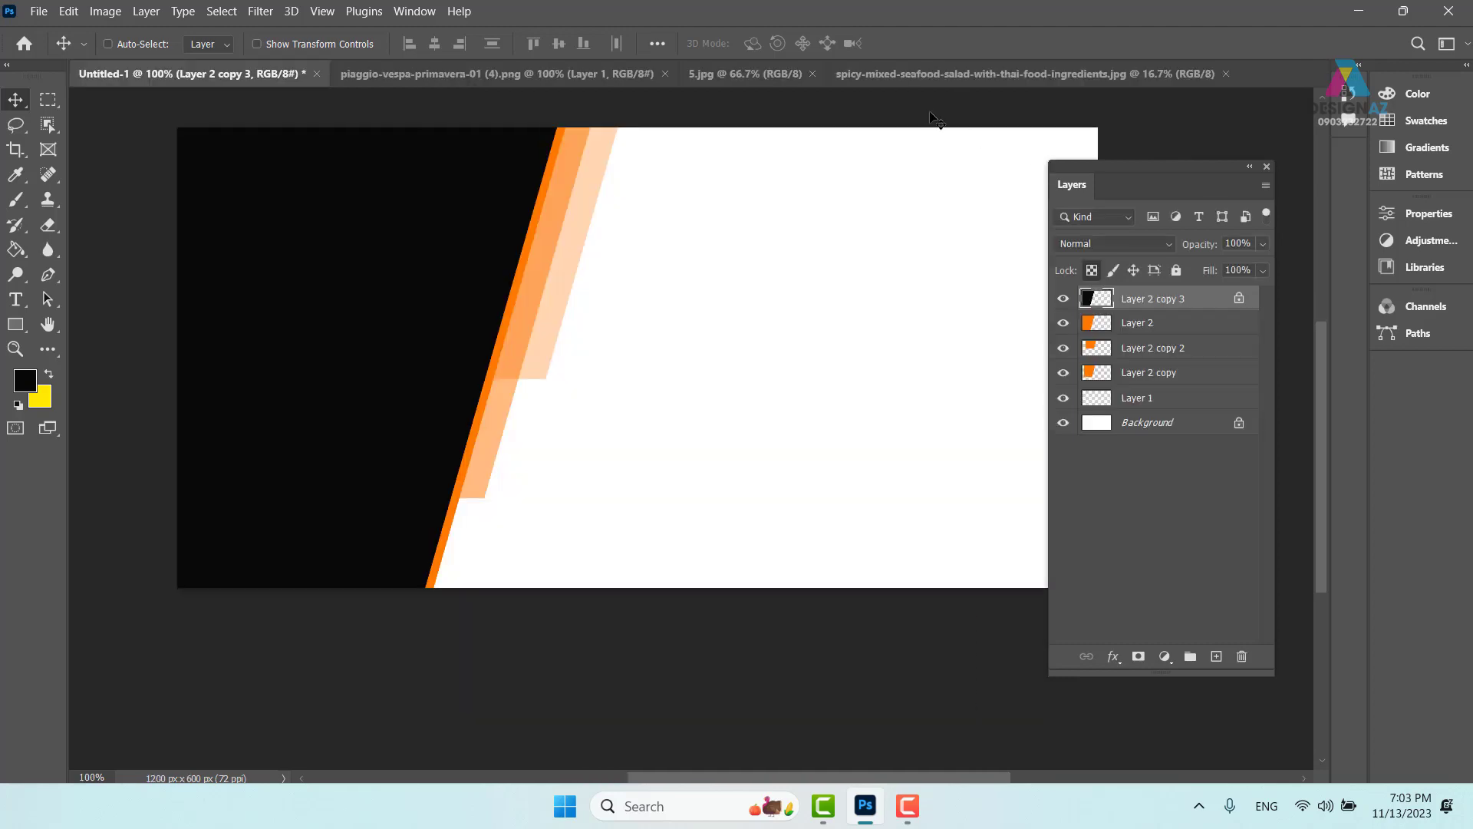
{"action": "left_click", "coordinate": [996, 77]}
{"action": "left_click", "coordinate": [1225, 74]}
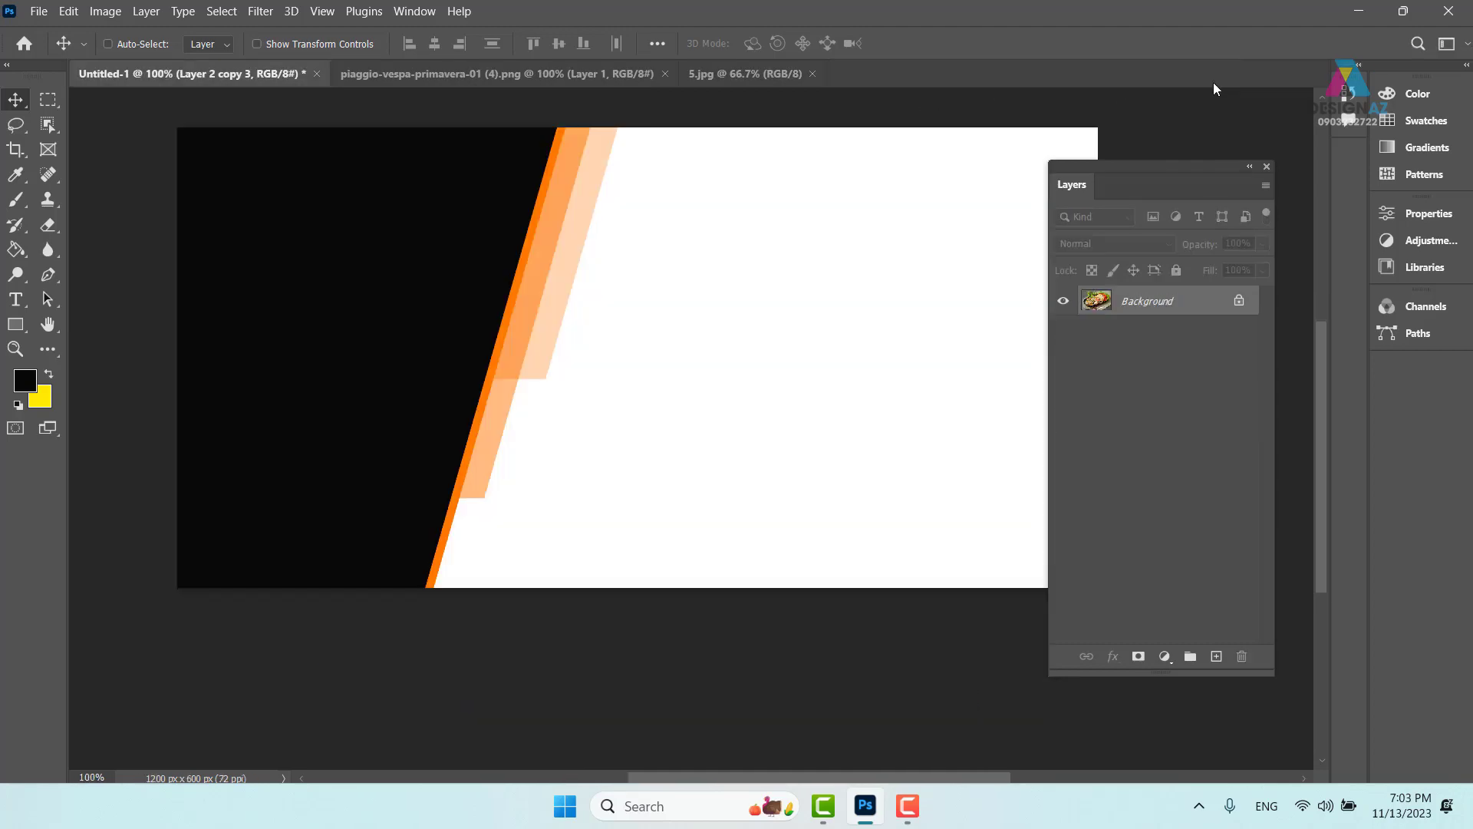
{"action": "left_click", "coordinate": [781, 80]}
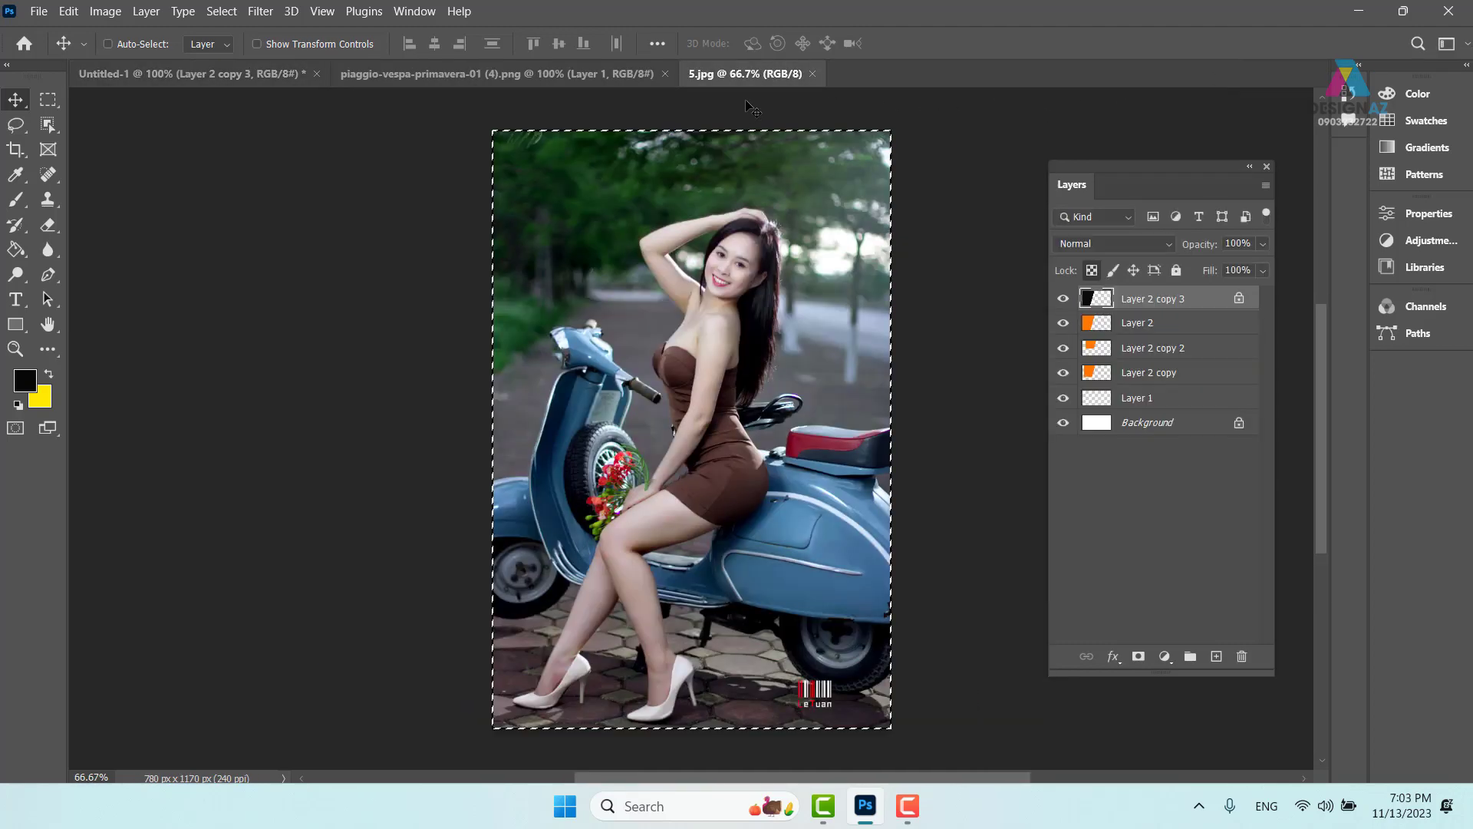
{"action": "left_click", "coordinate": [812, 74]}
{"action": "left_click", "coordinate": [569, 77]}
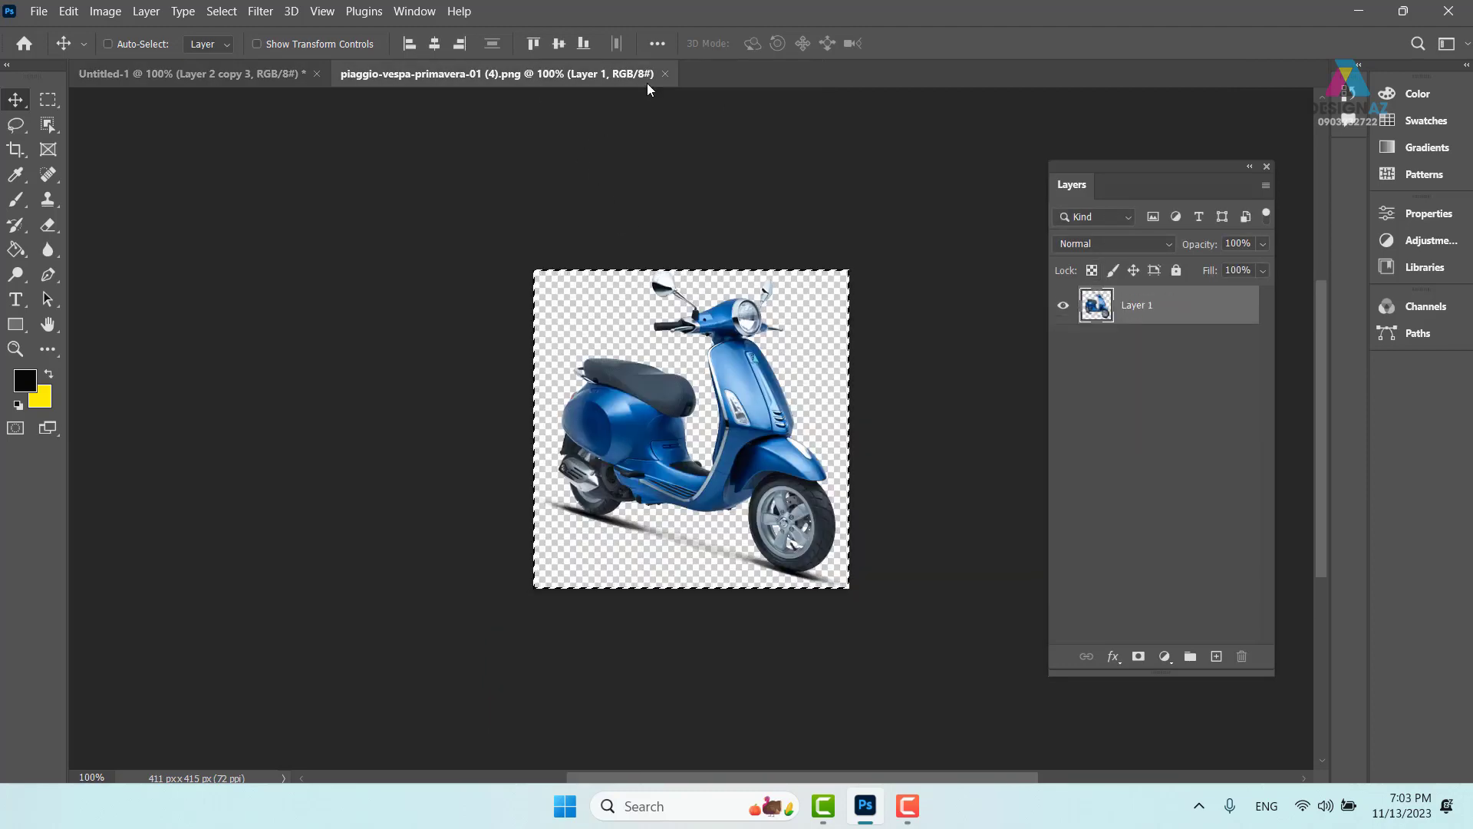
{"action": "left_click", "coordinate": [664, 73]}
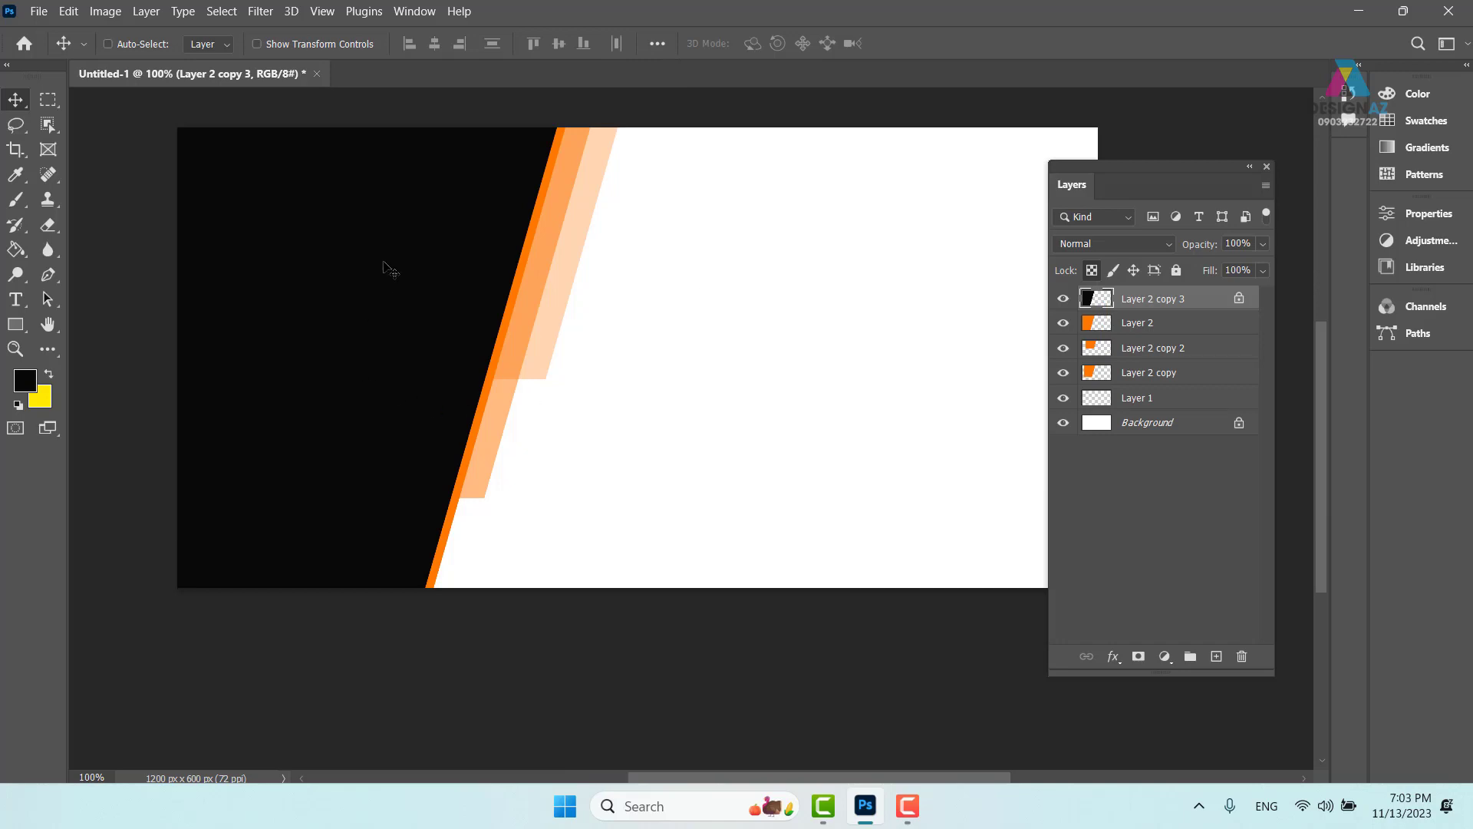
Paste the gym photo above Layer 2 copy 3 and clip it into the black panel.
{"action": "right_click", "coordinate": [386, 237]}
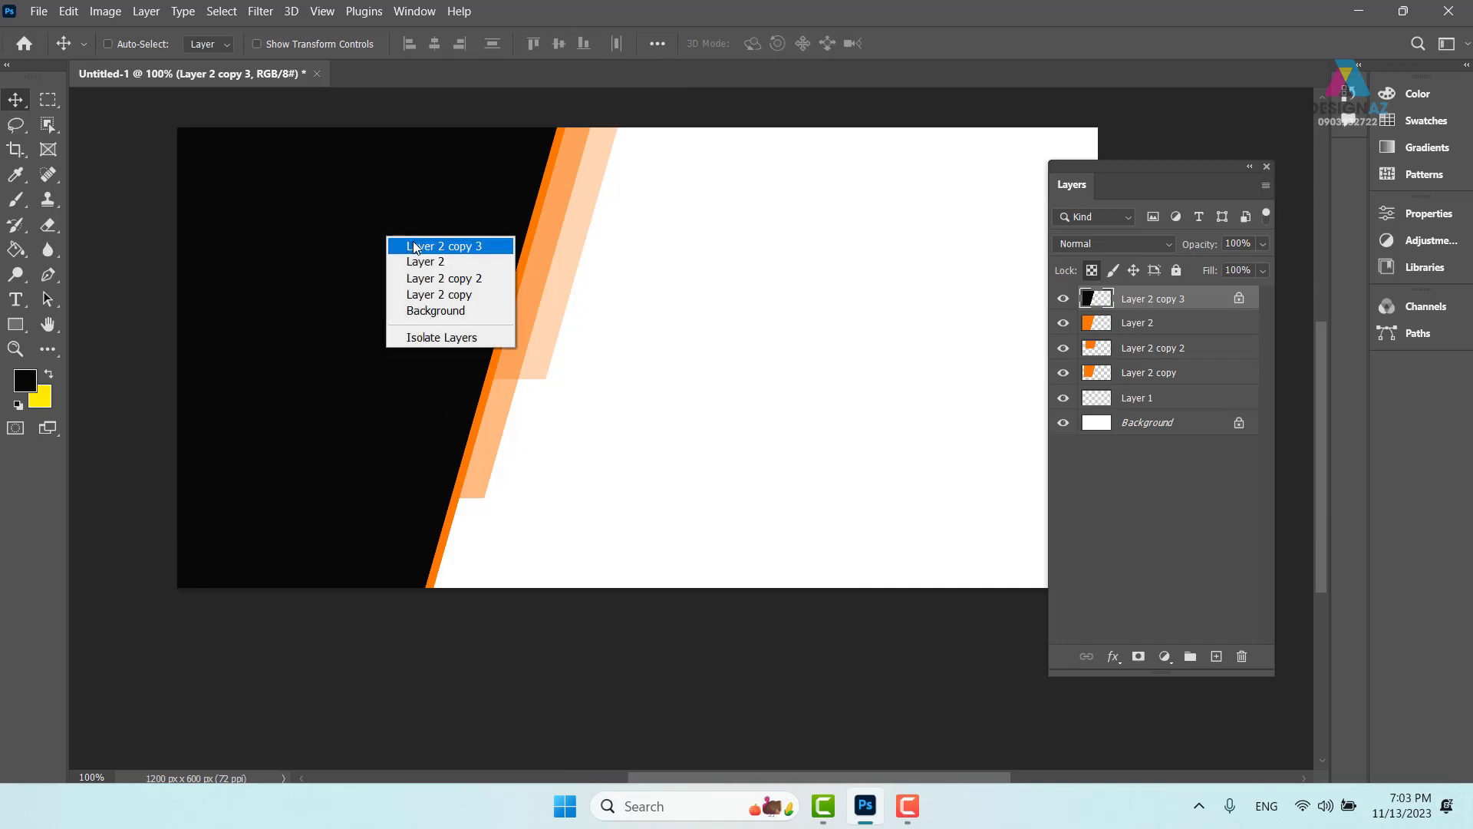
{"action": "left_click", "coordinate": [414, 246]}
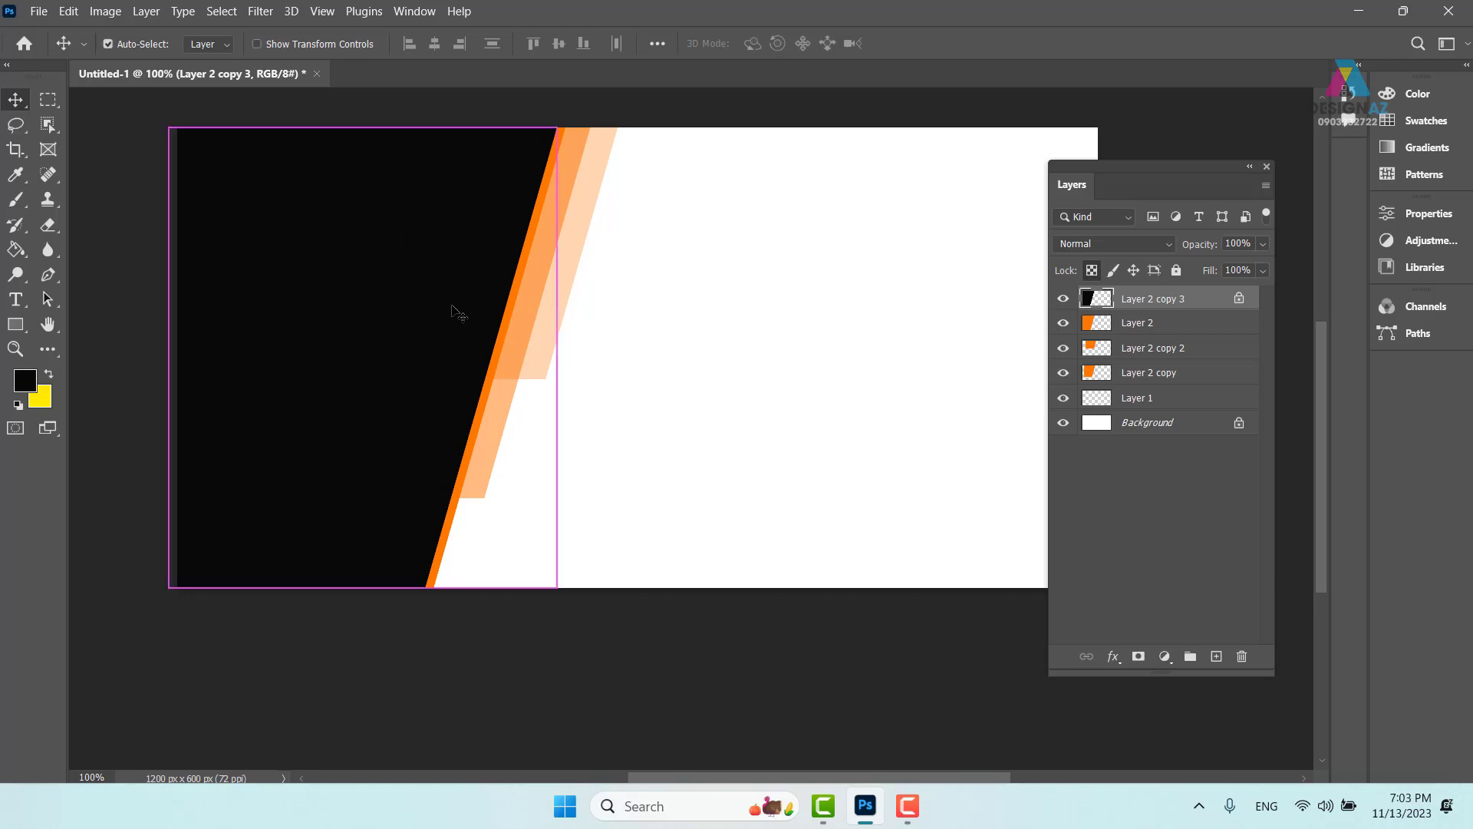
{"action": "key", "text": "ctrl+v"}
{"action": "left_click_drag", "start_coordinate": [715, 386], "coordinate": [666, 373]}
{"action": "key", "text": "ctrl+alt+g"}
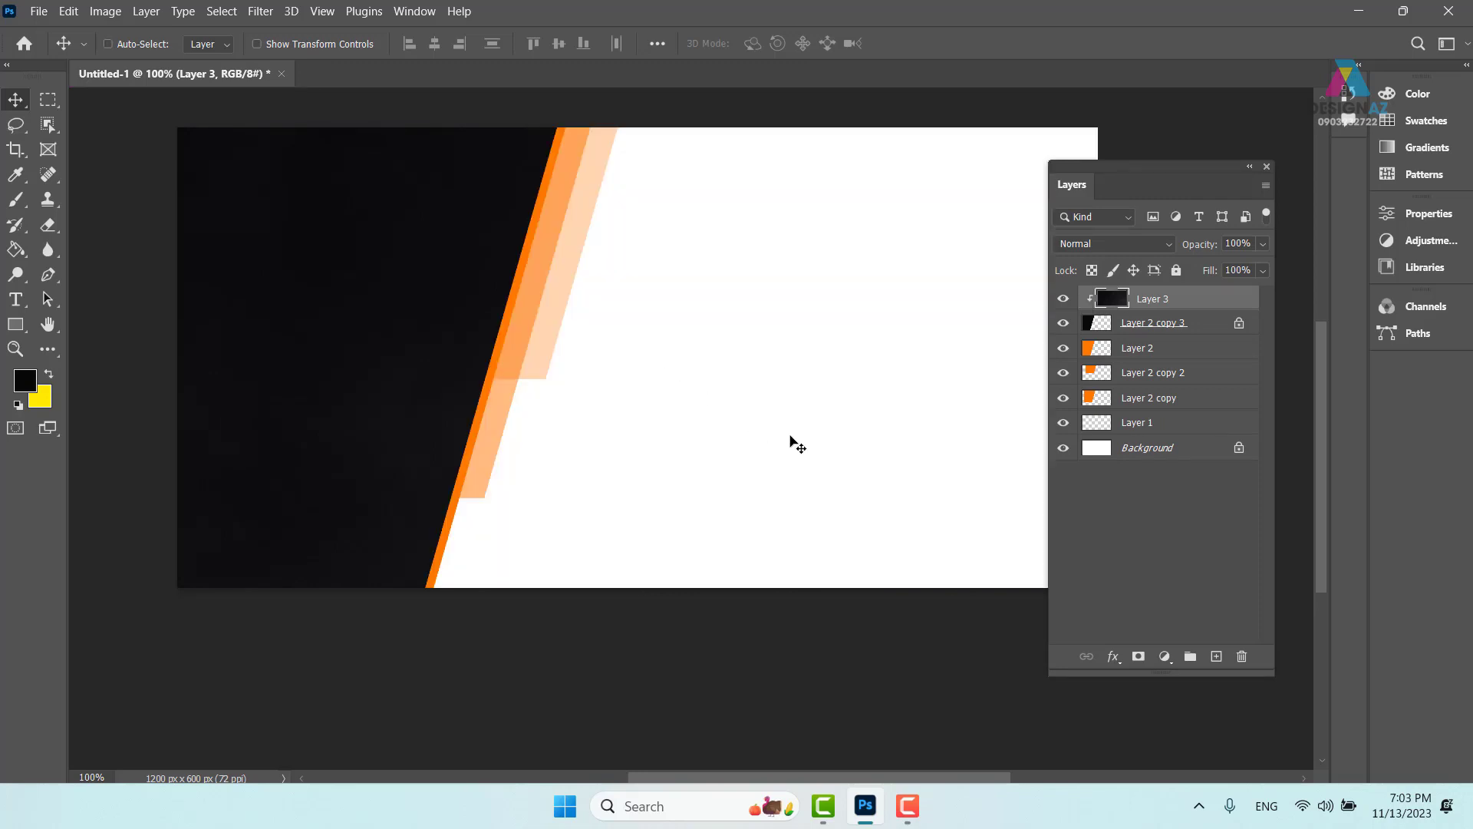
Scale the woman-with-dumbbell photo down and position it inside the black panel.
{"action": "key", "text": "ctrl+minus"}
{"action": "key", "text": "ctrl+minus"}
{"action": "key", "text": "ctrl+minus"}
{"action": "key", "text": "ctrl+minus"}
{"action": "key", "text": "ctrl+minus"}
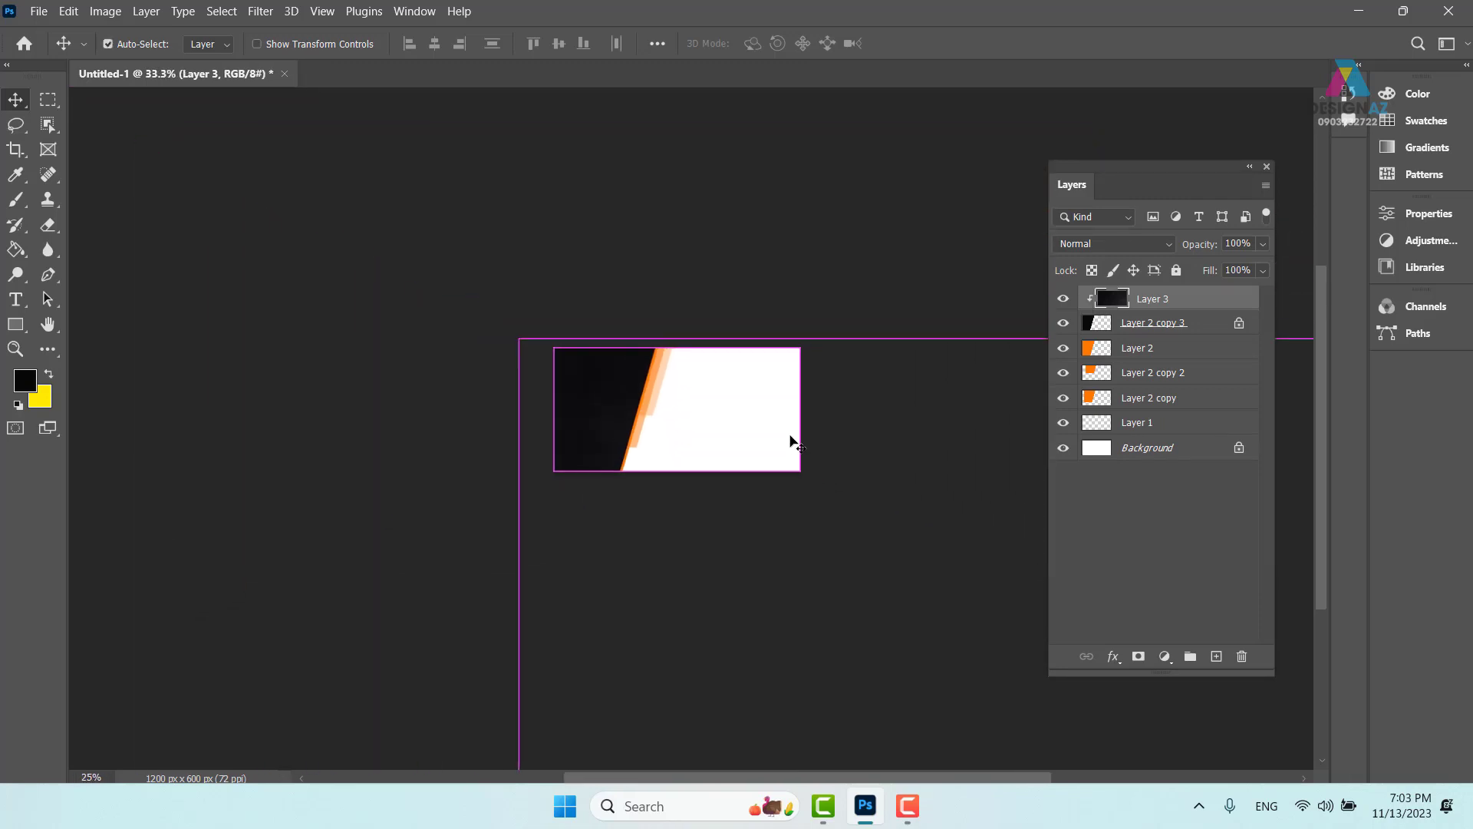
{"action": "left_click_drag", "start_coordinate": [583, 373], "coordinate": [767, 488]}
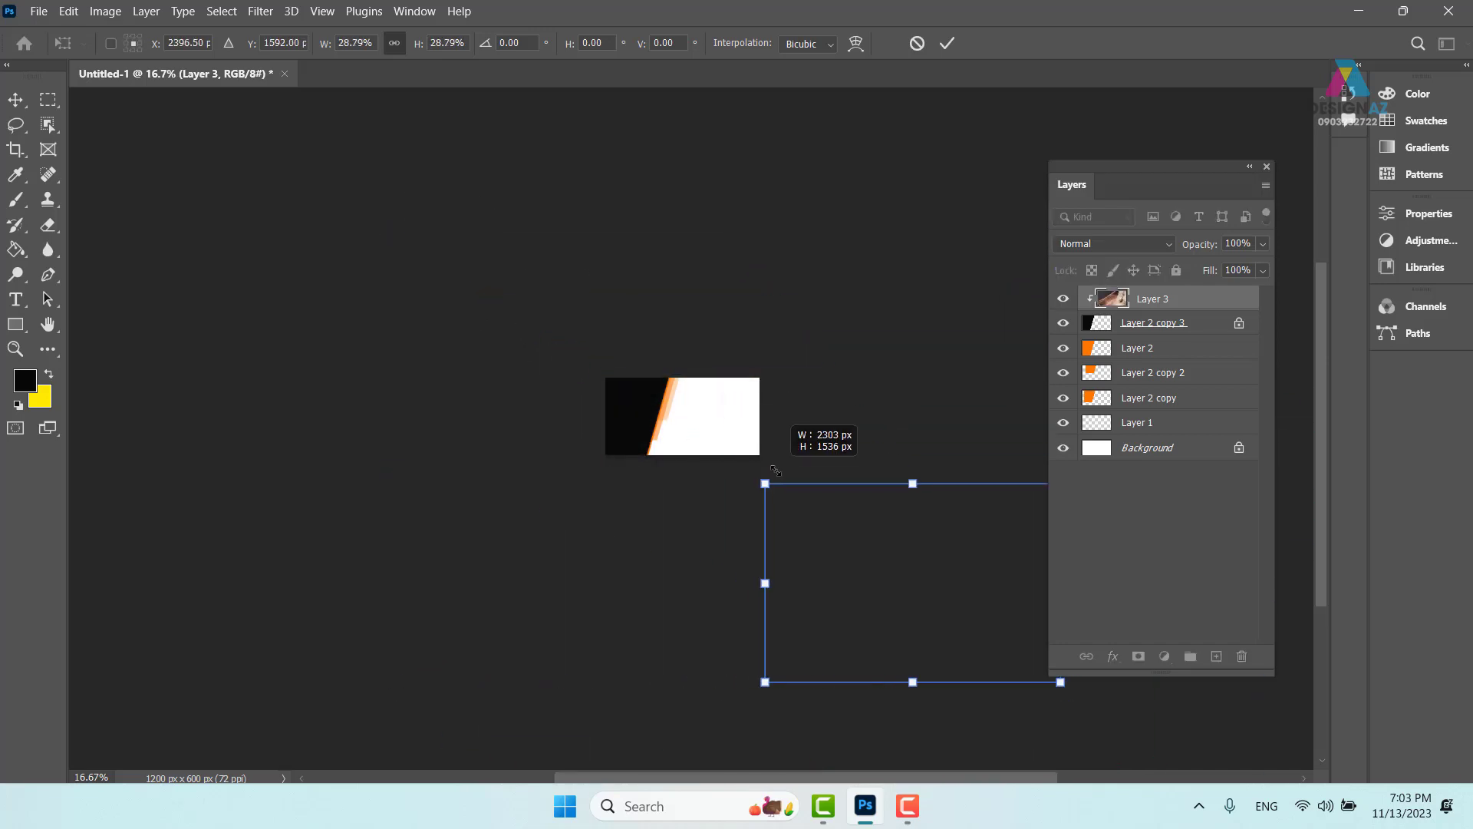
{"action": "left_click_drag", "start_coordinate": [882, 575], "coordinate": [661, 424]}
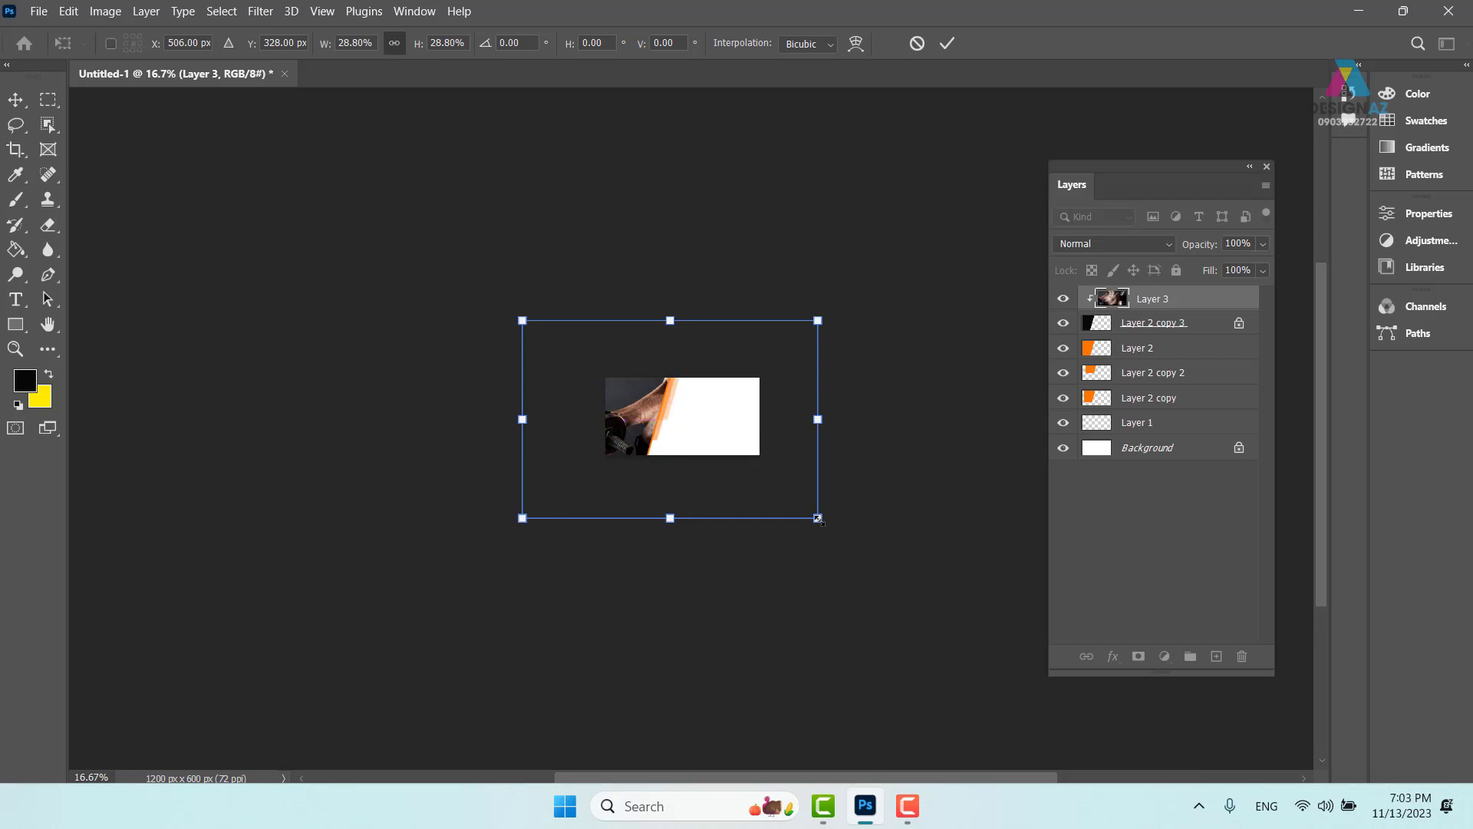
{"action": "left_click_drag", "start_coordinate": [817, 518], "coordinate": [614, 405]}
{"action": "left_click_drag", "start_coordinate": [579, 344], "coordinate": [689, 459]}
{"action": "left_click_drag", "start_coordinate": [688, 379], "coordinate": [697, 376]}
{"action": "left_click_drag", "start_coordinate": [572, 459], "coordinate": [578, 456]}
{"action": "key", "text": "ctrl+plus"}
{"action": "key", "text": "ctrl+plus"}
{"action": "key", "text": "ctrl+plus"}
{"action": "key", "text": "ctrl+plus"}
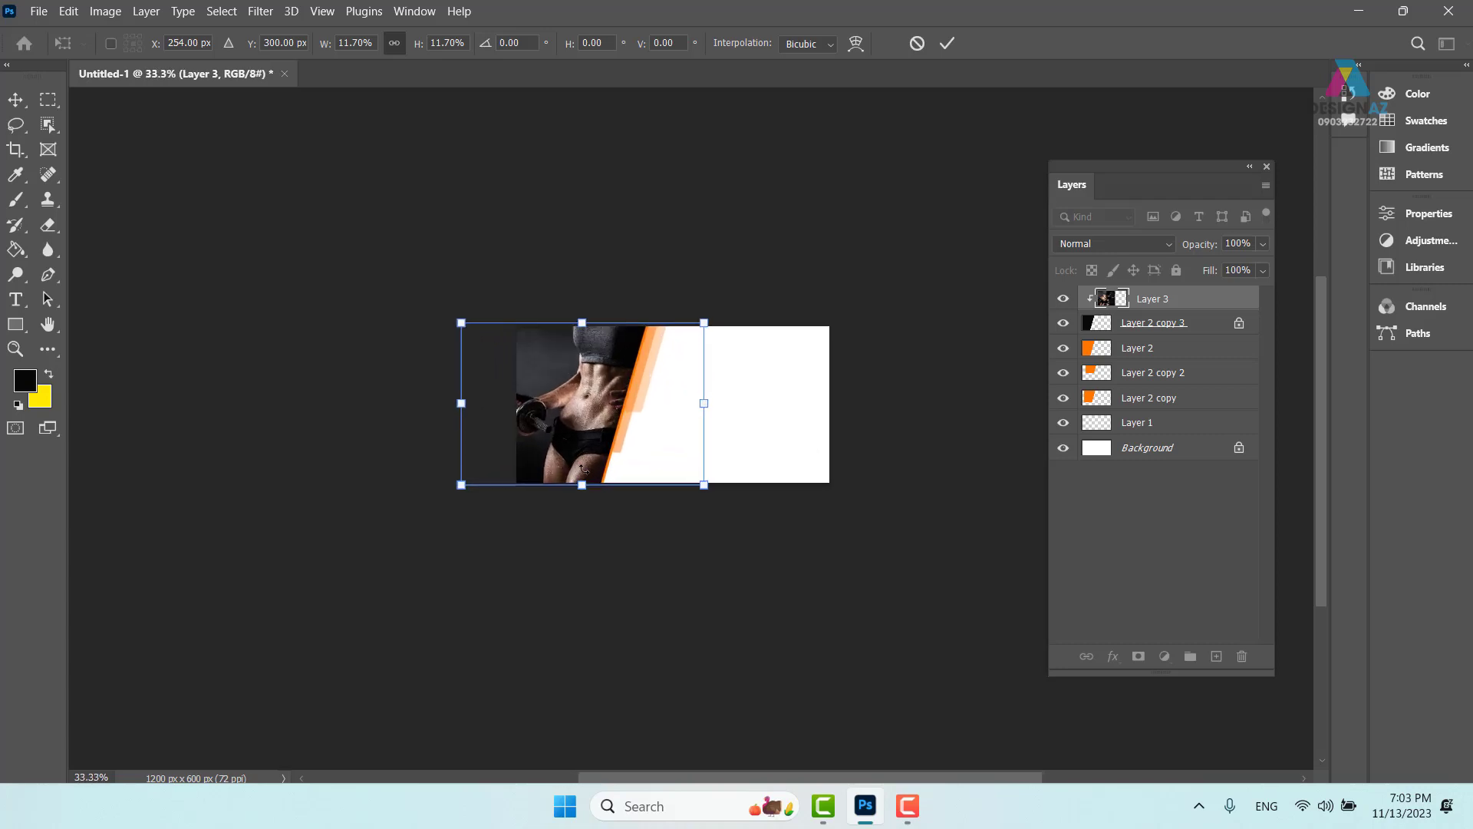
{"action": "mouse_move", "coordinate": [476, 381]}
{"action": "left_mouse_down"}
{"action": "mouse_move", "coordinate": [459, 383]}
{"action": "mouse_move", "coordinate": [491, 382]}
{"action": "left_mouse_up"}
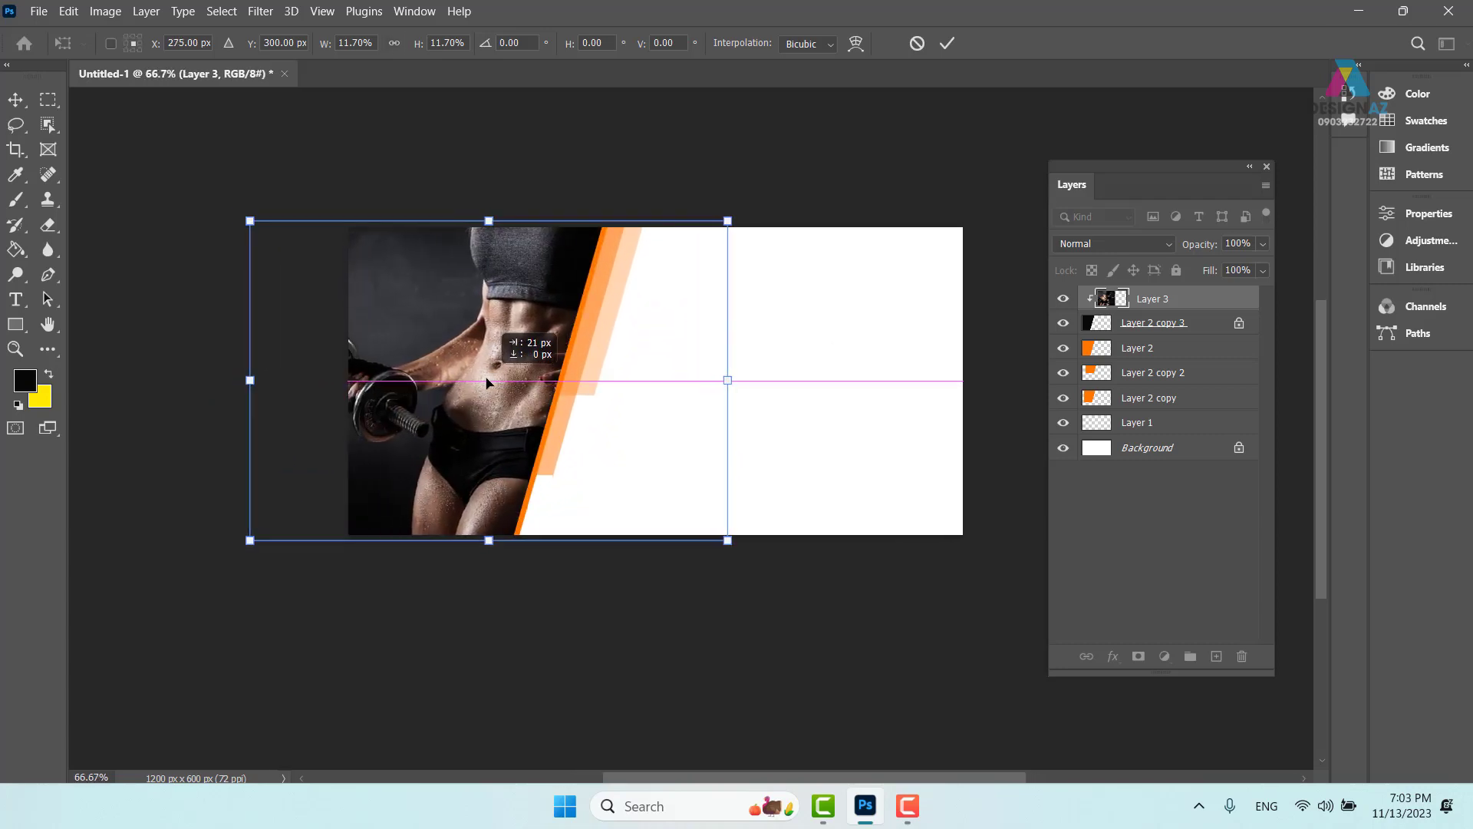
{"action": "key", "text": "Return"}
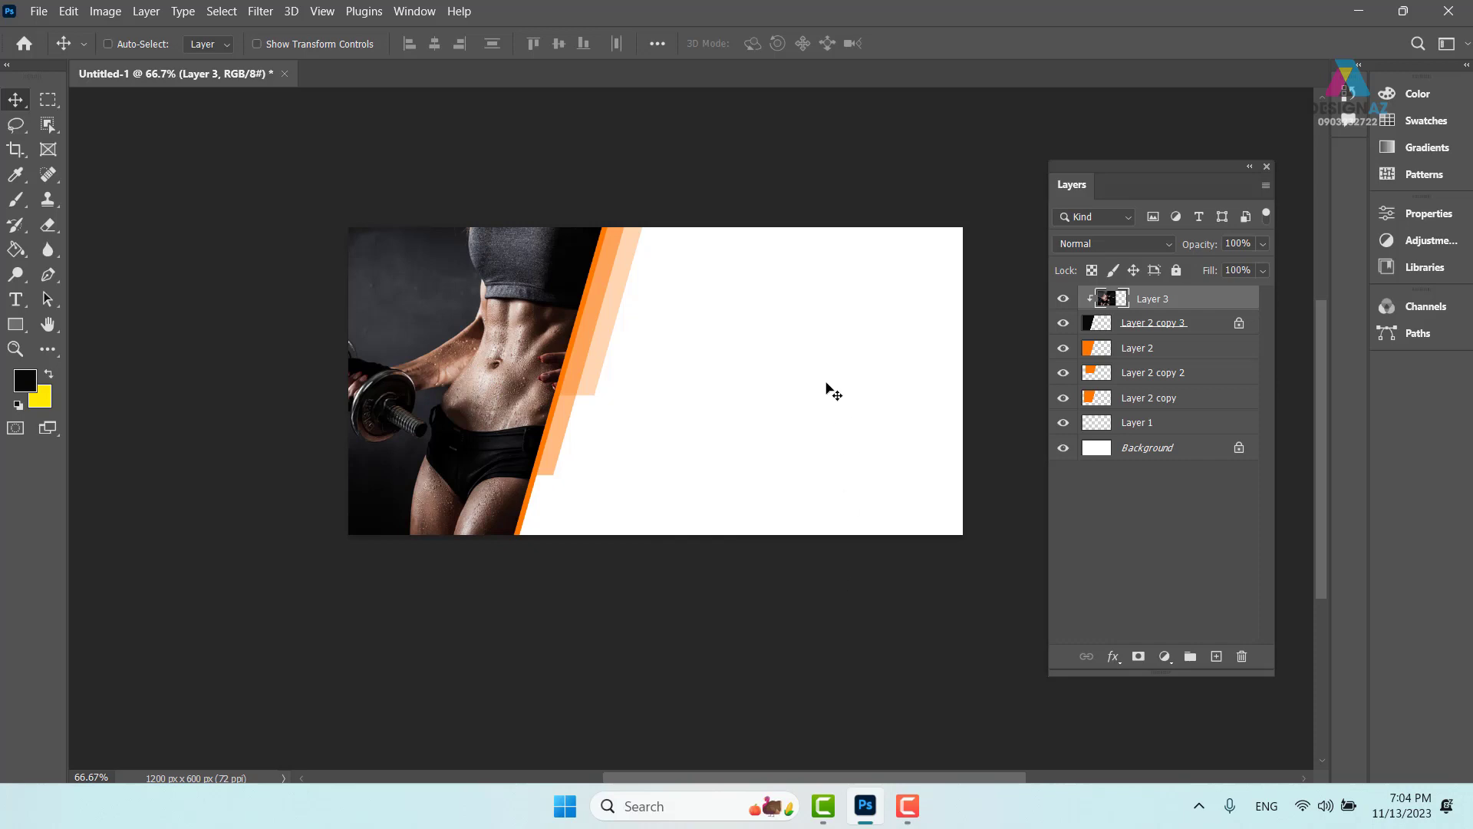
{"action": "key", "text": "ctrl+o"}
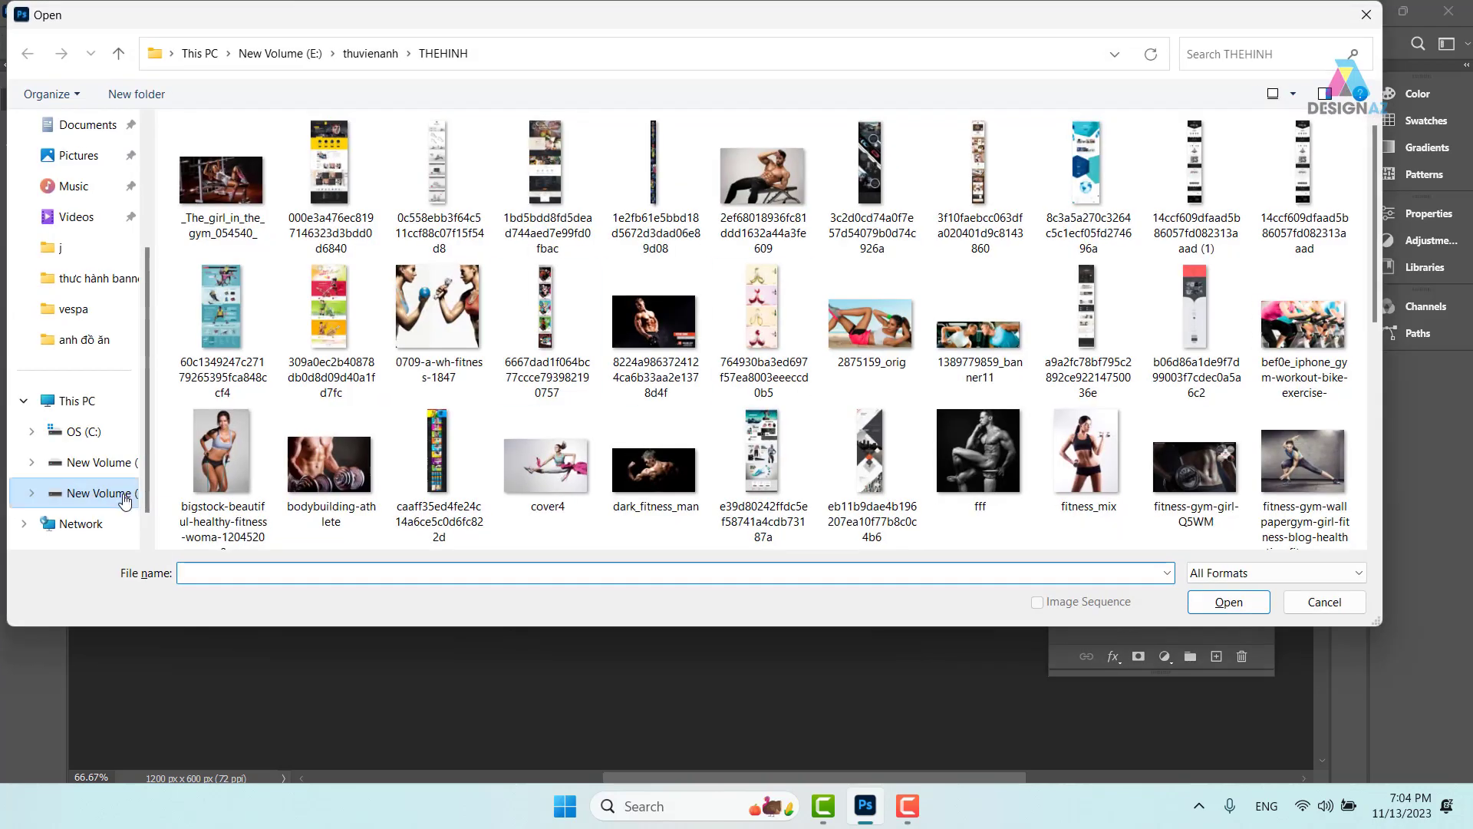
Open the artsfon.com-69638 texture from thuvienanh > Backgroud > texture.
{"action": "left_click", "coordinate": [371, 53]}
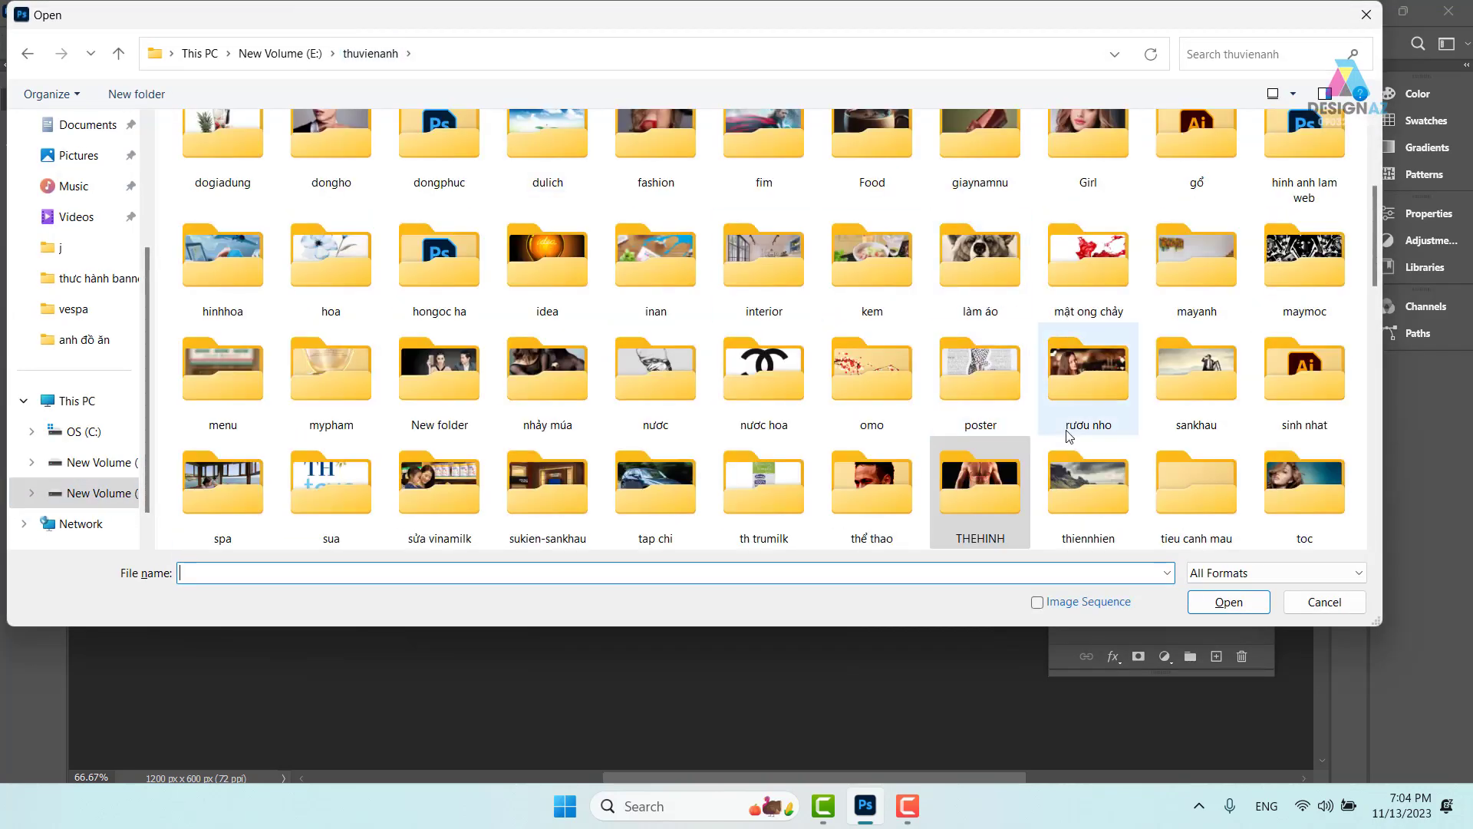
{"action": "double_click", "coordinate": [1220, 174]}
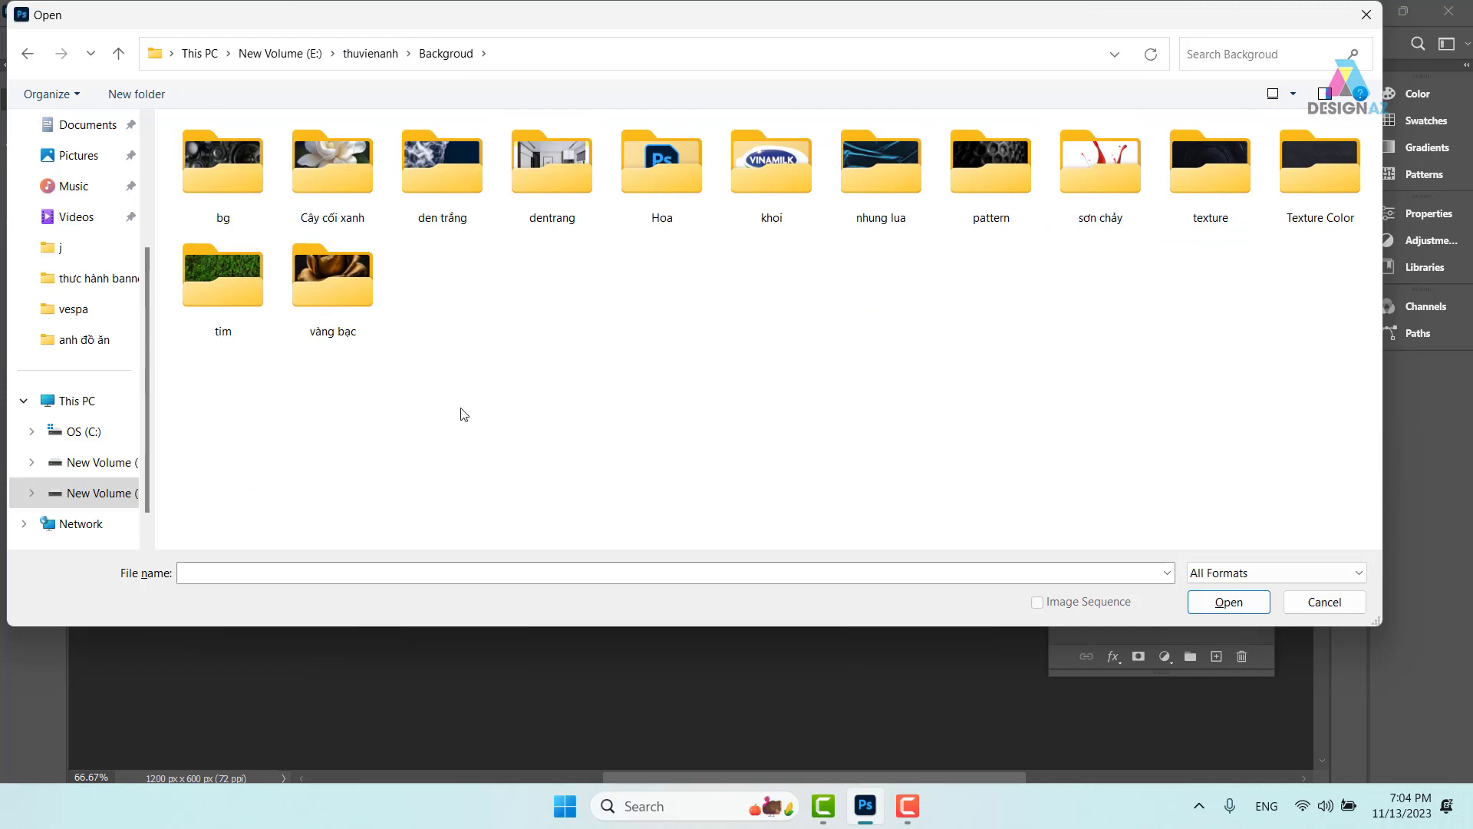
{"action": "left_click", "coordinate": [1225, 183]}
{"action": "double_click", "coordinate": [1223, 178]}
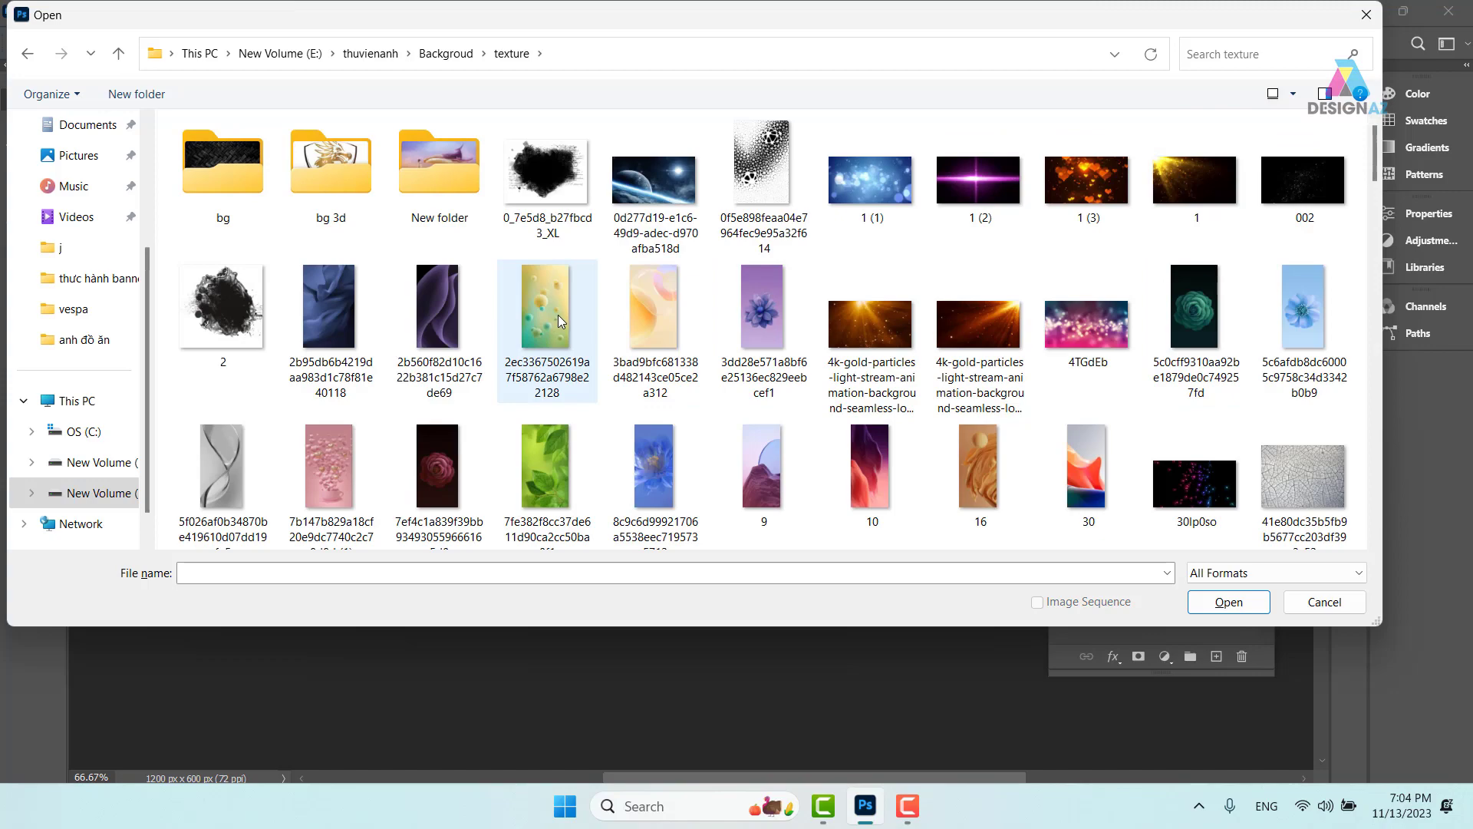
{"action": "scroll", "coordinate": [558, 315], "scroll_direction": "down", "scroll_amount": 2}
{"action": "scroll", "coordinate": [558, 315], "scroll_direction": "down", "scroll_amount": 3}
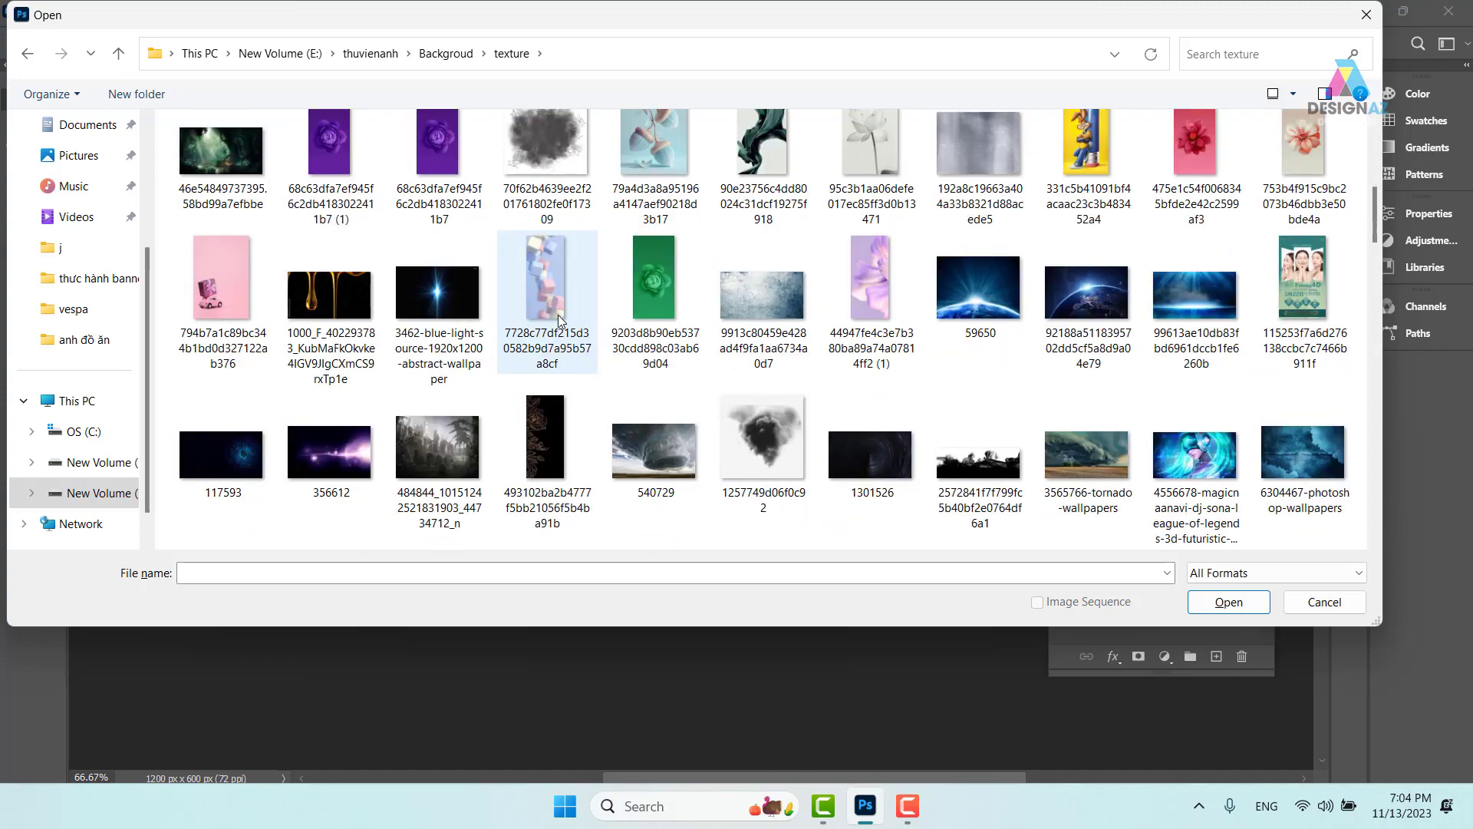
{"action": "scroll", "coordinate": [559, 314], "scroll_direction": "down", "scroll_amount": 4}
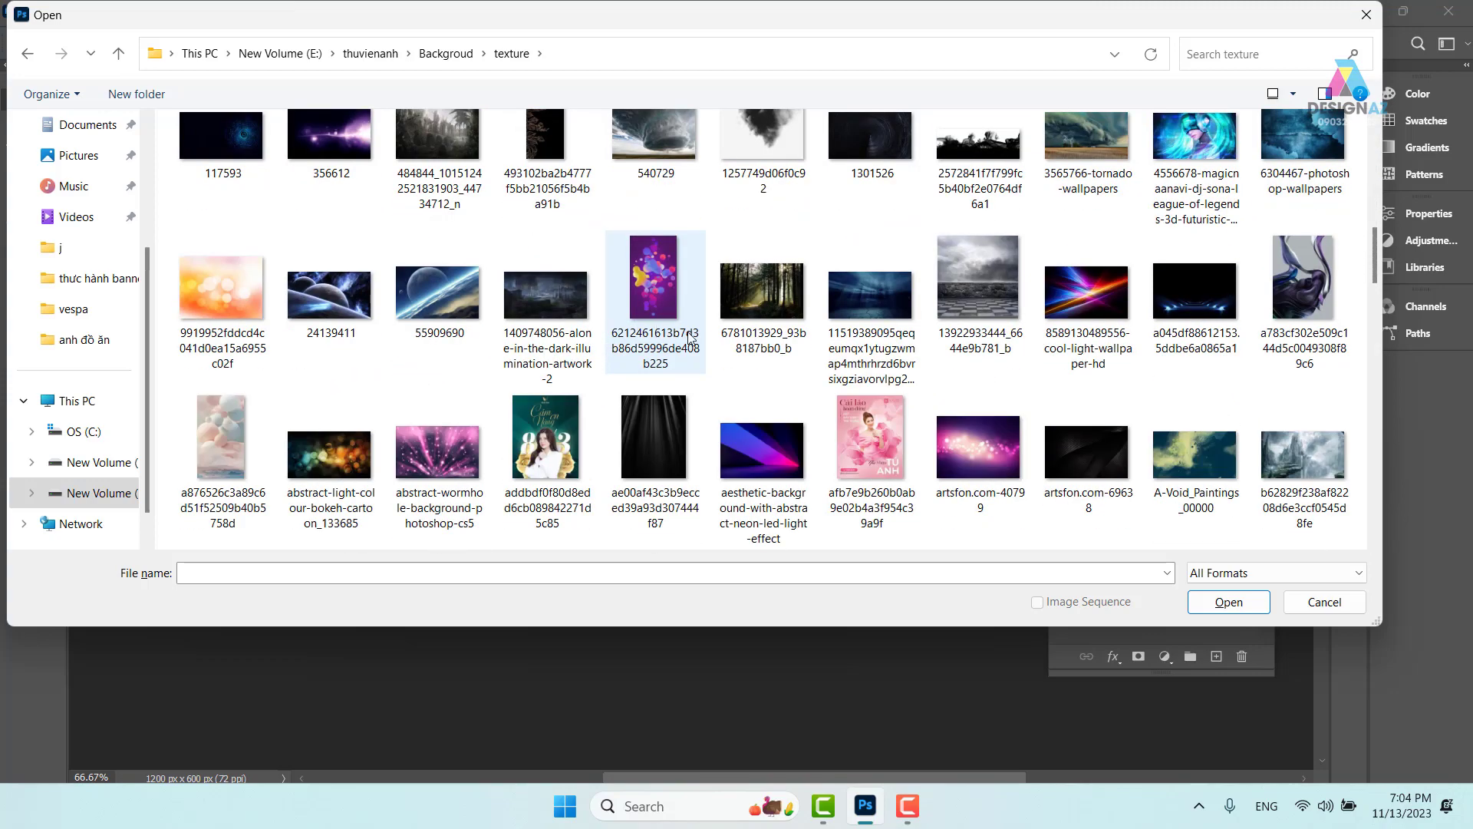
{"action": "scroll", "coordinate": [689, 337], "scroll_direction": "down", "scroll_amount": 2}
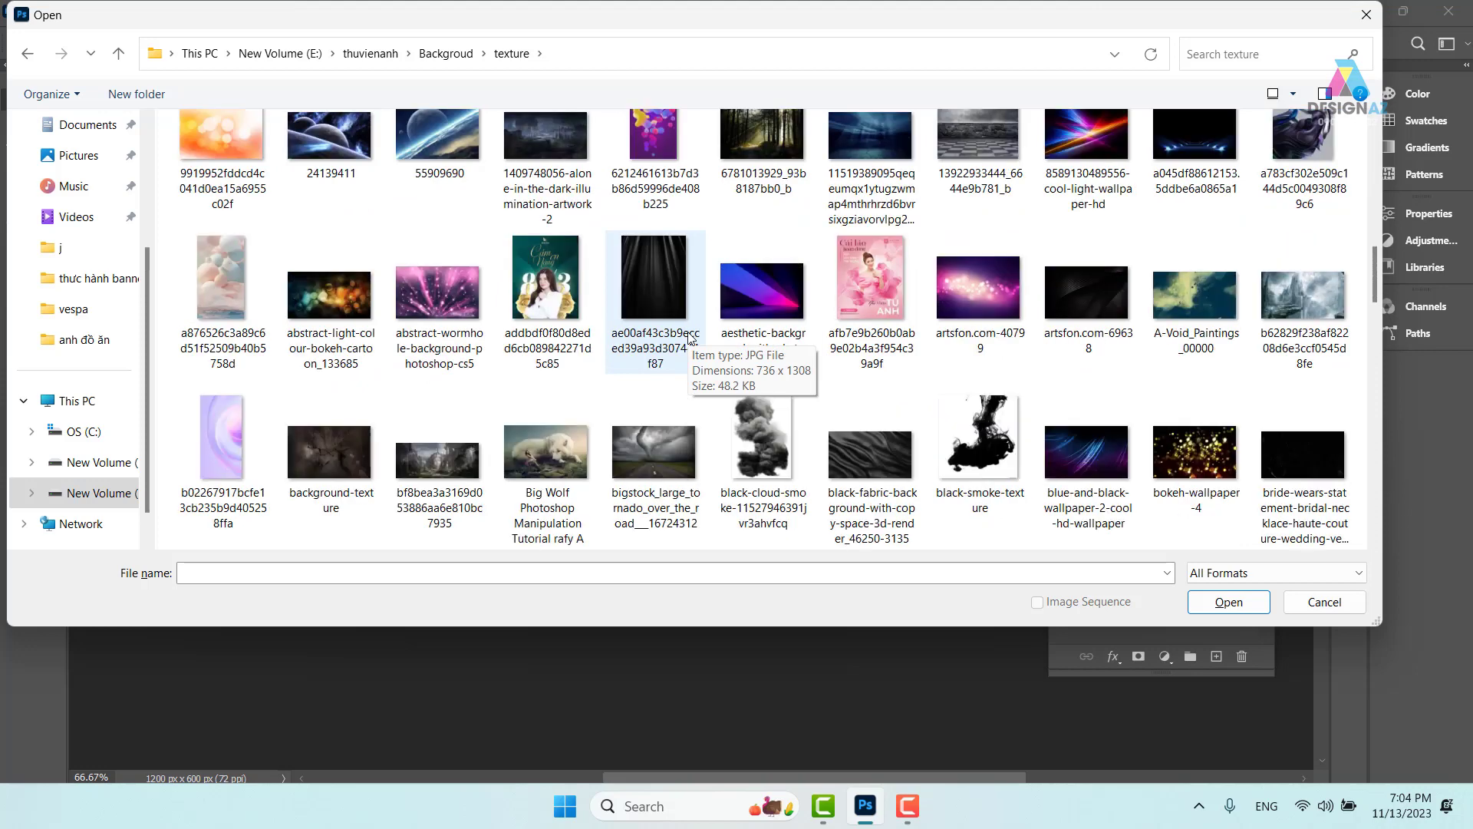
{"action": "scroll", "coordinate": [689, 338], "scroll_direction": "down", "scroll_amount": 2}
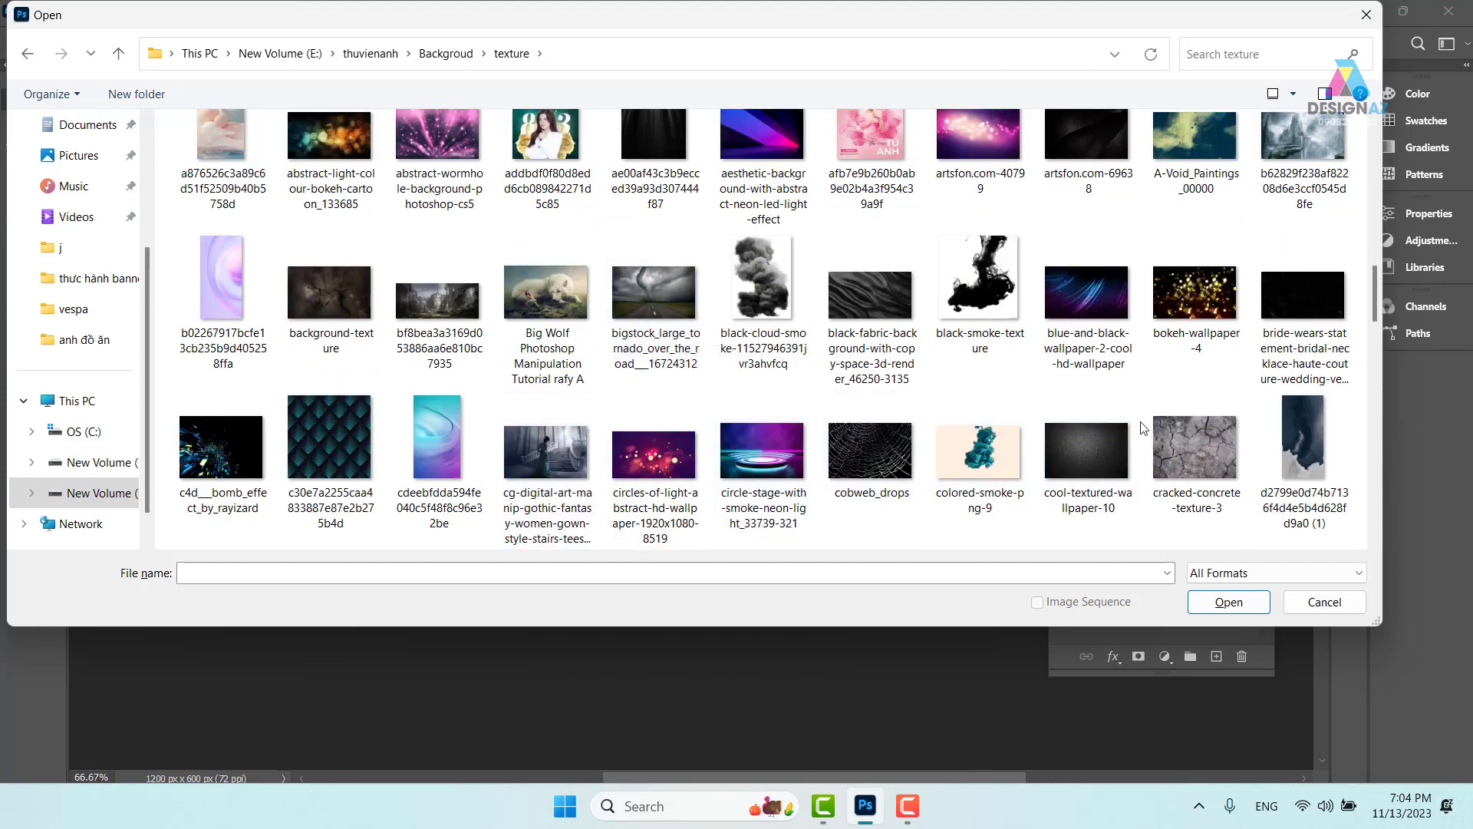
{"action": "scroll", "coordinate": [1143, 424], "scroll_direction": "up", "scroll_amount": 1}
{"action": "left_click", "coordinate": [1101, 176]}
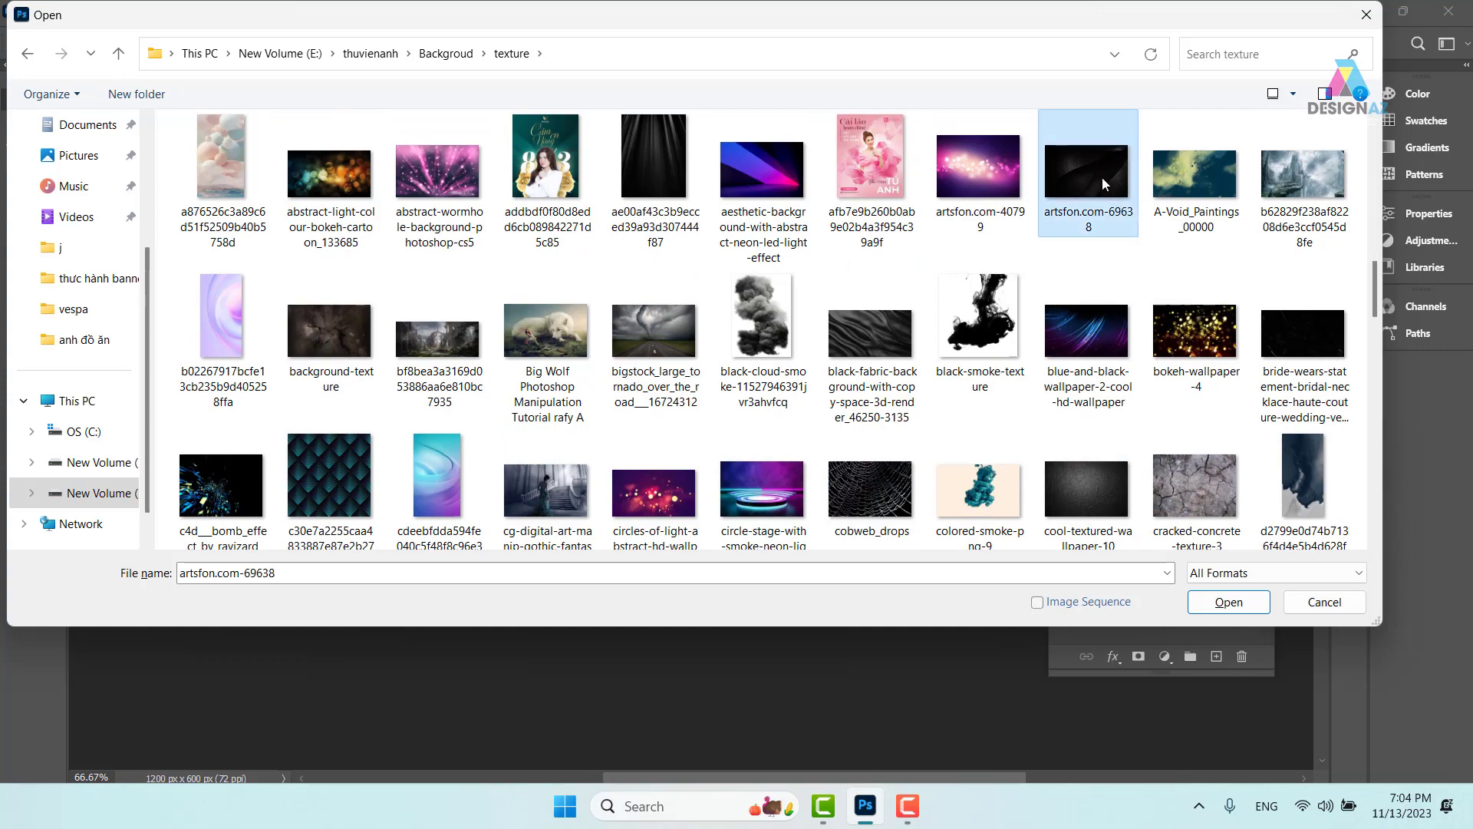
{"action": "left_click", "coordinate": [1243, 603]}
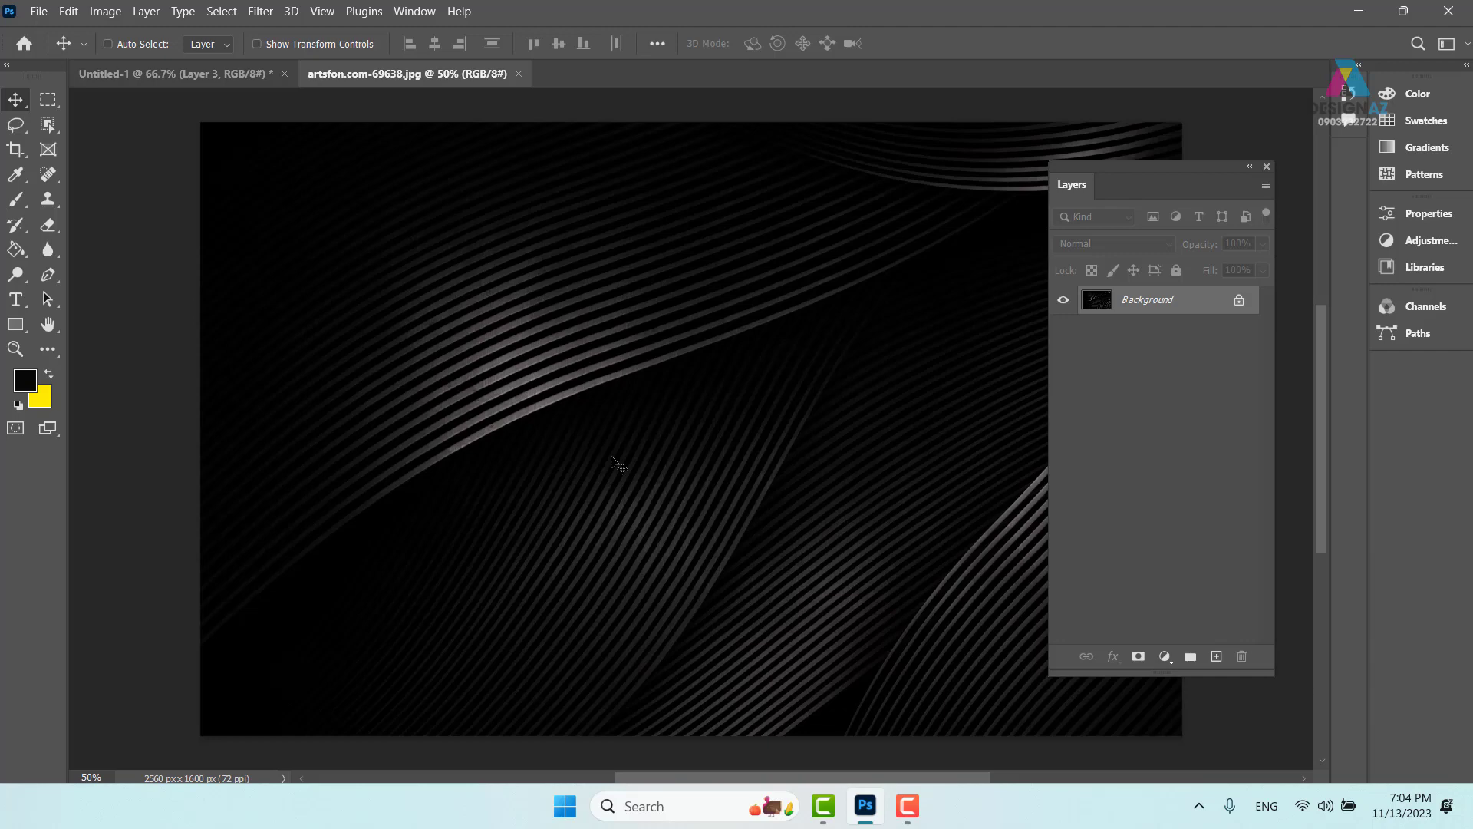
Select the whole texture, then return to Untitled-1 and target its Background layer.
{"action": "key", "text": "ctrl+a"}
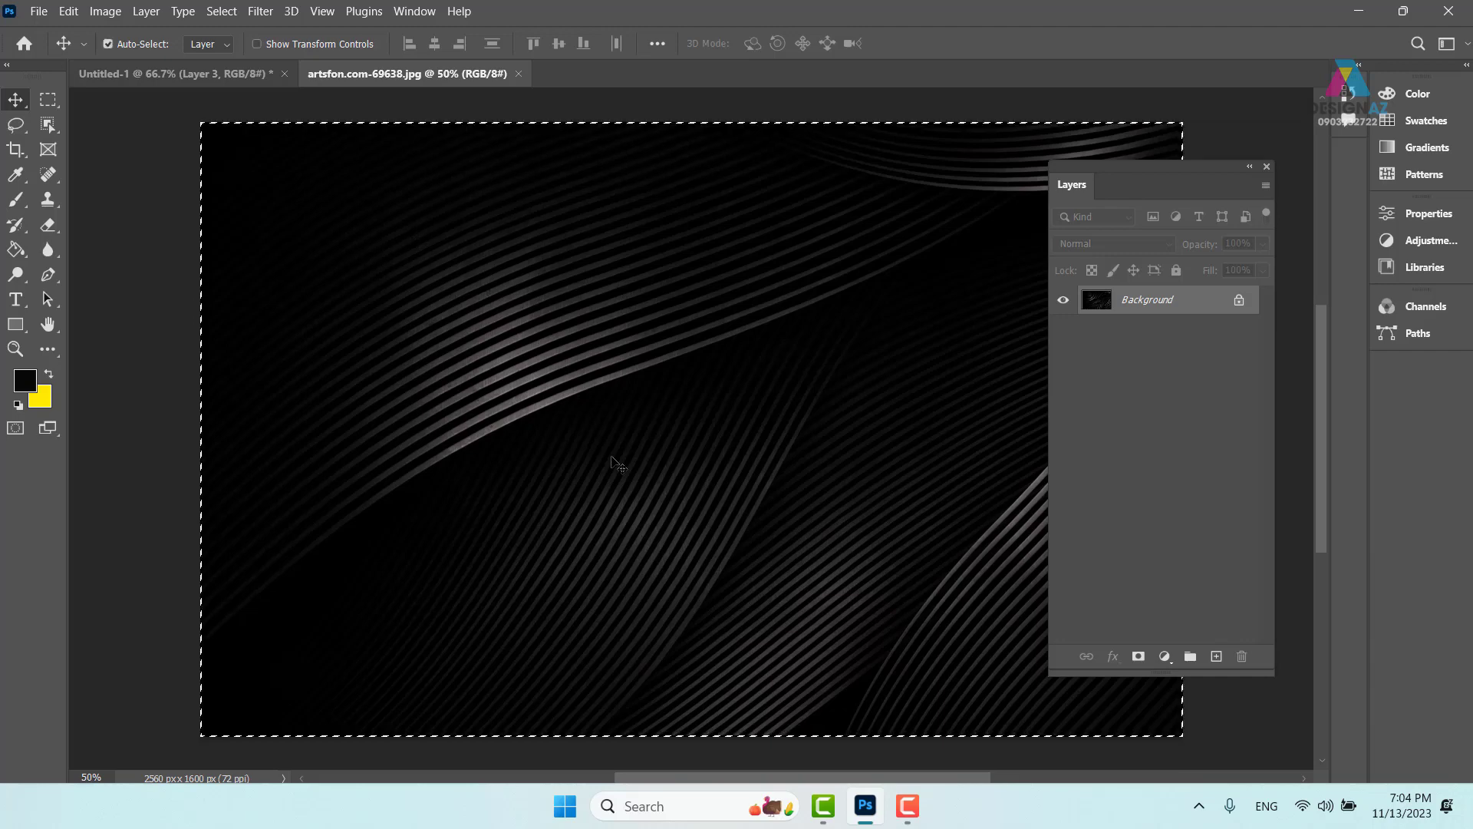
{"action": "left_click", "coordinate": [169, 72]}
{"action": "right_click", "coordinate": [722, 344]}
{"action": "left_click", "coordinate": [771, 354]}
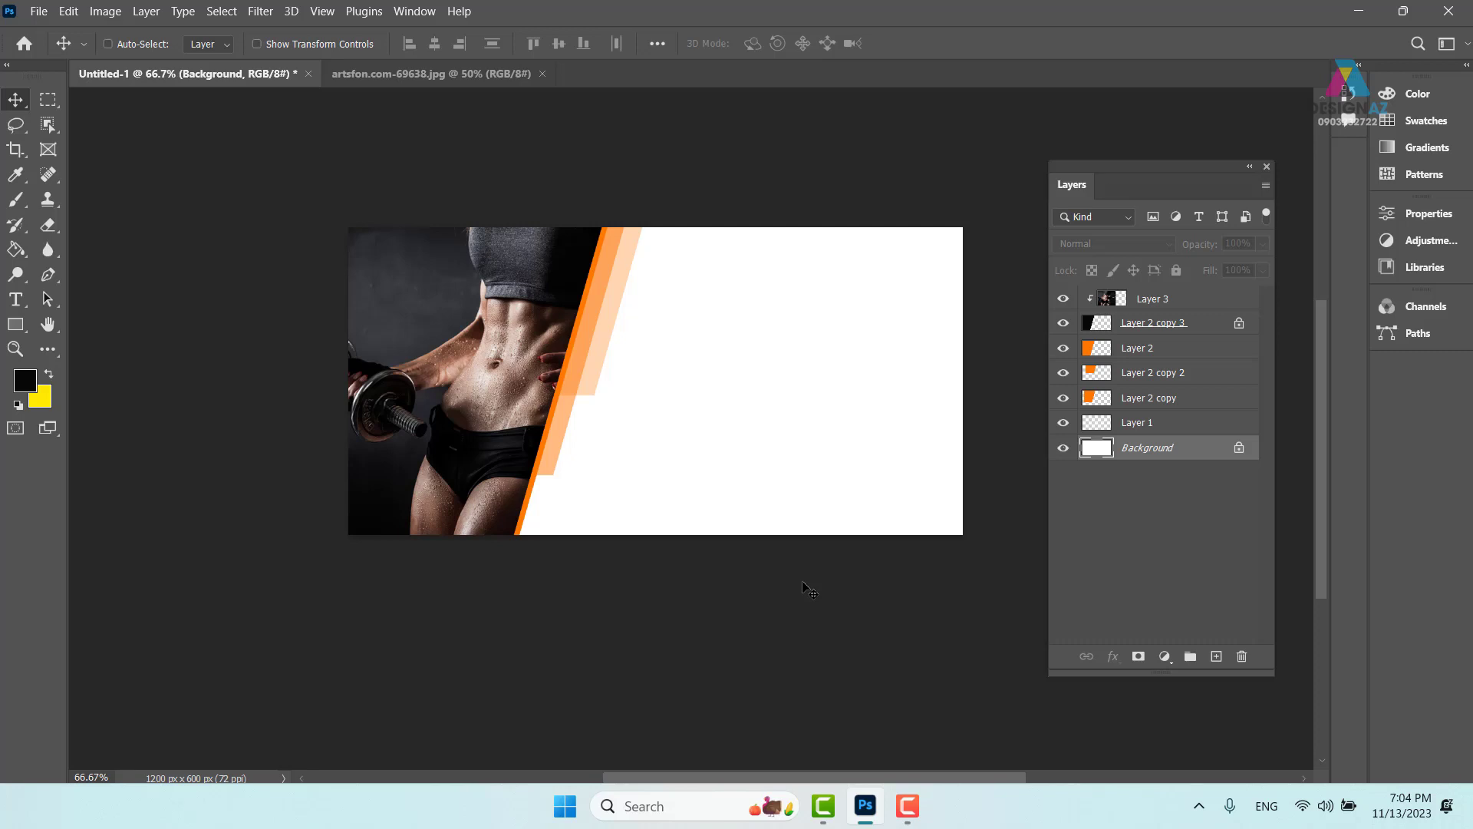
Paste the texture above Background, align it to the banner's bottom, and scale it to about 41%.
{"action": "key", "text": "ctrl+v"}
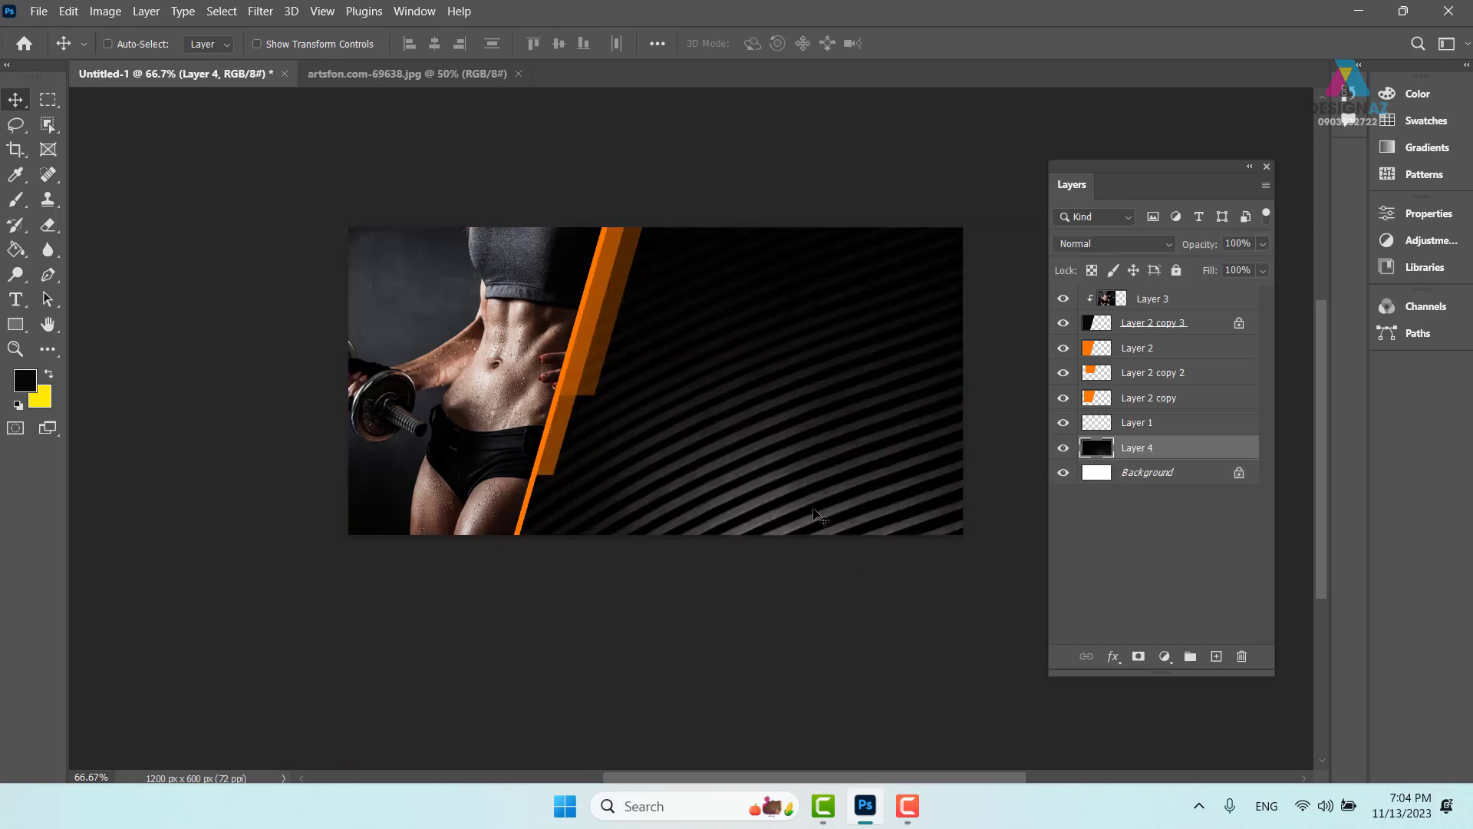
{"action": "left_click_drag", "start_coordinate": [797, 490], "coordinate": [692, 350]}
{"action": "left_click_drag", "start_coordinate": [798, 382], "coordinate": [752, 436]}
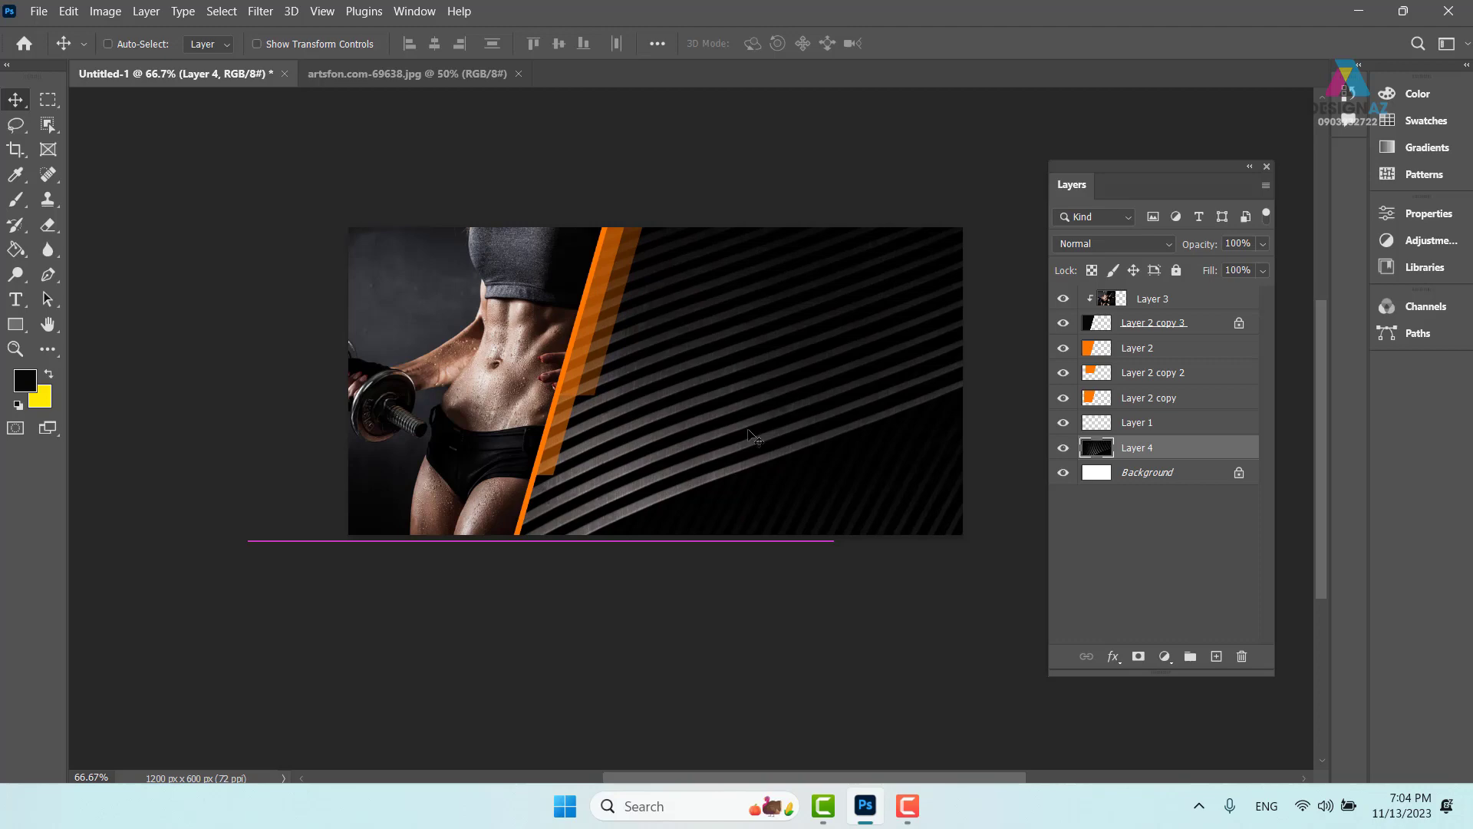
{"action": "key", "text": "ctrl+minus"}
{"action": "key", "text": "ctrl+minus"}
{"action": "key", "text": "ctrl+minus"}
{"action": "key", "text": "ctrl+minus"}
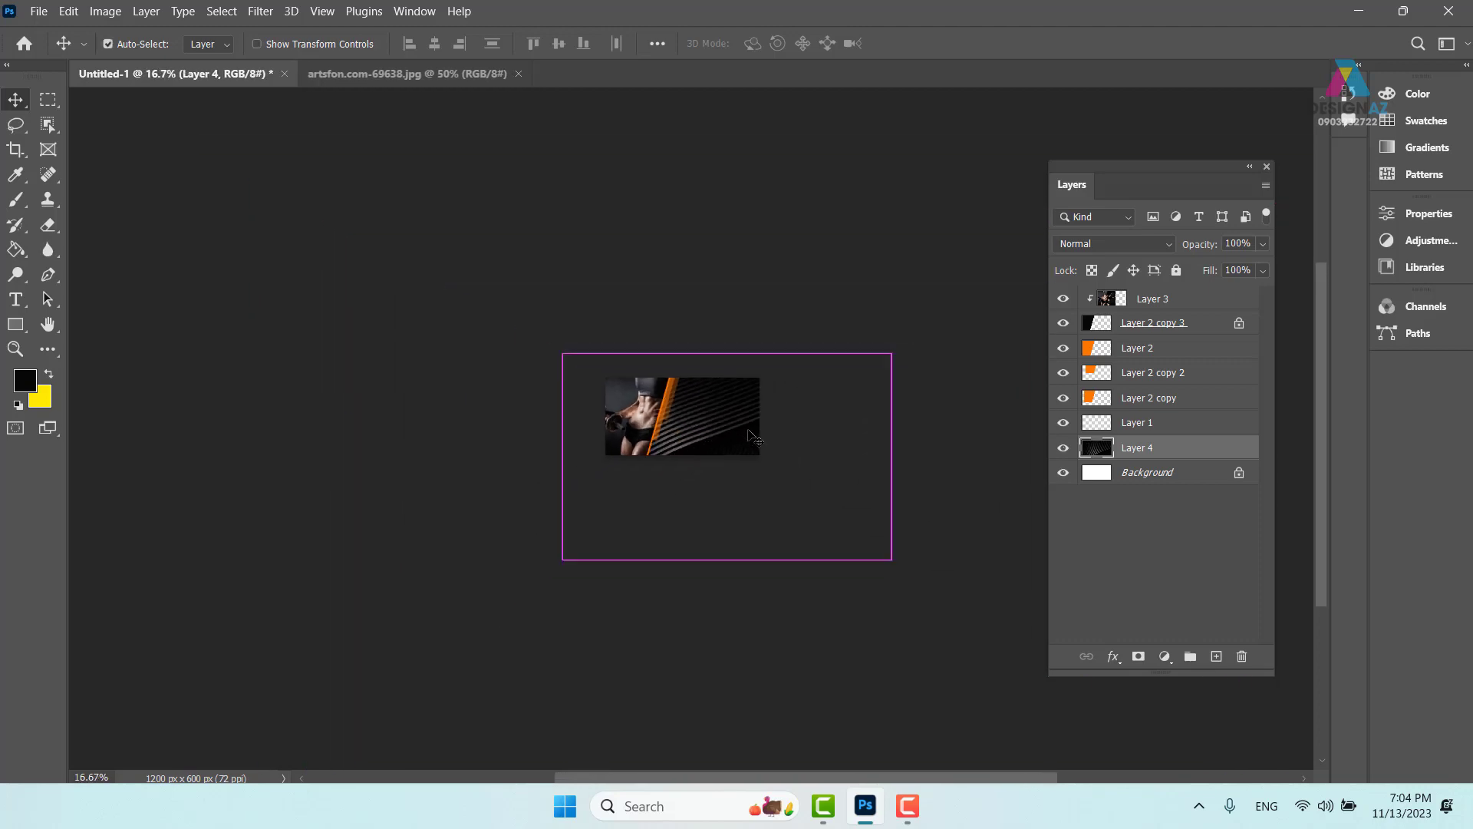
{"action": "key", "text": "ctrl+t"}
{"action": "left_click_drag", "start_coordinate": [891, 558], "coordinate": [765, 479]}
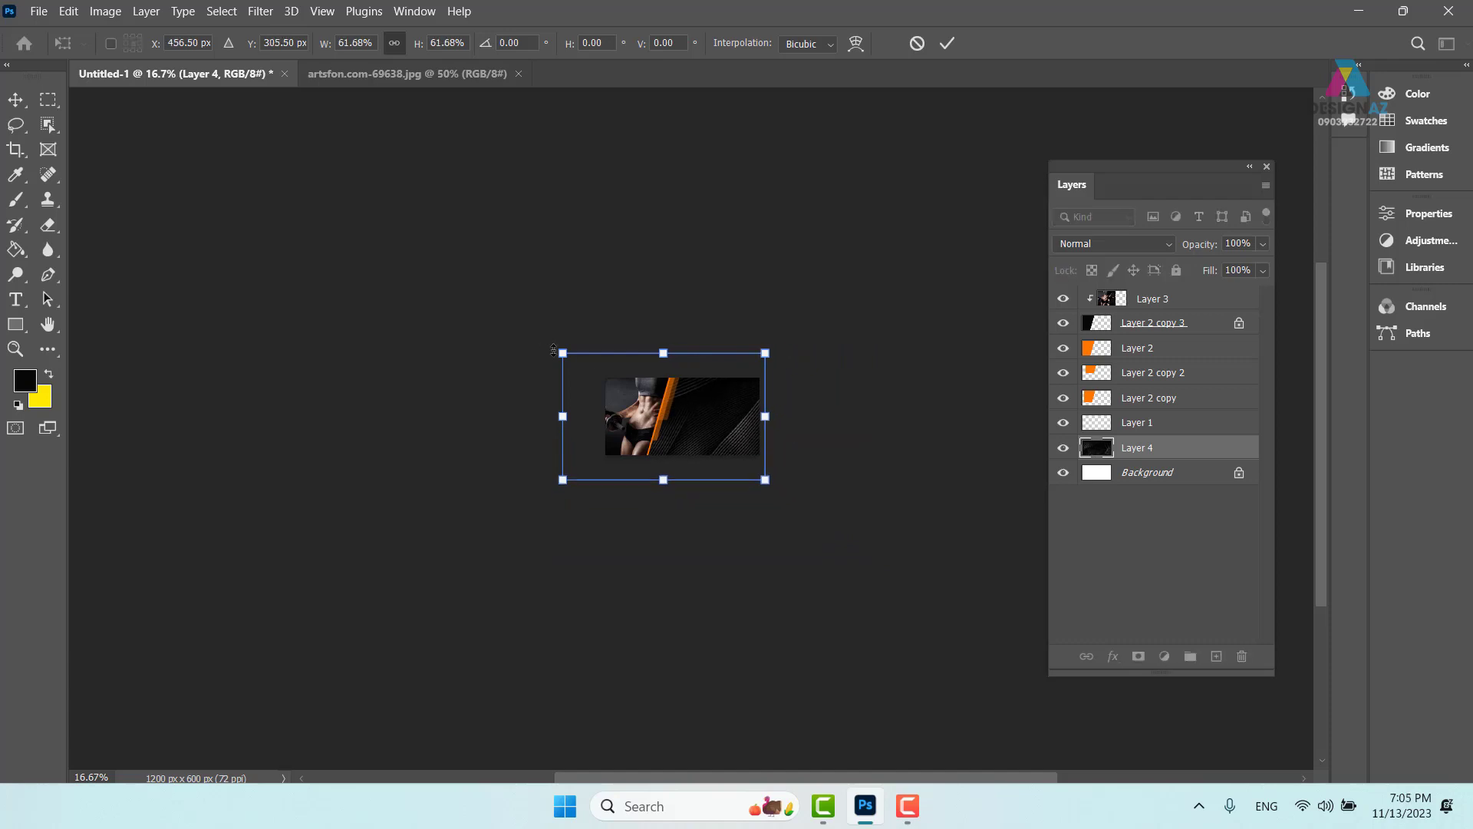
{"action": "left_click_drag", "start_coordinate": [554, 350], "coordinate": [586, 370]}
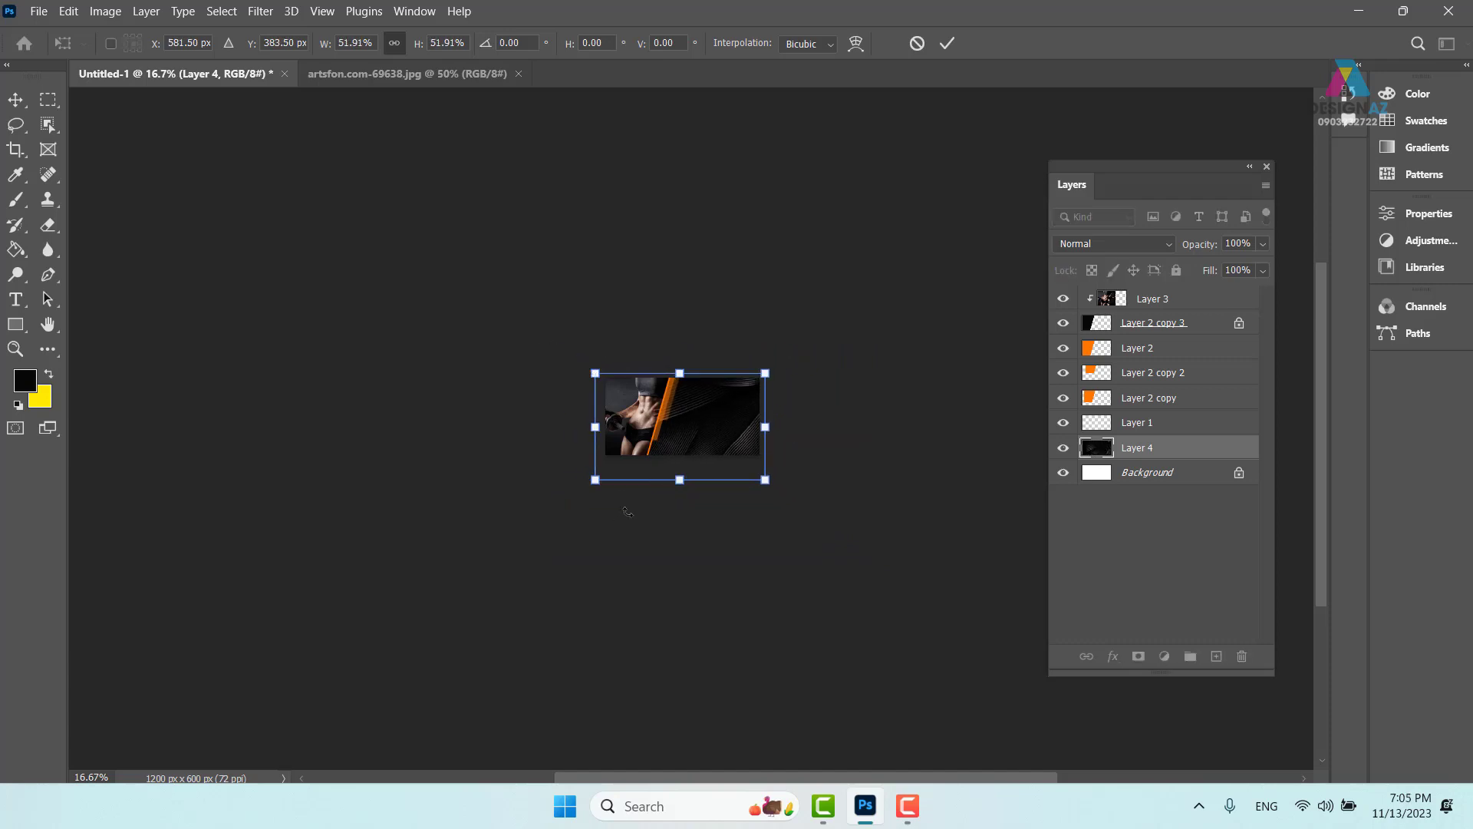
{"action": "left_click_drag", "start_coordinate": [596, 479], "coordinate": [629, 454]}
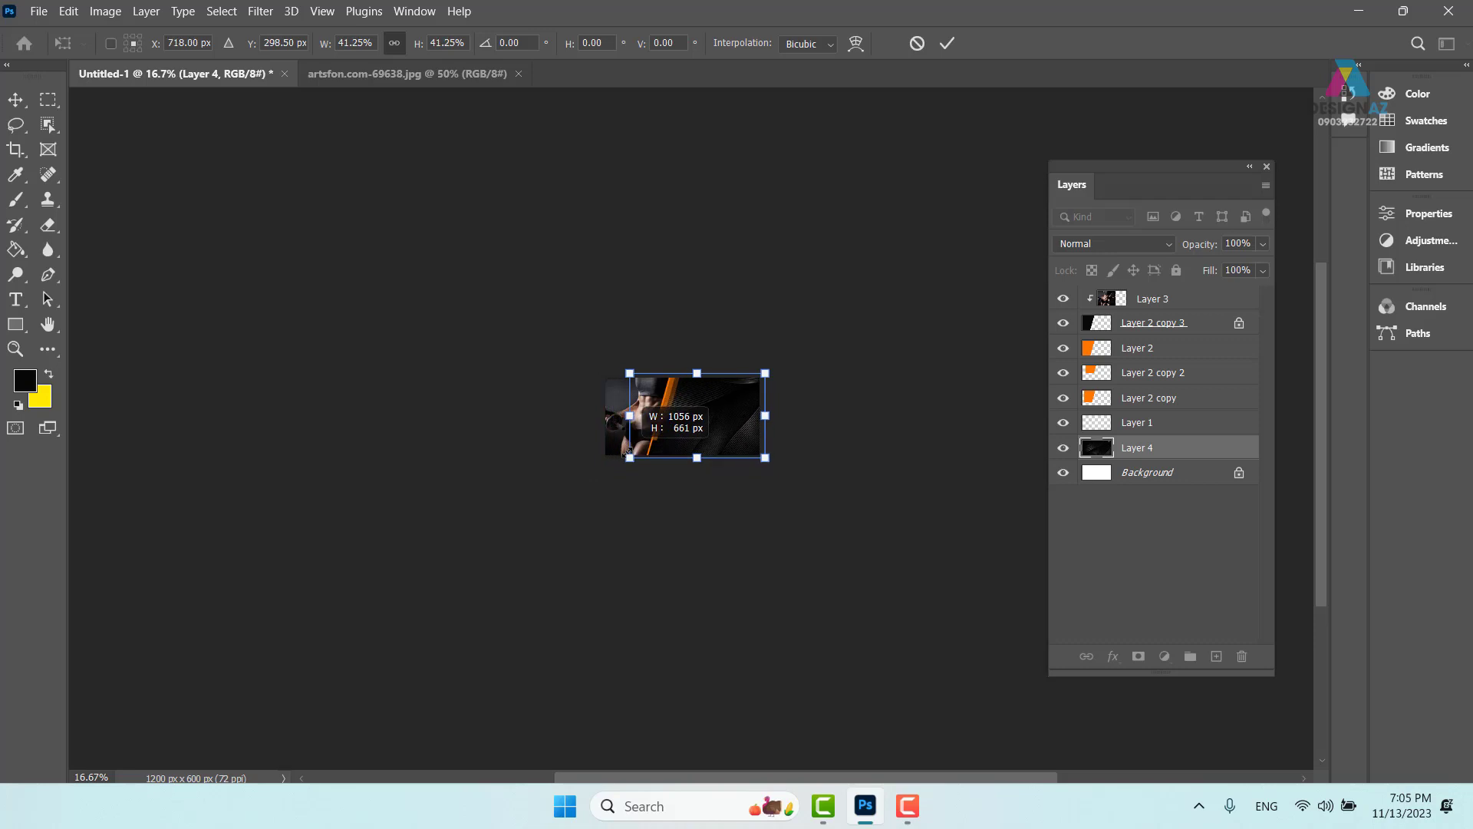
{"action": "key", "text": "ctrl+plus"}
{"action": "key", "text": "ctrl+plus"}
{"action": "key", "text": "ctrl+plus"}
{"action": "key", "text": "ctrl+plus"}
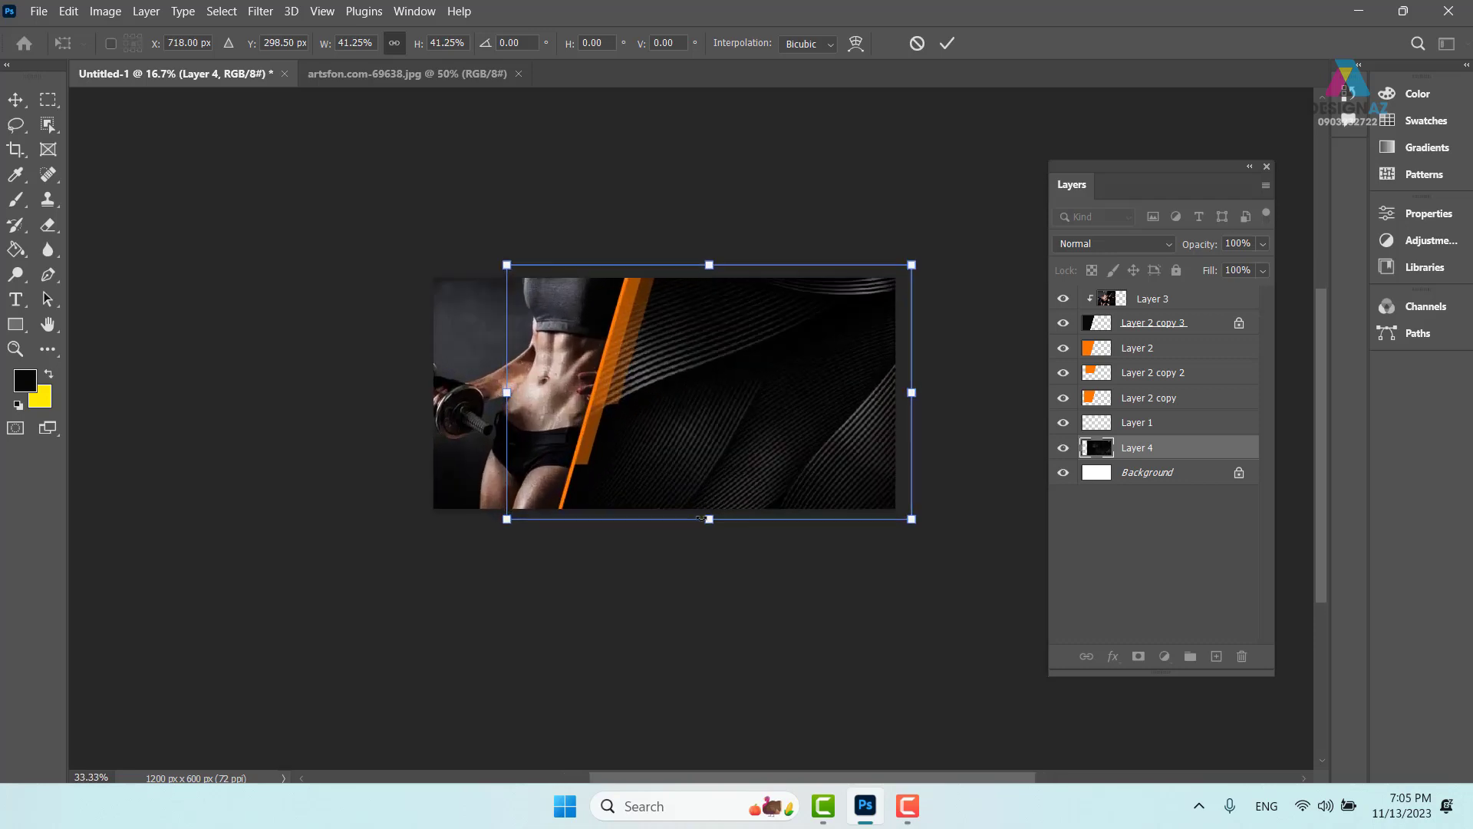
{"action": "key", "text": "Return"}
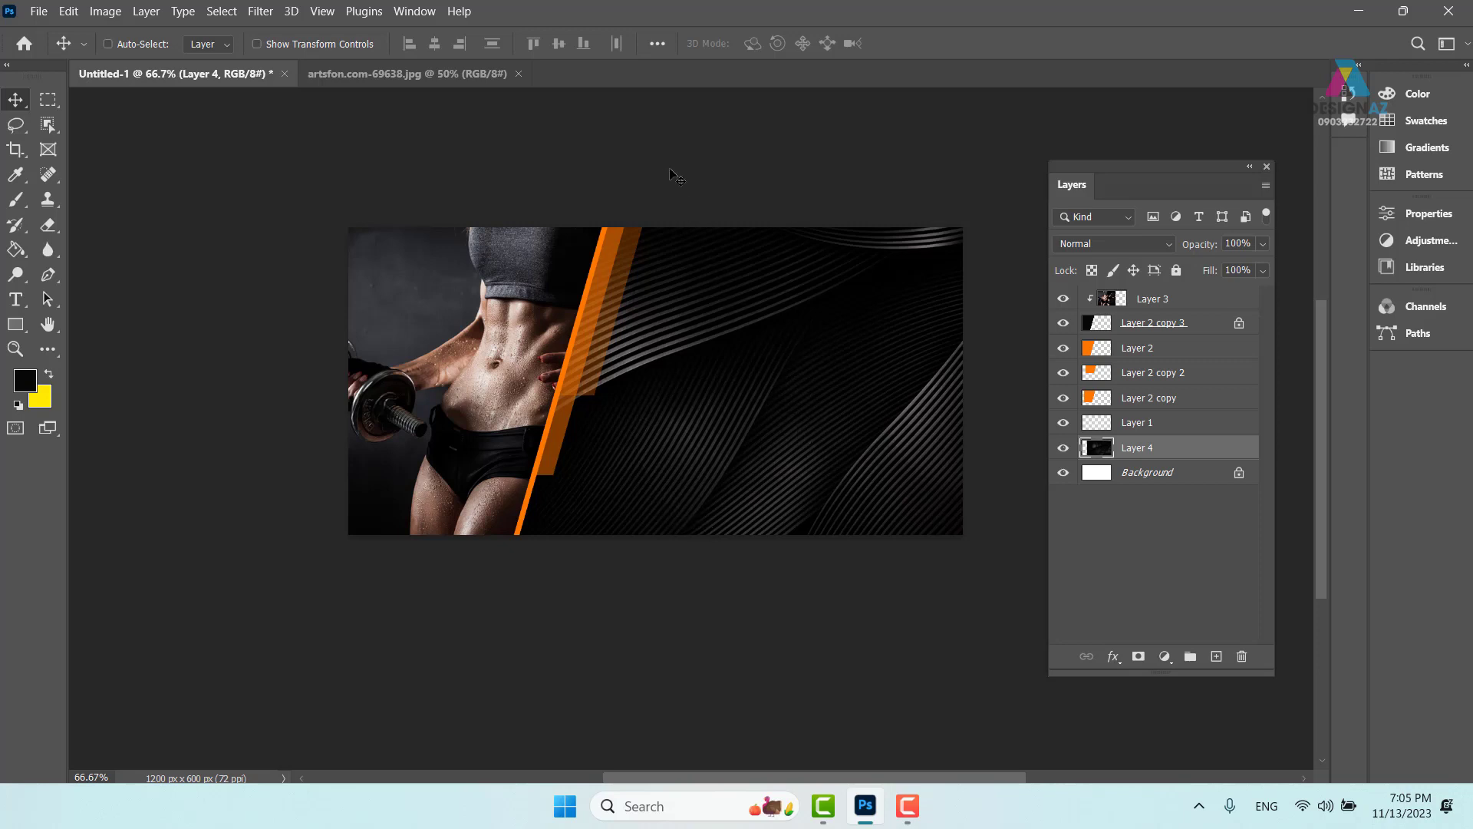
Add new layers above Layer 3 and marquee a square over the orange stripe.
{"action": "left_click", "coordinate": [47, 100]}
{"action": "left_click", "coordinate": [1194, 304]}
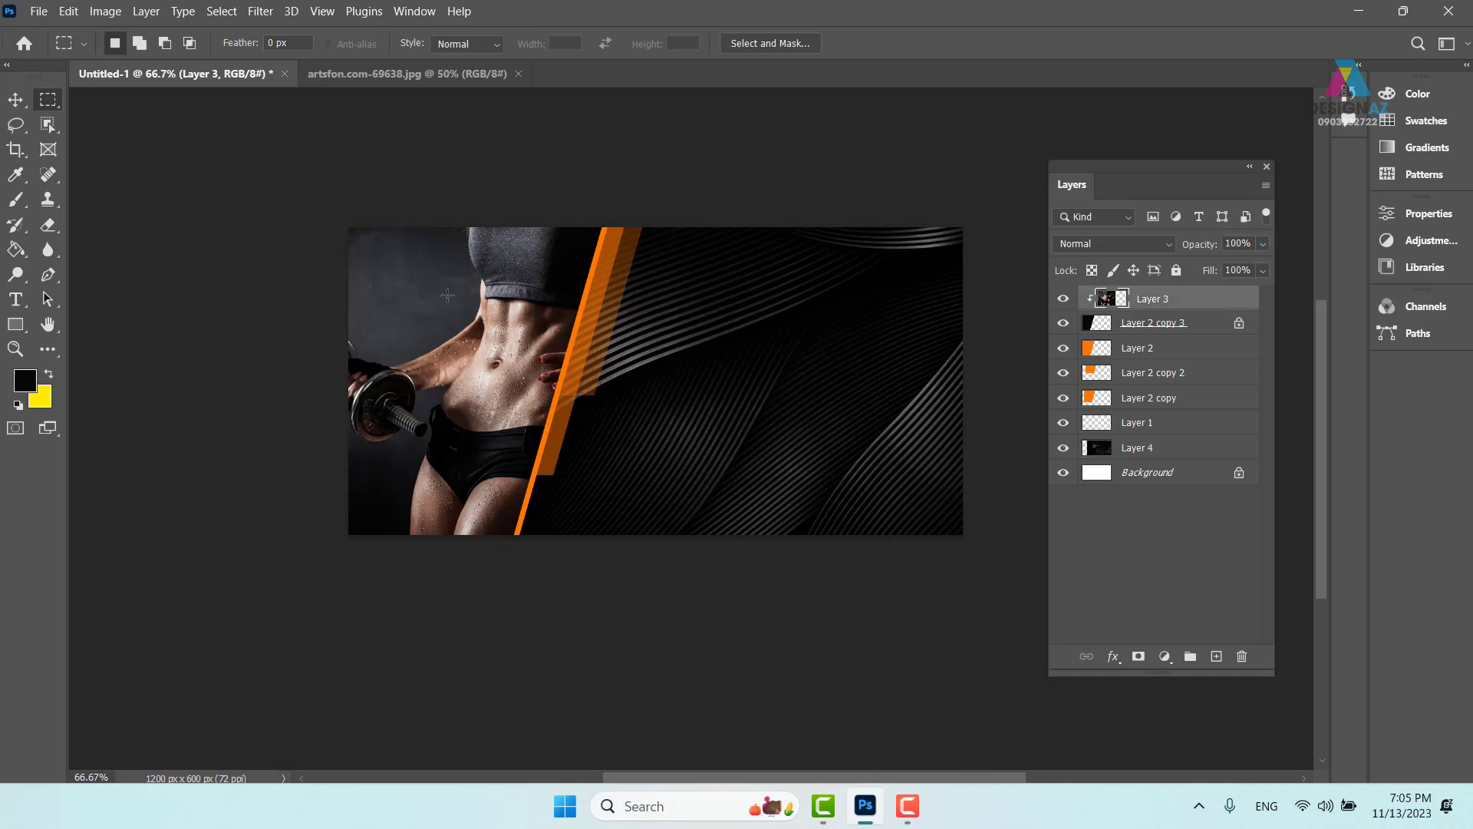
{"action": "left_click", "coordinate": [1217, 656]}
{"action": "left_click_drag", "start_coordinate": [526, 335], "coordinate": [664, 474]}
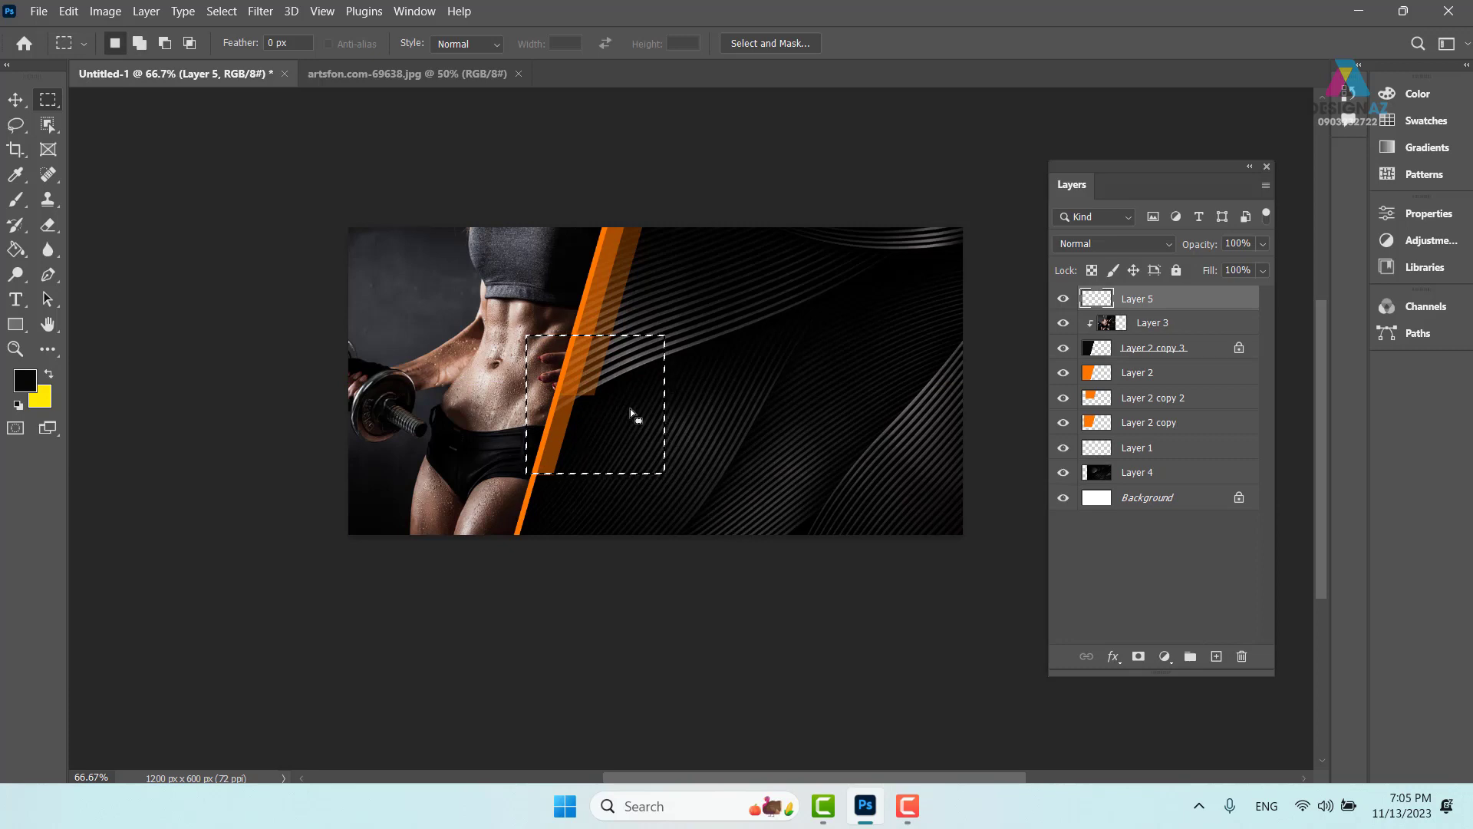
{"action": "left_click", "coordinate": [1216, 656]}
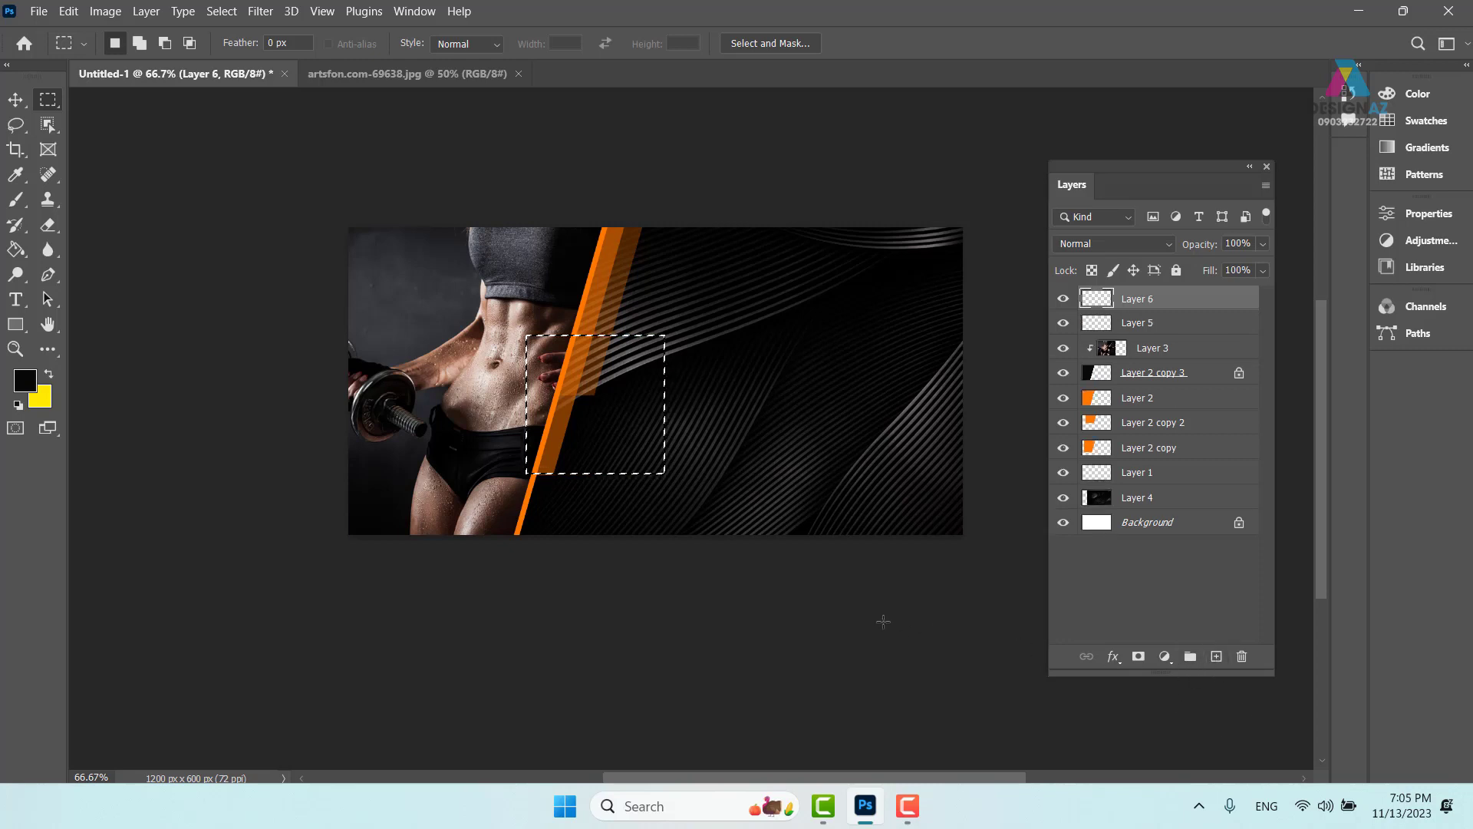
Fill the square with the stripe's sampled orange ff7800 on Layer 6, then deselect.
{"action": "key", "text": "i"}
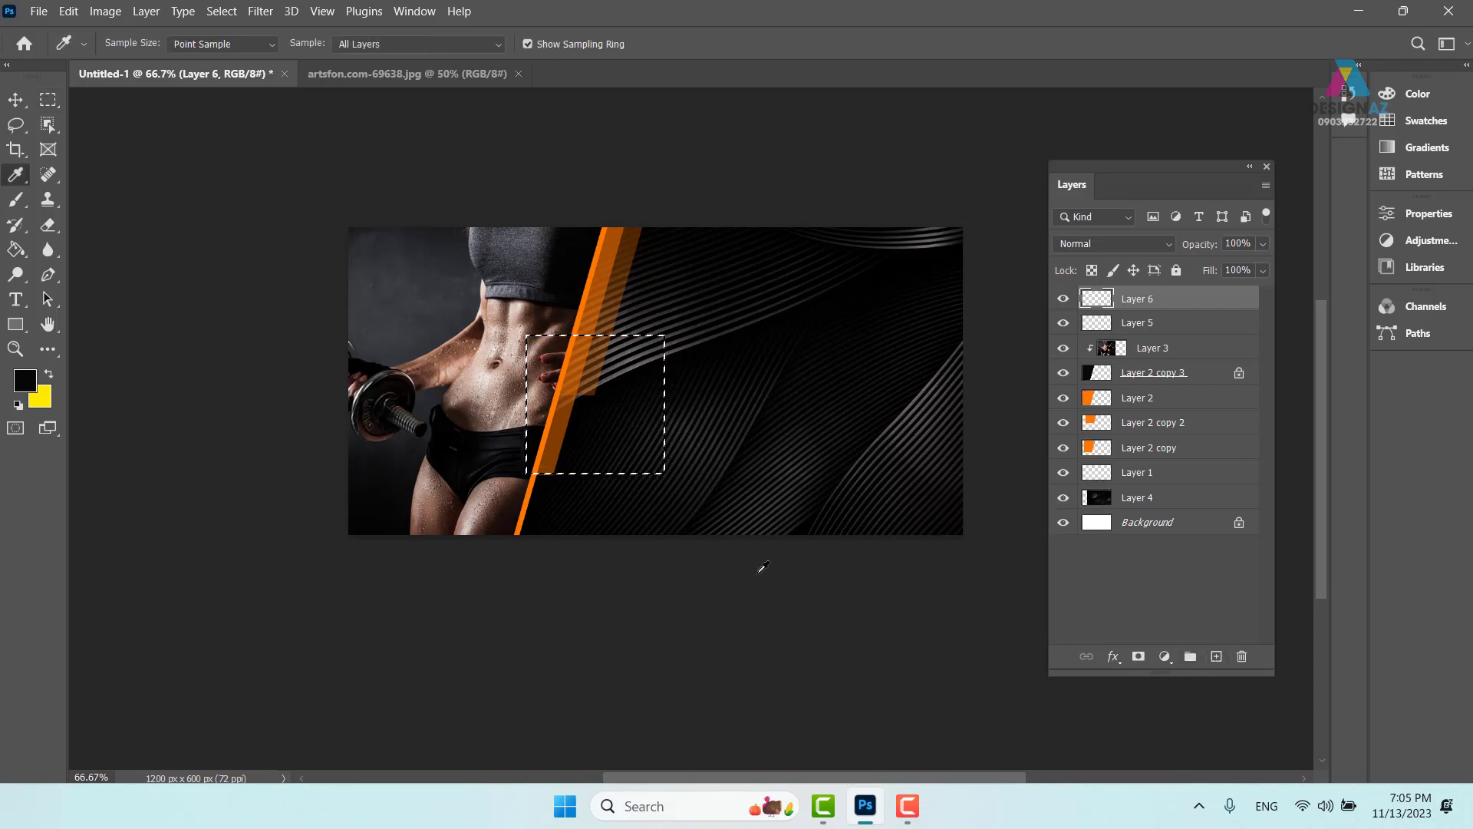
{"action": "left_click", "coordinate": [584, 312]}
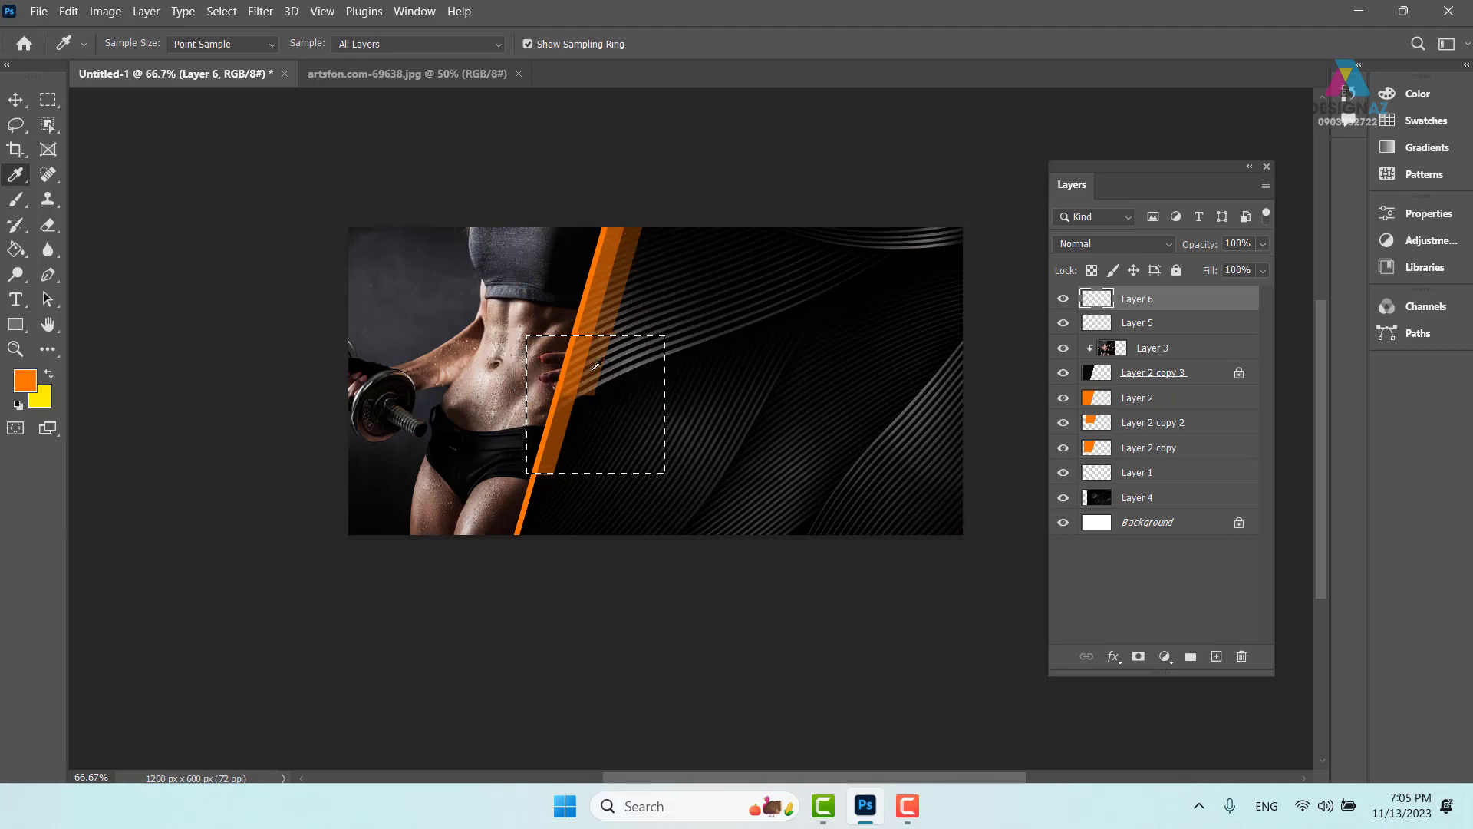
{"action": "left_click", "coordinate": [35, 381]}
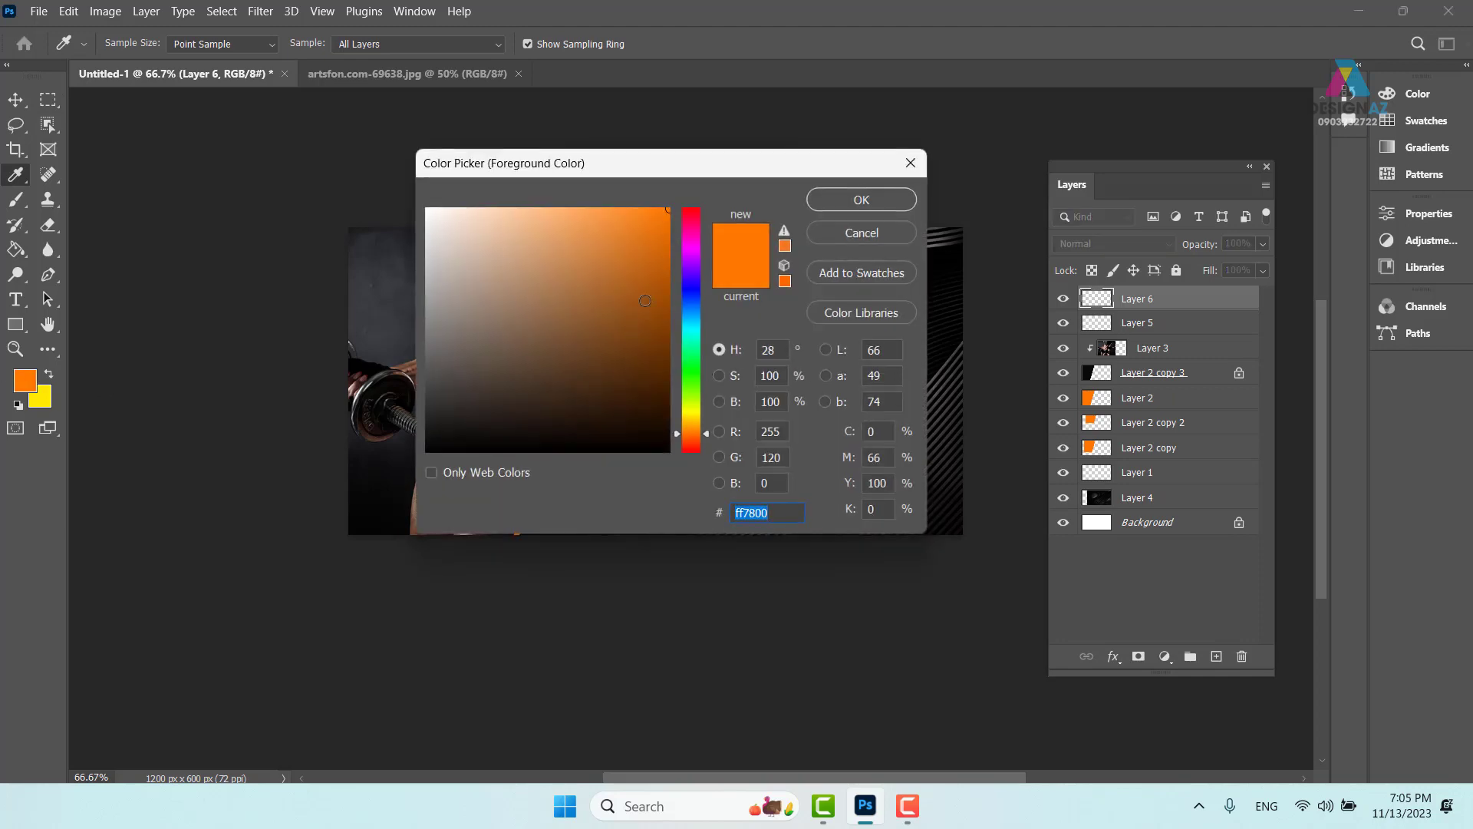
{"action": "left_click", "coordinate": [875, 204]}
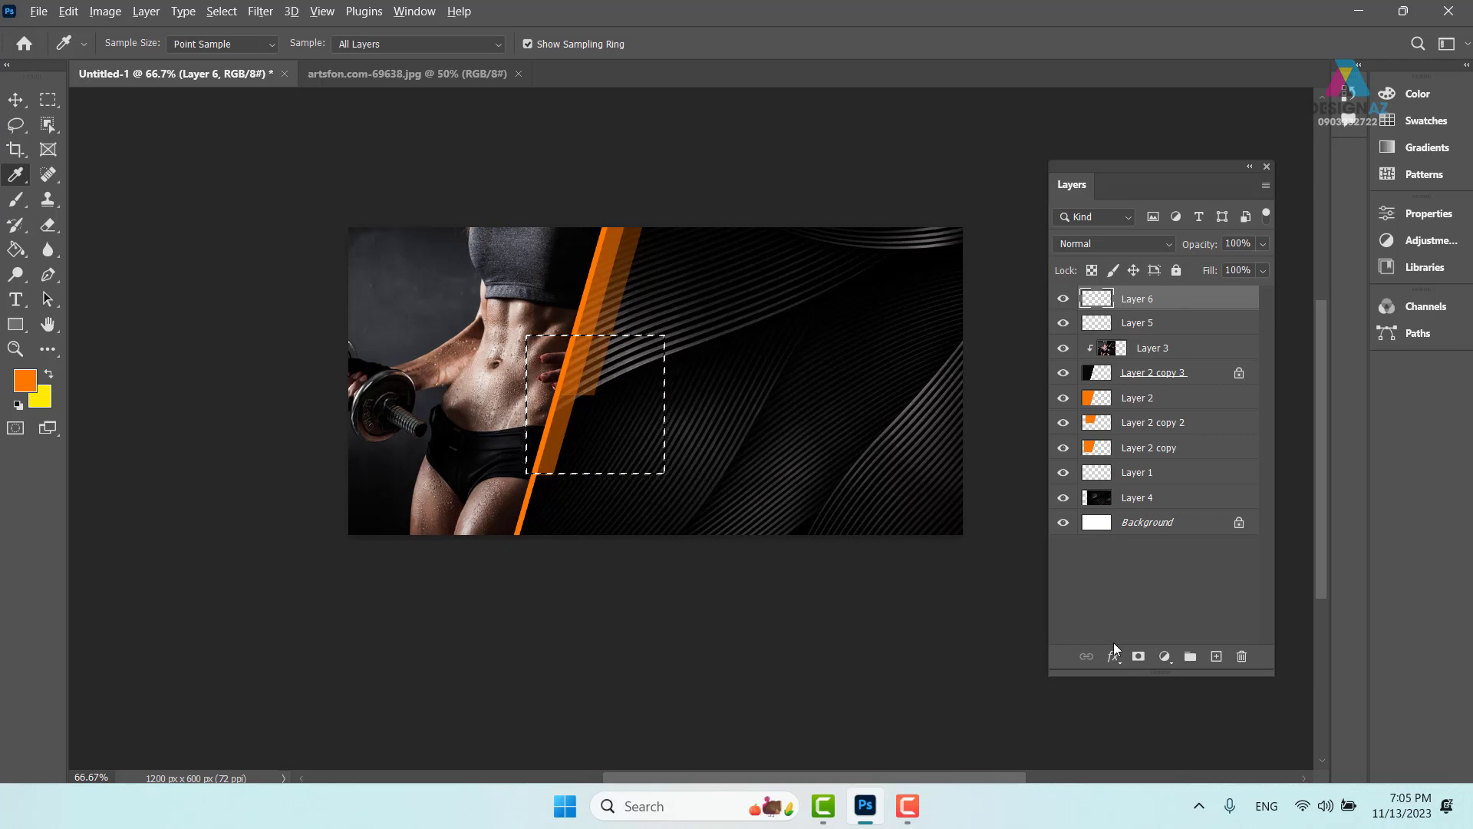
{"action": "key", "text": "alt+BackSpace"}
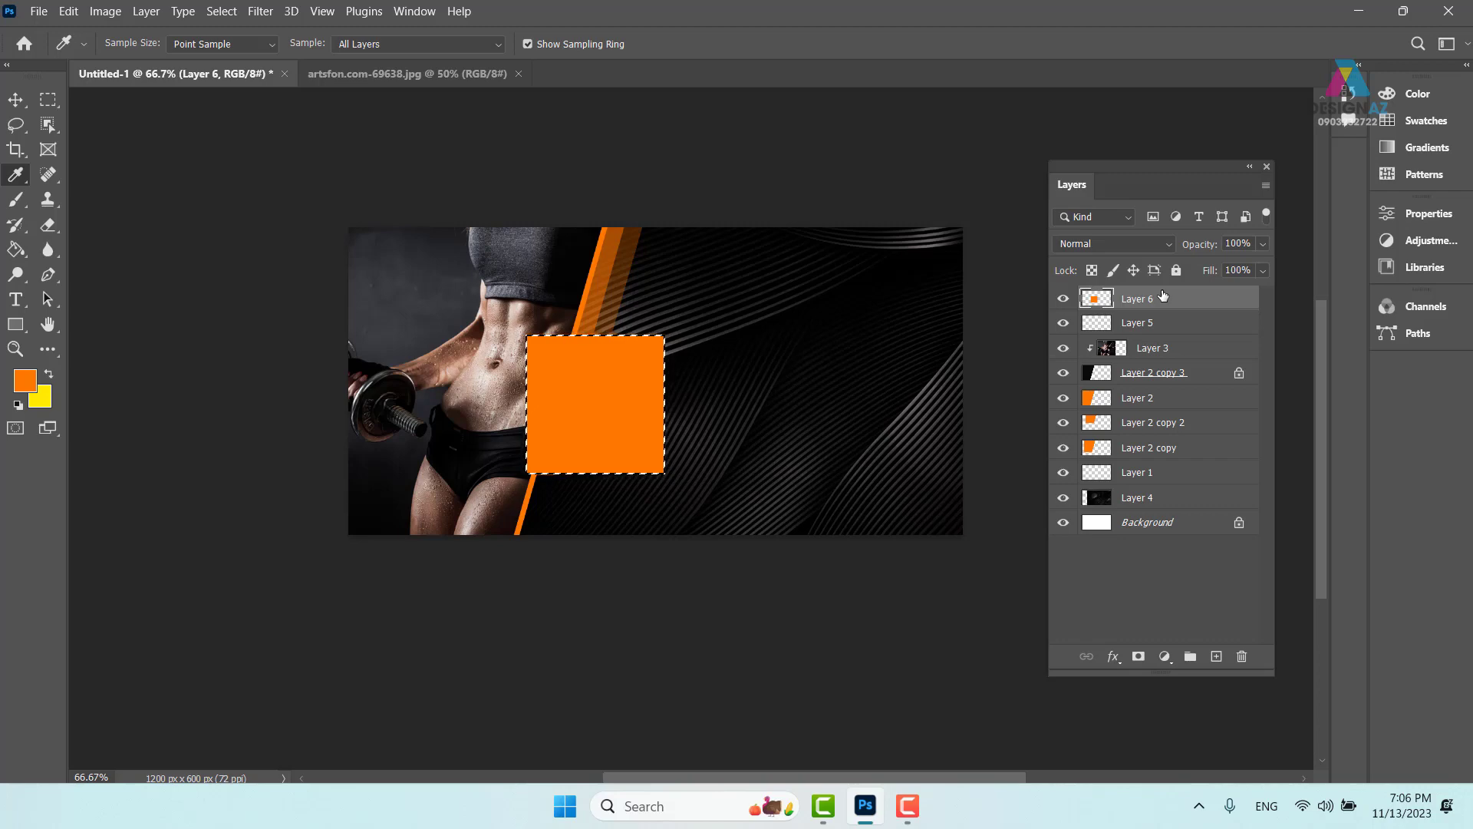
{"action": "key", "text": "ctrl+d"}
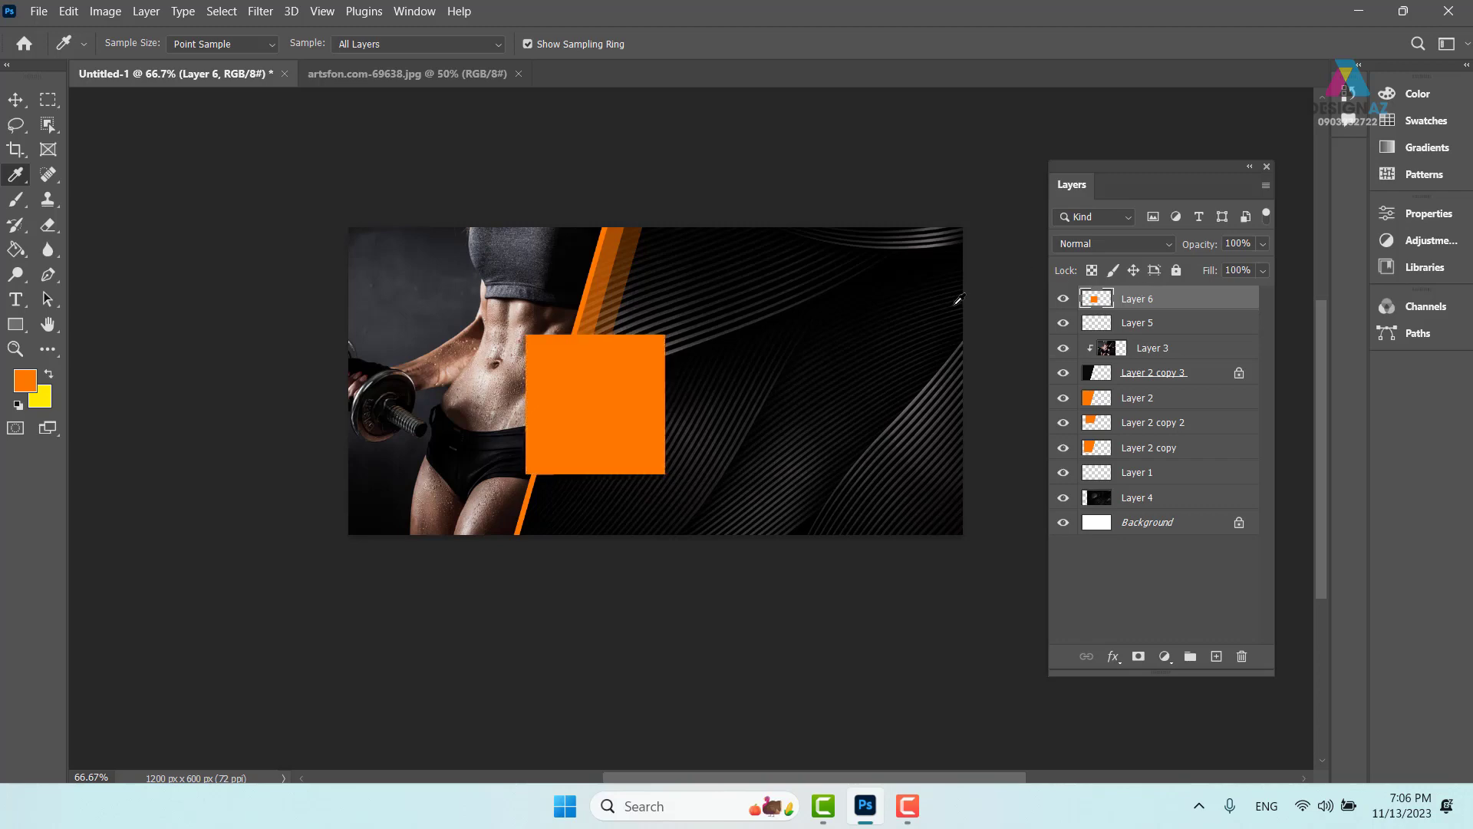
Skew the orange square about -15.8° into a parallelogram and move it up-left over the stripe.
{"action": "key", "text": "ctrl+plus"}
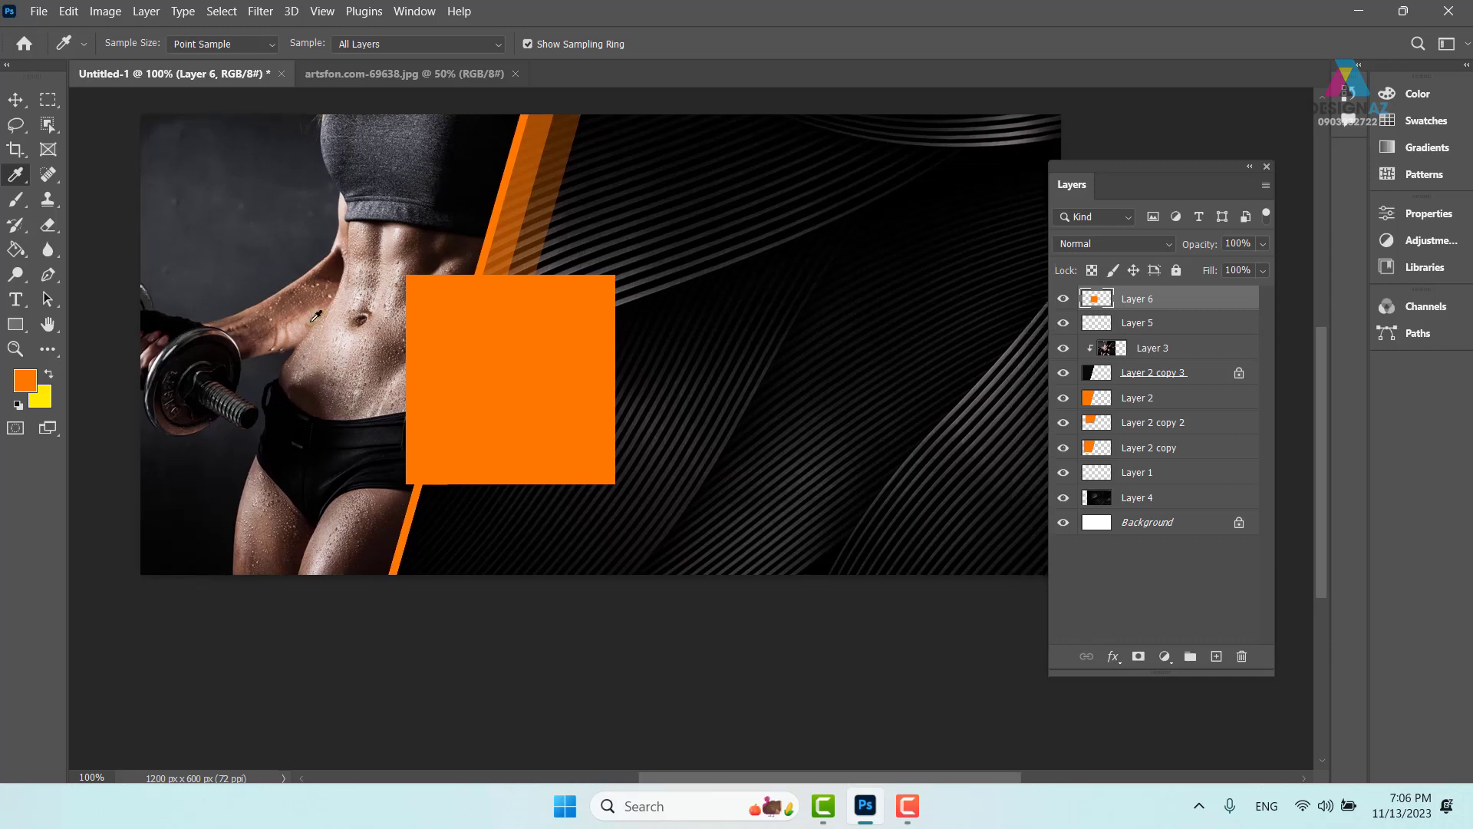
{"action": "left_click", "coordinate": [15, 100]}
{"action": "key", "text": "ctrl"}
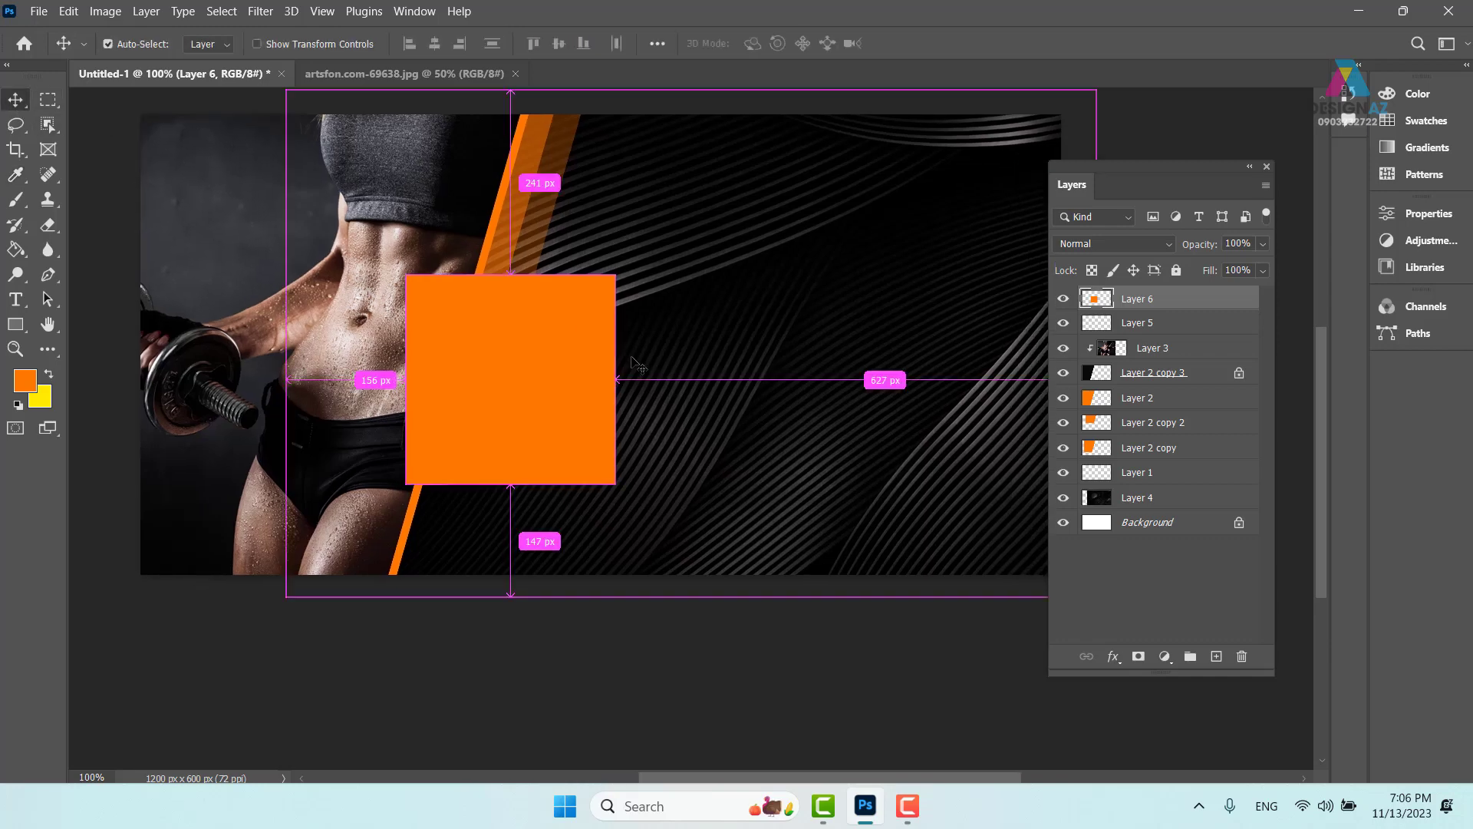
{"action": "key", "text": "ctrl+t"}
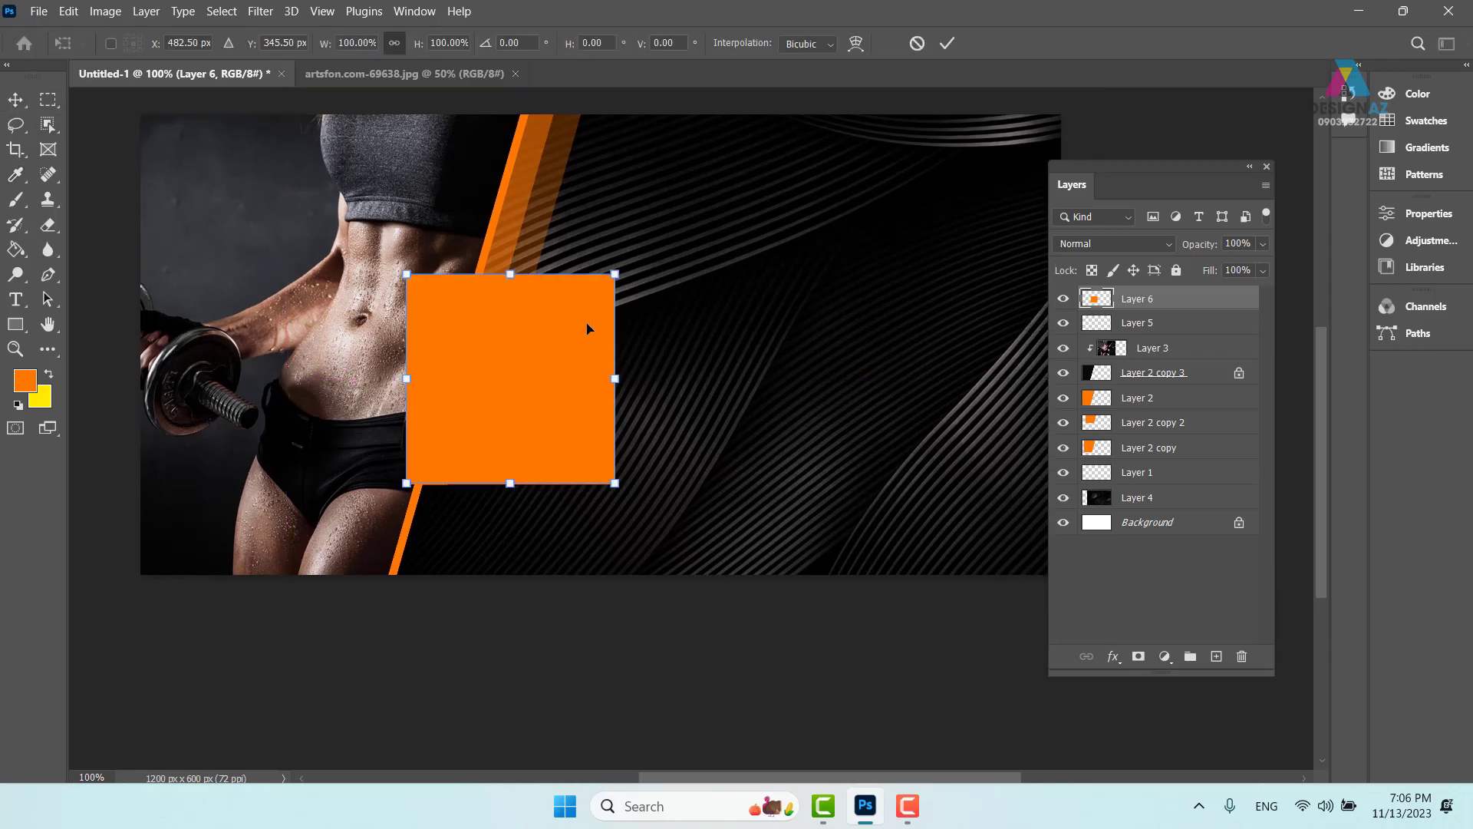
{"action": "left_click_drag", "start_coordinate": [510, 276], "coordinate": [568, 283]}
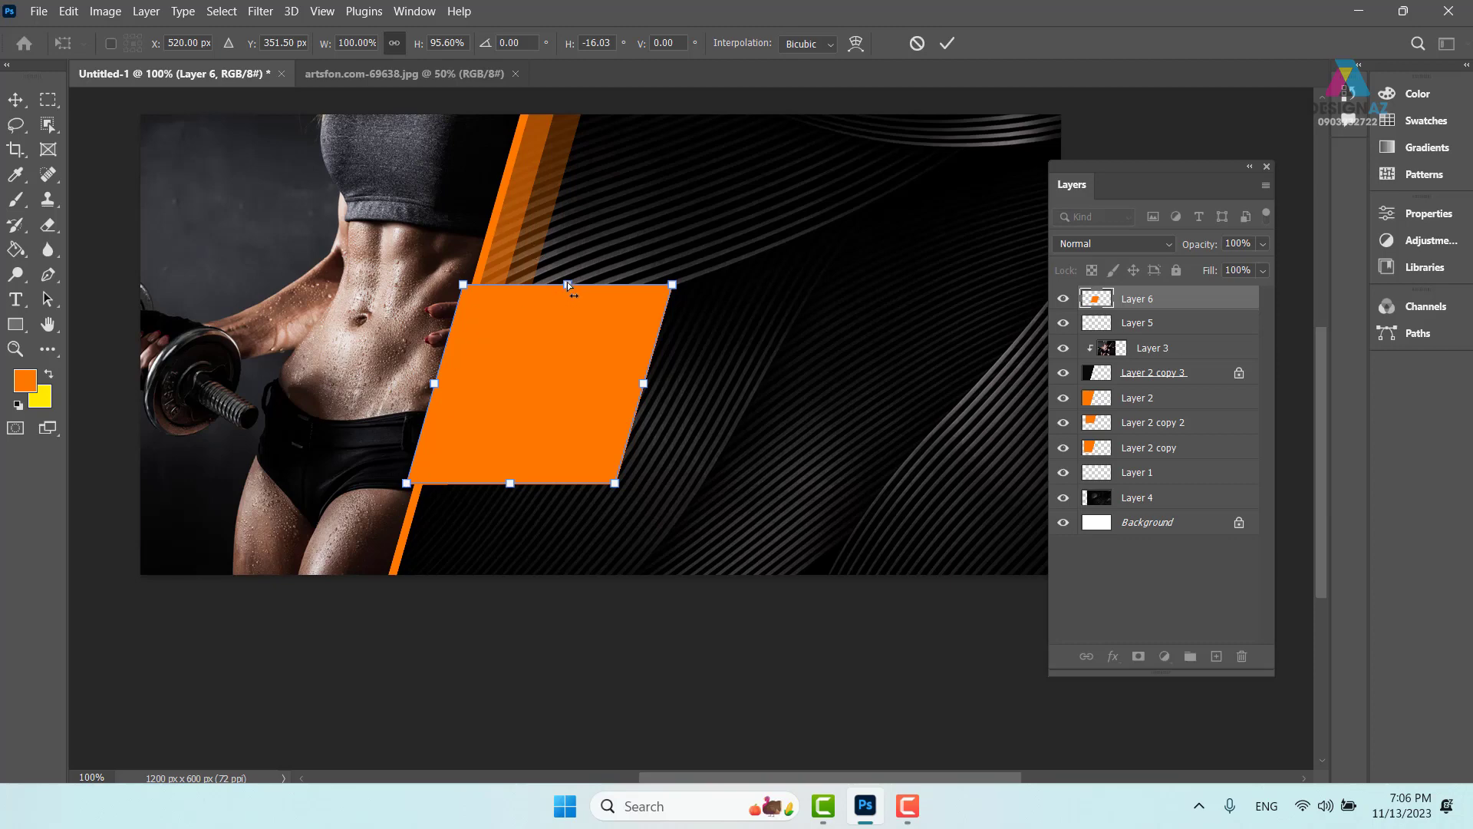
{"action": "left_click_drag", "start_coordinate": [568, 283], "coordinate": [617, 296]}
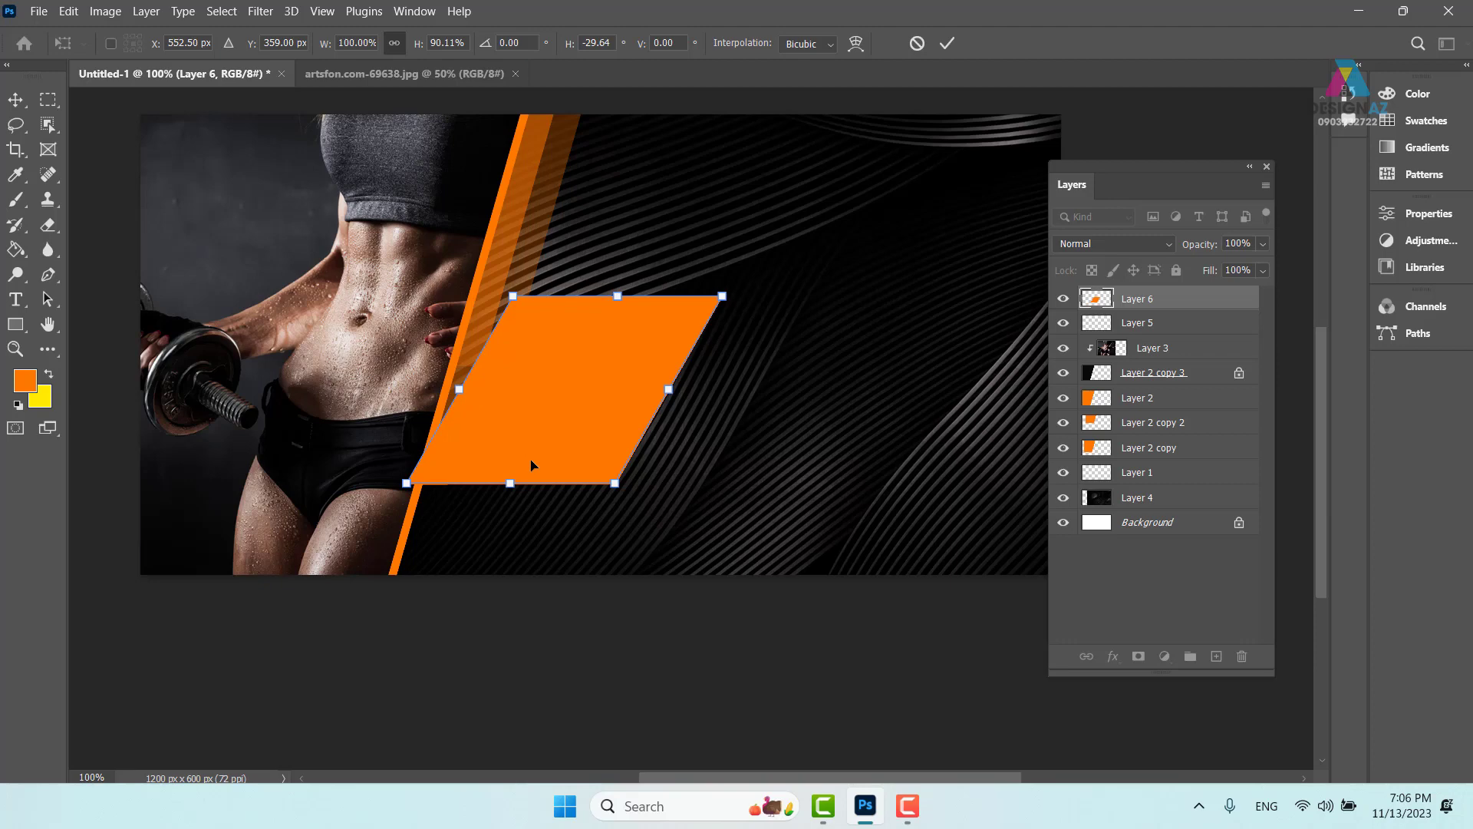
{"action": "key", "text": "ctrl+z"}
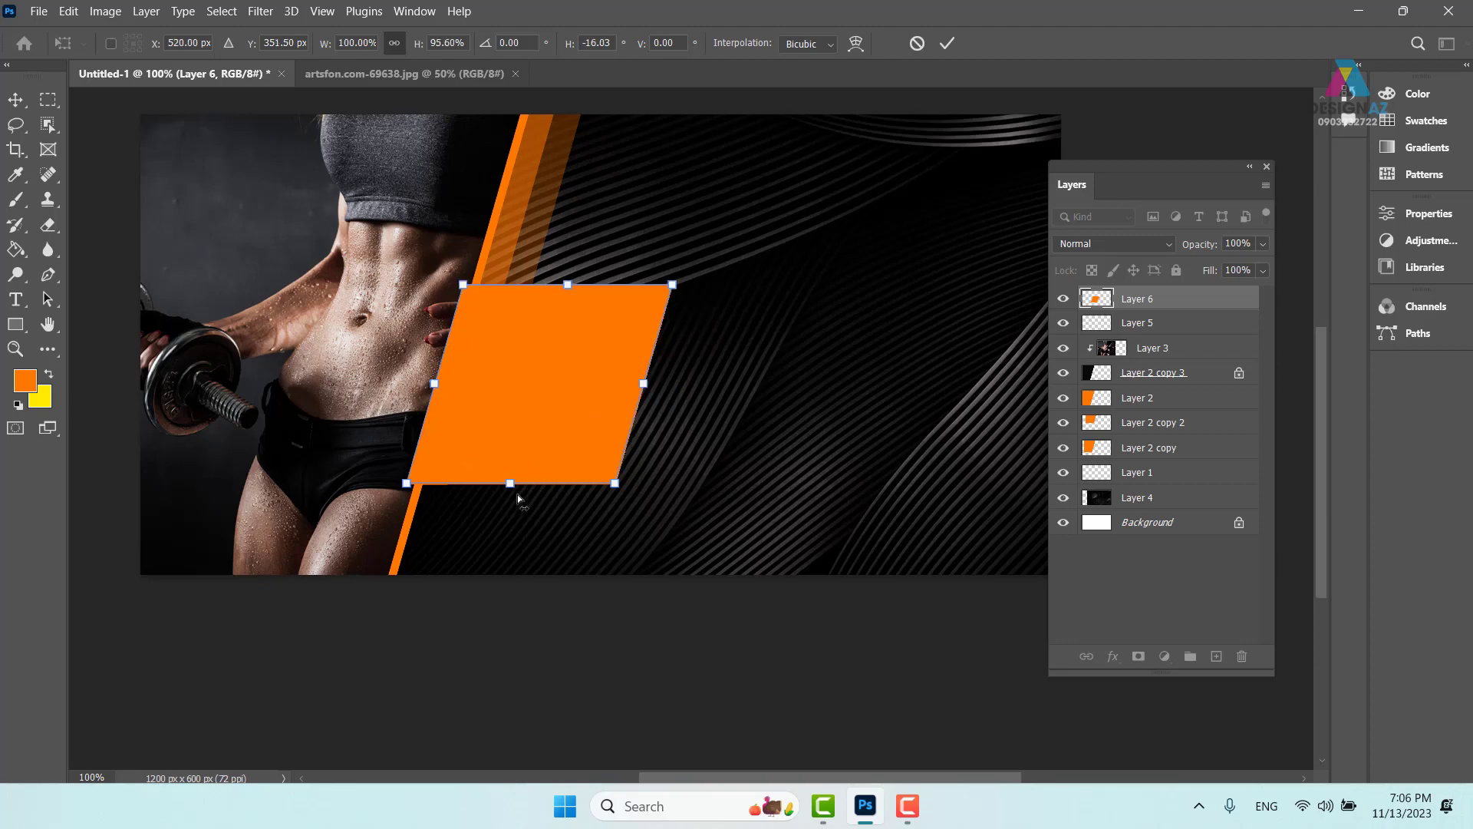
{"action": "left_click_drag", "start_coordinate": [511, 484], "coordinate": [511, 489]}
{"action": "left_click_drag", "start_coordinate": [554, 406], "coordinate": [553, 303]}
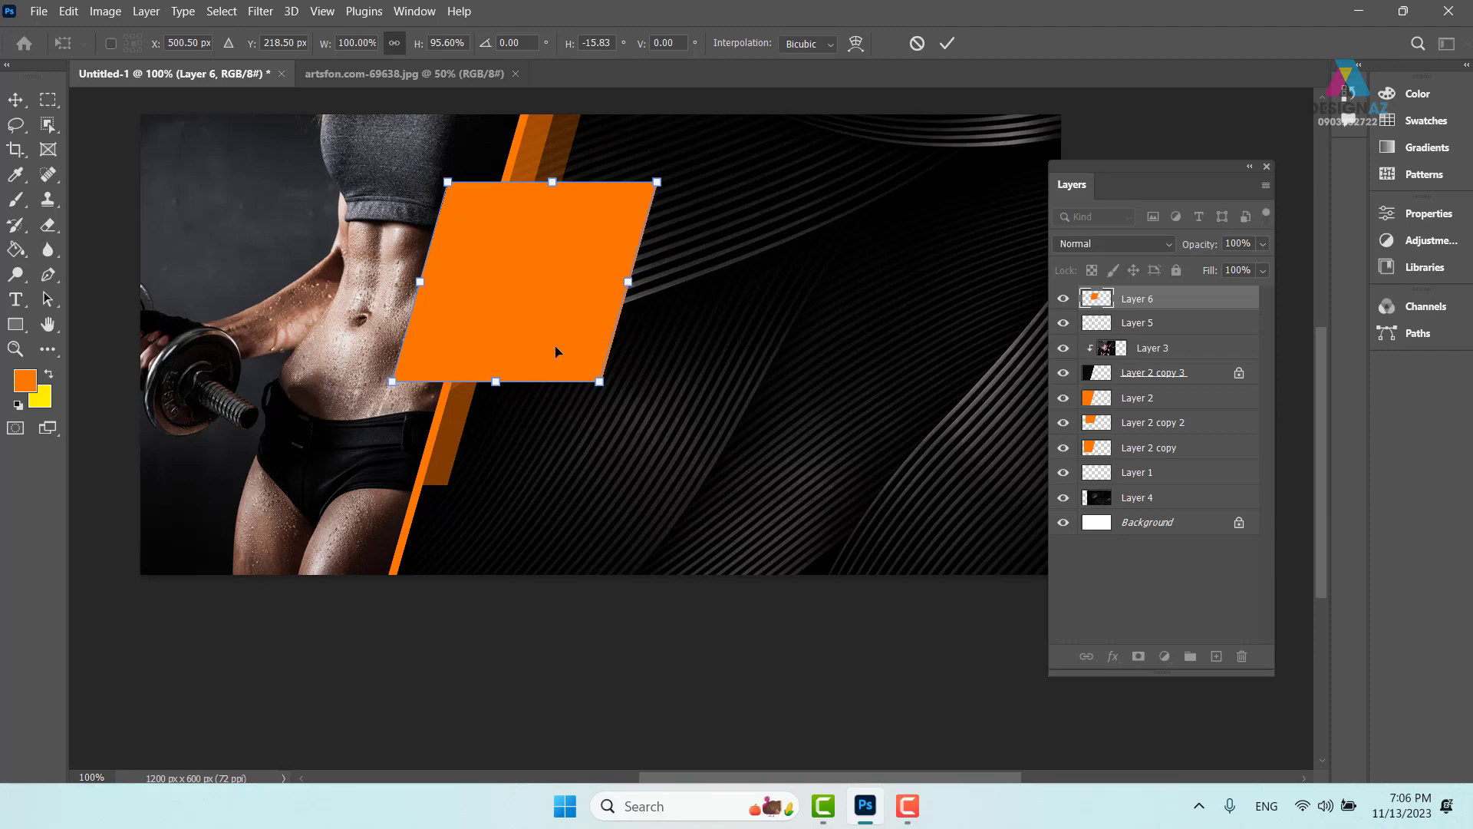
{"action": "key", "text": "Return"}
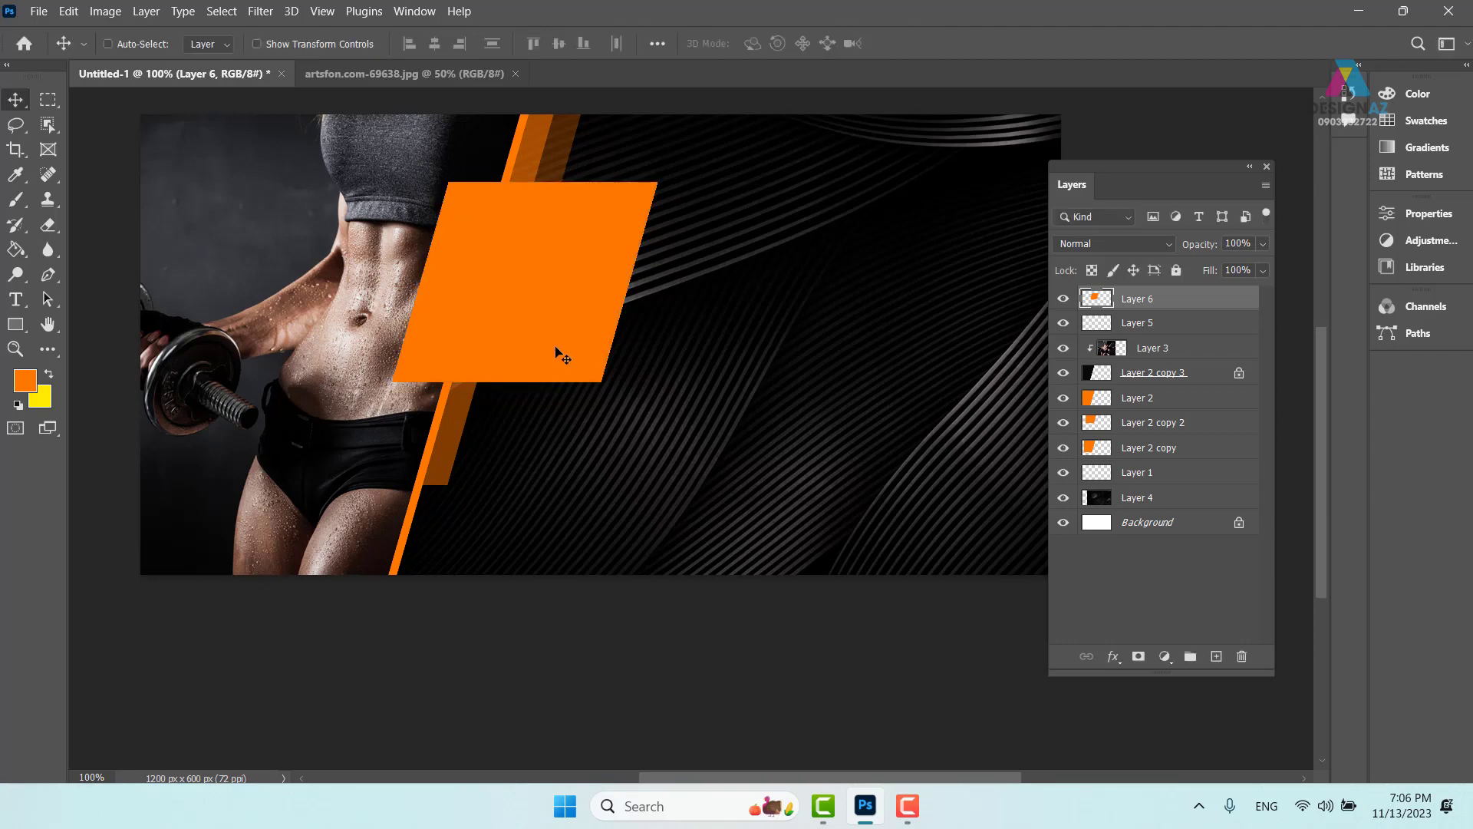
Set the orange parallelogram layer to 50% opacity.
{"action": "right_click", "coordinate": [537, 256]}
{"action": "left_click", "coordinate": [611, 350]}
{"action": "key", "text": "5"}
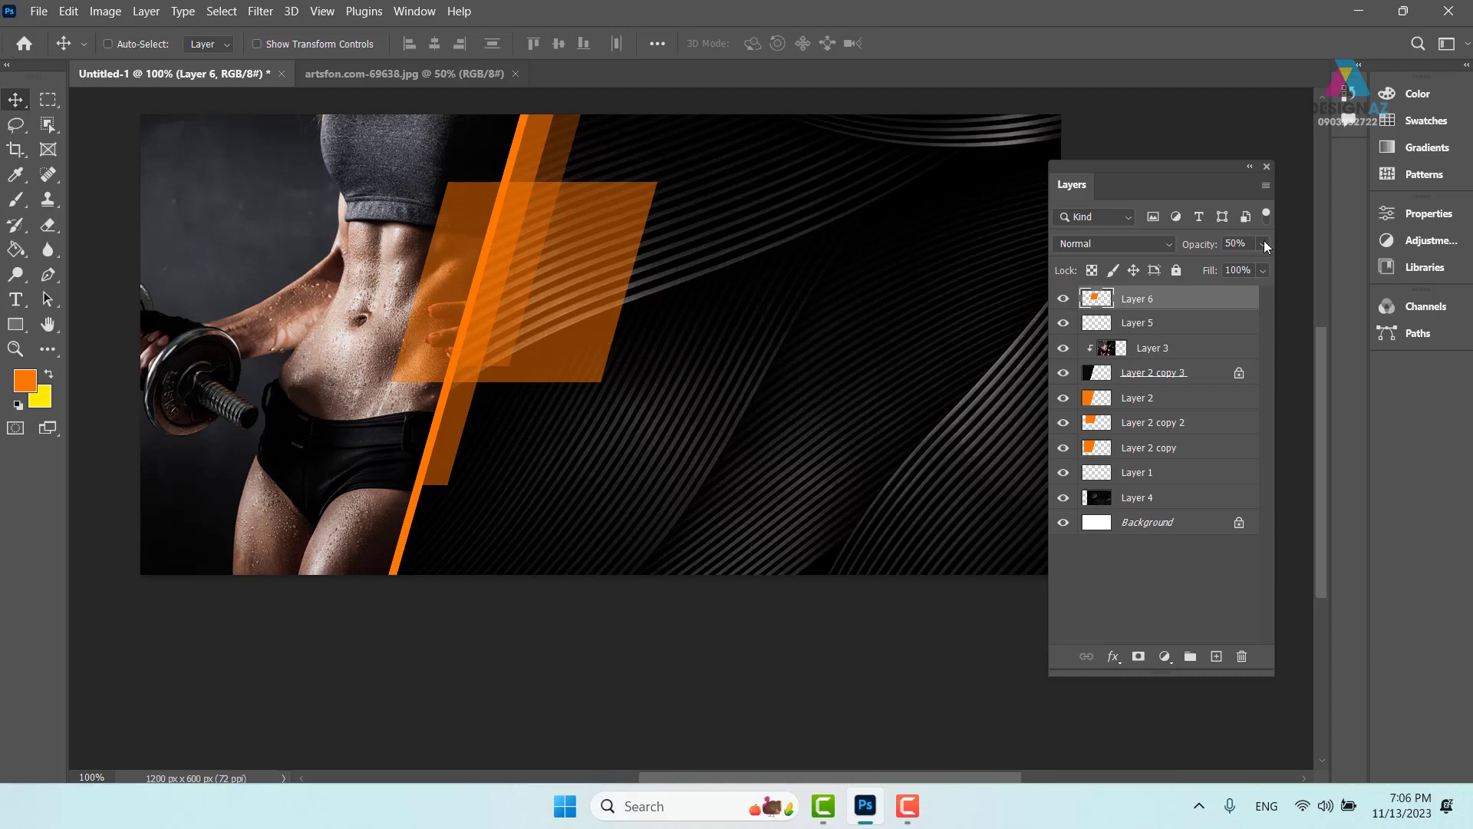
Duplicate Layer 6, scale the copy to about 88% around its centre, and restore its opacity.
{"action": "right_click", "coordinate": [492, 237]}
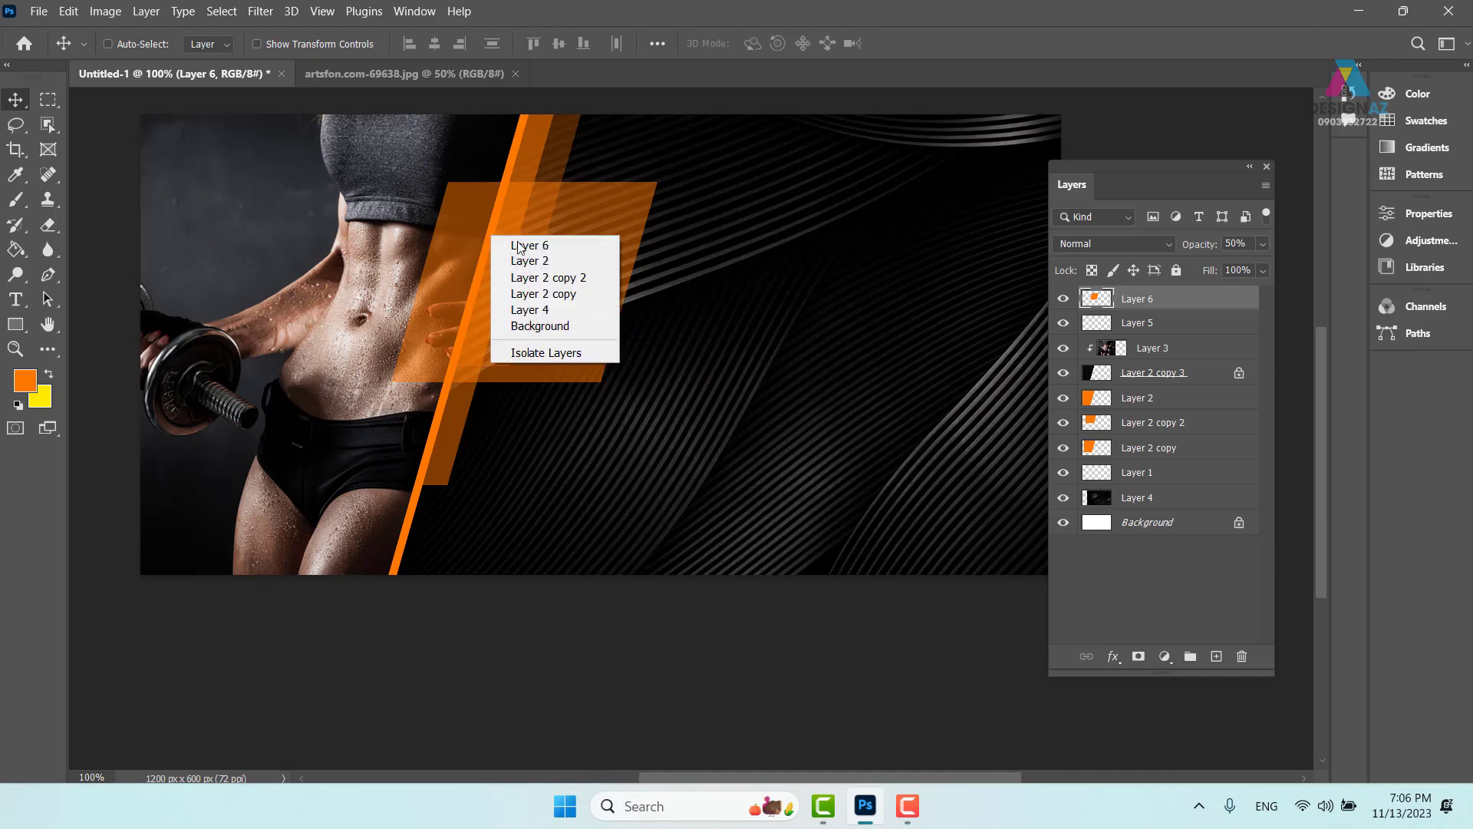
{"action": "left_click", "coordinate": [520, 246]}
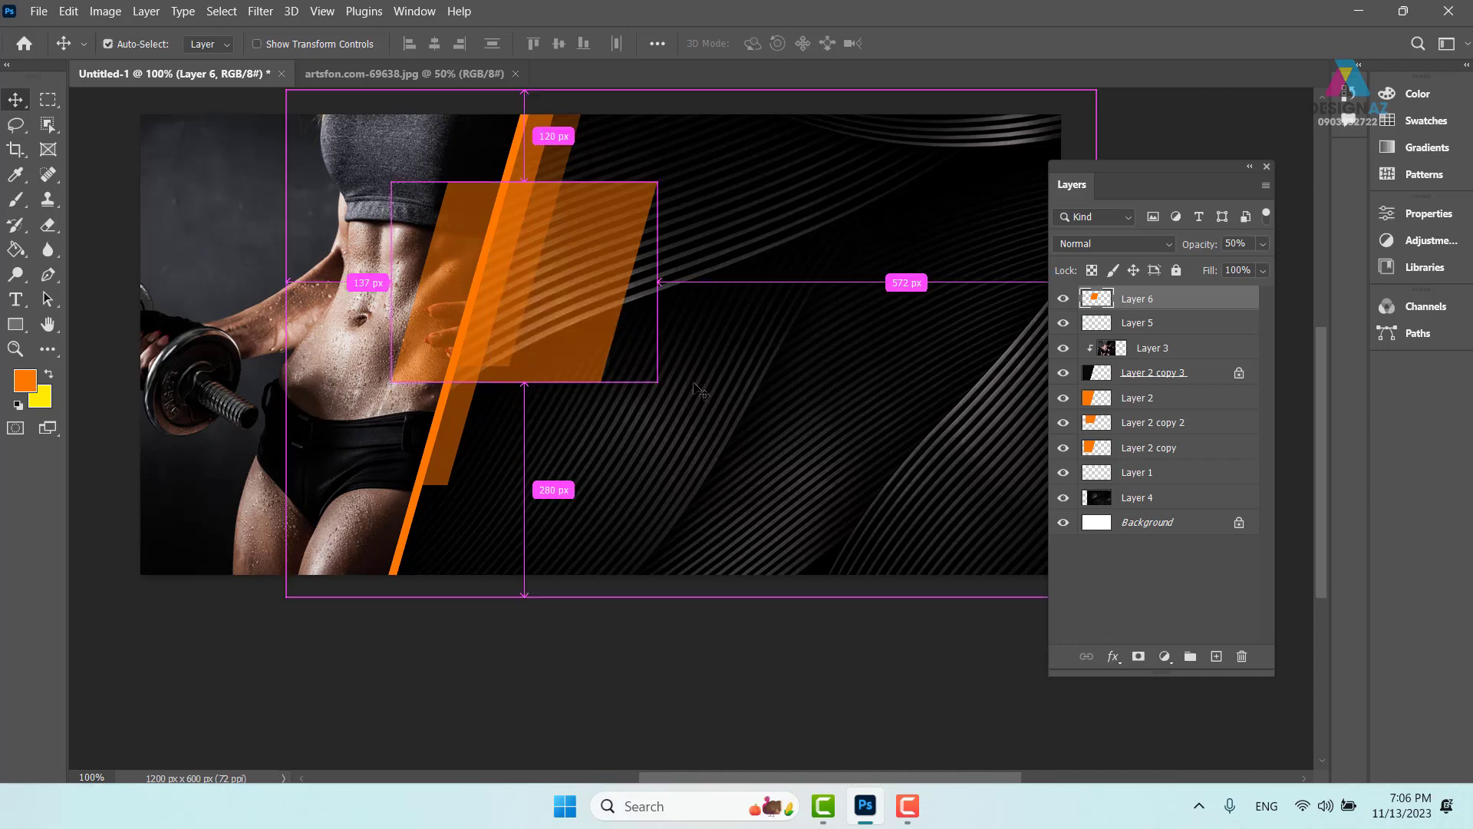
{"action": "key", "text": "ctrl+j"}
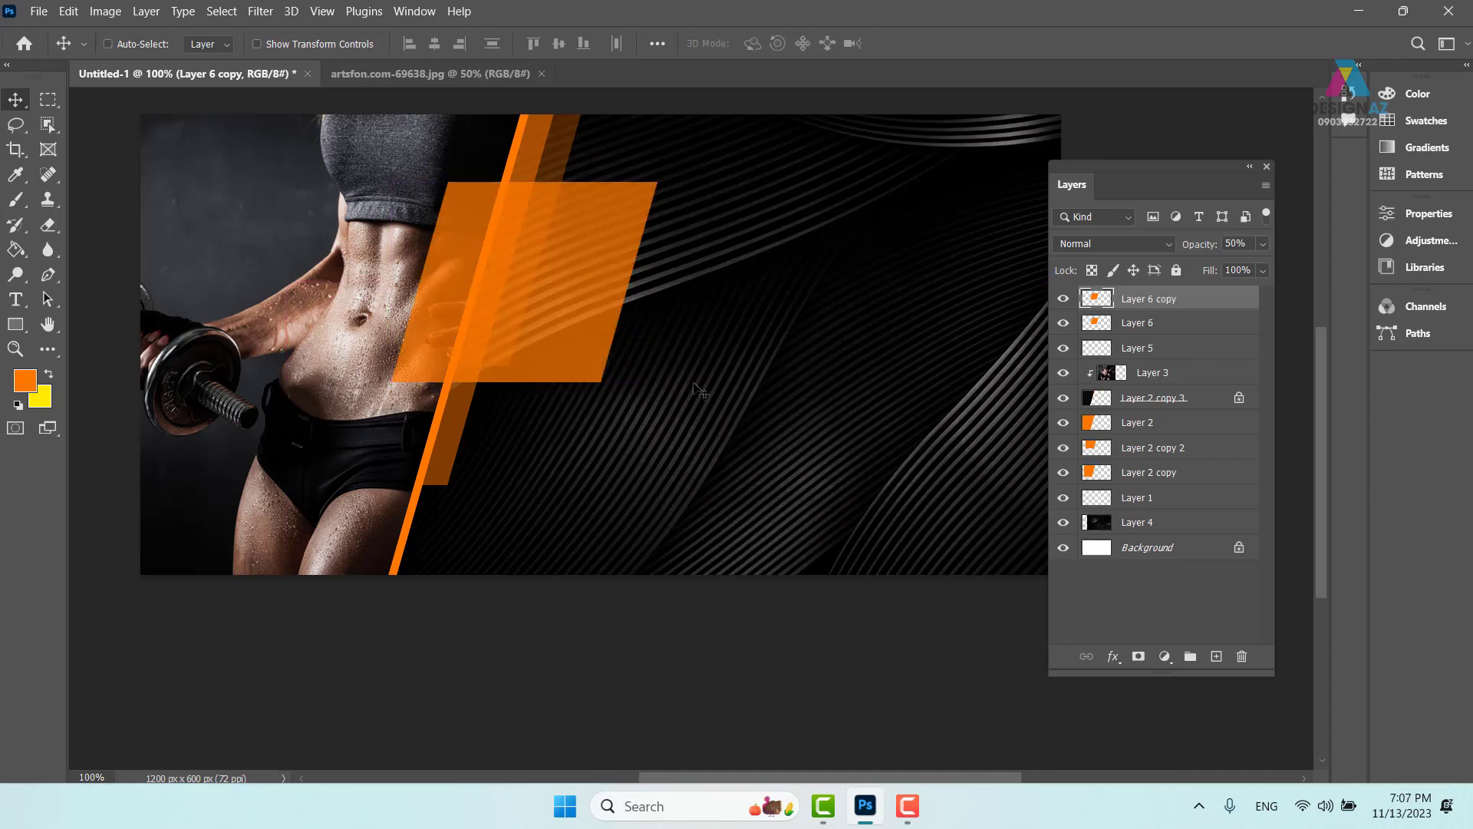
{"action": "key", "text": "ctrl+t"}
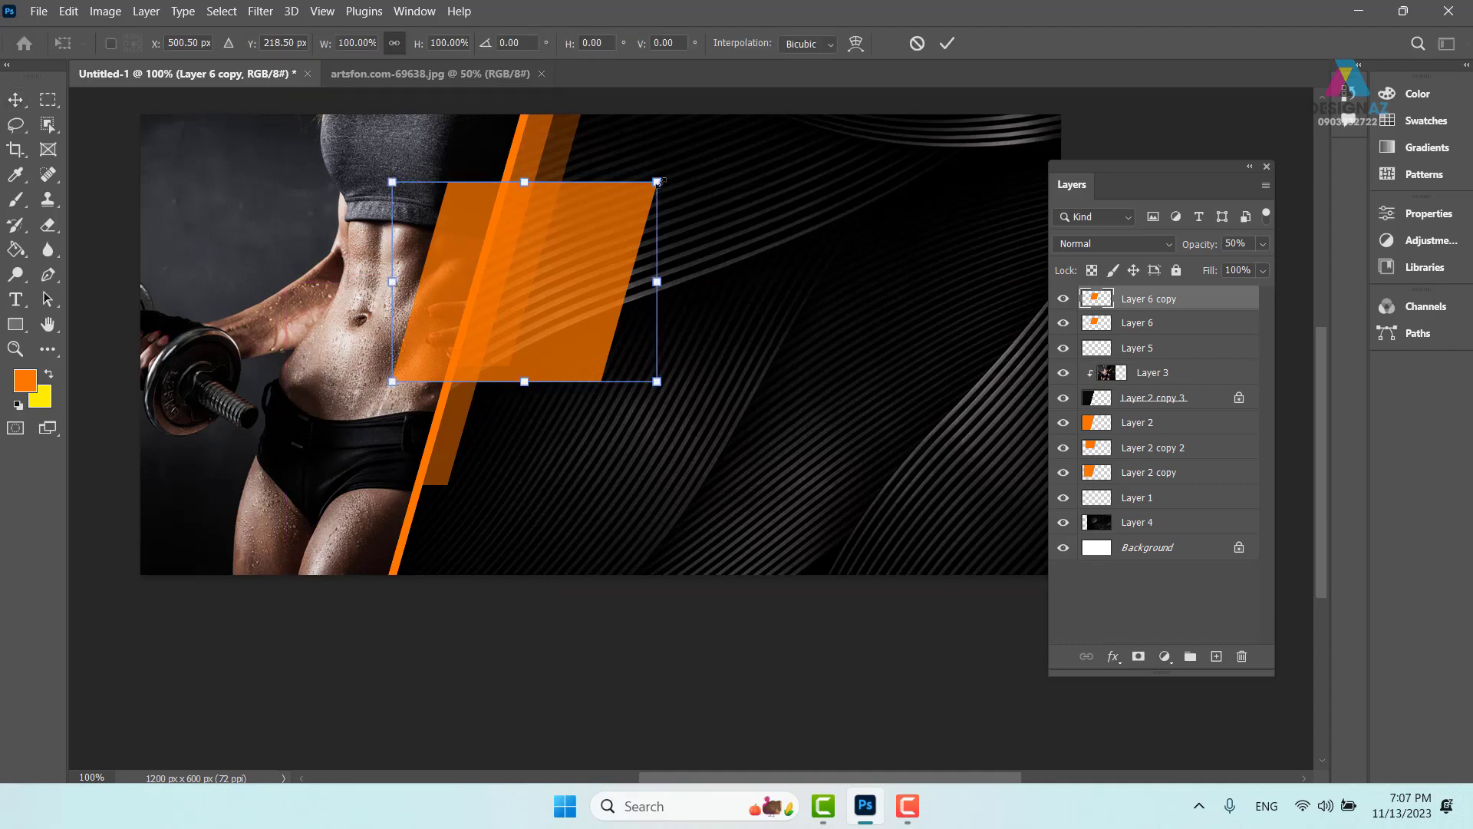
{"action": "left_click_drag", "start_coordinate": [658, 182], "coordinate": [643, 193]}
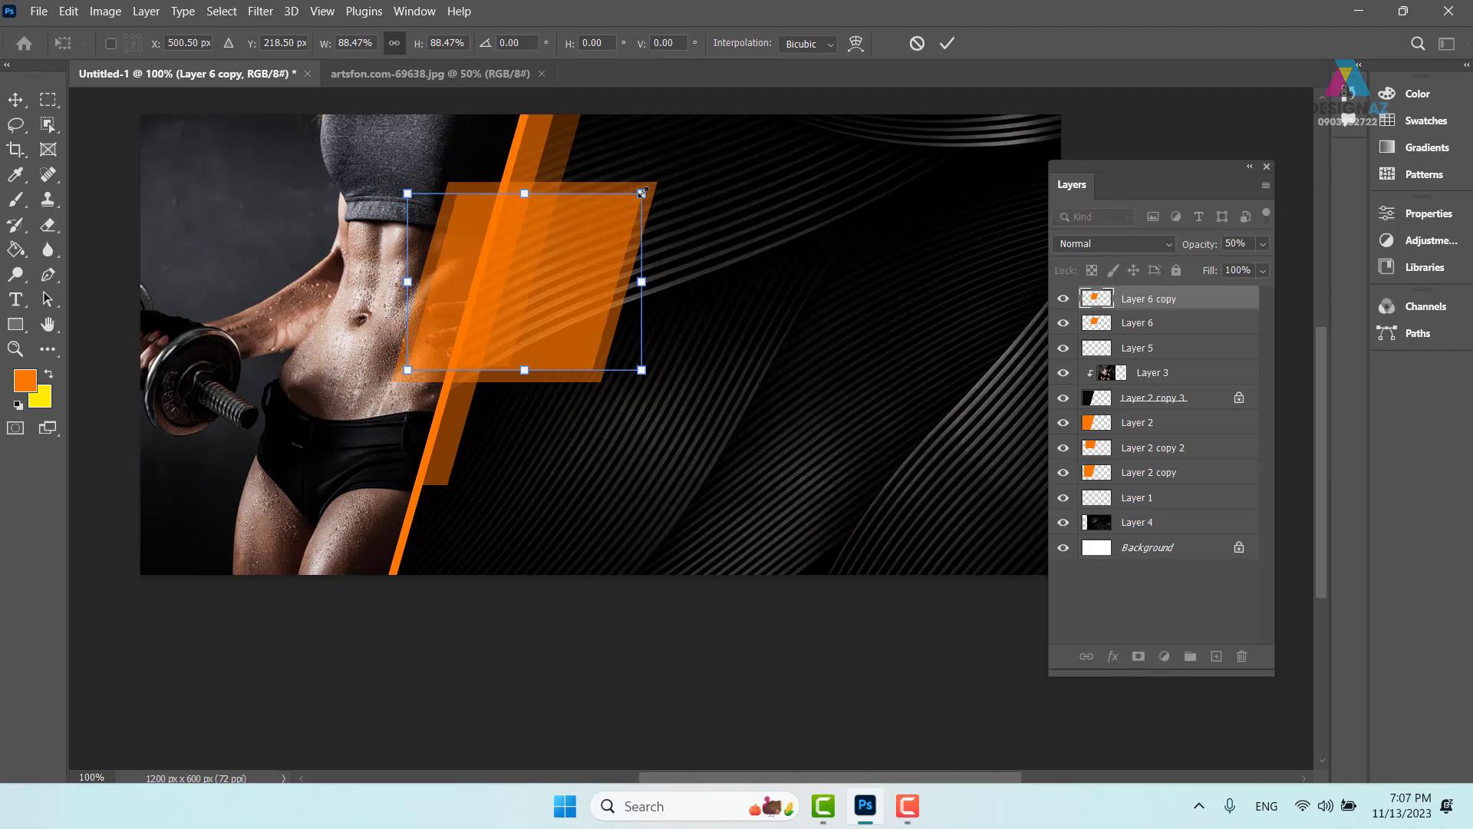
{"action": "key", "text": "Return"}
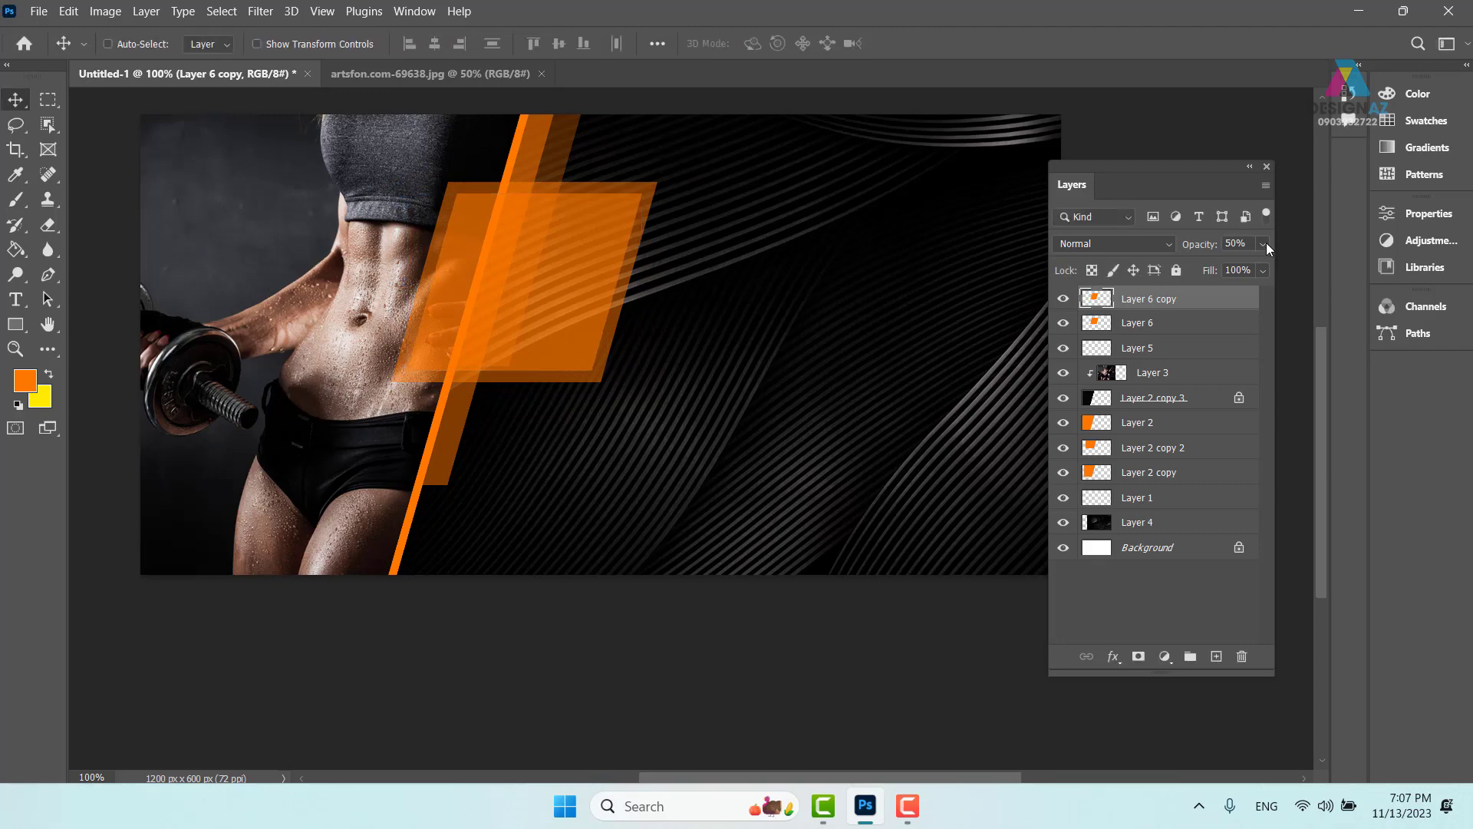
{"action": "left_click", "coordinate": [1264, 244]}
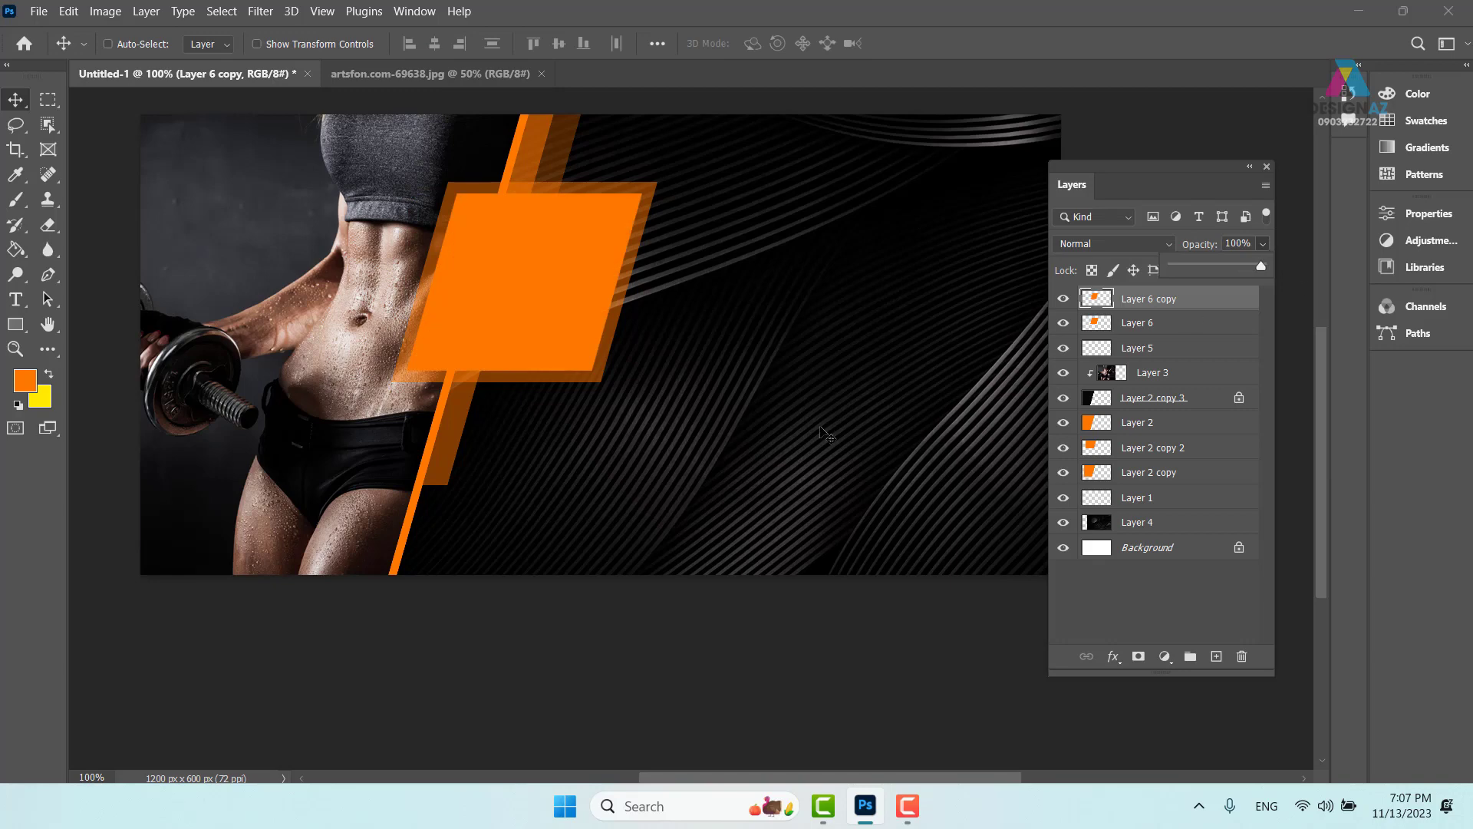
Open gym-sexy-exercises-metal-bar.jpg from the THEHINH folder as a new document.
{"action": "key", "text": "ctrl+o"}
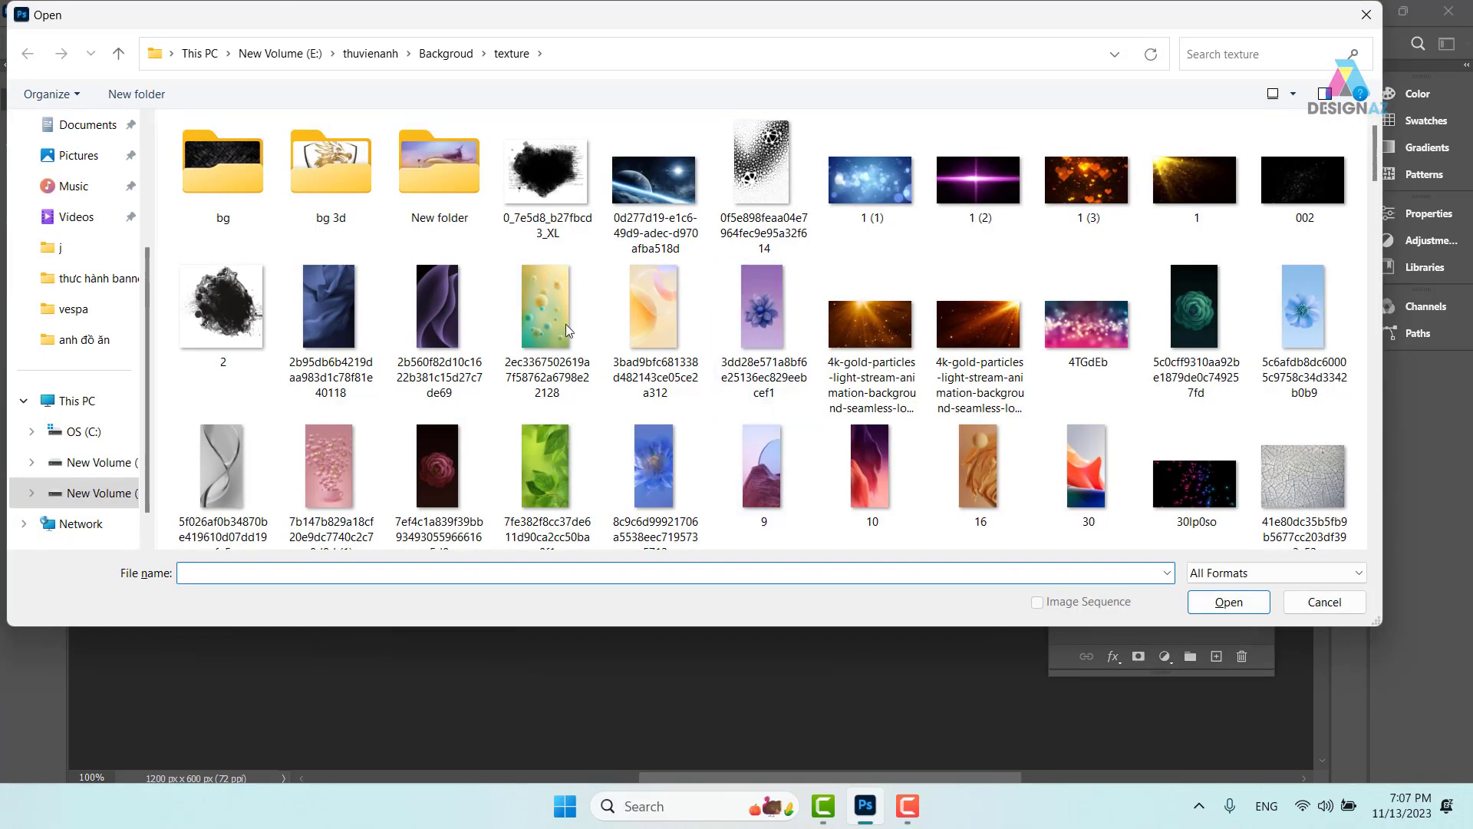
{"action": "left_click", "coordinate": [372, 53]}
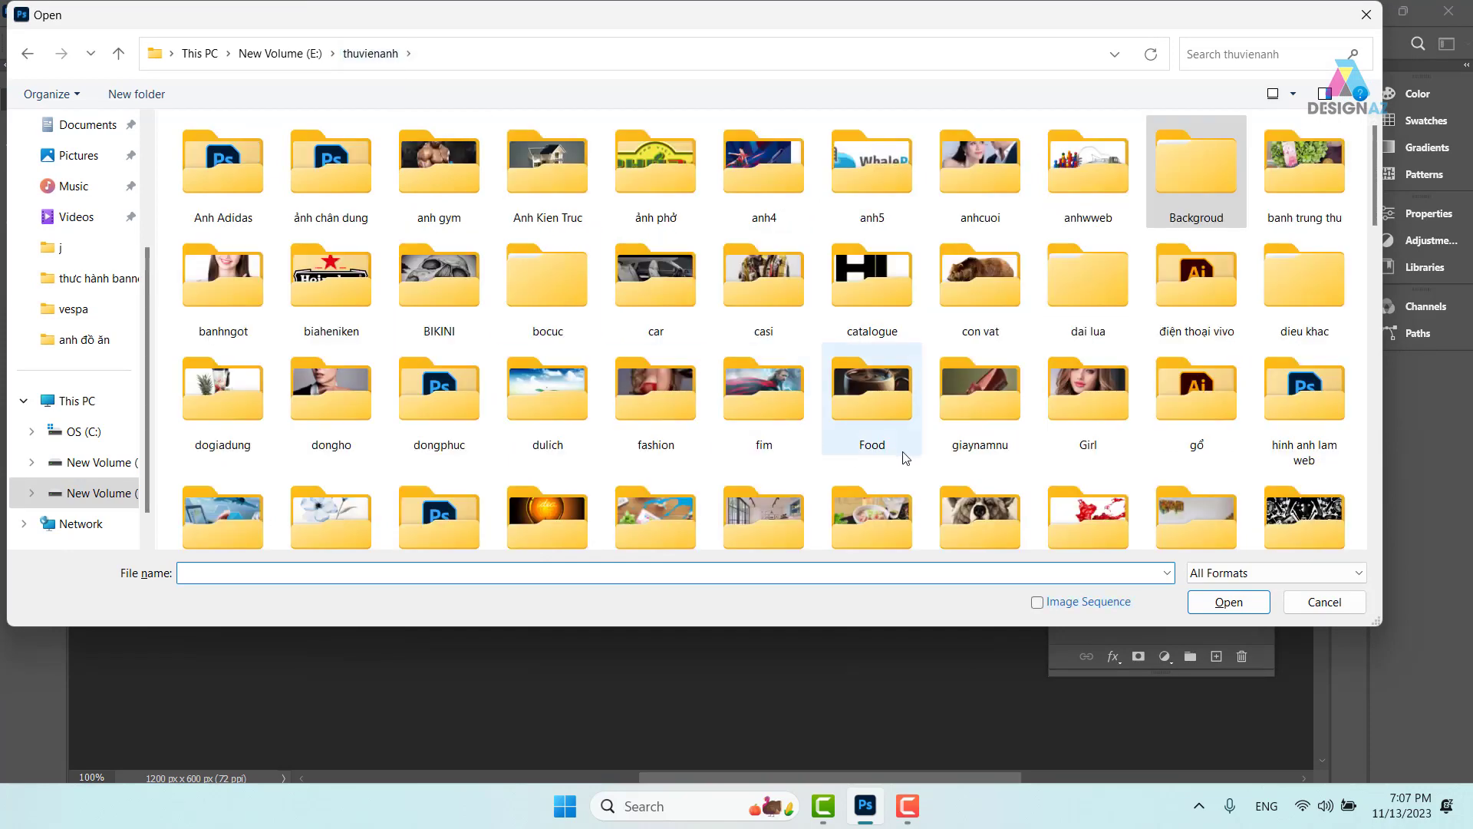
{"action": "left_click", "coordinate": [966, 284]}
{"action": "key", "text": "t"}
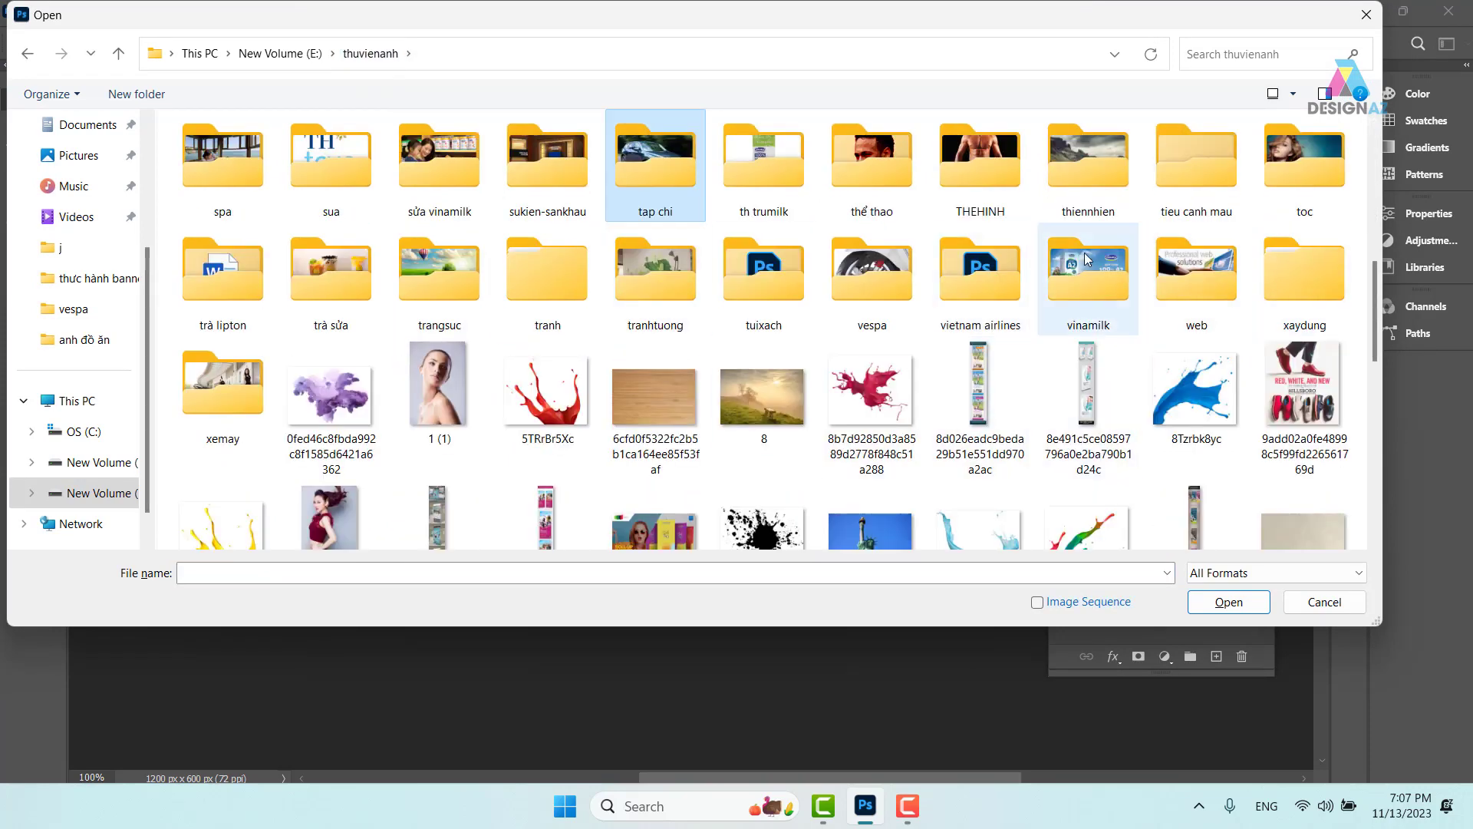
{"action": "left_click", "coordinate": [1004, 167]}
{"action": "double_click", "coordinate": [1003, 167]}
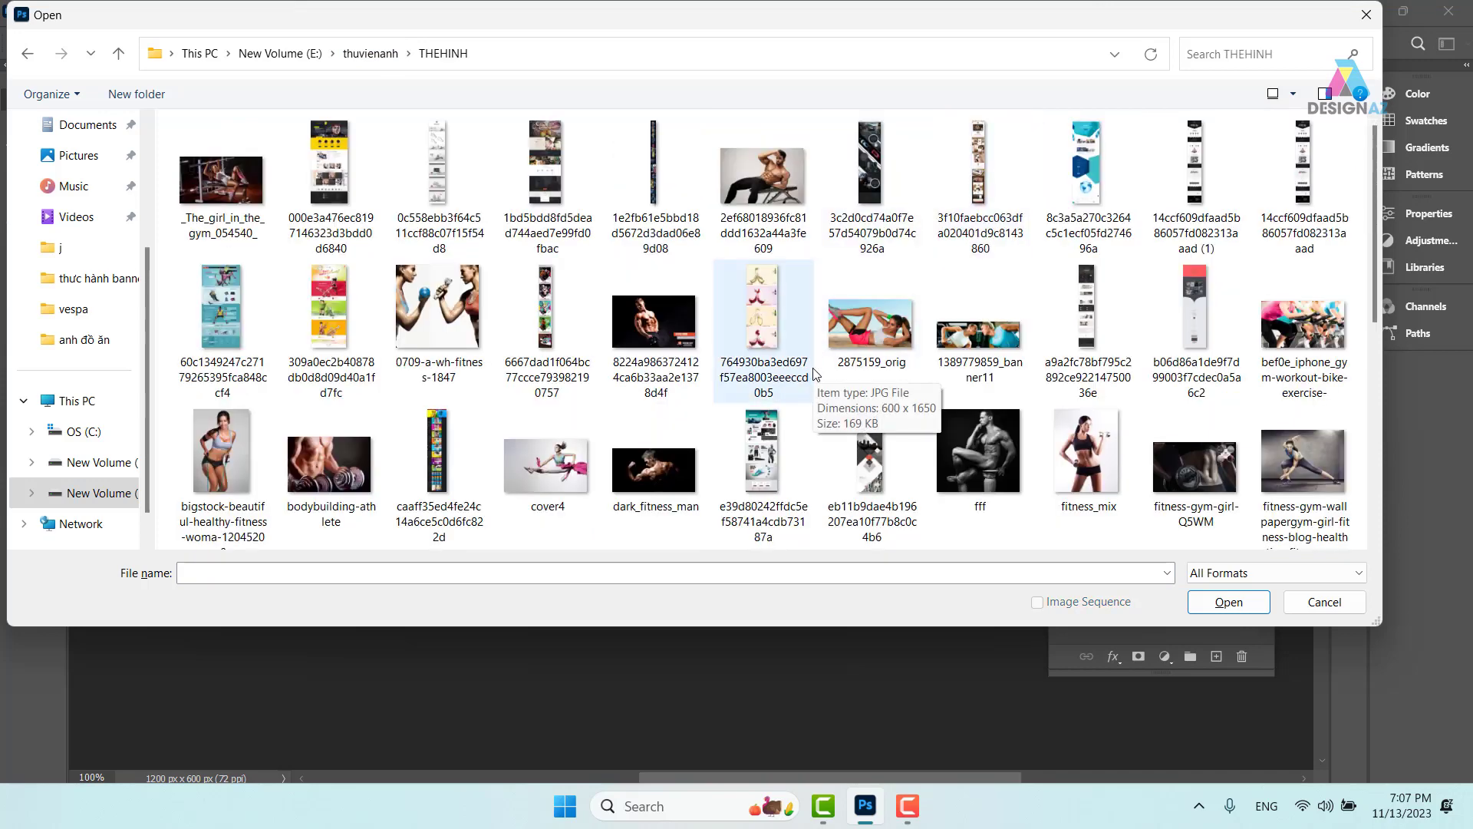
{"action": "scroll", "coordinate": [815, 374], "scroll_direction": "down", "scroll_amount": 10}
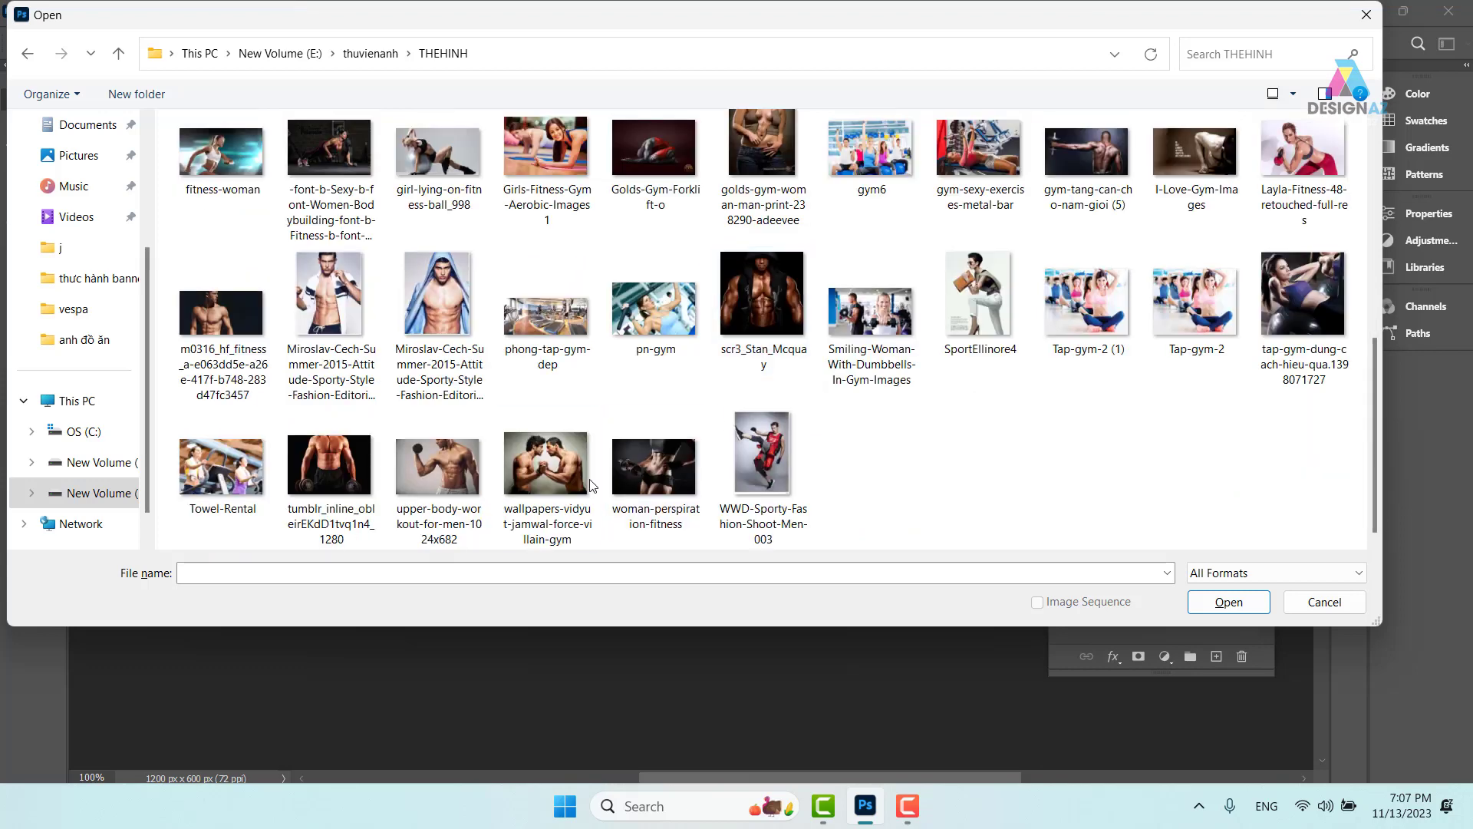
{"action": "left_click", "coordinate": [569, 479]}
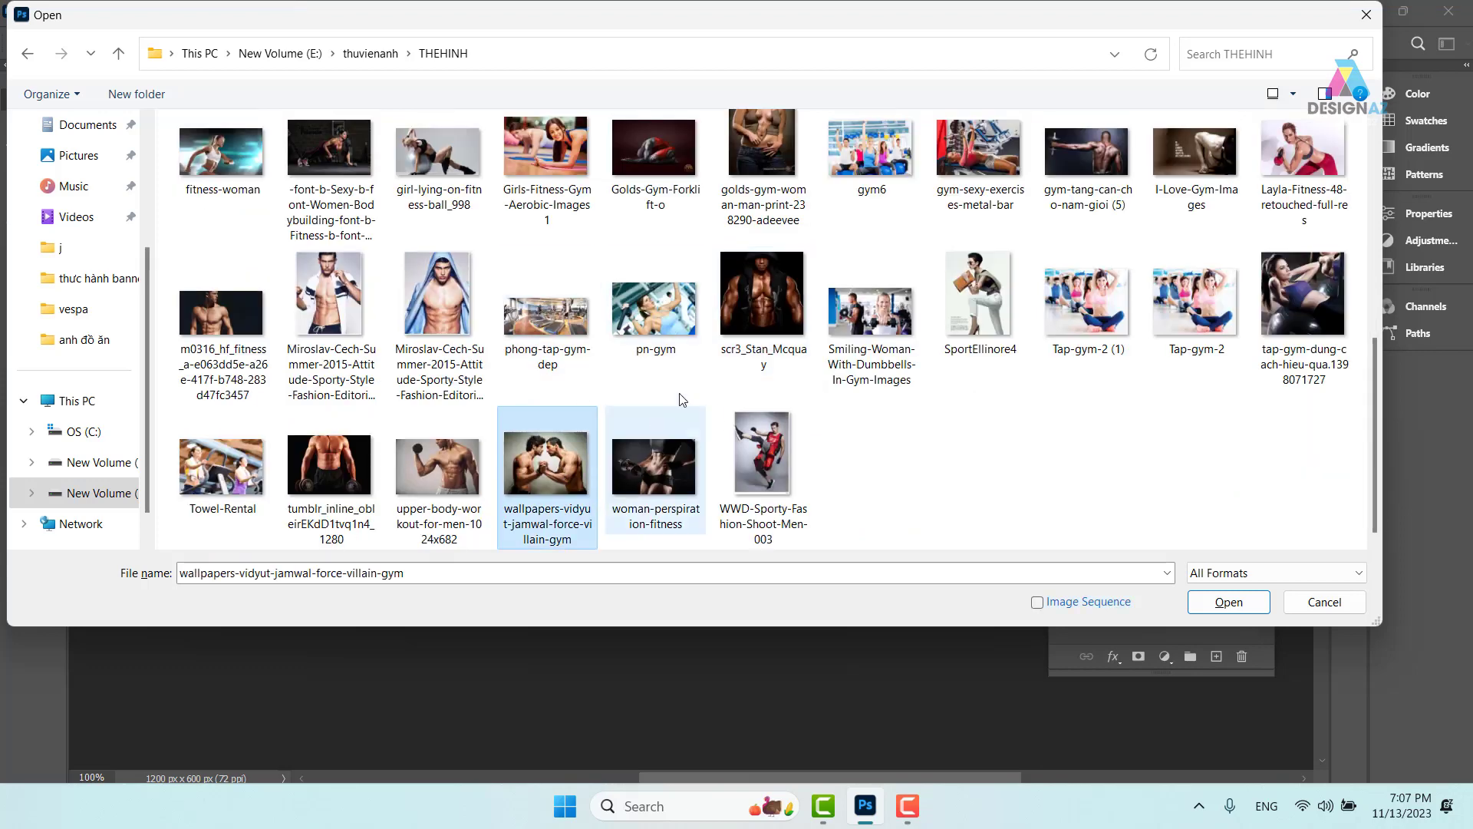
{"action": "left_click", "coordinate": [981, 159]}
{"action": "left_click", "coordinate": [1228, 602]}
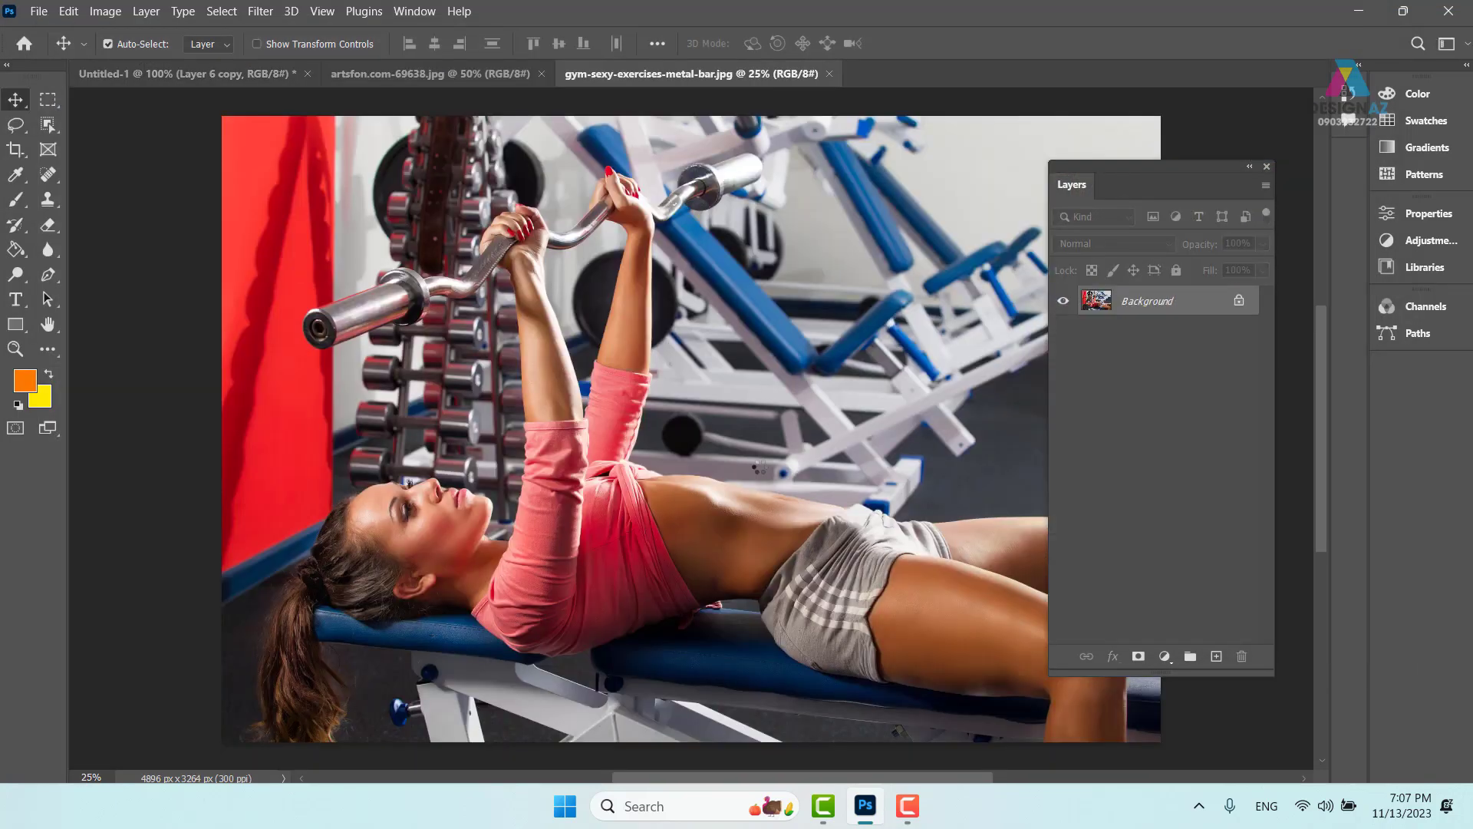
Copy the whole bench-press photo, close it, and paste it above Layer 6 copy in the banner.
{"action": "key", "text": "ctrl+a"}
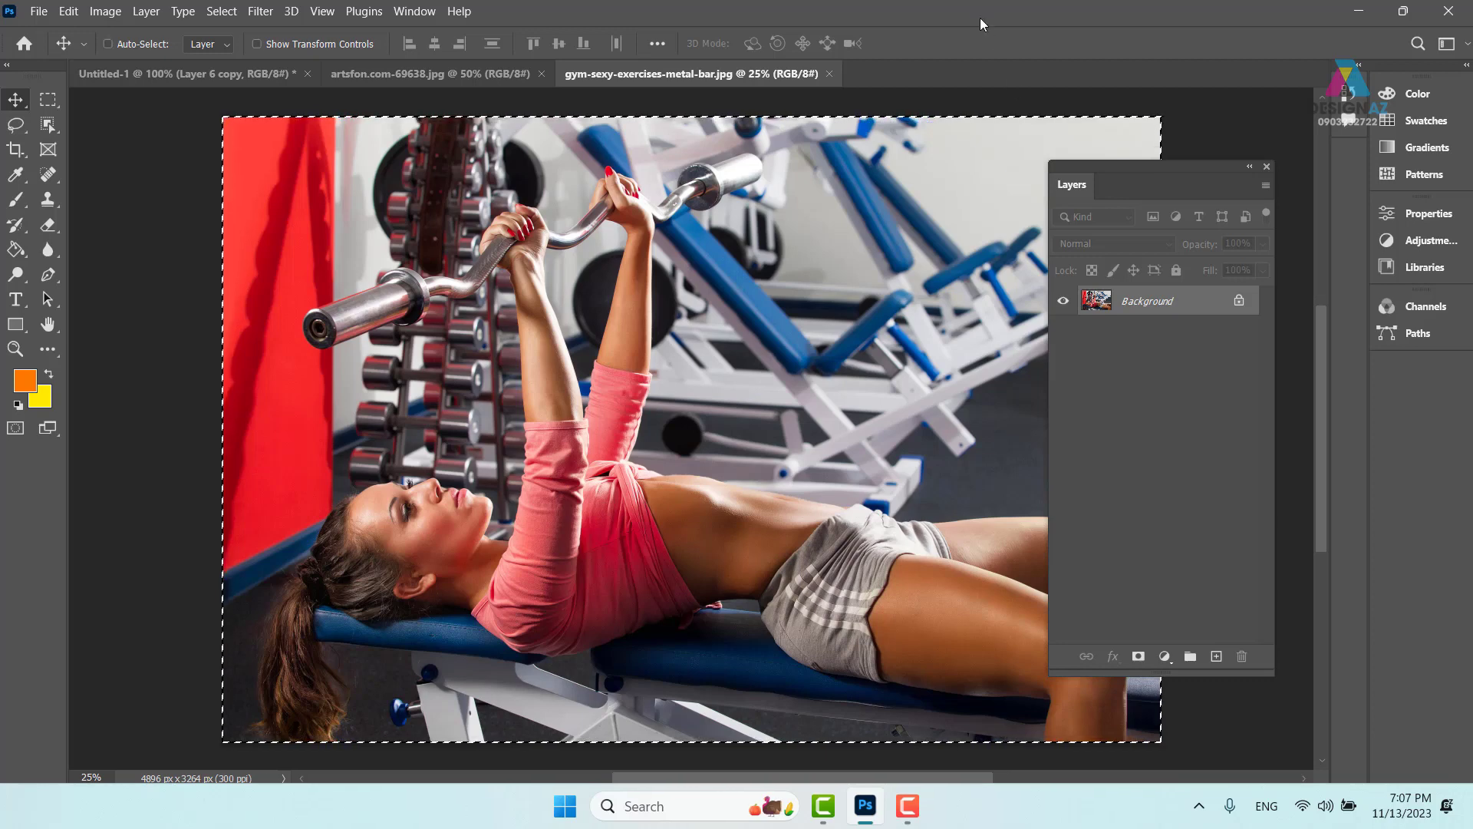
{"action": "left_click", "coordinate": [829, 73]}
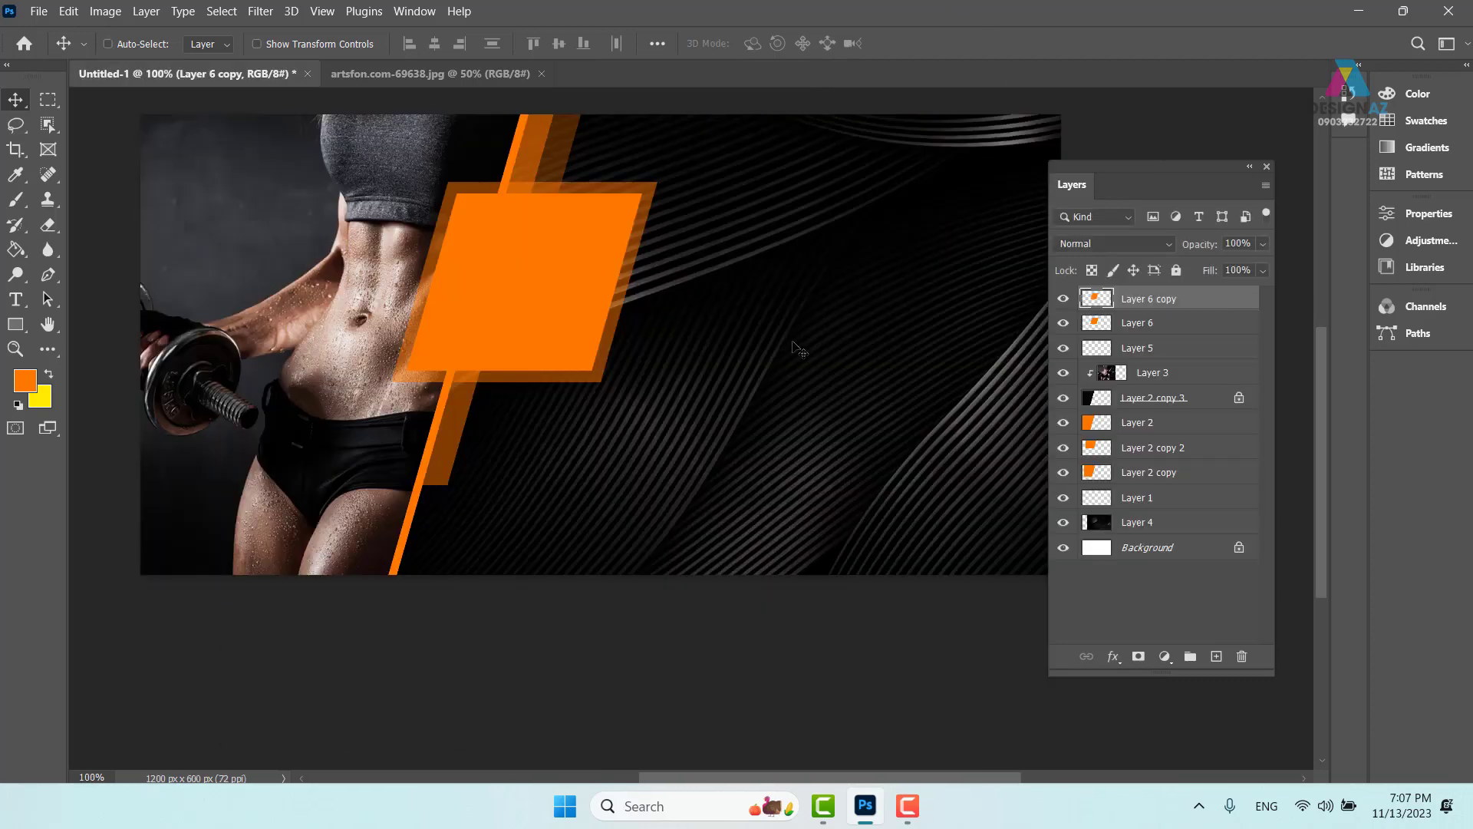
{"action": "right_click", "coordinate": [566, 250]}
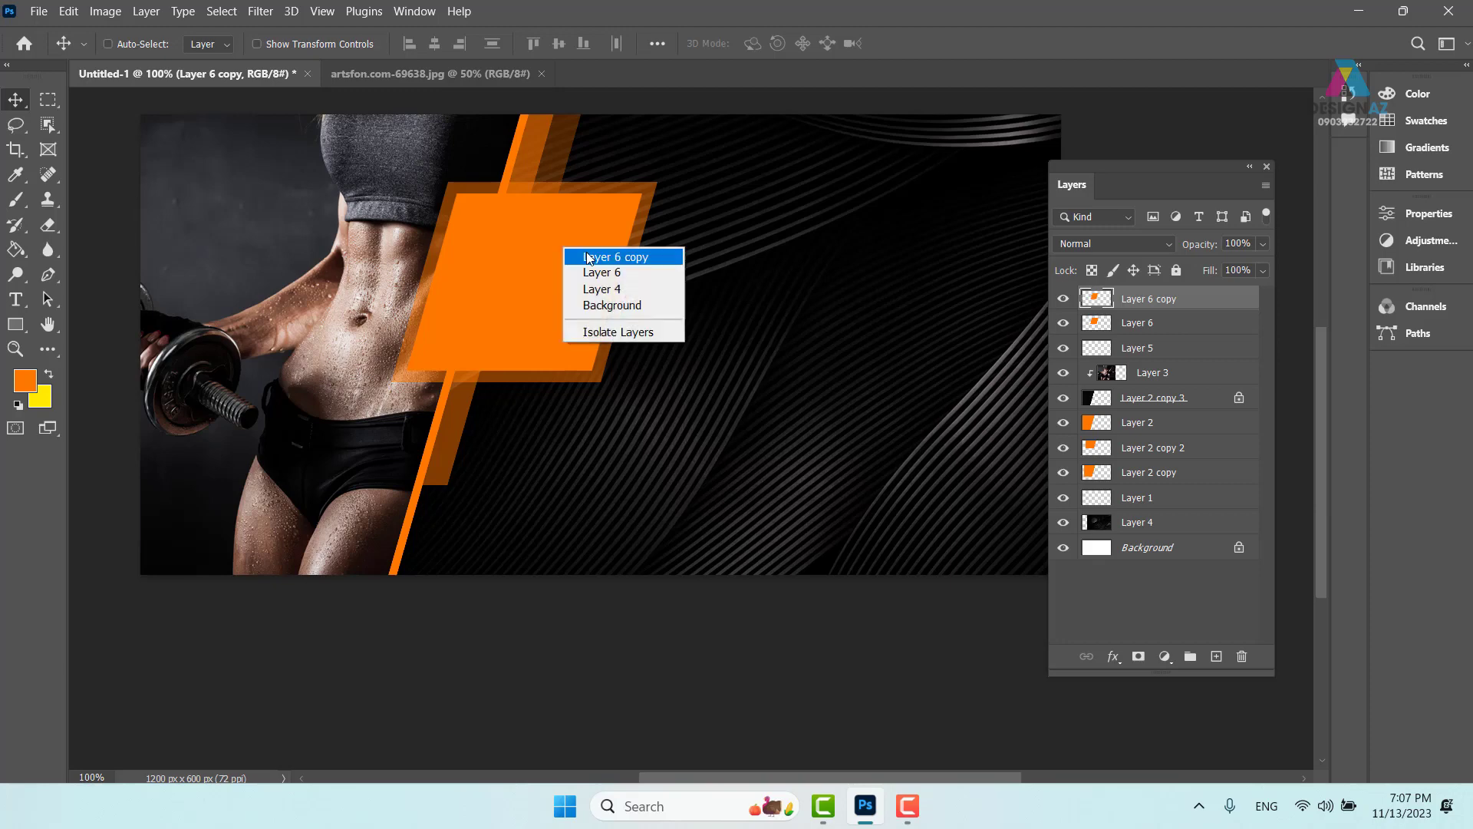
{"action": "left_click", "coordinate": [591, 257]}
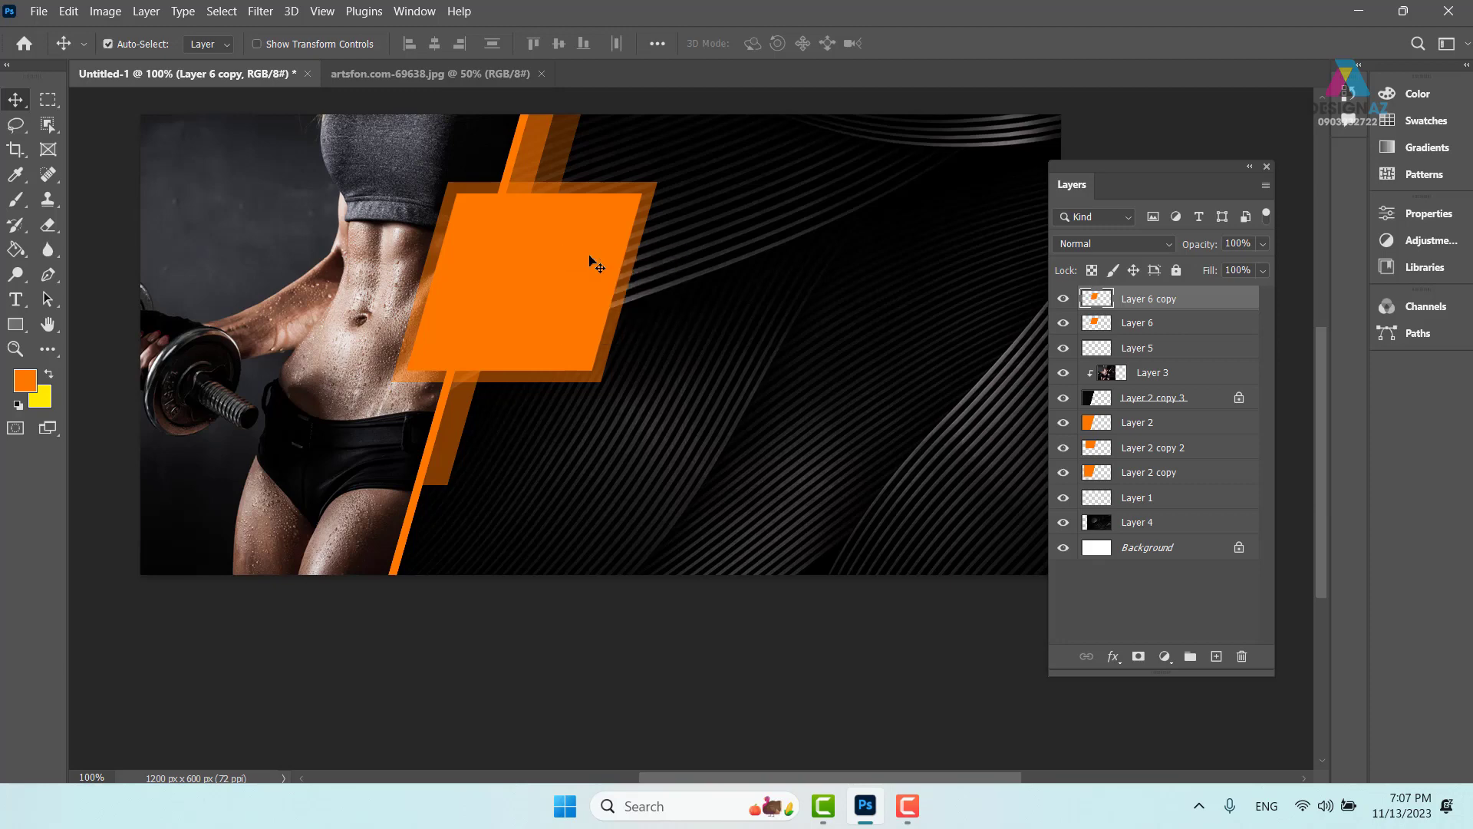
{"action": "key", "text": "ctrl+v"}
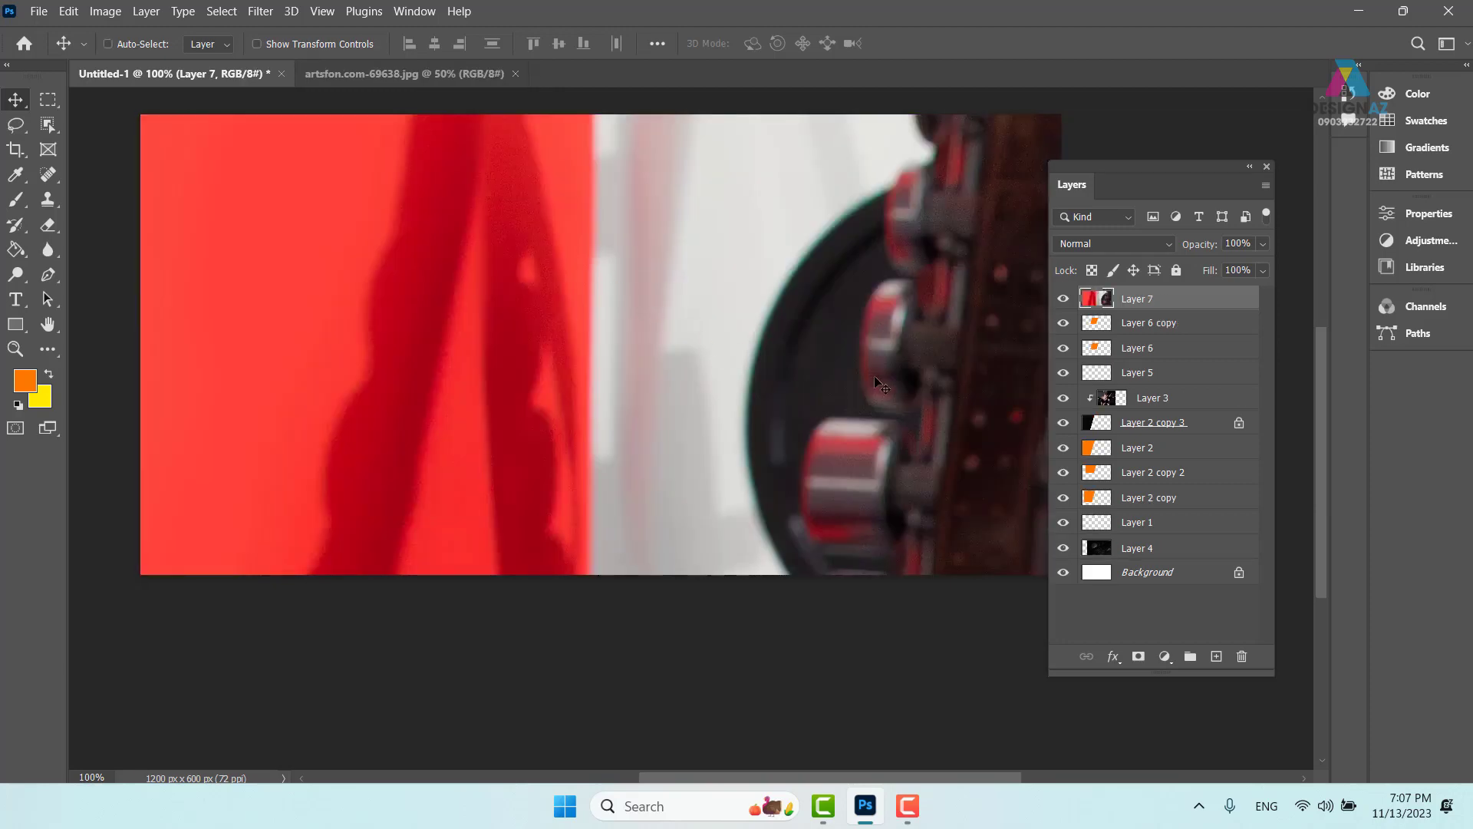
{"action": "key", "text": "ctrl+minus"}
{"action": "key", "text": "ctrl+minus"}
{"action": "key", "text": "ctrl+minus"}
{"action": "key", "text": "ctrl+minus"}
{"action": "key", "text": "ctrl+minus"}
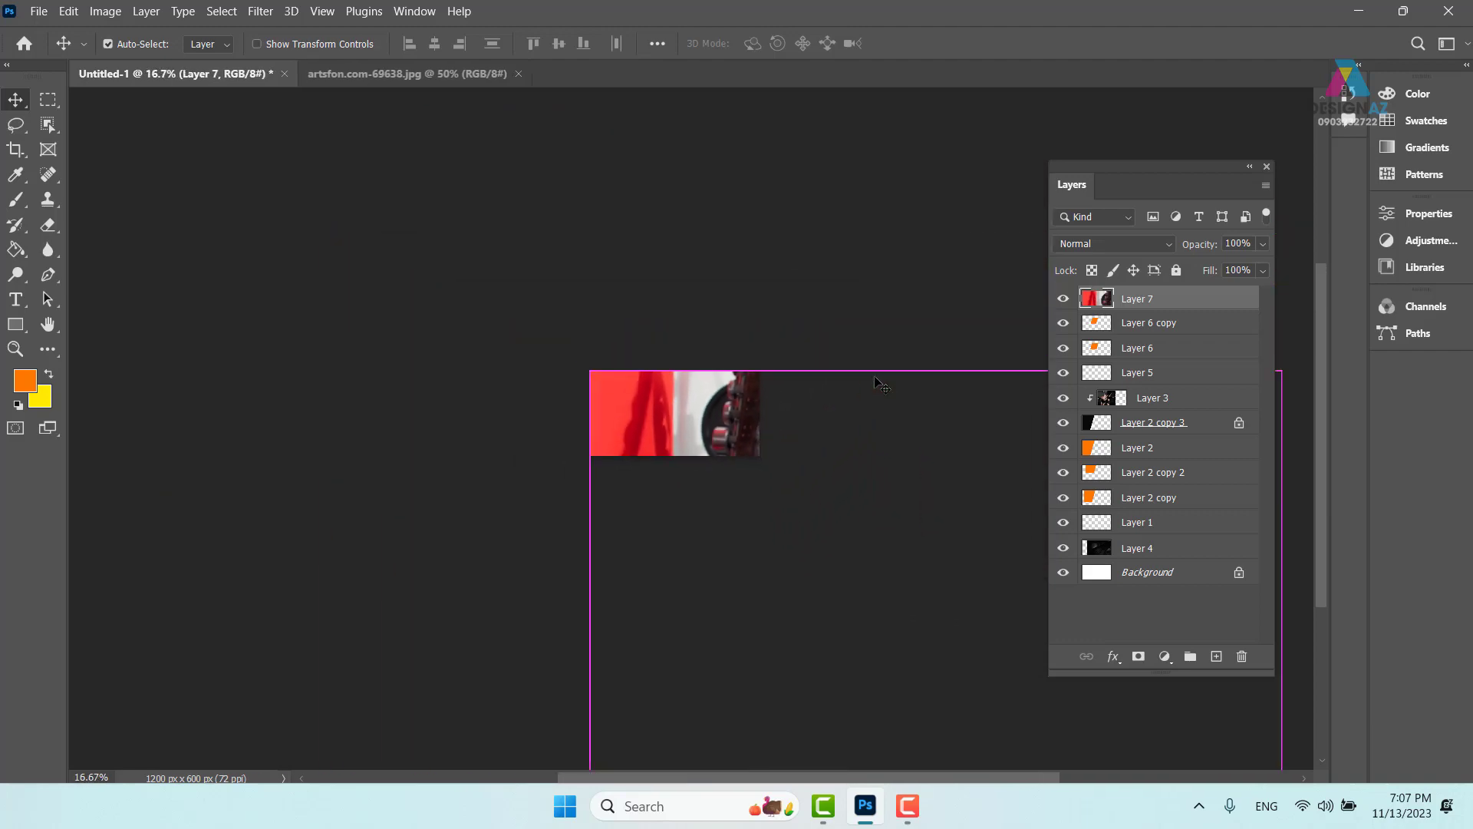
{"action": "key", "text": "ctrl+minus"}
{"action": "key", "text": "ctrl+minus"}
{"action": "key", "text": "ctrl+minus"}
Shrink the pasted photo, clip it into the orange frame, and move the woman into view.
{"action": "key", "text": "ctrl+t"}
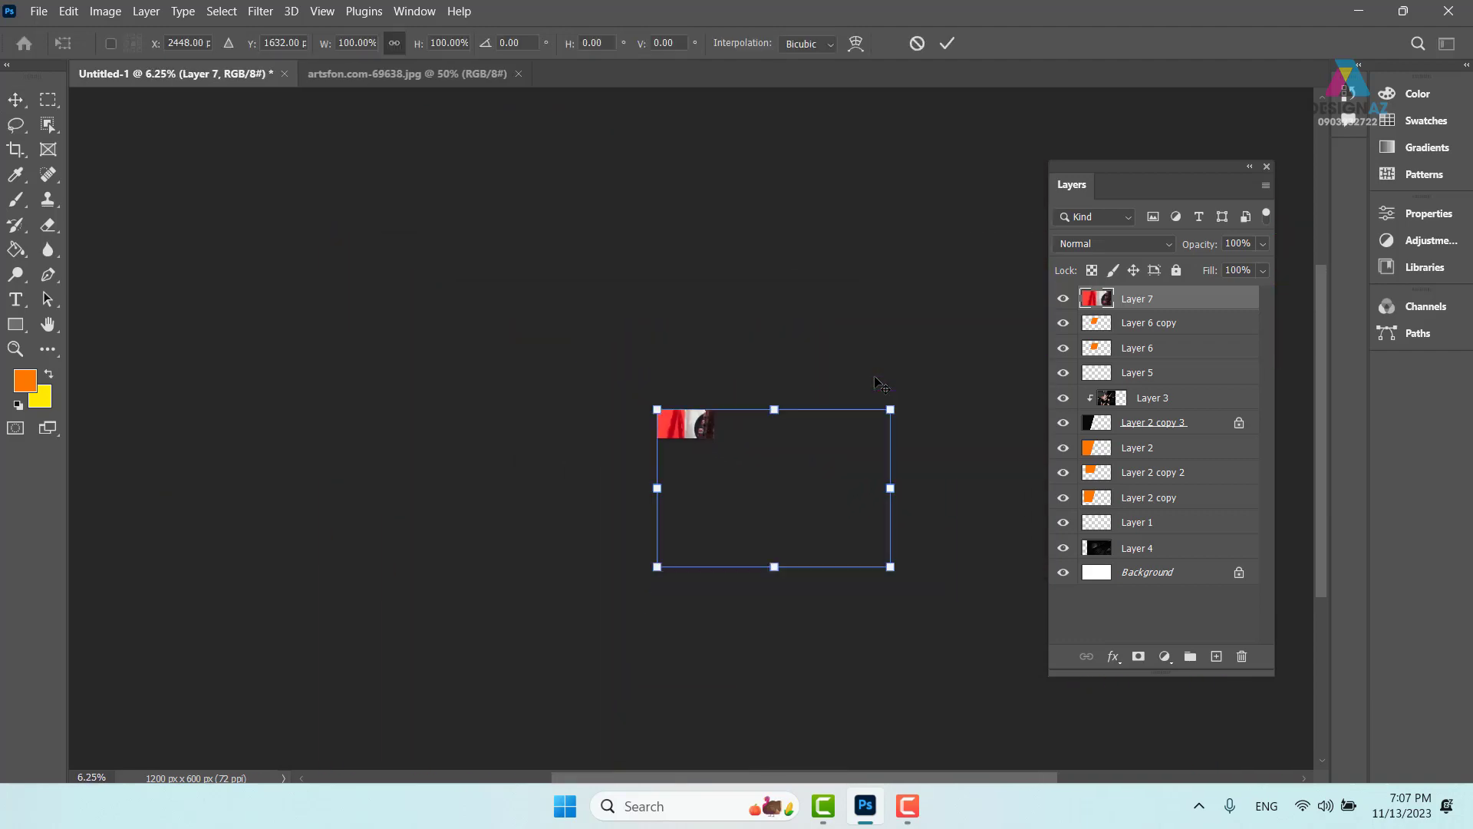
{"action": "left_click_drag", "start_coordinate": [891, 566], "coordinate": [695, 441]}
{"action": "key", "text": "ctrl+plus"}
{"action": "key", "text": "ctrl+plus"}
{"action": "key", "text": "ctrl+plus"}
{"action": "key", "text": "ctrl+plus"}
{"action": "key", "text": "ctrl+plus"}
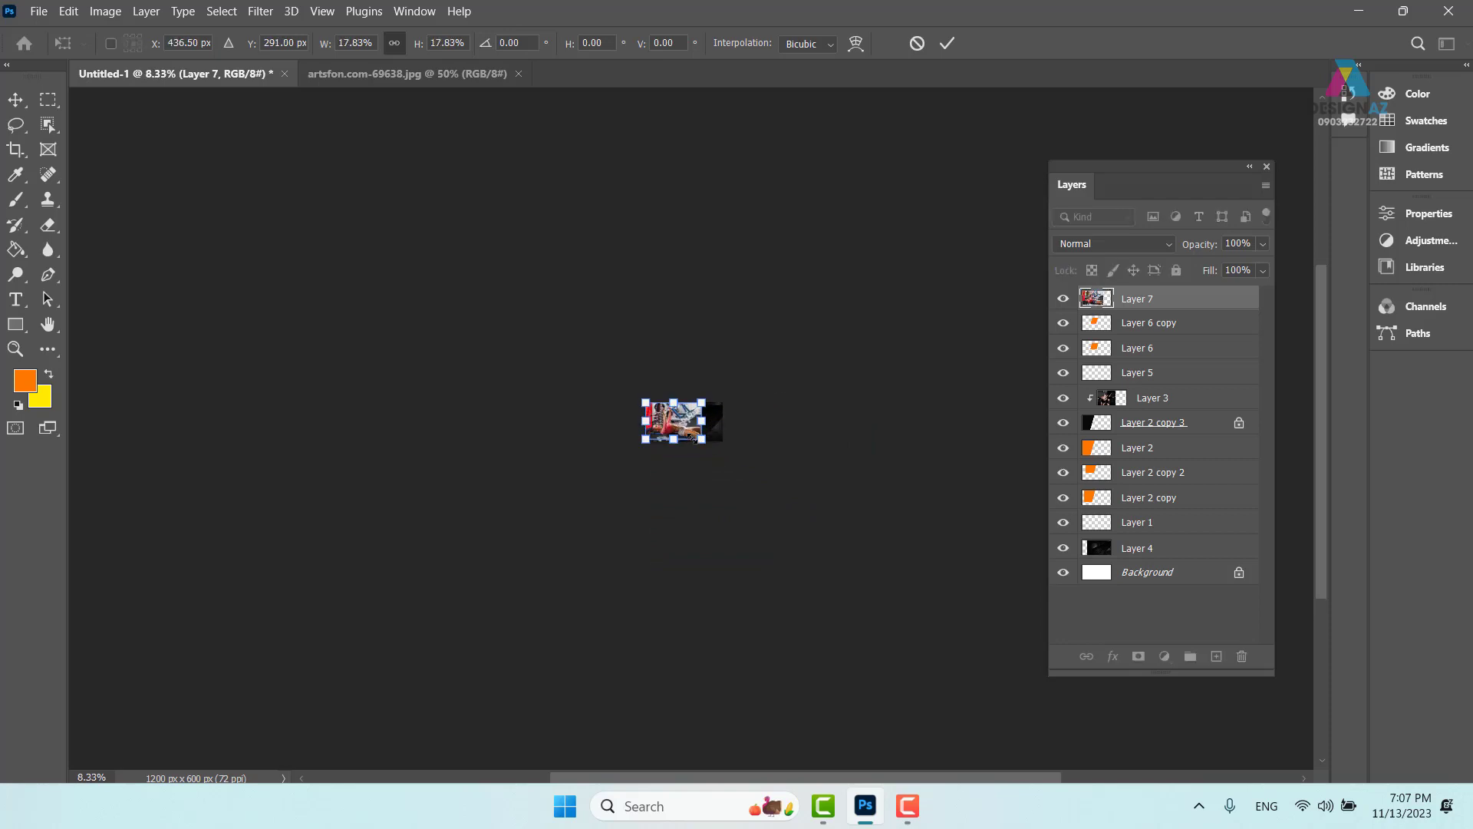
{"action": "key", "text": "ctrl+plus"}
{"action": "key", "text": "ctrl+plus"}
{"action": "key", "text": "ctrl+plus"}
{"action": "key", "text": "ctrl+plus"}
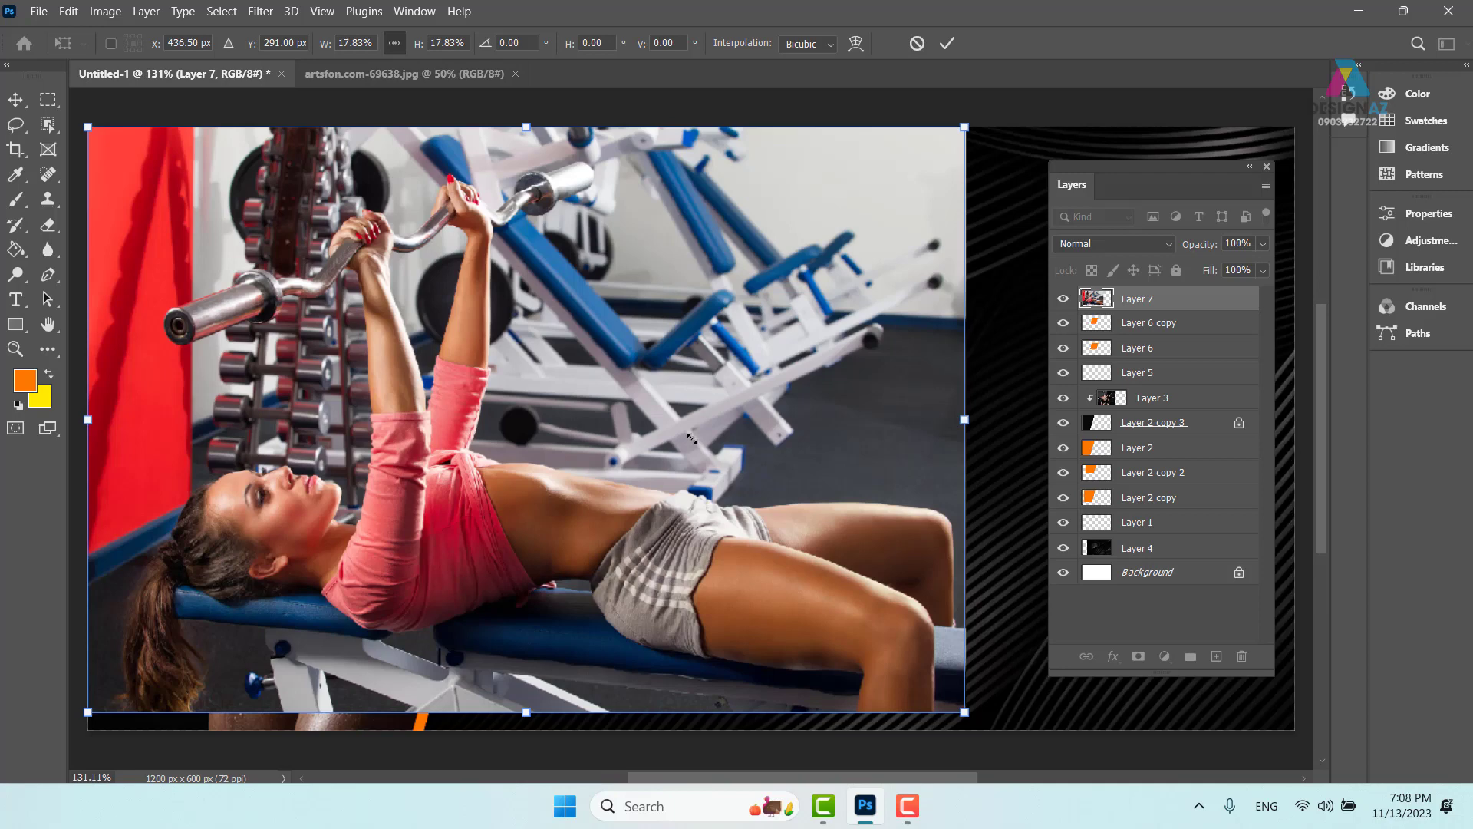
{"action": "key", "text": "Return"}
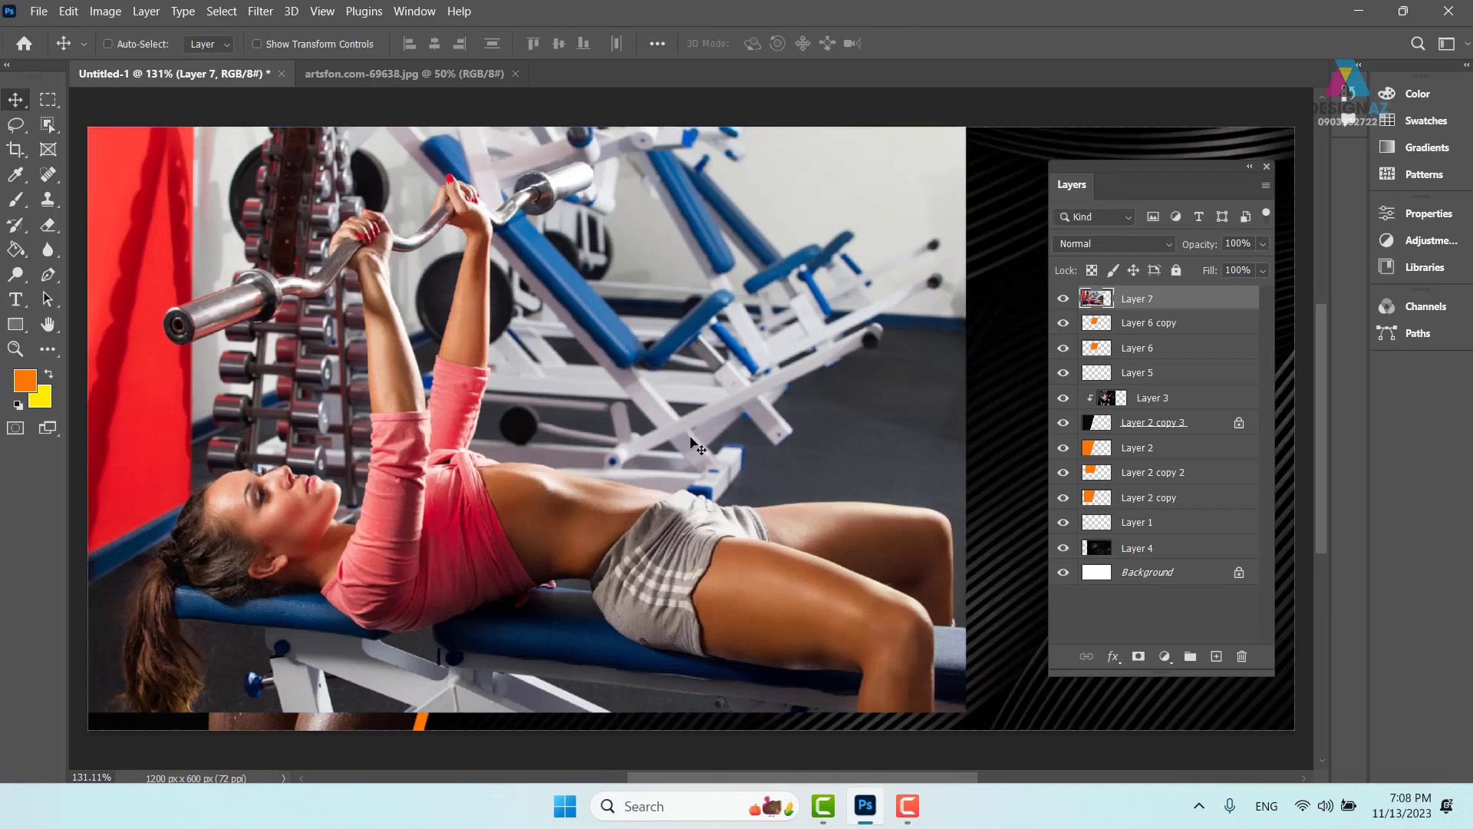
{"action": "key", "text": "ctrl+alt+g"}
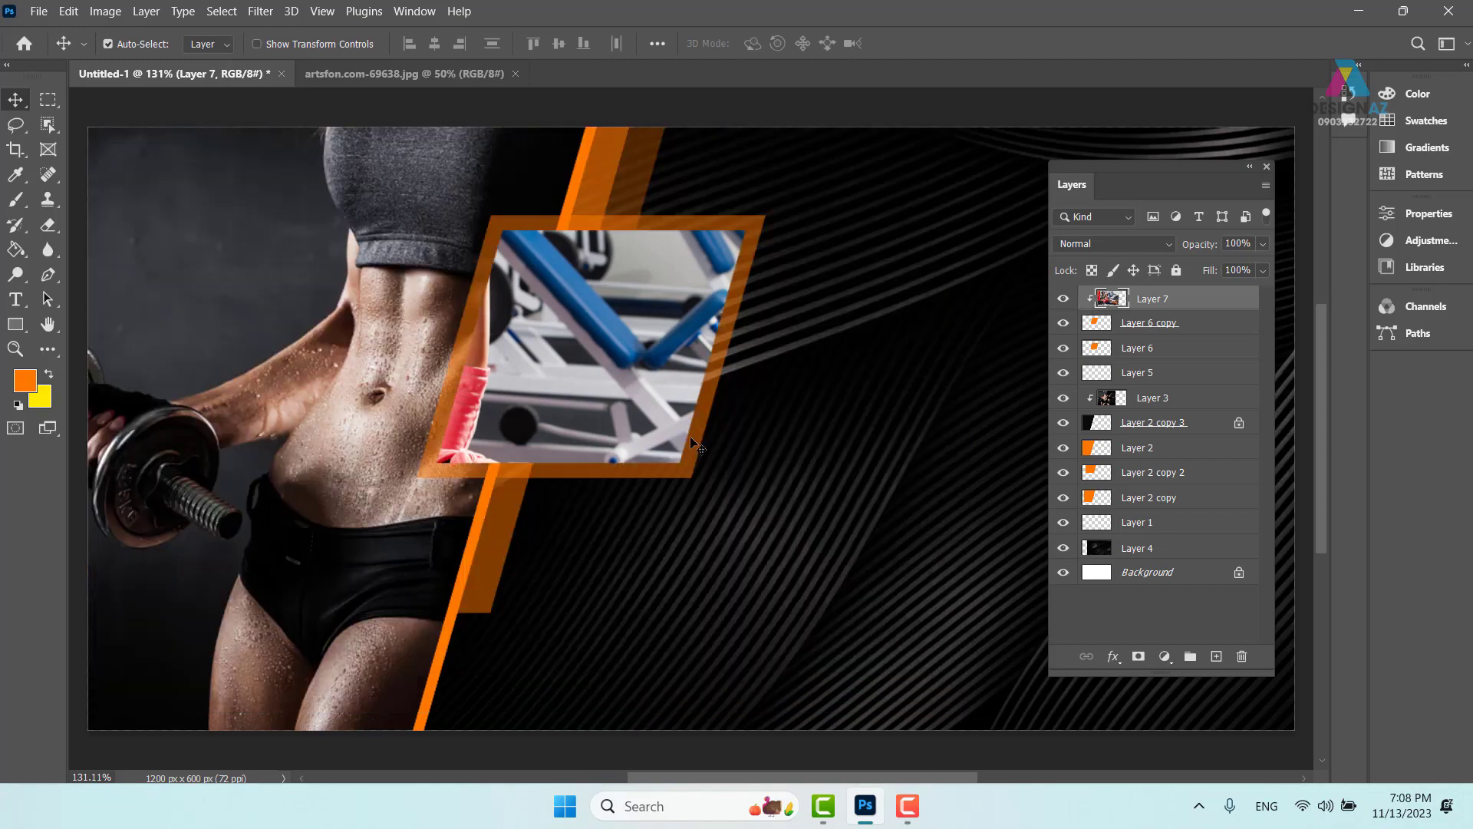
{"action": "left_click_drag", "start_coordinate": [603, 414], "coordinate": [730, 277]}
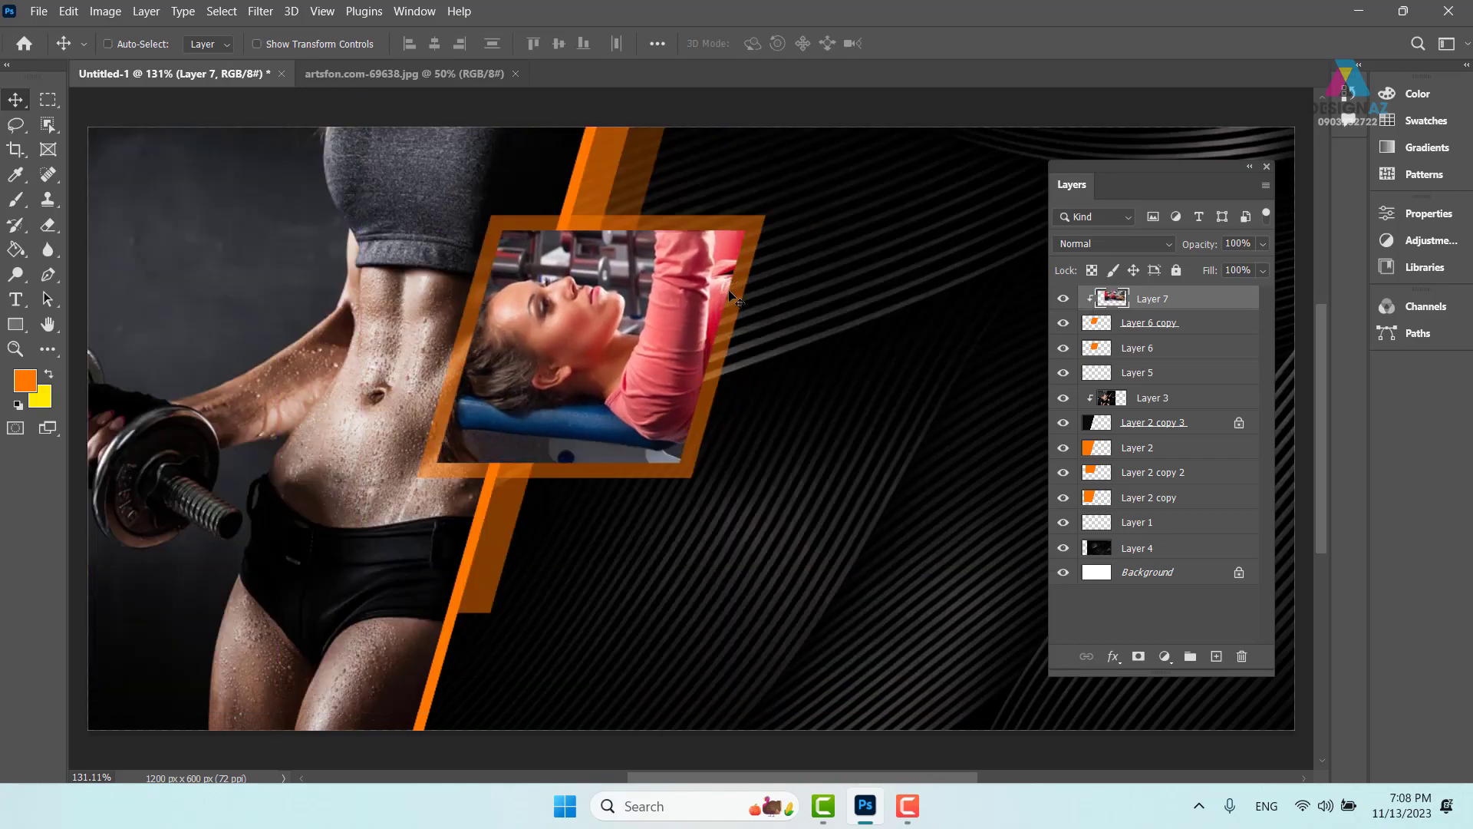
Rescale the clipped photo to 52% and nudge it up inside the frame.
{"action": "key", "text": "ctrl+t"}
{"action": "key", "text": "ctrl+minus"}
{"action": "key", "text": "ctrl+minus"}
{"action": "key", "text": "ctrl+minus"}
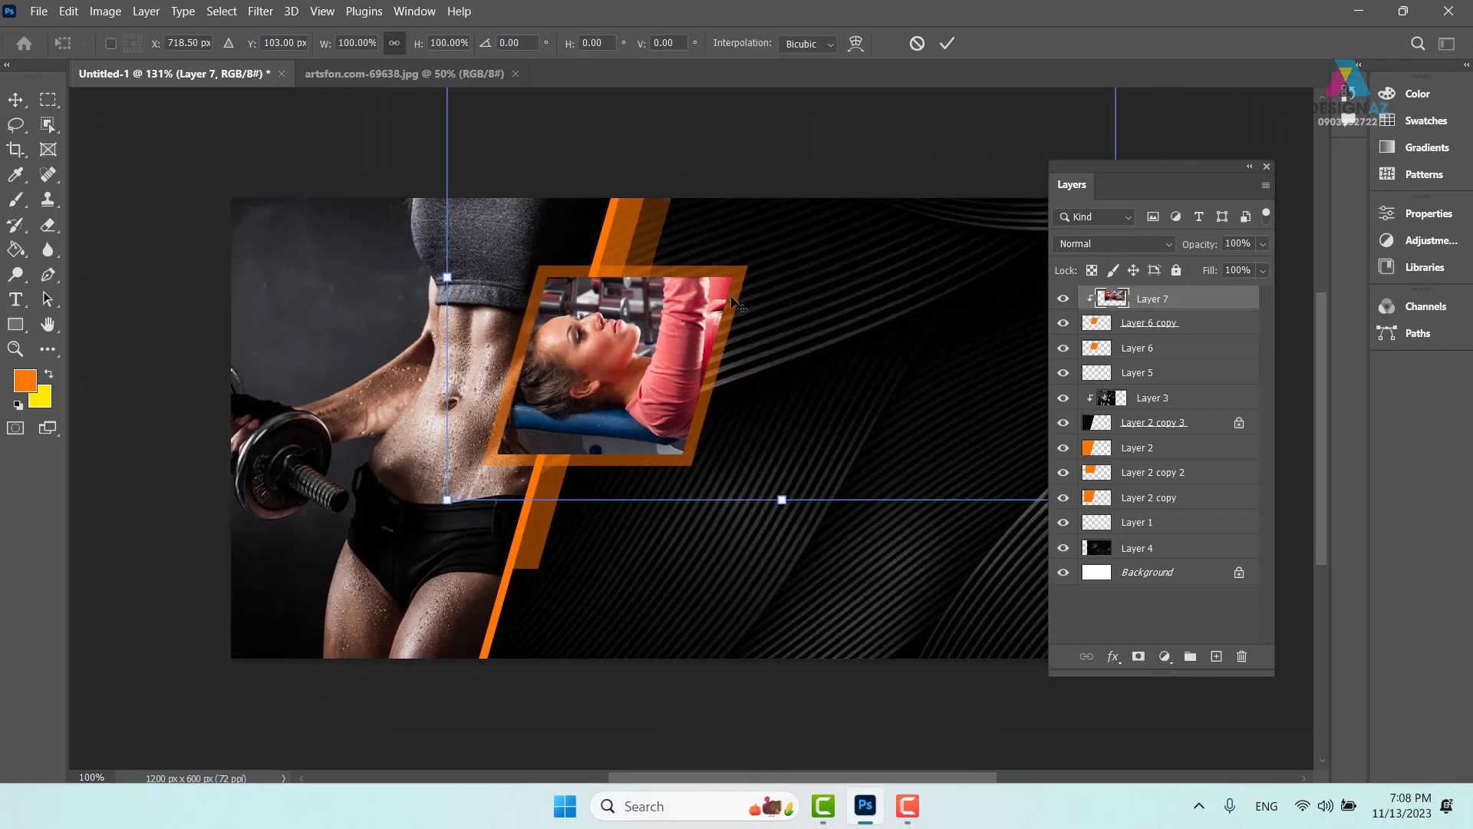
{"action": "left_click_drag", "start_coordinate": [906, 243], "coordinate": [756, 338]}
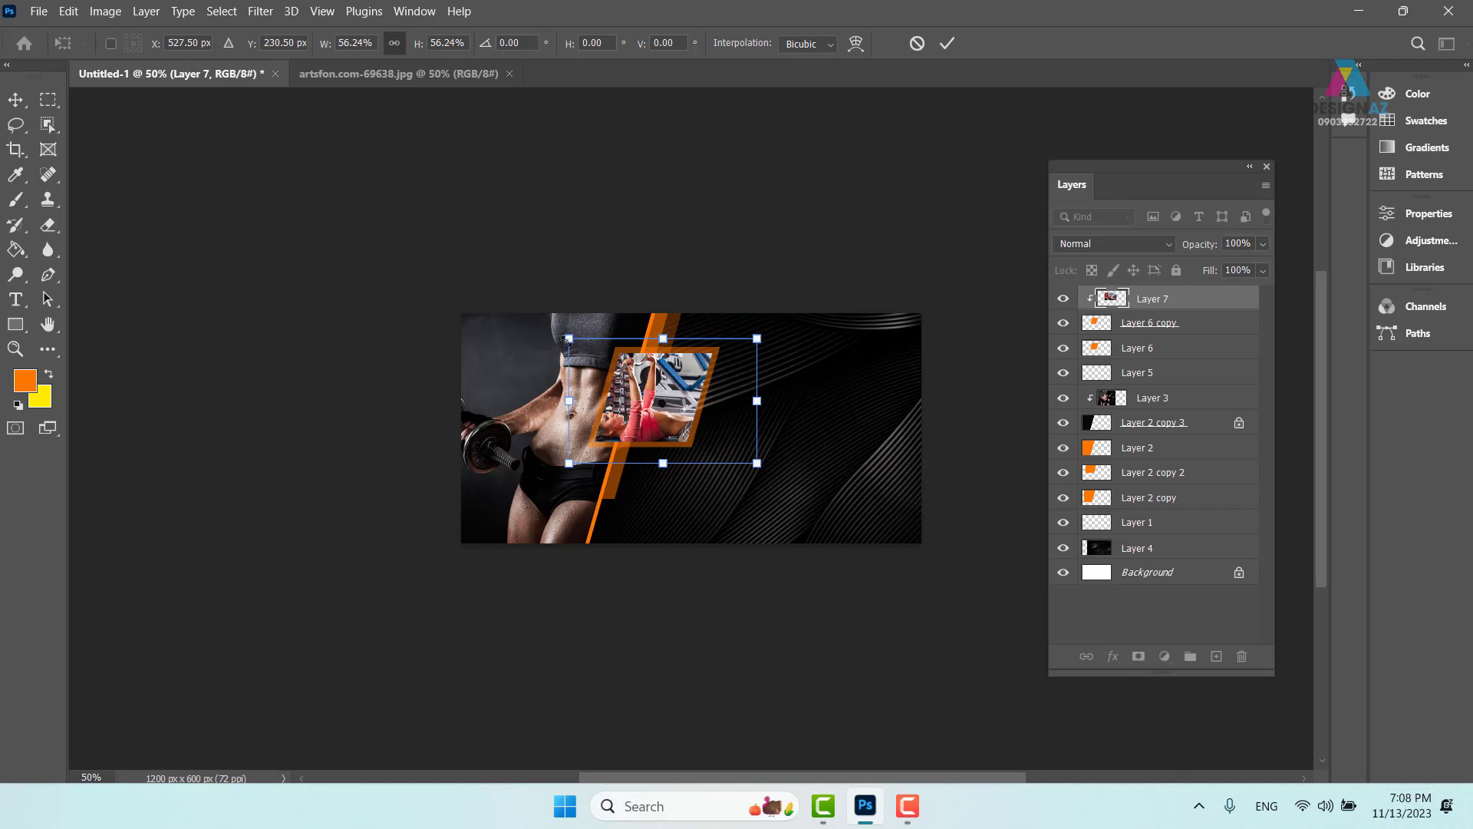
{"action": "left_click_drag", "start_coordinate": [568, 339], "coordinate": [579, 346]}
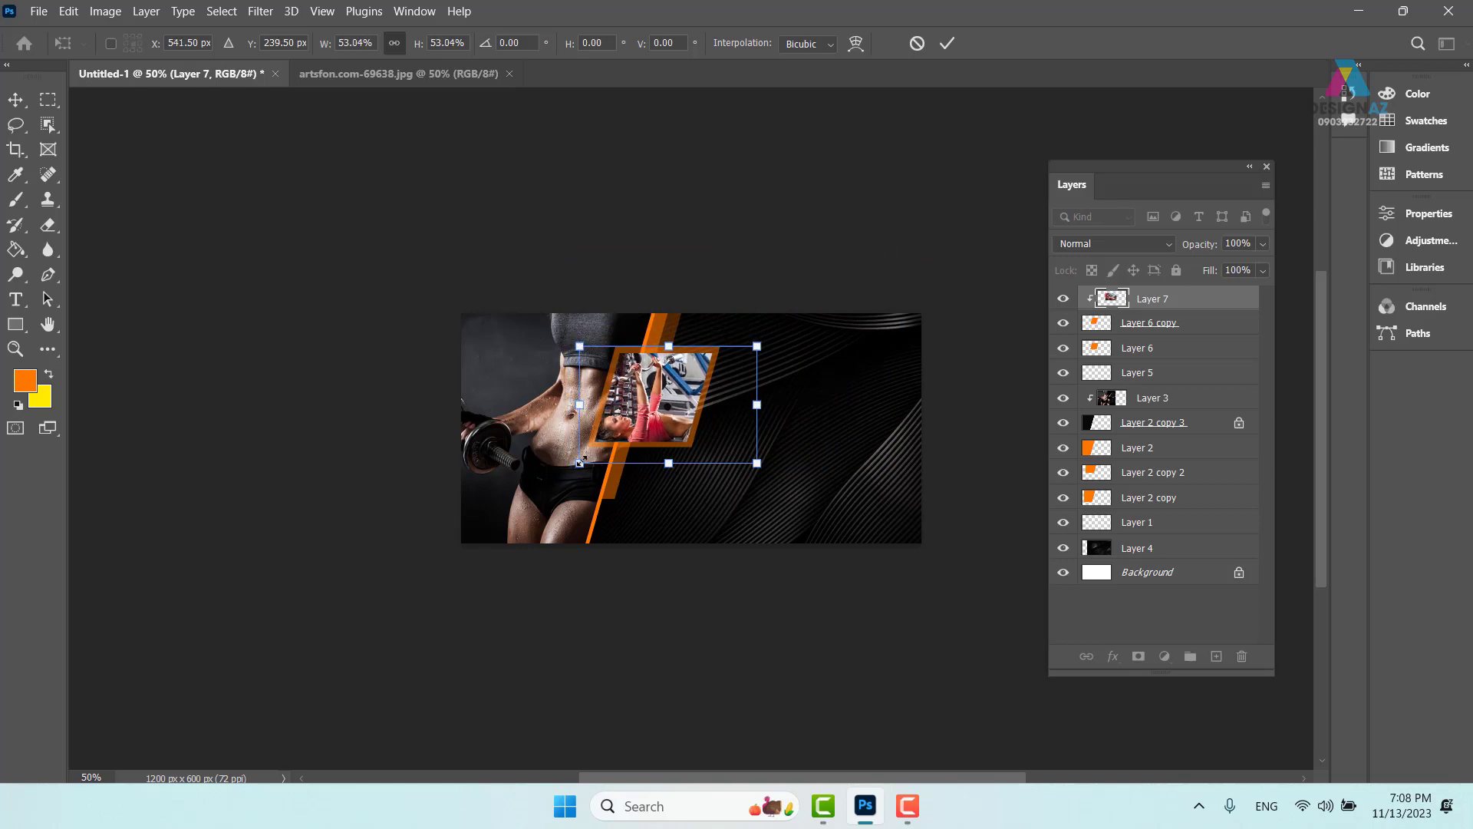
{"action": "left_click_drag", "start_coordinate": [579, 463], "coordinate": [581, 453]}
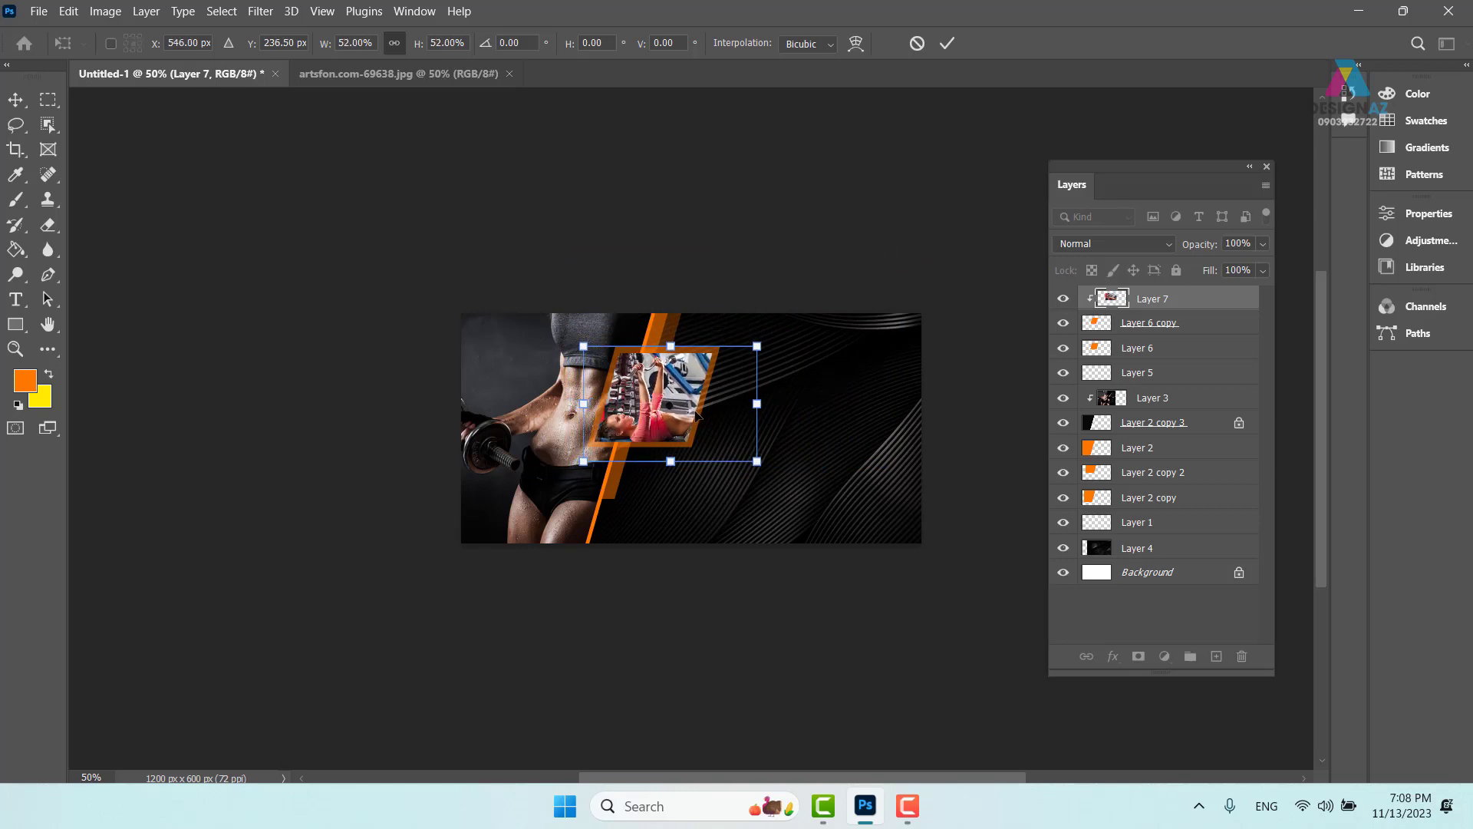
{"action": "left_click_drag", "start_coordinate": [699, 416], "coordinate": [694, 399]}
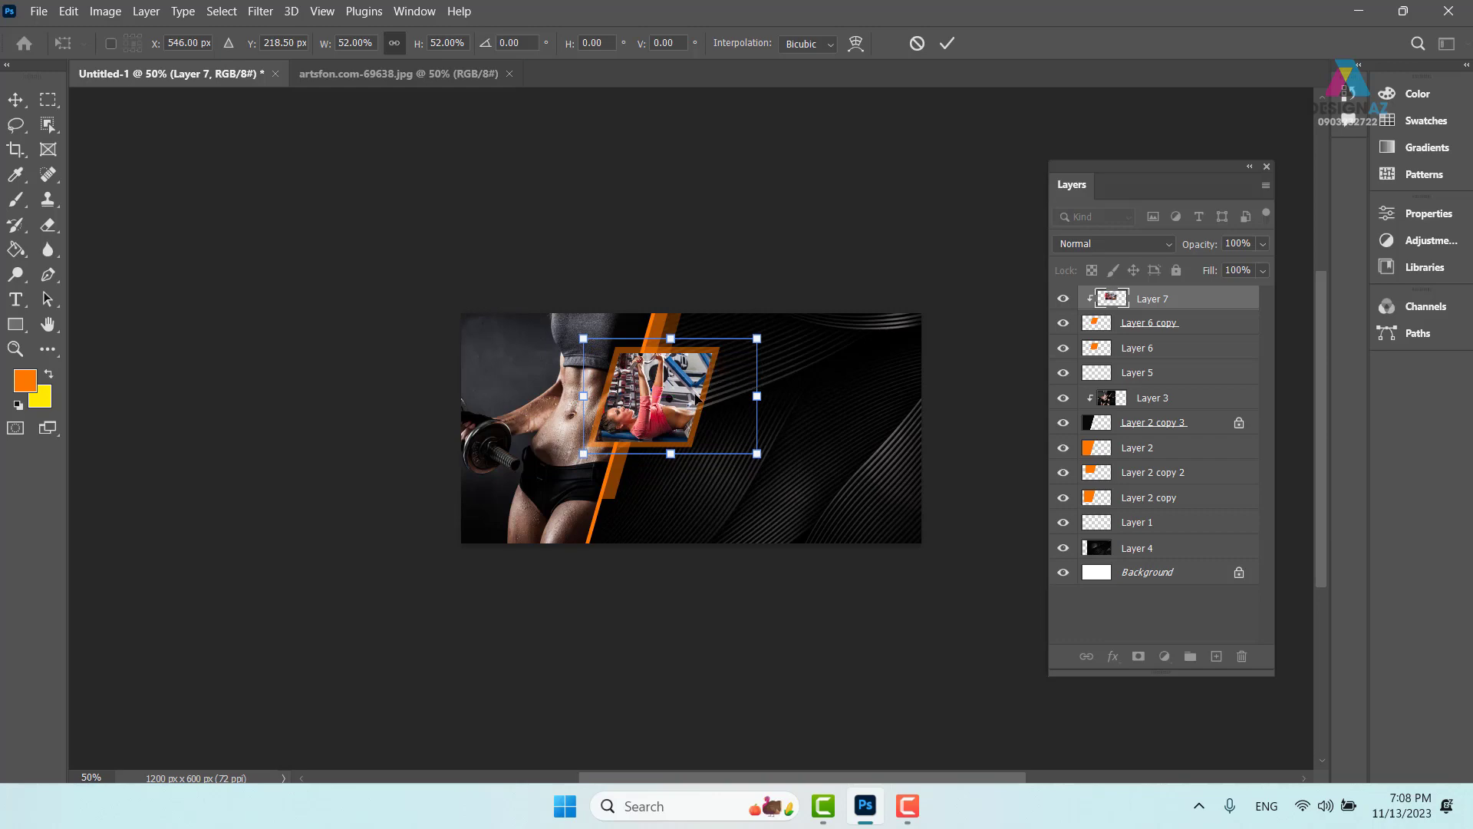
{"action": "key", "text": "Return"}
Pan and zoom to inspect the framed photo at 100% view.
{"action": "scroll", "coordinate": [694, 399], "scroll_direction": "up", "scroll_amount": 3}
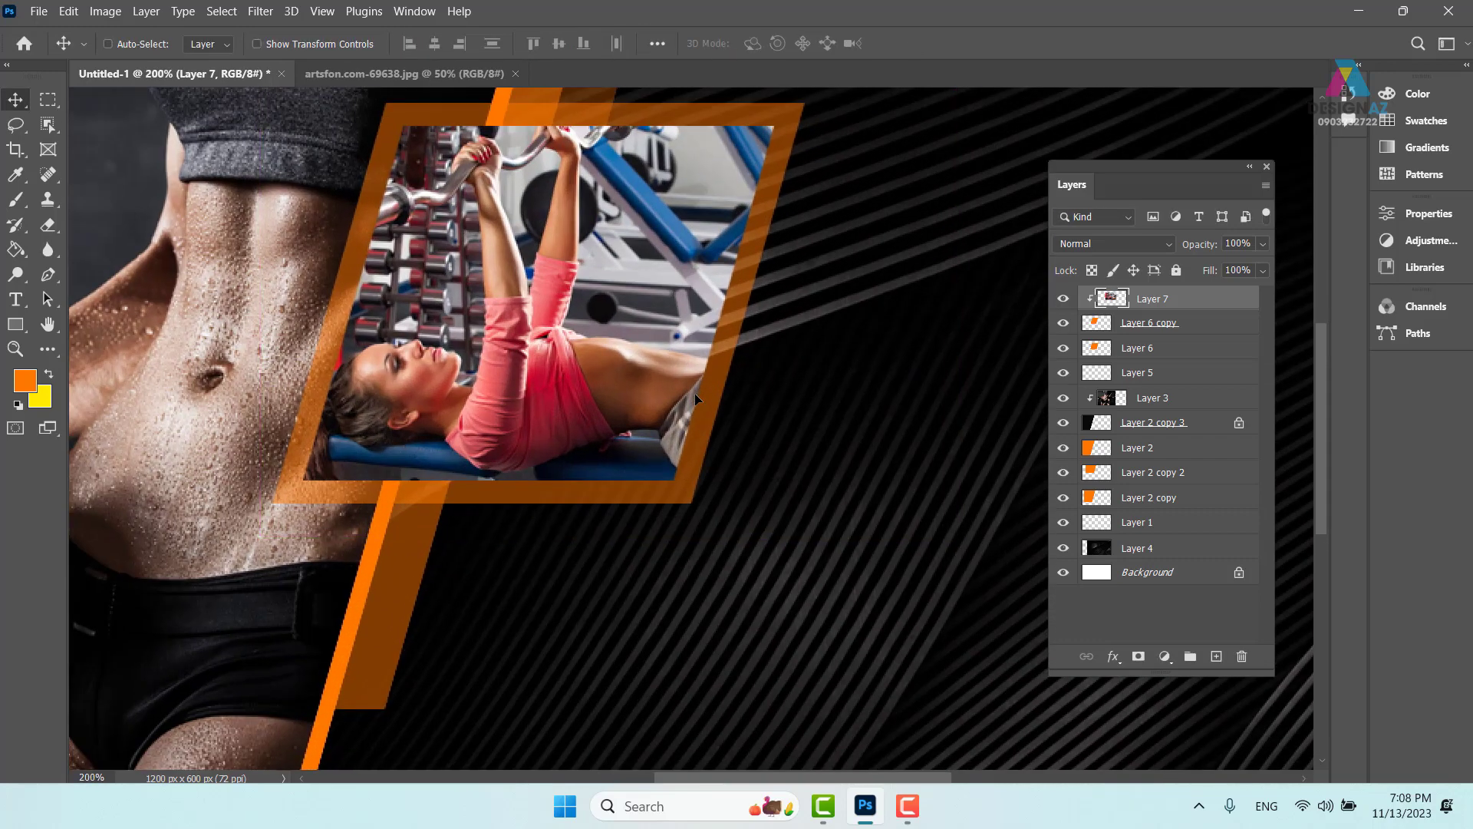
{"action": "scroll", "coordinate": [696, 407], "scroll_direction": "down", "scroll_amount": 2}
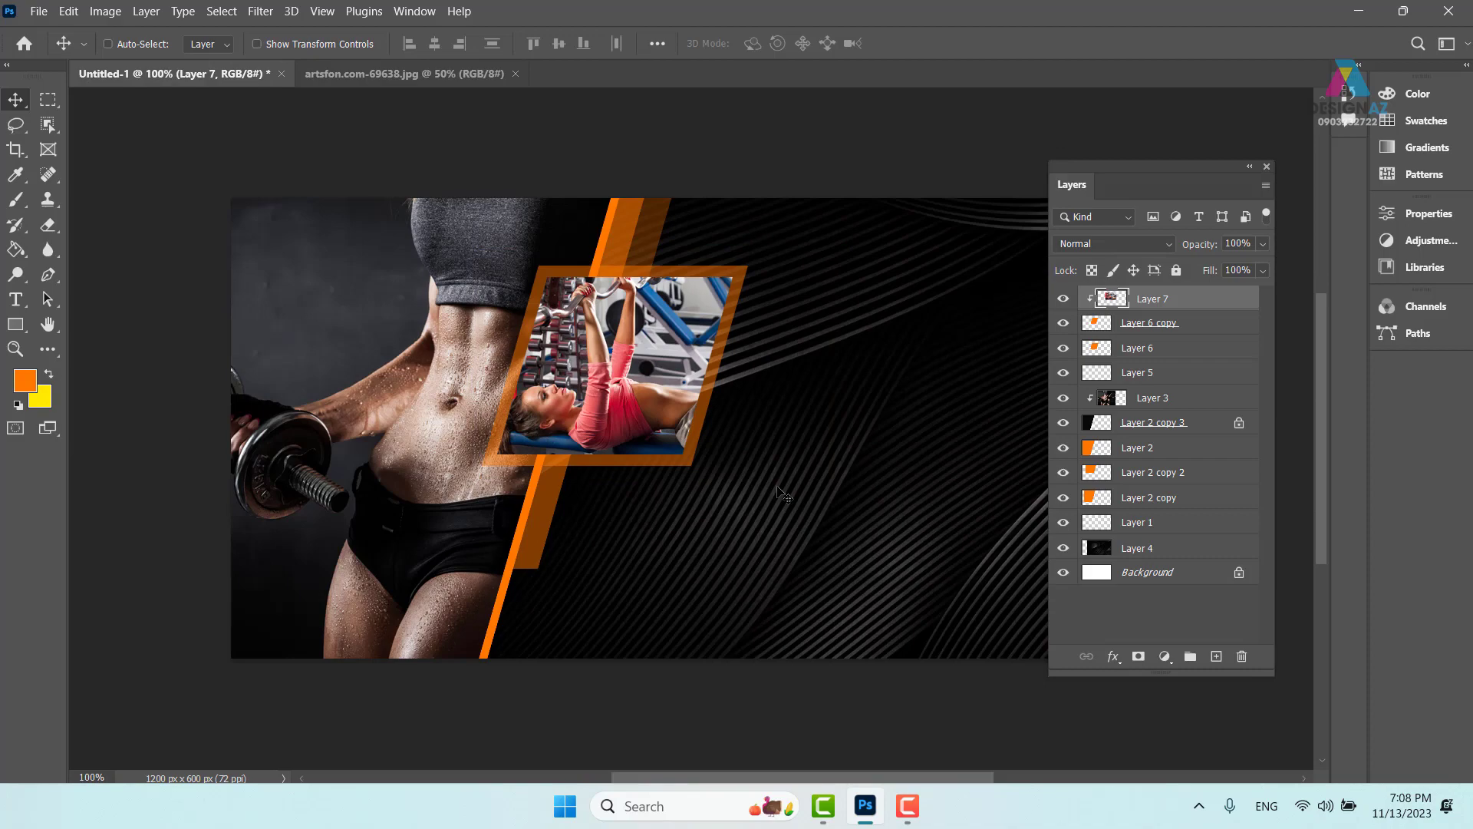
{"action": "scroll", "coordinate": [781, 493], "scroll_direction": "up", "scroll_amount": 2}
{"action": "left_click_drag", "start_coordinate": [430, 533], "coordinate": [684, 385]}
{"action": "scroll", "coordinate": [683, 385], "scroll_direction": "down", "scroll_amount": 2}
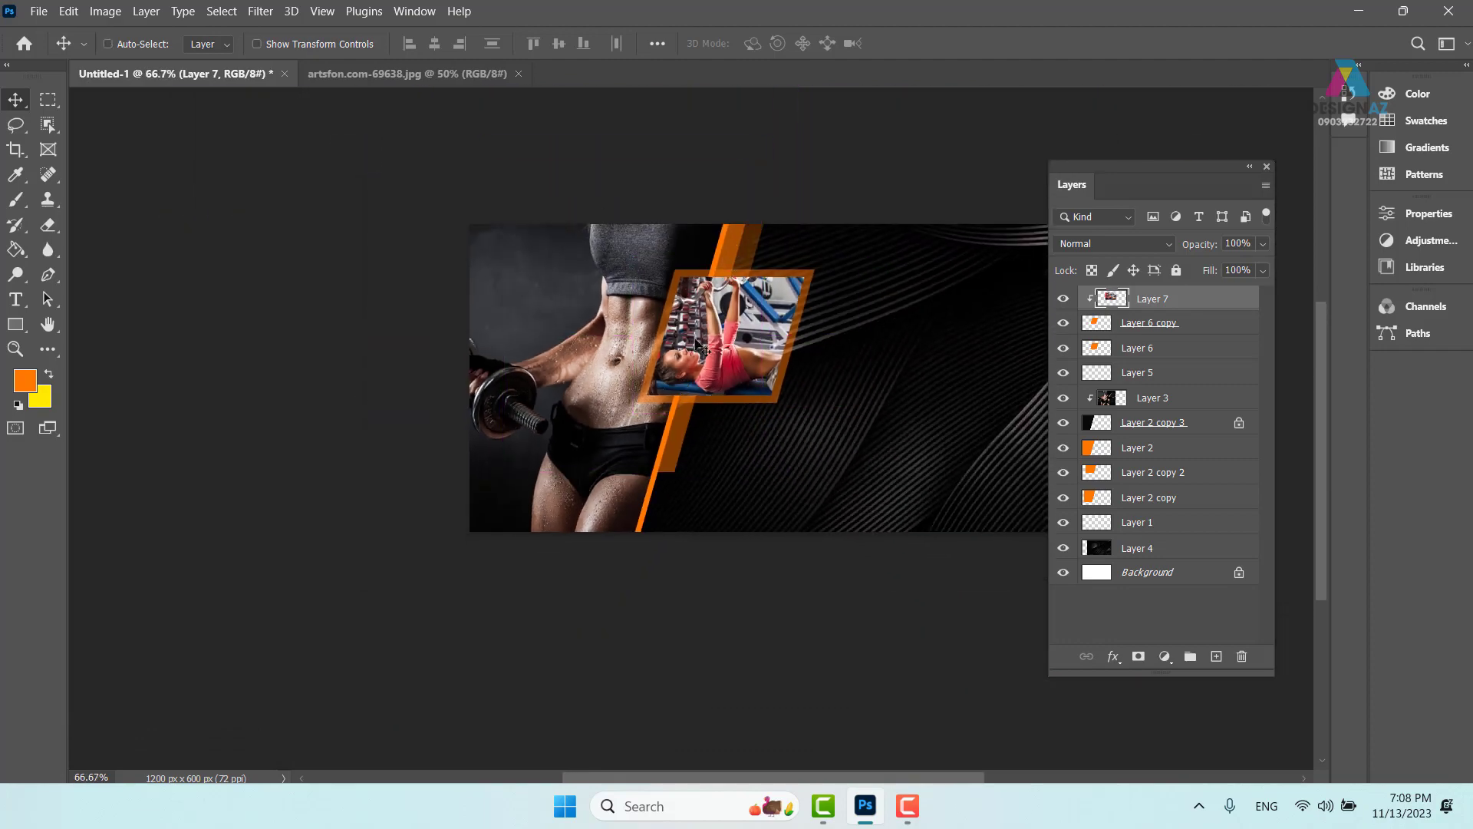
{"action": "key", "text": "ctrl"}
{"action": "key", "text": "ctrl+plus"}
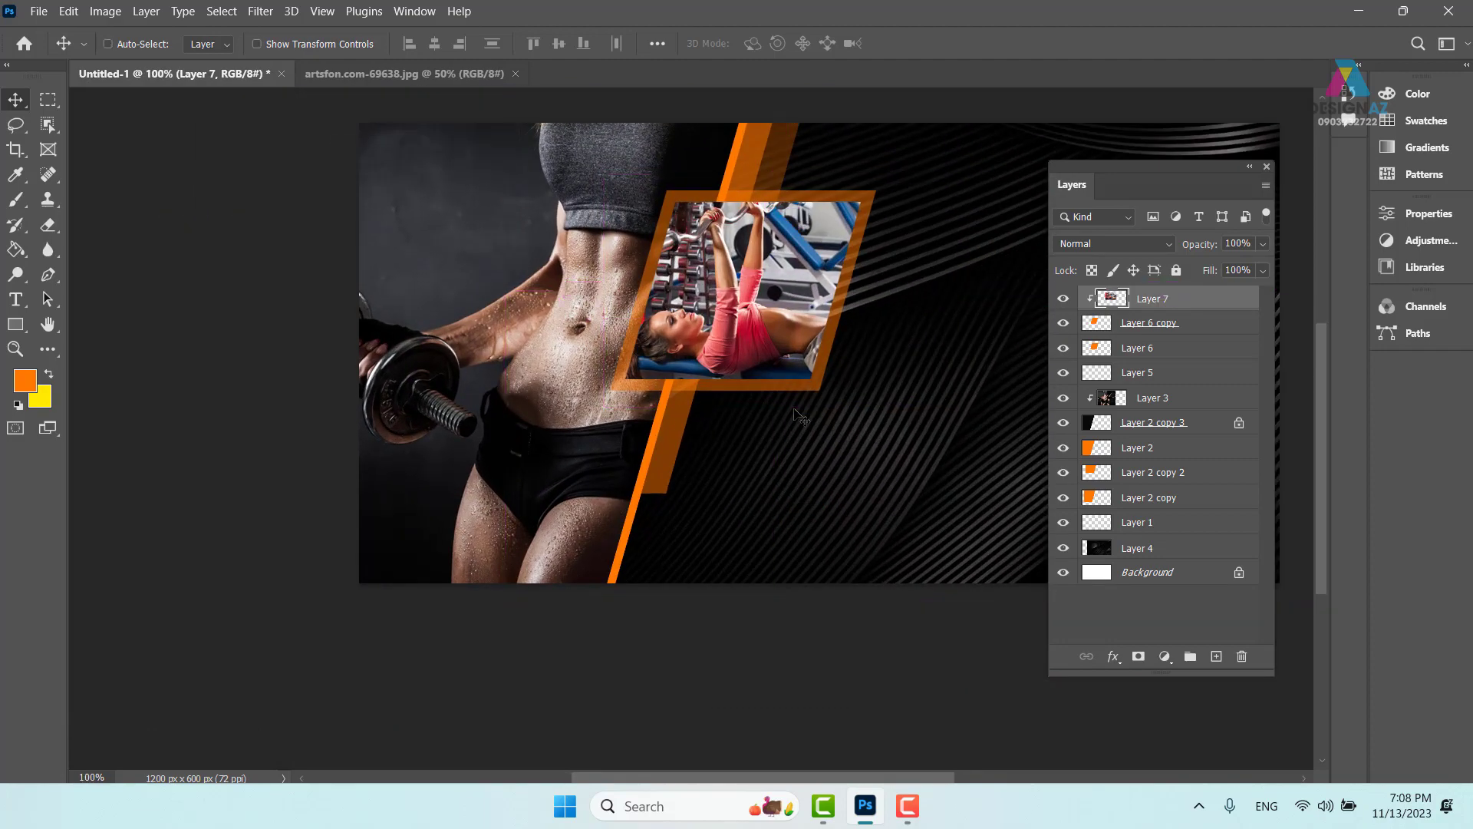
Fill a thin vertical rectangular strip with orange on a new layer.
{"action": "left_click", "coordinate": [47, 100]}
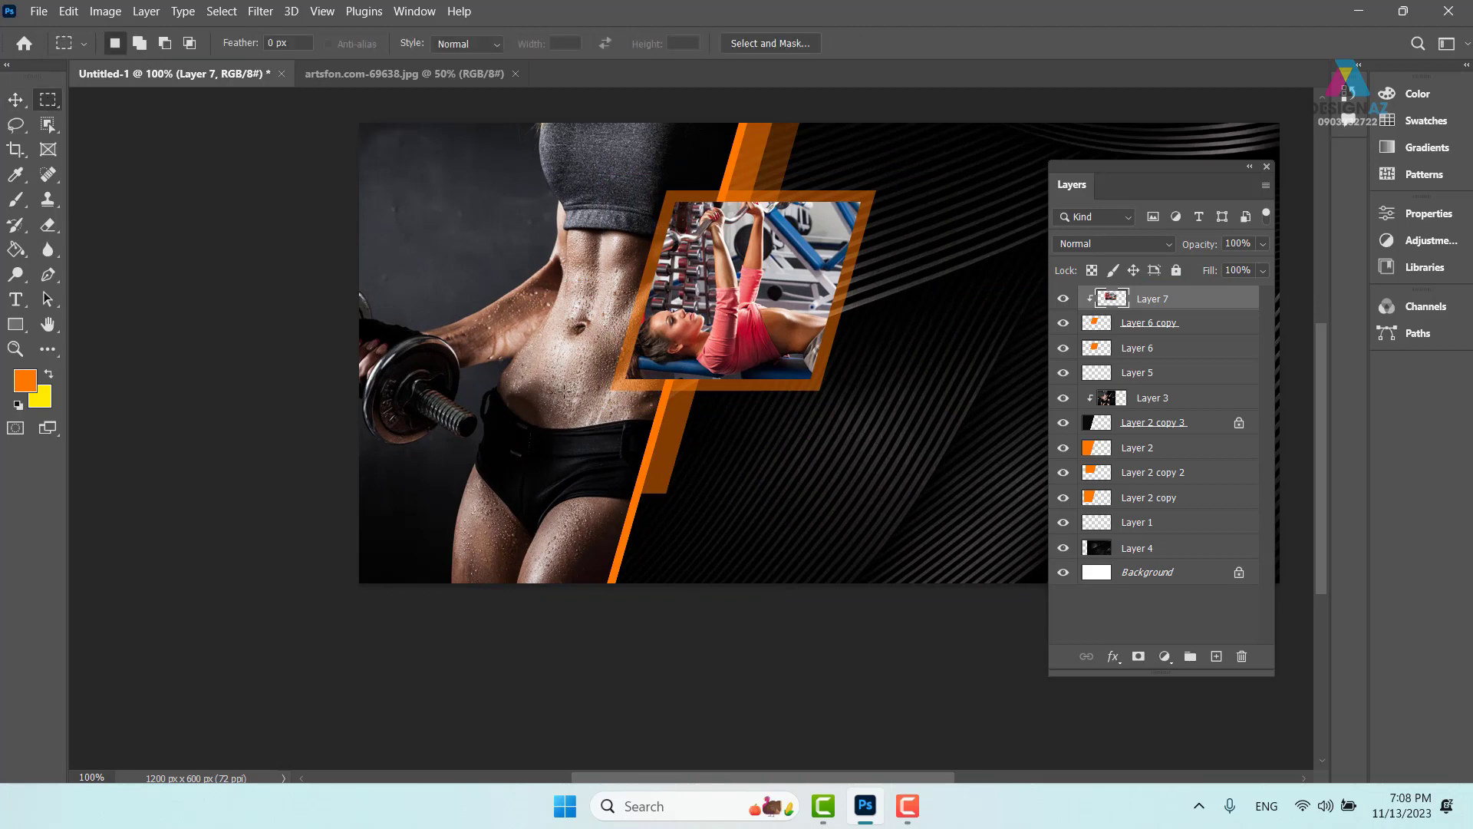
{"action": "left_click_drag", "start_coordinate": [564, 392], "coordinate": [570, 591]}
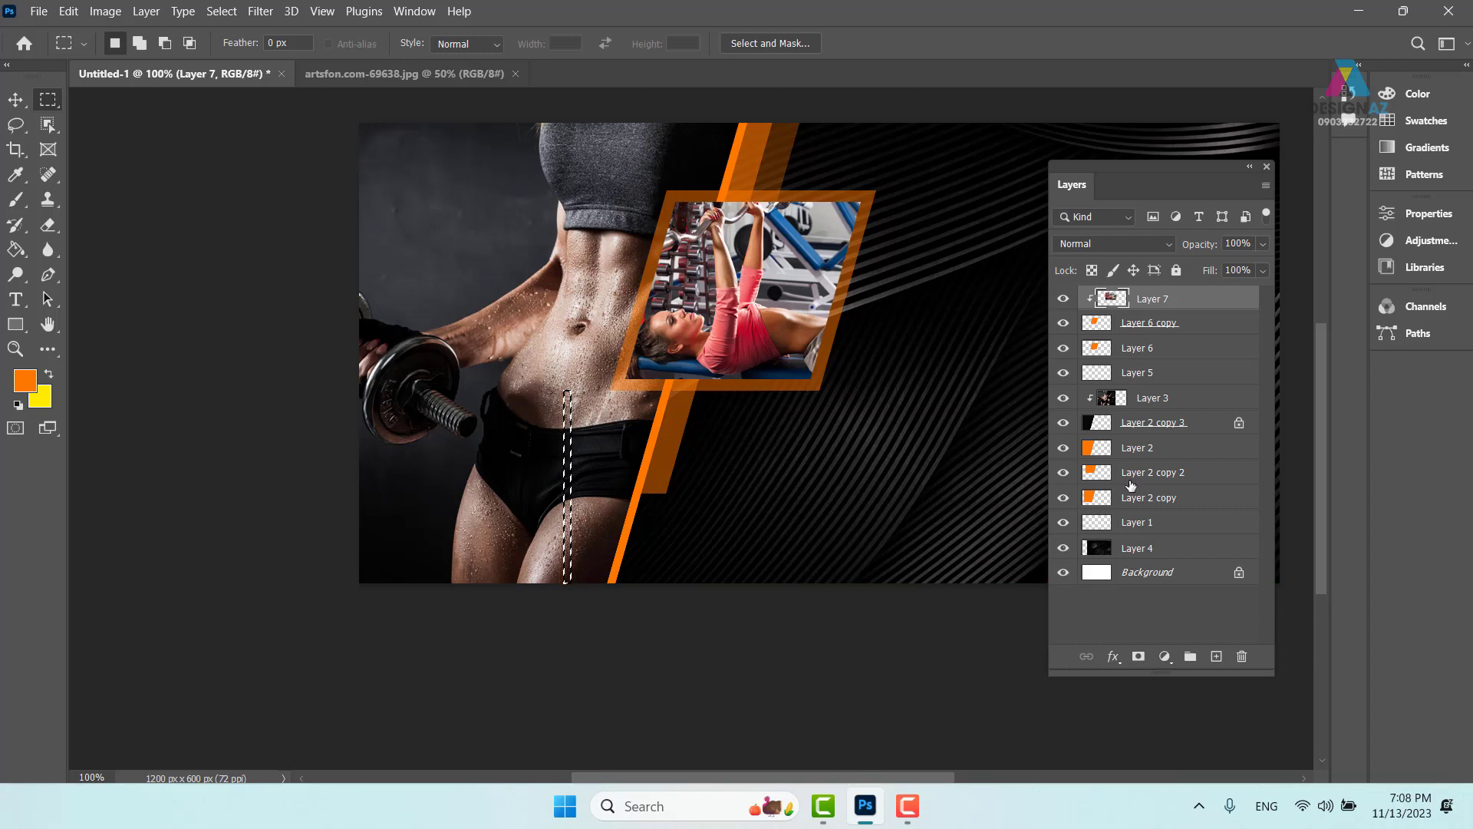
{"action": "left_click", "coordinate": [1216, 657]}
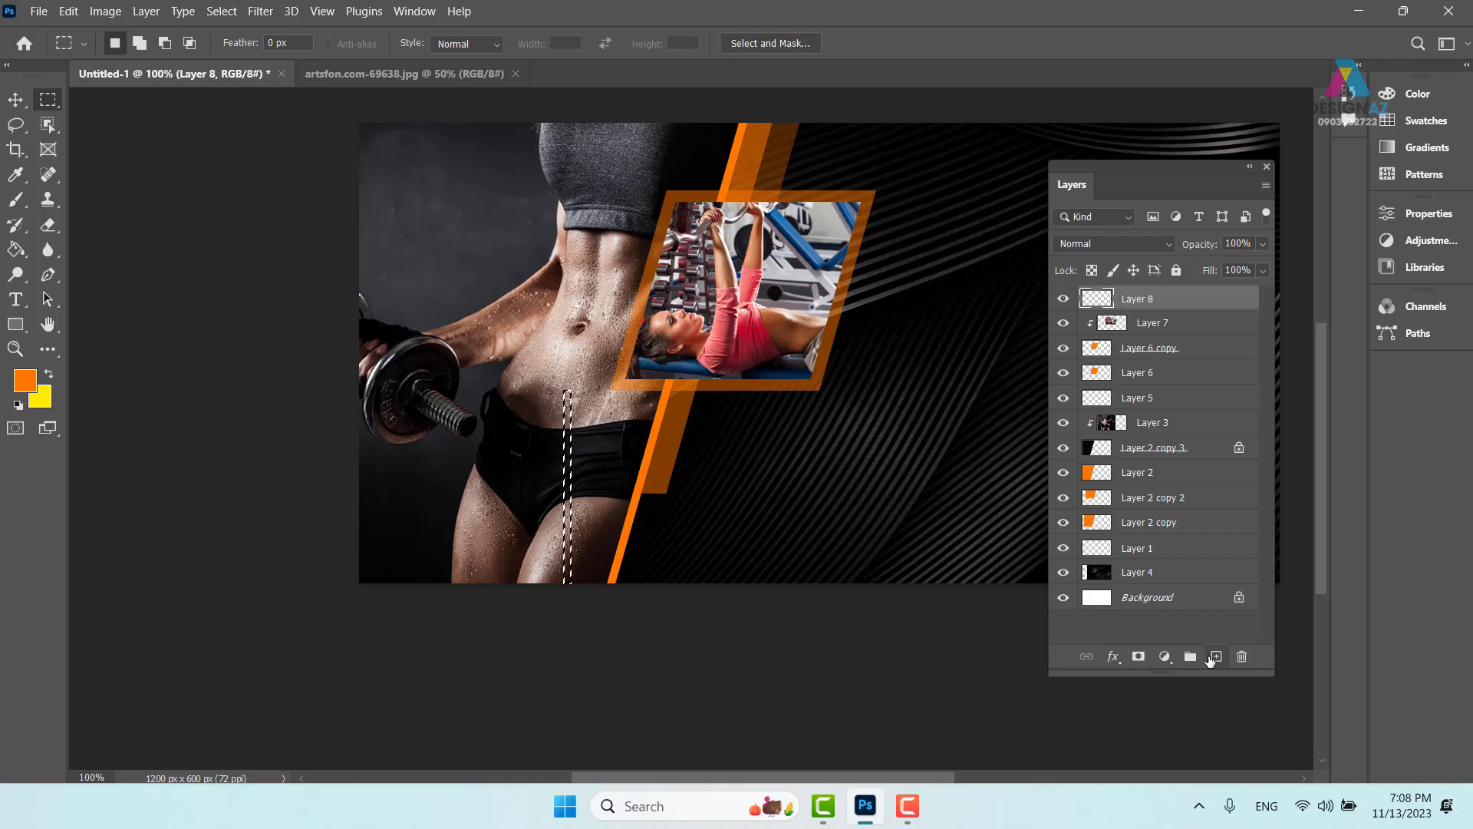
{"action": "key", "text": "alt+BackSpace"}
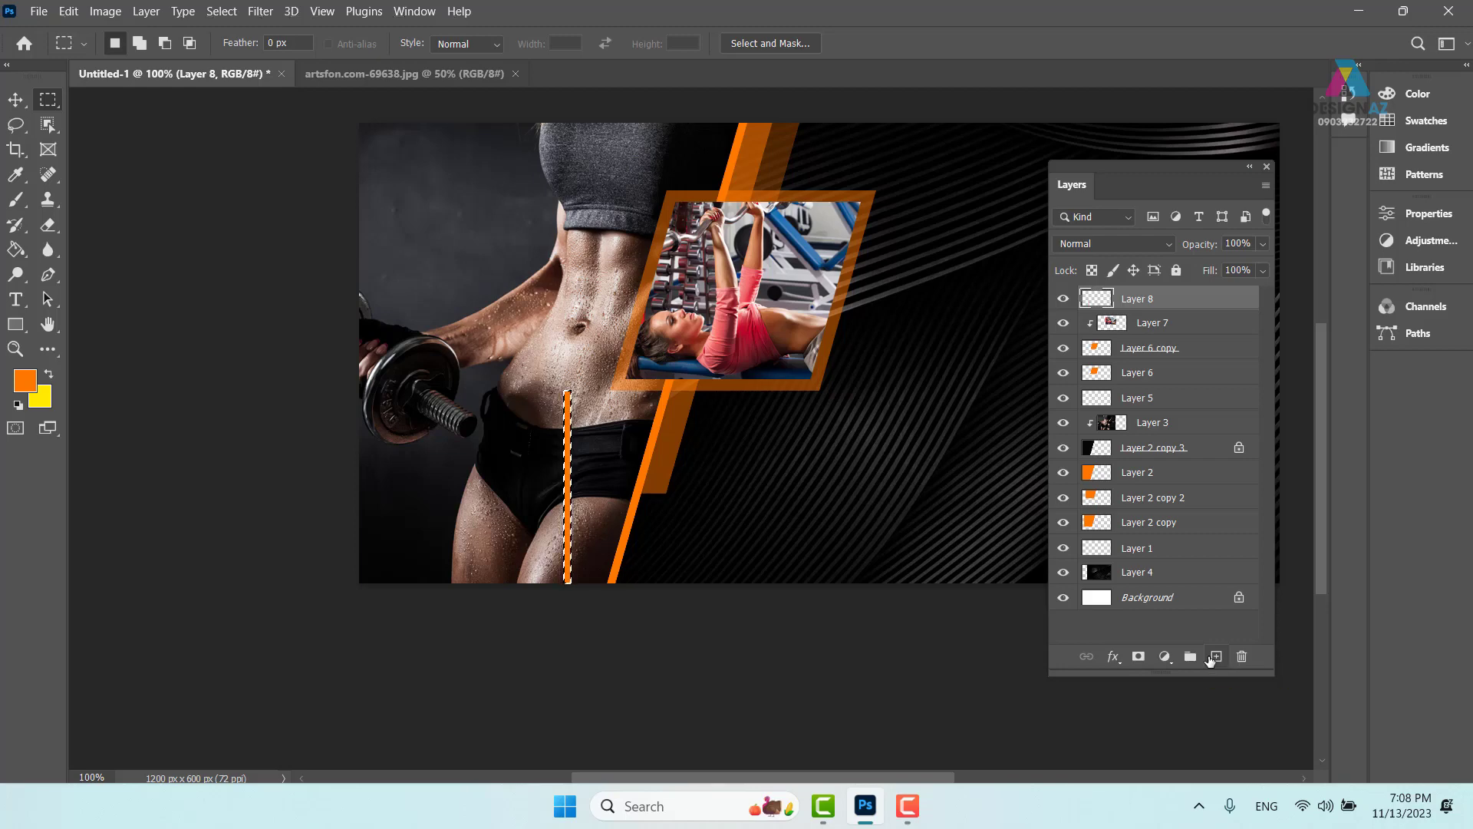
{"action": "key", "text": "v"}
{"action": "key", "text": "ctrl+d"}
{"action": "key", "text": "m"}
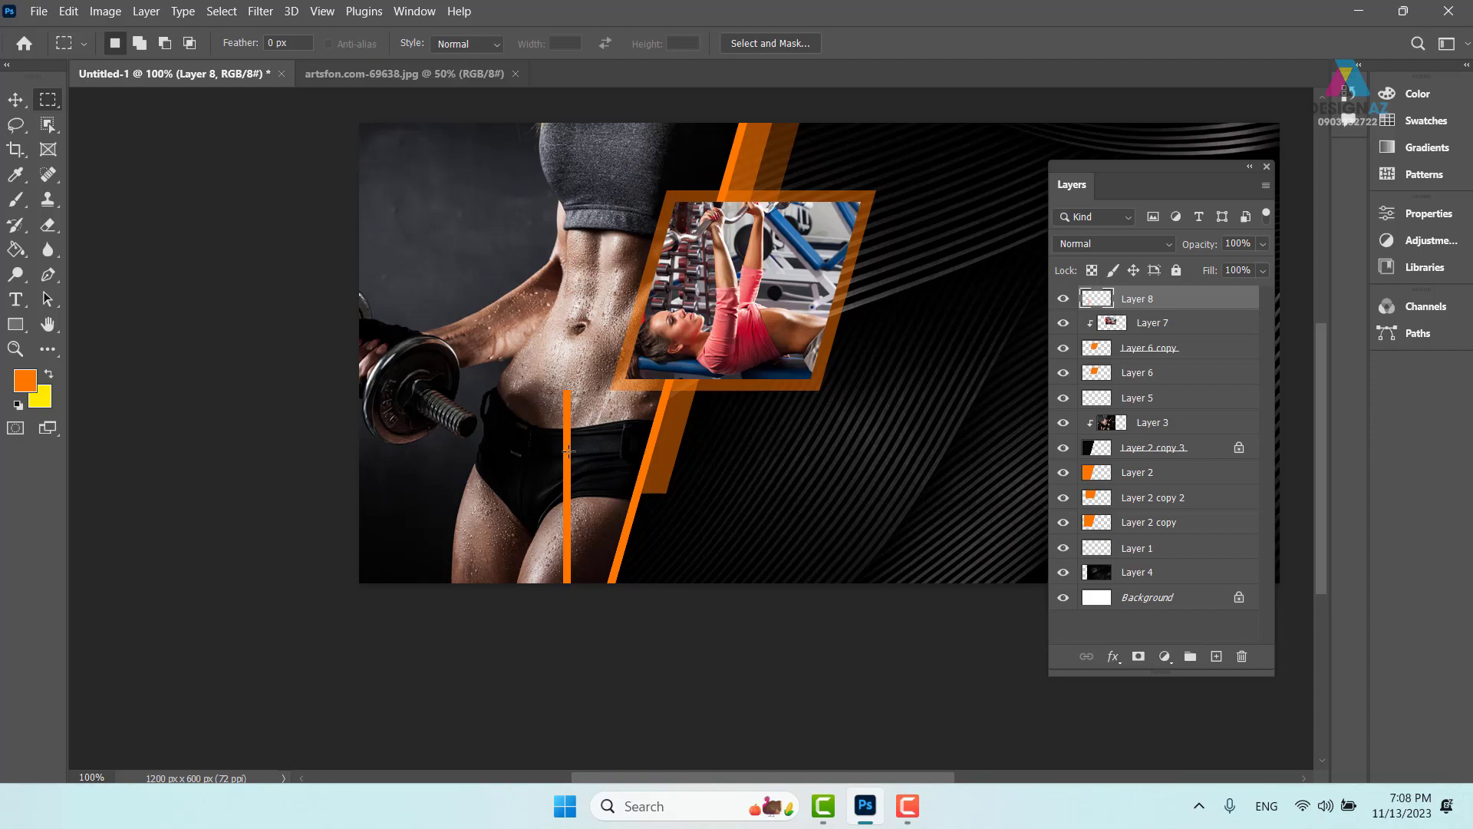
Skew the thin orange bar to about -16° so it parallels the wide stripe.
{"action": "key", "text": "ctrl+plus"}
{"action": "key", "text": "ctrl+plus"}
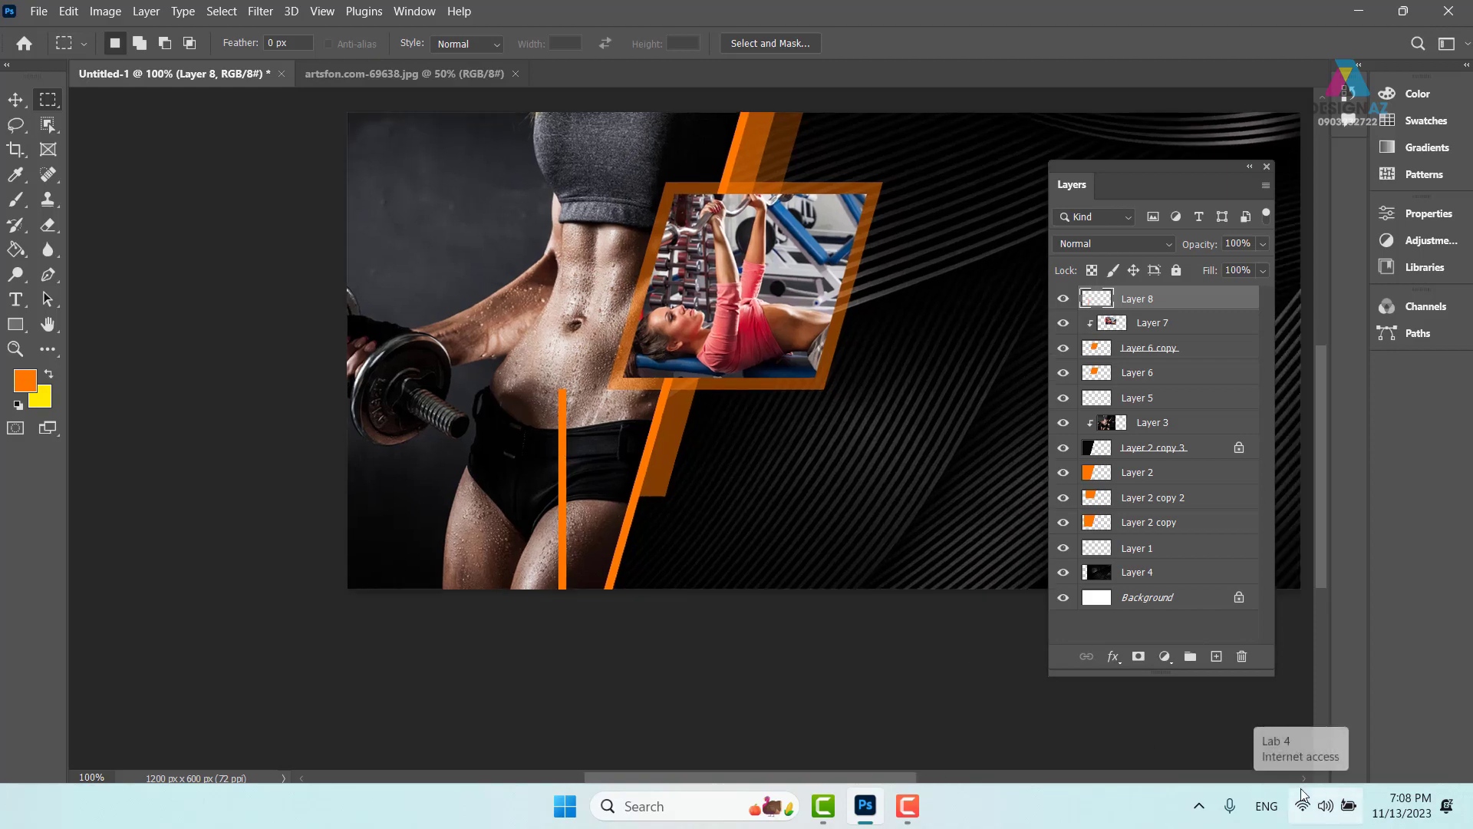
{"action": "key", "text": "ctrl+minus"}
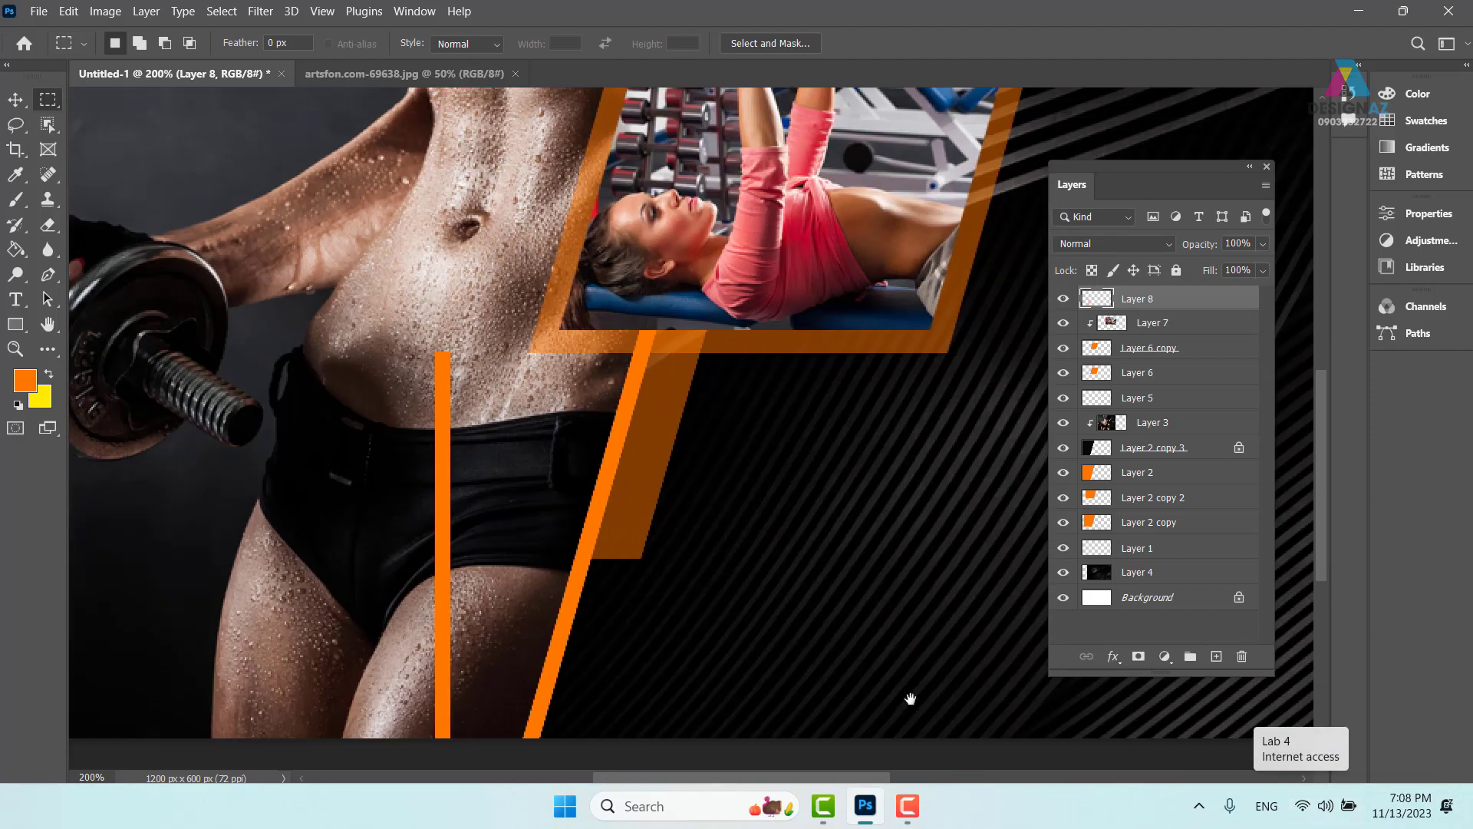
{"action": "scroll", "coordinate": [790, 437], "scroll_direction": "down", "scroll_amount": 3}
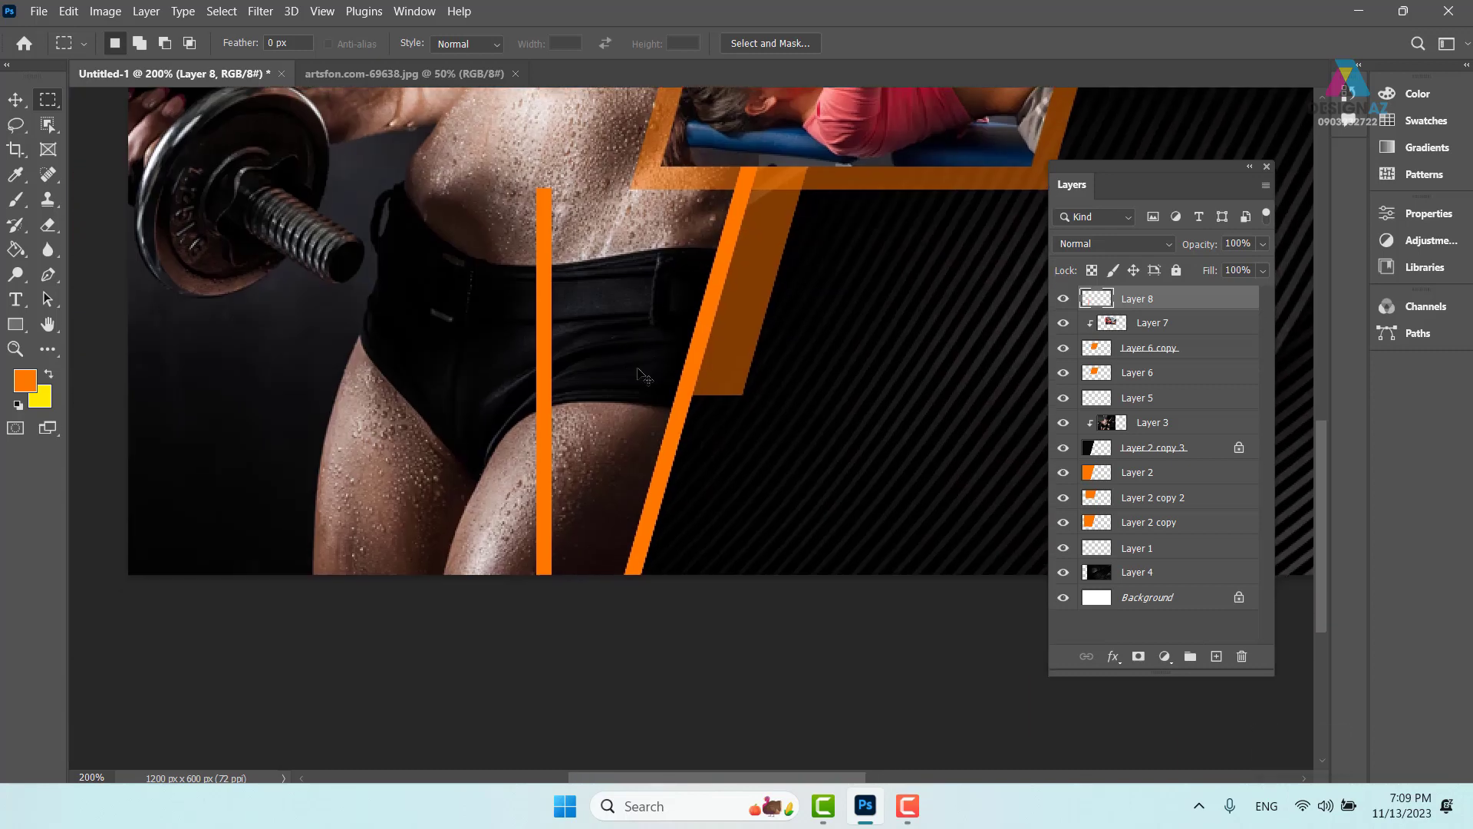
{"action": "key", "text": "ctrl+t"}
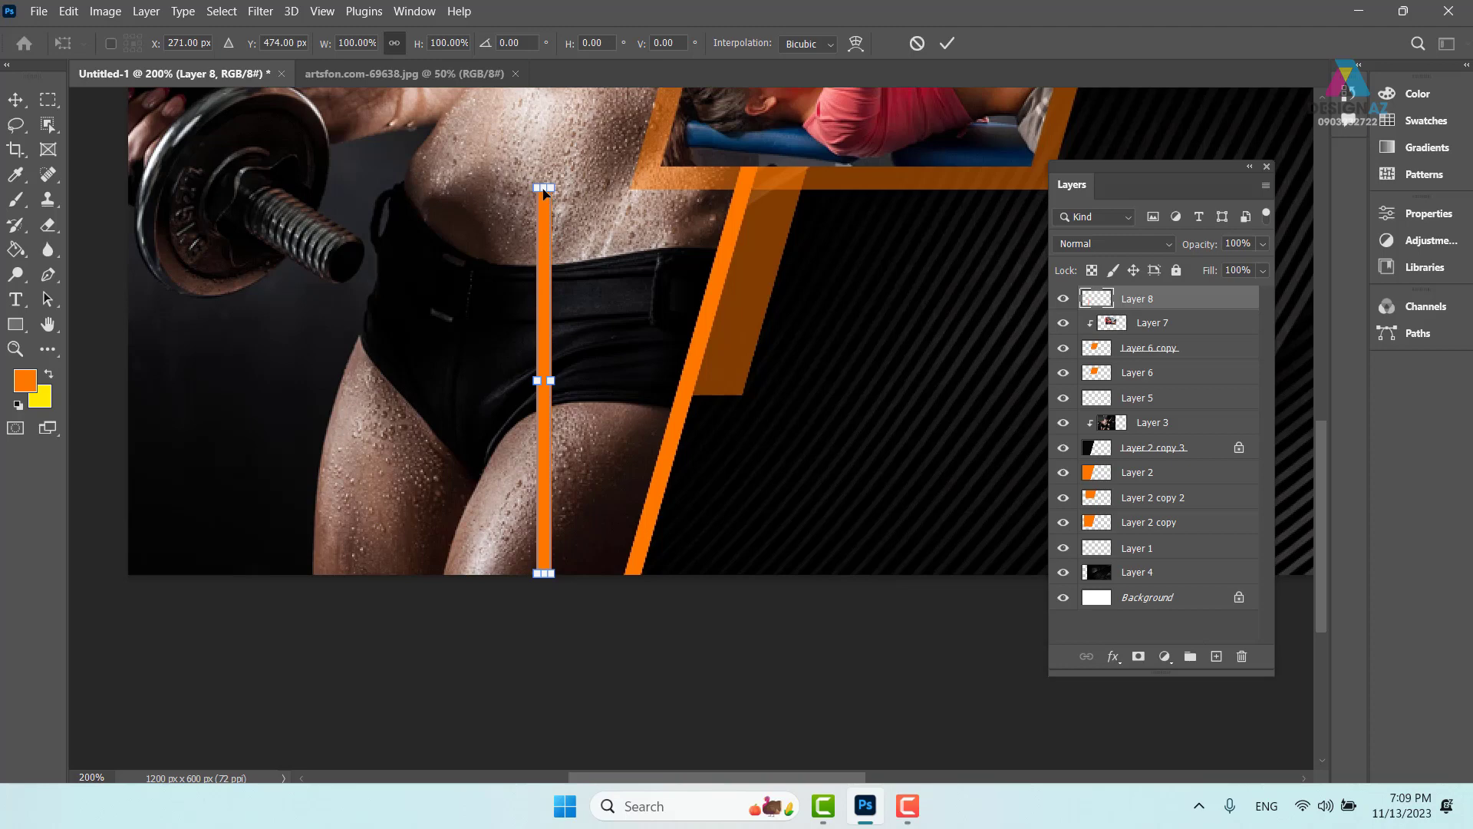
{"action": "left_click_drag", "start_coordinate": [543, 193], "coordinate": [673, 215]}
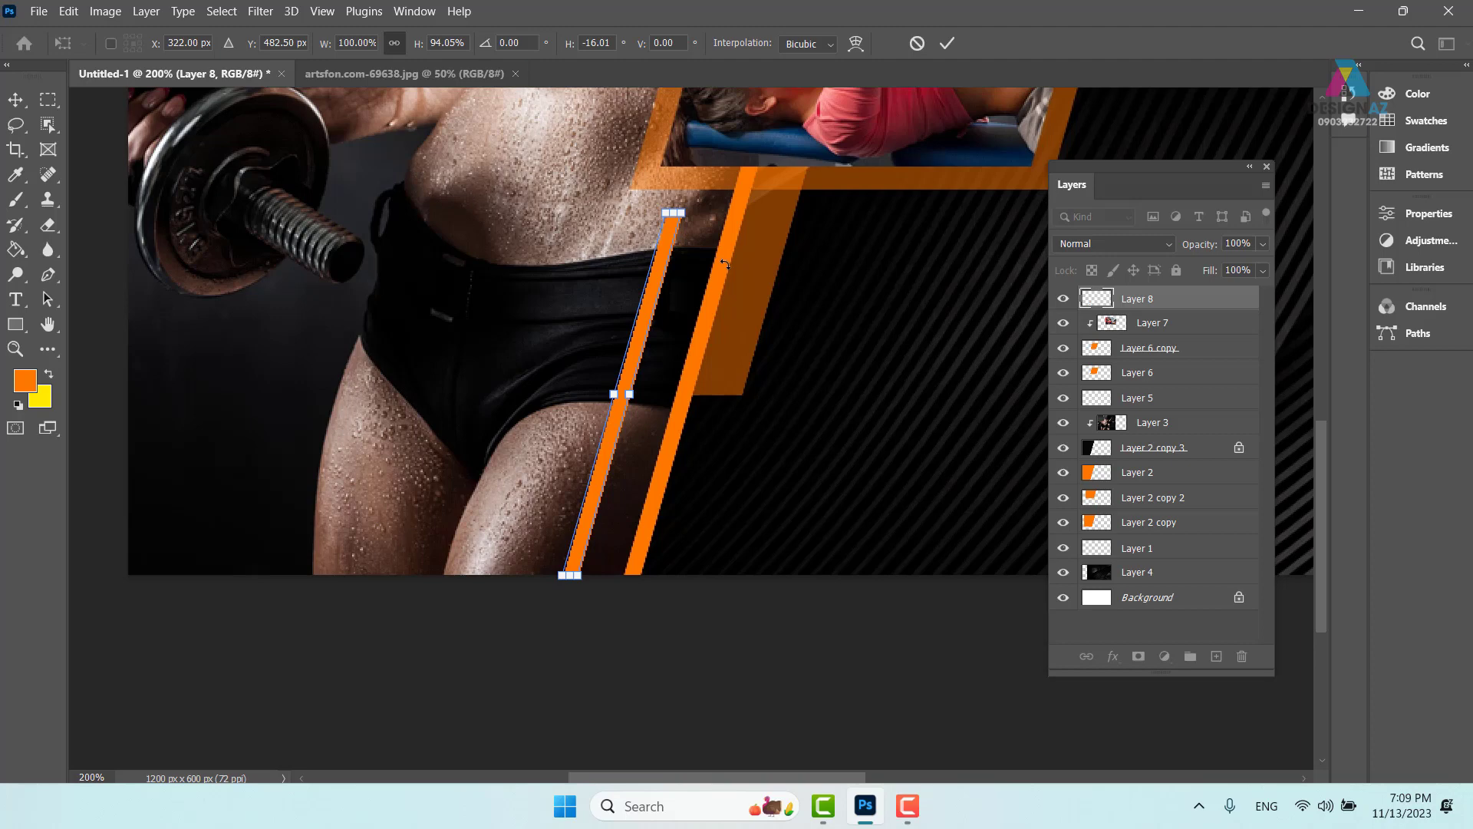
{"action": "key", "text": "Return"}
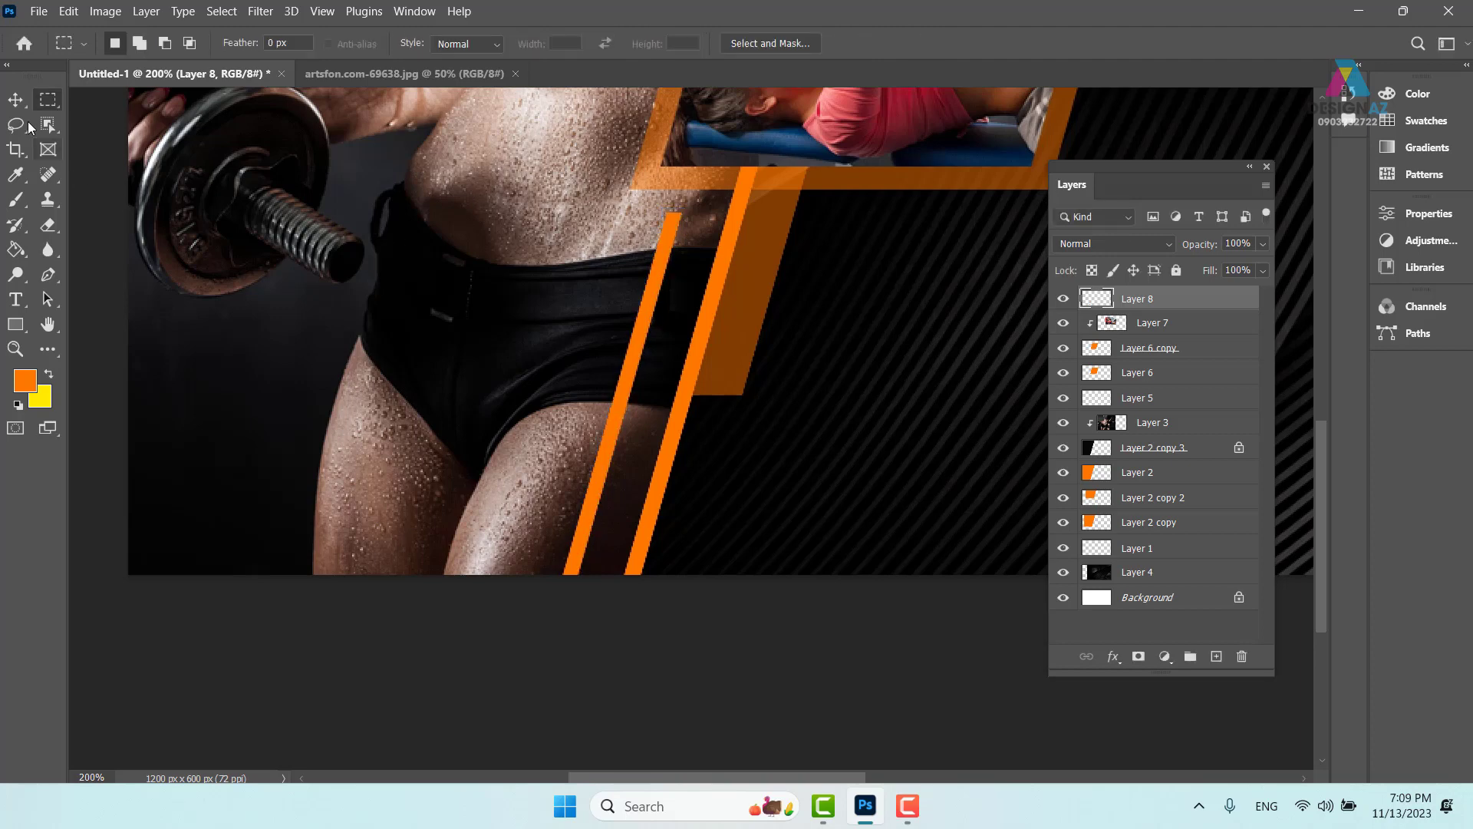
Move the thin stripe slightly right and set Layer 8 opacity to 50%.
{"action": "left_click", "coordinate": [15, 99]}
{"action": "left_click_drag", "start_coordinate": [651, 333], "coordinate": [651, 381]}
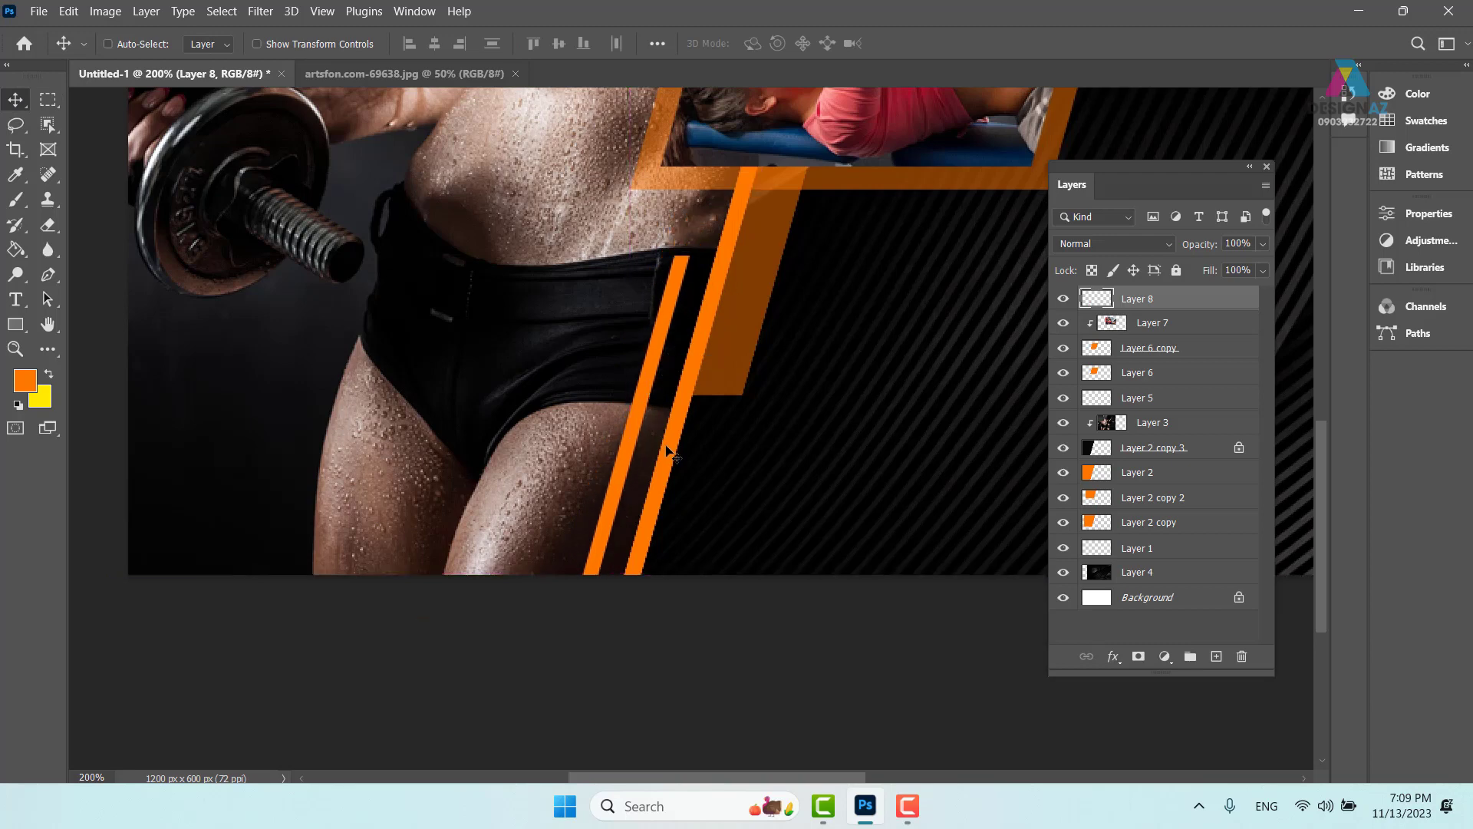
{"action": "key", "text": "8"}
{"action": "key", "text": "5"}
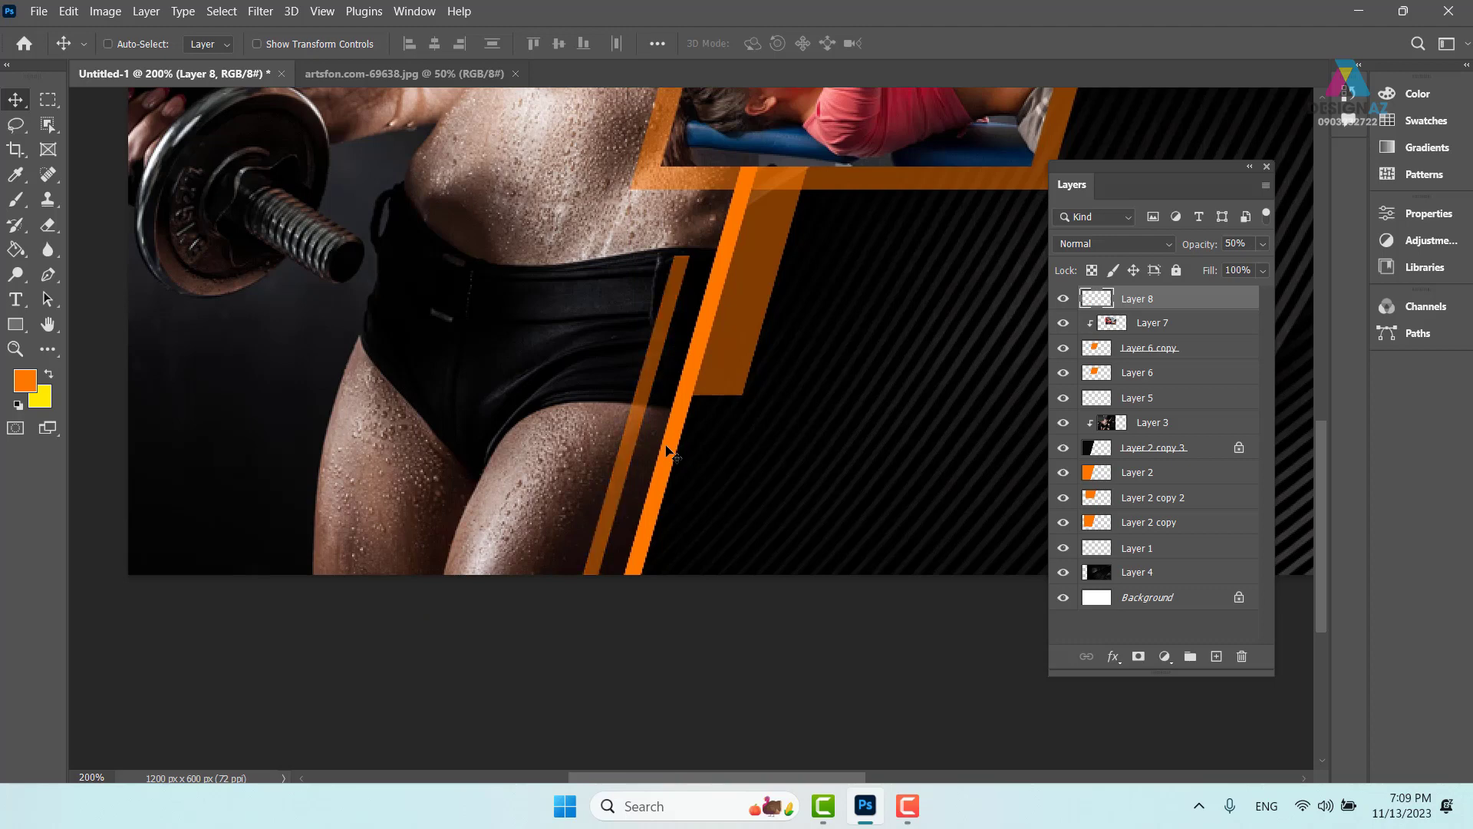
{"action": "key", "text": "ctrl+minus"}
{"action": "key", "text": "ctrl+minus"}
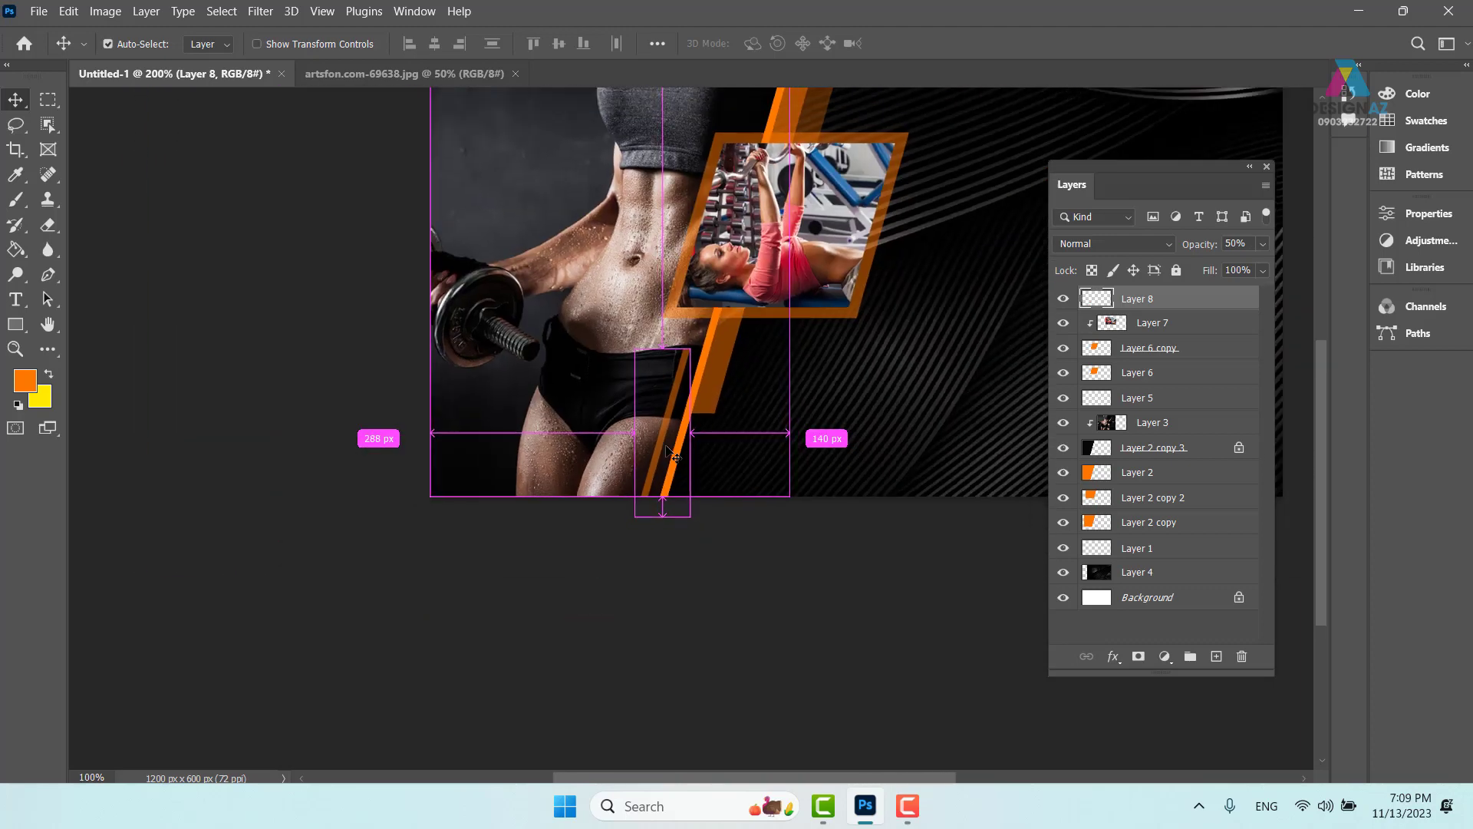
{"action": "left_click_drag", "start_coordinate": [812, 478], "coordinate": [750, 480]}
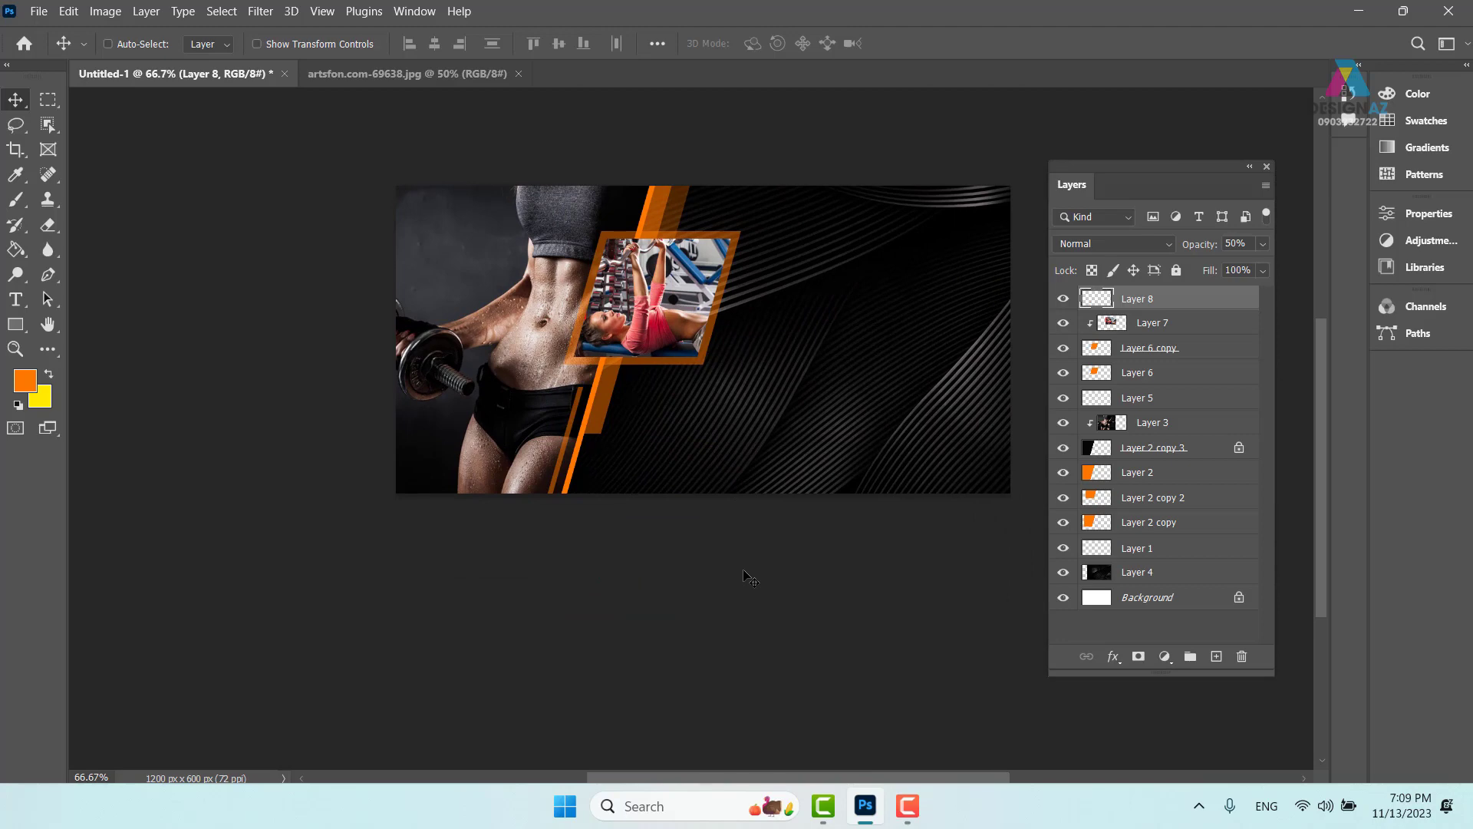
{"action": "key", "text": "ctrl+plus"}
{"action": "left_click_drag", "start_coordinate": [608, 322], "coordinate": [535, 516]}
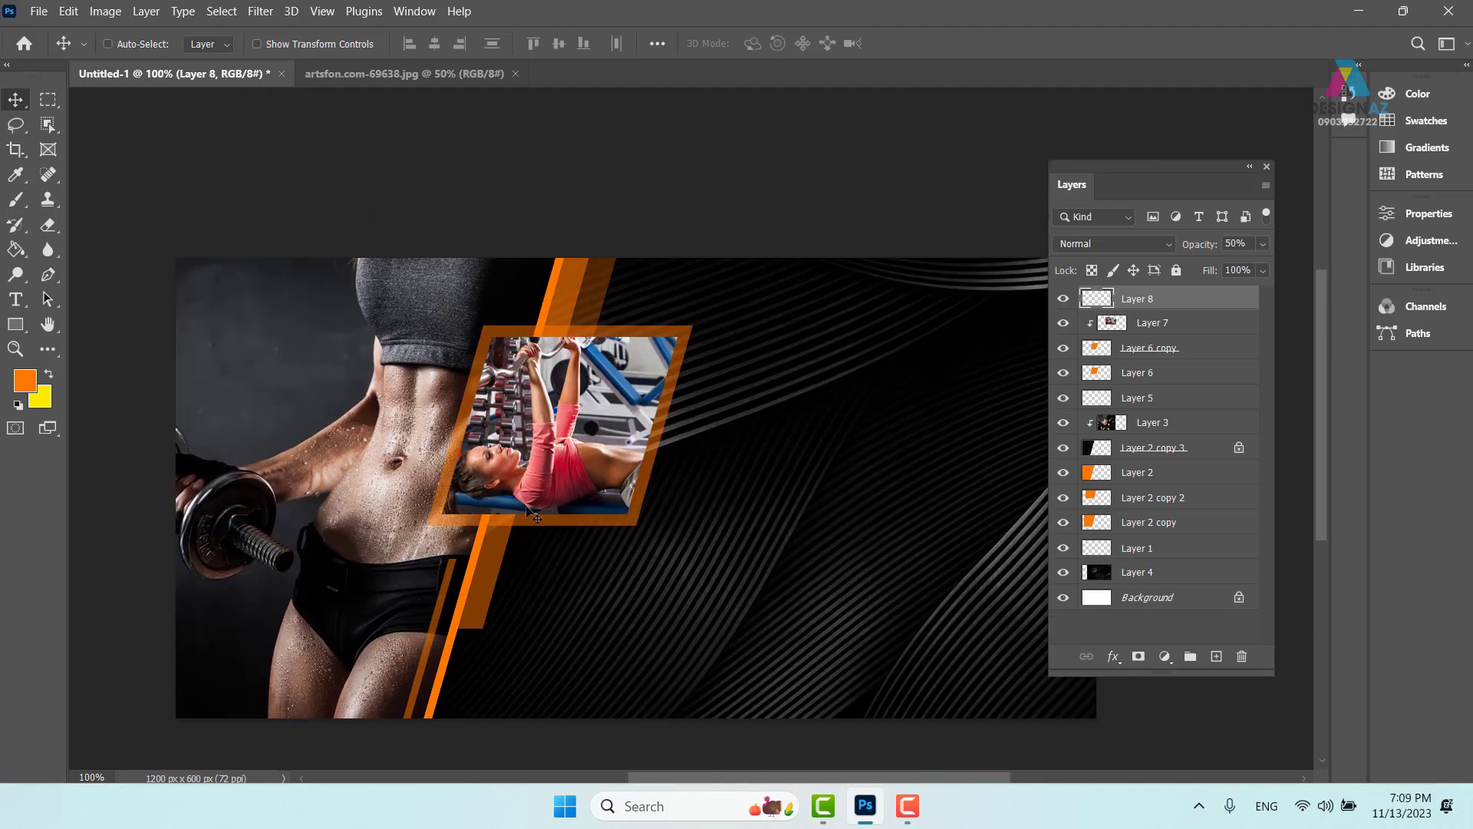
{"action": "left_click_drag", "start_coordinate": [428, 652], "coordinate": [651, 215]}
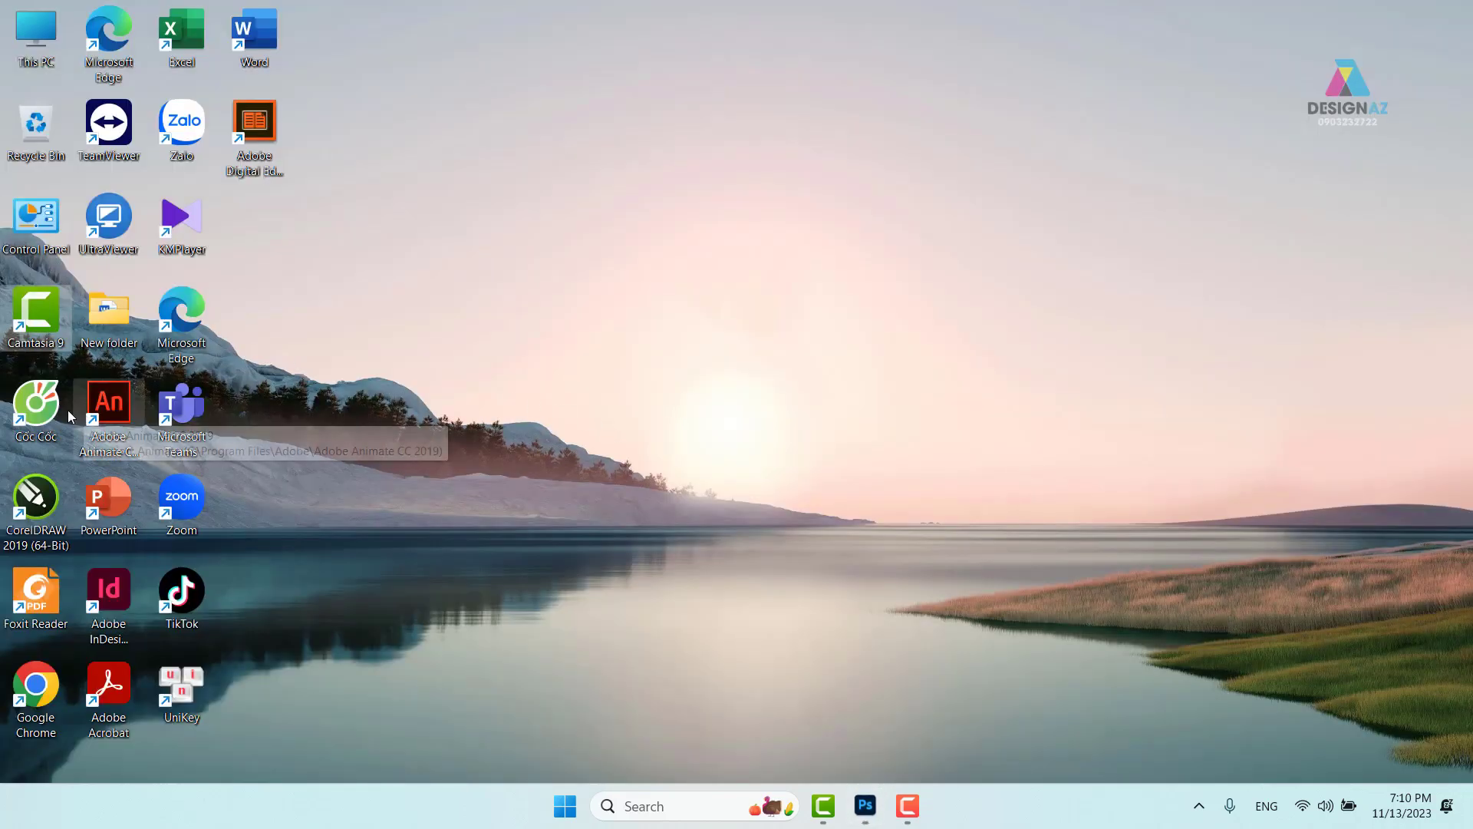
Launch the Cốc Cốc browser from its desktop shortcut.
{"action": "double_click", "coordinate": [36, 407]}
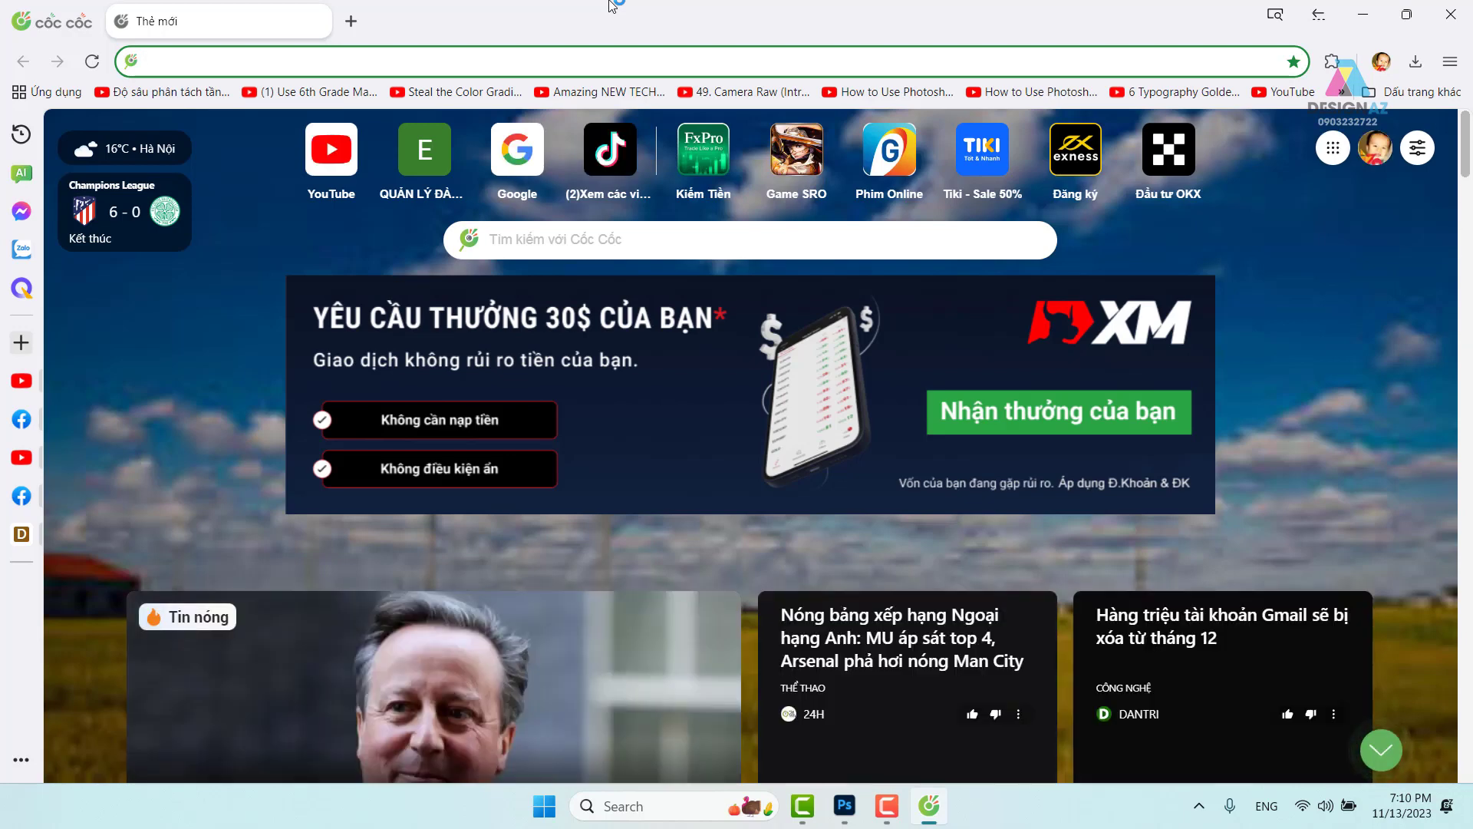
Go to dafontfree.io through the hidden 'Dafont Free - font đẹp' bookmark.
{"action": "left_click", "coordinate": [1343, 94]}
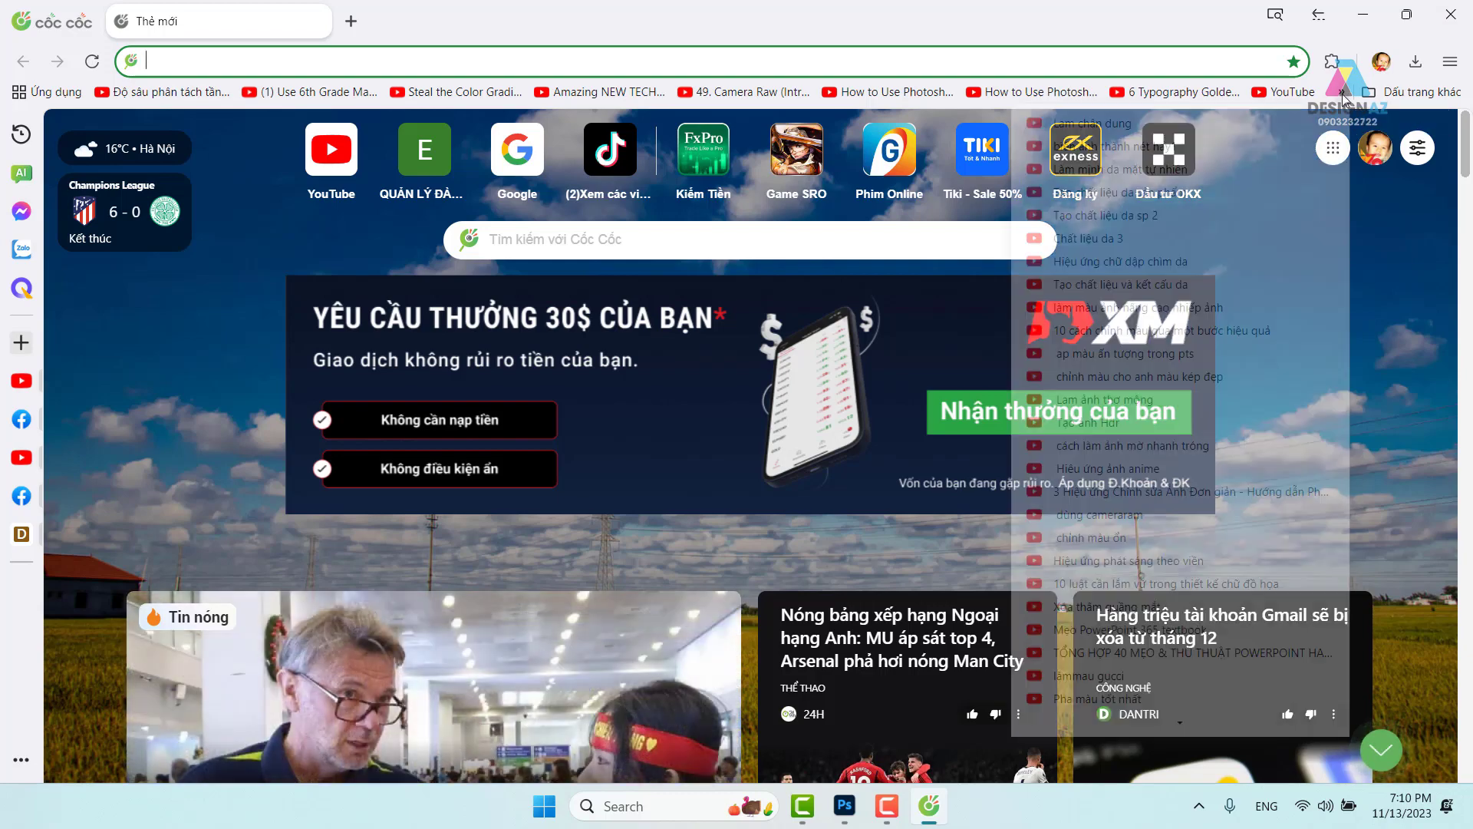
{"action": "scroll", "coordinate": [1205, 307], "scroll_direction": "down", "scroll_amount": 2}
{"action": "scroll", "coordinate": [1201, 329], "scroll_direction": "down", "scroll_amount": 3}
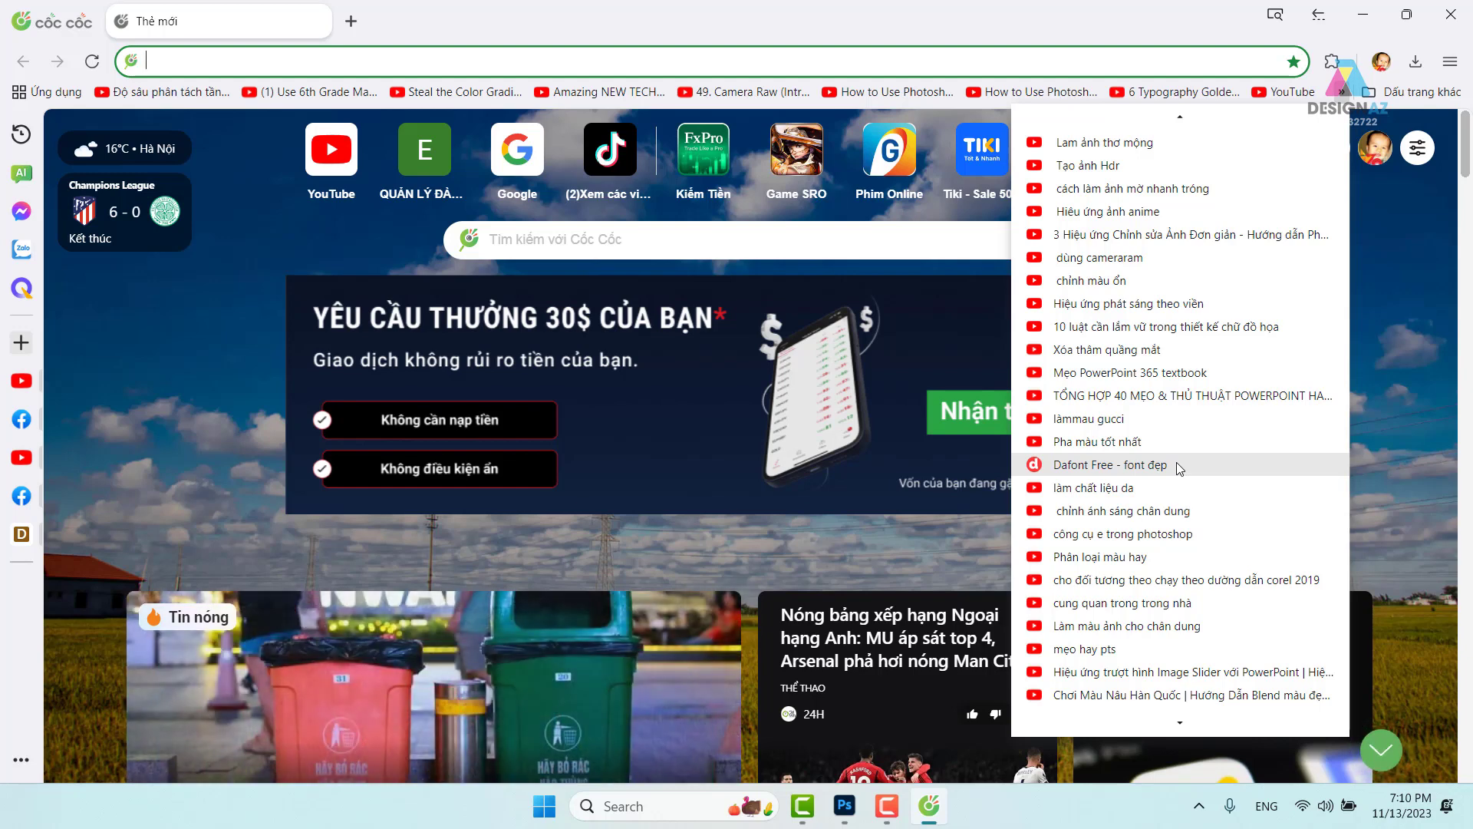
{"action": "left_click", "coordinate": [1179, 466]}
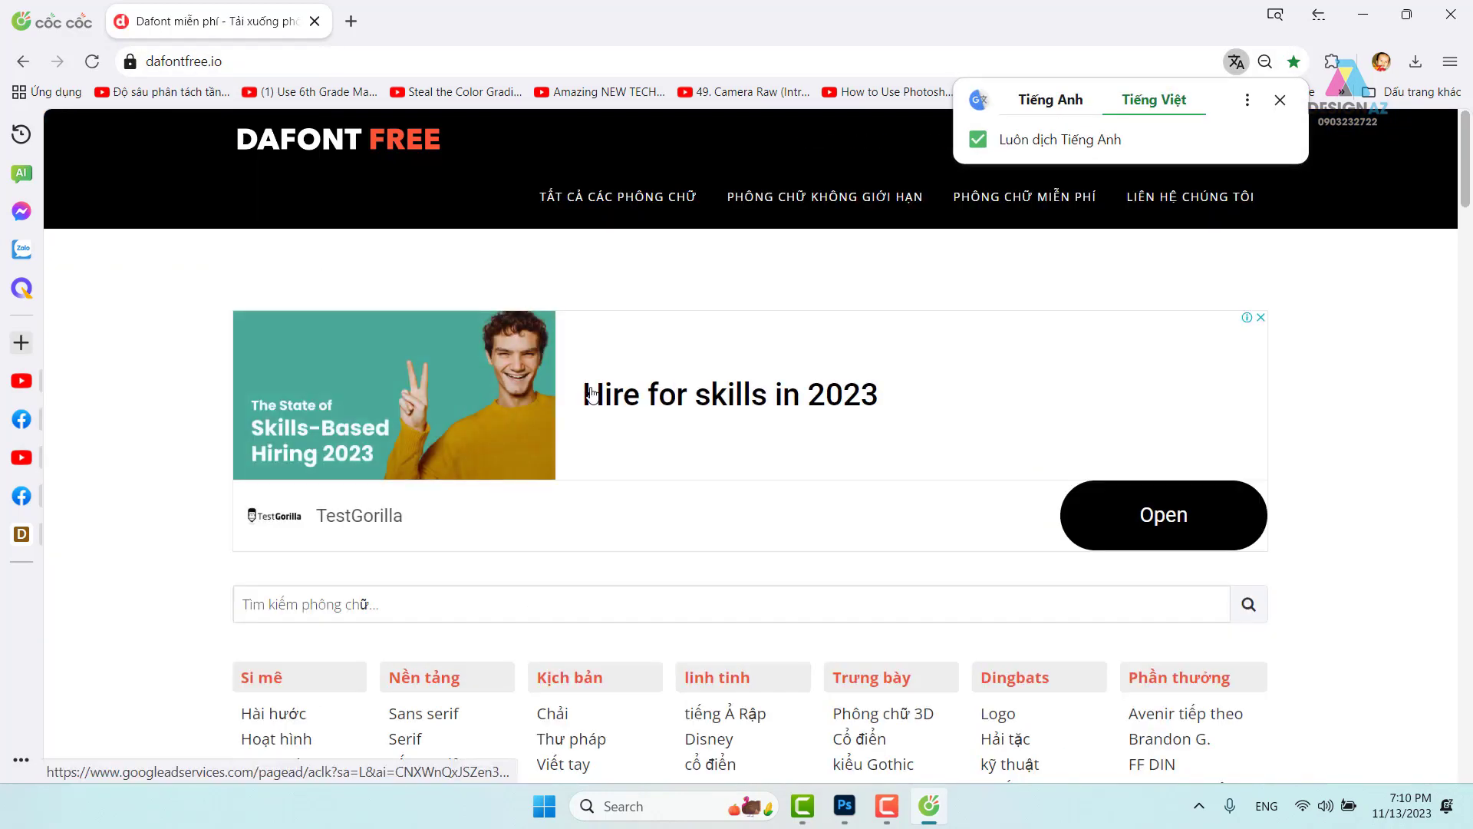
Scroll through the Dafont Free font cards.
{"action": "scroll", "coordinate": [598, 394], "scroll_direction": "down", "scroll_amount": 5}
{"action": "scroll", "coordinate": [598, 394], "scroll_direction": "down", "scroll_amount": 4}
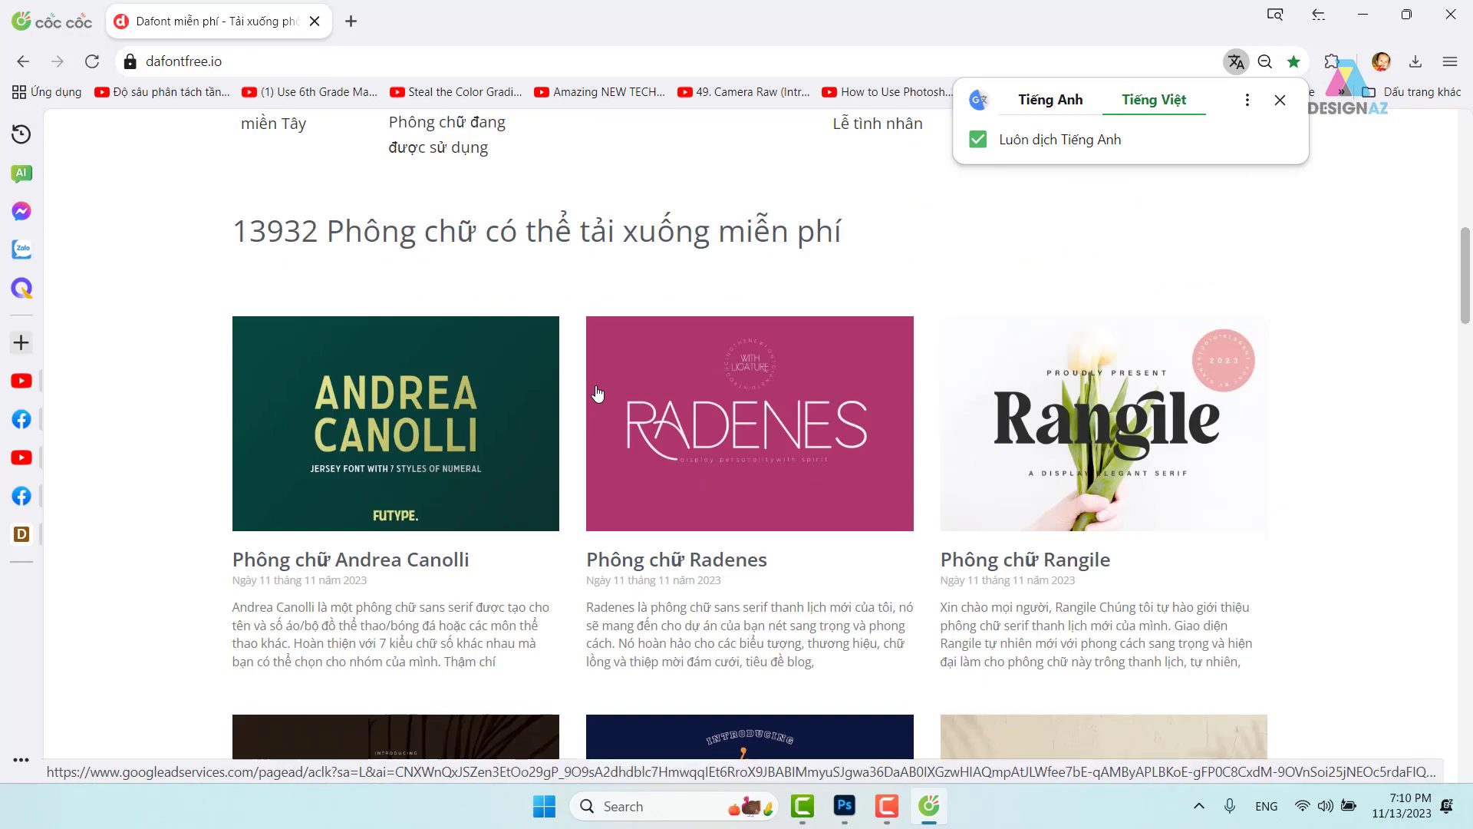
{"action": "scroll", "coordinate": [597, 394], "scroll_direction": "down", "scroll_amount": 6}
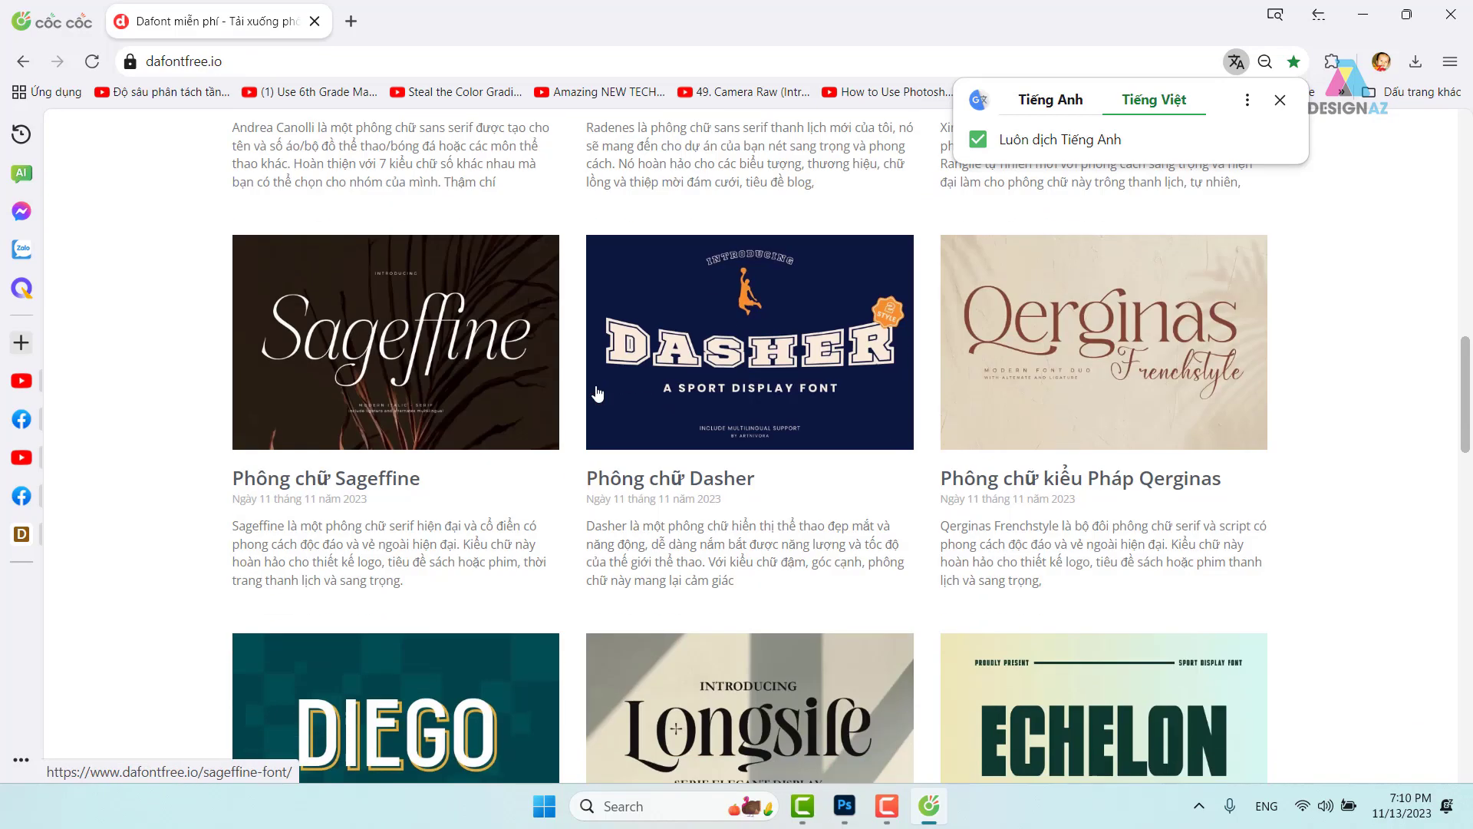
{"action": "scroll", "coordinate": [598, 393], "scroll_direction": "down", "scroll_amount": 4}
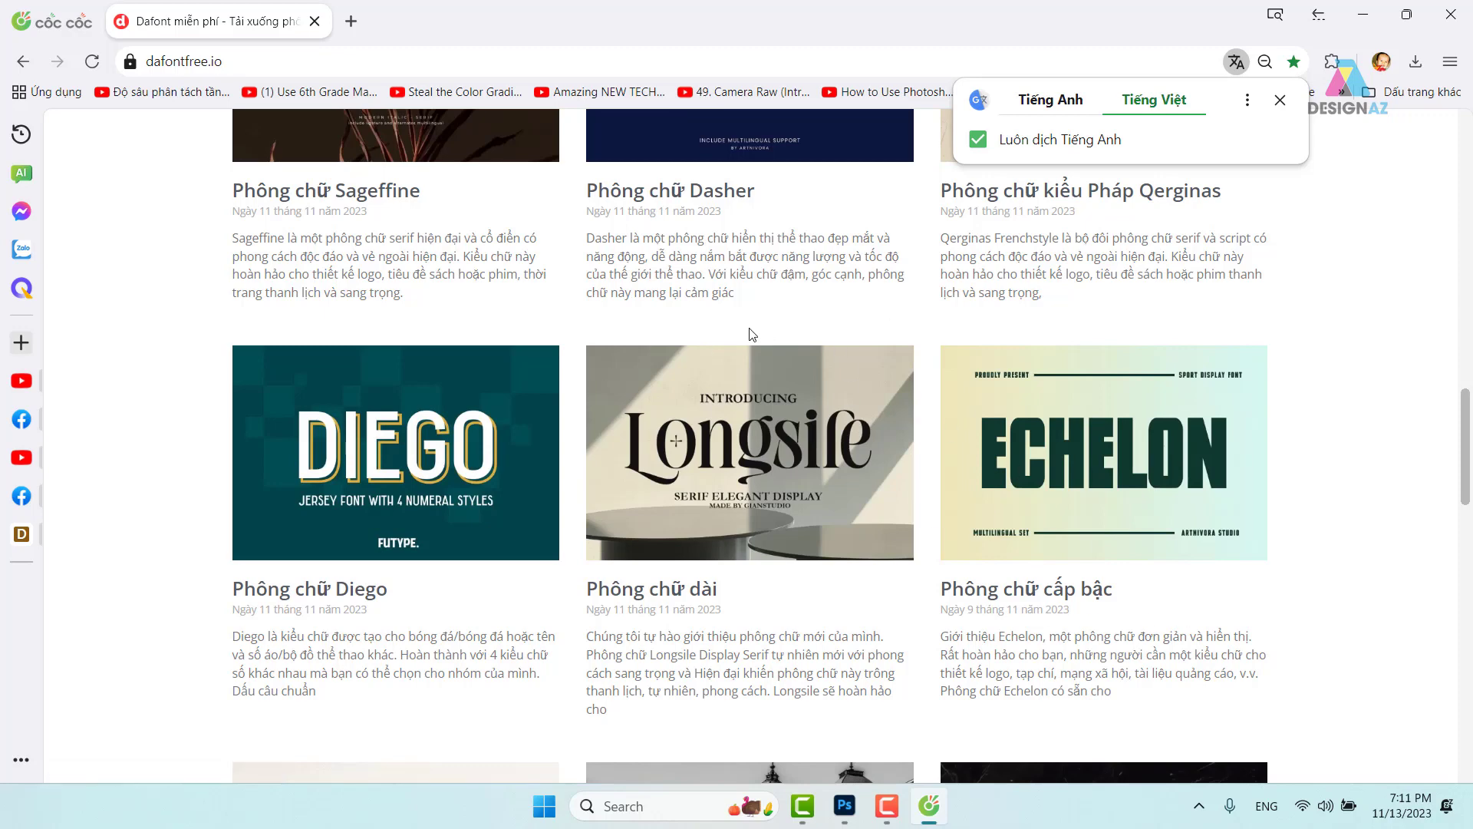
{"action": "scroll", "coordinate": [541, 361], "scroll_direction": "up", "scroll_amount": 15}
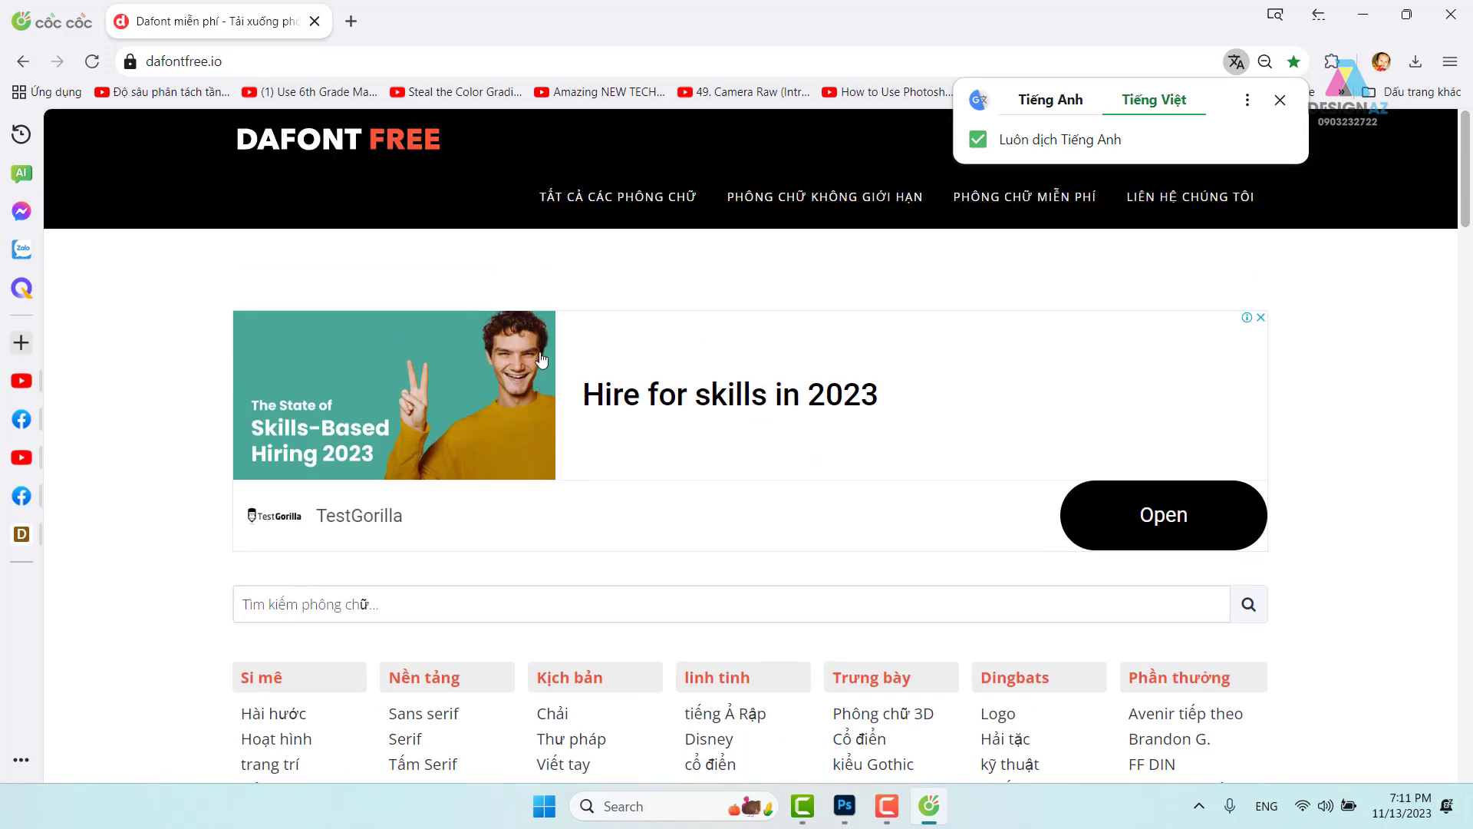
Try 's' in the font search, clear it, and minimize the browser to the desktop.
{"action": "left_click", "coordinate": [359, 610]}
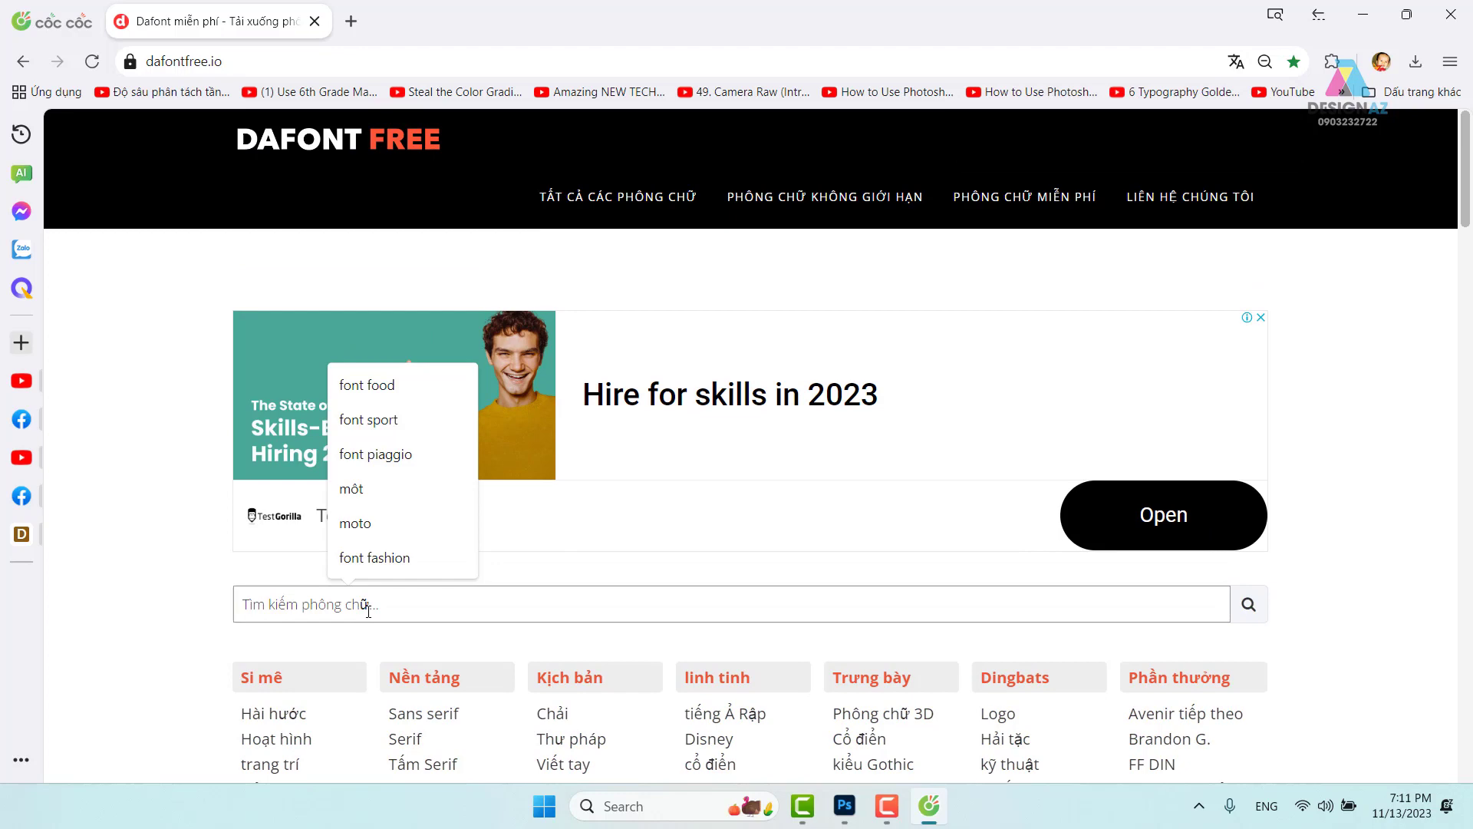
{"action": "type", "text": "s"}
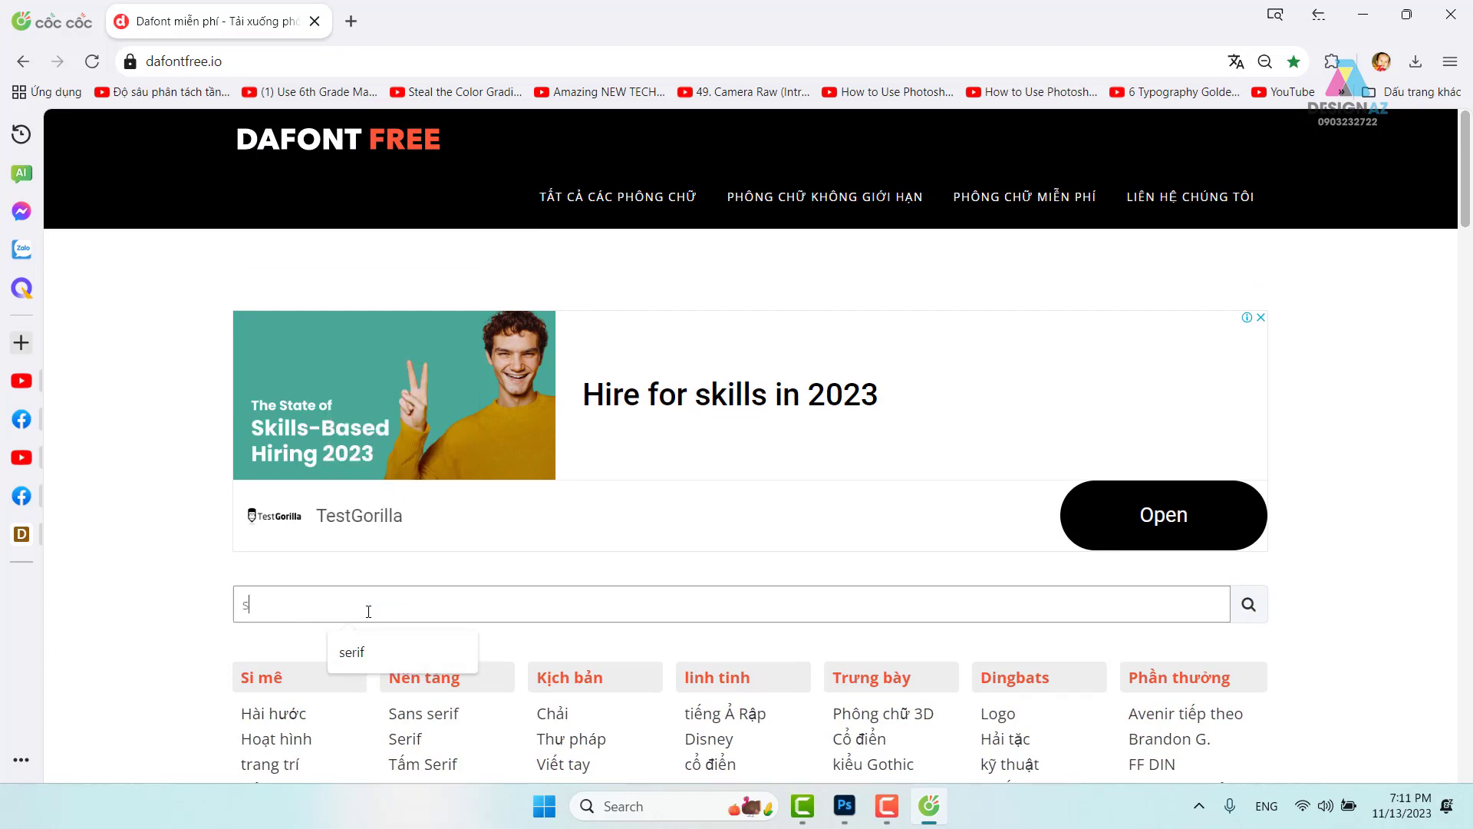
{"action": "key", "text": "BackSpace"}
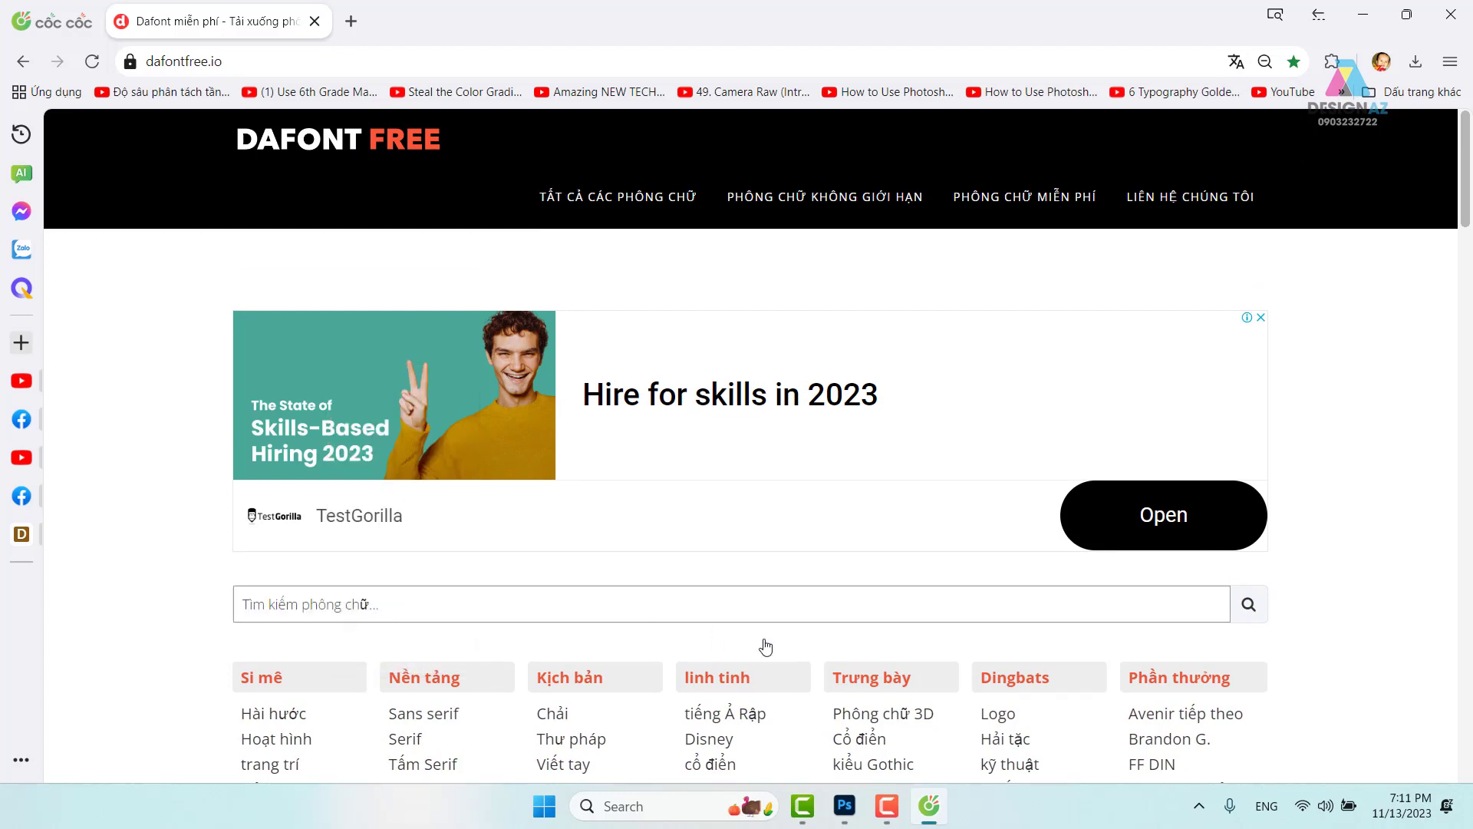
{"action": "scroll", "coordinate": [766, 647], "scroll_direction": "down", "scroll_amount": 5}
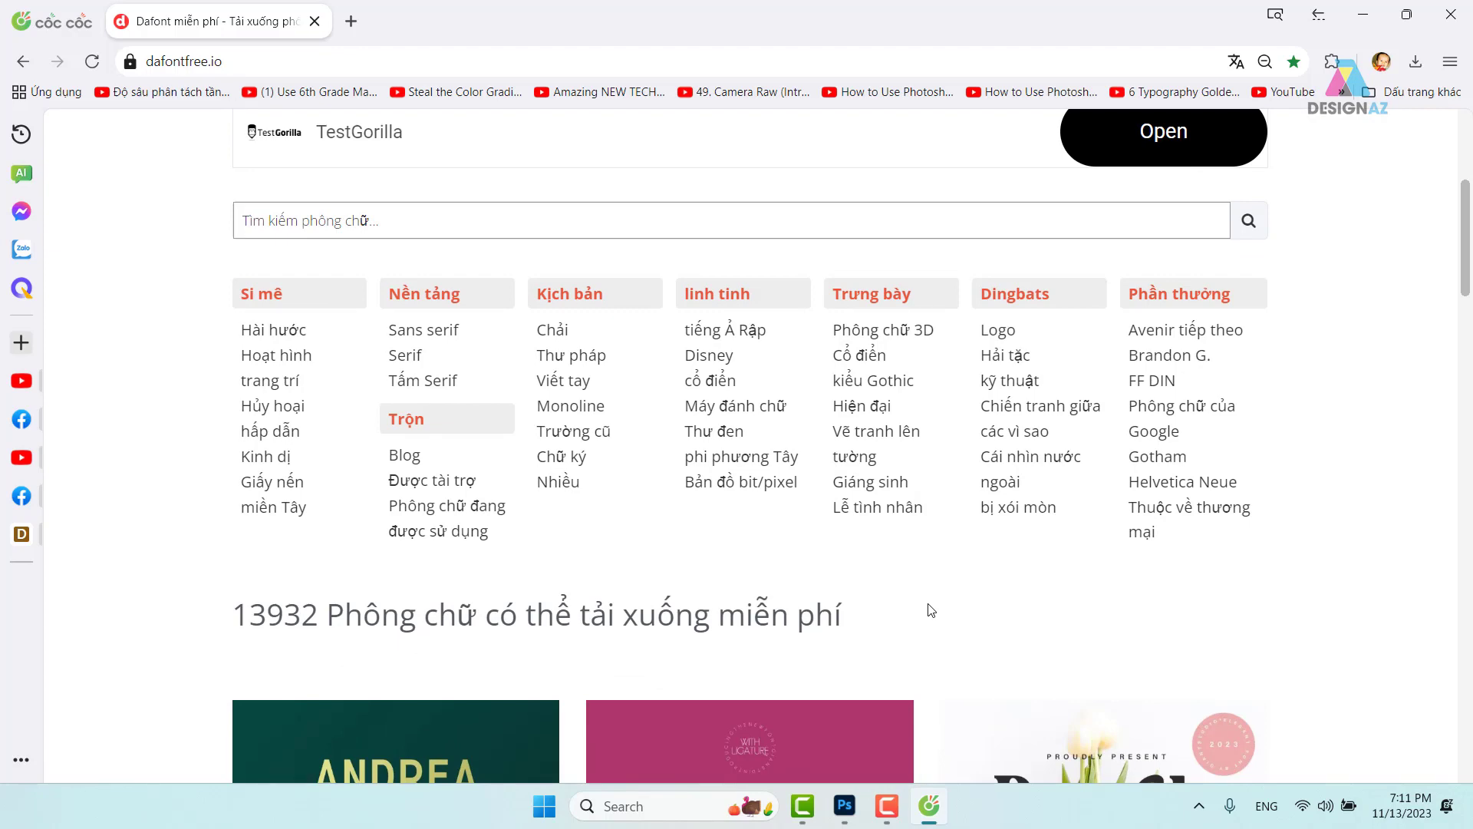
{"action": "key", "text": "super+d"}
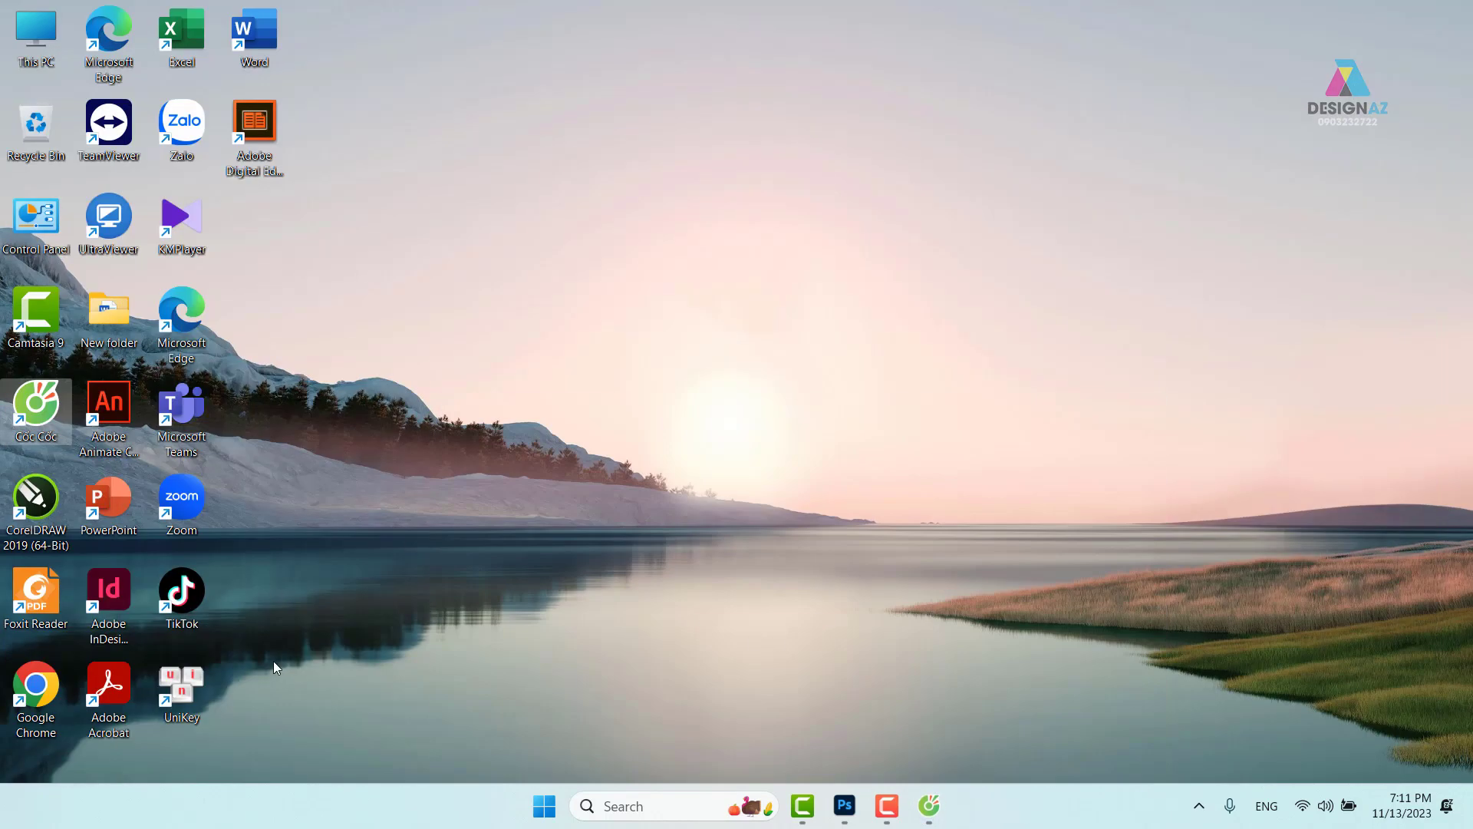
Launch Adobe Illustrator 2023 from Windows search and bring up the Start menu.
{"action": "left_click", "coordinate": [672, 804]}
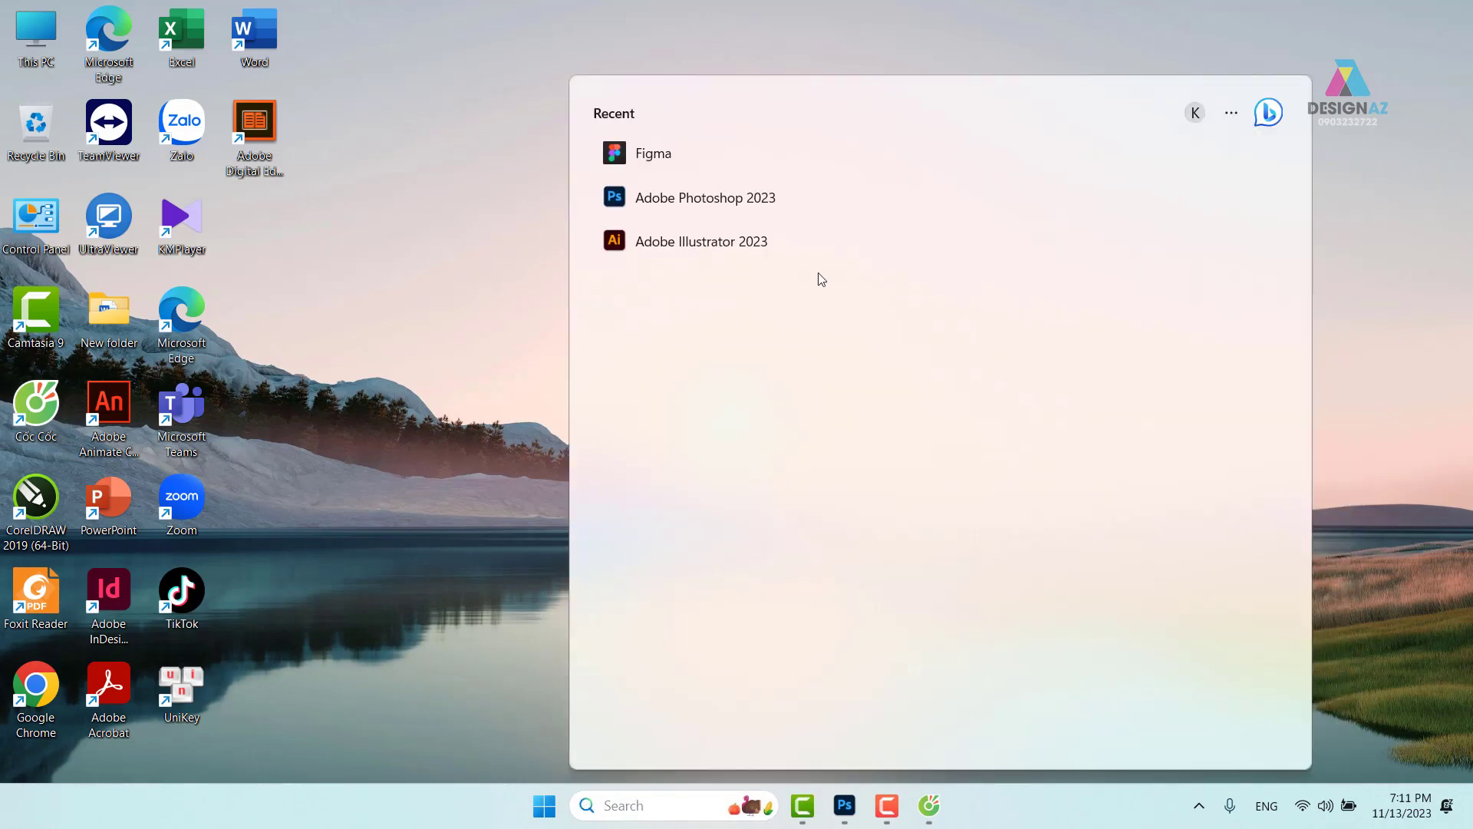
{"action": "left_click", "coordinate": [742, 247]}
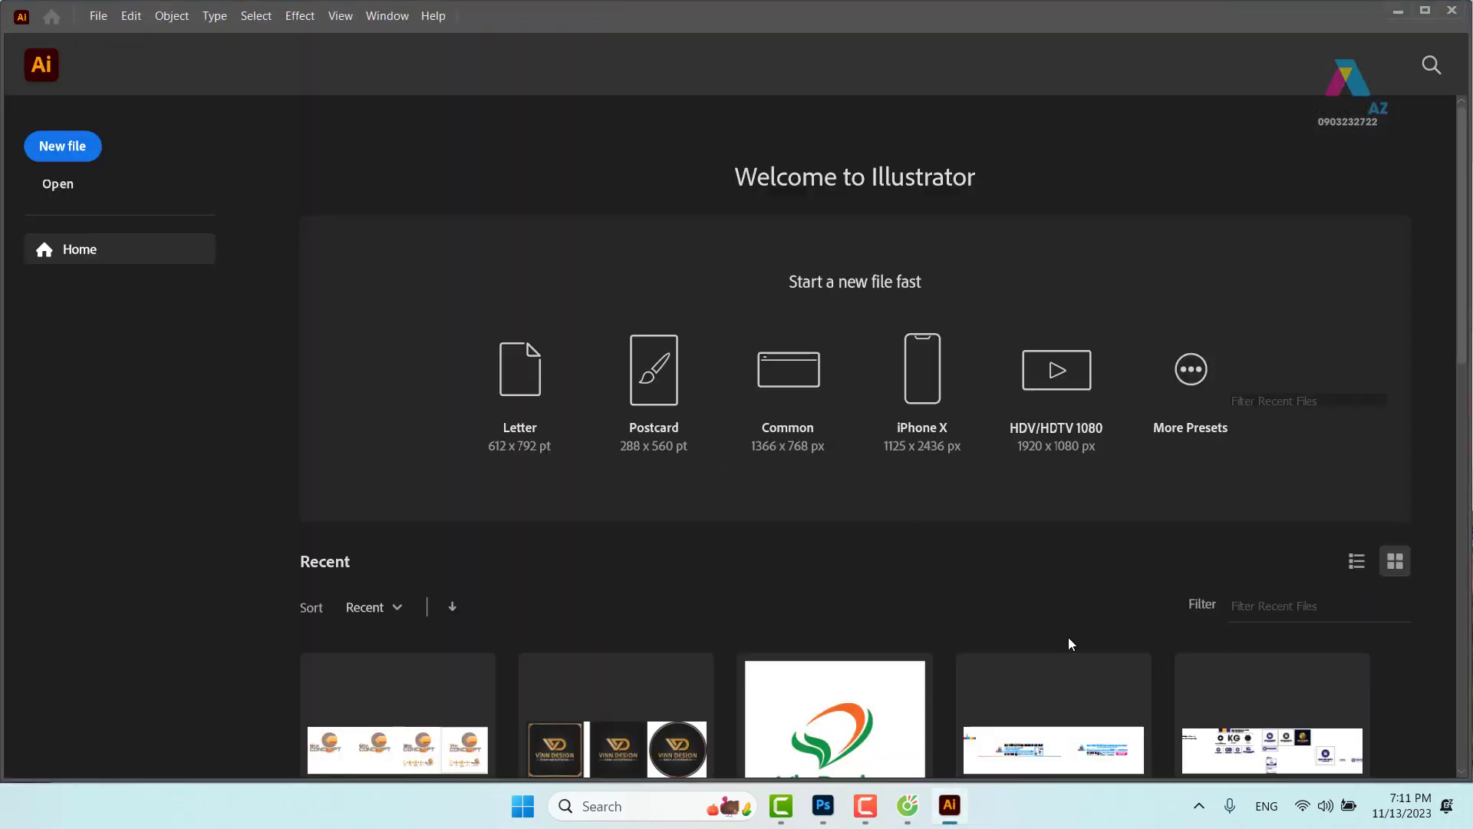
{"action": "scroll", "coordinate": [1068, 637], "scroll_direction": "down", "scroll_amount": 5}
{"action": "scroll", "coordinate": [1057, 631], "scroll_direction": "down", "scroll_amount": 4}
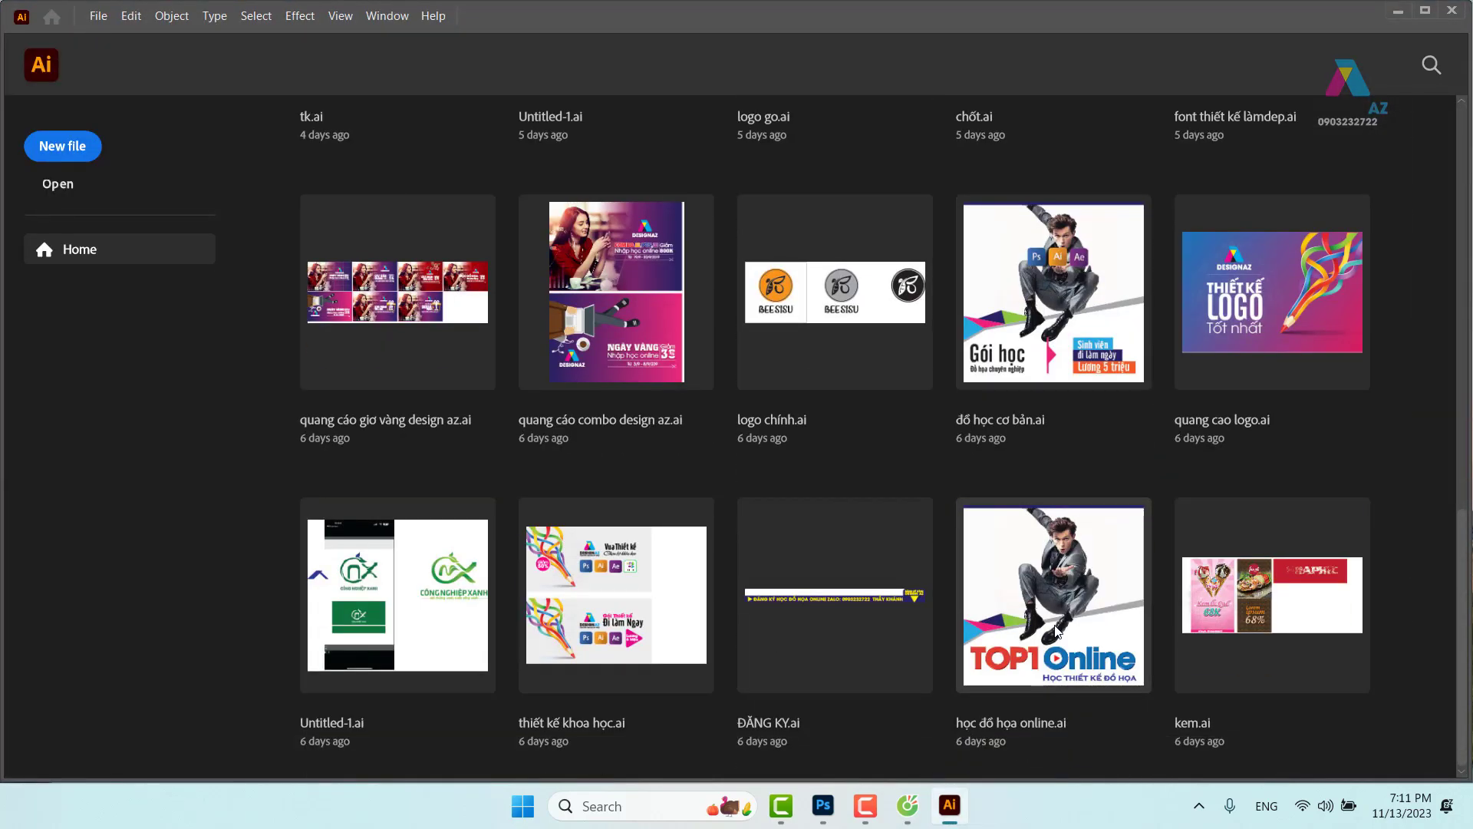
{"action": "scroll", "coordinate": [516, 491], "scroll_direction": "up", "scroll_amount": 9}
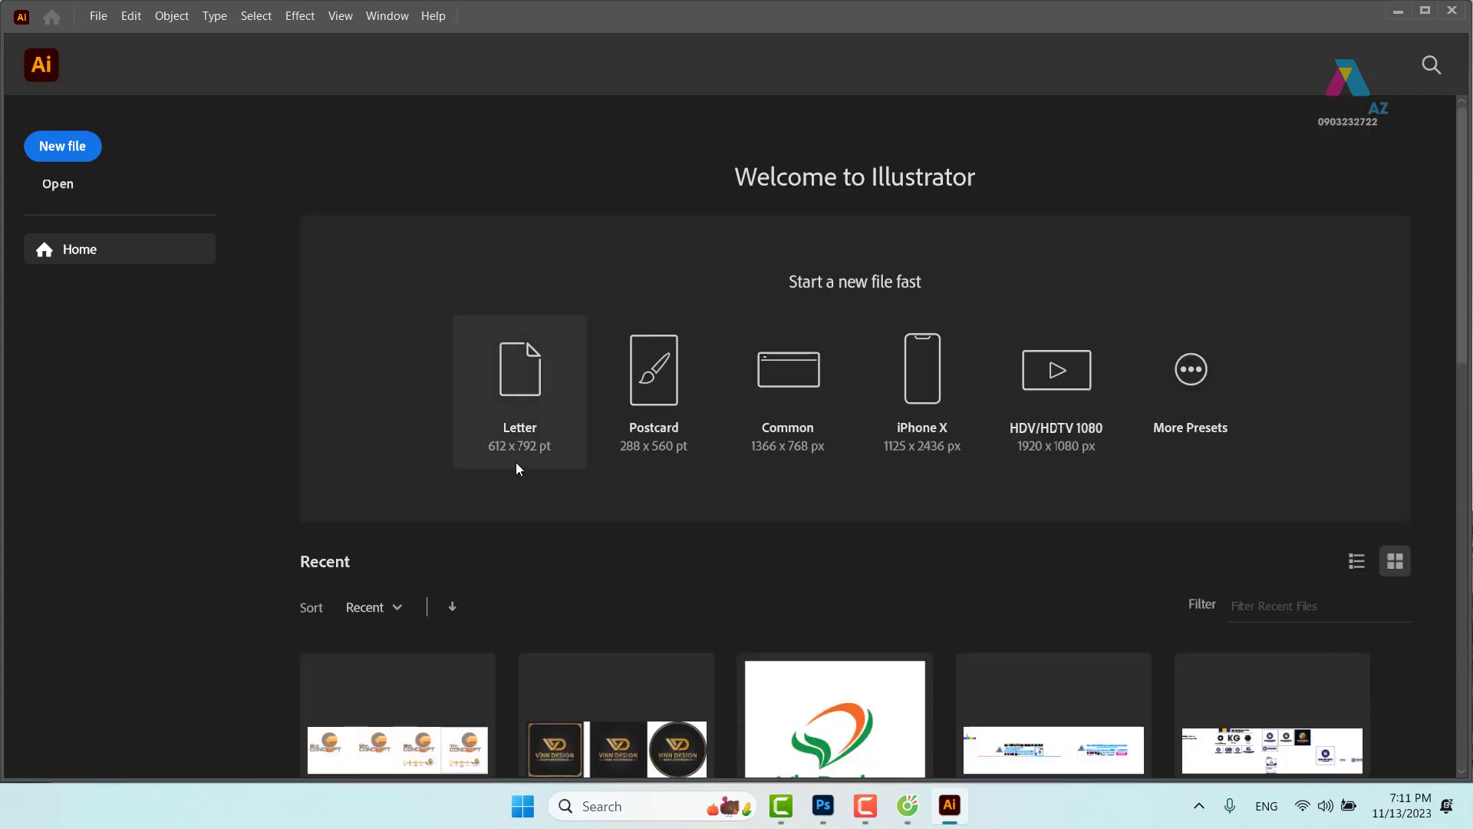
{"action": "key", "text": "super"}
Open font thiết kế làmdep.ai from E:\font thiết kế làmdep_Folder, then show New Volume (E:) again.
{"action": "key", "text": "super+e"}
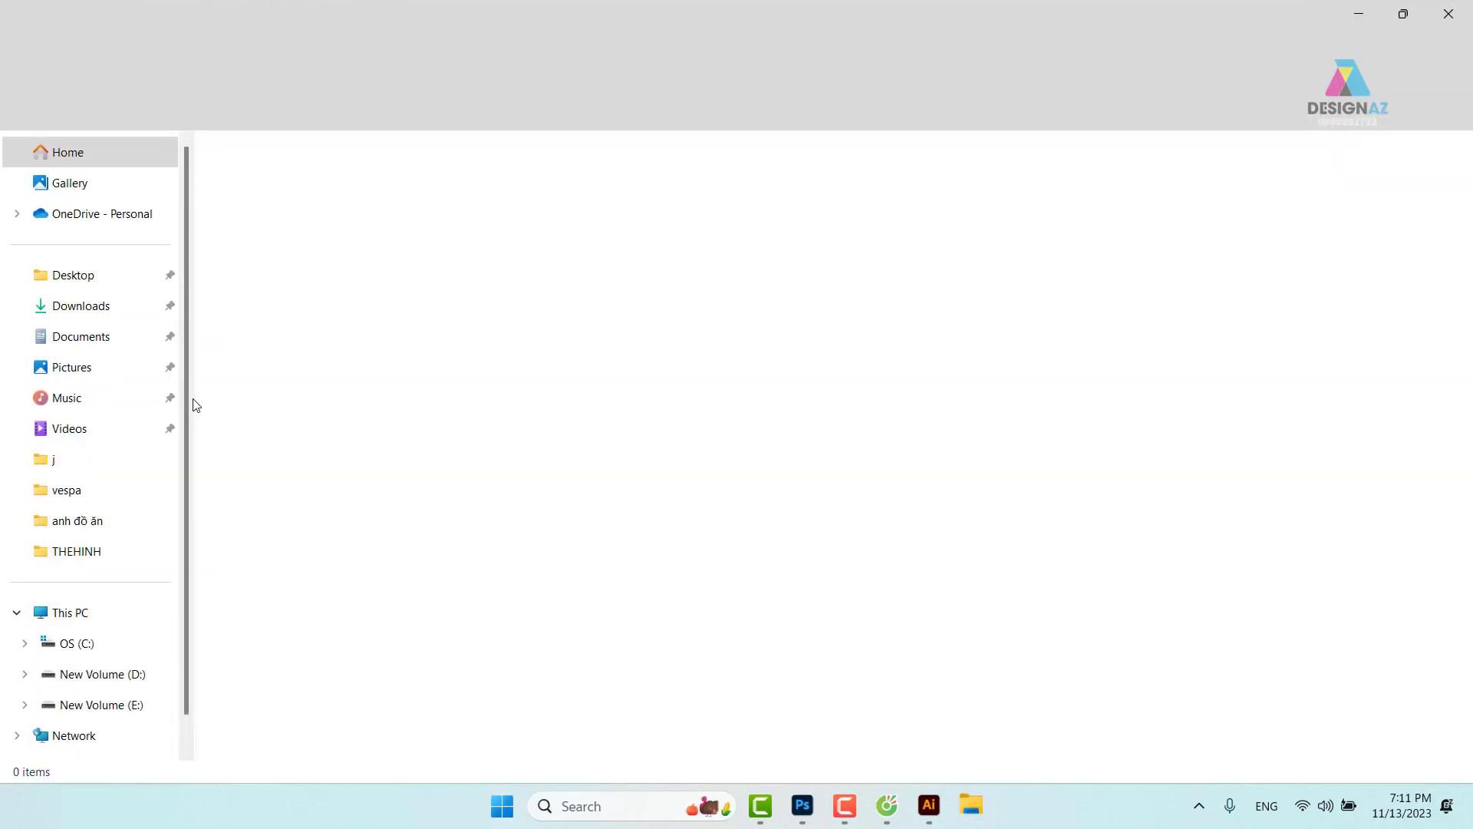
{"action": "left_click", "coordinate": [142, 703]}
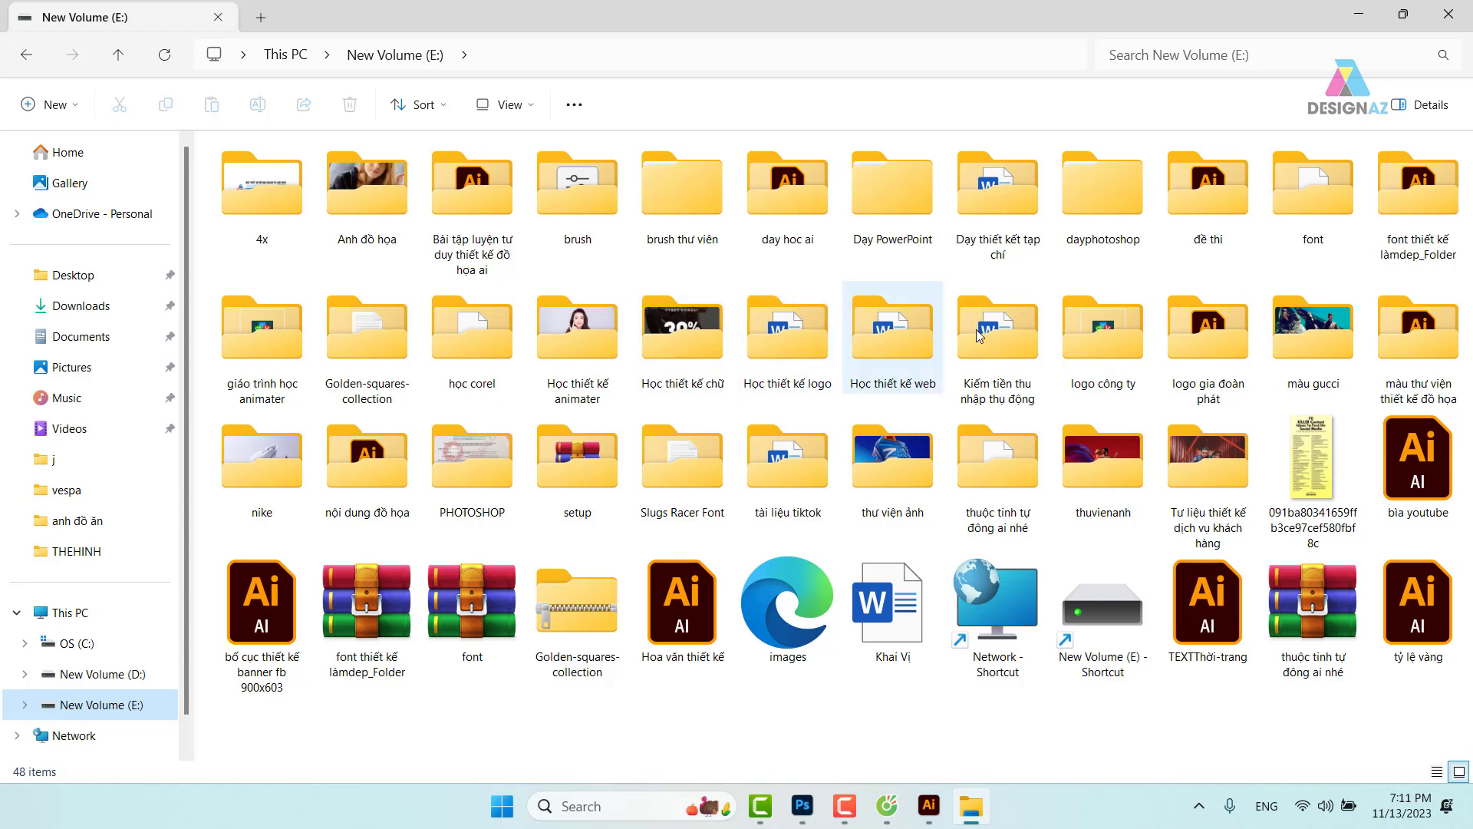
{"action": "double_click", "coordinate": [1427, 188]}
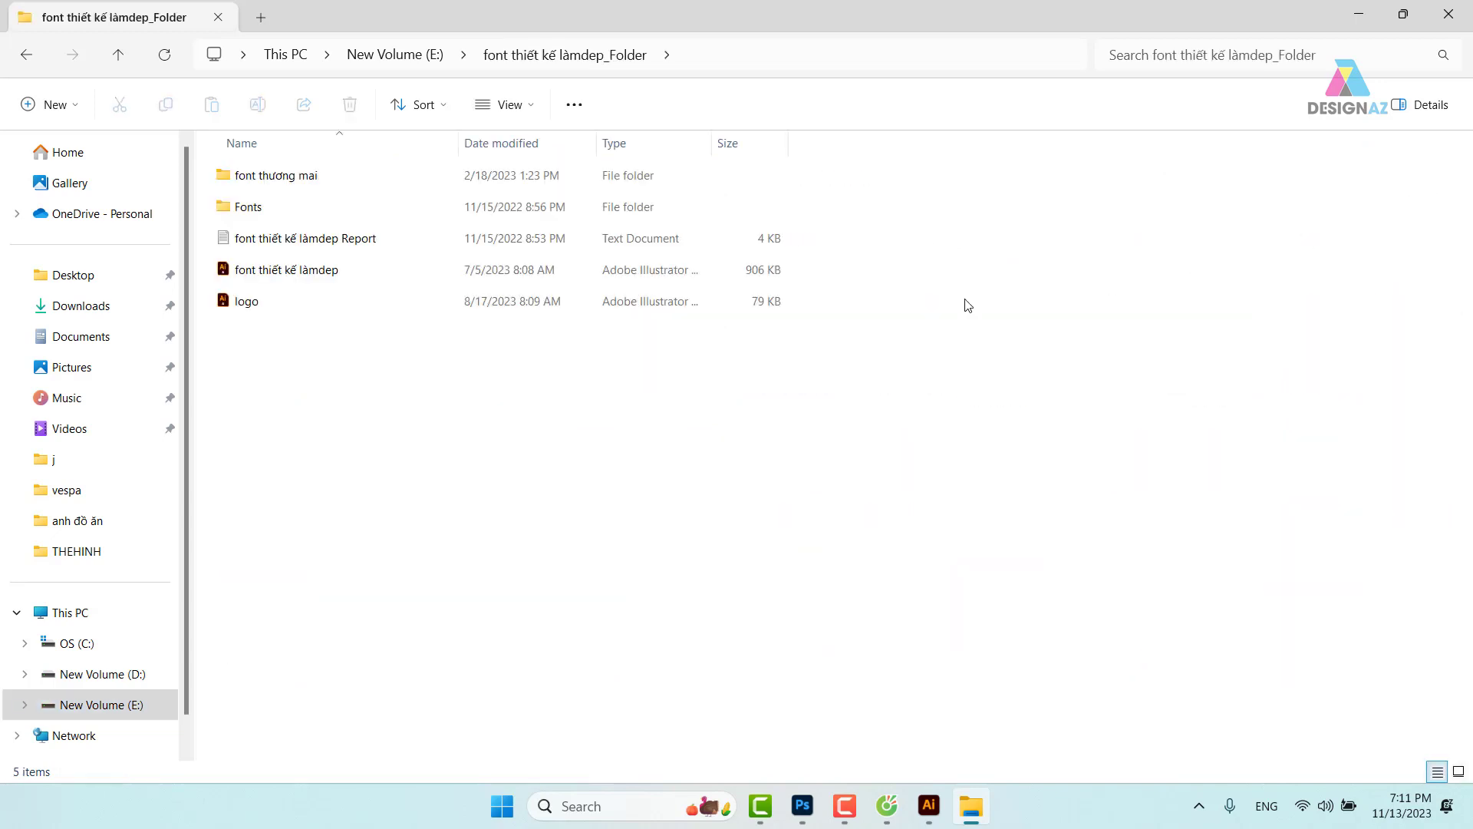
{"action": "double_click", "coordinate": [224, 273]}
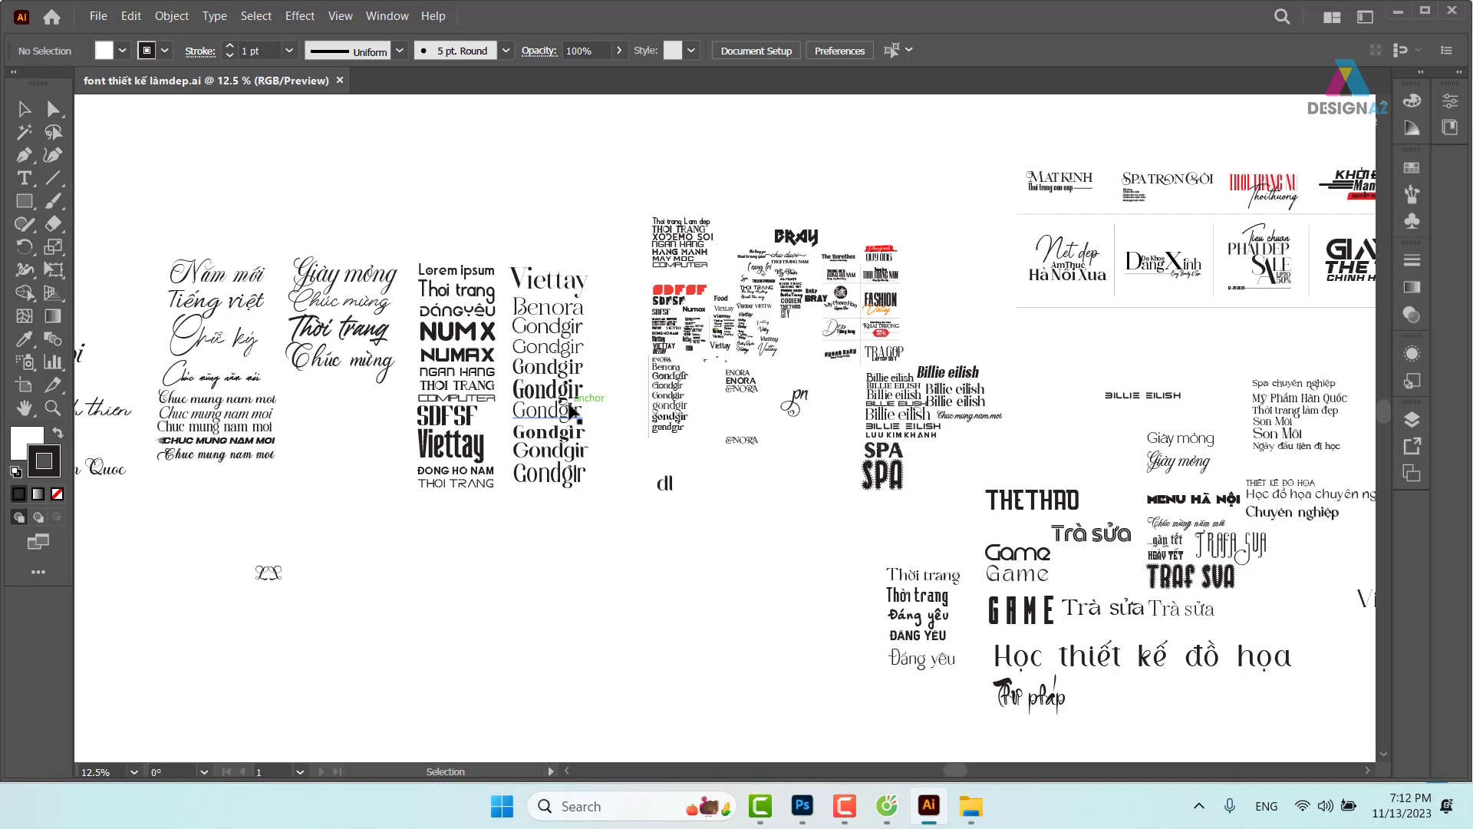
{"action": "key", "text": "super+e"}
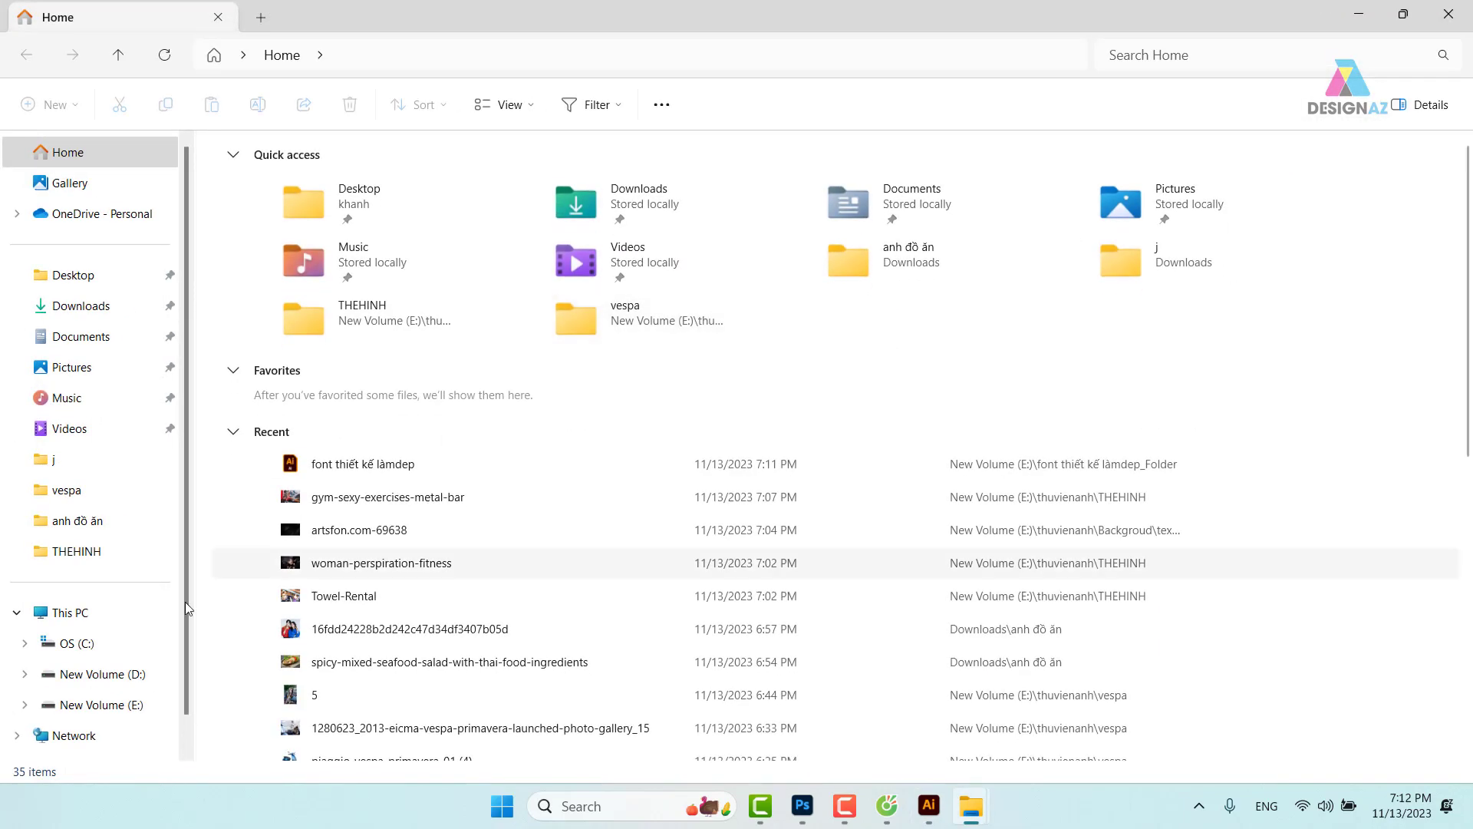
{"action": "left_click", "coordinate": [92, 708]}
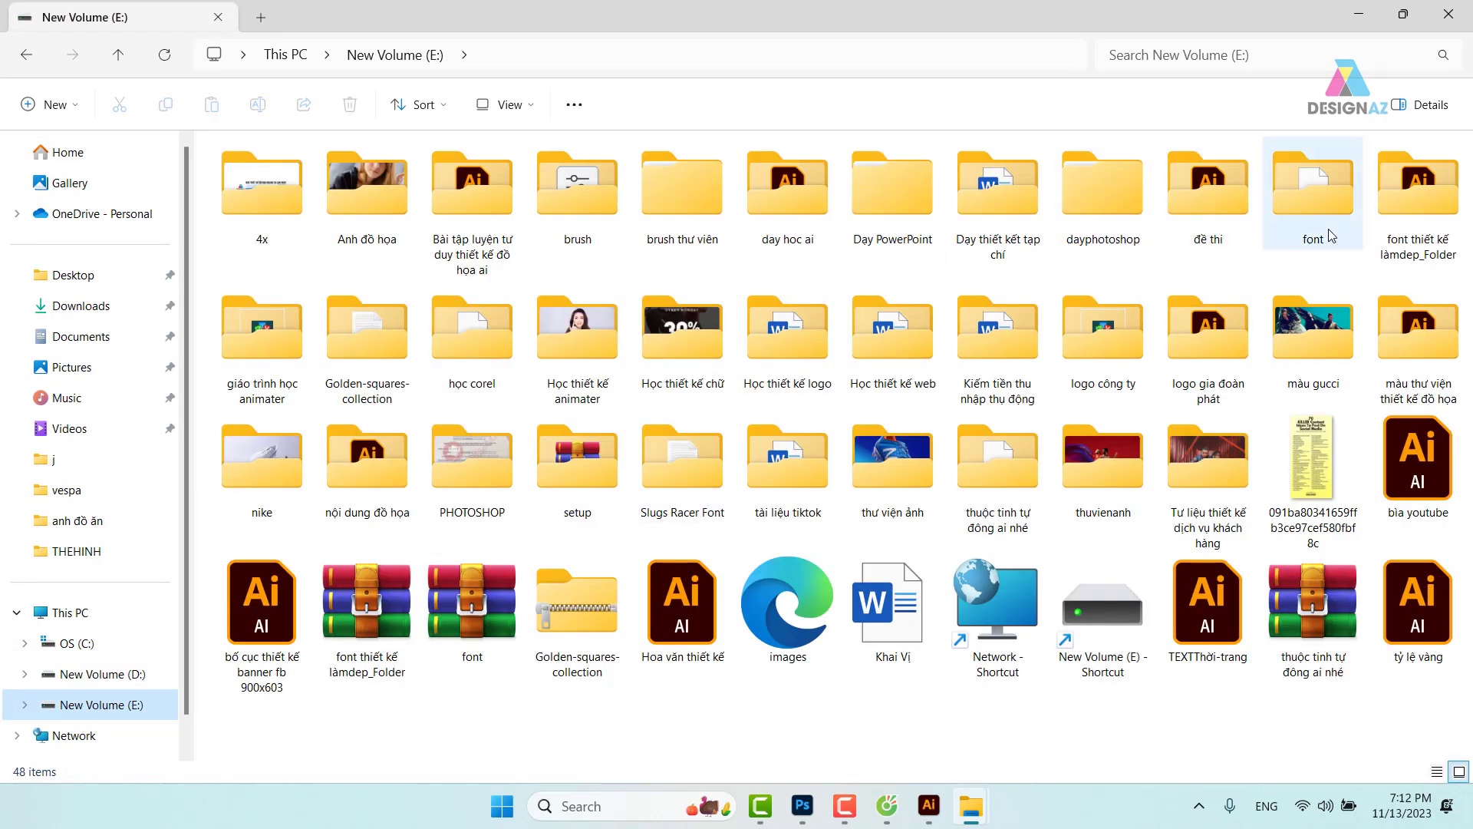
Browse into font > font > font beer and back out to the font folder.
{"action": "double_click", "coordinate": [1315, 201]}
{"action": "double_click", "coordinate": [273, 190]}
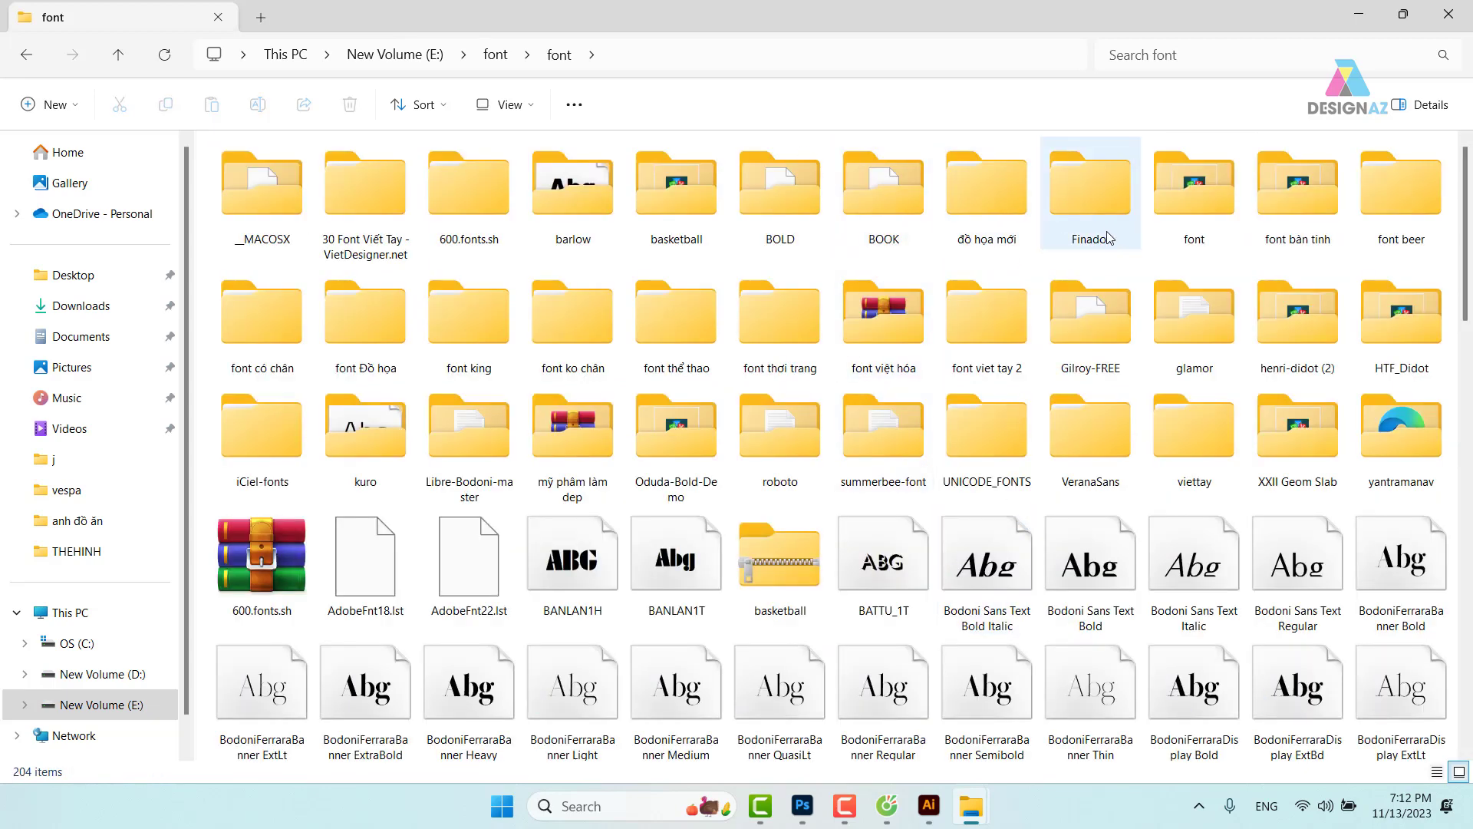
{"action": "left_click", "coordinate": [1416, 204]}
{"action": "double_click", "coordinate": [1416, 199]}
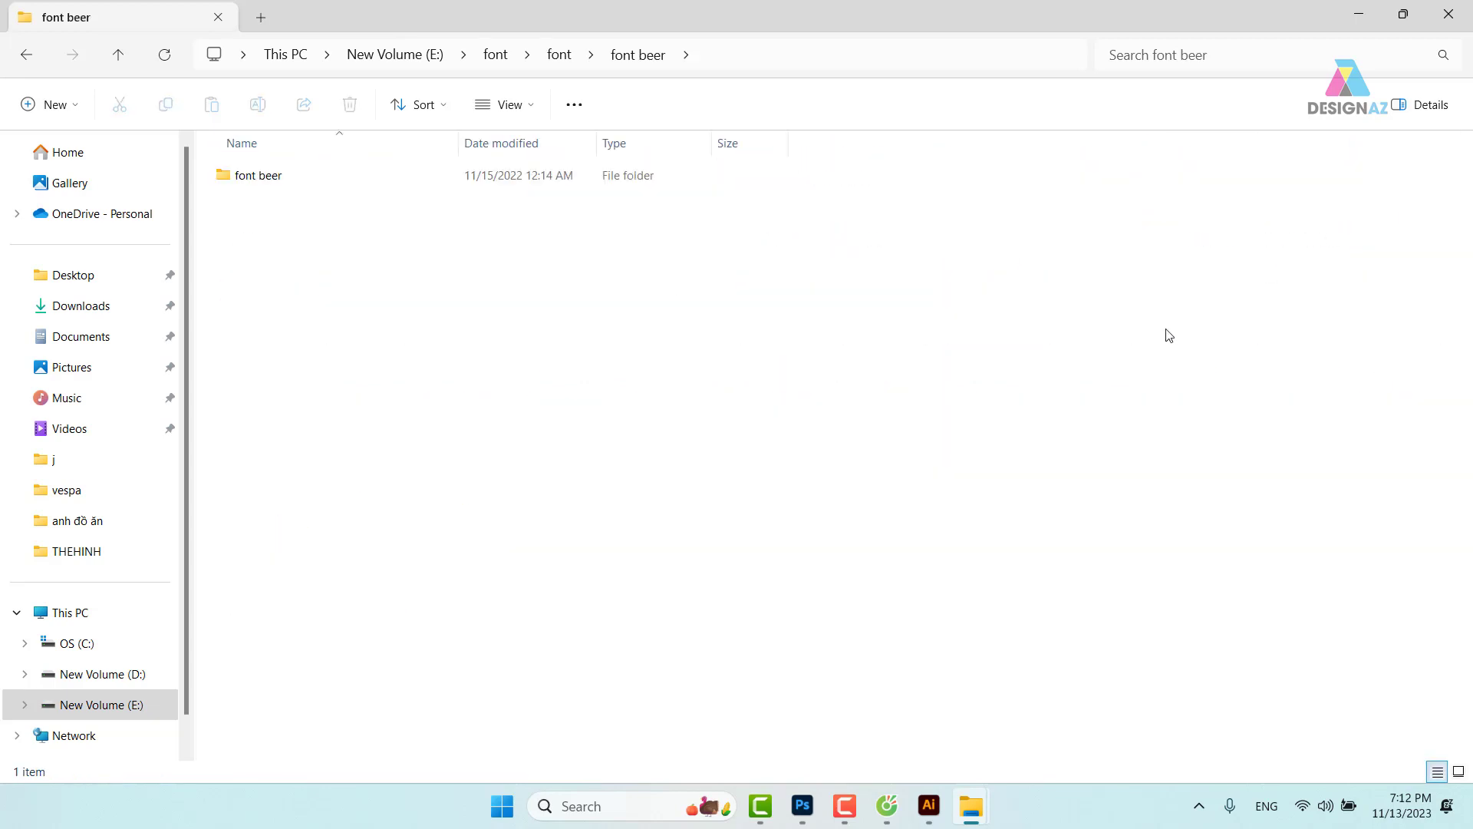
{"action": "double_click", "coordinate": [302, 184]}
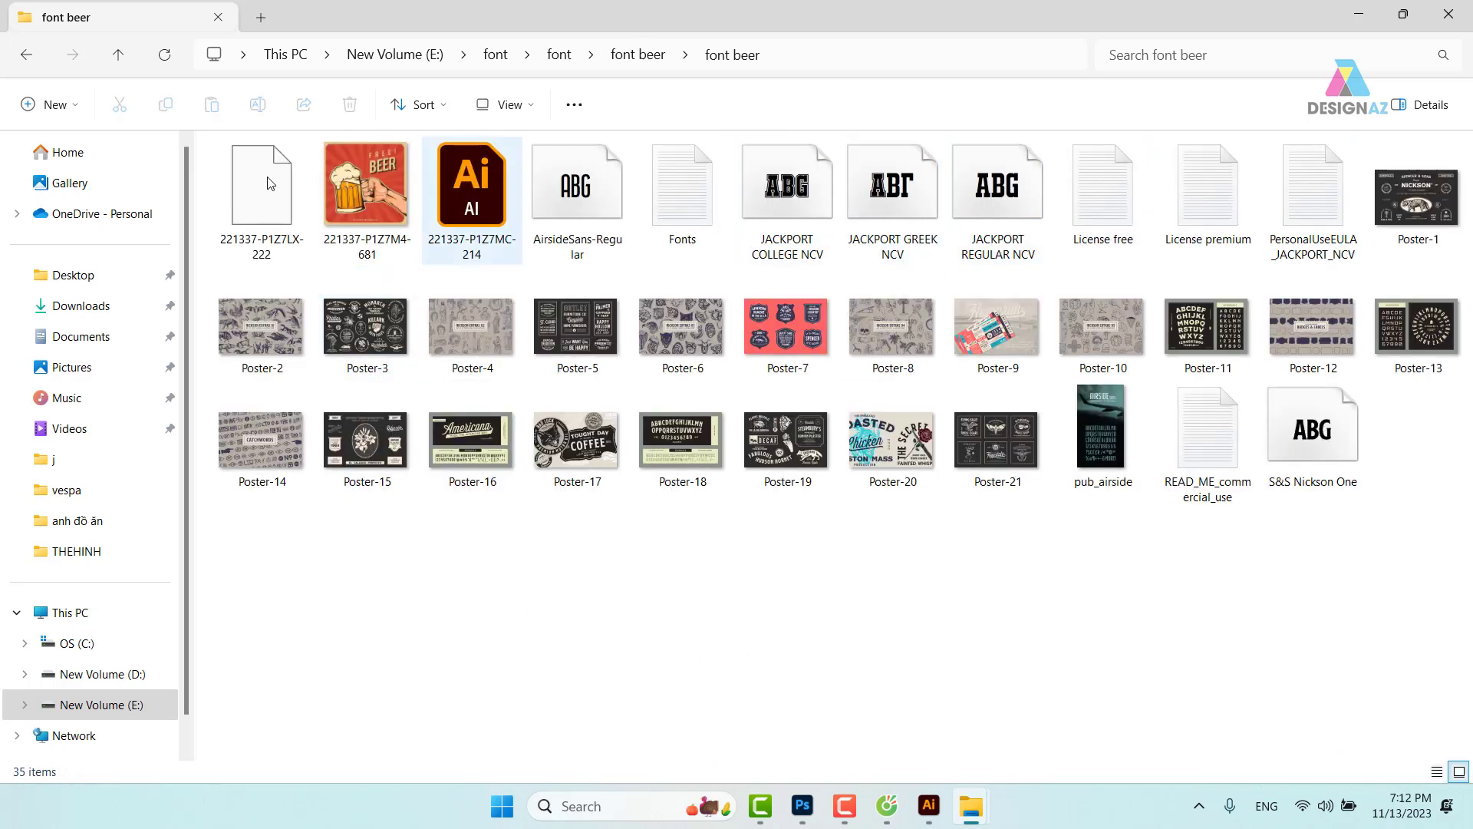
{"action": "left_click", "coordinate": [26, 54]}
{"action": "left_click", "coordinate": [23, 55]}
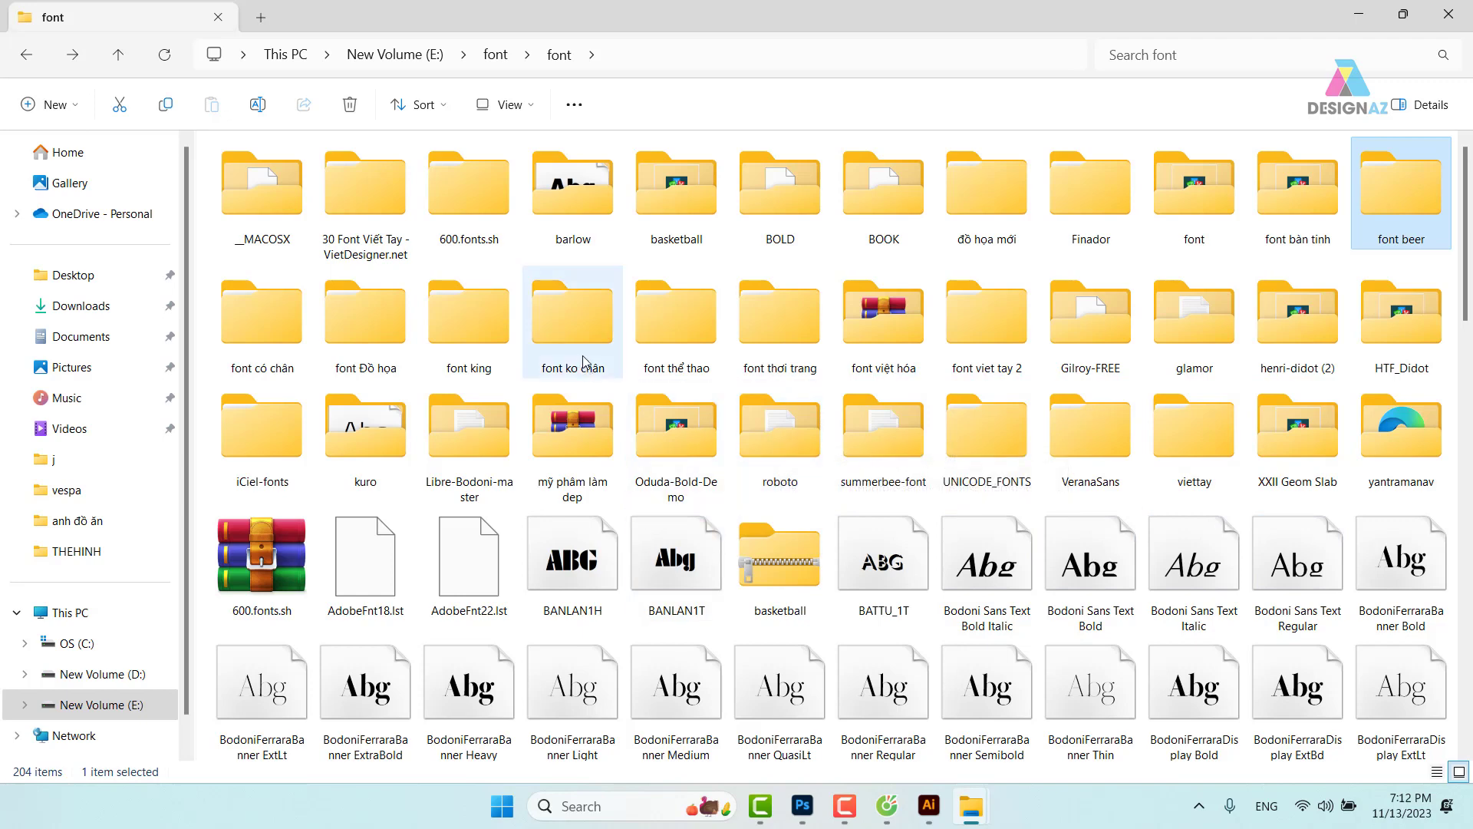
Open 600.fonts.sh > 600.fonts and preview, then close, the ADVENT and 01 Digit fonts.
{"action": "double_click", "coordinate": [477, 213]}
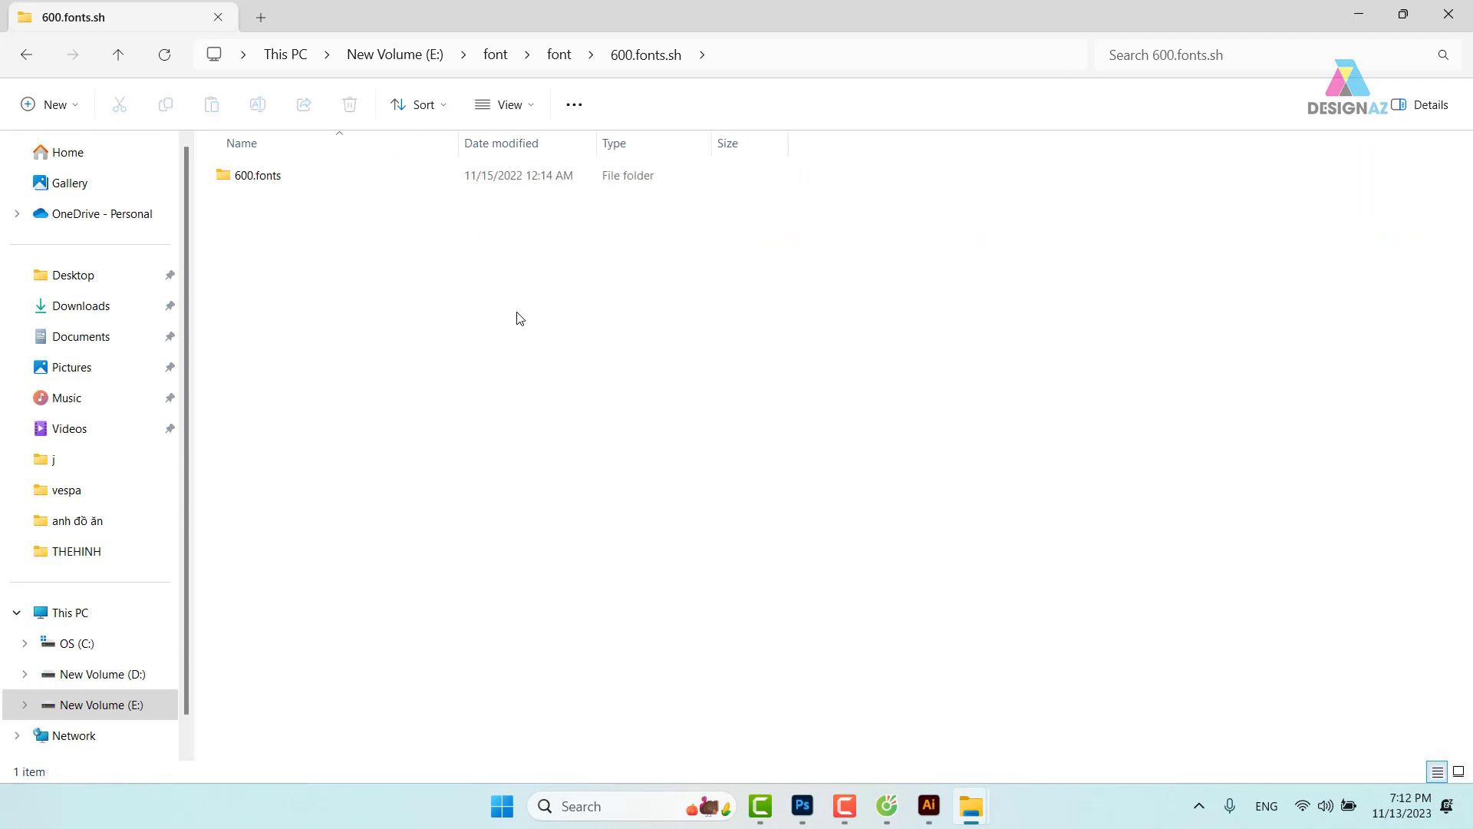
{"action": "left_click", "coordinate": [226, 182]}
{"action": "double_click", "coordinate": [226, 181]}
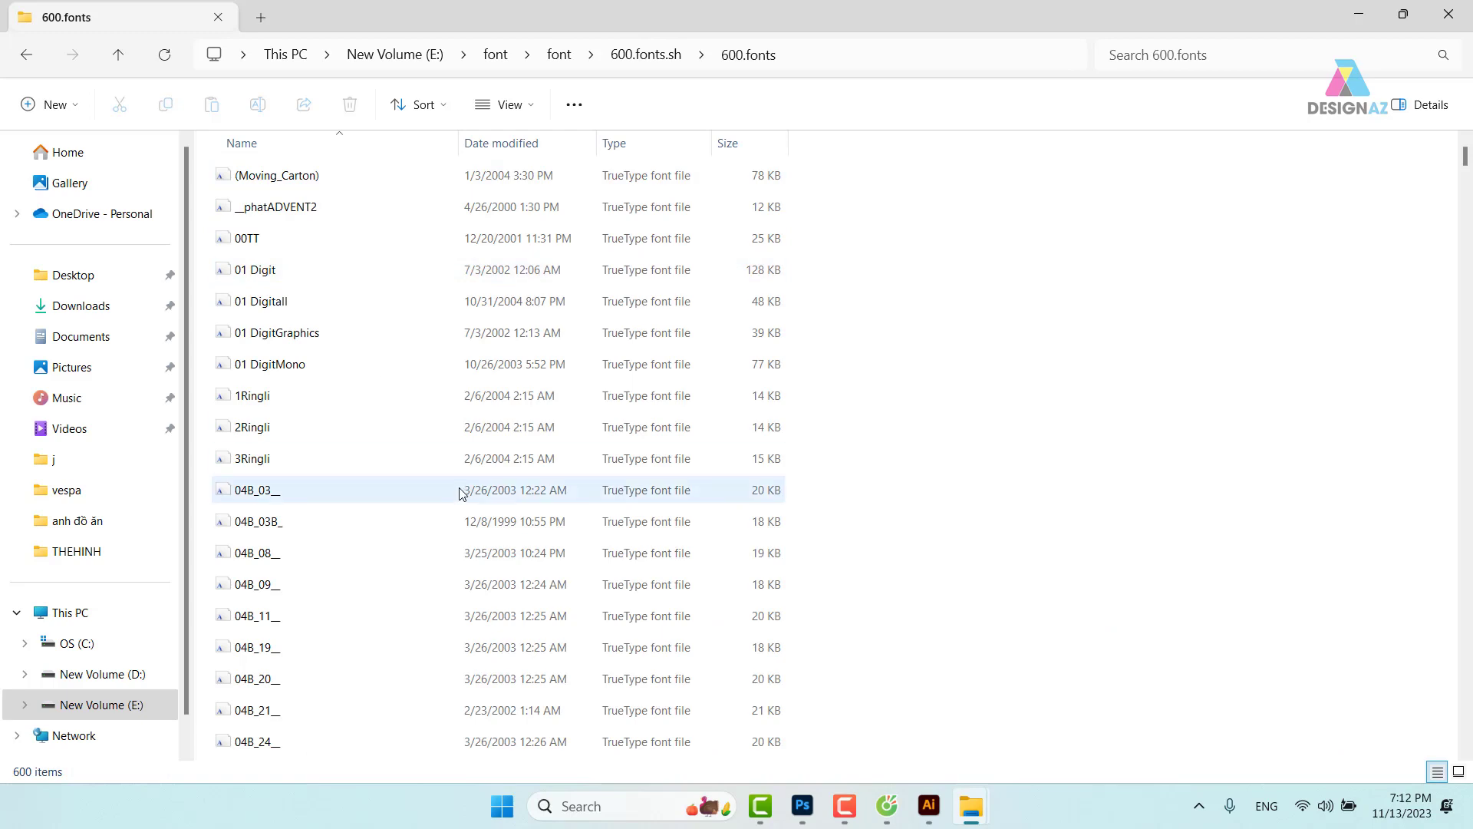
{"action": "left_click", "coordinate": [227, 214]}
{"action": "double_click", "coordinate": [227, 214]}
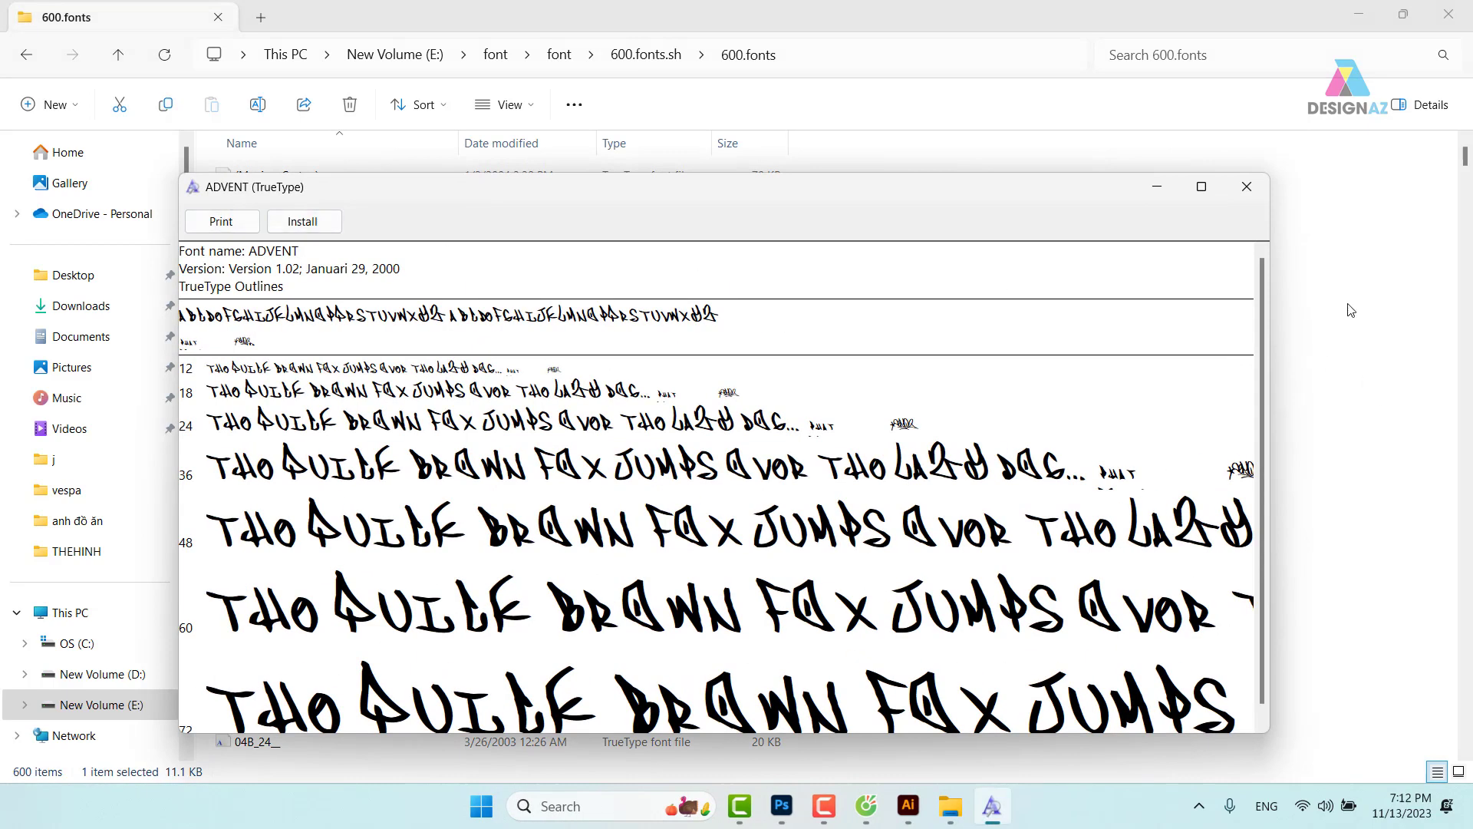
{"action": "left_click", "coordinate": [1246, 186]}
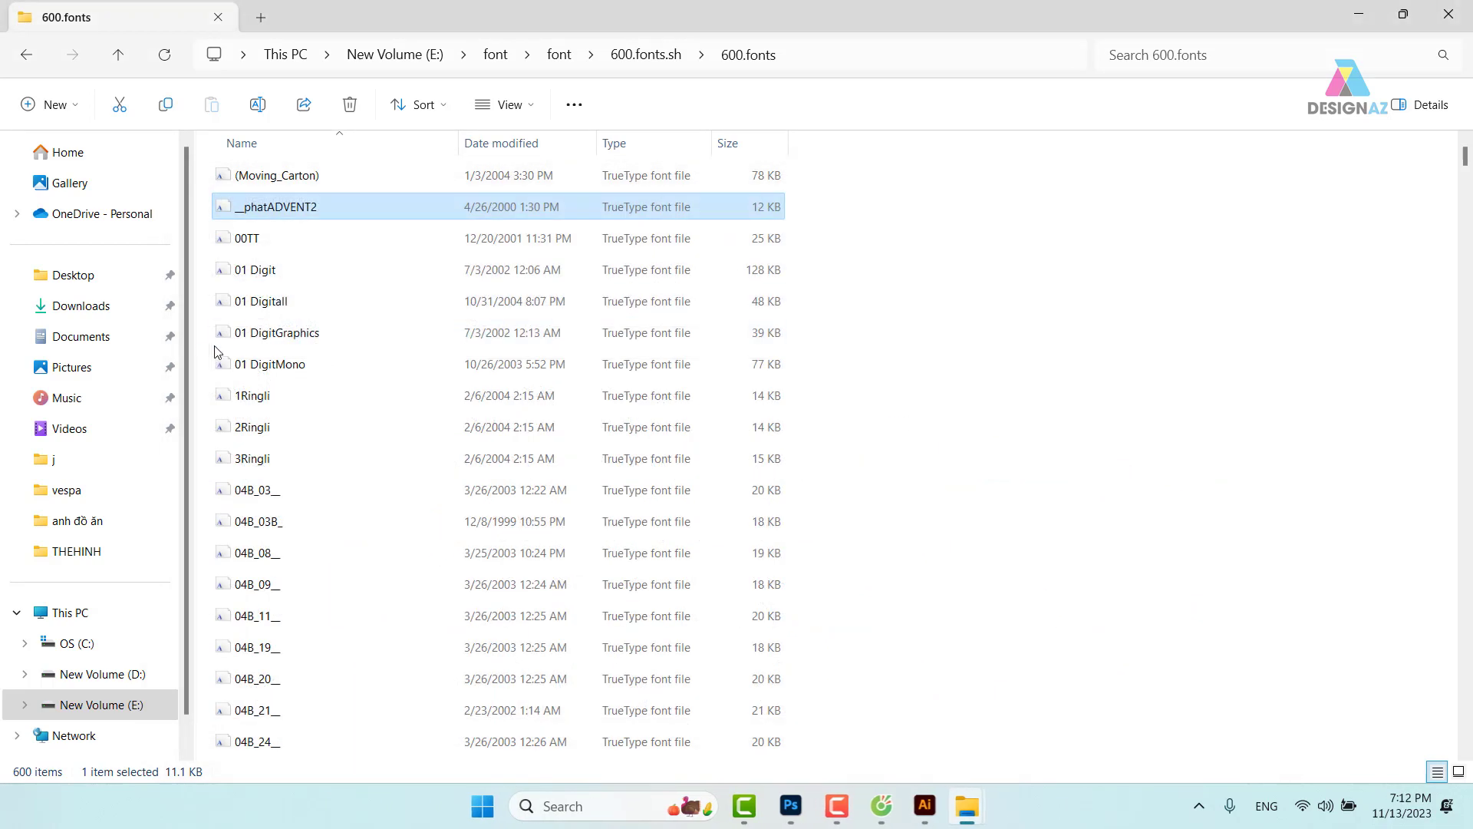
{"action": "double_click", "coordinate": [227, 273]}
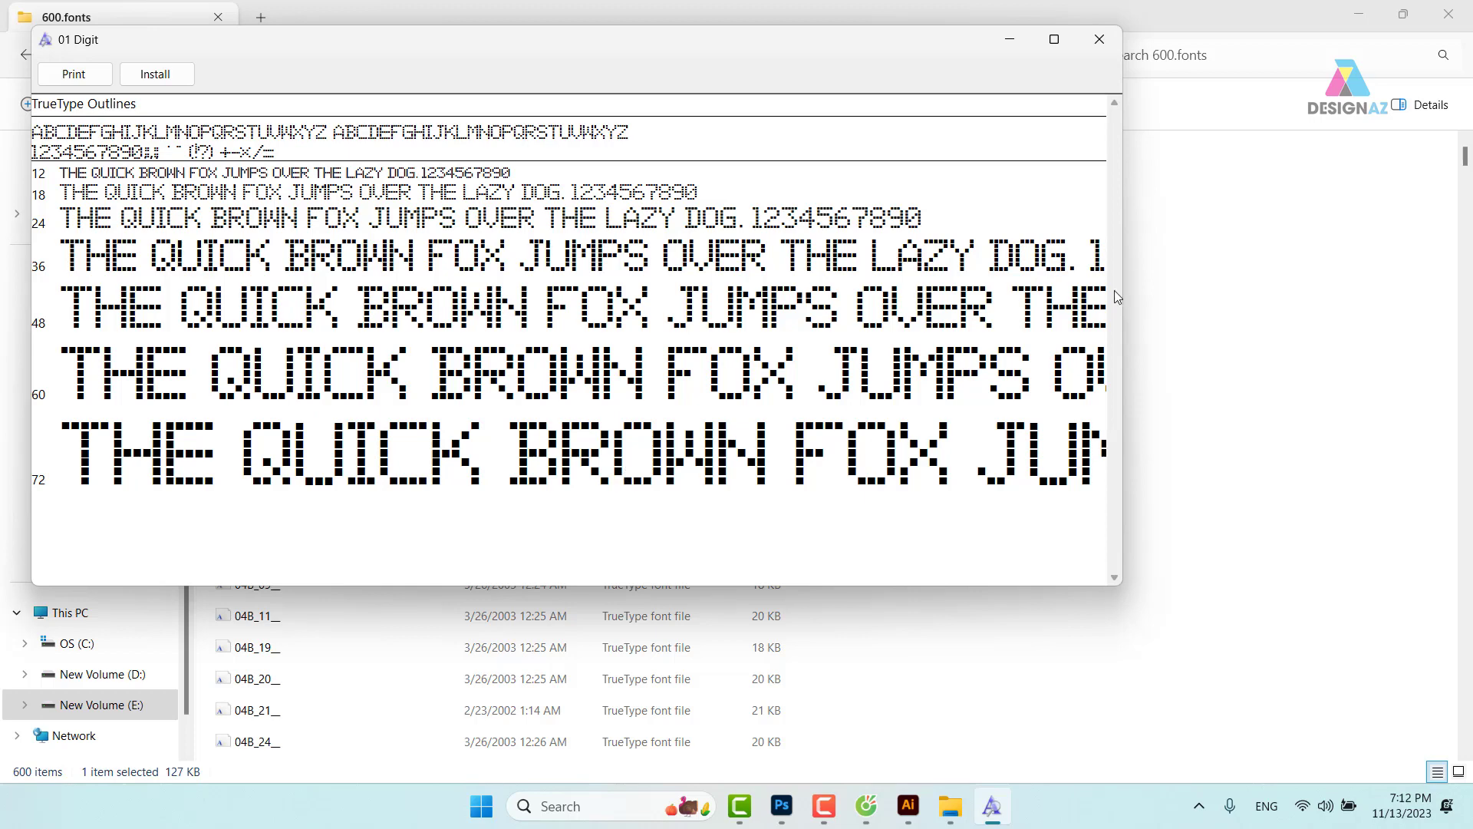
{"action": "left_click", "coordinate": [1098, 39]}
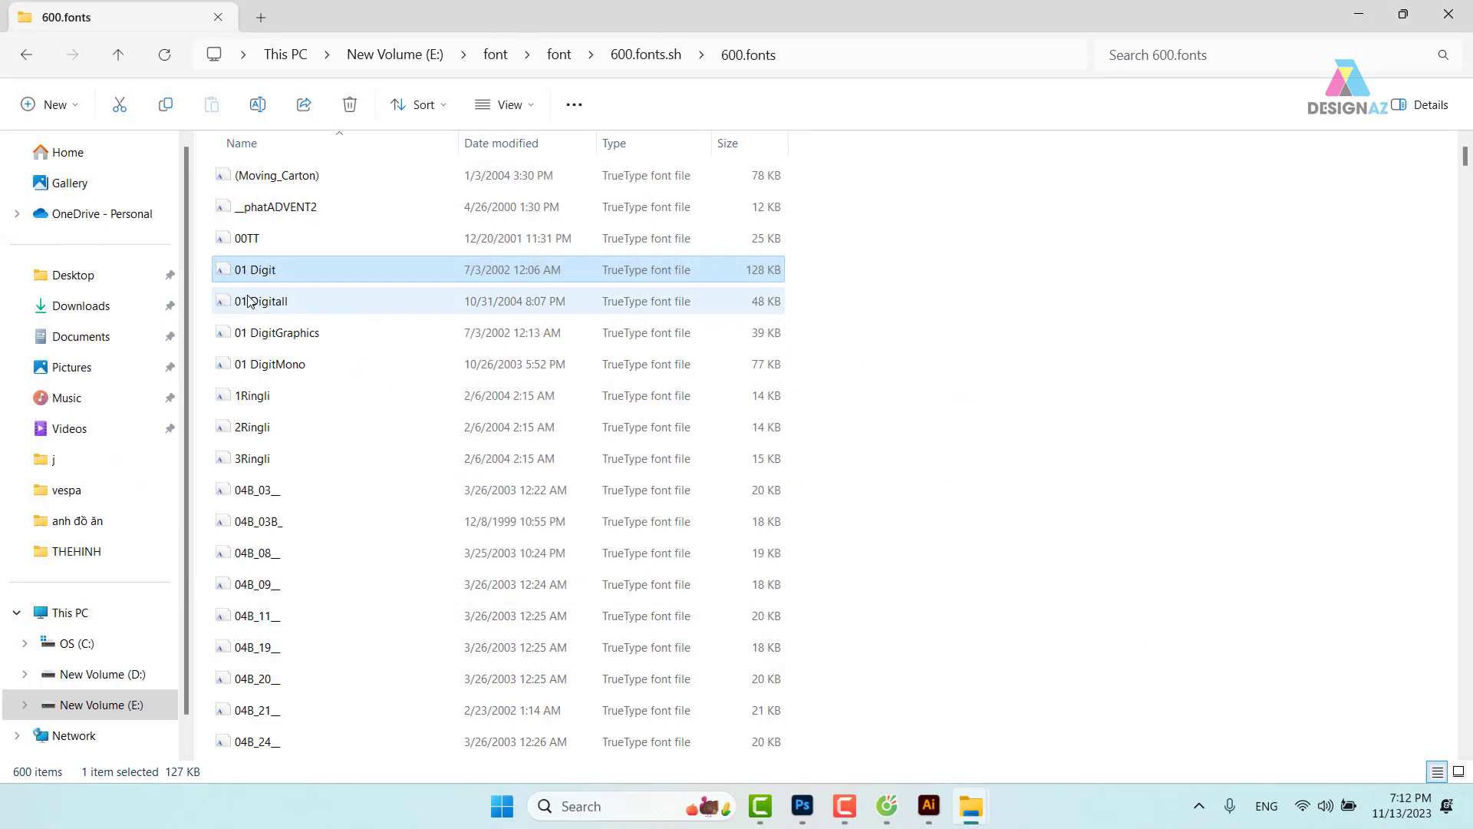
Back in Illustrator, pan and zoom in on the GIAY THE THAO logo sample.
{"action": "left_click", "coordinate": [930, 811]}
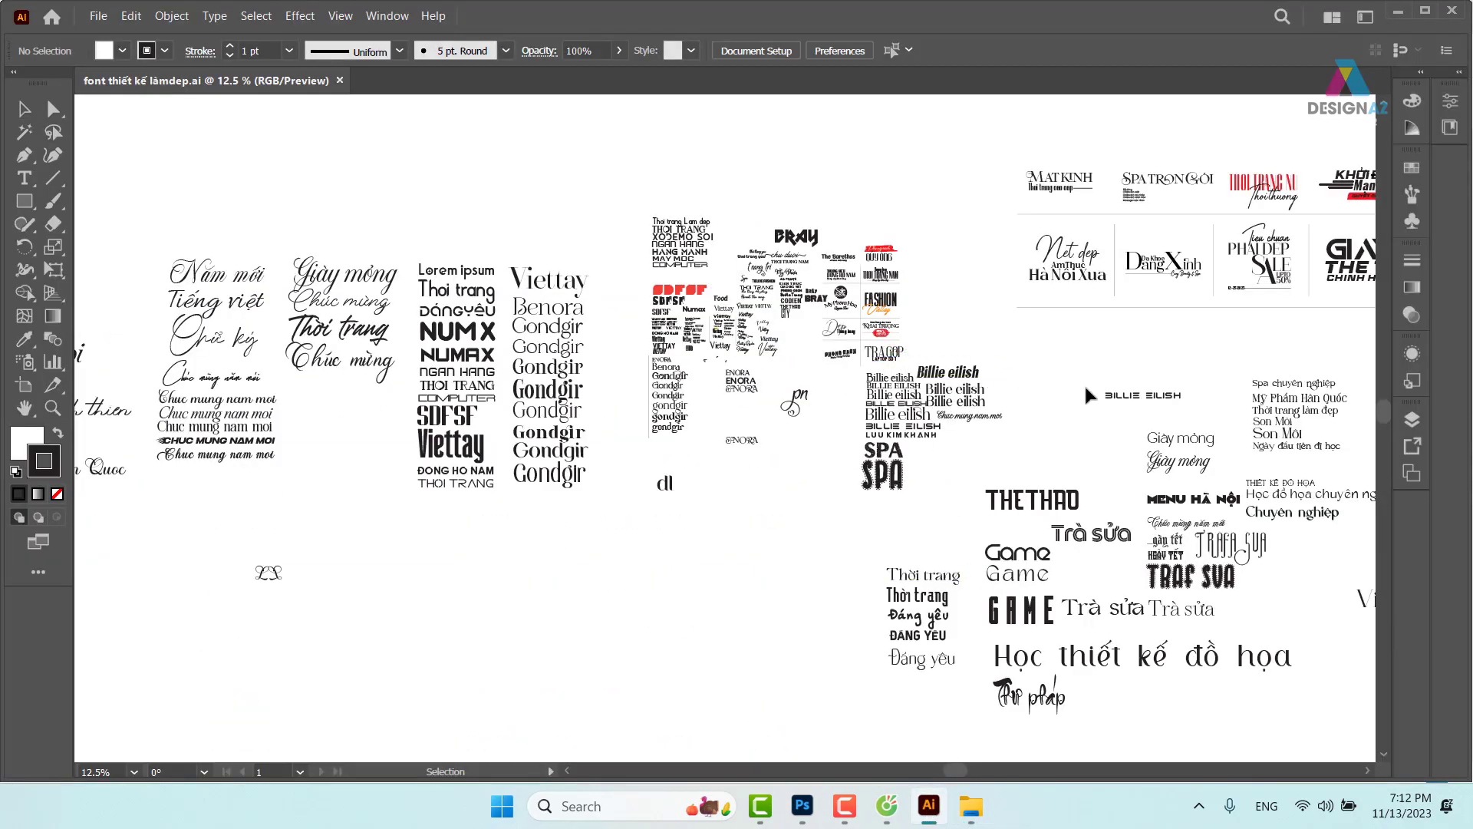
{"action": "left_click_drag", "start_coordinate": [1094, 377], "coordinate": [642, 445]}
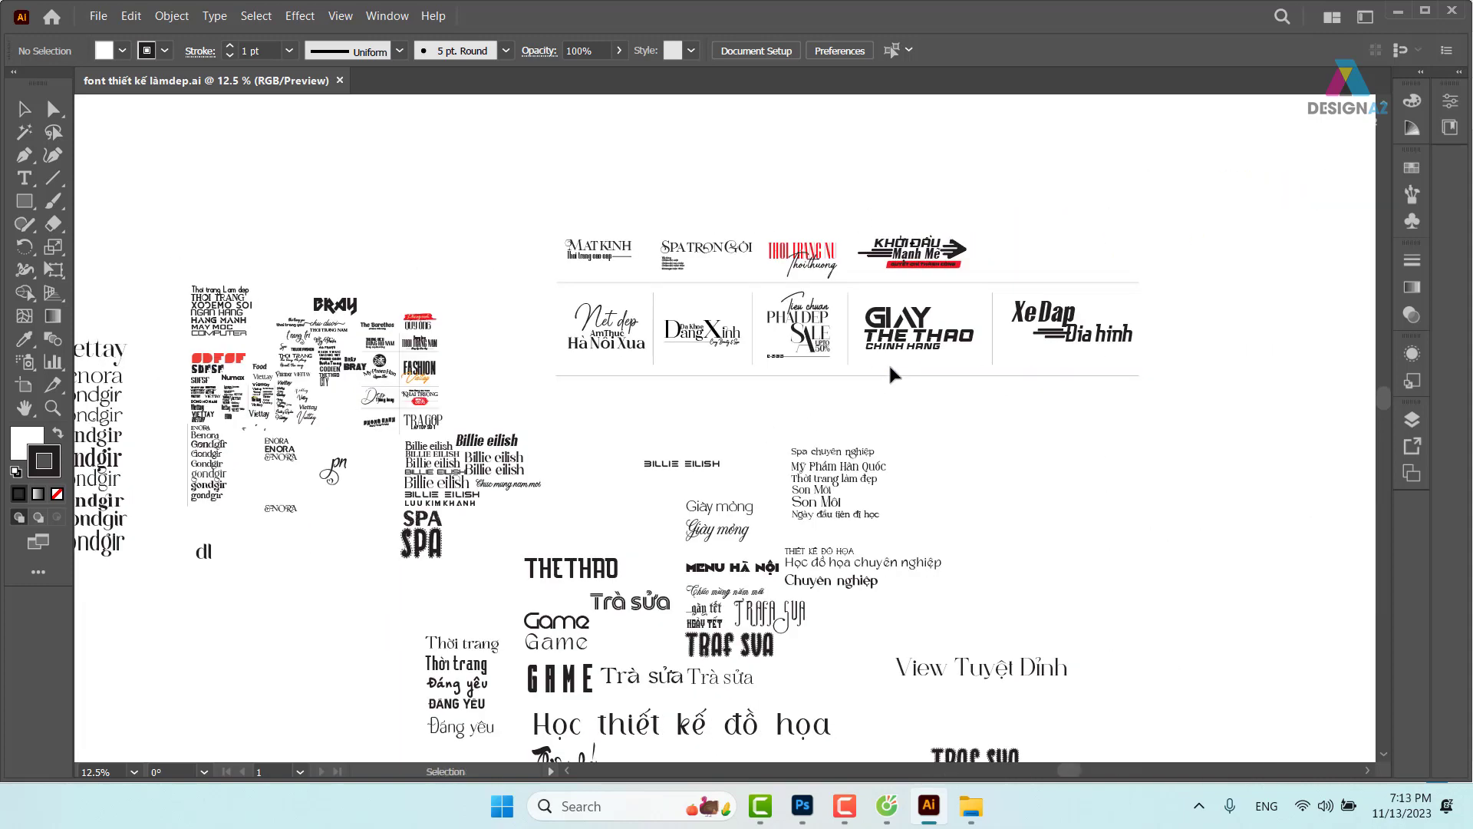
{"action": "left_click", "coordinate": [944, 349]}
{"action": "key", "text": "z"}
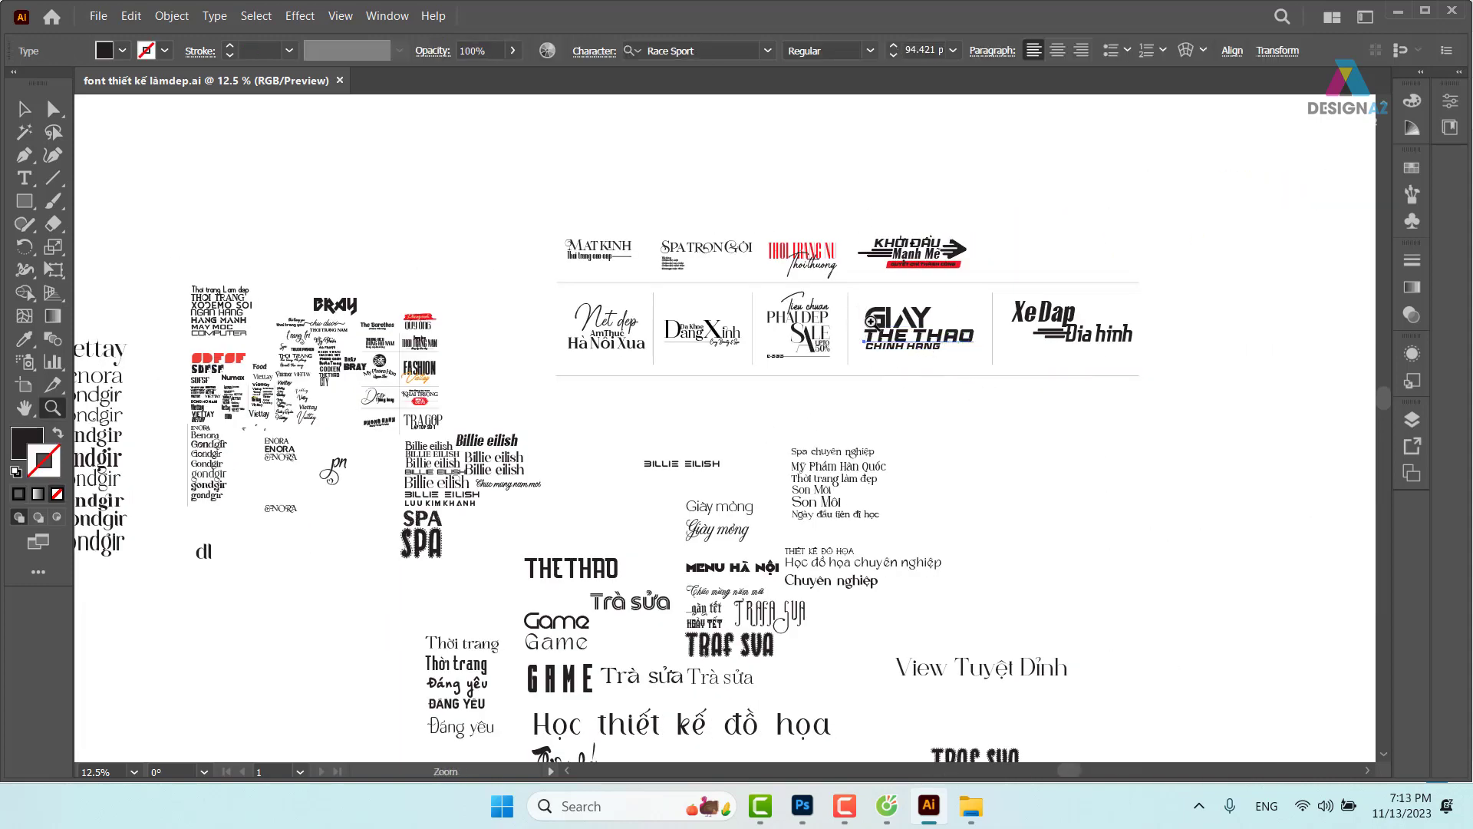
{"action": "left_click_drag", "start_coordinate": [858, 311], "coordinate": [759, 421]}
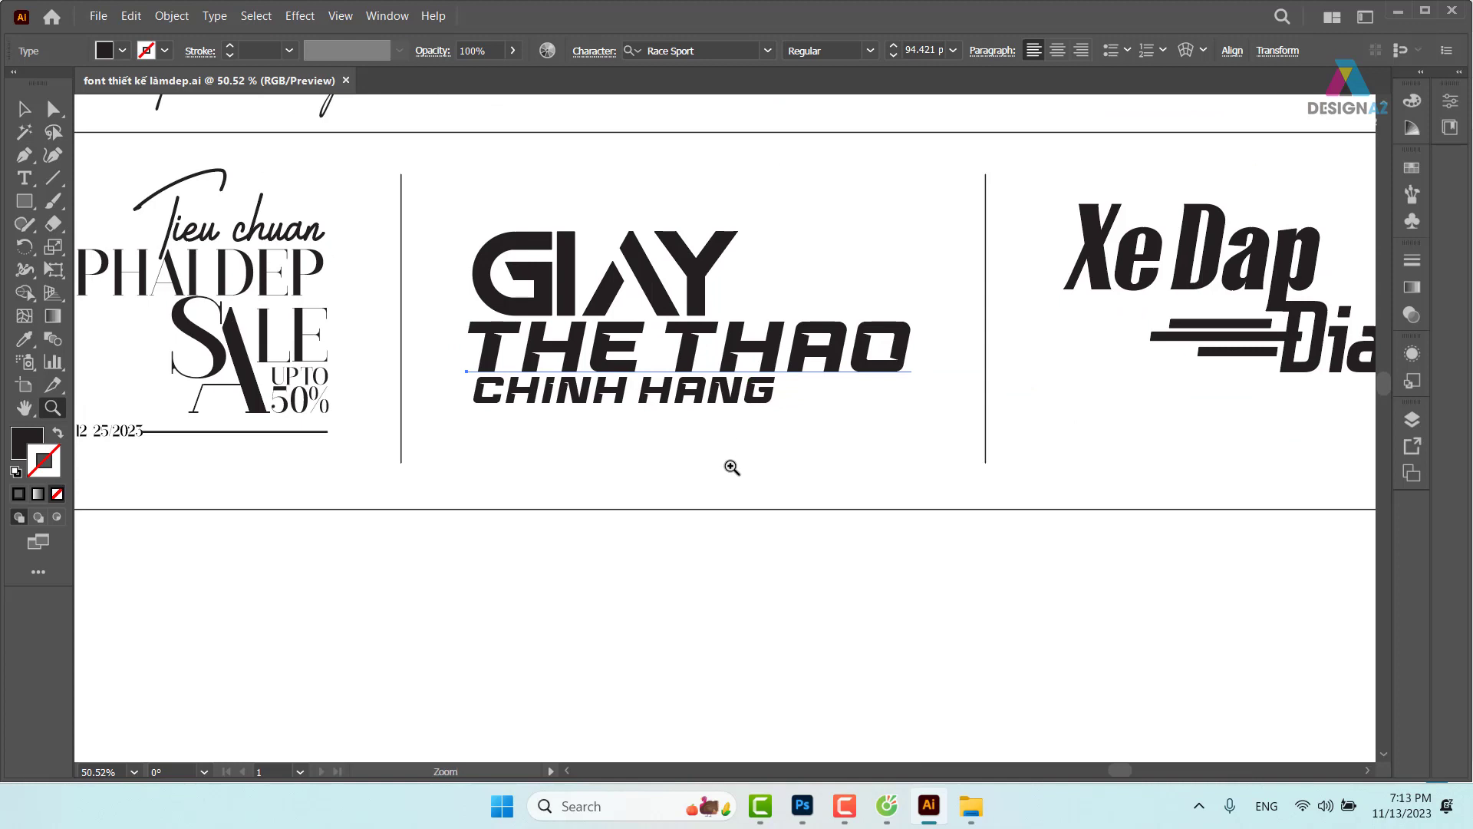
Select the THE THAO/CHINH HANG text and copy its font name, Race Sport.
{"action": "left_click", "coordinate": [24, 108]}
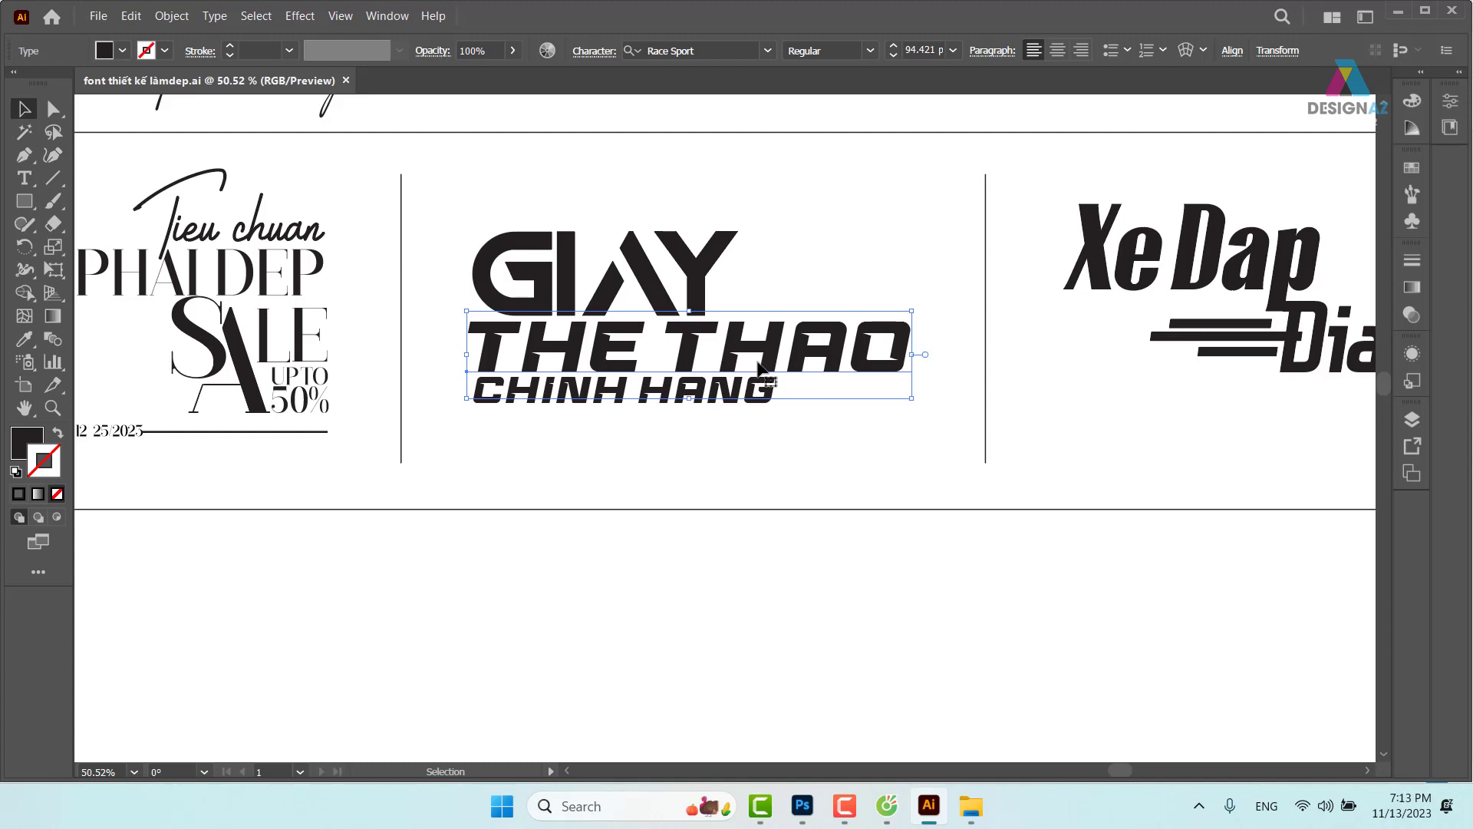
{"action": "left_click", "coordinate": [826, 568]}
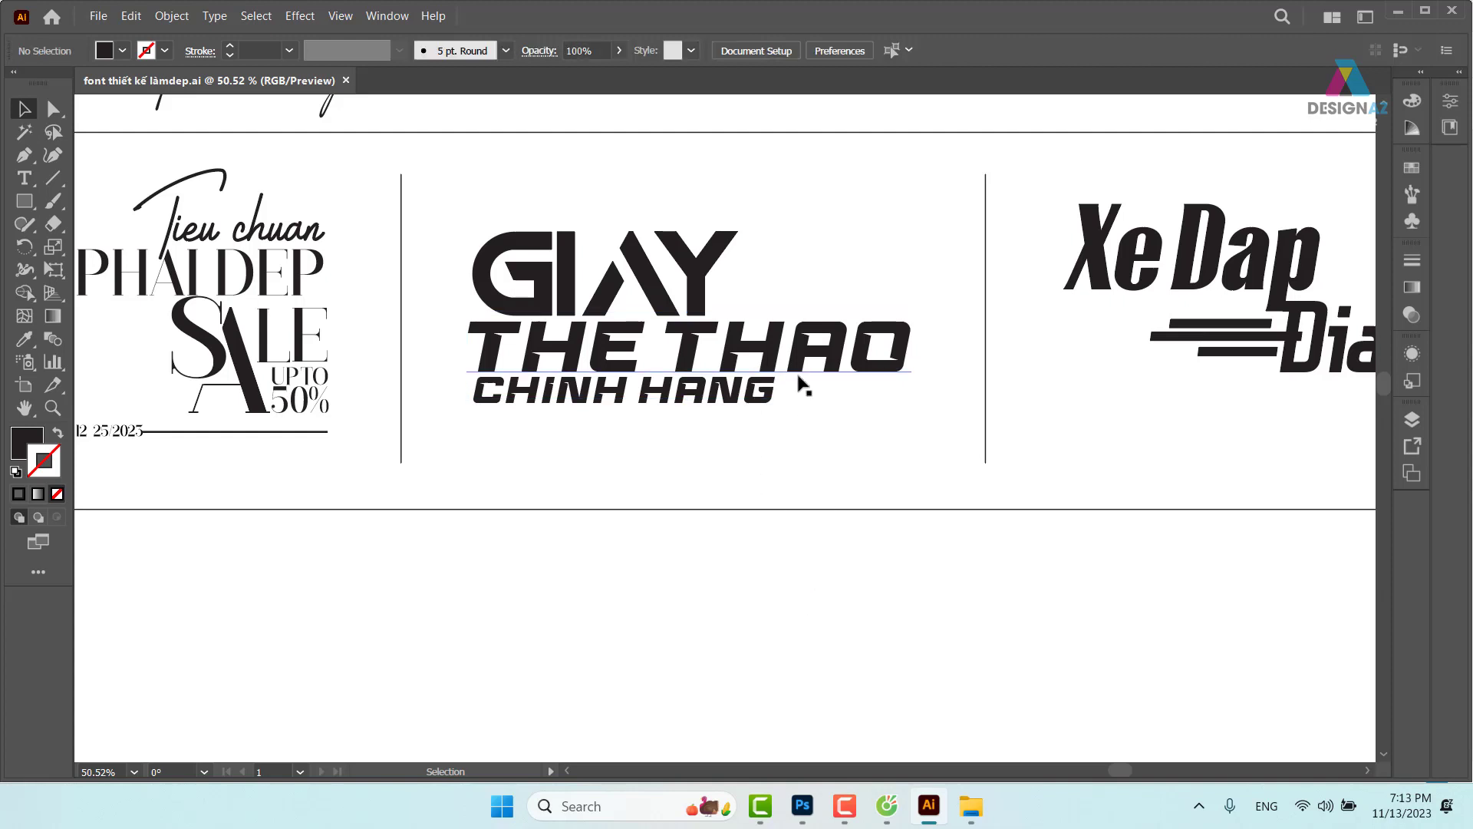
{"action": "left_click", "coordinate": [804, 383]}
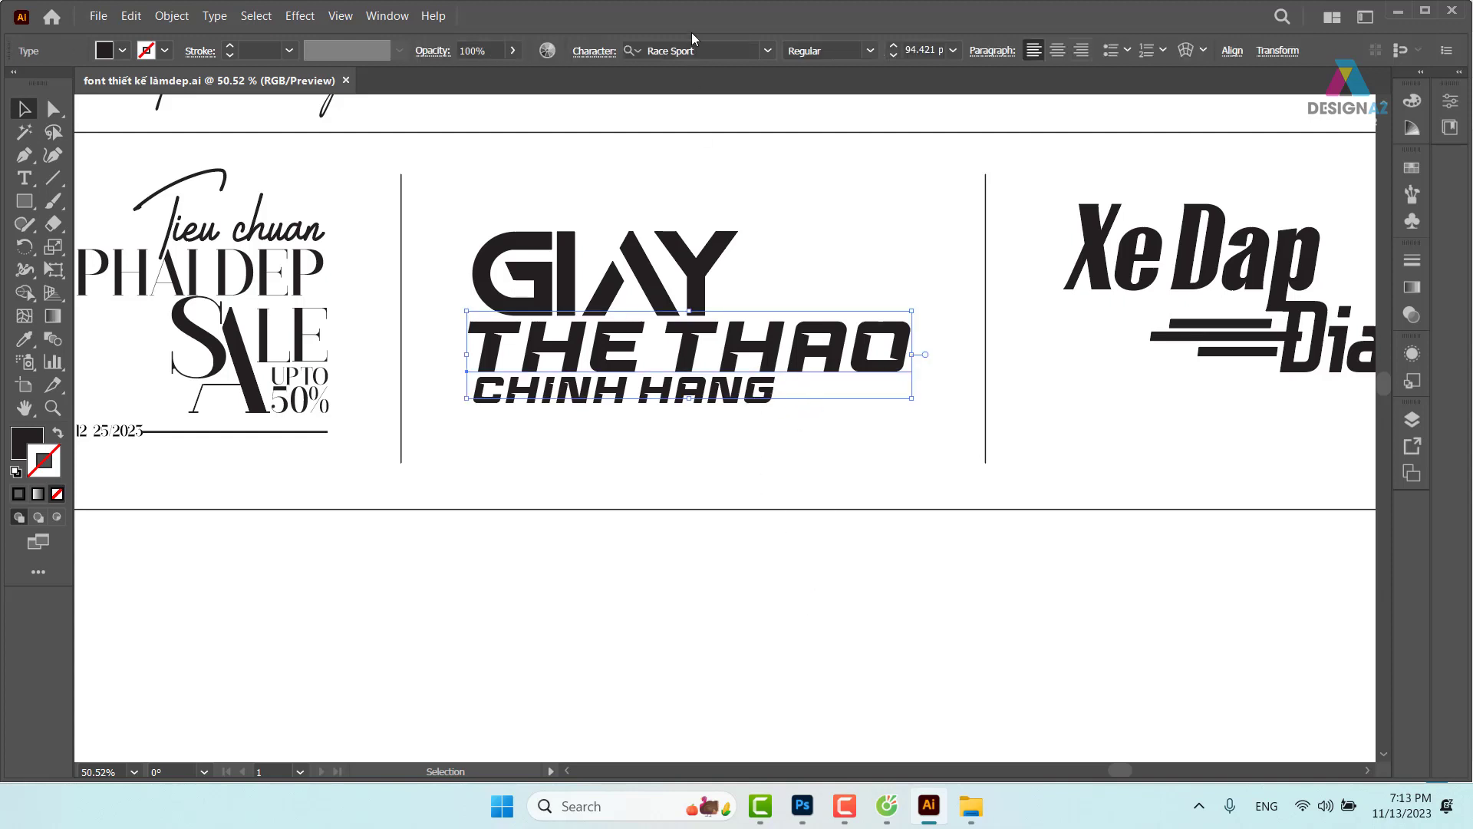
{"action": "left_click", "coordinate": [706, 53]}
{"action": "key", "text": "ctrl+c"}
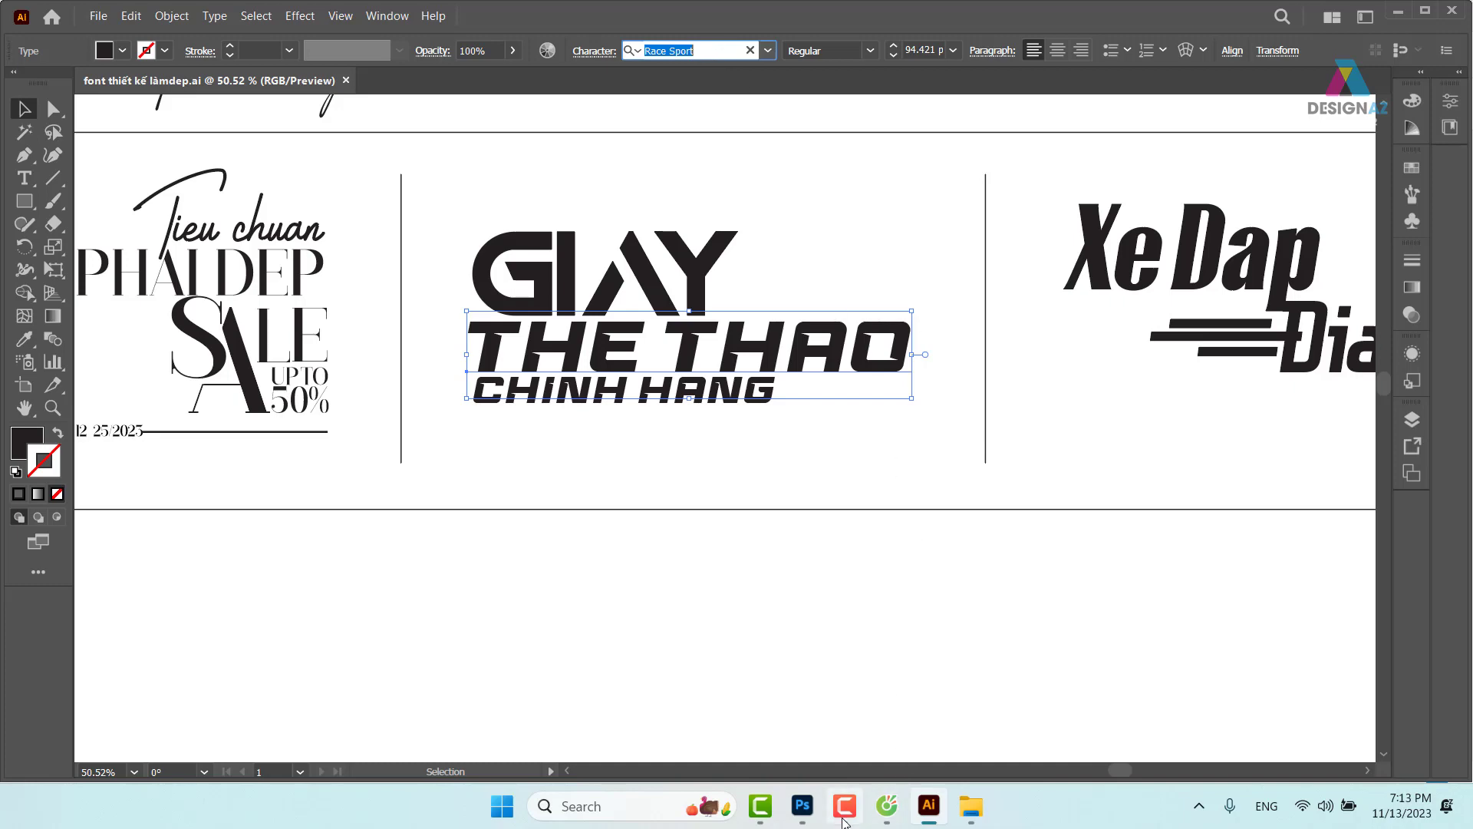
{"action": "left_click", "coordinate": [888, 805]}
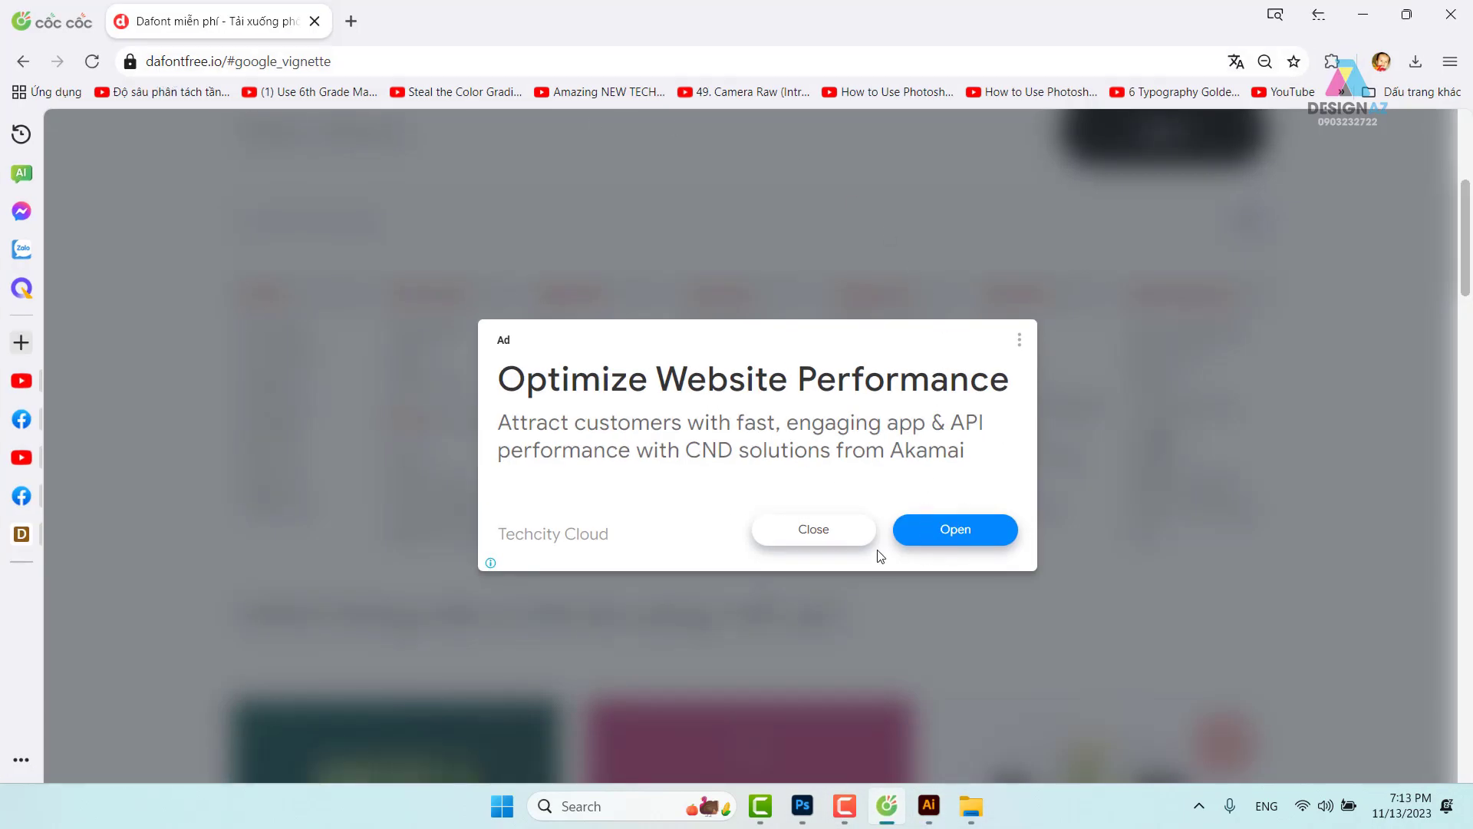
Dismiss the ad, search dafontfree.io for Race Sport and open the Race Sport Font result.
{"action": "left_click", "coordinate": [838, 528]}
{"action": "left_click", "coordinate": [392, 223]}
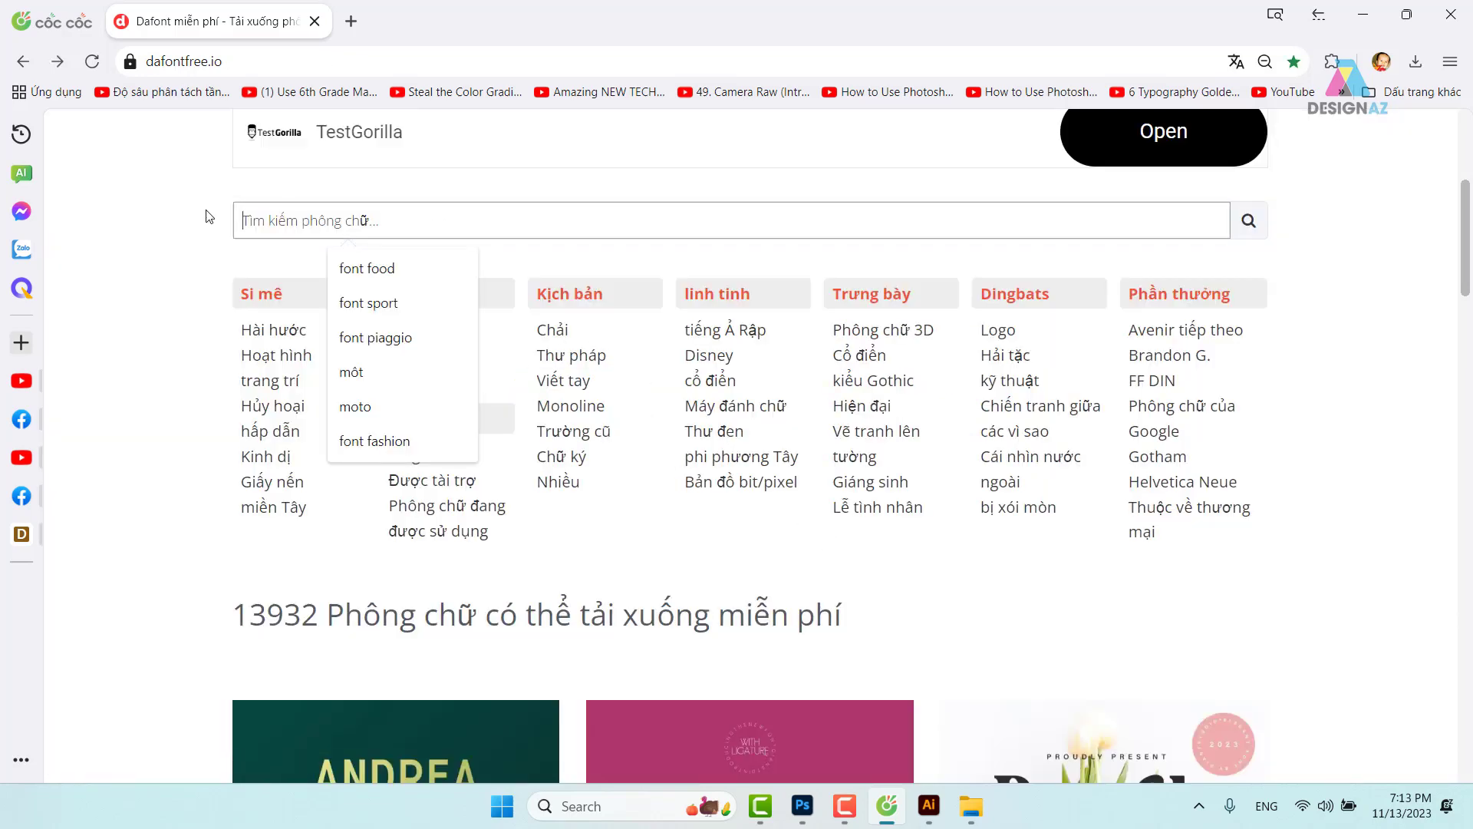
{"action": "key", "text": "ctrl+v"}
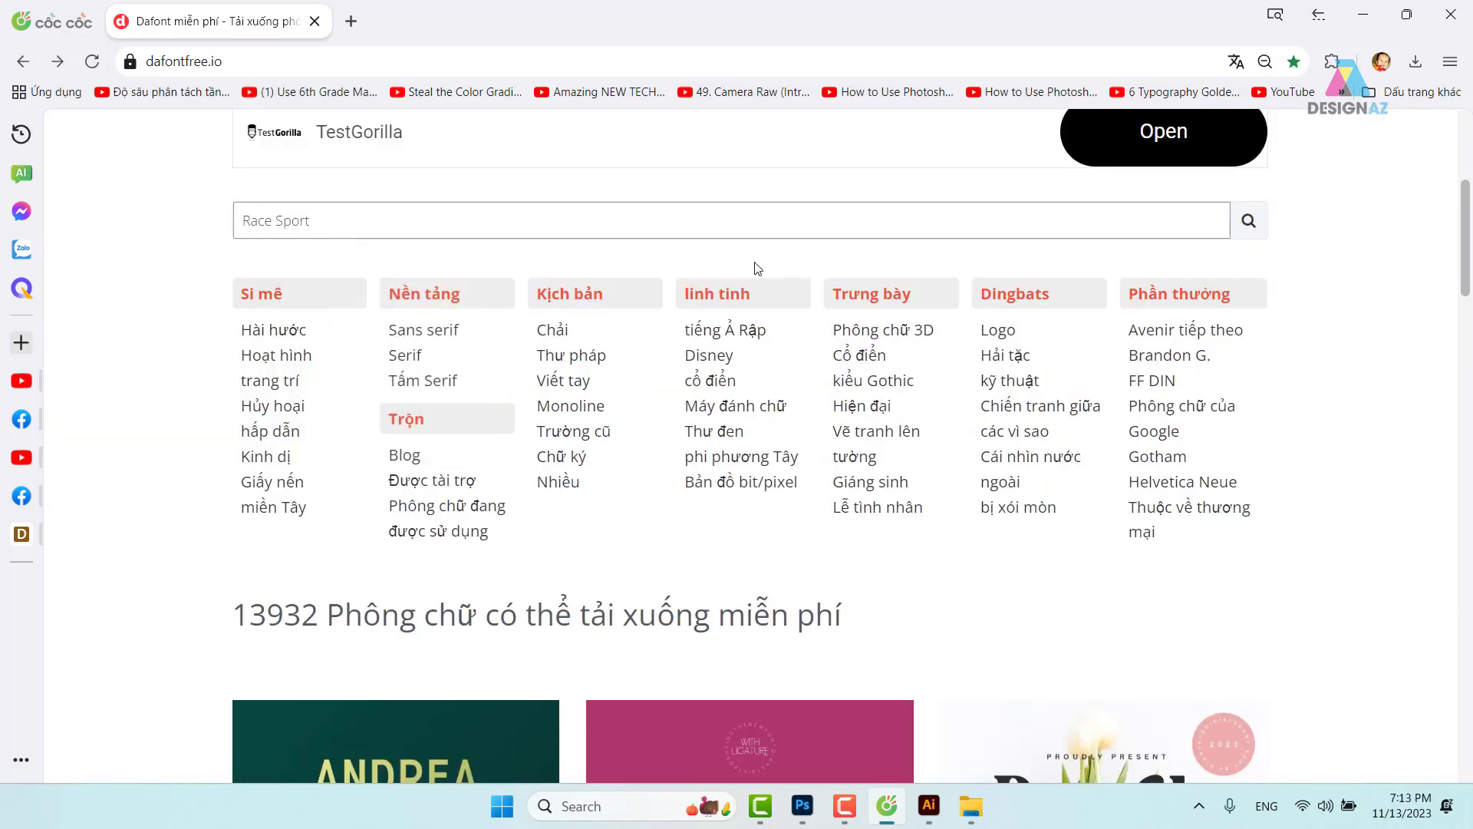
{"action": "key", "text": "Return"}
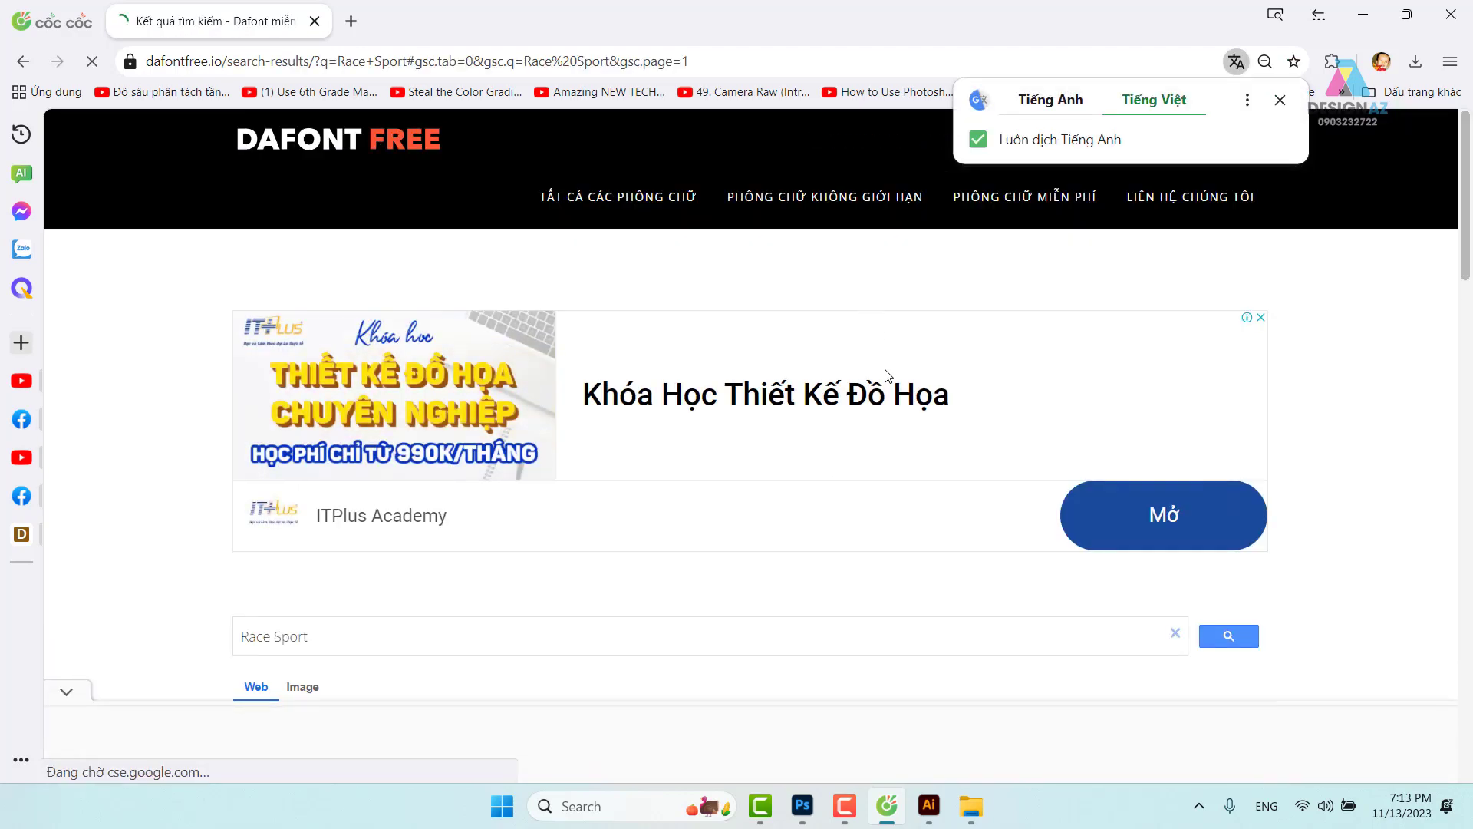
{"action": "scroll", "coordinate": [882, 369], "scroll_direction": "down", "scroll_amount": 5}
{"action": "scroll", "coordinate": [887, 375], "scroll_direction": "down", "scroll_amount": 1}
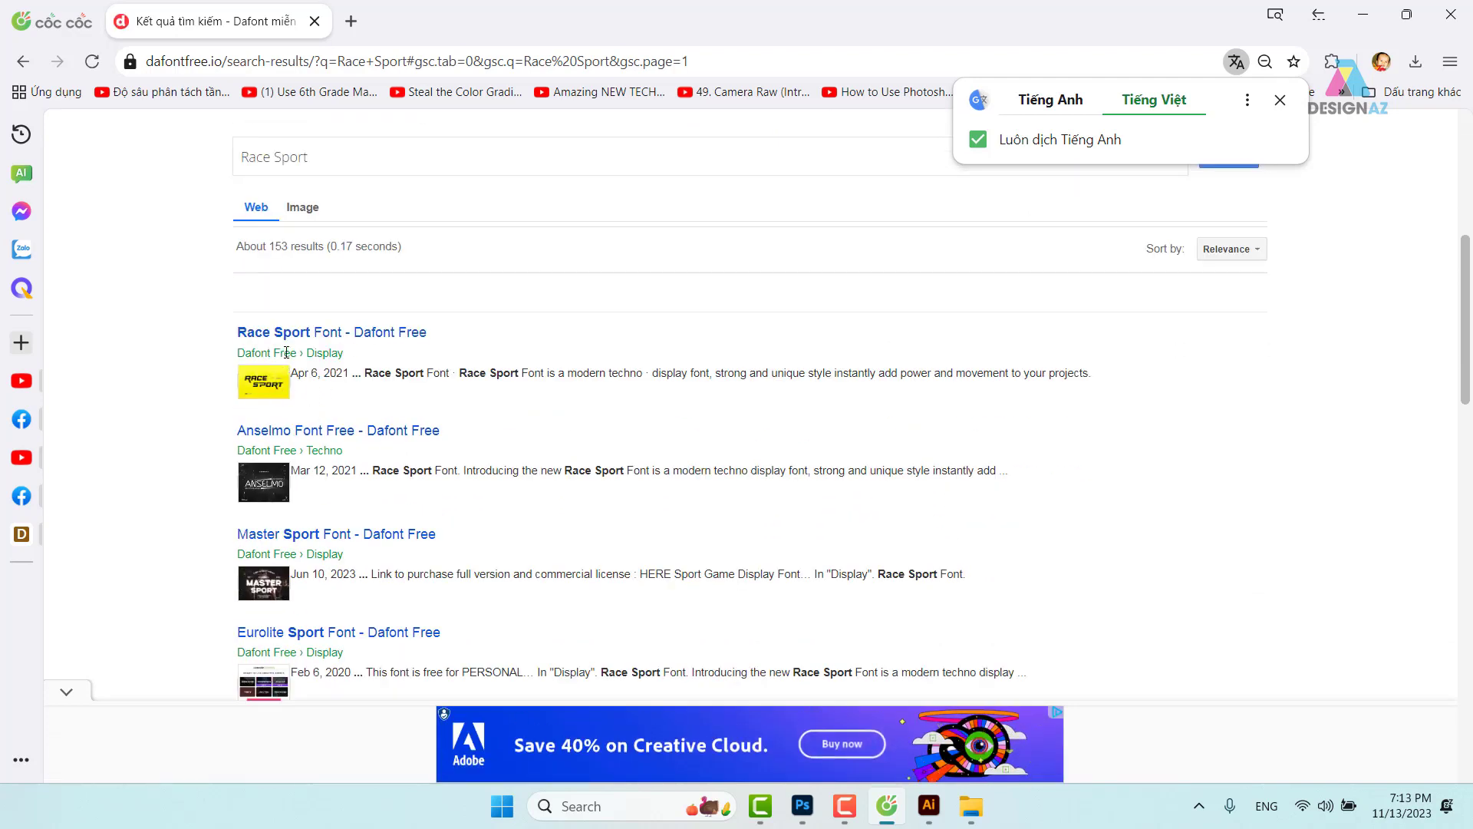
{"action": "left_click", "coordinate": [275, 389]}
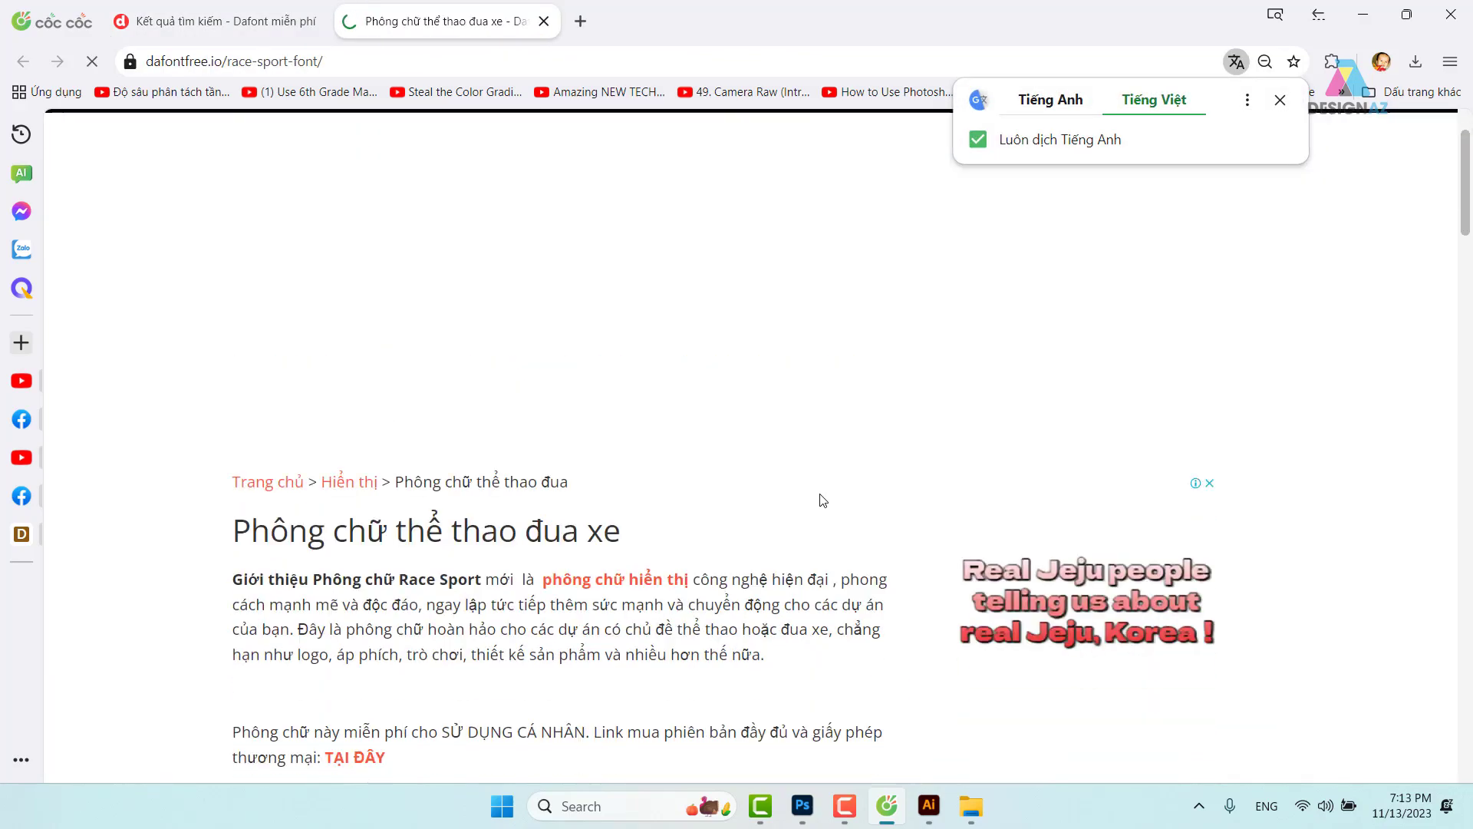
Go to the Race Sport download page and download race-sport-font.zip.
{"action": "scroll", "coordinate": [819, 499], "scroll_direction": "down", "scroll_amount": 6}
{"action": "scroll", "coordinate": [819, 499], "scroll_direction": "down", "scroll_amount": 2}
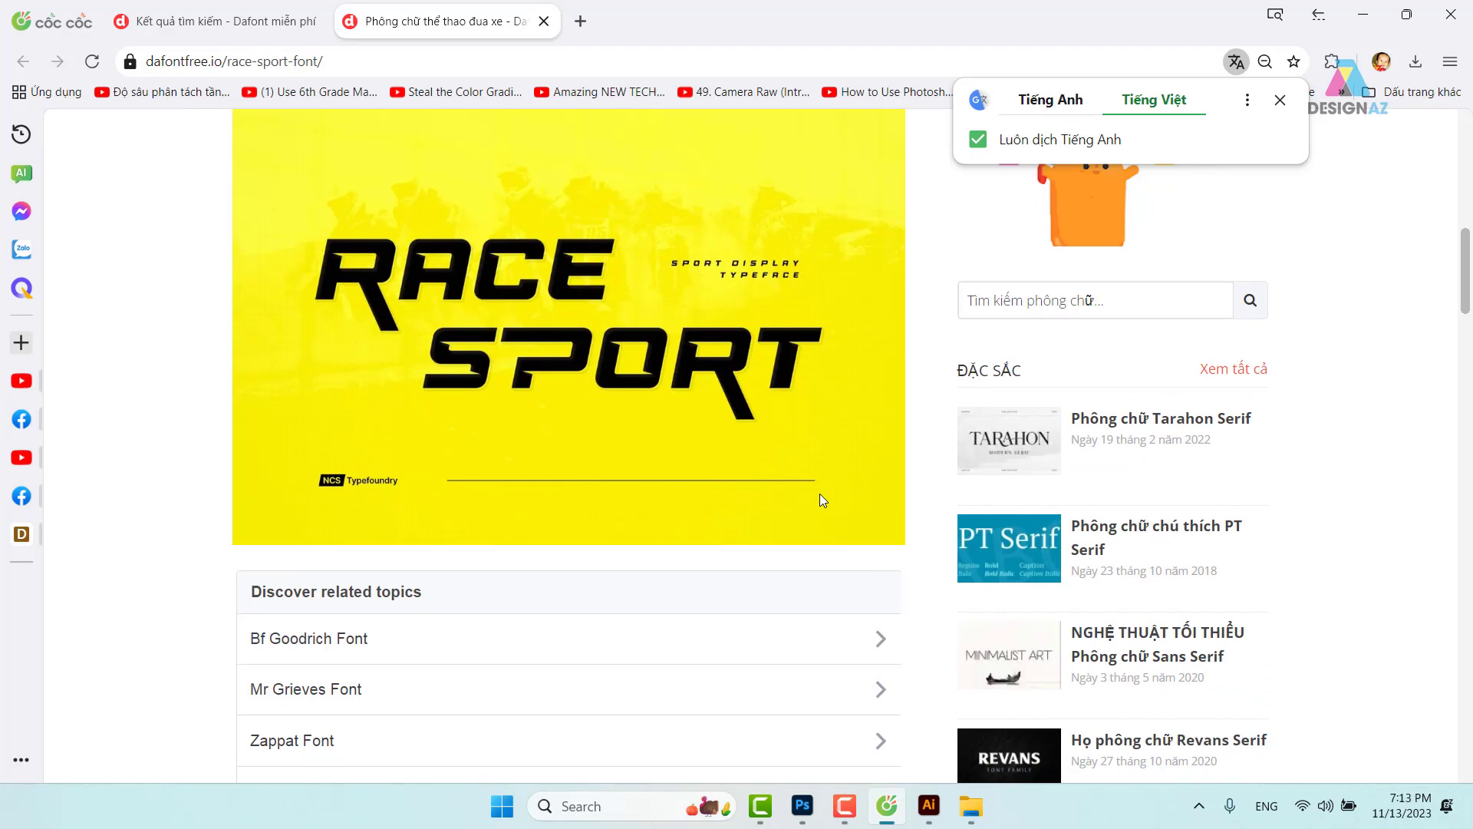
{"action": "scroll", "coordinate": [820, 499], "scroll_direction": "down", "scroll_amount": 10}
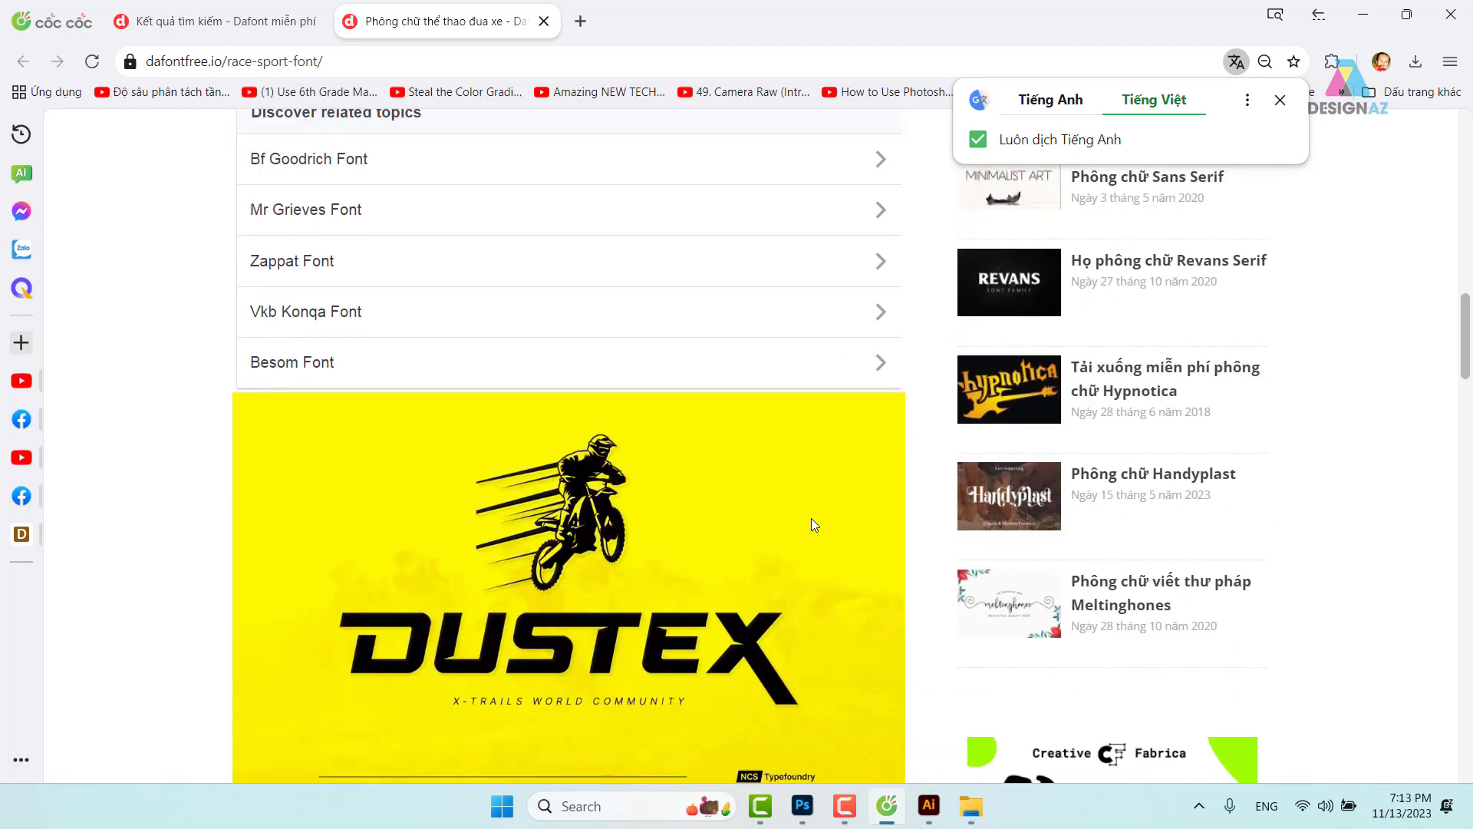
{"action": "scroll", "coordinate": [637, 296], "scroll_direction": "down", "scroll_amount": 9}
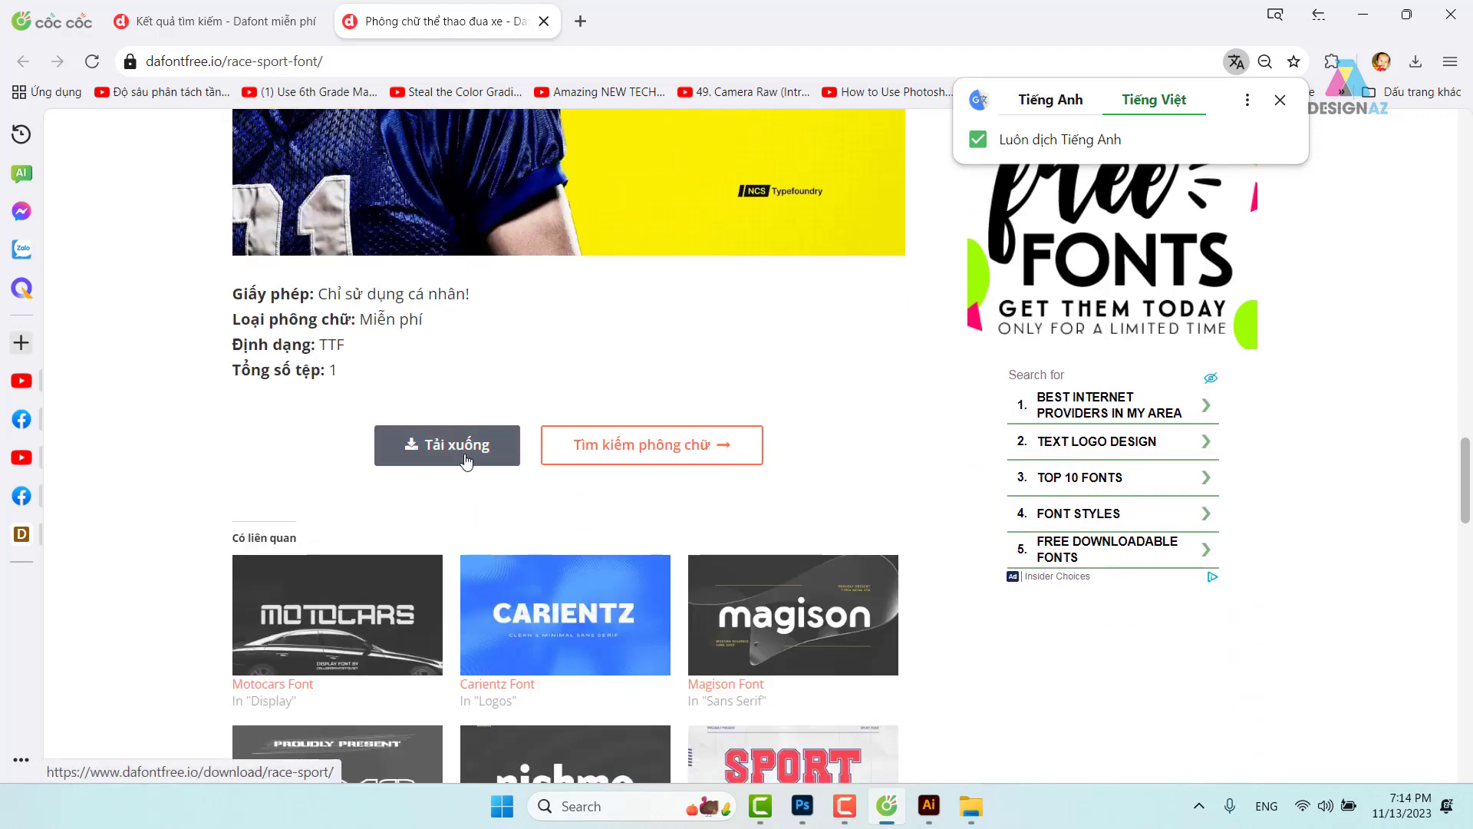
{"action": "left_click", "coordinate": [466, 461]}
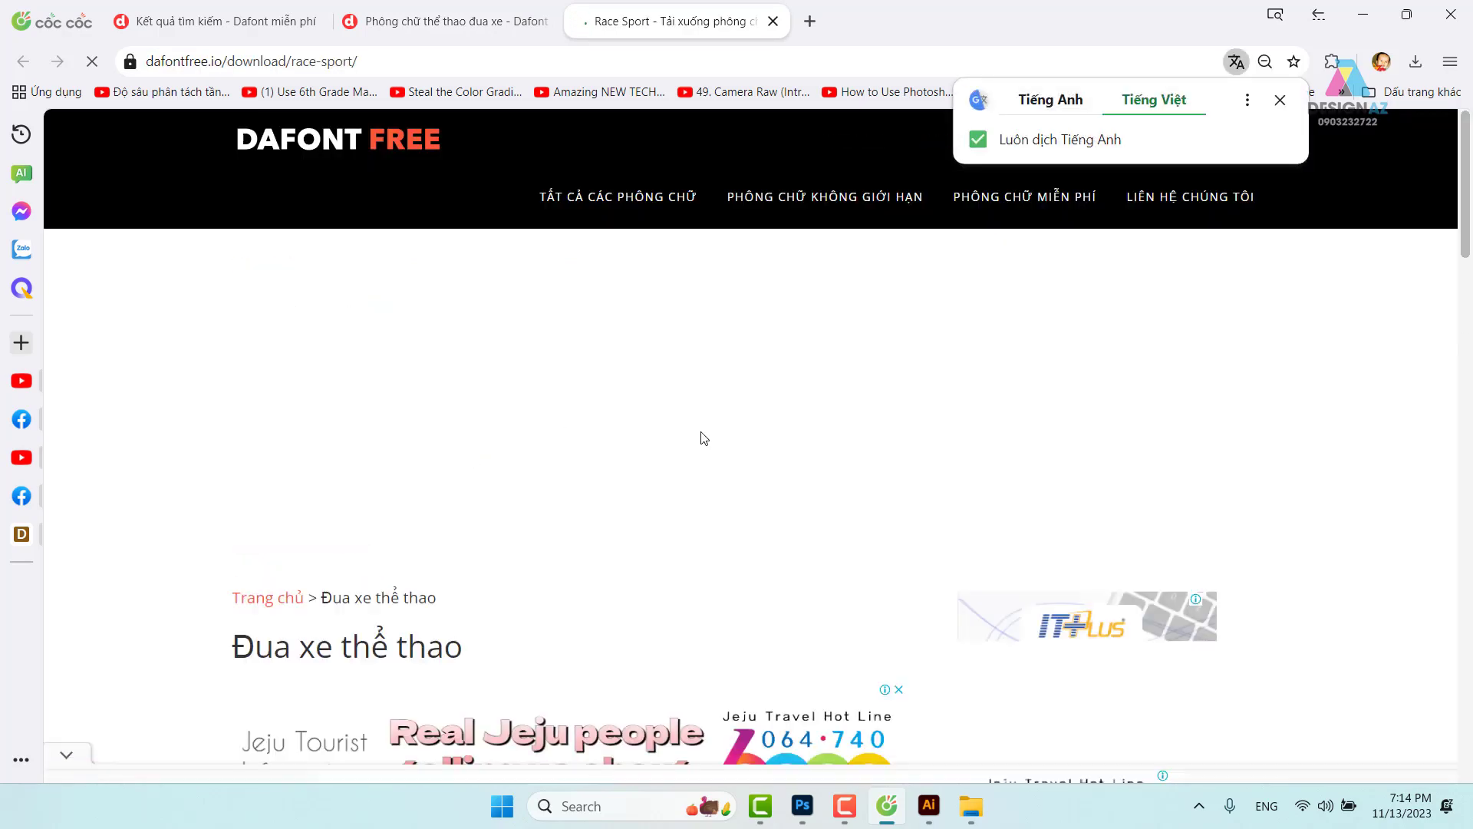
{"action": "scroll", "coordinate": [704, 438], "scroll_direction": "down", "scroll_amount": 10}
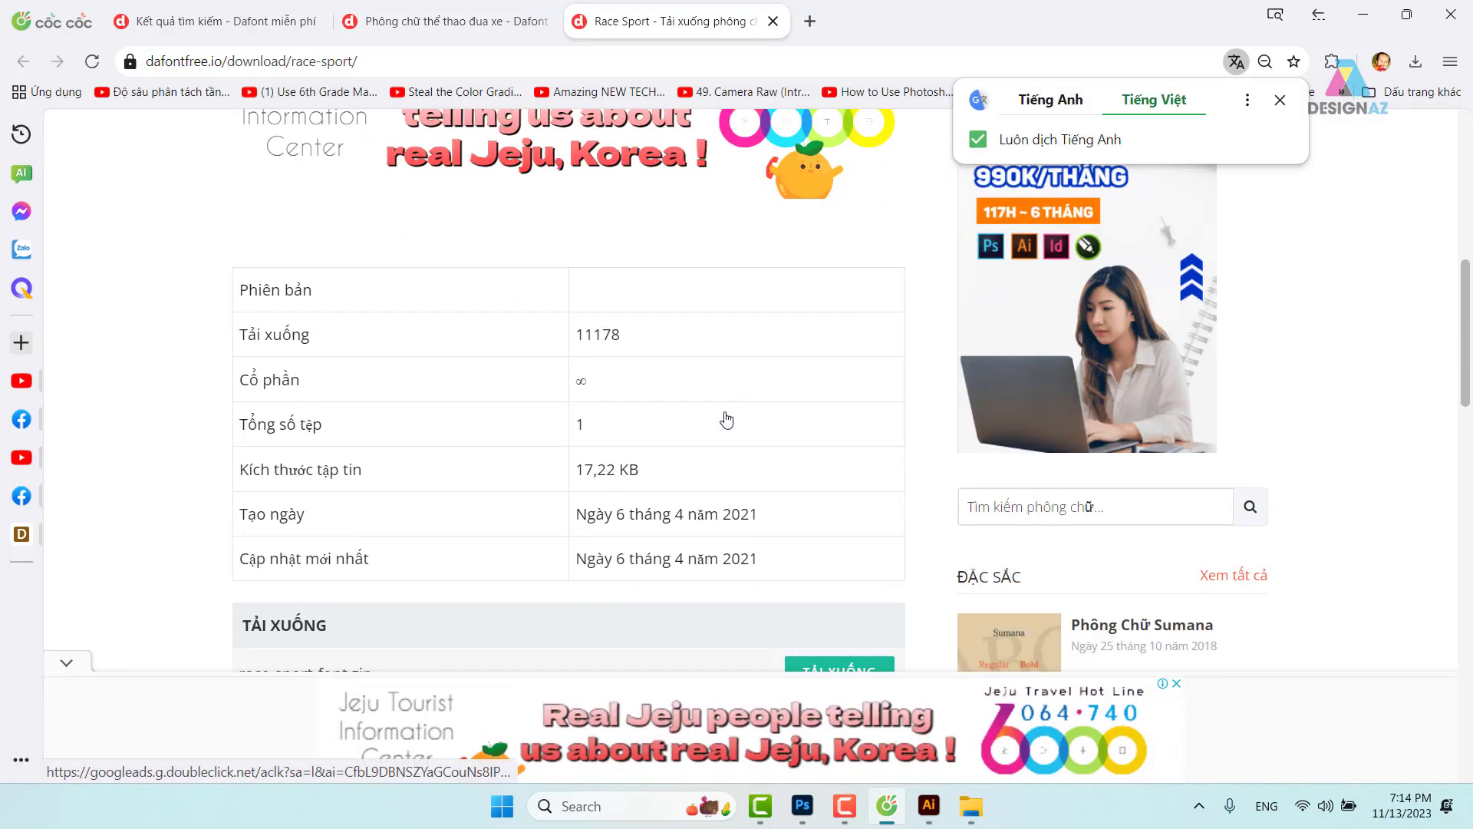
{"action": "scroll", "coordinate": [727, 419], "scroll_direction": "down", "scroll_amount": 2}
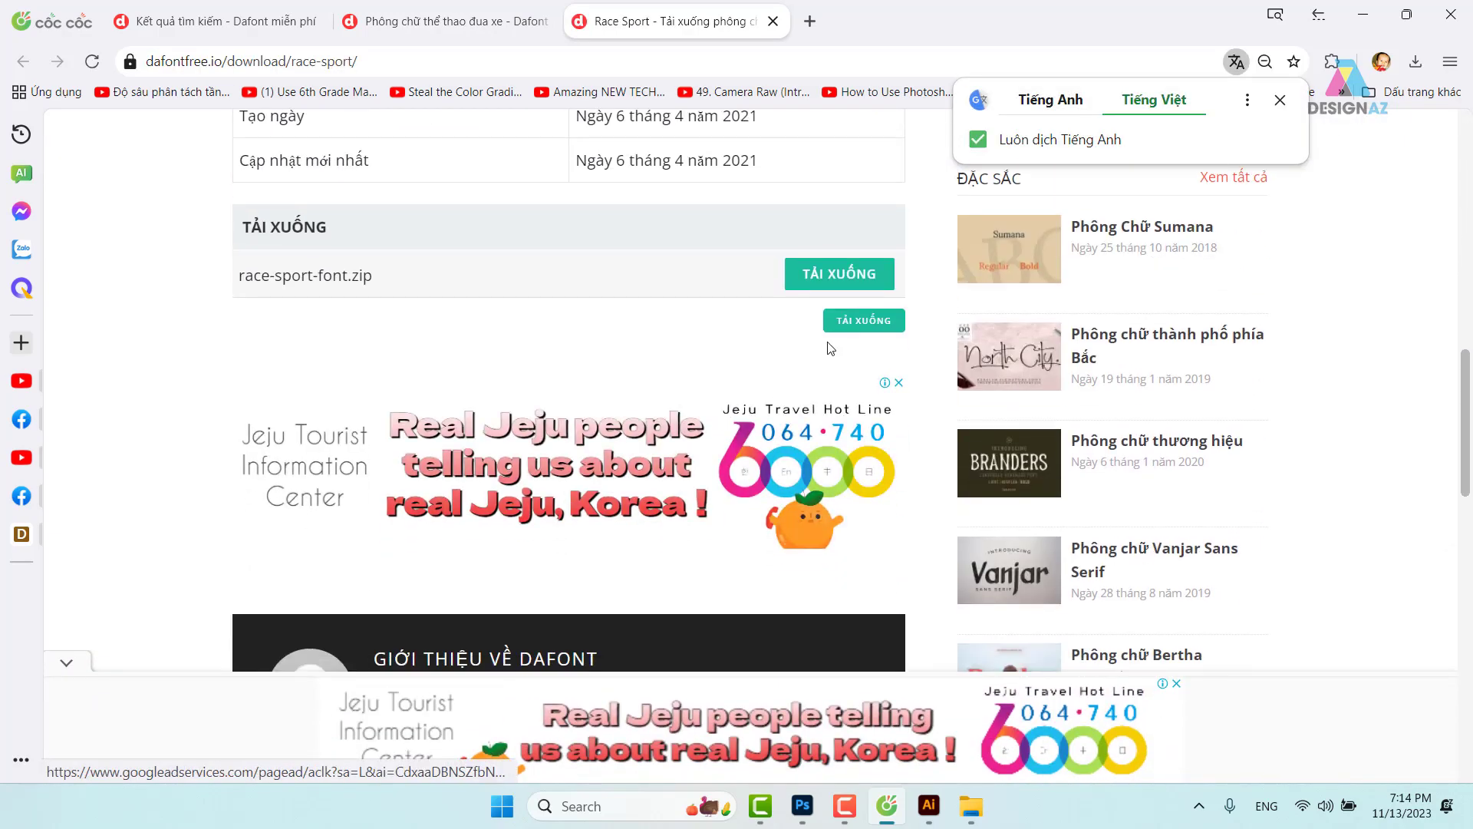
{"action": "left_click", "coordinate": [846, 284]}
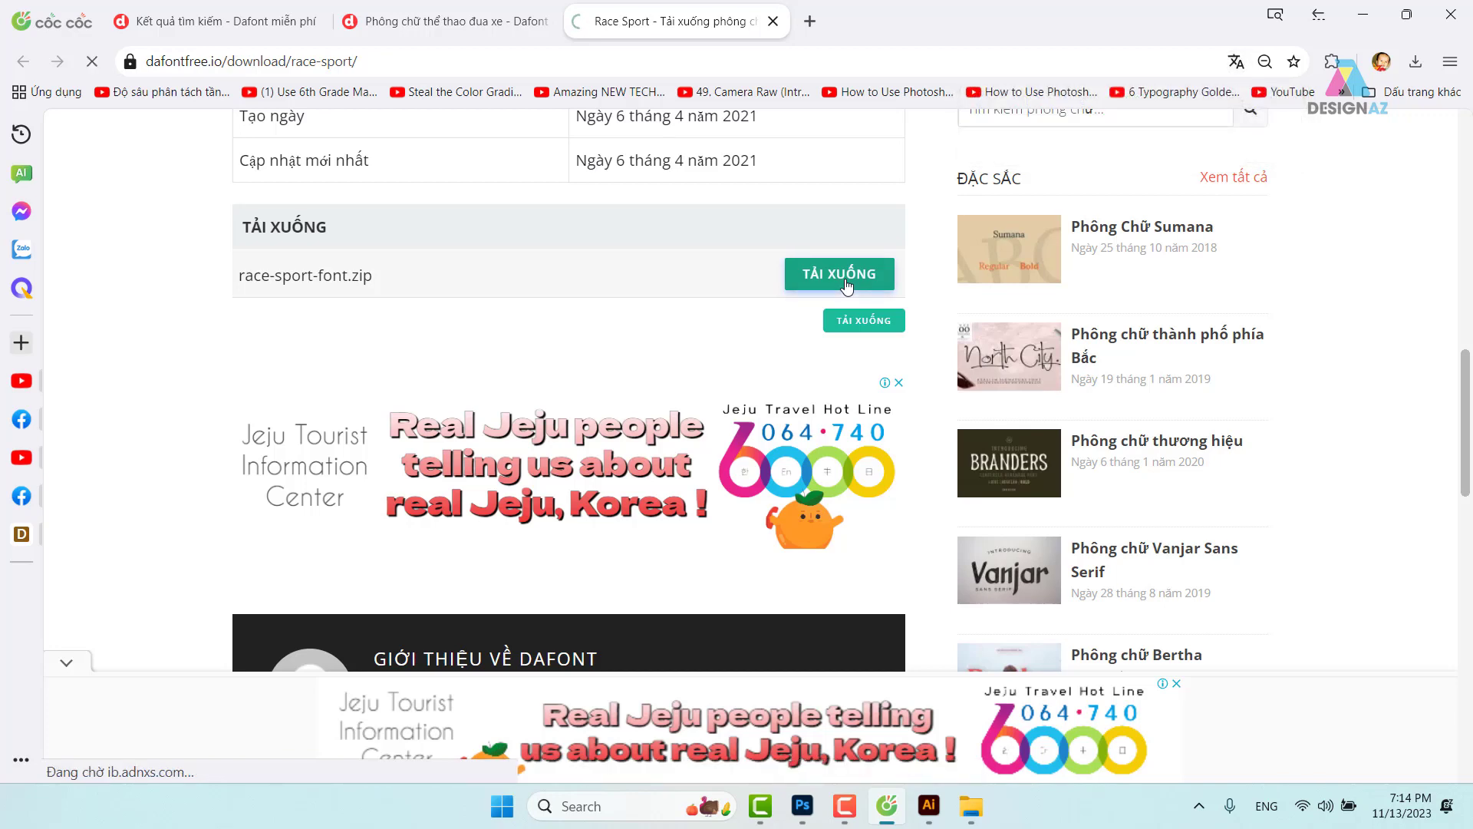
Open the downloaded race-sport-font zip, inspect the RaceSport-nR1j0 font file, and return to Downloads.
{"action": "left_click", "coordinate": [1415, 62]}
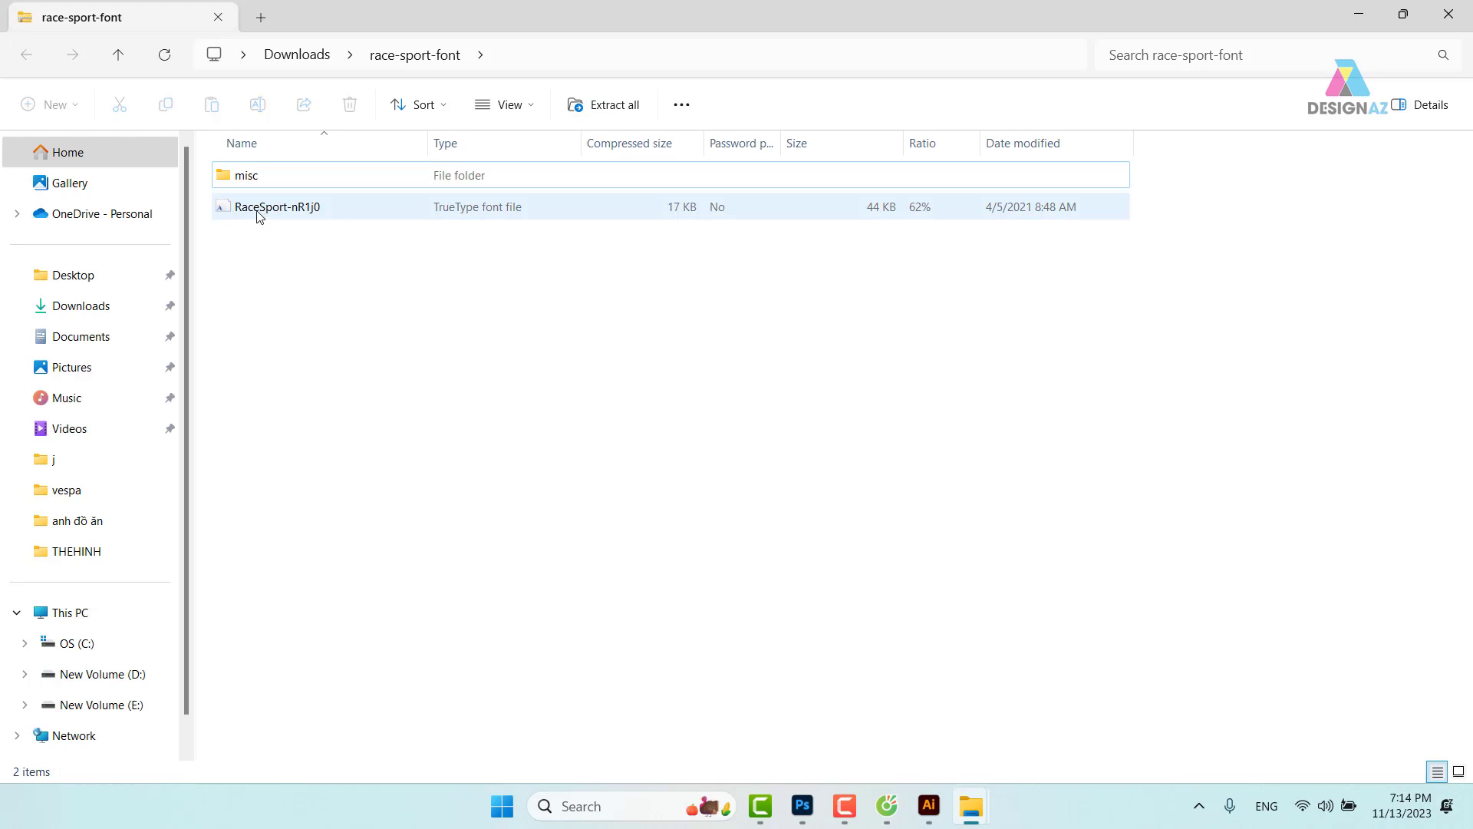
{"action": "mouse_move", "coordinate": [803, 815]}
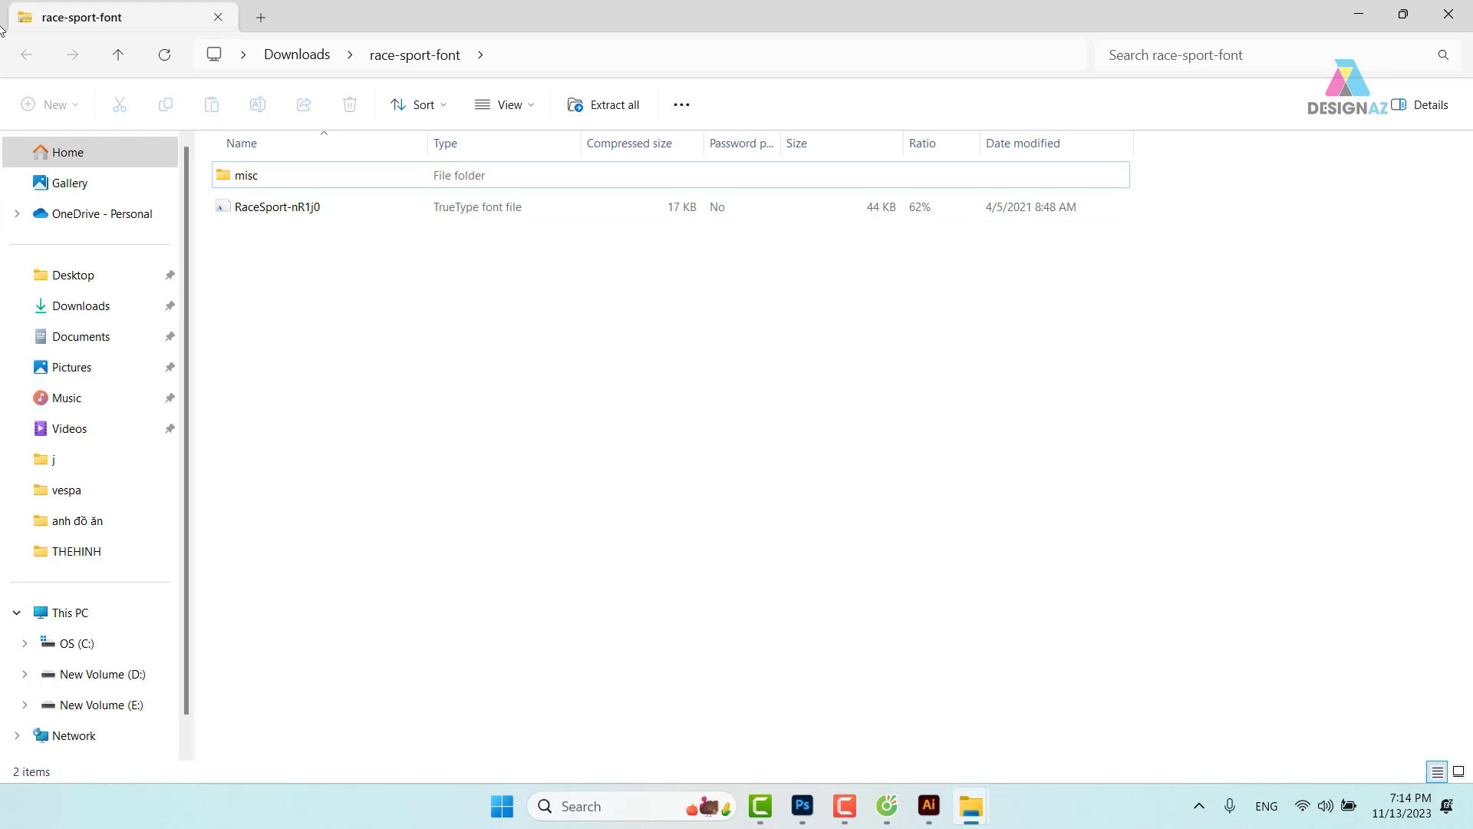
{"action": "left_click", "coordinate": [255, 214]}
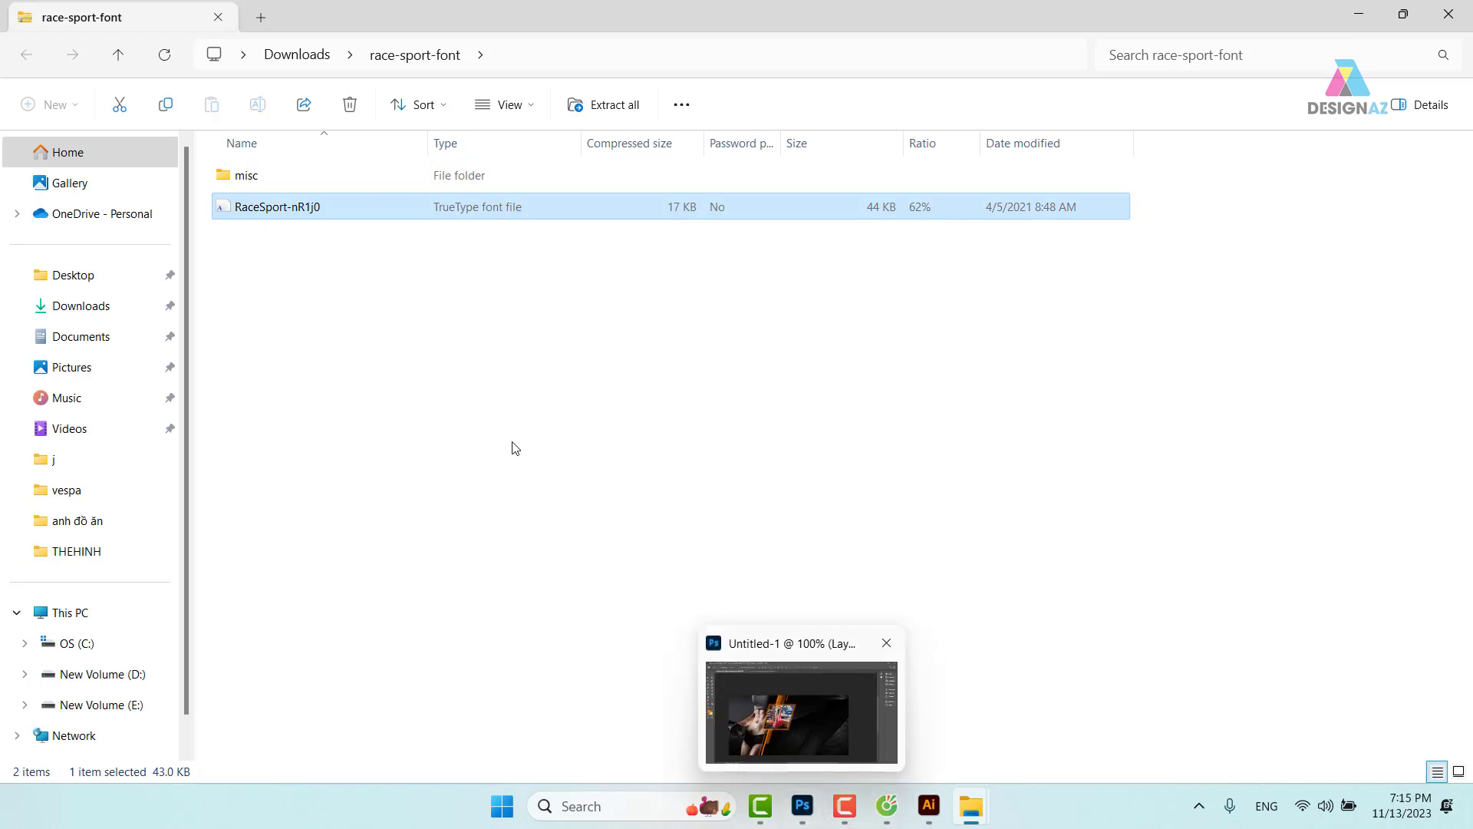
{"action": "right_click", "coordinate": [274, 217]}
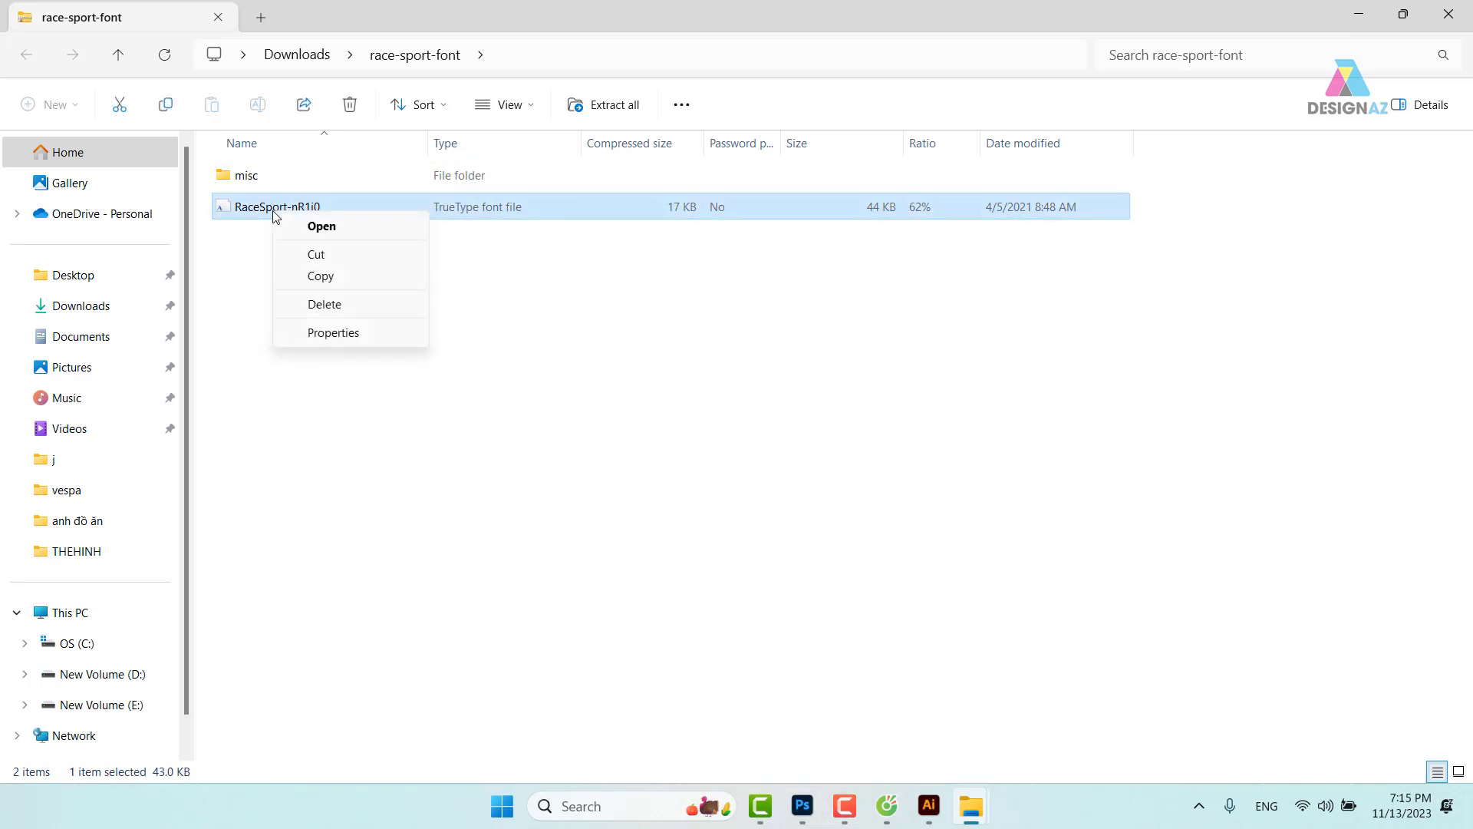
{"action": "left_click", "coordinate": [270, 213]}
{"action": "right_click", "coordinate": [268, 214]}
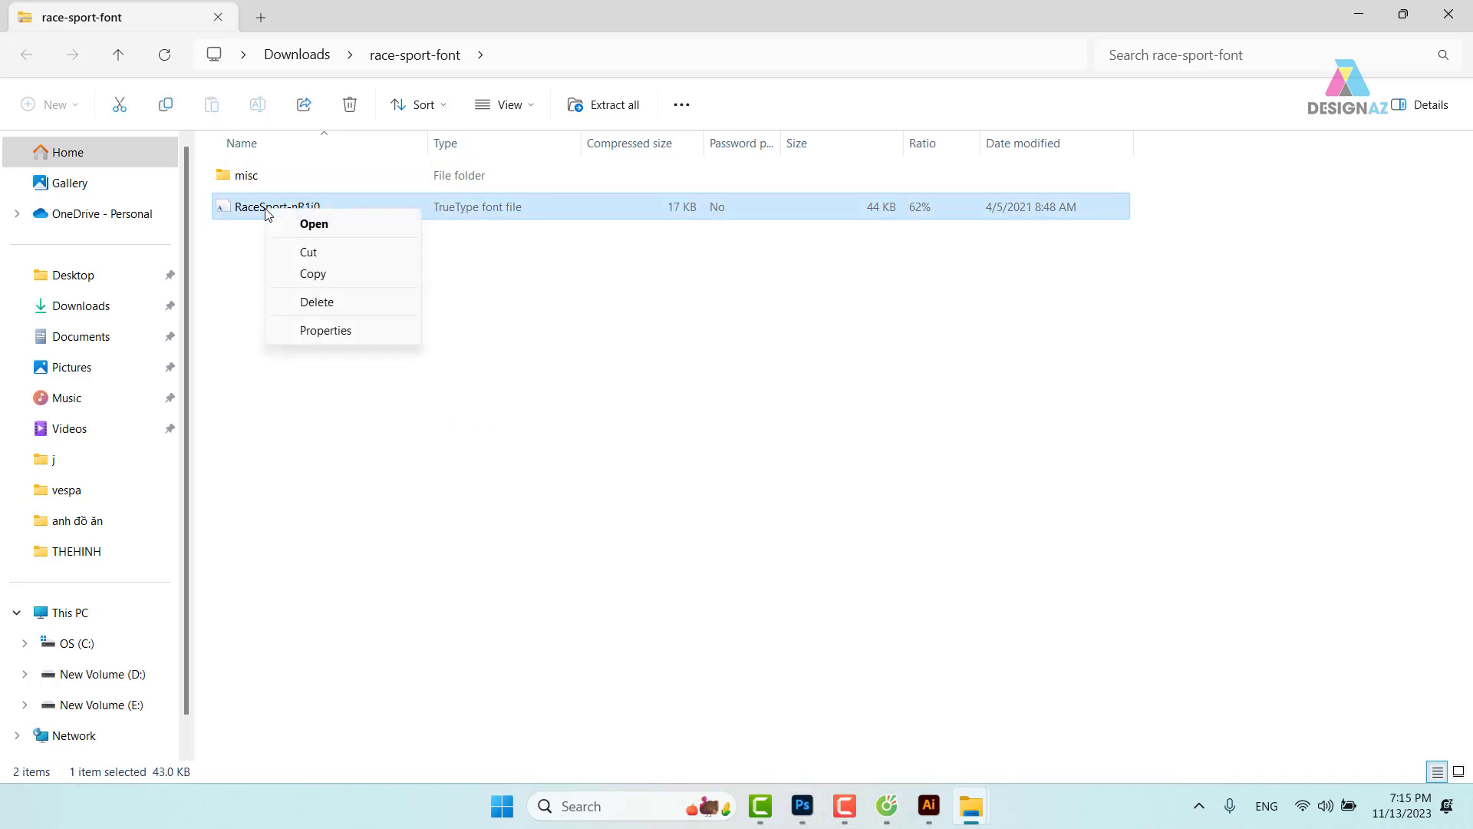
{"action": "left_click", "coordinate": [237, 264]}
{"action": "left_click", "coordinate": [236, 263]}
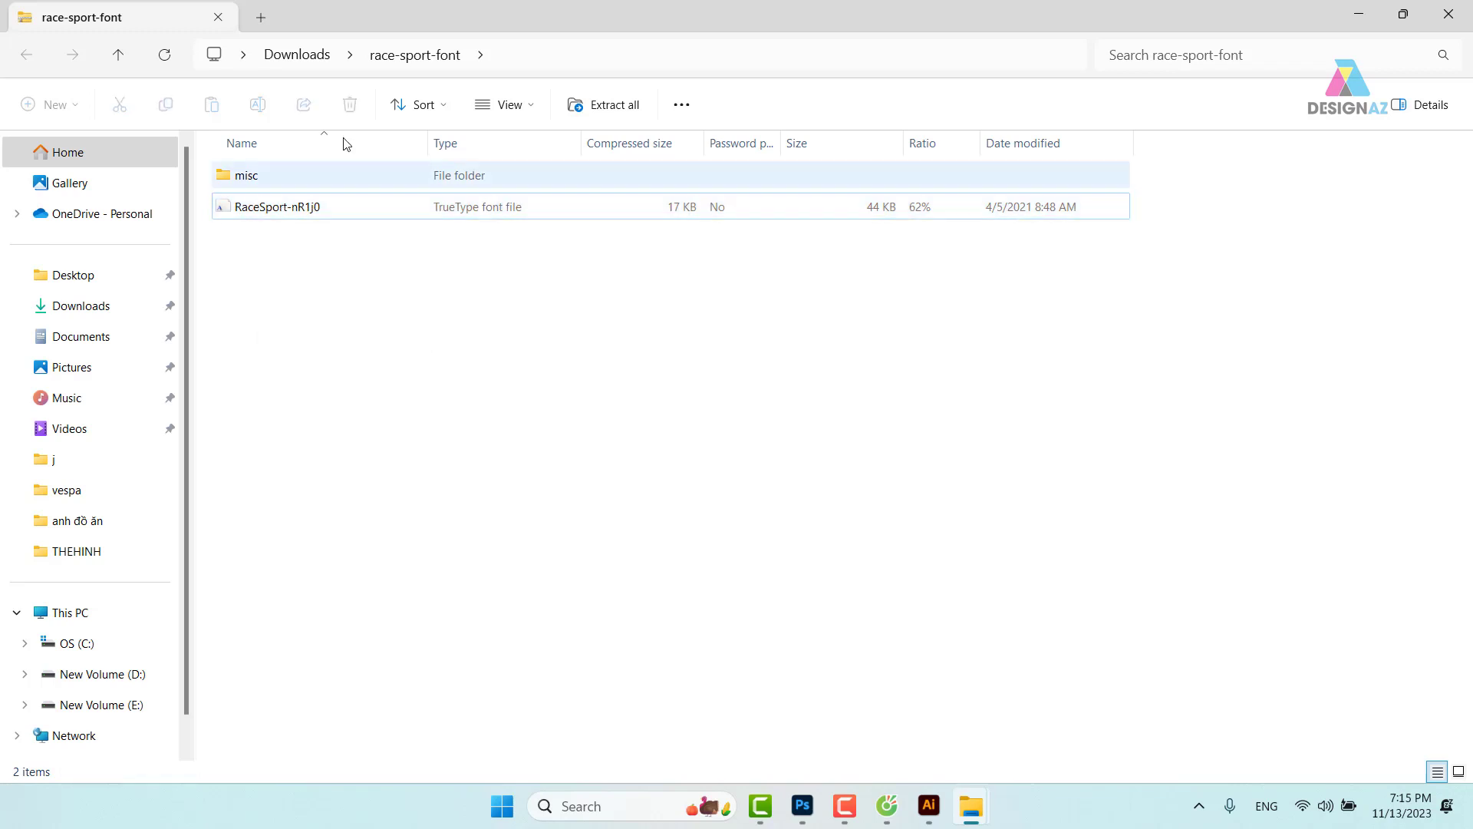
{"action": "left_click", "coordinate": [301, 55]}
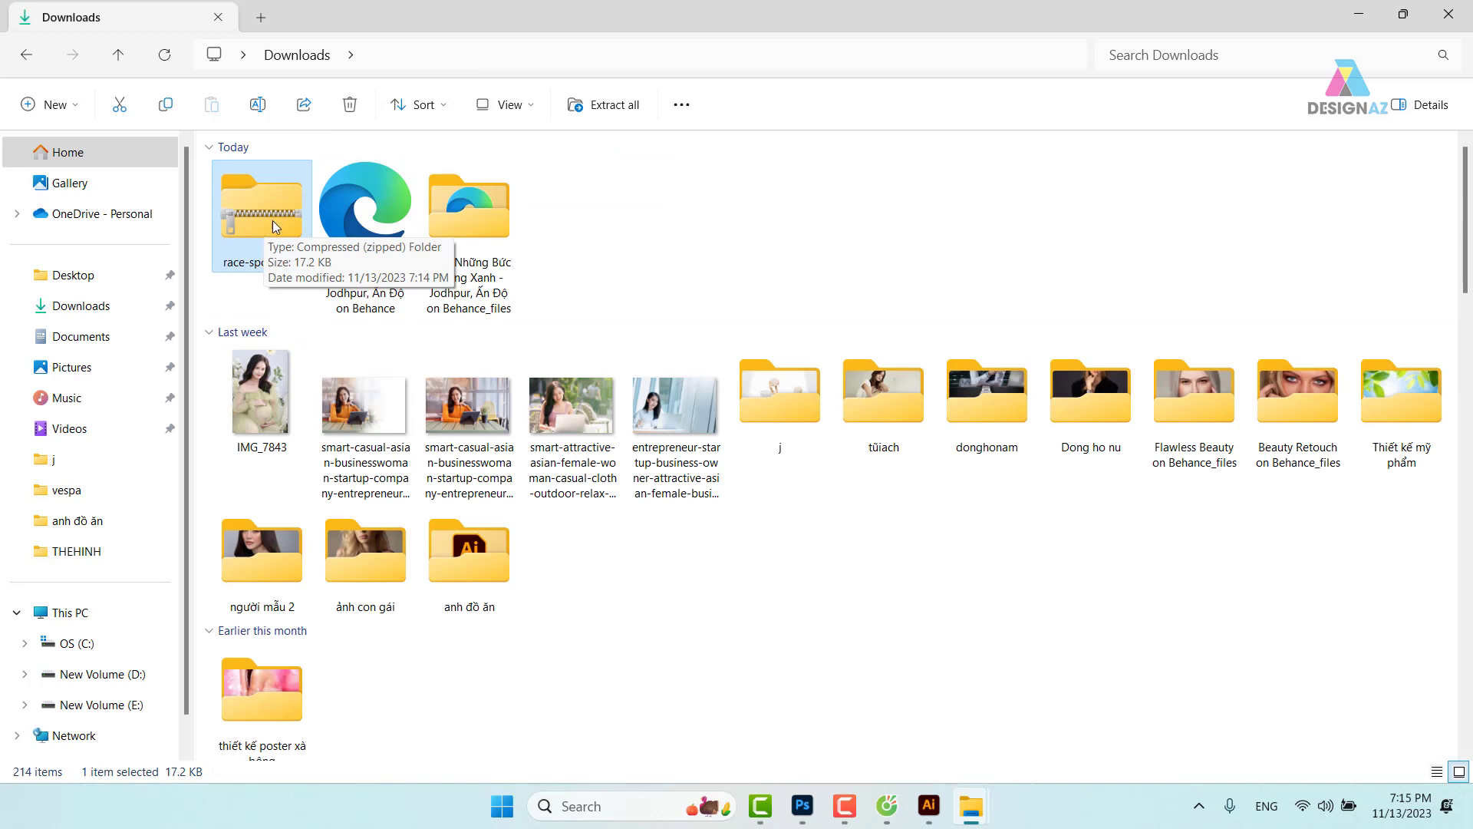
Extract the race-sport-font zip into a race-sport-font folder in Downloads.
{"action": "right_click", "coordinate": [273, 223]}
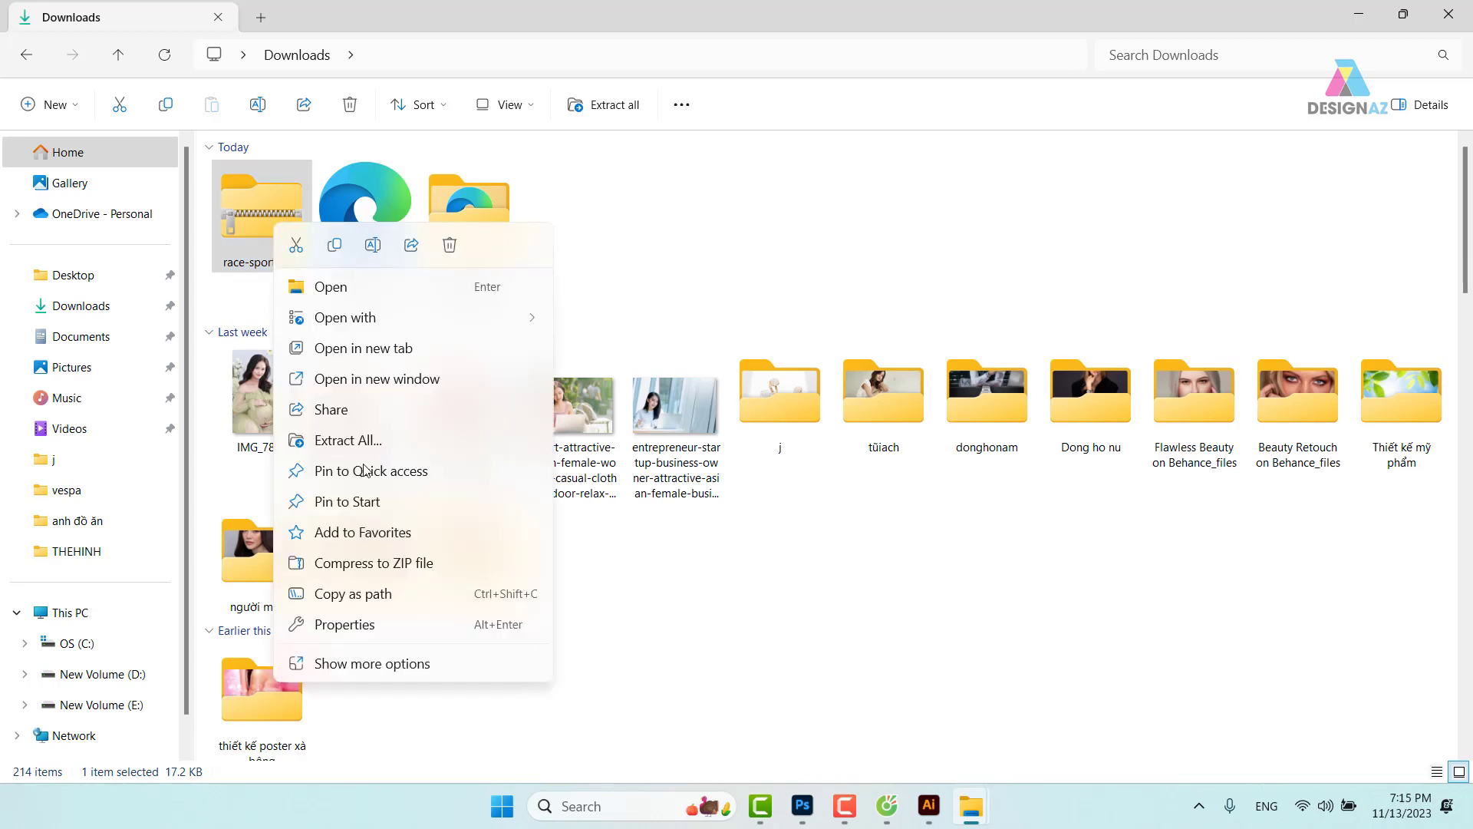
{"action": "left_click", "coordinate": [346, 665]}
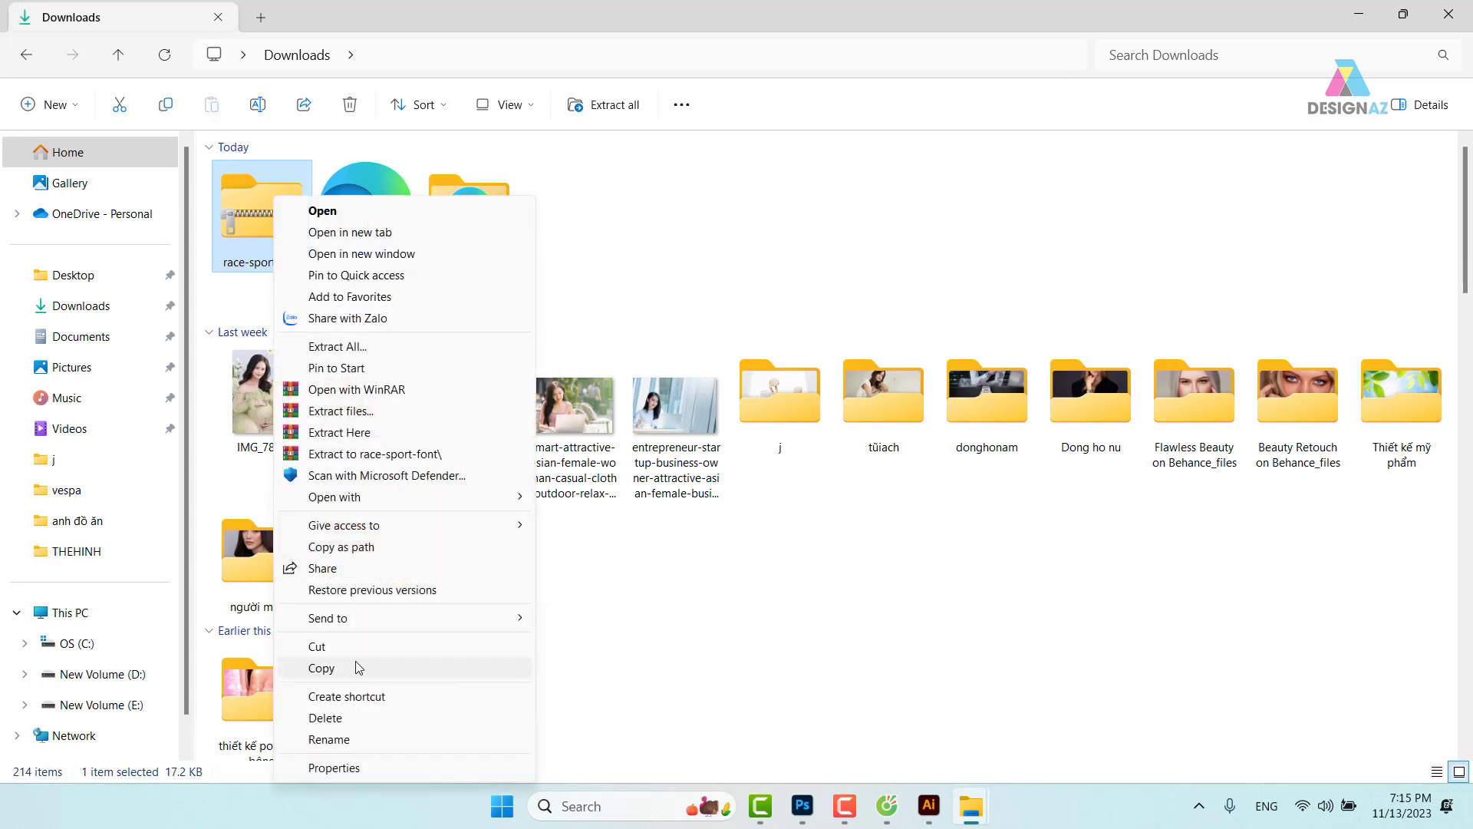
{"action": "left_click", "coordinate": [357, 415]}
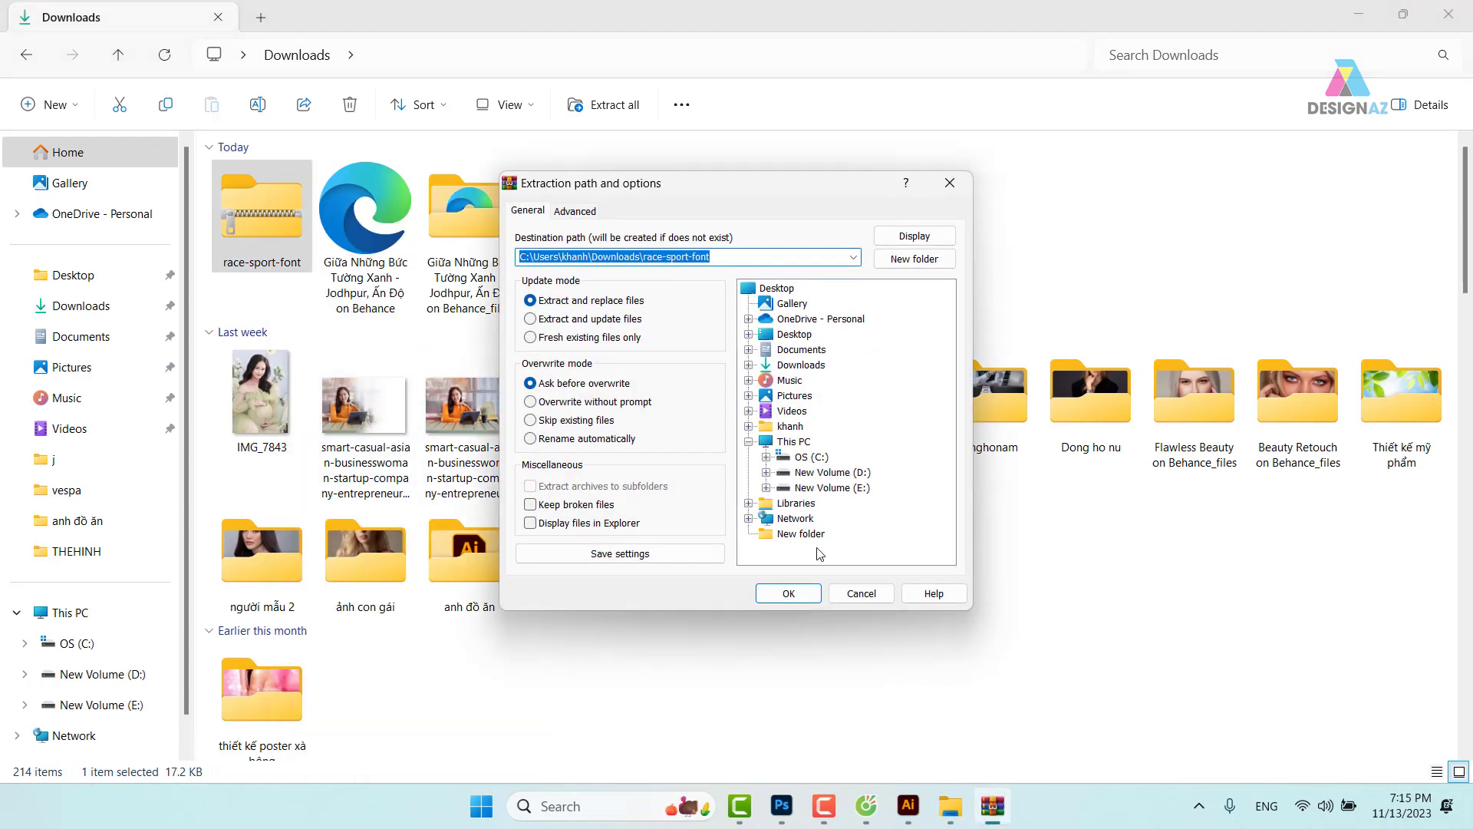
{"action": "left_click", "coordinate": [789, 593]}
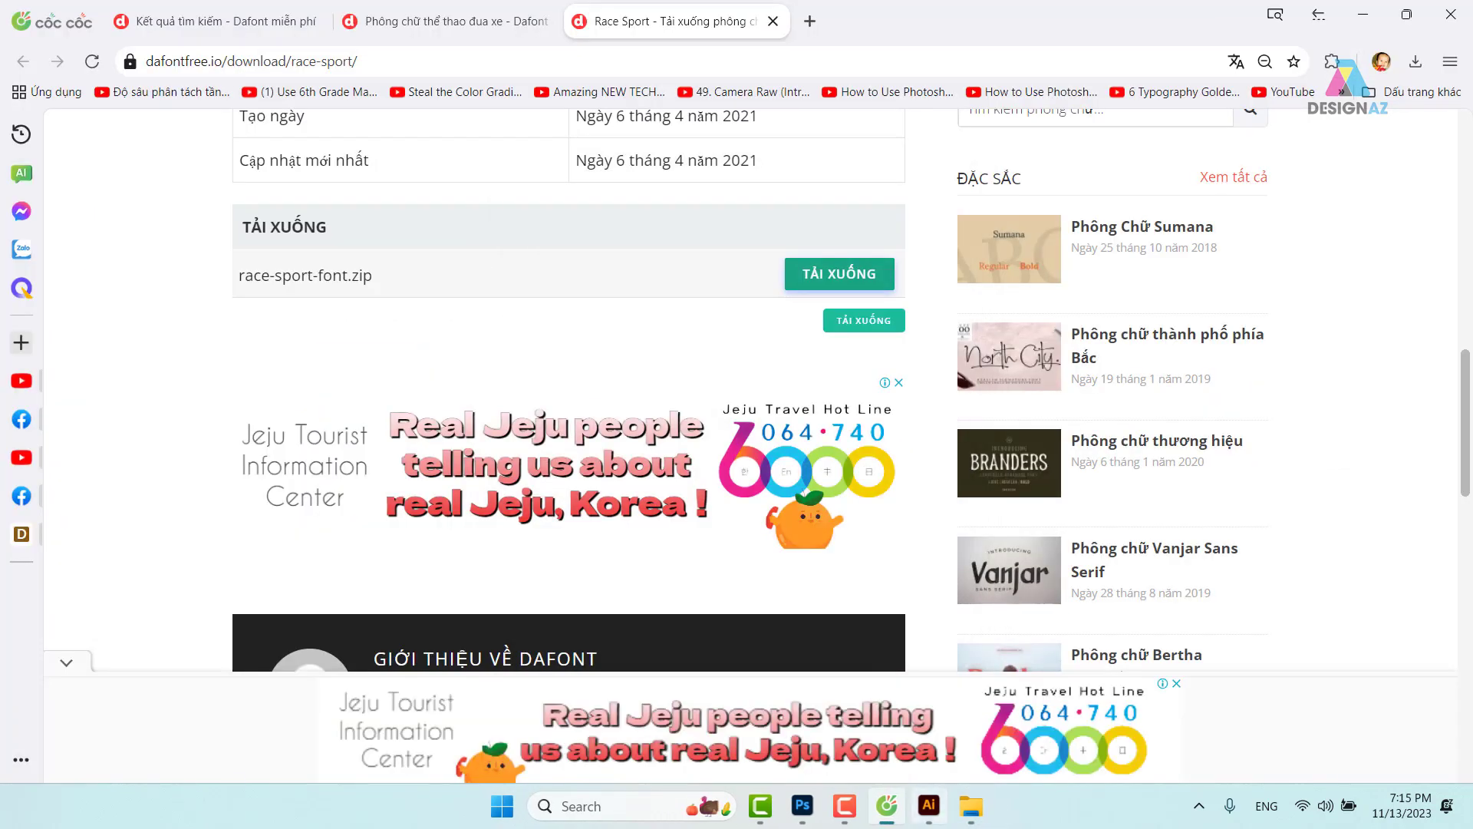
Browse to Downloads and open the extracted race-sport-font folder.
{"action": "mouse_move", "coordinate": [975, 817]}
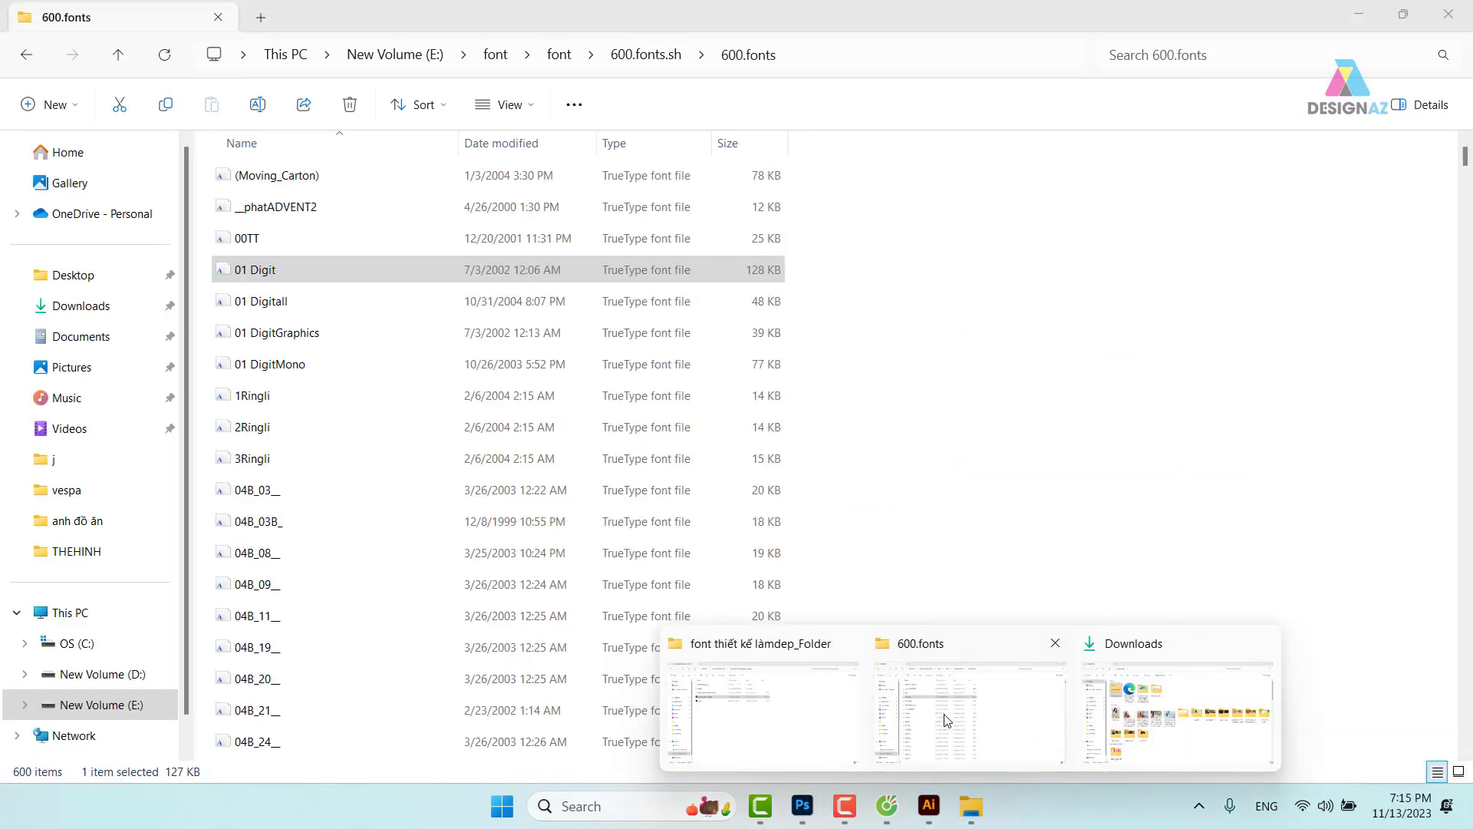
{"action": "mouse_move", "coordinate": [781, 719]}
{"action": "left_click", "coordinate": [1003, 719]}
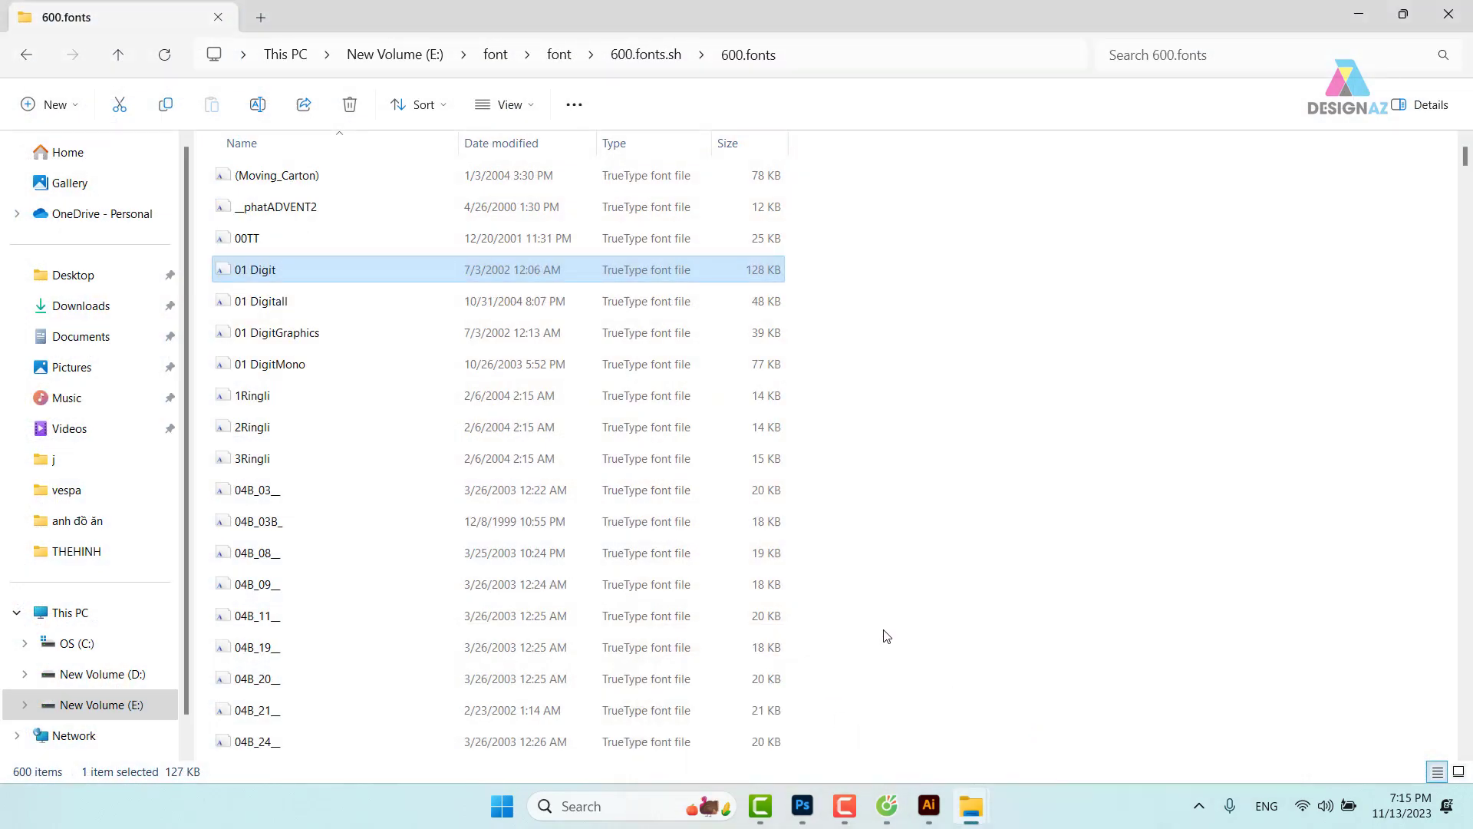
{"action": "left_click", "coordinate": [83, 304]}
{"action": "left_click_drag", "start_coordinate": [256, 219], "coordinate": [488, 227]}
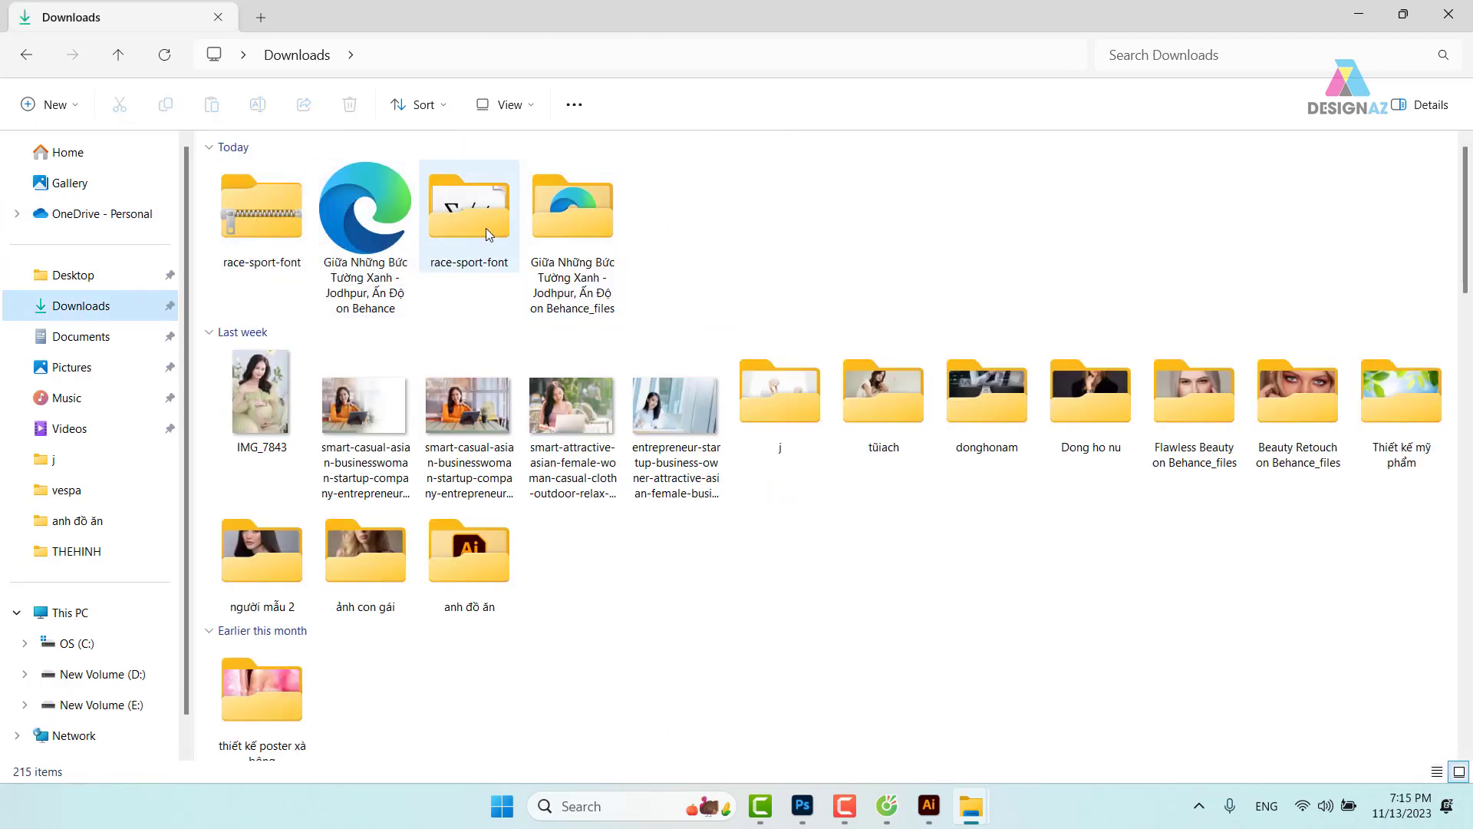
{"action": "double_click", "coordinate": [486, 228]}
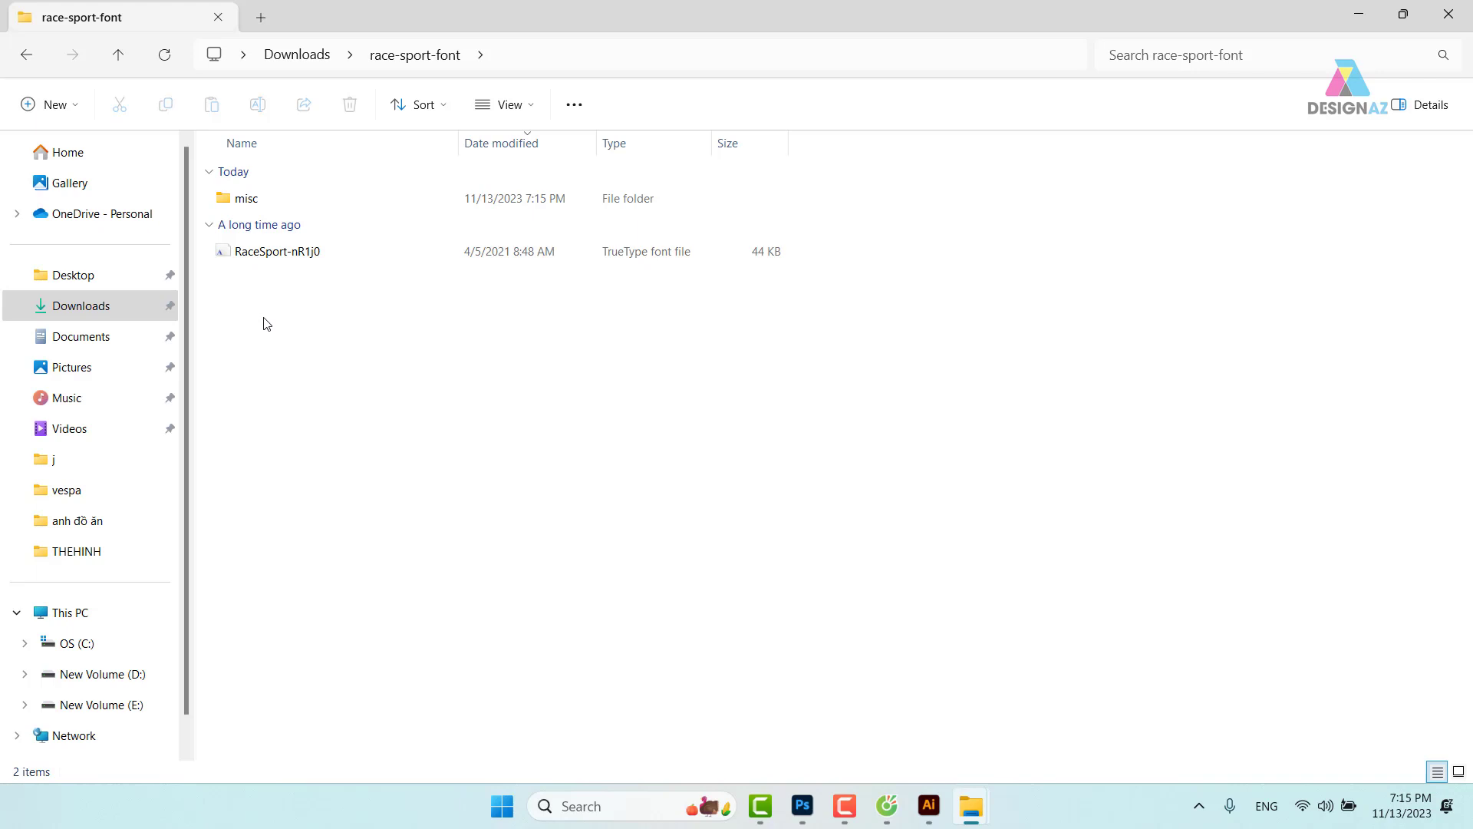
Install the RaceSport-nR1j0 font, replacing the already-installed Race Sport.
{"action": "left_click", "coordinate": [270, 262]}
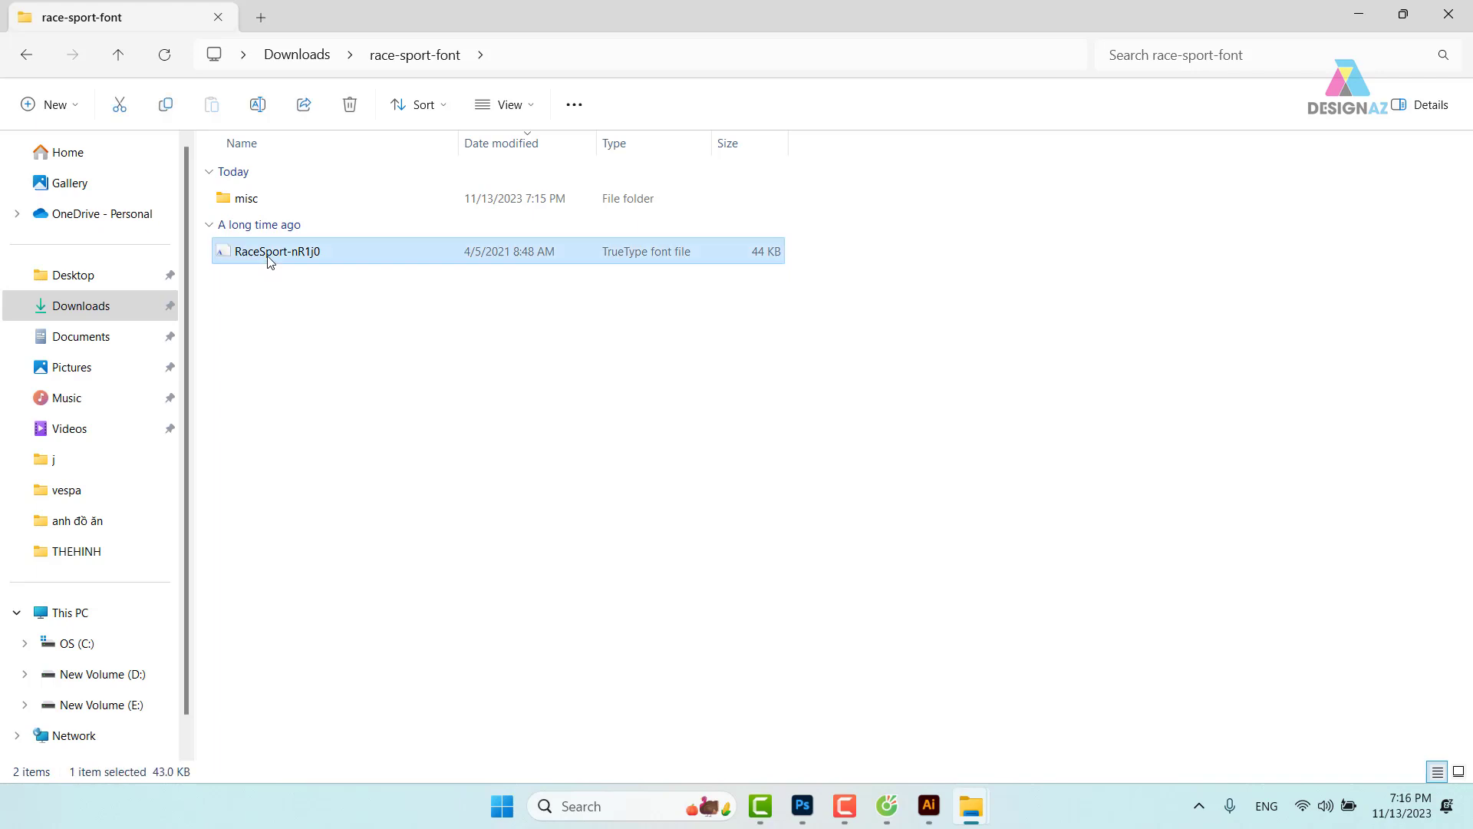
{"action": "right_click", "coordinate": [281, 261]}
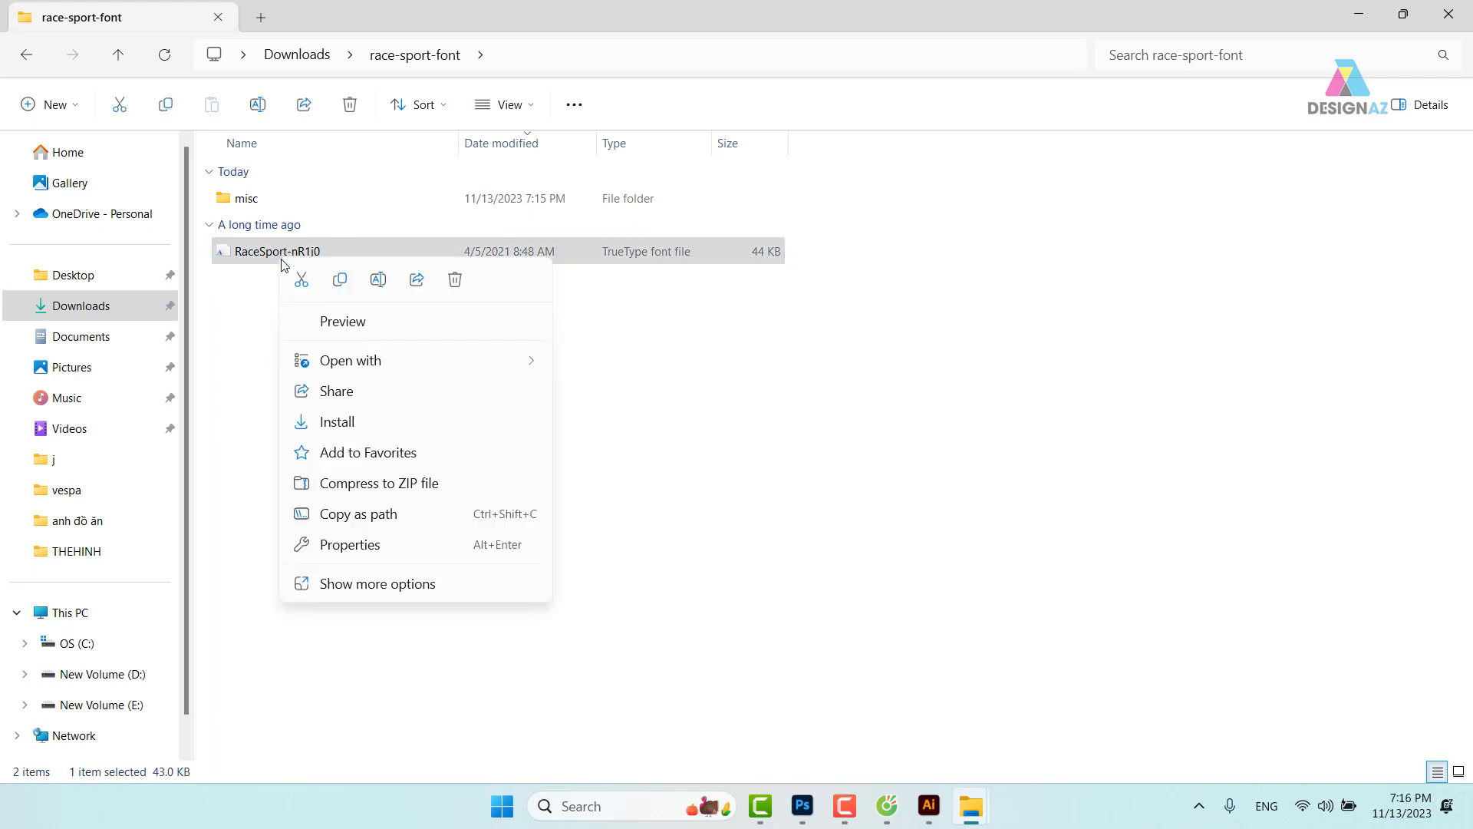
{"action": "left_click", "coordinate": [379, 431]}
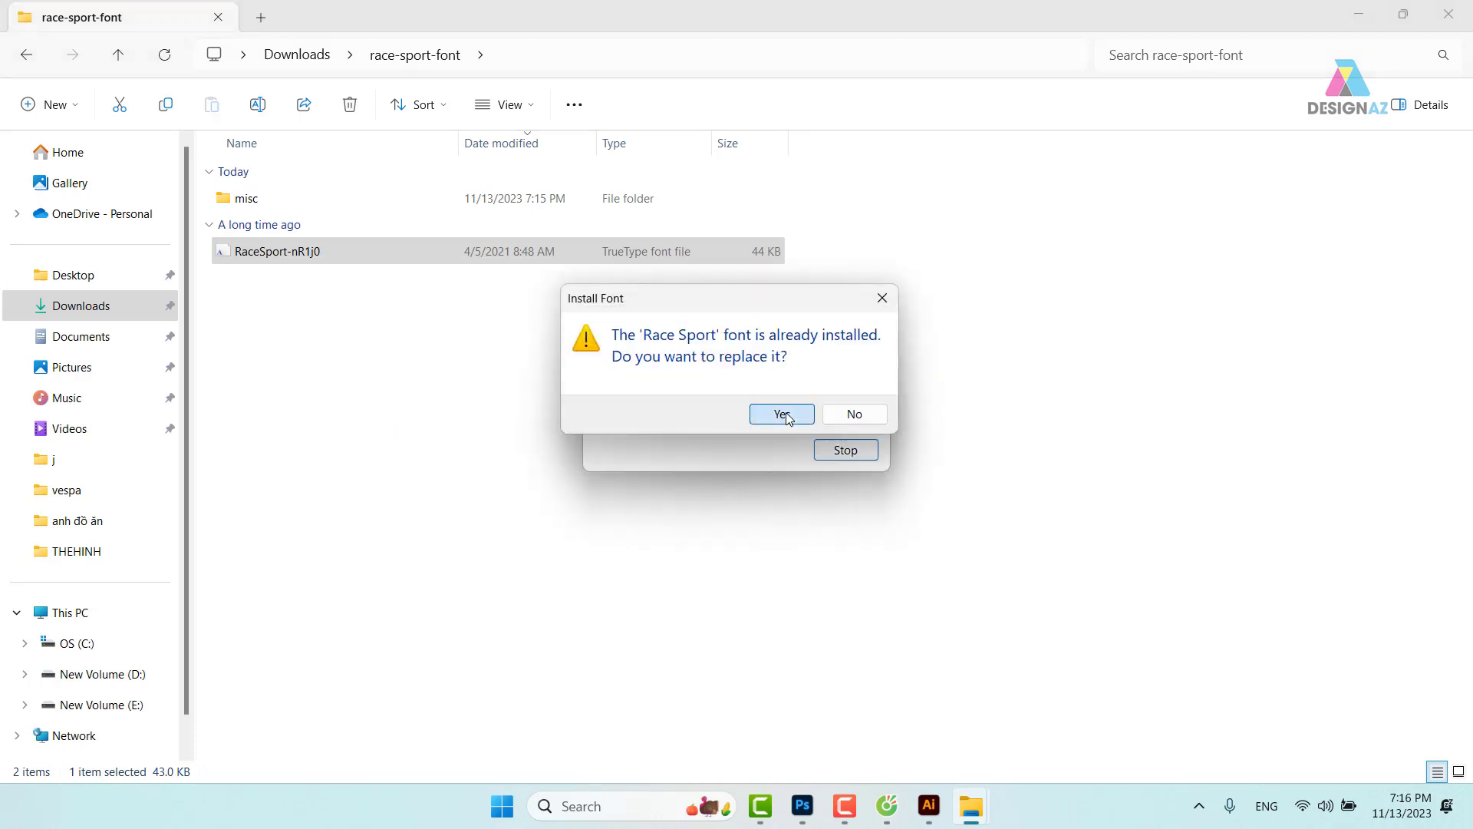
{"action": "left_click", "coordinate": [782, 414]}
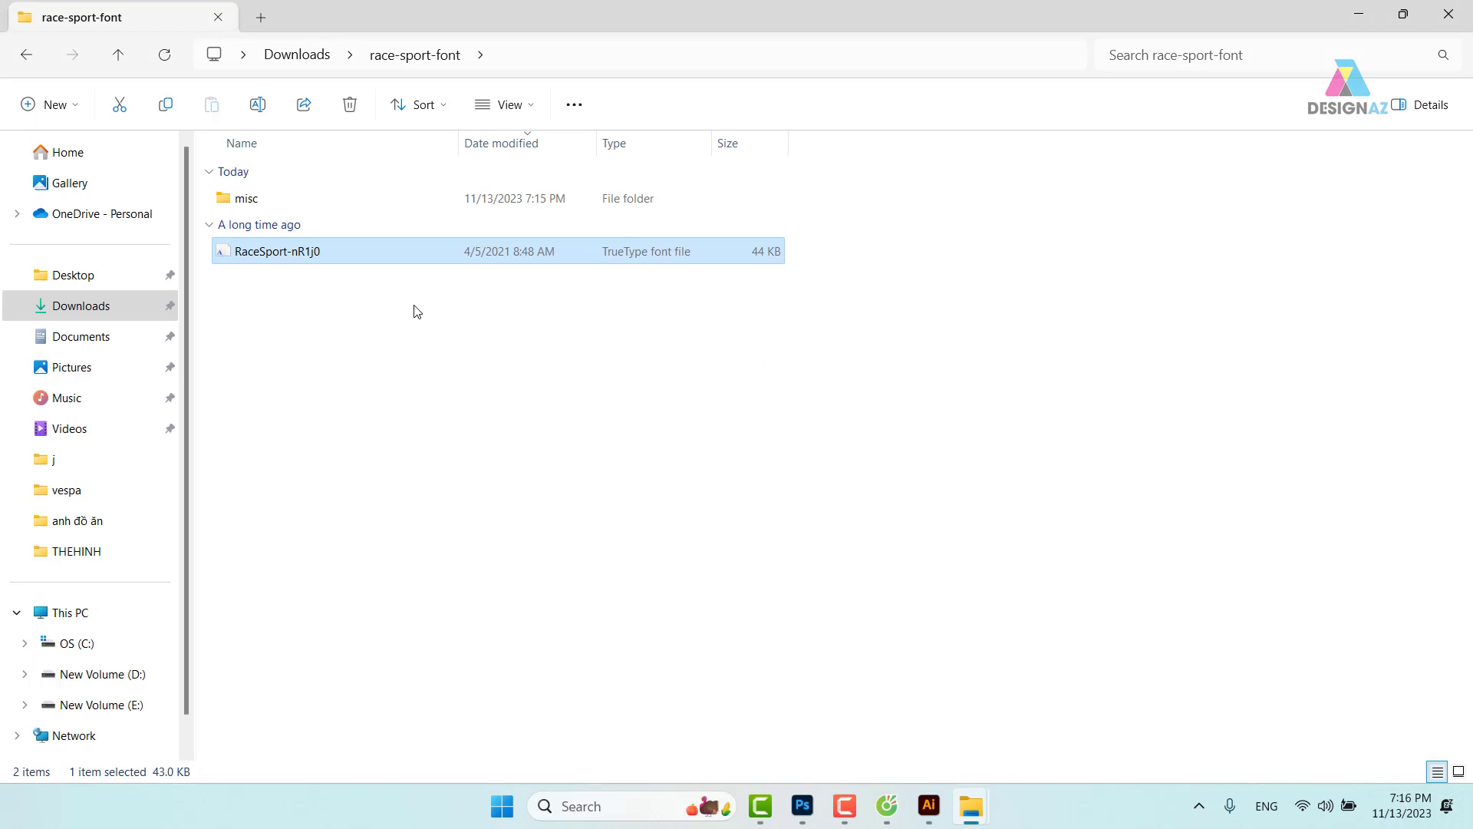
Cancel renaming the font file, keeping RaceSport-nR1j0, and return to the Photoshop banner.
{"action": "left_click", "coordinate": [333, 385]}
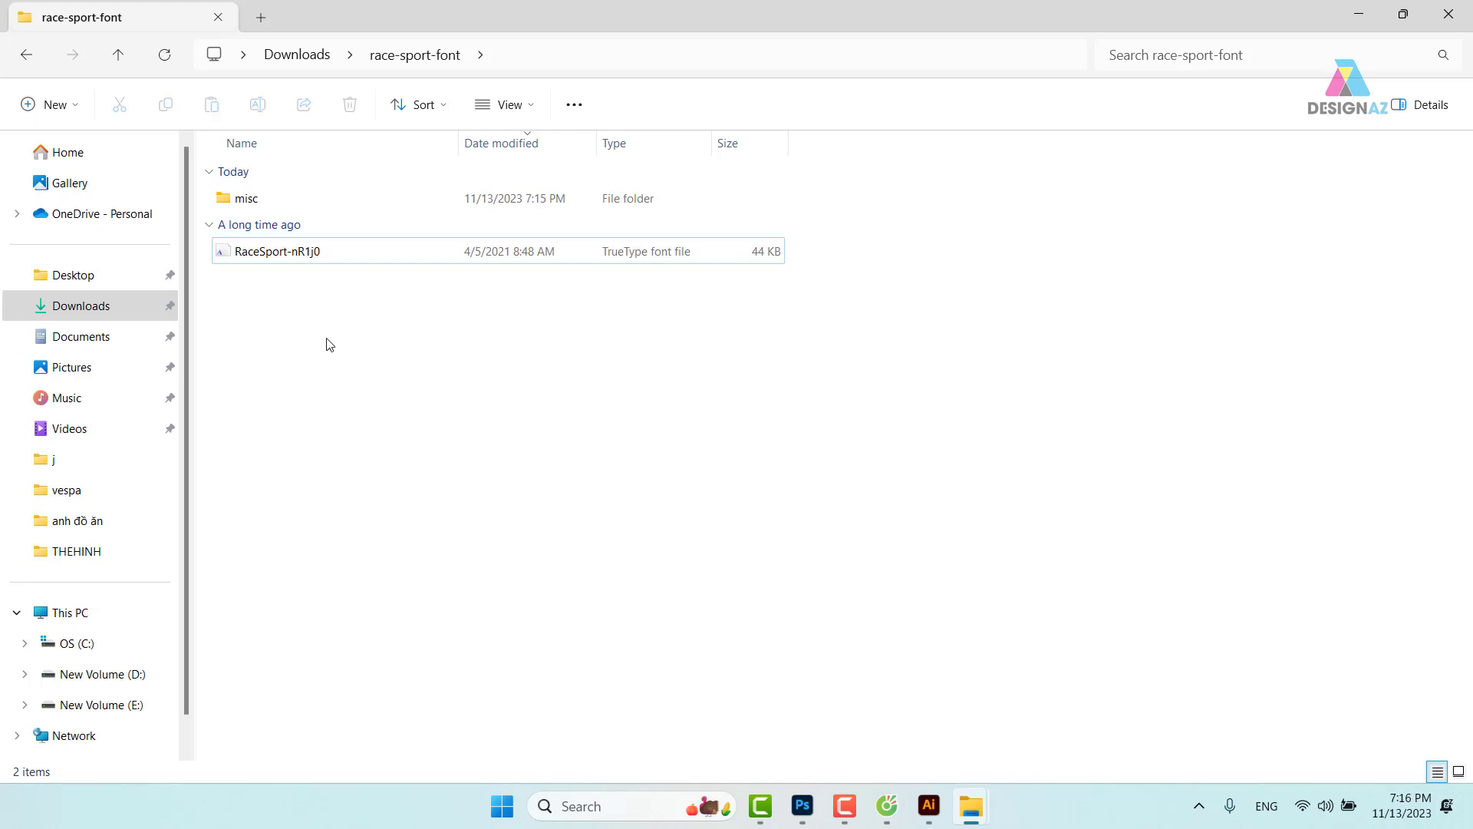
{"action": "left_click", "coordinate": [270, 258]}
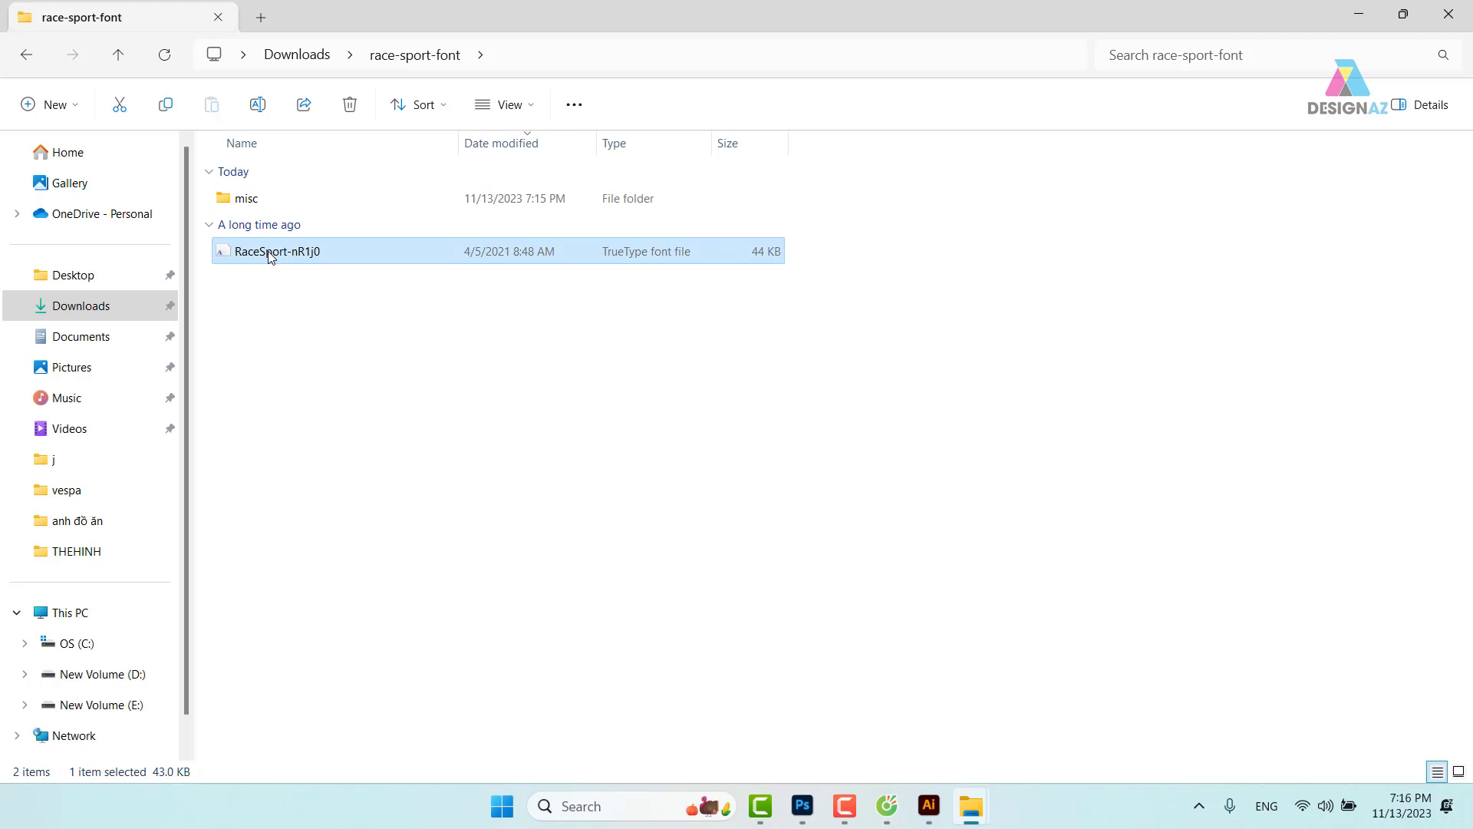
{"action": "left_click", "coordinate": [270, 256]}
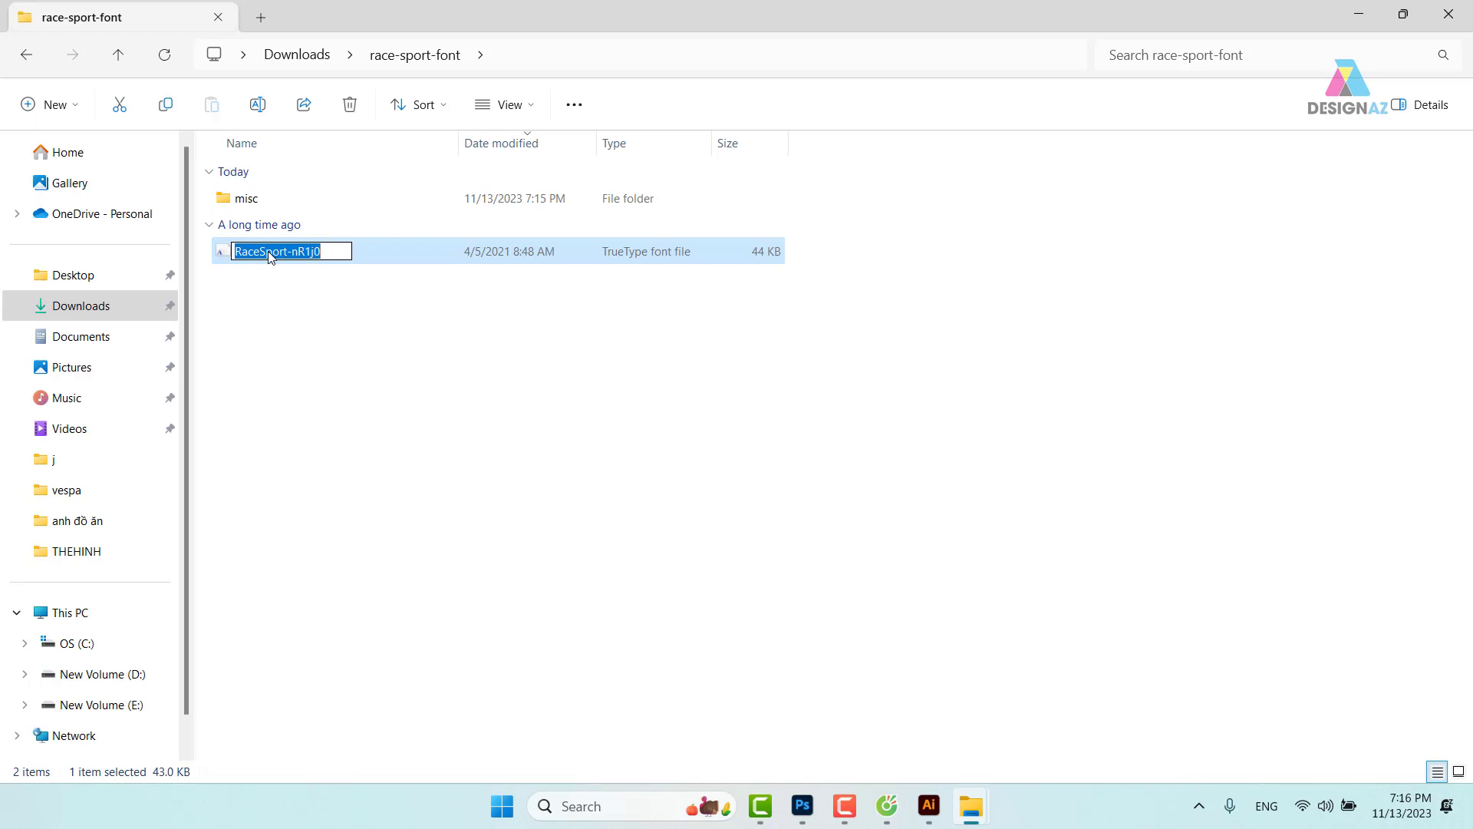
{"action": "left_click", "coordinate": [622, 408]}
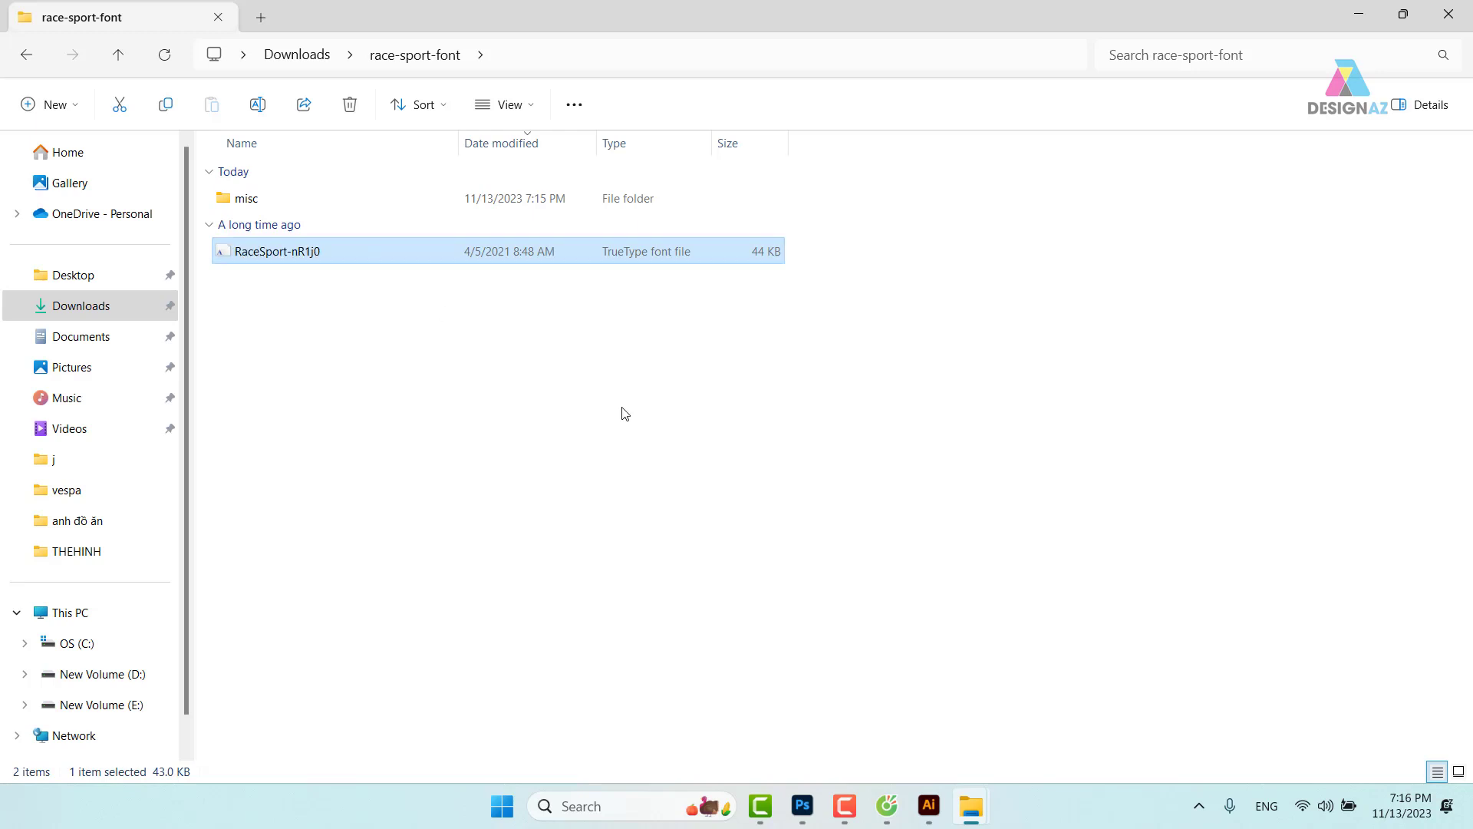
{"action": "left_click", "coordinate": [802, 806]}
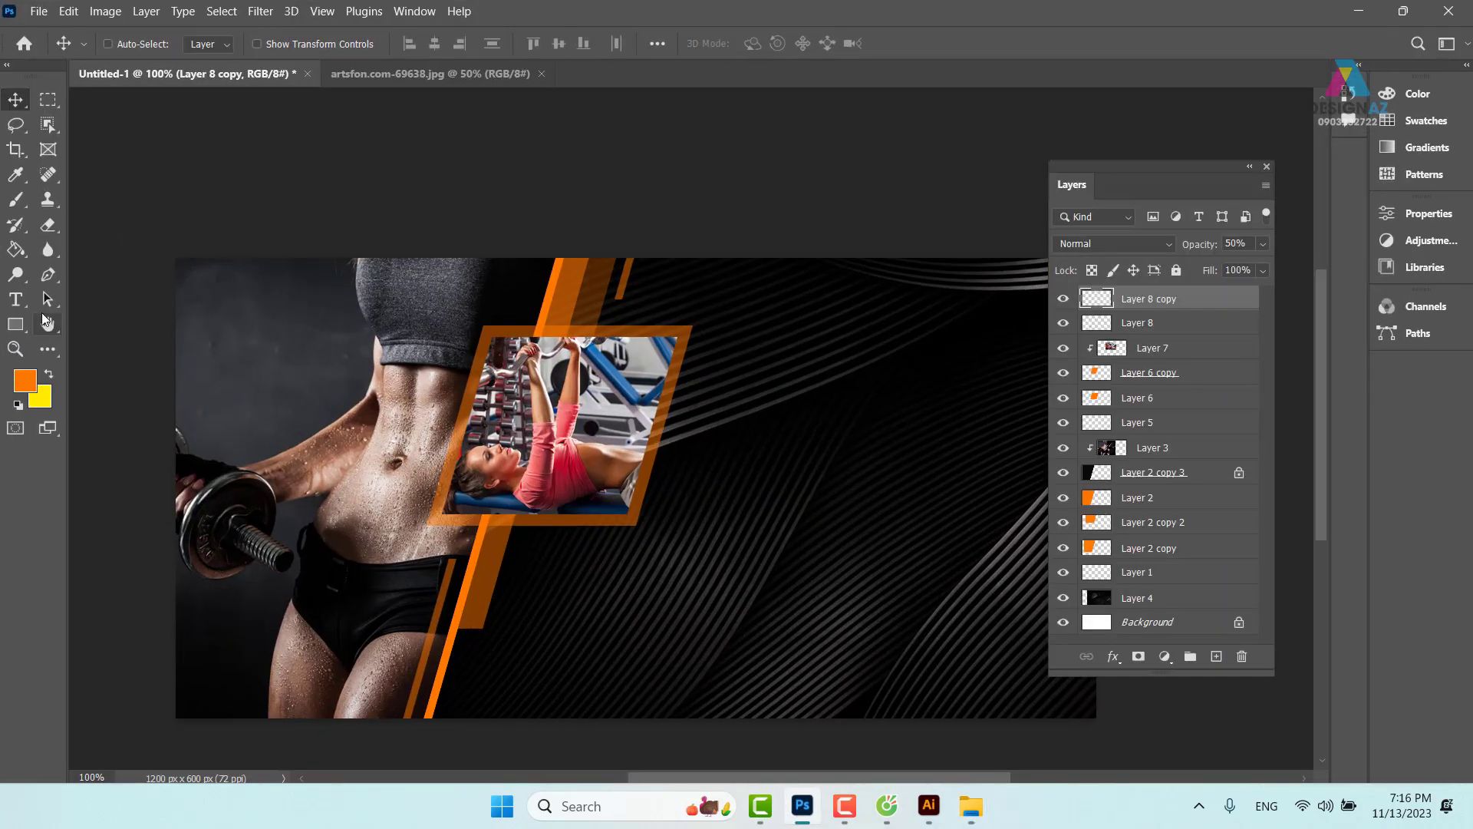
Add a LOREM IPSUM placeholder text layer on the banner.
{"action": "left_click", "coordinate": [15, 299]}
{"action": "left_click", "coordinate": [735, 452]}
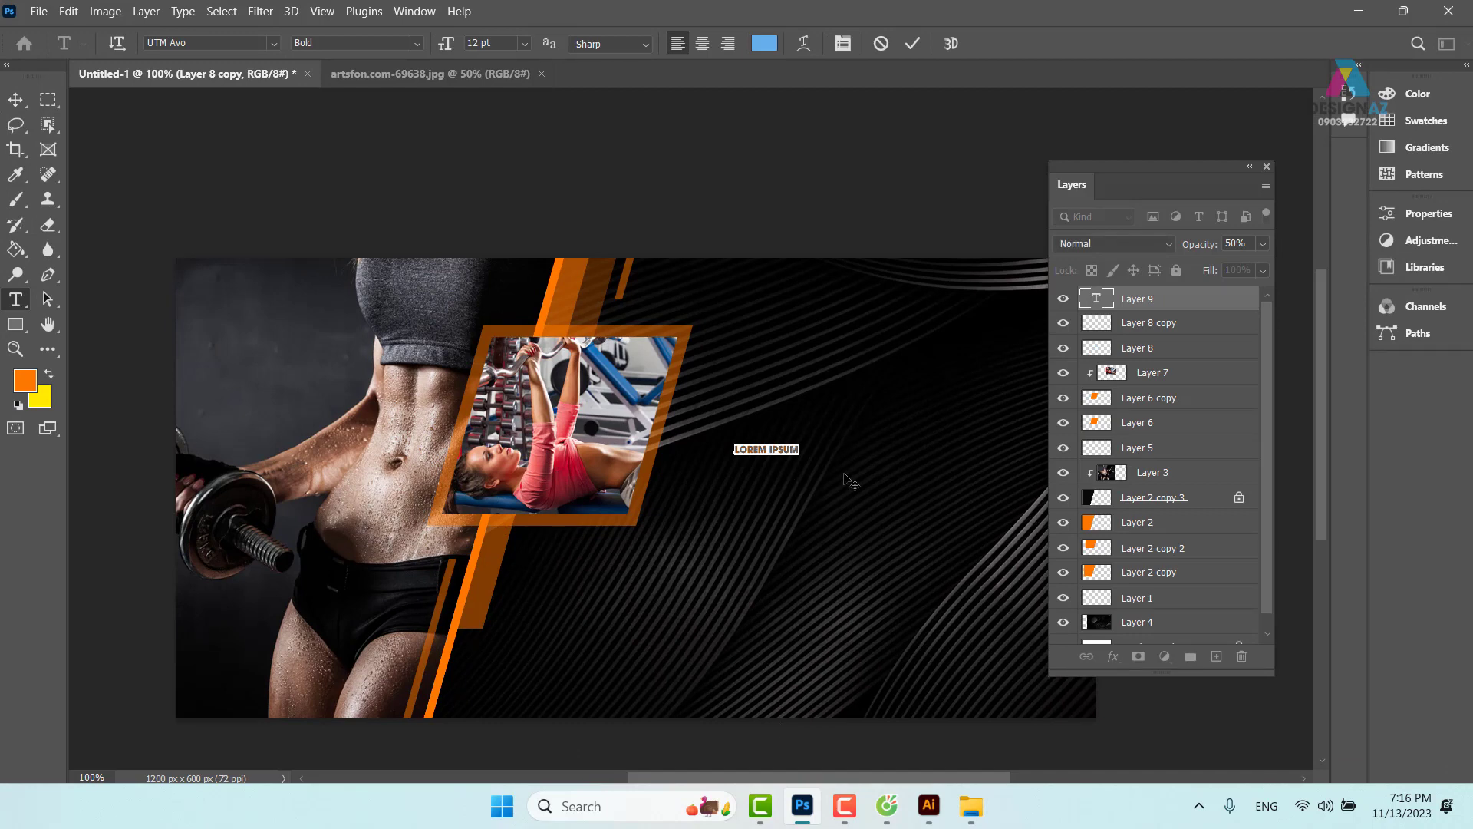
{"action": "left_click", "coordinate": [18, 102]}
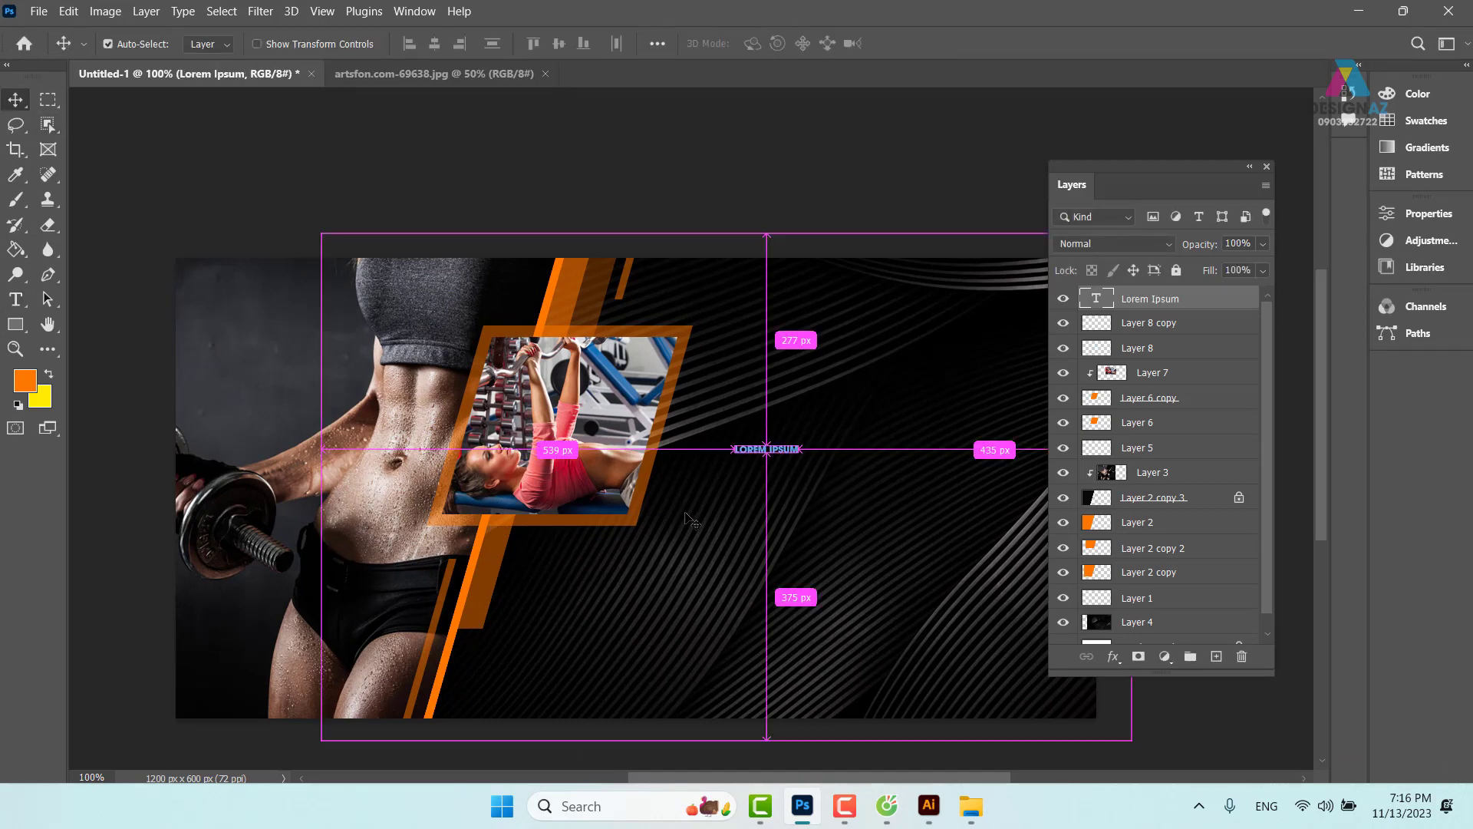
Scale the text up to about 658% and place it right of the framed photo.
{"action": "key", "text": "ctrl+t"}
{"action": "left_click_drag", "start_coordinate": [814, 467], "coordinate": [1055, 511]}
{"action": "left_click_drag", "start_coordinate": [882, 472], "coordinate": [805, 529]}
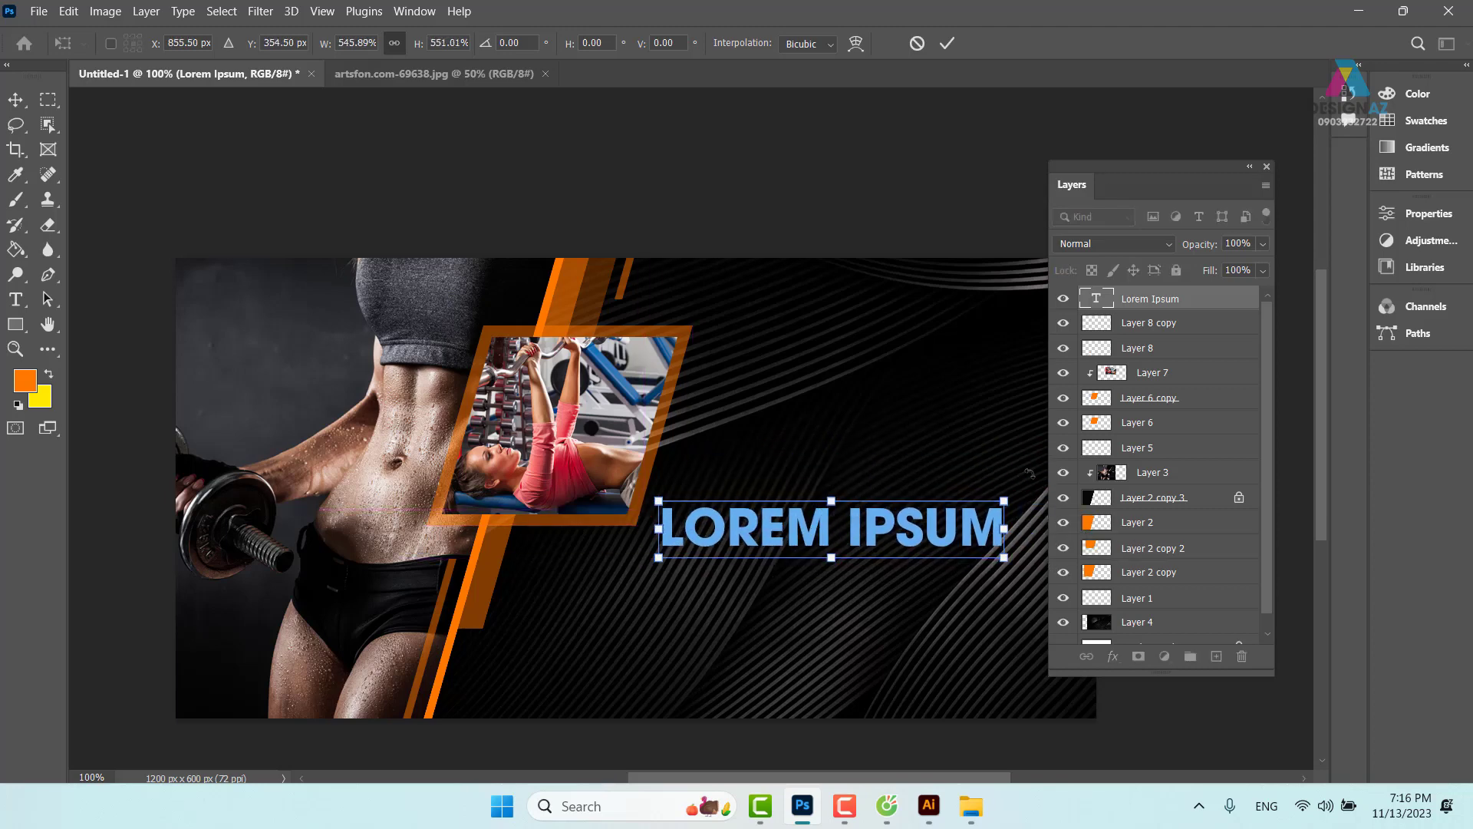
{"action": "left_click_drag", "start_coordinate": [1003, 501], "coordinate": [1075, 489]}
{"action": "left_click_drag", "start_coordinate": [894, 495], "coordinate": [904, 476]}
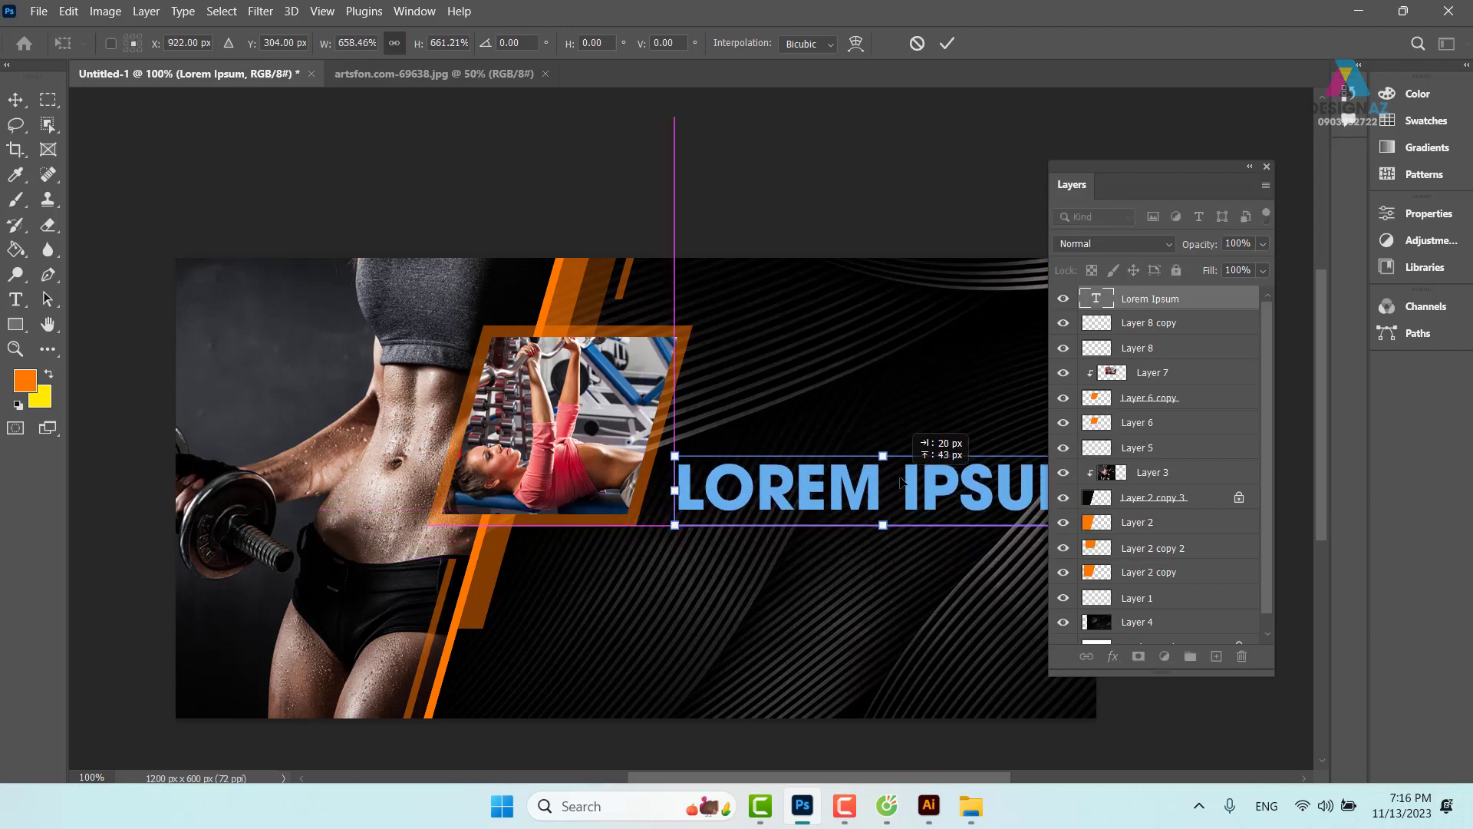
{"action": "key", "text": "Return"}
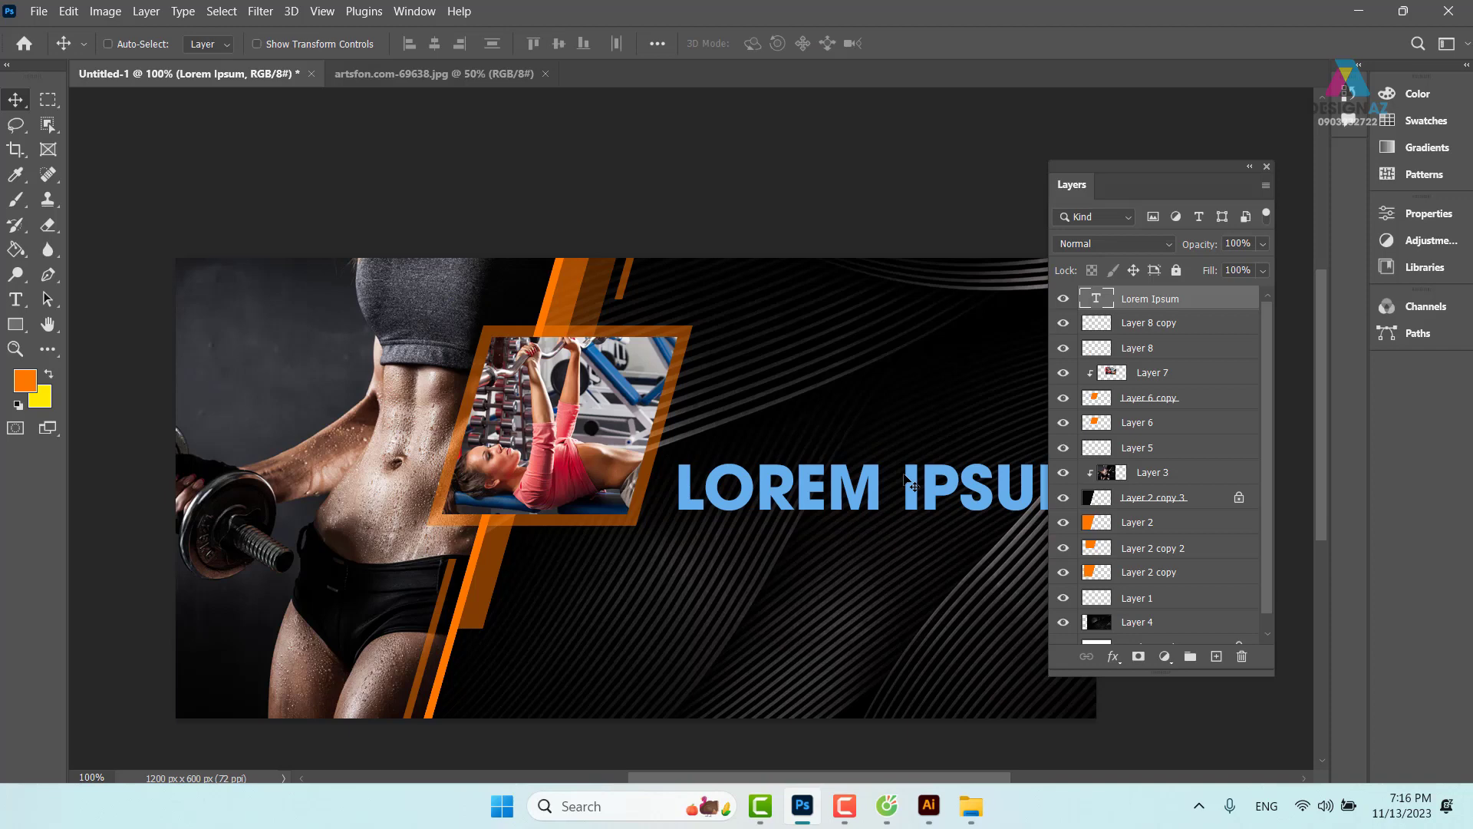
{"action": "left_click_drag", "start_coordinate": [913, 576], "coordinate": [736, 536]}
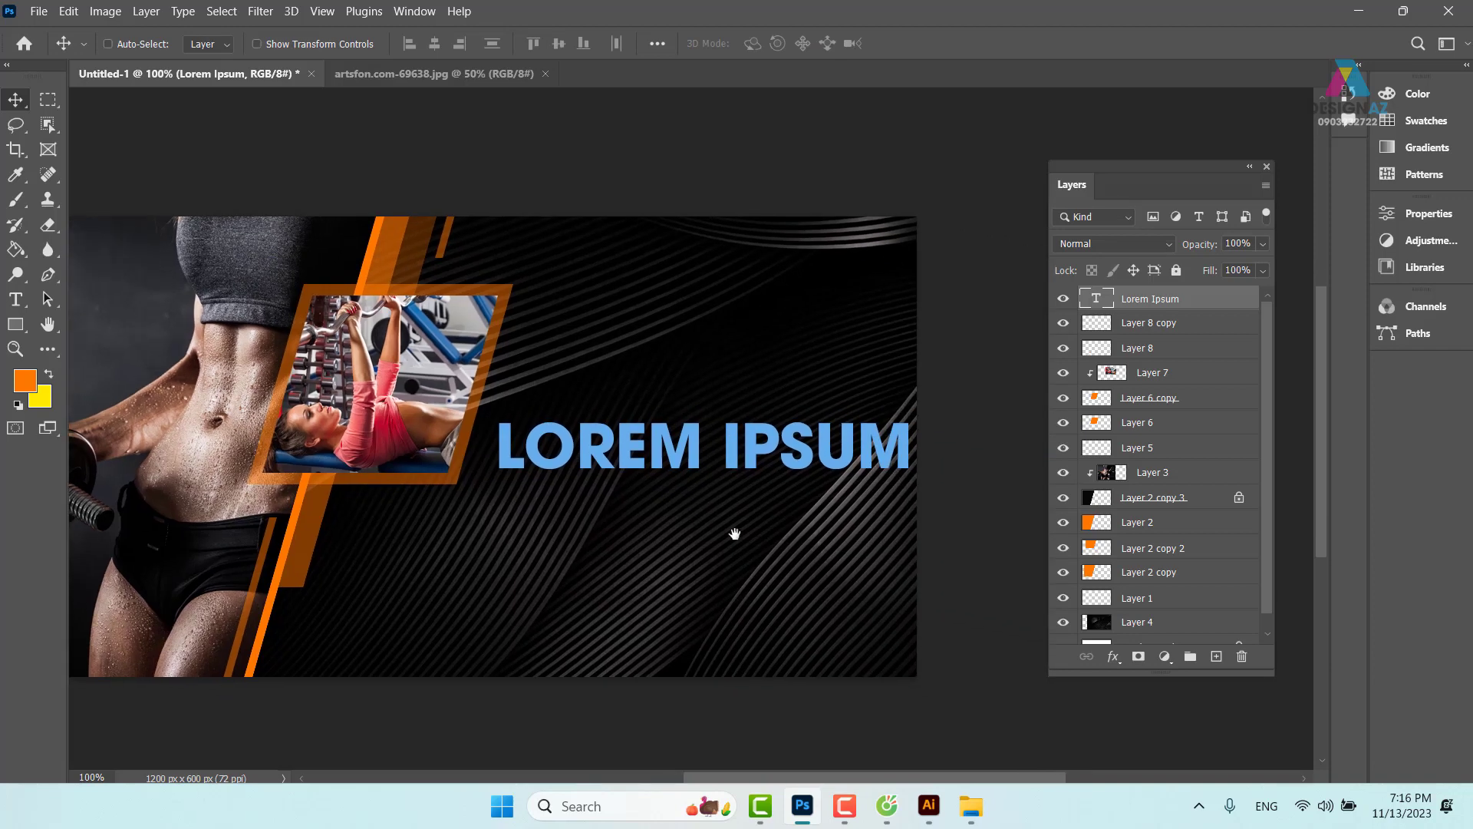
{"action": "left_click_drag", "start_coordinate": [742, 454], "coordinate": [737, 458]}
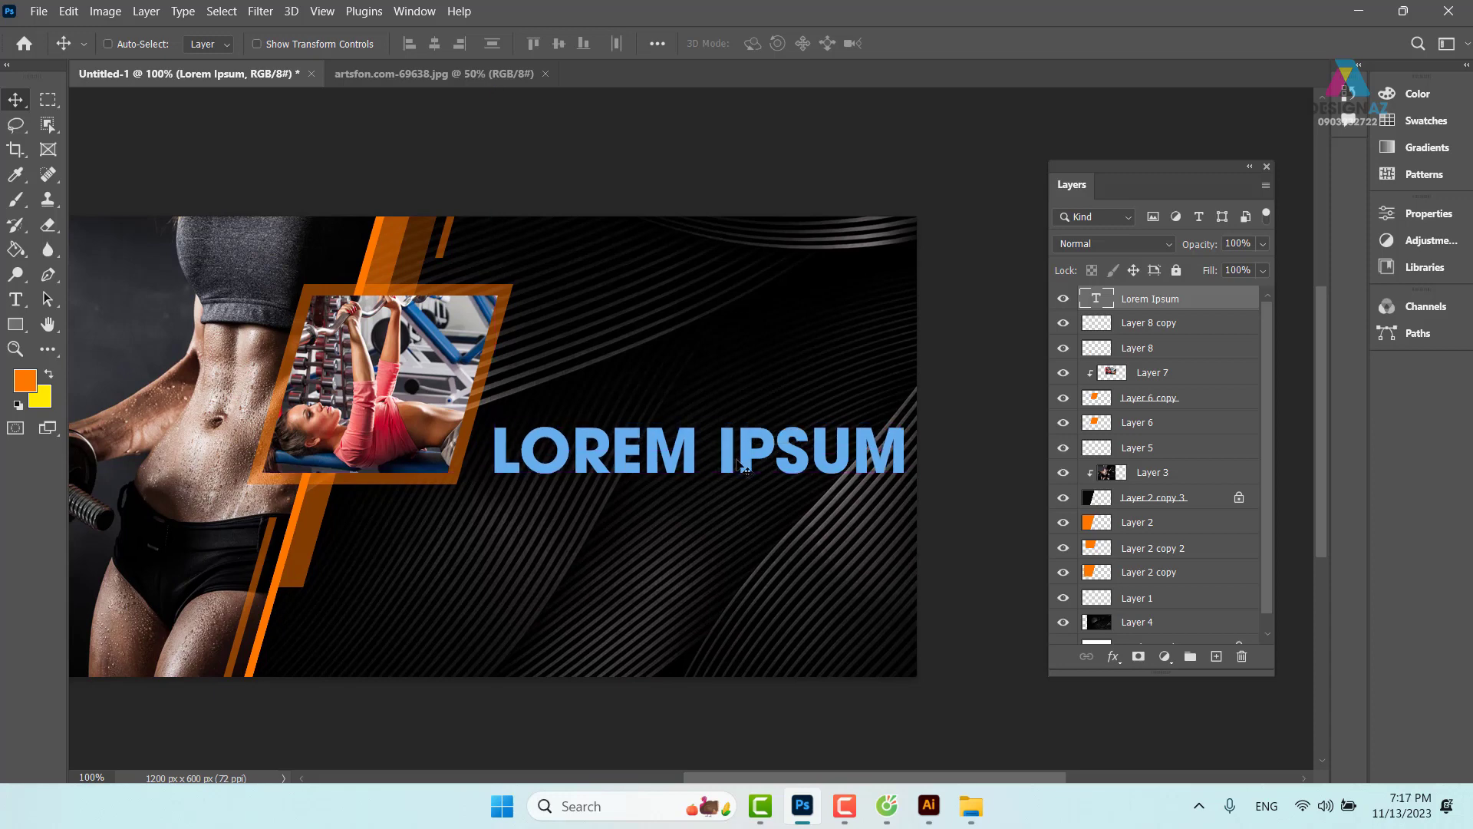
{"action": "key", "text": "t"}
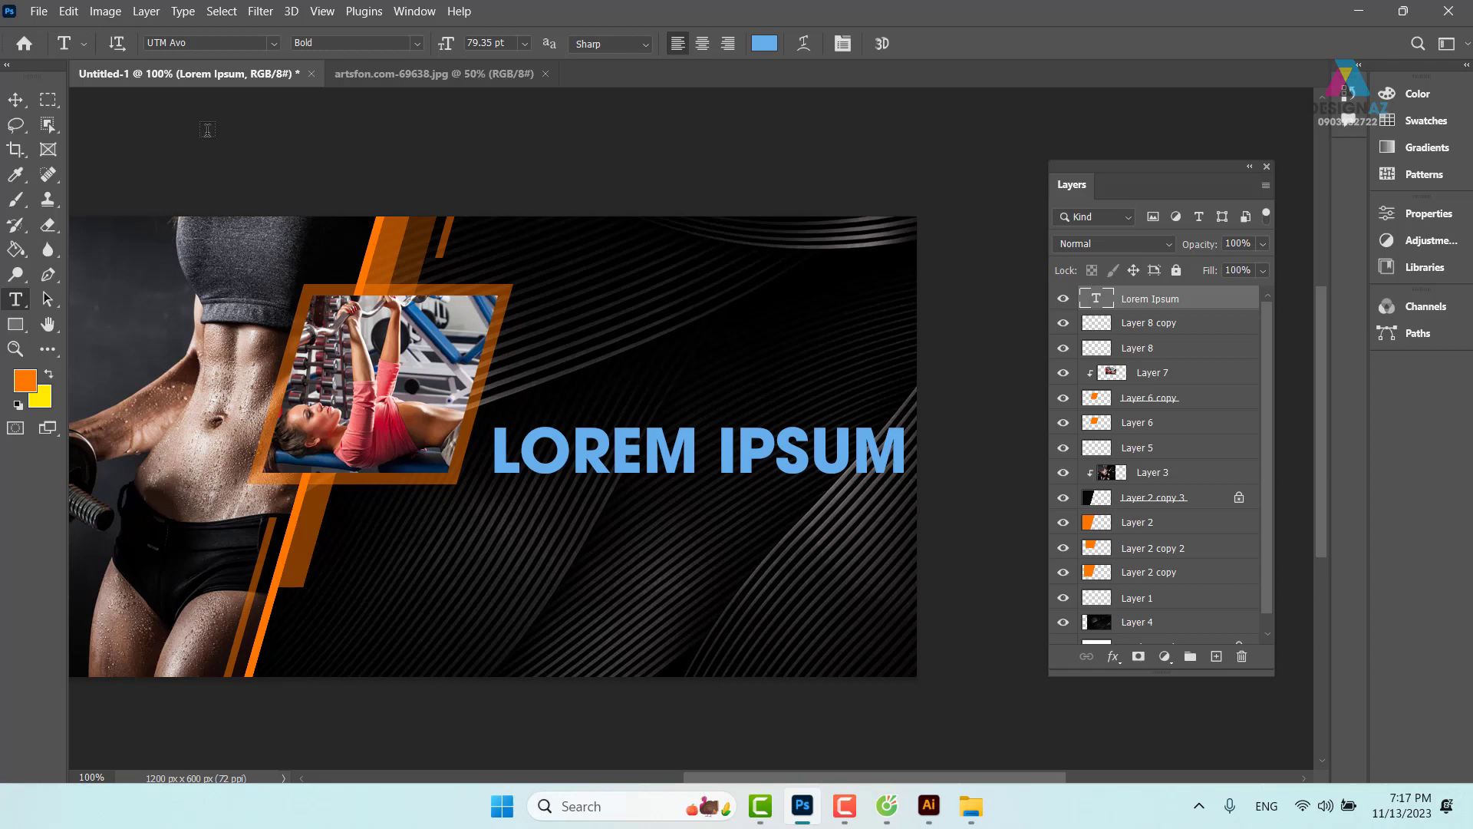
Search the font list for Race and set the LOREM IPSUM headline to Race Sport Free.
{"action": "left_click", "coordinate": [197, 41]}
{"action": "type", "text": "RaceSport-rR1j0"}
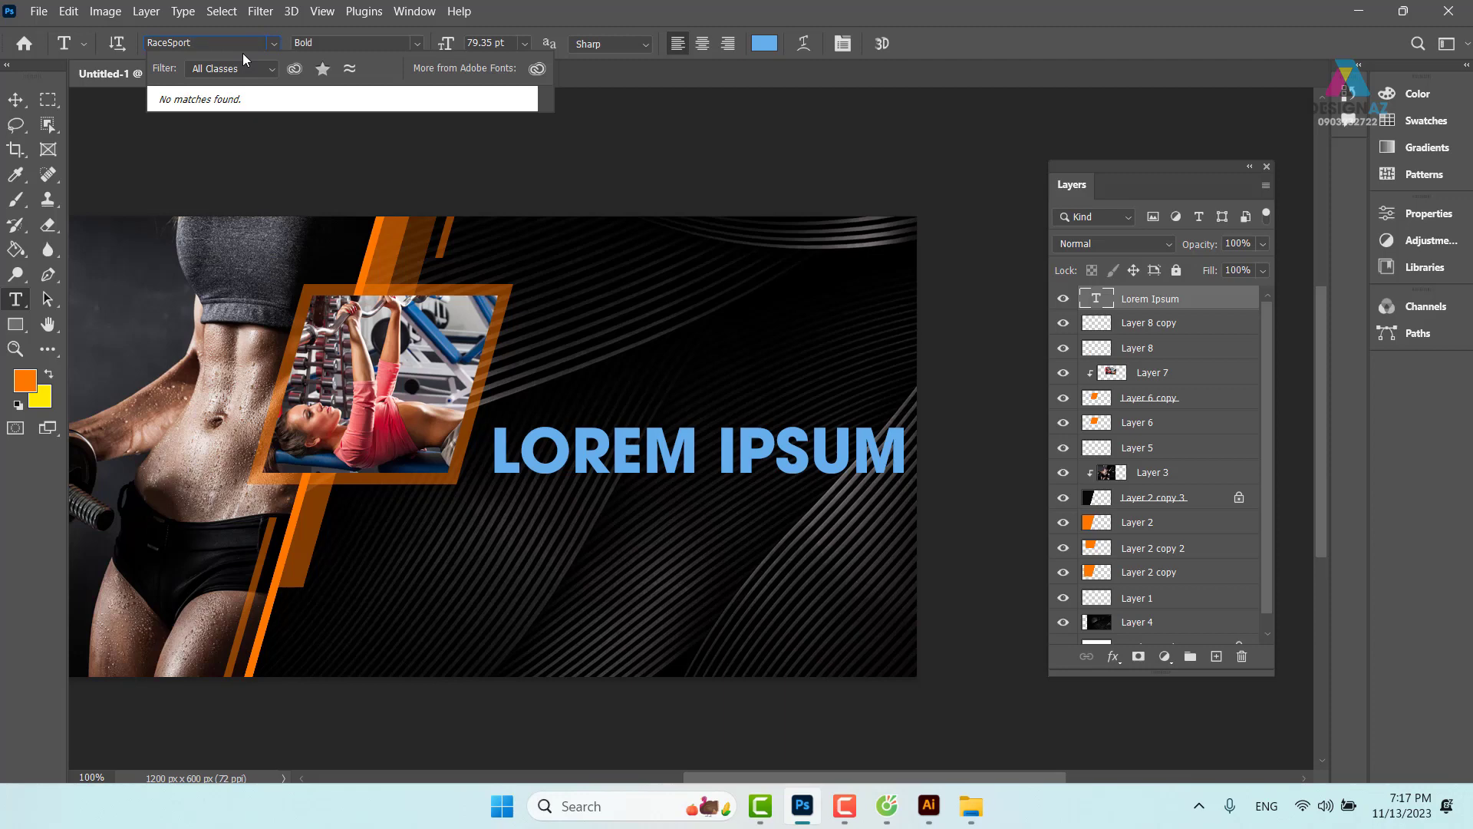
{"action": "left_click", "coordinate": [168, 42]}
{"action": "key", "text": "BackSpace"}
{"action": "key", "text": "BackSpace"}
{"action": "key", "text": "BackSpace"}
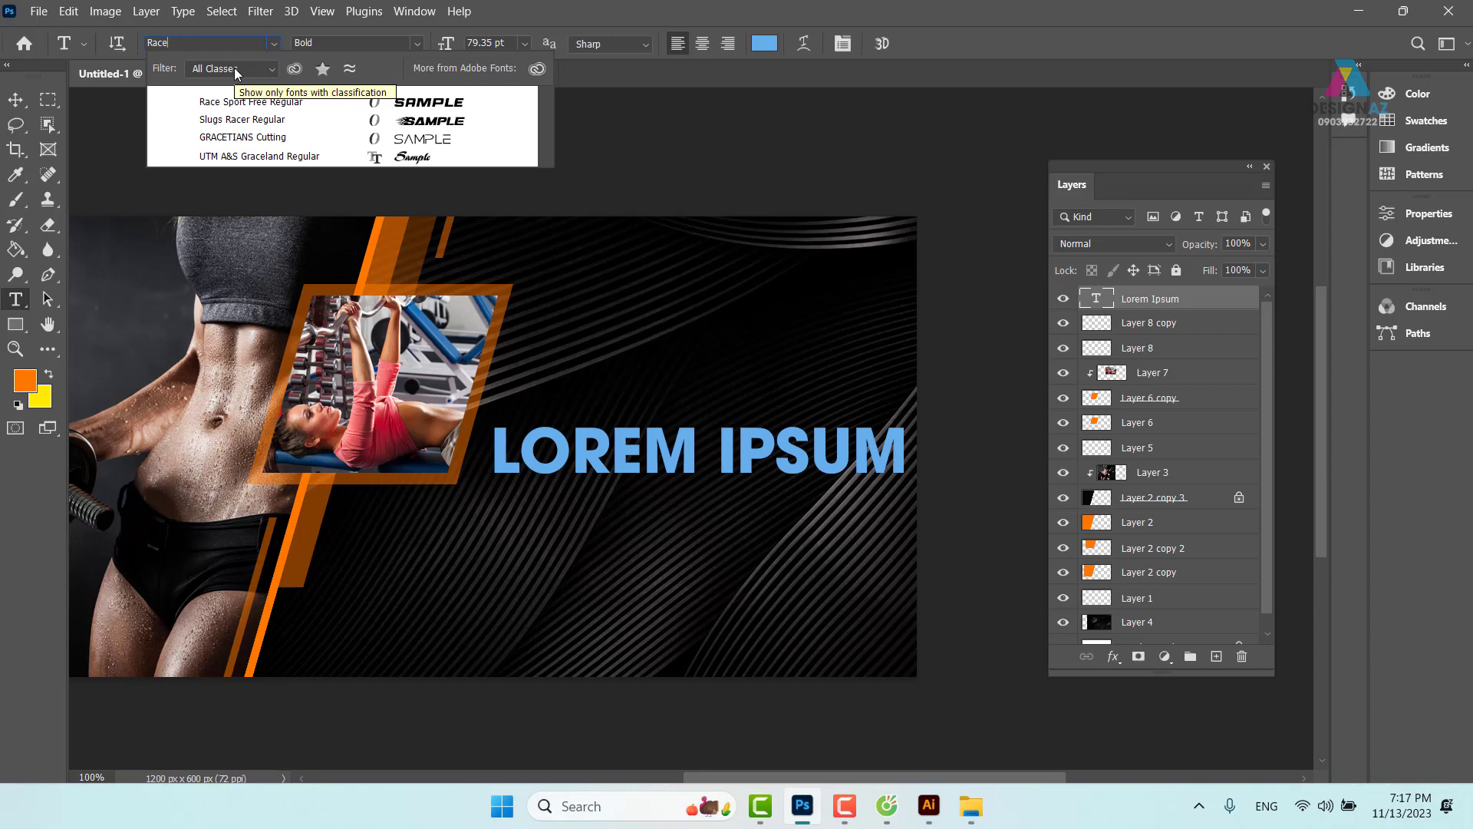
{"action": "left_click", "coordinate": [451, 107]}
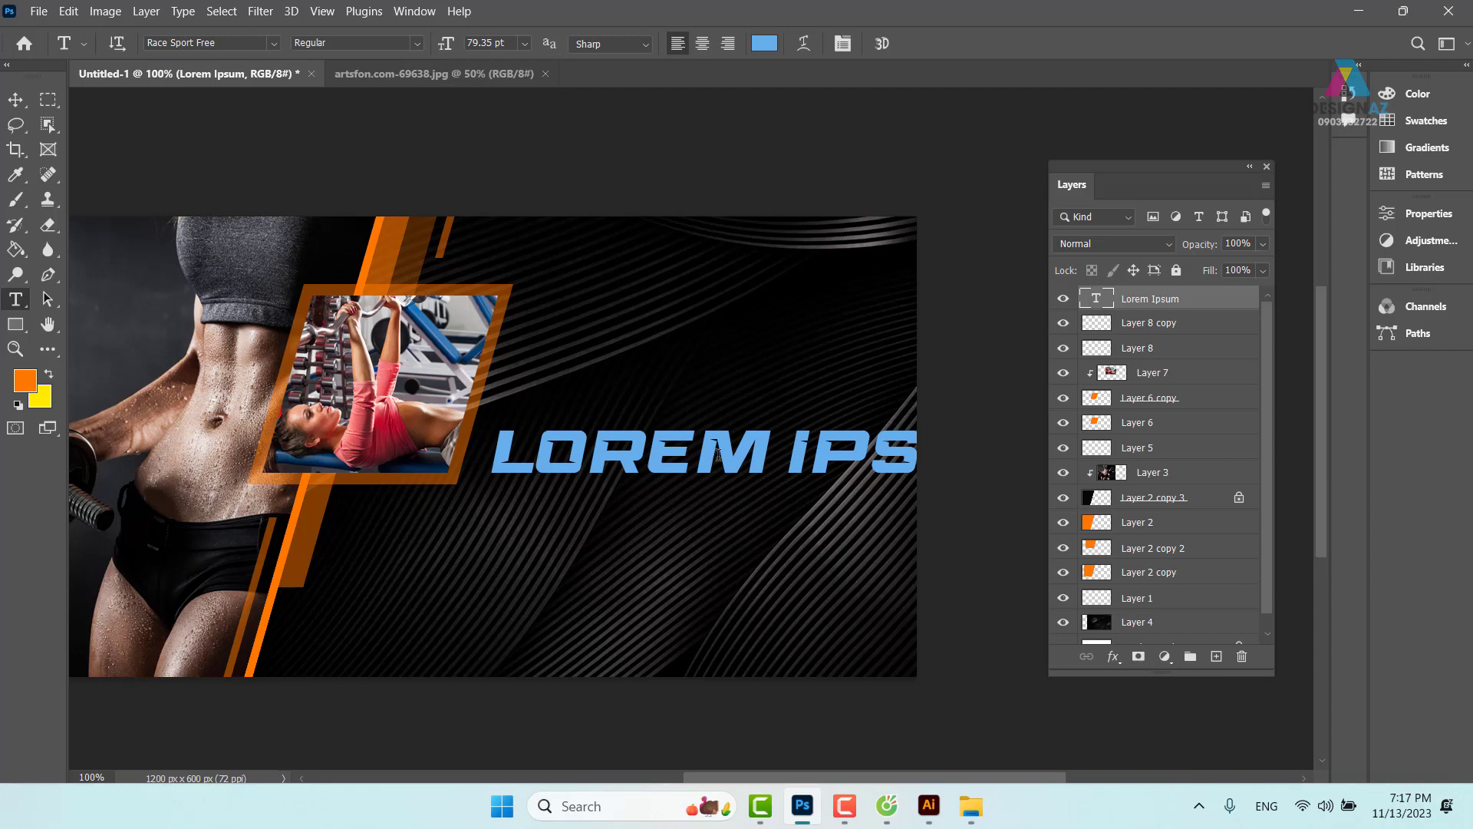
{"action": "left_click", "coordinate": [15, 99]}
Shrink the headline to about 71% (57.24 pt) and place it beside the photo frame.
{"action": "left_click_drag", "start_coordinate": [671, 457], "coordinate": [511, 528]}
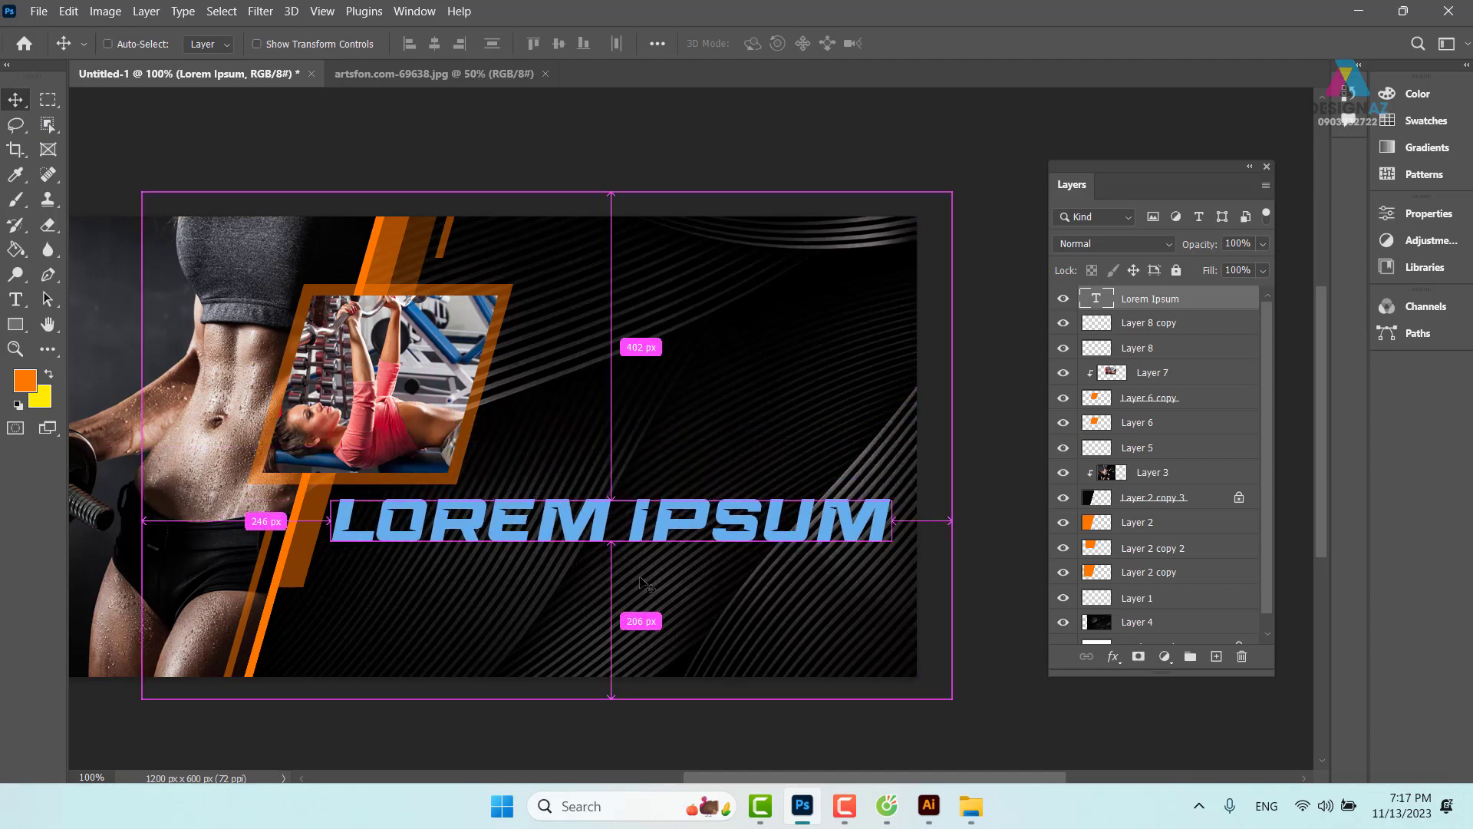
{"action": "key", "text": "ctrl+t"}
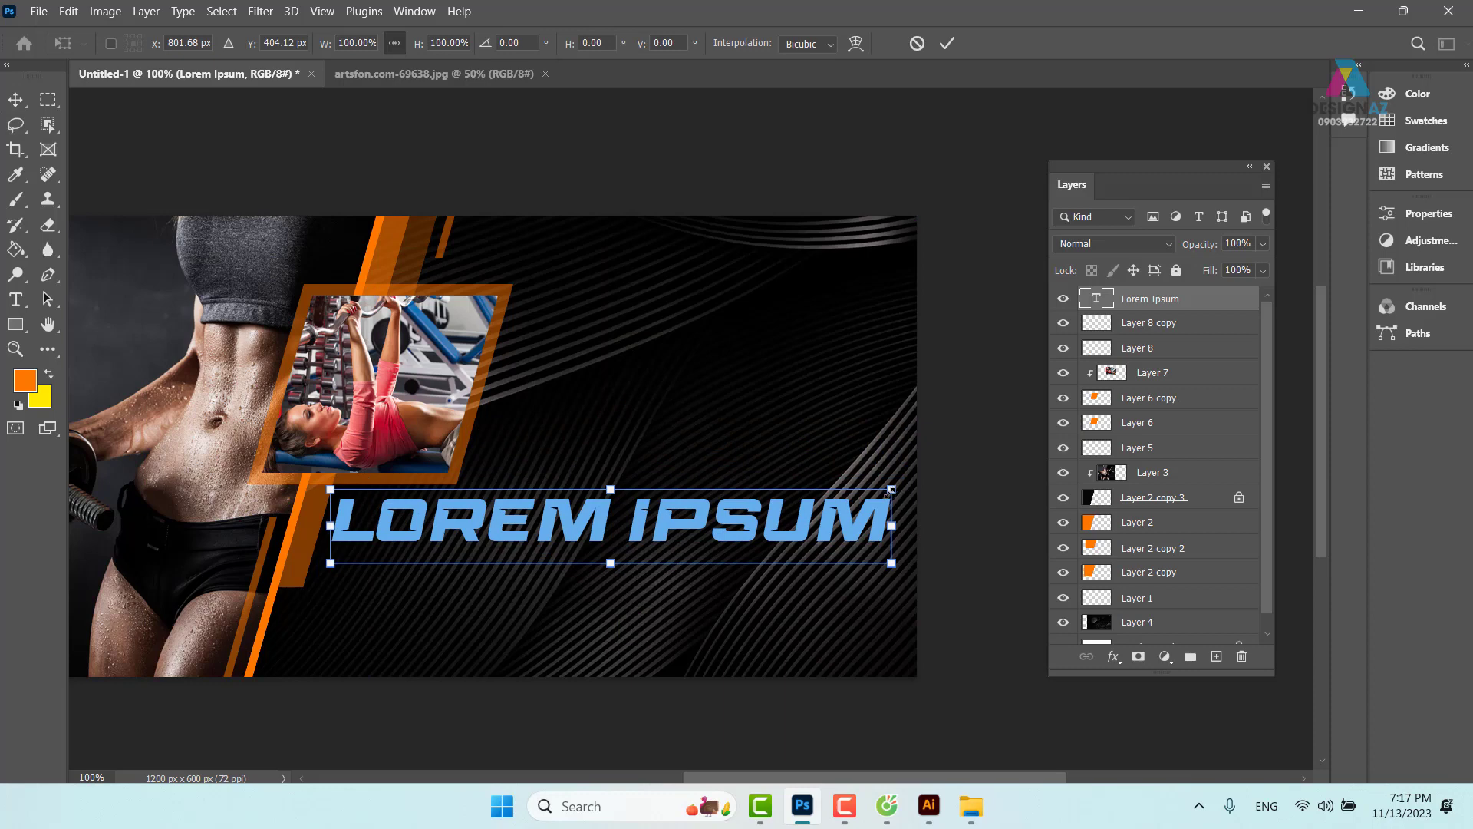
{"action": "left_click_drag", "start_coordinate": [894, 489], "coordinate": [730, 526]}
{"action": "left_click_drag", "start_coordinate": [578, 553], "coordinate": [727, 491]}
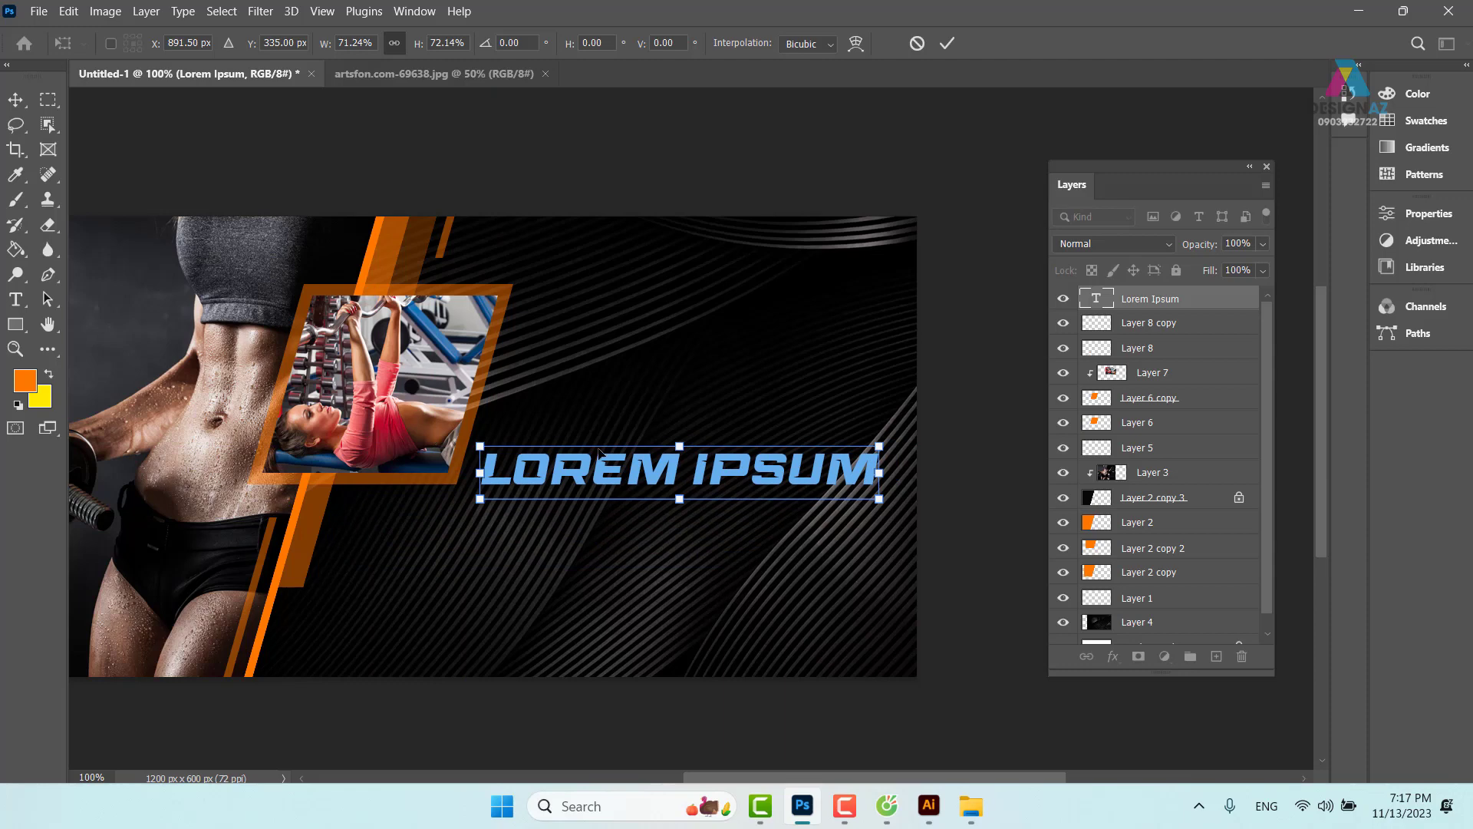
{"action": "key", "text": "Return"}
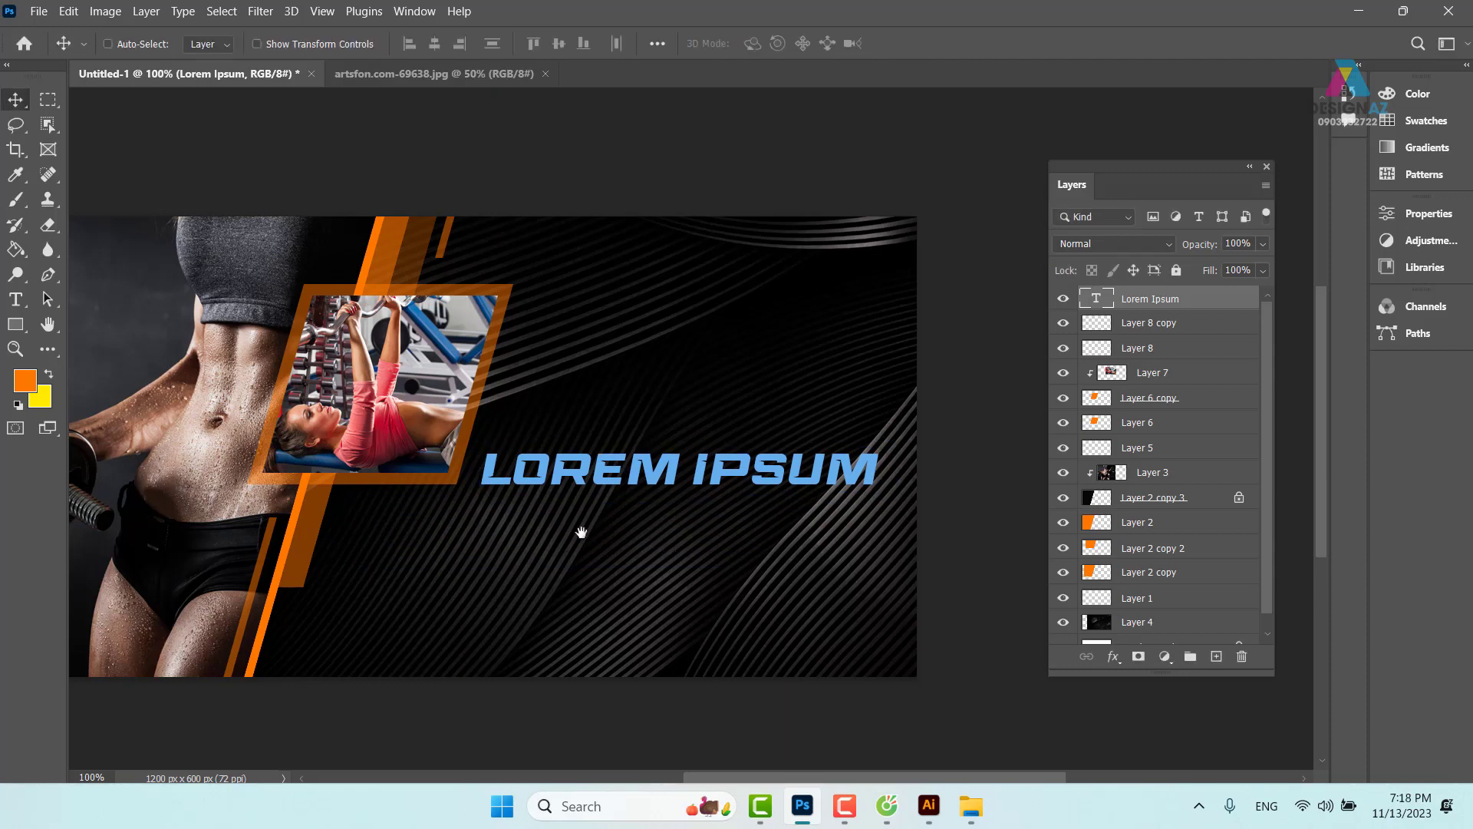
{"action": "left_click_drag", "start_coordinate": [580, 533], "coordinate": [648, 540]}
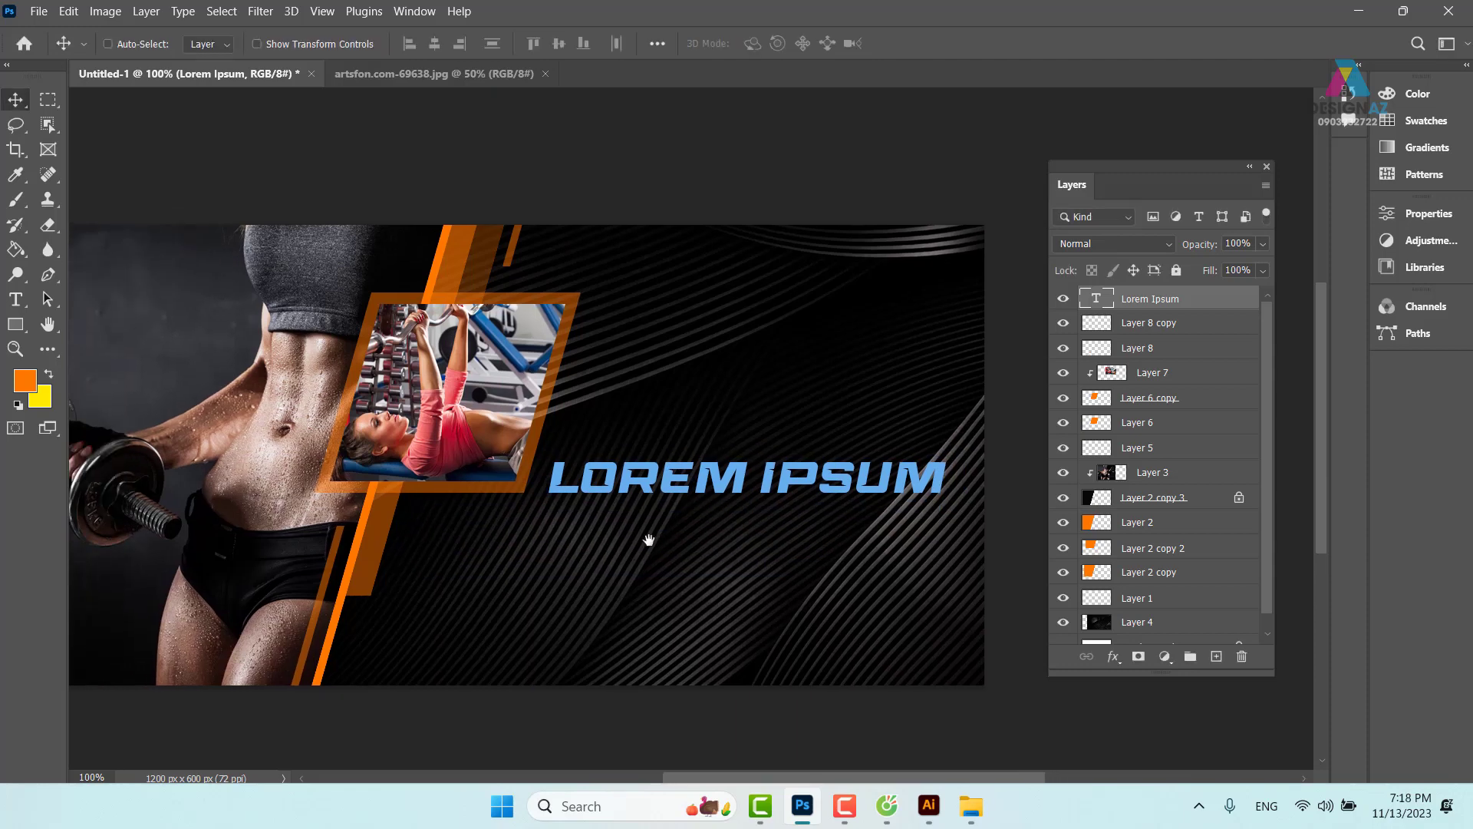
{"action": "key", "text": "t"}
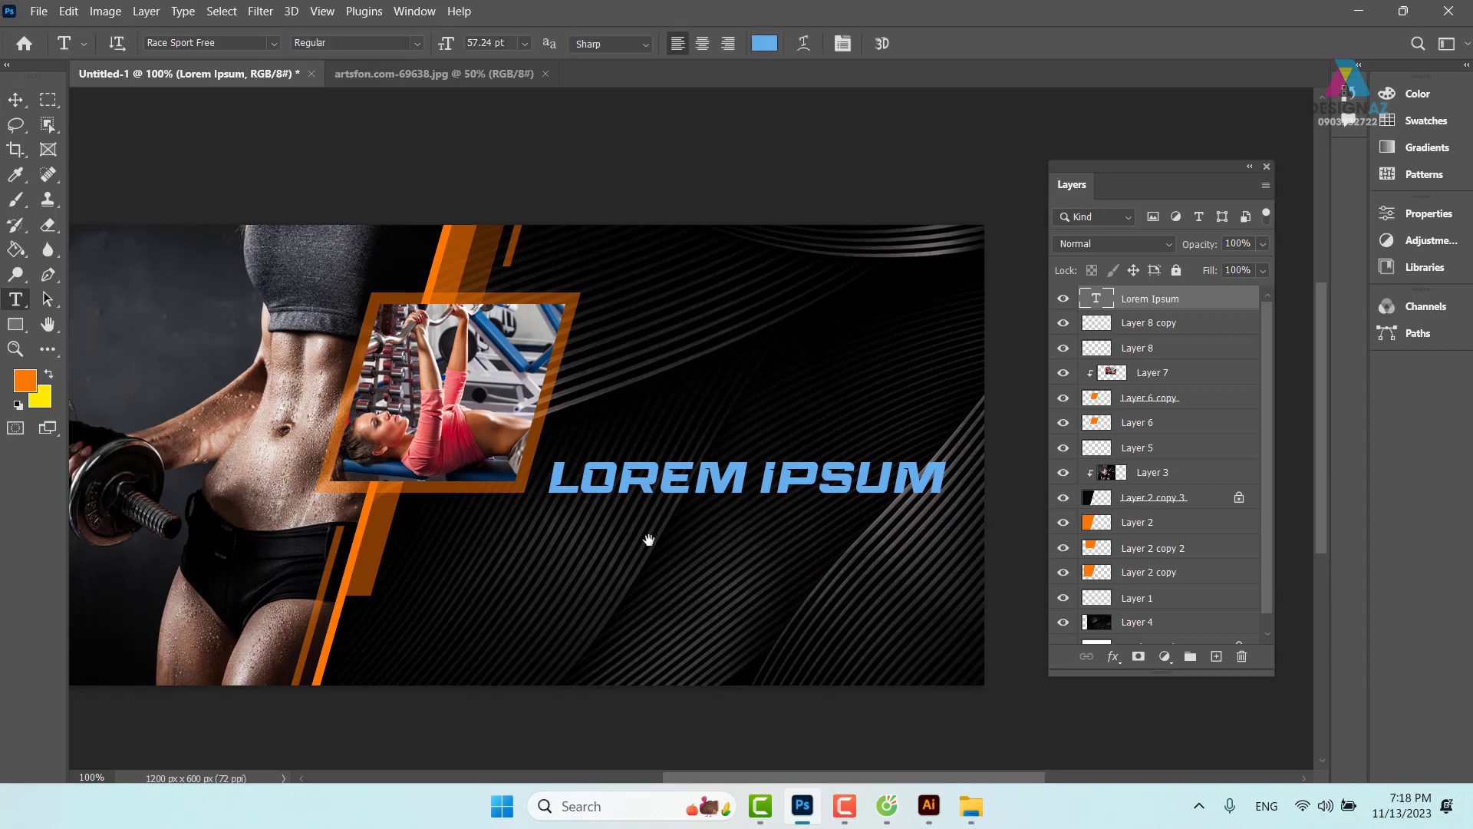
Recolour the LOREM IPSUM headline from blue to orange ff7800.
{"action": "left_click", "coordinate": [764, 43]}
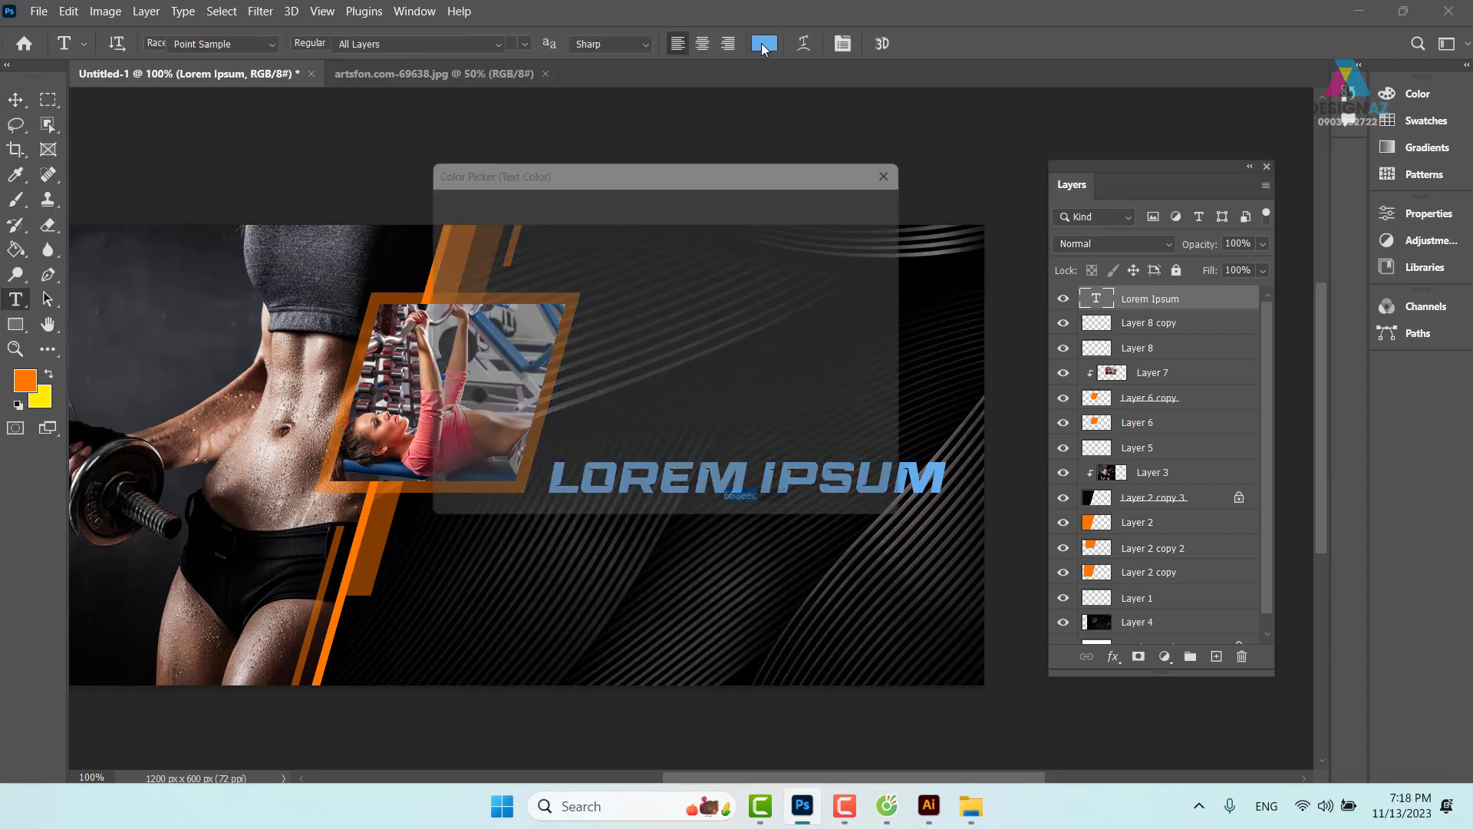
{"action": "left_click", "coordinate": [690, 428]}
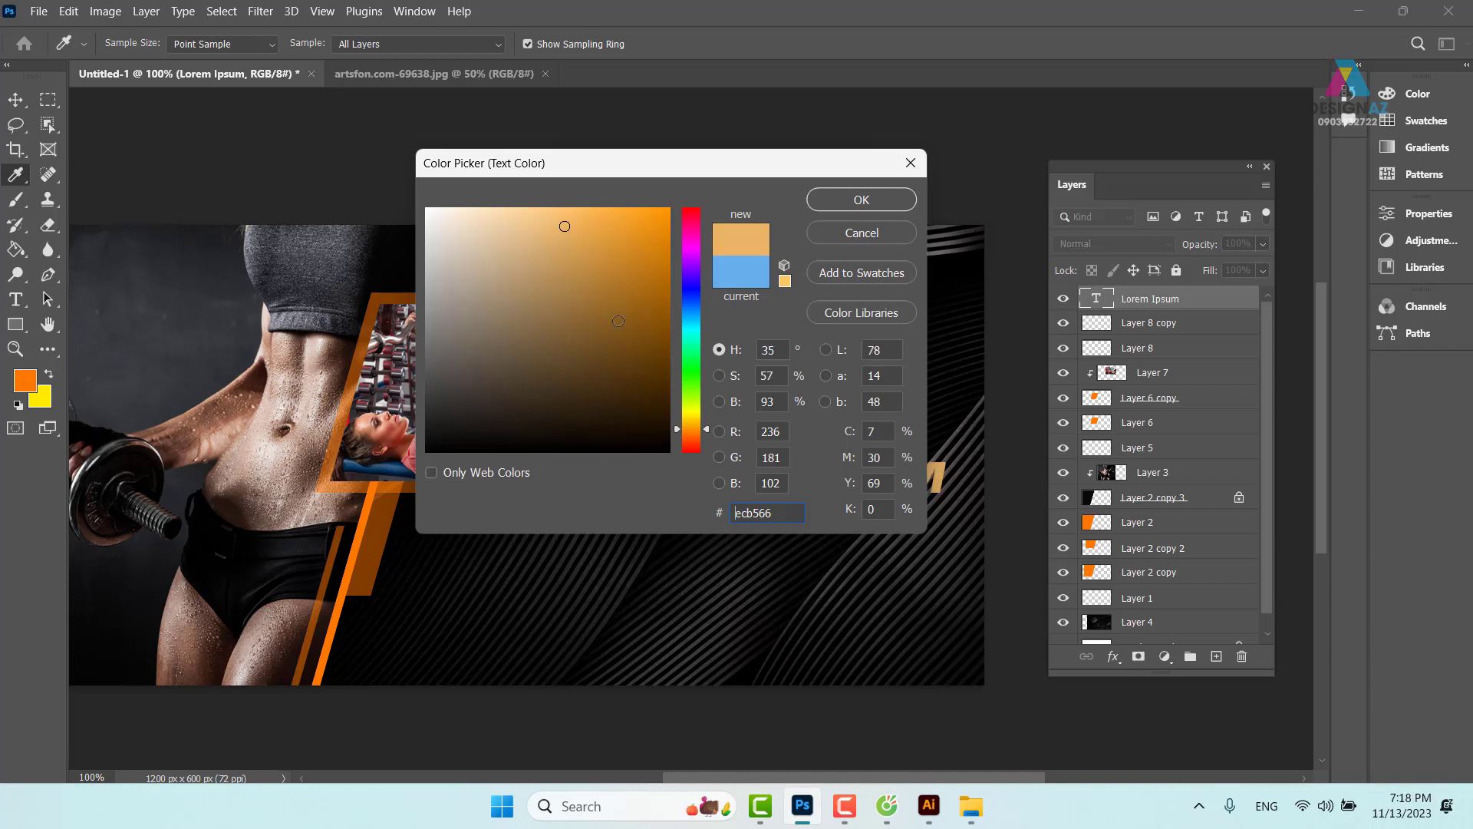
{"action": "left_click_drag", "start_coordinate": [656, 226], "coordinate": [679, 187]}
{"action": "left_click_drag", "start_coordinate": [694, 431], "coordinate": [696, 431]}
{"action": "left_click", "coordinate": [892, 199]}
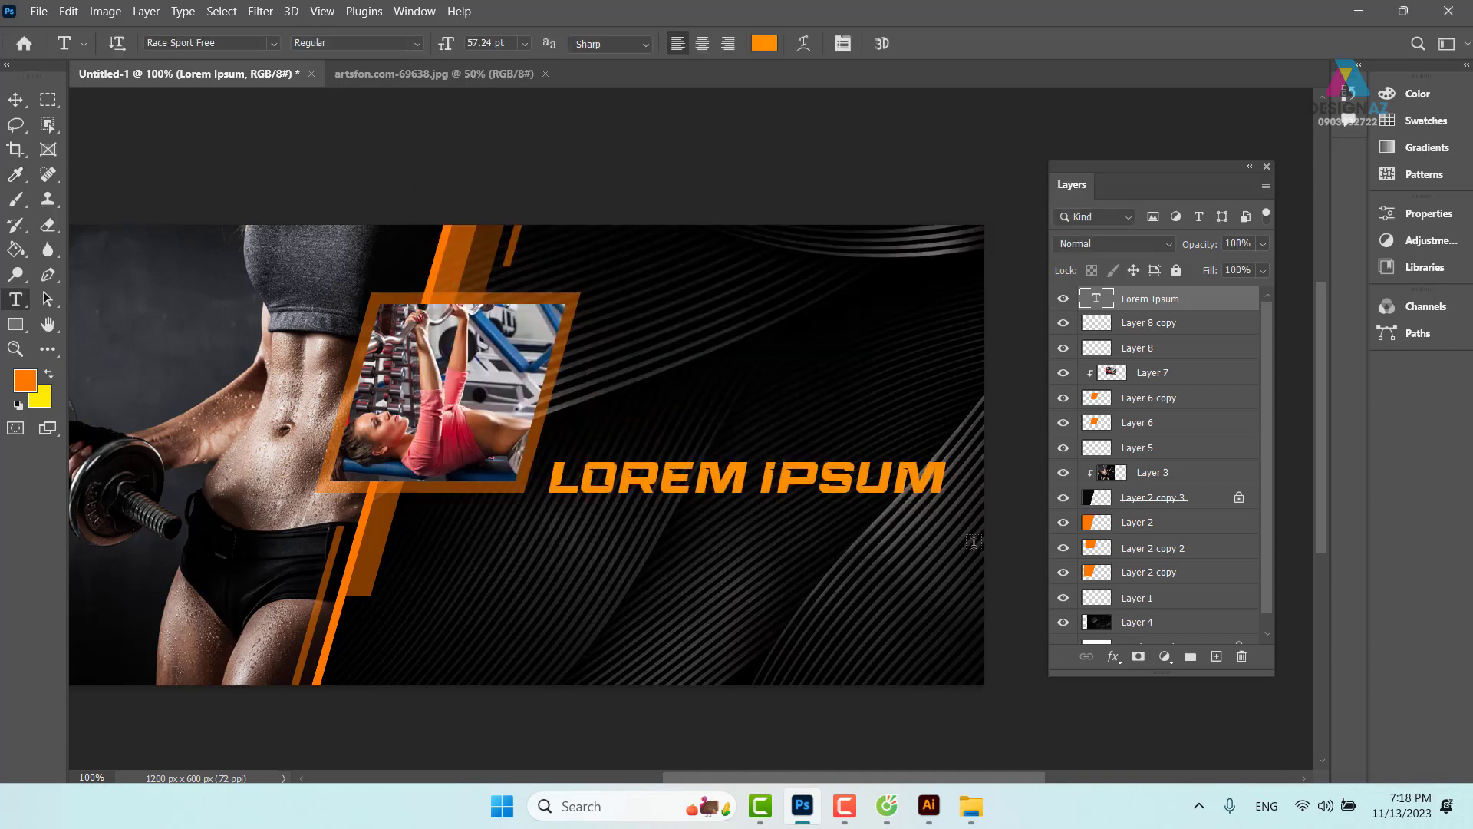
{"action": "left_click", "coordinate": [16, 99]}
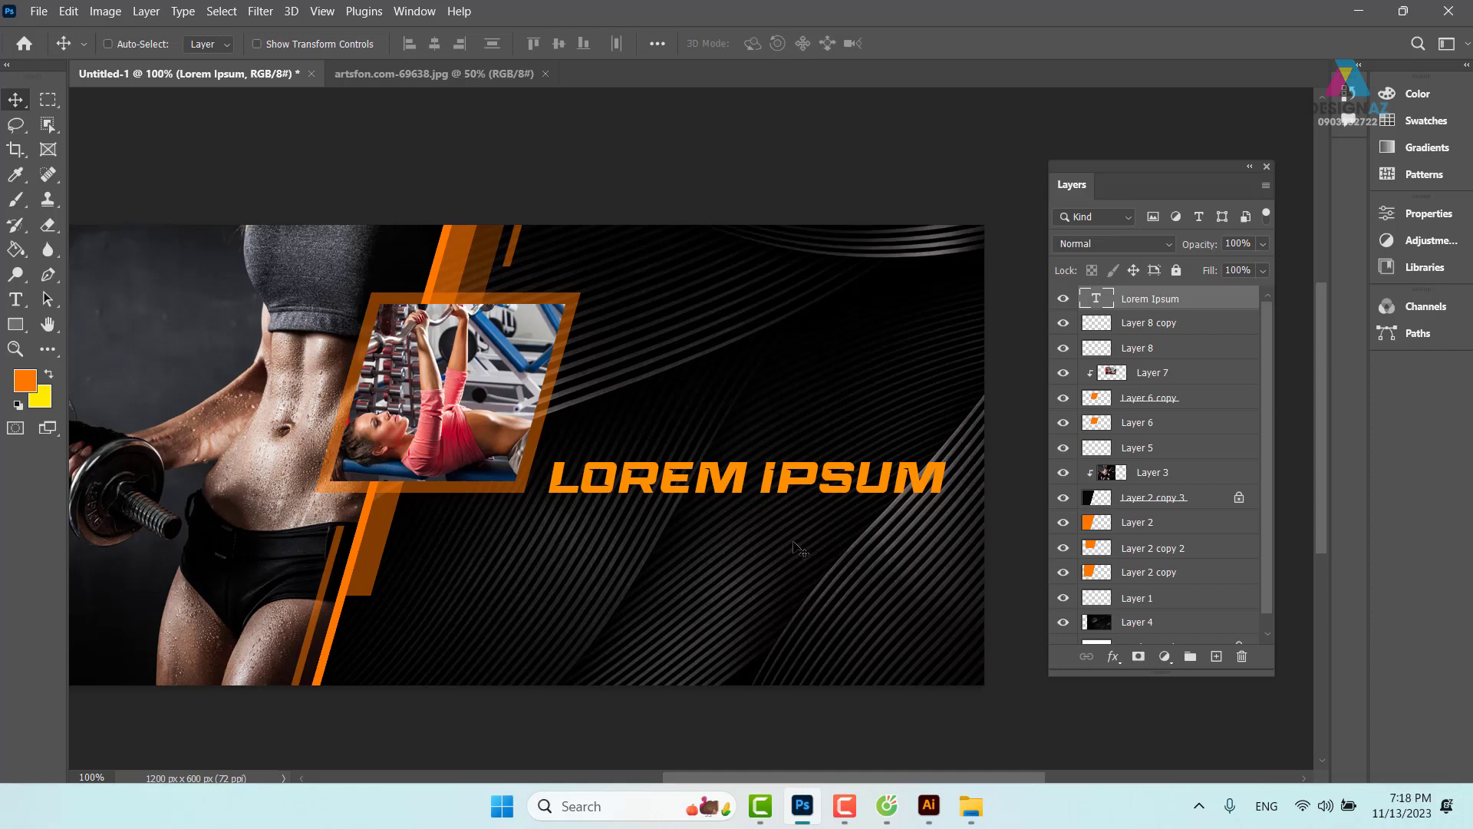
Add a second LOREM IPSUM text line, enlarge it and align it under the headline.
{"action": "left_click", "coordinate": [15, 300]}
{"action": "left_click", "coordinate": [606, 542]}
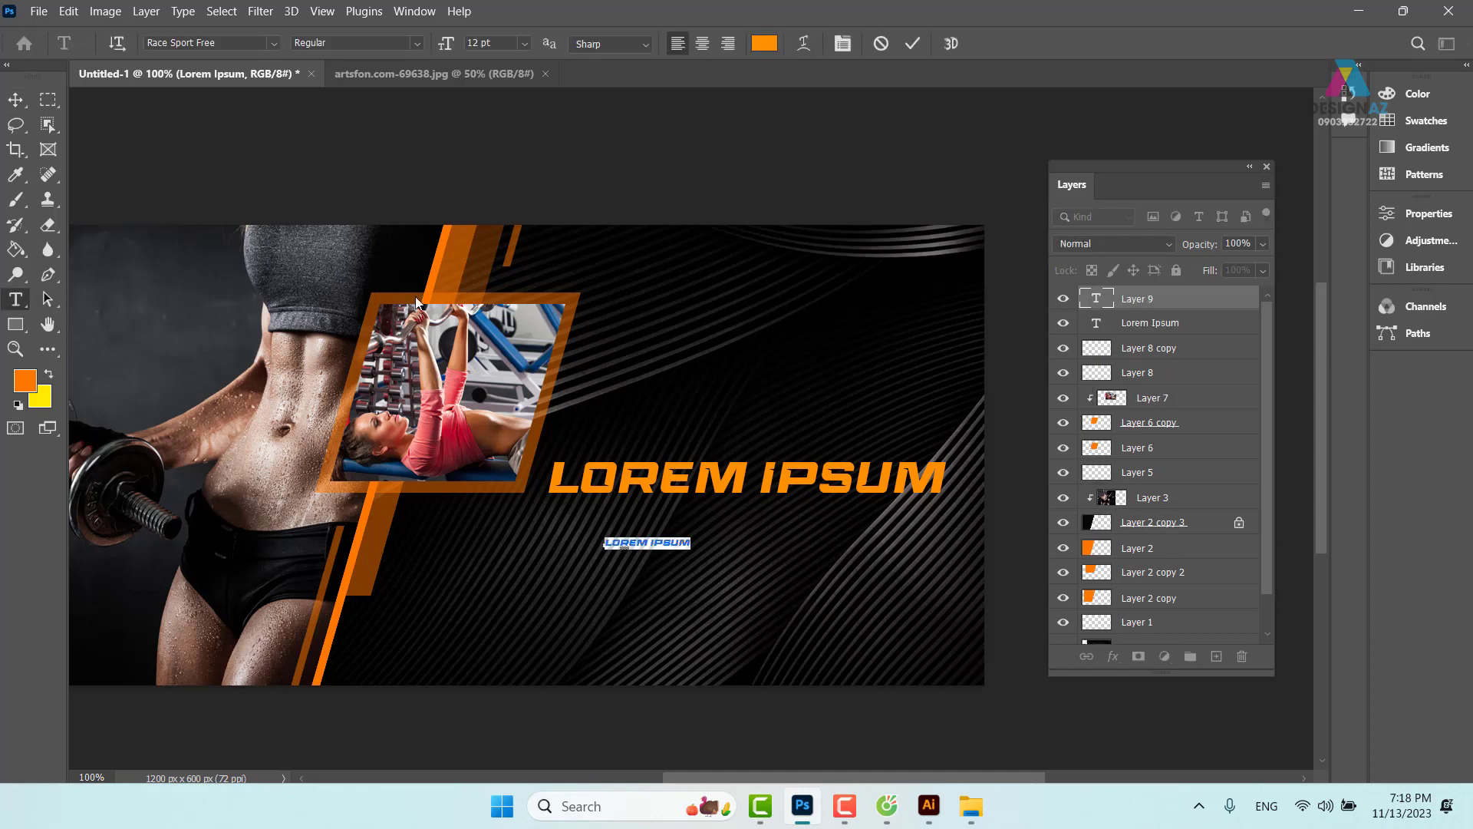
{"action": "left_click", "coordinate": [16, 99]}
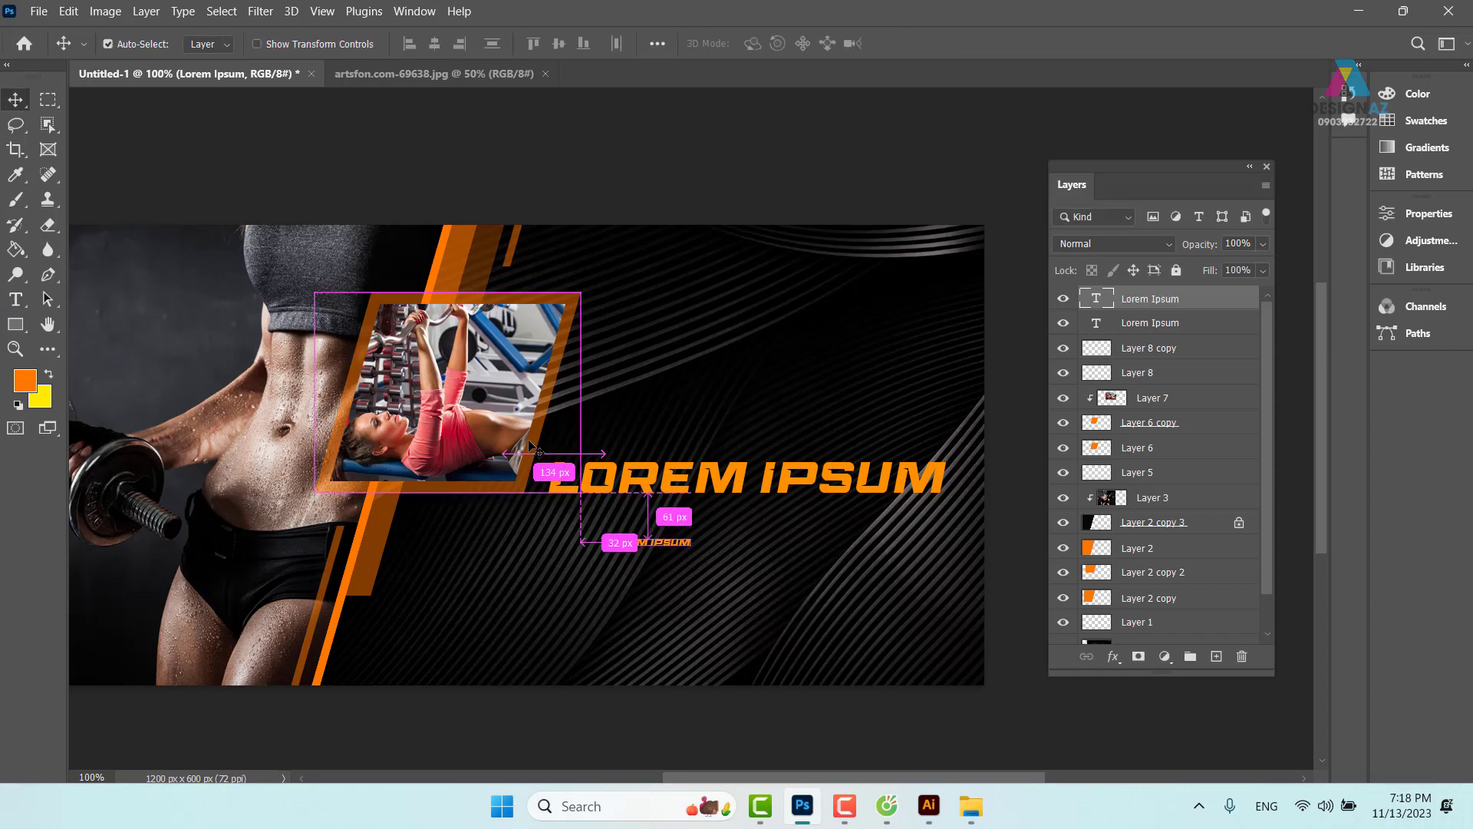
{"action": "key", "text": "ctrl+t"}
{"action": "left_click_drag", "start_coordinate": [685, 537], "coordinate": [896, 508]}
{"action": "key", "text": "Return"}
{"action": "left_click_drag", "start_coordinate": [789, 528], "coordinate": [749, 534]}
{"action": "key", "text": "t"}
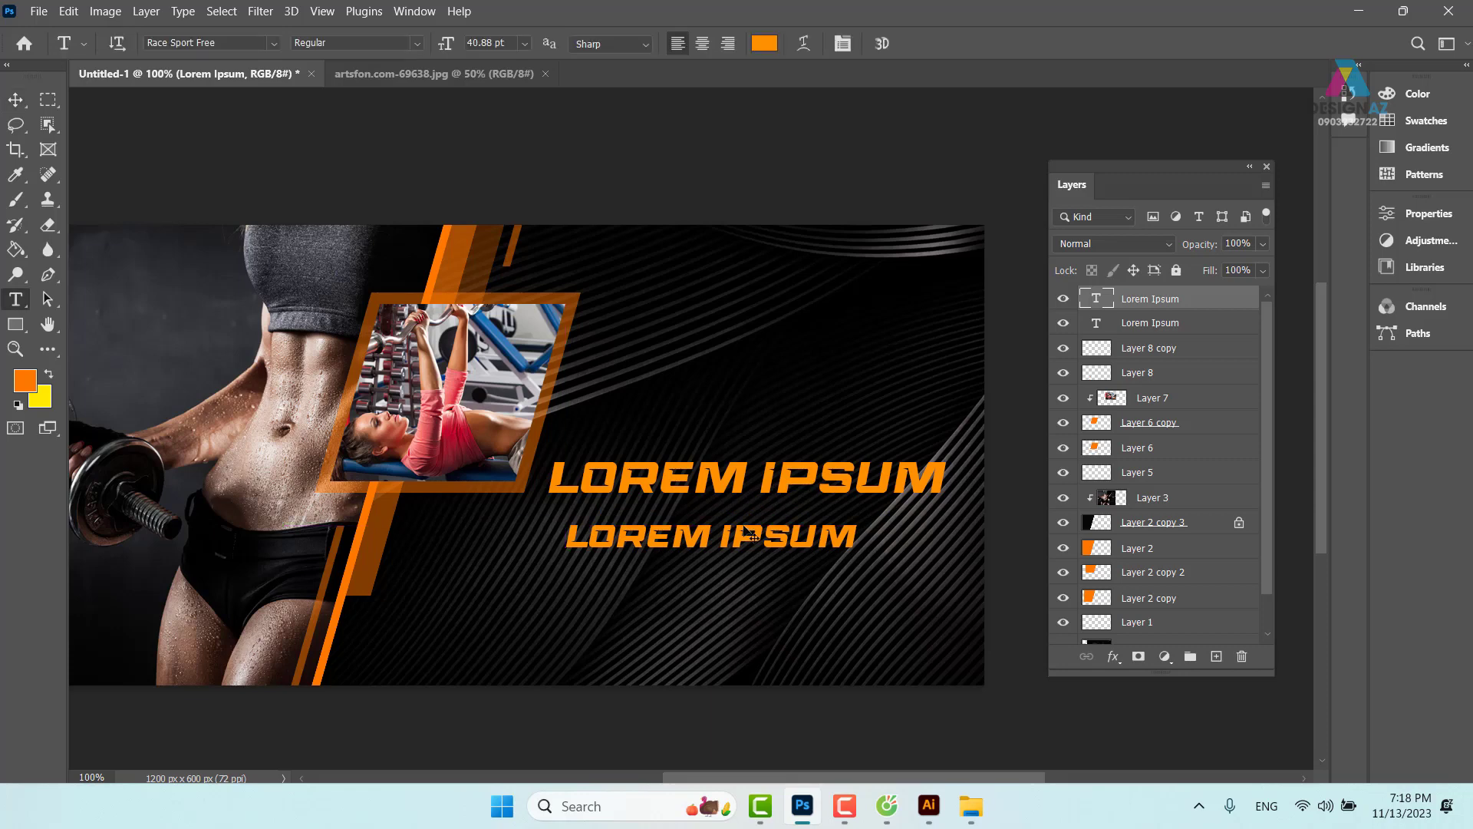
Set the second line to Roboto Condensed, about 57 pt, shifted slightly right.
{"action": "left_click", "coordinate": [221, 43]}
{"action": "type", "text": "ro"}
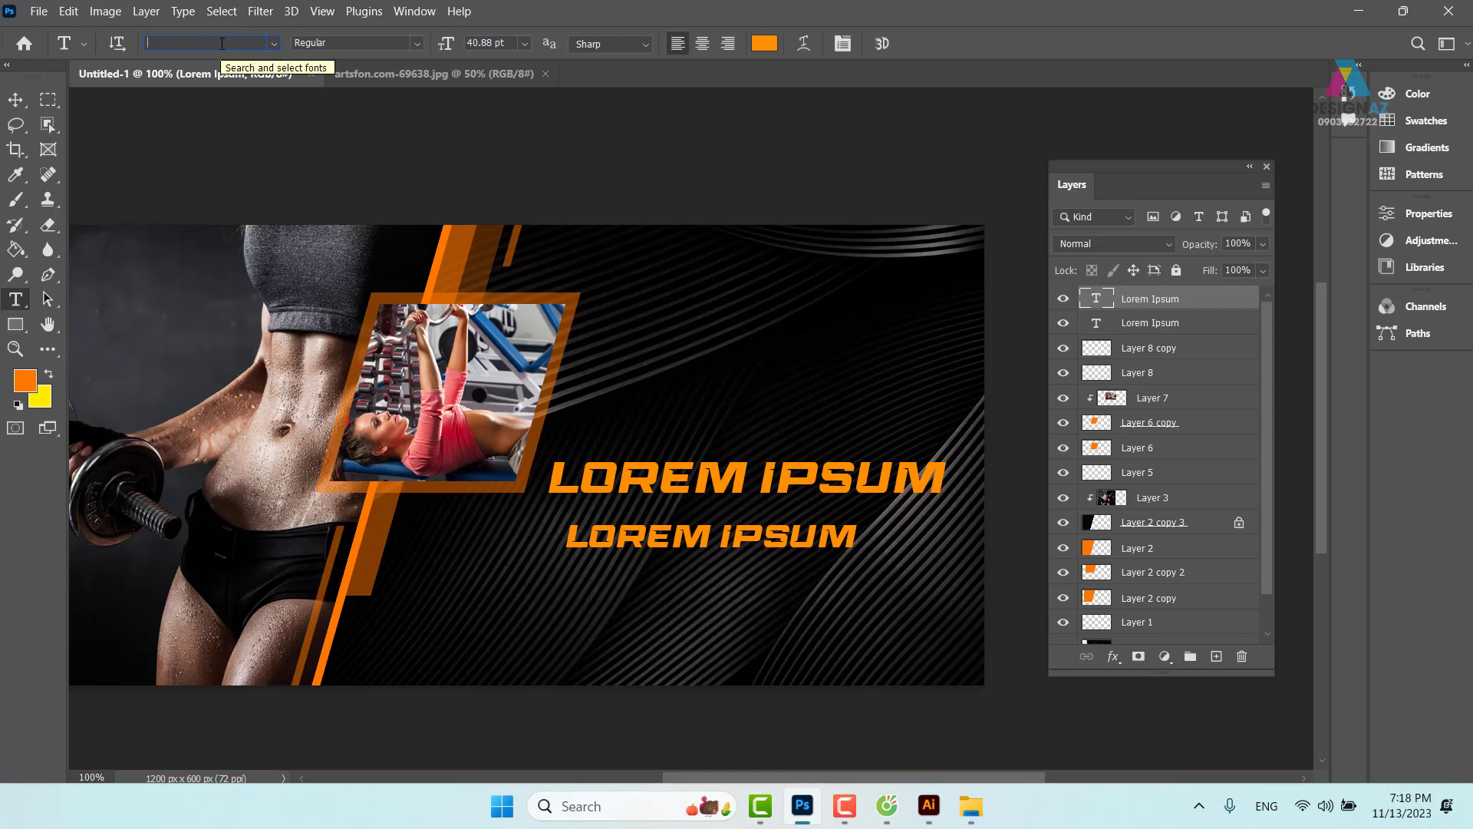
{"action": "type", "text": "bot"}
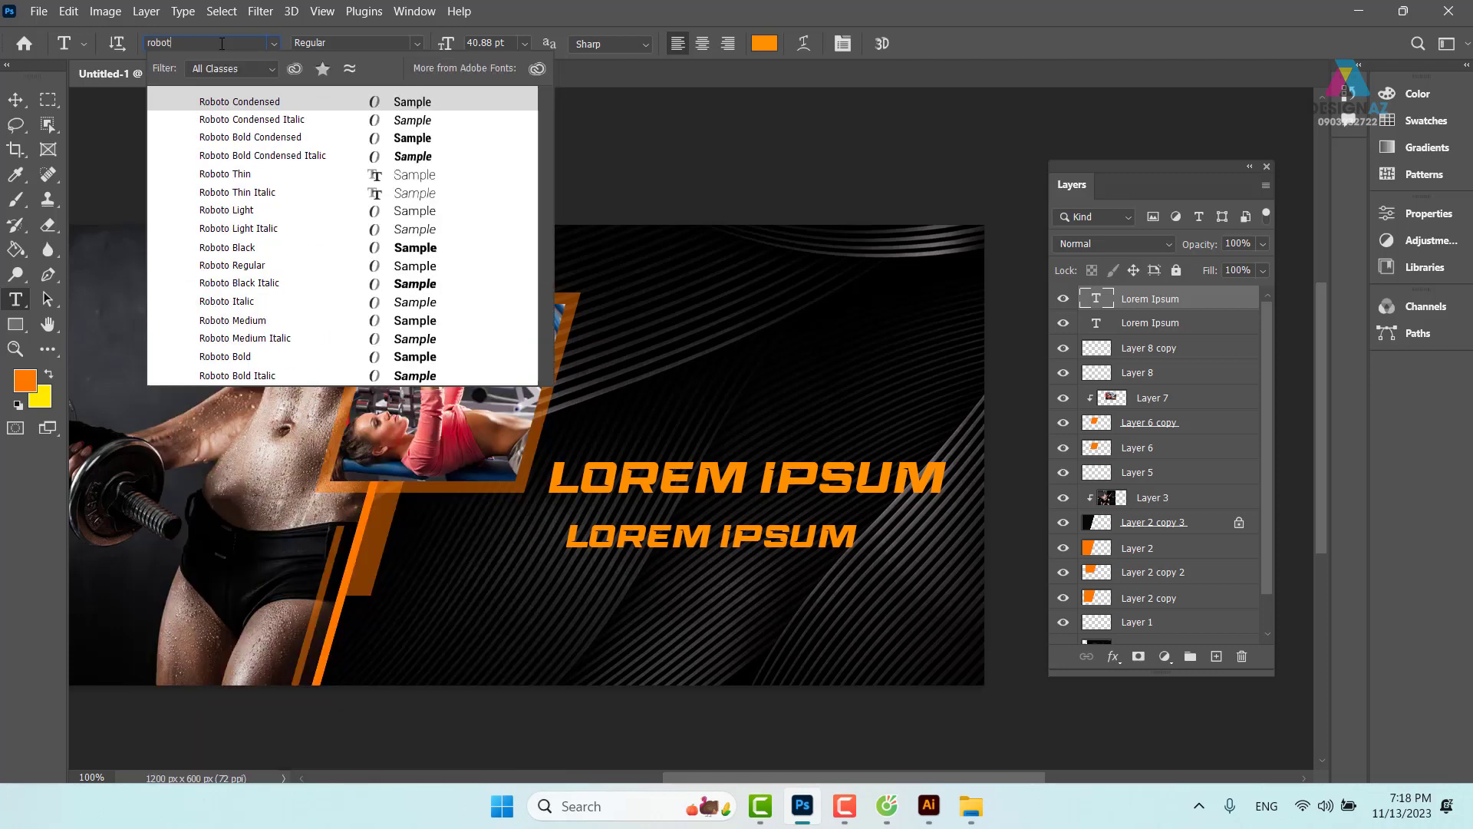
{"action": "type", "text": "o"}
{"action": "key", "text": "Return"}
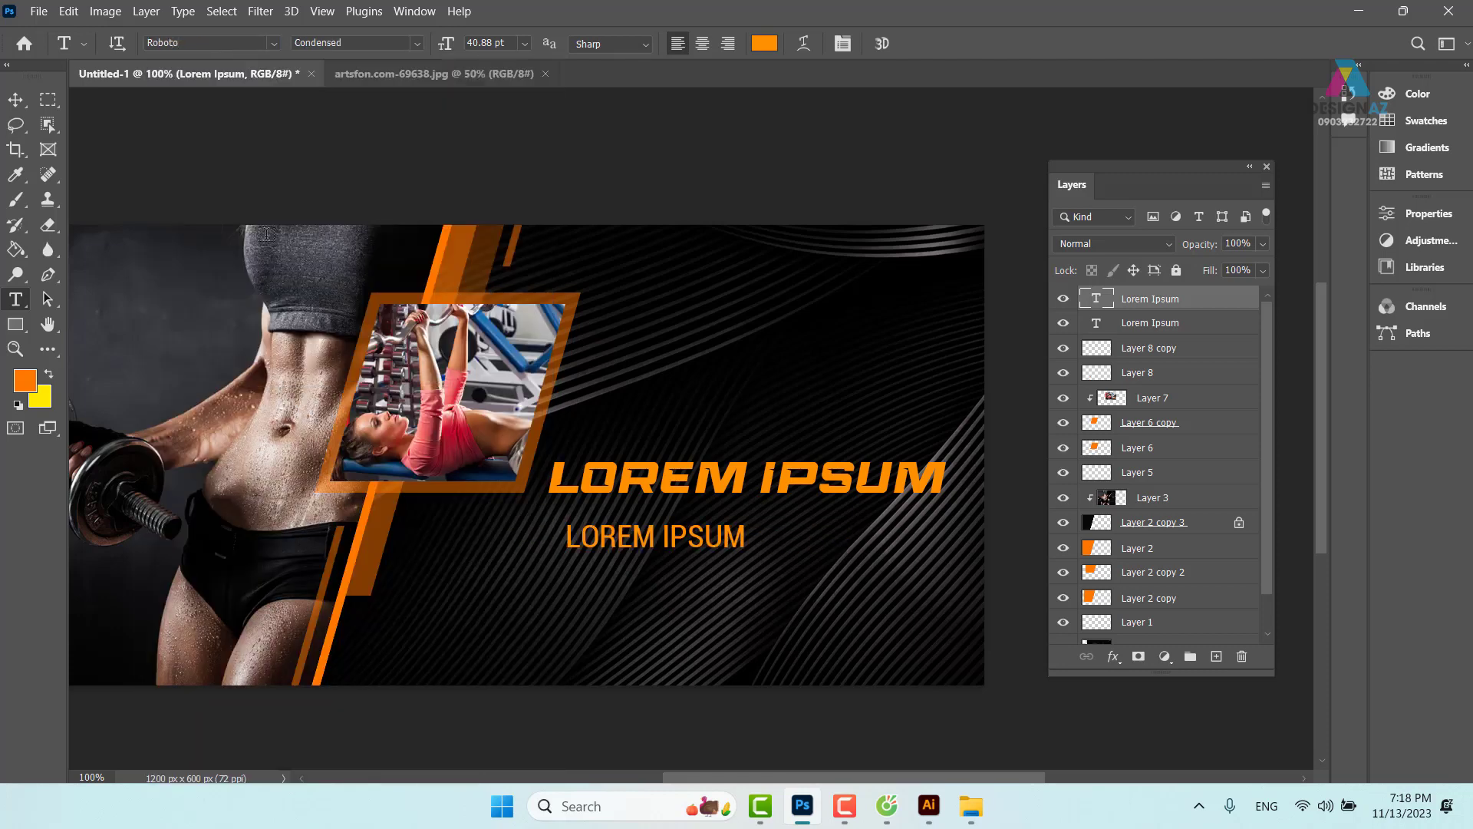
{"action": "left_click", "coordinate": [15, 99]}
{"action": "left_click_drag", "start_coordinate": [713, 554], "coordinate": [755, 547]}
{"action": "key", "text": "ctrl+t"}
{"action": "key", "text": "Return"}
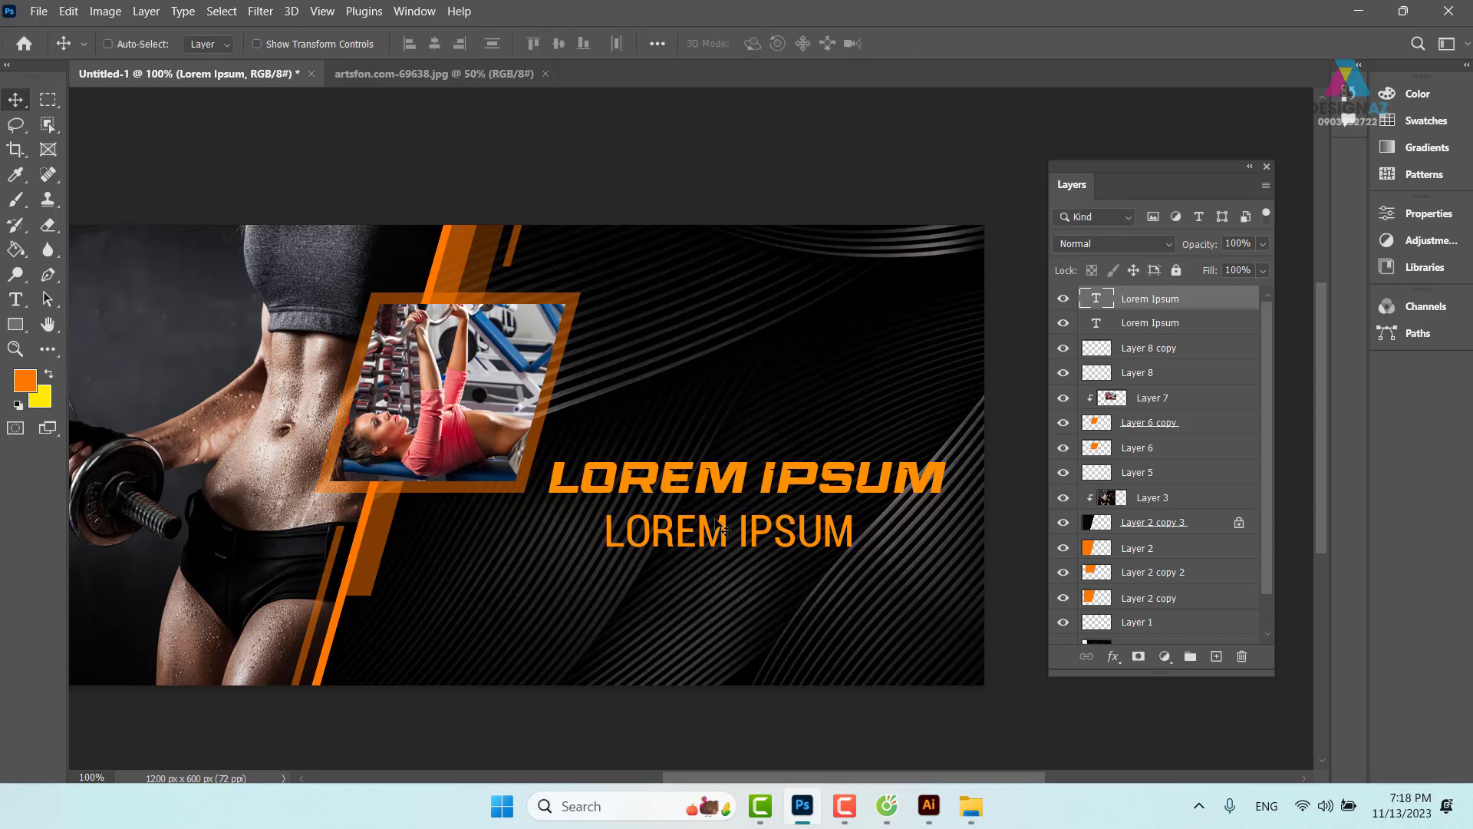
{"action": "key", "text": "t"}
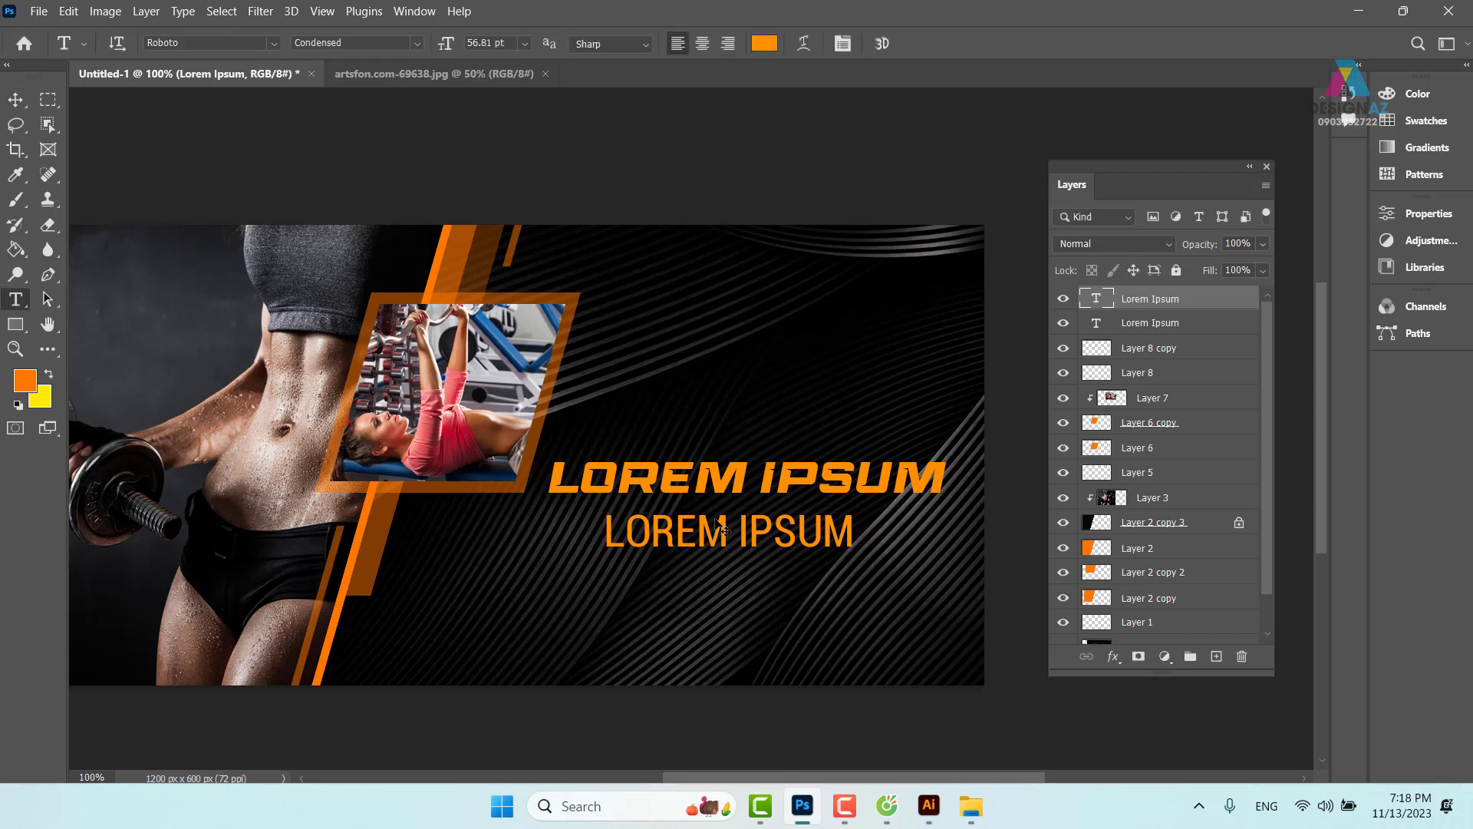
{"action": "left_click", "coordinate": [419, 44]}
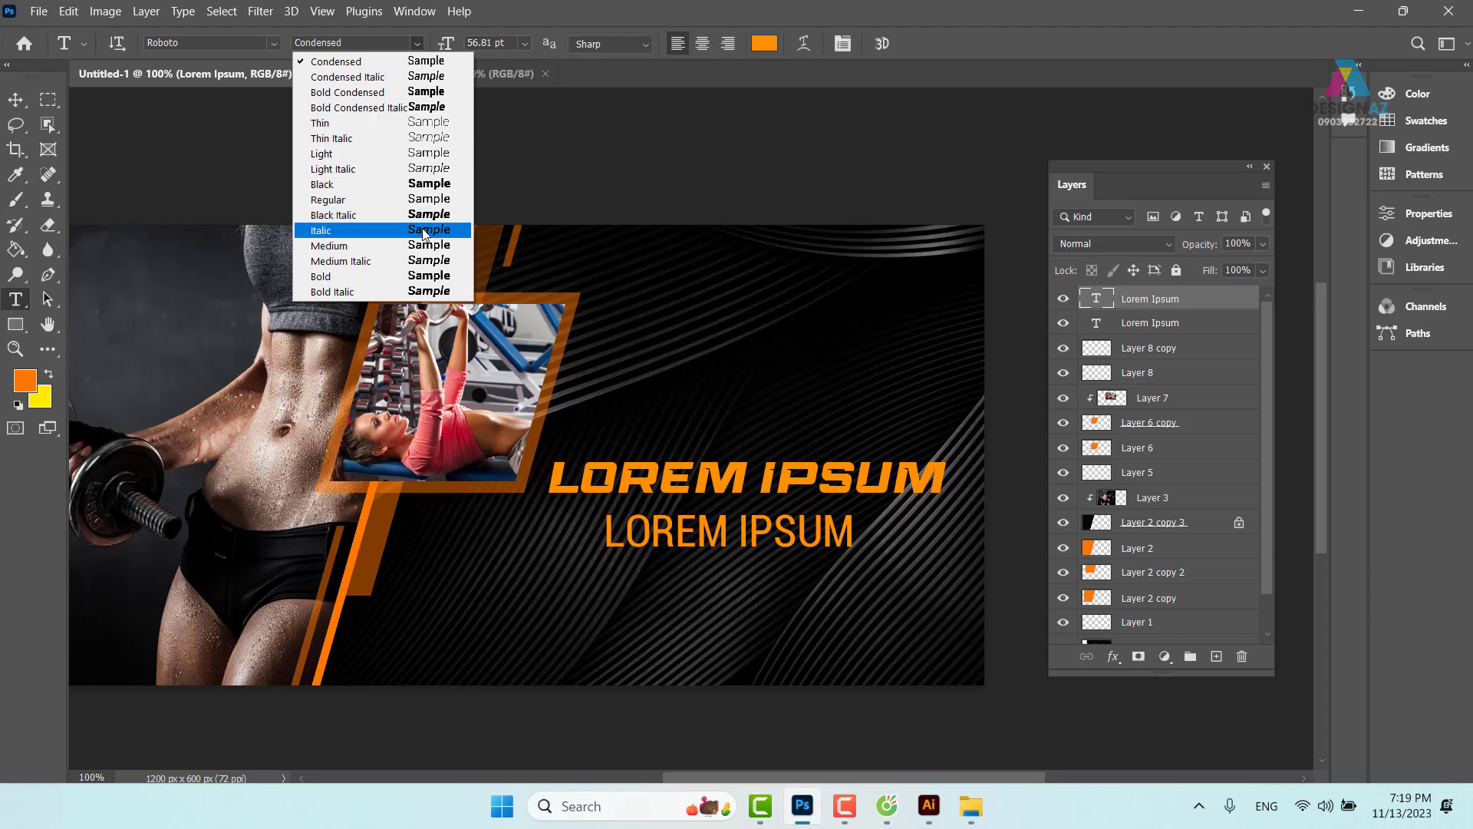
Make the second LOREM IPSUM italic and scale it down to about 86%.
{"action": "left_click", "coordinate": [412, 231]}
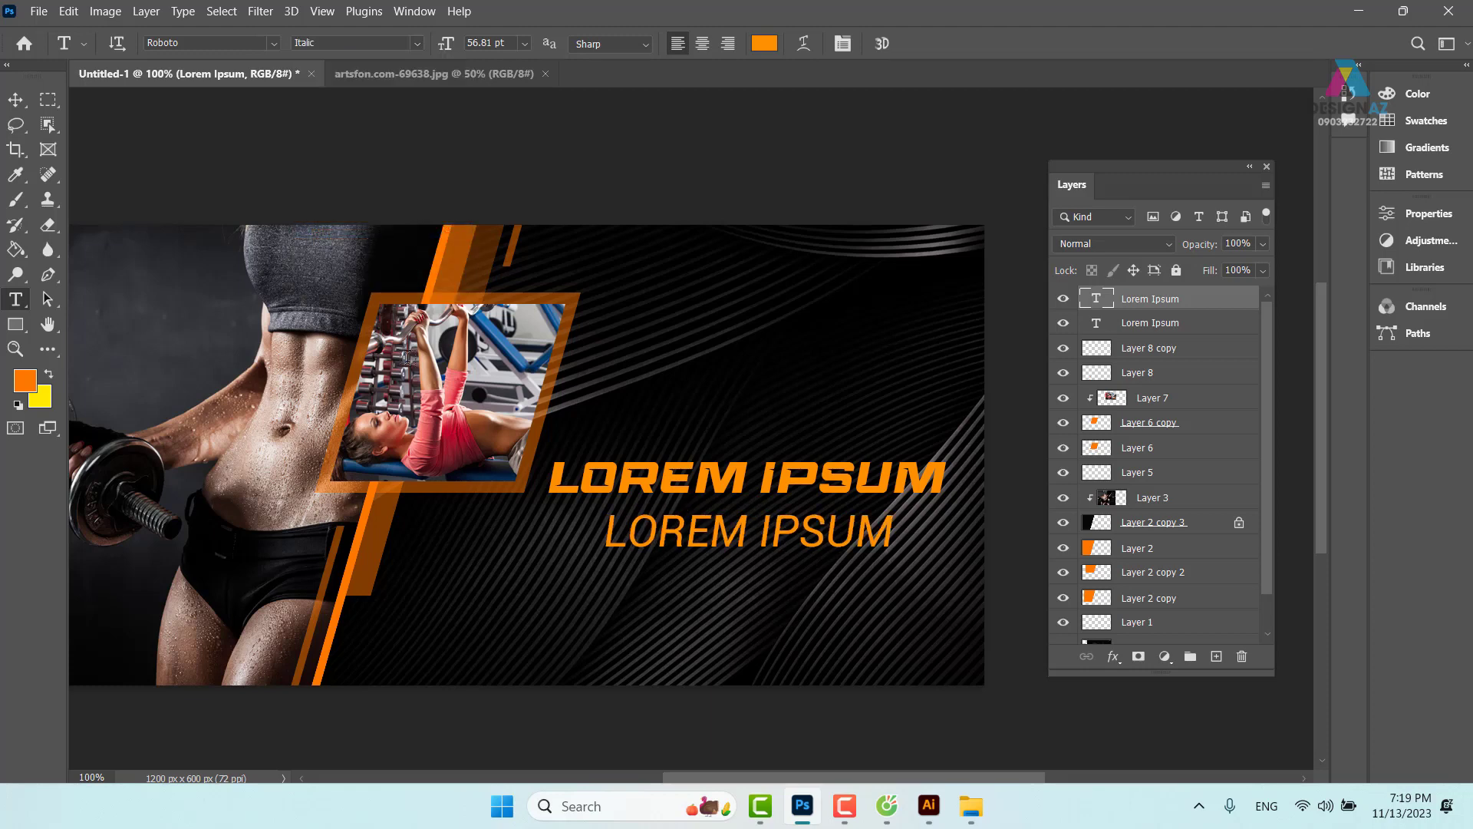
{"action": "left_click", "coordinate": [16, 99]}
{"action": "key", "text": "ctrl"}
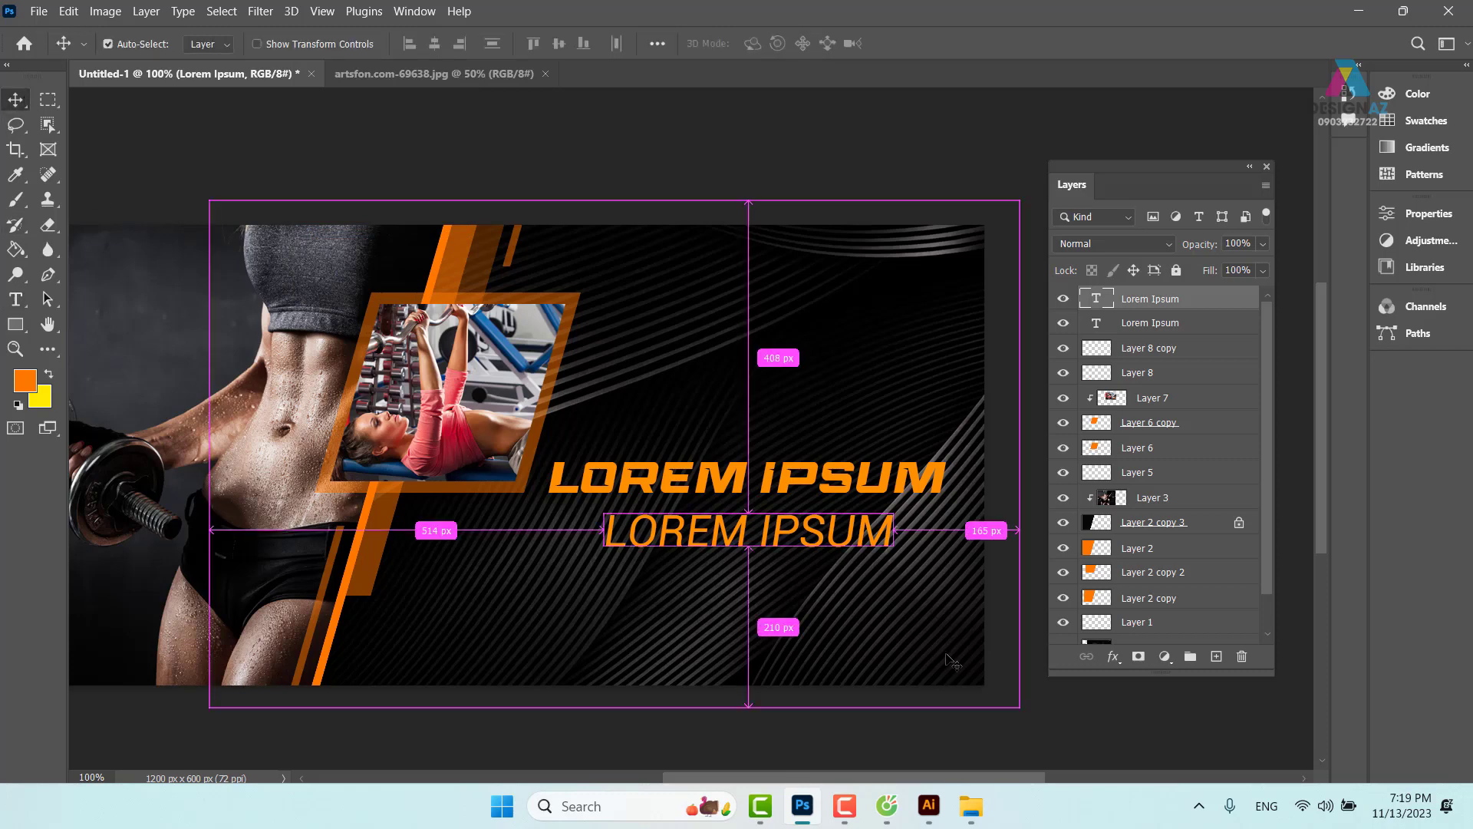
{"action": "key", "text": "ctrl+t"}
{"action": "left_click_drag", "start_coordinate": [894, 547], "coordinate": [795, 523]}
{"action": "key", "text": "Return"}
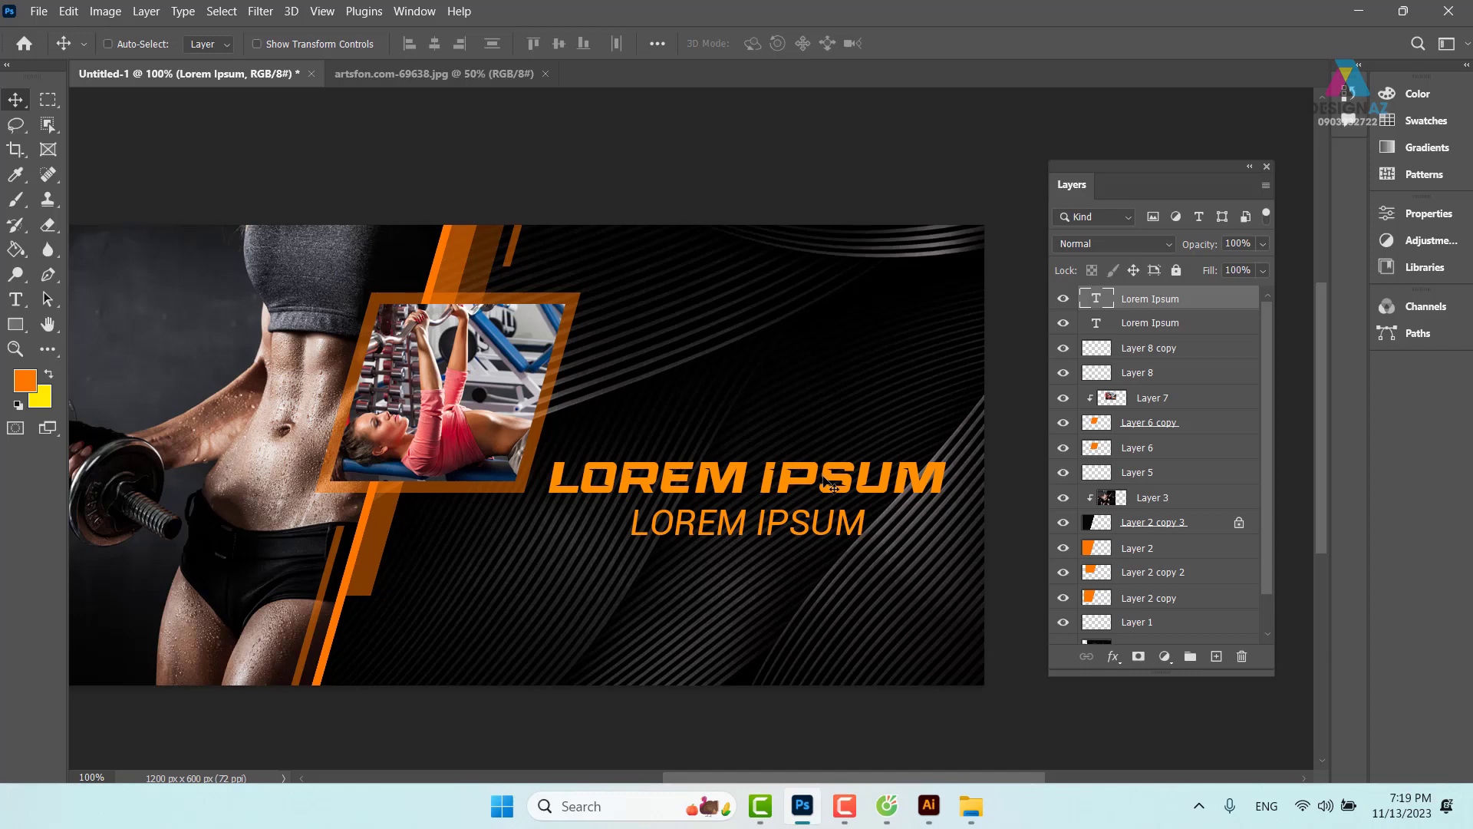
Recolour the italic LOREM IPSUM subtitle from orange to a grey in the Color Picker.
{"action": "key", "text": "t"}
{"action": "left_click", "coordinate": [764, 43]}
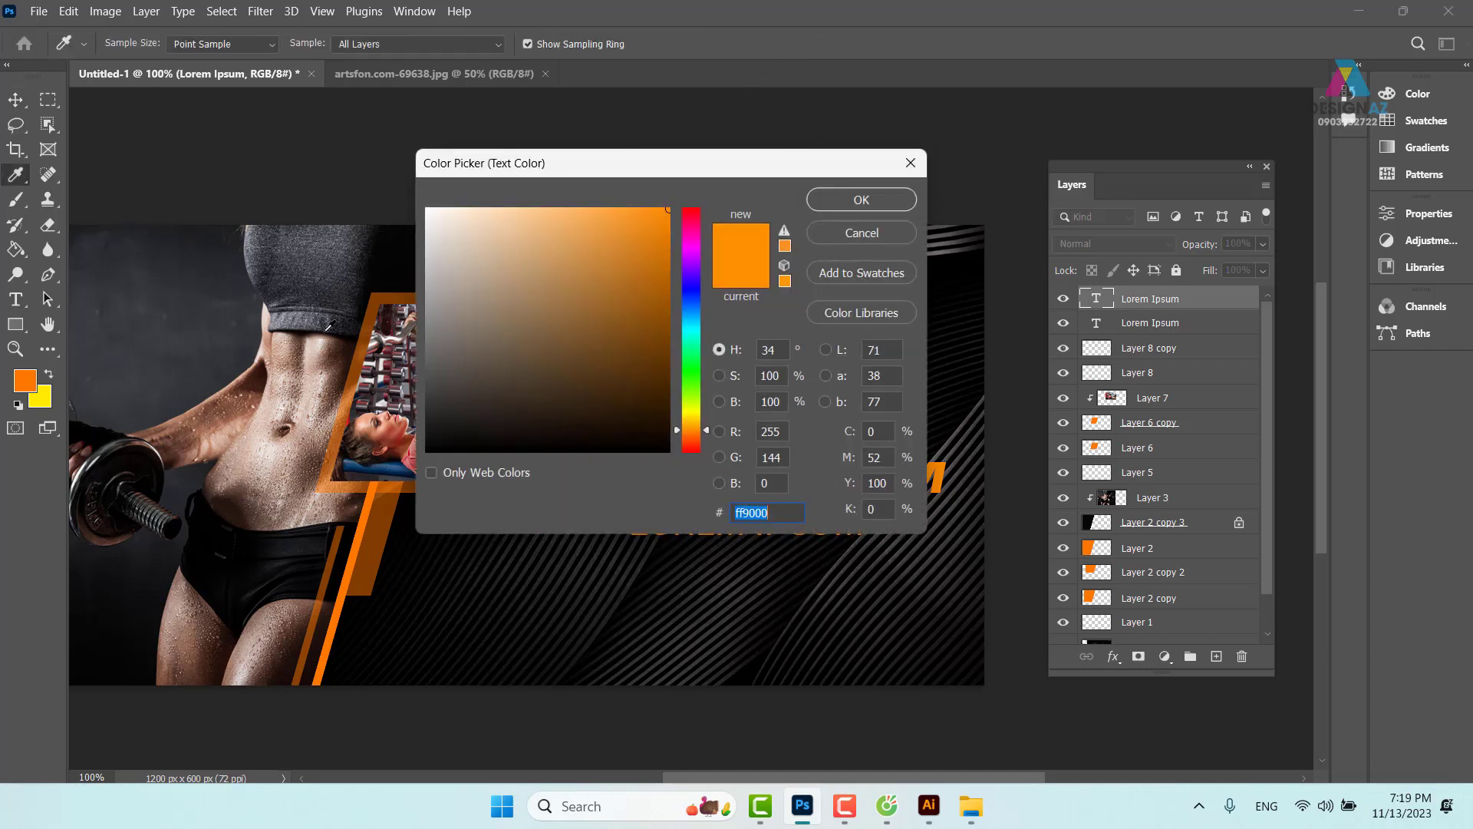
{"action": "left_click", "coordinate": [192, 313]}
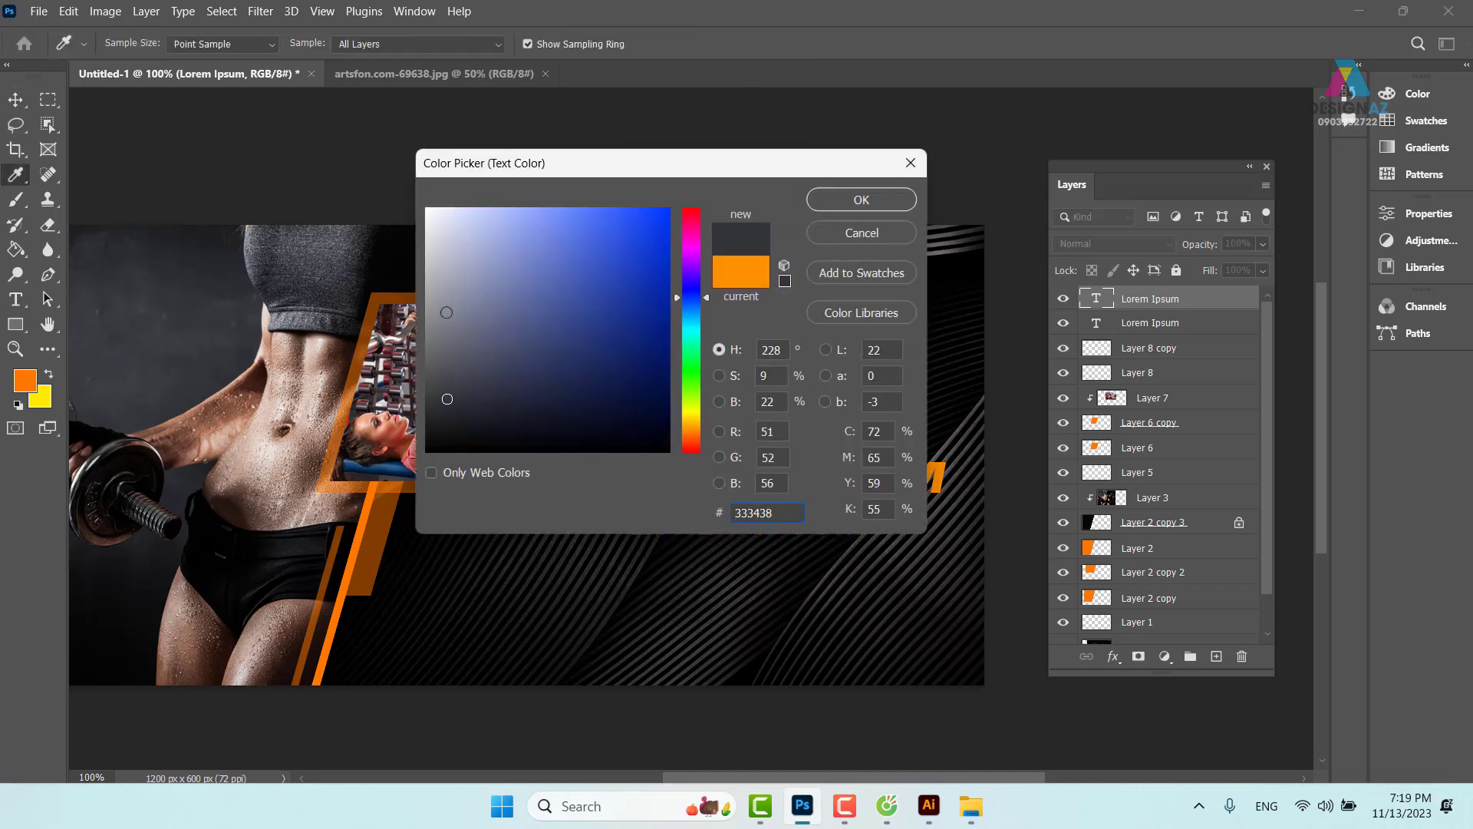
{"action": "left_click_drag", "start_coordinate": [446, 314], "coordinate": [412, 326]}
{"action": "left_click", "coordinate": [861, 200]}
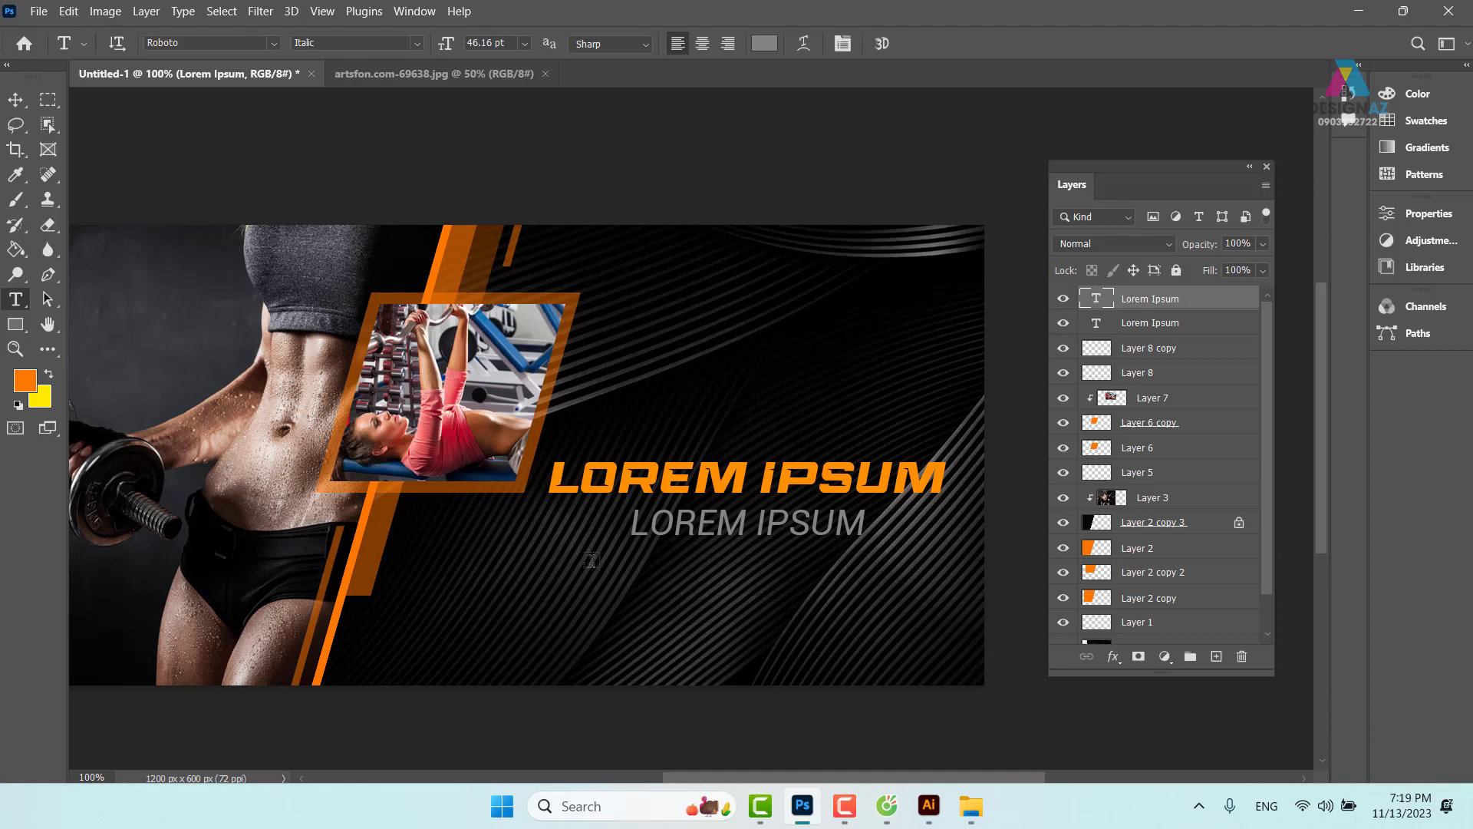
{"action": "left_click", "coordinate": [16, 101]}
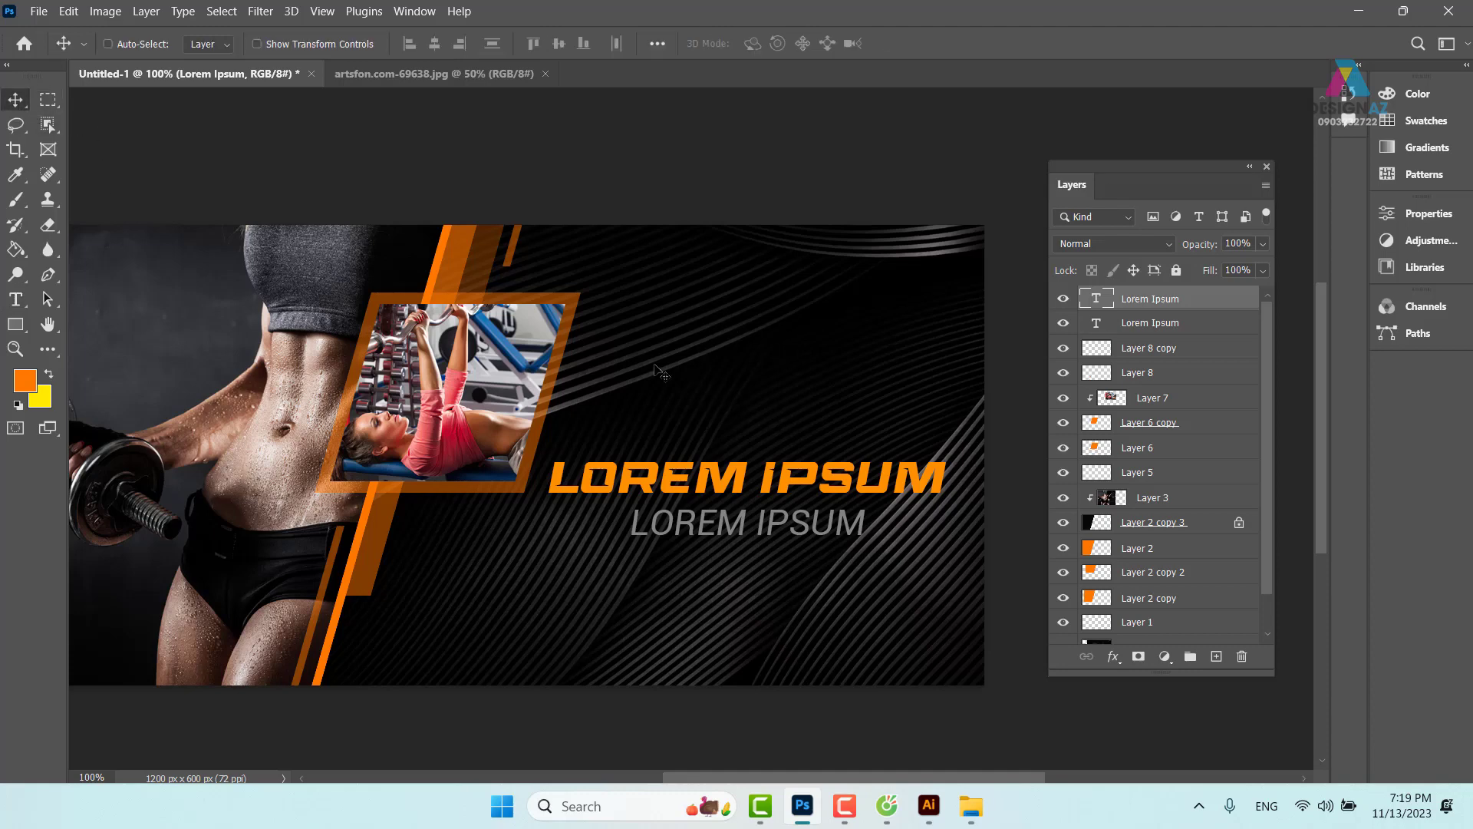
In Cốc Cốc, go to the Google homepage google.com.vn from the address bar.
{"action": "left_click", "coordinate": [890, 807]}
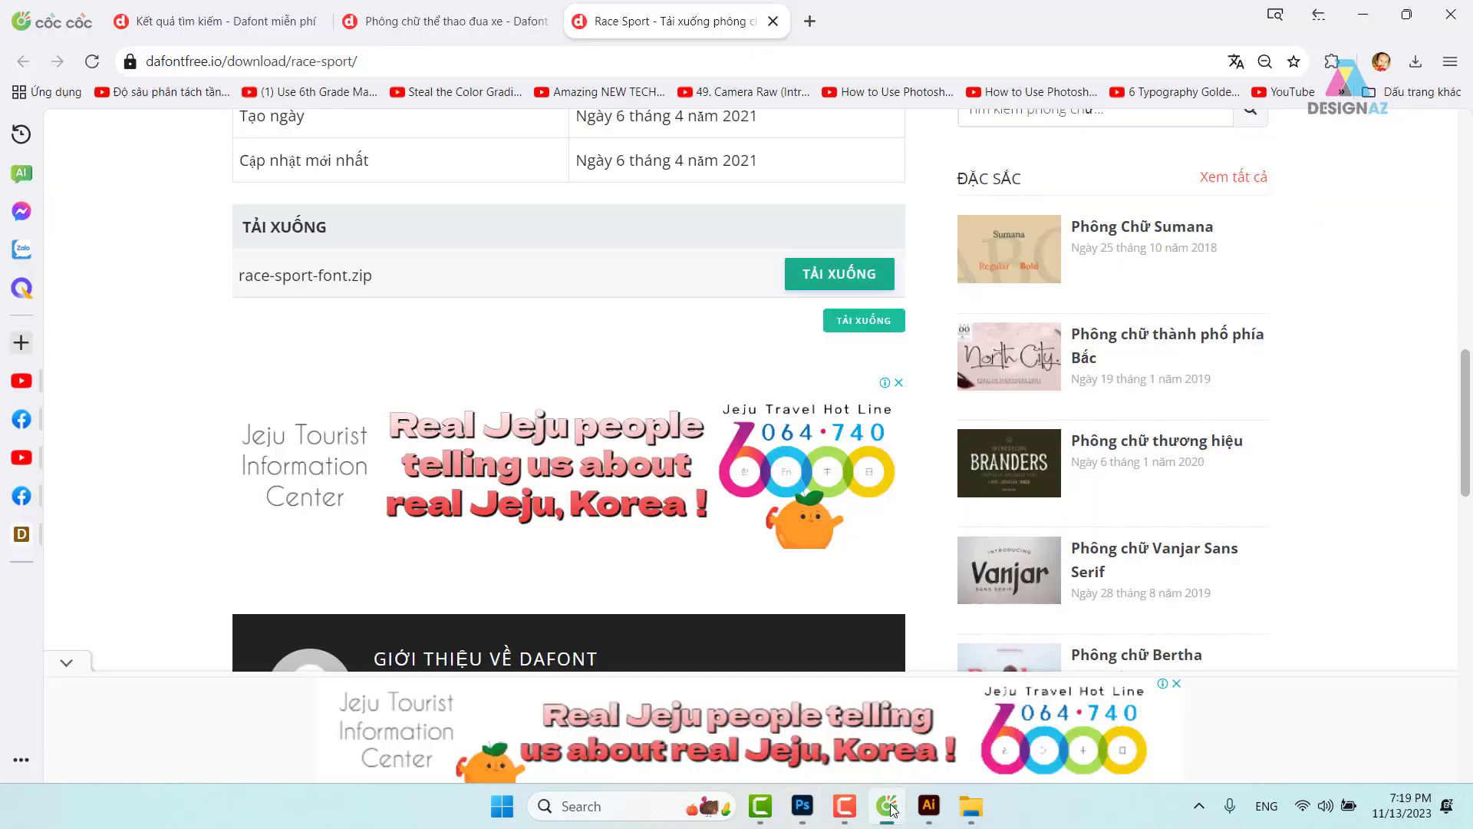
{"action": "left_click", "coordinate": [462, 63]}
{"action": "key", "text": "BackSpace"}
{"action": "type", "text": "go"}
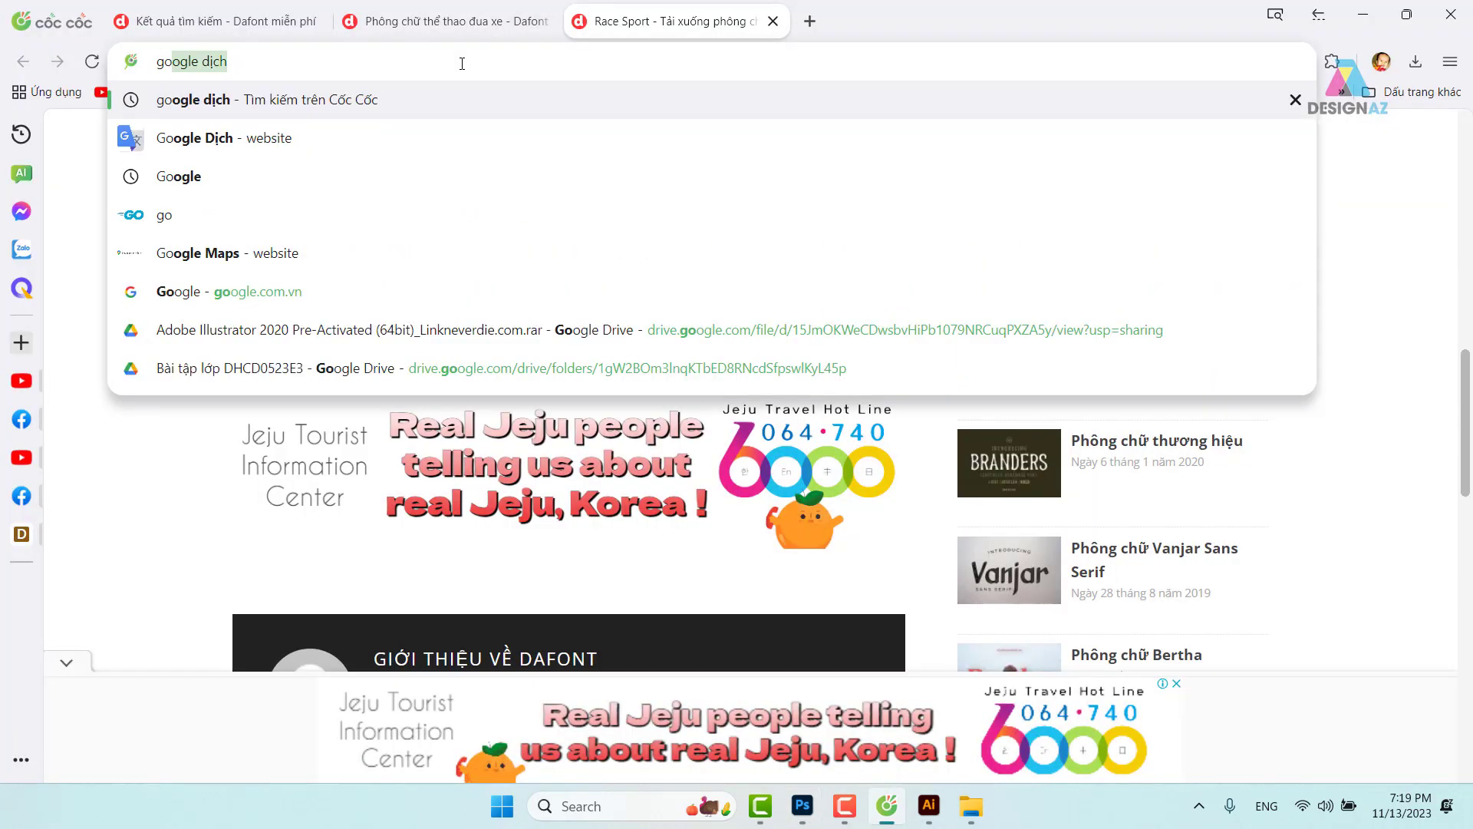
{"action": "key", "text": "Return"}
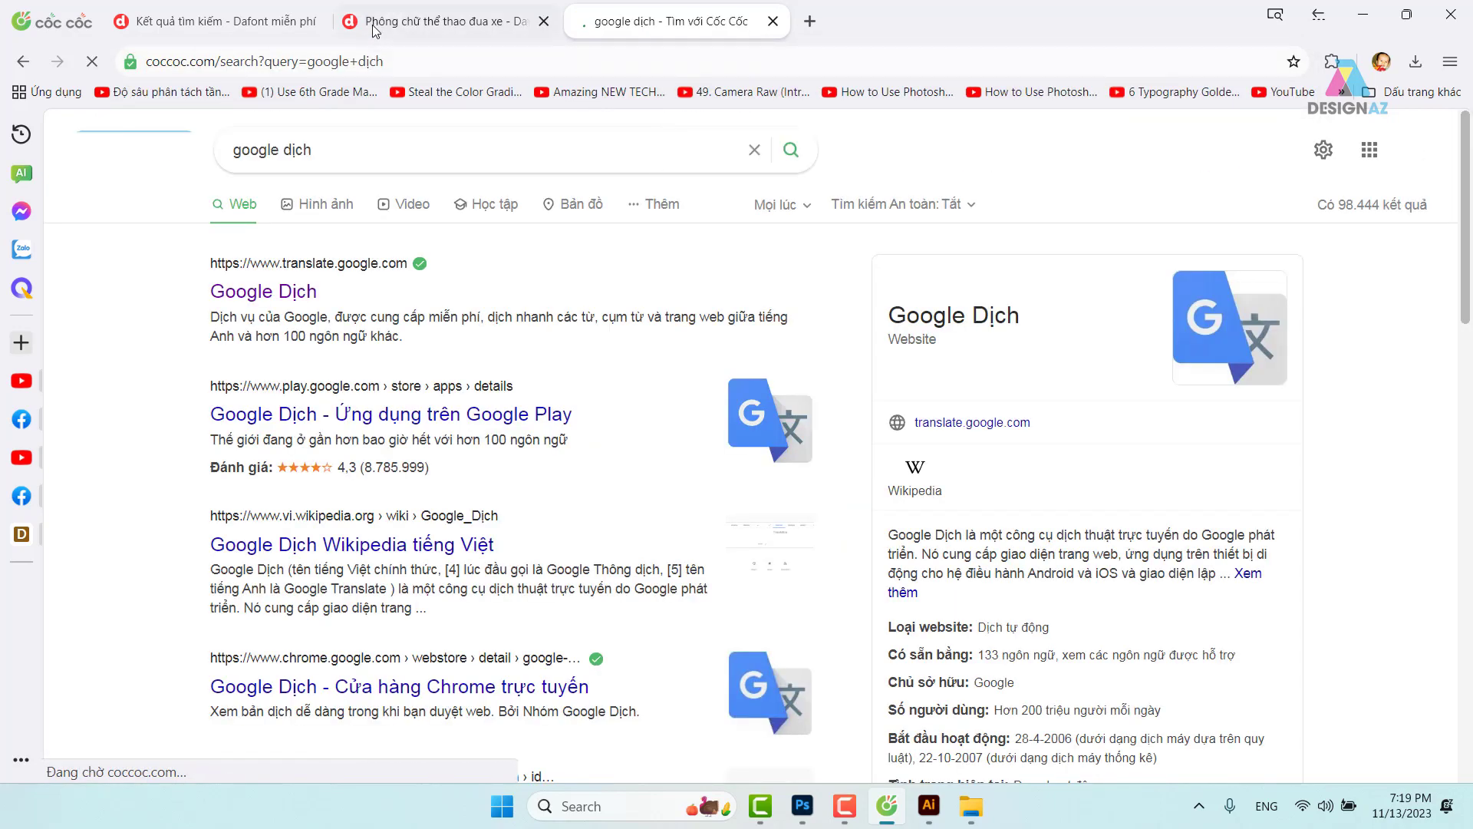
{"action": "left_click", "coordinate": [384, 55]}
{"action": "key", "text": "BackSpace"}
{"action": "type", "text": "google"}
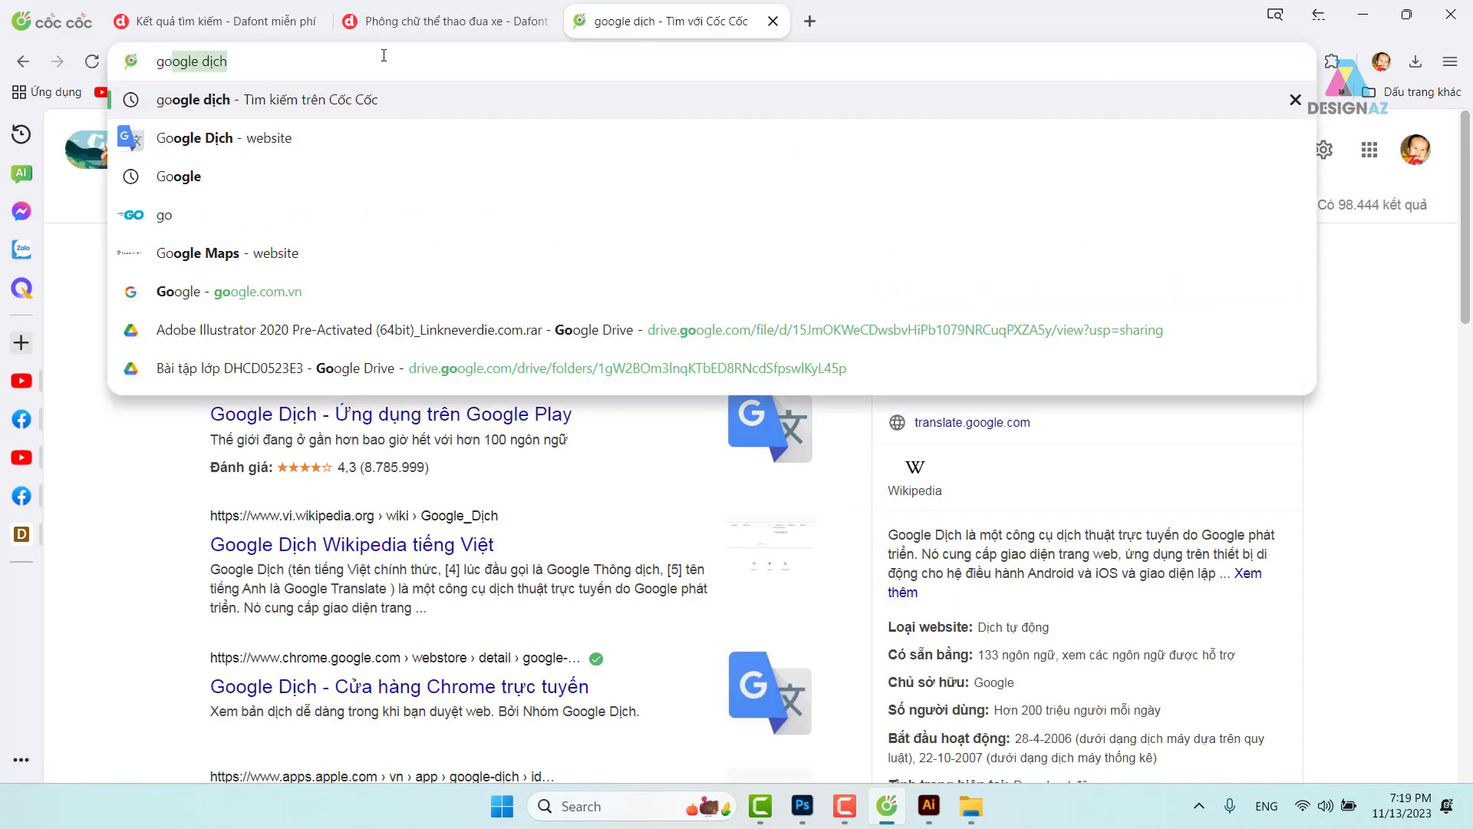
{"action": "left_click", "coordinate": [499, 291]}
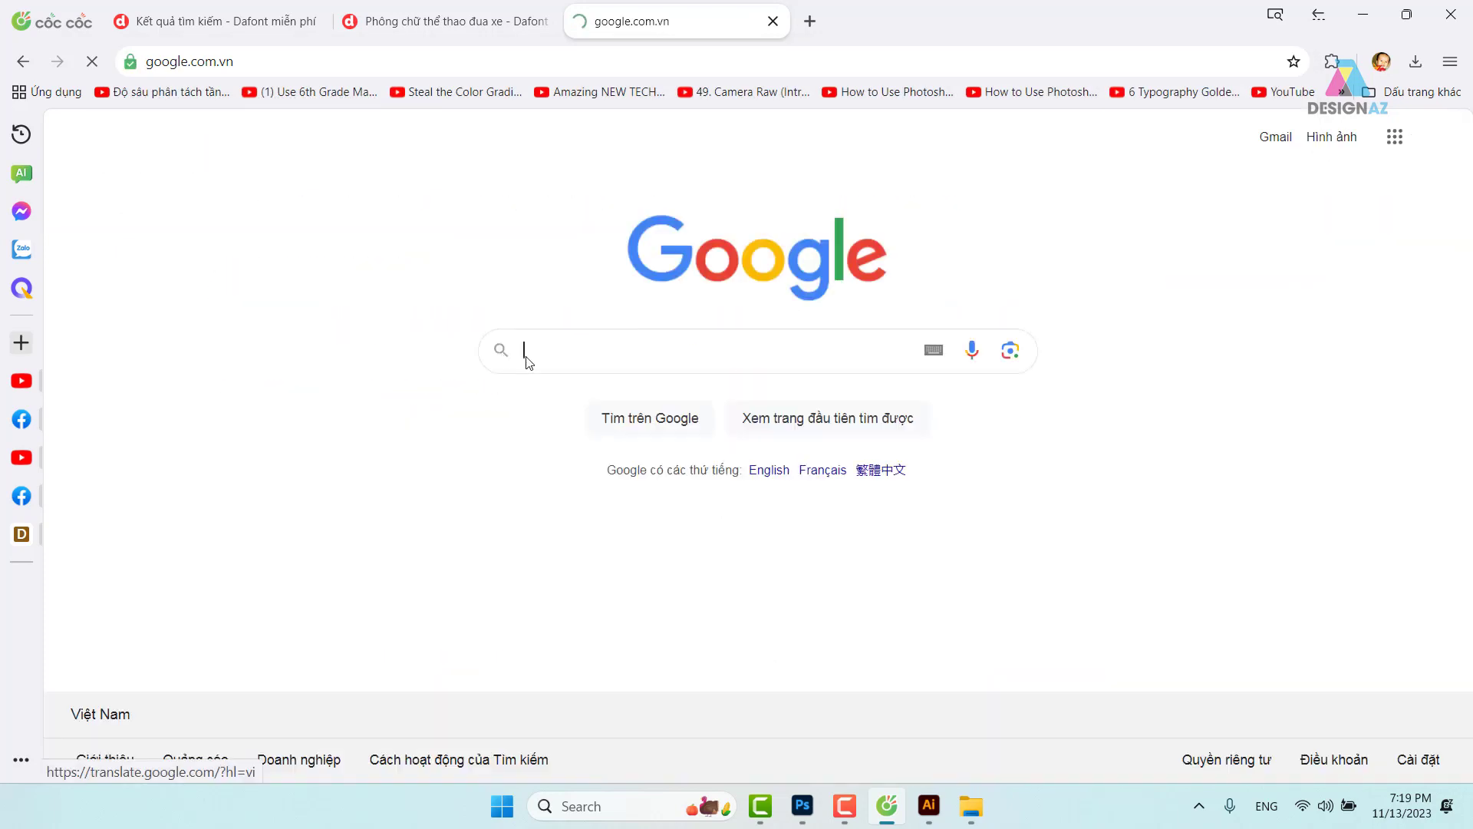
Search Google for 'logo phòng tập', choosing the 'logo phòng gym' suggestion.
{"action": "left_click", "coordinate": [632, 355]}
{"action": "type", "text": "log"}
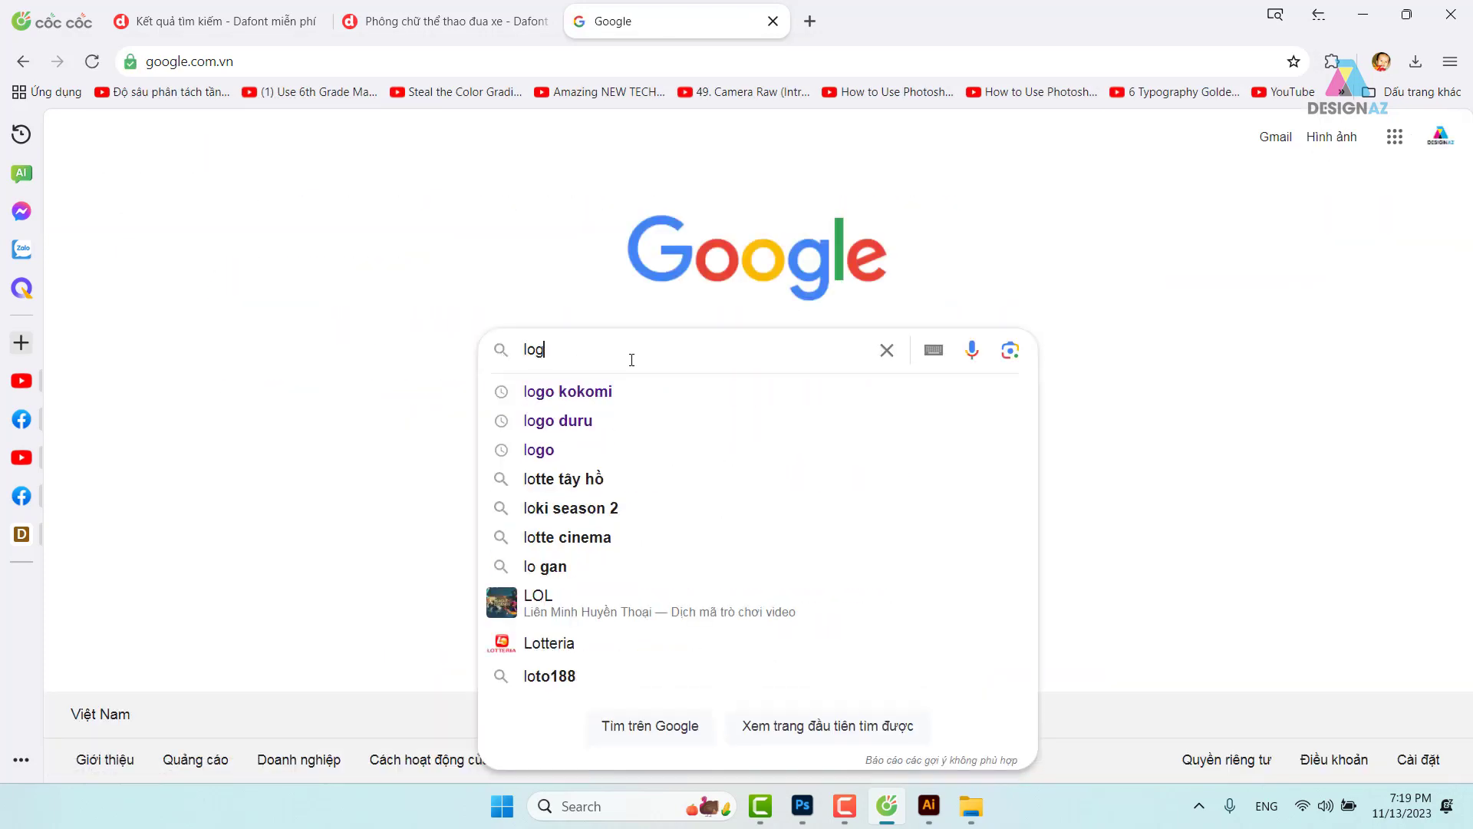
{"action": "type", "text": "o phòng "}
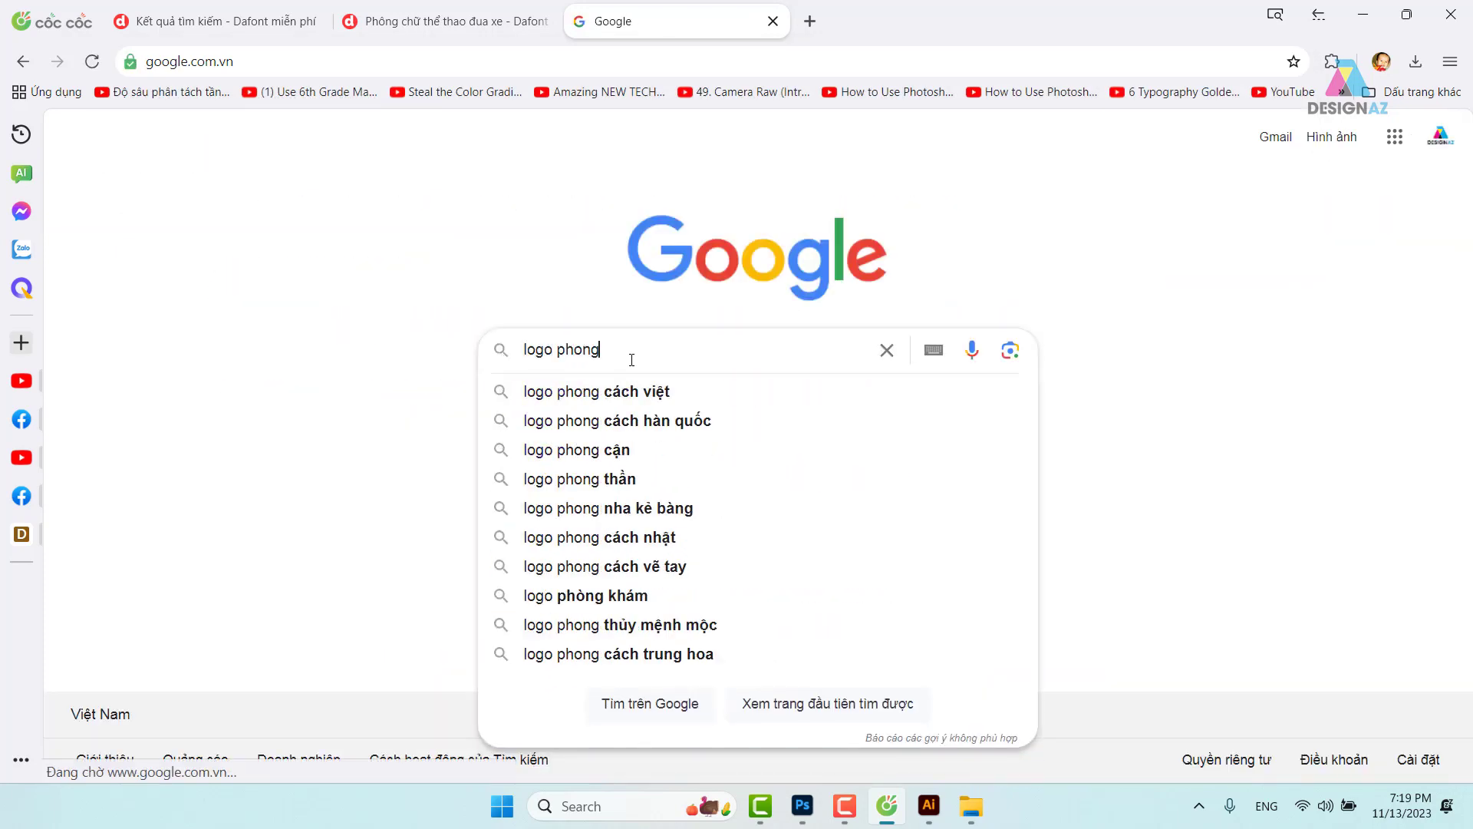
{"action": "type", "text": "tập"}
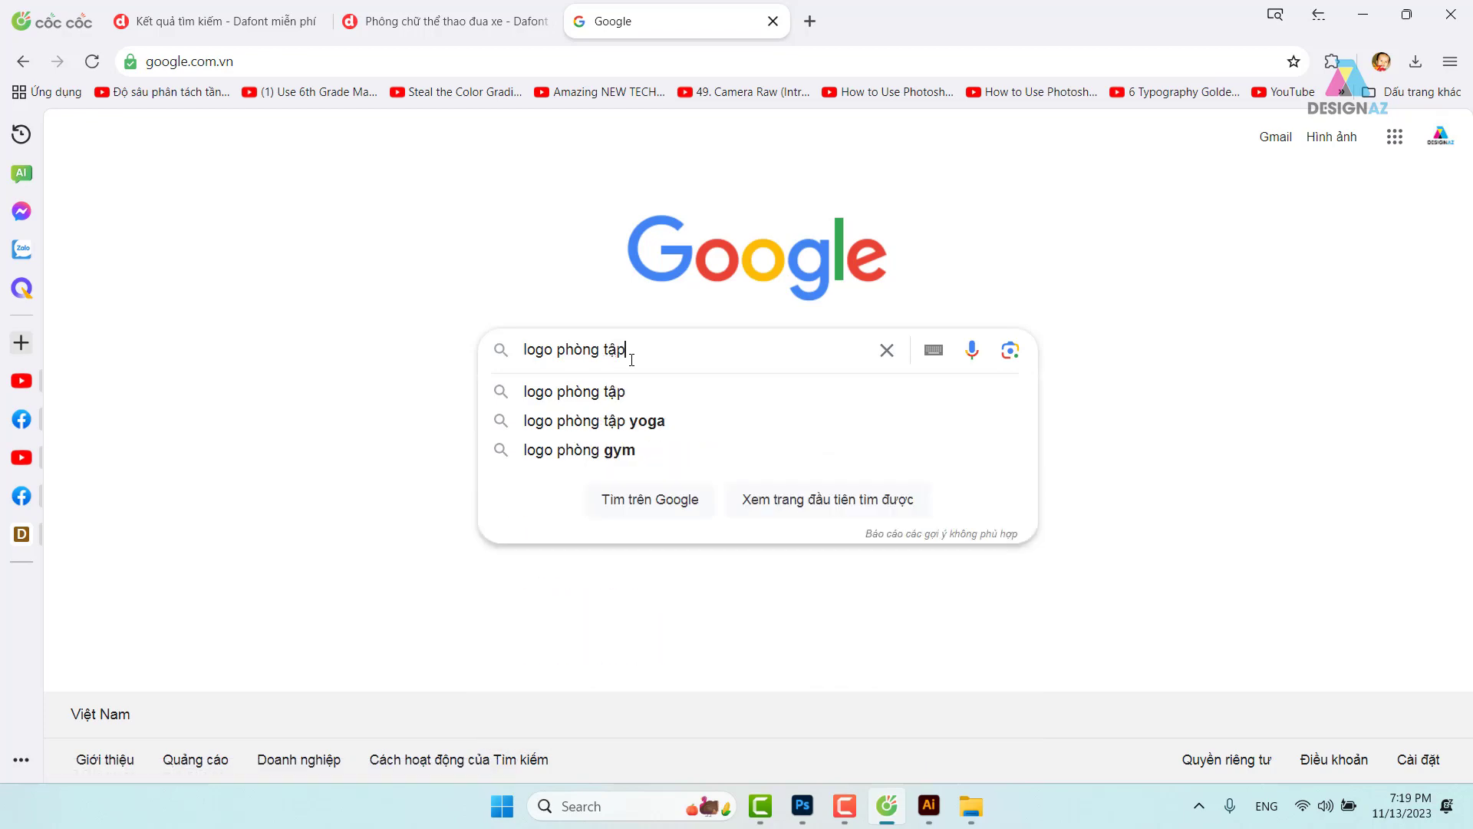
{"action": "left_click", "coordinate": [636, 450]}
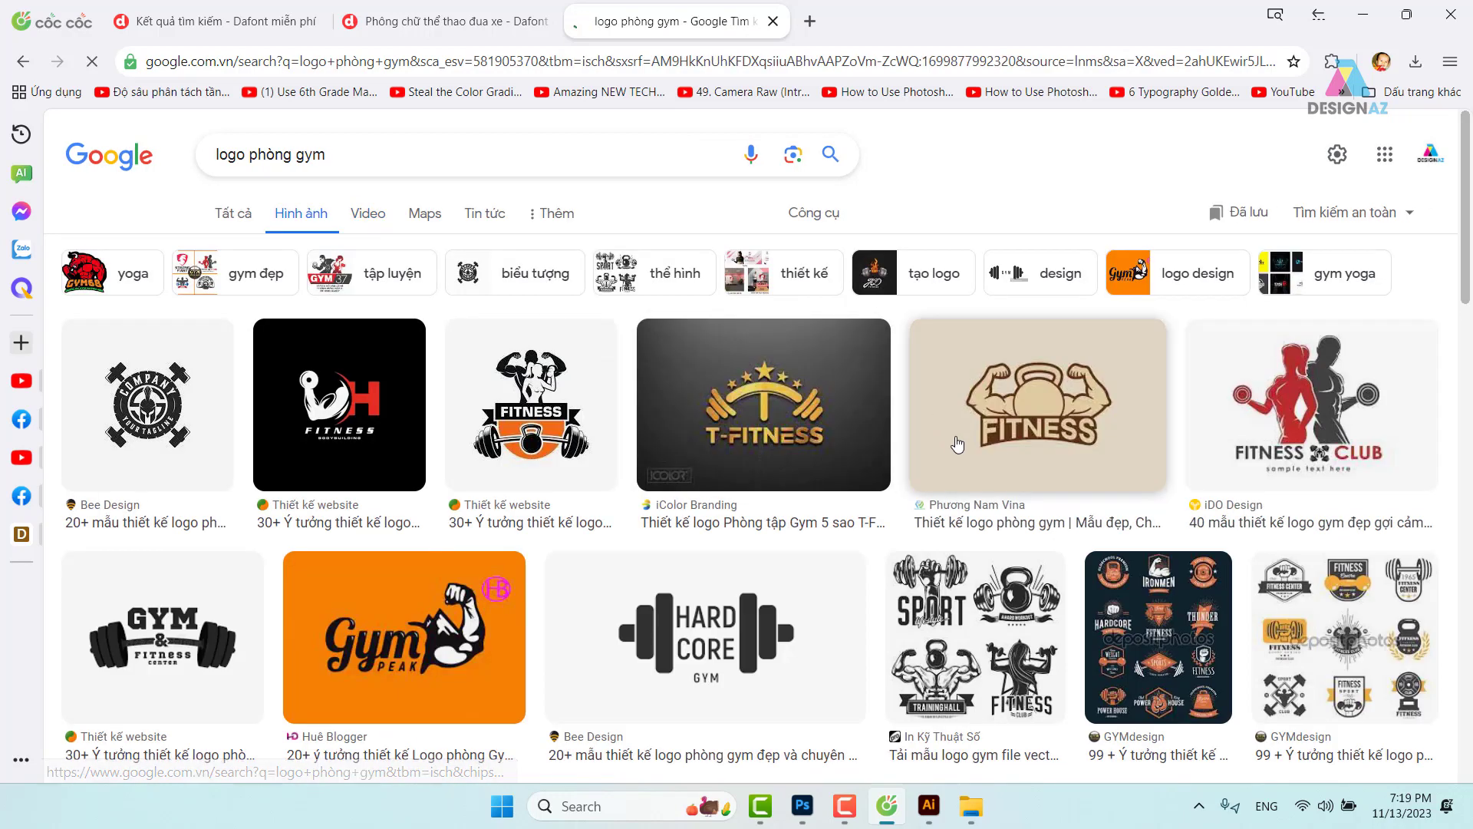
Preview the Underground Fitness logo from the gym-logo image results and open its image options.
{"action": "scroll", "coordinate": [950, 492], "scroll_direction": "down", "scroll_amount": 1}
{"action": "scroll", "coordinate": [485, 455], "scroll_direction": "down", "scroll_amount": 1}
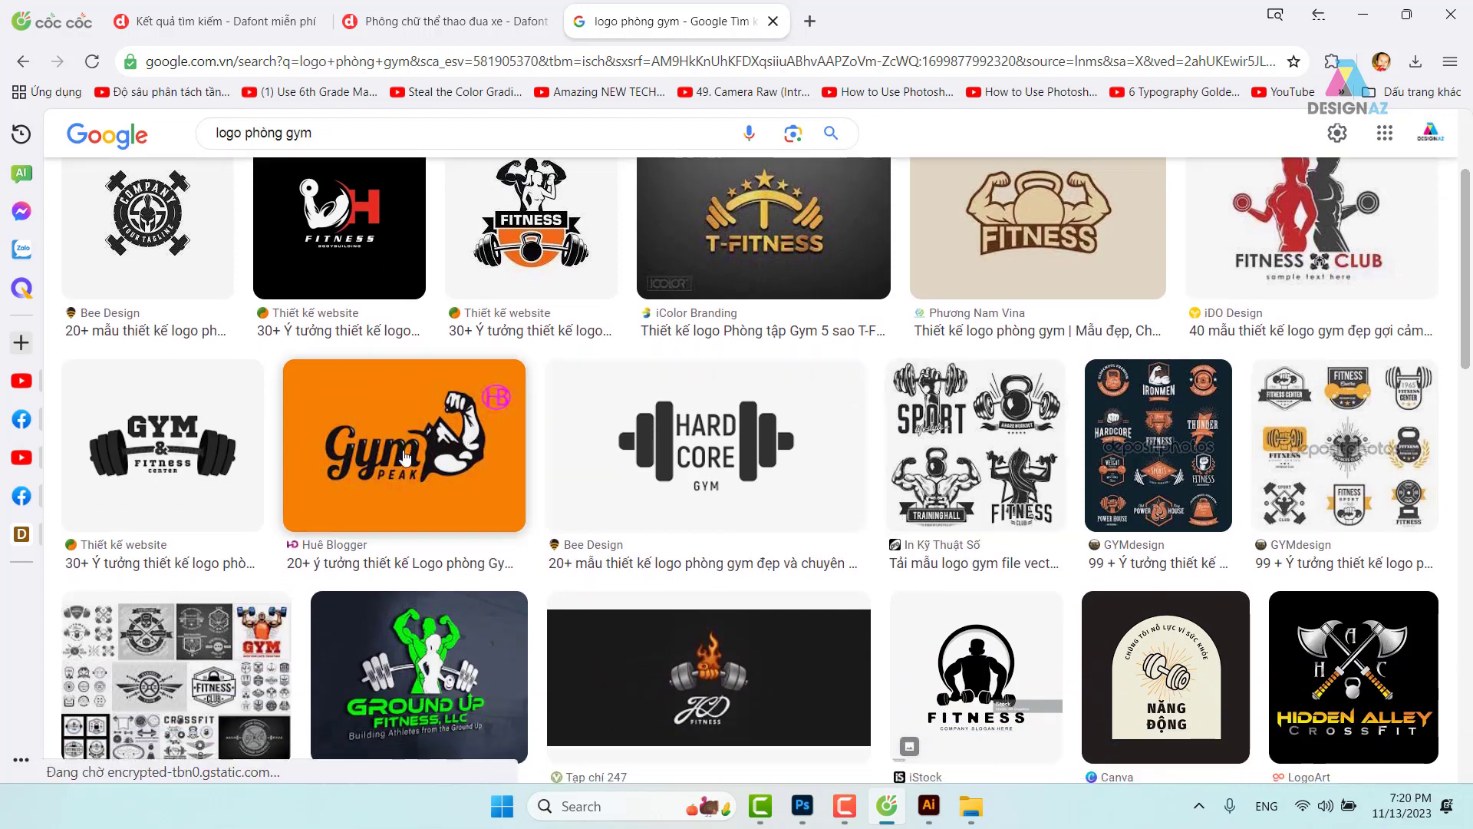
{"action": "scroll", "coordinate": [404, 458], "scroll_direction": "down", "scroll_amount": 6}
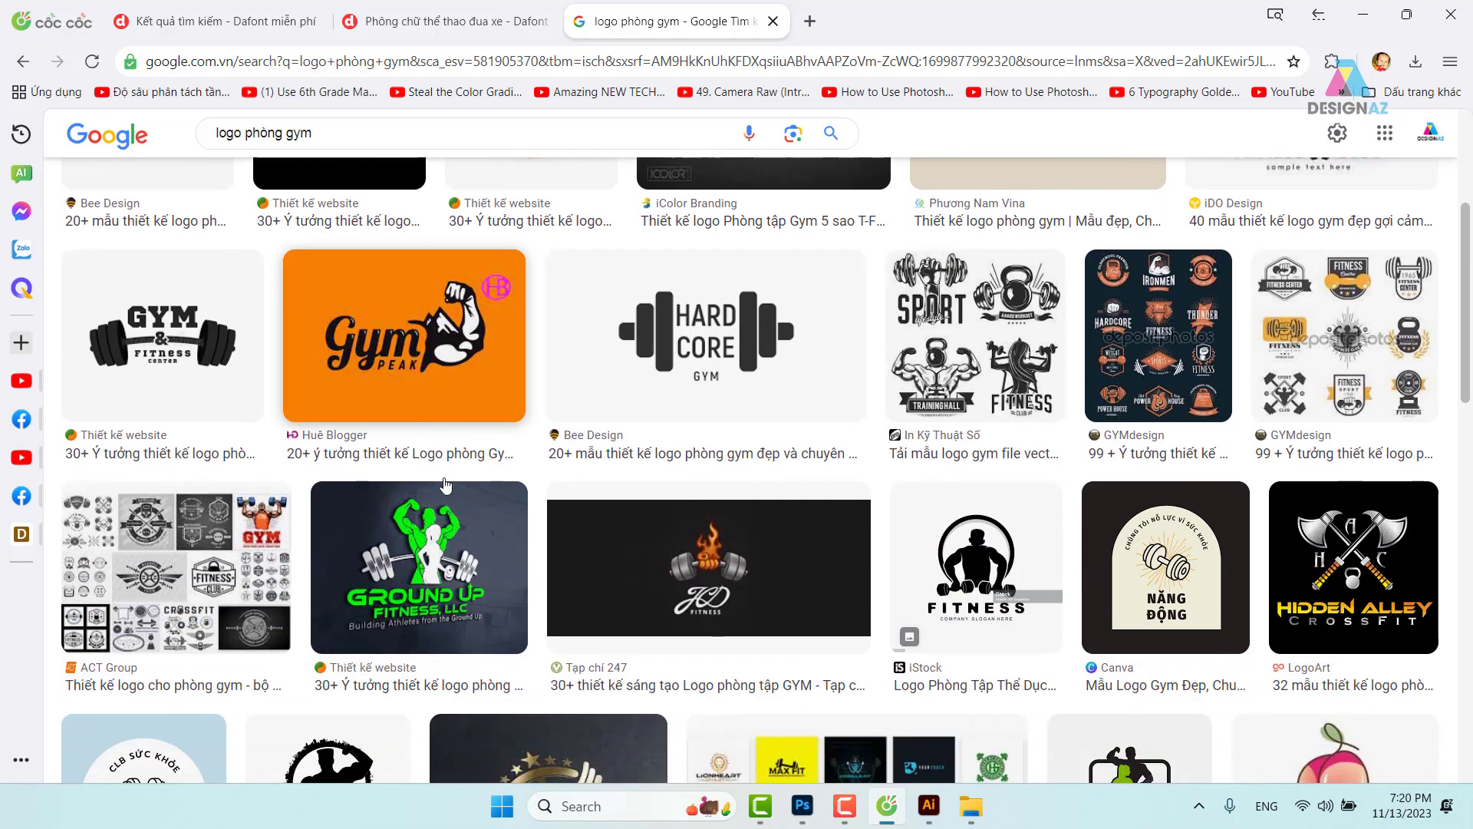
{"action": "scroll", "coordinate": [657, 489], "scroll_direction": "down", "scroll_amount": 2}
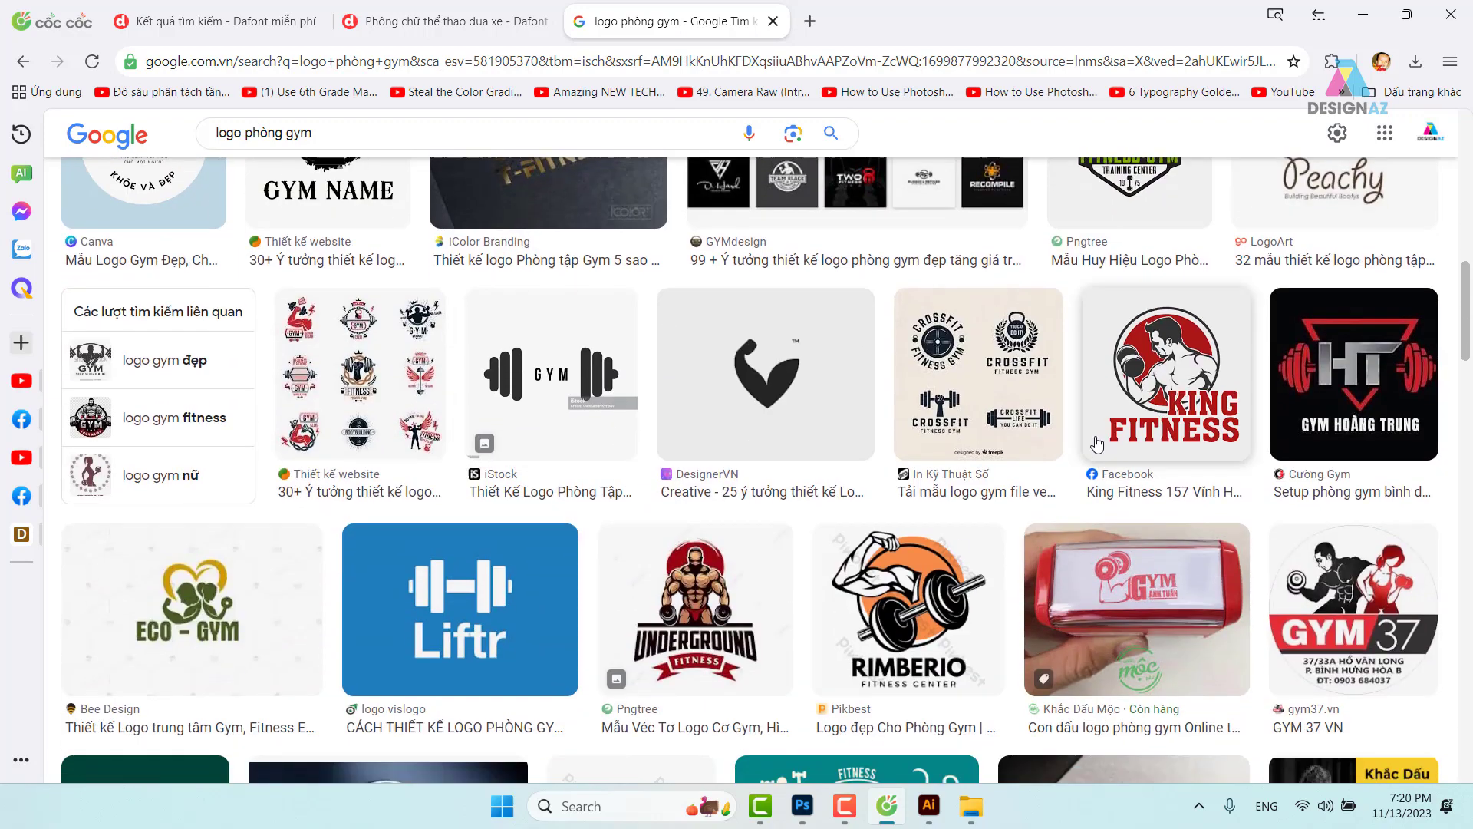
{"action": "left_click", "coordinate": [694, 610]}
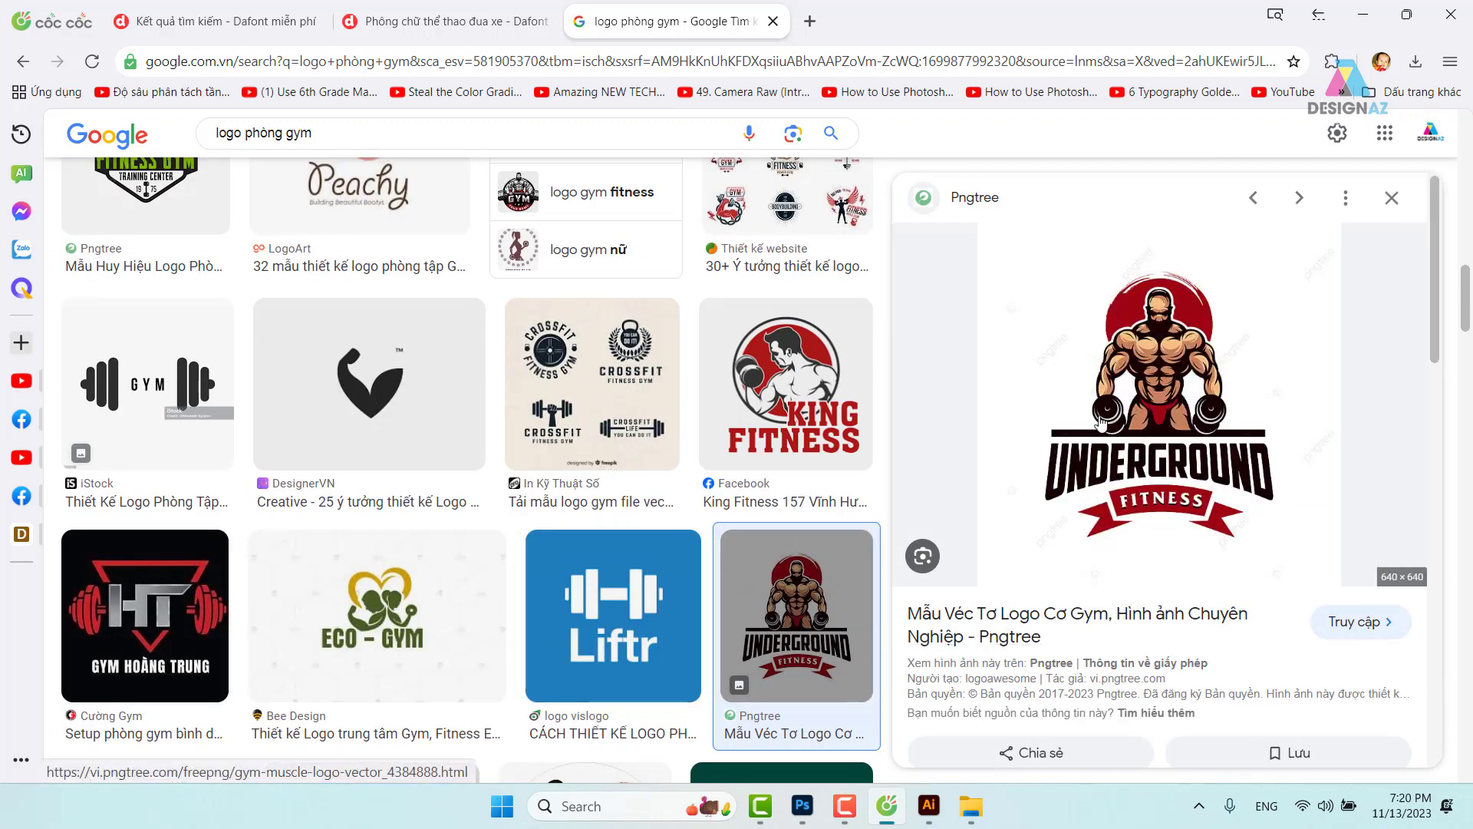
{"action": "right_click", "coordinate": [1165, 361]}
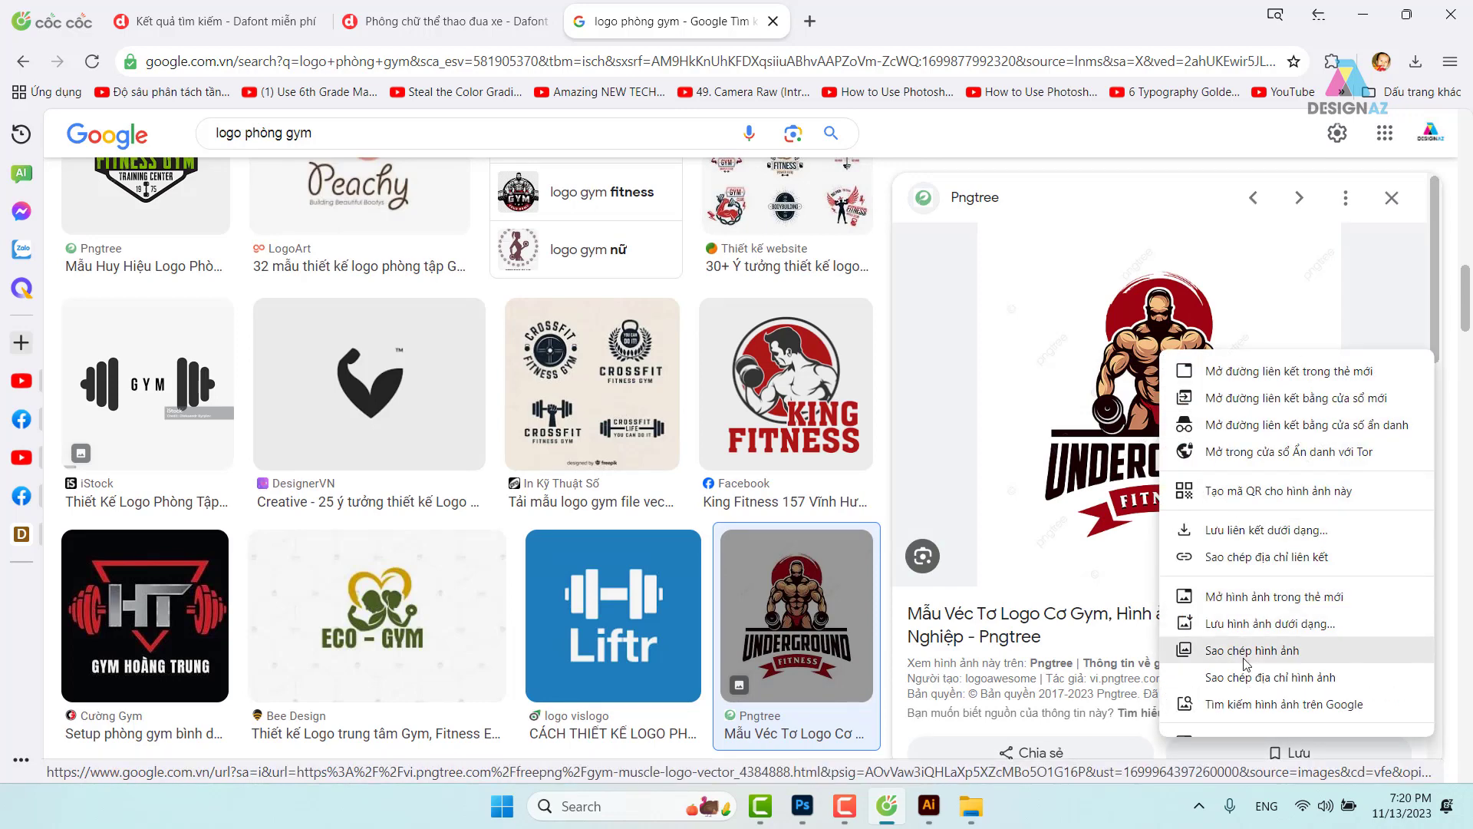
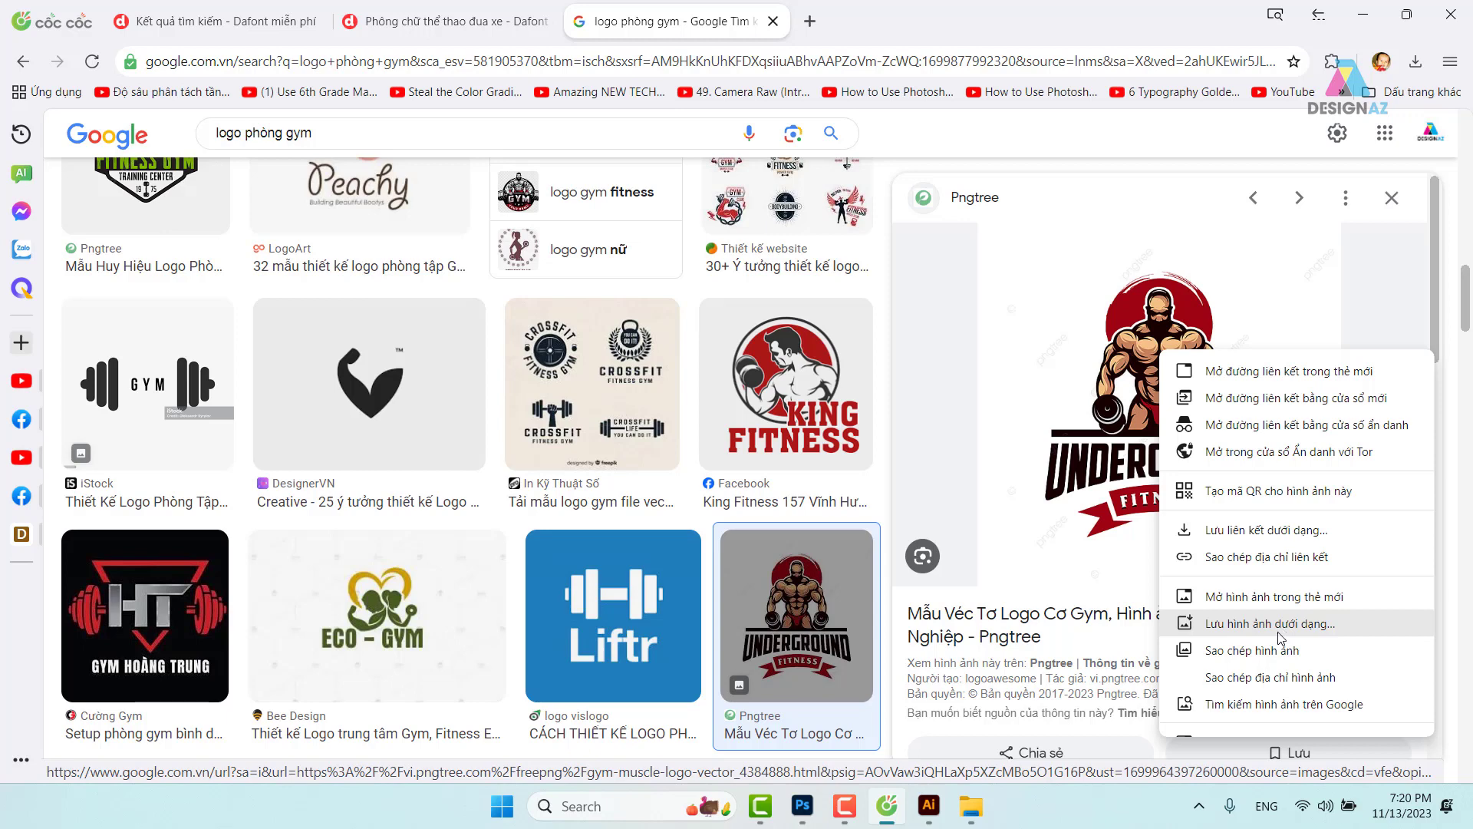
Copy the Underground Fitness logo image from Cốc Cốc and return to the Photoshop banner.
{"action": "left_click", "coordinate": [1266, 650]}
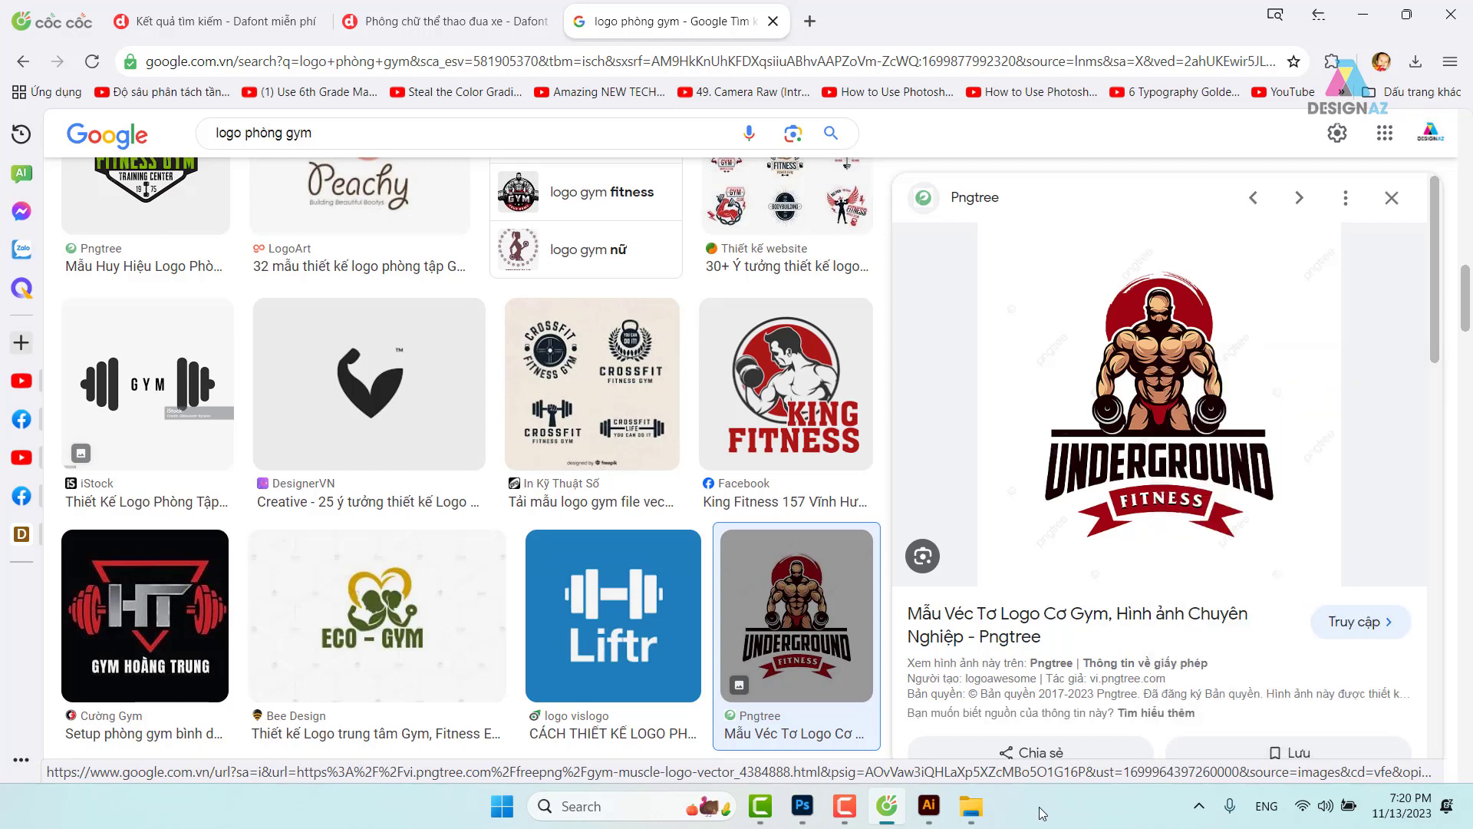
{"action": "left_click", "coordinate": [802, 806]}
Paste the Underground Fitness logo into the banner and scale it down.
{"action": "key", "text": "ctrl"}
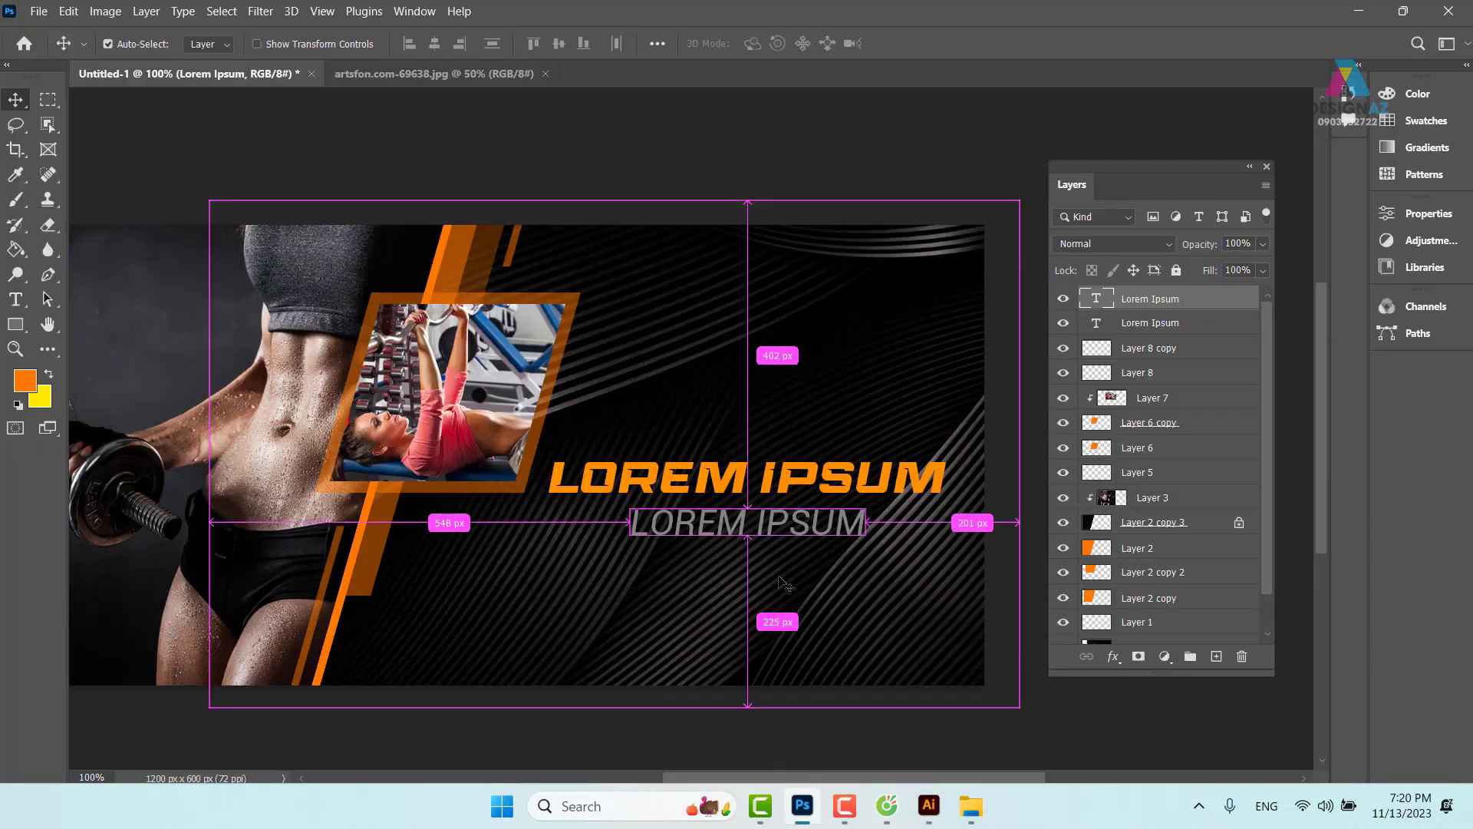
{"action": "key", "text": "ctrl+v"}
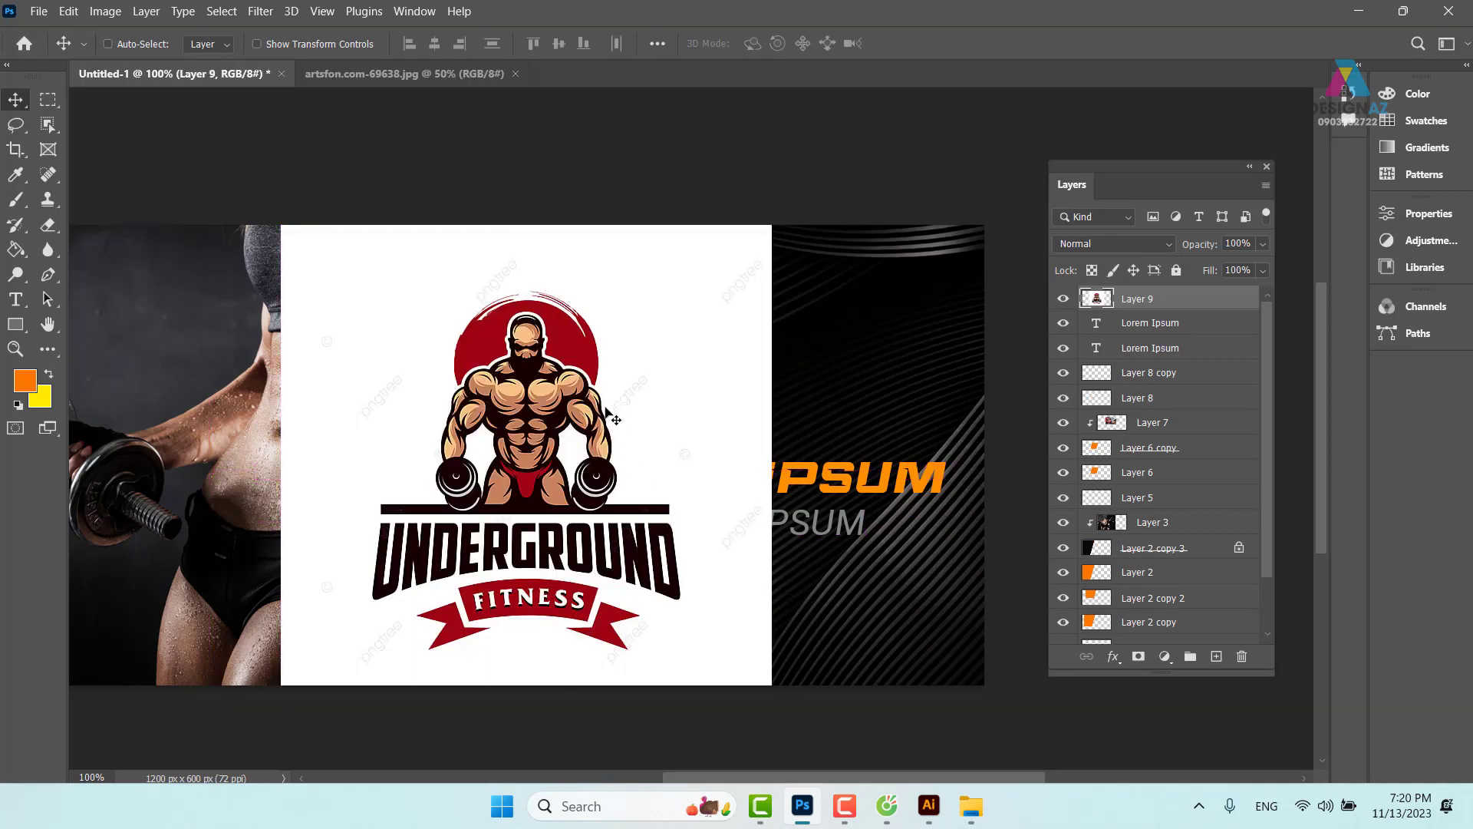
{"action": "key", "text": "ctrl+t"}
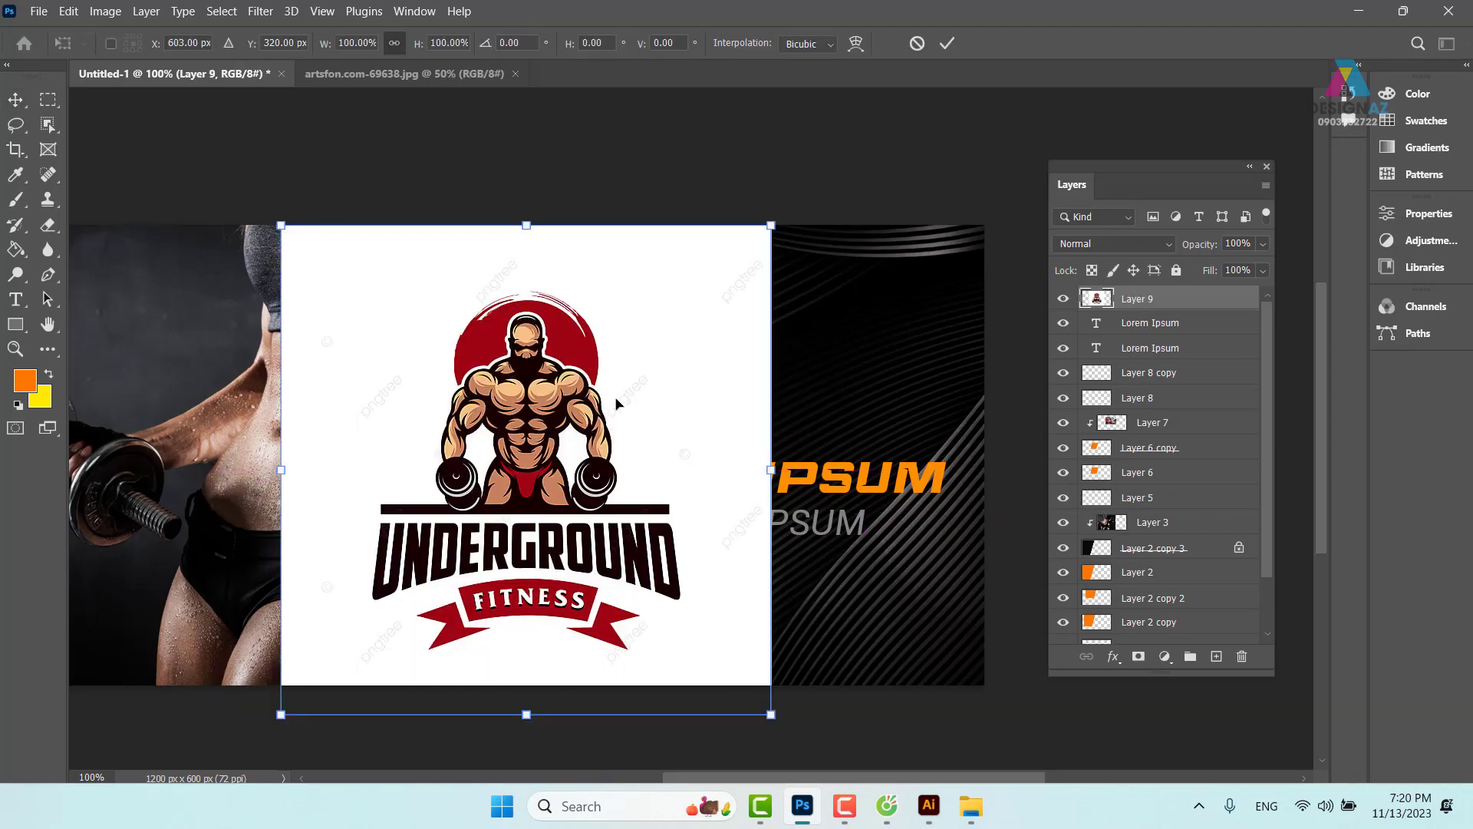
{"action": "left_click_drag", "start_coordinate": [772, 230], "coordinate": [359, 599]}
{"action": "left_click_drag", "start_coordinate": [345, 652], "coordinate": [694, 514]}
Place the logo above the LOREM IPSUM title, fine-tune its size and commit.
{"action": "left_click_drag", "start_coordinate": [824, 423], "coordinate": [777, 358]}
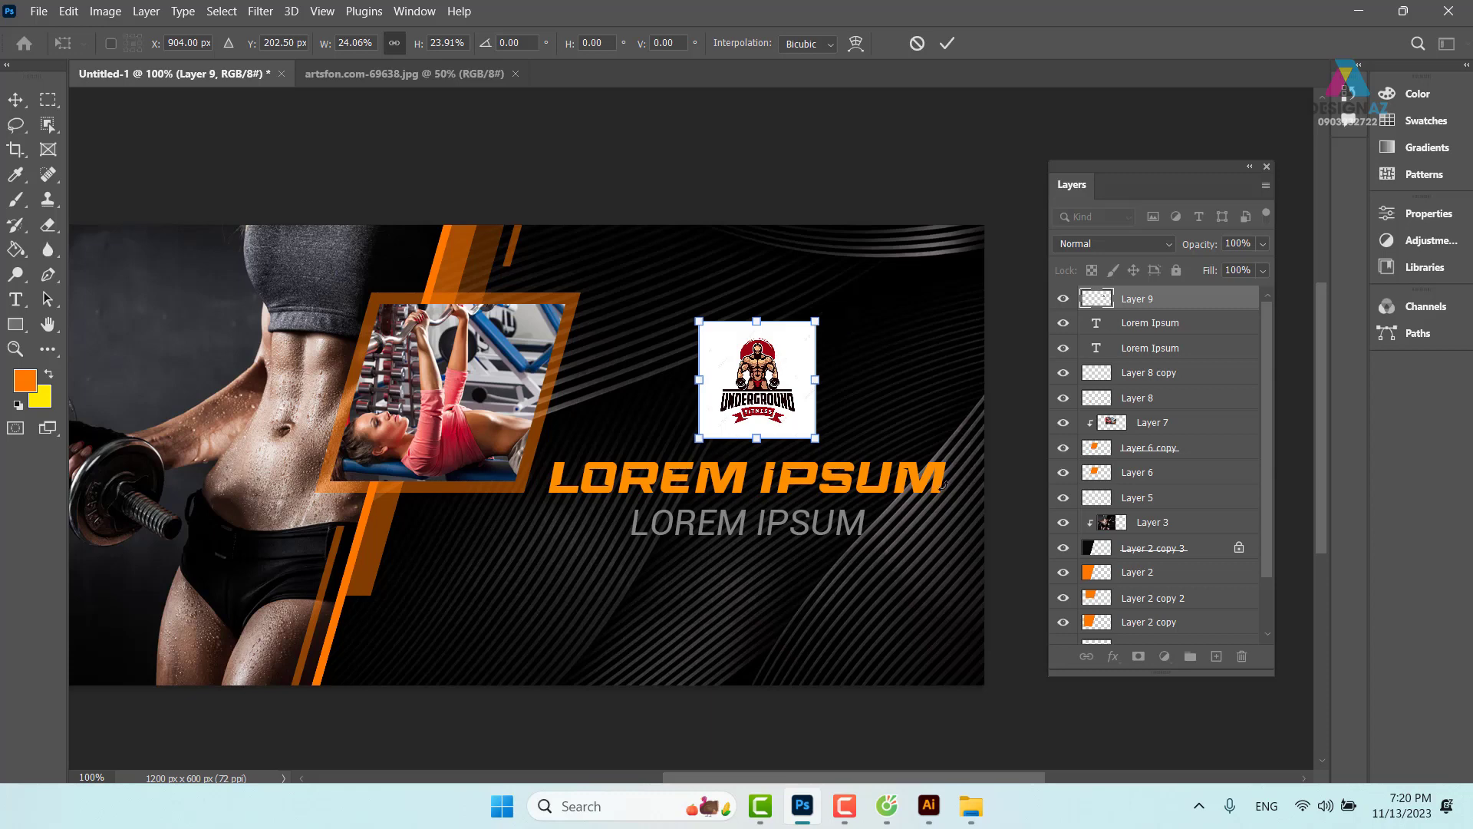
{"action": "key", "text": "ctrl+plus"}
{"action": "scroll", "coordinate": [825, 470], "scroll_direction": "right", "scroll_amount": 3}
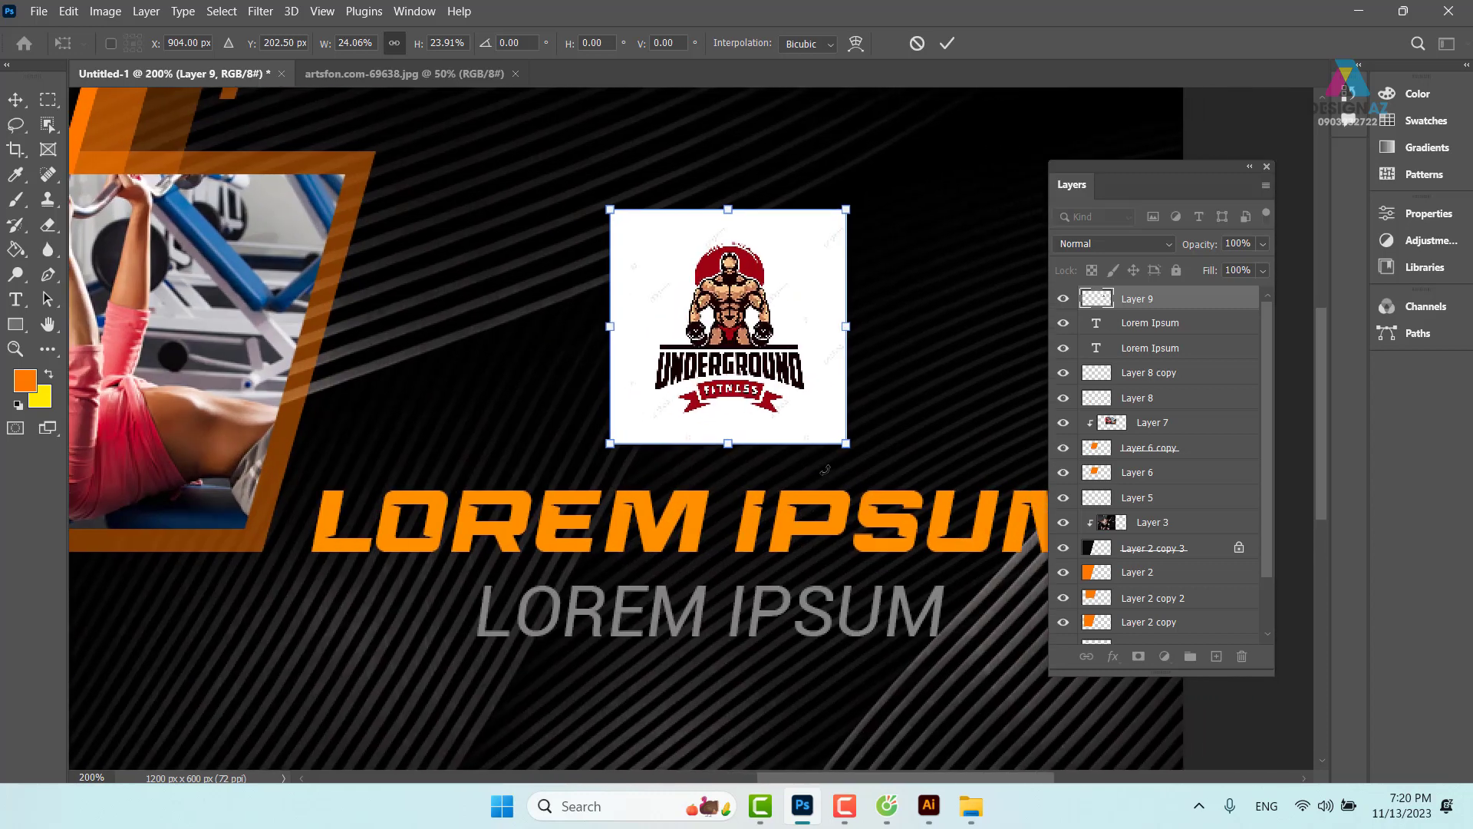
{"action": "left_click_drag", "start_coordinate": [845, 443], "coordinate": [892, 489]}
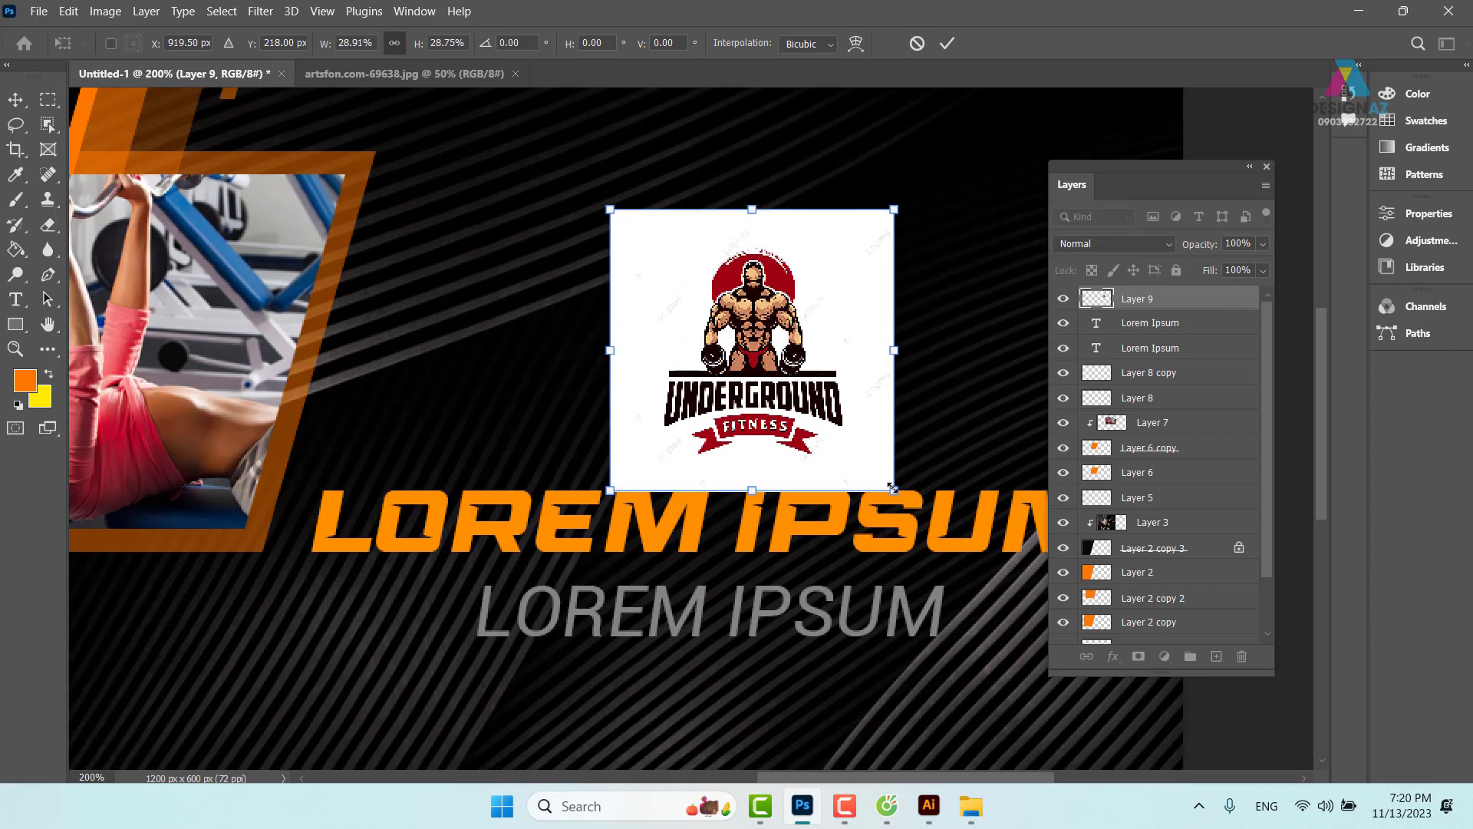
{"action": "key", "text": "Return"}
{"action": "left_click_drag", "start_coordinate": [789, 389], "coordinate": [748, 355]}
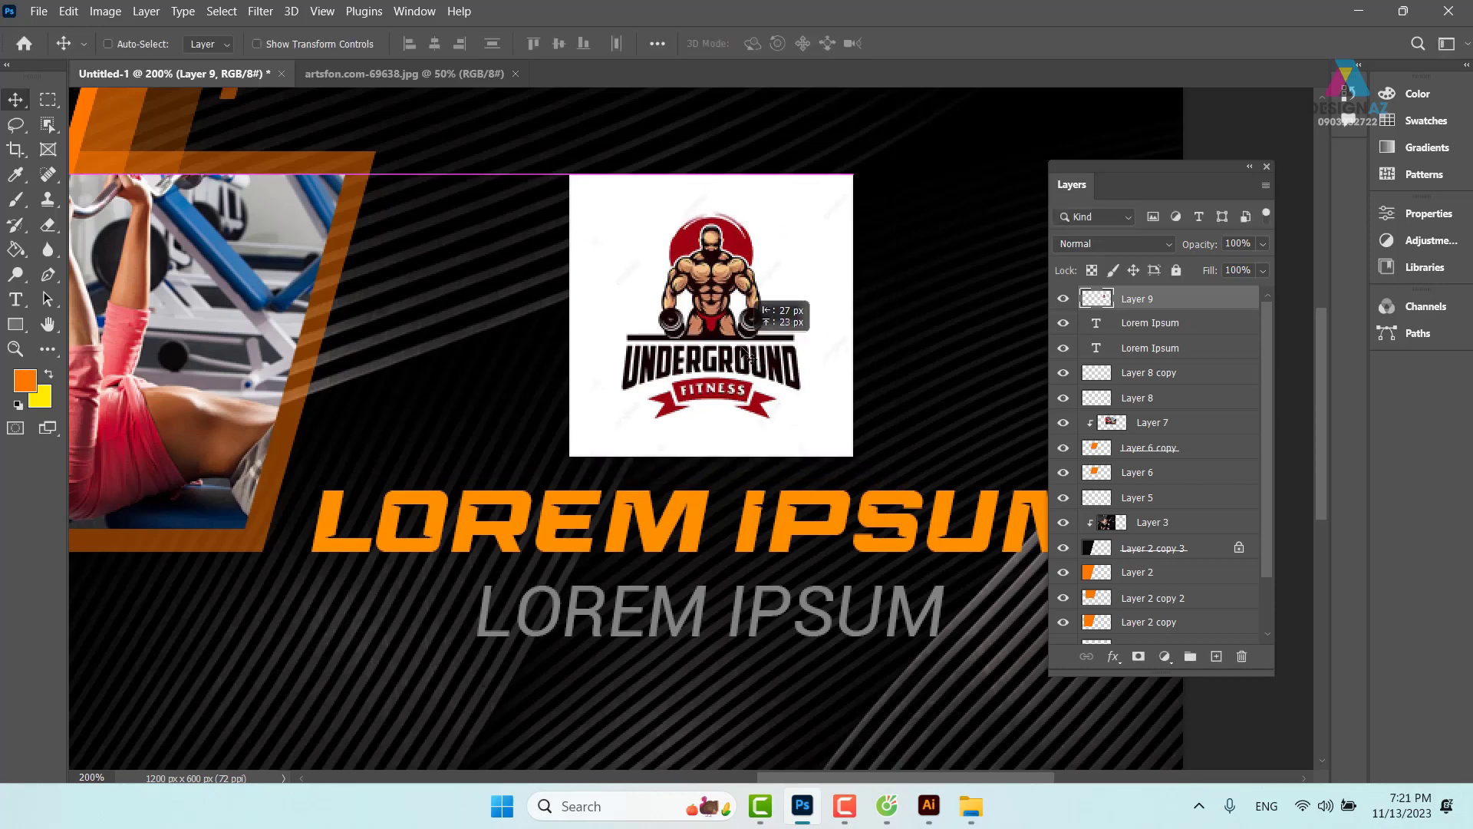
Fill a rectangle on a new layer with the title's orange.
{"action": "left_click", "coordinate": [48, 100]}
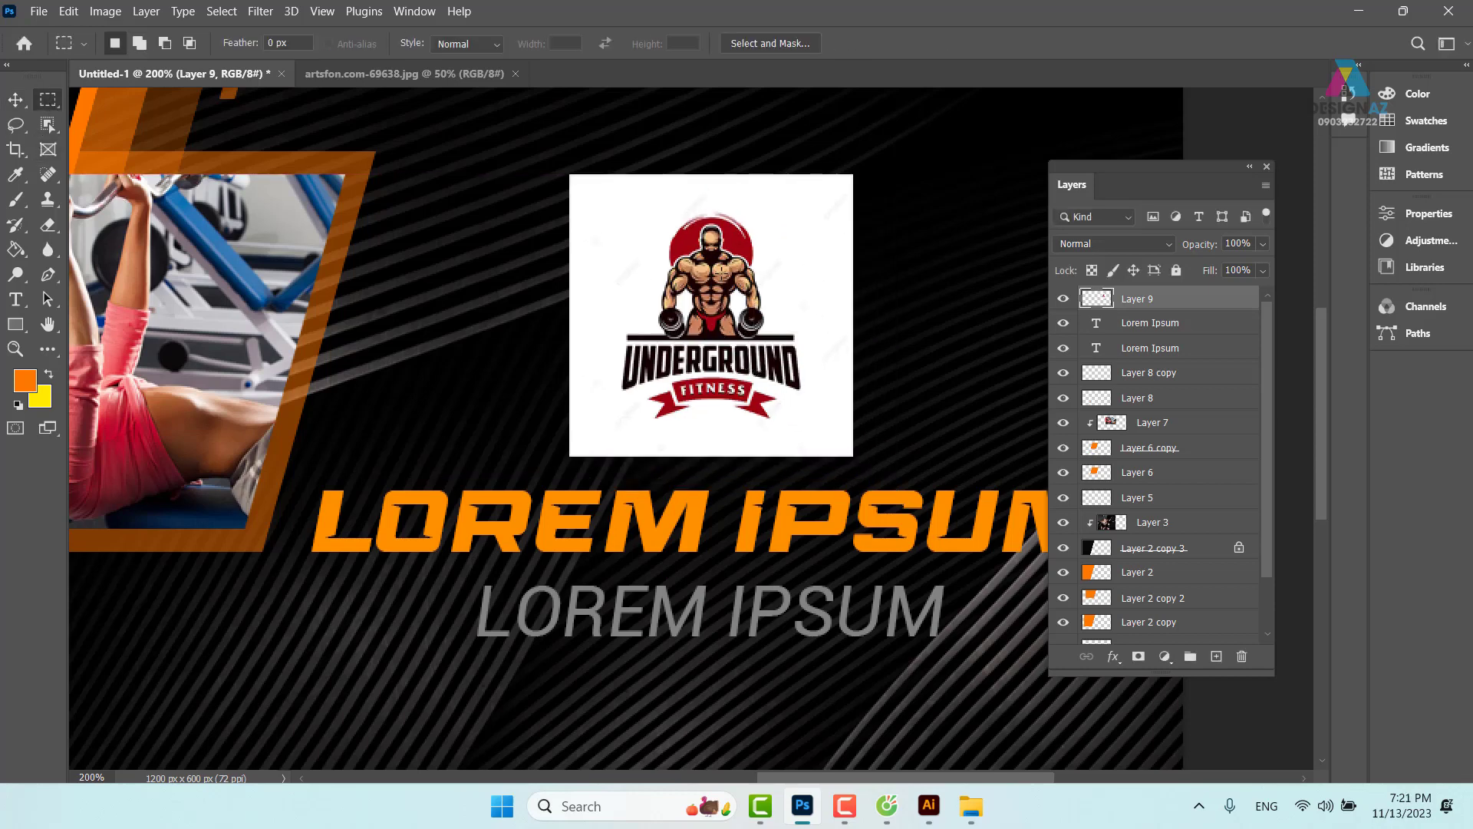
{"action": "left_click_drag", "start_coordinate": [587, 214], "coordinate": [834, 434]}
{"action": "left_click", "coordinate": [1216, 656]}
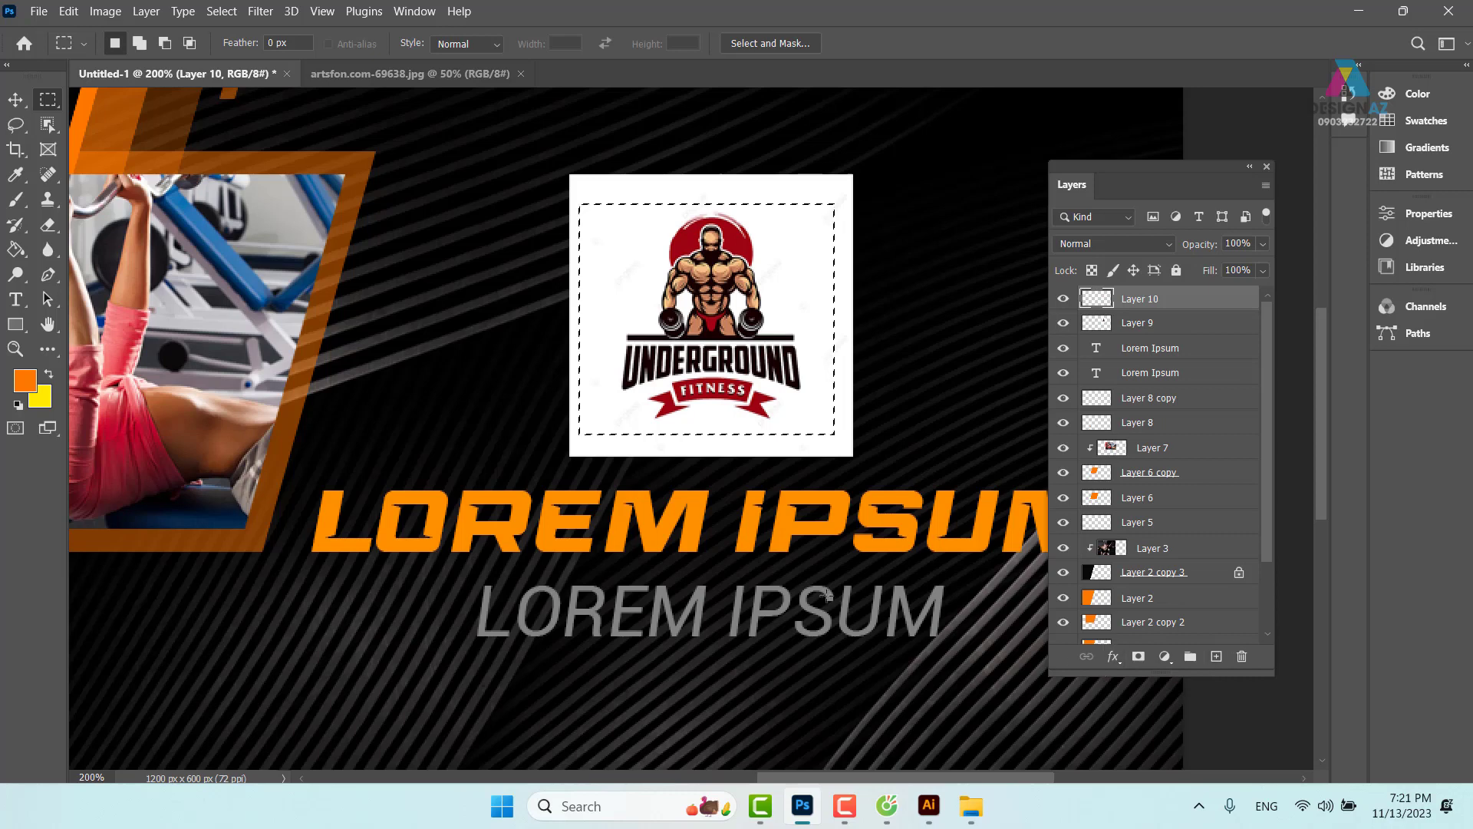
{"action": "key", "text": "i"}
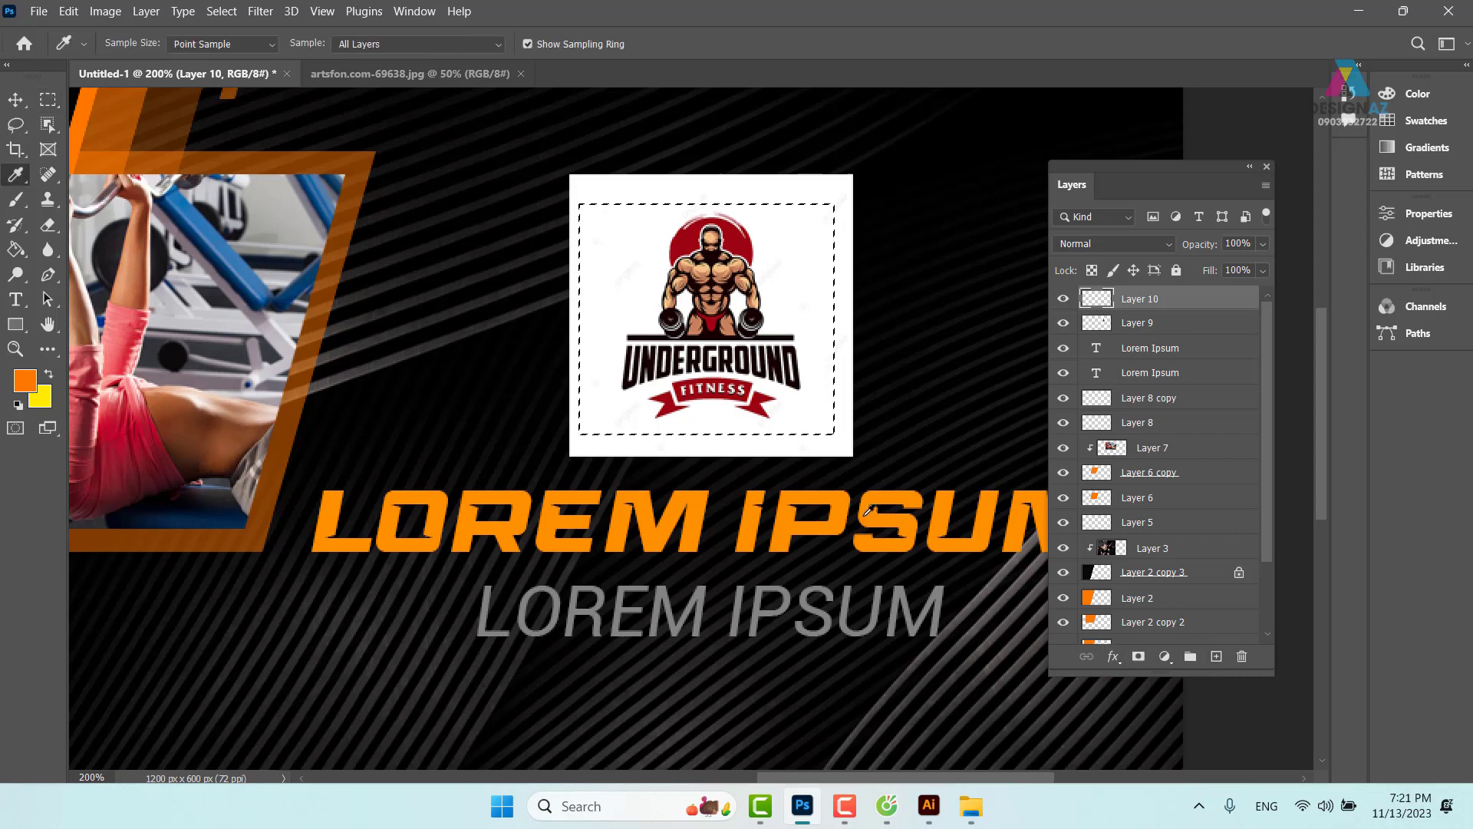
{"action": "left_click", "coordinate": [841, 510]}
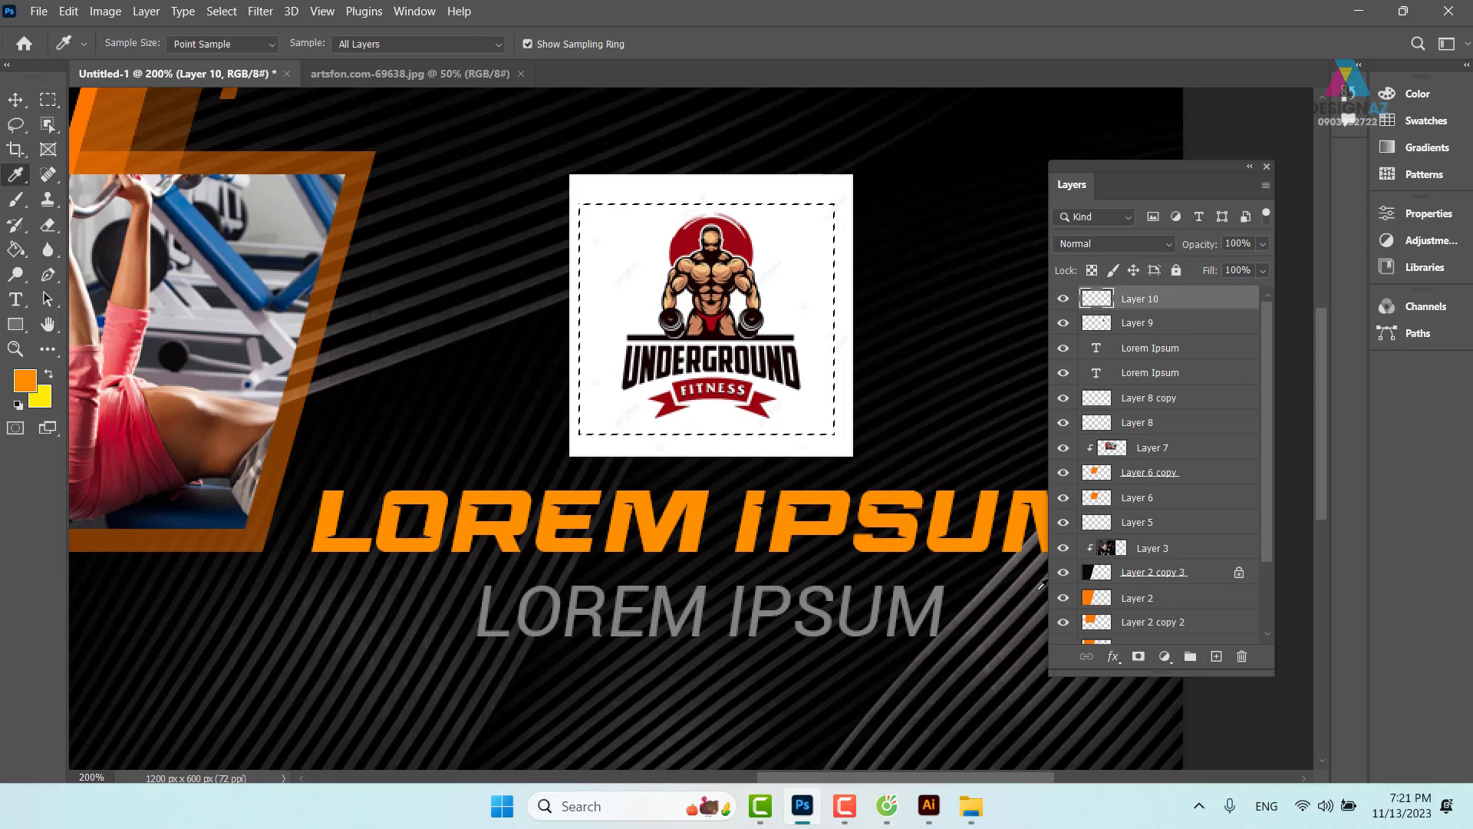
{"action": "key", "text": "alt+BackSpace"}
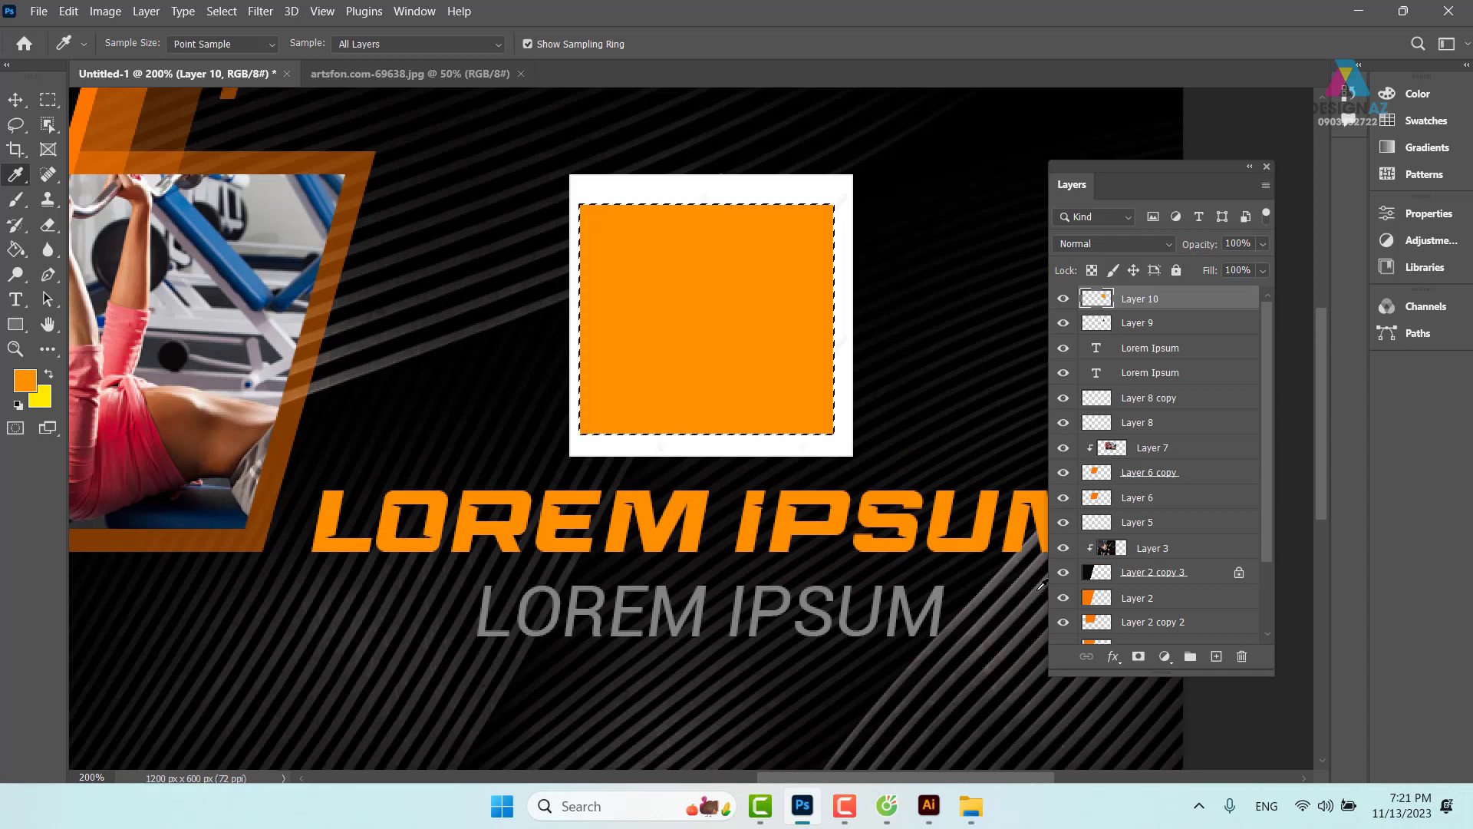
Skew the orange rectangle into a parallelogram and send it beneath the logo layer.
{"action": "key", "text": "v"}
{"action": "key", "text": "ctrl+d"}
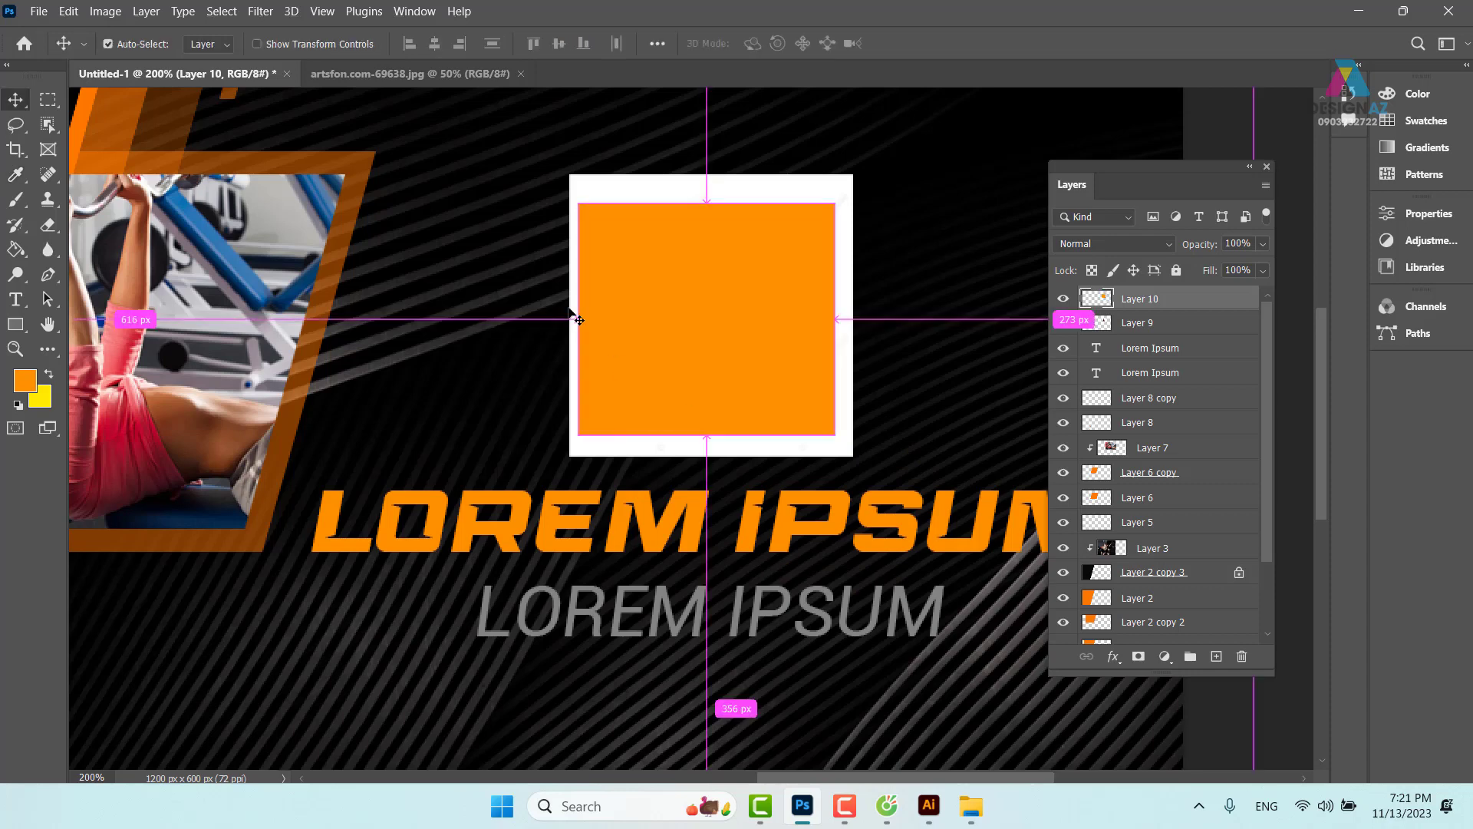
{"action": "key", "text": "ctrl+t"}
{"action": "left_click_drag", "start_coordinate": [706, 205], "coordinate": [791, 203]}
{"action": "key", "text": "Return"}
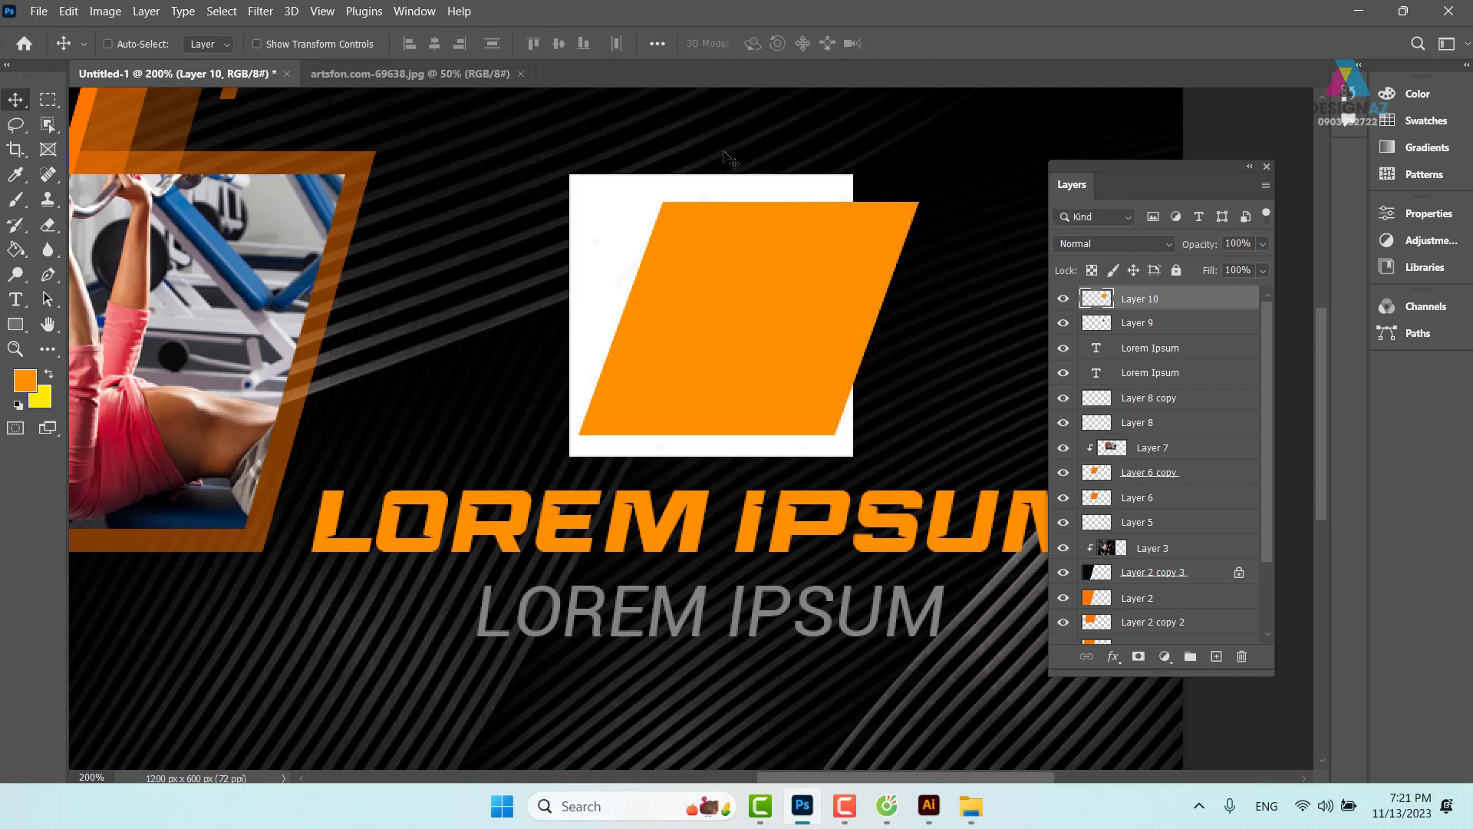
{"action": "key", "text": "ctrl+bracketleft"}
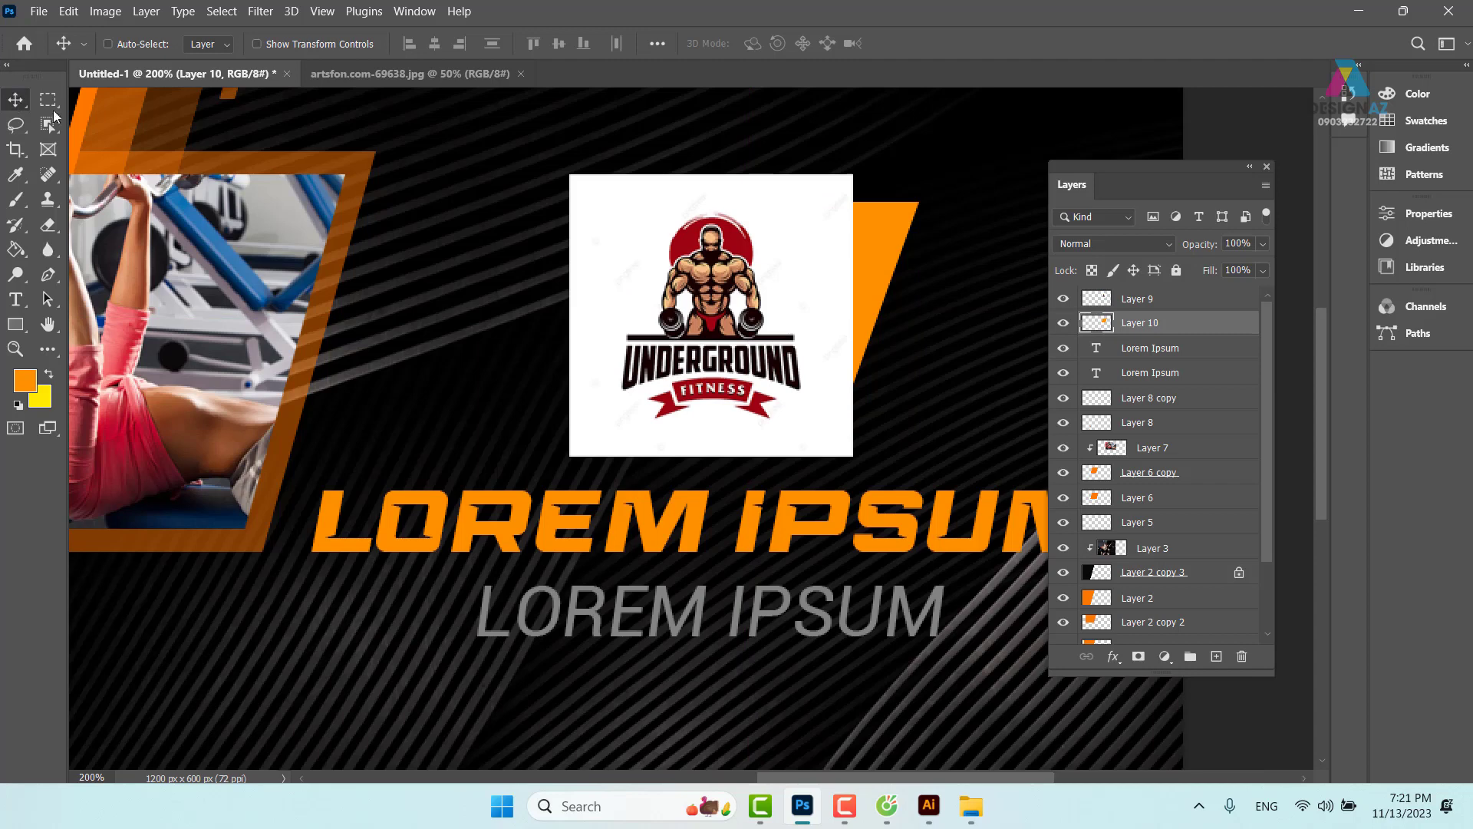
Shift the logo layer over the parallelogram and clip it into Layer 10 with Ctrl+Alt+G.
{"action": "right_click", "coordinate": [815, 240]}
{"action": "left_click", "coordinate": [845, 248]}
{"action": "left_click_drag", "start_coordinate": [775, 258], "coordinate": [776, 293]}
{"action": "key", "text": "ctrl+alt+g"}
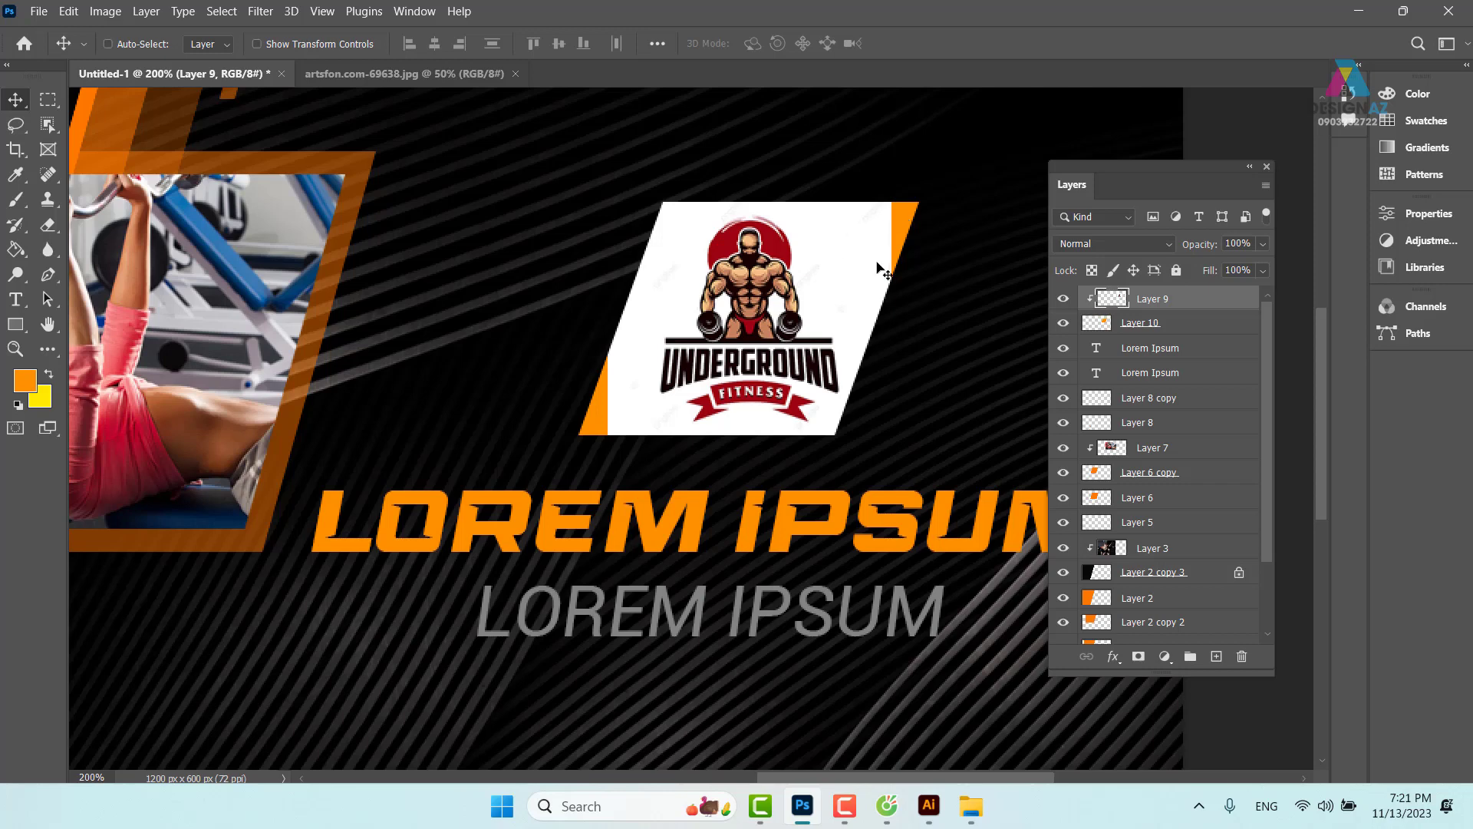
Lock Layer 10's transparency and fill the parallelogram white.
{"action": "left_click", "coordinate": [1097, 324]}
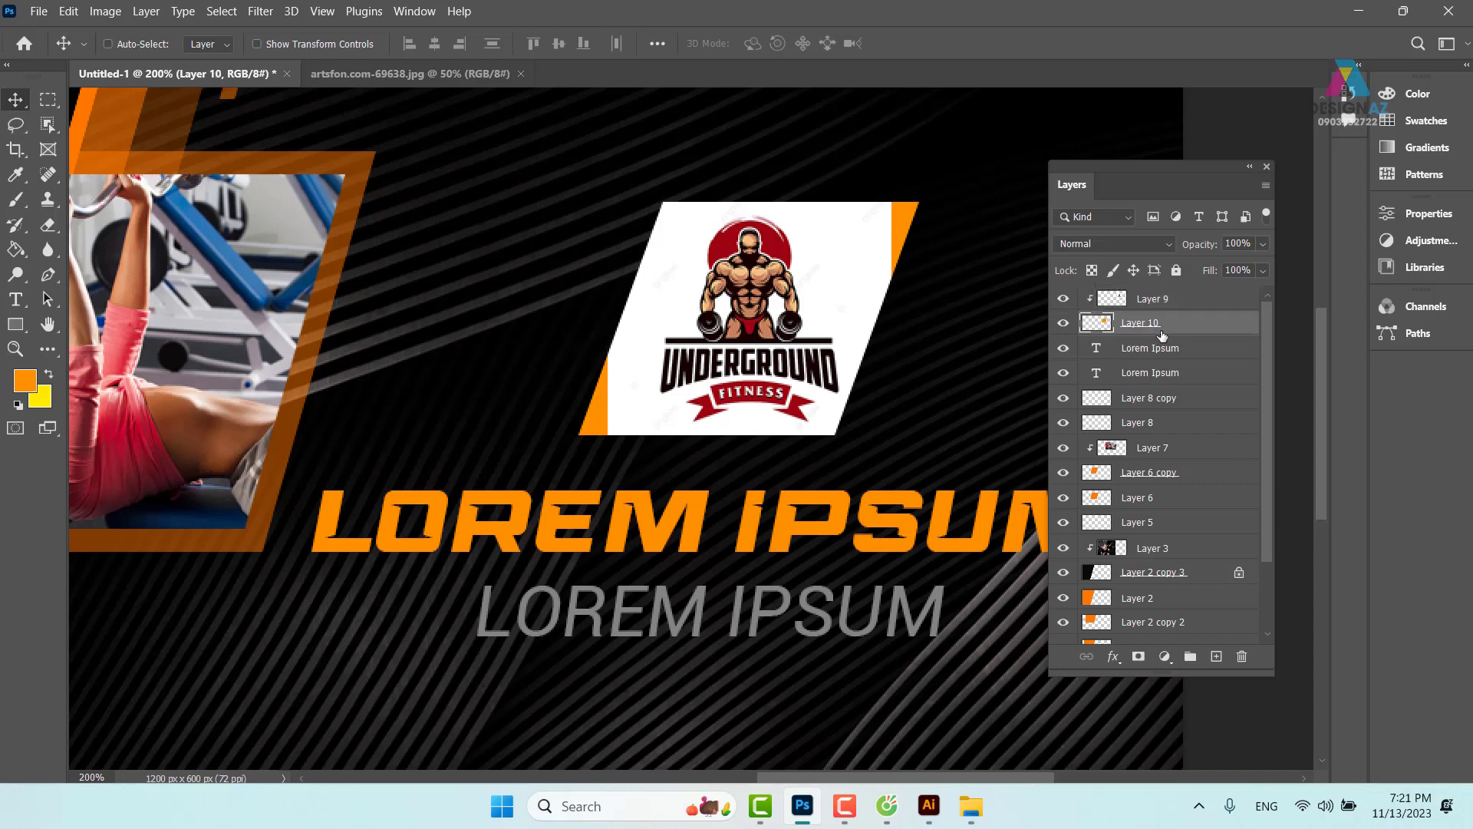
{"action": "left_click", "coordinate": [1091, 272]}
{"action": "left_click", "coordinate": [28, 380]}
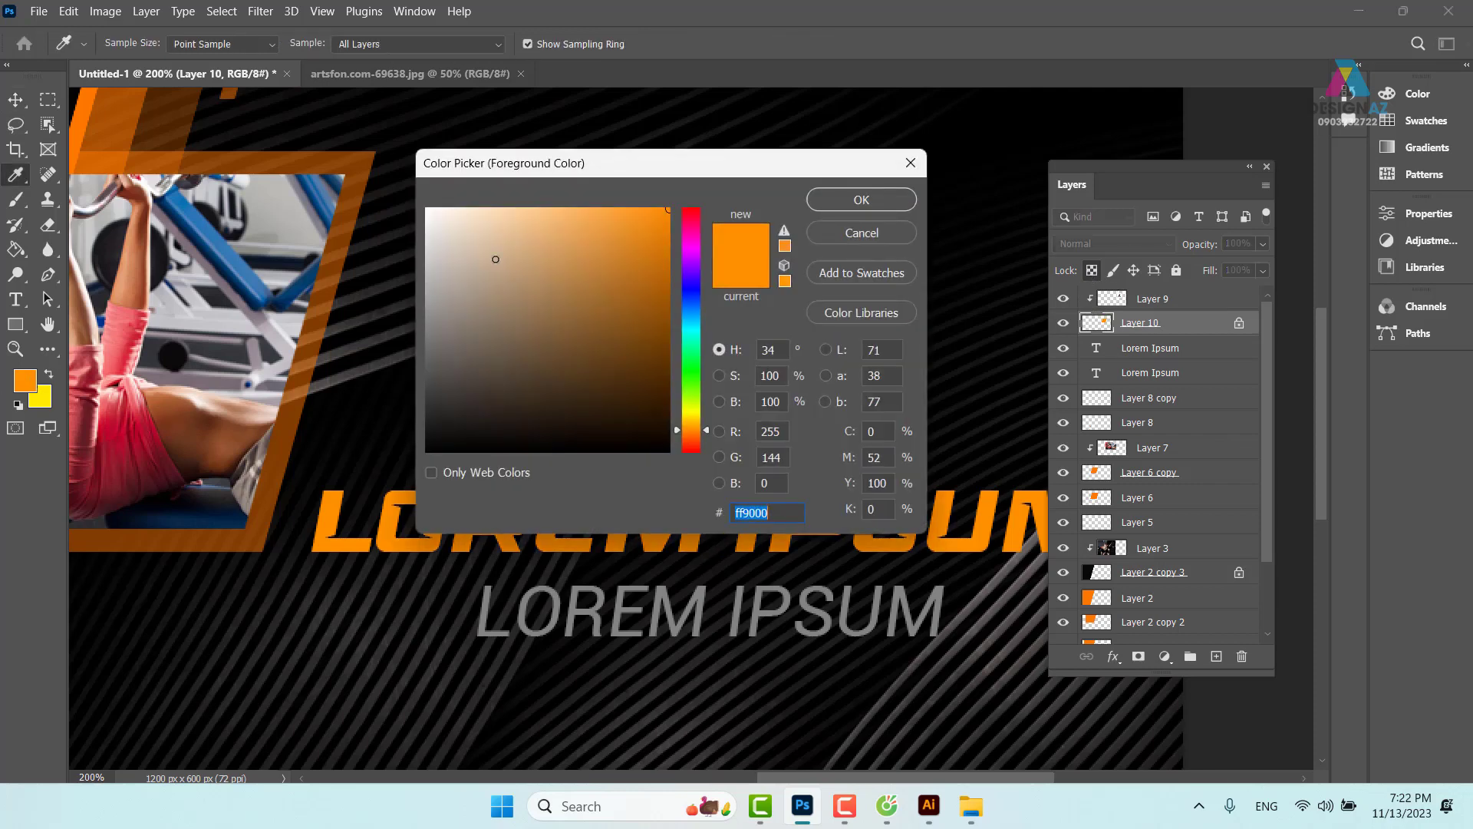
{"action": "left_click", "coordinate": [832, 198]}
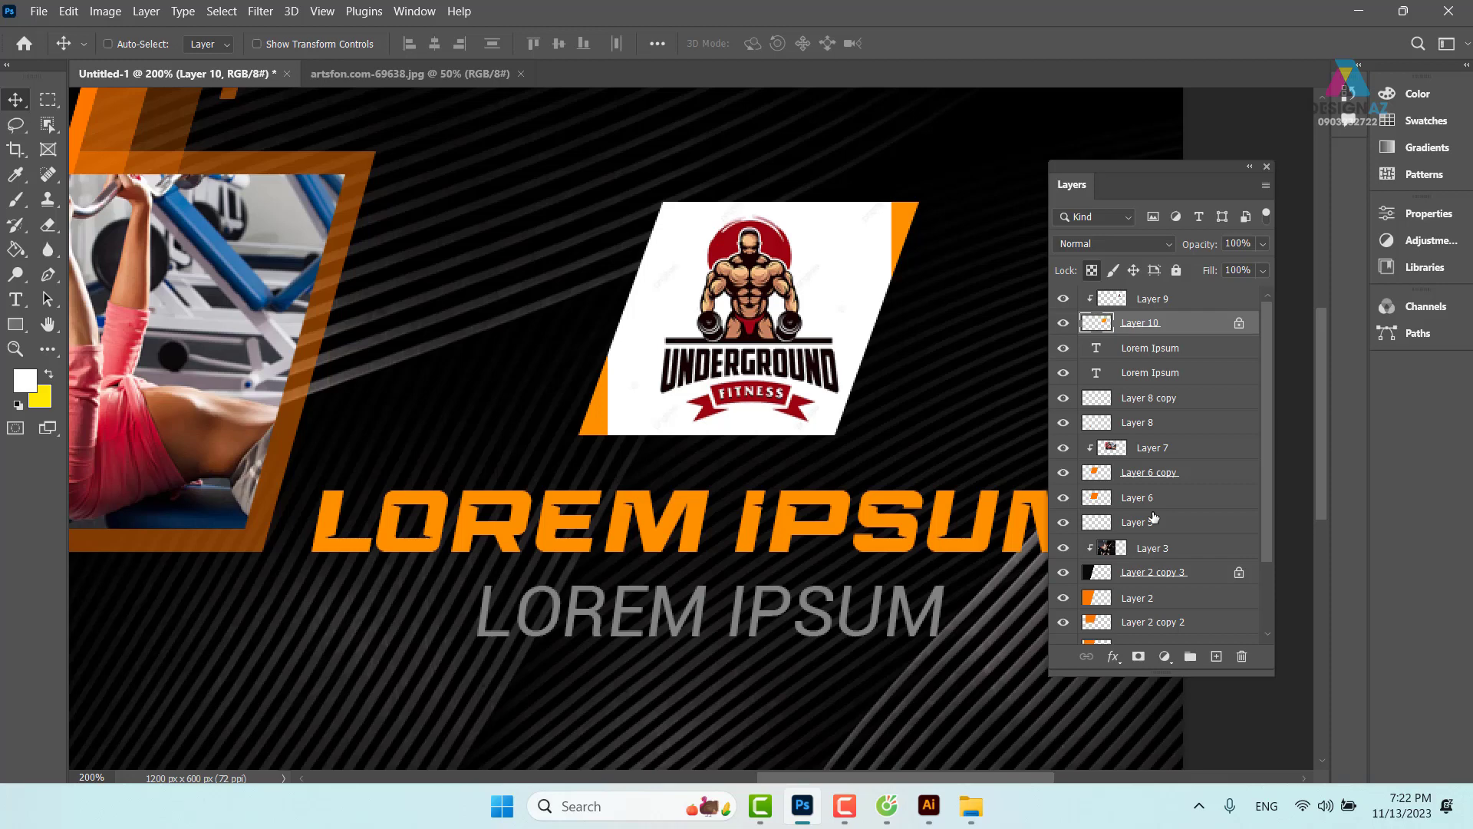
{"action": "key", "text": "alt+BackSpace"}
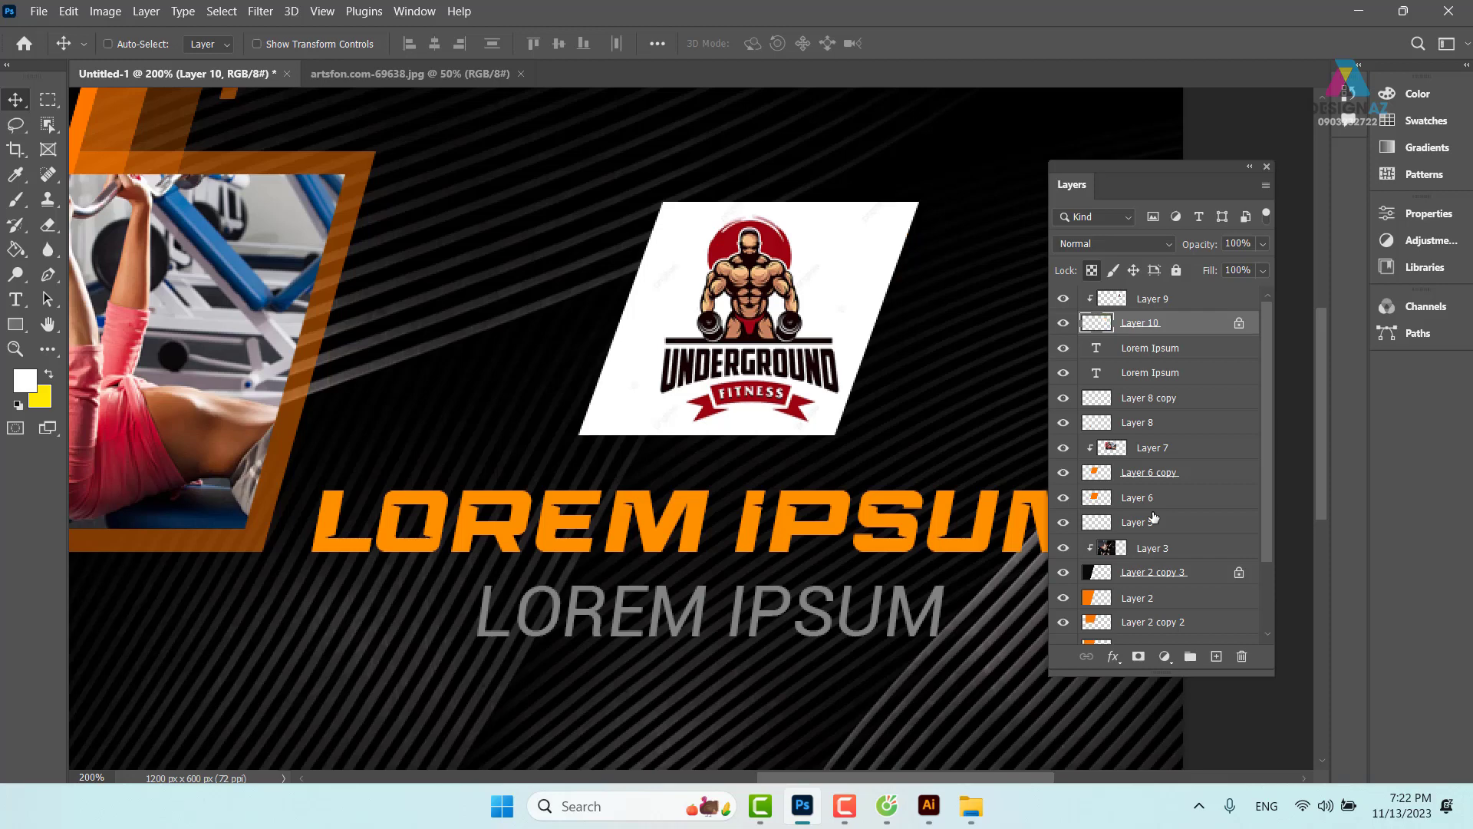
{"action": "key", "text": "ctrl+minus"}
{"action": "key", "text": "ctrl+minus"}
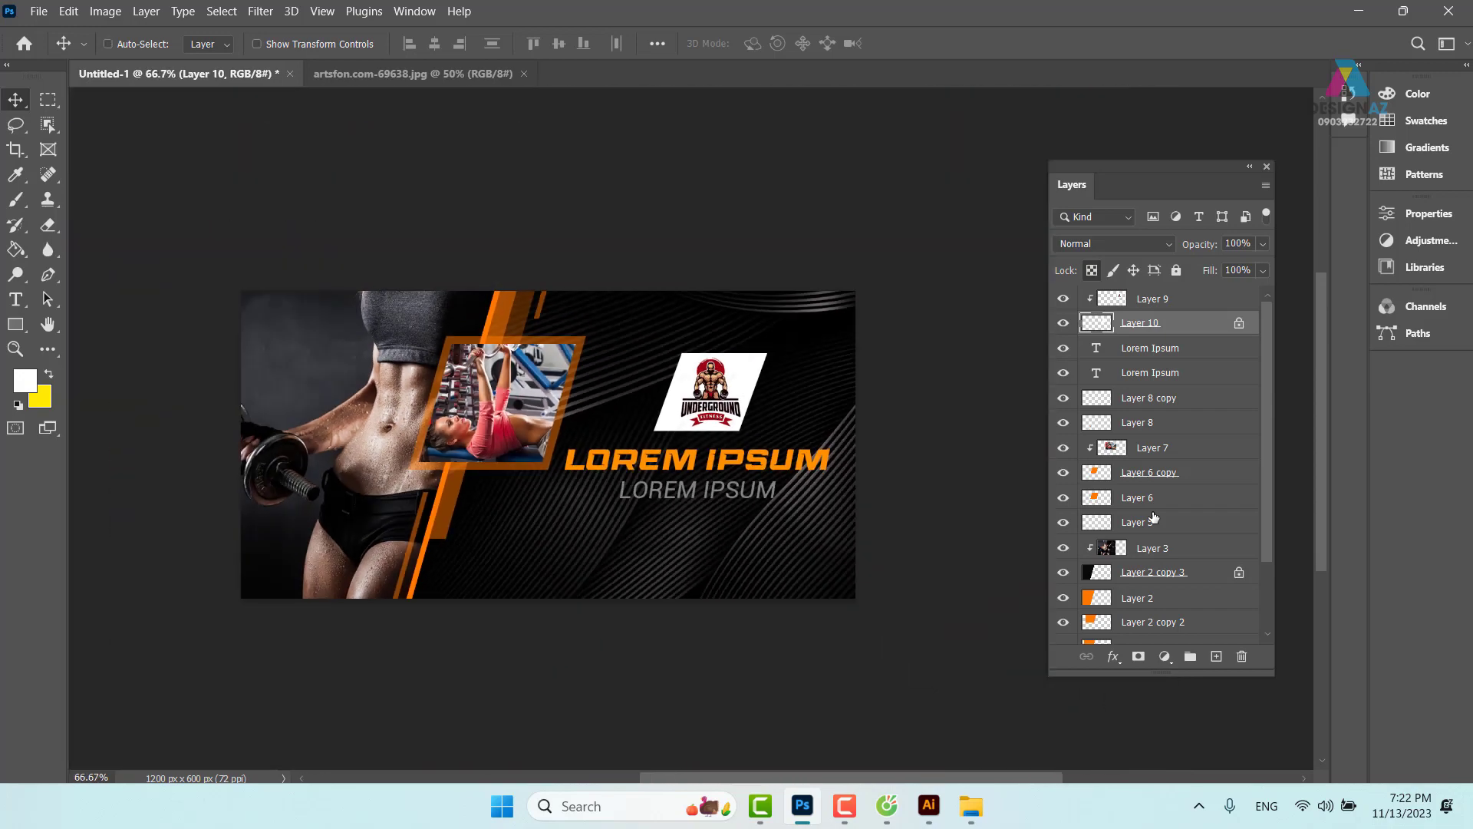
{"action": "key", "text": "ctrl+plus"}
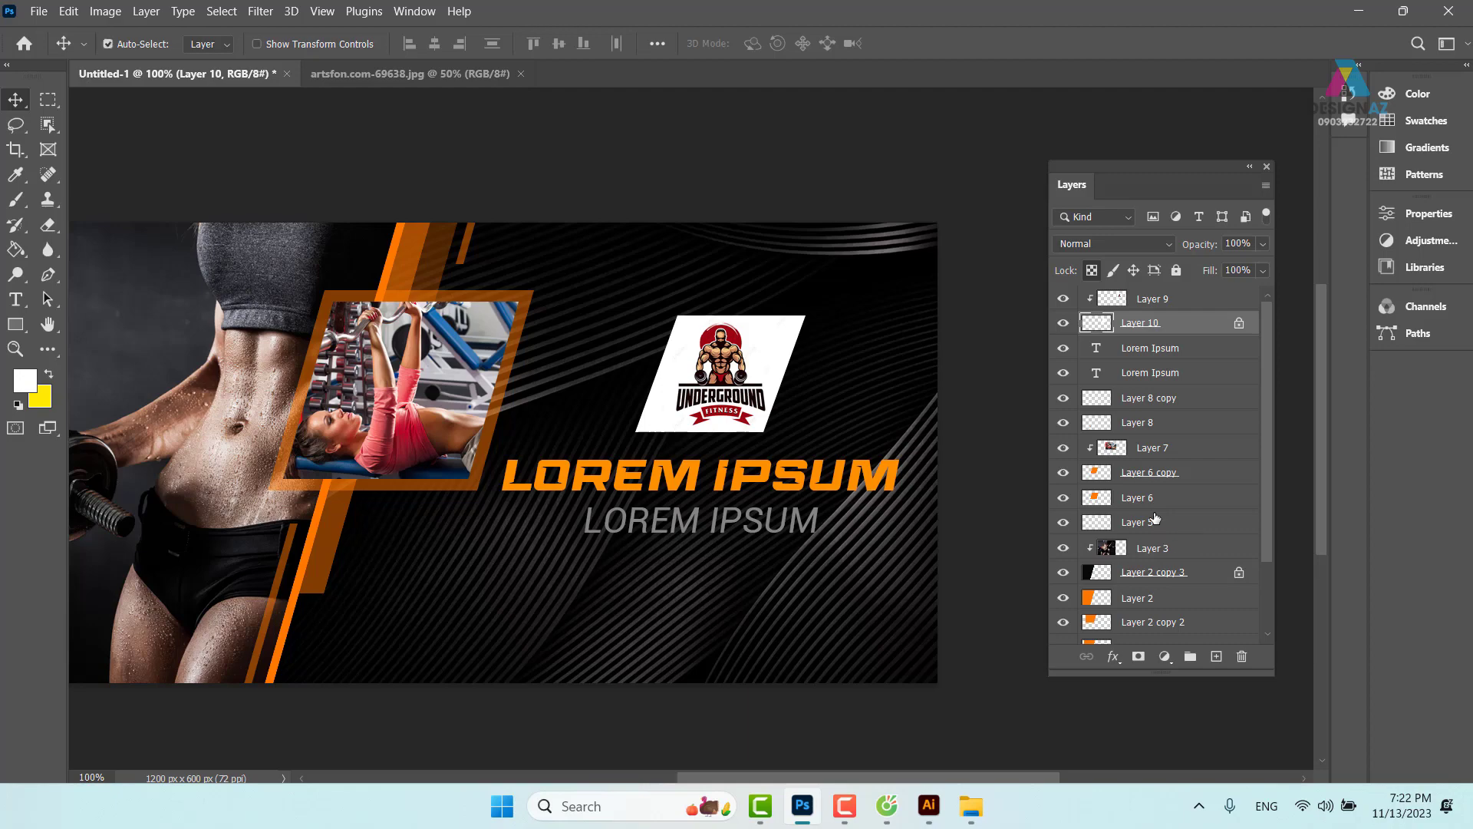
{"action": "scroll", "coordinate": [882, 408], "scroll_direction": "up", "scroll_amount": 1}
{"action": "scroll", "coordinate": [893, 637], "scroll_direction": "up", "scroll_amount": 1}
{"action": "left_click_drag", "start_coordinate": [498, 340], "coordinate": [477, 326]}
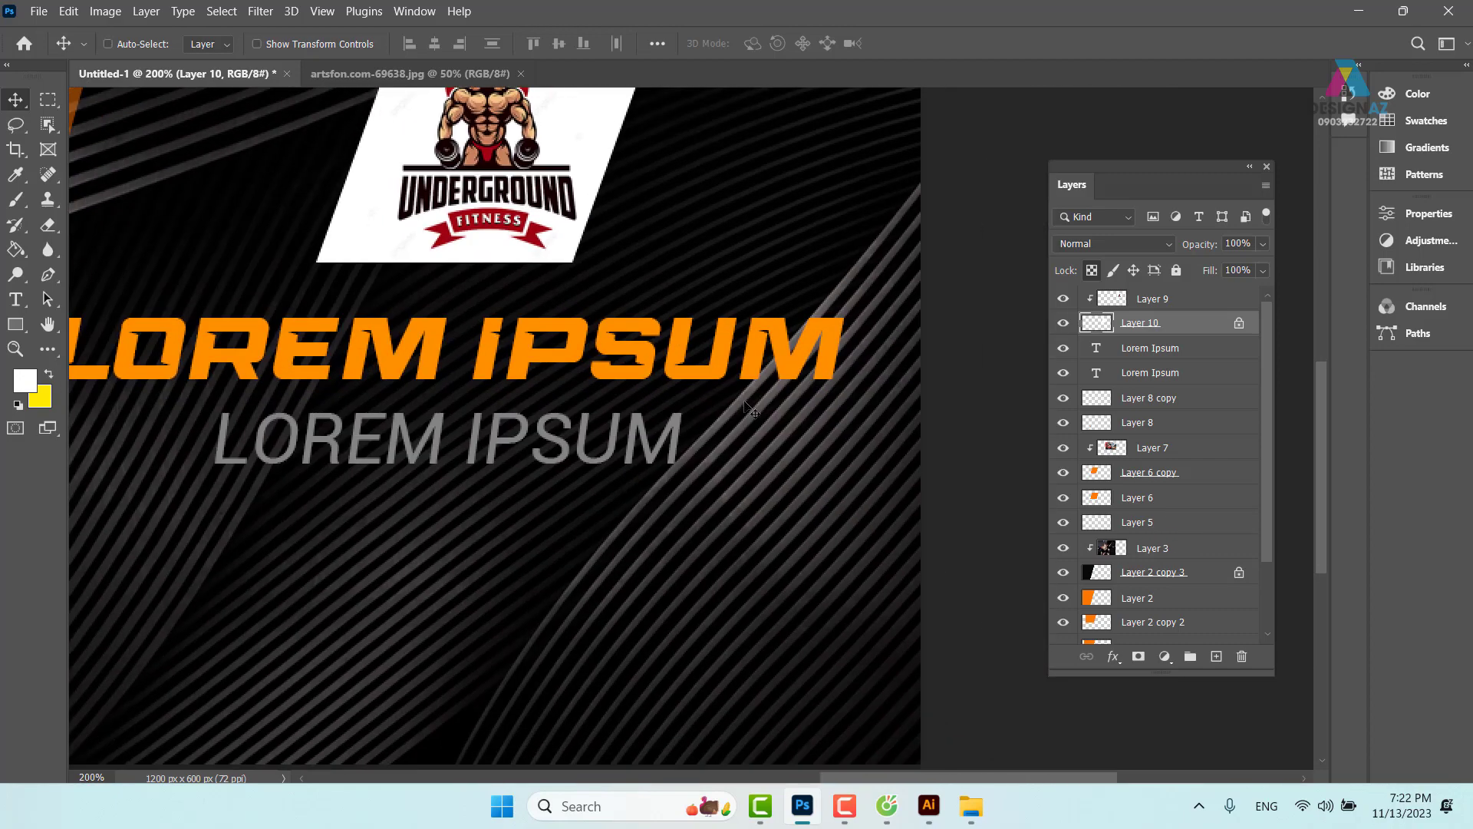
{"action": "right_click", "coordinate": [725, 362]}
{"action": "left_click", "coordinate": [735, 371]}
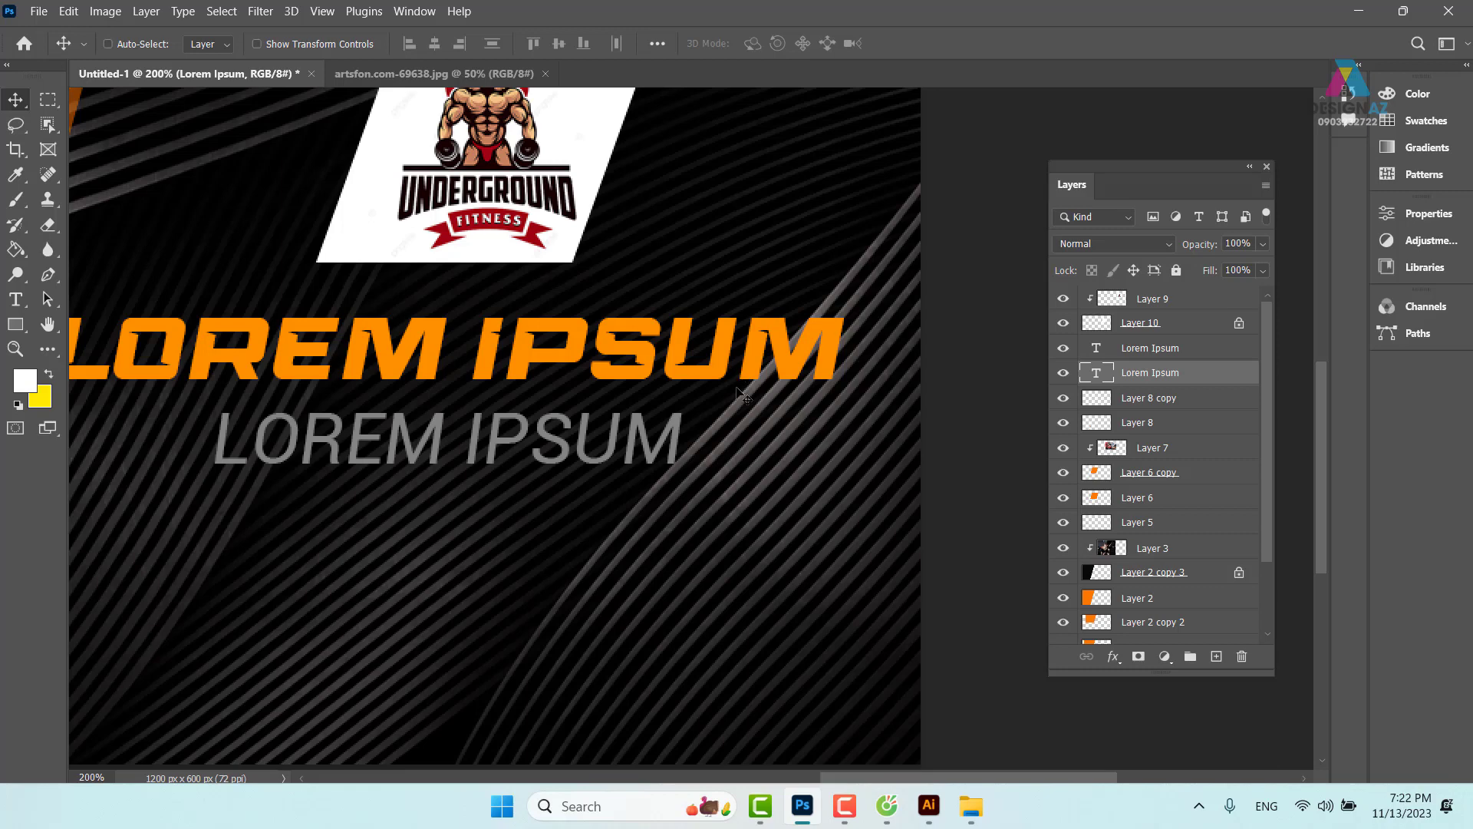
Duplicate the LOREM IPSUM title, recolour the copy black (000000) and move it under the orange title.
{"action": "left_click_drag", "start_coordinate": [735, 373], "coordinate": [722, 590]}
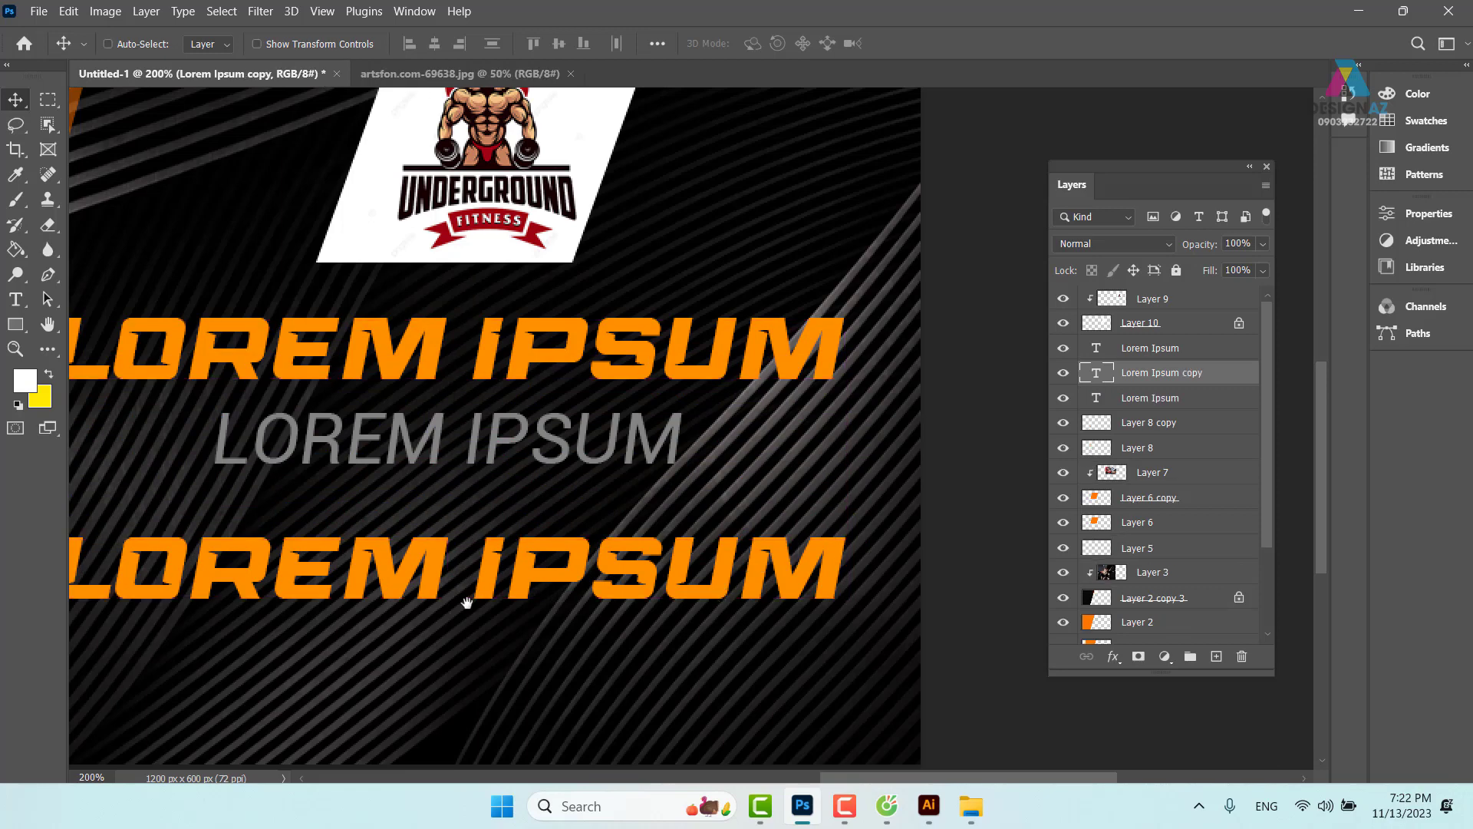
{"action": "left_click_drag", "start_coordinate": [471, 602], "coordinate": [510, 504]}
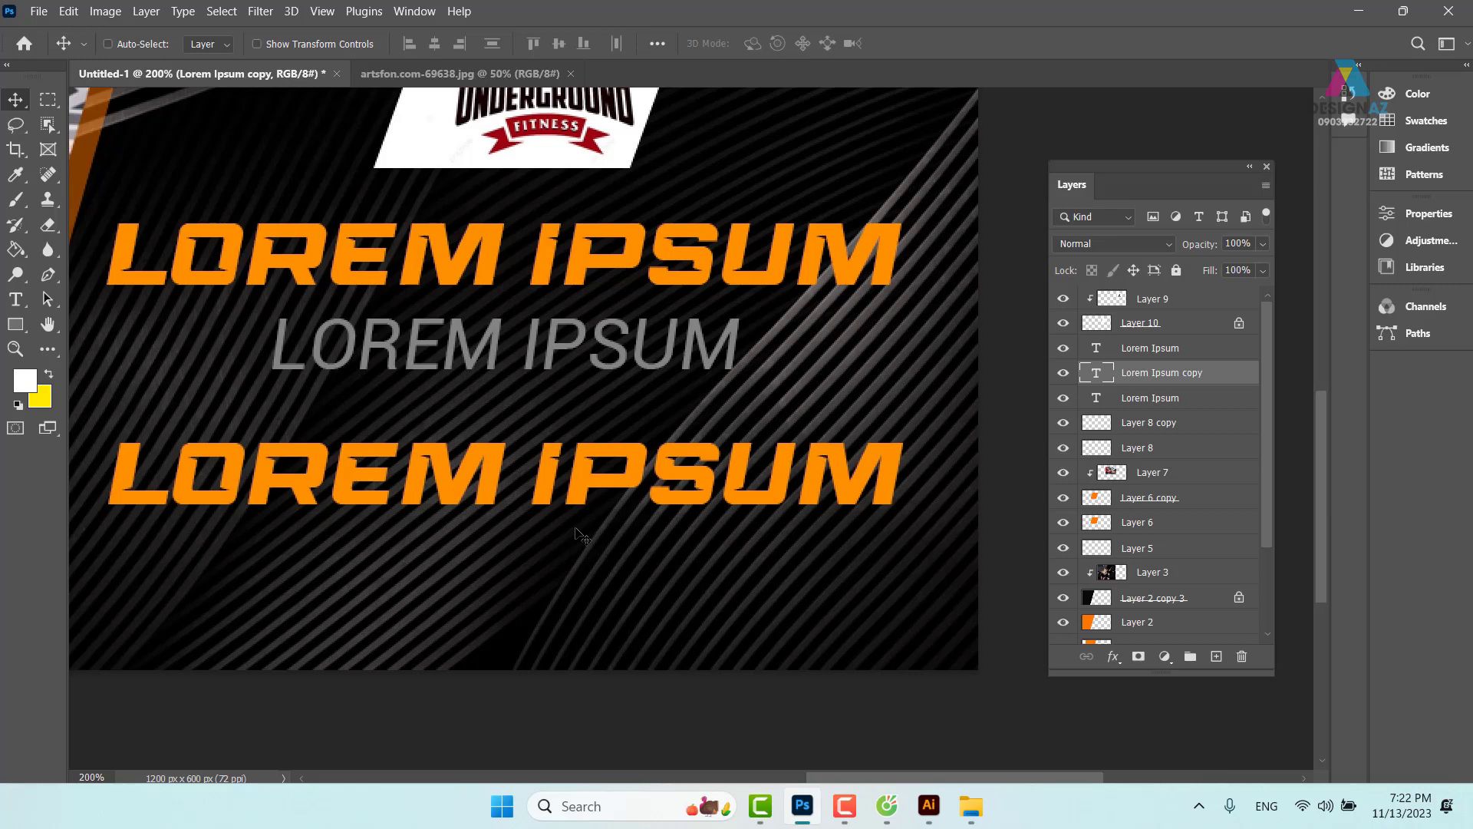
{"action": "key", "text": "t"}
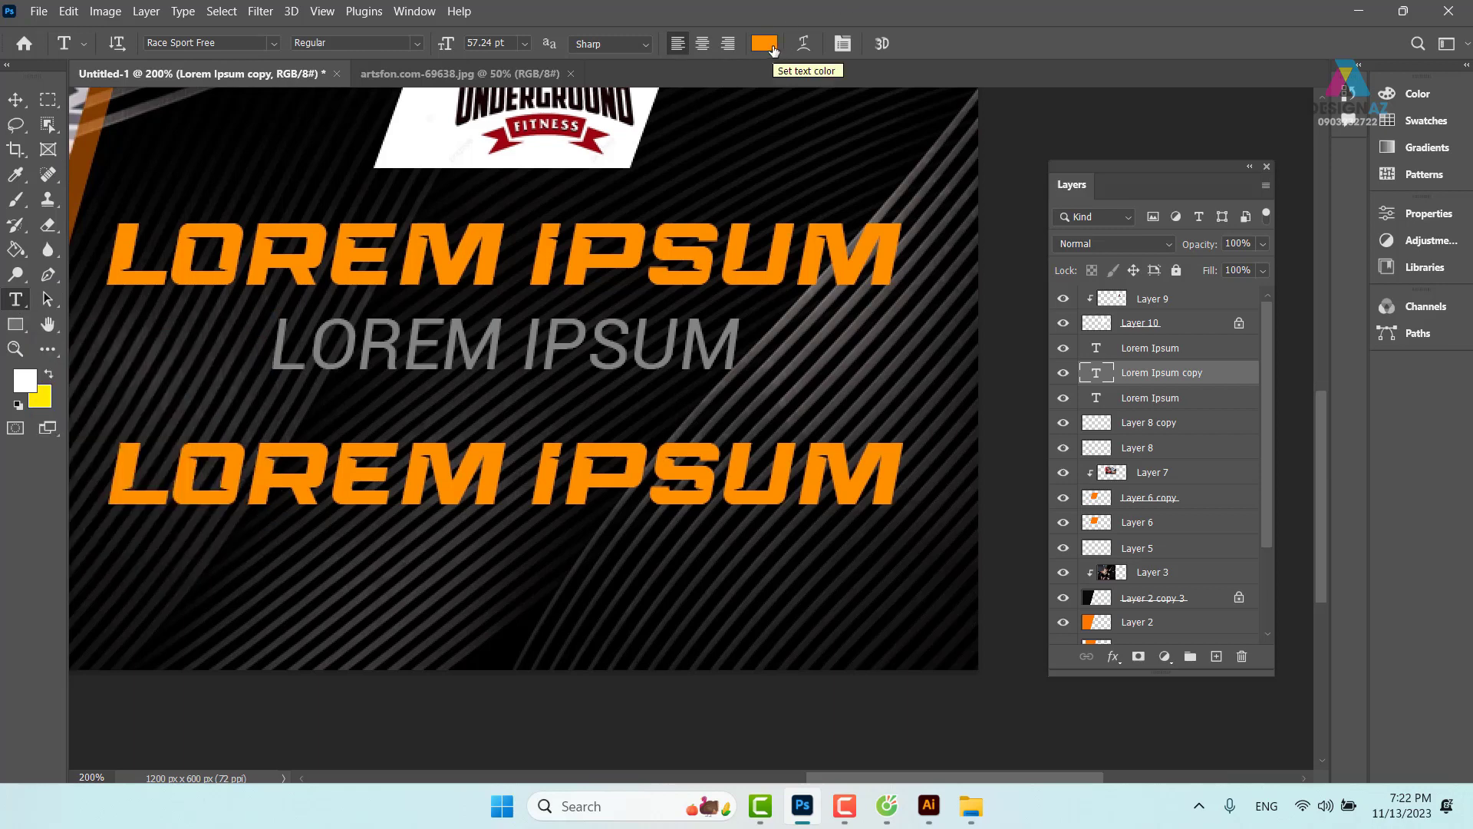
{"action": "left_click", "coordinate": [26, 381]}
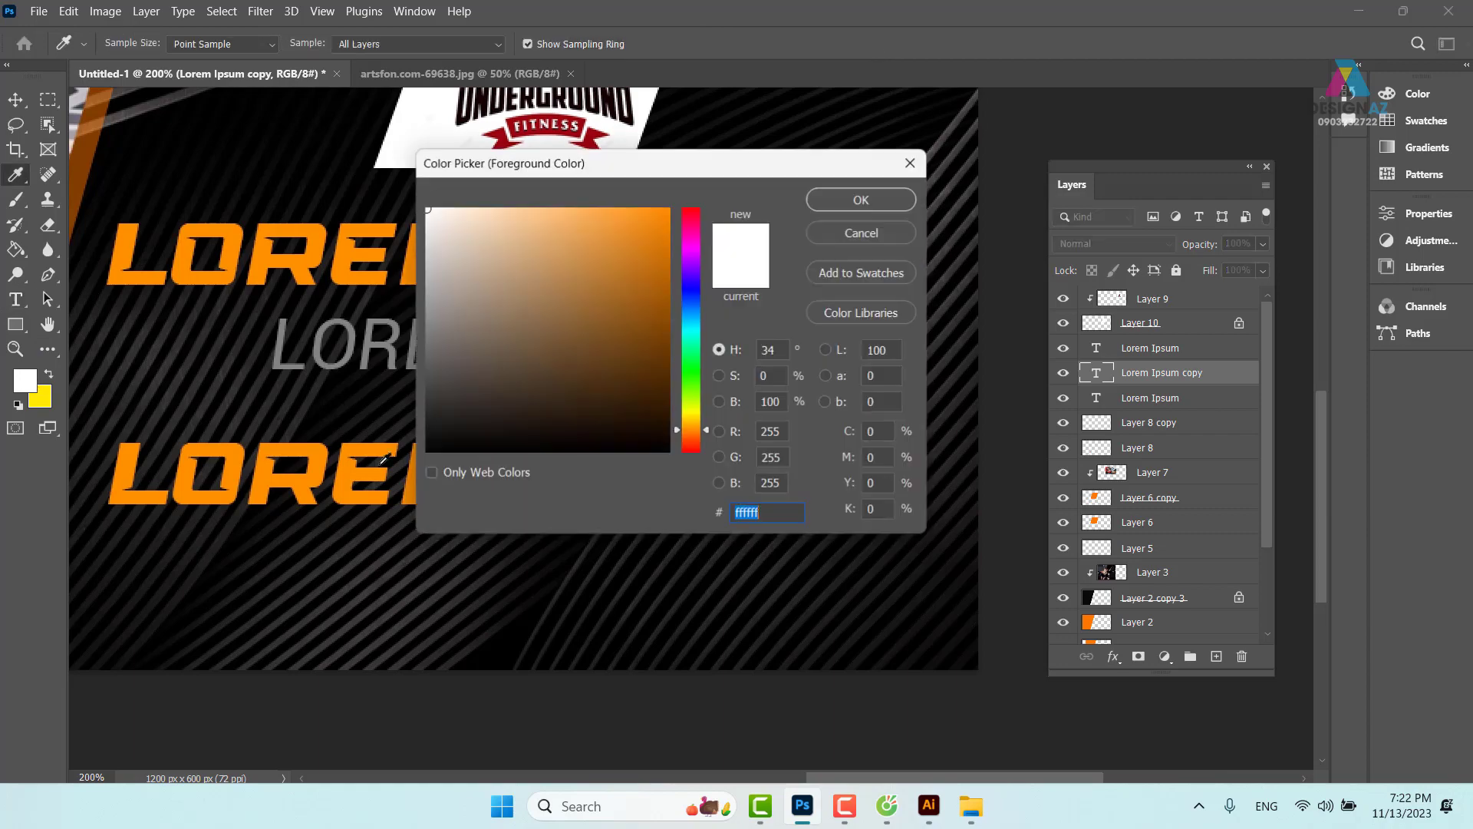
{"action": "type", "text": "000000"}
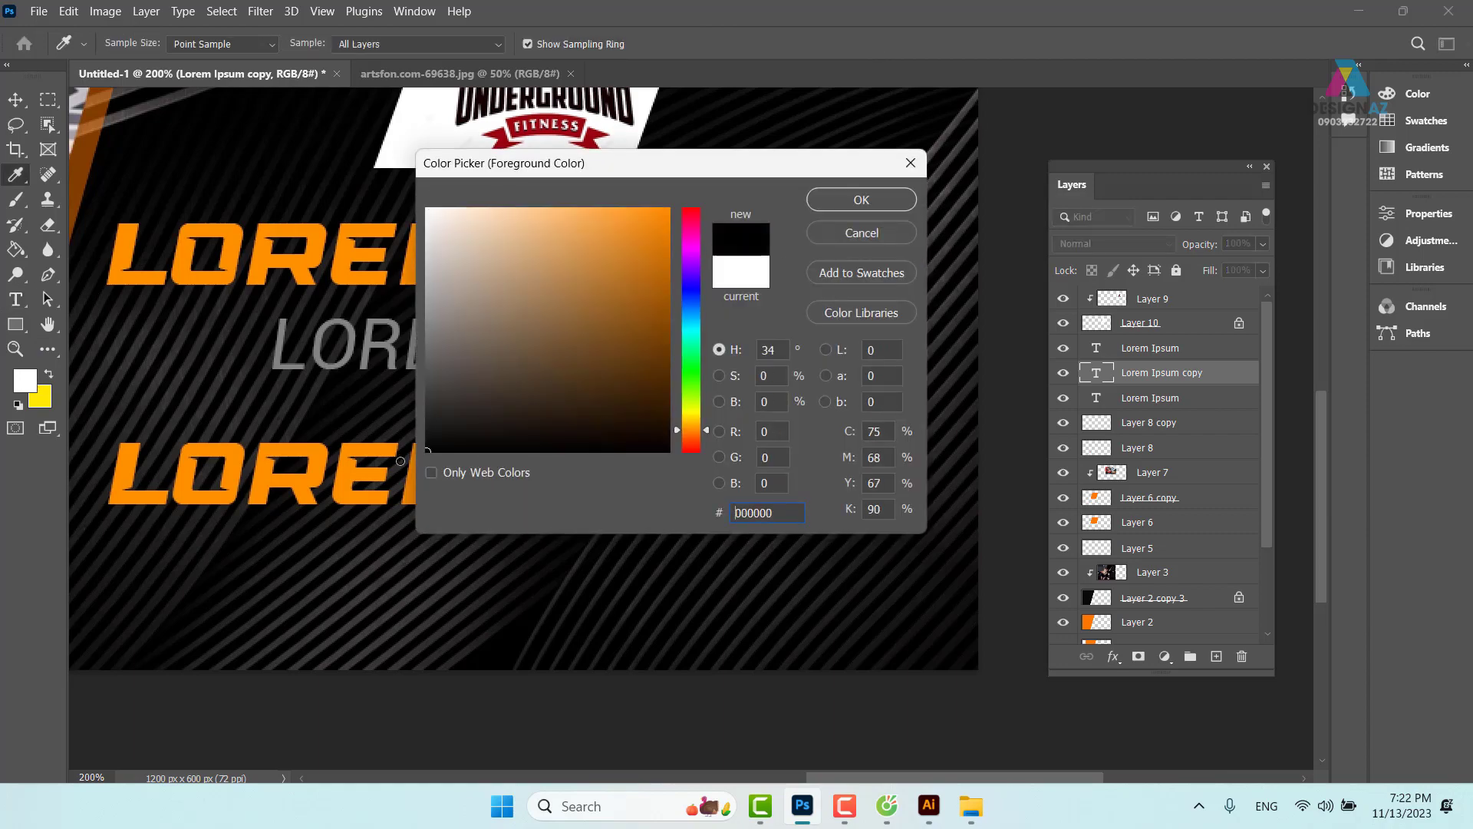
{"action": "left_click", "coordinate": [861, 200]}
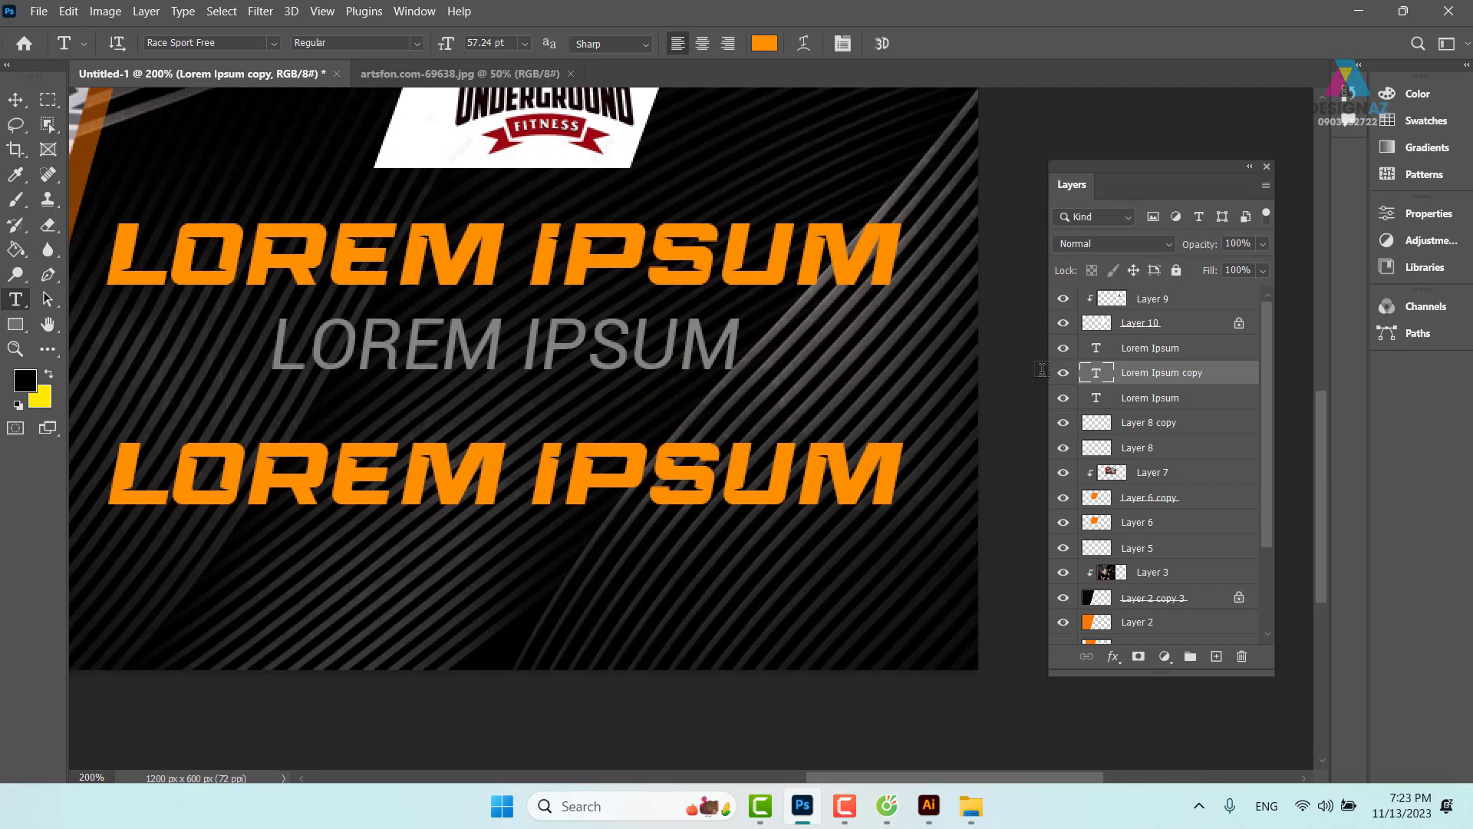
{"action": "key", "text": "ctrl+BackSpace"}
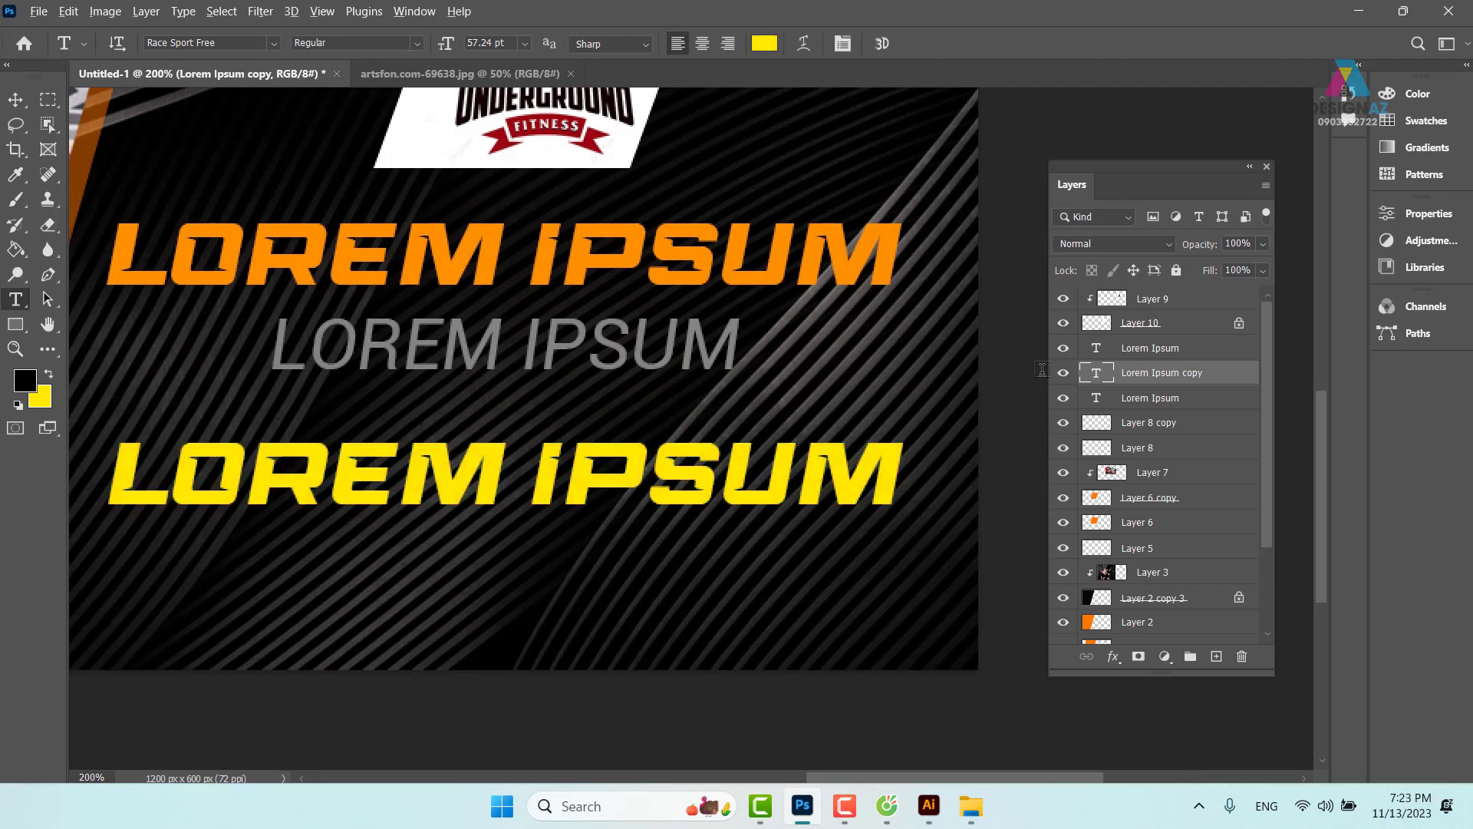
{"action": "key", "text": "alt+BackSpace"}
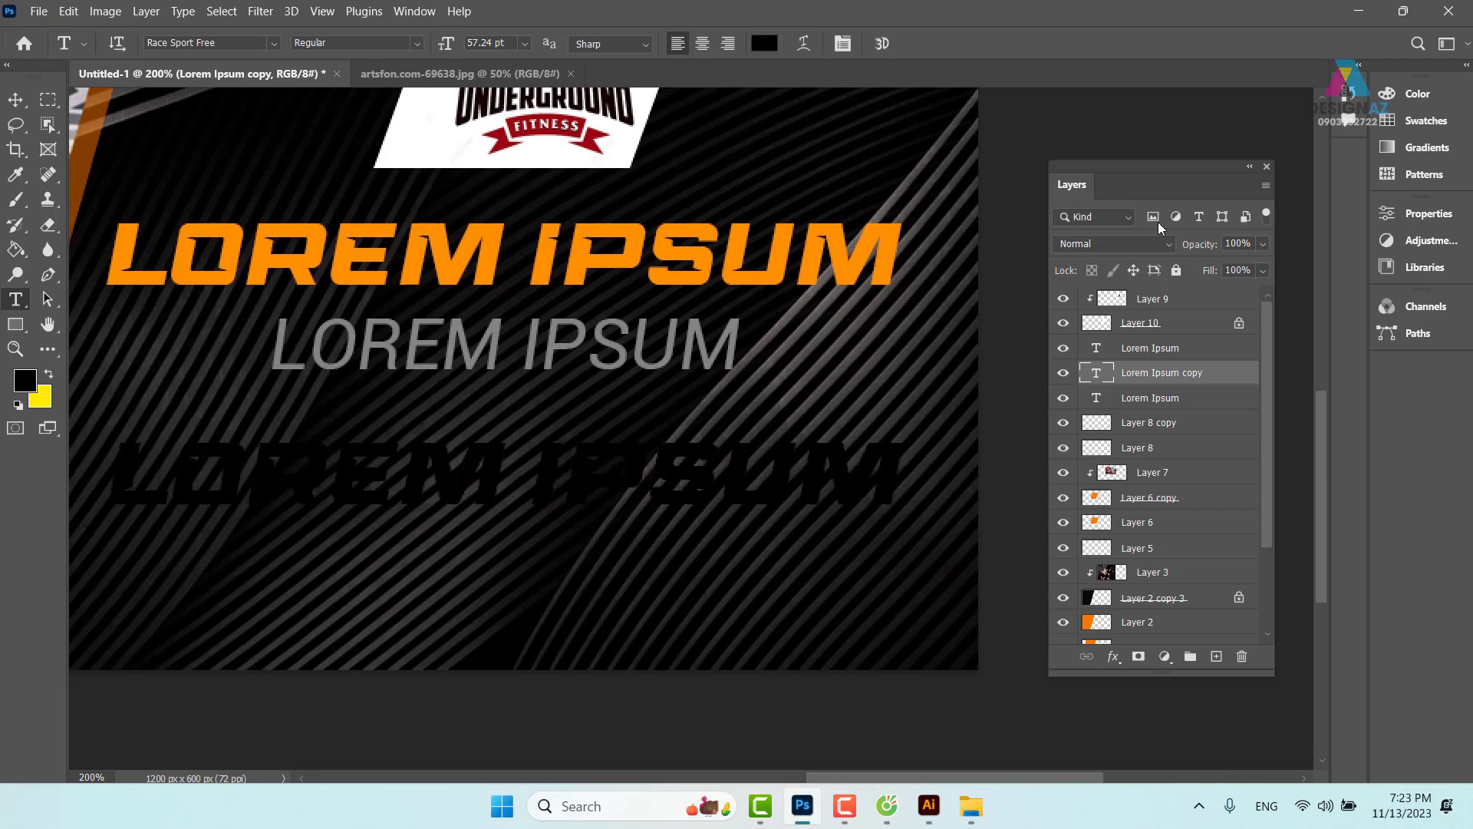
{"action": "left_click", "coordinate": [16, 100]}
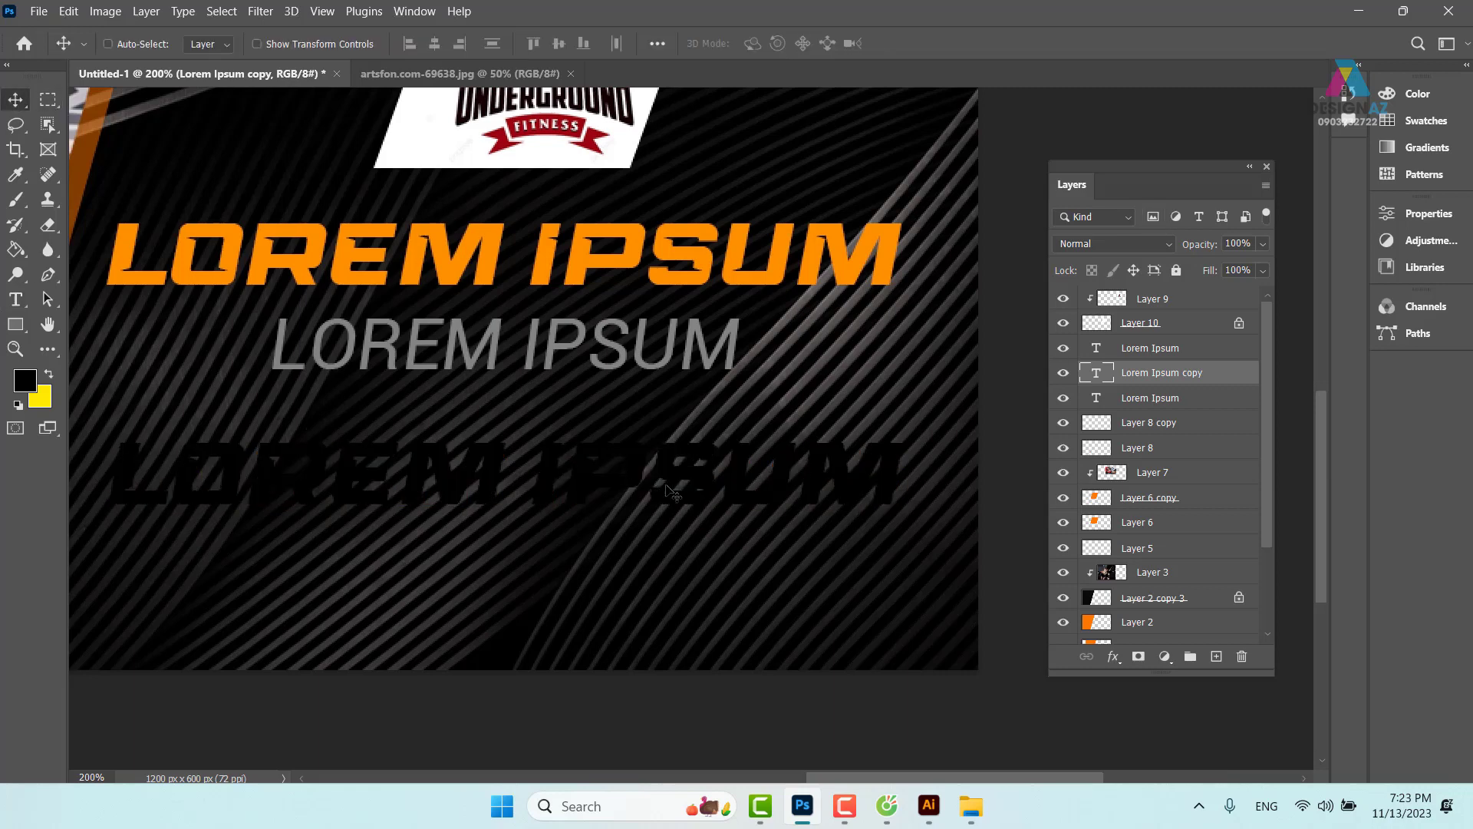
{"action": "left_click_drag", "start_coordinate": [679, 488], "coordinate": [697, 276]}
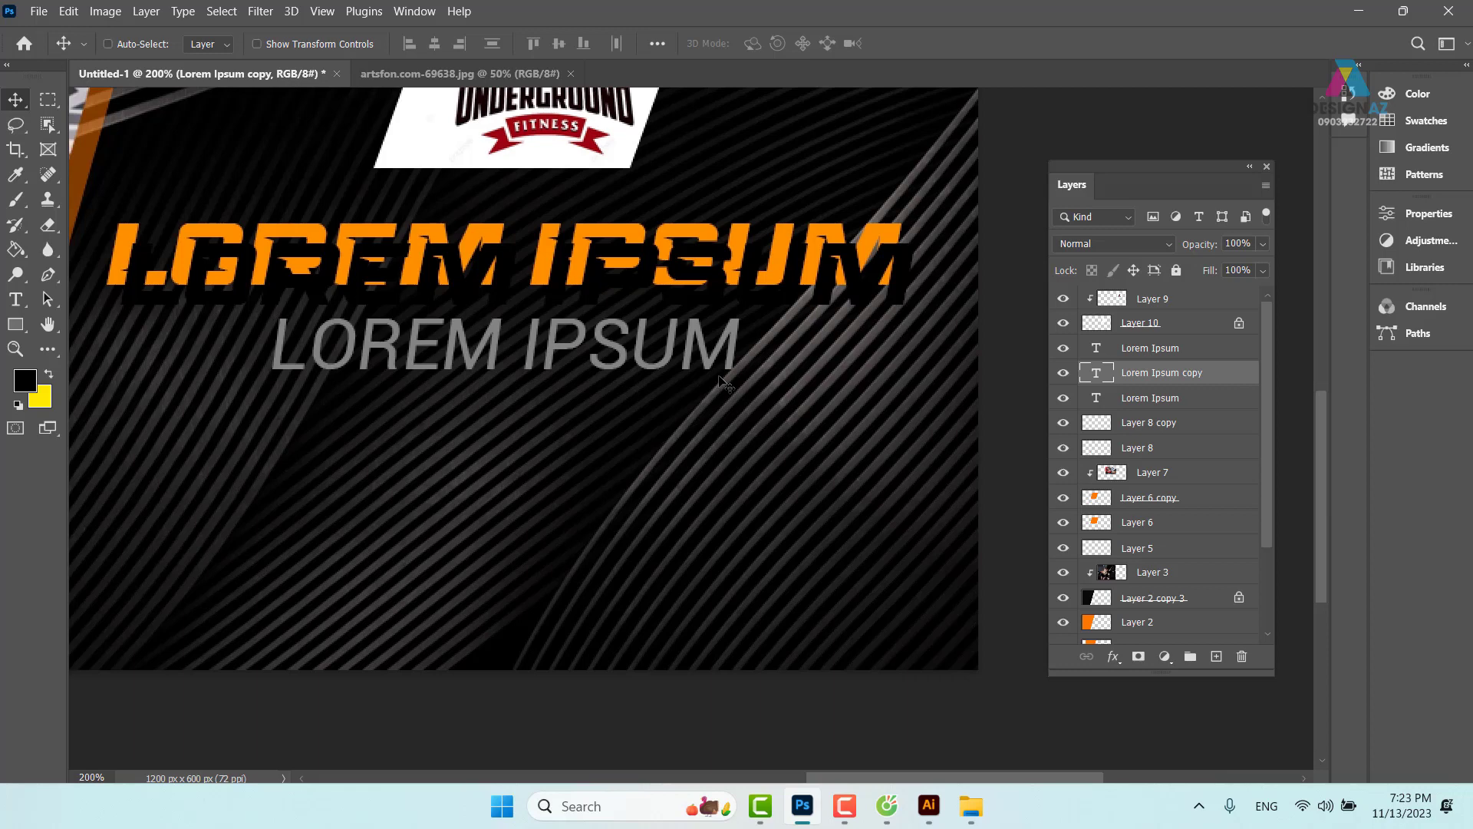
Send the black copy behind the orange title and offset it slightly down and right.
{"action": "key", "text": "ctrl+bracketleft"}
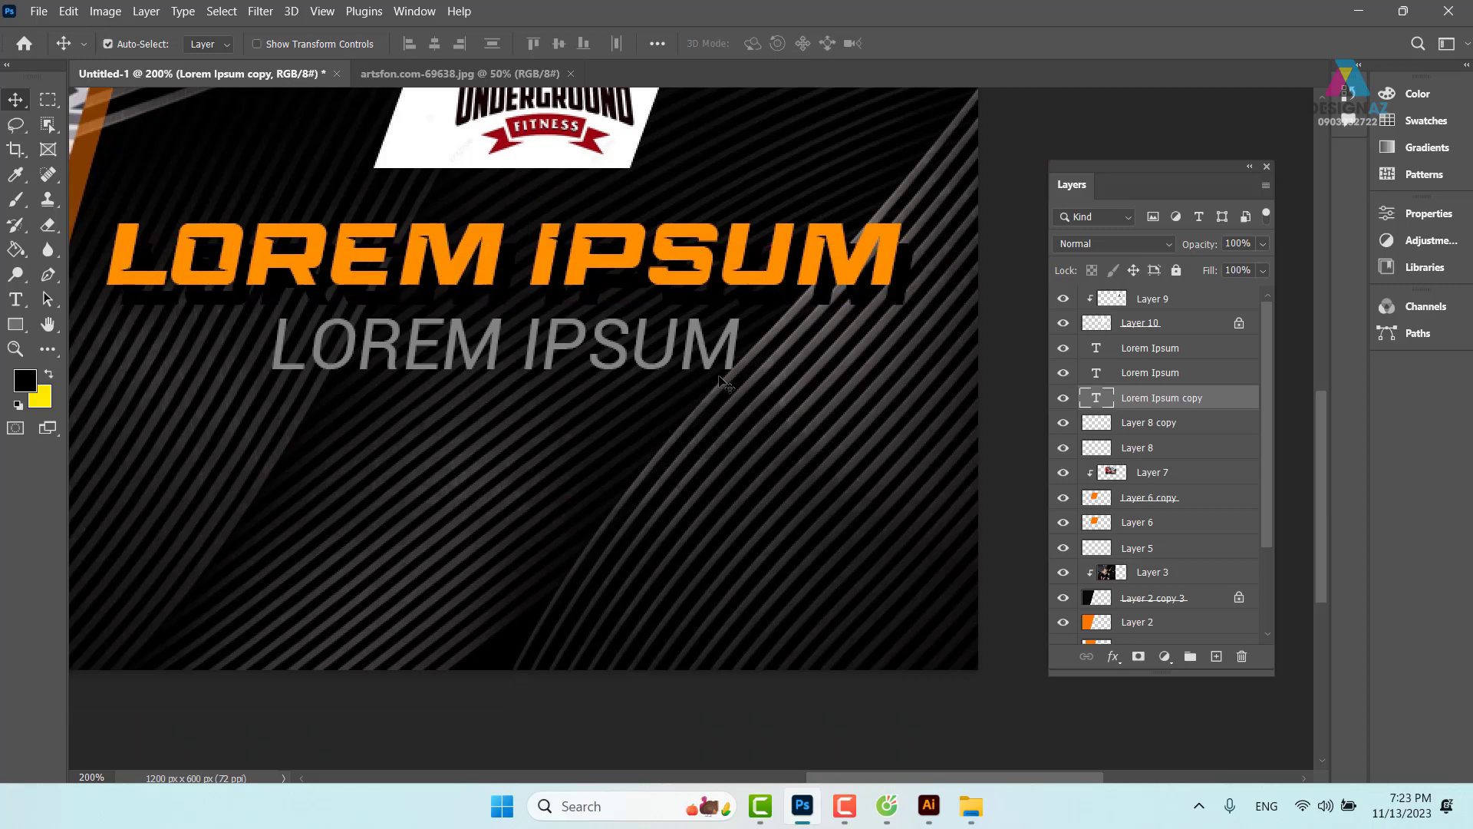
{"action": "left_click_drag", "start_coordinate": [903, 310], "coordinate": [894, 298]}
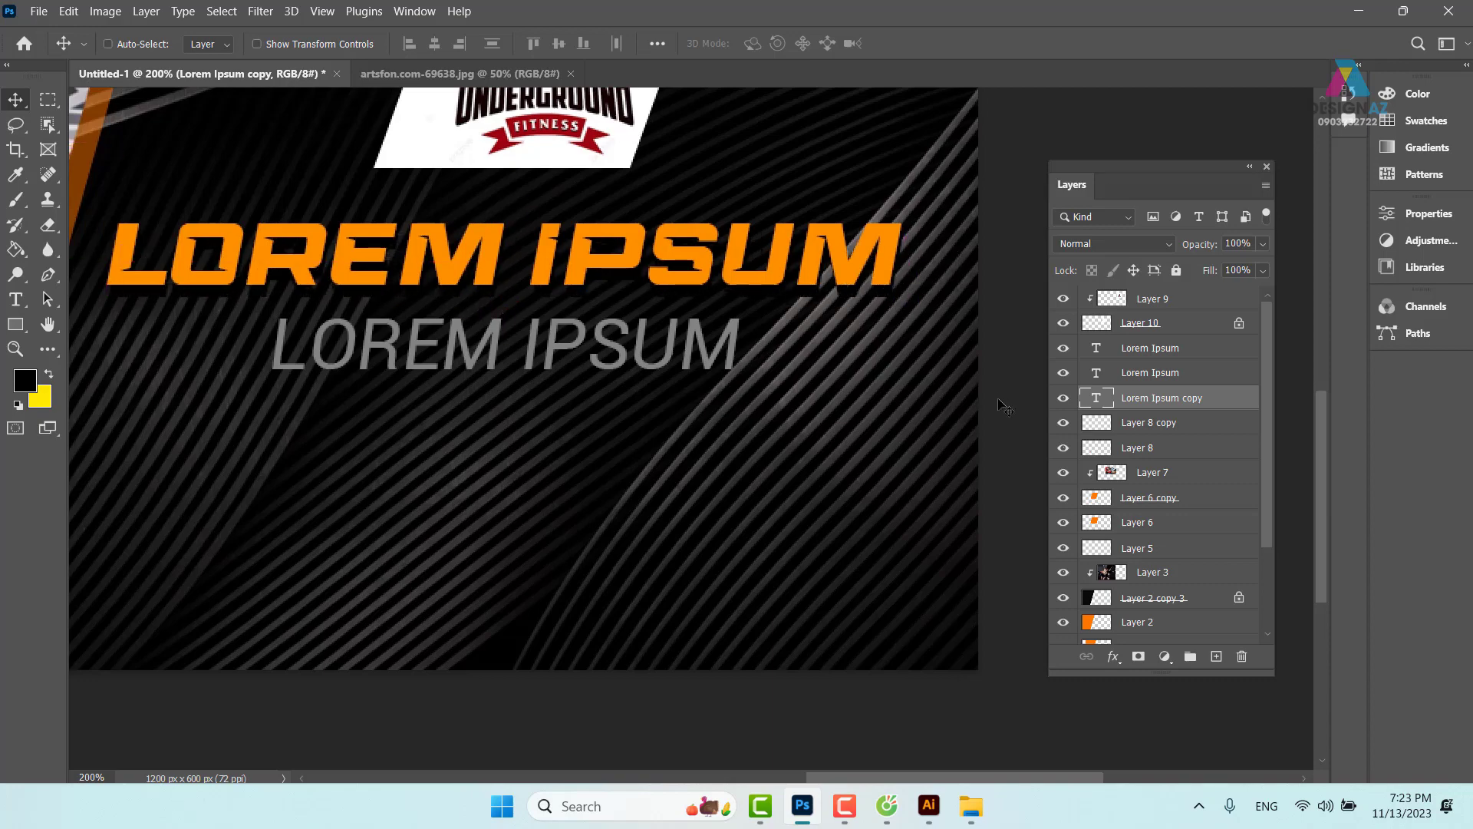
{"action": "key", "text": "ctrl+plus"}
{"action": "left_click_drag", "start_coordinate": [723, 328], "coordinate": [474, 447]}
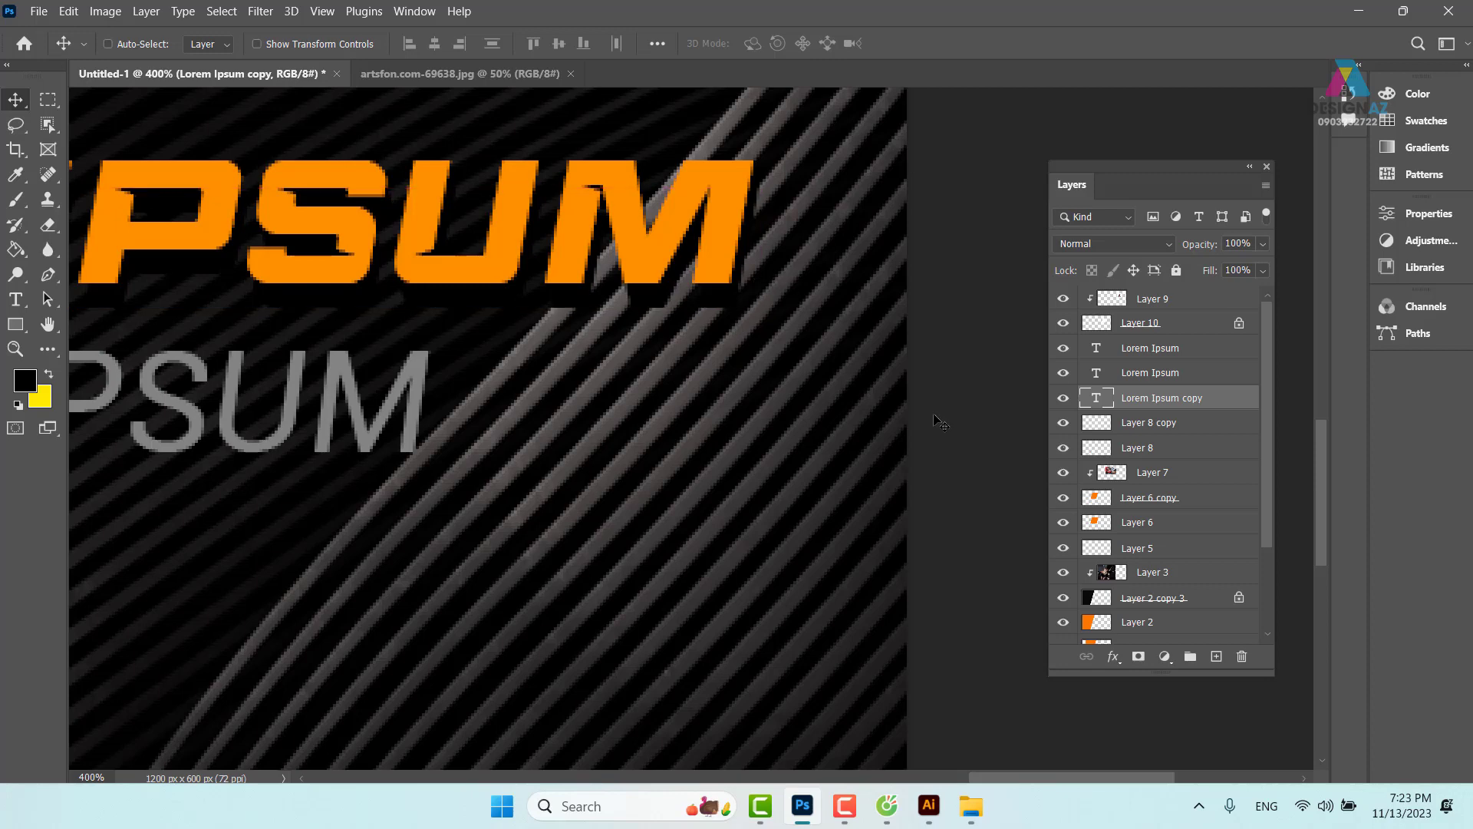
{"action": "key", "text": "Up"}
{"action": "key", "text": "Up"}
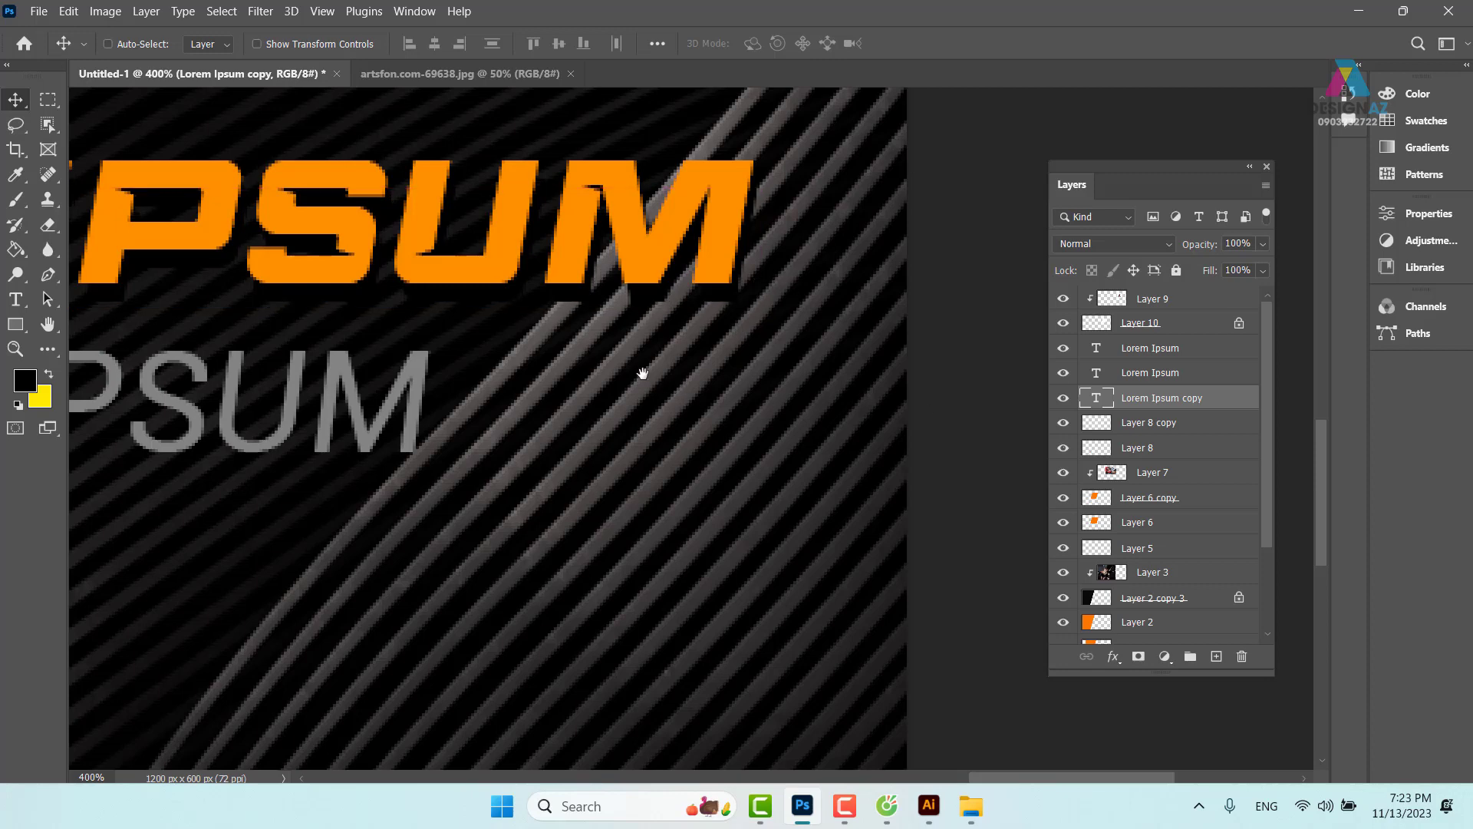
{"action": "left_click_drag", "start_coordinate": [638, 371], "coordinate": [695, 370]}
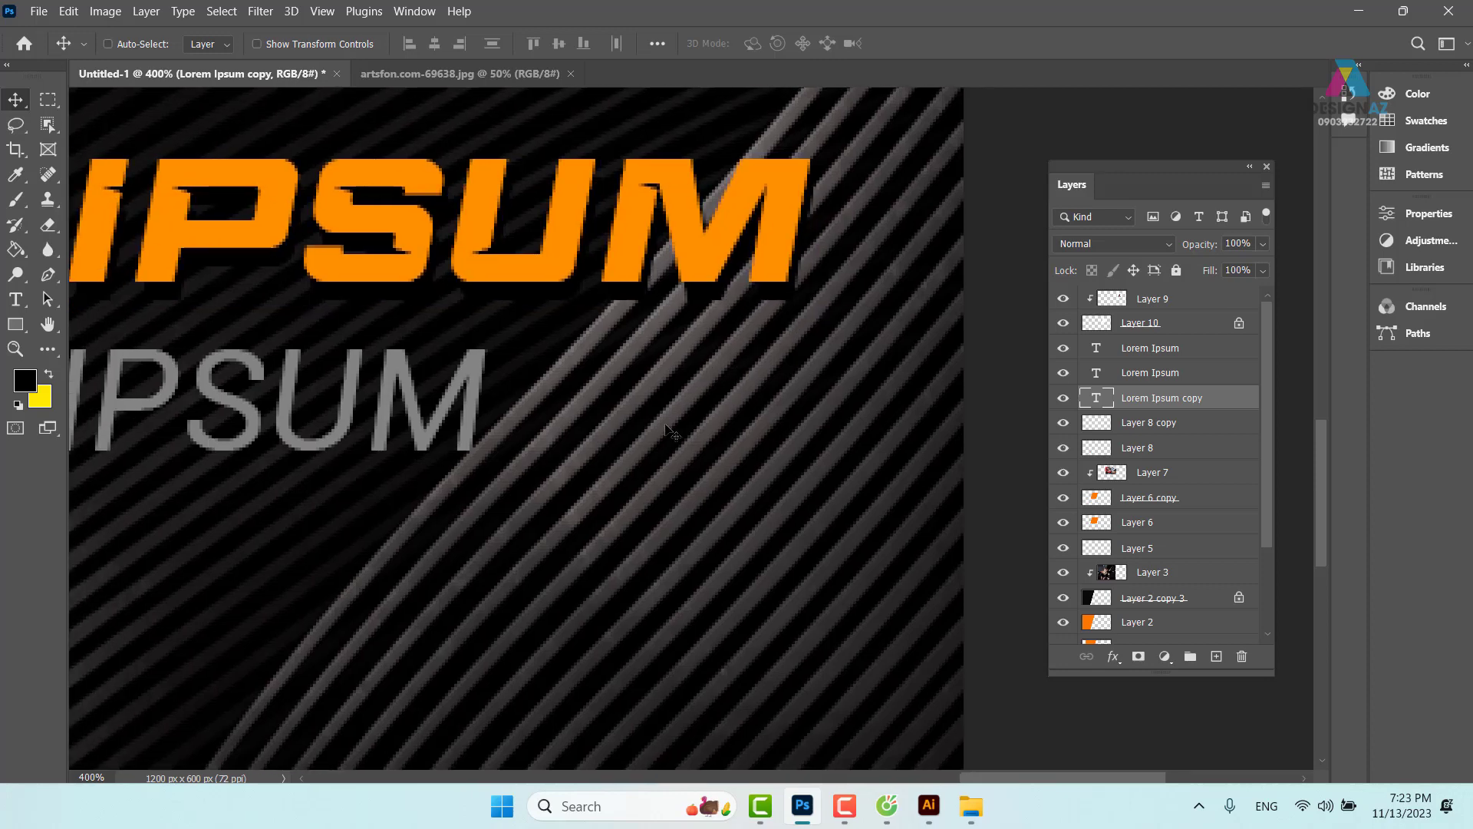
{"action": "key", "text": "Up"}
{"action": "key", "text": "Down"}
{"action": "key", "text": "Up"}
{"action": "left_click_drag", "start_coordinate": [705, 301], "coordinate": [786, 417]}
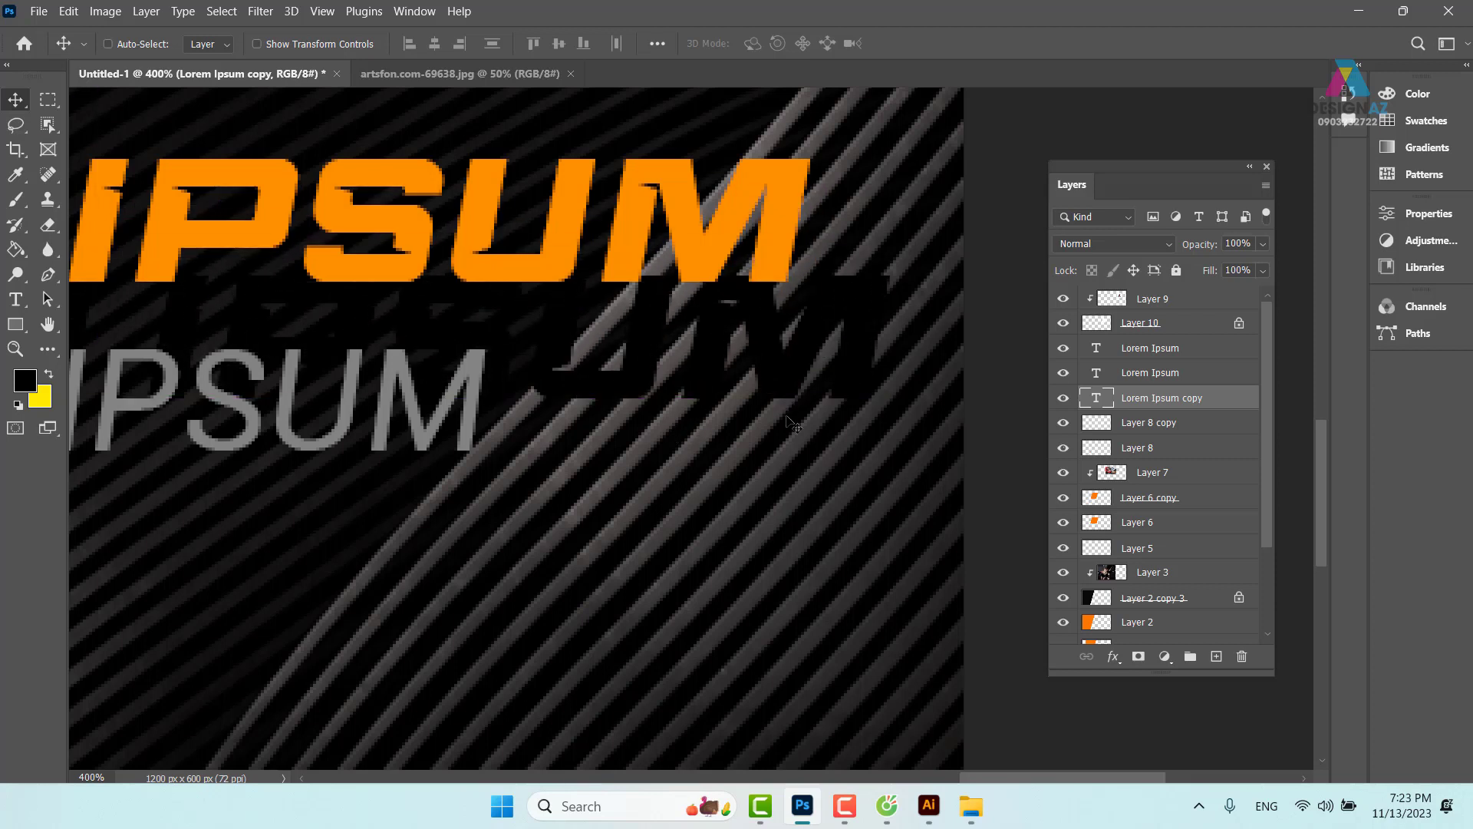
Recolour the shadow copy with the sampled title orange.
{"action": "key", "text": "i"}
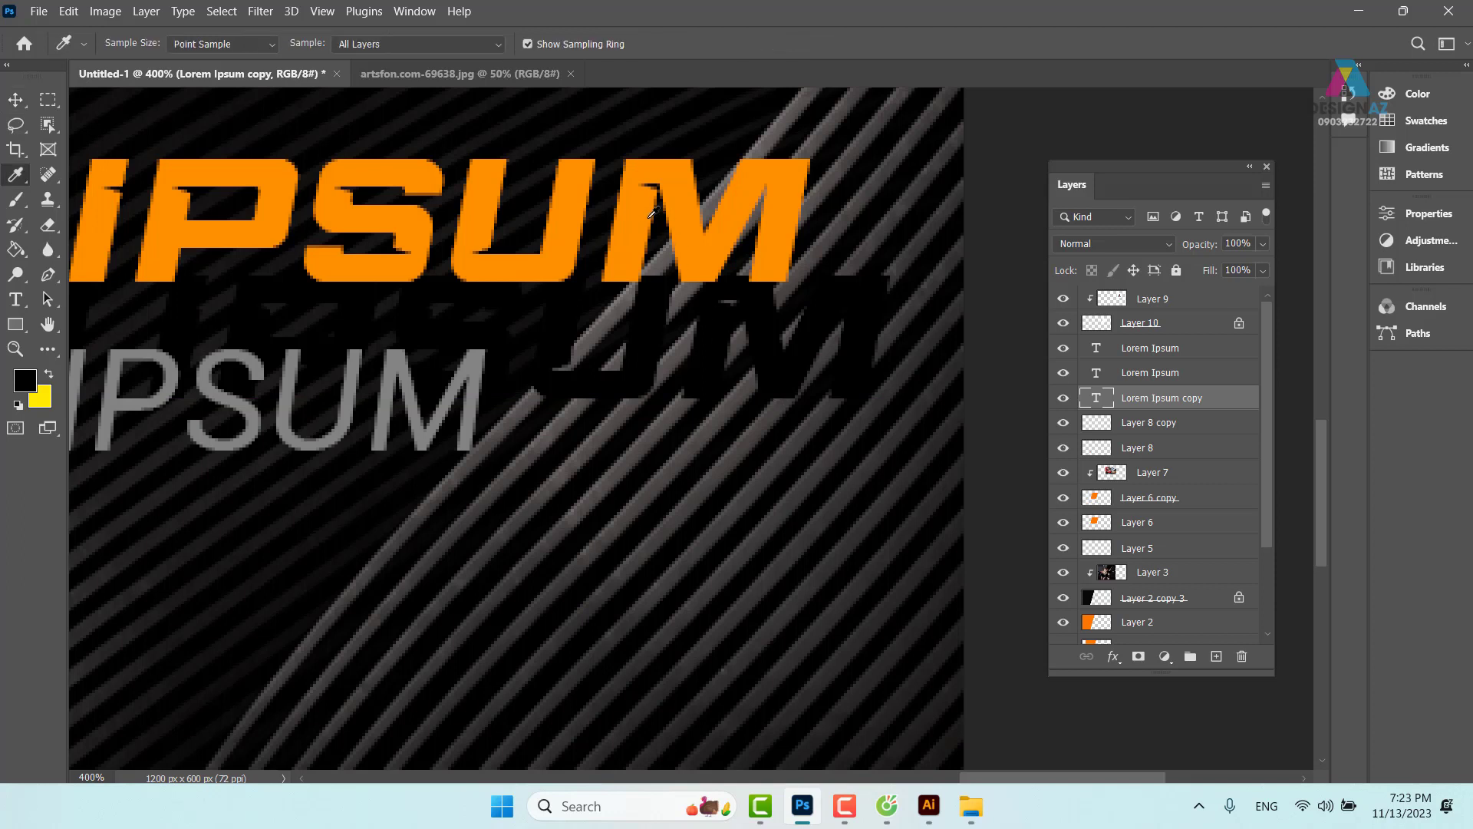
{"action": "left_click", "coordinate": [630, 216]}
{"action": "key", "text": "ctrl+BackSpace"}
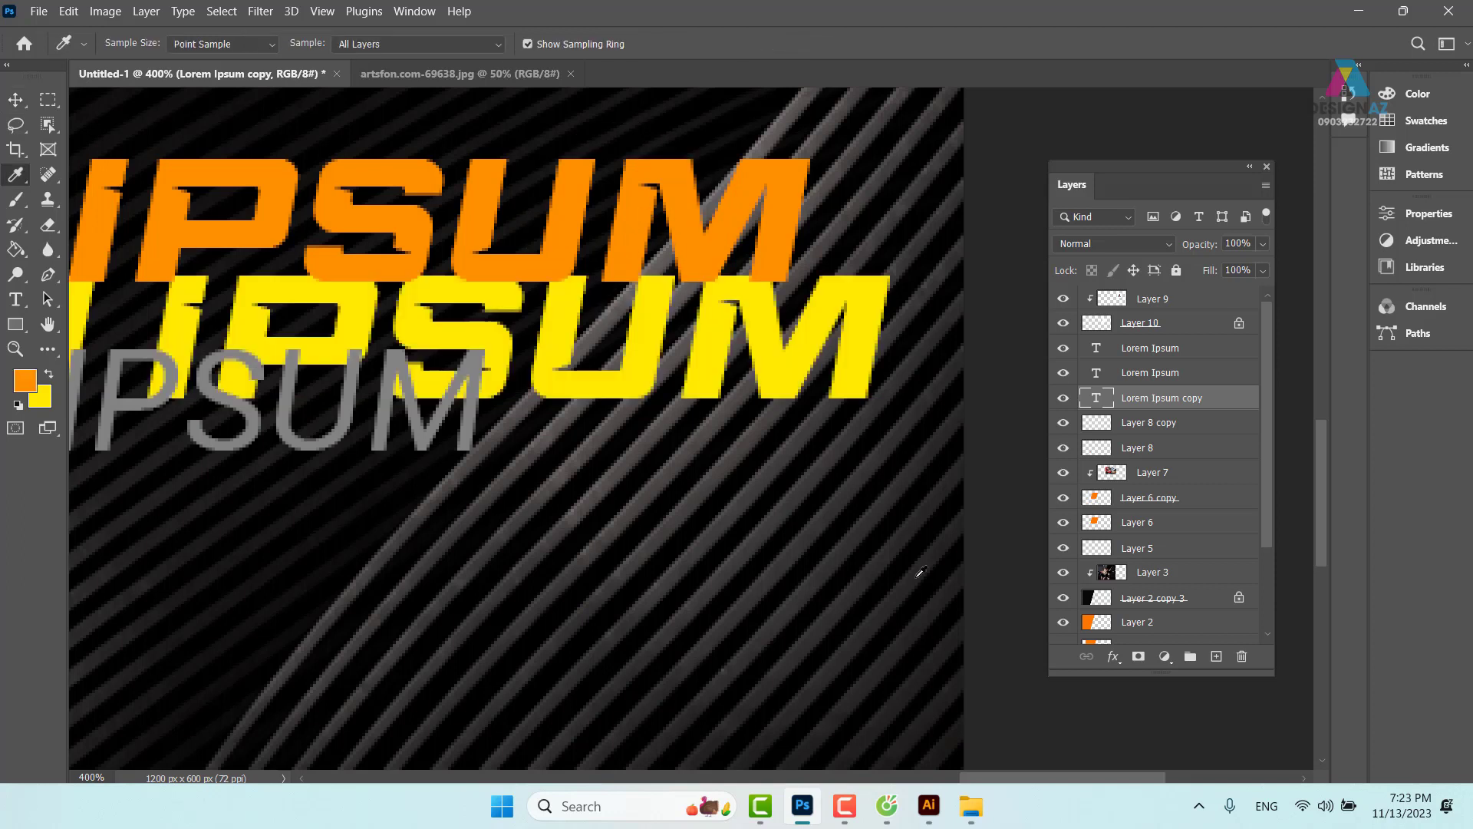
{"action": "key", "text": "alt+BackSpace"}
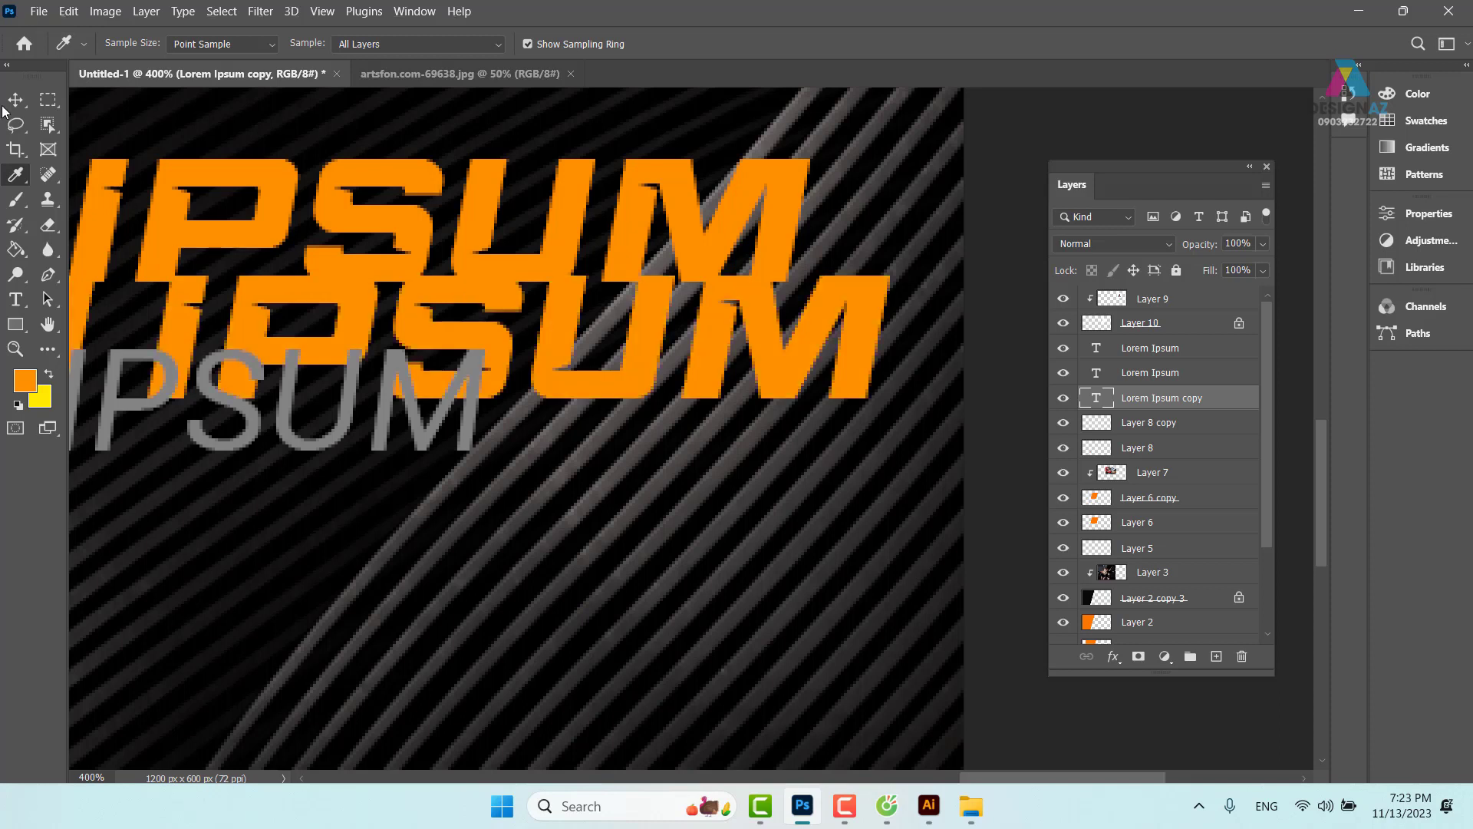
Set the copy's opacity to 30% and nudge it into its offset position behind the title.
{"action": "key", "text": "v"}
{"action": "left_click_drag", "start_coordinate": [722, 365], "coordinate": [675, 280]}
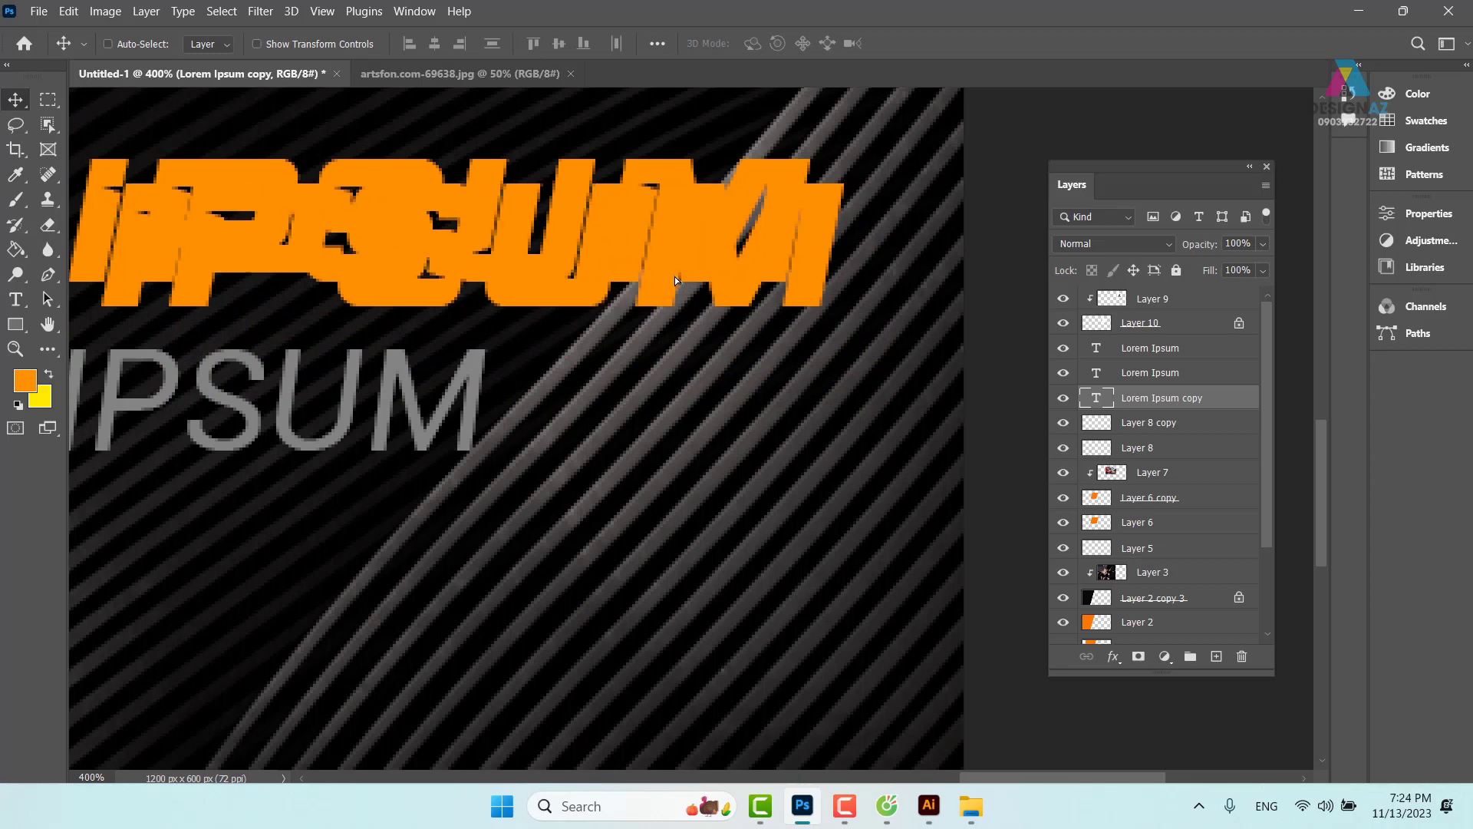
{"action": "key", "text": "5"}
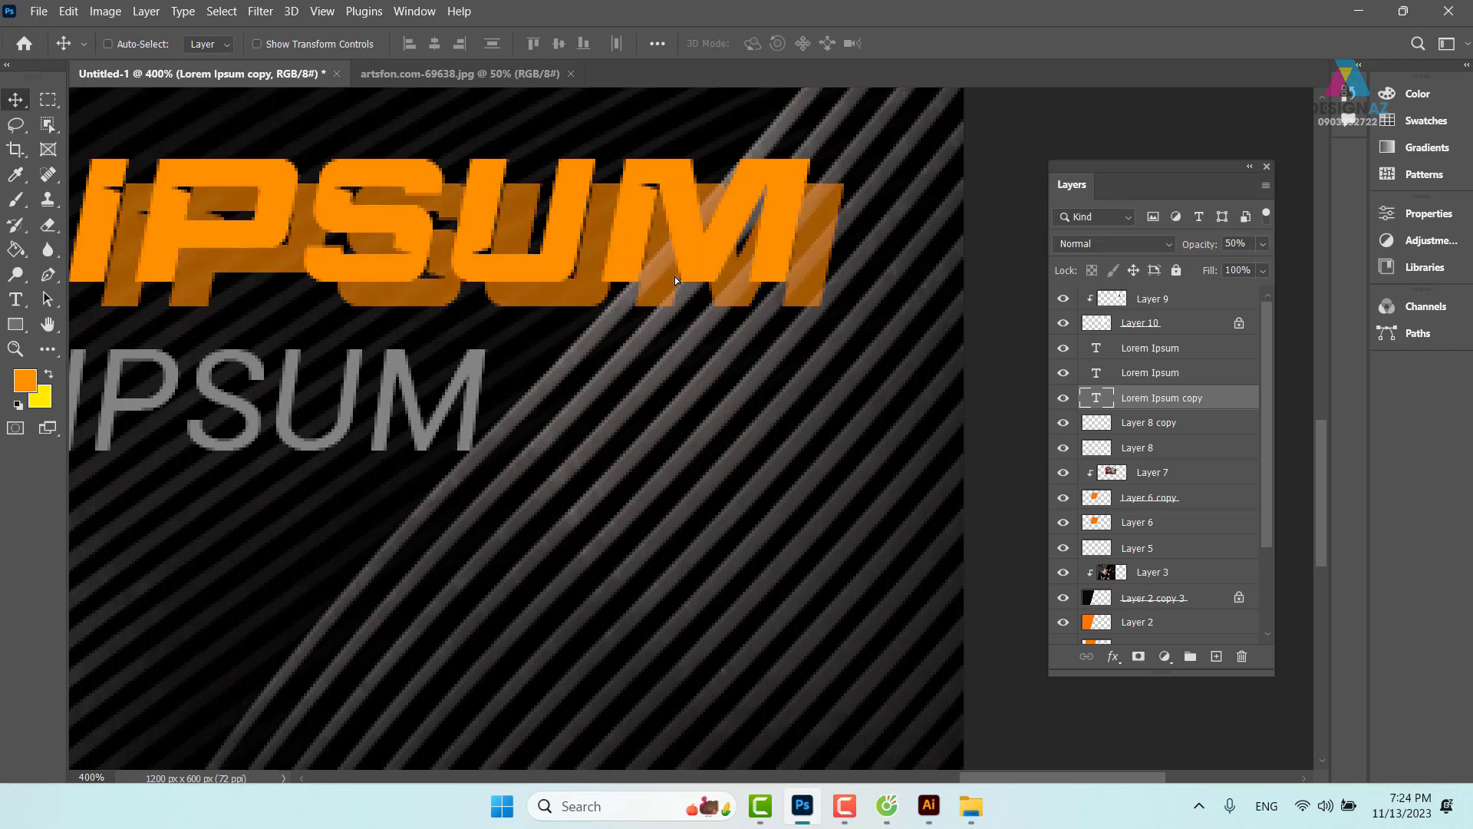
{"action": "key", "text": "3"}
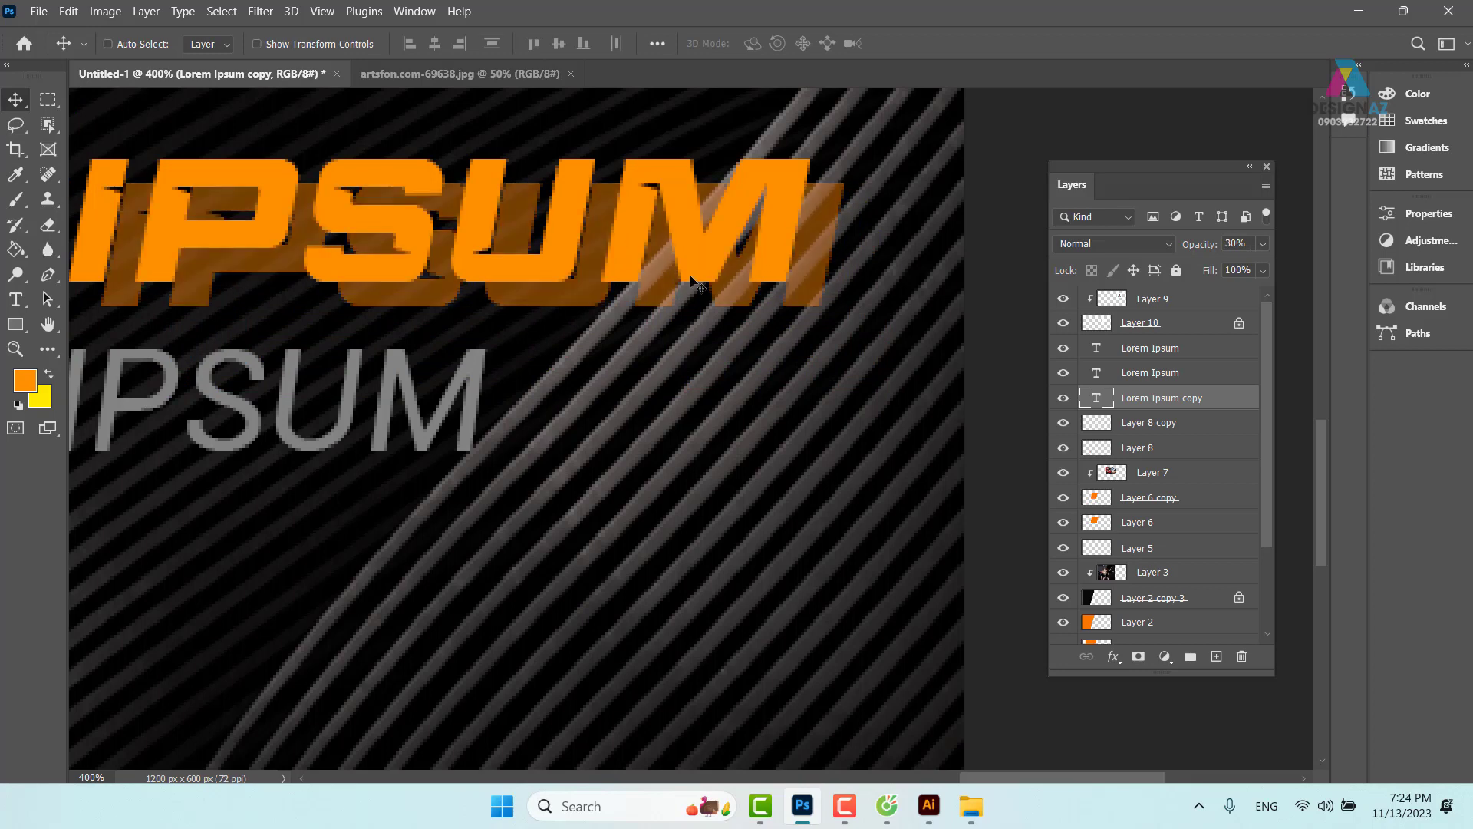
{"action": "left_click_drag", "start_coordinate": [835, 307], "coordinate": [818, 298]}
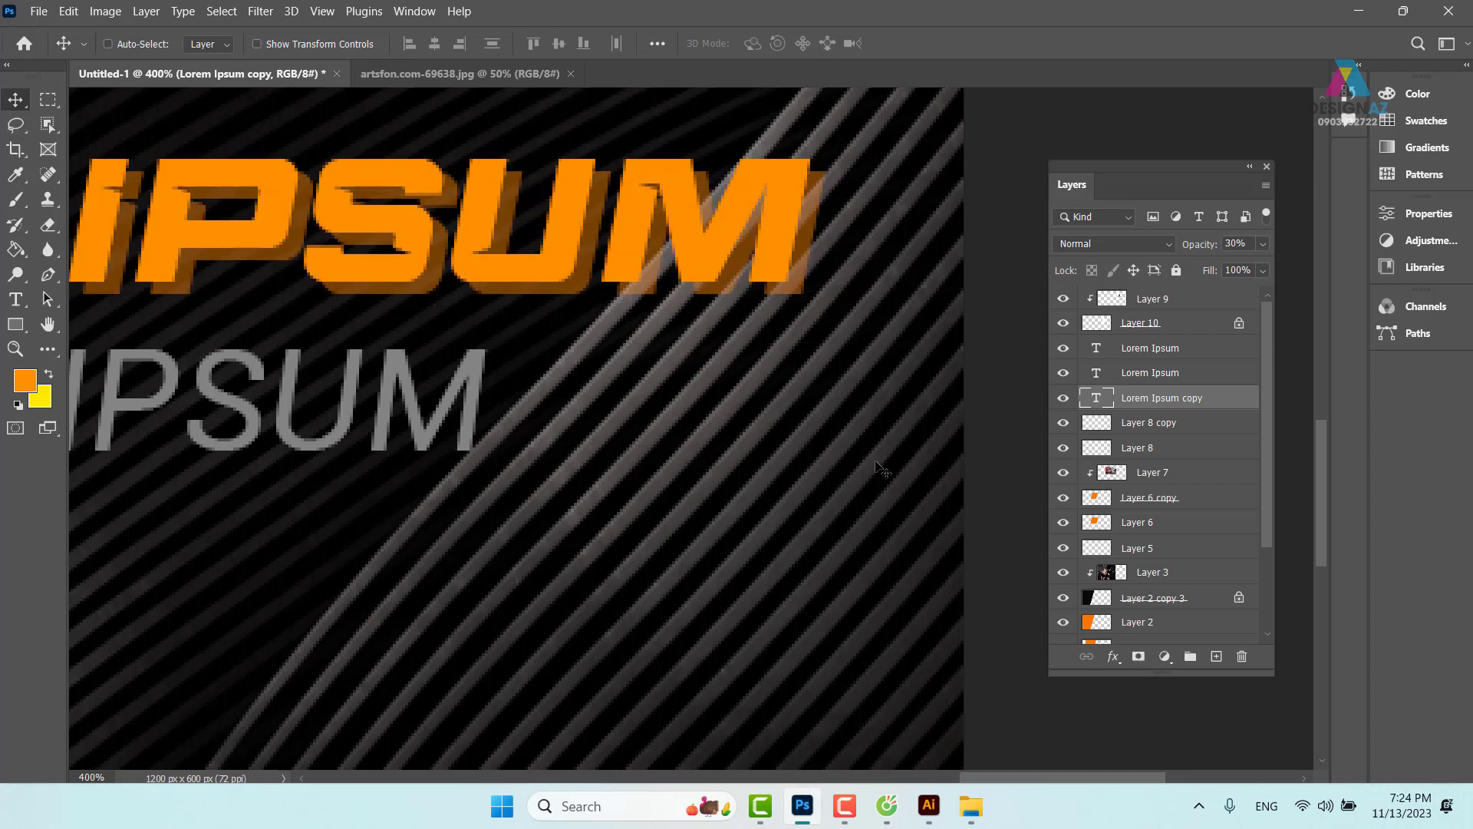
{"action": "key", "text": "ctrl+minus"}
{"action": "key", "text": "ctrl+minus"}
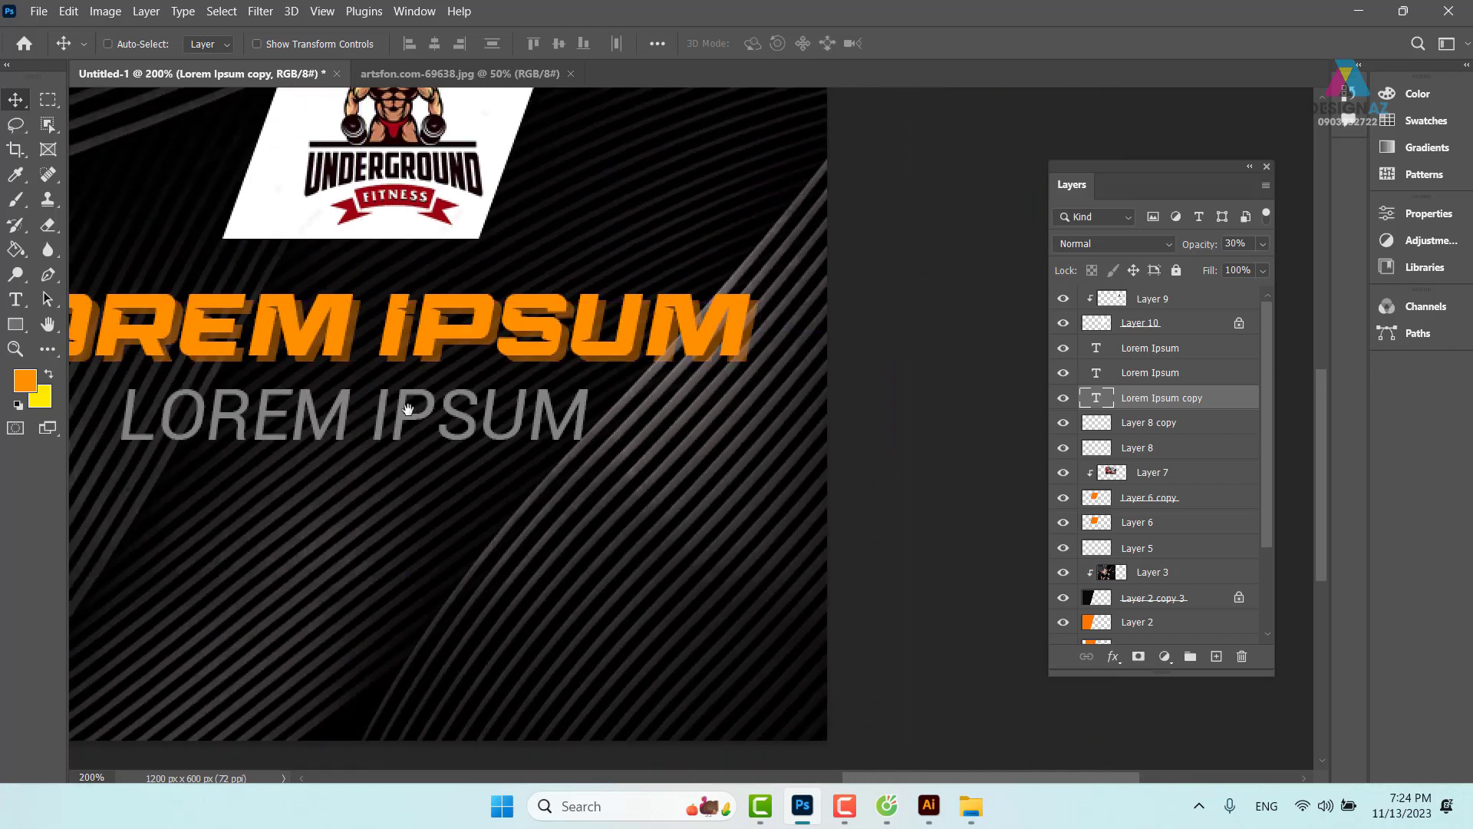
{"action": "key", "text": "ctrl+minus"}
{"action": "key", "text": "ctrl+minus"}
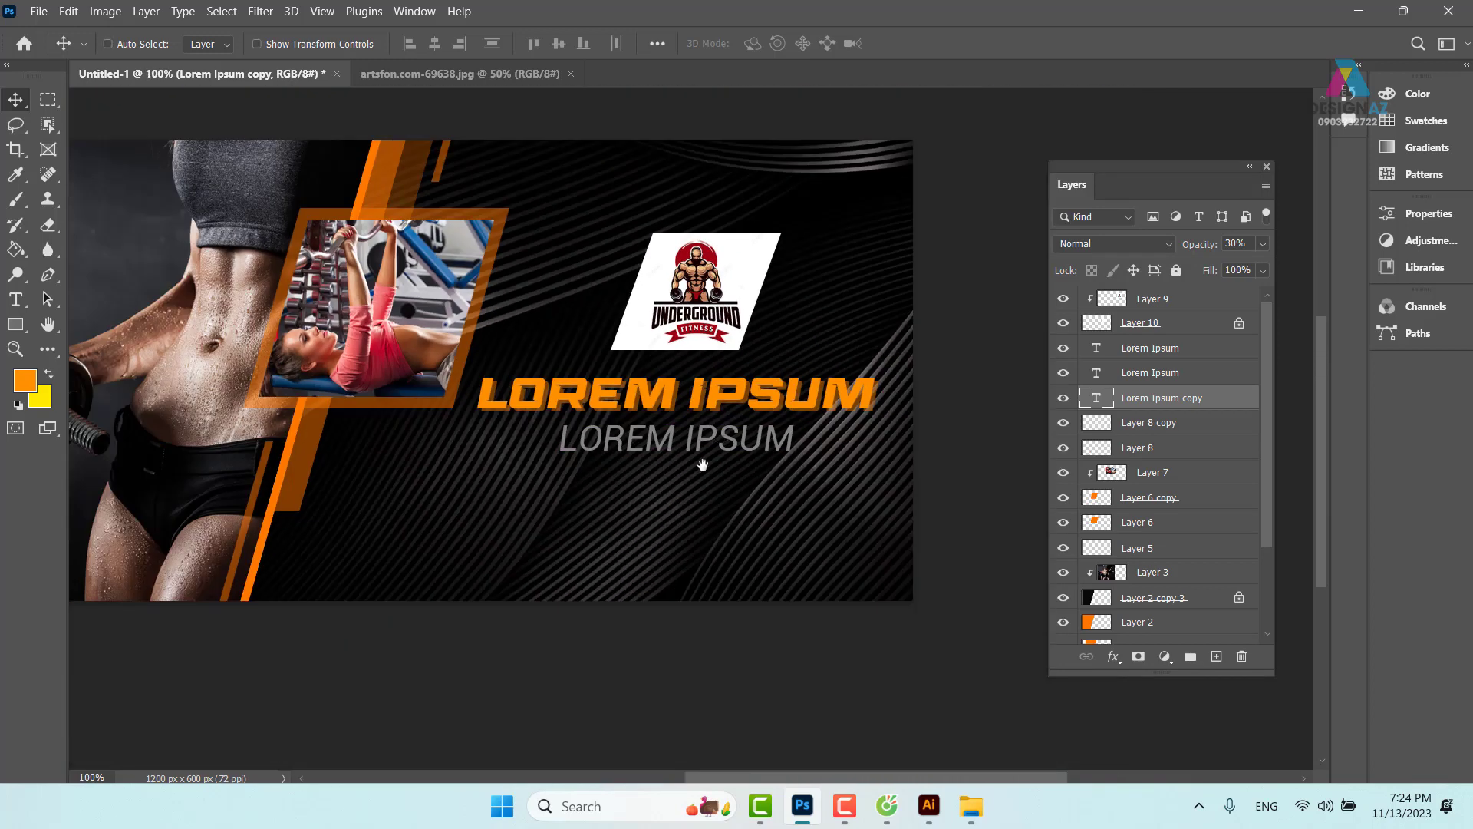
Zoom to 200%, select the orange Lorem Ipsum layer and bring up the Open dialog.
{"action": "scroll", "coordinate": [722, 491], "scroll_direction": "right", "scroll_amount": 3}
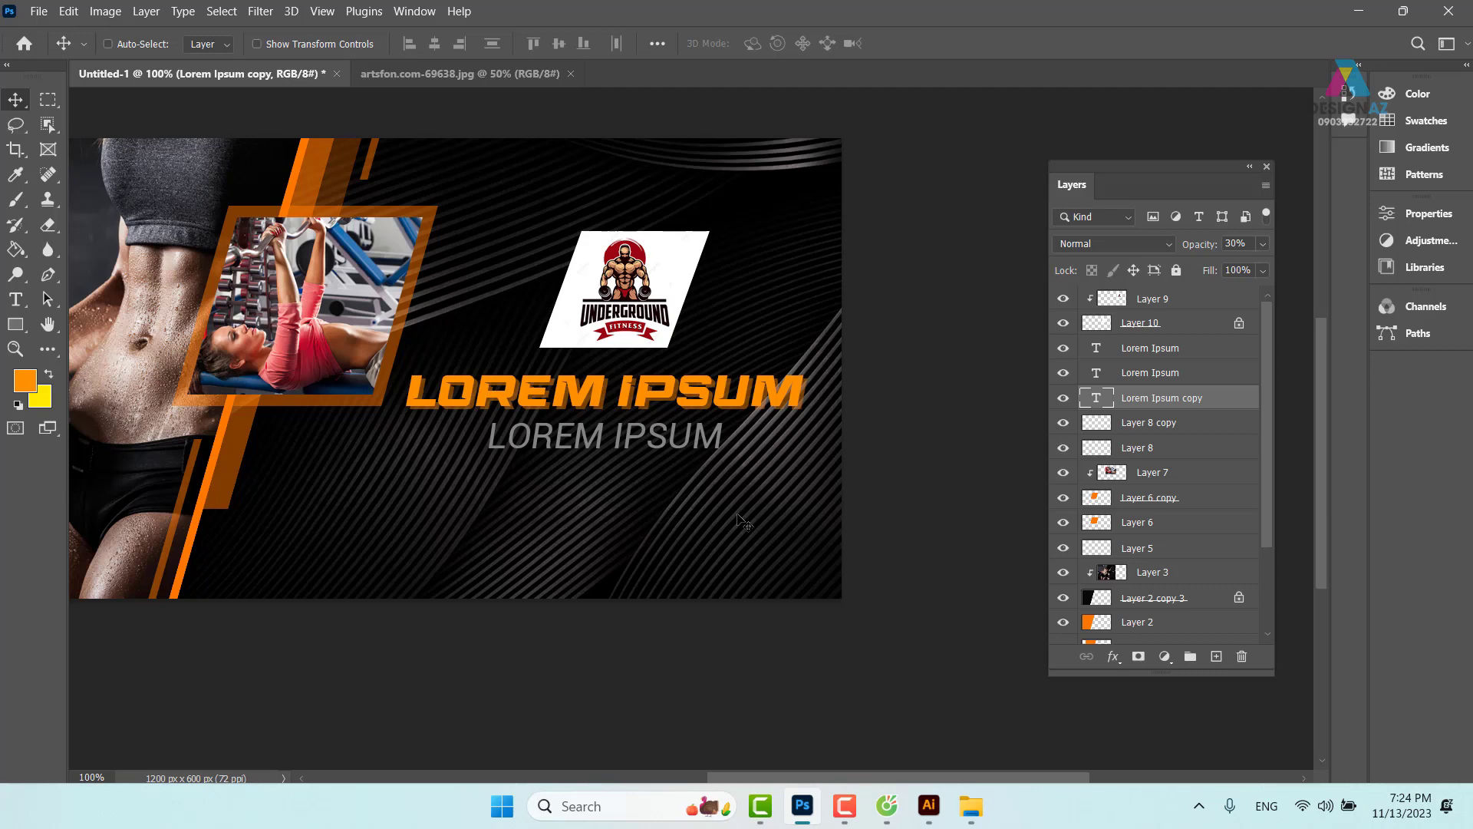
{"action": "key", "text": "ctrl+equal"}
{"action": "left_click_drag", "start_coordinate": [808, 430], "coordinate": [837, 392]}
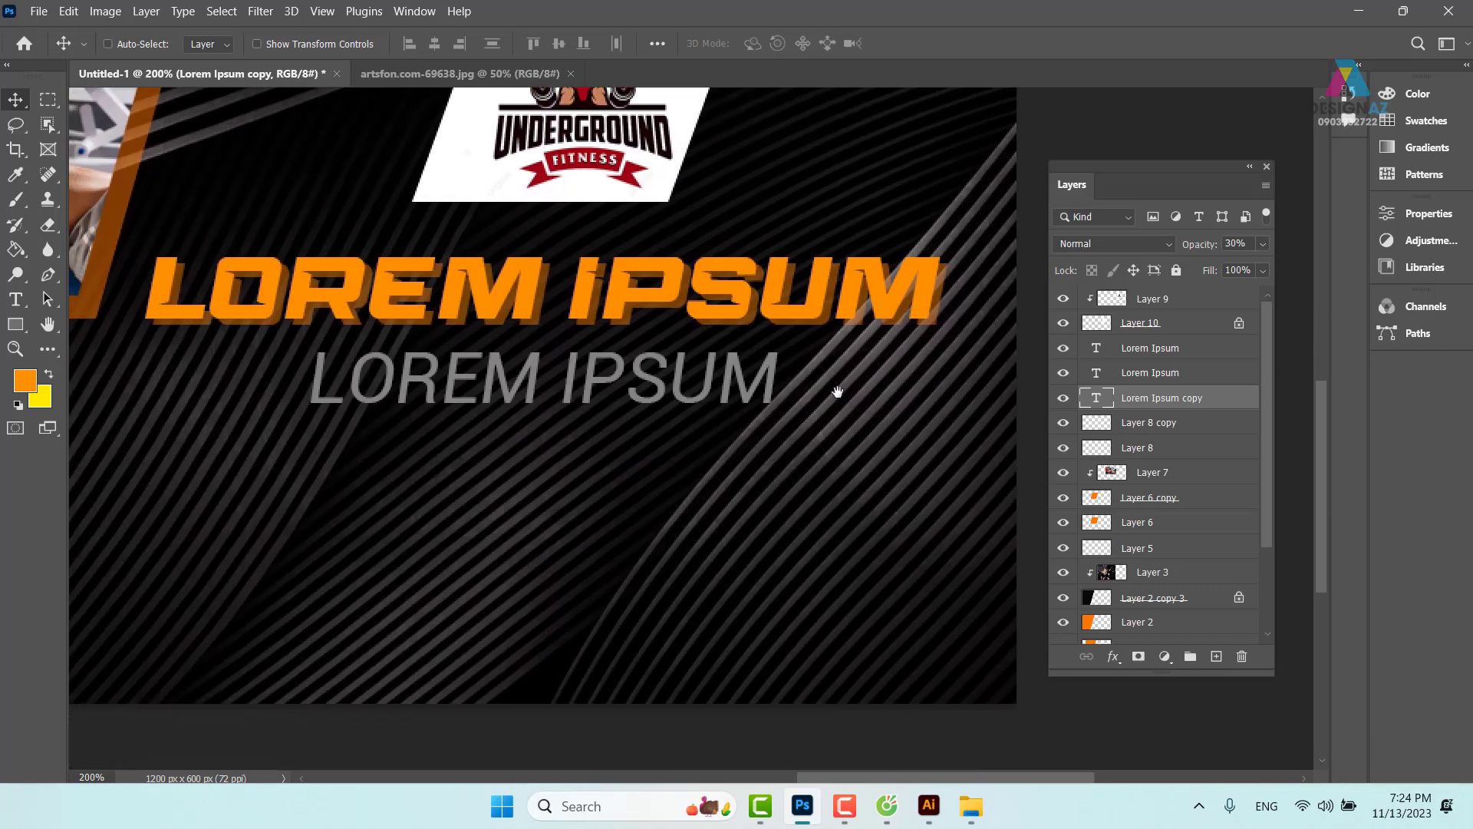
{"action": "right_click", "coordinate": [819, 280]}
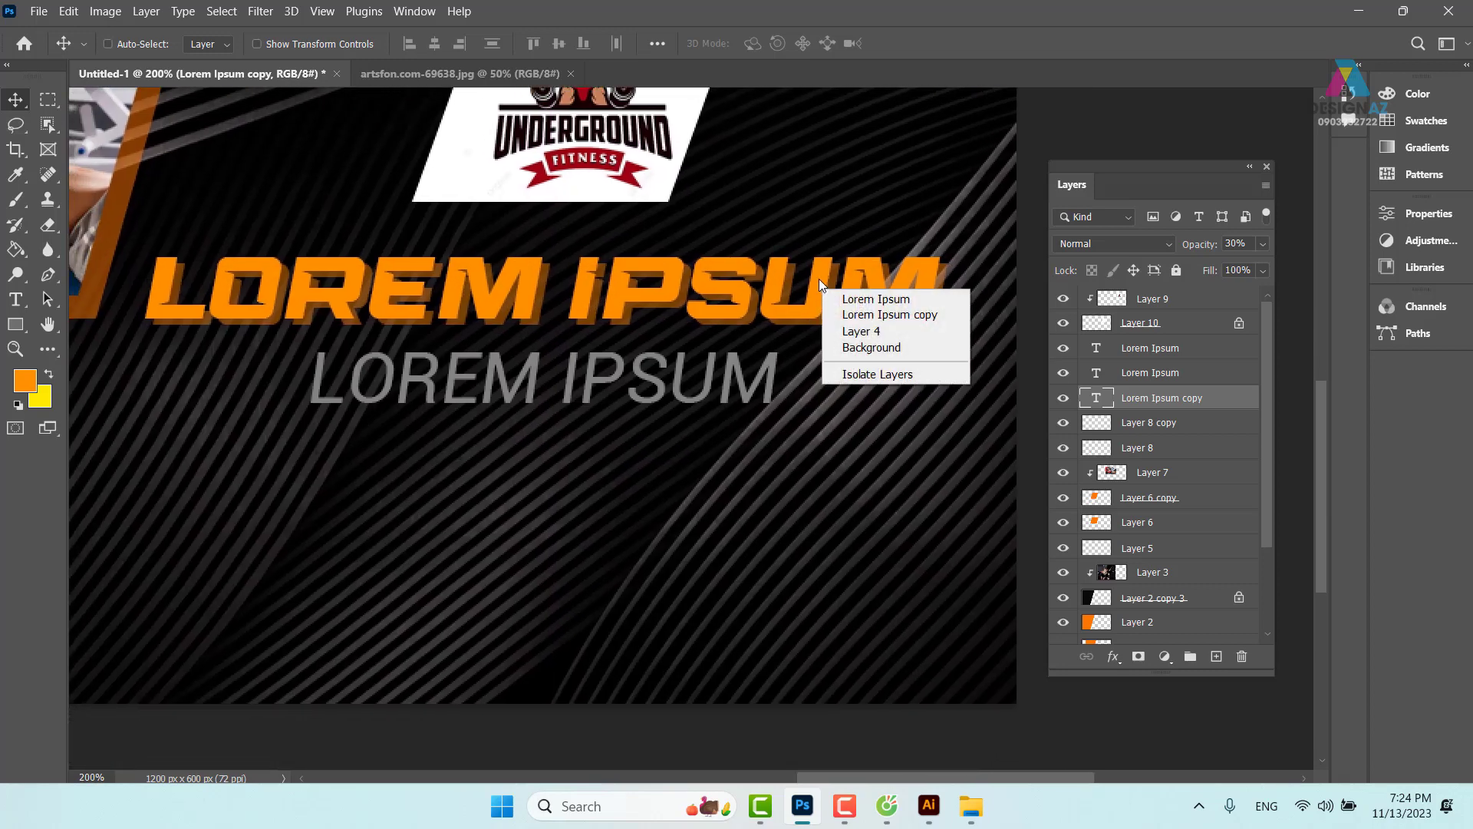
{"action": "left_click", "coordinate": [836, 289]}
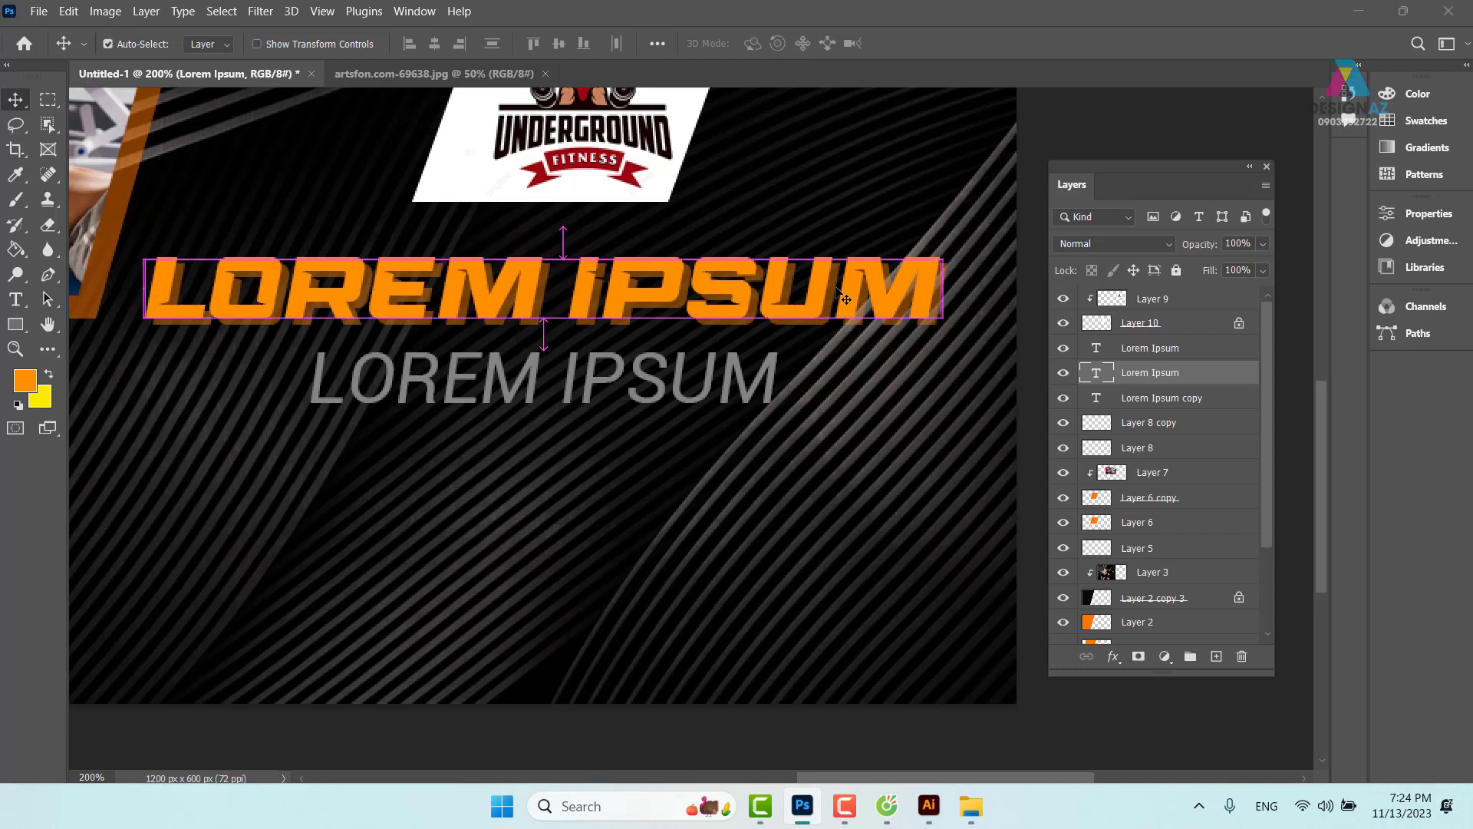
{"action": "key", "text": "ctrl+o"}
Browse New Volume (E:) > PHOTOSHOP > GTpts > Bài tập cơ bản vùng chọn bố cục, checking bài 1 áo véc nam.
{"action": "left_click", "coordinate": [119, 504]}
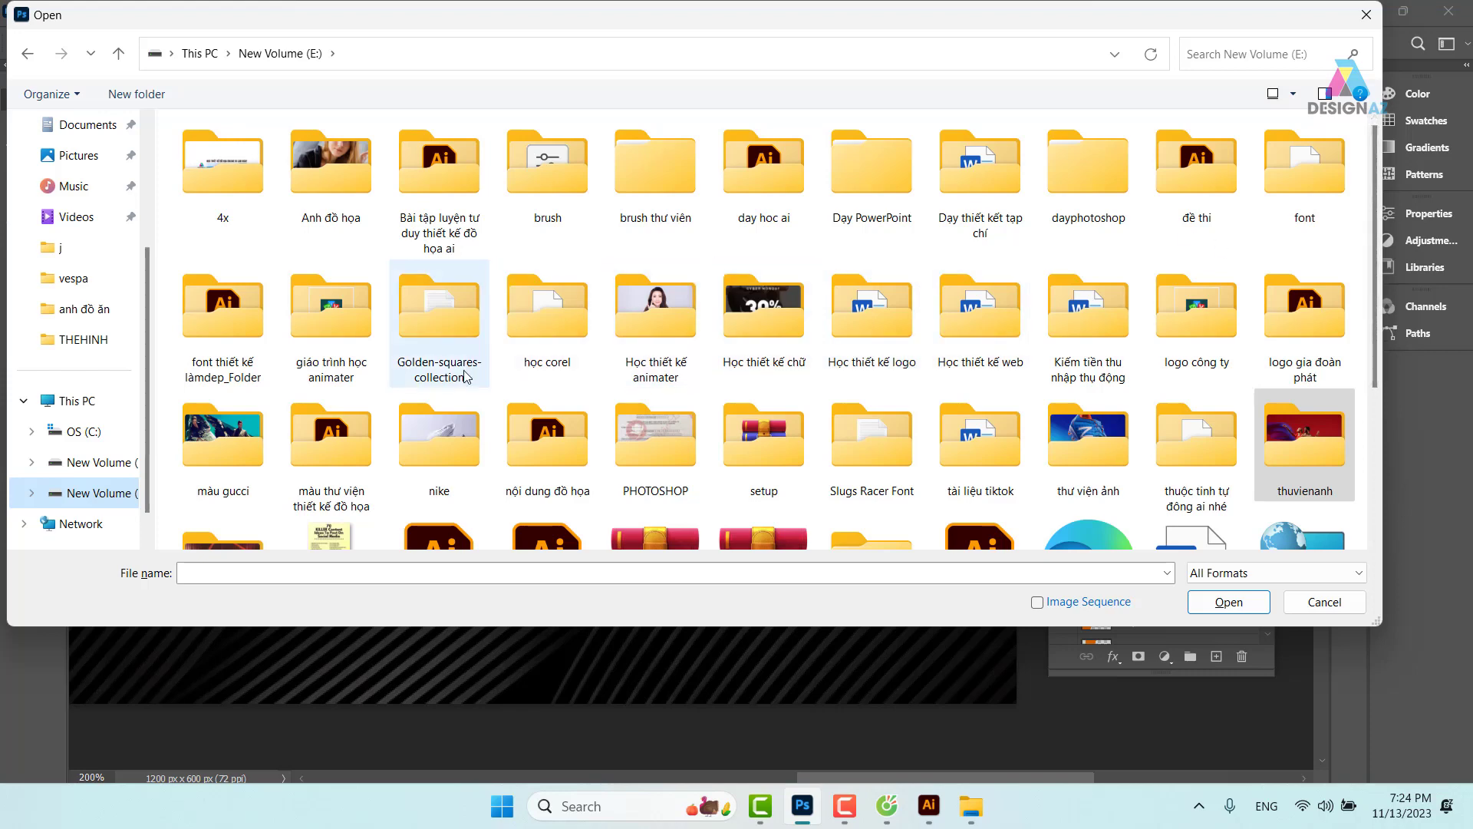
{"action": "scroll", "coordinate": [464, 376], "scroll_direction": "down", "scroll_amount": 3}
{"action": "scroll", "coordinate": [468, 376], "scroll_direction": "up", "scroll_amount": 3}
{"action": "double_click", "coordinate": [631, 445]}
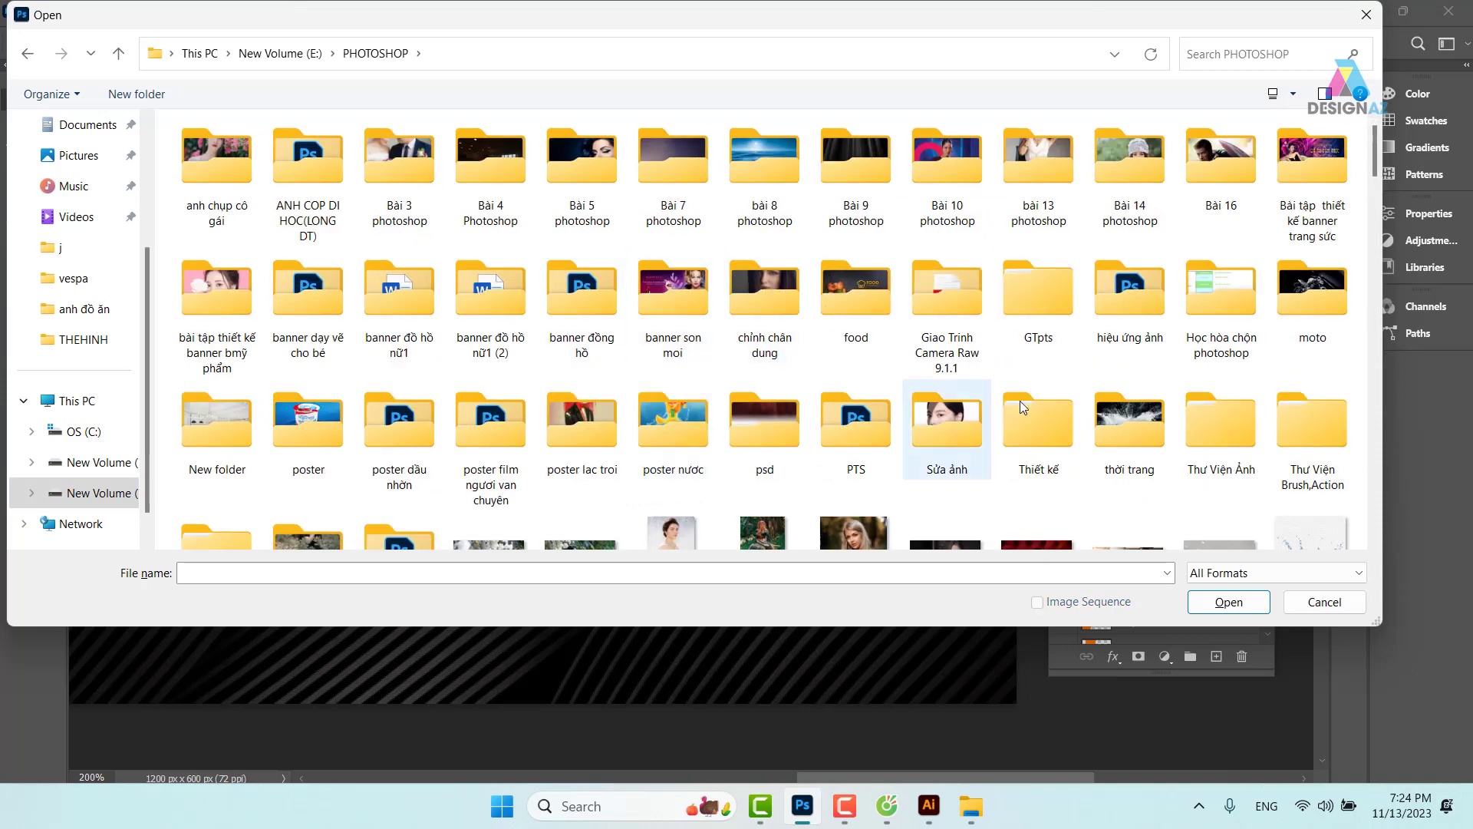
{"action": "double_click", "coordinate": [1020, 299]}
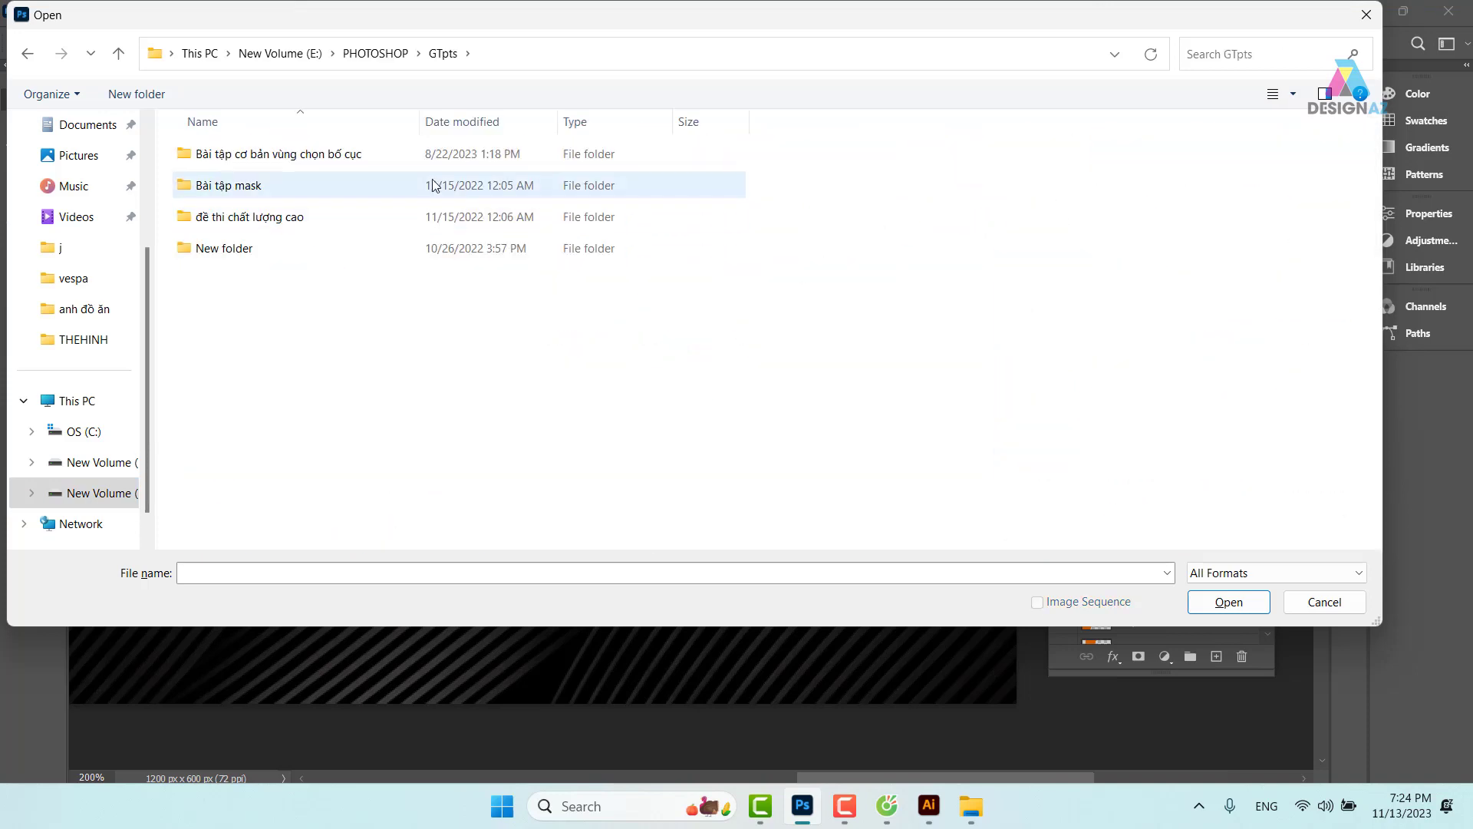
{"action": "double_click", "coordinate": [263, 156]}
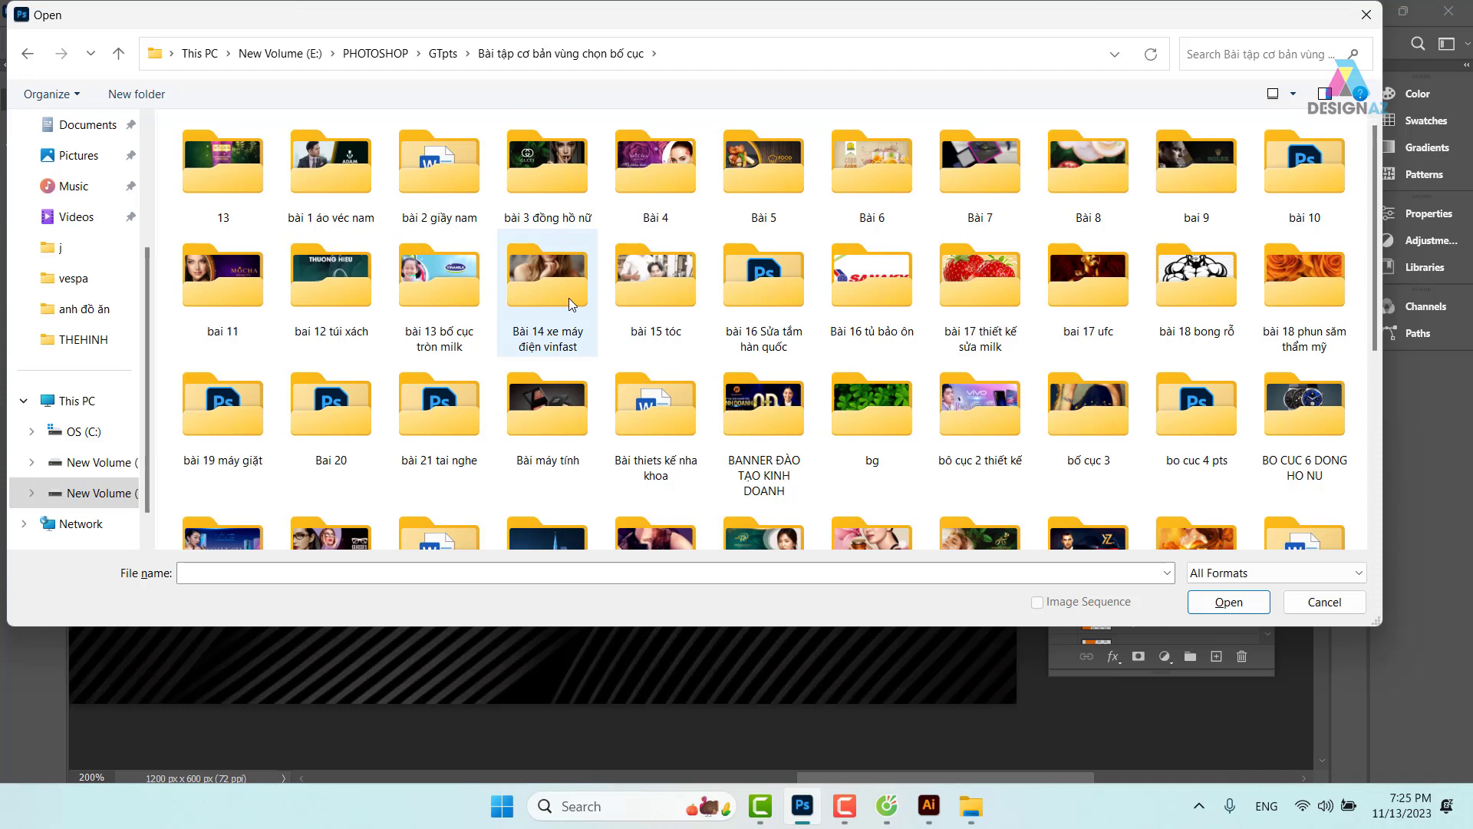
{"action": "left_click", "coordinate": [340, 155]}
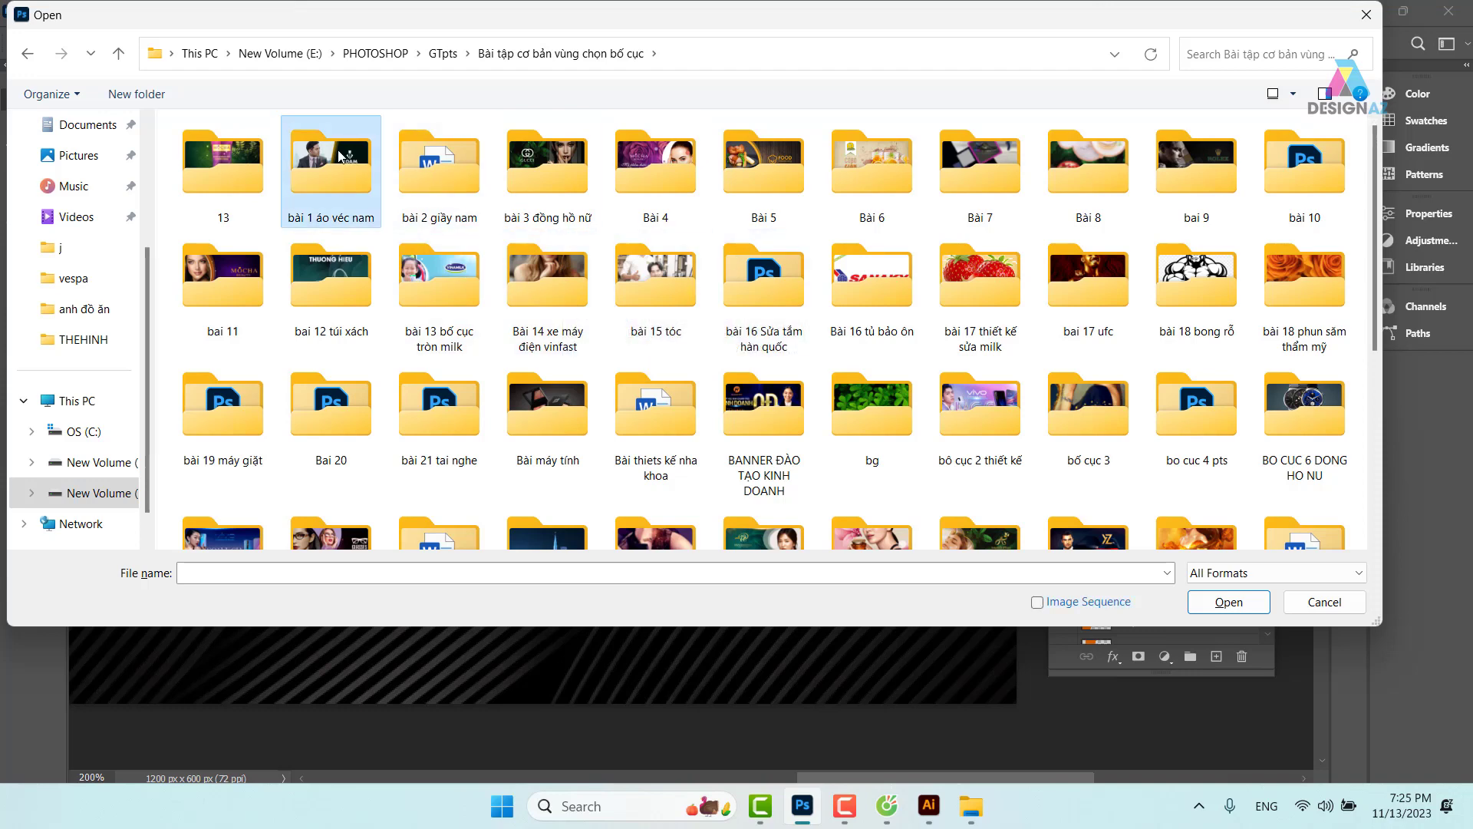
{"action": "double_click", "coordinate": [340, 156]}
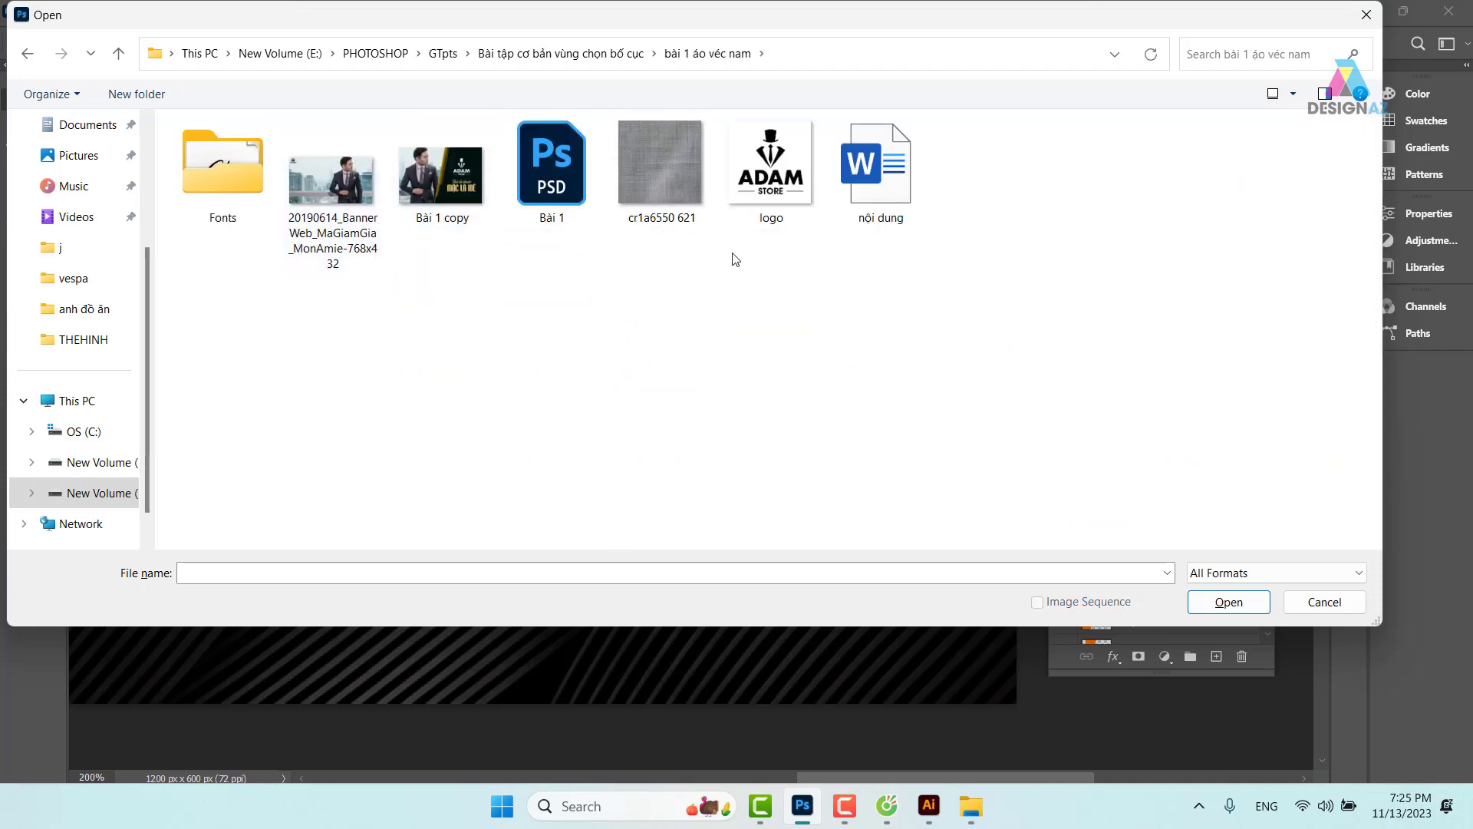
Open the gold-background image from the bài 2 giầy nam folder.
{"action": "left_click", "coordinate": [27, 53]}
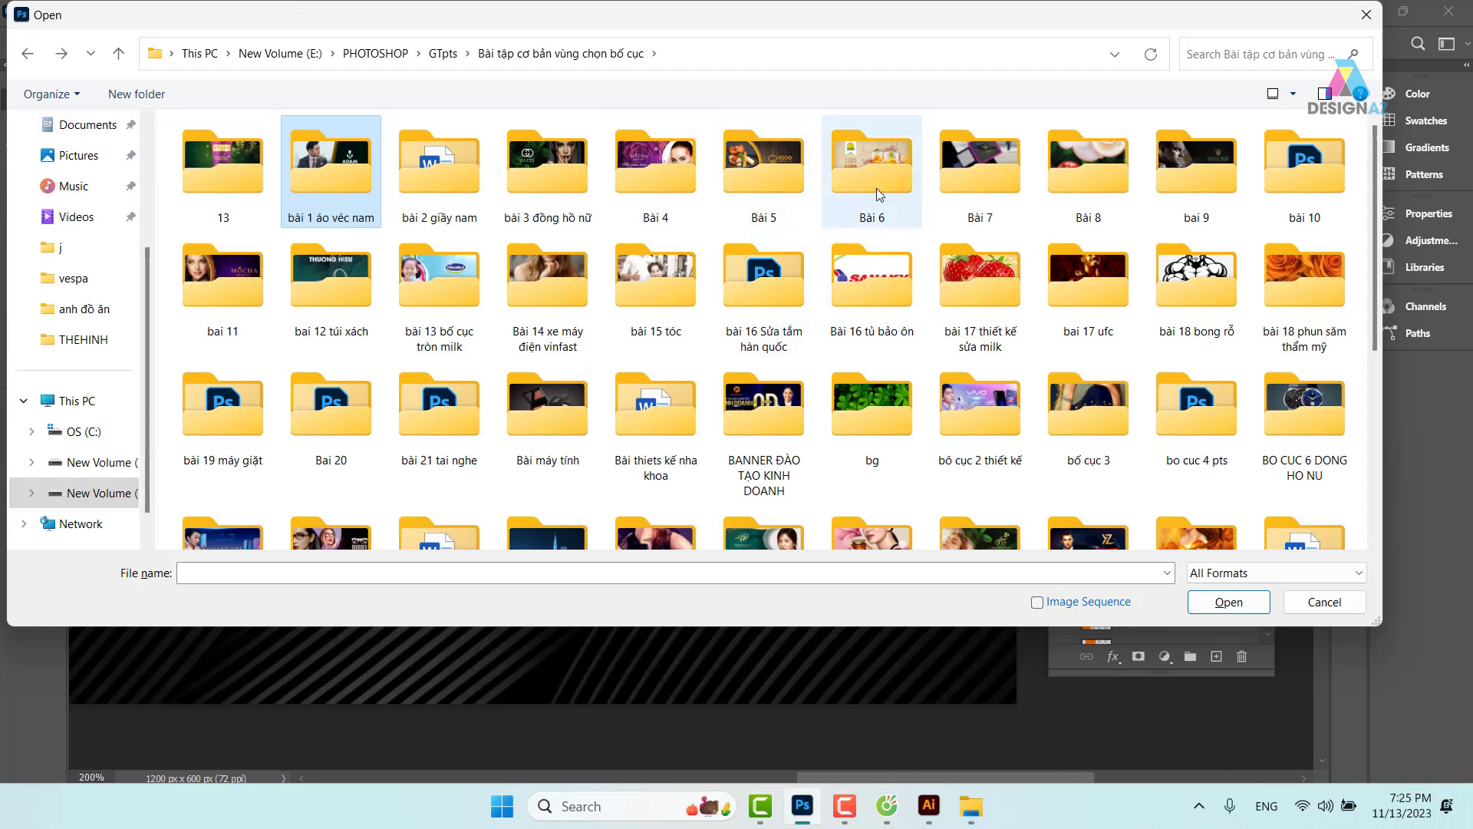
{"action": "double_click", "coordinate": [771, 186]}
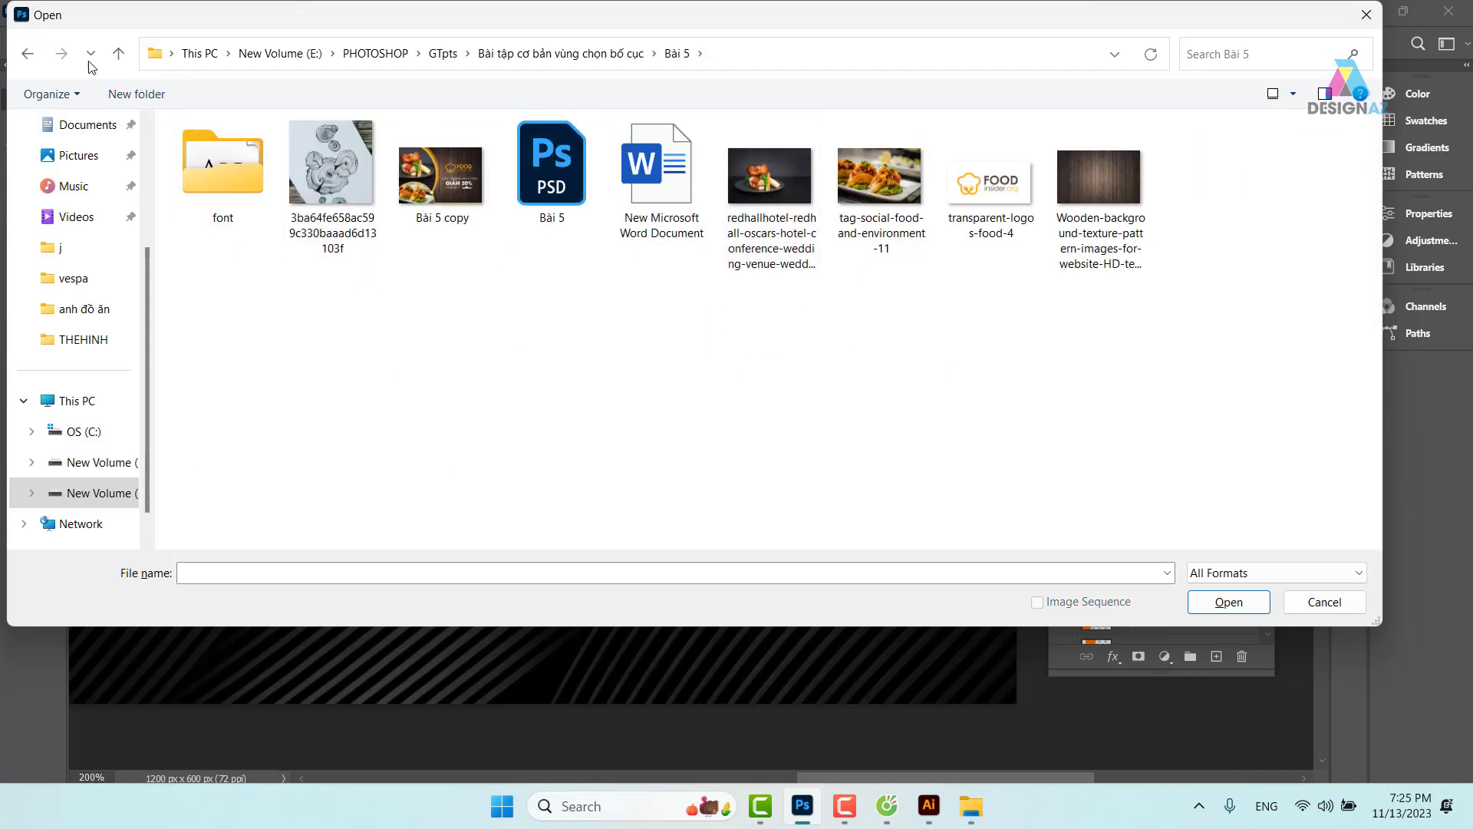
{"action": "left_click", "coordinate": [28, 54]}
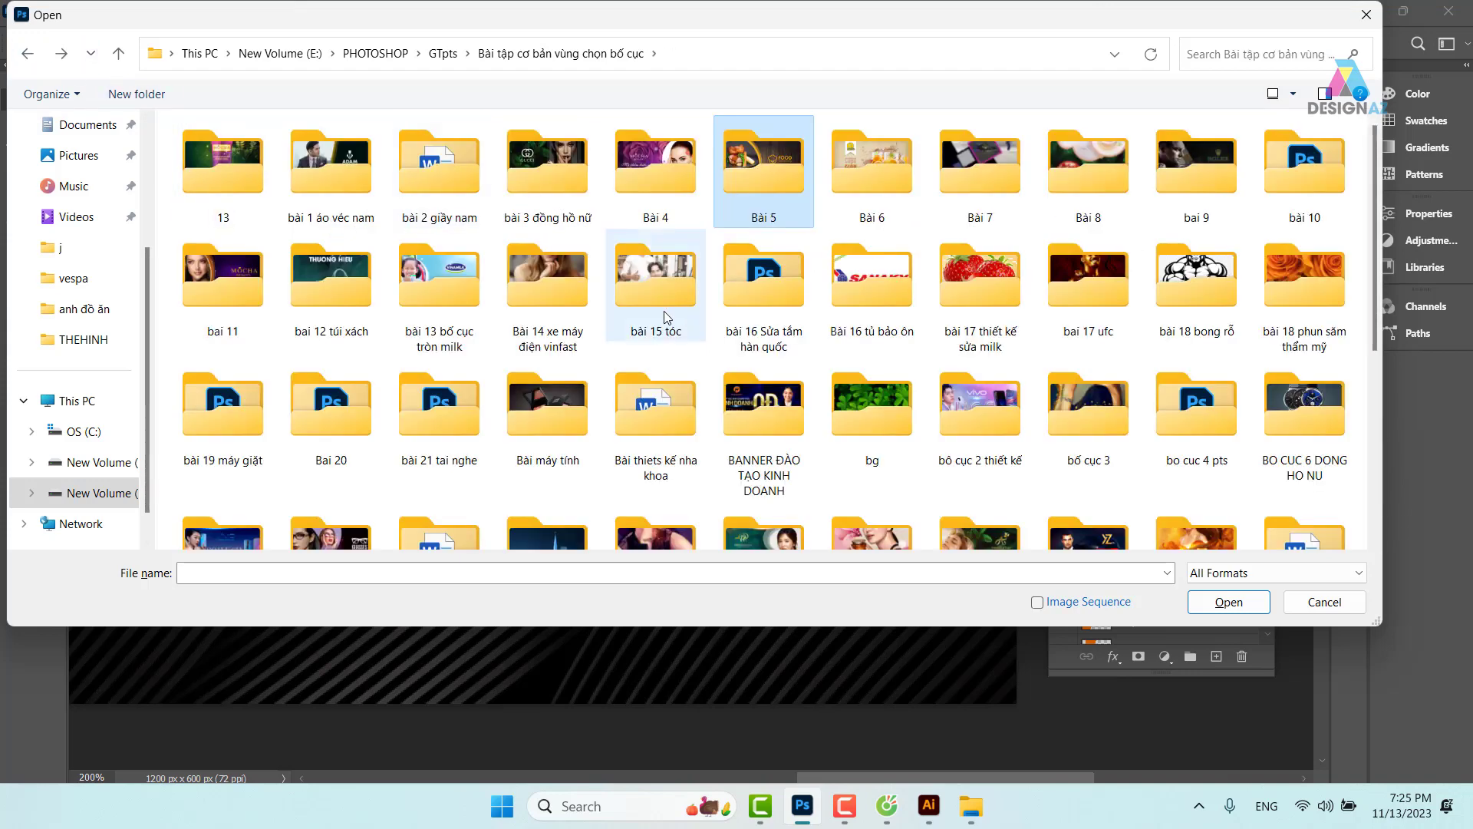
{"action": "left_click", "coordinate": [454, 181]}
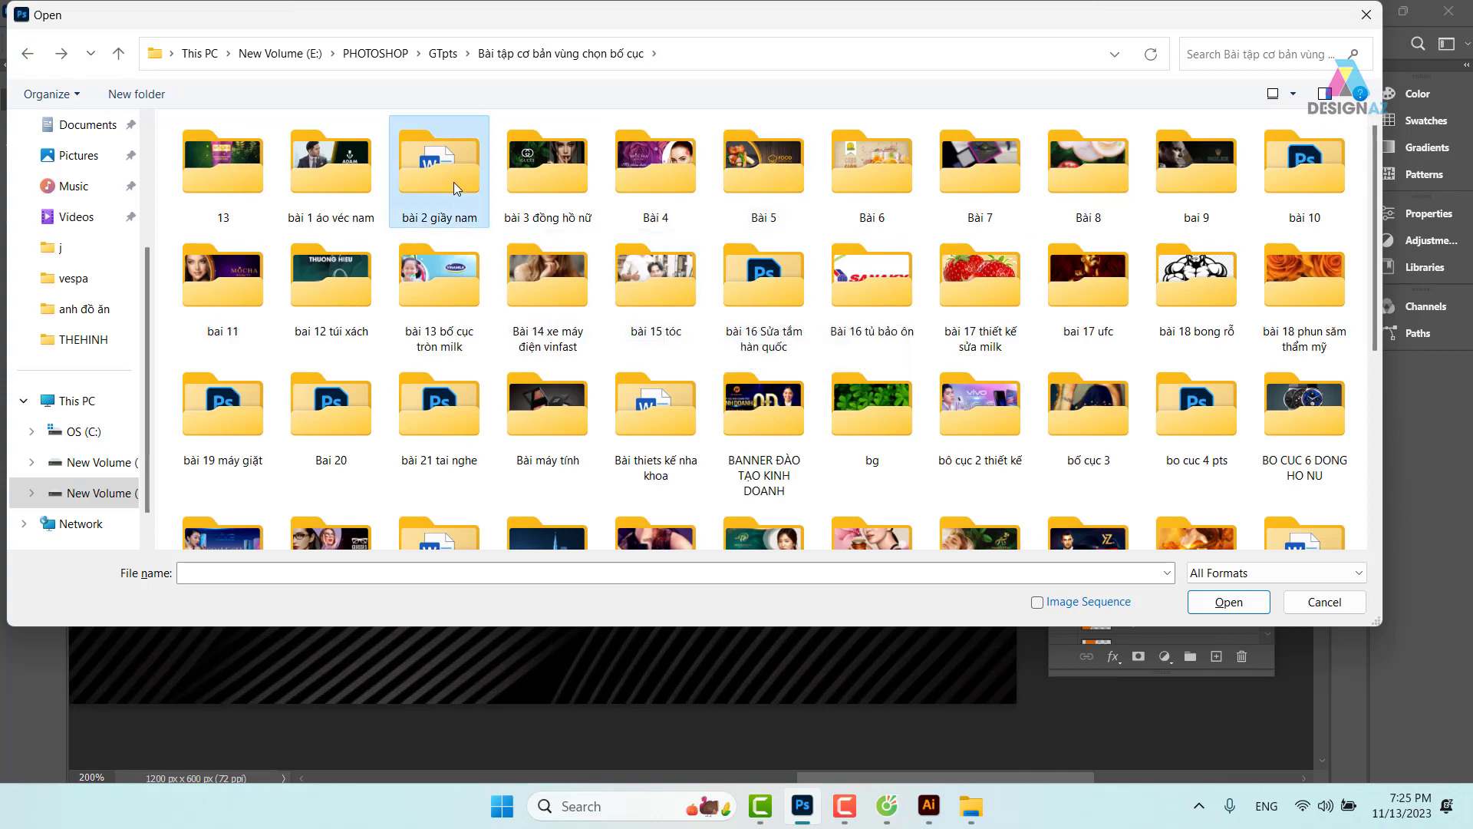
{"action": "double_click", "coordinate": [453, 182]}
{"action": "left_click", "coordinate": [881, 188]}
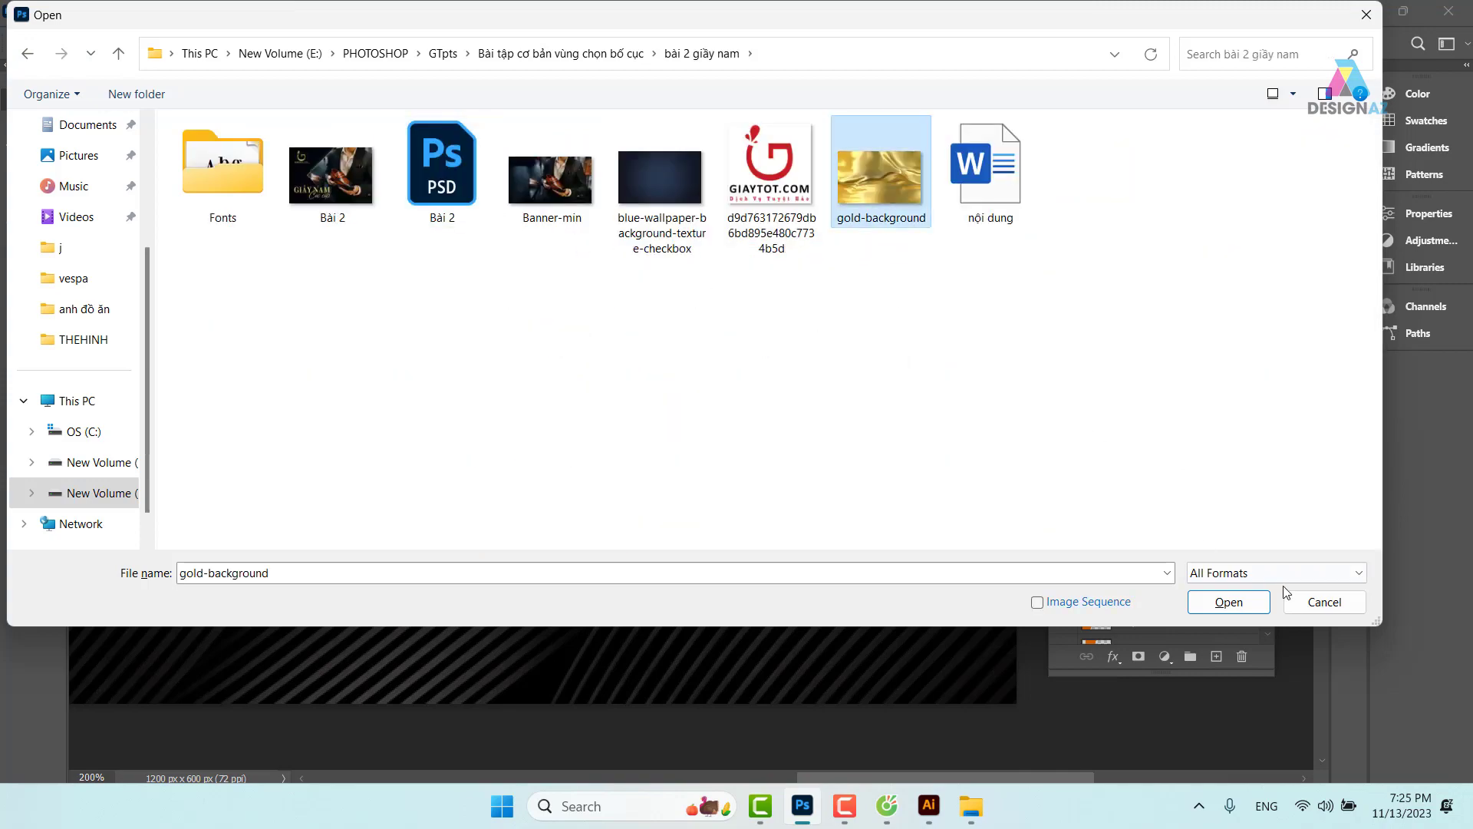
{"action": "left_click", "coordinate": [1249, 603]}
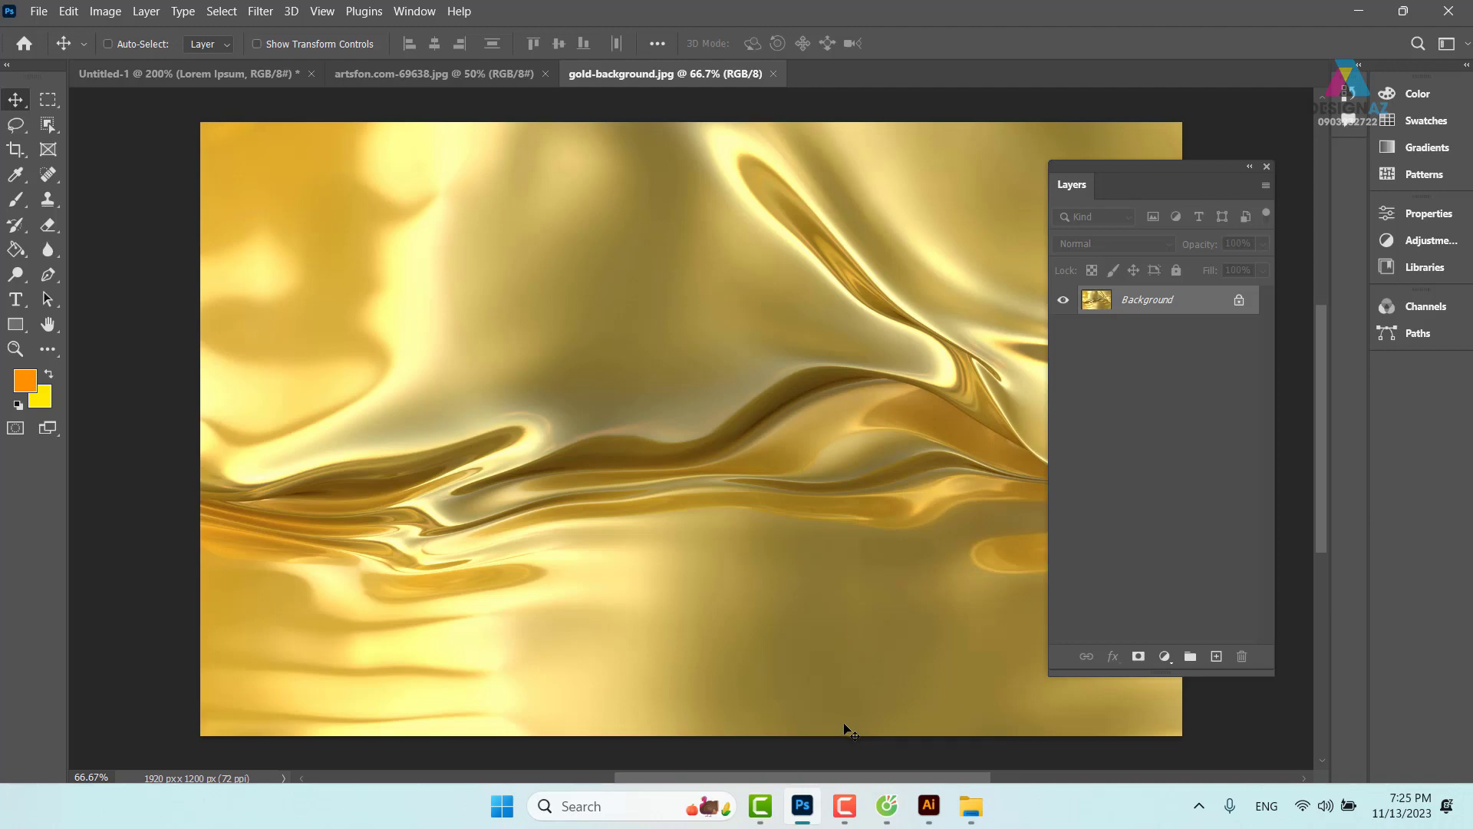
Select all of the gold image, close its document and select the Lorem Ipsum headline layer.
{"action": "key", "text": "ctrl+a"}
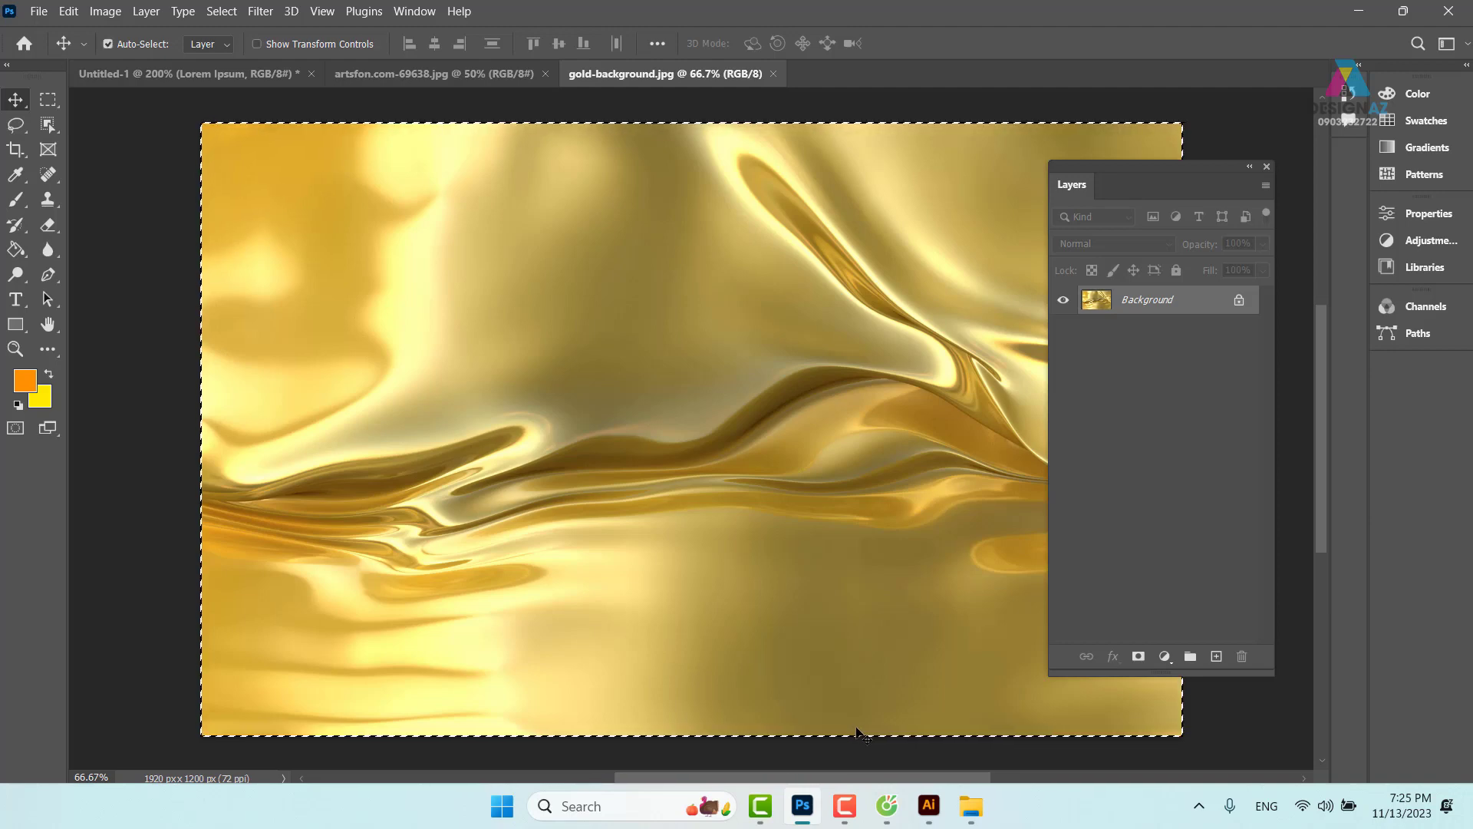
{"action": "left_click", "coordinate": [774, 73]}
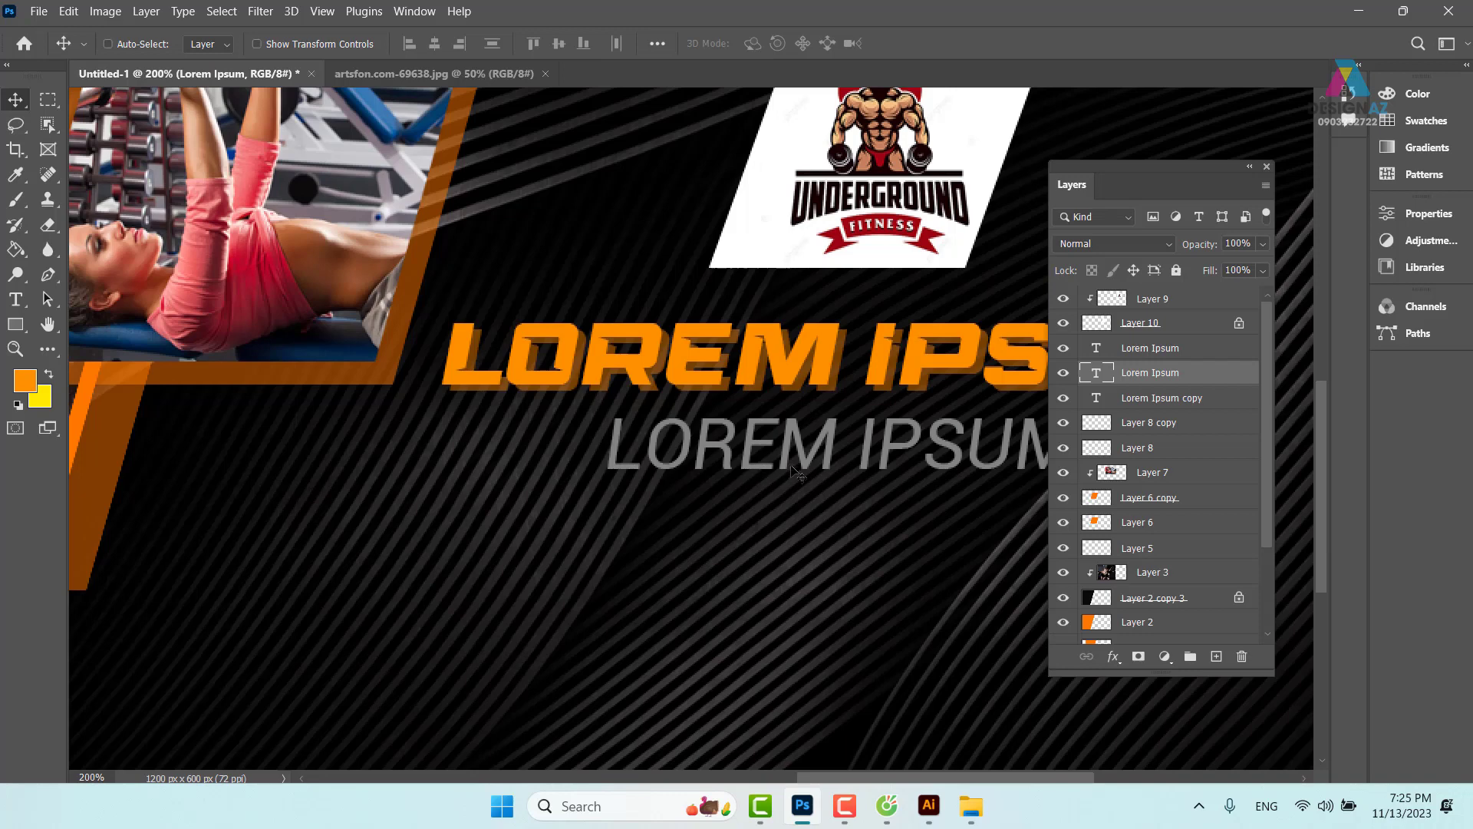
{"action": "right_click", "coordinate": [822, 342]}
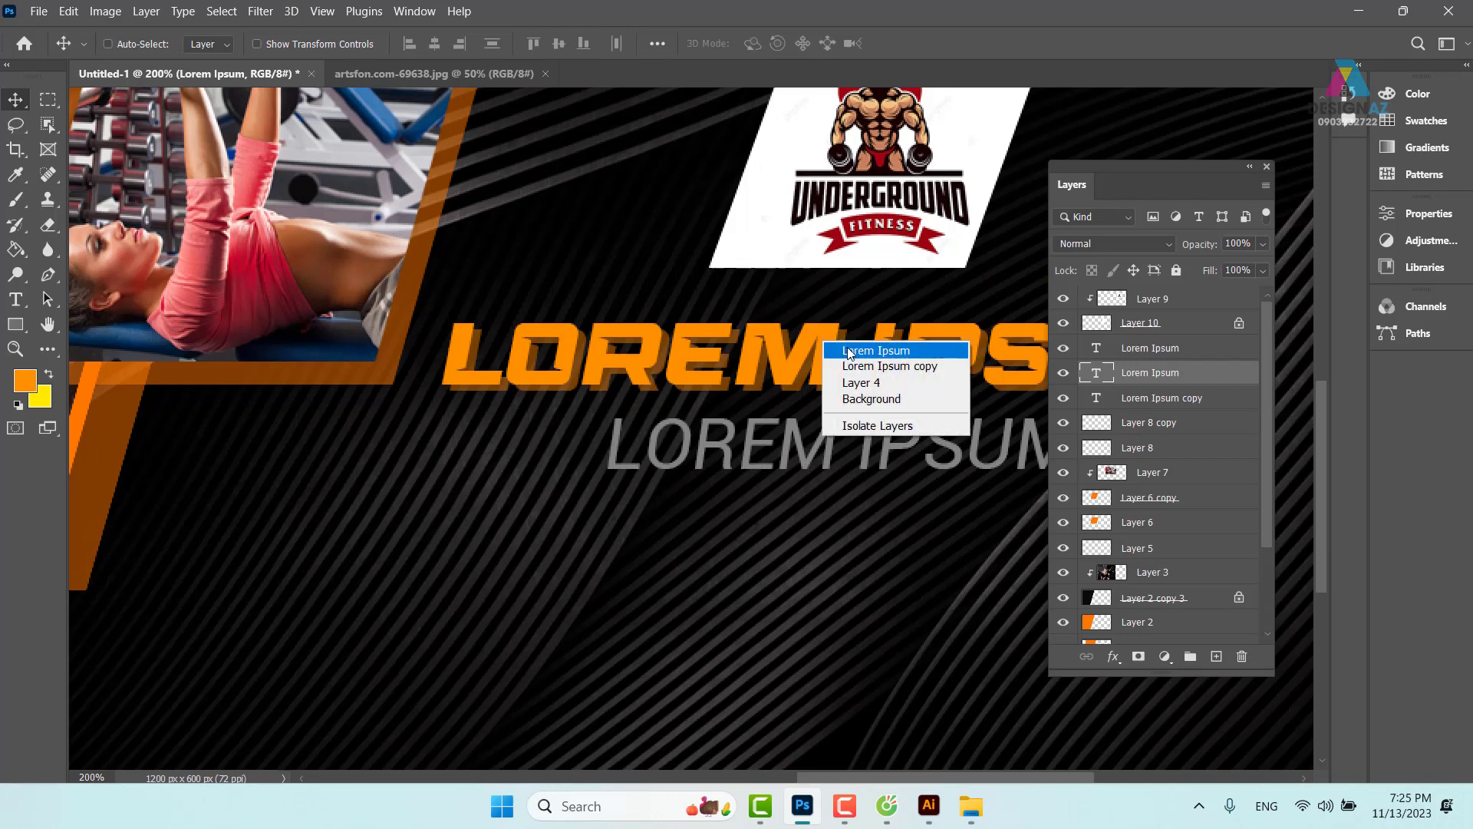
{"action": "left_click", "coordinate": [847, 351]}
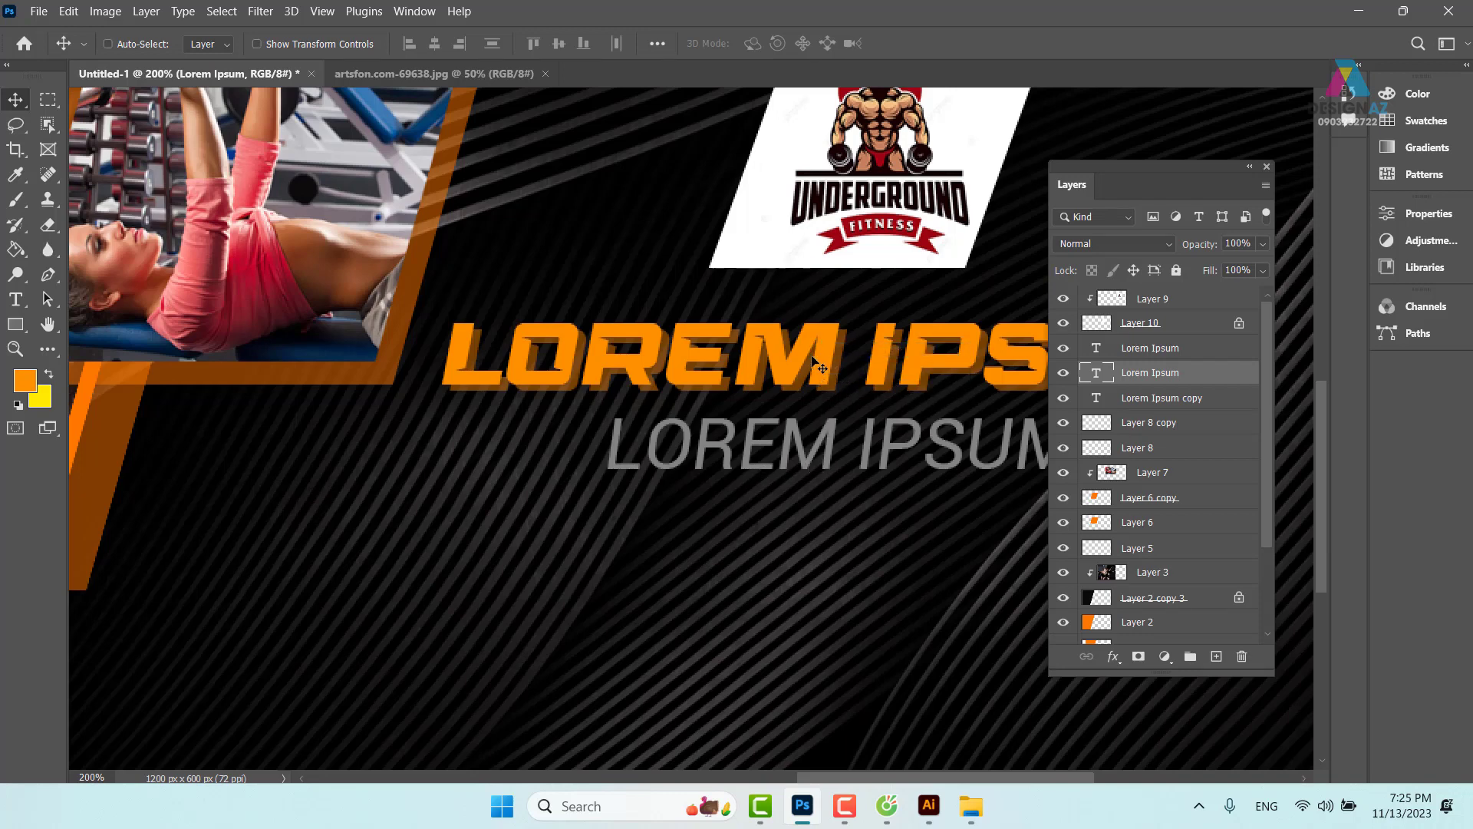
{"action": "left_click_drag", "start_coordinate": [818, 363], "coordinate": [776, 361]}
{"action": "key", "text": "ctrl+z"}
Paste the gold image as Layer 11 and clip it into the LOREM IPSUM headline.
{"action": "key", "text": "ctrl+v"}
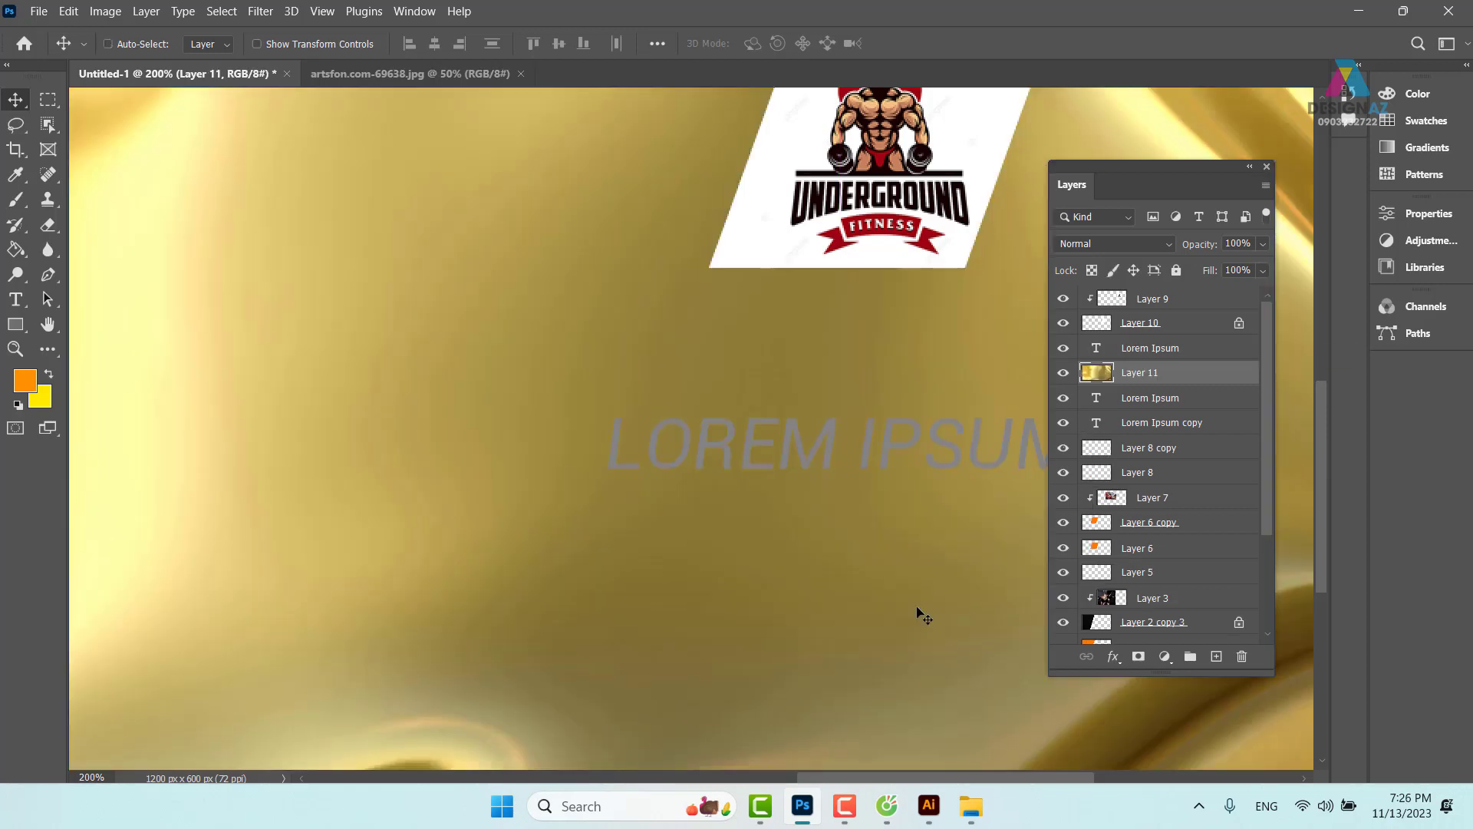
{"action": "key", "text": "ctrl+minus"}
{"action": "key", "text": "ctrl+minus"}
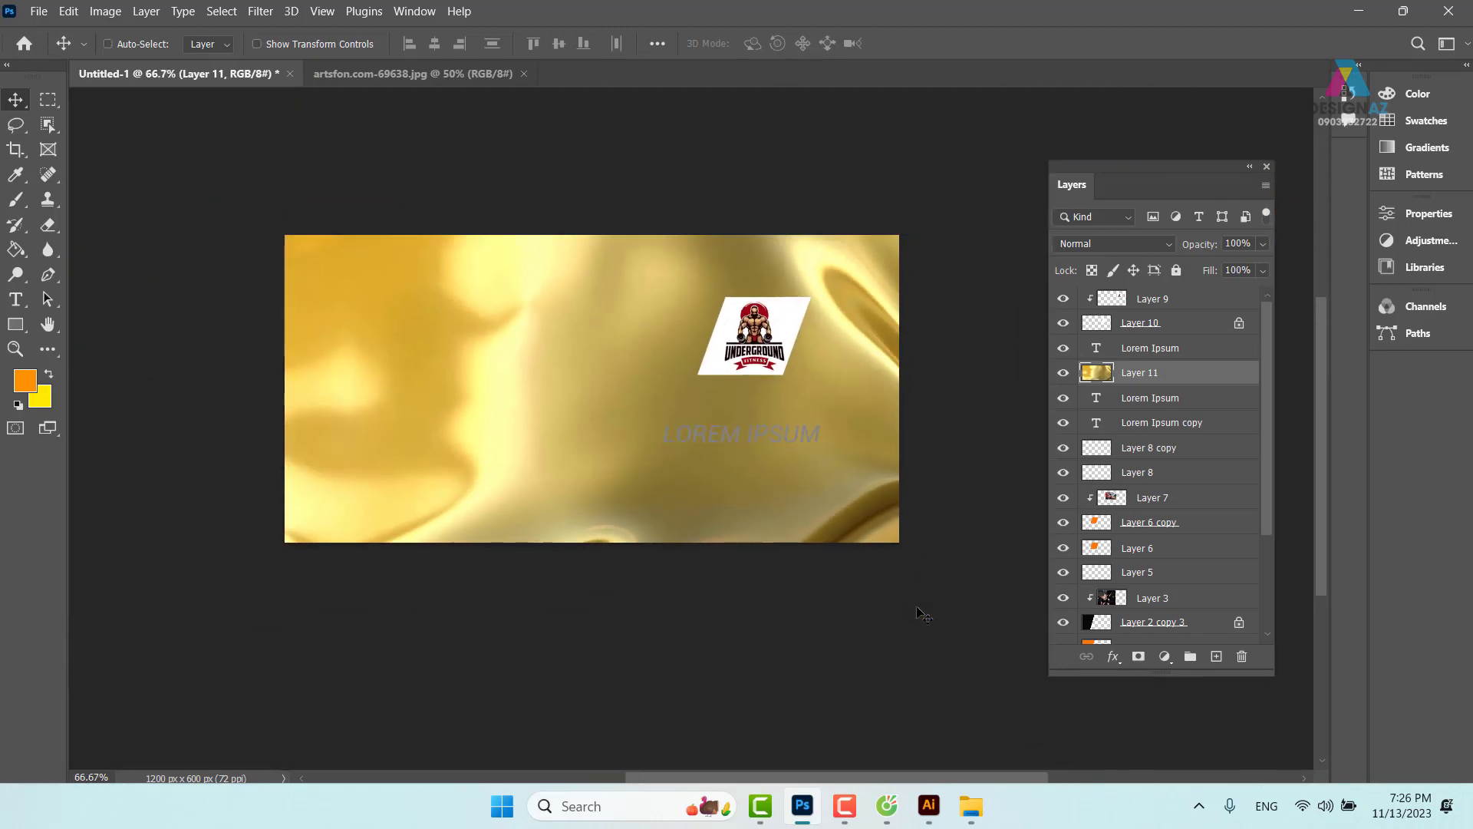
{"action": "key", "text": "ctrl"}
{"action": "key", "text": "ctrl+alt+g"}
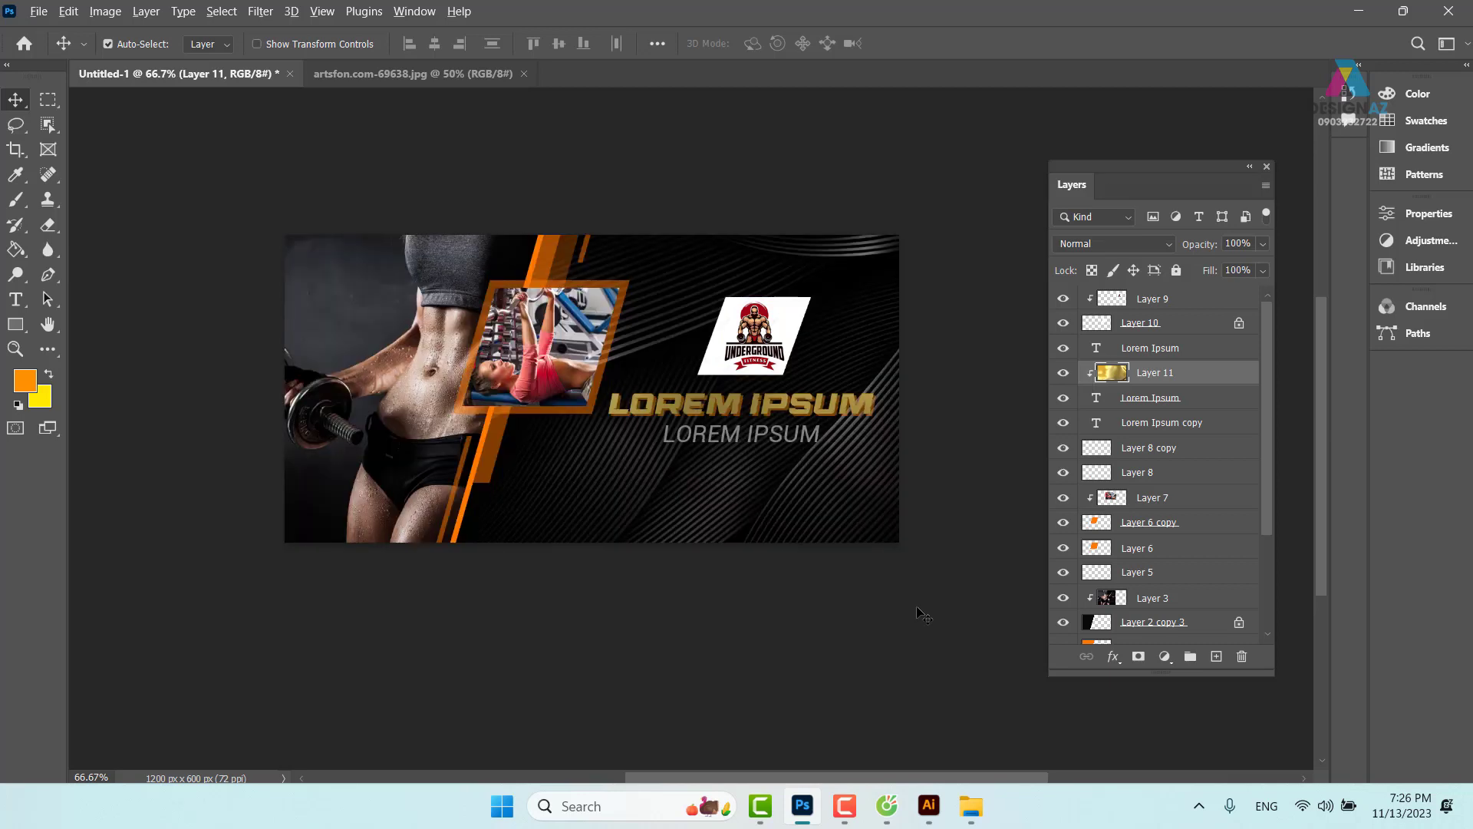
Shrink the gold Layer 11 to about a third over the LOREM IPSUM letters and check the result.
{"action": "key", "text": "ctrl+t"}
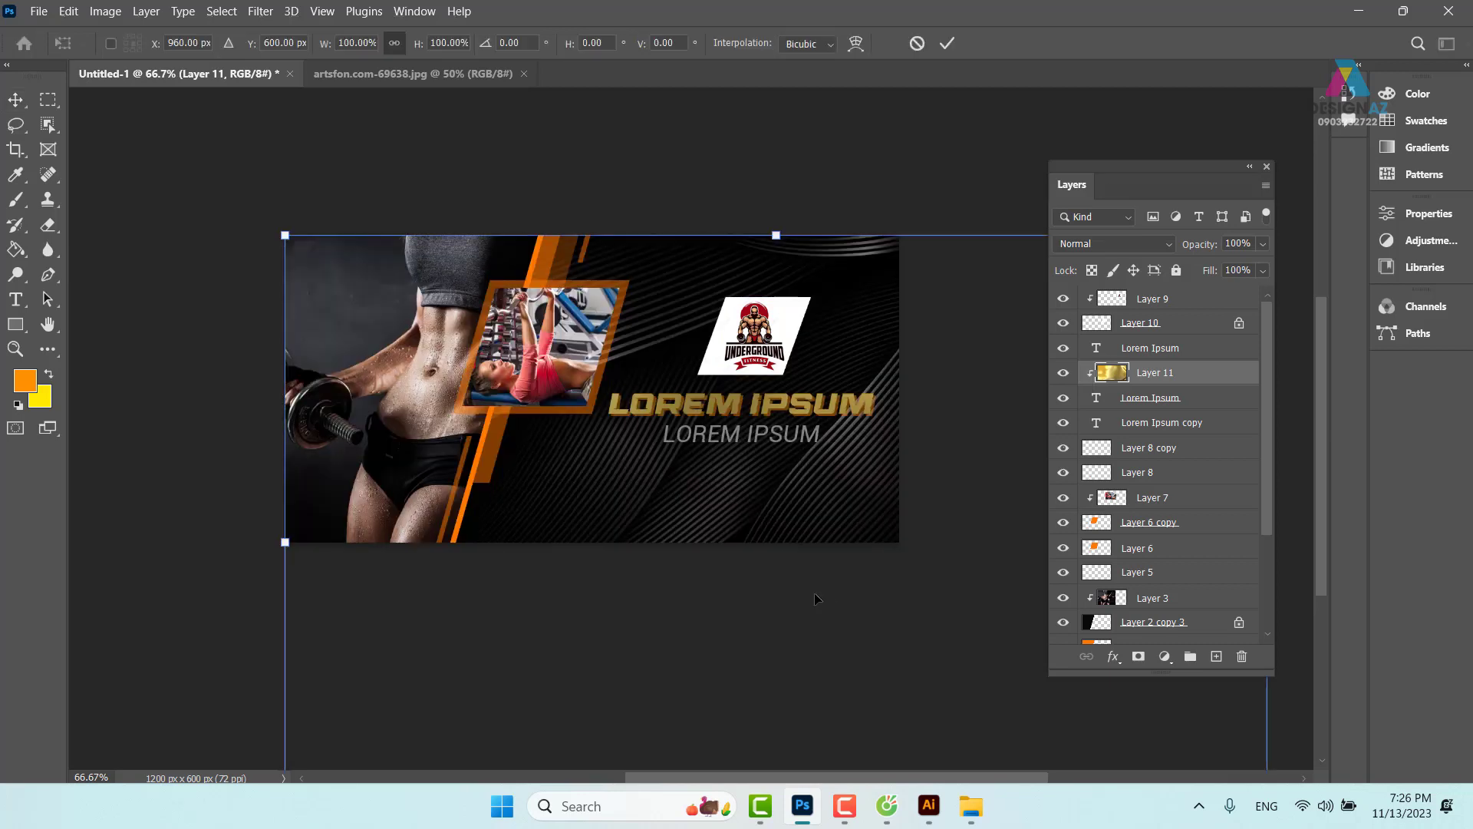
{"action": "left_click_drag", "start_coordinate": [285, 235], "coordinate": [743, 520]}
{"action": "left_click_drag", "start_coordinate": [872, 675], "coordinate": [634, 358]}
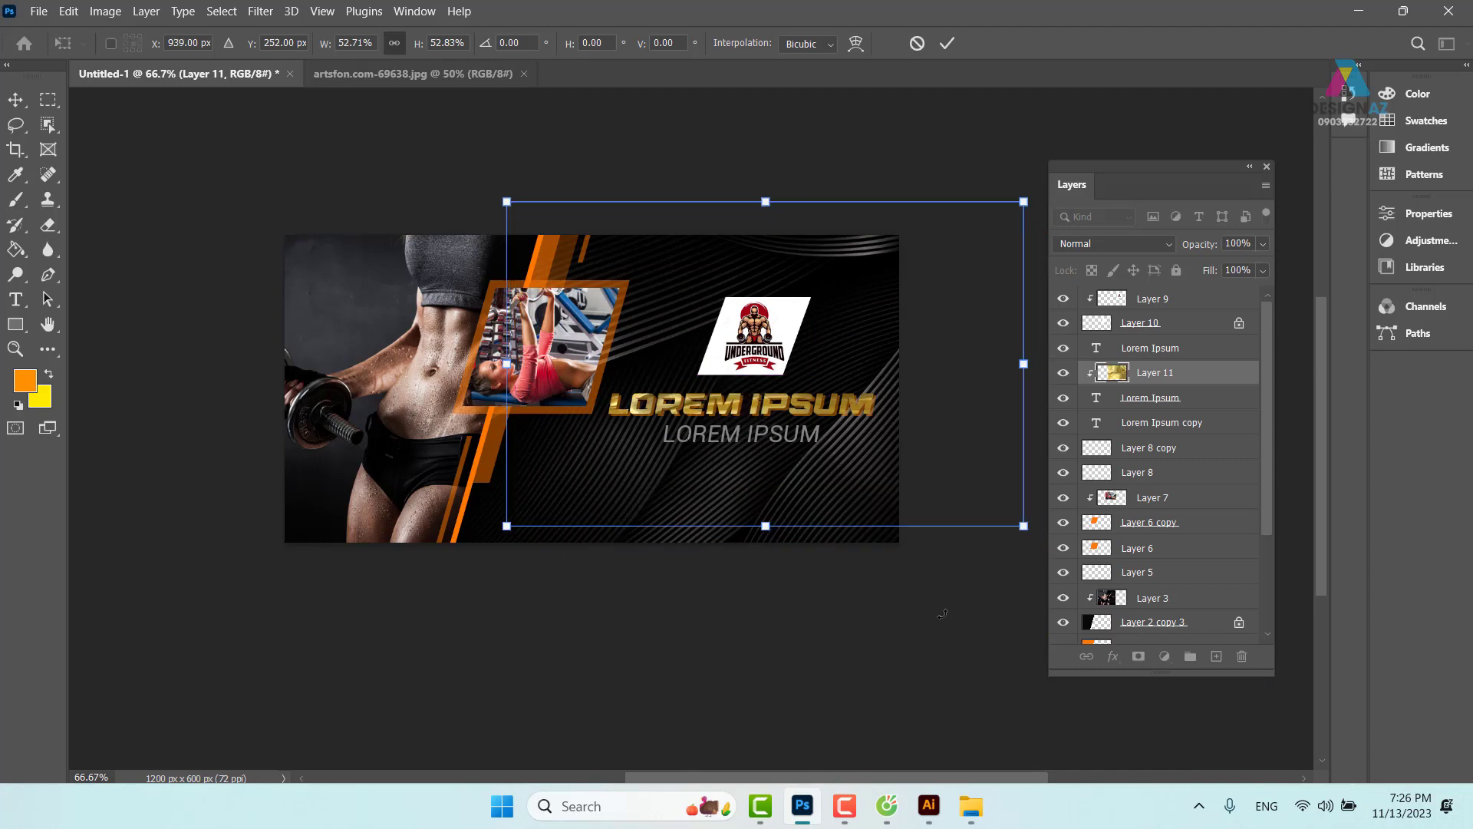
{"action": "left_click_drag", "start_coordinate": [1024, 534], "coordinate": [925, 465]}
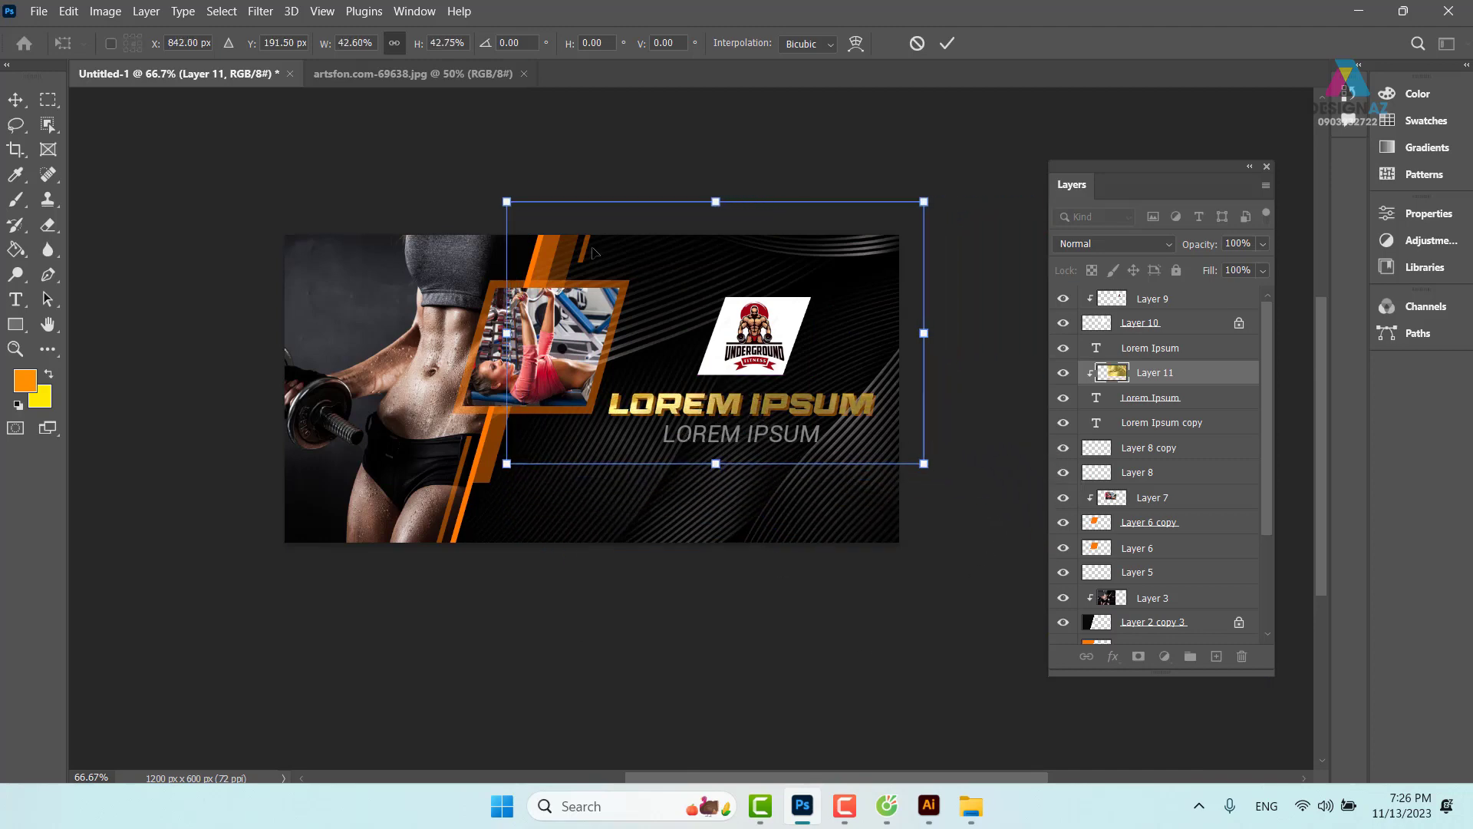
{"action": "left_click_drag", "start_coordinate": [507, 200], "coordinate": [586, 265]}
{"action": "key", "text": "Return"}
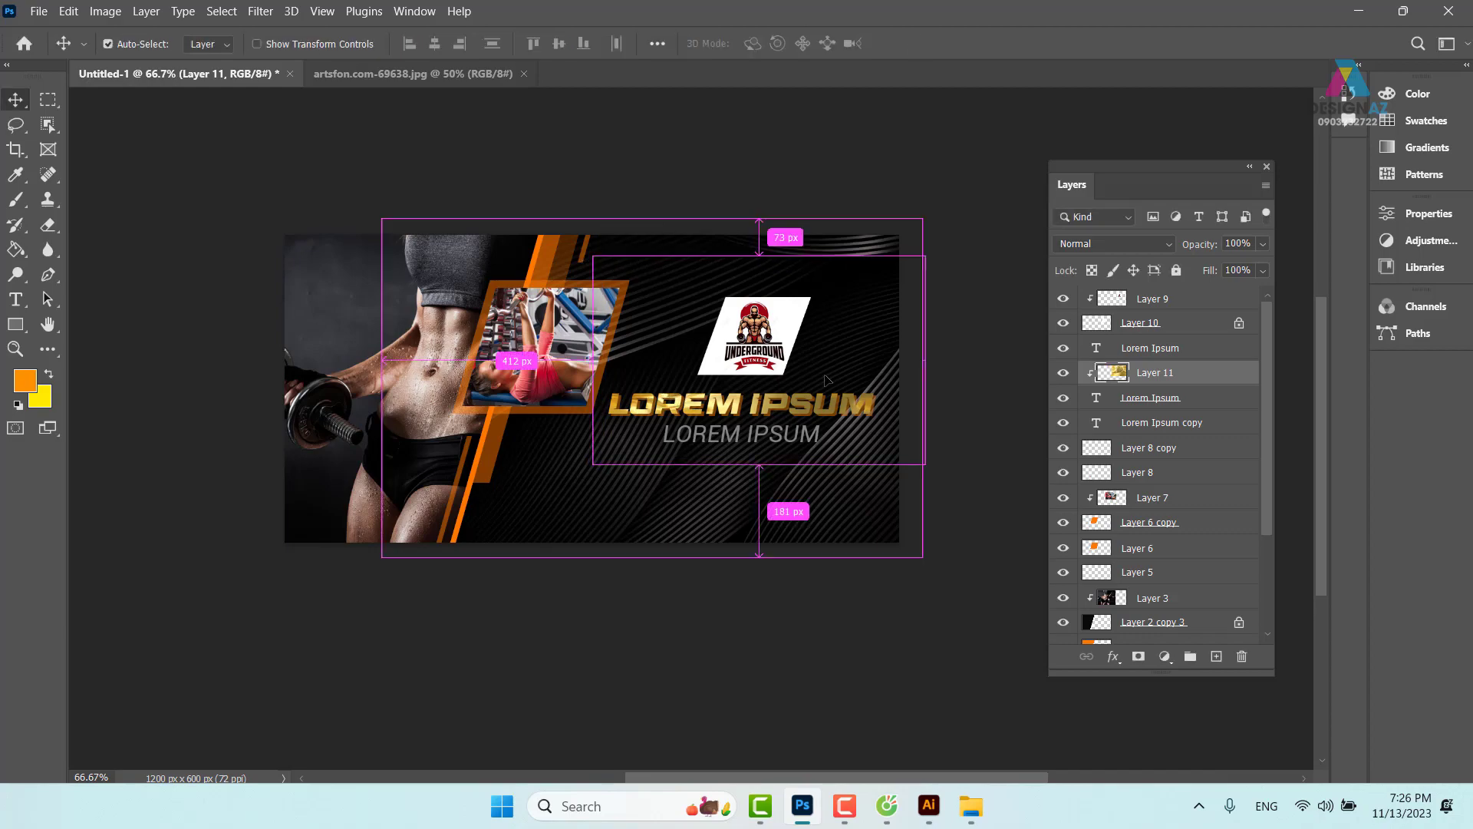
{"action": "key", "text": "ctrl+plus"}
{"action": "key", "text": "ctrl+plus"}
{"action": "left_click_drag", "start_coordinate": [842, 468], "coordinate": [664, 473]}
{"action": "key", "text": "ctrl+minus"}
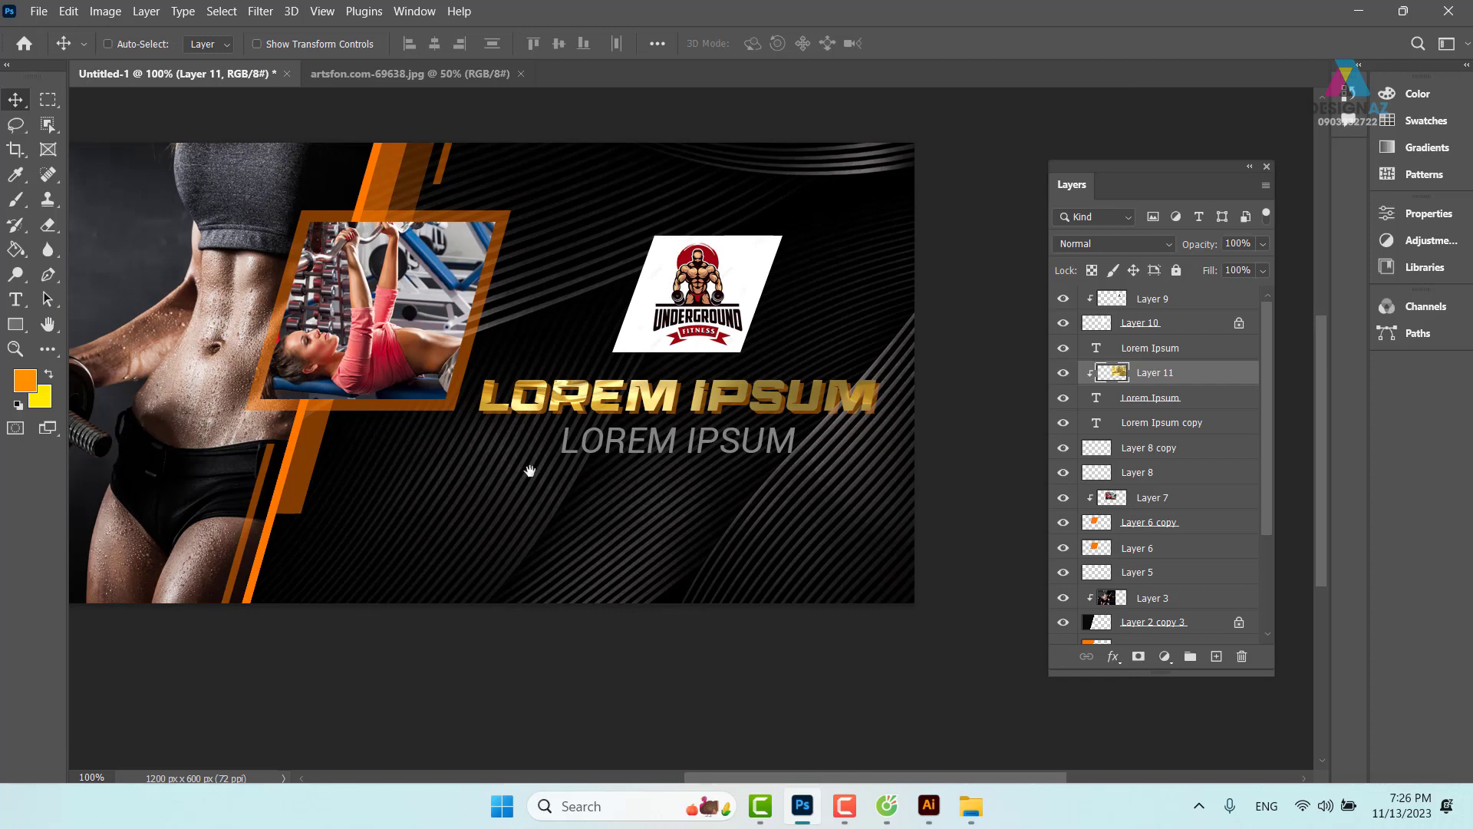
{"action": "left_click_drag", "start_coordinate": [530, 472], "coordinate": [569, 486]}
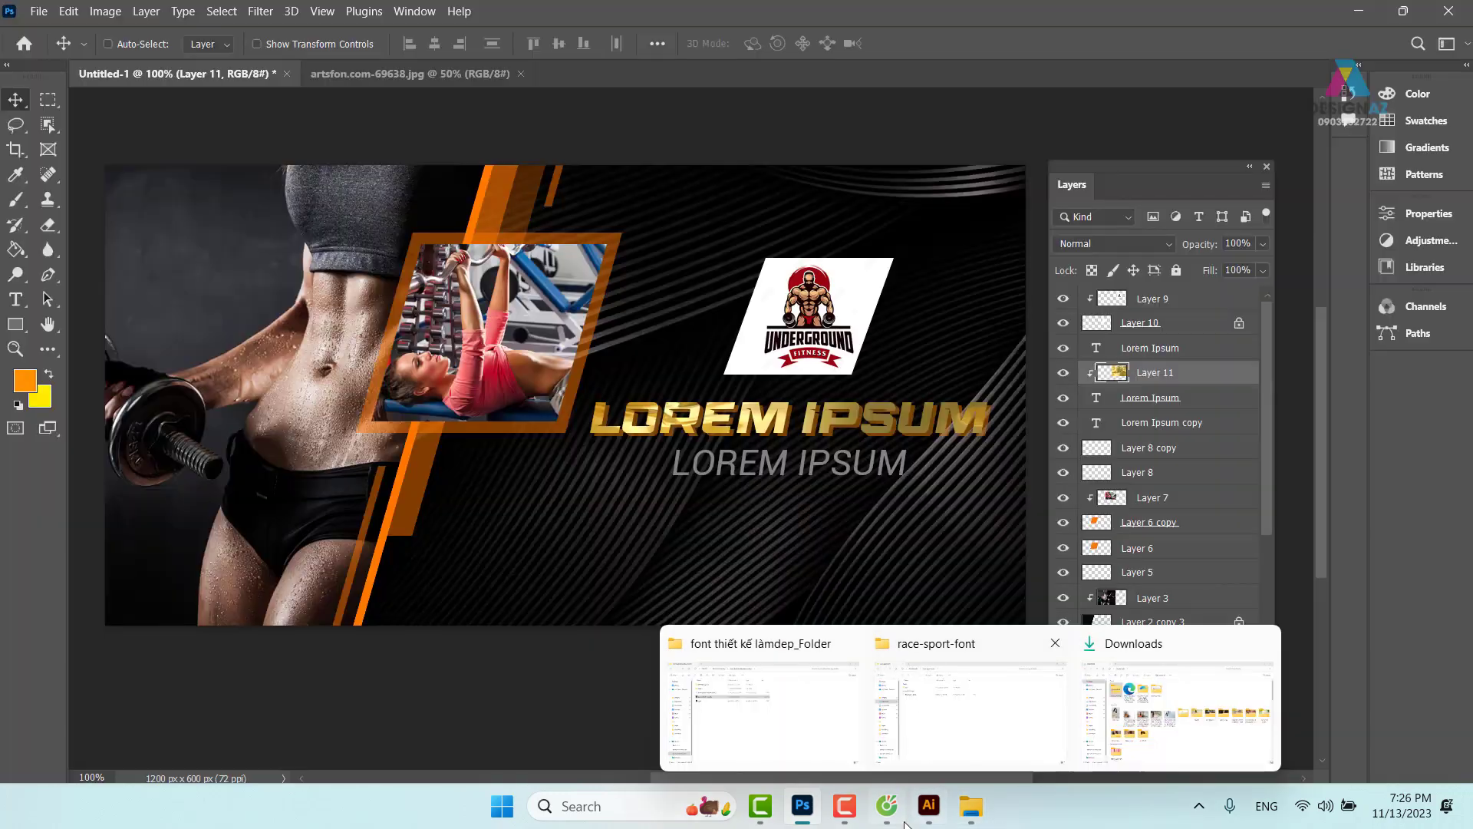
{"action": "mouse_move", "coordinate": [887, 813]}
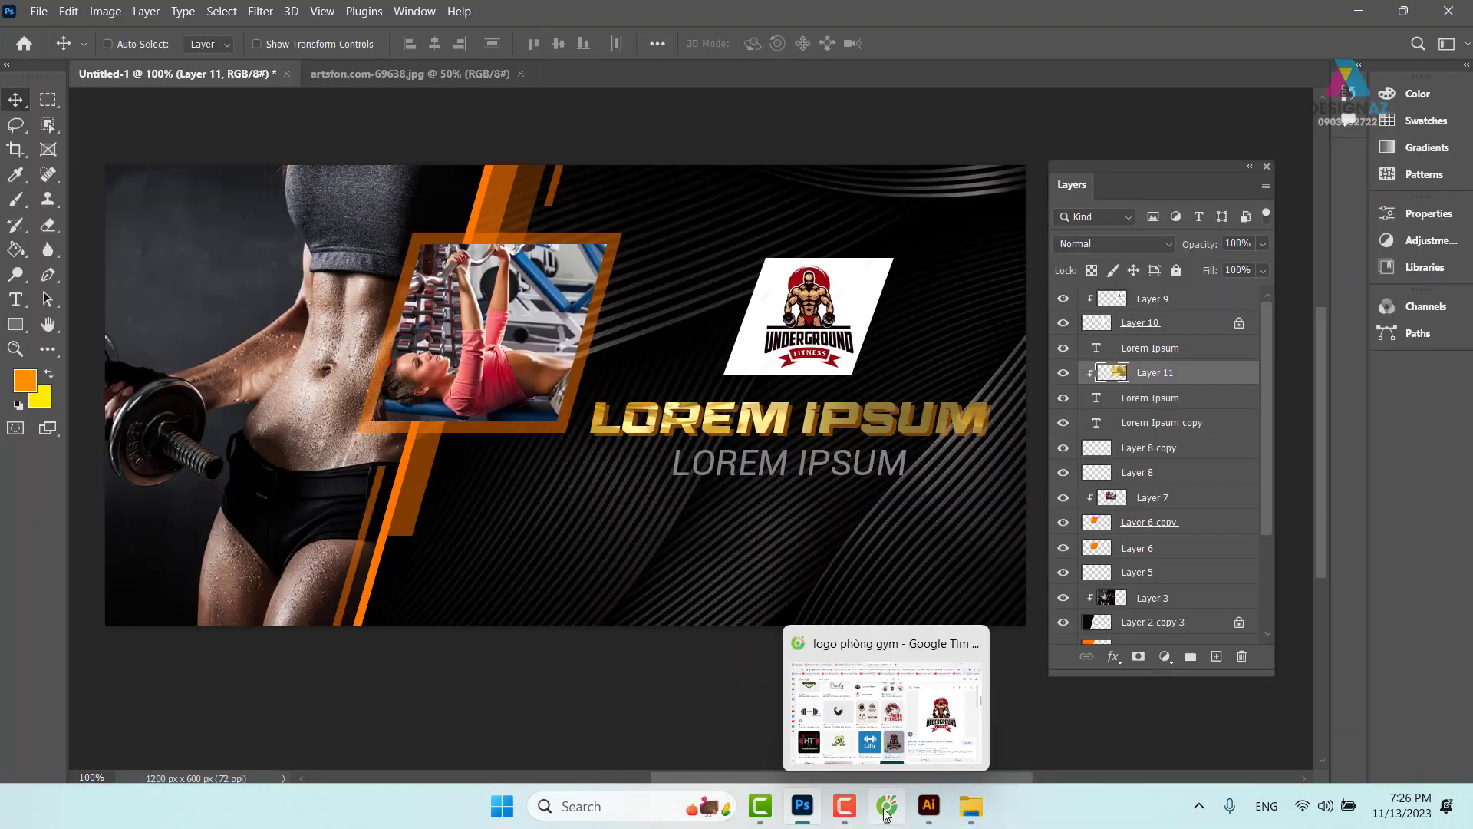
Select Layer 9 through Layer 4 and delete them, leaving only the white Background.
{"action": "left_click", "coordinate": [844, 805]}
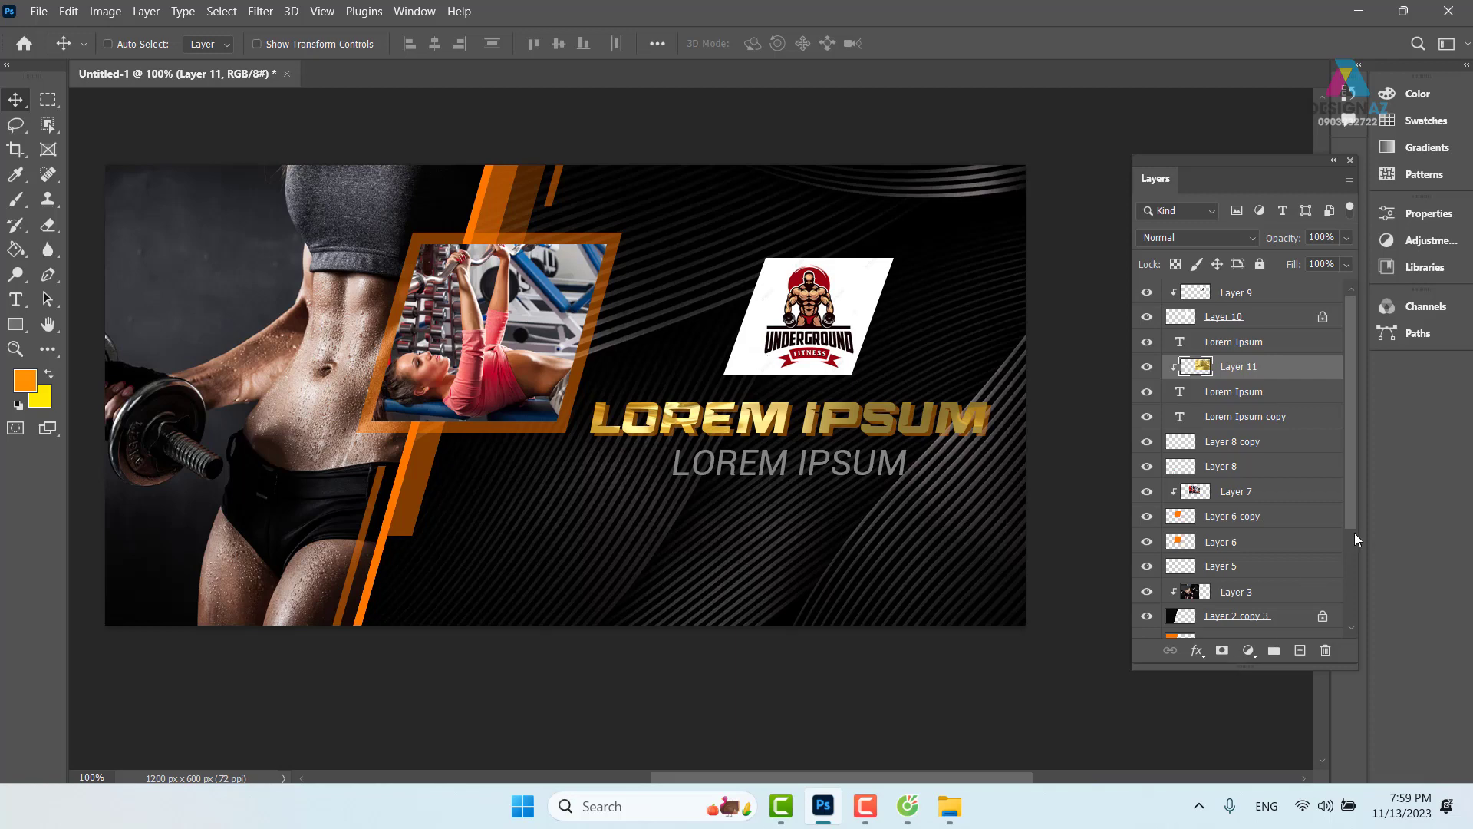
{"action": "left_click", "coordinate": [1278, 295]}
{"action": "left_click_drag", "start_coordinate": [1350, 361], "coordinate": [1366, 545]}
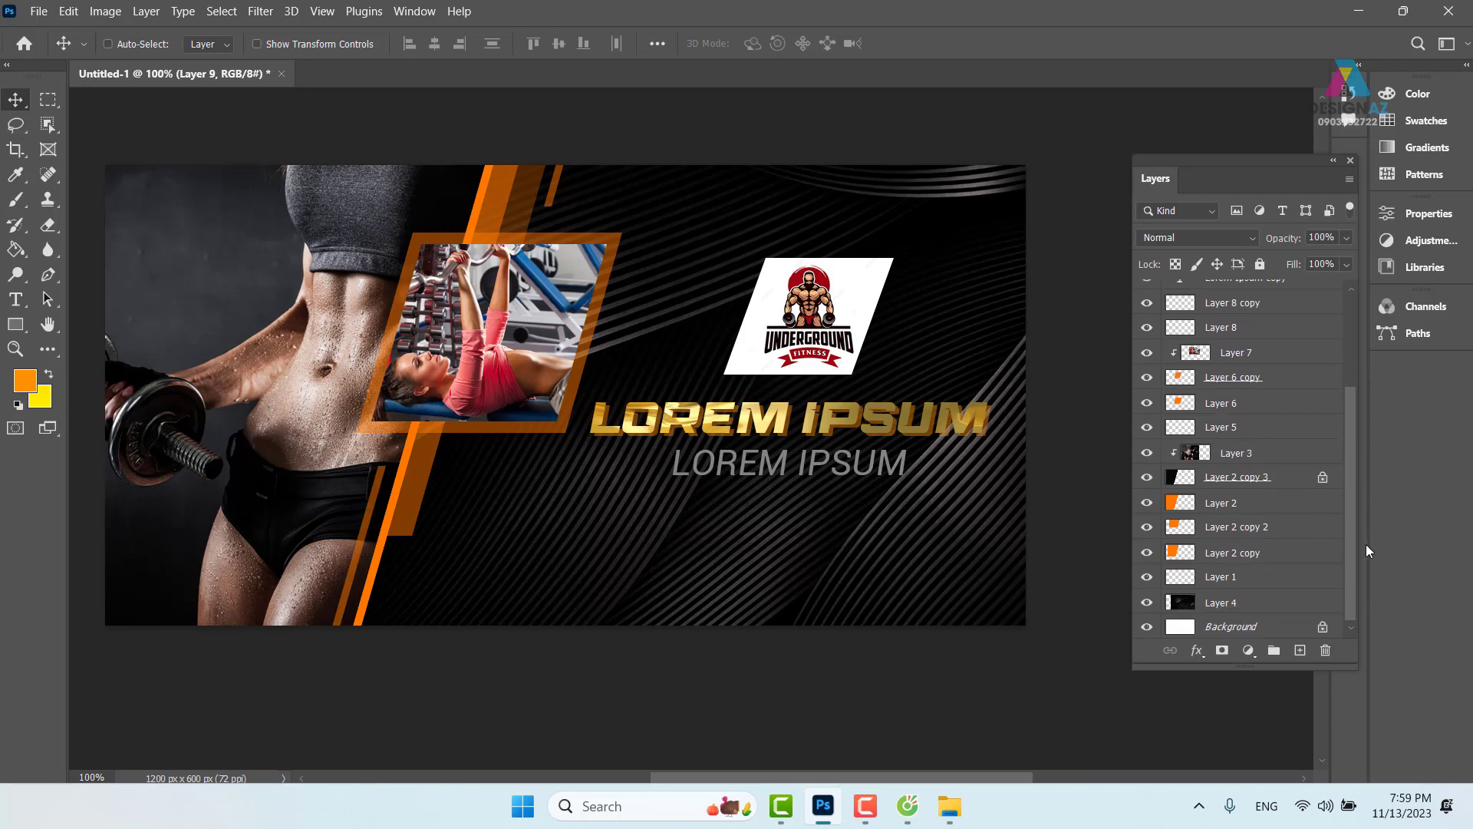
{"action": "left_click", "coordinate": [1289, 613], "text": "shift"}
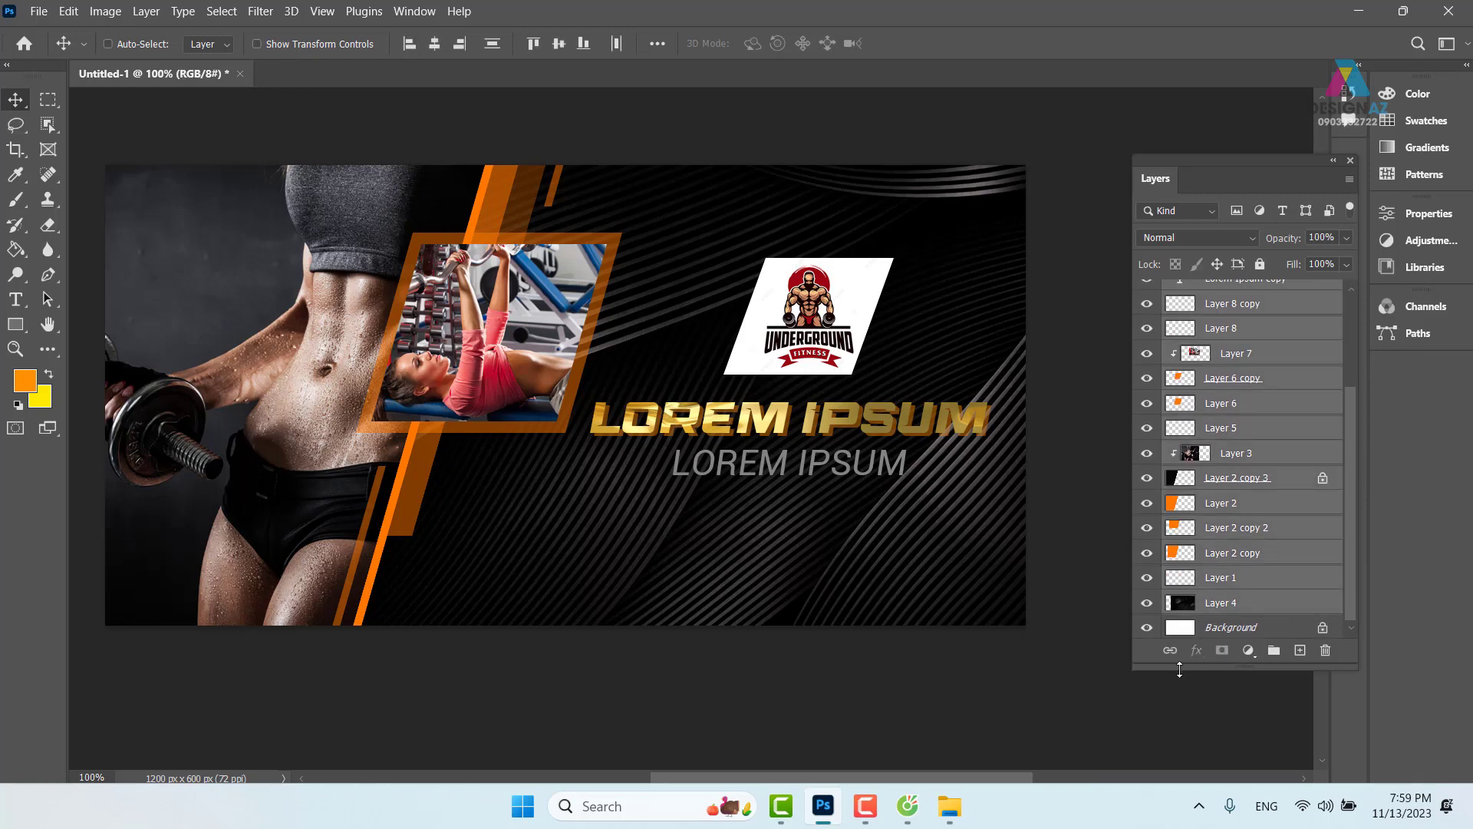
{"action": "key", "text": "Delete"}
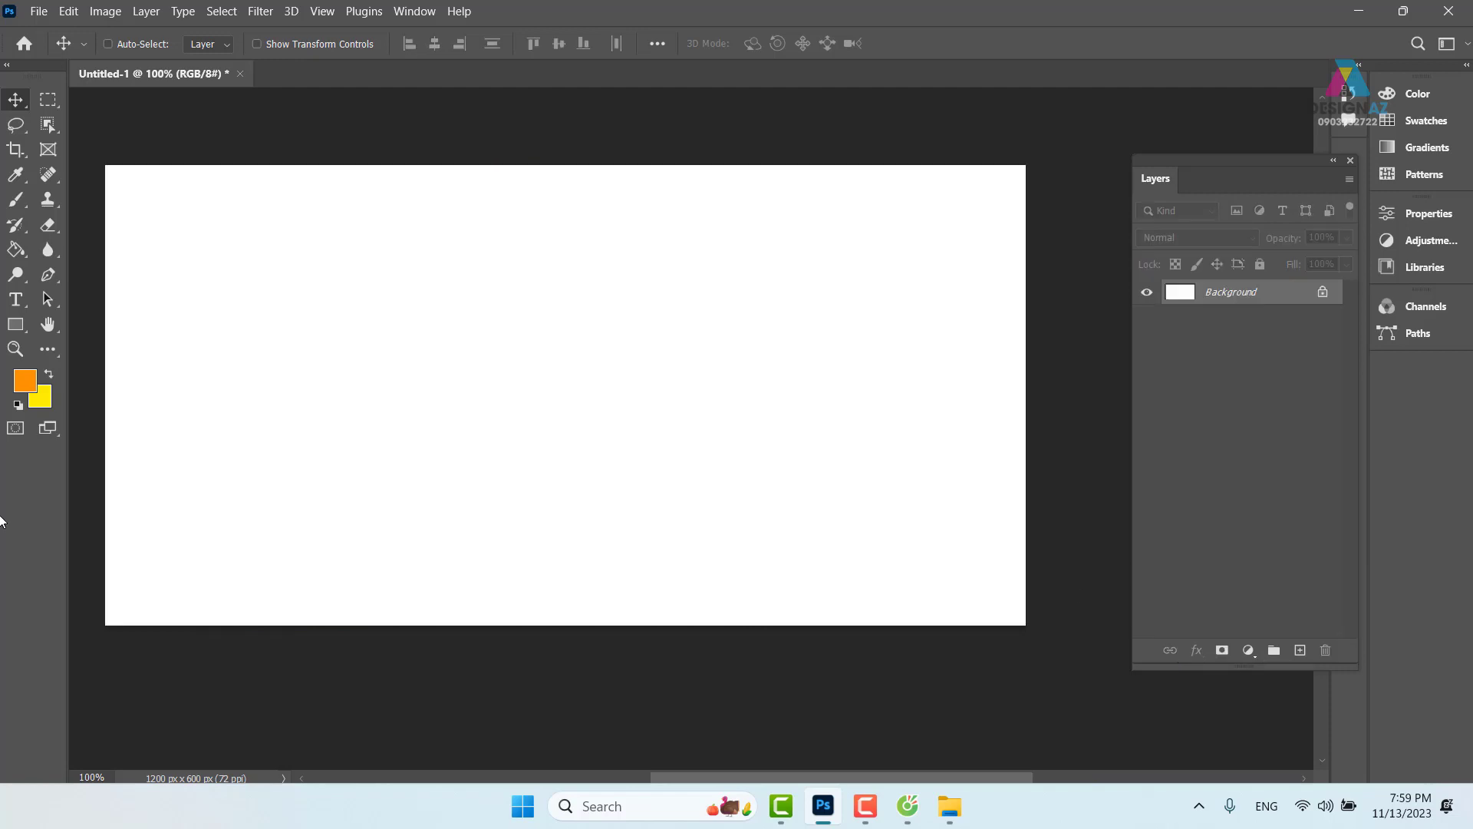
{"action": "left_click", "coordinate": [55, 107]}
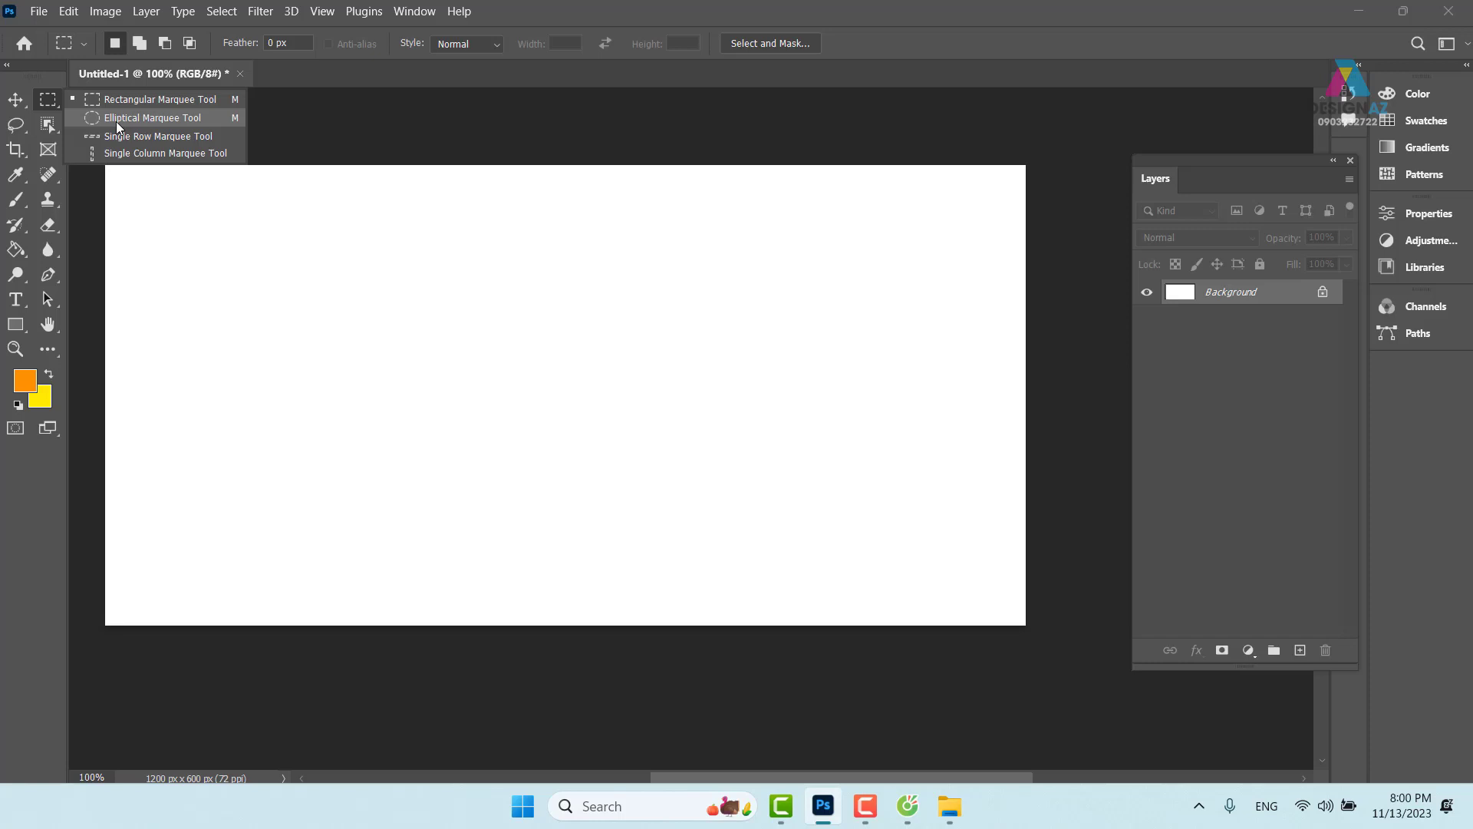
{"action": "left_click", "coordinate": [117, 120]}
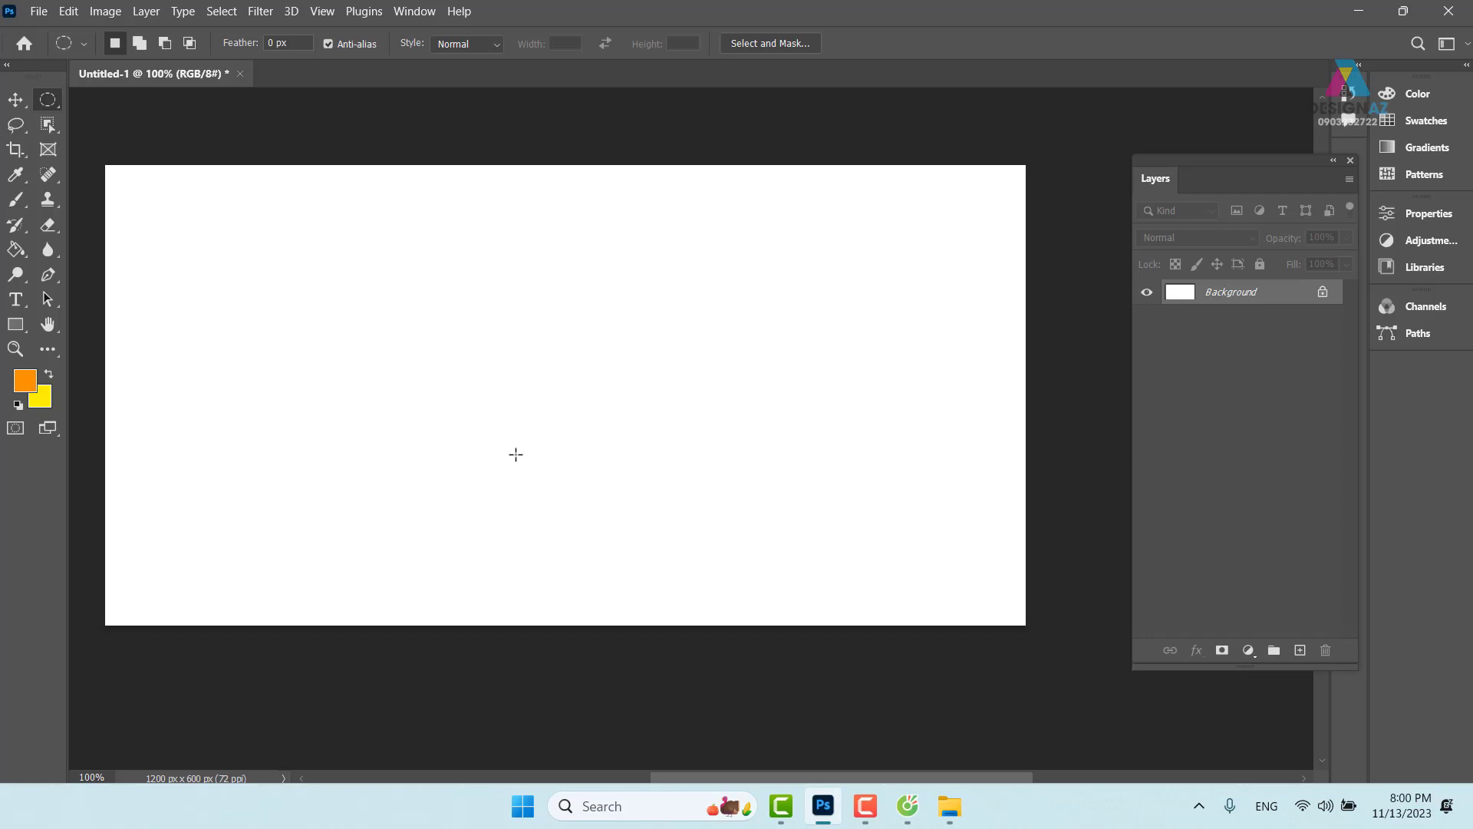
{"action": "left_click_drag", "start_coordinate": [250, 249], "coordinate": [848, 373]}
{"action": "left_click_drag", "start_coordinate": [166, 170], "coordinate": [316, 584]}
{"action": "key", "text": "ctrl+z"}
{"action": "left_click_drag", "start_coordinate": [153, 181], "coordinate": [591, 583]}
{"action": "key", "text": "ctrl+d"}
{"action": "key", "text": "ctrl+minus"}
{"action": "scroll", "coordinate": [476, 498], "scroll_direction": "left", "scroll_amount": 2}
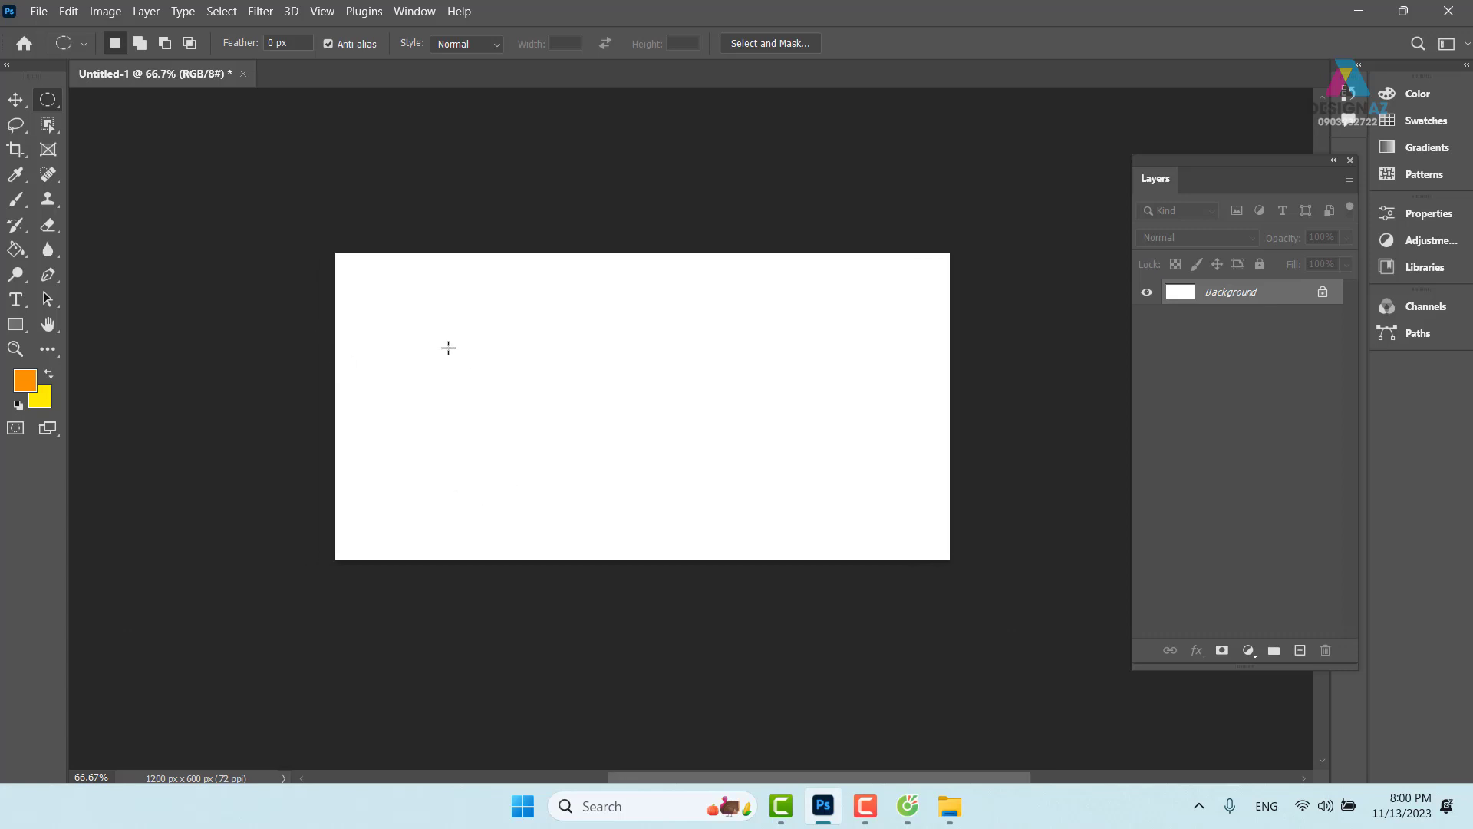
{"action": "left_click_drag", "start_coordinate": [376, 280], "coordinate": [609, 526]}
{"action": "left_click", "coordinate": [200, 240]}
{"action": "left_click_drag", "start_coordinate": [105, 164], "coordinate": [656, 622]}
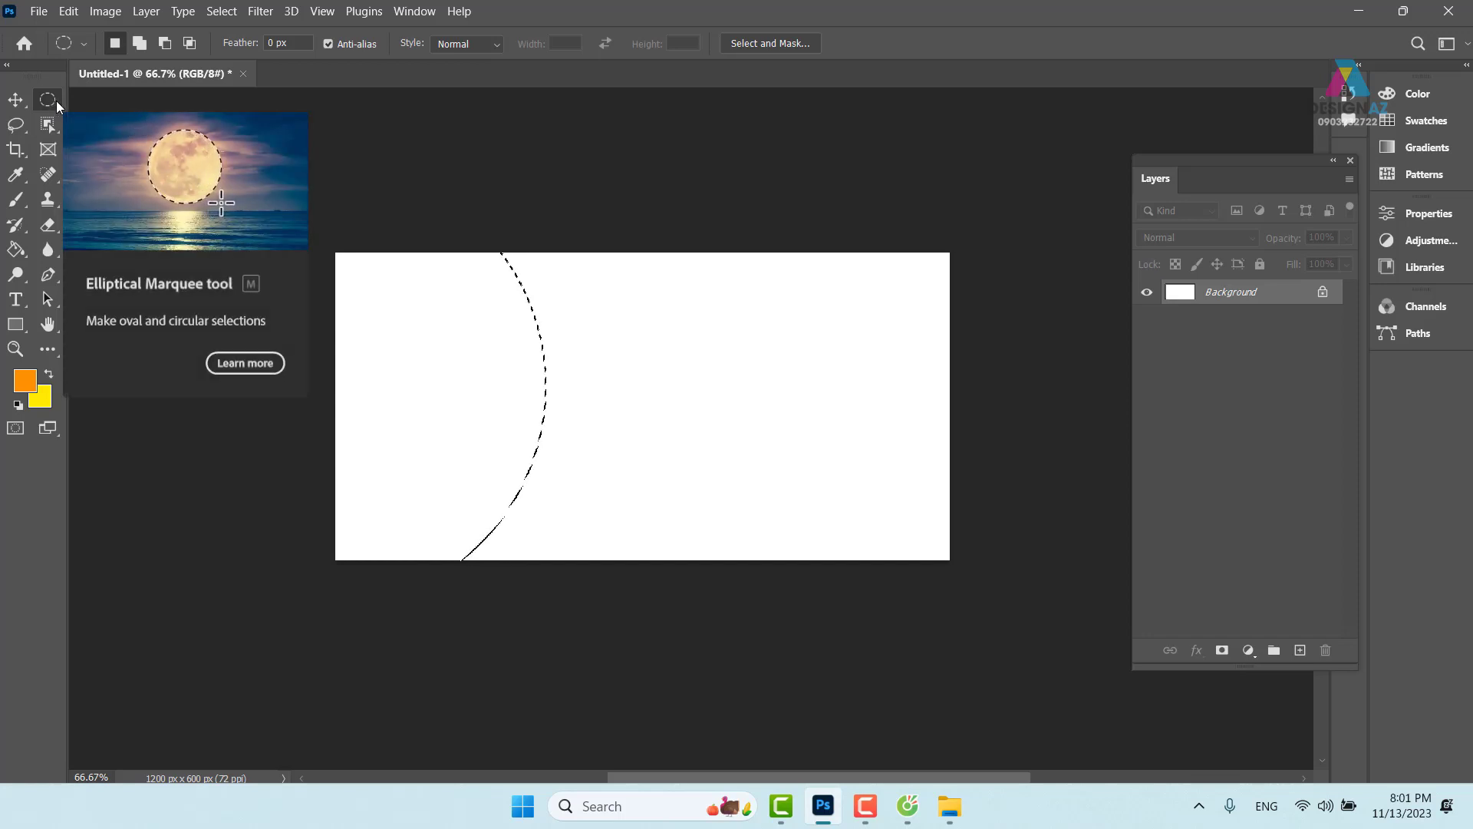
{"action": "left_click_drag", "start_coordinate": [452, 396], "coordinate": [495, 401]}
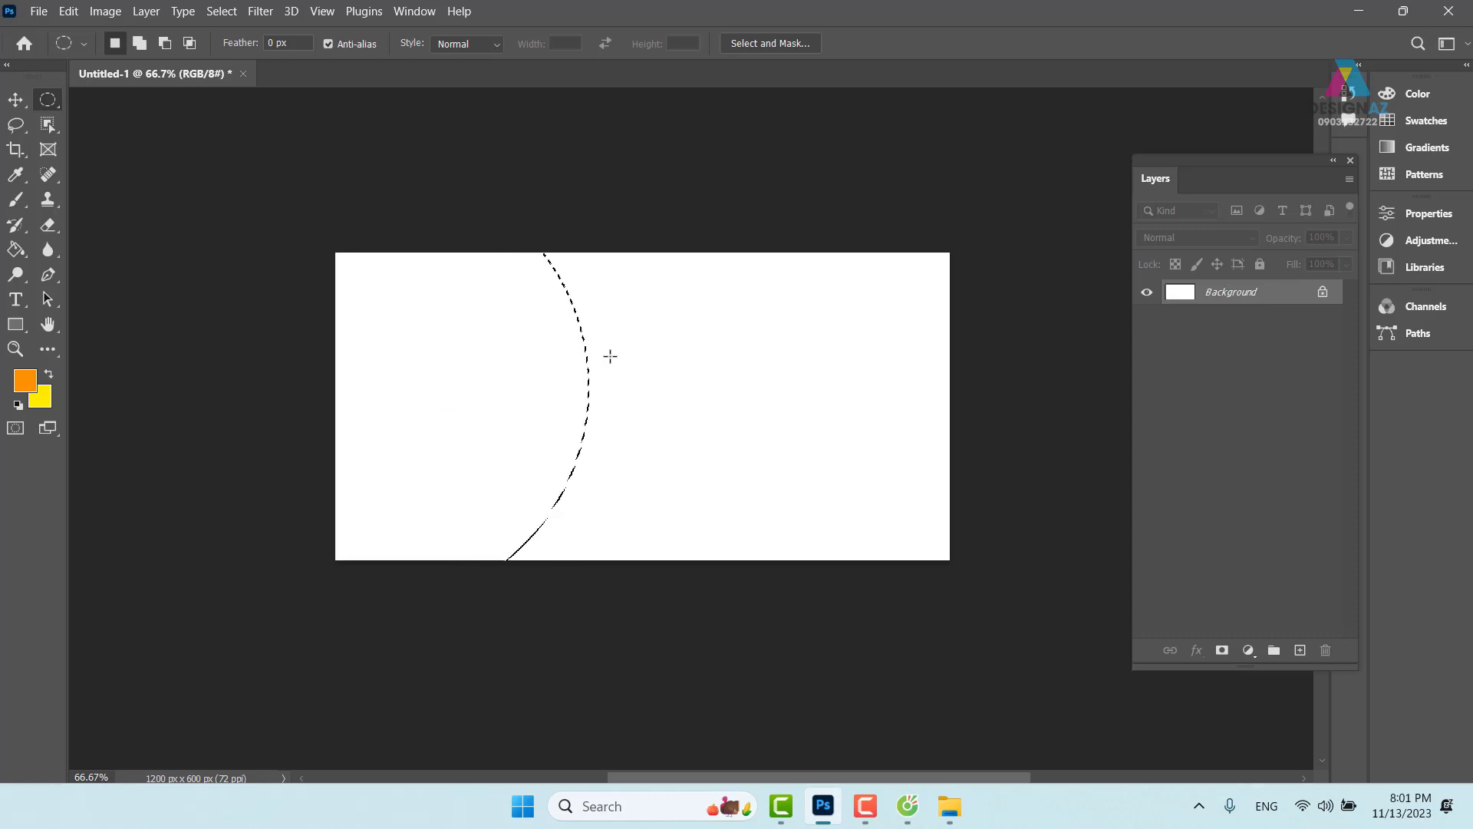
{"action": "key", "text": "ctrl+d"}
{"action": "left_click_drag", "start_coordinate": [414, 309], "coordinate": [661, 509]}
{"action": "left_click_drag", "start_coordinate": [528, 416], "coordinate": [474, 352]}
{"action": "key", "text": "ctrl+d"}
{"action": "left_click_drag", "start_coordinate": [422, 301], "coordinate": [631, 516]}
{"action": "left_click", "coordinate": [140, 43]}
{"action": "left_click_drag", "start_coordinate": [489, 212], "coordinate": [683, 405]}
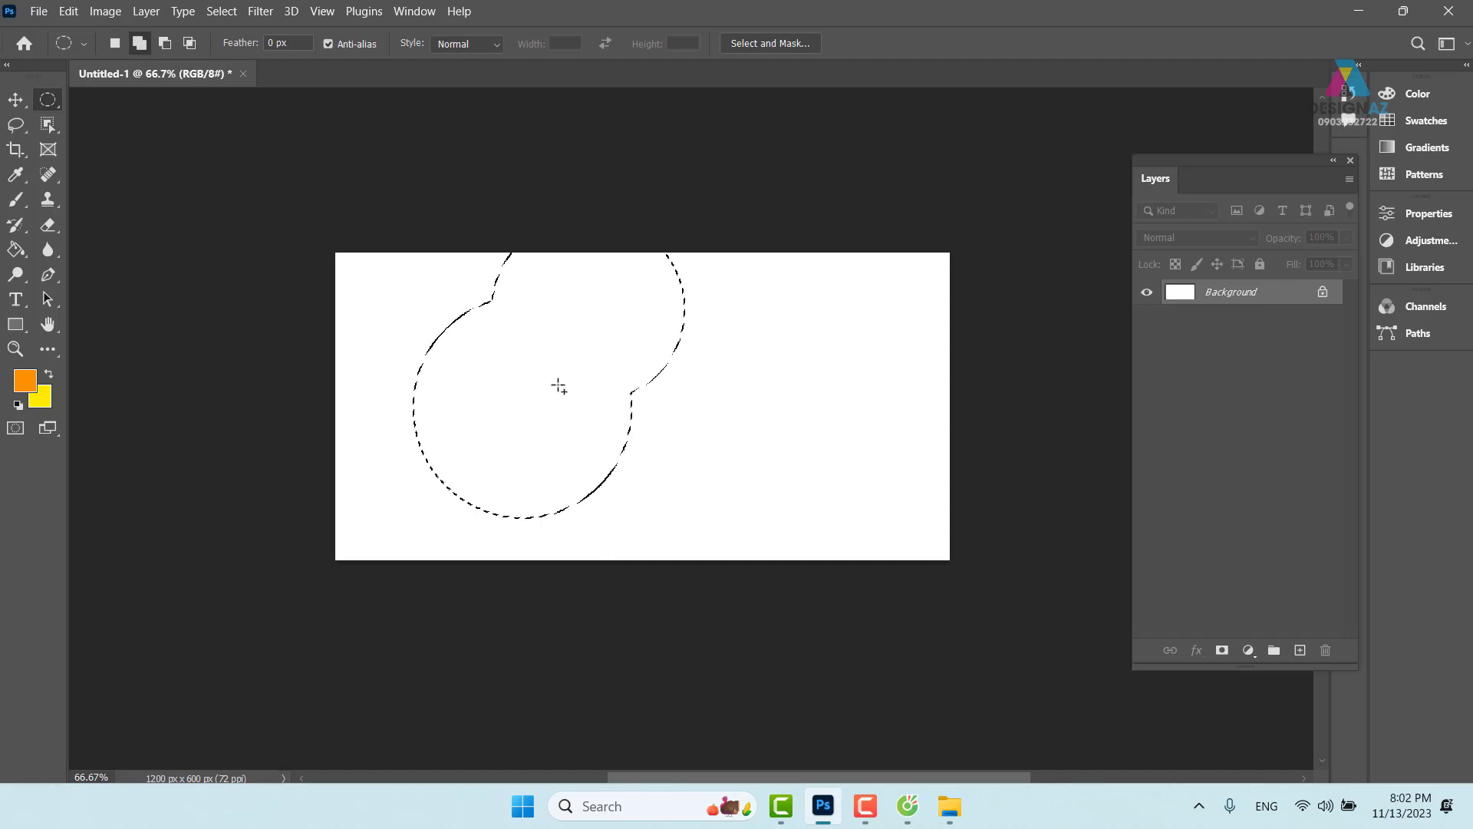
{"action": "left_click_drag", "start_coordinate": [253, 207], "coordinate": [554, 414]}
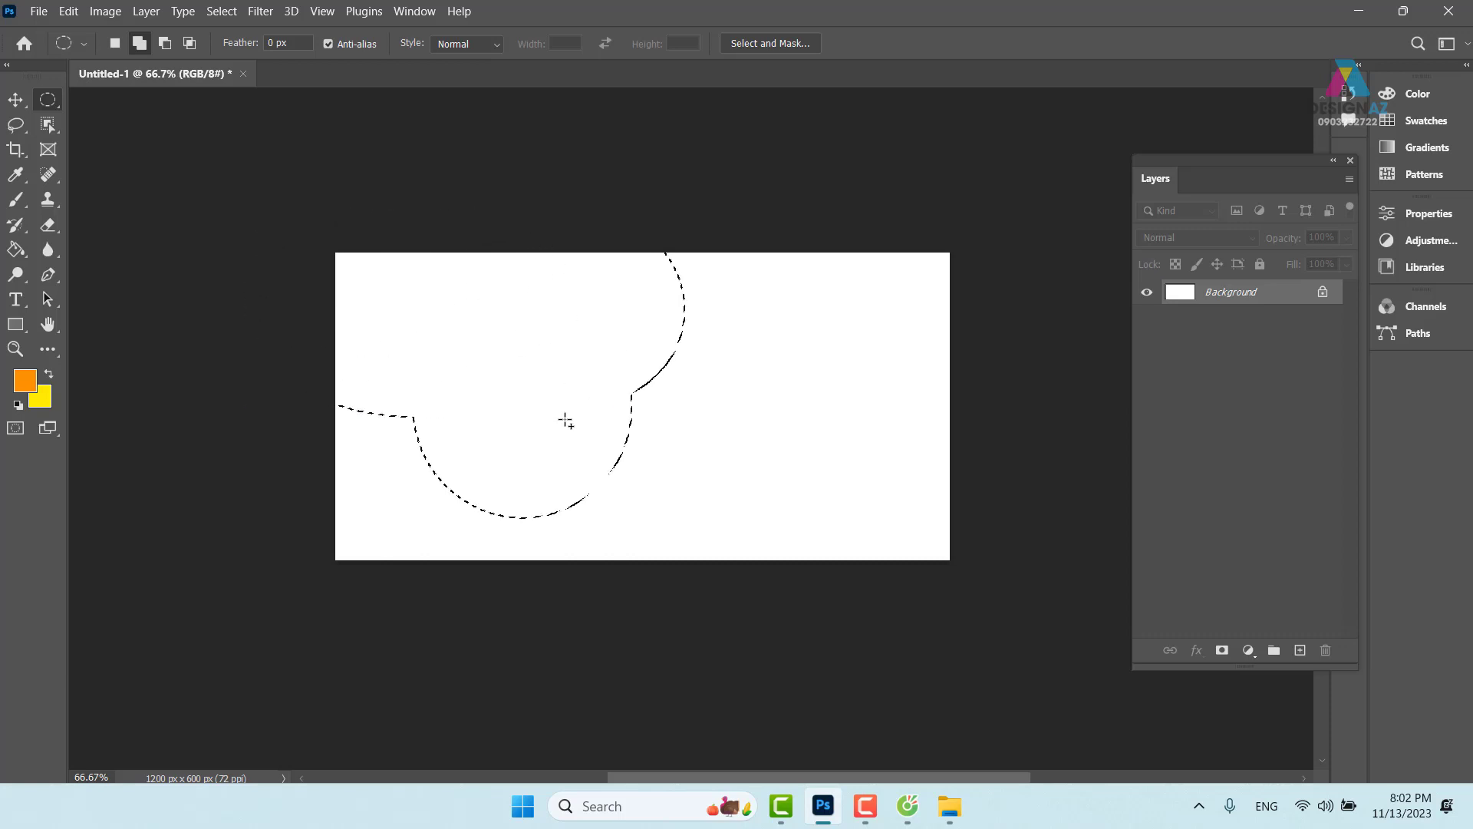
{"action": "mouse_move", "coordinate": [259, 350]}
{"action": "left_mouse_down"}
{"action": "mouse_move", "coordinate": [492, 508]}
{"action": "mouse_move", "coordinate": [495, 597]}
{"action": "left_mouse_up"}
{"action": "key", "text": "ctrl+d"}
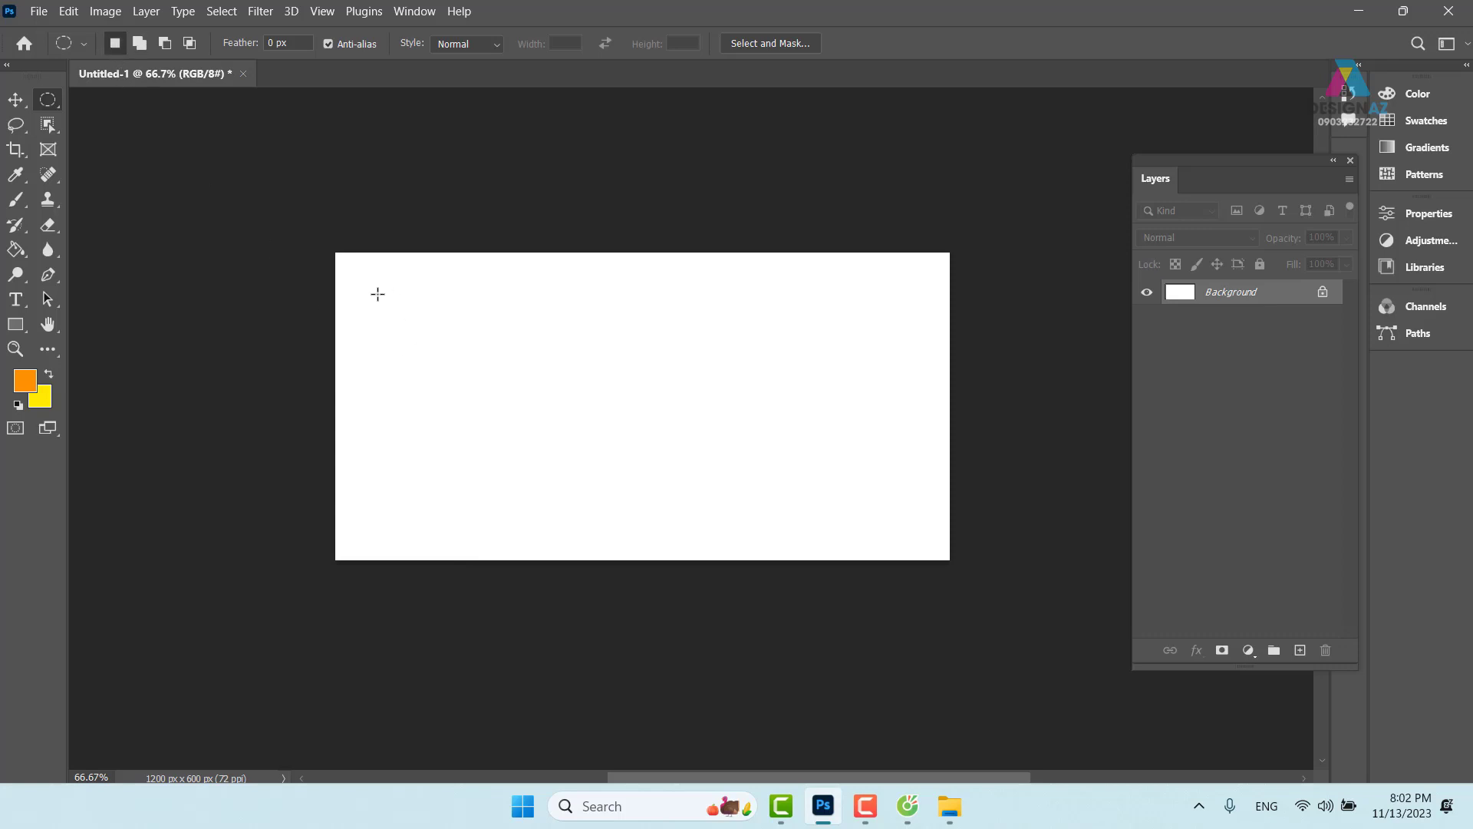
Build a two-circle Elliptical Marquee selection, undo a third lower-left circle, then deselect it.
{"action": "left_click_drag", "start_coordinate": [378, 294], "coordinate": [584, 497]}
{"action": "key", "text": "shift"}
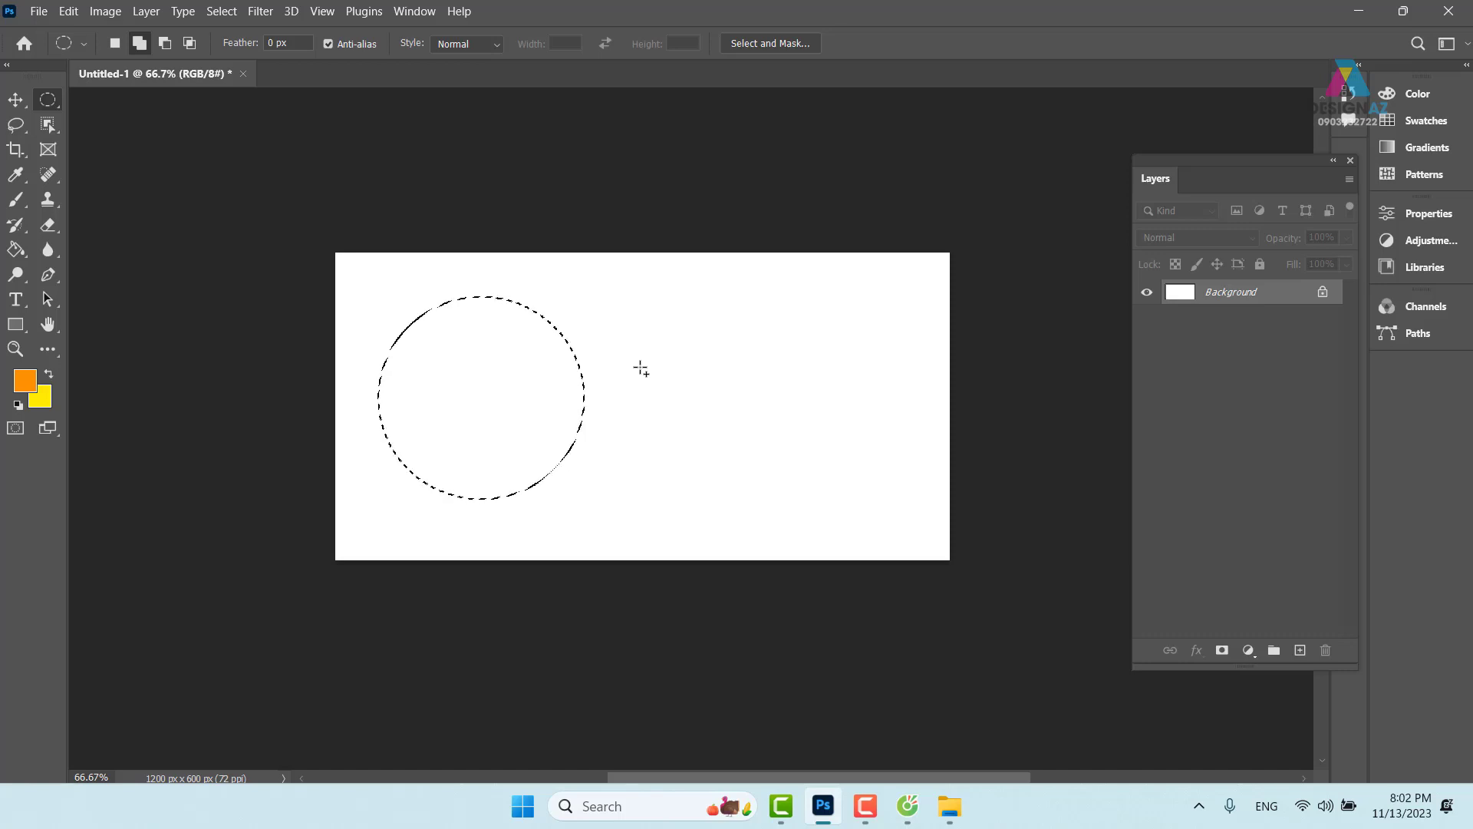
{"action": "left_click_drag", "start_coordinate": [509, 255], "coordinate": [681, 495]}
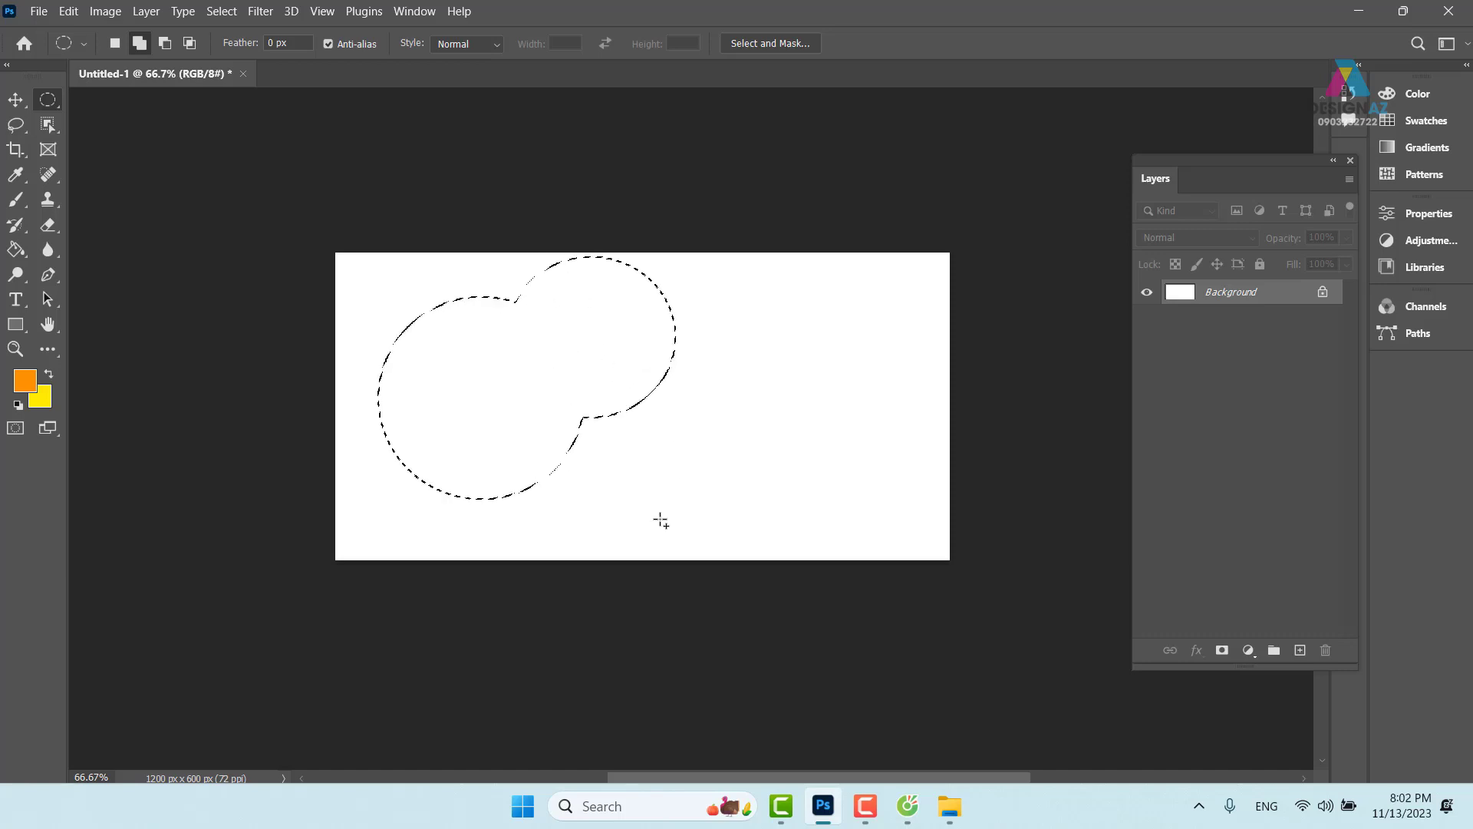
{"action": "left_click_drag", "start_coordinate": [369, 453], "coordinate": [531, 611]}
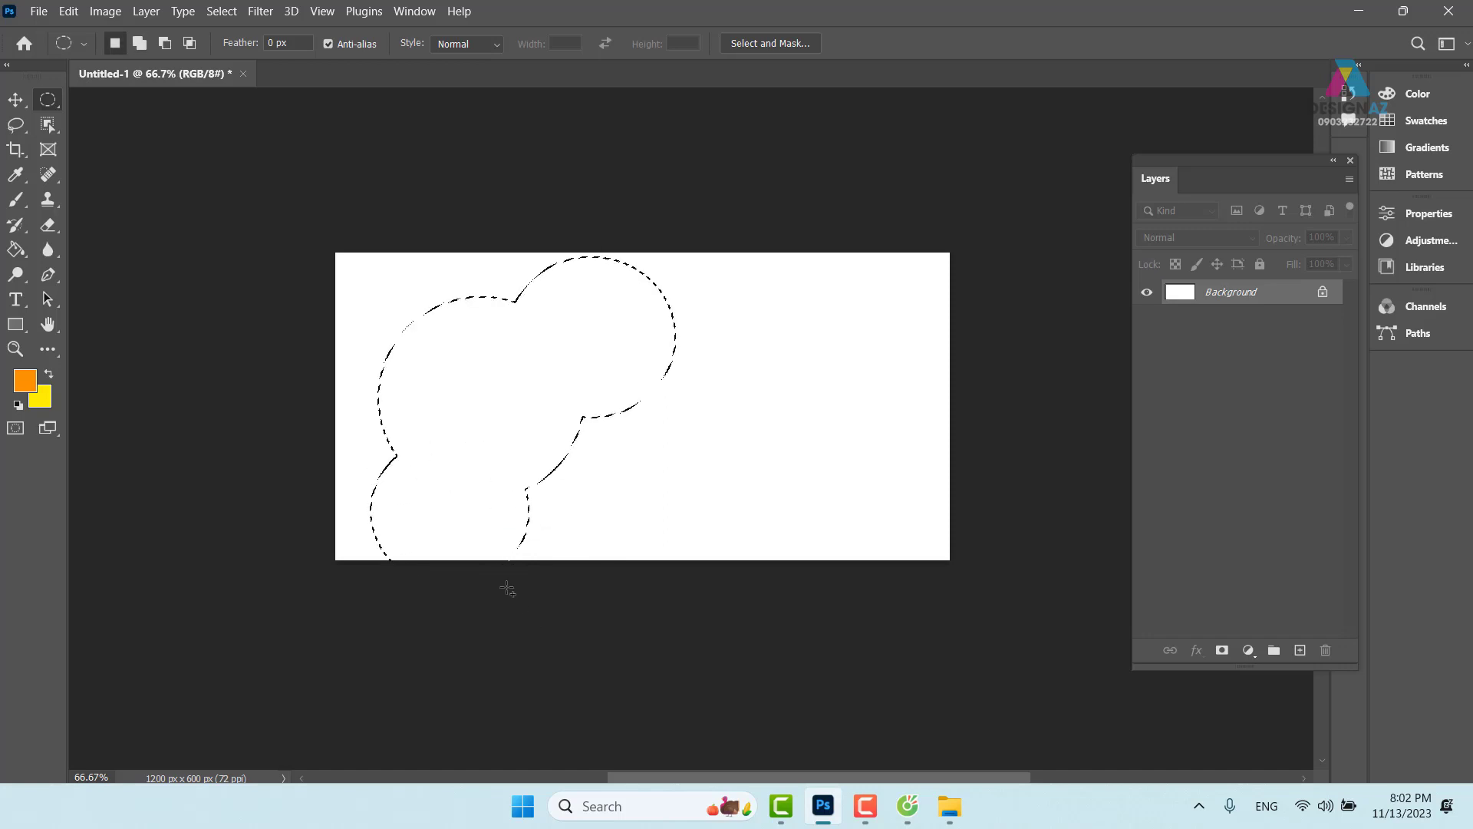
{"action": "key", "text": "ctrl+z"}
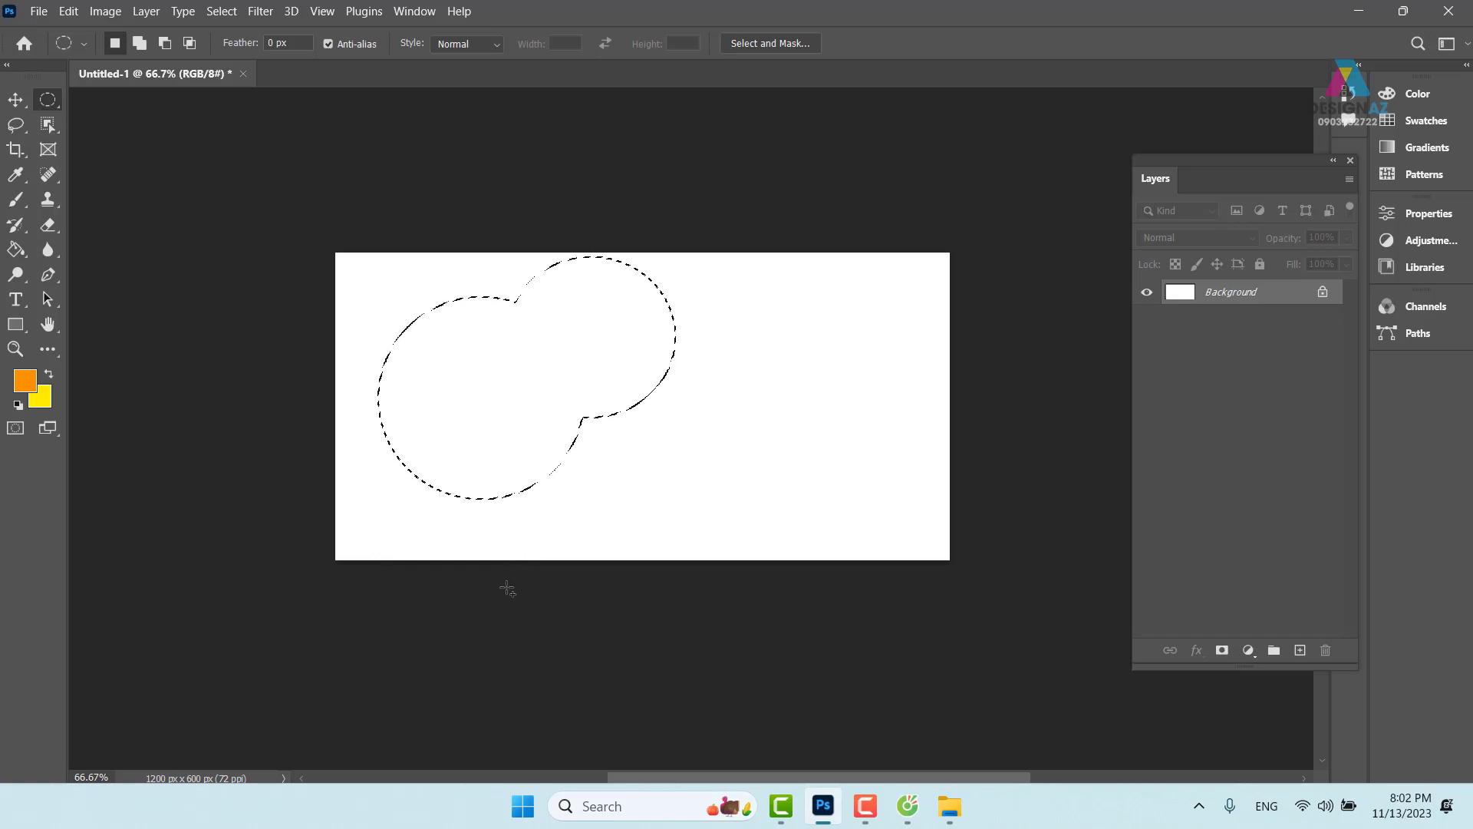
{"action": "left_click", "coordinate": [347, 304]}
{"action": "left_click_drag", "start_coordinate": [386, 281], "coordinate": [628, 526]}
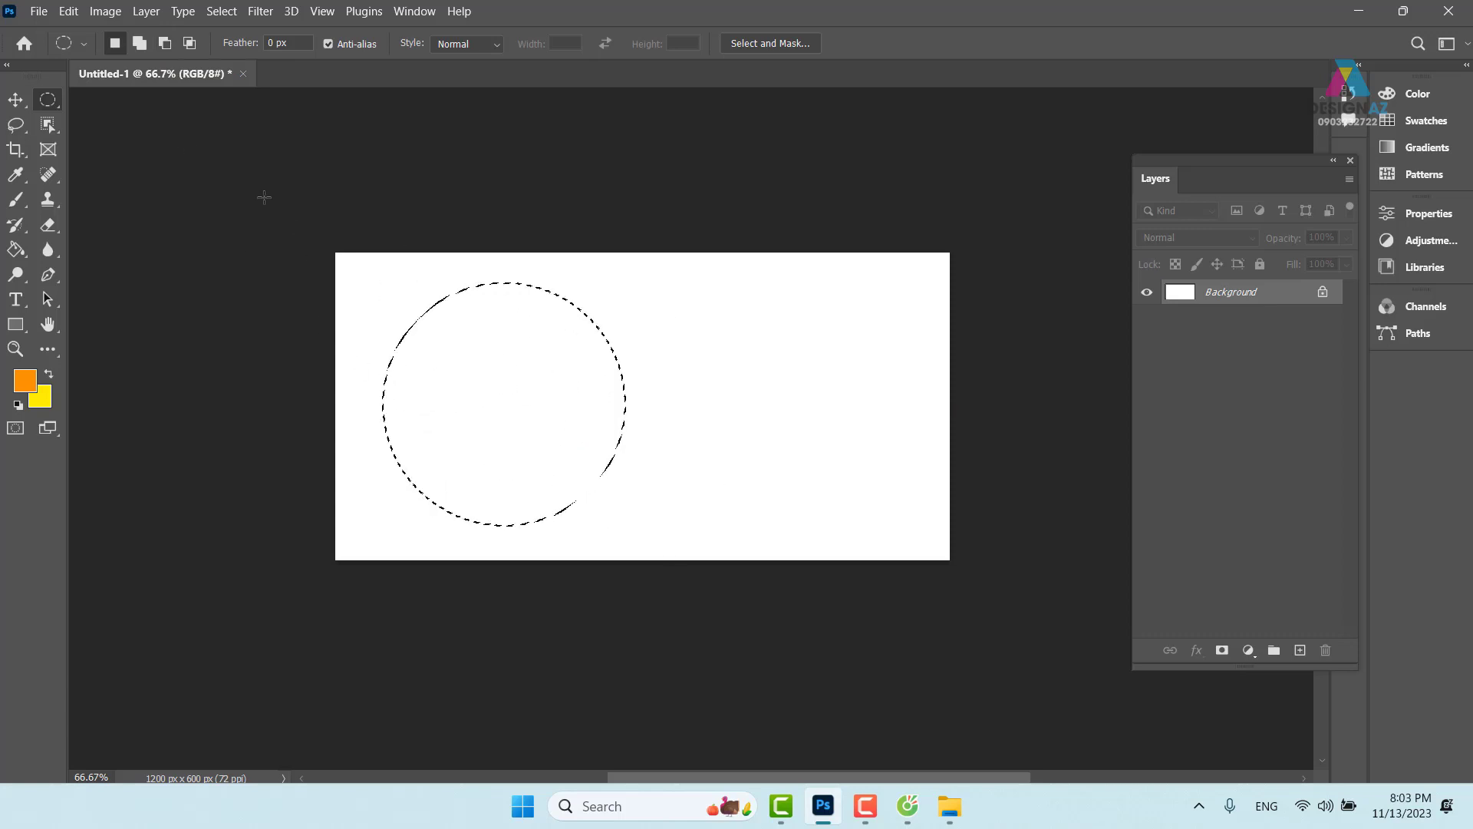
{"action": "left_click", "coordinate": [164, 43]}
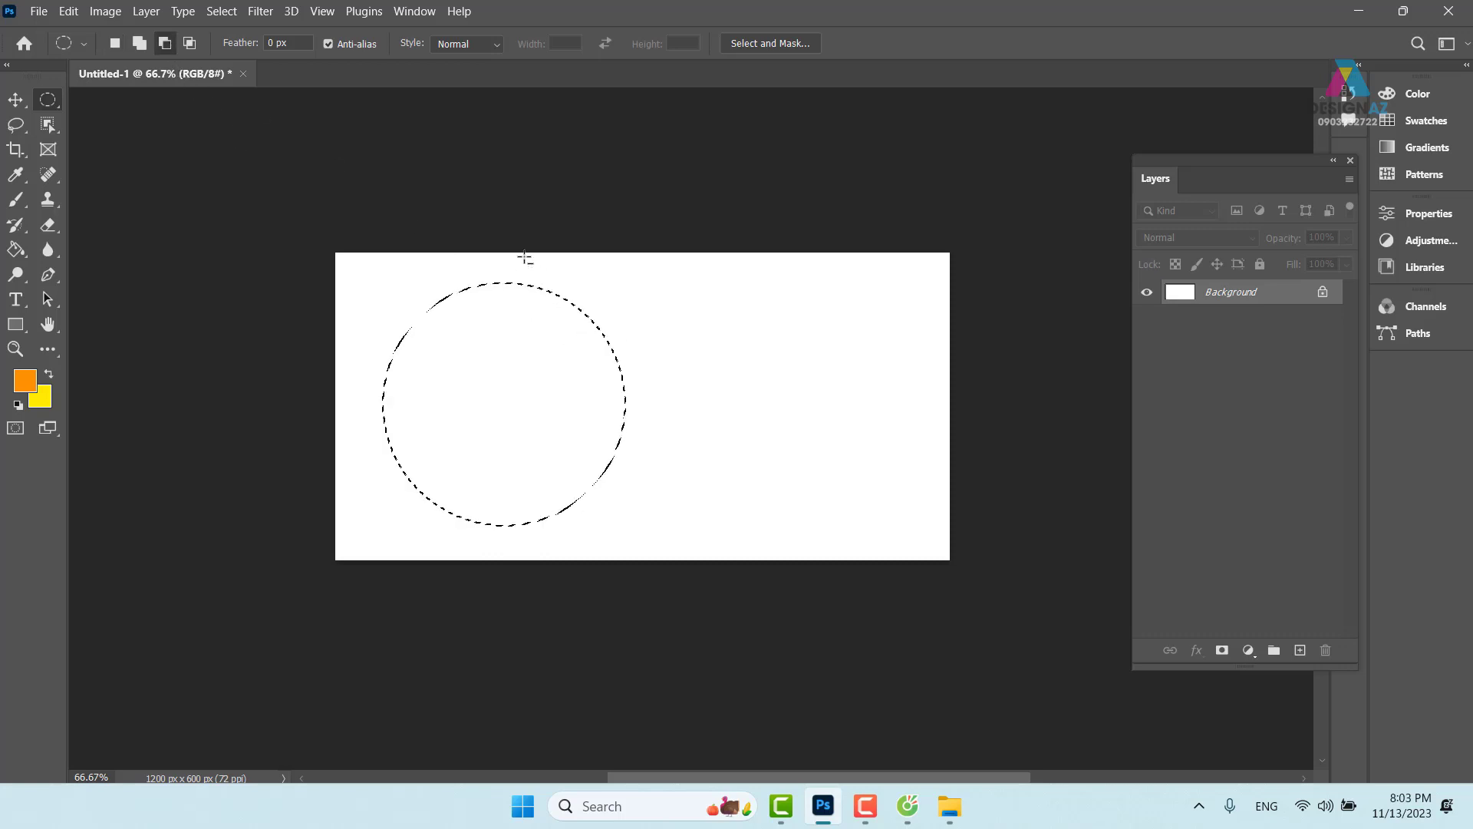
{"action": "left_click_drag", "start_coordinate": [528, 260], "coordinate": [783, 532]}
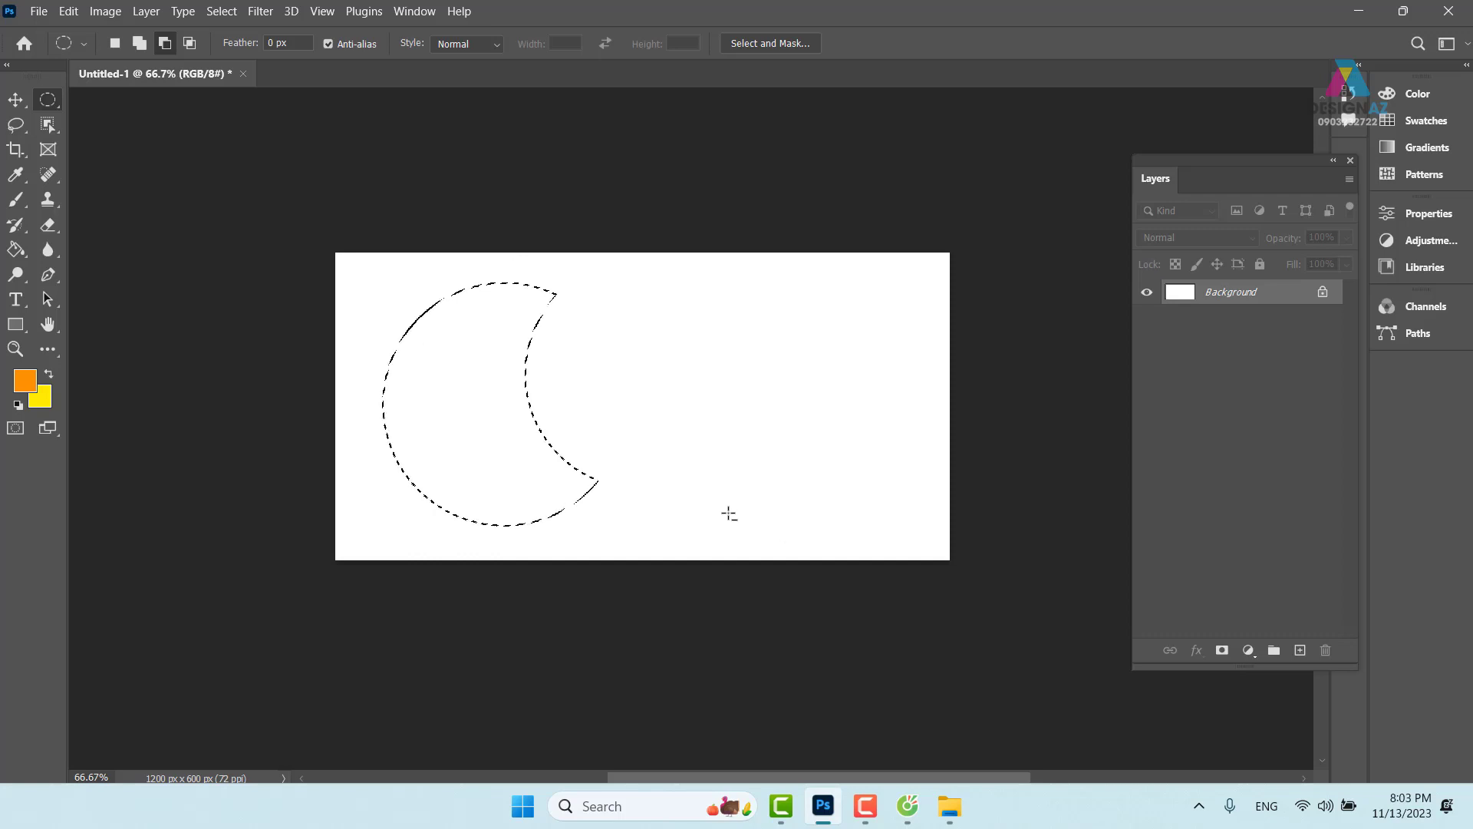
{"action": "left_click_drag", "start_coordinate": [345, 249], "coordinate": [491, 419]}
{"action": "left_click_drag", "start_coordinate": [338, 455], "coordinate": [514, 543]}
{"action": "left_click_drag", "start_coordinate": [624, 413], "coordinate": [497, 592]}
{"action": "key", "text": "ctrl+z"}
{"action": "key", "text": "ctrl+z"}
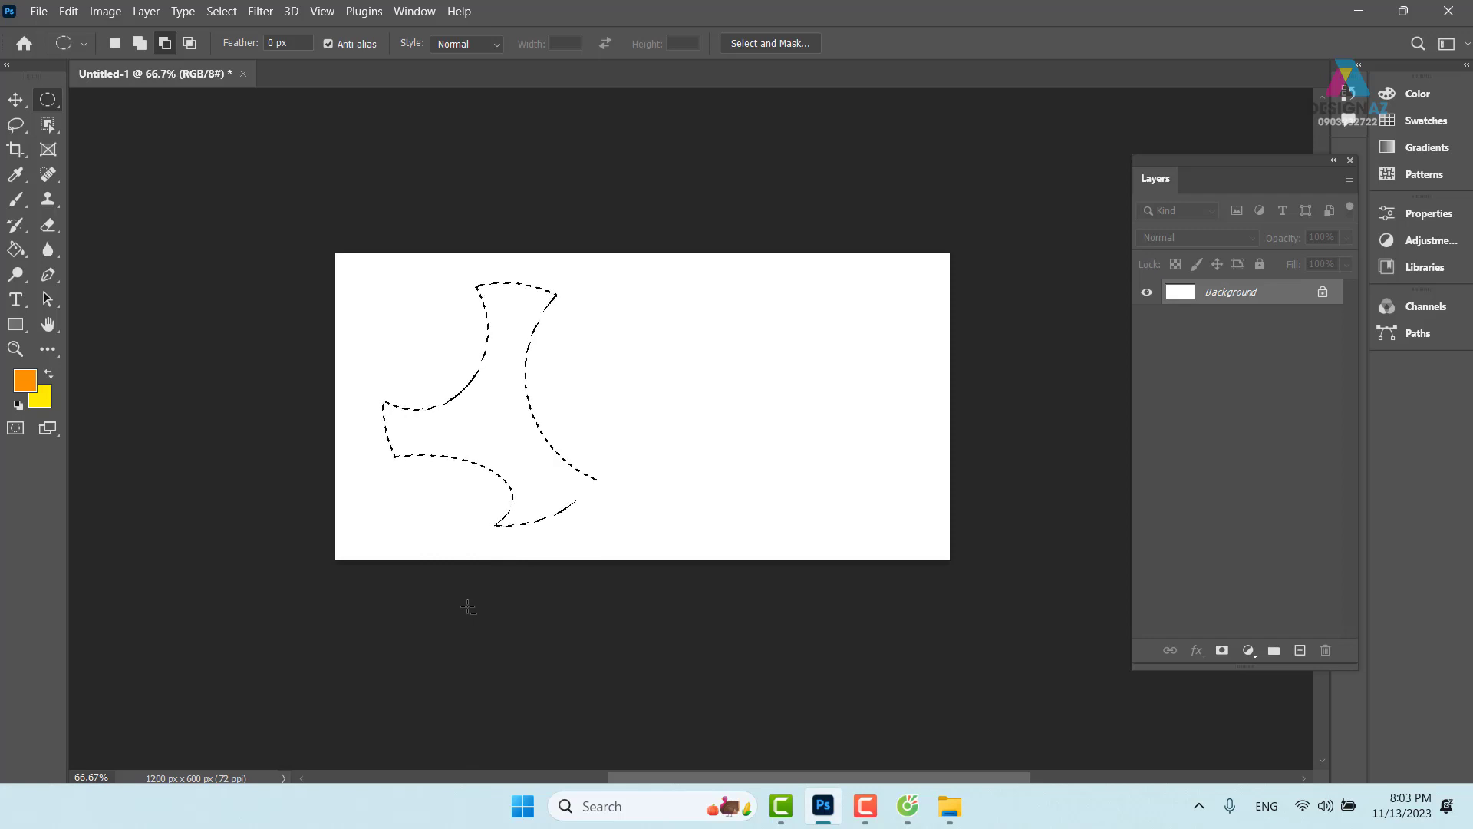
{"action": "key", "text": "ctrl+d"}
Draw a fresh circle selection, then intersect it with an overlapping circle to form a lens.
{"action": "left_click", "coordinate": [115, 43]}
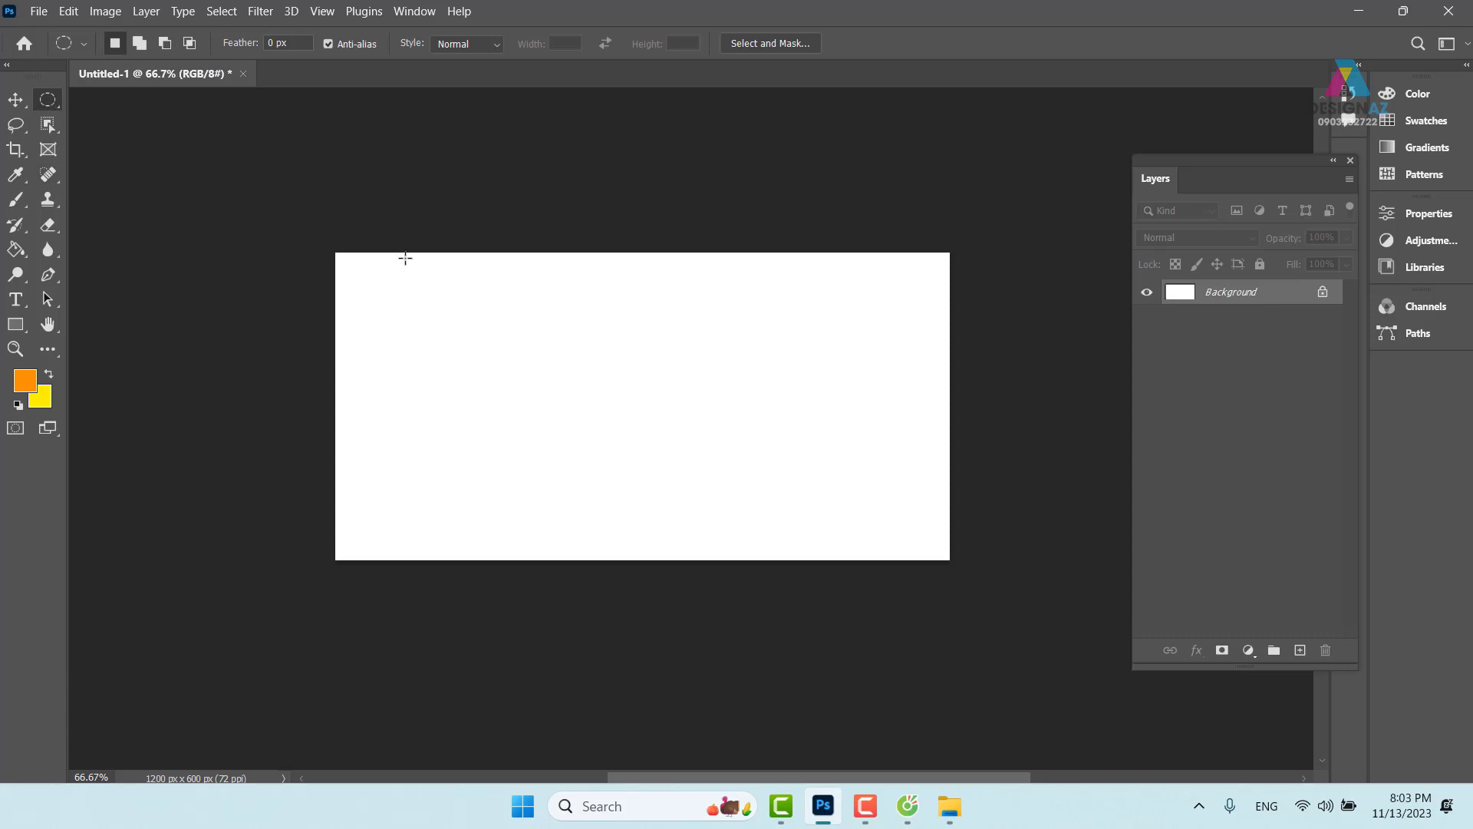
{"action": "left_click_drag", "start_coordinate": [405, 257], "coordinate": [691, 525]}
{"action": "left_click", "coordinate": [190, 43]}
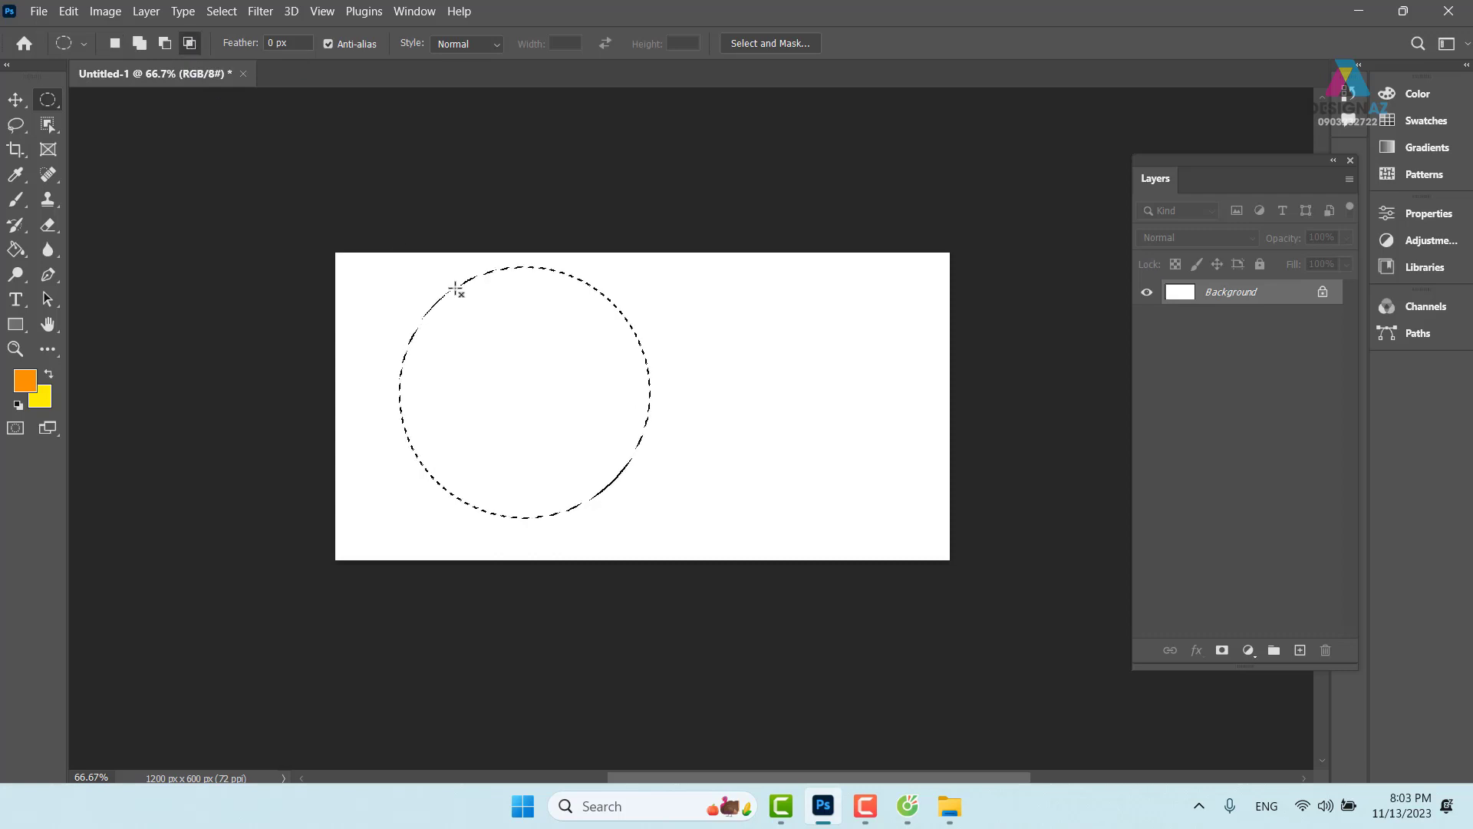
{"action": "left_click_drag", "start_coordinate": [529, 290], "coordinate": [812, 536]}
Clear the lens selection, zoom out to 50%, and return to New selection mode.
{"action": "left_click", "coordinate": [813, 537]}
{"action": "key", "text": "ctrl+minus"}
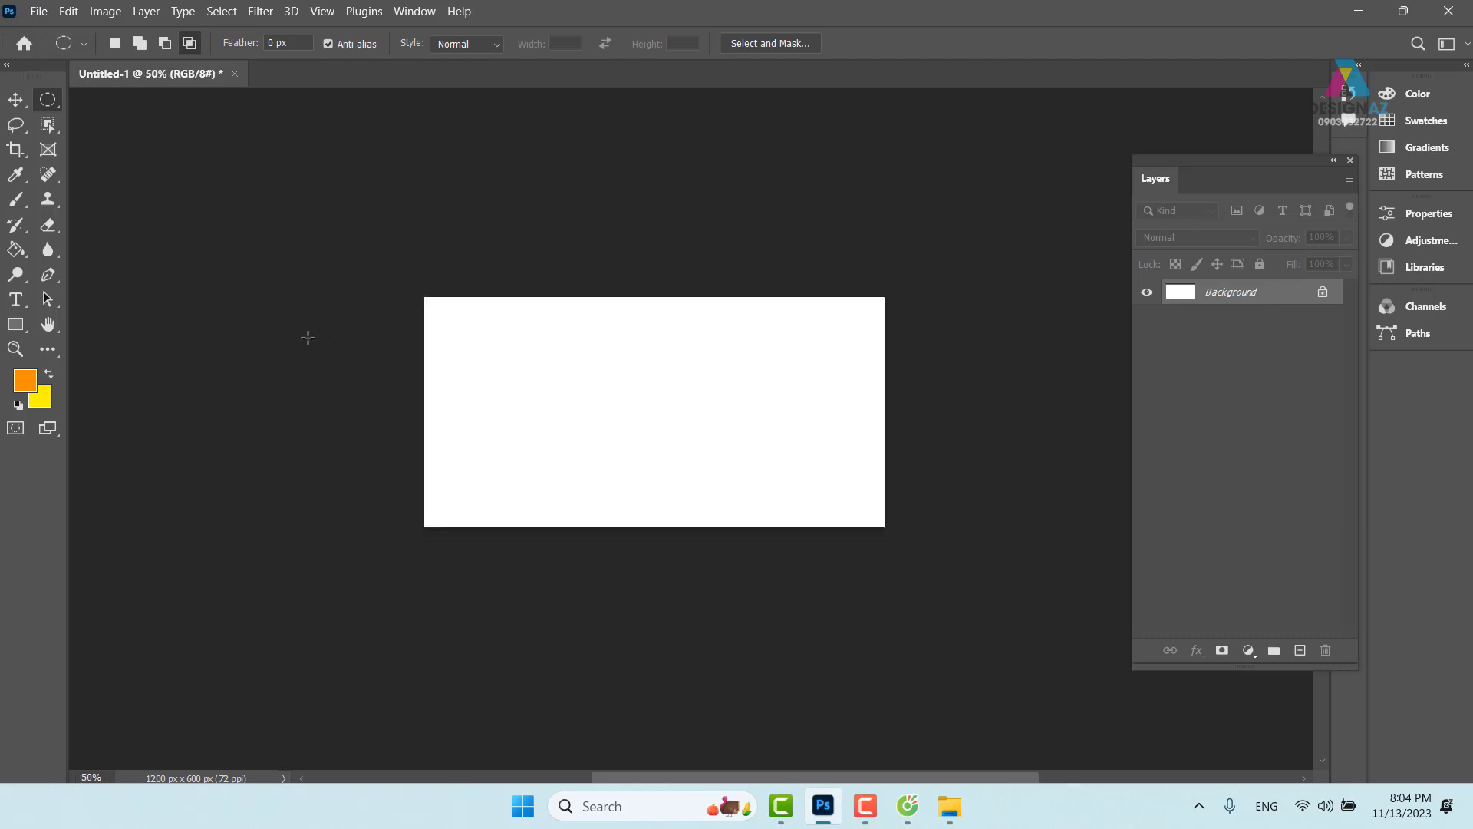
{"action": "left_click", "coordinate": [114, 44]}
Draw a large circle selection about 749 px wide over the canvas's left side.
{"action": "left_click_drag", "start_coordinate": [301, 244], "coordinate": [611, 578]}
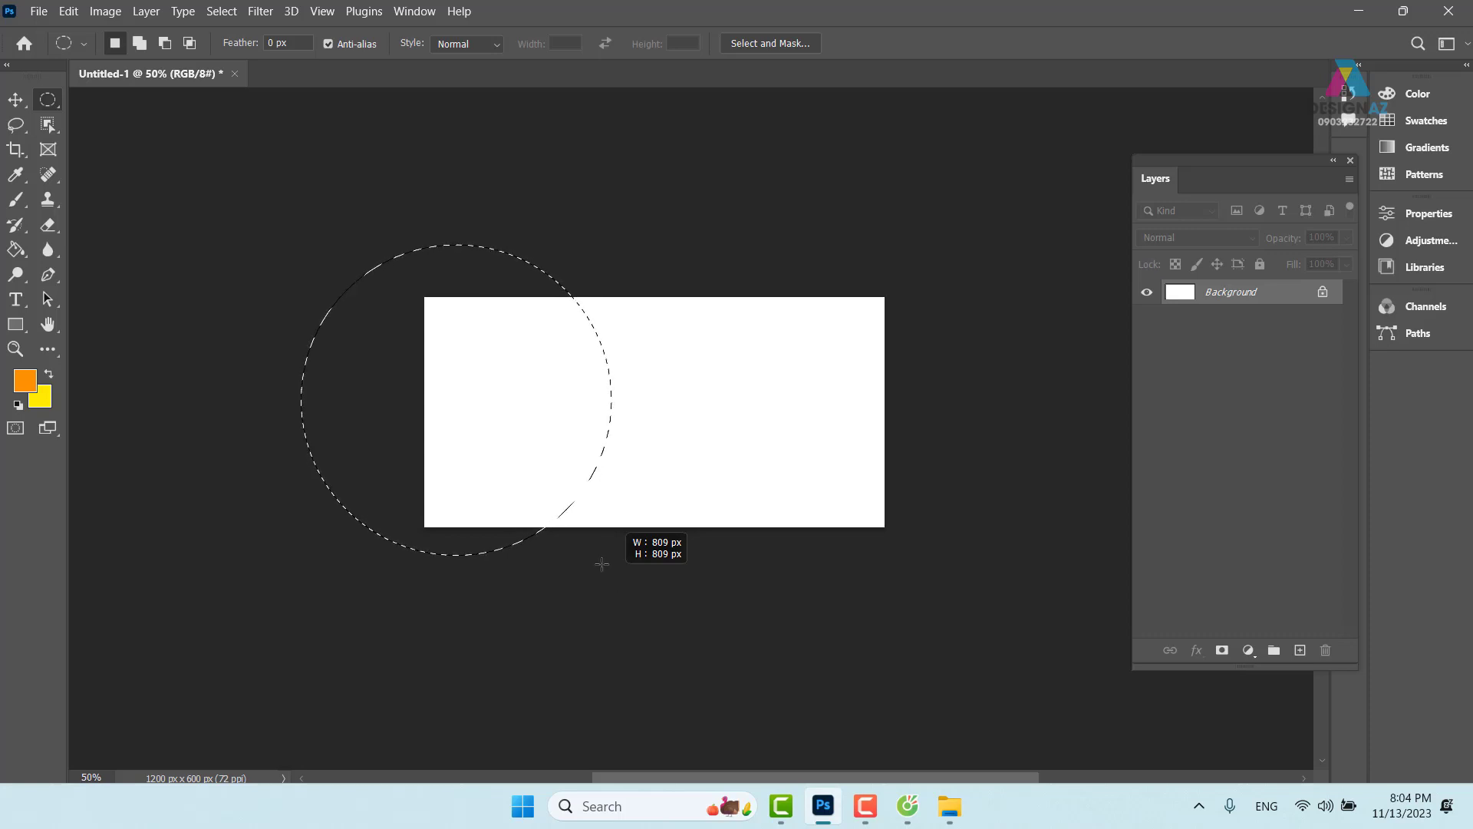
{"action": "left_click_drag", "start_coordinate": [601, 564], "coordinate": [649, 459]}
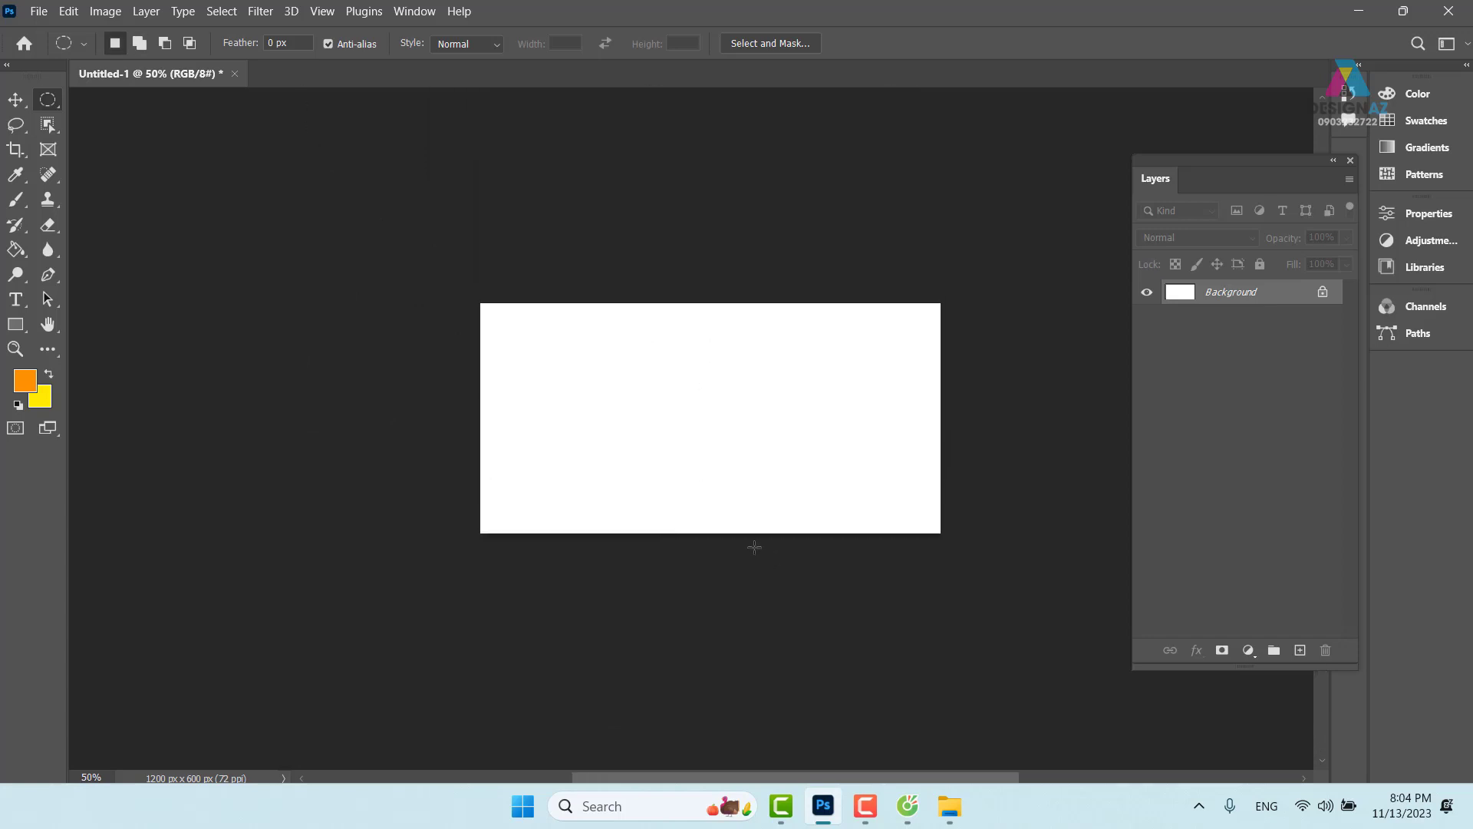
{"action": "left_click_drag", "start_coordinate": [385, 230], "coordinate": [700, 551]}
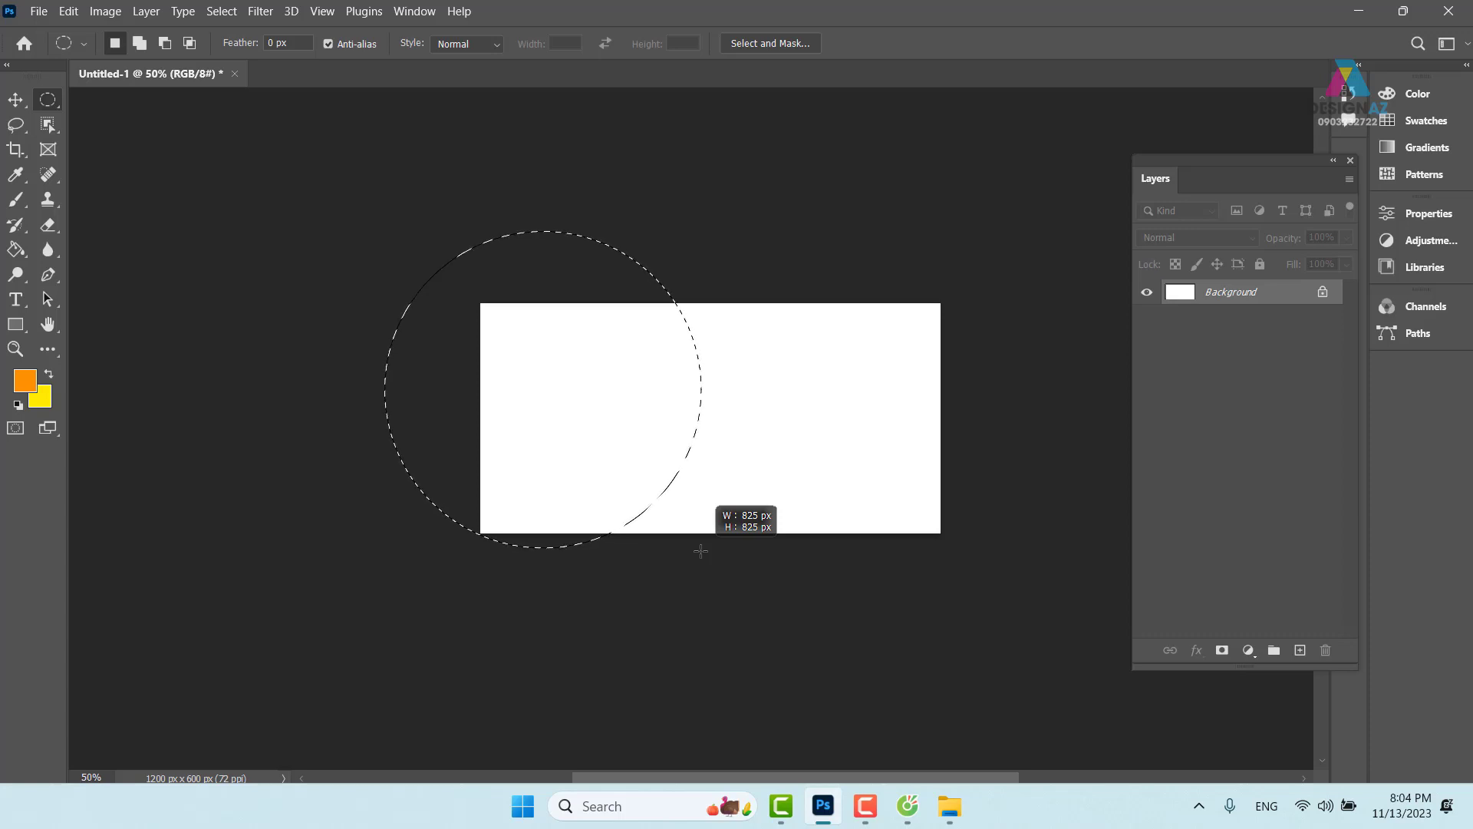
{"action": "left_click_drag", "start_coordinate": [700, 551], "coordinate": [652, 576]}
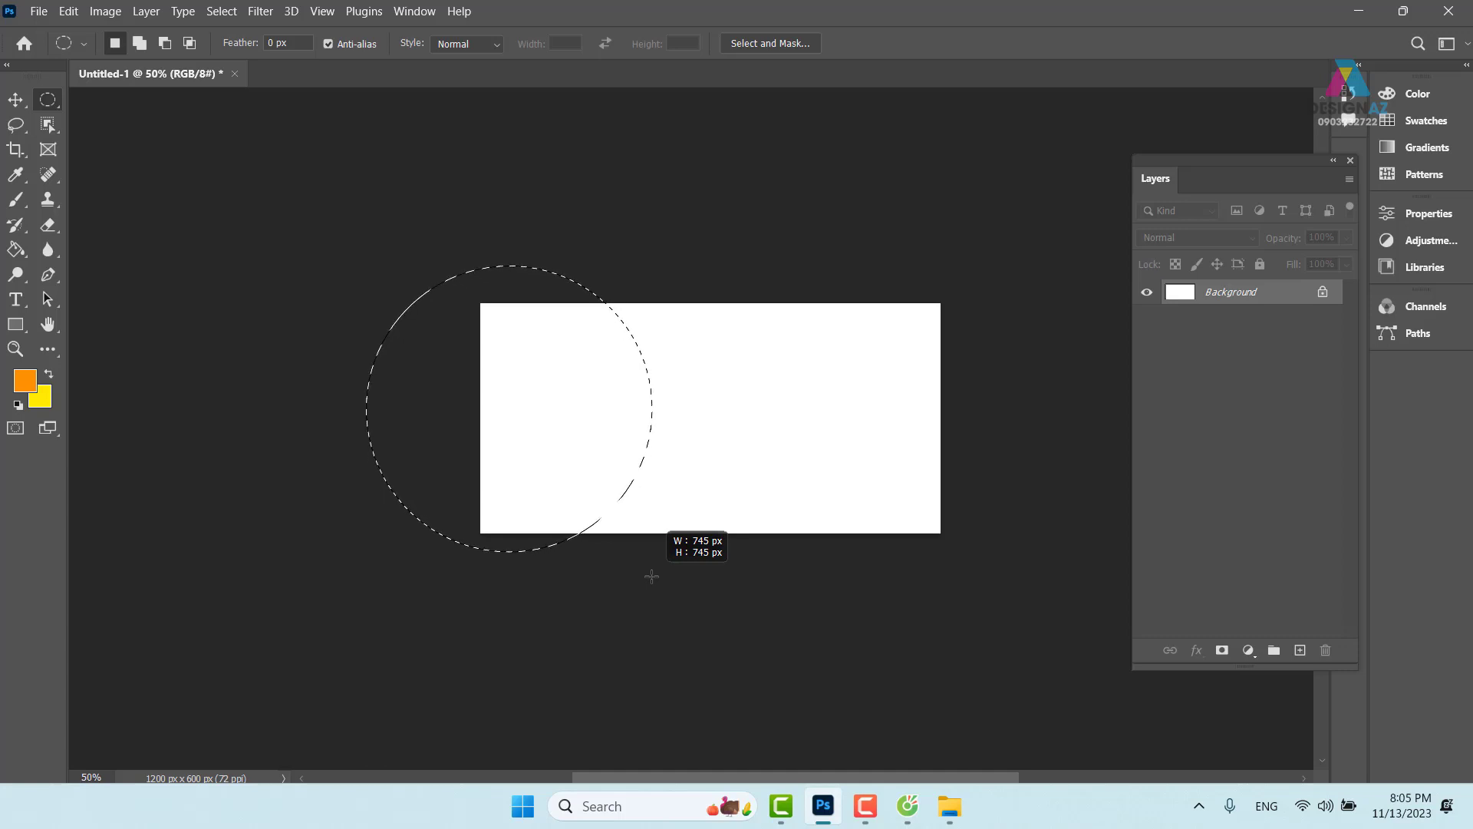
{"action": "left_click_drag", "start_coordinate": [651, 577], "coordinate": [653, 575]}
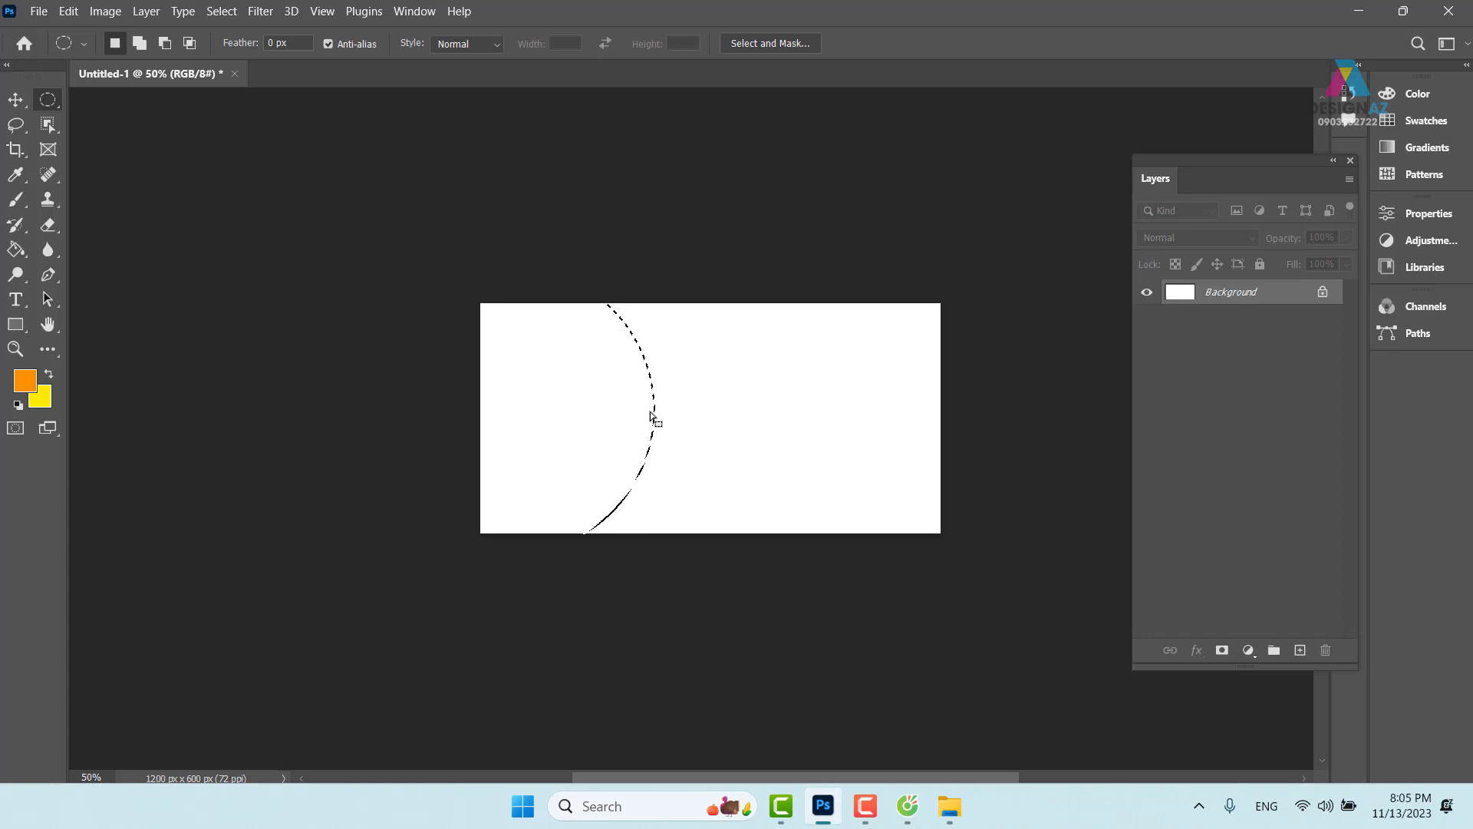
Fill the circle selection with orange on a new Layer 1, then deselect.
{"action": "left_click", "coordinate": [1300, 650]}
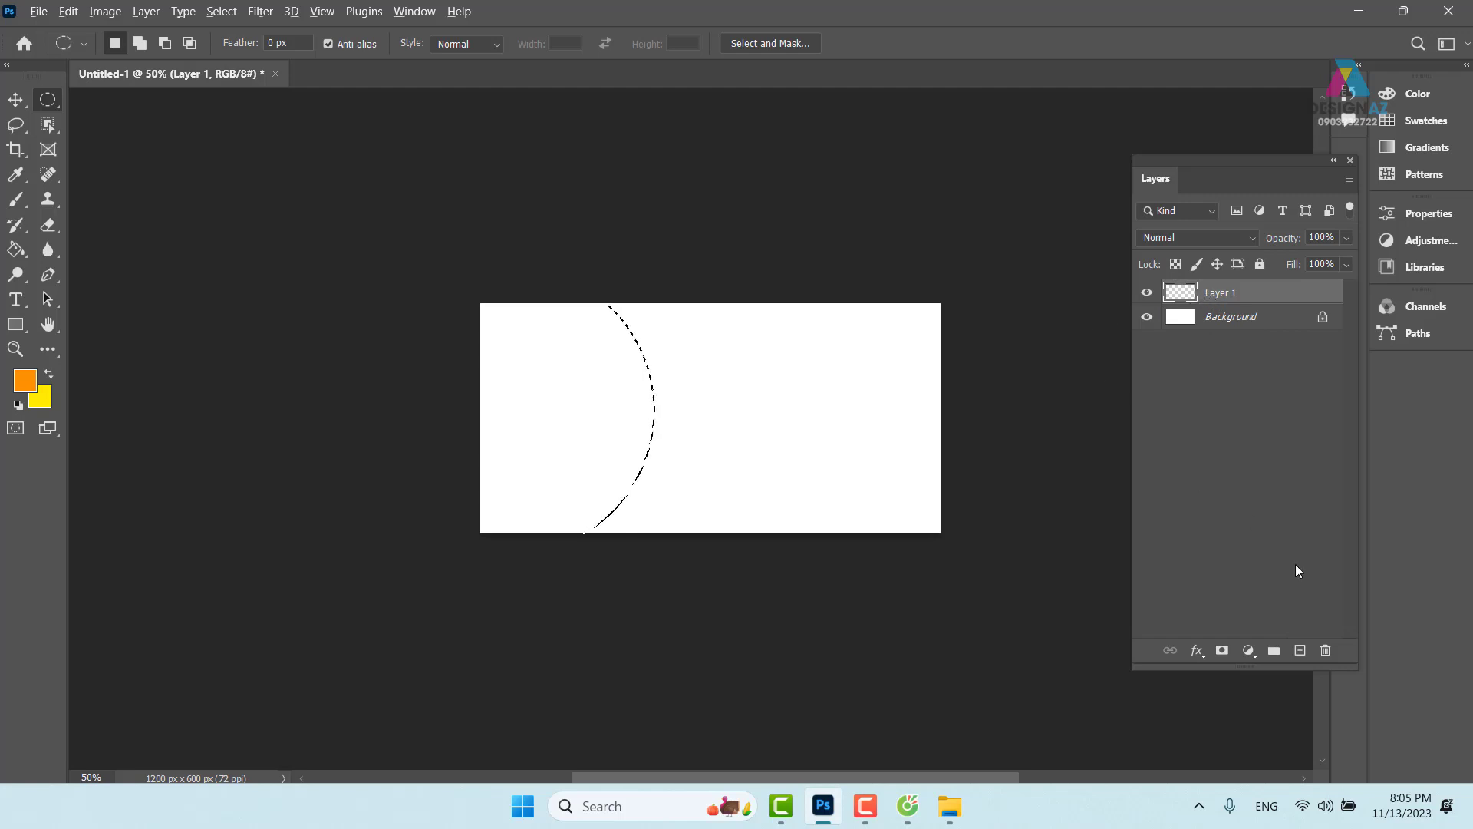
{"action": "key", "text": "alt+BackSpace"}
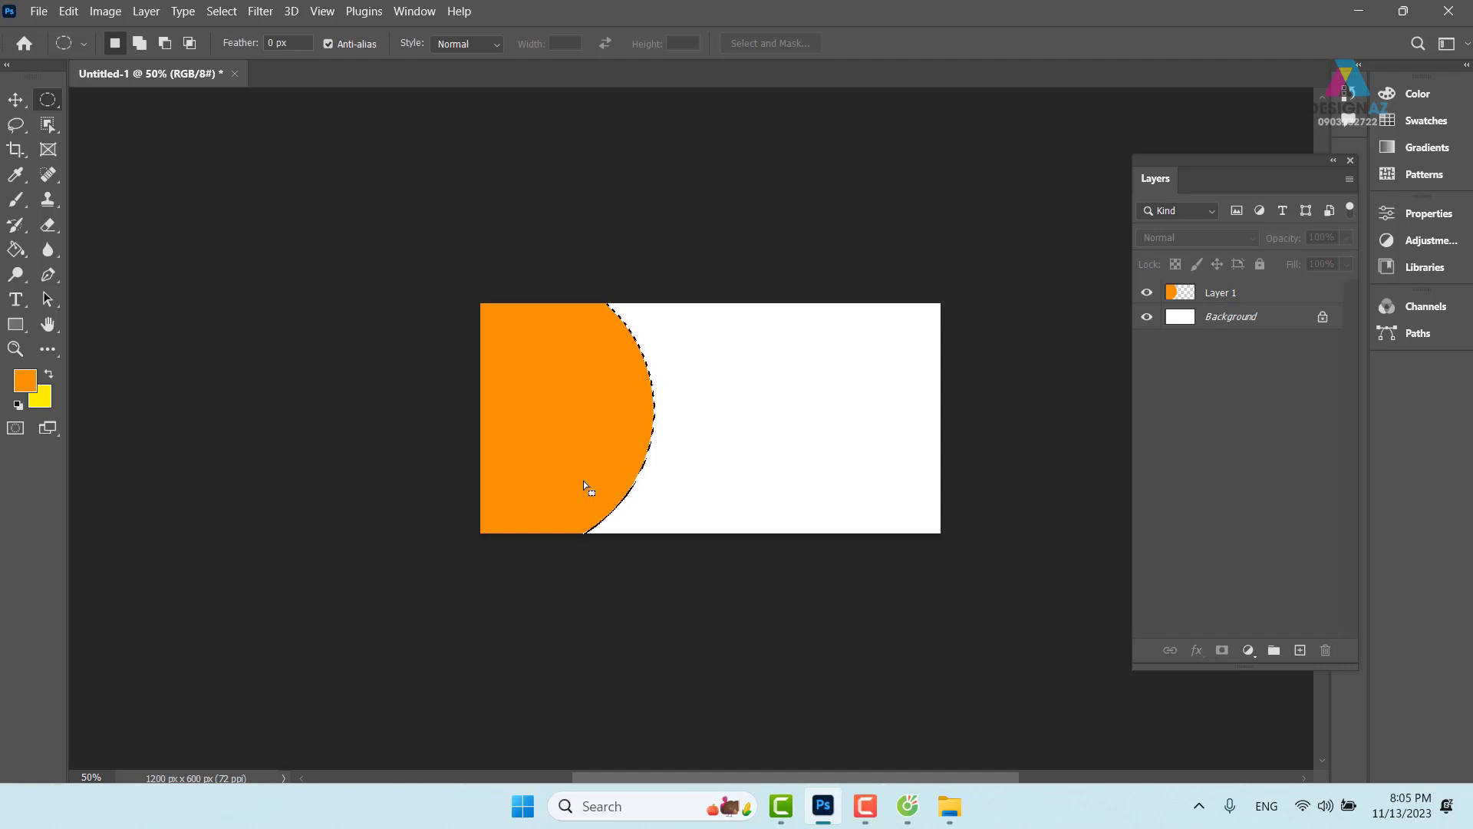
{"action": "key", "text": "ctrl+d"}
Zoom to 100% and draw a slightly larger circle selection around the orange shape.
{"action": "key", "text": "ctrl+plus"}
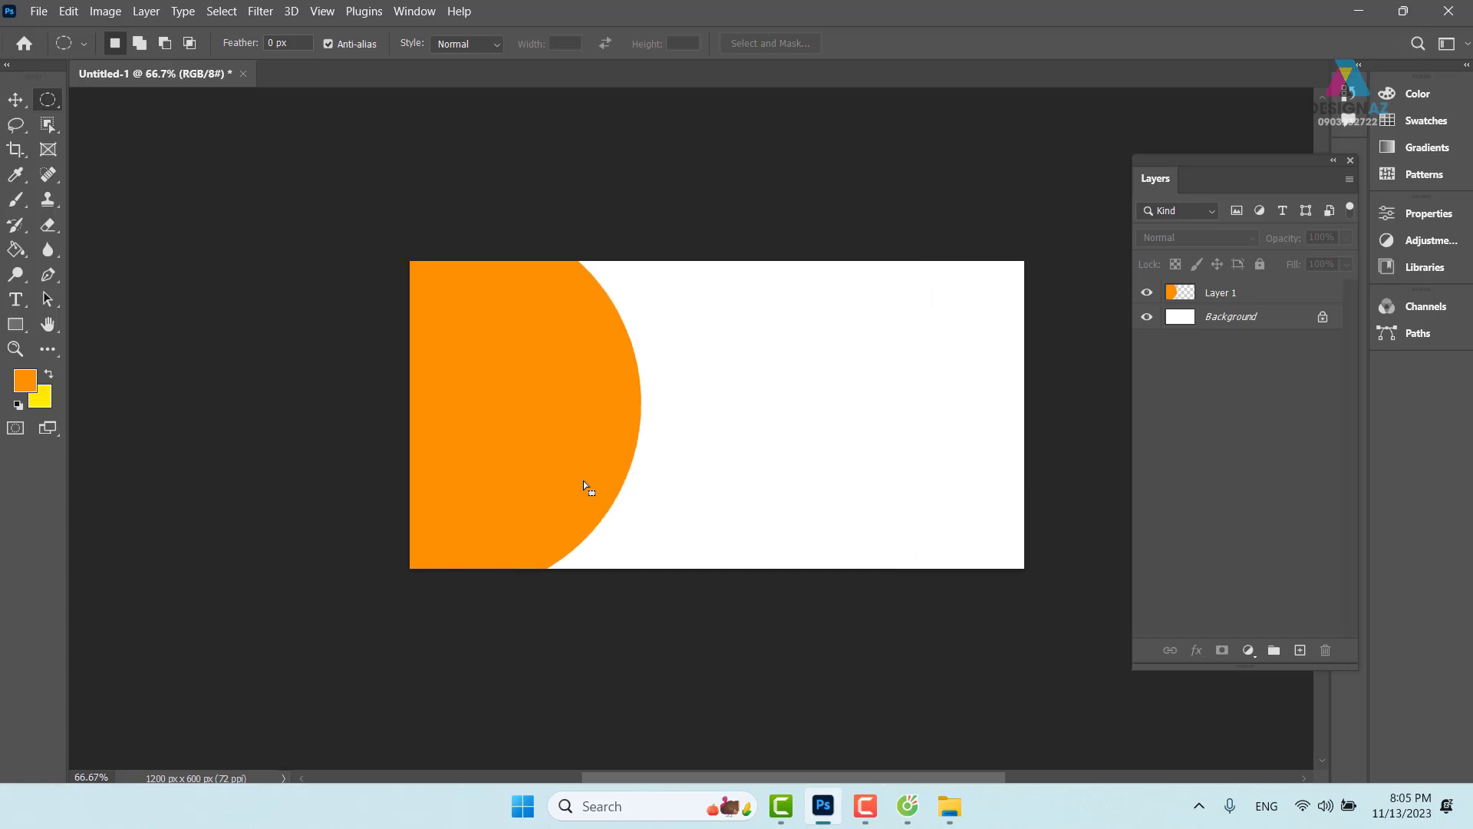
{"action": "key", "text": "ctrl+plus"}
{"action": "left_click_drag", "start_coordinate": [699, 408], "coordinate": [693, 396]}
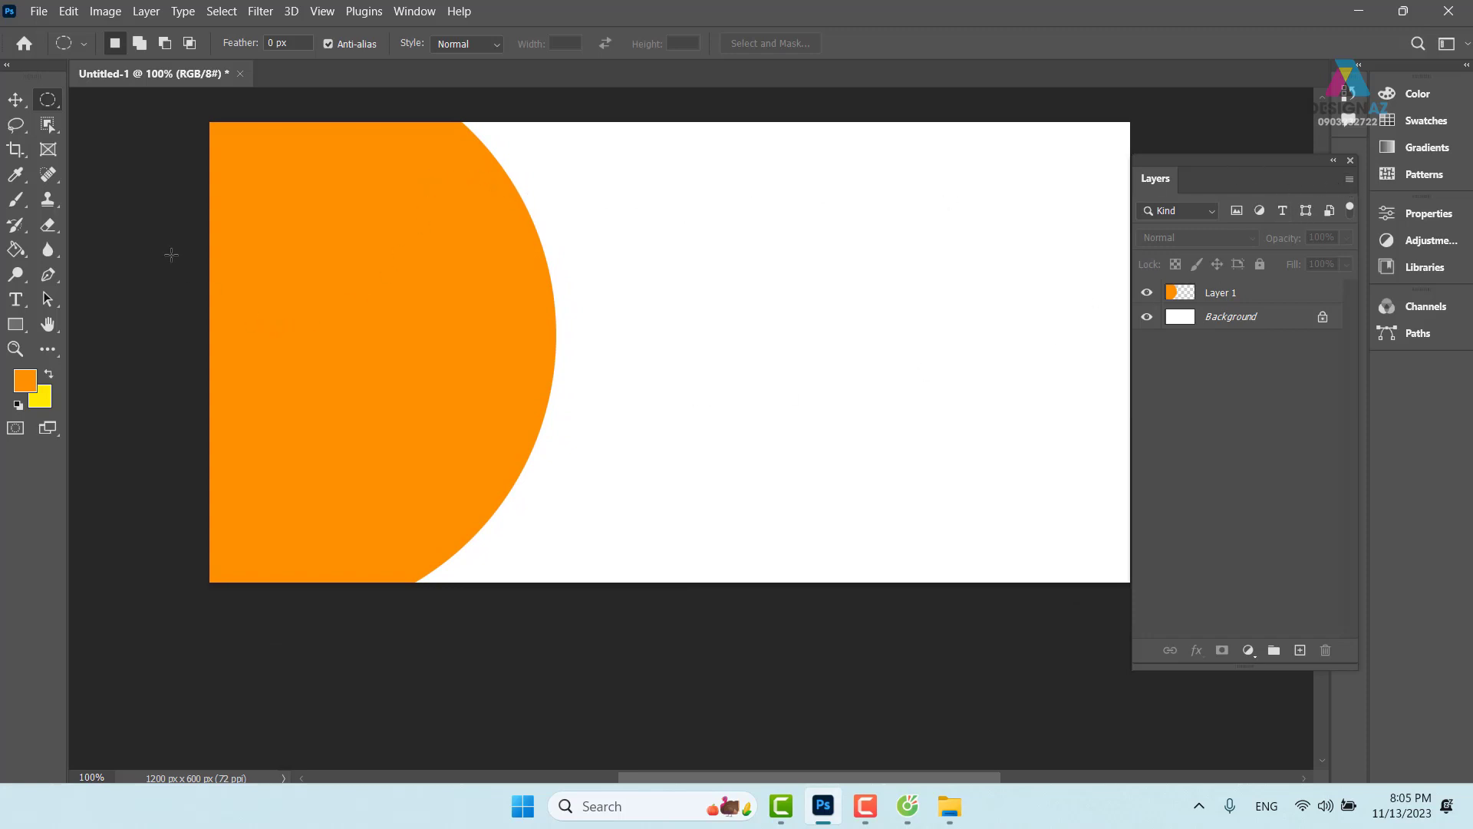
{"action": "left_click_drag", "start_coordinate": [125, 115], "coordinate": [711, 689]}
{"action": "mouse_move", "coordinate": [718, 688]}
{"action": "left_mouse_down"}
{"action": "mouse_move", "coordinate": [594, 612]}
{"action": "mouse_move", "coordinate": [575, 615]}
{"action": "left_mouse_up"}
{"action": "key", "text": "space"}
Fill the larger circle with orange on a new Layer 2 at 50% opacity, then deselect.
{"action": "left_click", "coordinate": [1321, 298]}
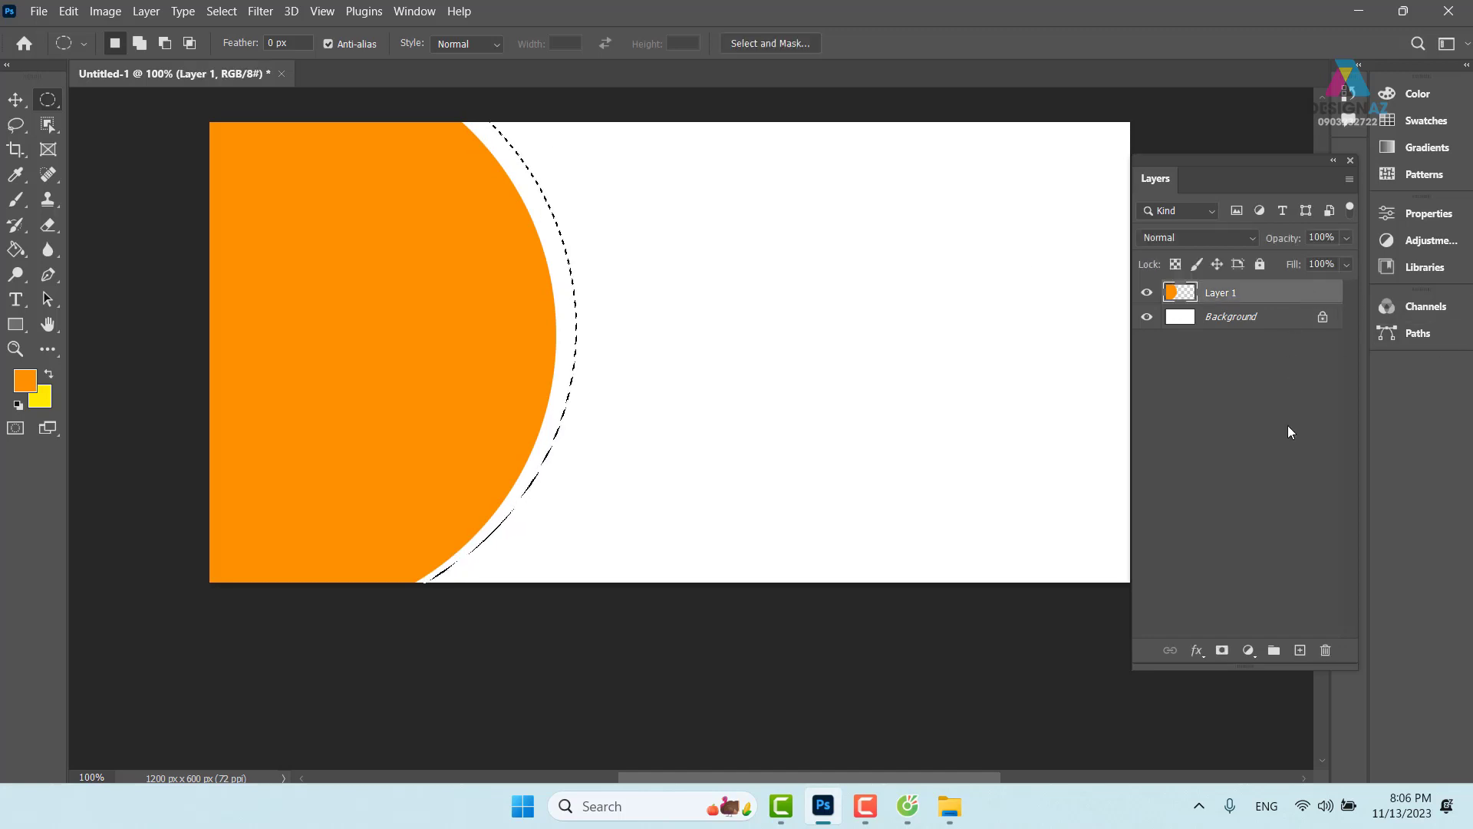
{"action": "left_click", "coordinate": [1300, 650]}
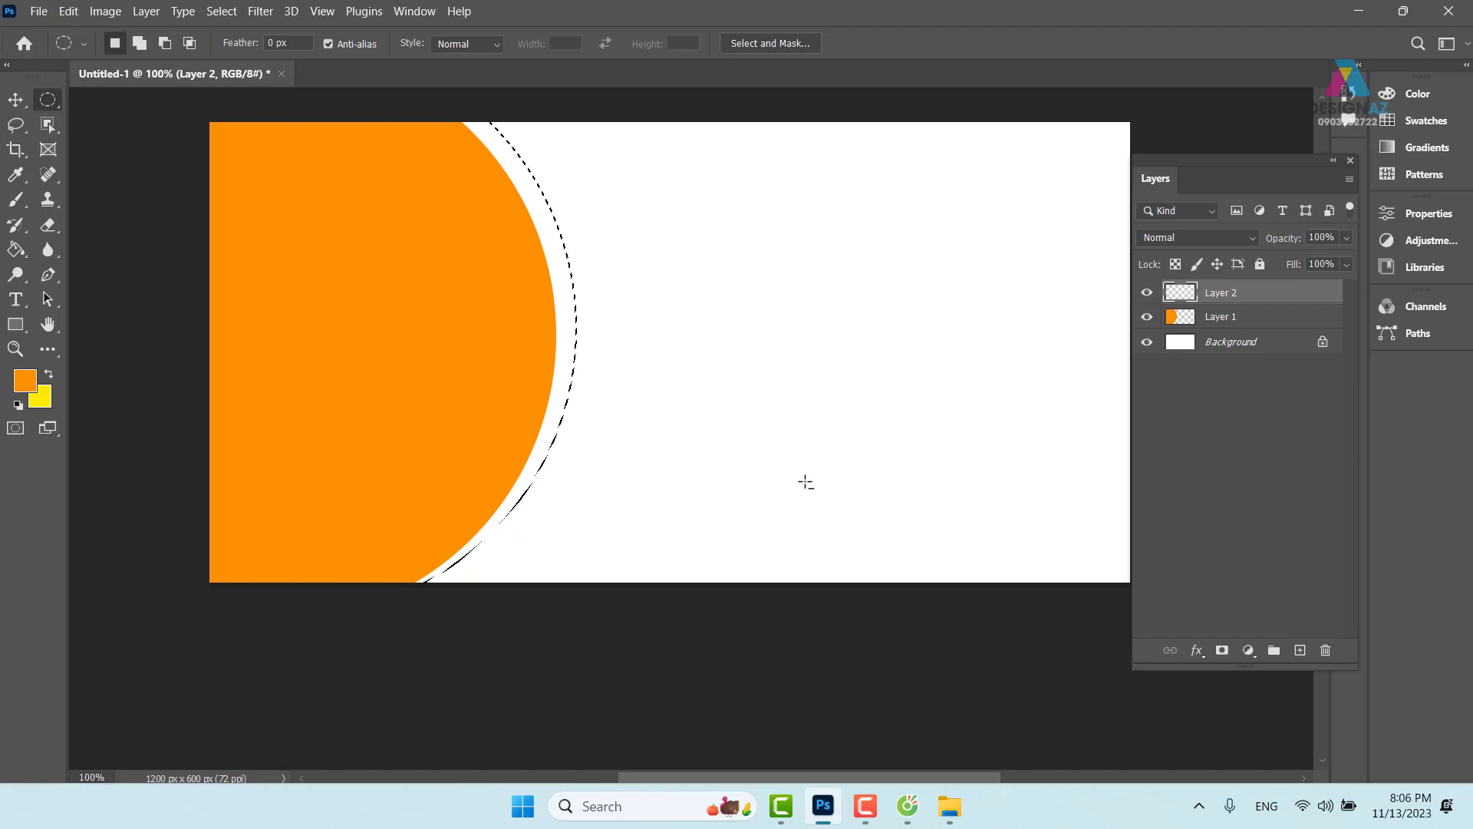
{"action": "left_click", "coordinate": [15, 99]}
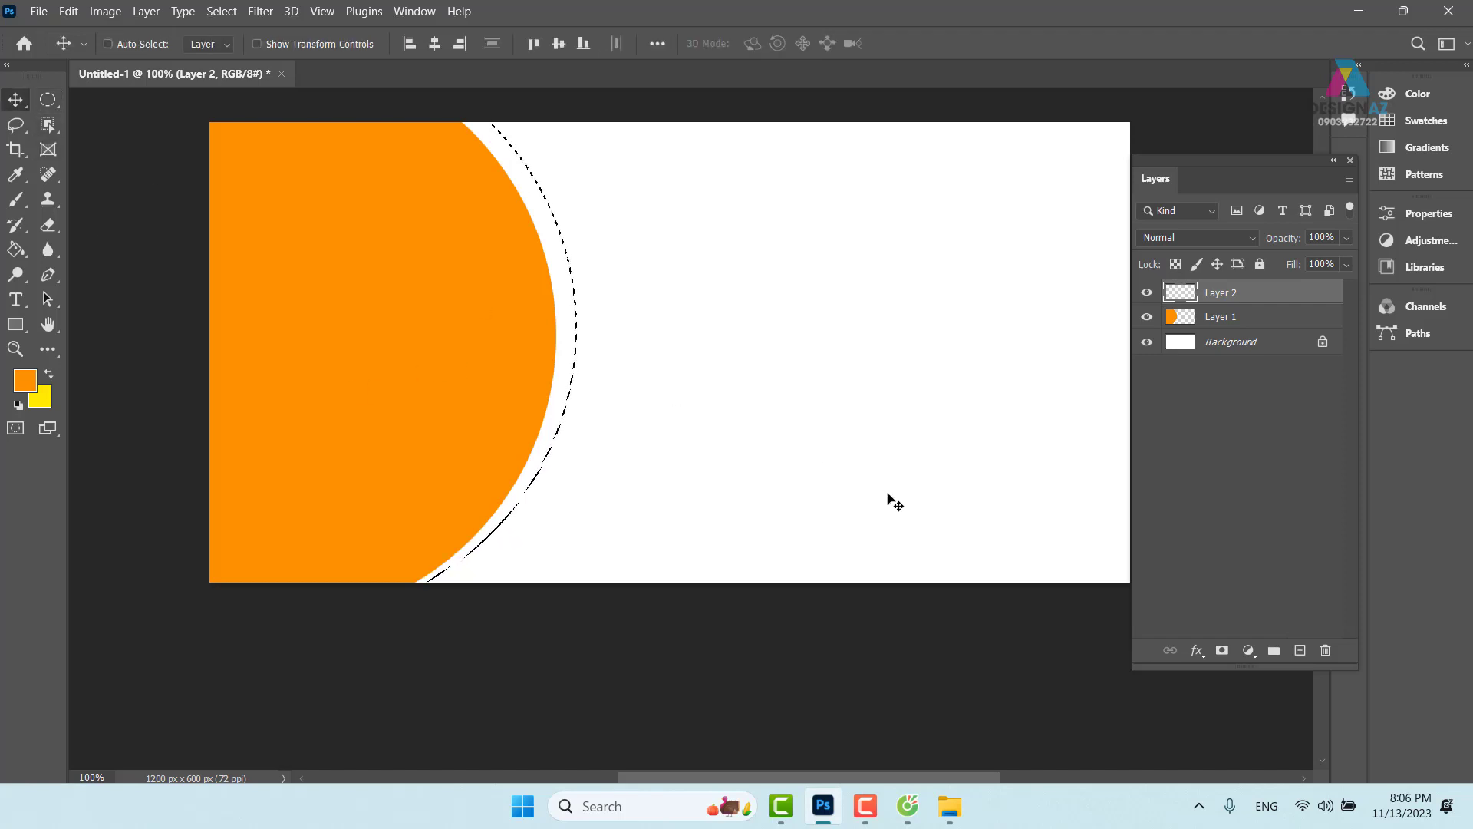
{"action": "key", "text": "alt+BackSpace"}
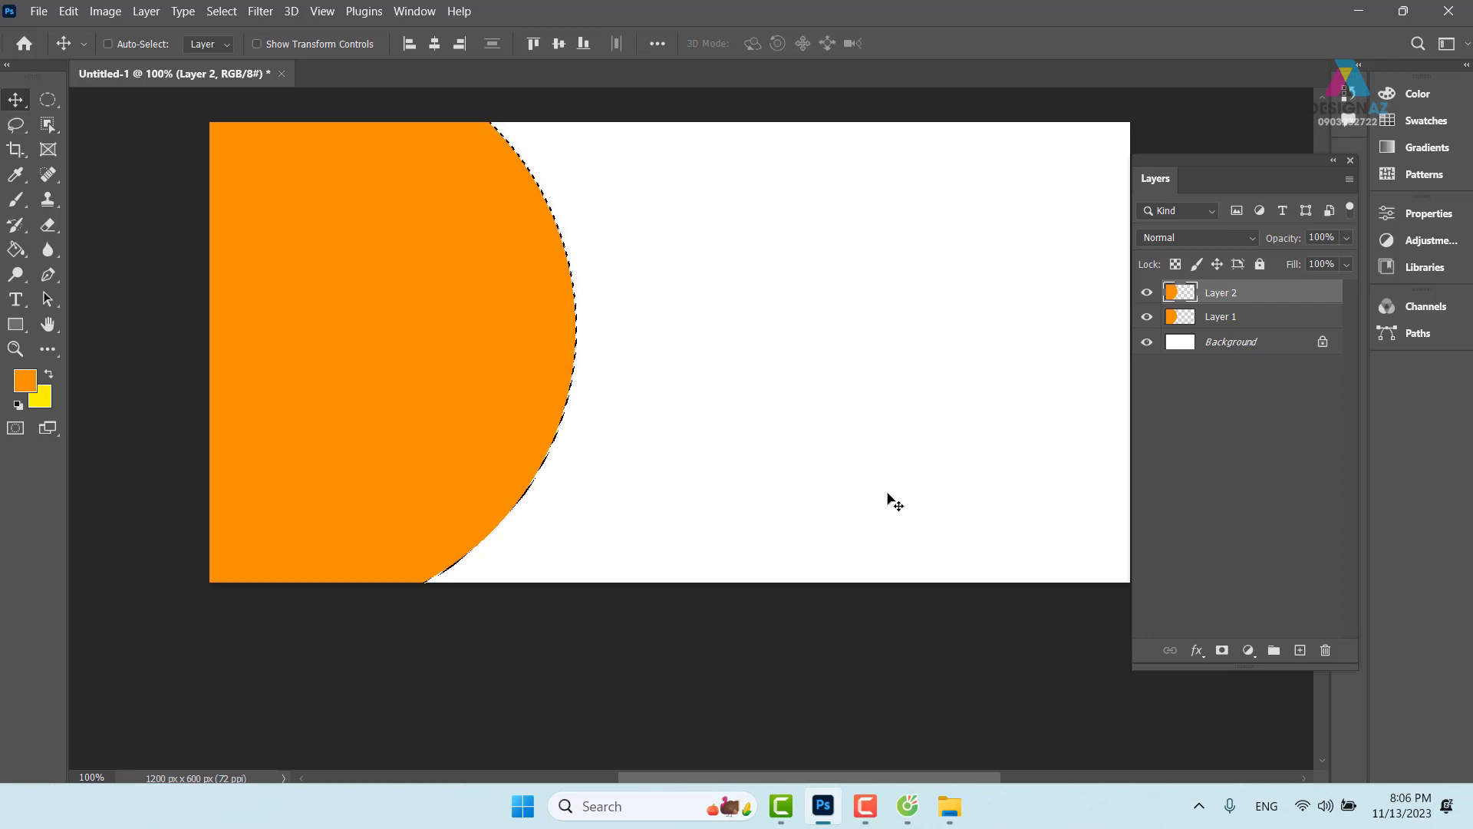
{"action": "key", "text": "5"}
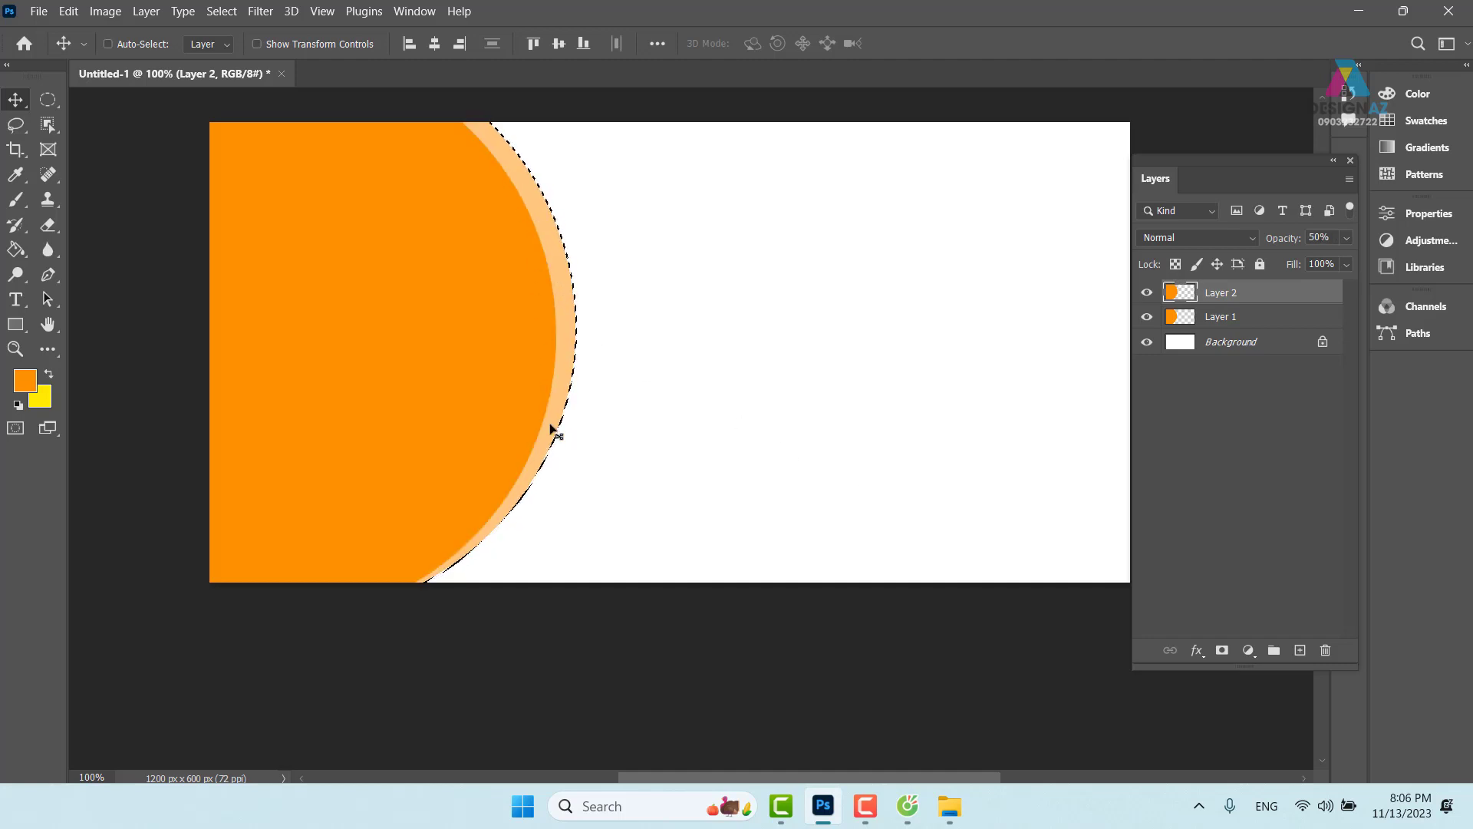
{"action": "key", "text": "ctrl"}
{"action": "key", "text": "ctrl+d"}
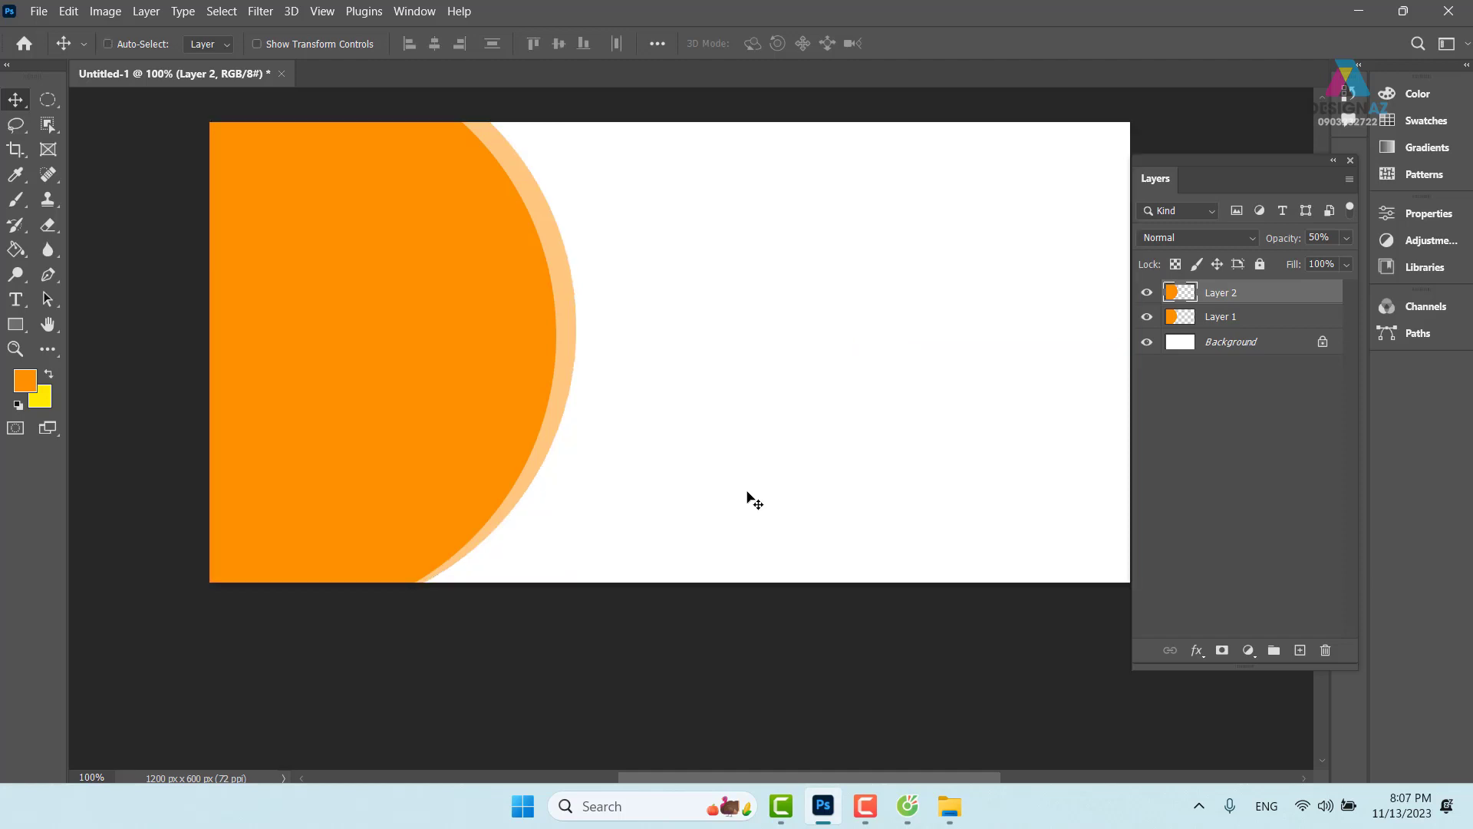
Move Layer 2 beneath Layer 1, zoom out to 66.67%, and begin a still larger circle selection.
{"action": "left_click_drag", "start_coordinate": [1250, 299], "coordinate": [1251, 330]}
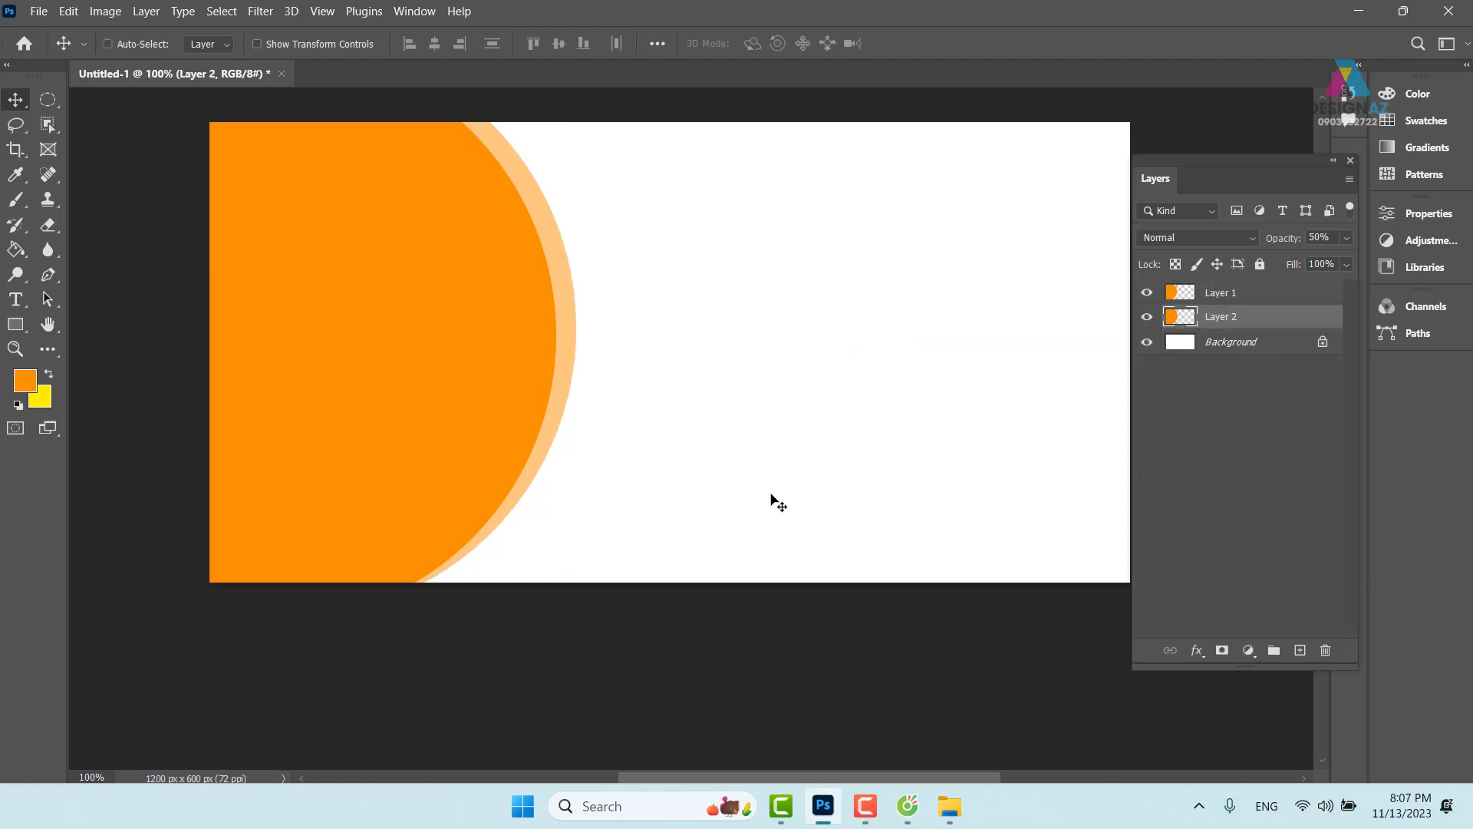
{"action": "key", "text": "ctrl+minus"}
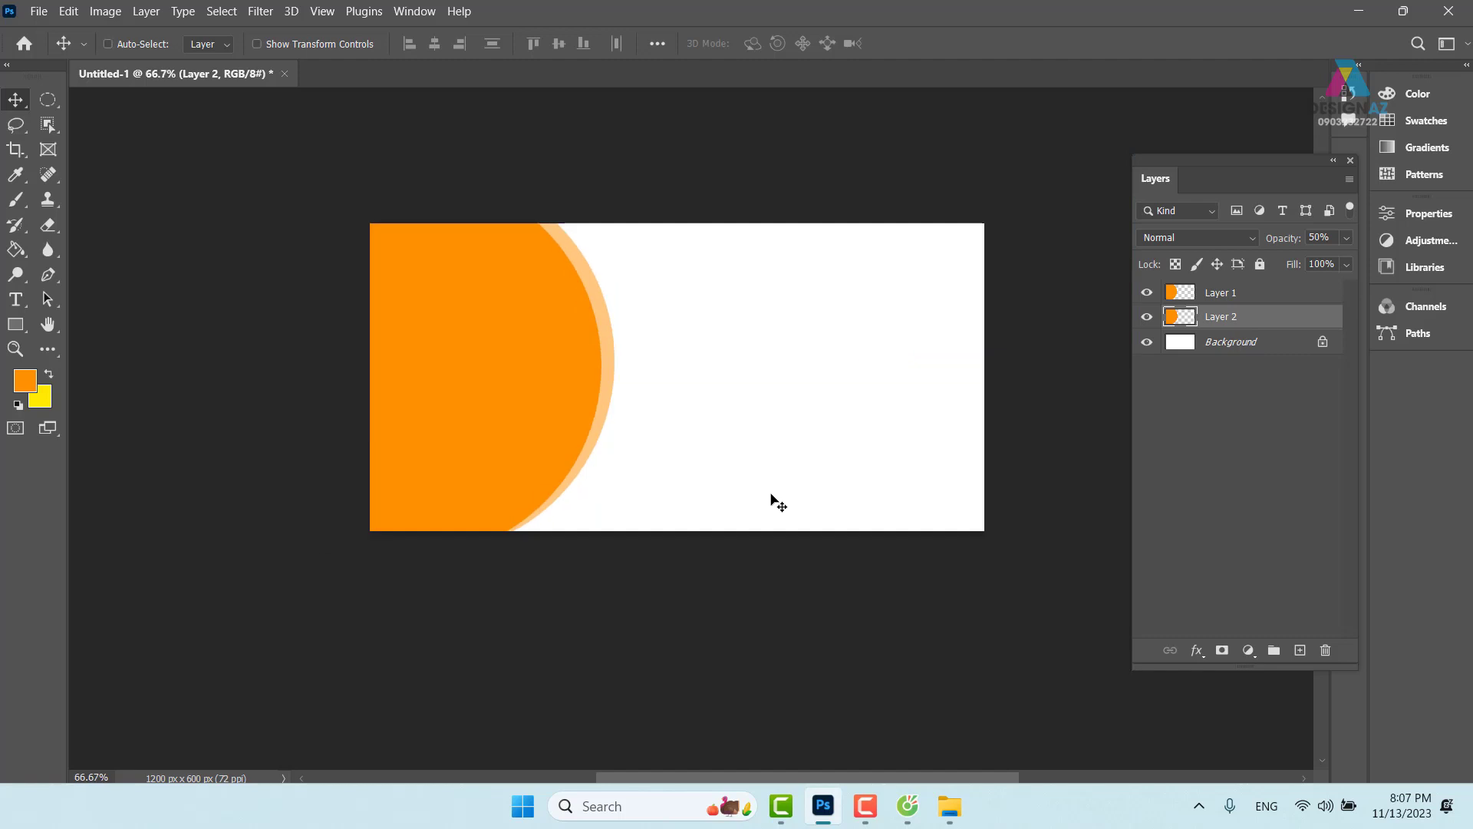
{"action": "left_click", "coordinate": [48, 105]}
{"action": "left_click_drag", "start_coordinate": [286, 167], "coordinate": [625, 605]}
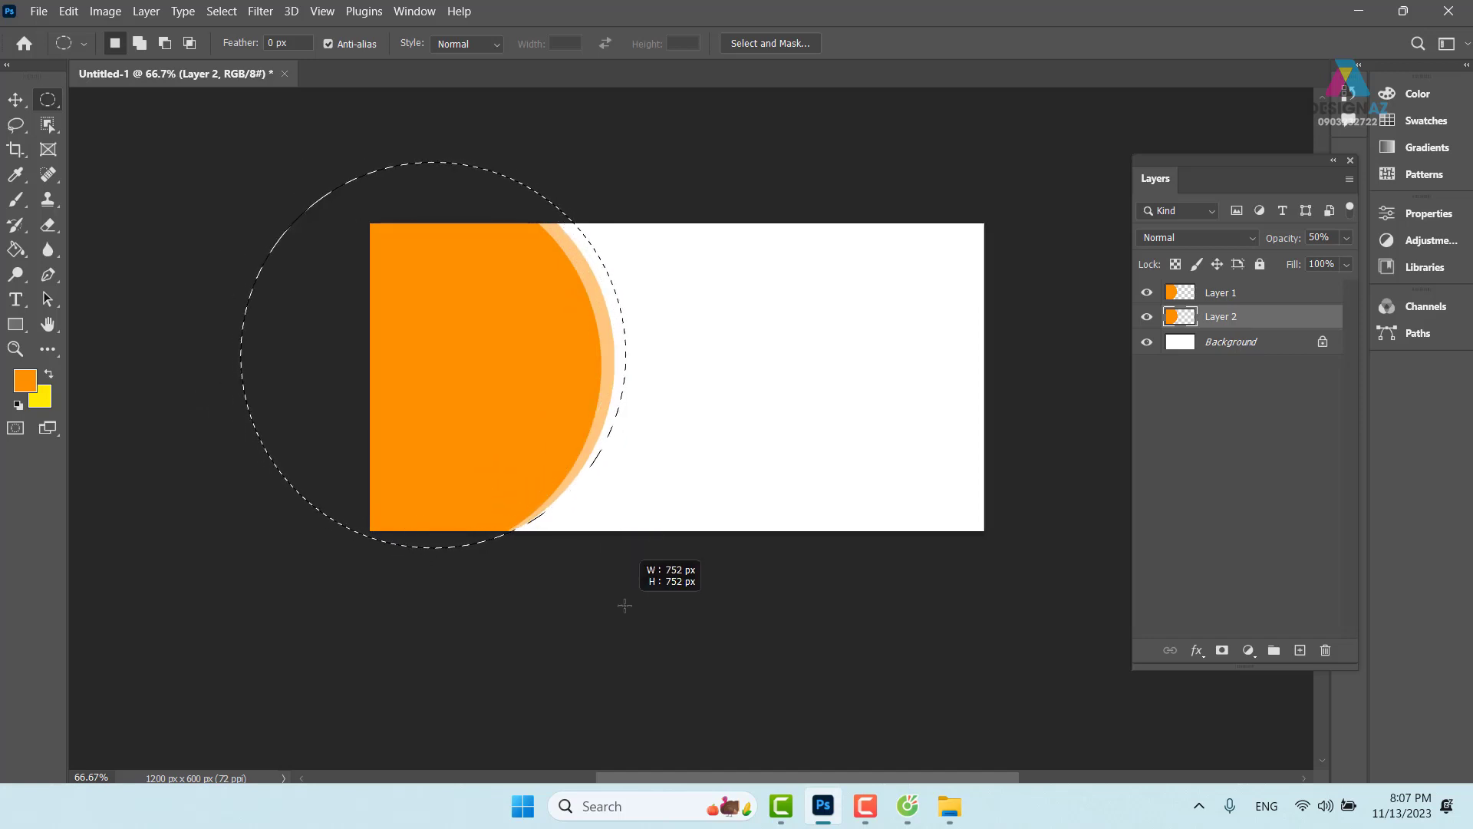
Size the circle selection to about 790 px just beyond the pale rim, then add Layer 3.
{"action": "left_click_drag", "start_coordinate": [625, 605], "coordinate": [645, 620]}
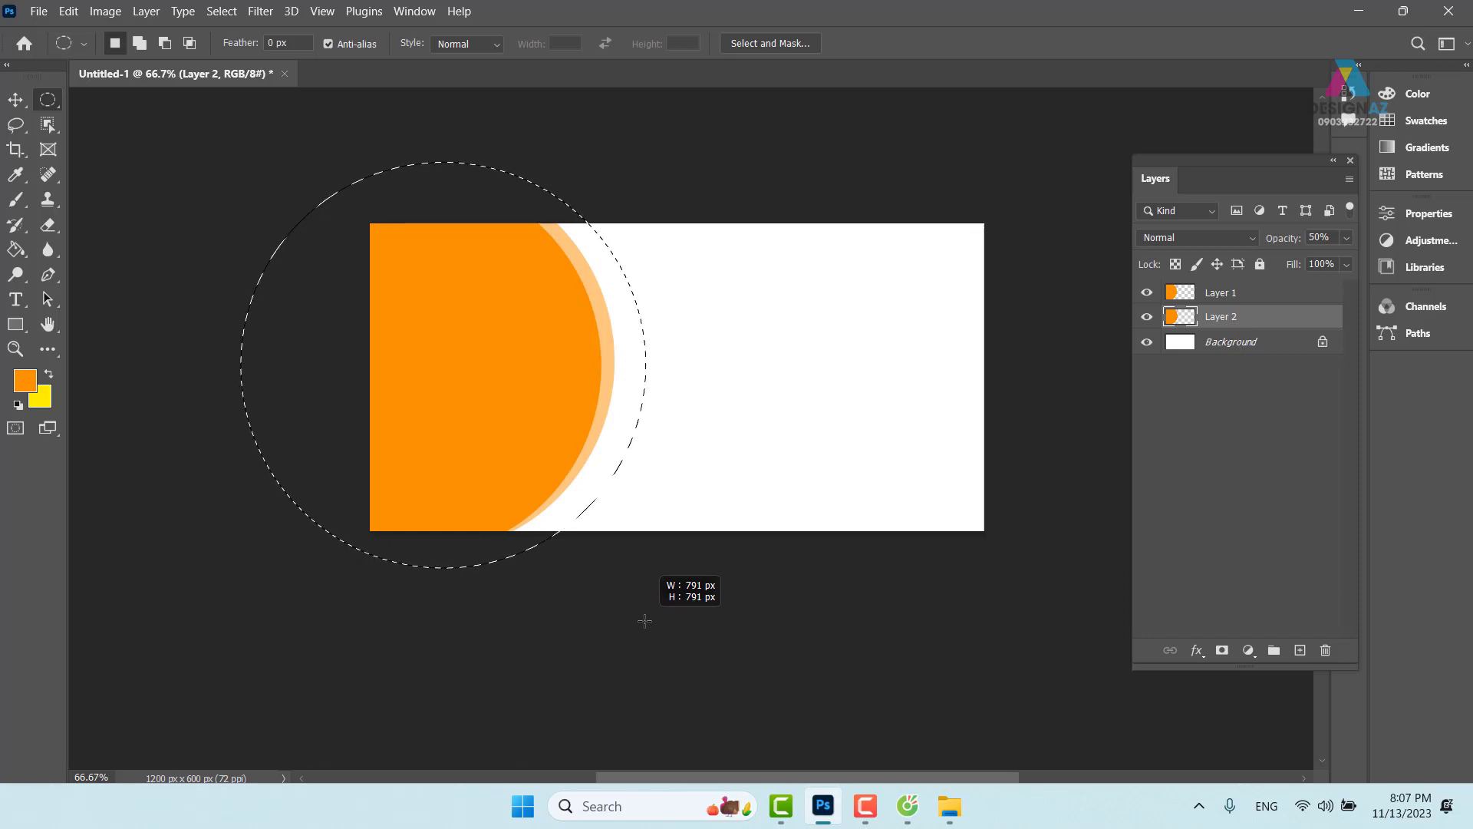
{"action": "left_click_drag", "start_coordinate": [645, 620], "coordinate": [624, 606]}
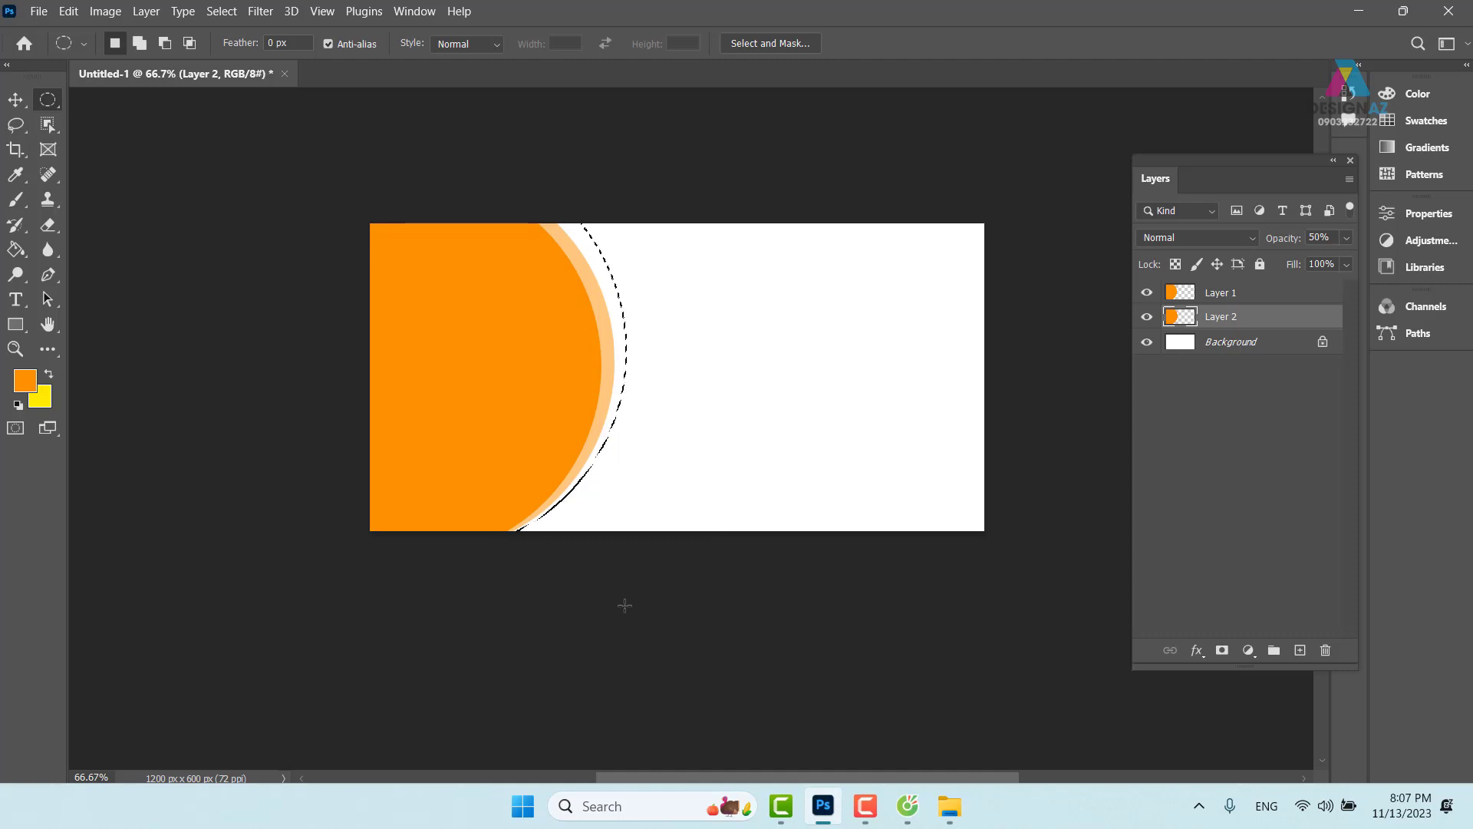
{"action": "left_click", "coordinate": [1299, 651]}
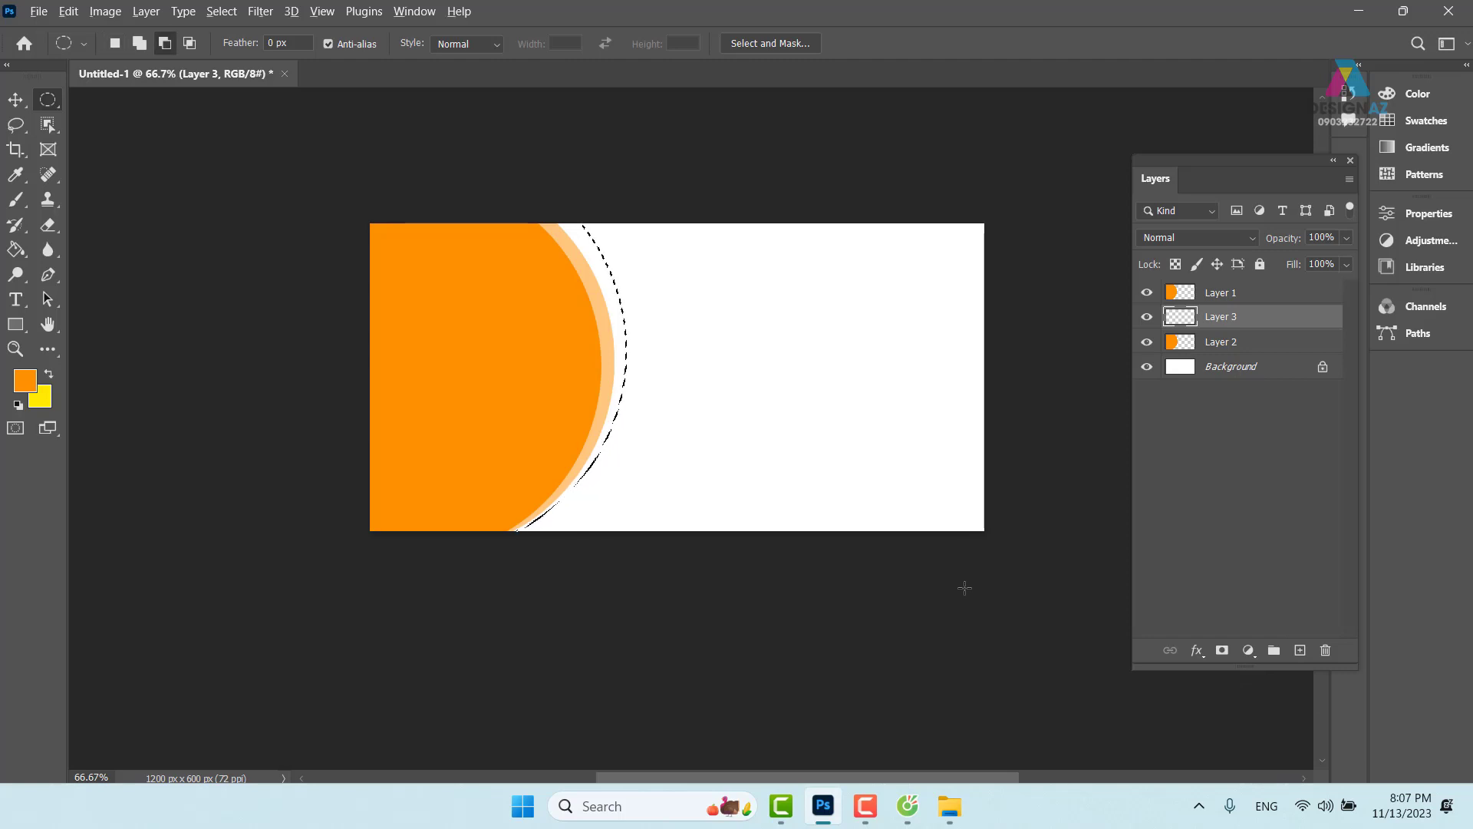
Fill Layer 3's circle with orange at 30% opacity and zoom back to 100%.
{"action": "key", "text": "alt+BackSpace"}
{"action": "key", "text": "ctrl+d"}
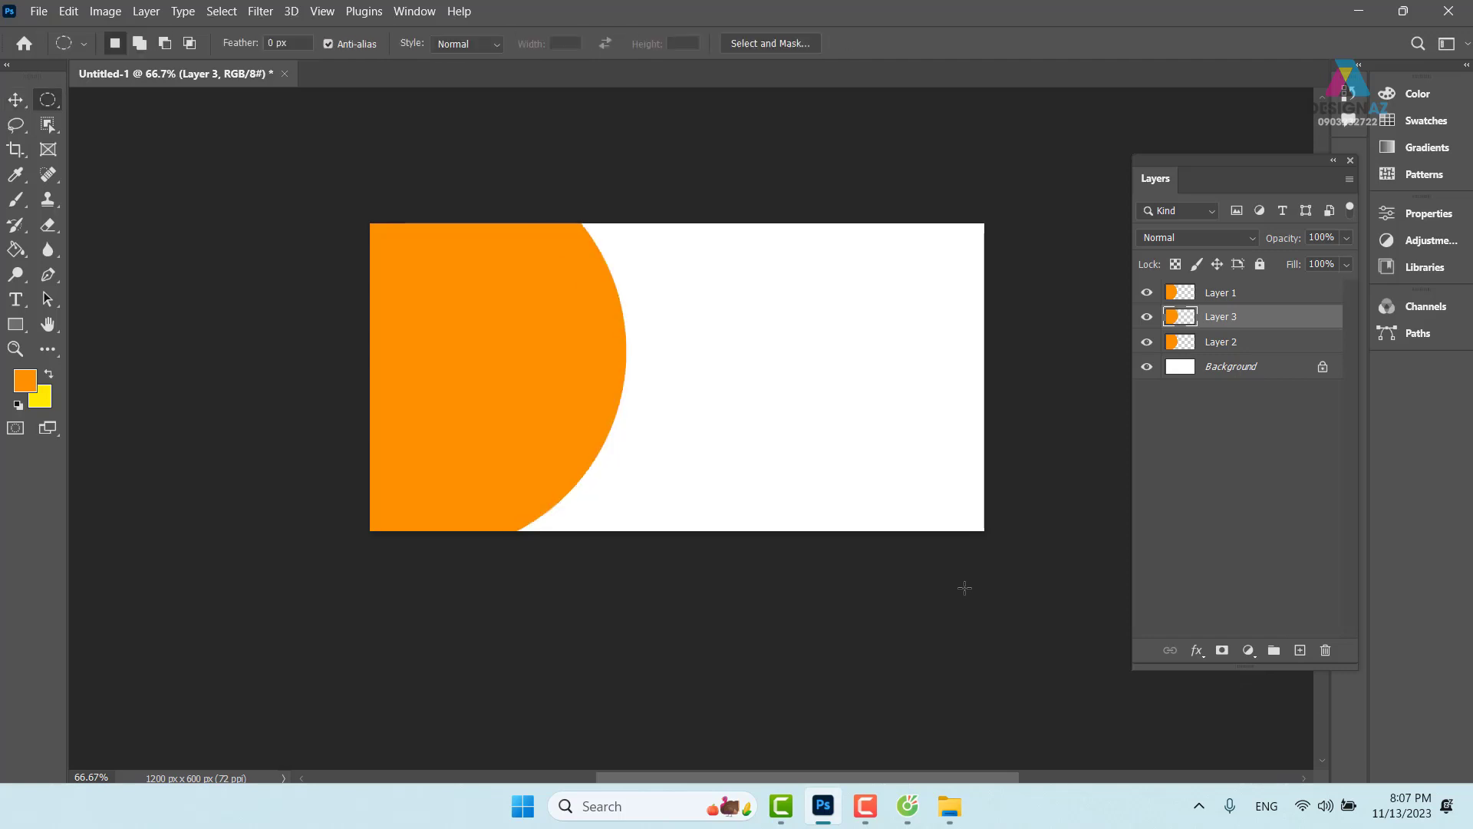
{"action": "key", "text": "3"}
{"action": "key", "text": "ctrl+plus"}
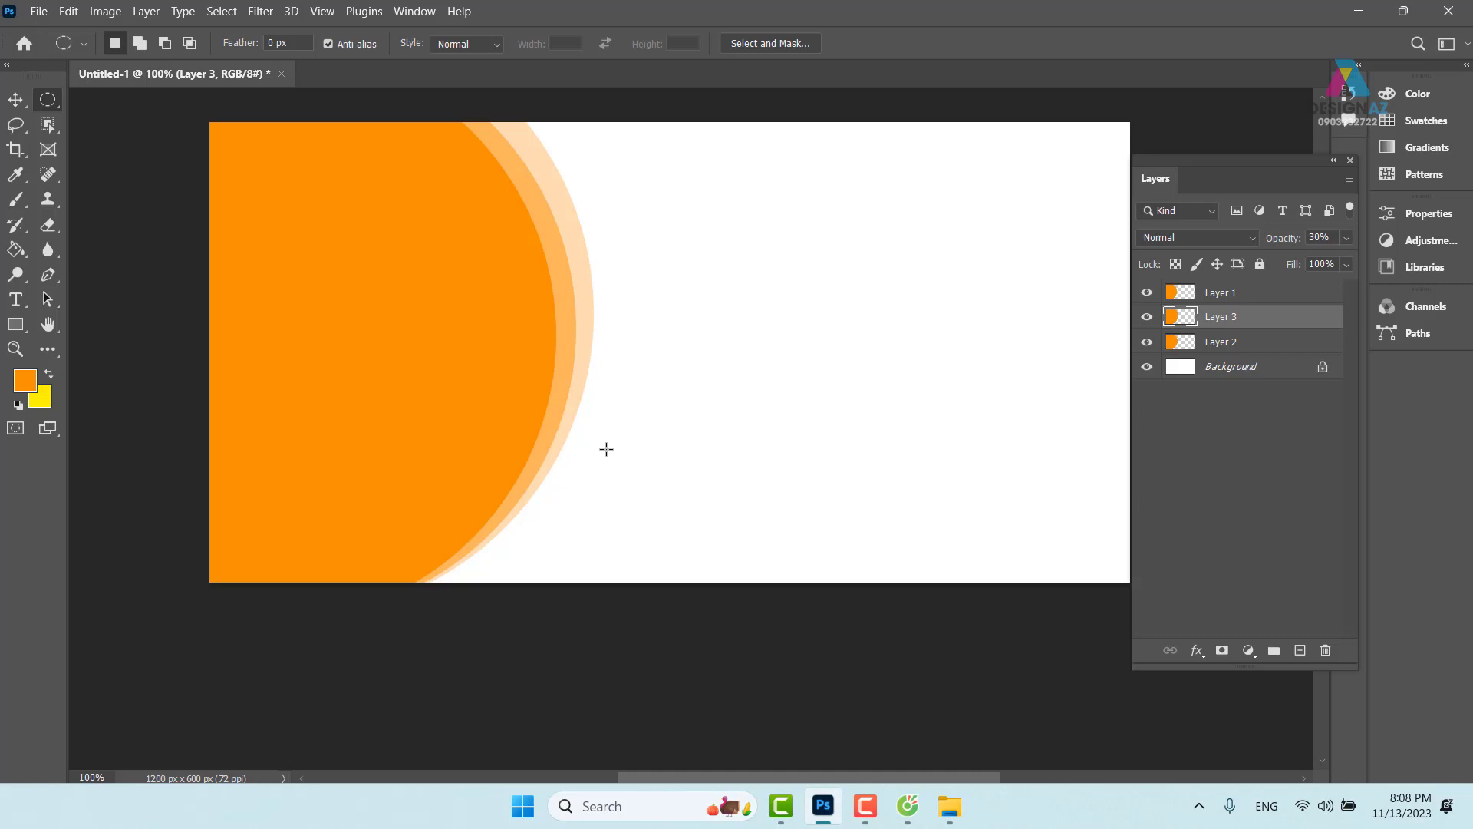
Select Layer 1 with the Move tool and nudge the solid orange circle.
{"action": "left_click", "coordinate": [15, 100]}
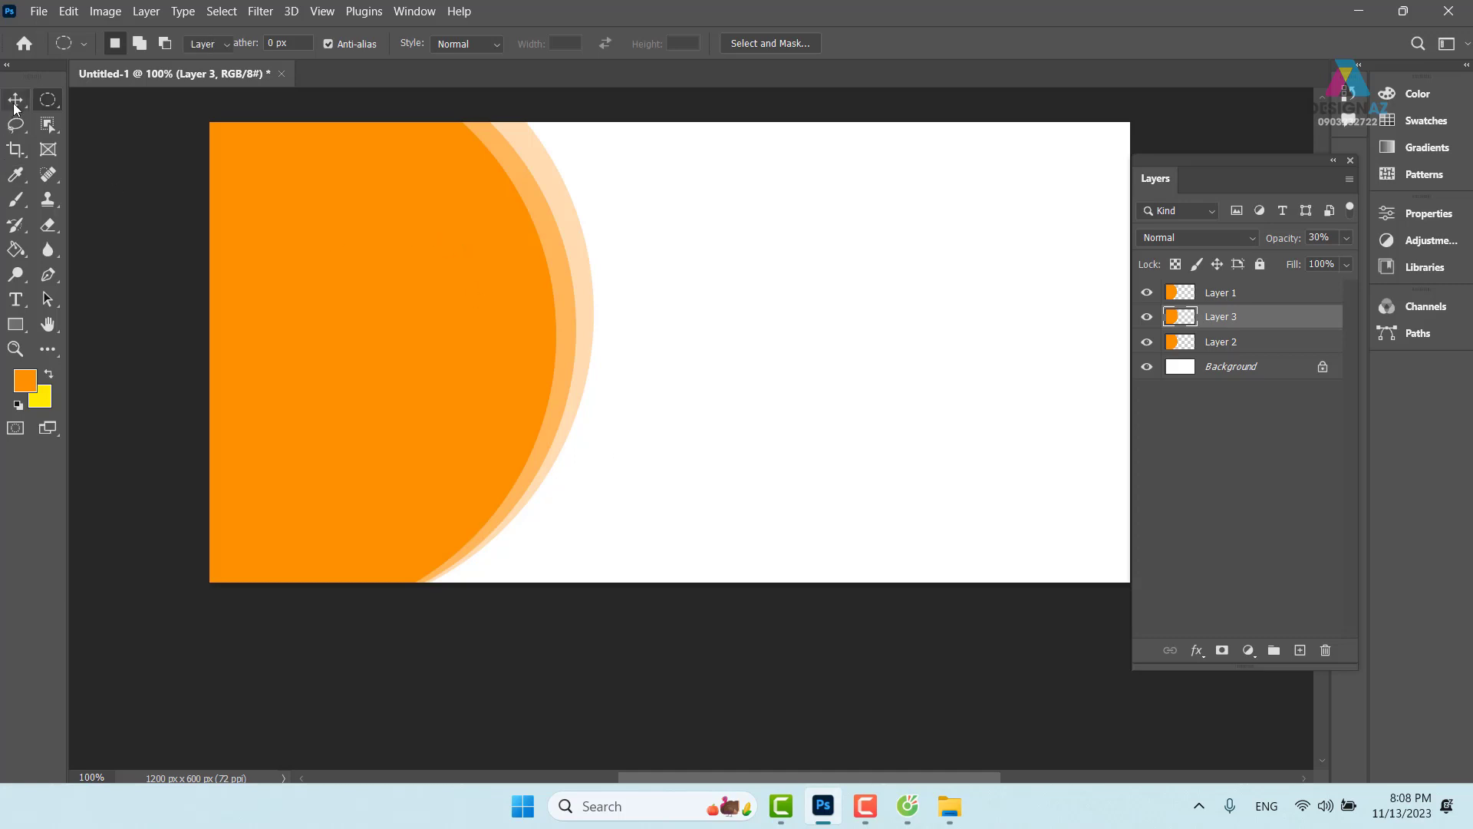
{"action": "right_click", "coordinate": [459, 266]}
{"action": "left_click", "coordinate": [477, 274]}
{"action": "left_click_drag", "start_coordinate": [434, 344], "coordinate": [407, 347]}
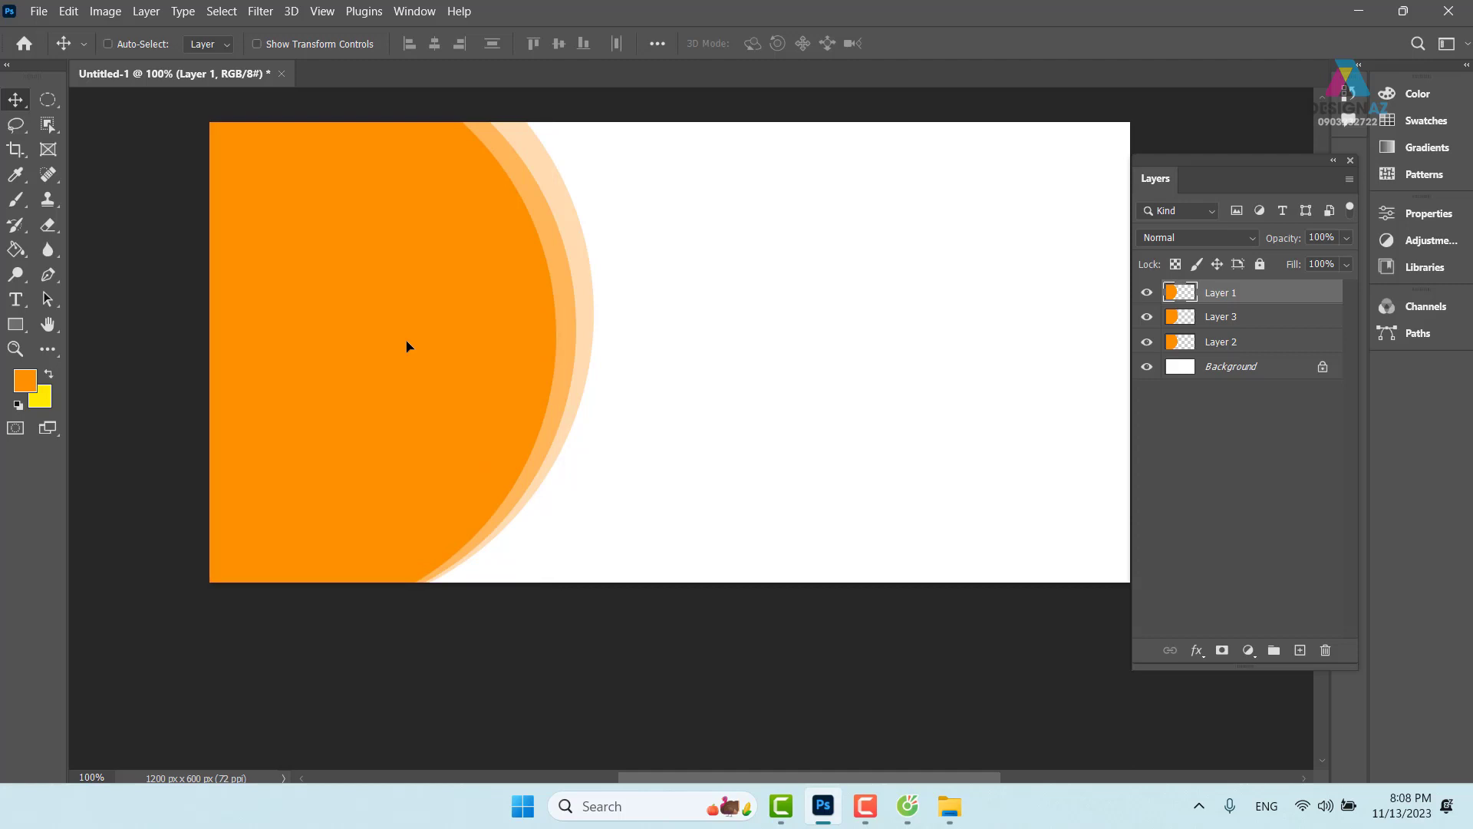
Open the Banner-min.jpg shoe photo.
{"action": "key", "text": "ctrl+o"}
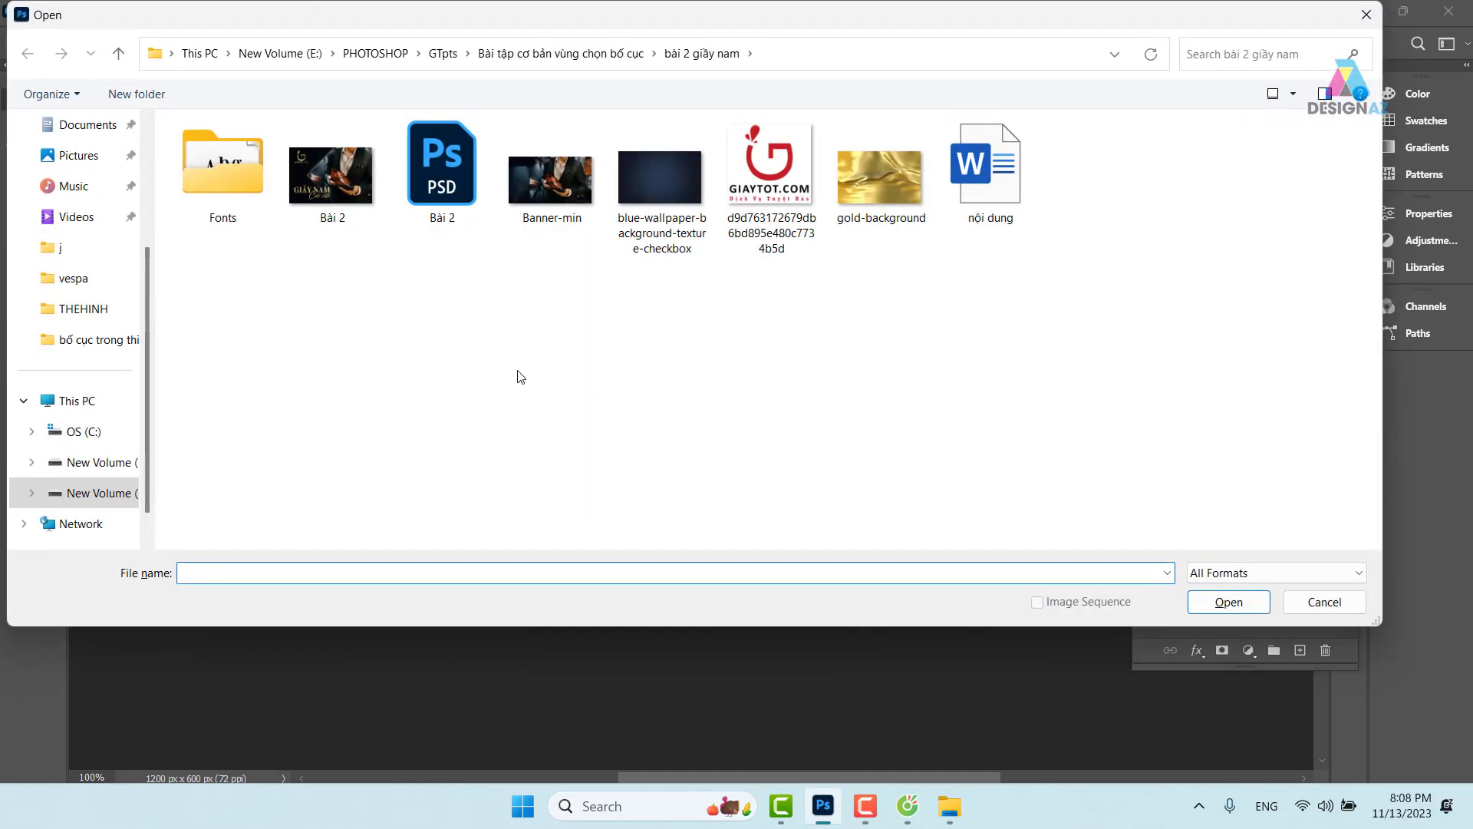
{"action": "left_click", "coordinate": [556, 223]}
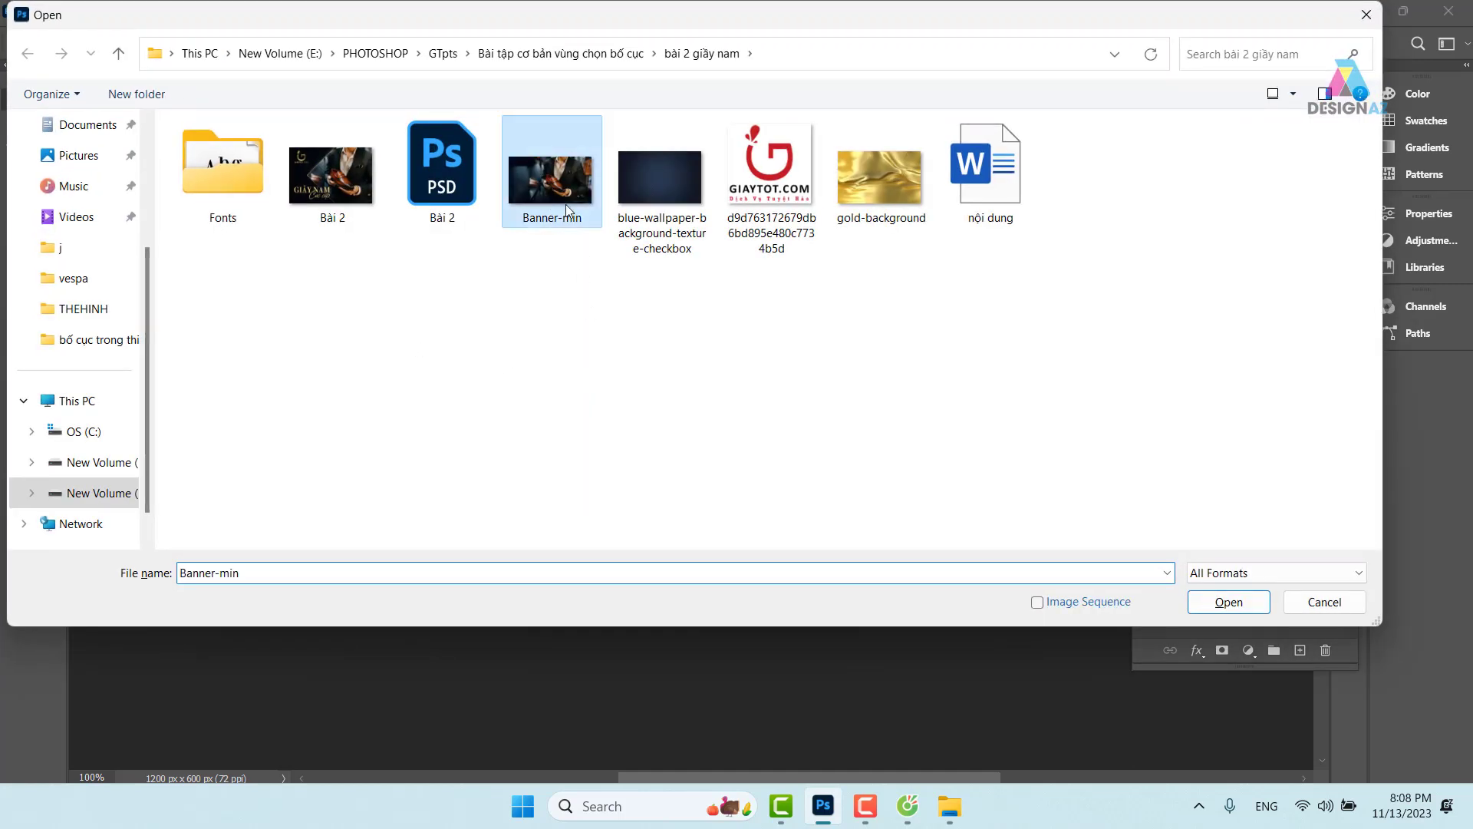
{"action": "left_click", "coordinate": [1229, 602]}
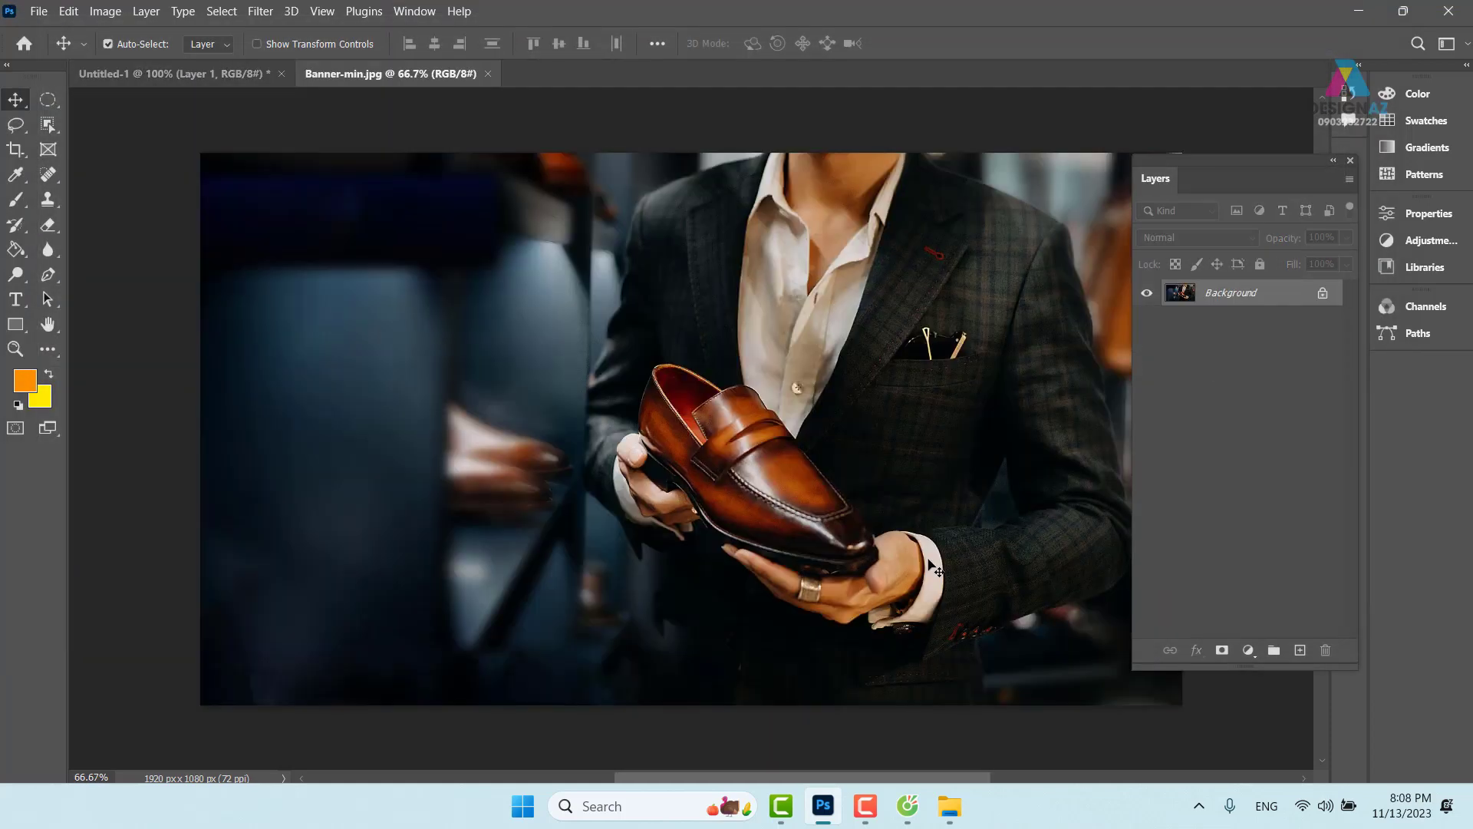
Paste the whole shoe photo into the banner above Layer 1 and clip it into the orange circle.
{"action": "key", "text": "ctrl+a"}
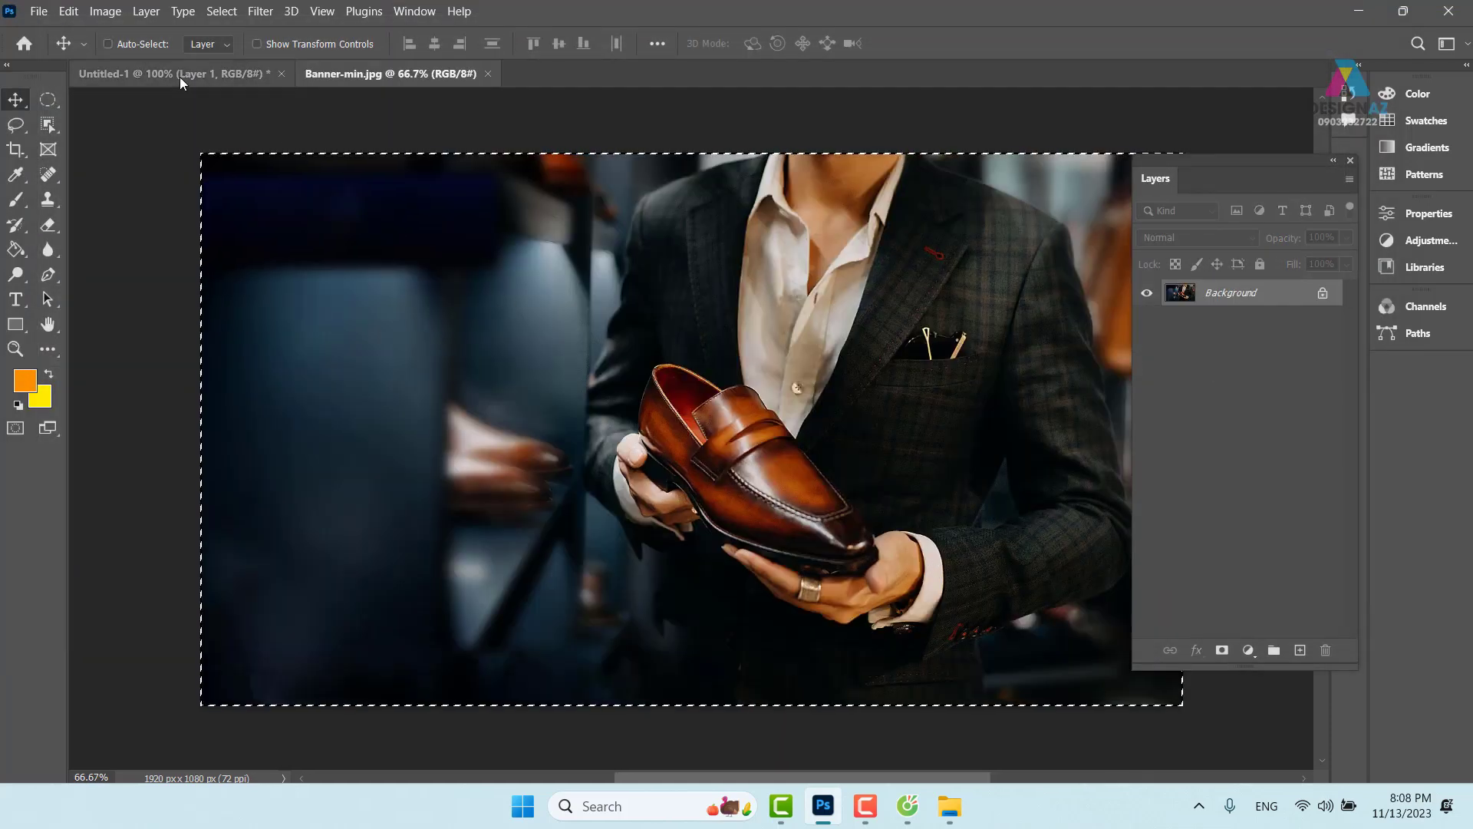
{"action": "left_click", "coordinate": [179, 77]}
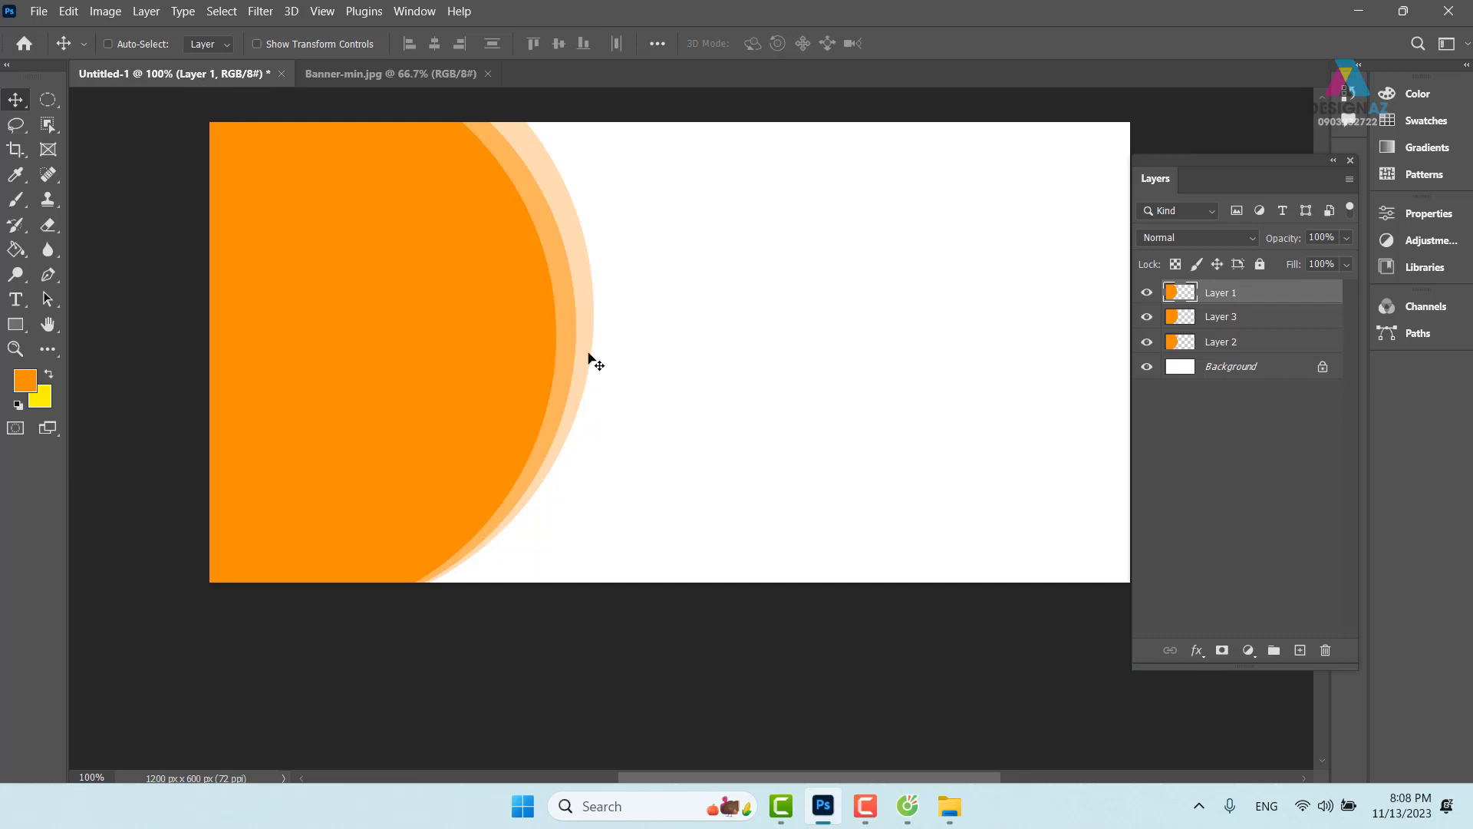
{"action": "right_click", "coordinate": [427, 254]}
{"action": "left_click", "coordinate": [458, 264]}
{"action": "key", "text": "ctrl"}
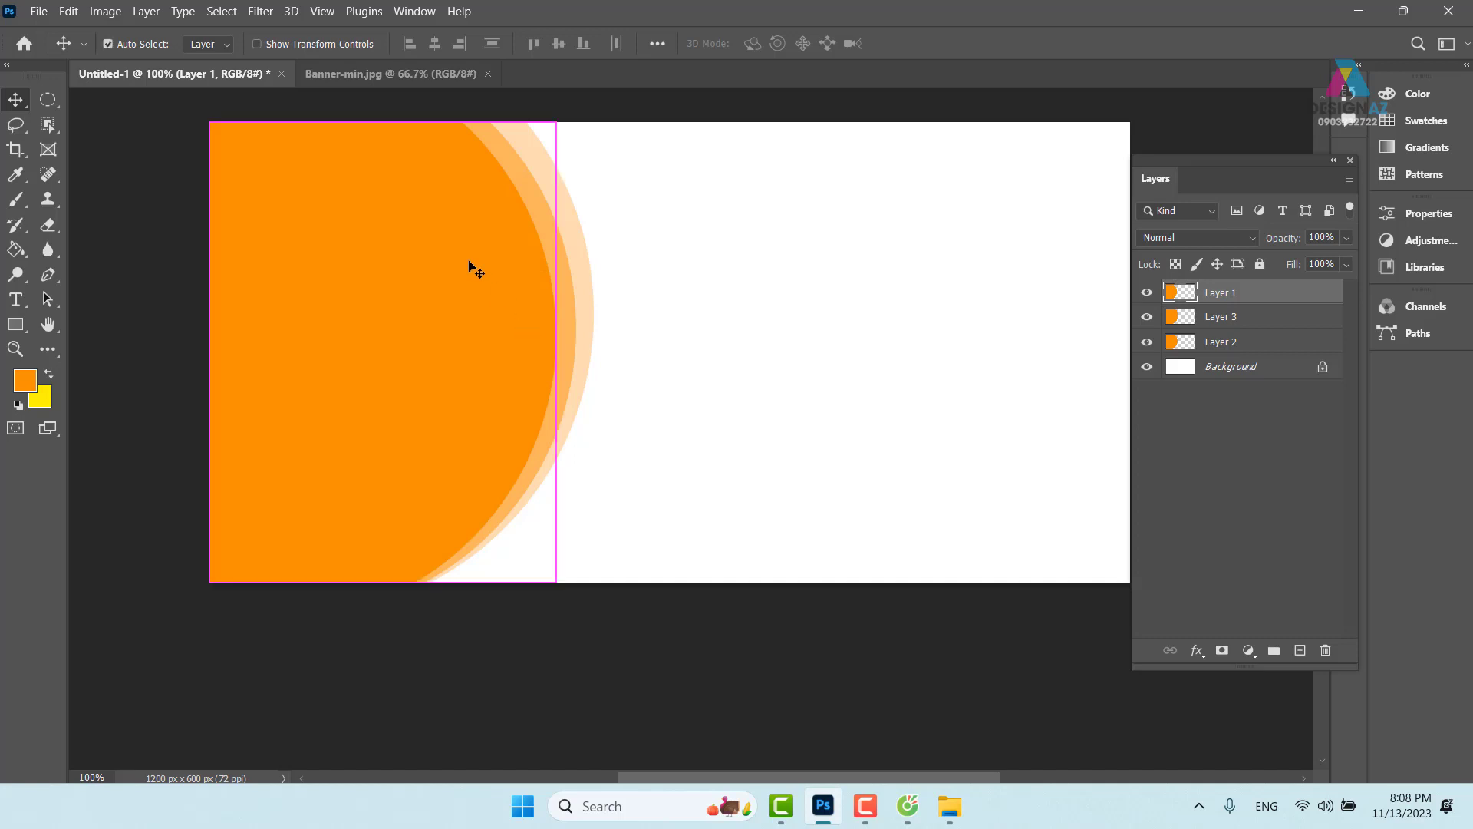
{"action": "key", "text": "ctrl+v"}
{"action": "left_click_drag", "start_coordinate": [930, 421], "coordinate": [562, 316]}
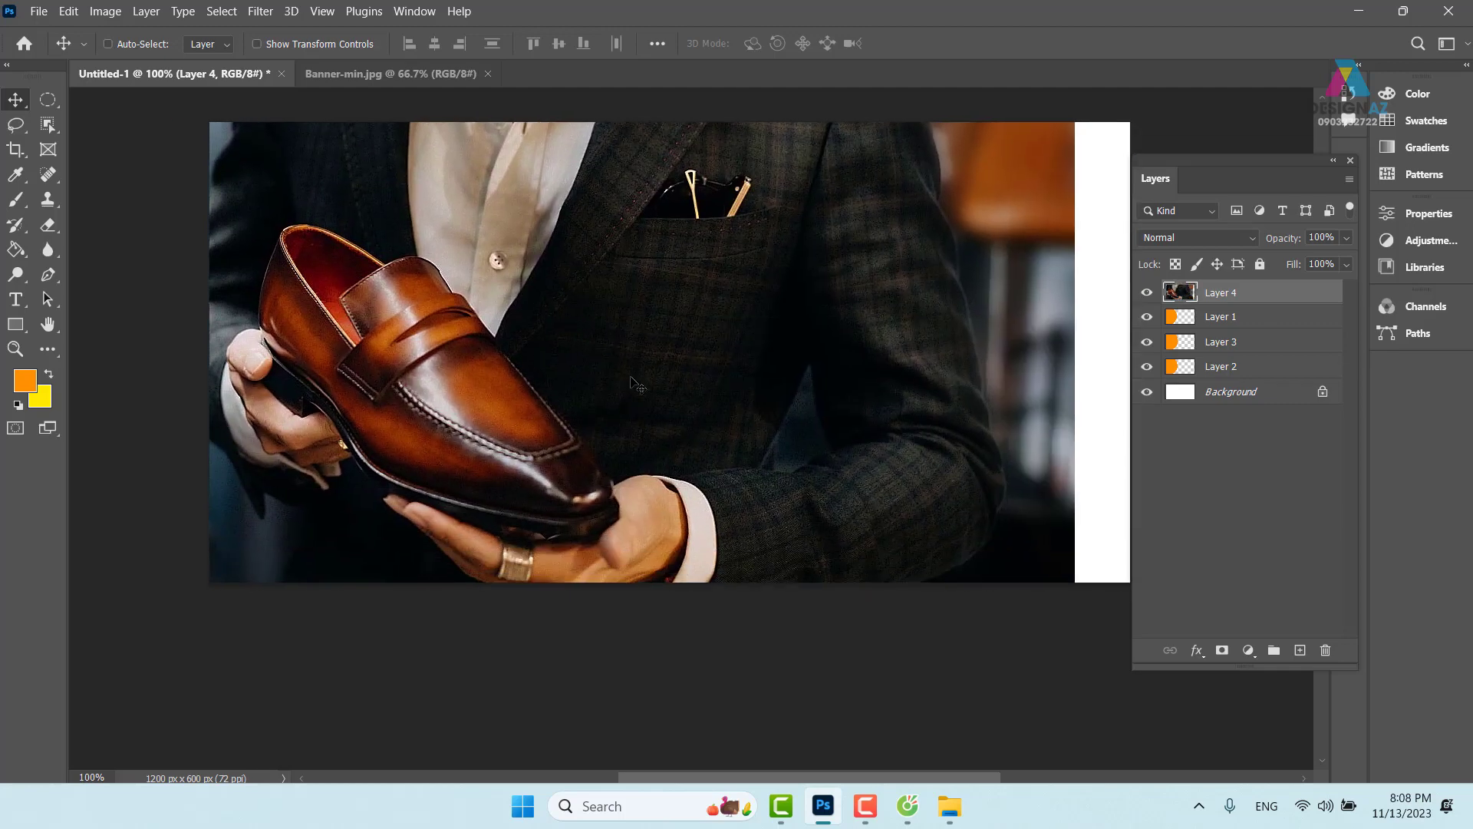
{"action": "key", "text": "ctrl+alt+g"}
{"action": "left_click_drag", "start_coordinate": [436, 383], "coordinate": [467, 344]}
Free Transform the clipped shoe photo down to about 63% and reposition it.
{"action": "key", "text": "ctrl+minus"}
{"action": "key", "text": "ctrl+minus"}
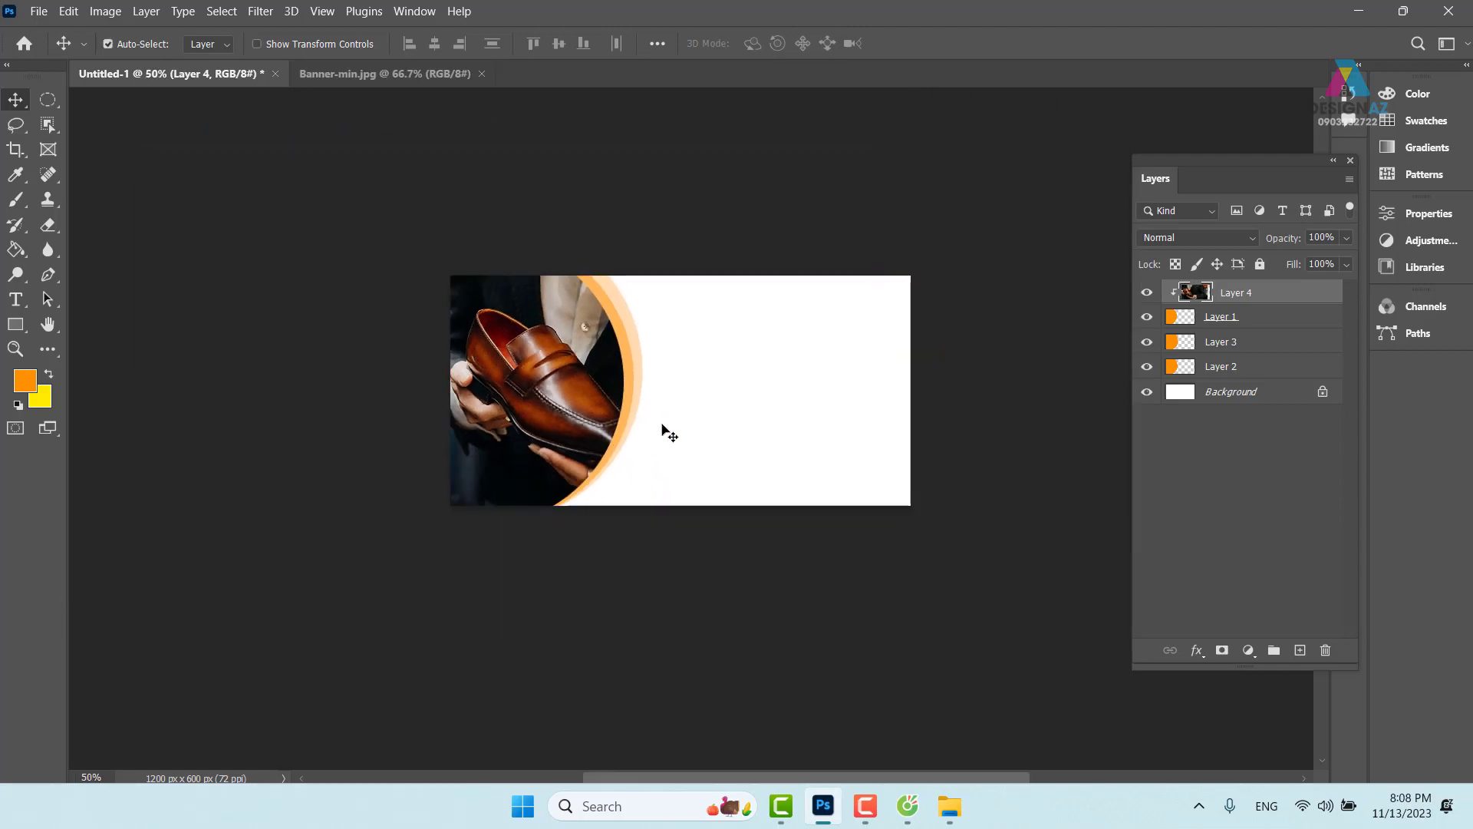
{"action": "key", "text": "ctrl+t"}
{"action": "left_click_drag", "start_coordinate": [139, 151], "coordinate": [322, 255]}
{"action": "left_click_drag", "start_coordinate": [873, 568], "coordinate": [785, 516]}
{"action": "left_click_drag", "start_coordinate": [697, 426], "coordinate": [669, 424]}
{"action": "key", "text": "Return"}
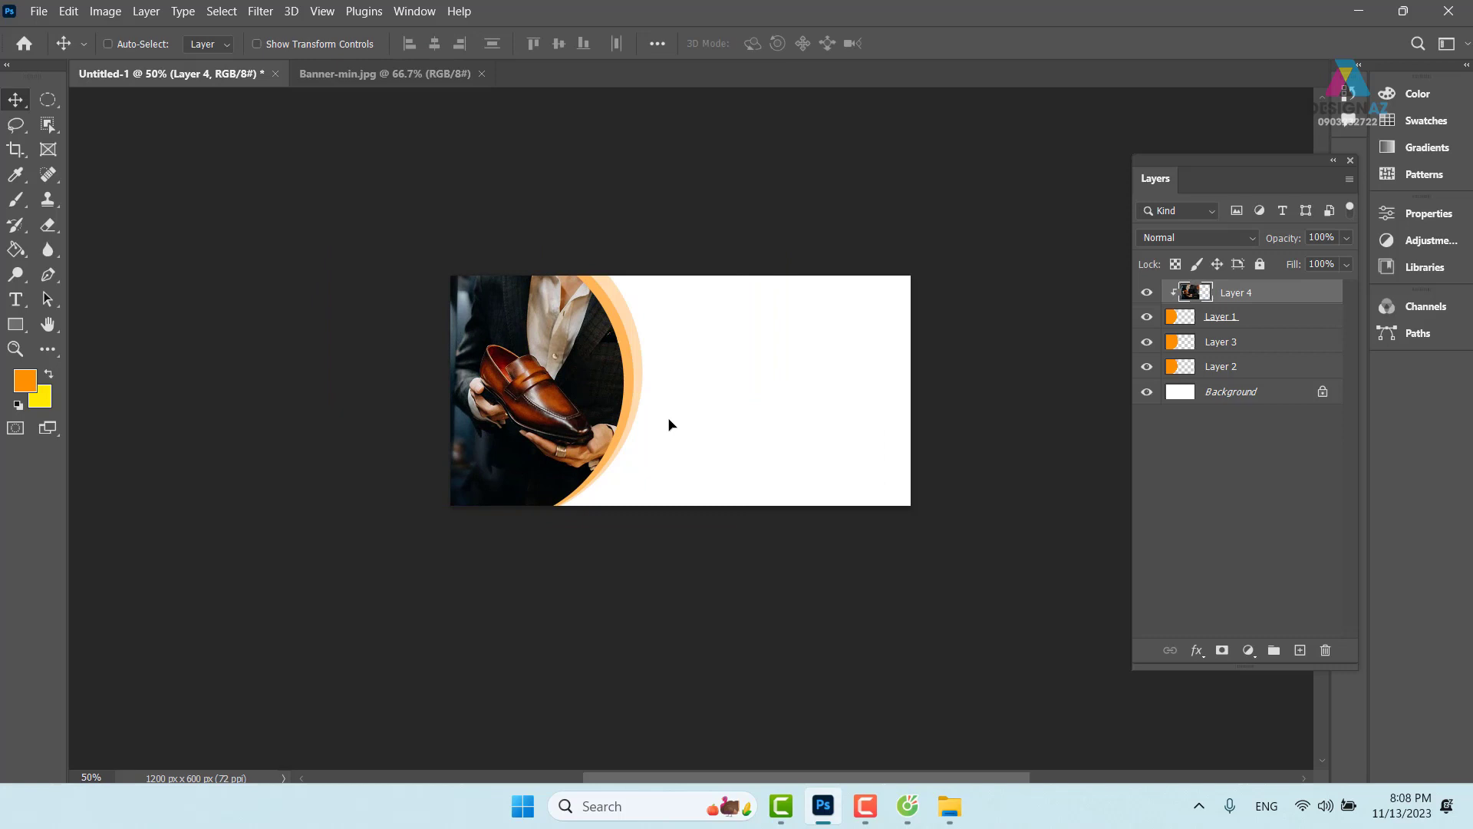
Nudge the clipped photo up at 66.7% zoom, then delete the shoe photo layer.
{"action": "key", "text": "ctrl+plus"}
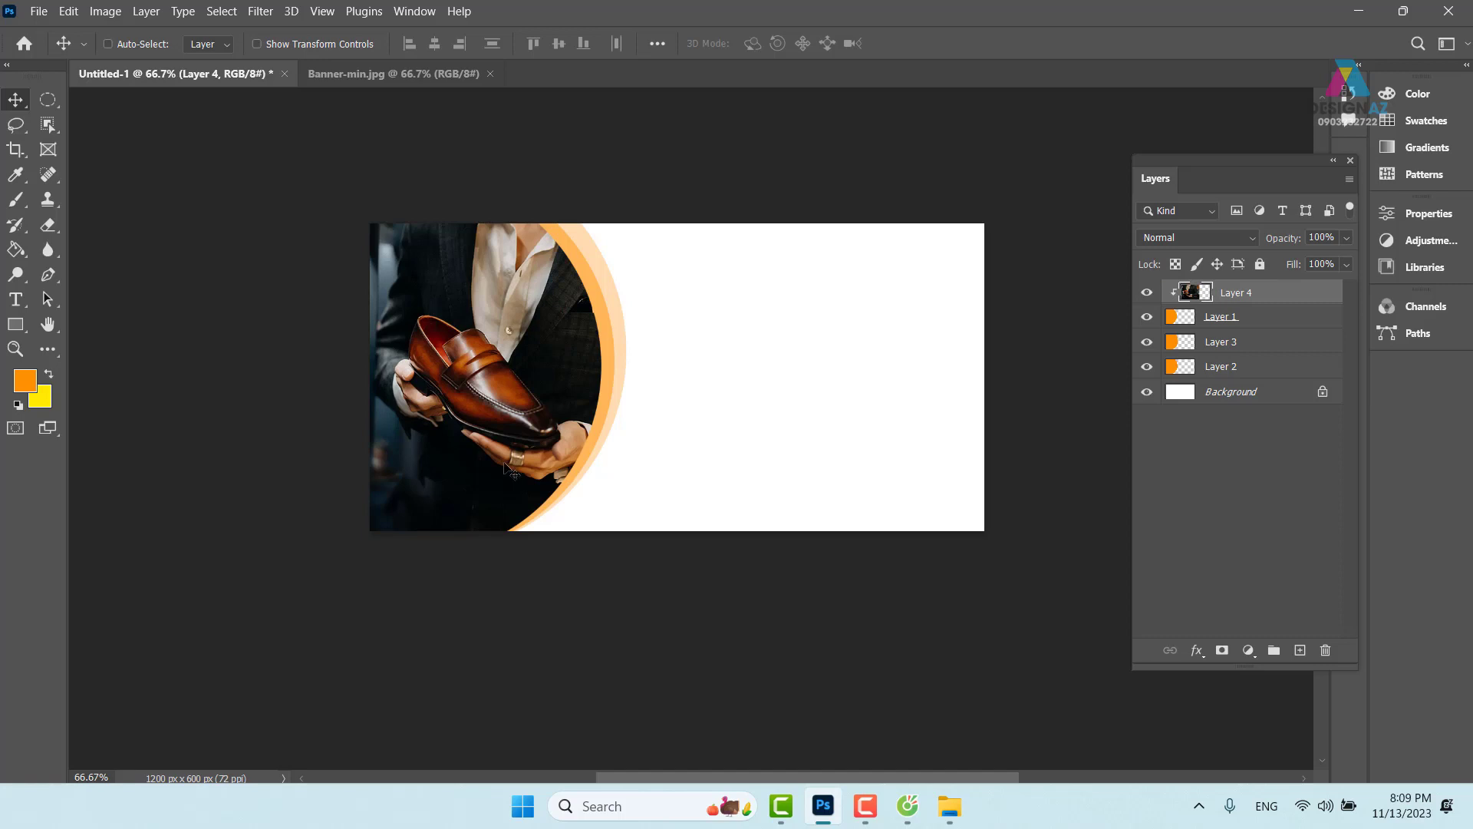
{"action": "left_click_drag", "start_coordinate": [512, 474], "coordinate": [495, 445]}
{"action": "key", "text": "Delete"}
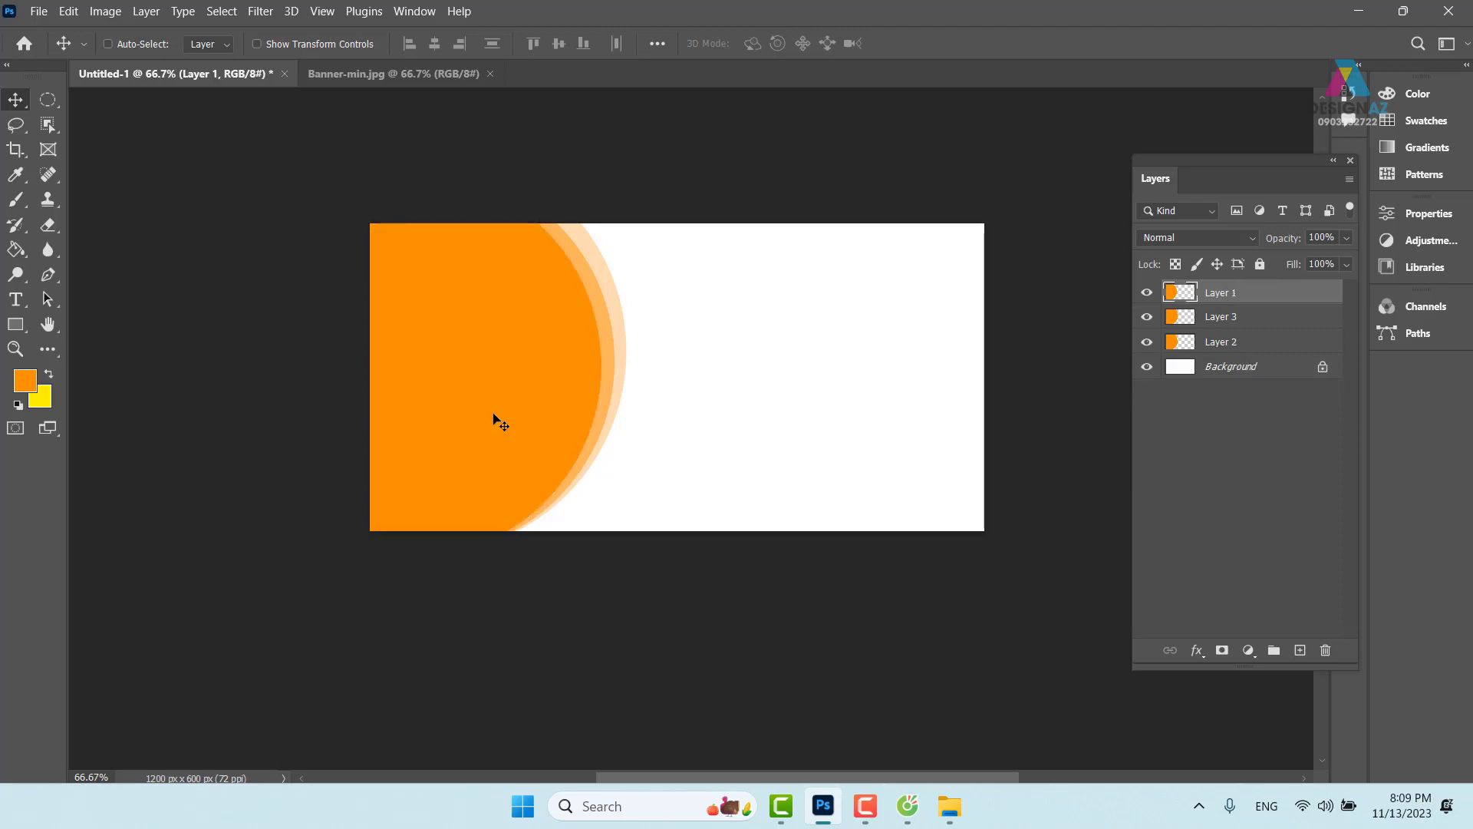
Open the BASEL6_QP_900 watch catalogue photo from E:\thuvienanh\dongho.
{"action": "key", "text": "ctrl+o"}
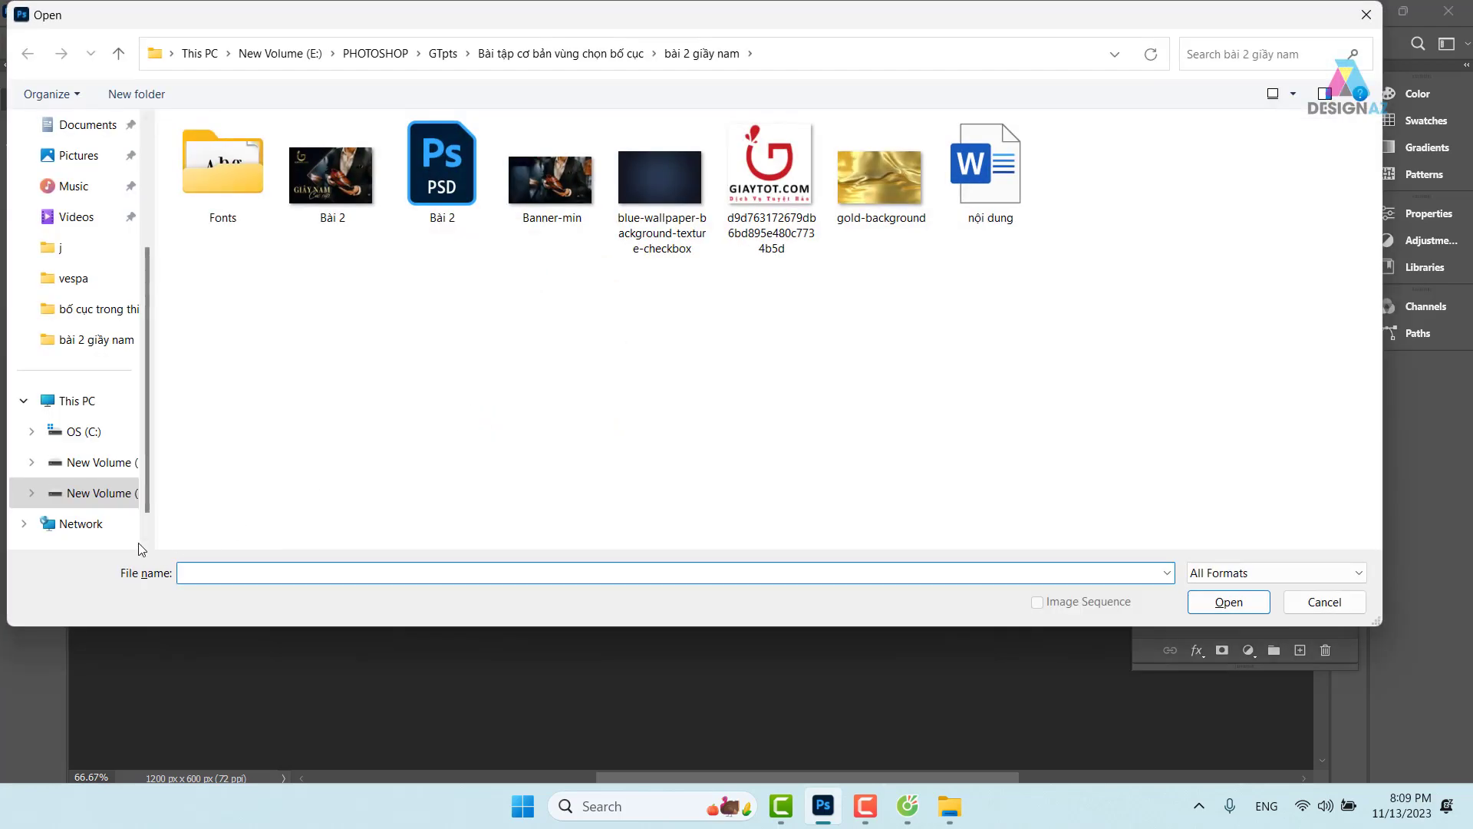
{"action": "left_click", "coordinate": [108, 493]}
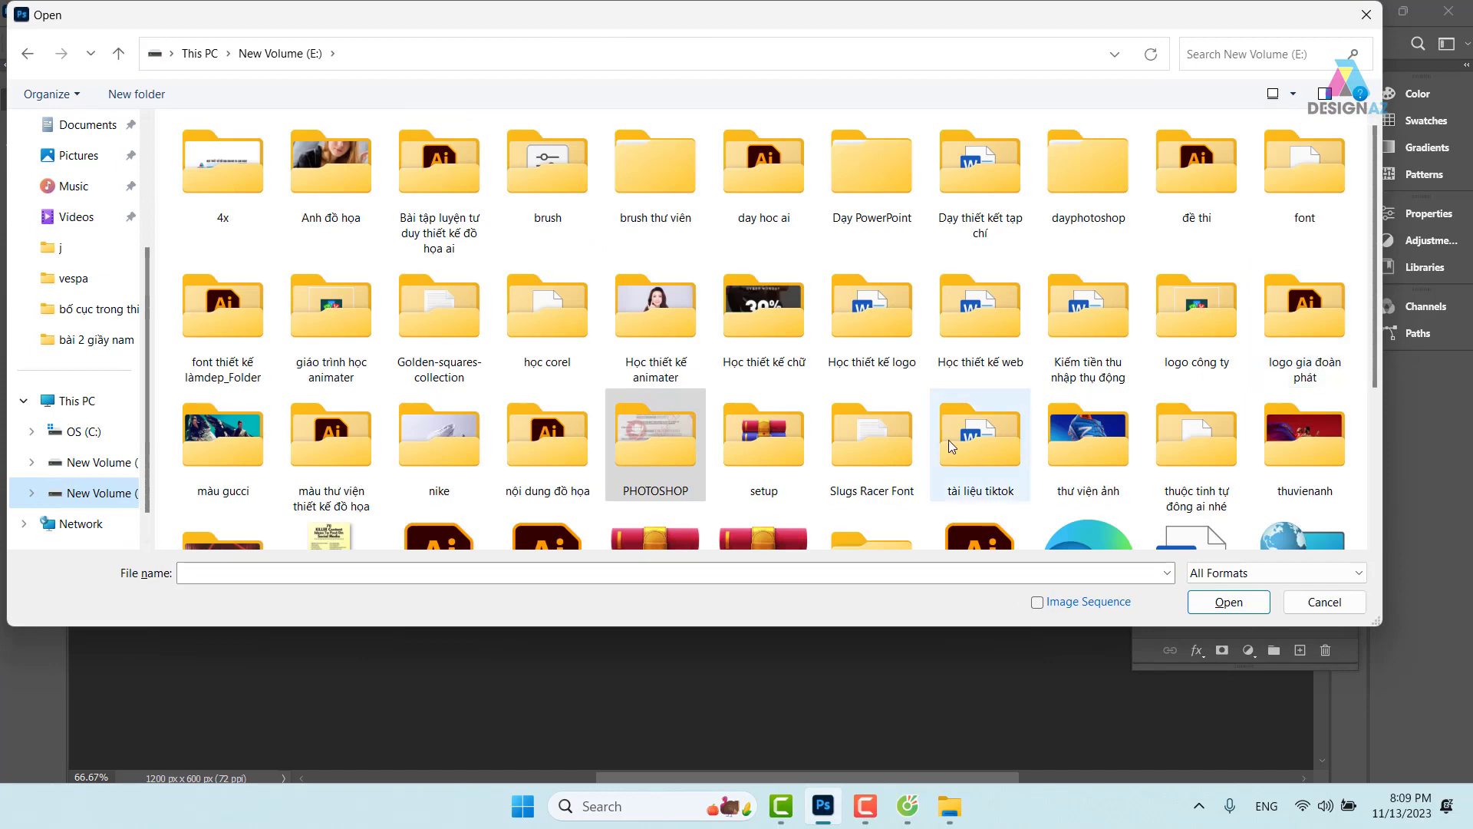
{"action": "scroll", "coordinate": [948, 440], "scroll_direction": "down", "scroll_amount": 2}
{"action": "double_click", "coordinate": [1284, 218]}
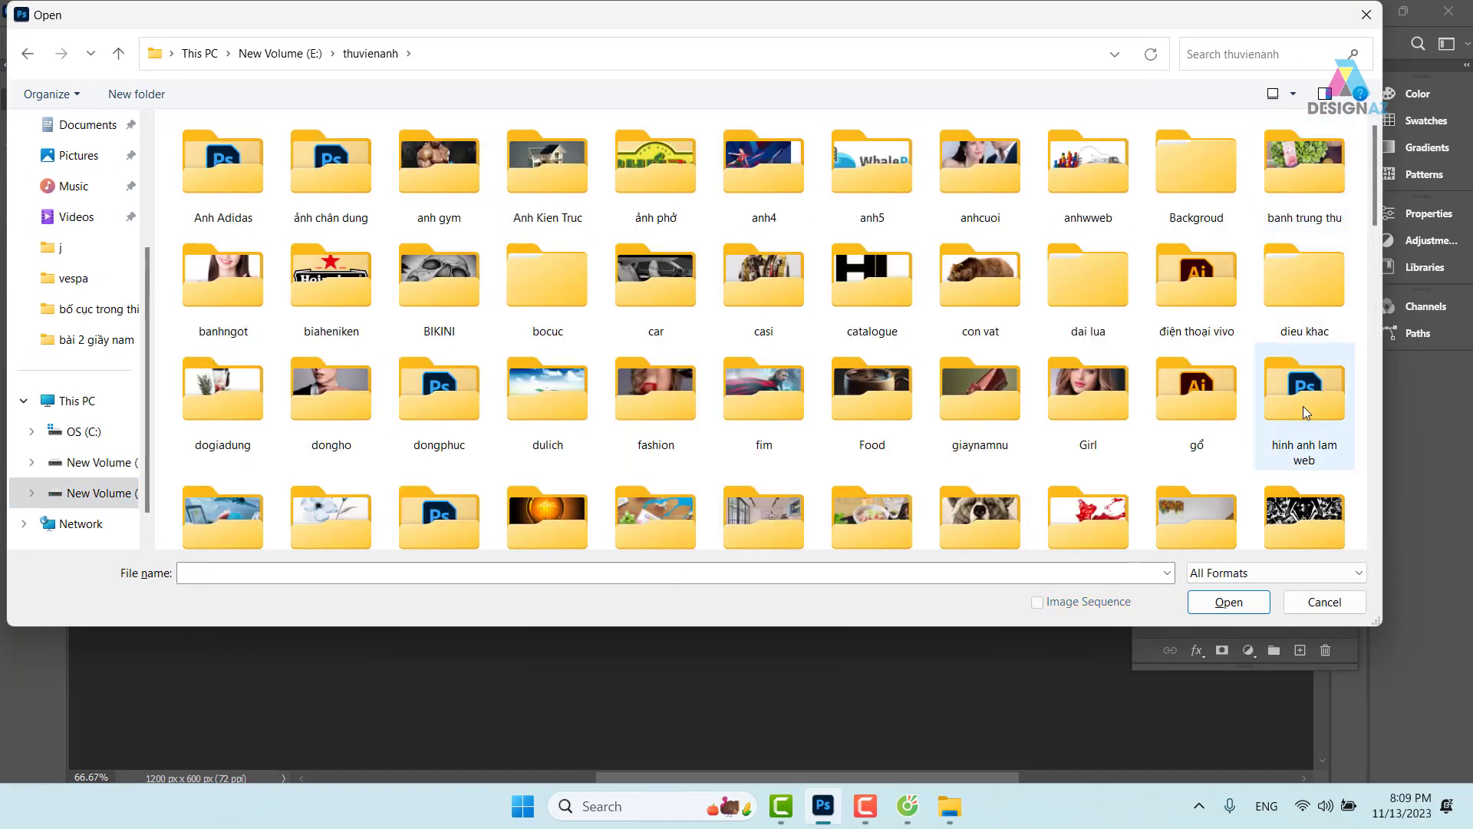
{"action": "scroll", "coordinate": [896, 403], "scroll_direction": "down", "scroll_amount": 2}
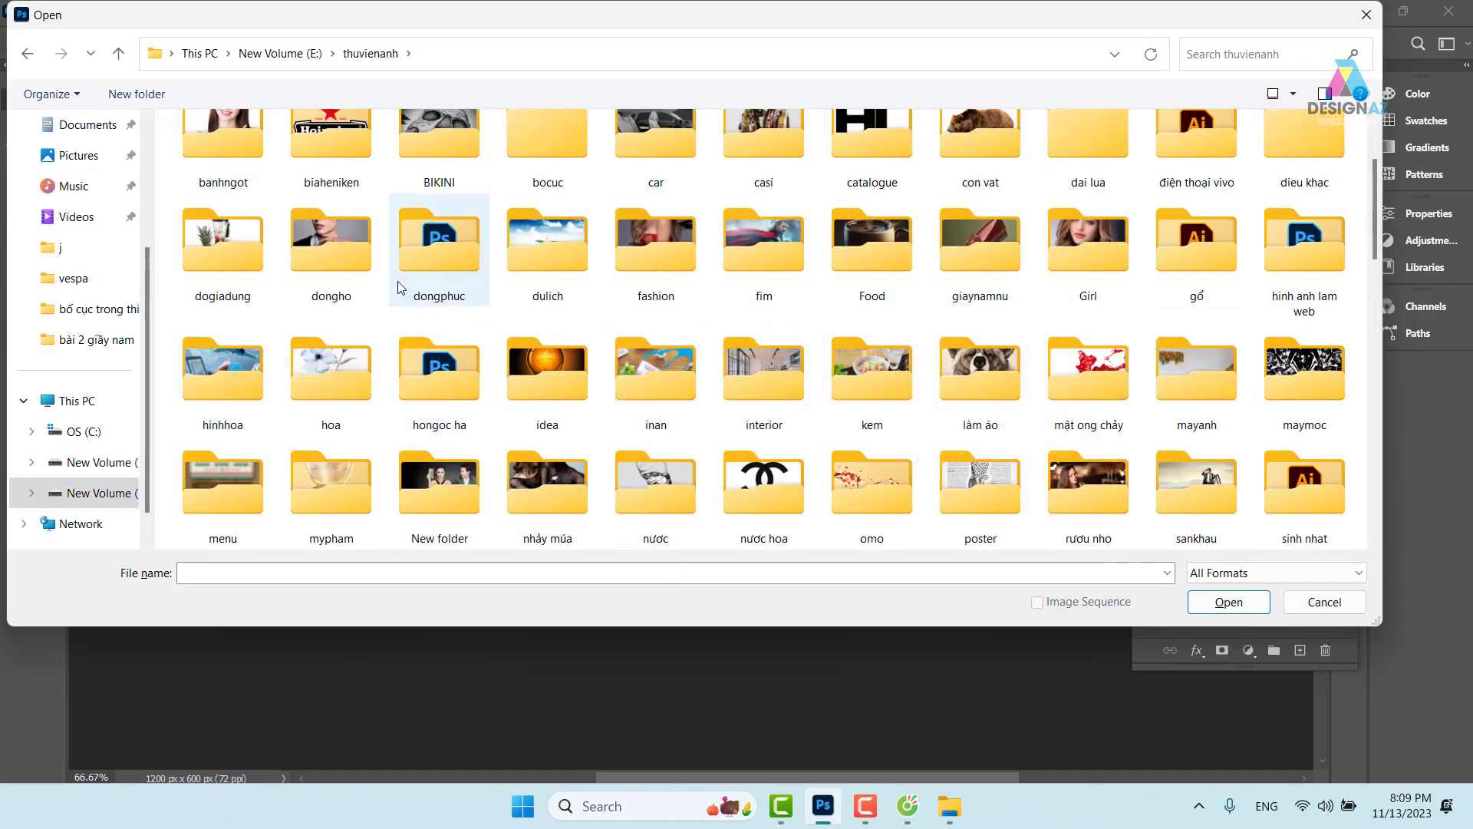
{"action": "double_click", "coordinate": [331, 245]}
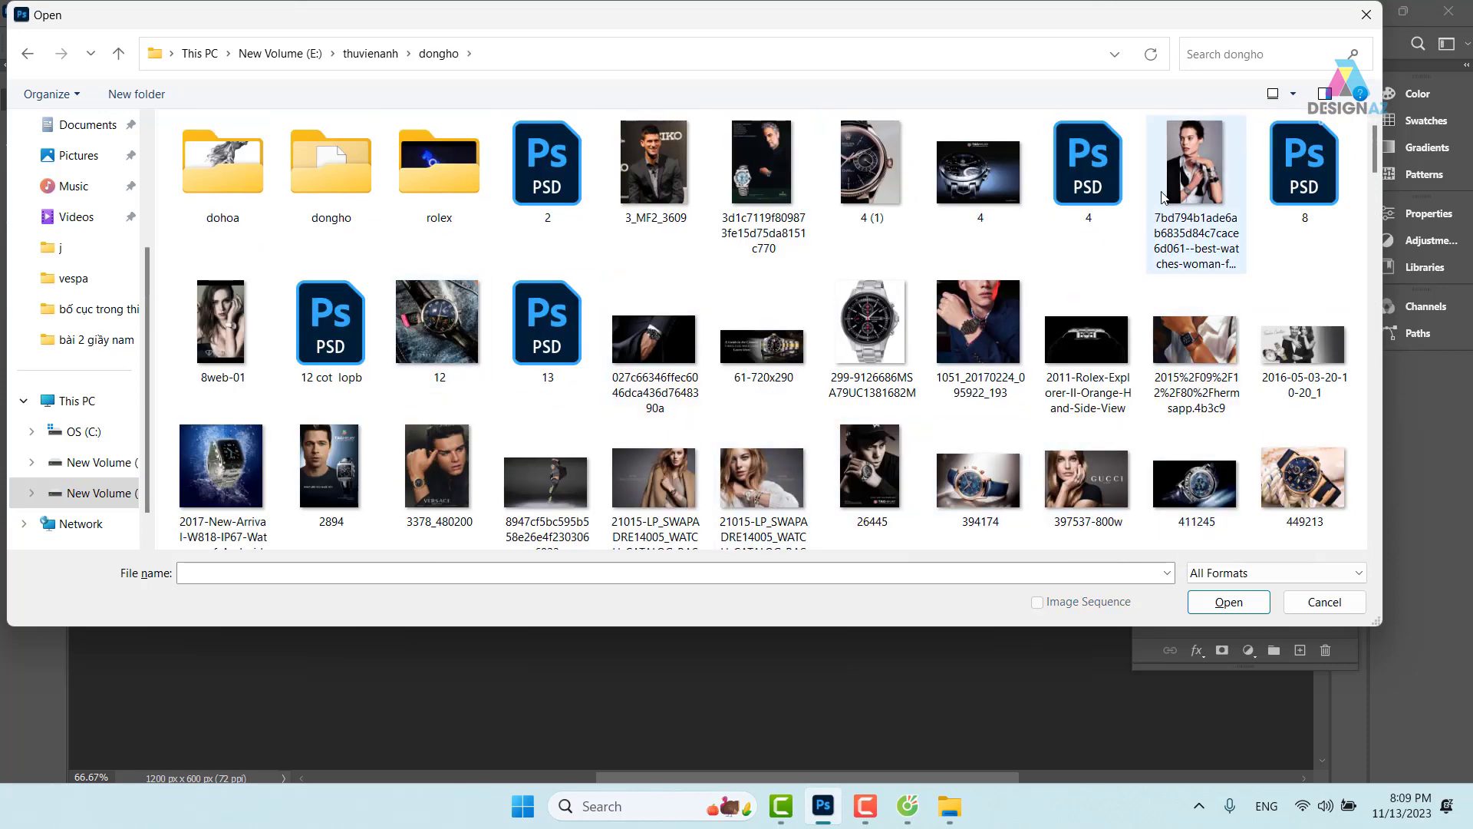
{"action": "left_click", "coordinate": [763, 480]}
{"action": "scroll", "coordinate": [1148, 436], "scroll_direction": "down", "scroll_amount": 2}
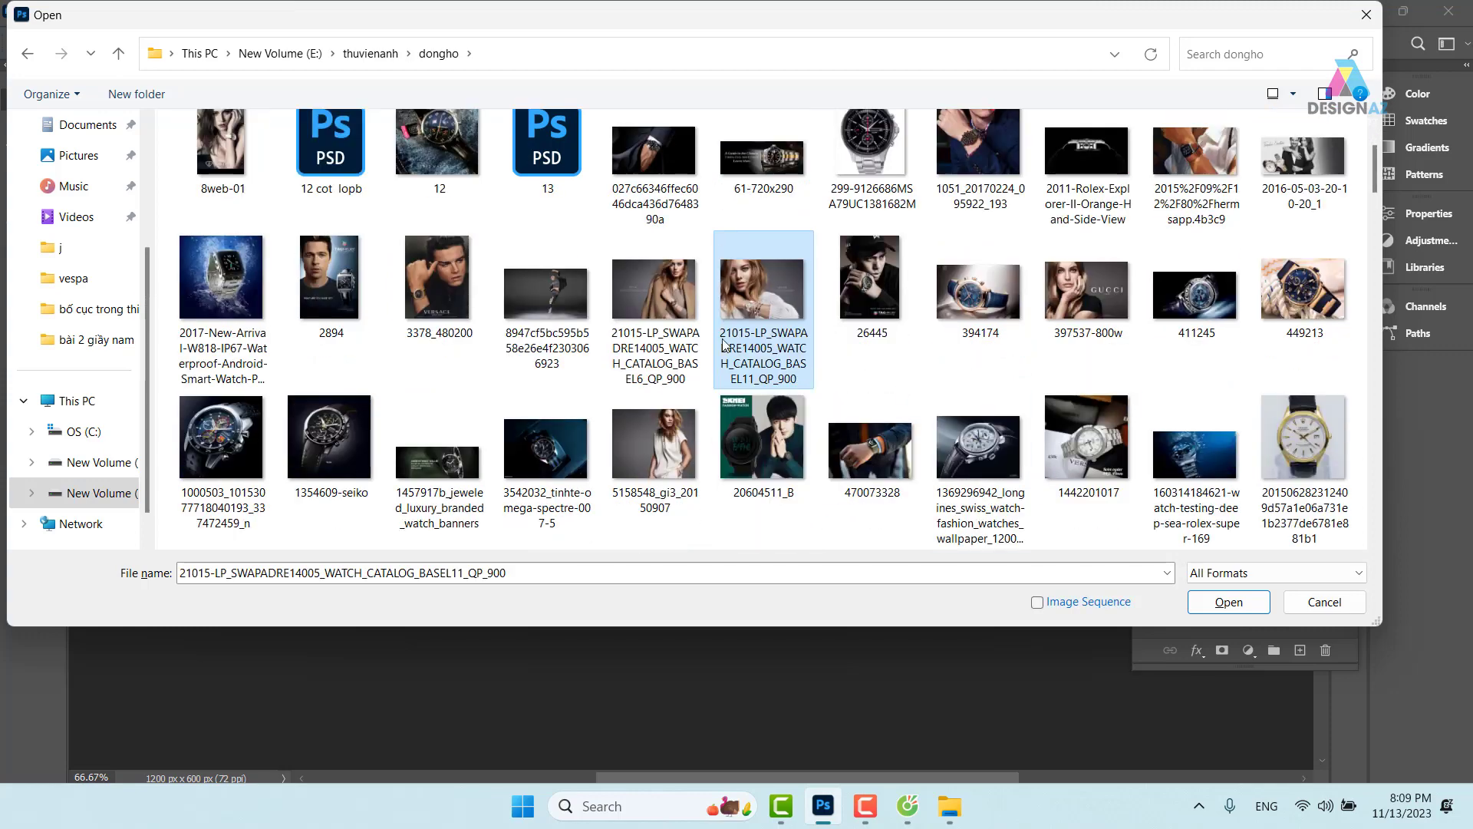
{"action": "left_click", "coordinate": [664, 281]}
{"action": "left_click", "coordinate": [1211, 606]}
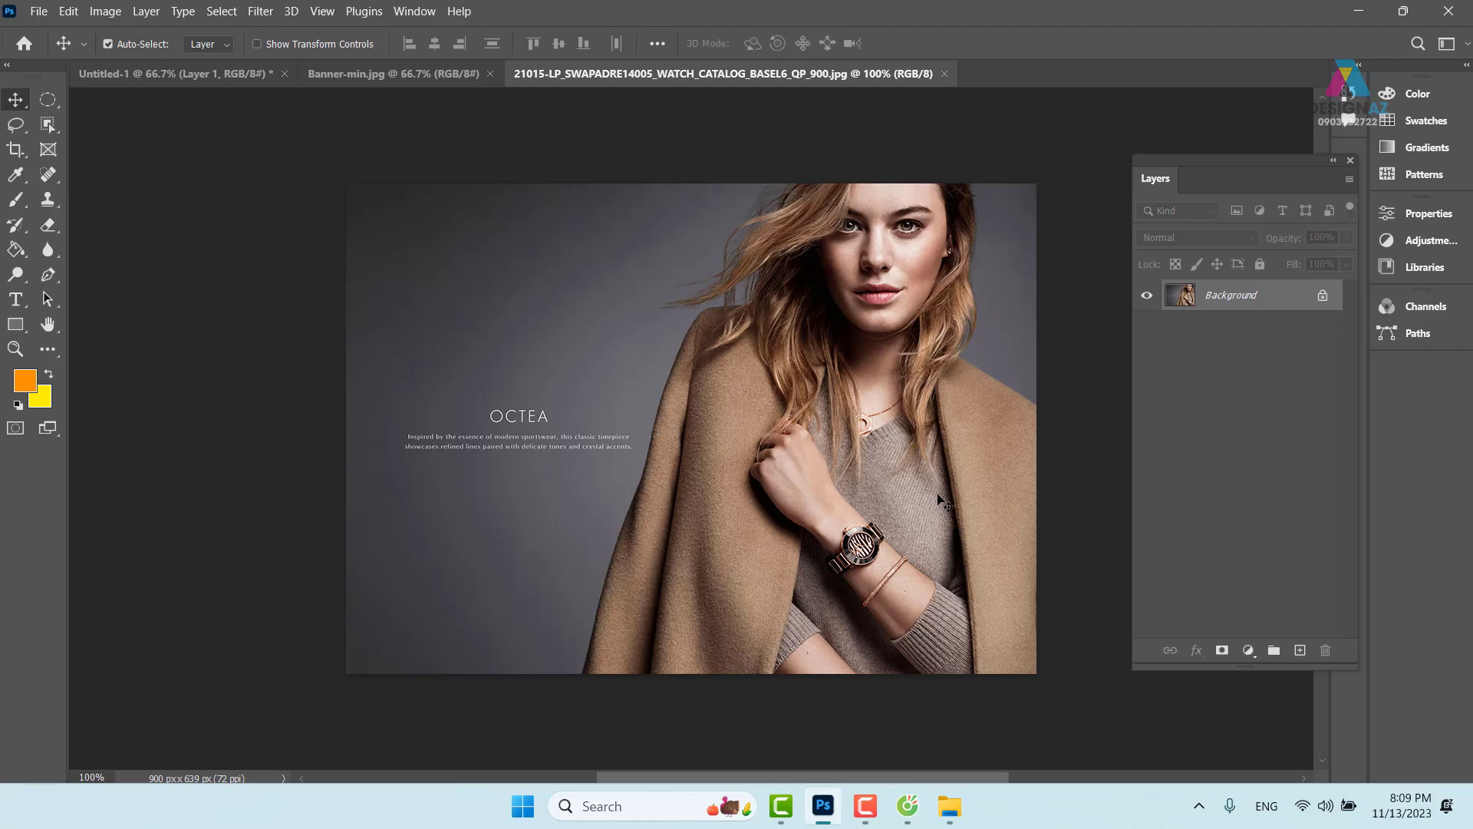
Copy the watch photo and paste it above Layer 1 in the banner, shifting it left and up.
{"action": "key", "text": "ctrl+a"}
{"action": "key", "text": "ctrl+c"}
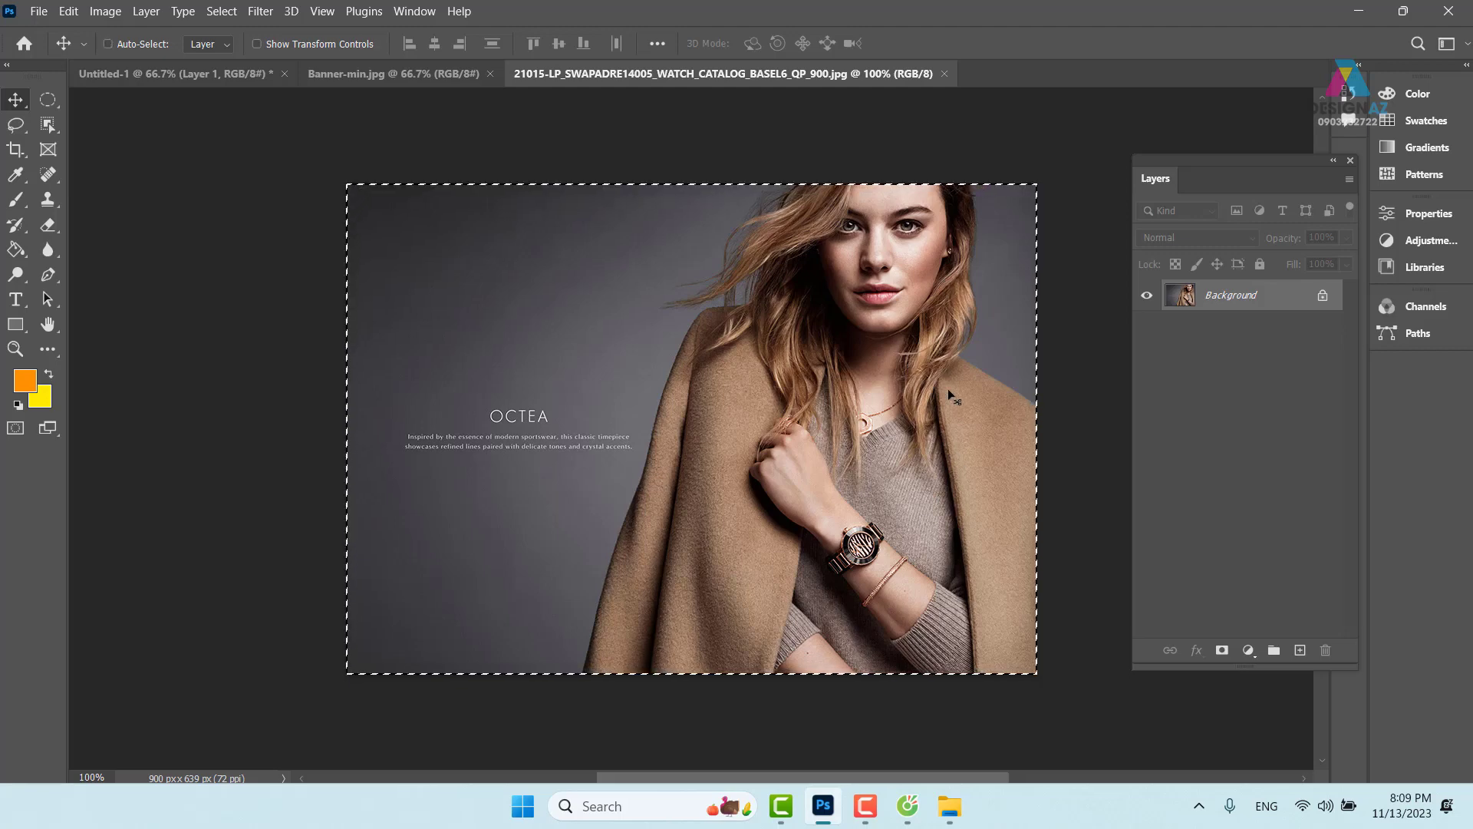
{"action": "left_click", "coordinate": [177, 77]}
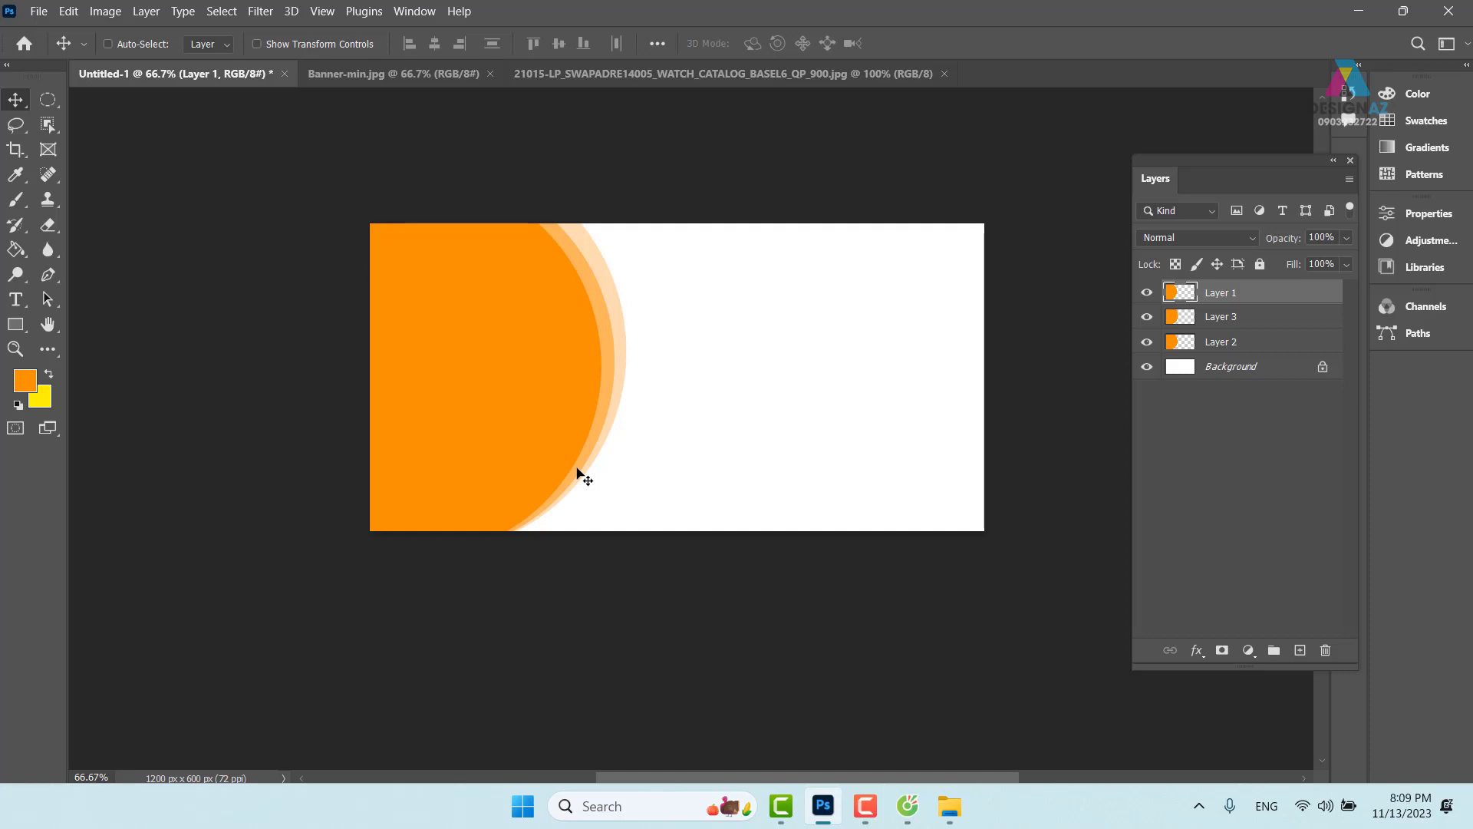
{"action": "right_click", "coordinate": [470, 321]}
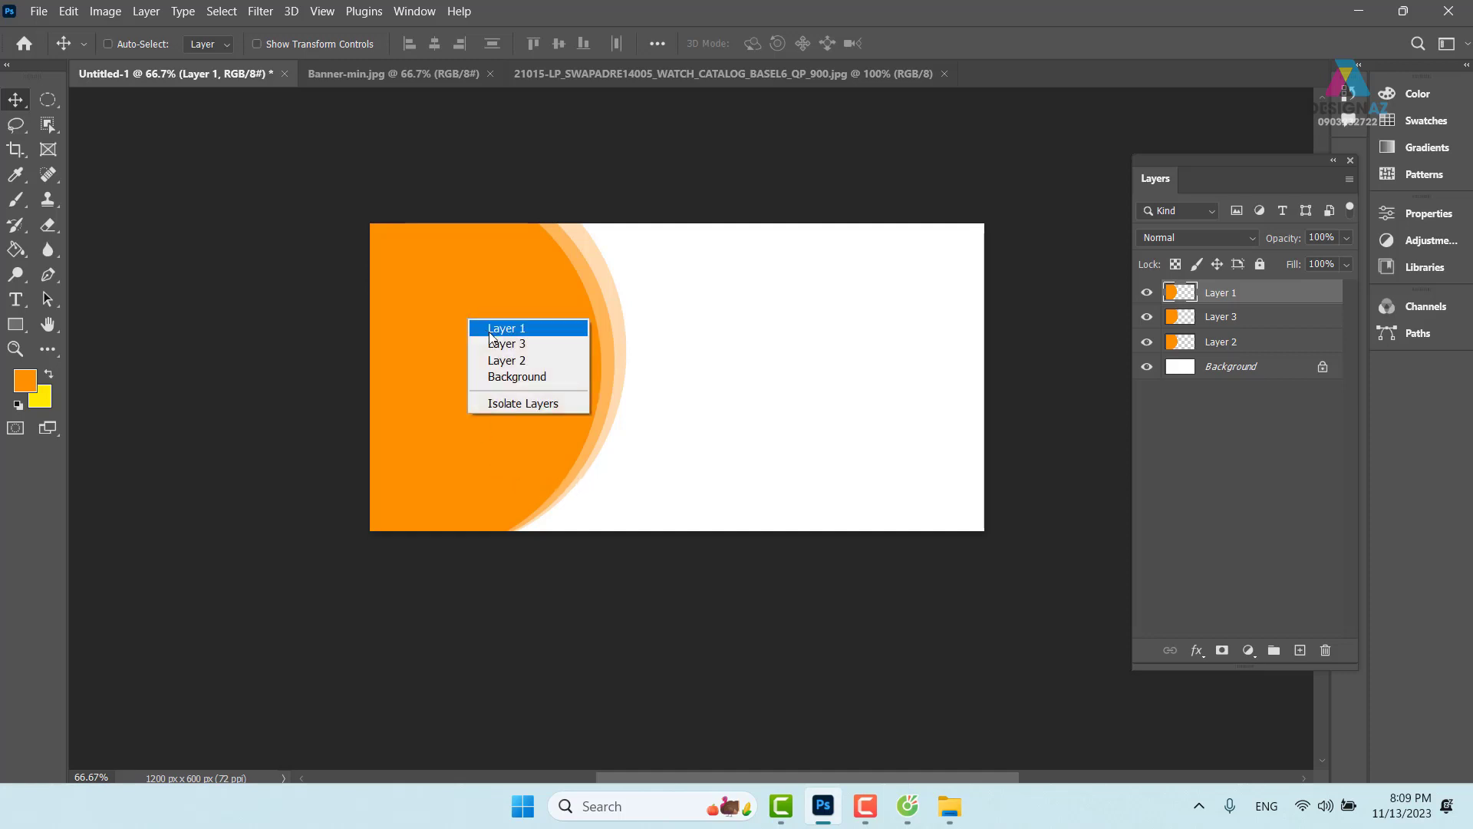
{"action": "left_click", "coordinate": [503, 330]}
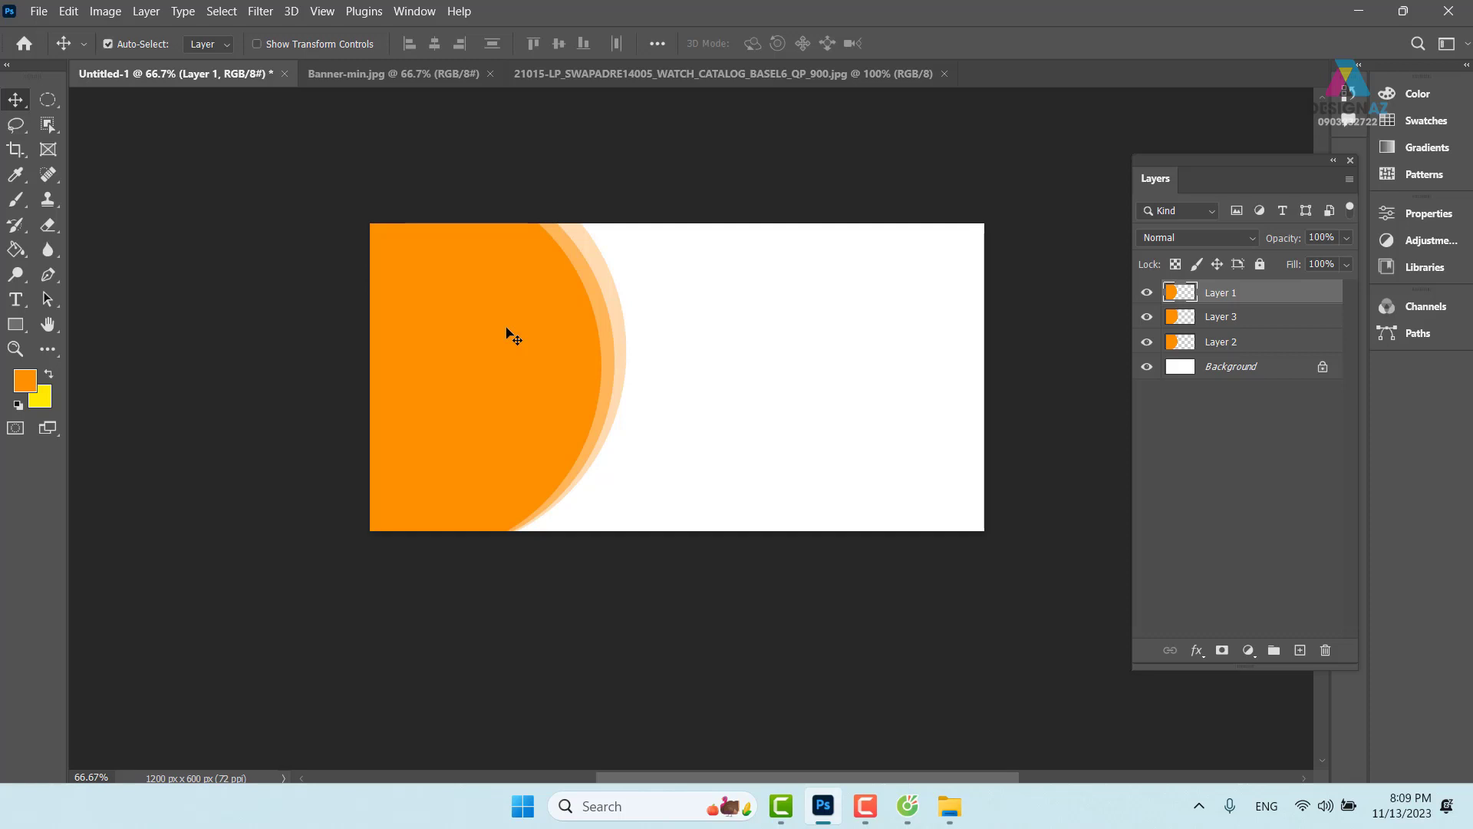
{"action": "key", "text": "ctrl+v"}
{"action": "left_click_drag", "start_coordinate": [798, 413], "coordinate": [521, 384]}
Clip the pasted photo into the orange circle with Ctrl+Alt+G, then delete the photo layer.
{"action": "key", "text": "ctrl"}
{"action": "key", "text": "ctrl+alt+g"}
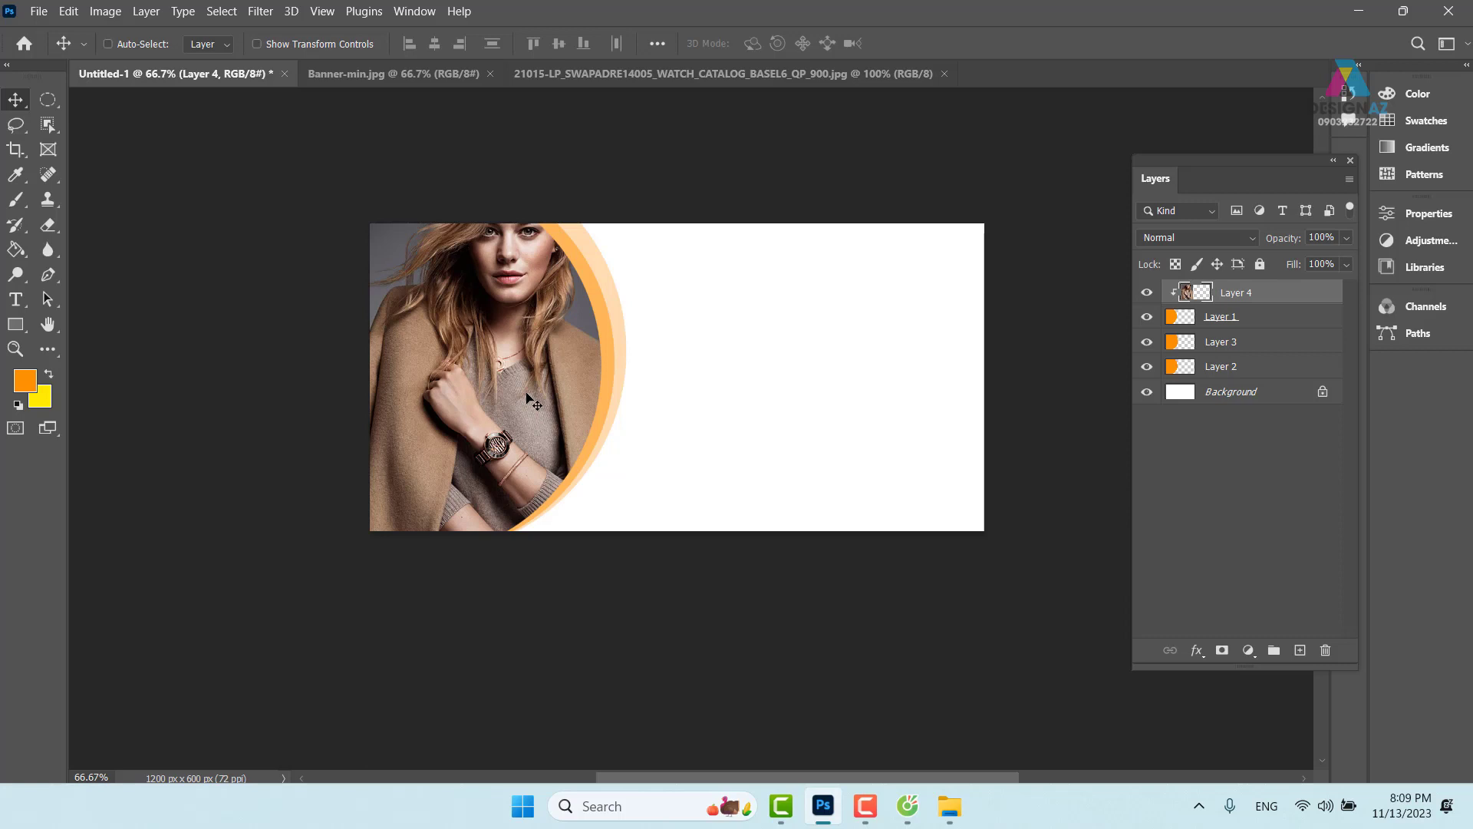
{"action": "key", "text": "Delete"}
{"action": "right_click", "coordinate": [532, 361]}
Delete the solid orange circle and the remaining orange ring layers, leaving only Background.
{"action": "left_click", "coordinate": [552, 367]}
{"action": "key", "text": "Delete"}
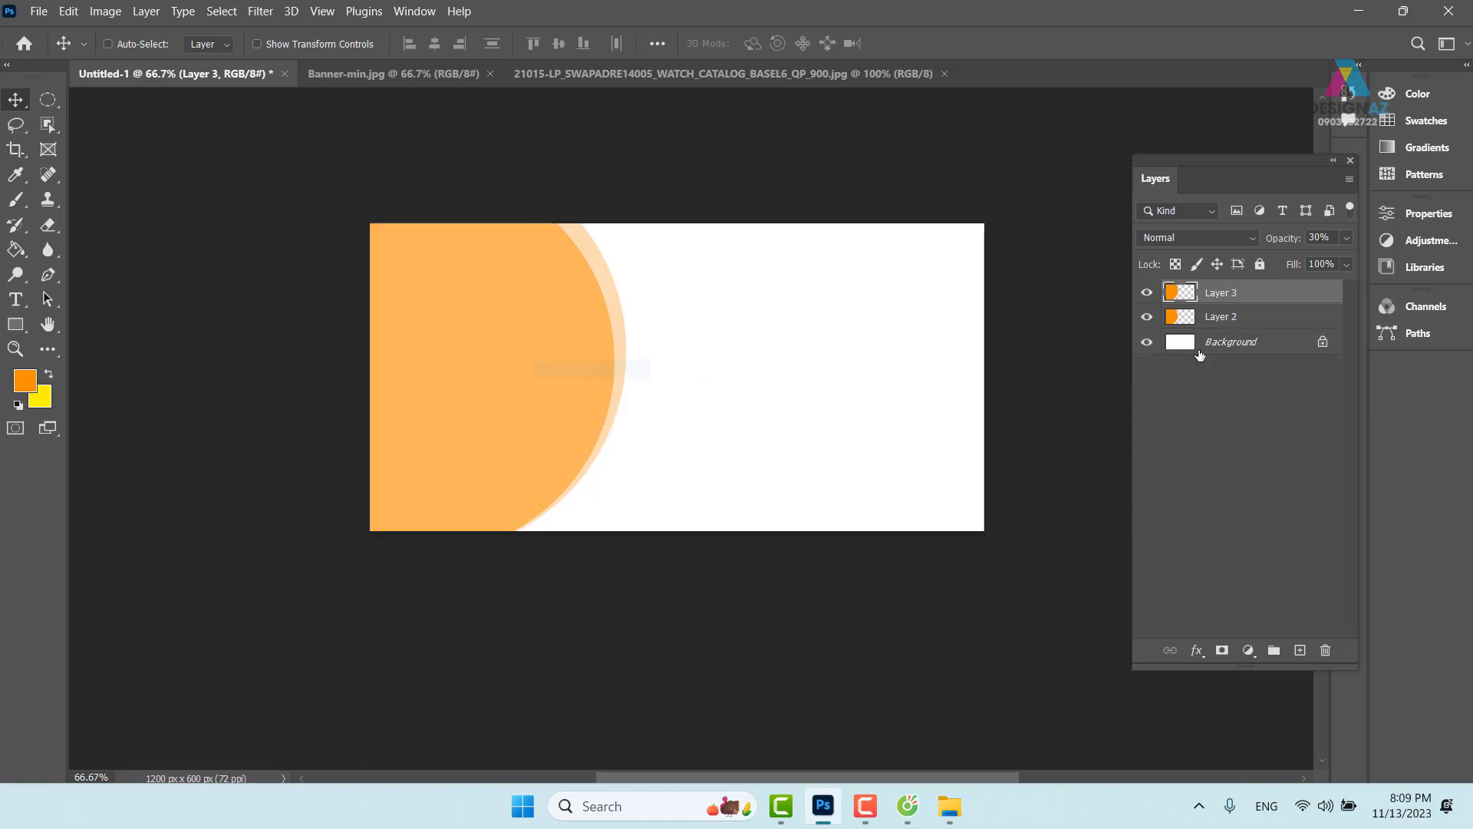
{"action": "key", "text": "Delete"}
{"action": "key", "text": "Delete"}
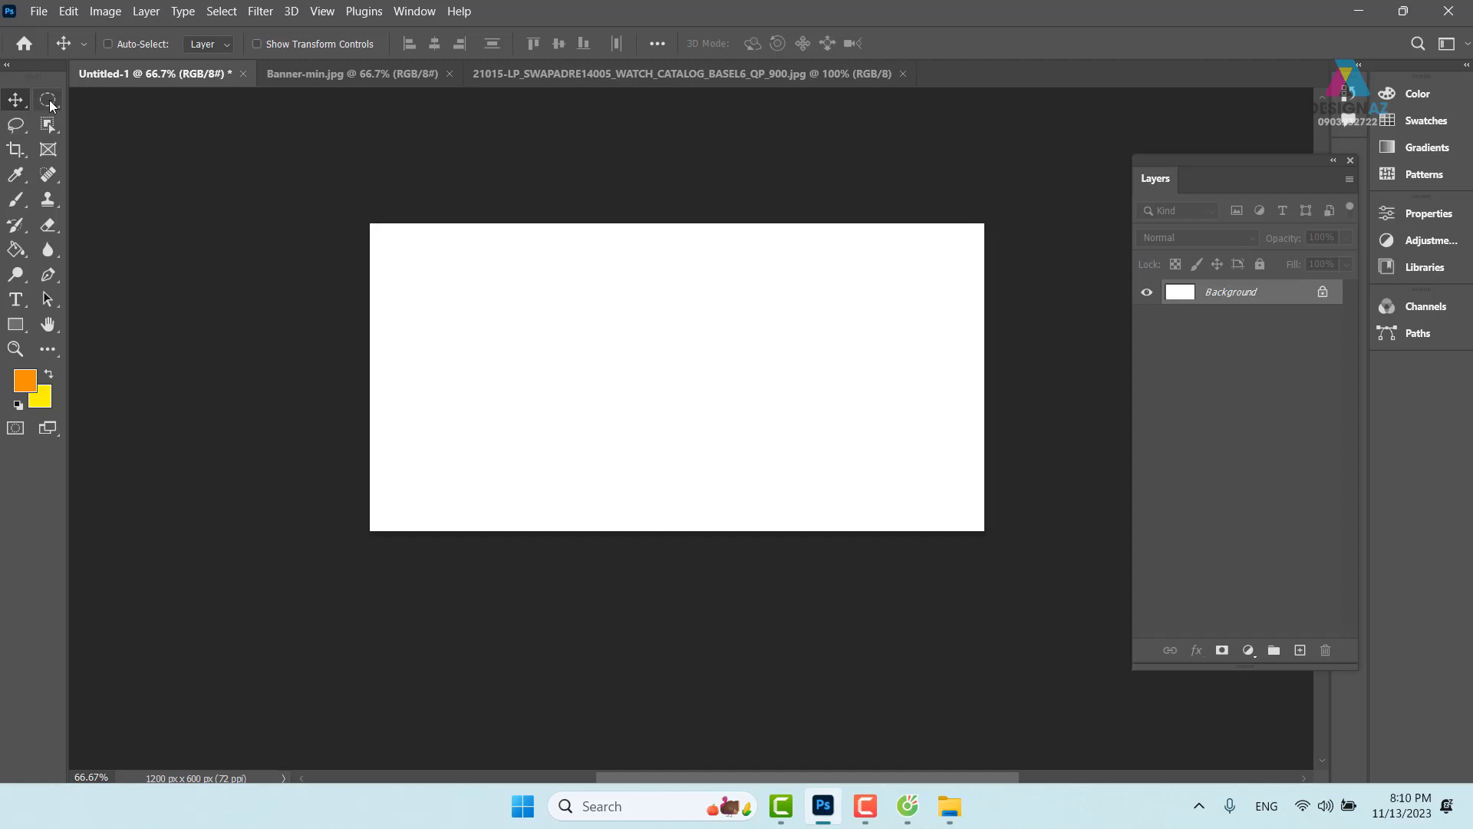
{"action": "key", "text": "m"}
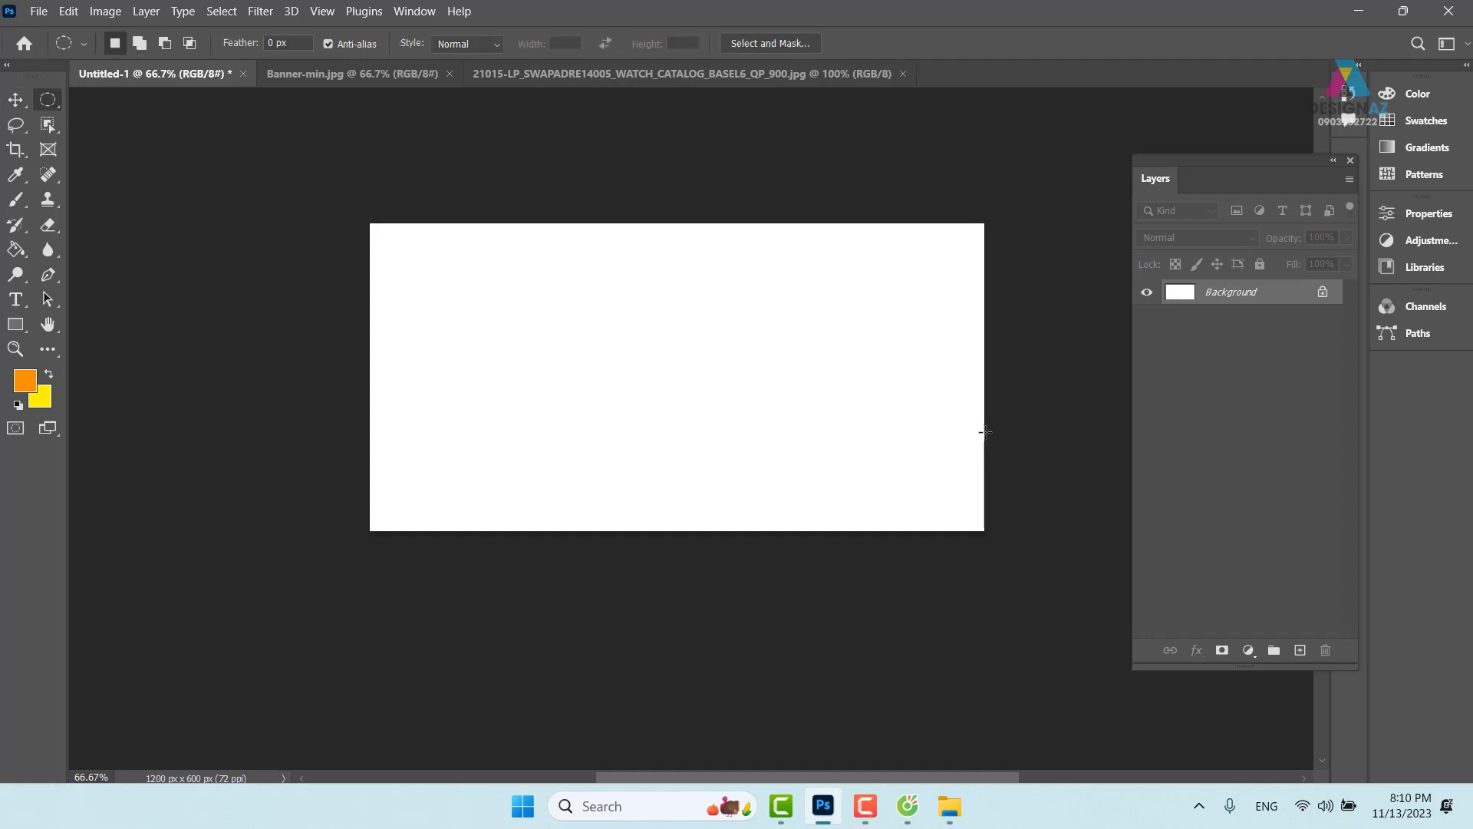
Fill a large circle overlapping the banner's right edge with orange on a new Layer 1.
{"action": "left_click_drag", "start_coordinate": [766, 185], "coordinate": [1138, 597]}
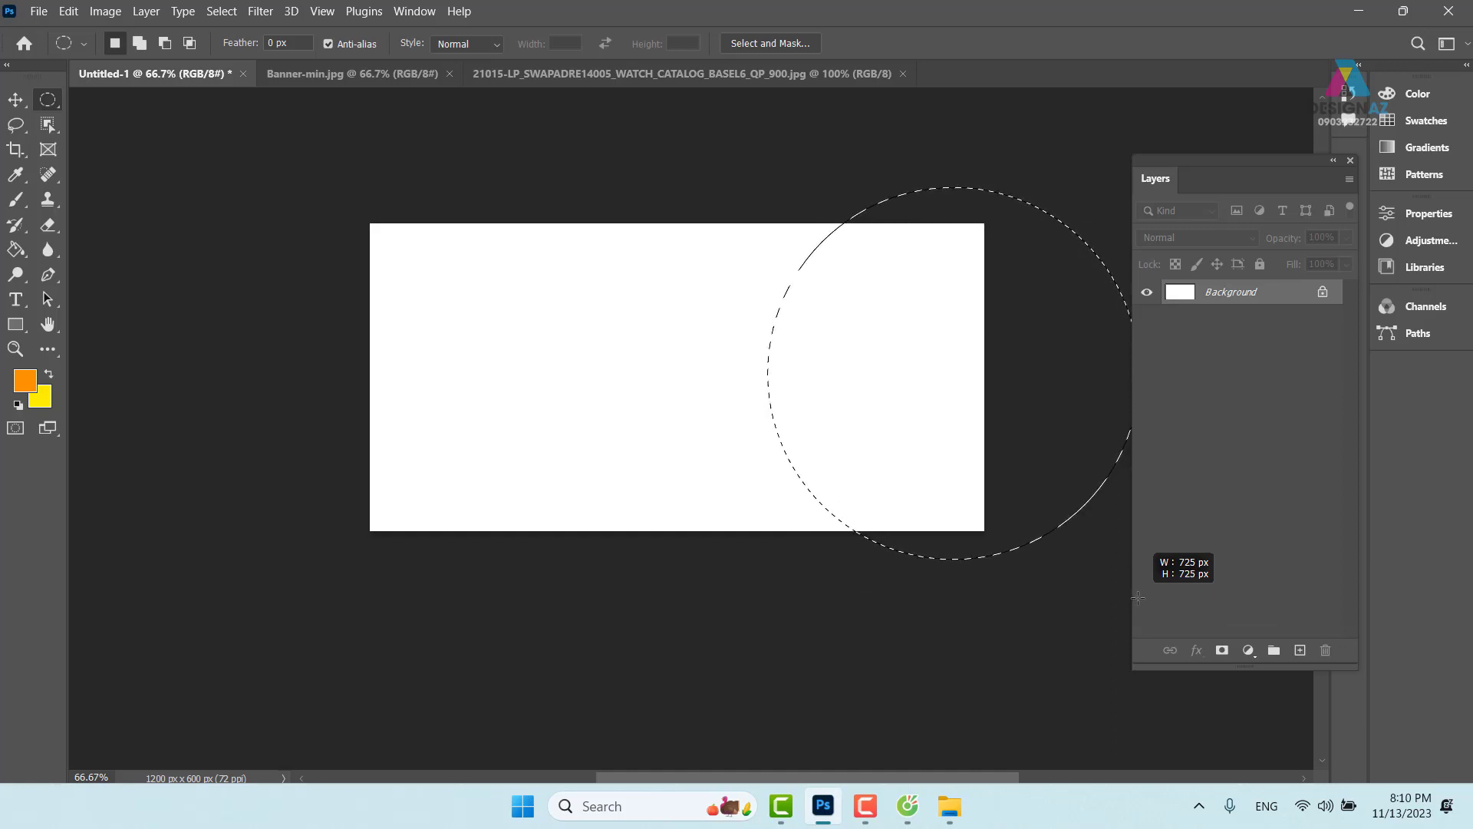
{"action": "left_click_drag", "start_coordinate": [1138, 597], "coordinate": [1105, 592]}
{"action": "key", "text": "shift"}
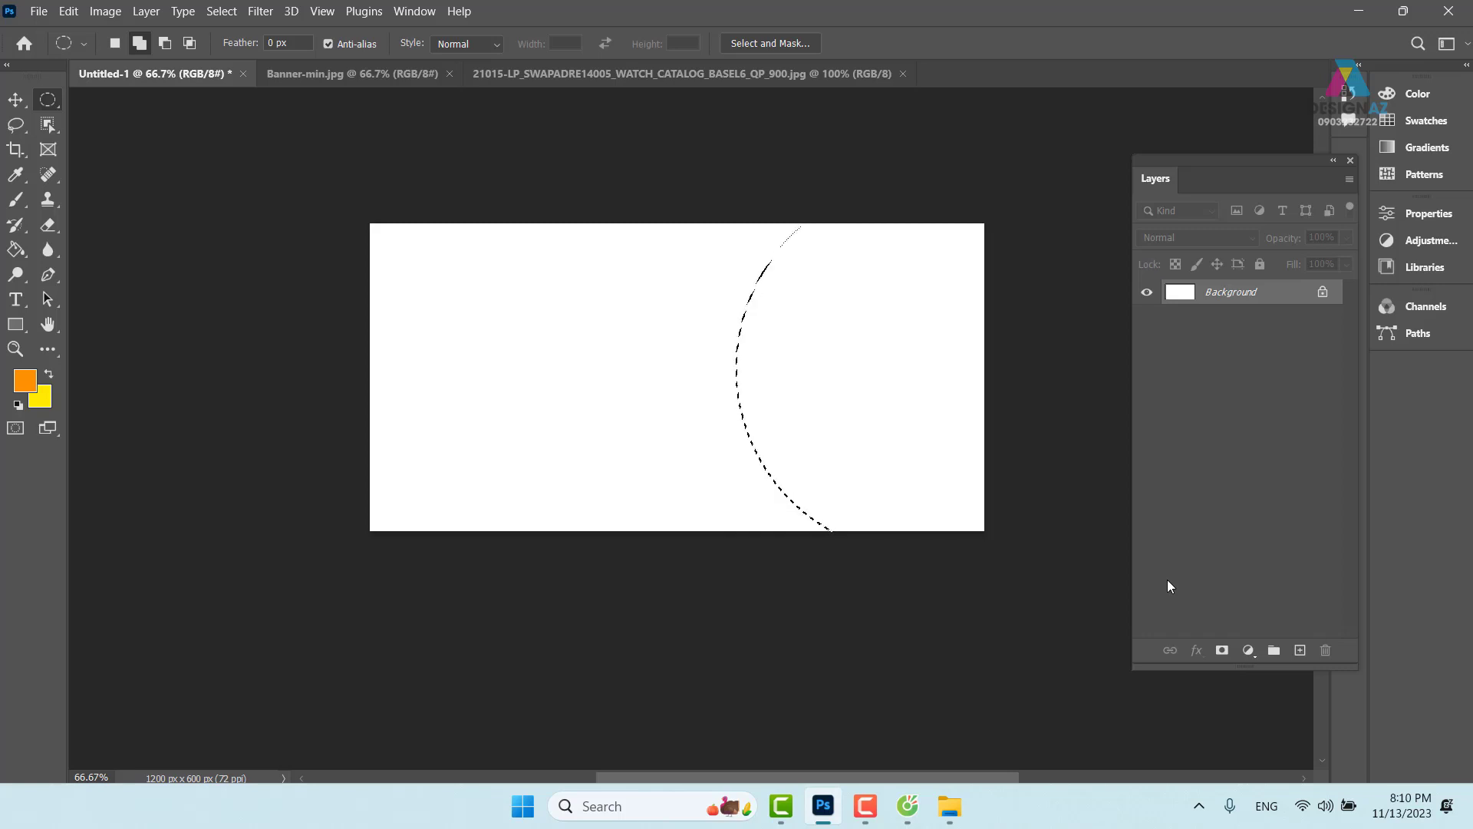
{"action": "left_click", "coordinate": [1300, 651]}
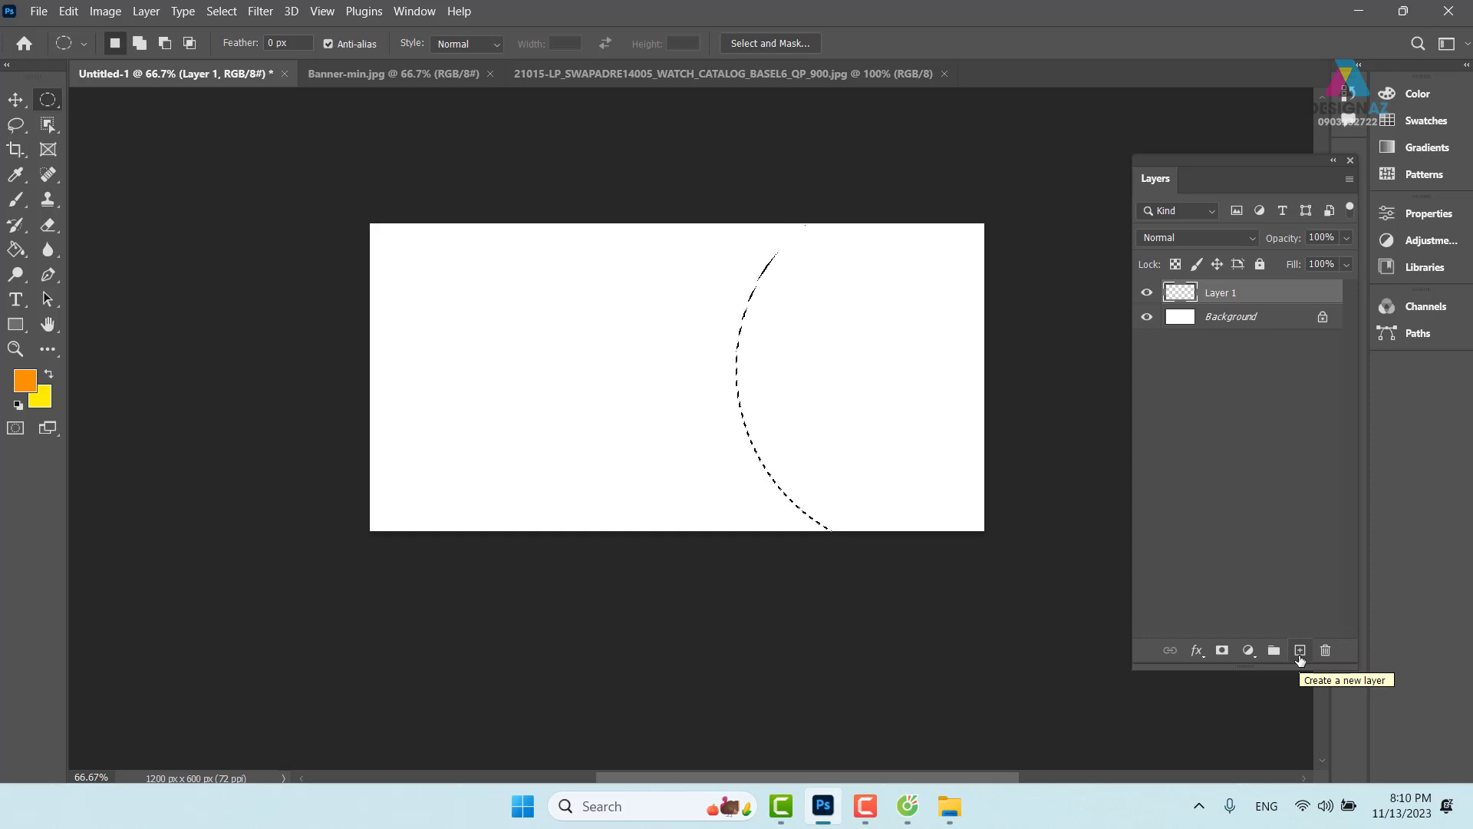
{"action": "key", "text": "alt+BackSpace"}
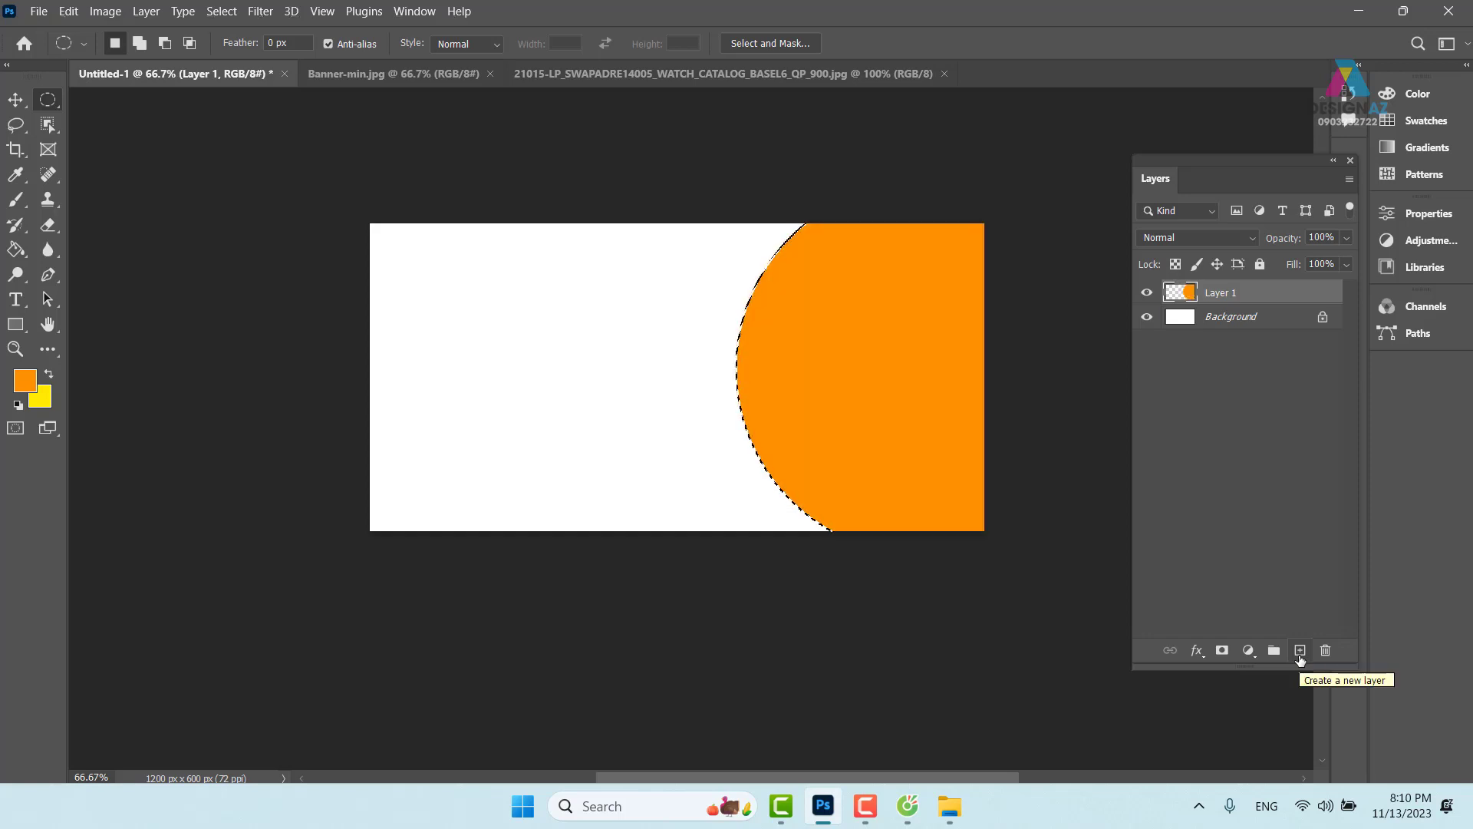
{"action": "key", "text": "ctrl+d"}
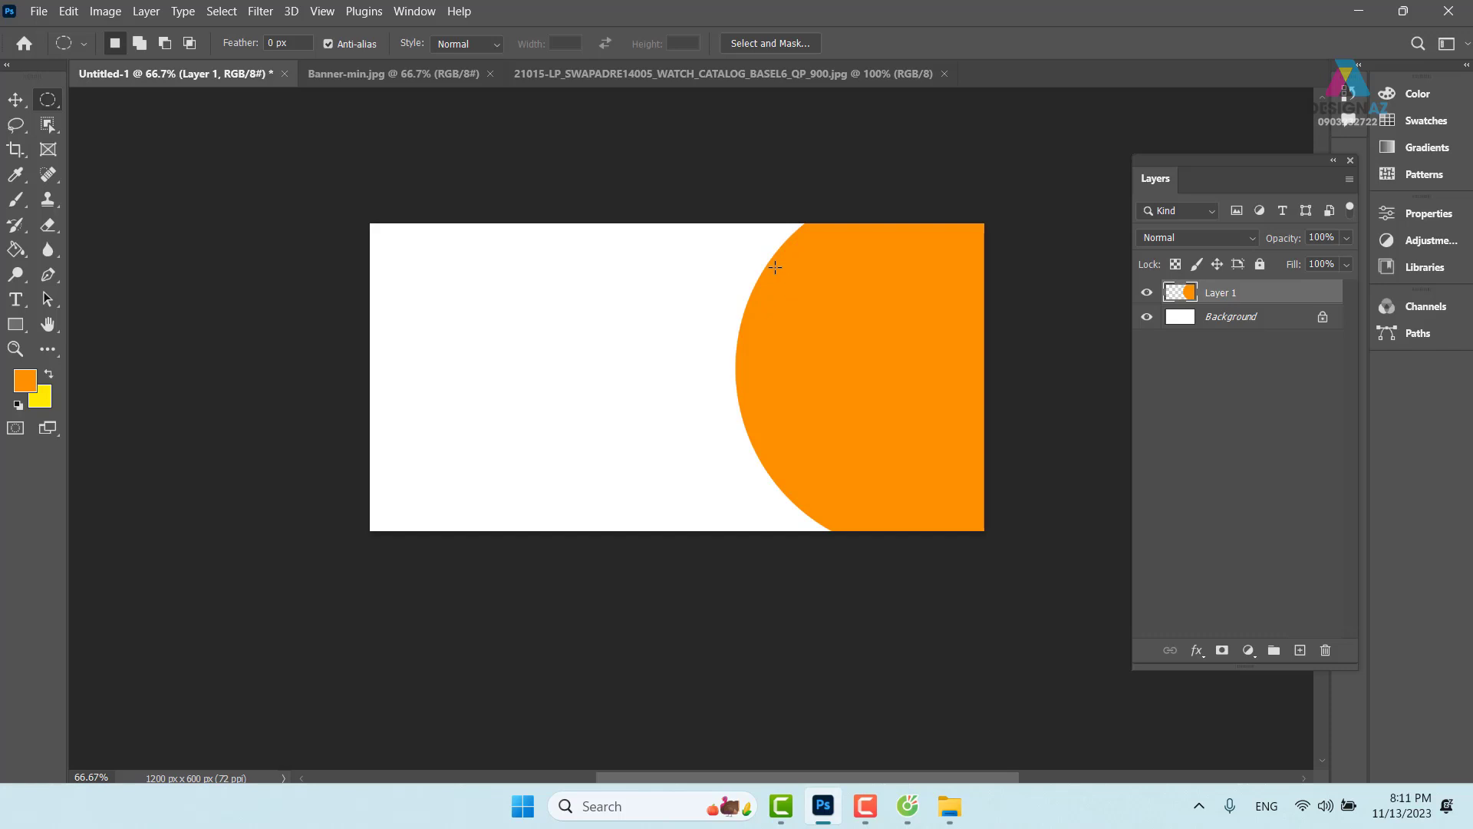
Select a circle slightly larger than the orange circle, check its edge, and add Layer 2.
{"action": "left_click_drag", "start_coordinate": [679, 180], "coordinate": [1104, 621]}
{"action": "scroll", "coordinate": [996, 688], "scroll_direction": "up", "scroll_amount": 3}
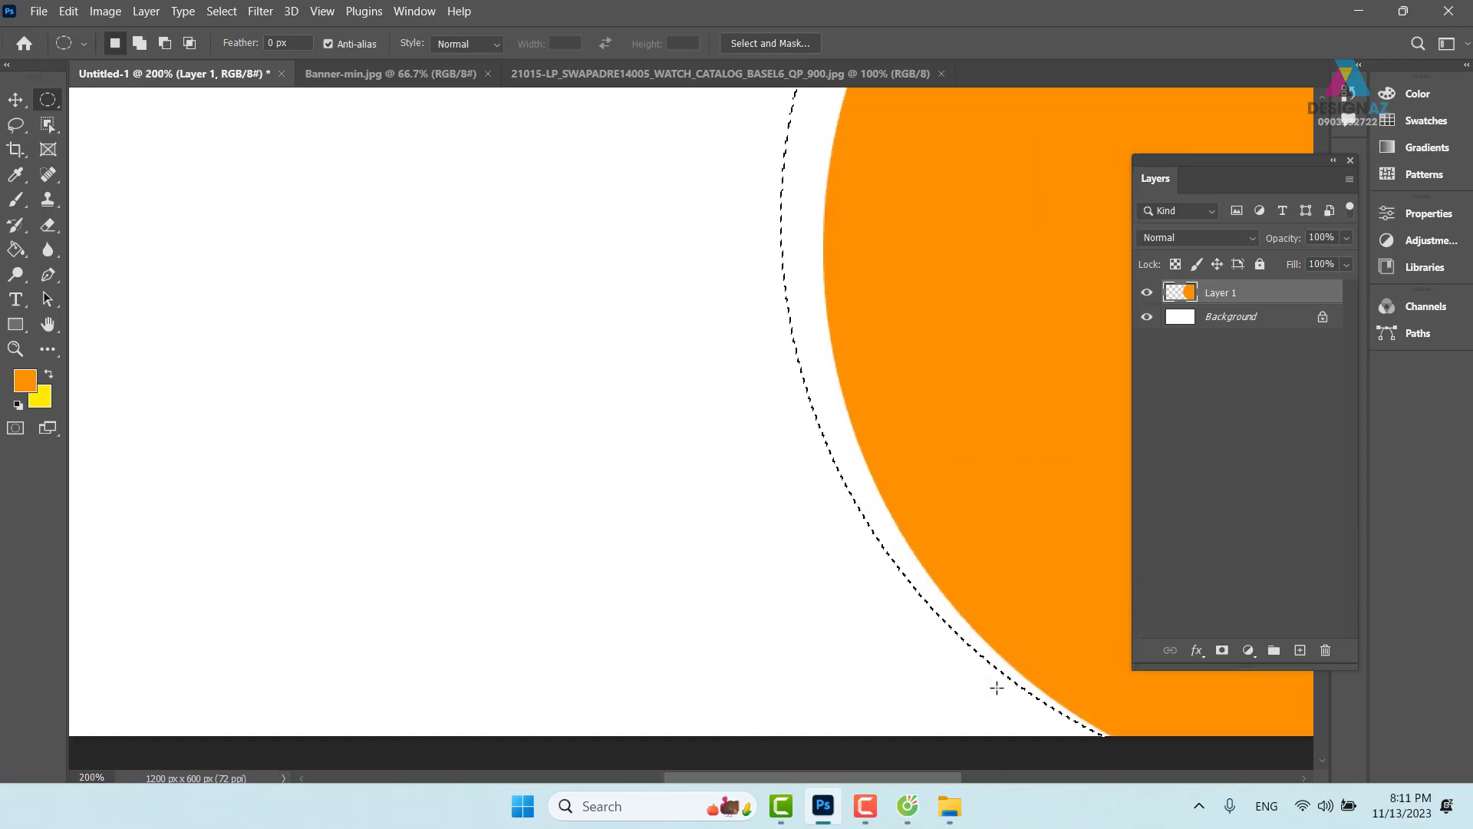
{"action": "left_click_drag", "start_coordinate": [901, 365], "coordinate": [599, 470]}
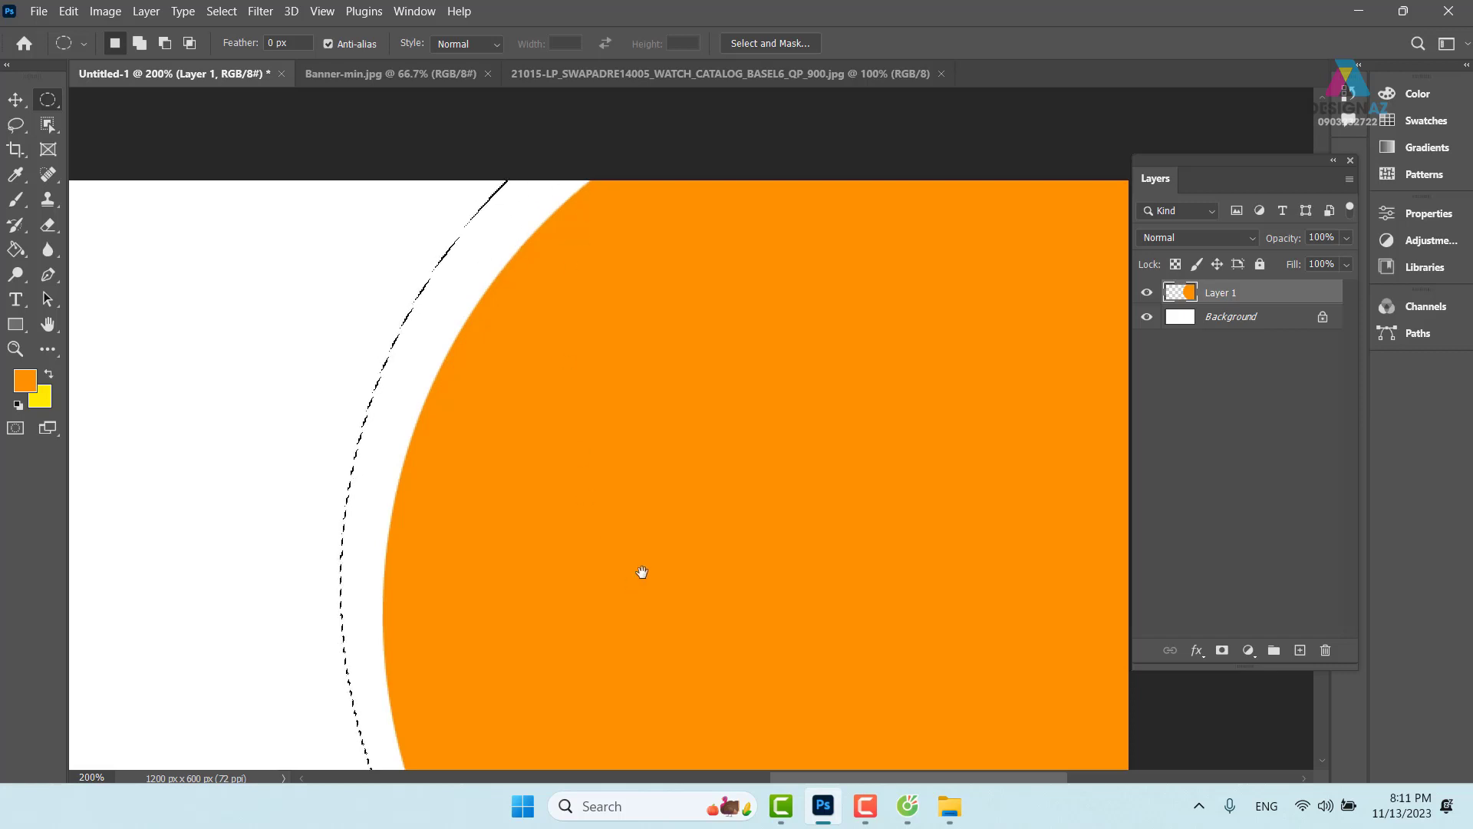
{"action": "scroll", "coordinate": [638, 572], "scroll_direction": "down", "scroll_amount": 5}
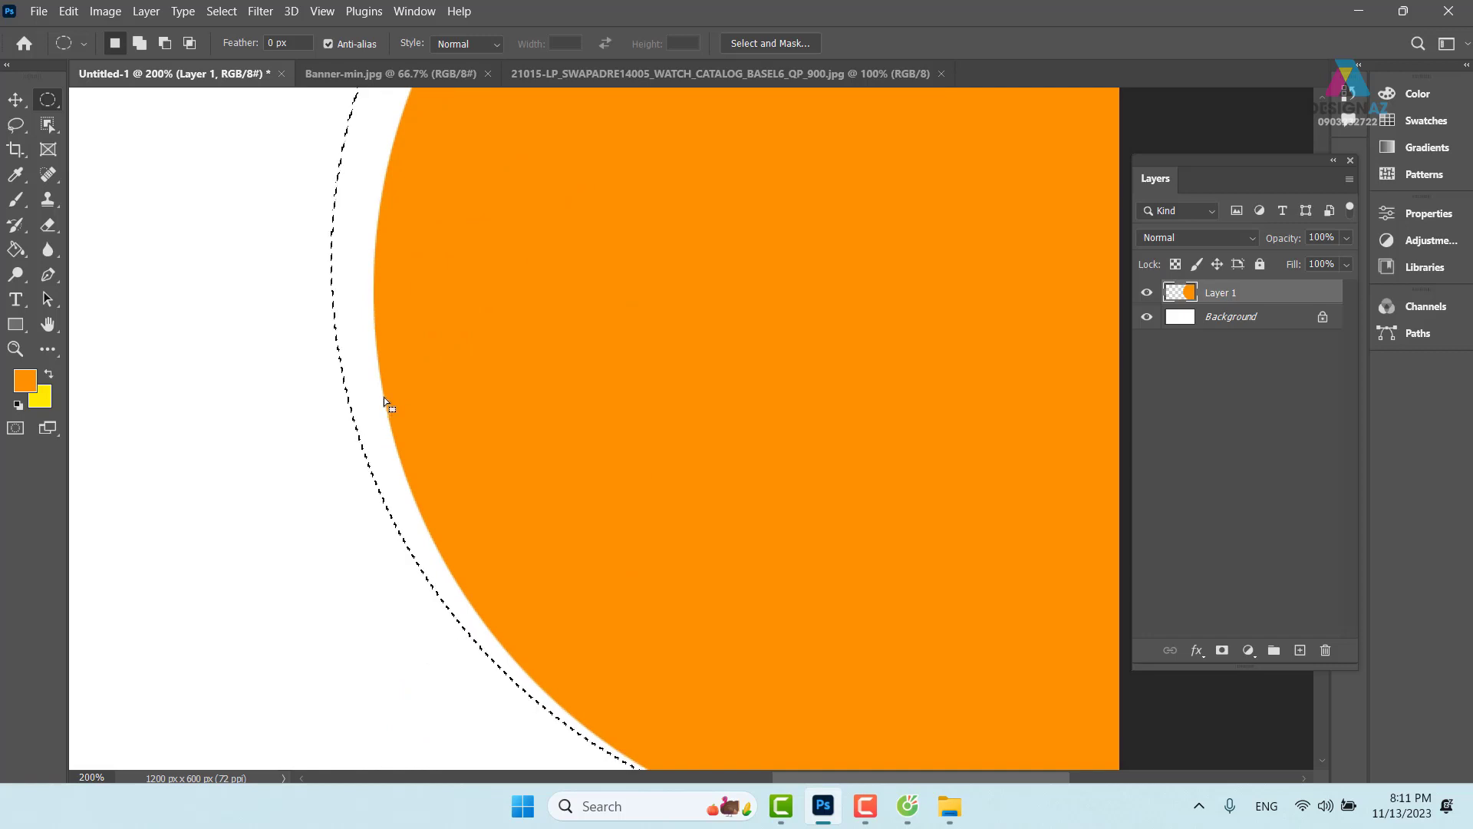
{"action": "scroll", "coordinate": [606, 399], "scroll_direction": "down", "scroll_amount": 4}
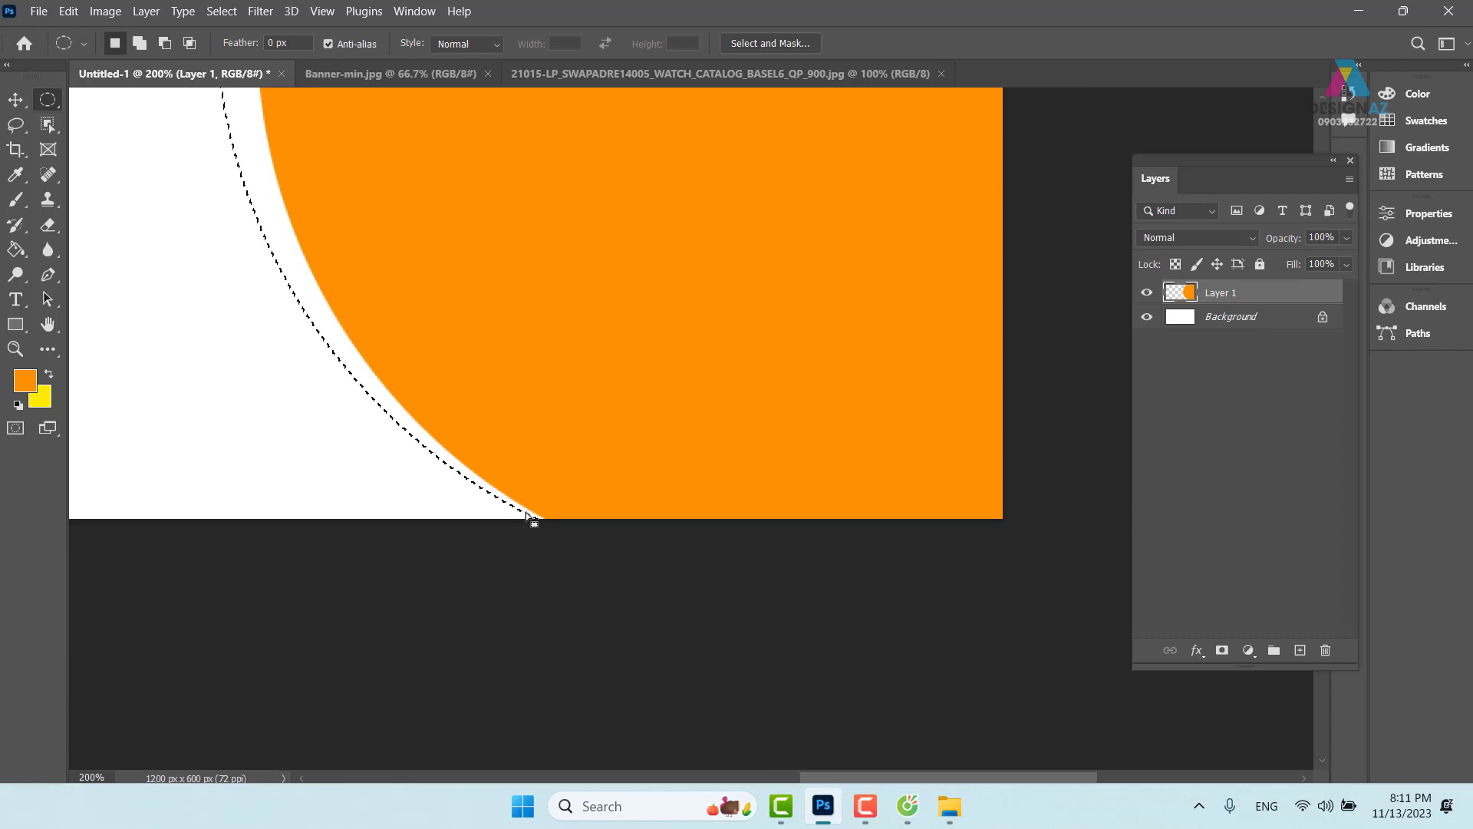
{"action": "key", "text": "ctrl+minus"}
{"action": "key", "text": "ctrl+minus"}
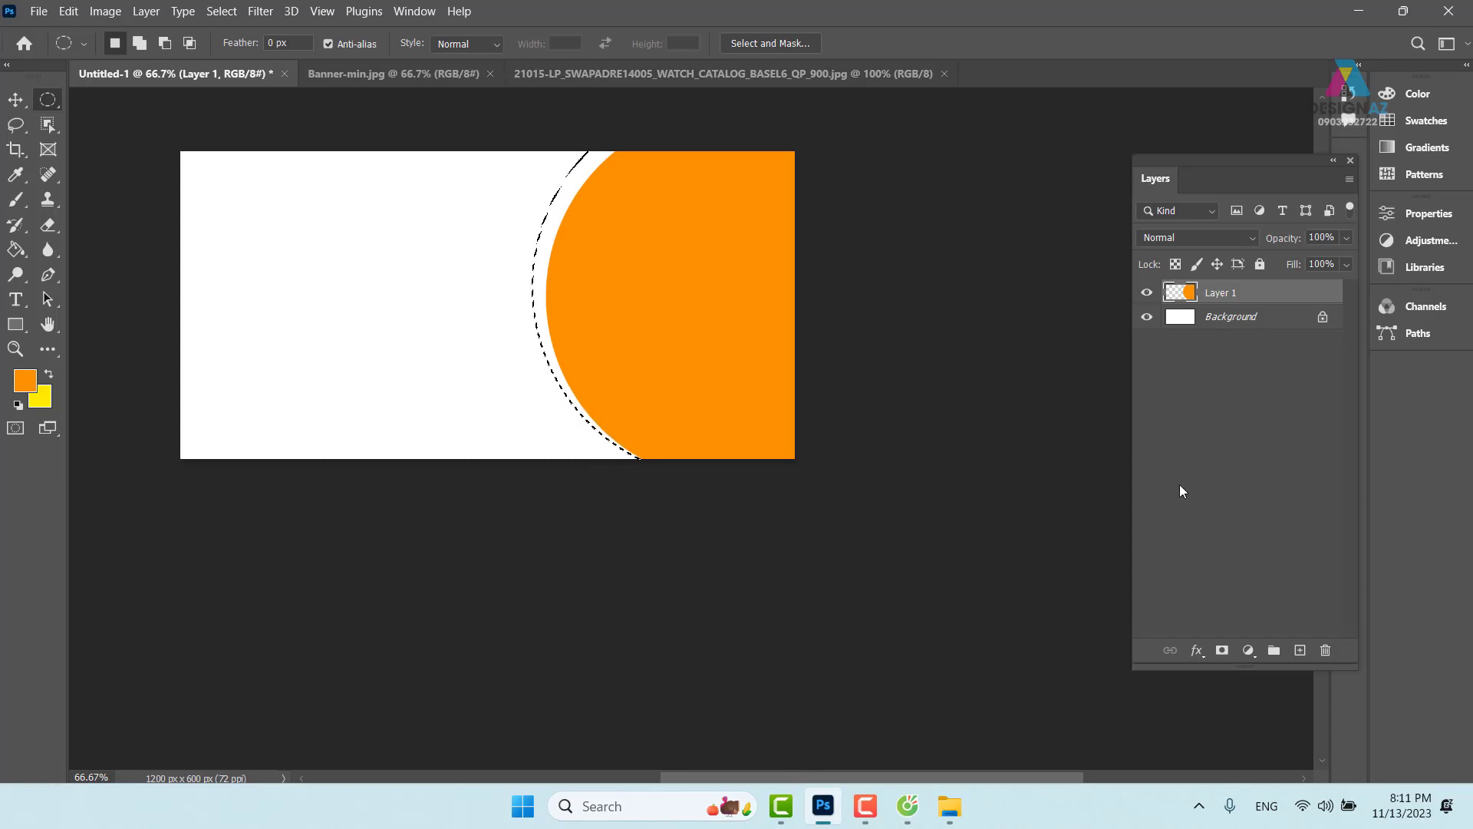
{"action": "left_click", "coordinate": [1301, 650]}
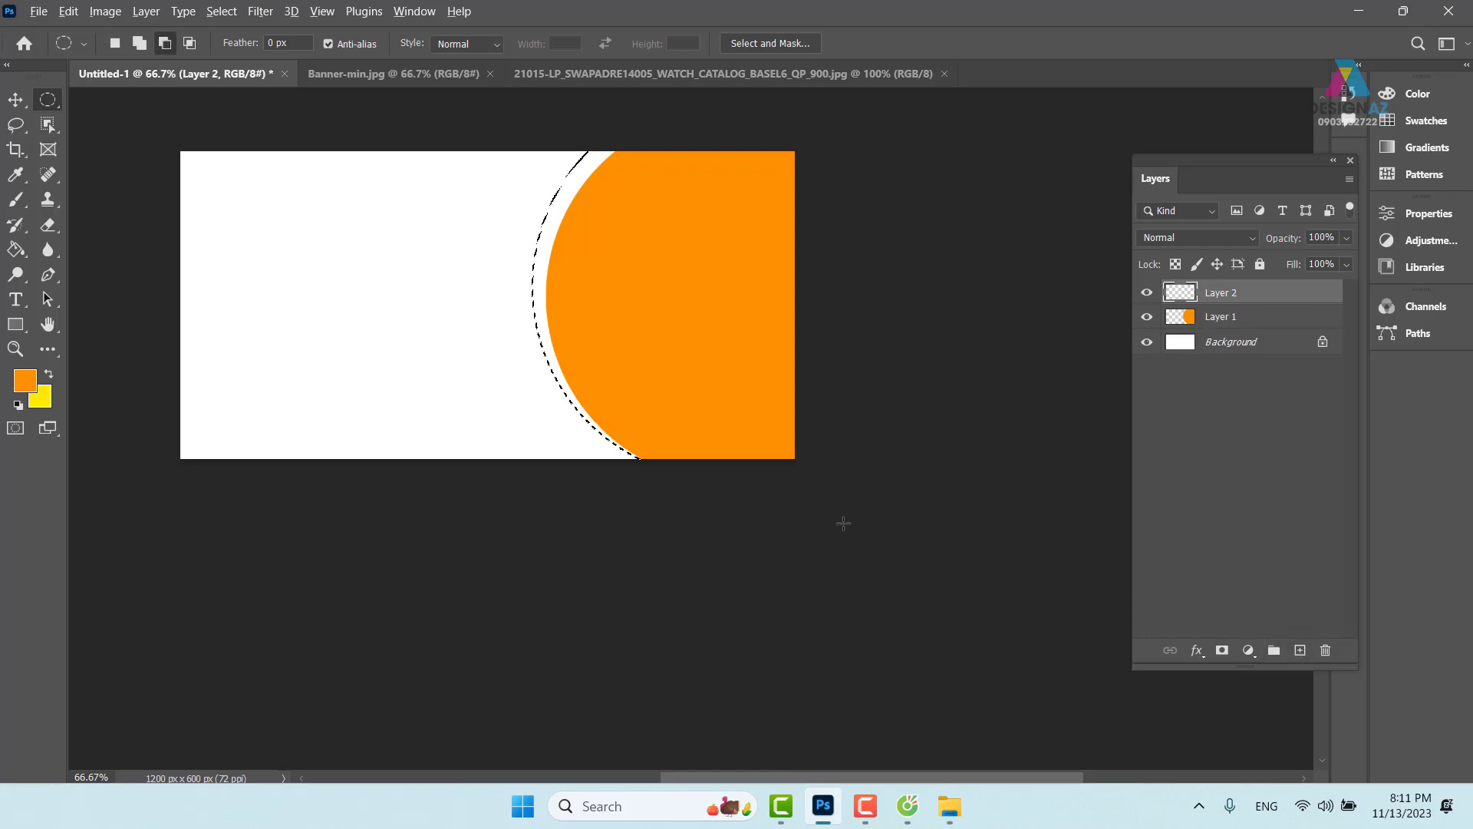
Make Layer 2 a 50% orange ring beneath Layer 1, then select a larger circle on new Layer 3.
{"action": "key", "text": "alt+BackSpace"}
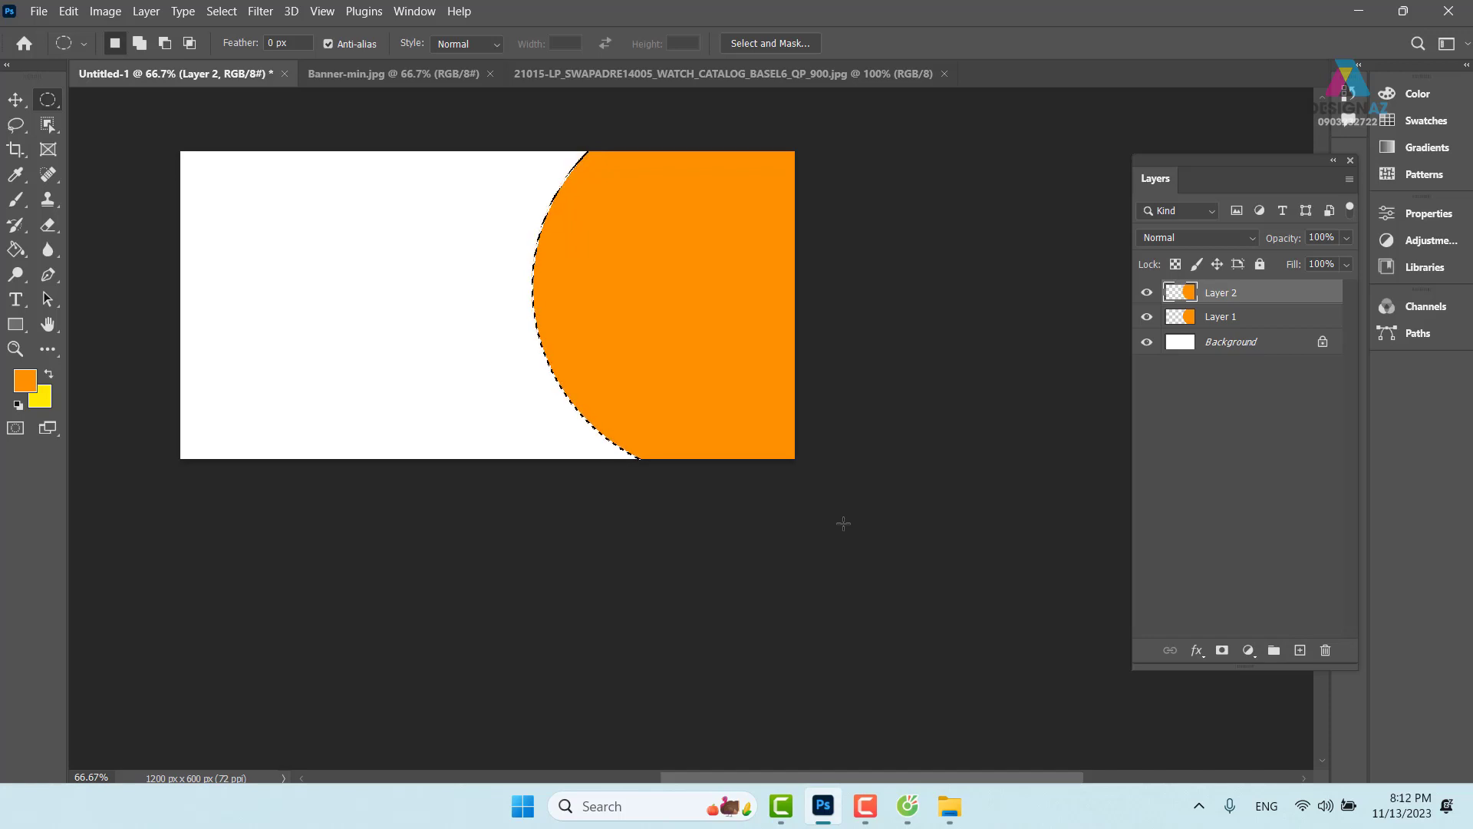
{"action": "key", "text": "ctrl+d"}
{"action": "left_click_drag", "start_coordinate": [1283, 297], "coordinate": [1270, 328]}
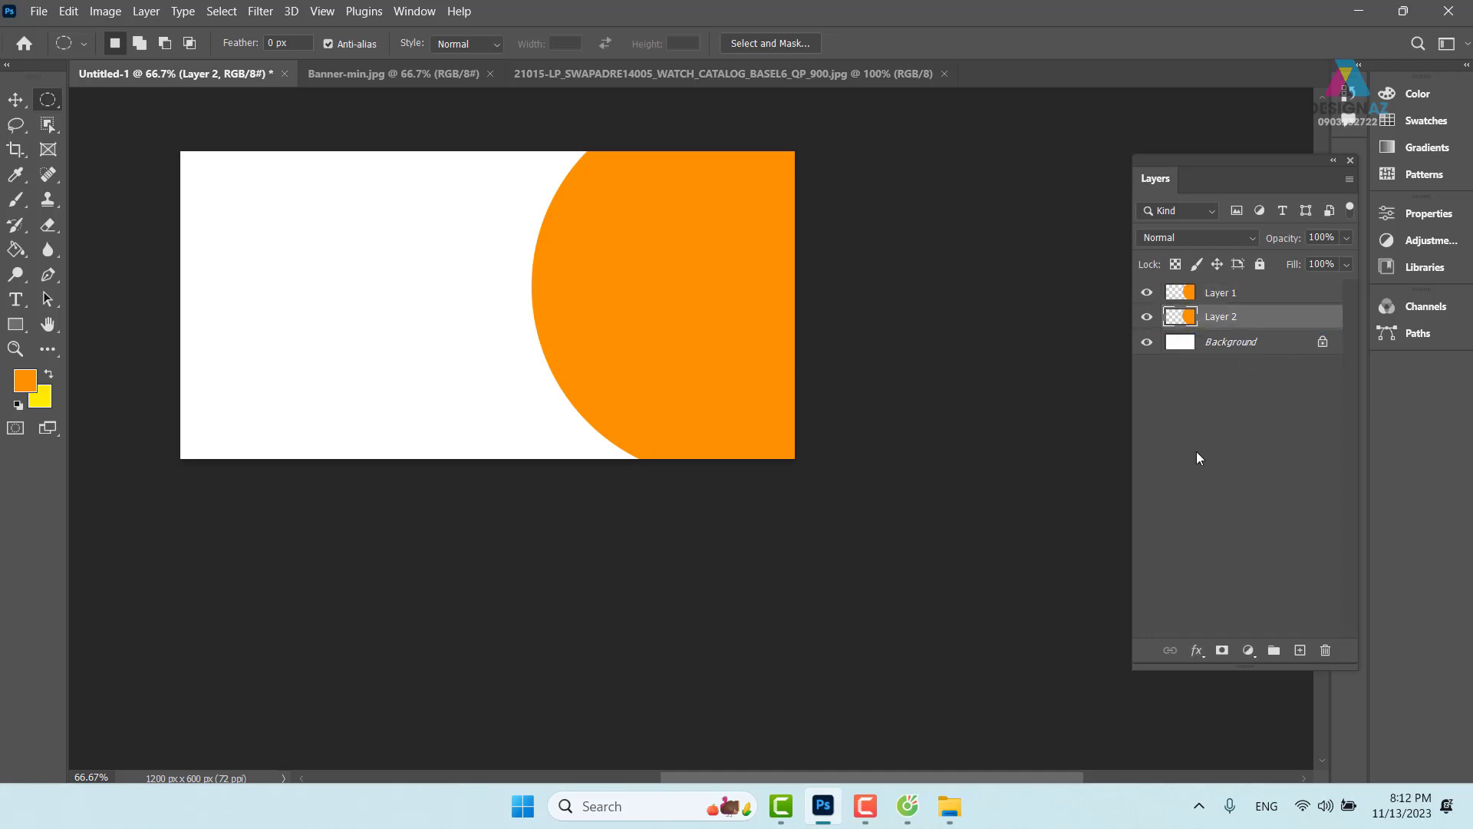
{"action": "key", "text": "5"}
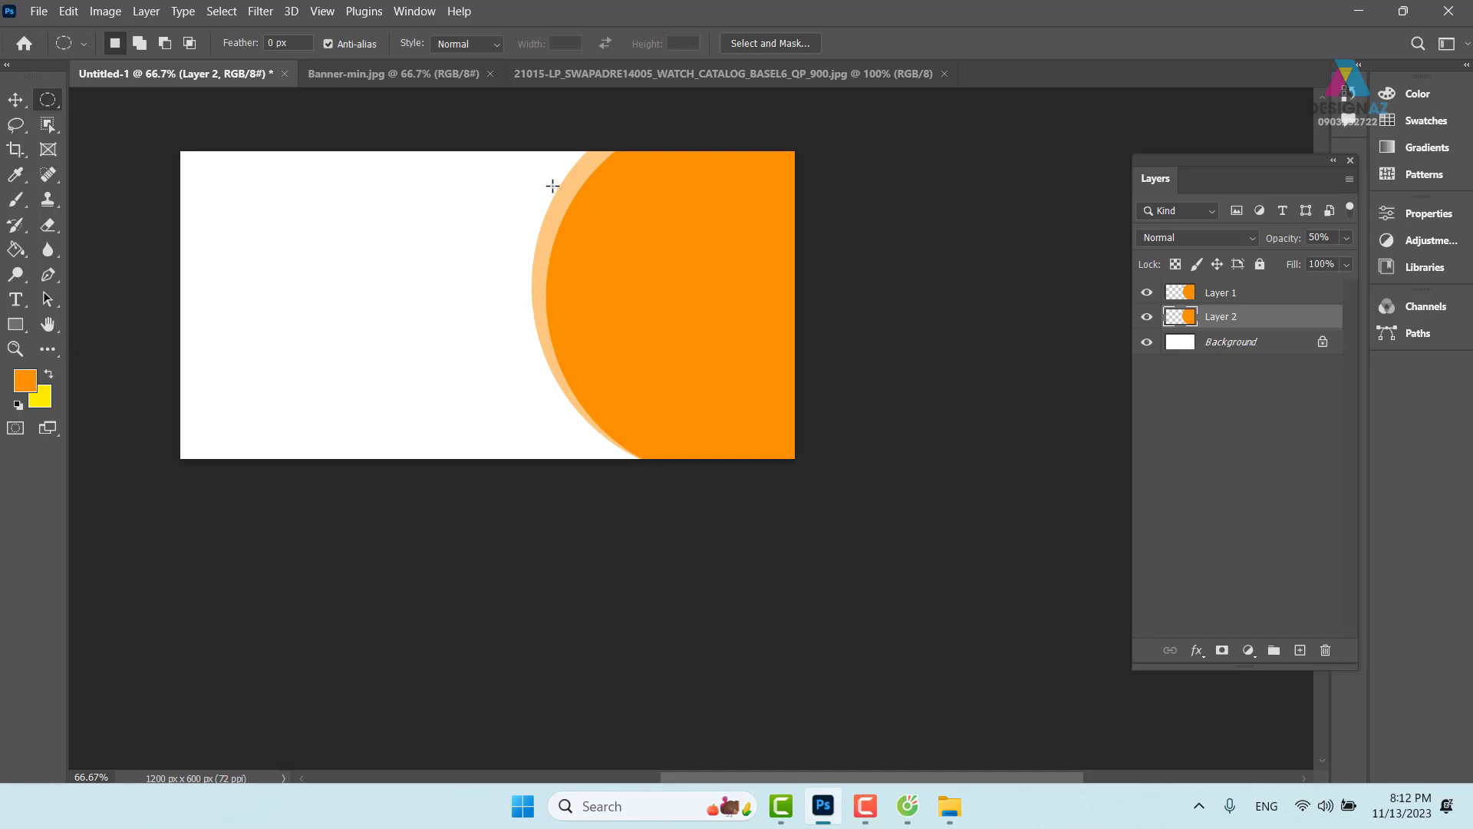
{"action": "left_click_drag", "start_coordinate": [511, 120], "coordinate": [970, 478]}
{"action": "left_click", "coordinate": [1303, 652]}
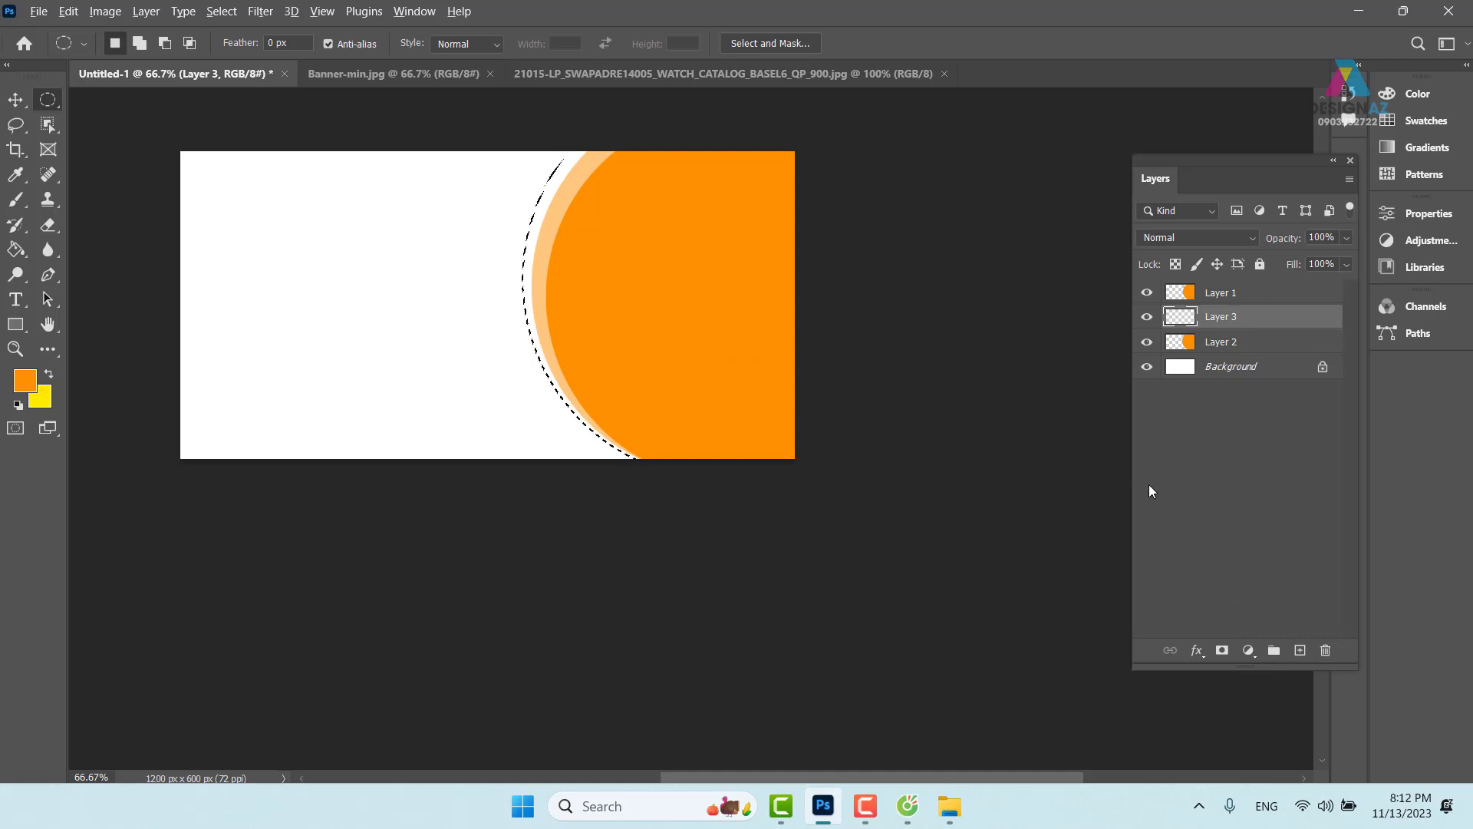
Fill Layer 3's larger circle with orange at 30% opacity, then switch to the Move tool.
{"action": "key", "text": "alt+BackSpace"}
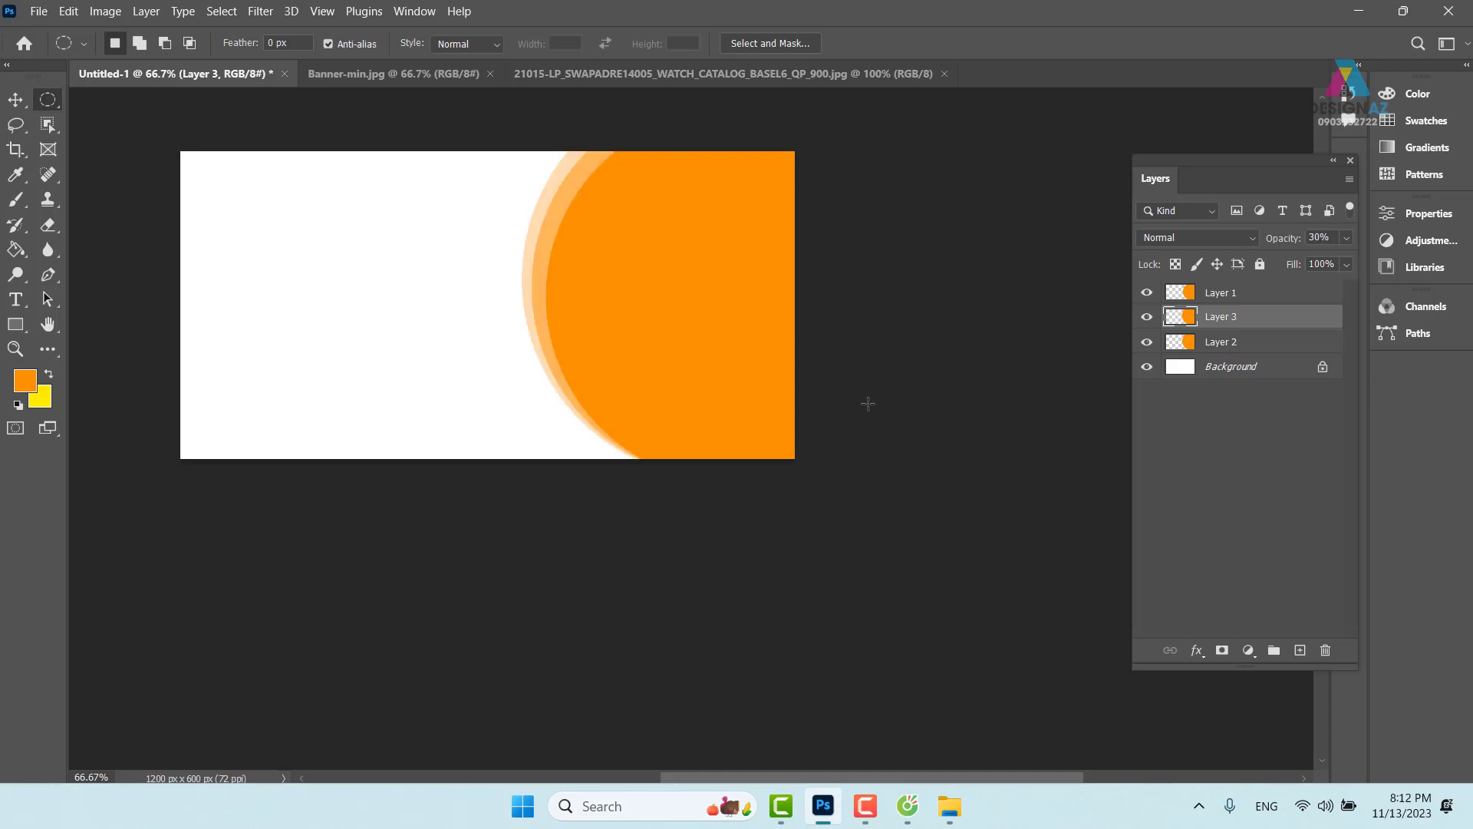
{"action": "scroll", "coordinate": [868, 403], "scroll_direction": "up", "scroll_amount": 1}
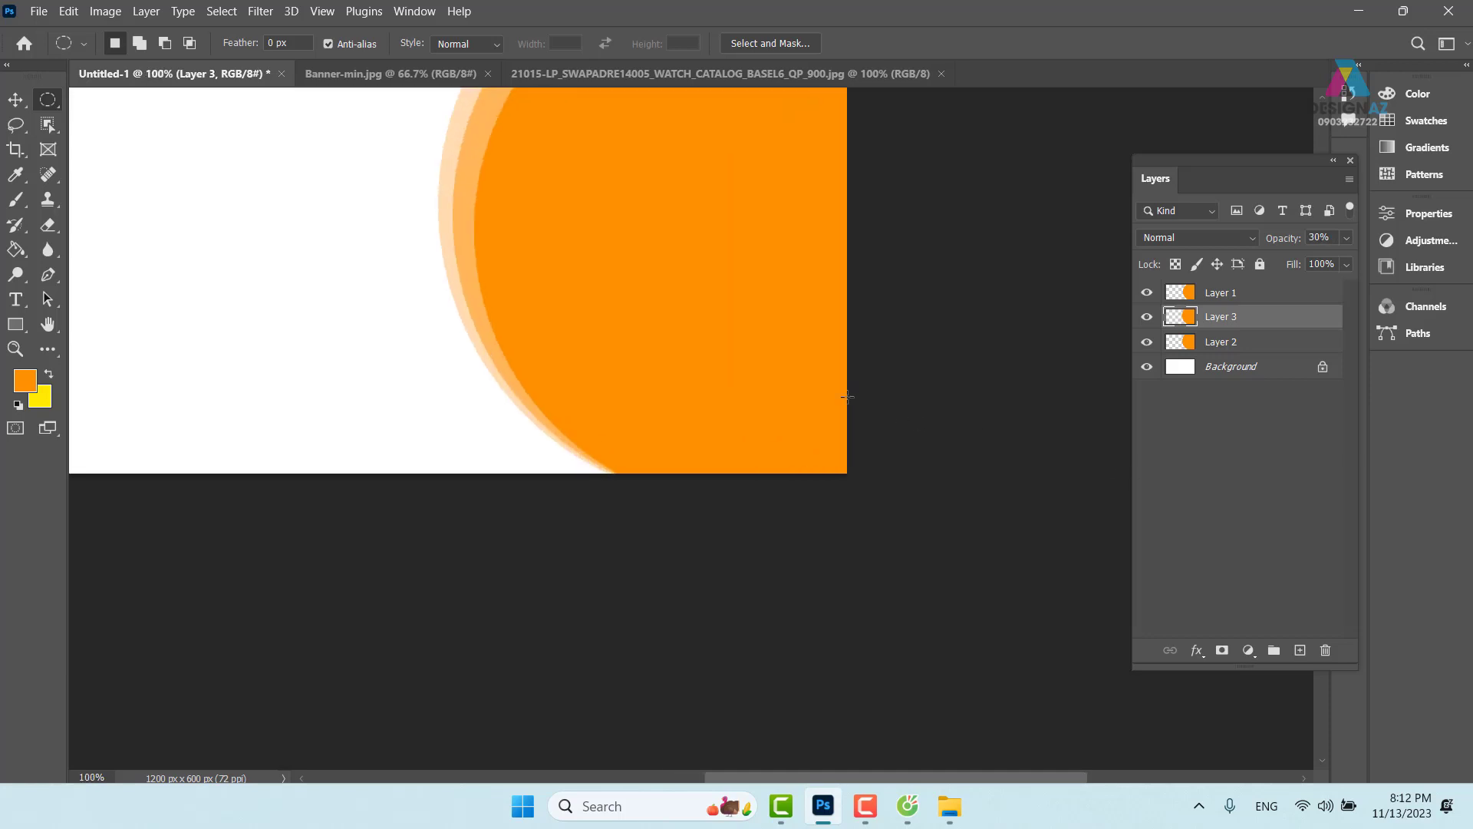
{"action": "left_click_drag", "start_coordinate": [668, 349], "coordinate": [706, 386]}
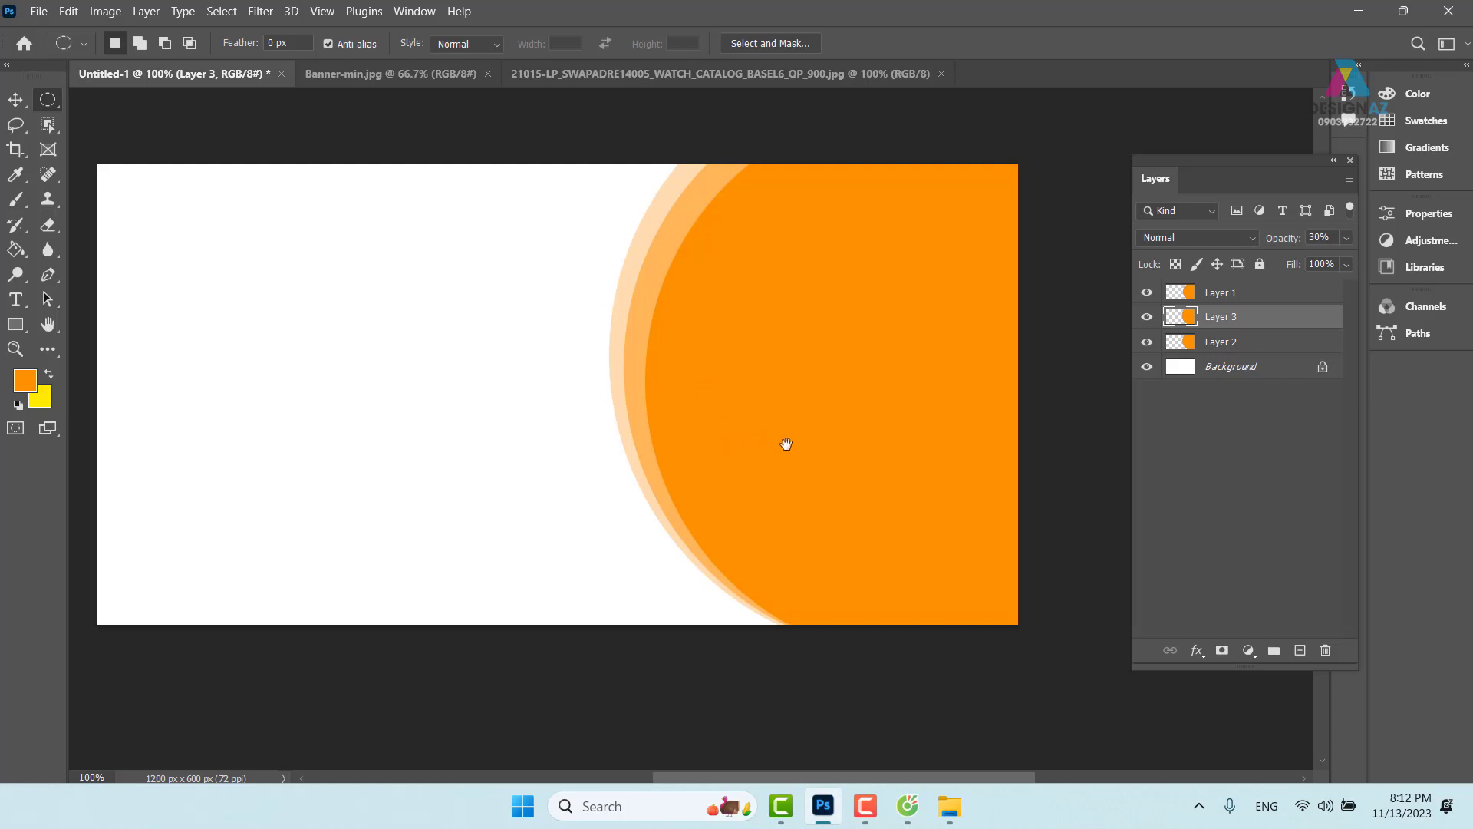
{"action": "left_click_drag", "start_coordinate": [786, 444], "coordinate": [754, 433]}
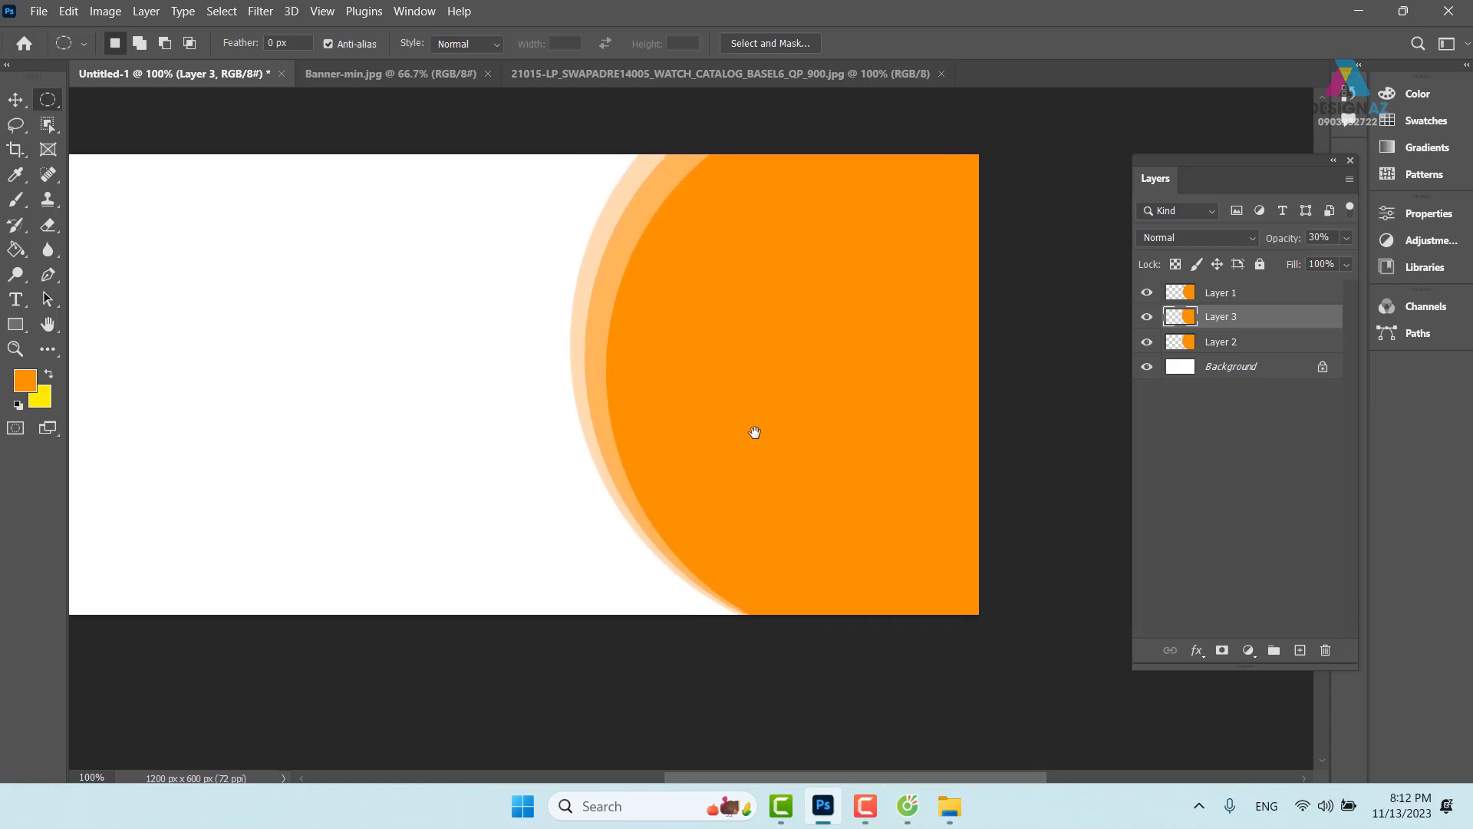
{"action": "left_click", "coordinate": [14, 105]}
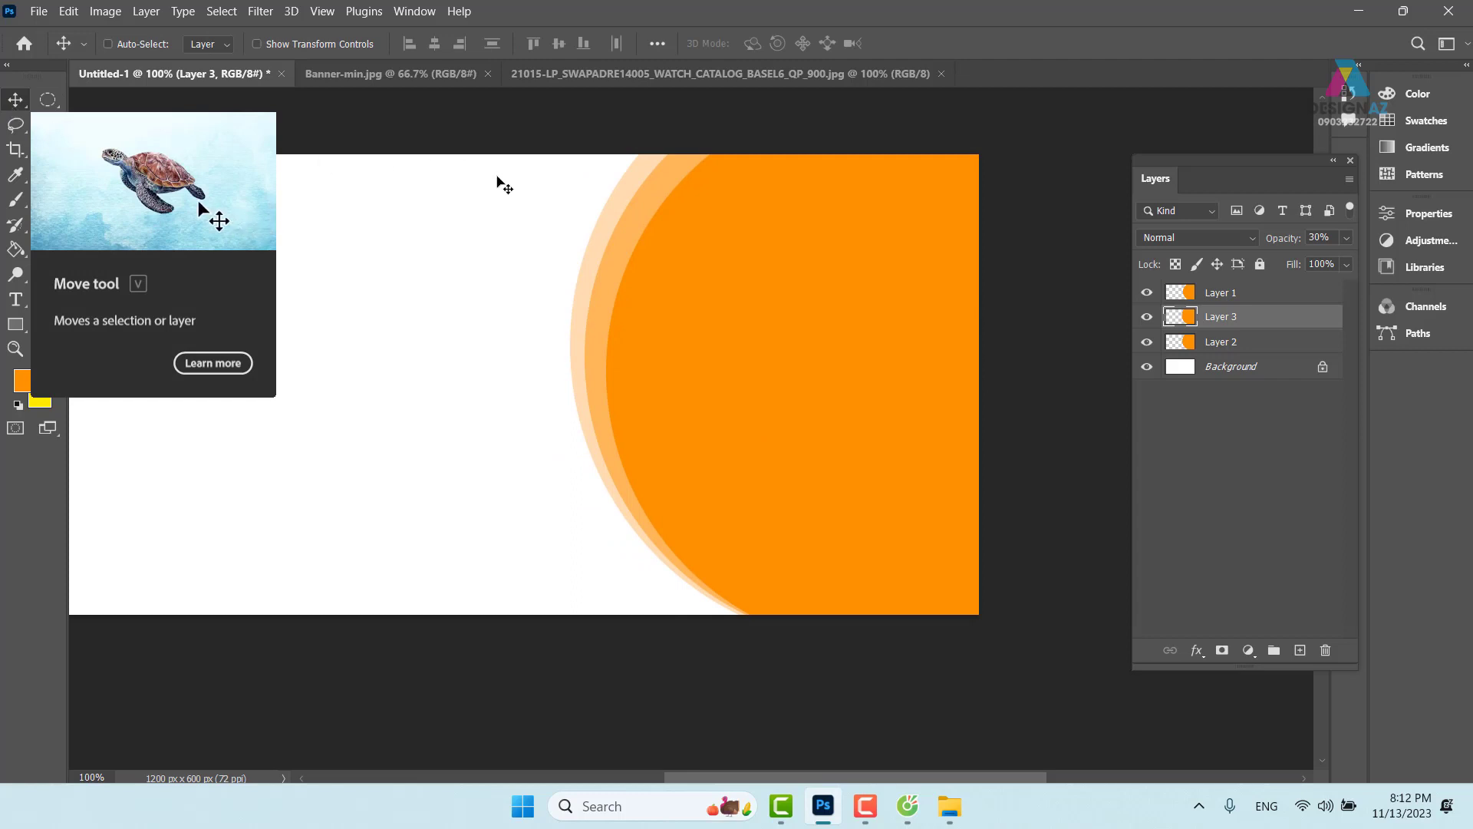
{"action": "right_click", "coordinate": [778, 248]}
Duplicate Layer 1 to the left, lock its transparent pixels, and set the foreground to #646464.
{"action": "left_click", "coordinate": [806, 253]}
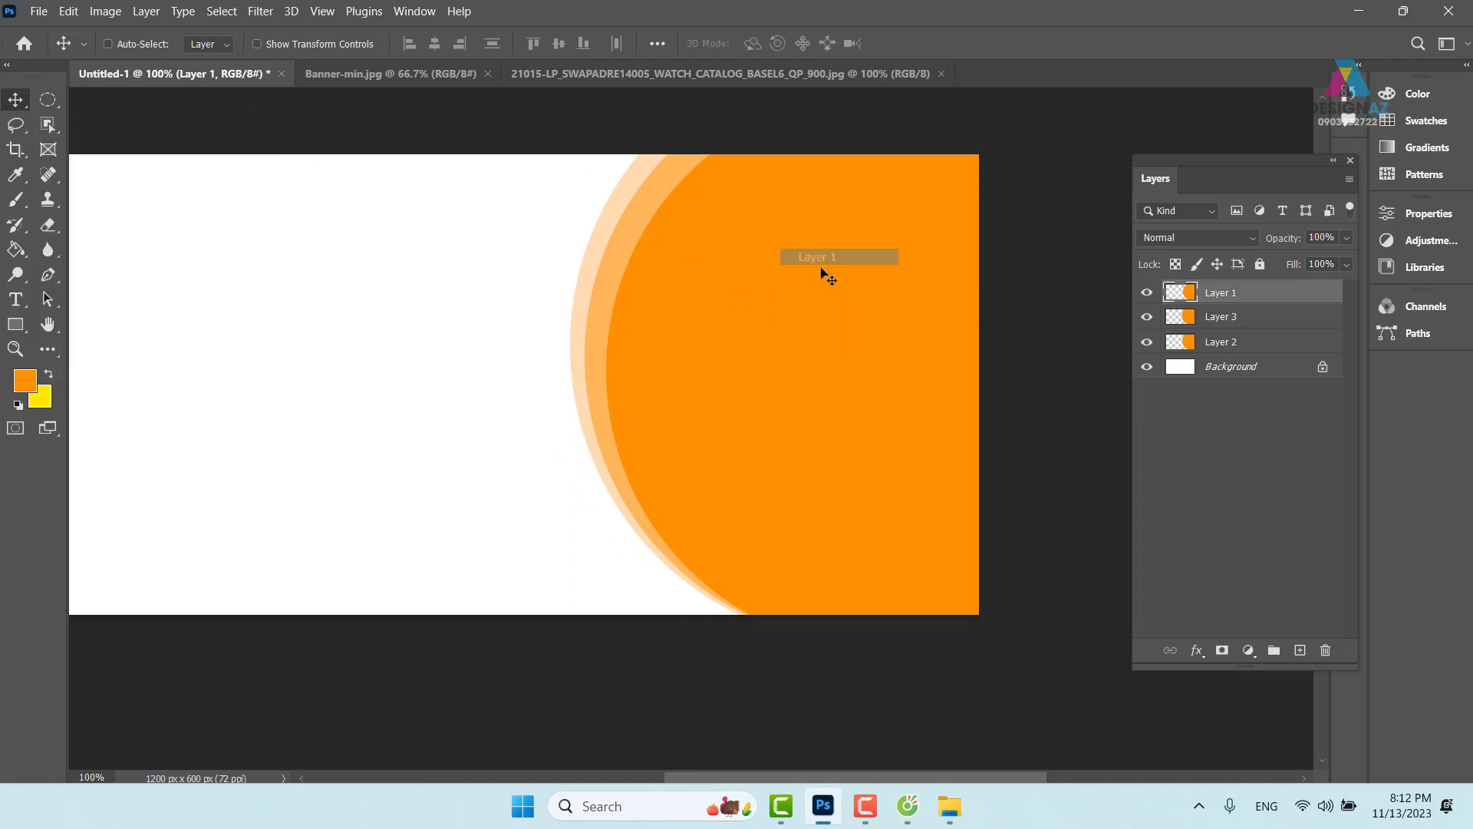
{"action": "left_click_drag", "start_coordinate": [819, 323], "coordinate": [321, 329]}
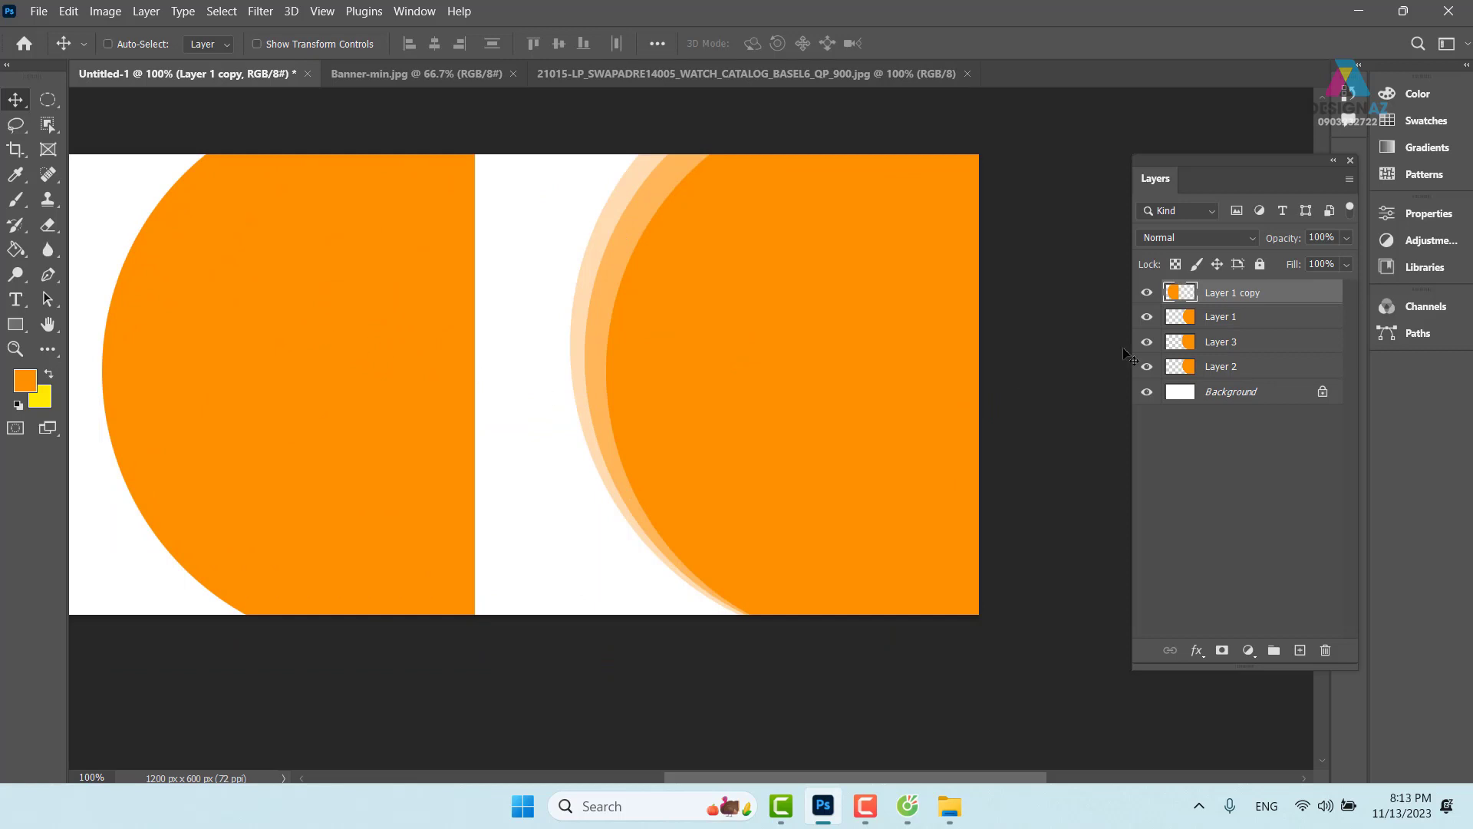
{"action": "left_click", "coordinate": [1176, 265]}
{"action": "left_click", "coordinate": [17, 383]}
{"action": "type", "text": "646464"}
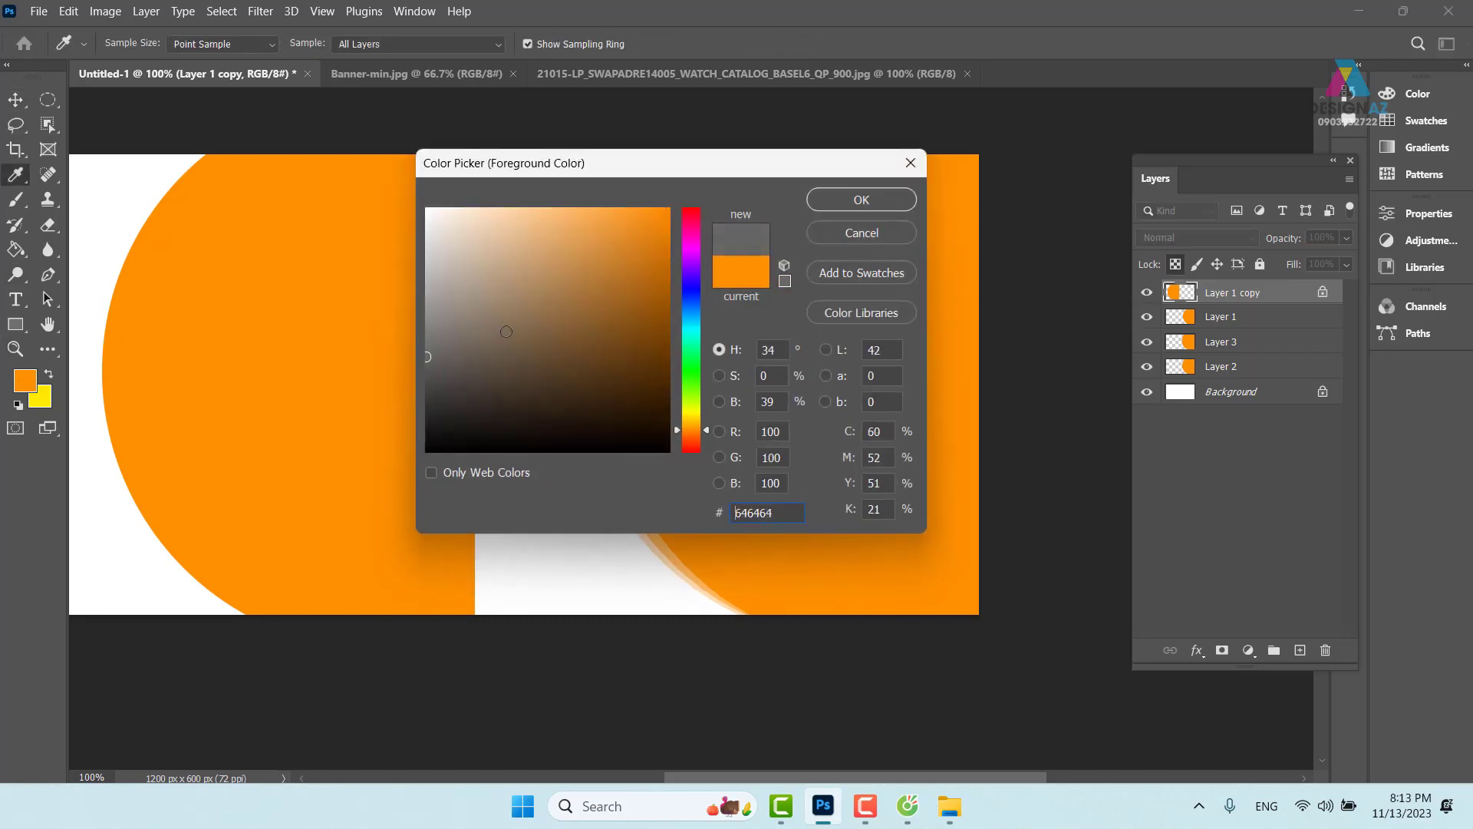
{"action": "left_click", "coordinate": [863, 200]}
{"action": "key", "text": "v"}
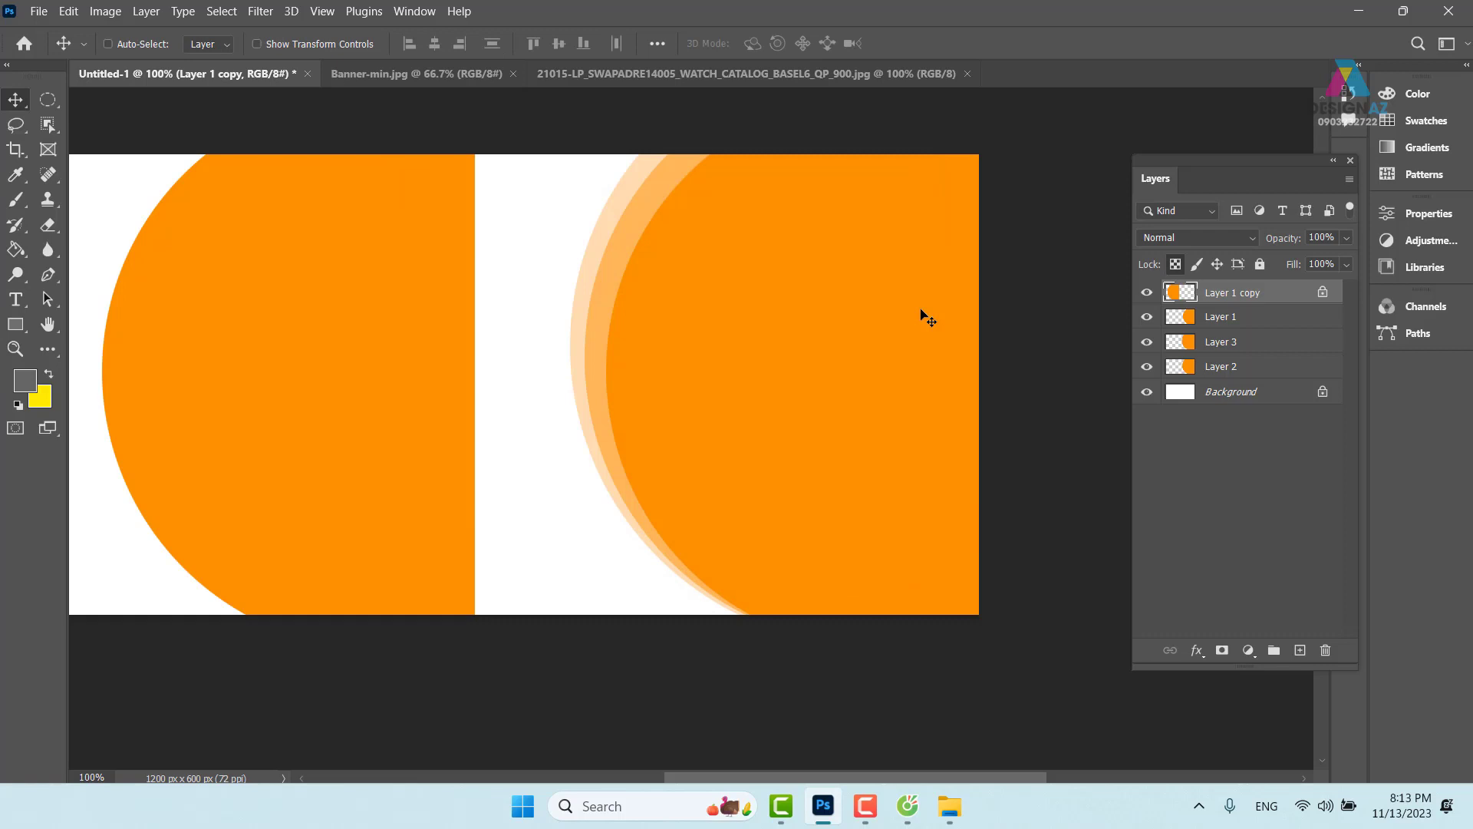
Fill the copy grey and move it back over the orange circle, keeping Layer 1 copy active.
{"action": "key", "text": "alt+shift+BackSpace"}
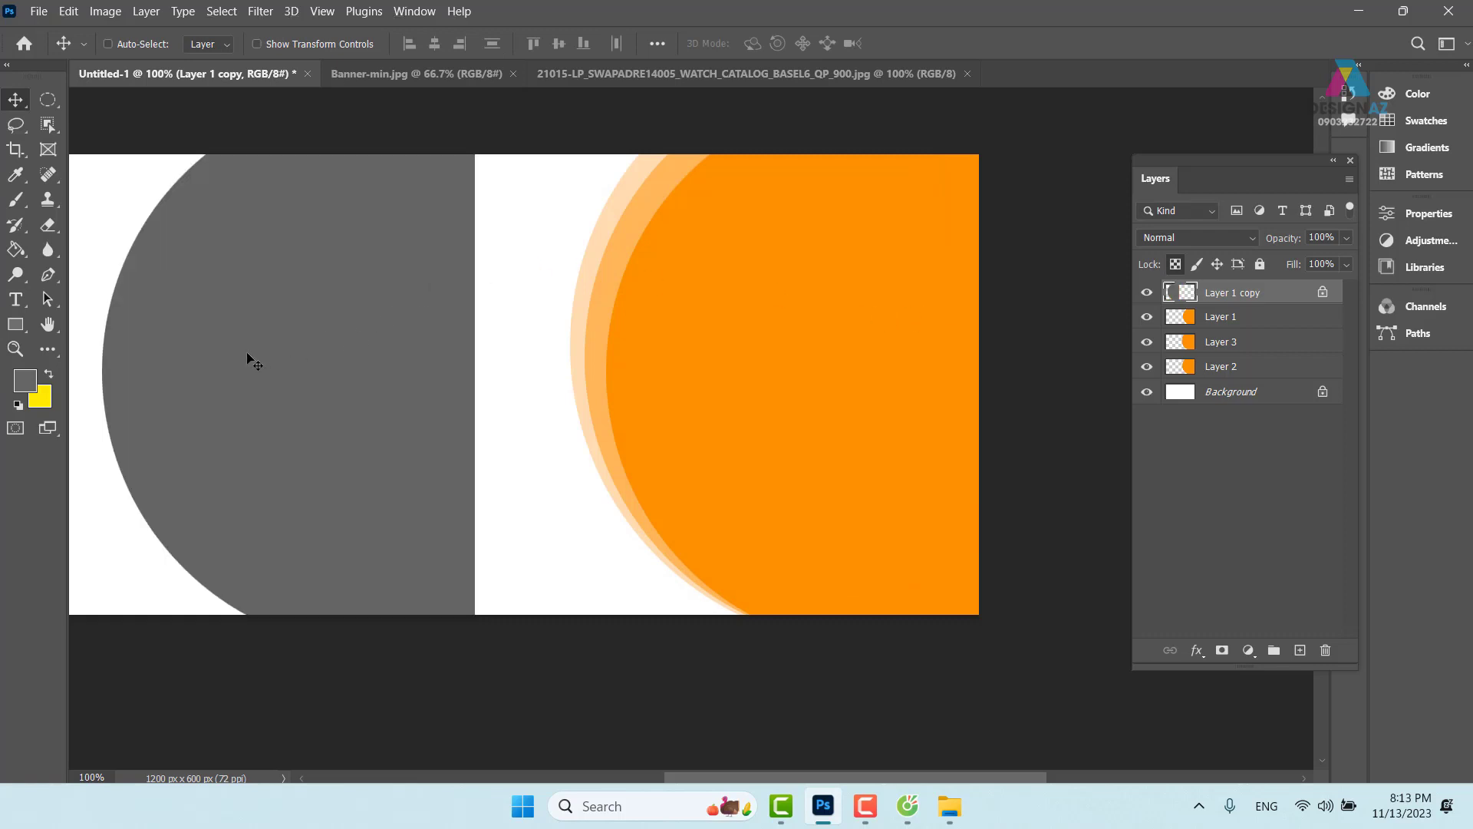
{"action": "left_click_drag", "start_coordinate": [250, 359], "coordinate": [762, 352]}
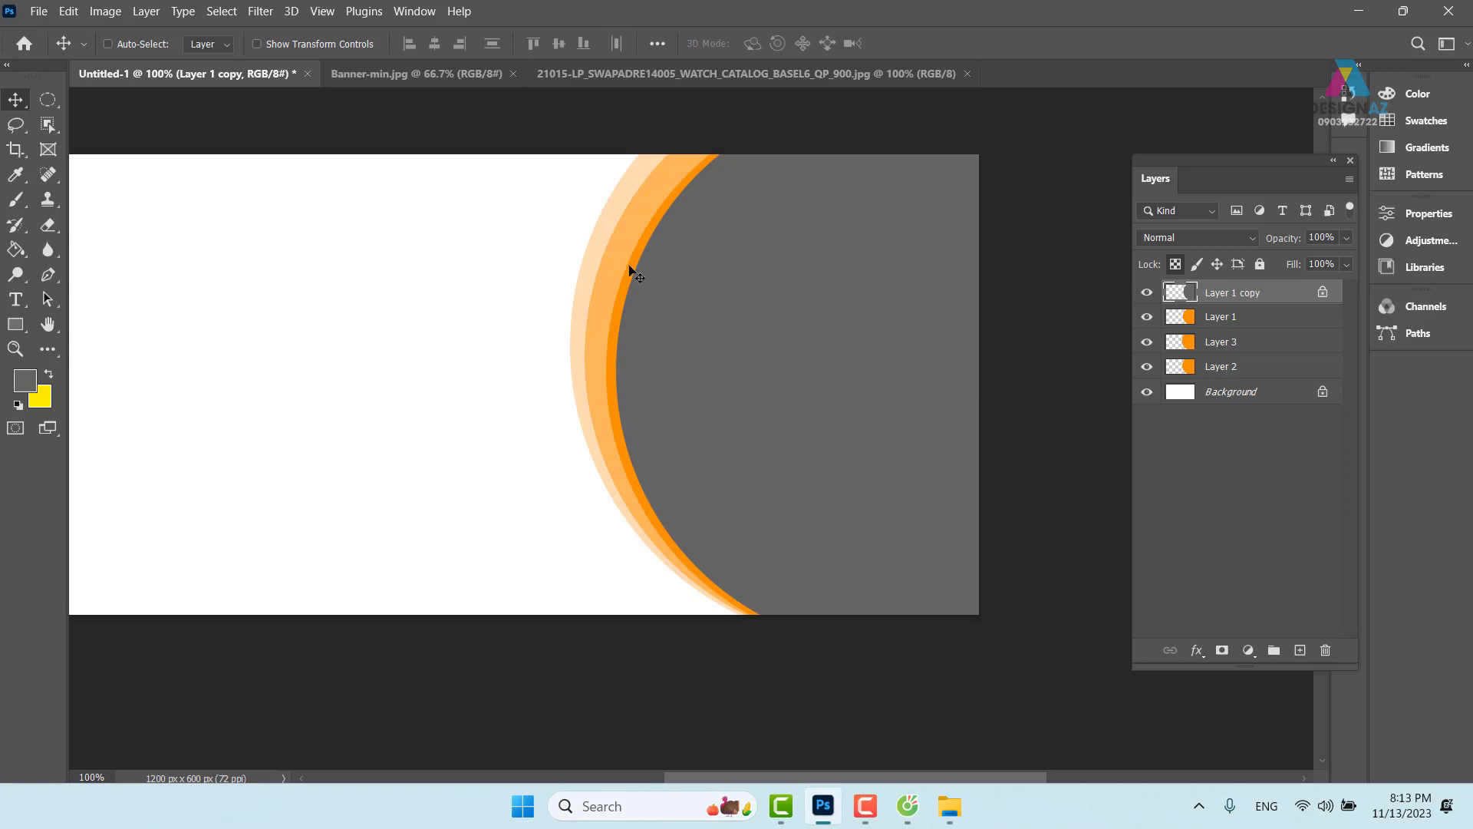
{"action": "right_click", "coordinate": [836, 266]}
{"action": "left_click", "coordinate": [864, 277]}
Open the denim-jacket woman photo from Downloads > Dong ho nu, browsing in Large icons view.
{"action": "key", "text": "ctrl+o"}
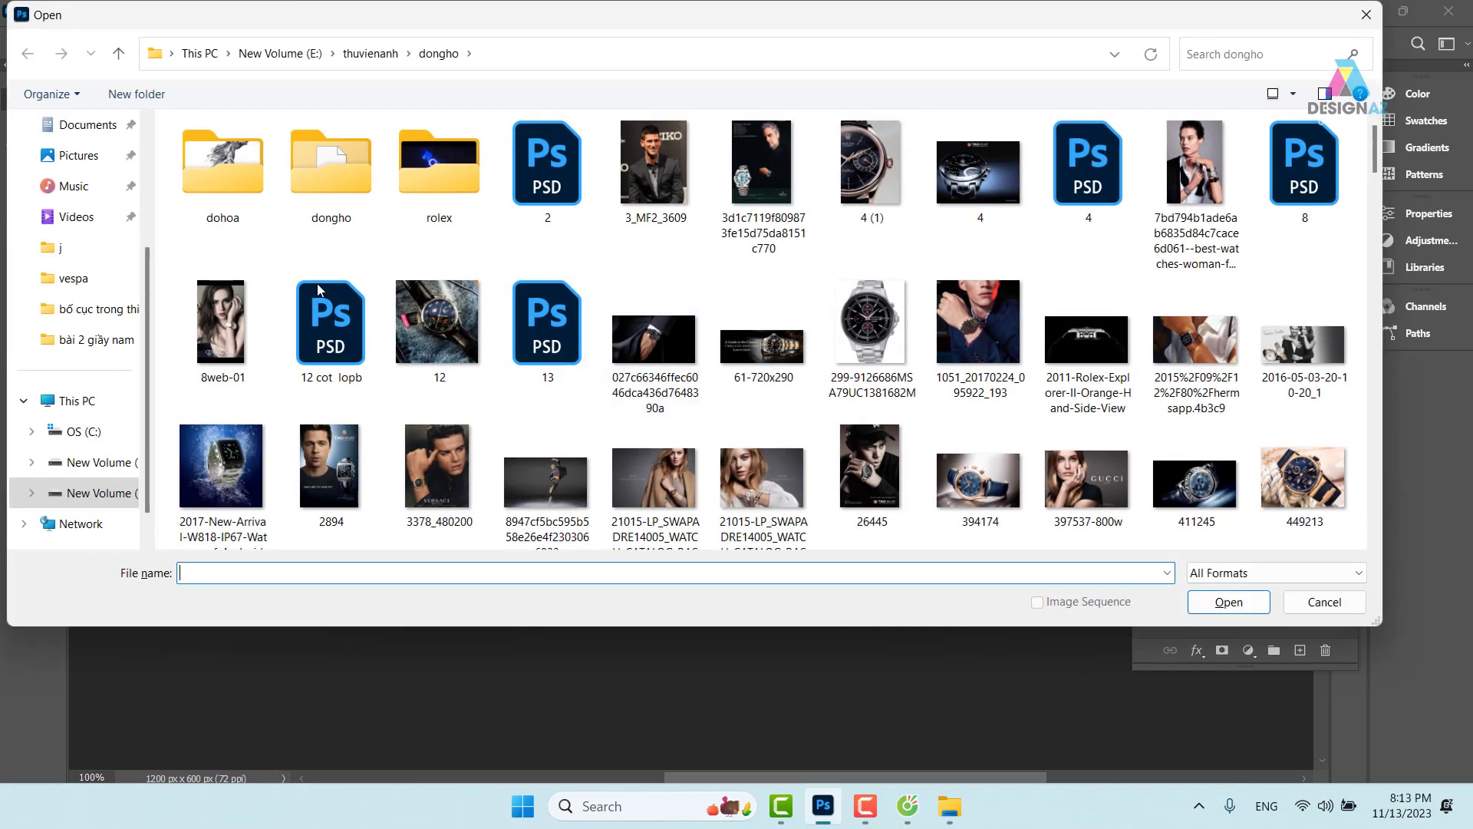
{"action": "scroll", "coordinate": [107, 281], "scroll_direction": "up", "scroll_amount": 3}
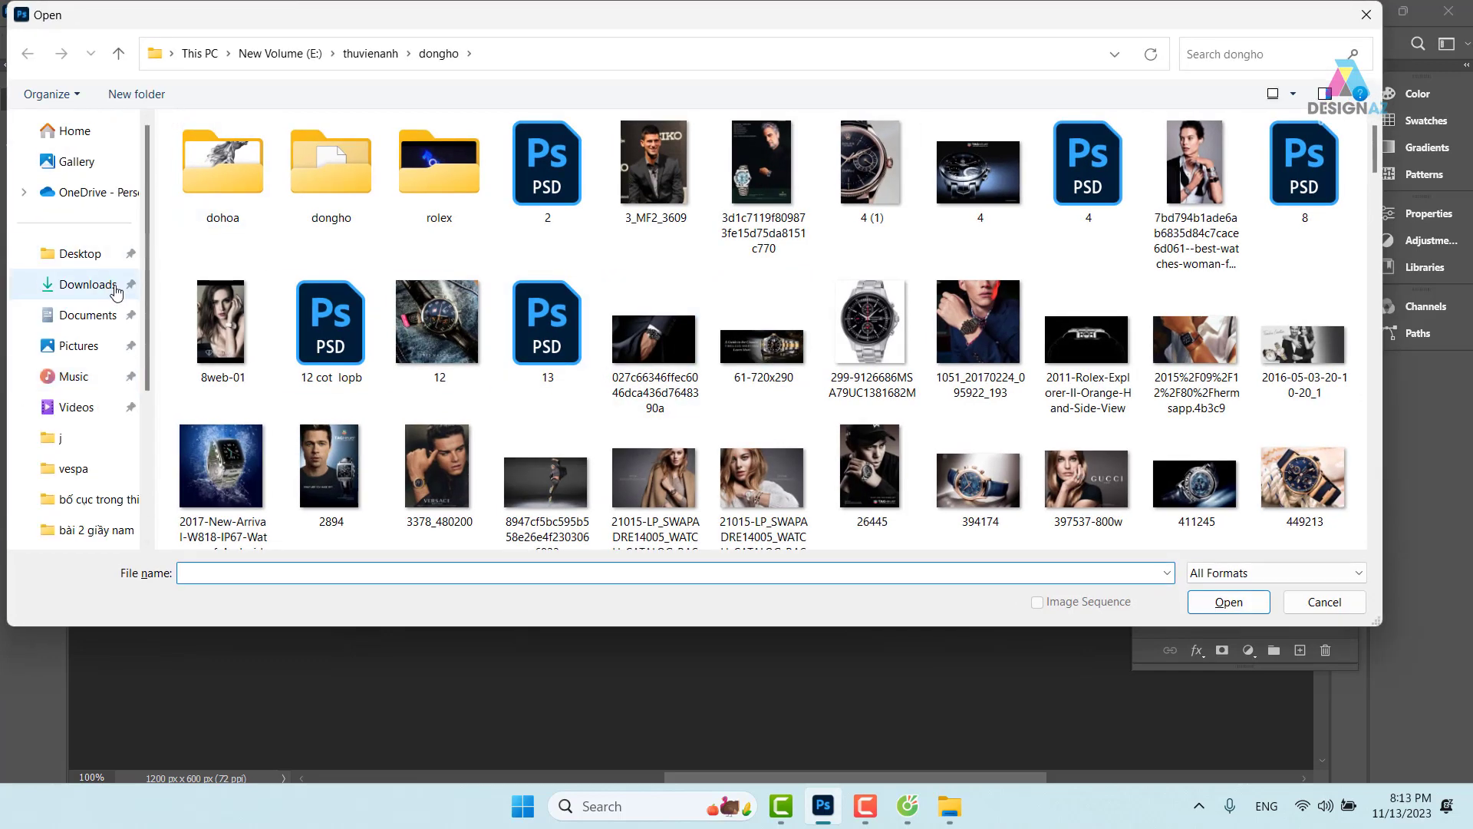
{"action": "left_click", "coordinate": [107, 283]}
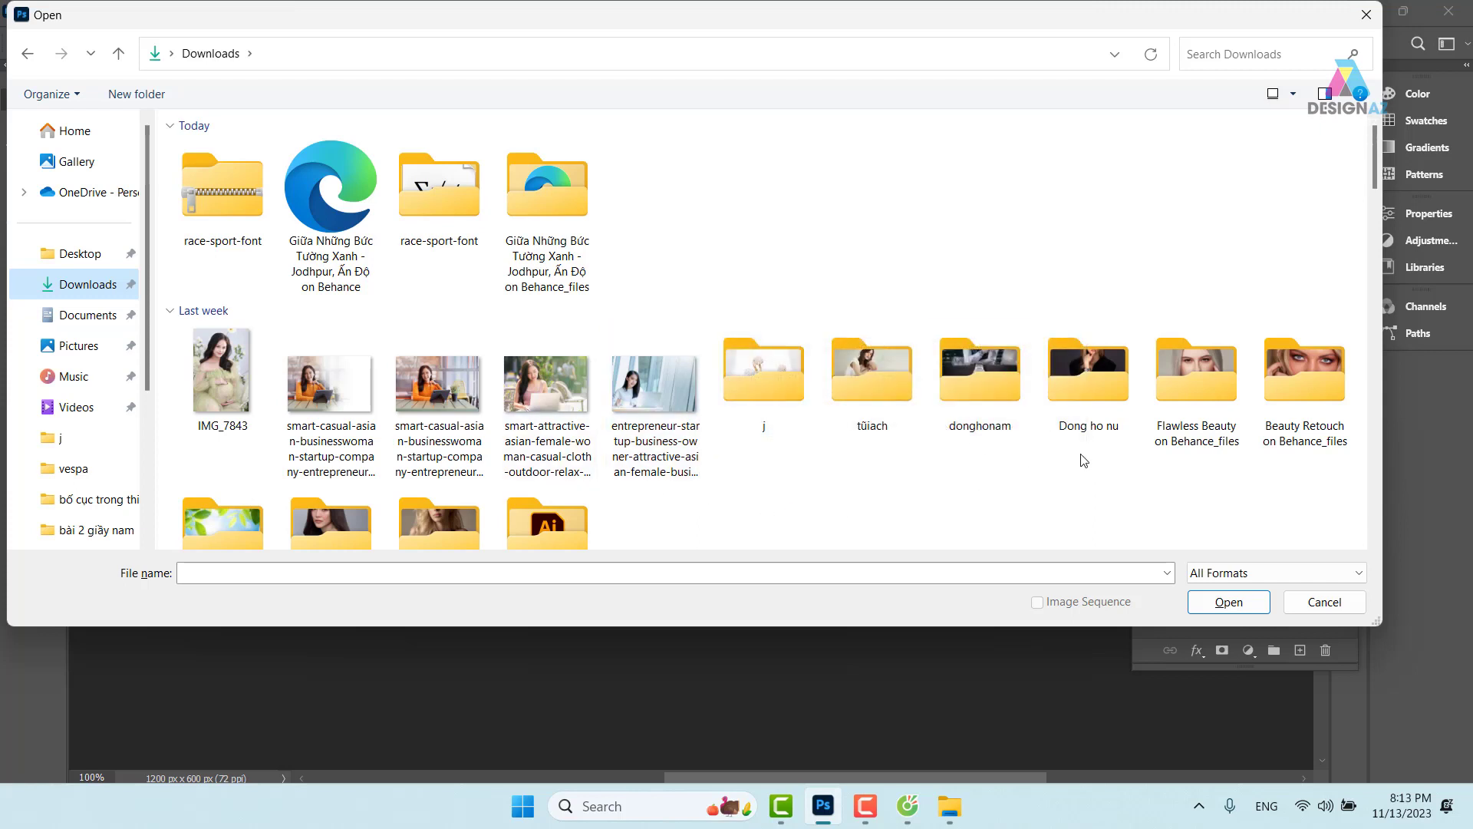
{"action": "double_click", "coordinate": [1108, 388]}
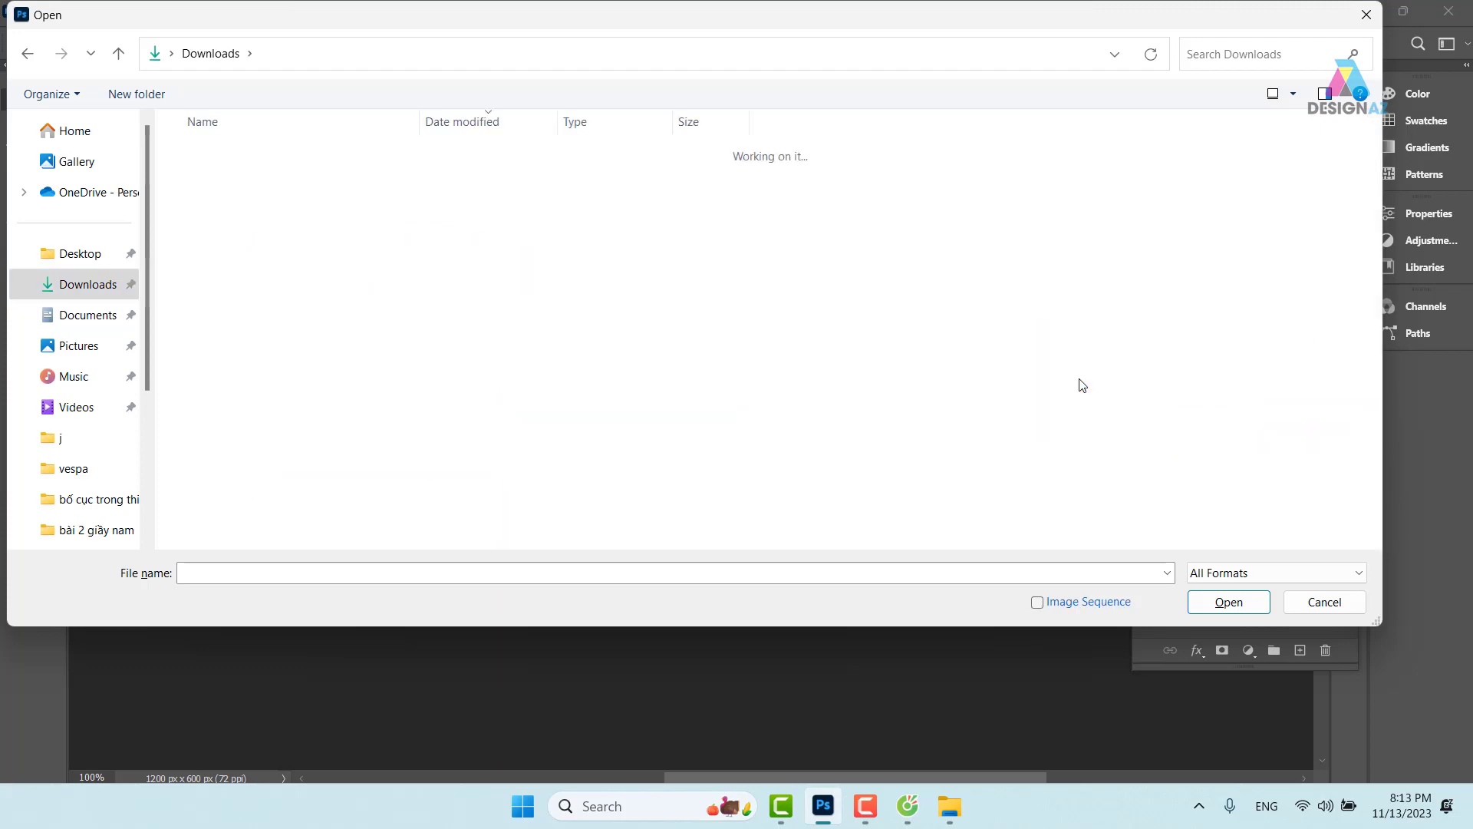
{"action": "left_click", "coordinate": [1293, 93]}
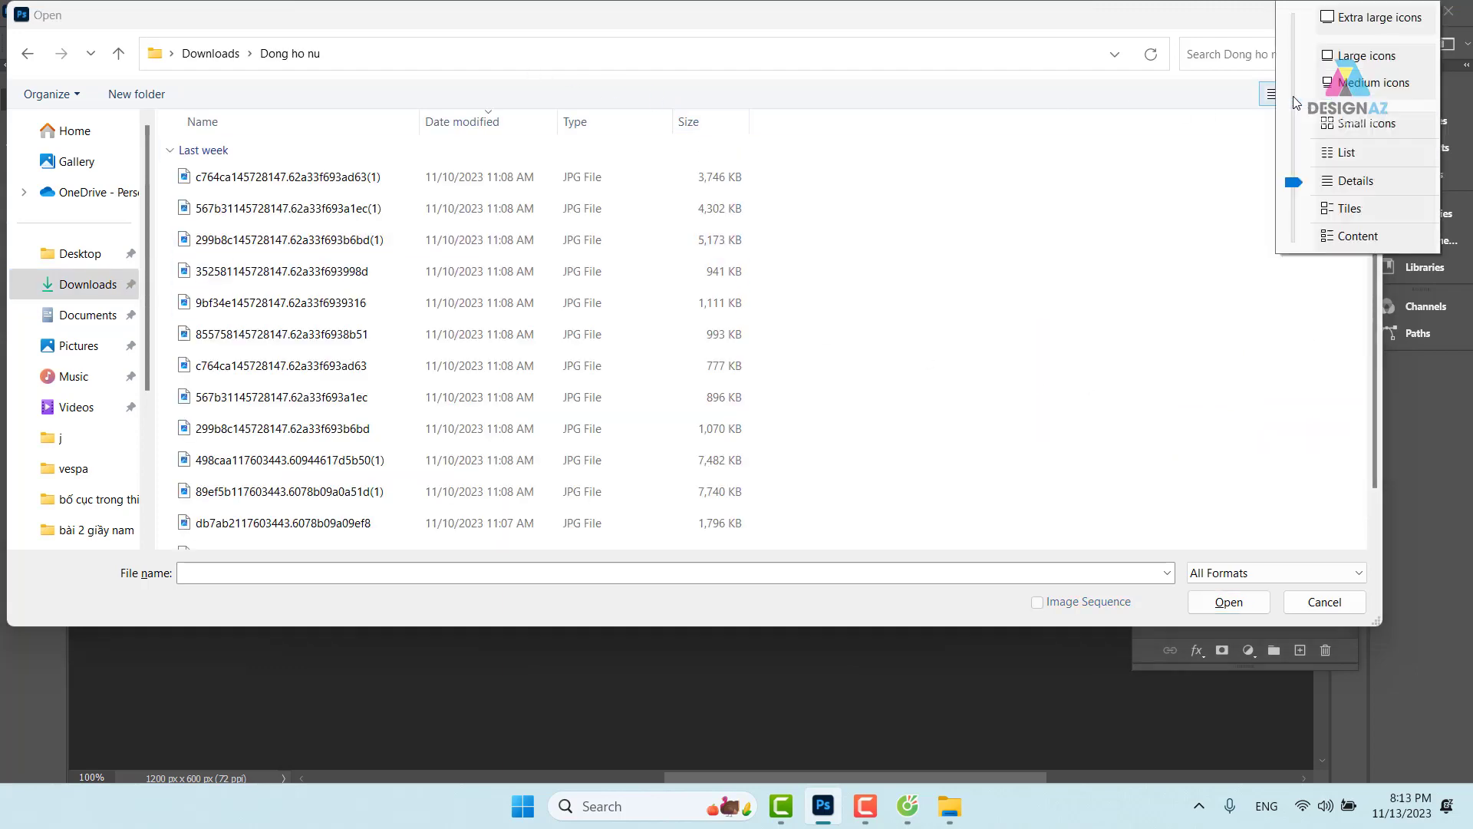
{"action": "left_click", "coordinate": [1367, 61]}
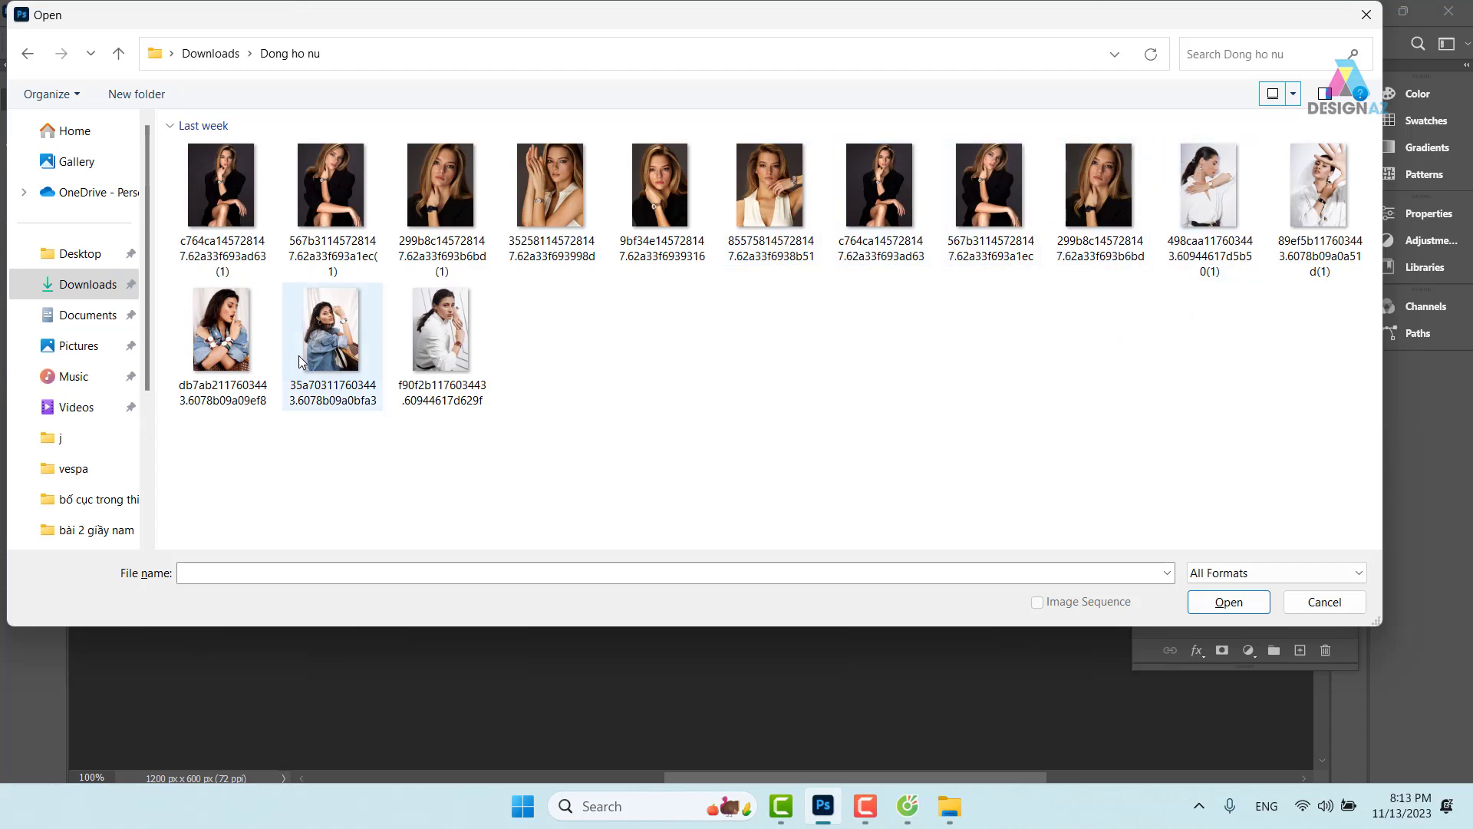
{"action": "left_click", "coordinate": [338, 330]}
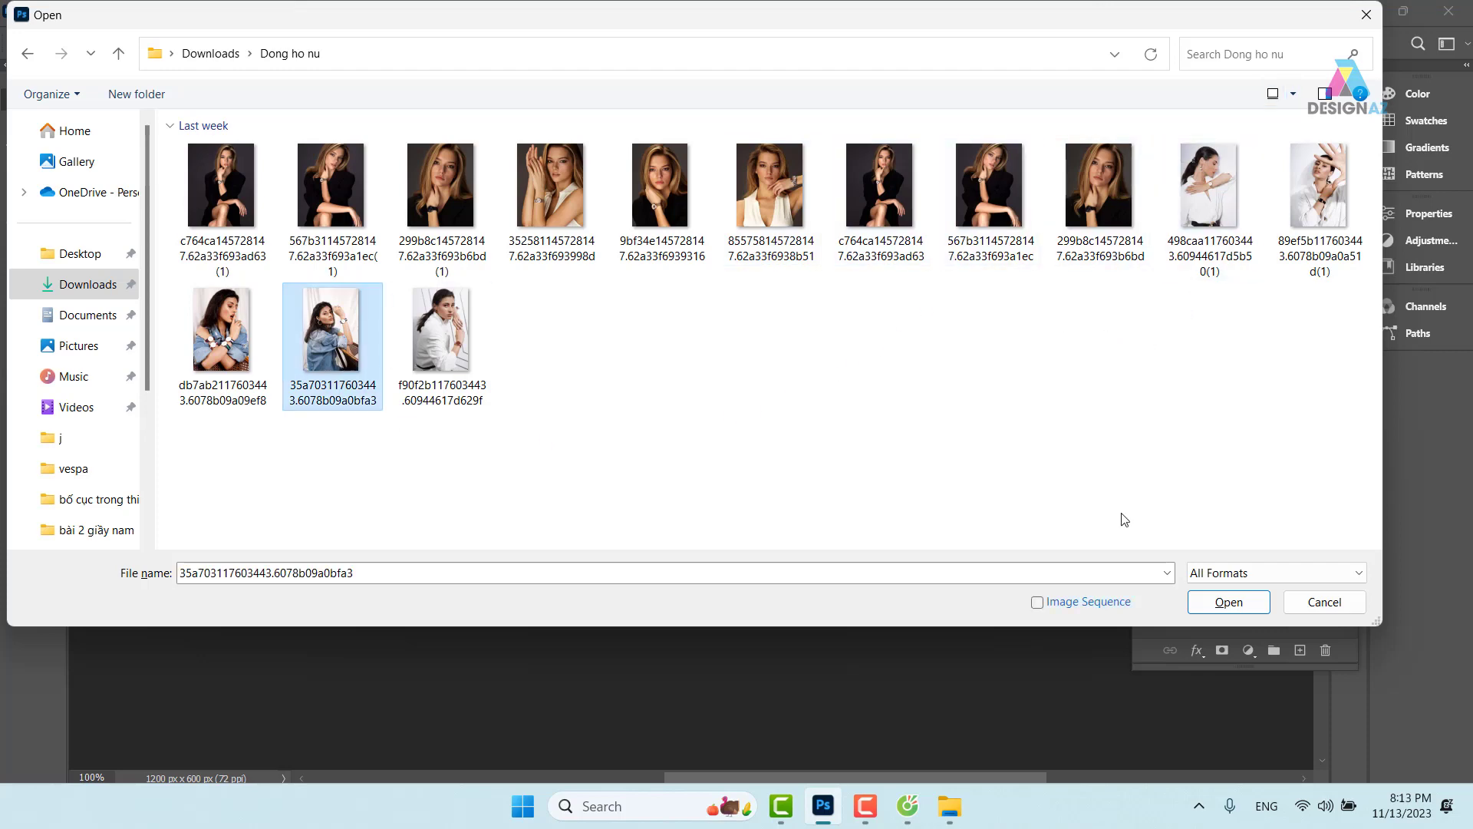
{"action": "left_click", "coordinate": [1228, 602]}
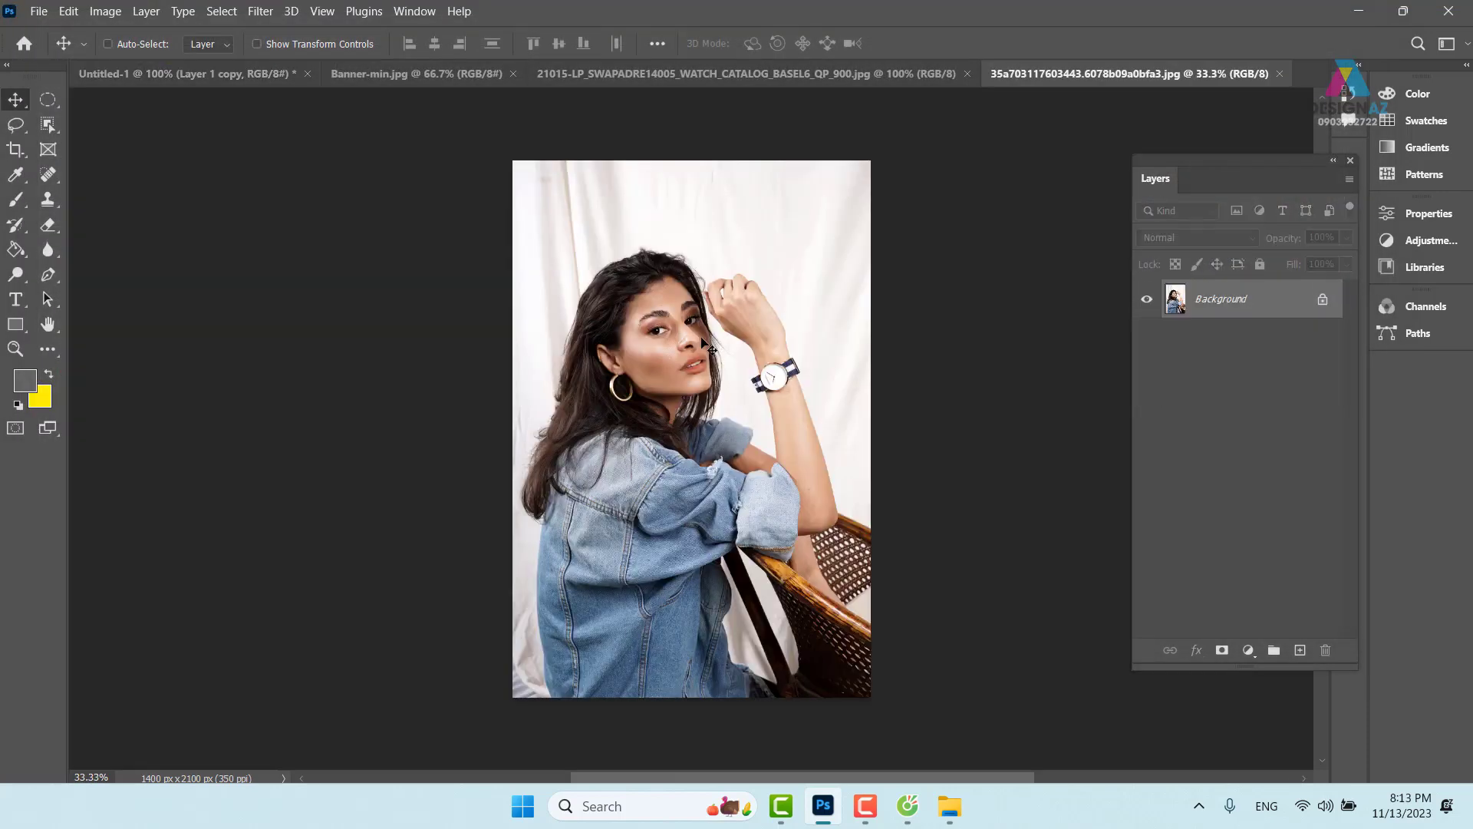
Paste the whole woman photo into the banner as a new layer, moved to the right.
{"action": "key", "text": "ctrl+a"}
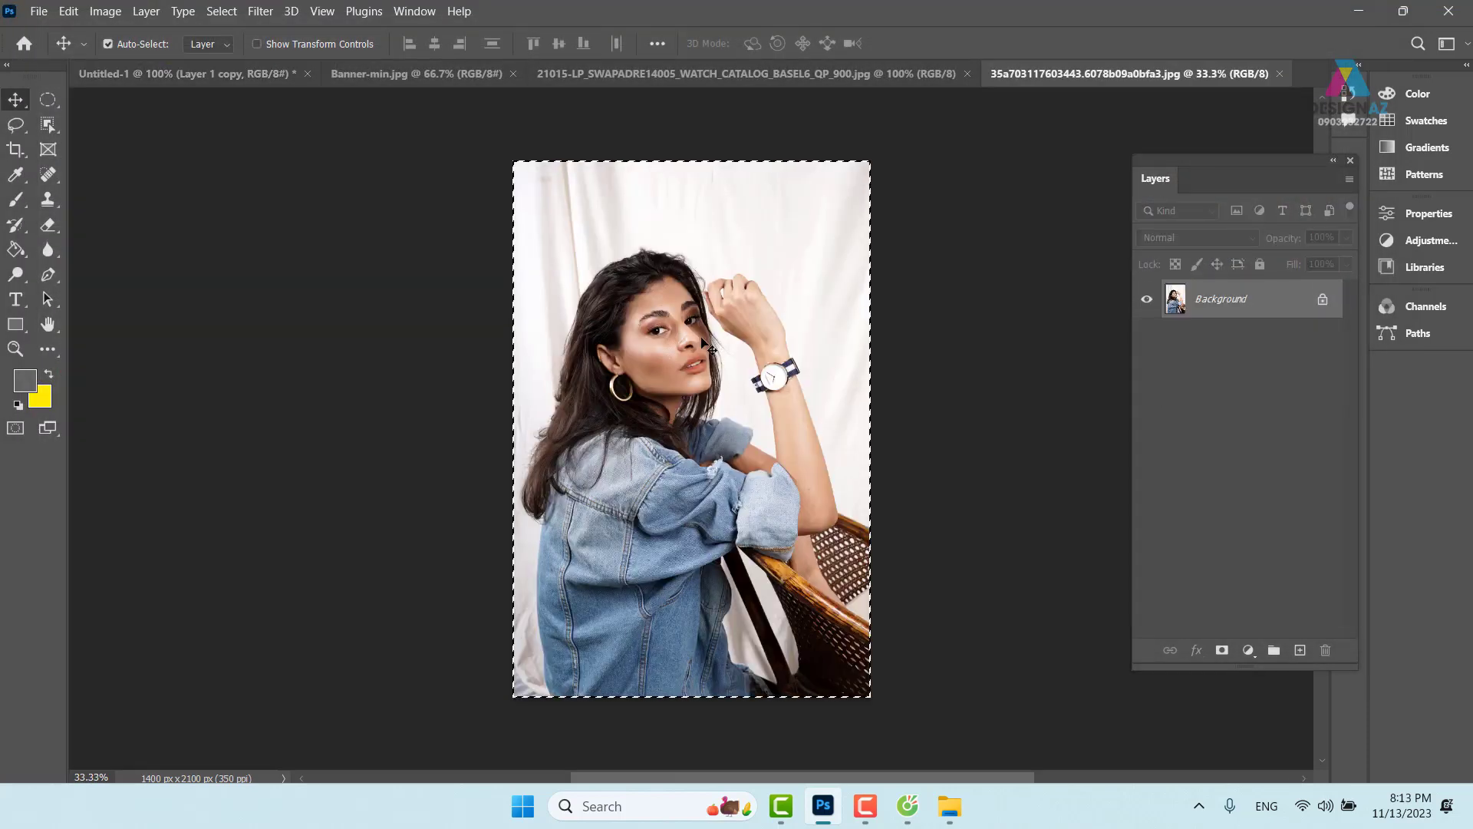
{"action": "left_click", "coordinate": [126, 73]}
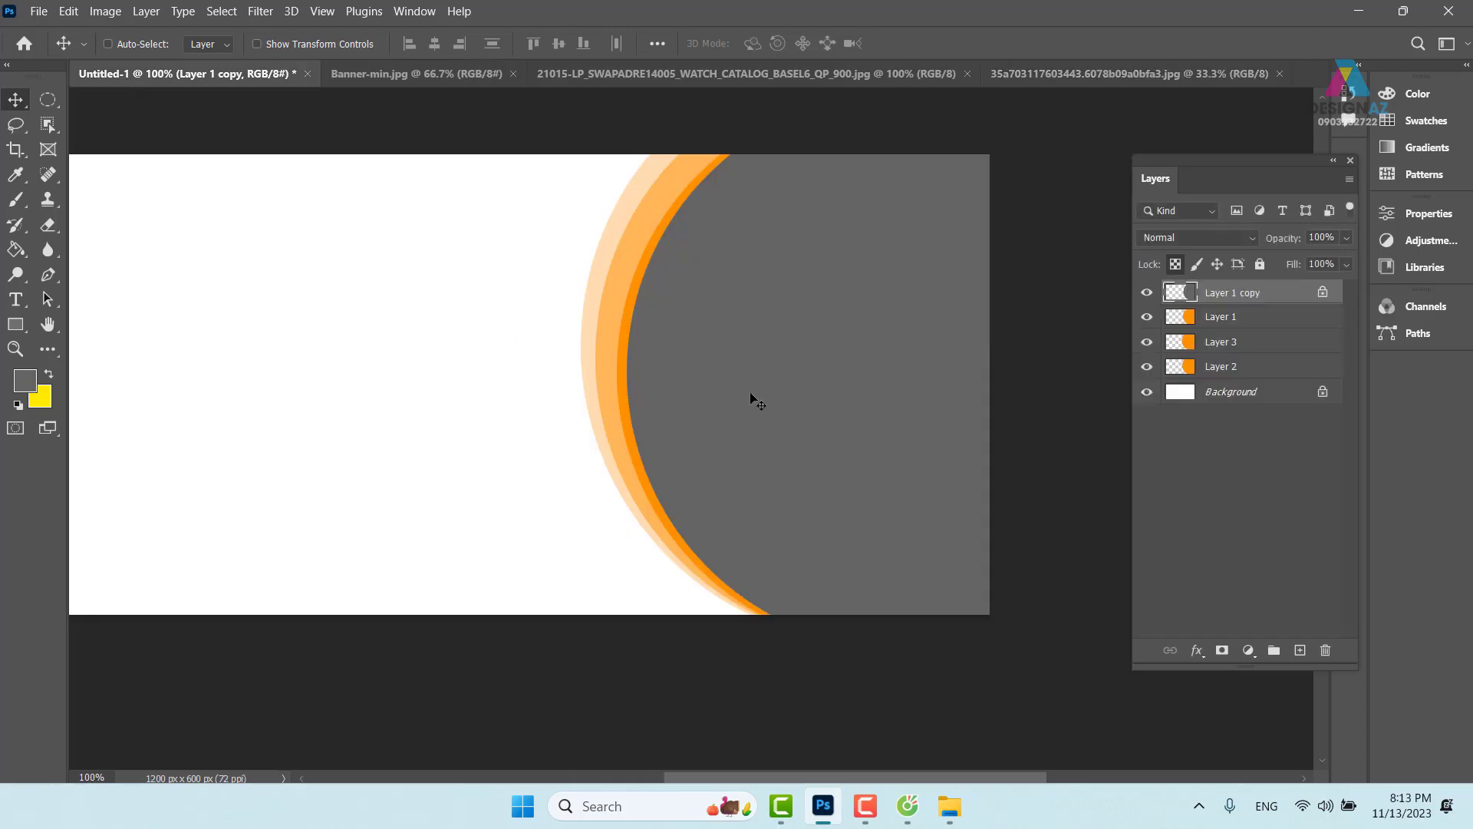
{"action": "right_click", "coordinate": [800, 299]}
{"action": "left_click", "coordinate": [813, 304]}
{"action": "key", "text": "ctrl+v"}
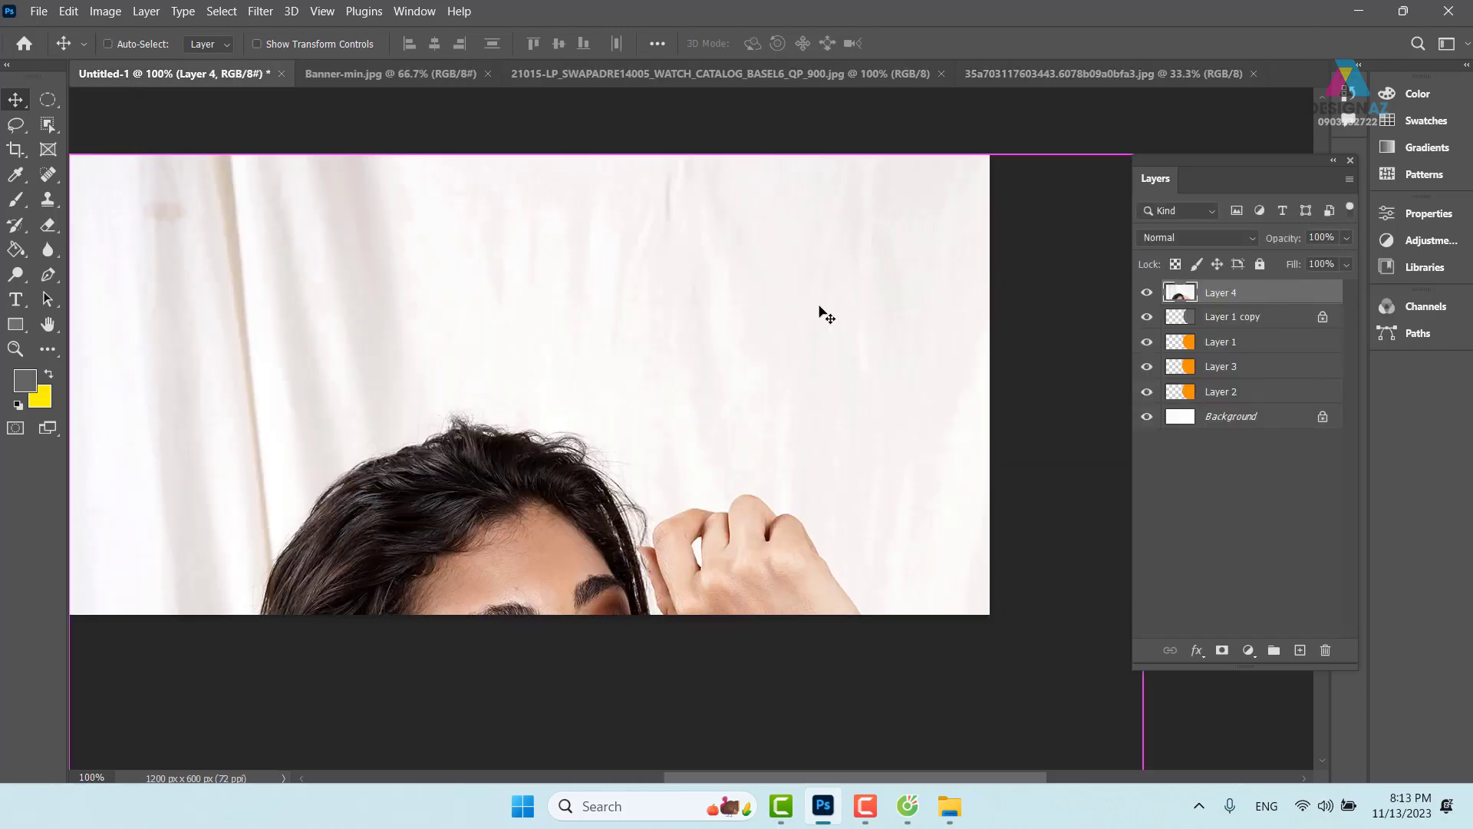
{"action": "left_click_drag", "start_coordinate": [733, 403], "coordinate": [840, 259]}
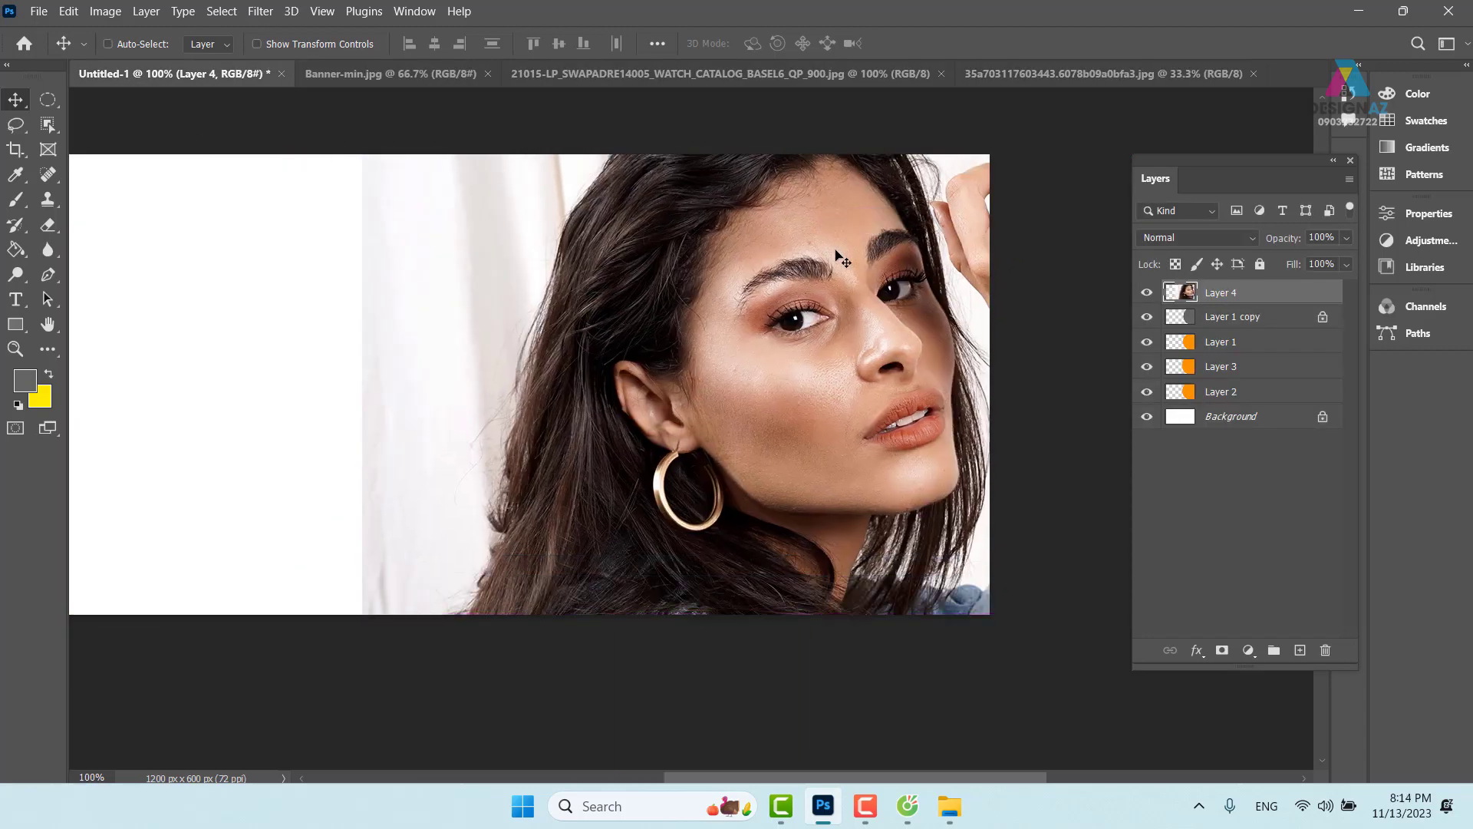
Scale the photo down to about 40% and position it over the banner's right side.
{"action": "key", "text": "ctrl+minus"}
{"action": "key", "text": "ctrl+minus"}
{"action": "key", "text": "ctrl+minus"}
{"action": "key", "text": "ctrl+minus"}
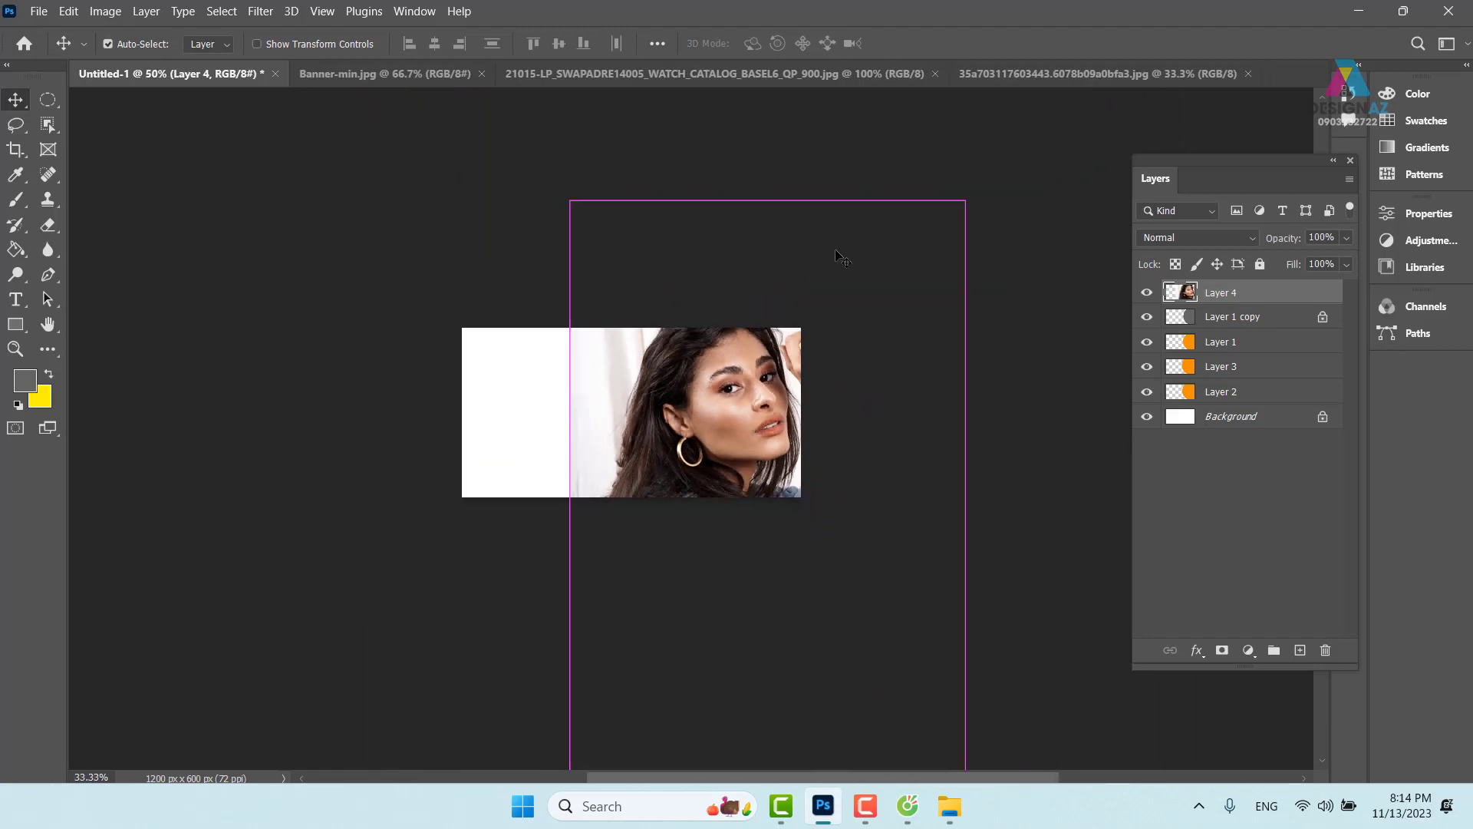
{"action": "key", "text": "ctrl"}
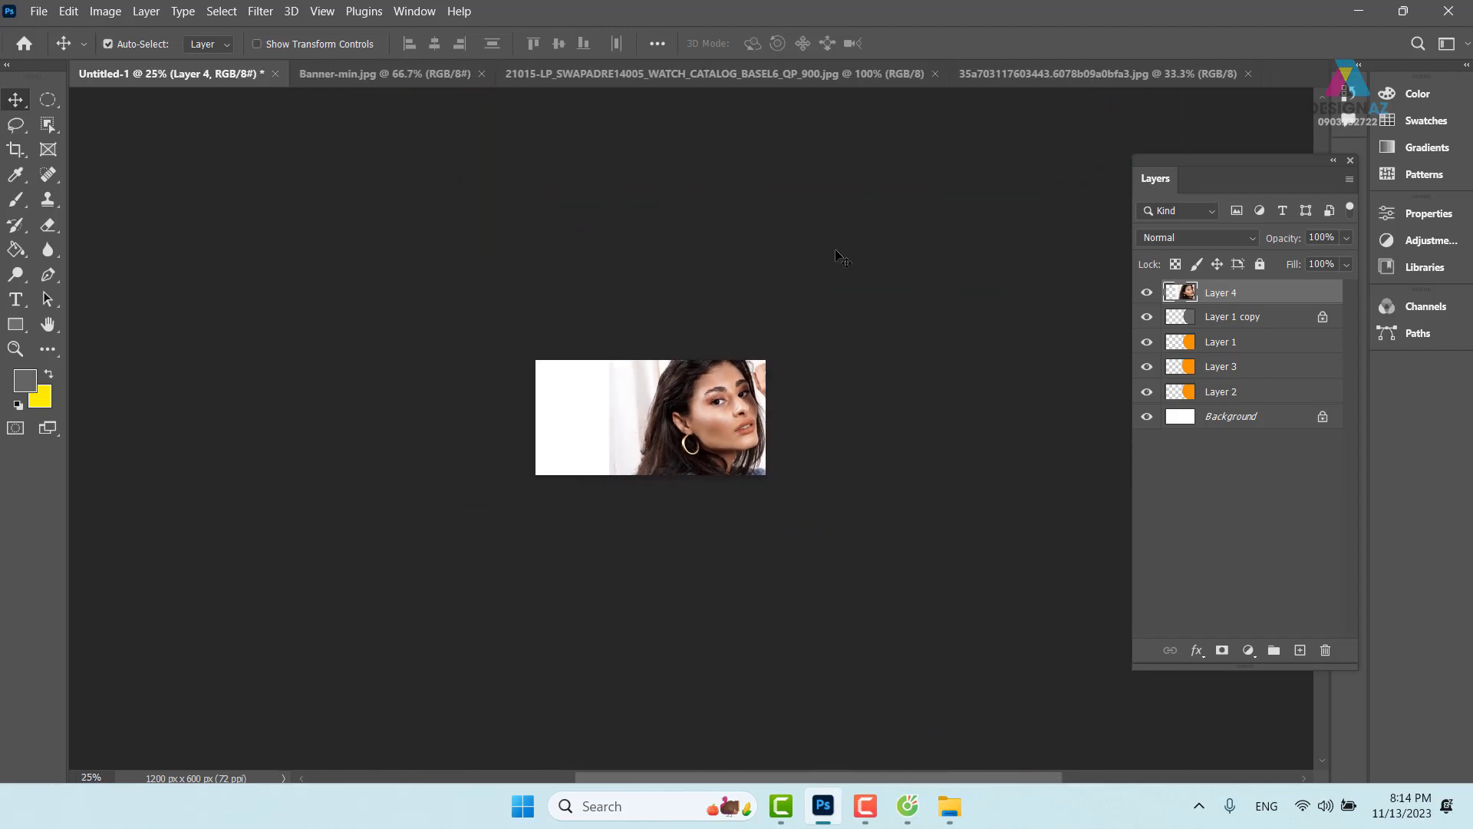
{"action": "key", "text": "ctrl+t"}
{"action": "left_click_drag", "start_coordinate": [878, 274], "coordinate": [732, 361]}
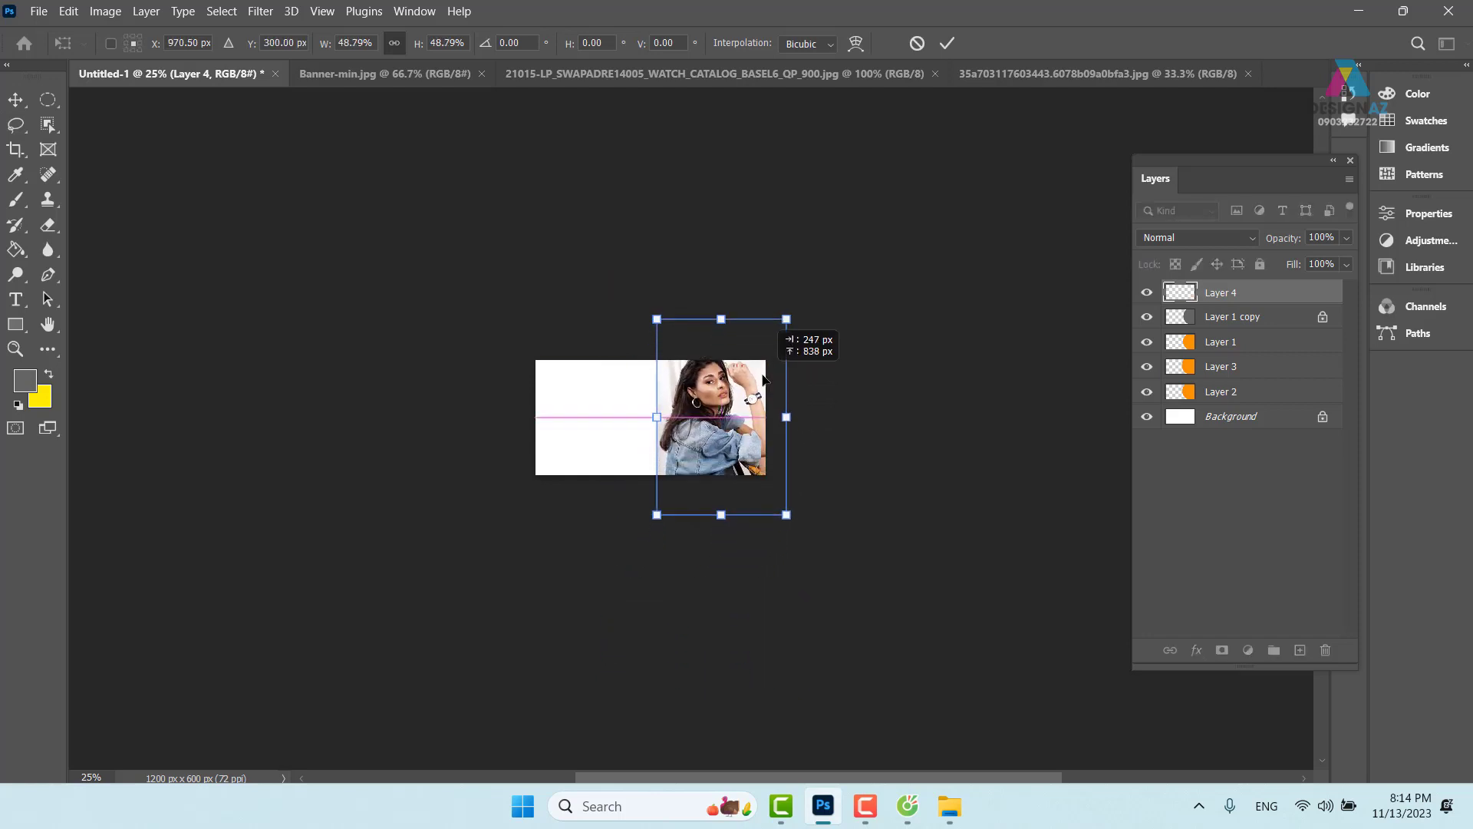
{"action": "mouse_move", "coordinate": [657, 515]}
{"action": "left_mouse_down"}
{"action": "mouse_move", "coordinate": [695, 490]}
{"action": "mouse_move", "coordinate": [685, 506]}
{"action": "left_mouse_up"}
{"action": "left_click_drag", "start_coordinate": [744, 423], "coordinate": [738, 433]}
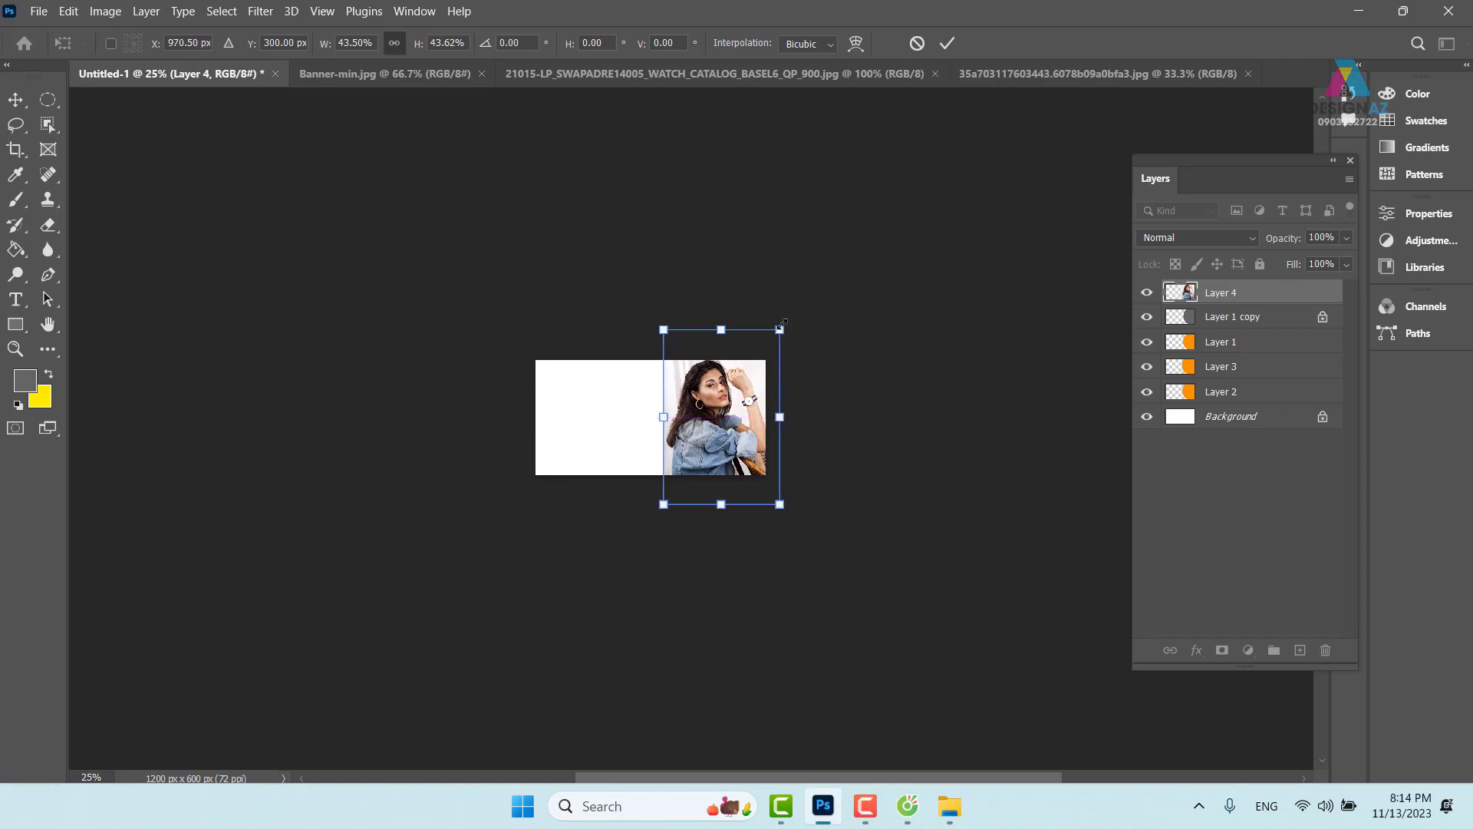
{"action": "left_click_drag", "start_coordinate": [779, 329], "coordinate": [766, 336]}
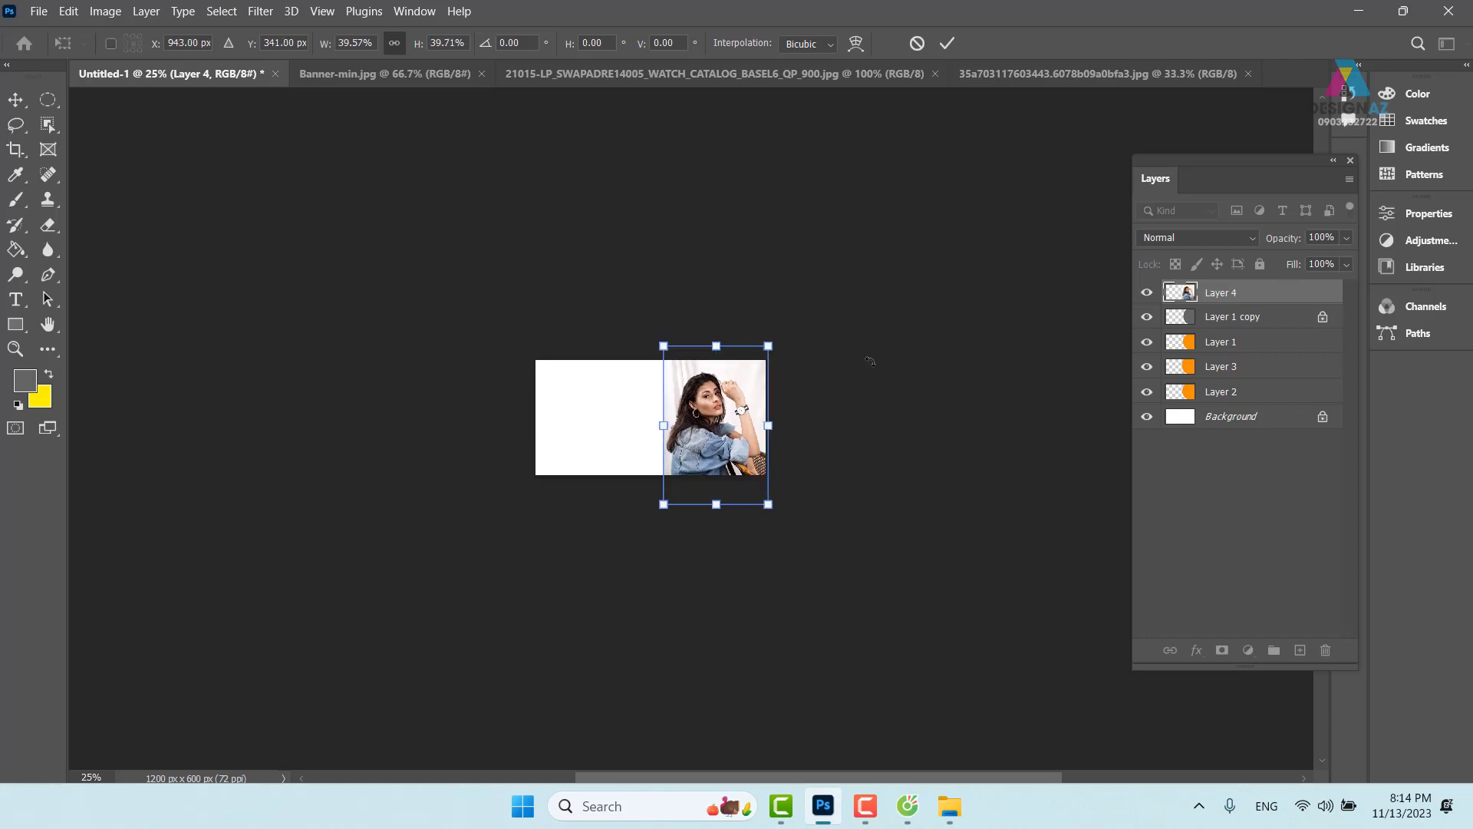
{"action": "key", "text": "ctrl+plus"}
{"action": "key", "text": "ctrl+plus"}
{"action": "key", "text": "ctrl+plus"}
{"action": "key", "text": "ctrl+plus"}
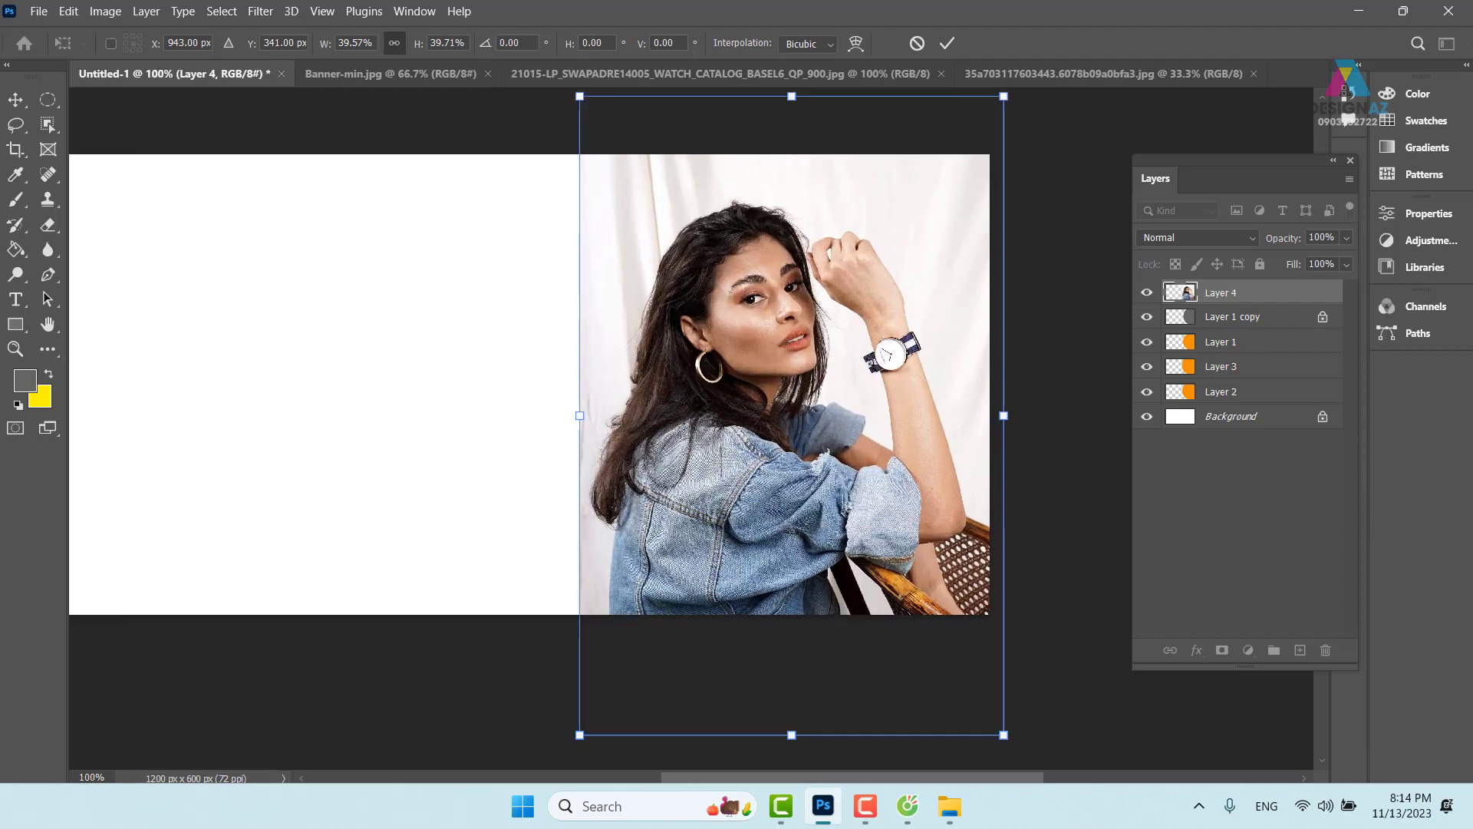
Commit the transform, clip Layer 4 into Layer 1 copy with Ctrl+Alt+G, then select Background.
{"action": "key", "text": "Return"}
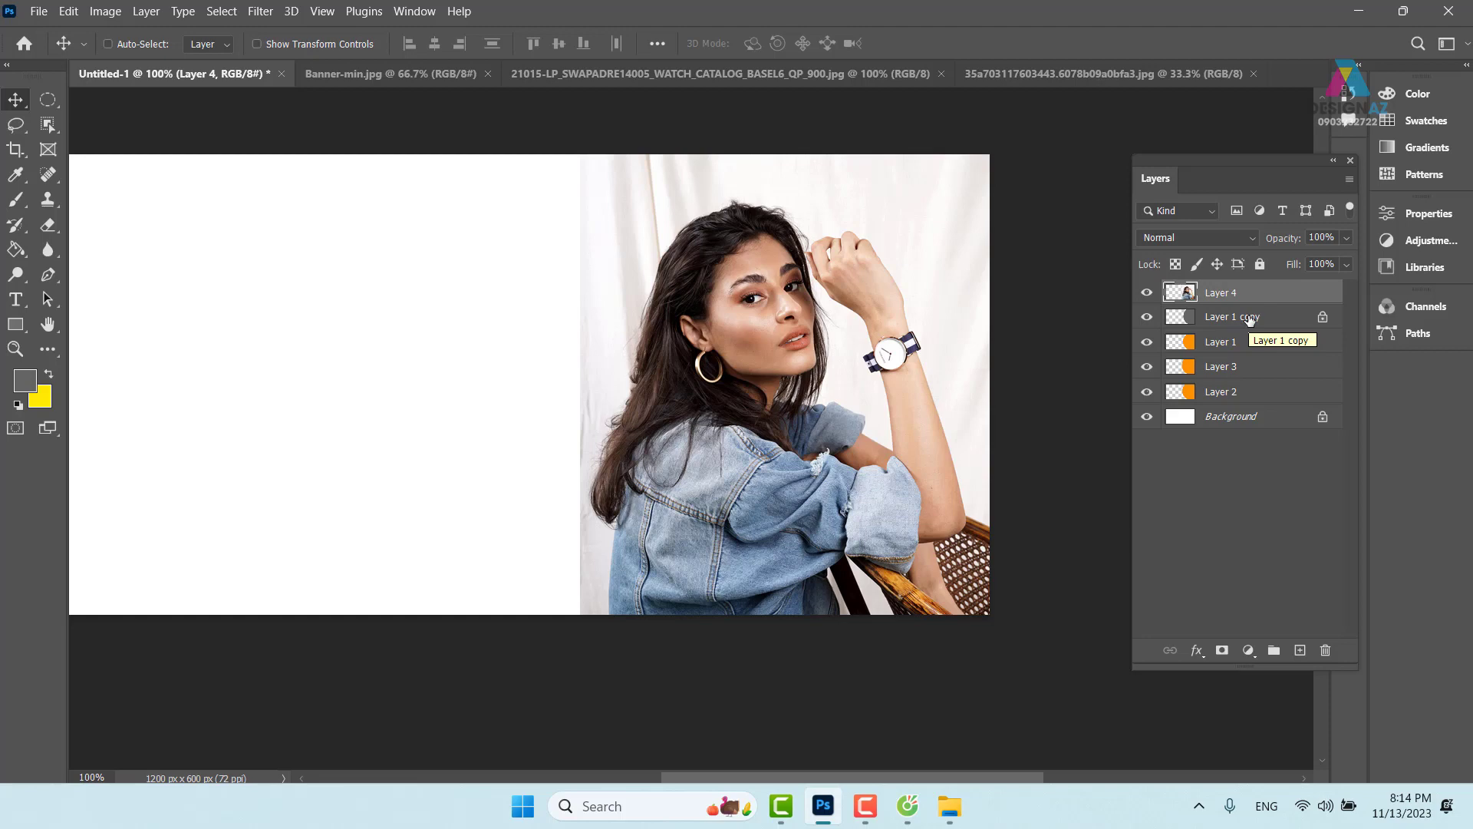
{"action": "key", "text": "ctrl"}
{"action": "key", "text": "ctrl+alt+g"}
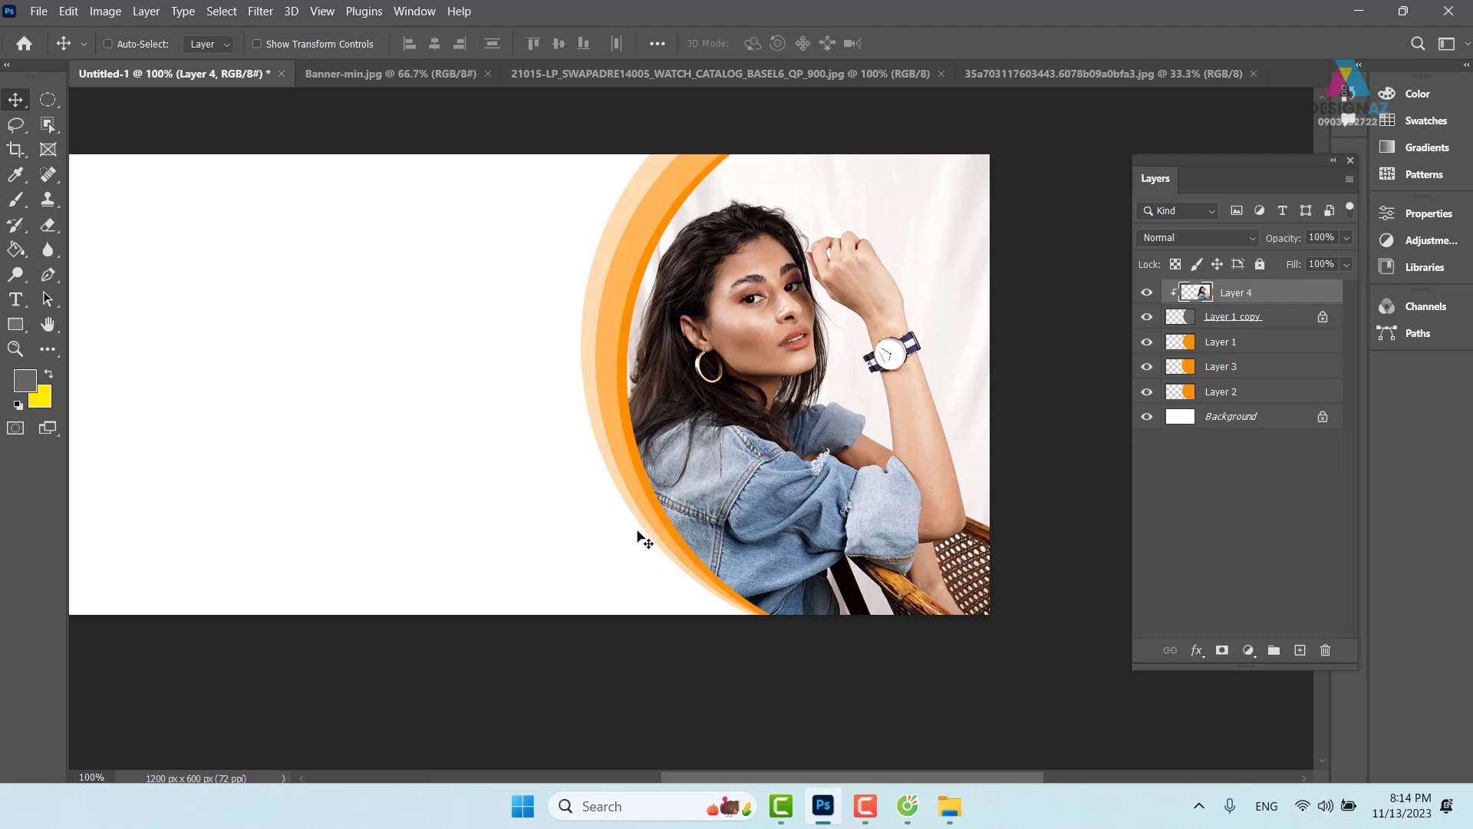
{"action": "right_click", "coordinate": [390, 400]}
{"action": "left_click", "coordinate": [420, 411]}
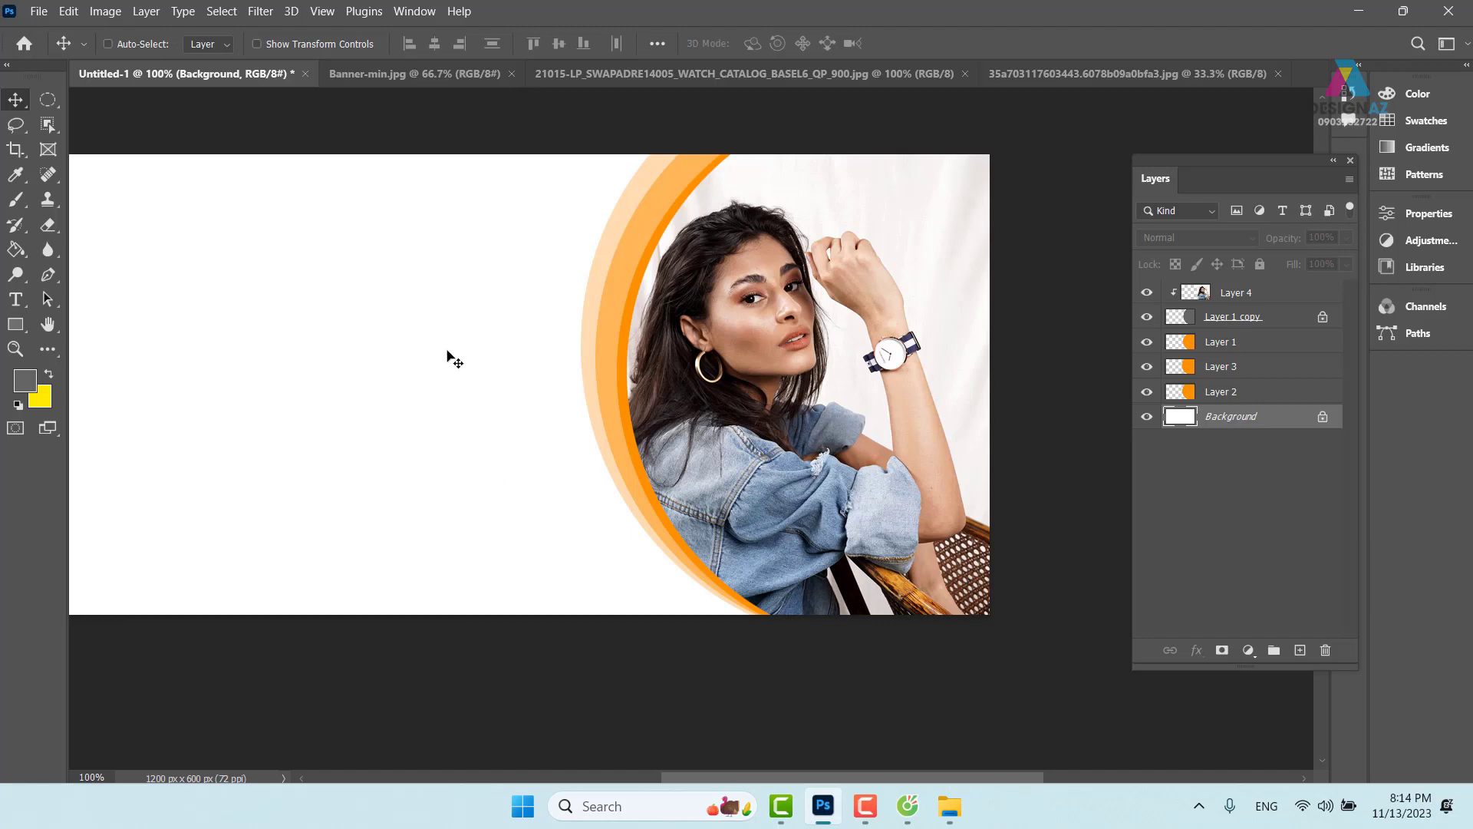
On the Background layer, try a dark navy fill sampled from the jacket, then undo it.
{"action": "right_click", "coordinate": [406, 310]}
{"action": "left_click", "coordinate": [451, 321]}
{"action": "key", "text": "i"}
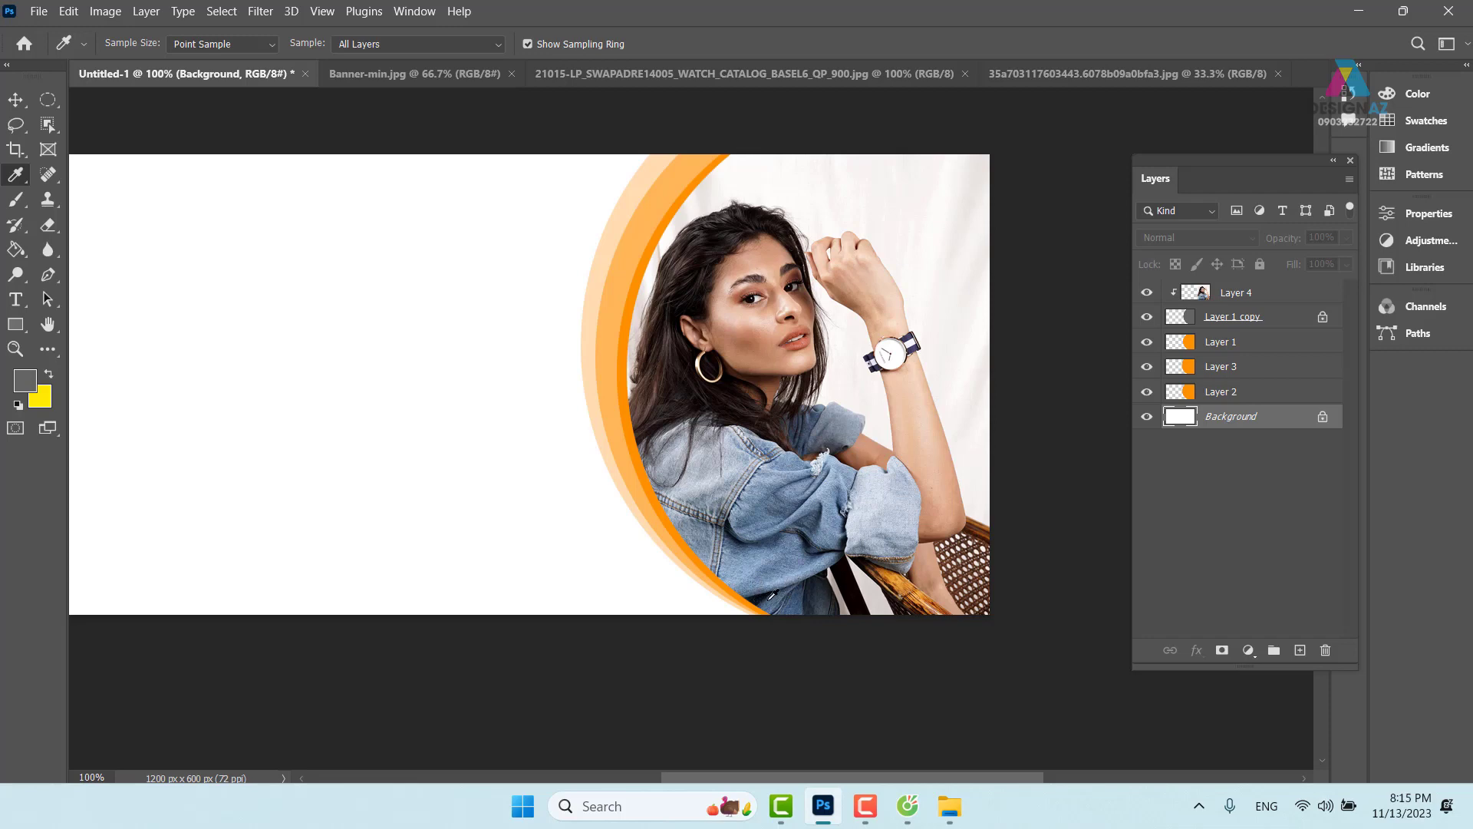
{"action": "left_click", "coordinate": [770, 597]}
{"action": "left_click", "coordinate": [15, 107]}
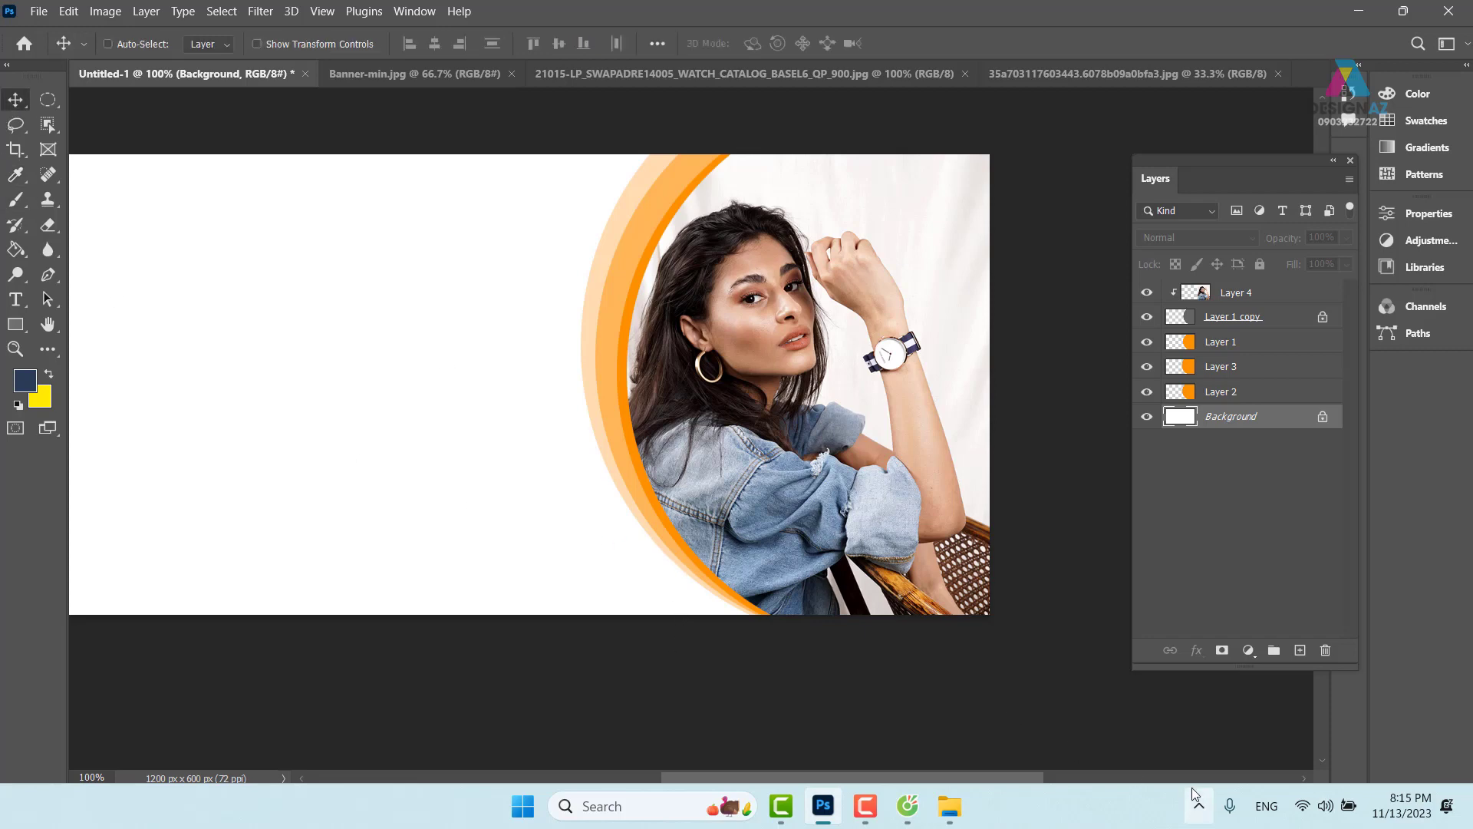
{"action": "key", "text": "alt+BackSpace"}
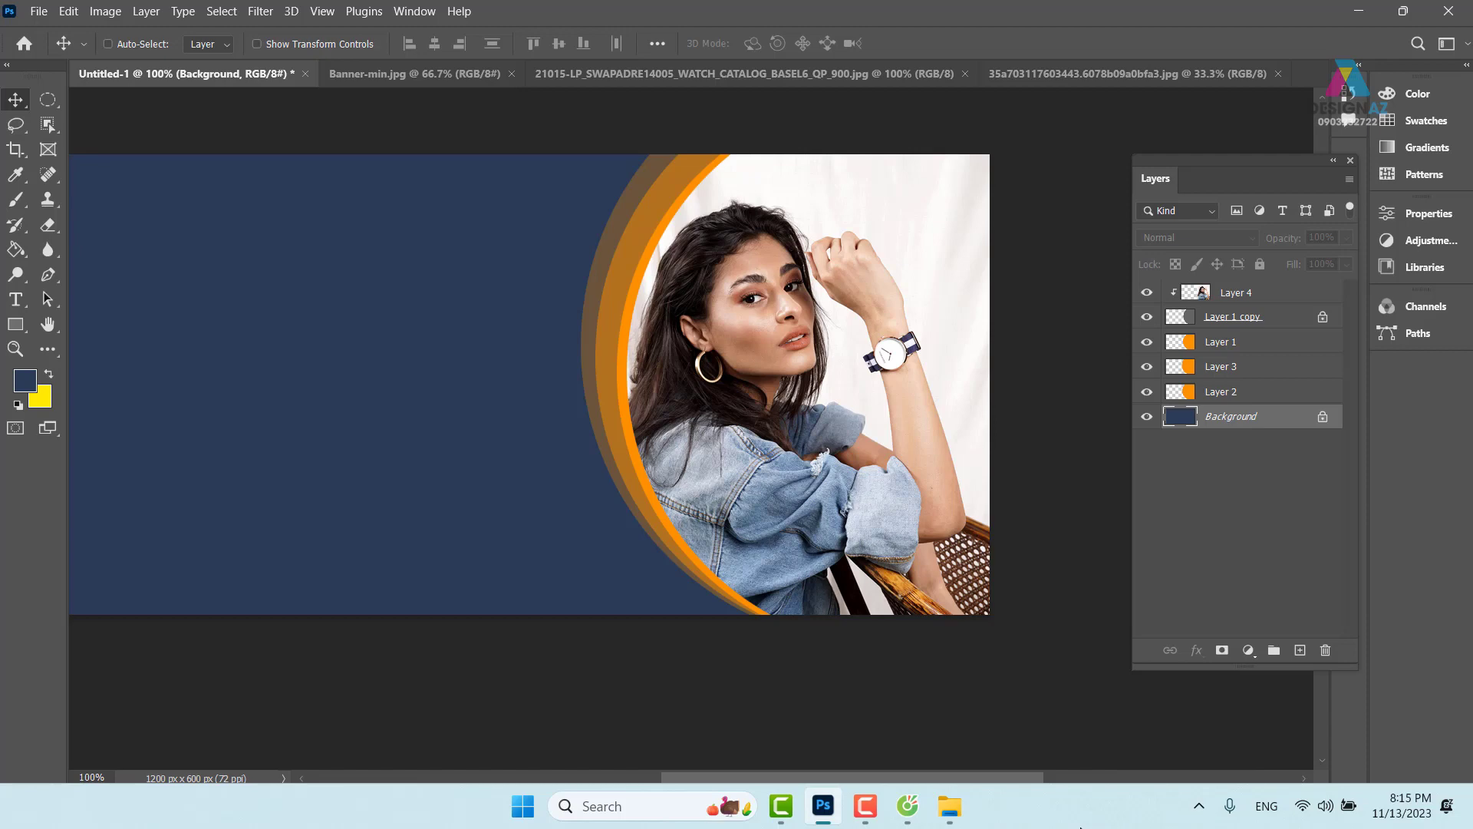
{"action": "key", "text": "ctrl+z"}
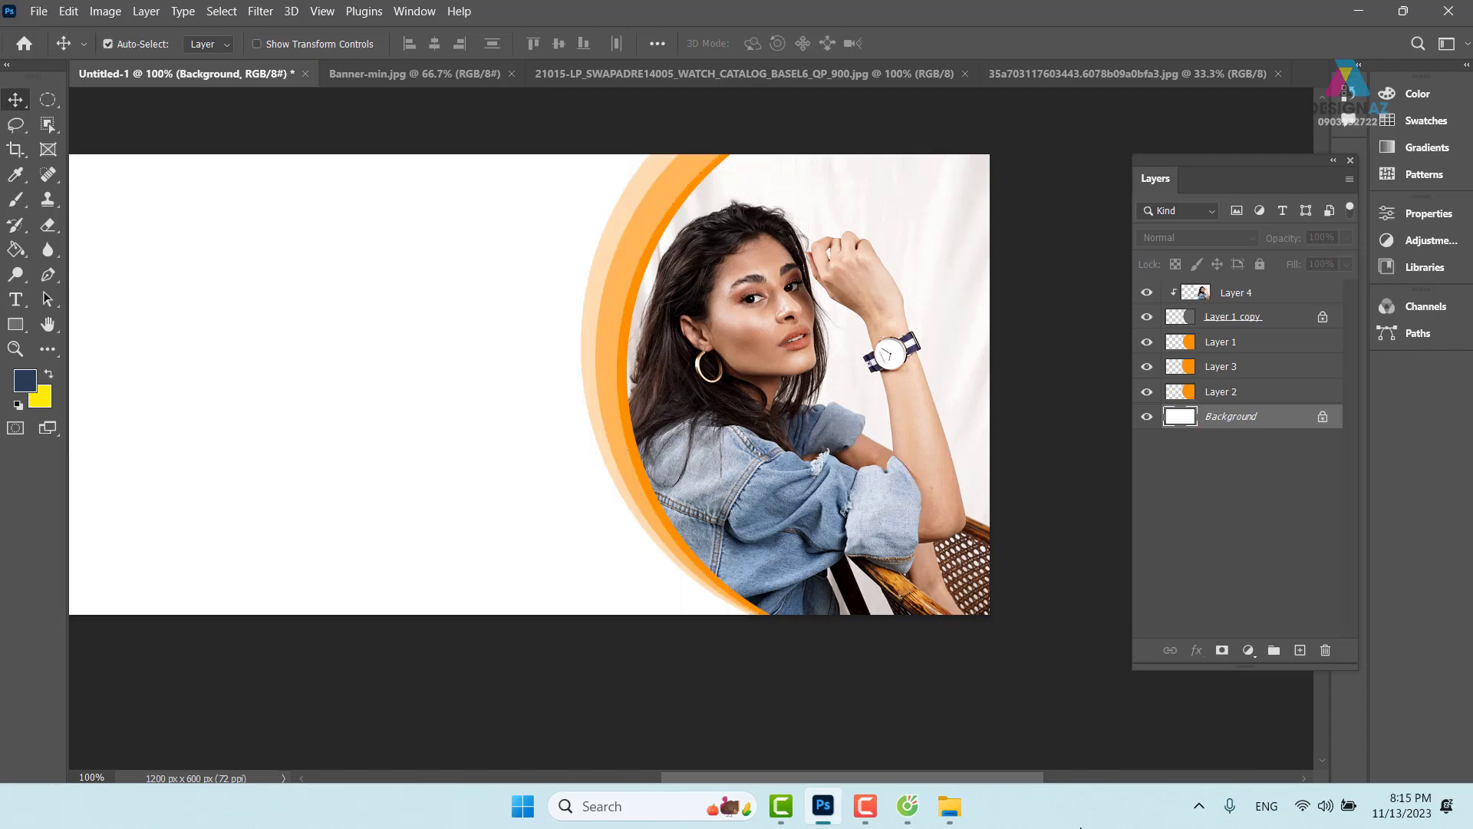
Fill the Background with the light denim blue sampled from the jacket.
{"action": "mouse_move", "coordinate": [949, 806]}
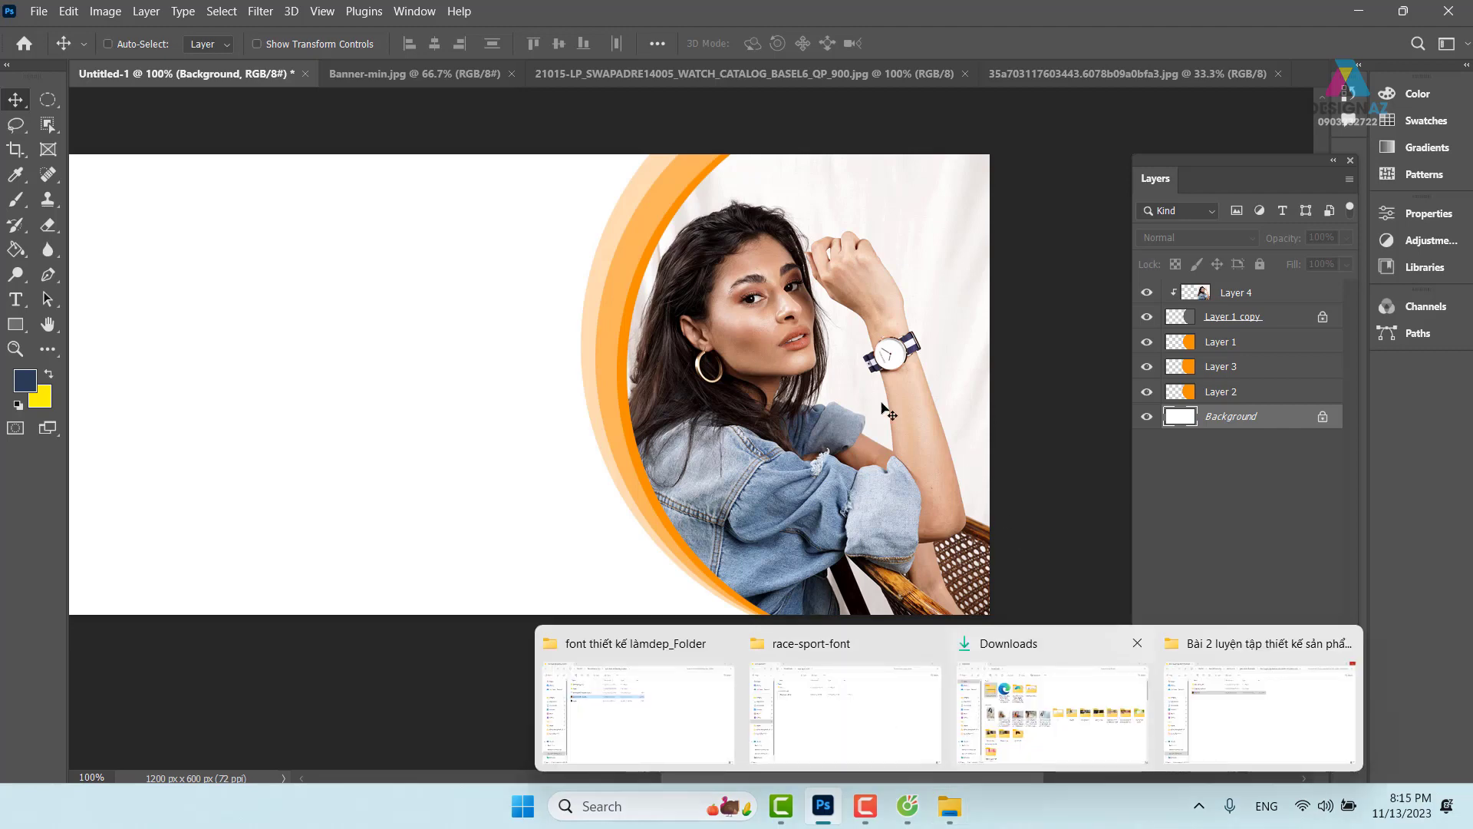
{"action": "key", "text": "i"}
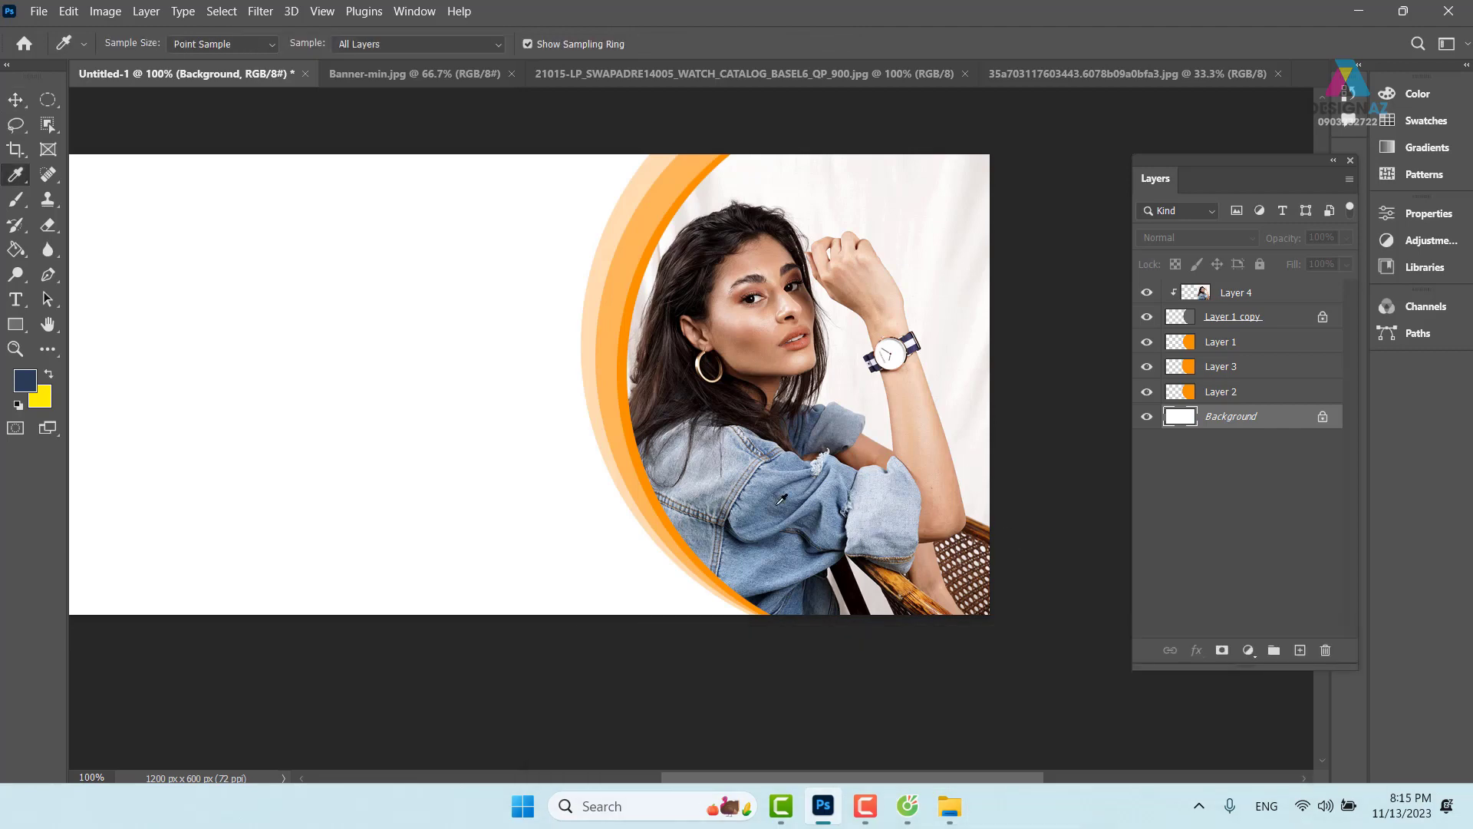
{"action": "left_click", "coordinate": [733, 466]}
{"action": "key", "text": "alt+BackSpace"}
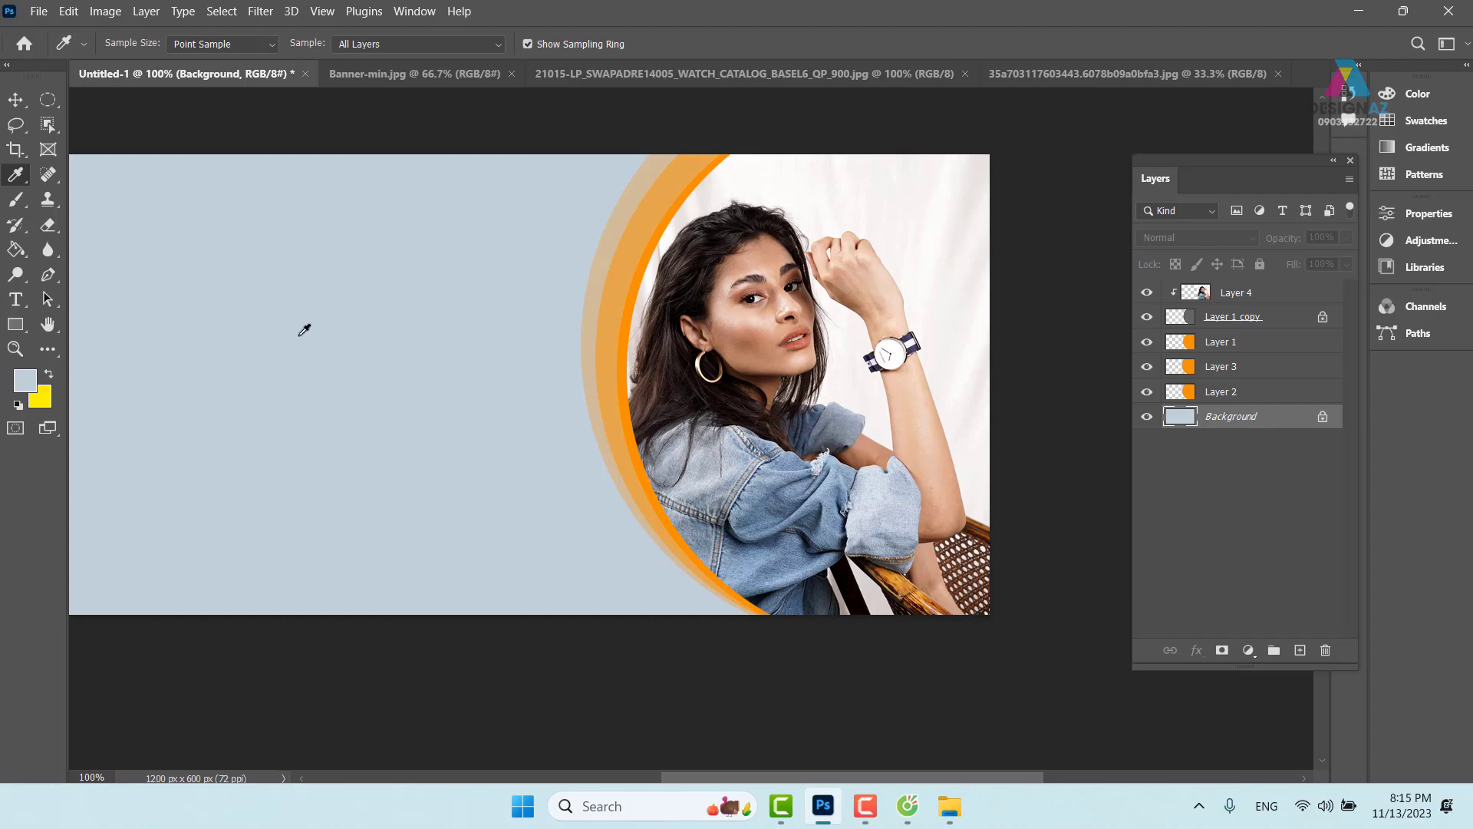
{"action": "left_click", "coordinate": [23, 102]}
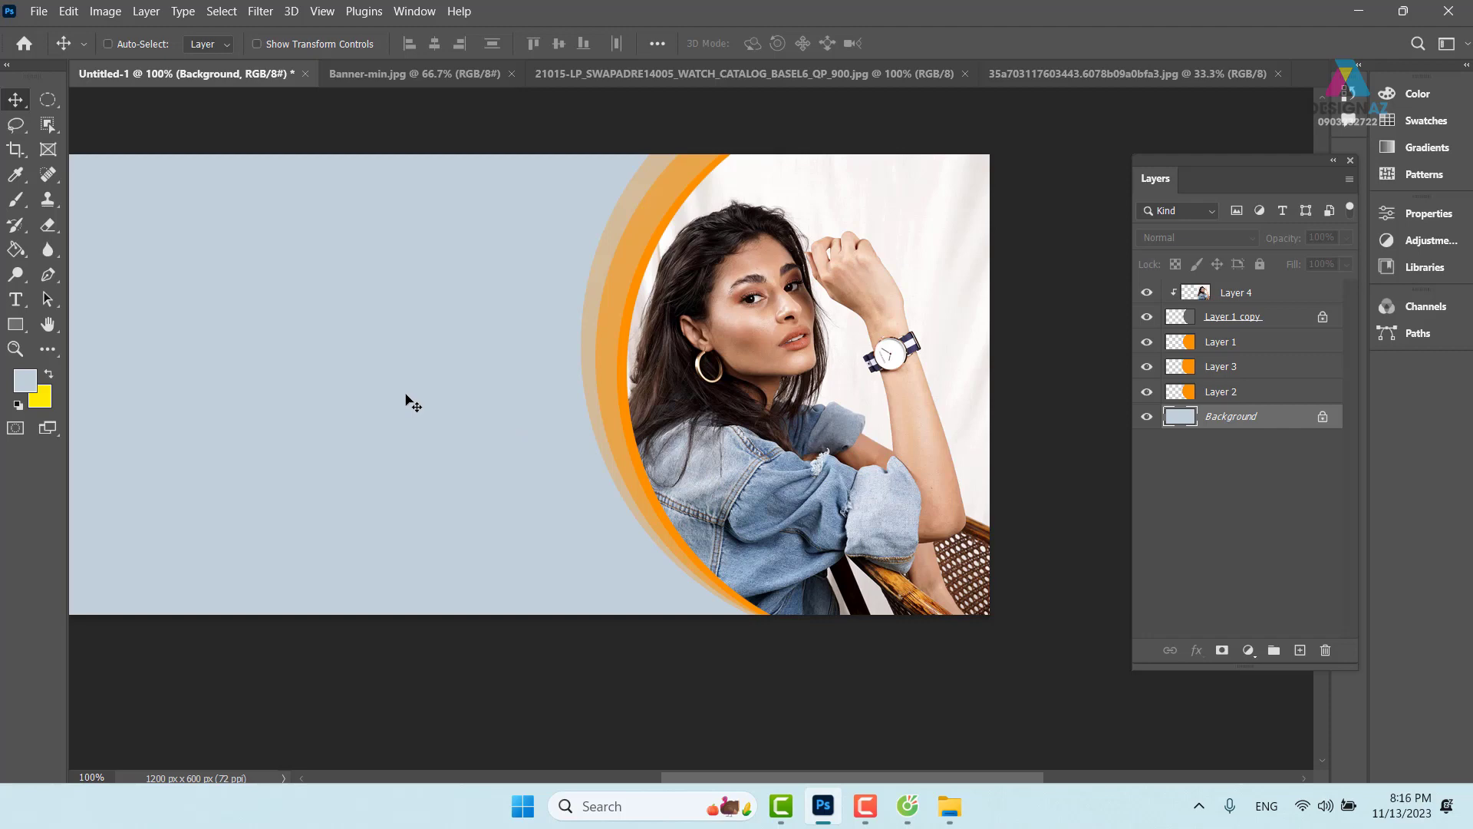
Open cr1a6550 621.jpg from E:\PHOTOSHOP\GTpts\...\bài 1 áo véc nam.
{"action": "key", "text": "ctrl+o"}
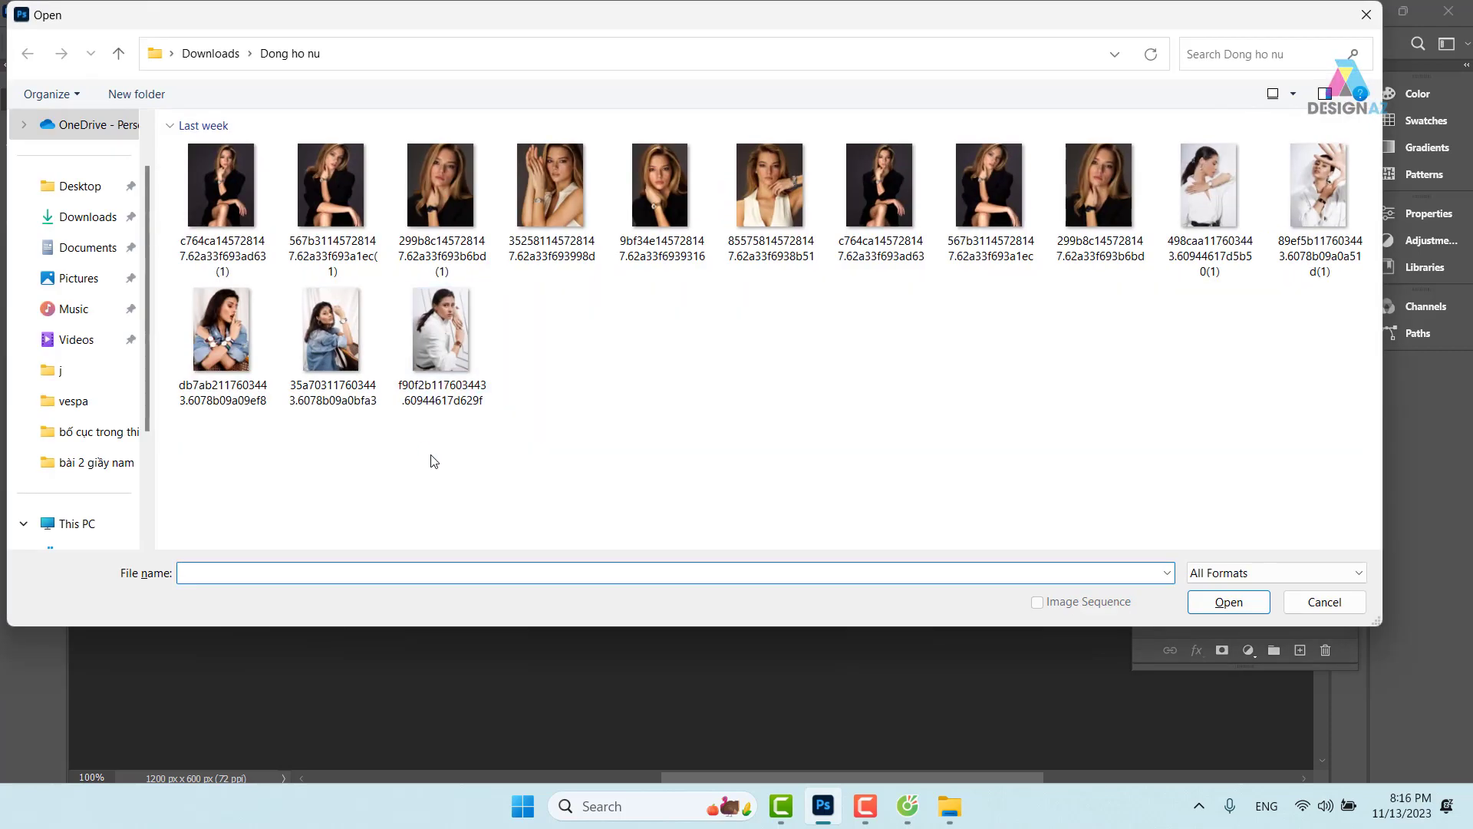
{"action": "scroll", "coordinate": [99, 483], "scroll_direction": "down", "scroll_amount": 1}
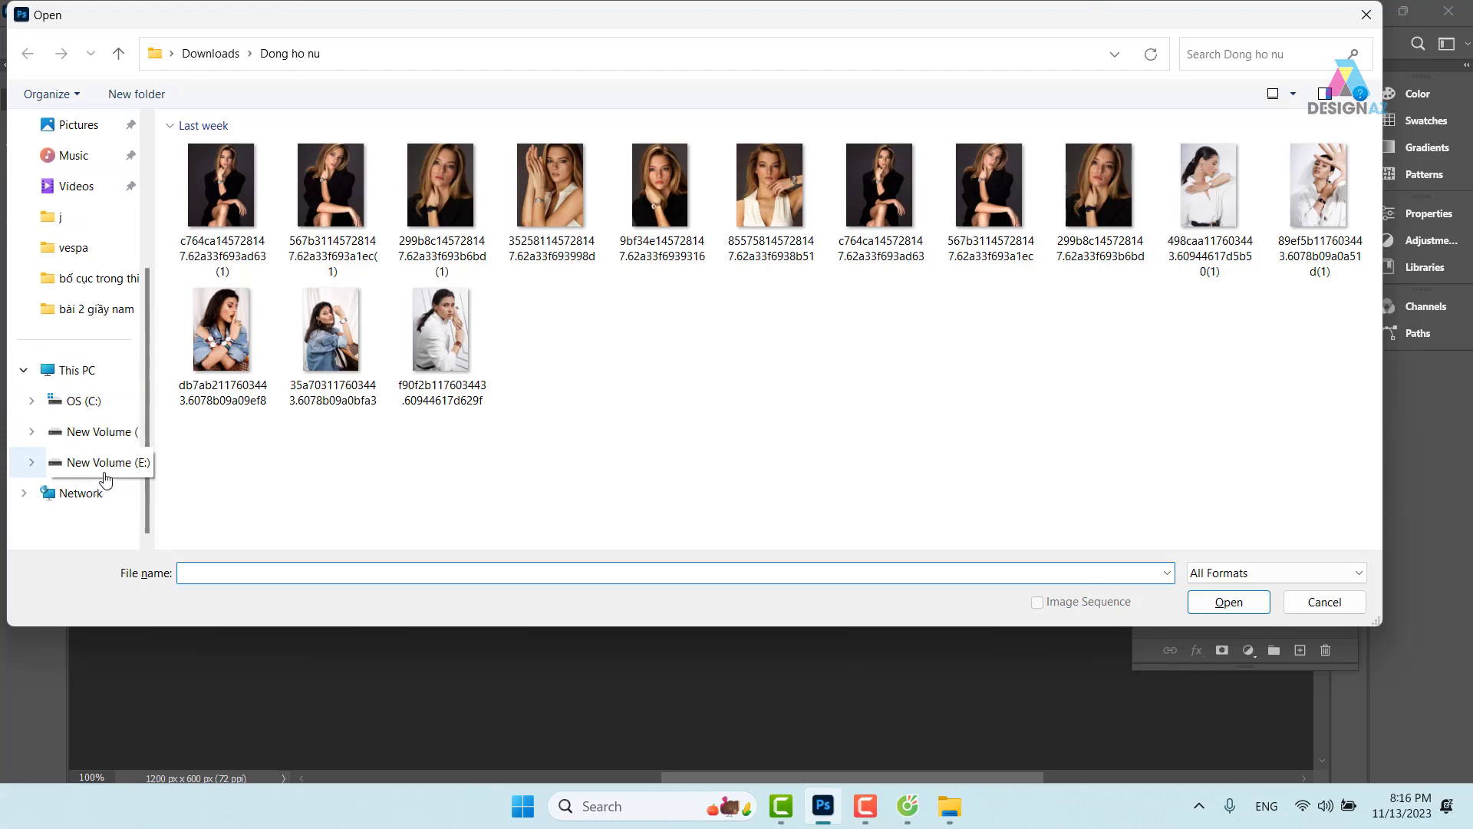
{"action": "left_click", "coordinate": [101, 463]}
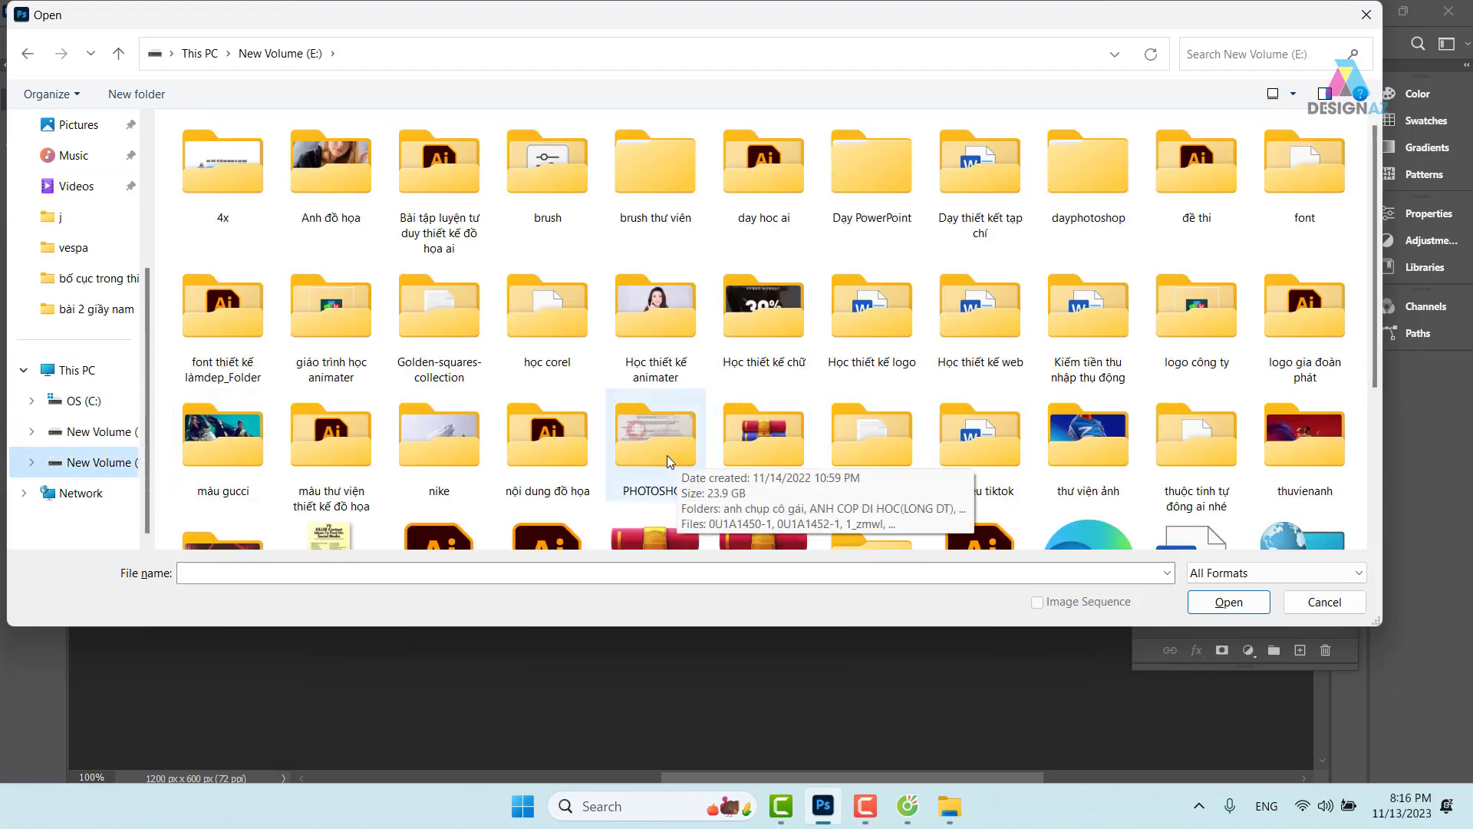
{"action": "double_click", "coordinate": [656, 437]}
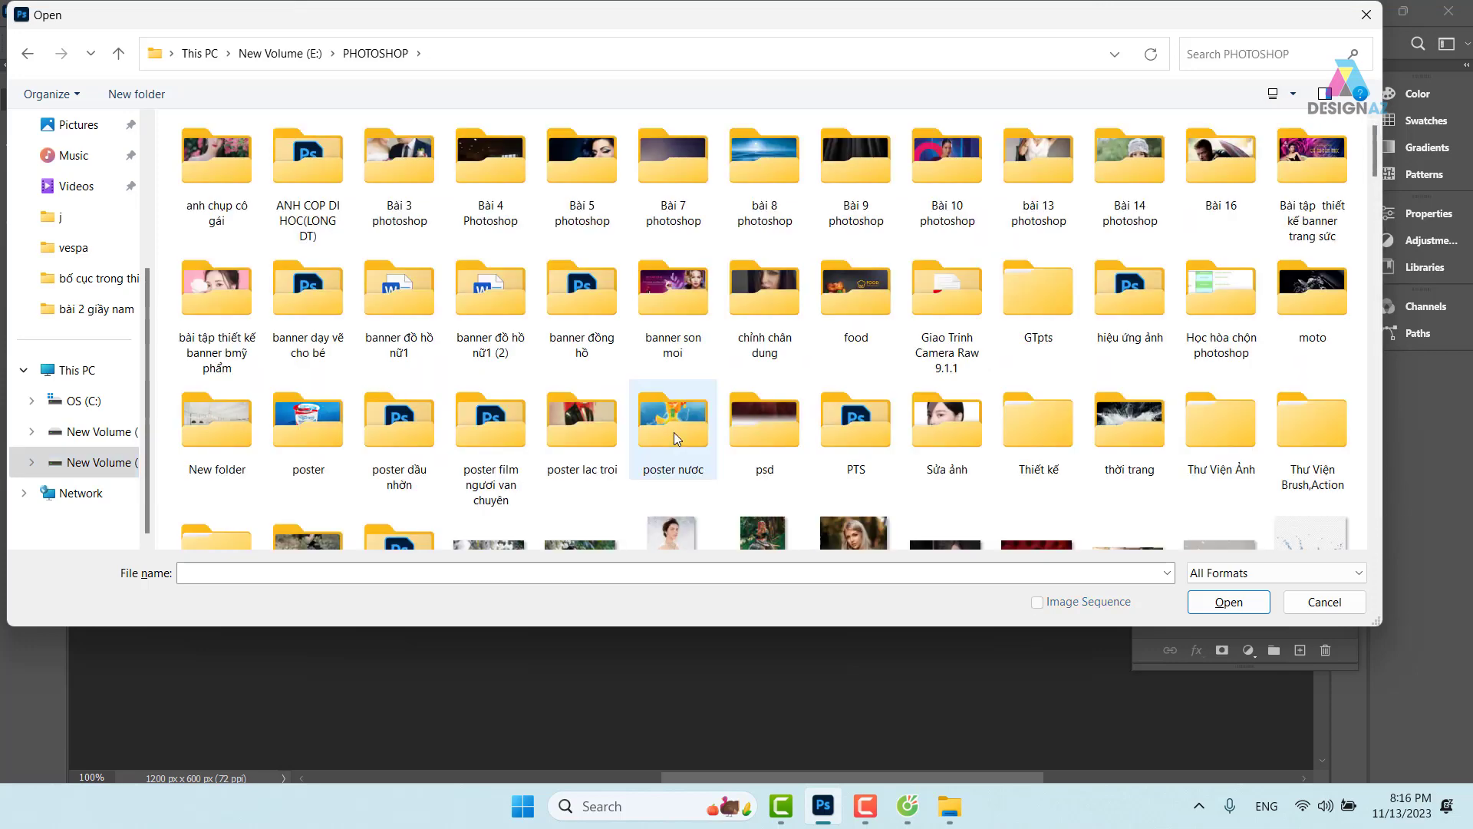
{"action": "double_click", "coordinate": [1025, 295]}
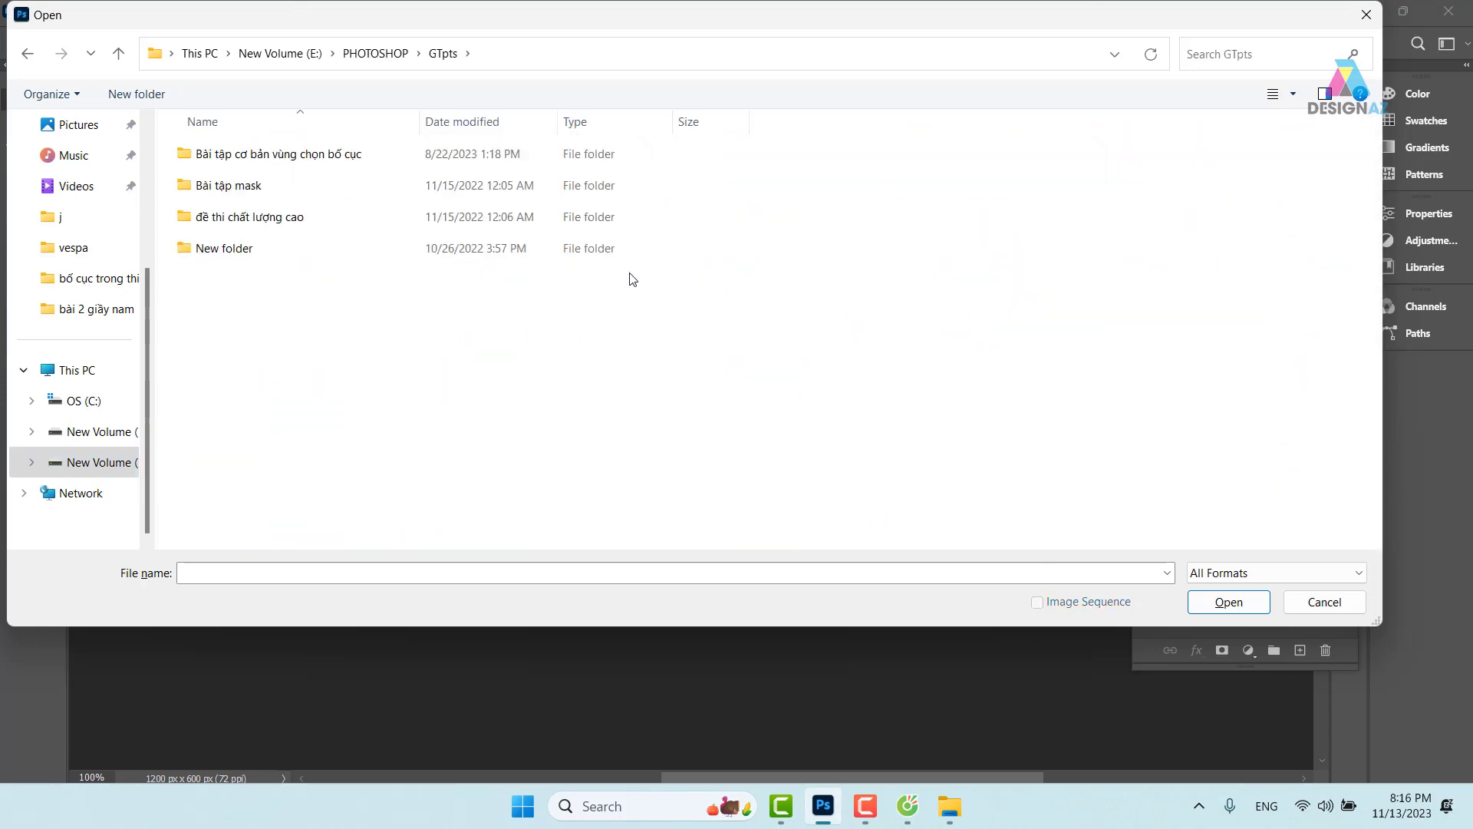
{"action": "double_click", "coordinate": [261, 156]}
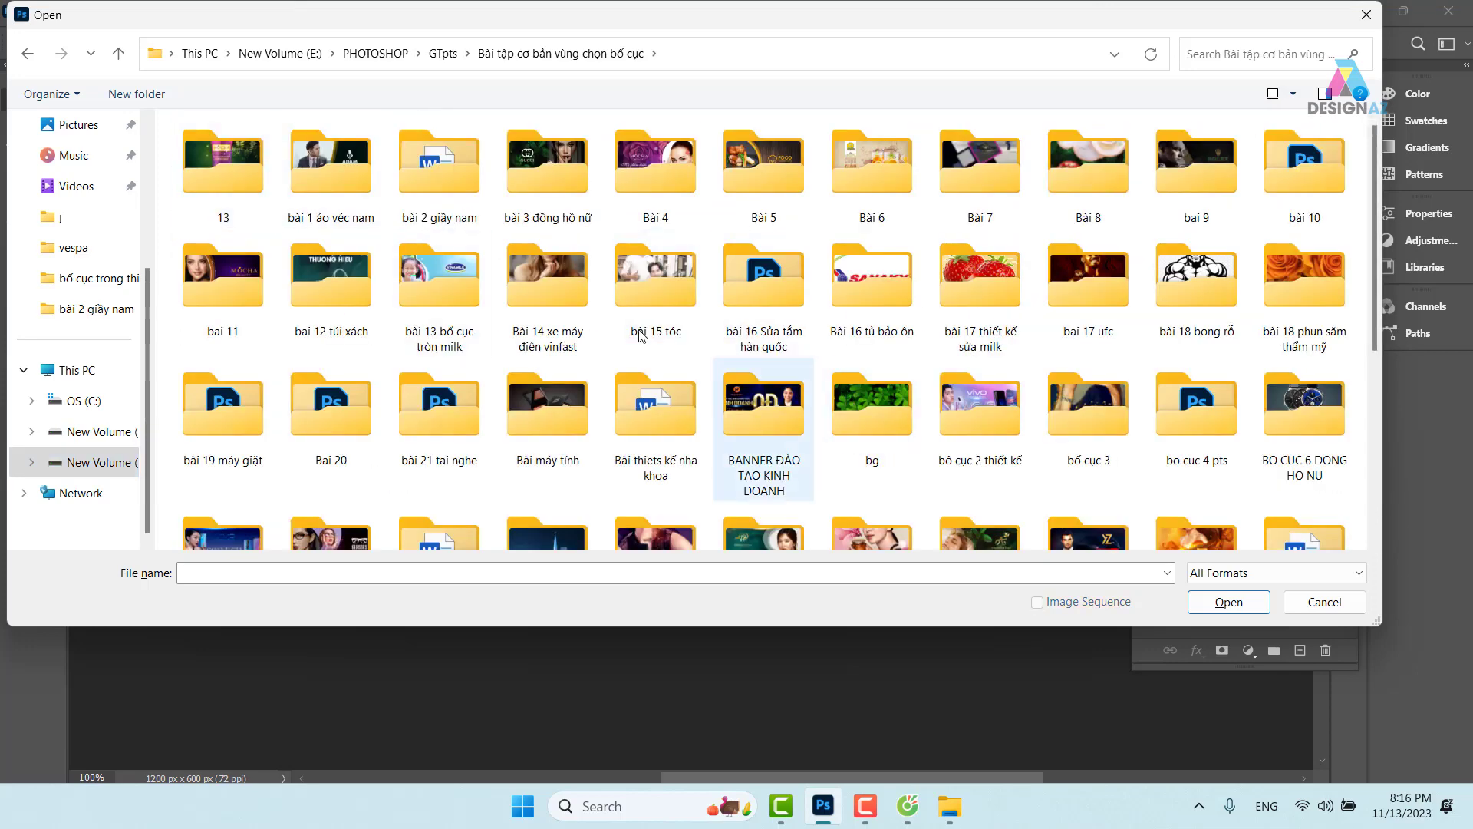
{"action": "double_click", "coordinate": [343, 189]}
{"action": "left_click", "coordinate": [687, 217]}
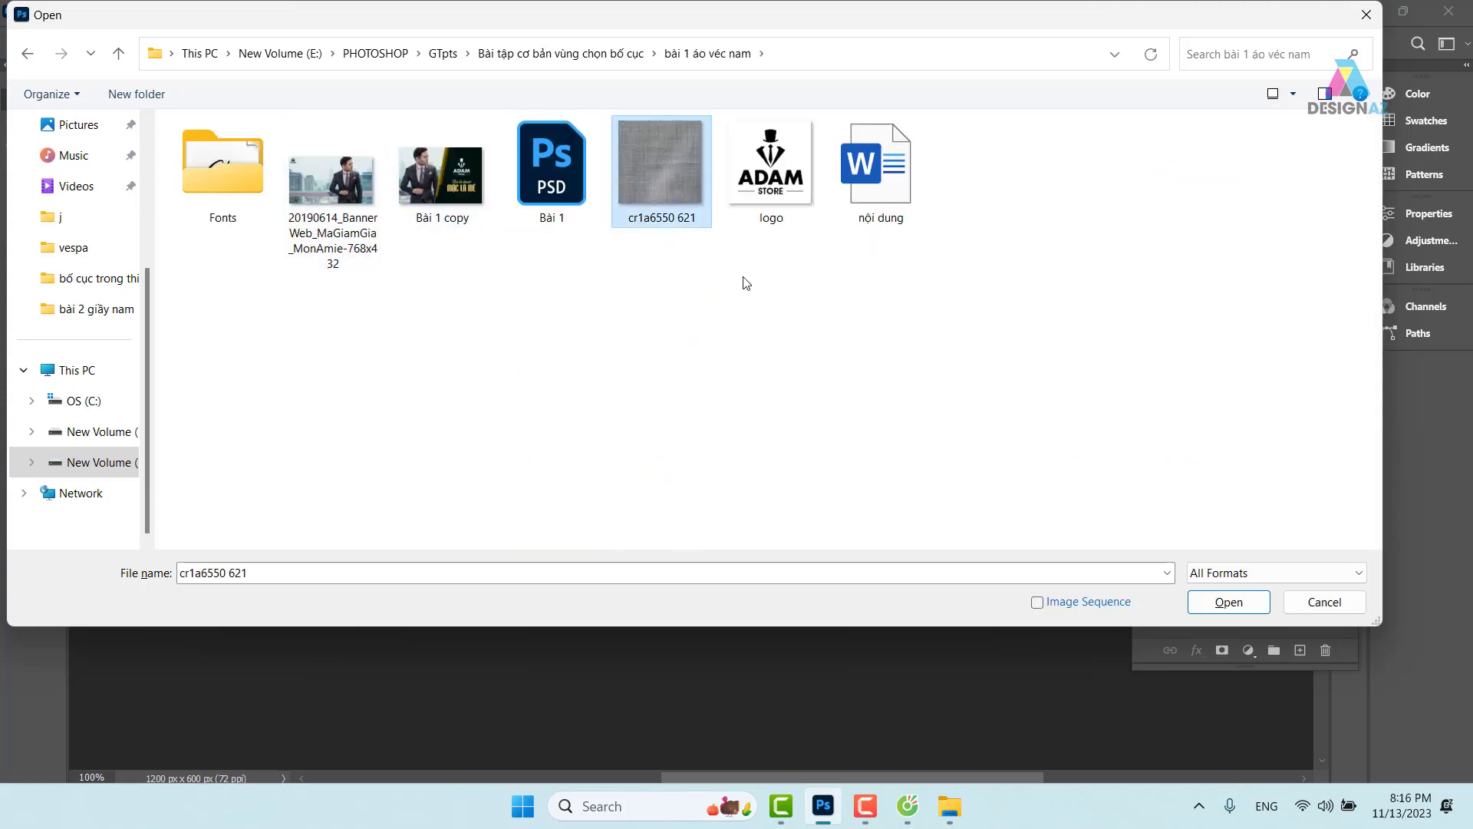
{"action": "left_click", "coordinate": [1229, 601]}
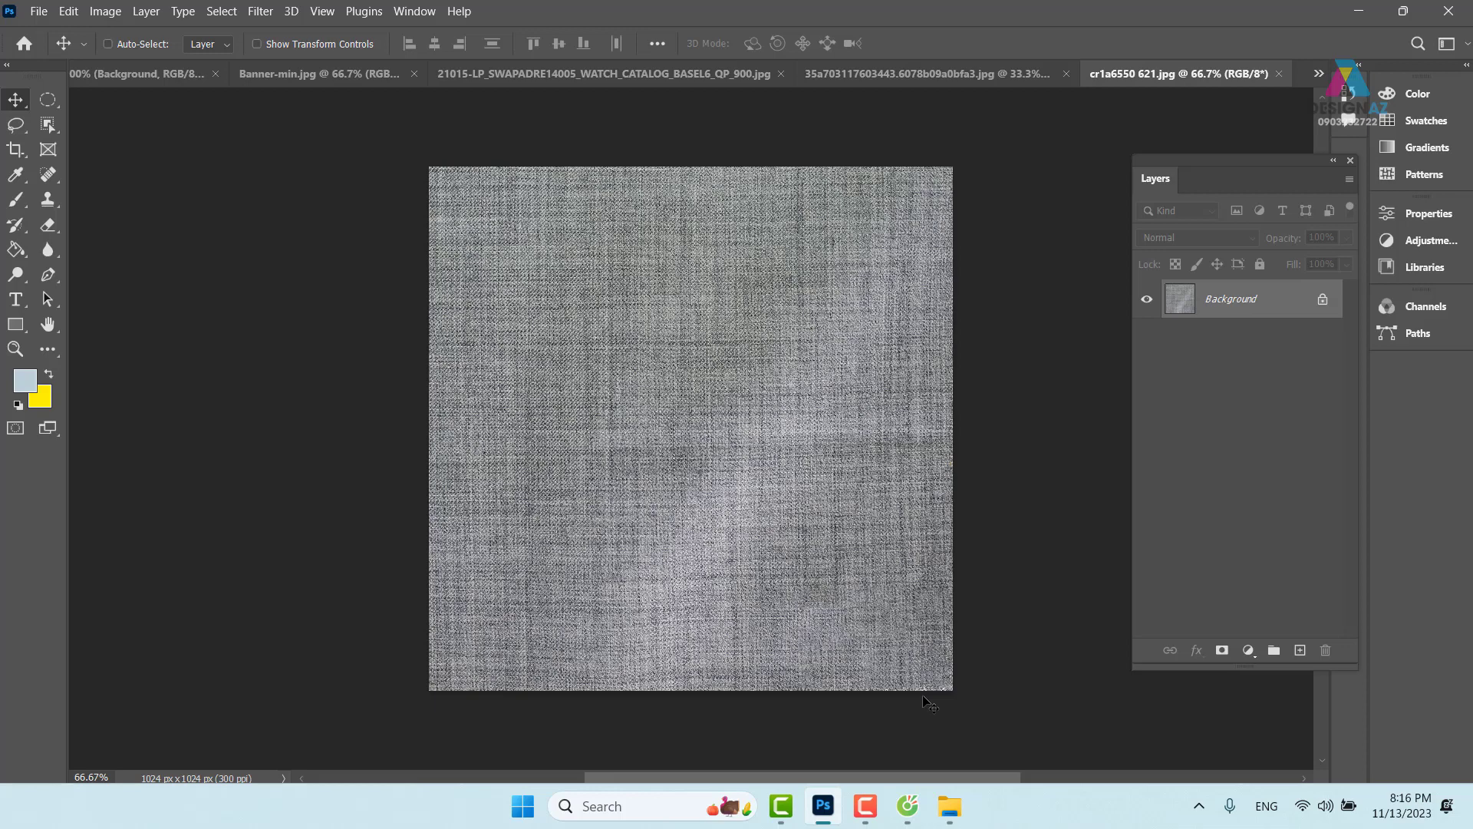
Copy the whole denim texture and paste it into the banner above the Background layer.
{"action": "key", "text": "ctrl+a"}
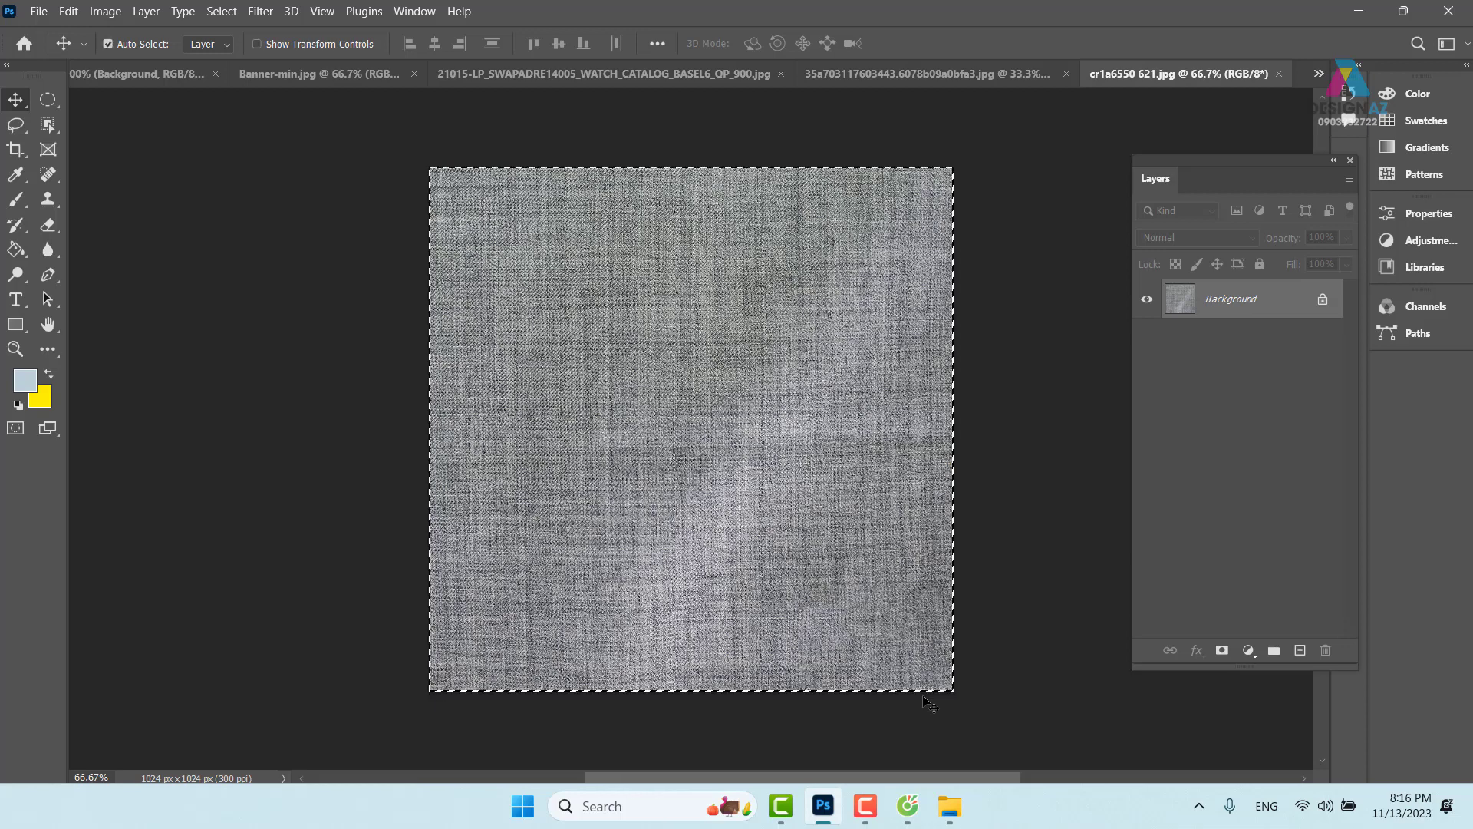
{"action": "left_click", "coordinate": [149, 74]}
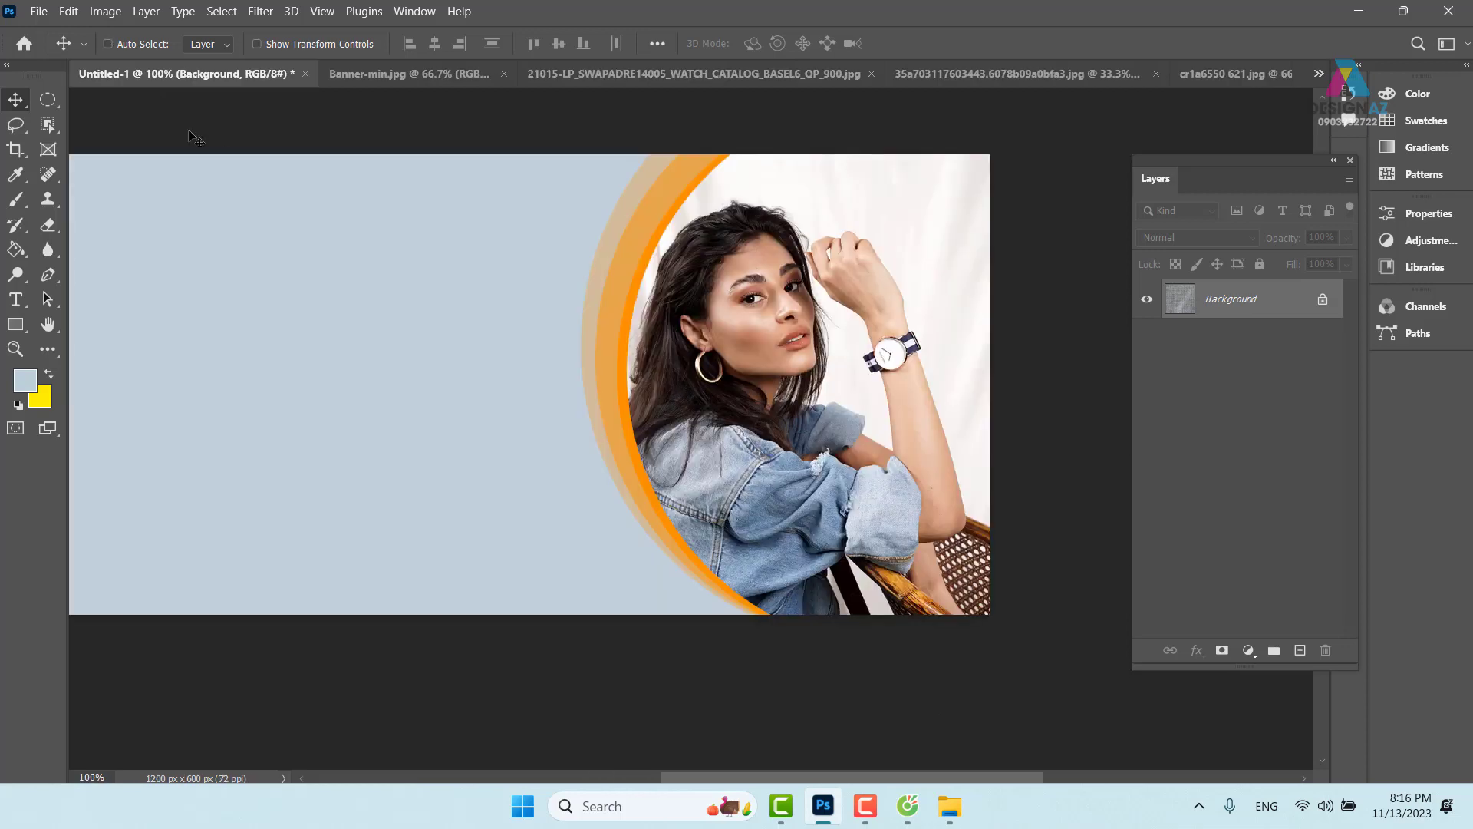
{"action": "right_click", "coordinate": [423, 298]}
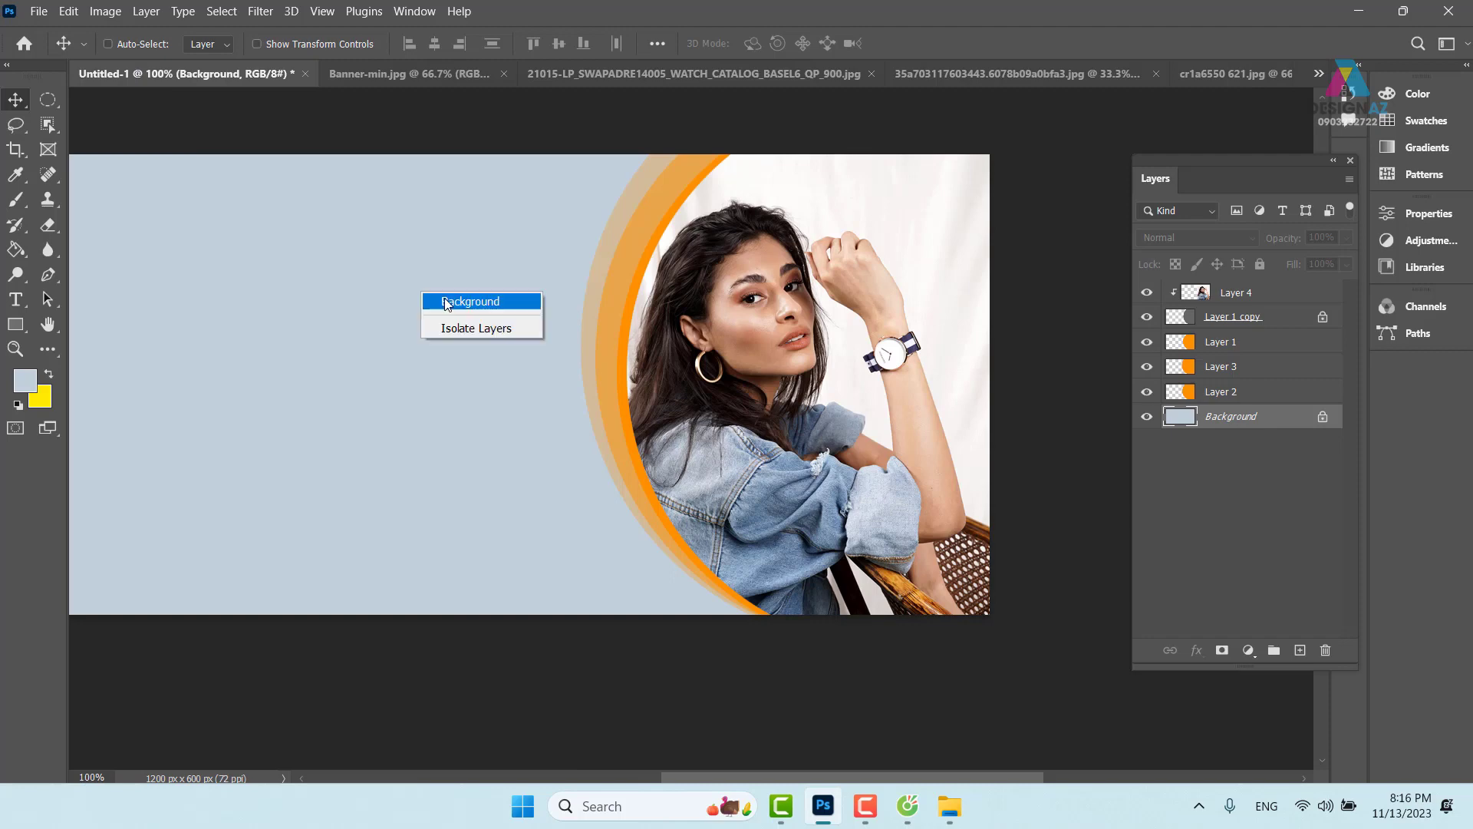
{"action": "left_click", "coordinate": [445, 301]}
{"action": "key", "text": "ctrl"}
{"action": "key", "text": "ctrl+v"}
Reposition the trial denim layer over the canvas, then delete it.
{"action": "left_click_drag", "start_coordinate": [576, 479], "coordinate": [423, 393]}
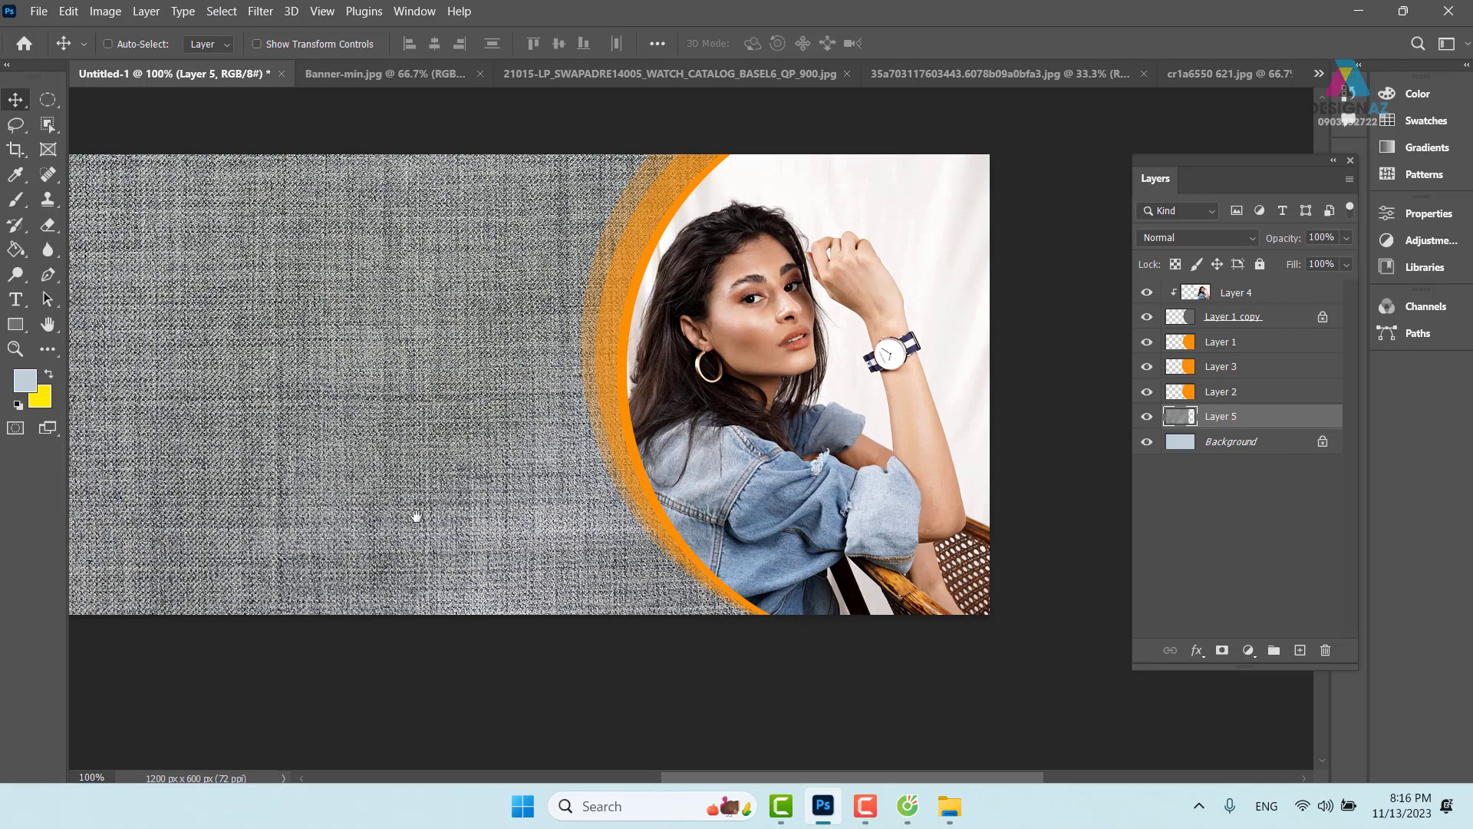
{"action": "scroll", "coordinate": [415, 516], "scroll_direction": "left", "scroll_amount": 3}
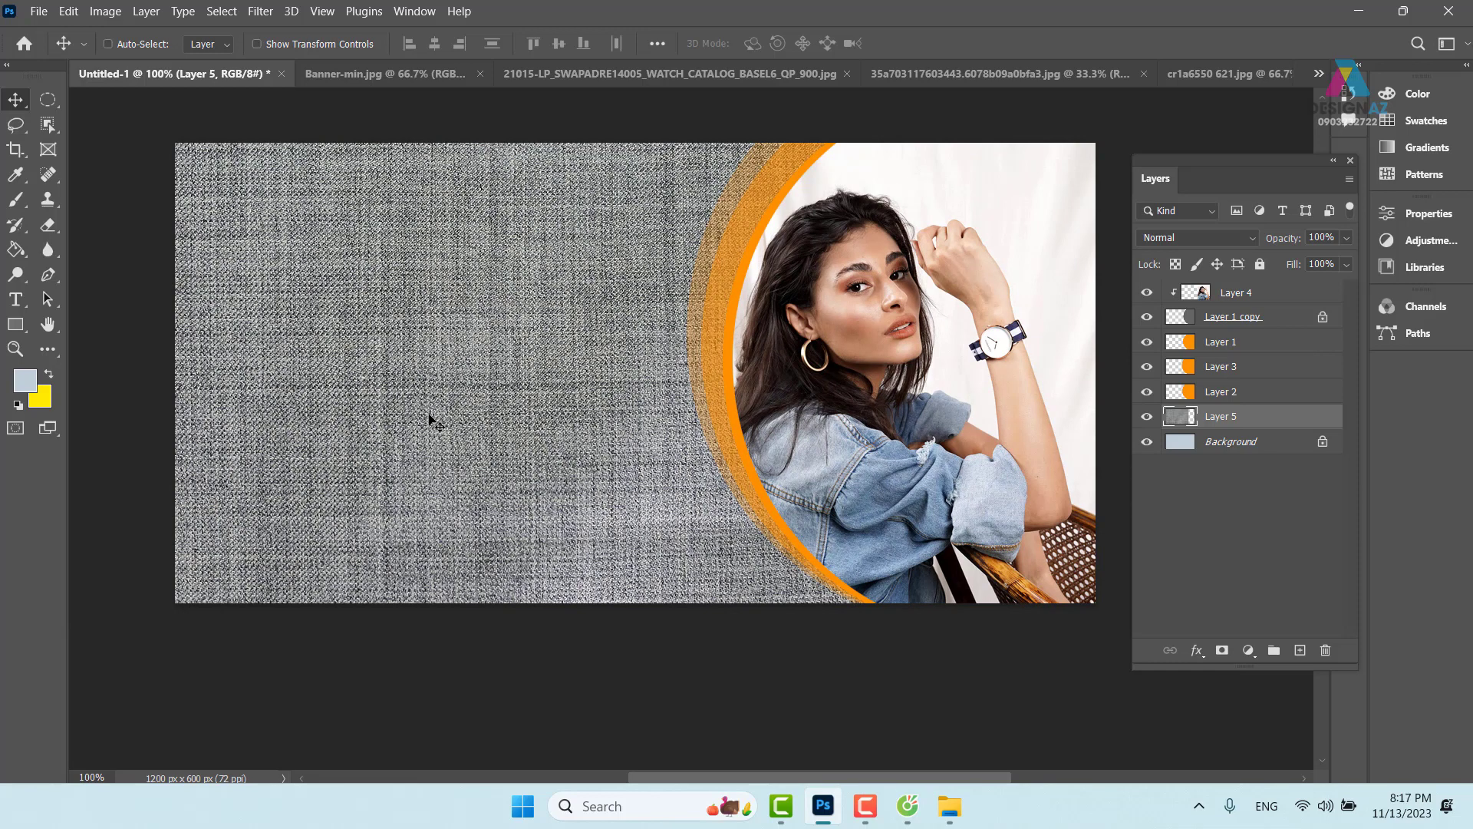
{"action": "left_click_drag", "start_coordinate": [477, 437], "coordinate": [472, 323]}
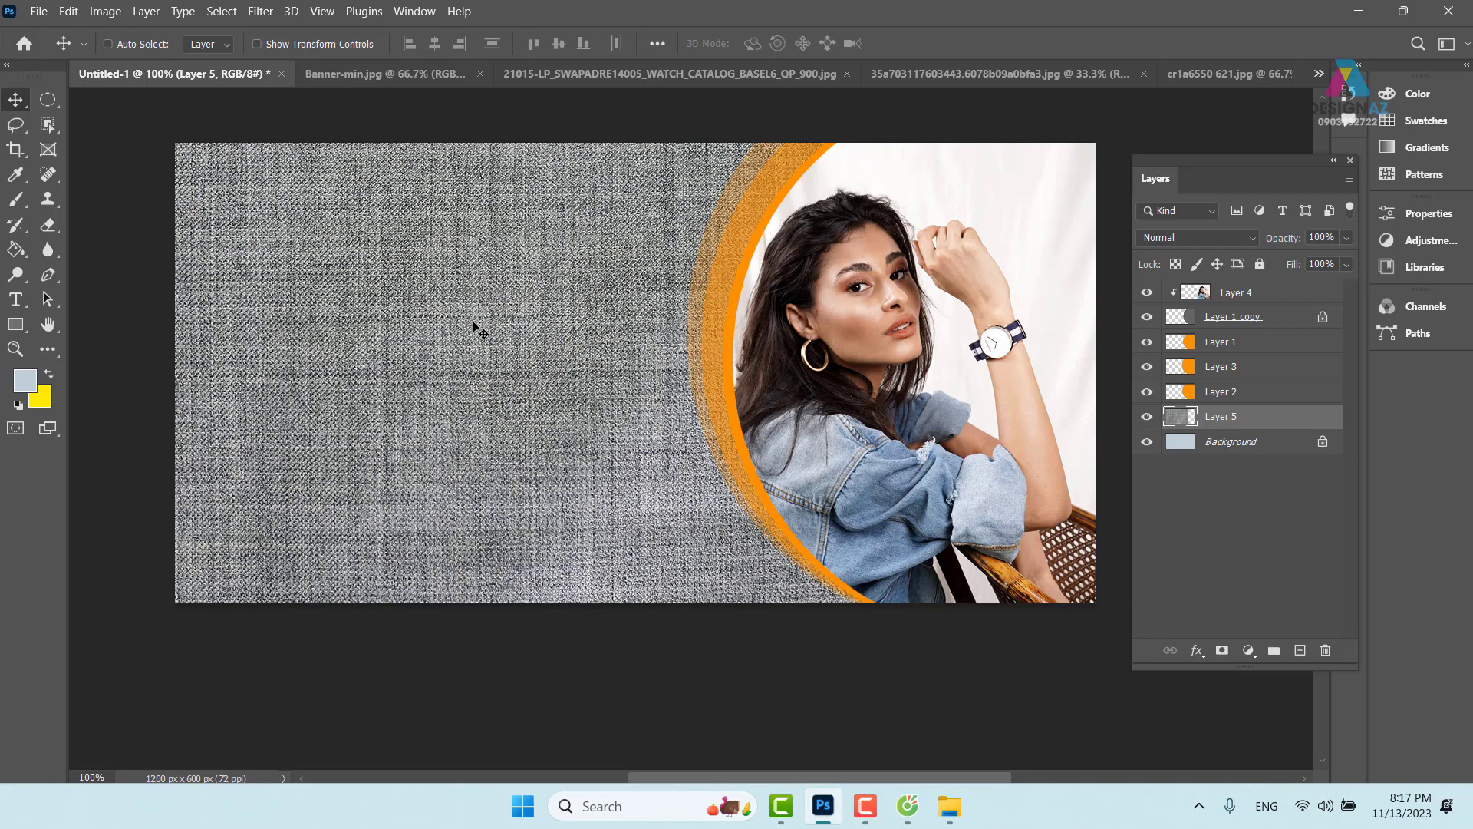
{"action": "key", "text": "Delete"}
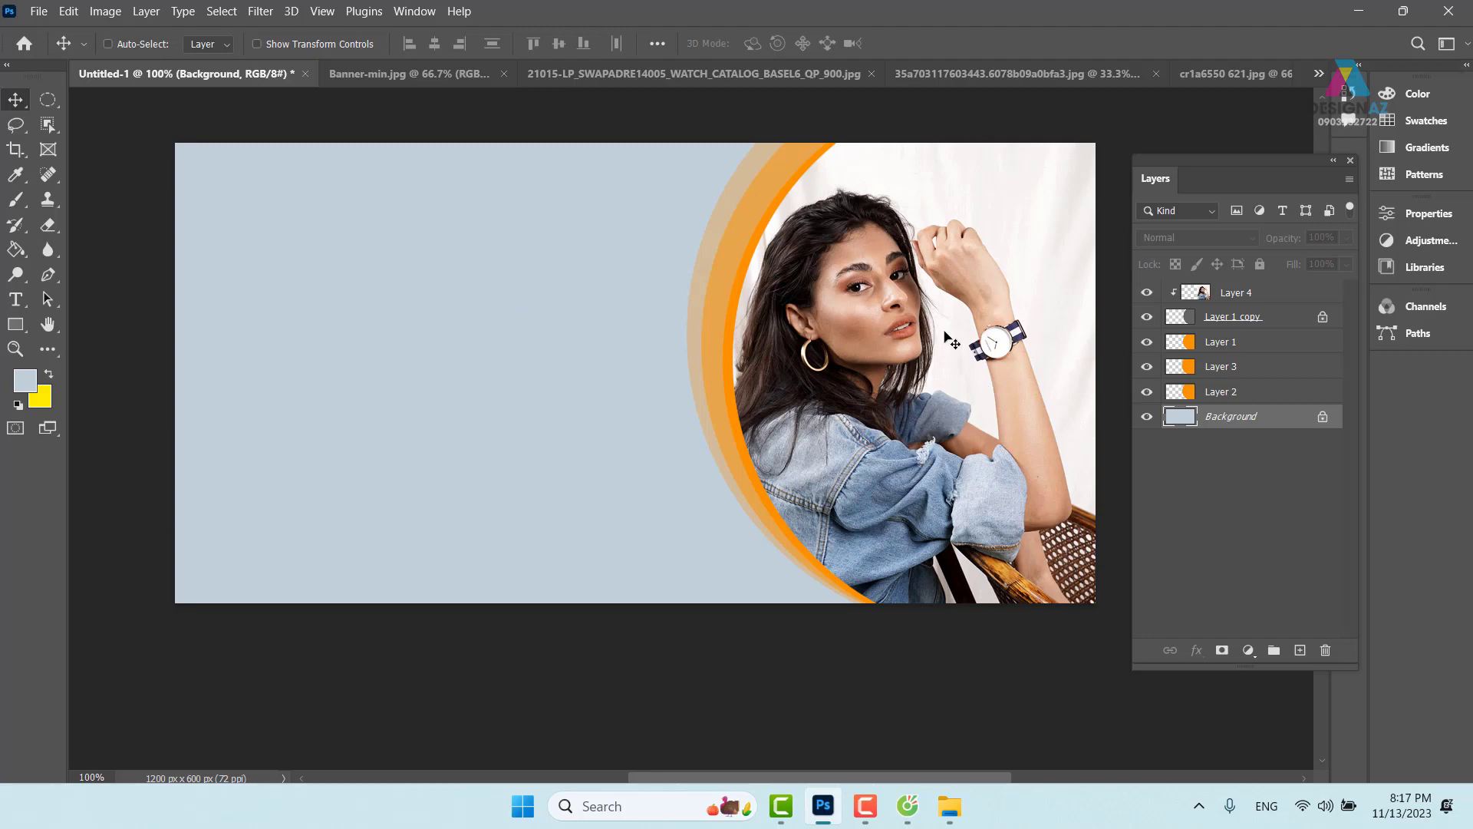
Delete Layers 4 through 2, removing the photo and orange arcs.
{"action": "left_click", "coordinate": [1266, 292]}
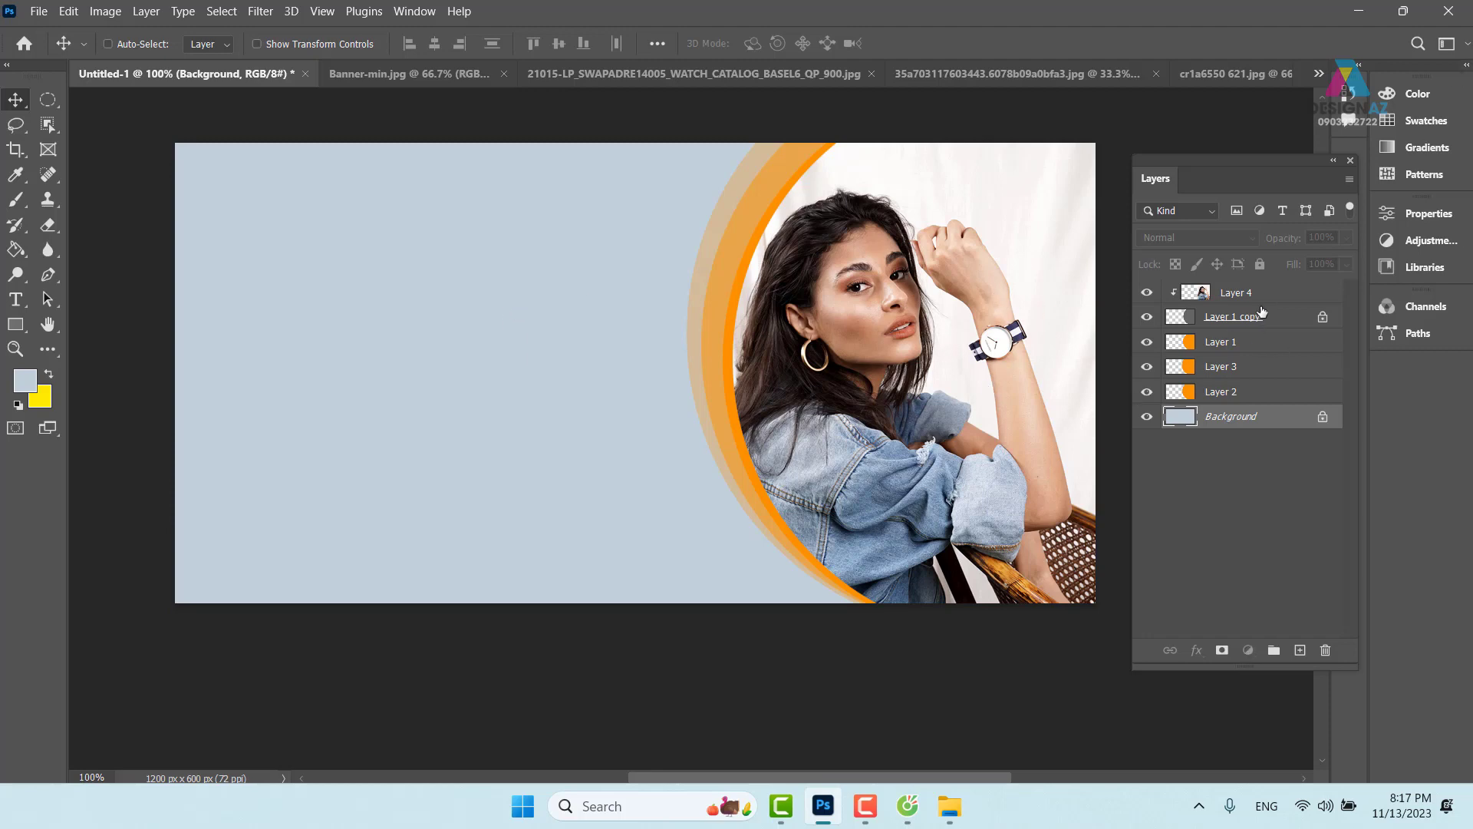
{"action": "left_click", "coordinate": [1266, 393], "text": "shift"}
{"action": "key", "text": "Delete"}
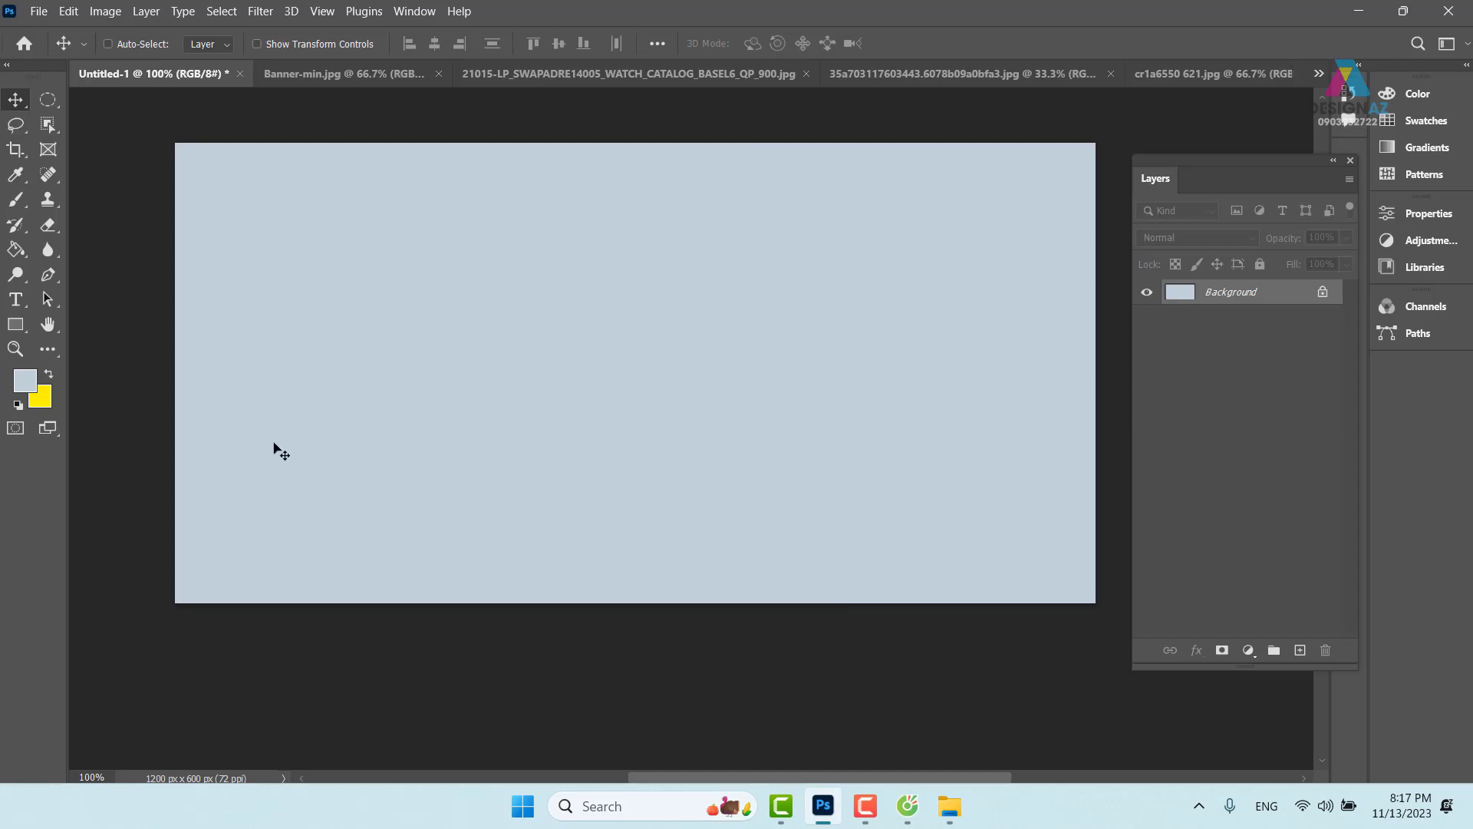
Draw a circle on a new layer filled with #2e3f4d and move it slightly right.
{"action": "left_click", "coordinate": [49, 105]}
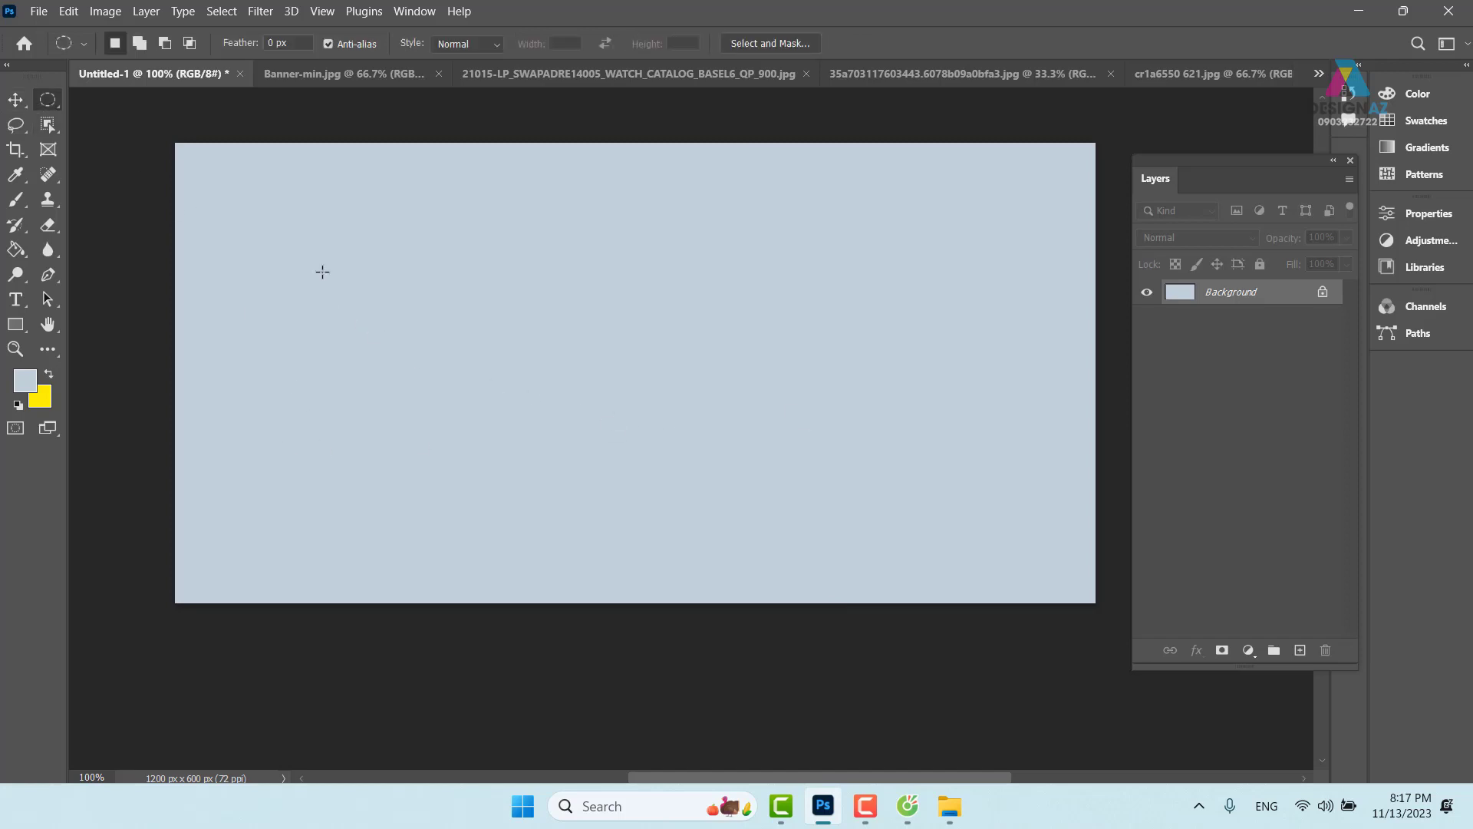
{"action": "left_click_drag", "start_coordinate": [283, 214], "coordinate": [538, 478]}
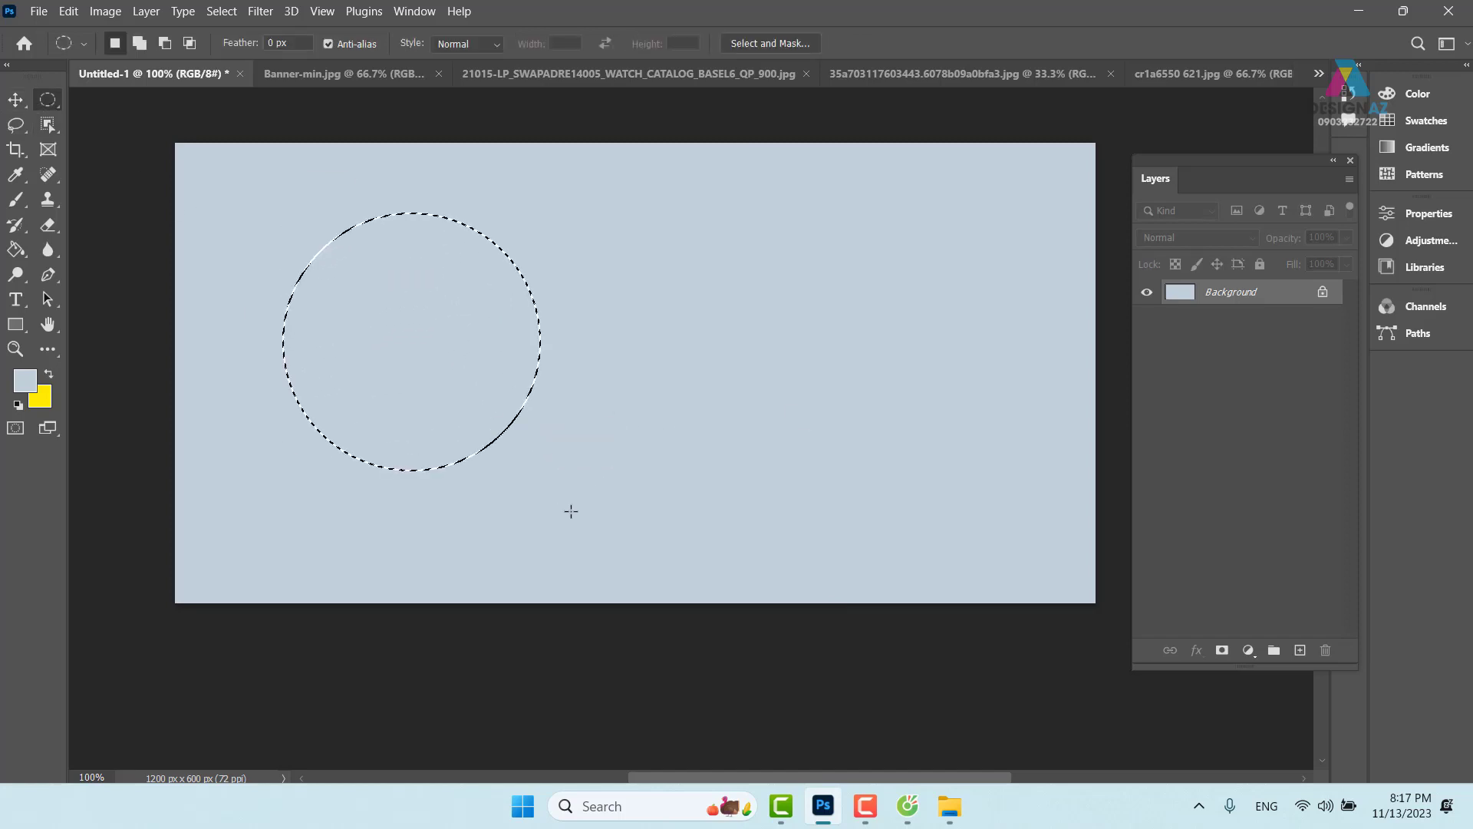
{"action": "left_click_drag", "start_coordinate": [471, 357], "coordinate": [486, 370]}
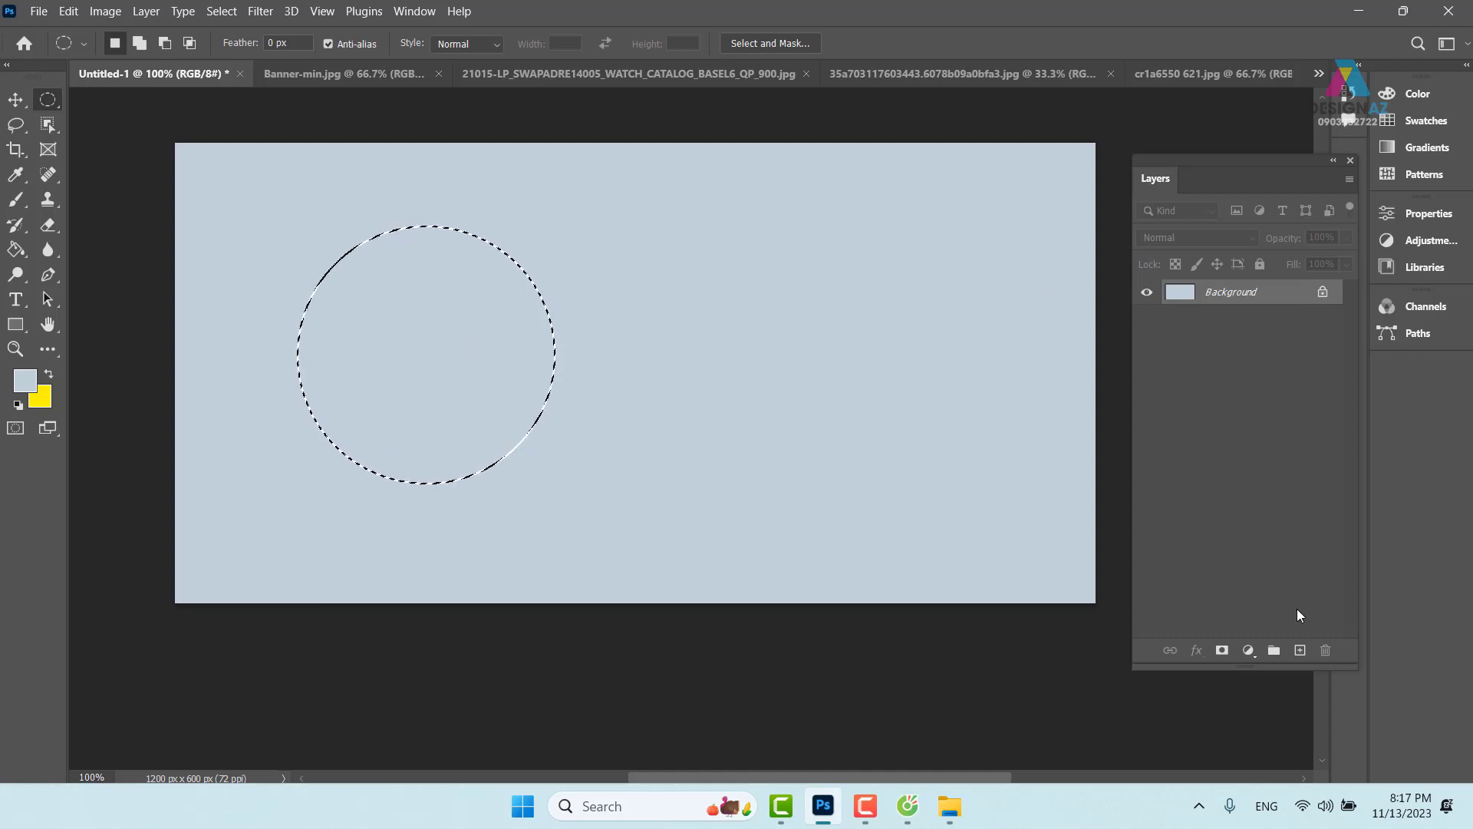
{"action": "left_click", "coordinate": [1299, 649]}
{"action": "left_click", "coordinate": [24, 379]}
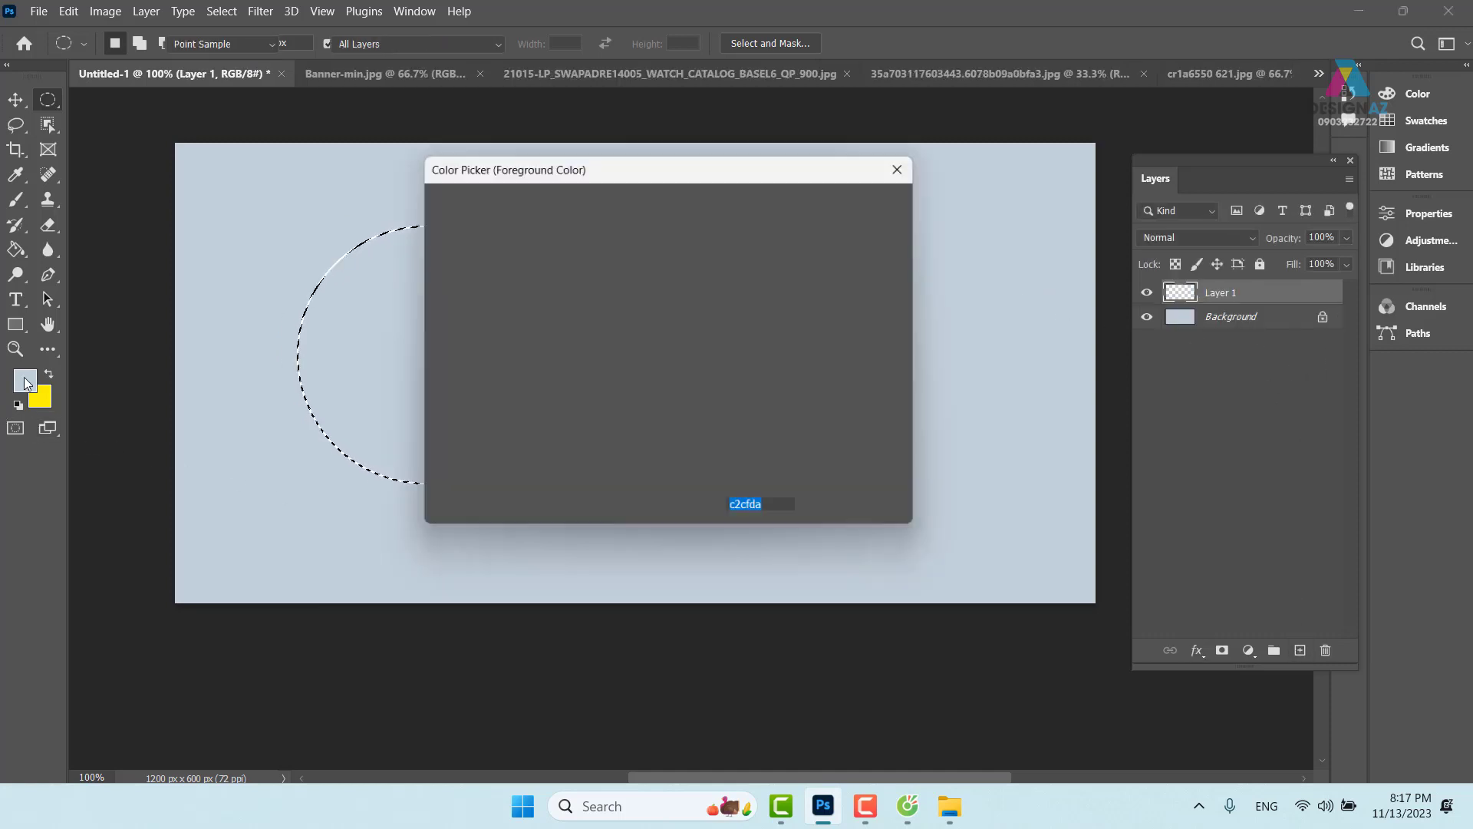
{"action": "type", "text": "2e3f4d"}
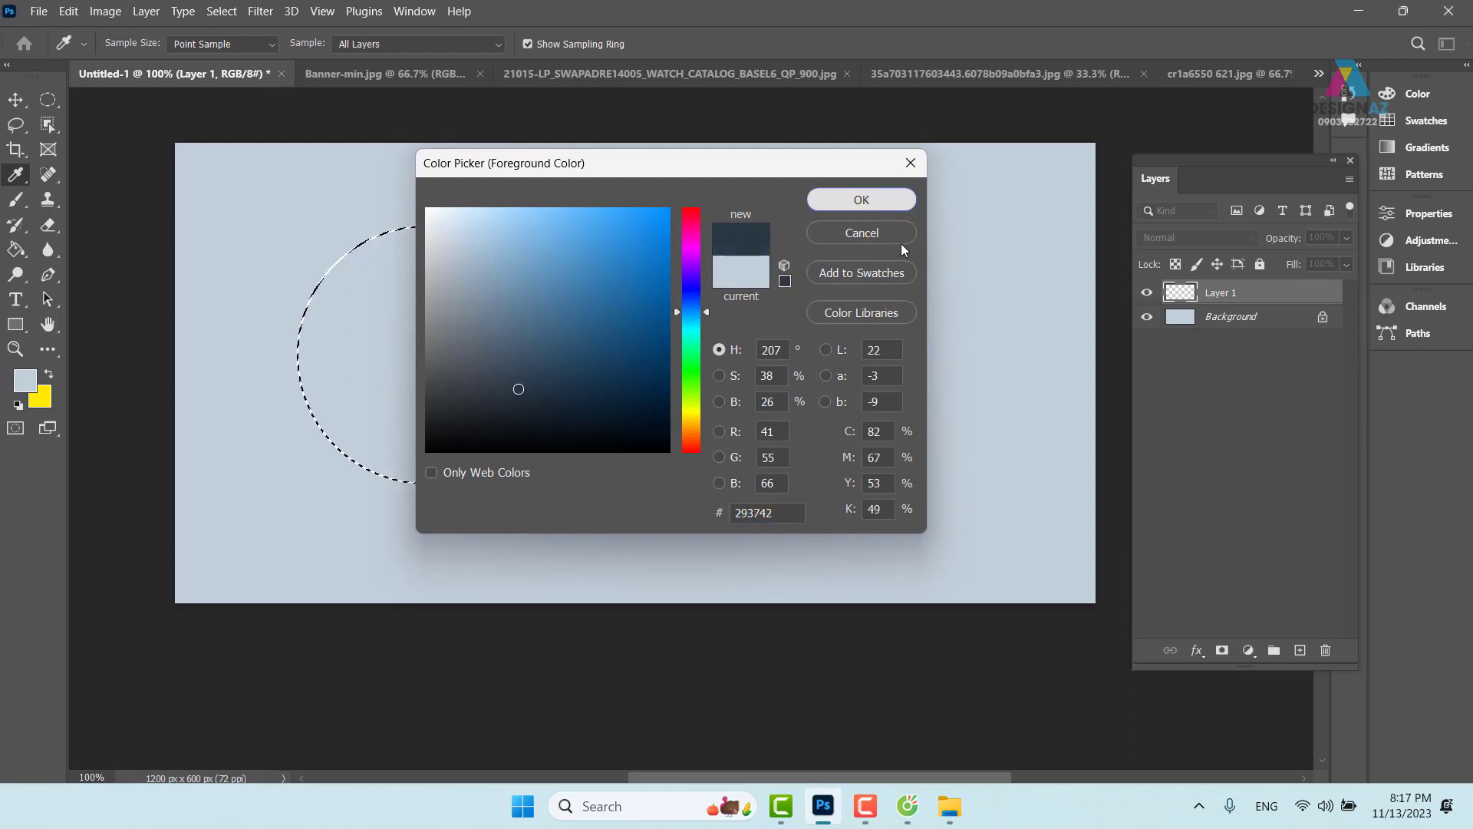
{"action": "left_click", "coordinate": [903, 199]}
{"action": "key", "text": "alt+BackSpace"}
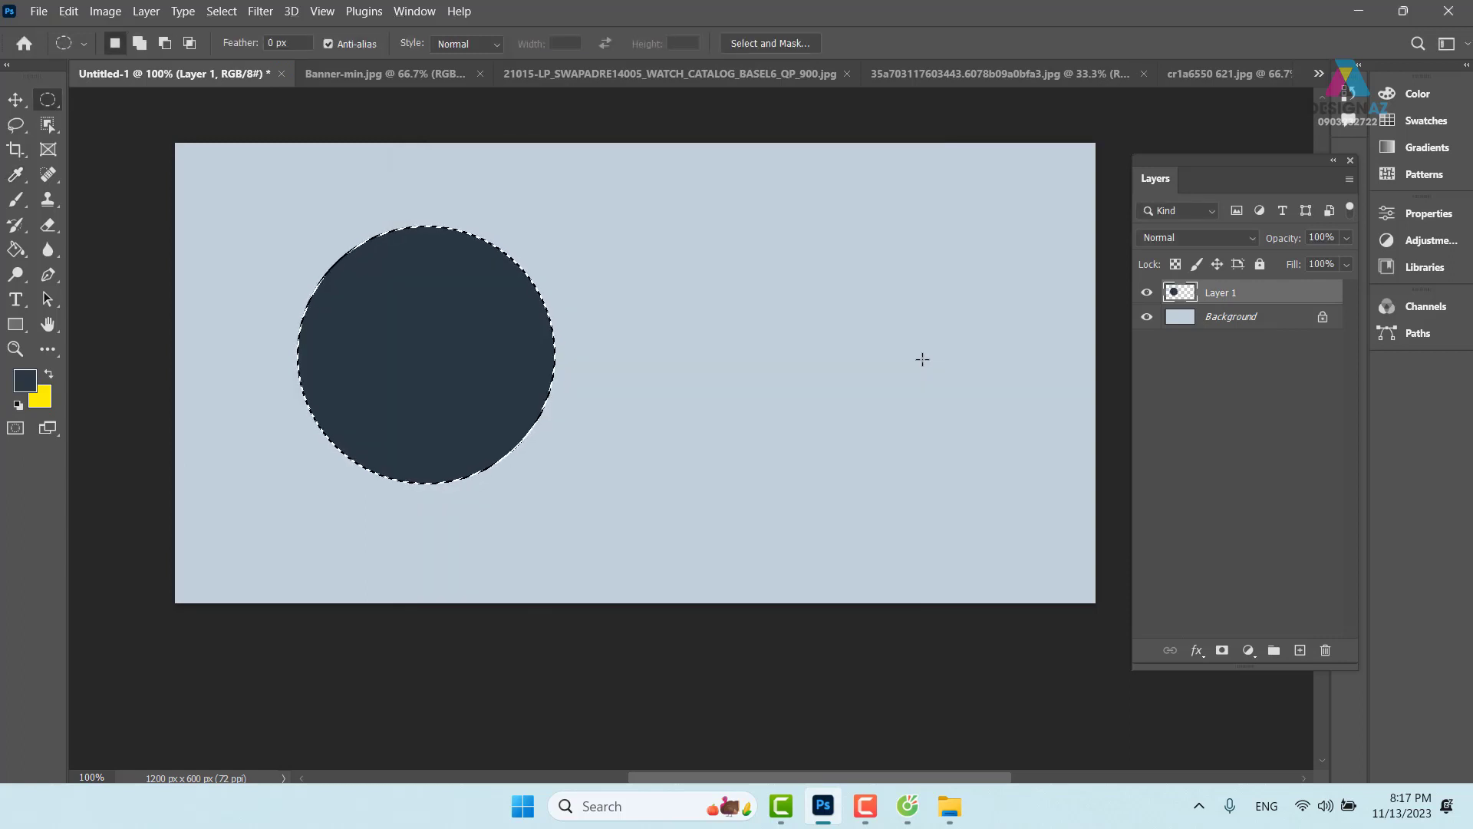
{"action": "key", "text": "ctrl+d"}
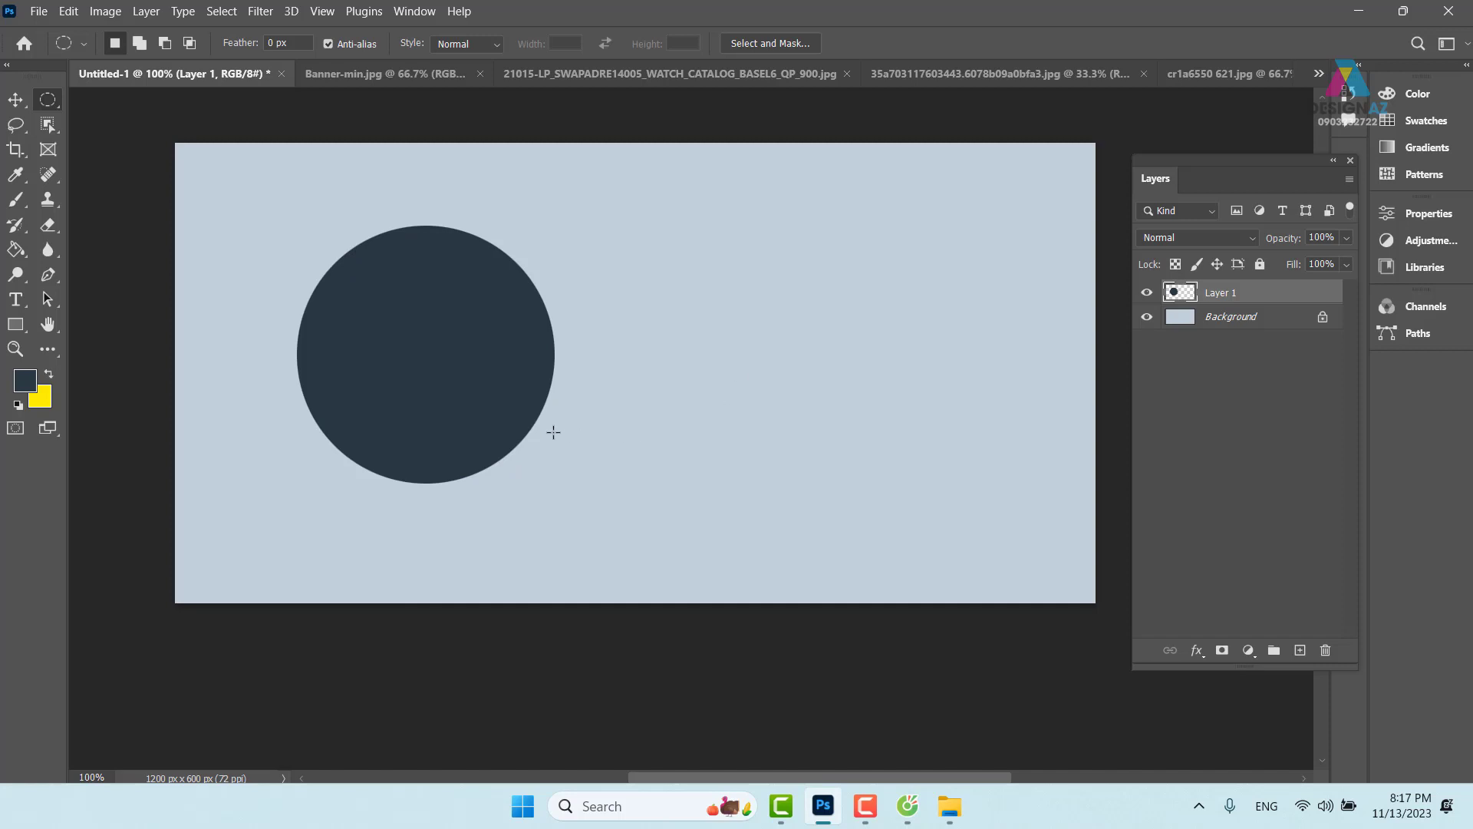
{"action": "key", "text": "v"}
{"action": "left_click_drag", "start_coordinate": [418, 347], "coordinate": [491, 355]}
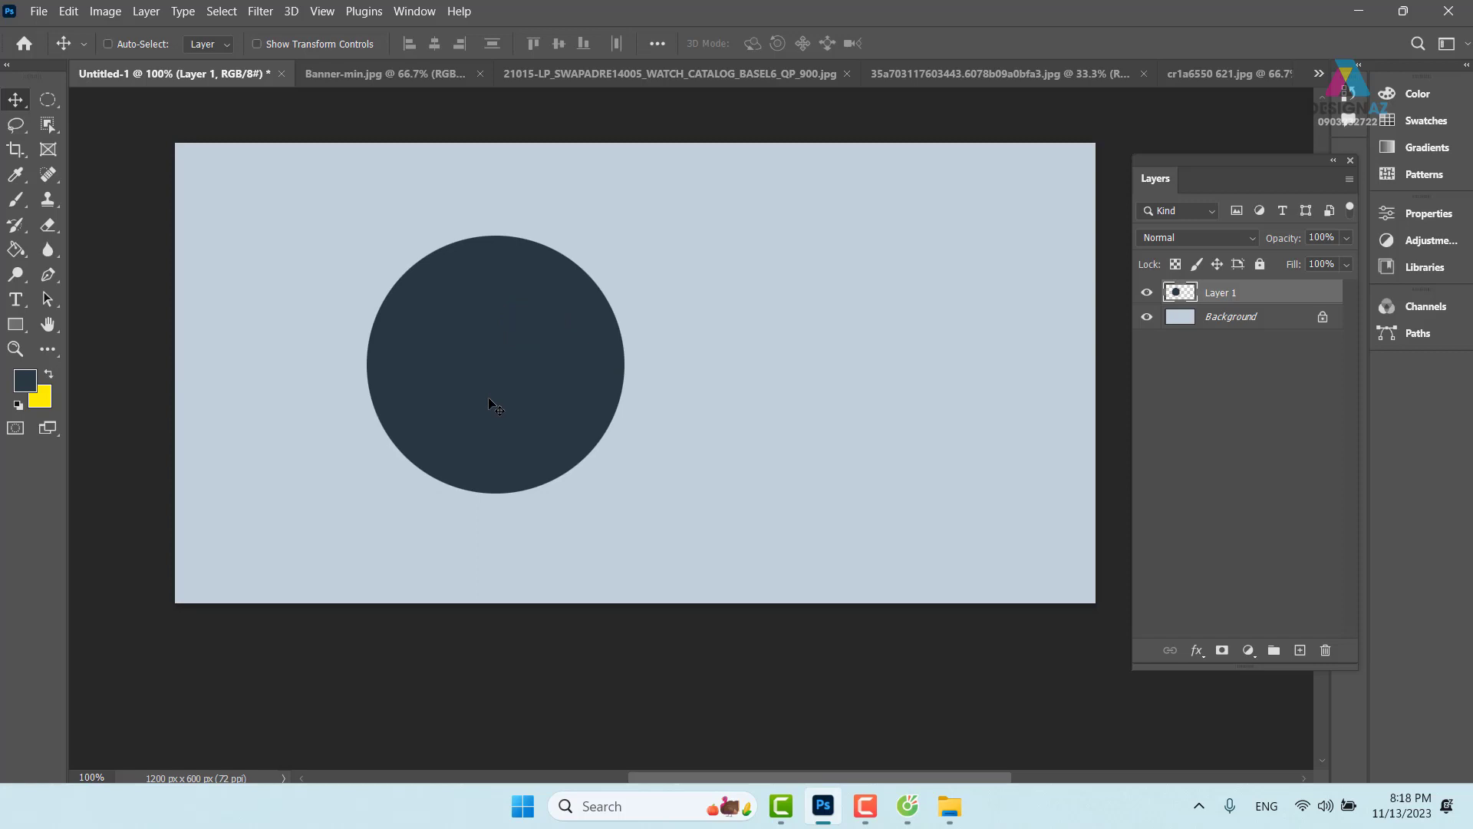
Alt-drag three copies of the circle down the left side and reposition Layer 1 copy 2.
{"action": "left_click_drag", "start_coordinate": [525, 384], "coordinate": [429, 269]}
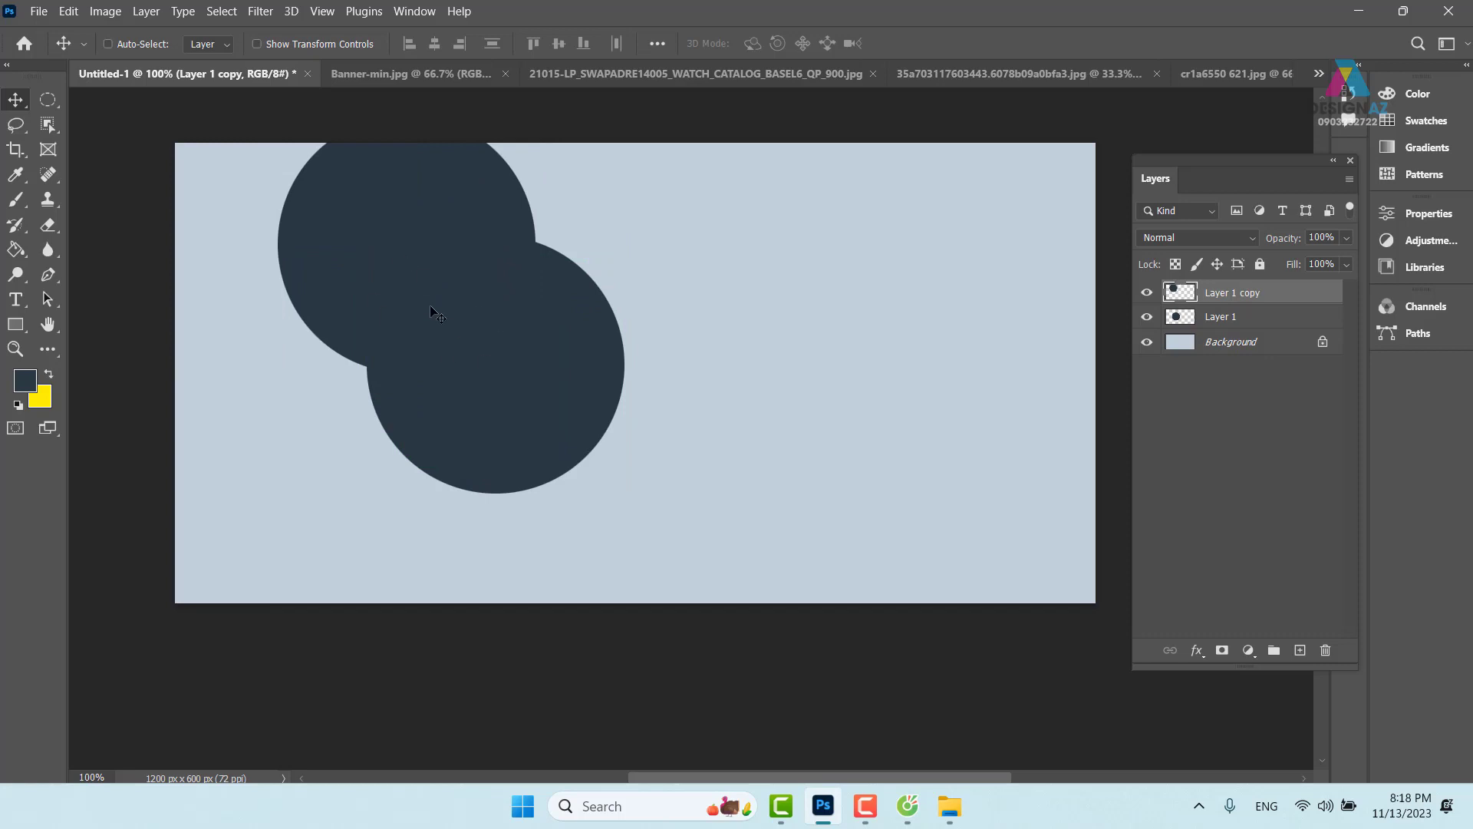
{"action": "left_click_drag", "start_coordinate": [430, 270], "coordinate": [449, 570]}
{"action": "left_click_drag", "start_coordinate": [435, 497], "coordinate": [373, 600]}
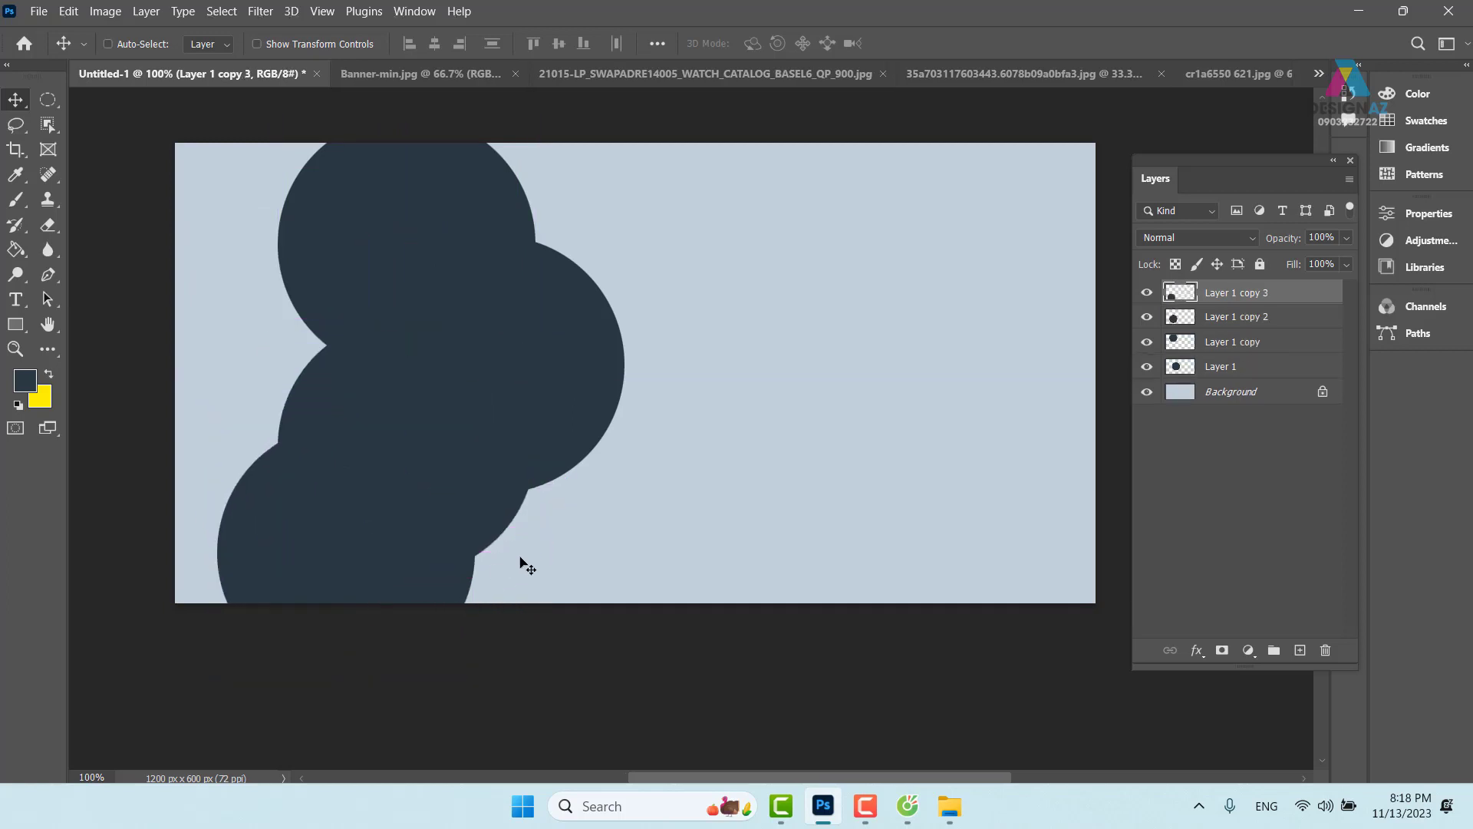
{"action": "right_click", "coordinate": [513, 516]}
{"action": "left_click", "coordinate": [523, 516]}
{"action": "left_click_drag", "start_coordinate": [500, 510], "coordinate": [458, 534]}
Undo the last change, add another circle copy up-left, and select all circle layers.
{"action": "key", "text": "ctrl"}
{"action": "key", "text": "ctrl+z"}
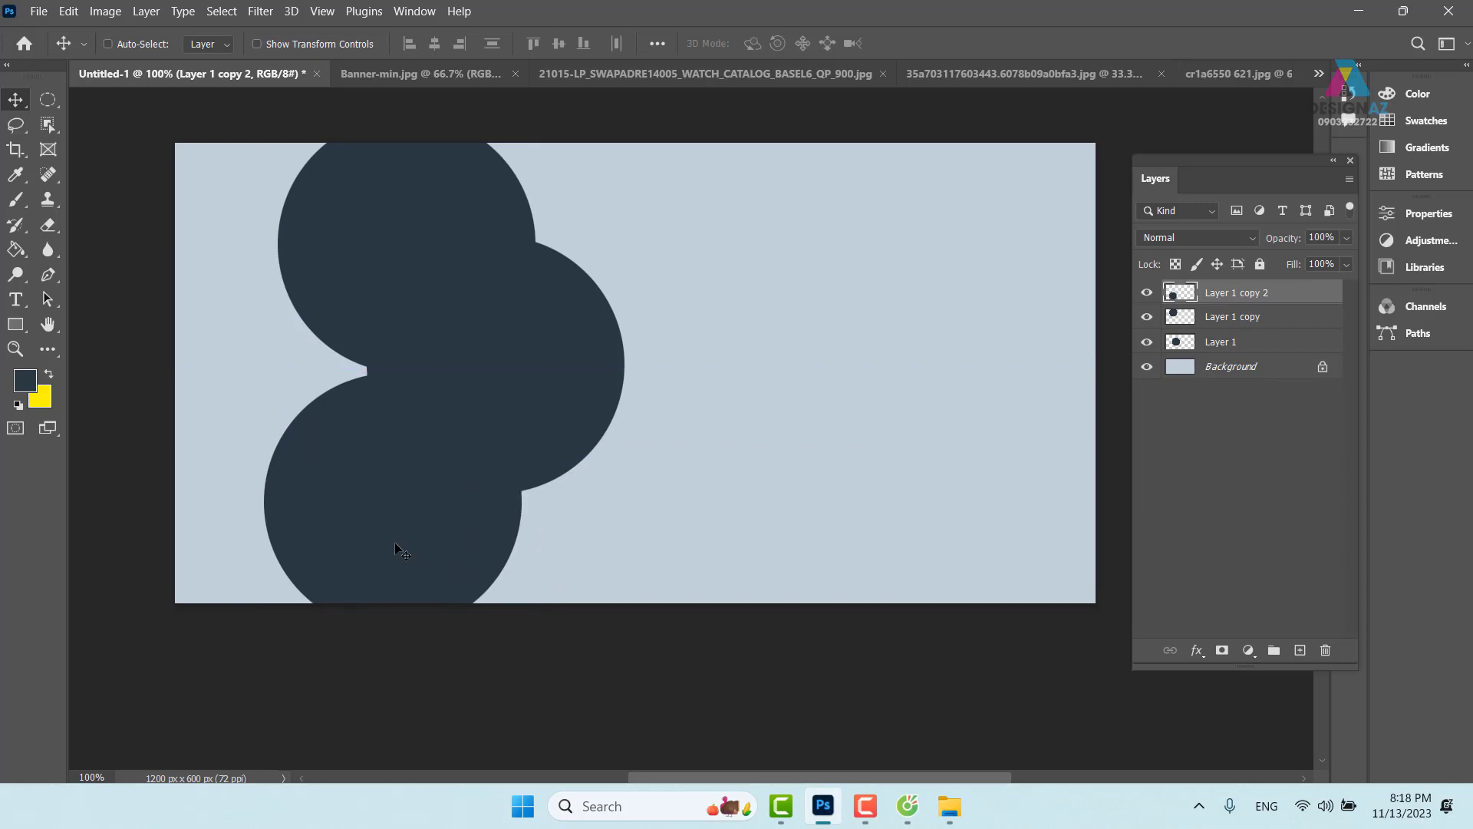
{"action": "left_click_drag", "start_coordinate": [417, 514], "coordinate": [324, 373]}
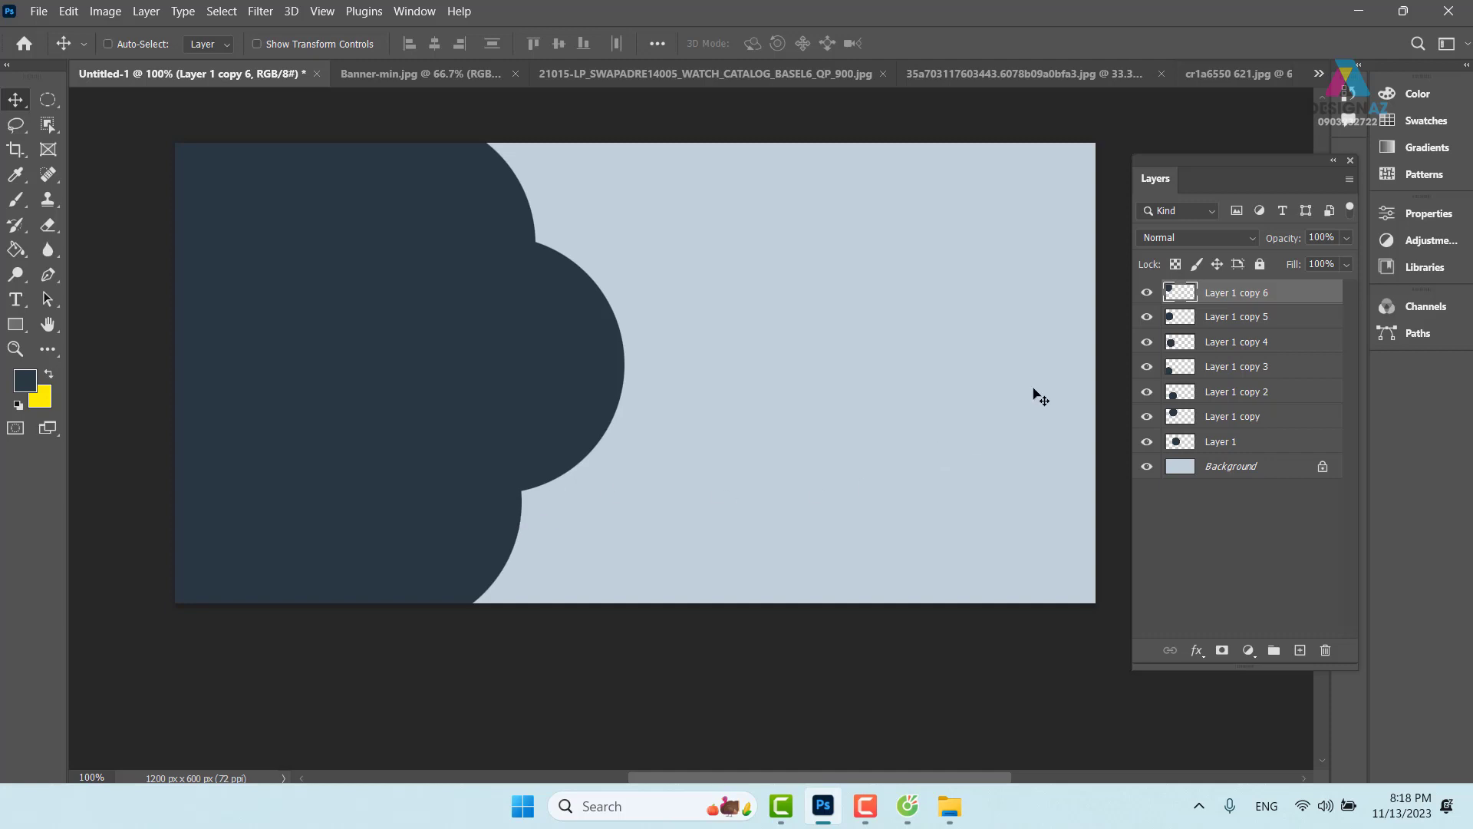
{"action": "left_click", "coordinate": [1289, 443], "text": "shift"}
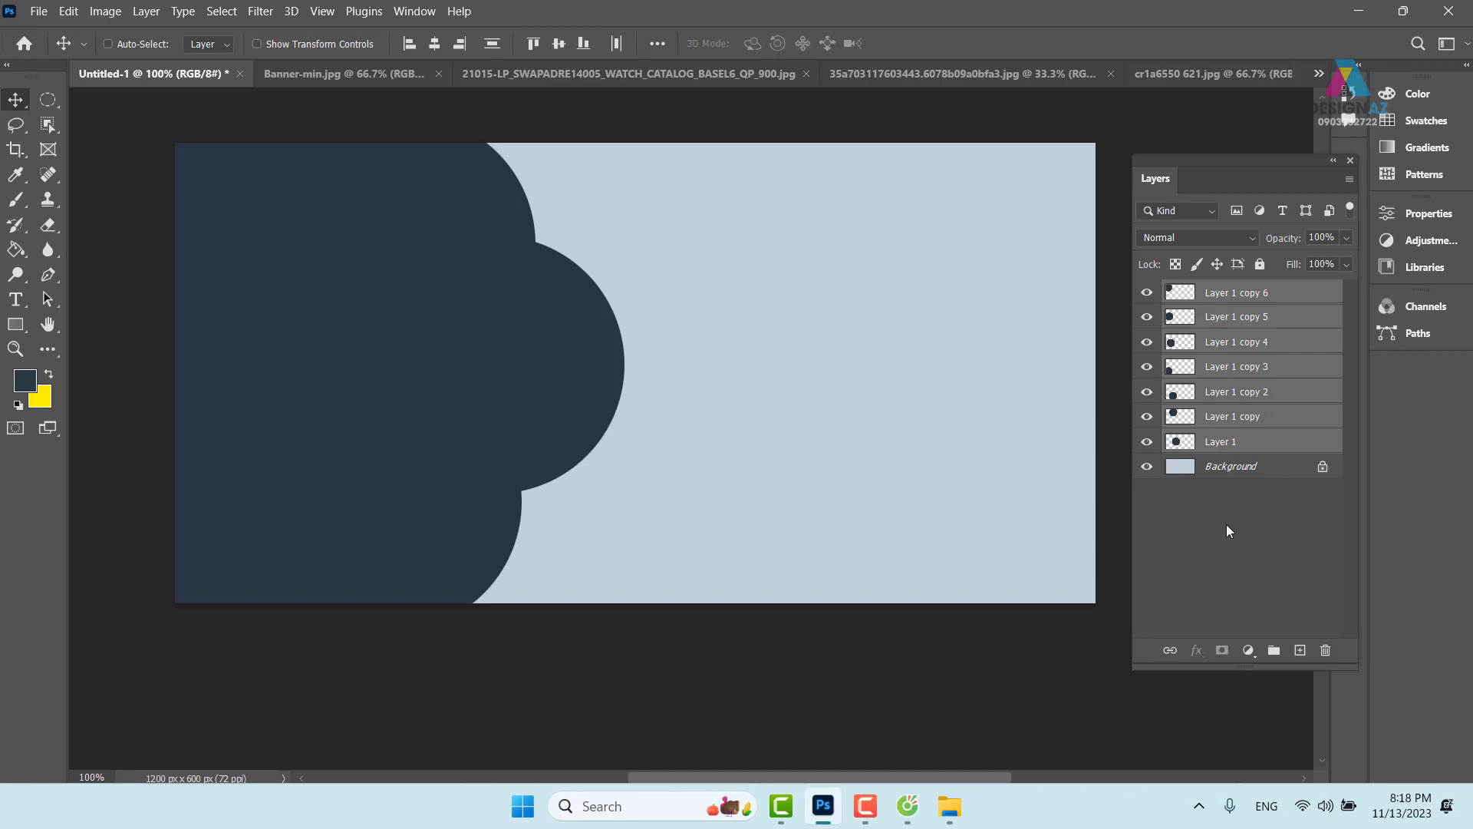
Merge the circle layers into one scalloped shape at 50% opacity.
{"action": "key", "text": "ctrl"}
{"action": "key", "text": "ctrl+e"}
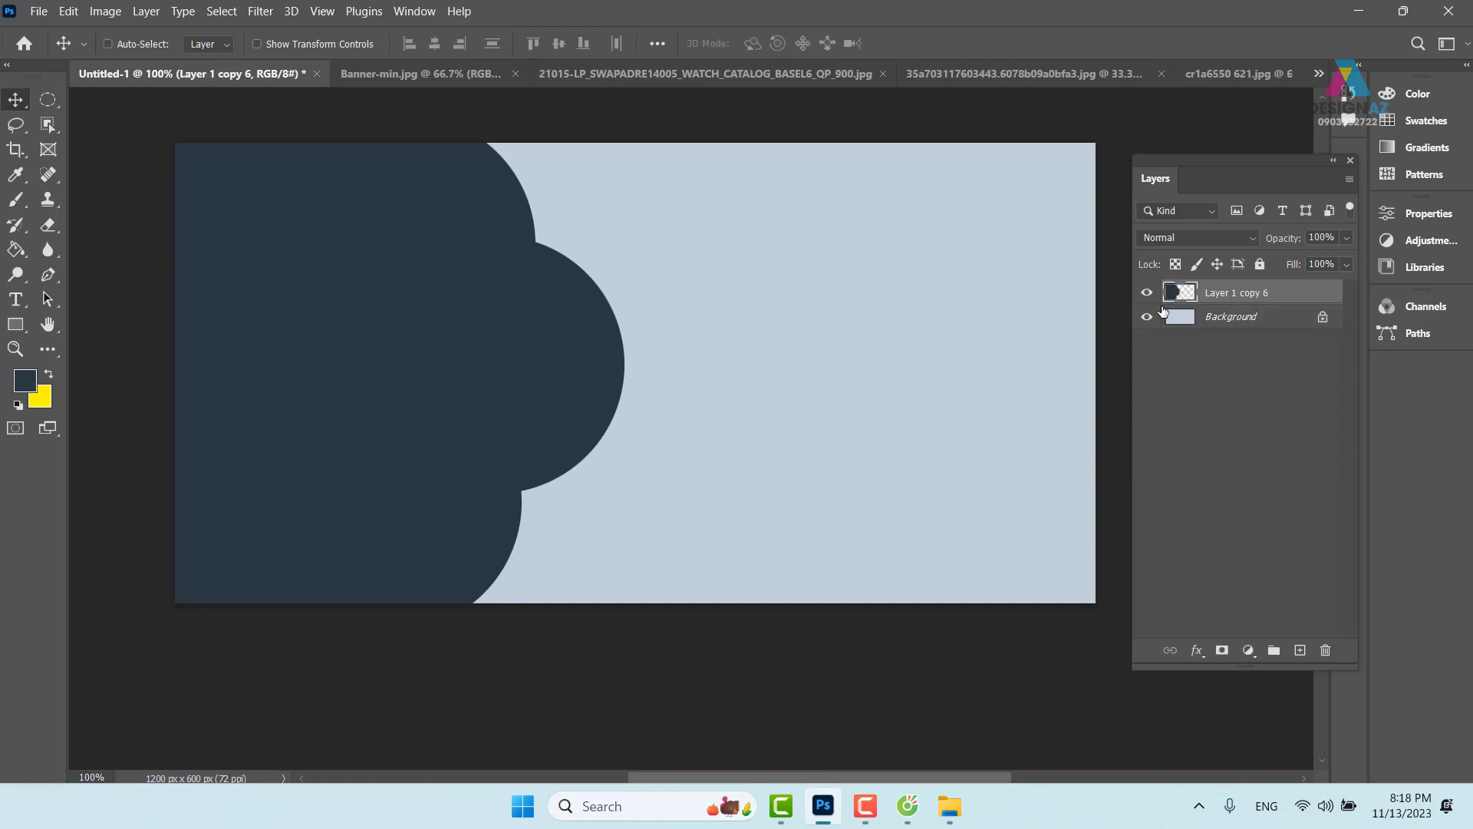
{"action": "right_click", "coordinate": [586, 352]}
{"action": "left_click", "coordinate": [612, 361]}
{"action": "key", "text": "5"}
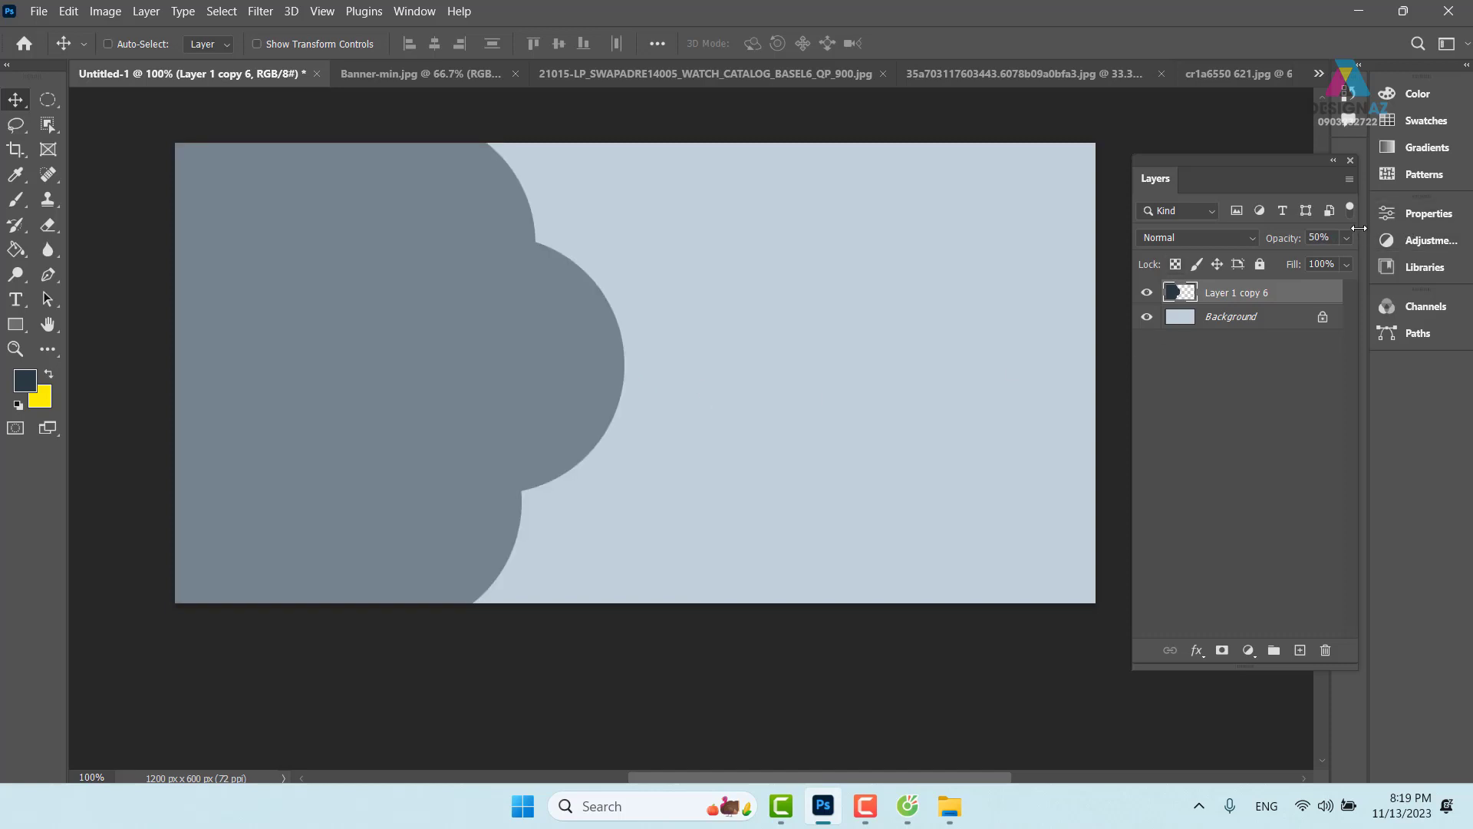
Make two offset copies of the shape, with front Layer 1 copy 8 at 100% opacity.
{"action": "right_click", "coordinate": [540, 357]}
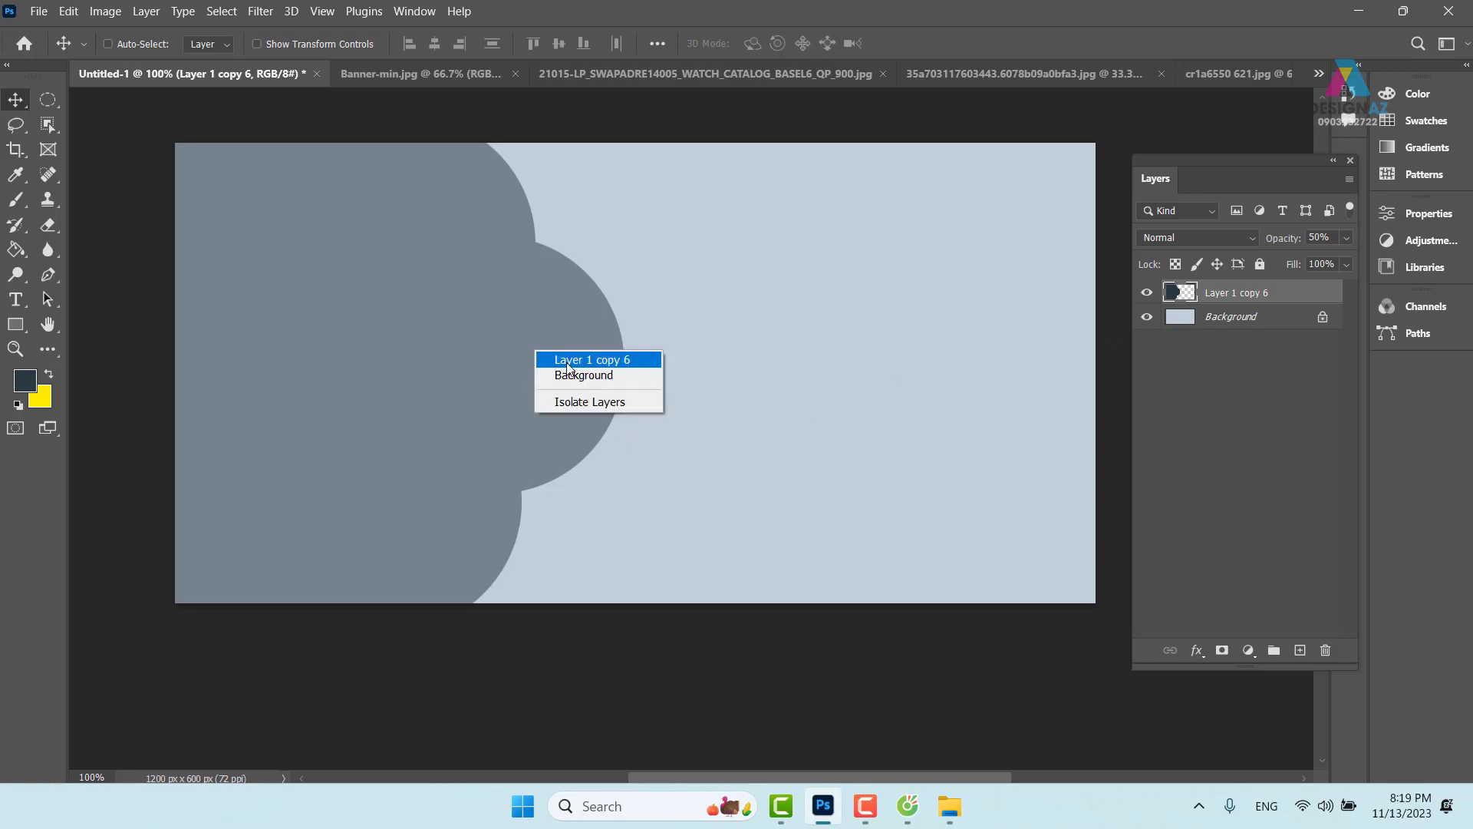
{"action": "left_click", "coordinate": [566, 362]}
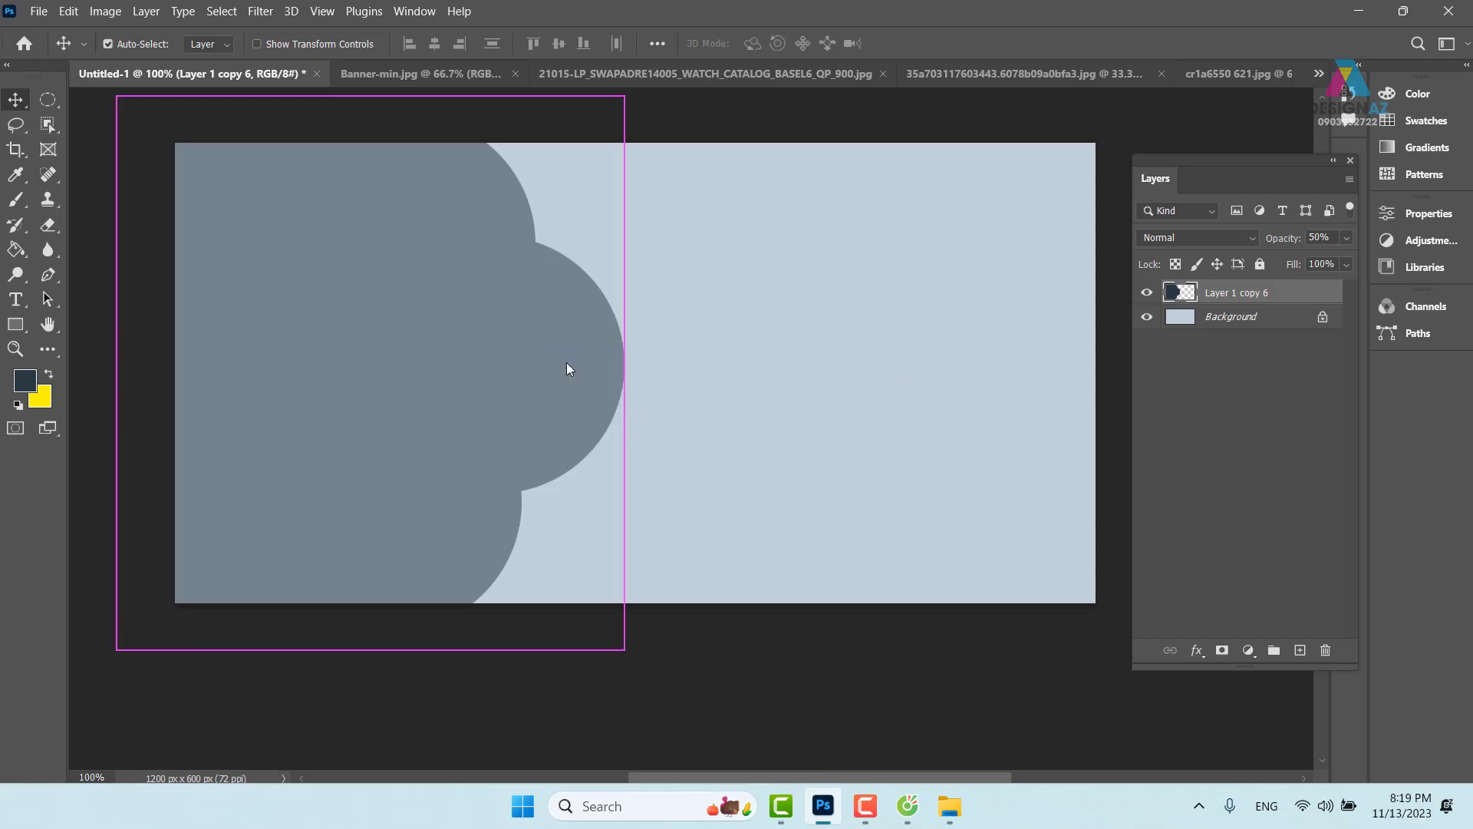
{"action": "key", "text": "ctrl+j"}
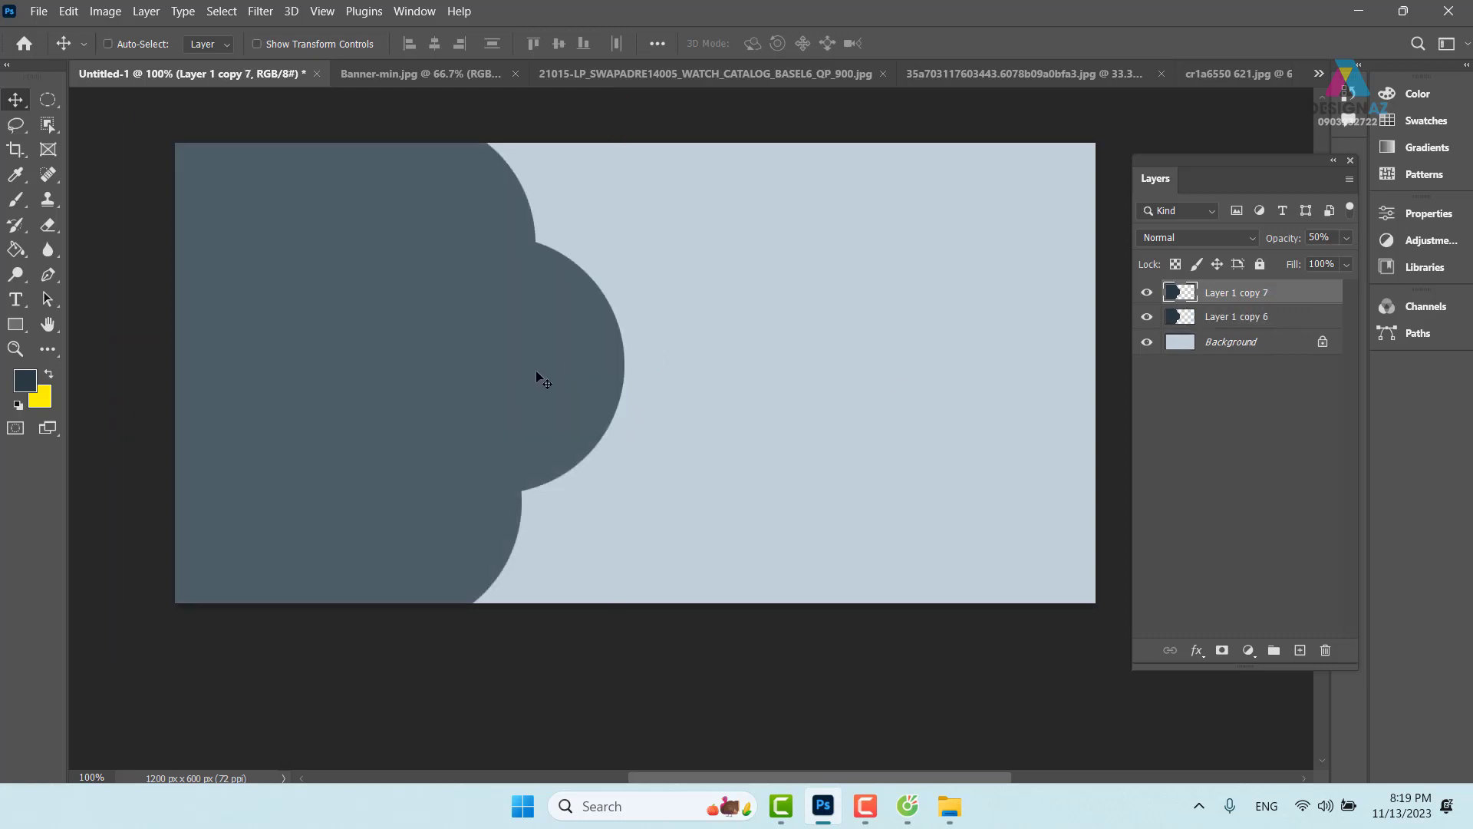
{"action": "left_click_drag", "start_coordinate": [535, 372], "coordinate": [574, 380]}
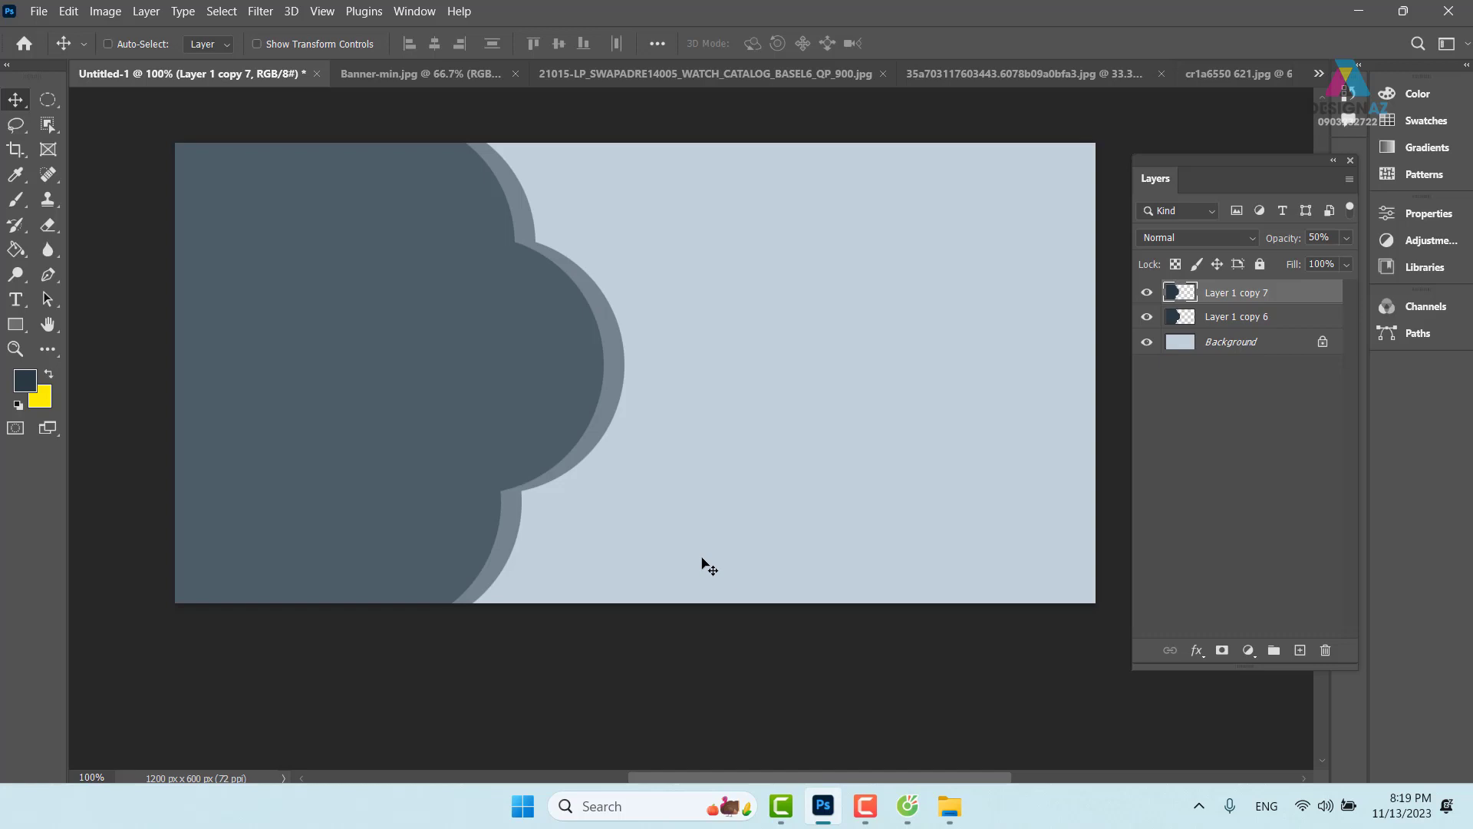
{"action": "key", "text": "ctrl"}
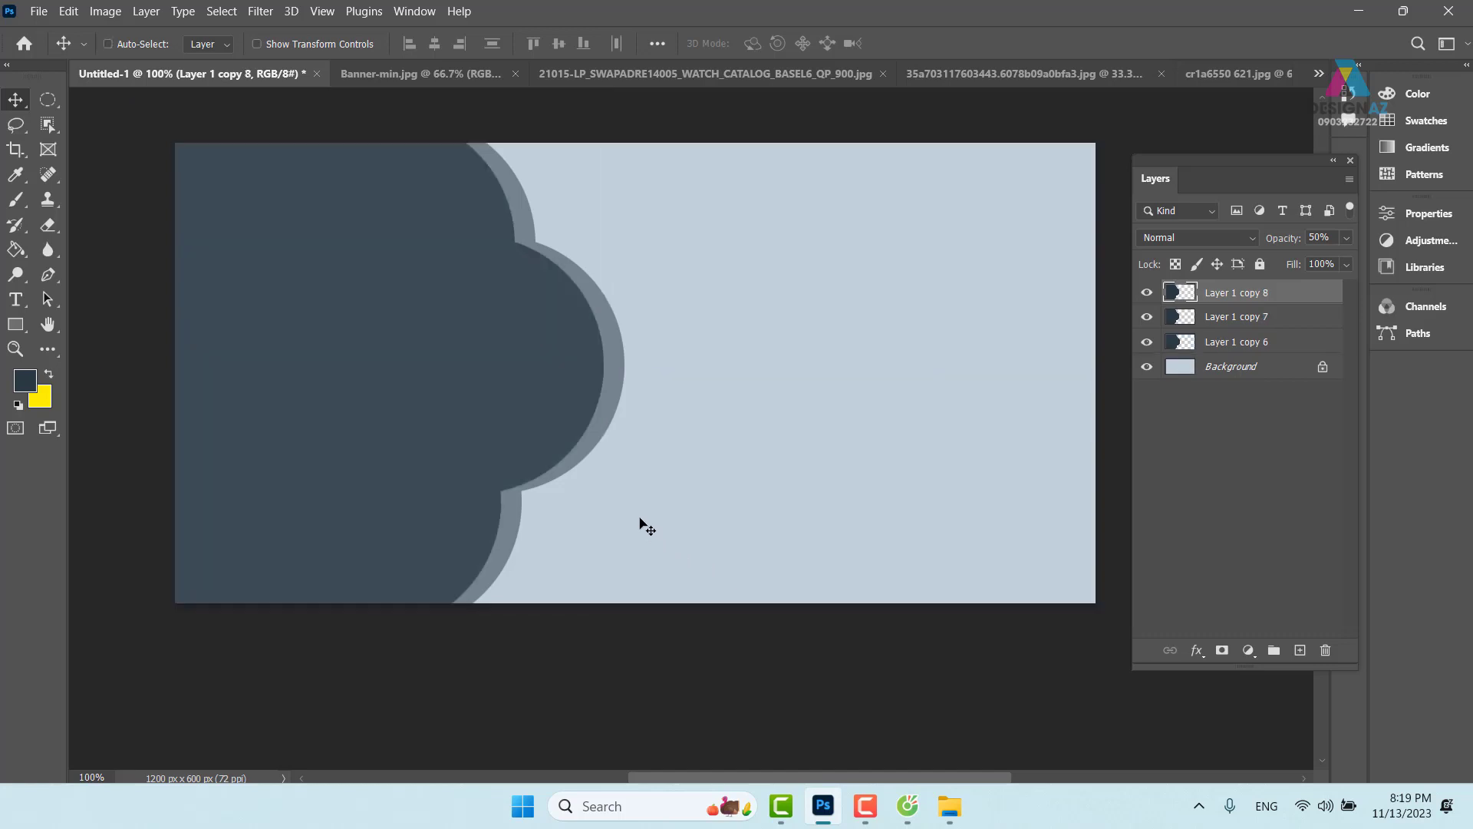
{"action": "left_click_drag", "start_coordinate": [581, 423], "coordinate": [568, 422]}
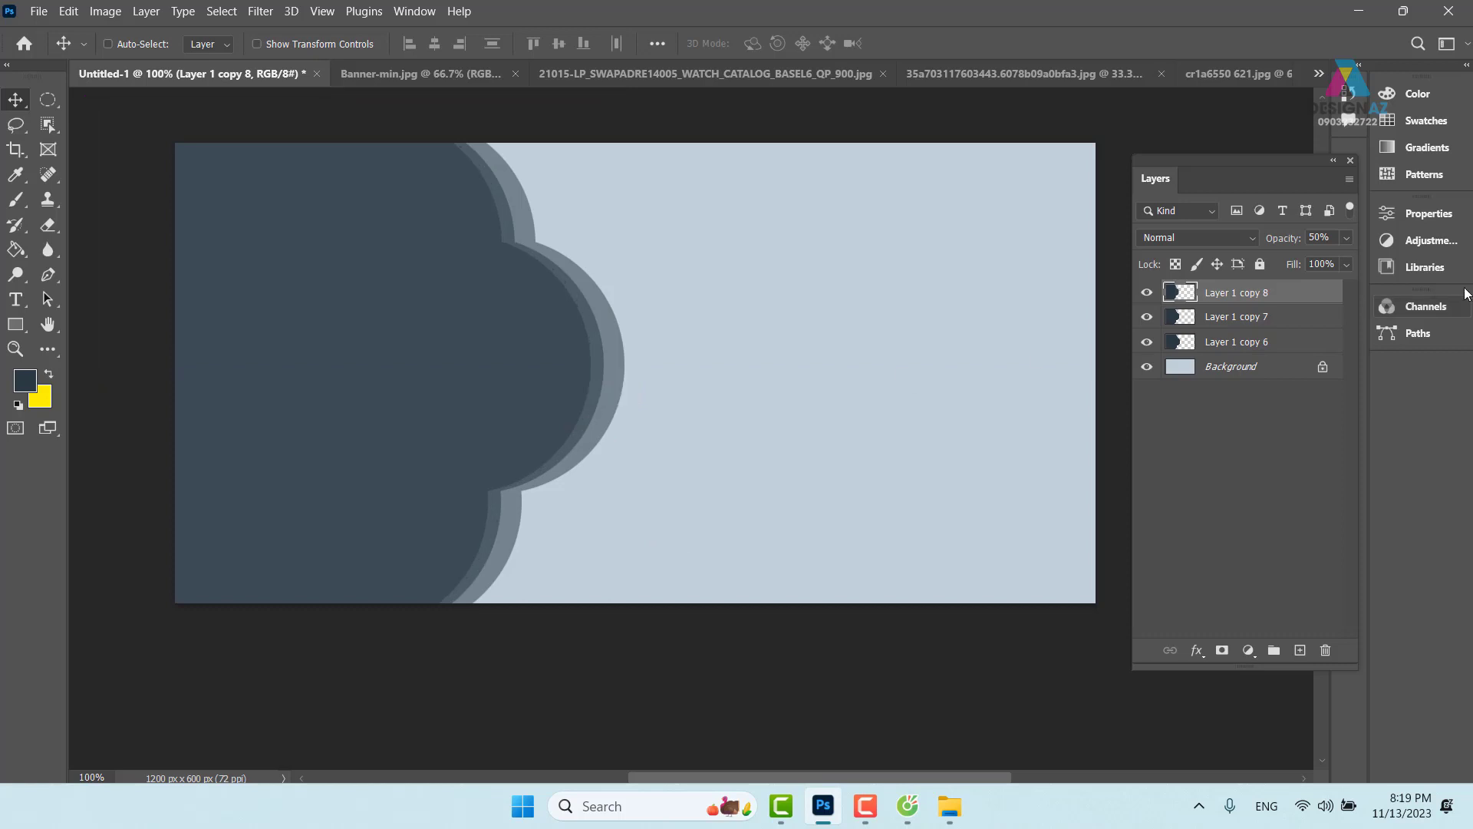
{"action": "left_click", "coordinate": [1347, 237]}
{"action": "left_click_drag", "start_coordinate": [1360, 261], "coordinate": [1363, 261]}
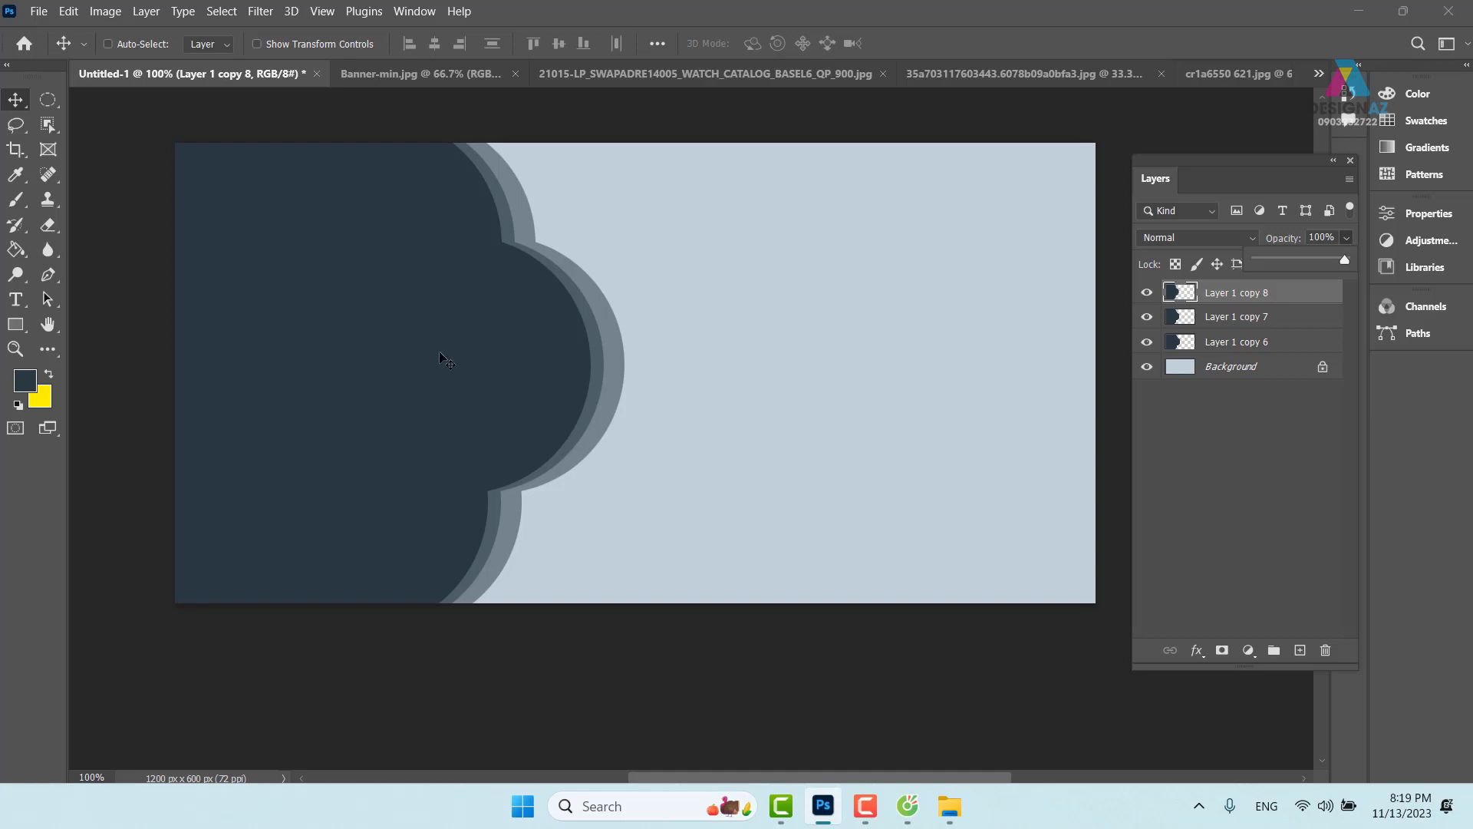
In the Open dialog, browse to E:\thuvienanh\banhngot.
{"action": "key", "text": "ctrl+o"}
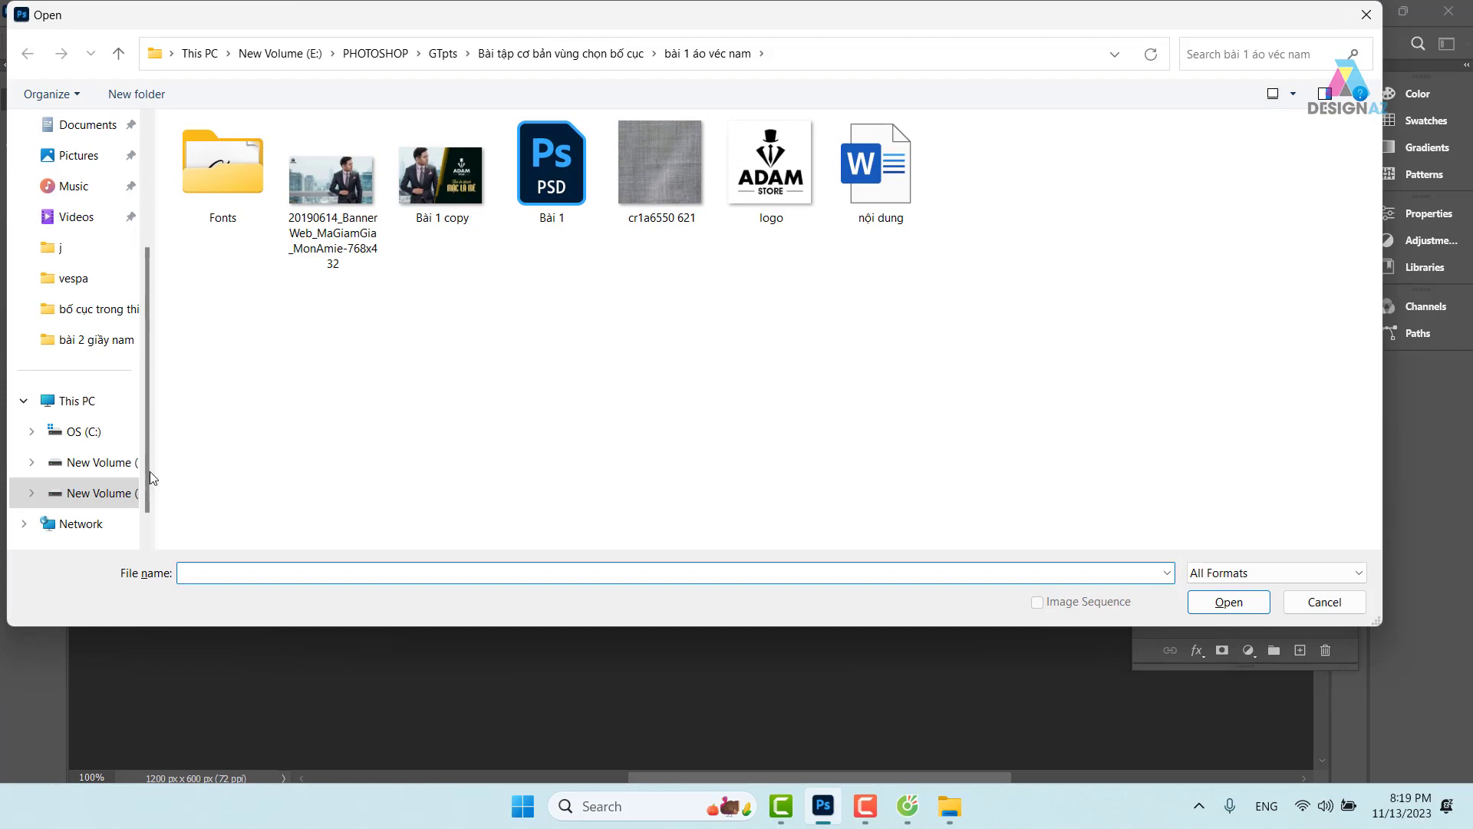
{"action": "left_click", "coordinate": [98, 493]}
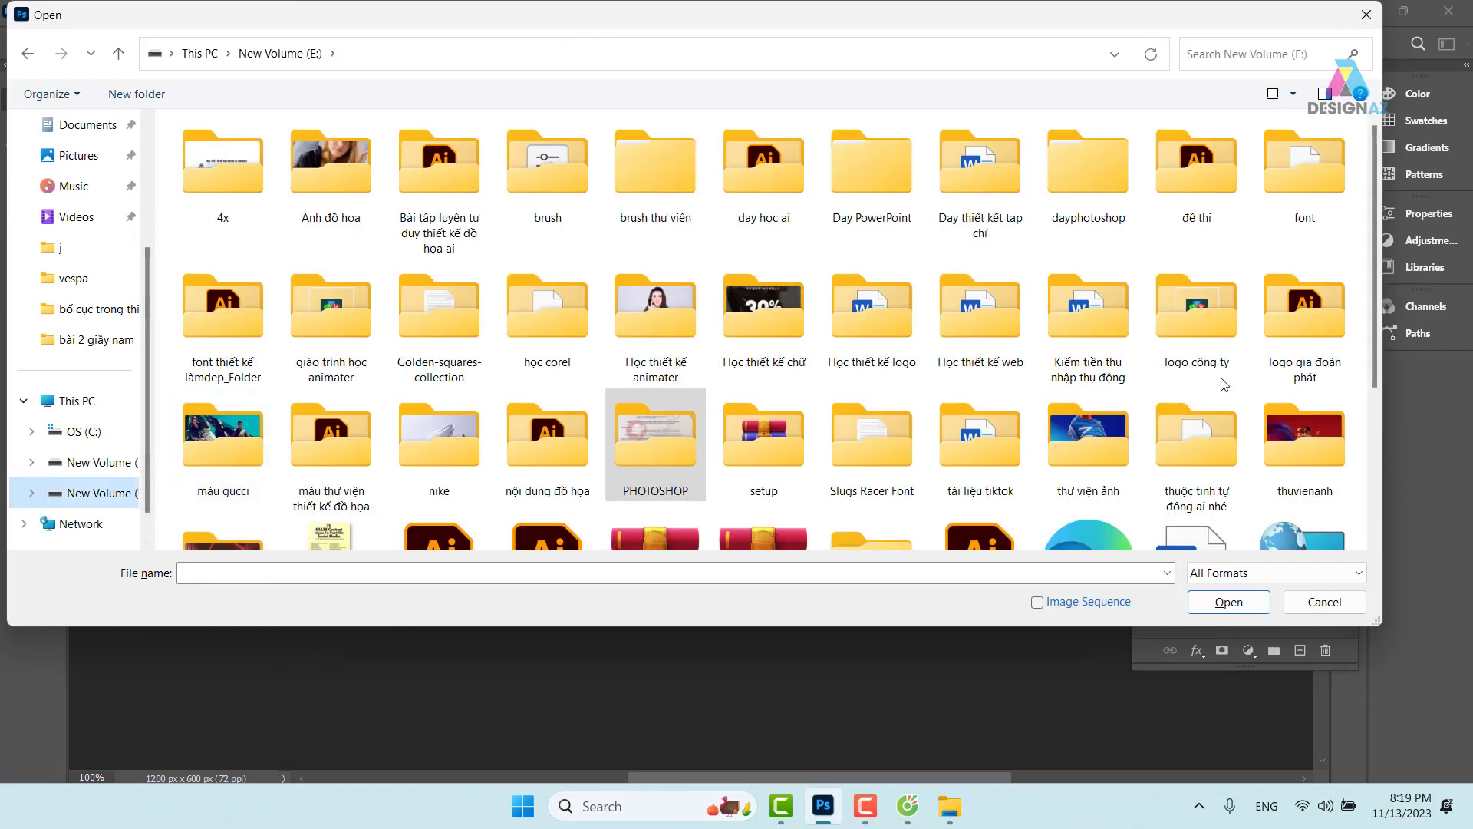
{"action": "double_click", "coordinate": [1305, 449]}
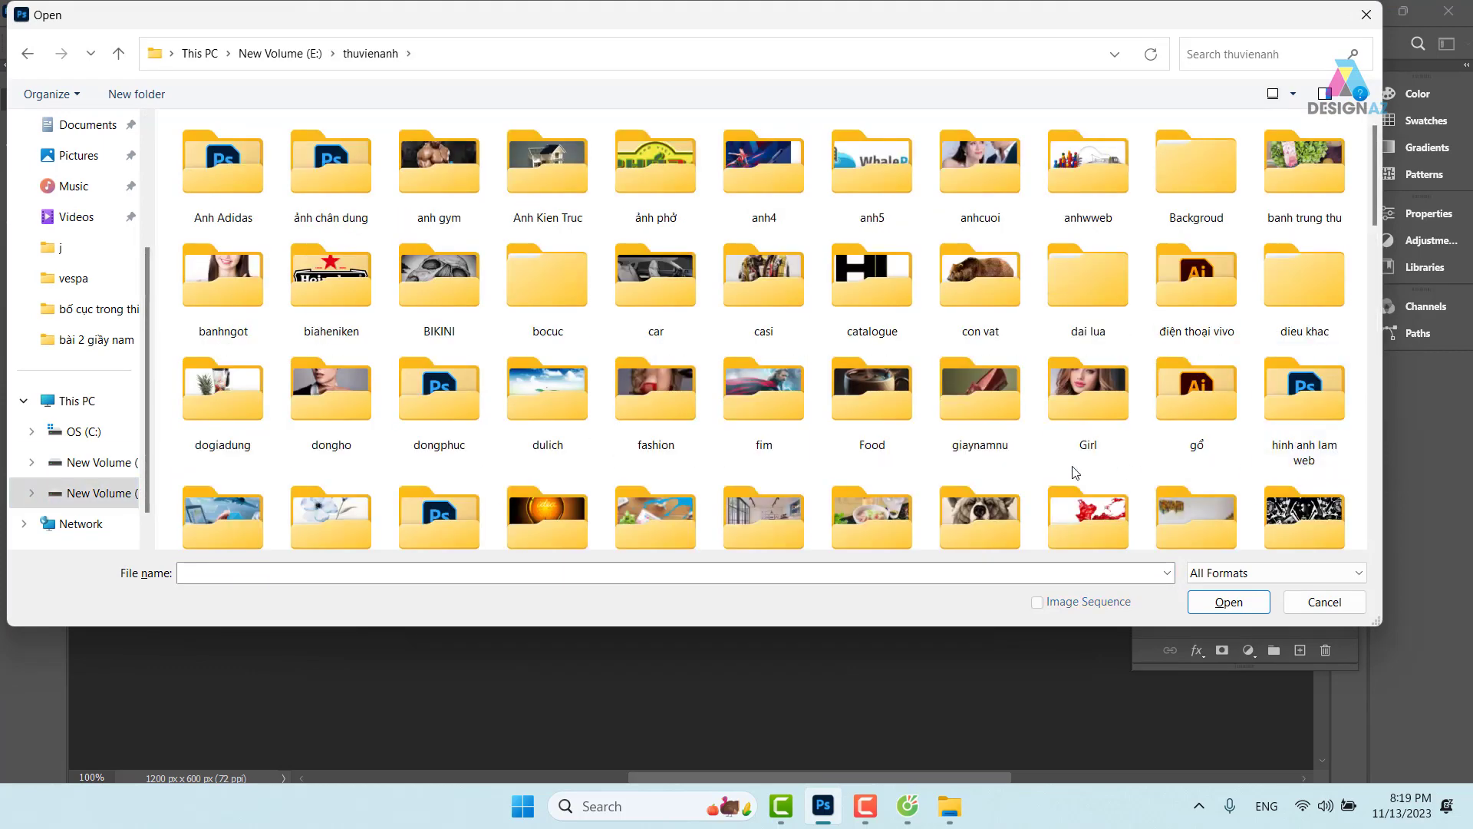
{"action": "left_click", "coordinate": [881, 409]}
{"action": "key", "text": "b"}
{"action": "key", "text": "b"}
{"action": "key", "text": "b"}
{"action": "key", "text": "b"}
{"action": "key", "text": "b"}
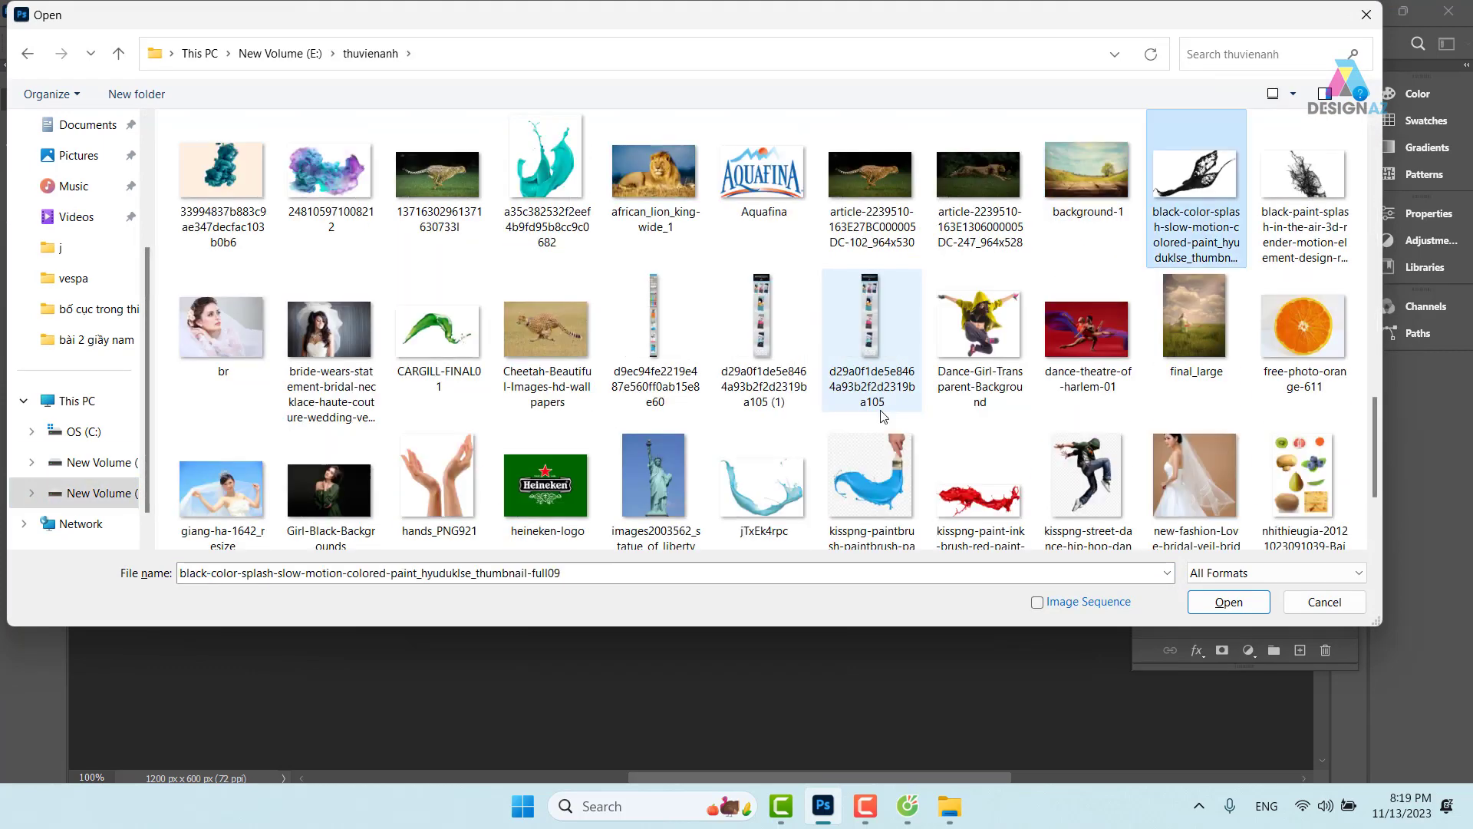
{"action": "key", "text": "b"}
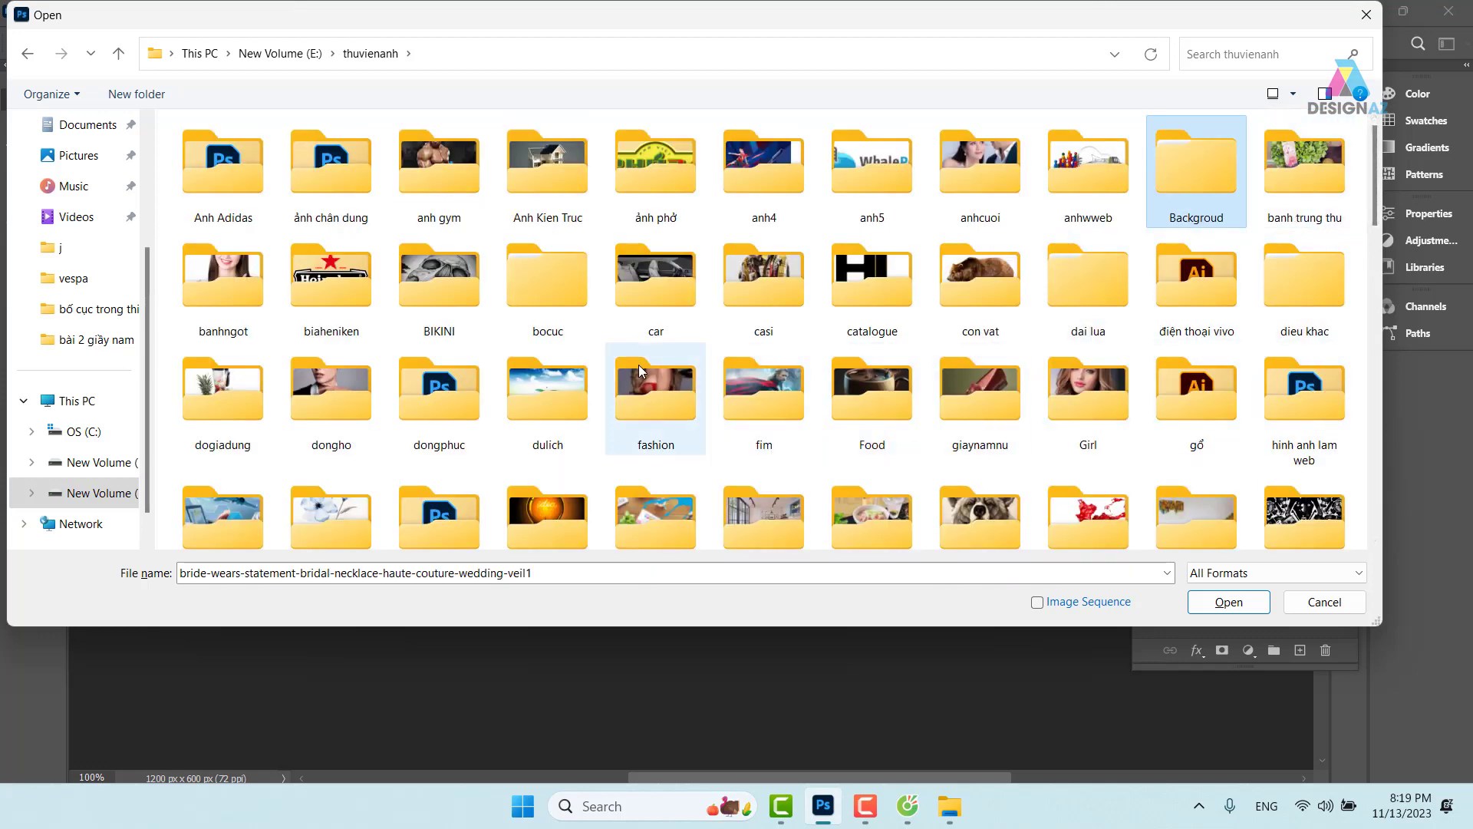
{"action": "double_click", "coordinate": [215, 278]}
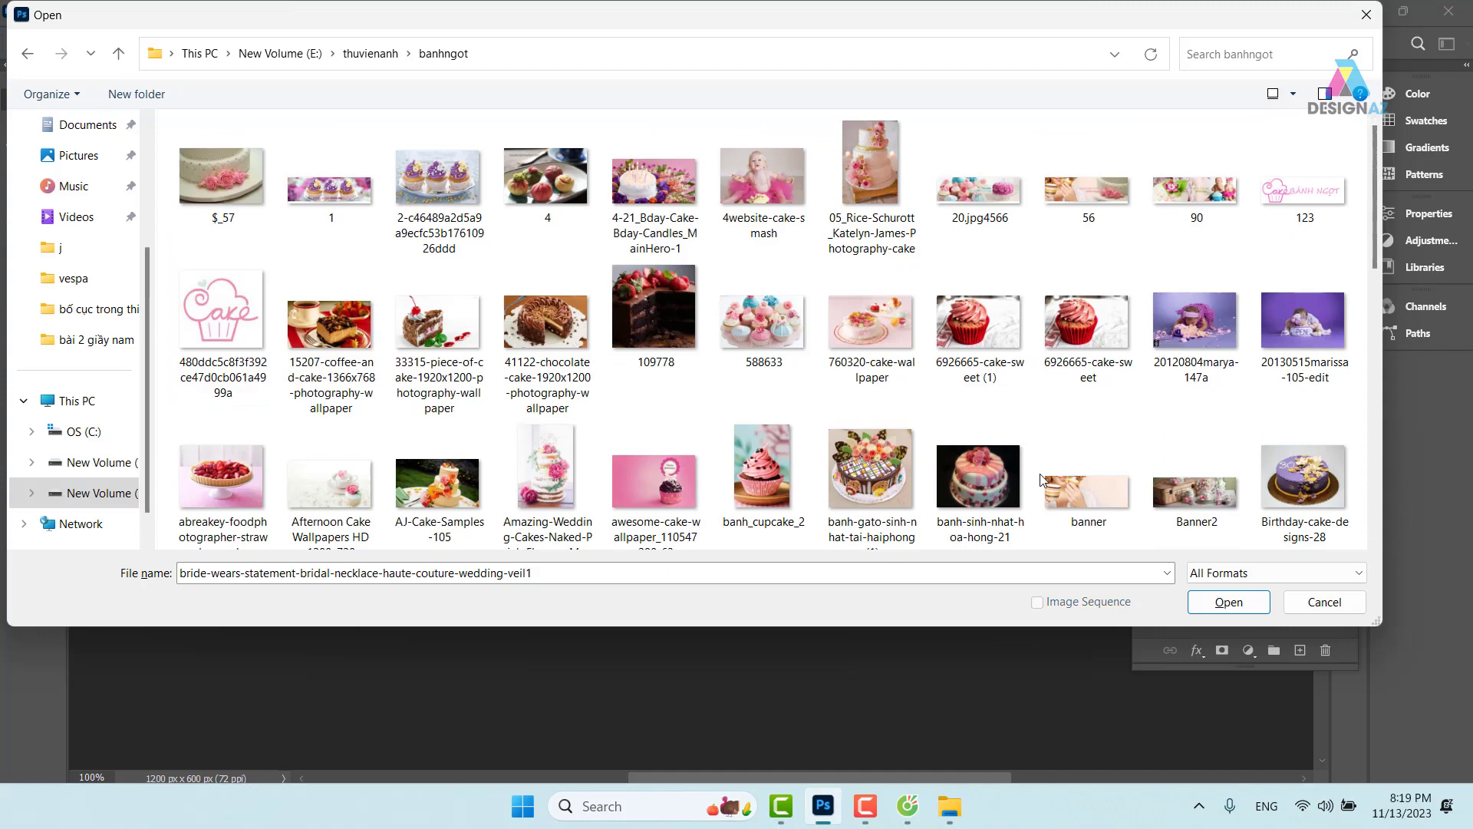
Scroll through the cake photos and select Cute-Cake-Wallpaper-HD.jpg.
{"action": "scroll", "coordinate": [1055, 431], "scroll_direction": "down", "scroll_amount": 2}
{"action": "scroll", "coordinate": [1055, 432], "scroll_direction": "down", "scroll_amount": 1}
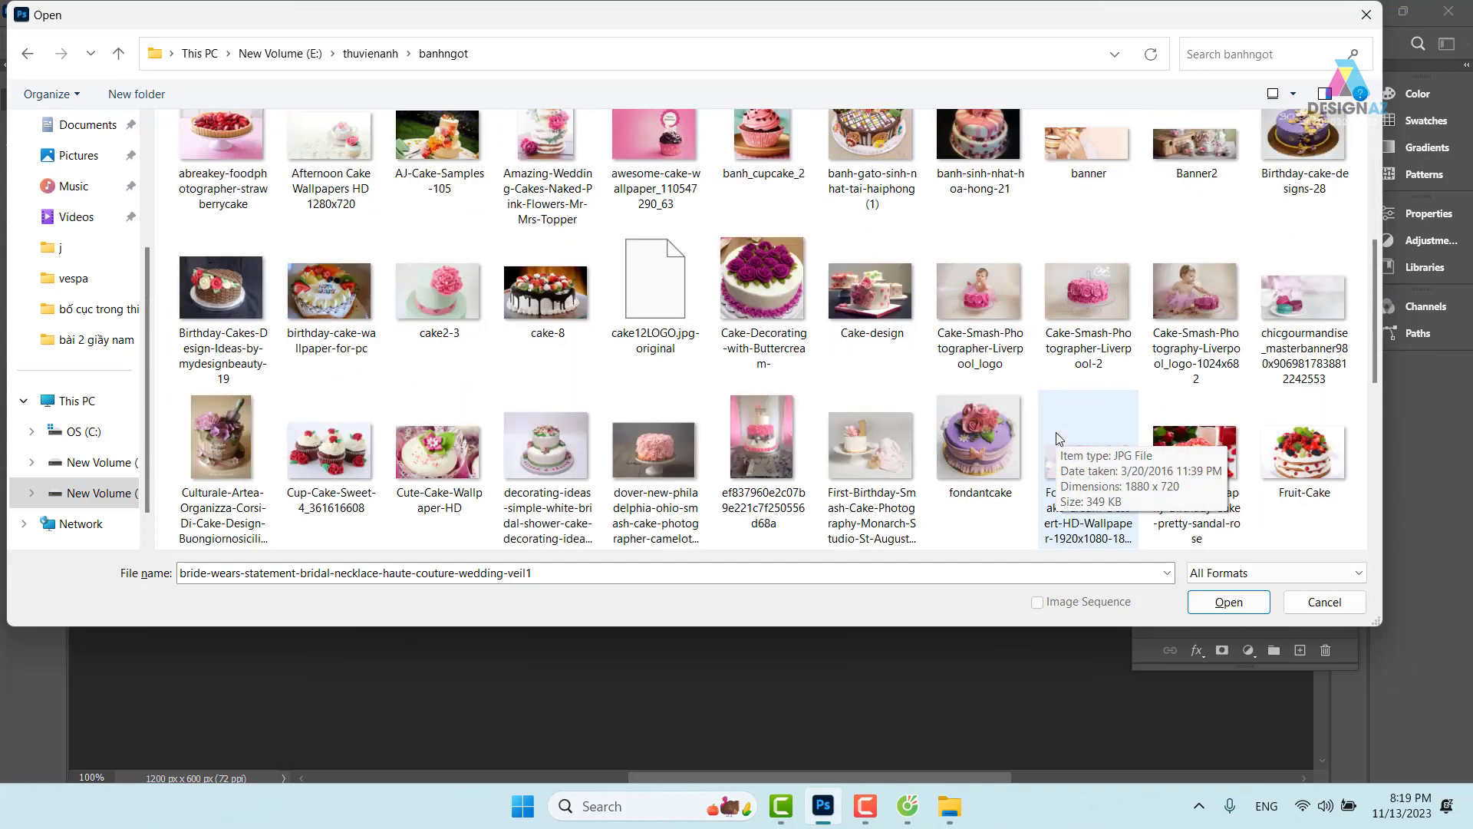
{"action": "scroll", "coordinate": [1056, 431], "scroll_direction": "down", "scroll_amount": 1}
{"action": "scroll", "coordinate": [1057, 439], "scroll_direction": "down", "scroll_amount": 1}
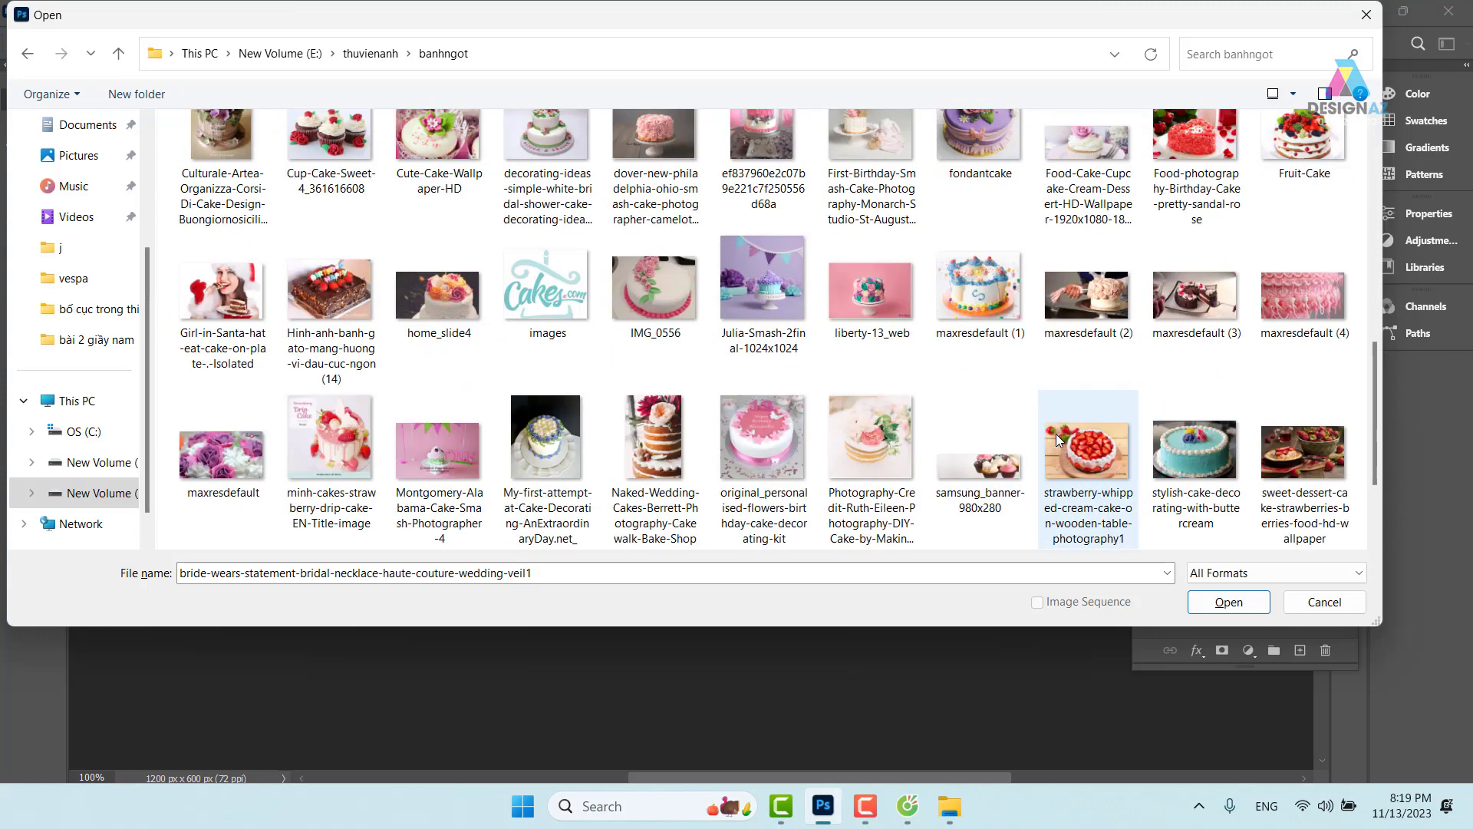
{"action": "scroll", "coordinate": [1054, 436], "scroll_direction": "down", "scroll_amount": 1}
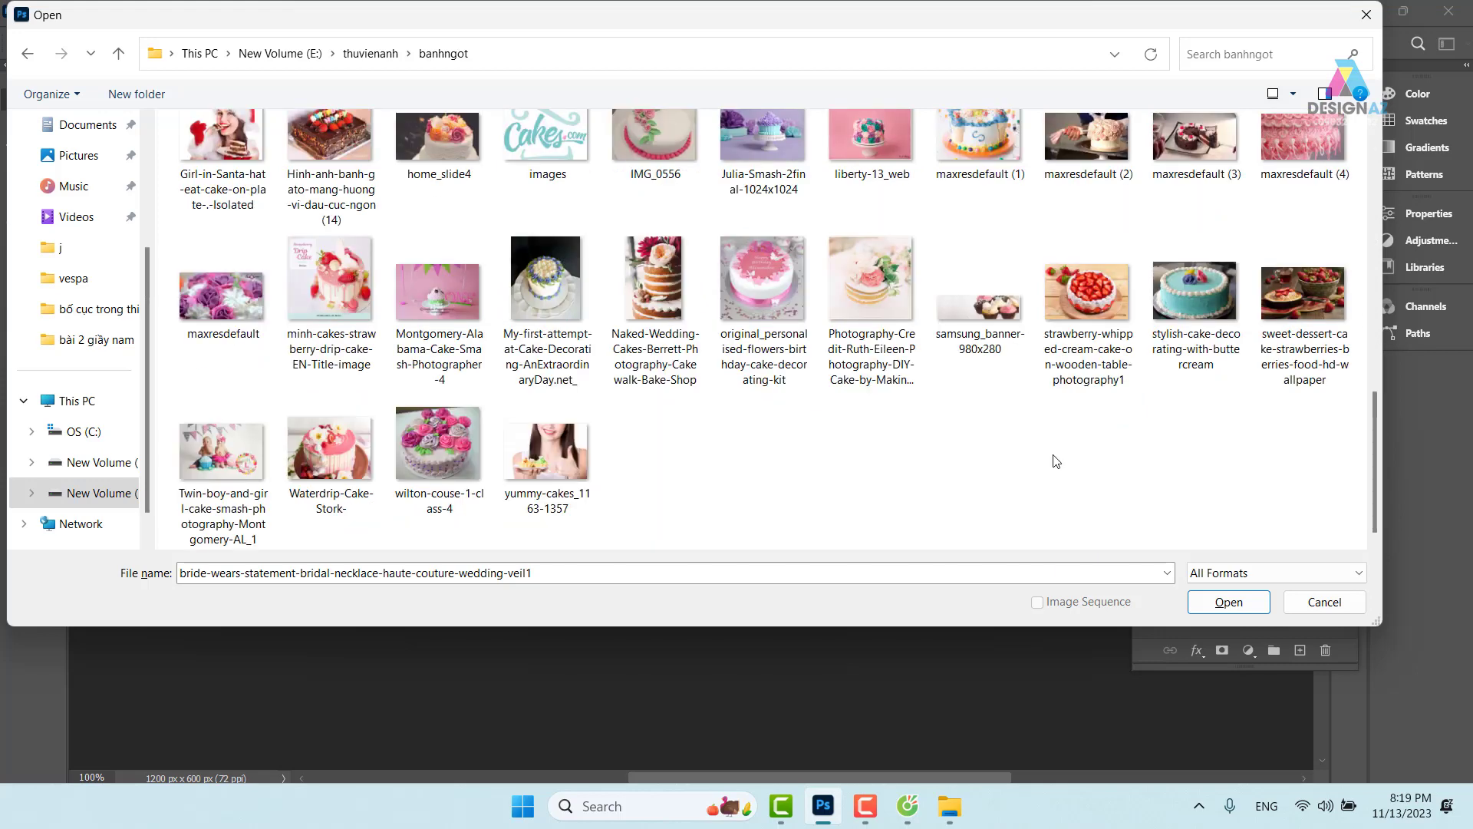
{"action": "scroll", "coordinate": [585, 375], "scroll_direction": "up", "scroll_amount": 1}
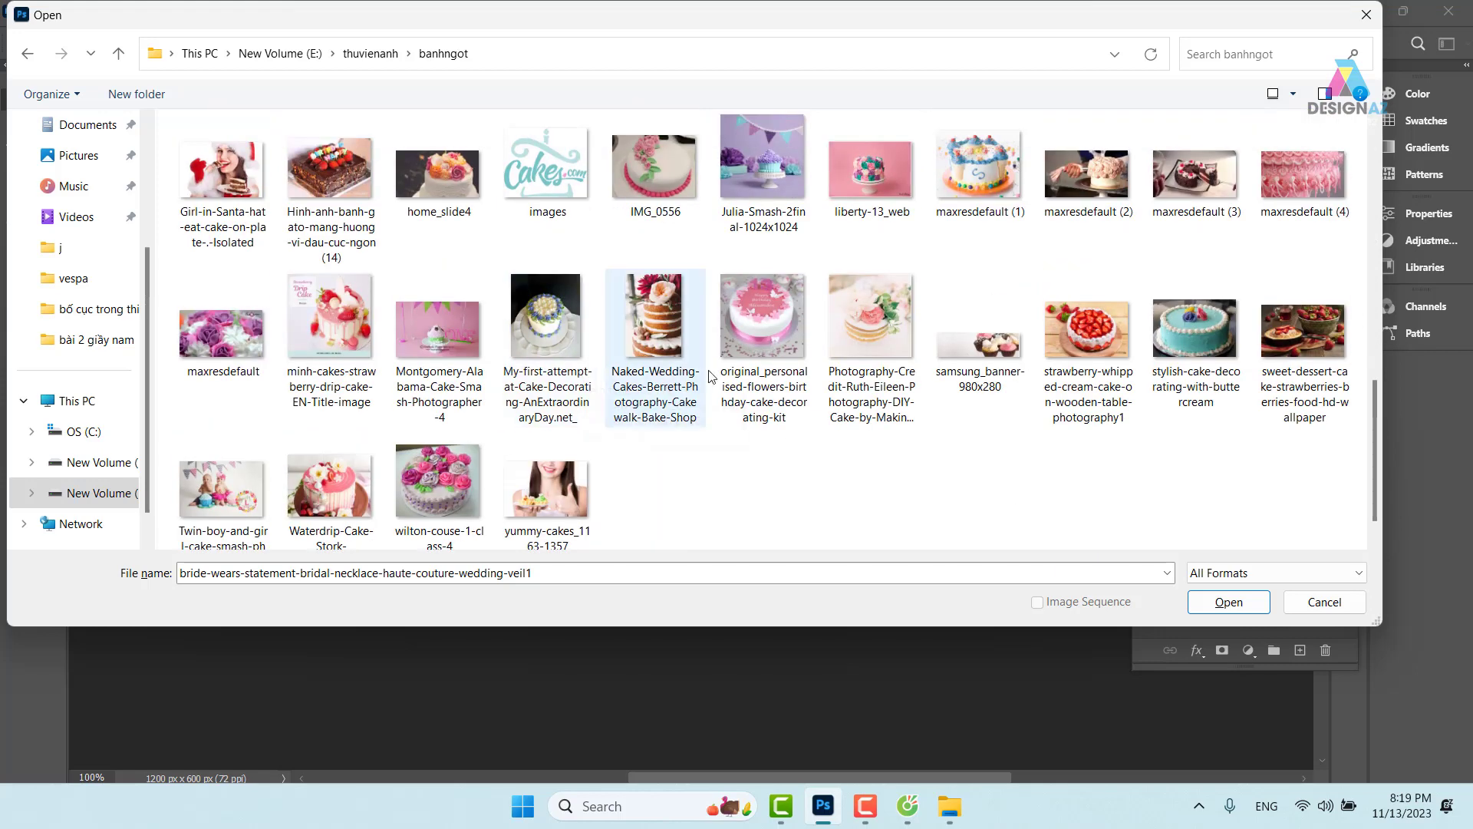
{"action": "scroll", "coordinate": [831, 368], "scroll_direction": "up", "scroll_amount": 1}
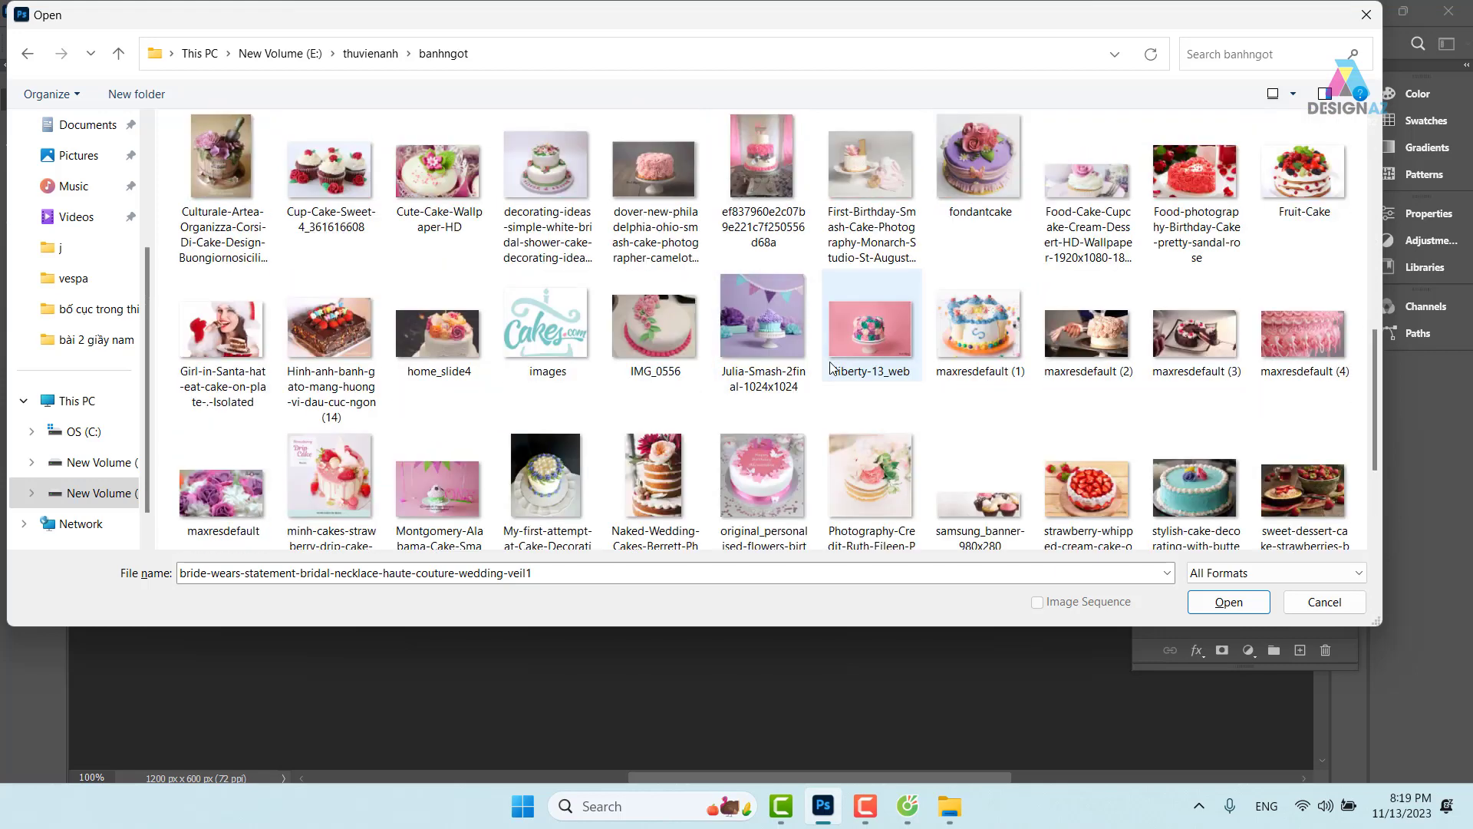
{"action": "left_click", "coordinate": [438, 172]}
Open Cute-Cake-Wallpaper-HD.jpg, select all of it, and return to Untitled-1.
{"action": "left_click", "coordinate": [1231, 605]}
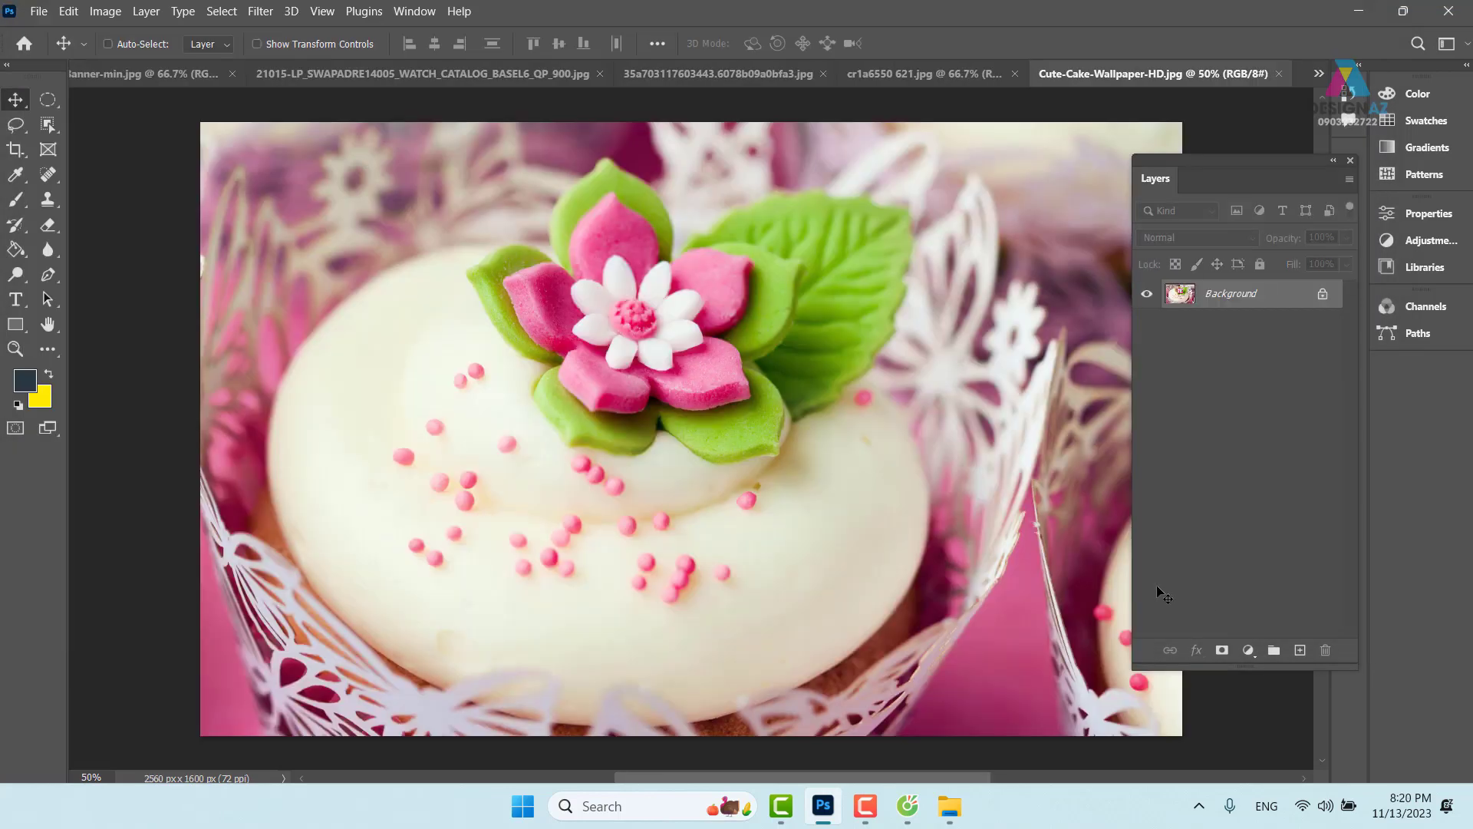
{"action": "key", "text": "ctrl+a"}
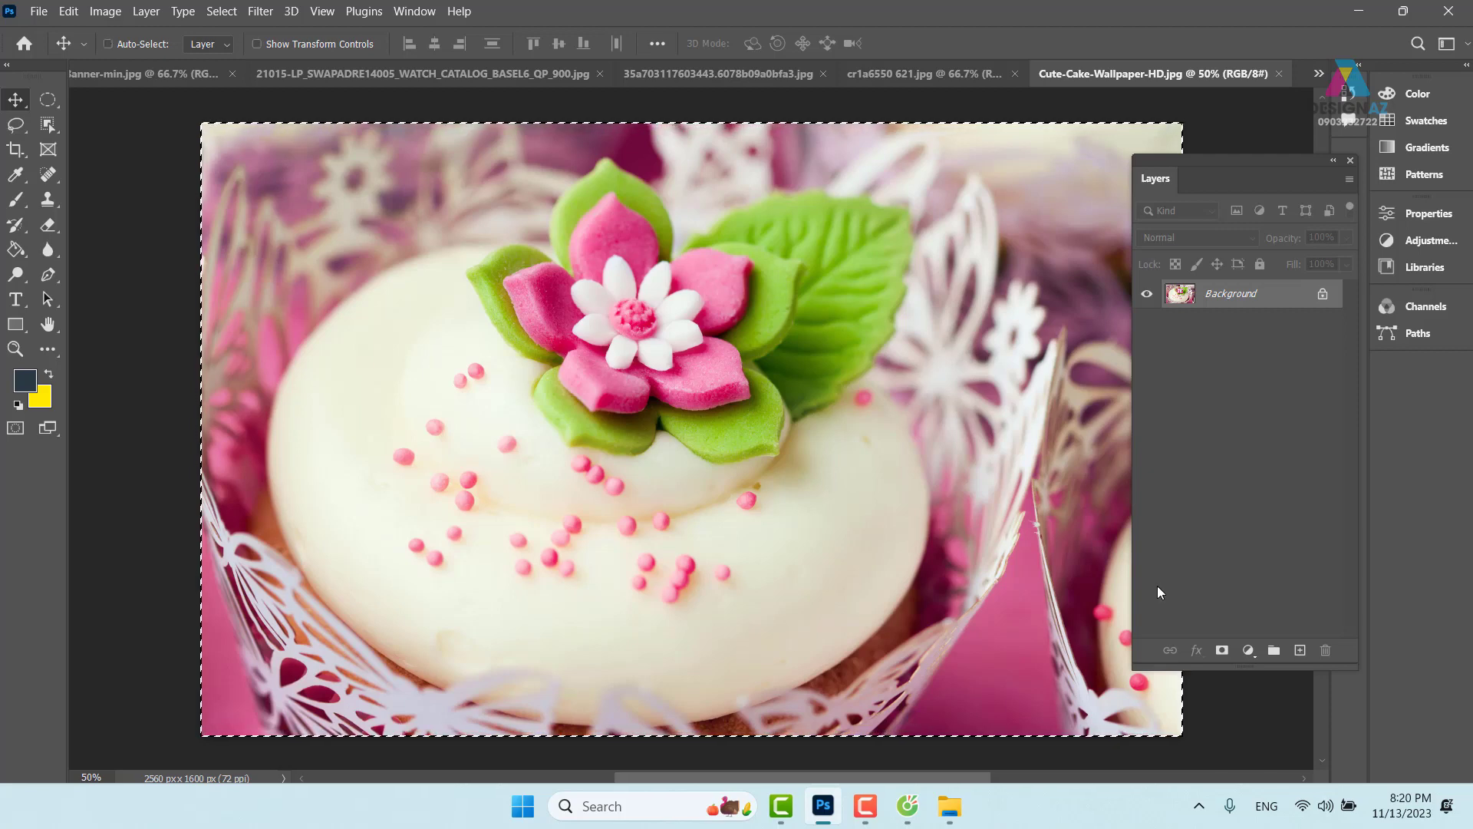
{"action": "key", "text": "ctrl+Tab"}
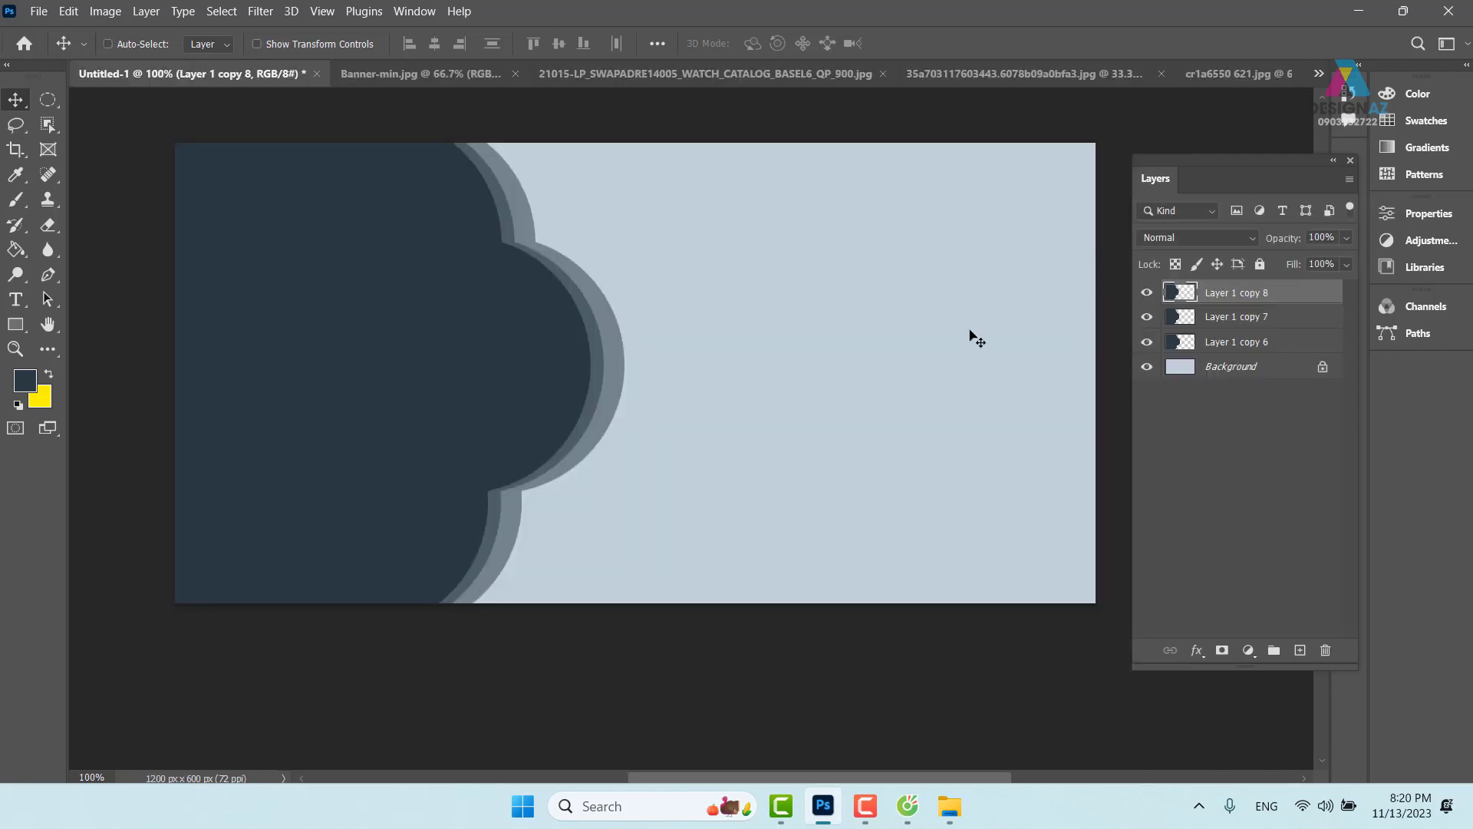
Nudge the front scallop shape, Layer 1 copy 8, slightly up and left.
{"action": "right_click", "coordinate": [400, 335]}
{"action": "left_click", "coordinate": [414, 343]}
{"action": "mouse_move", "coordinate": [421, 353]}
{"action": "left_mouse_down"}
{"action": "mouse_move", "coordinate": [416, 336]}
{"action": "mouse_move", "coordinate": [418, 366]}
{"action": "left_mouse_up"}
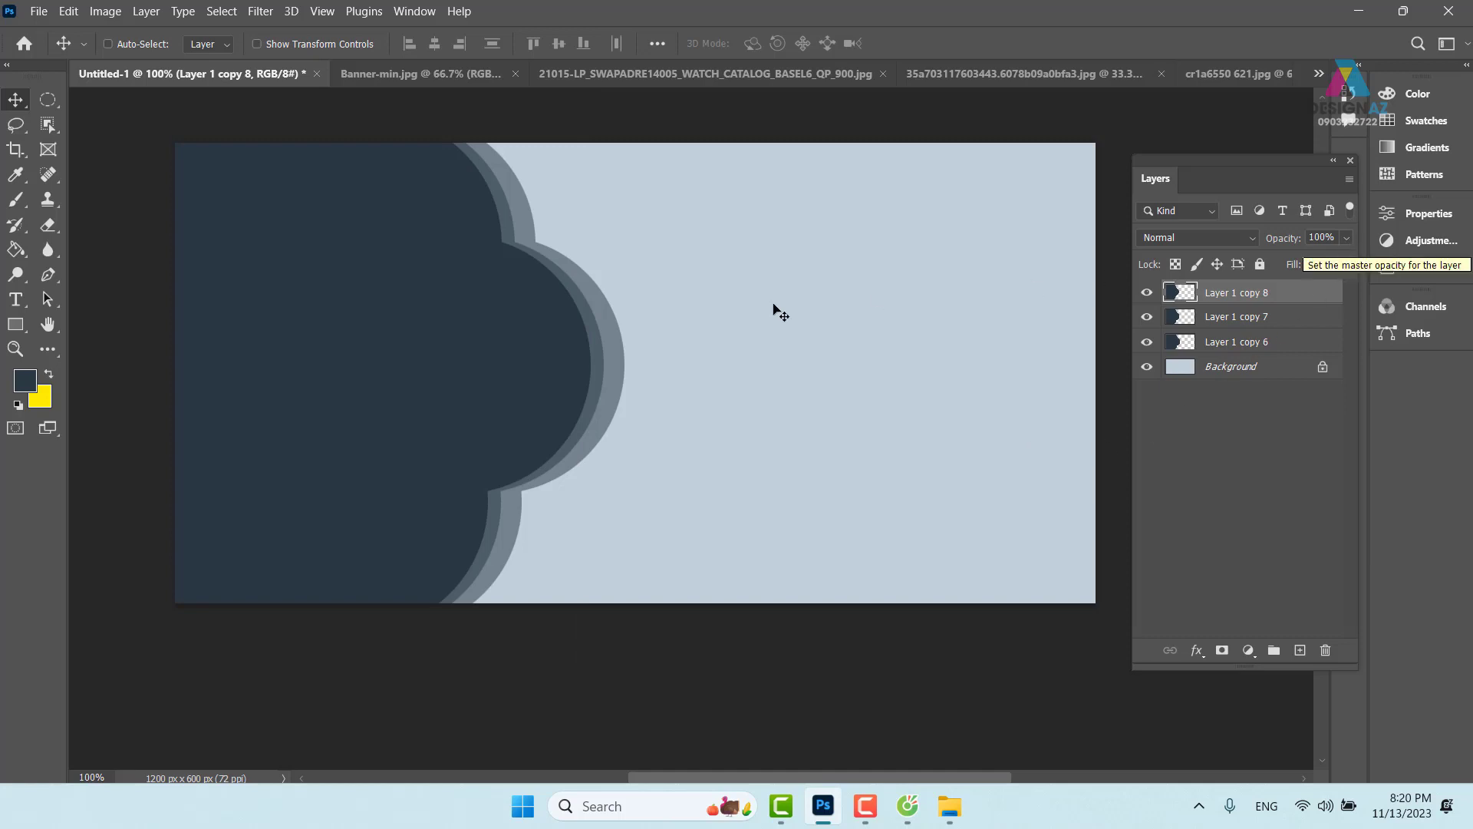
Paste the cupcake photo and clip it into Layer 1 copy 8 with Ctrl+Alt+G.
{"action": "key", "text": "ctrl"}
{"action": "key", "text": "ctrl+v"}
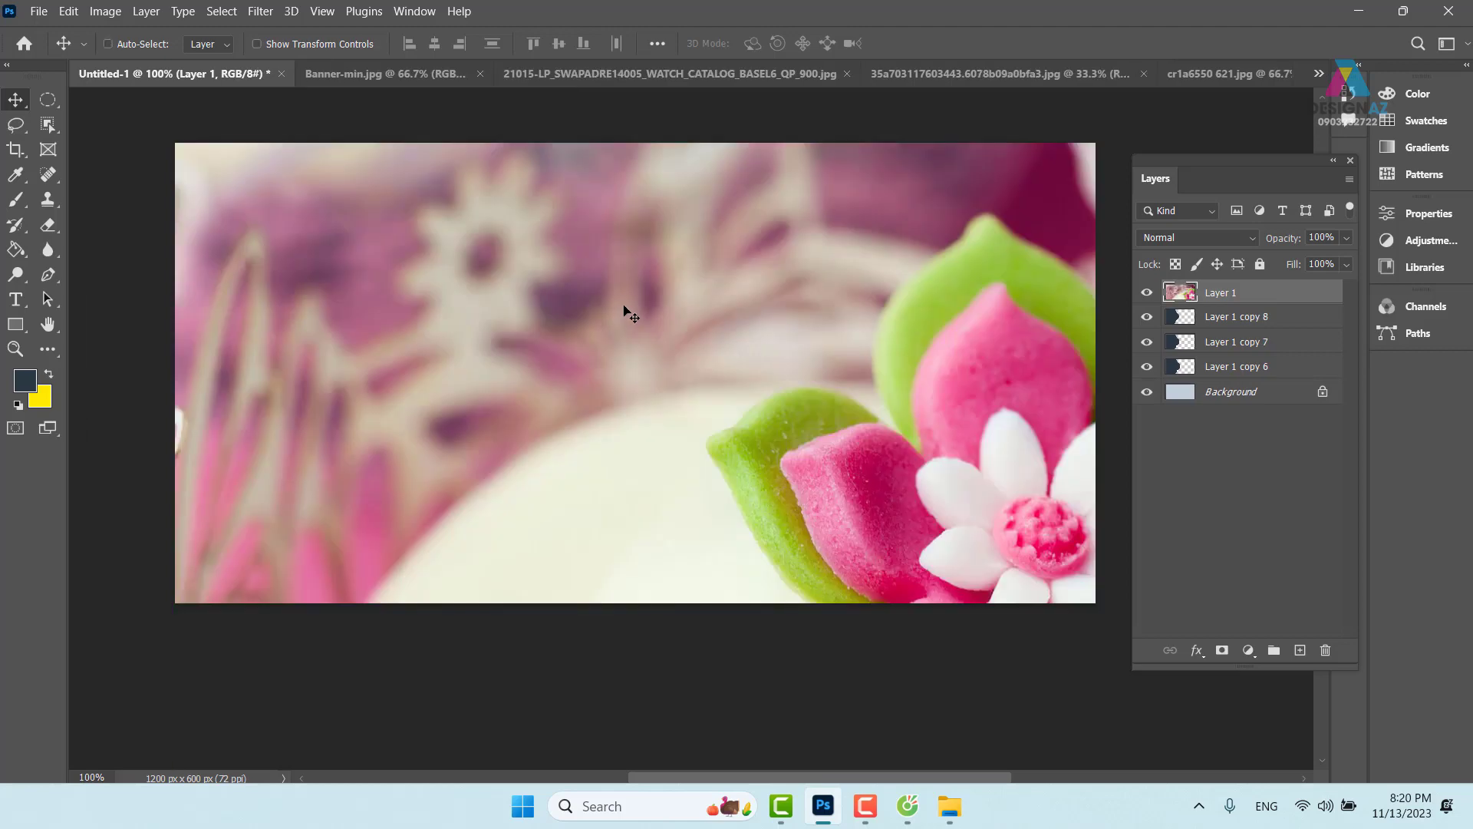
{"action": "left_click_drag", "start_coordinate": [986, 426], "coordinate": [338, 291]}
{"action": "key", "text": "ctrl"}
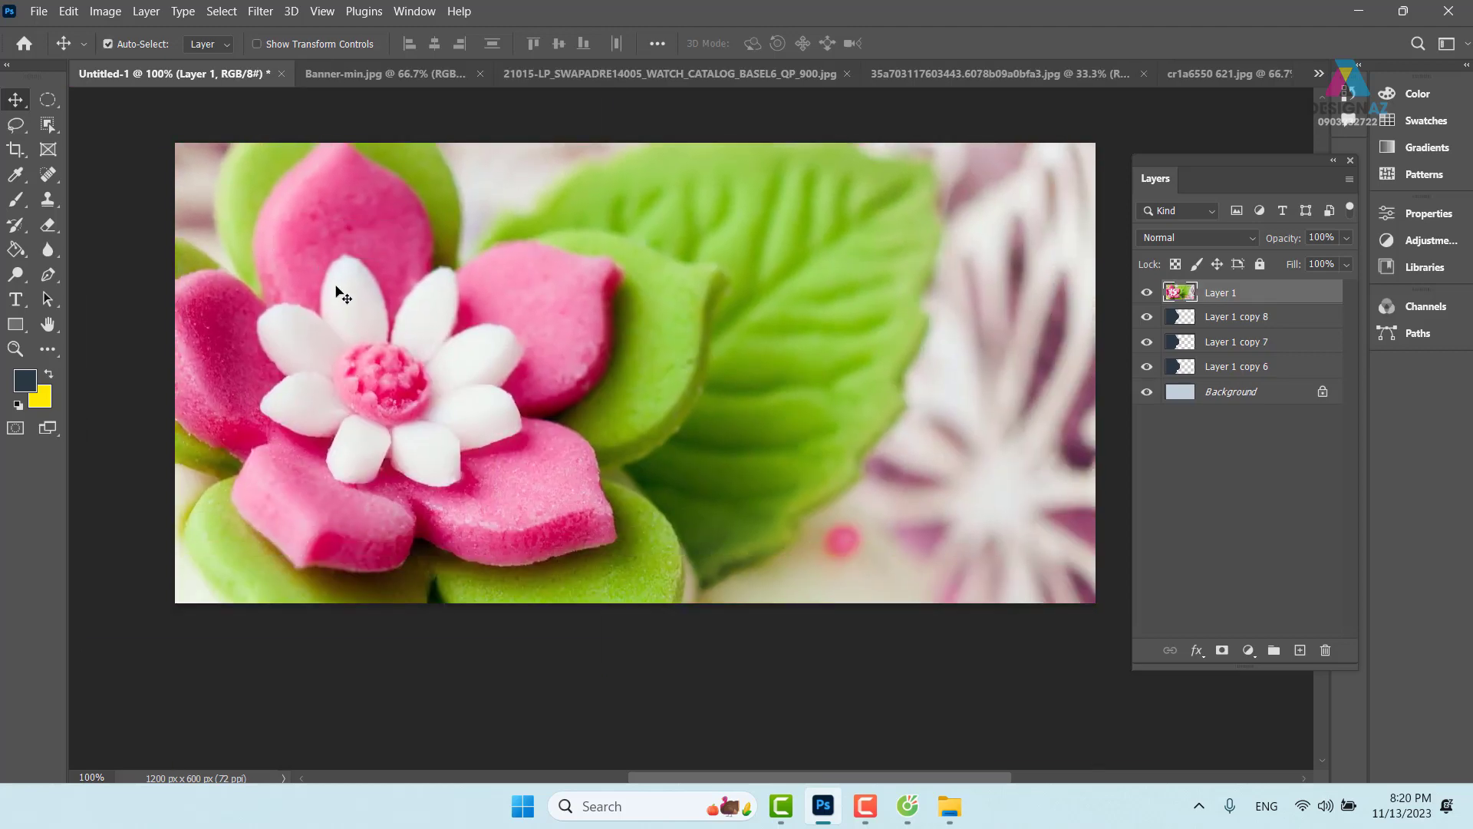
{"action": "key", "text": "ctrl+alt+g"}
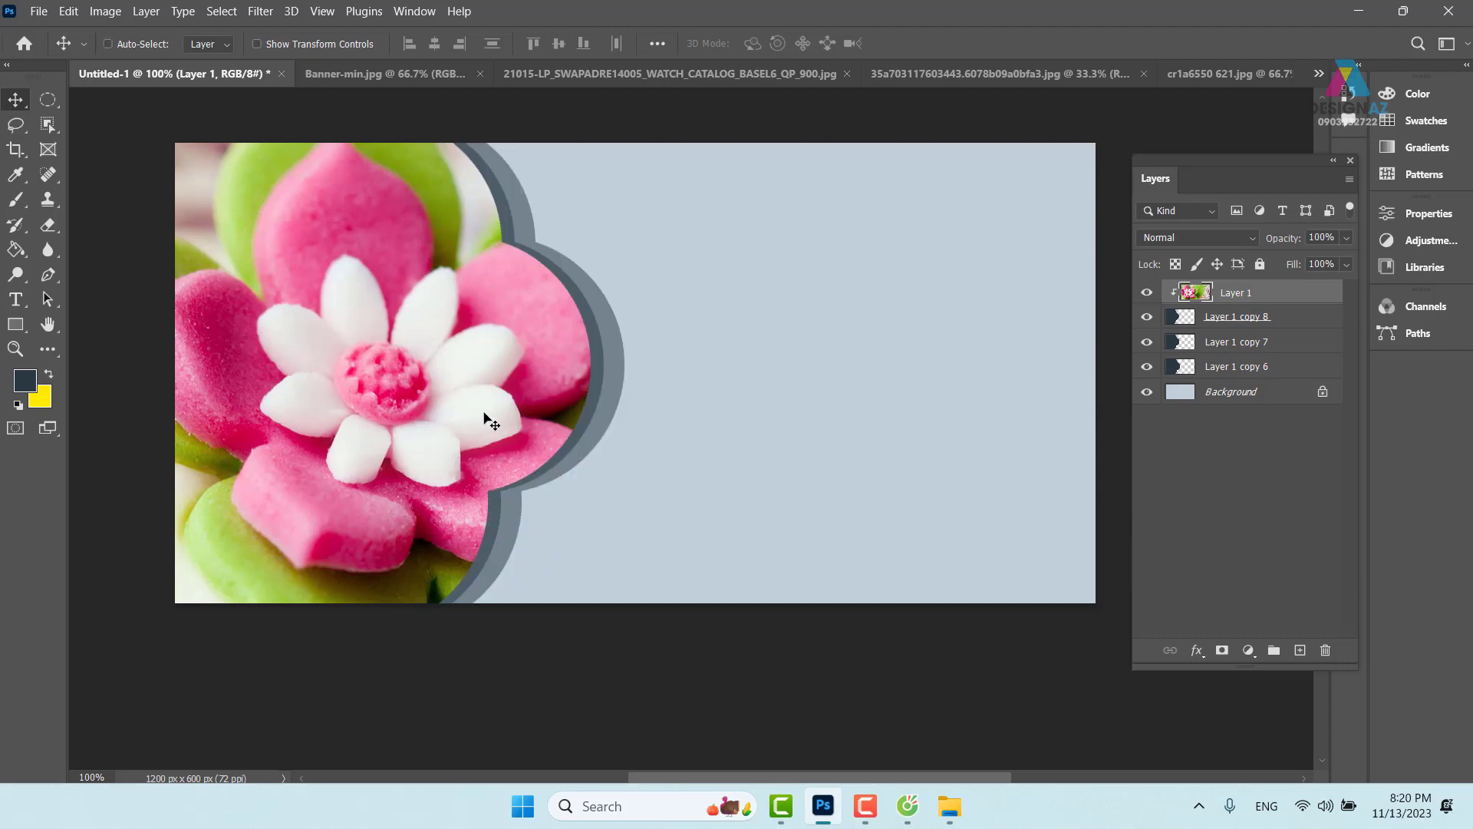
{"action": "key", "text": "ctrl+minus"}
{"action": "key", "text": "ctrl+minus"}
{"action": "key", "text": "ctrl+minus"}
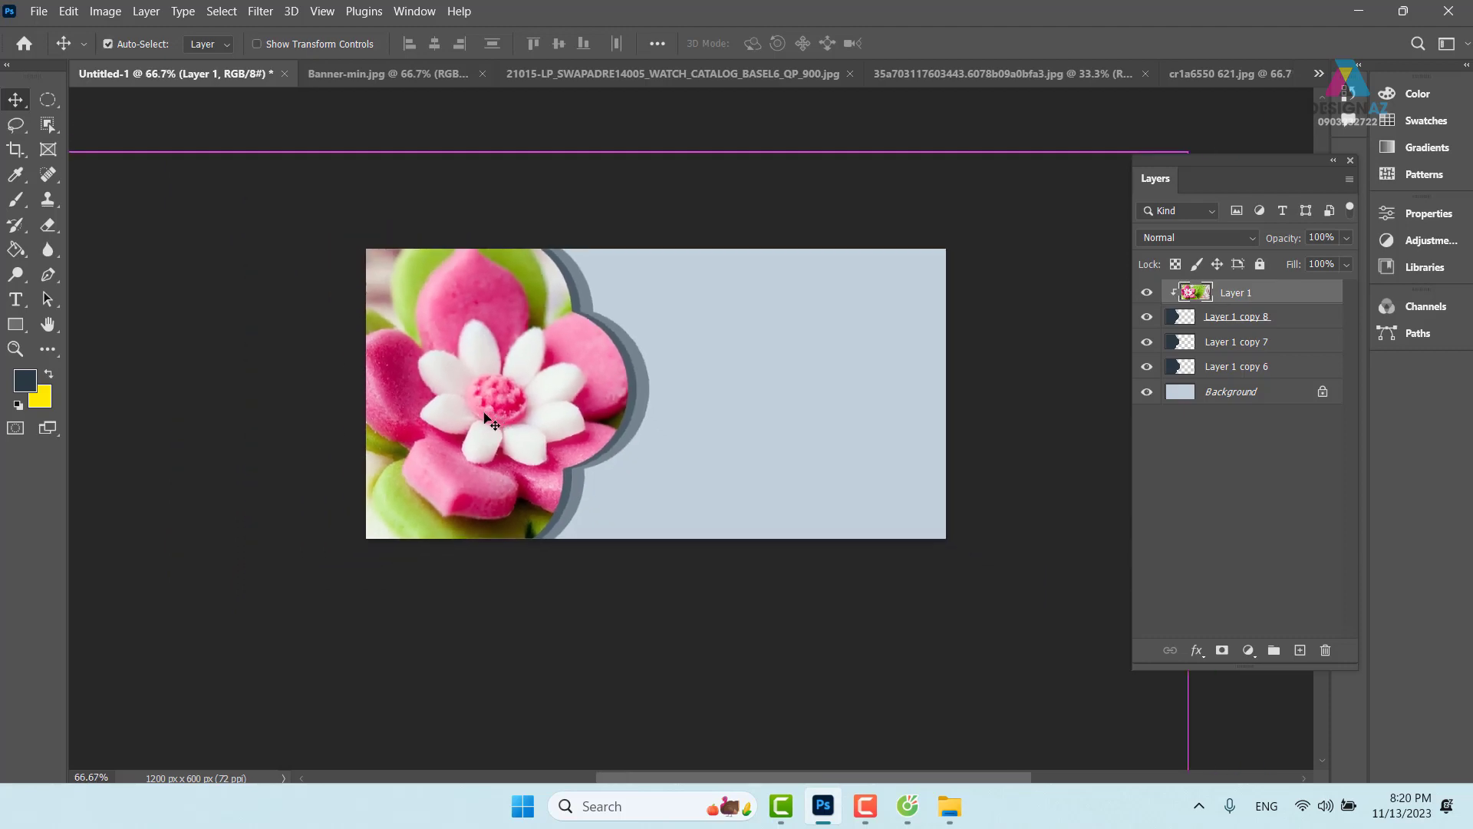
Scale the clipped photo to about 52% and position the flower over the left side.
{"action": "key", "text": "ctrl+t"}
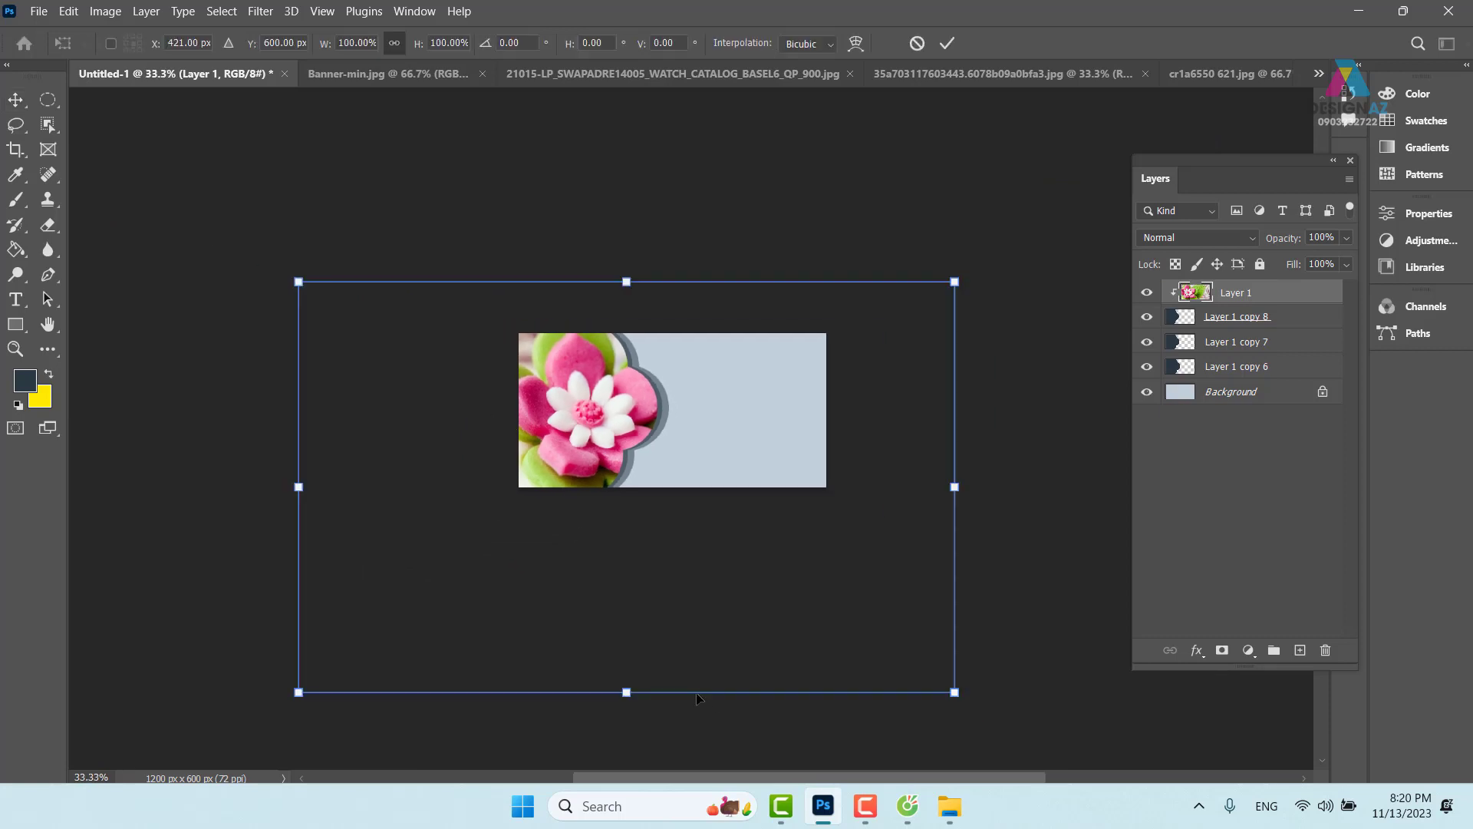
{"action": "left_click_drag", "start_coordinate": [956, 692], "coordinate": [700, 534]}
{"action": "left_click_drag", "start_coordinate": [657, 447], "coordinate": [719, 464]}
{"action": "left_click_drag", "start_coordinate": [386, 314], "coordinate": [413, 329]}
{"action": "left_click_drag", "start_coordinate": [798, 571], "coordinate": [696, 507]}
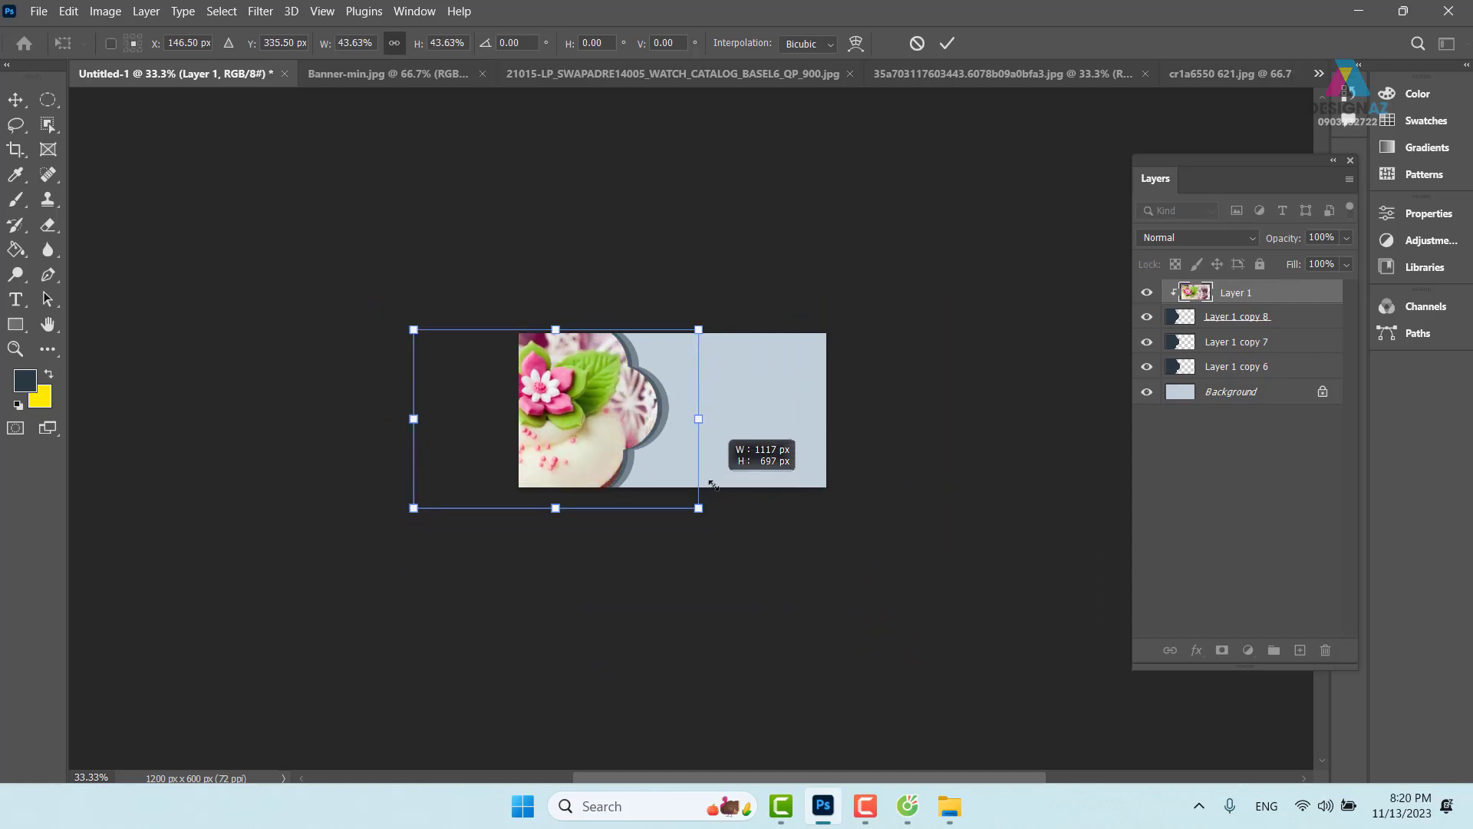
{"action": "left_click_drag", "start_coordinate": [639, 415], "coordinate": [668, 425]}
{"action": "left_click_drag", "start_coordinate": [726, 502], "coordinate": [780, 535]}
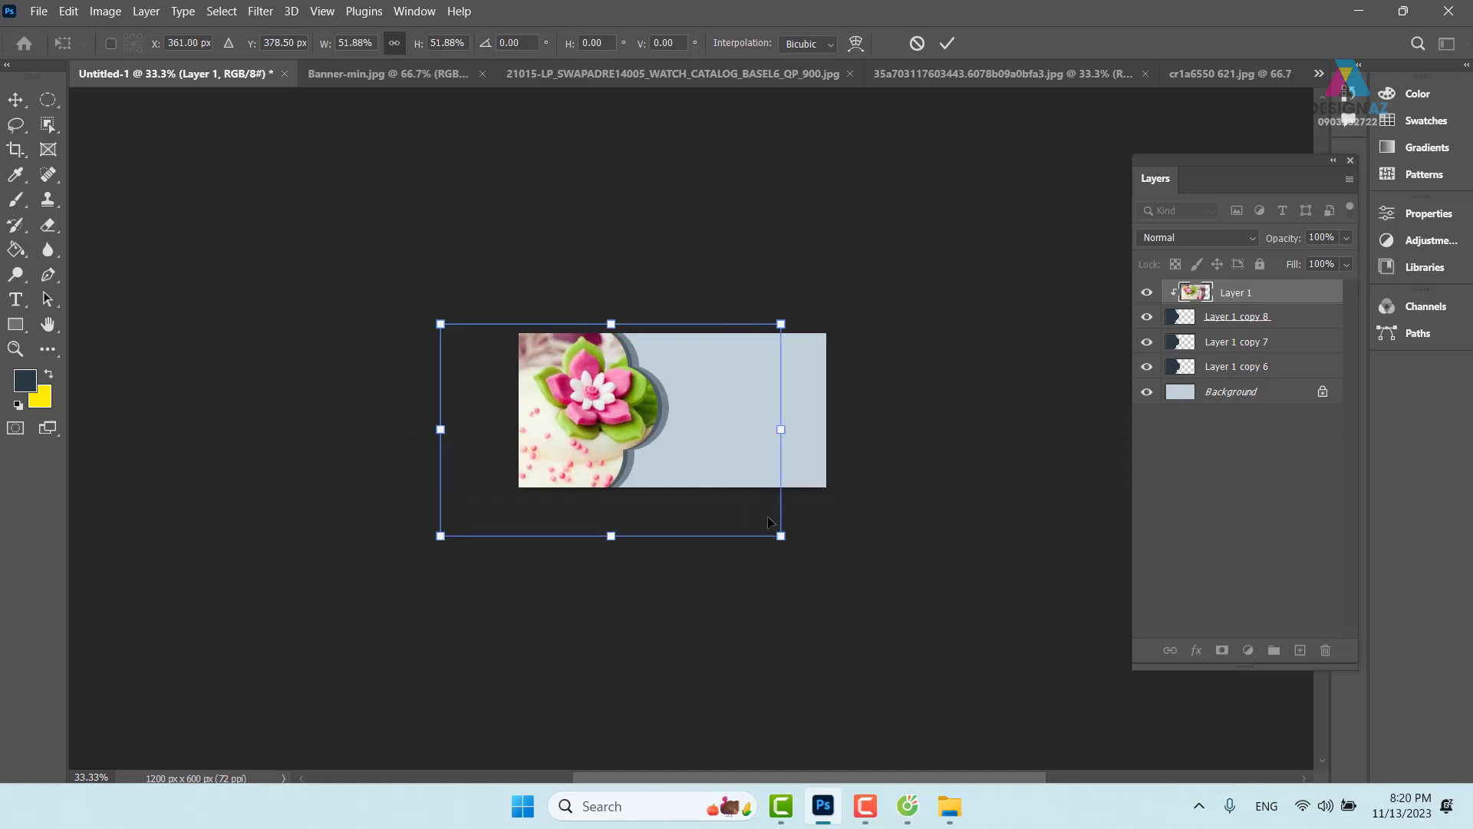
{"action": "left_click_drag", "start_coordinate": [726, 440], "coordinate": [713, 452]}
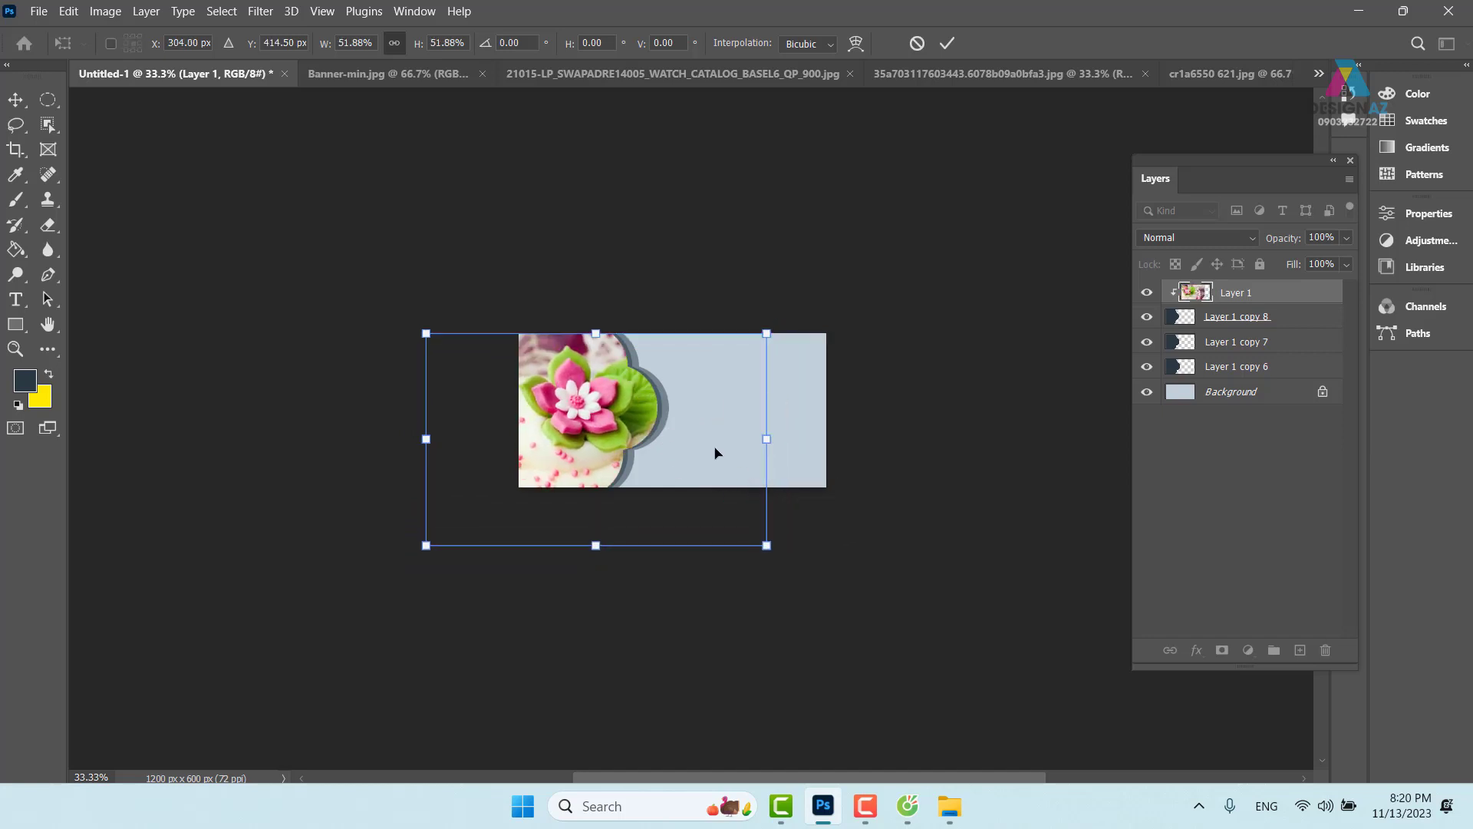
{"action": "key", "text": "Return"}
{"action": "key", "text": "ctrl+plus"}
{"action": "key", "text": "ctrl+plus"}
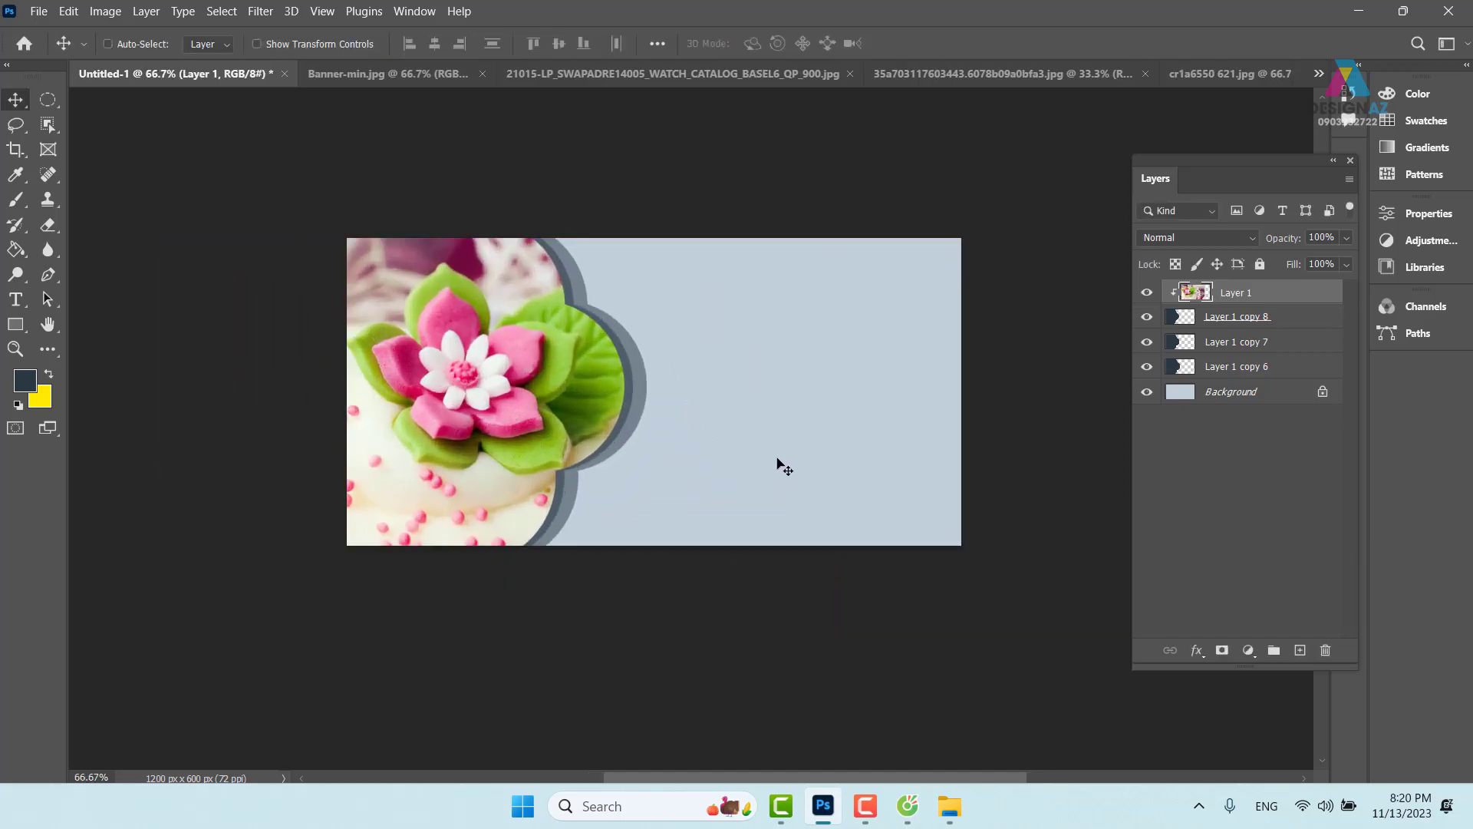
Fill the Background layer with magenta-pink sampled from a cupcake petal.
{"action": "right_click", "coordinate": [761, 295]}
{"action": "left_click", "coordinate": [799, 304]}
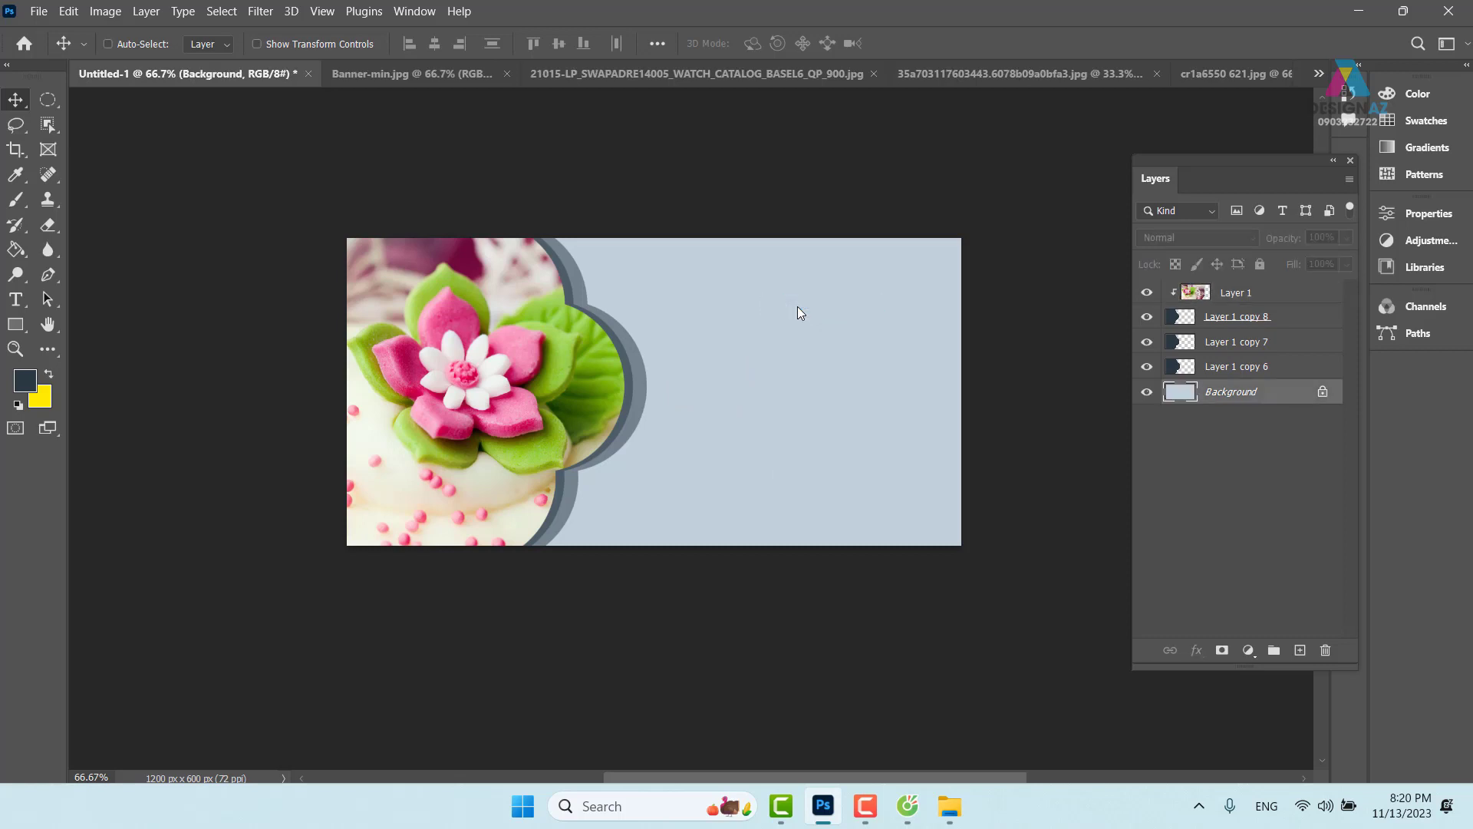
{"action": "key", "text": "i"}
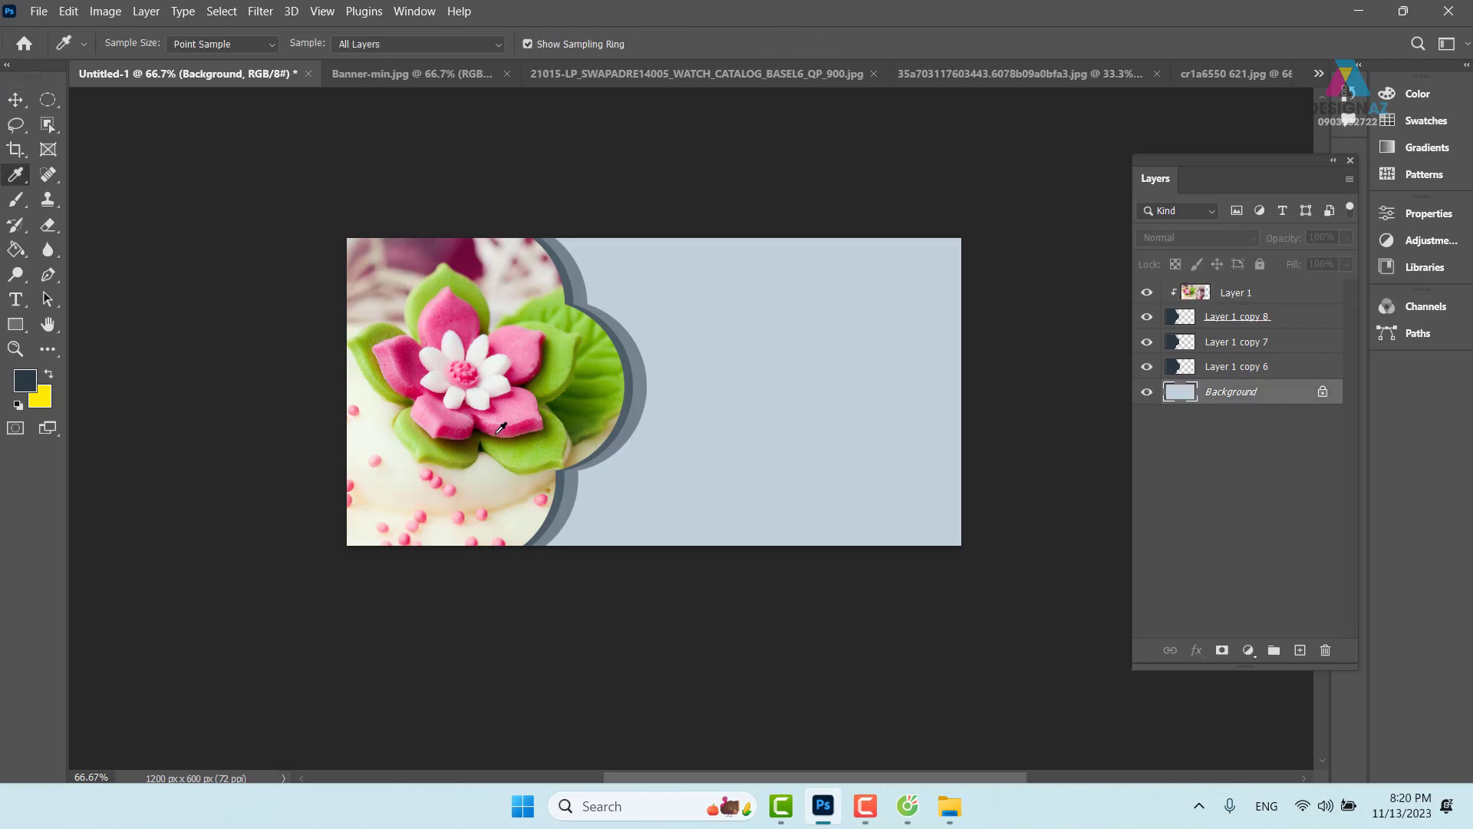
{"action": "left_click", "coordinate": [414, 372]}
{"action": "key", "text": "alt+BackSpace"}
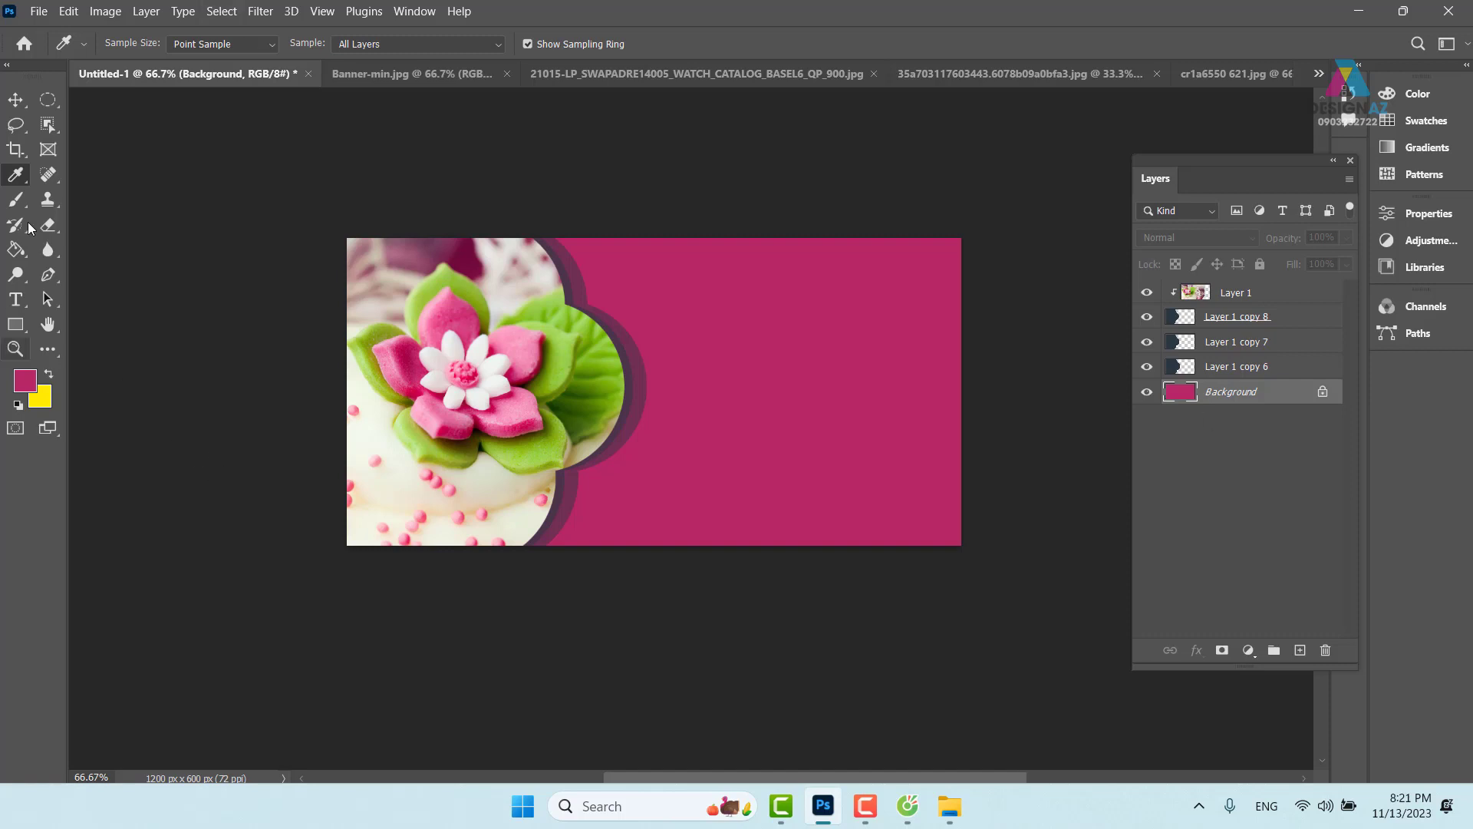
Move Layer 1 copy 6 by mistake, then undo the move.
{"action": "left_click", "coordinate": [15, 99]}
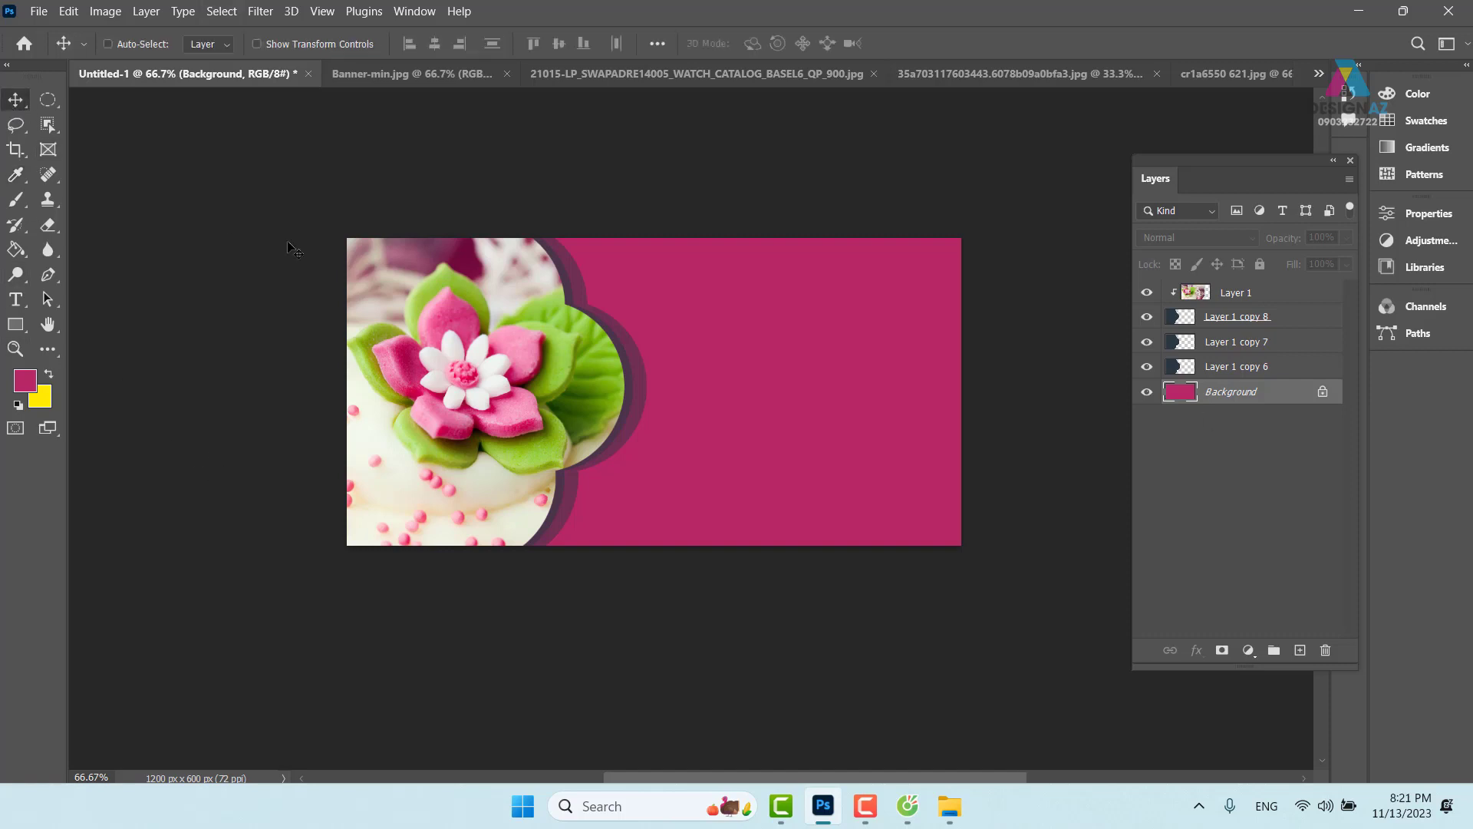
{"action": "right_click", "coordinate": [639, 373]}
{"action": "left_click", "coordinate": [652, 381]}
{"action": "left_click_drag", "start_coordinate": [643, 375], "coordinate": [733, 356]}
{"action": "key", "text": "ctrl+z"}
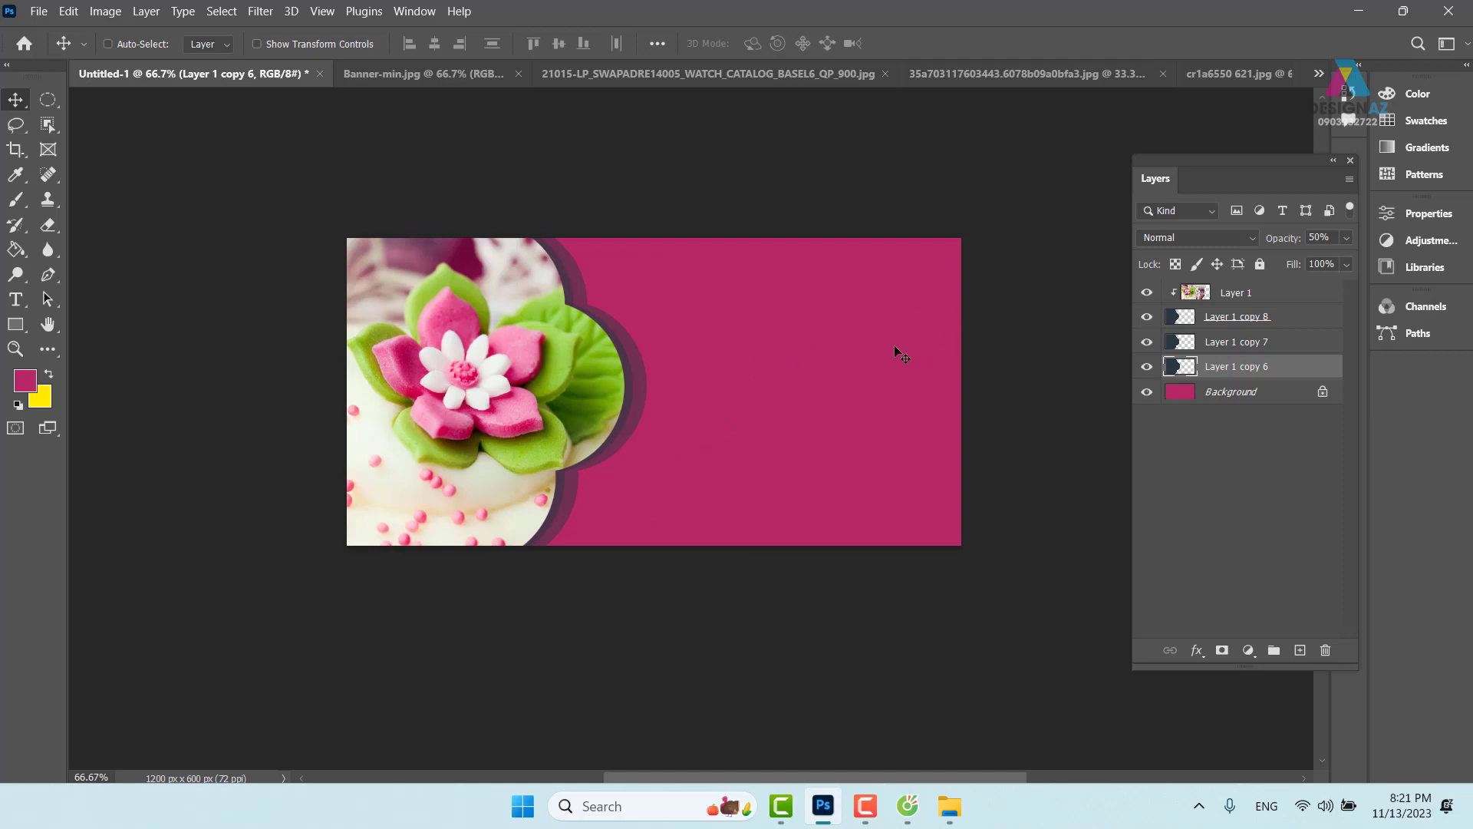
Lock transparency on Layer 1 copy 6 and fill it with cream sampled from the frosting.
{"action": "left_click", "coordinate": [1175, 265]}
{"action": "key", "text": "i"}
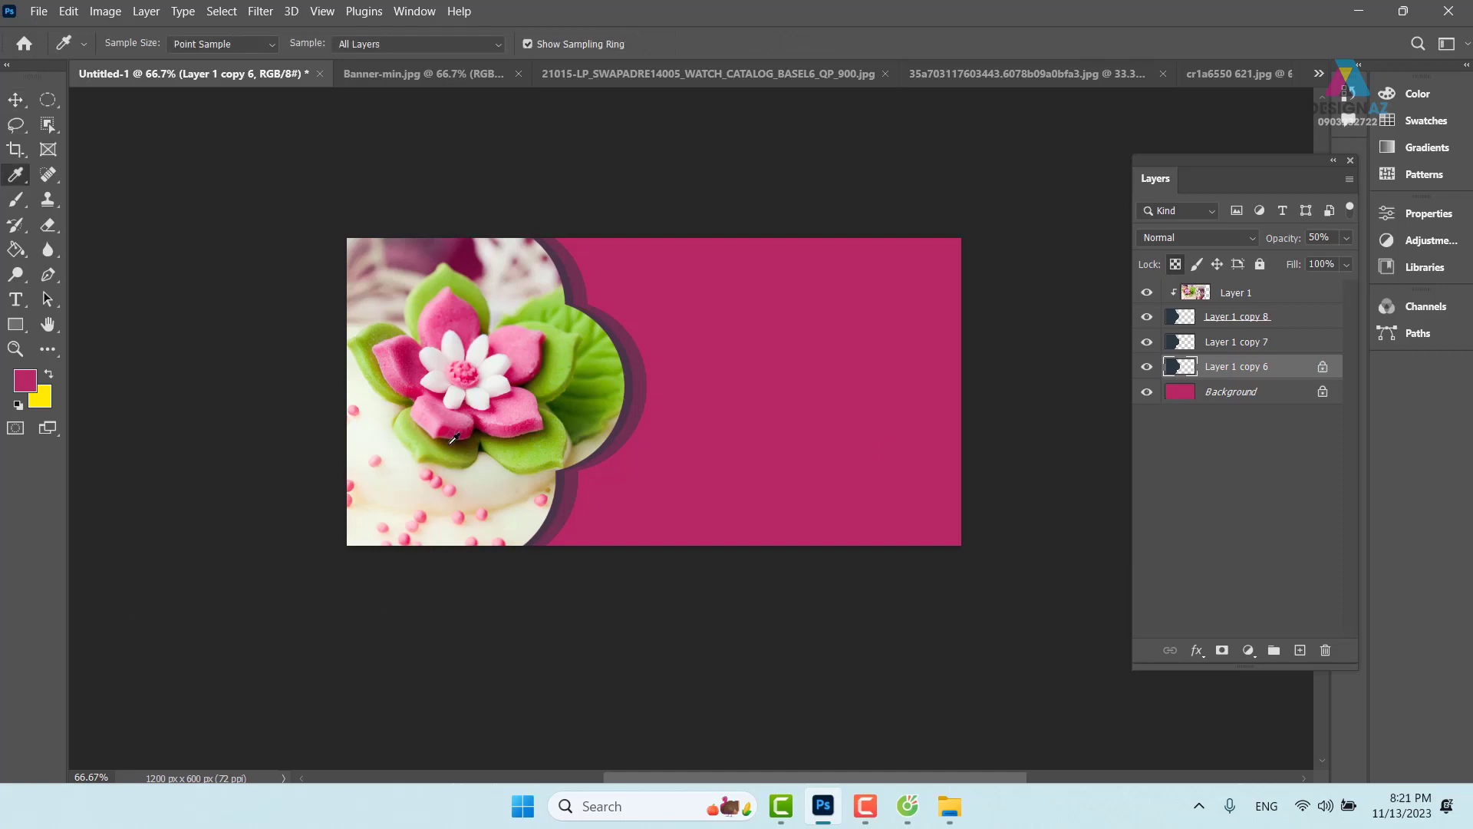
{"action": "left_click", "coordinate": [404, 458]}
{"action": "left_click", "coordinate": [396, 499]}
{"action": "key", "text": "alt+BackSpace"}
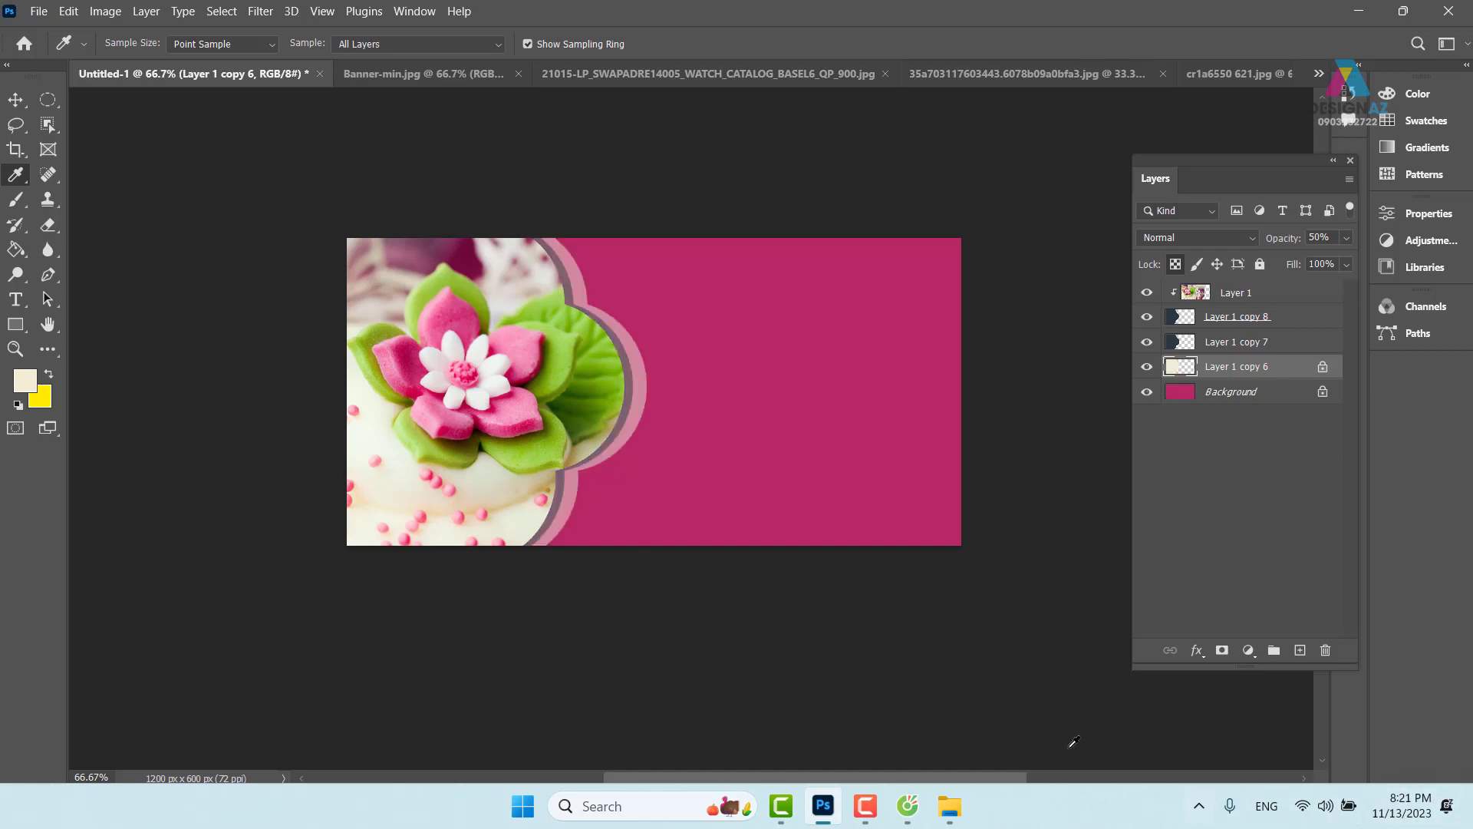
Lock transparency on Layer 1 copy 7 and fill it with the same cream.
{"action": "left_click", "coordinate": [16, 100]}
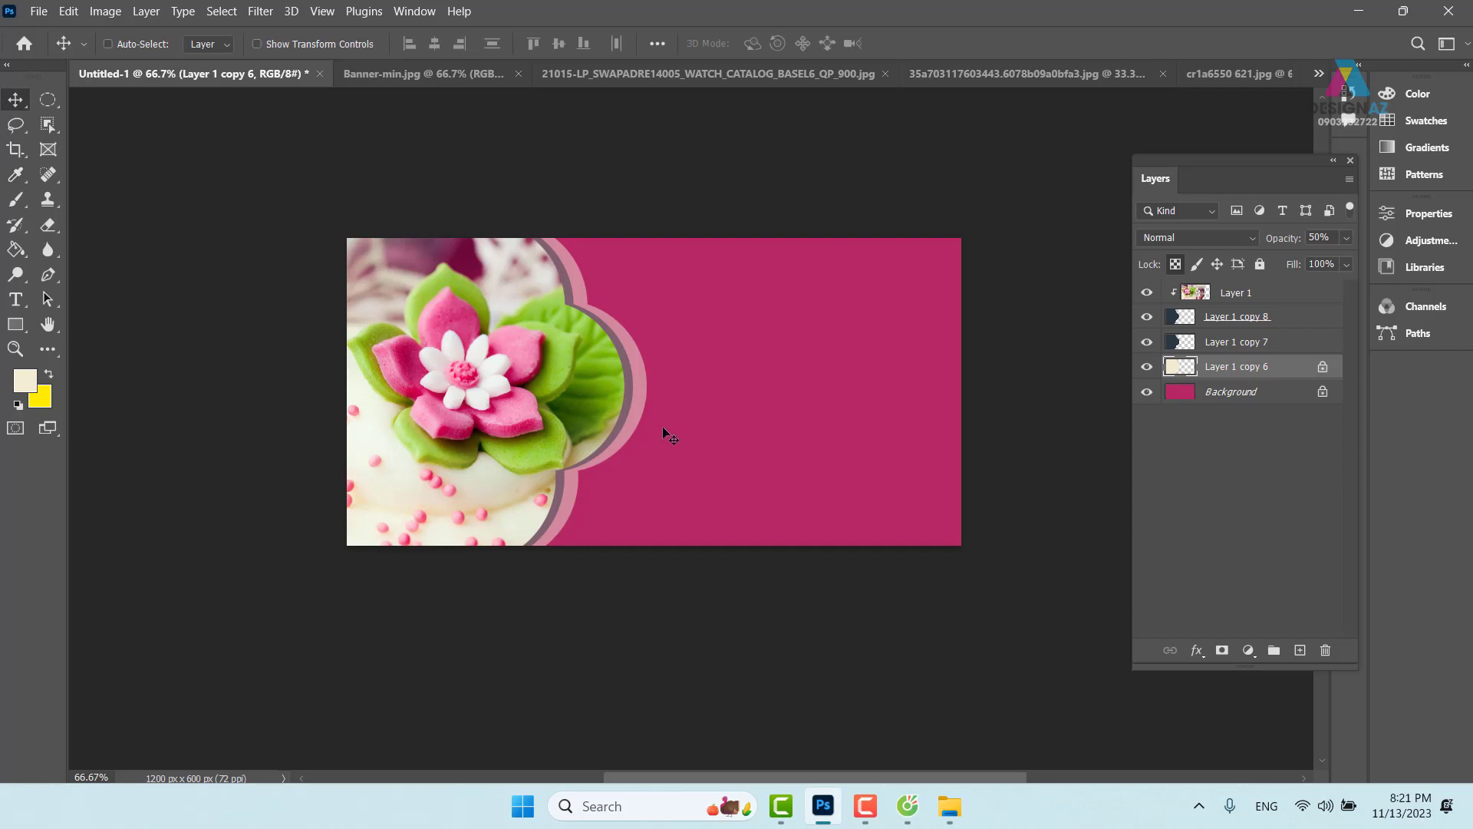
{"action": "right_click", "coordinate": [627, 404]}
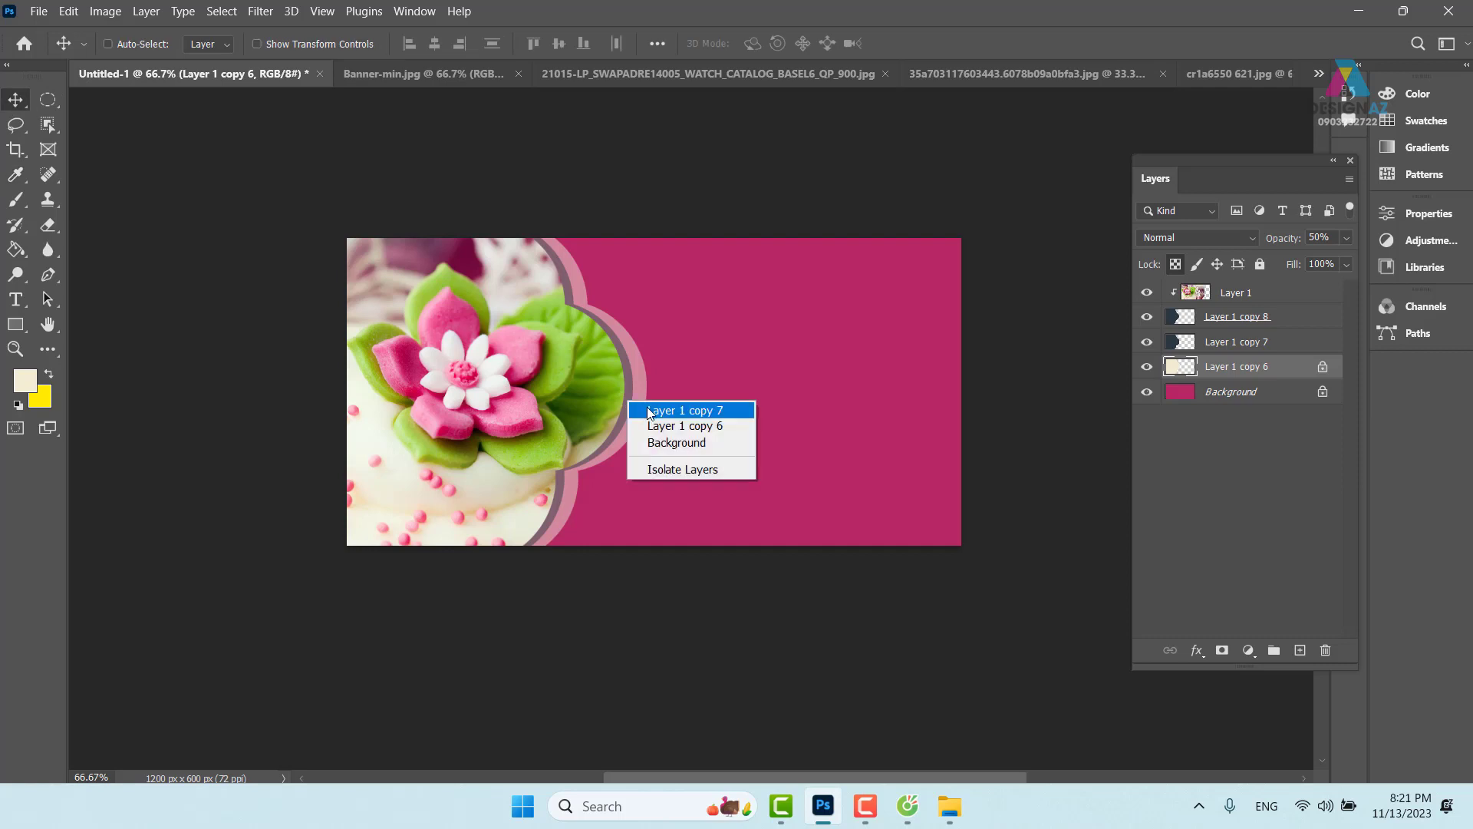
{"action": "left_click", "coordinate": [633, 406]}
{"action": "key", "text": "ctrl"}
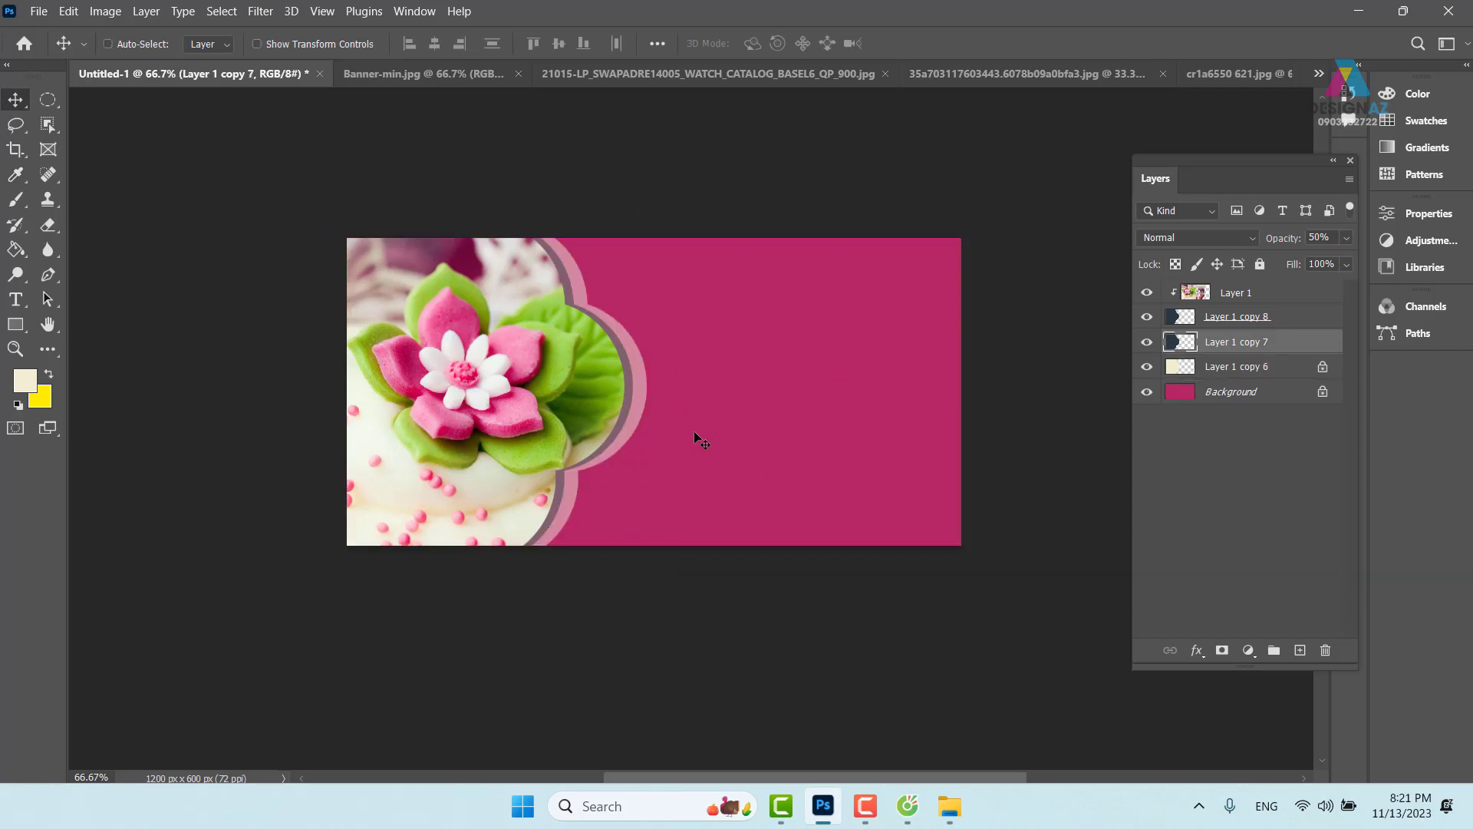
{"action": "left_click", "coordinate": [1175, 264]}
{"action": "key", "text": "alt+BackSpace"}
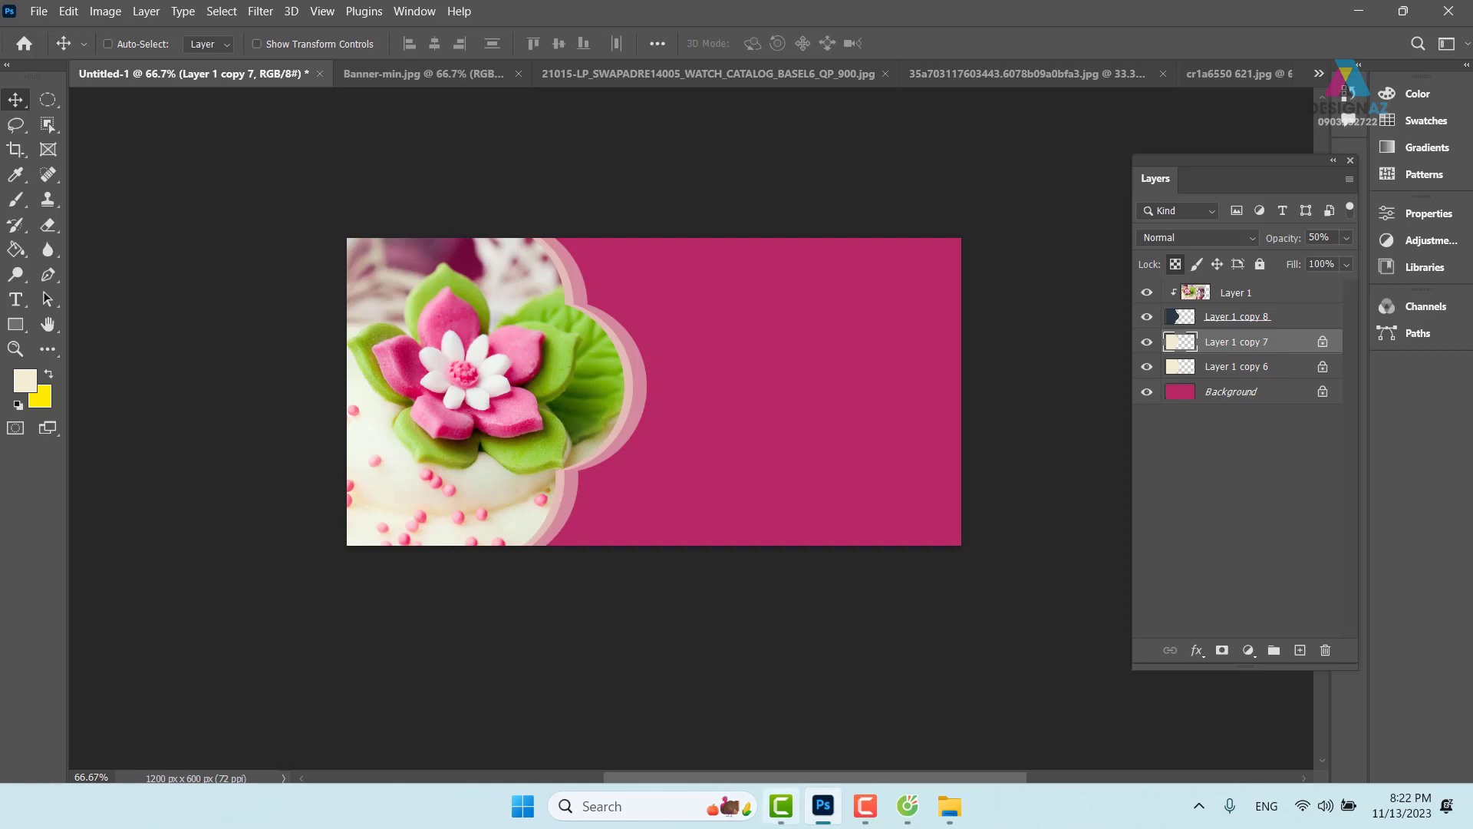
{"action": "left_click", "coordinate": [865, 807]}
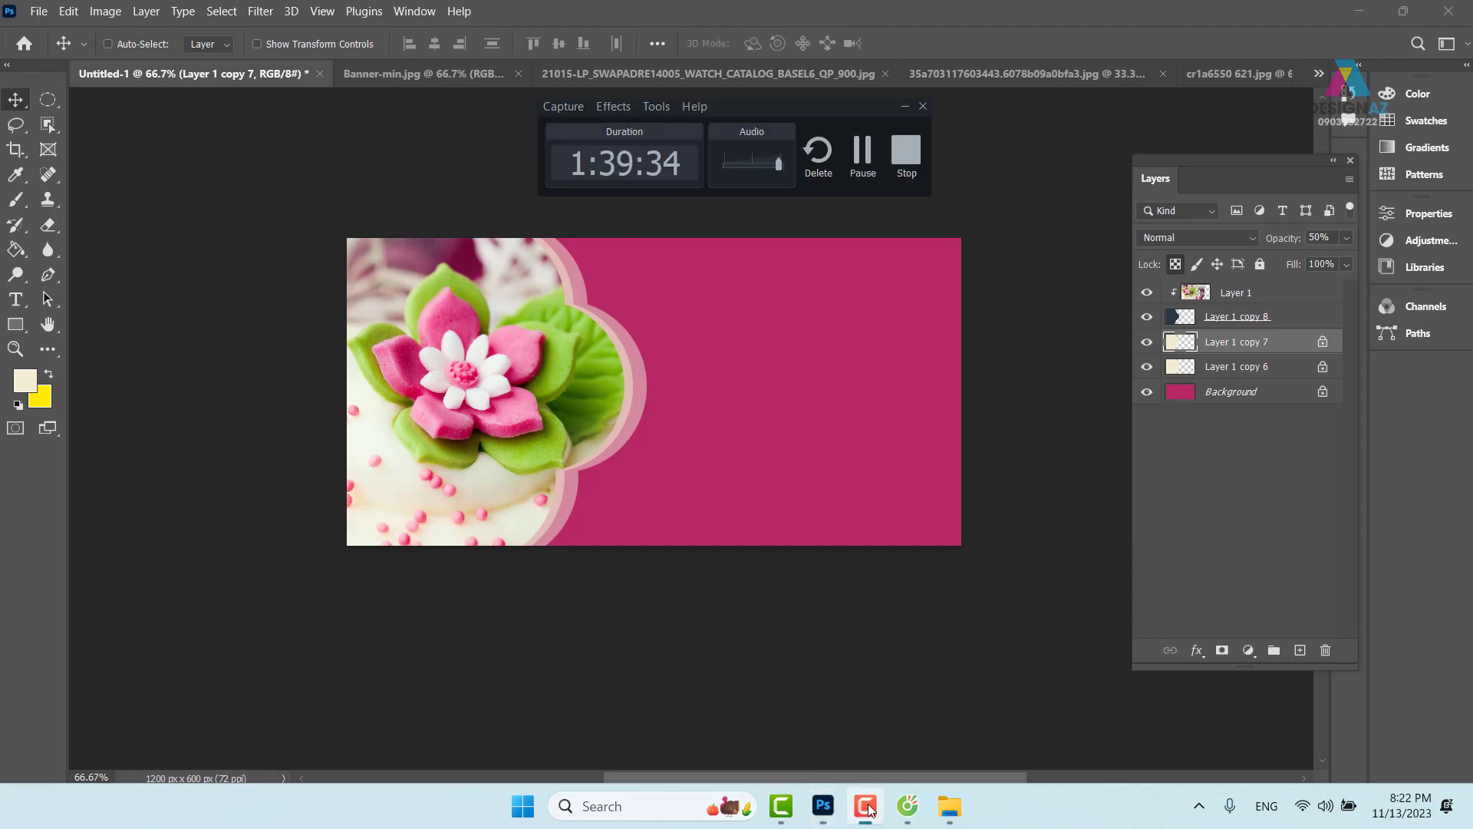